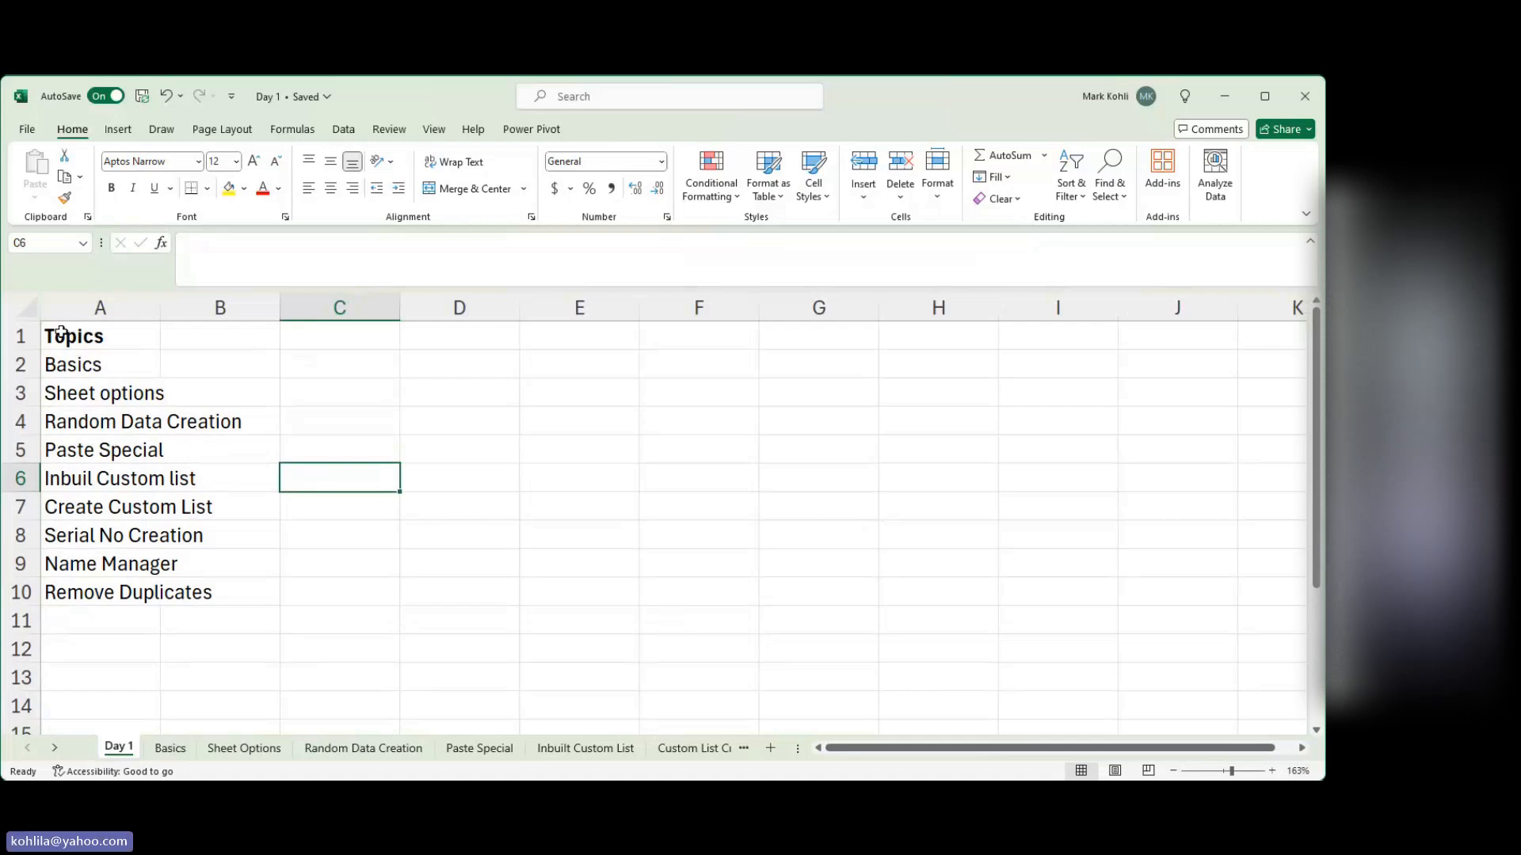
Go through the Day 1 topics, Basics to Remove Duplicates, then switch to the Basics sheet.
{"action": "left_click", "coordinate": [79, 369]}
{"action": "left_click", "coordinate": [96, 402]}
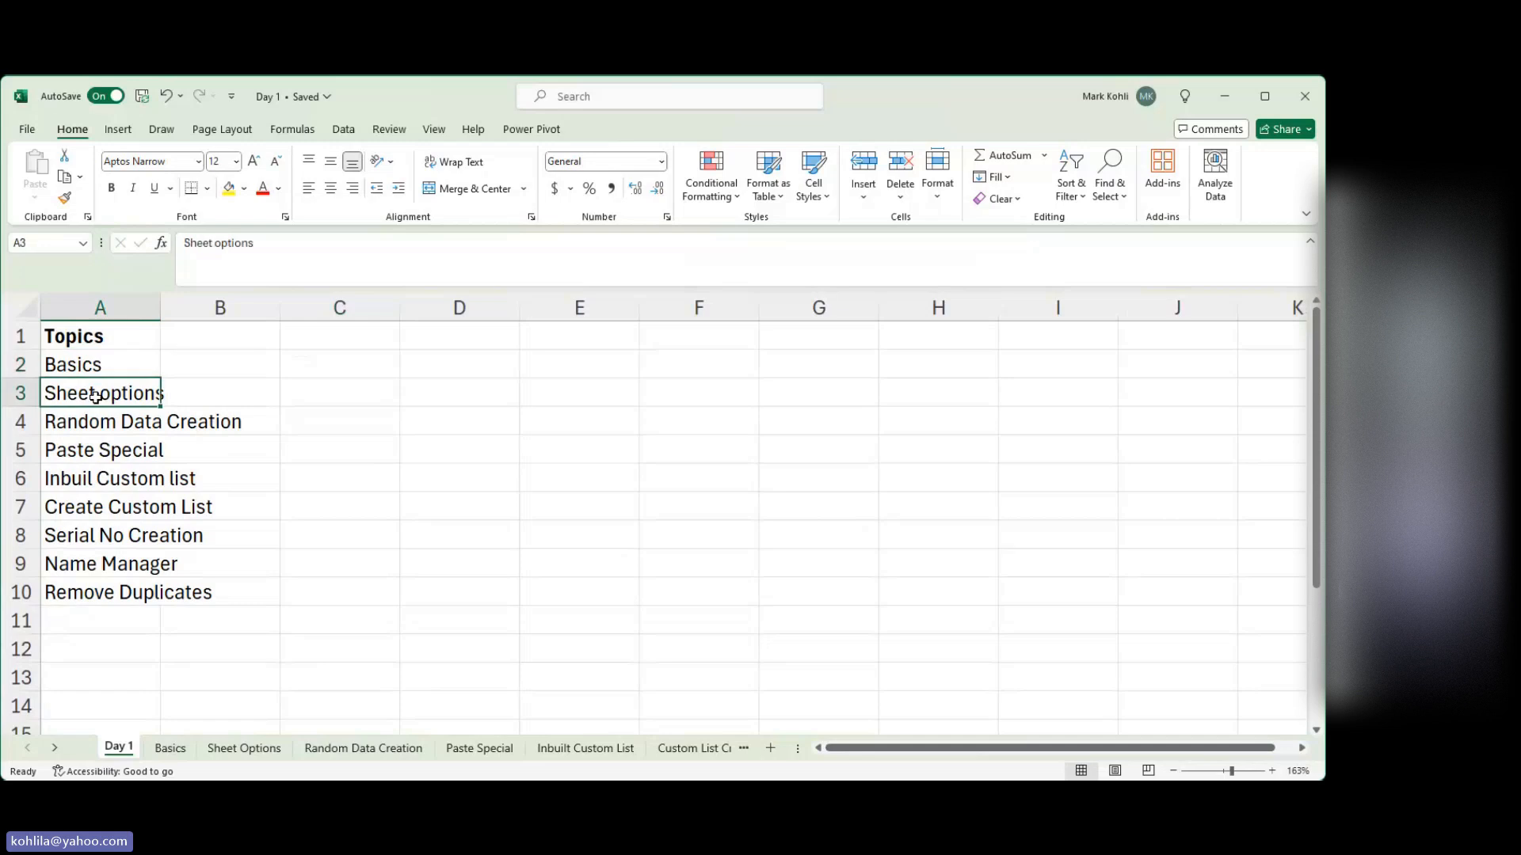
{"action": "left_click", "coordinate": [99, 422]}
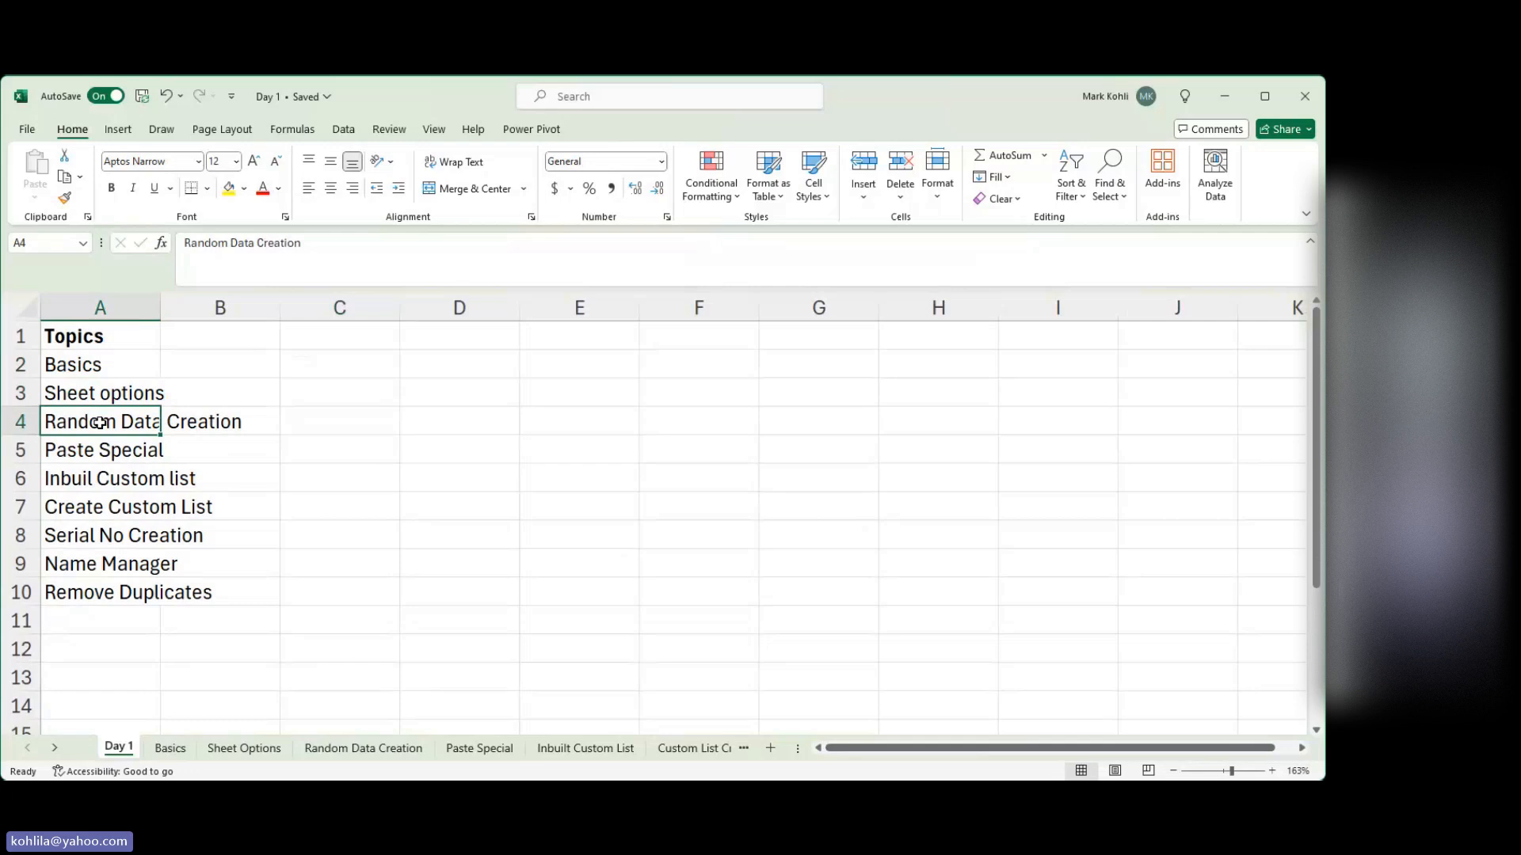
{"action": "left_click", "coordinate": [109, 453]}
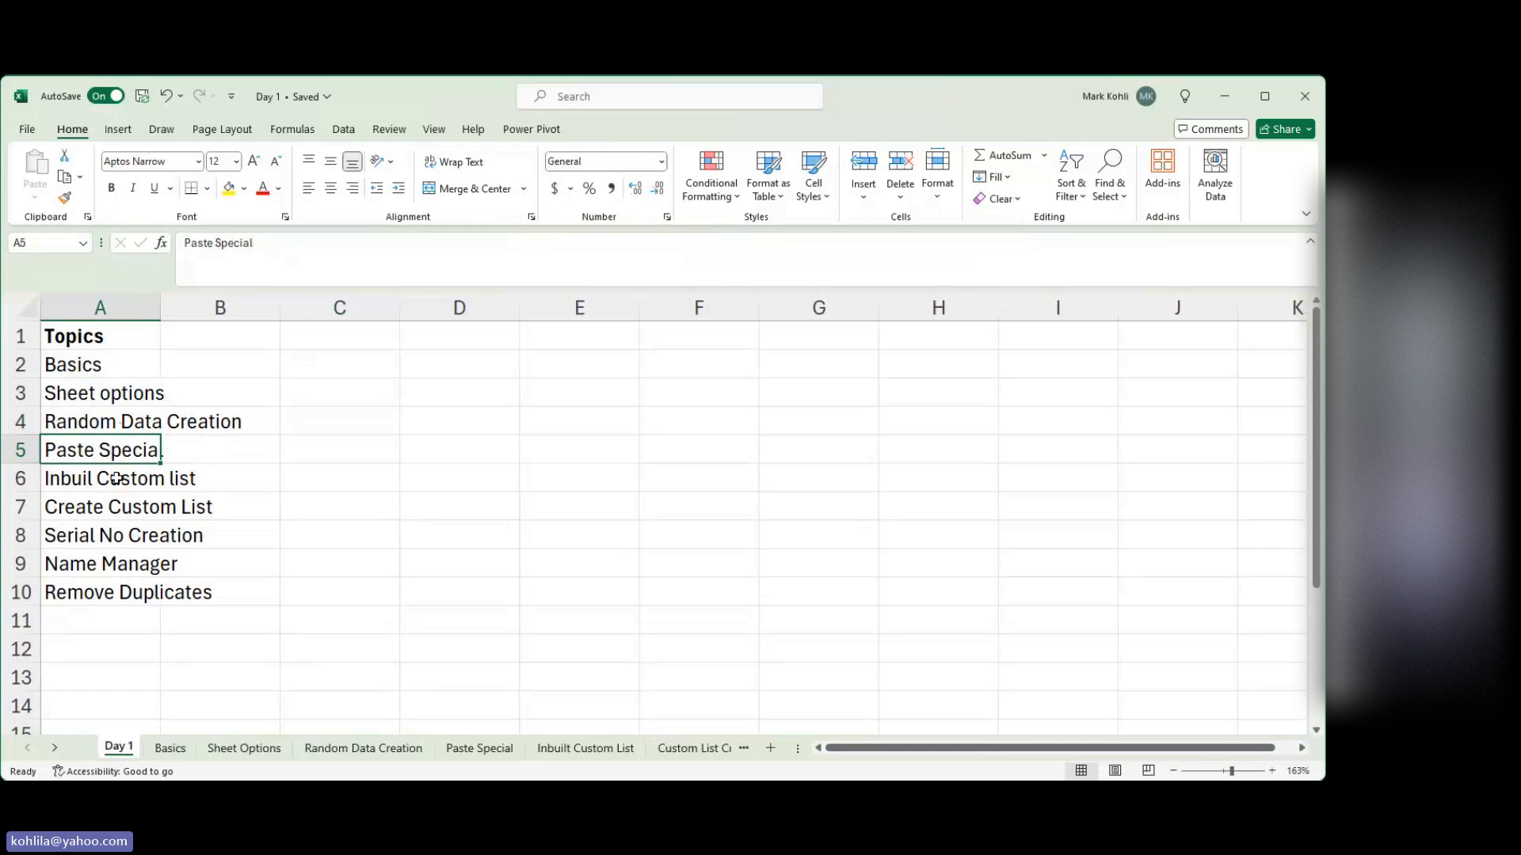
{"action": "left_click", "coordinate": [117, 479]}
{"action": "left_click", "coordinate": [127, 507]}
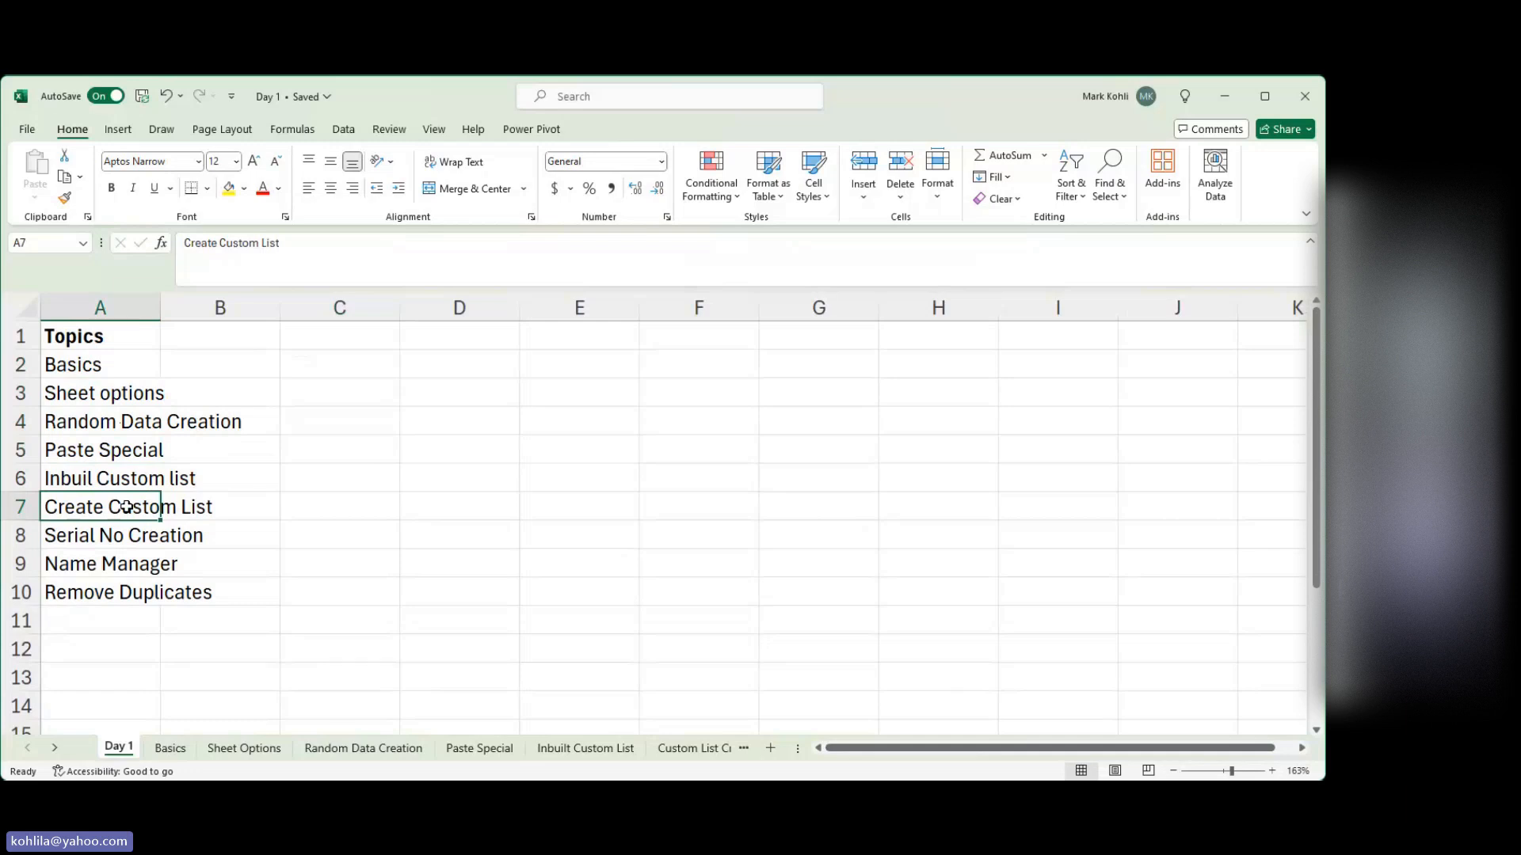
{"action": "left_click", "coordinate": [117, 563]}
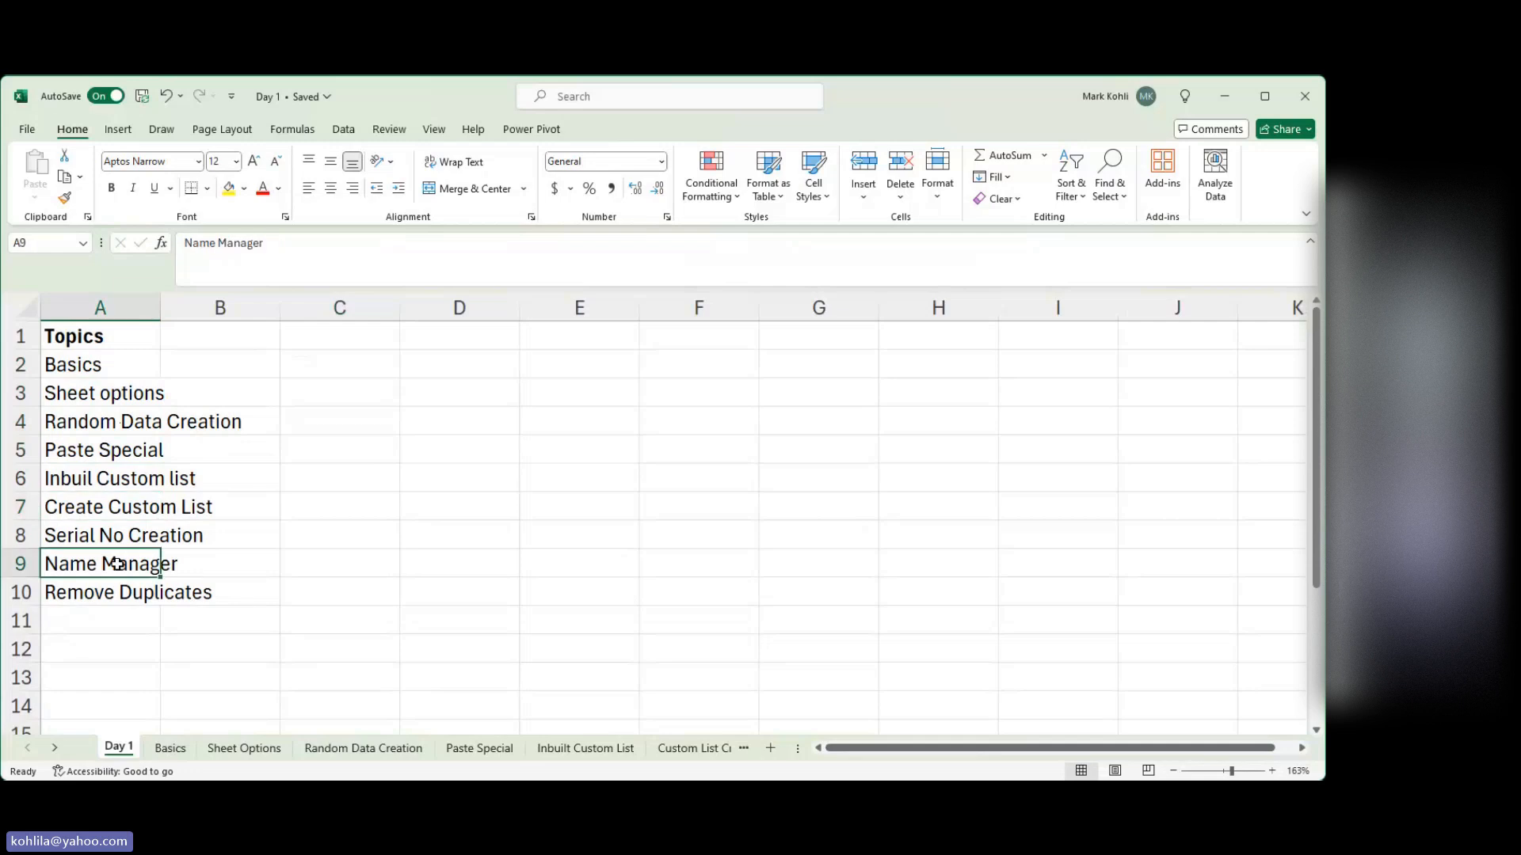
{"action": "left_click", "coordinate": [125, 592]}
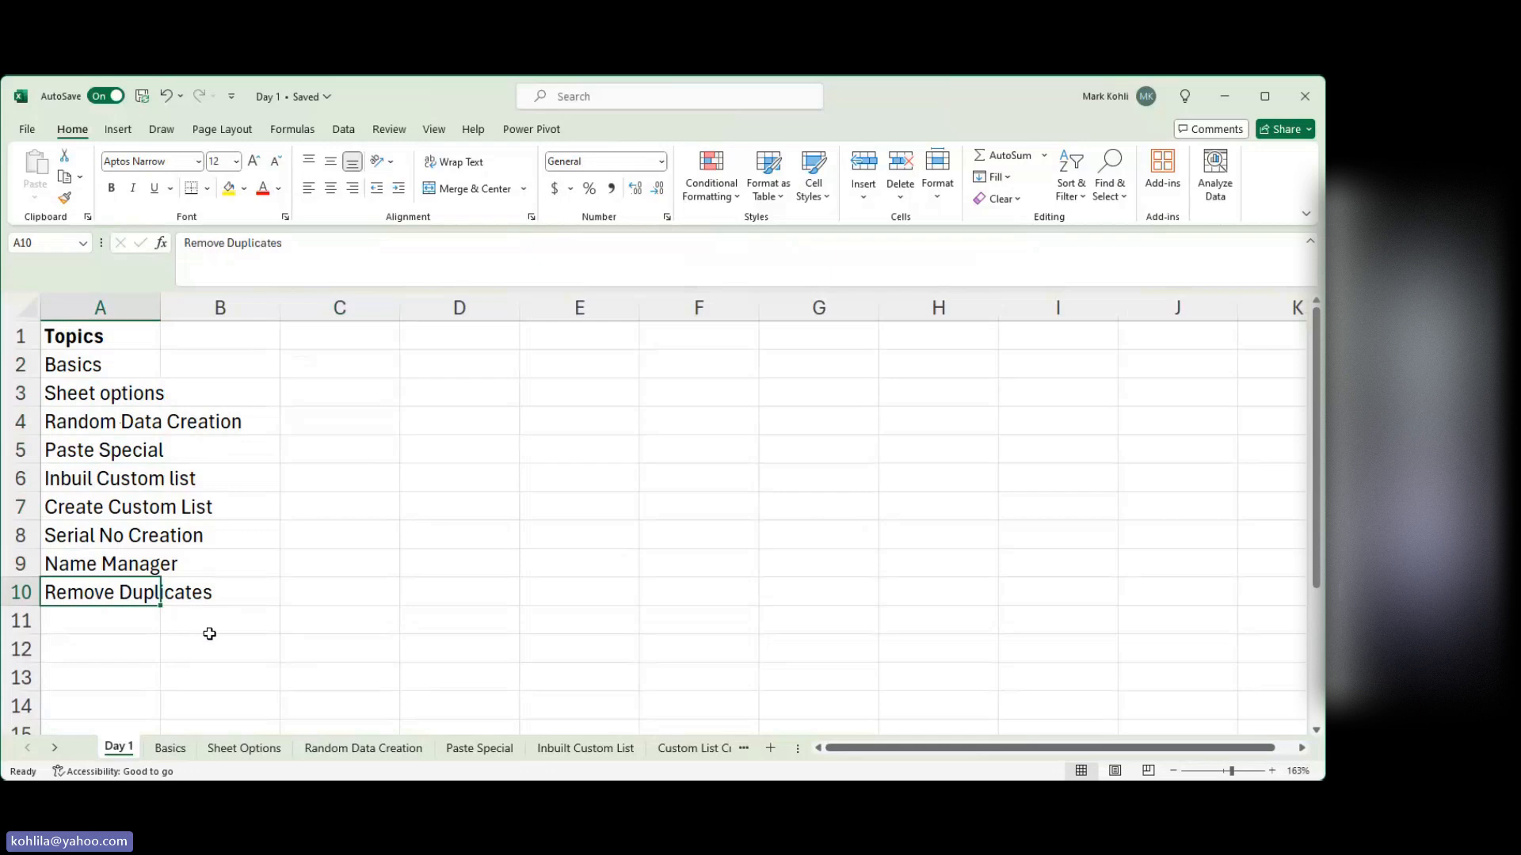
{"action": "left_click", "coordinate": [171, 749]}
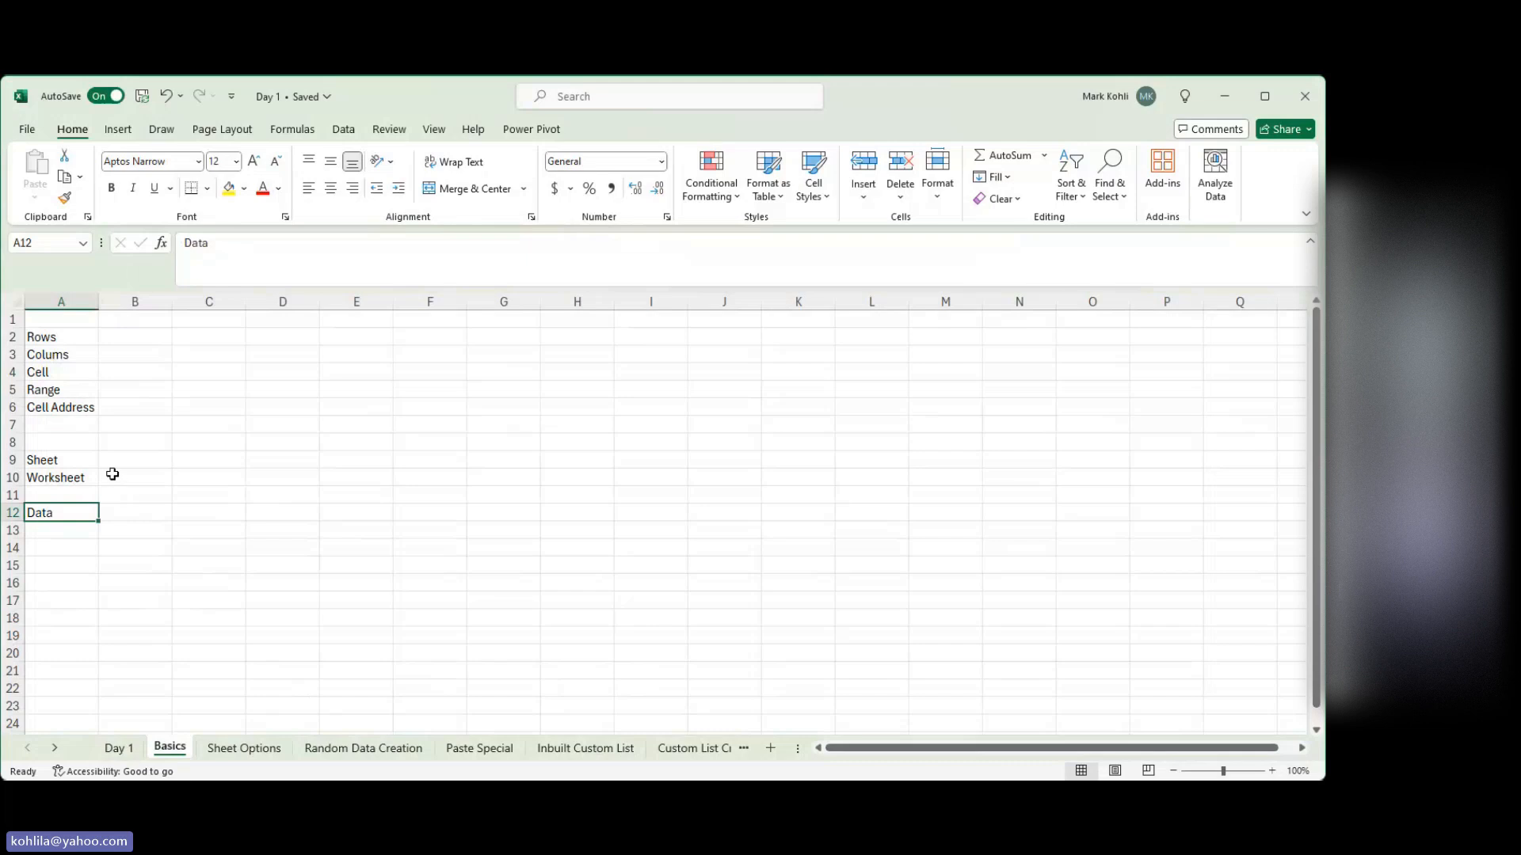
{"action": "left_click", "coordinate": [8, 320]}
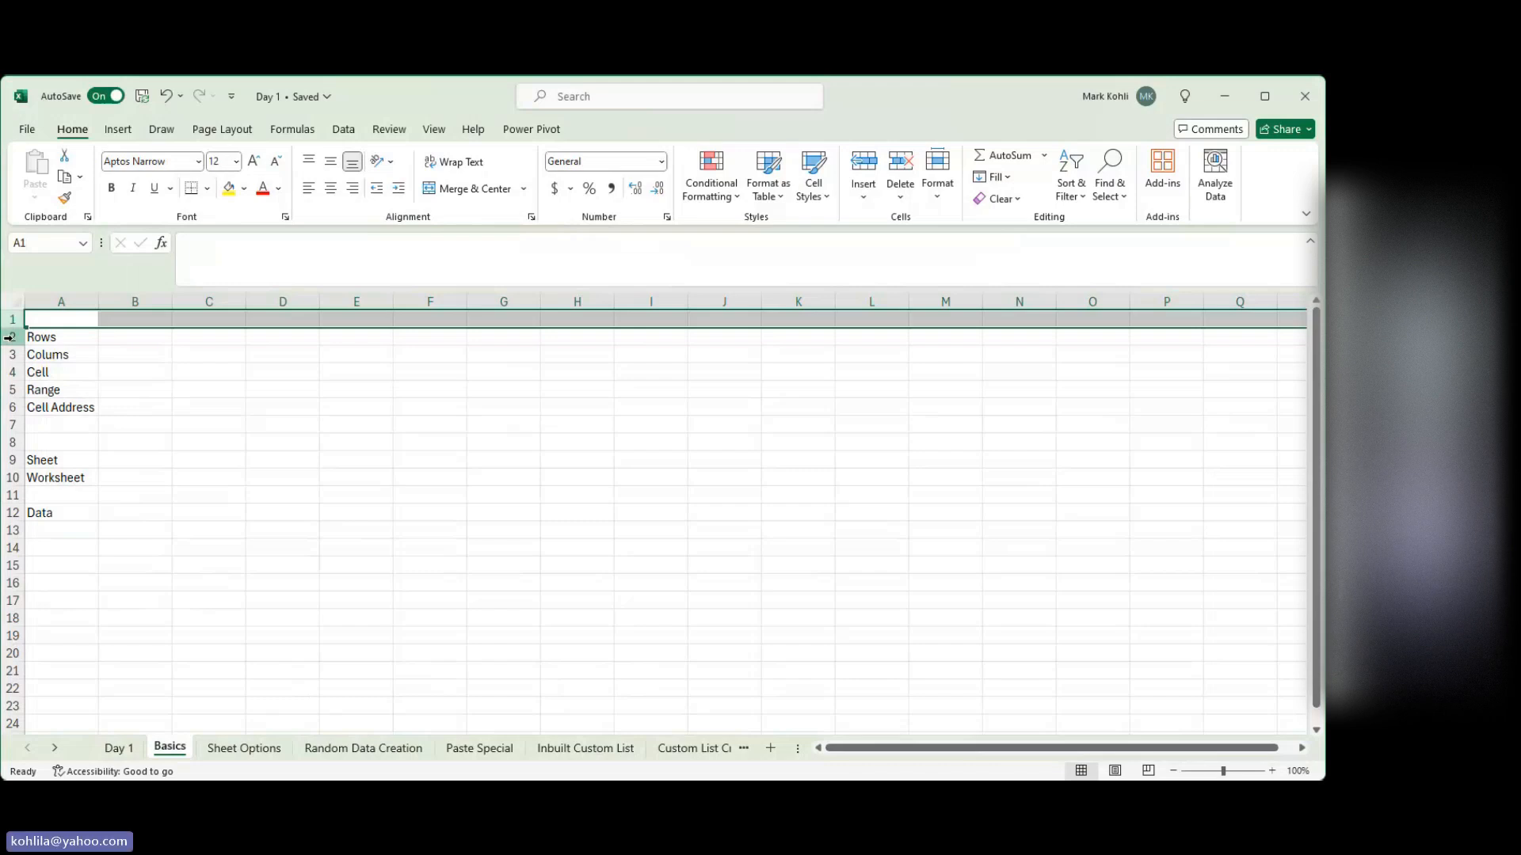
{"action": "left_click", "coordinate": [8, 336]}
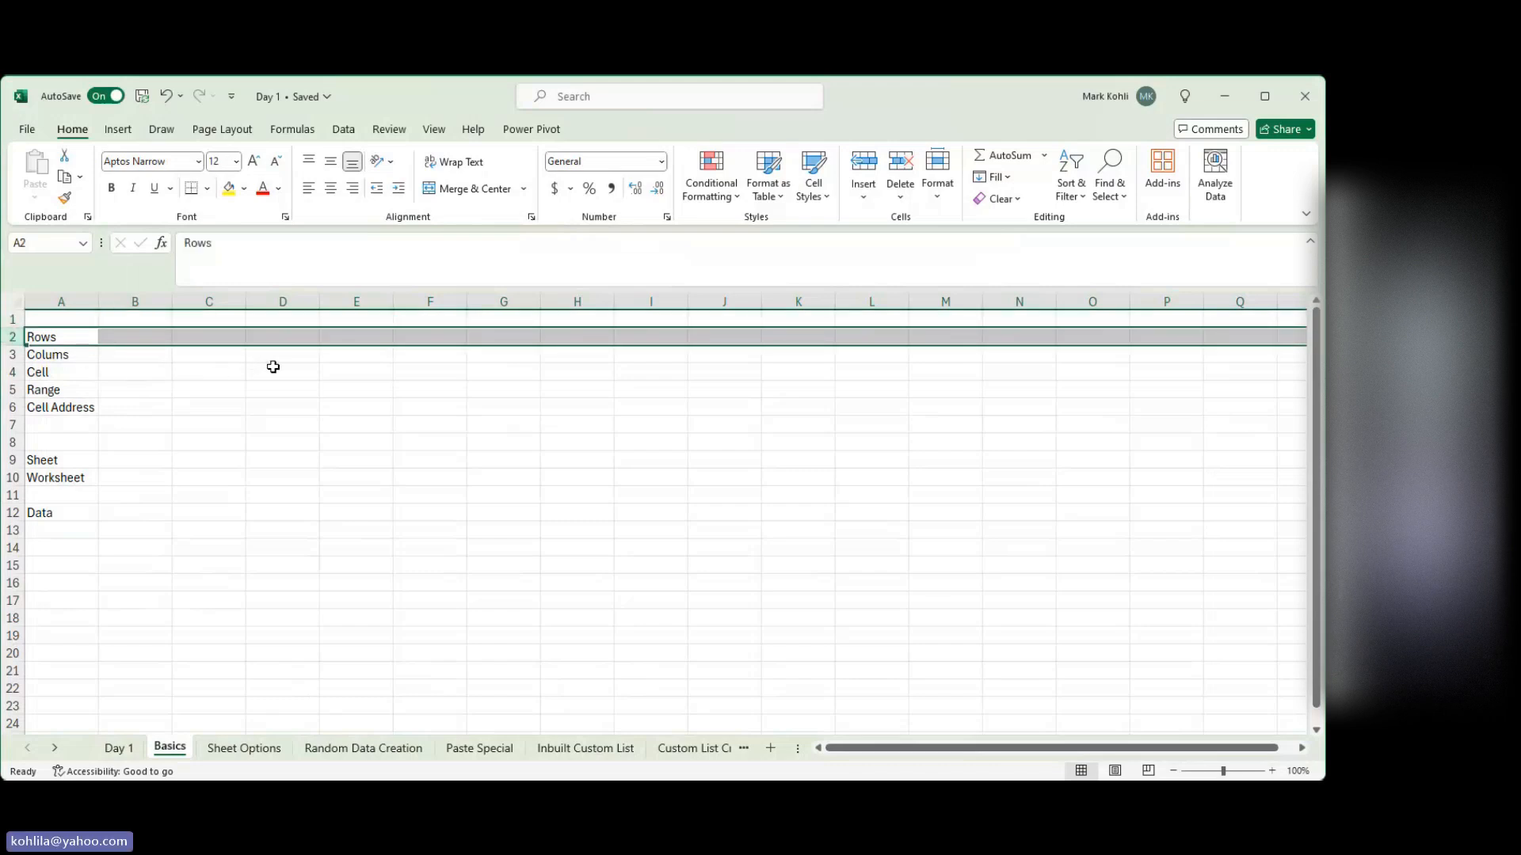
{"action": "left_click", "coordinate": [111, 298]}
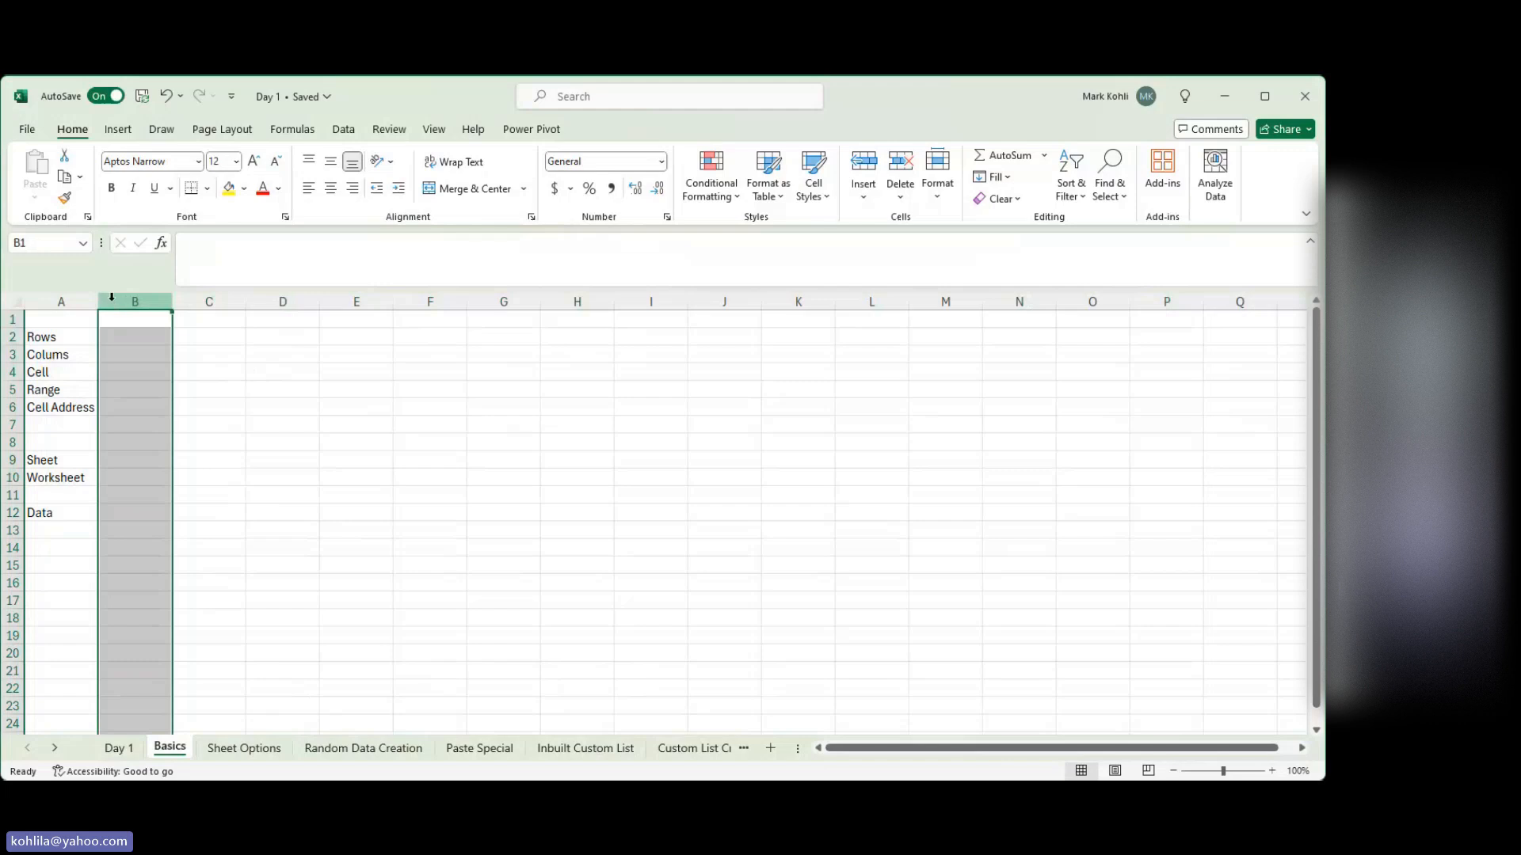
{"action": "left_click", "coordinate": [139, 337]}
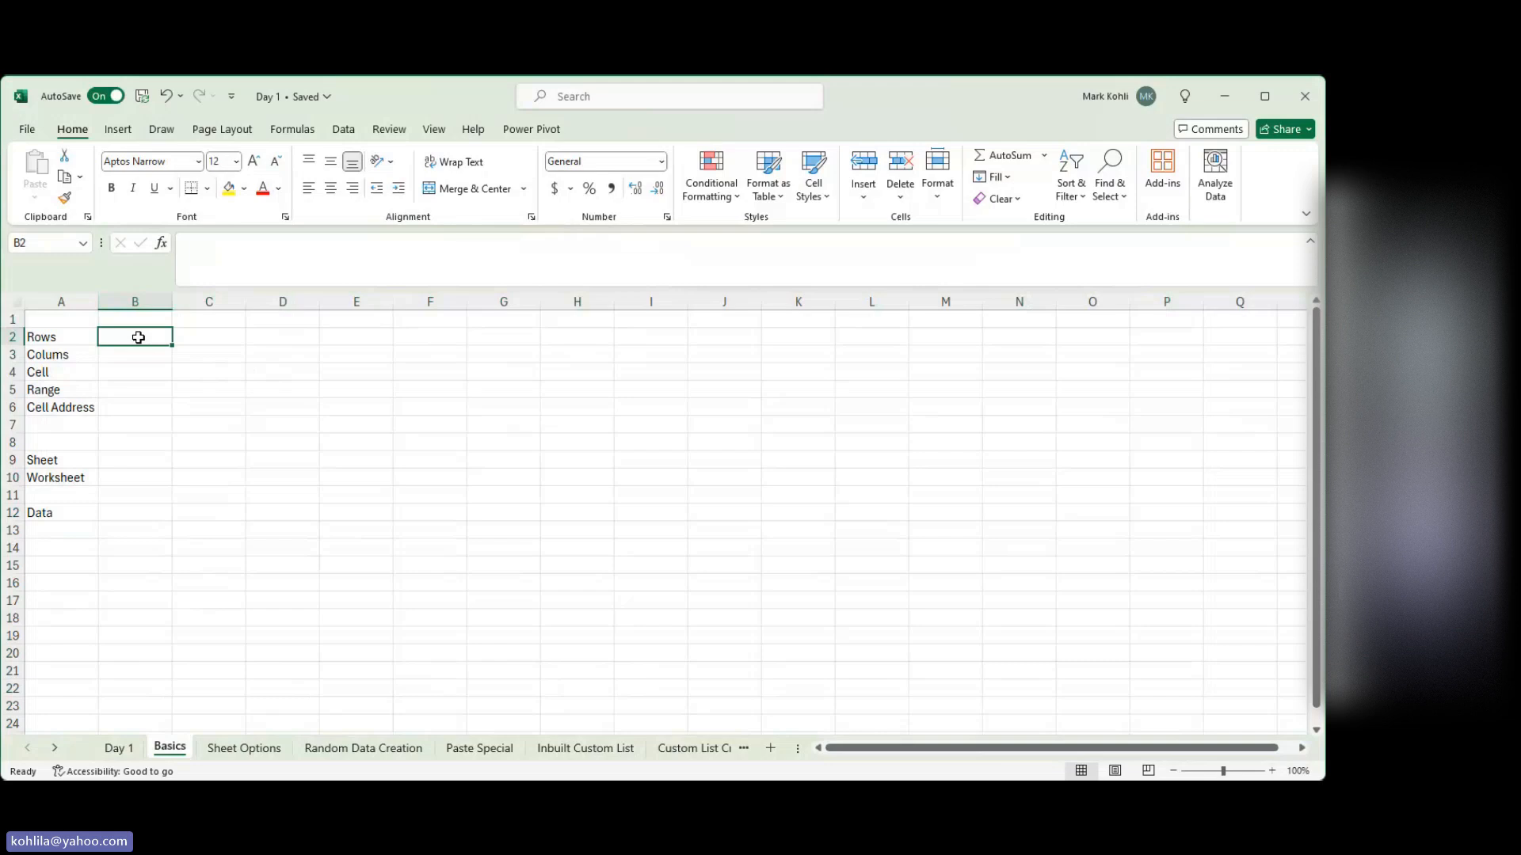
{"action": "left_click", "coordinate": [196, 342]}
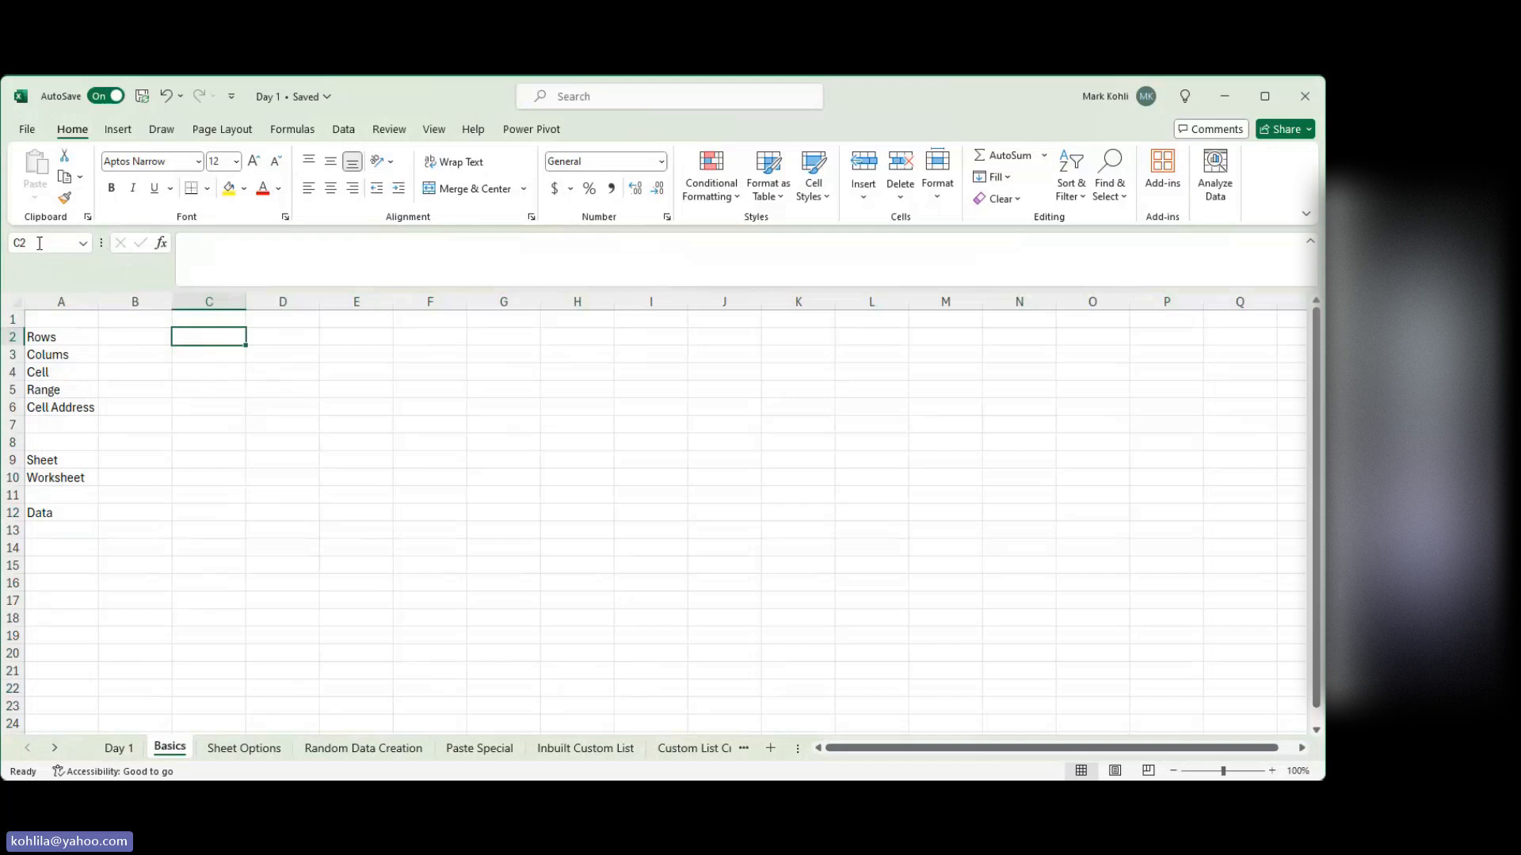
{"action": "left_click", "coordinate": [135, 337]}
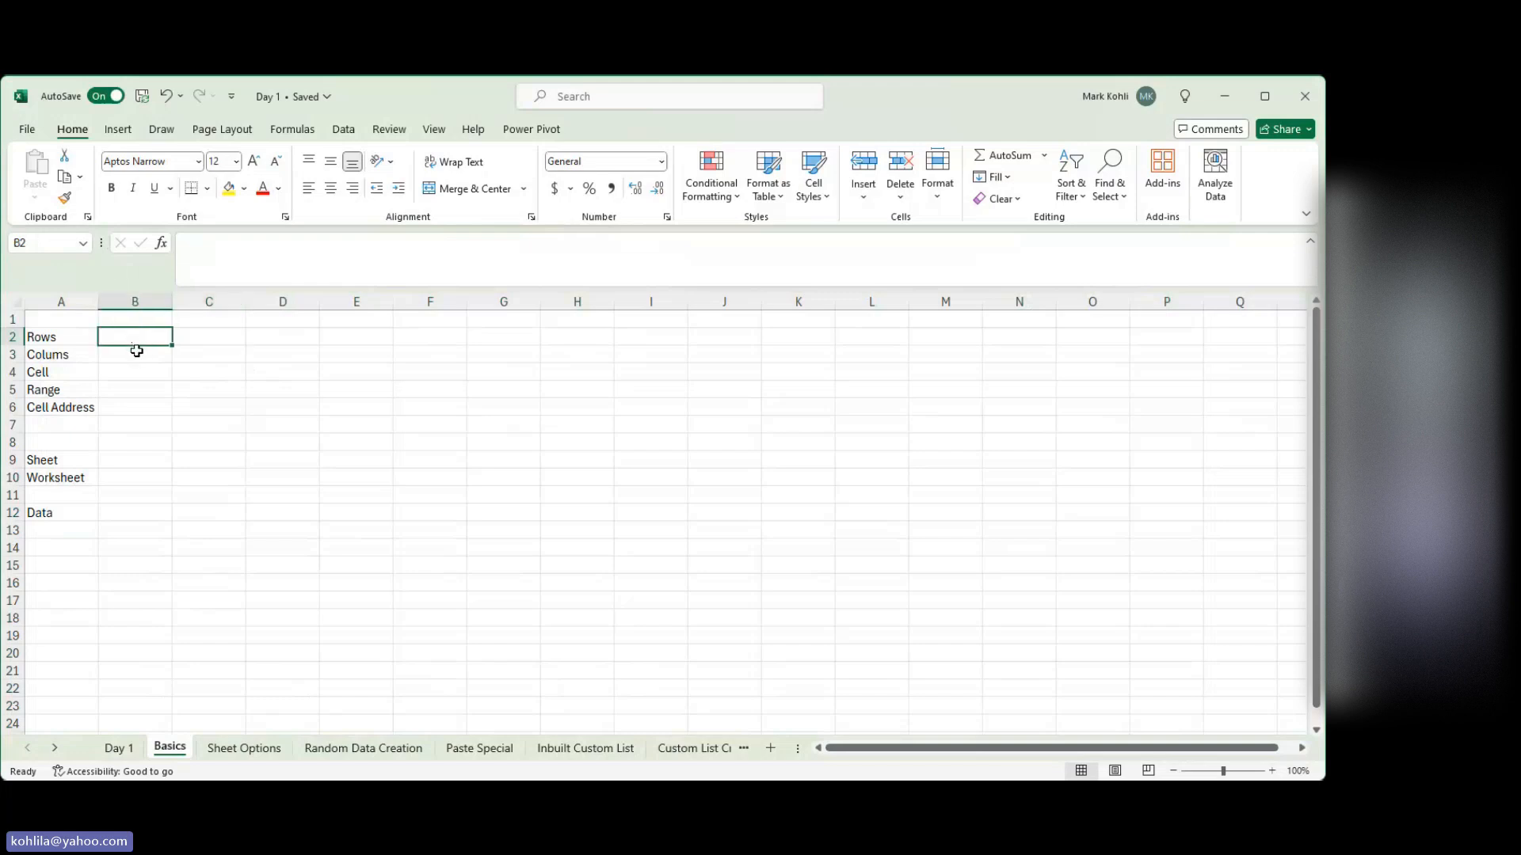
{"action": "left_click", "coordinate": [136, 356]}
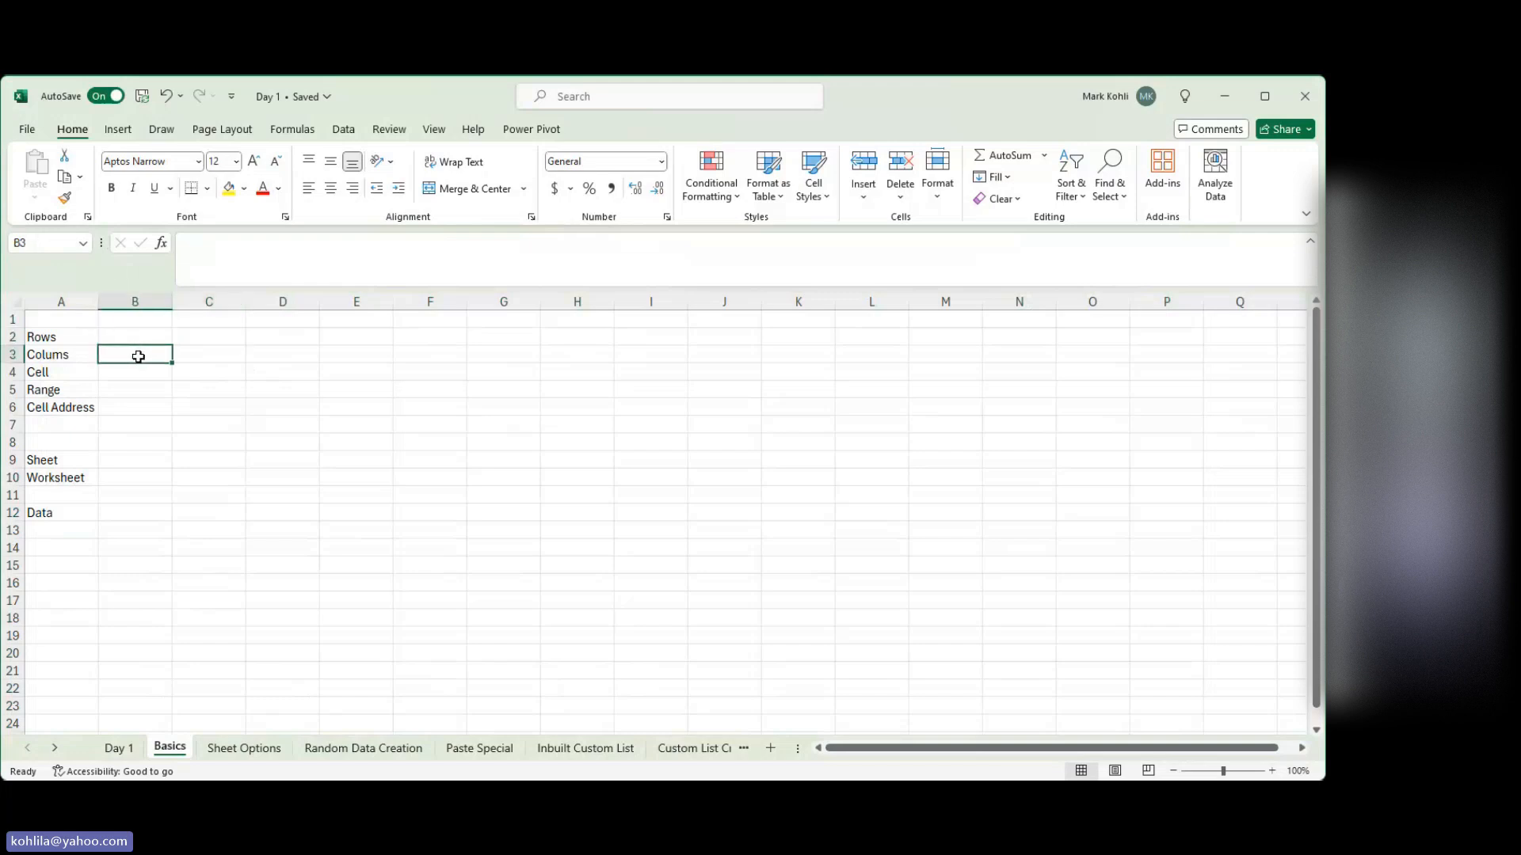
{"action": "left_click", "coordinate": [188, 359]}
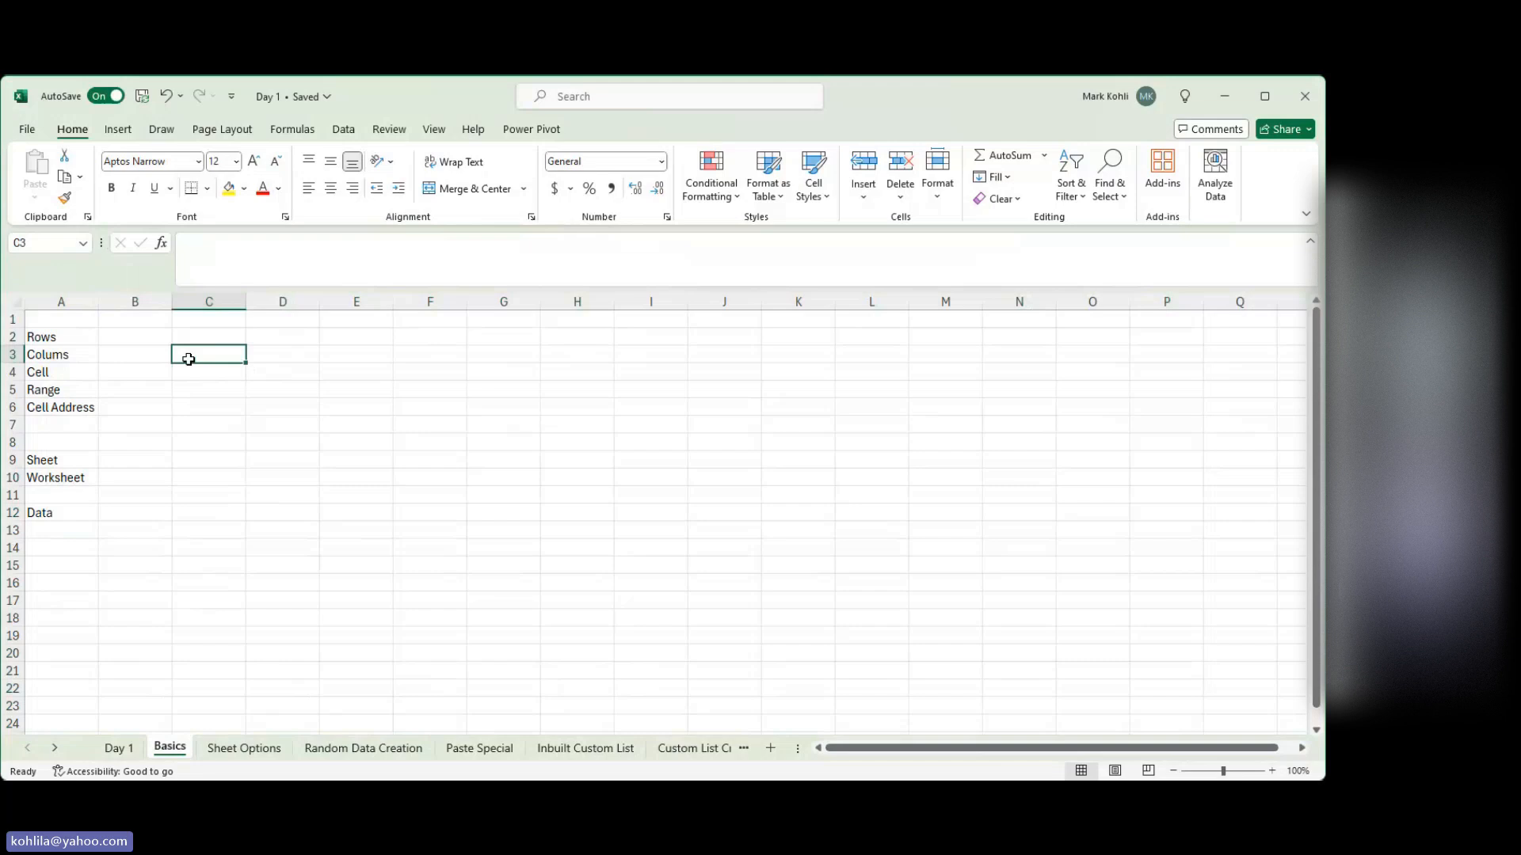
{"action": "left_click", "coordinate": [148, 336]}
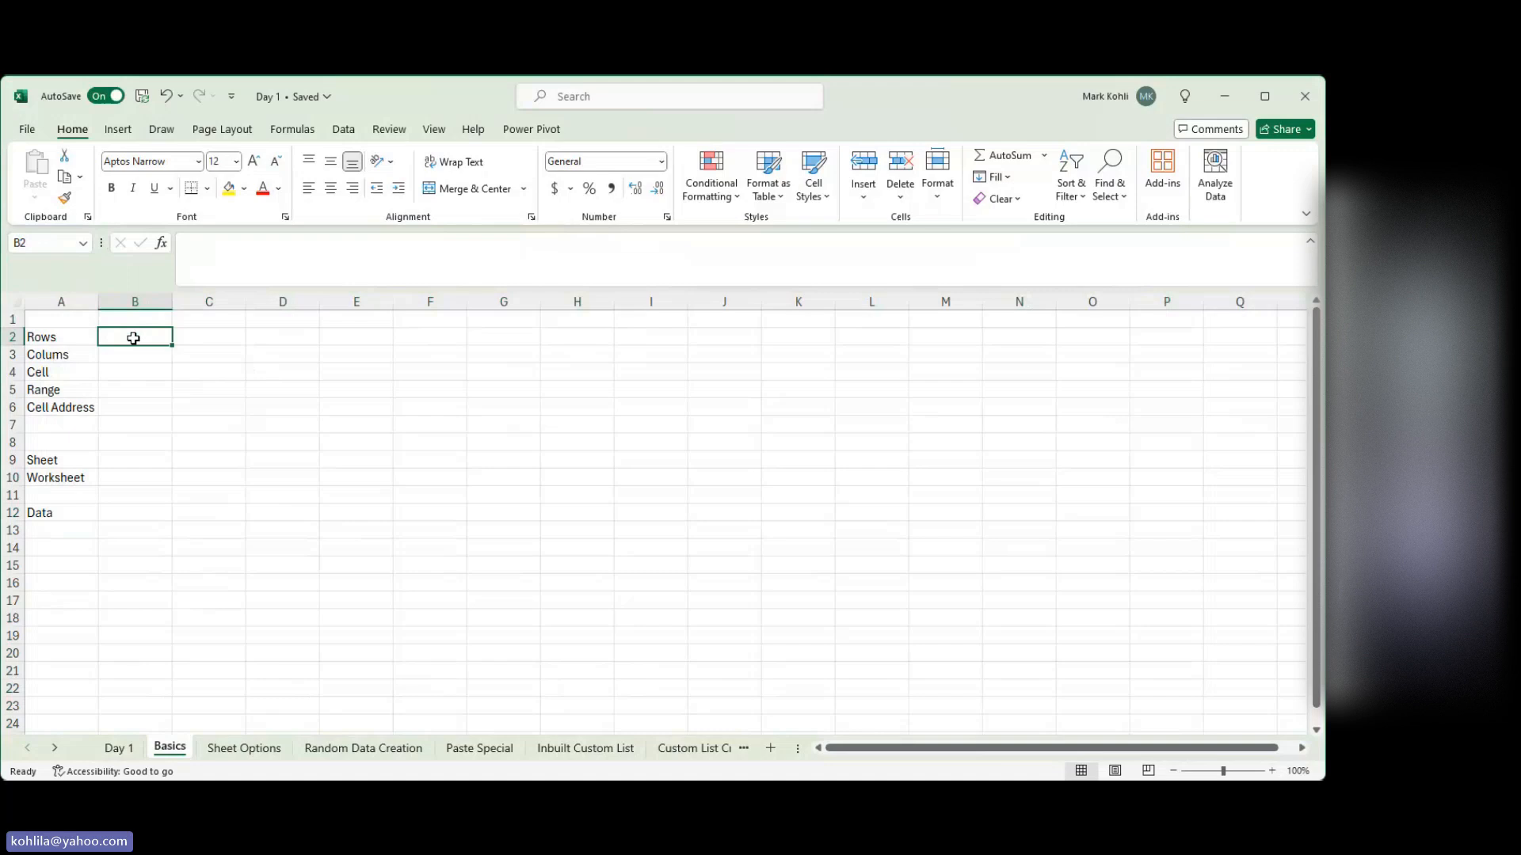
Enter =ROW() in B2 so it shows 2 beside the Rows label.
{"action": "type", "text": "=row"}
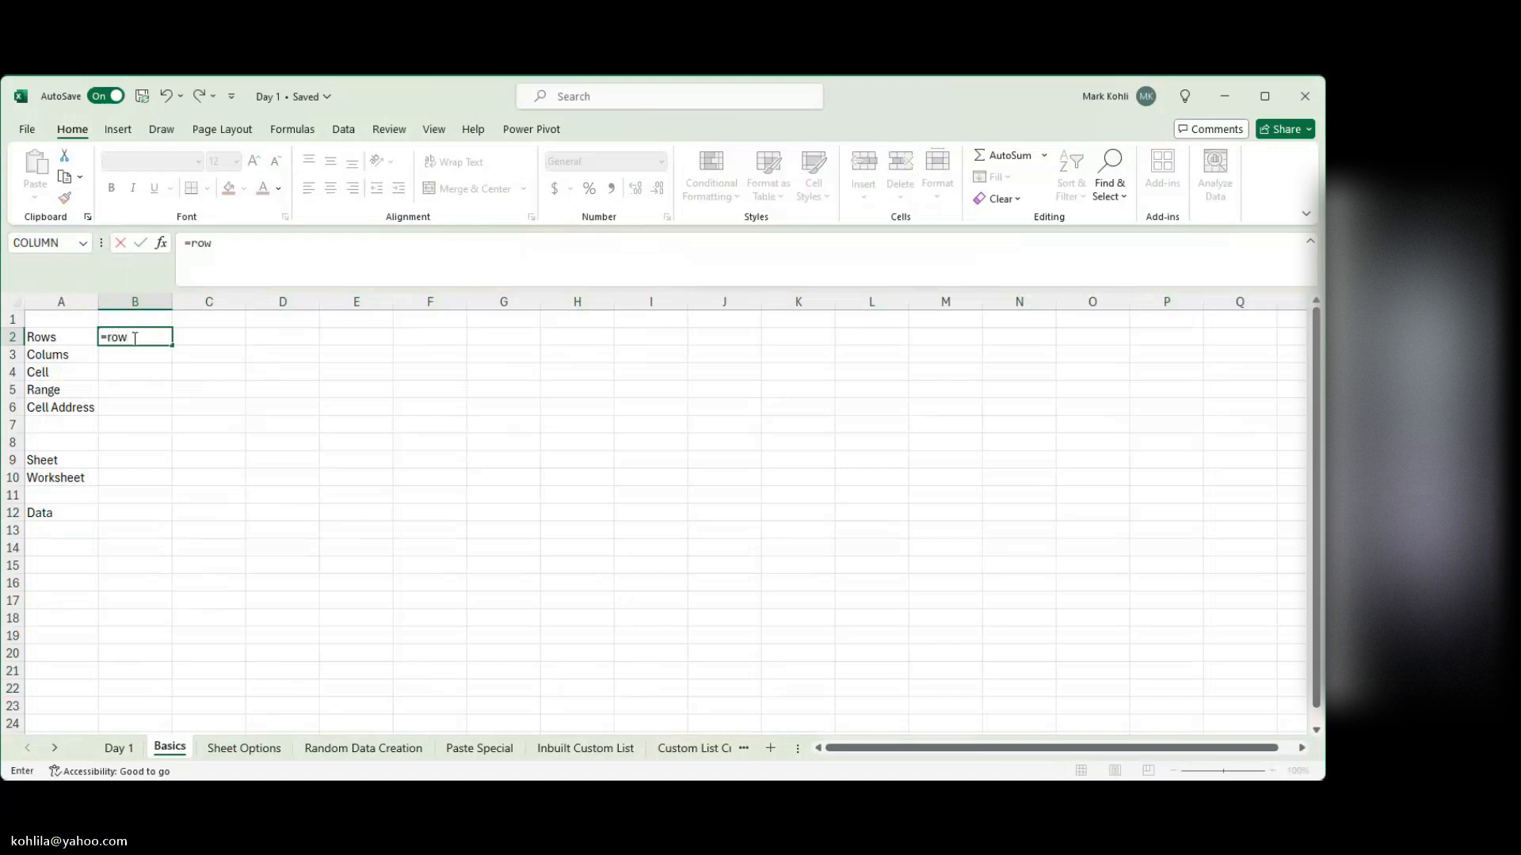
{"action": "type", "text": "("}
{"action": "key", "text": "Return"}
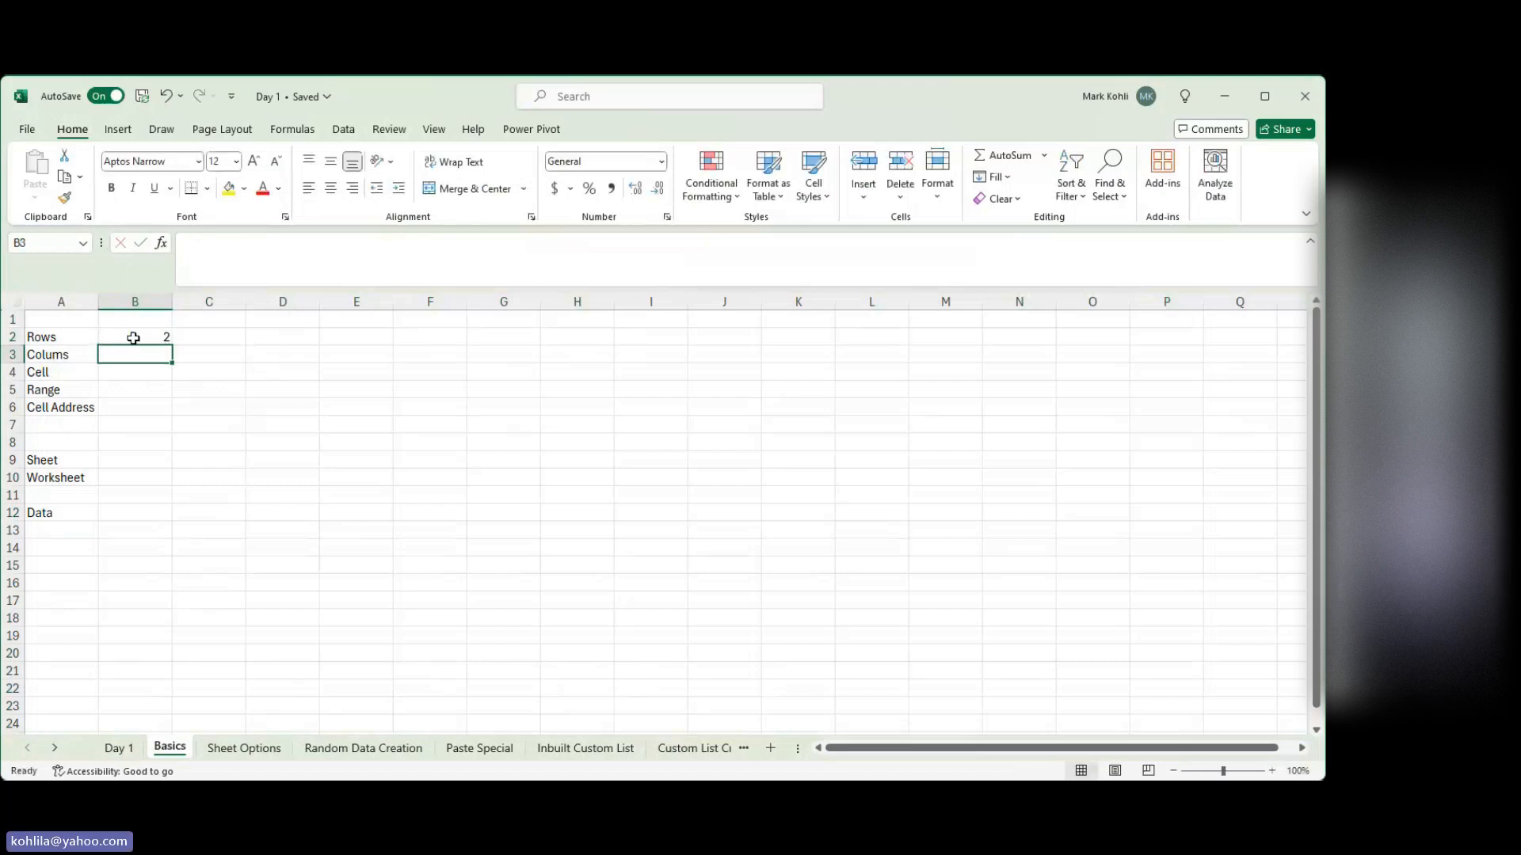
{"action": "left_click", "coordinate": [133, 338]}
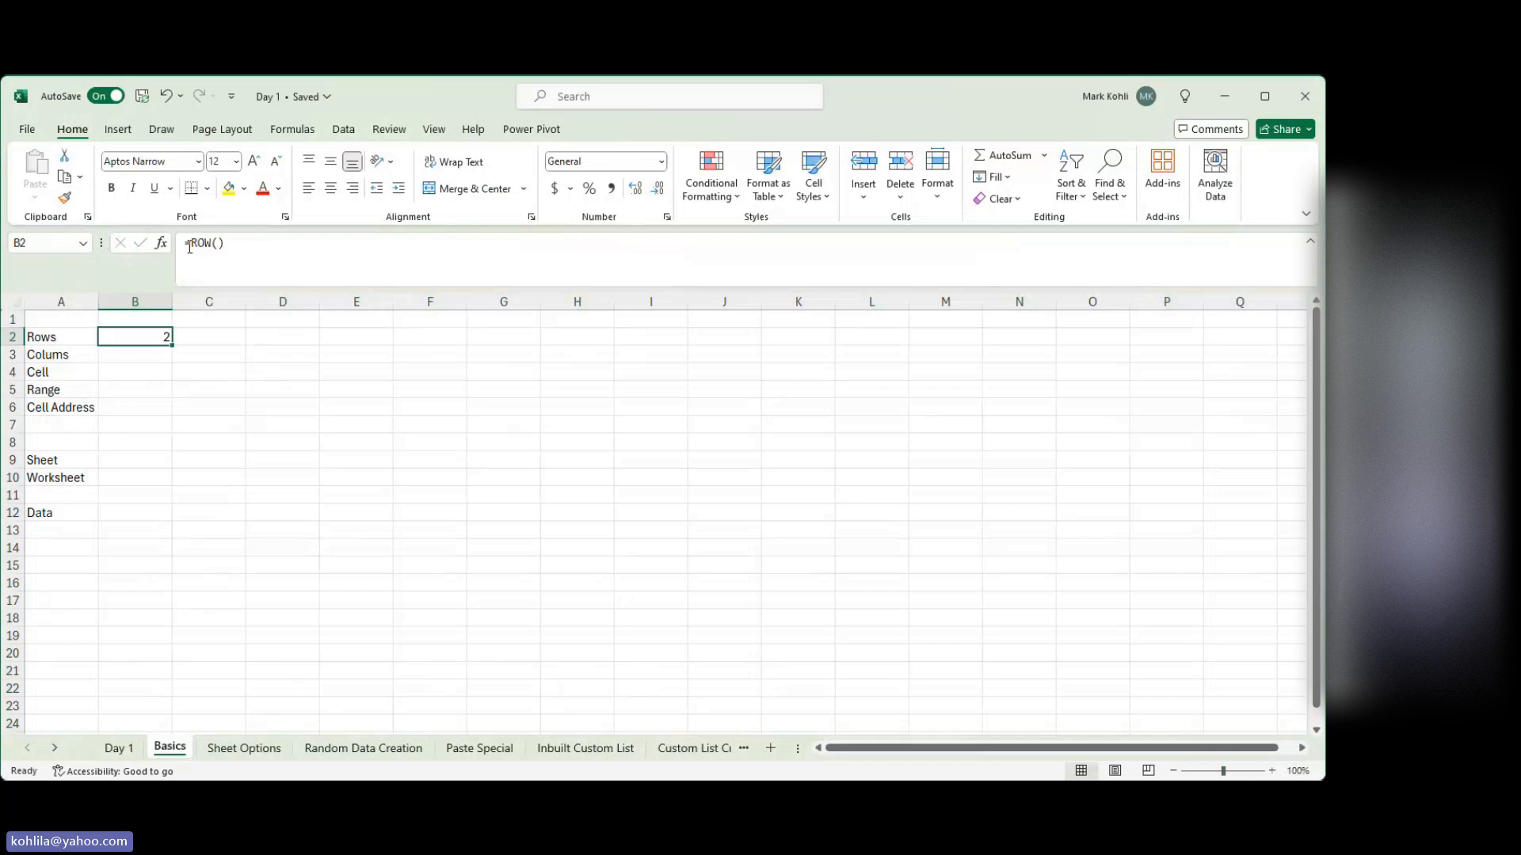
Enter =COLUMN() in B3 beside Colums, returning 2 for column B.
{"action": "left_click", "coordinate": [144, 353]}
{"action": "type", "text": "="}
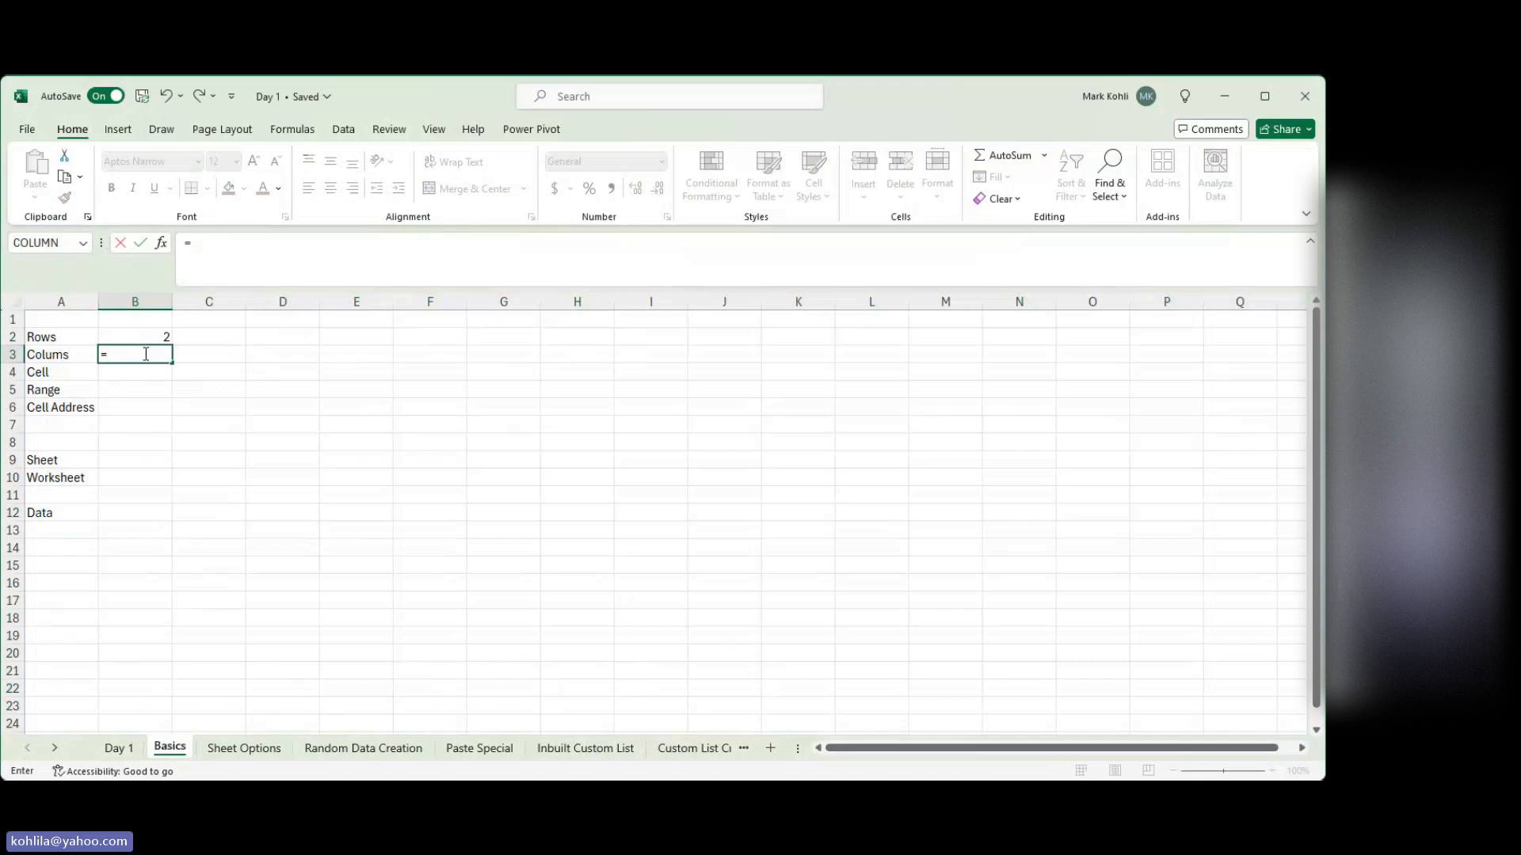
{"action": "type", "text": "column"}
{"action": "key", "text": "Tab"}
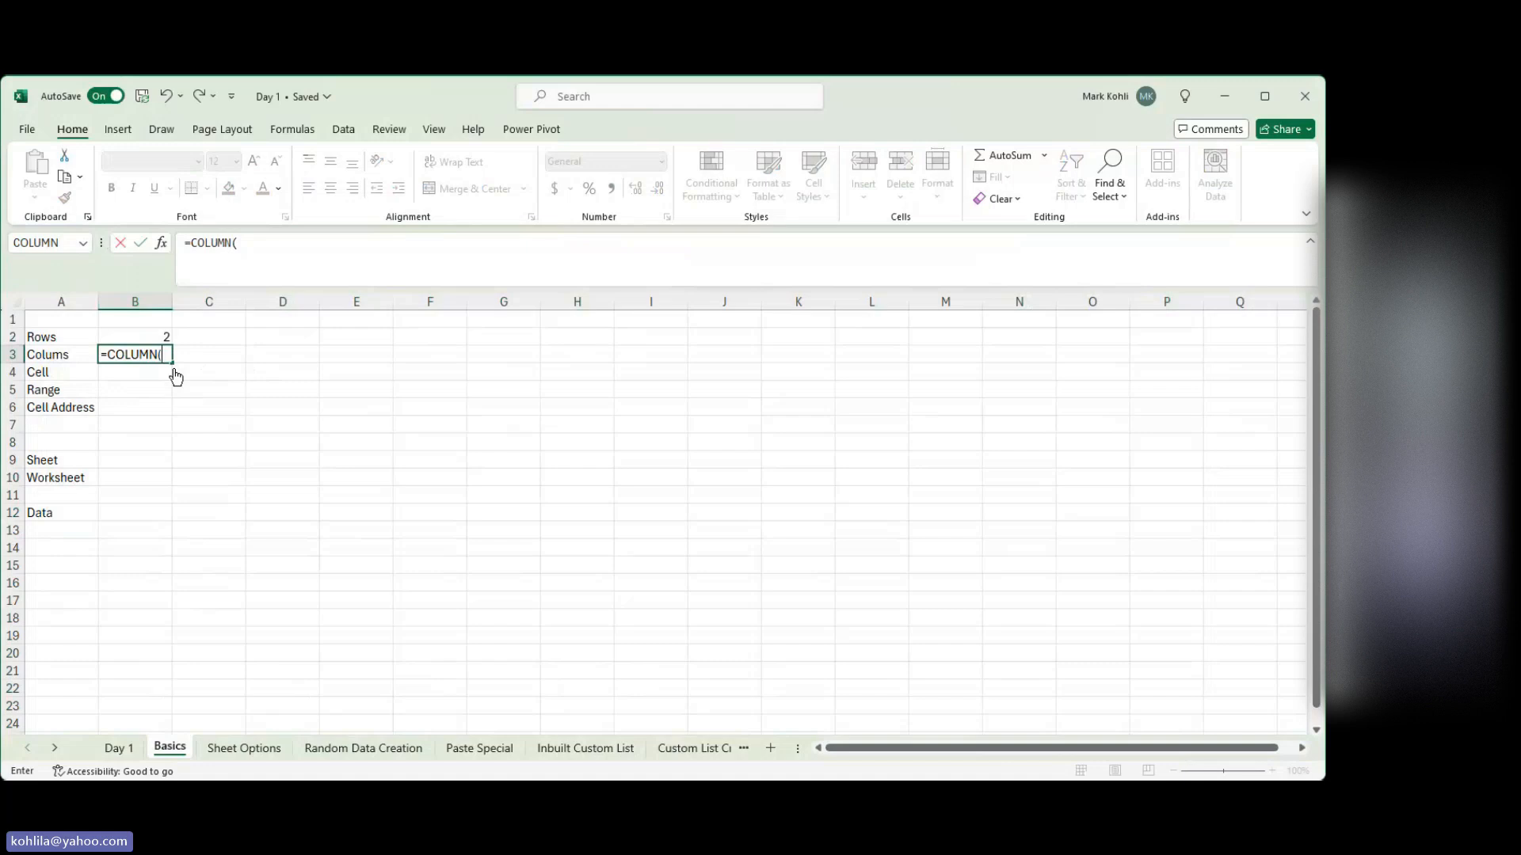
{"action": "type", "text": ")"}
{"action": "key", "text": "Return"}
{"action": "left_click", "coordinate": [138, 355]}
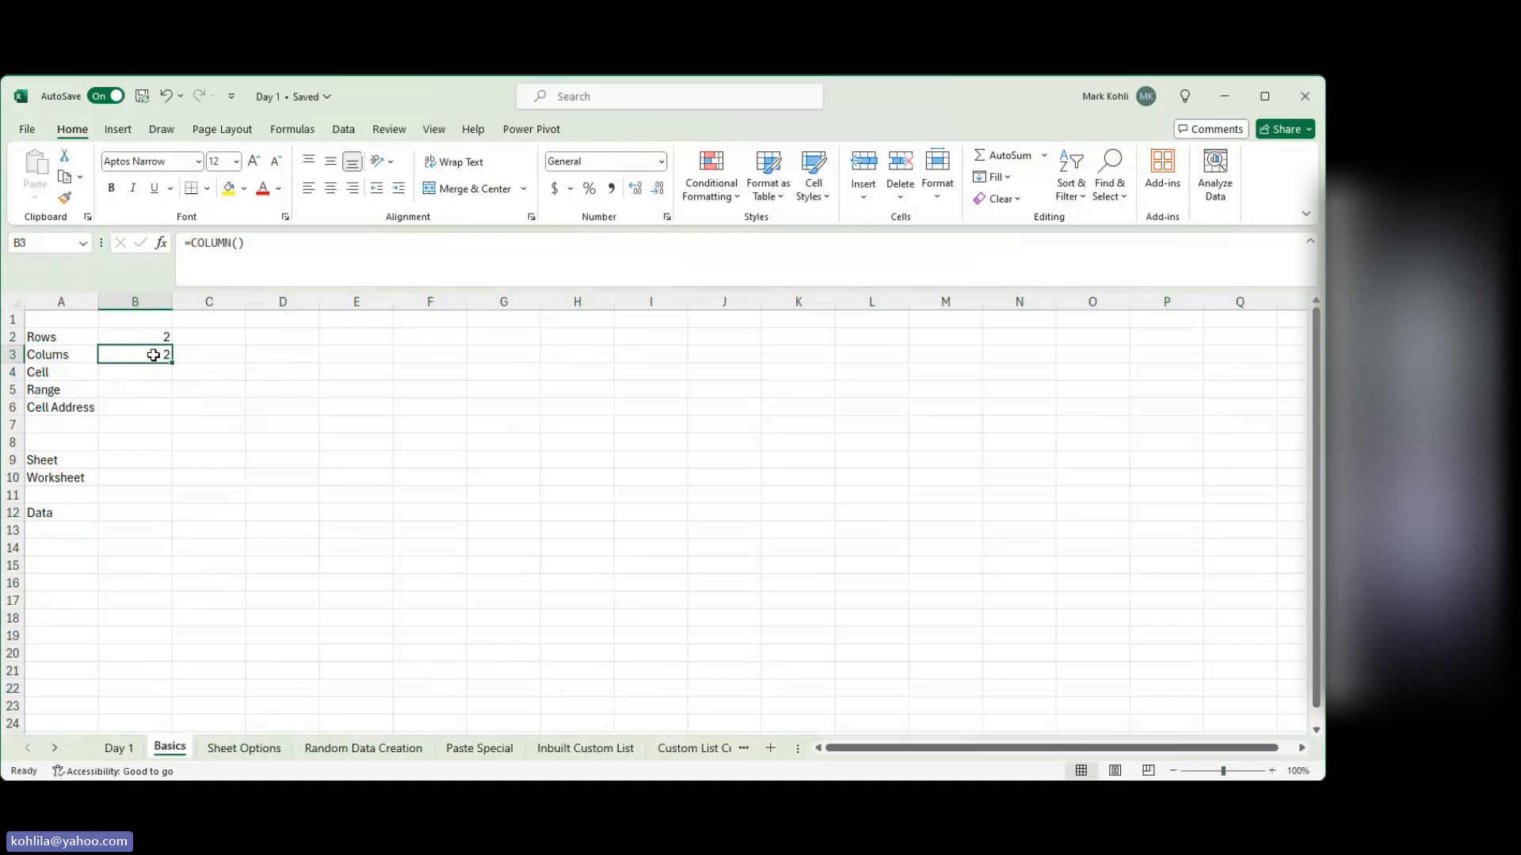
{"action": "left_click", "coordinate": [12, 355]}
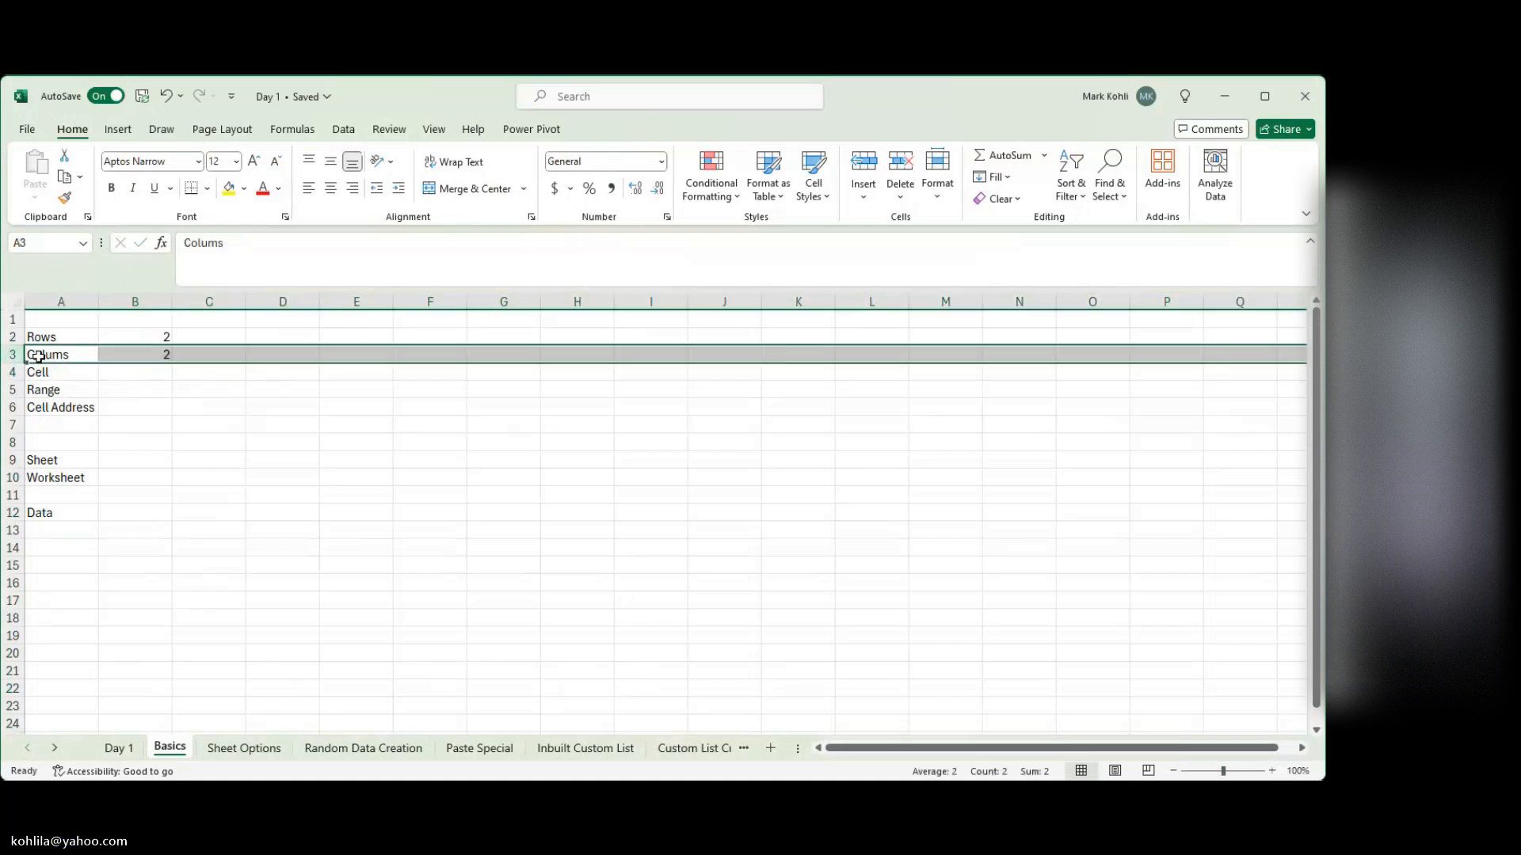
{"action": "left_click", "coordinate": [133, 302]}
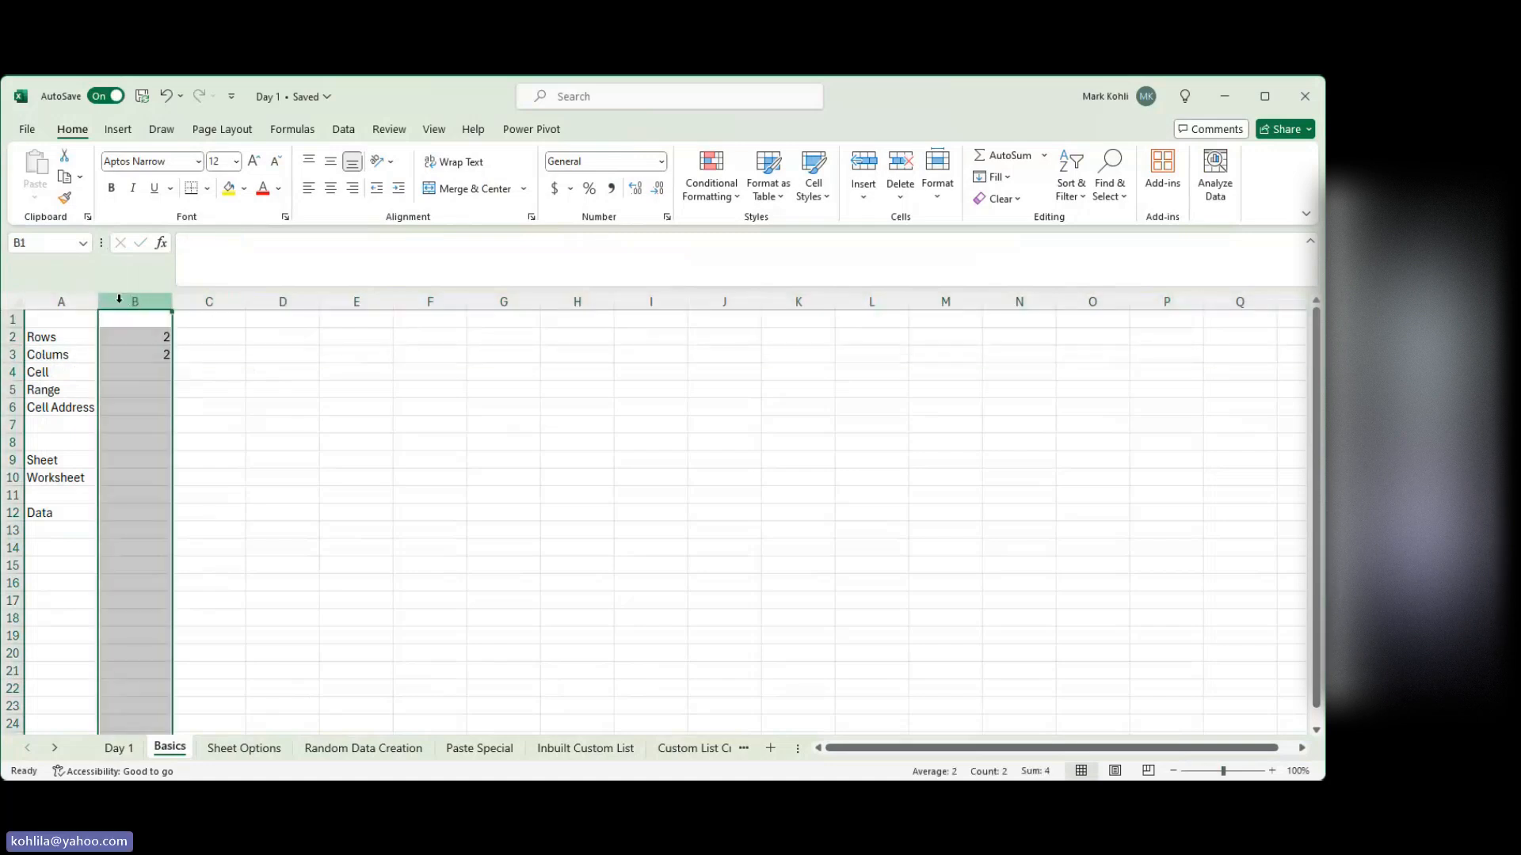
{"action": "left_click", "coordinate": [150, 358]}
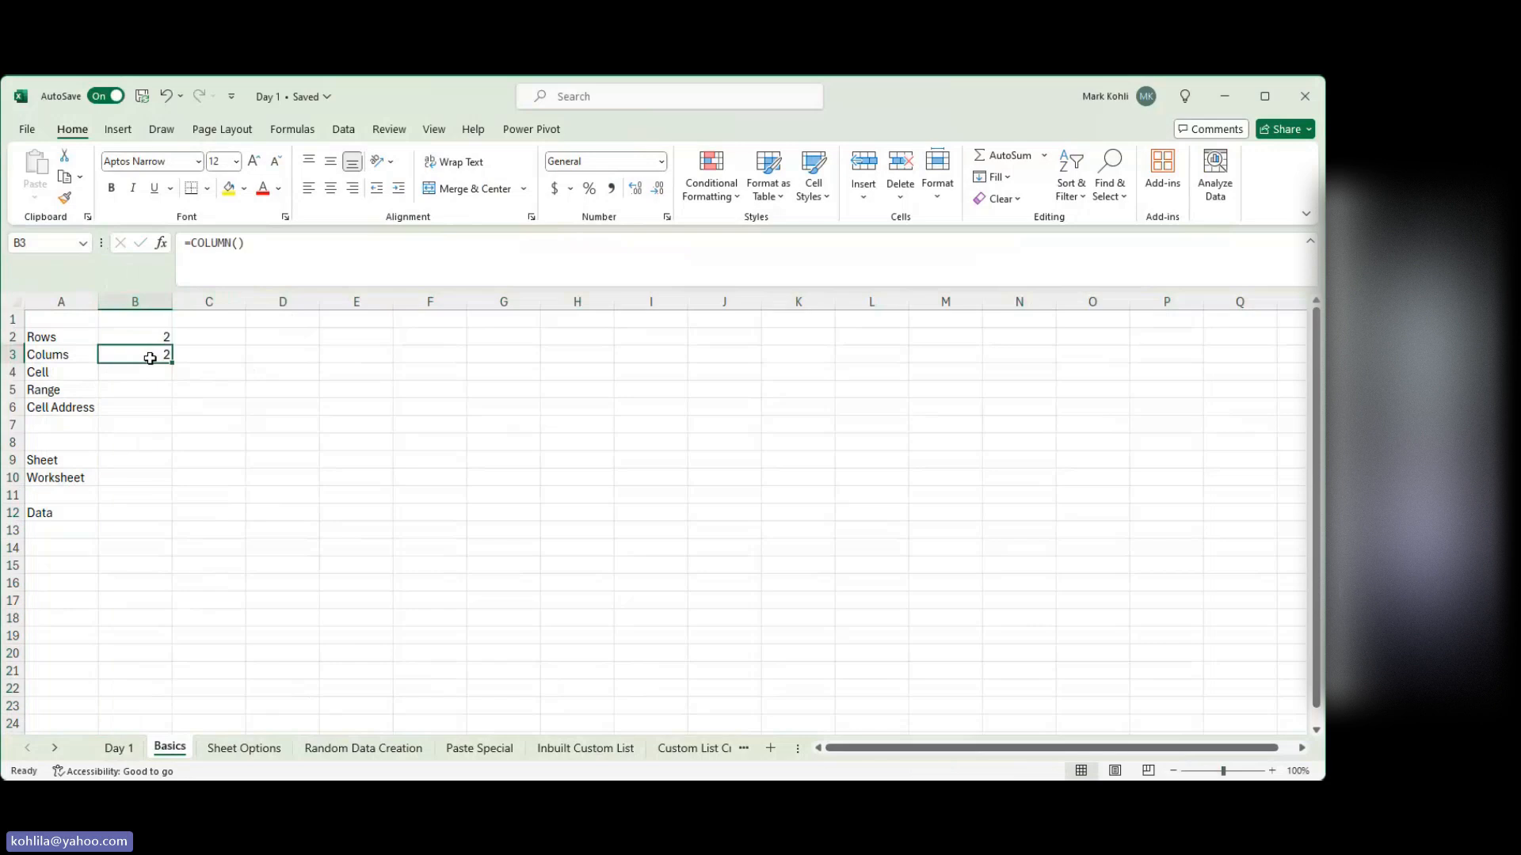
{"action": "left_click", "coordinate": [13, 335]}
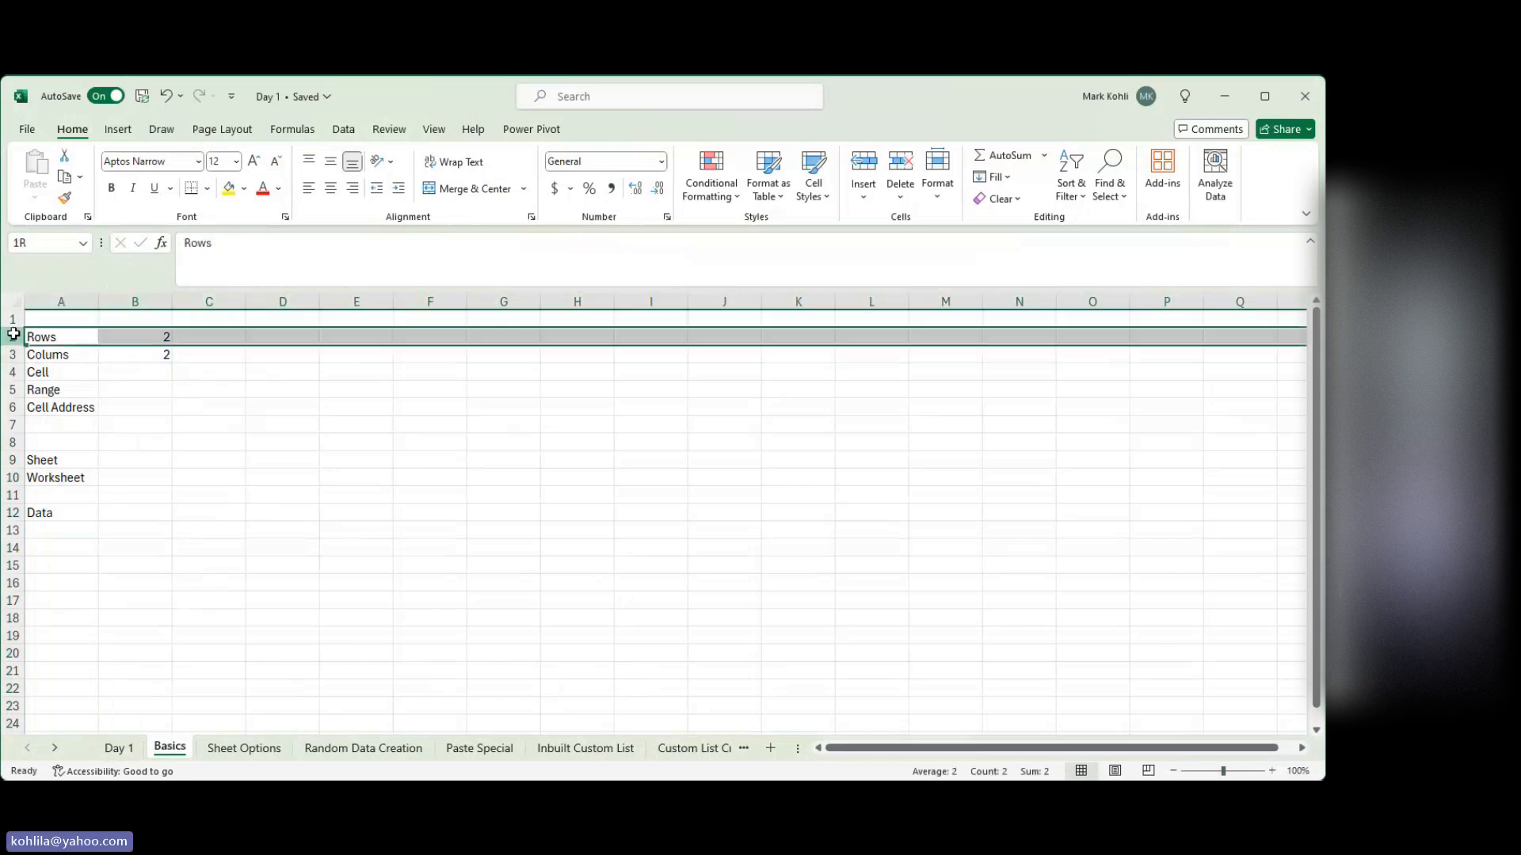
{"action": "left_click", "coordinate": [154, 354]}
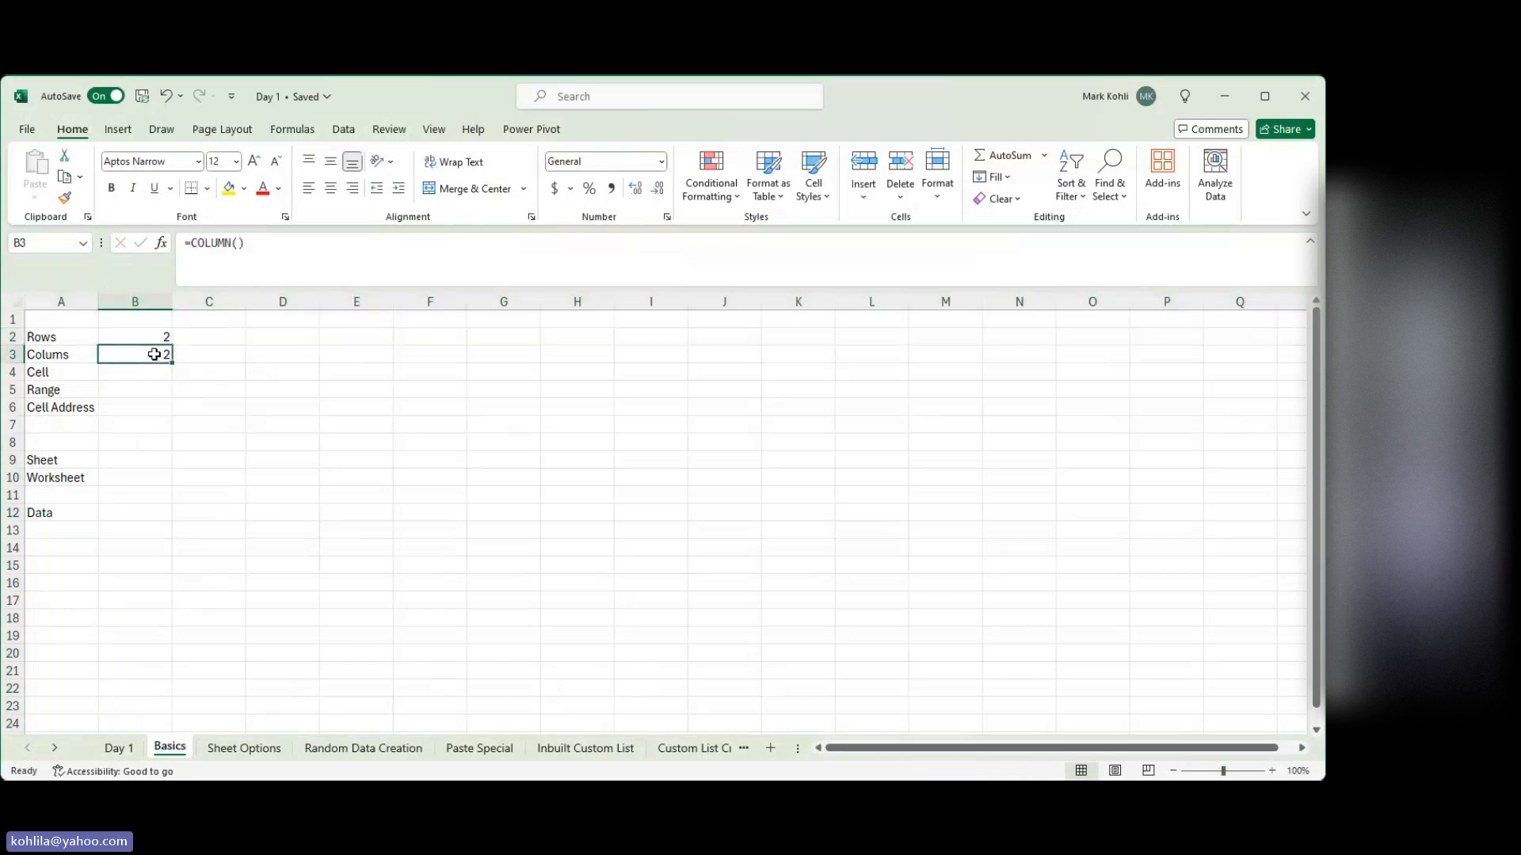
{"action": "left_click", "coordinate": [156, 375]}
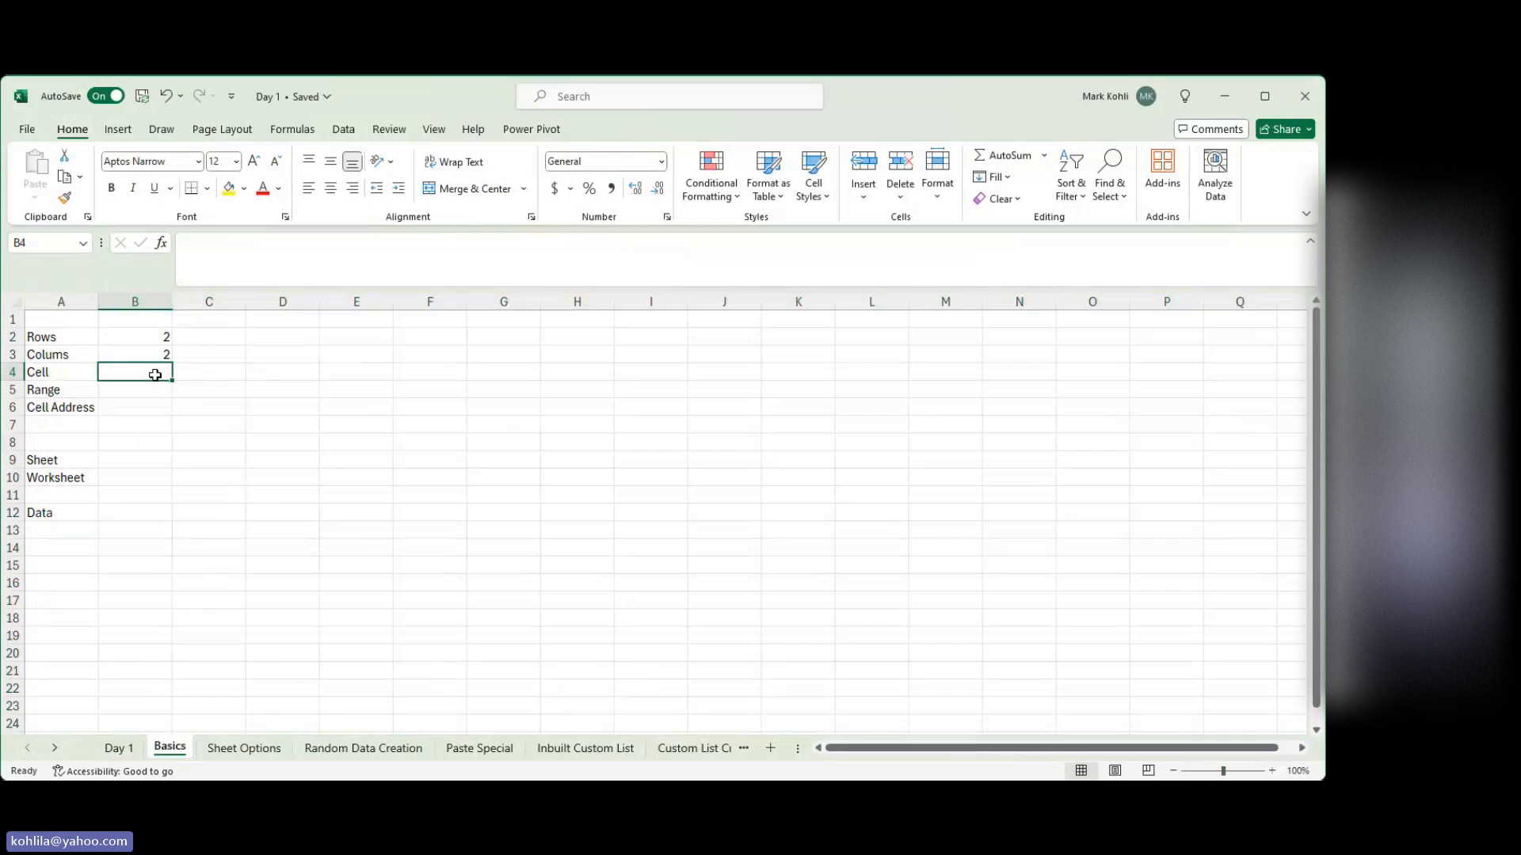
{"action": "key", "text": "Up"}
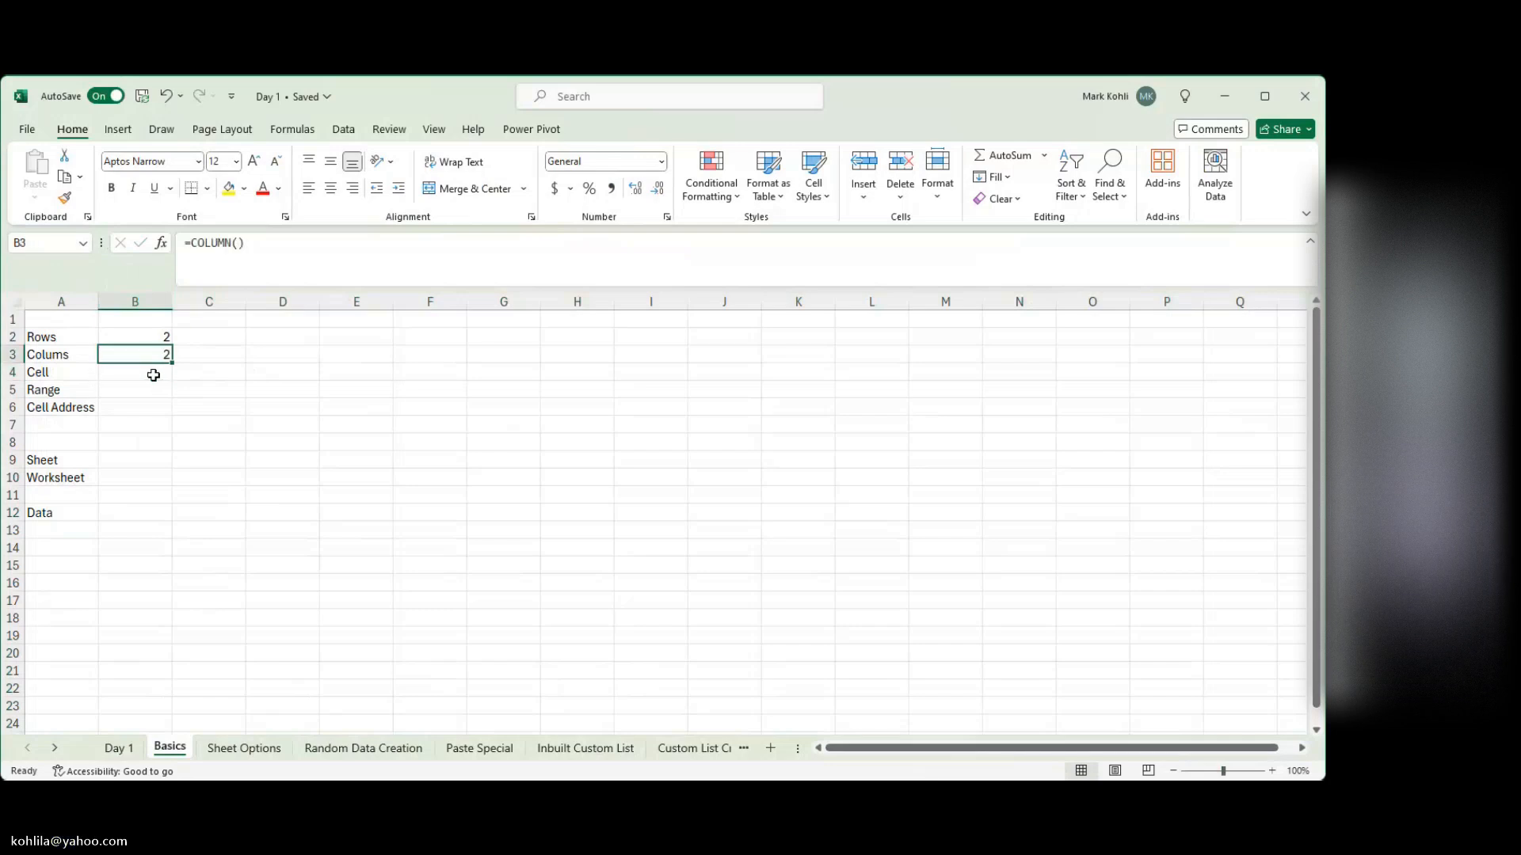
{"action": "left_click", "coordinate": [101, 339]}
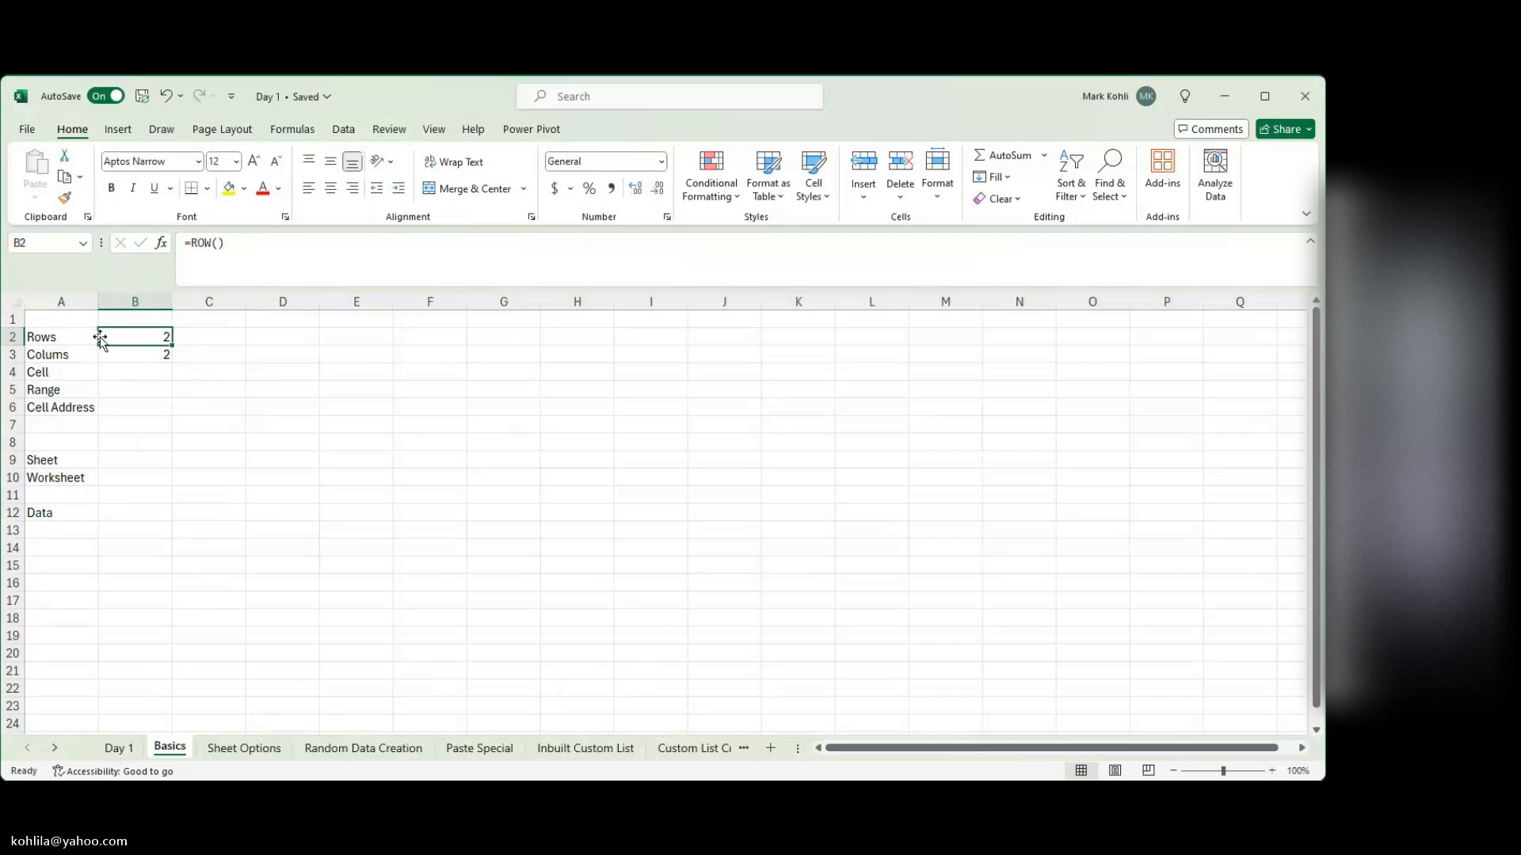
{"action": "left_click", "coordinate": [156, 351]}
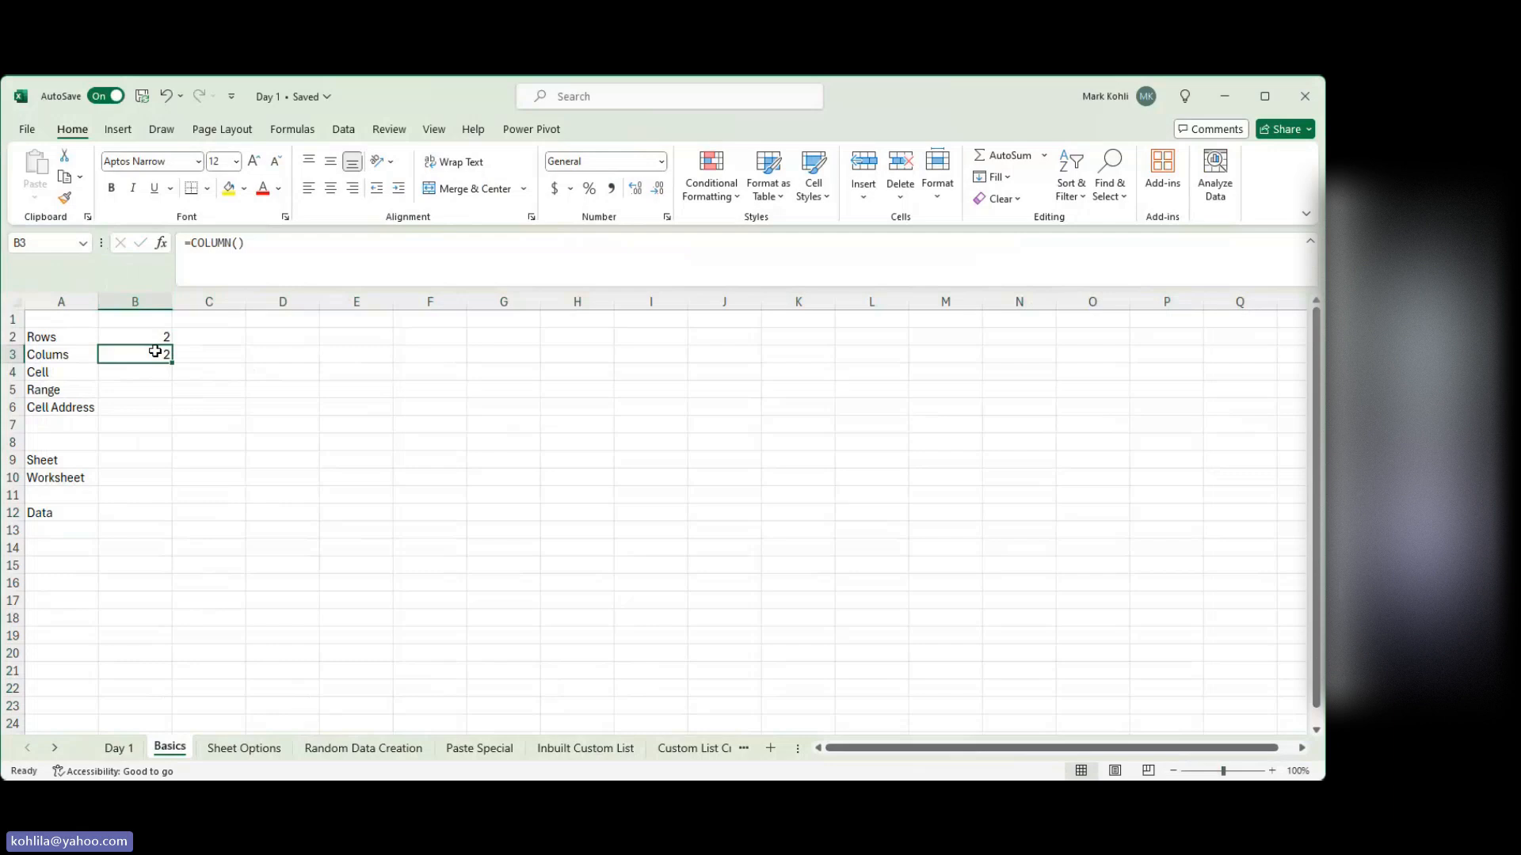
Enter =COLUMN() in cell BV3 so it displays 74.
{"action": "scroll", "coordinate": [284, 368], "scroll_direction": "right", "scroll_amount": 9}
{"action": "scroll", "coordinate": [283, 368], "scroll_direction": "right", "scroll_amount": 13}
{"action": "left_click", "coordinate": [369, 355]}
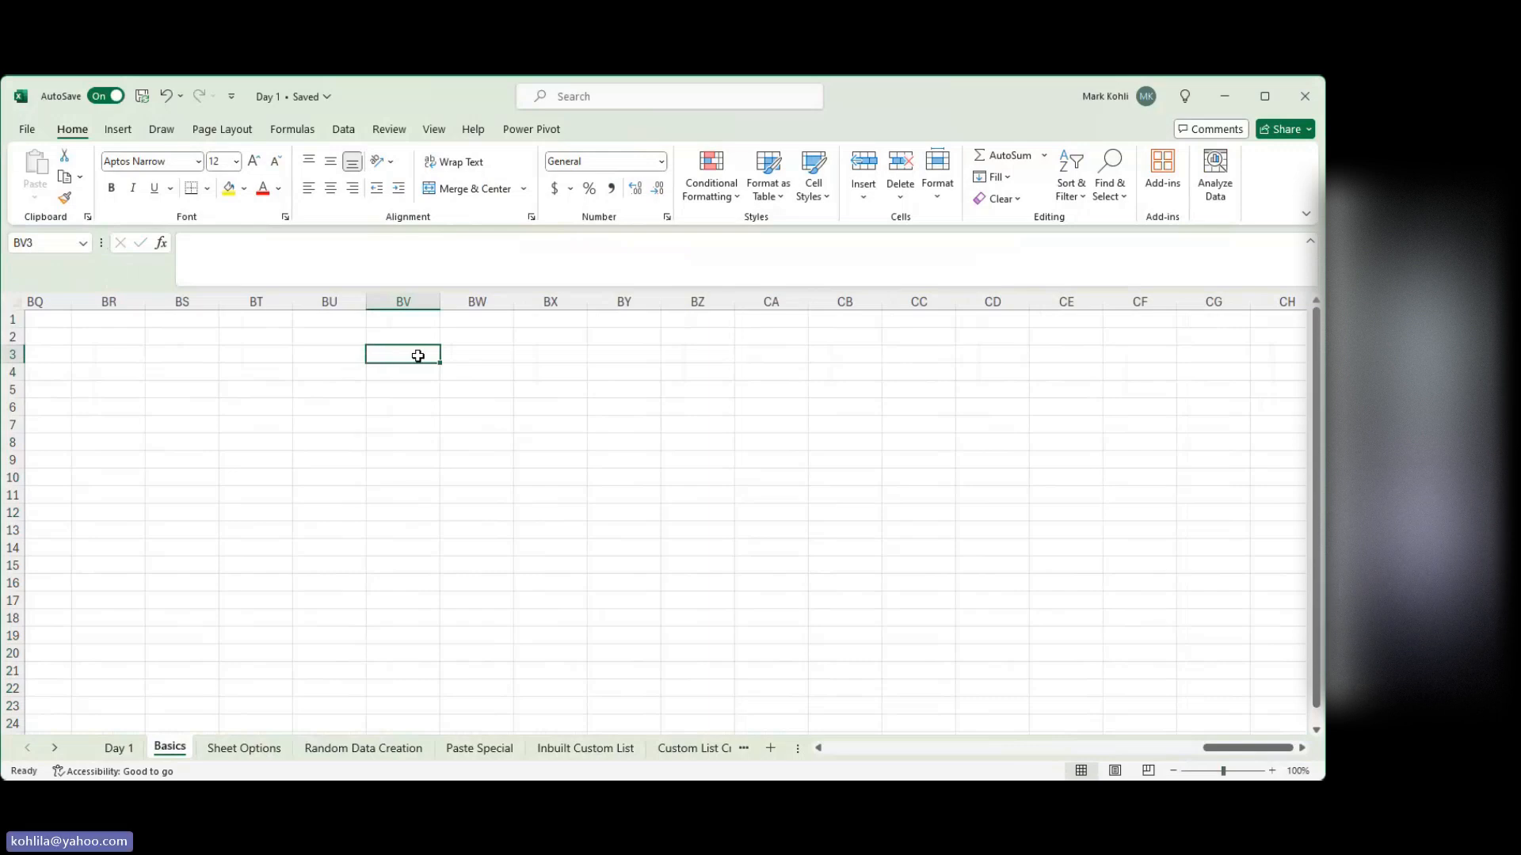
{"action": "type", "text": "=v"}
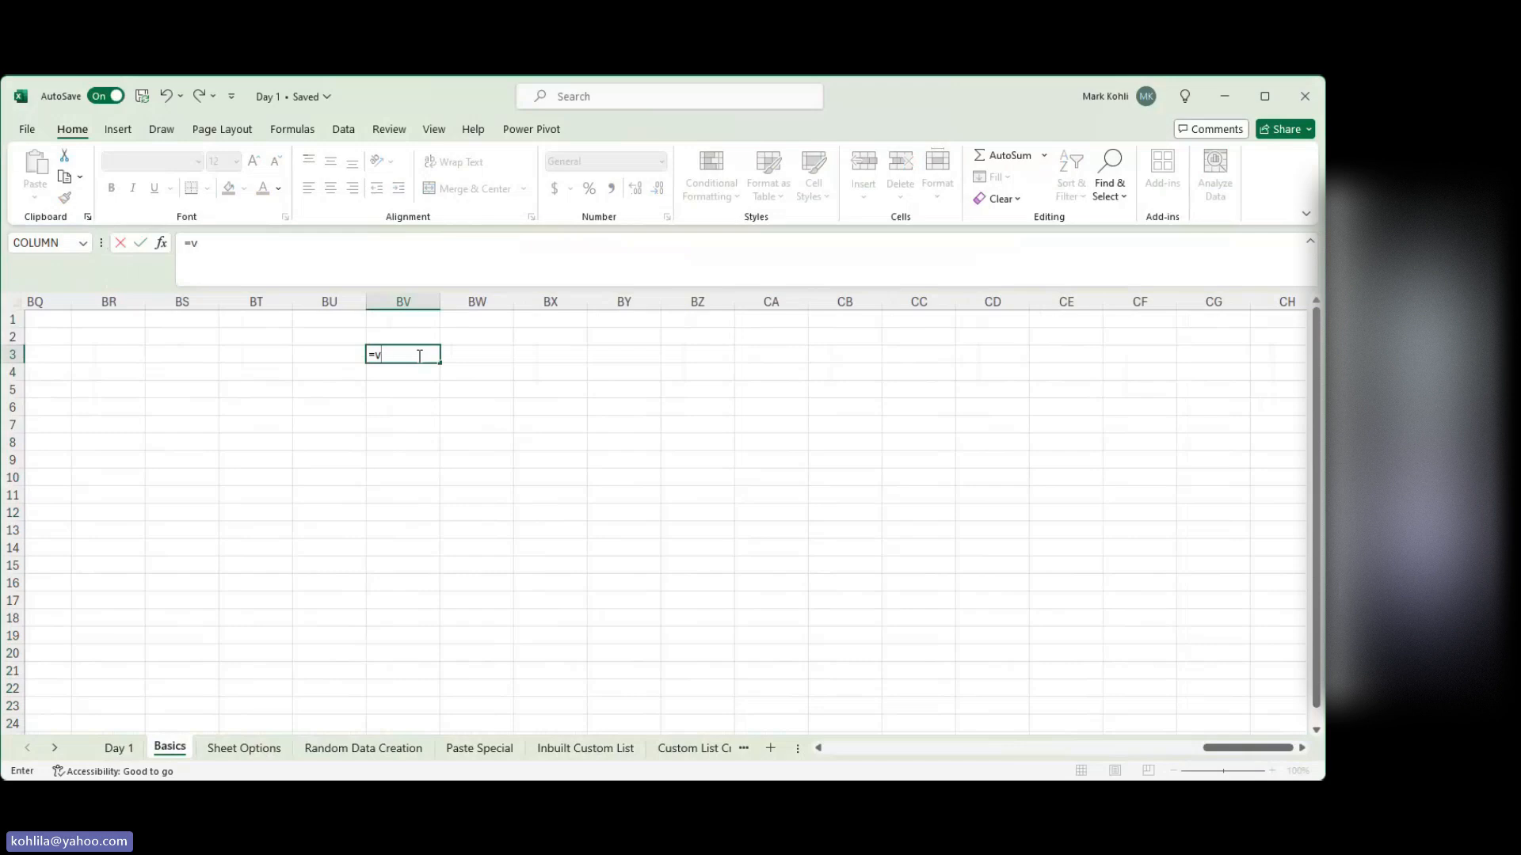
{"action": "key", "text": "BackSpace"}
{"action": "type", "text": "col"}
{"action": "key", "text": "Tab"}
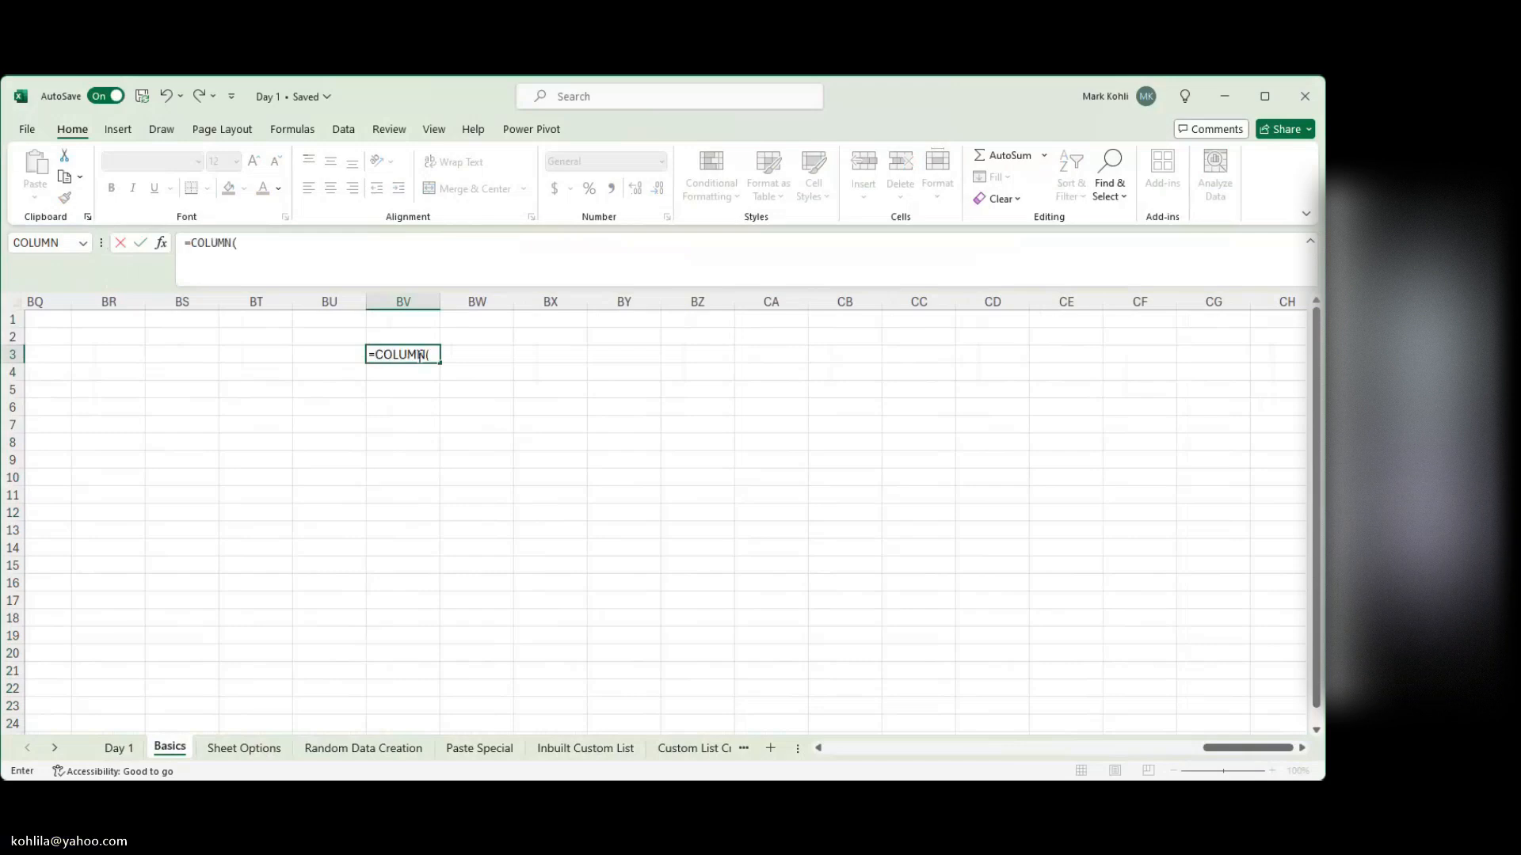
{"action": "type", "text": ")"}
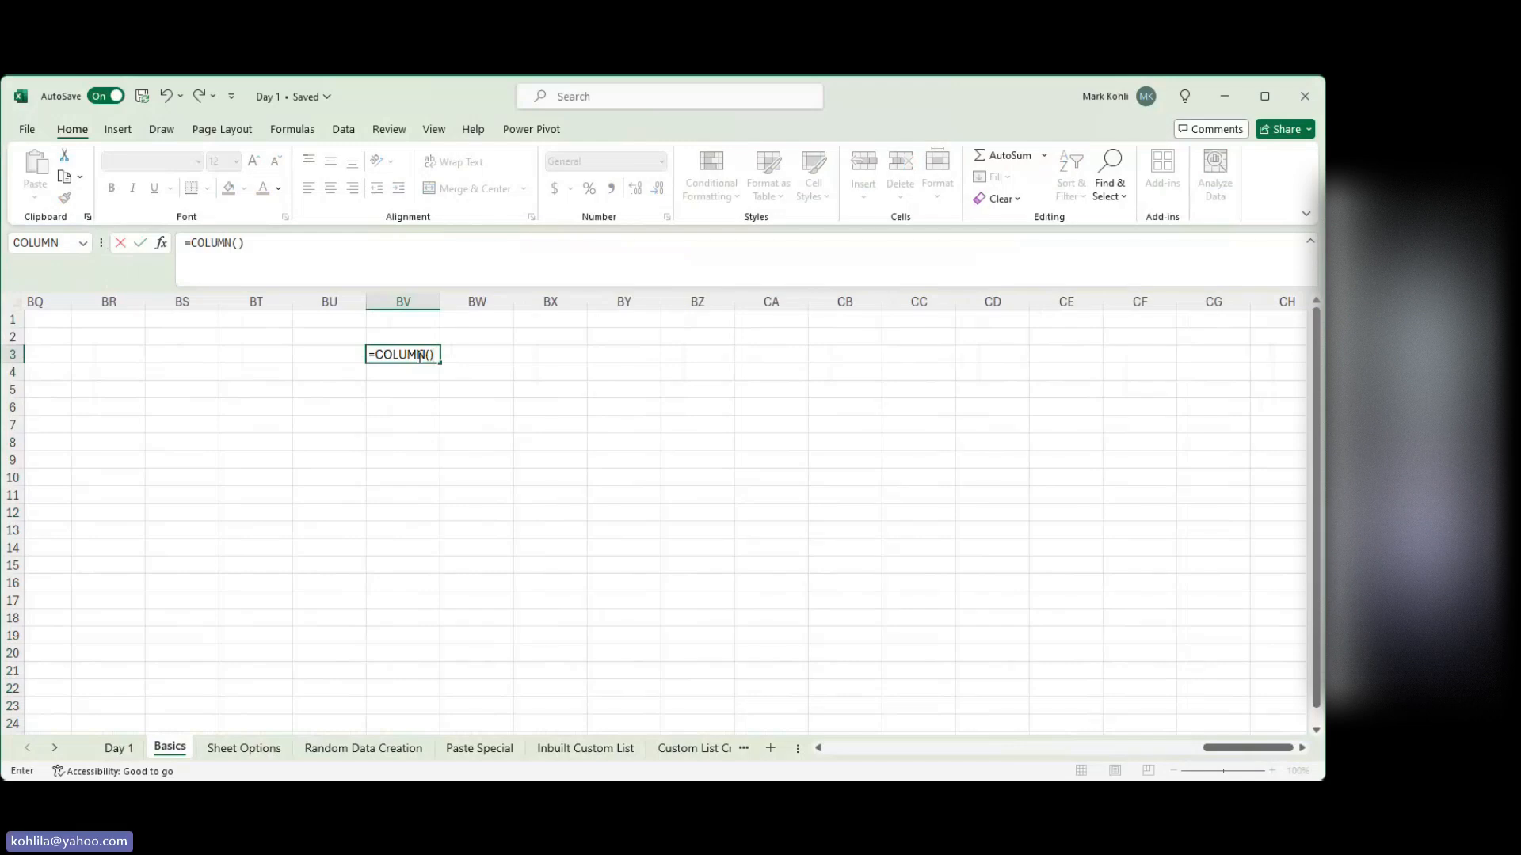
{"action": "key", "text": "Return"}
{"action": "left_click", "coordinate": [418, 356]}
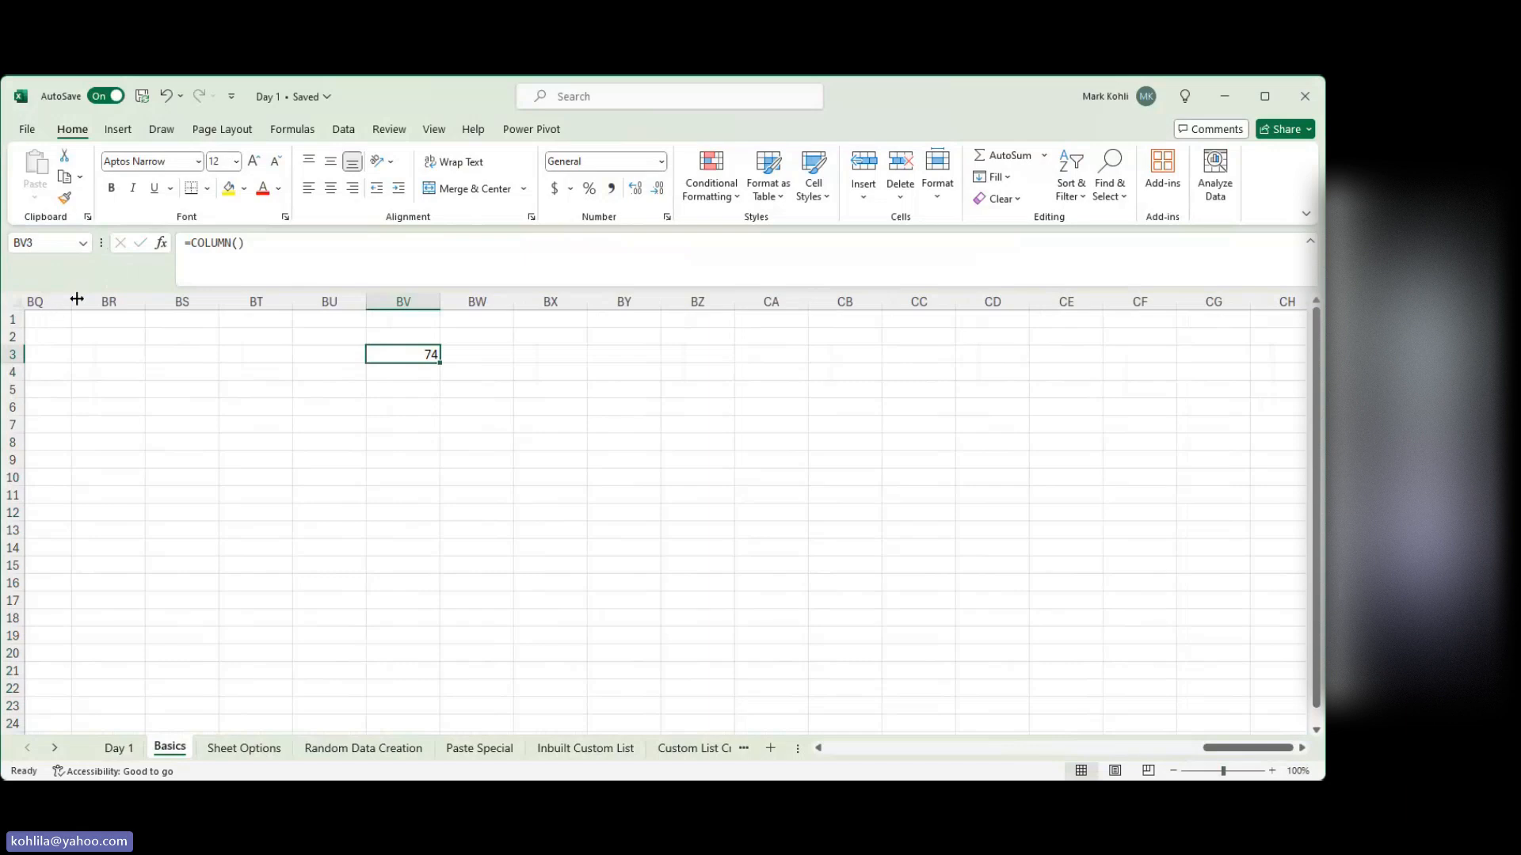
Erase the =COLUMN() formula from BV3 and scroll back toward column Z.
{"action": "scroll", "coordinate": [116, 328], "scroll_direction": "left", "scroll_amount": 14}
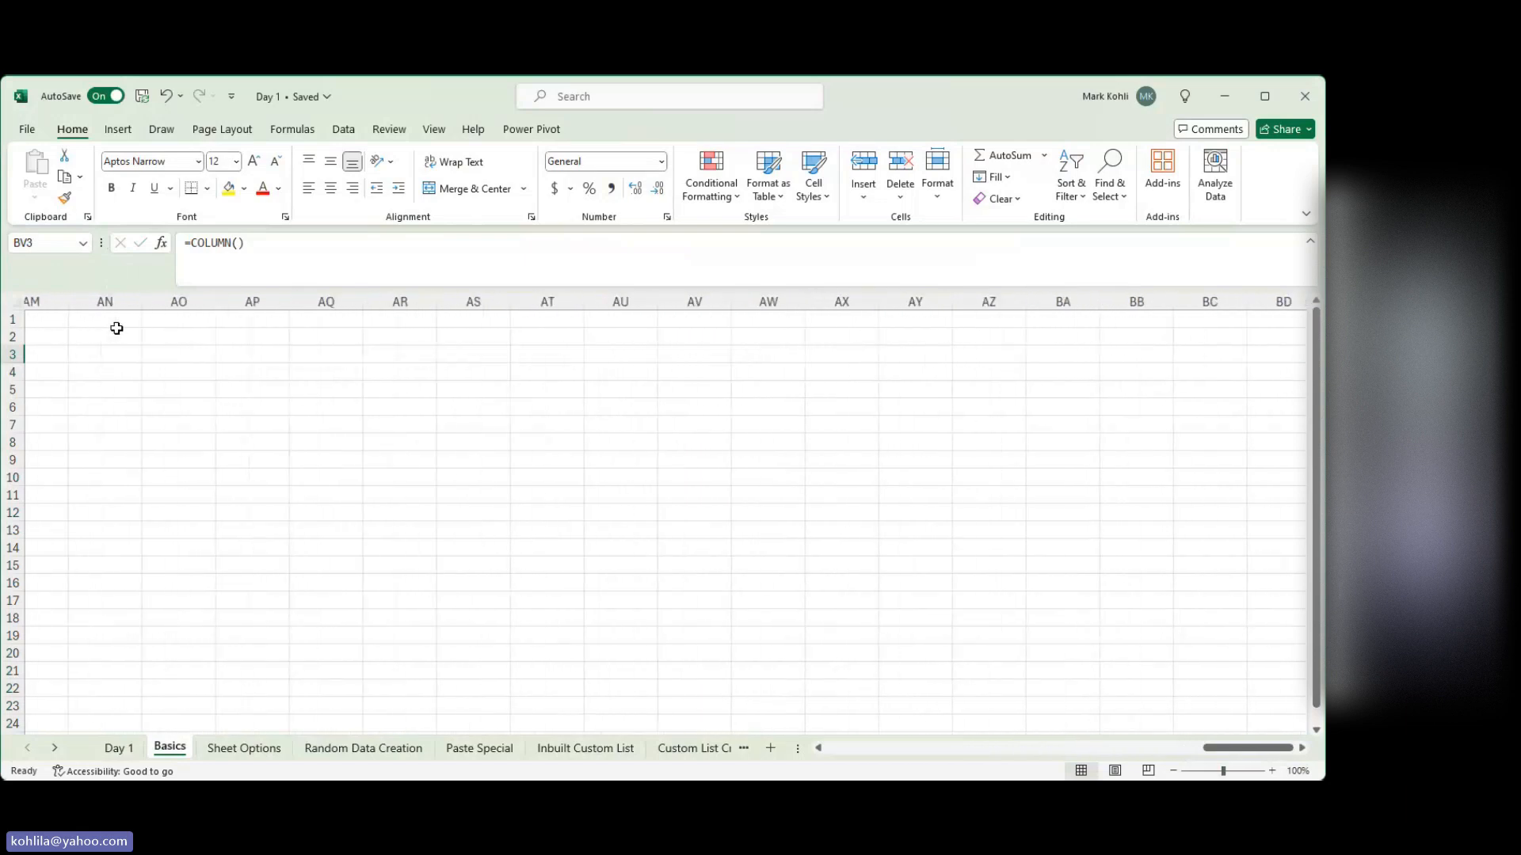
{"action": "scroll", "coordinate": [116, 328], "scroll_direction": "left", "scroll_amount": 1}
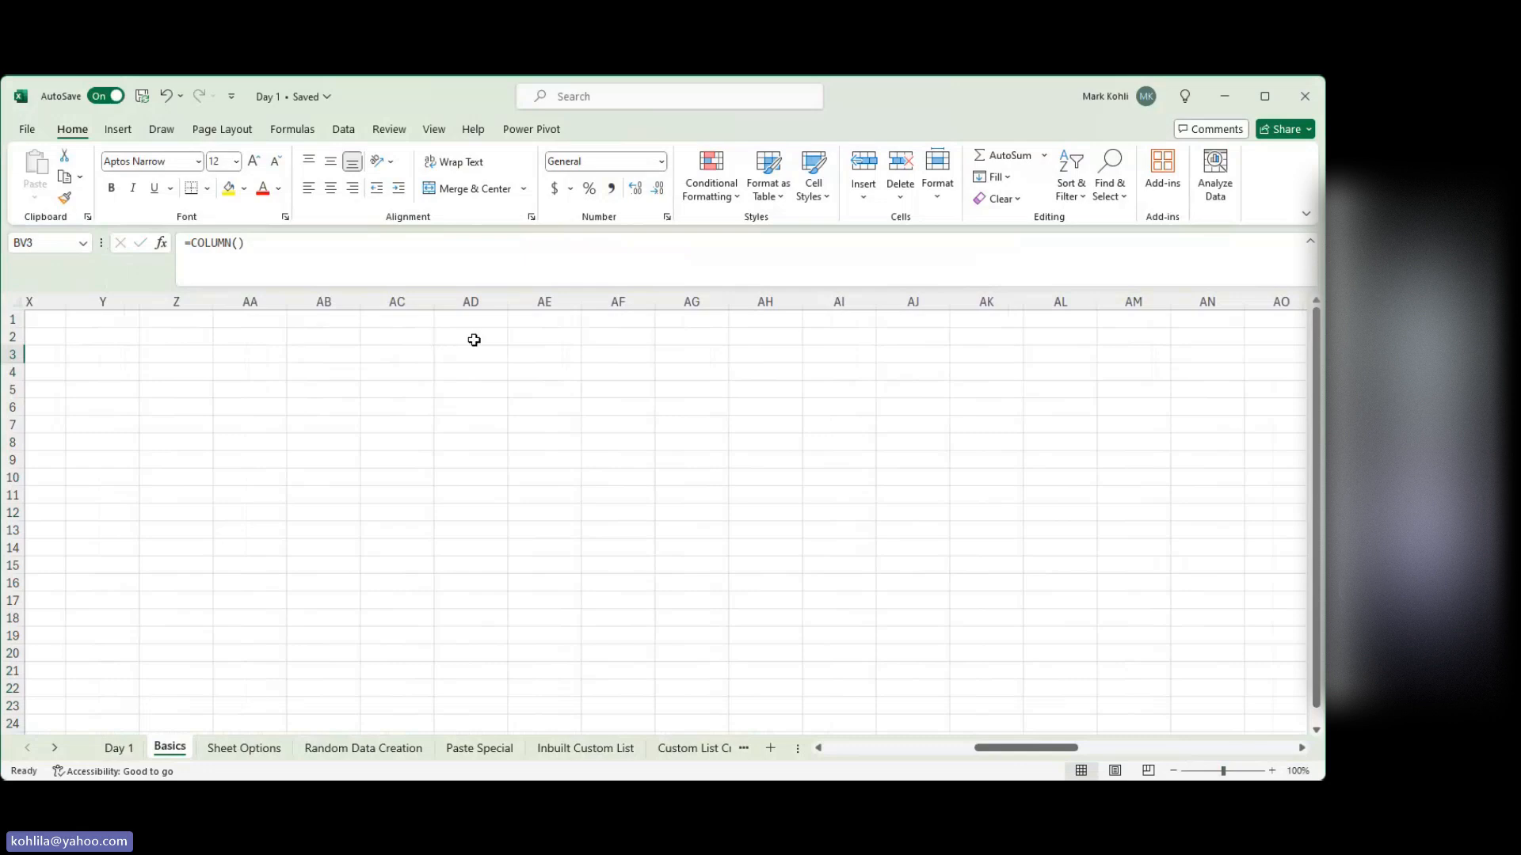
{"action": "scroll", "coordinate": [473, 339], "scroll_direction": "right", "scroll_amount": 7}
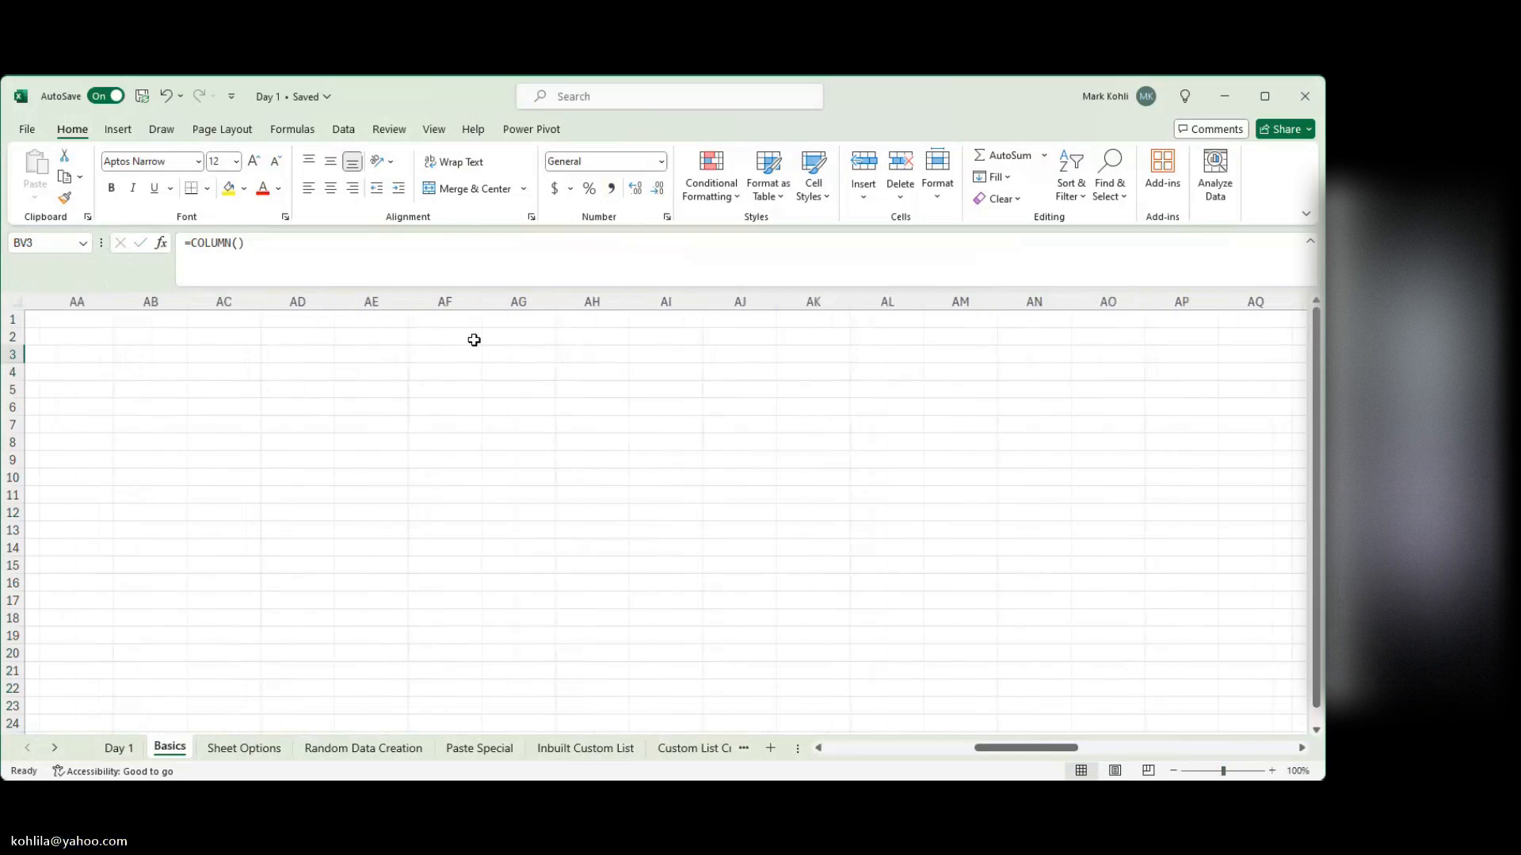
{"action": "scroll", "coordinate": [473, 340], "scroll_direction": "right", "scroll_amount": 4}
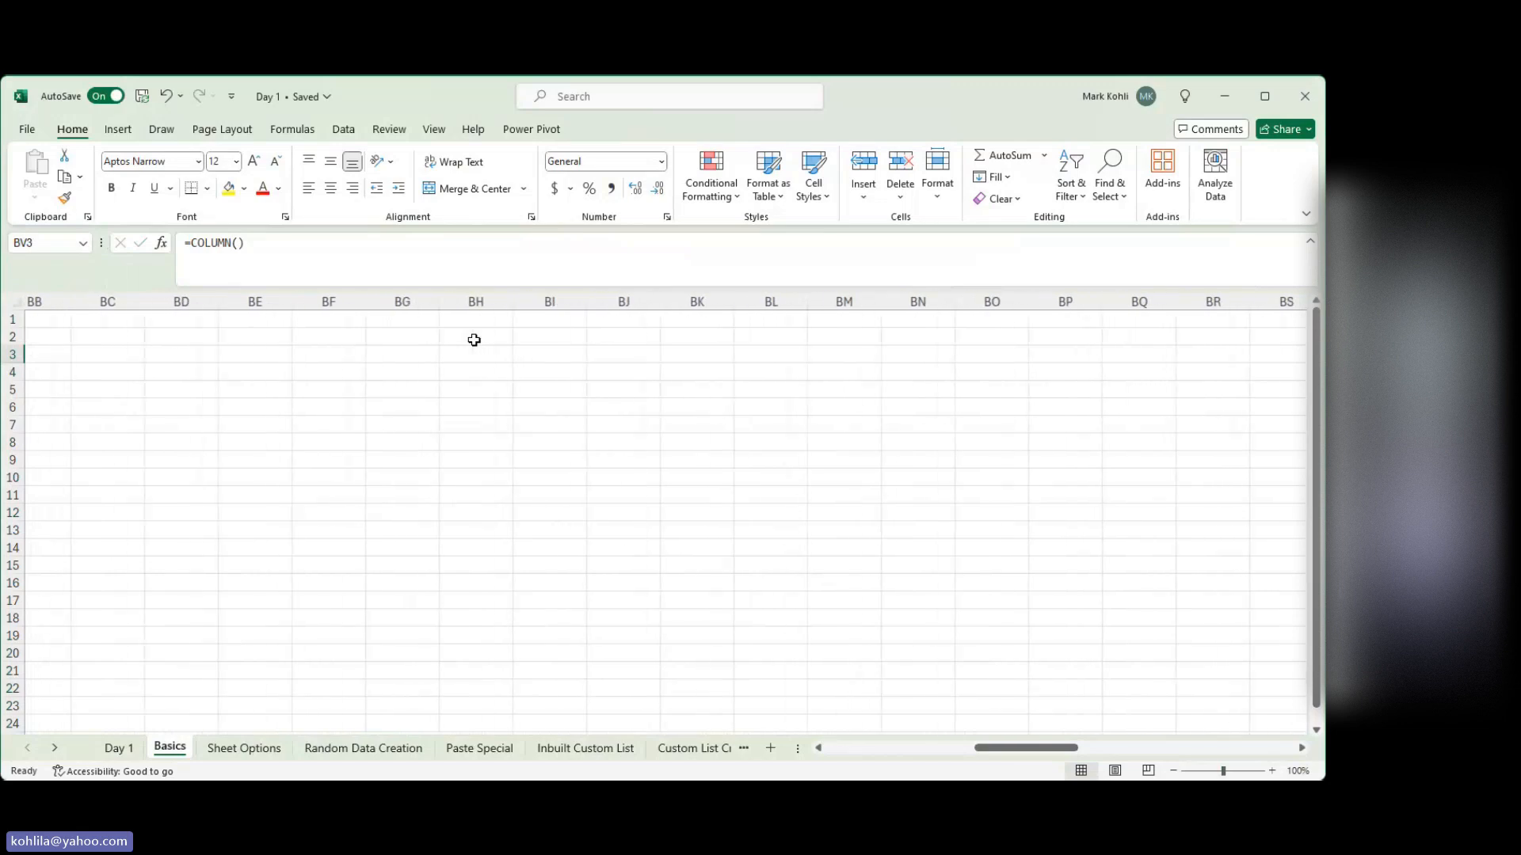
{"action": "scroll", "coordinate": [595, 305], "scroll_direction": "right", "scroll_amount": 9}
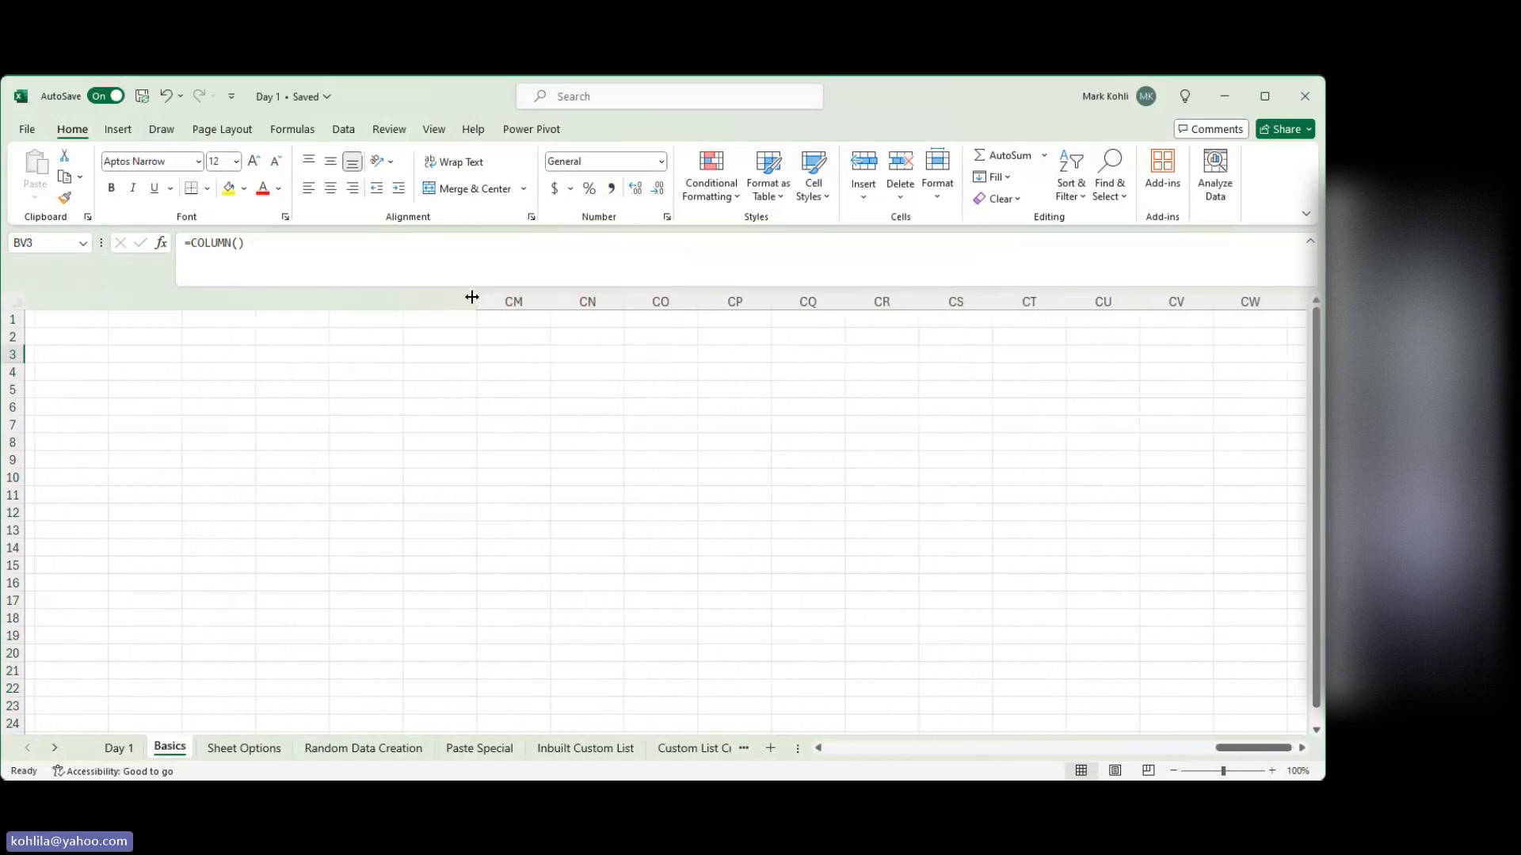
{"action": "scroll", "coordinate": [691, 322], "scroll_direction": "left", "scroll_amount": 6}
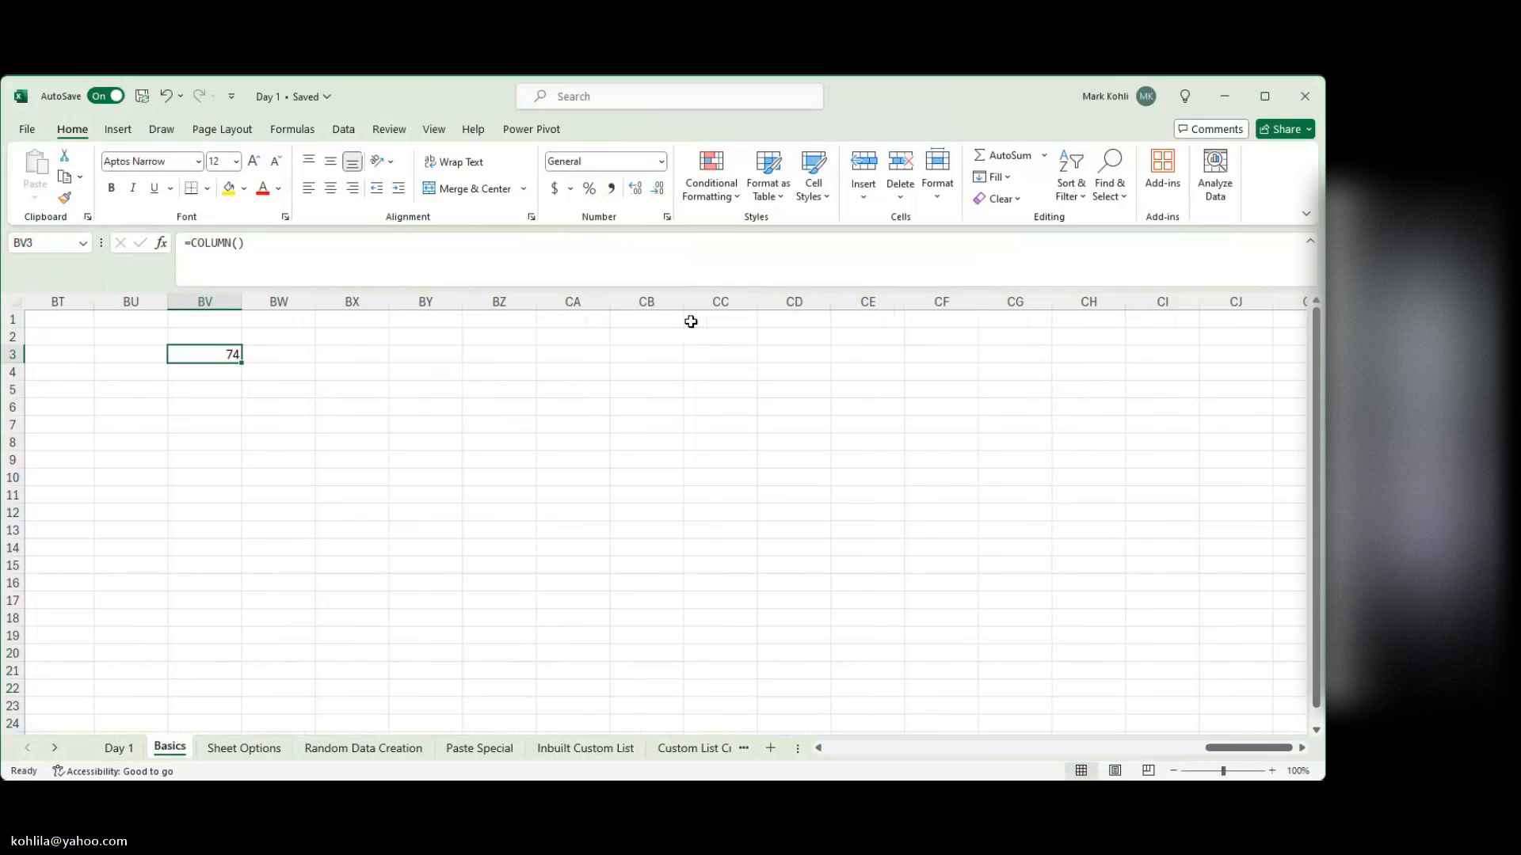
{"action": "key", "text": "BackSpace"}
{"action": "scroll", "coordinate": [690, 322], "scroll_direction": "left", "scroll_amount": 10}
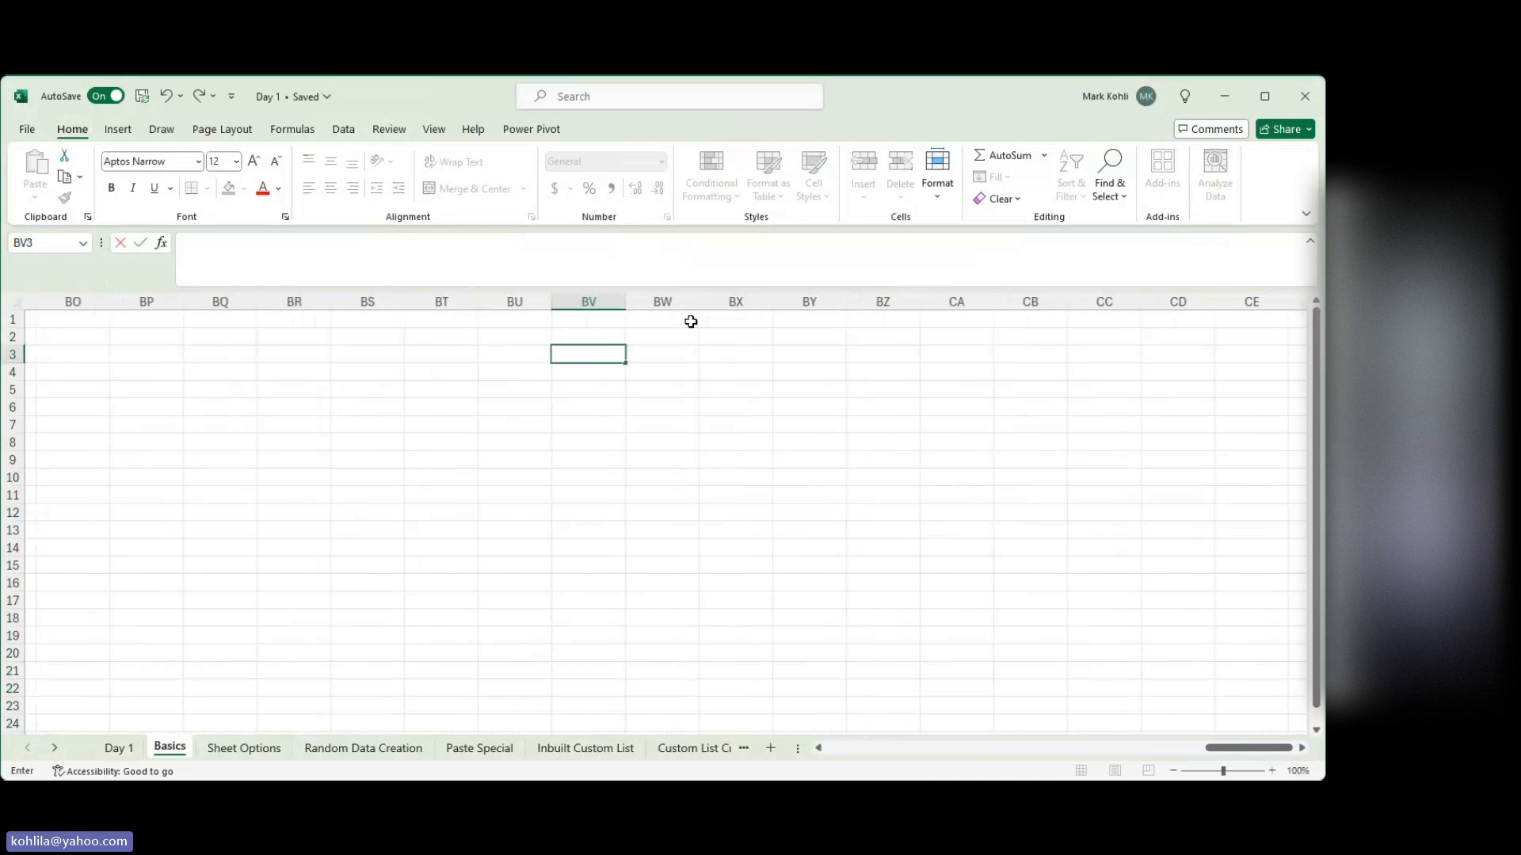
{"action": "scroll", "coordinate": [691, 322], "scroll_direction": "left", "scroll_amount": 10}
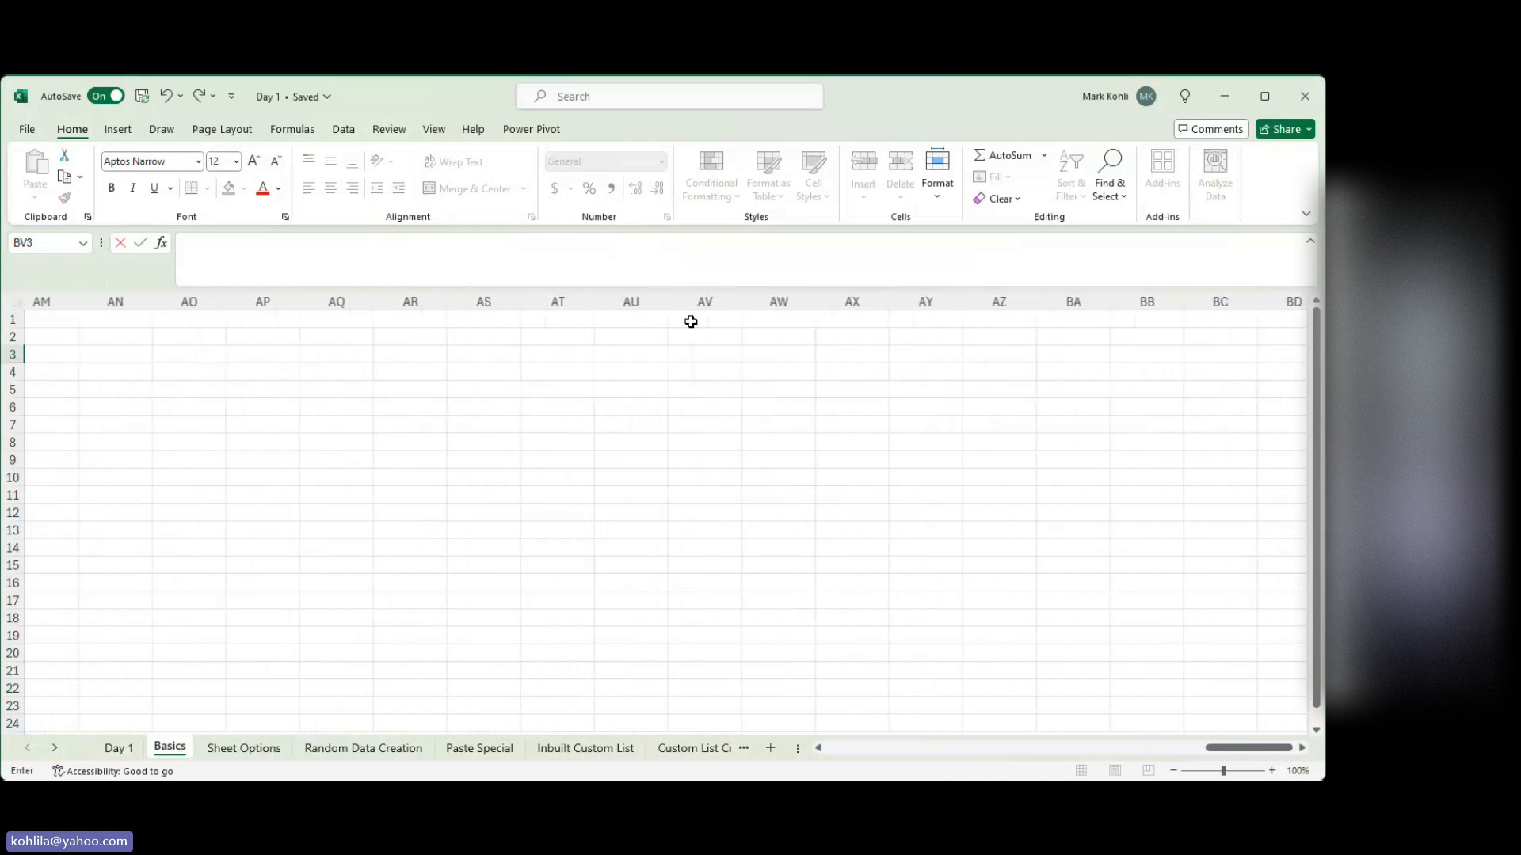
{"action": "scroll", "coordinate": [690, 322], "scroll_direction": "left", "scroll_amount": 1}
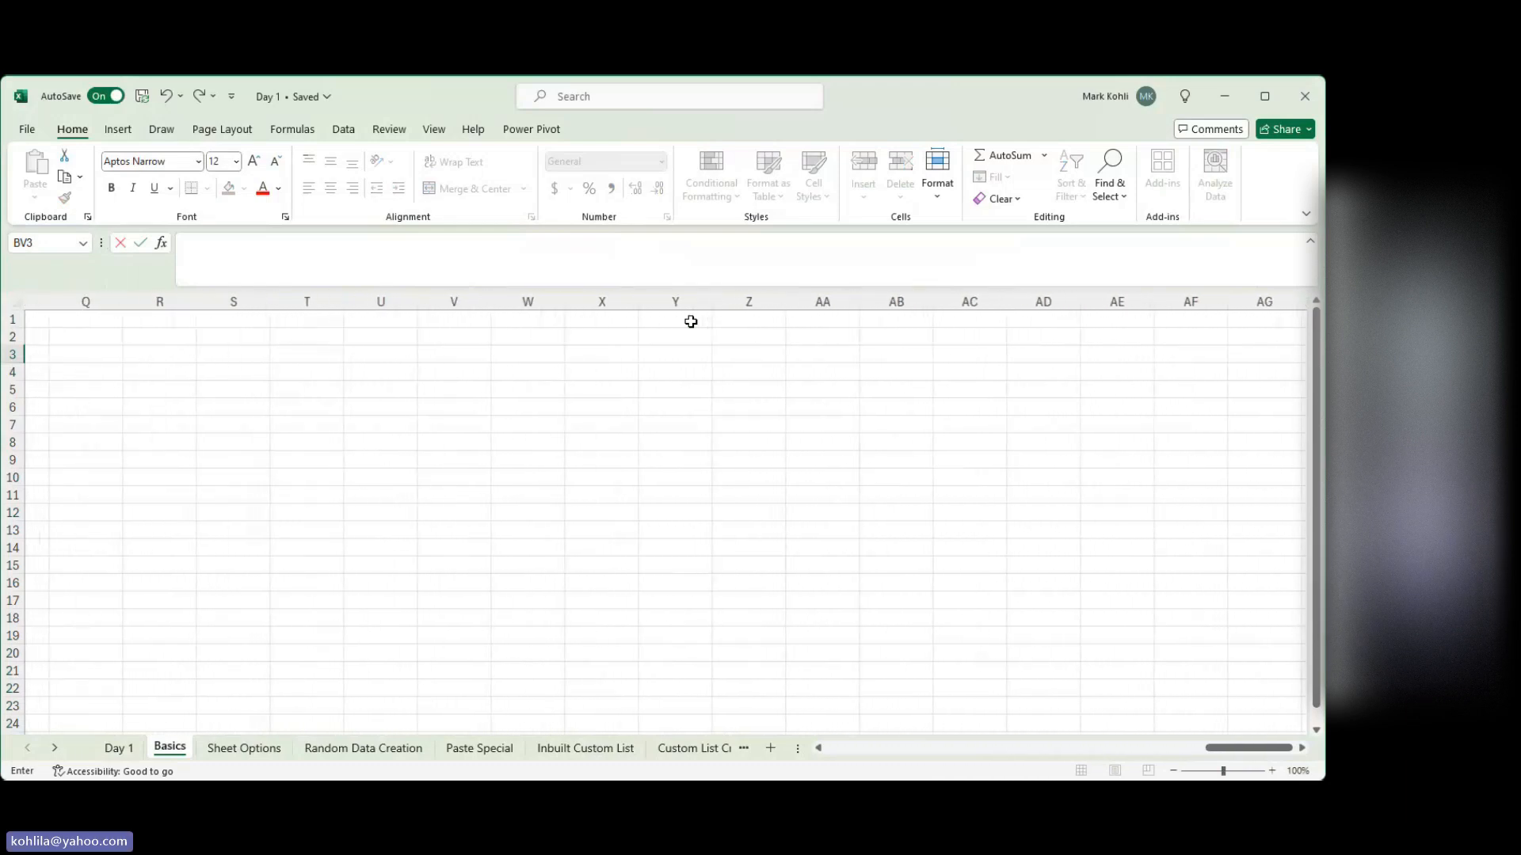
Enter =COLUMN() in Z3 so it displays 26, then scroll around to compare.
{"action": "left_click", "coordinate": [772, 358]}
{"action": "type", "text": "="}
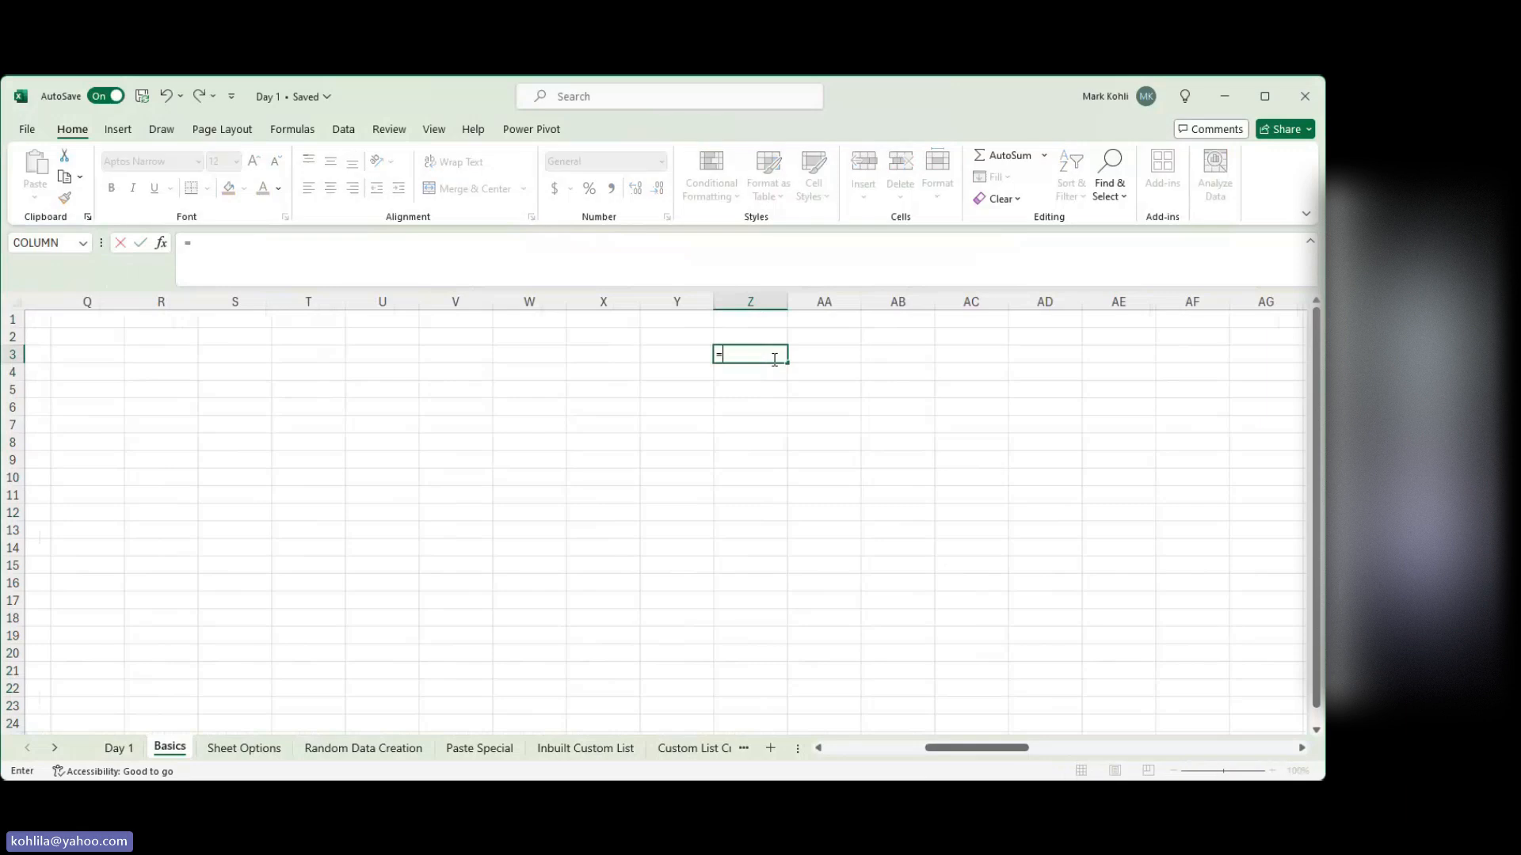
{"action": "type", "text": "clo"}
{"action": "key", "text": "BackSpace"}
{"action": "key", "text": "BackSpace"}
{"action": "type", "text": "ol"}
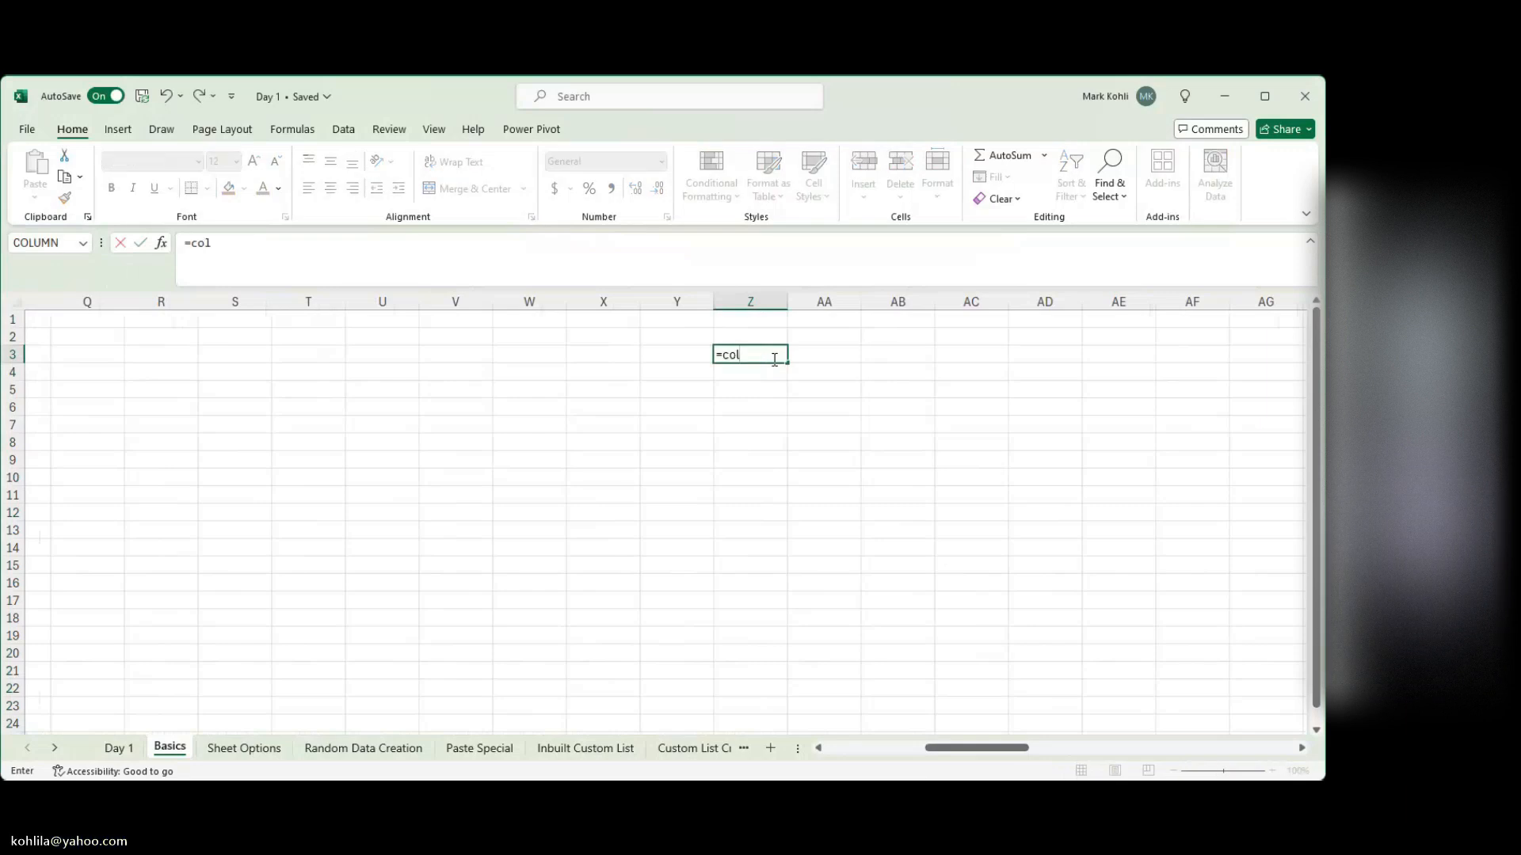
{"action": "key", "text": "Tab"}
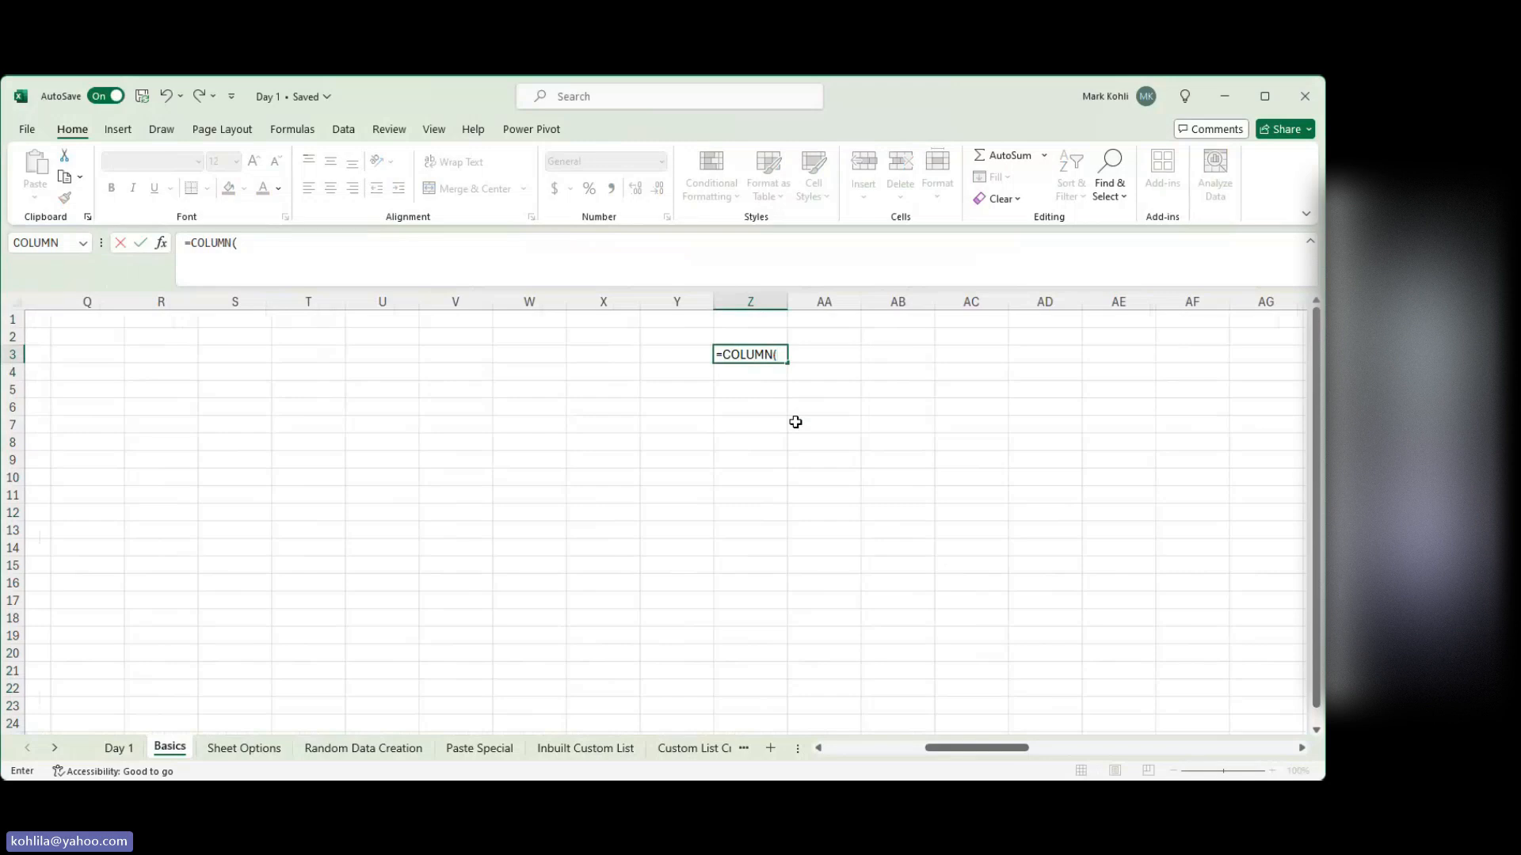
{"action": "key", "text": "Return"}
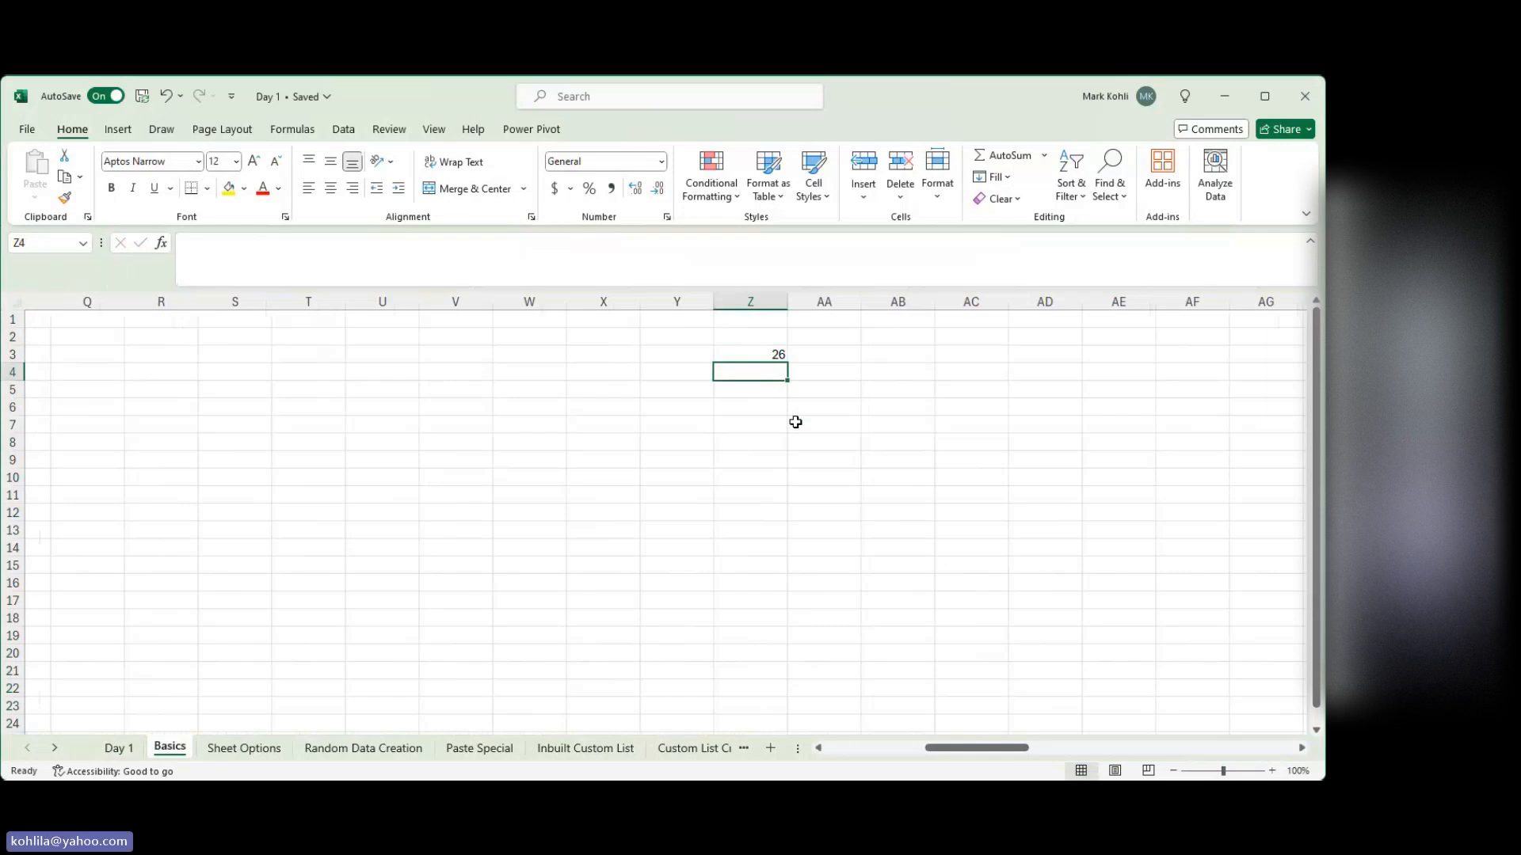
{"action": "left_click", "coordinate": [767, 358]}
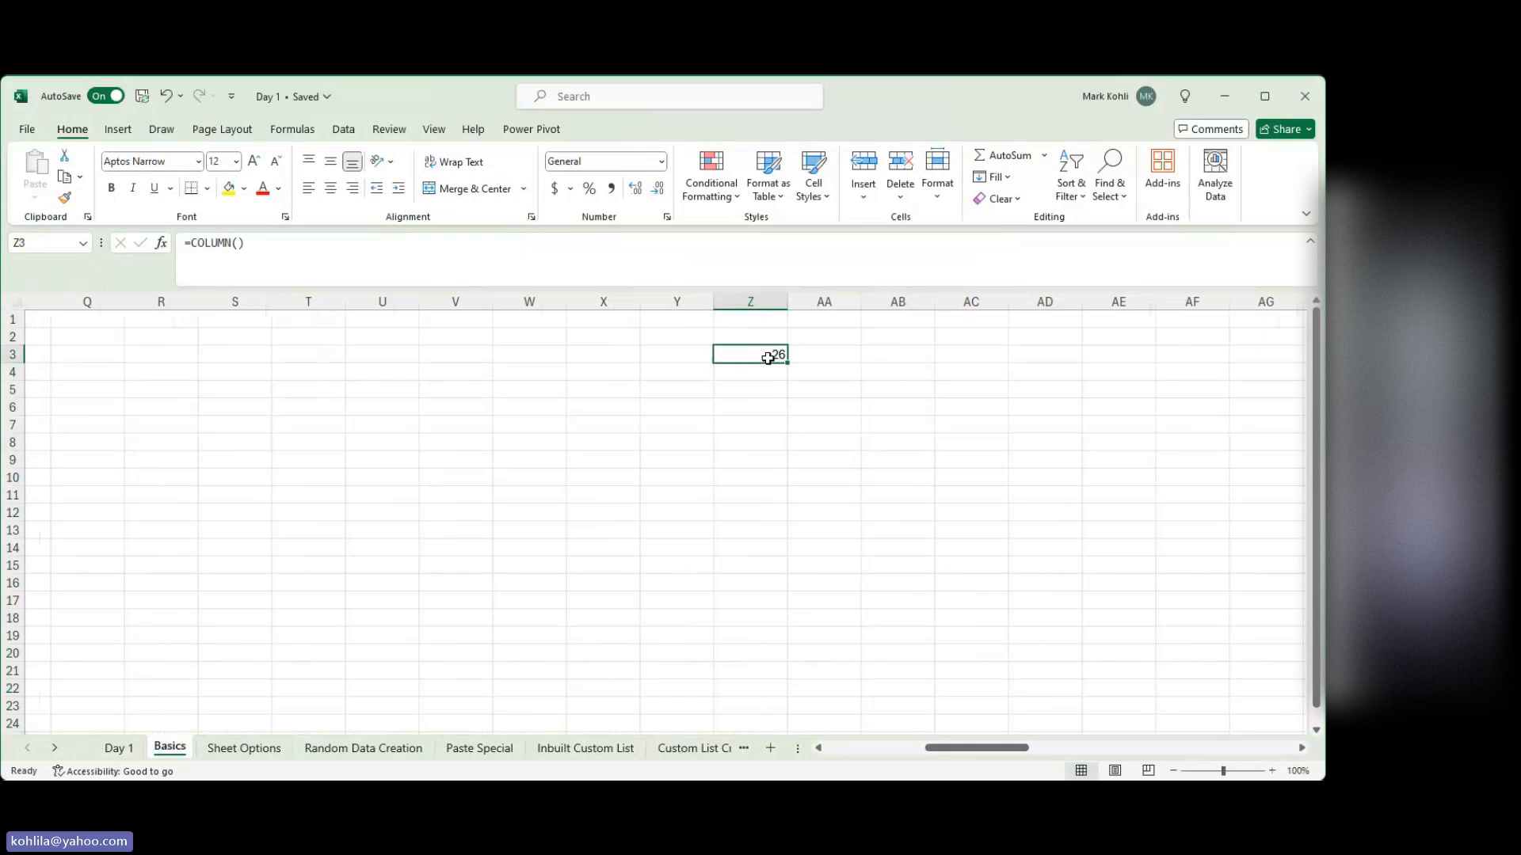
{"action": "scroll", "coordinate": [767, 358], "scroll_direction": "right", "scroll_amount": 1}
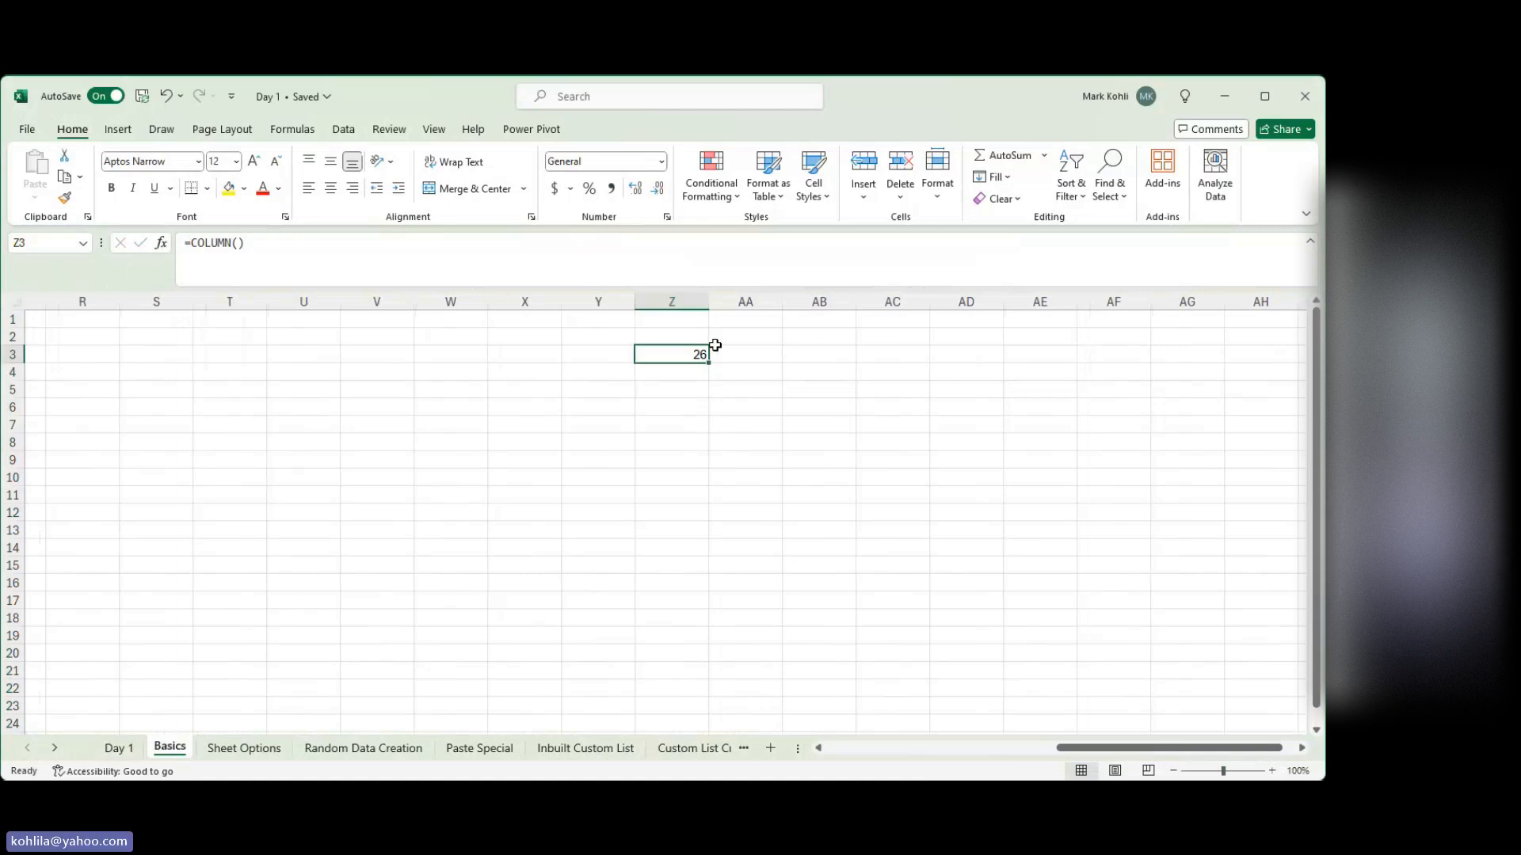
{"action": "scroll", "coordinate": [714, 345], "scroll_direction": "right", "scroll_amount": 10}
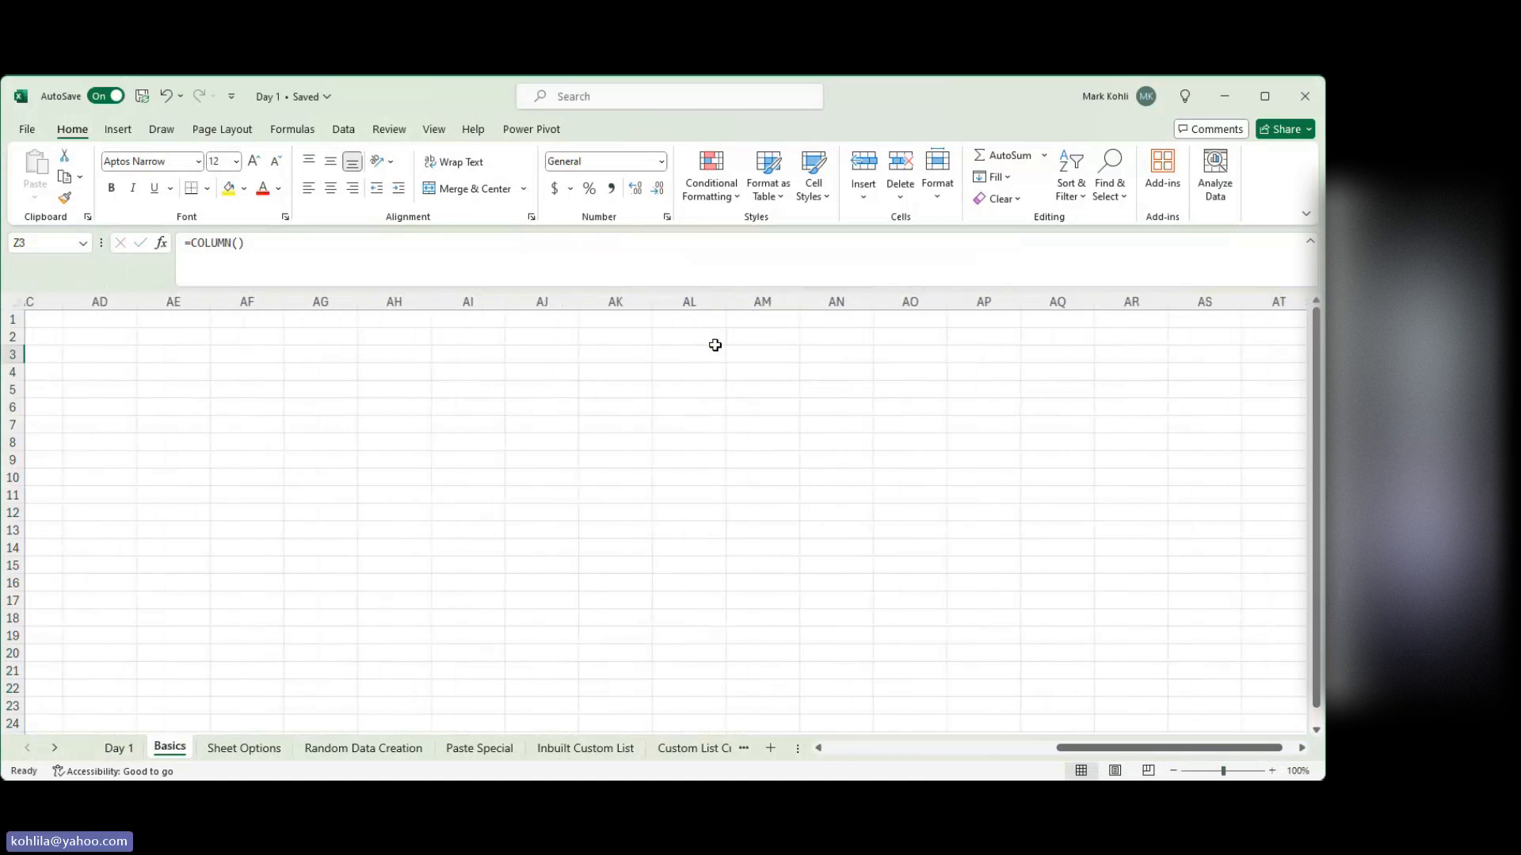
{"action": "scroll", "coordinate": [715, 345], "scroll_direction": "left", "scroll_amount": 3}
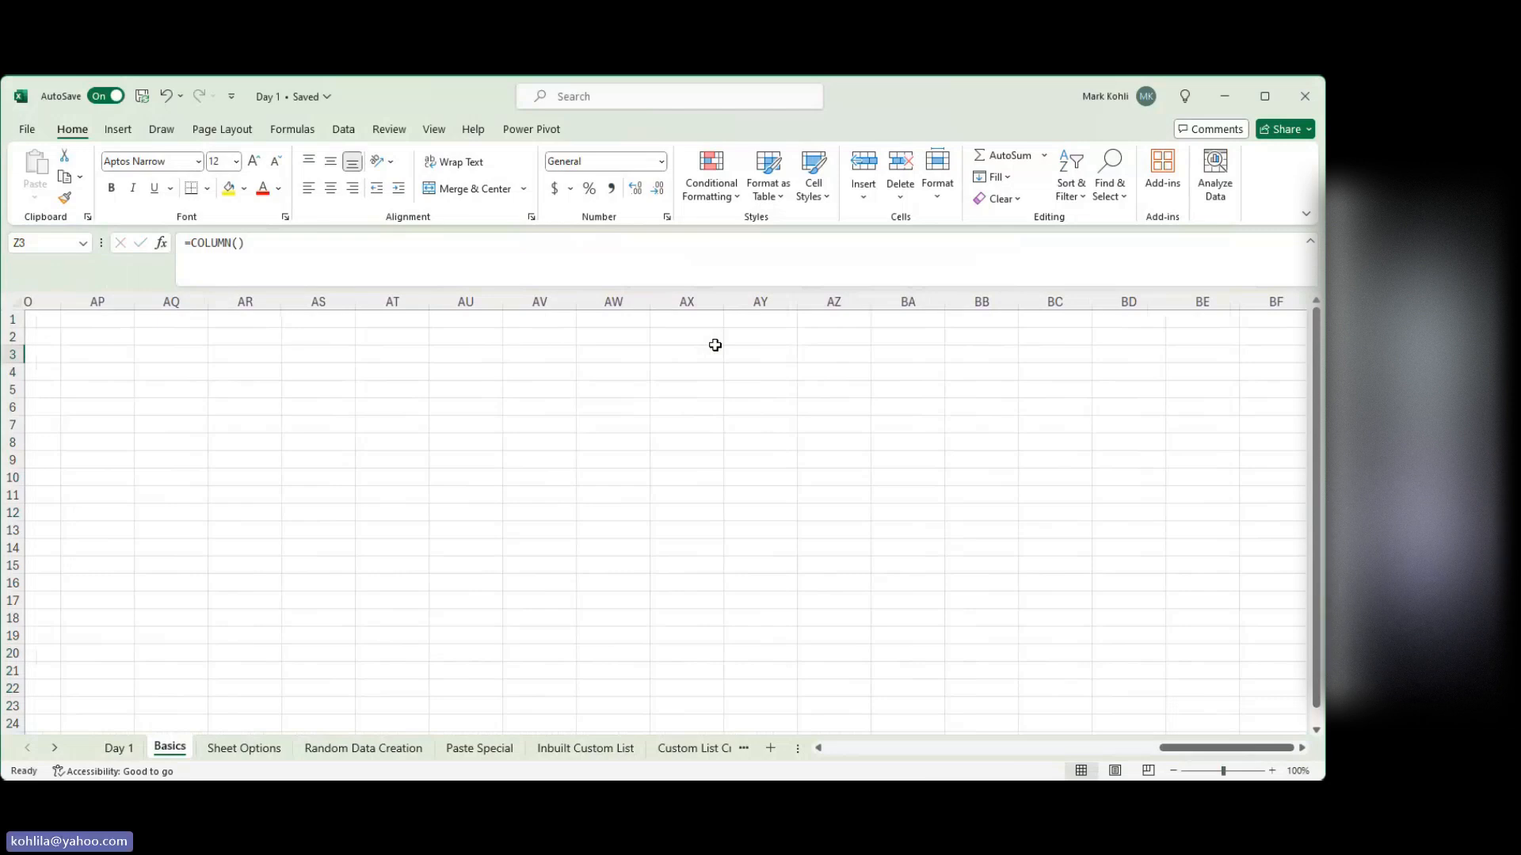
{"action": "scroll", "coordinate": [715, 345], "scroll_direction": "left", "scroll_amount": 10}
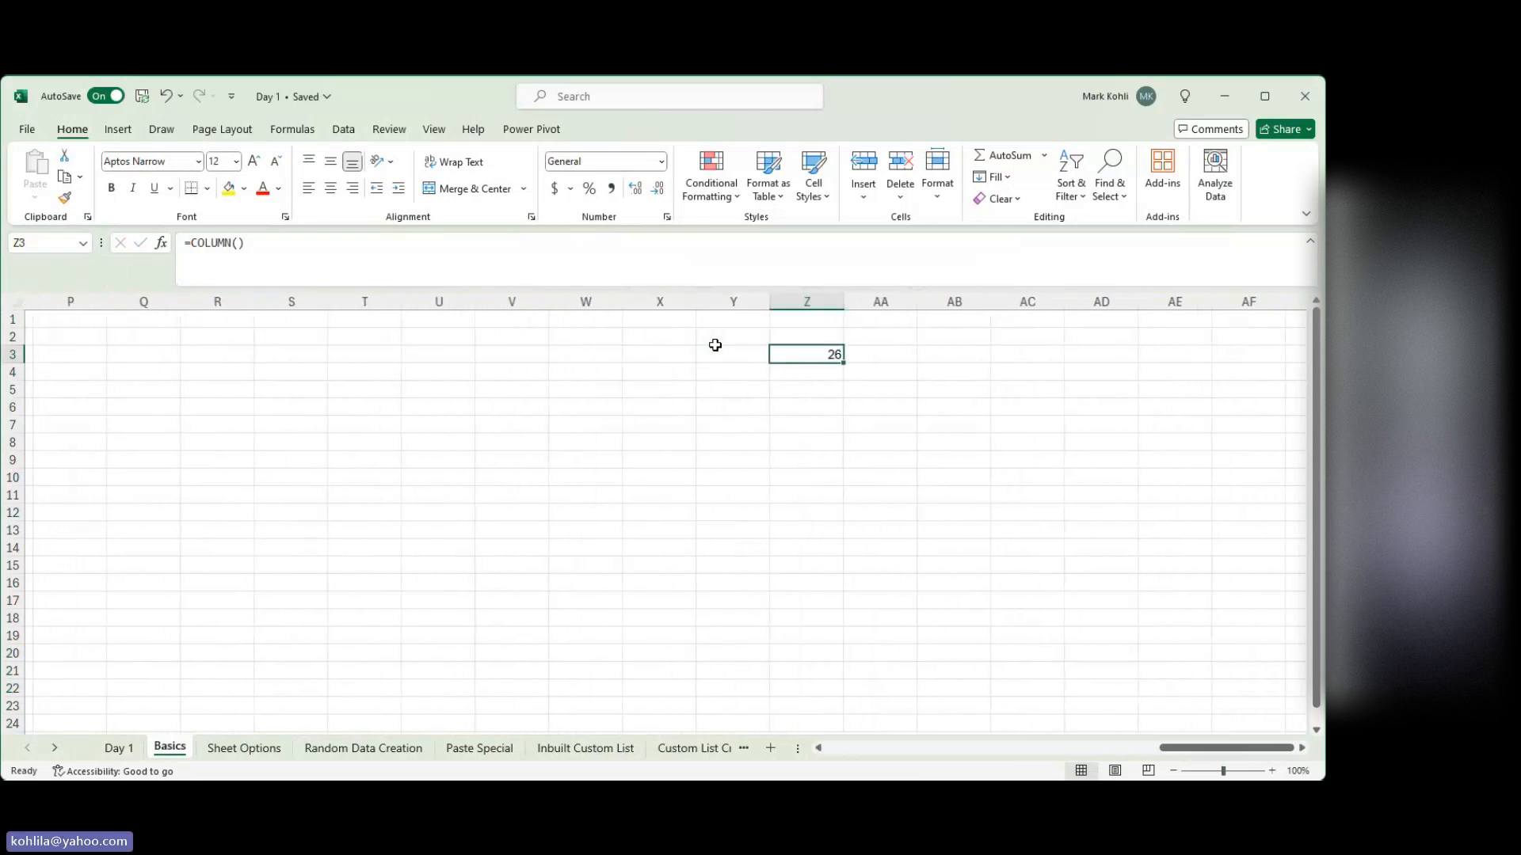
{"action": "scroll", "coordinate": [715, 346], "scroll_direction": "left", "scroll_amount": 1}
{"action": "left_click", "coordinate": [715, 345]}
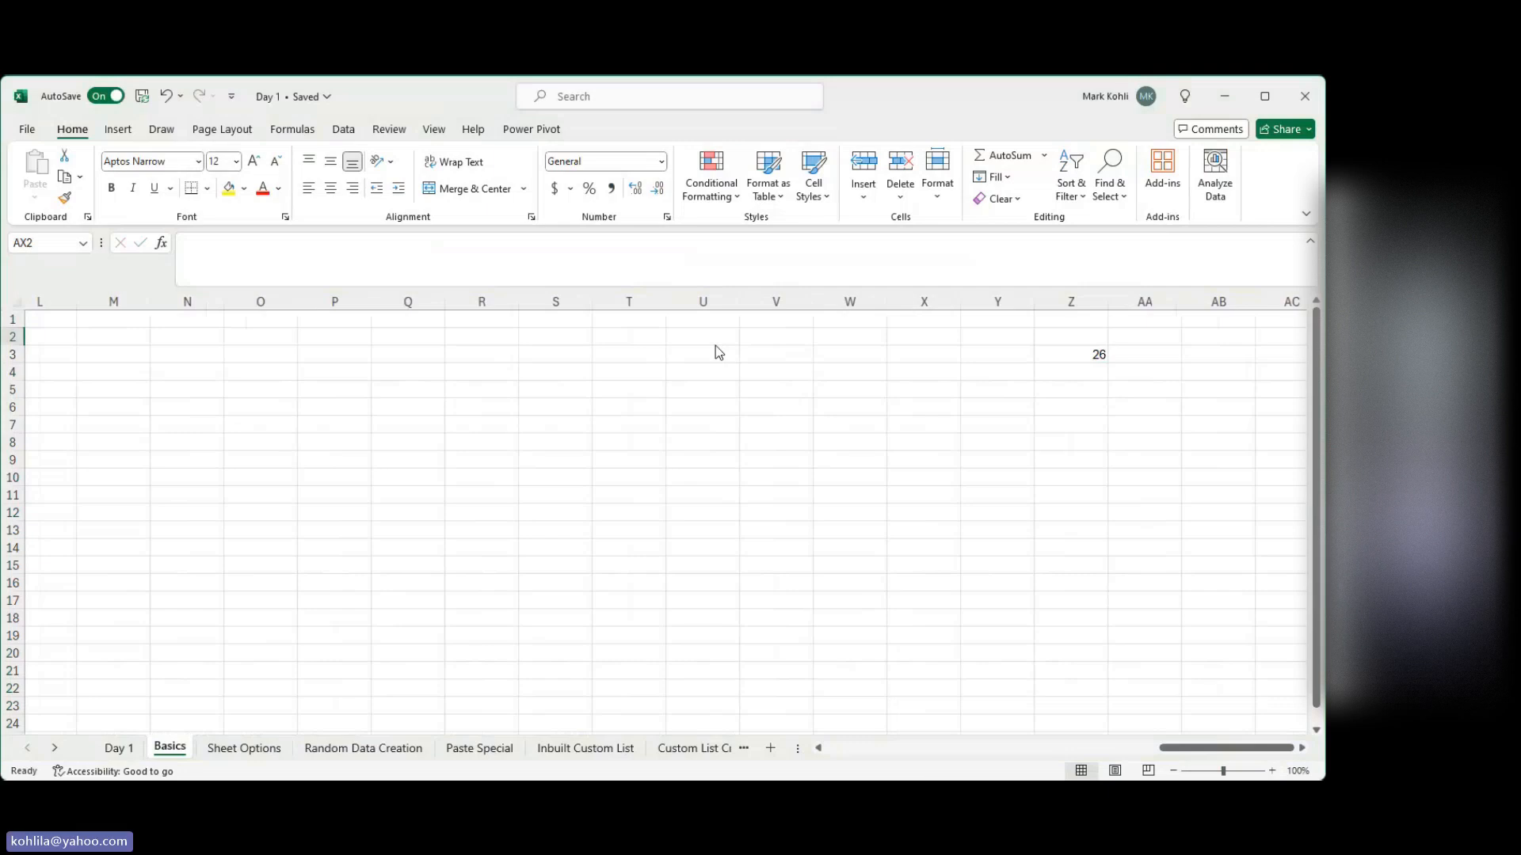
{"action": "left_click", "coordinate": [1062, 348]}
{"action": "key", "text": "Delete"}
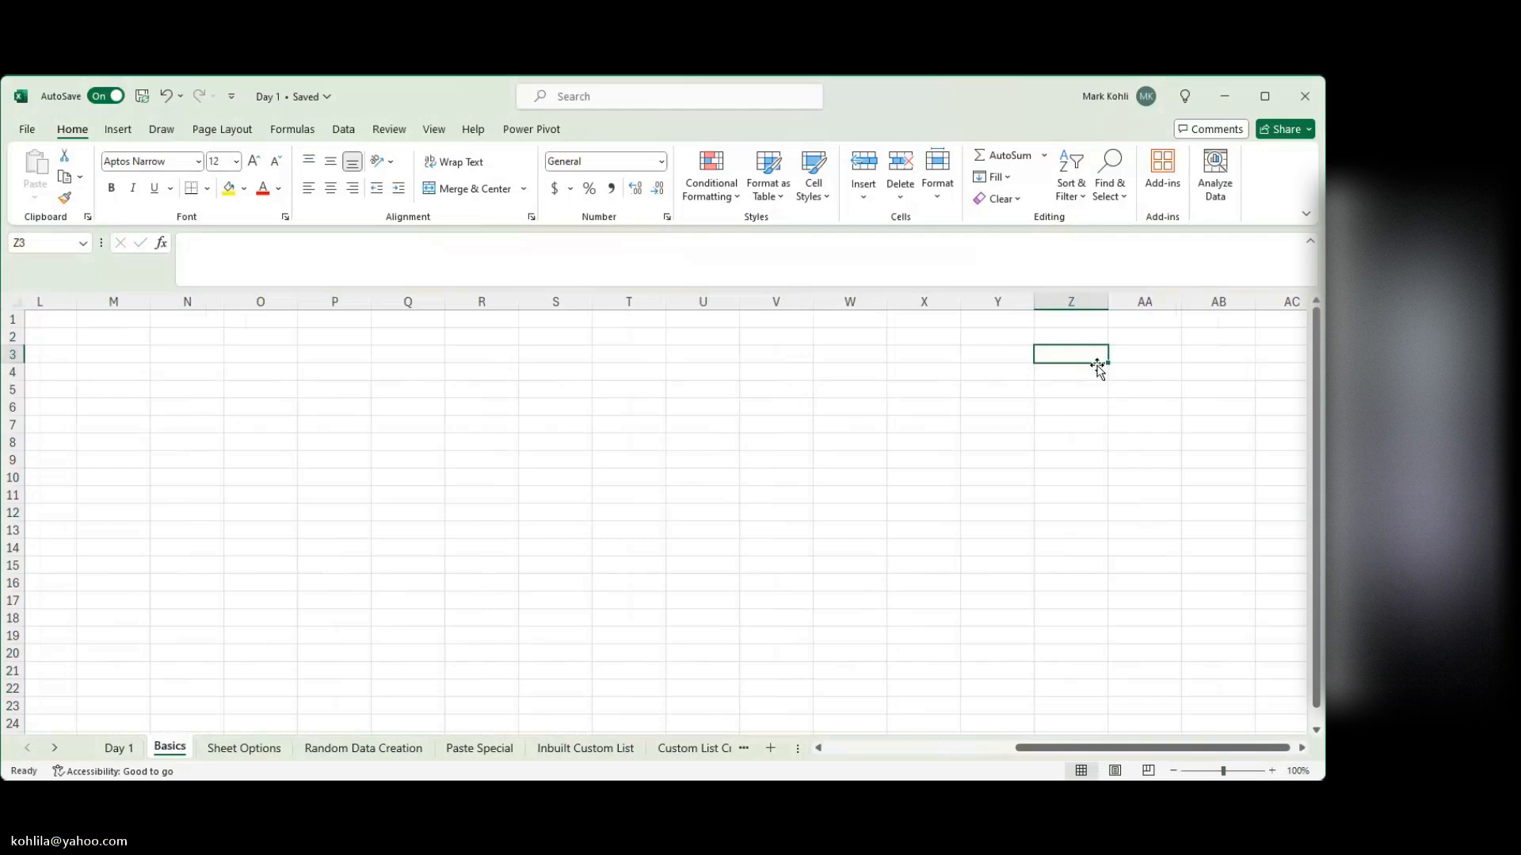
{"action": "key", "text": "Down"}
{"action": "key", "text": "Down"}
{"action": "key", "text": "Down"}
{"action": "key", "text": "Down"}
{"action": "key", "text": "Down"}
{"action": "key", "text": "Down"}
{"action": "key", "text": "Down"}
{"action": "key", "text": "Down"}
{"action": "key", "text": "Down"}
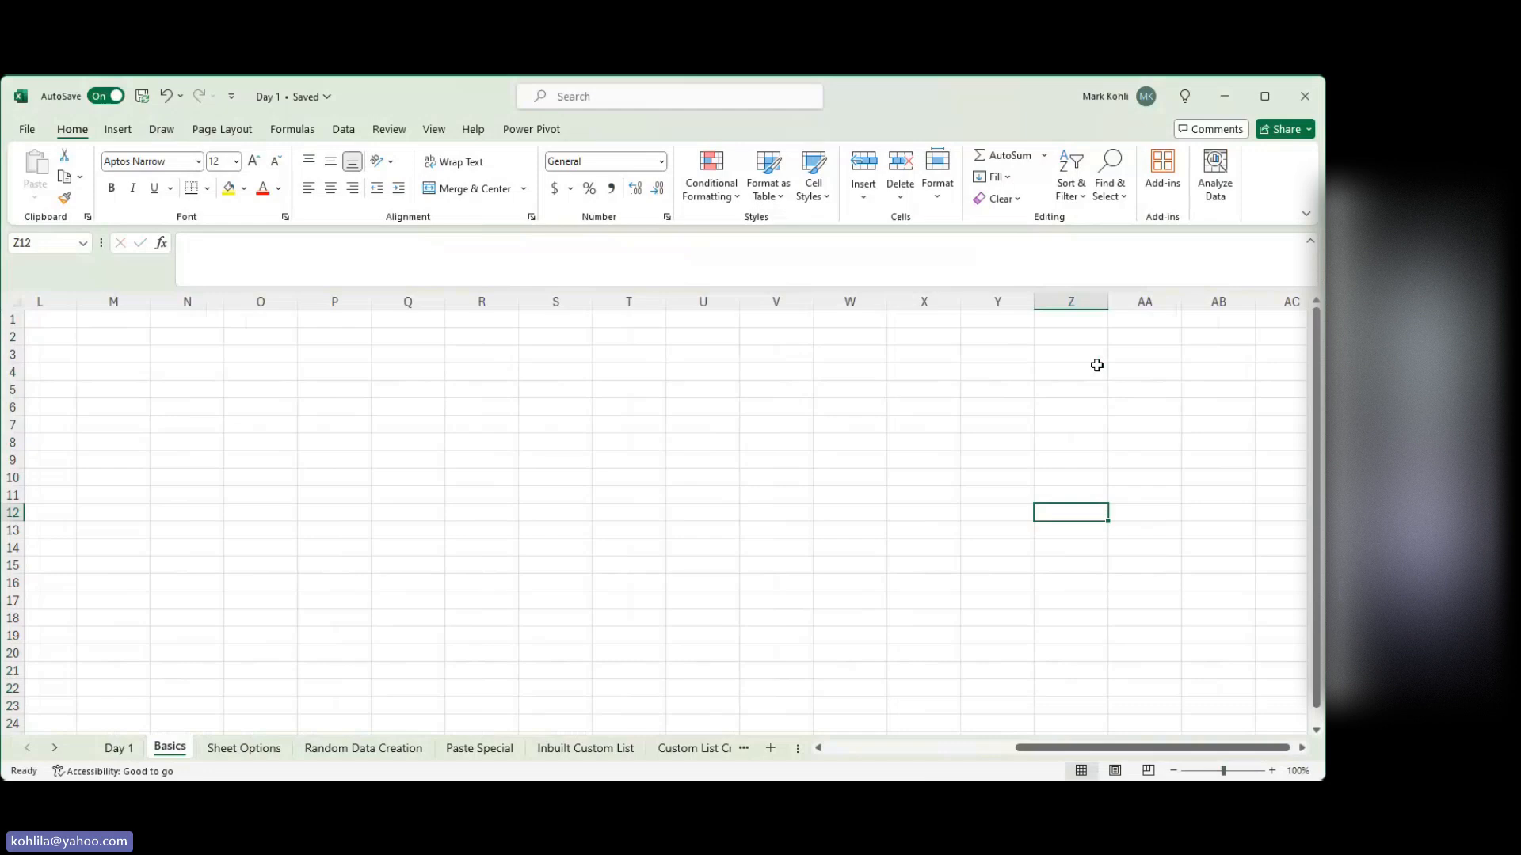
{"action": "scroll", "coordinate": [1096, 365], "scroll_direction": "right", "scroll_amount": 14}
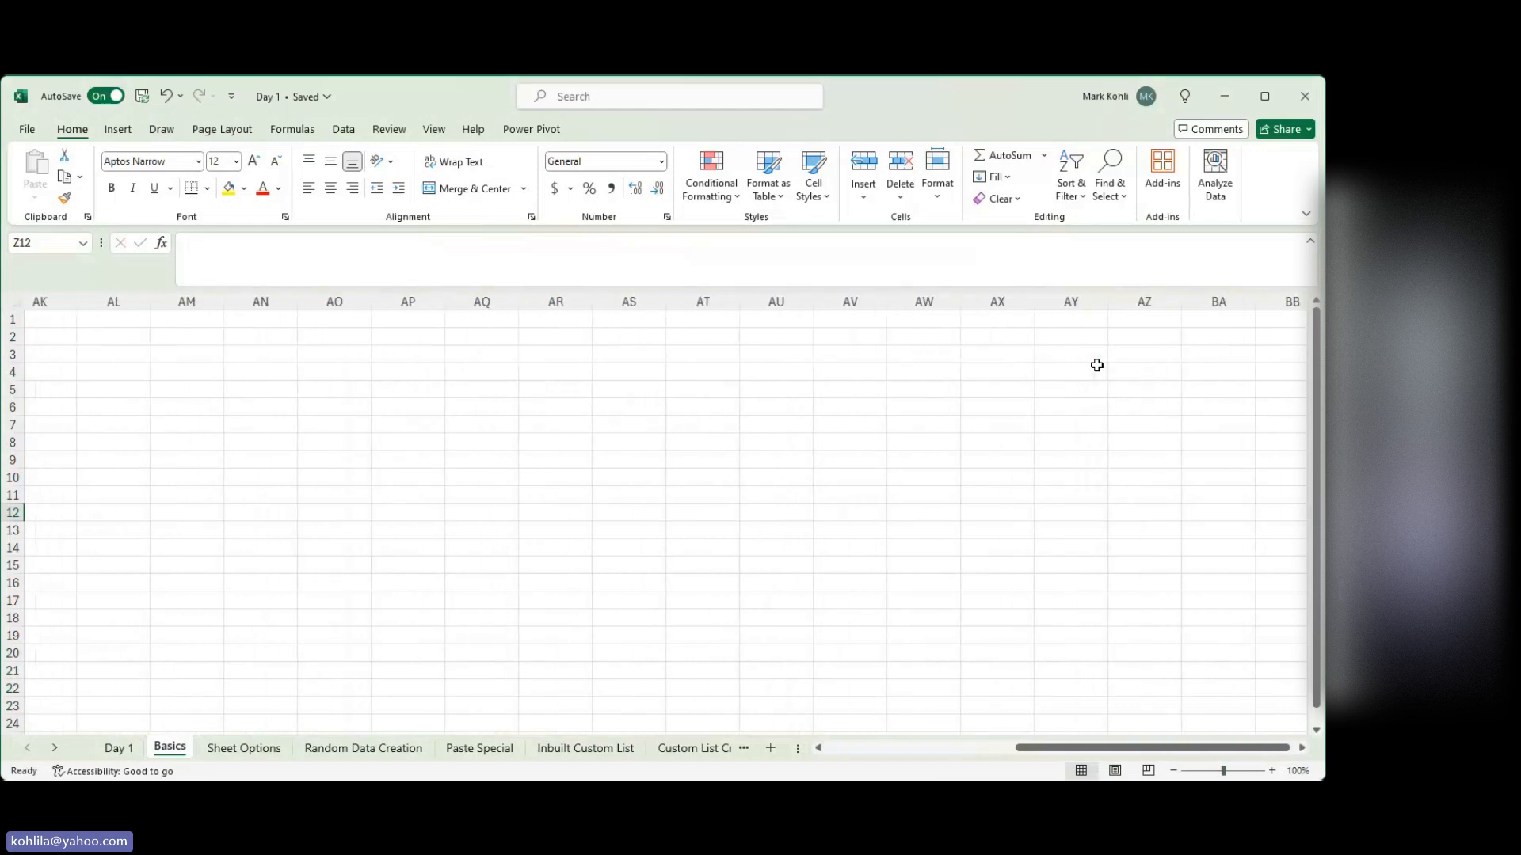
{"action": "scroll", "coordinate": [1097, 365], "scroll_direction": "right", "scroll_amount": 6}
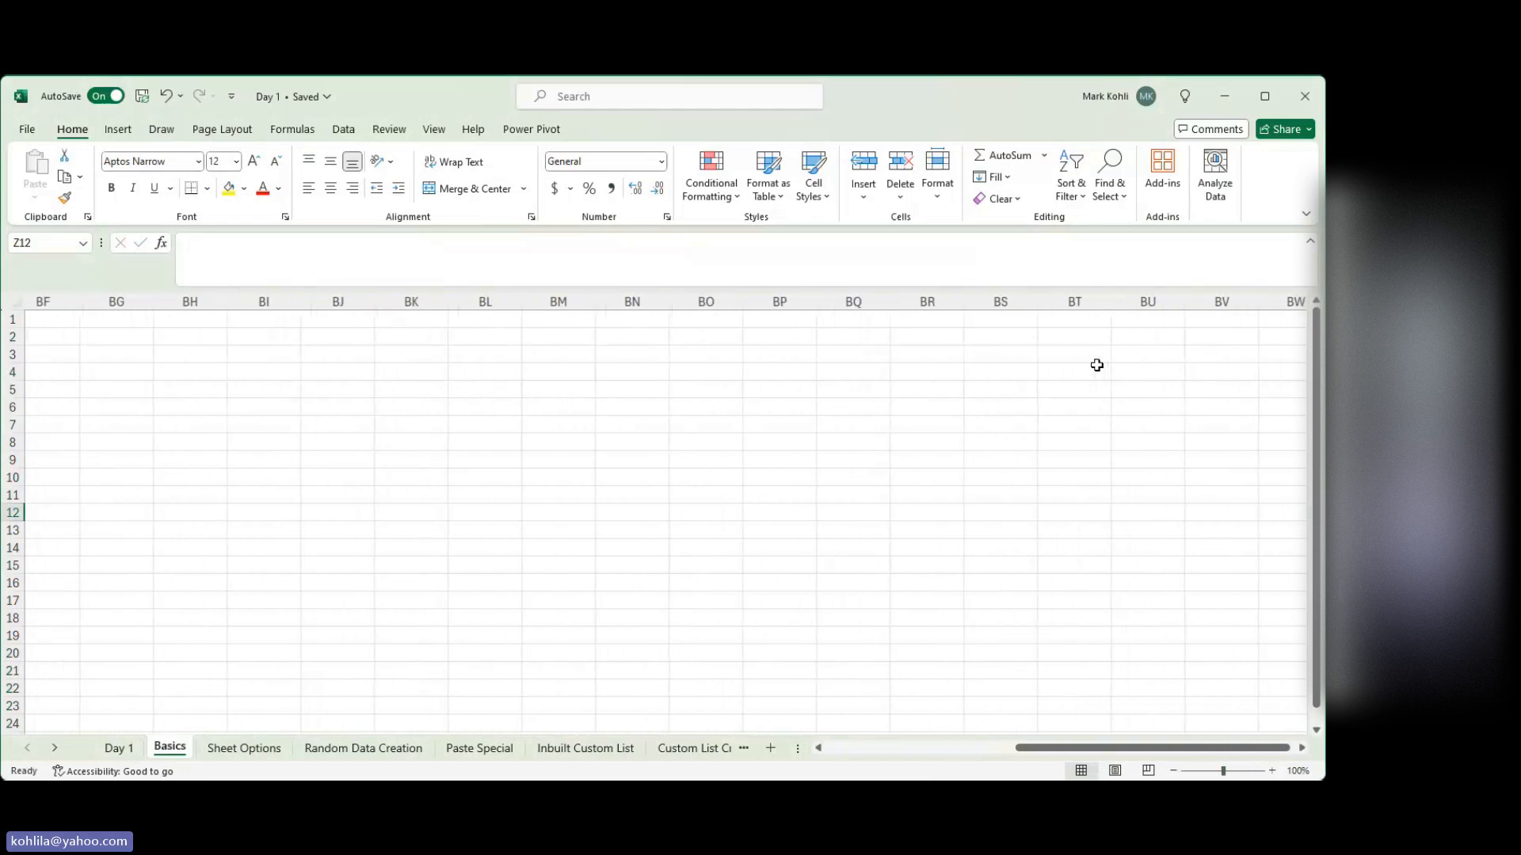
{"action": "scroll", "coordinate": [1096, 365], "scroll_direction": "left", "scroll_amount": 20}
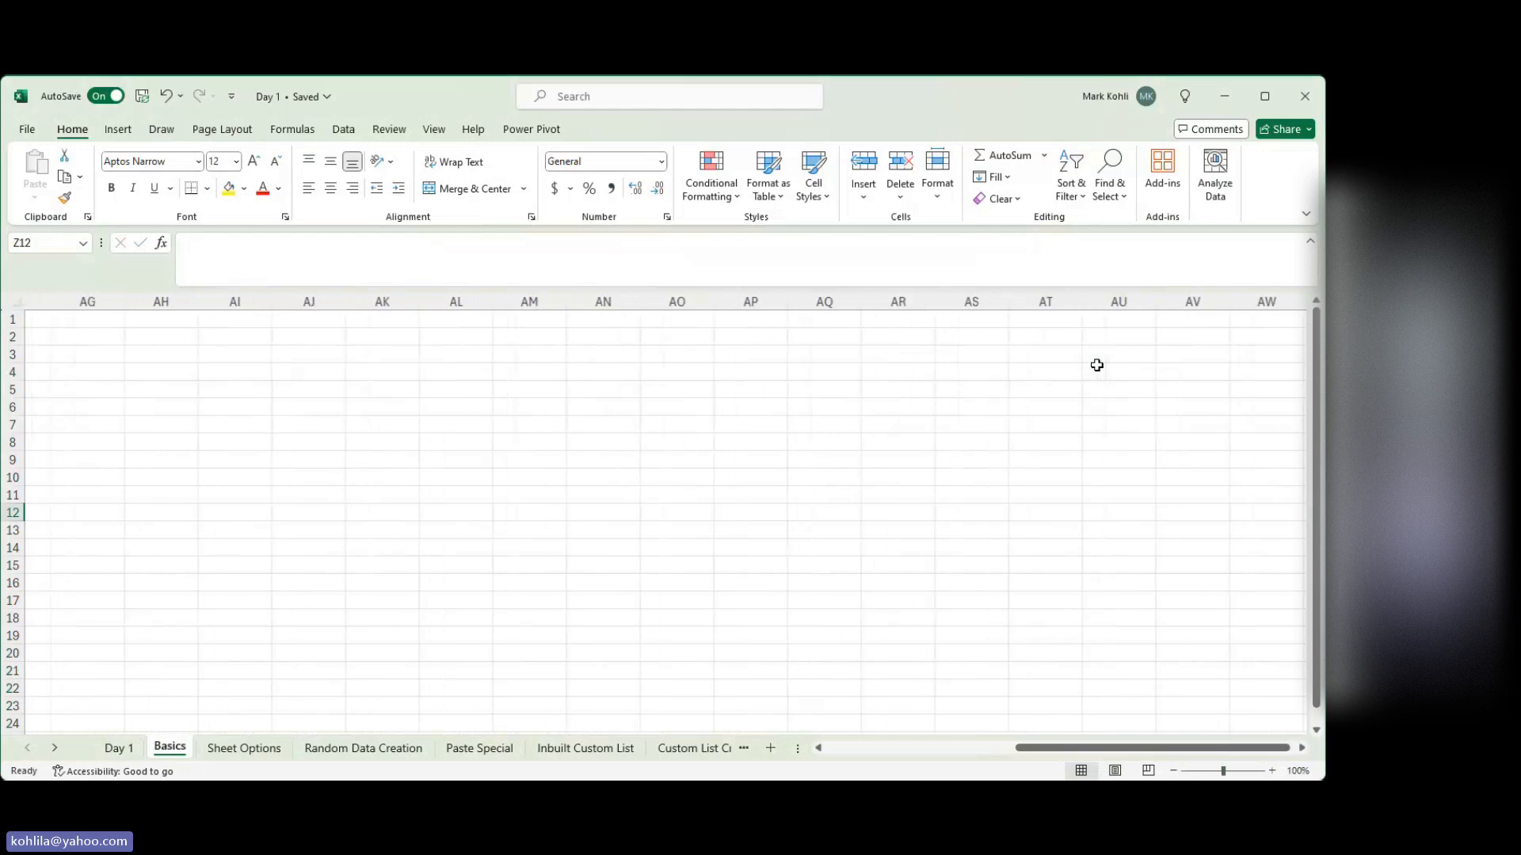
{"action": "scroll", "coordinate": [1096, 365], "scroll_direction": "left", "scroll_amount": 2}
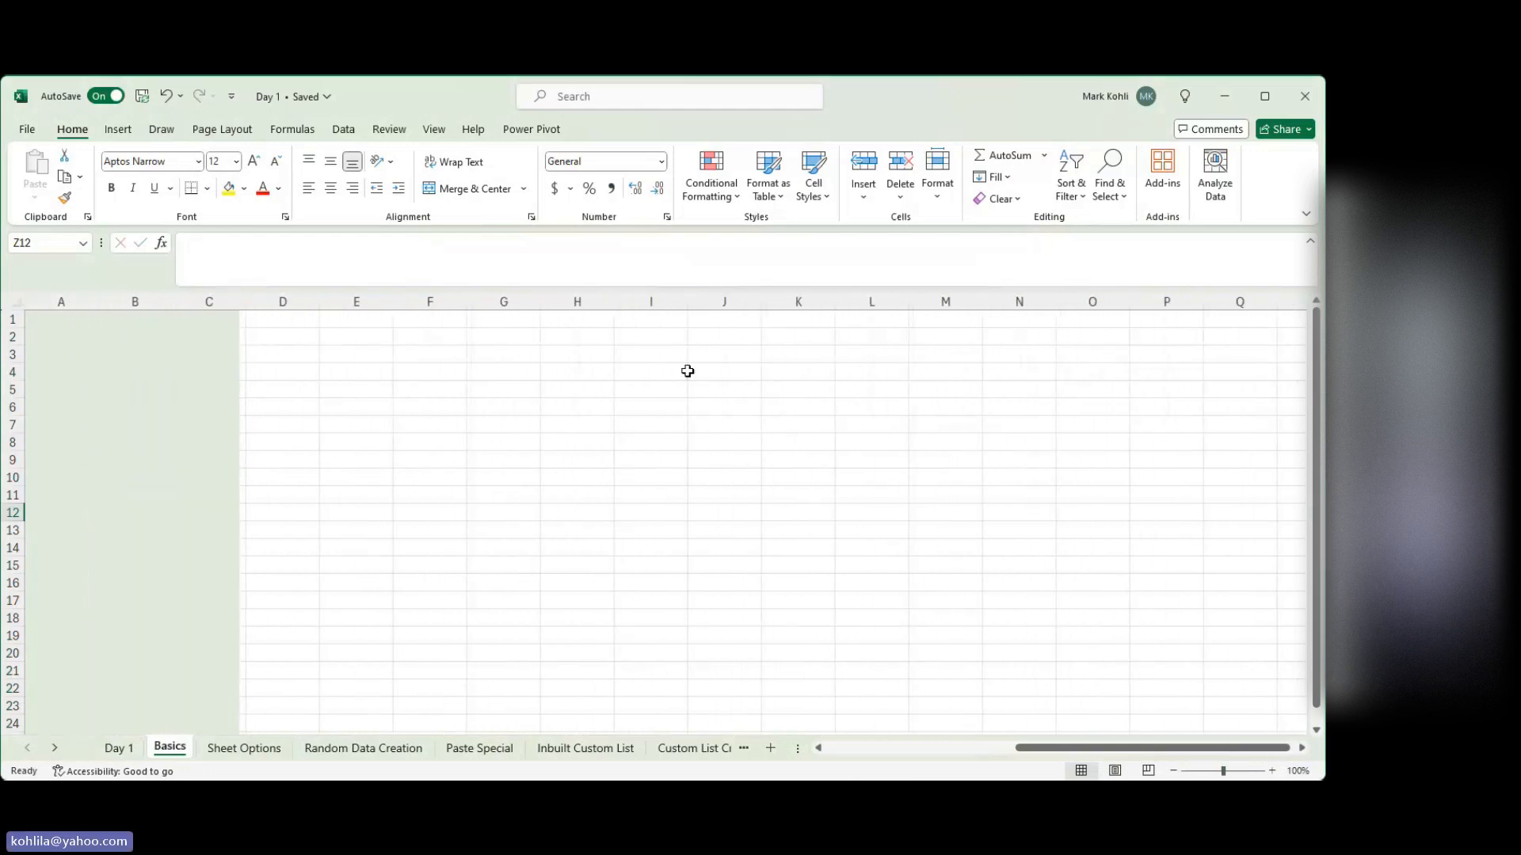
Jump from B5 to XFD5 with Ctrl+Right and enter =COLUMN(), returning 16384.
{"action": "left_click", "coordinate": [168, 394]}
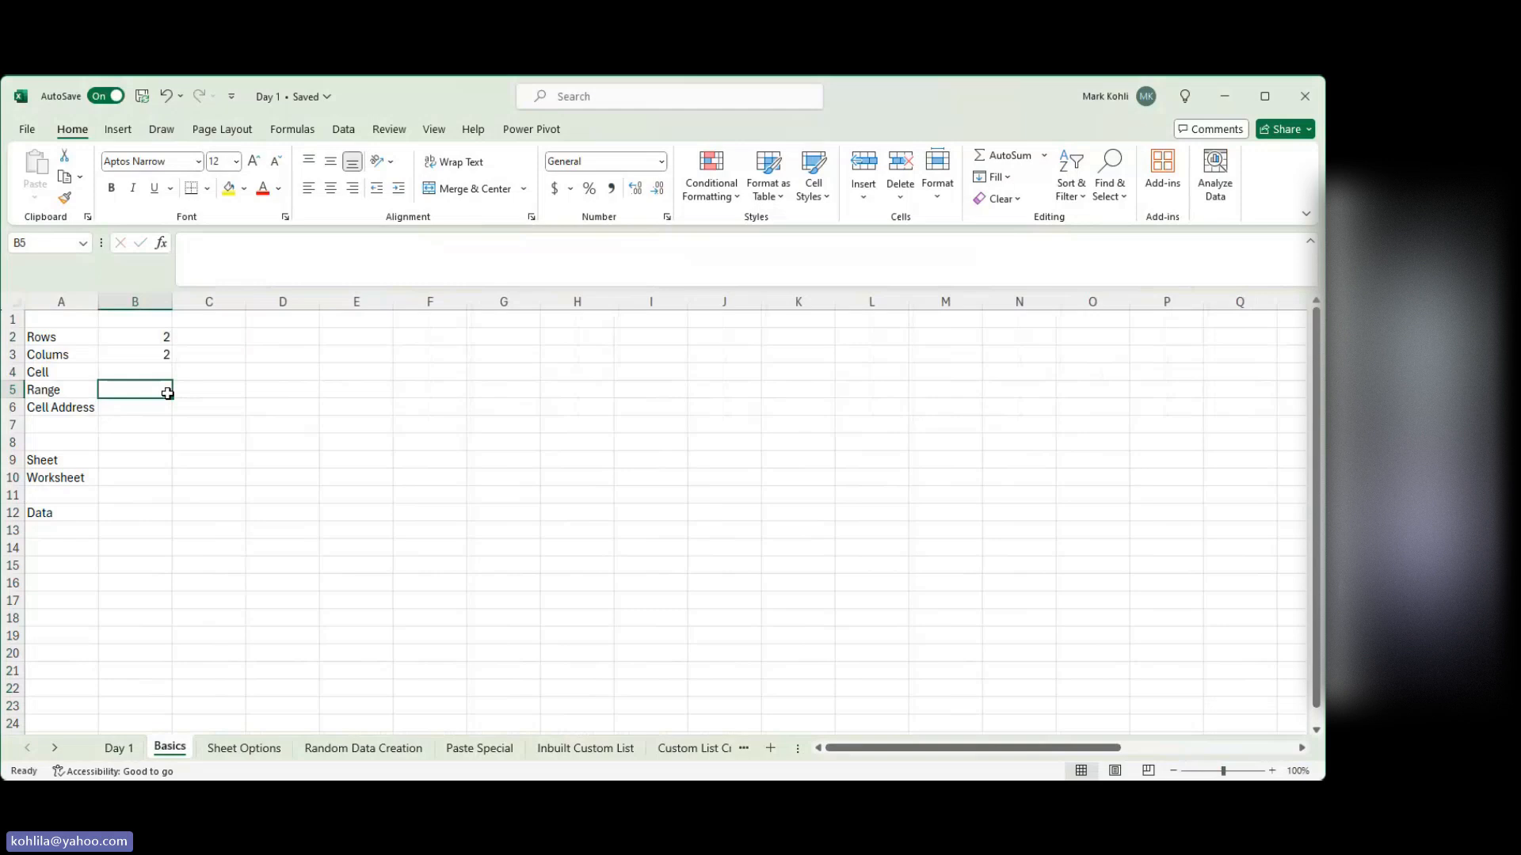
{"action": "key", "text": "ctrl+Right"}
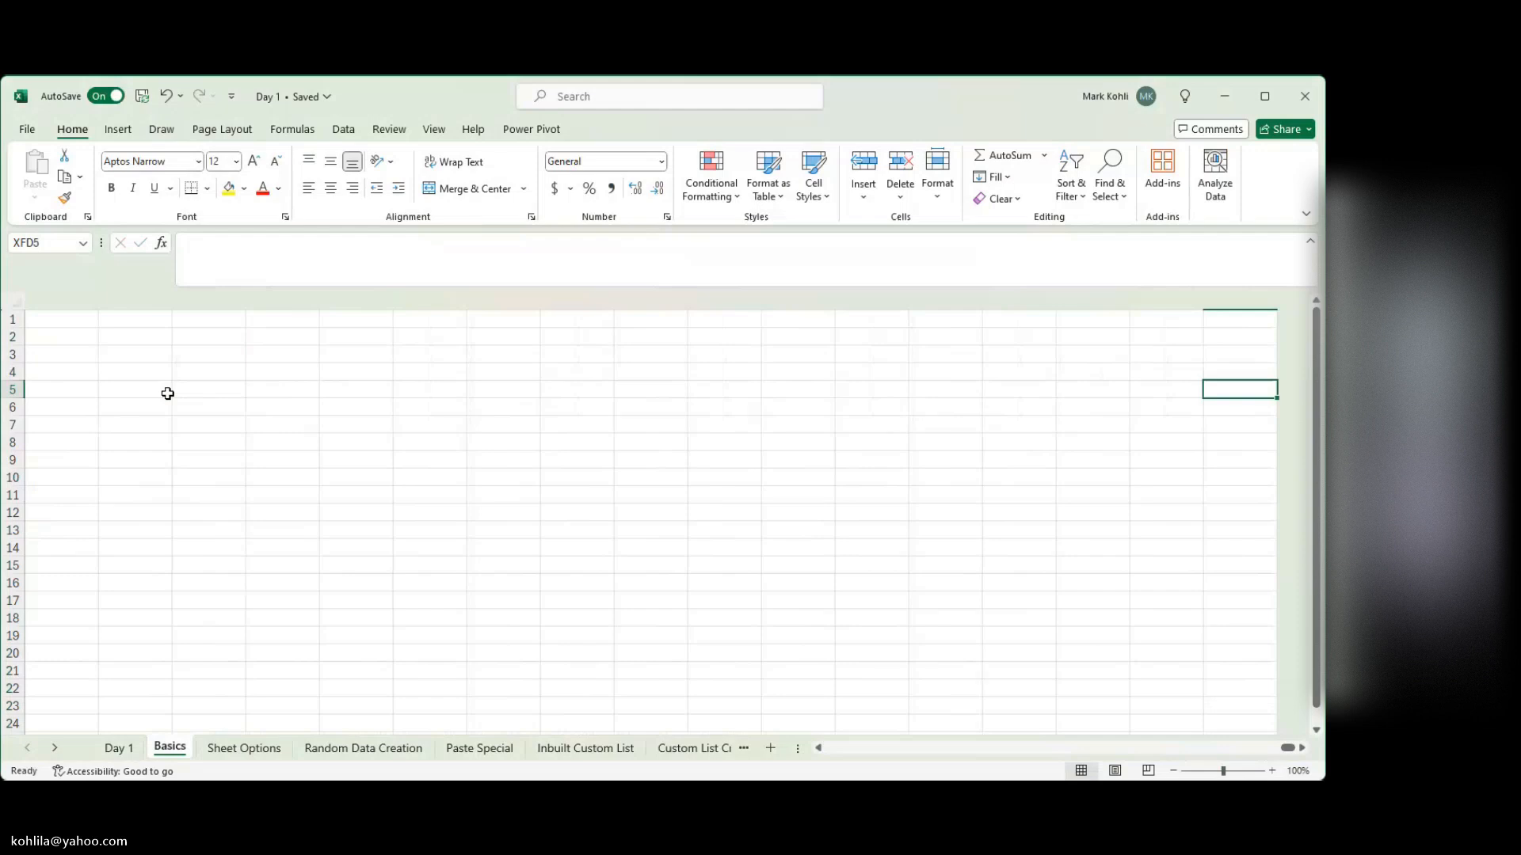
{"action": "type", "text": "="}
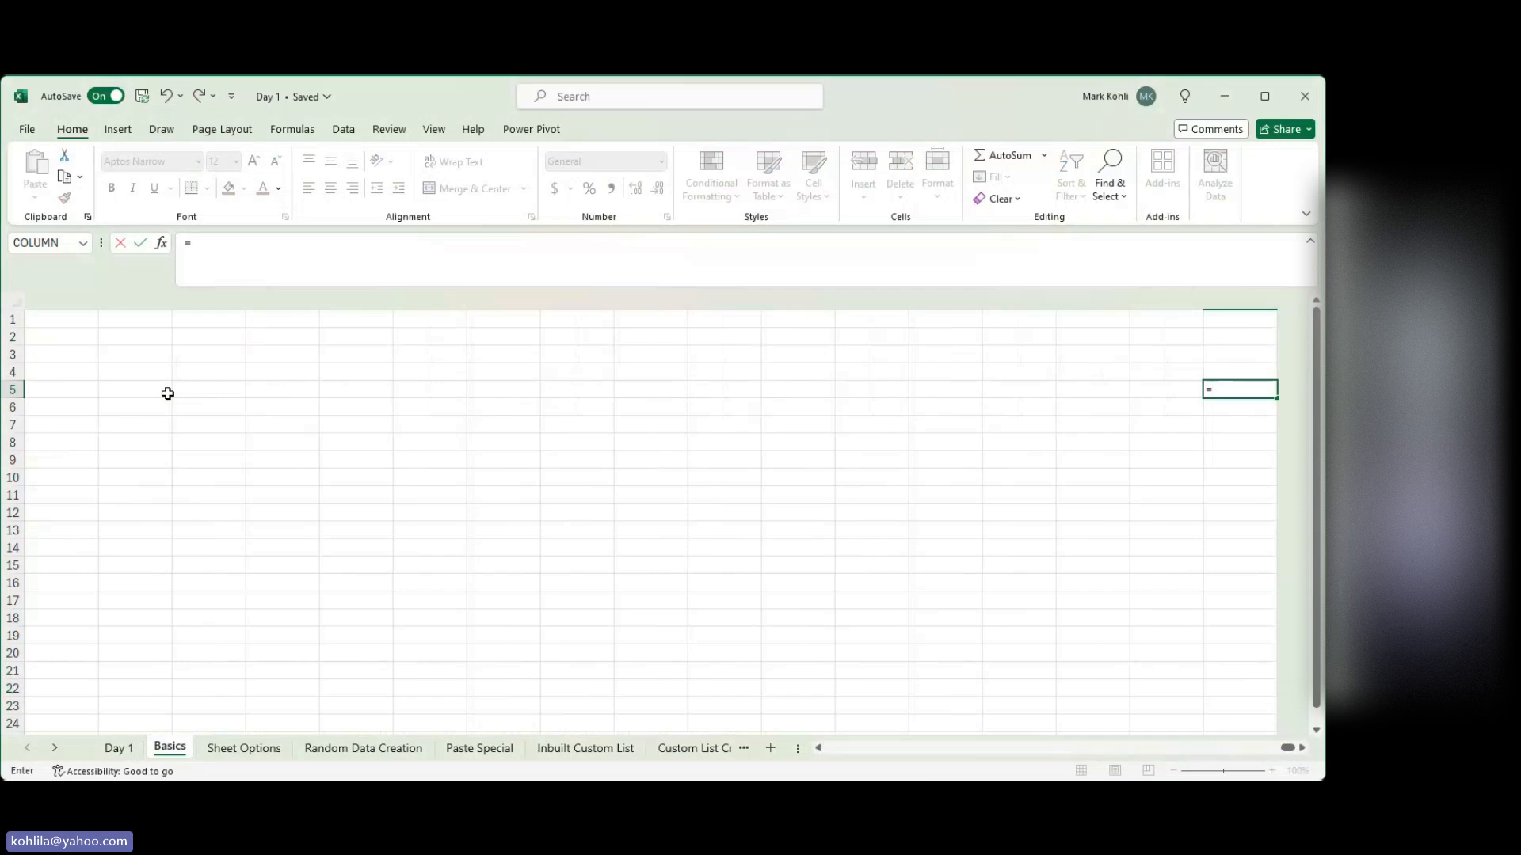
{"action": "type", "text": "col"}
{"action": "key", "text": "Tab"}
{"action": "type", "text": ")"}
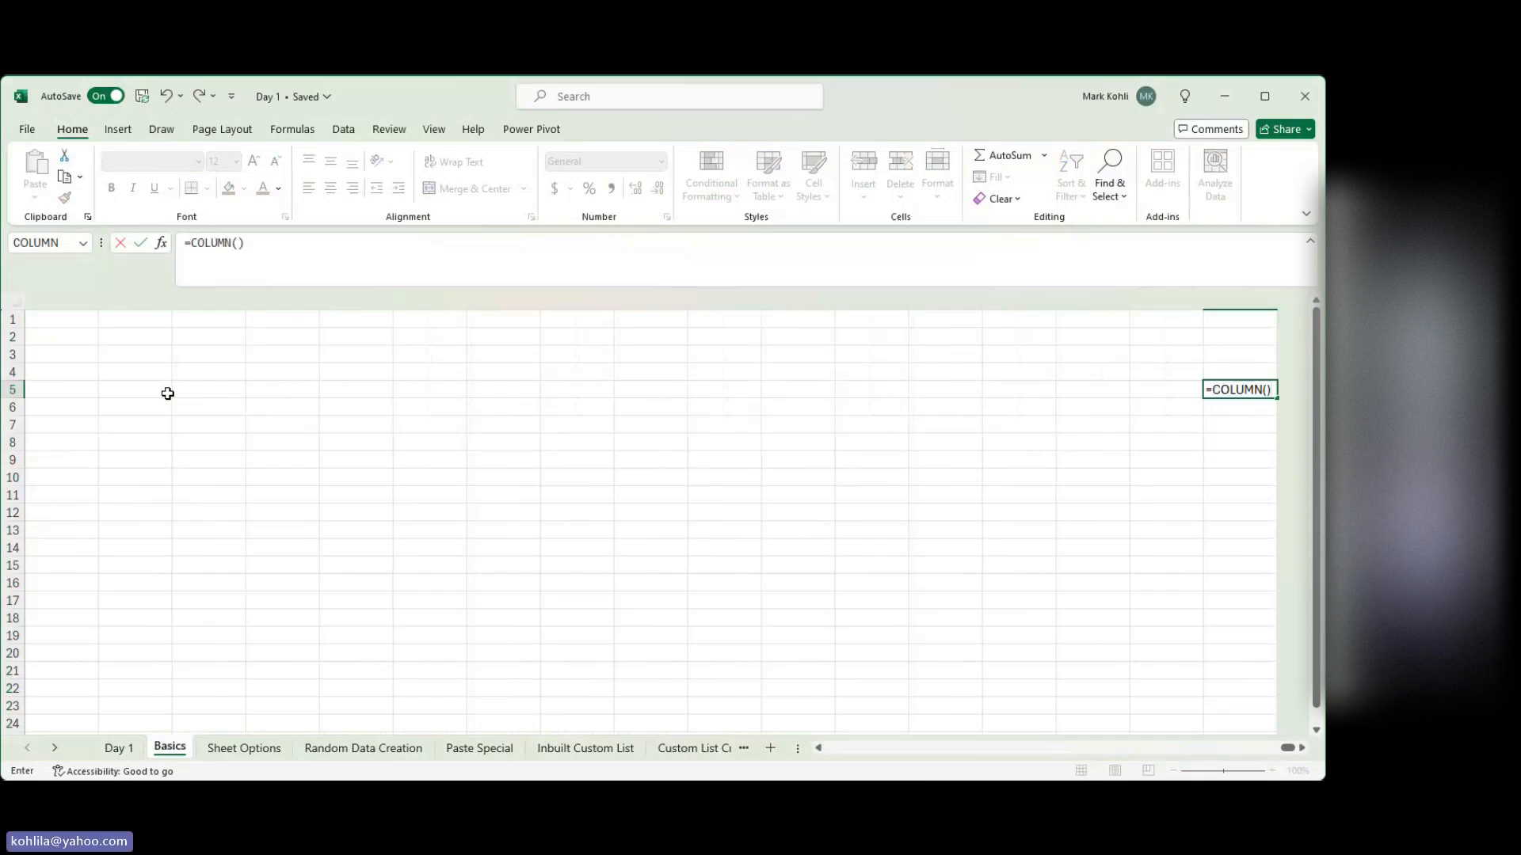
{"action": "key", "text": "Return"}
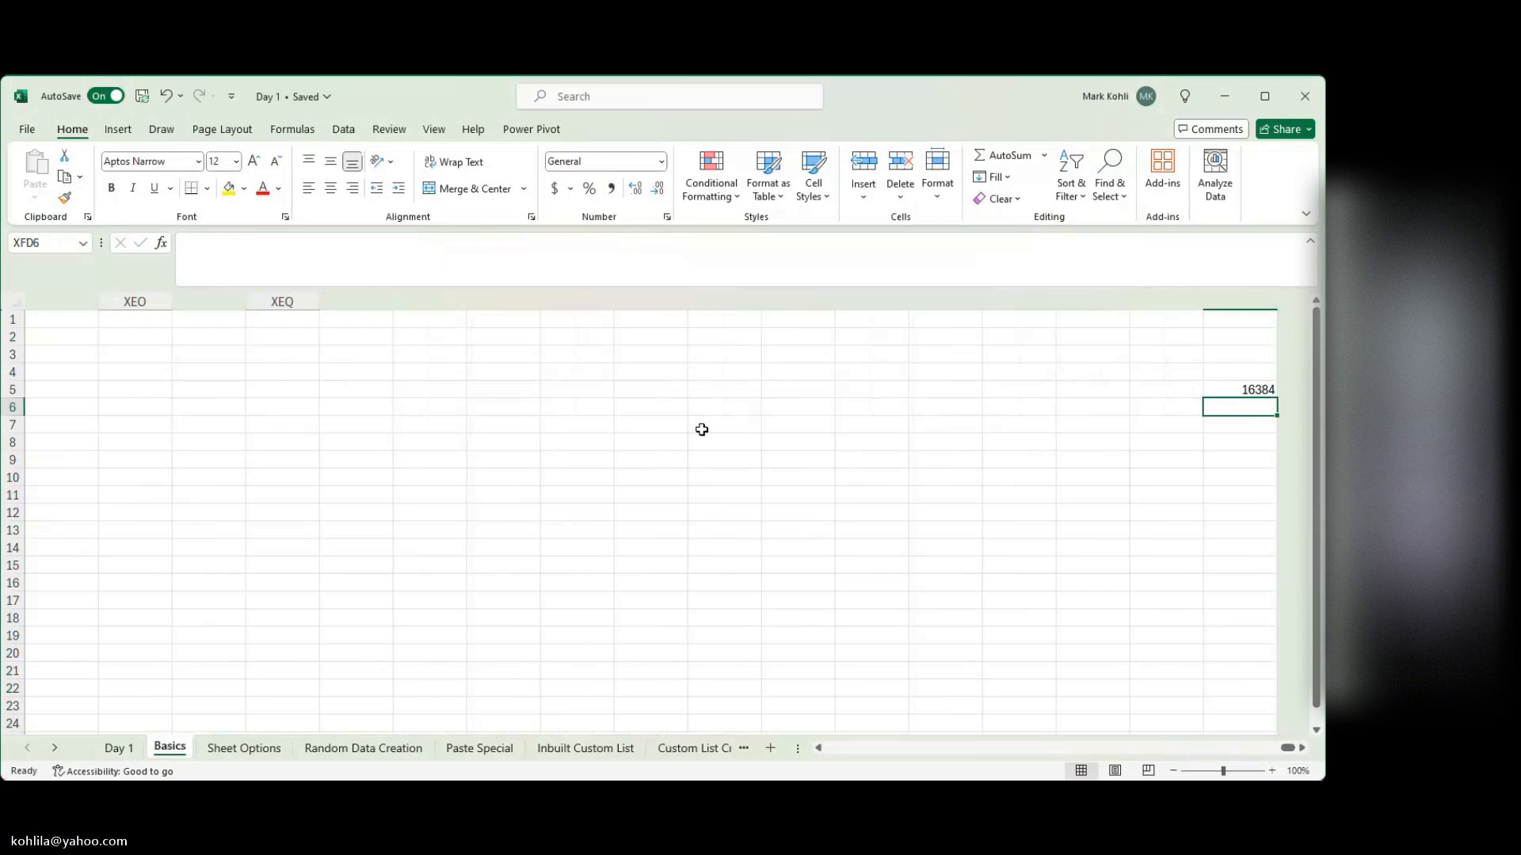
{"action": "key", "text": "Up"}
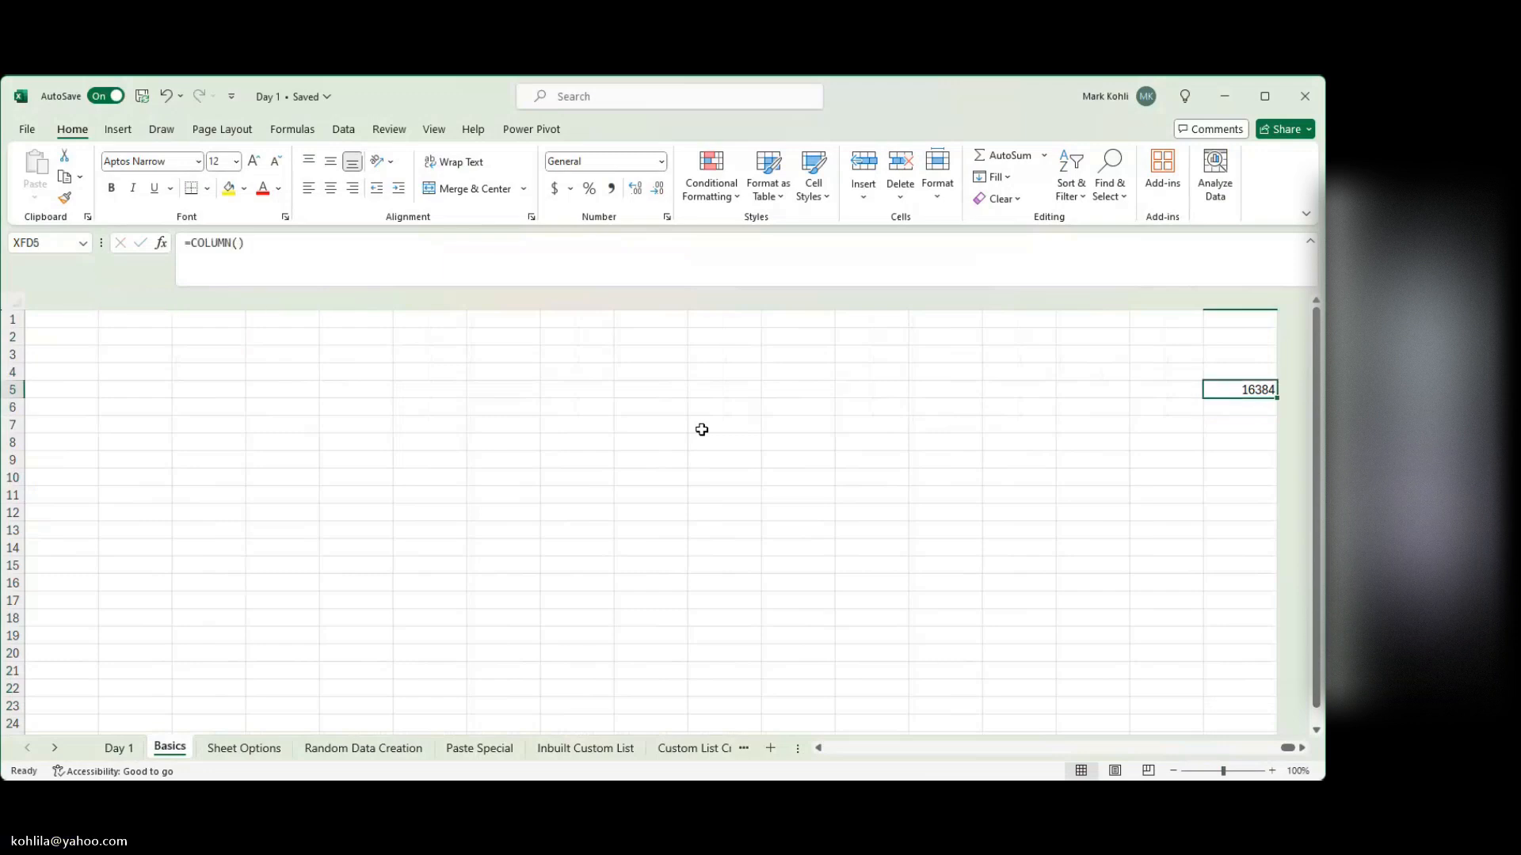
{"action": "key", "text": "ctrl+Left"}
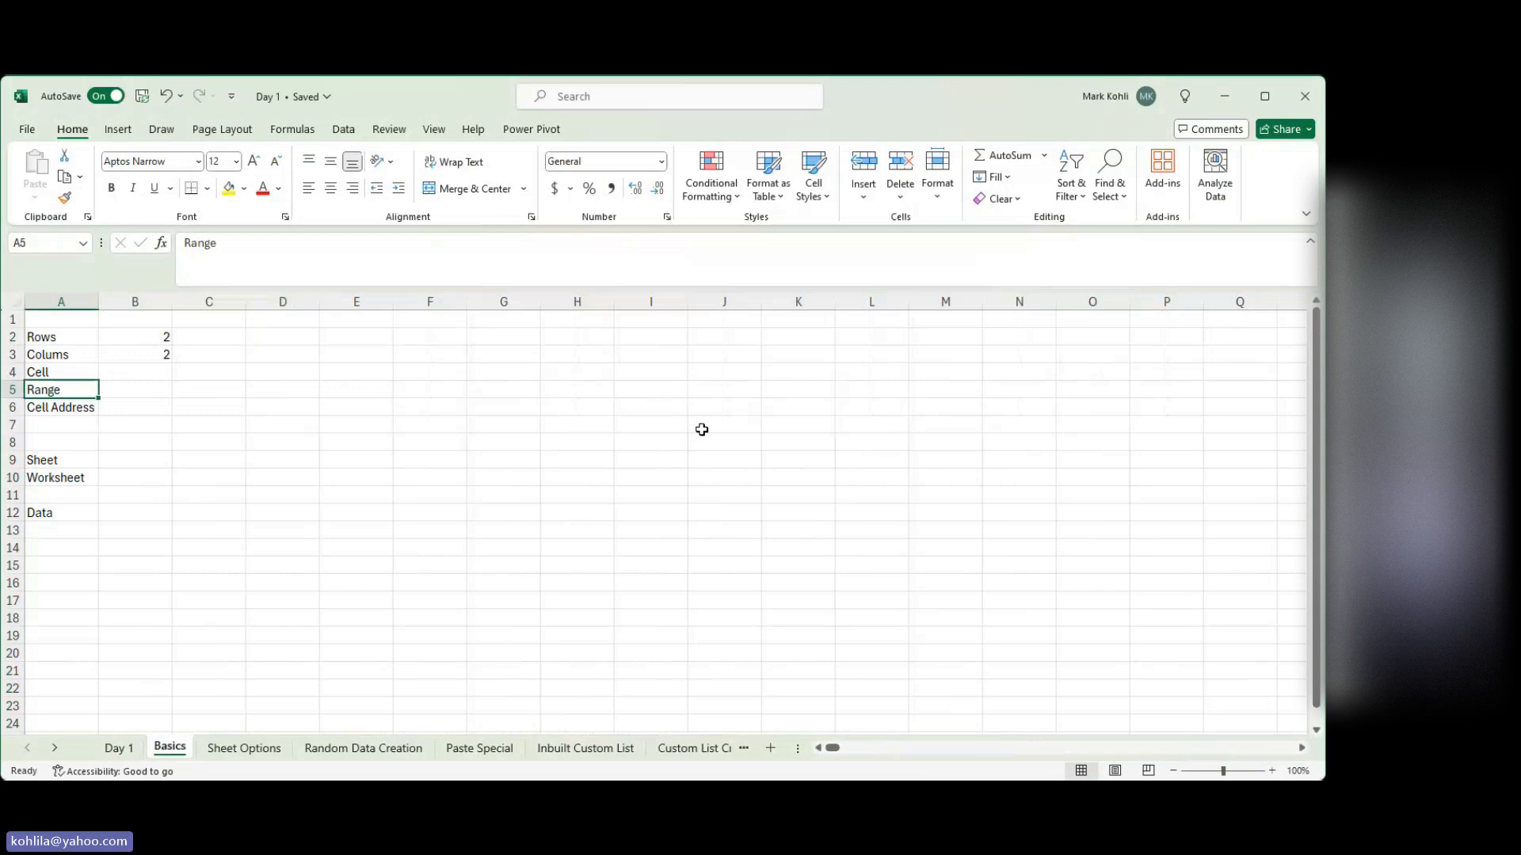
{"action": "key", "text": "Right"}
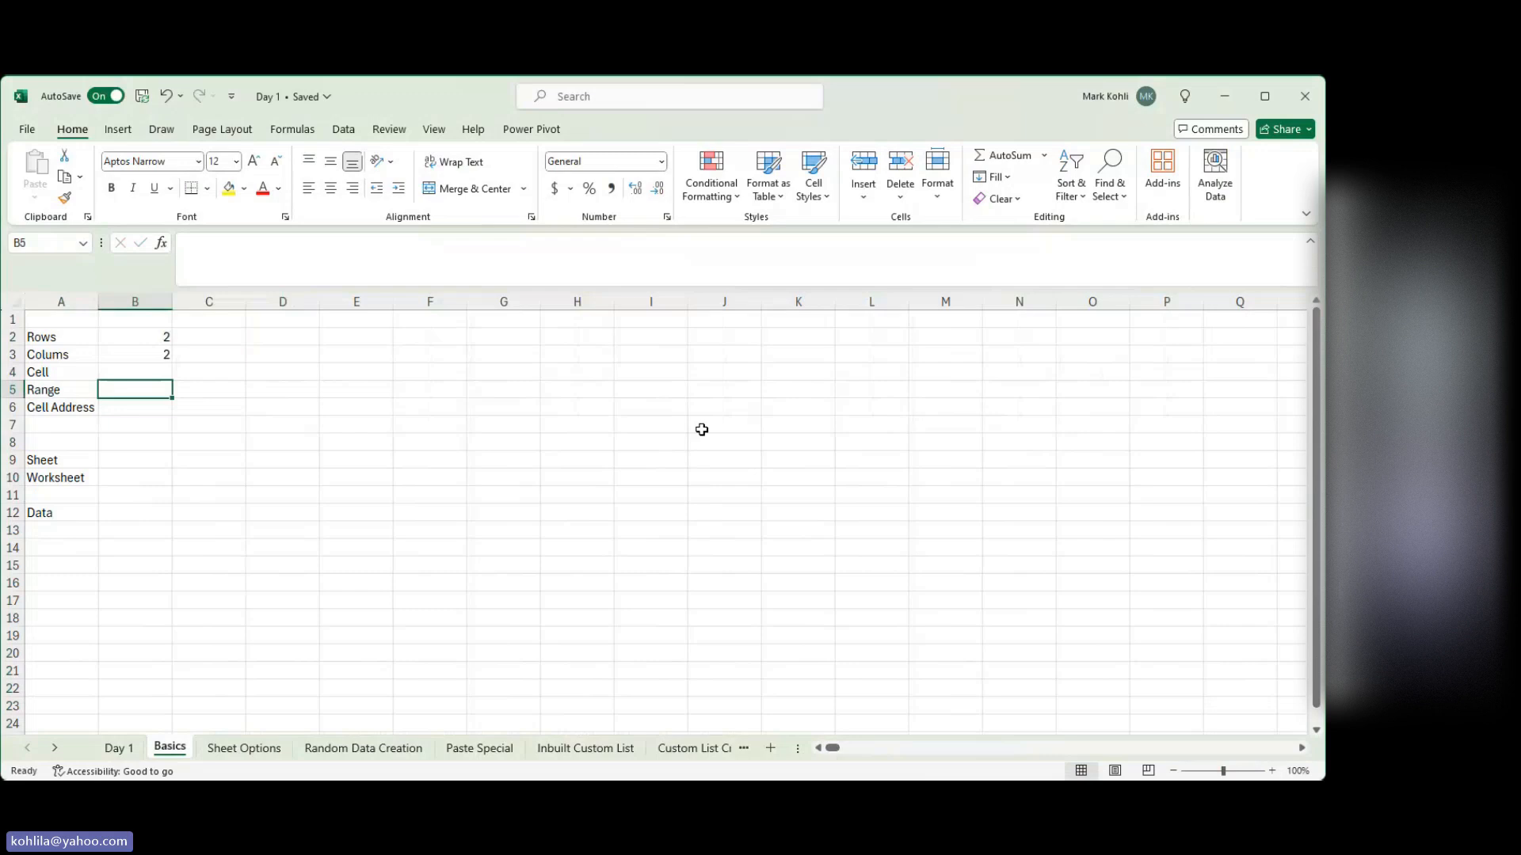
{"action": "key", "text": "ctrl+Down"}
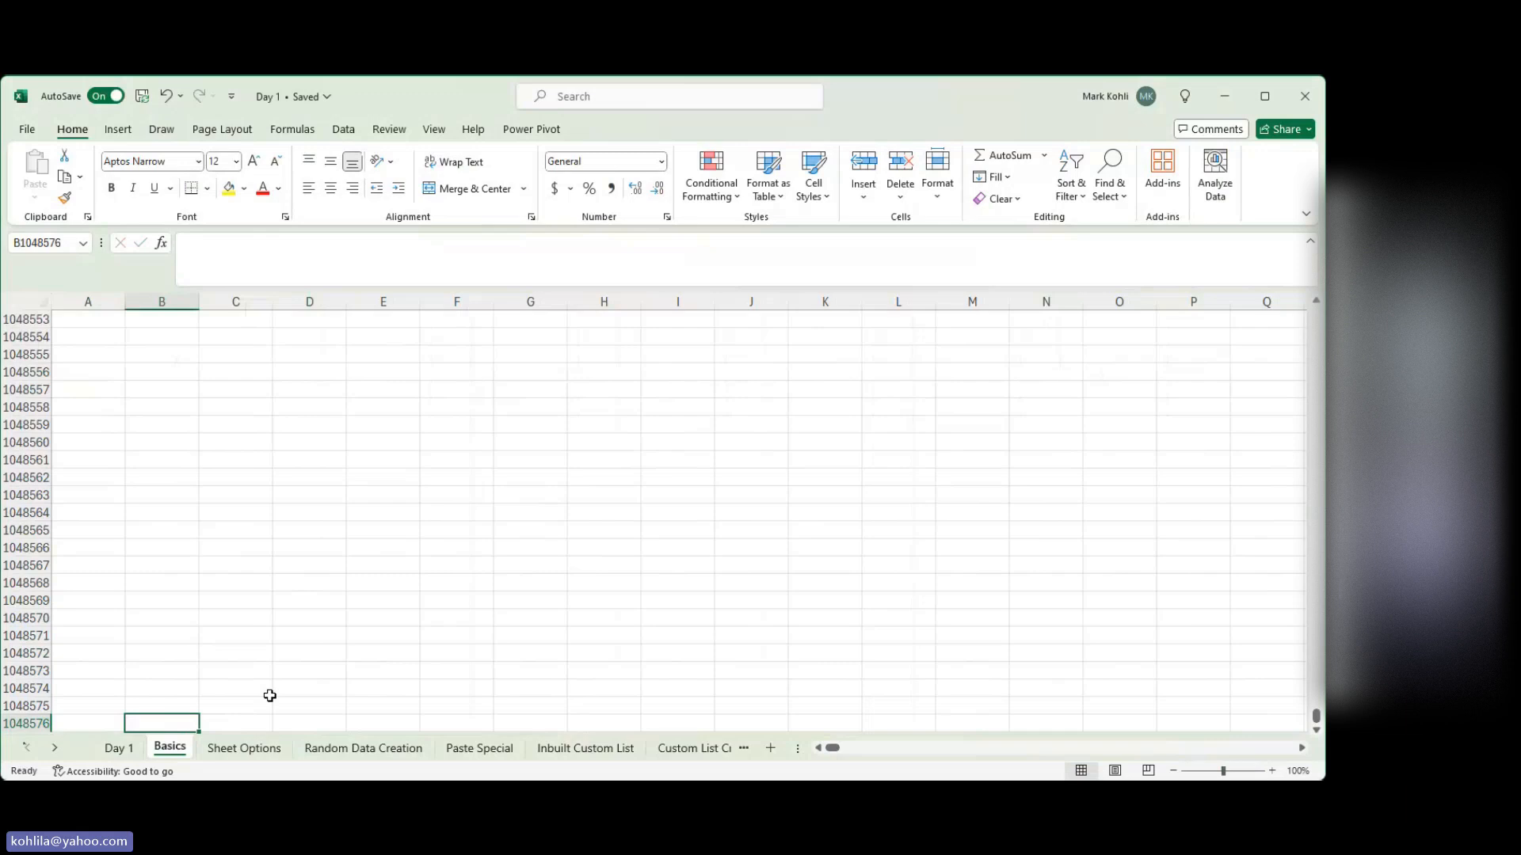
{"action": "key", "text": "ctrl+Right"}
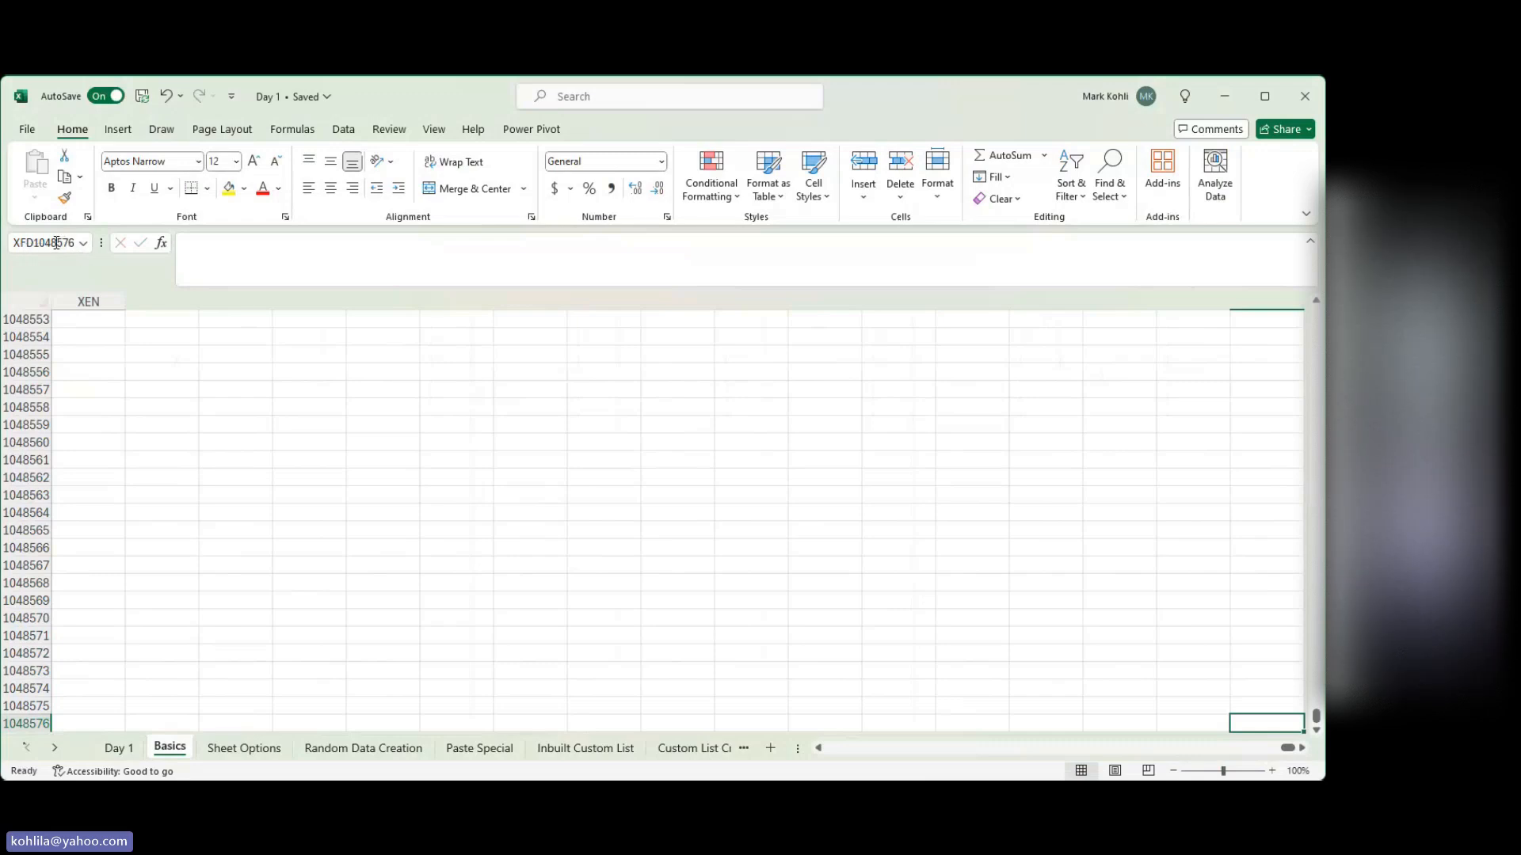
{"action": "key", "text": "ctrl+Left"}
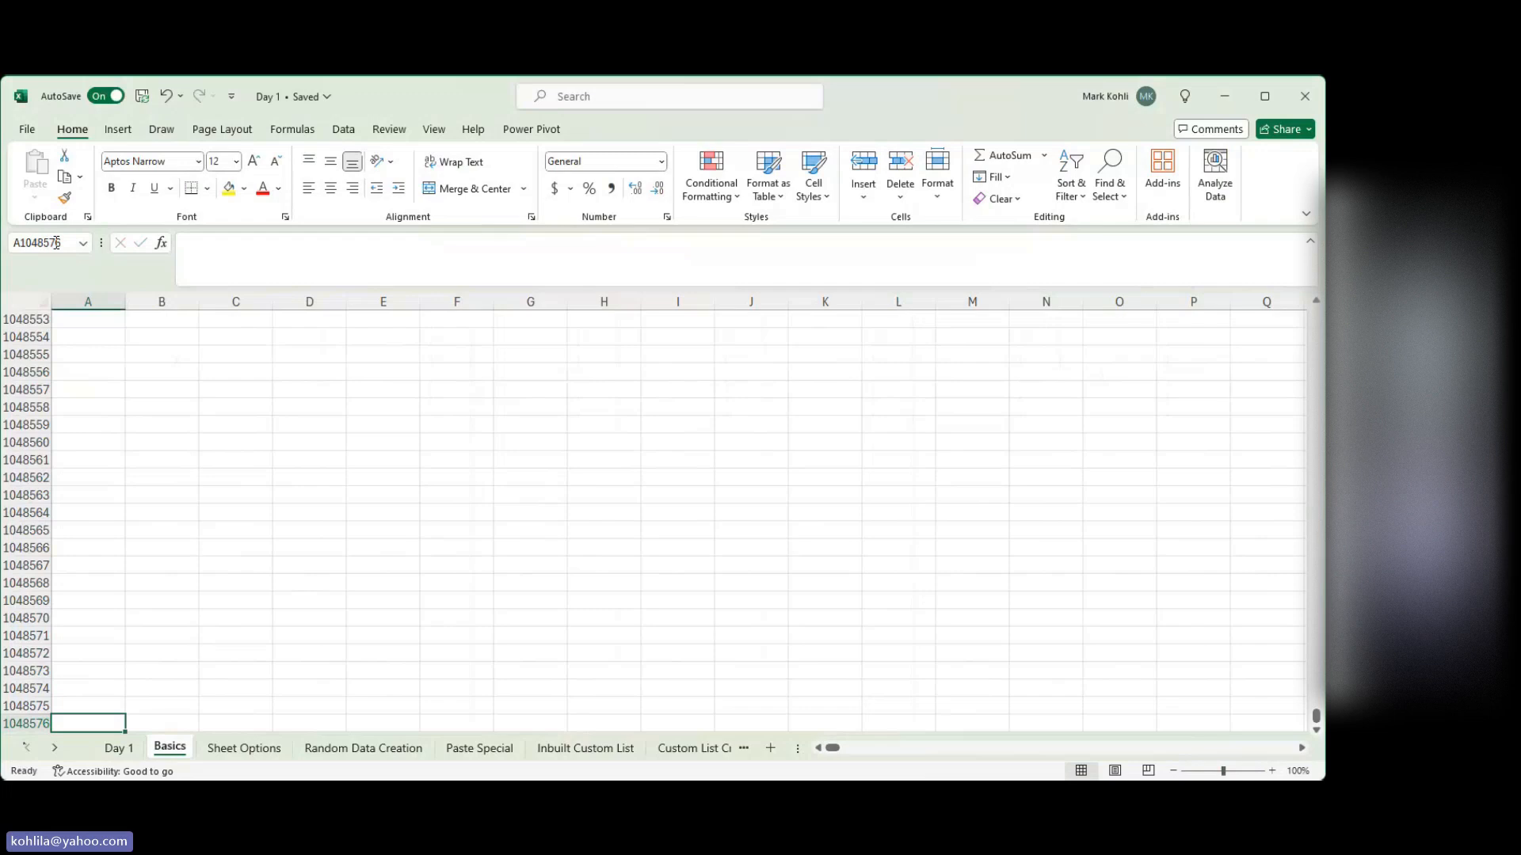
{"action": "key", "text": "ctrl+Right"}
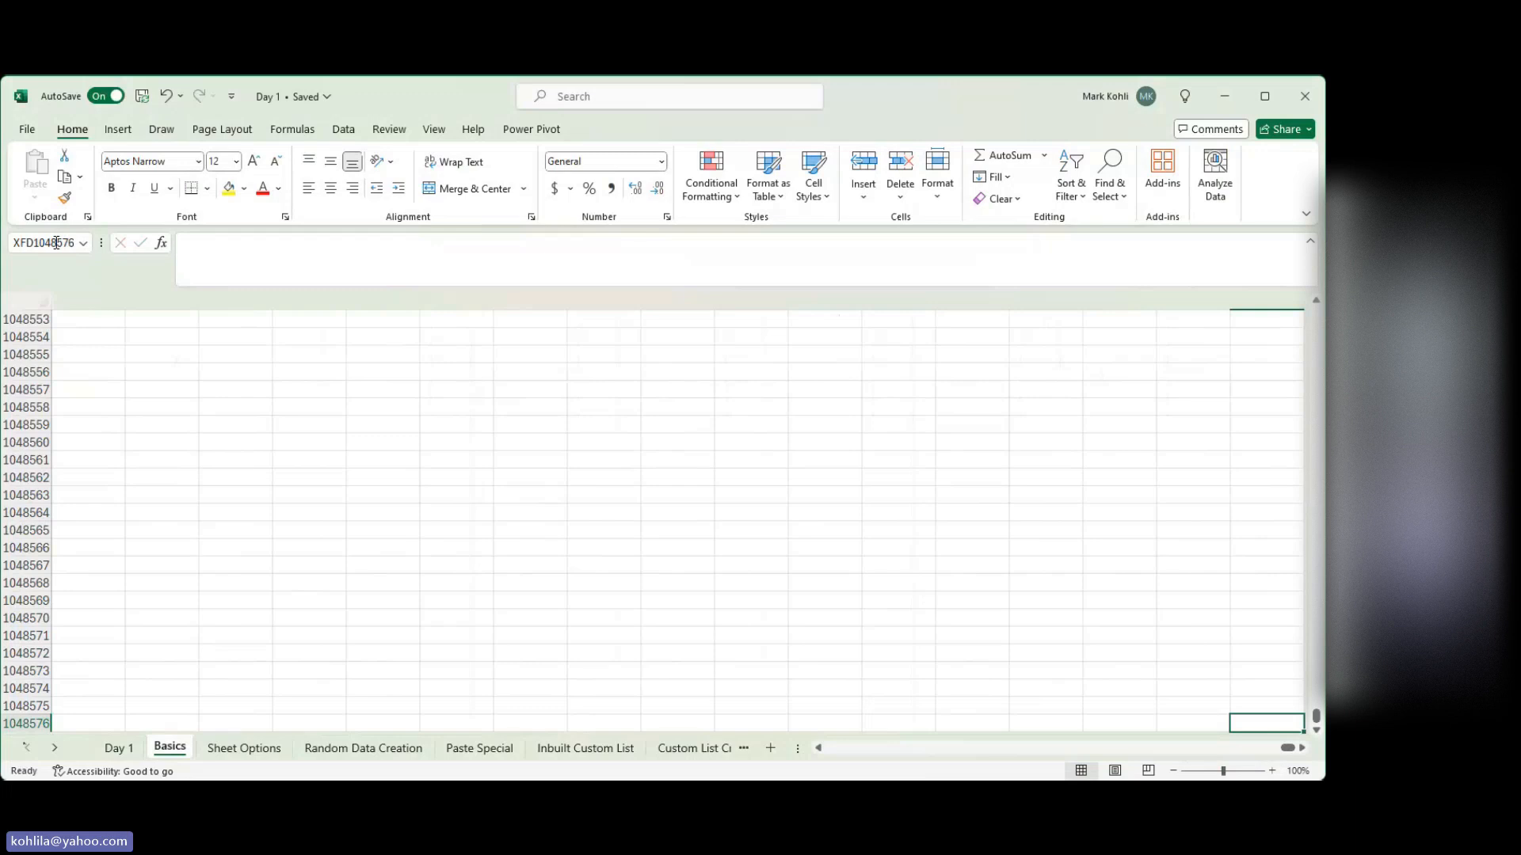
{"action": "key", "text": "ctrl+Left"}
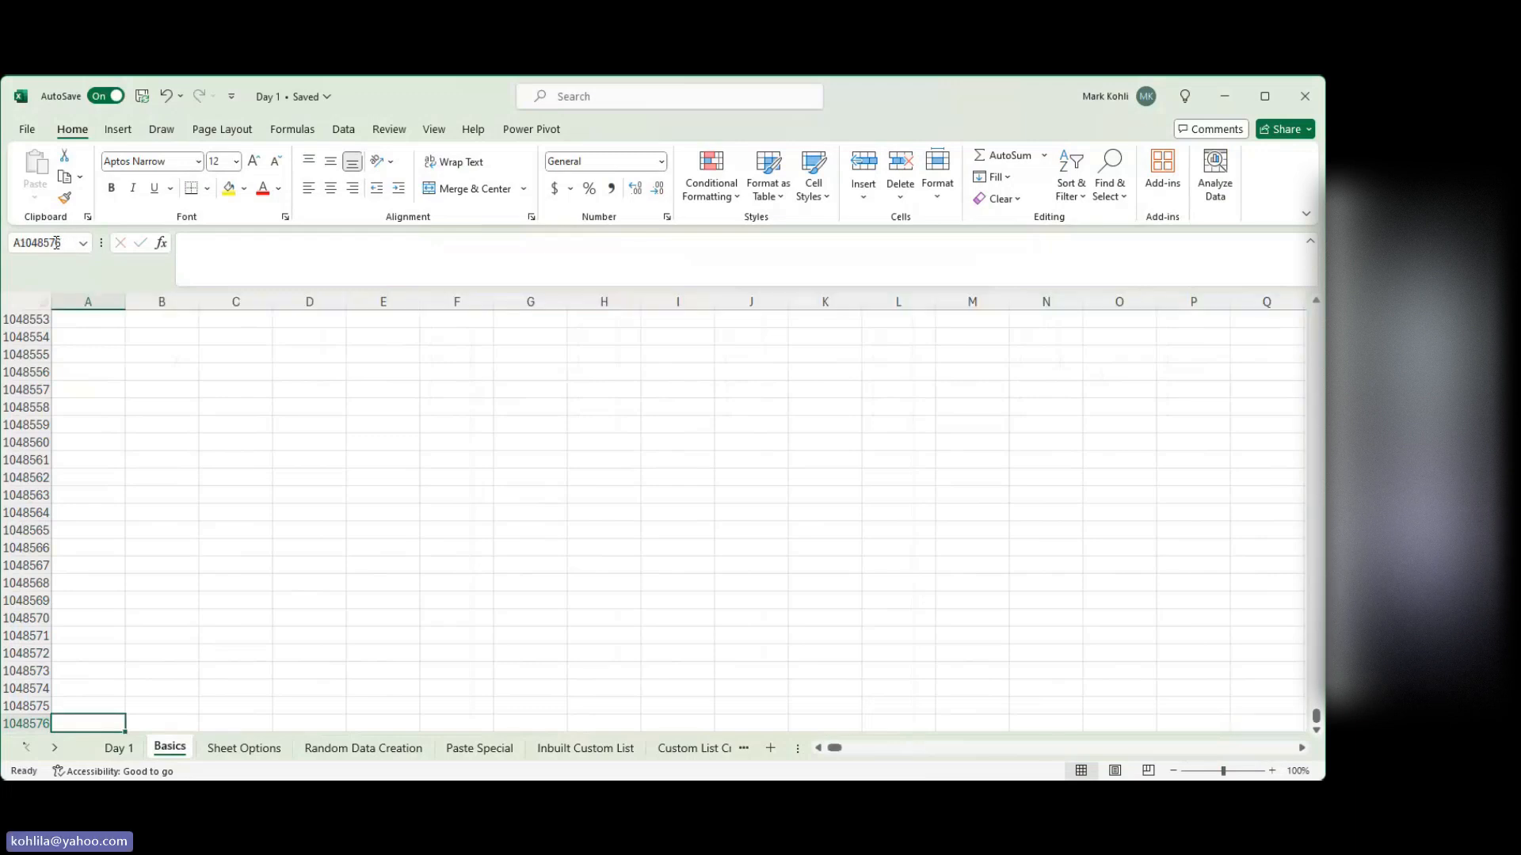
{"action": "key", "text": "ctrl+Up"}
{"action": "key", "text": "ctrl+Right"}
{"action": "key", "text": "ctrl+Up"}
{"action": "key", "text": "ctrl+Left"}
{"action": "key", "text": "ctrl+Up"}
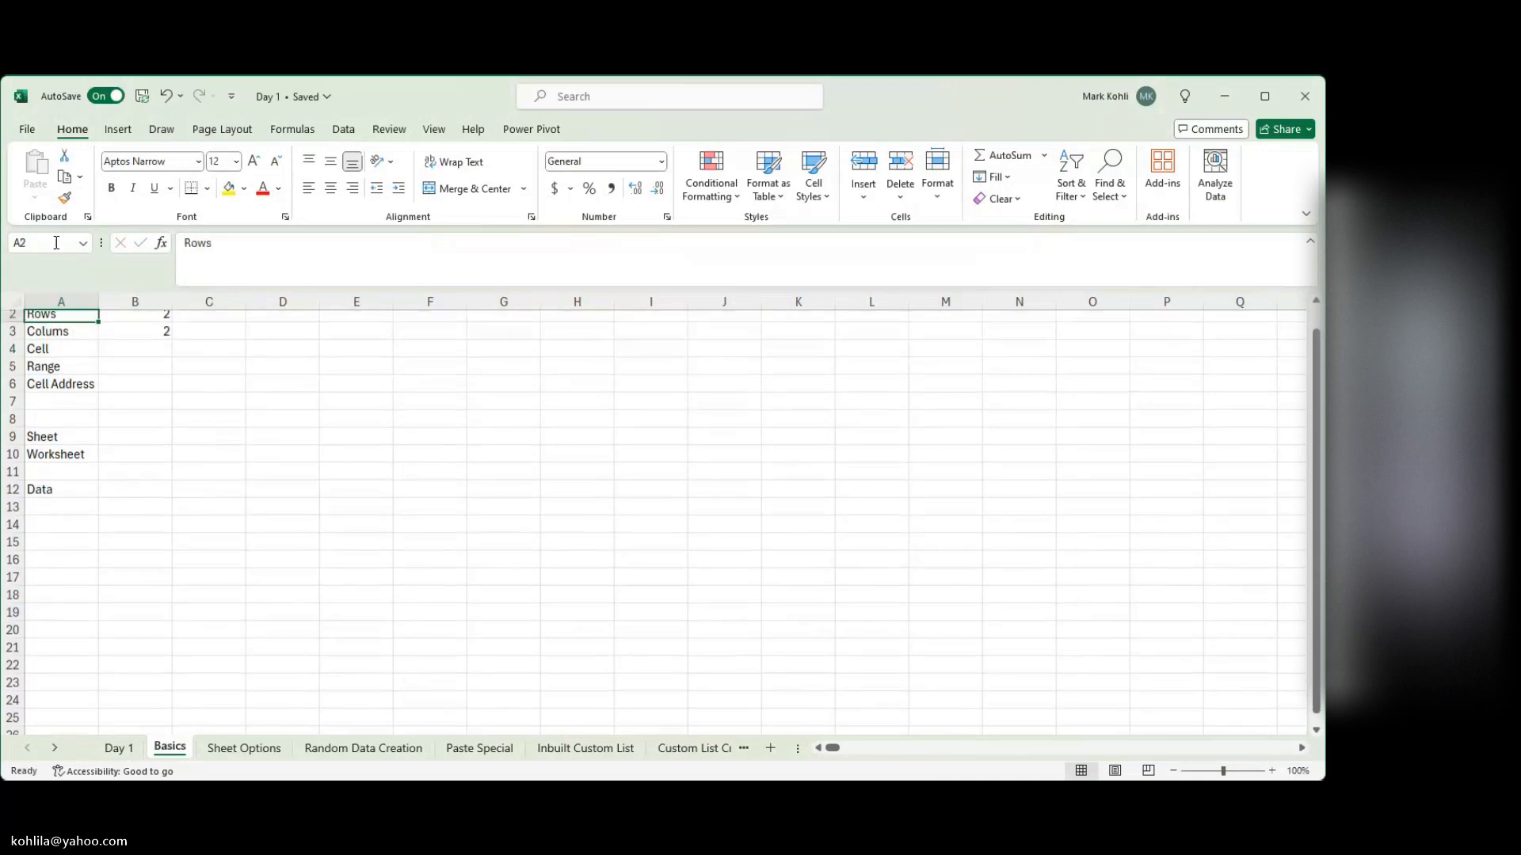
{"action": "key", "text": "Down"}
{"action": "key", "text": "Down"}
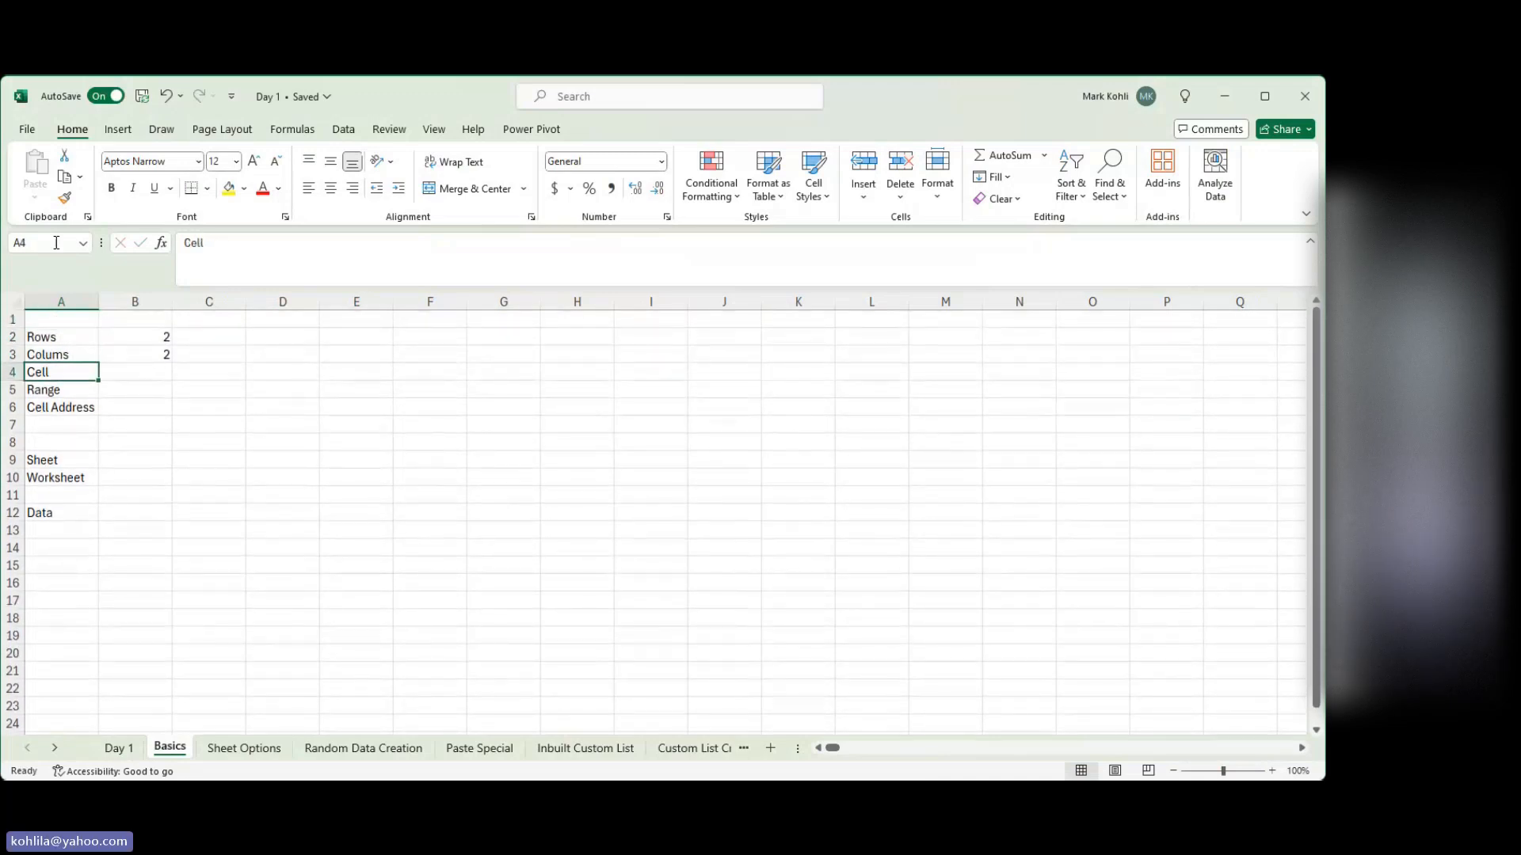
{"action": "key", "text": "Right"}
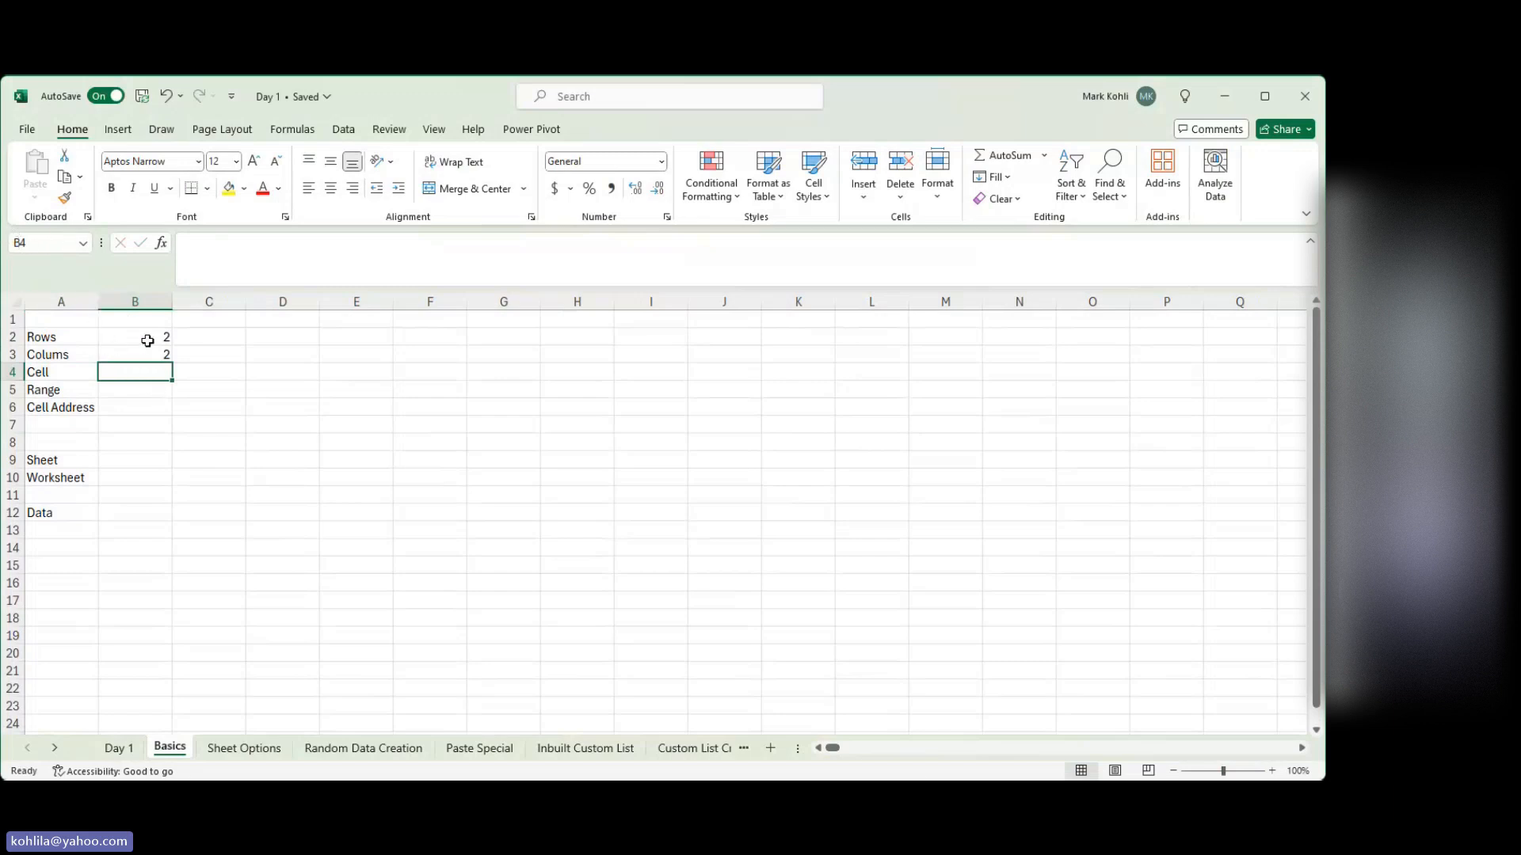
{"action": "left_click", "coordinate": [153, 387]}
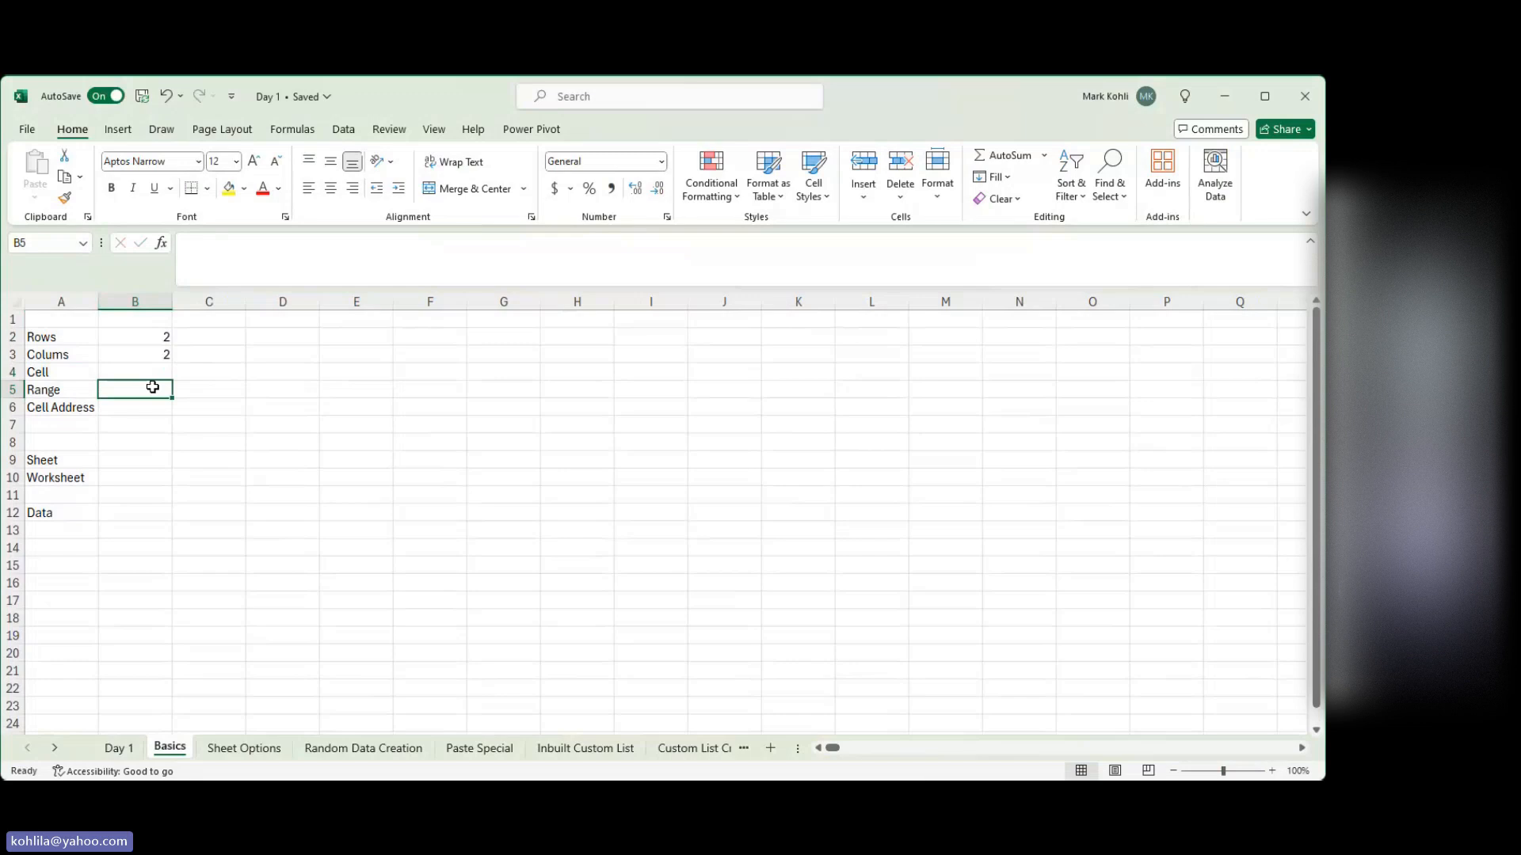
{"action": "left_click", "coordinate": [145, 407]}
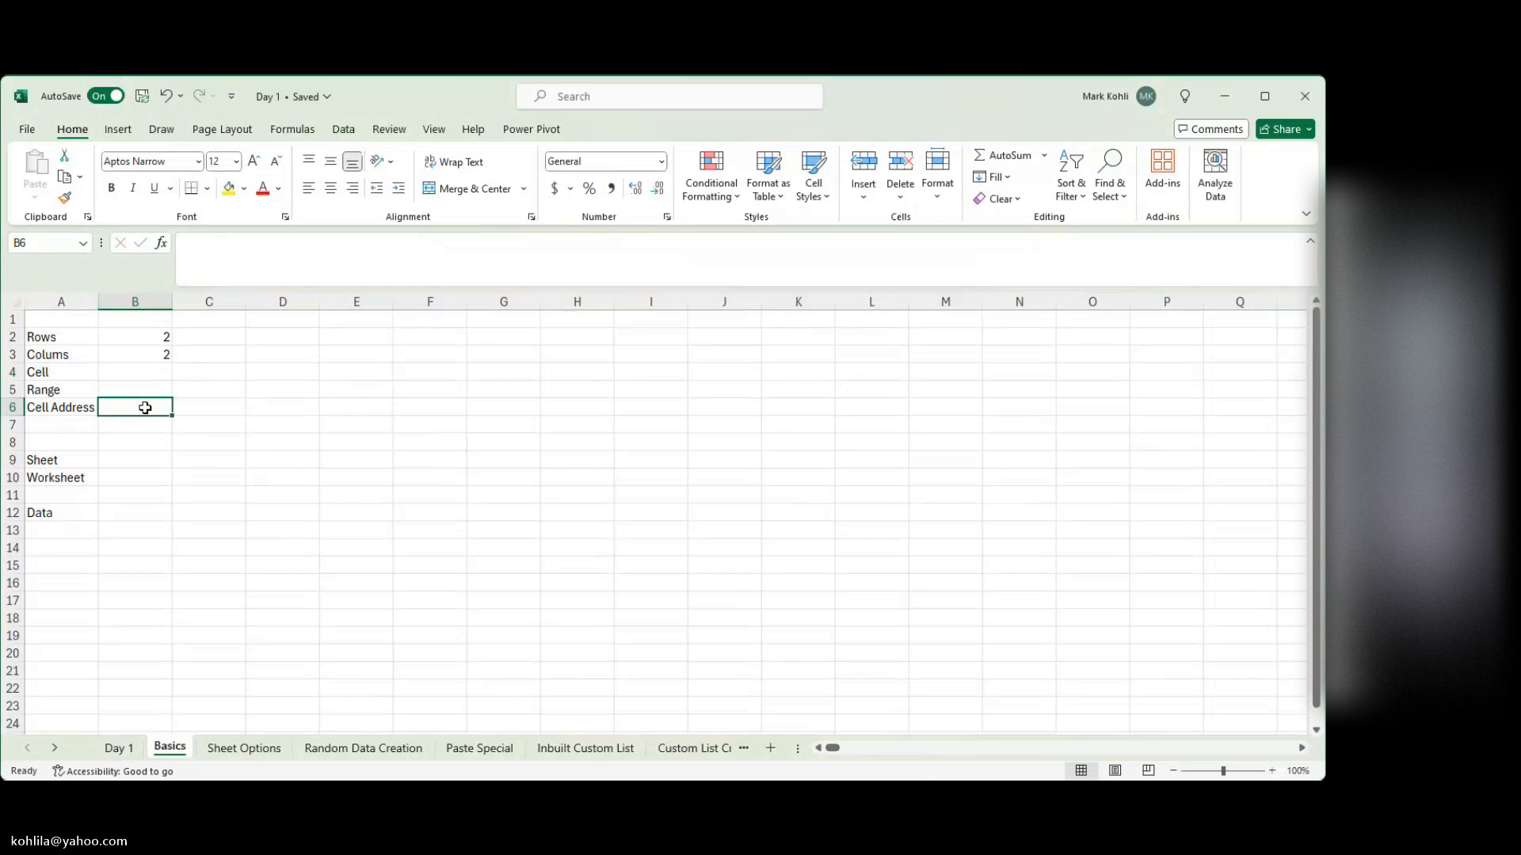
{"action": "left_click", "coordinate": [140, 456]}
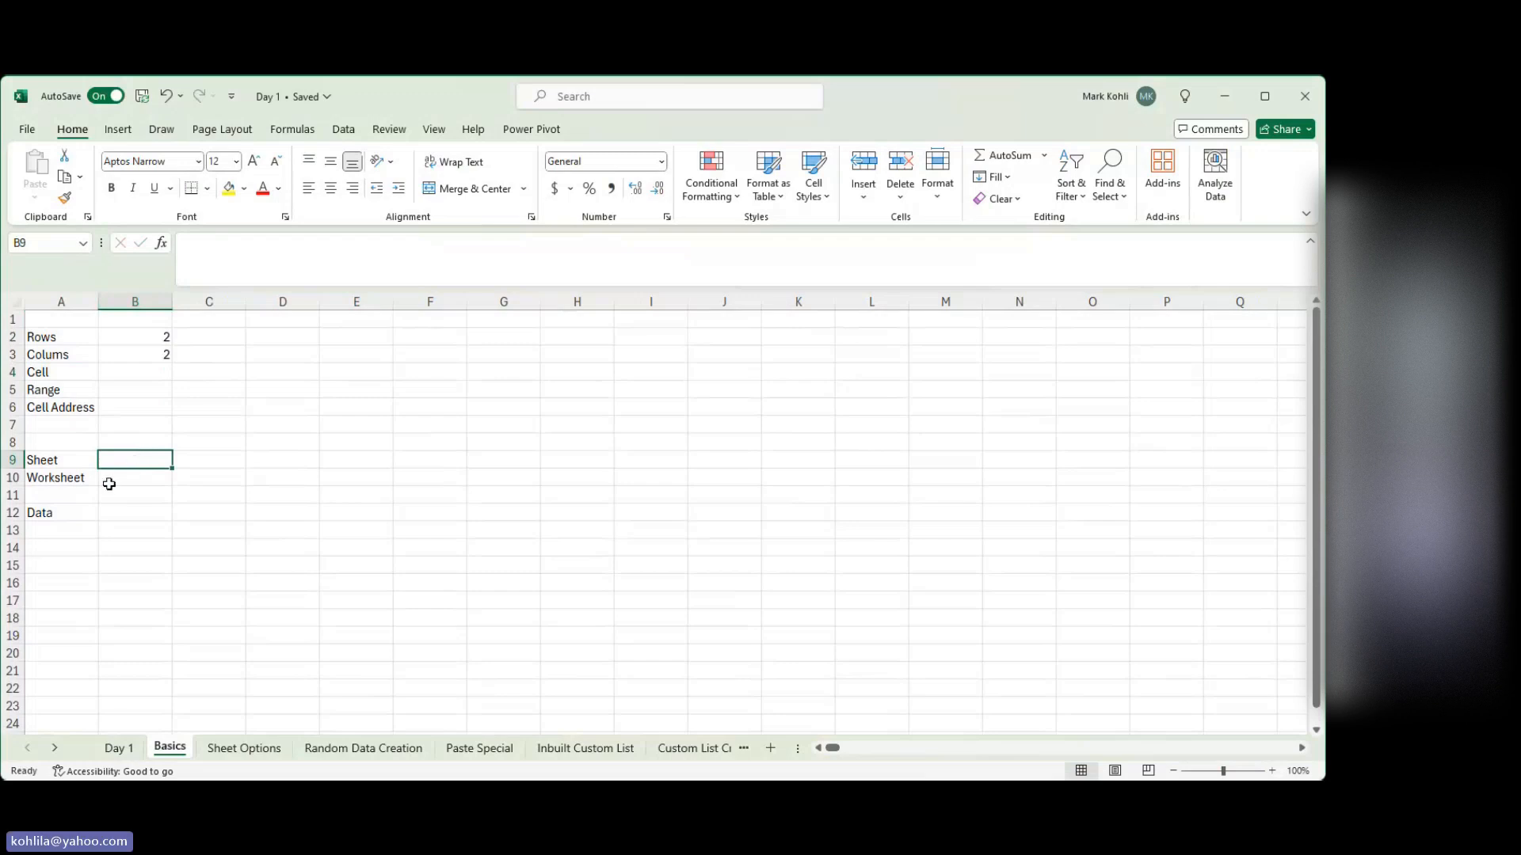
{"action": "left_click", "coordinate": [500, 339]}
{"action": "type", "text": "35"}
{"action": "key", "text": "Return"}
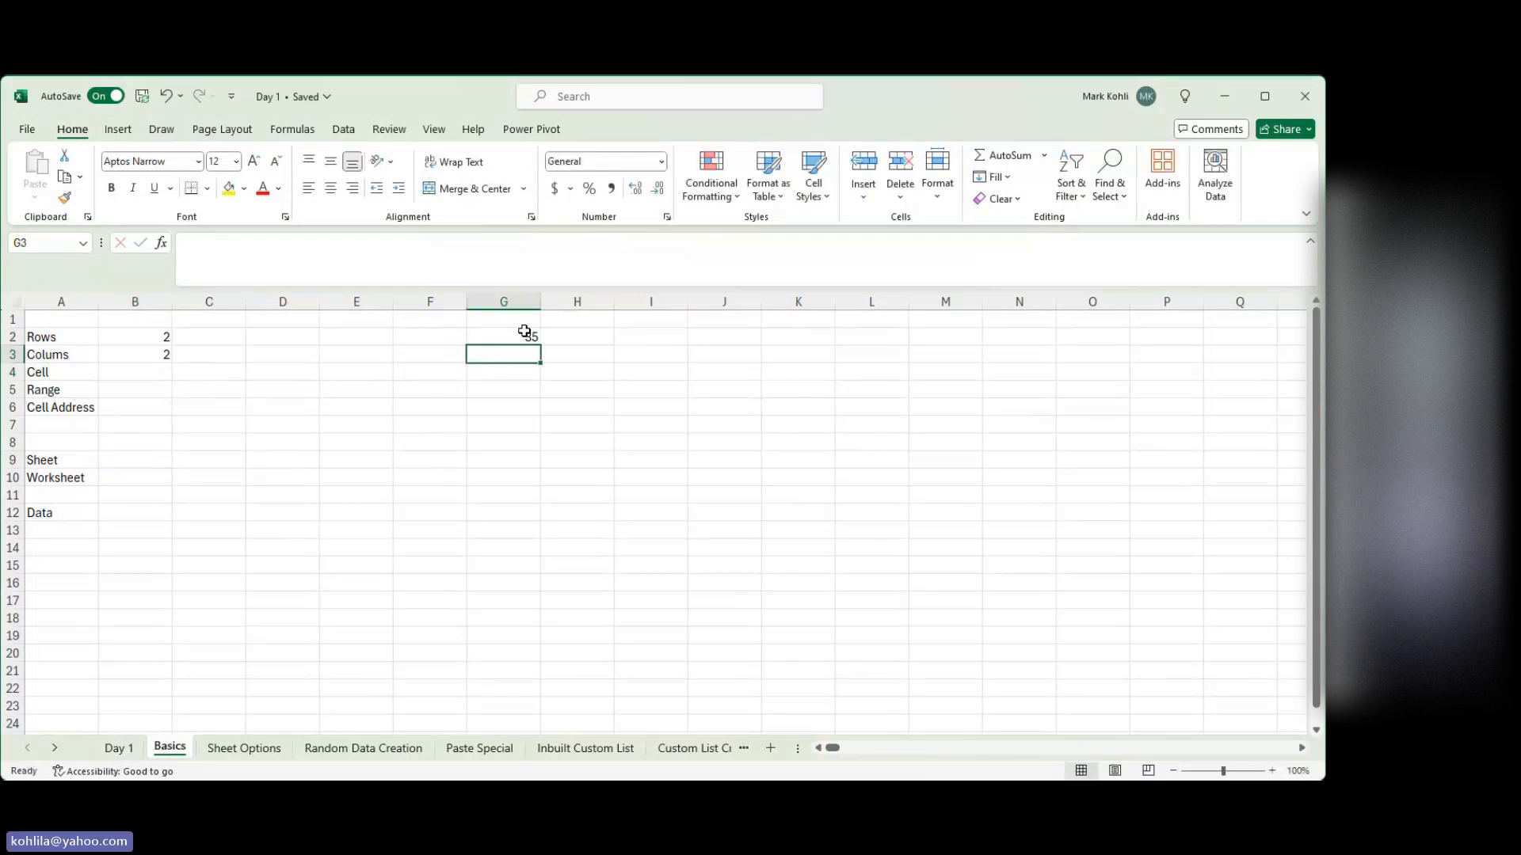
{"action": "left_click", "coordinate": [524, 339]}
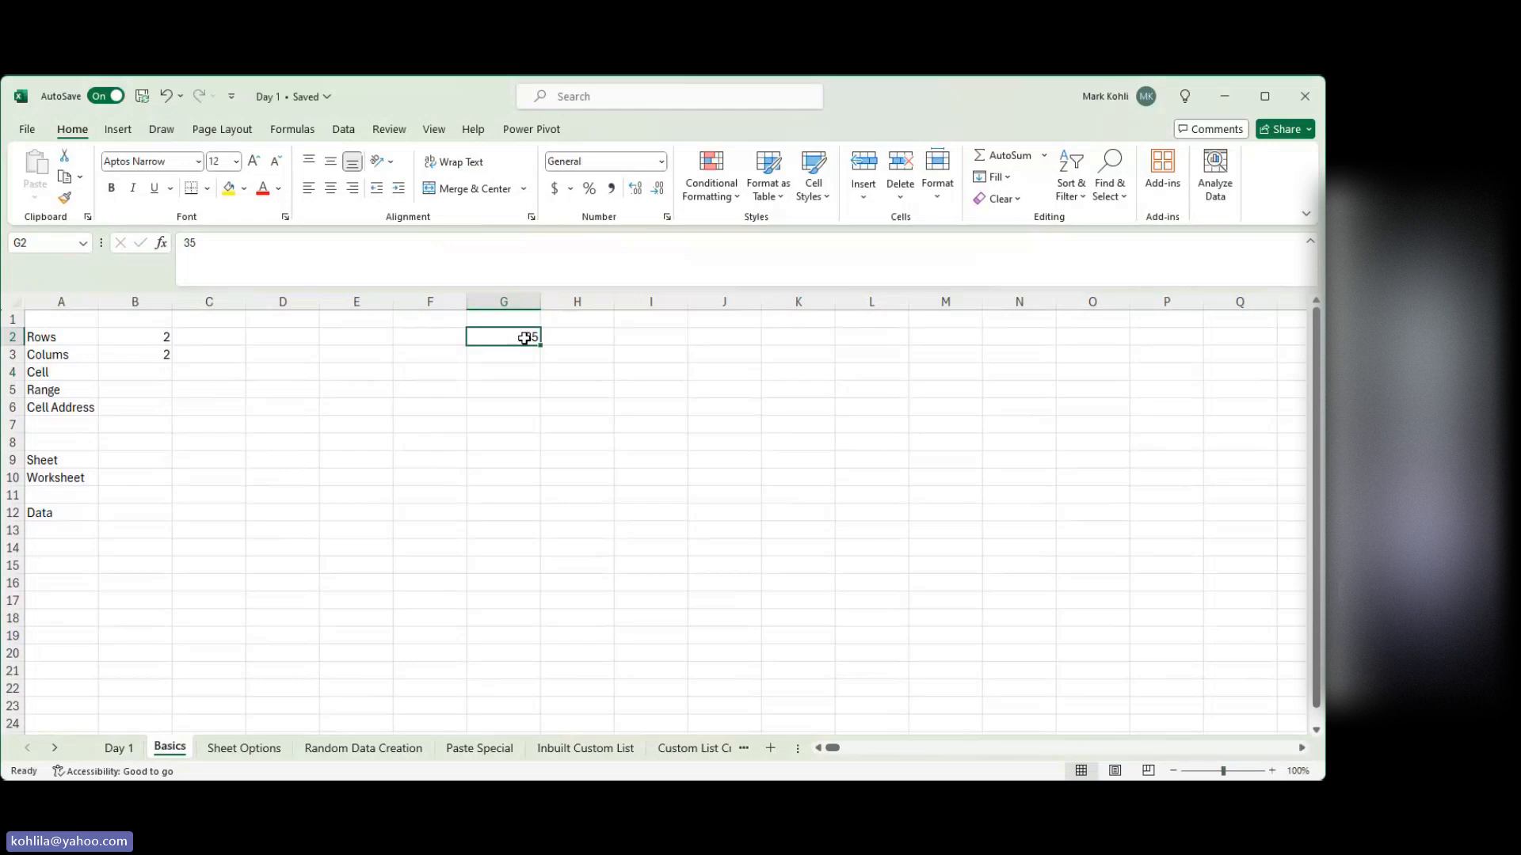
{"action": "key", "text": "BackSpace"}
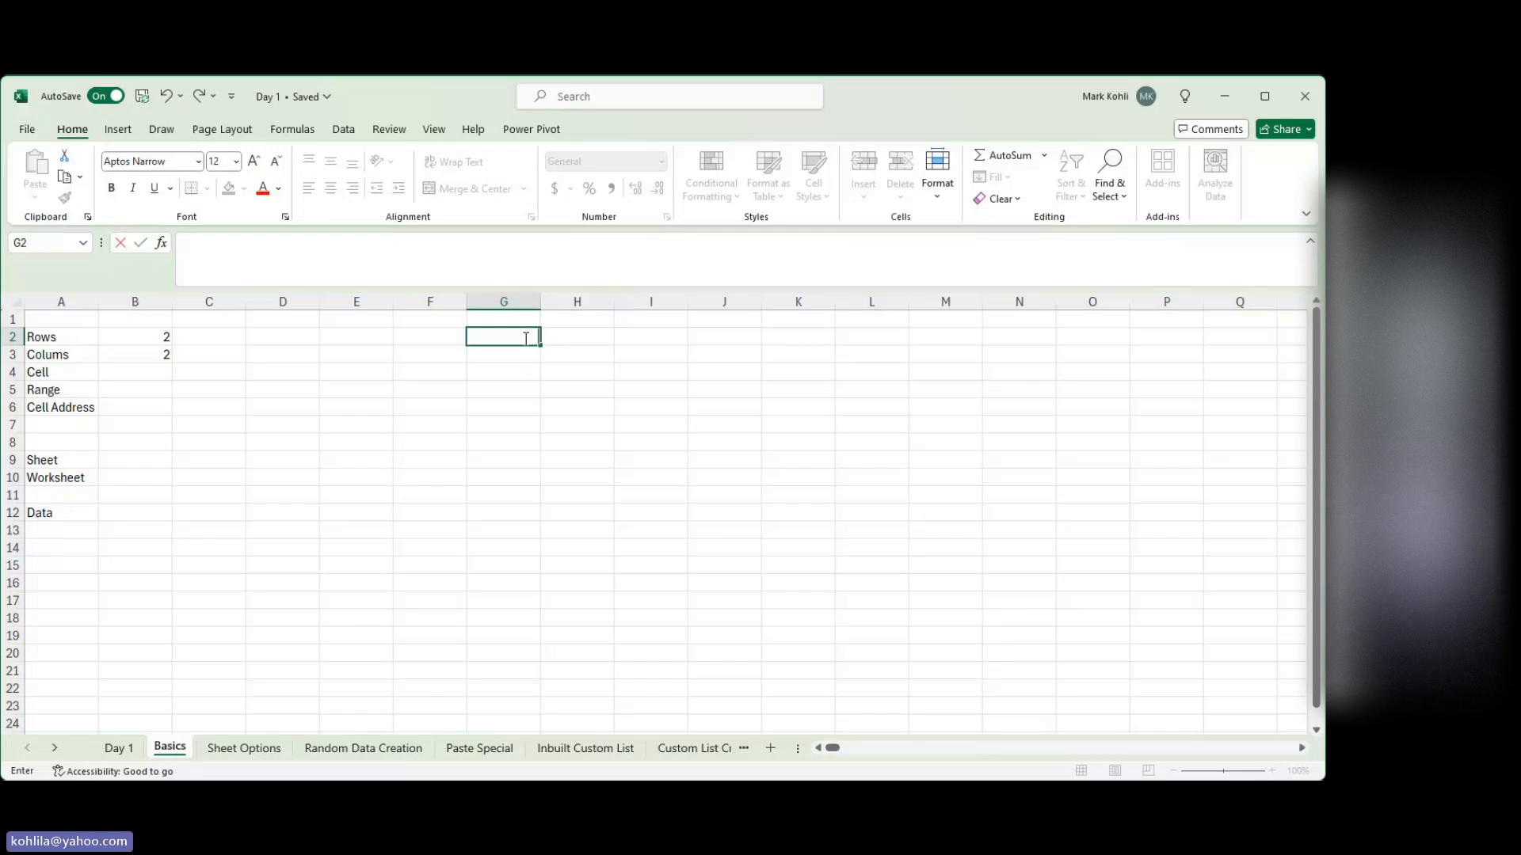
{"action": "left_click", "coordinate": [119, 460]}
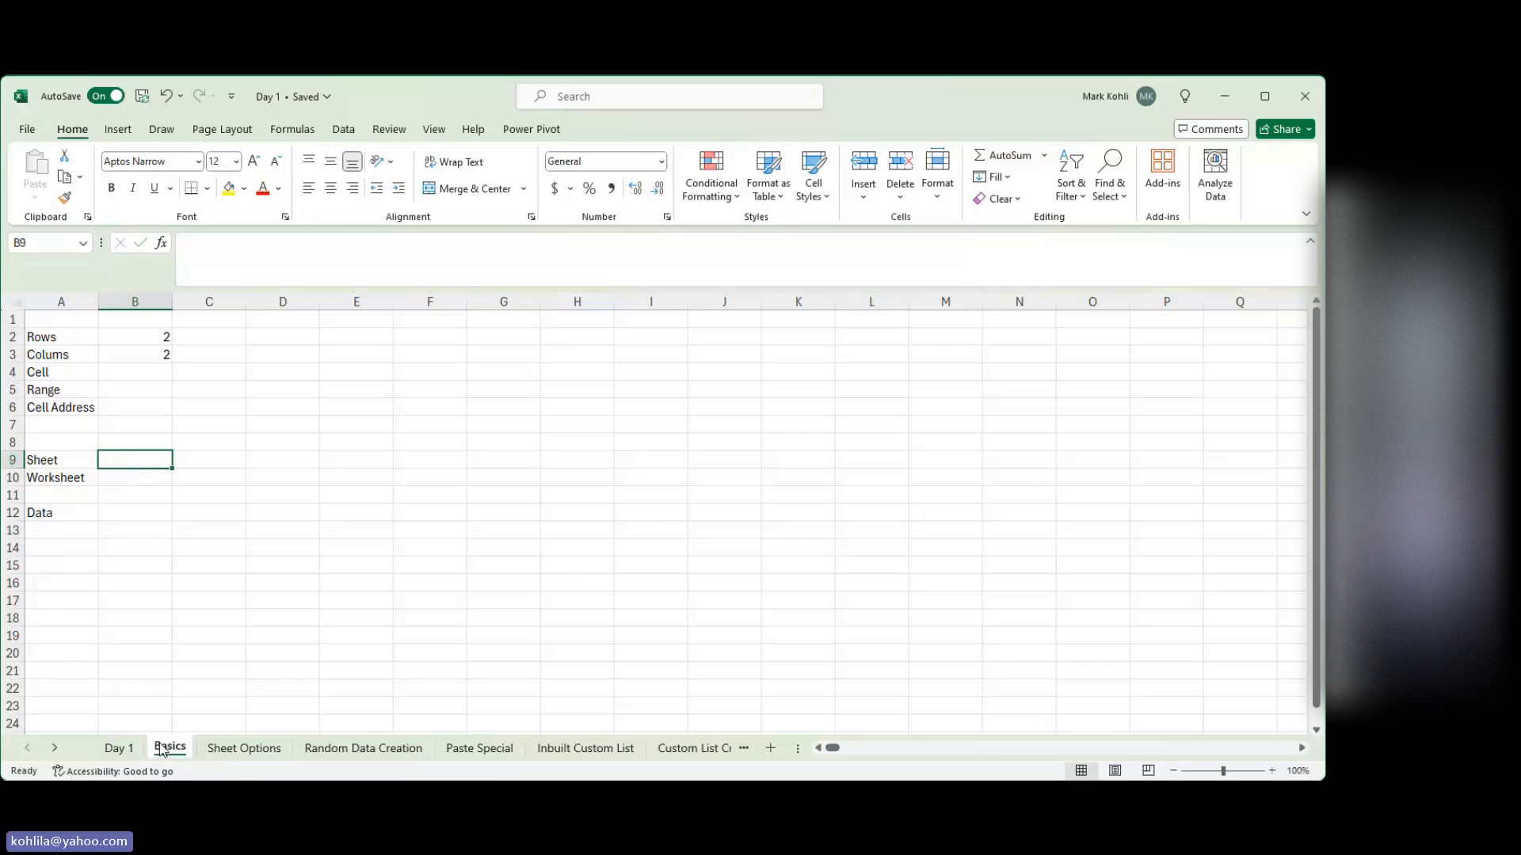
Enter the starting values 1, 2, 3 in F5:F7.
{"action": "left_click", "coordinate": [443, 429]}
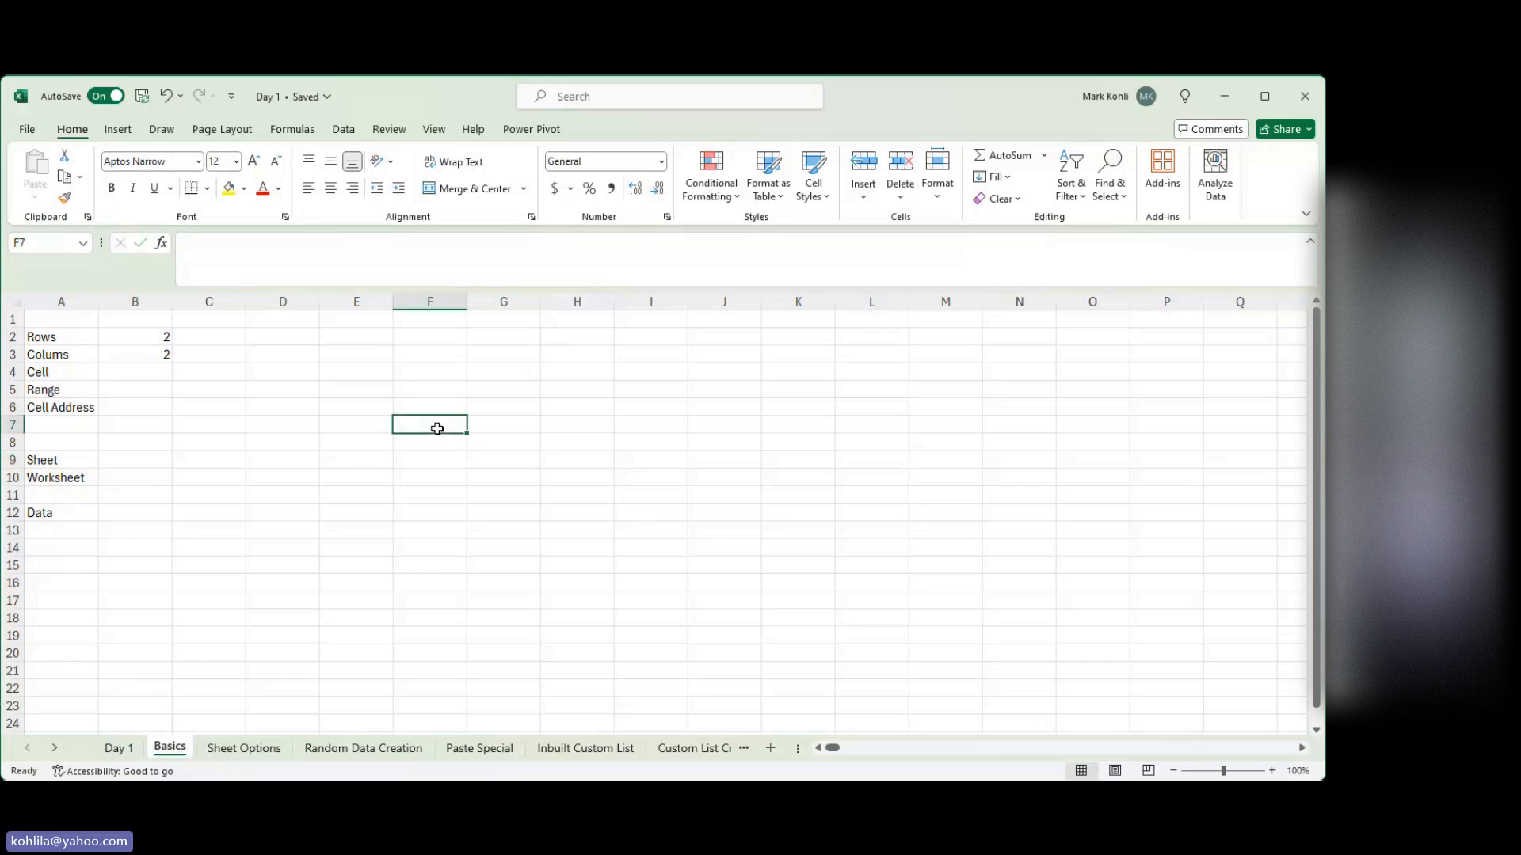
{"action": "left_click", "coordinate": [420, 386]}
{"action": "type", "text": "1"}
{"action": "key", "text": "Return"}
{"action": "type", "text": "2"}
{"action": "key", "text": "Return"}
{"action": "type", "text": "3"}
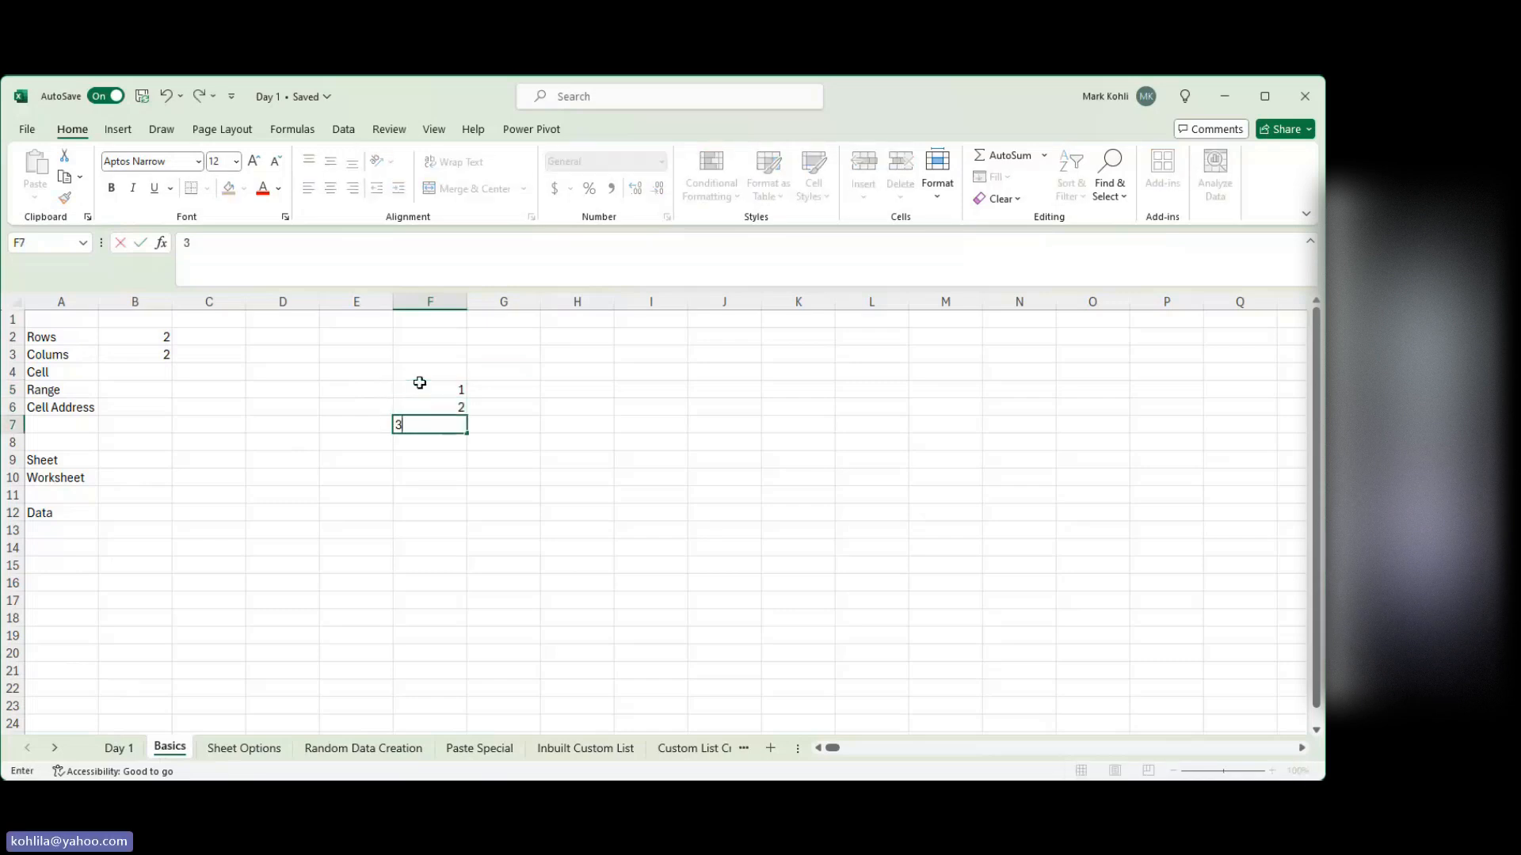
{"action": "key", "text": "Return"}
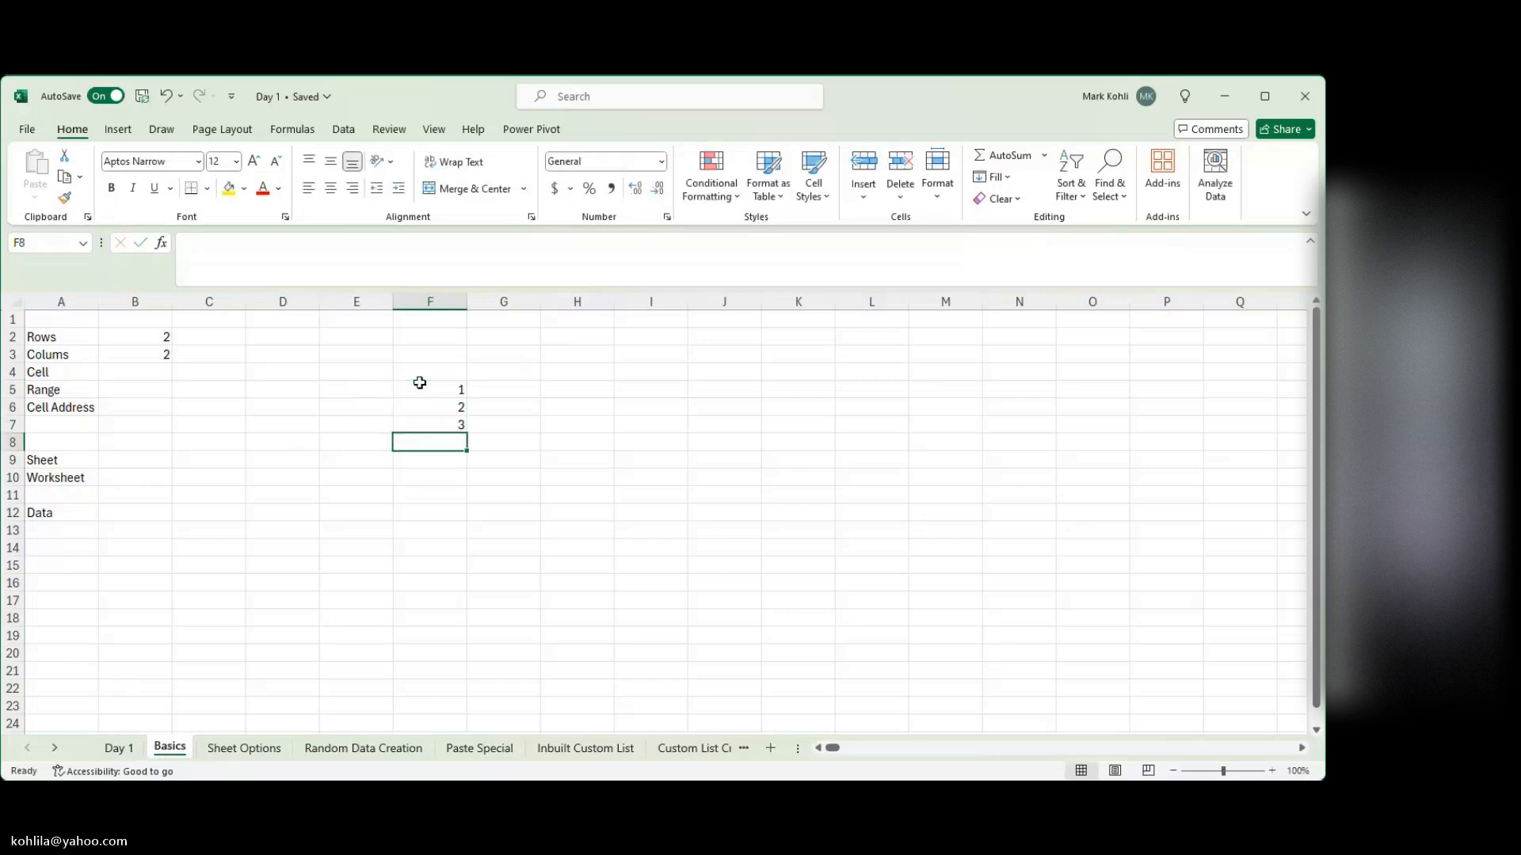
Fill the series out to F5:H12 so columns F to H count 1 to 8.
{"action": "left_click_drag", "start_coordinate": [428, 387], "coordinate": [621, 530]}
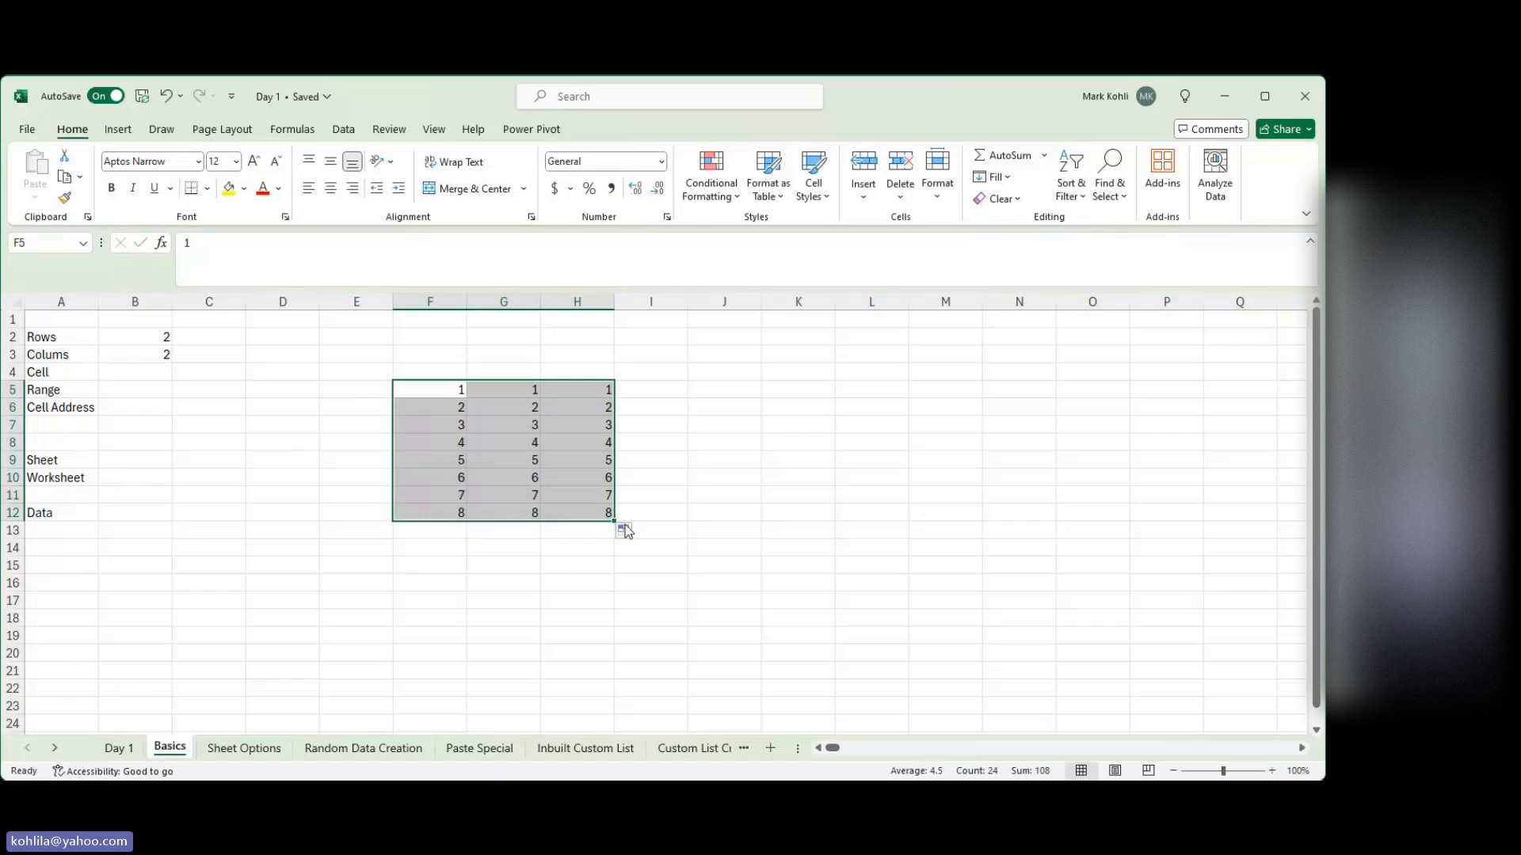
{"action": "left_click", "coordinate": [672, 496]}
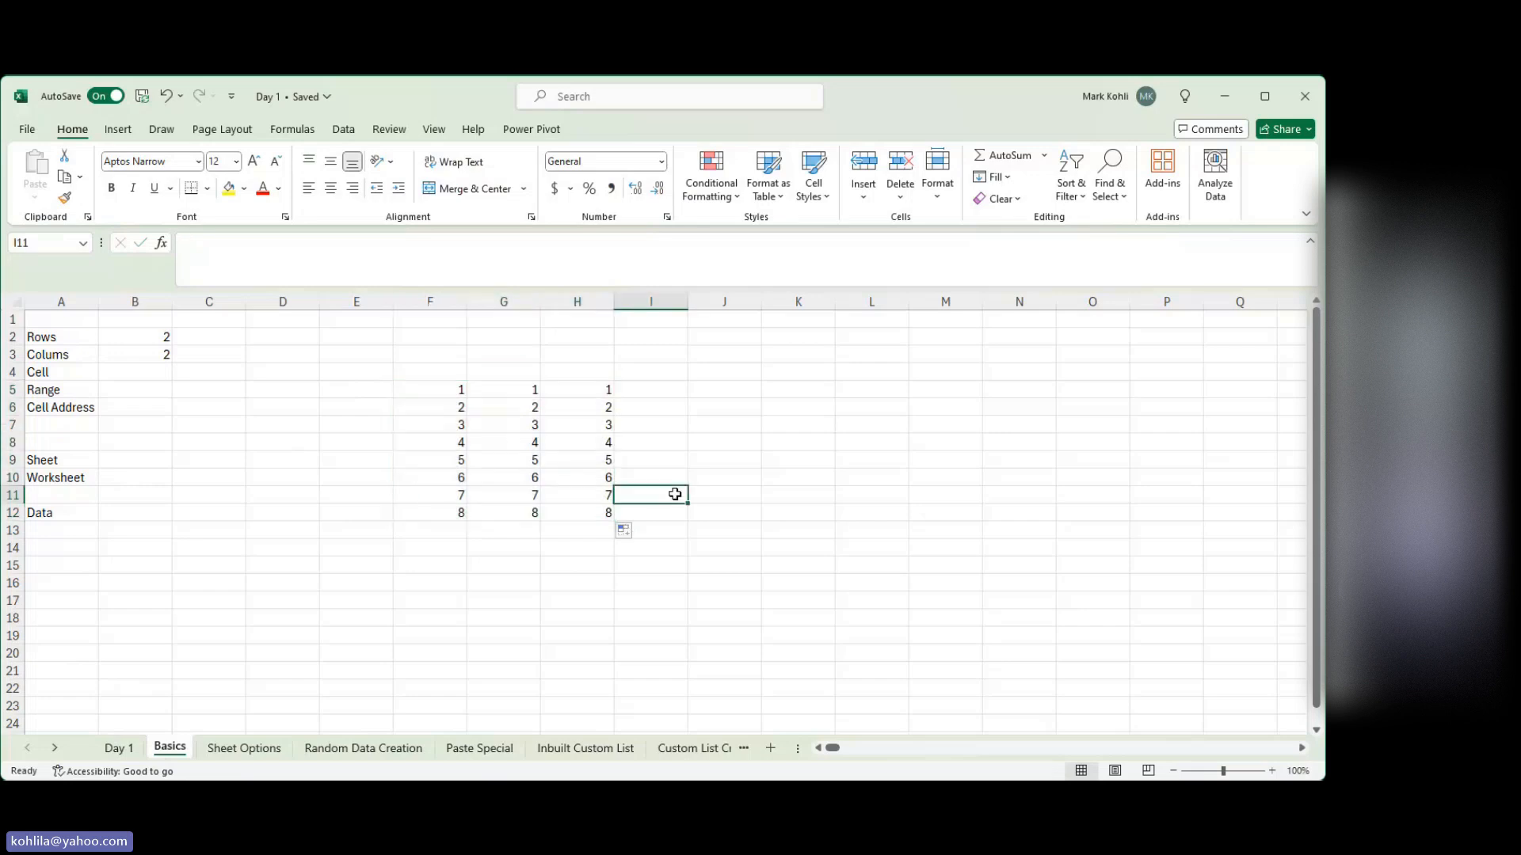
{"action": "left_click", "coordinate": [453, 393]}
{"action": "left_click_drag", "start_coordinate": [452, 394], "coordinate": [595, 516]}
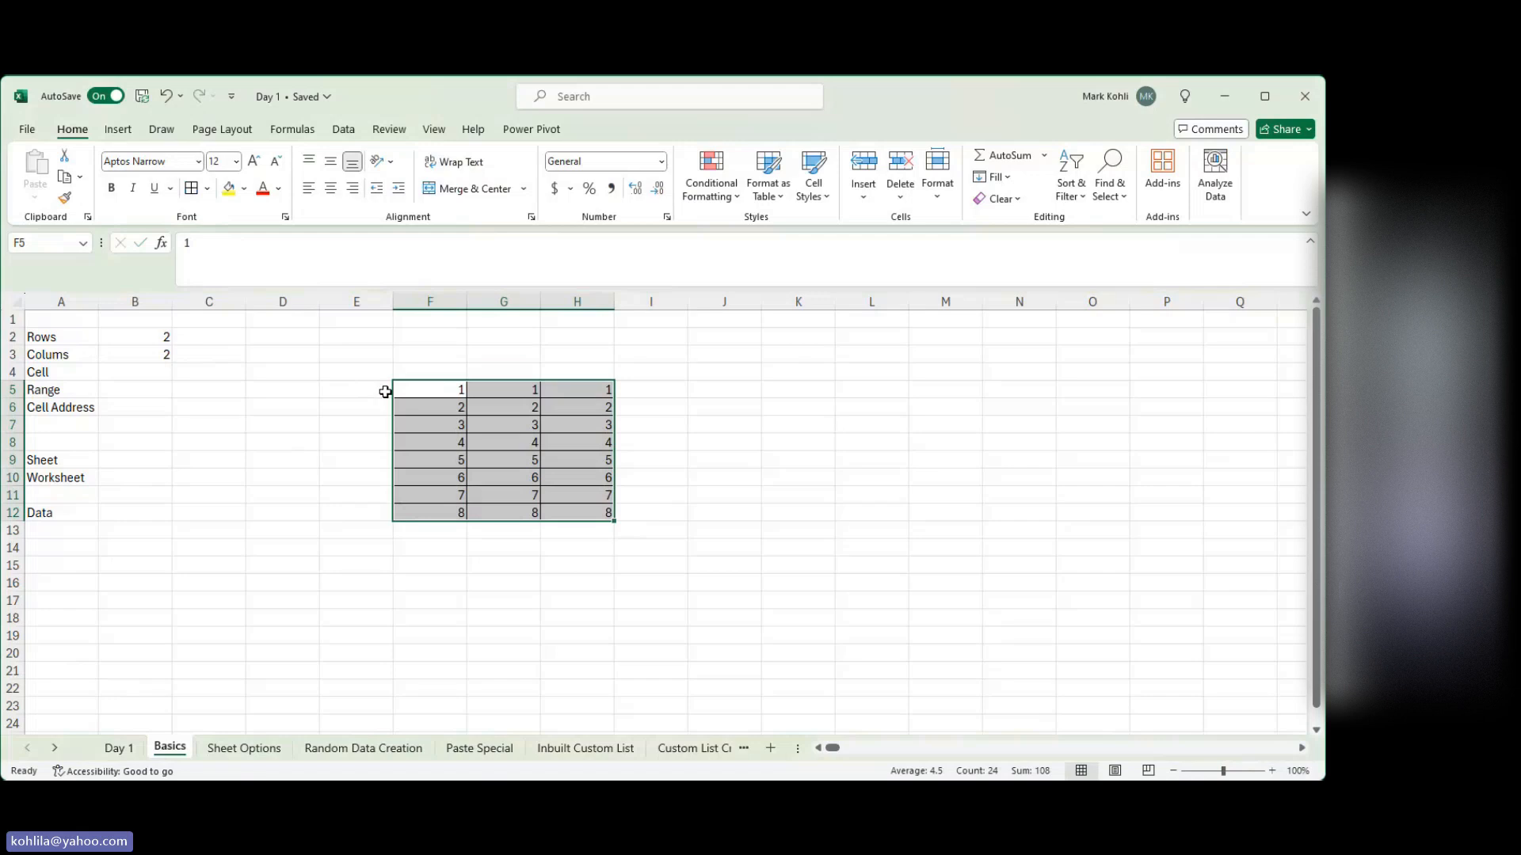
{"action": "left_click", "coordinate": [461, 405]}
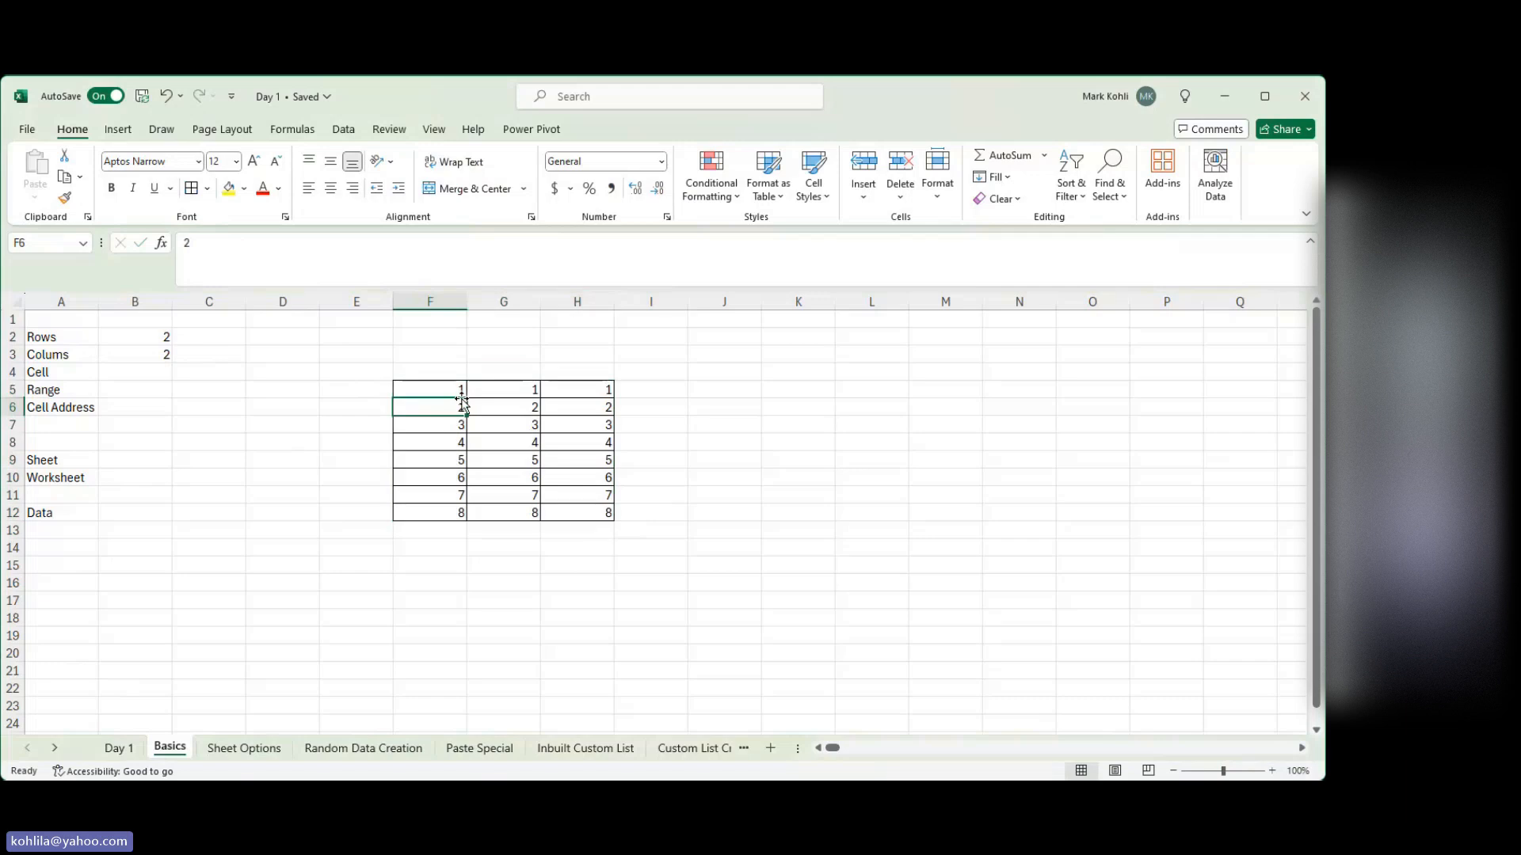
{"action": "left_click", "coordinate": [675, 428]}
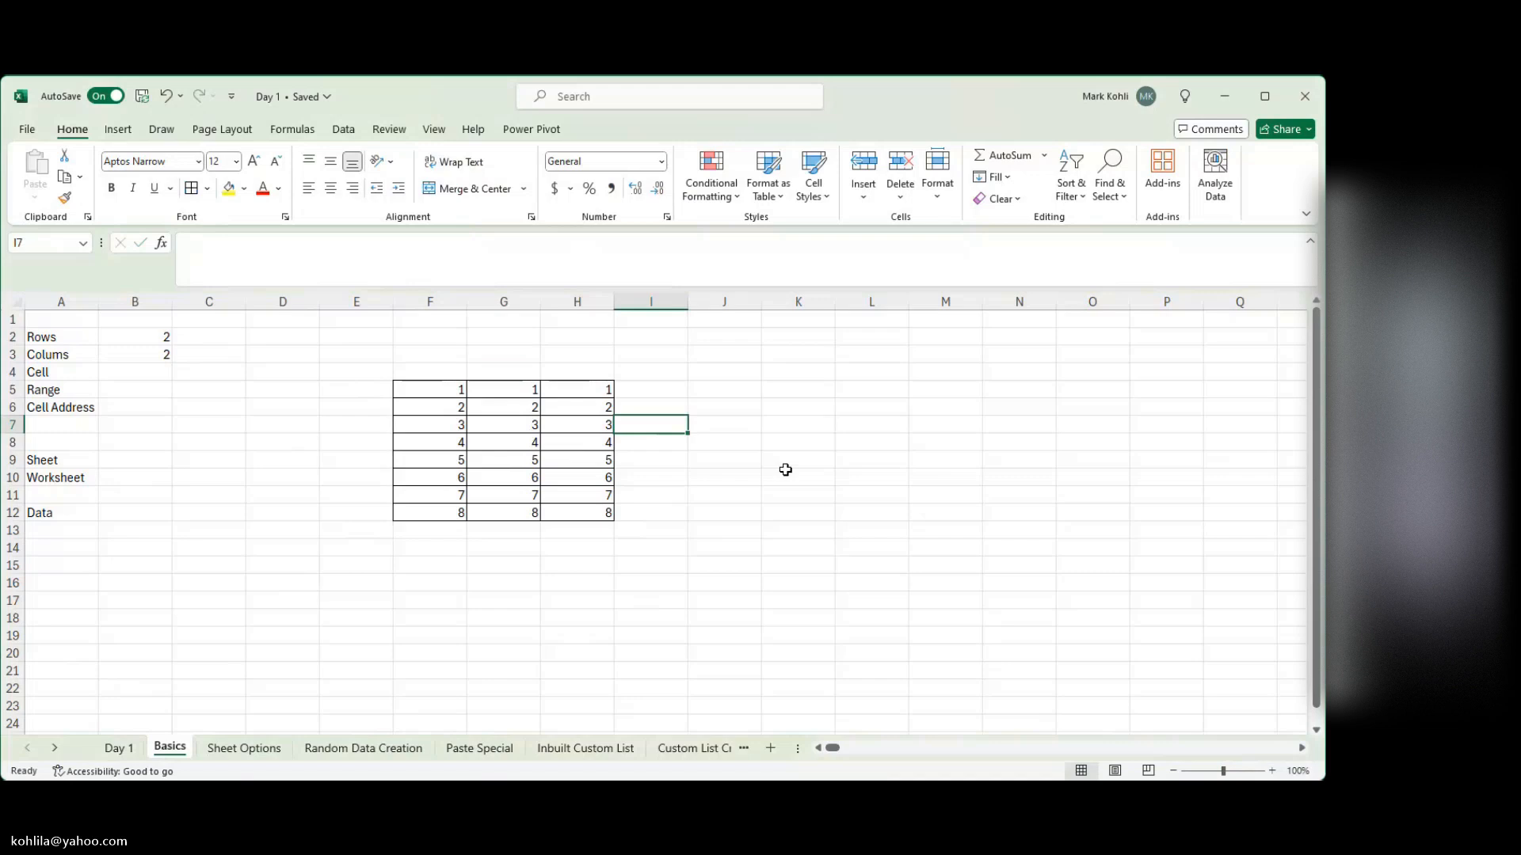
Enter the starting values 1, 2, 3 in K5:K7.
{"action": "left_click", "coordinate": [802, 384]}
{"action": "type", "text": "1"}
{"action": "key", "text": "Return"}
{"action": "type", "text": "2"}
{"action": "key", "text": "Return"}
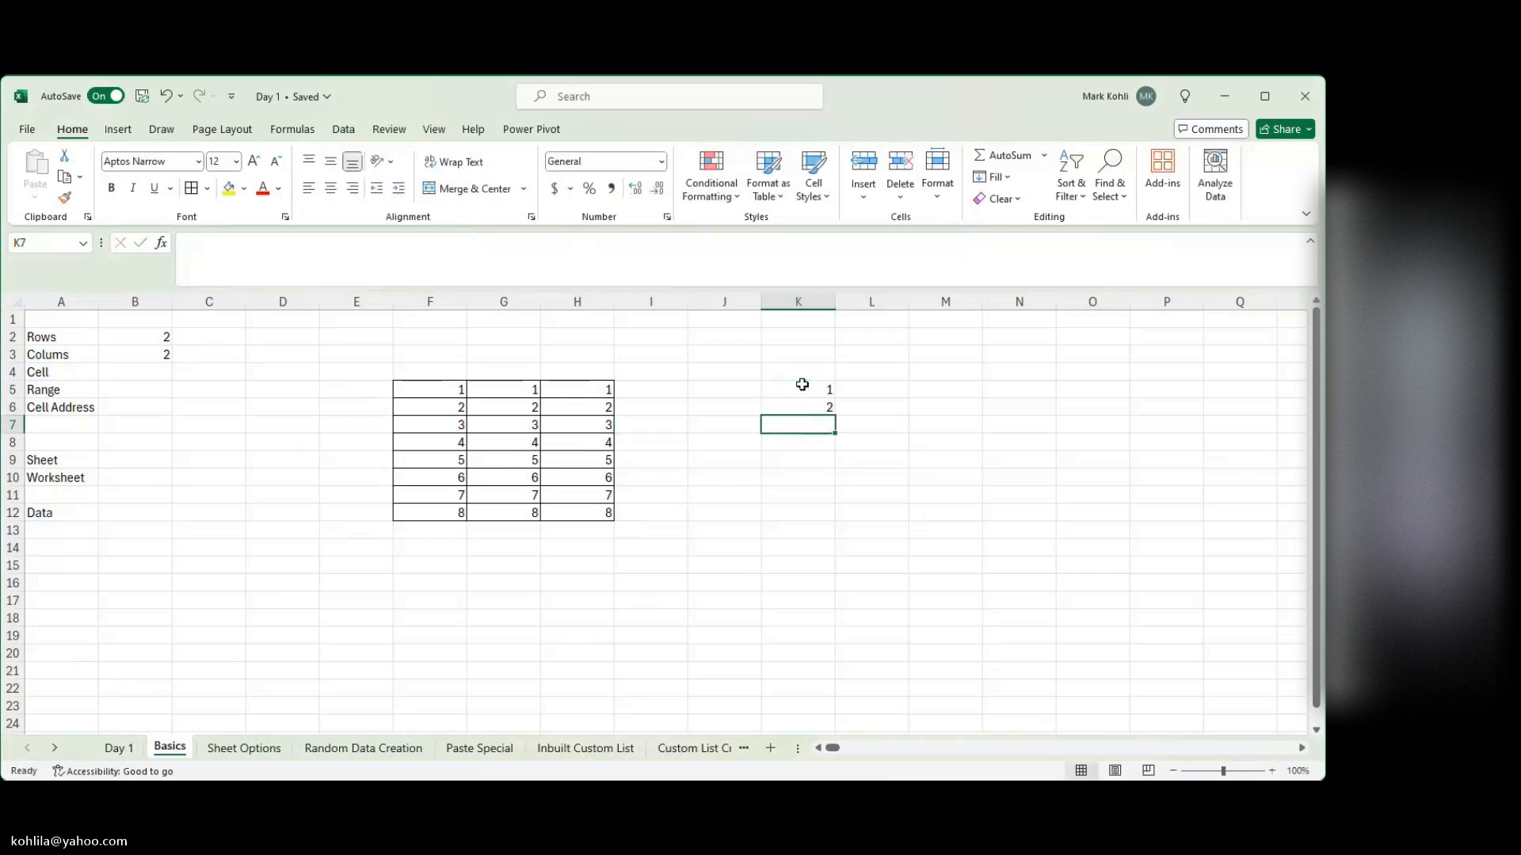
{"action": "type", "text": "3"}
{"action": "key", "text": "Return"}
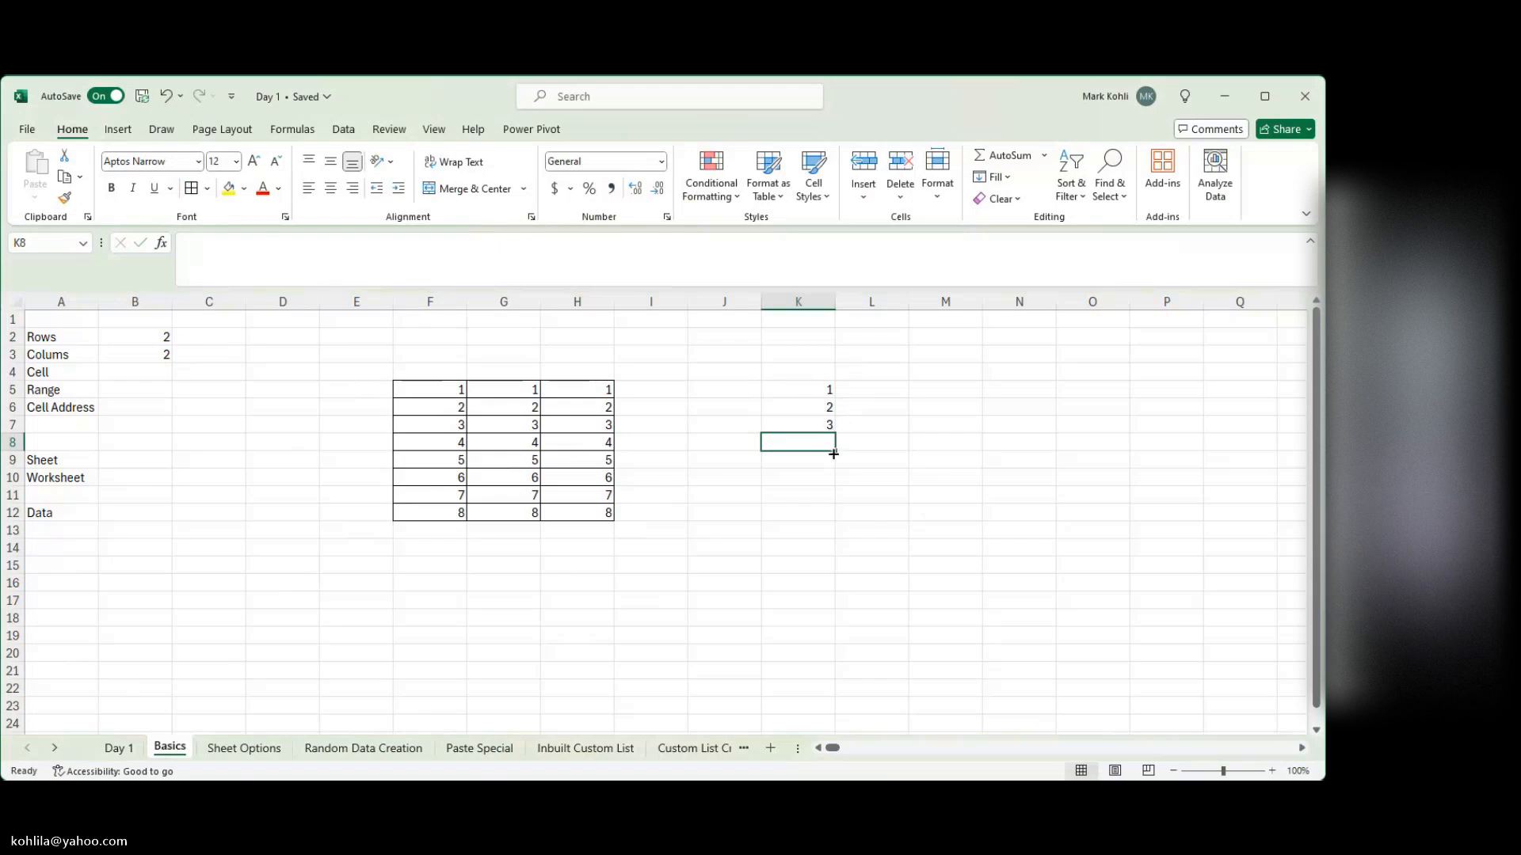
Extend the series down to K19 so column K counts 1 to 15.
{"action": "left_click_drag", "start_coordinate": [833, 453], "coordinate": [833, 453]}
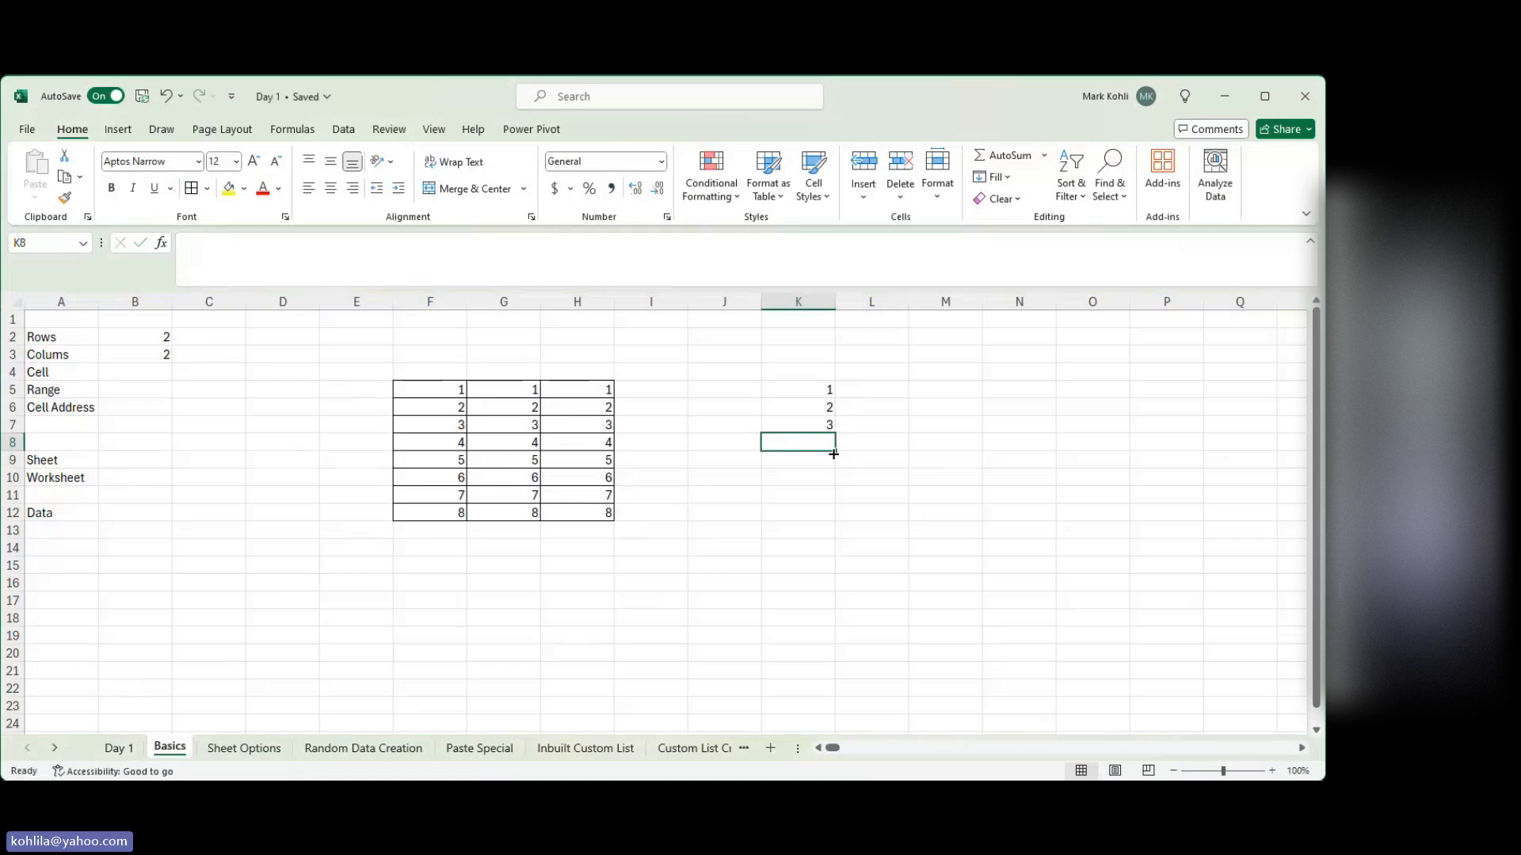
{"action": "left_click", "coordinate": [821, 392]}
{"action": "left_click_drag", "start_coordinate": [821, 393], "coordinate": [823, 427]}
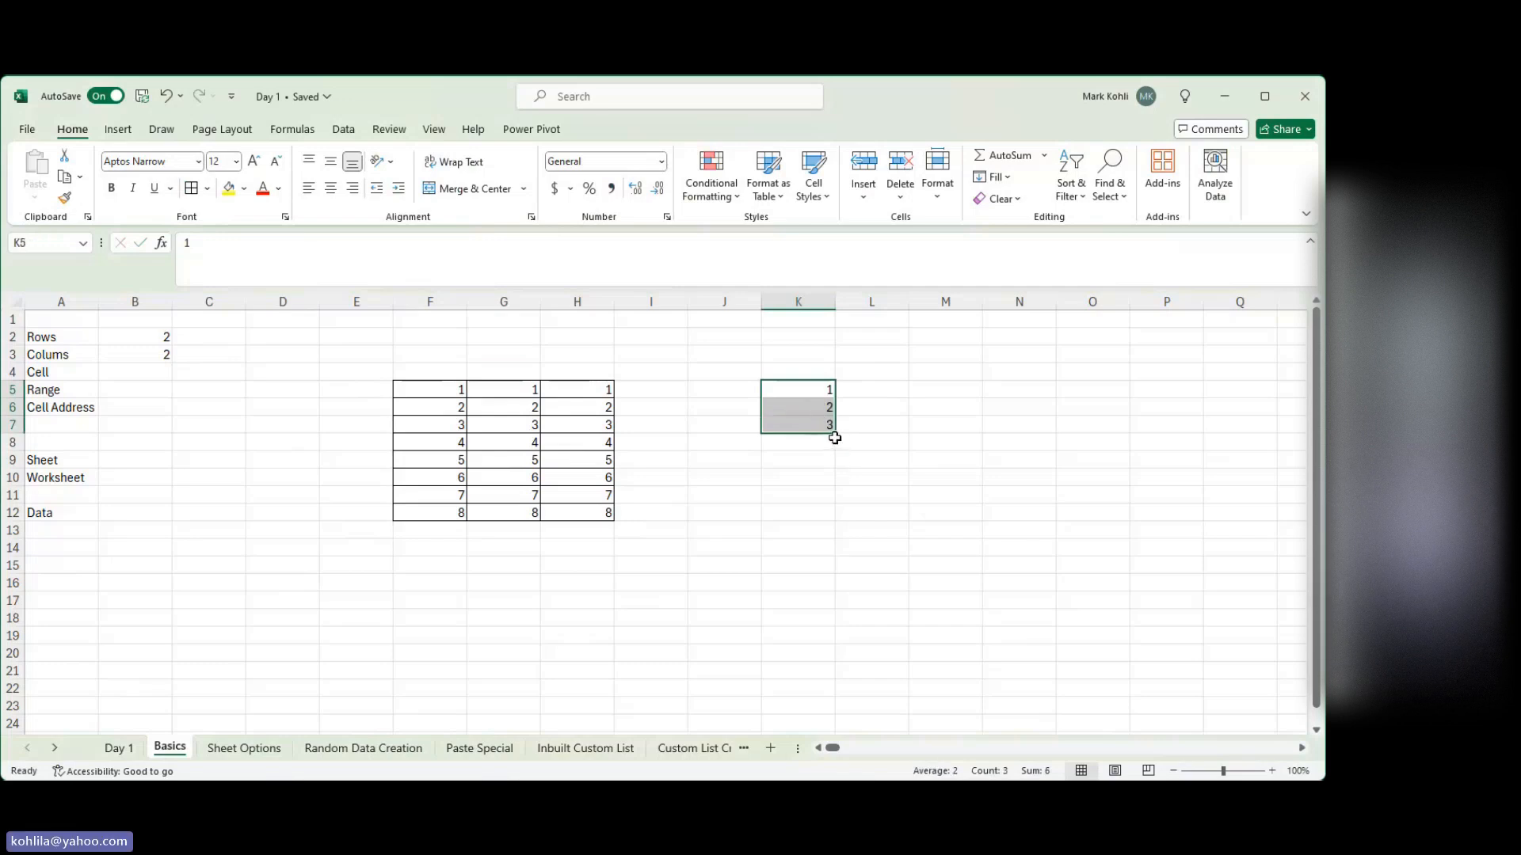
{"action": "left_click_drag", "start_coordinate": [834, 438], "coordinate": [829, 637]}
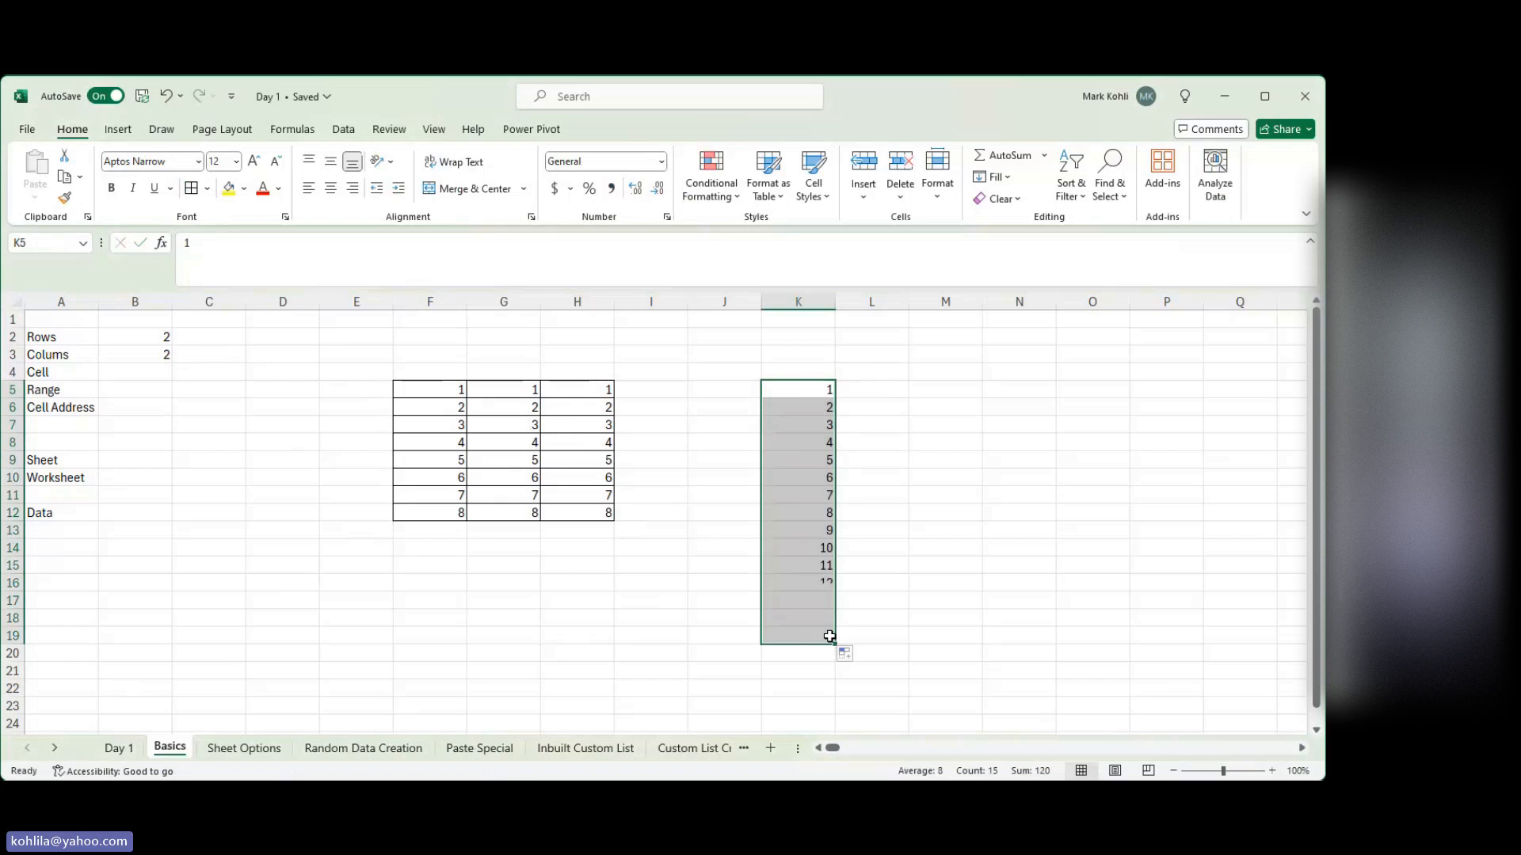
{"action": "left_click", "coordinate": [911, 475]}
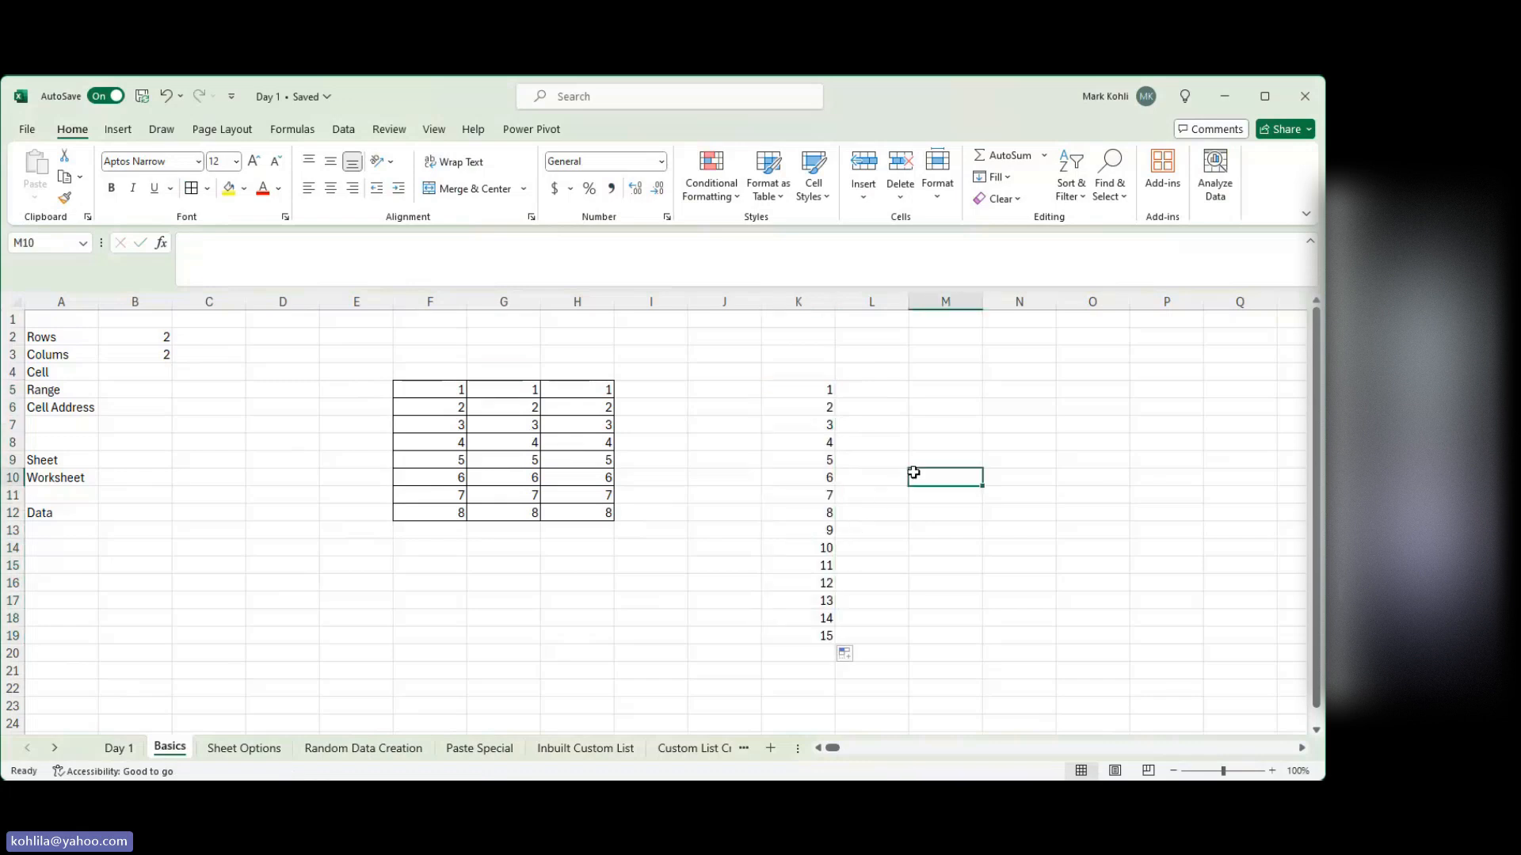
{"action": "left_click", "coordinate": [827, 391]}
{"action": "left_click_drag", "start_coordinate": [826, 391], "coordinate": [823, 672]}
{"action": "left_click", "coordinate": [913, 546]}
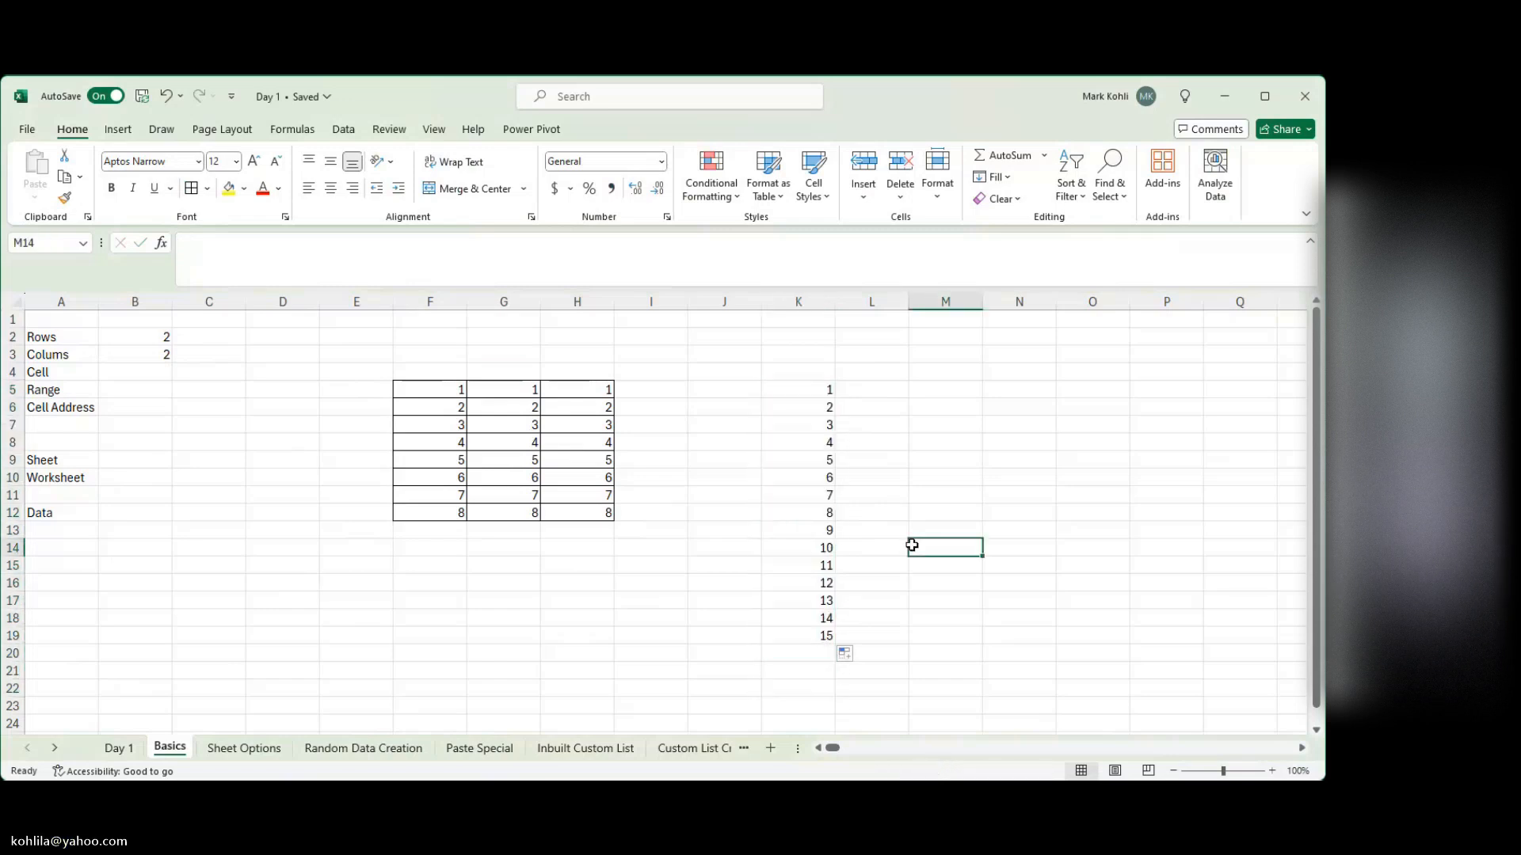
{"action": "left_click_drag", "start_coordinate": [818, 390], "coordinate": [824, 638]}
{"action": "left_click", "coordinate": [824, 637]}
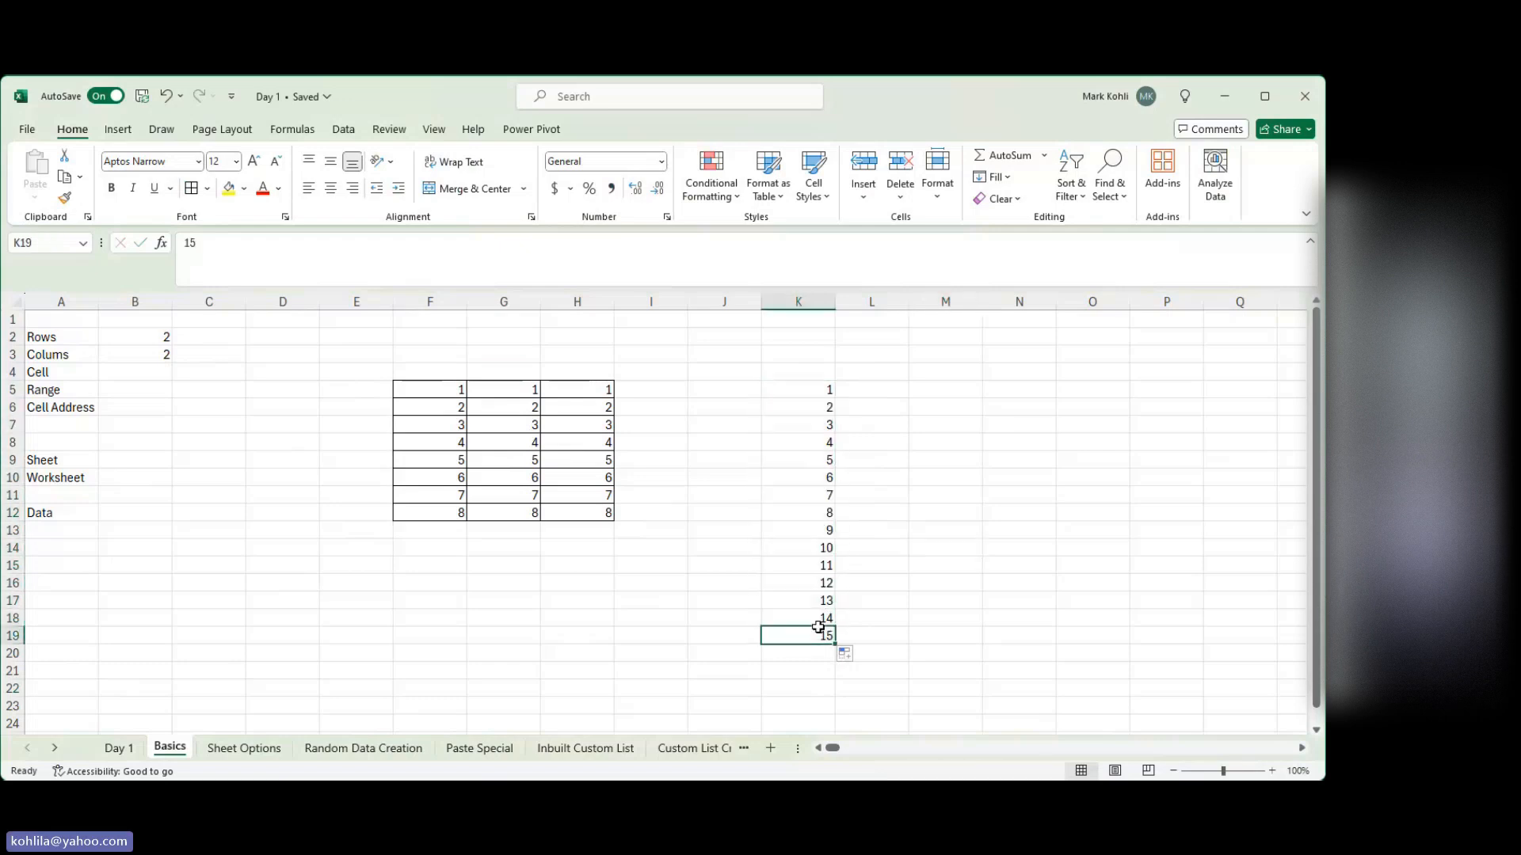
Copy the K5:K19 series of 1 to 15 right into columns L through N.
{"action": "left_click", "coordinate": [927, 429]}
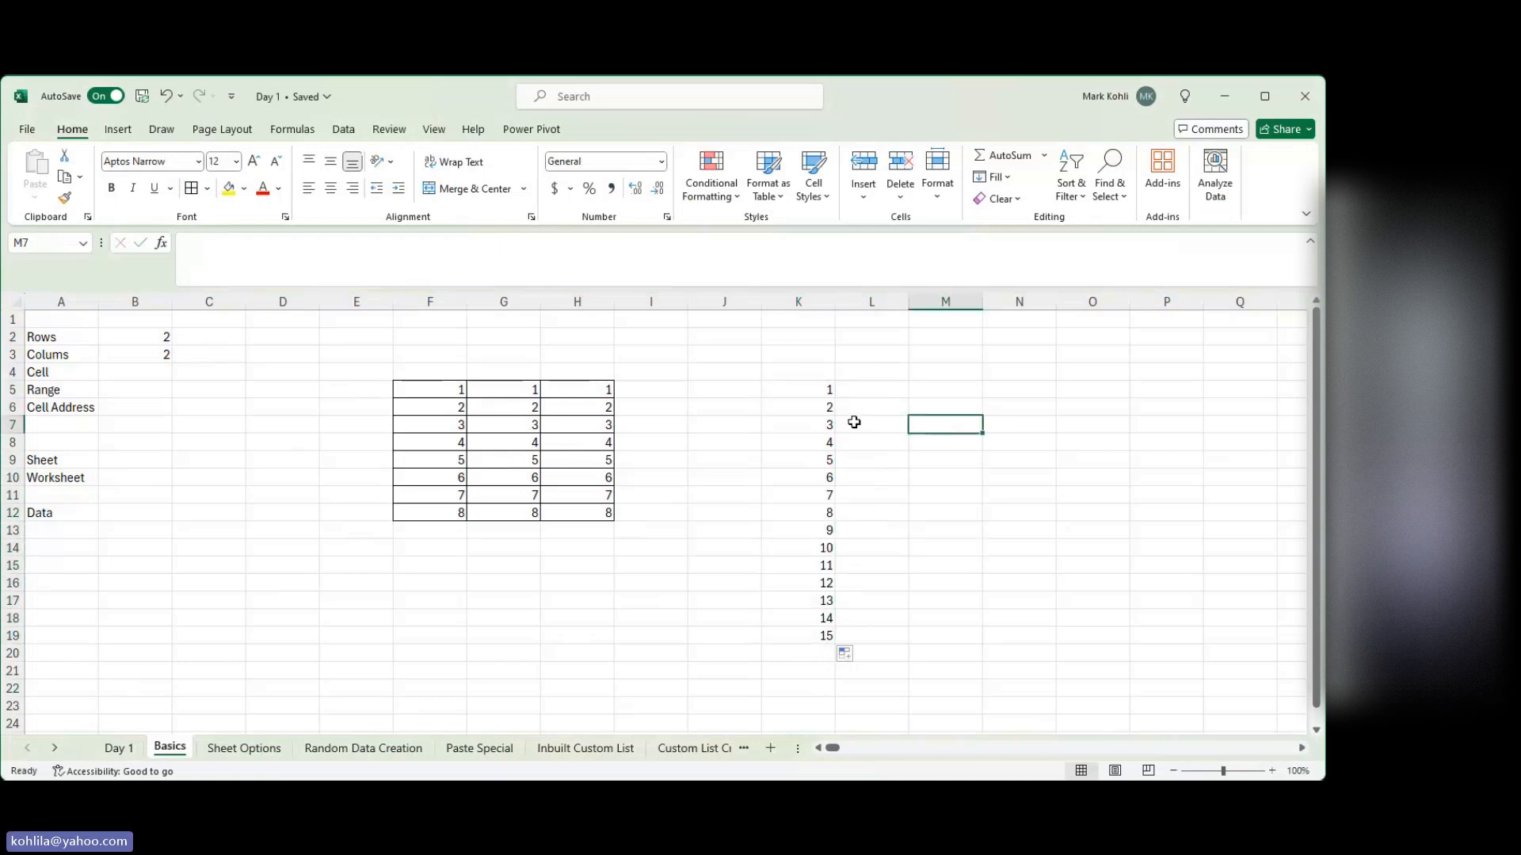
{"action": "left_click", "coordinate": [814, 387]}
{"action": "key", "text": "shift+Up"}
{"action": "key", "text": "shift+Up"}
{"action": "key", "text": "shift+Up"}
{"action": "key", "text": "shift+Up"}
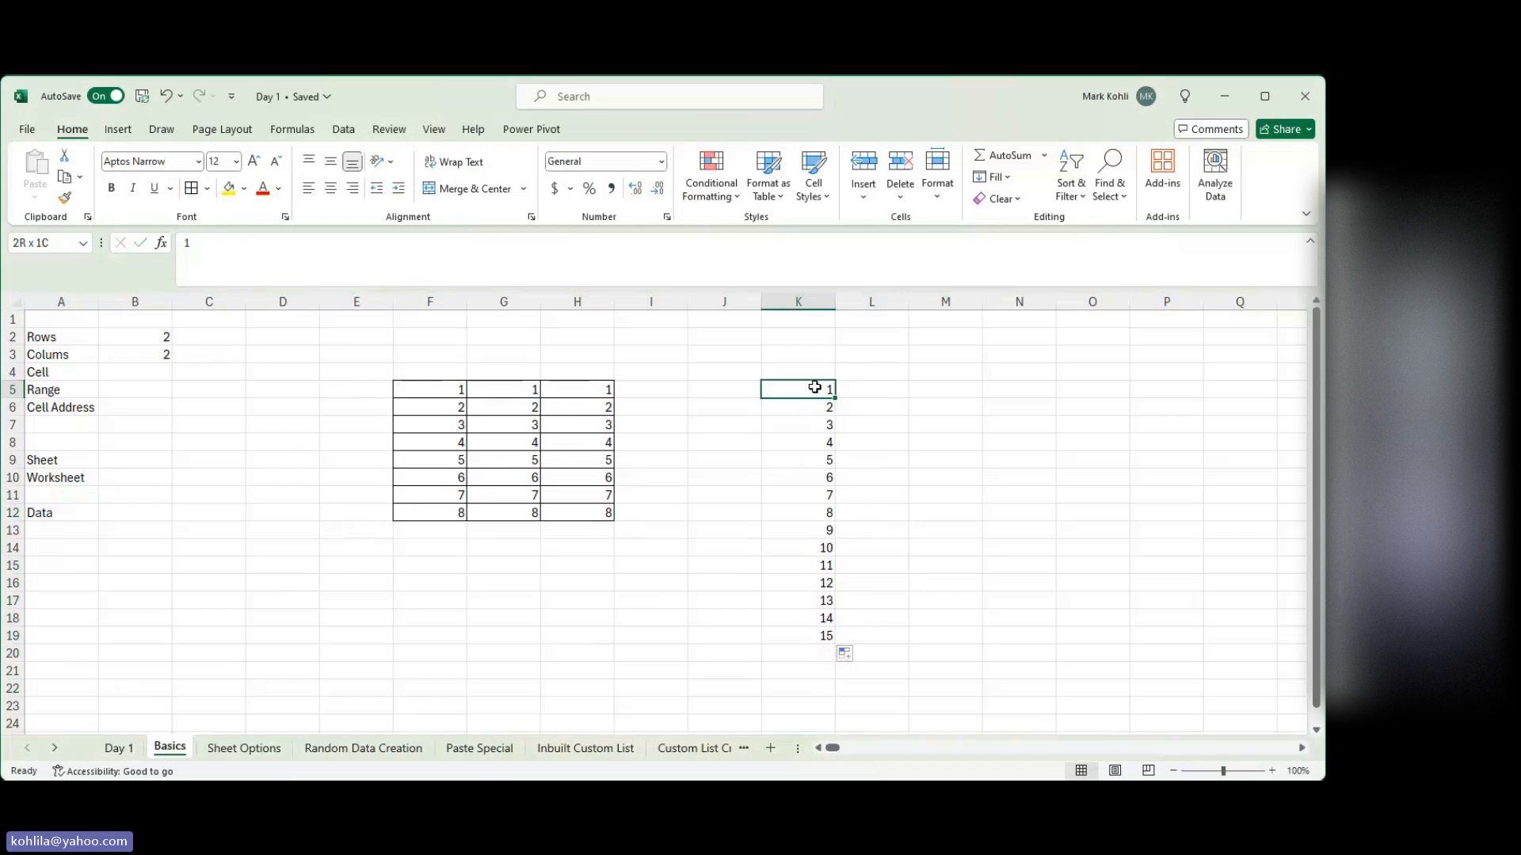
{"action": "left_click_drag", "start_coordinate": [1024, 413], "coordinate": [1004, 463]}
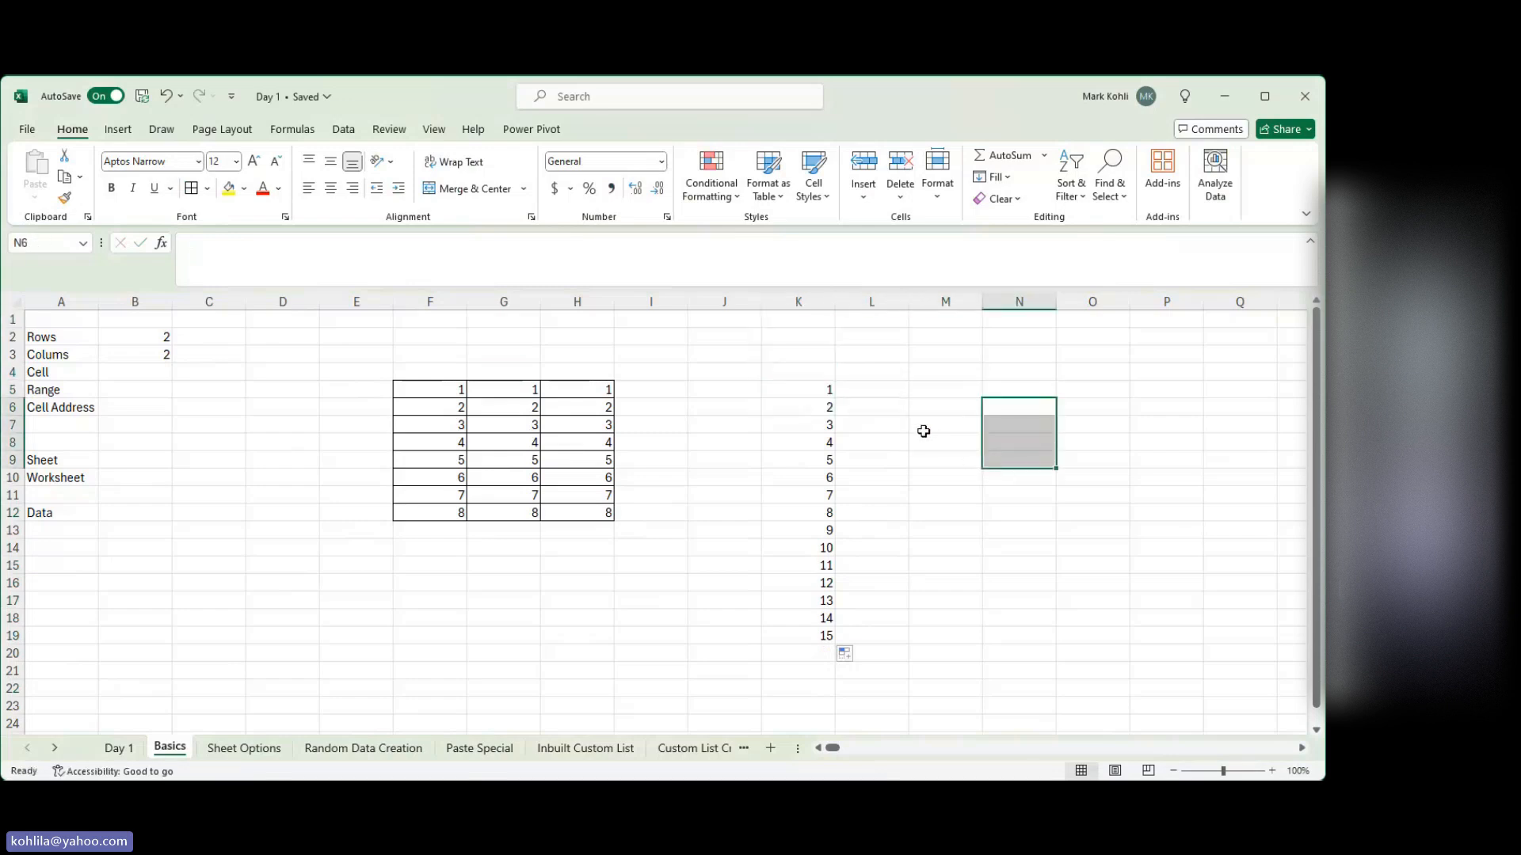
{"action": "left_click", "coordinate": [815, 390]}
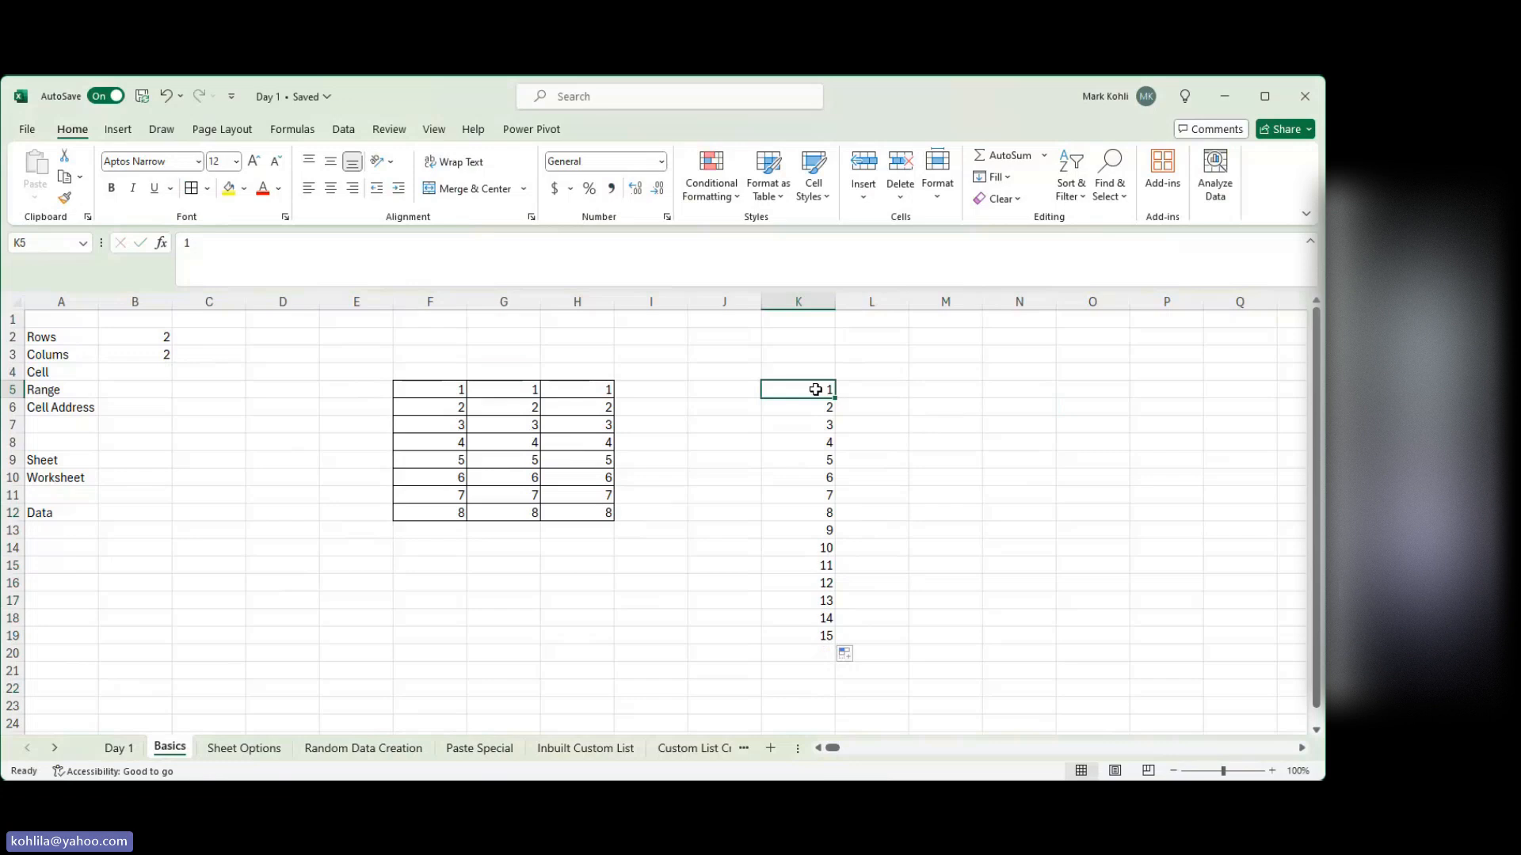
{"action": "key", "text": "shift+Down"}
{"action": "key", "text": "shift+Down"}
{"action": "key", "text": "shift+Down"}
{"action": "key", "text": "shift+Down"}
{"action": "key", "text": "shift+Down"}
{"action": "key", "text": "shift+Down"}
{"action": "key", "text": "shift+Down"}
{"action": "key", "text": "shift+Down"}
{"action": "key", "text": "shift+Down"}
{"action": "key", "text": "shift+Down"}
{"action": "key", "text": "shift+Down"}
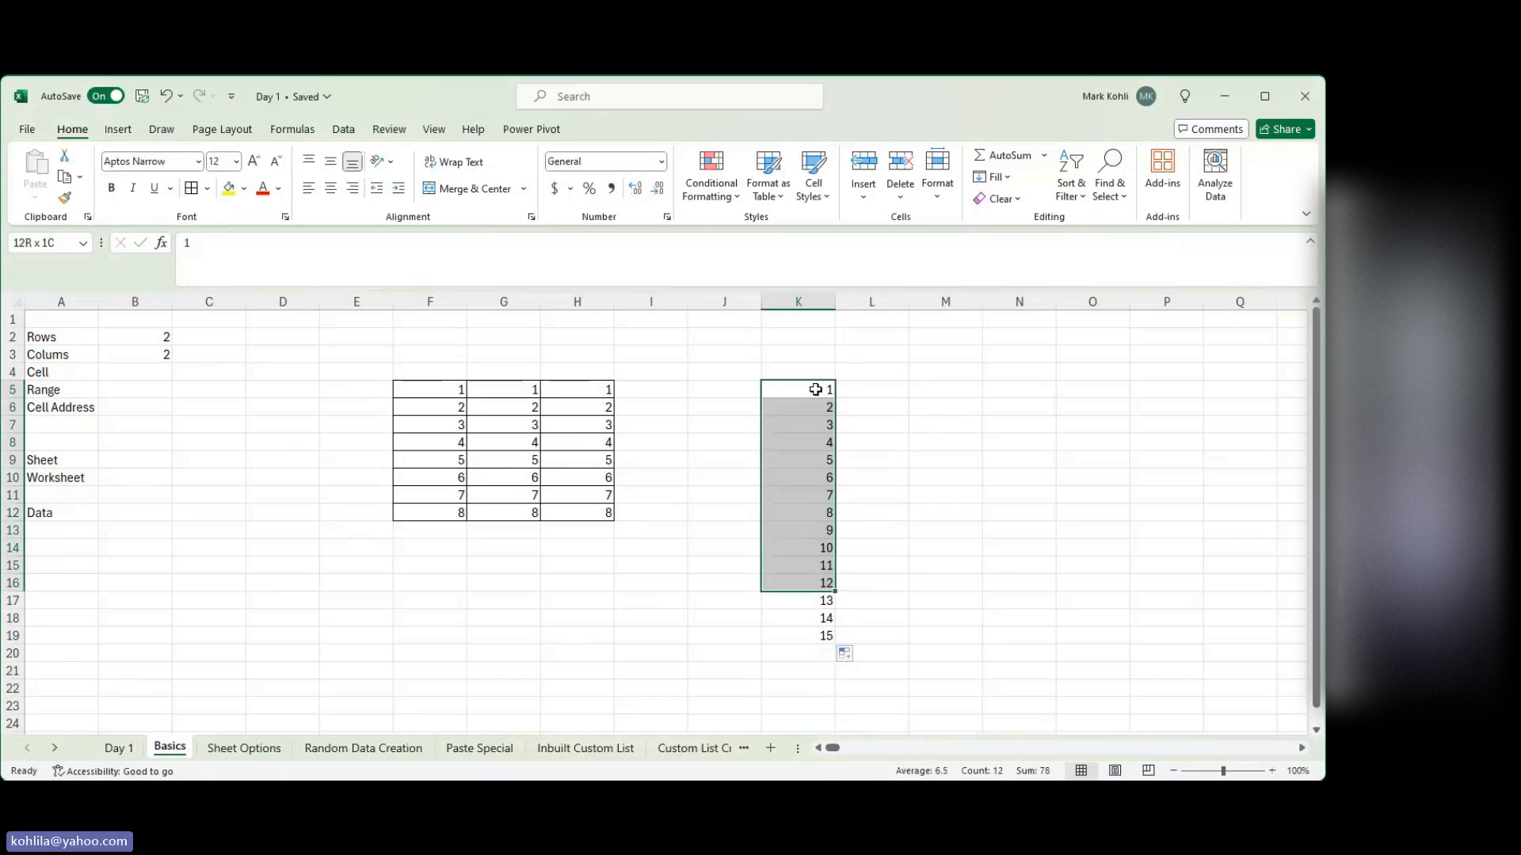
{"action": "key", "text": "shift+Down"}
{"action": "key", "text": "shift+Down"}
{"action": "key", "text": "shift+Down"}
{"action": "key", "text": "shift+Down"}
{"action": "key", "text": "shift+Down"}
{"action": "key", "text": "shift+Up"}
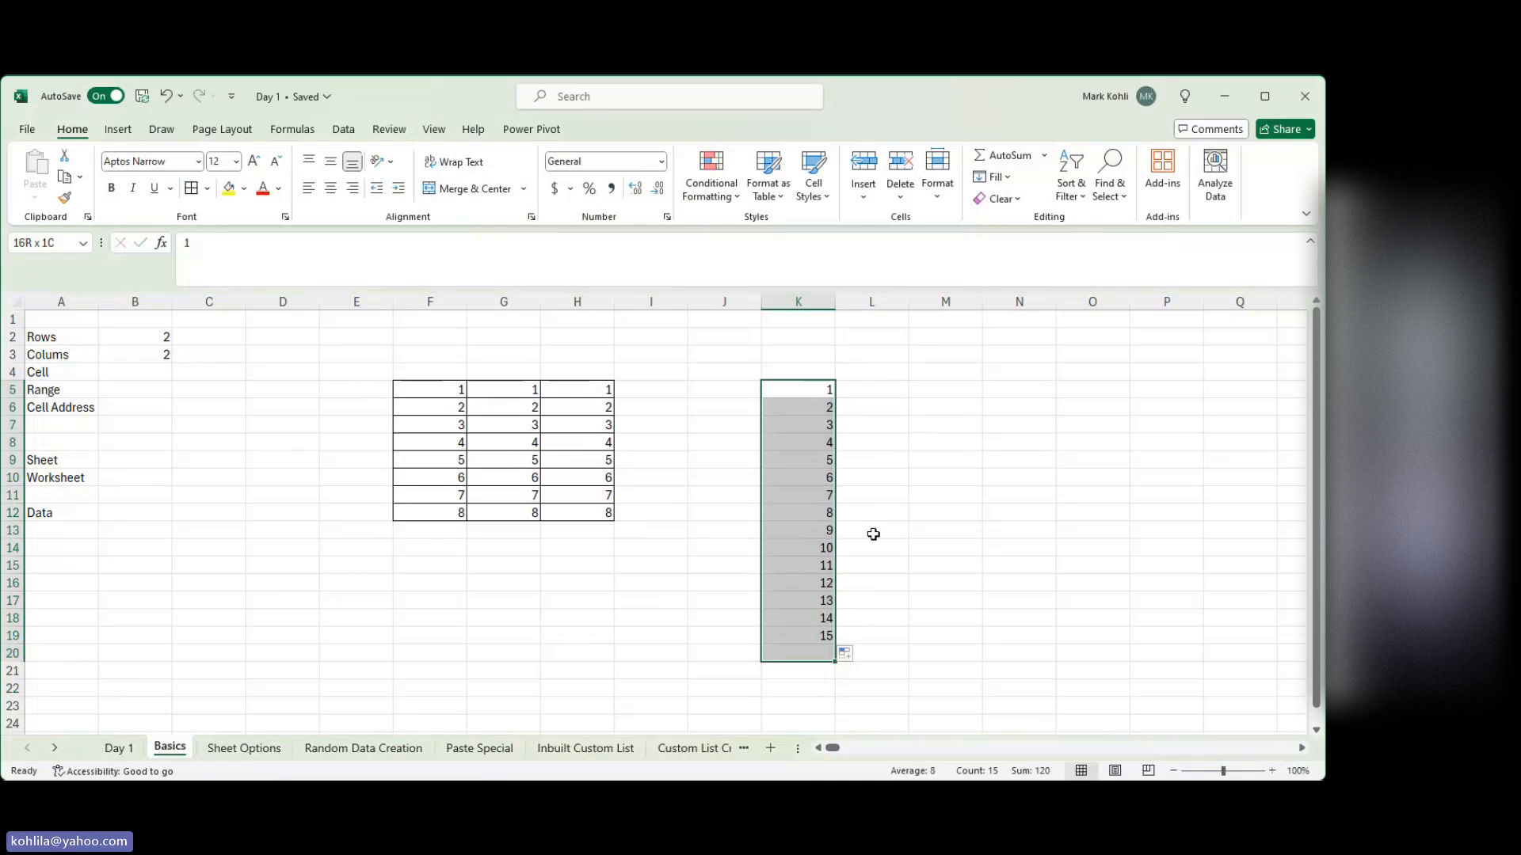
{"action": "left_click_drag", "start_coordinate": [834, 663], "coordinate": [910, 609]}
{"action": "left_click", "coordinate": [901, 621]}
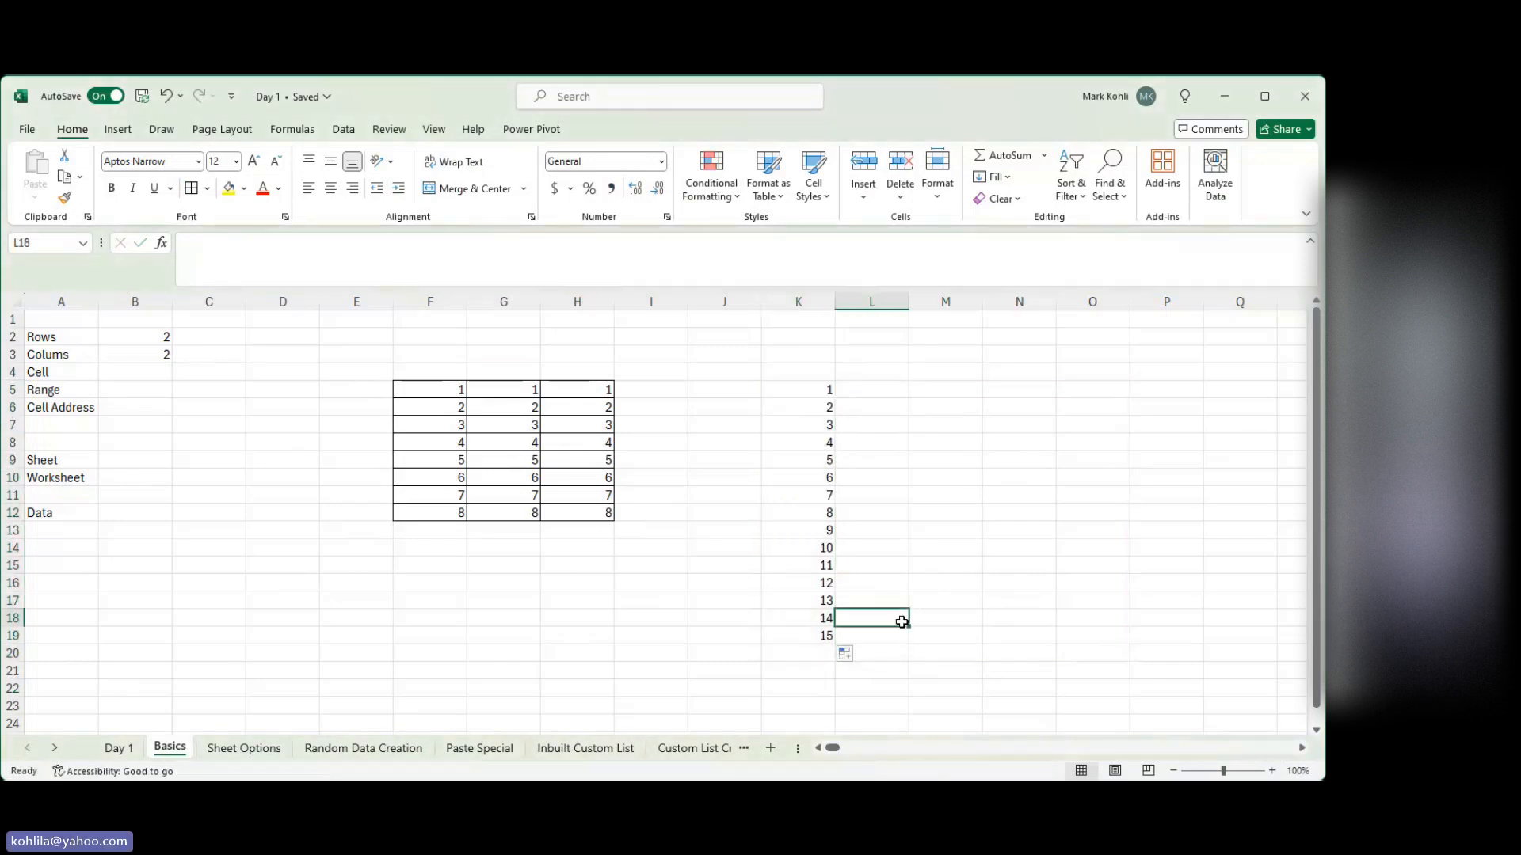
{"action": "left_click_drag", "start_coordinate": [810, 386], "coordinate": [830, 641]}
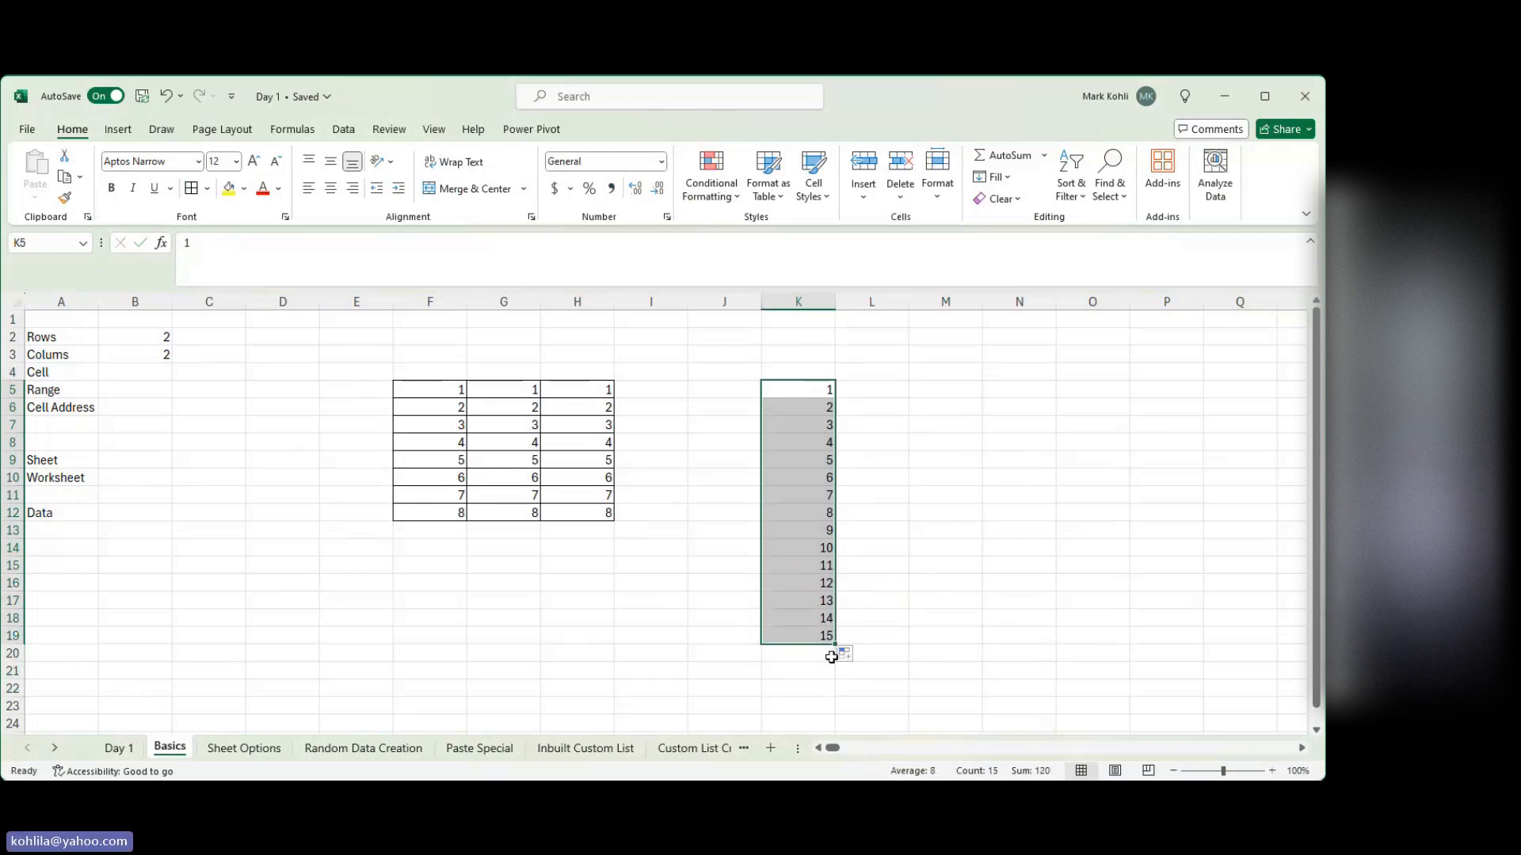
{"action": "left_click_drag", "start_coordinate": [834, 643], "coordinate": [1038, 615]}
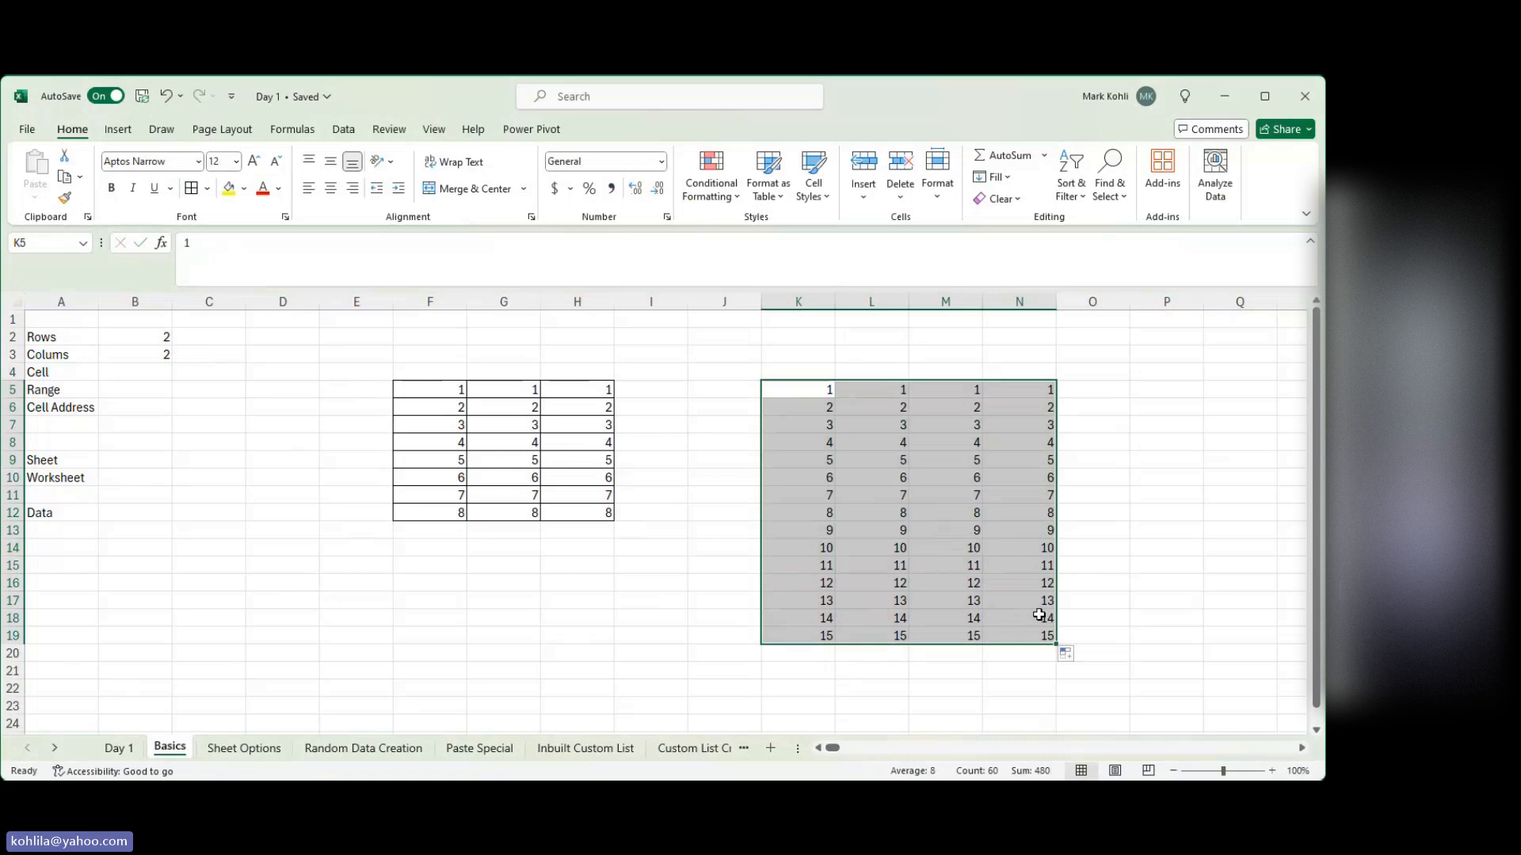
Apply All Borders to the K5:N19 number block.
{"action": "left_click", "coordinate": [750, 632]}
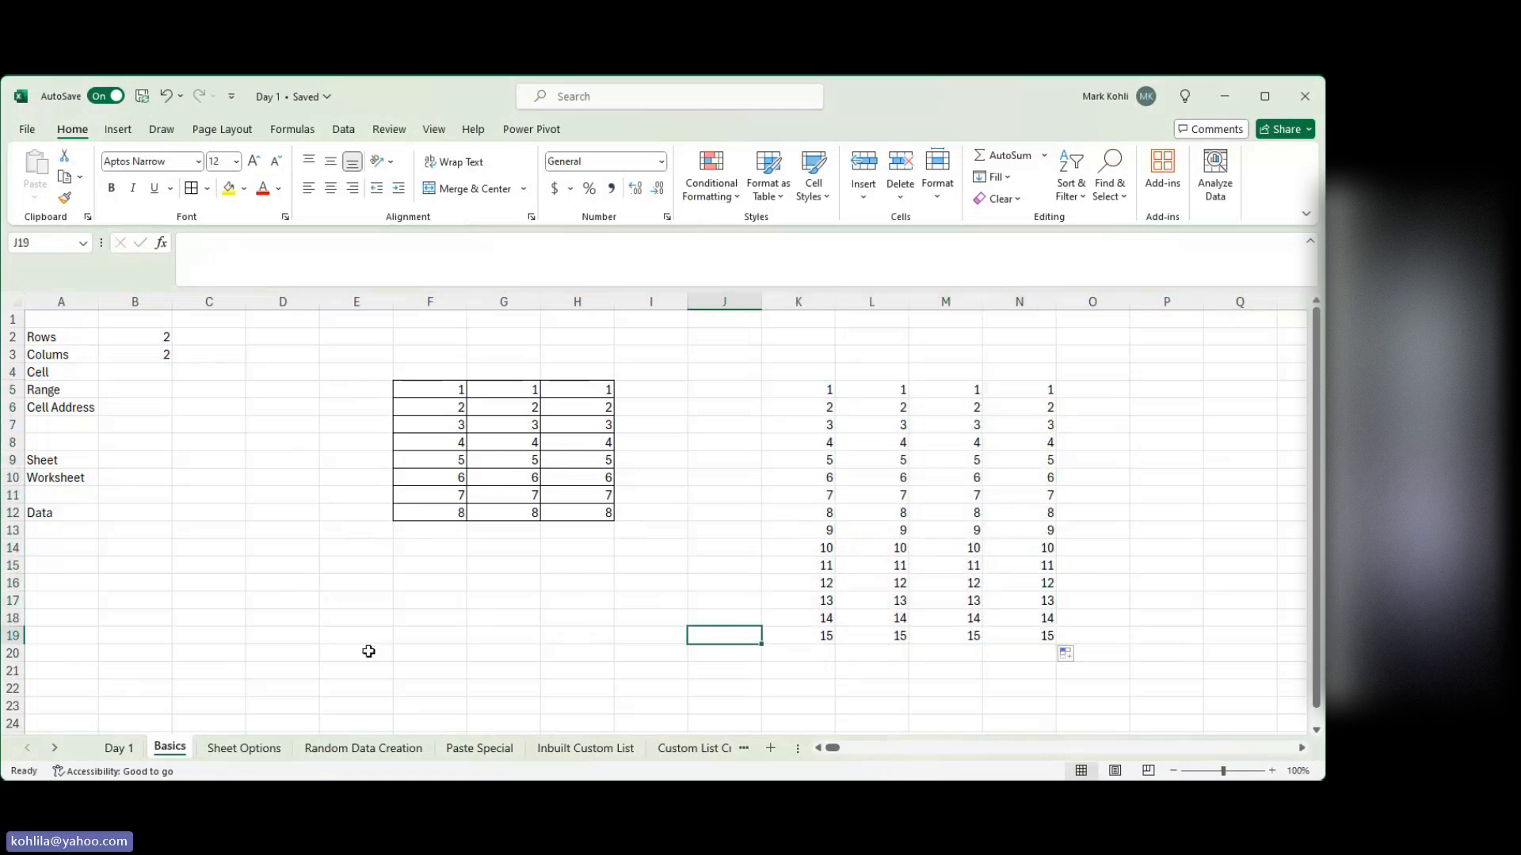
{"action": "left_click", "coordinate": [802, 394]}
{"action": "left_click_drag", "start_coordinate": [802, 394], "coordinate": [1033, 637]}
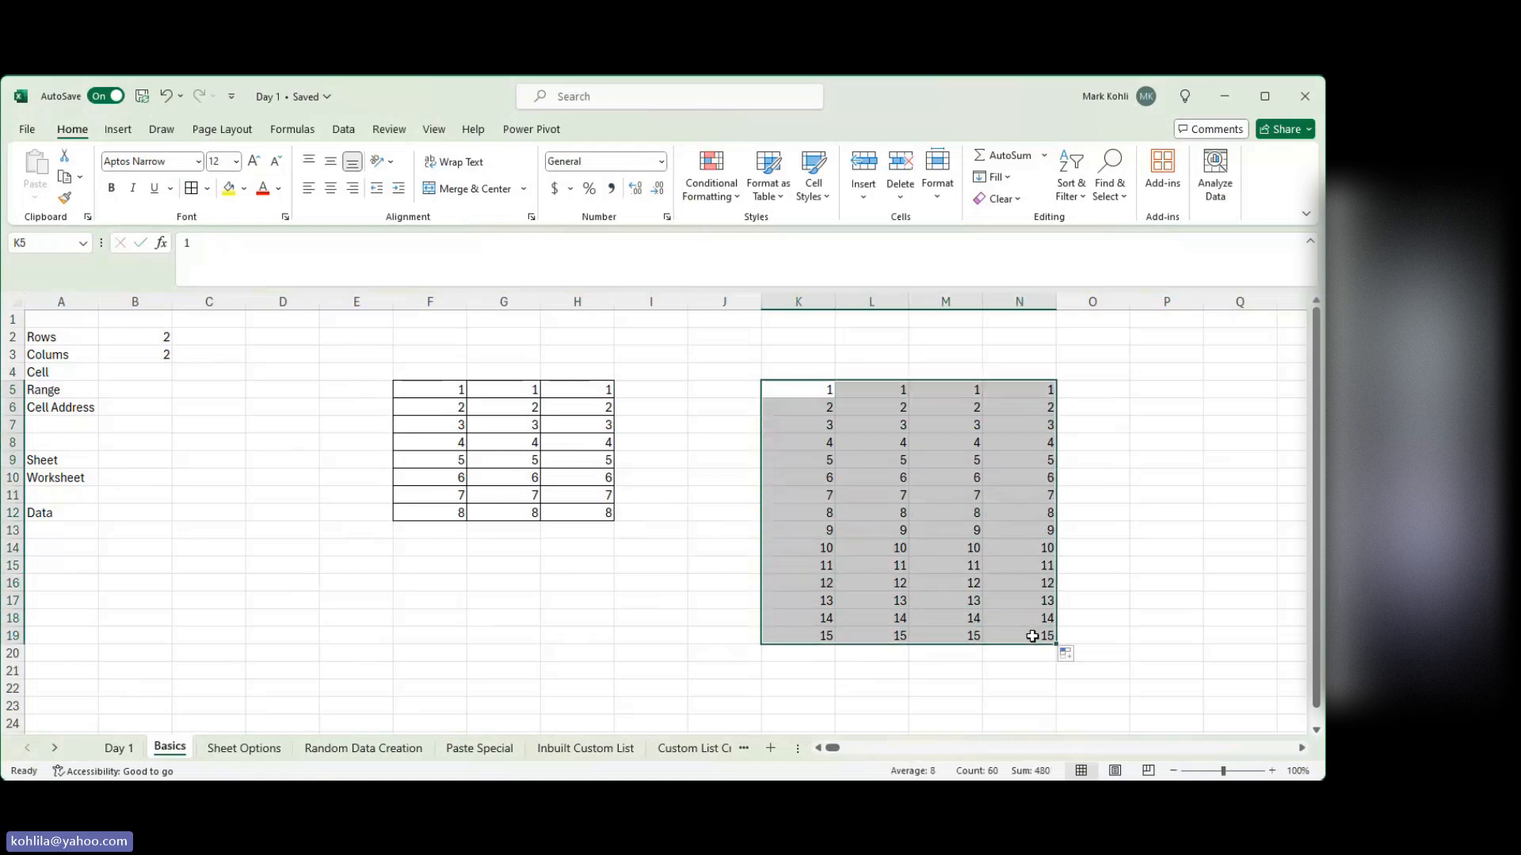
{"action": "left_click", "coordinate": [208, 189]}
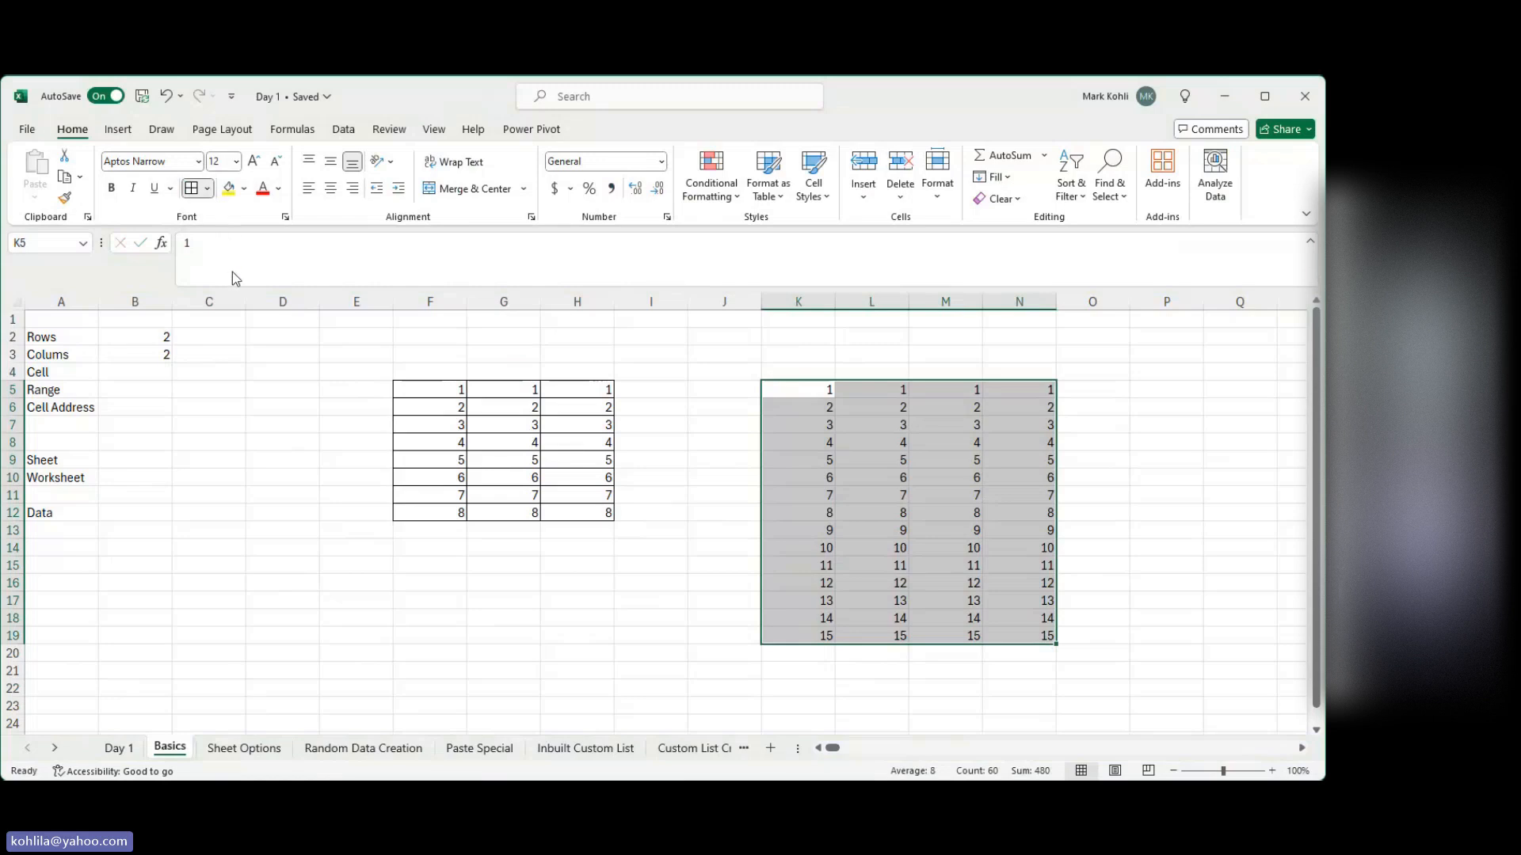
{"action": "left_click", "coordinate": [246, 363]}
{"action": "left_click", "coordinate": [520, 529]}
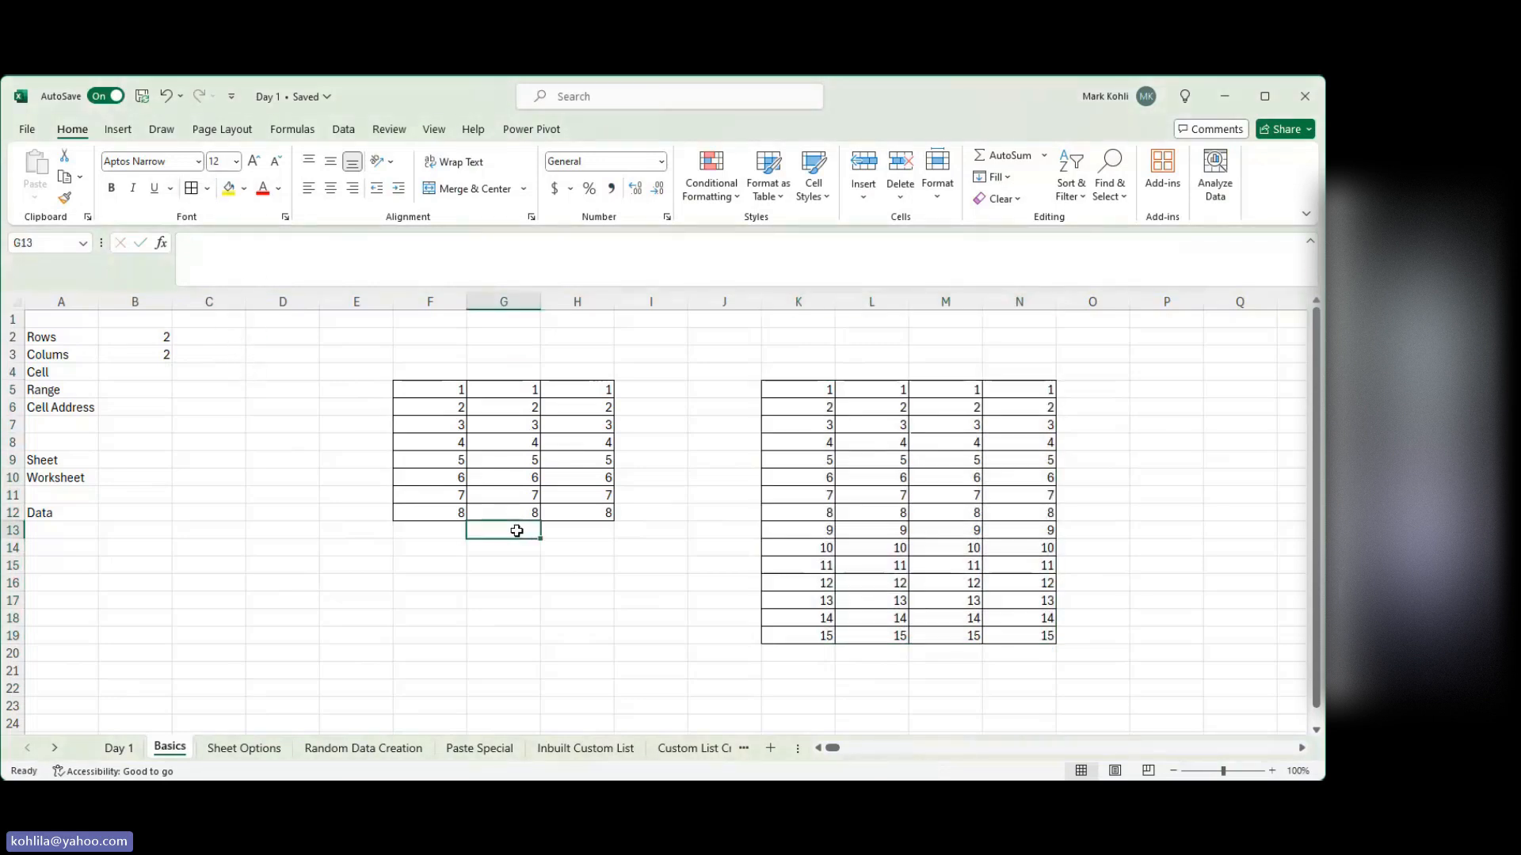
Open the Sheet Options sheet listing Insert Sheet, Delete, Rename and other sheet topics.
{"action": "left_click", "coordinate": [250, 749]}
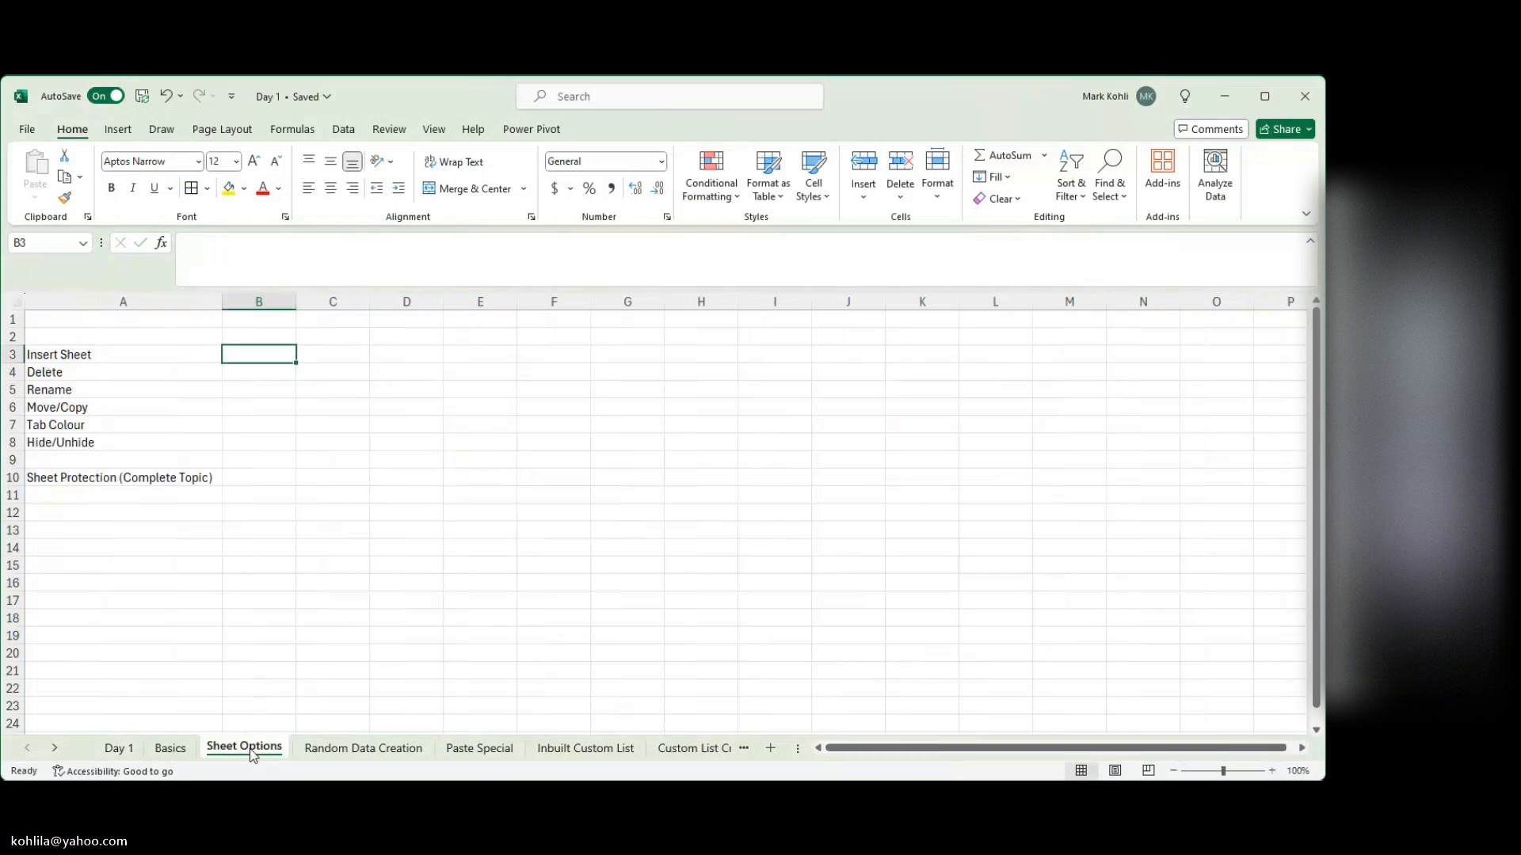
{"action": "left_click", "coordinate": [252, 604]}
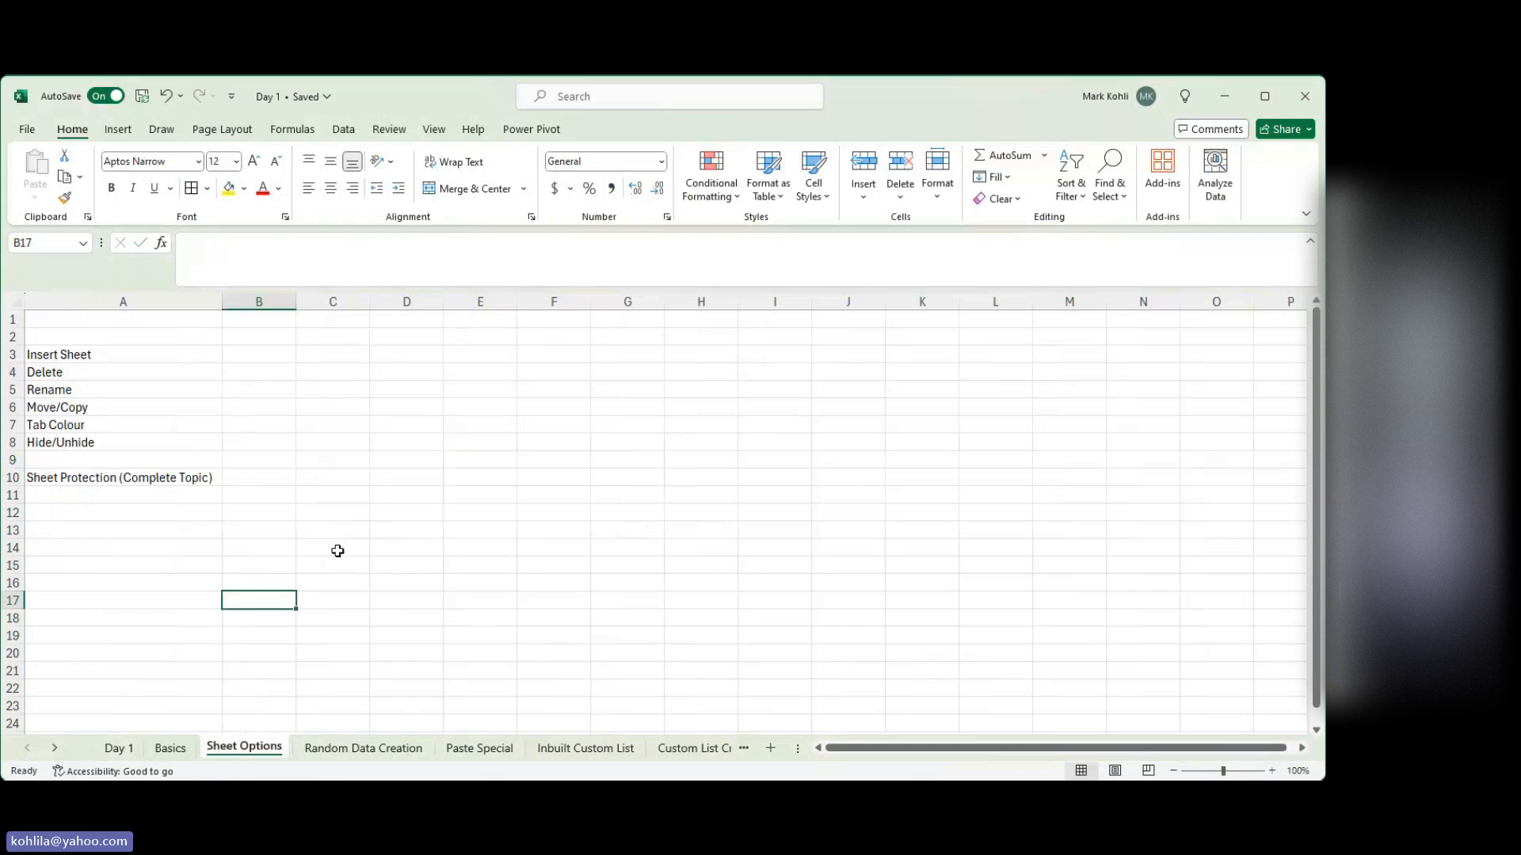
{"action": "left_click", "coordinate": [639, 387]}
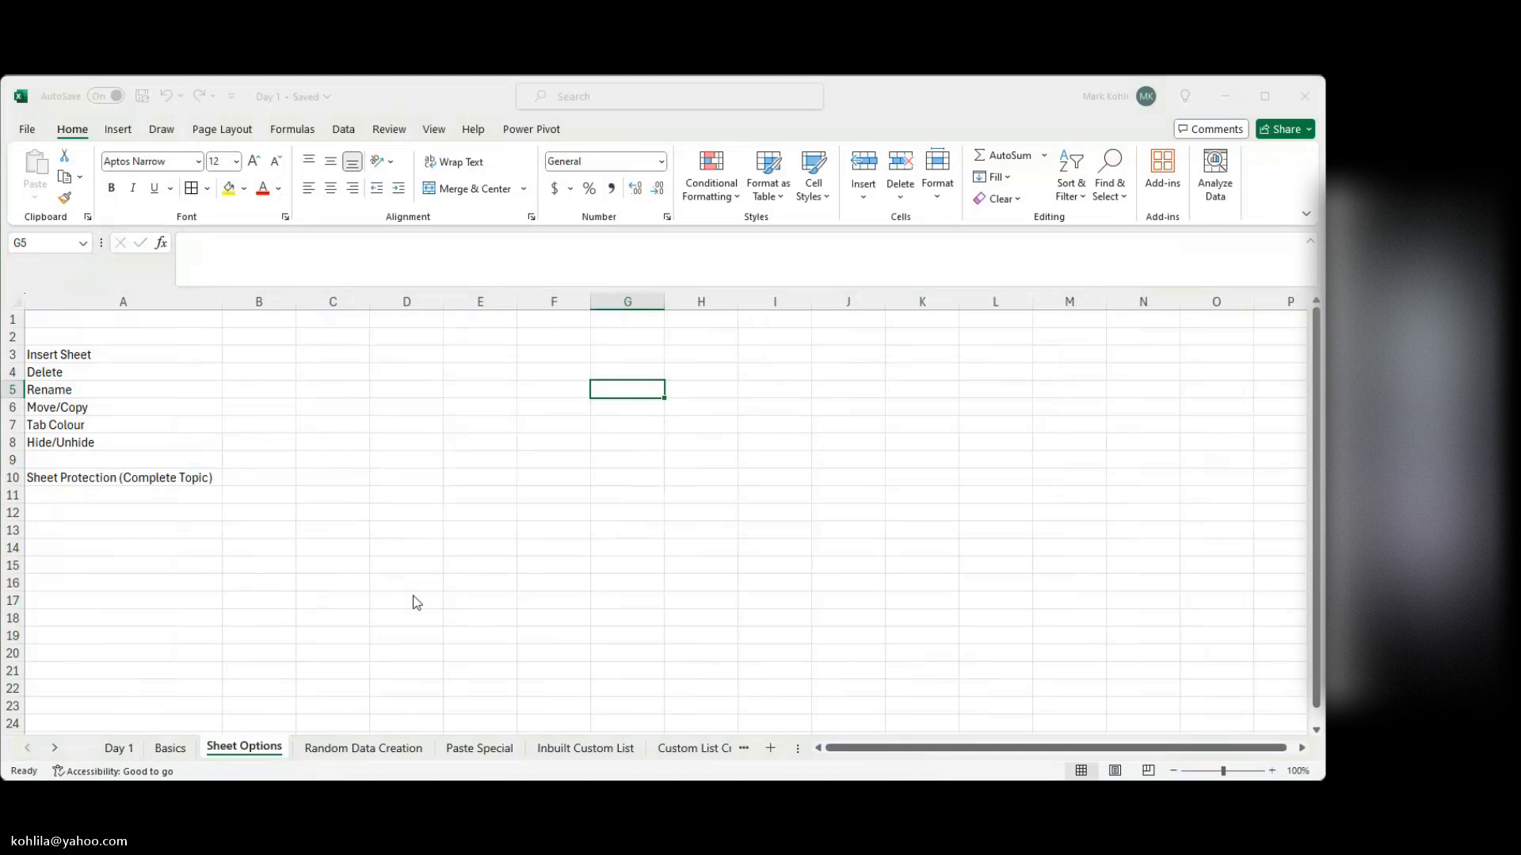
Insert blank sheets with Shift+F11: two before Sheet Options, then Sheet3 before Random Data Creation.
{"action": "key", "text": "shift+F11"}
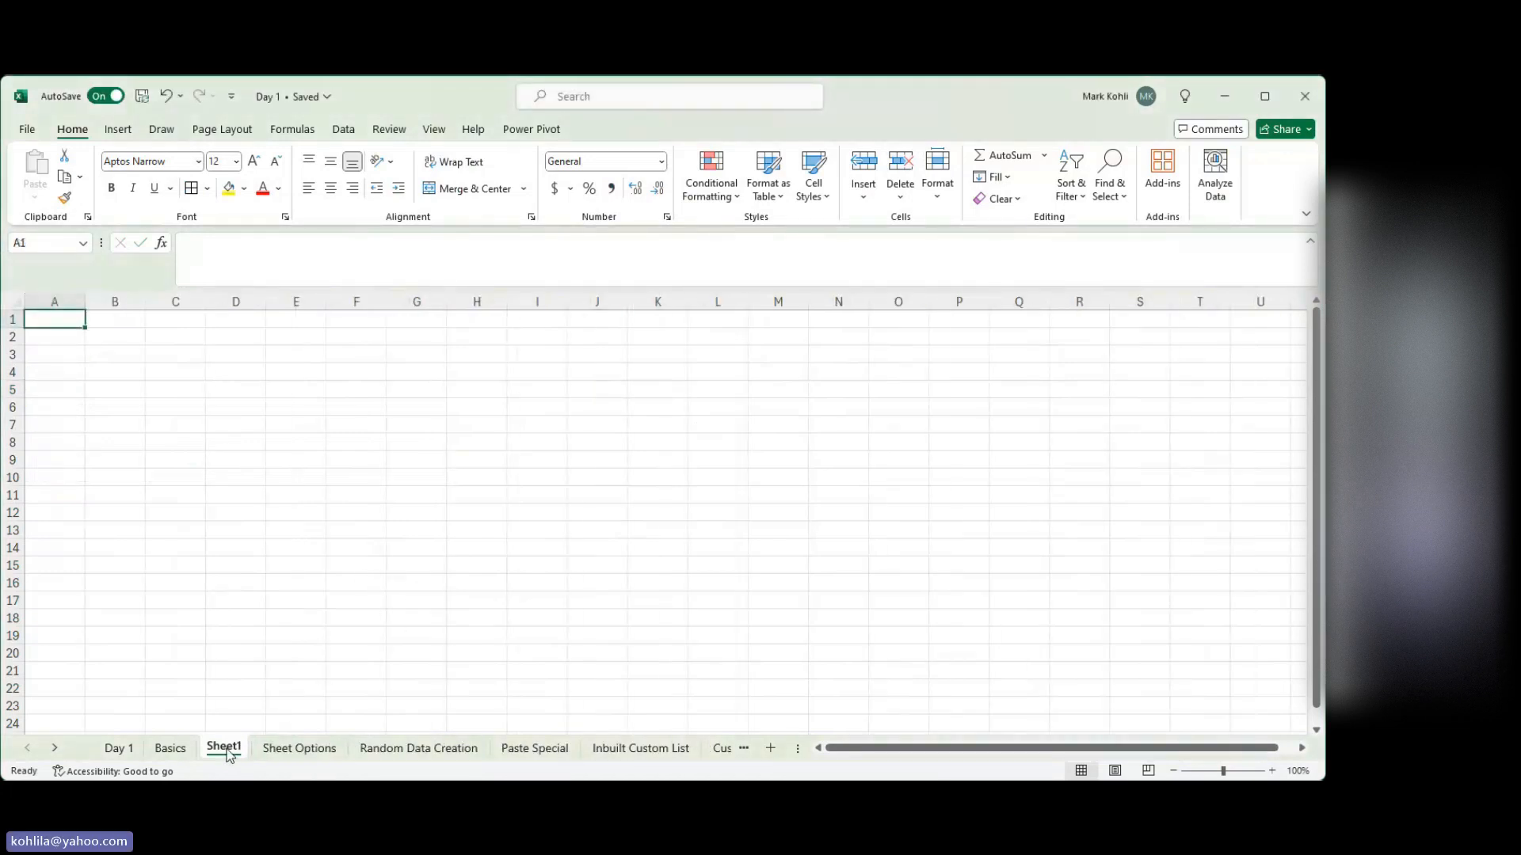
{"action": "left_click", "coordinate": [319, 749]}
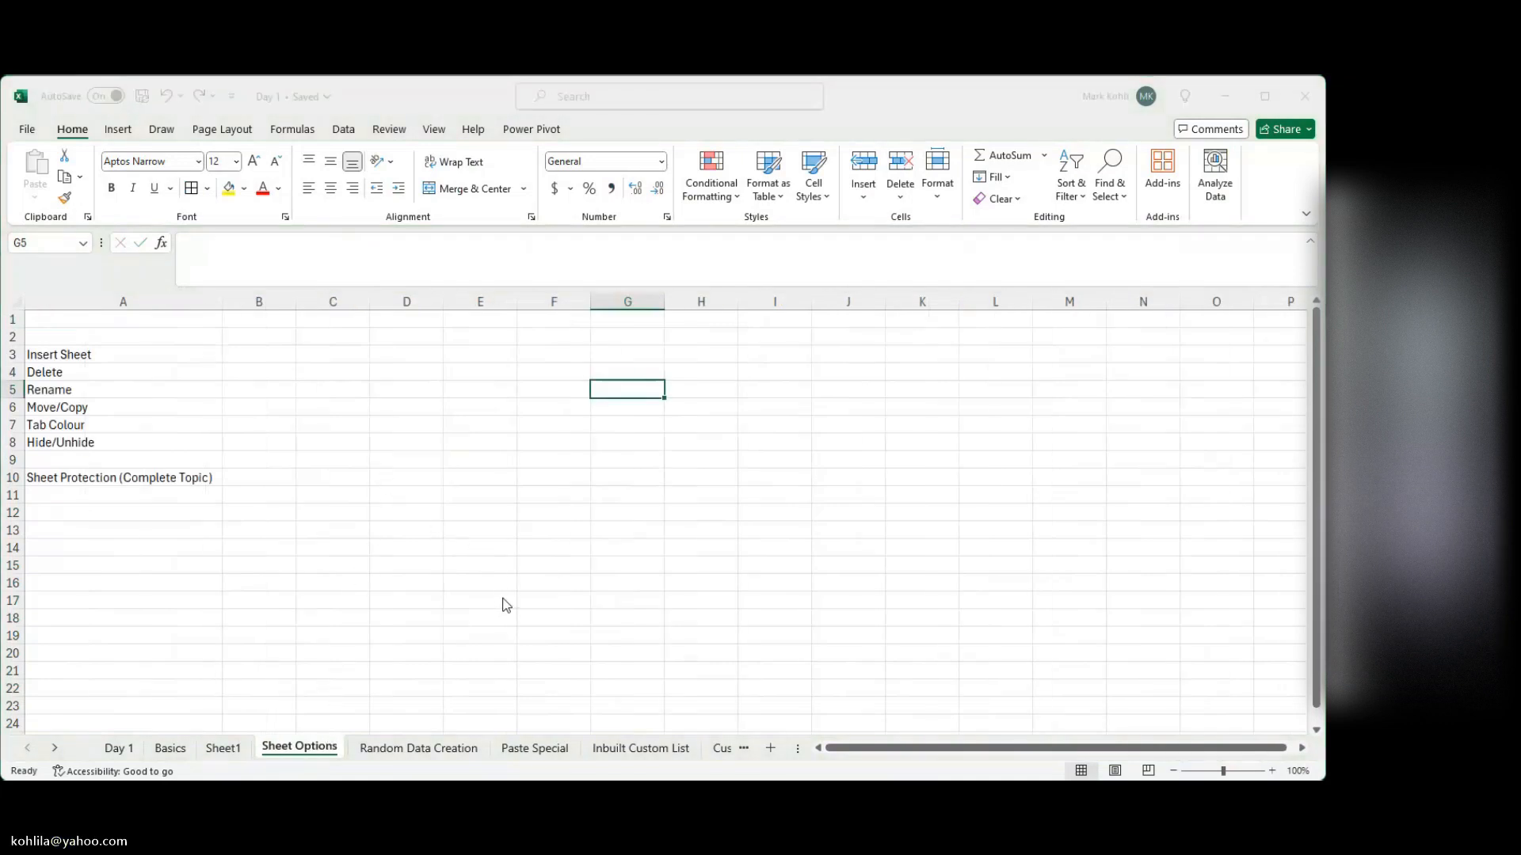
{"action": "key", "text": "shift+F11"}
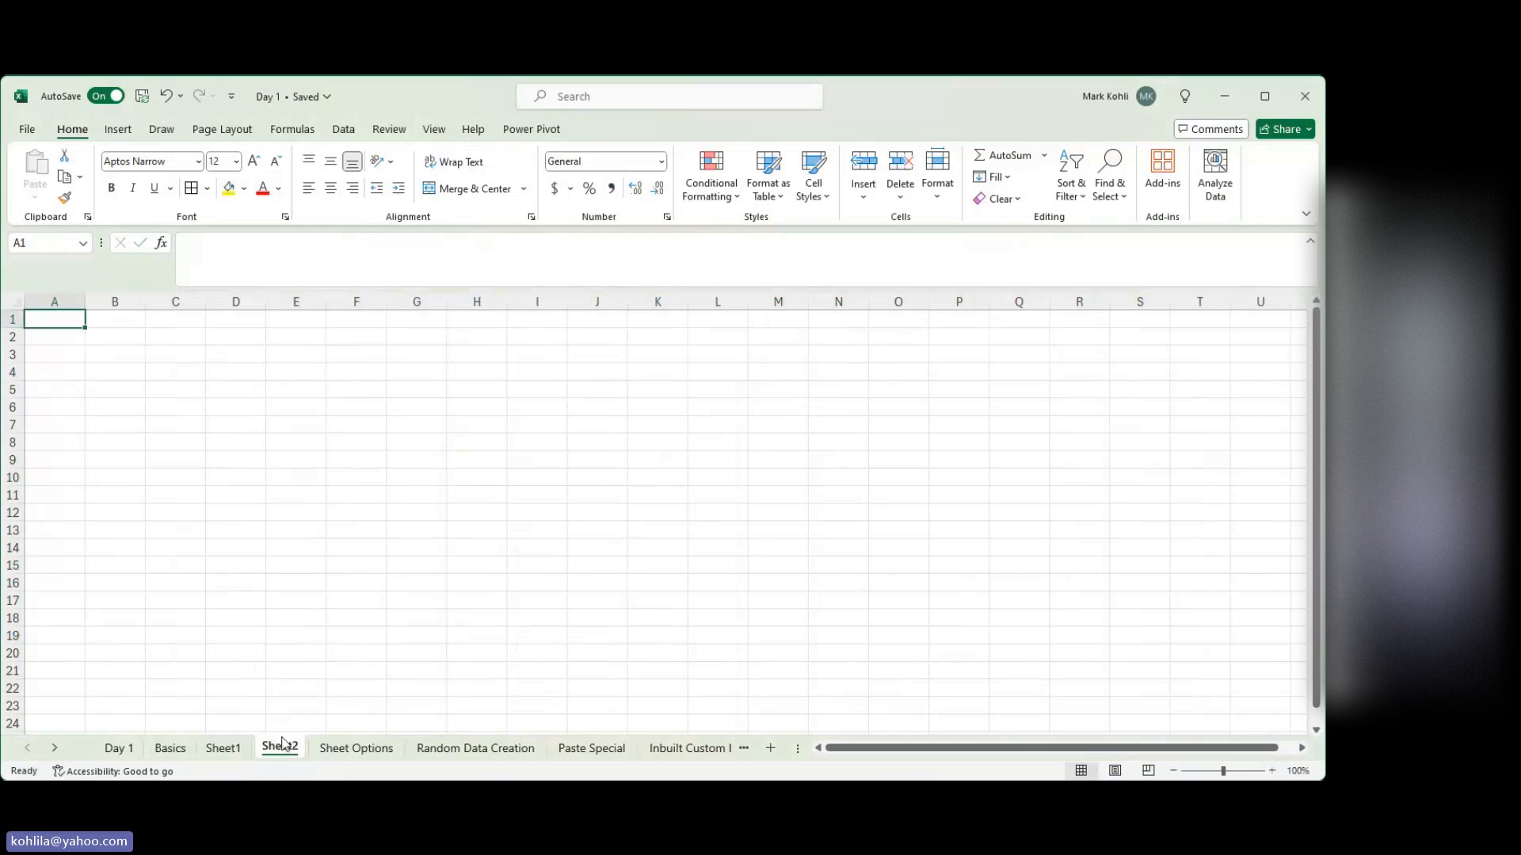
{"action": "left_click", "coordinate": [481, 754]}
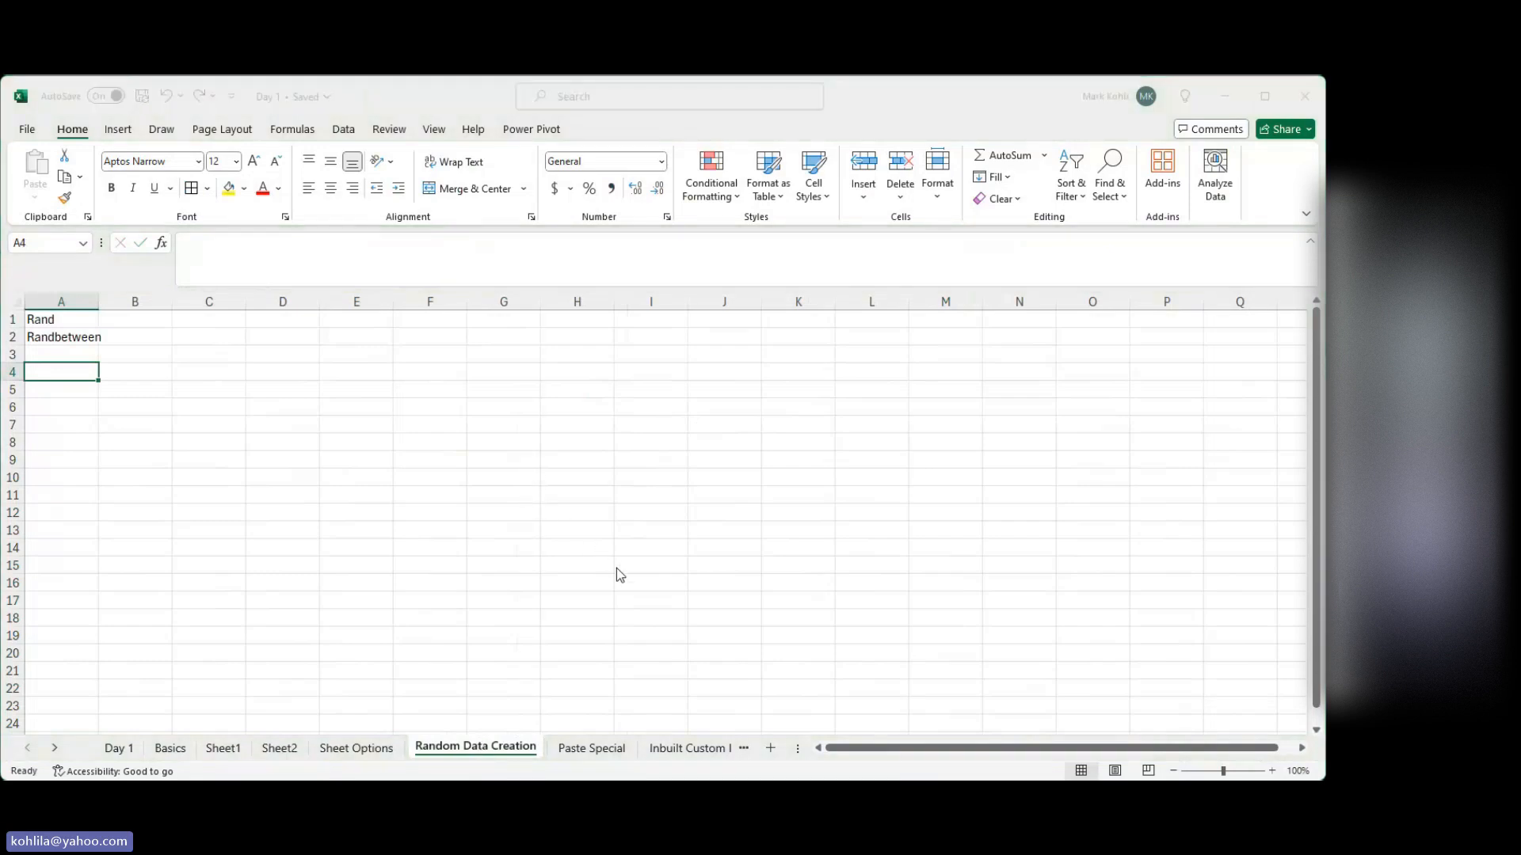
{"action": "key", "text": "shift+F11"}
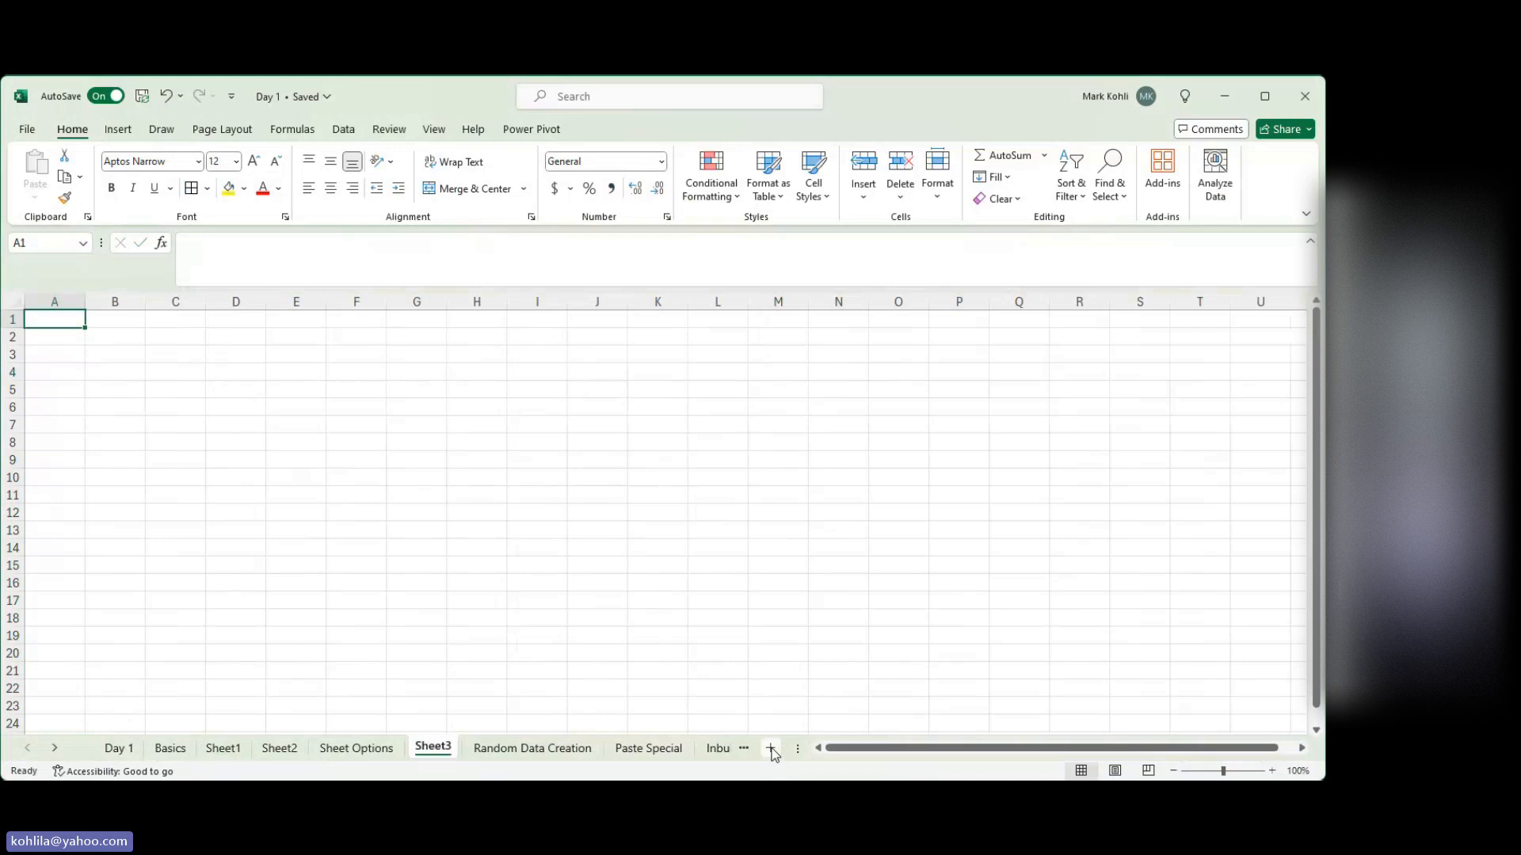
Move through the sheet tabs past Serial No Creation and select the Remove Duplicates sheet.
{"action": "left_click", "coordinate": [720, 750]}
{"action": "left_click", "coordinate": [719, 748]}
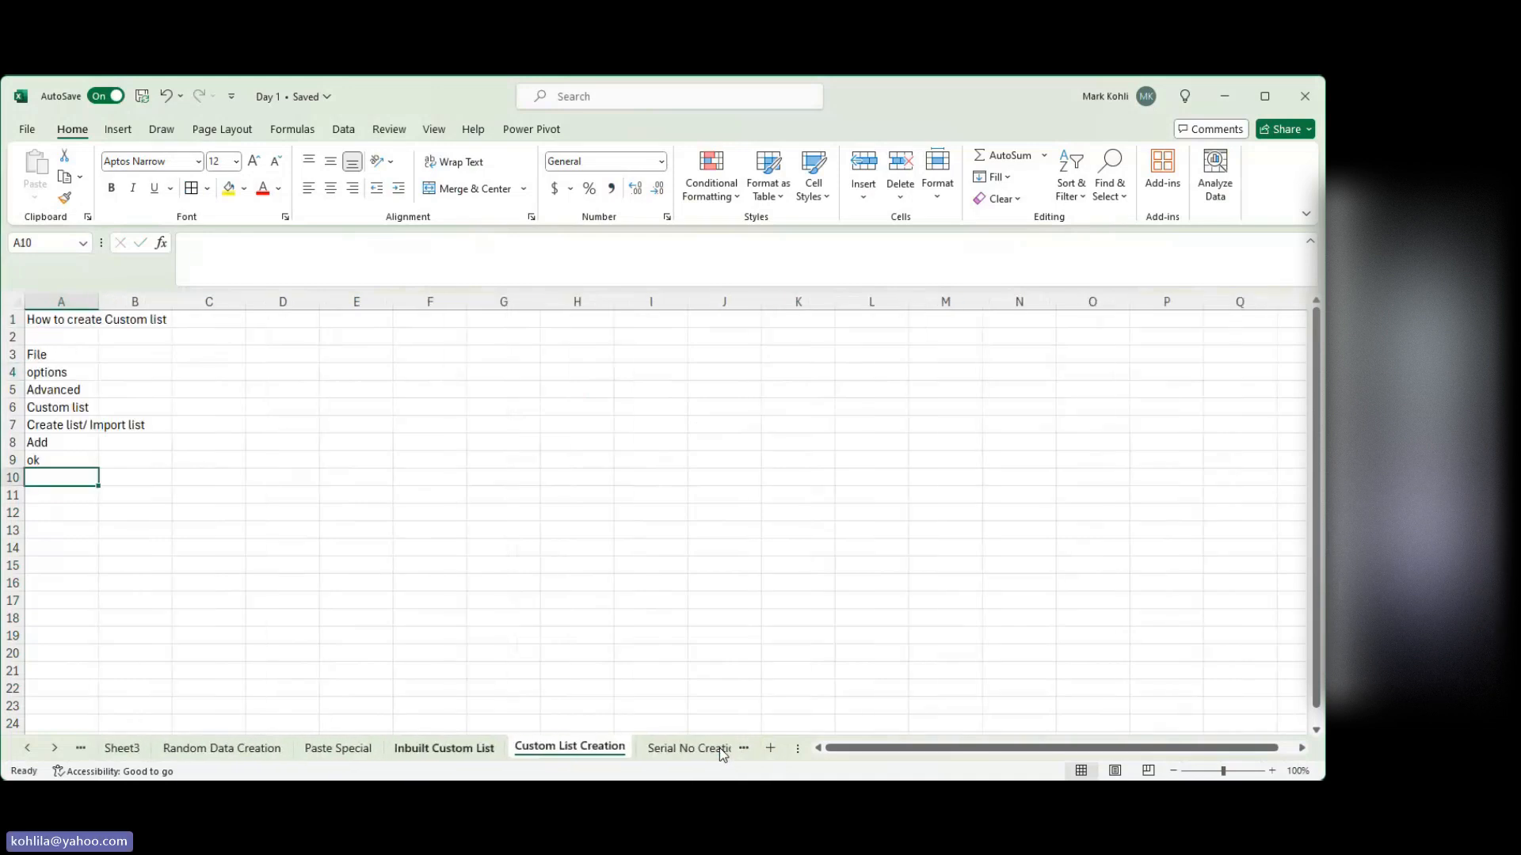
{"action": "left_click", "coordinate": [719, 748]}
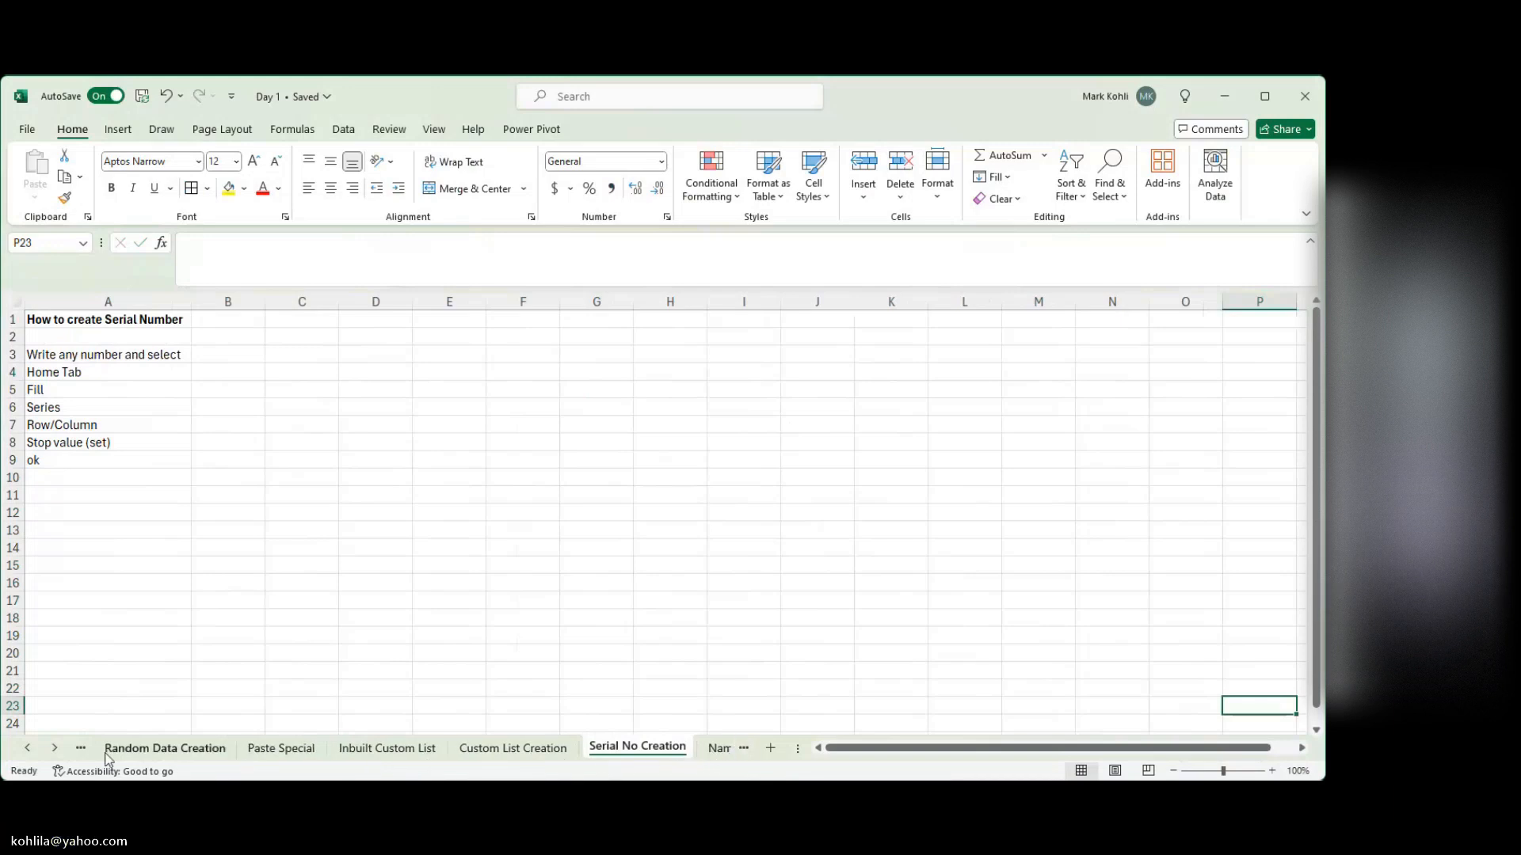
{"action": "left_click", "coordinate": [55, 748]}
{"action": "left_click", "coordinate": [54, 750]}
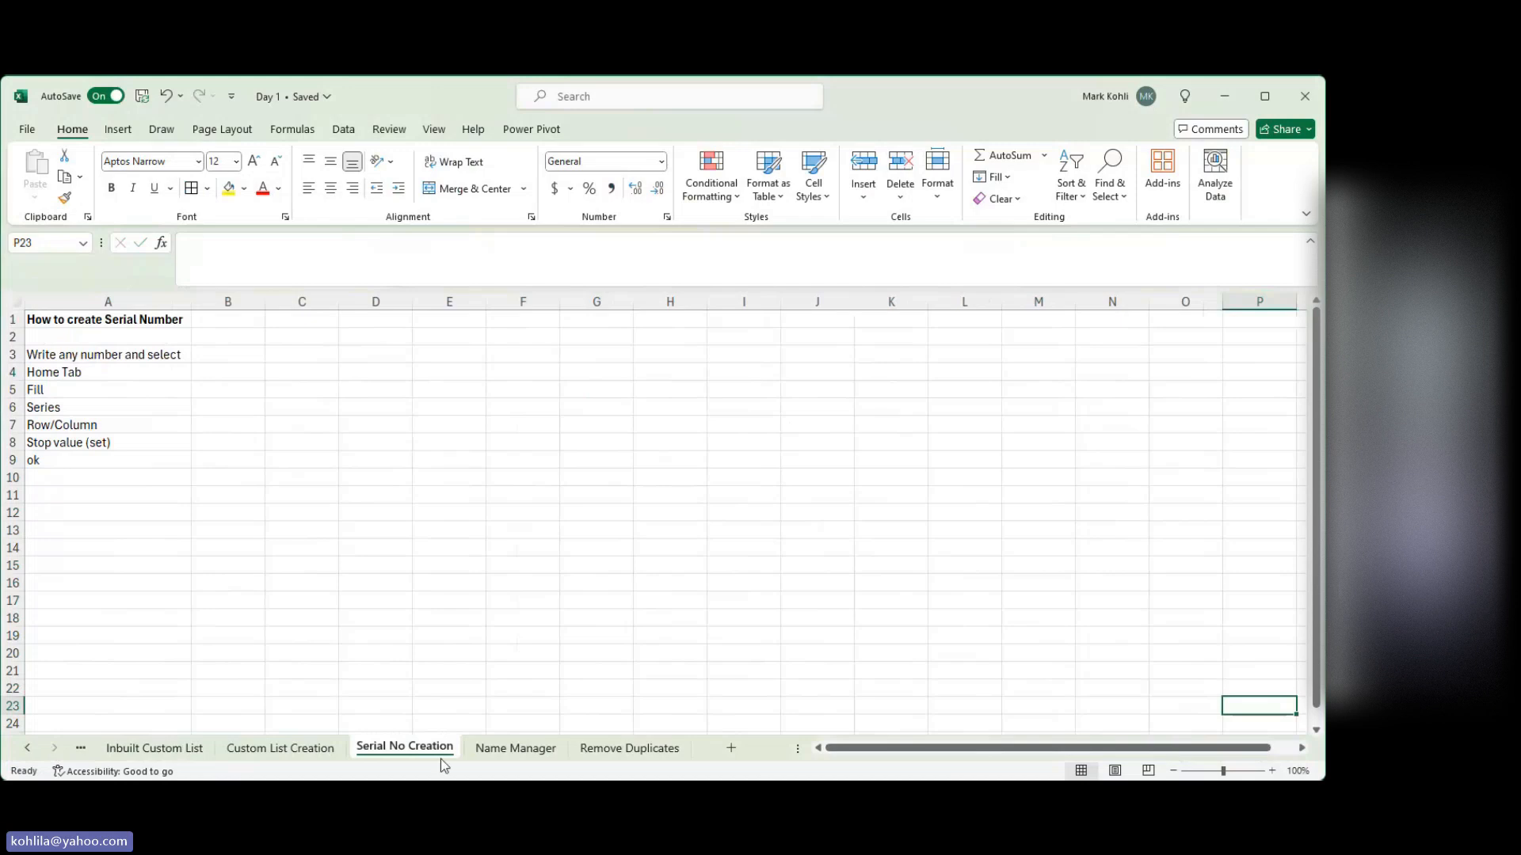
{"action": "left_click", "coordinate": [611, 754]}
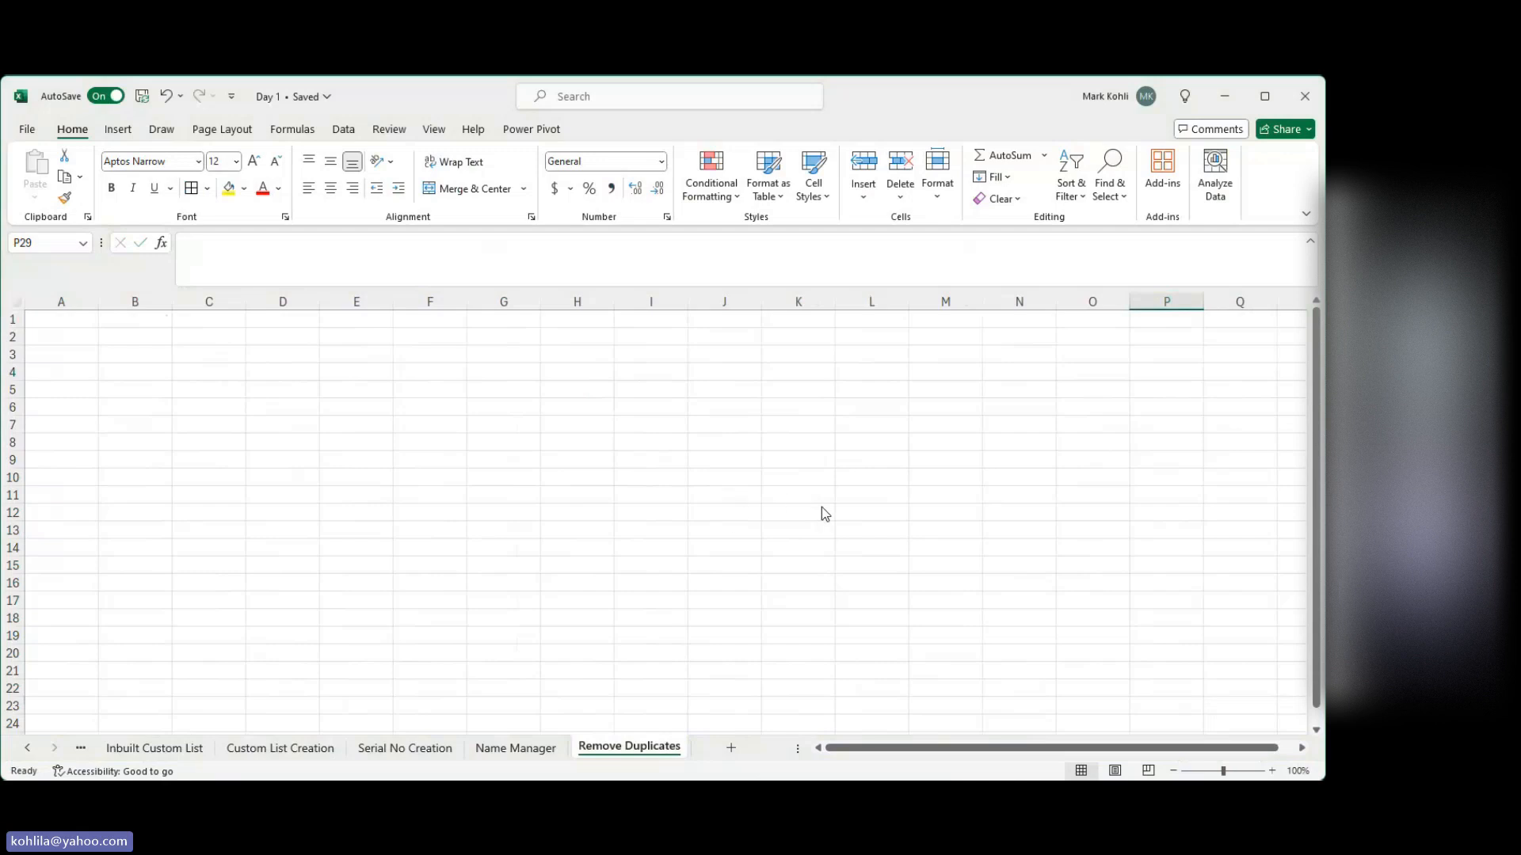
Add blank Sheet4, Sheet5 and Sheet6 after Remove Duplicates using + and Shift+F11.
{"action": "left_click", "coordinate": [733, 748]}
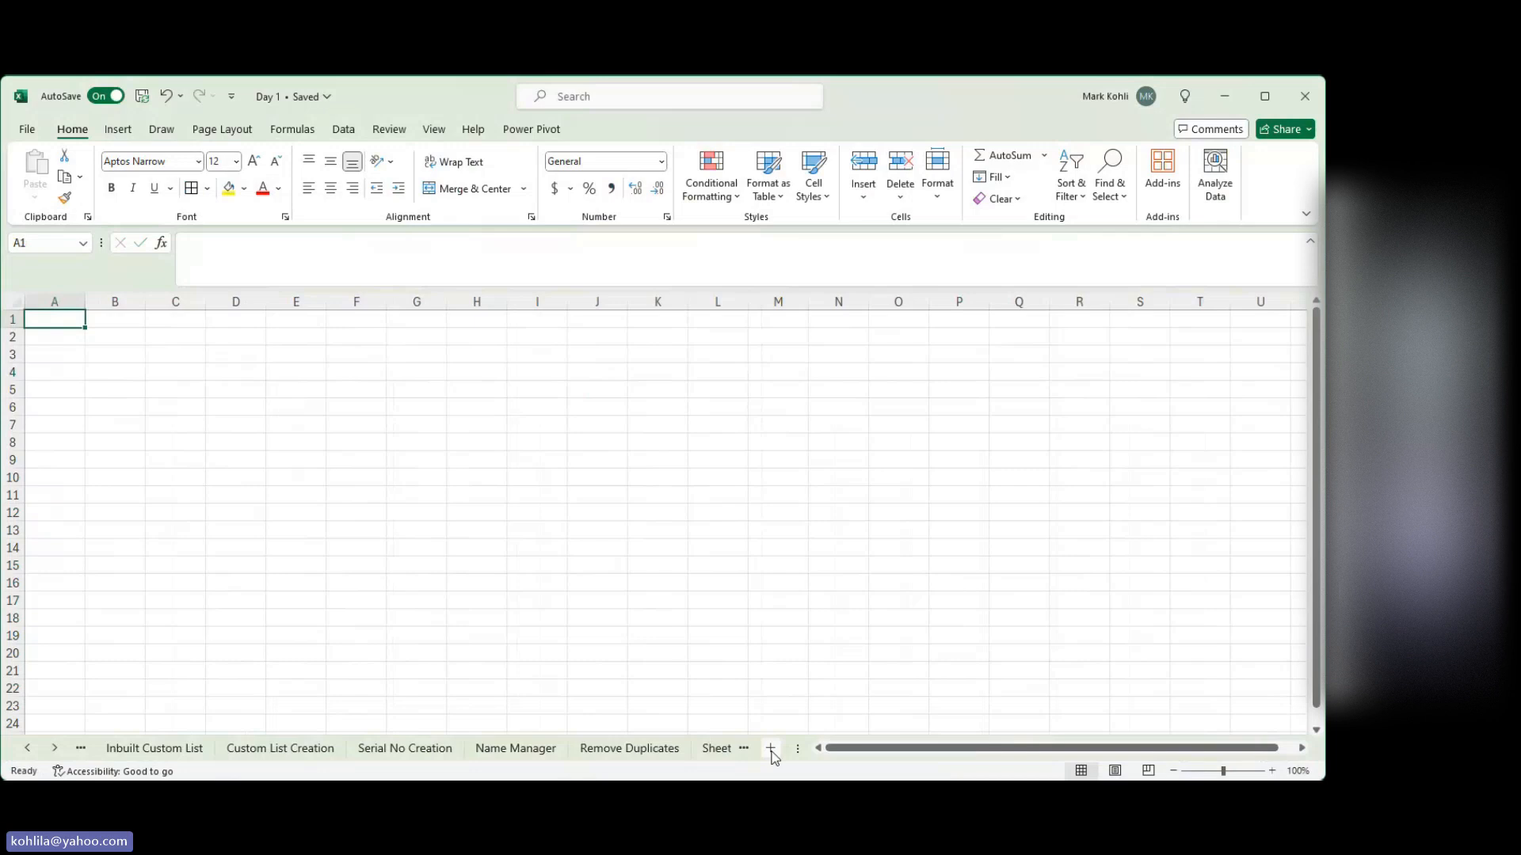
{"action": "key", "text": "shift+F11"}
{"action": "key", "text": "shift+F11"}
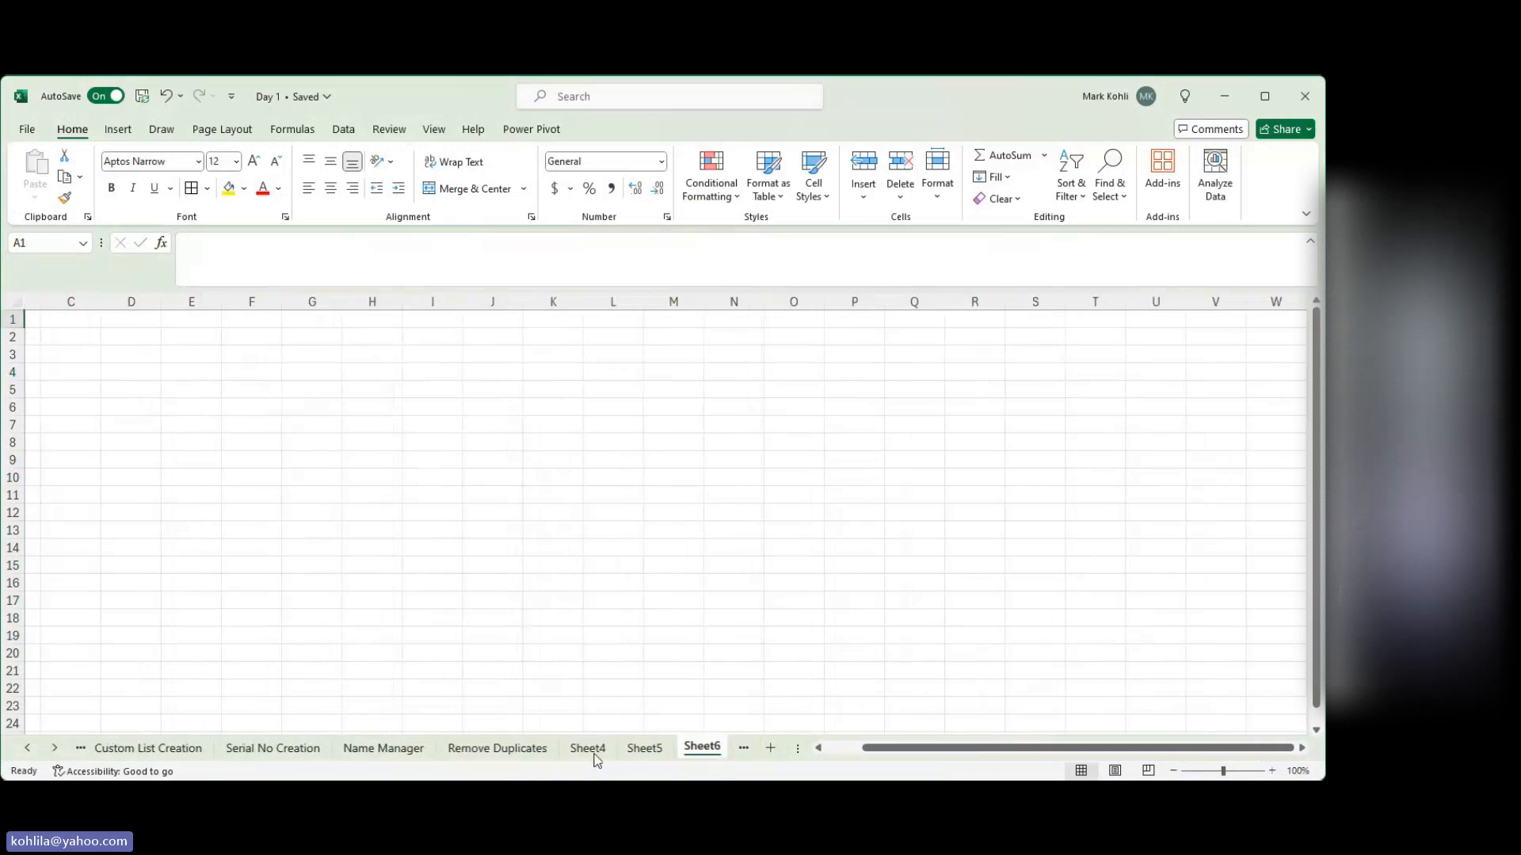
{"action": "scroll", "coordinate": [603, 760], "scroll_direction": "left", "scroll_amount": 2}
{"action": "scroll", "coordinate": [696, 757], "scroll_direction": "right", "scroll_amount": 2}
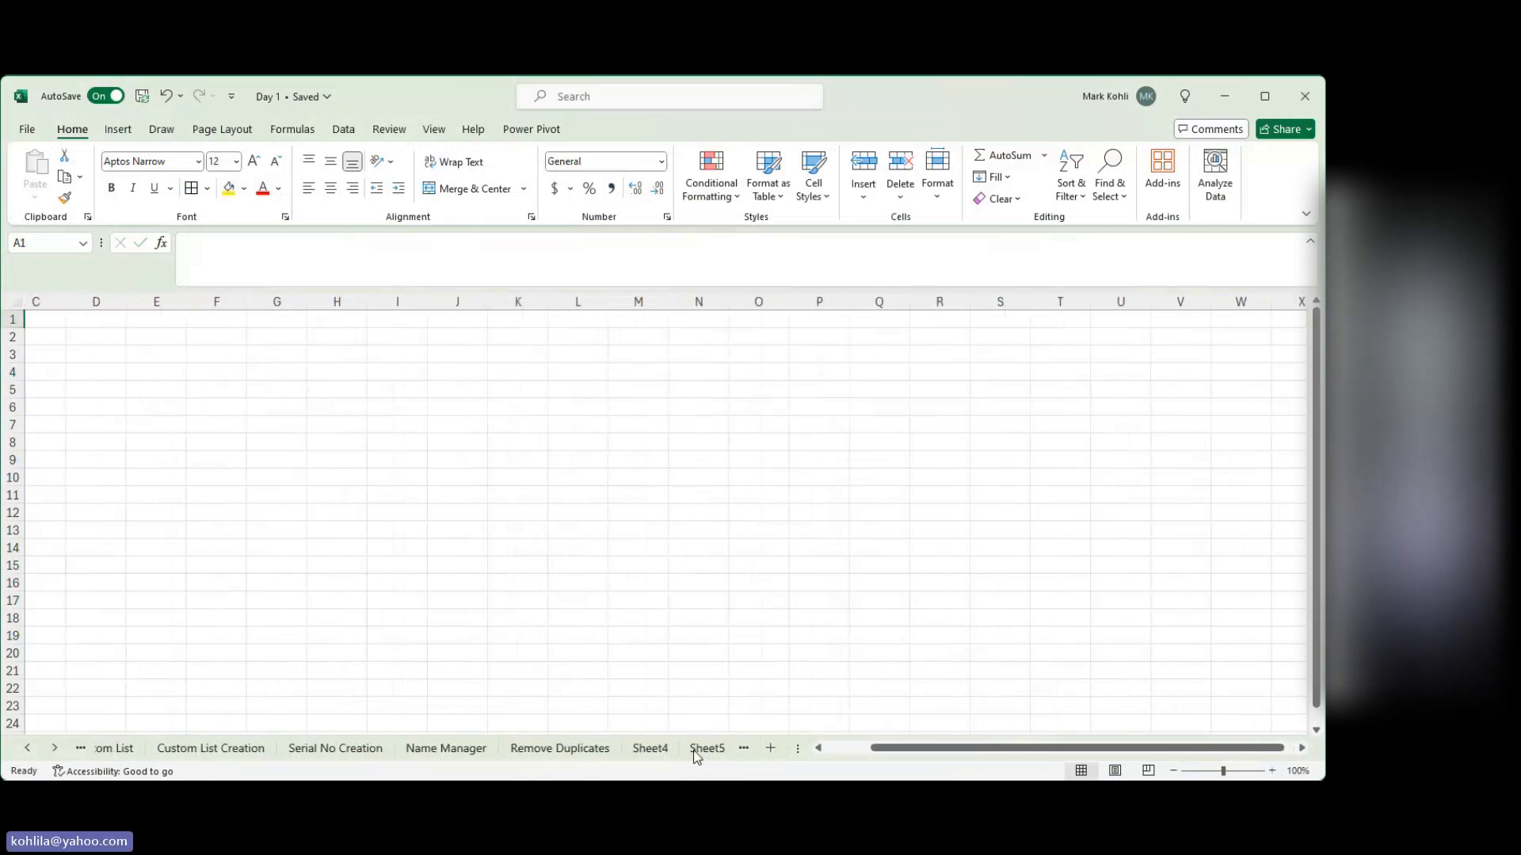
{"action": "scroll", "coordinate": [693, 754], "scroll_direction": "left", "scroll_amount": 3}
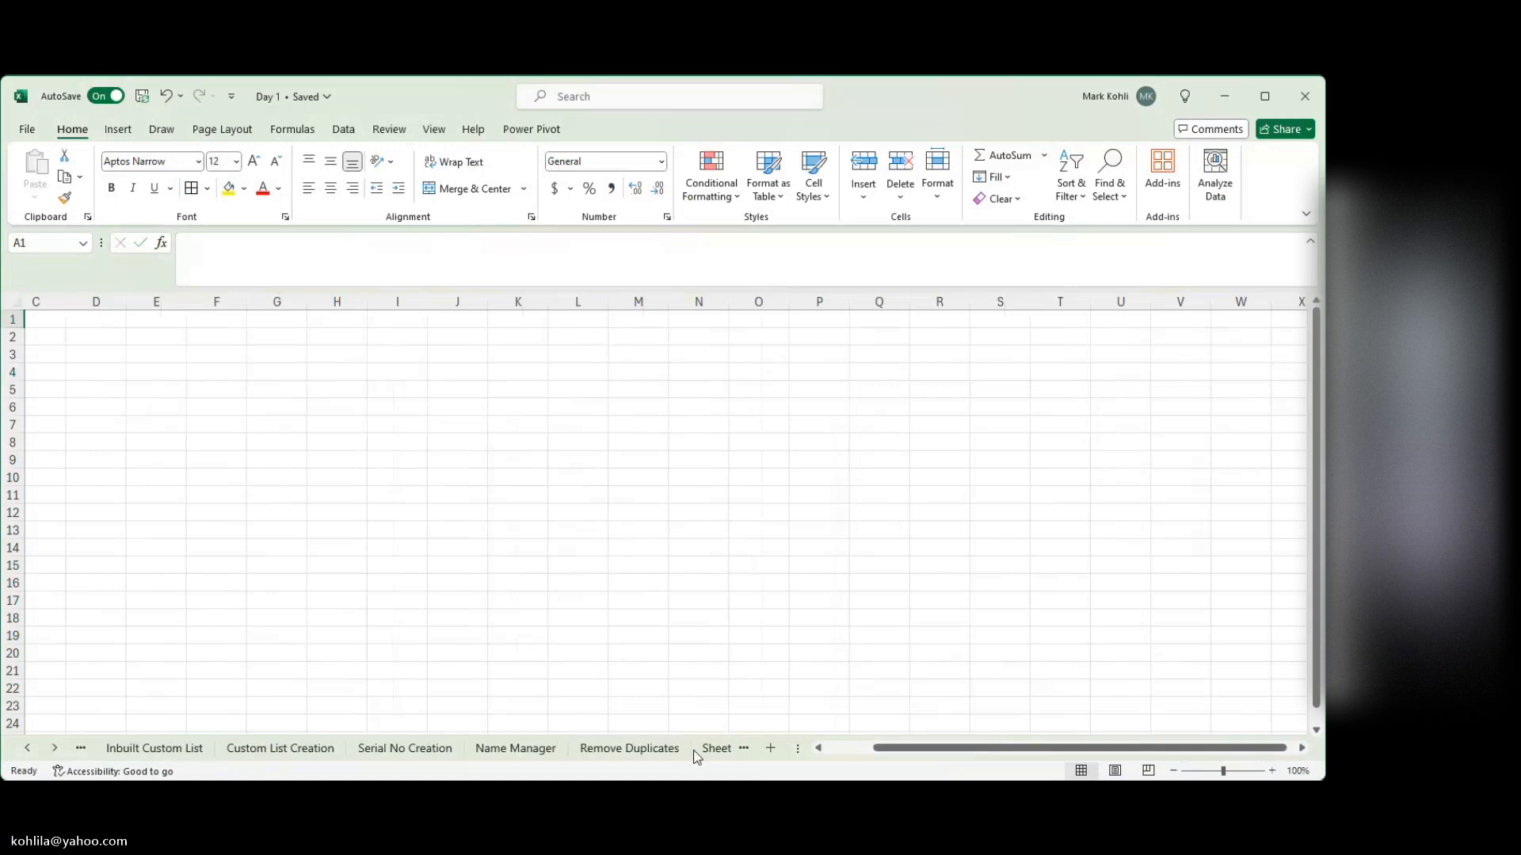
{"action": "scroll", "coordinate": [497, 760], "scroll_direction": "left", "scroll_amount": 5}
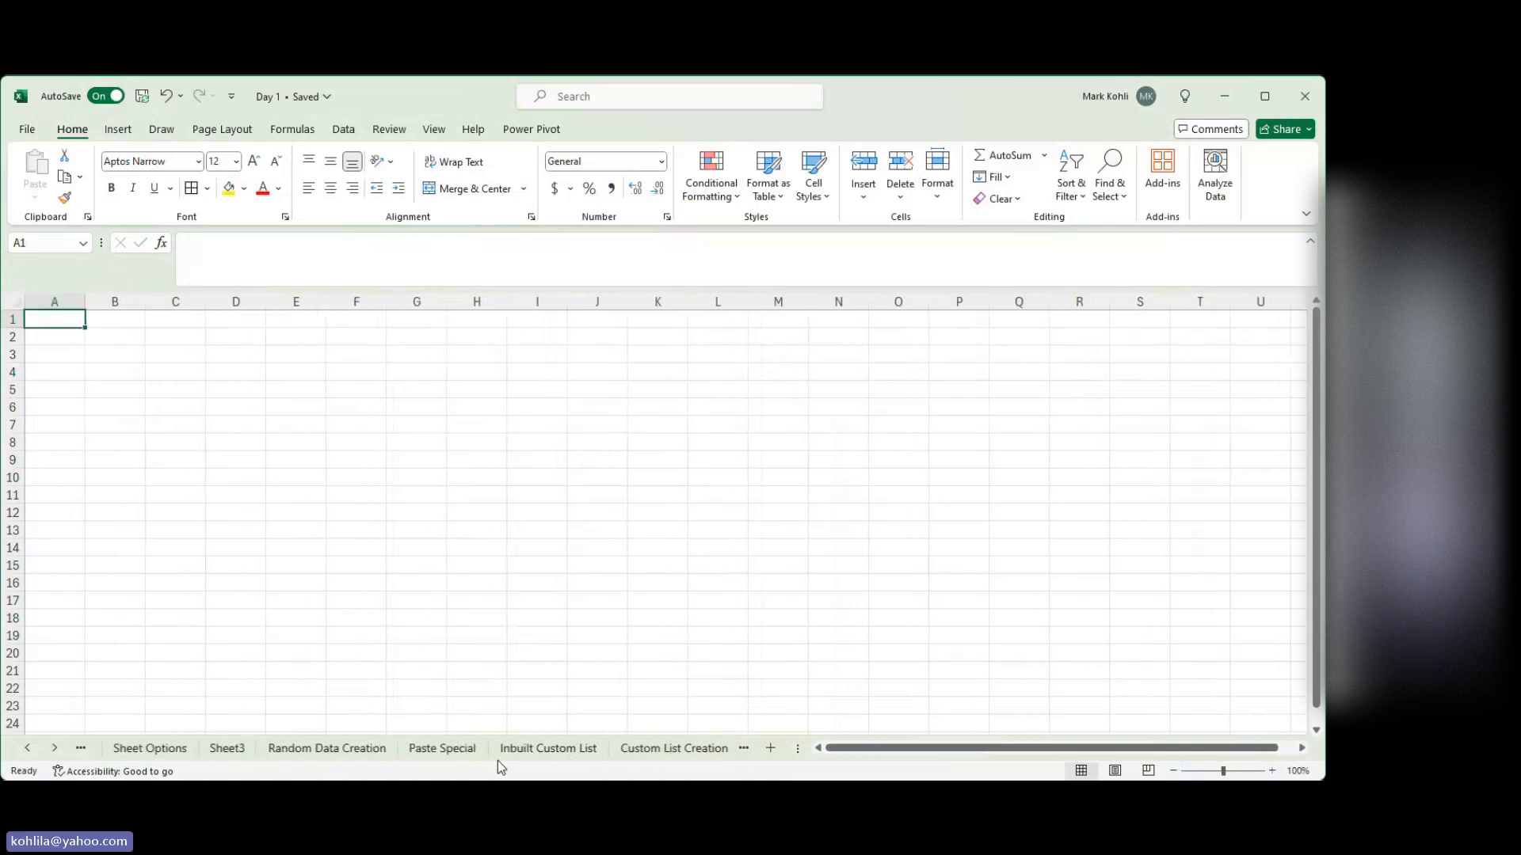
{"action": "scroll", "coordinate": [497, 760], "scroll_direction": "left", "scroll_amount": 1}
{"action": "scroll", "coordinate": [498, 761], "scroll_direction": "right", "scroll_amount": 5}
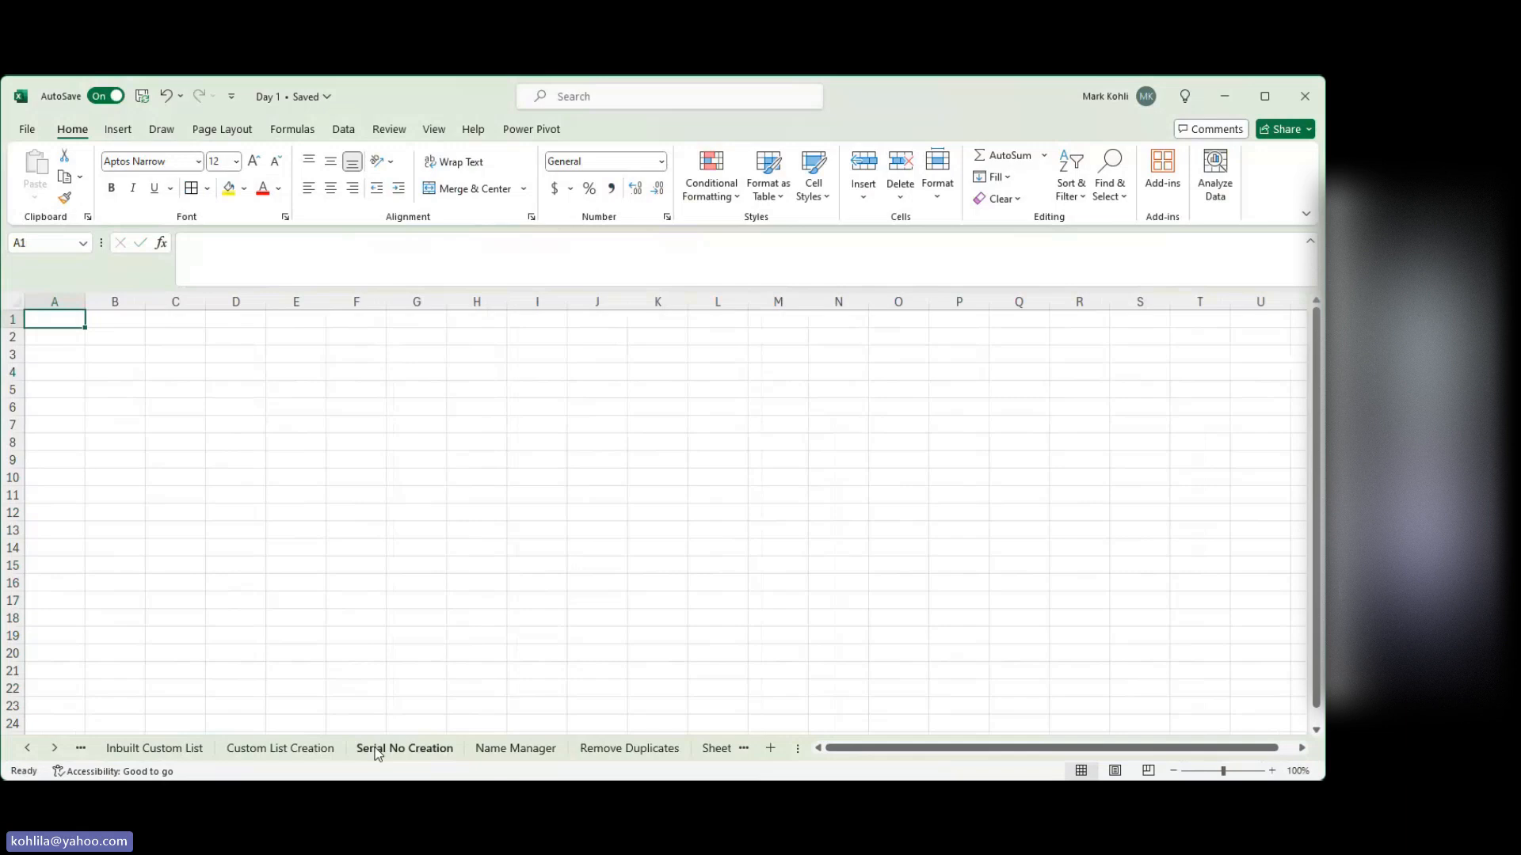
Bring the first sheets back into the tab bar and select the Sheet Options sheet.
{"action": "left_click", "coordinate": [377, 750]}
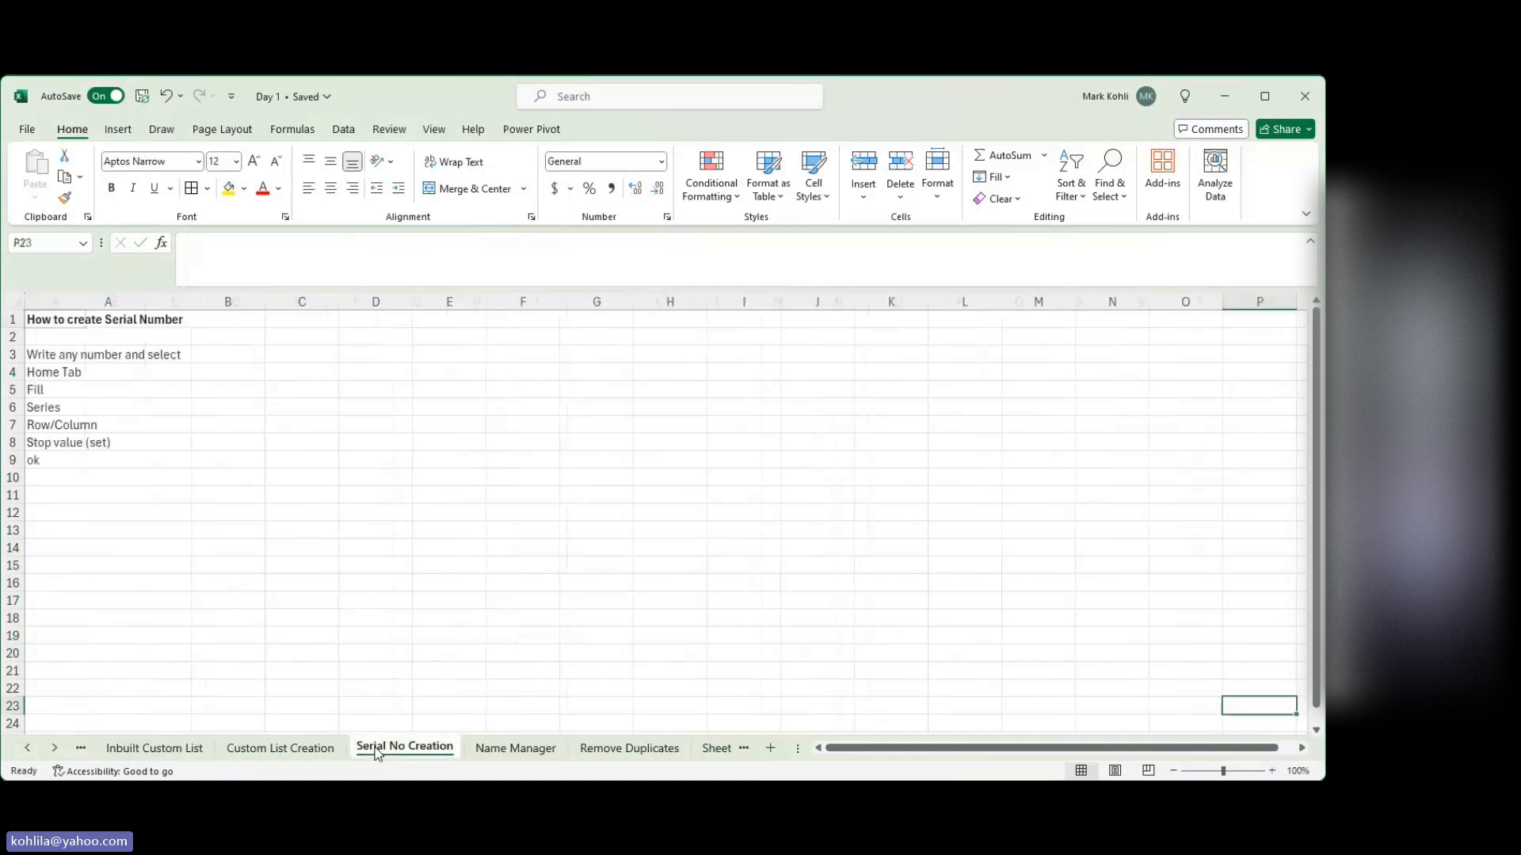
{"action": "left_click", "coordinate": [499, 748]}
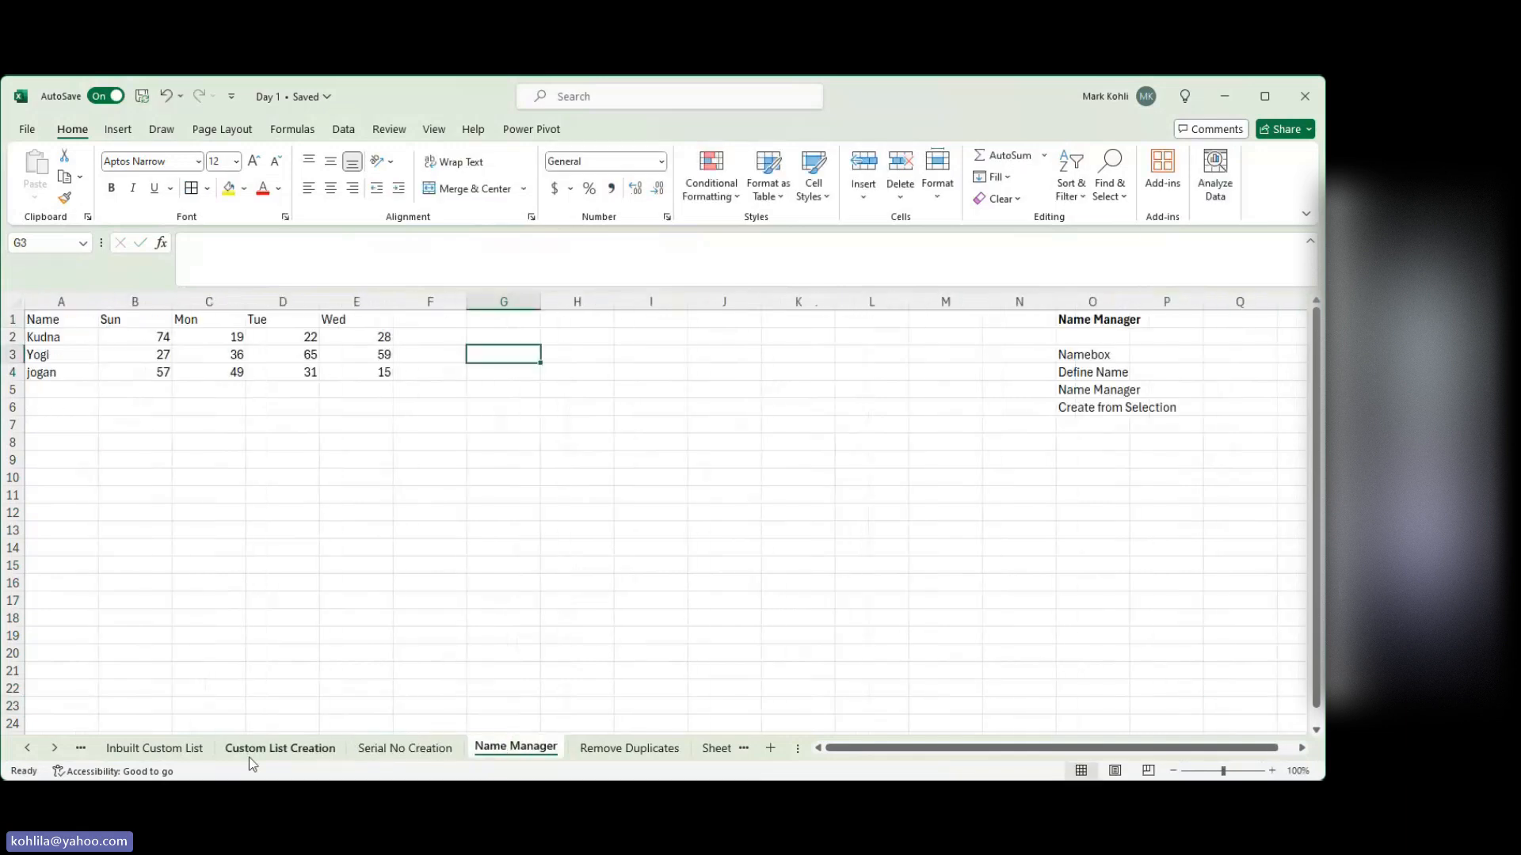
{"action": "left_click", "coordinate": [27, 748]}
{"action": "left_click", "coordinate": [27, 748]}
{"action": "left_click", "coordinate": [27, 748]}
{"action": "left_click", "coordinate": [27, 749]}
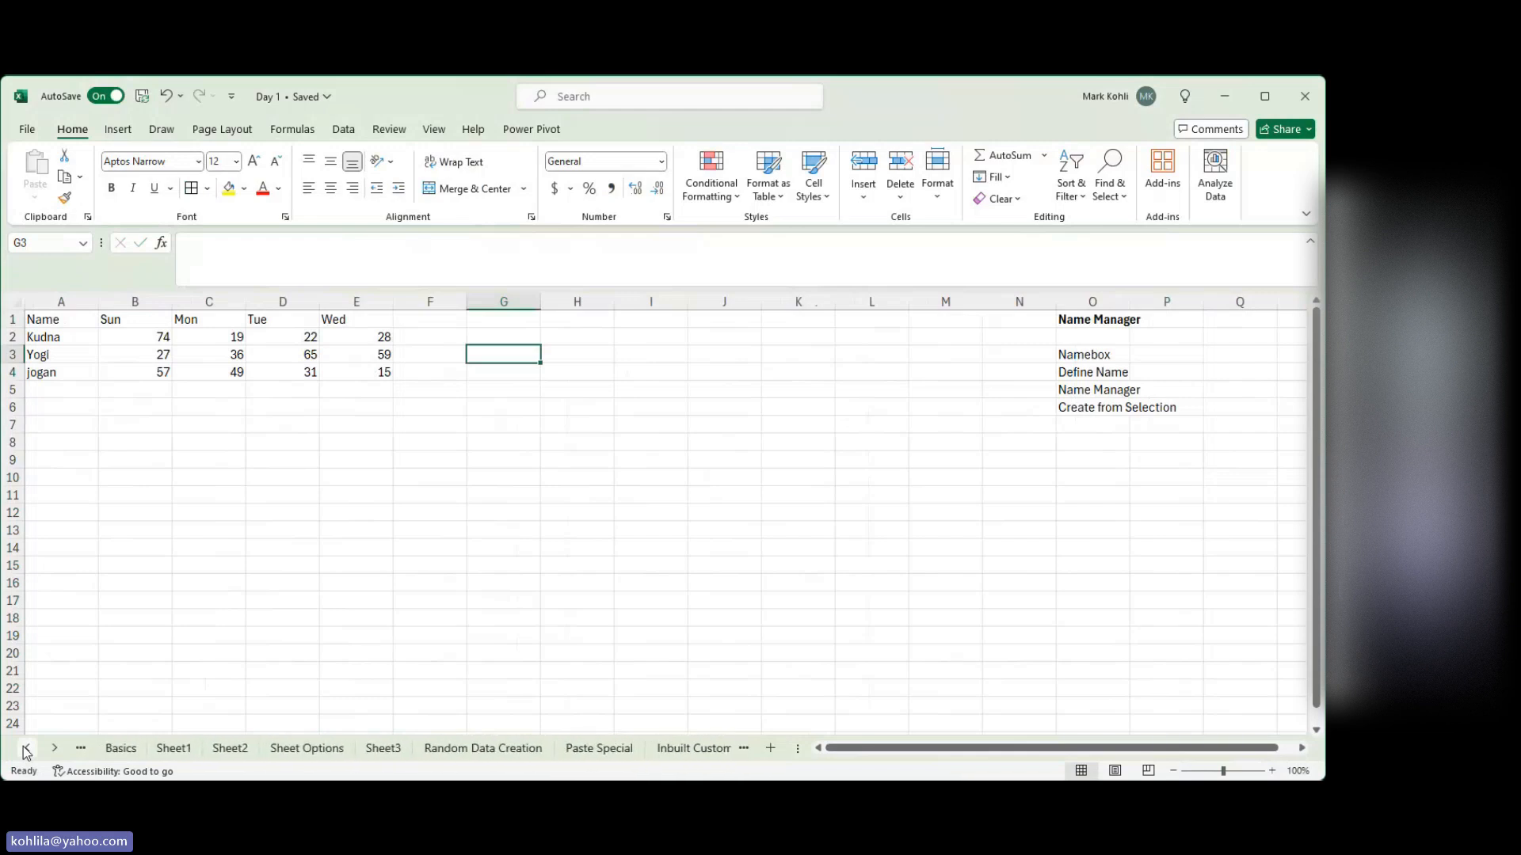
{"action": "left_click", "coordinate": [176, 752]}
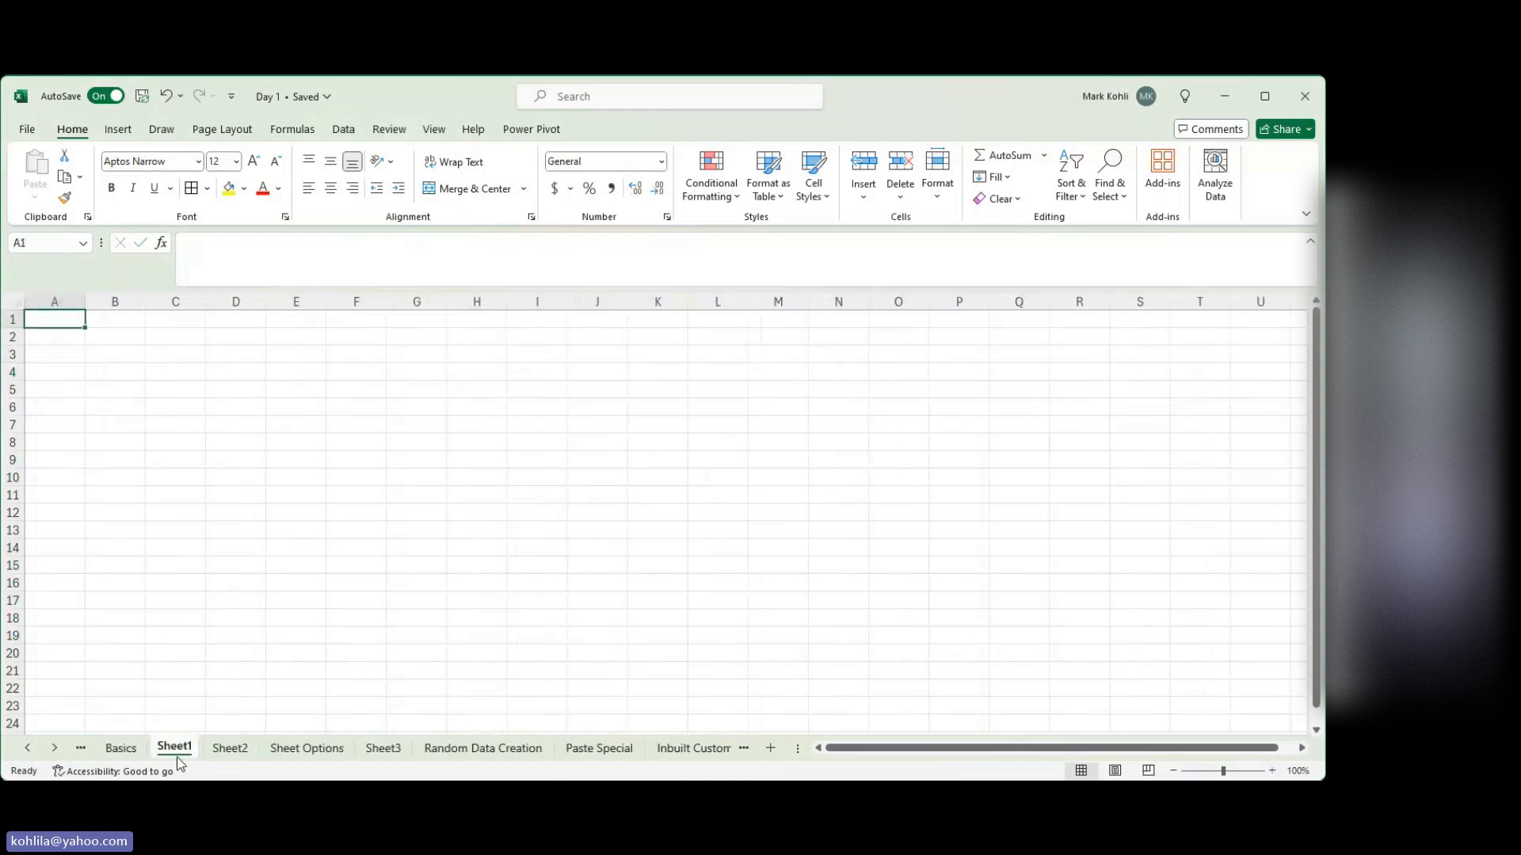
{"action": "left_click", "coordinate": [309, 749]}
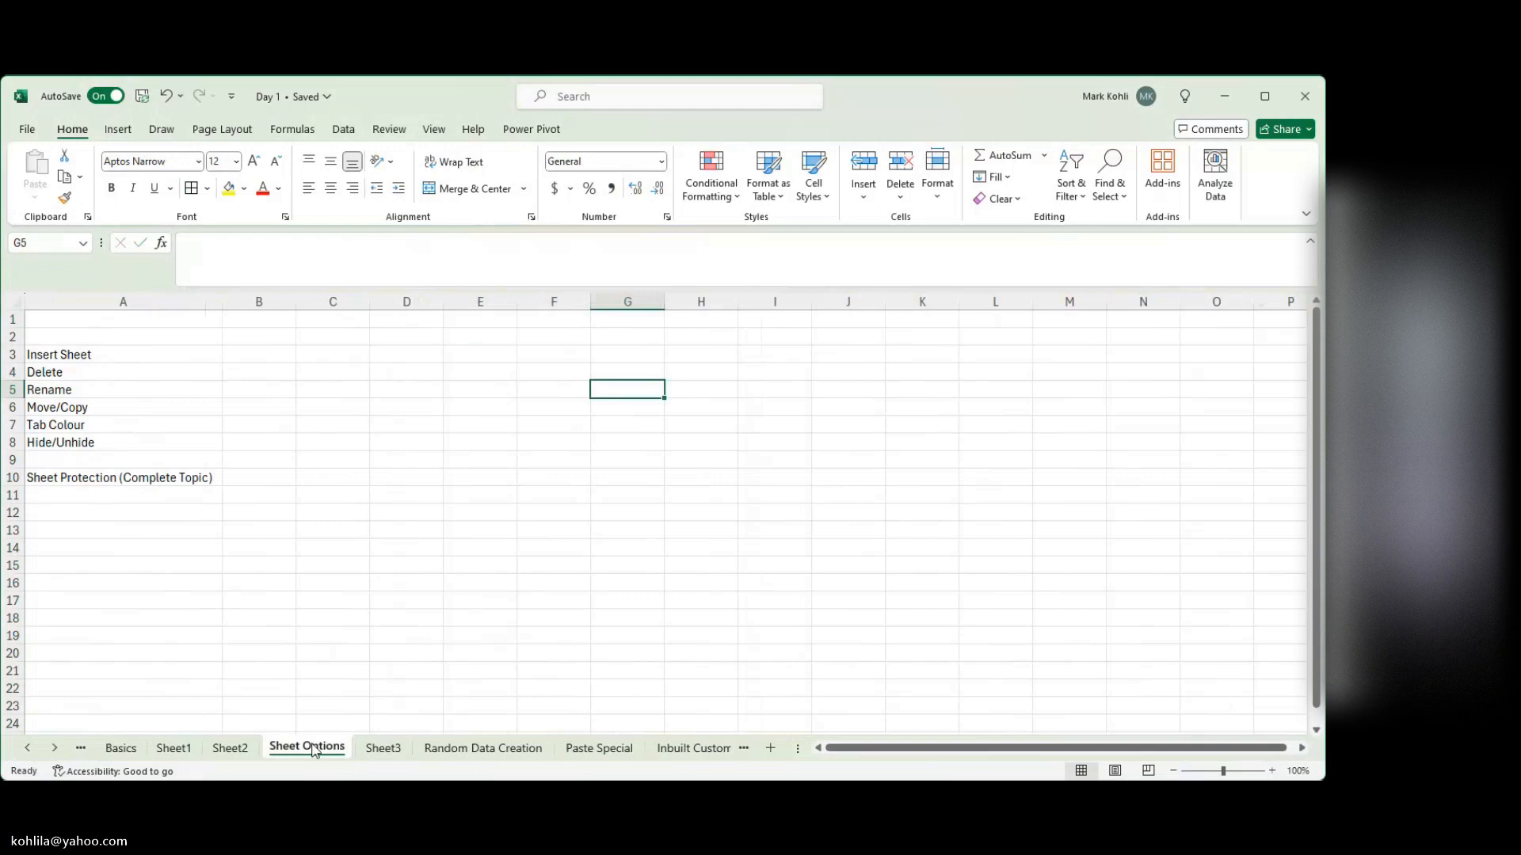
Start renaming Sheet Options but leave its name unchanged.
{"action": "double_click", "coordinate": [315, 748]}
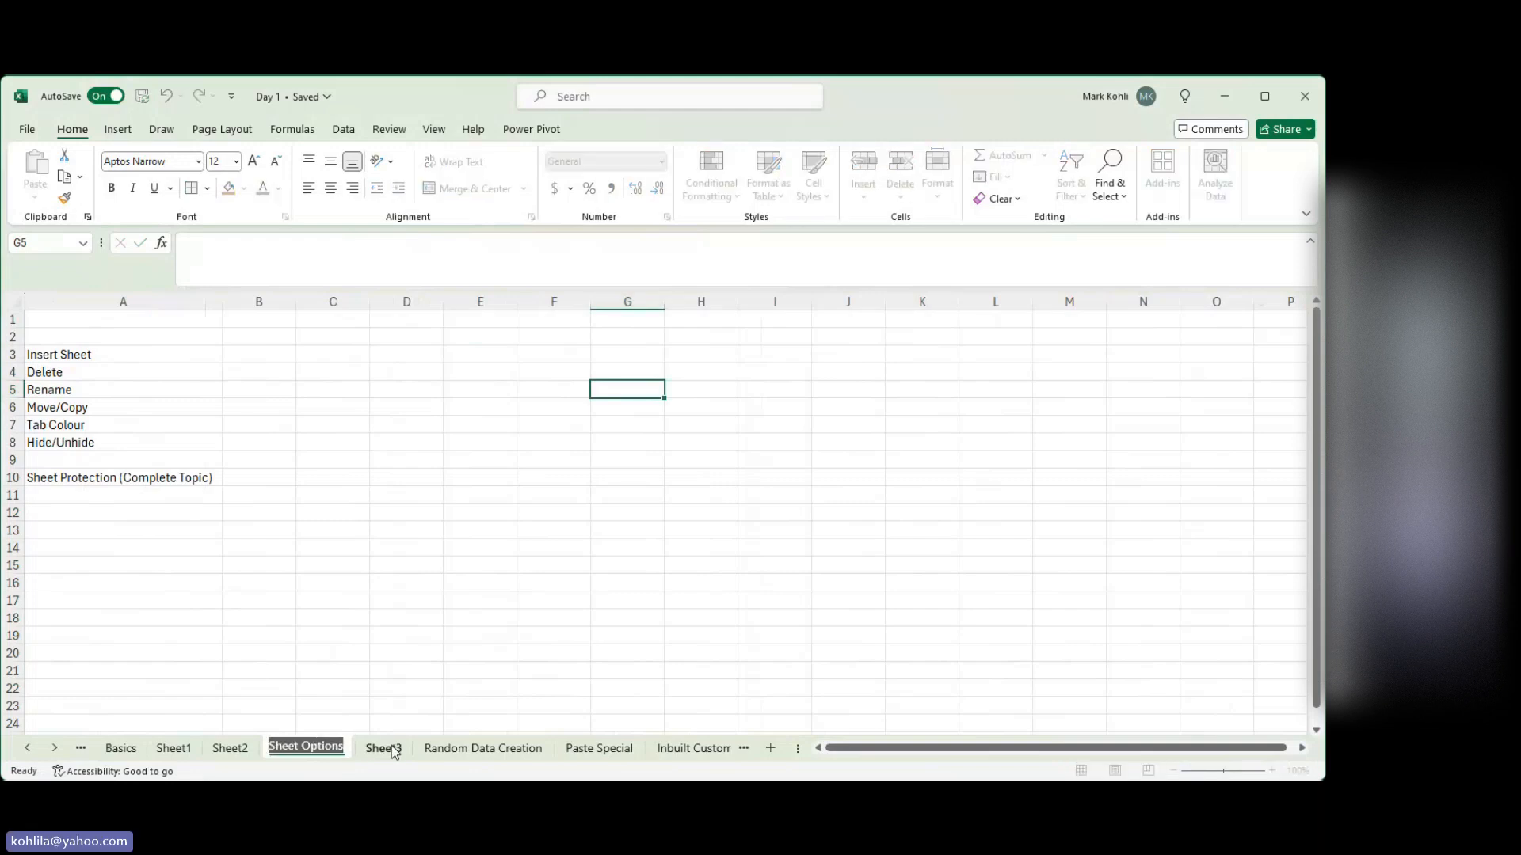
{"action": "left_click", "coordinate": [220, 749]}
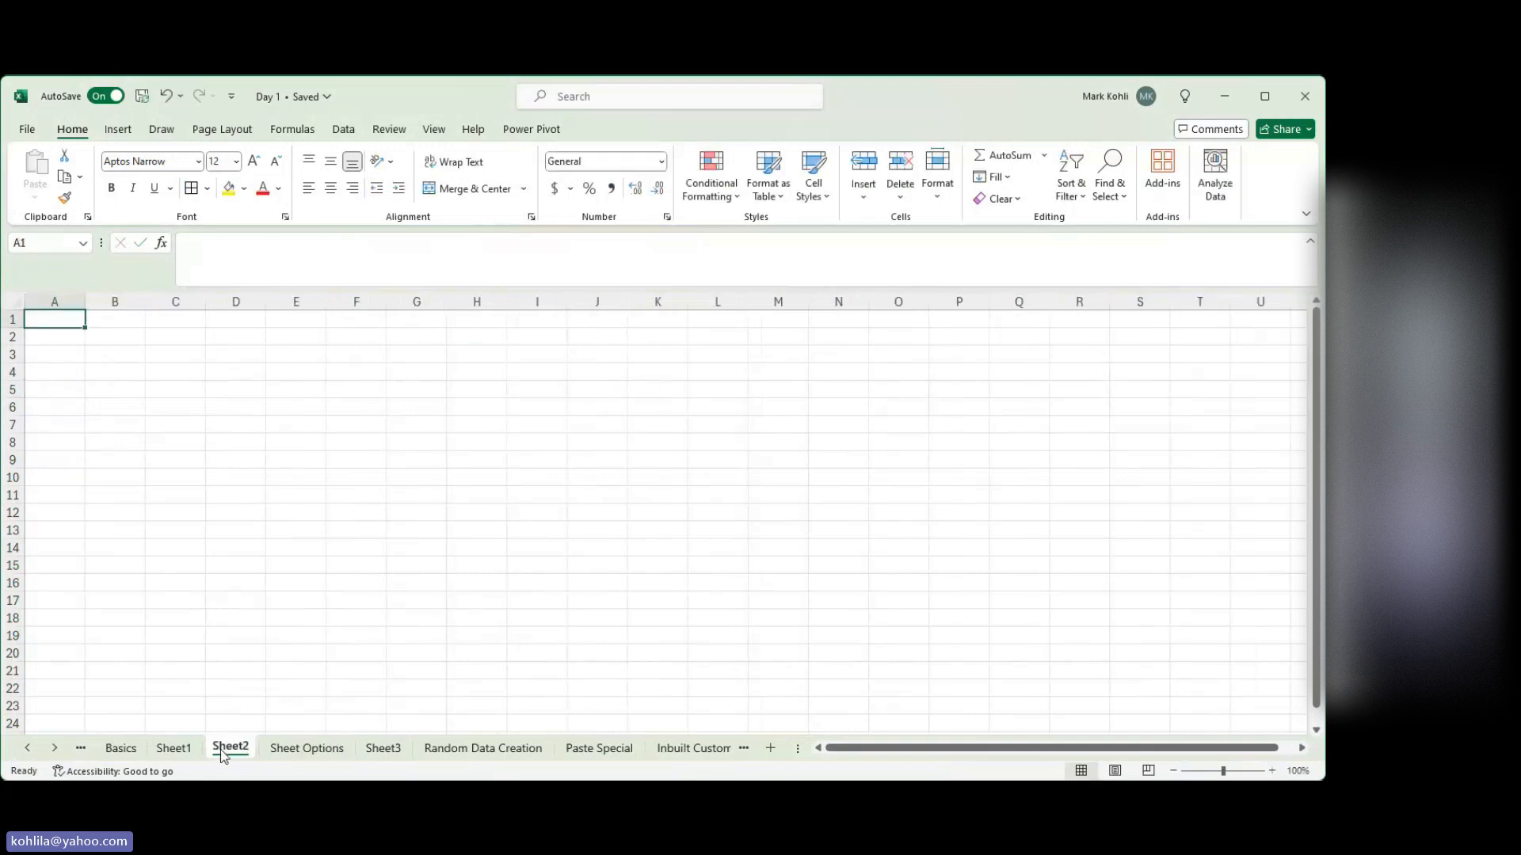
{"action": "left_click", "coordinate": [309, 750]}
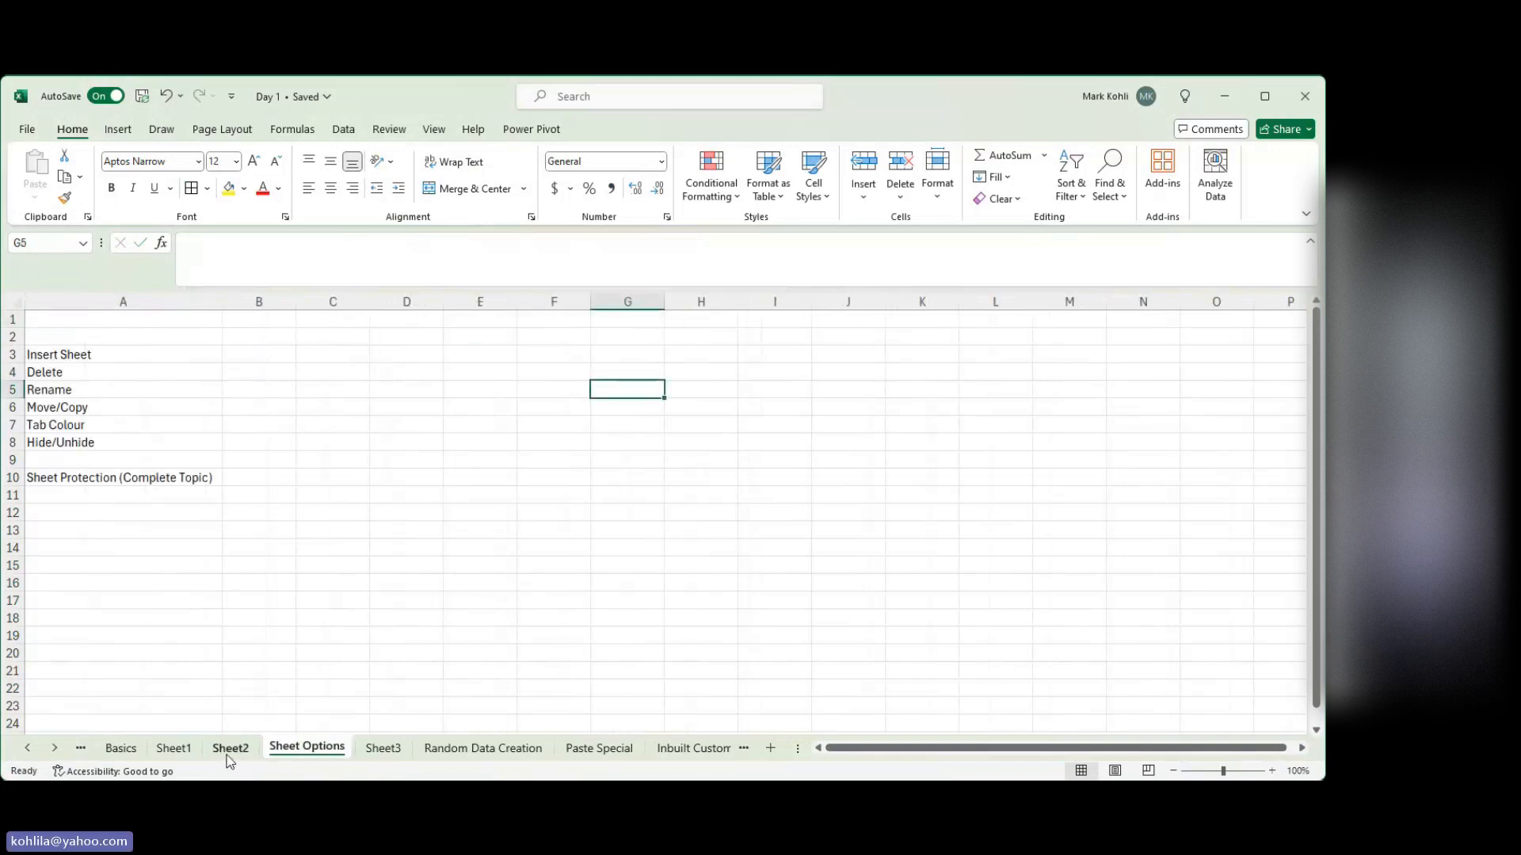
Delete the empty Sheet1, Sheet2 and Sheet3, then return to Sheet Options.
{"action": "left_click", "coordinate": [176, 749]}
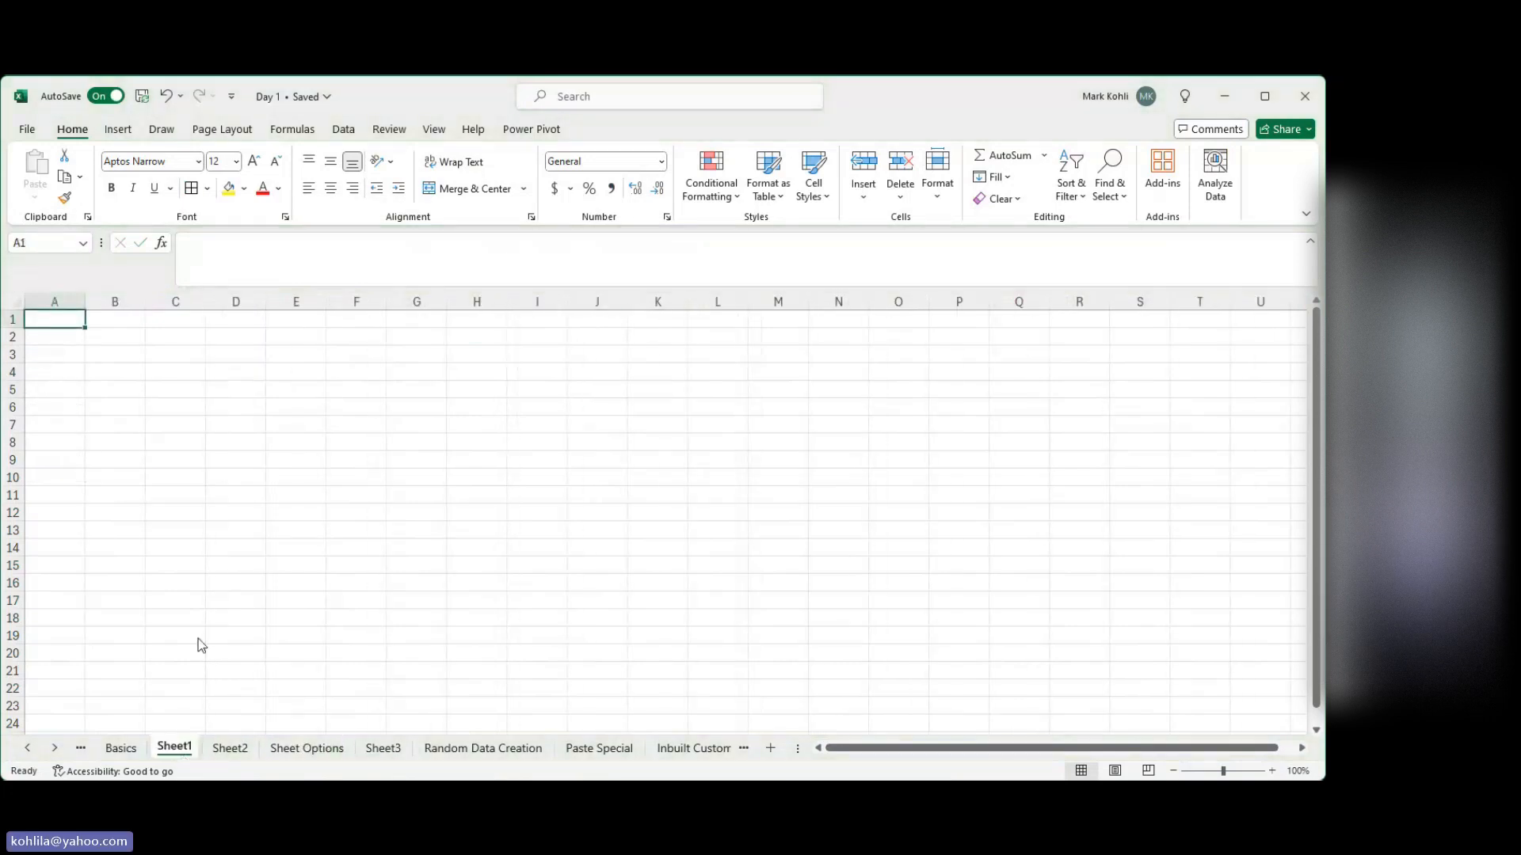
{"action": "left_click", "coordinate": [245, 496]}
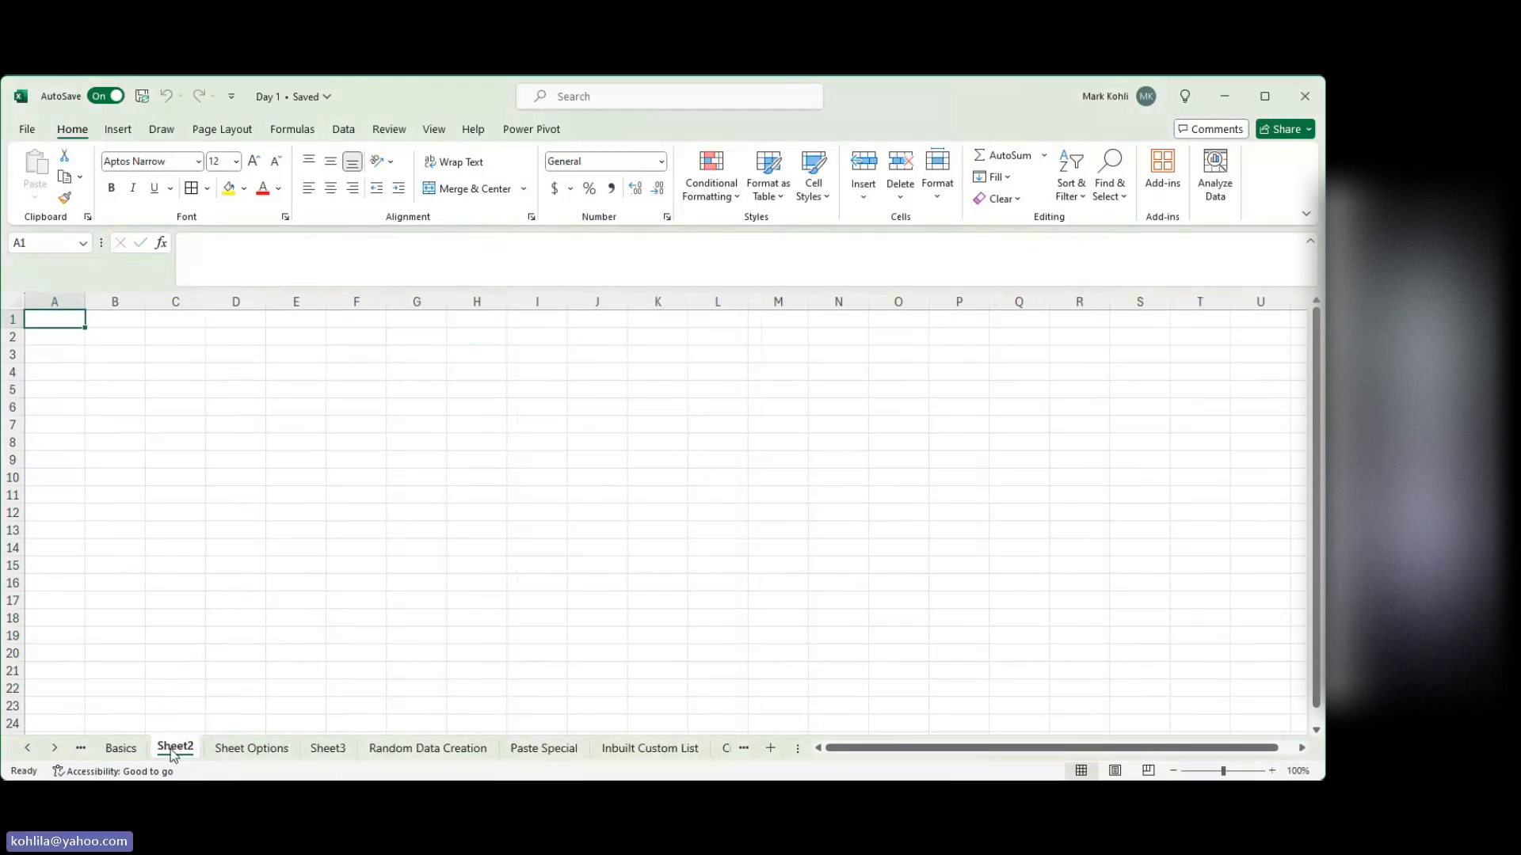
{"action": "left_click", "coordinate": [217, 493]}
{"action": "left_click", "coordinate": [265, 748]}
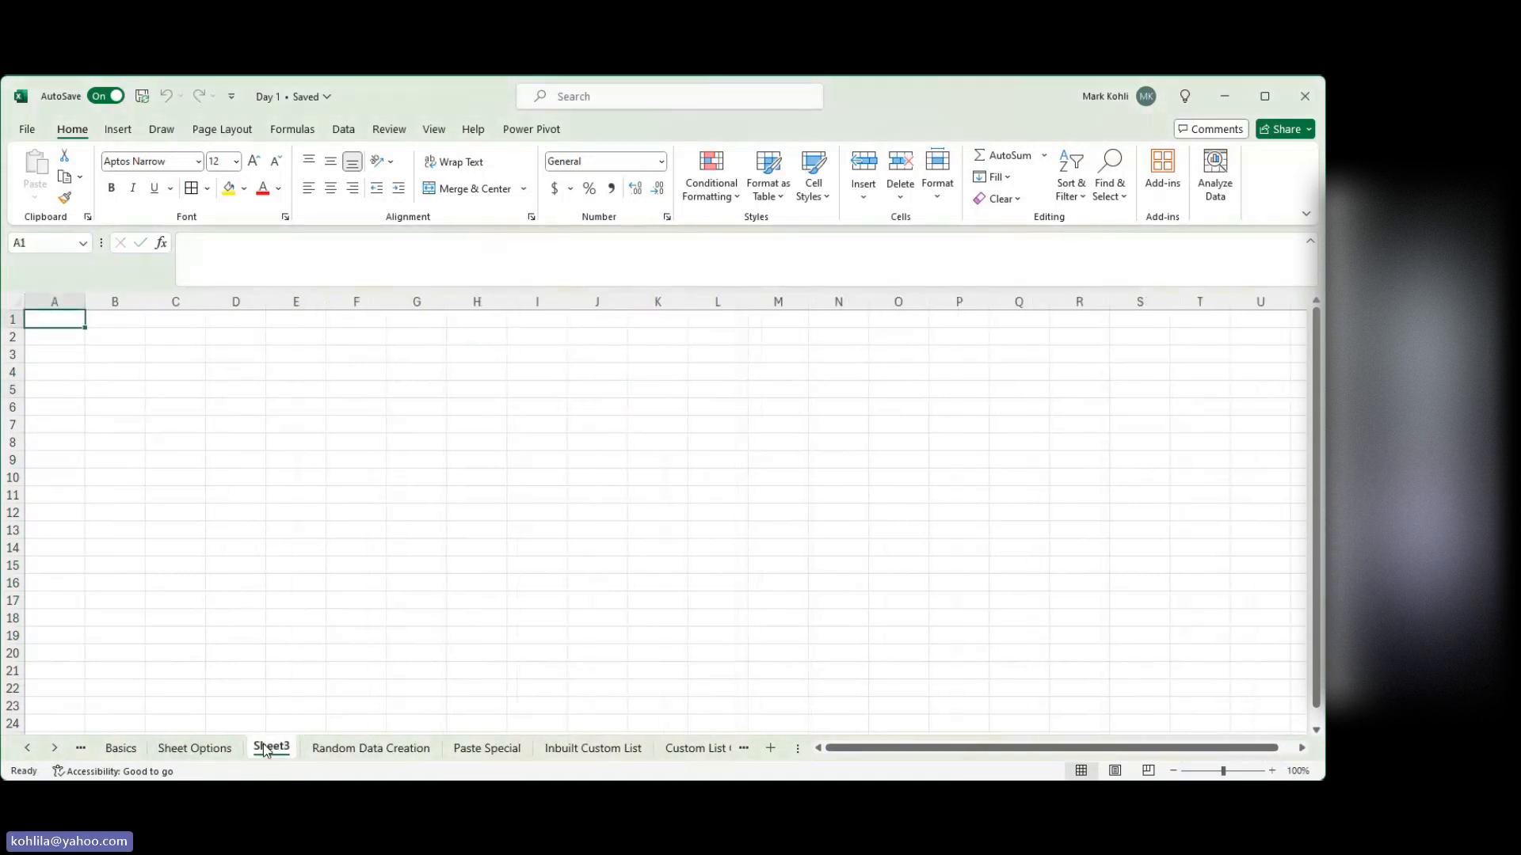
{"action": "left_click", "coordinate": [327, 486]}
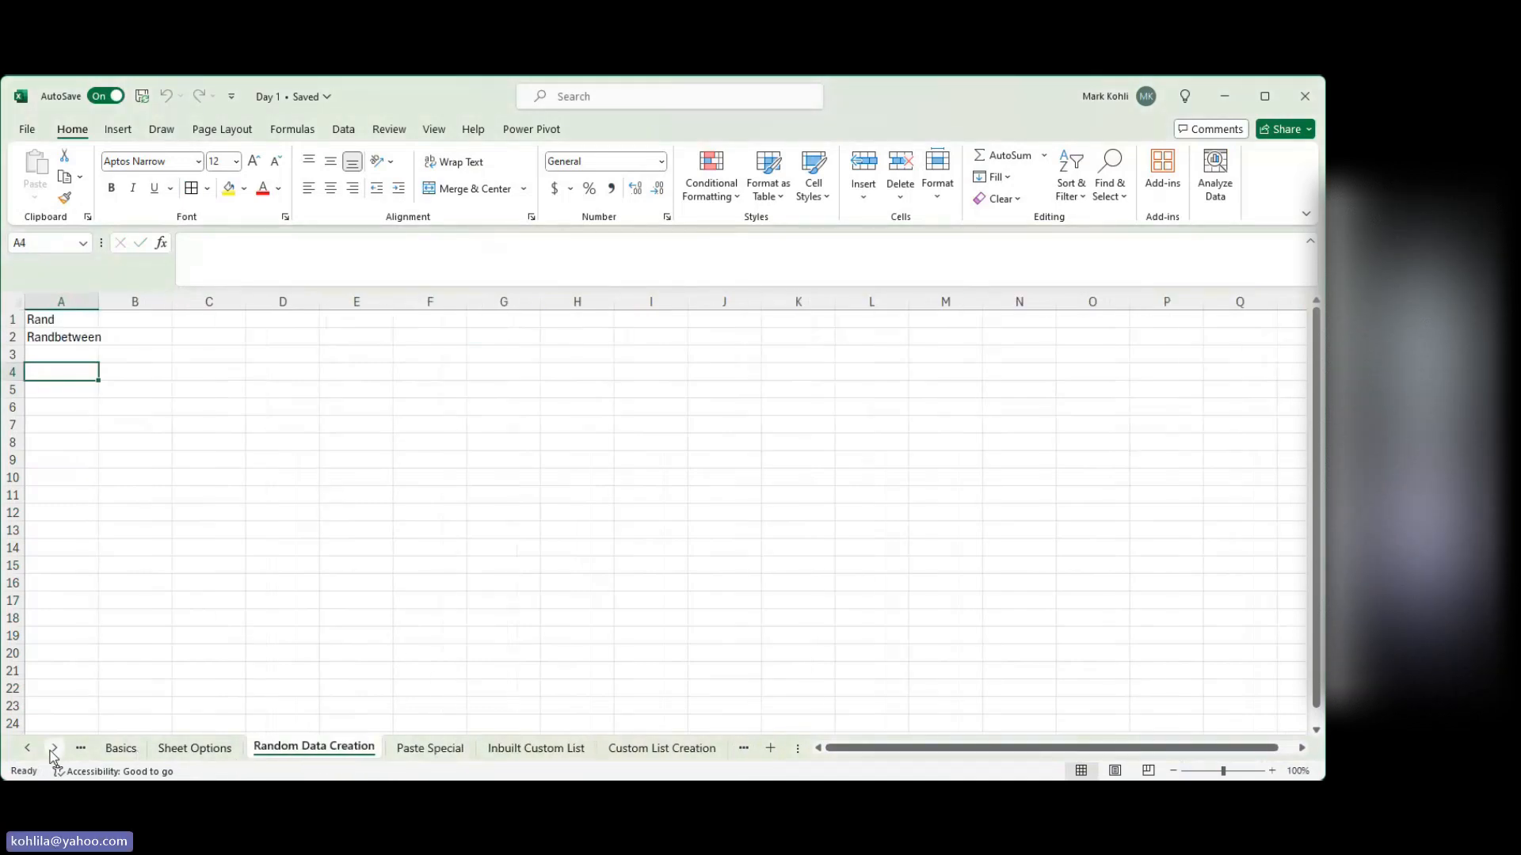
{"action": "left_click", "coordinate": [190, 748]}
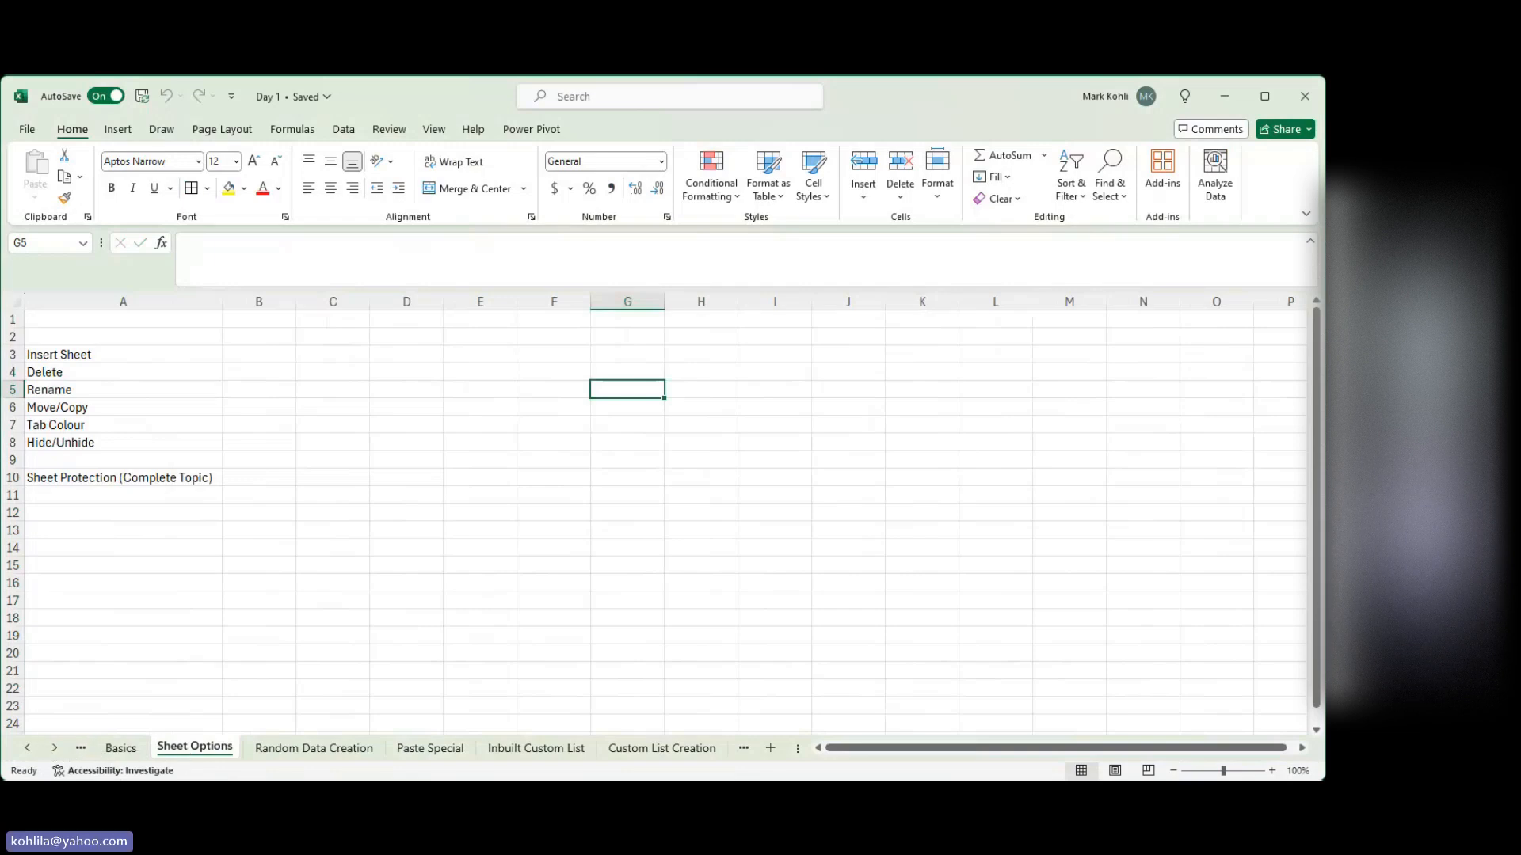
Add three blank sheets, Sheet7, Sheet8 and Sheet9, after Sheet Options.
{"action": "left_click", "coordinate": [768, 752]}
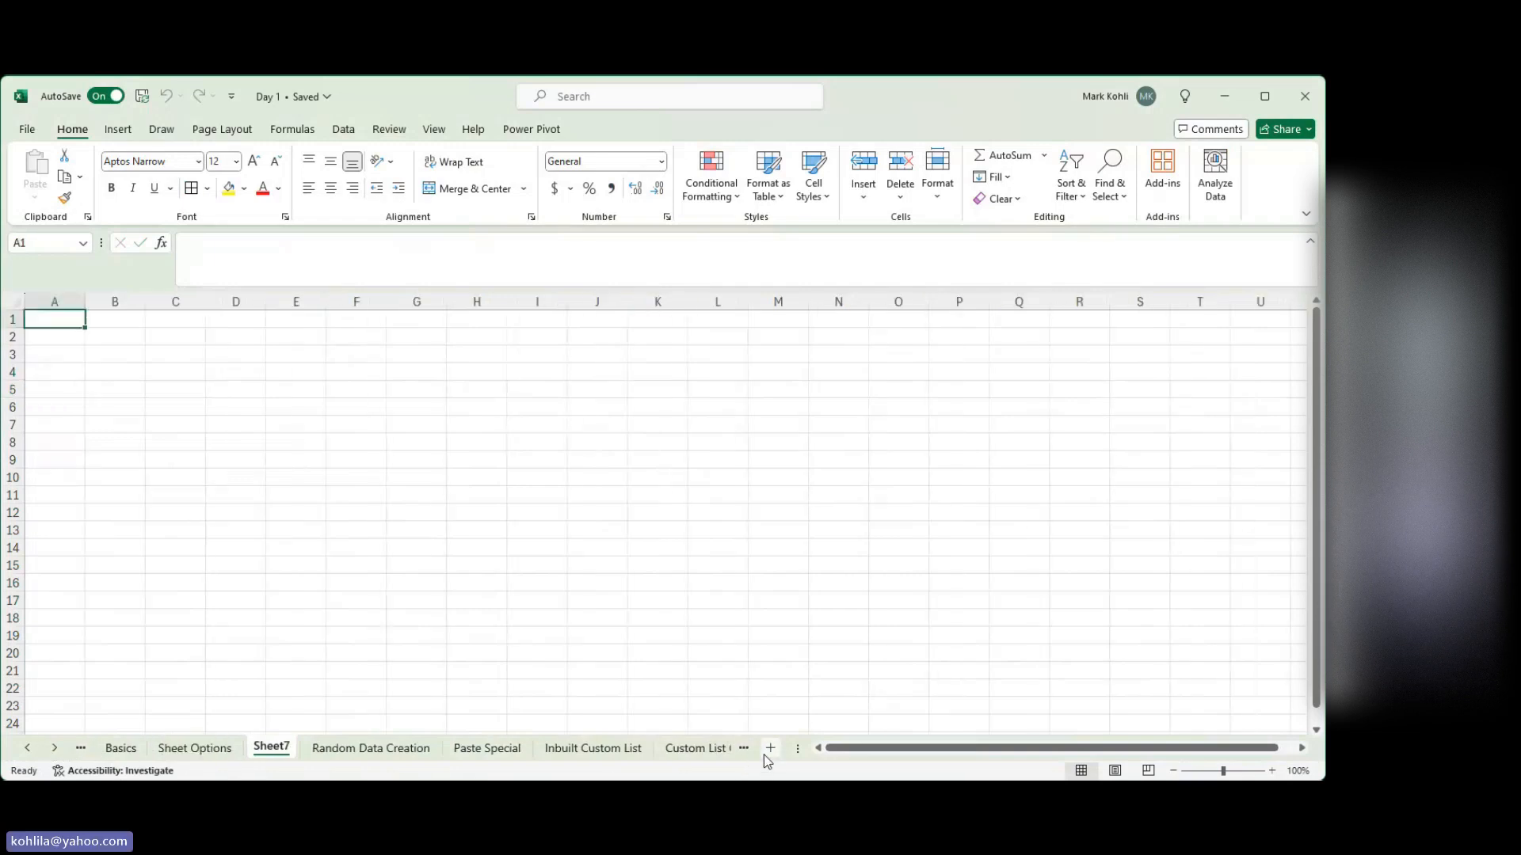
{"action": "left_click", "coordinate": [768, 754]}
{"action": "left_click", "coordinate": [766, 750]}
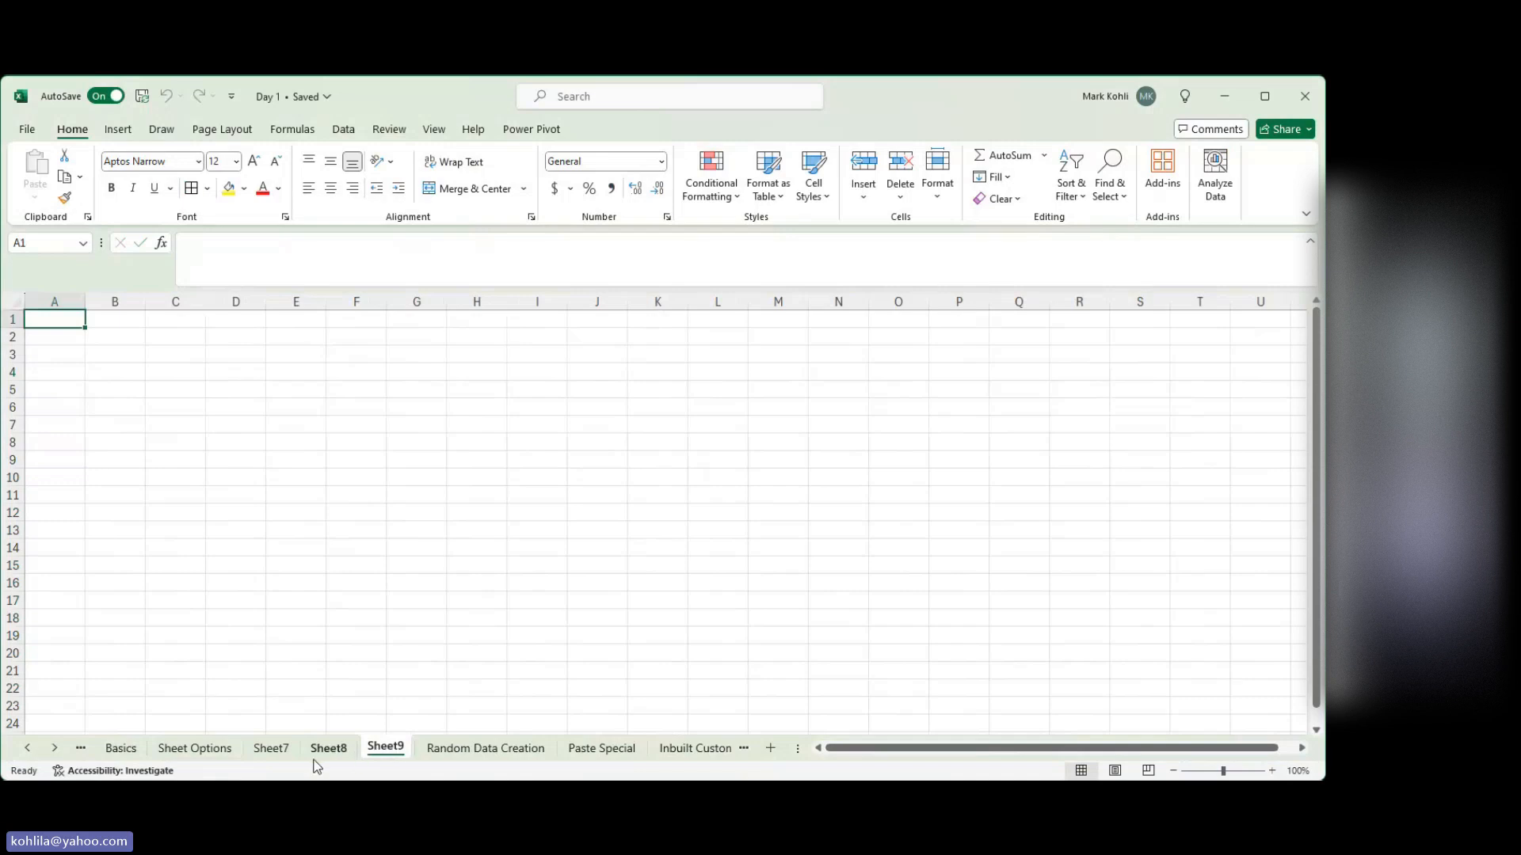
Group Sheet7, Sheet8 and Sheet9 and delete them together.
{"action": "left_click", "coordinate": [274, 754]}
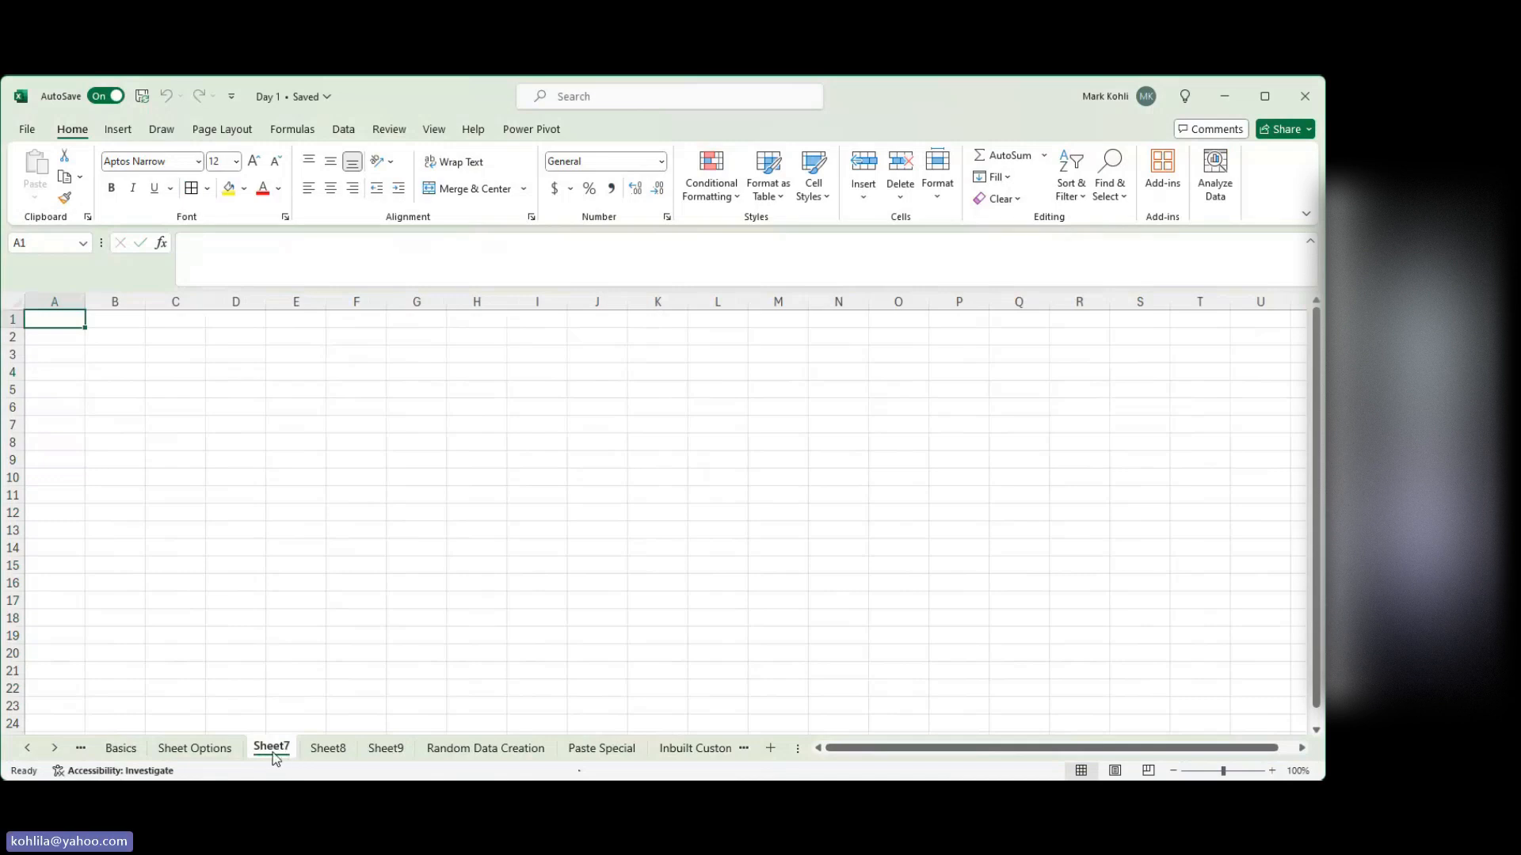
{"action": "left_click", "coordinate": [325, 751], "text": "ctrl"}
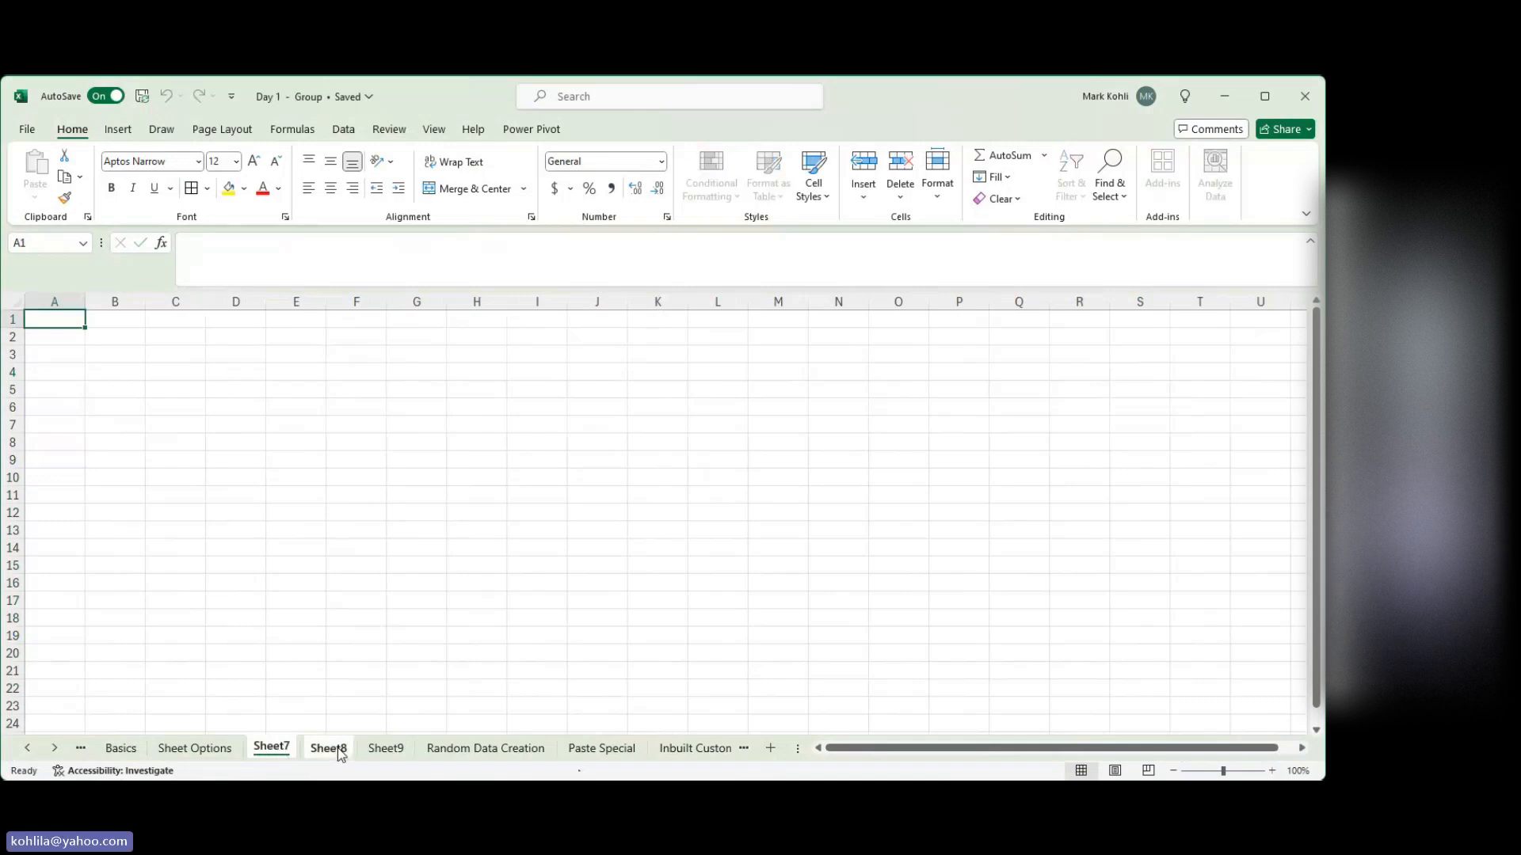
{"action": "left_click", "coordinate": [384, 751], "text": "ctrl"}
{"action": "left_click", "coordinate": [380, 747]}
{"action": "key", "text": "alt+h"}
{"action": "key", "text": "d"}
{"action": "key", "text": "s"}
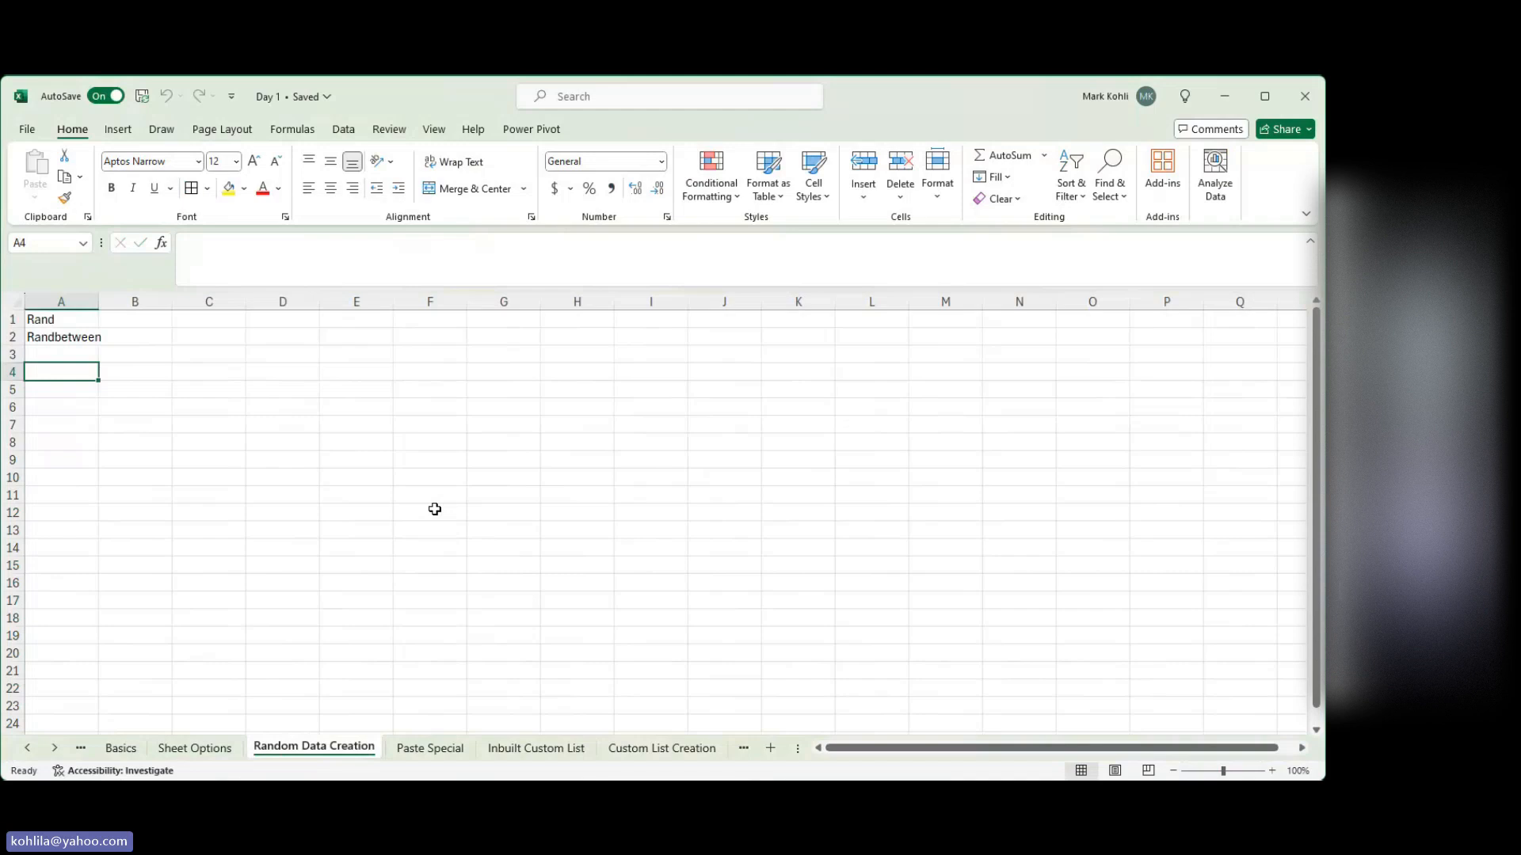
From Sheet Options, add blank Sheet10, Sheet11 and Sheet12 ahead of Random Data Creation.
{"action": "left_click", "coordinate": [198, 749]}
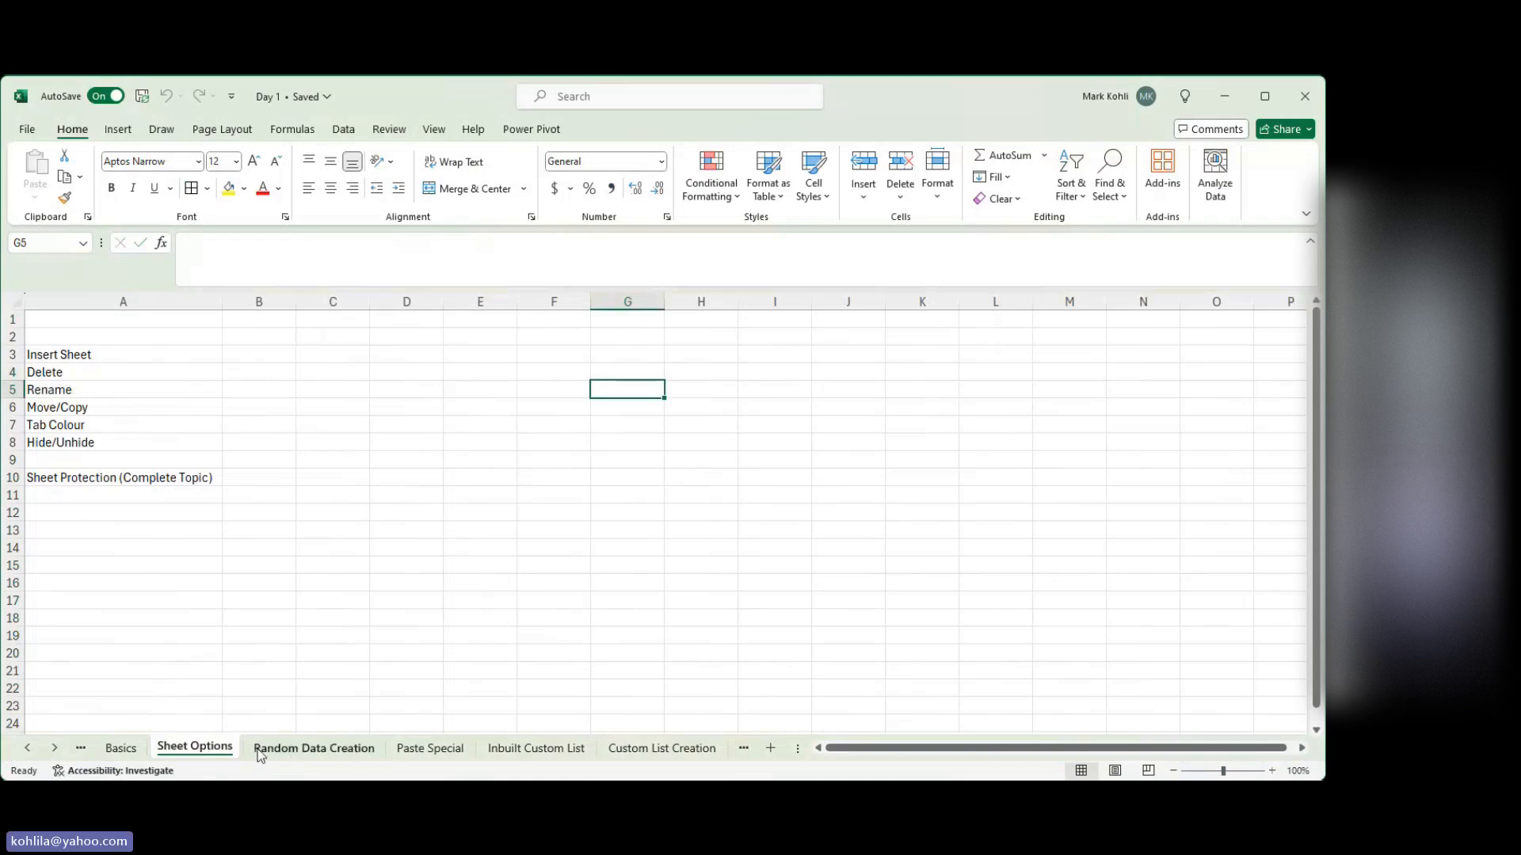
{"action": "left_click", "coordinate": [770, 748]}
{"action": "left_click", "coordinate": [769, 748]}
{"action": "left_click", "coordinate": [770, 748]}
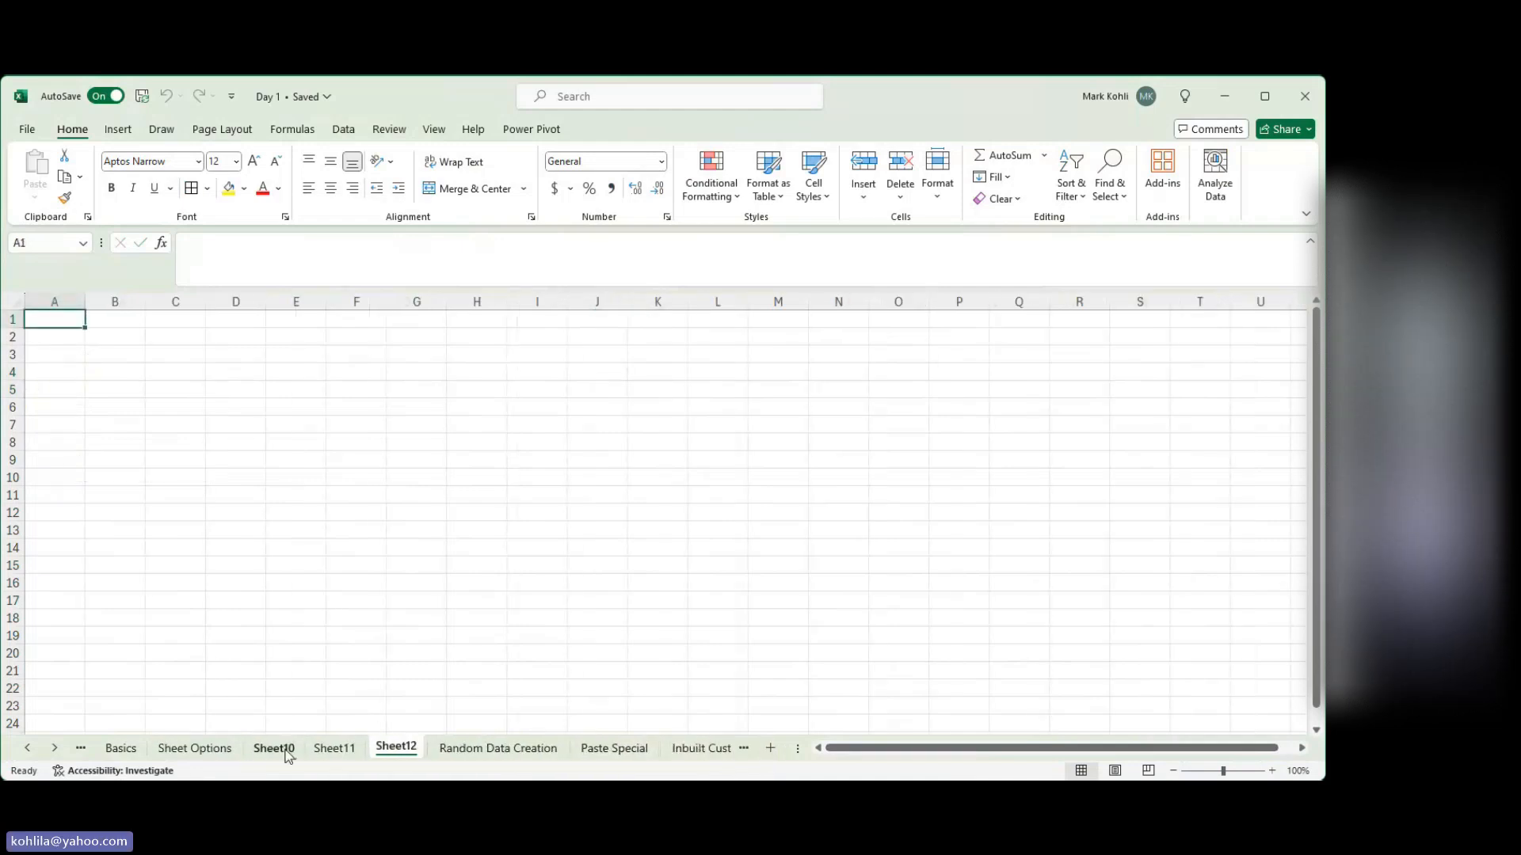
{"action": "left_click", "coordinate": [220, 479]}
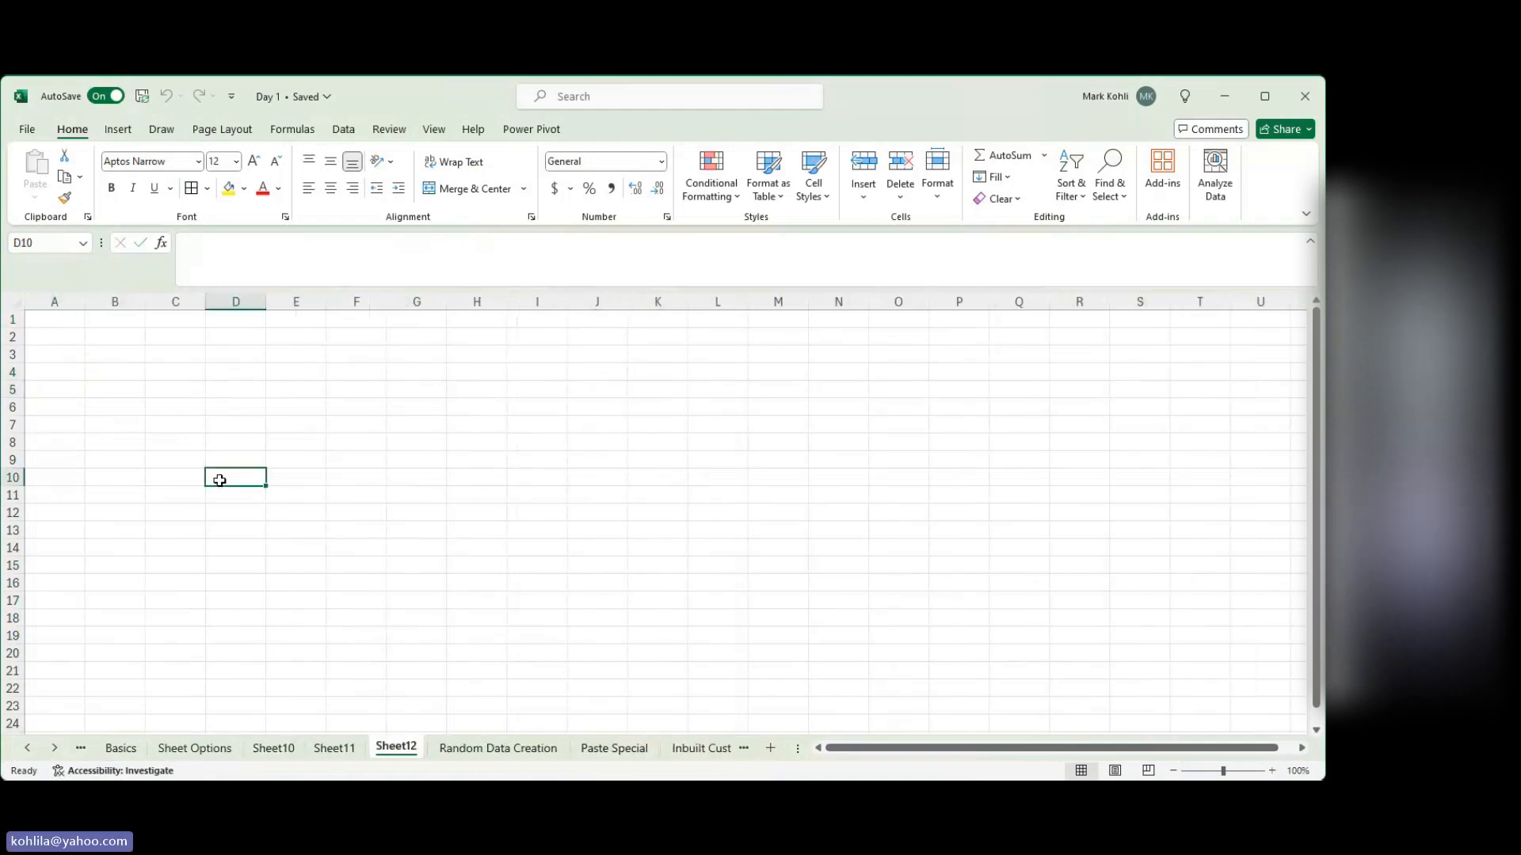
On Sheet10, enter Sunday in A1 and fill the day series down to A10.
{"action": "left_click", "coordinate": [274, 748]}
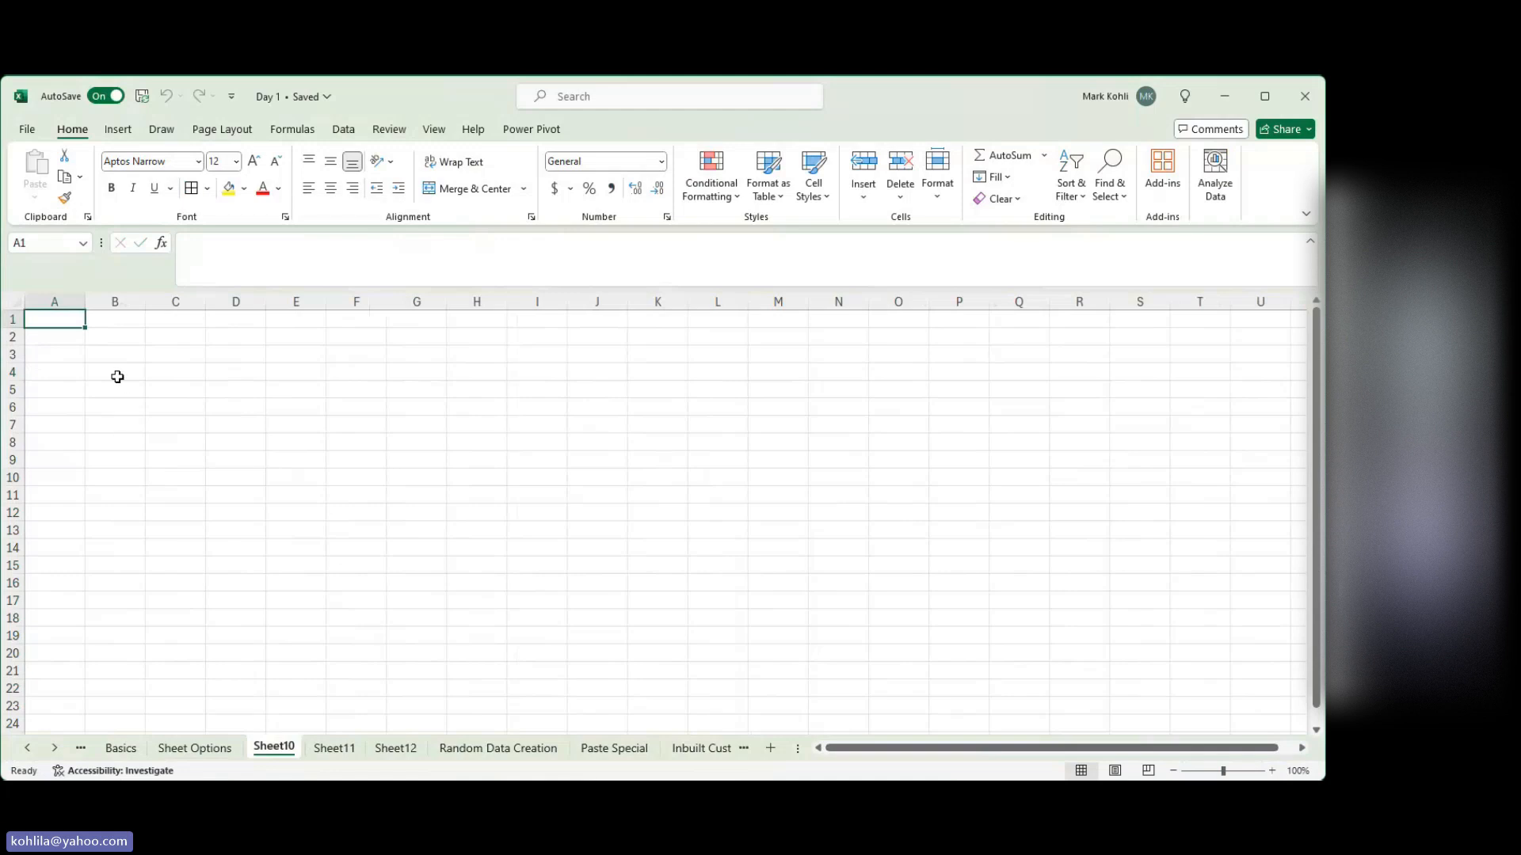
{"action": "type", "text": "Sunday"}
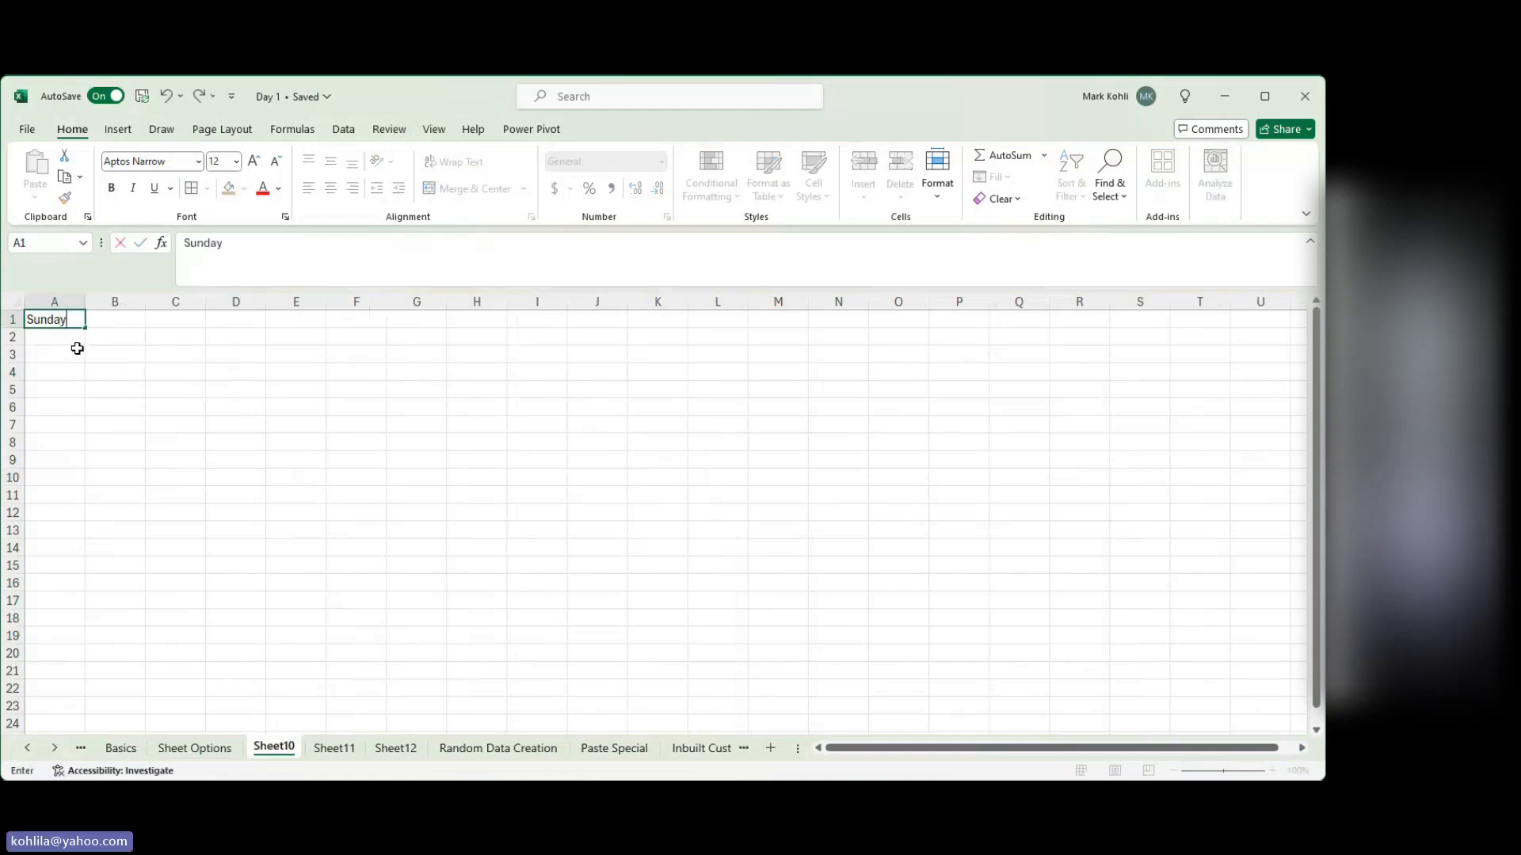
{"action": "key", "text": "Return"}
{"action": "left_click", "coordinate": [72, 321]}
{"action": "left_click_drag", "start_coordinate": [86, 330], "coordinate": [79, 478]}
Enter =RANDBETWEEN(1,100) in B1 and copy it down to B10.
{"action": "left_click", "coordinate": [111, 336]}
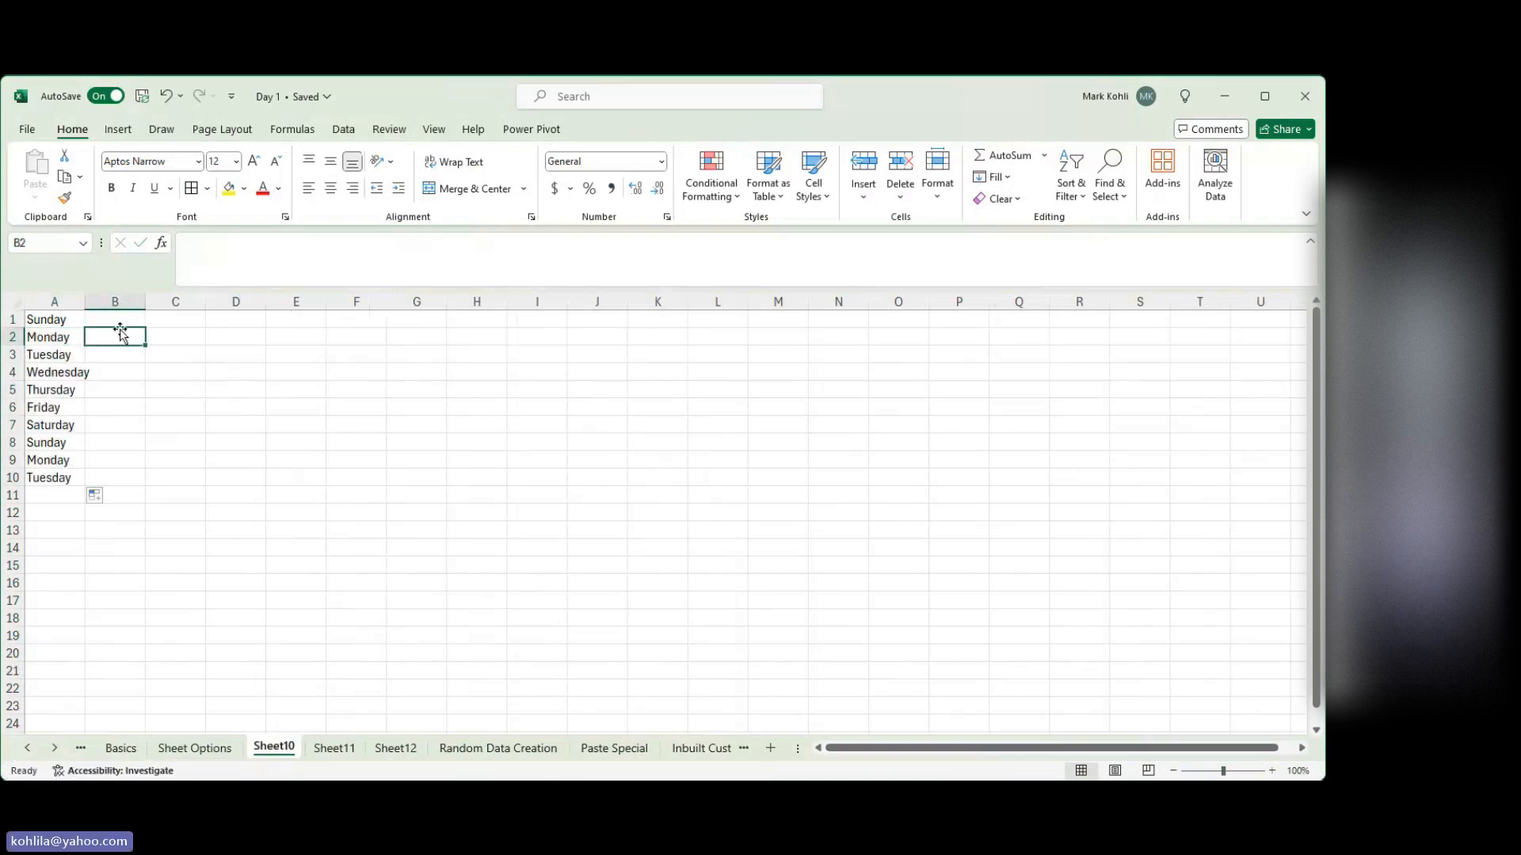
{"action": "left_click", "coordinate": [128, 322]}
{"action": "type", "text": "="}
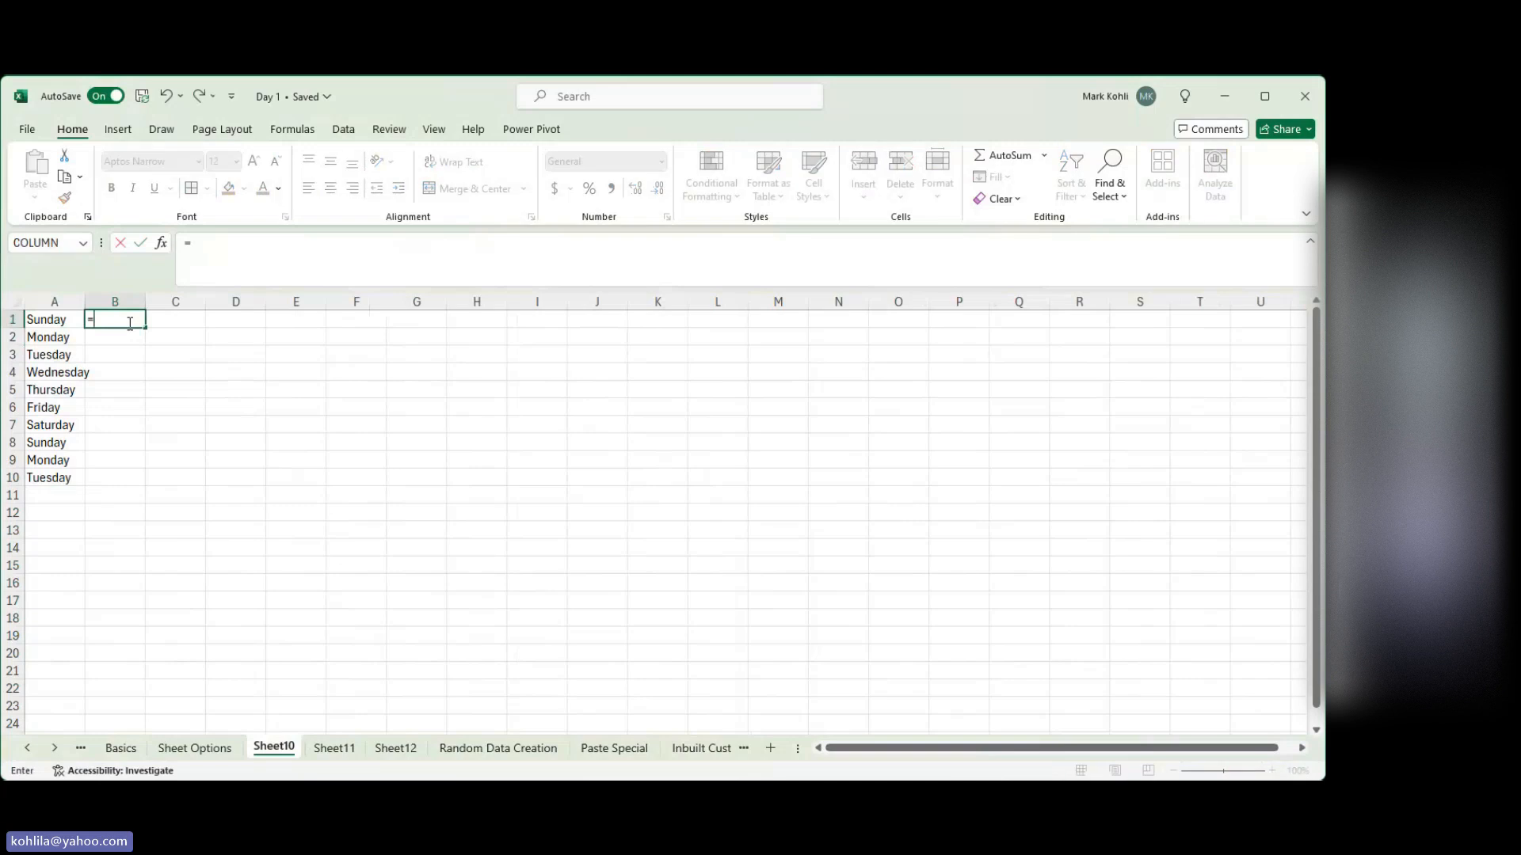
{"action": "type", "text": "rand"}
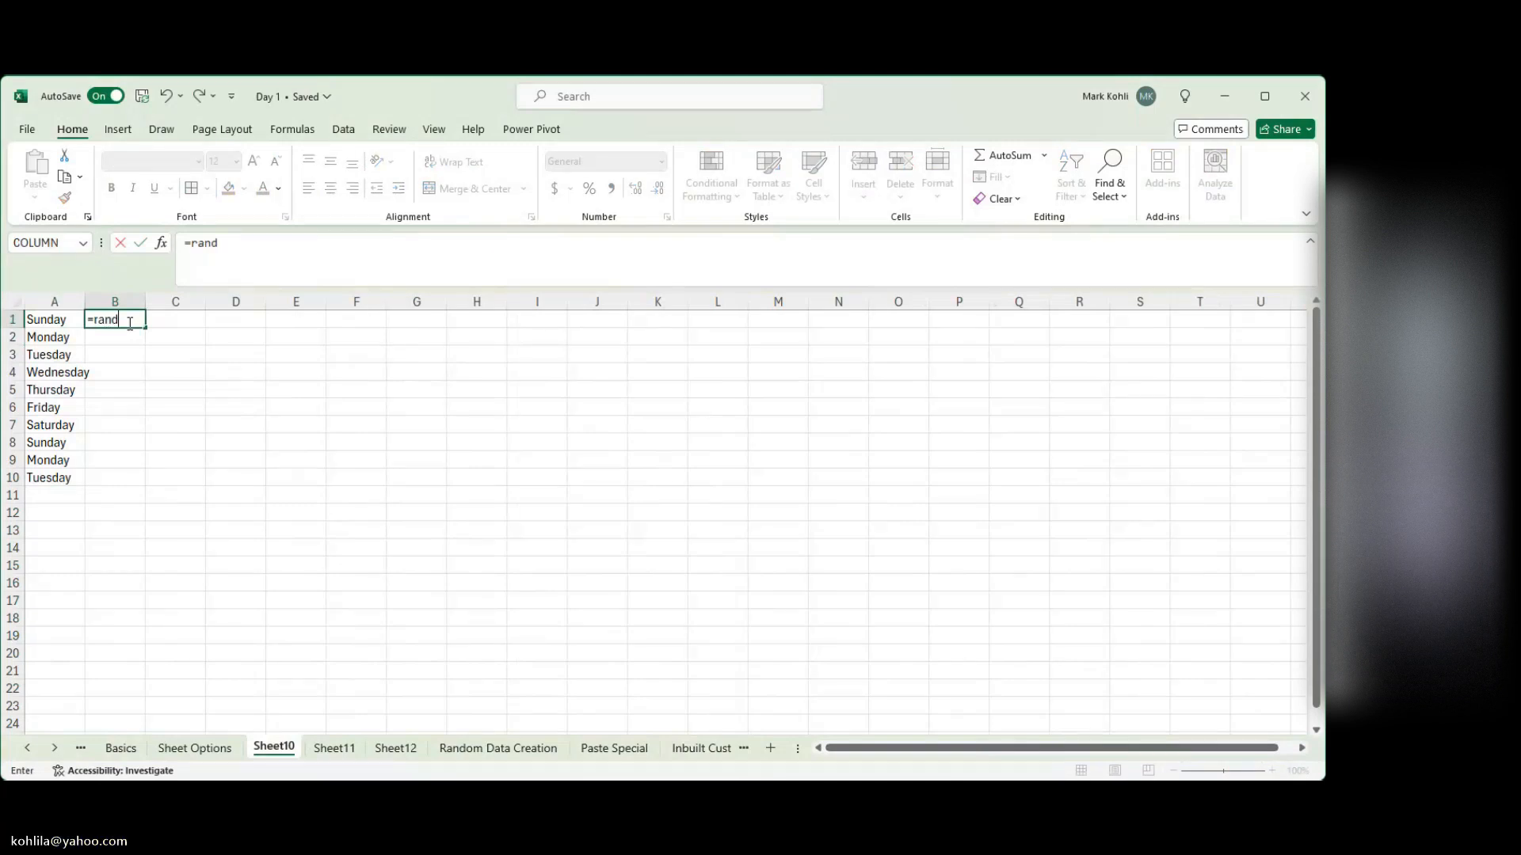
{"action": "type", "text": "be"}
{"action": "key", "text": "Tab"}
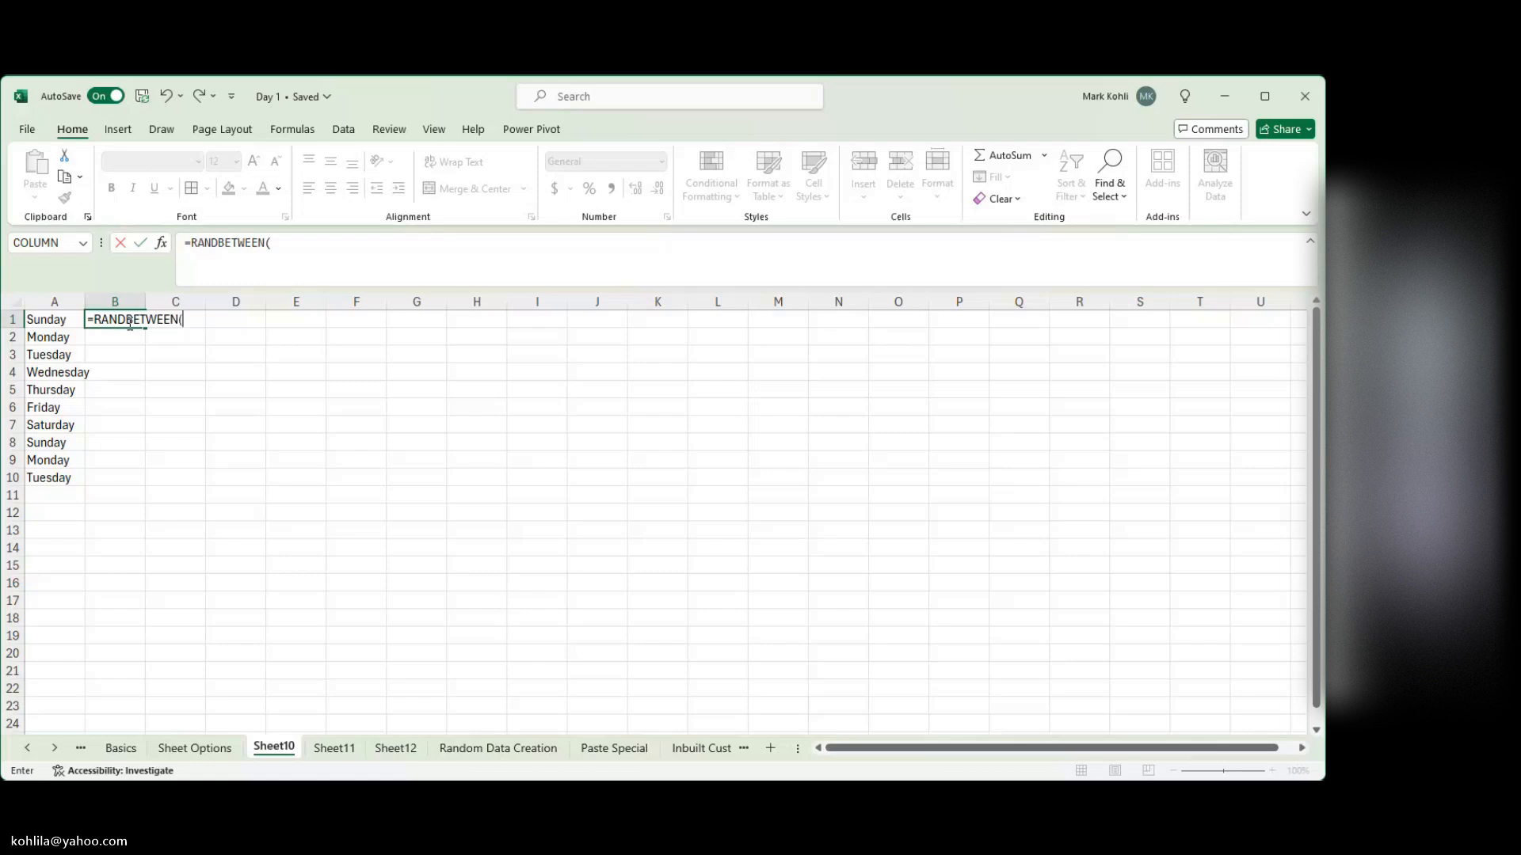
{"action": "type", "text": "1,100)"}
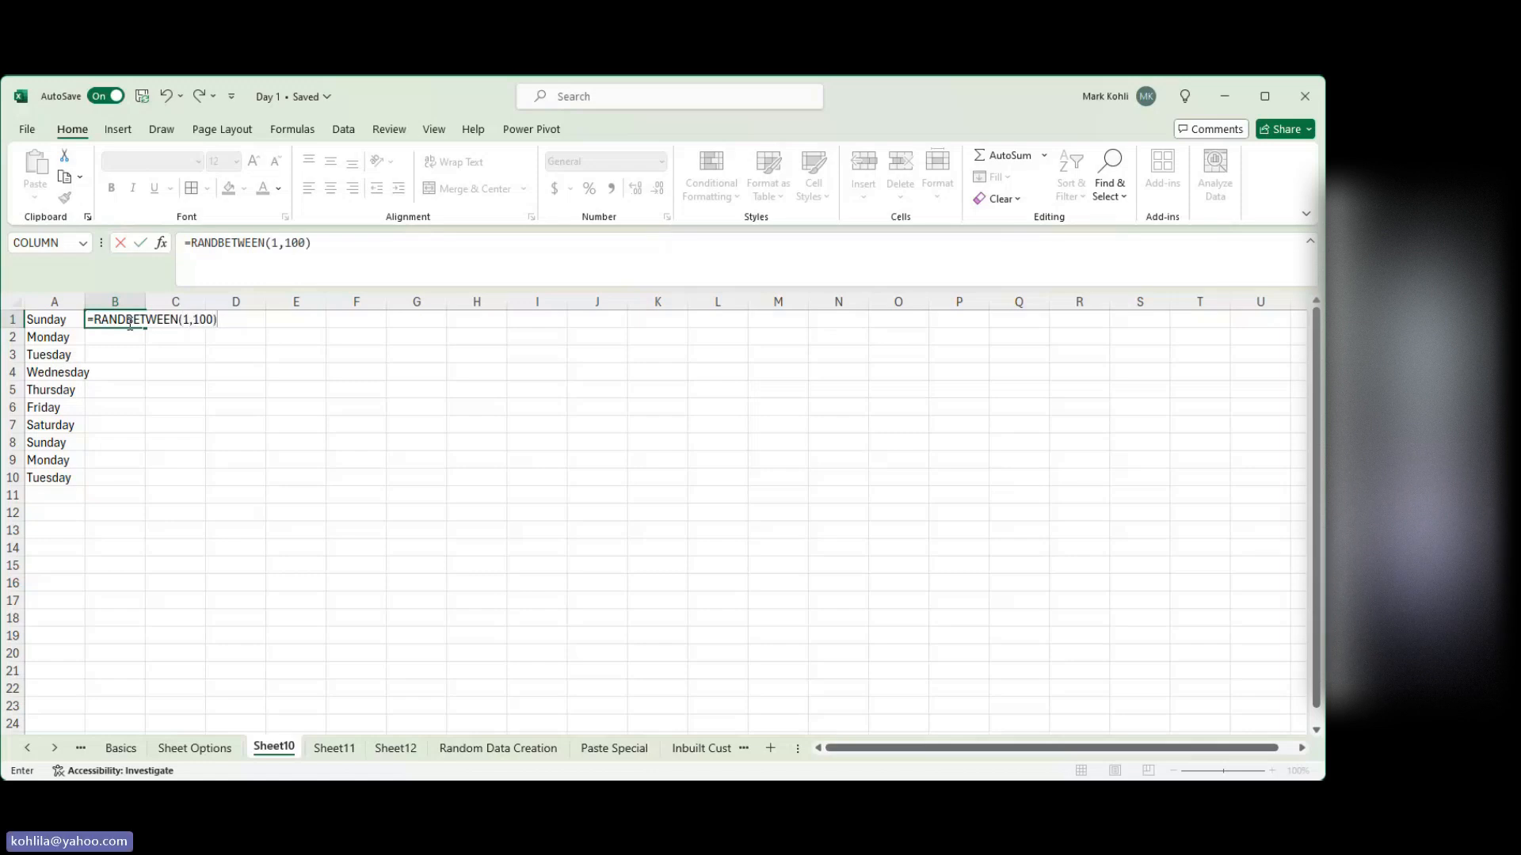
{"action": "key", "text": "Return"}
{"action": "left_click", "coordinate": [129, 323]}
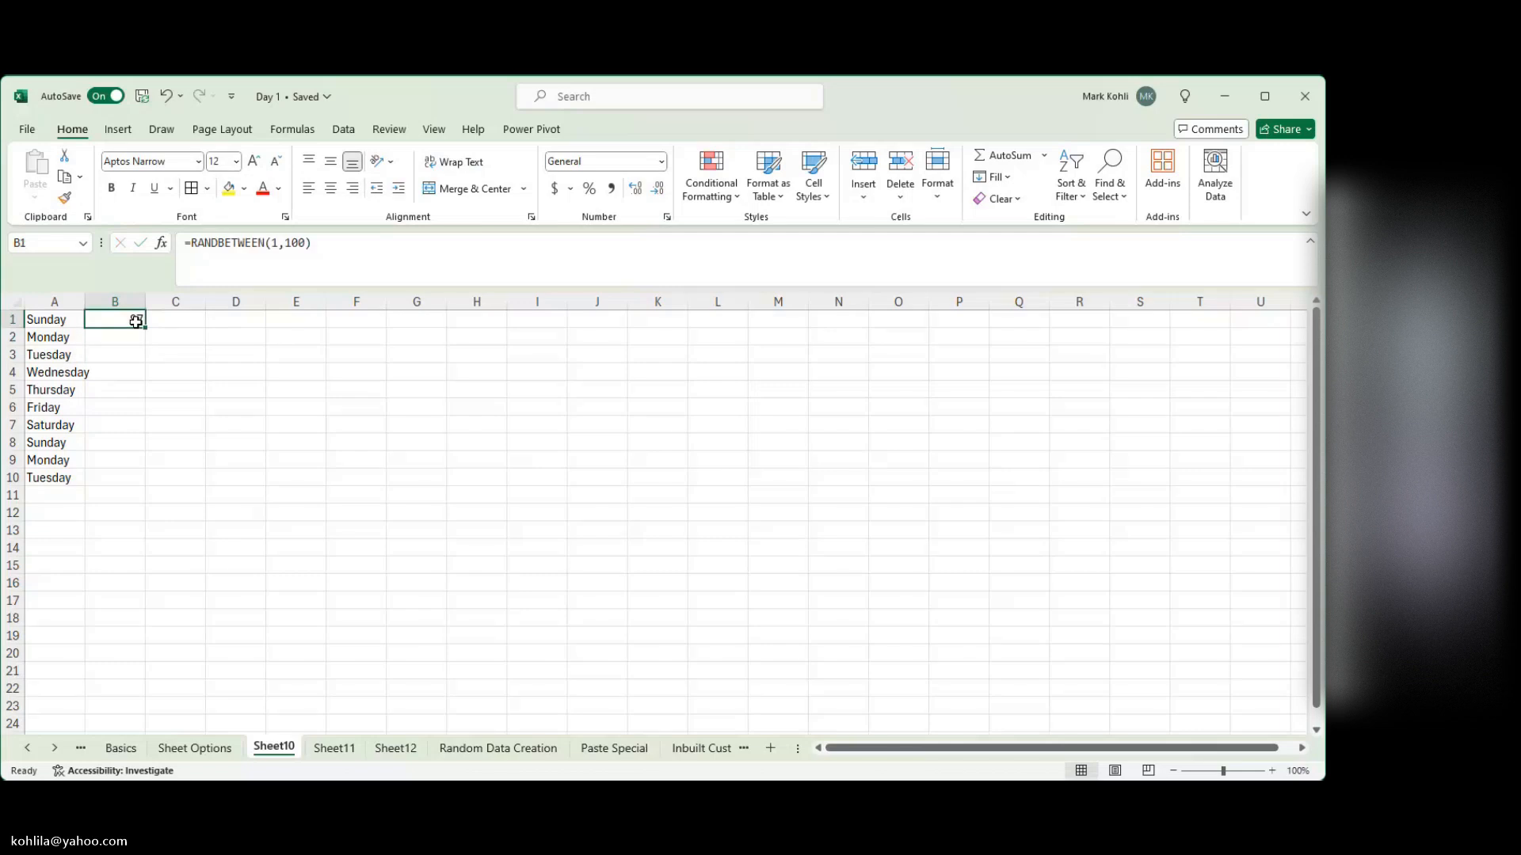
{"action": "left_click_drag", "start_coordinate": [145, 328], "coordinate": [130, 483]}
{"action": "left_click", "coordinate": [164, 447]}
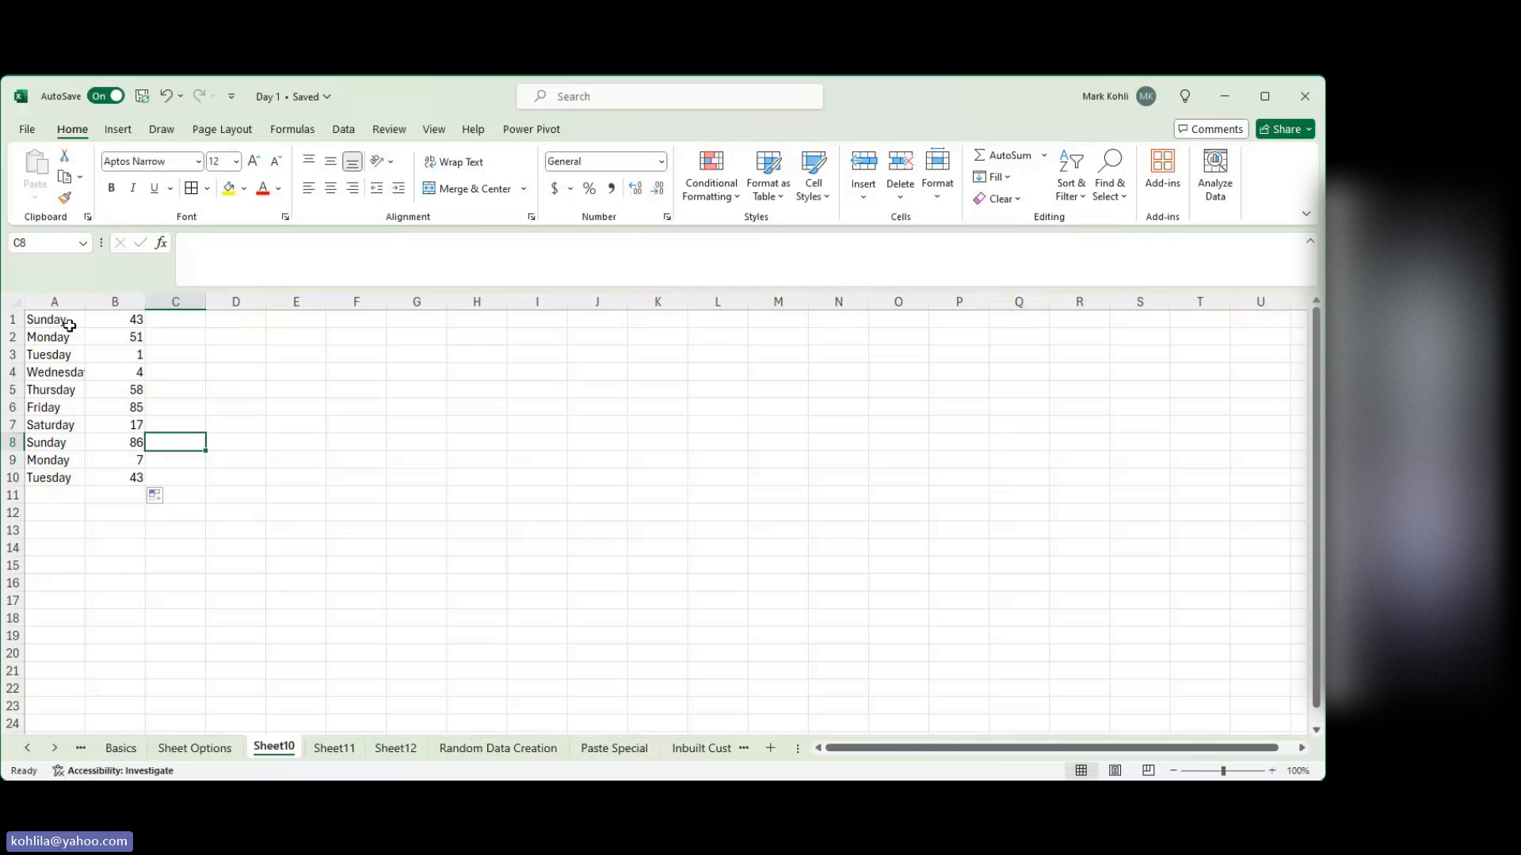
Insert a blank row above the Sheet10 day and number table.
{"action": "left_click_drag", "start_coordinate": [70, 313], "coordinate": [117, 477]}
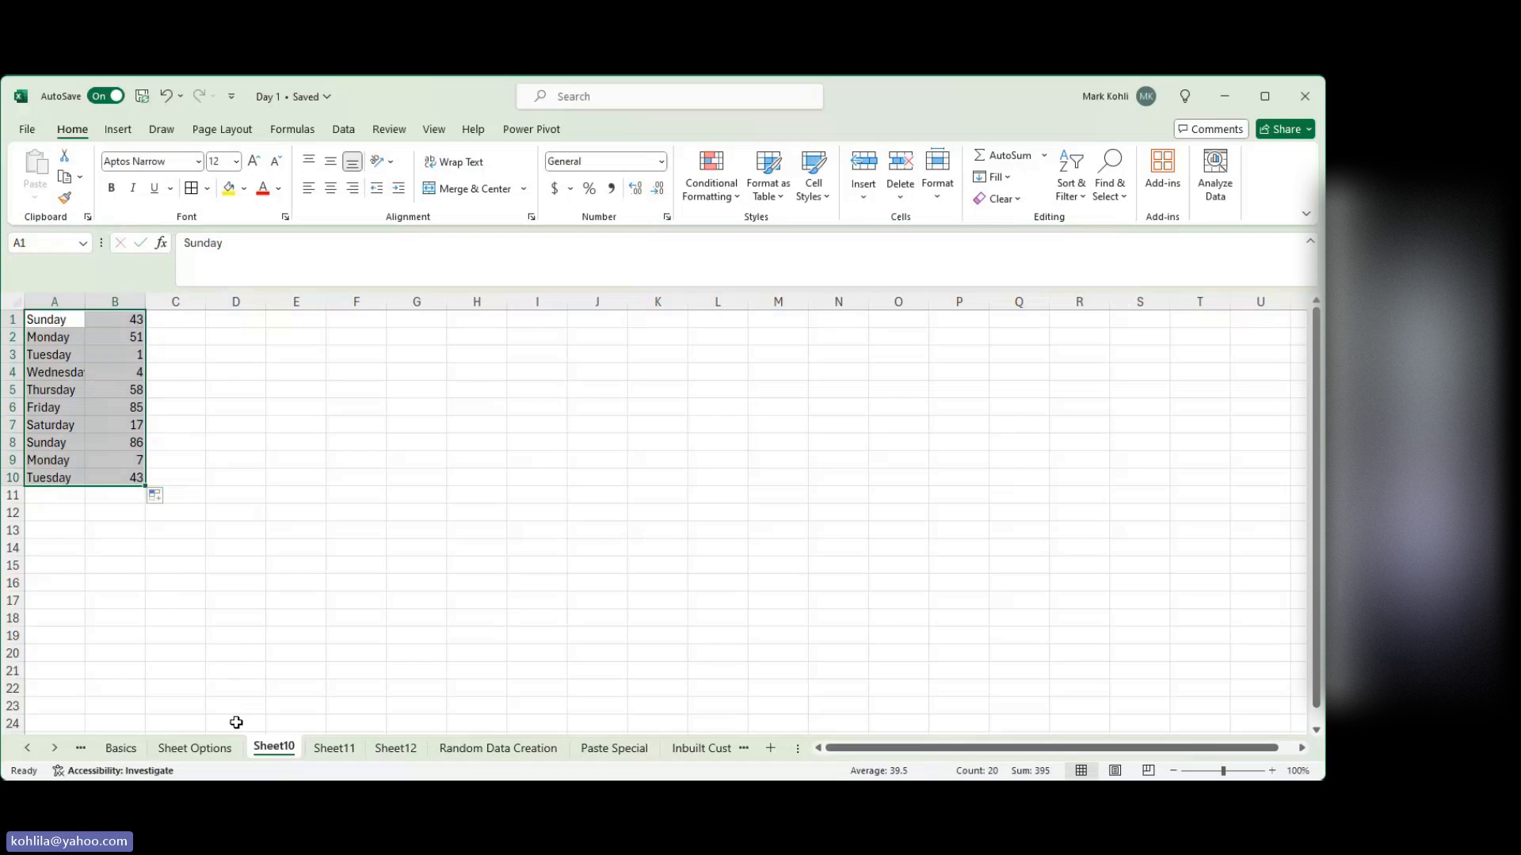
{"action": "left_click", "coordinate": [206, 751]}
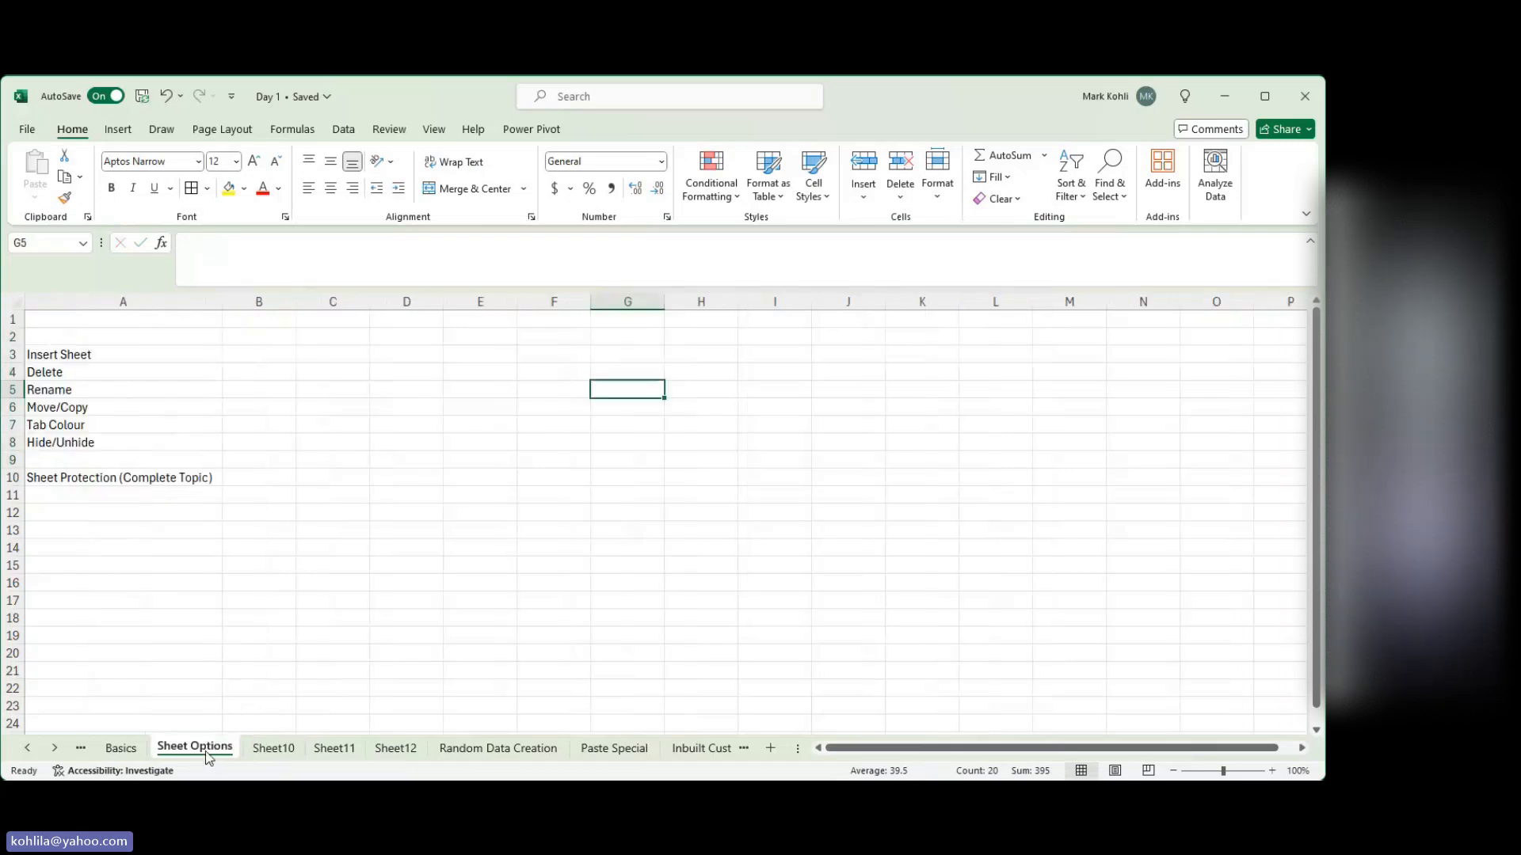
{"action": "left_click", "coordinate": [269, 751]}
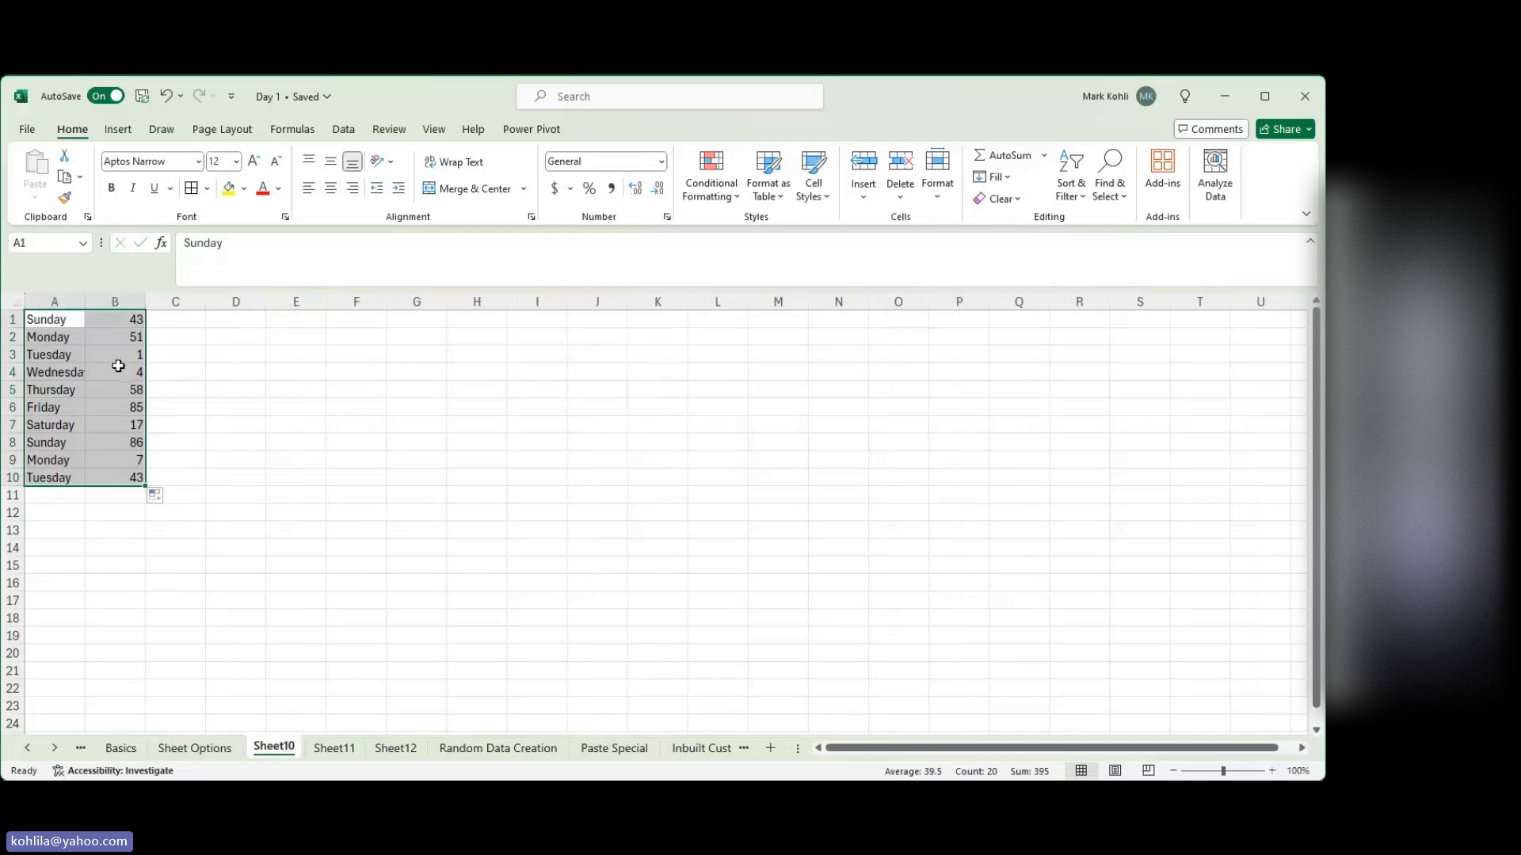
{"action": "left_click", "coordinate": [122, 320]}
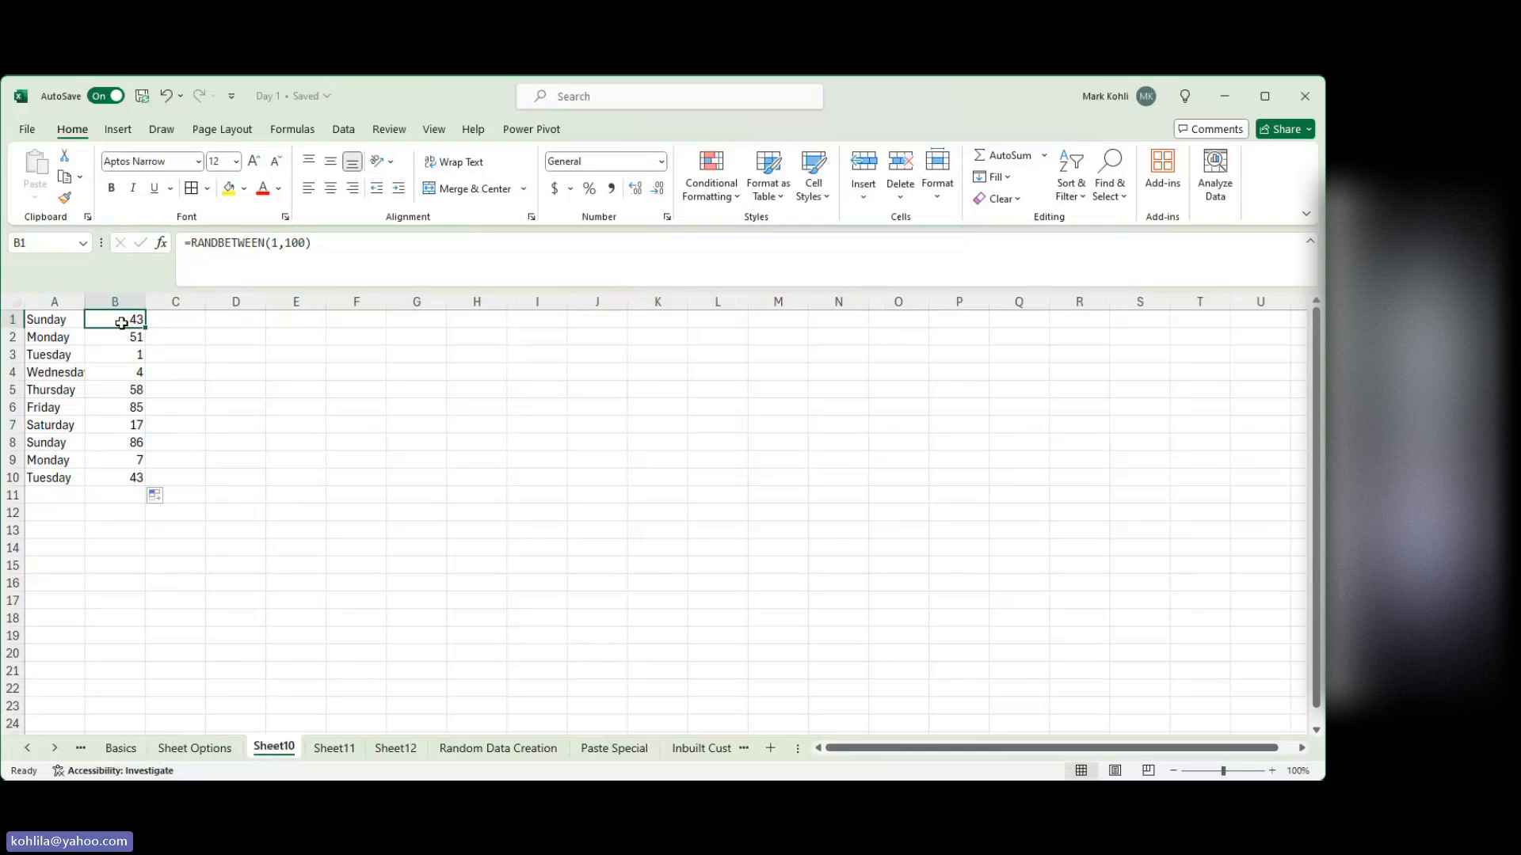
{"action": "left_click", "coordinate": [6, 318]}
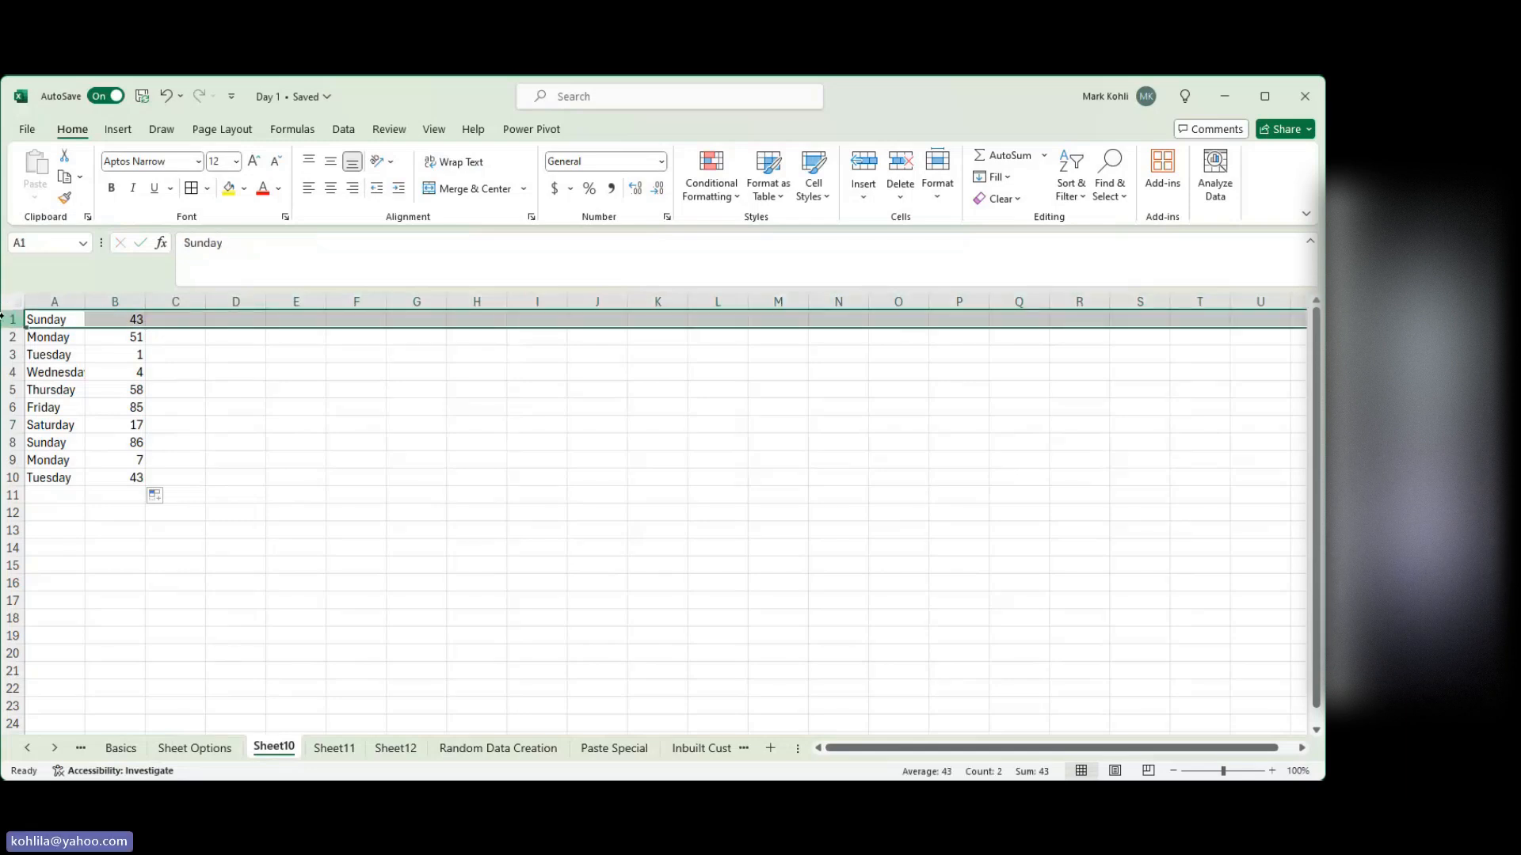
{"action": "key", "text": "ctrl+shift+plus"}
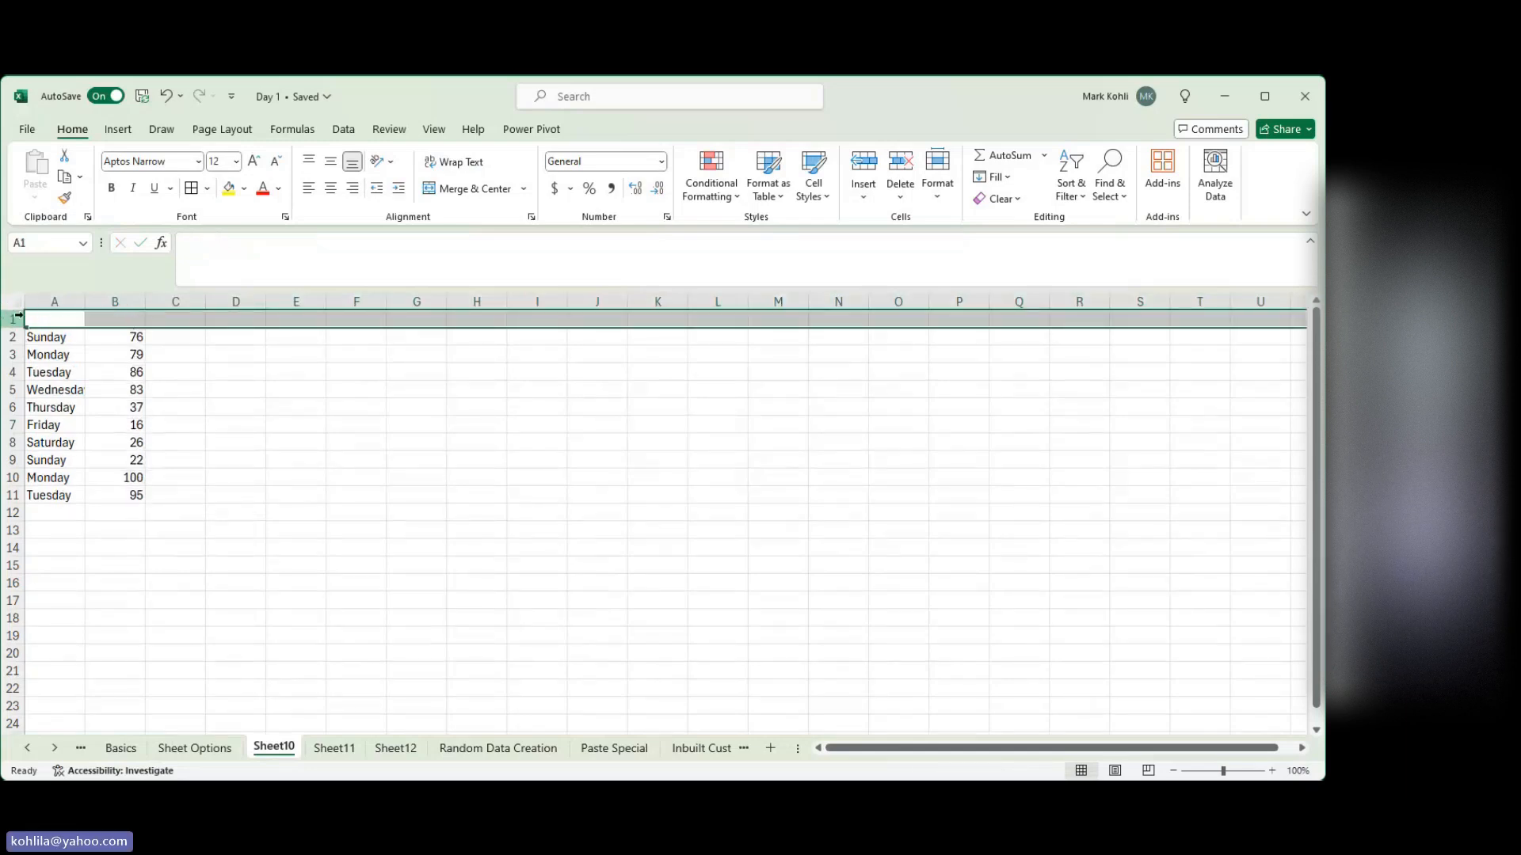
Type the headers Day in A1 and Sales in B1.
{"action": "left_click", "coordinate": [48, 316]}
{"action": "type", "text": "Day"}
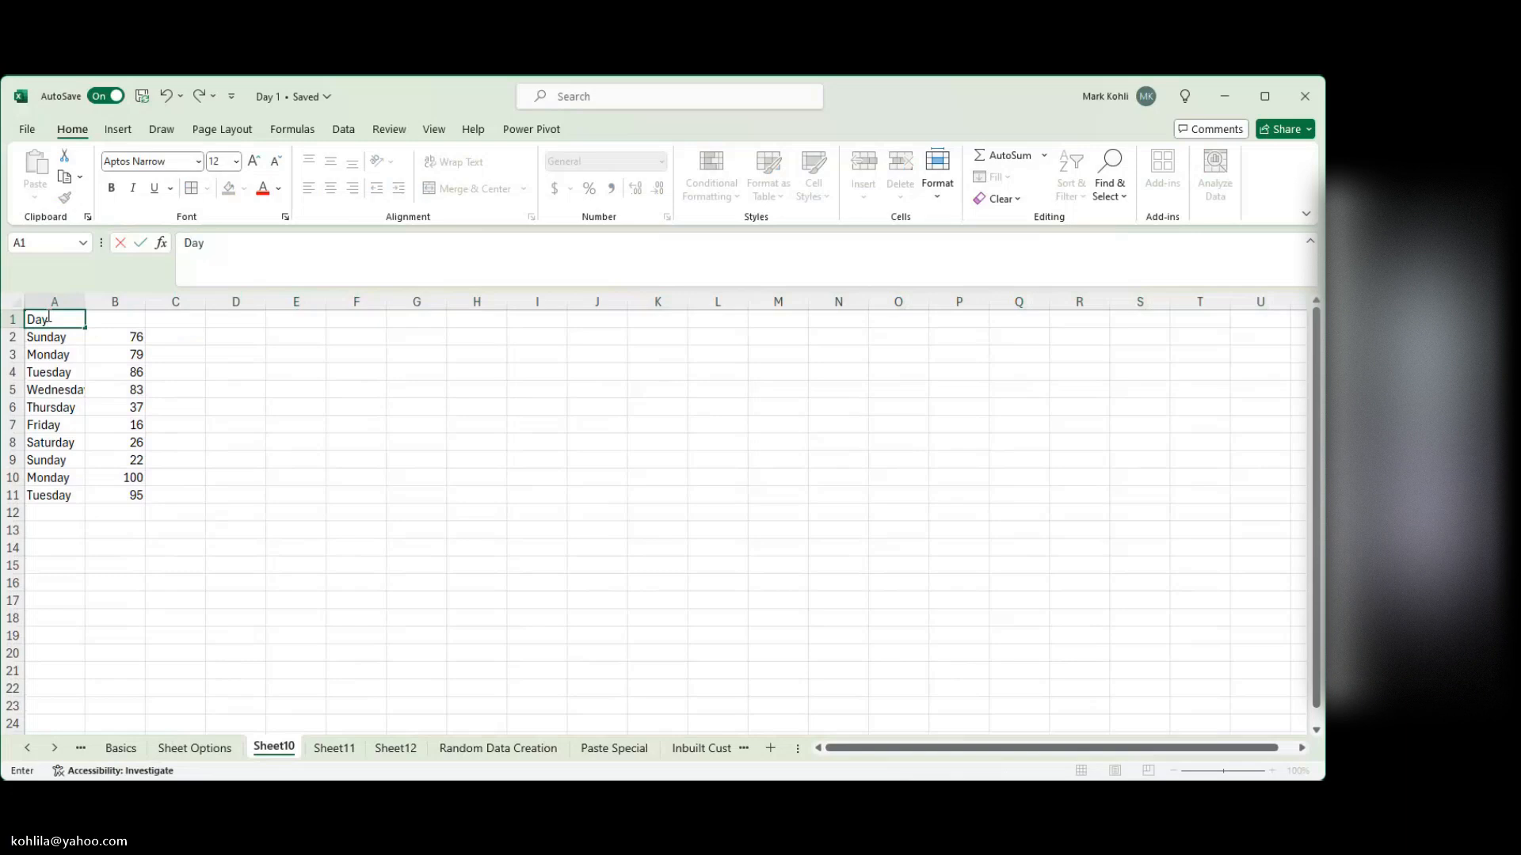
{"action": "key", "text": "Tab"}
{"action": "type", "text": "Sales"}
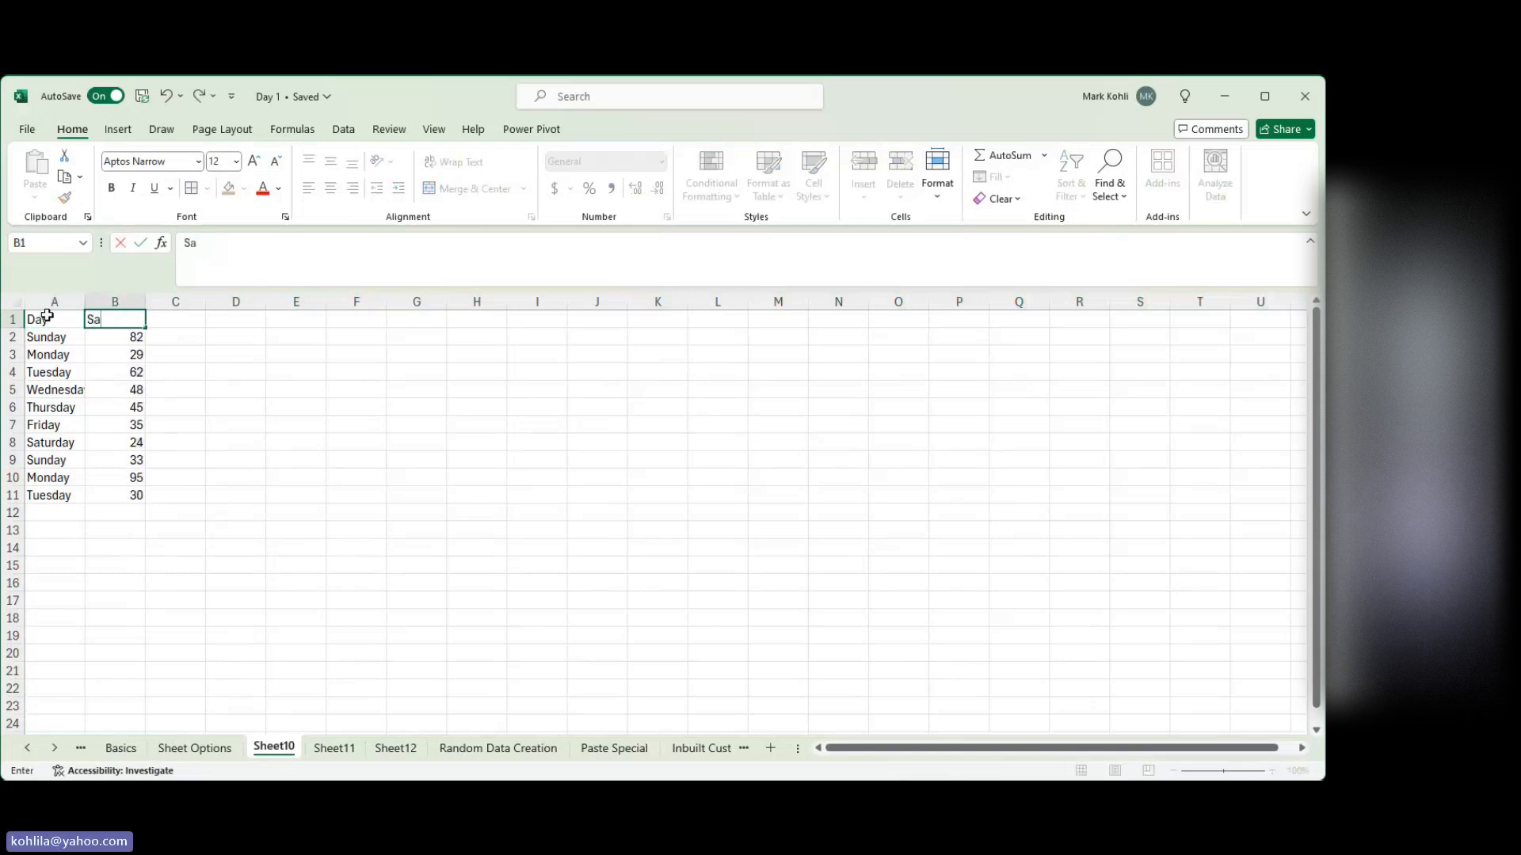
{"action": "key", "text": "Return"}
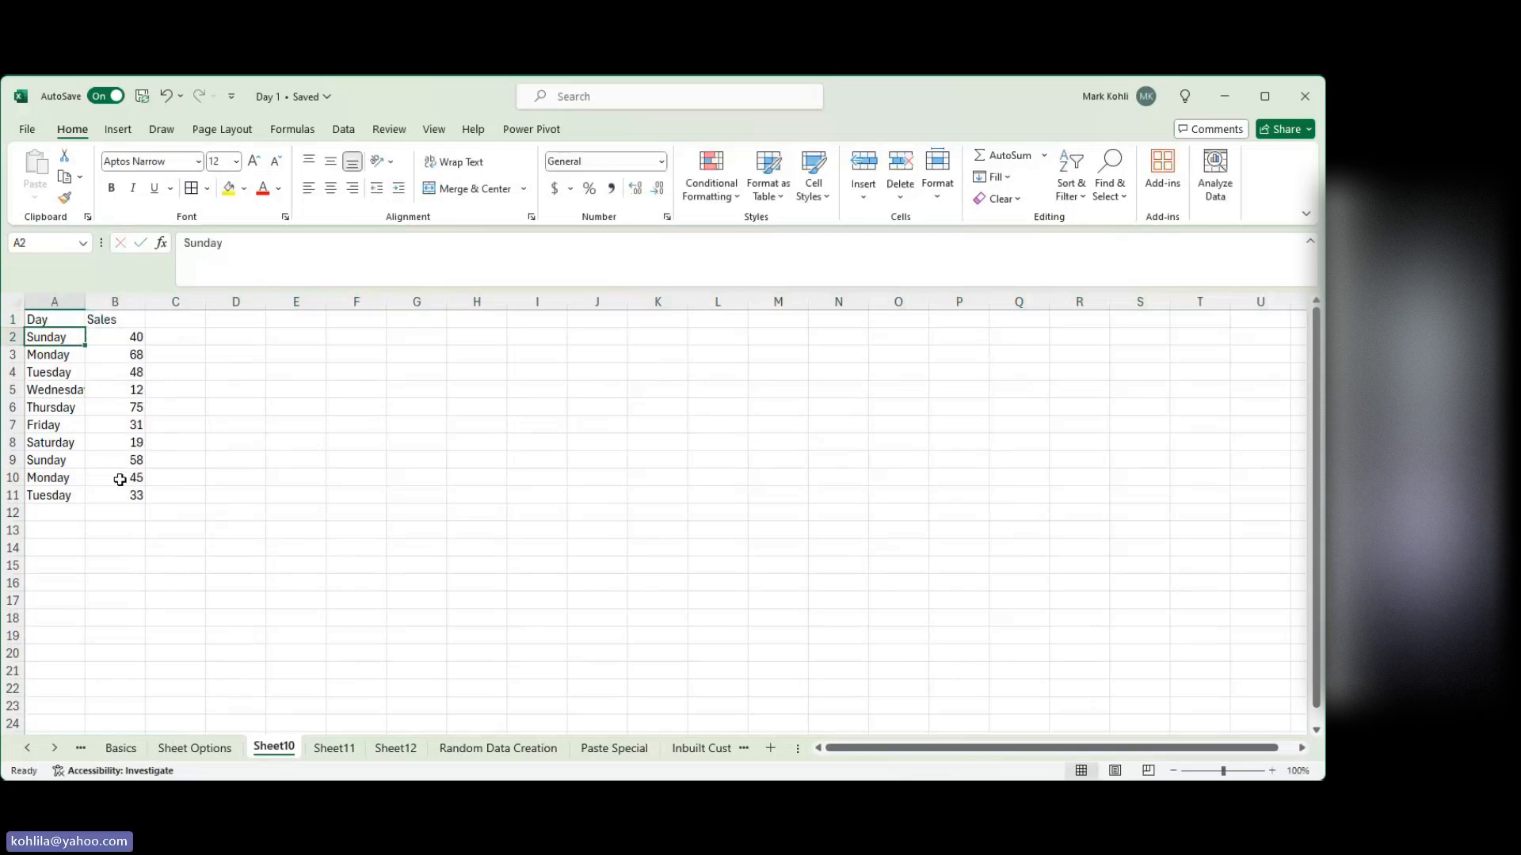
{"action": "left_click", "coordinate": [121, 478]}
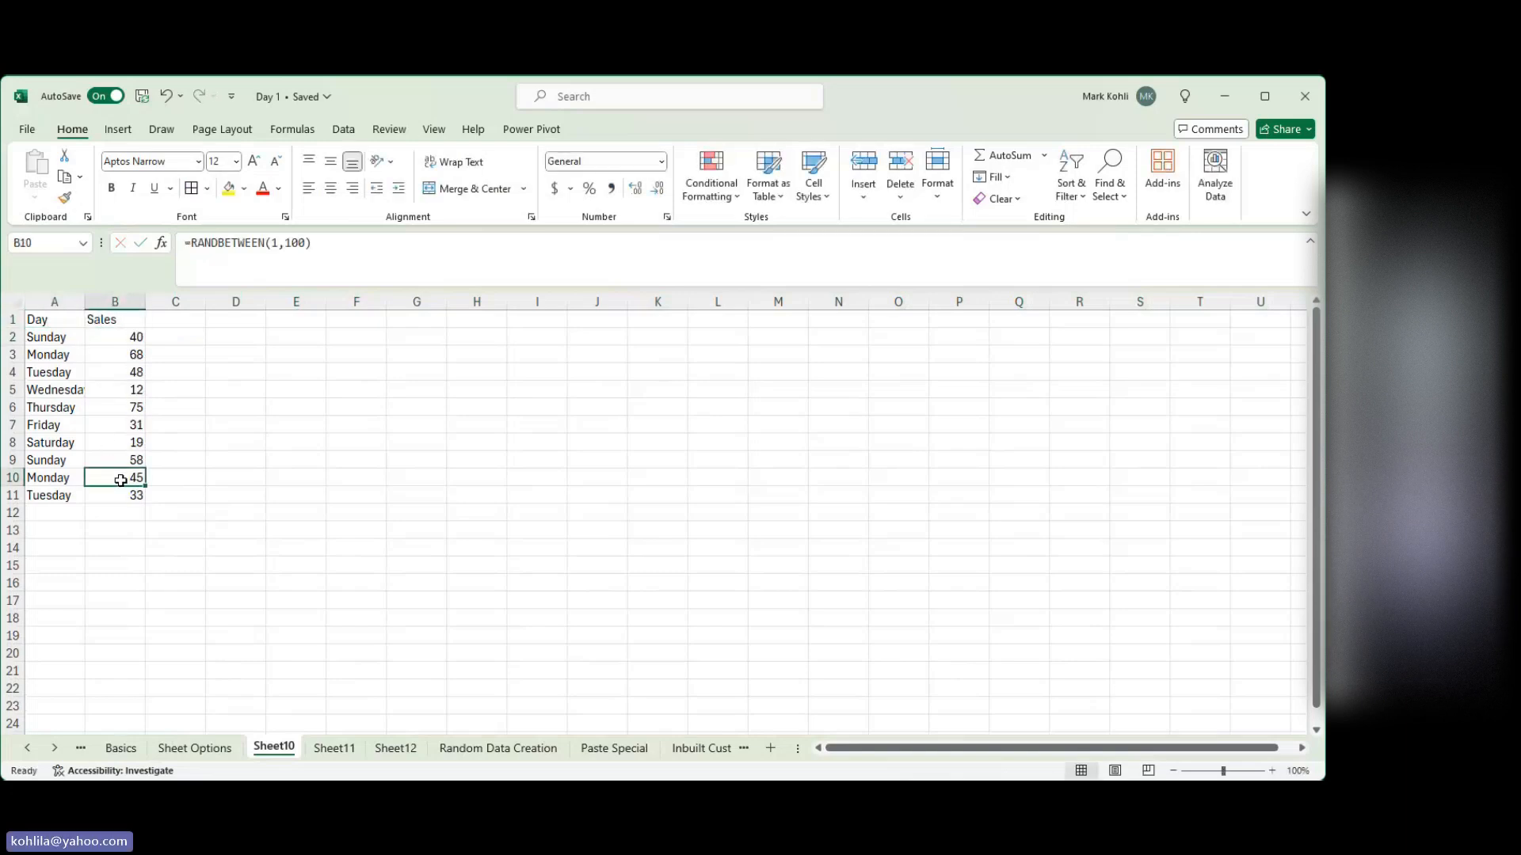
Rename the Sheet10 tab to 'Sales Data'.
{"action": "double_click", "coordinate": [274, 747]}
{"action": "type", "text": "S"}
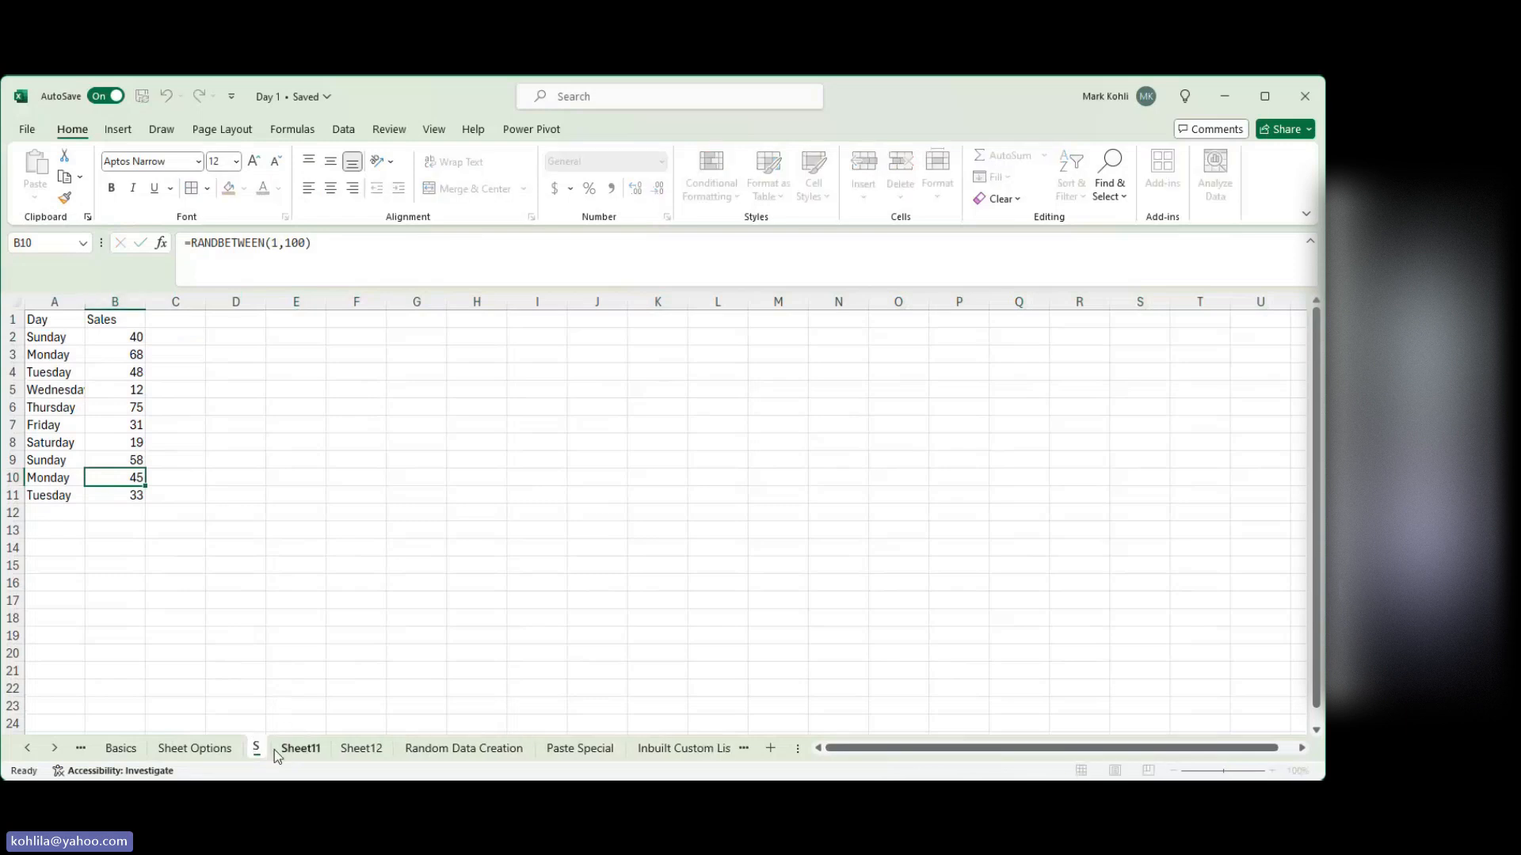
{"action": "type", "text": "ales"}
{"action": "key", "text": "Return"}
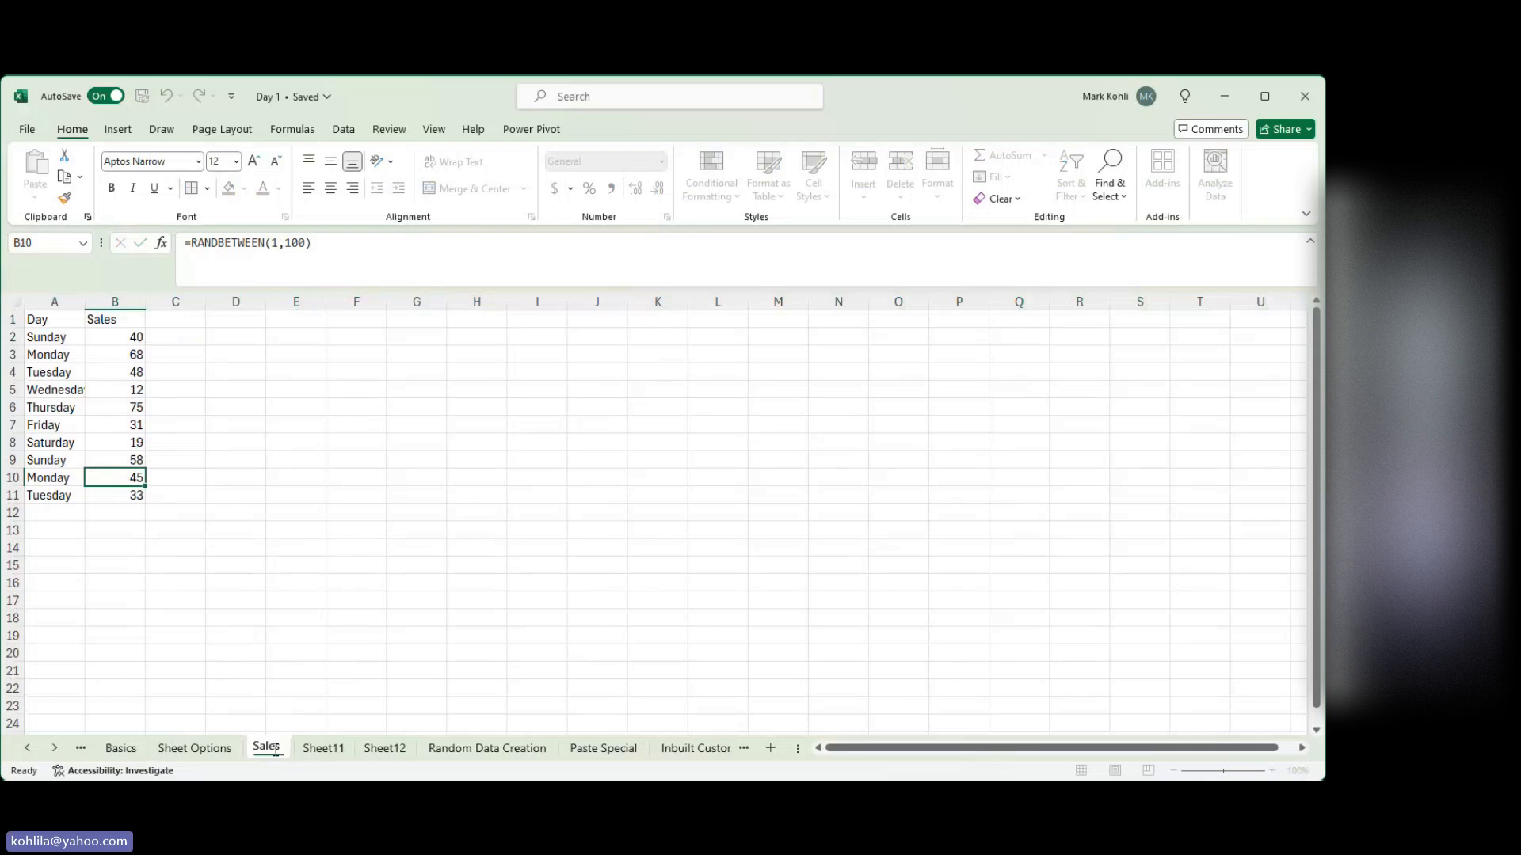
{"action": "type", "text": "Data"}
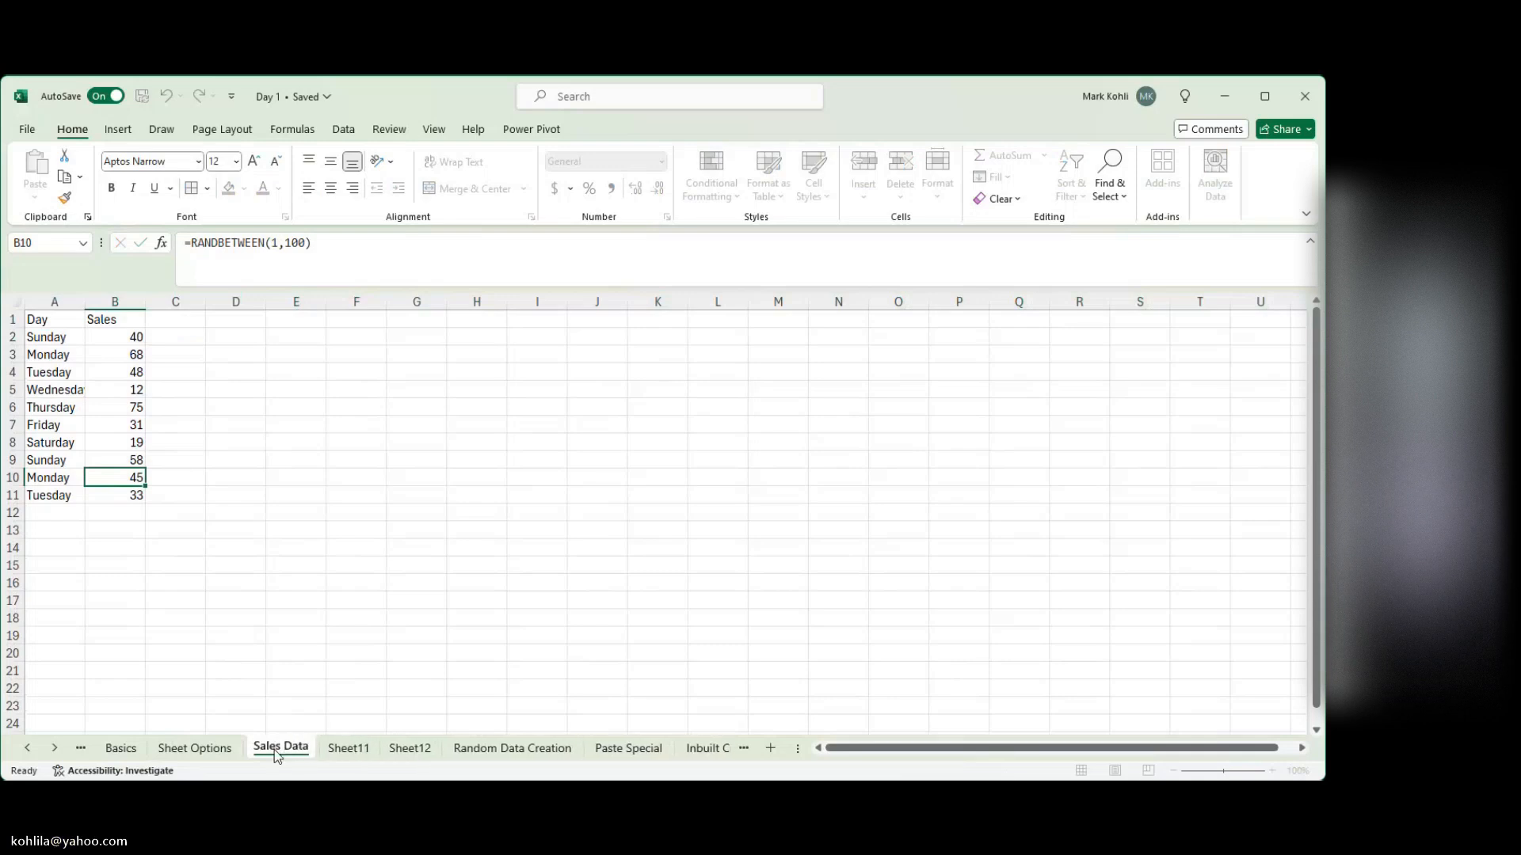
{"action": "key", "text": "Return"}
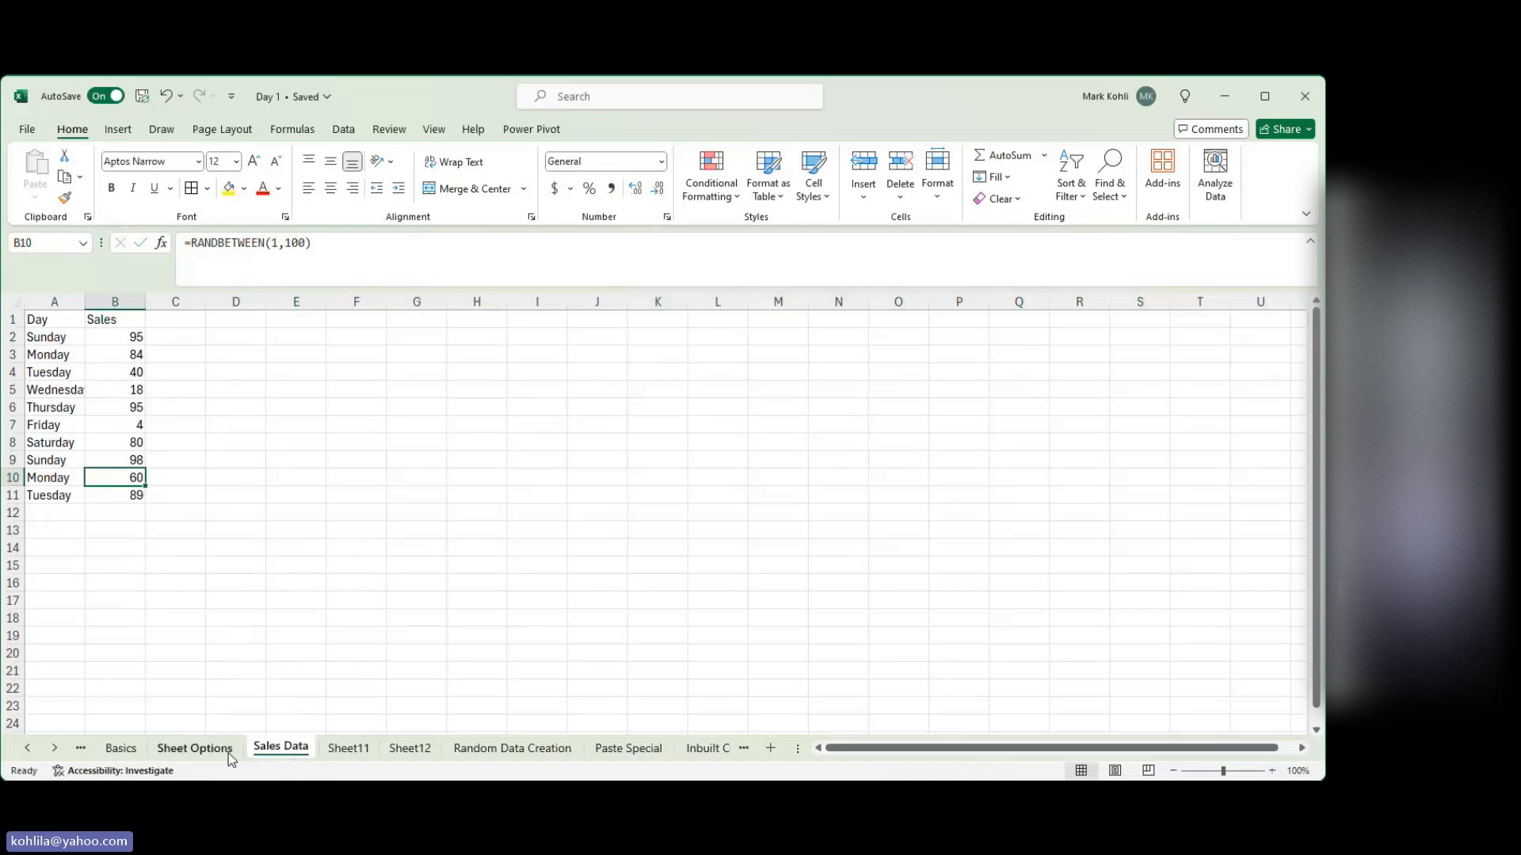
On the Sheet Options sheet, enter 'Double Click on Sheet' in cell B5 beside Rename.
{"action": "left_click", "coordinate": [201, 752]}
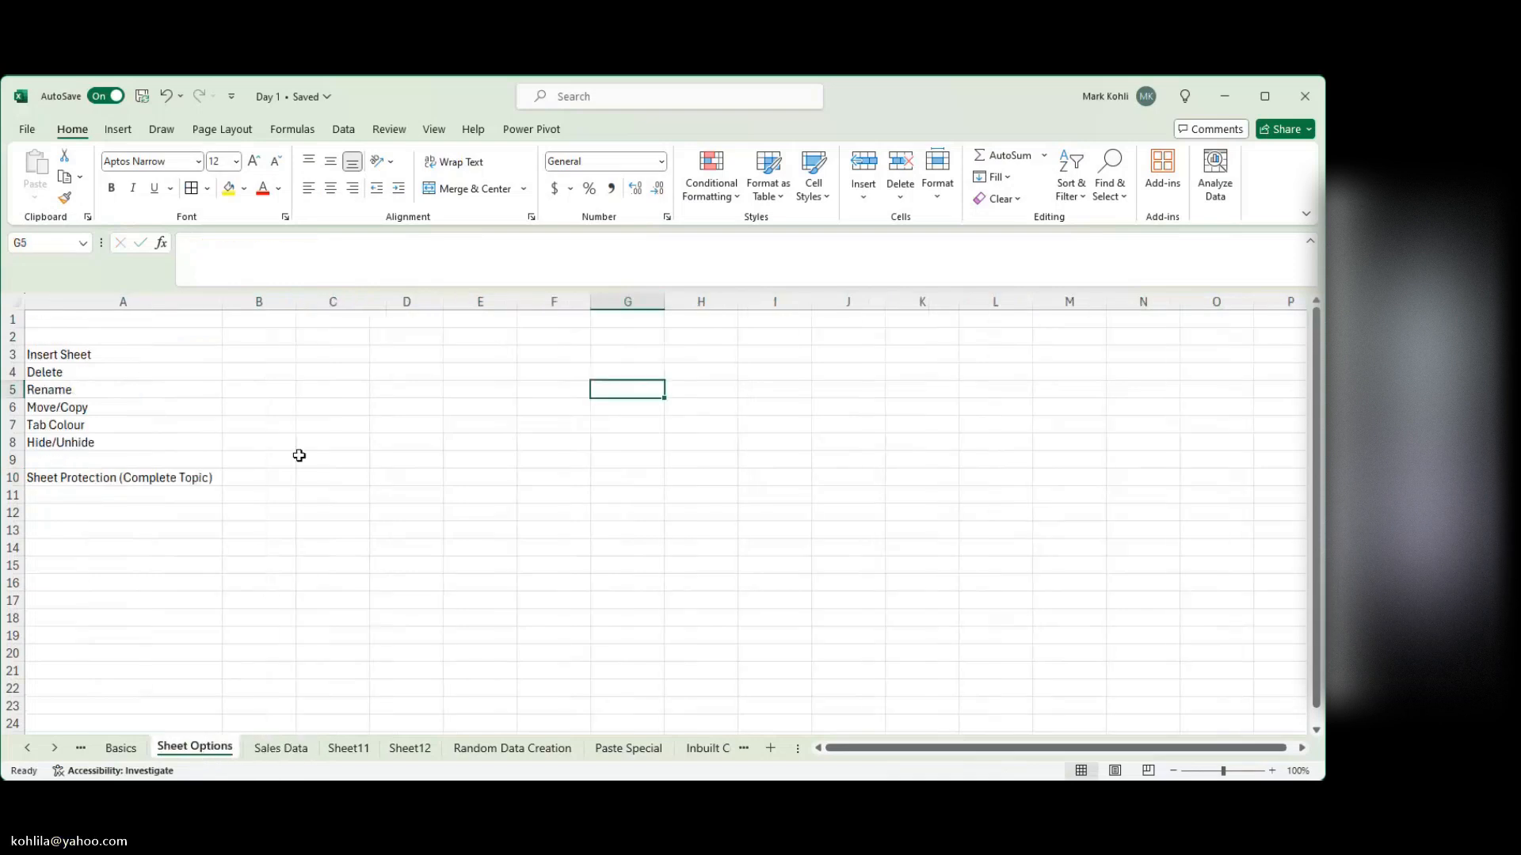
{"action": "left_click", "coordinate": [272, 394]}
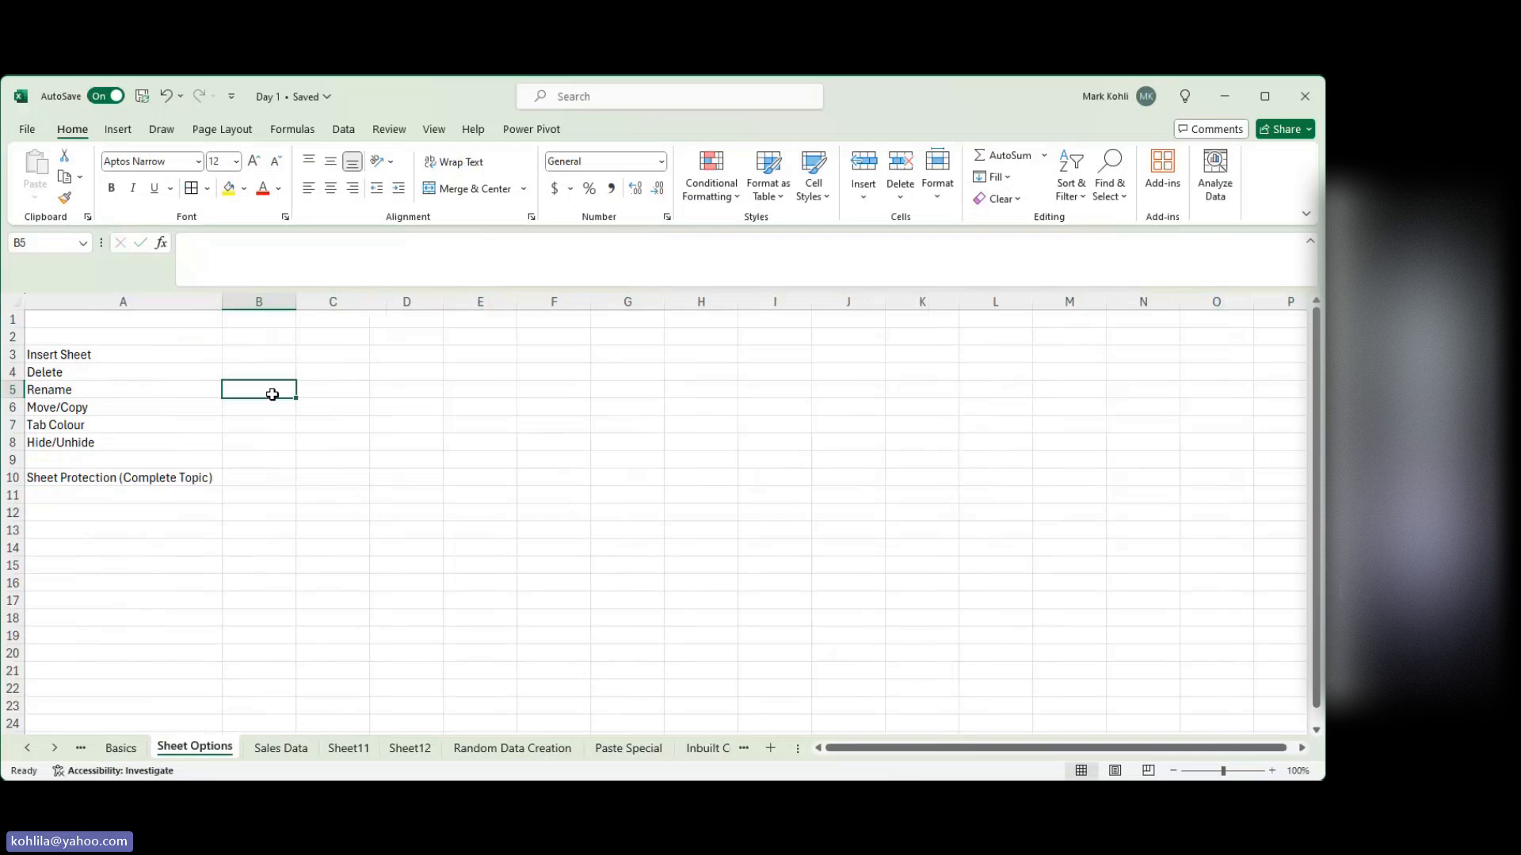
{"action": "type", "text": "Double"}
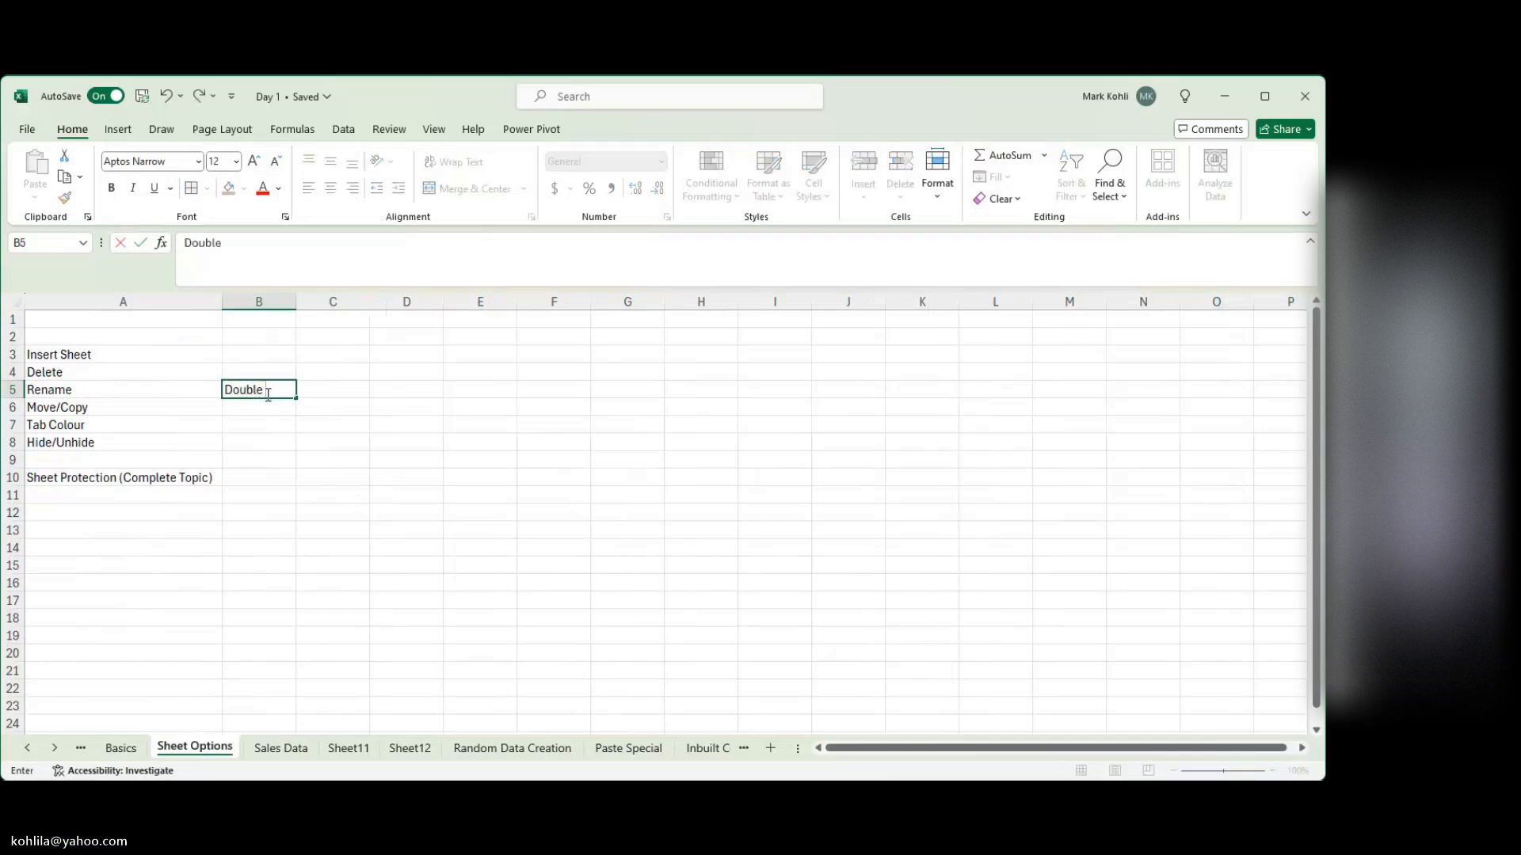
{"action": "type", "text": " Click pn"}
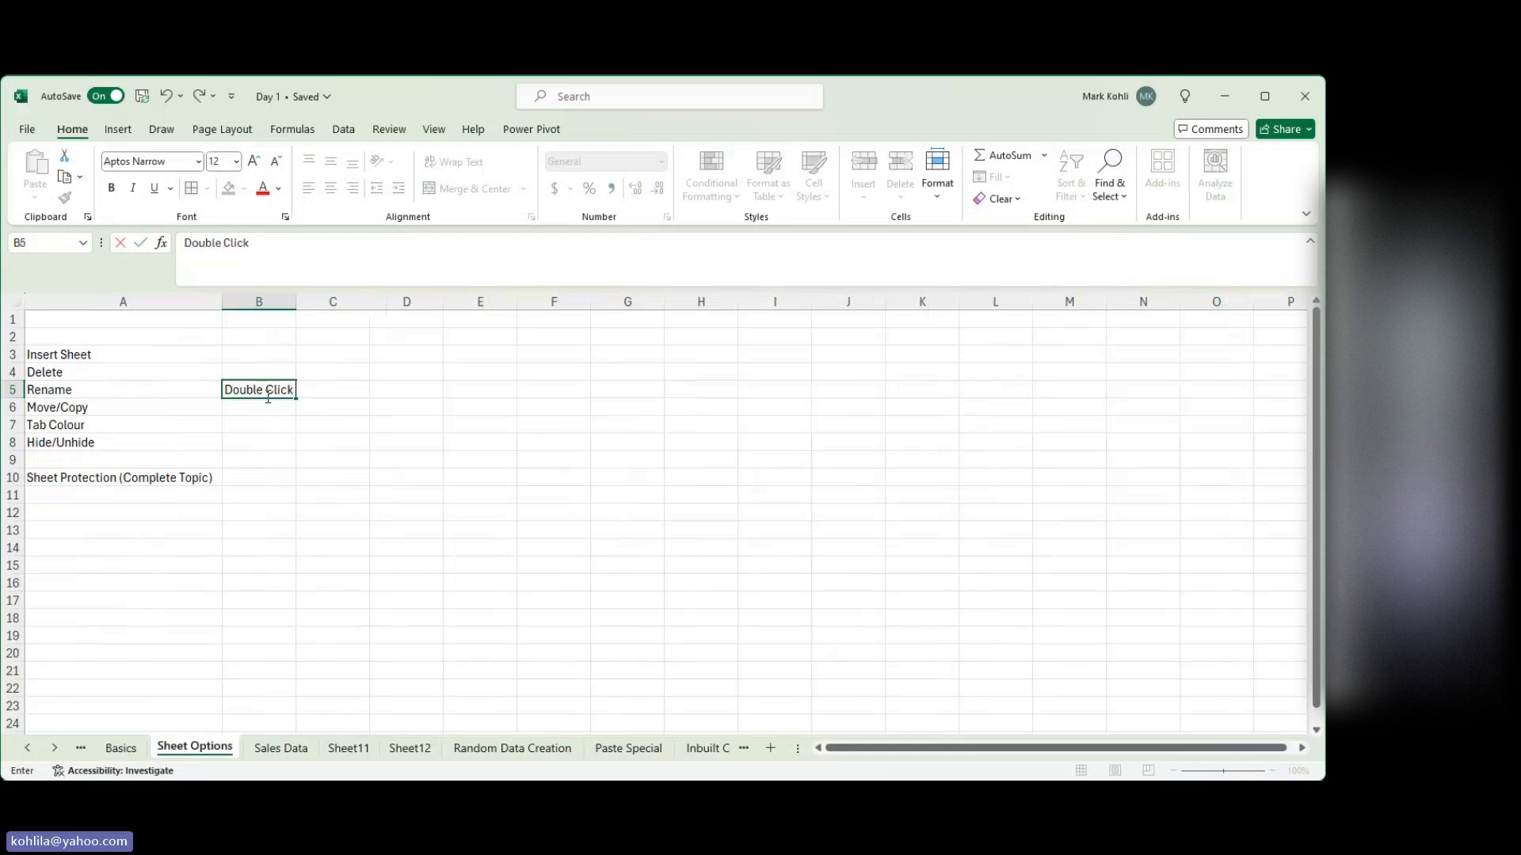
{"action": "key", "text": "BackSpace"}
{"action": "key", "text": "BackSpace"}
{"action": "type", "text": "on Sheet"}
{"action": "key", "text": "Return"}
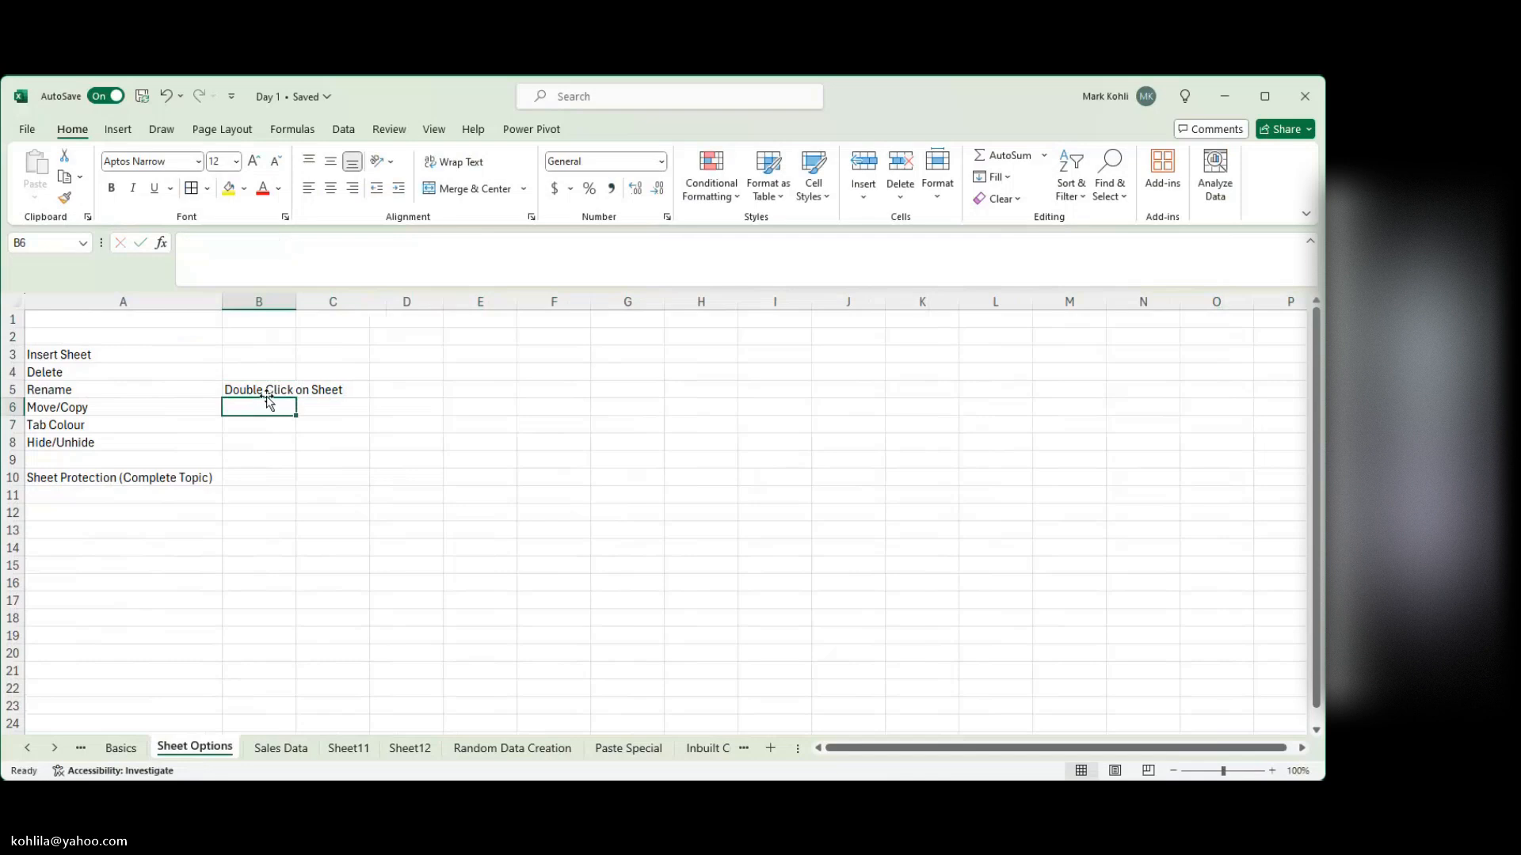
Rename the Sales Data sheet to 'fd' using Alt+H,O,R, then bring up the blank Sheet11.
{"action": "double_click", "coordinate": [265, 750]}
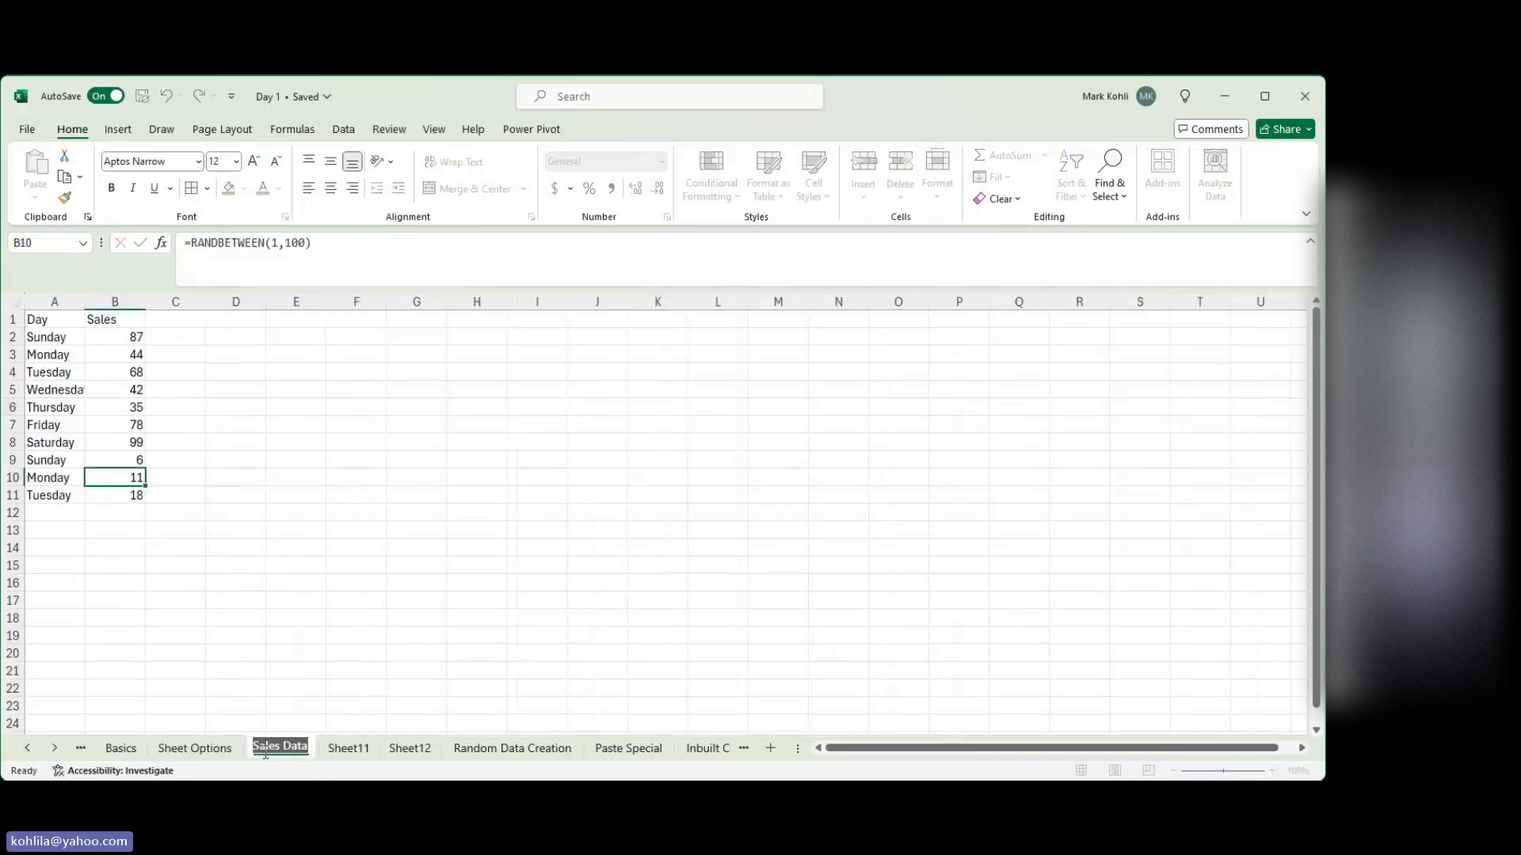
{"action": "double_click", "coordinate": [362, 748]}
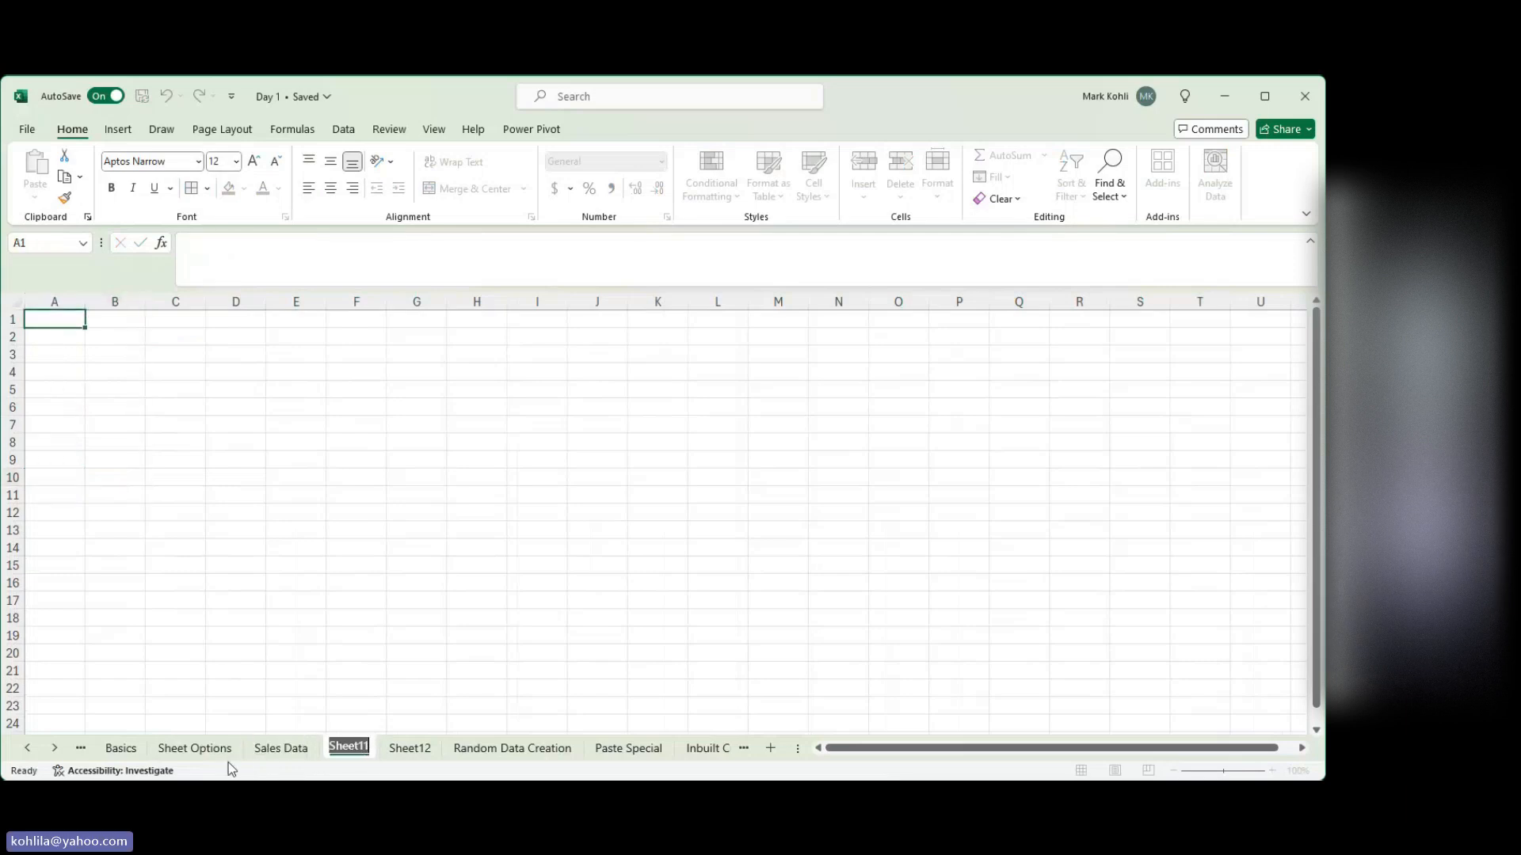
{"action": "left_click", "coordinate": [202, 751]}
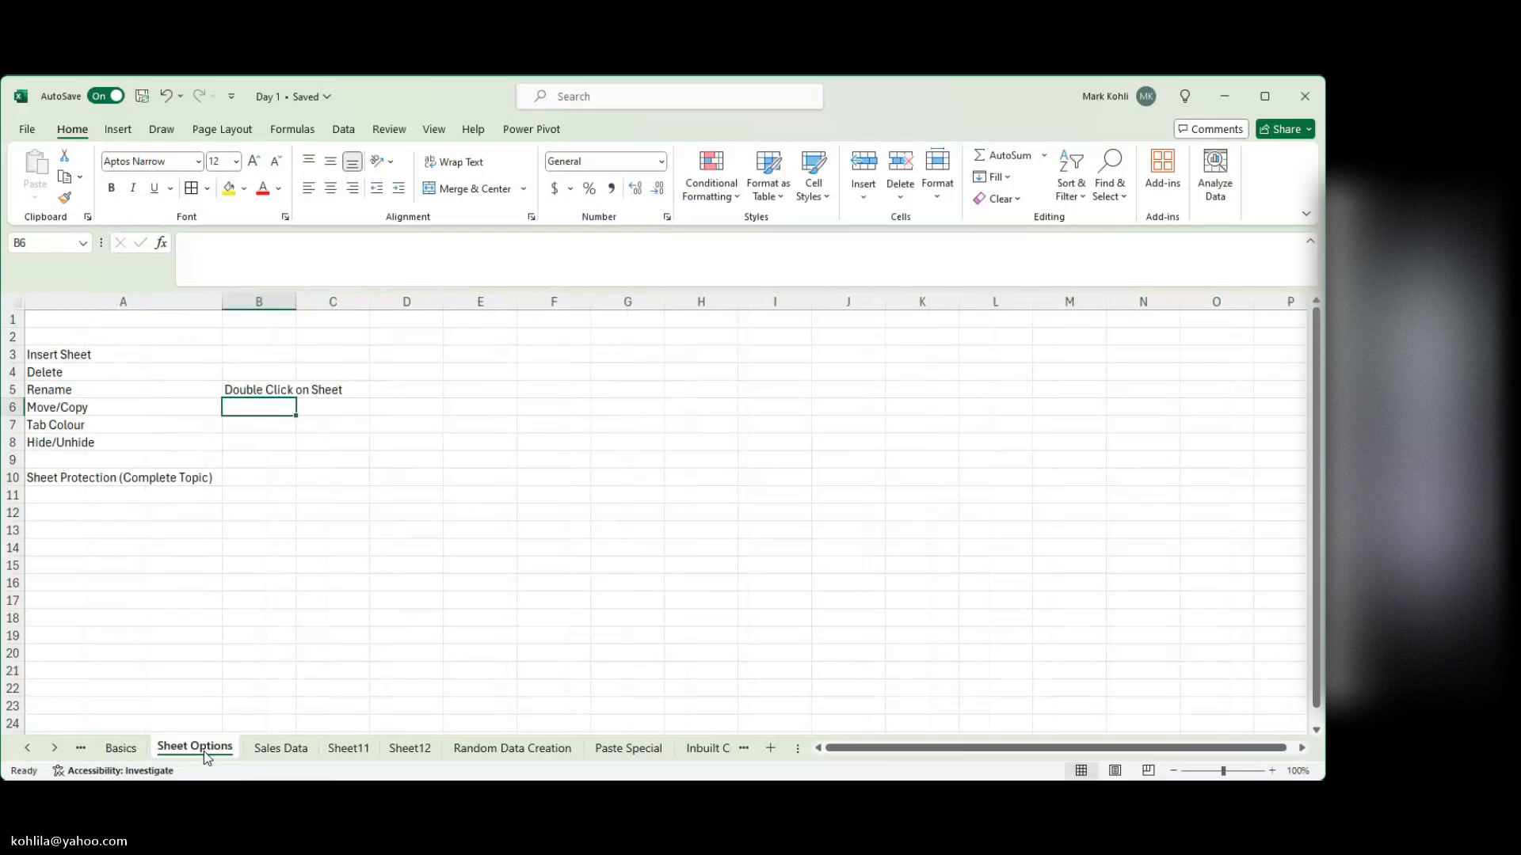
{"action": "left_click", "coordinate": [279, 749]}
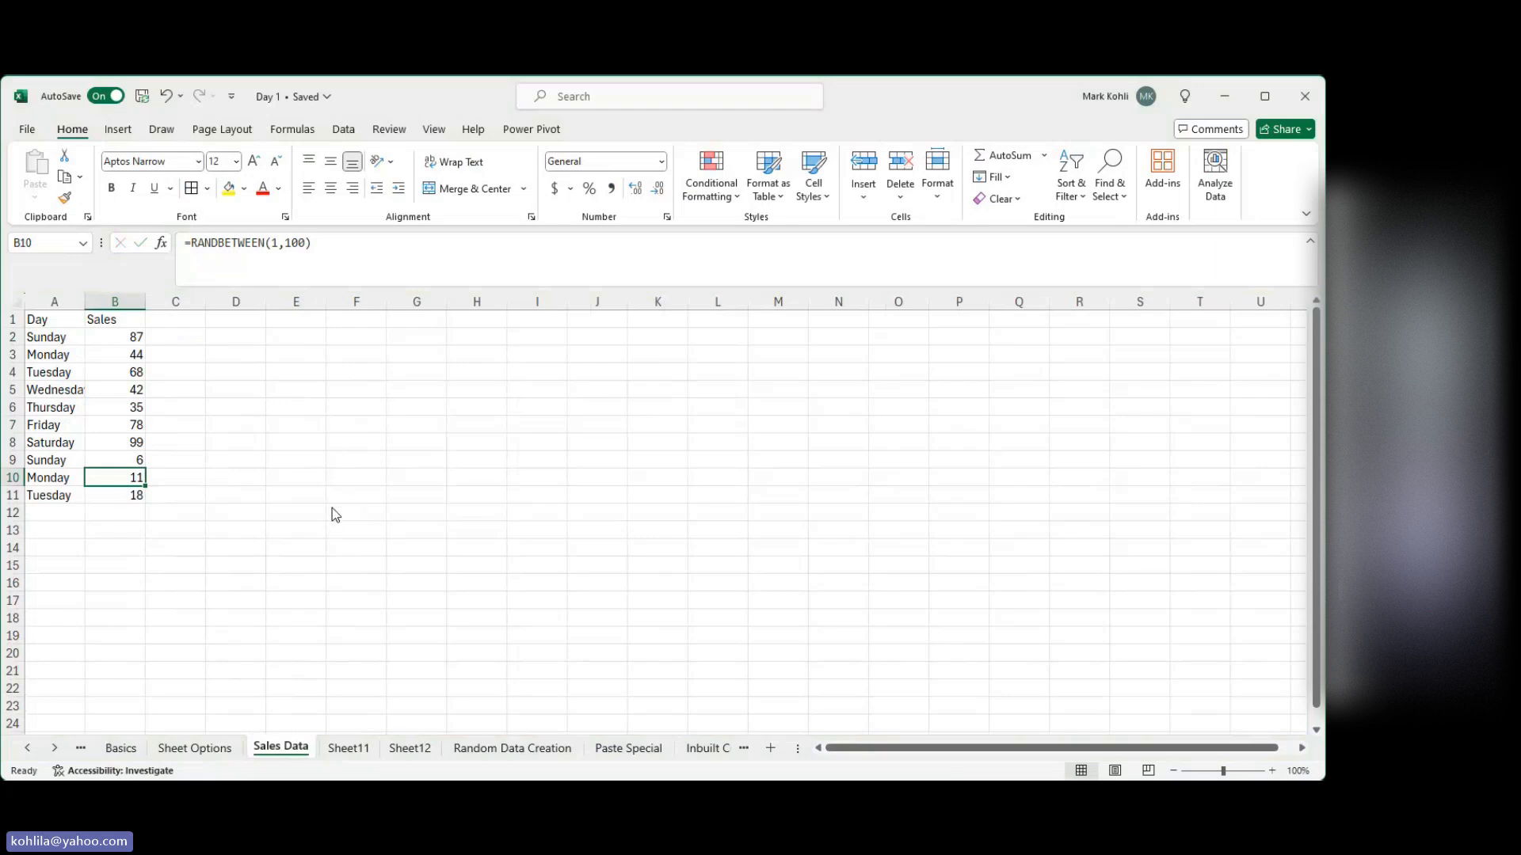
{"action": "key", "text": "alt+h"}
{"action": "key", "text": "o"}
{"action": "key", "text": "r"}
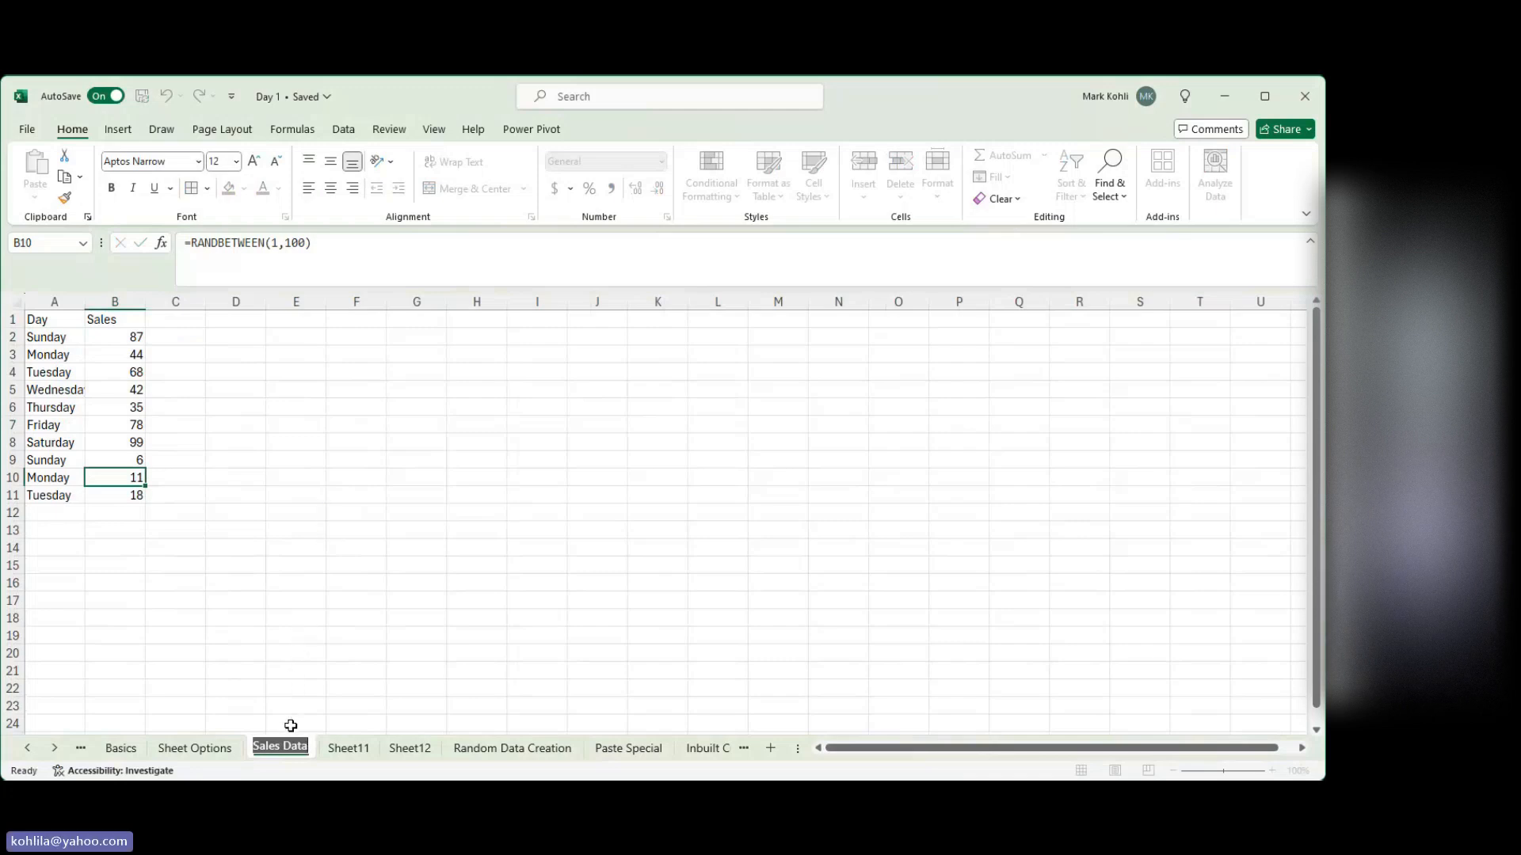
{"action": "type", "text": "fd"}
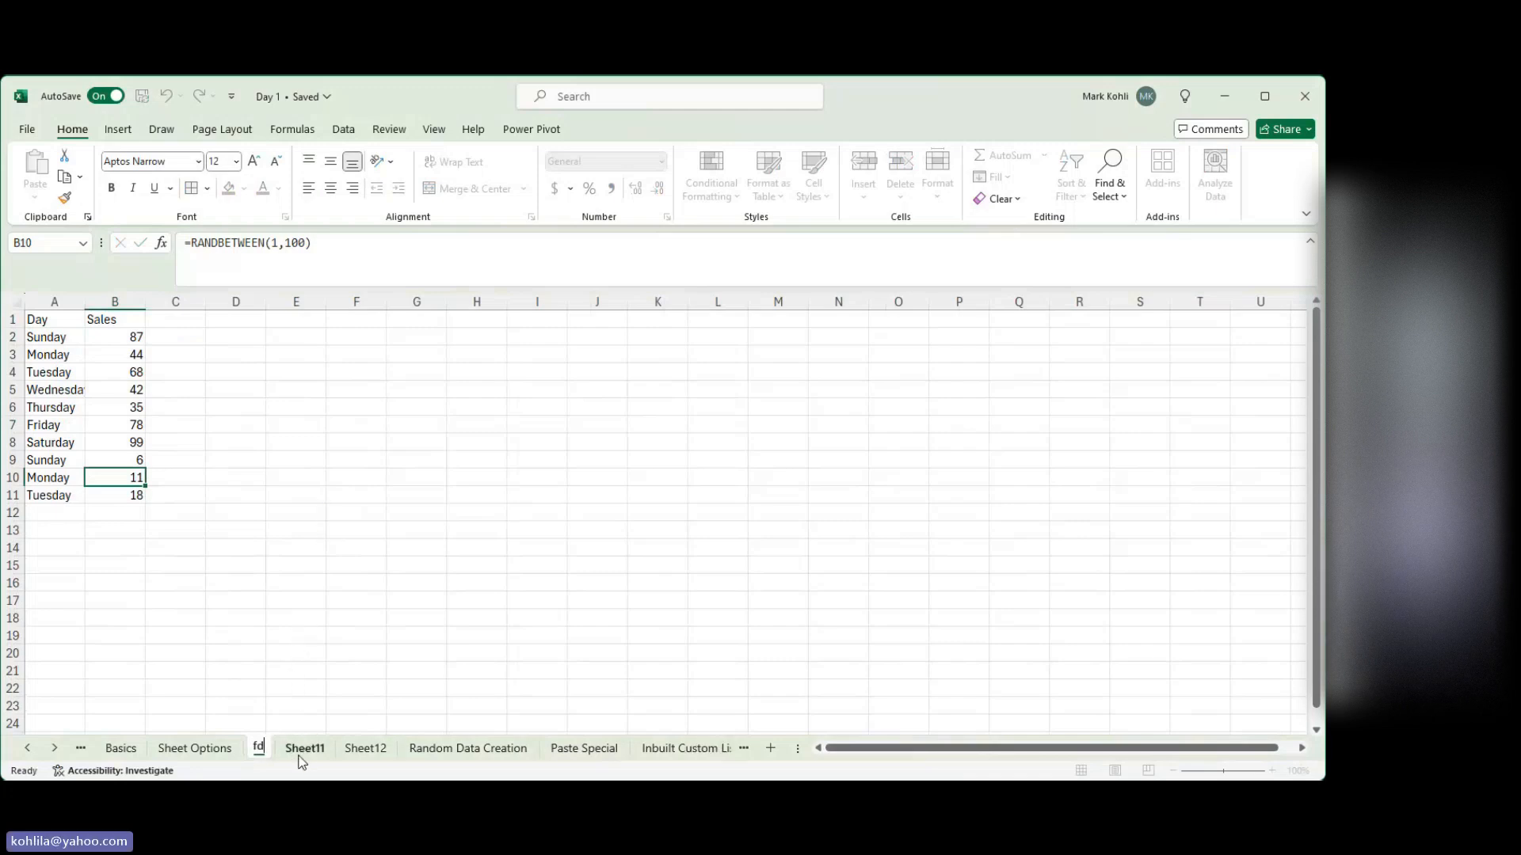
{"action": "left_click", "coordinate": [208, 752]}
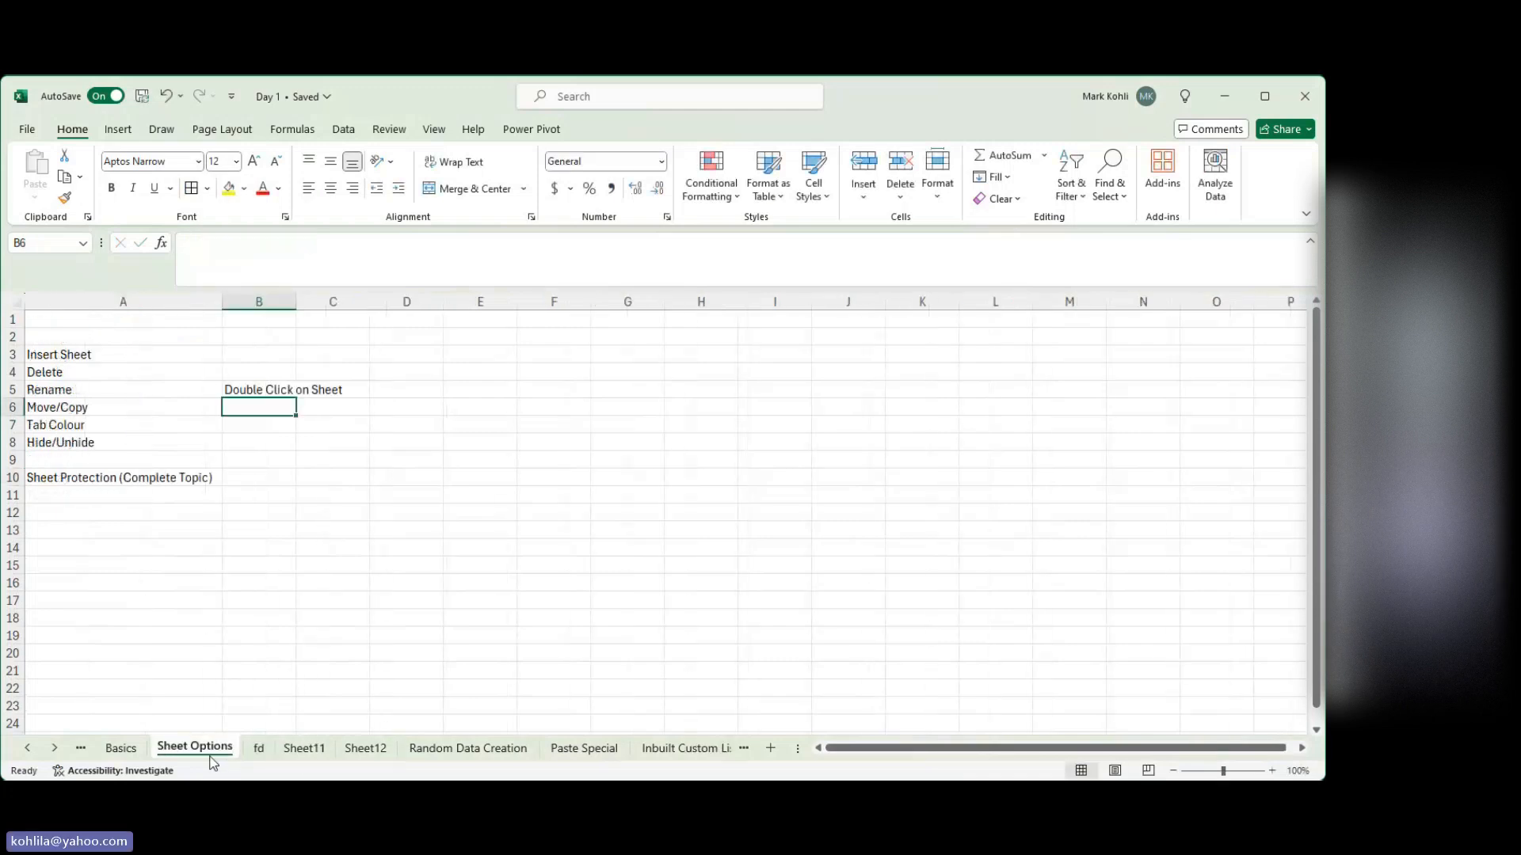
{"action": "left_click", "coordinate": [304, 749]}
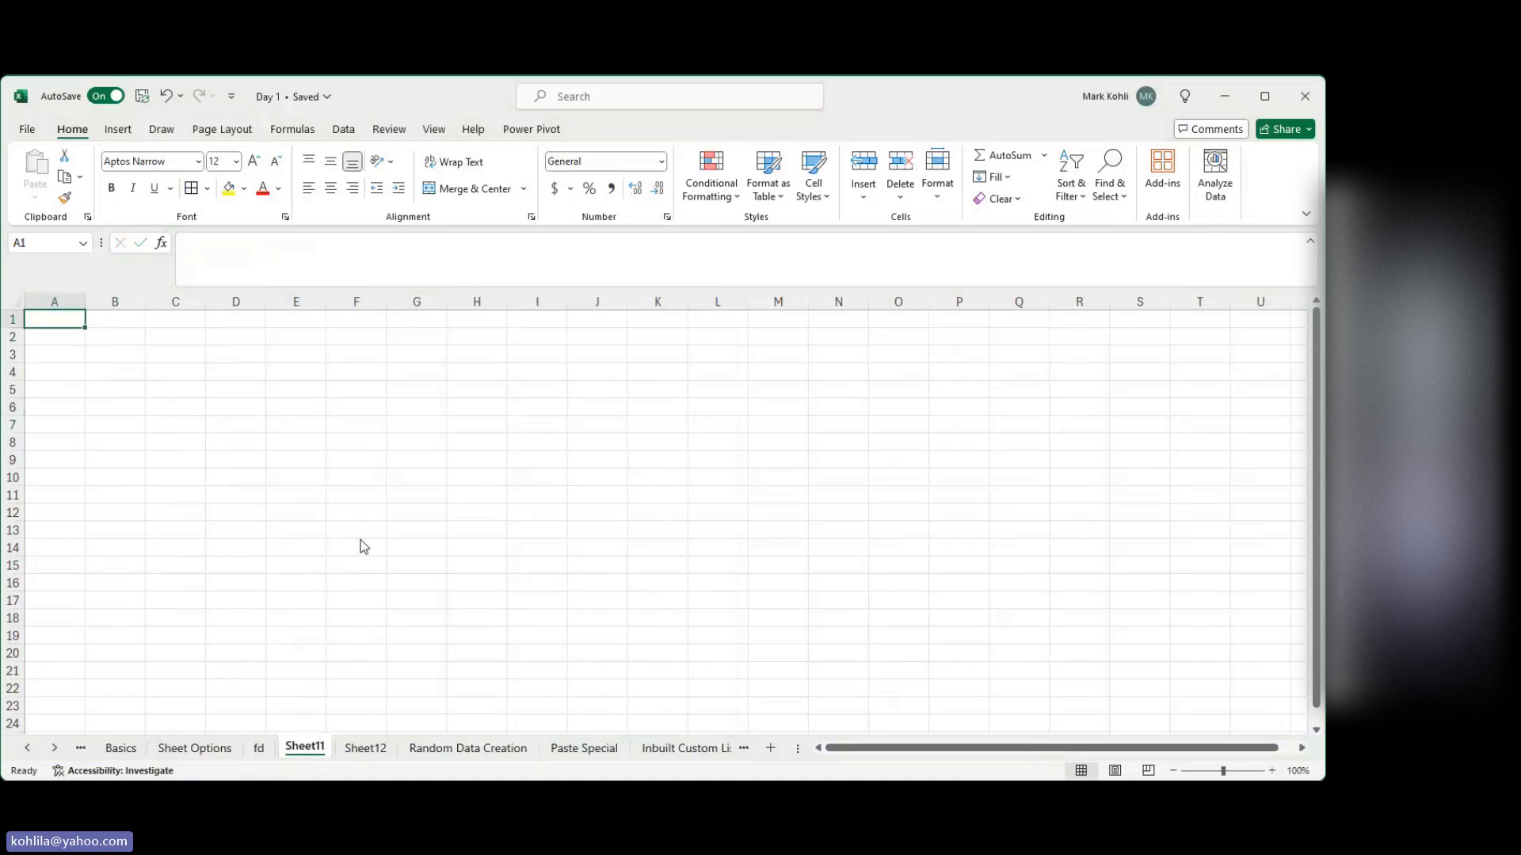
Change Sheet11's tab name to 'fdfg', fixing a mistyped name, then show Sheet Options again.
{"action": "key", "text": "alt+h"}
{"action": "type", "text": "ordsfkjf"}
{"action": "key", "text": "BackSpace"}
{"action": "key", "text": "BackSpace"}
{"action": "key", "text": "BackSpace"}
{"action": "key", "text": "BackSpace"}
{"action": "key", "text": "BackSpace"}
{"action": "key", "text": "BackSpace"}
{"action": "key", "text": "Return"}
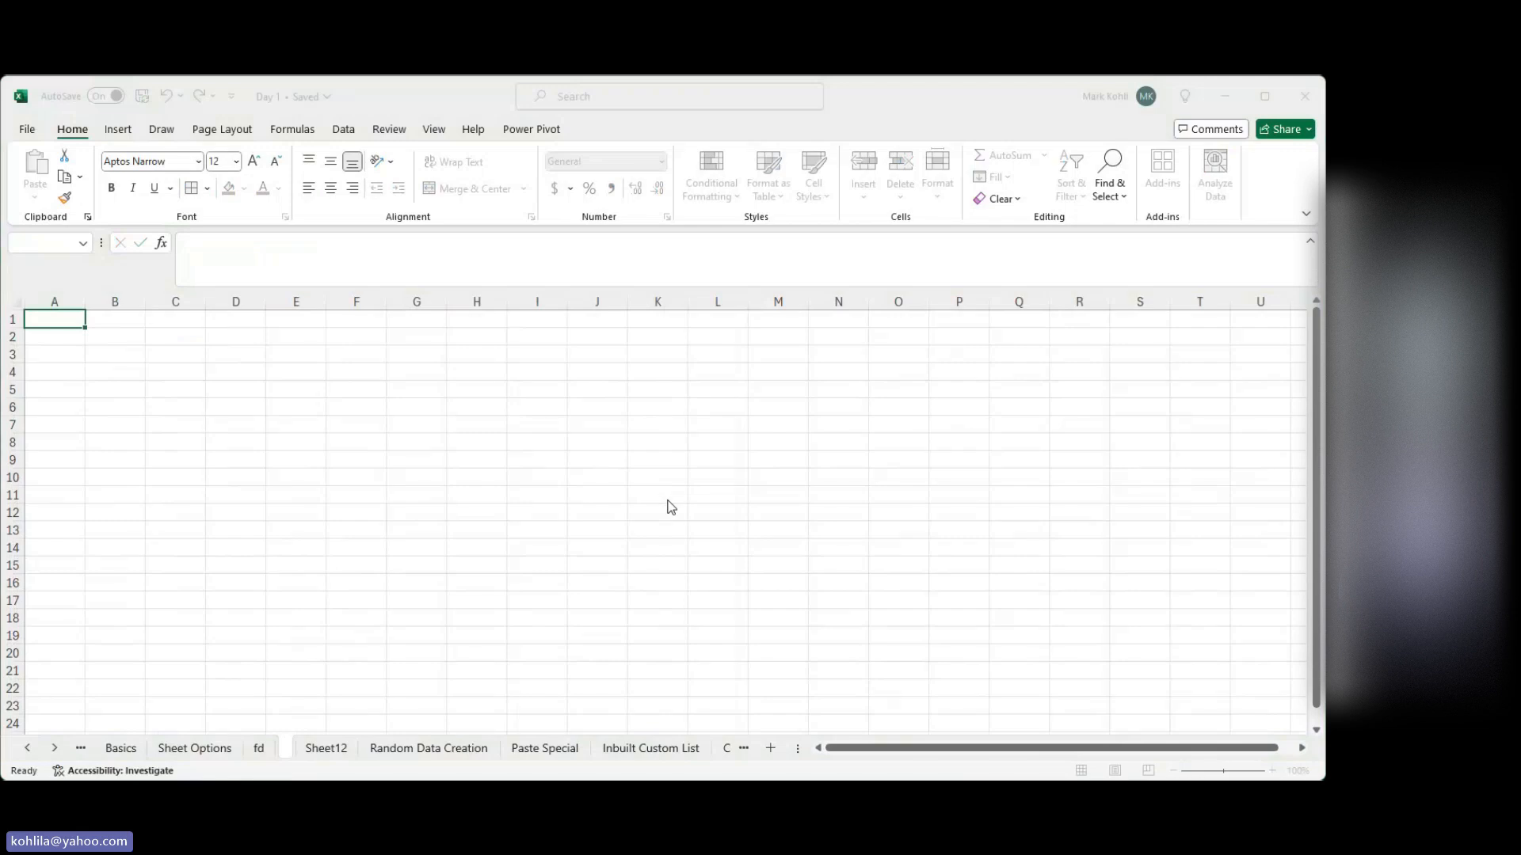
{"action": "left_click", "coordinate": [667, 499]}
{"action": "type", "text": "fdfg"}
{"action": "key", "text": "Return"}
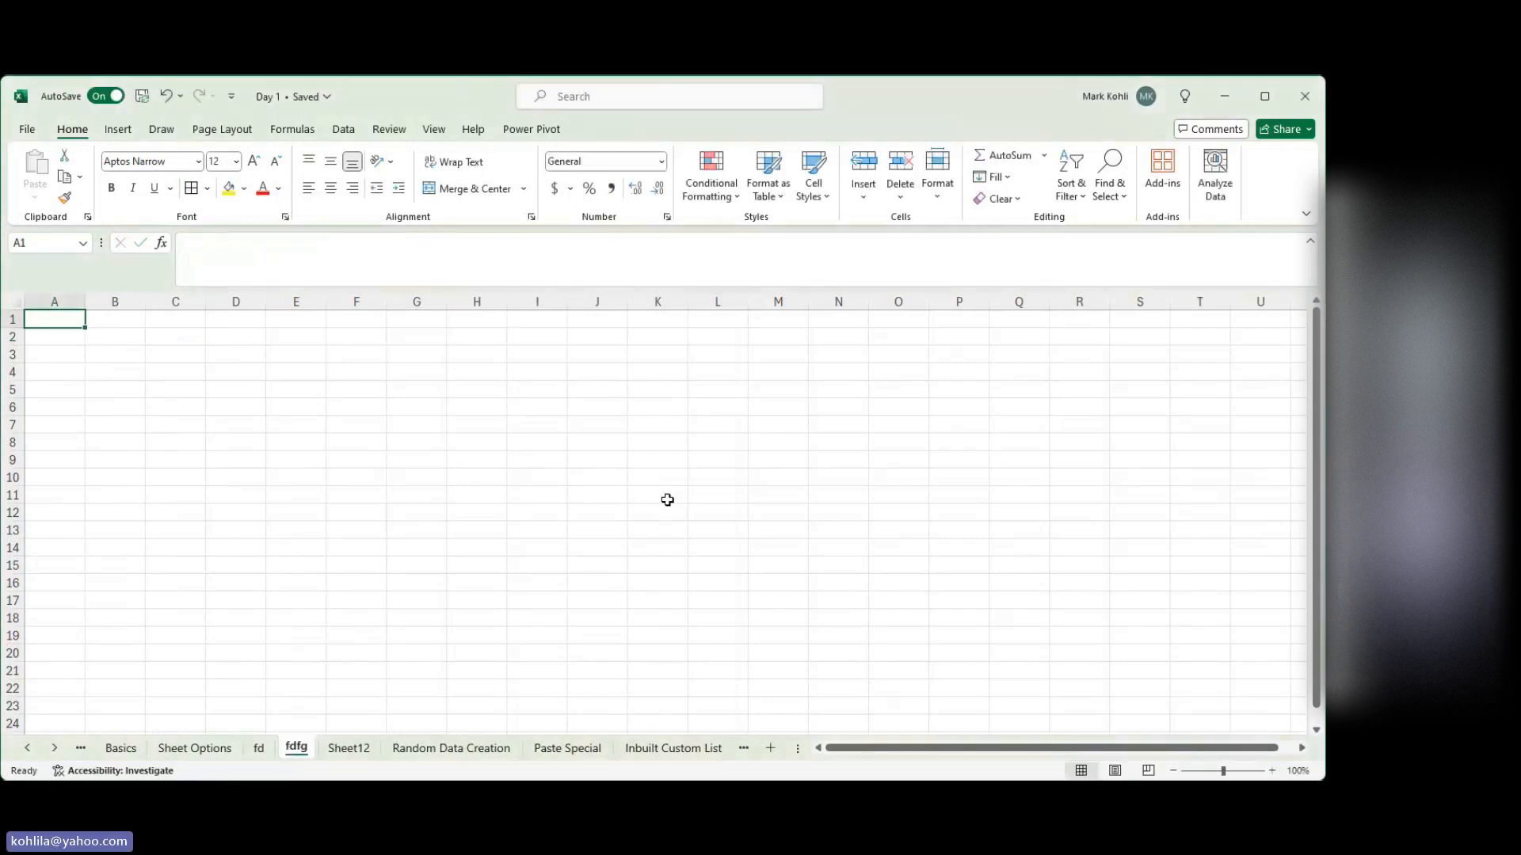
{"action": "left_click", "coordinate": [189, 754]}
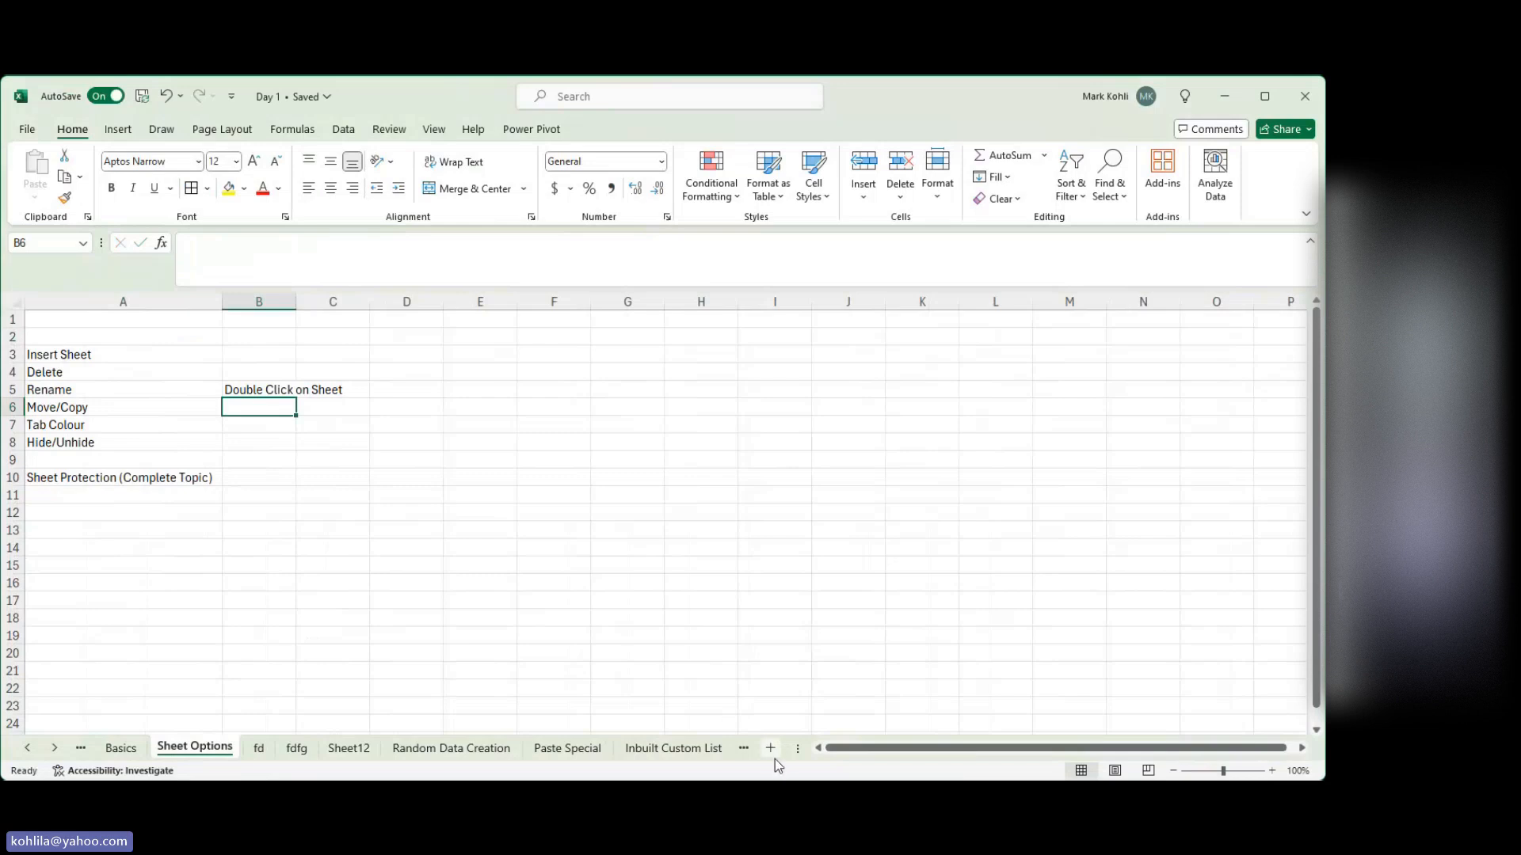
Move through Random Data Creation to the Inbuilt Custom List sheet listing Days and Months.
{"action": "left_click", "coordinate": [448, 748]}
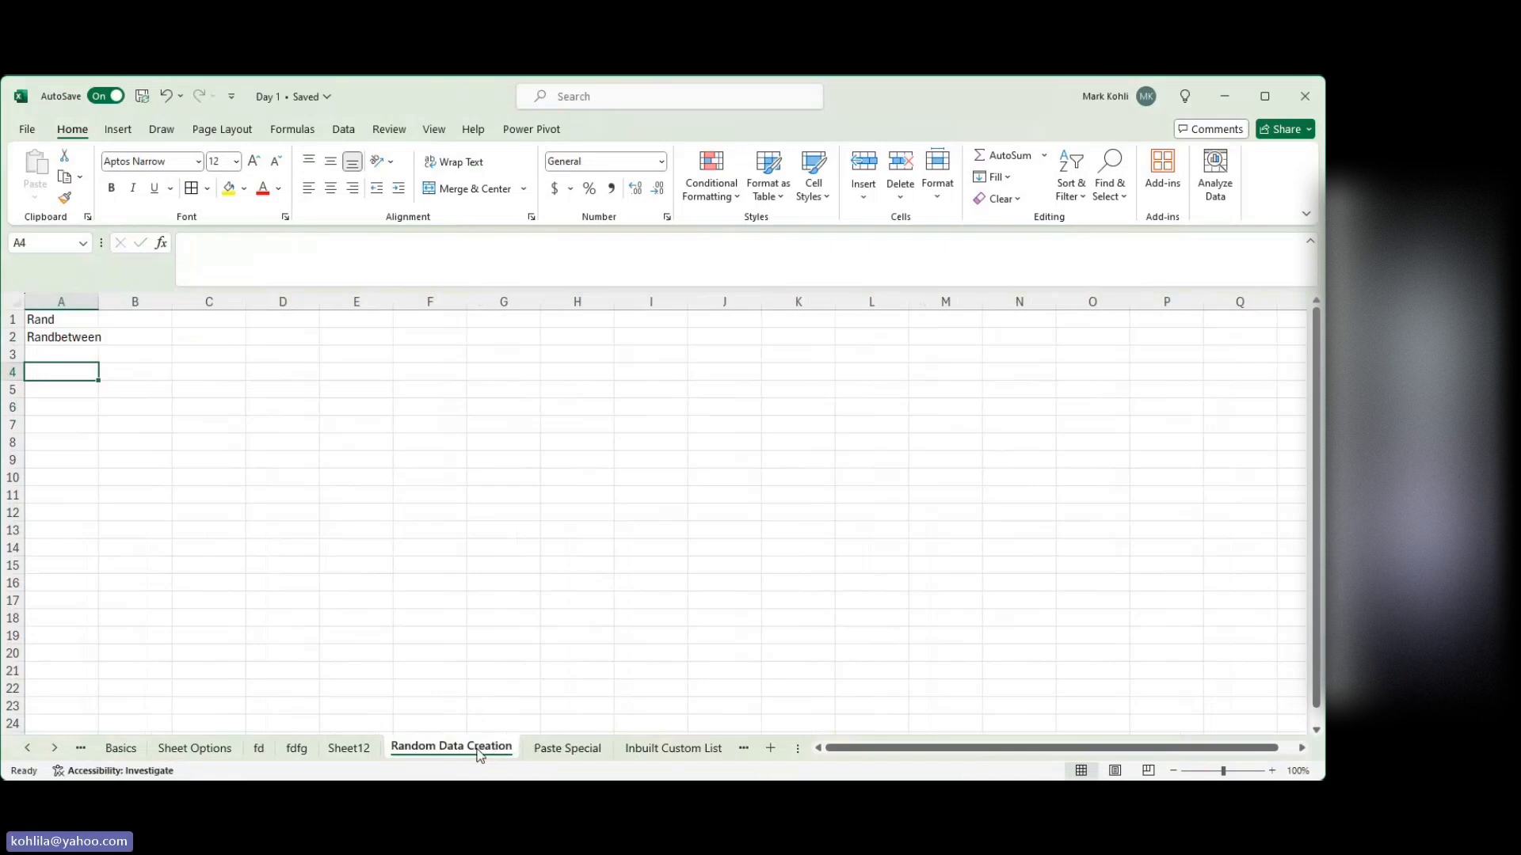
{"action": "left_click", "coordinate": [640, 749]}
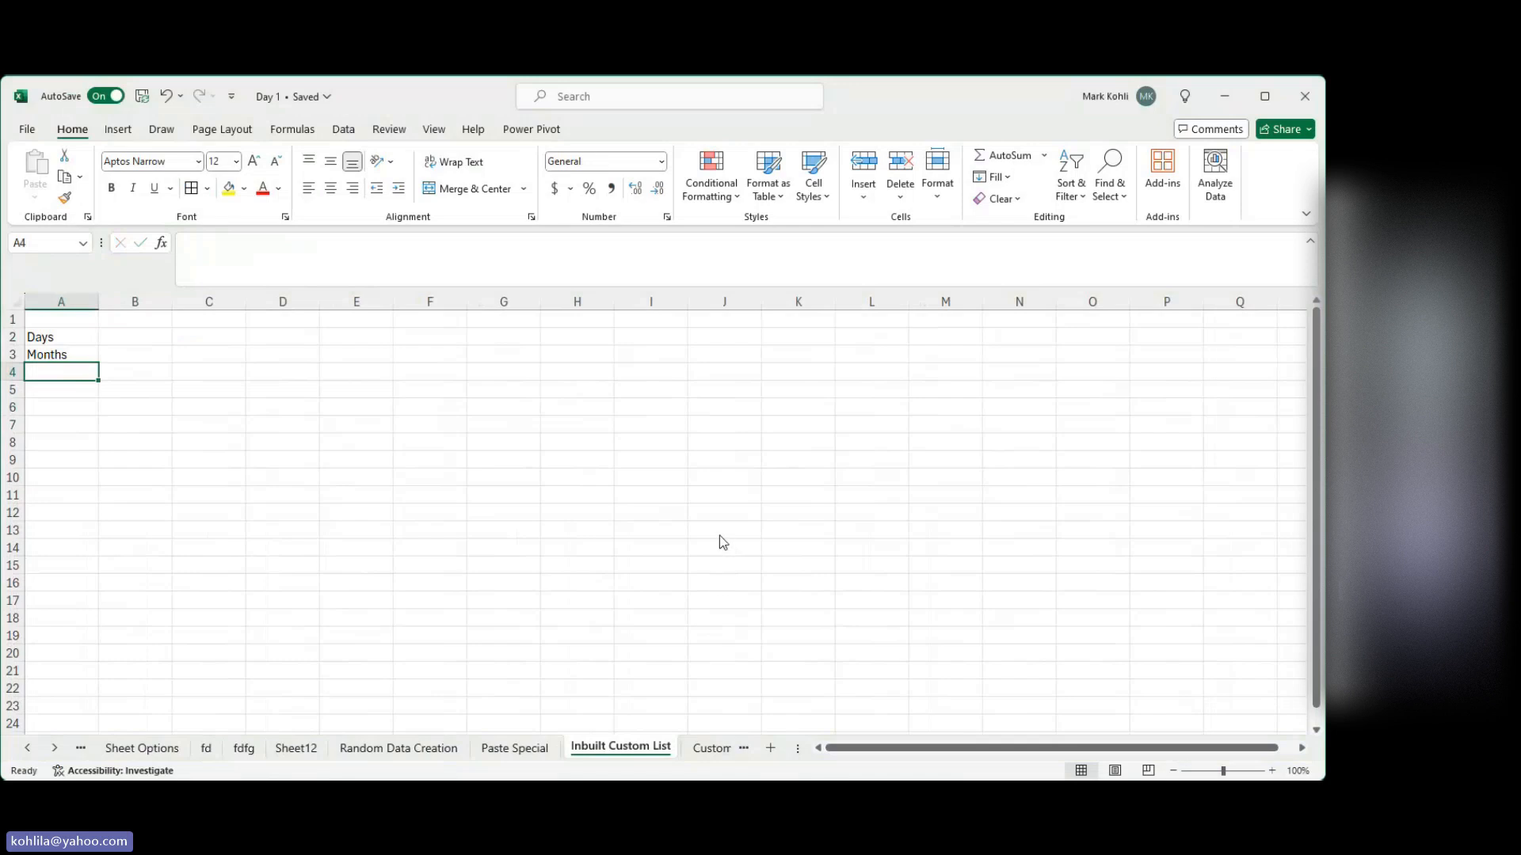
{"action": "key", "text": "alt+f"}
{"action": "key", "text": "t"}
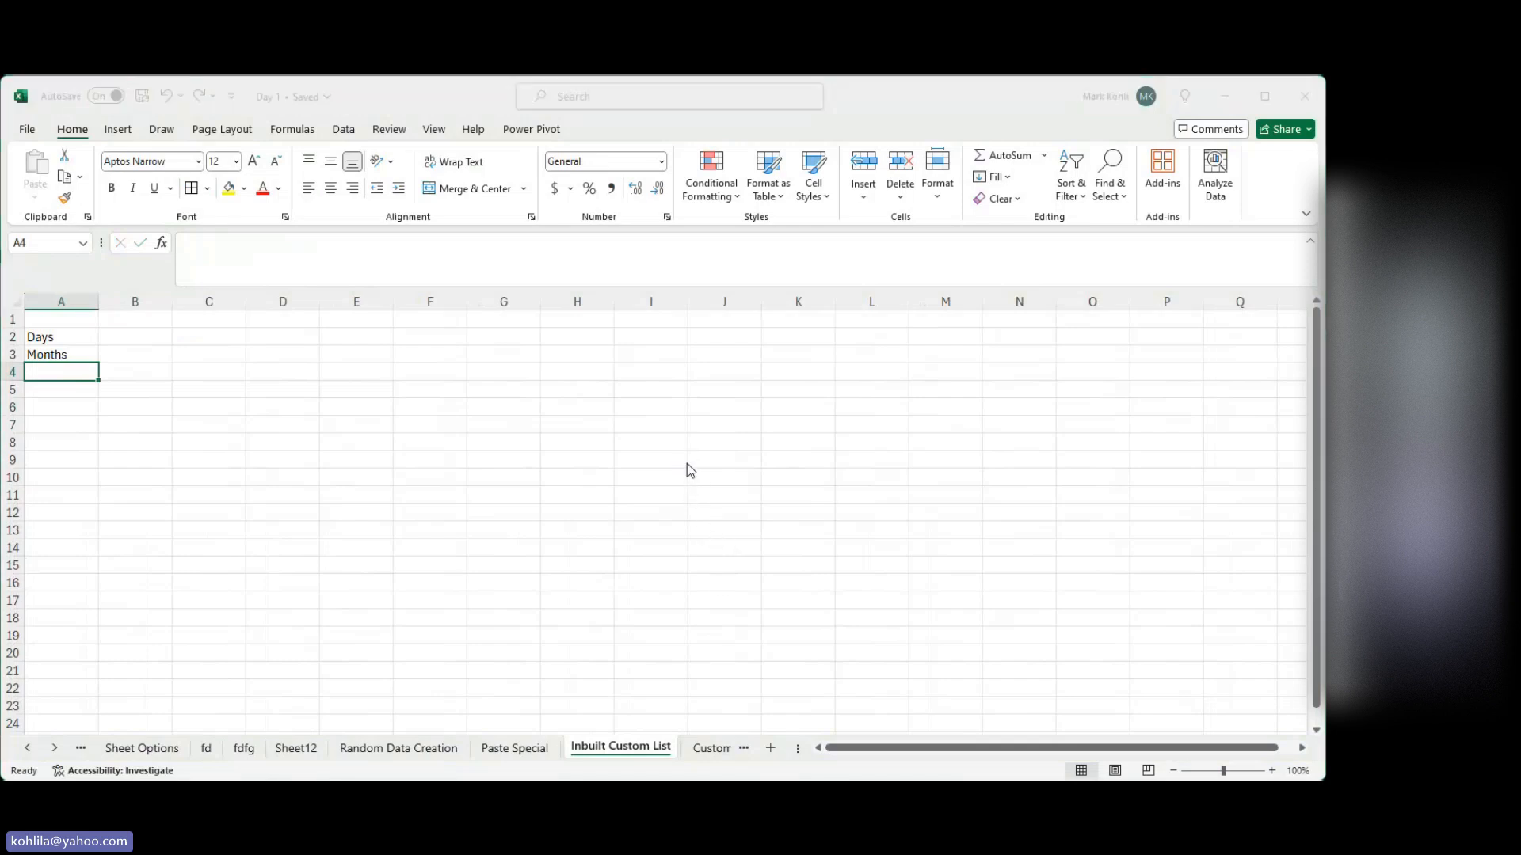
With Sheet13 inserted, add a blank Sheet14 after Inbuilt Custom List using New Sheet.
{"action": "left_click", "coordinate": [799, 590]}
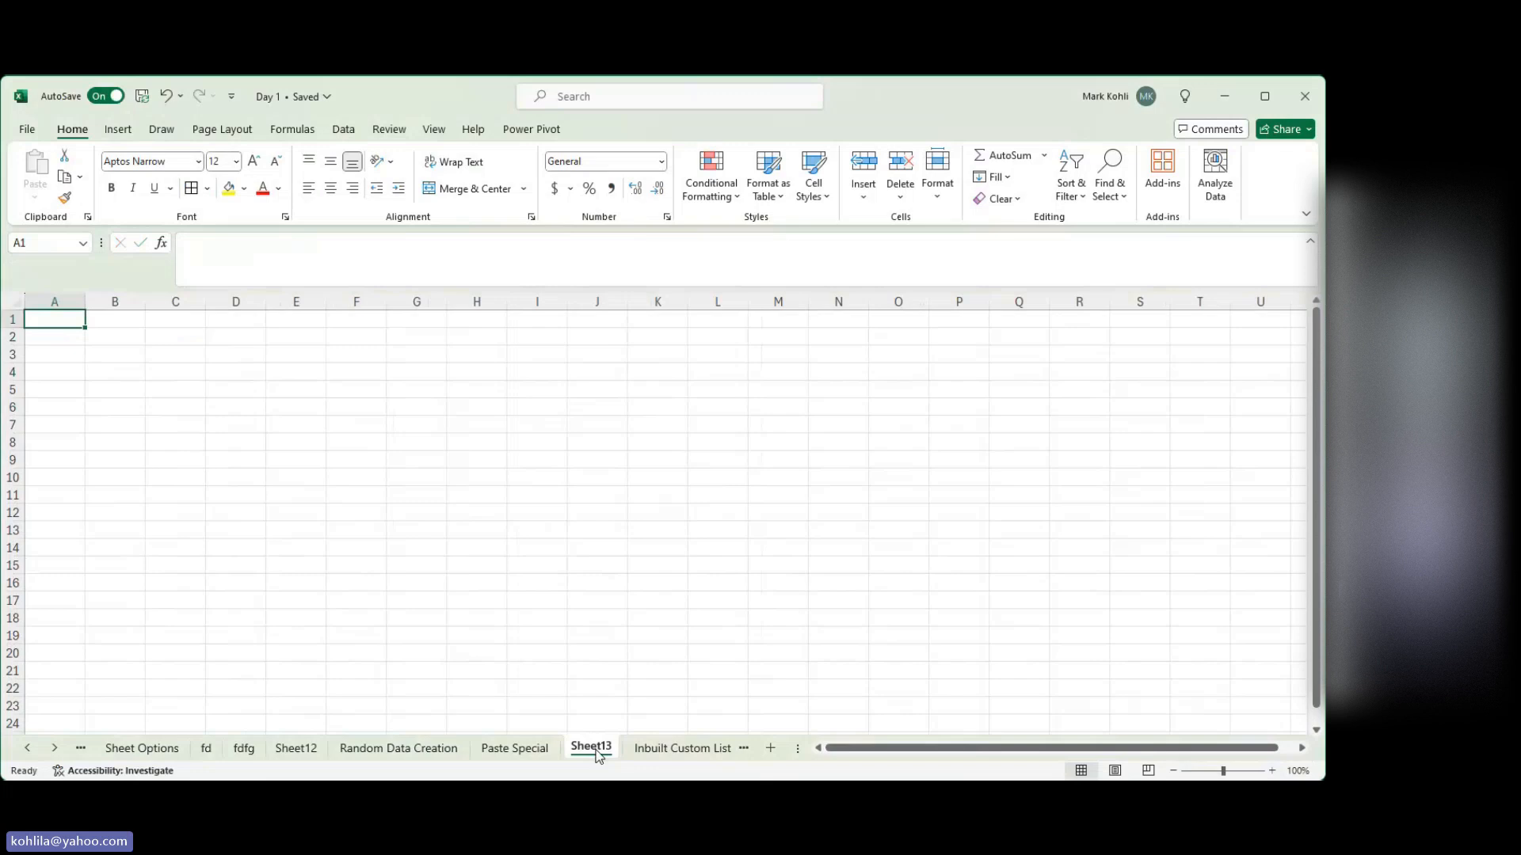
{"action": "left_click", "coordinate": [657, 751]}
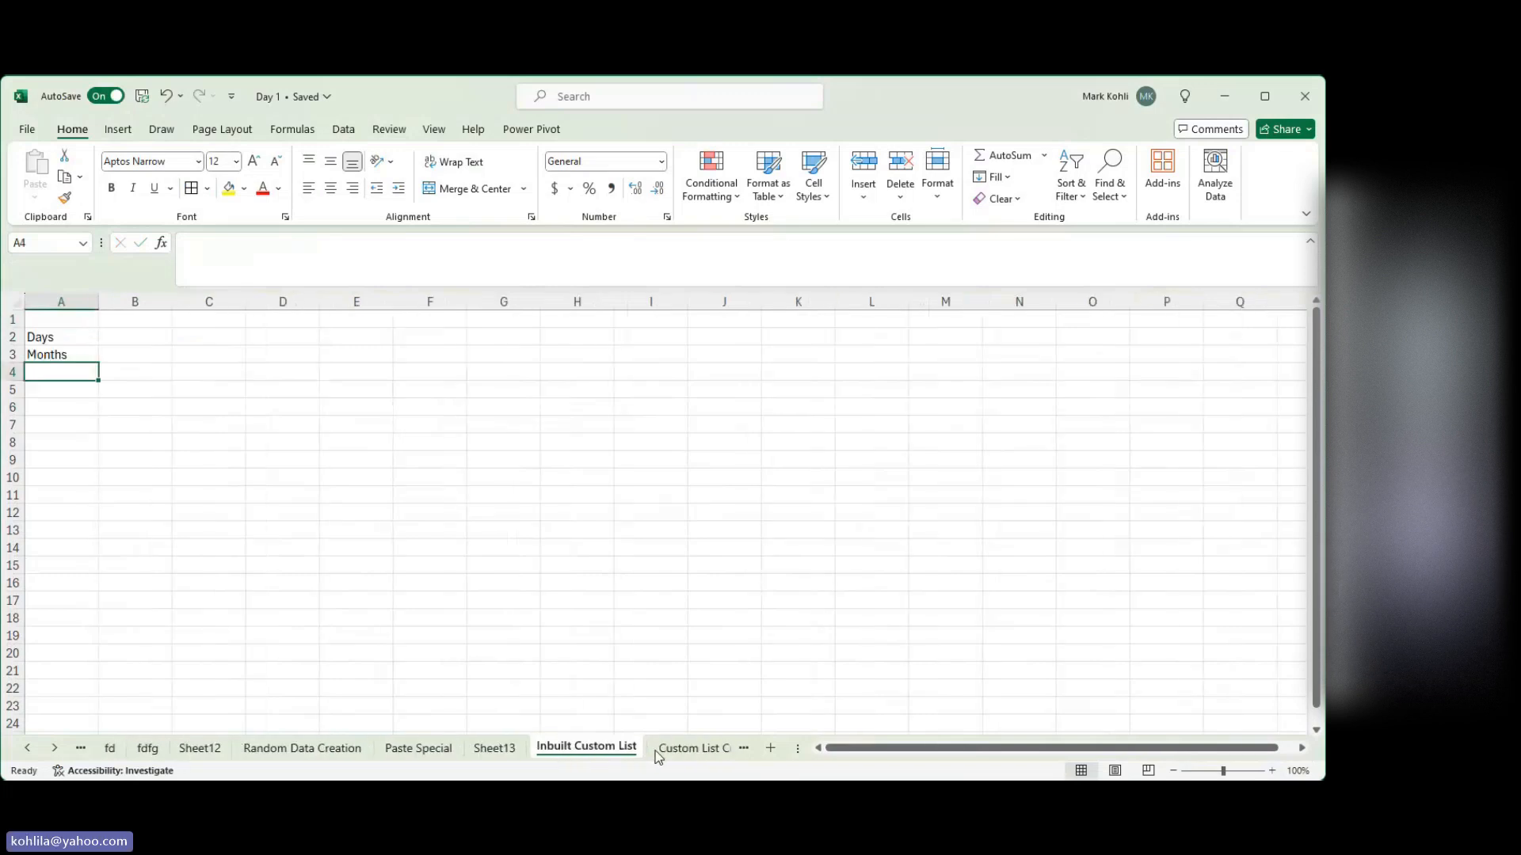
{"action": "left_click", "coordinate": [772, 747]}
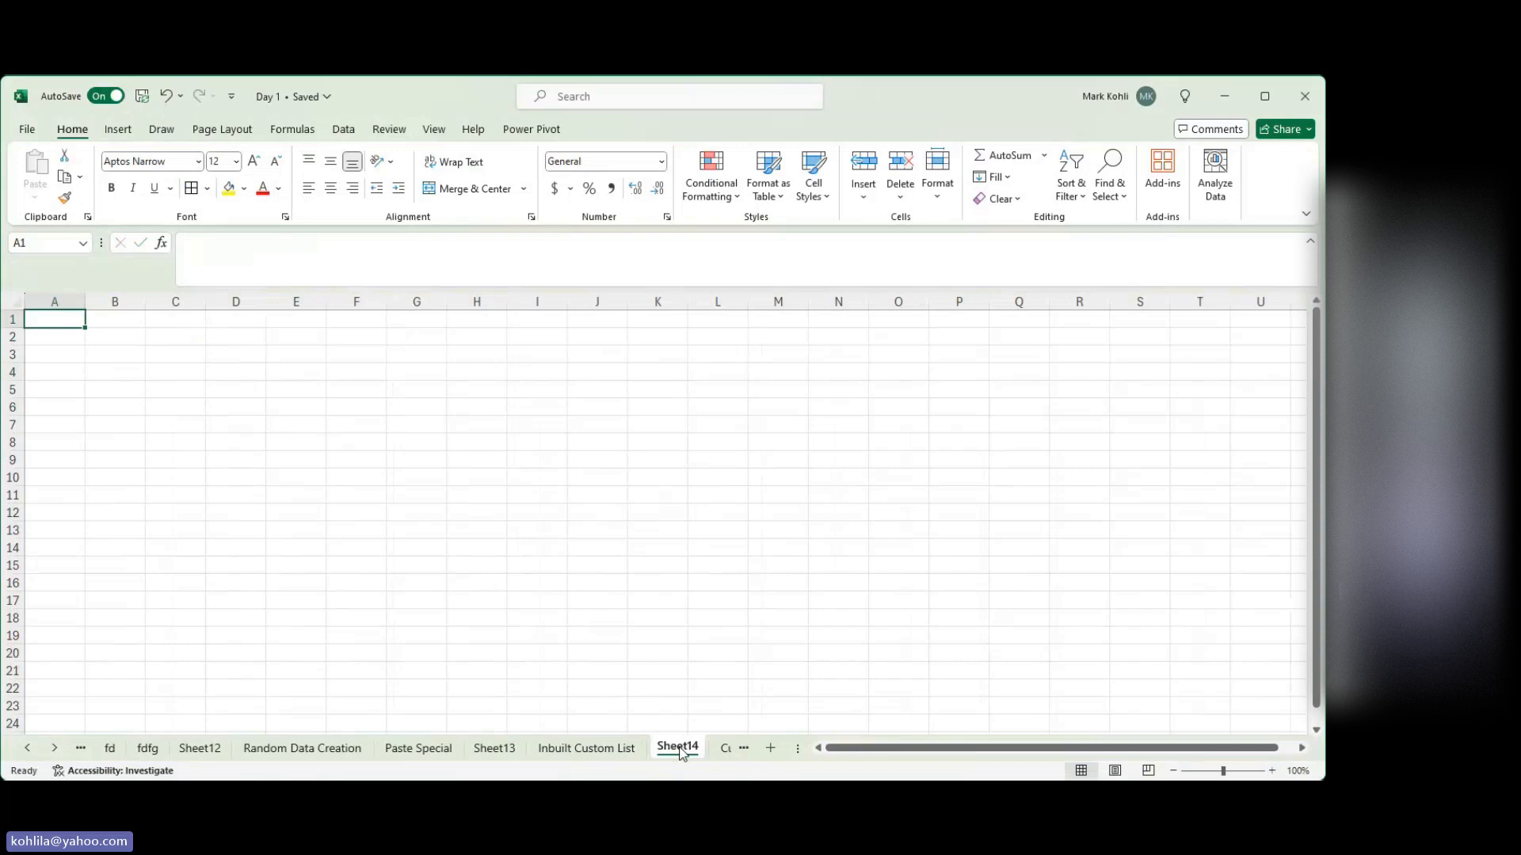
Drag the Sheet14 and Paste Special tabs to new positions, then delete Sheet14 and Sheet13.
{"action": "mouse_move", "coordinate": [679, 751]}
{"action": "left_mouse_down"}
{"action": "mouse_move", "coordinate": [517, 751]}
{"action": "mouse_move", "coordinate": [532, 753]}
{"action": "left_mouse_up"}
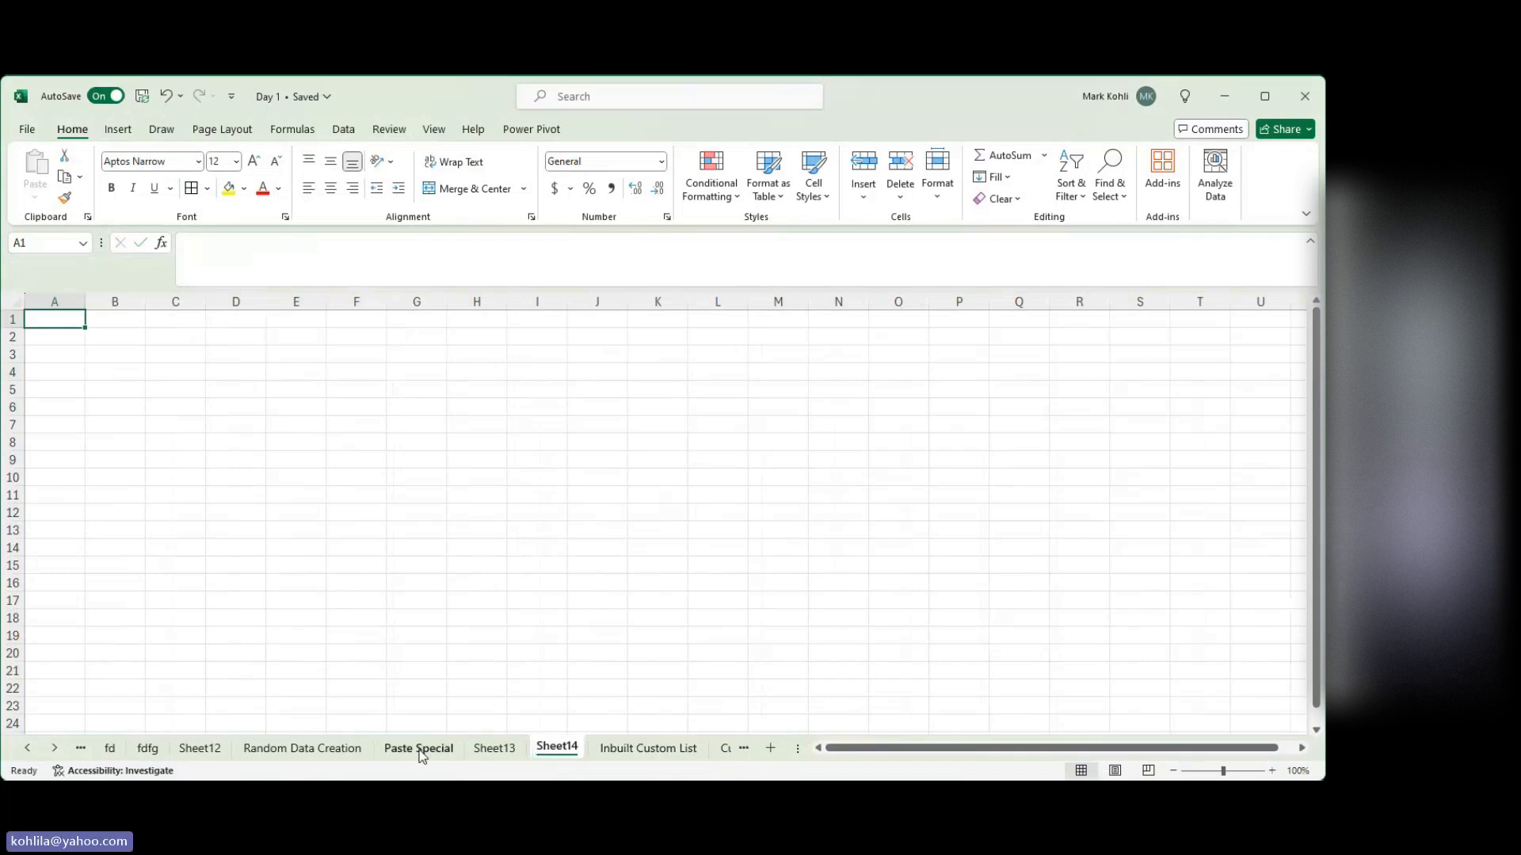
{"action": "left_click_drag", "start_coordinate": [423, 755], "coordinate": [529, 751]}
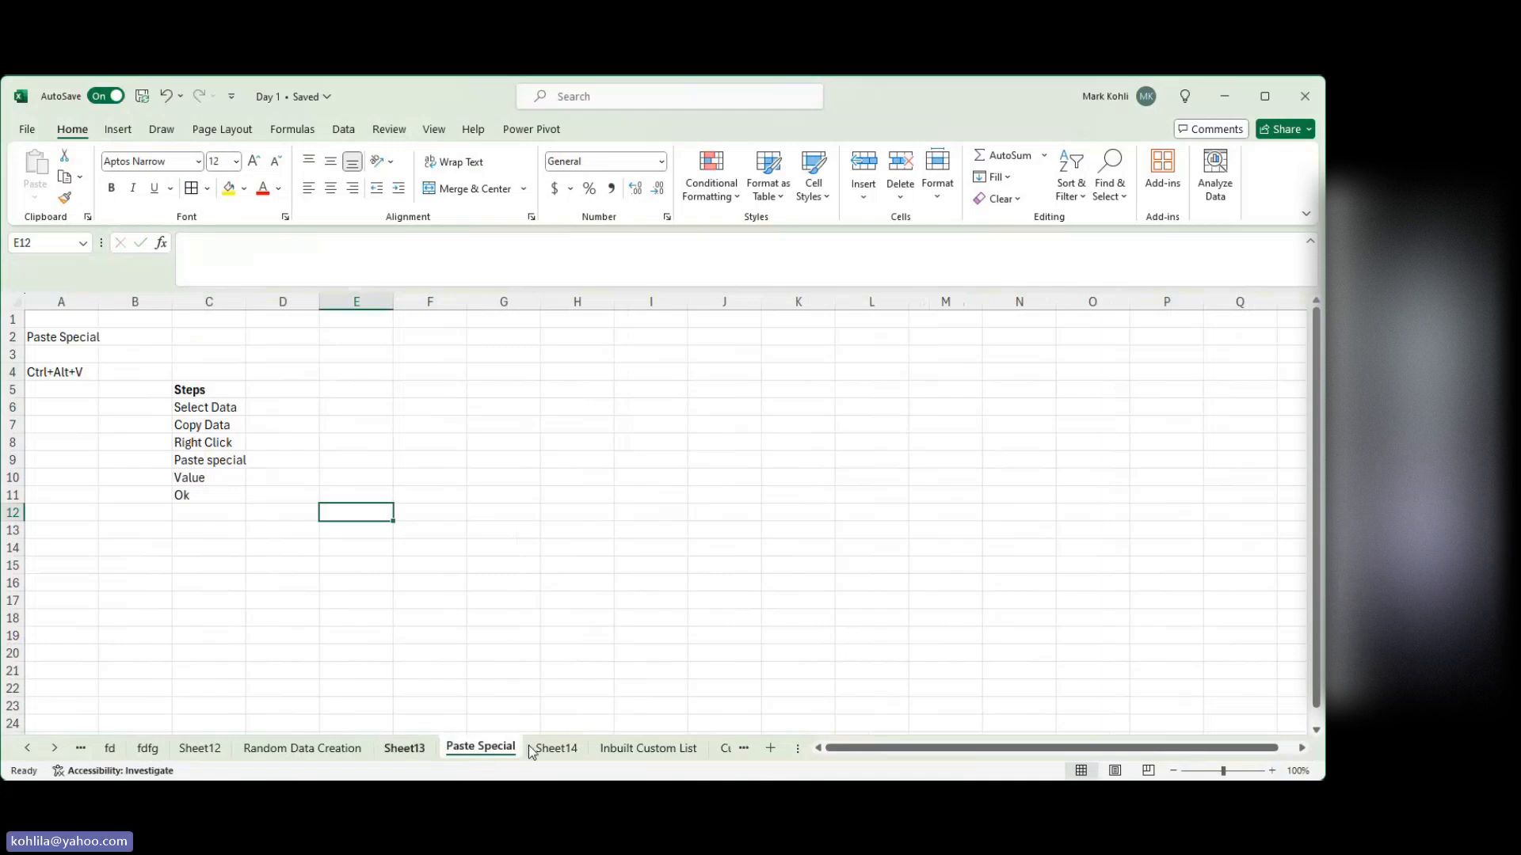
{"action": "left_click", "coordinate": [554, 748]}
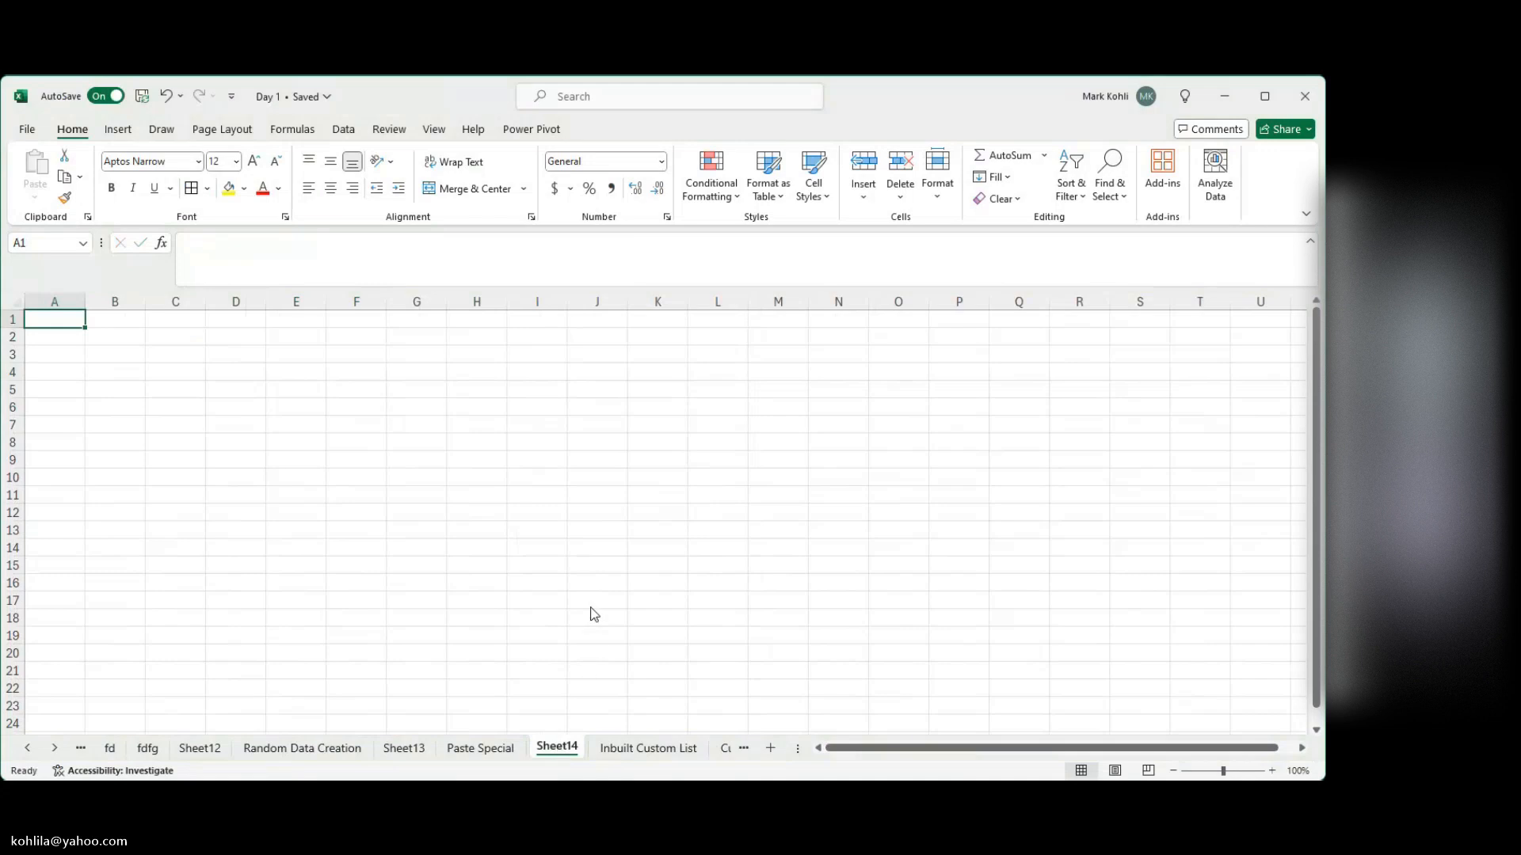
{"action": "left_click", "coordinate": [614, 493]}
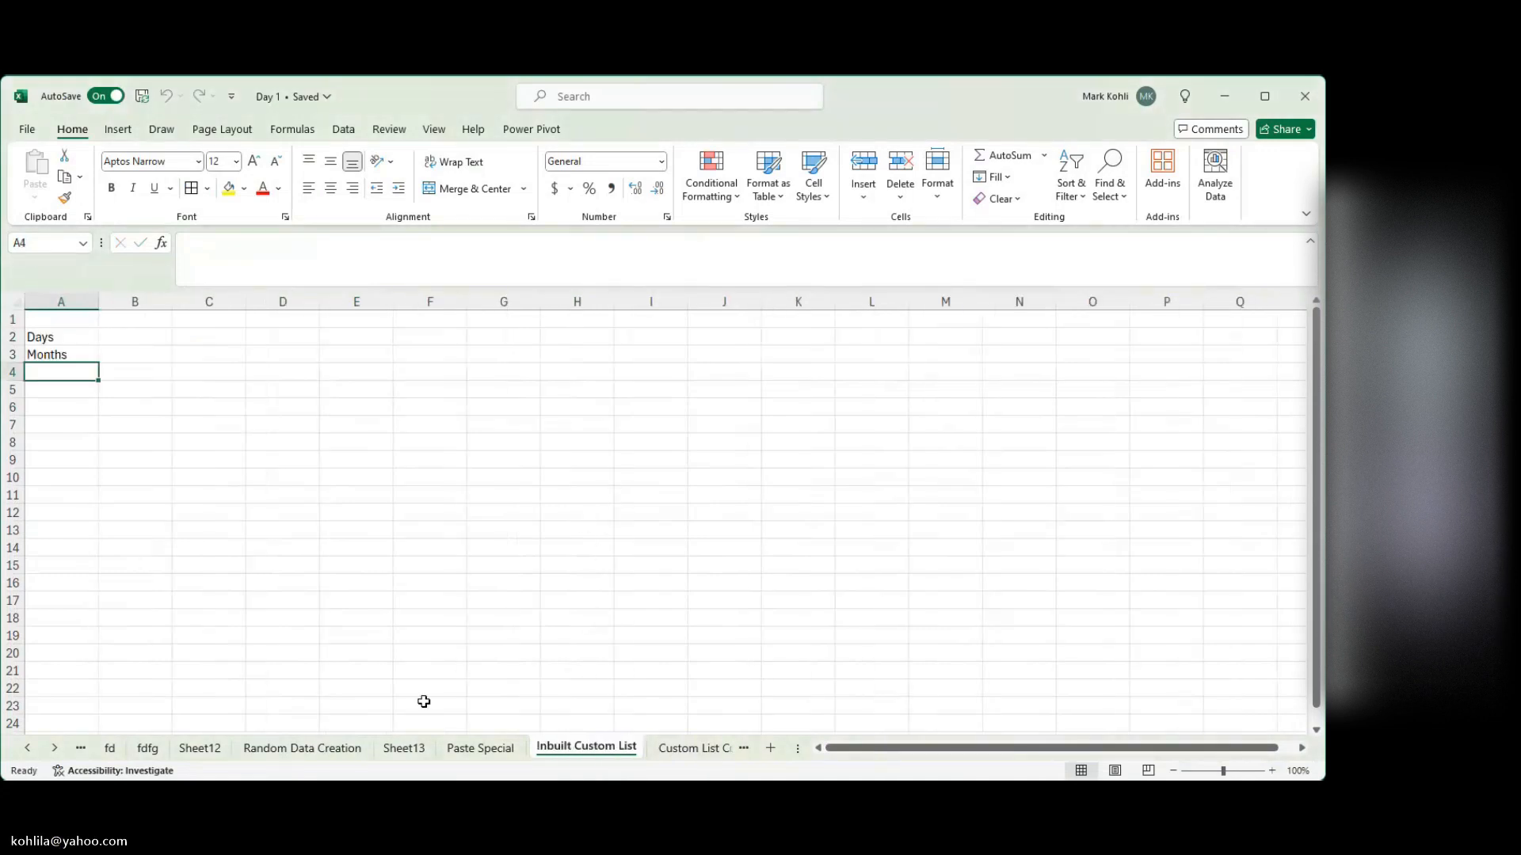
{"action": "left_click", "coordinate": [404, 749]}
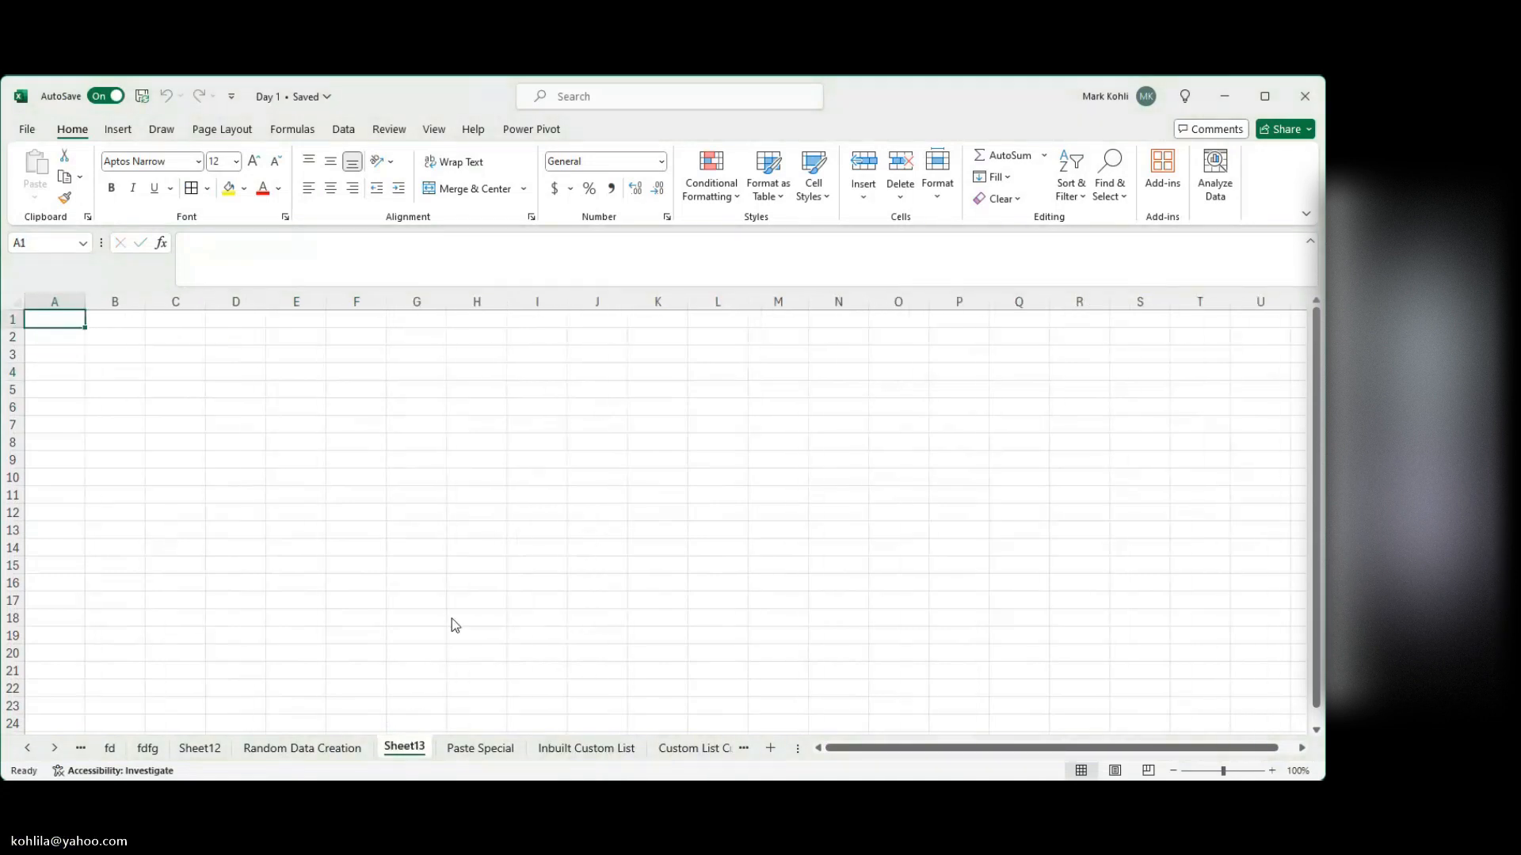
{"action": "left_click", "coordinate": [478, 487]}
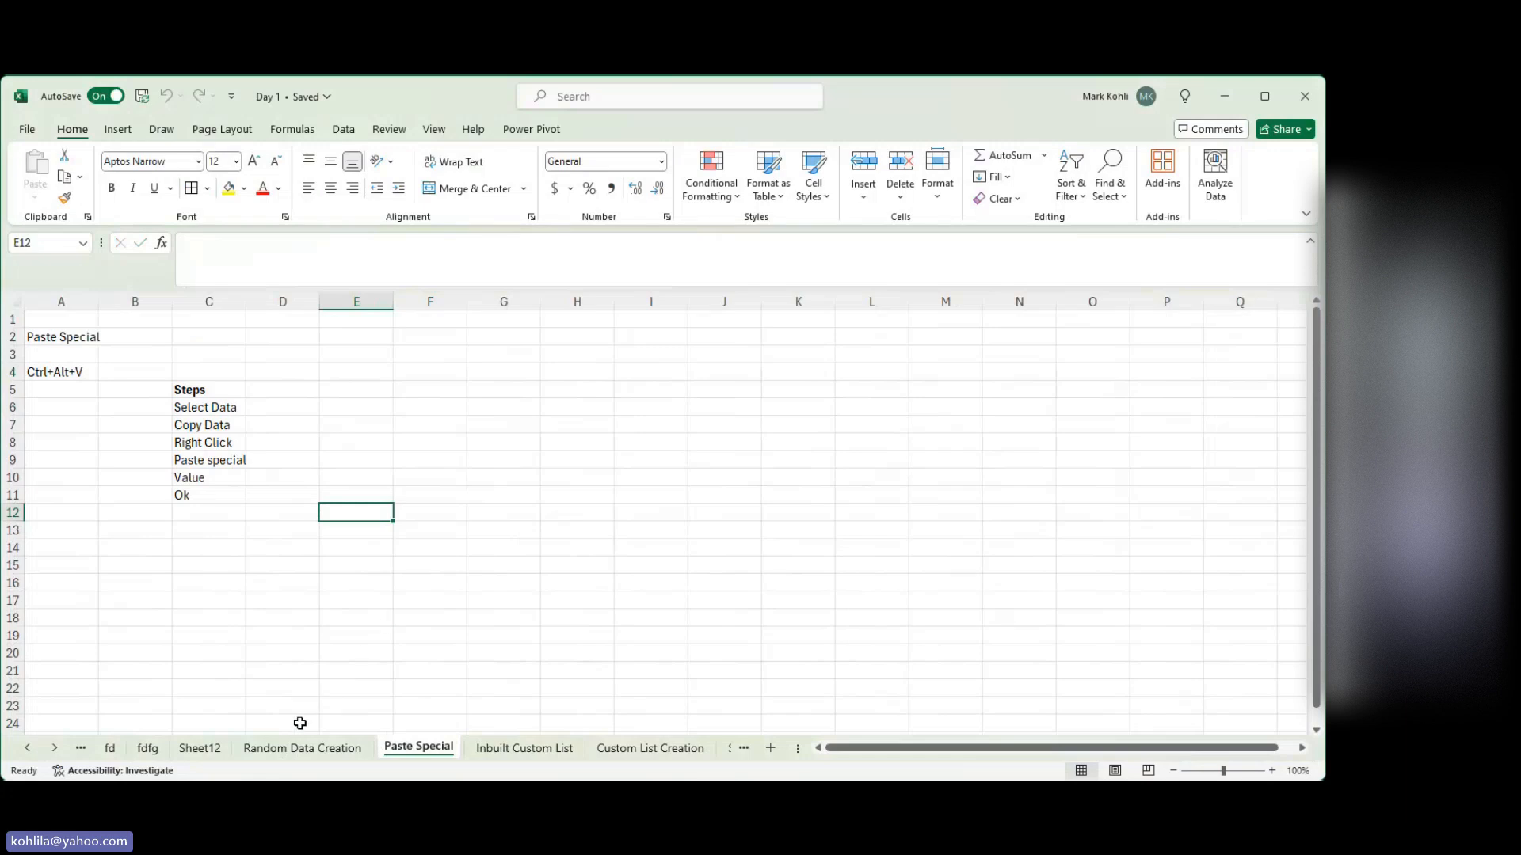
{"action": "scroll", "coordinate": [201, 752], "scroll_direction": "up", "scroll_amount": 3}
{"action": "scroll", "coordinate": [201, 752], "scroll_direction": "down", "scroll_amount": 2}
Scroll back to the Sheet Options sheet and select cells B3, B4 and B5.
{"action": "left_click", "coordinate": [33, 753]}
{"action": "left_click", "coordinate": [32, 754]}
{"action": "left_click", "coordinate": [198, 747]}
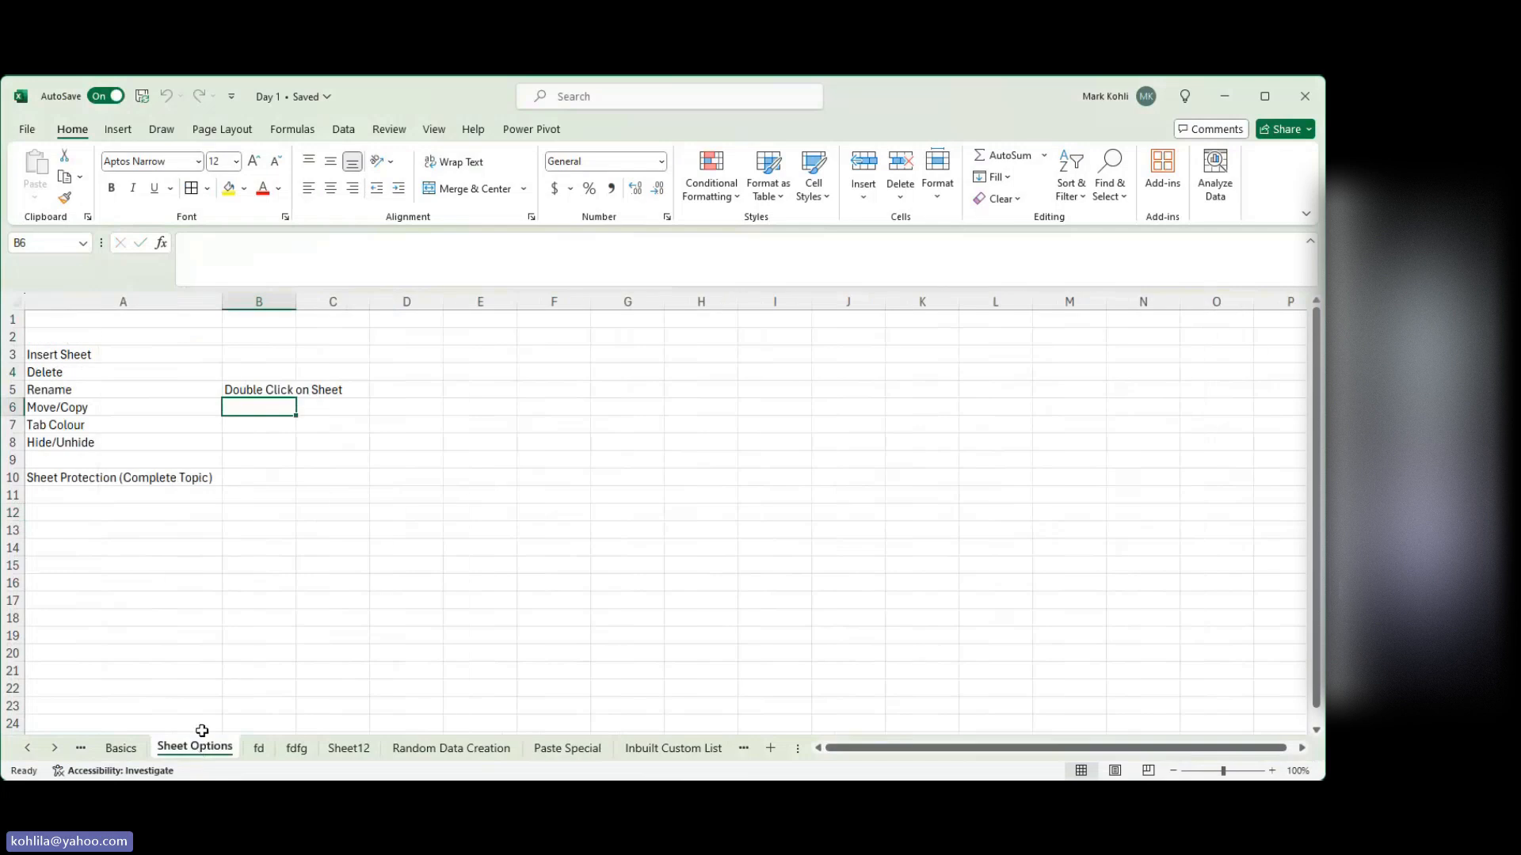
{"action": "left_click", "coordinate": [261, 357]}
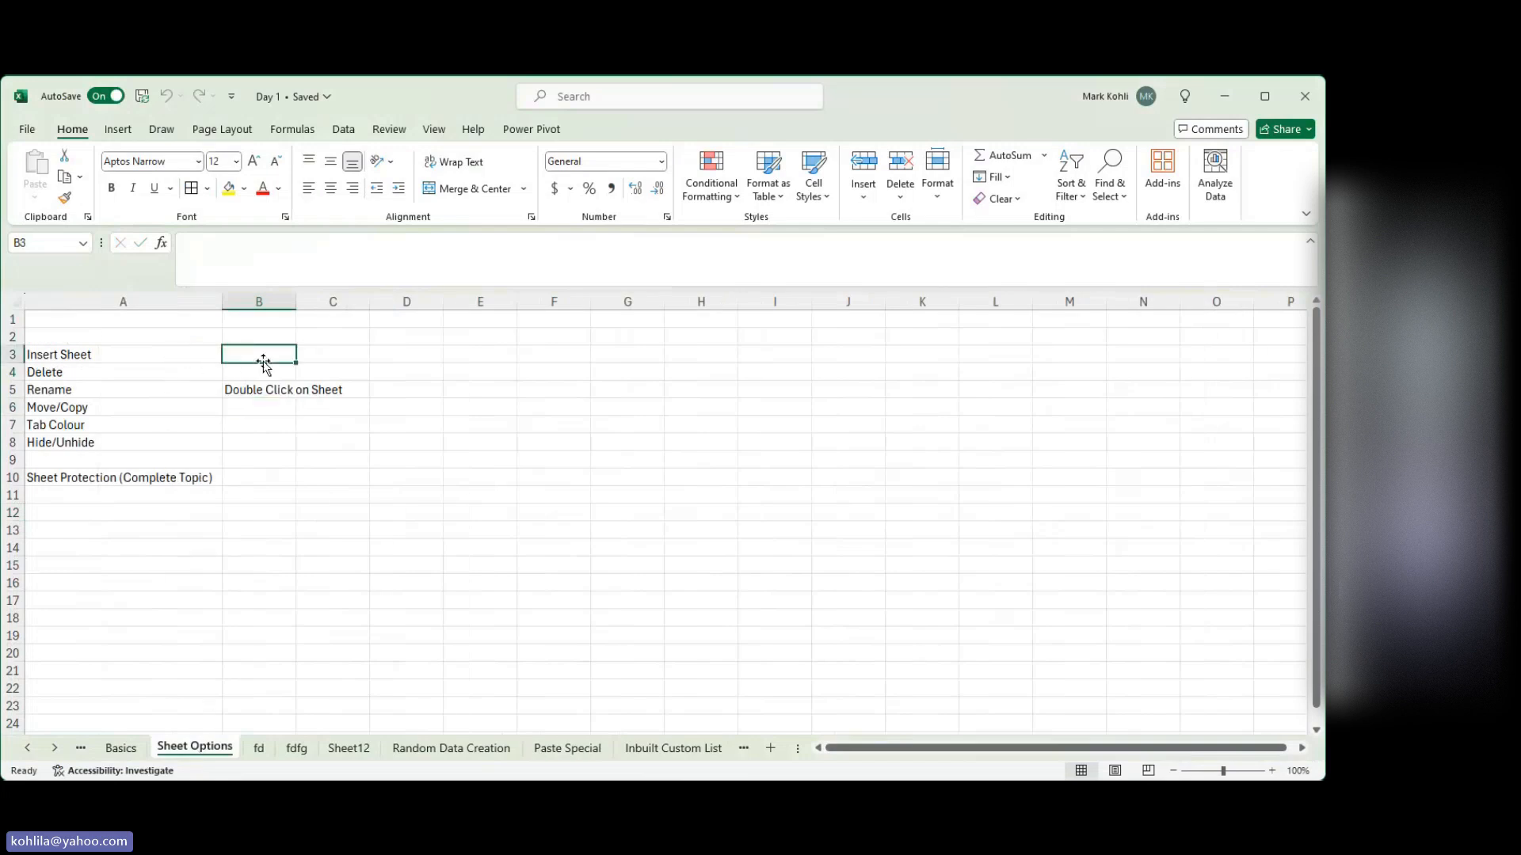
{"action": "left_click", "coordinate": [262, 373]}
{"action": "left_click", "coordinate": [265, 388]}
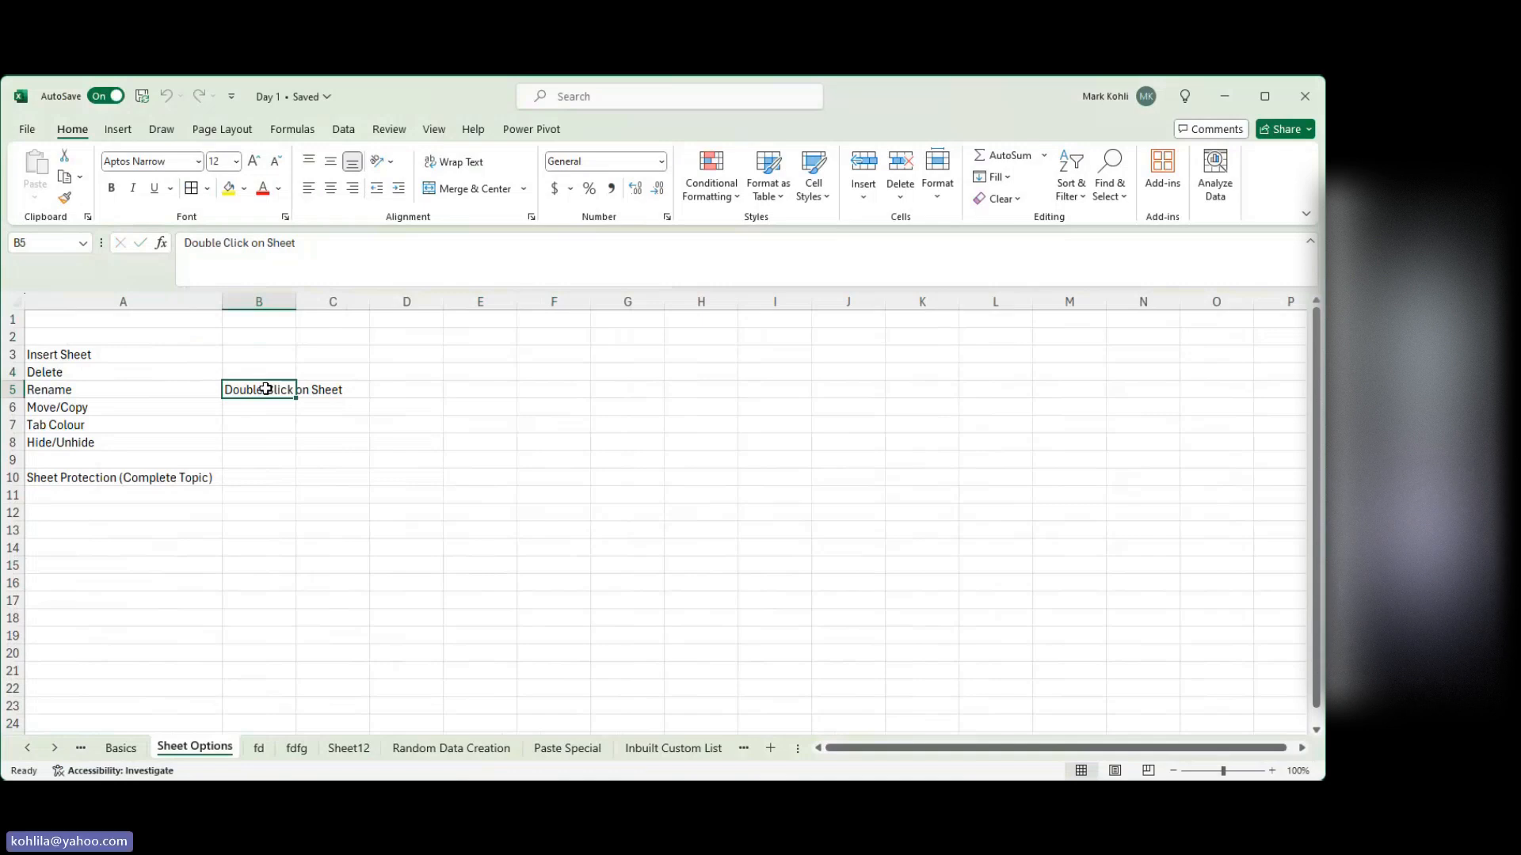
Rename the fd sheet to Sales Data.
{"action": "left_click", "coordinate": [109, 409]}
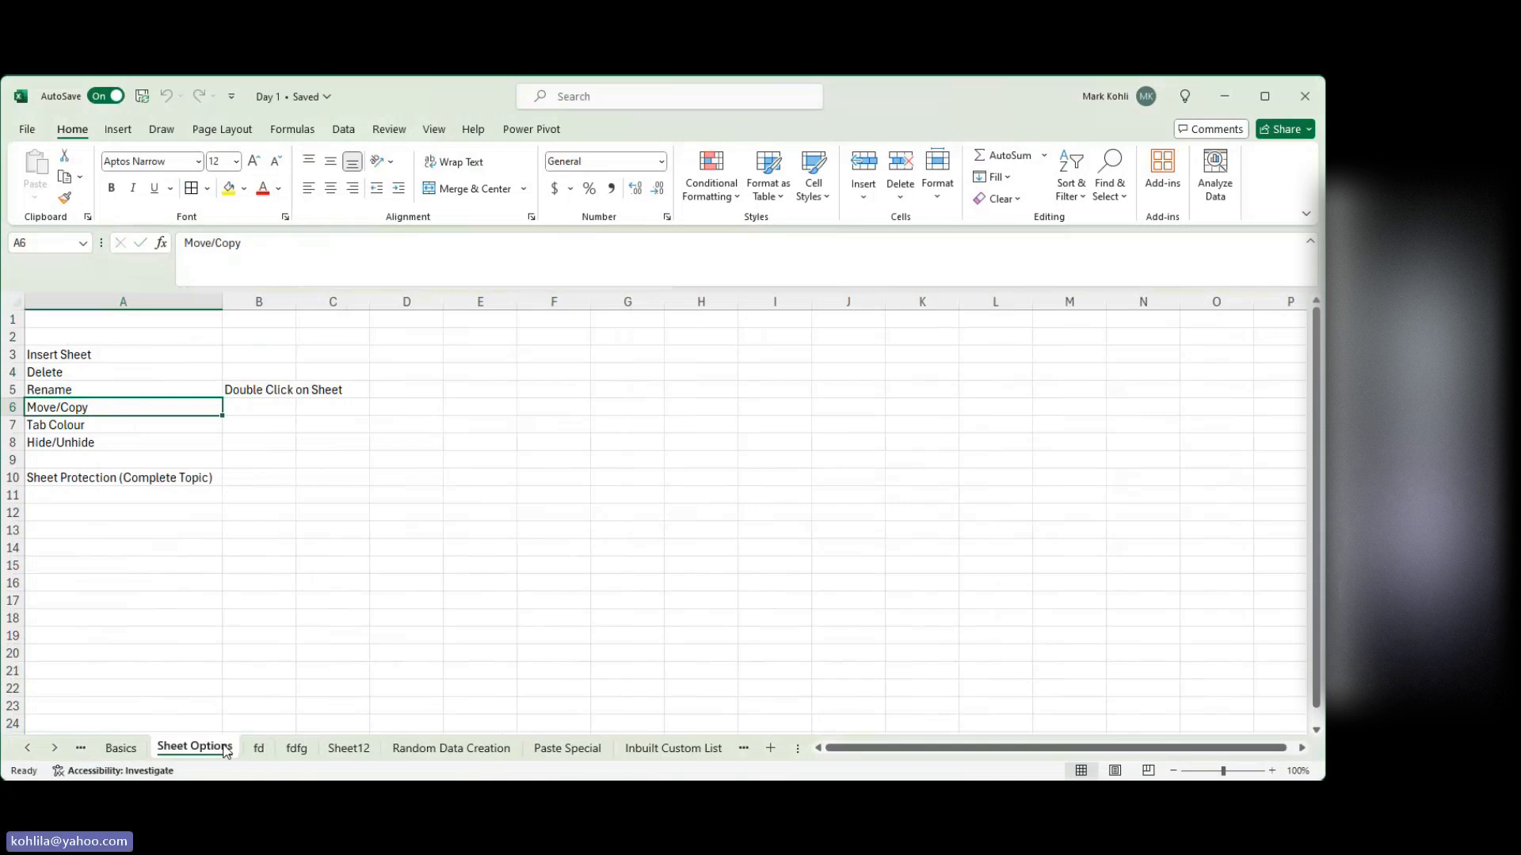
{"action": "left_click", "coordinate": [141, 753]}
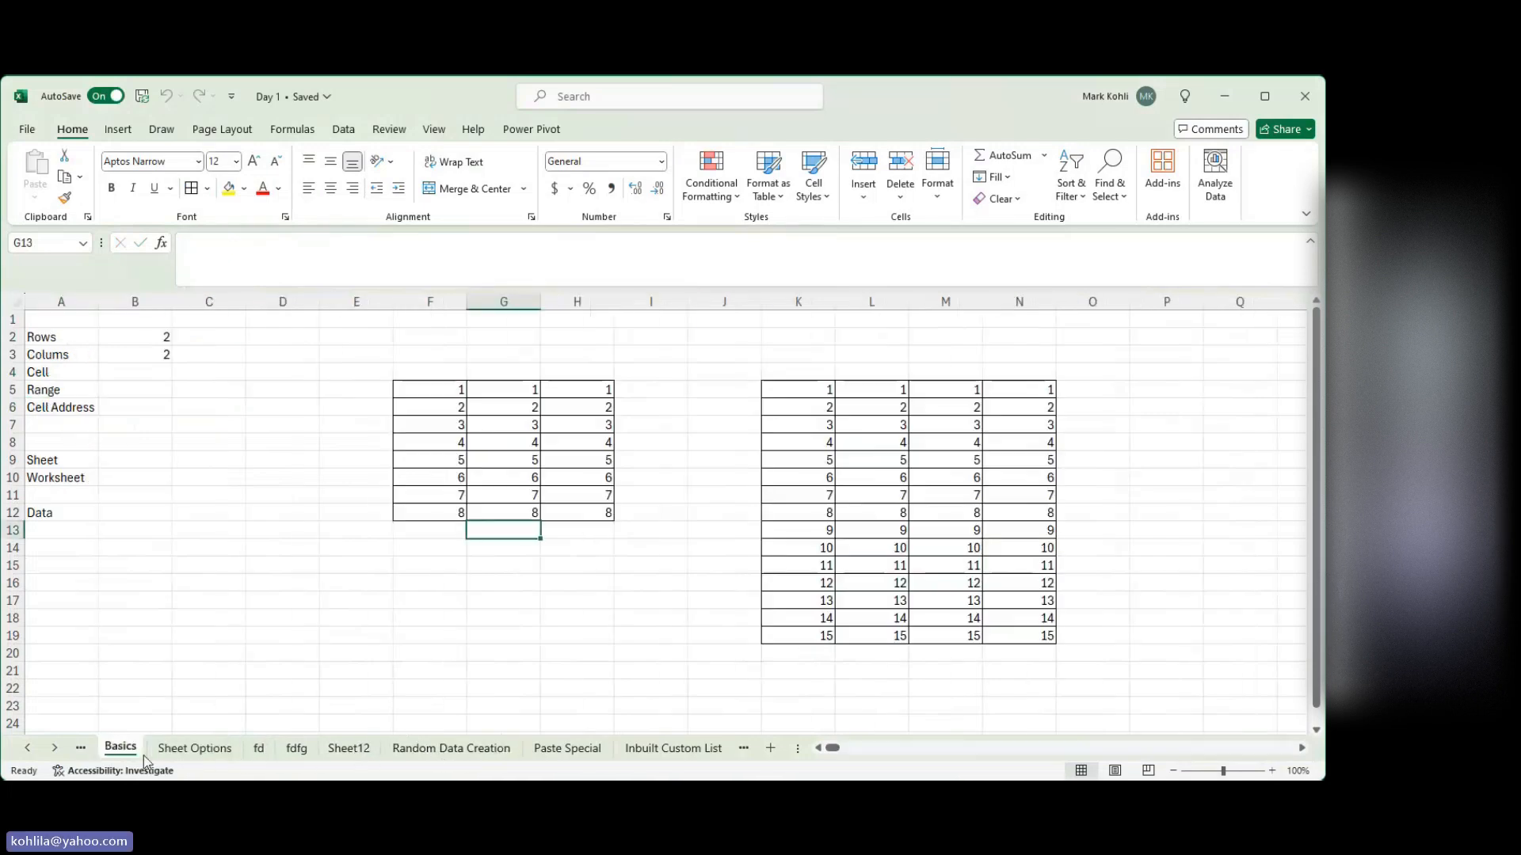
{"action": "left_click", "coordinate": [259, 749]}
{"action": "left_click_drag", "start_coordinate": [259, 752], "coordinate": [259, 748]}
{"action": "type", "text": "Sales Data"}
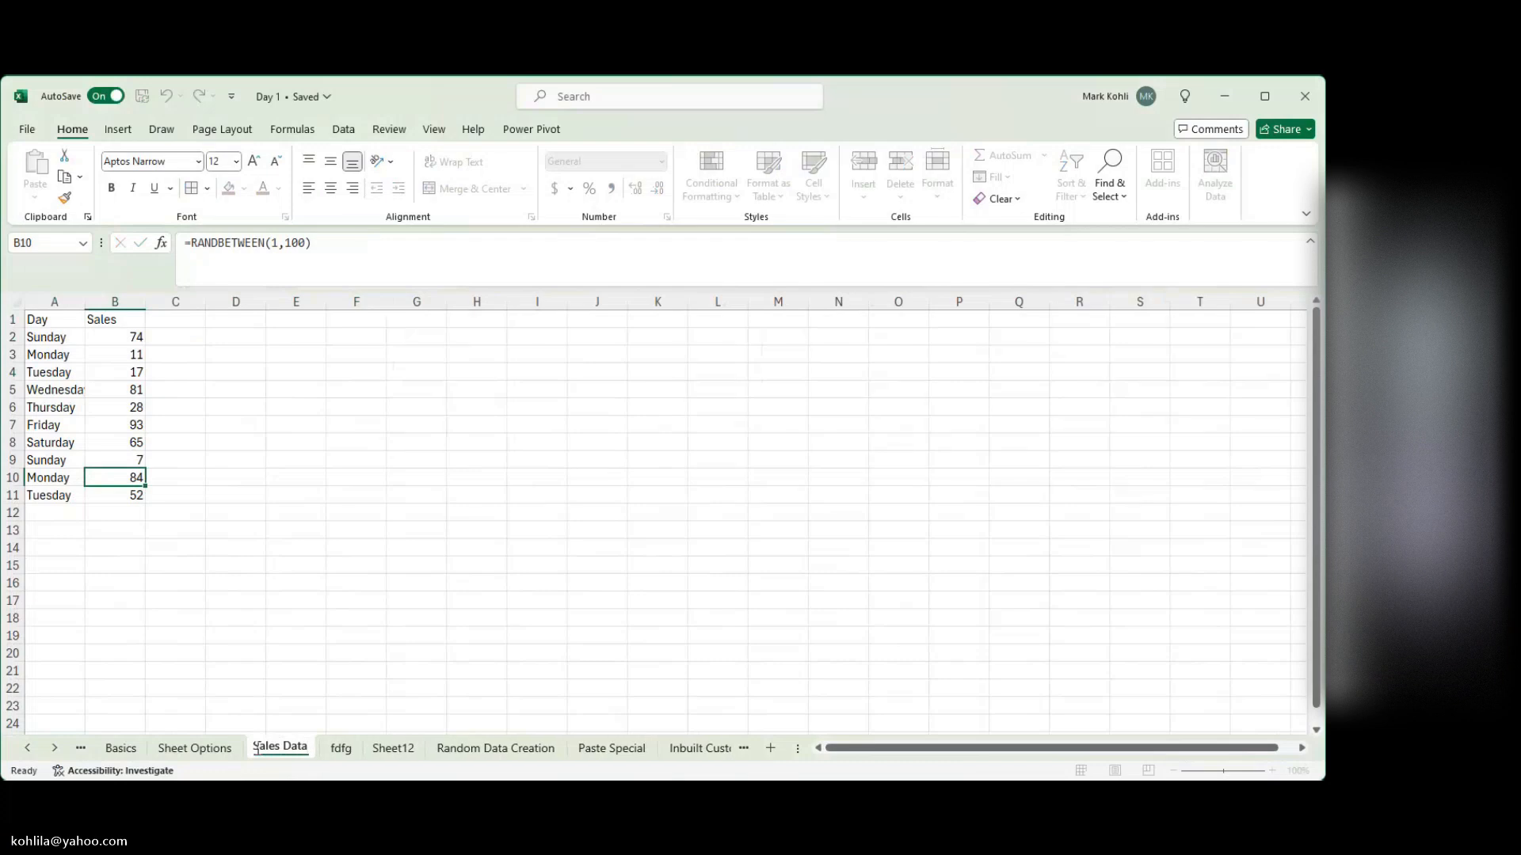
{"action": "key", "text": "Return"}
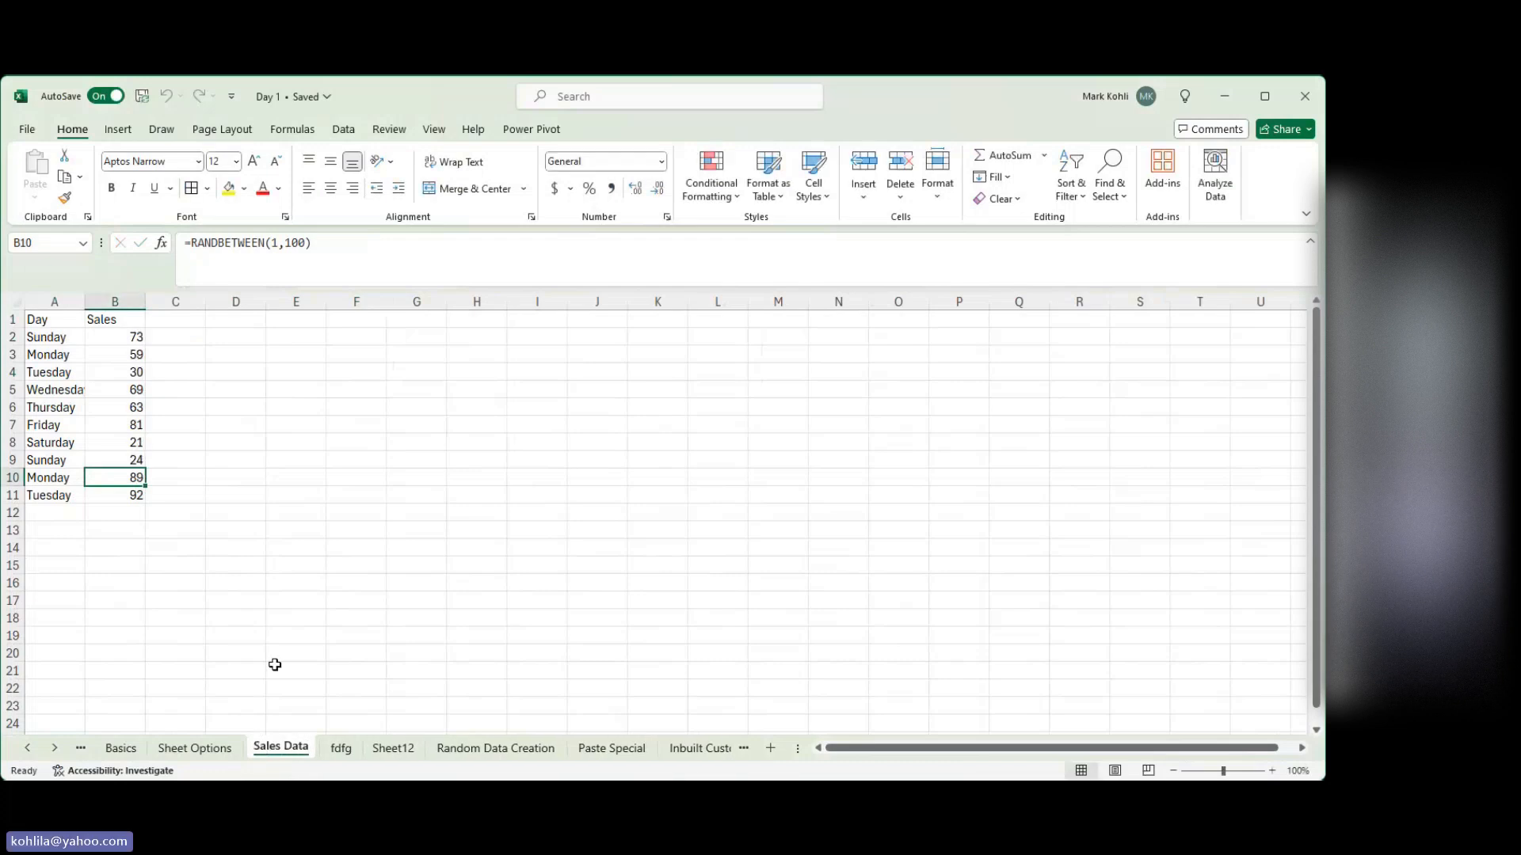
{"action": "left_click", "coordinate": [274, 532]}
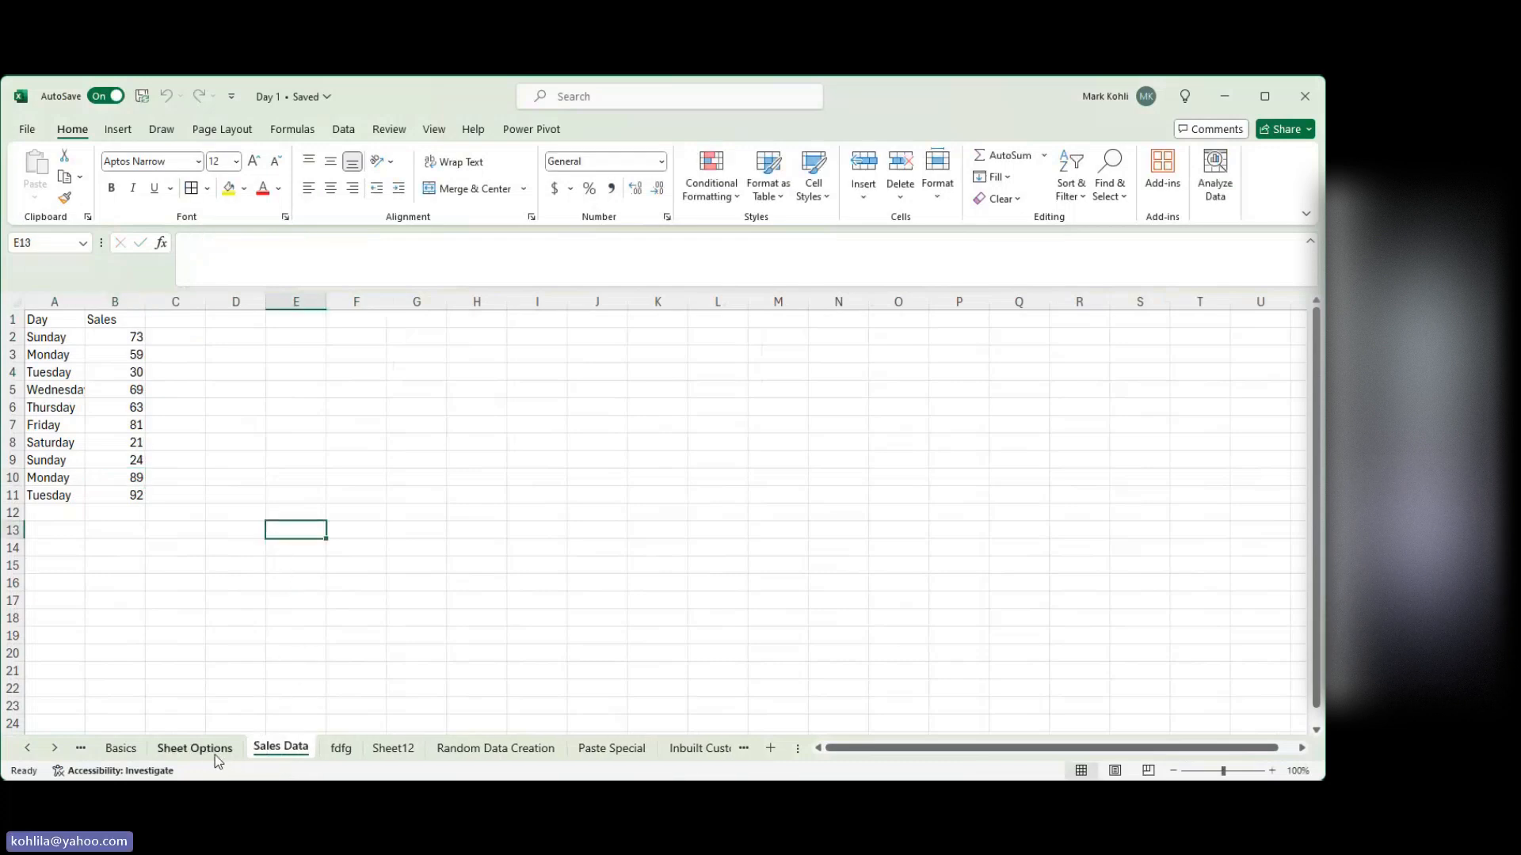
Delete the fdfg and Sheet12 sheets and return to Sales Data.
{"action": "left_click", "coordinate": [339, 751]}
{"action": "right_click", "coordinate": [338, 751]}
{"action": "left_click", "coordinate": [400, 493]}
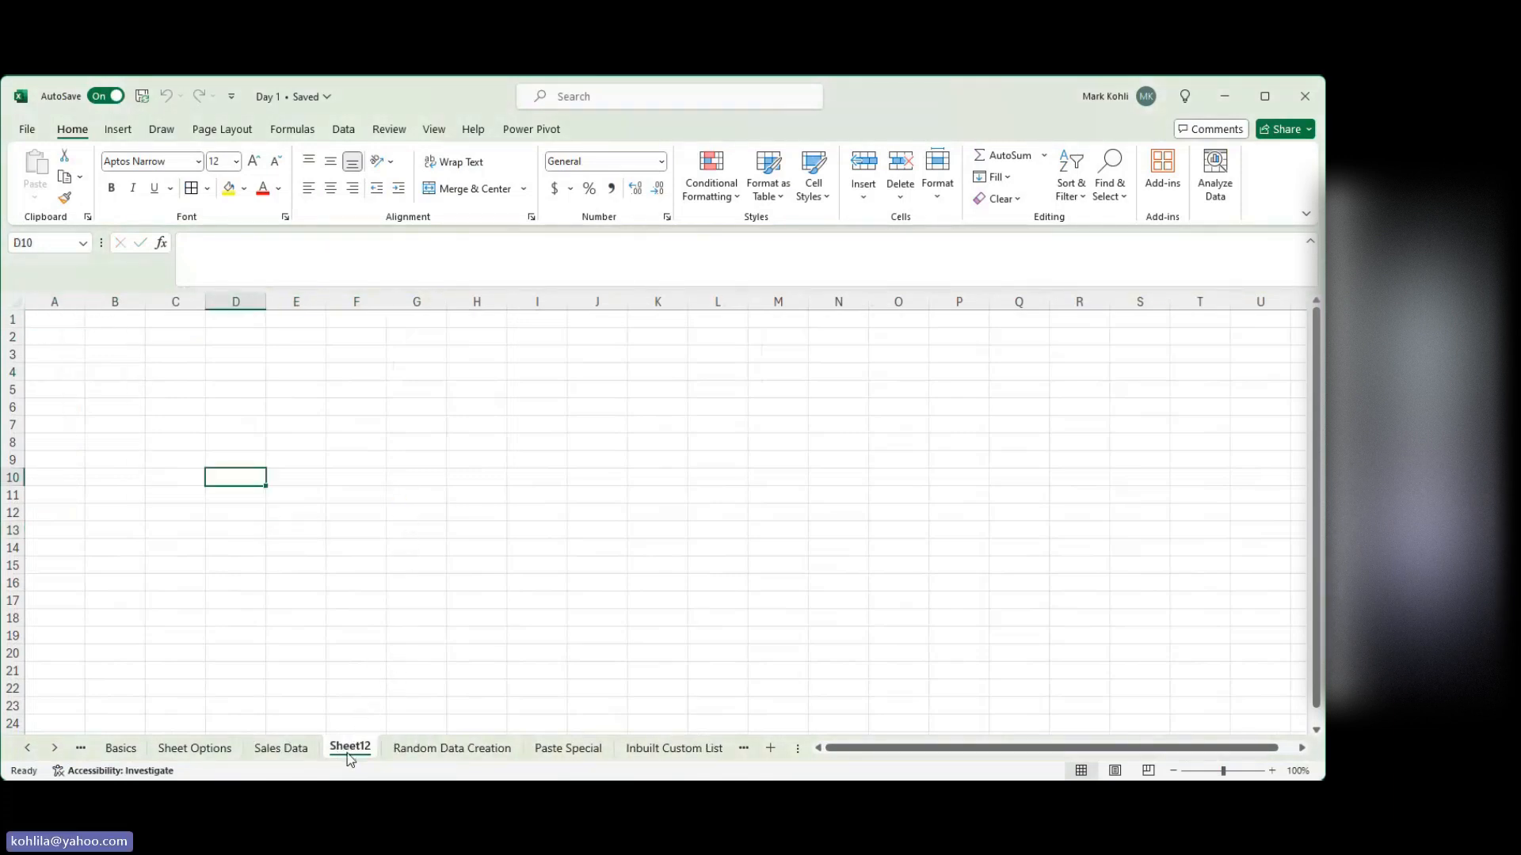
{"action": "left_click", "coordinate": [407, 498]}
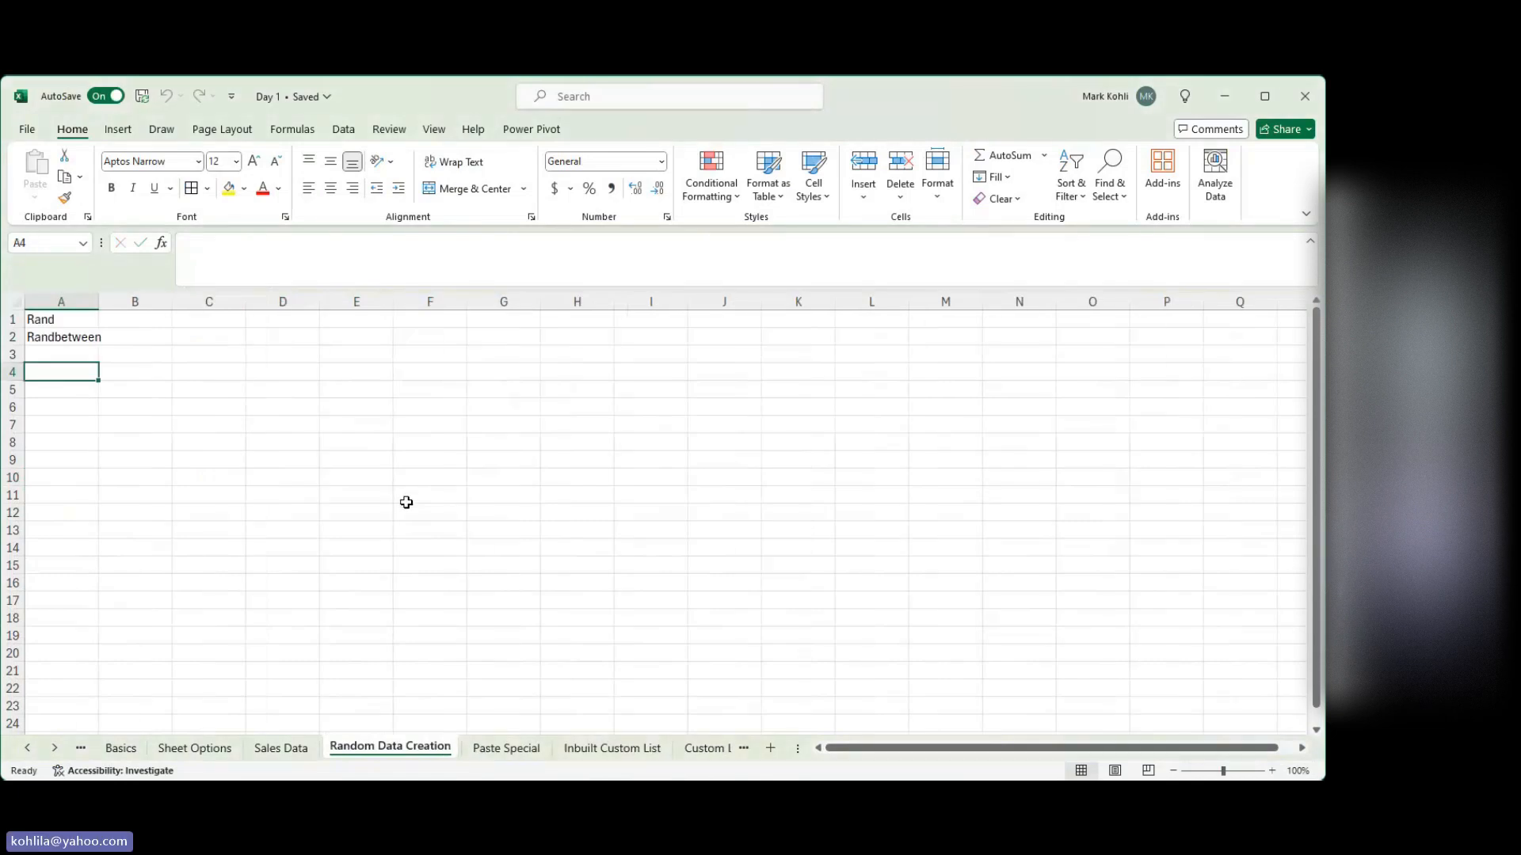
{"action": "left_click", "coordinate": [286, 754]}
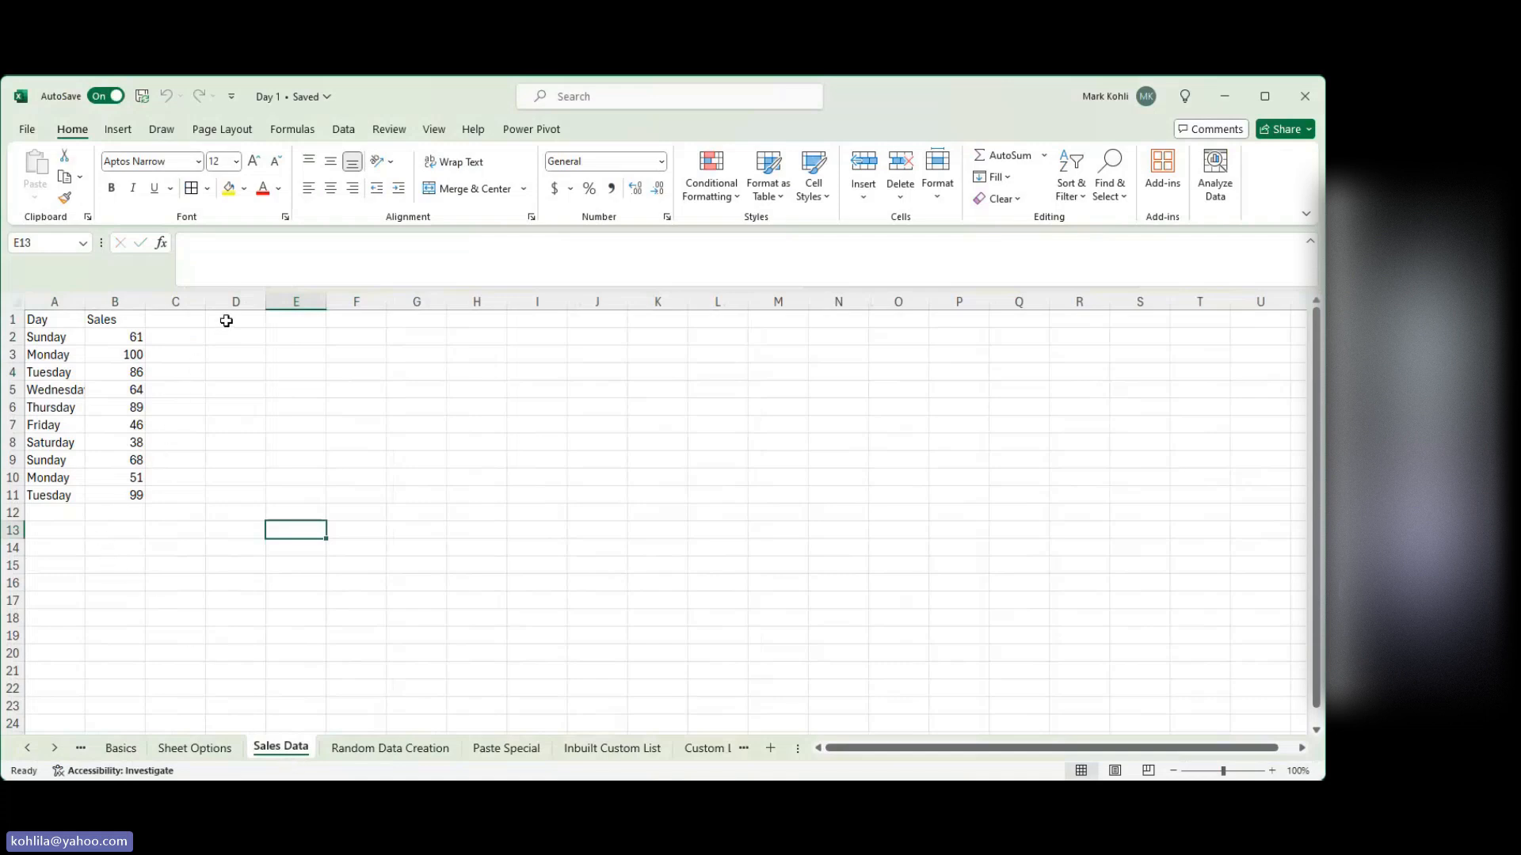
Add the headings Cost in C1 and PP in D1 beside Day and Sales.
{"action": "left_click", "coordinate": [182, 334]}
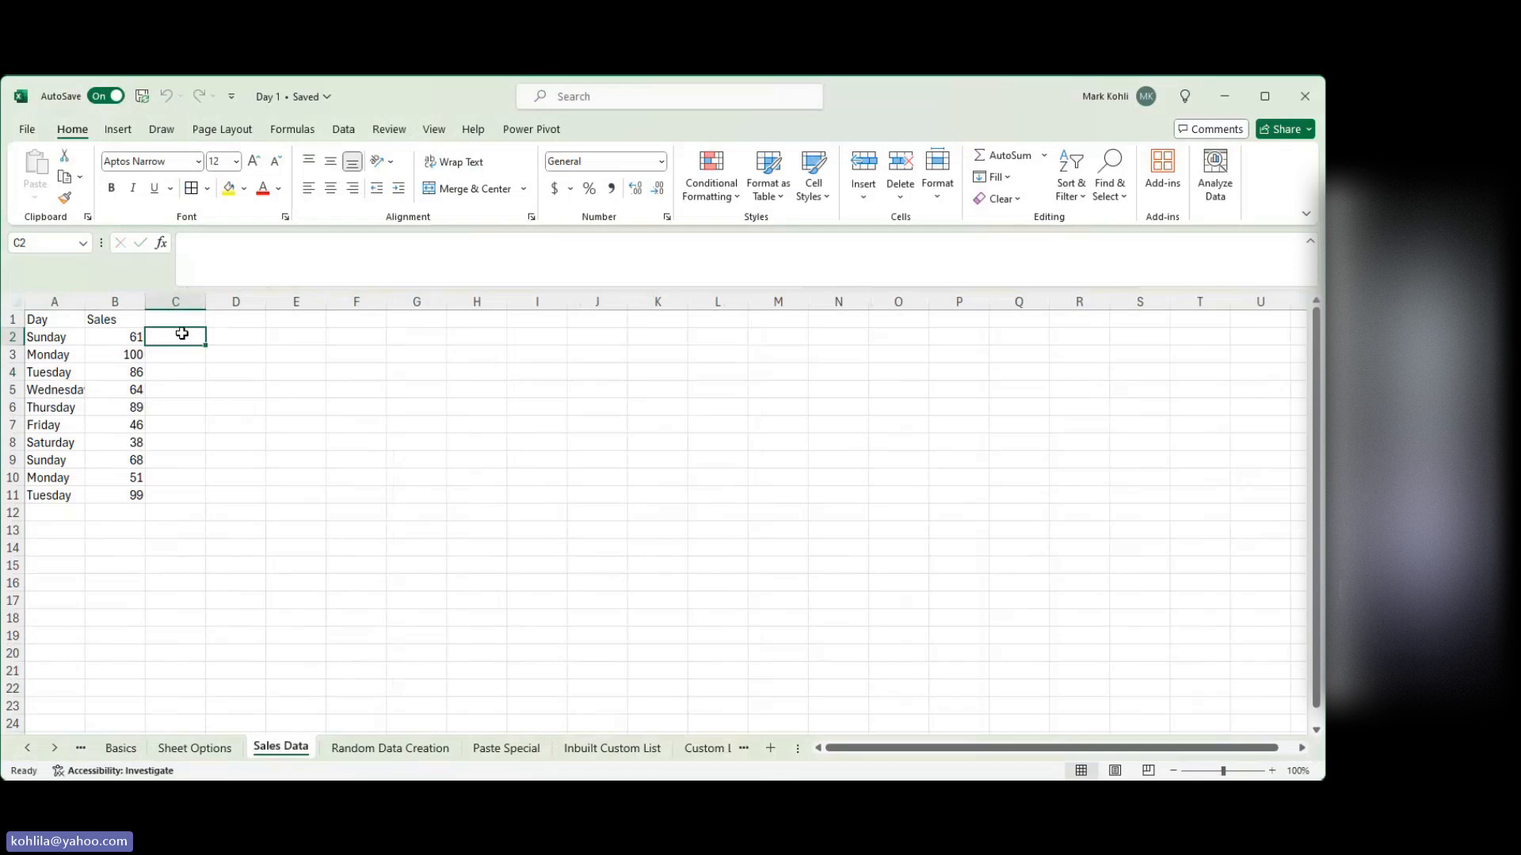
{"action": "left_click", "coordinate": [180, 323]}
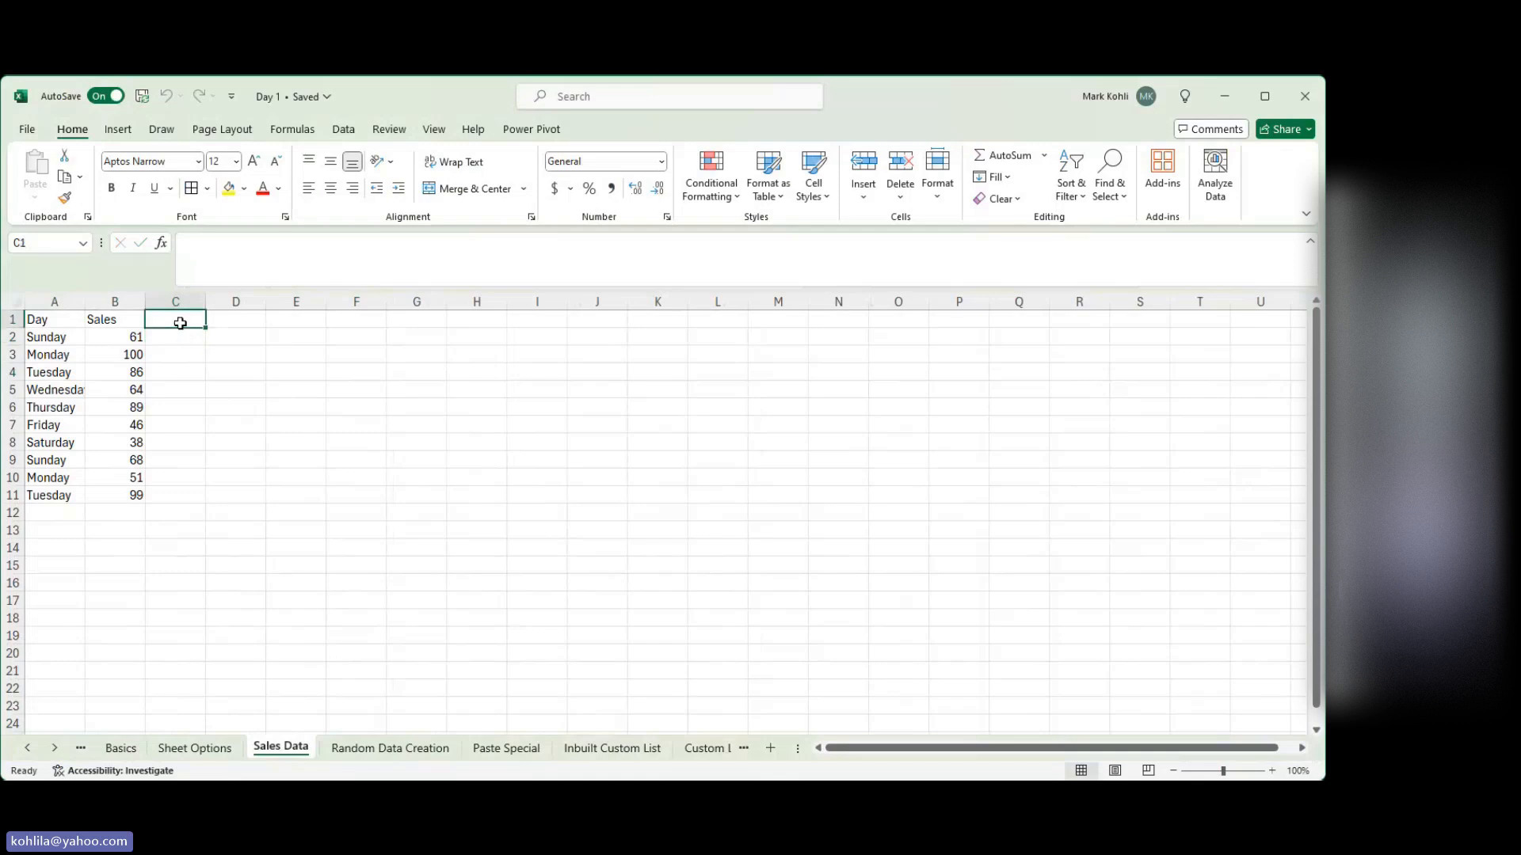
{"action": "type", "text": "Cost"}
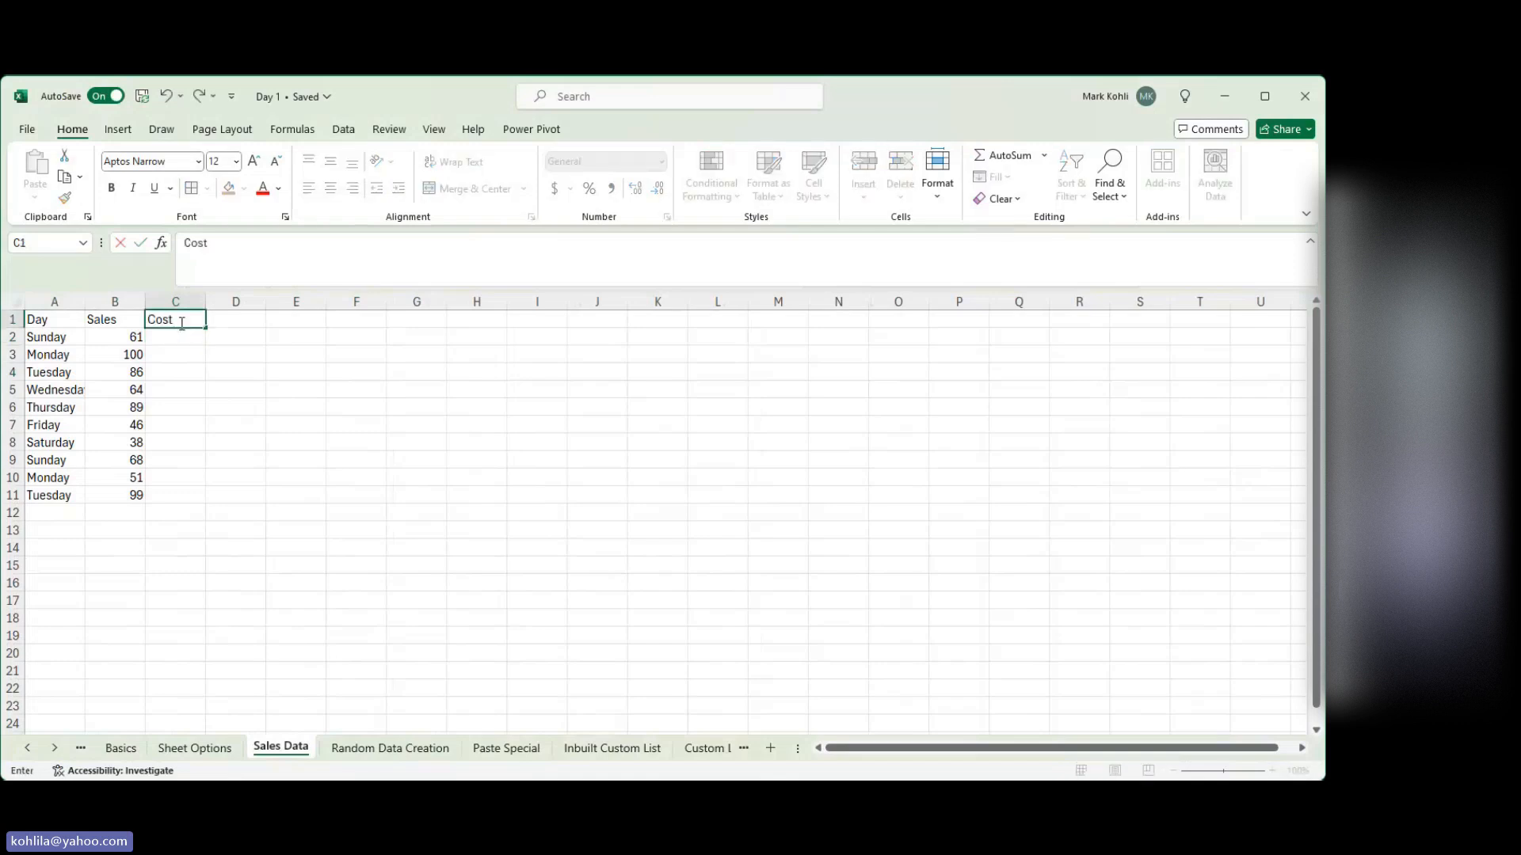
{"action": "key", "text": "ctrl+Return"}
{"action": "key", "text": "Right"}
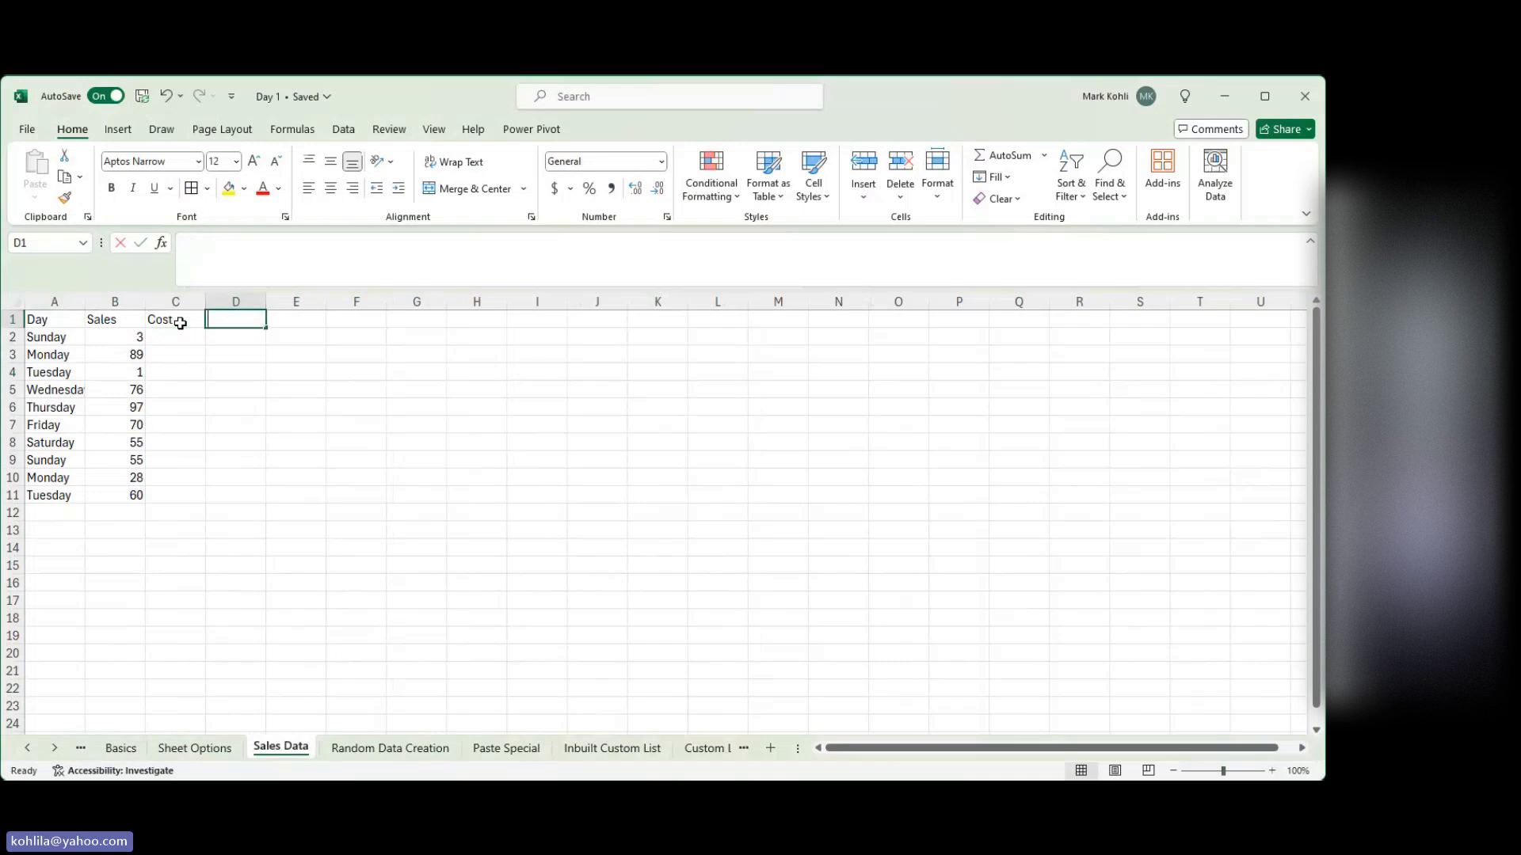
{"action": "type", "text": "PP"}
{"action": "key", "text": "Return"}
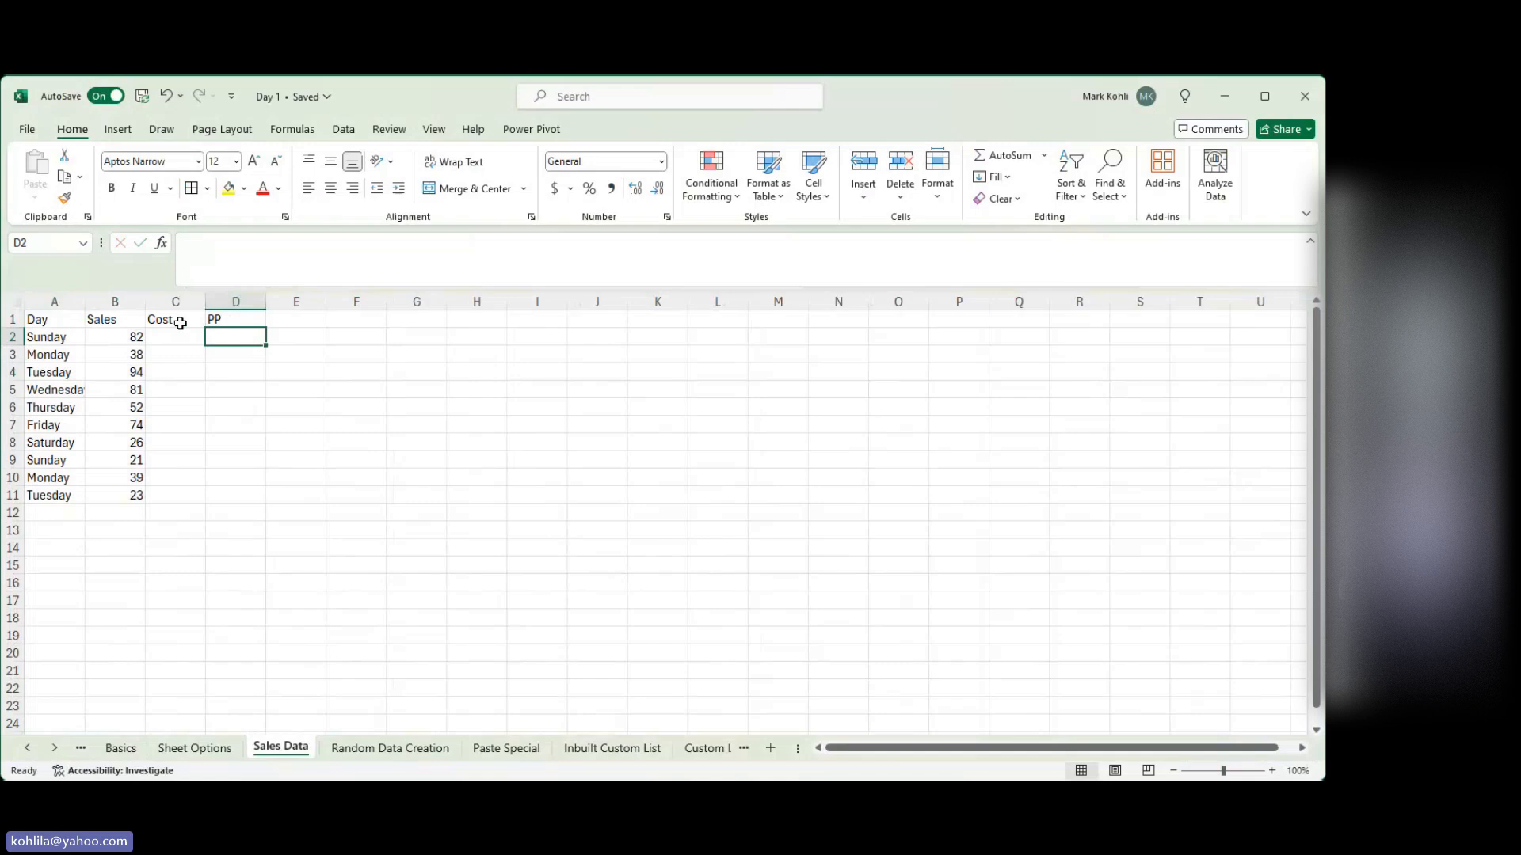
{"action": "left_click_drag", "start_coordinate": [57, 320], "coordinate": [116, 492]}
{"action": "left_click", "coordinate": [279, 400]}
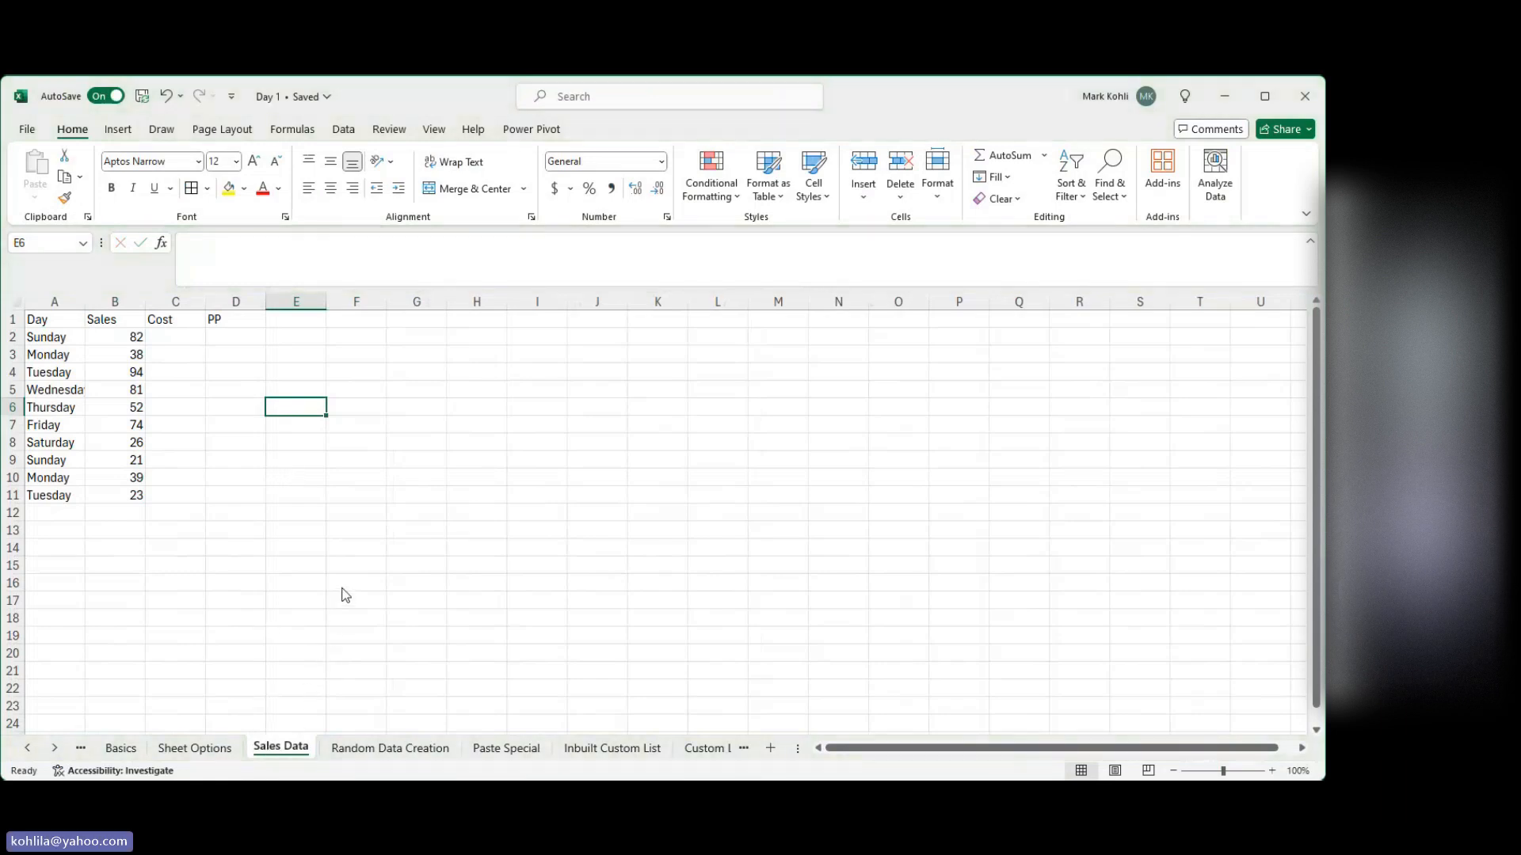
Duplicate Sales Data as Sales Data (2) through Move or Copy with Create a copy ticked.
{"action": "left_click", "coordinate": [343, 540]}
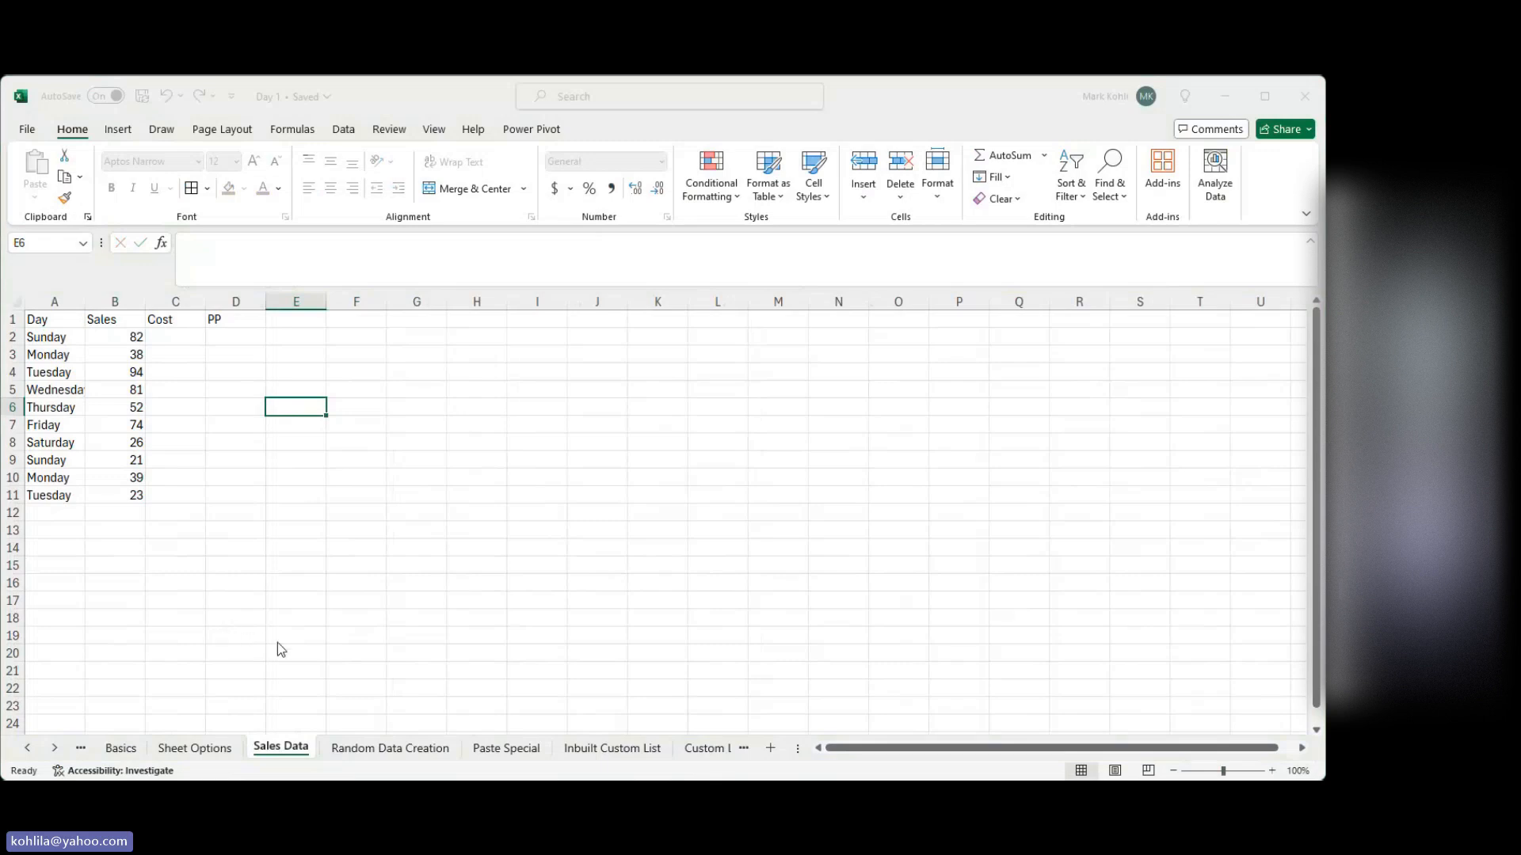
{"action": "left_click", "coordinate": [364, 673]}
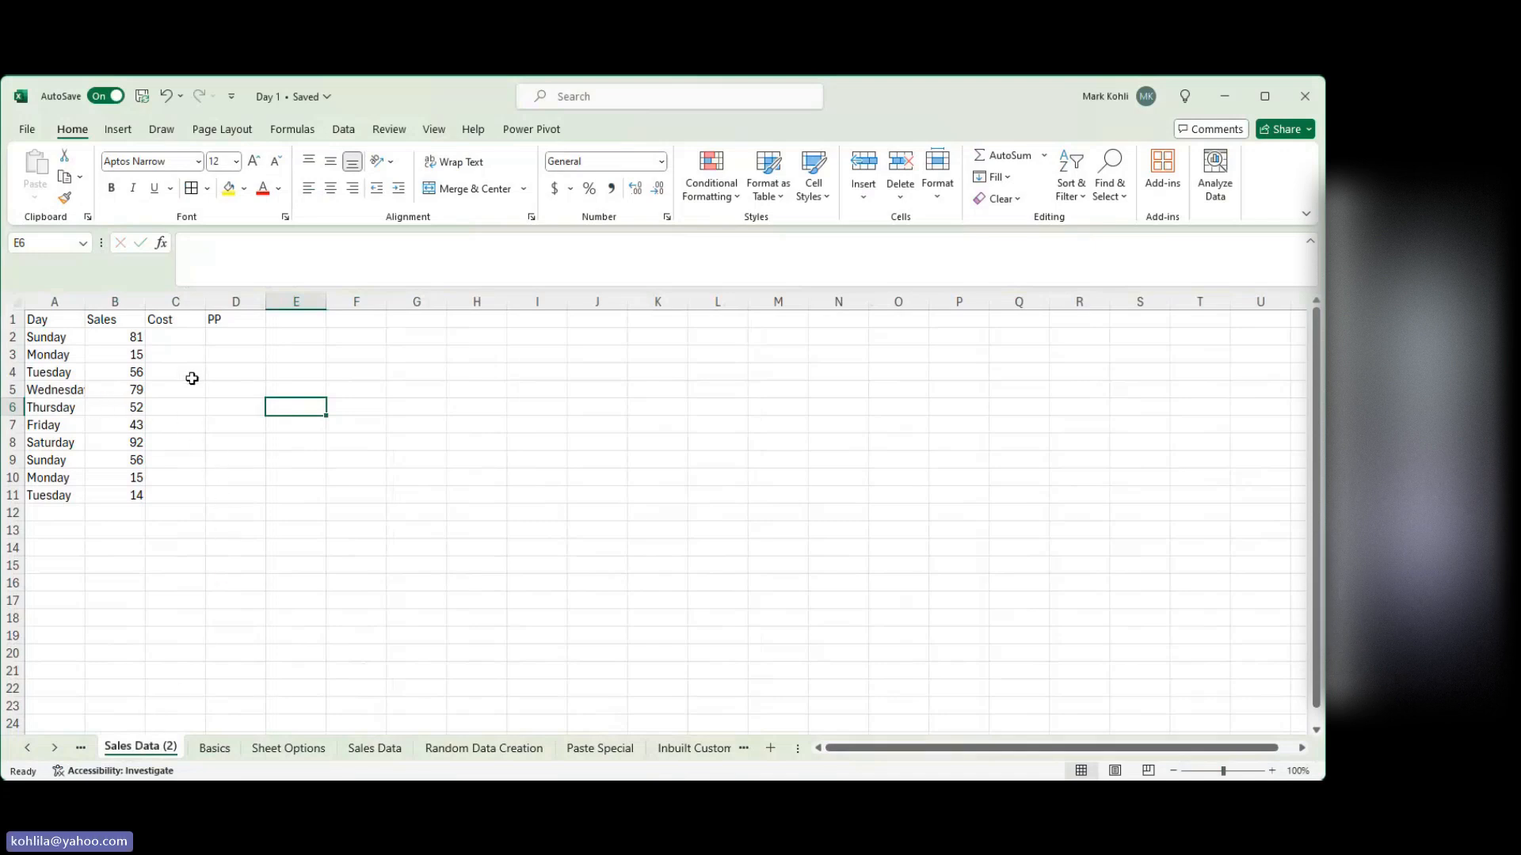
Clear the Cost and PP columns C:D on Sales Data (2), then return to Sales Data.
{"action": "left_click", "coordinate": [175, 300]}
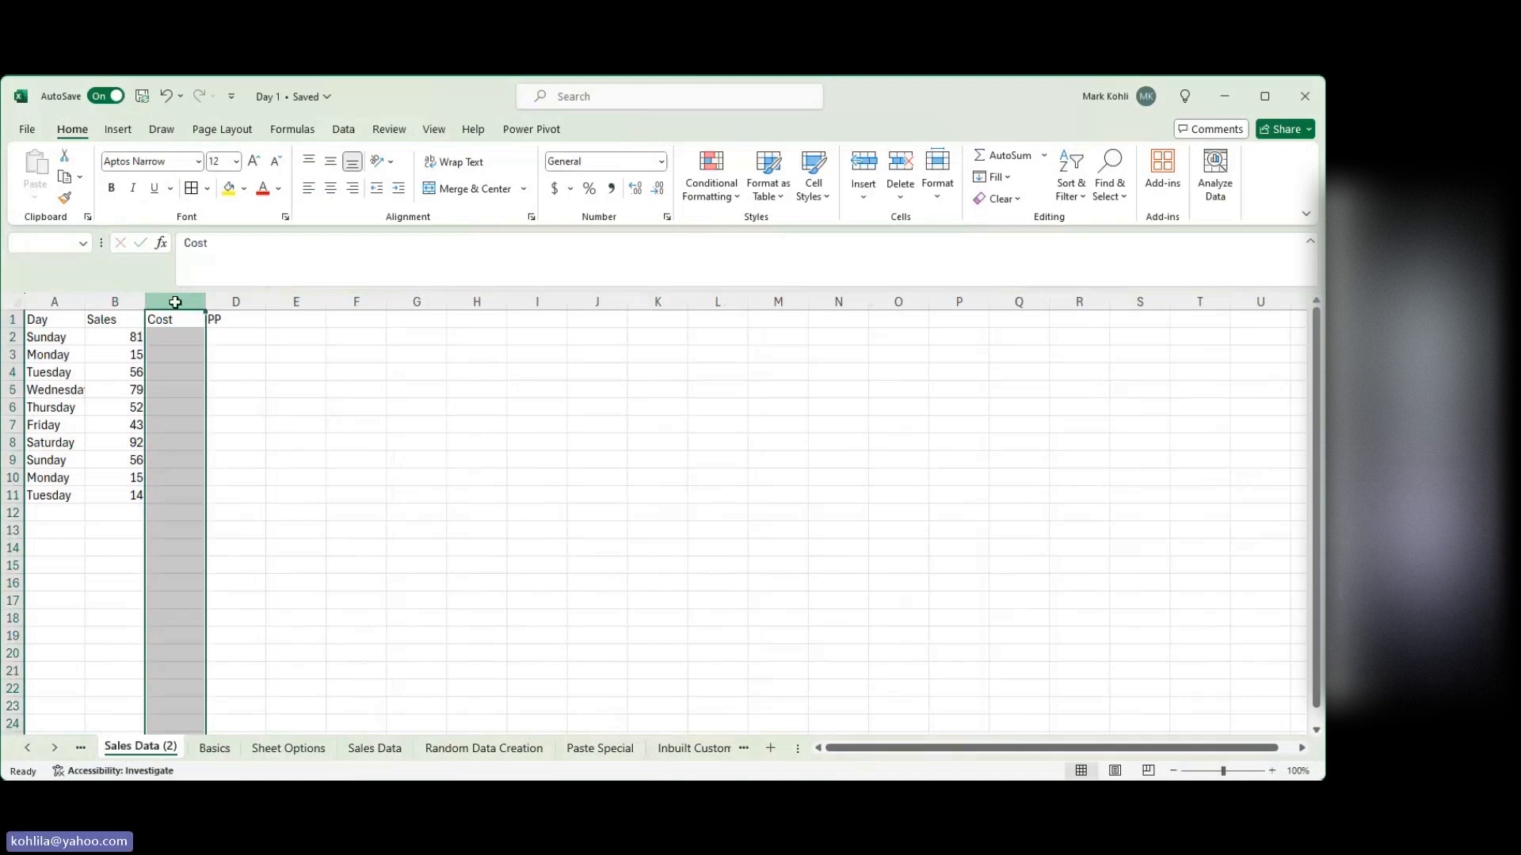
{"action": "left_click", "coordinate": [212, 298], "text": "shift"}
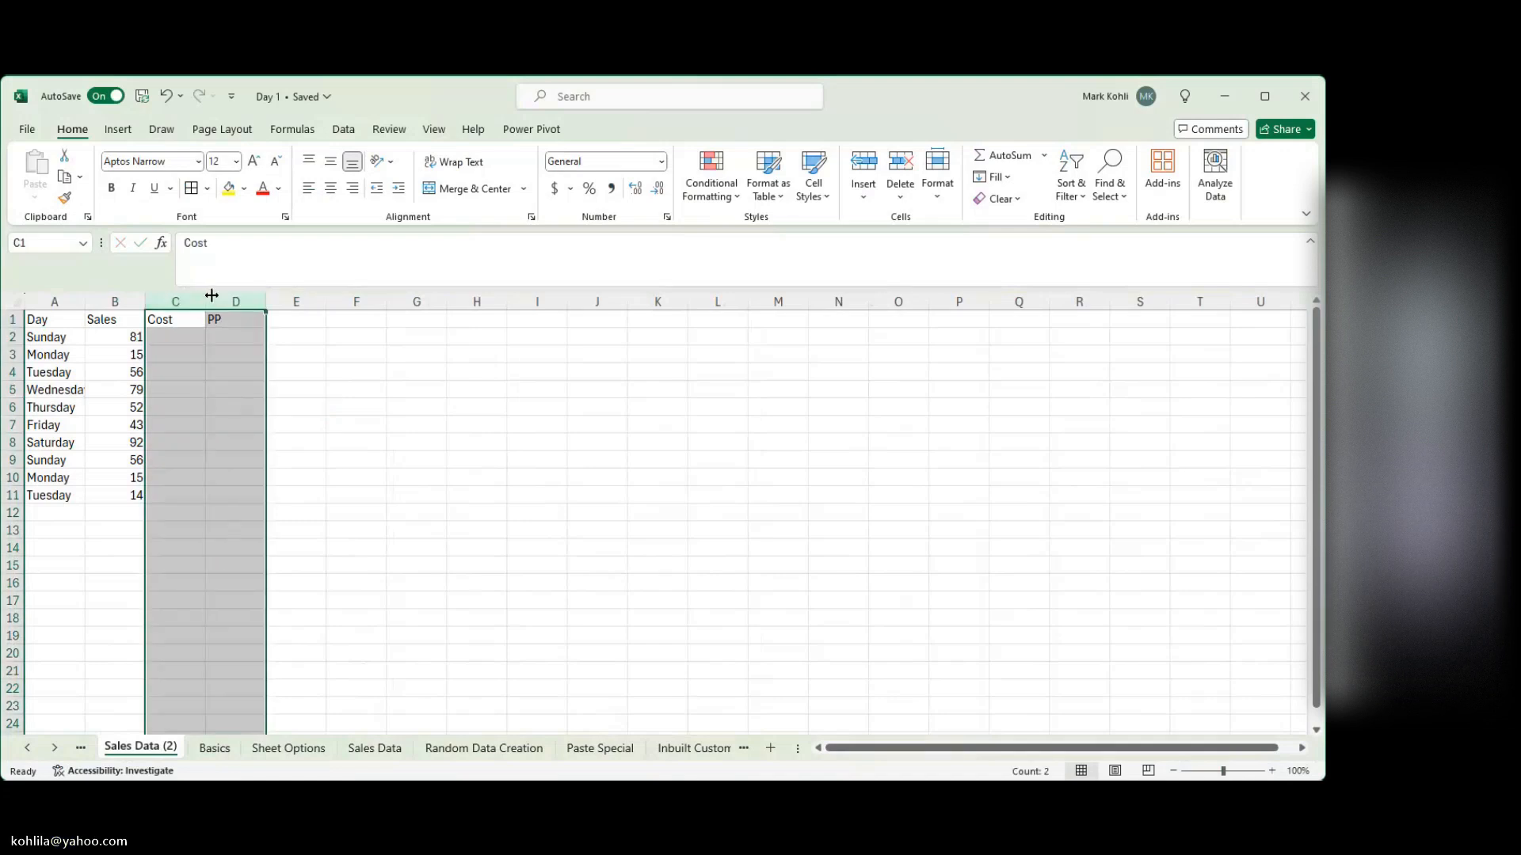
{"action": "key", "text": "Delete"}
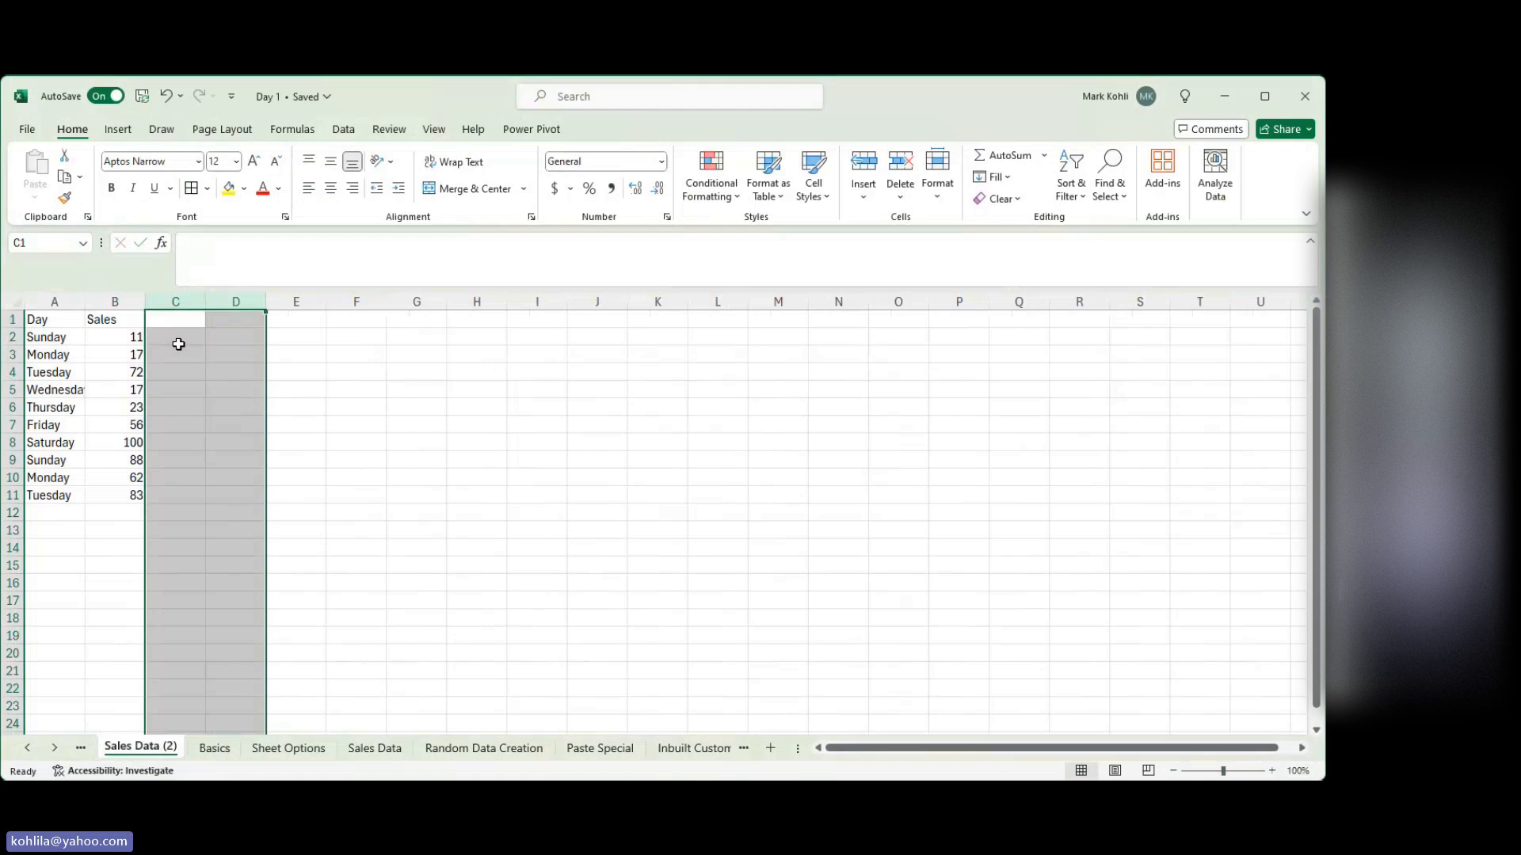
{"action": "left_click", "coordinate": [178, 344]}
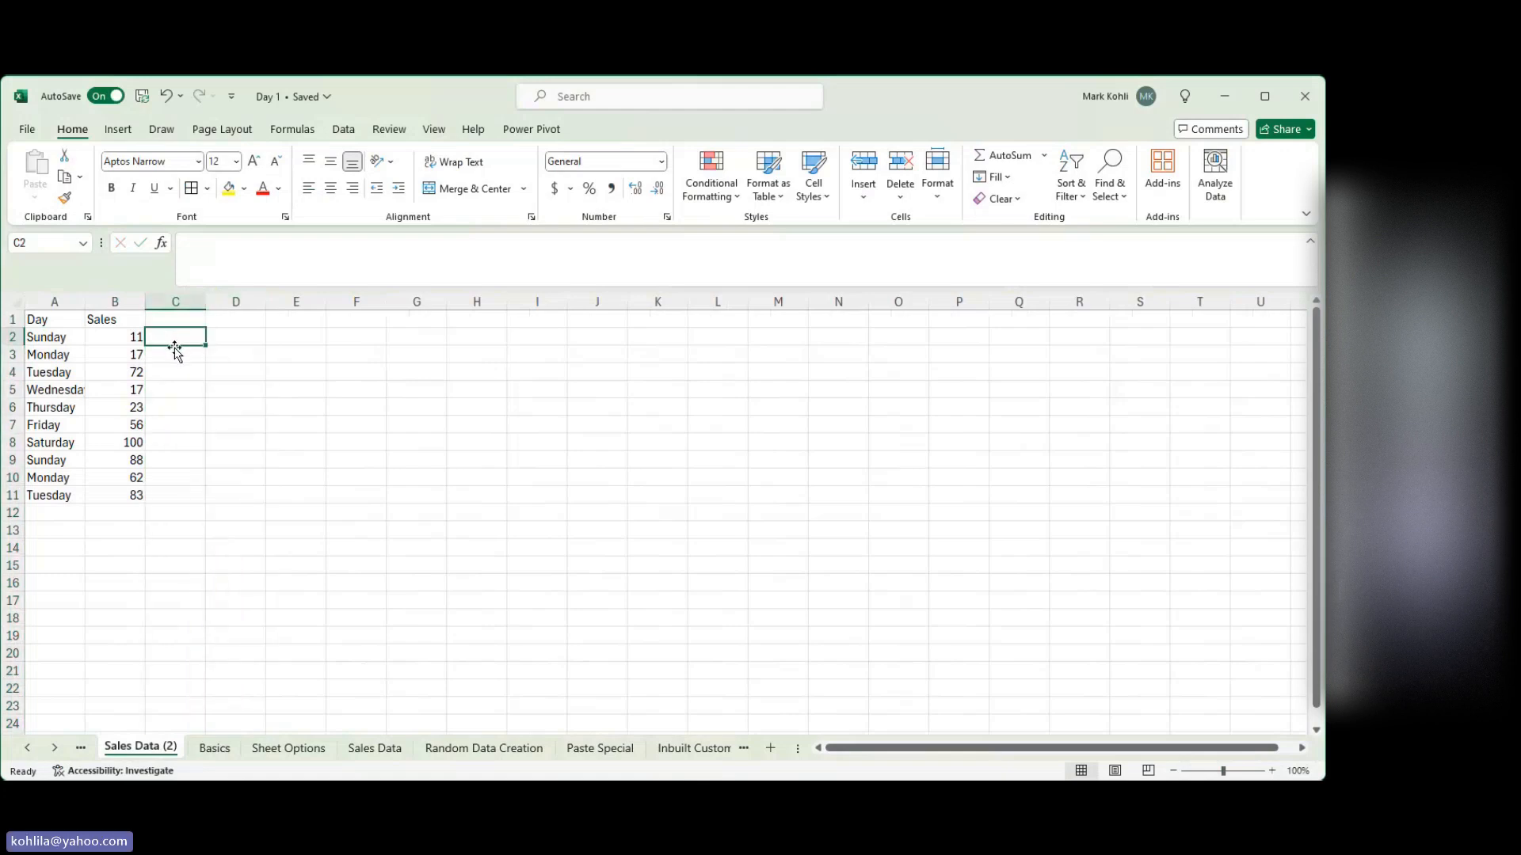
{"action": "left_click_drag", "start_coordinate": [190, 297], "coordinate": [231, 297]}
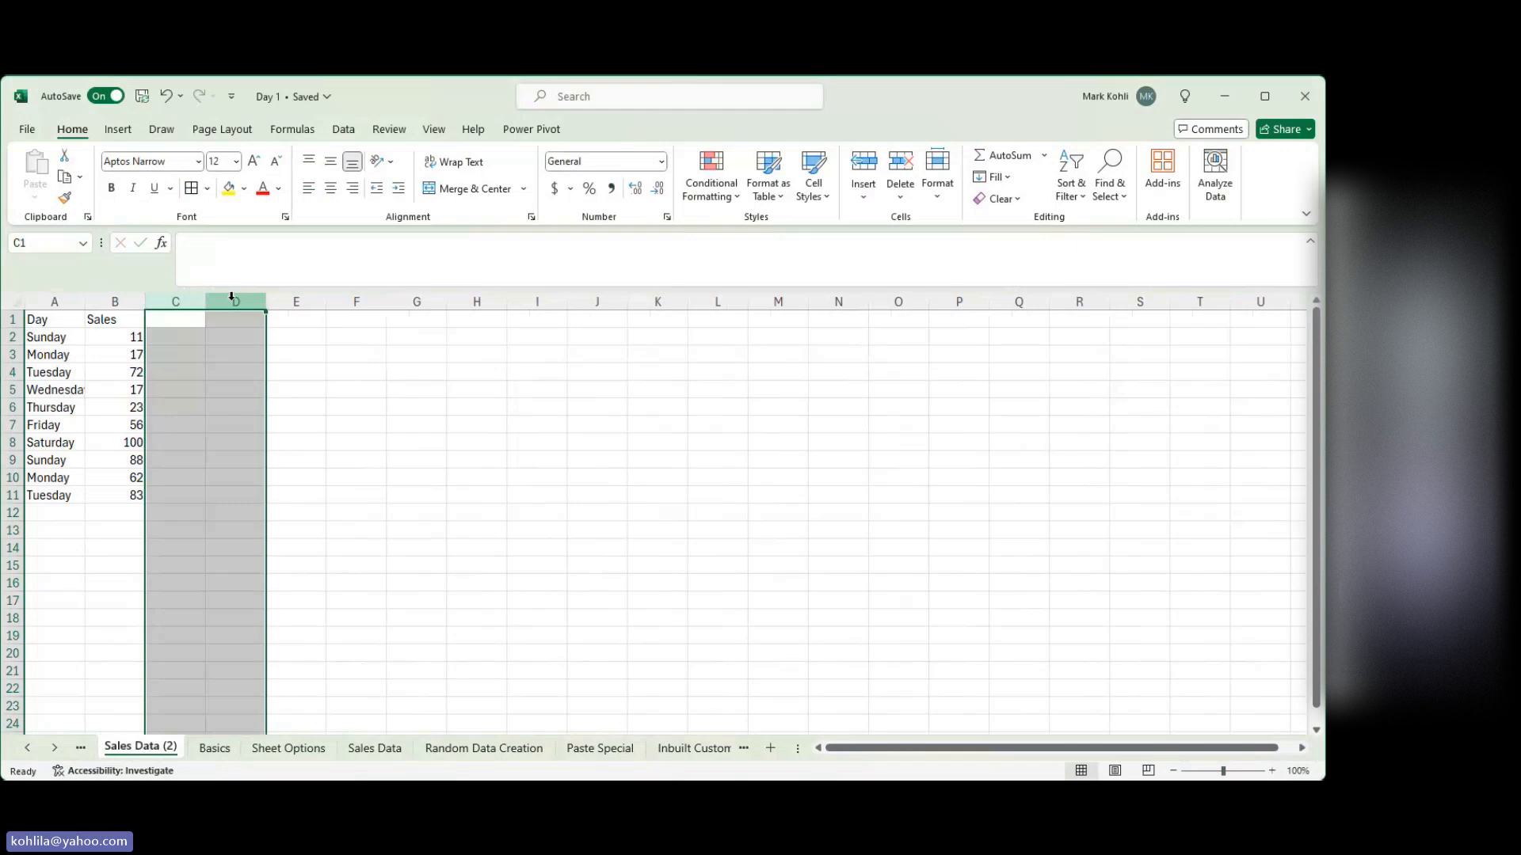
{"action": "left_click", "coordinate": [204, 378]}
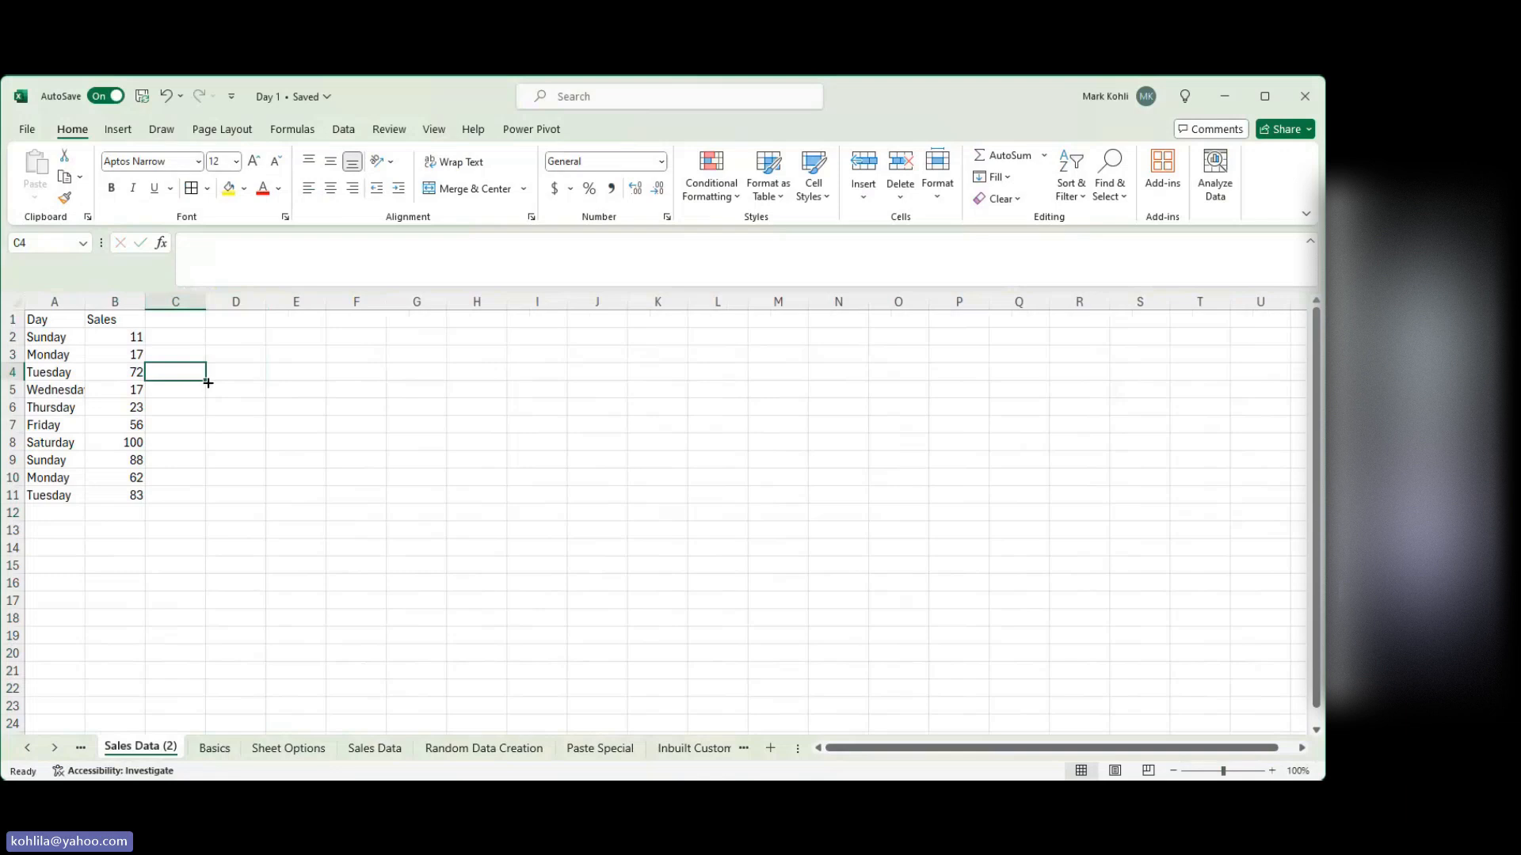
{"action": "left_click", "coordinate": [375, 747]}
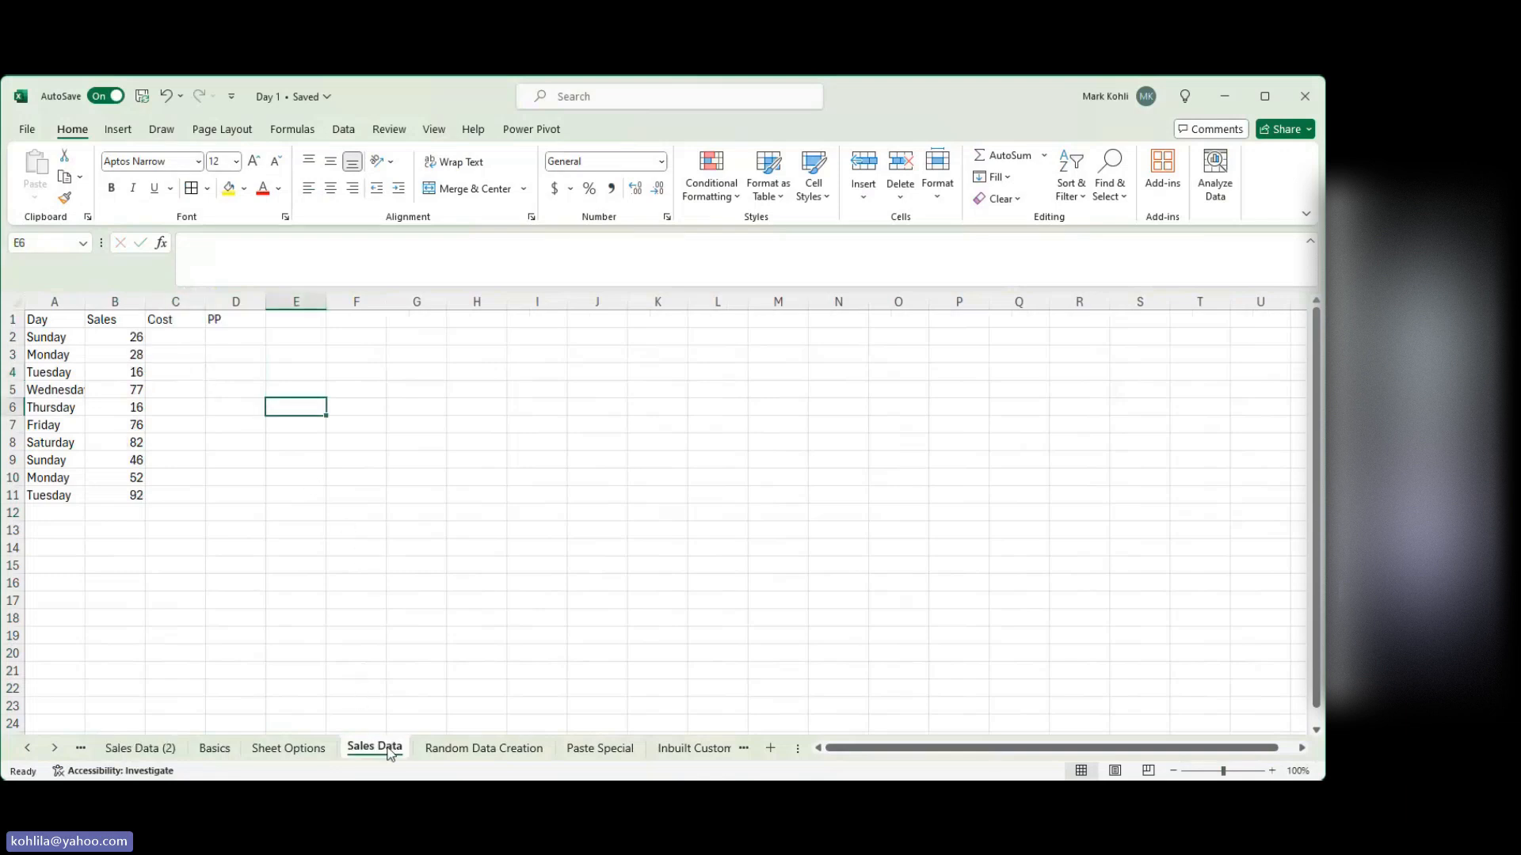
{"action": "left_click", "coordinate": [148, 751]}
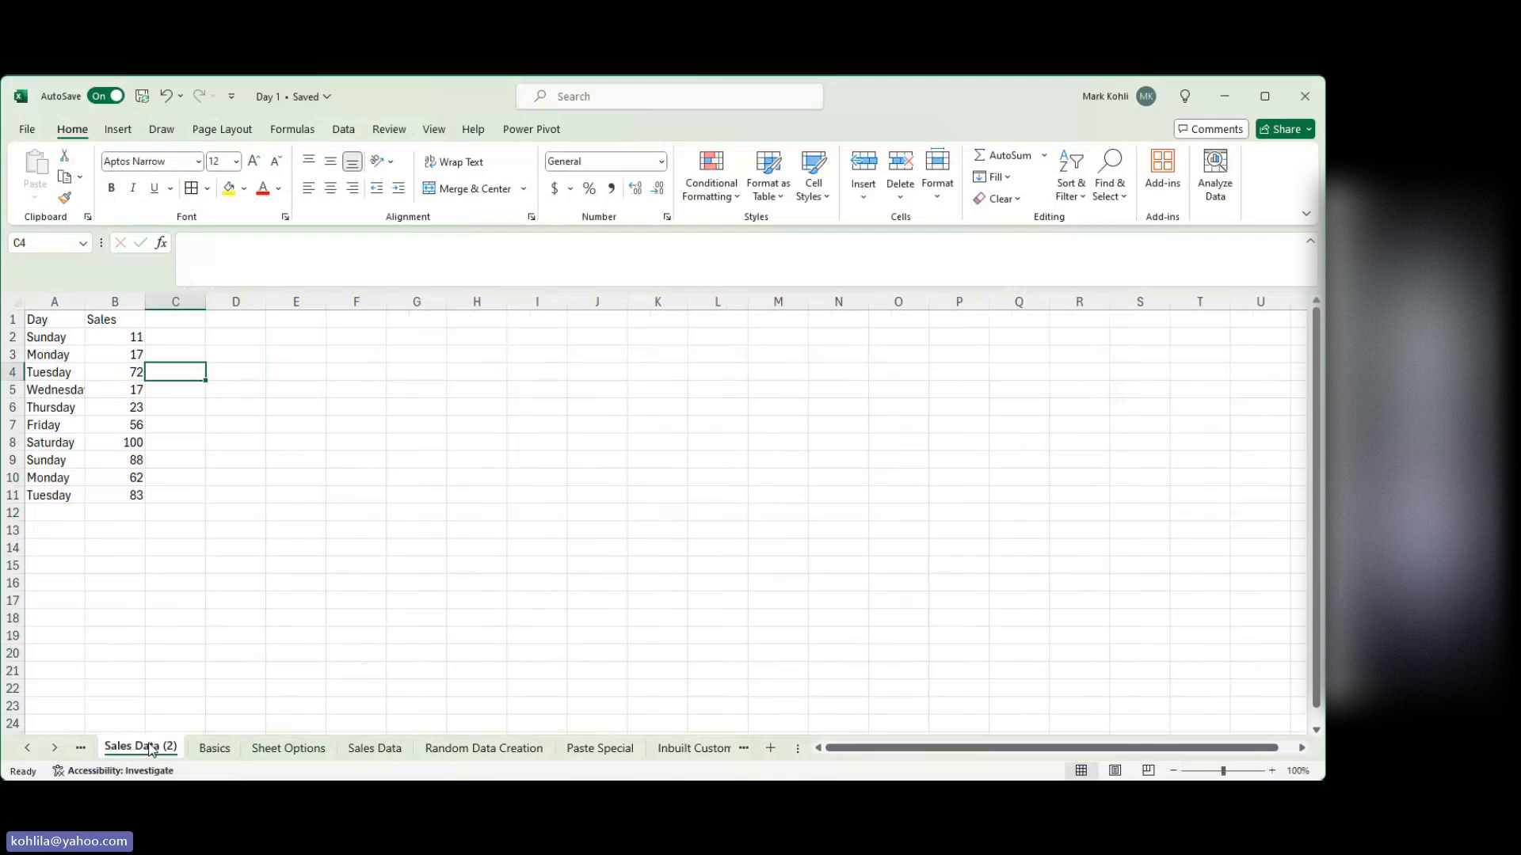
{"action": "left_click", "coordinate": [376, 748]}
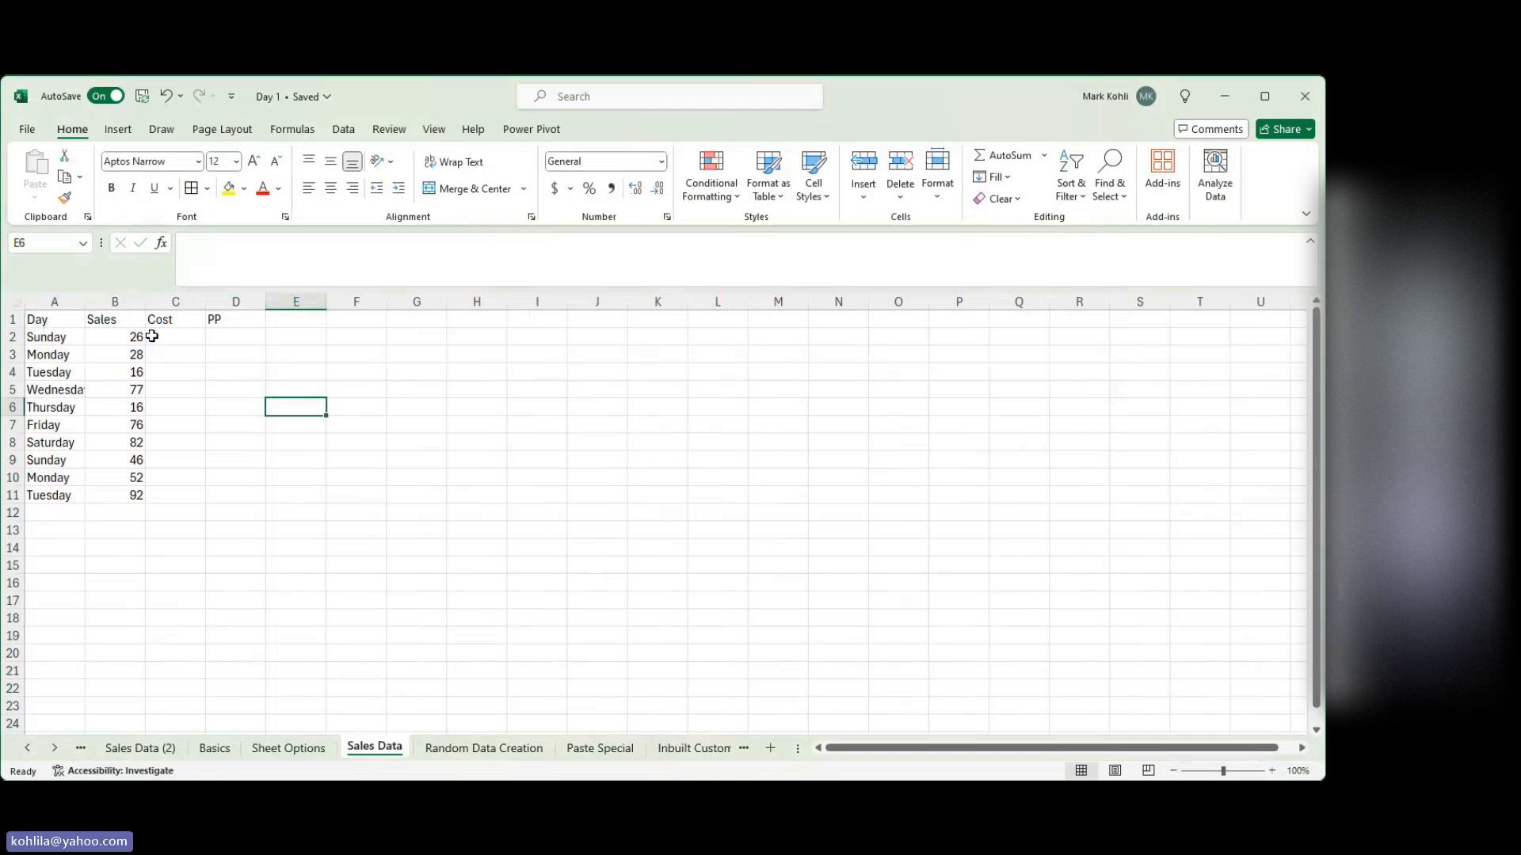
Clear columns A to D of Sales Data and put a Name heading in A1.
{"action": "left_click", "coordinate": [49, 302]}
{"action": "left_click_drag", "start_coordinate": [49, 302], "coordinate": [223, 301]}
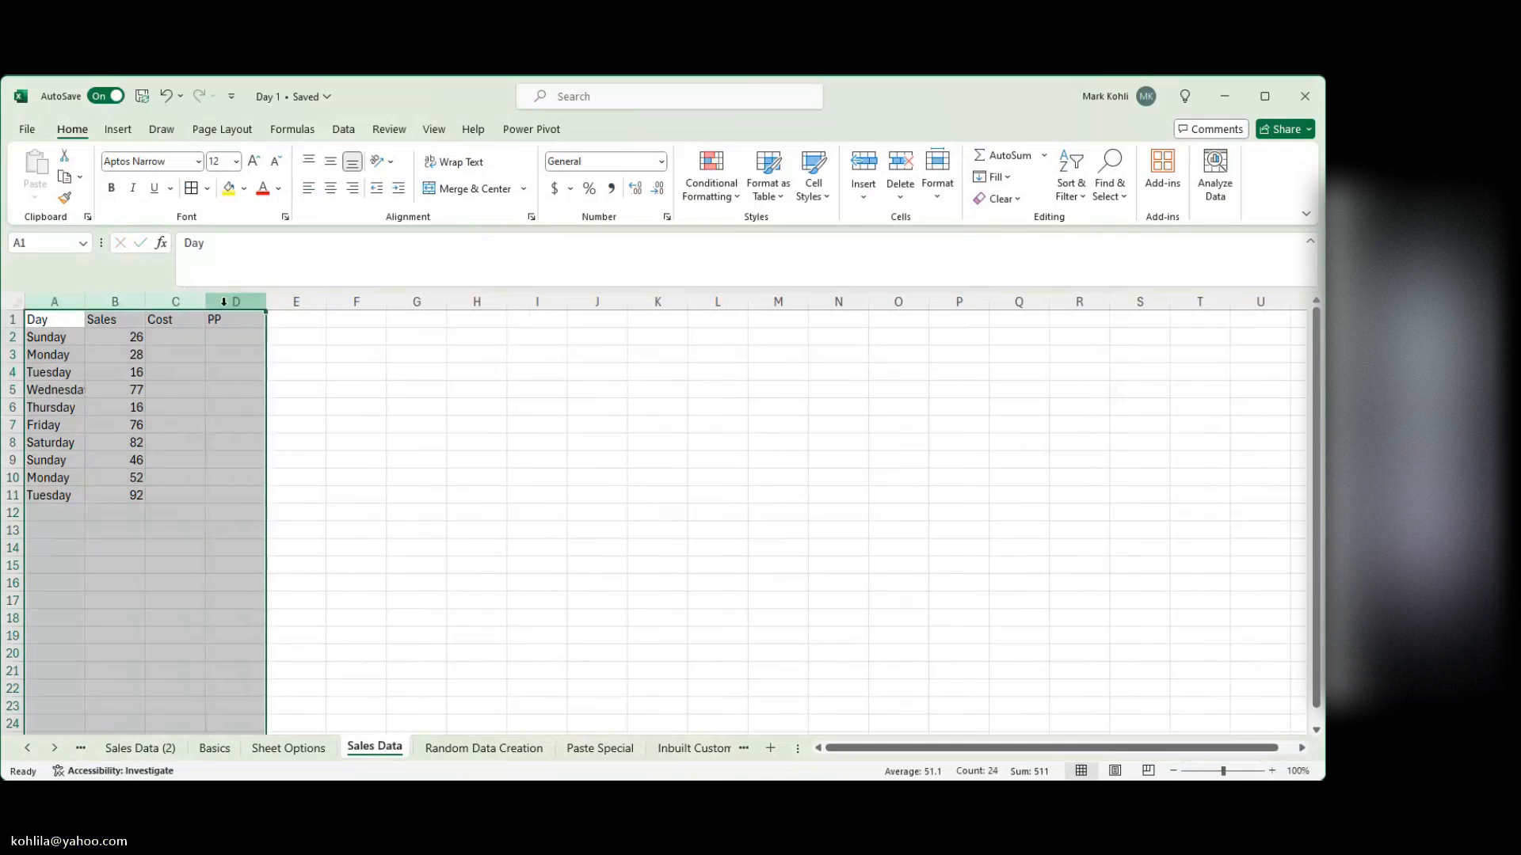
{"action": "key", "text": "Delete"}
{"action": "left_click", "coordinate": [68, 316]}
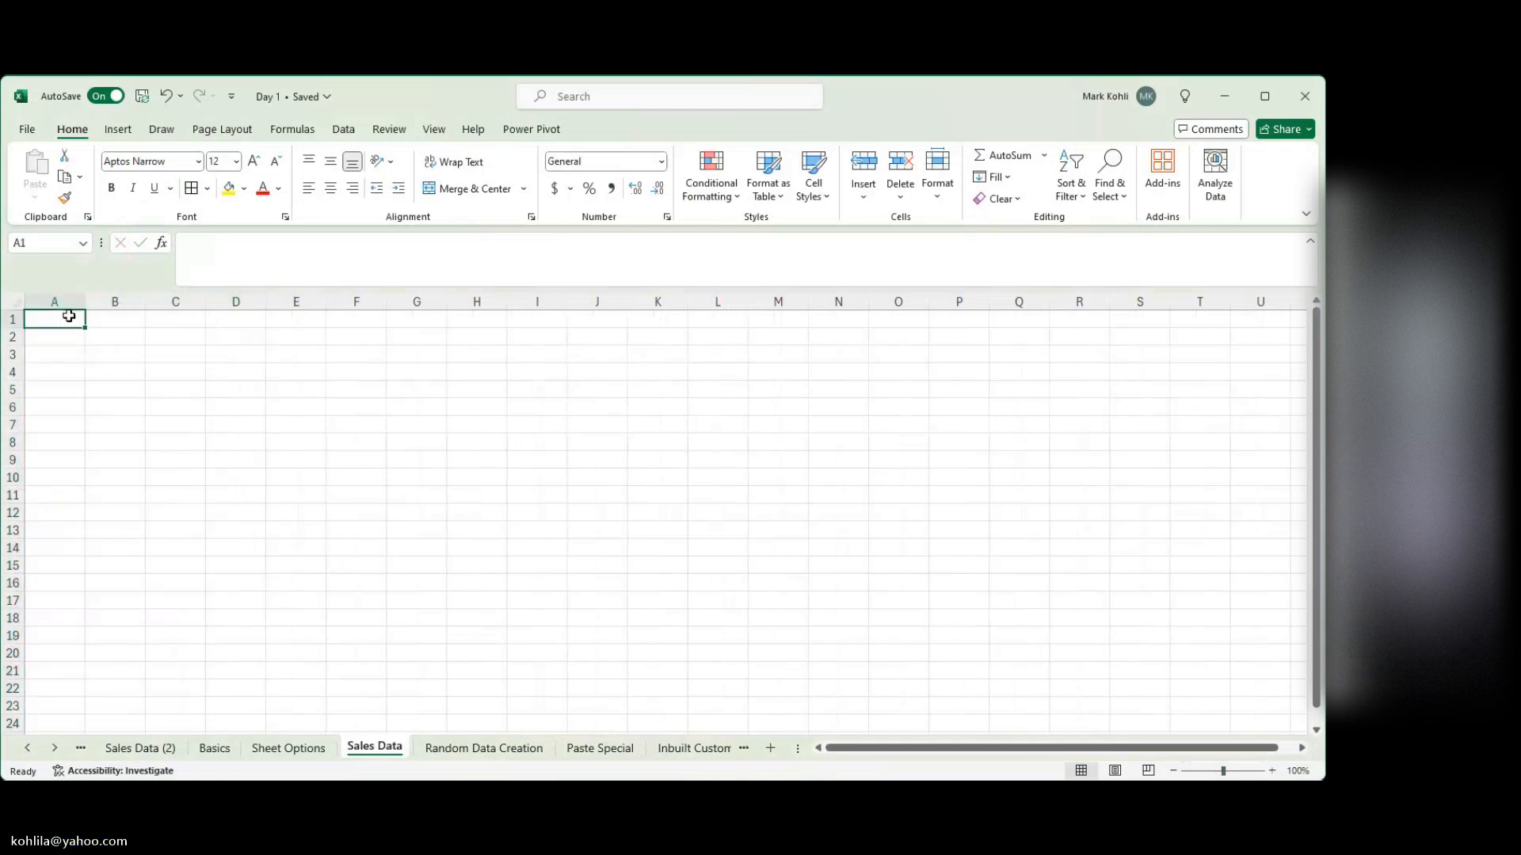
{"action": "type", "text": "Name"}
{"action": "key", "text": "Return"}
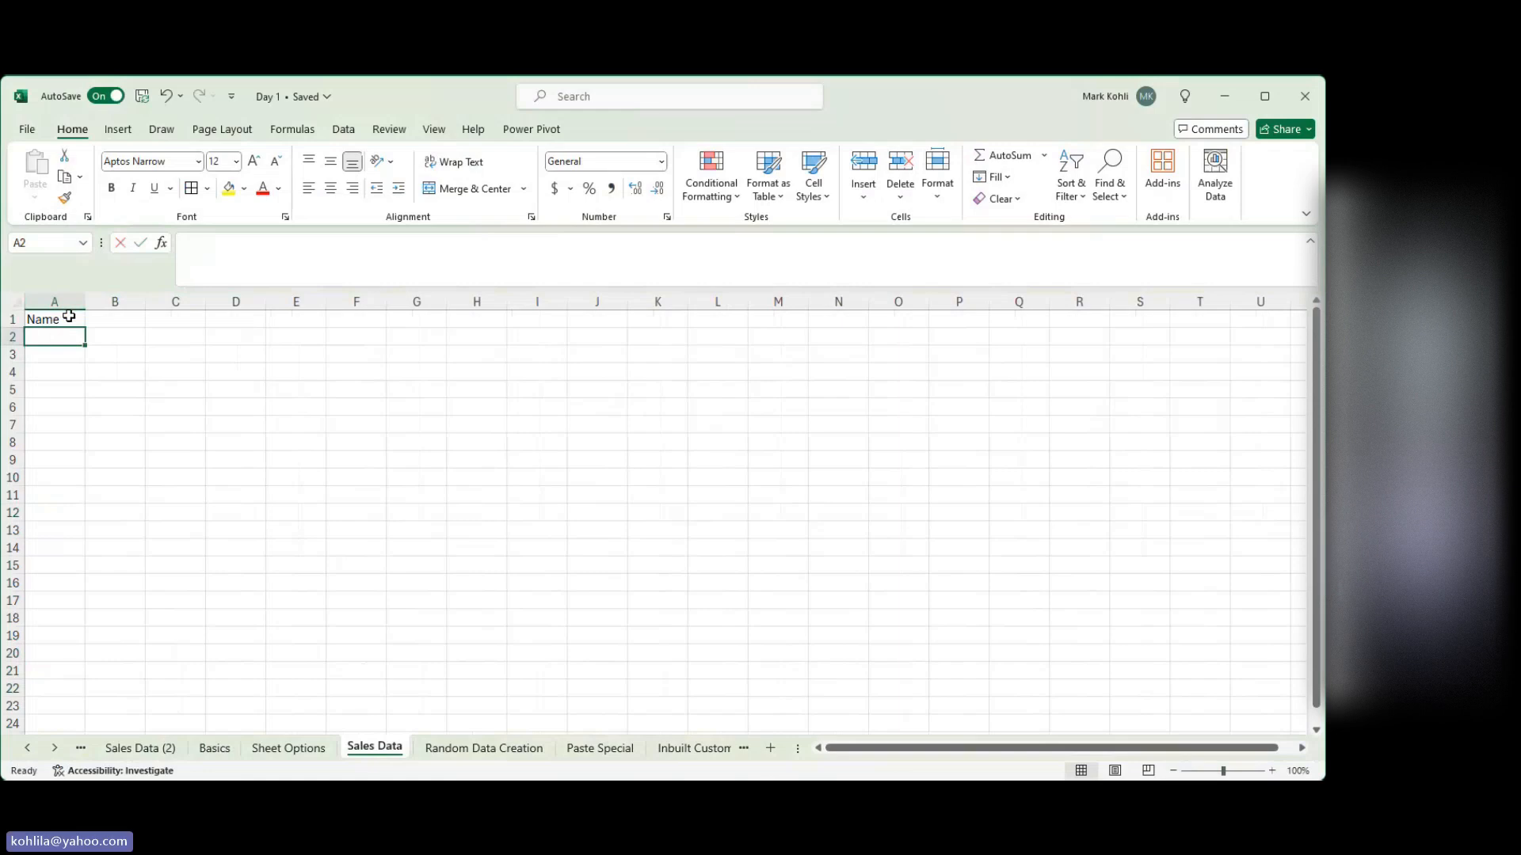
Enter seven employee first names down column A under Name.
{"action": "type", "text": "Kundan"}
{"action": "key", "text": "Return"}
{"action": "type", "text": "Sachin"}
{"action": "key", "text": "Return"}
{"action": "type", "text": "Ra"}
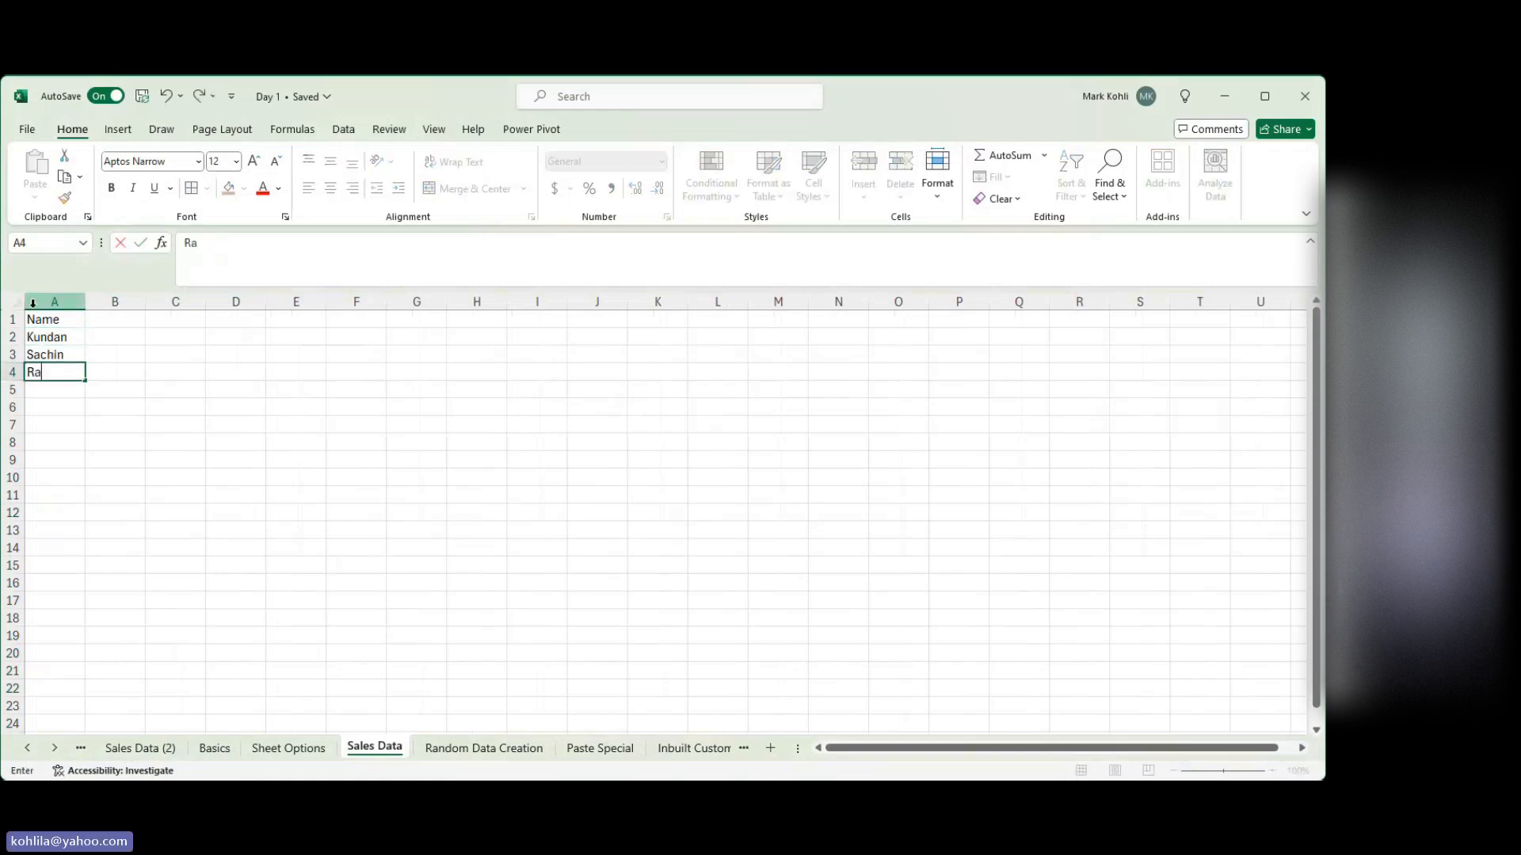
{"action": "type", "text": "hul"}
{"action": "key", "text": "Return"}
{"action": "type", "text": "Bina"}
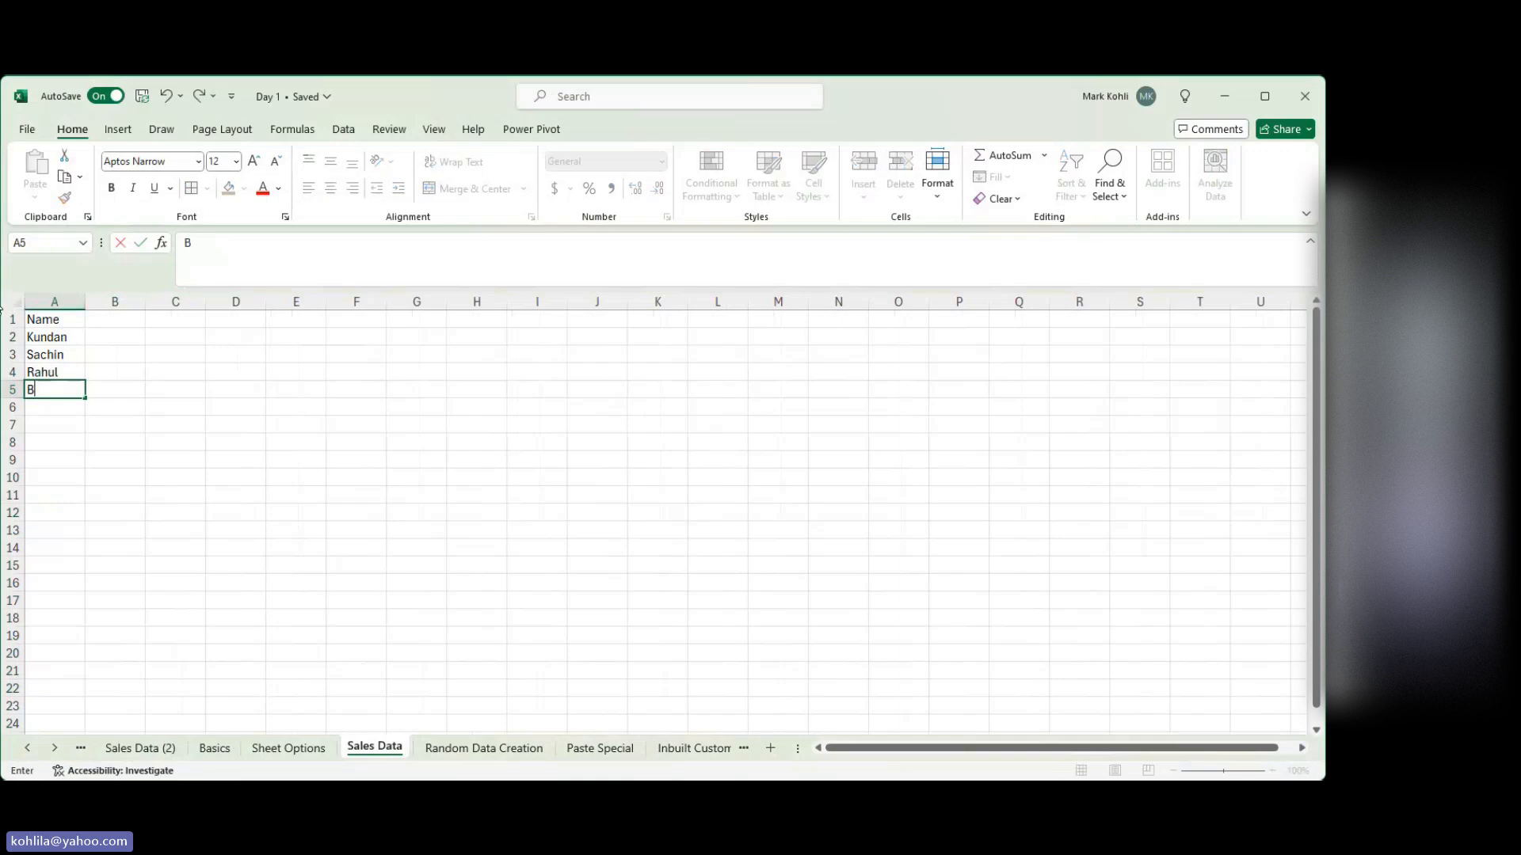
{"action": "key", "text": "Return"}
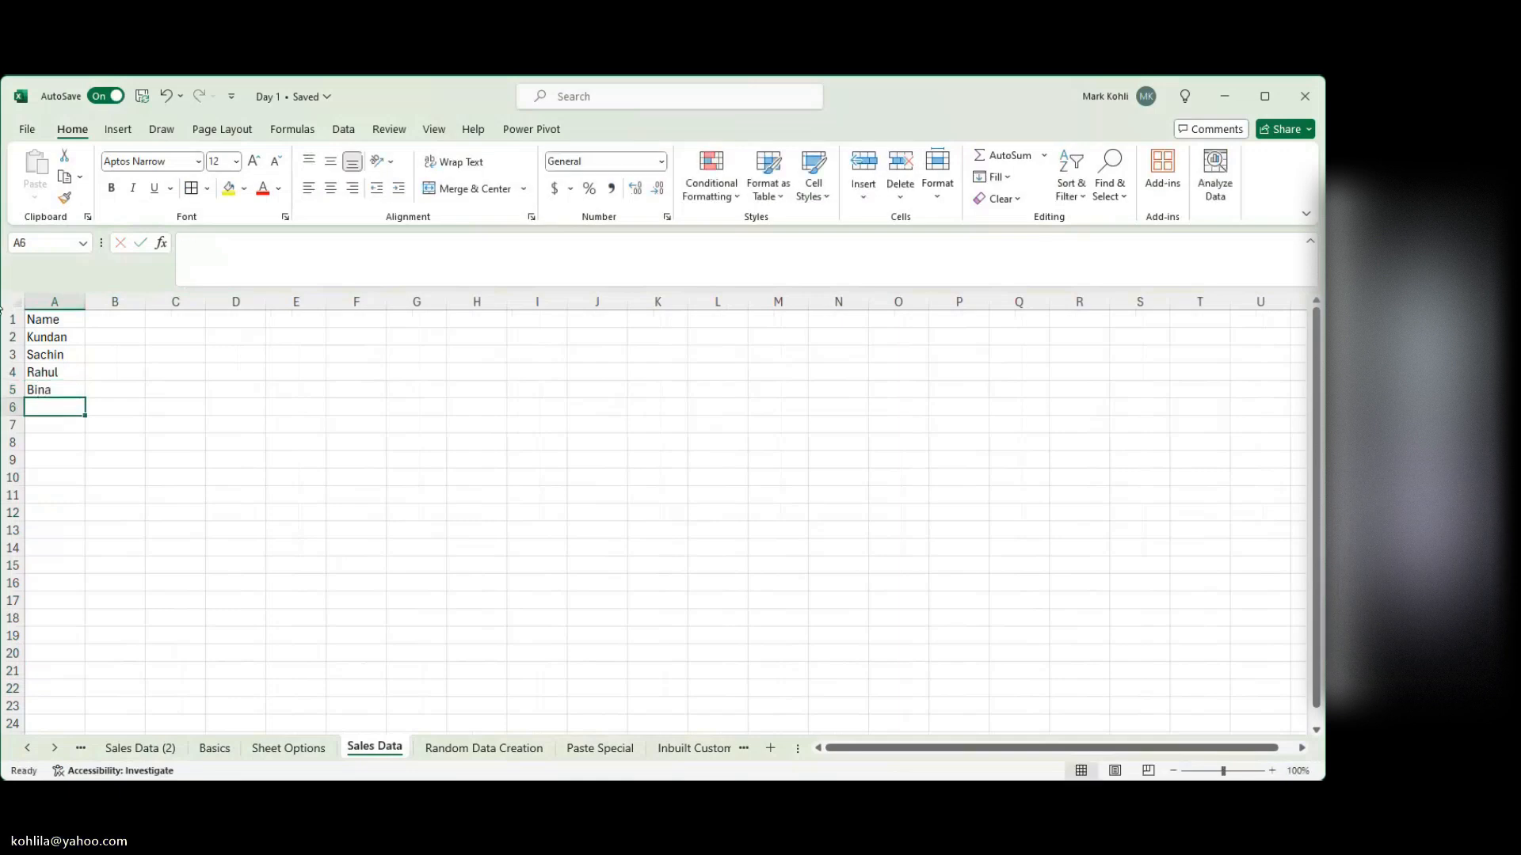
{"action": "type", "text": "Harshiot"}
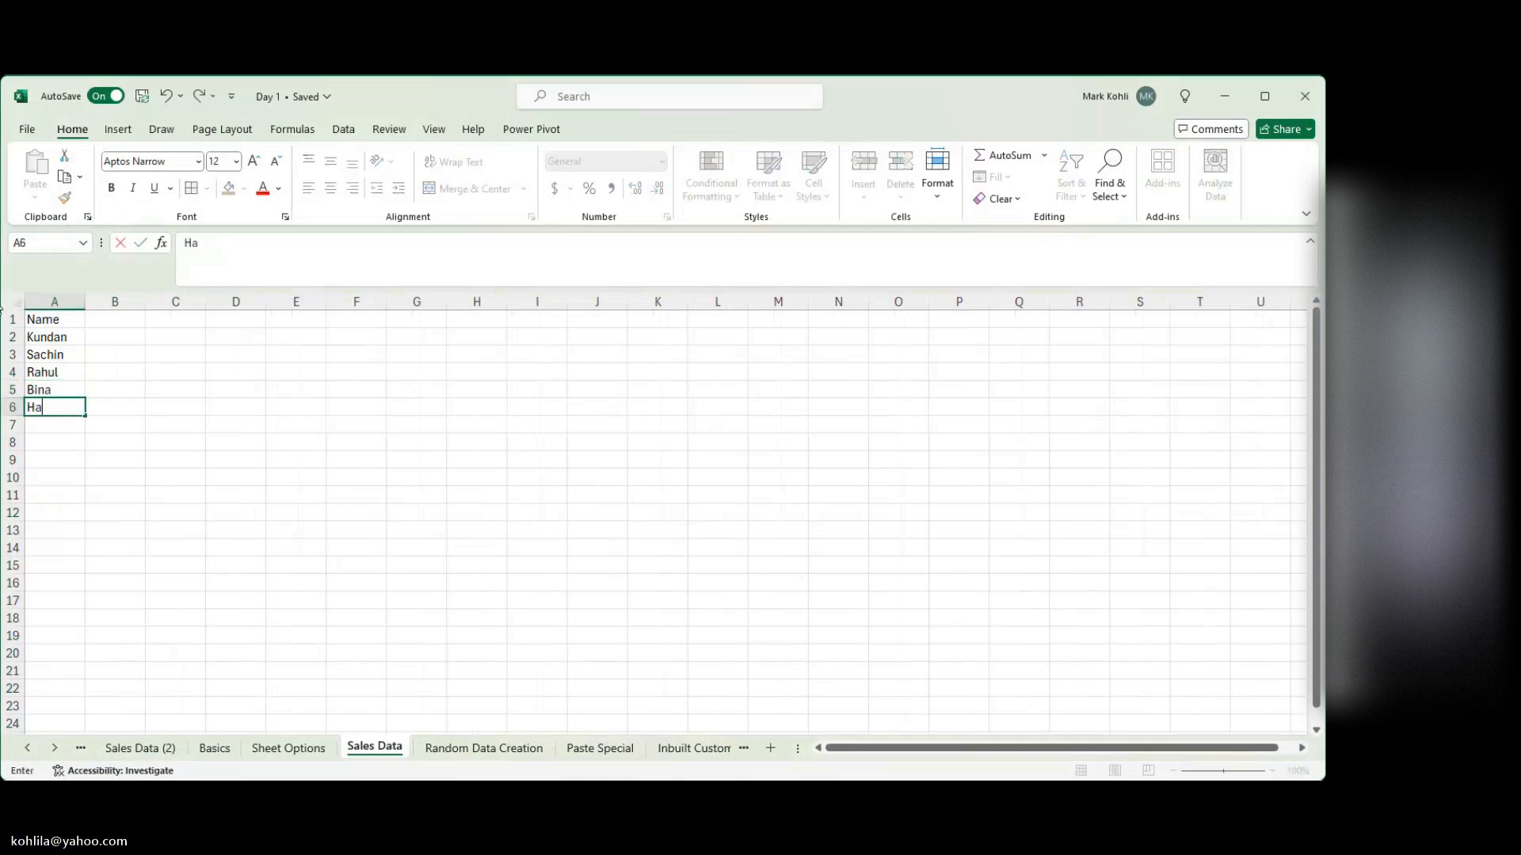
{"action": "key", "text": "Return"}
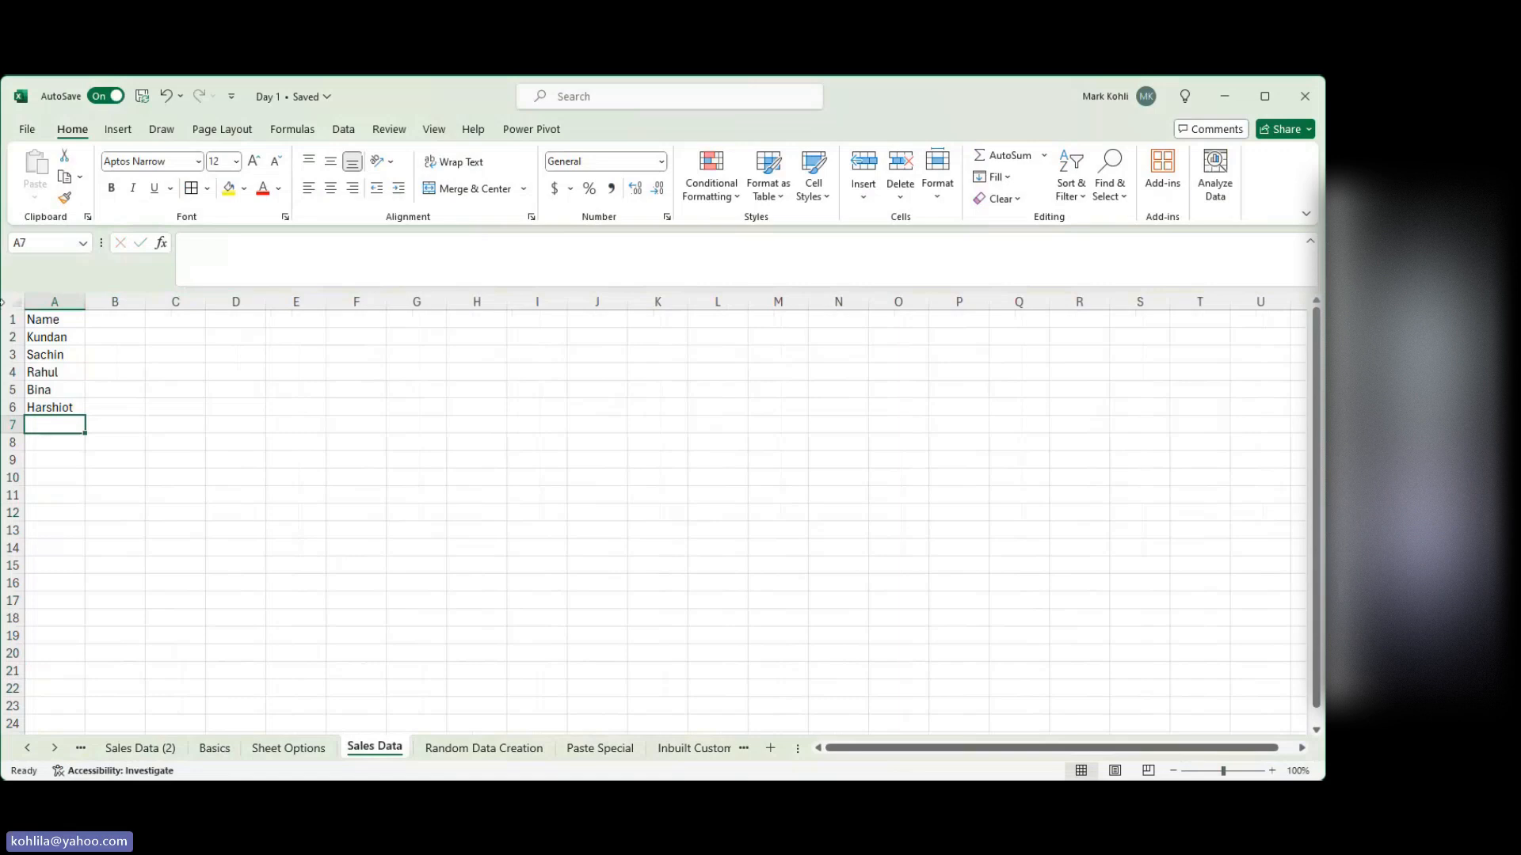
{"action": "type", "text": "Yogi"}
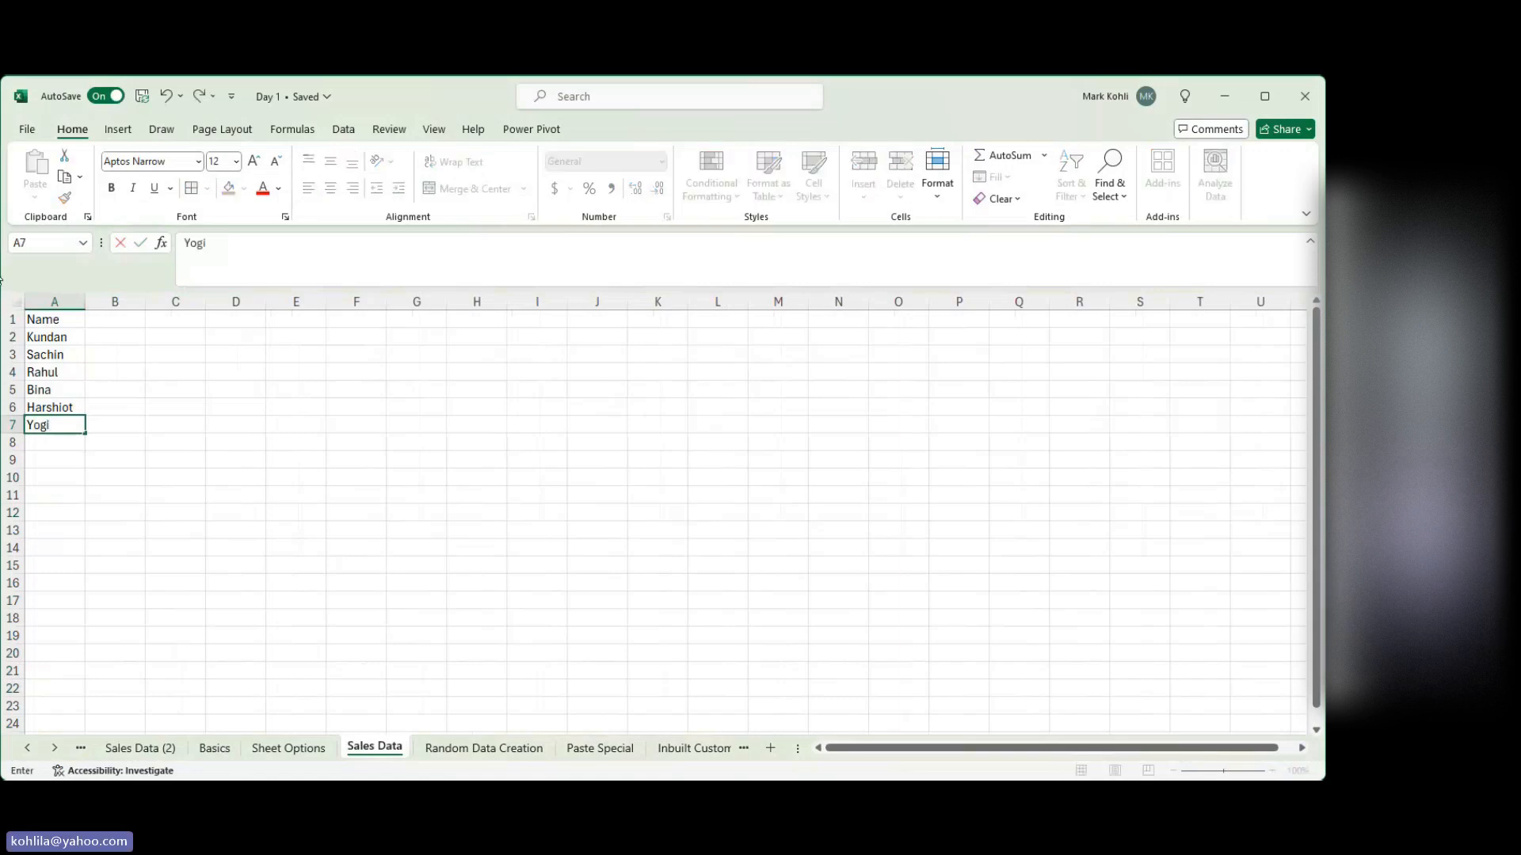
{"action": "key", "text": "Return"}
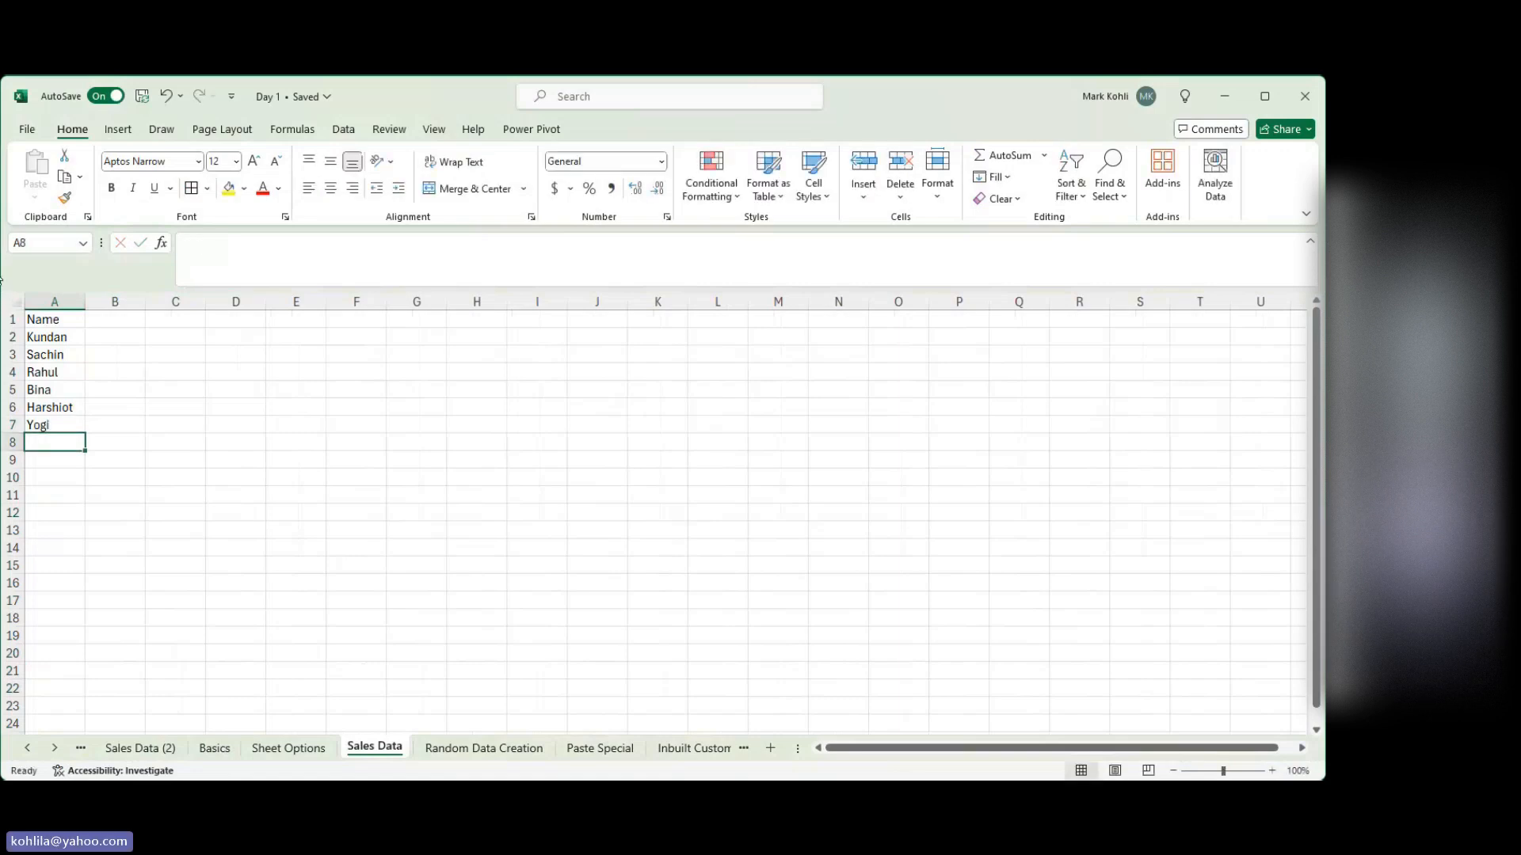
{"action": "type", "text": "Hemant"}
{"action": "key", "text": "Return"}
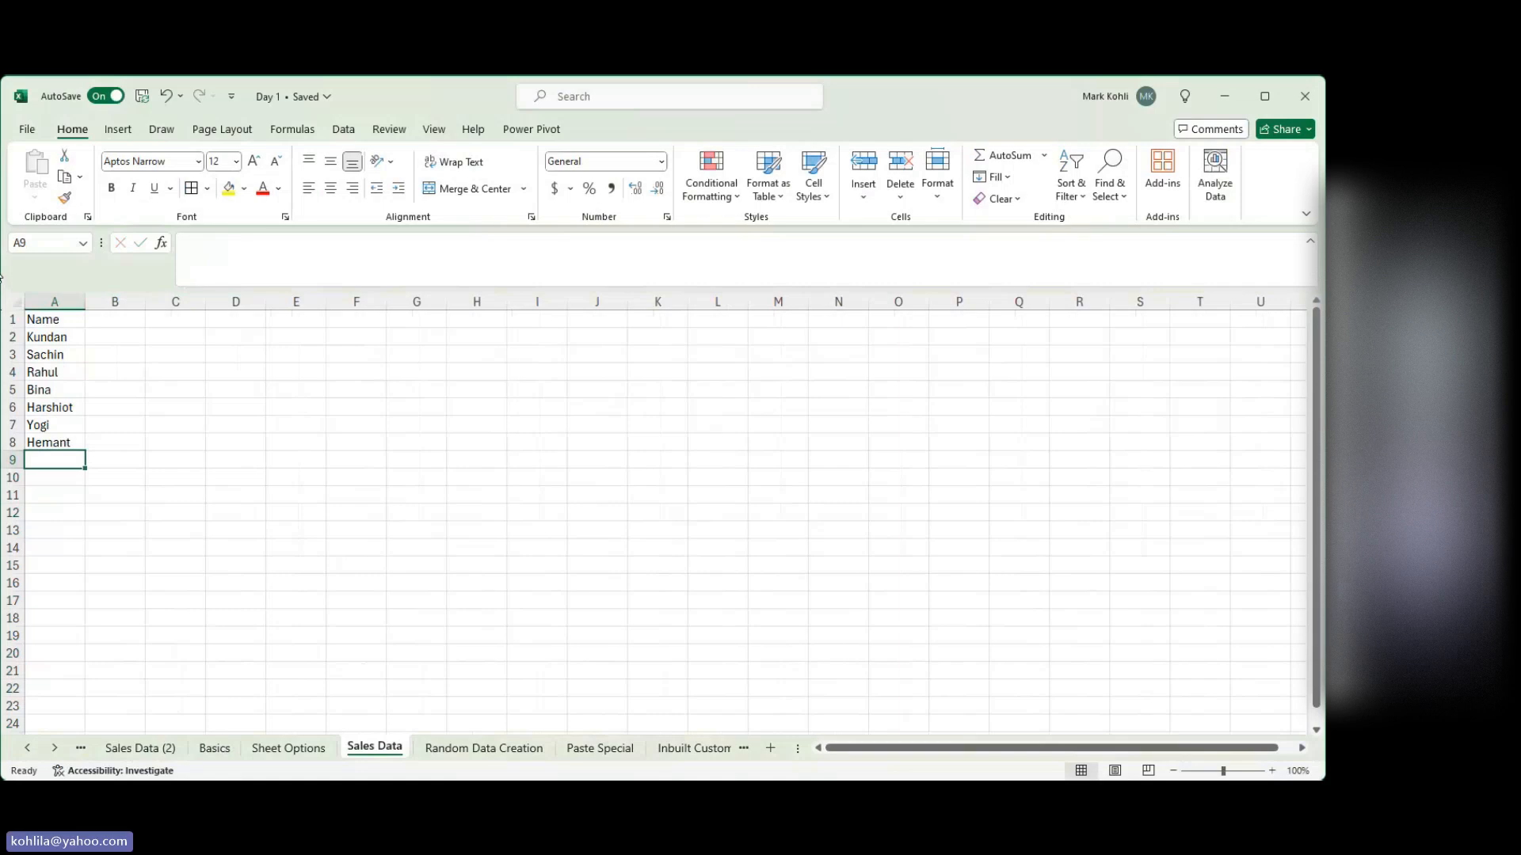
Insert an Emp ID column before Name and fill IDs SR001 to SR007.
{"action": "left_click", "coordinate": [119, 323]}
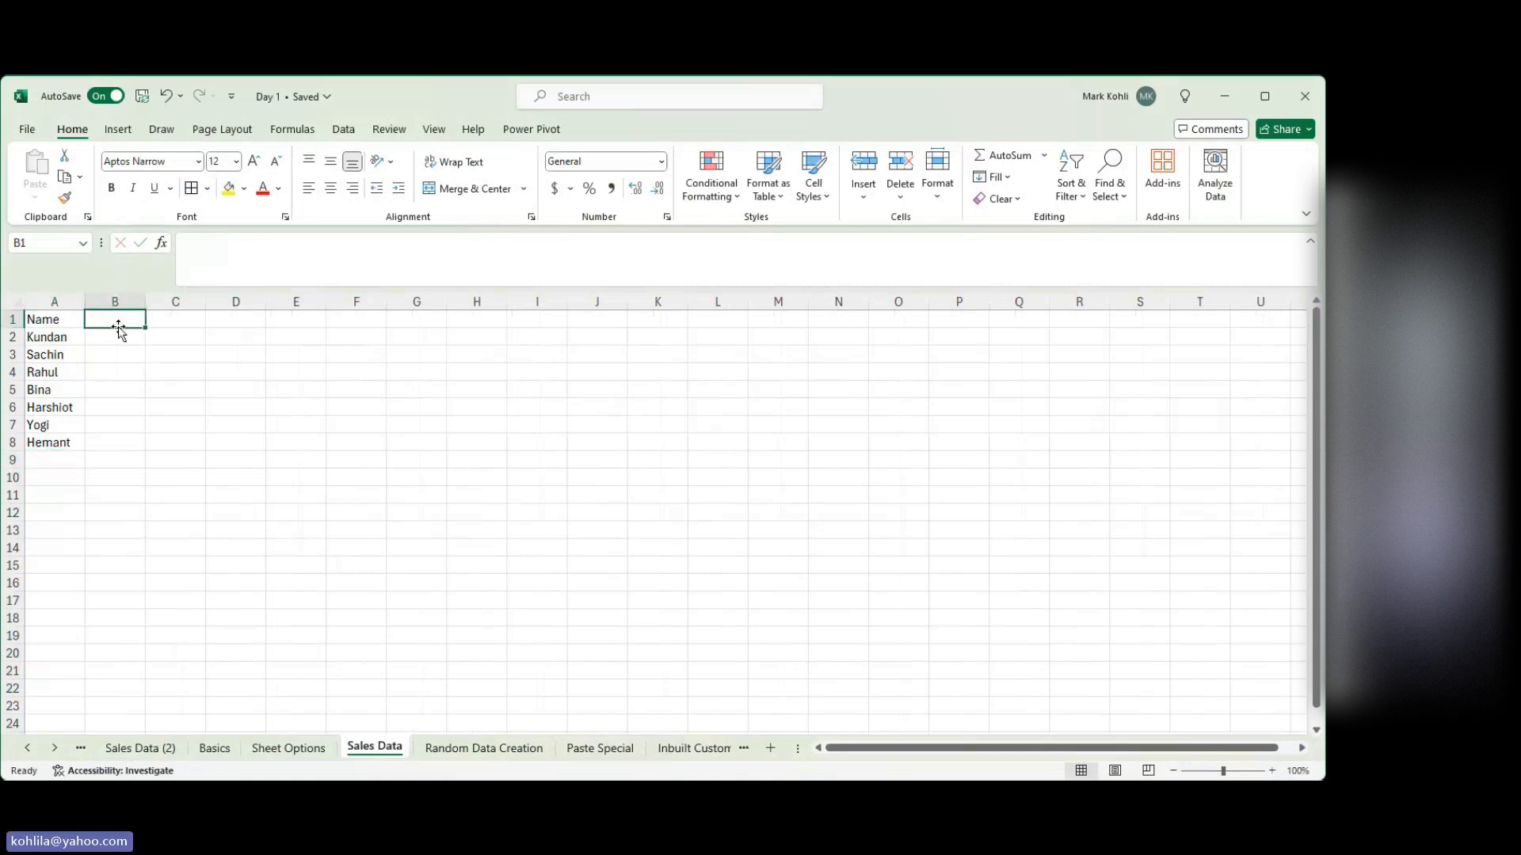
{"action": "left_click", "coordinate": [62, 301]}
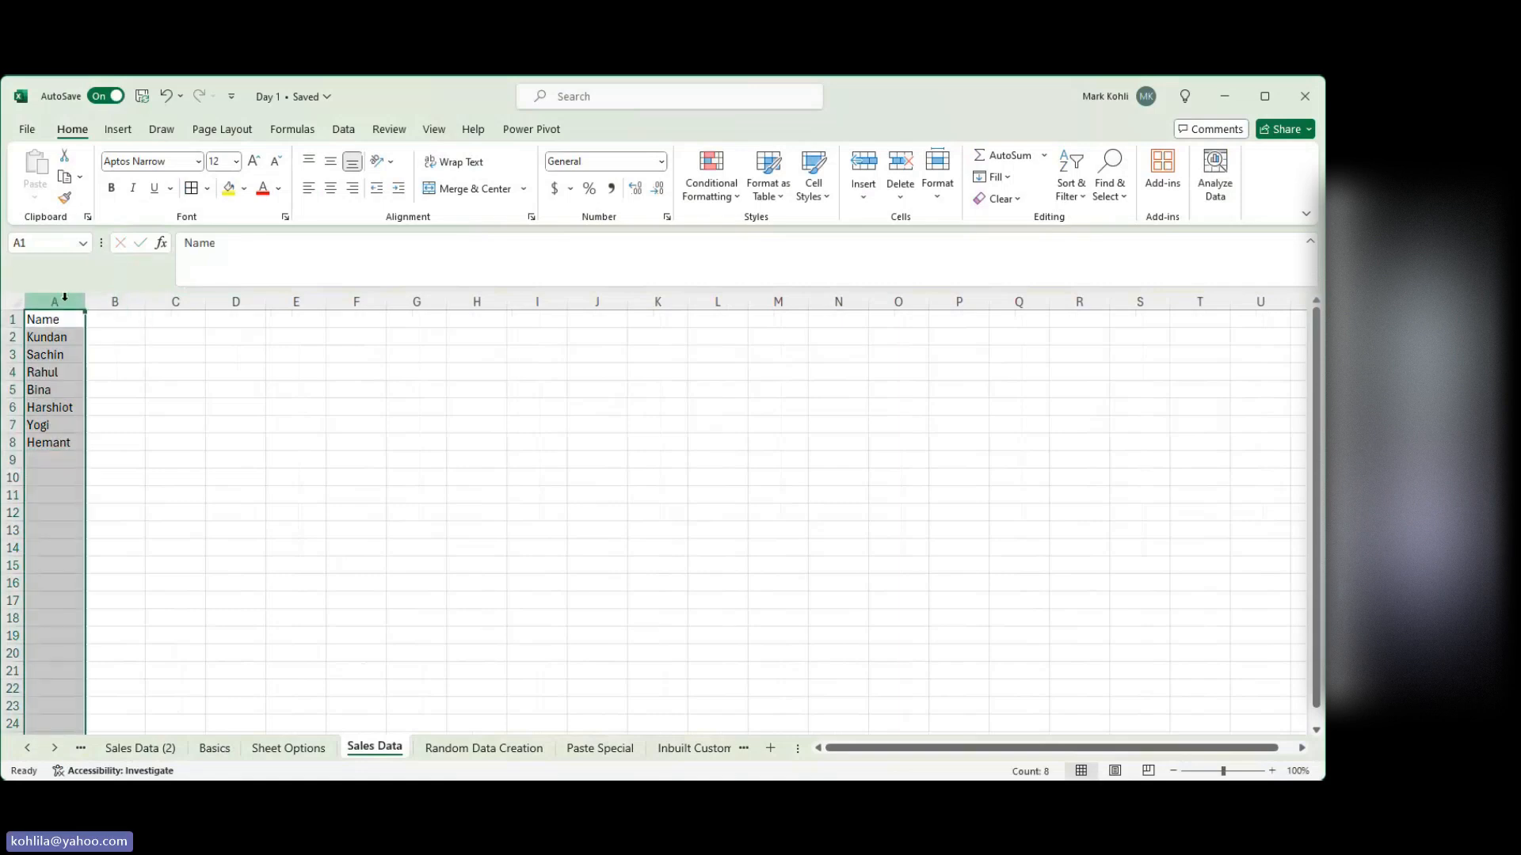
{"action": "key", "text": "ctrl+shift+plus"}
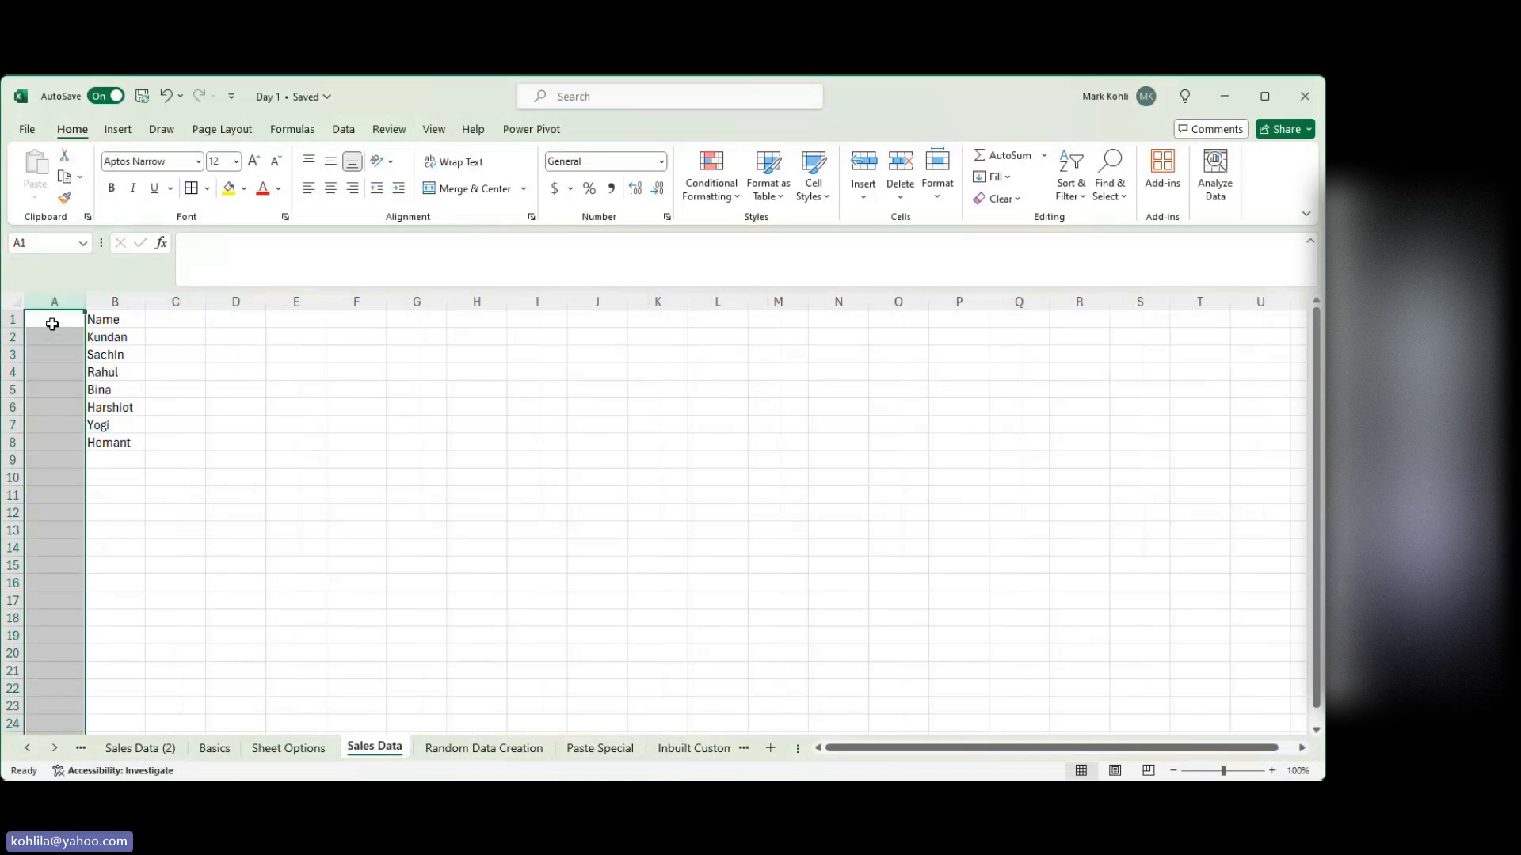
{"action": "left_click", "coordinate": [56, 320]}
{"action": "type", "text": "Emp"}
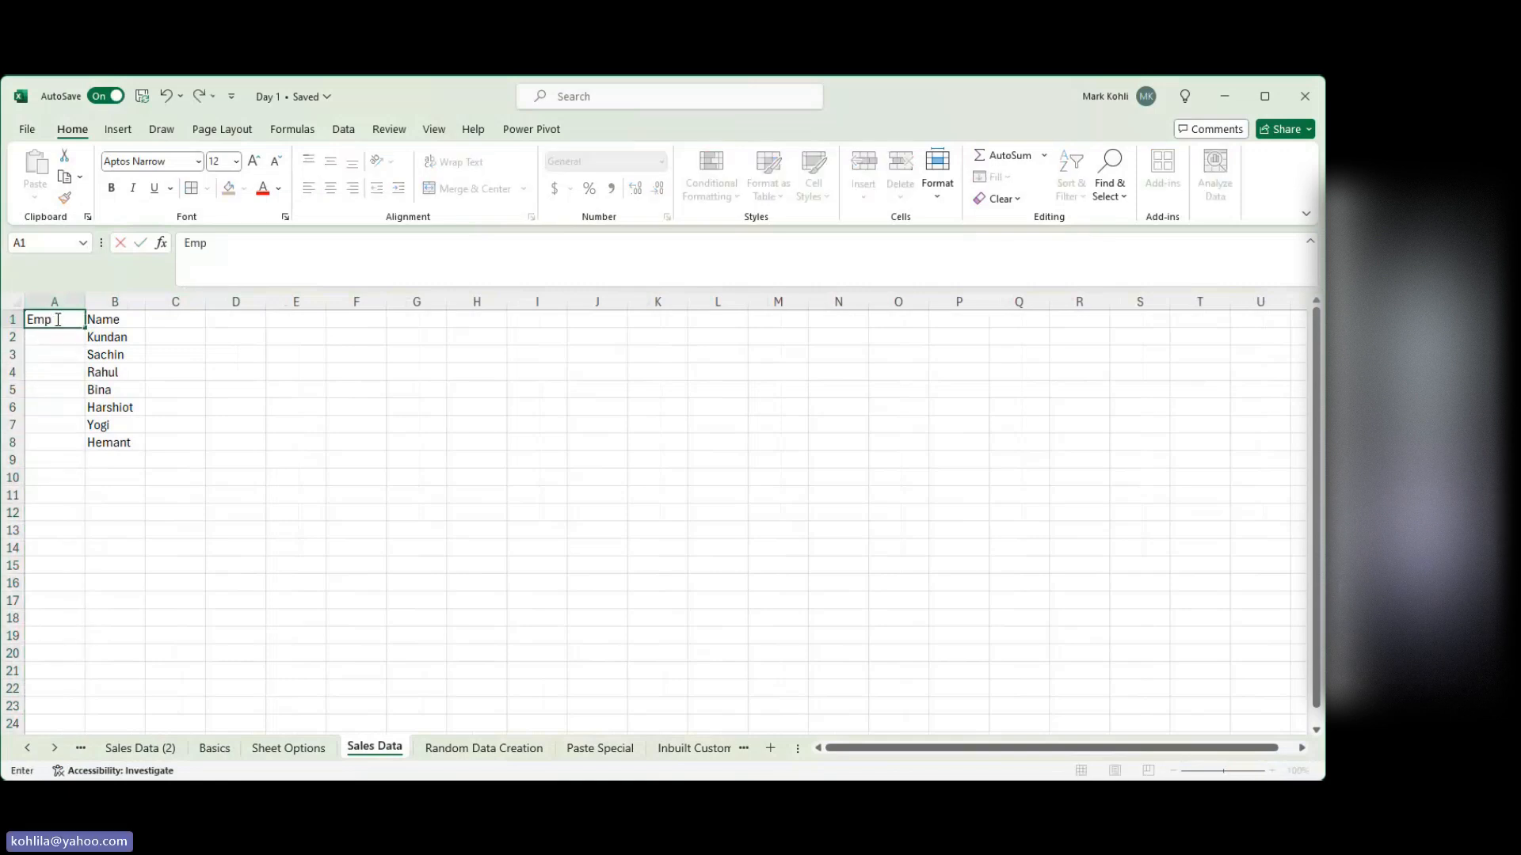
{"action": "type", "text": " ID"}
{"action": "key", "text": "Return"}
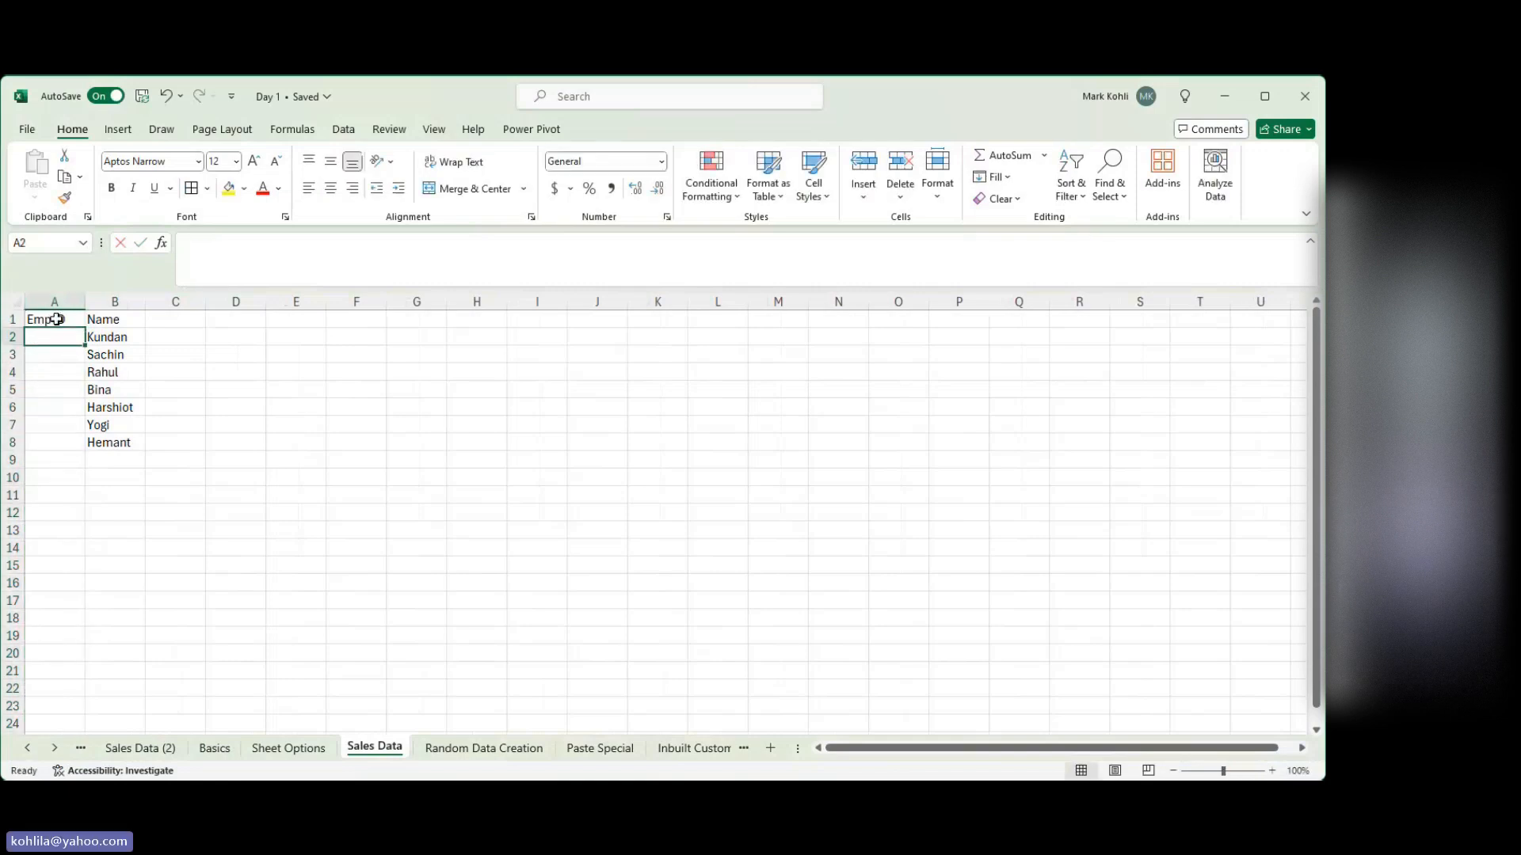
{"action": "type", "text": "SR"}
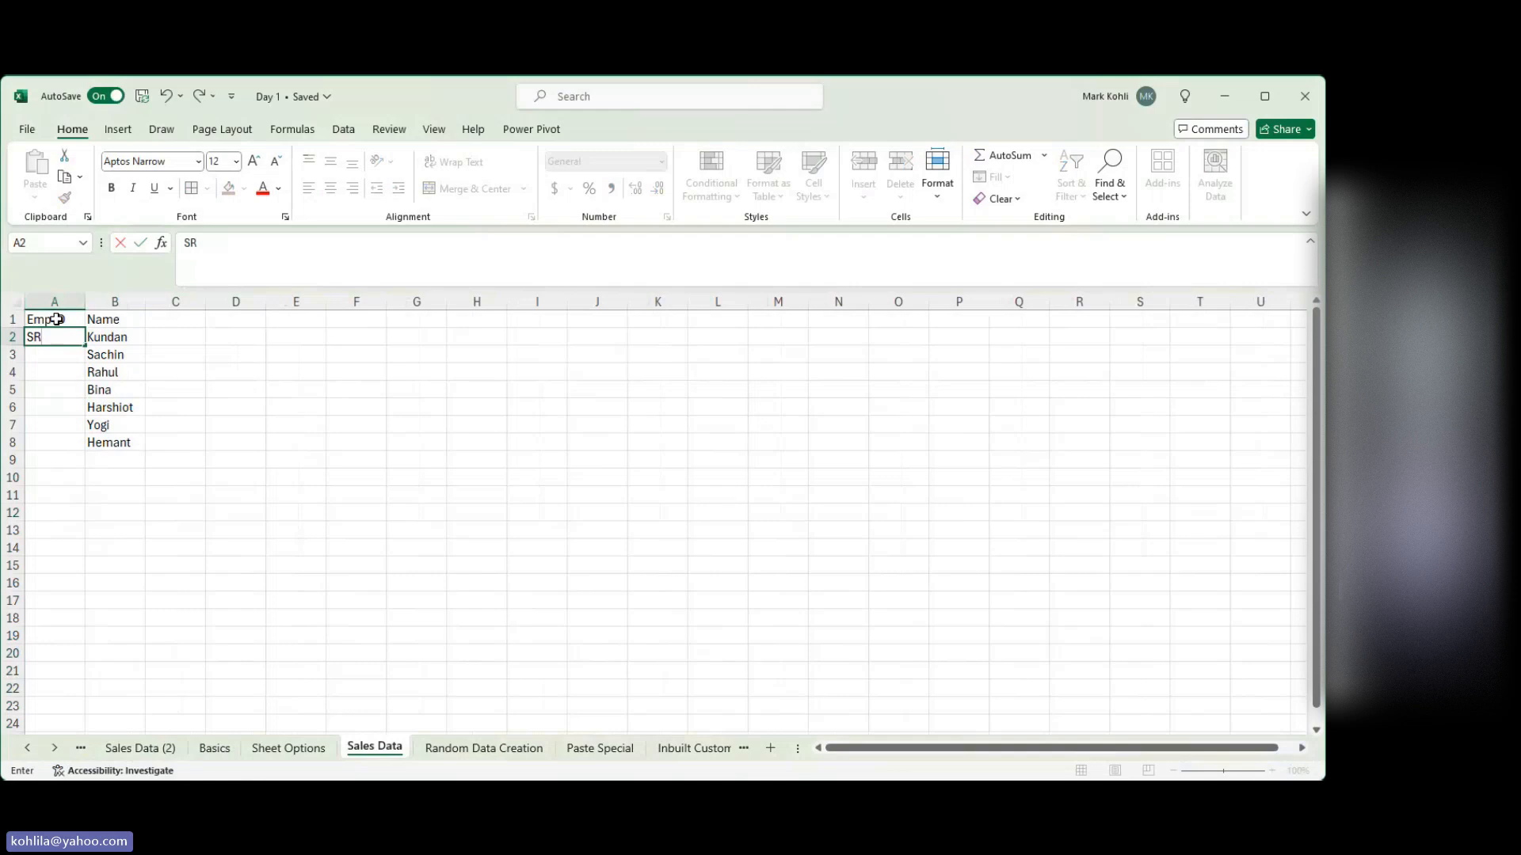
{"action": "type", "text": "001"}
{"action": "key", "text": "Return"}
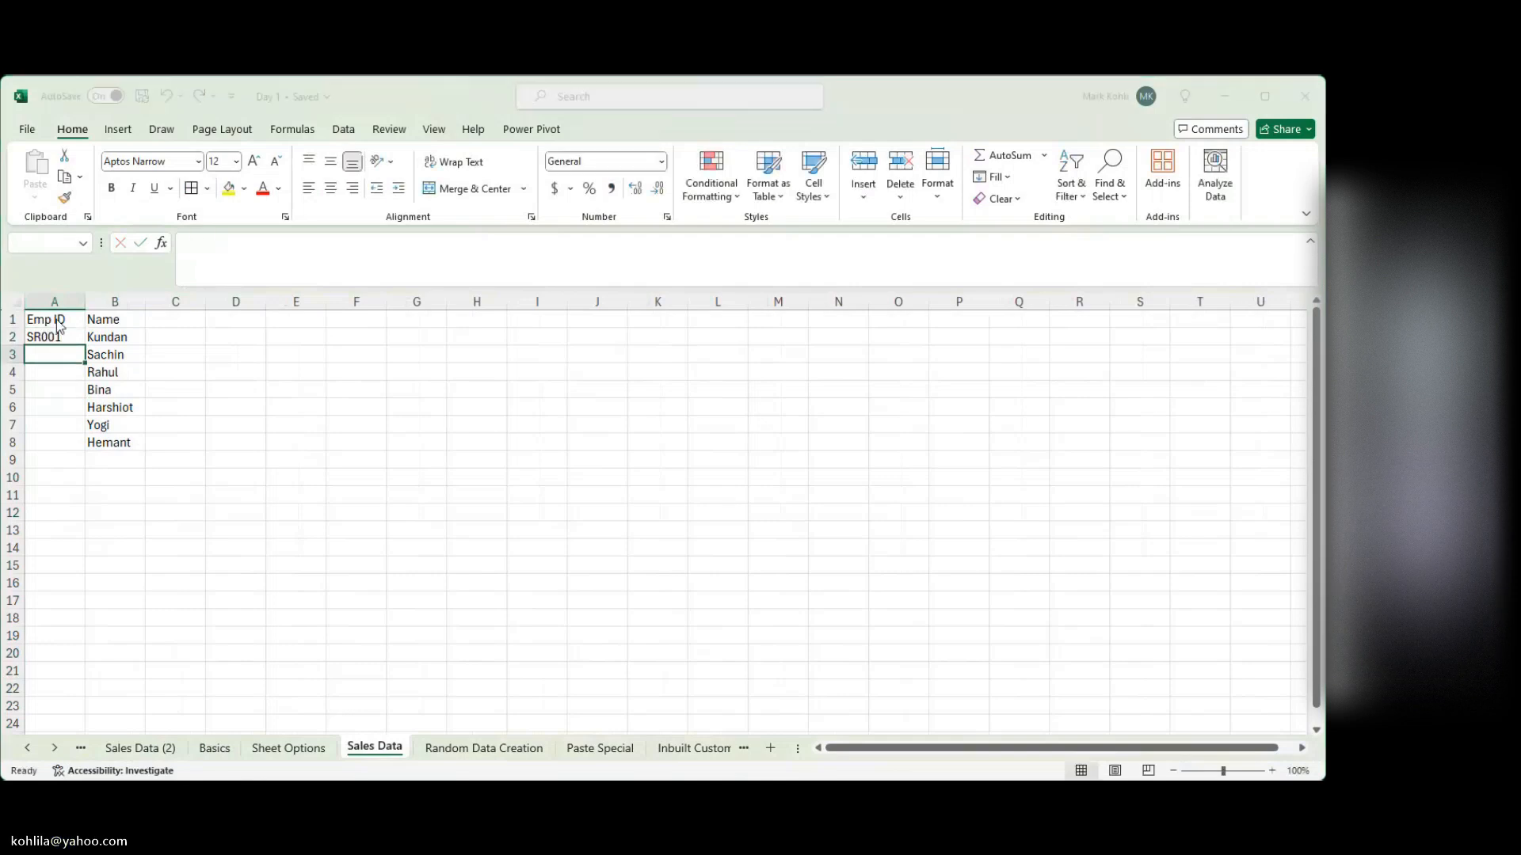
{"action": "left_click_drag", "start_coordinate": [62, 336], "coordinate": [86, 448]}
{"action": "left_click", "coordinate": [72, 339]}
{"action": "left_click", "coordinate": [148, 386]}
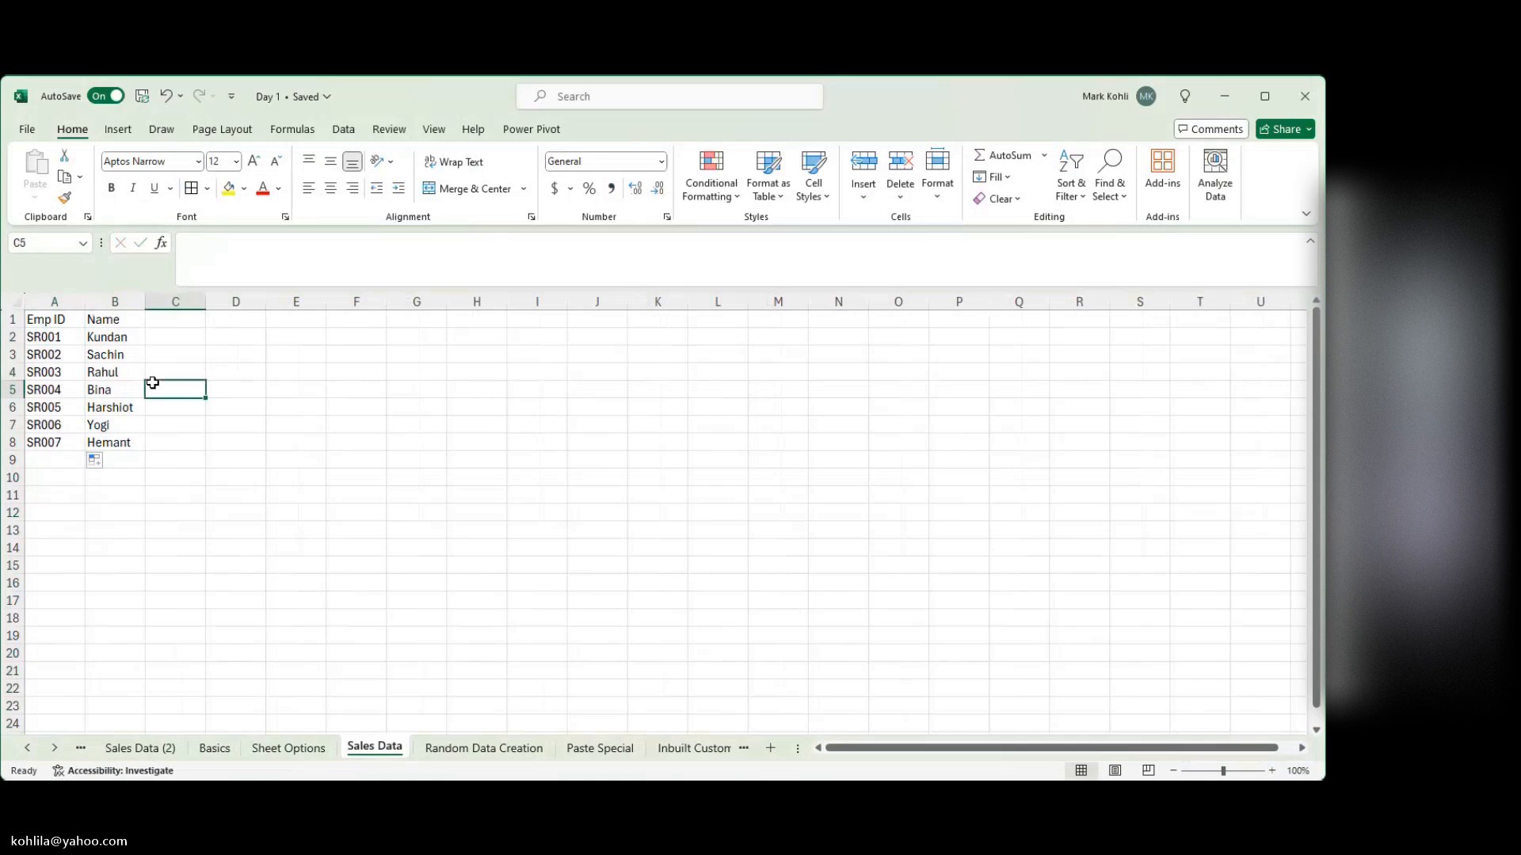
{"action": "left_click", "coordinate": [181, 322]}
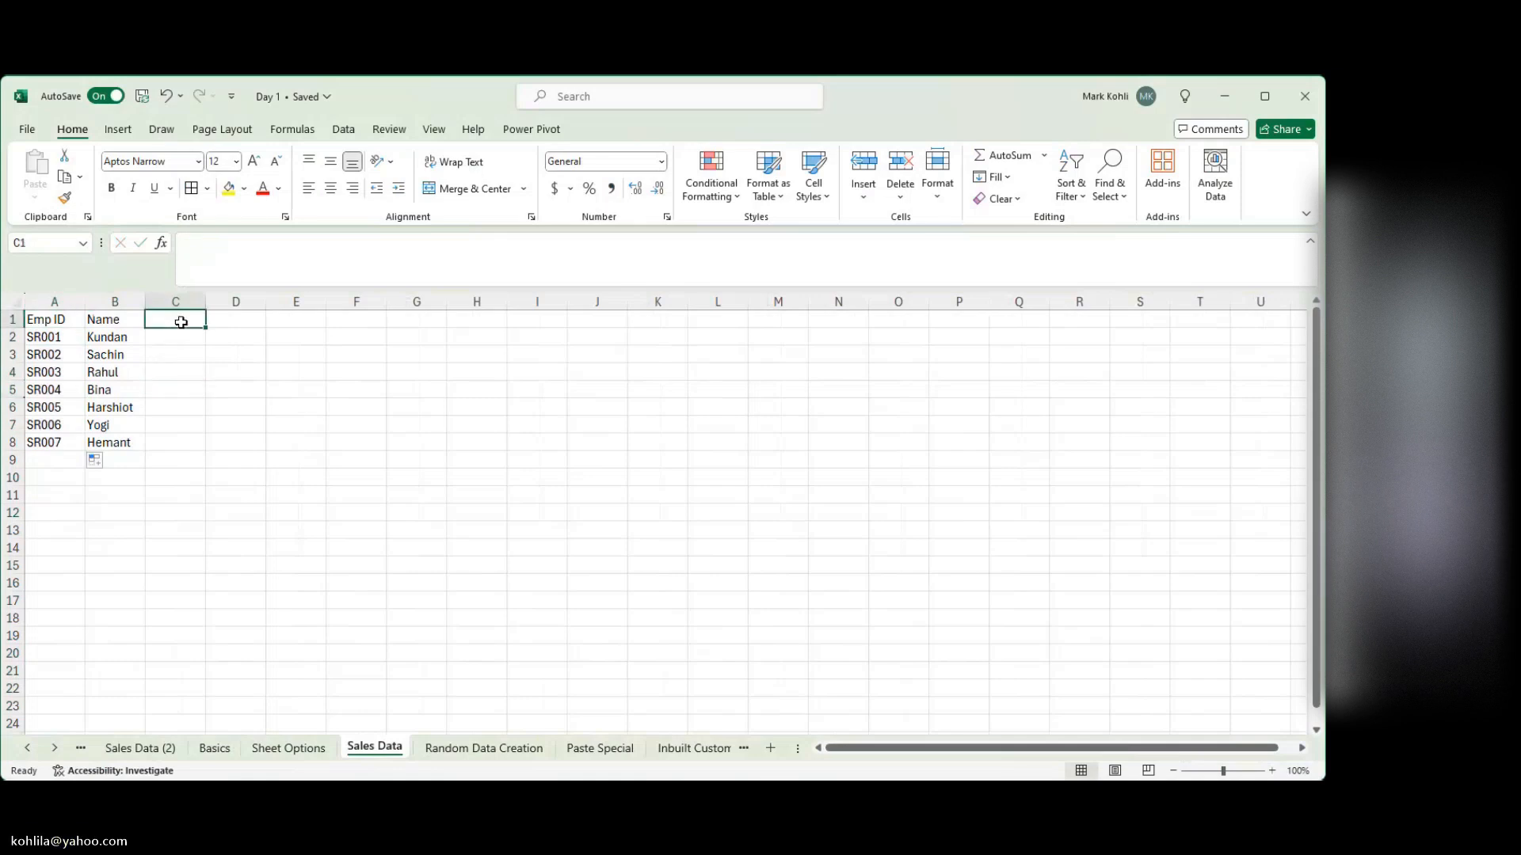
Head column C Salary and fill C2:C8 with =RANDBETWEEN(15000,40000).
{"action": "type", "text": "Sala"}
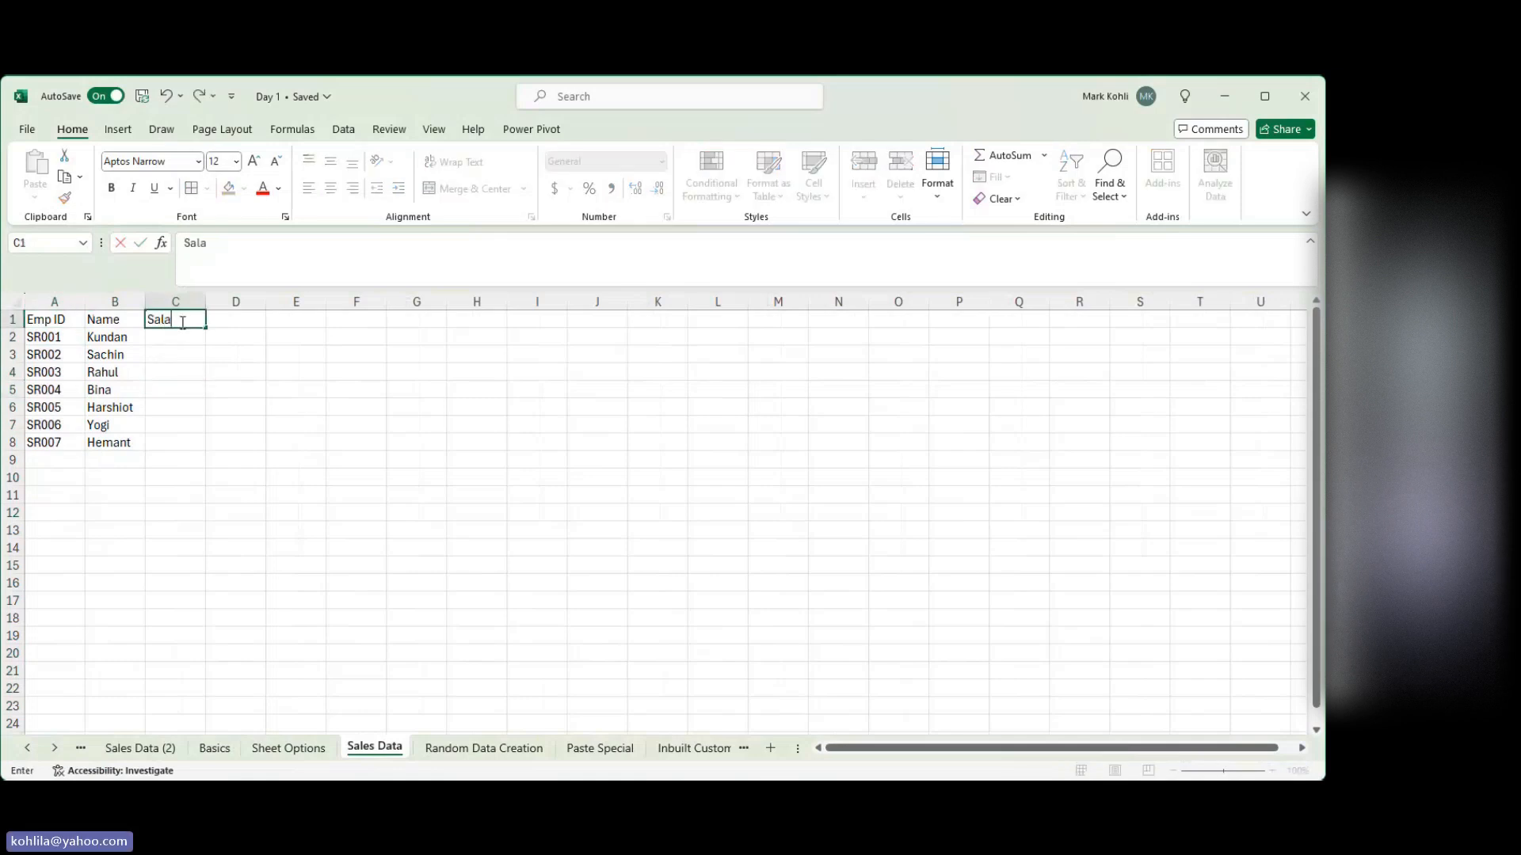
{"action": "type", "text": "ry"}
{"action": "key", "text": "Return"}
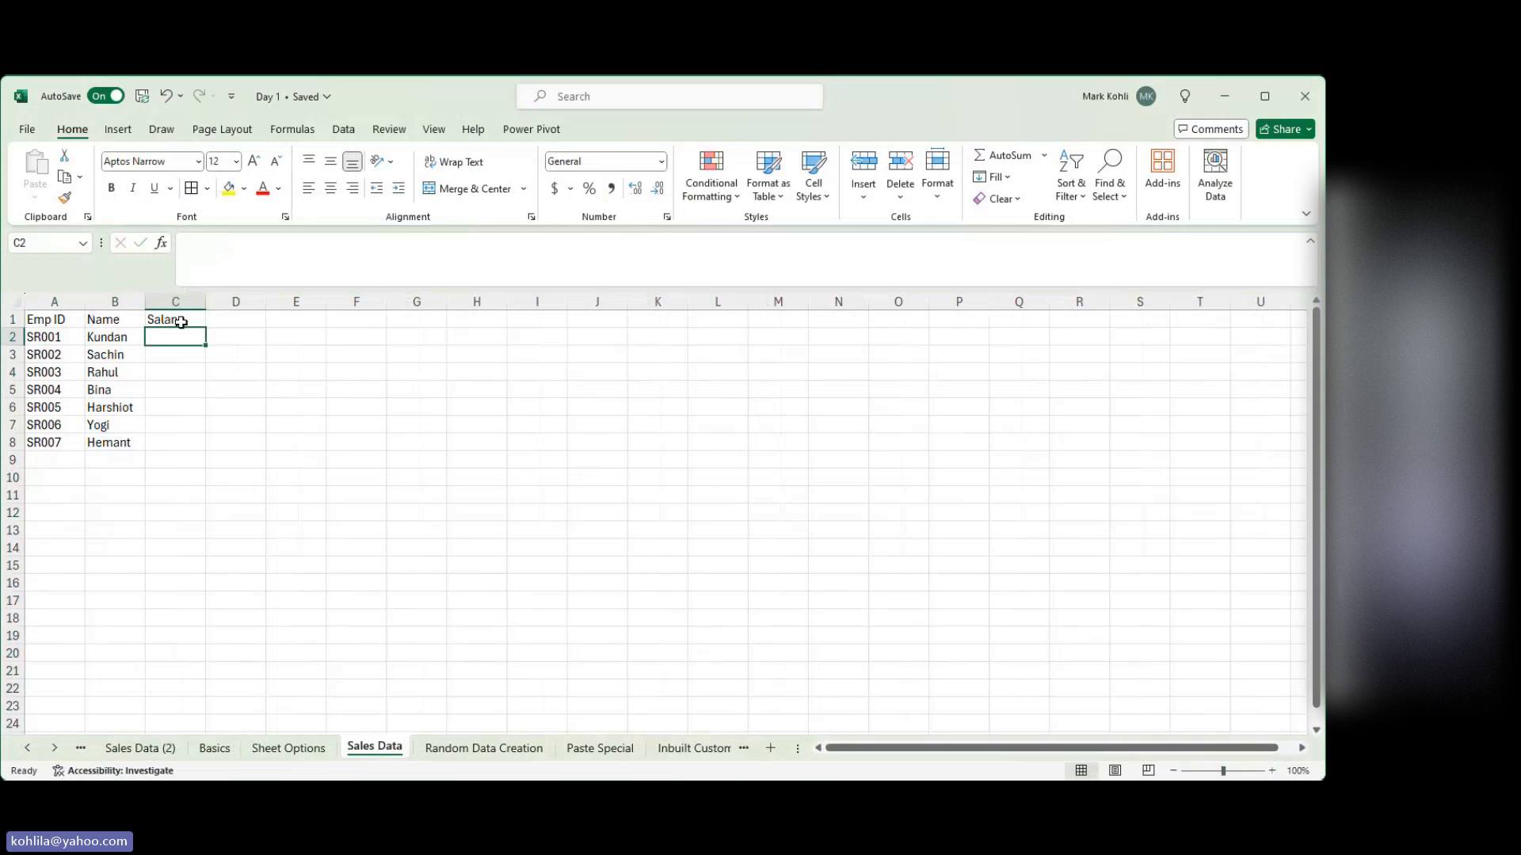
{"action": "type", "text": "1"}
{"action": "key", "text": "BackSpace"}
{"action": "type", "text": "Ra"}
{"action": "key", "text": "BackSpace"}
{"action": "key", "text": "BackSpace"}
{"action": "type", "text": "="}
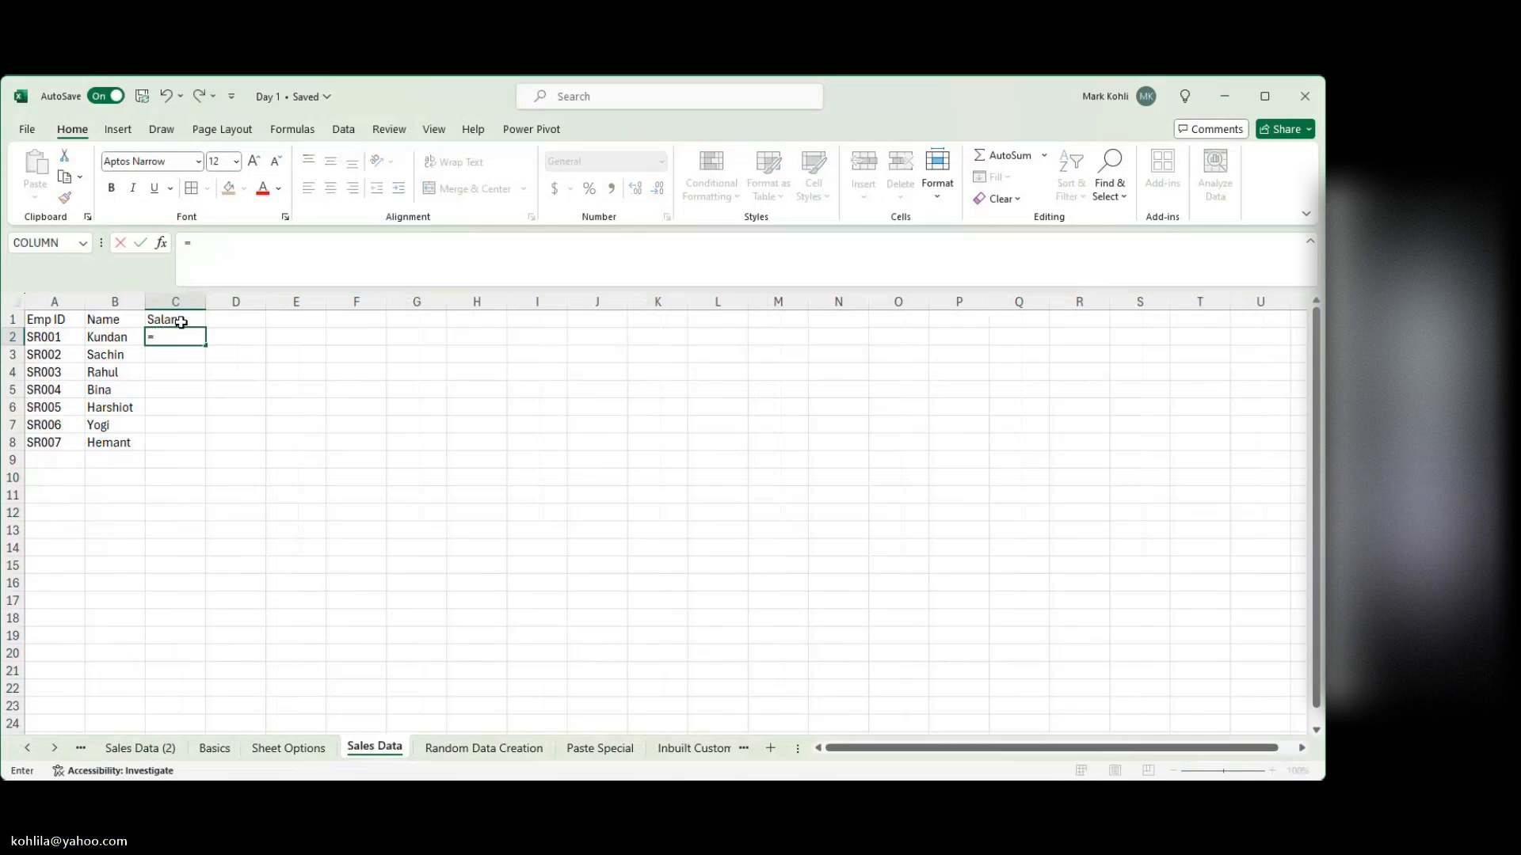
{"action": "type", "text": "randbe"}
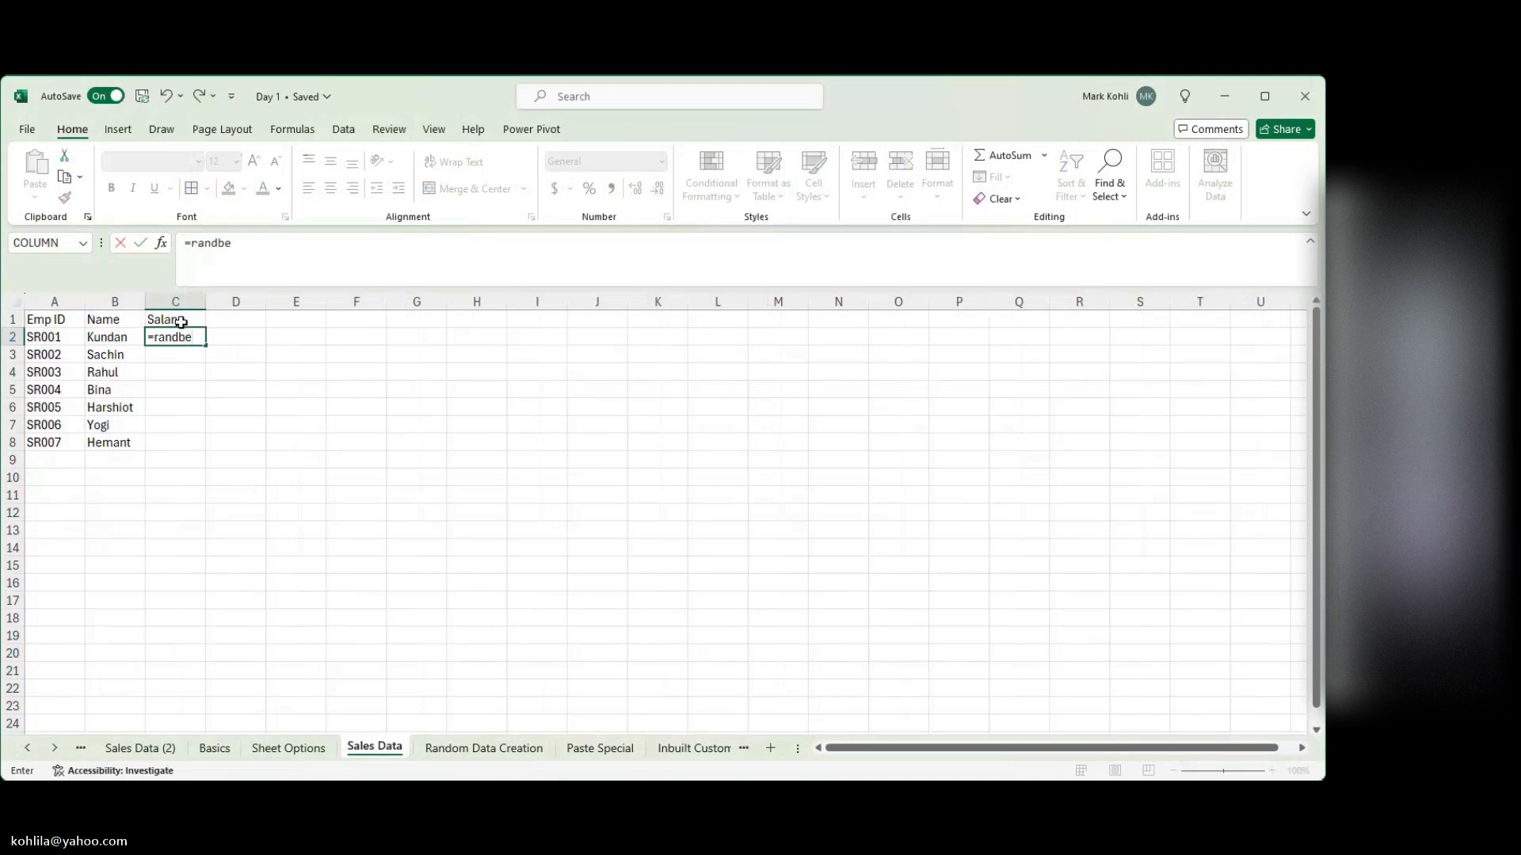
{"action": "key", "text": "Tab"}
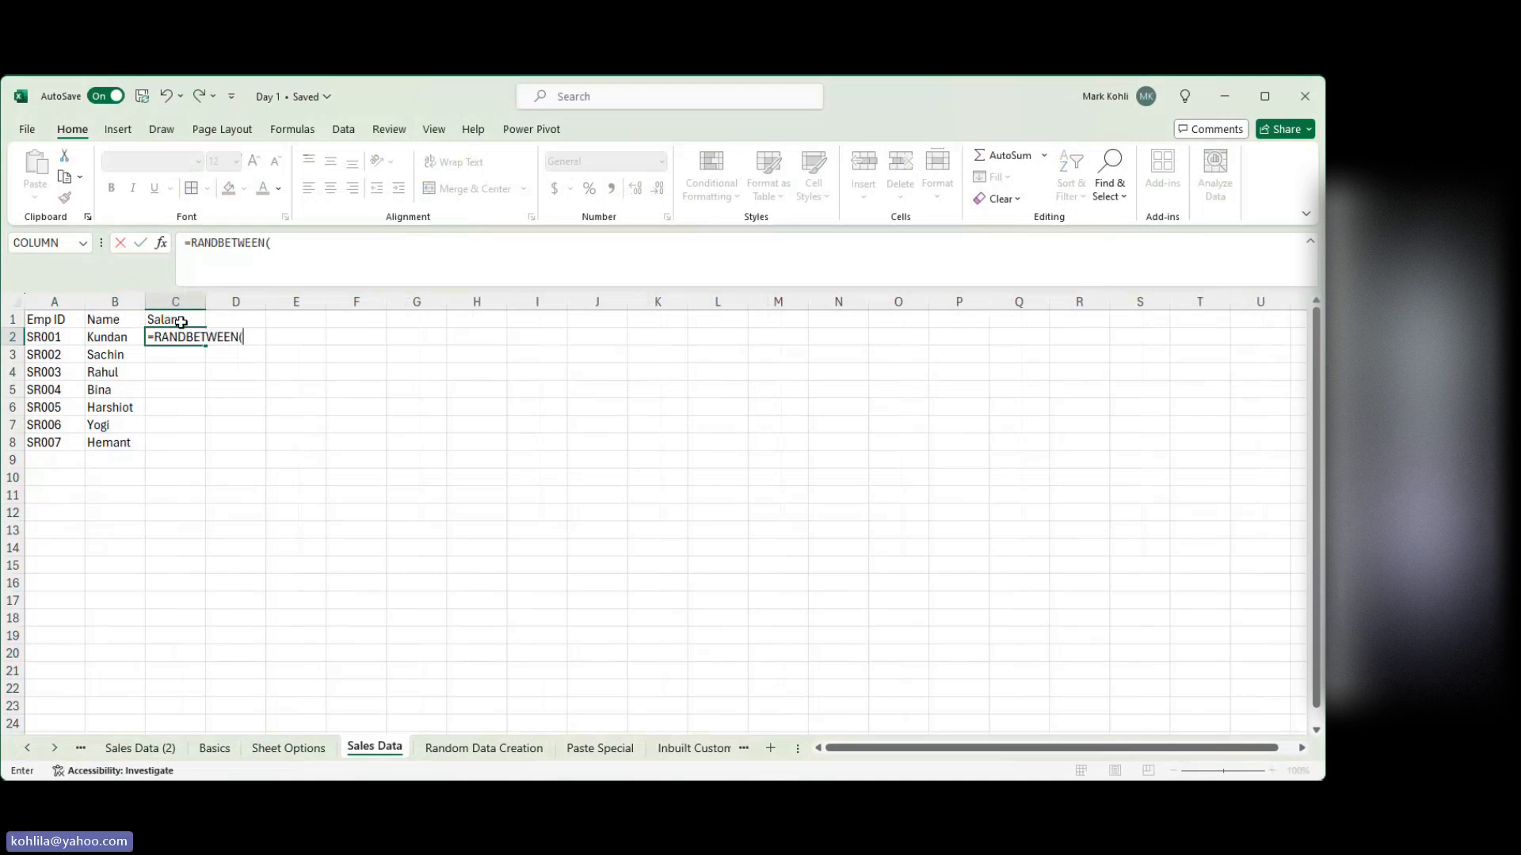
{"action": "type", "text": "15000,40000"}
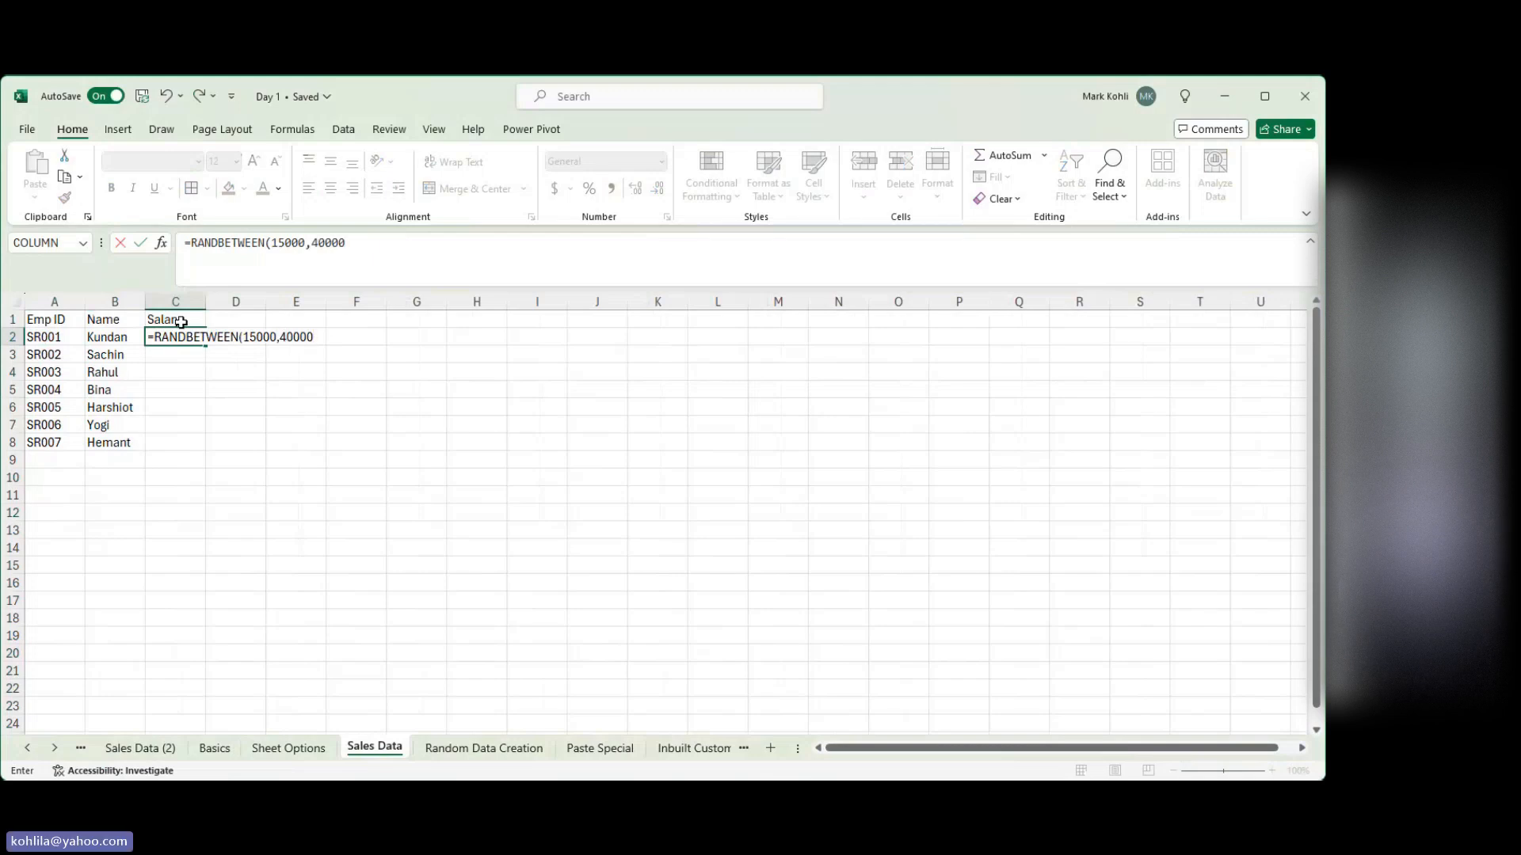
{"action": "type", "text": ")"}
{"action": "key", "text": "Return"}
{"action": "left_click", "coordinate": [194, 336]}
{"action": "left_click_drag", "start_coordinate": [207, 343], "coordinate": [207, 449]}
{"action": "left_click", "coordinate": [231, 321]}
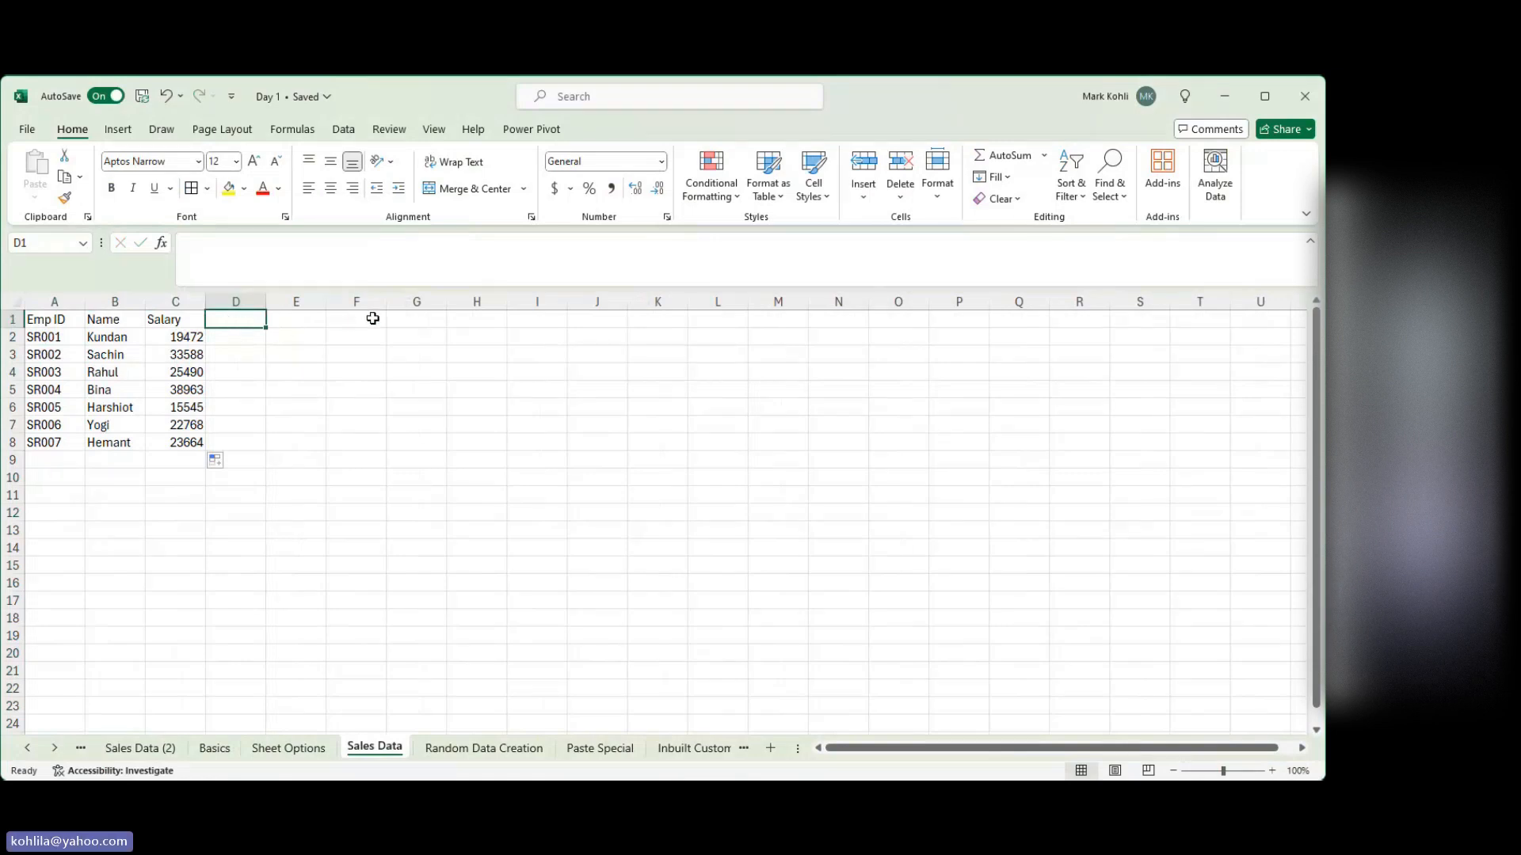
Head column D Health Policy and enter Yes, NO, NO, NO, Yes, Yes, Yes down D2:D8.
{"action": "type", "text": "Heal"}
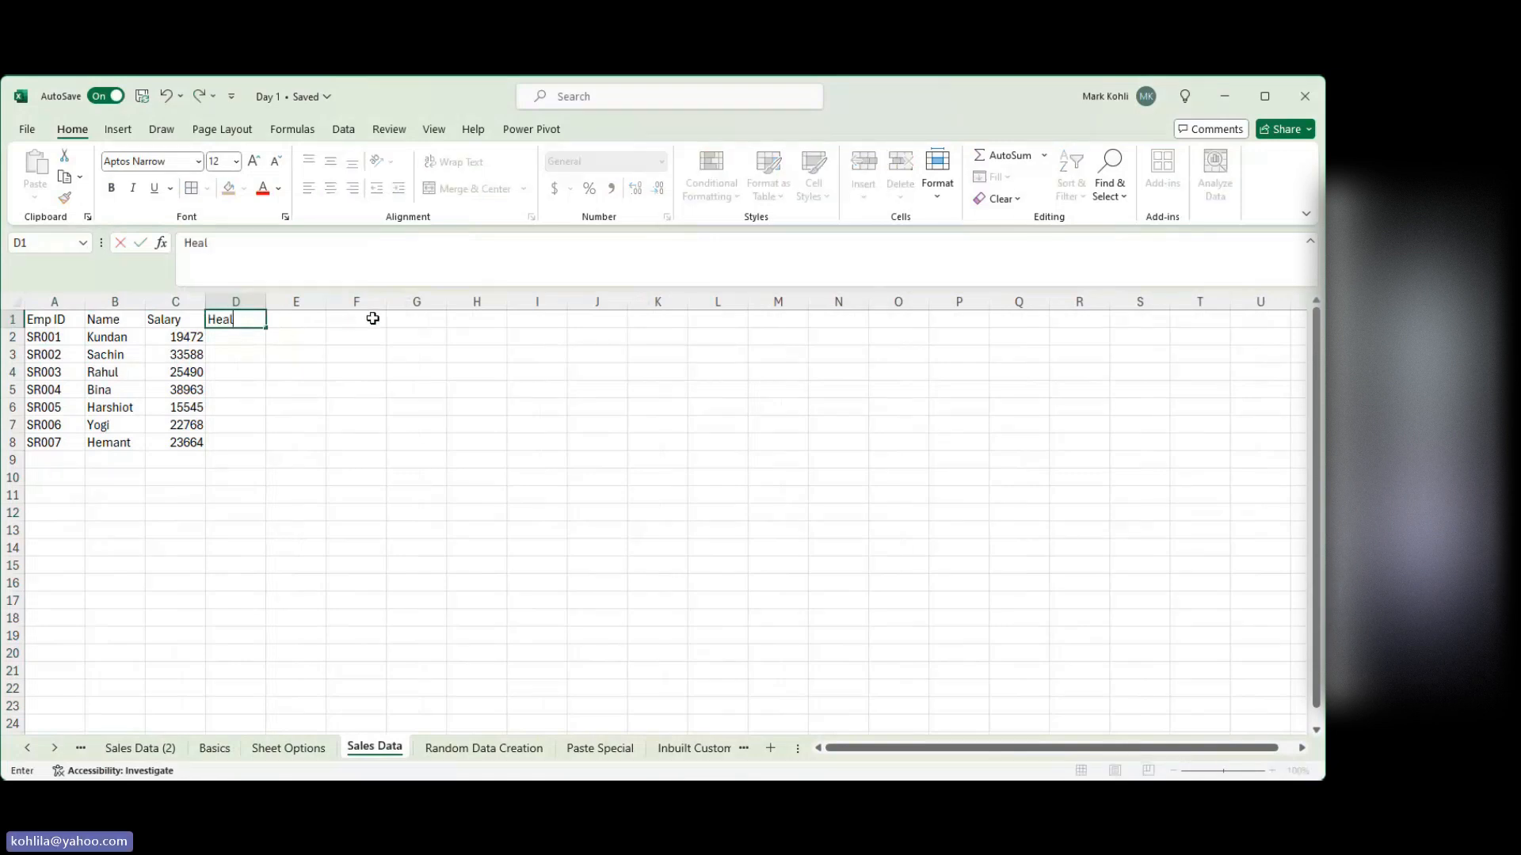
{"action": "type", "text": "th Policy"}
{"action": "key", "text": "Return"}
{"action": "type", "text": "Yes"}
{"action": "key", "text": "Return"}
{"action": "type", "text": "NO"}
{"action": "key", "text": "Return"}
{"action": "type", "text": "NO"}
{"action": "key", "text": "Return"}
{"action": "type", "text": "NO"}
{"action": "key", "text": "Return"}
{"action": "type", "text": "Yes"}
{"action": "key", "text": "Return"}
{"action": "type", "text": "Yes"}
{"action": "key", "text": "Return"}
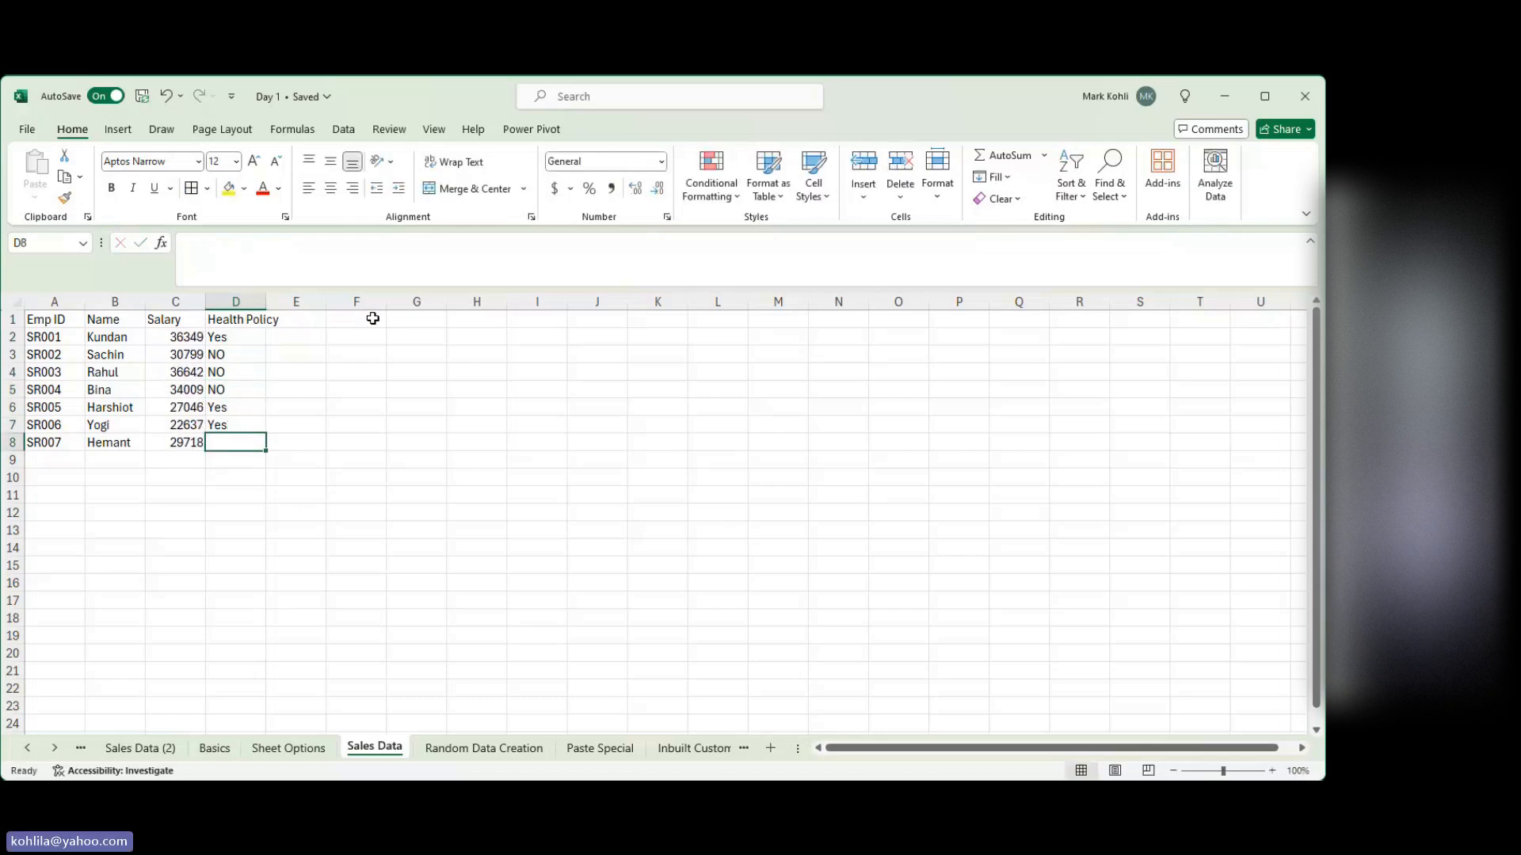
{"action": "type", "text": "Yes"}
{"action": "key", "text": "Return"}
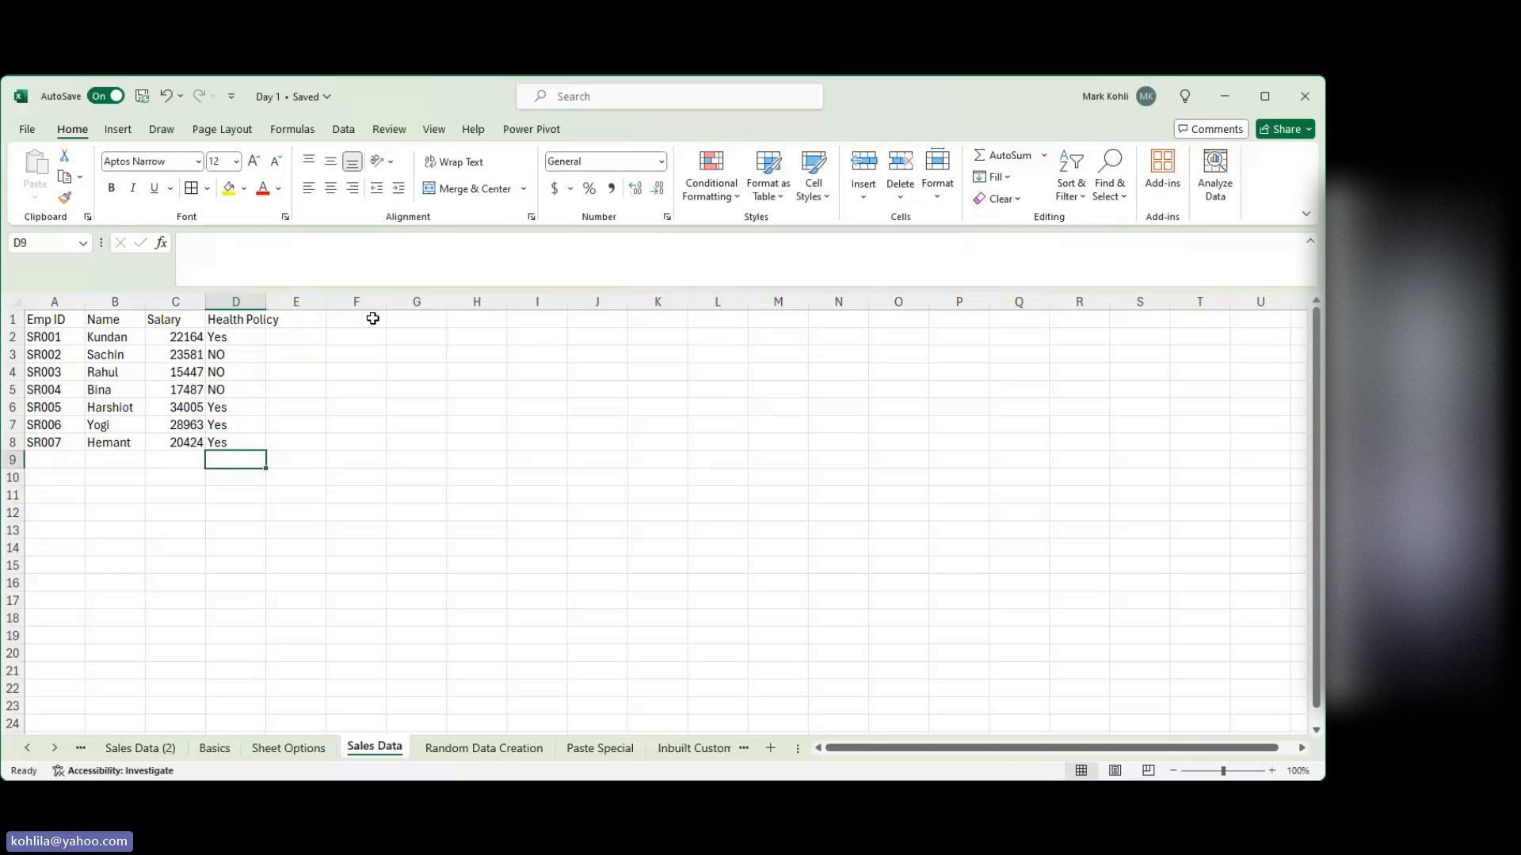
{"action": "left_click_drag", "start_coordinate": [194, 341], "coordinate": [196, 442]}
Replace the C2:C8 salary formulas with their fixed values using Paste Special > Values.
{"action": "key", "text": "ctrl+c"}
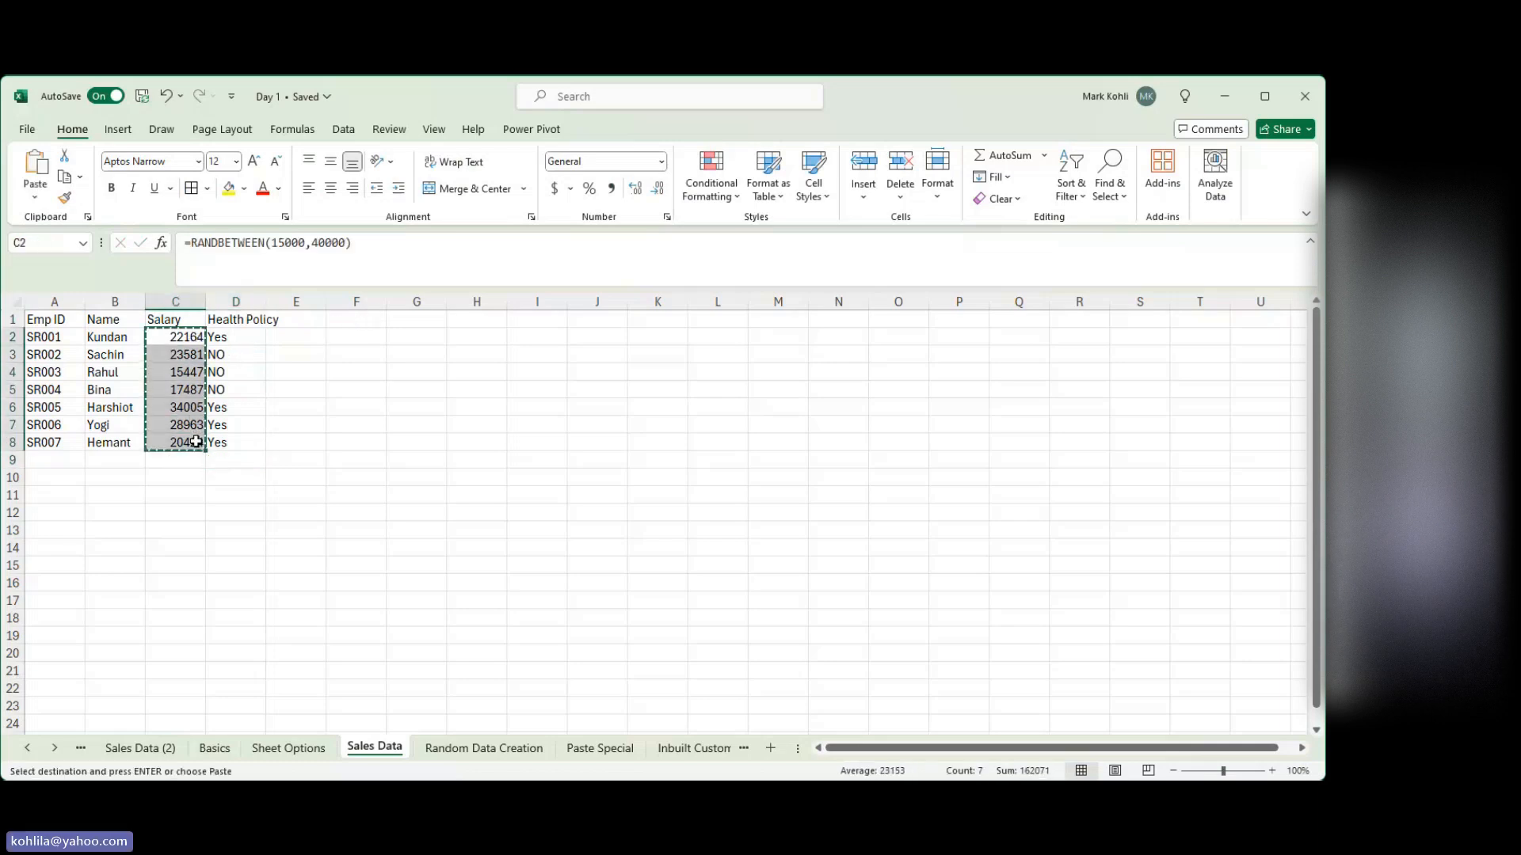
{"action": "key", "text": "ctrl+shift+v"}
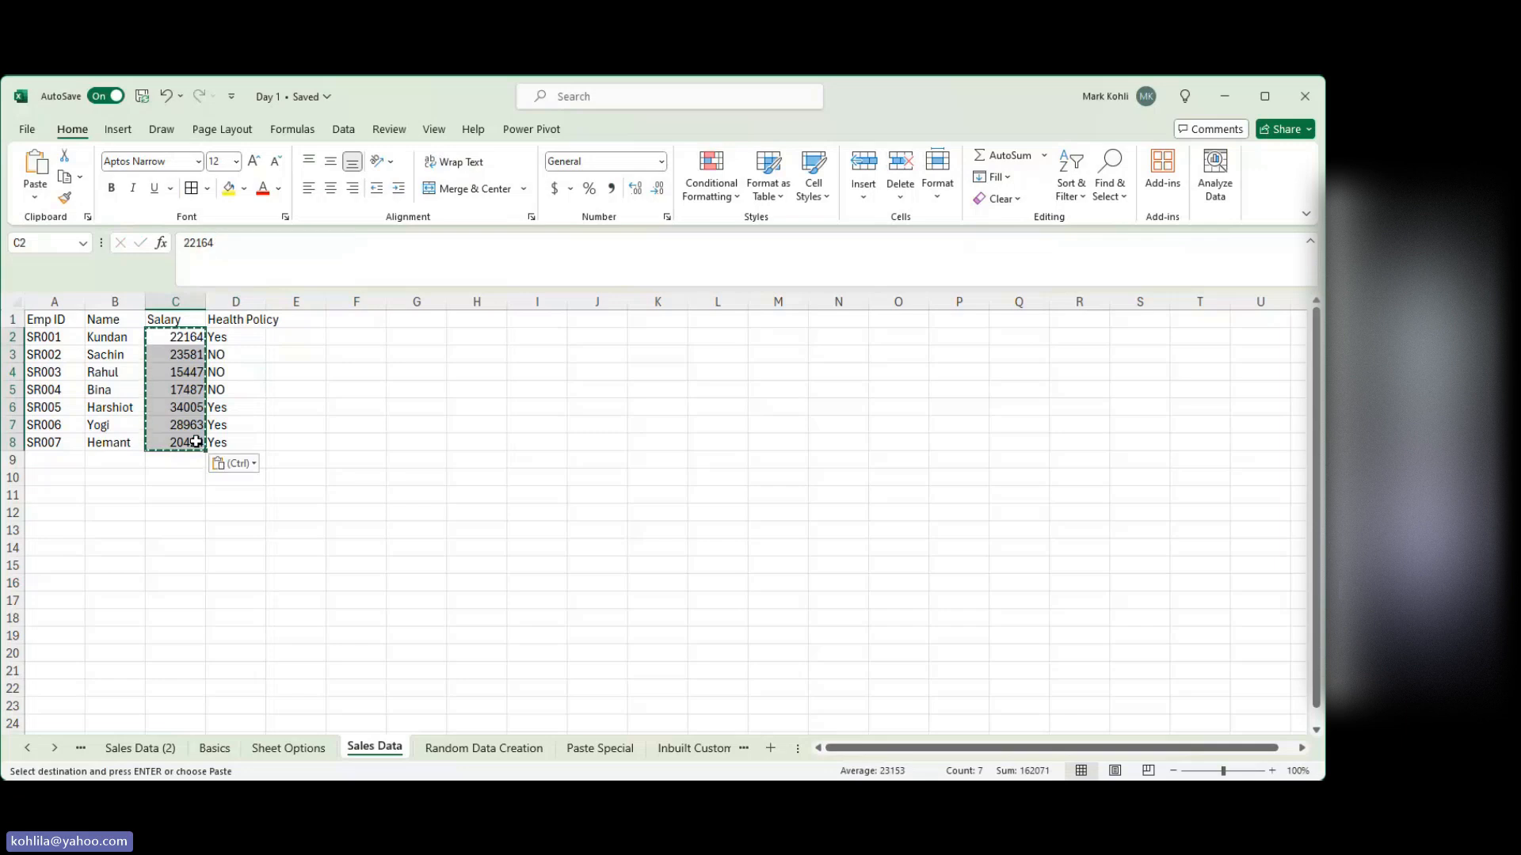
{"action": "left_click", "coordinate": [194, 390]}
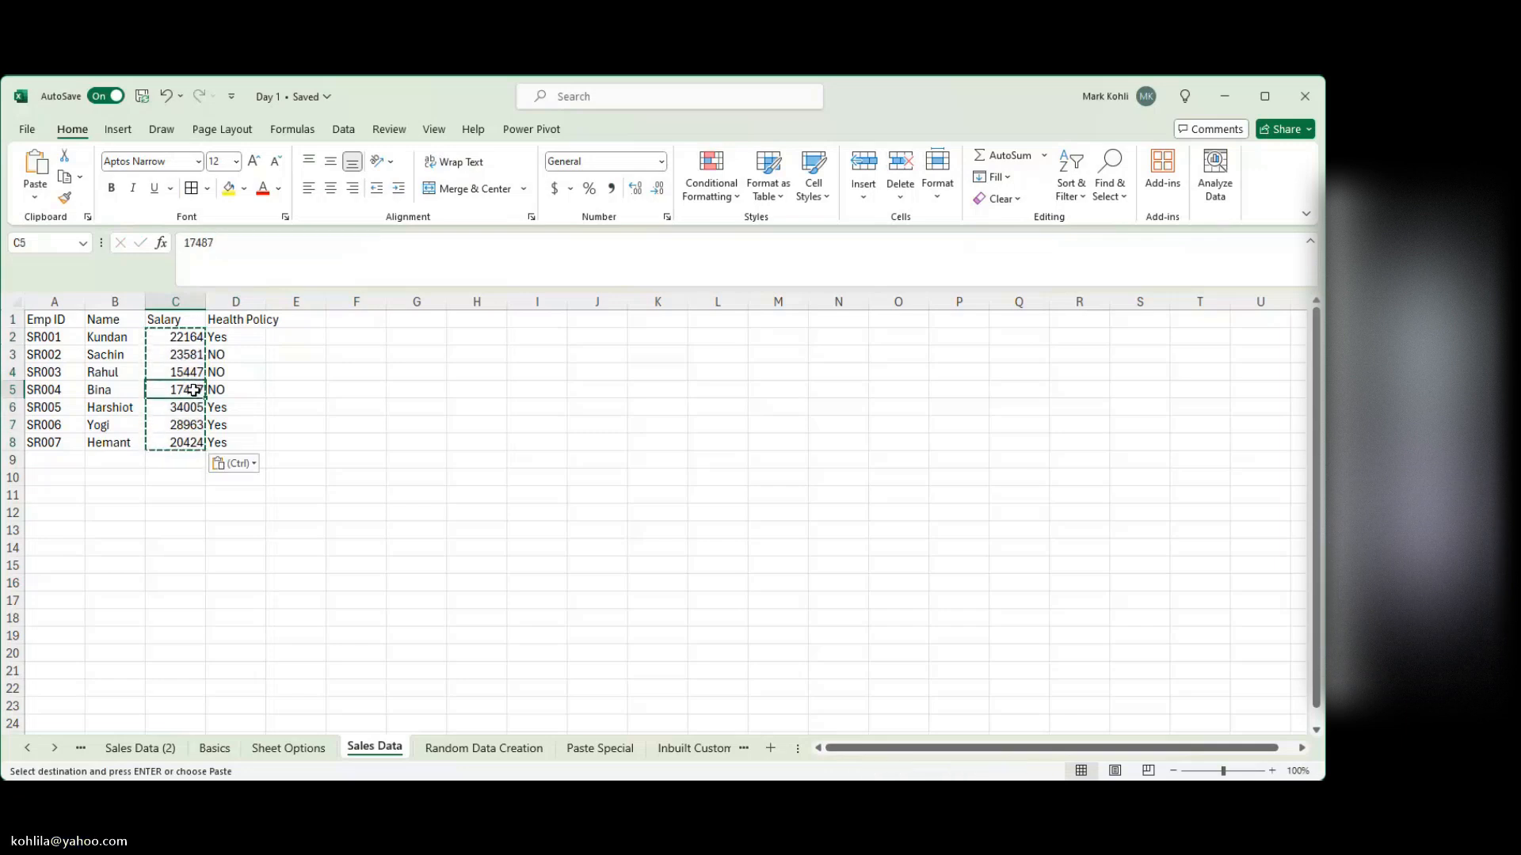
{"action": "key", "text": "Escape"}
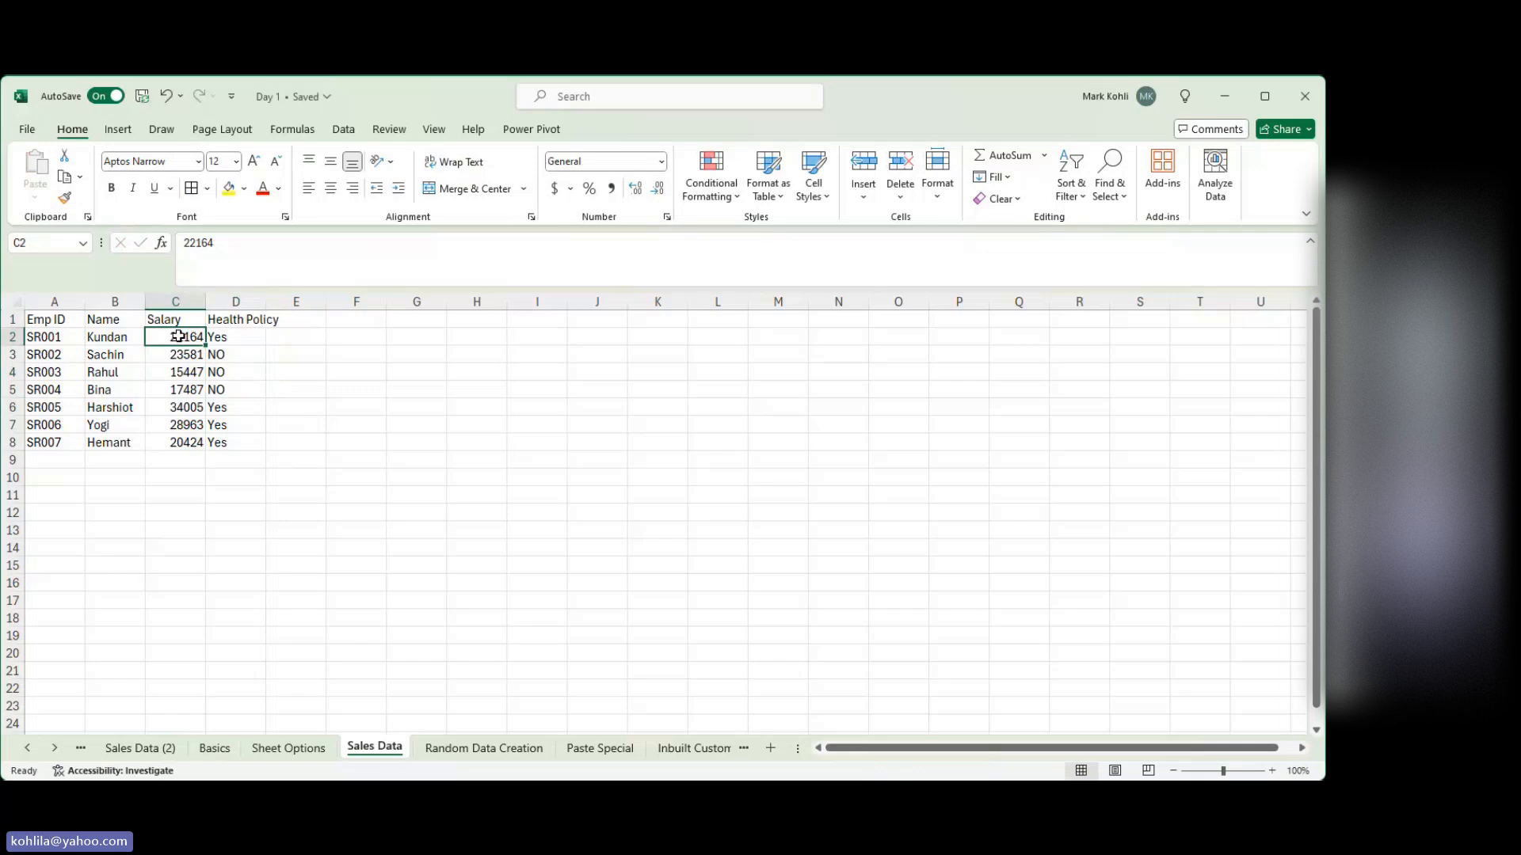
{"action": "left_click_drag", "start_coordinate": [179, 336], "coordinate": [174, 438]}
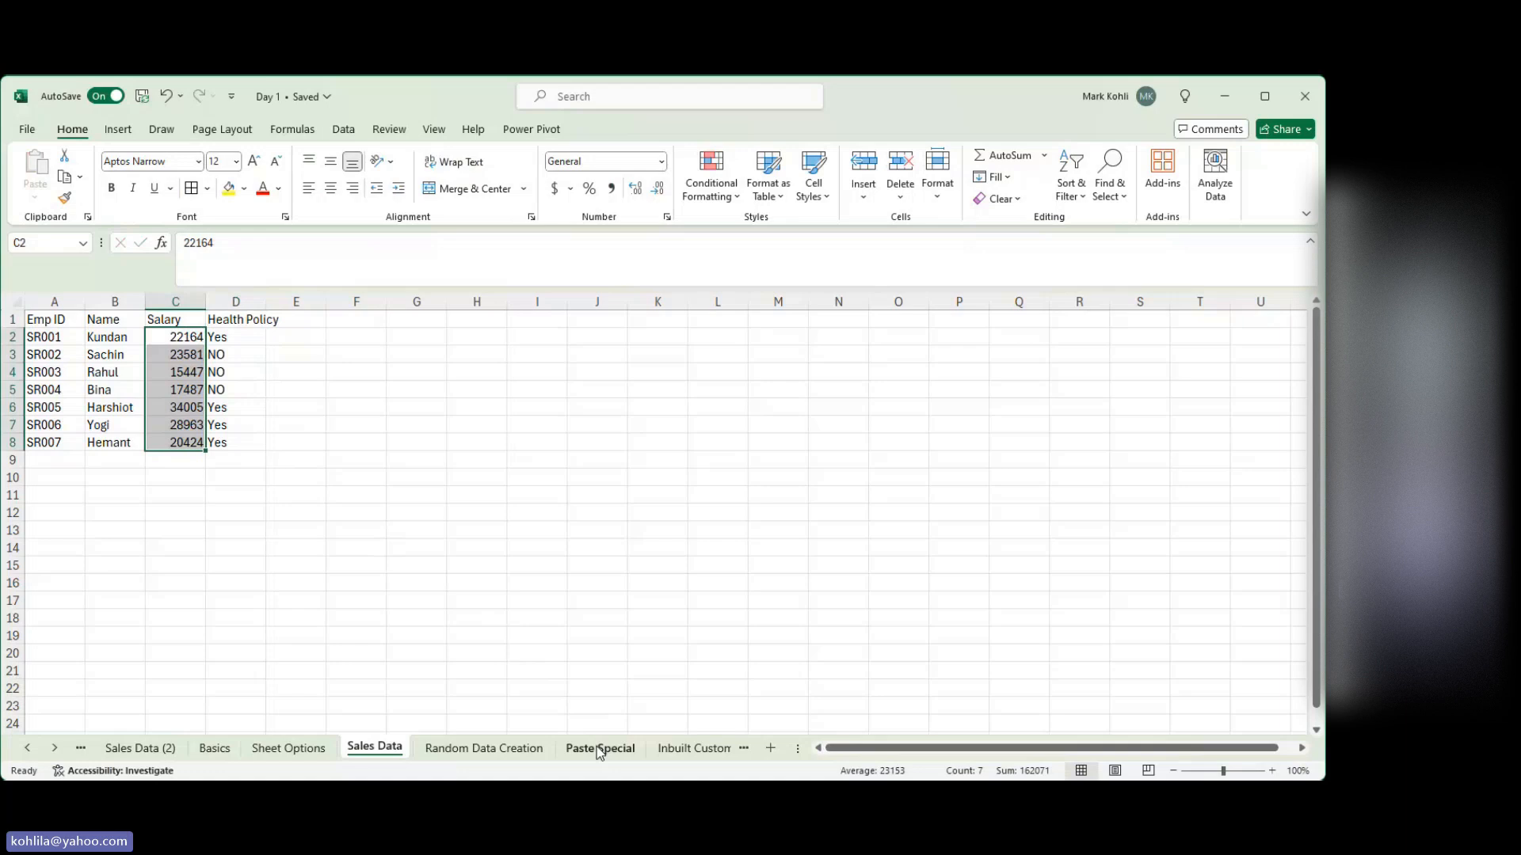
Autofit column D so the Health Policy heading fits.
{"action": "left_click", "coordinate": [247, 341]}
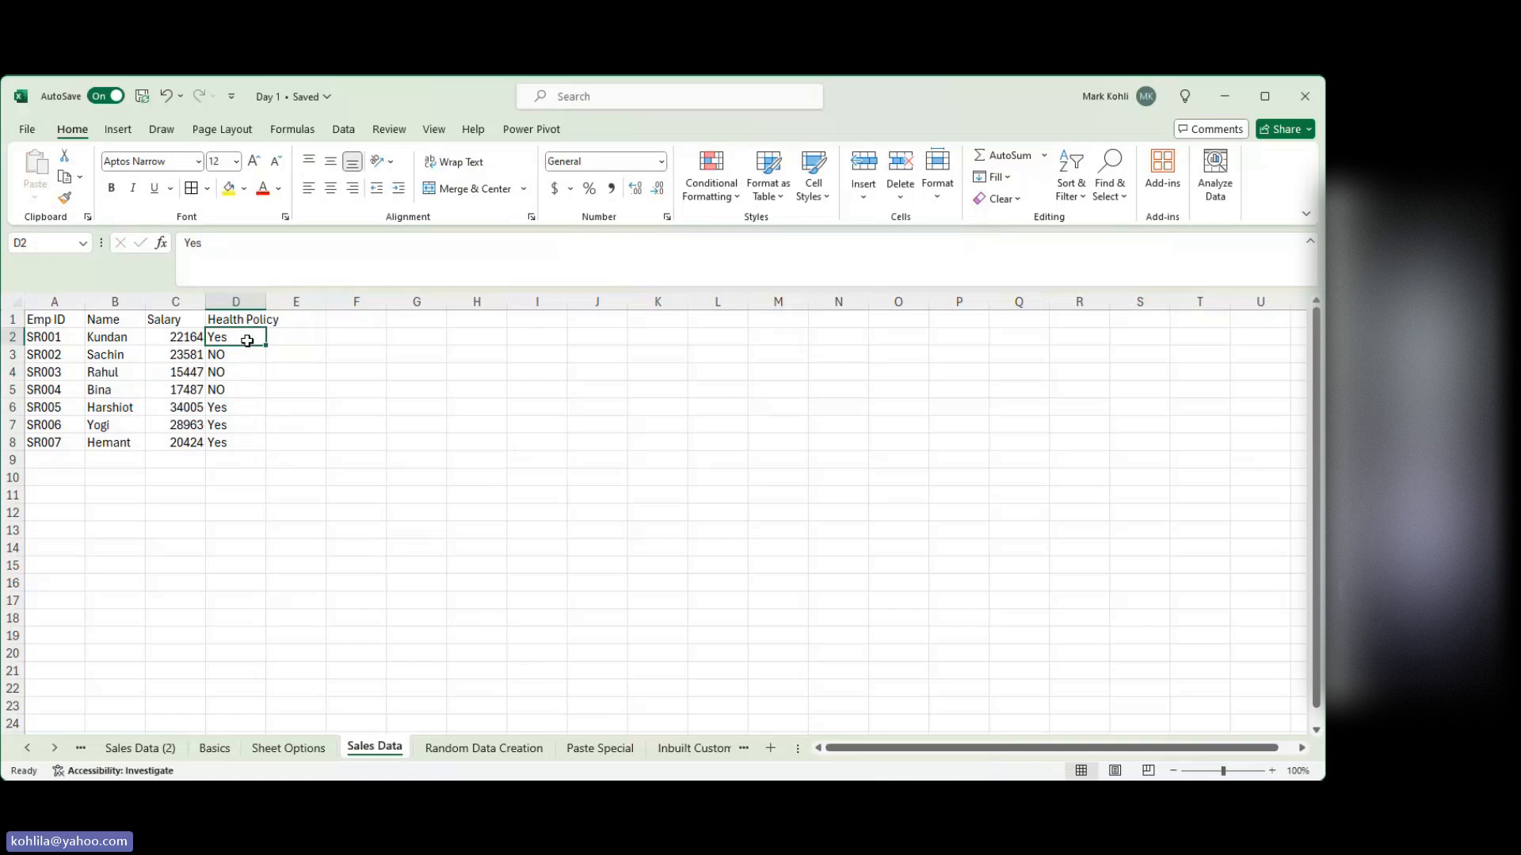
{"action": "left_click", "coordinate": [279, 334]}
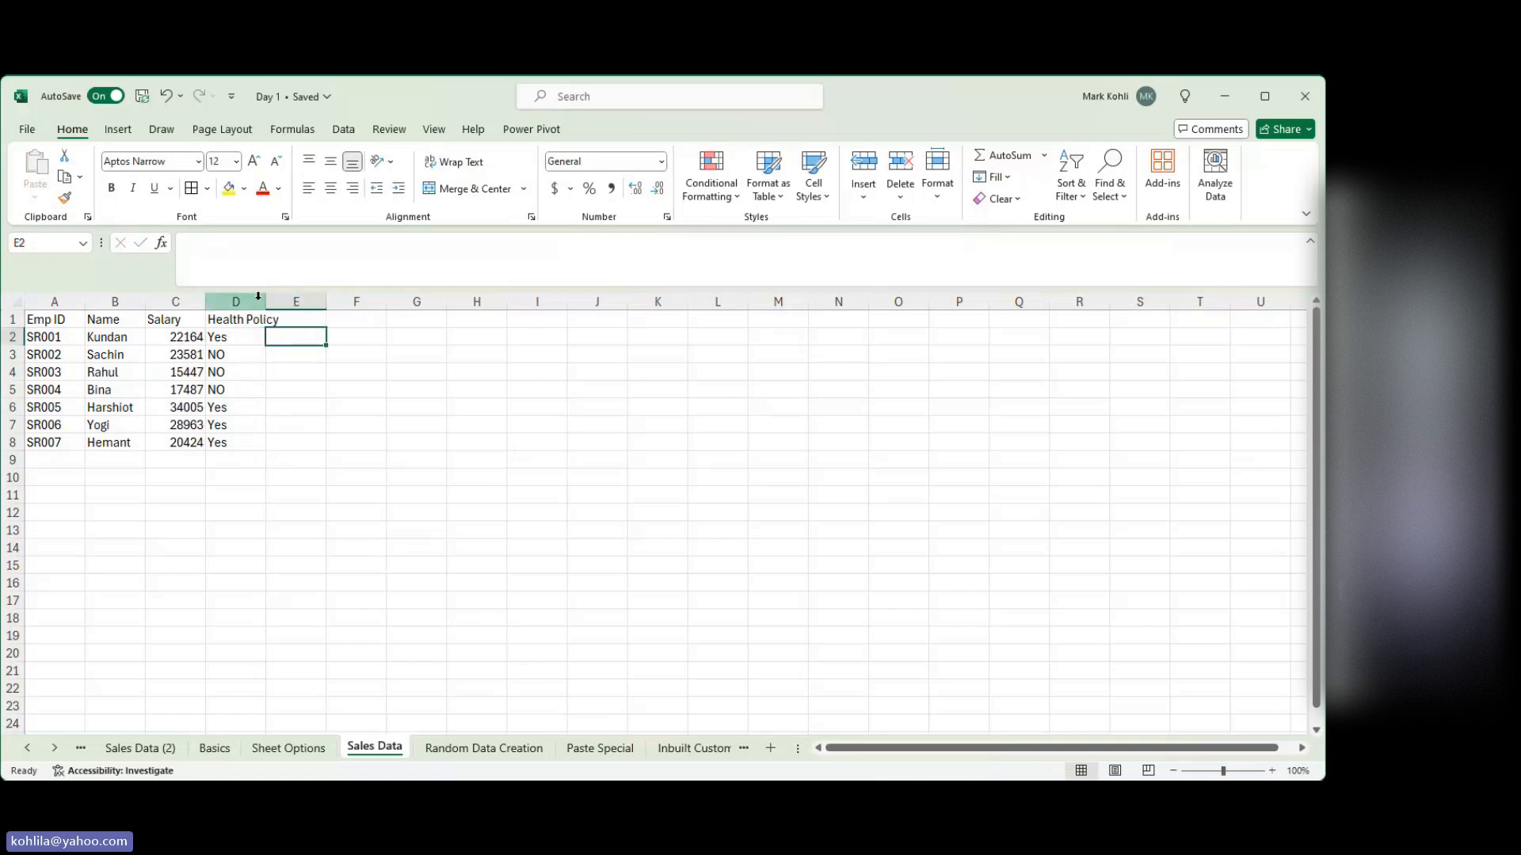
{"action": "double_click", "coordinate": [265, 297]}
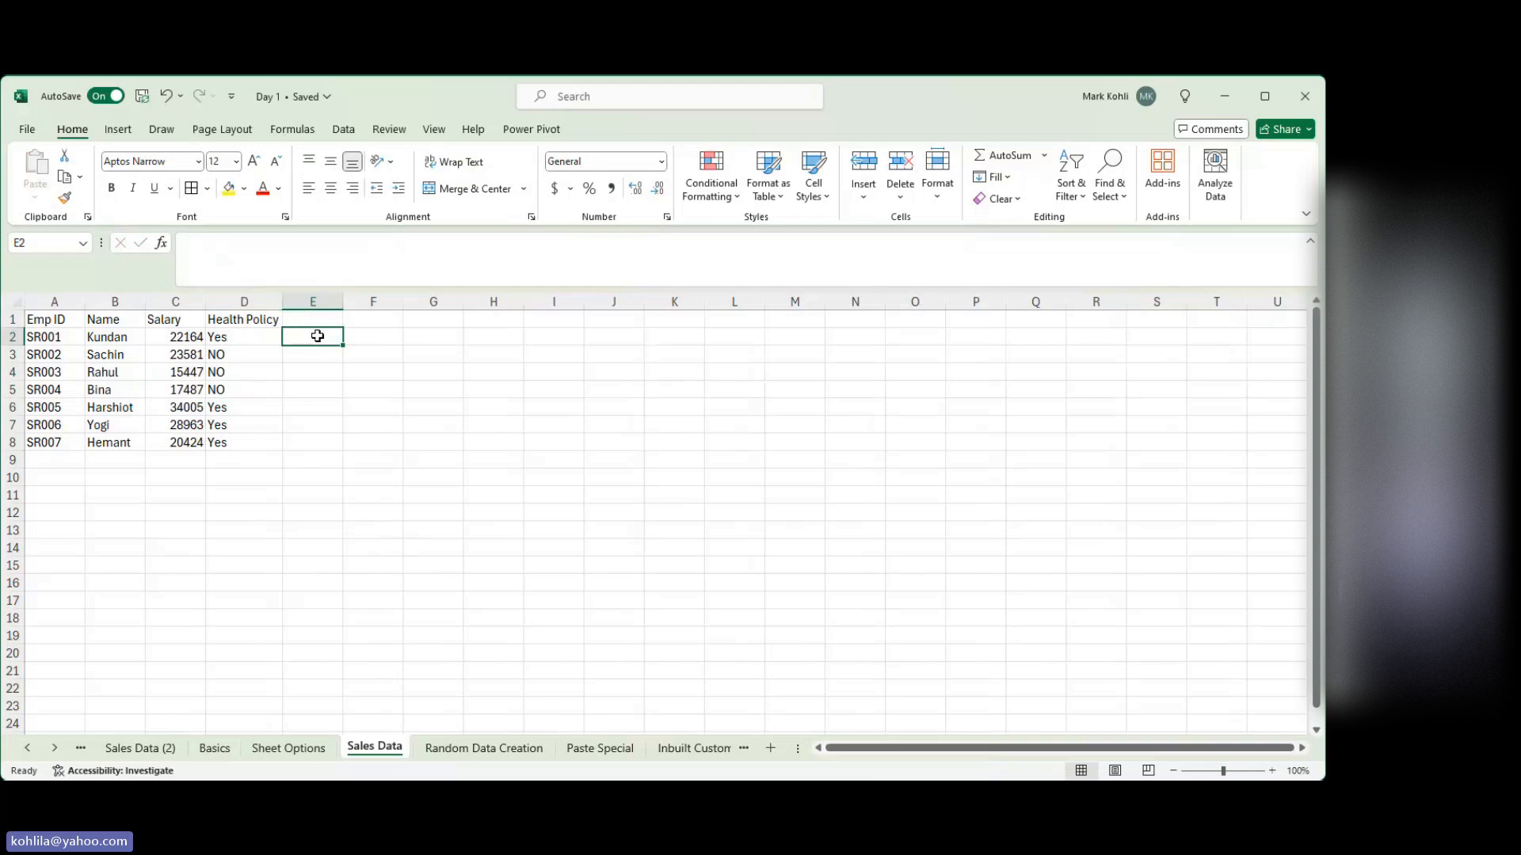
{"action": "left_click", "coordinate": [333, 319]}
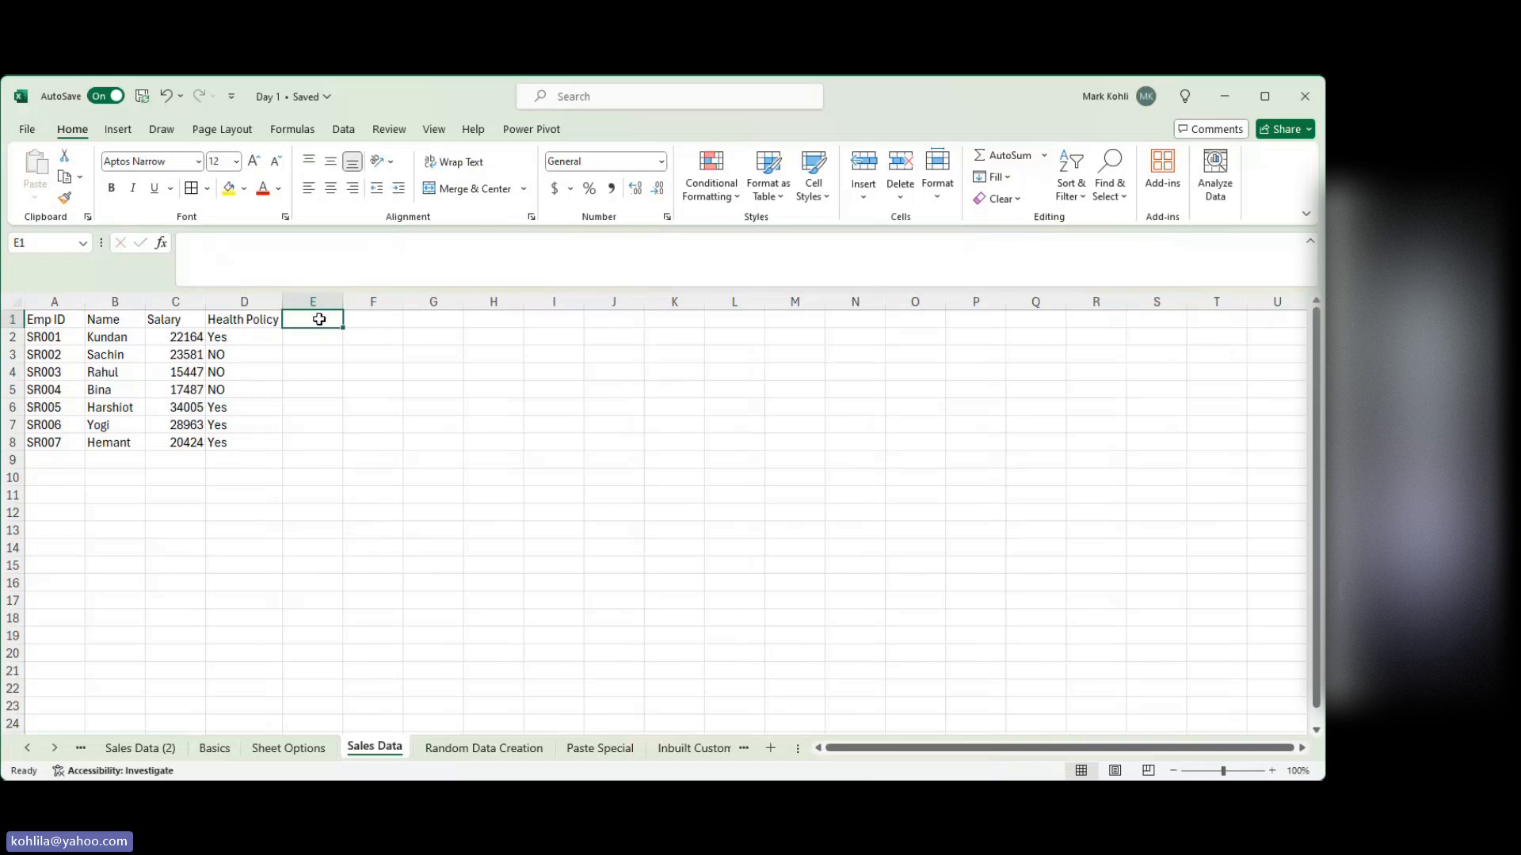
Fill the employee rows down to row 25, extending IDs, names, salaries and policies.
{"action": "left_click_drag", "start_coordinate": [73, 337], "coordinate": [298, 744]}
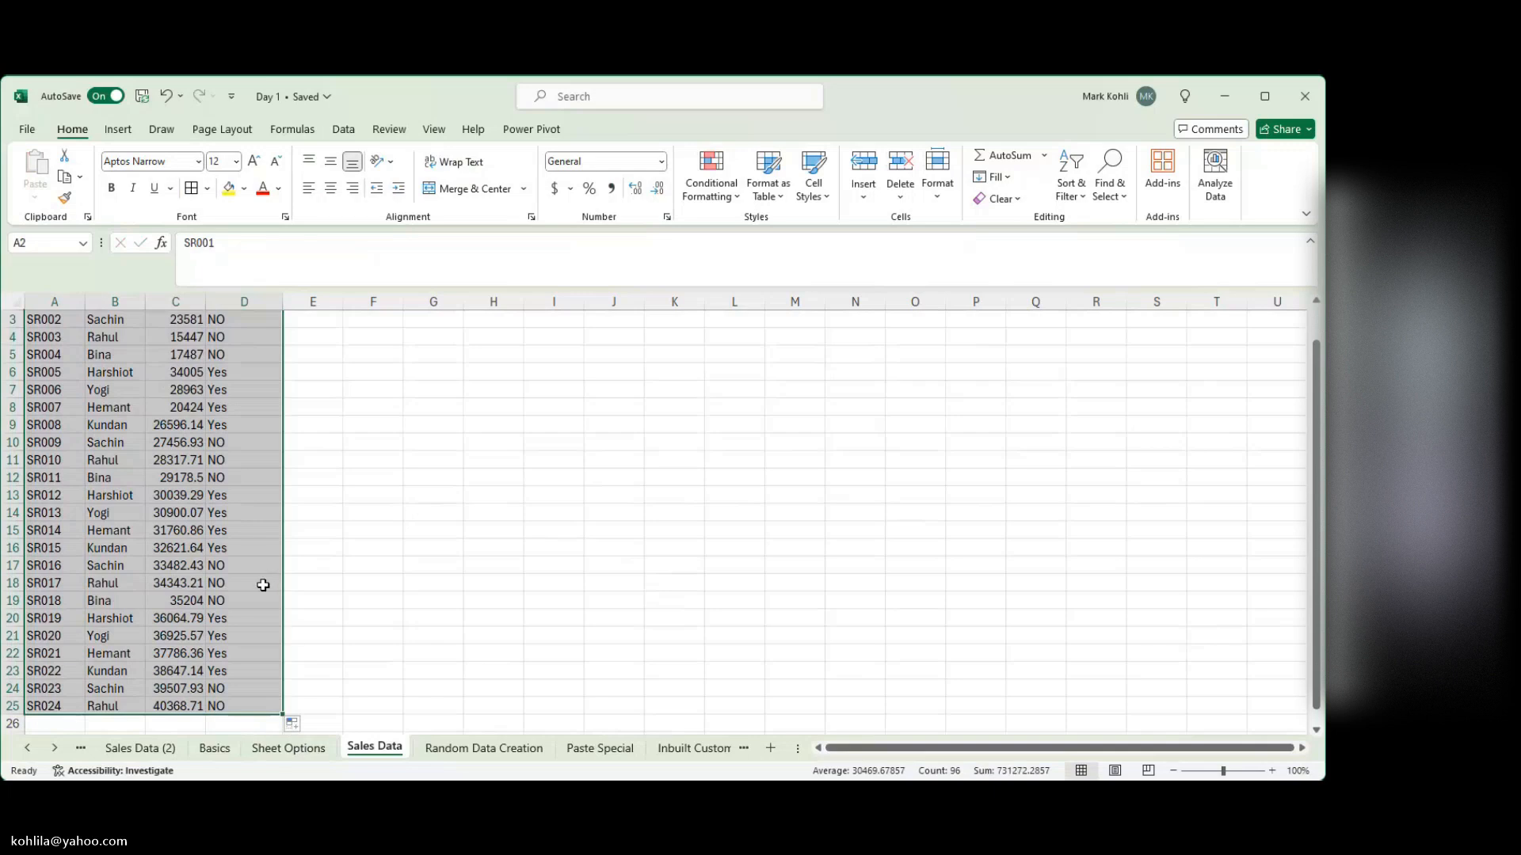
{"action": "scroll", "coordinate": [261, 584], "scroll_direction": "up", "scroll_amount": 1}
{"action": "left_click", "coordinate": [311, 339]}
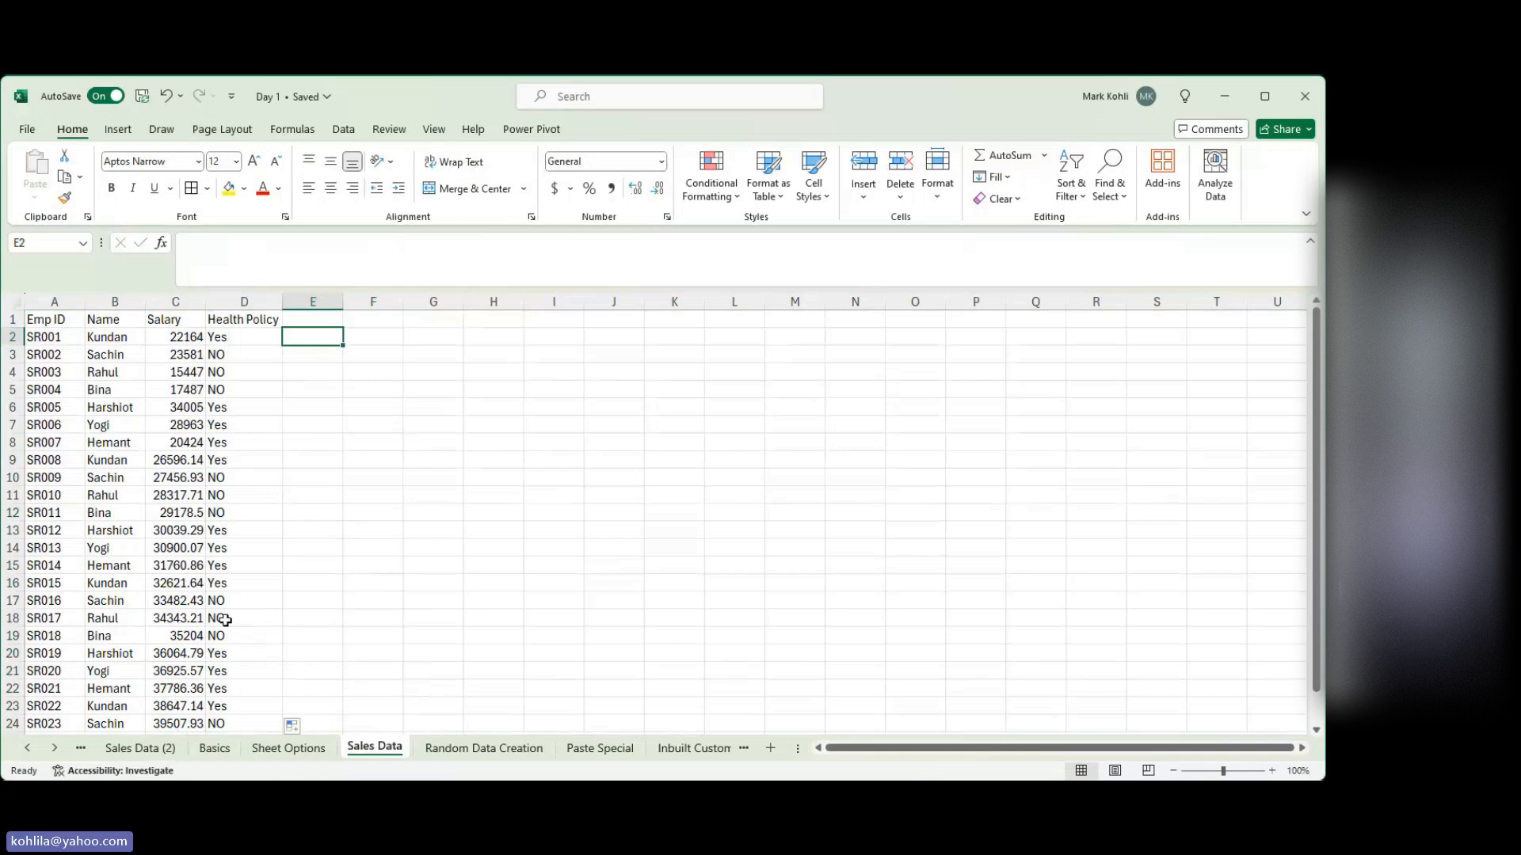
{"action": "left_click", "coordinate": [187, 445]}
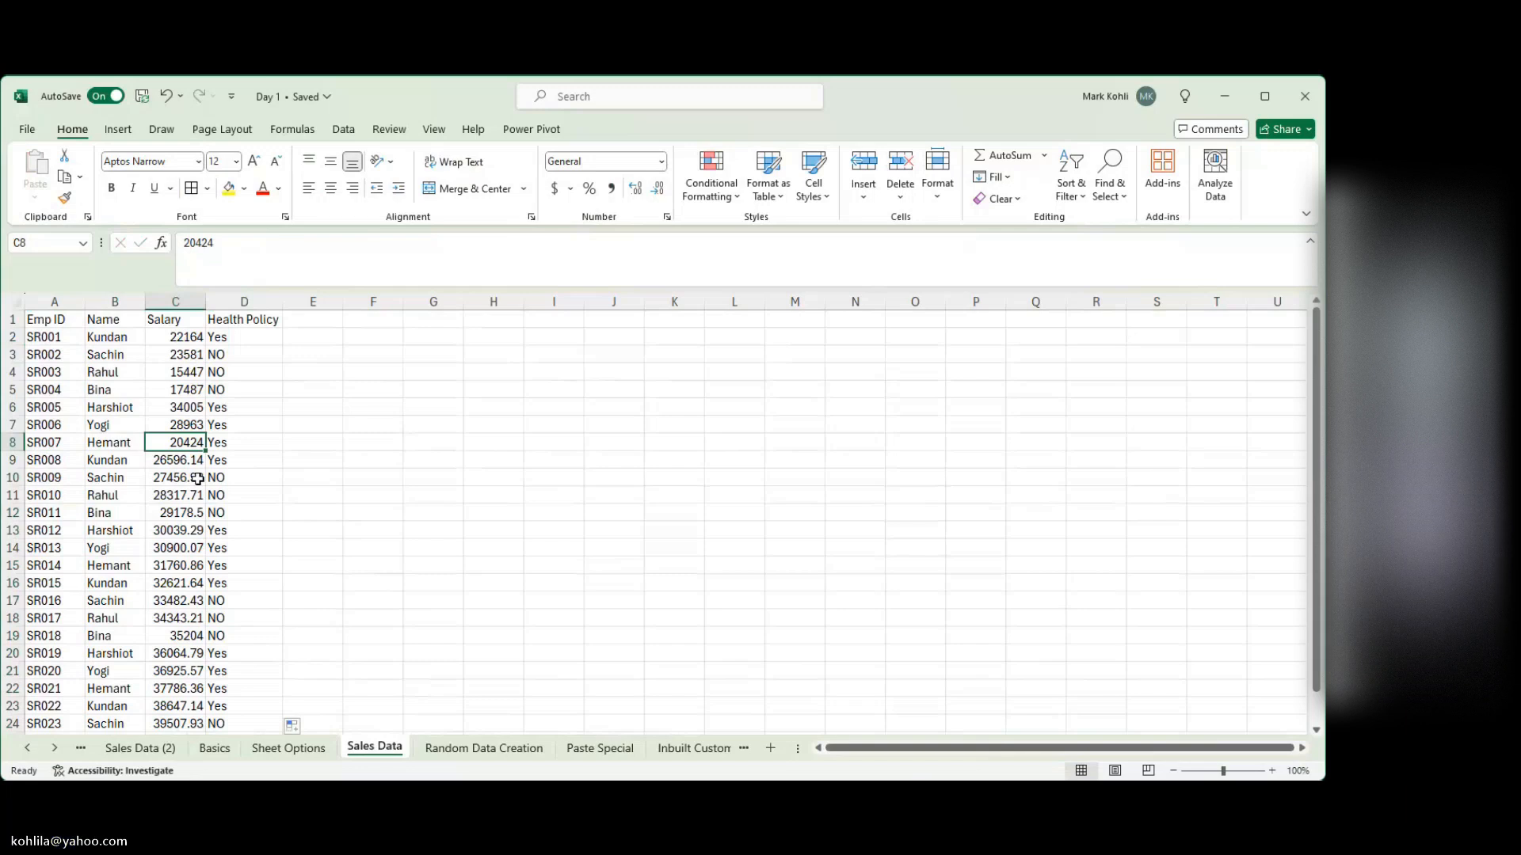
{"action": "left_click", "coordinate": [109, 458]}
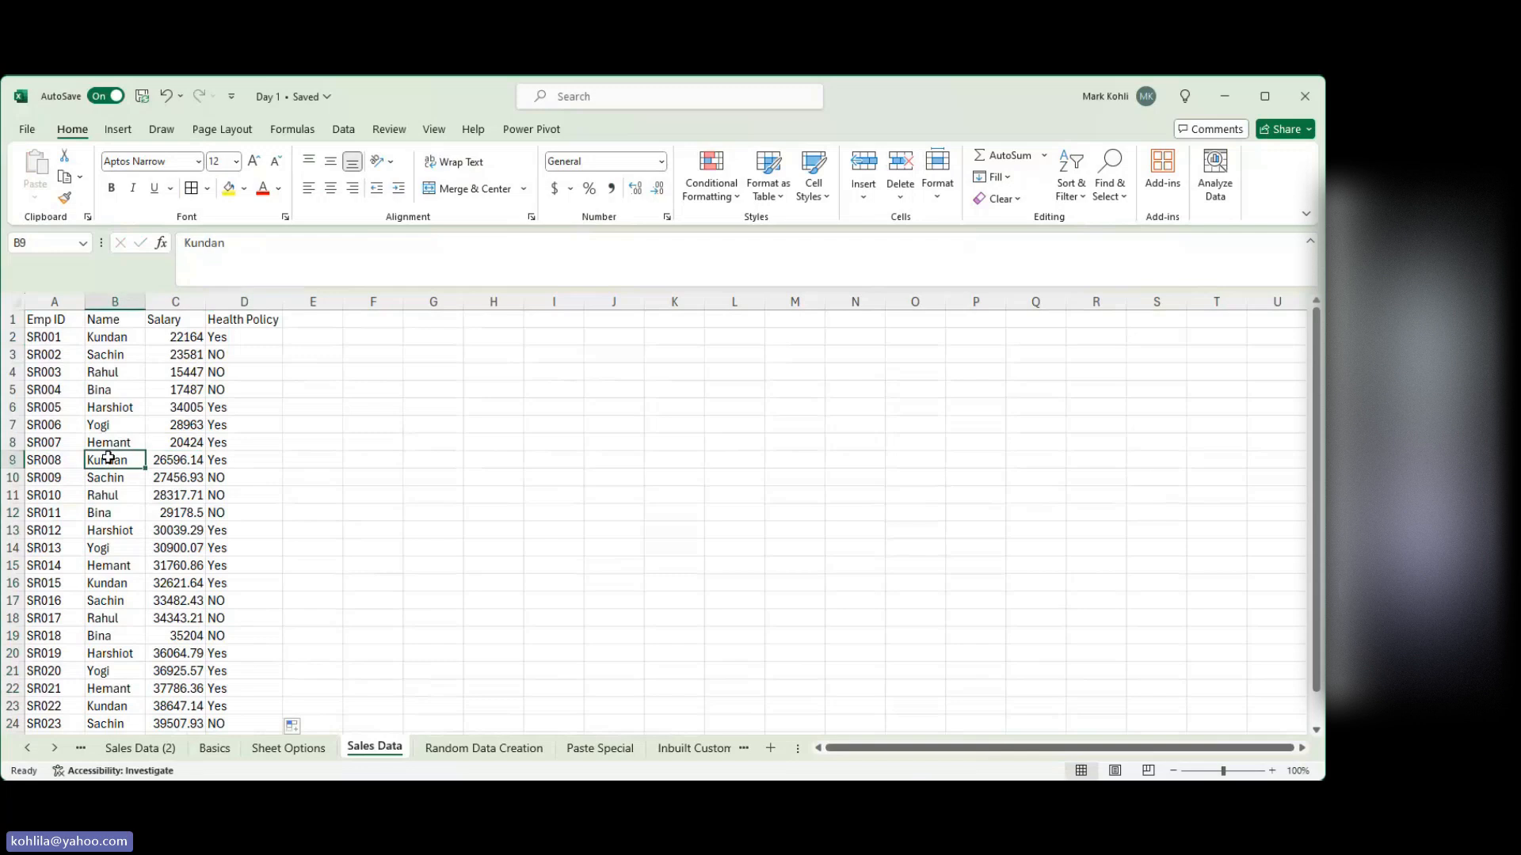
{"action": "left_click", "coordinate": [50, 461]}
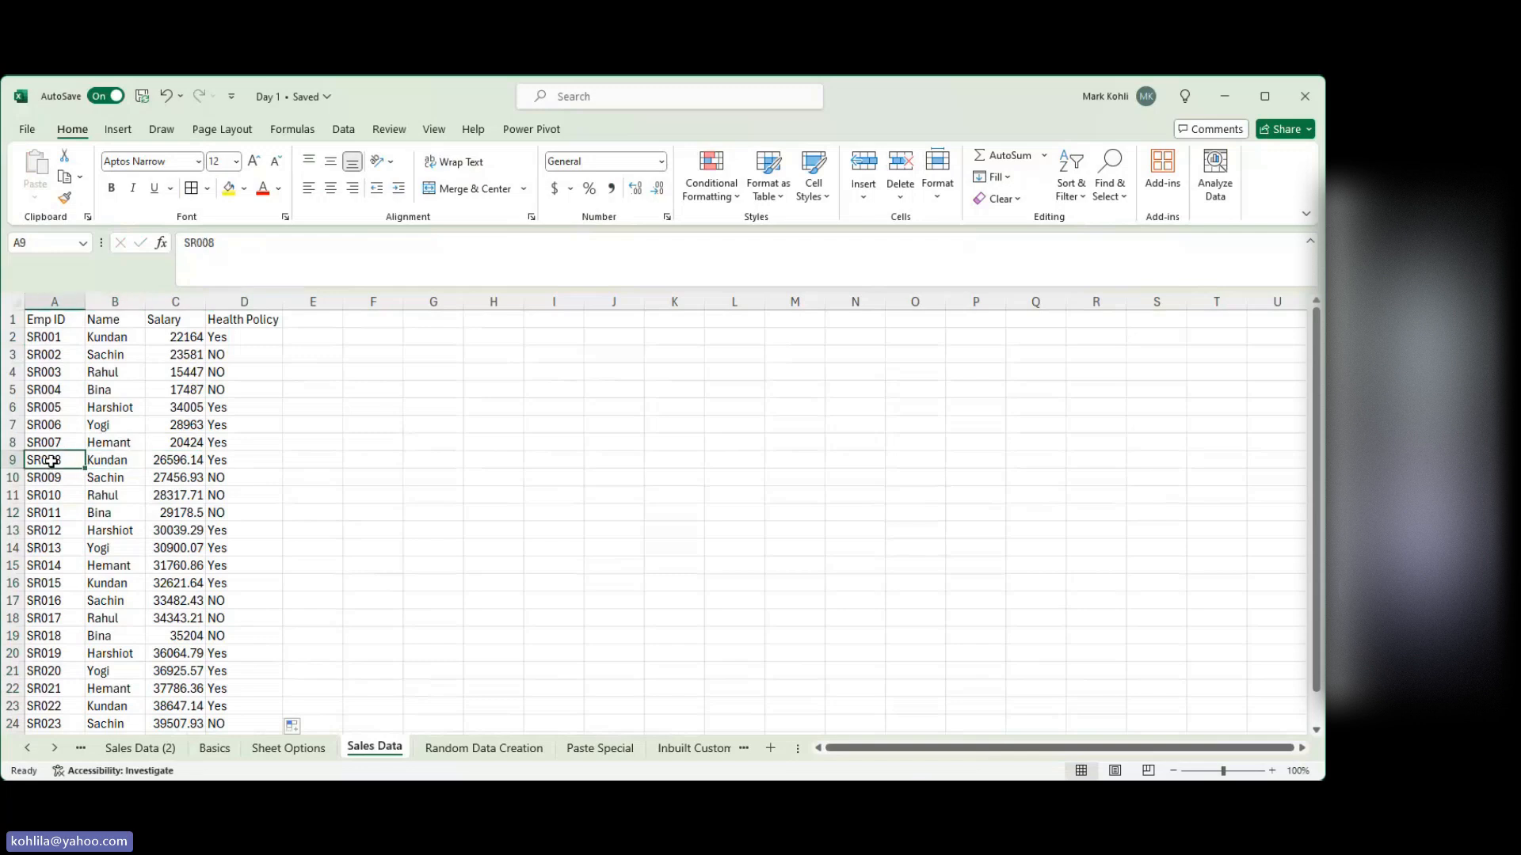
{"action": "left_click", "coordinate": [193, 459]}
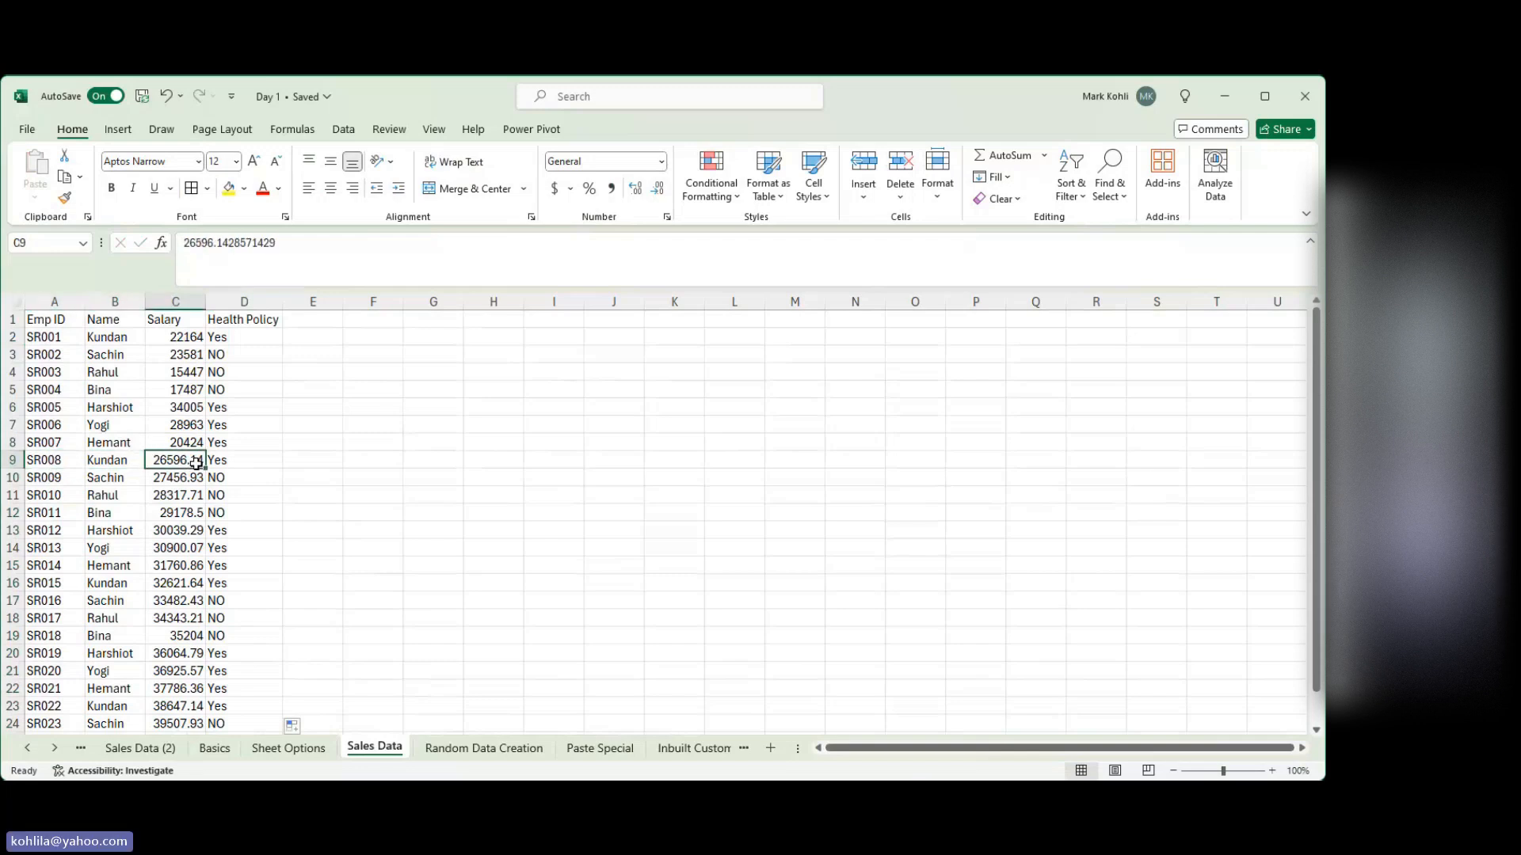
{"action": "left_click", "coordinate": [194, 478]}
{"action": "left_click_drag", "start_coordinate": [177, 460], "coordinate": [178, 517]}
{"action": "left_click", "coordinate": [176, 479]}
{"action": "left_click", "coordinate": [178, 517]}
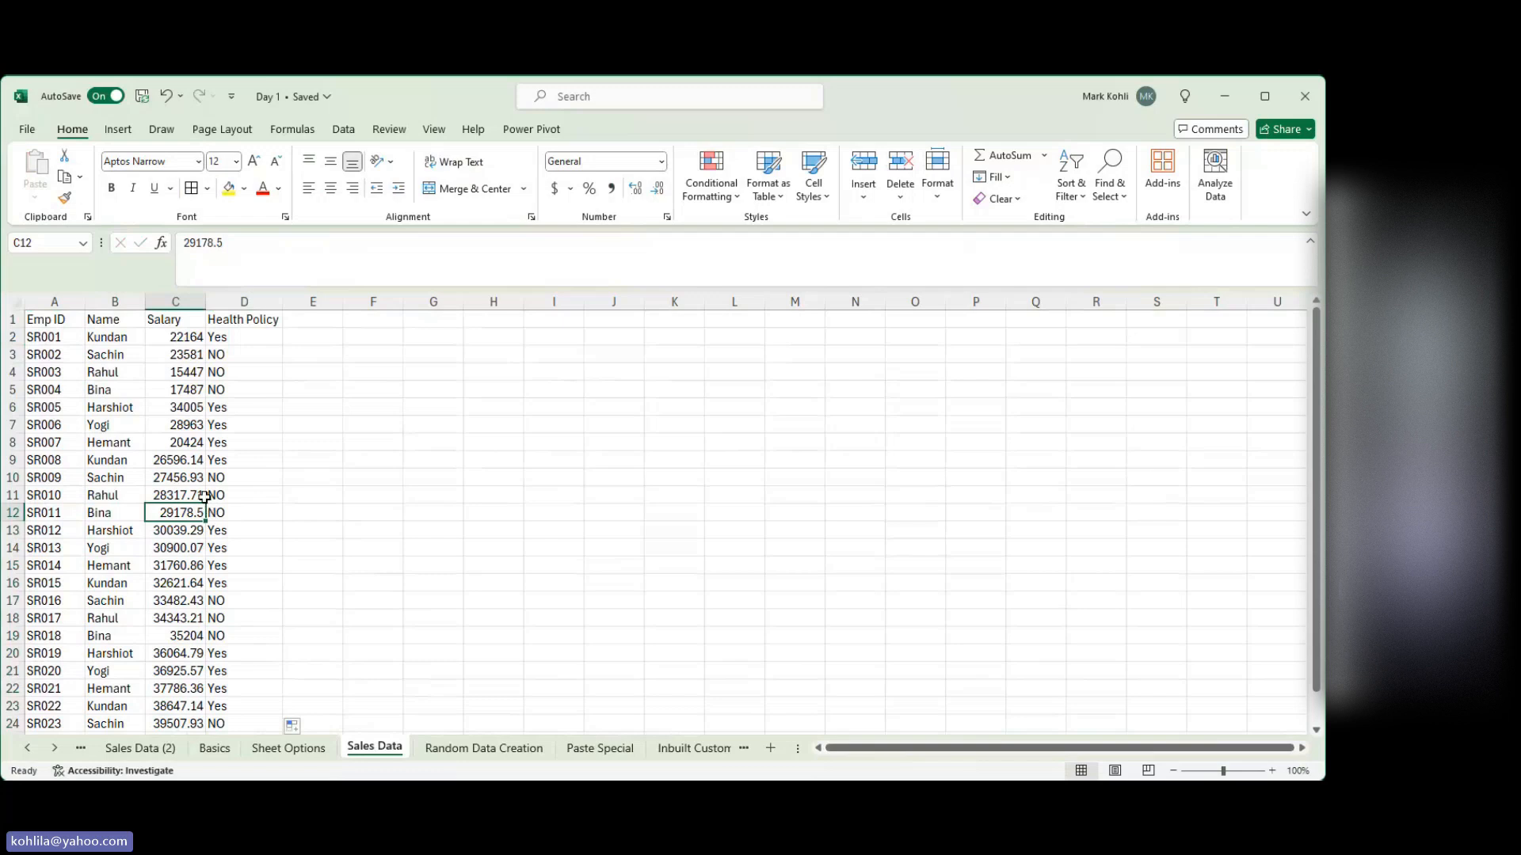
{"action": "left_click", "coordinate": [190, 461]}
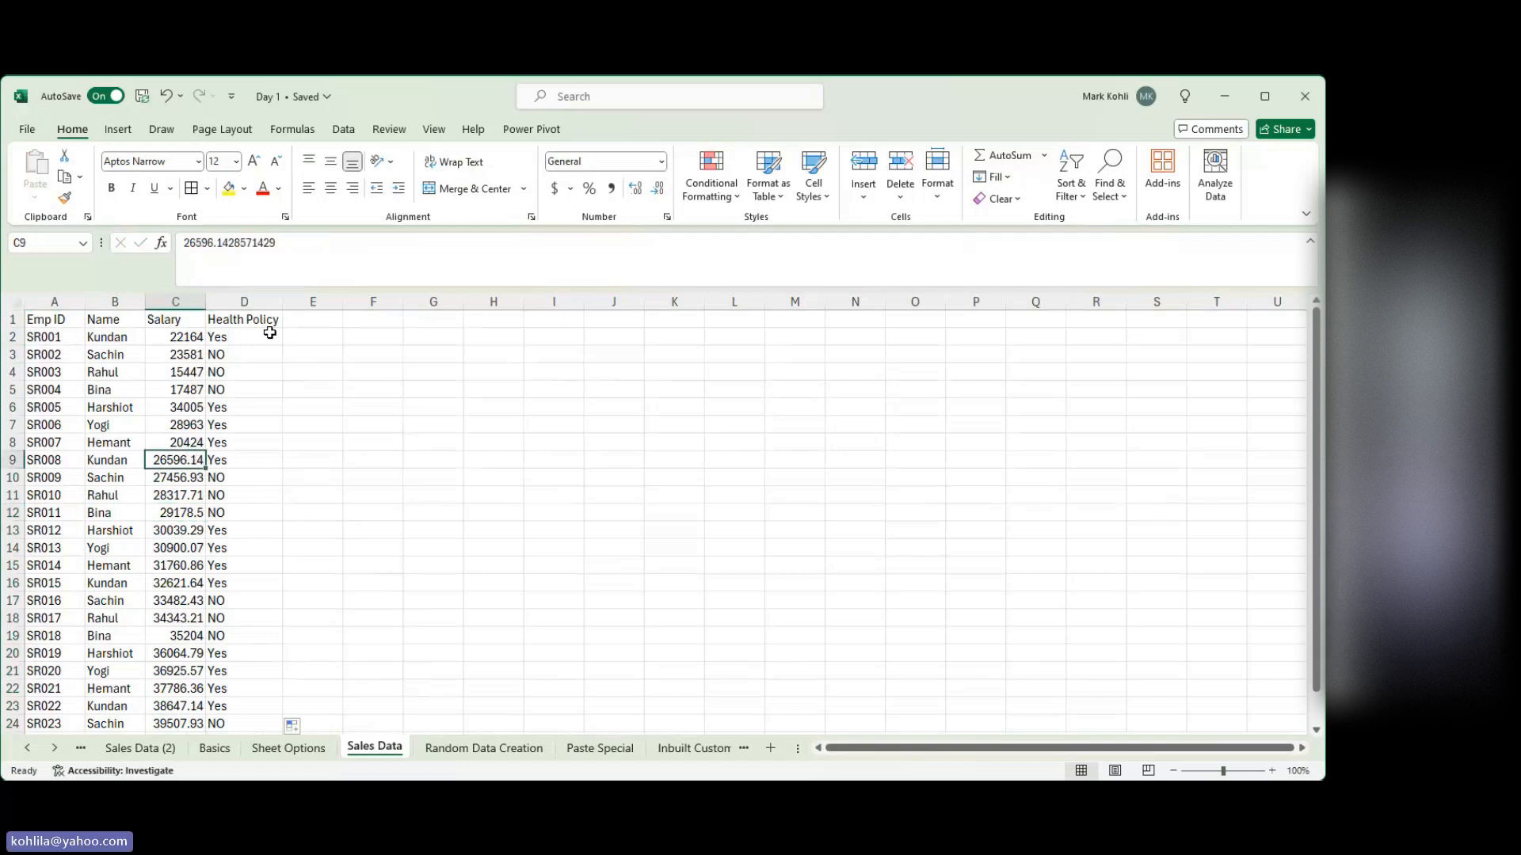
{"action": "left_click", "coordinate": [288, 351]}
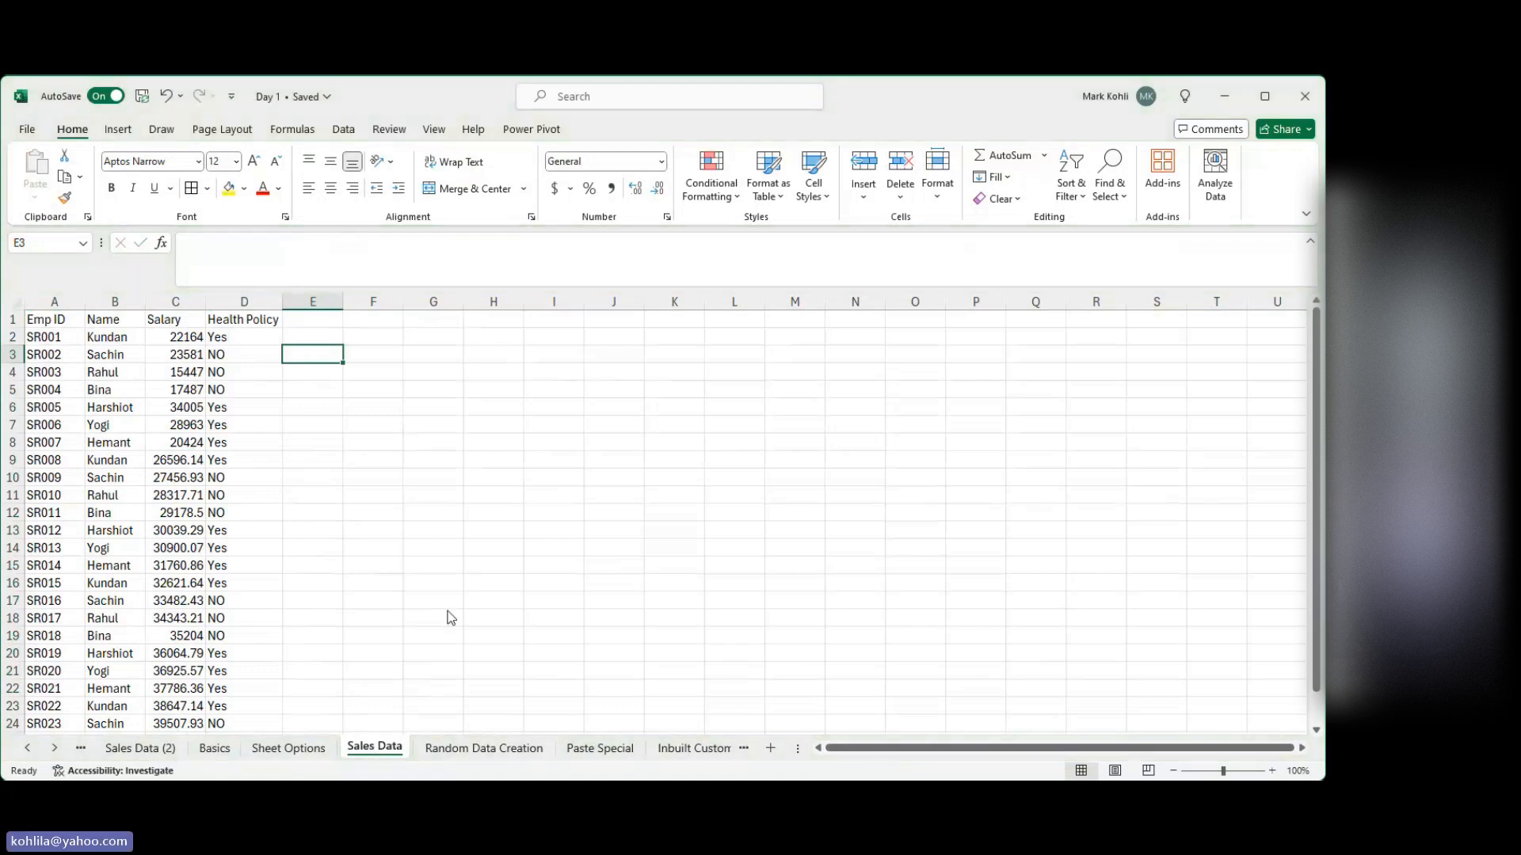
{"action": "left_click", "coordinate": [464, 548]}
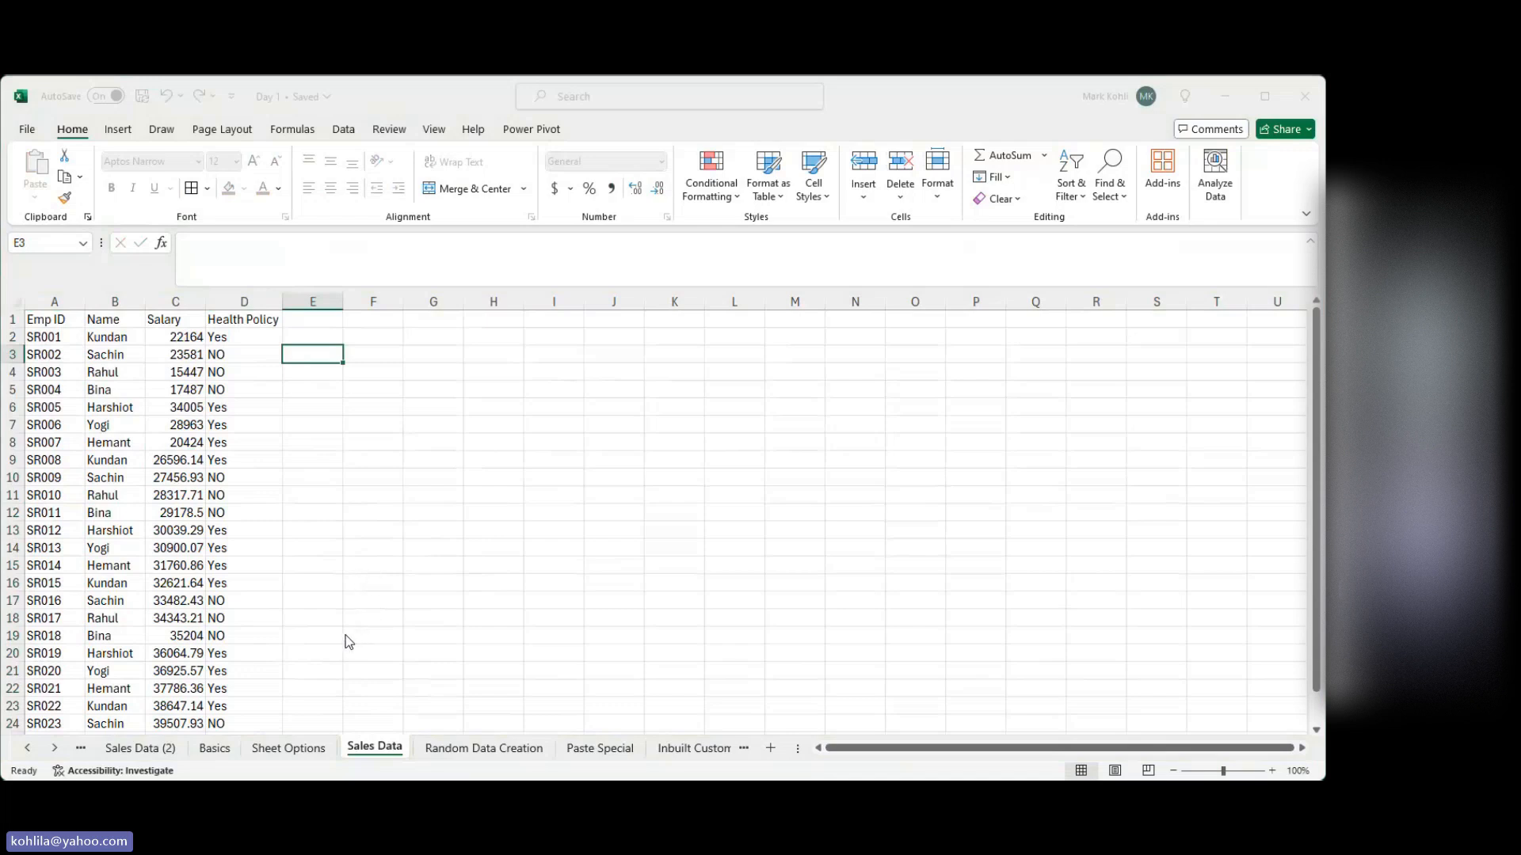
Copy Sales Data into a sheet named HR and clear its Salary and Health Policy columns.
{"action": "left_click", "coordinate": [475, 674]}
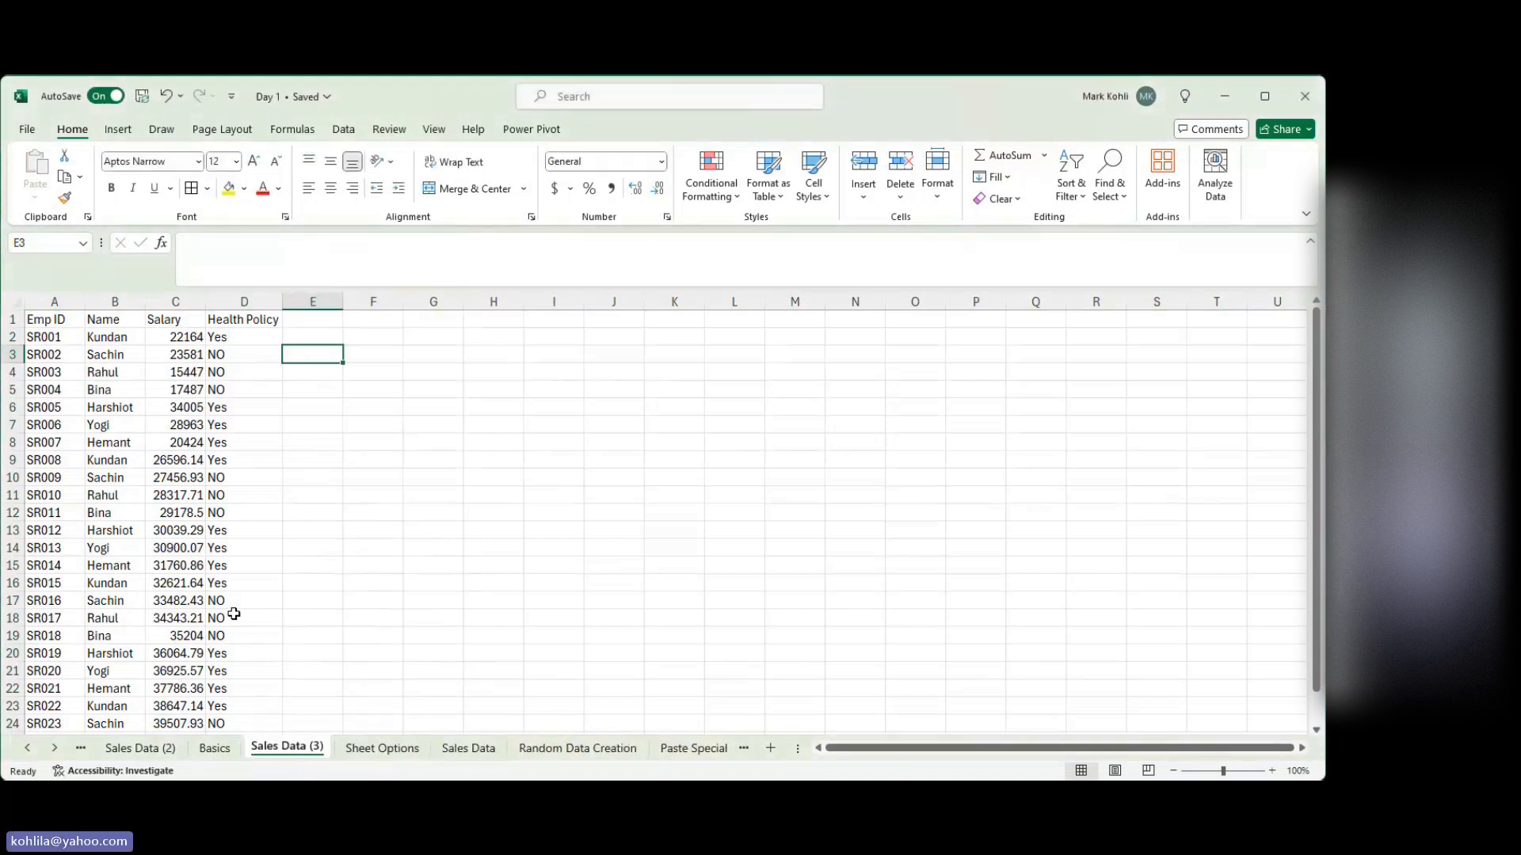
{"action": "double_click", "coordinate": [275, 750]}
{"action": "type", "text": "HR"}
{"action": "key", "text": "Return"}
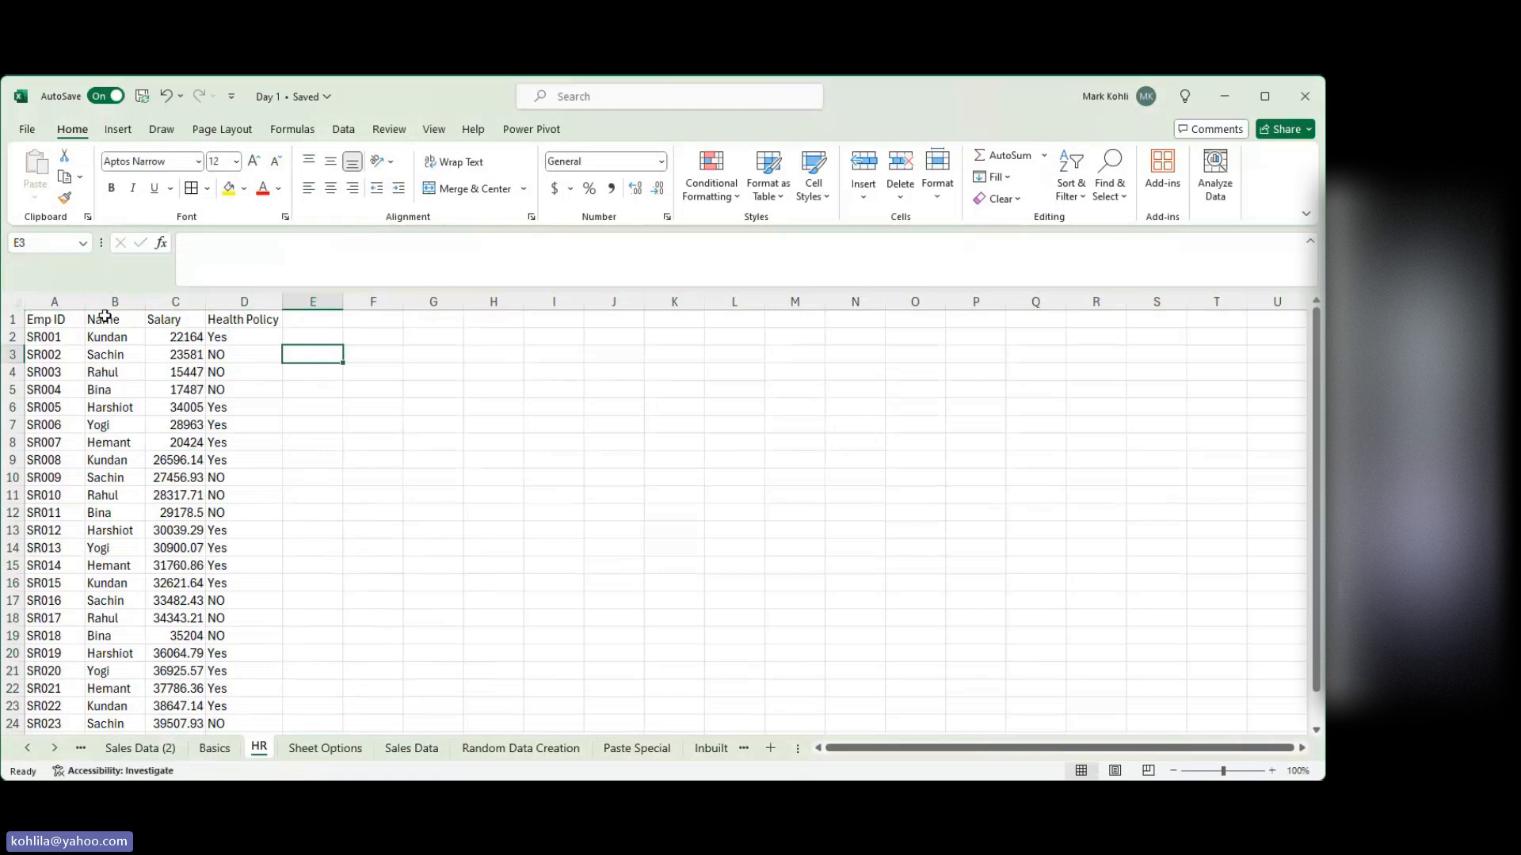
{"action": "left_click_drag", "start_coordinate": [175, 302], "coordinate": [333, 306]}
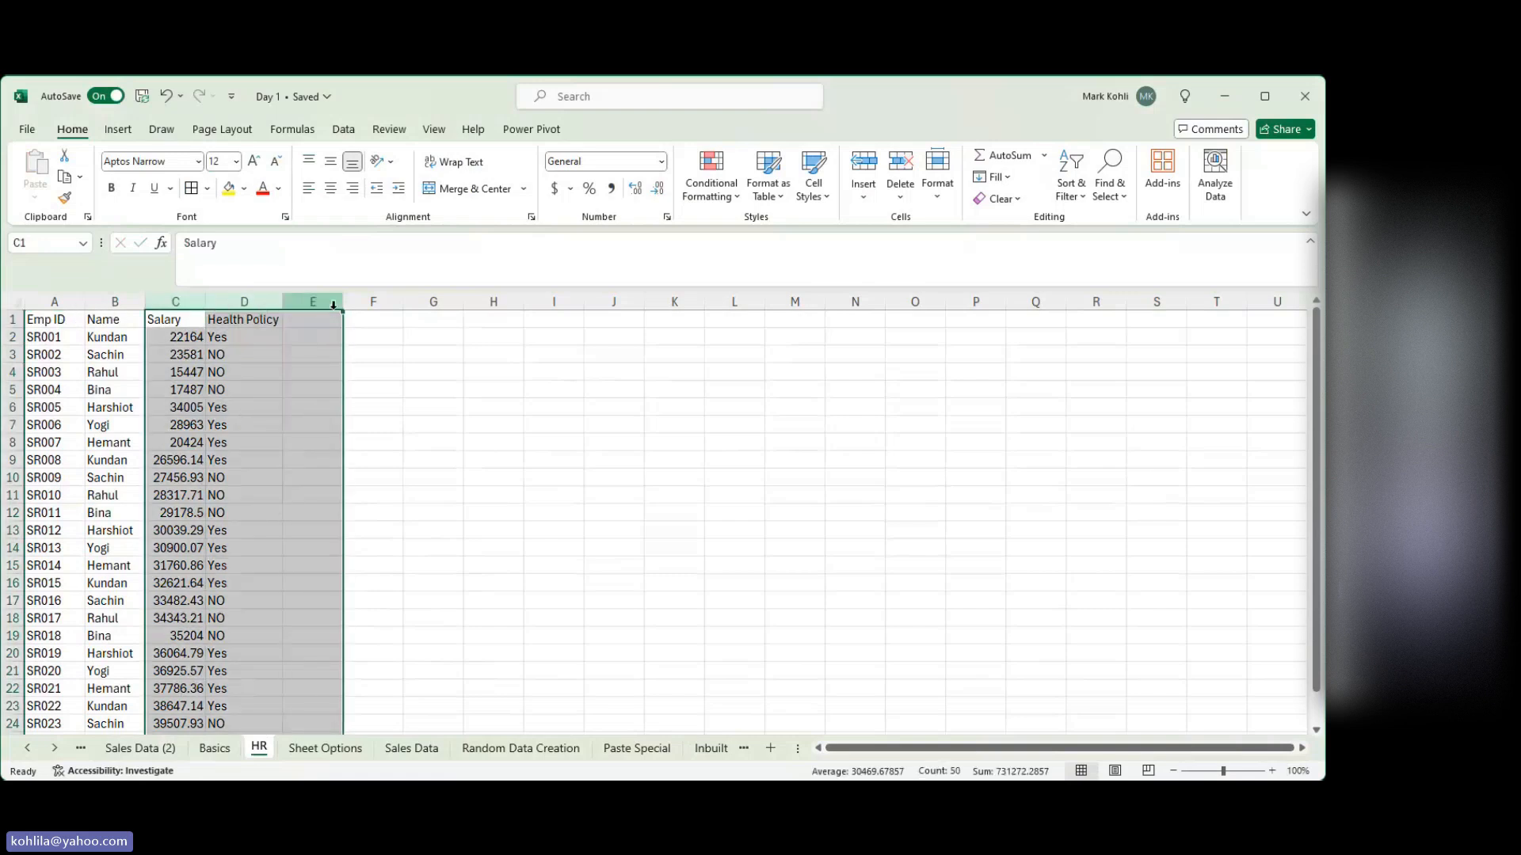
{"action": "key", "text": "Delete"}
{"action": "left_click", "coordinate": [278, 427]}
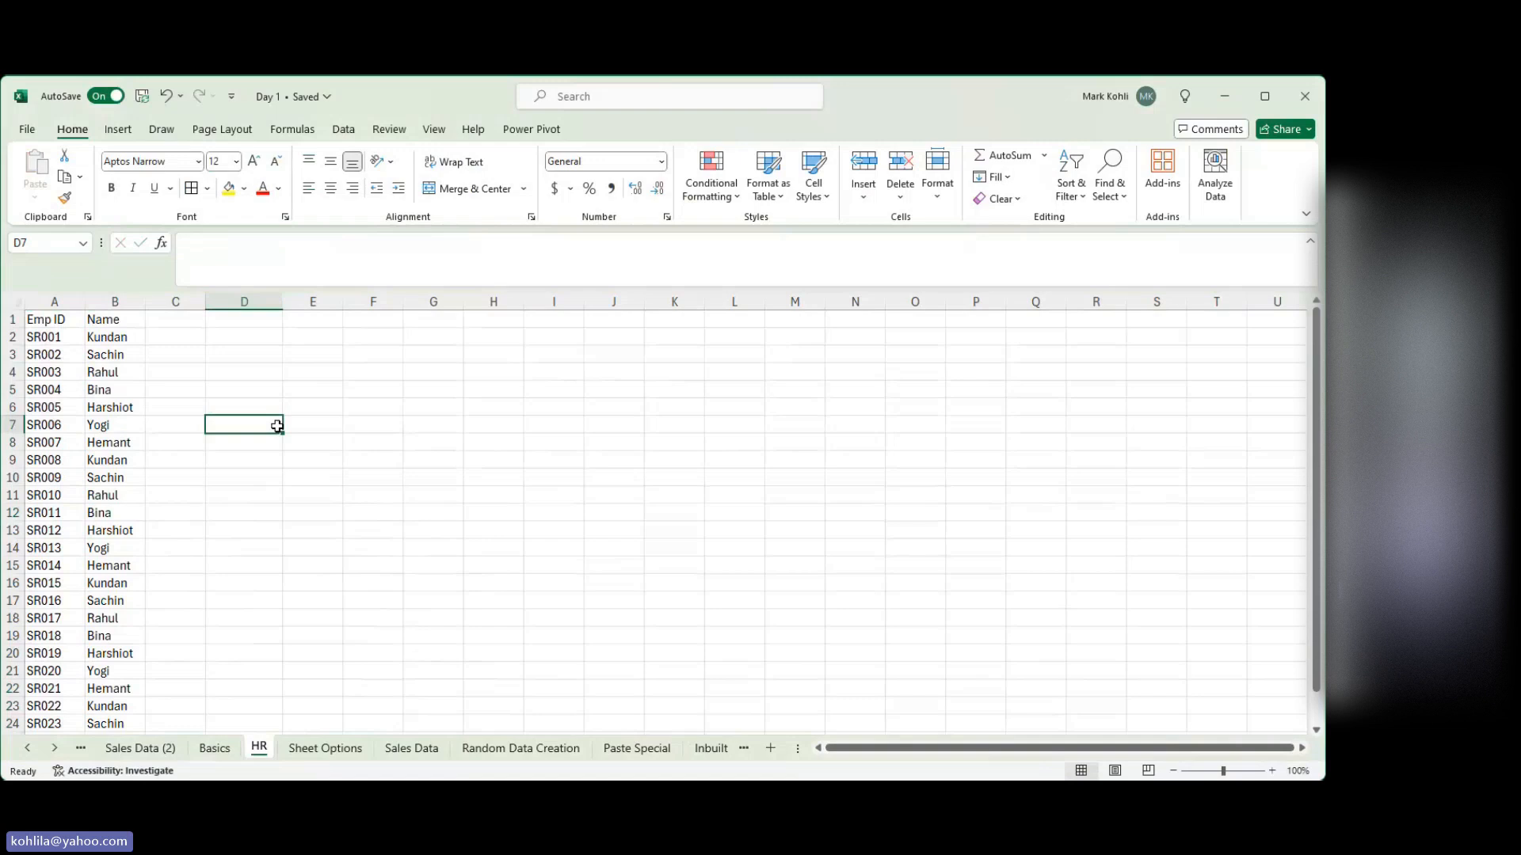
{"action": "left_click", "coordinate": [410, 747]}
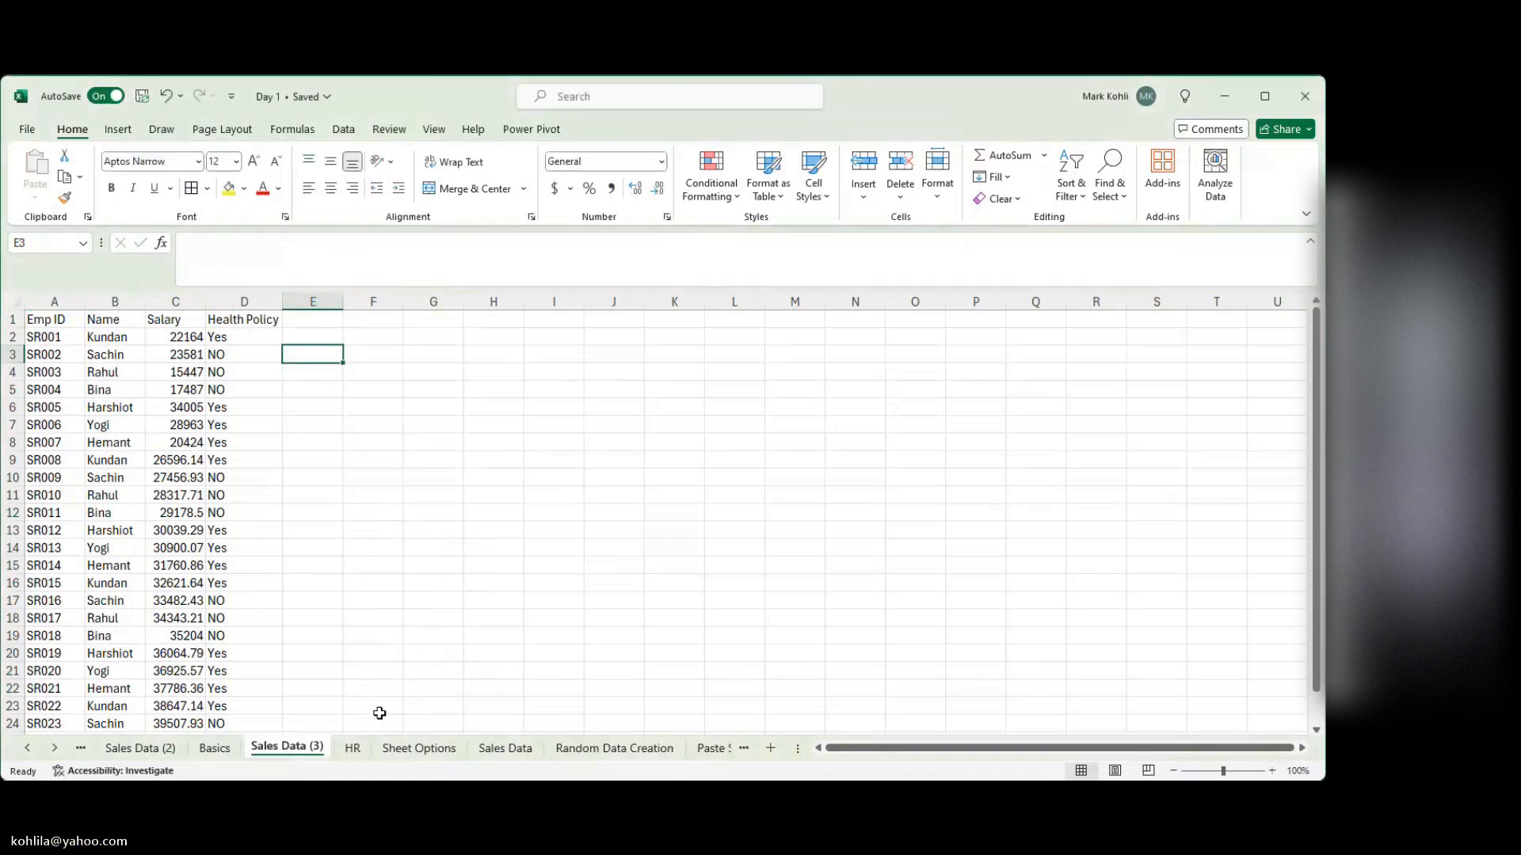
Rename the new sheet copy to 'Finanace'.
{"action": "double_click", "coordinate": [287, 748]}
{"action": "type", "text": "Finanace"}
{"action": "key", "text": "Return"}
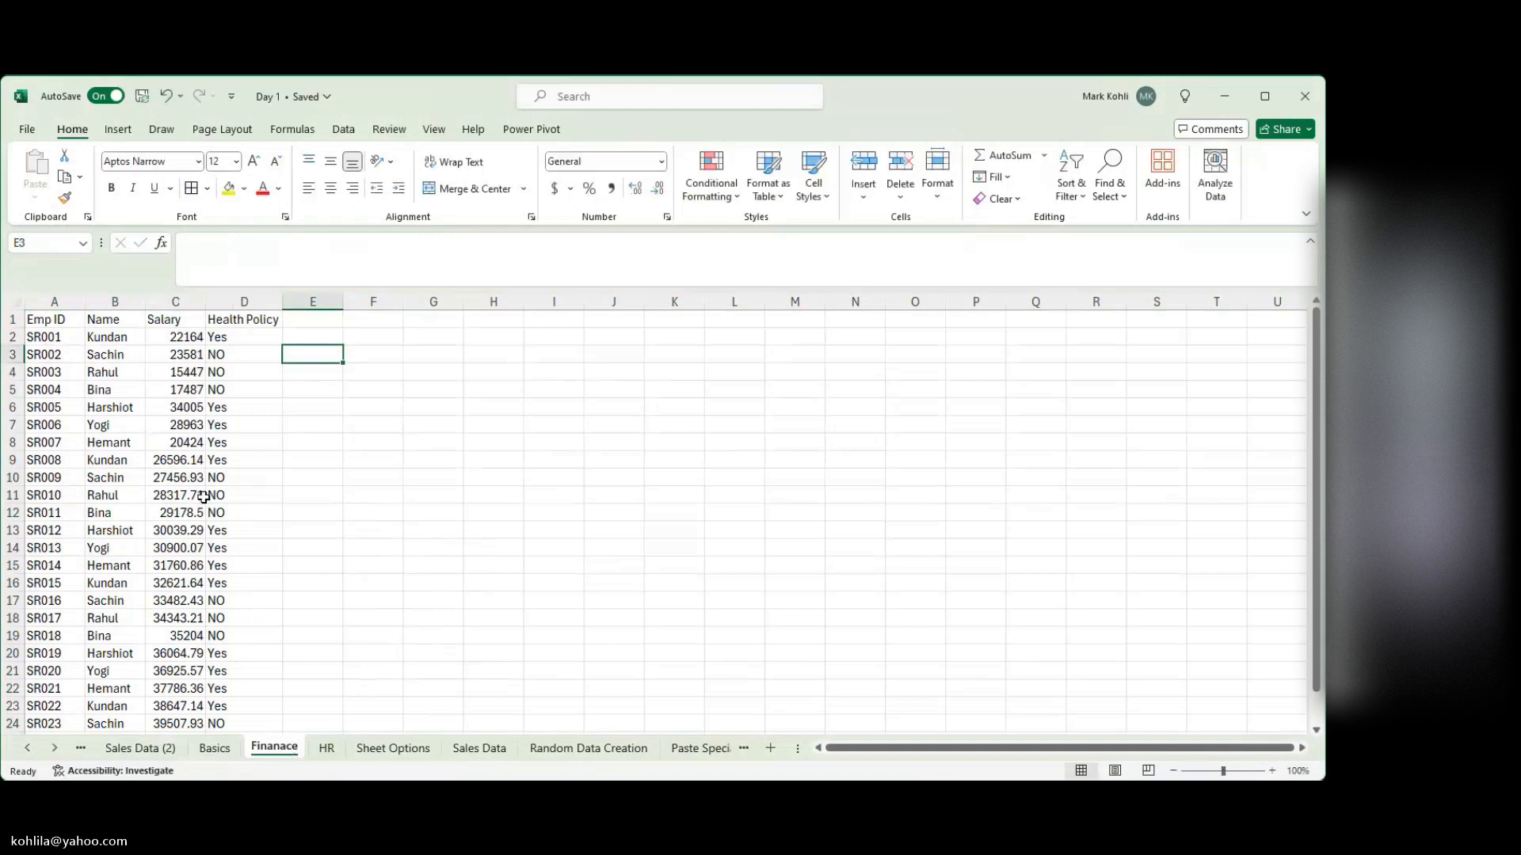
Clear the Name and Health Policy columns and delete empty column B so Salary follows Emp ID.
{"action": "left_click", "coordinate": [113, 302]}
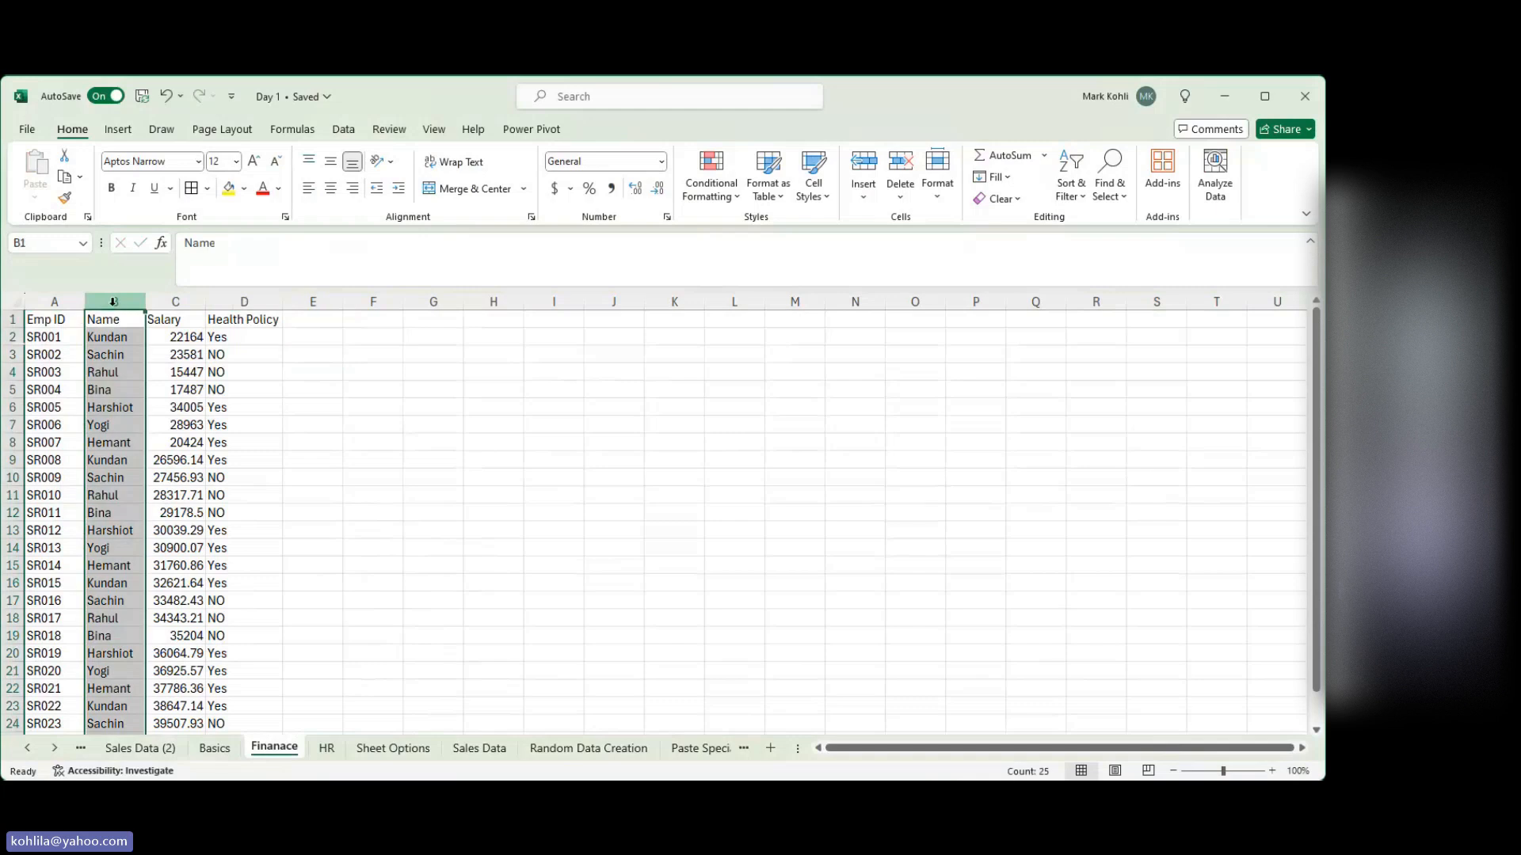
{"action": "key", "text": "Delete"}
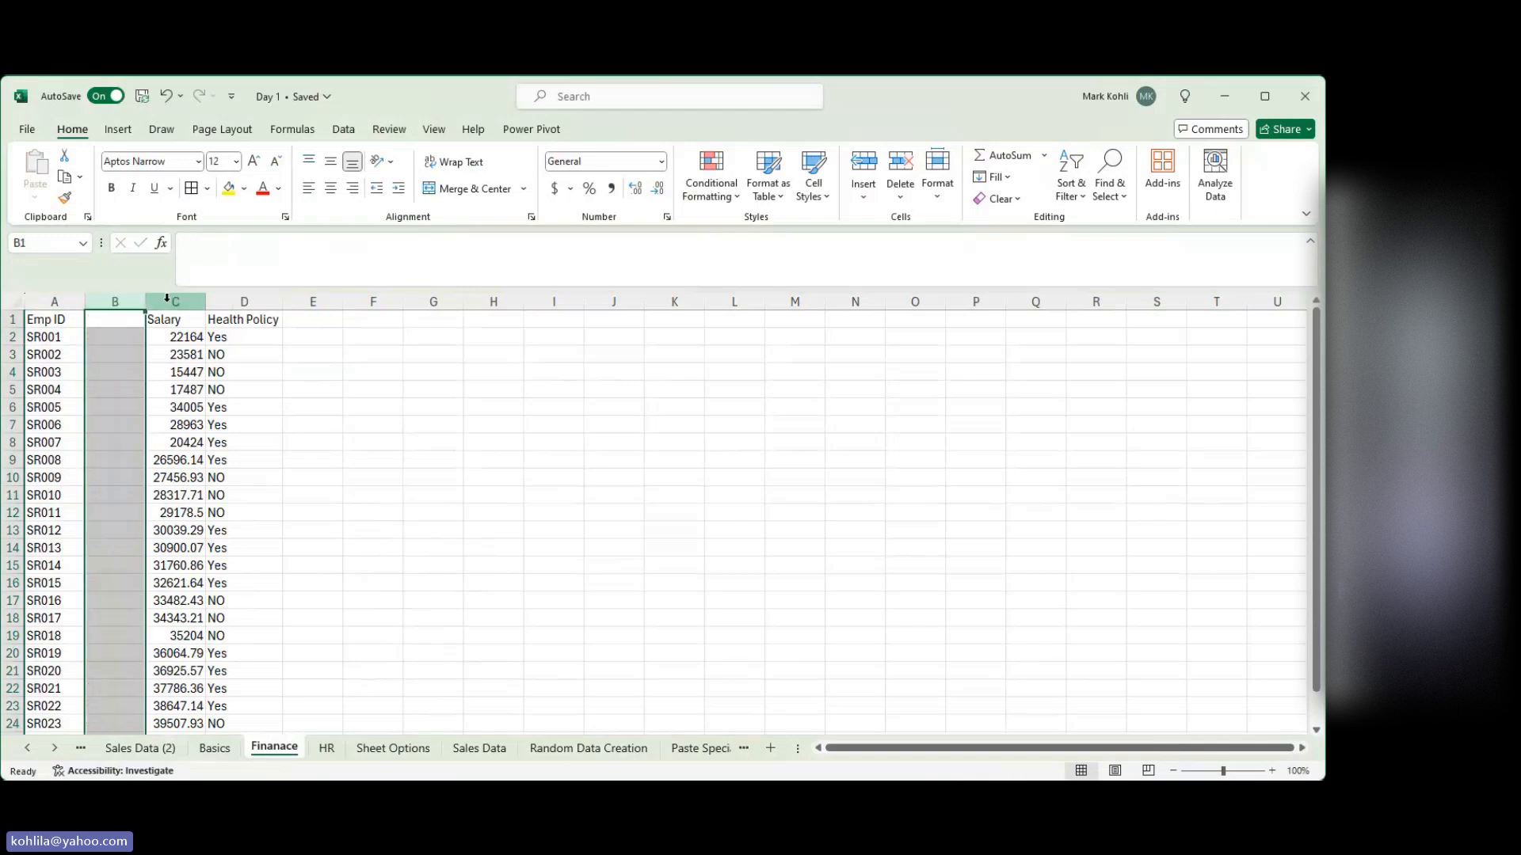
{"action": "left_click", "coordinate": [230, 300]}
{"action": "key", "text": "Delete"}
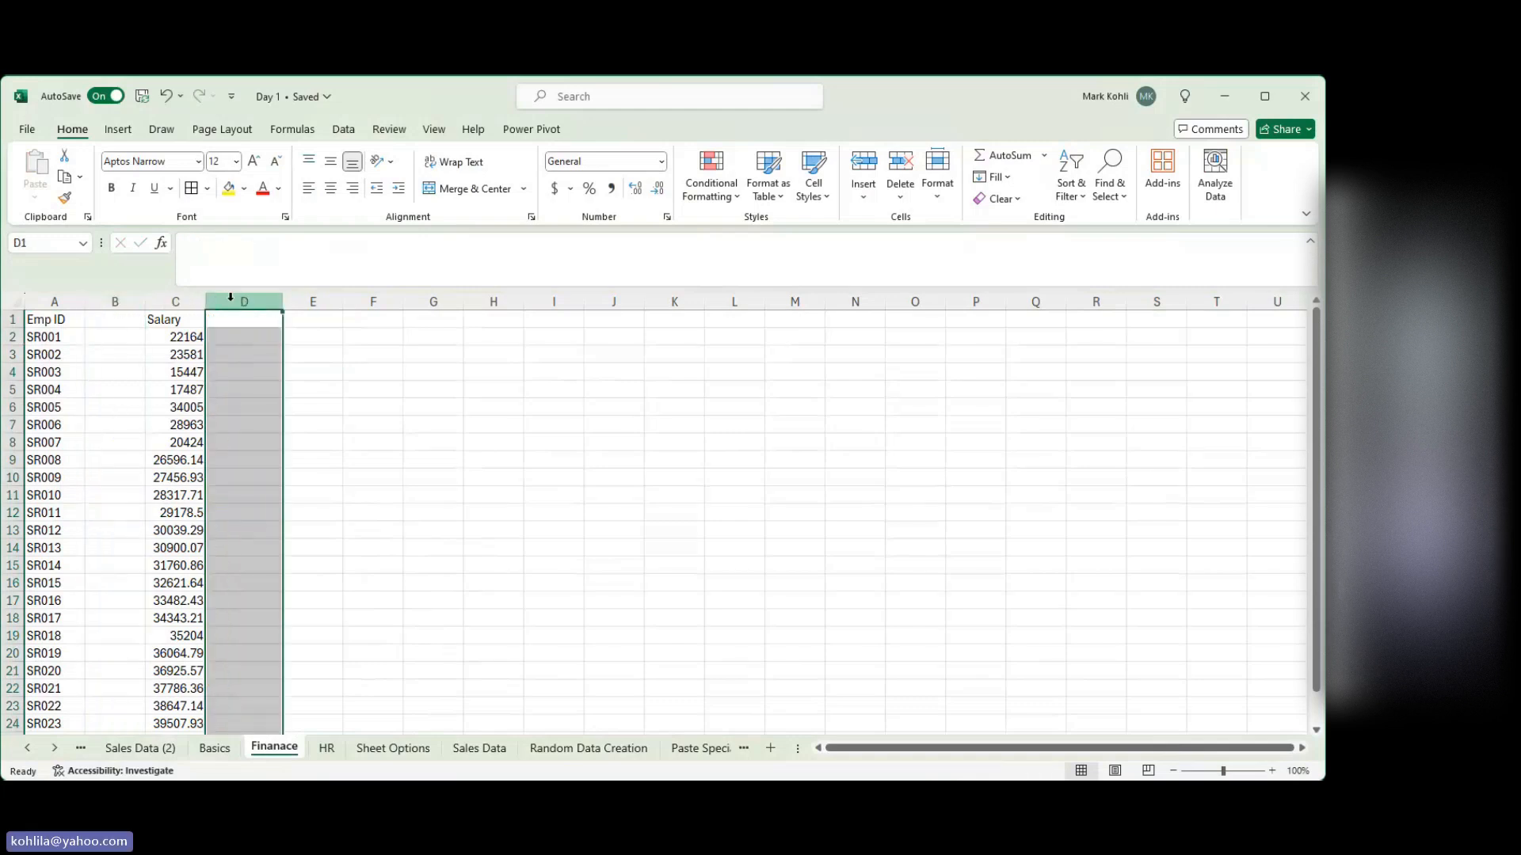
{"action": "left_click", "coordinate": [113, 299]}
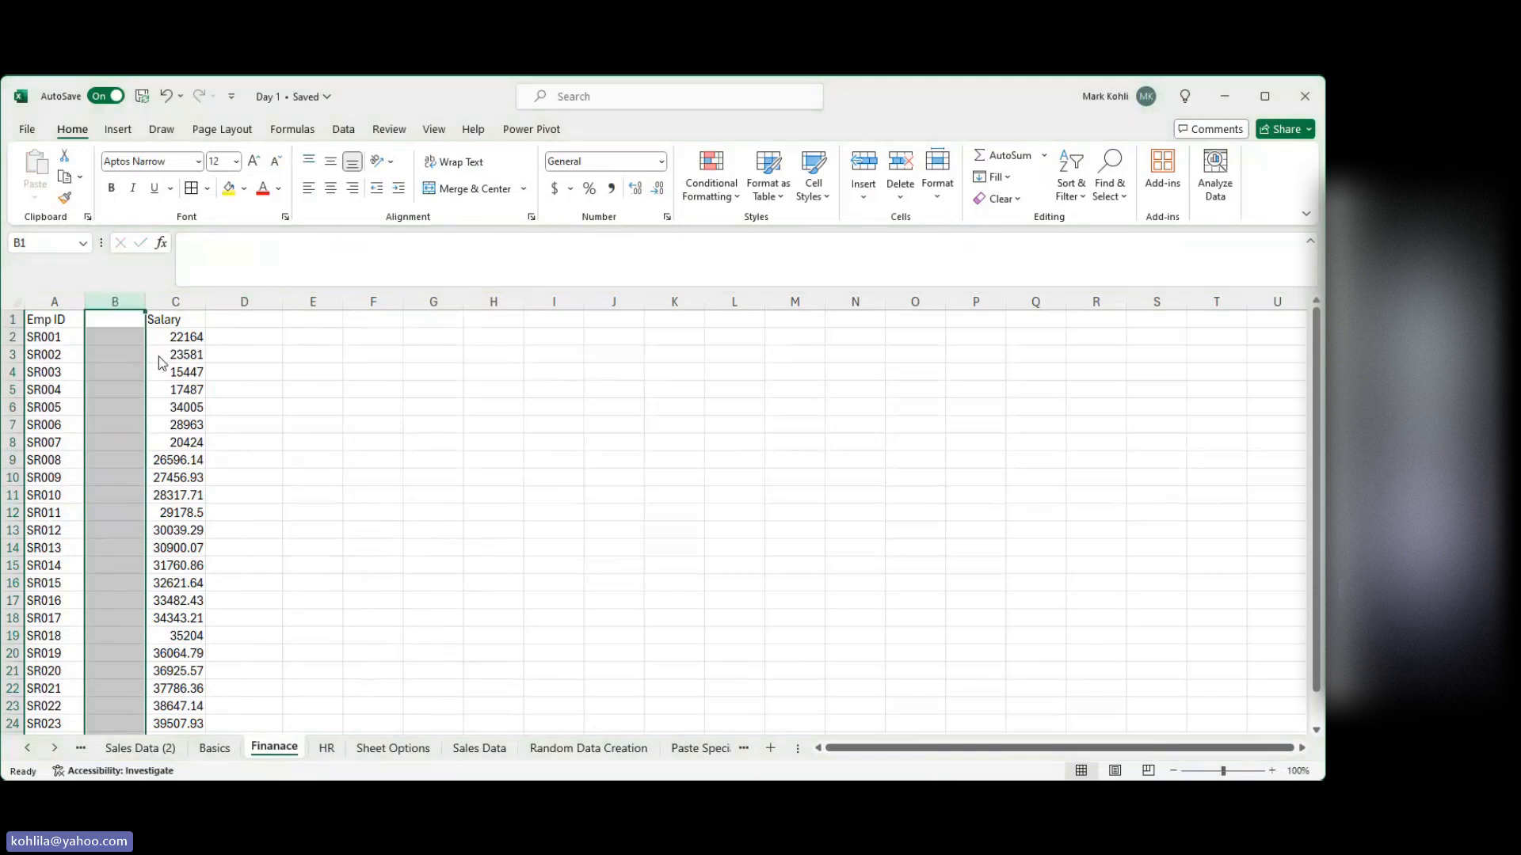
{"action": "key", "text": "ctrl+minus"}
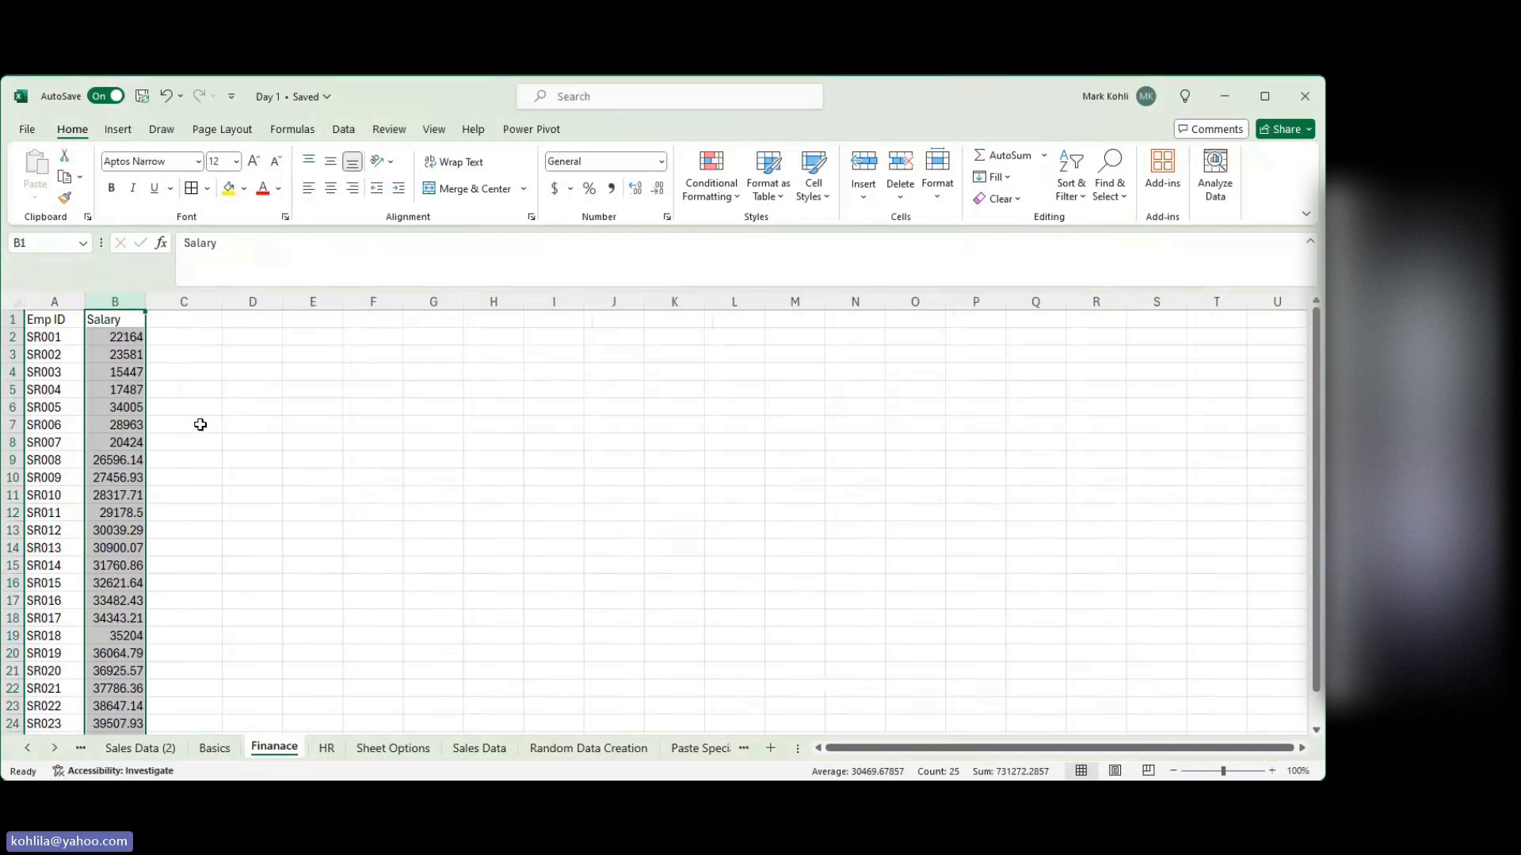
{"action": "left_click", "coordinate": [201, 425]}
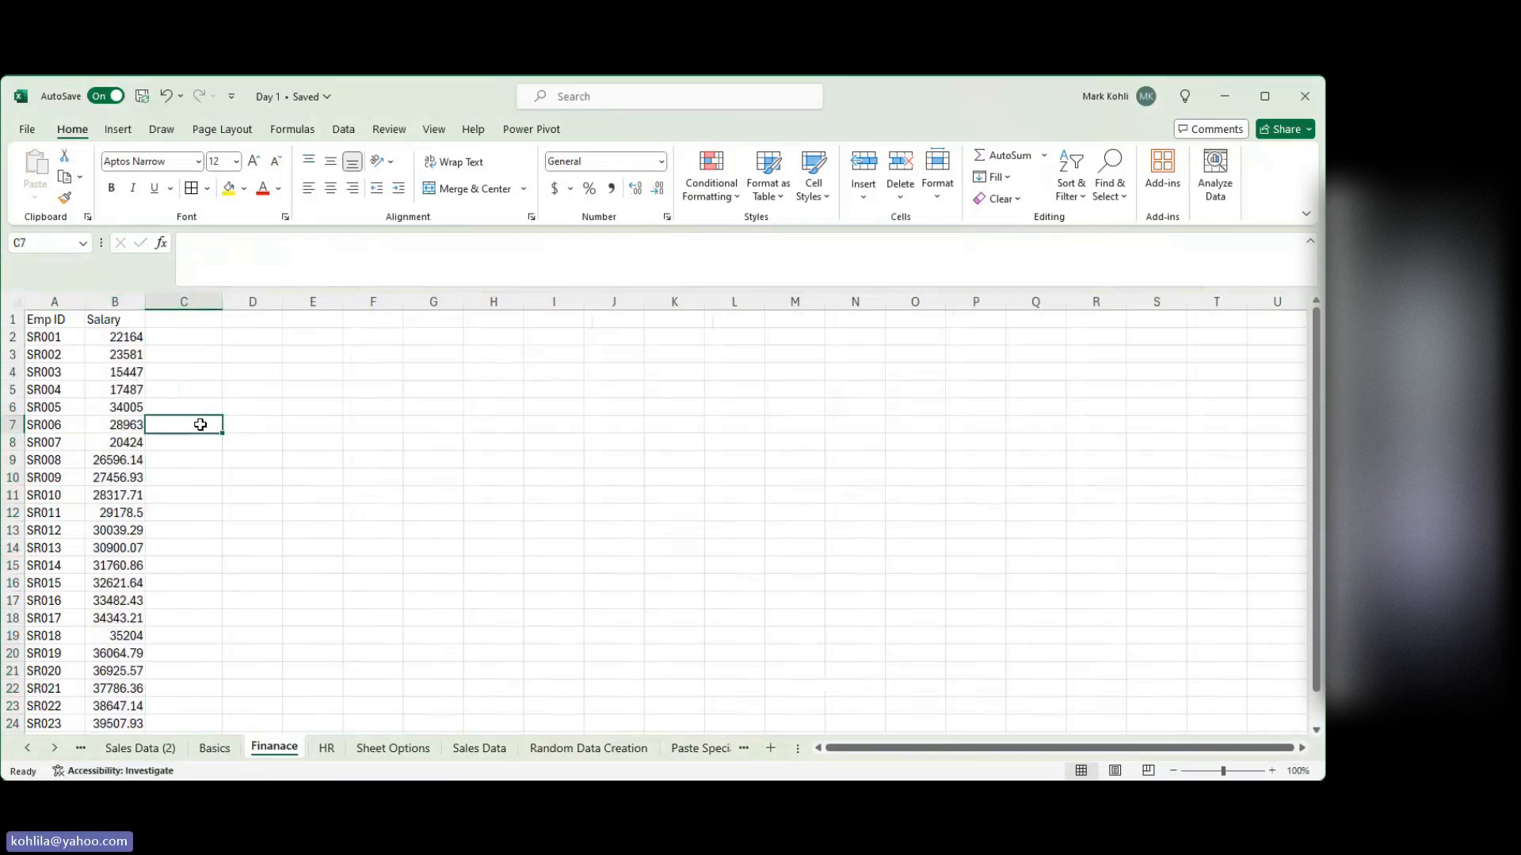
Group the Finanace and HR sheets together, leaving the HR sheet on display.
{"action": "left_click", "coordinate": [317, 757]}
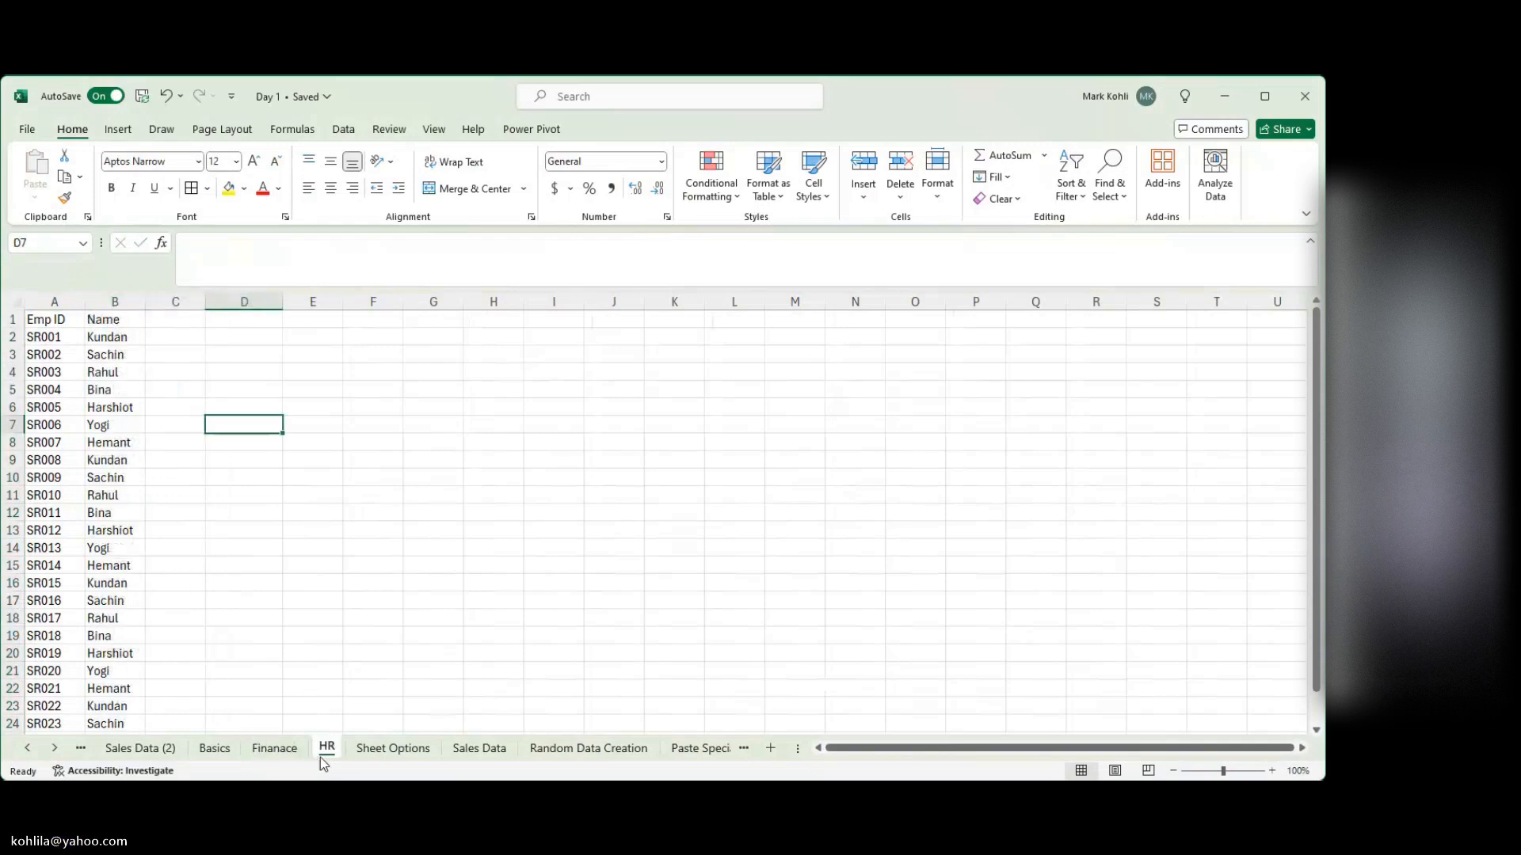
{"action": "left_click", "coordinate": [480, 747]}
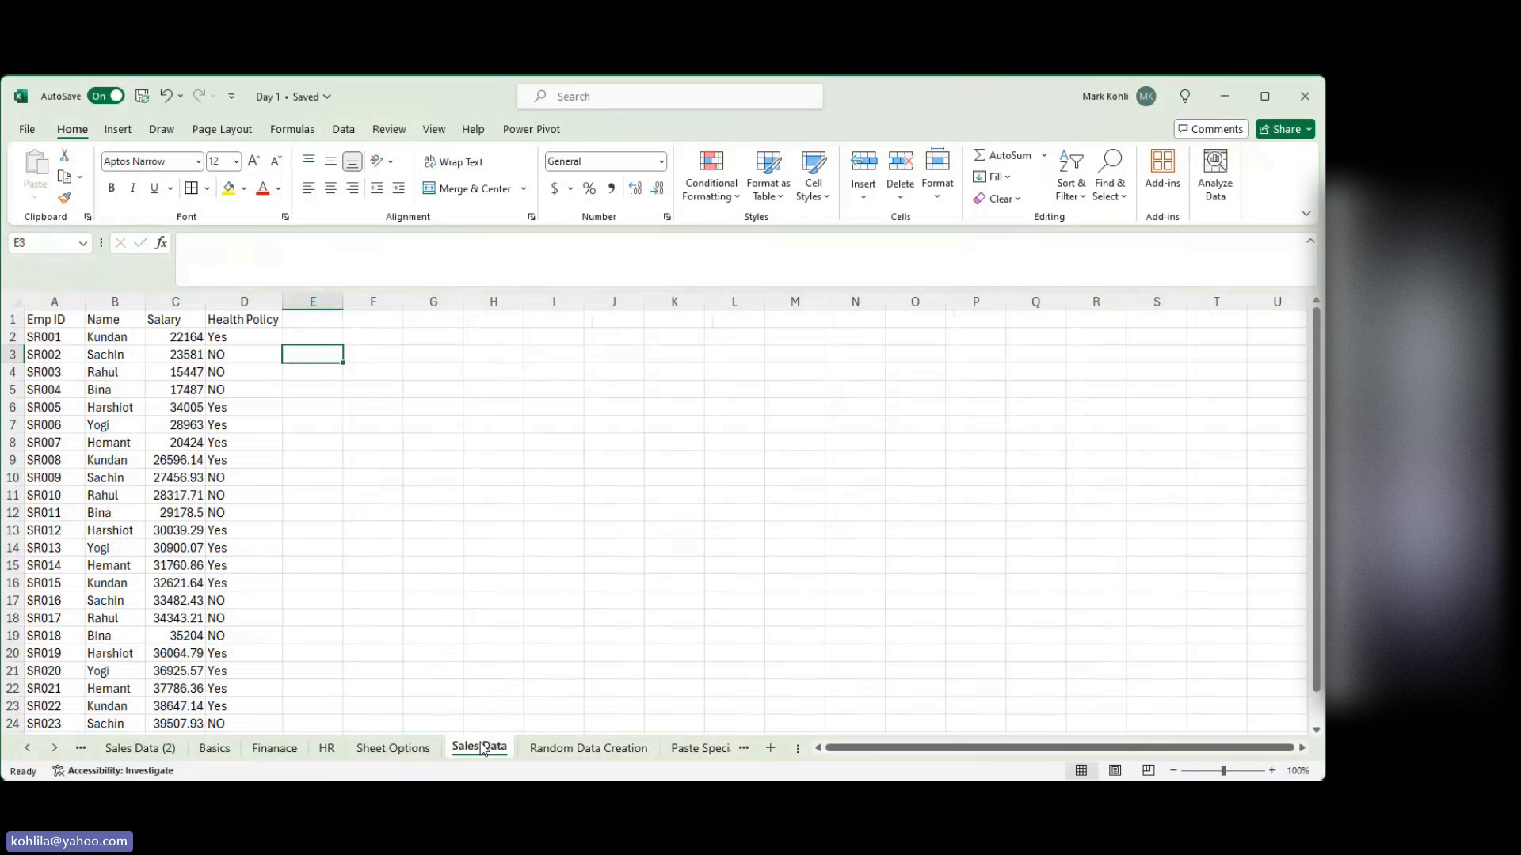
{"action": "left_click", "coordinate": [393, 748]}
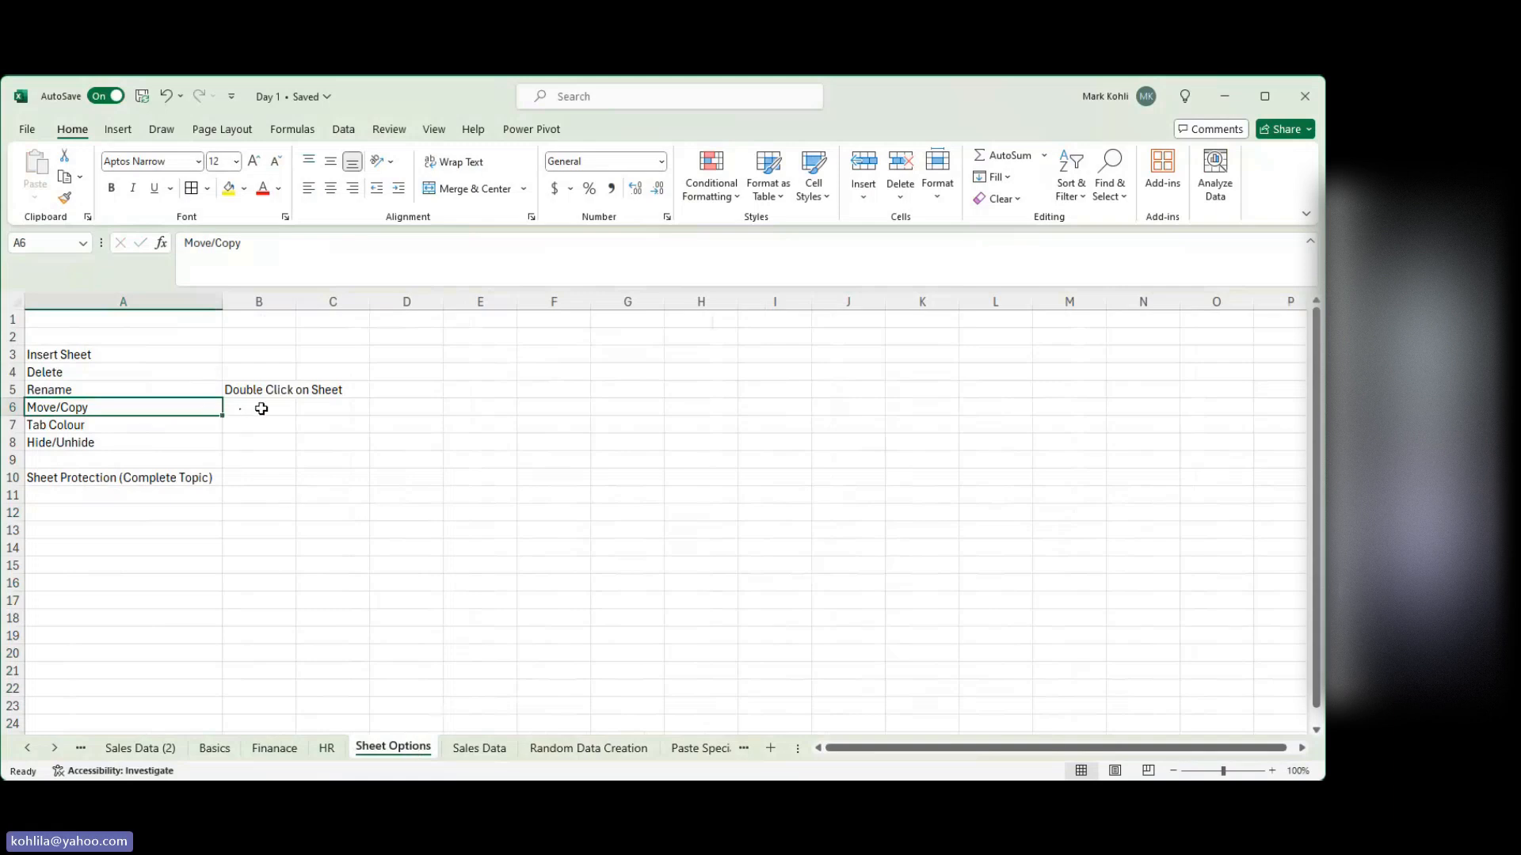
{"action": "left_click", "coordinate": [270, 748]}
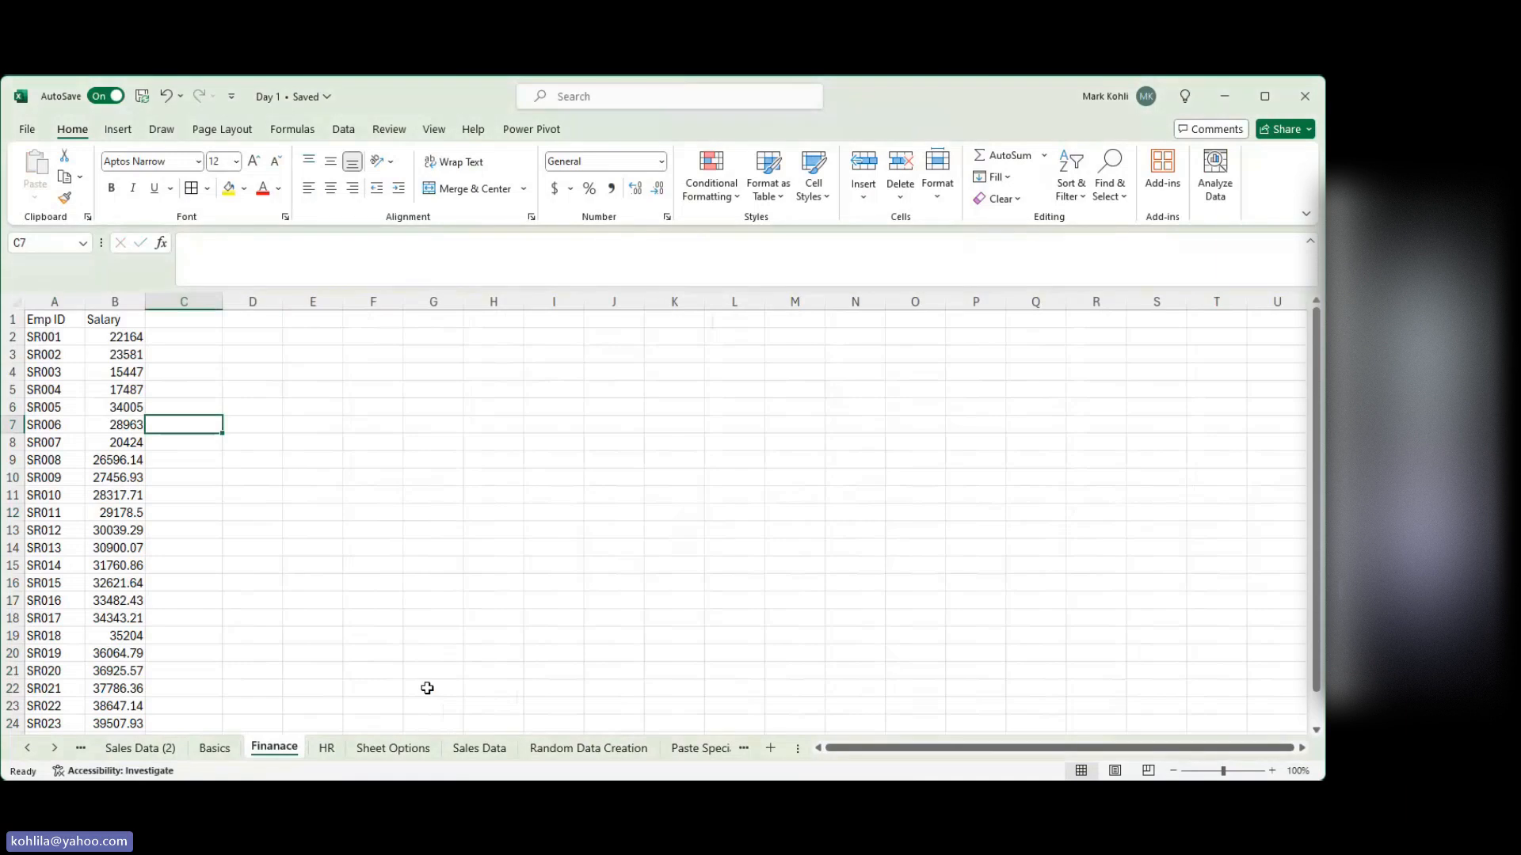
{"action": "left_click", "coordinate": [328, 749], "text": "ctrl"}
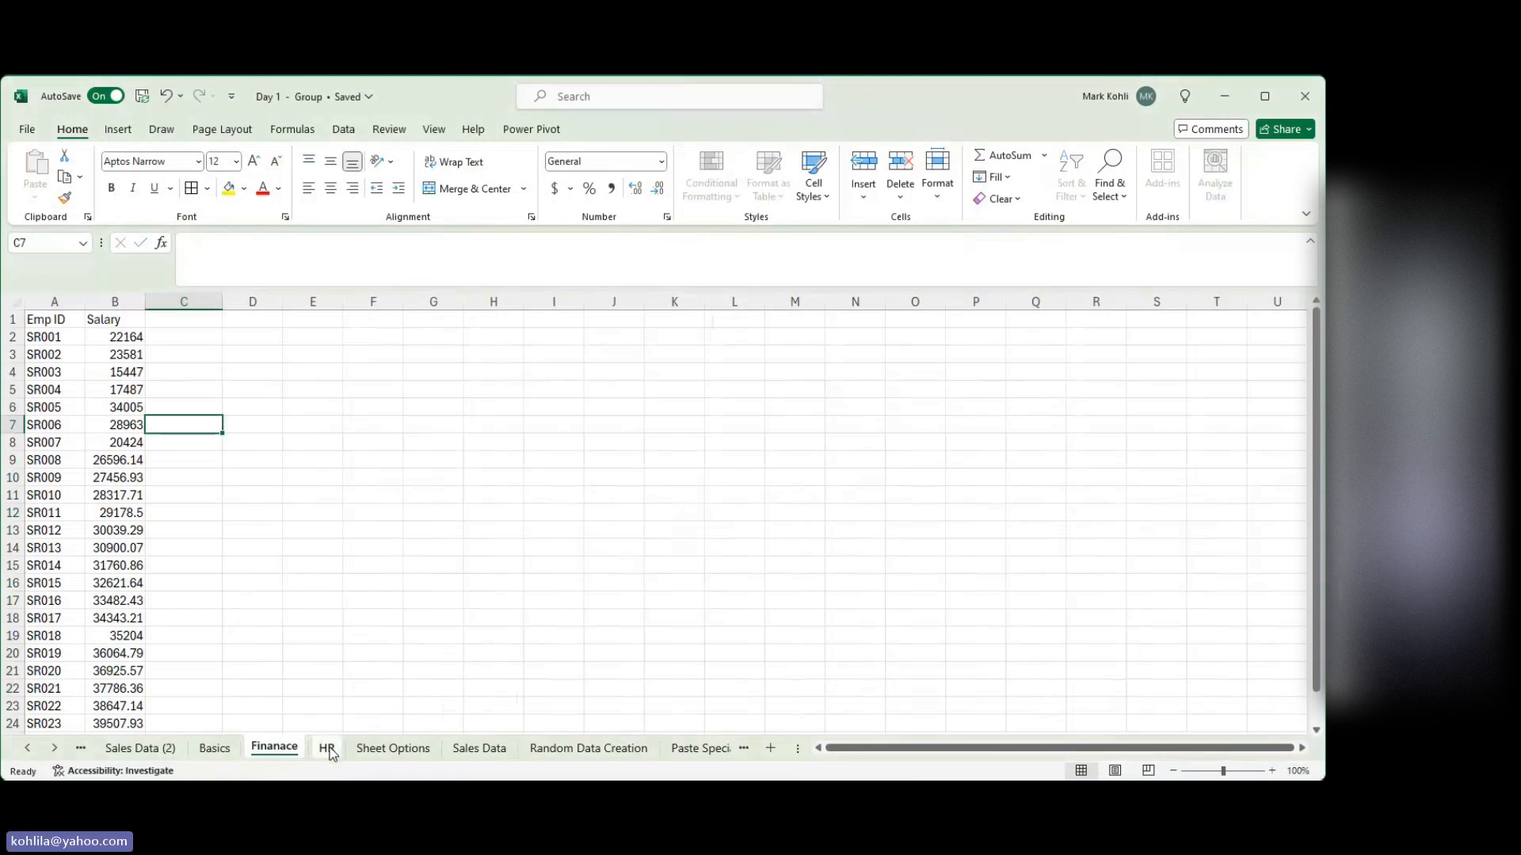
{"action": "left_click", "coordinate": [491, 750], "text": "ctrl"}
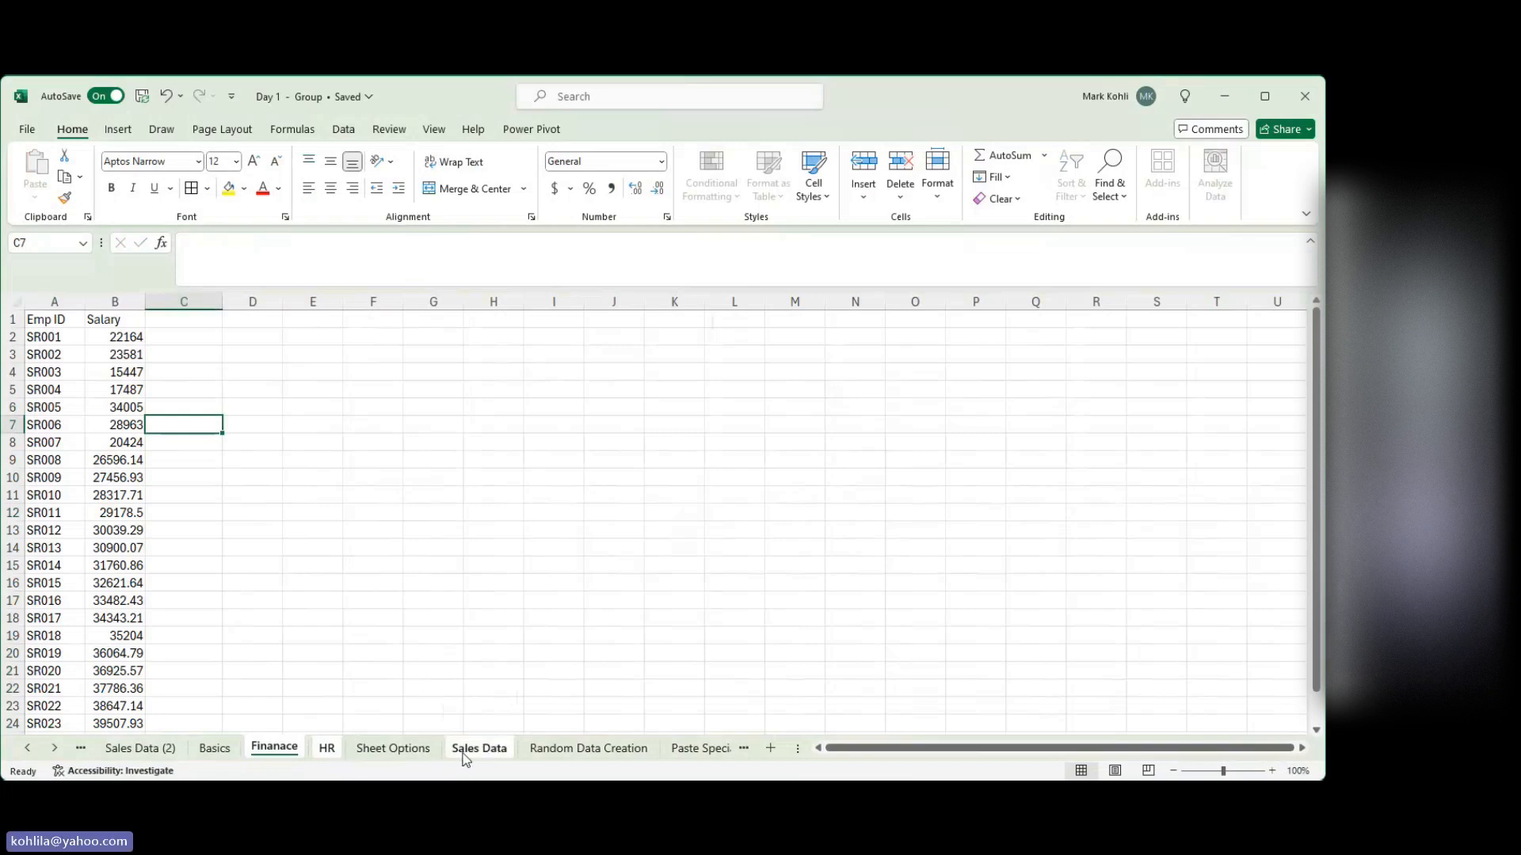
{"action": "left_click", "coordinate": [329, 746]}
{"action": "key", "text": "alt+Tab"}
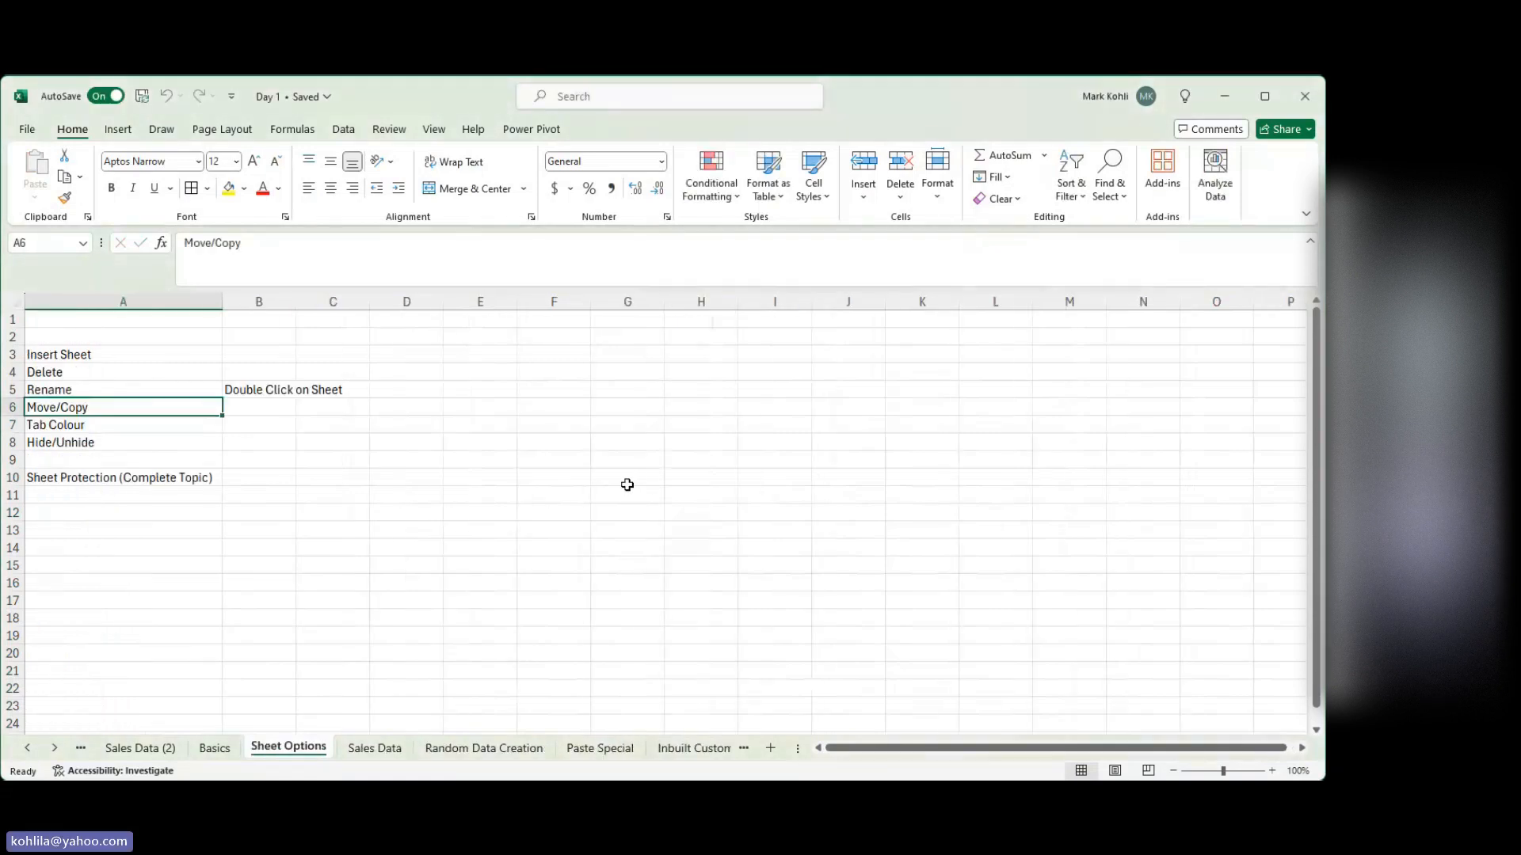
Delete the Finanace and HR sheets, then shade Sheet Options cells A3 to A6 green.
{"action": "left_click", "coordinate": [435, 617]}
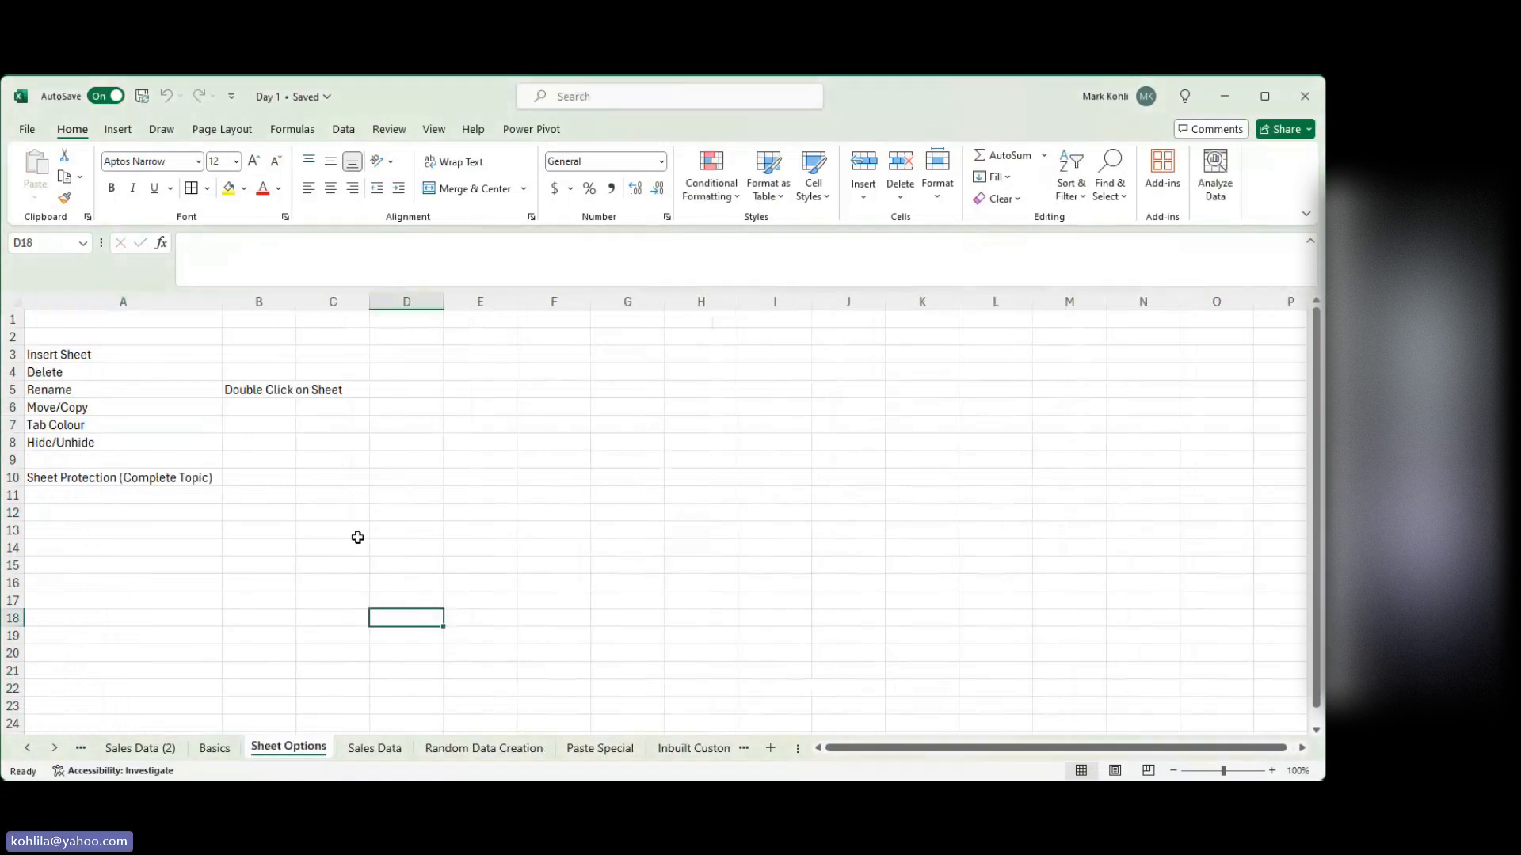
{"action": "left_click", "coordinate": [150, 359]}
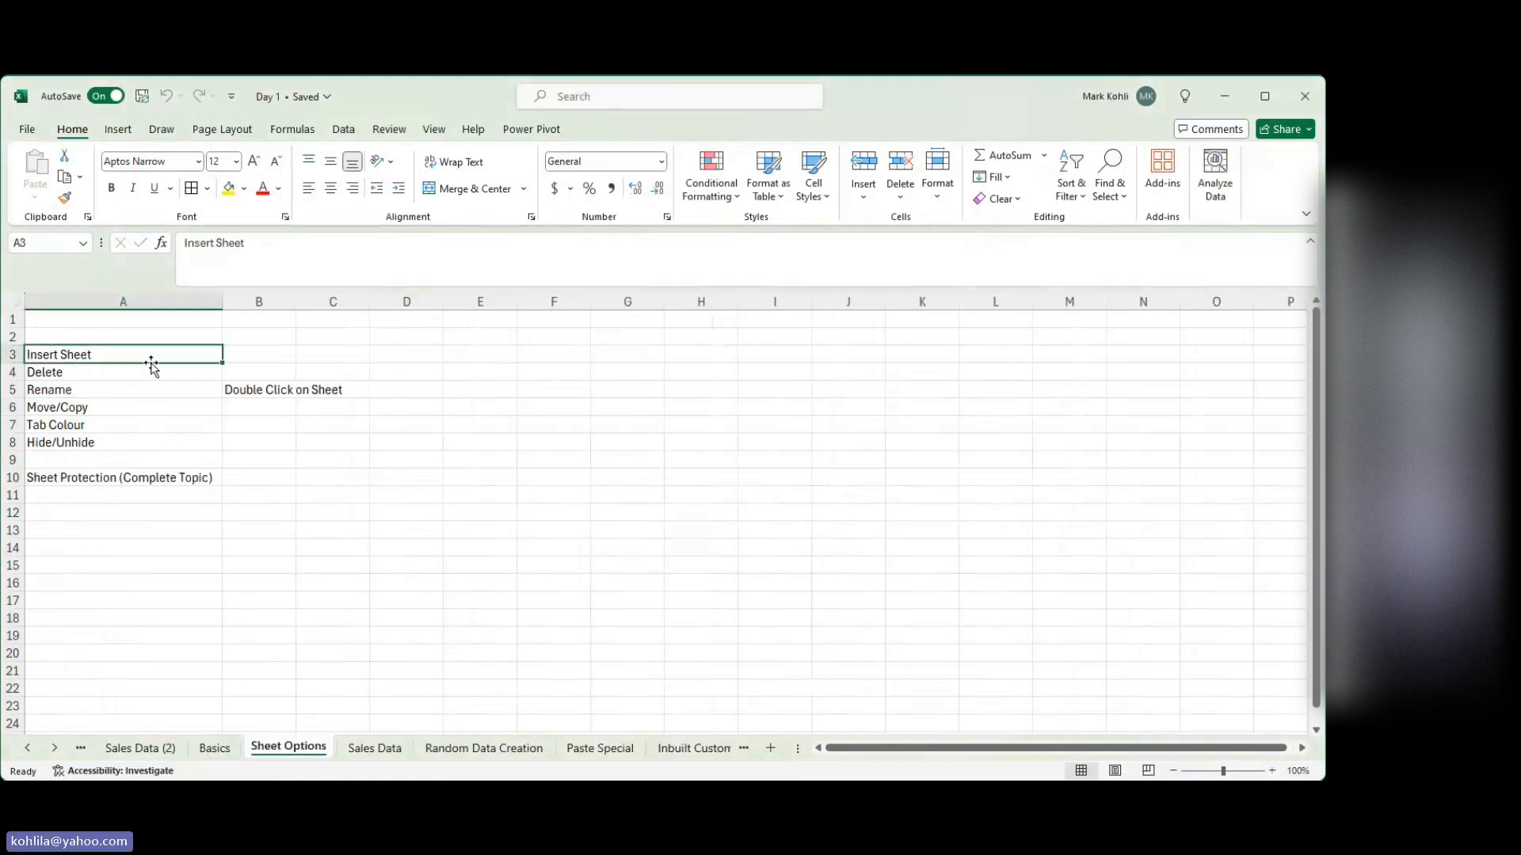
{"action": "left_click", "coordinate": [229, 189]}
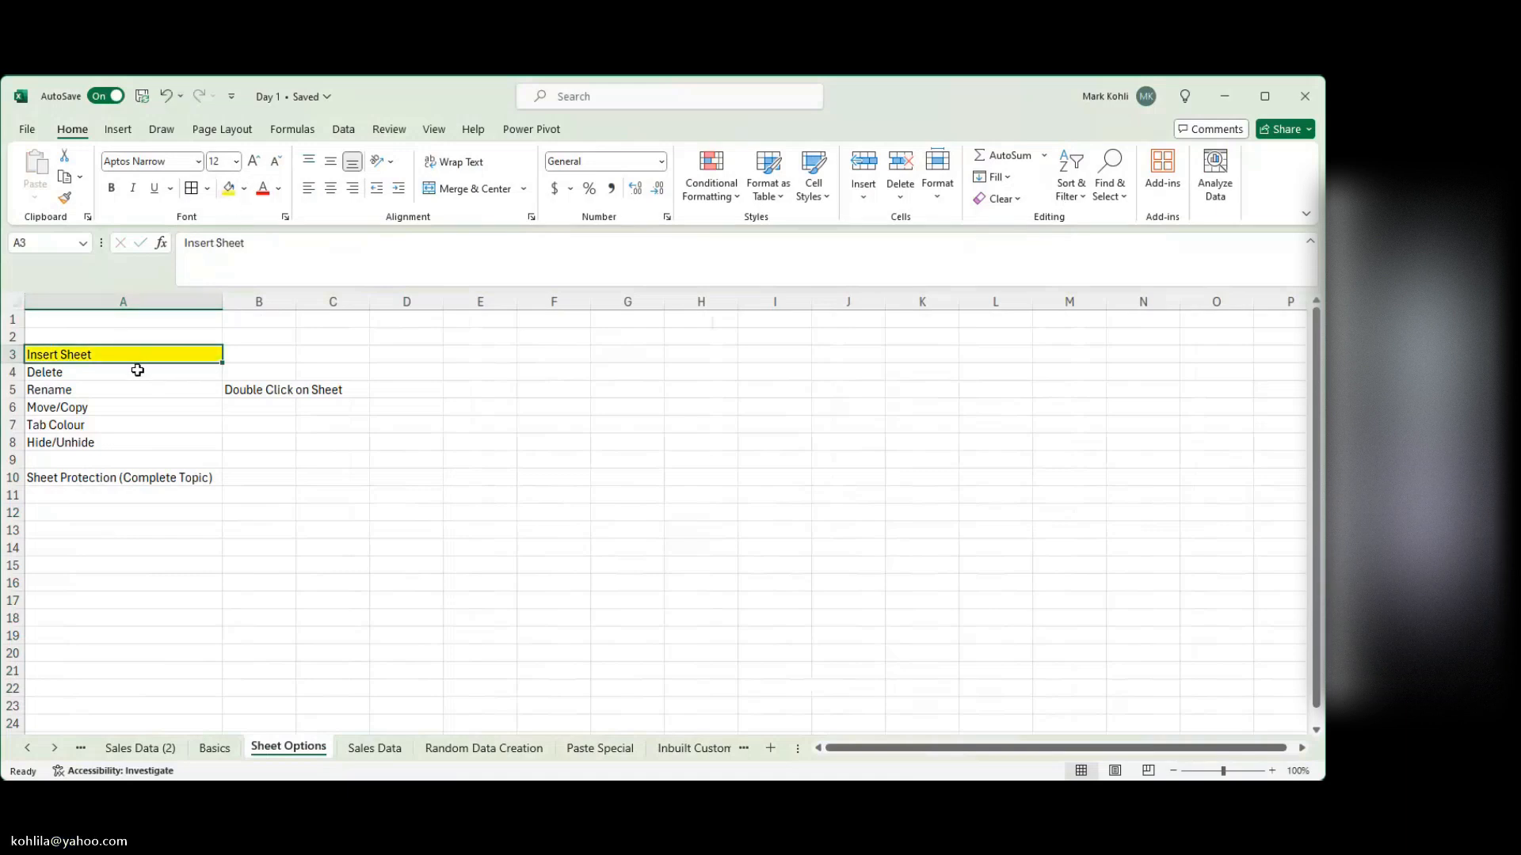
{"action": "left_click", "coordinate": [245, 190]}
{"action": "left_click", "coordinate": [288, 350]}
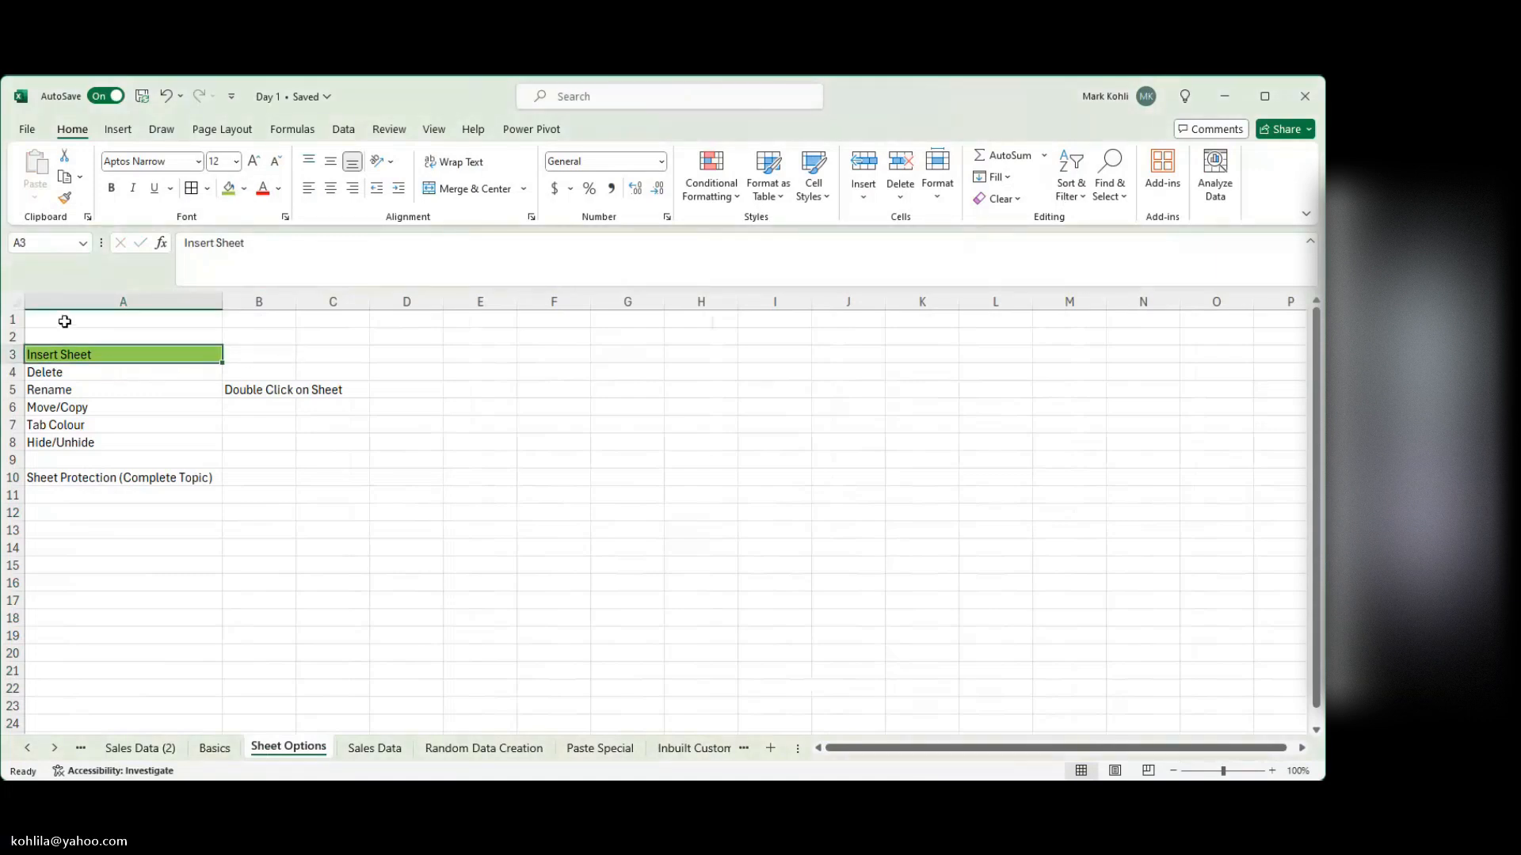
{"action": "left_click", "coordinate": [65, 198]}
{"action": "left_click_drag", "start_coordinate": [95, 369], "coordinate": [96, 402]}
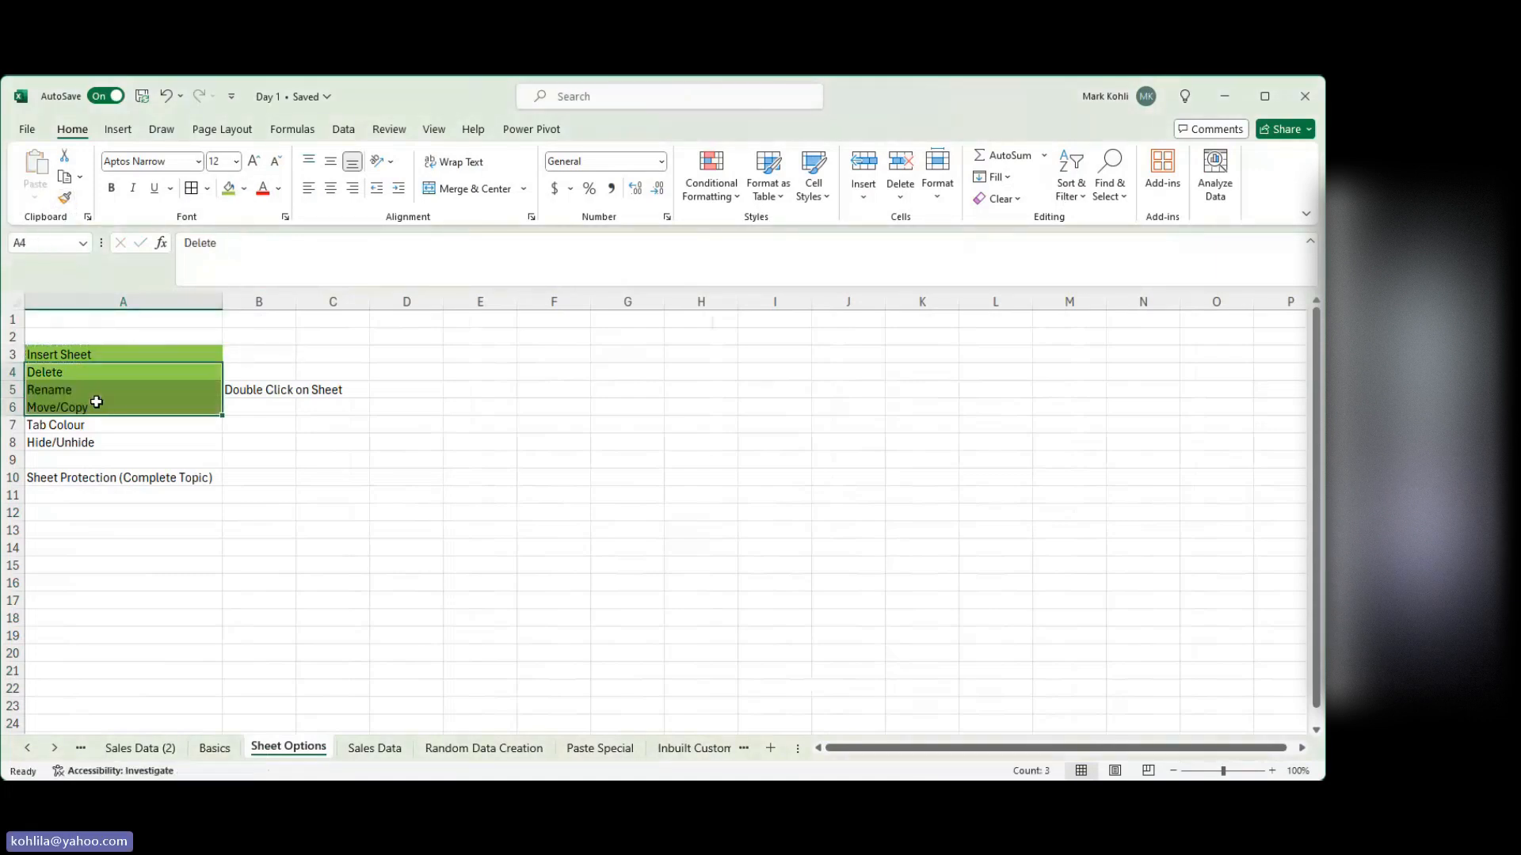
Apply All Borders to the Sheet Options list in A3:A10.
{"action": "left_click", "coordinate": [267, 420]}
{"action": "left_click", "coordinate": [123, 351]}
{"action": "left_click_drag", "start_coordinate": [123, 351], "coordinate": [121, 479]}
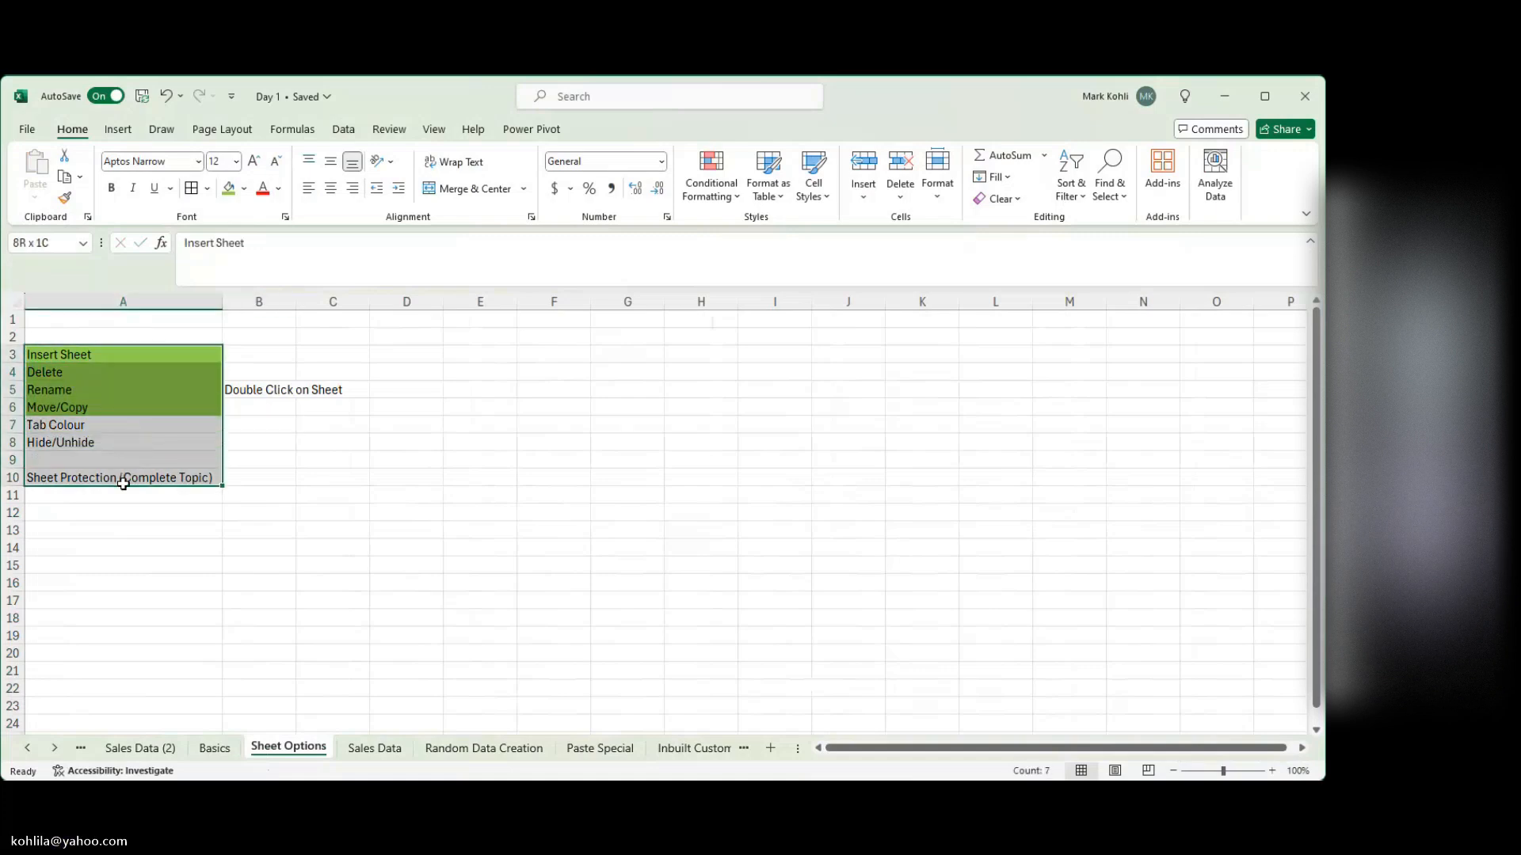
{"action": "left_click", "coordinate": [190, 187]}
{"action": "left_click", "coordinate": [253, 407]}
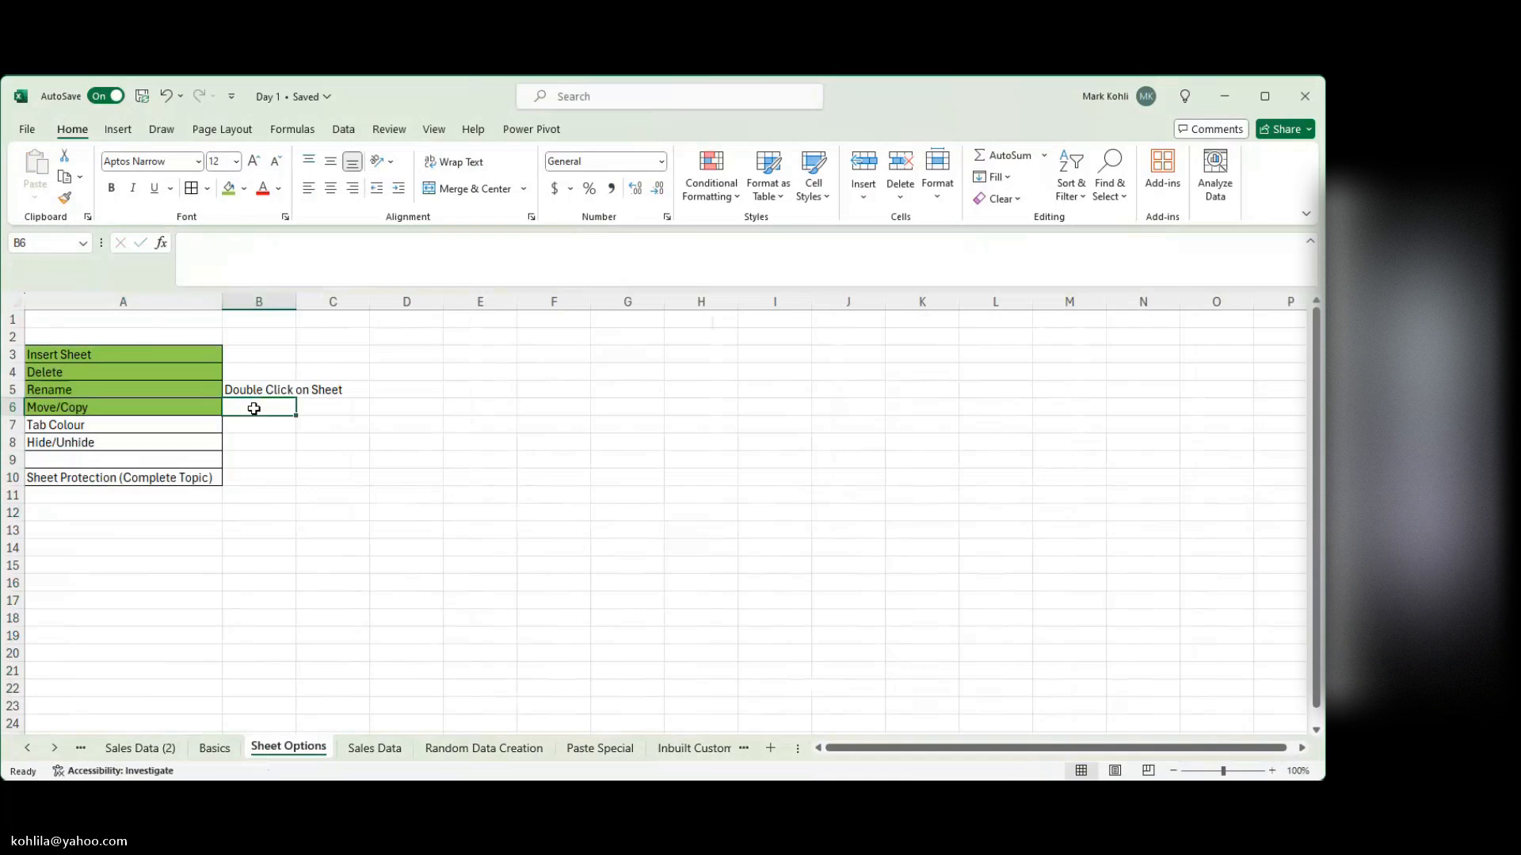
{"action": "left_click", "coordinate": [187, 430]}
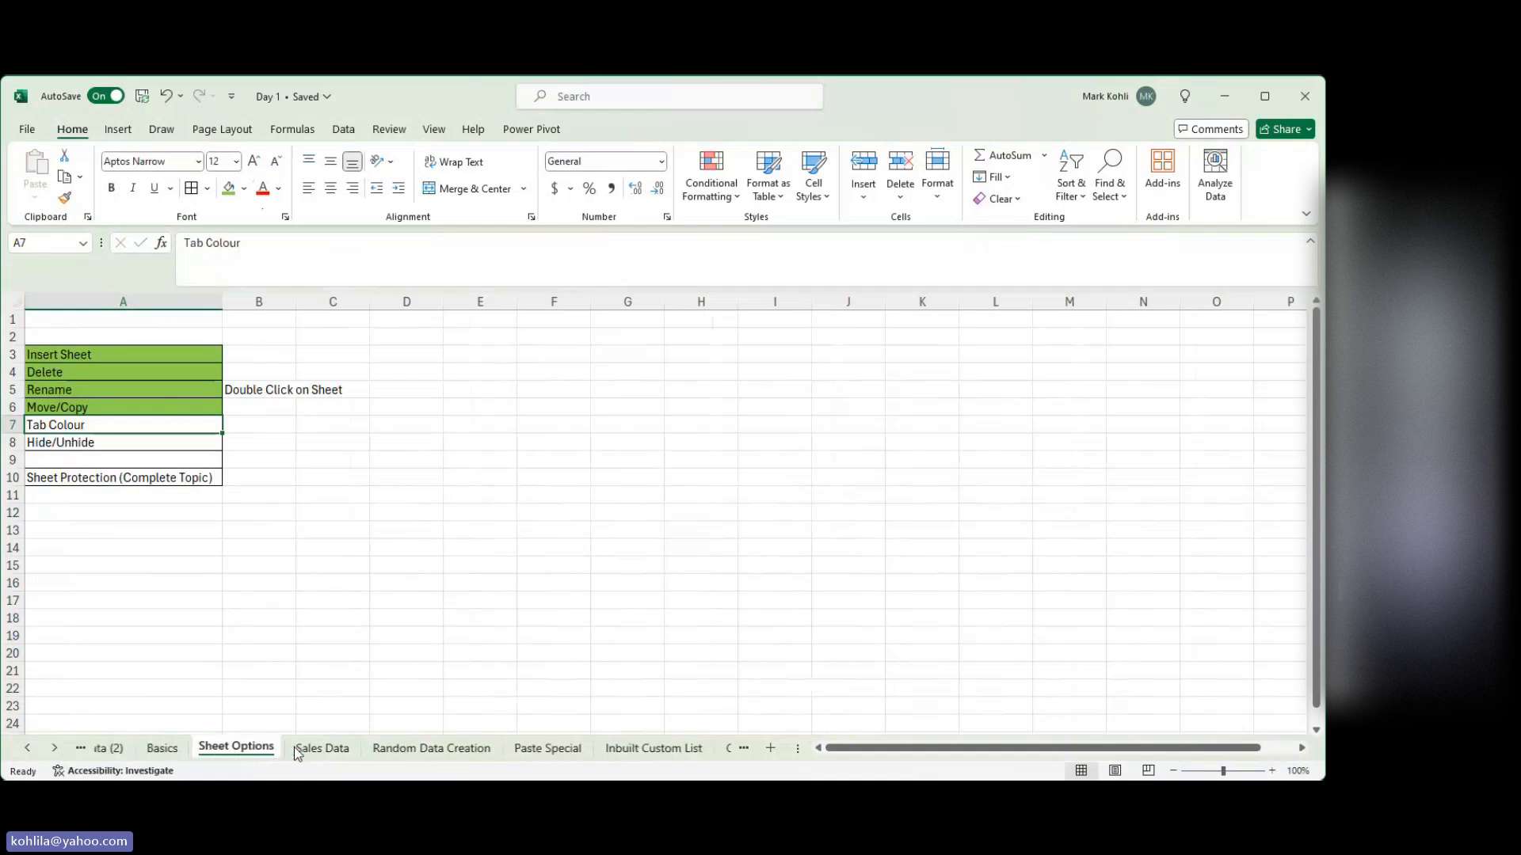
{"action": "scroll", "coordinate": [297, 752], "scroll_direction": "right", "scroll_amount": 2}
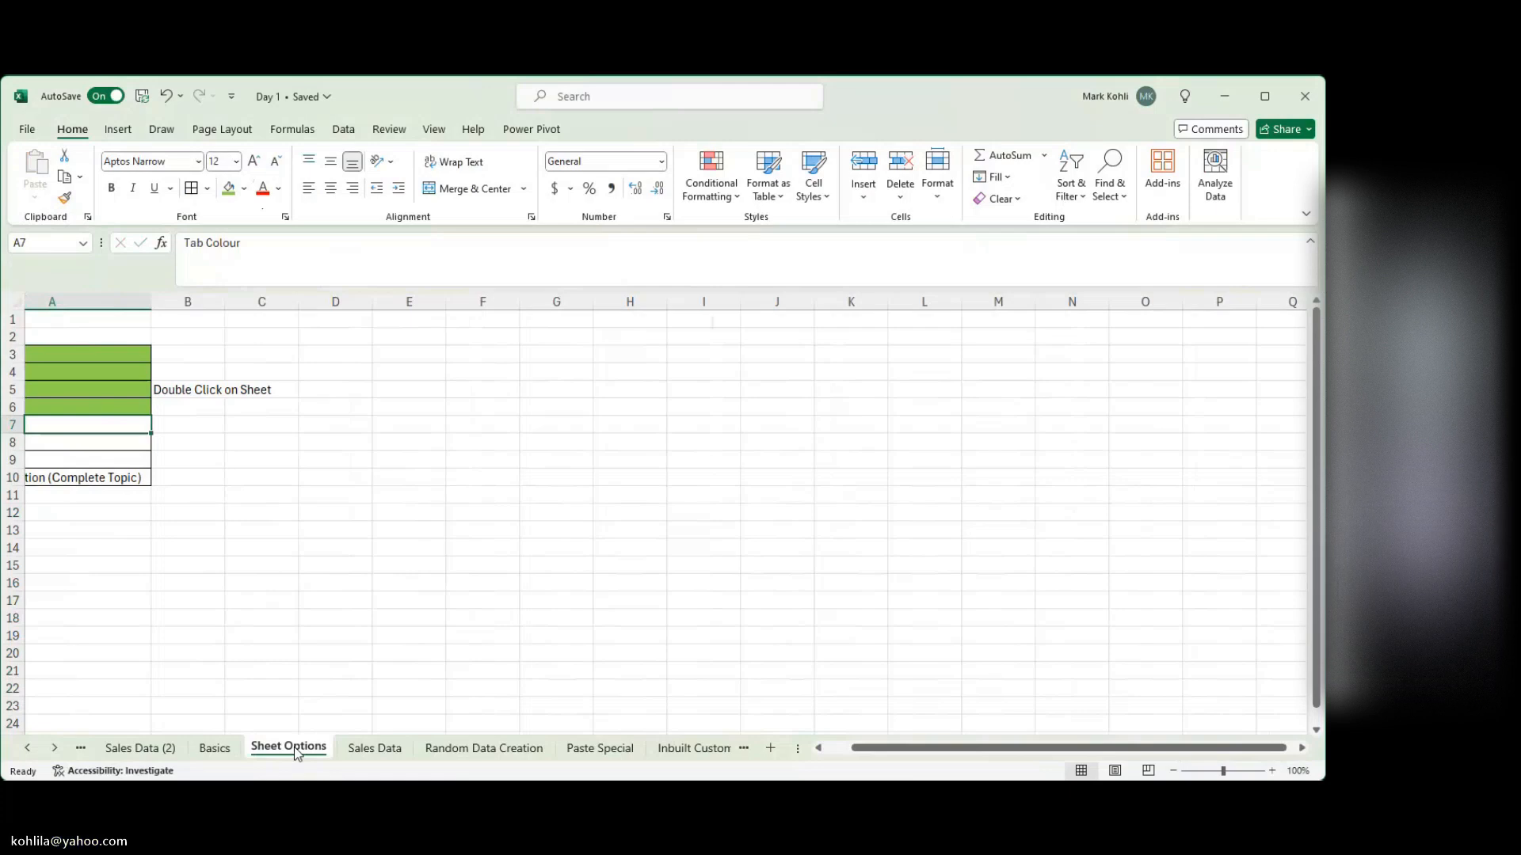
Set the Sales Data tab colour to Red and the Paste Special tab to blue, ending on Paste Special.
{"action": "left_click", "coordinate": [375, 748]}
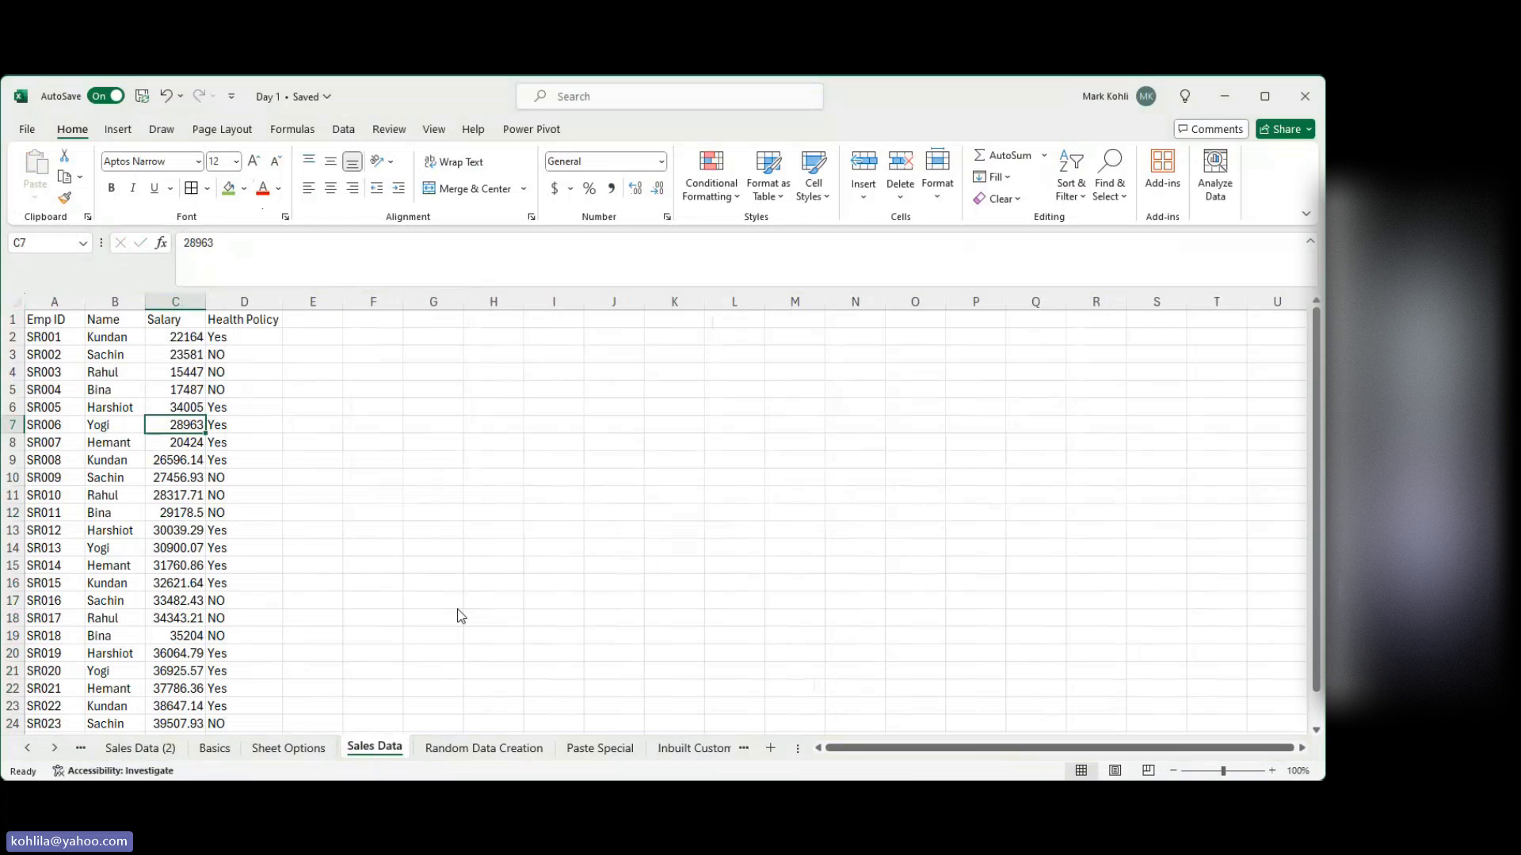
{"action": "key", "text": "F6"}
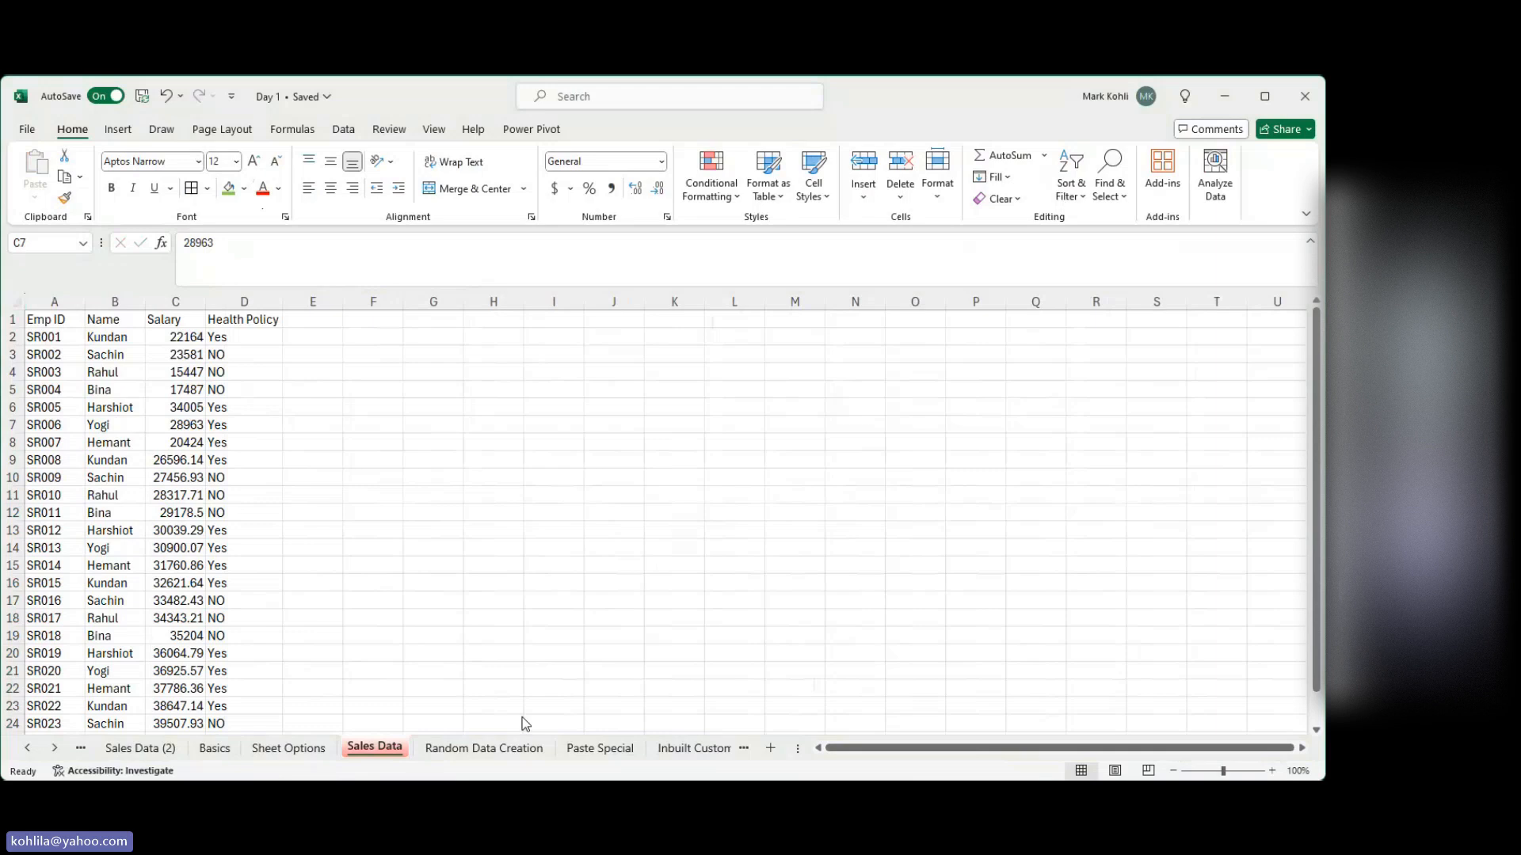
{"action": "left_click", "coordinate": [406, 686]}
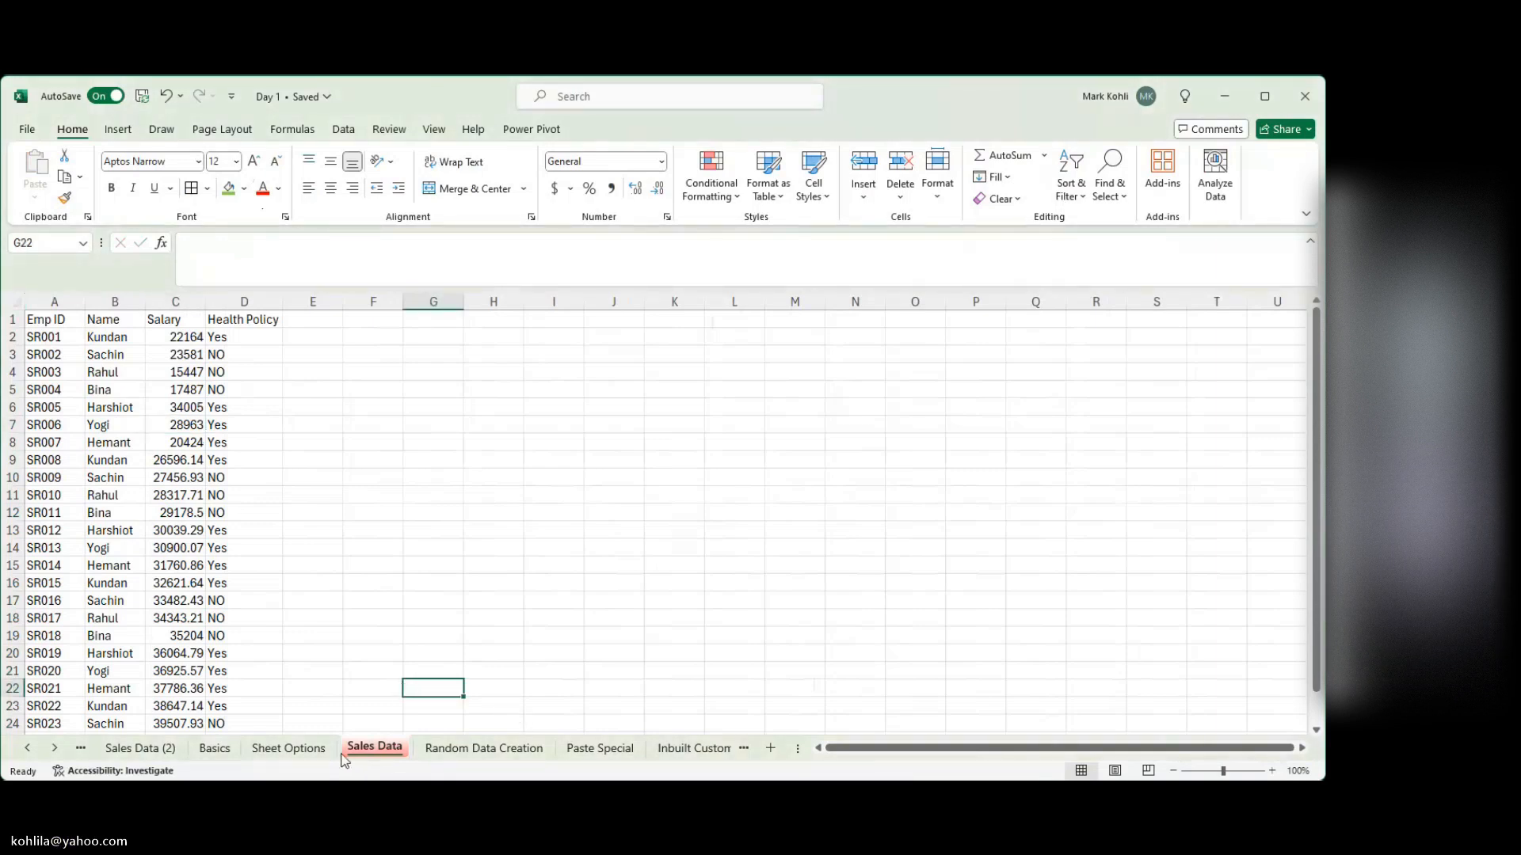
{"action": "left_click", "coordinate": [293, 749]}
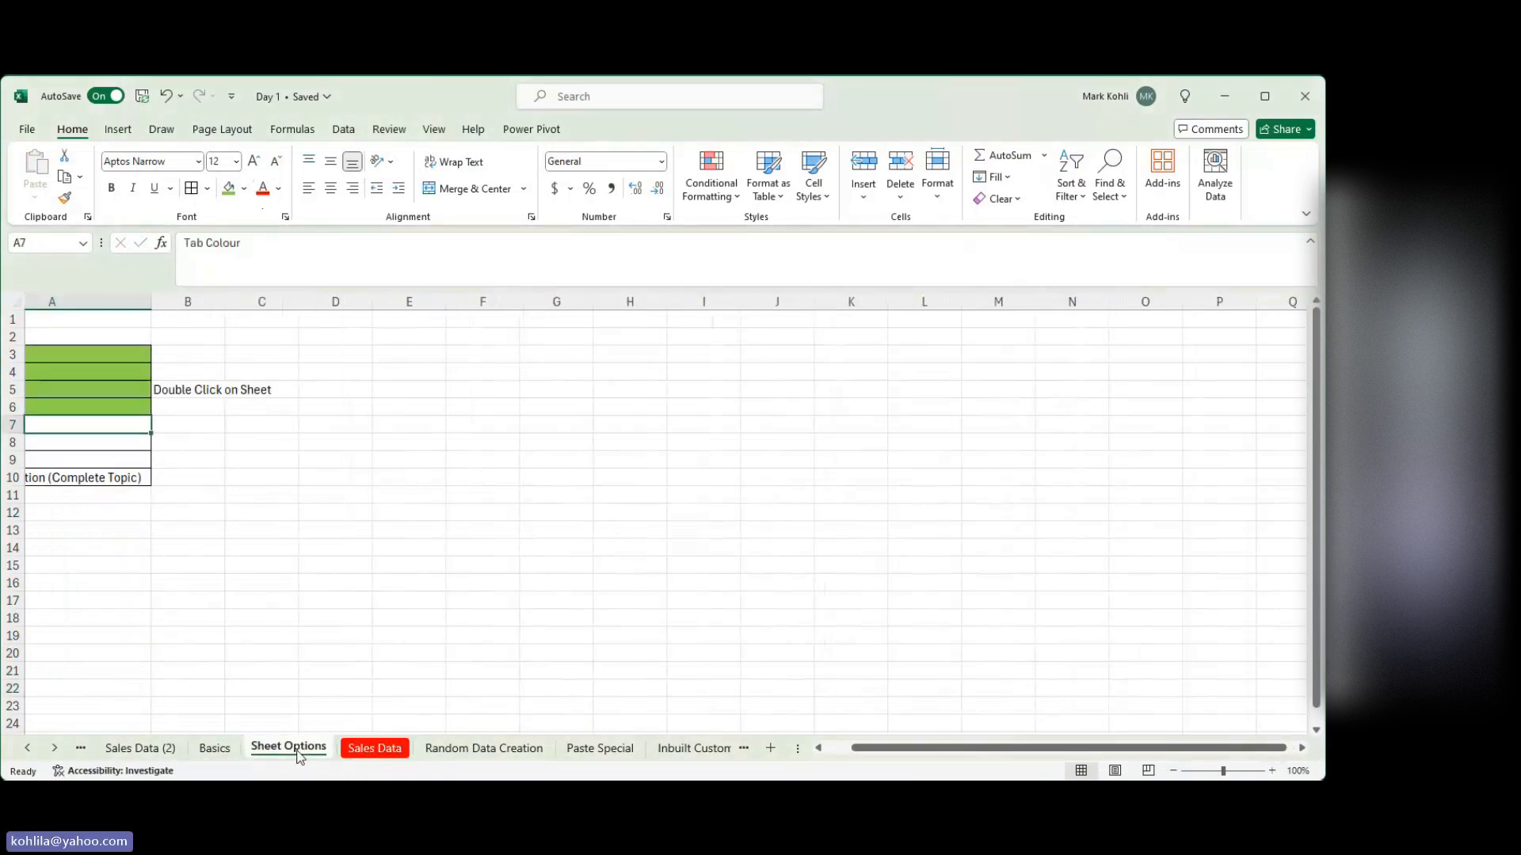
{"action": "left_click", "coordinate": [374, 751]}
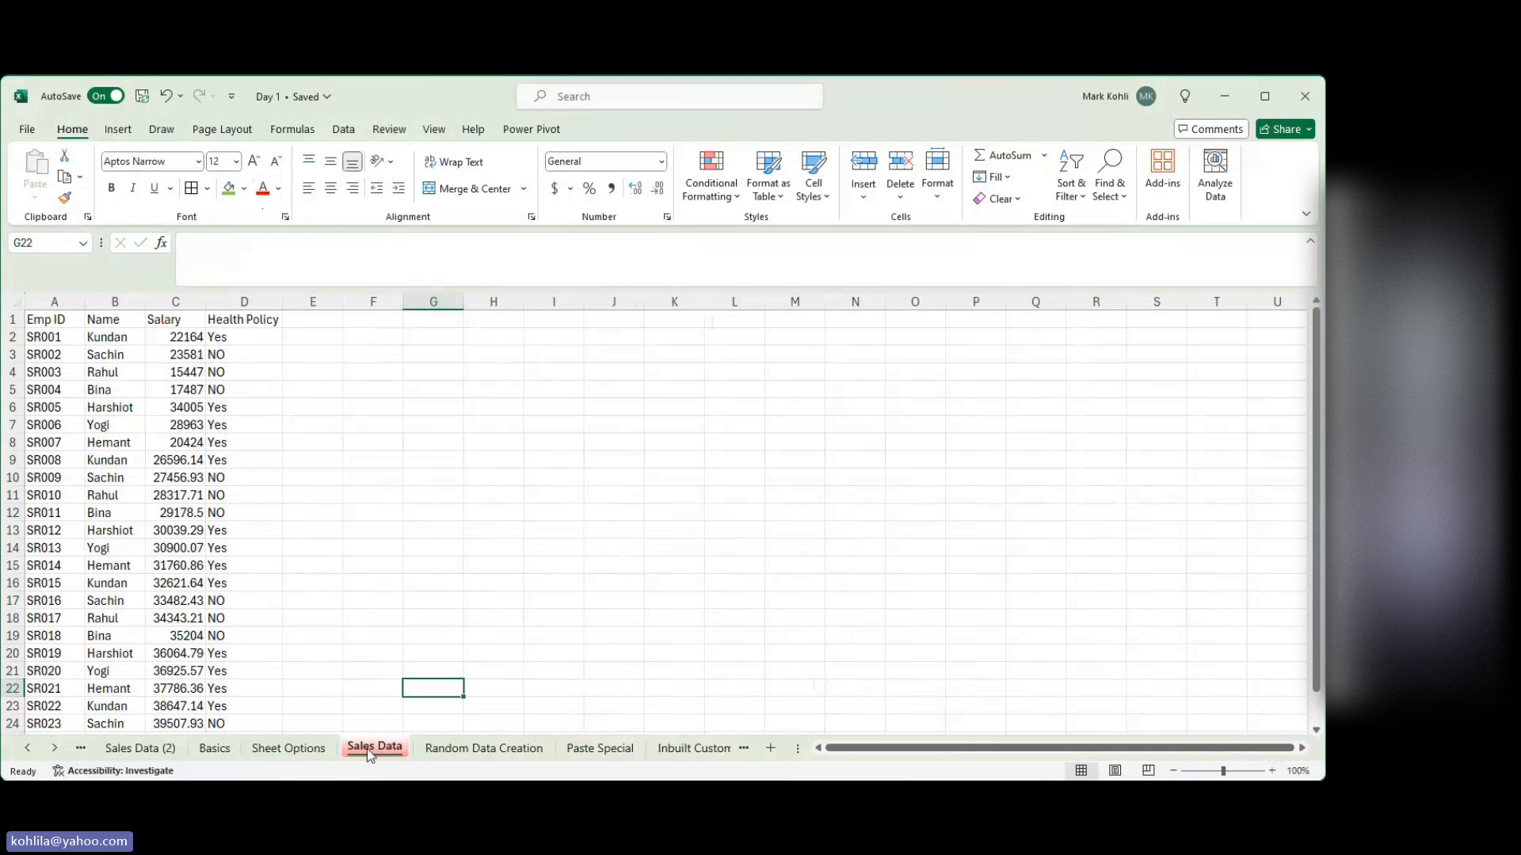
{"action": "left_click", "coordinate": [309, 749]}
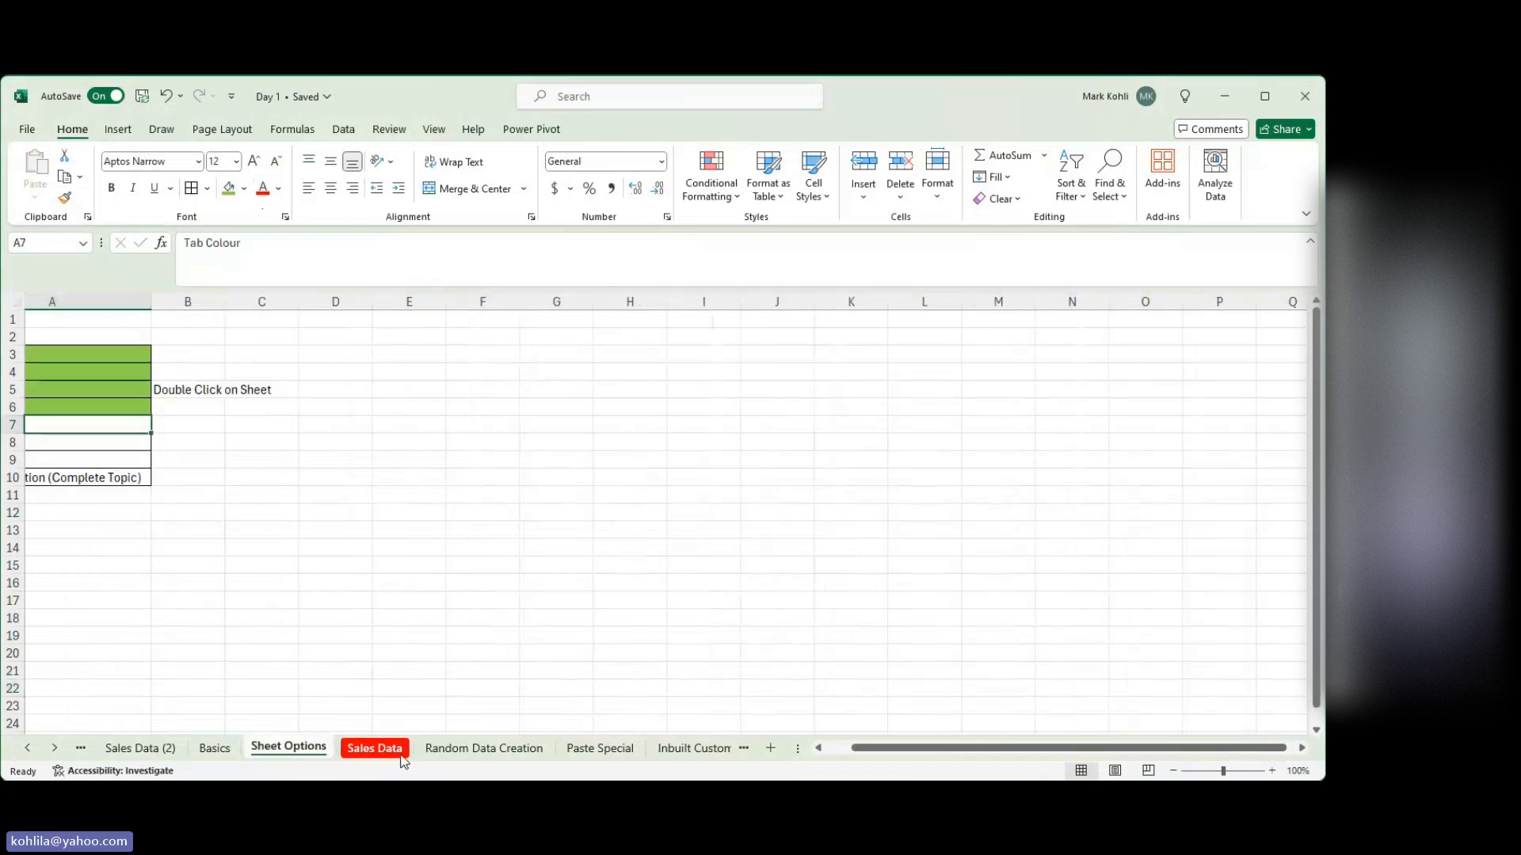
{"action": "left_click", "coordinate": [600, 749]}
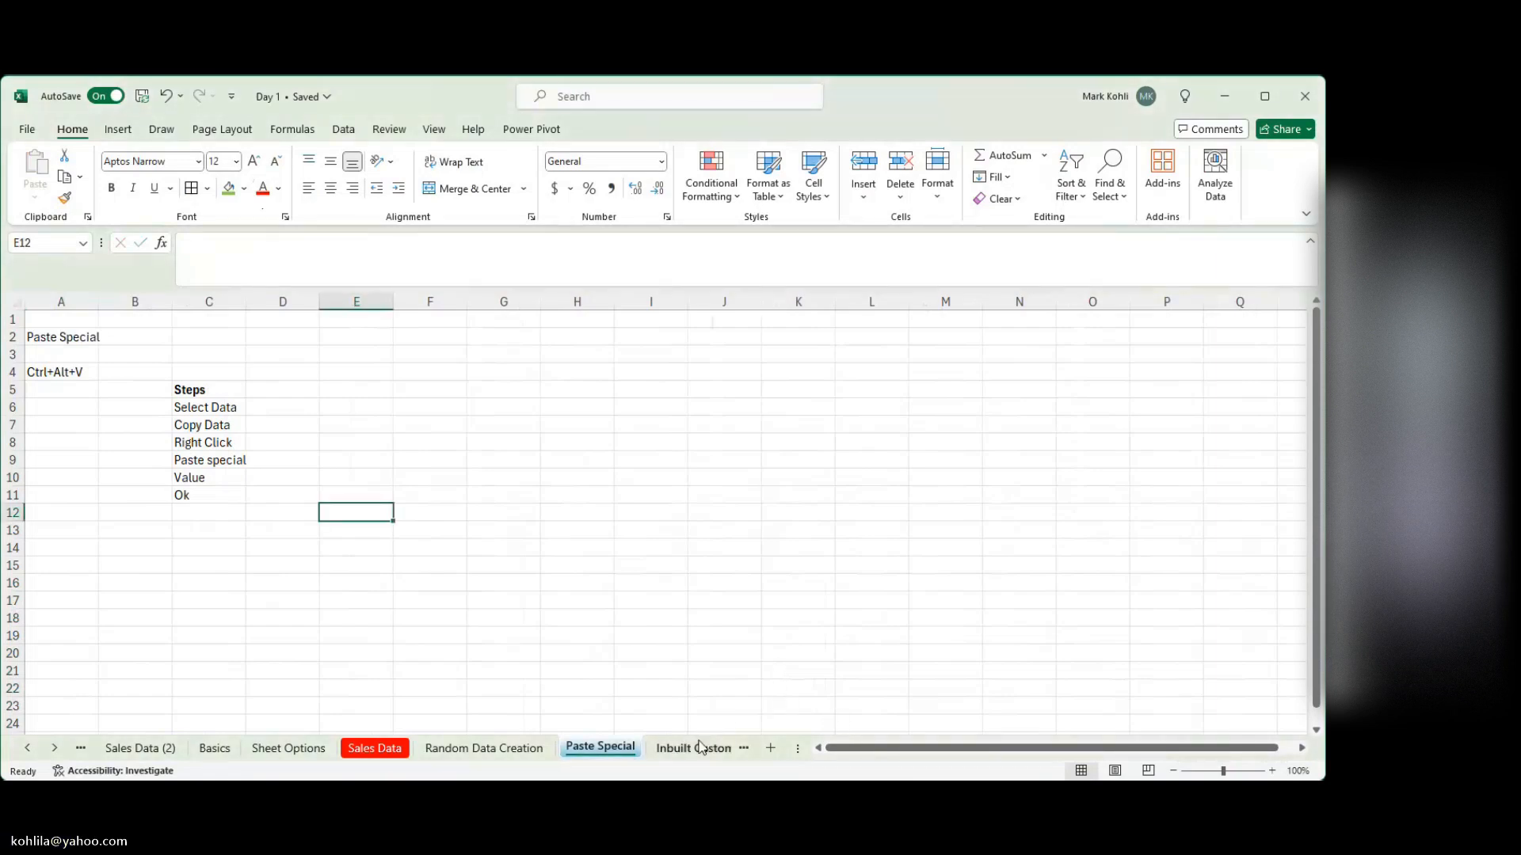
Copy the green fill from Move/Copy in A6 onto Tab Colour in A7 with Format Painter.
{"action": "left_click", "coordinate": [694, 748]}
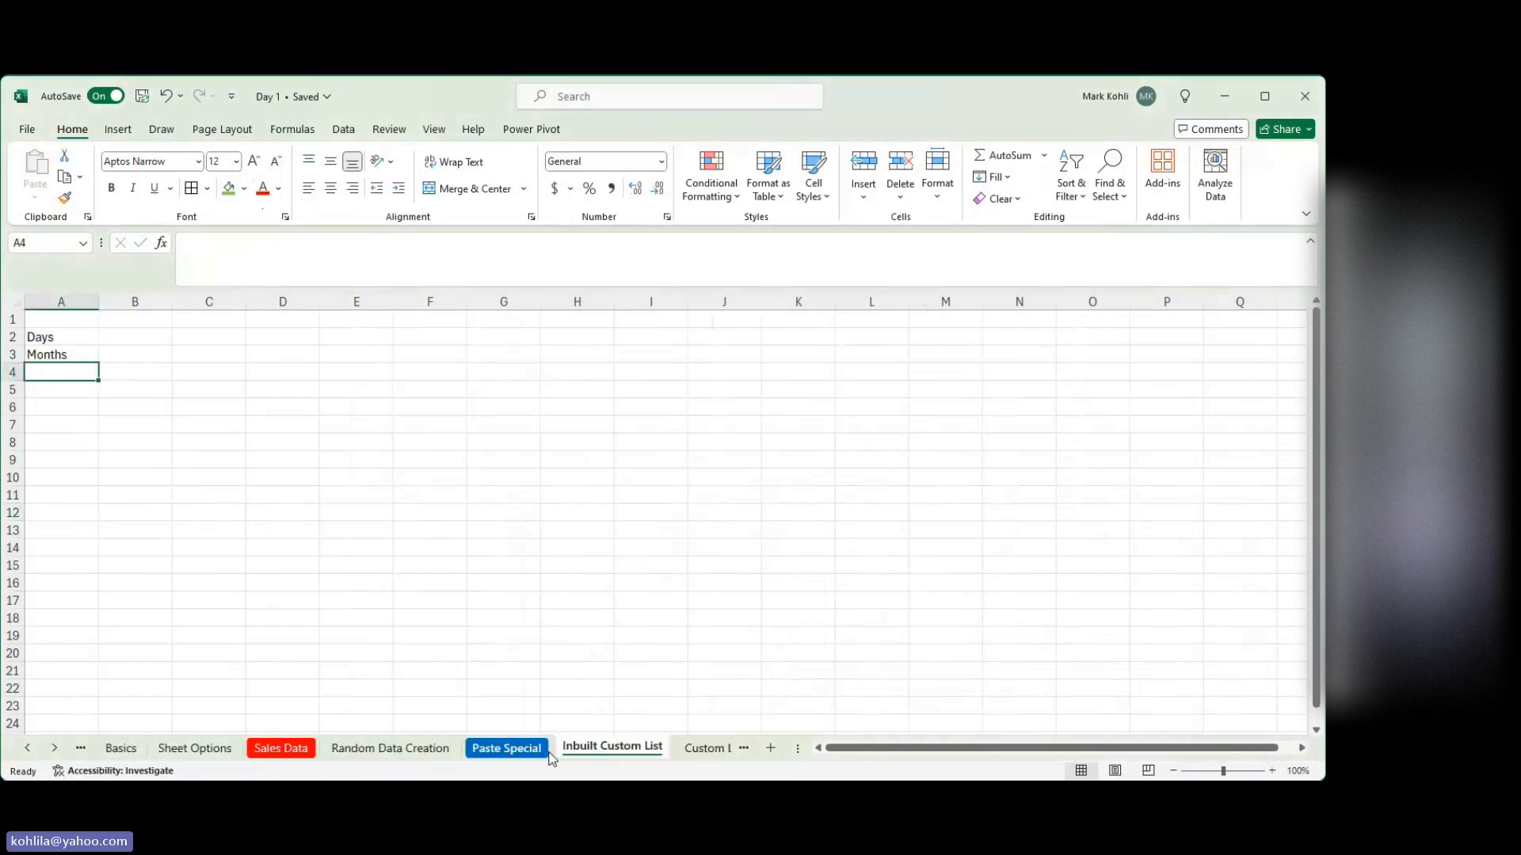
{"action": "left_click", "coordinate": [210, 753]}
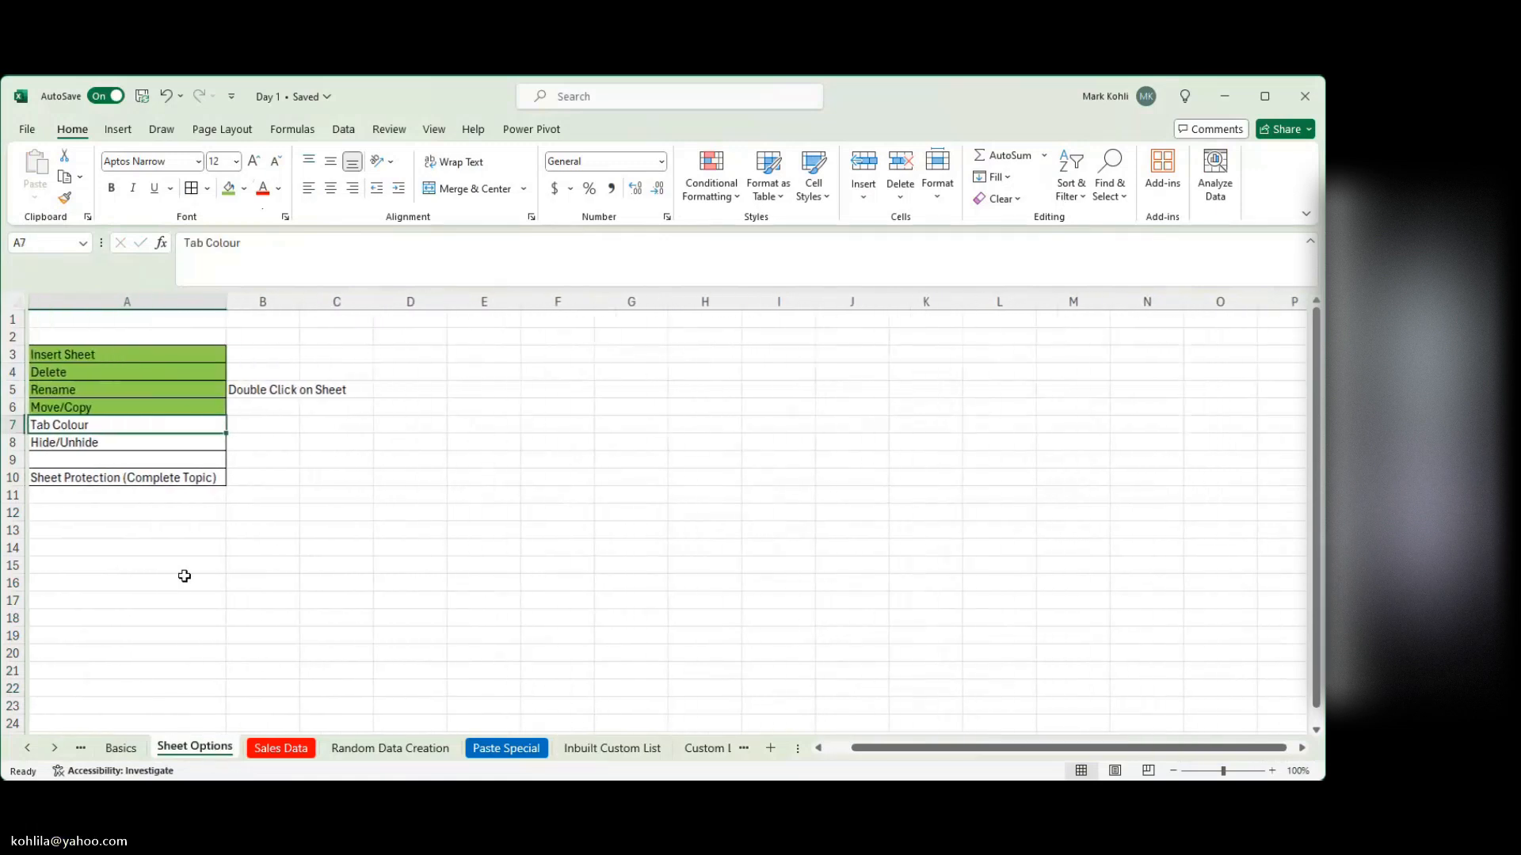
{"action": "left_click", "coordinate": [207, 541]}
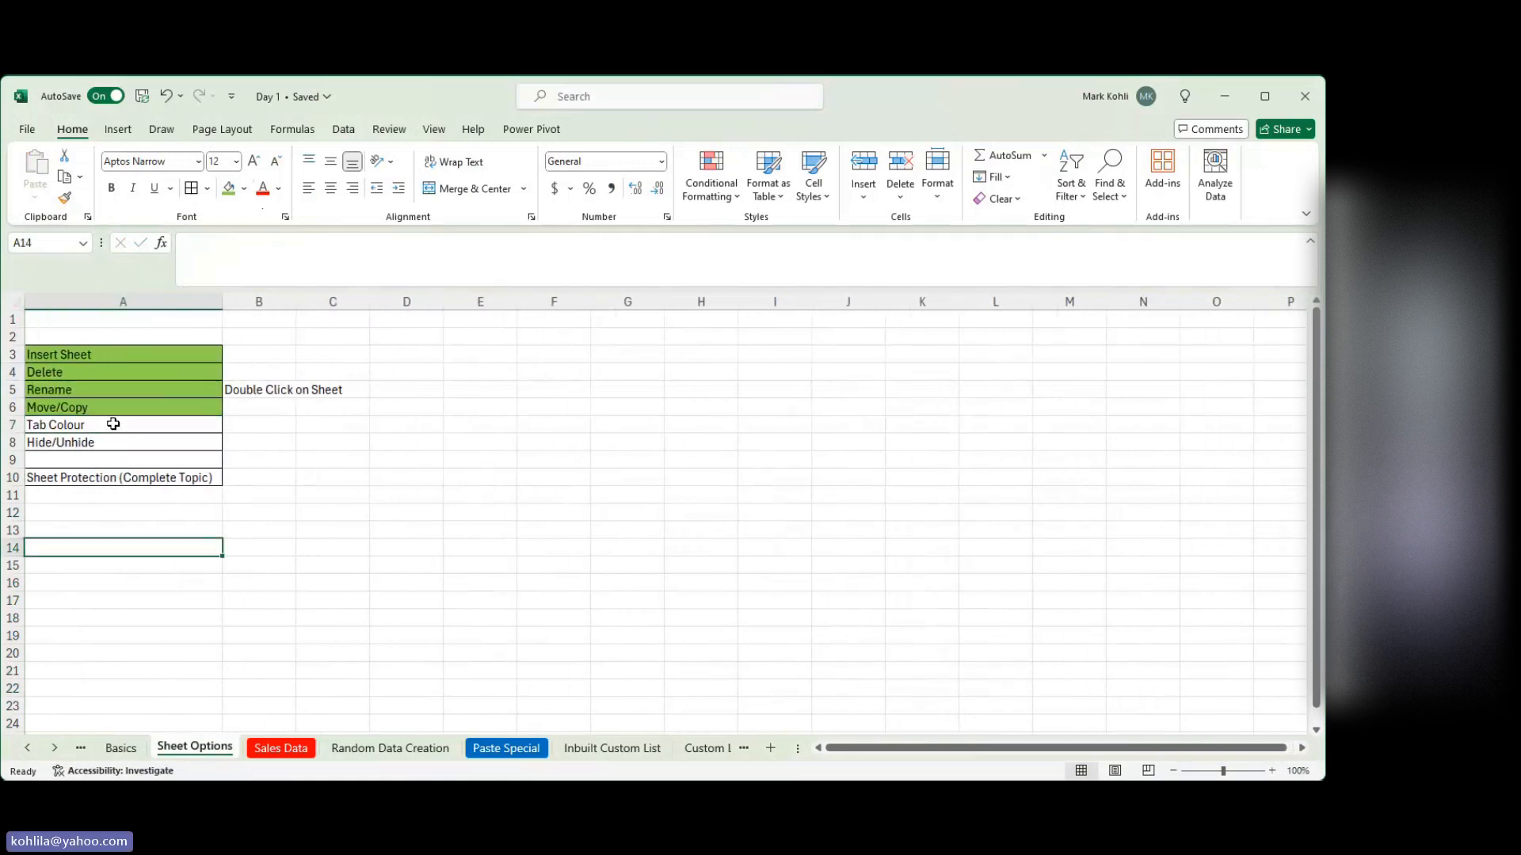
{"action": "left_click", "coordinate": [138, 429]}
{"action": "left_click", "coordinate": [92, 403]}
{"action": "left_click", "coordinate": [65, 198]}
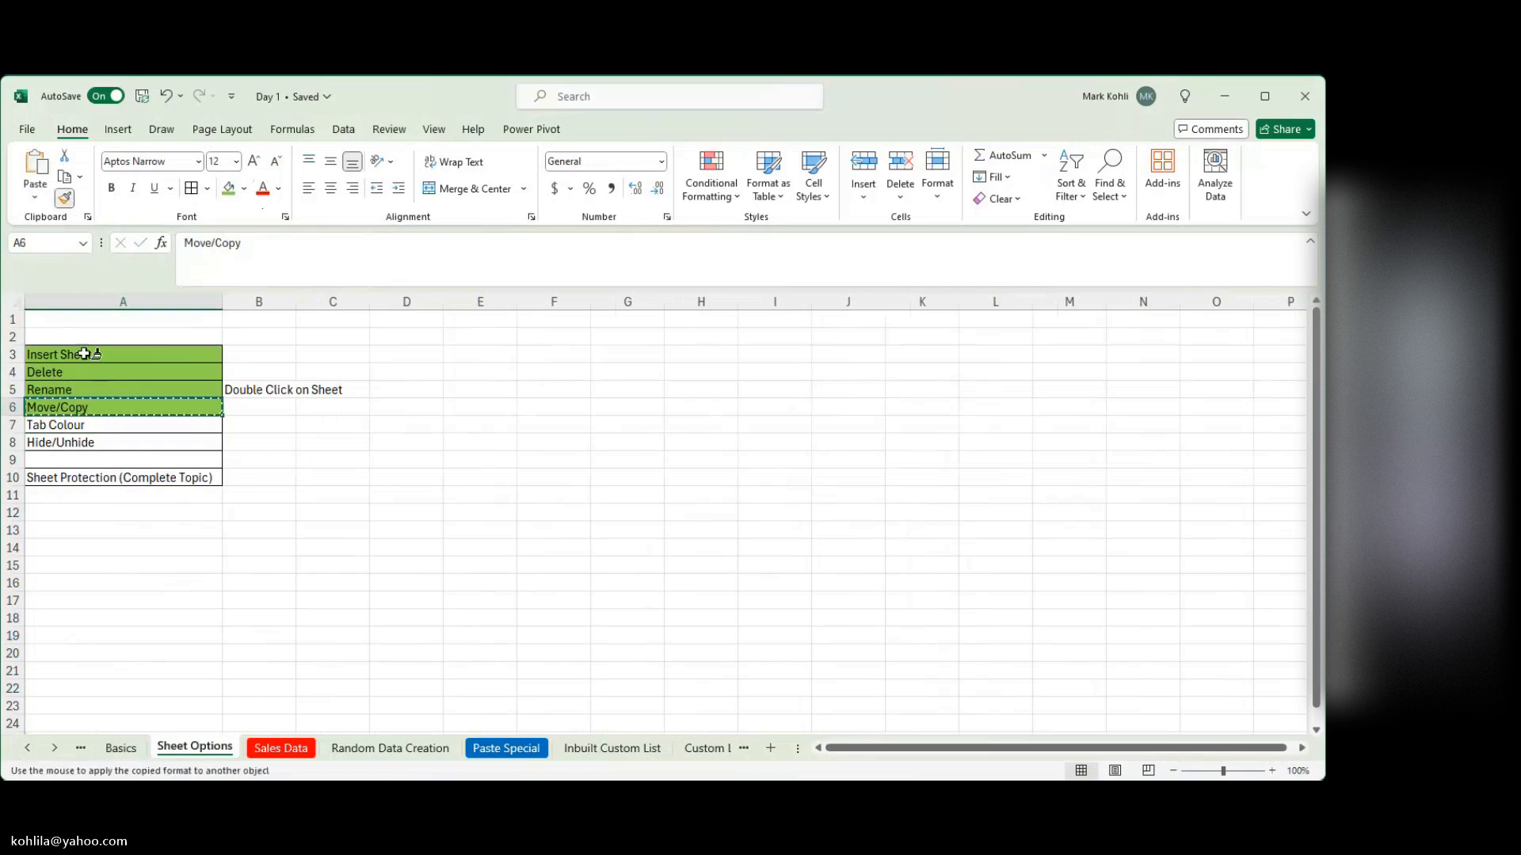
{"action": "left_click", "coordinate": [65, 424]}
{"action": "left_click", "coordinate": [194, 441]}
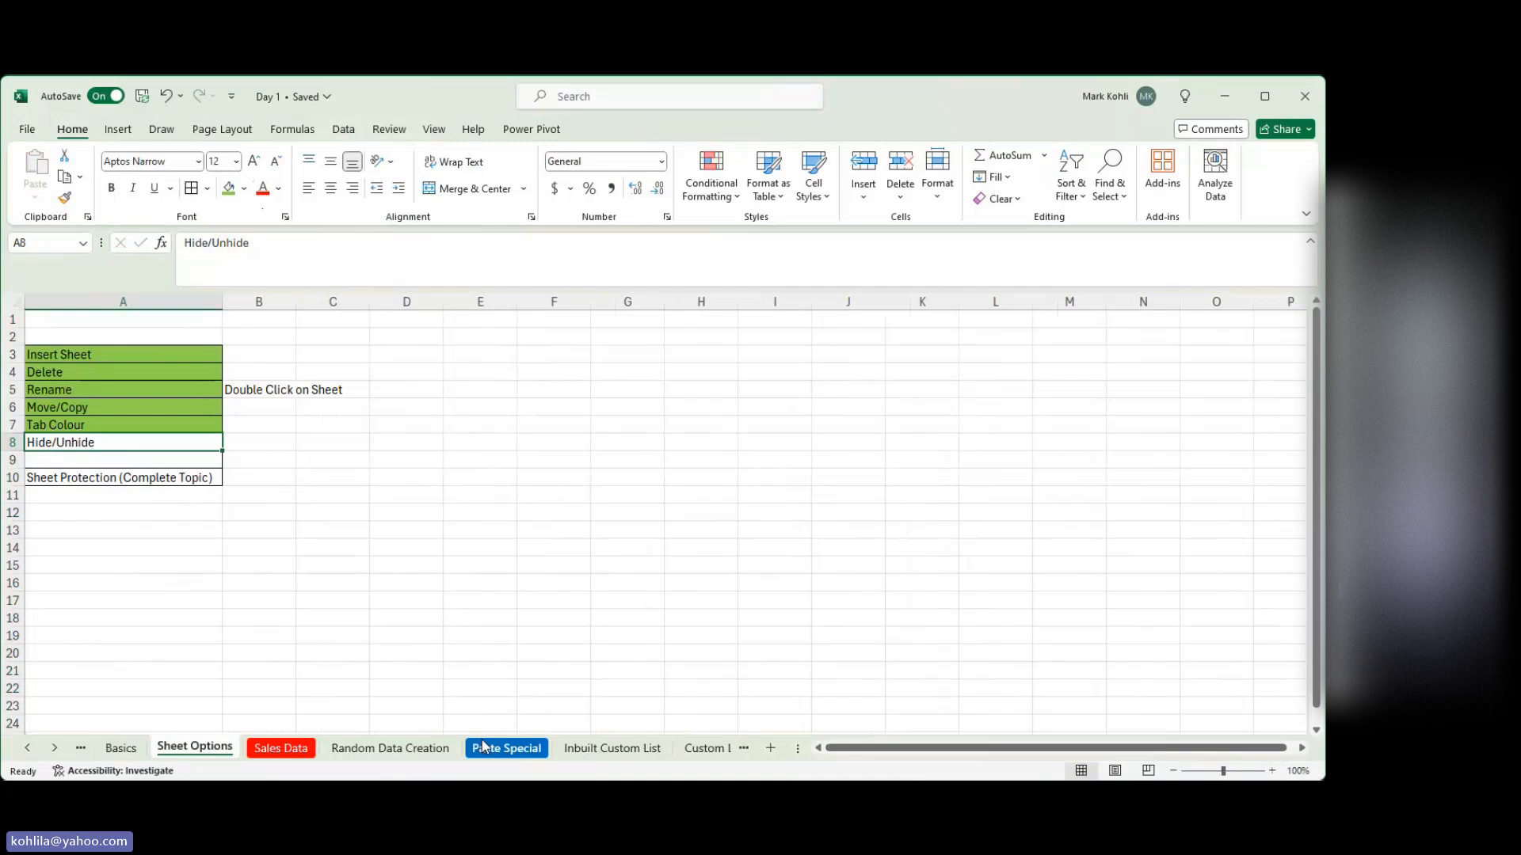
Group the Sales Data, Random Data Creation and Paste Special sheets, then ungroup onto Random Data Creation.
{"action": "scroll", "coordinate": [481, 743], "scroll_direction": "right", "scroll_amount": 5}
{"action": "scroll", "coordinate": [482, 744], "scroll_direction": "left", "scroll_amount": 5}
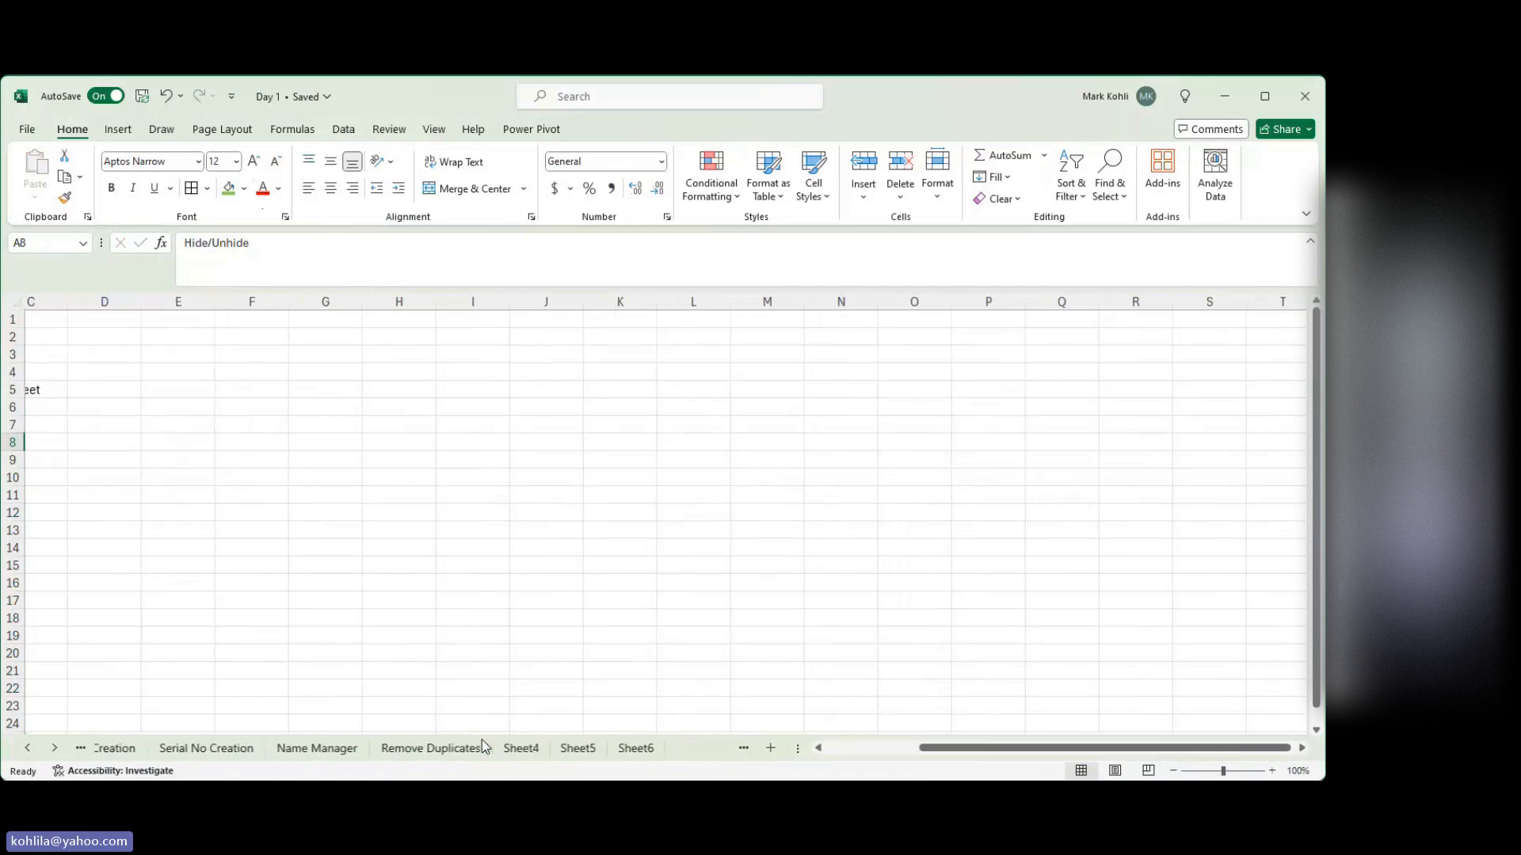
{"action": "scroll", "coordinate": [481, 743], "scroll_direction": "left", "scroll_amount": 3}
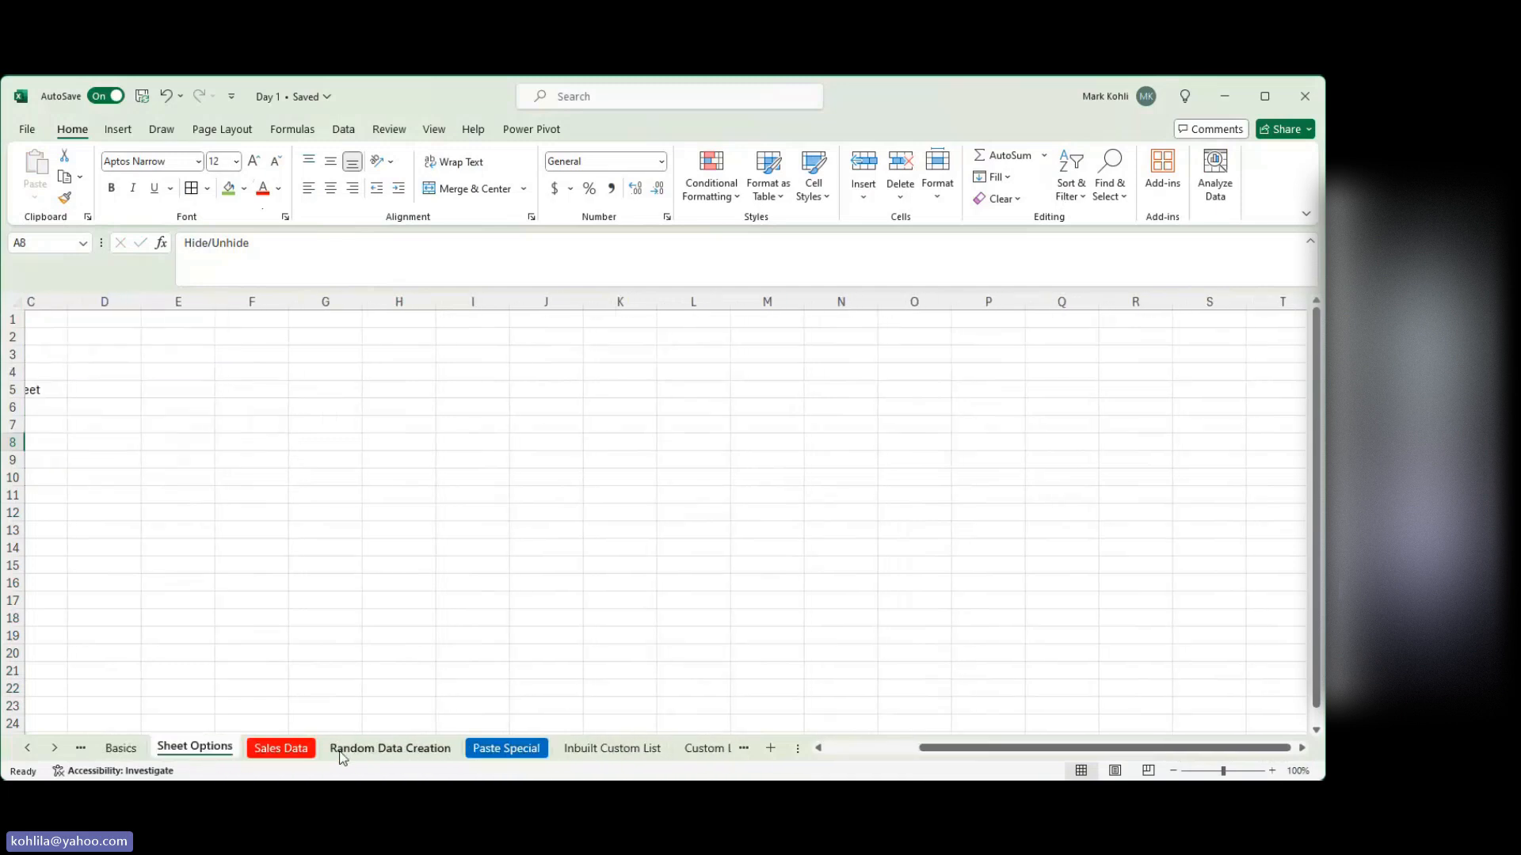
{"action": "left_click", "coordinate": [289, 750]}
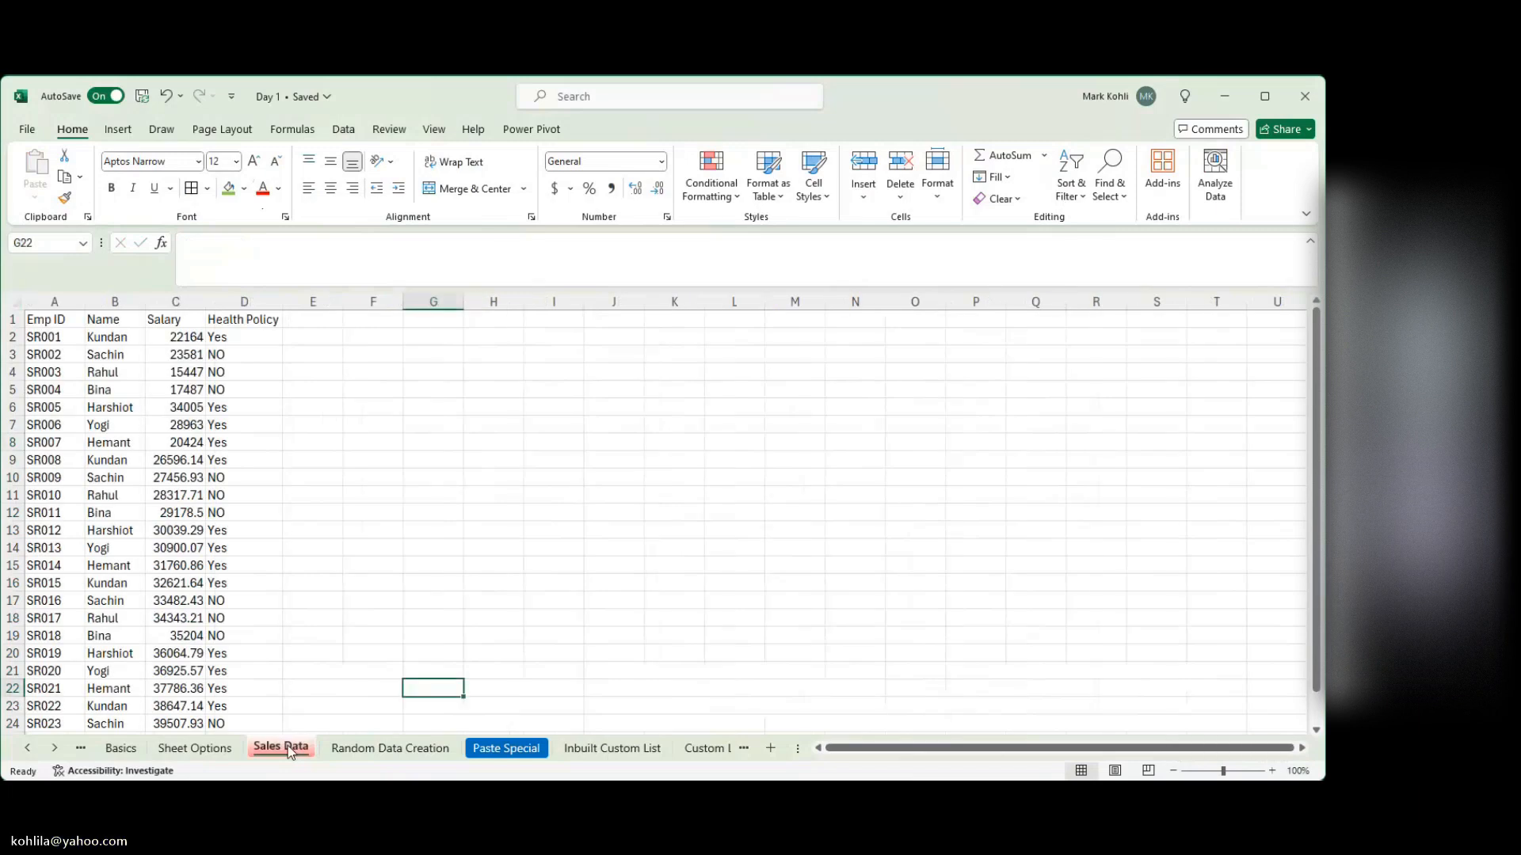
{"action": "left_click", "coordinate": [379, 752], "text": "ctrl"}
{"action": "left_click", "coordinate": [495, 752], "text": "ctrl"}
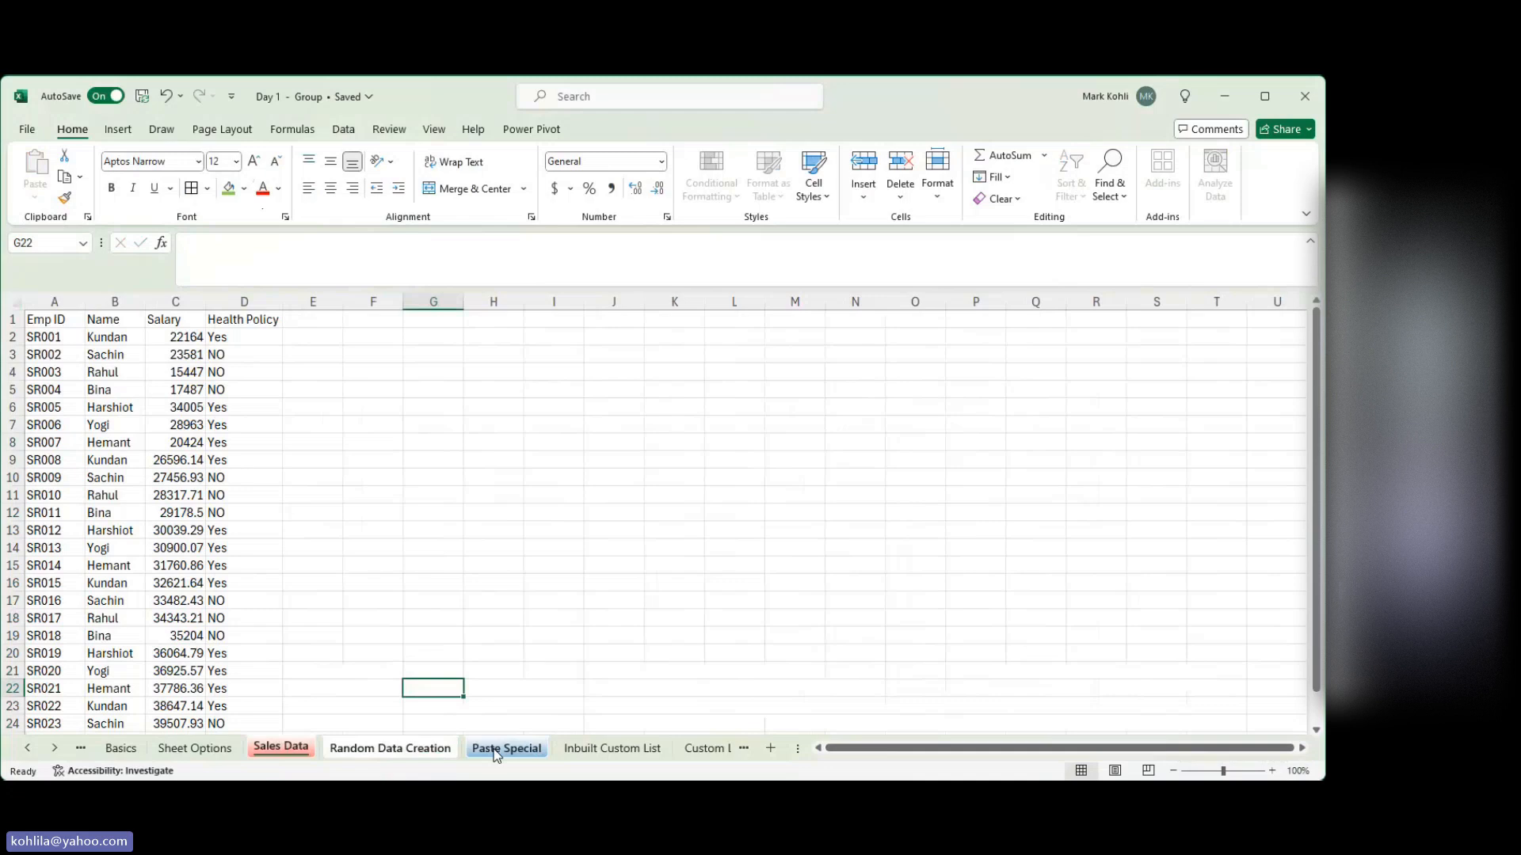
{"action": "left_click", "coordinate": [493, 750]}
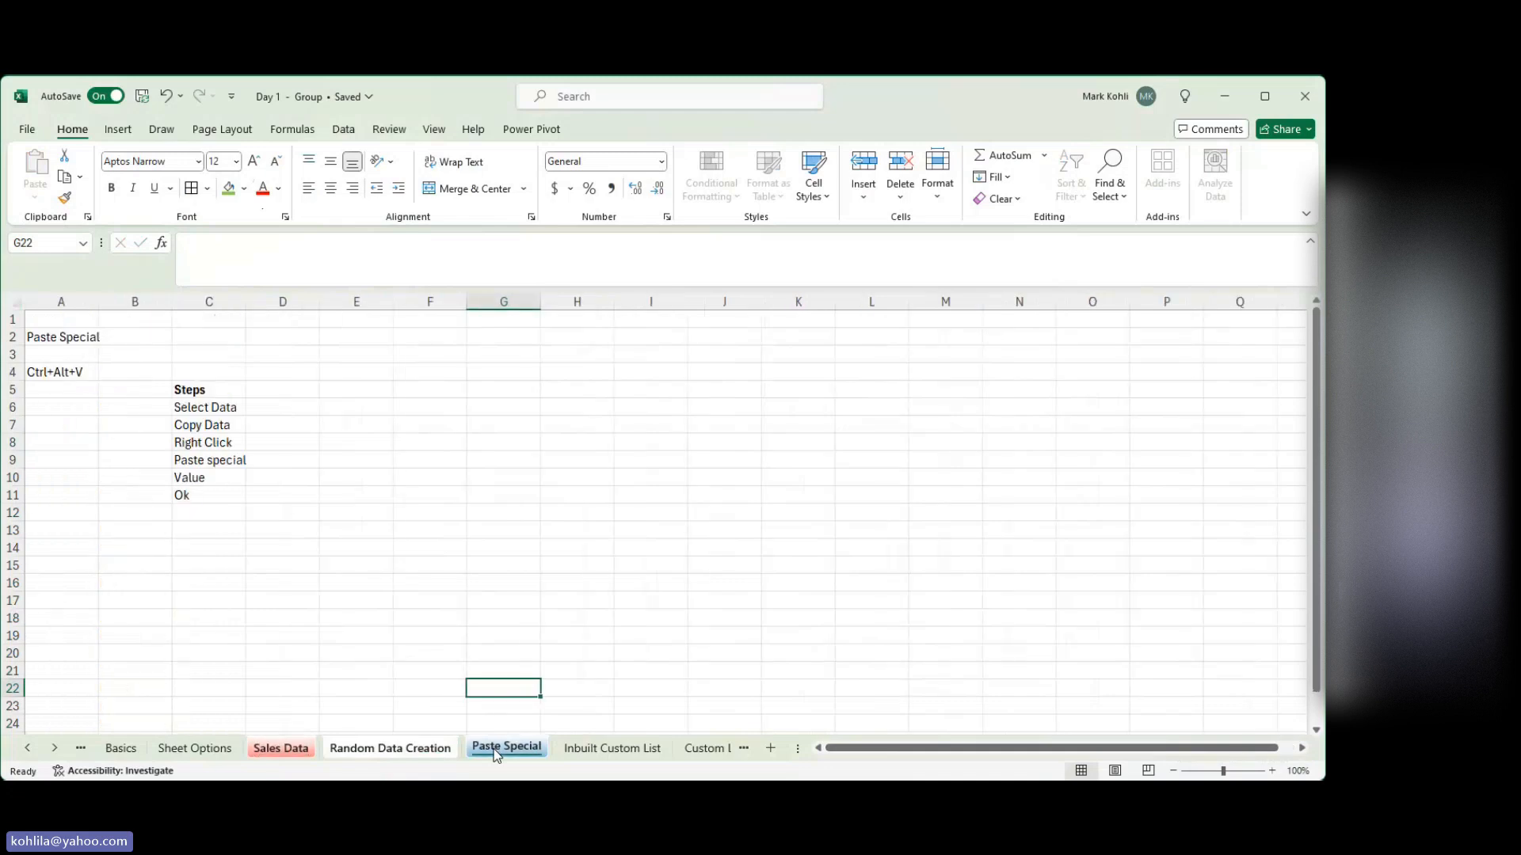
{"action": "left_click", "coordinate": [421, 750]}
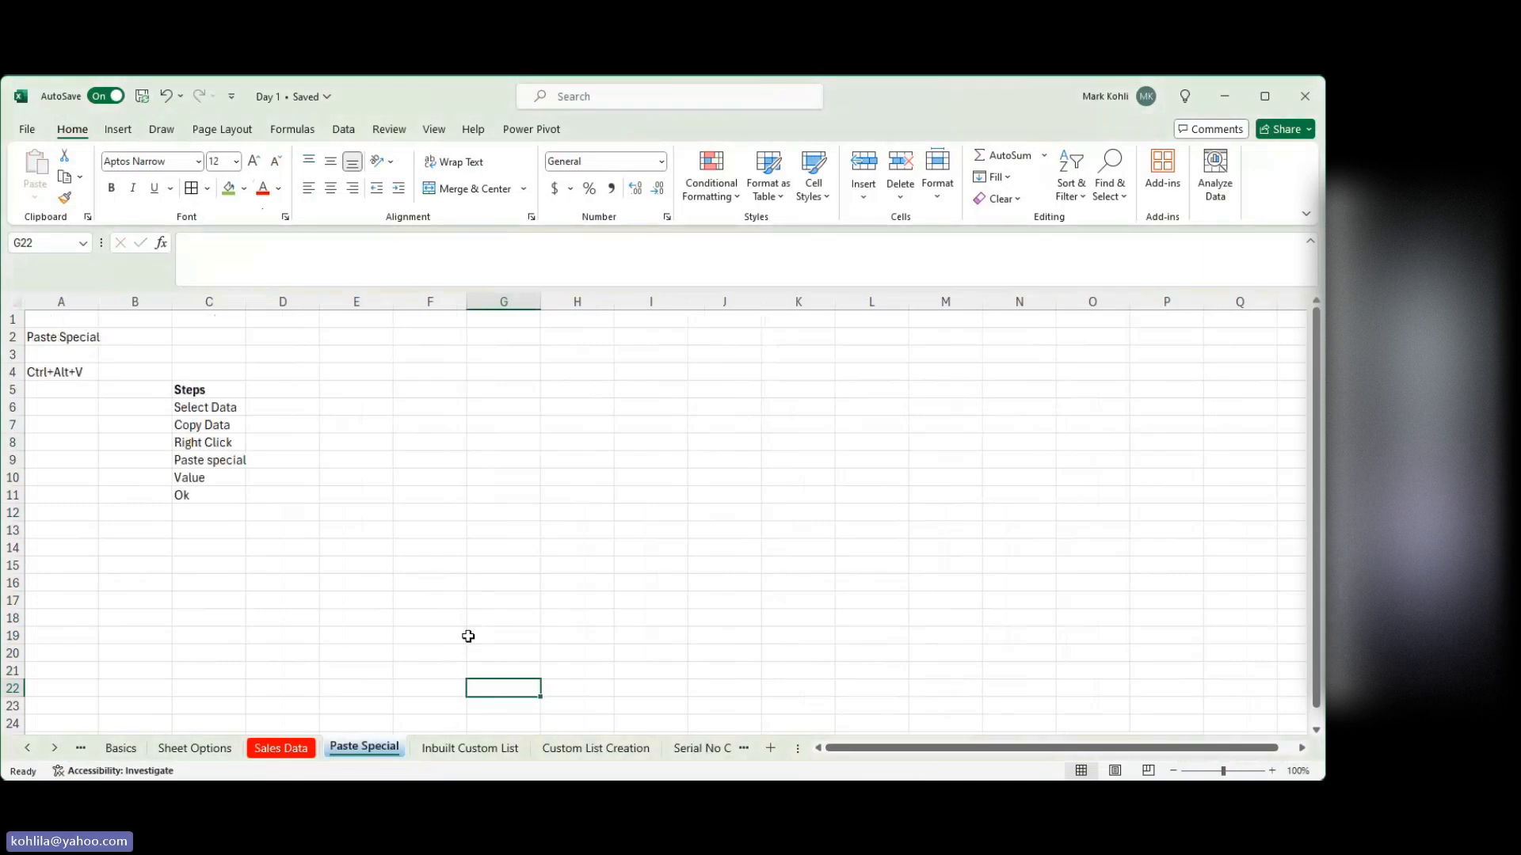
Hide the Sales Data and Random Data Creation sheets.
{"action": "scroll", "coordinate": [351, 761], "scroll_direction": "right", "scroll_amount": 2}
{"action": "scroll", "coordinate": [353, 763], "scroll_direction": "left", "scroll_amount": 3}
{"action": "scroll", "coordinate": [350, 761], "scroll_direction": "right", "scroll_amount": 3}
{"action": "scroll", "coordinate": [350, 758], "scroll_direction": "left", "scroll_amount": 3}
{"action": "scroll", "coordinate": [350, 757], "scroll_direction": "right", "scroll_amount": 2}
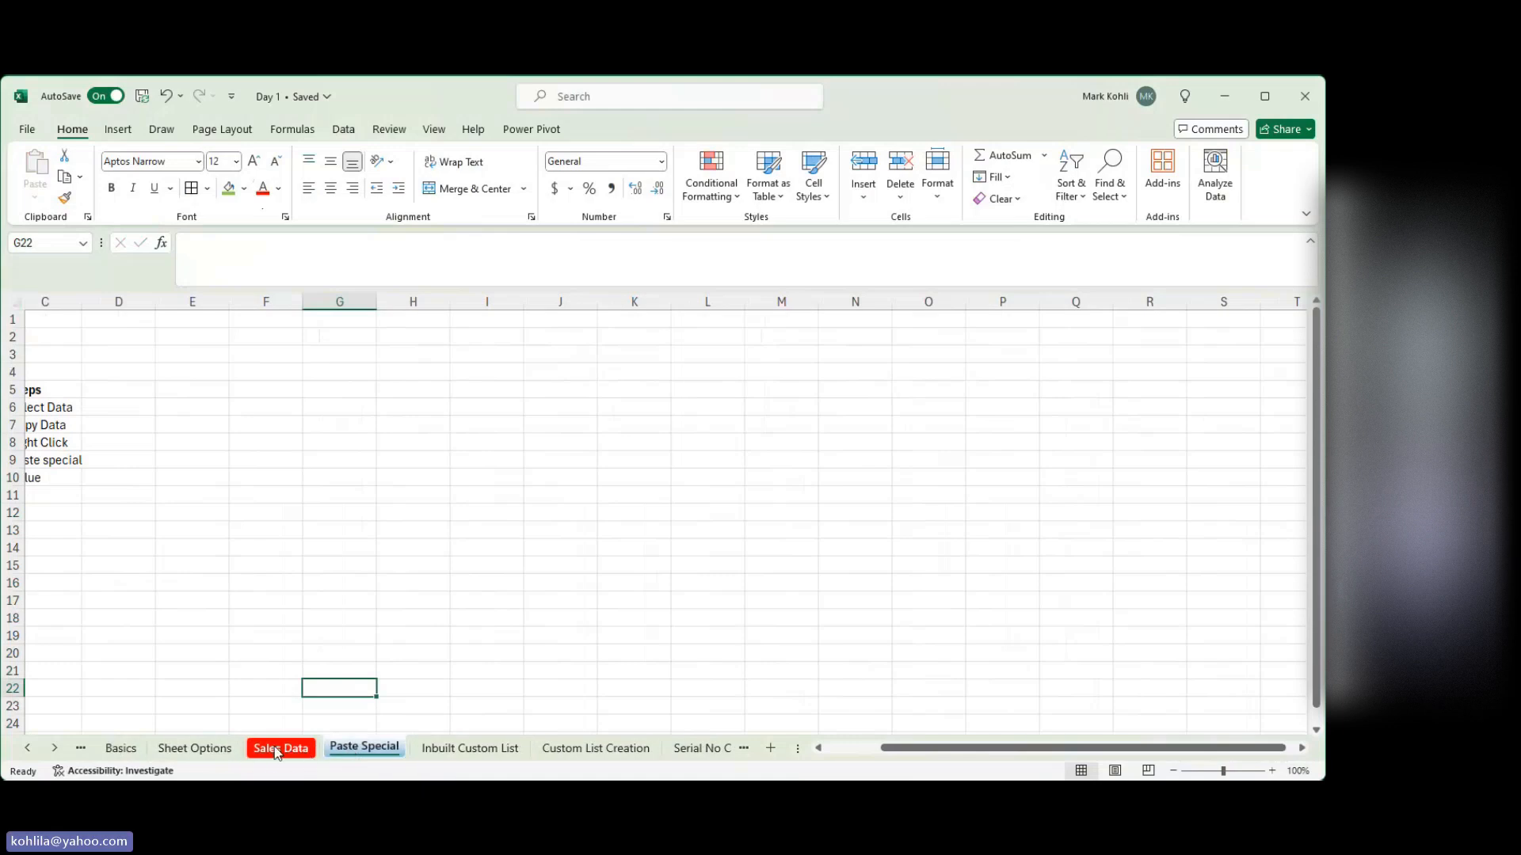
{"action": "left_click", "coordinate": [278, 749]}
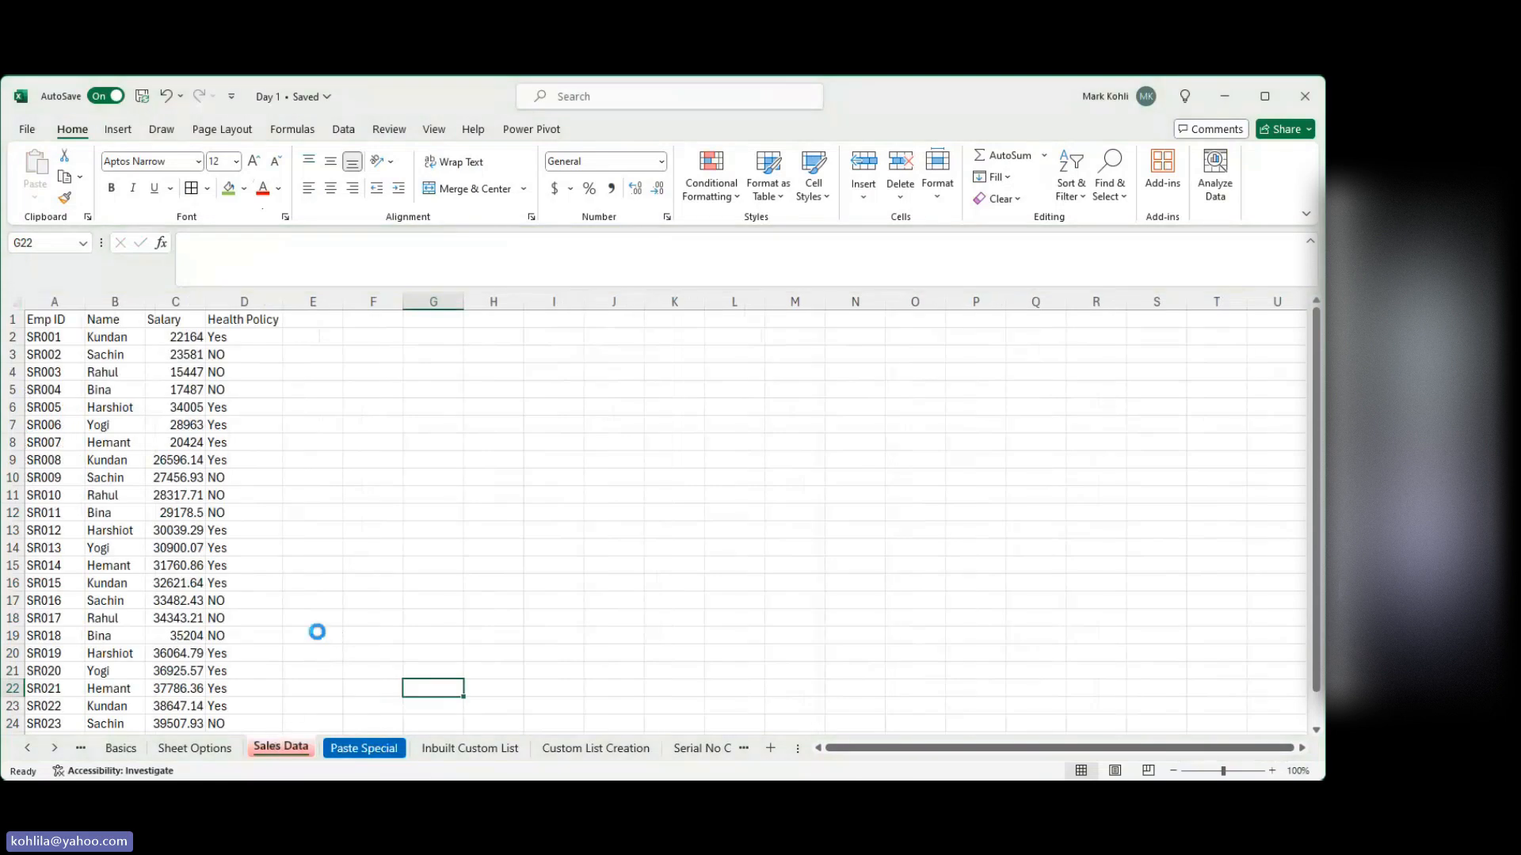
{"action": "key", "text": "ctrl+Page_Down"}
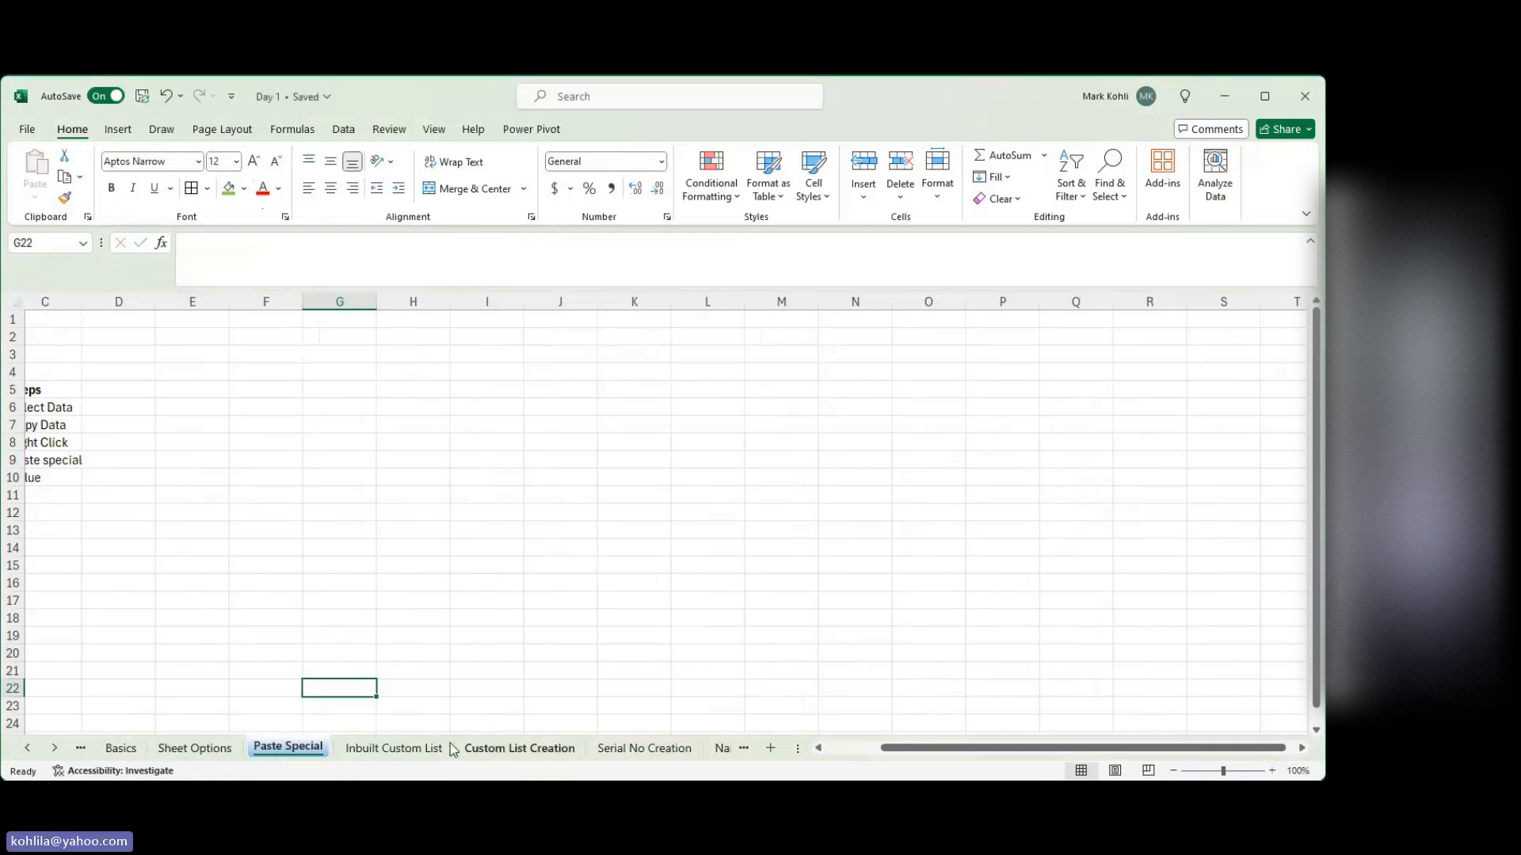
Unhide Sales Data and Random Data Creation, briefly group them with Paste Special, then ungroup.
{"action": "left_click", "coordinate": [198, 750]}
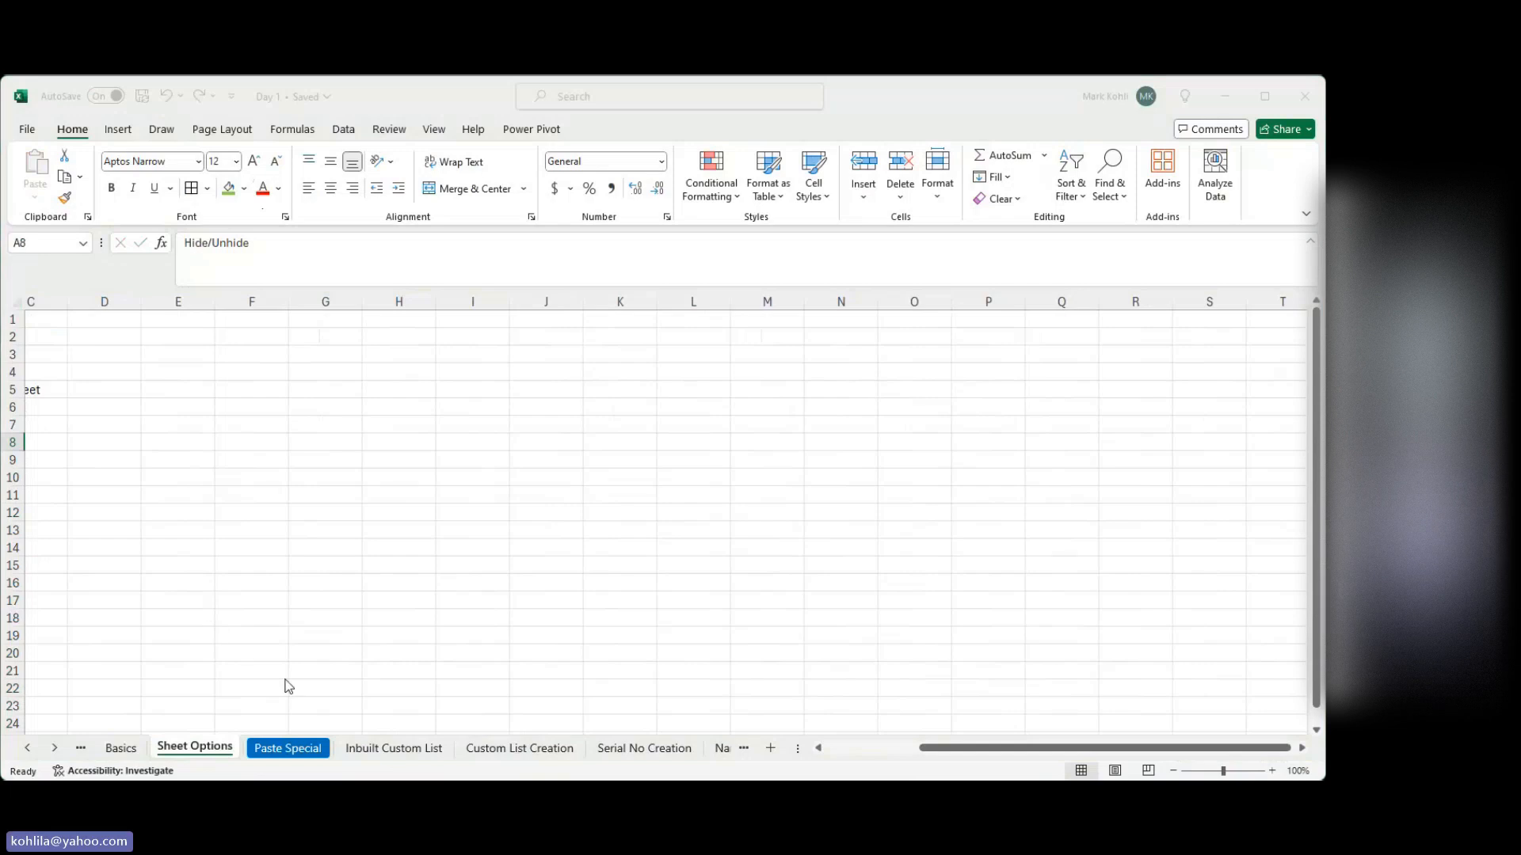
{"action": "left_click", "coordinate": [282, 716]}
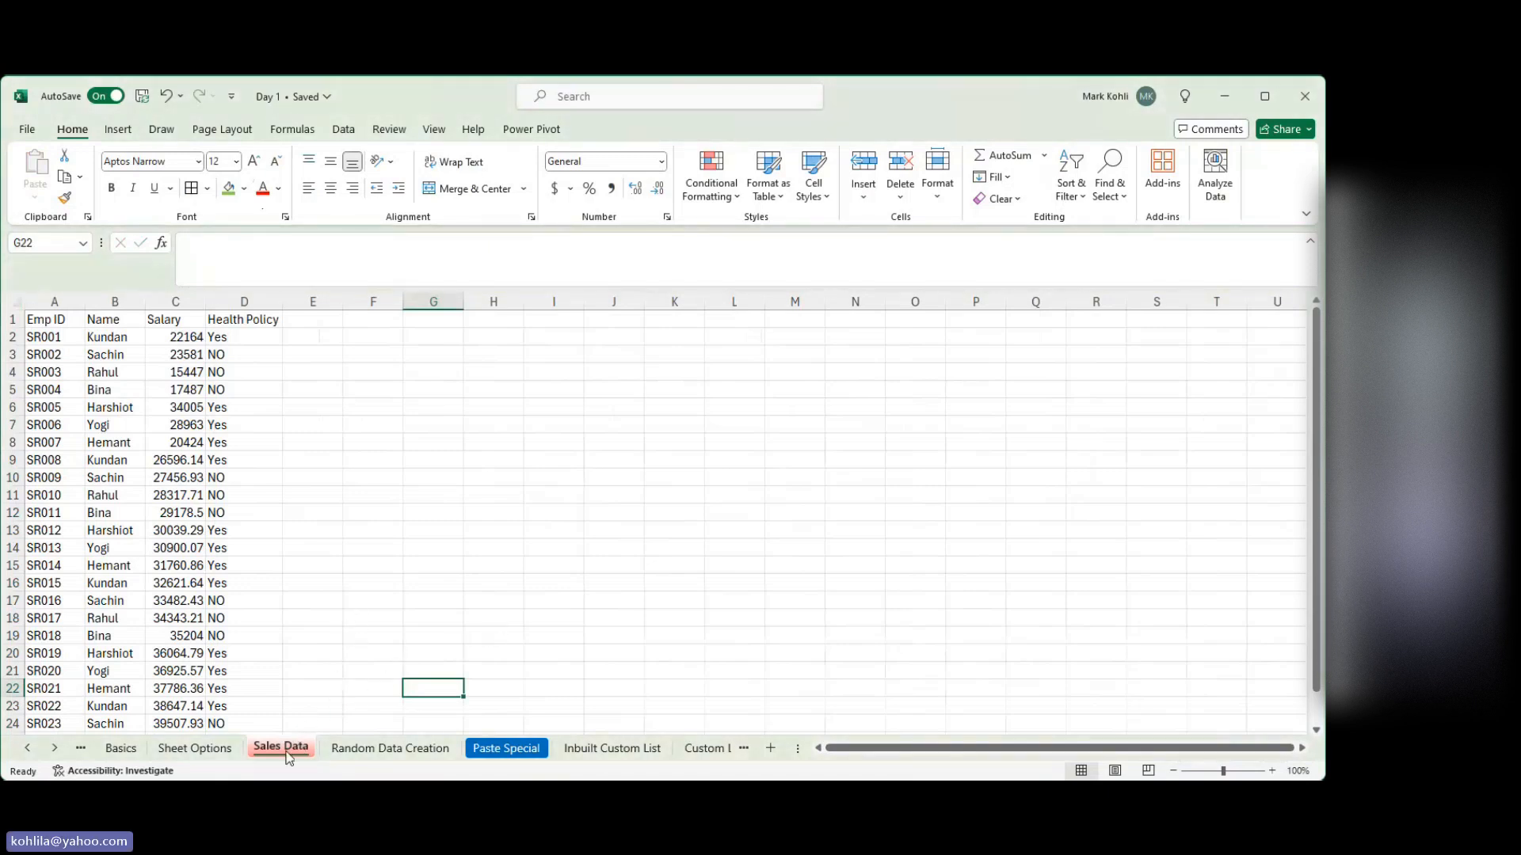
{"action": "left_click", "coordinate": [361, 752], "text": "ctrl"}
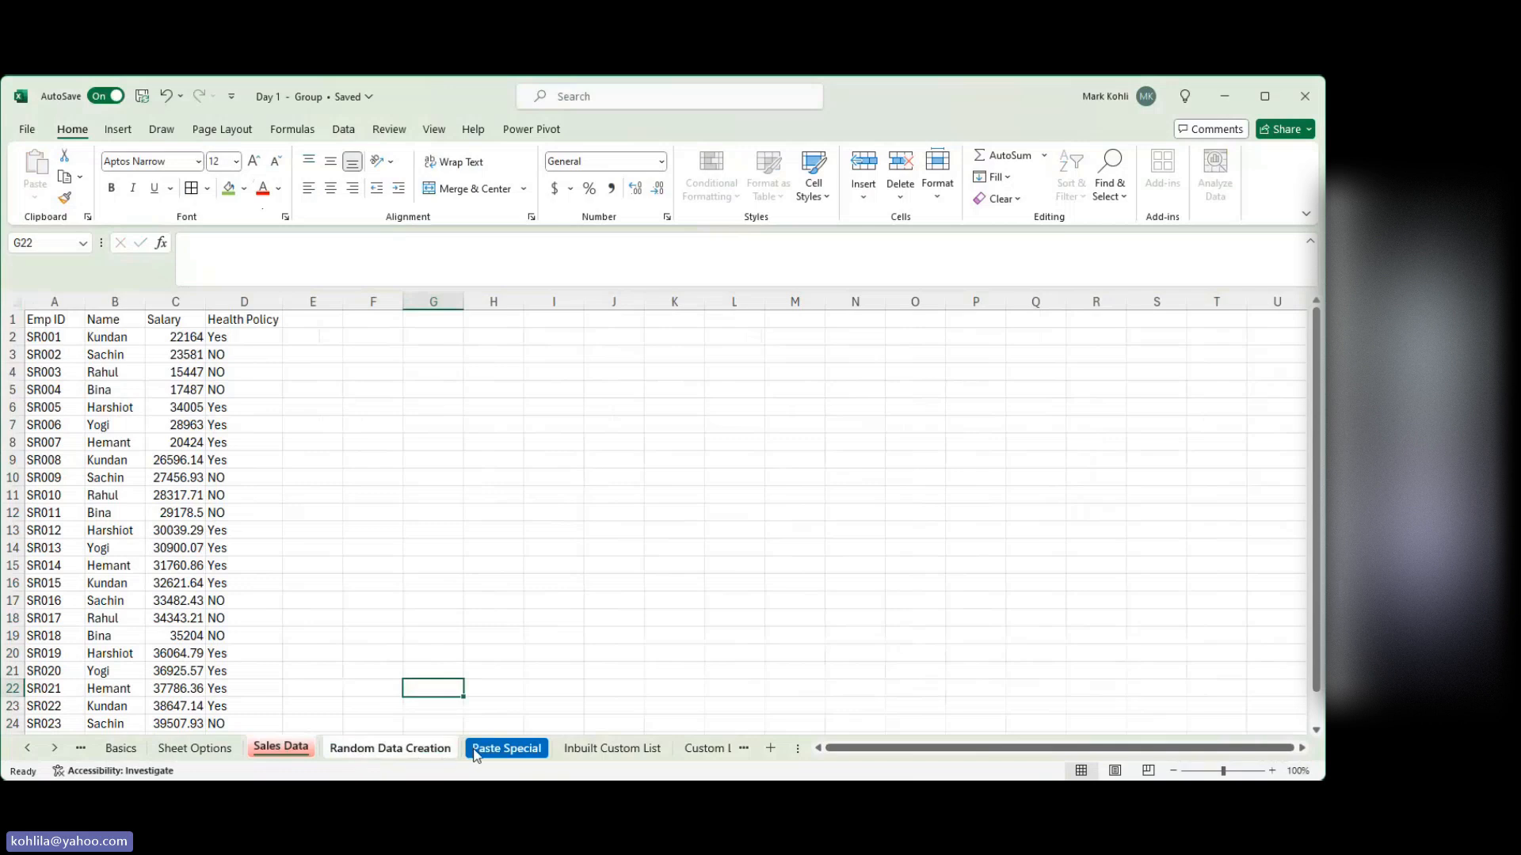
{"action": "left_click", "coordinate": [493, 750], "text": "ctrl"}
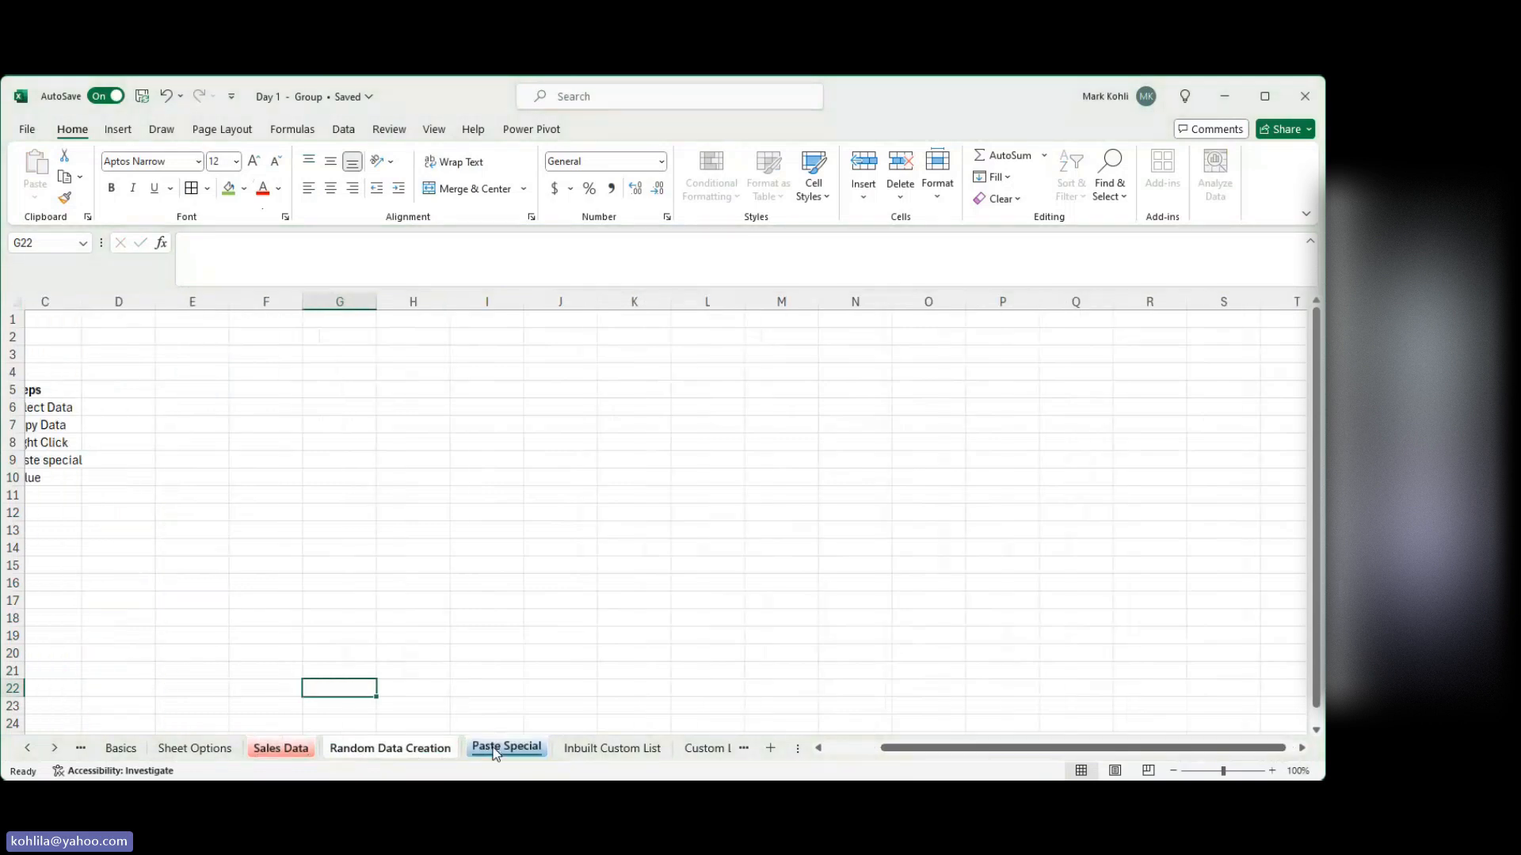
{"action": "key", "text": "ctrl+Page_Down"}
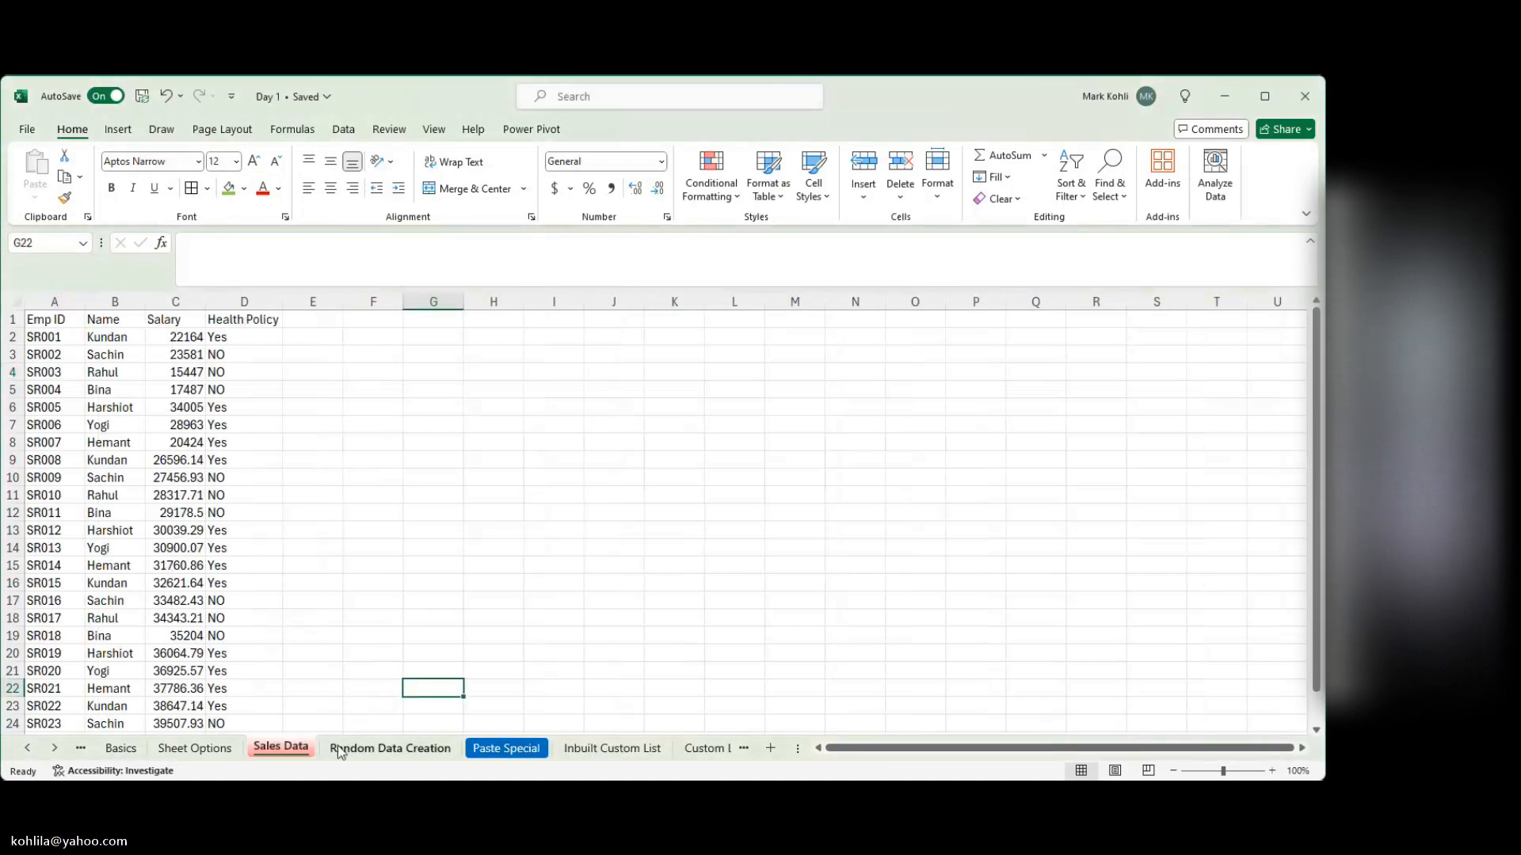
Fill the Hide/Unhide cell A8 on Sheet Options green.
{"action": "left_click", "coordinate": [216, 746]}
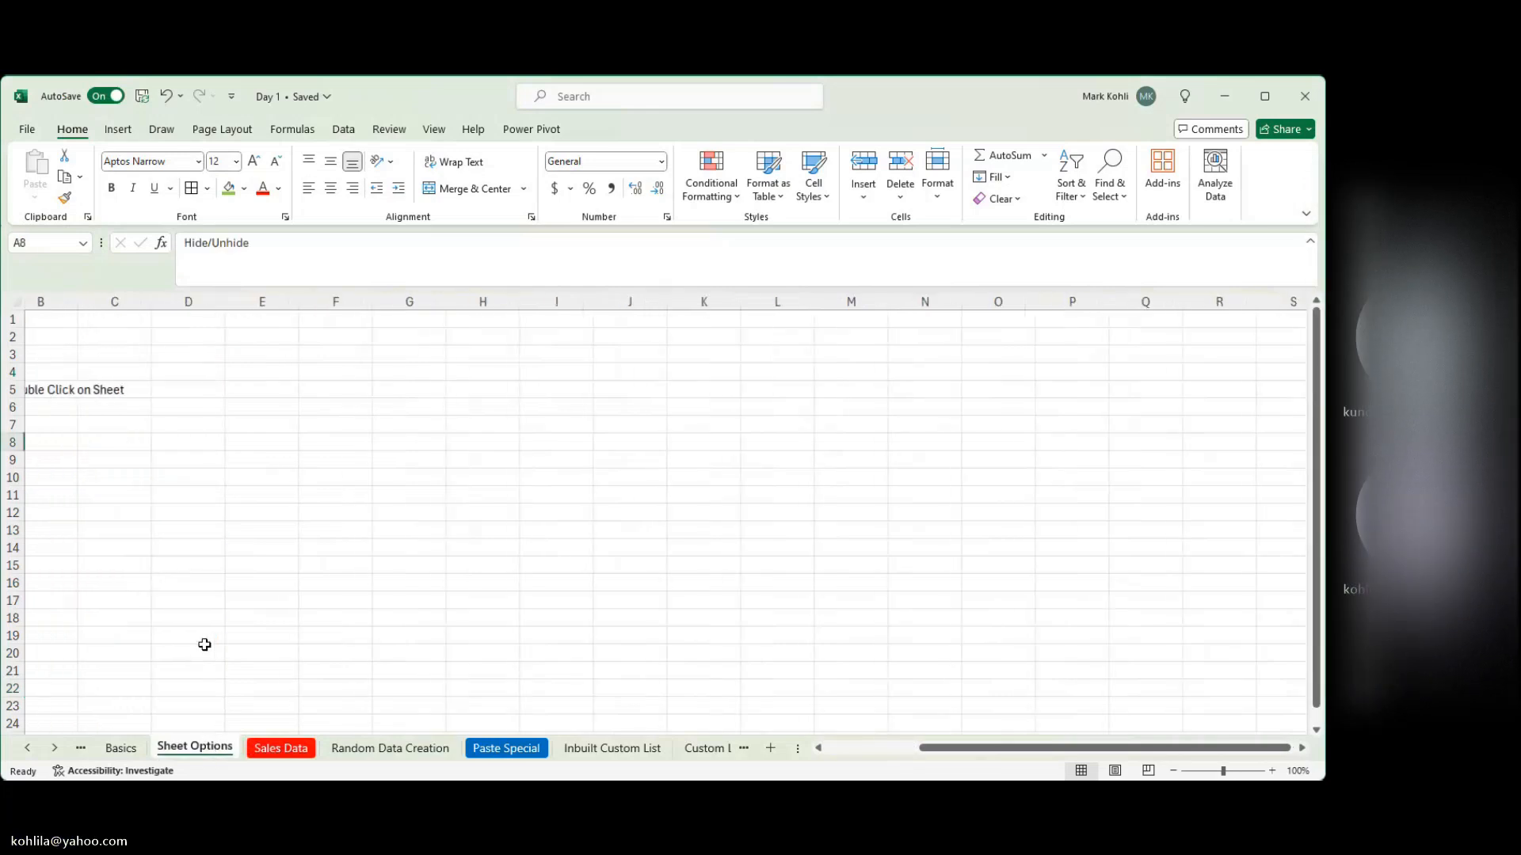
{"action": "scroll", "coordinate": [204, 645], "scroll_direction": "left", "scroll_amount": 2}
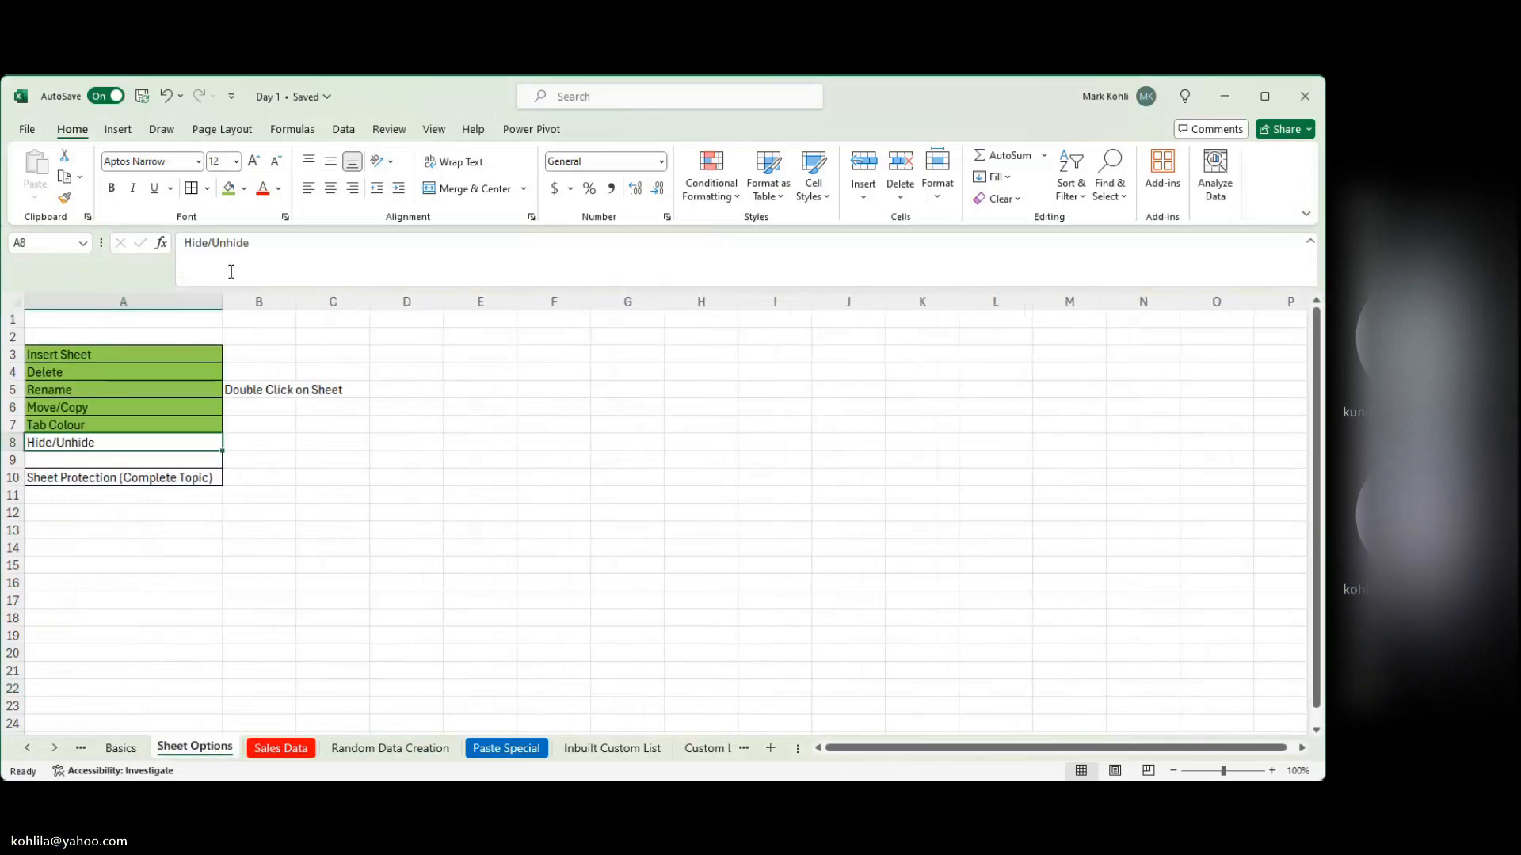
{"action": "left_click", "coordinate": [229, 190]}
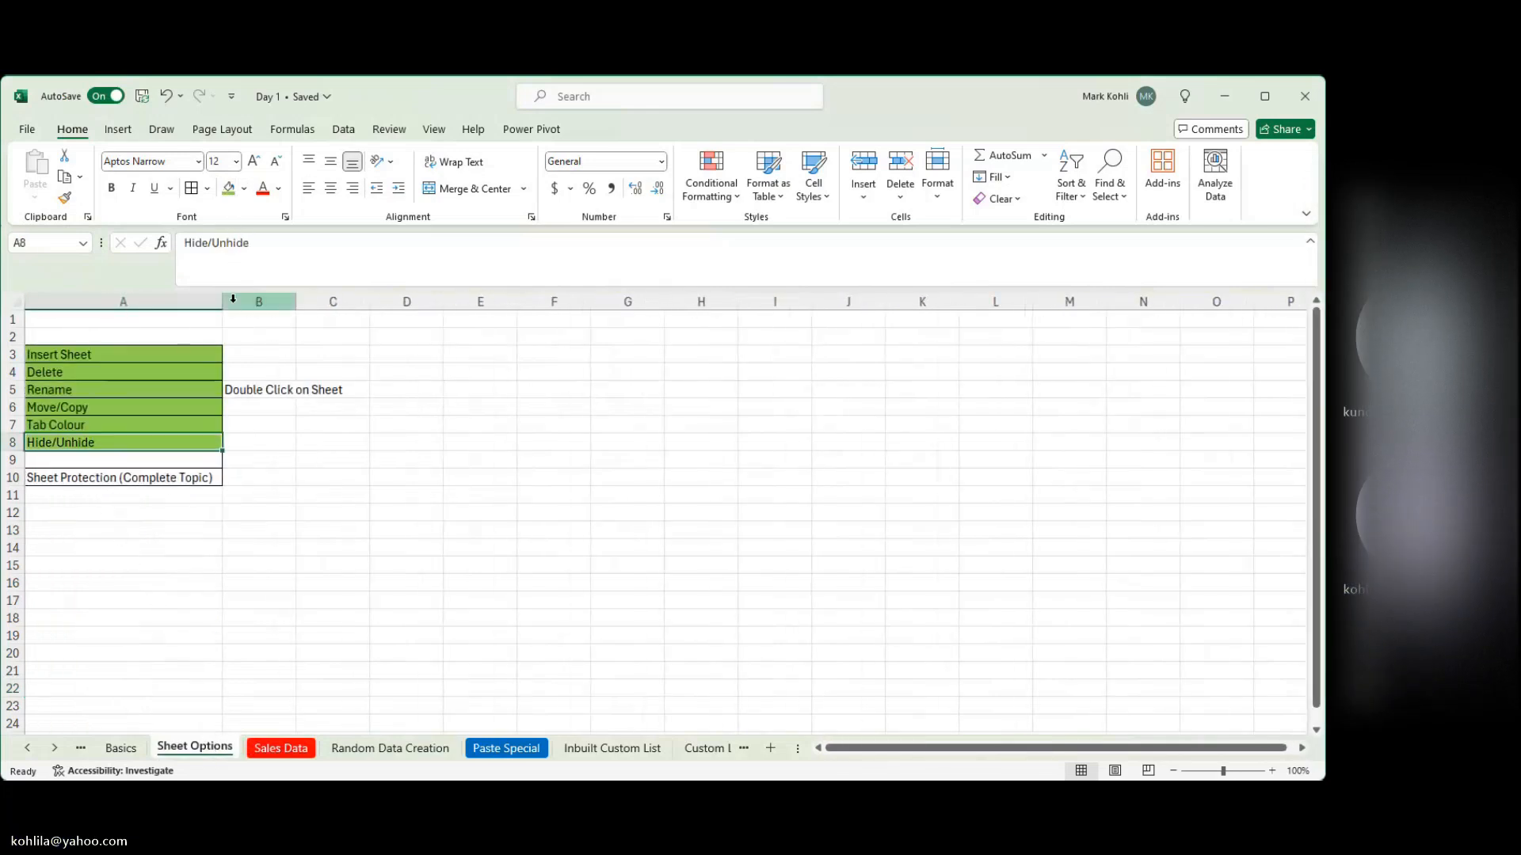
{"action": "left_click", "coordinate": [142, 478]}
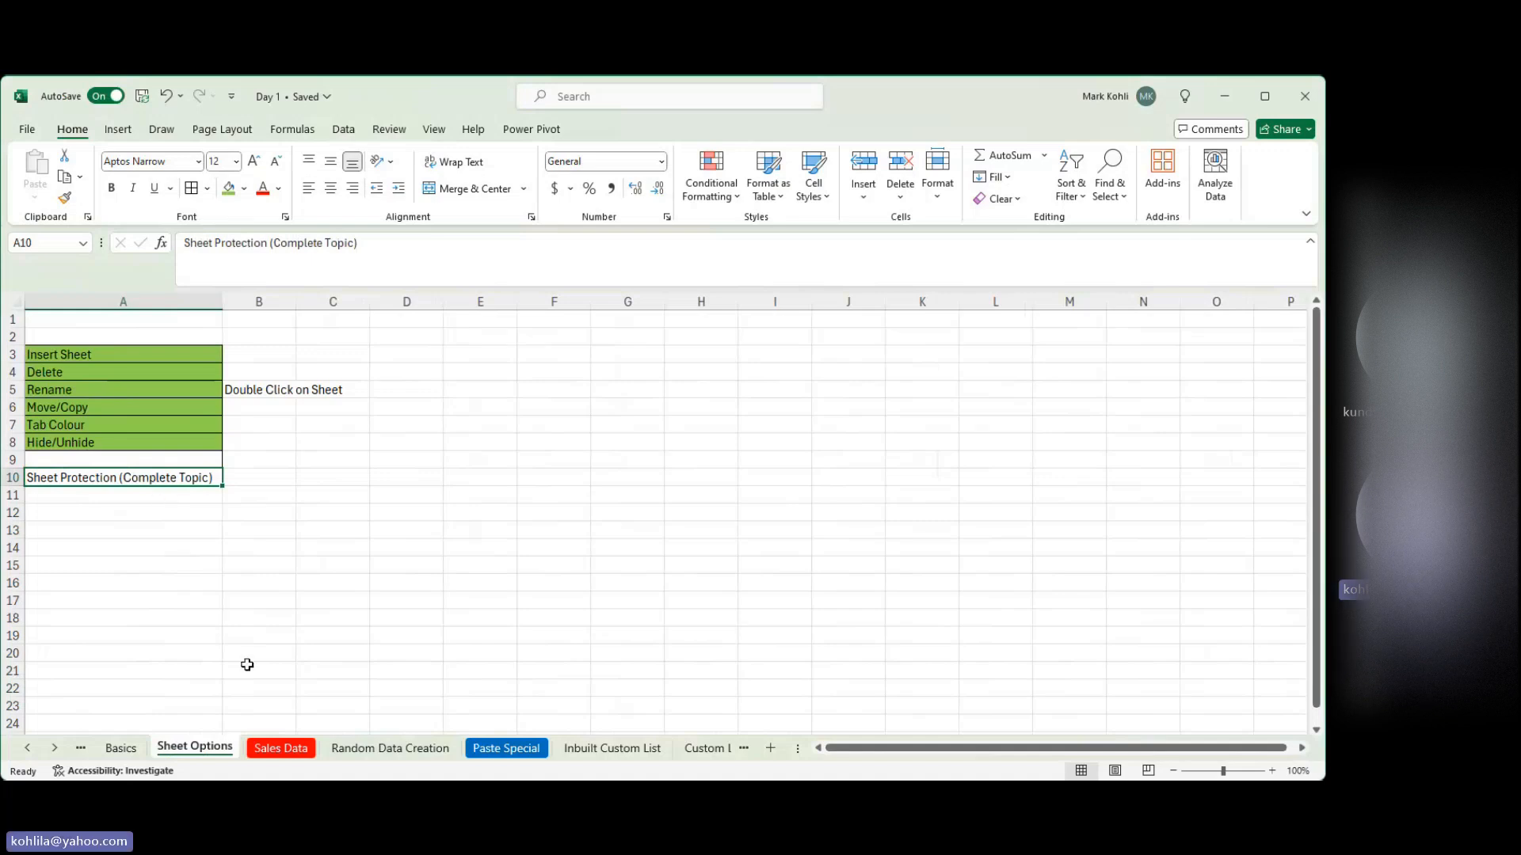
{"action": "left_click", "coordinate": [287, 748]}
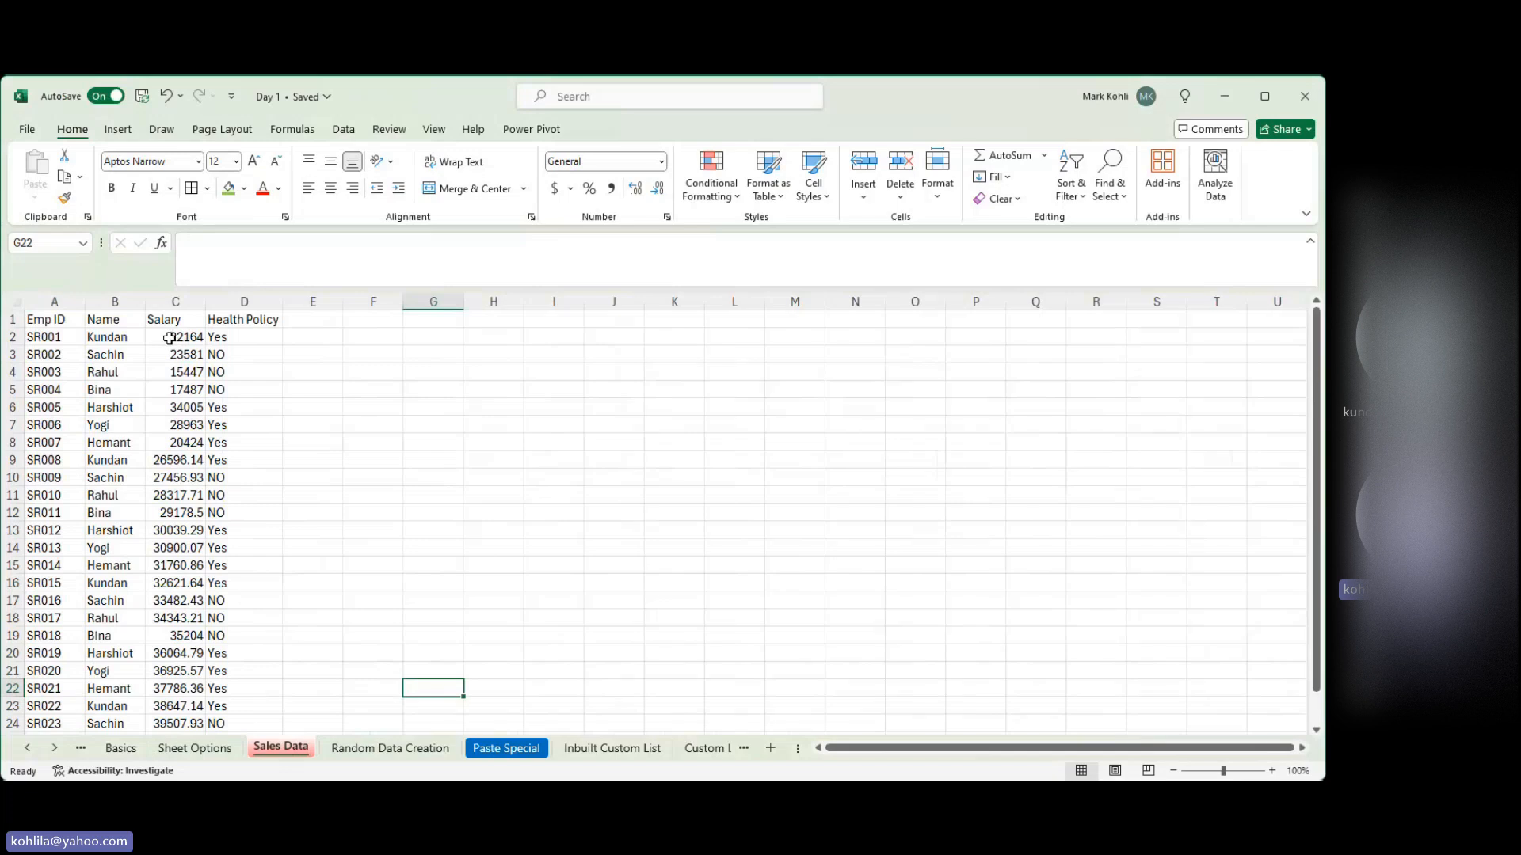
{"action": "left_click", "coordinate": [169, 338]}
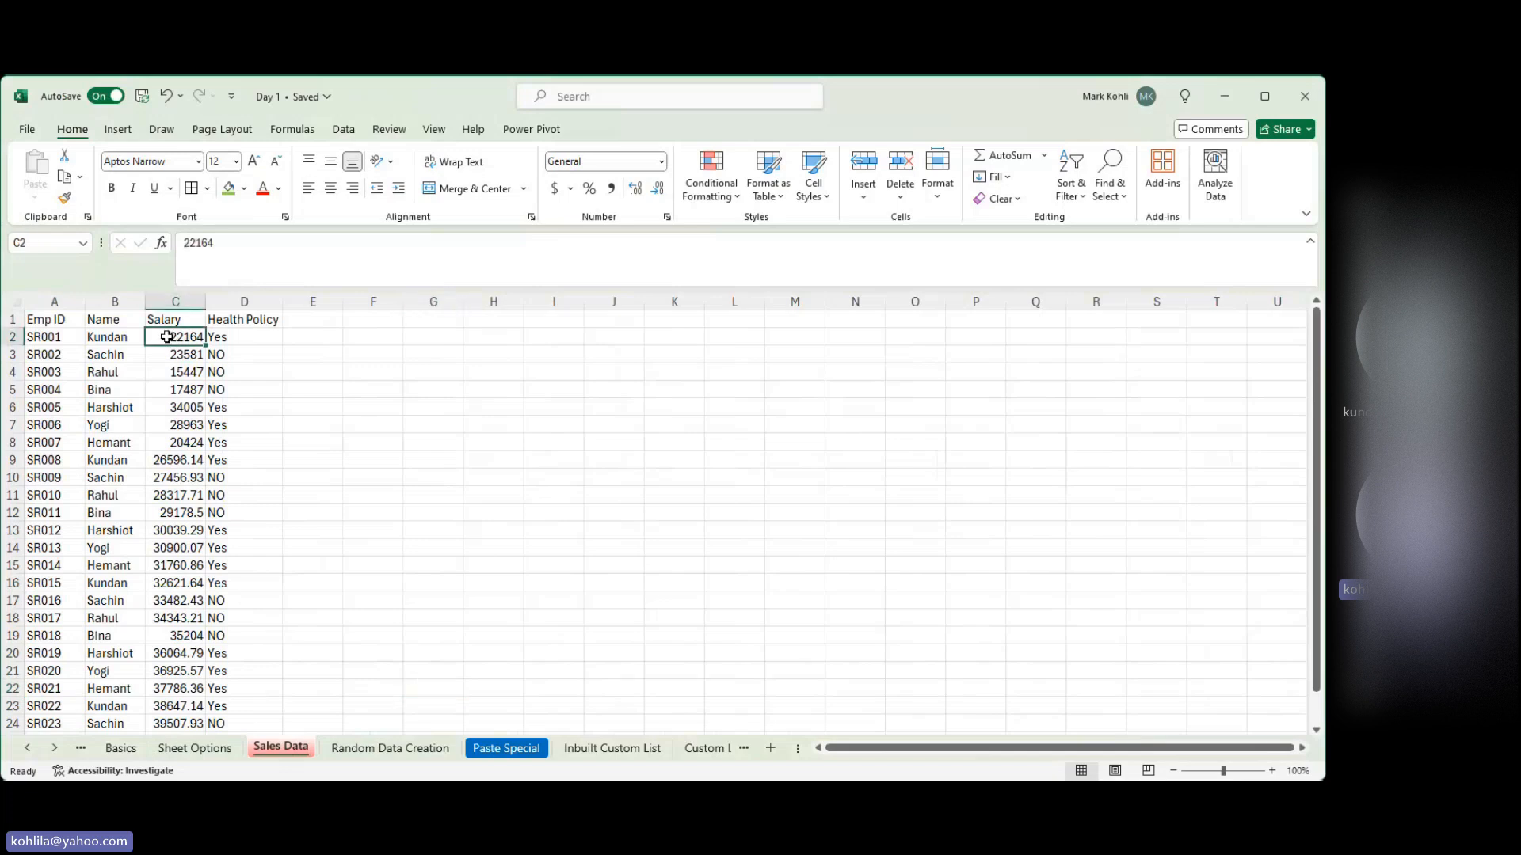
{"action": "left_click", "coordinate": [170, 498]}
{"action": "scroll", "coordinate": [170, 502], "scroll_direction": "down", "scroll_amount": 6}
{"action": "scroll", "coordinate": [171, 505], "scroll_direction": "up", "scroll_amount": 7}
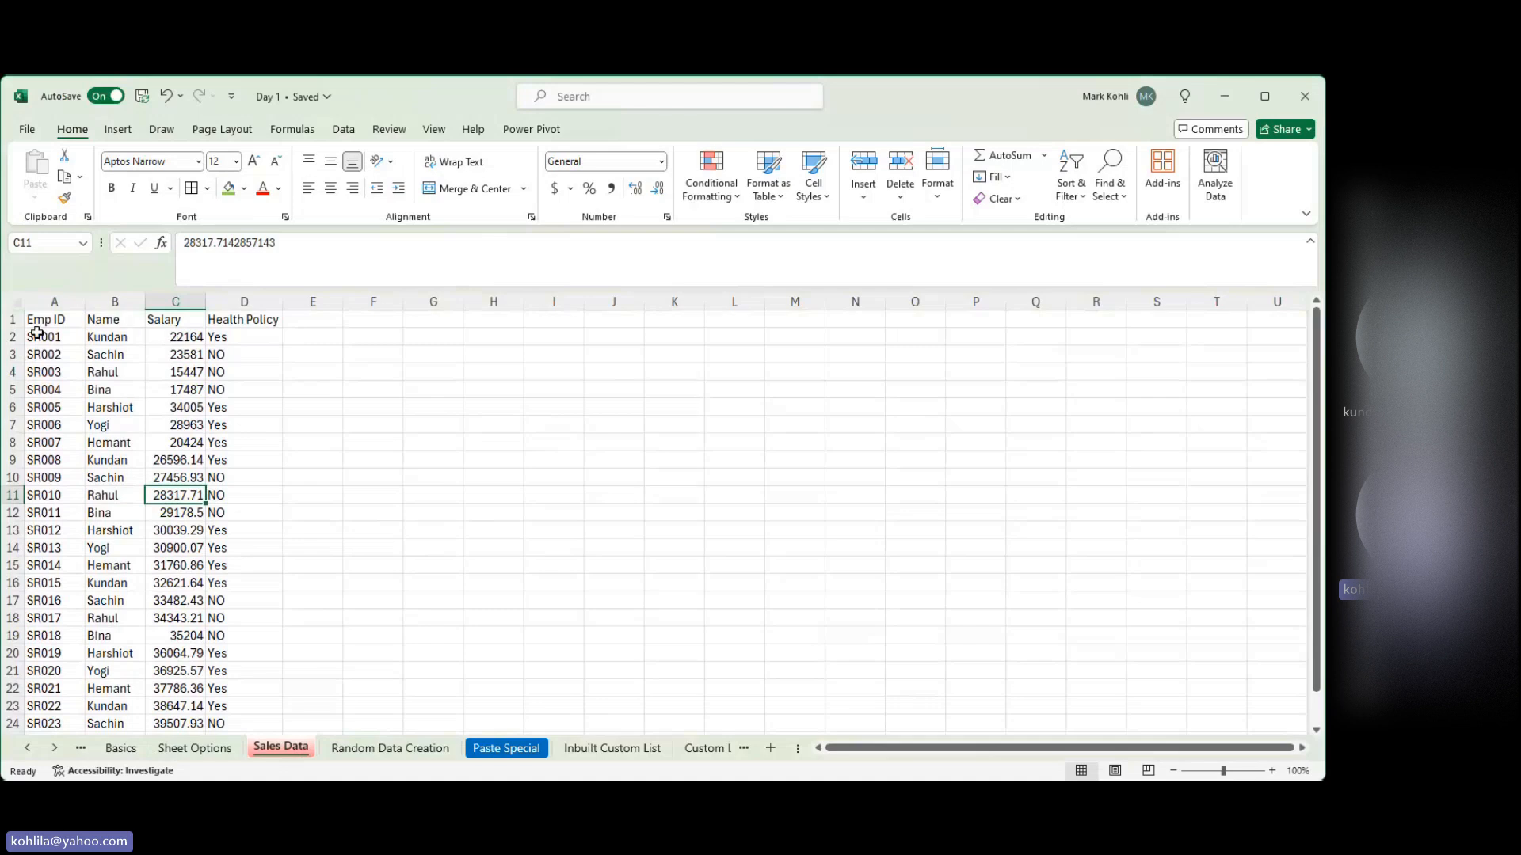
{"action": "left_click_drag", "start_coordinate": [50, 322], "coordinate": [119, 336]}
{"action": "left_click", "coordinate": [186, 334]}
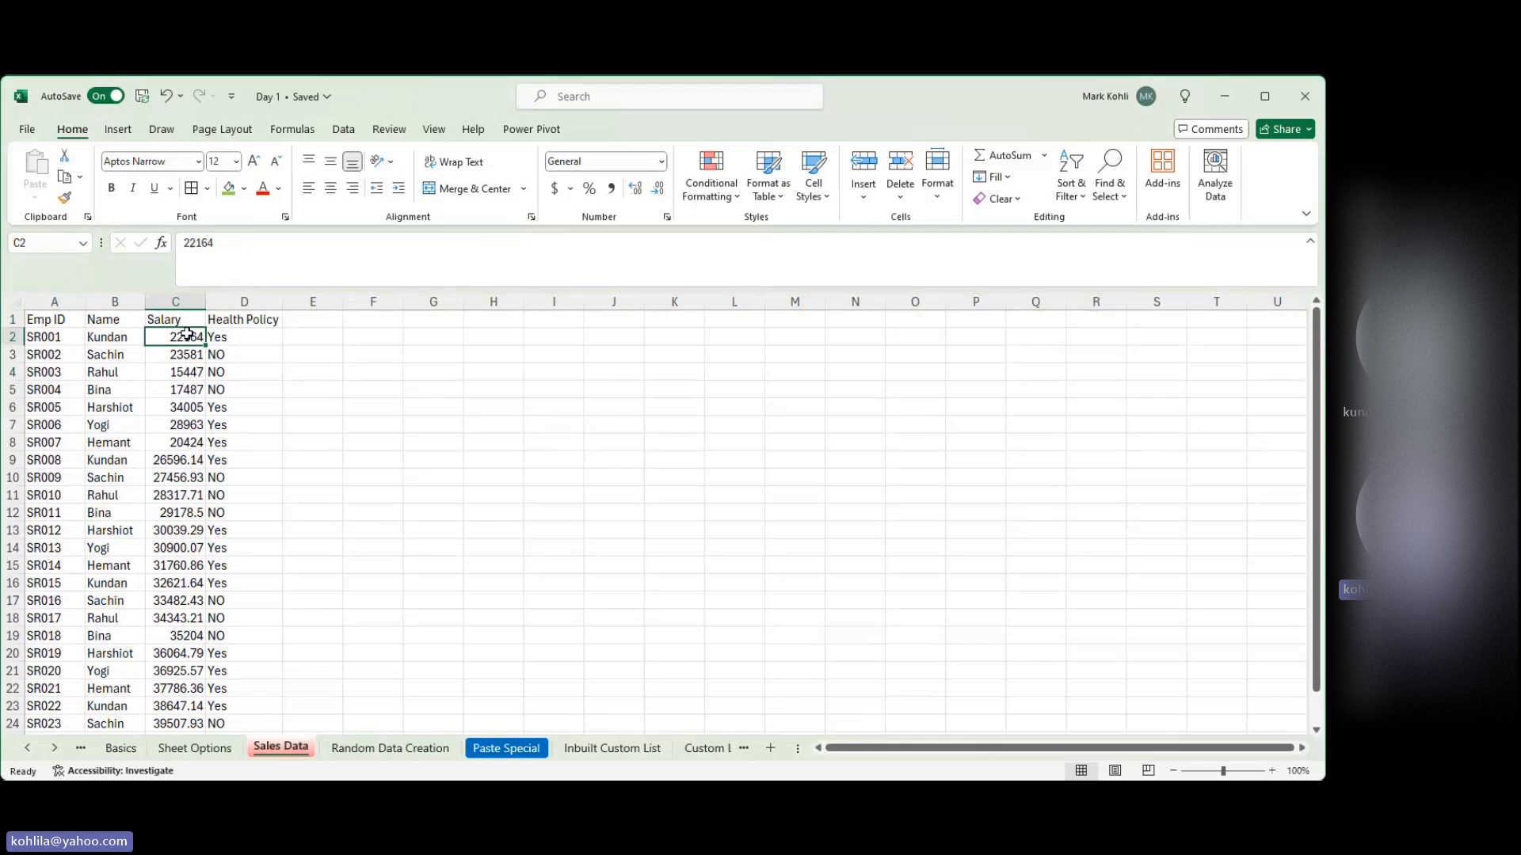
{"action": "left_click_drag", "start_coordinate": [41, 316], "coordinate": [103, 304]}
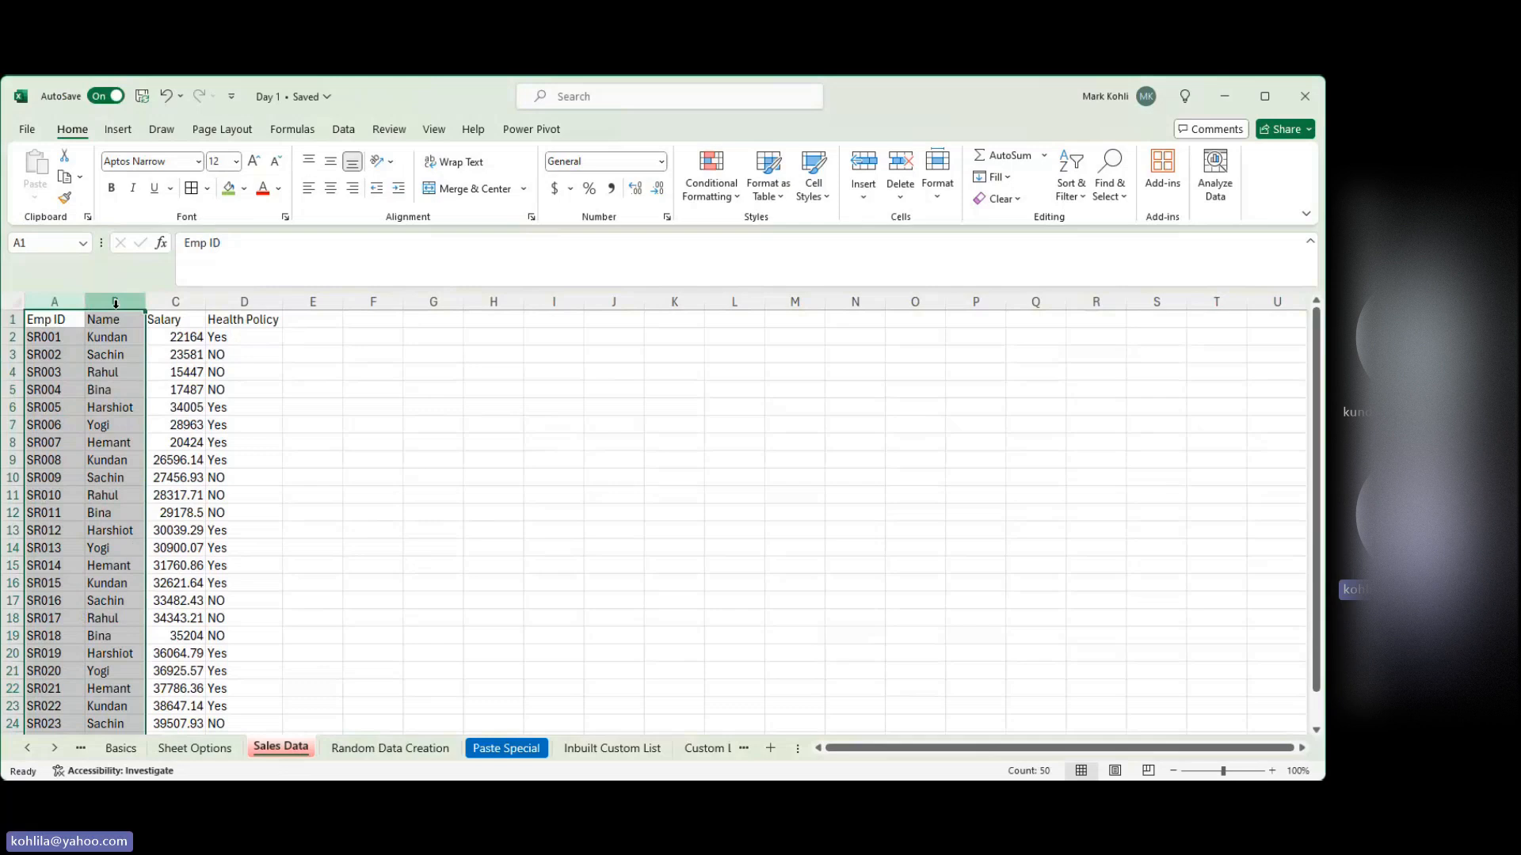
{"action": "left_click", "coordinate": [244, 301]}
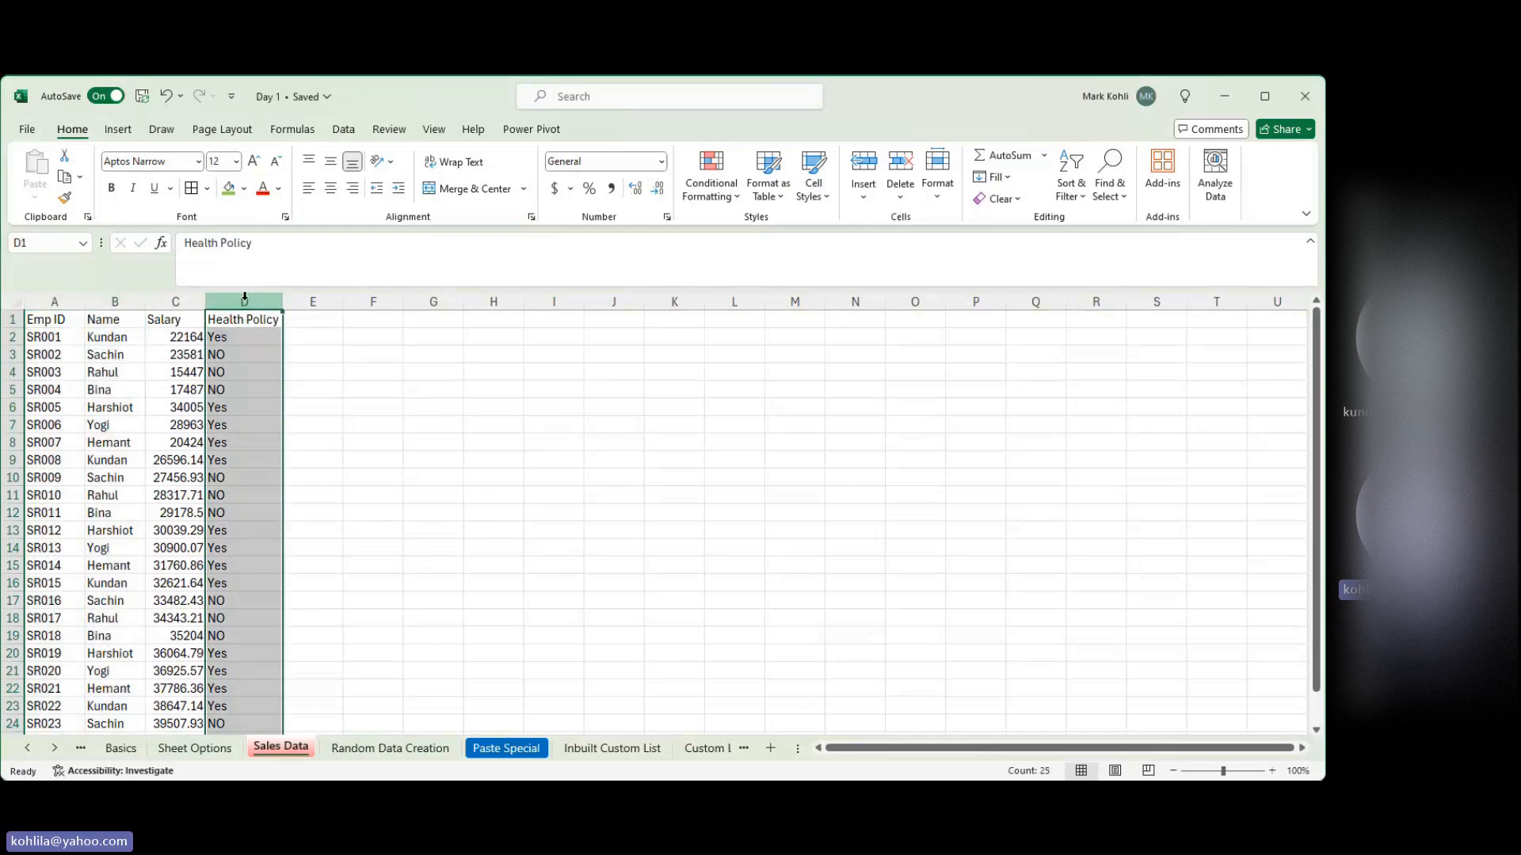
{"action": "left_click", "coordinate": [178, 336]}
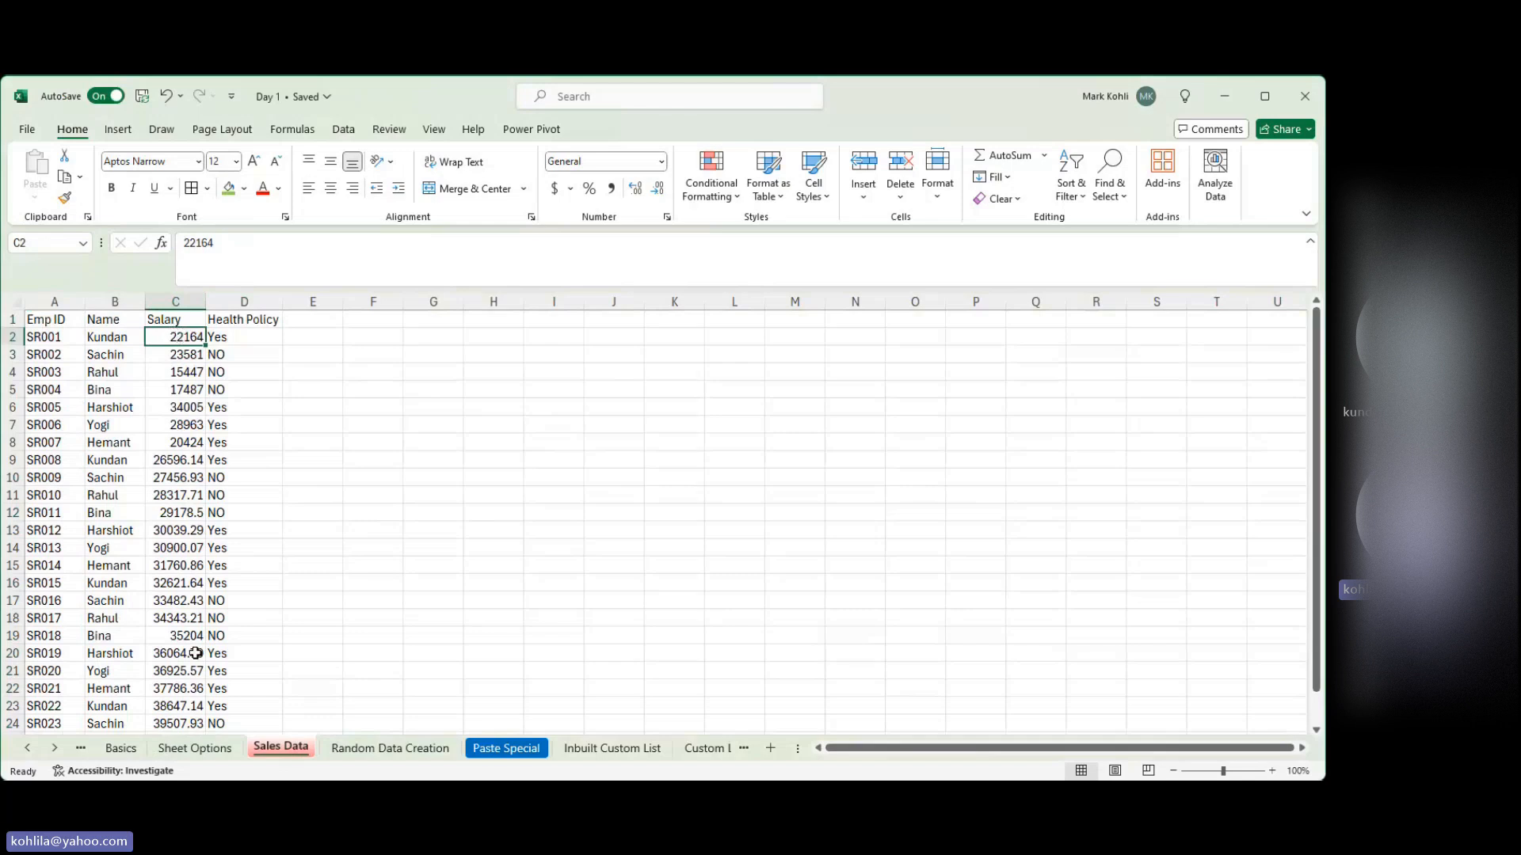
{"action": "left_click", "coordinate": [196, 751]}
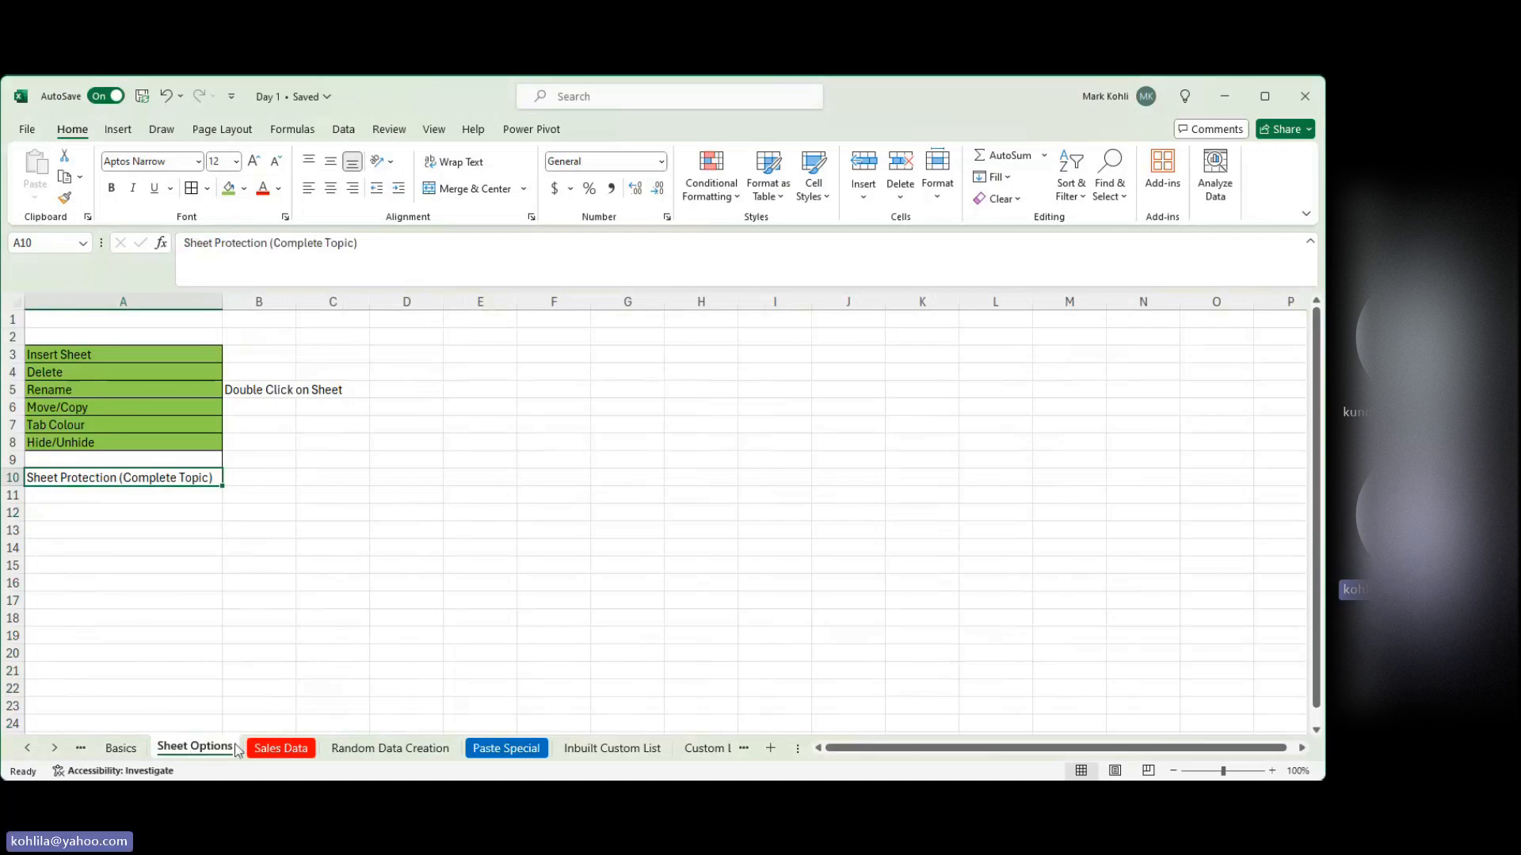
Glance at the Basics sheet and return to the Sheet Options topic list.
{"action": "left_click", "coordinate": [130, 751]}
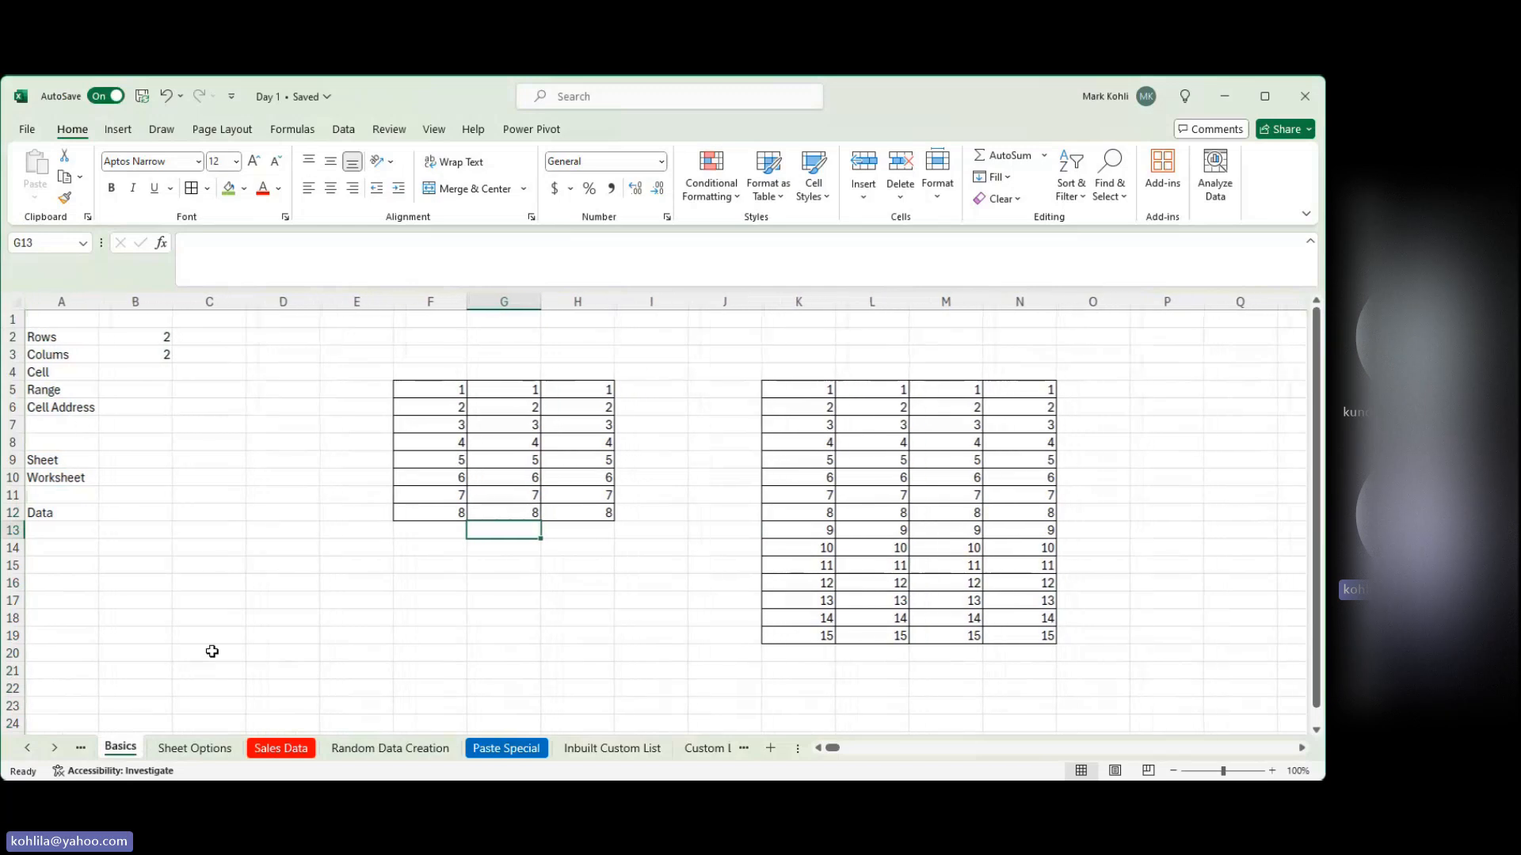
{"action": "left_click", "coordinate": [198, 748]}
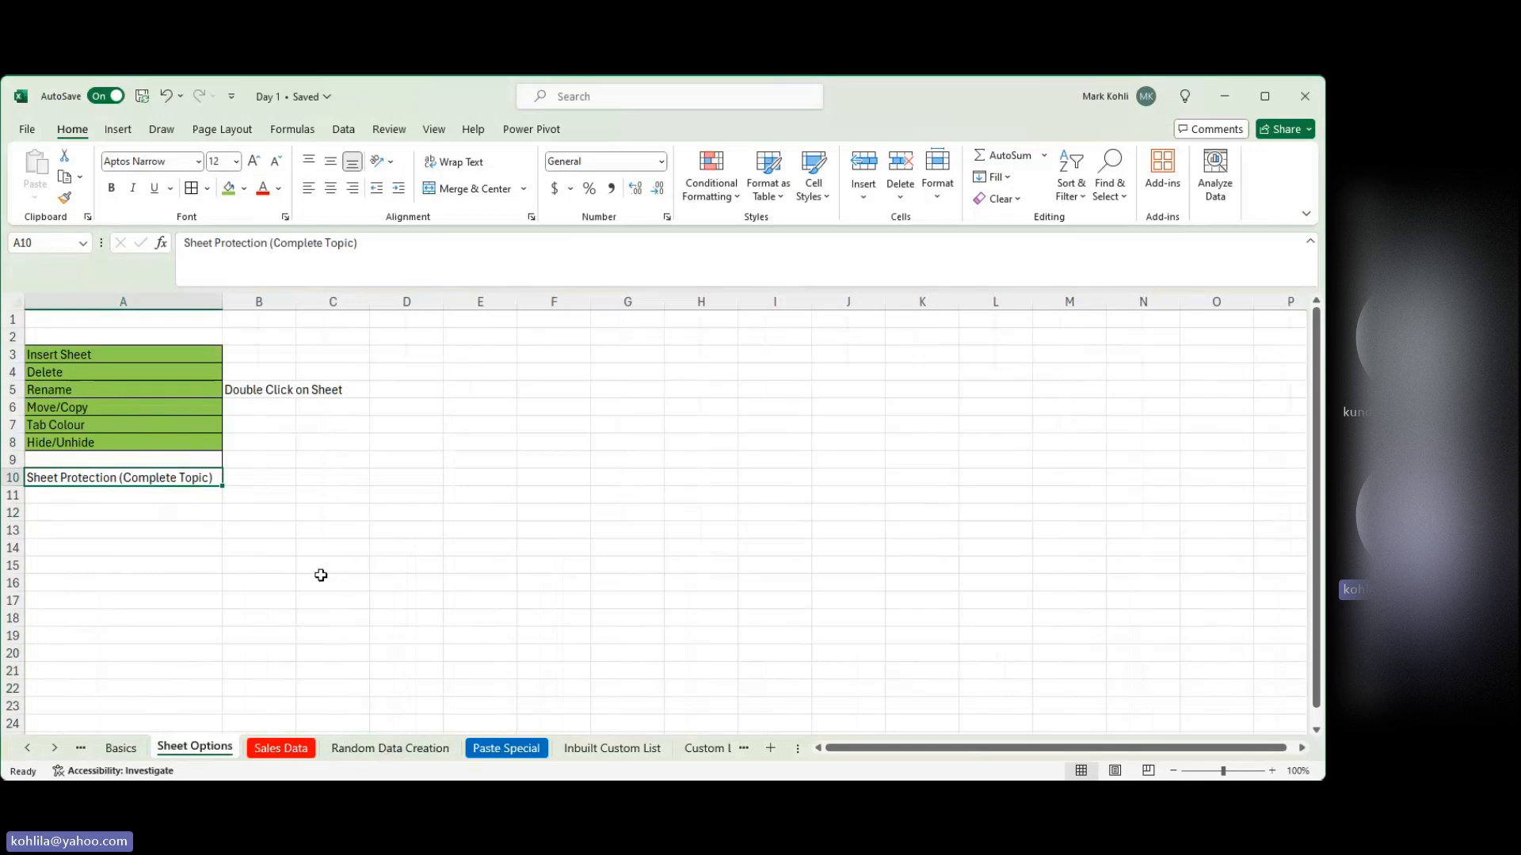
Turn off gridlines on the Sheet Options sheet.
{"action": "left_click", "coordinate": [433, 129]}
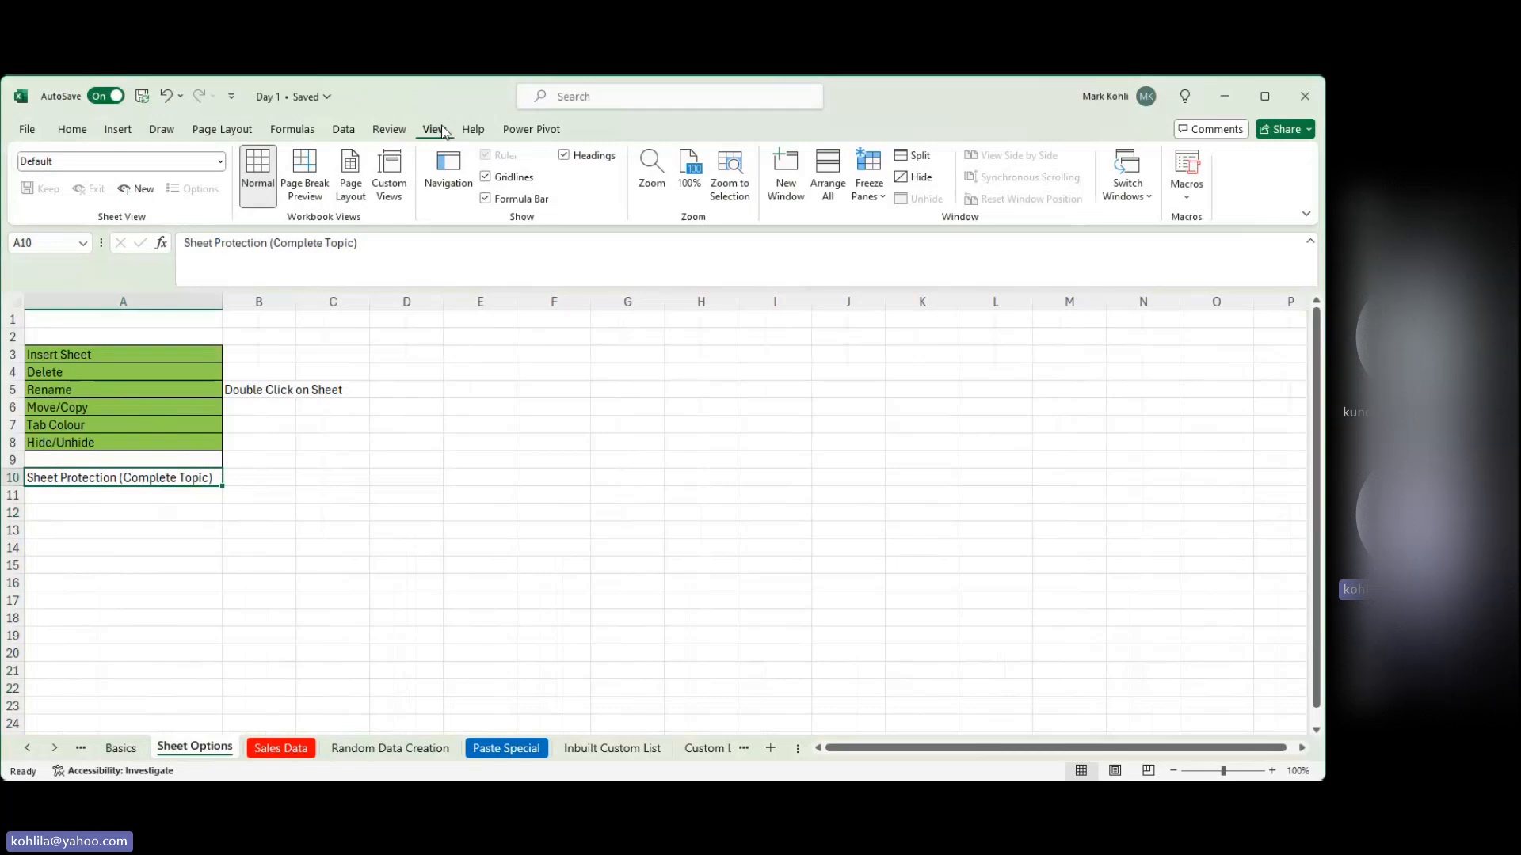
{"action": "left_click", "coordinate": [487, 178]}
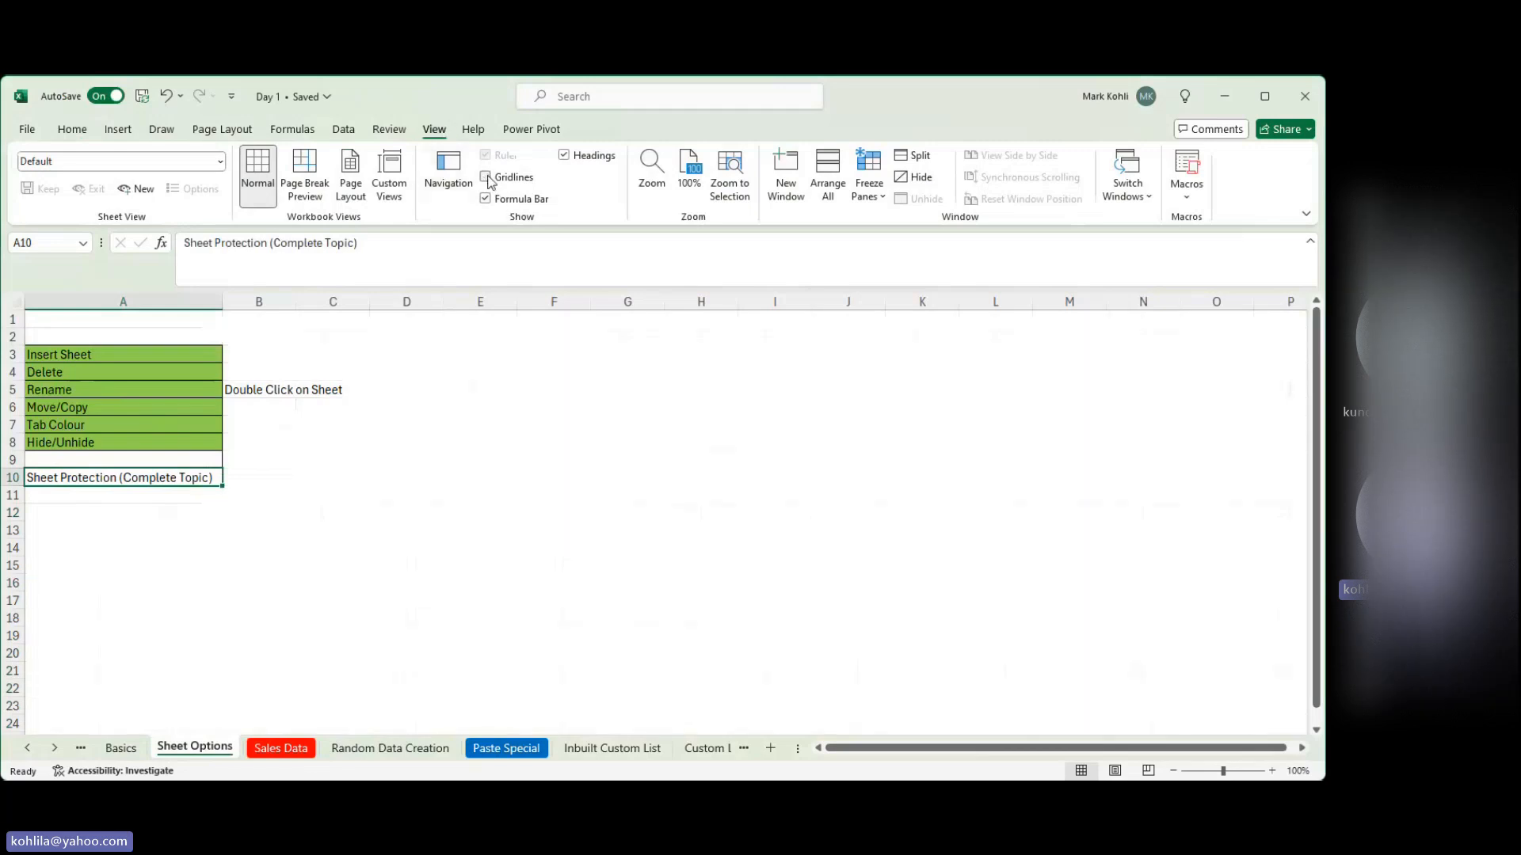
{"action": "left_click", "coordinate": [424, 343]}
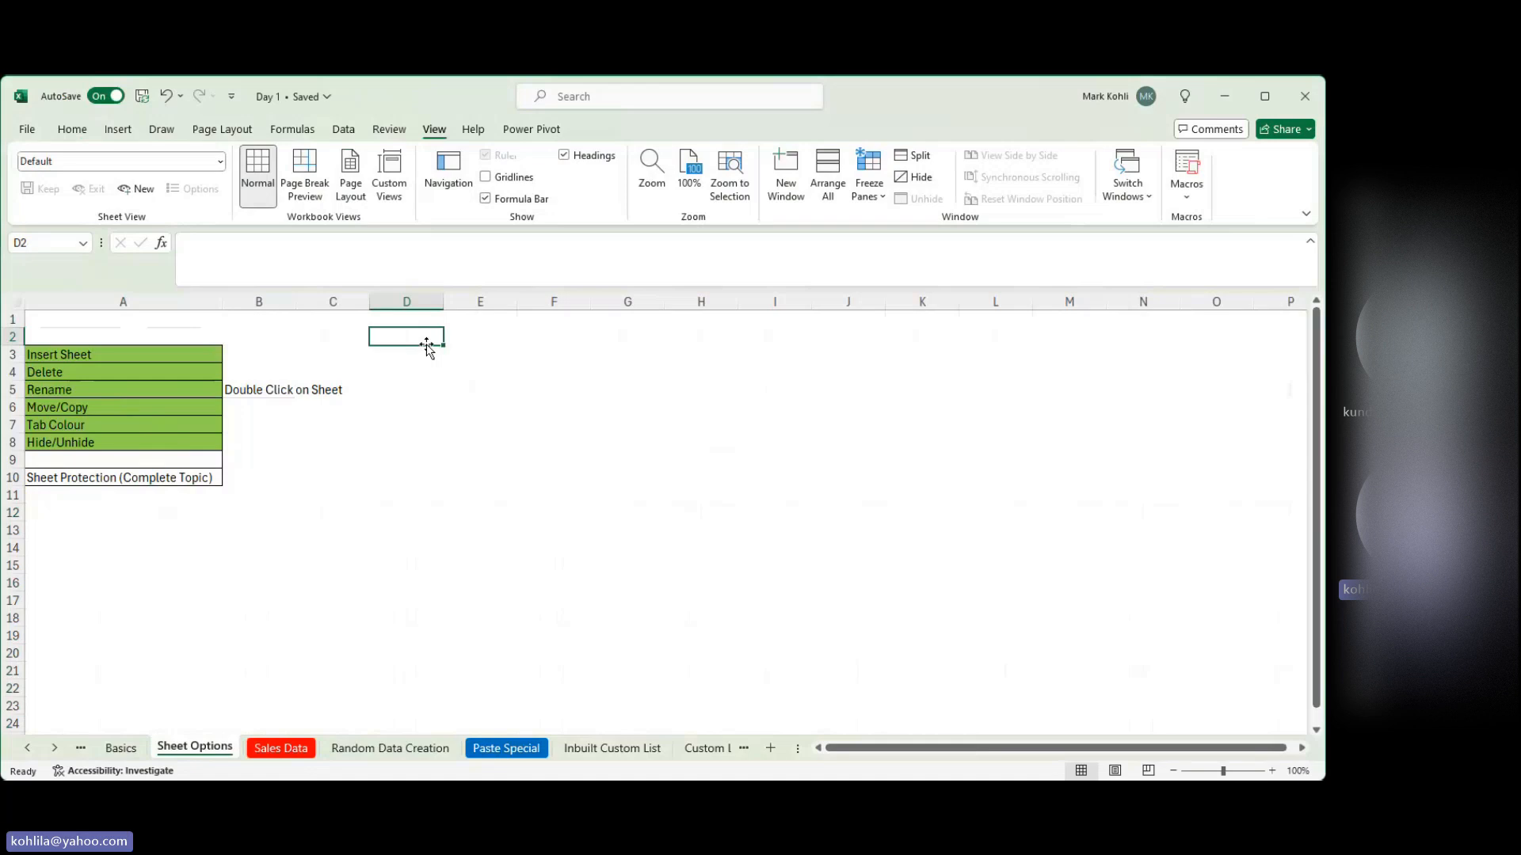
{"action": "left_click", "coordinate": [390, 423]}
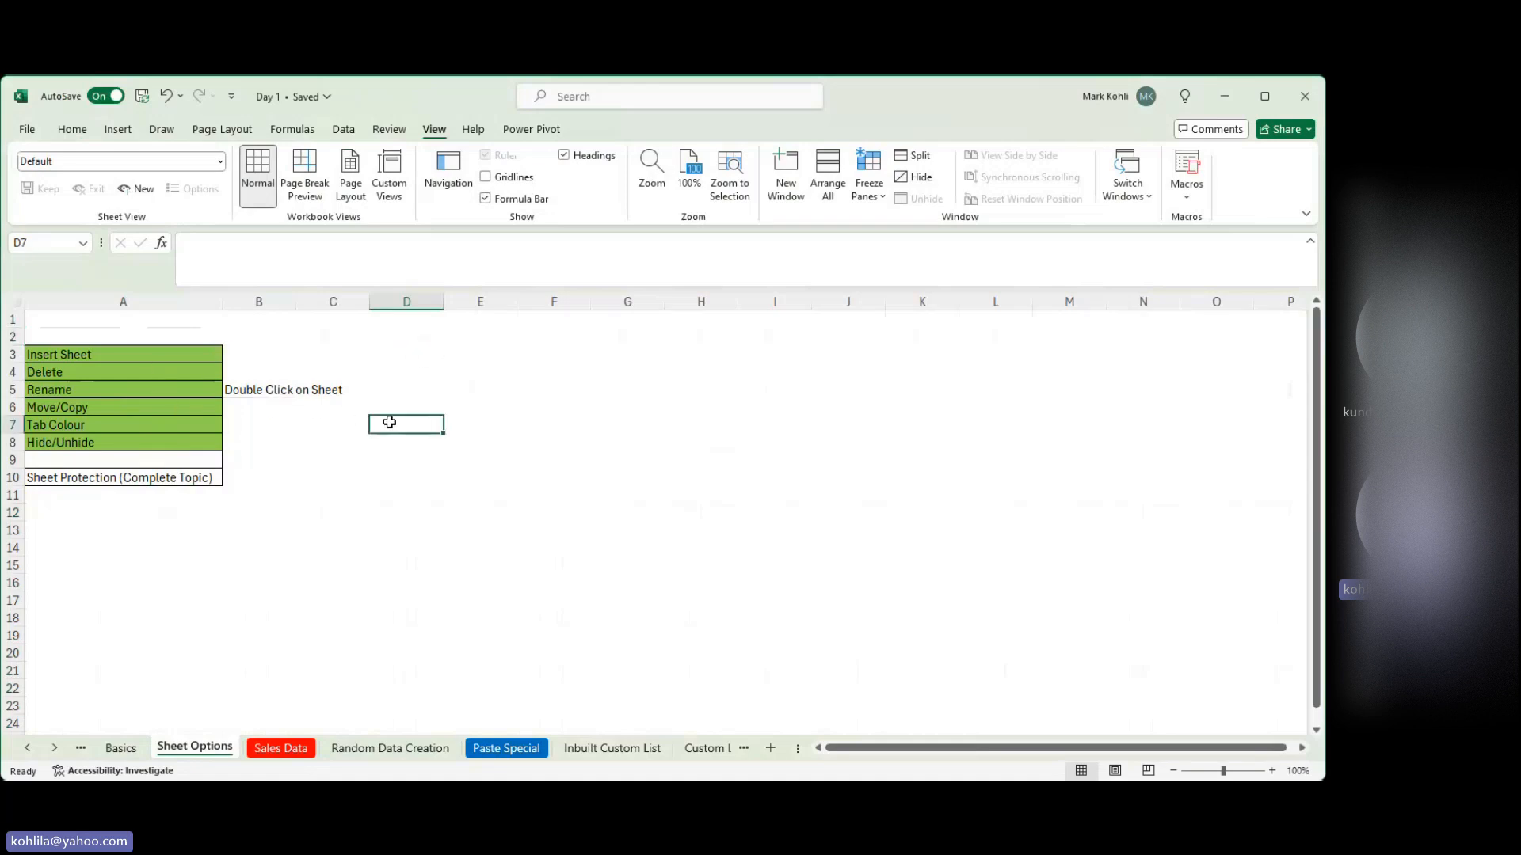
{"action": "left_click", "coordinate": [502, 405]}
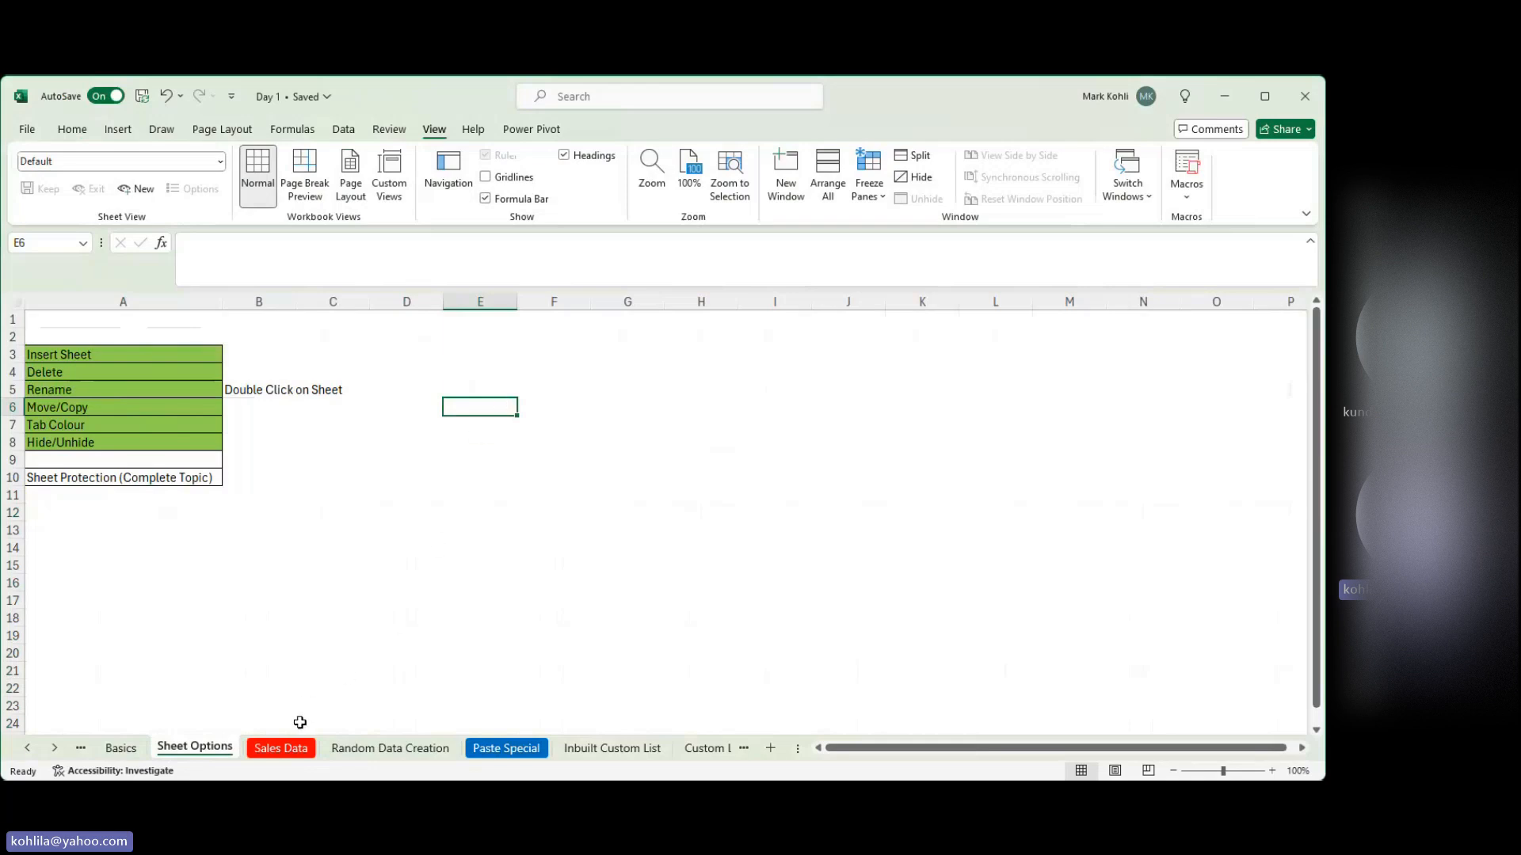
On Sales Data, hide gridlines and apply All Borders to the whole employee table.
{"action": "left_click", "coordinate": [293, 750]}
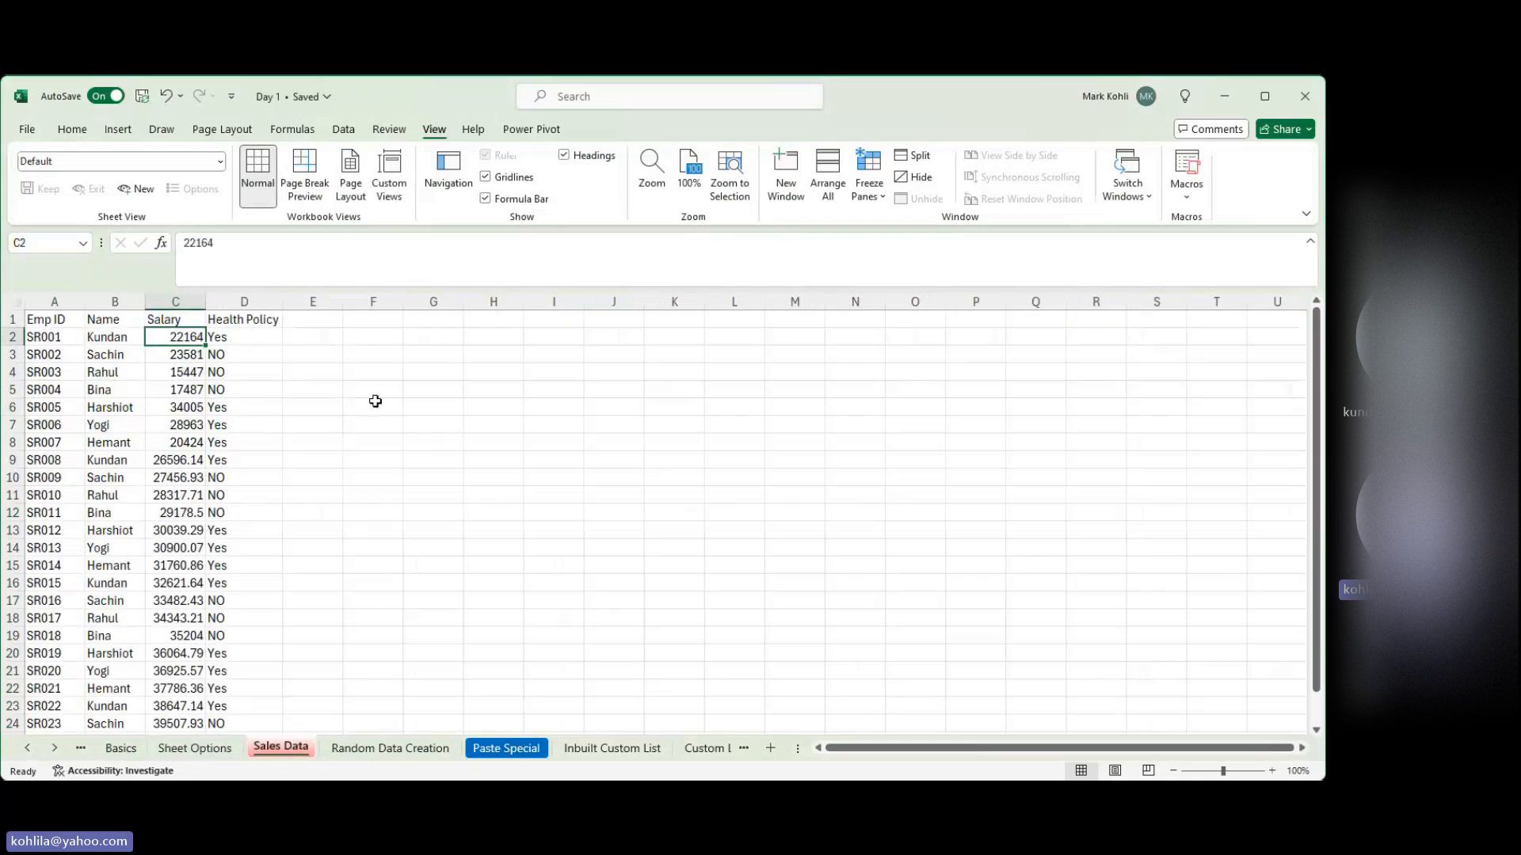
{"action": "left_click", "coordinate": [484, 177]}
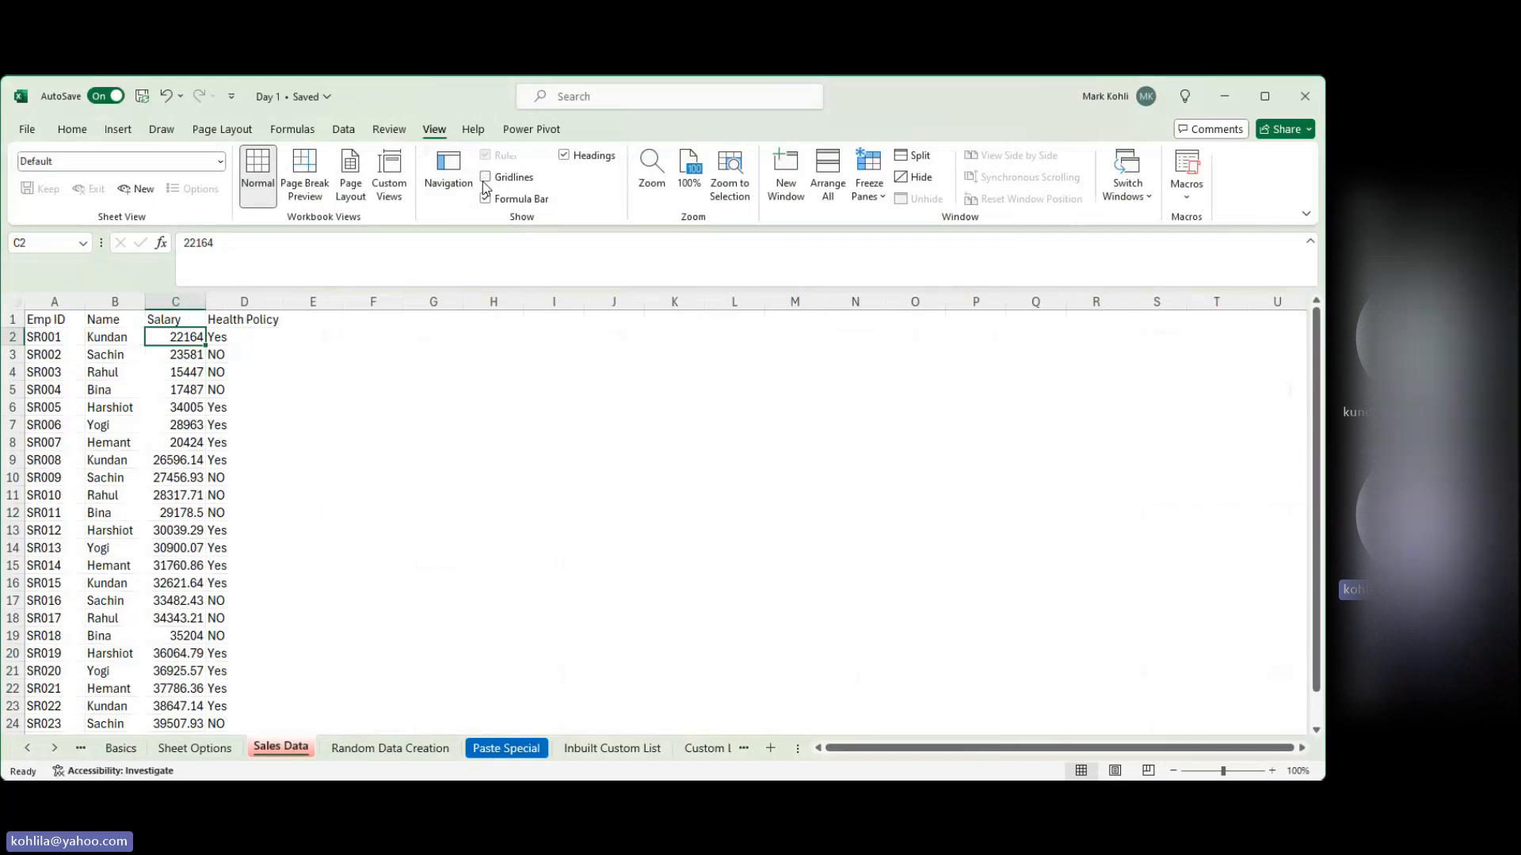
{"action": "left_click", "coordinate": [61, 324]}
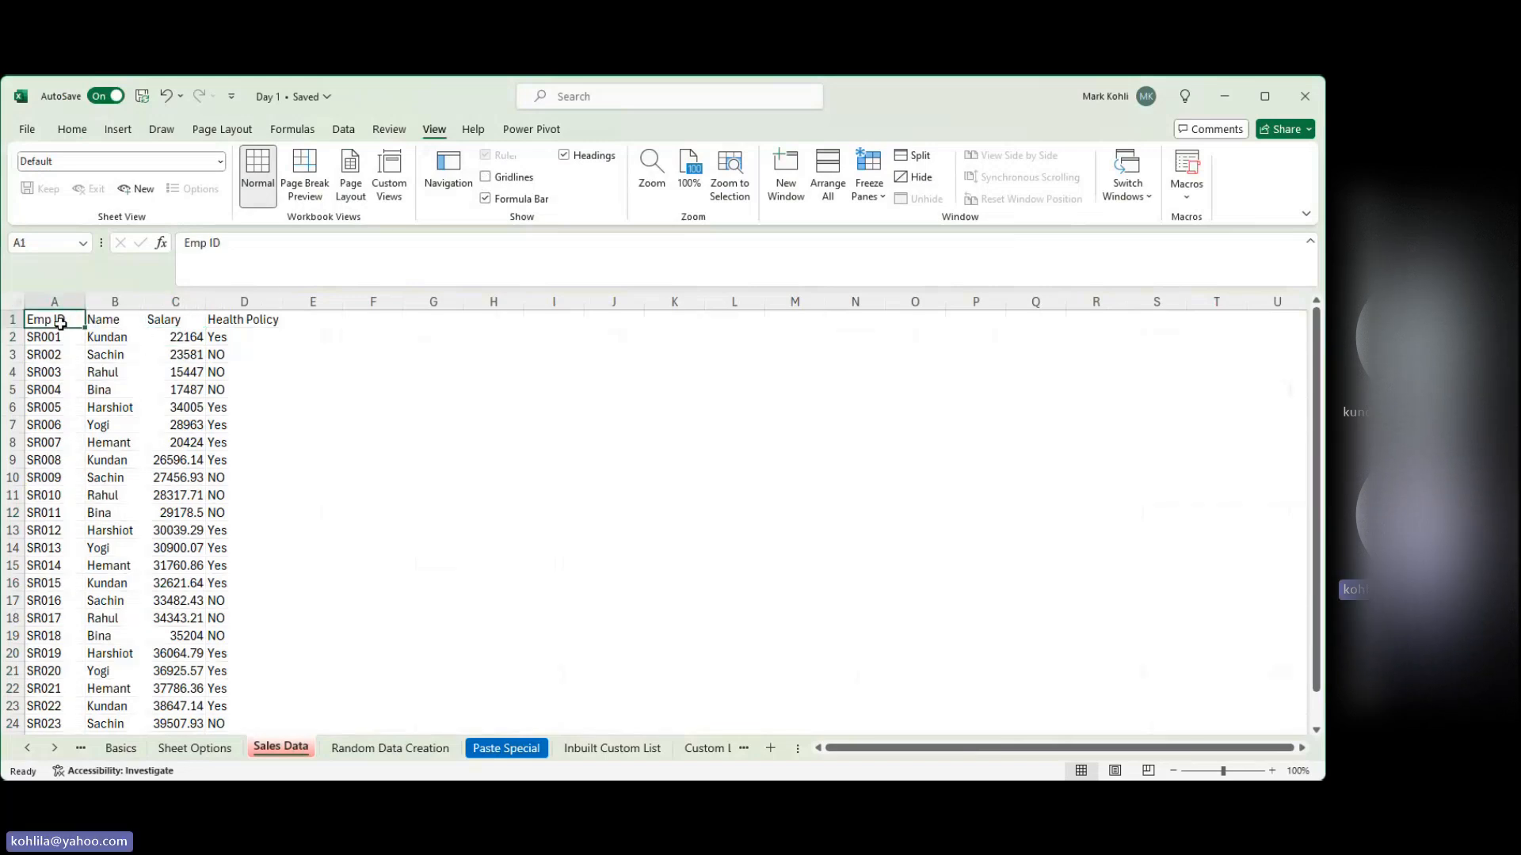
{"action": "key", "text": "ctrl+shift+End"}
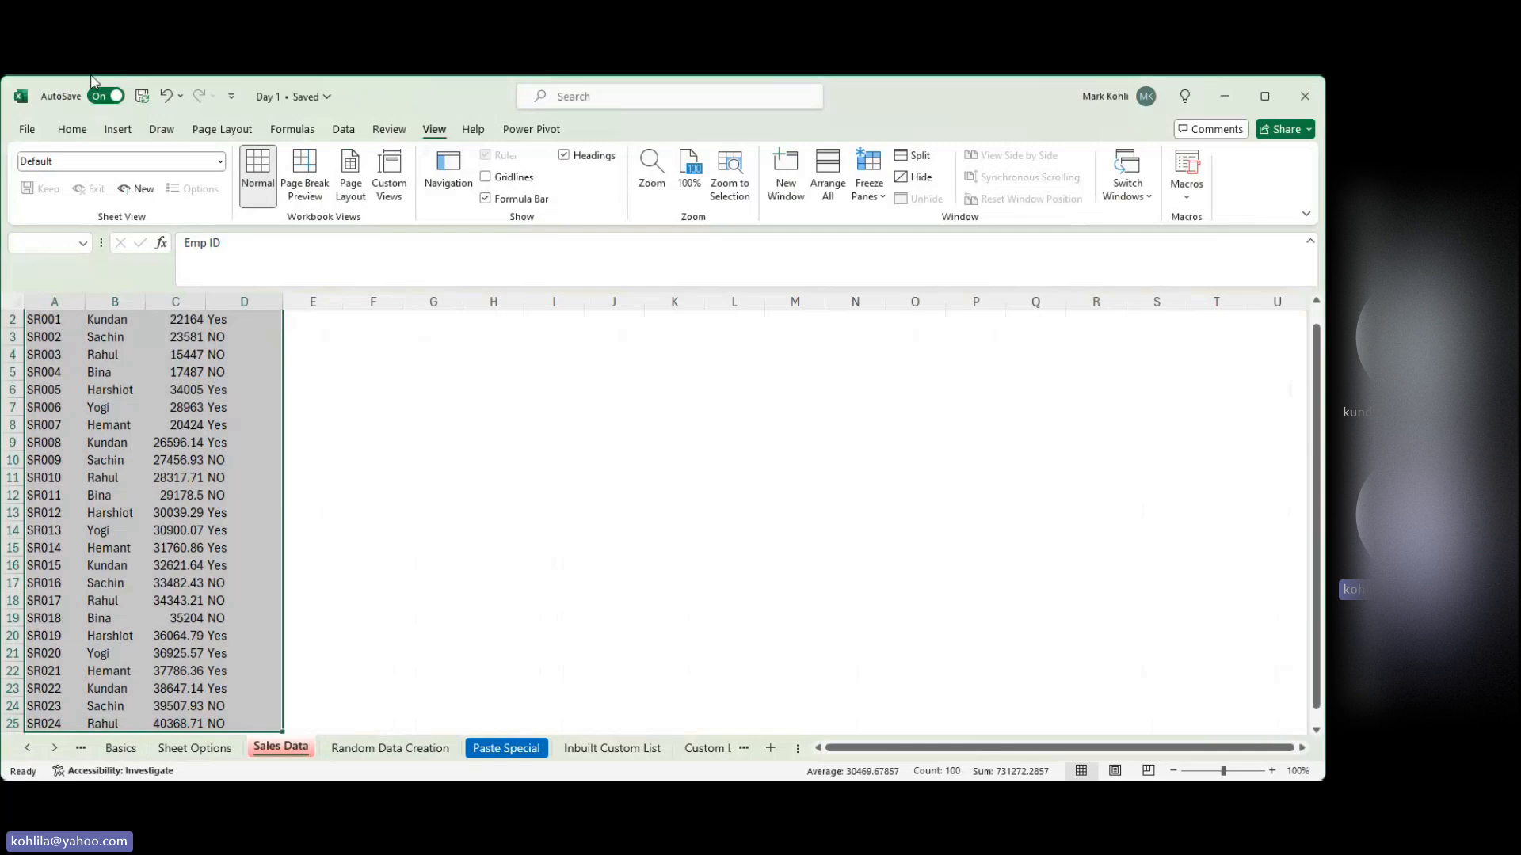
{"action": "left_click", "coordinate": [71, 130]}
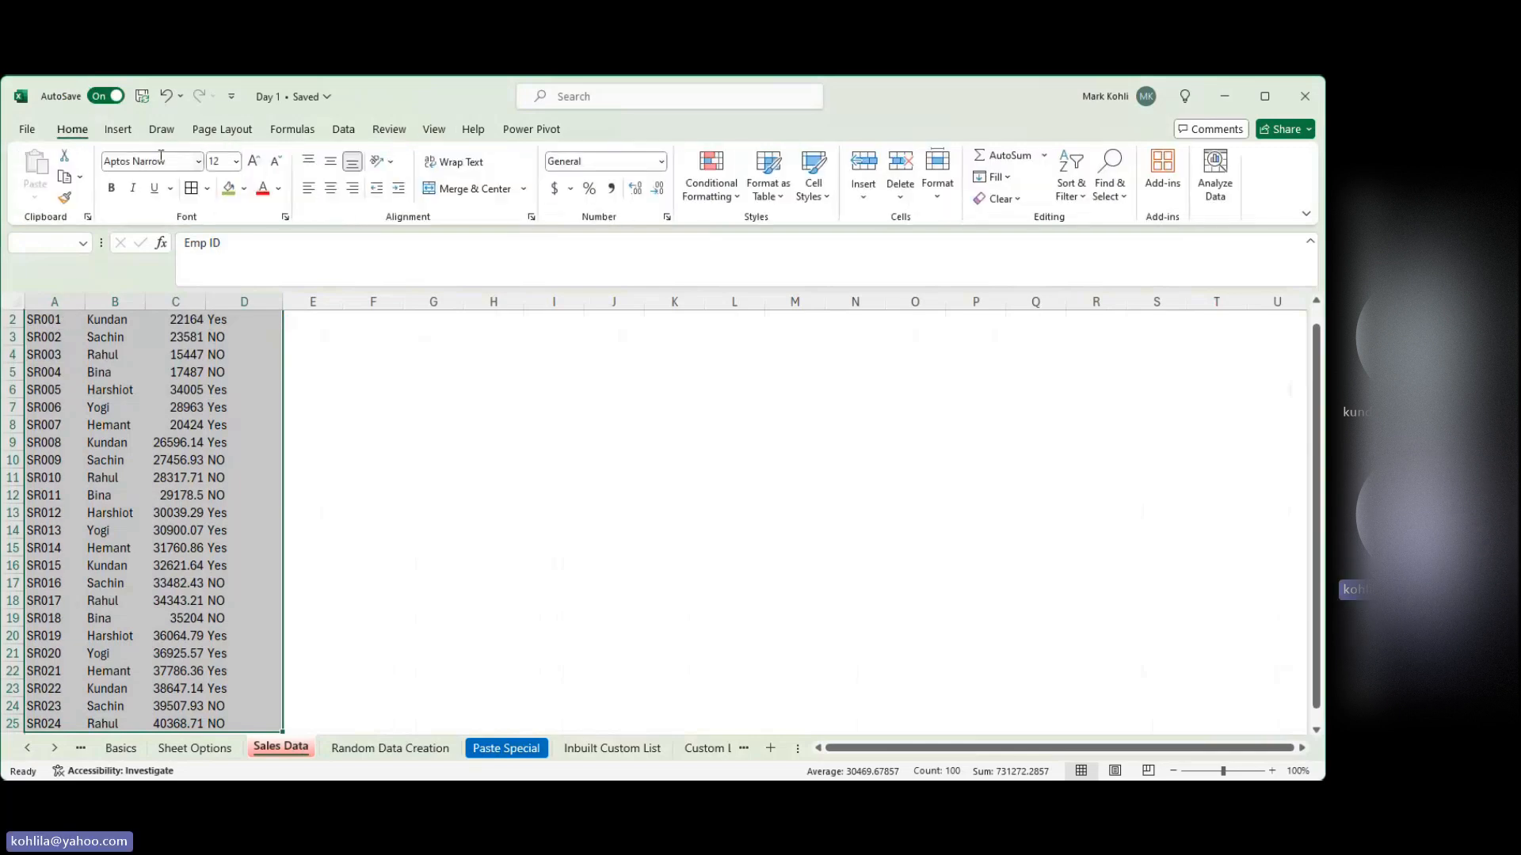
{"action": "left_click", "coordinate": [193, 190]}
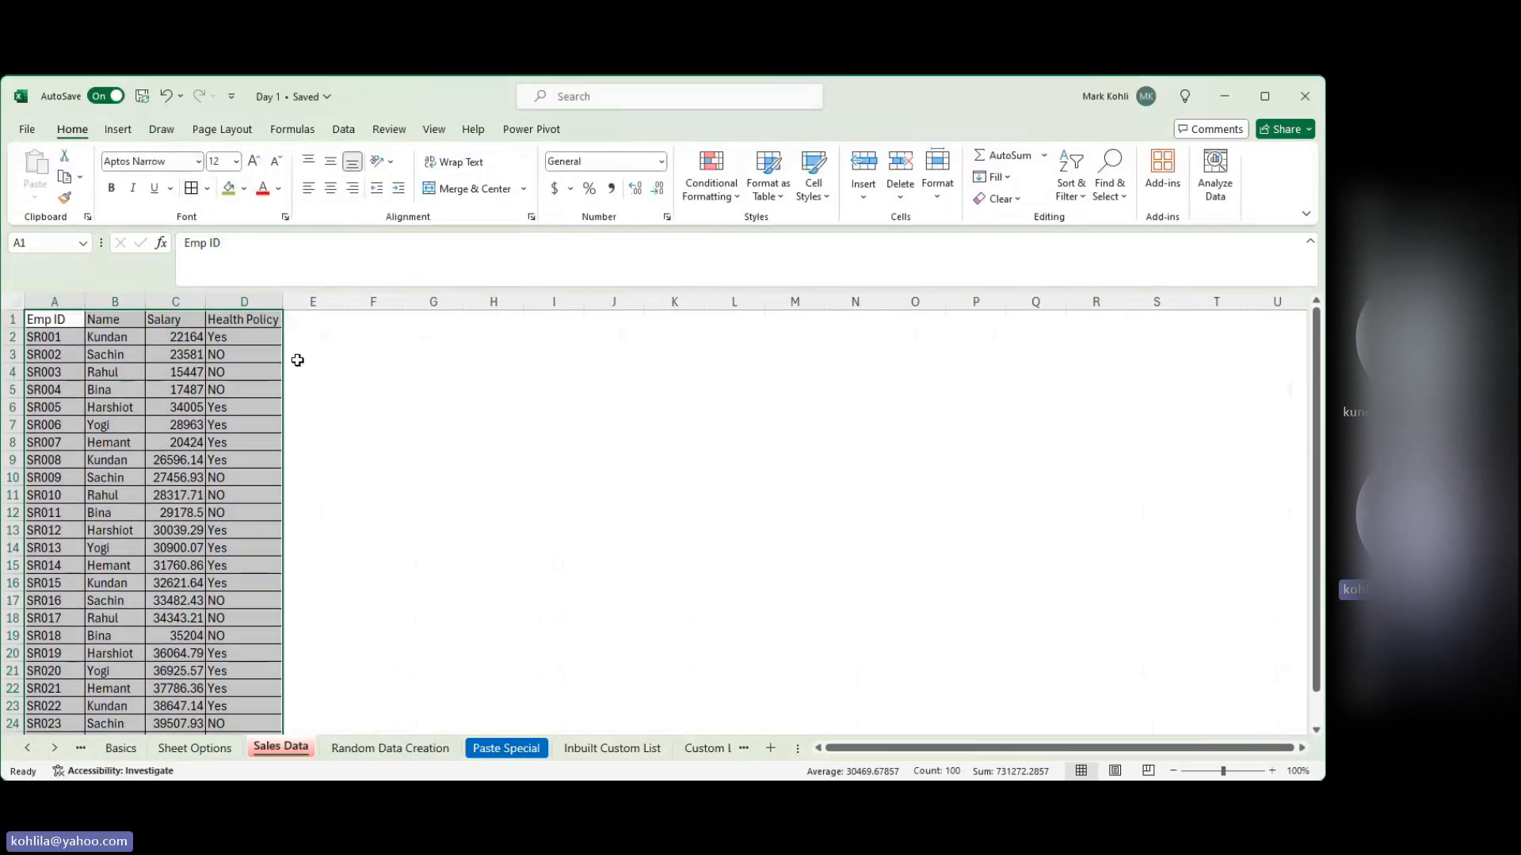
{"action": "left_click", "coordinate": [315, 373]}
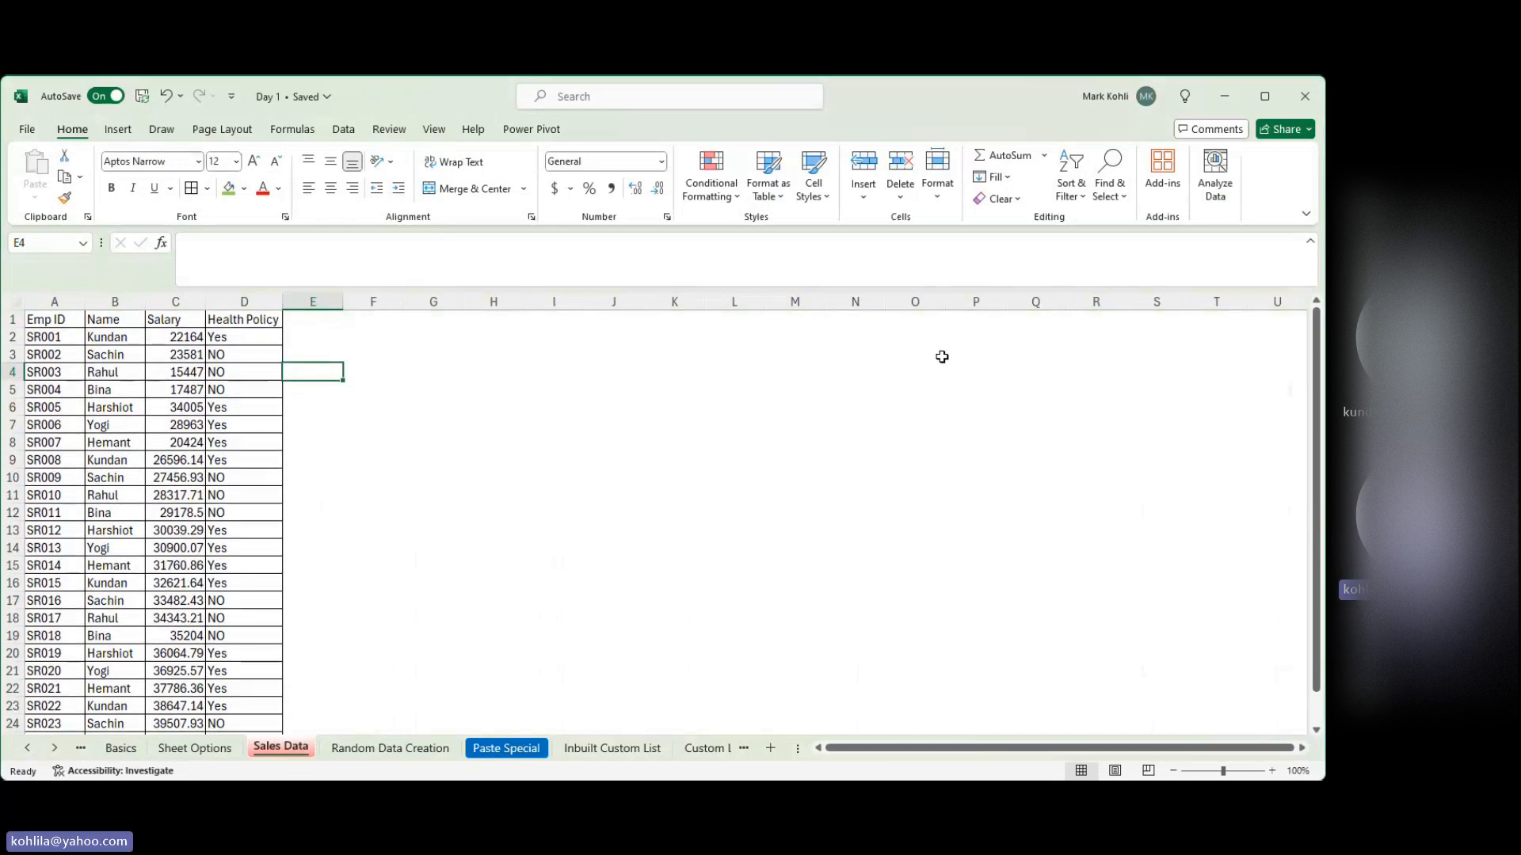
{"action": "left_click", "coordinate": [855, 379]}
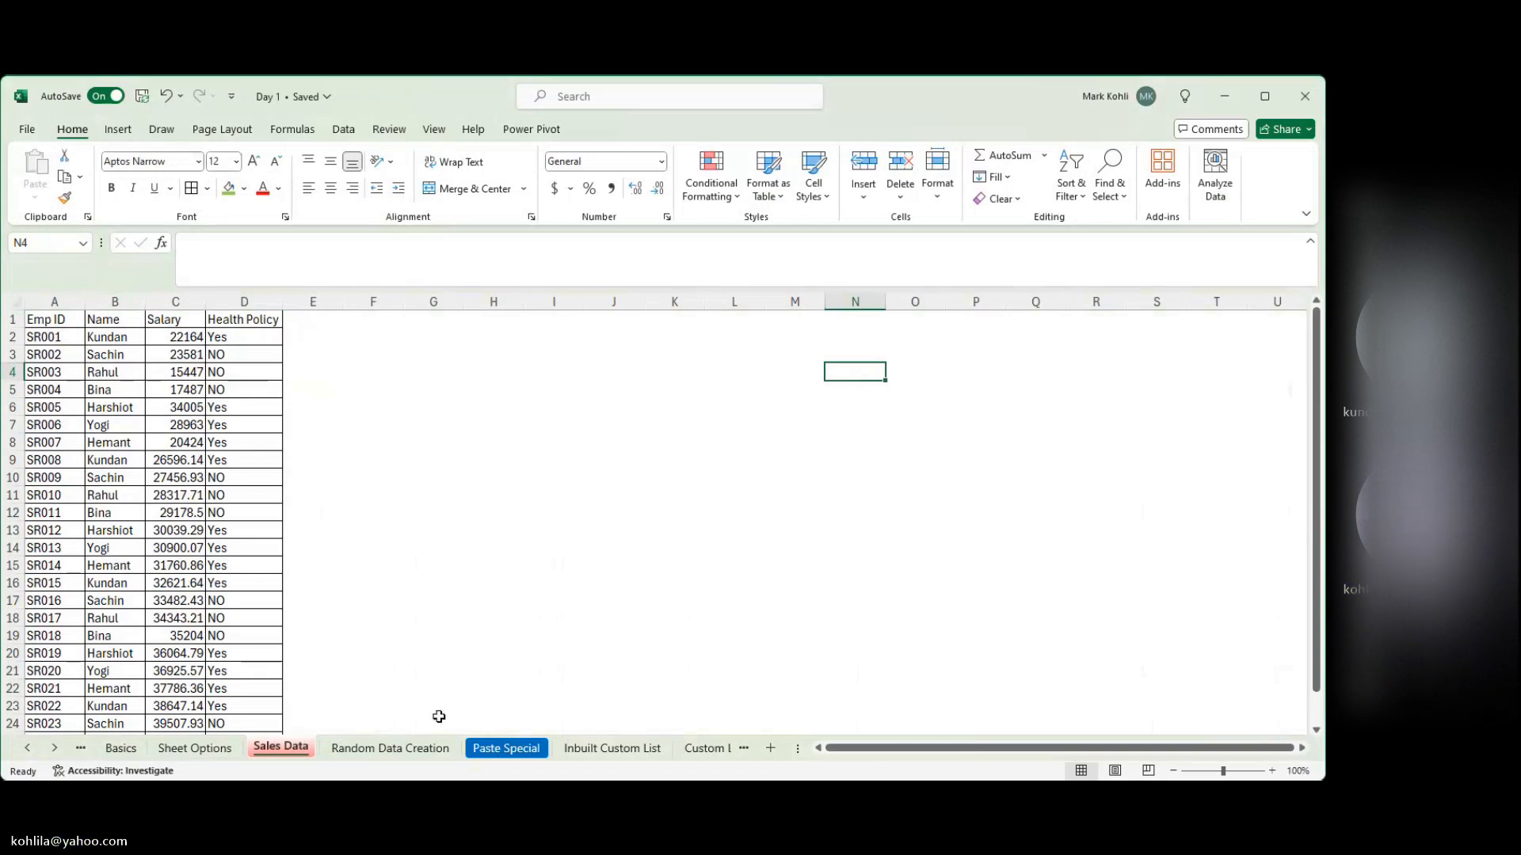
On Random Data Creation, fill B4:B11 with =RAND() and begin the B1 note 'It will give values'.
{"action": "left_click", "coordinate": [395, 753]}
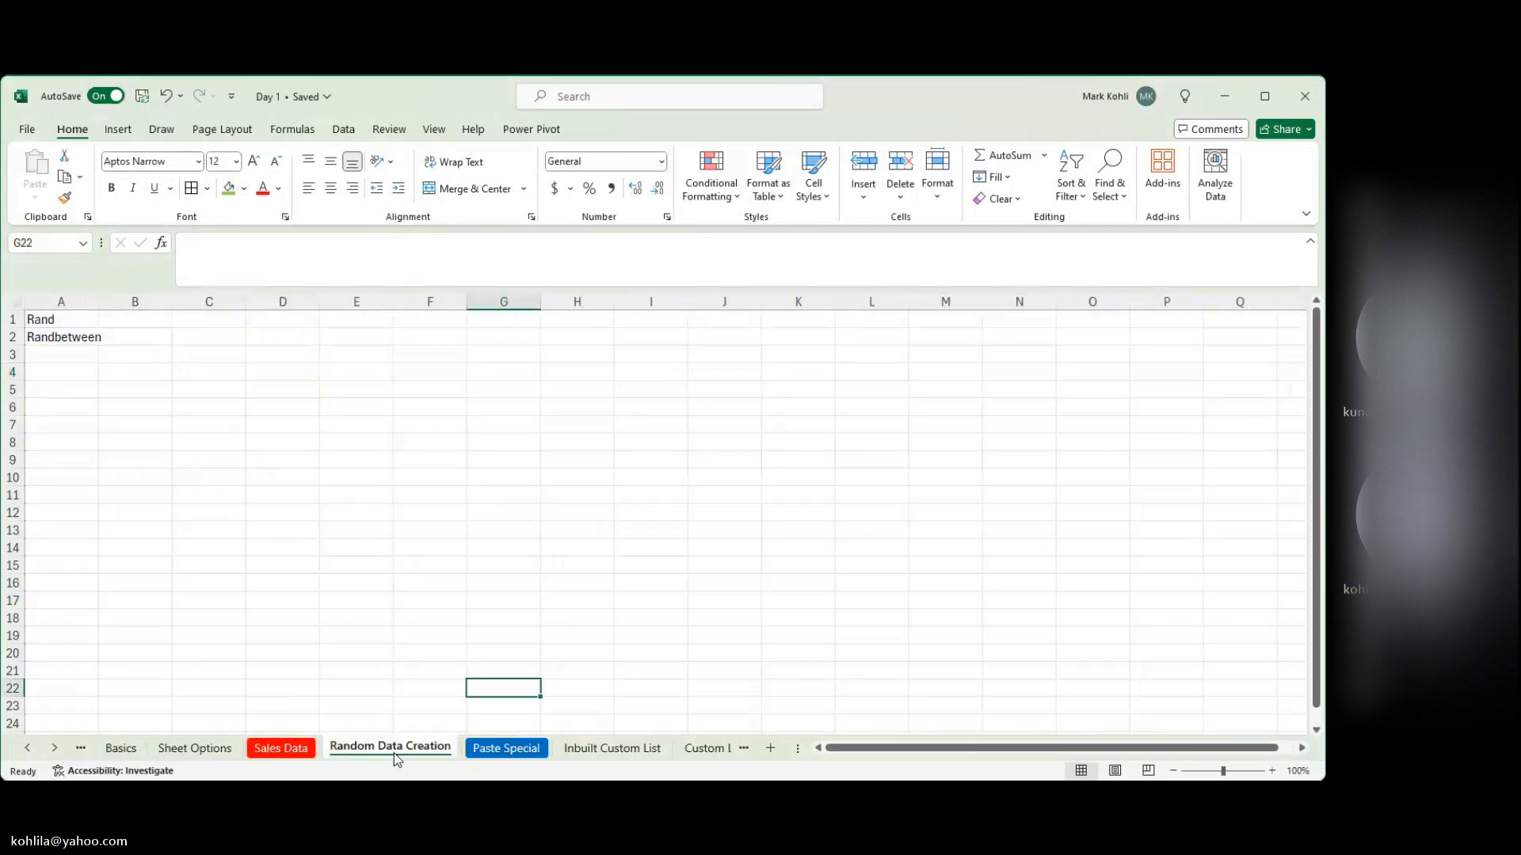
{"action": "left_click", "coordinate": [428, 635]}
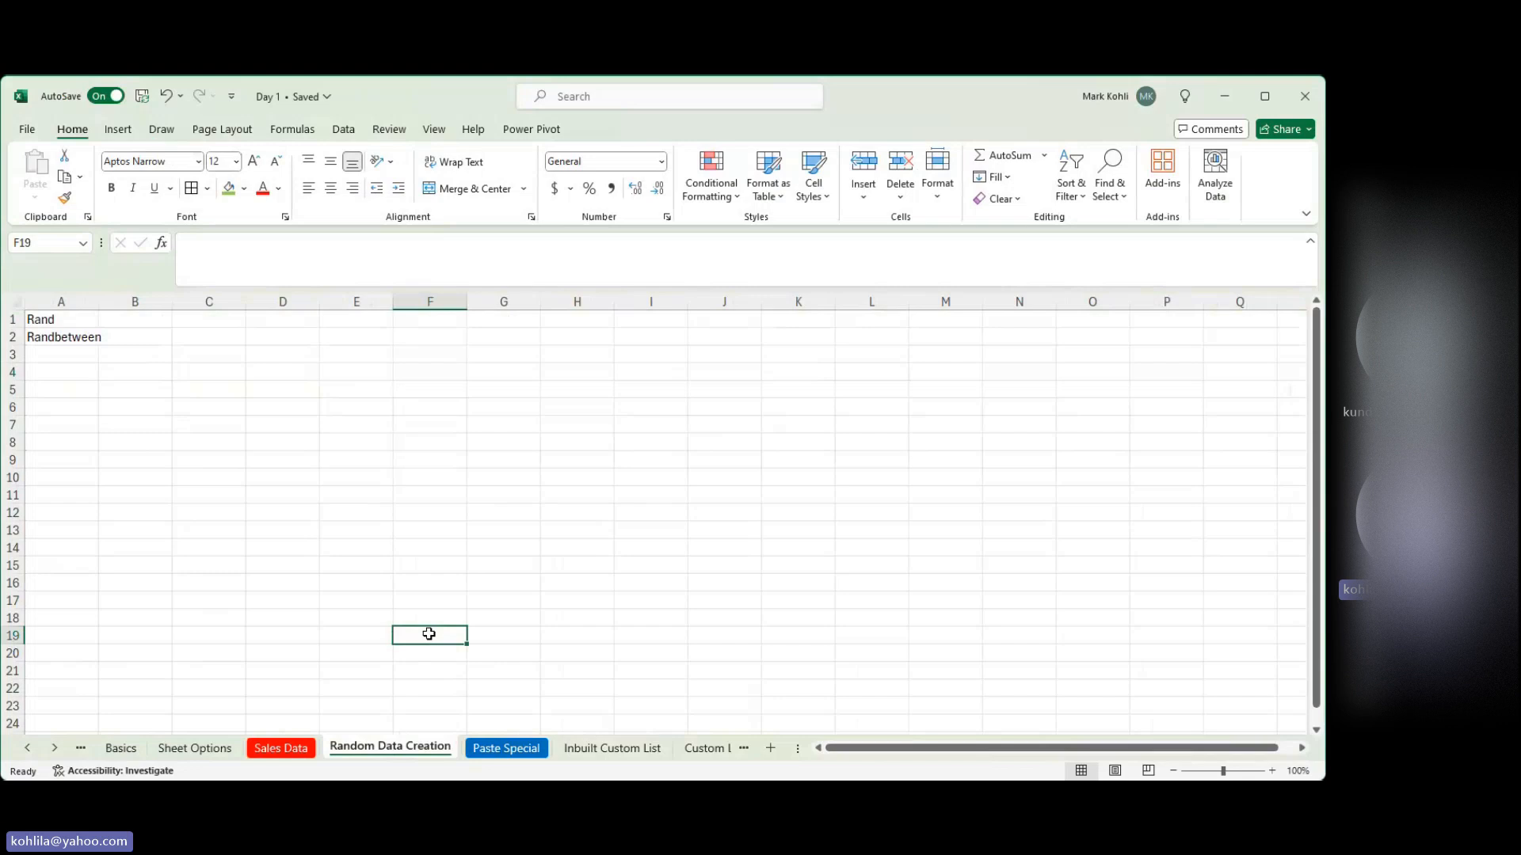
{"action": "left_click", "coordinate": [117, 375]}
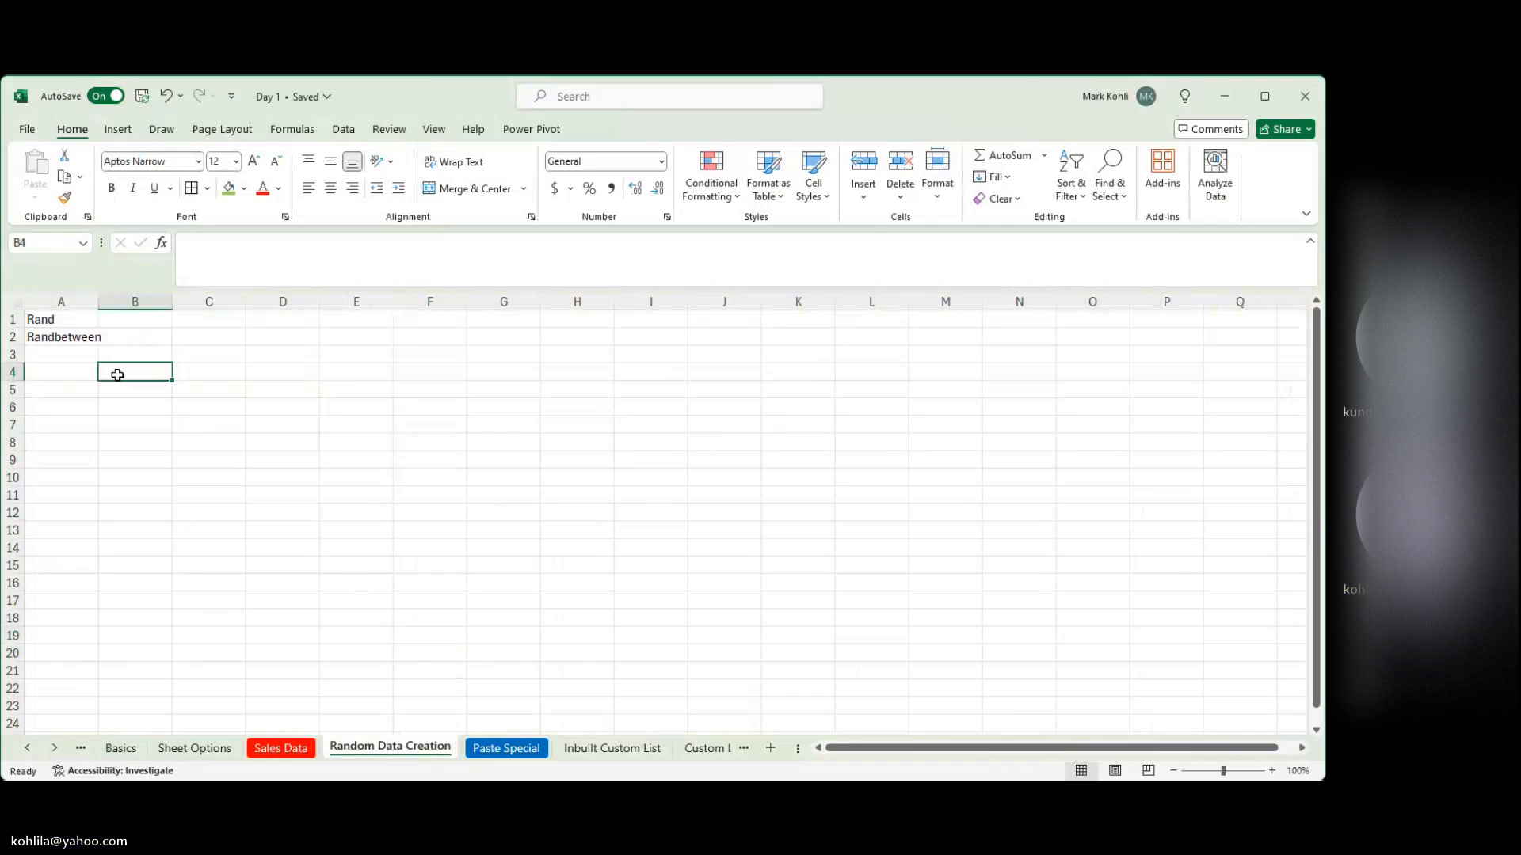
{"action": "type", "text": "=rand"}
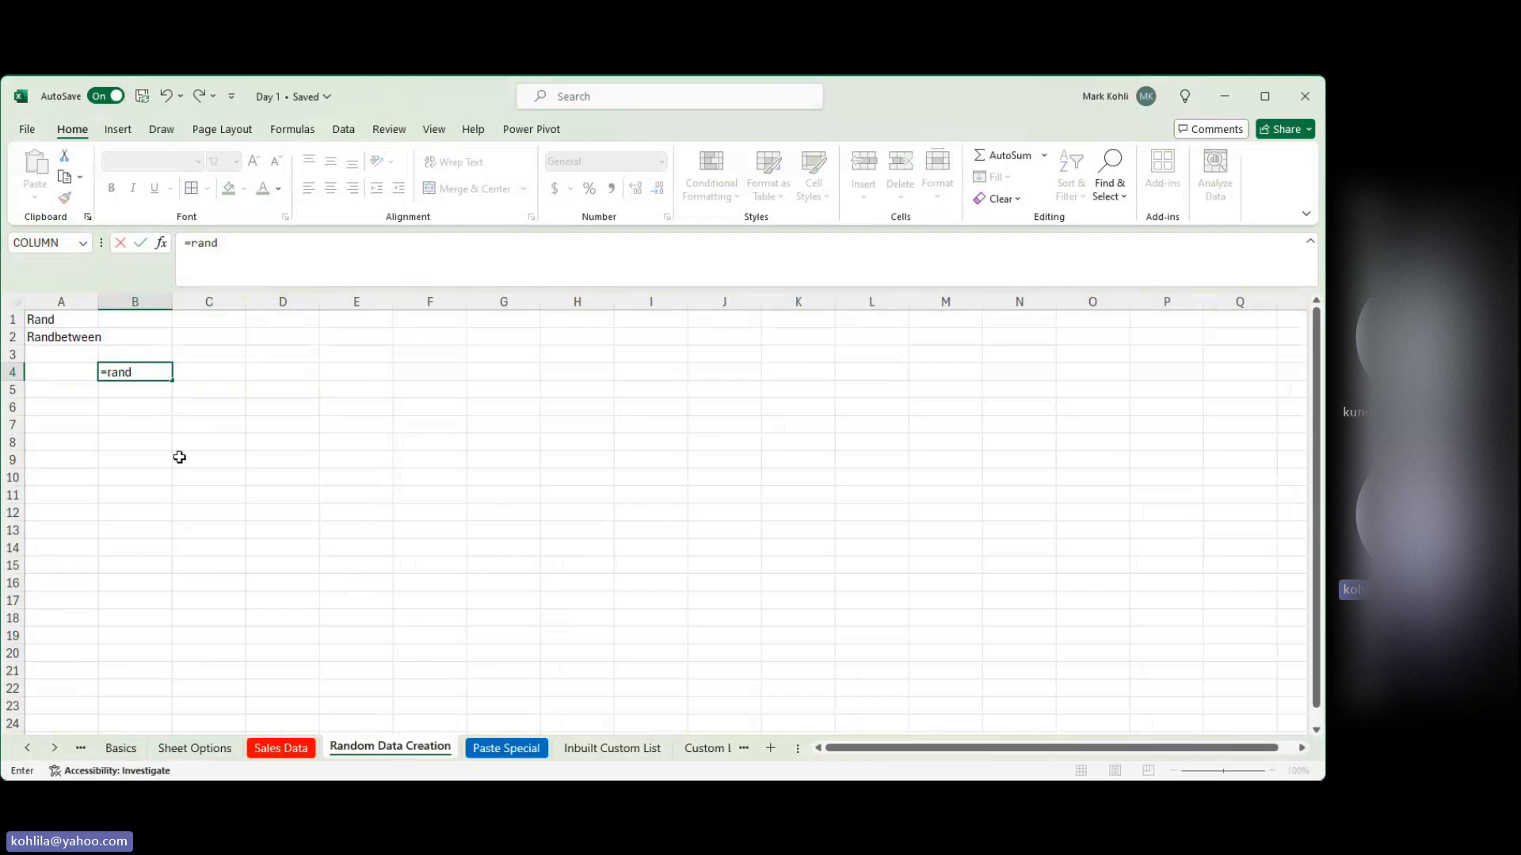
{"action": "type", "text": "("}
{"action": "type", "text": ")"}
{"action": "key", "text": "Return"}
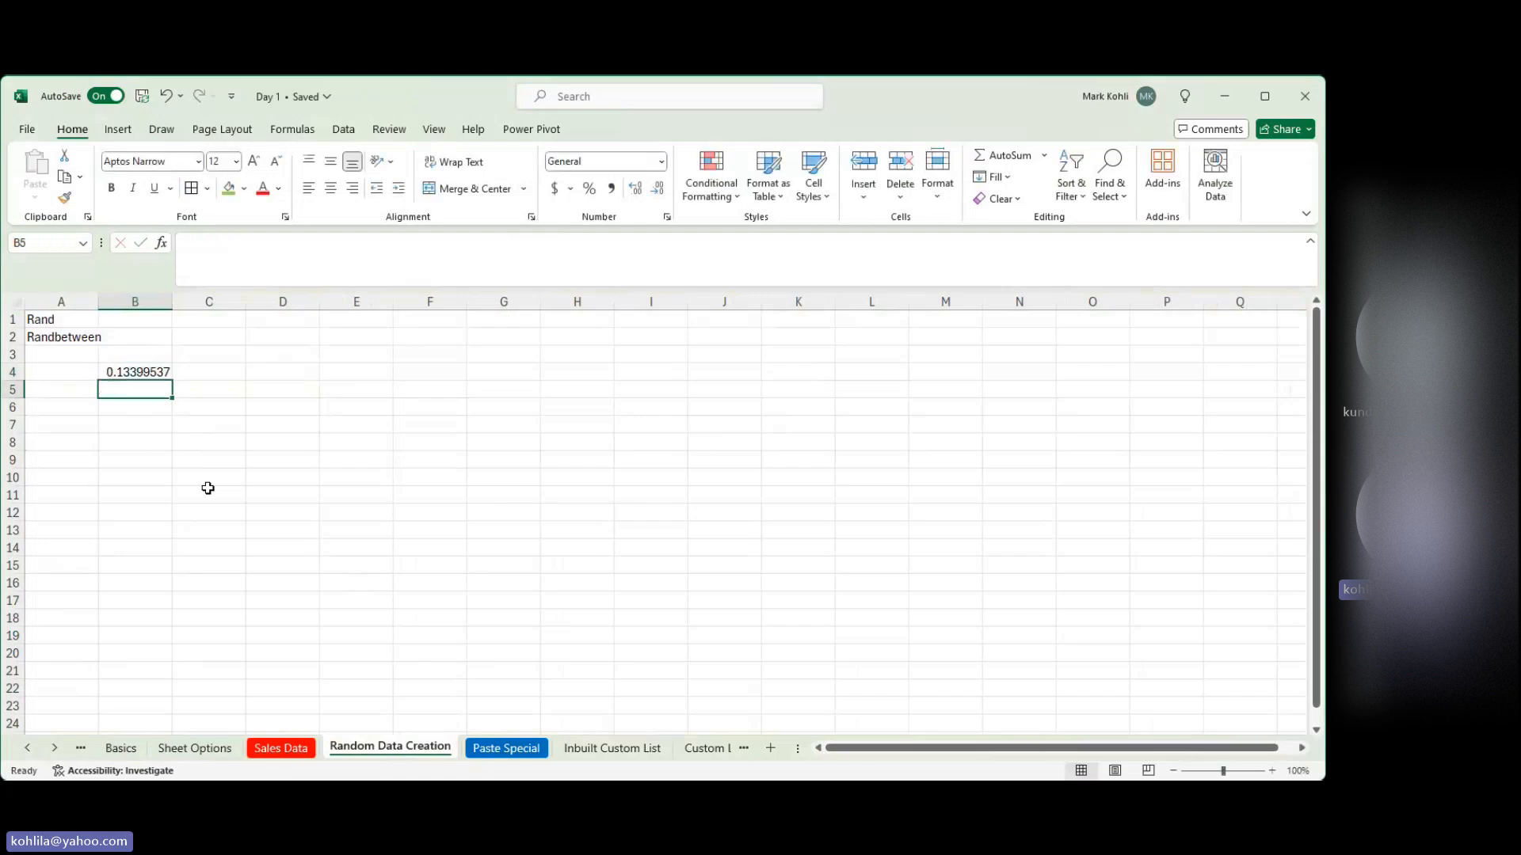
{"action": "left_click", "coordinate": [162, 371]}
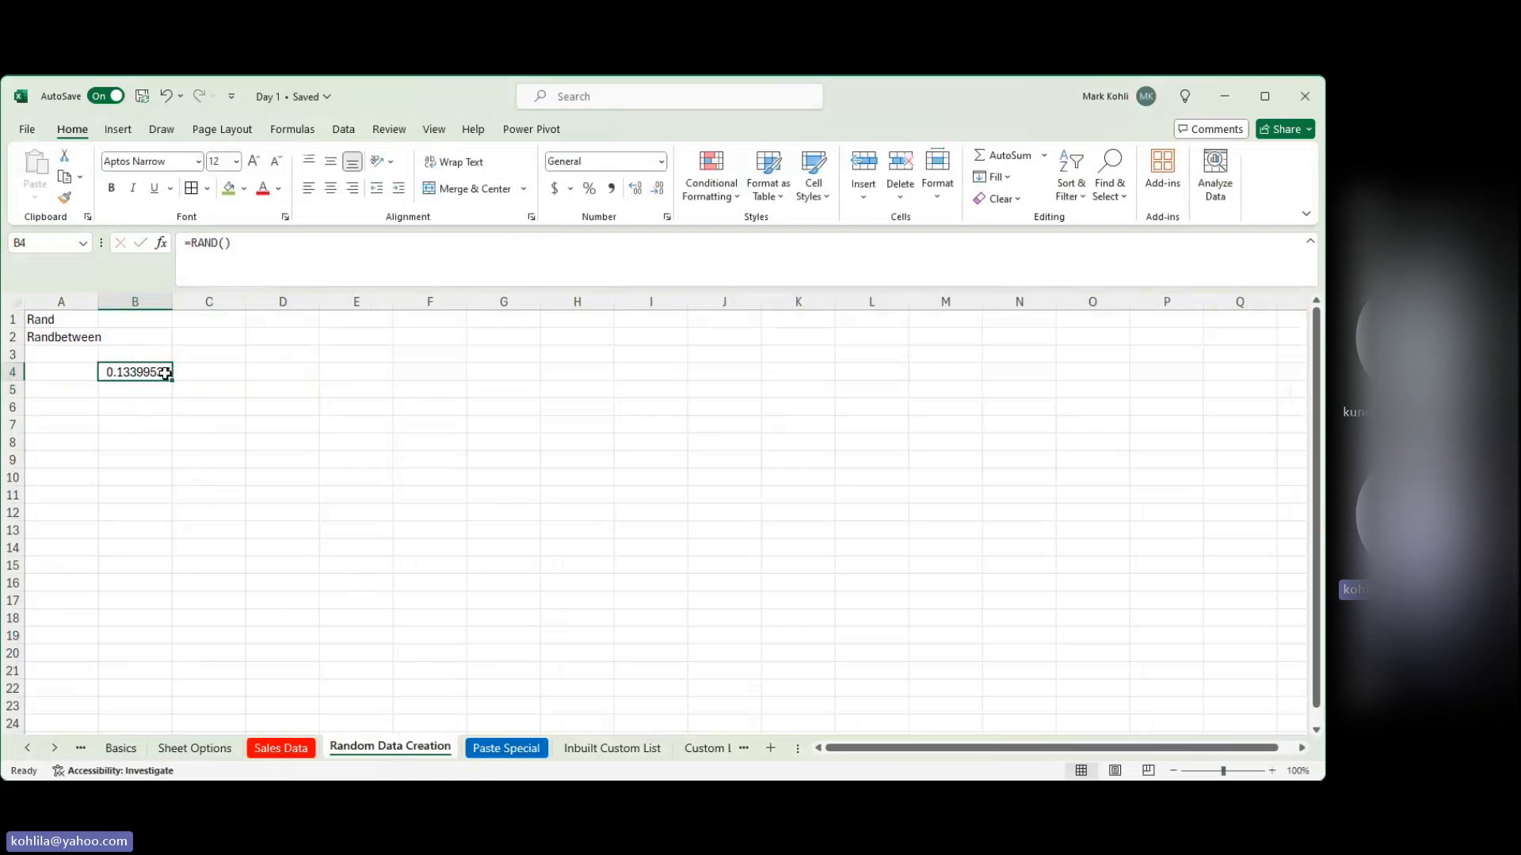
{"action": "left_click_drag", "start_coordinate": [171, 381], "coordinate": [190, 508]}
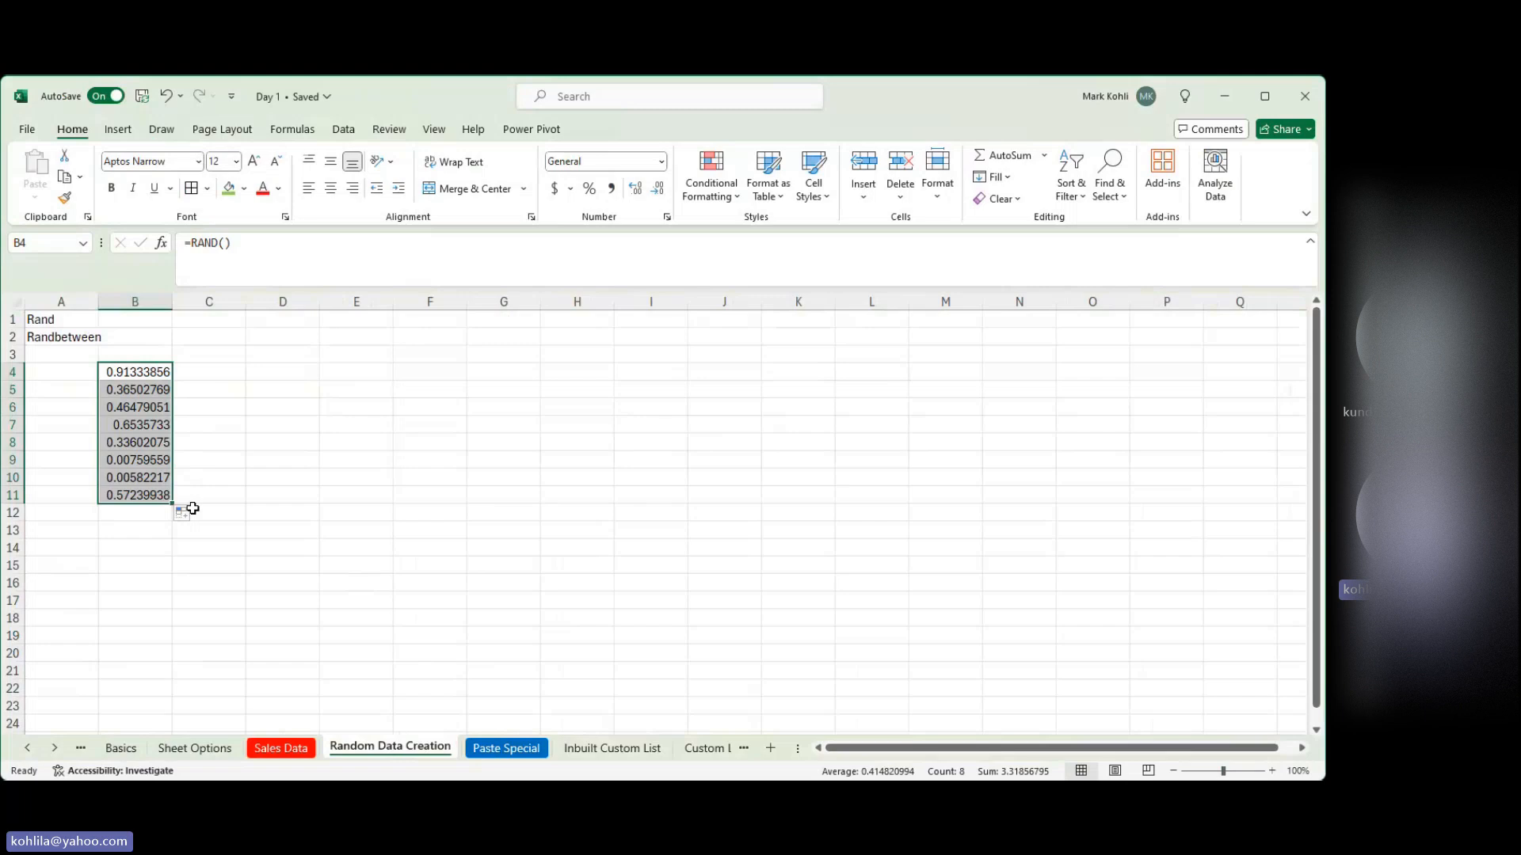
{"action": "left_click", "coordinate": [141, 319]}
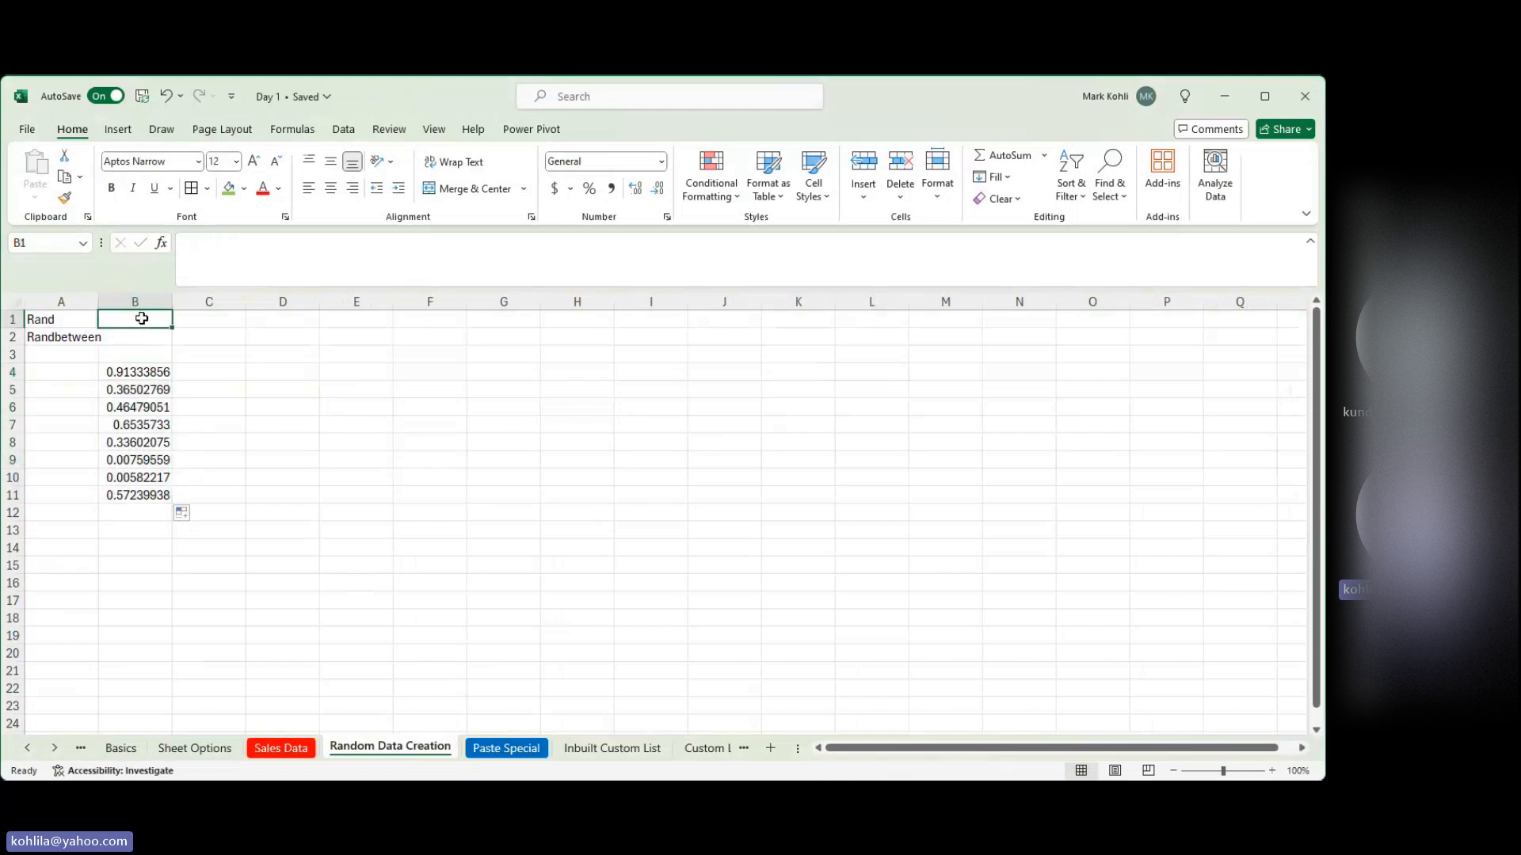
{"action": "type", "text": "It will"}
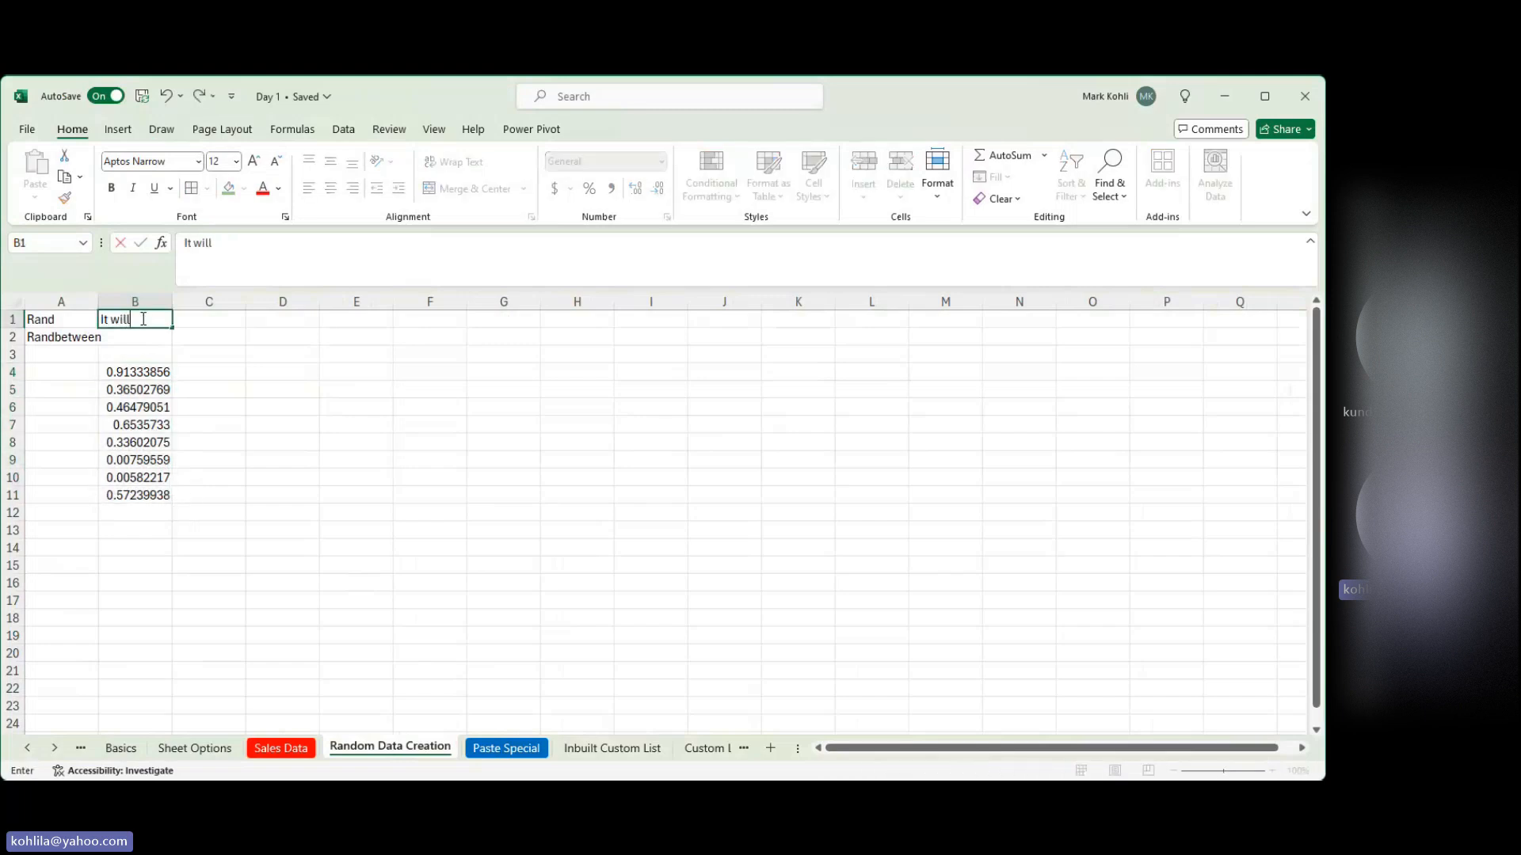
{"action": "type", "text": " give values"}
Widen column A and complete the B1 note as 'It will give values 0 to 1 only'.
{"action": "key", "text": "Return"}
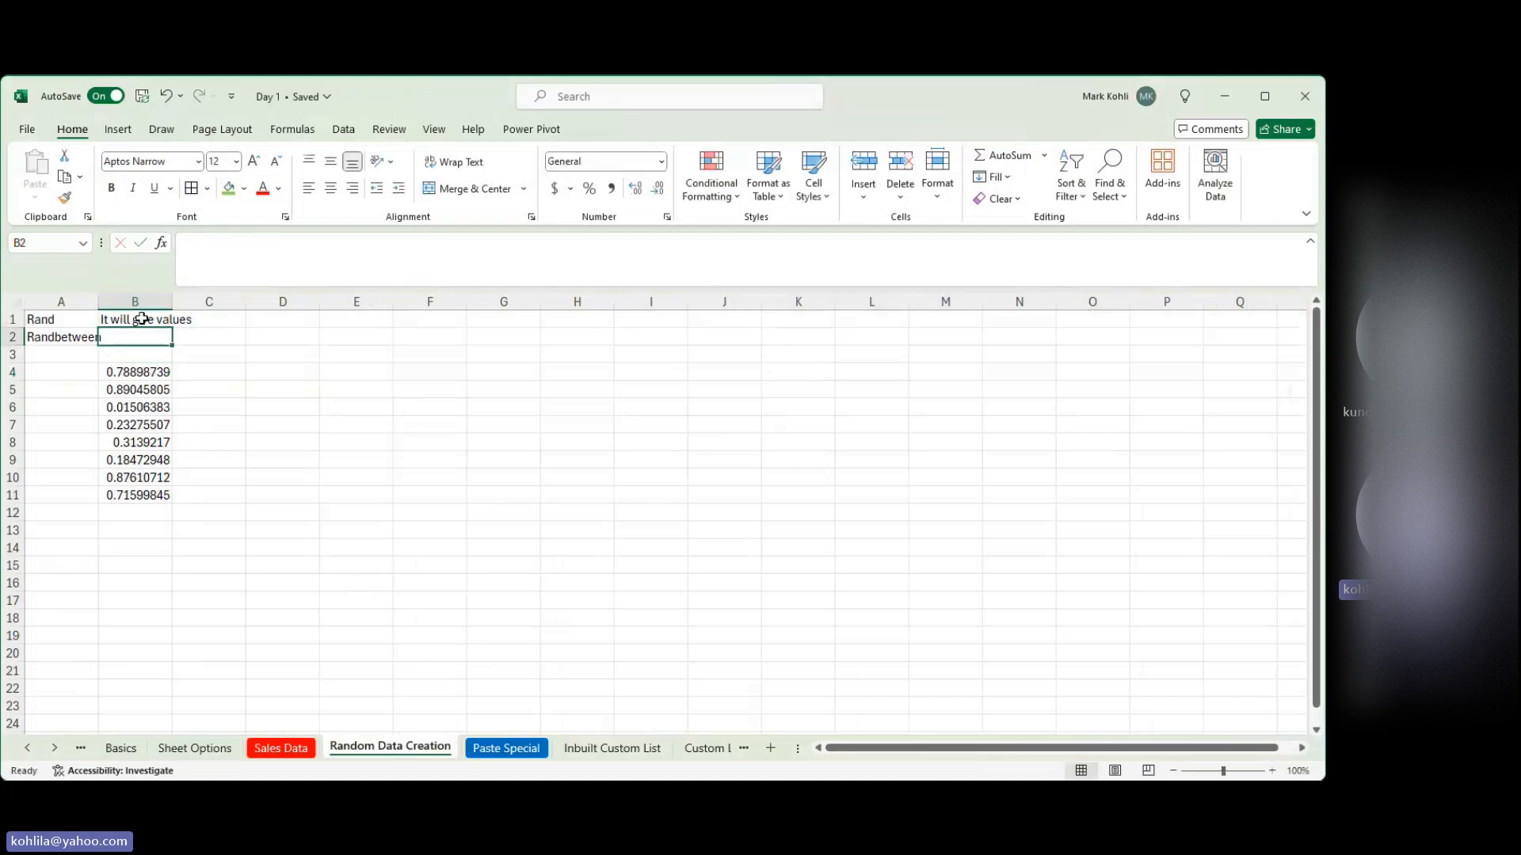
{"action": "left_click_drag", "start_coordinate": [98, 301], "coordinate": [105, 302]}
{"action": "left_click", "coordinate": [172, 319]}
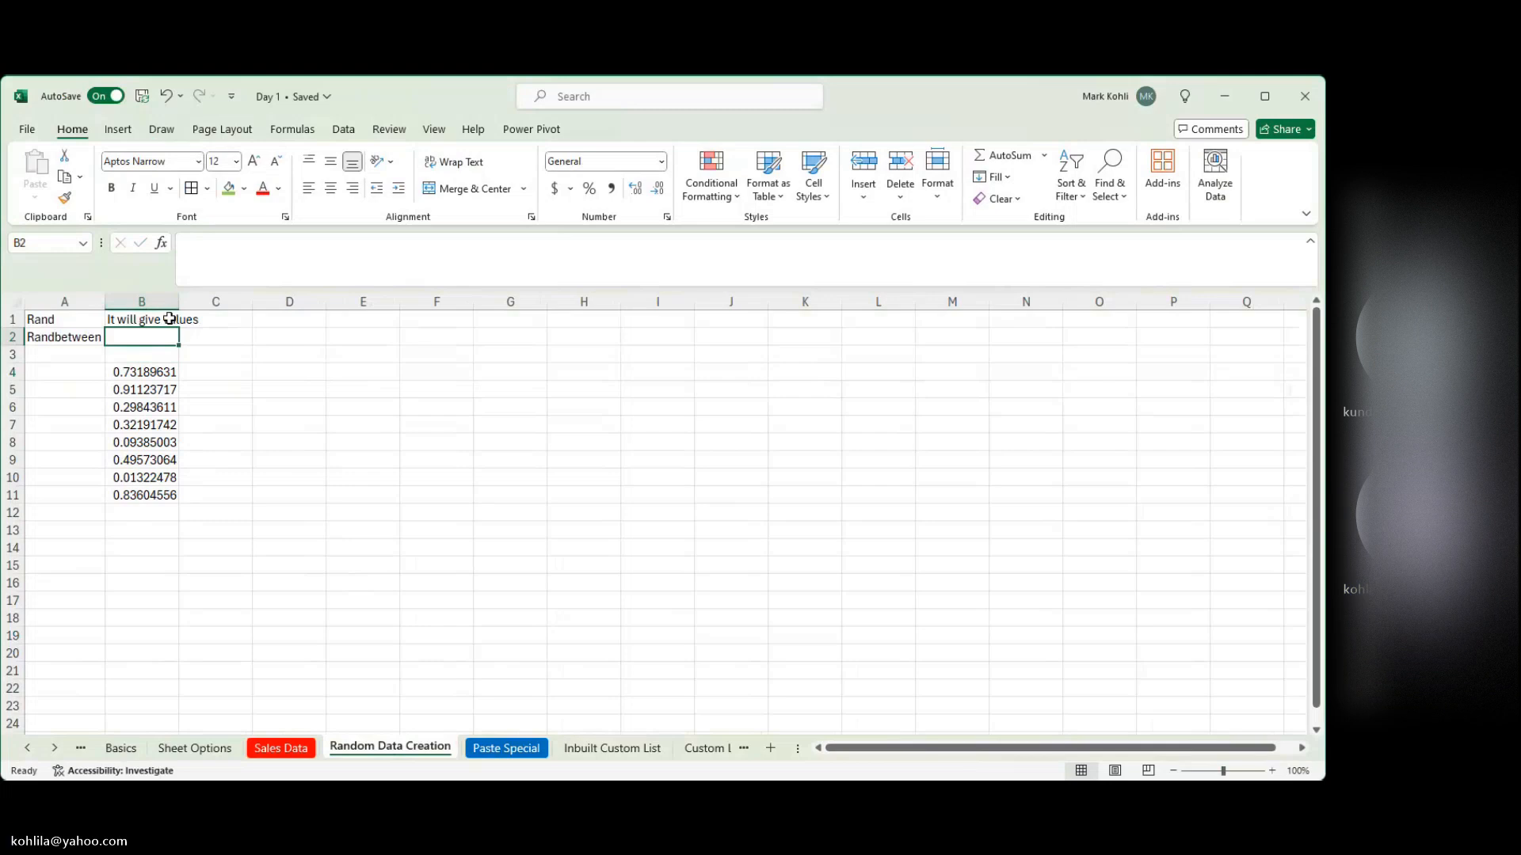
{"action": "left_click", "coordinate": [312, 243]}
{"action": "type", "text": "0 to 1"}
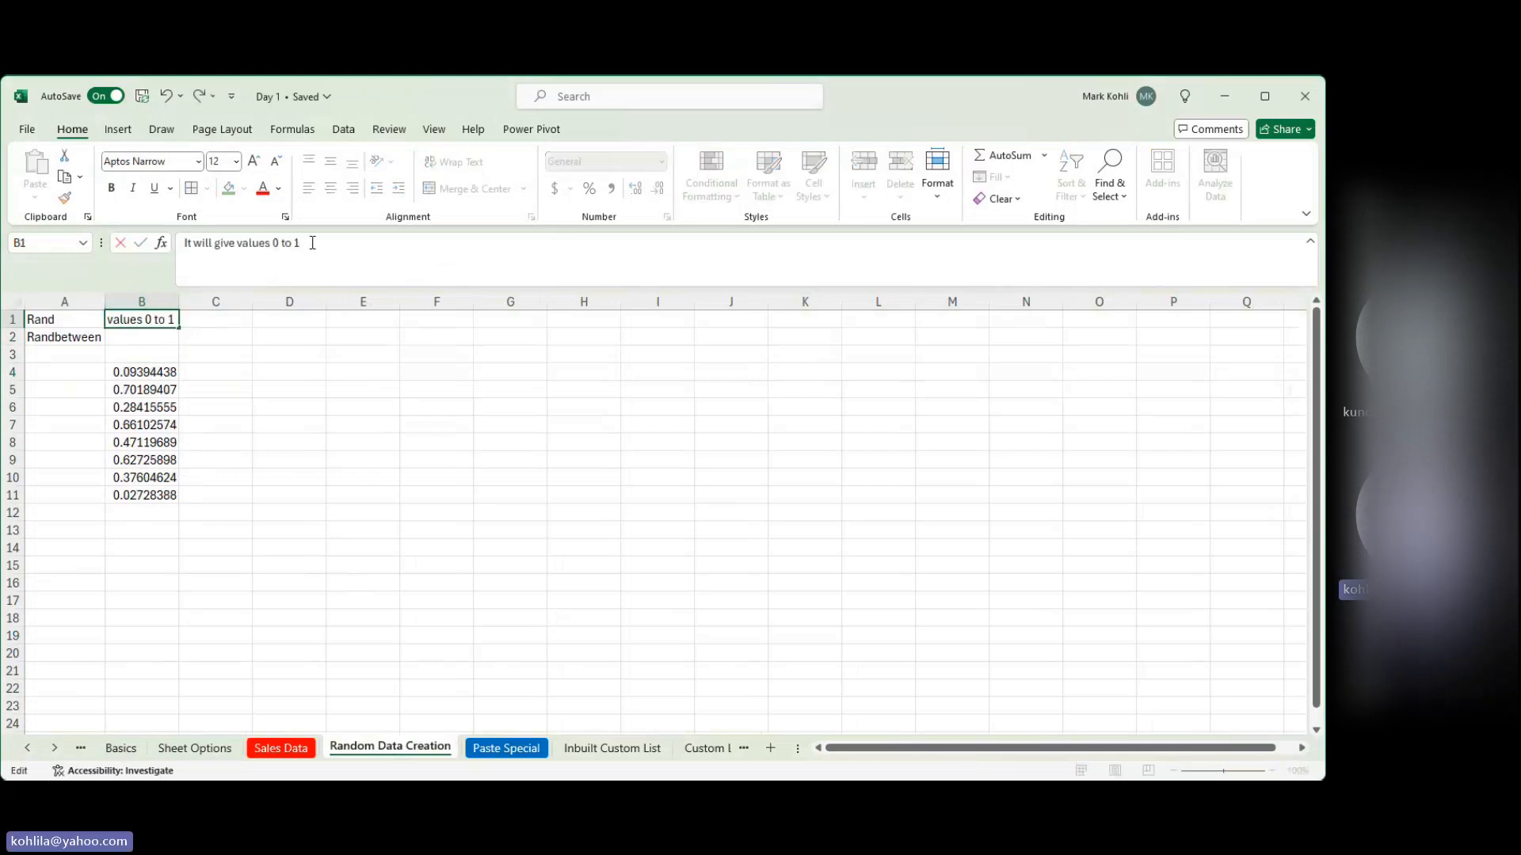
{"action": "type", "text": " only"}
{"action": "key", "text": "Return"}
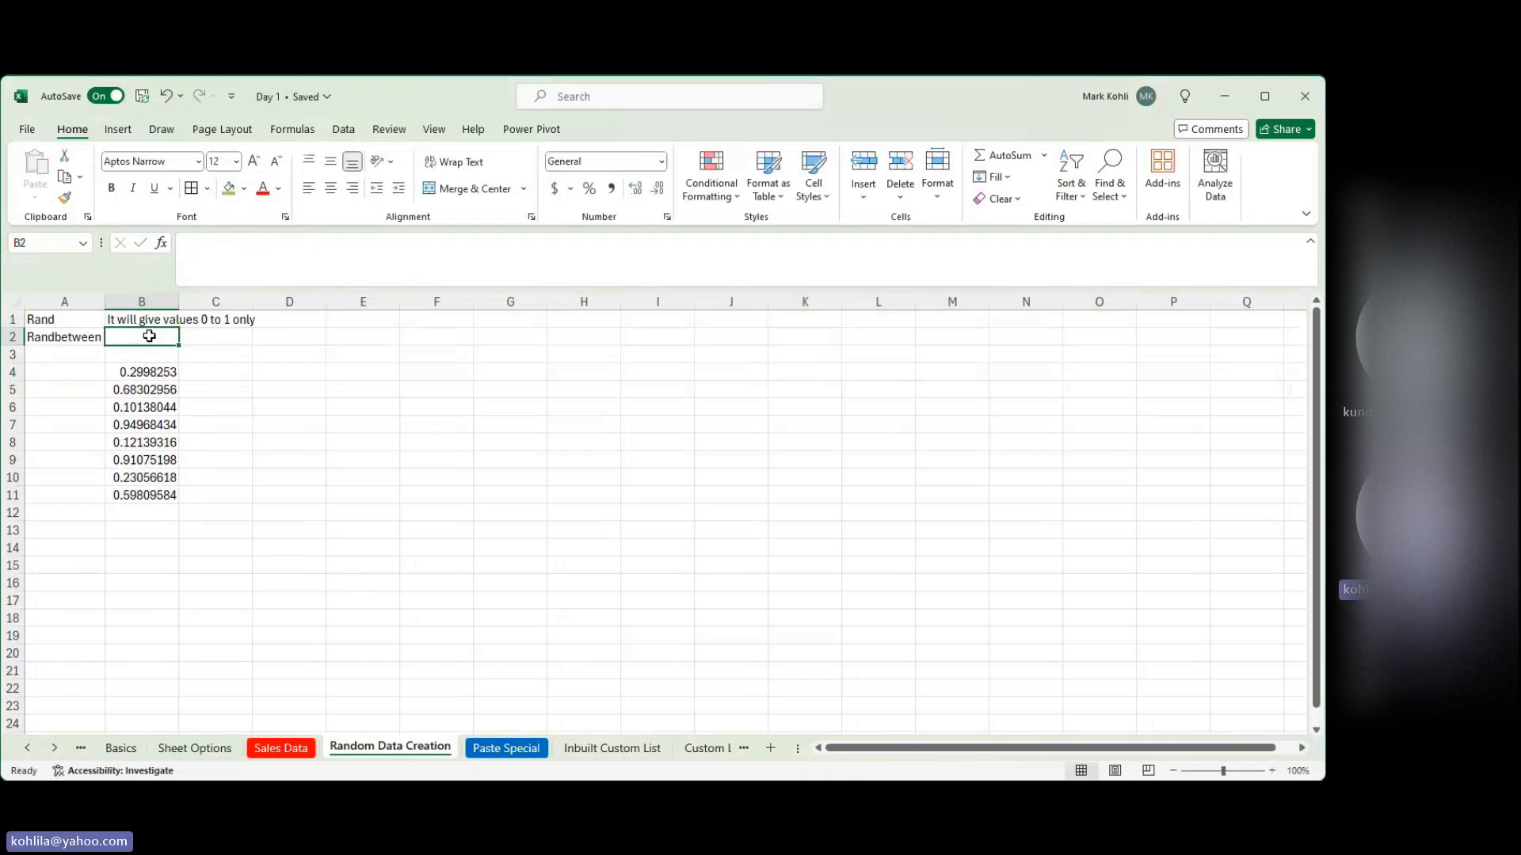
Change the B2 note to read 'It will give the specified range values'.
{"action": "key", "text": "shift+Right"}
{"action": "key", "text": "shift+Right"}
{"action": "key", "text": "shift+Right"}
{"action": "key", "text": "shift+Right"}
{"action": "key", "text": "shift+Right"}
{"action": "key", "text": "shift+Right"}
{"action": "key", "text": "shift+Right"}
{"action": "key", "text": "shift+Right"}
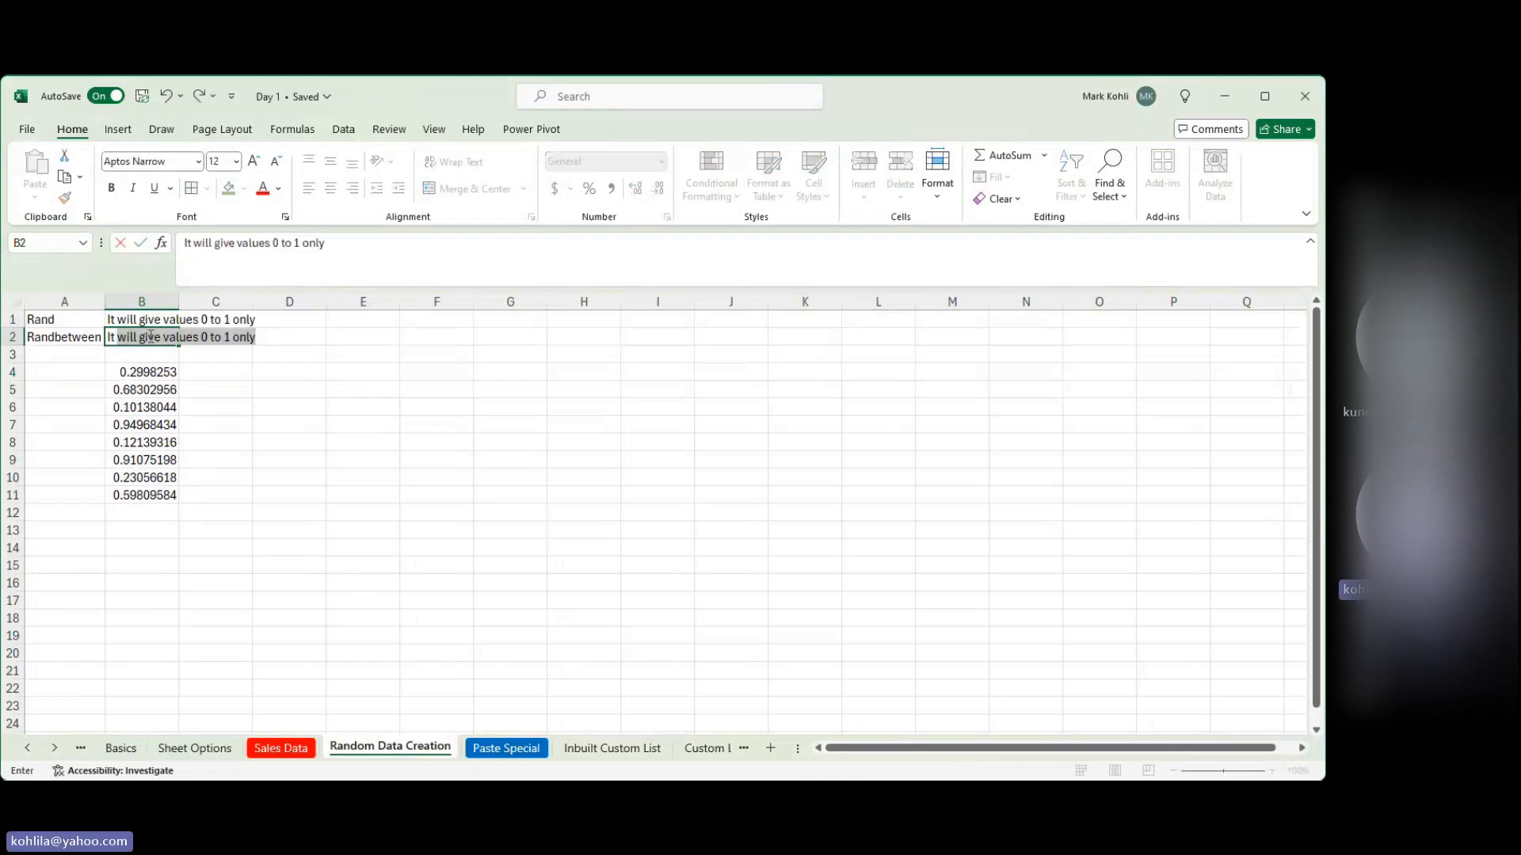
{"action": "key", "text": "shift+Right"}
{"action": "key", "text": "shift+Right"}
{"action": "key", "text": "shift+Right"}
{"action": "key", "text": "shift+Right"}
{"action": "key", "text": "shift+Right"}
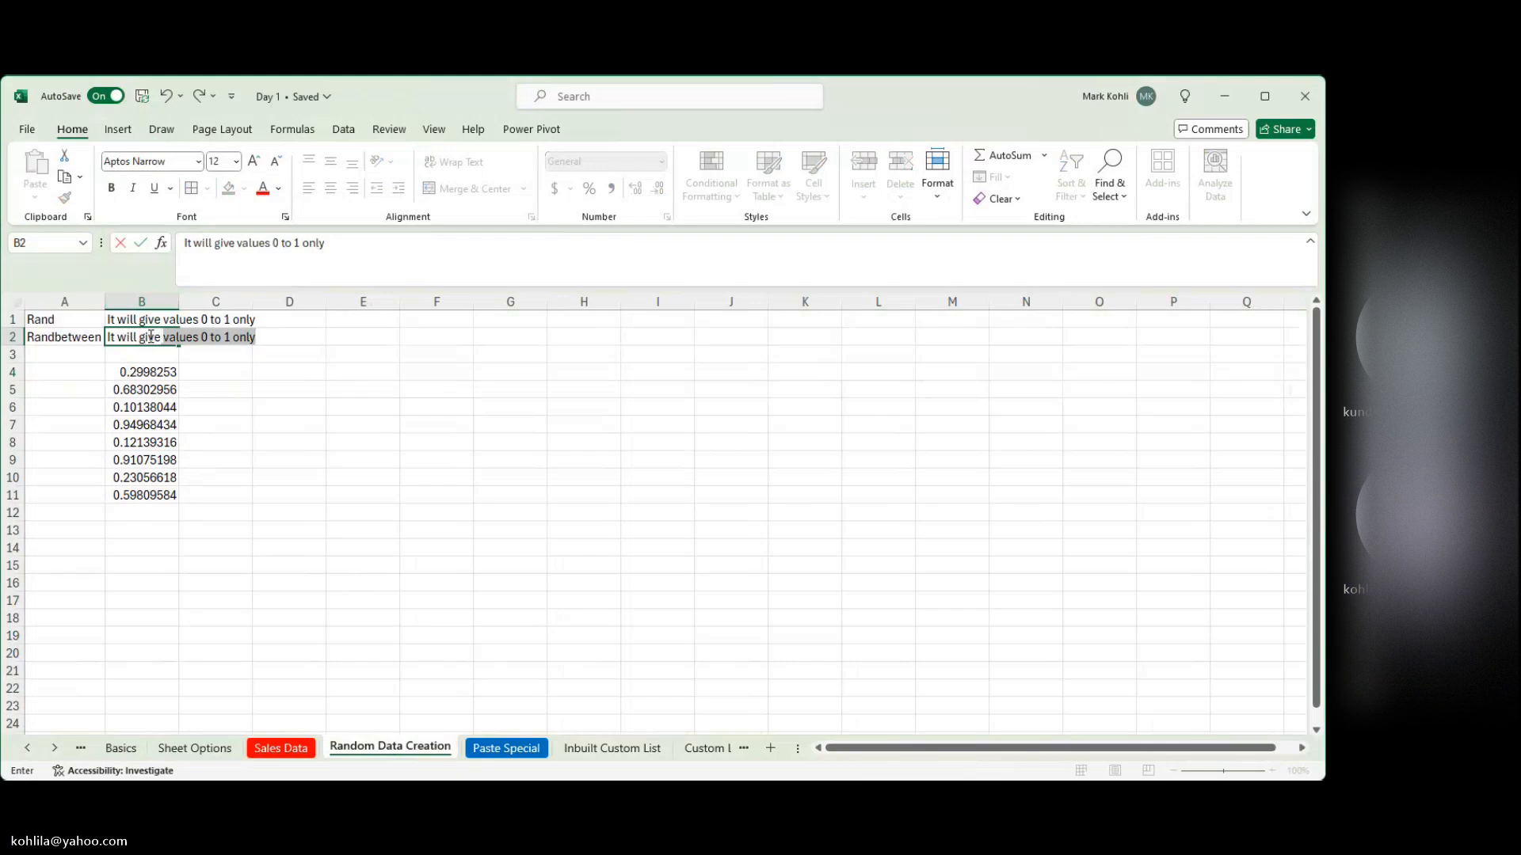
{"action": "type", "text": "the spe"}
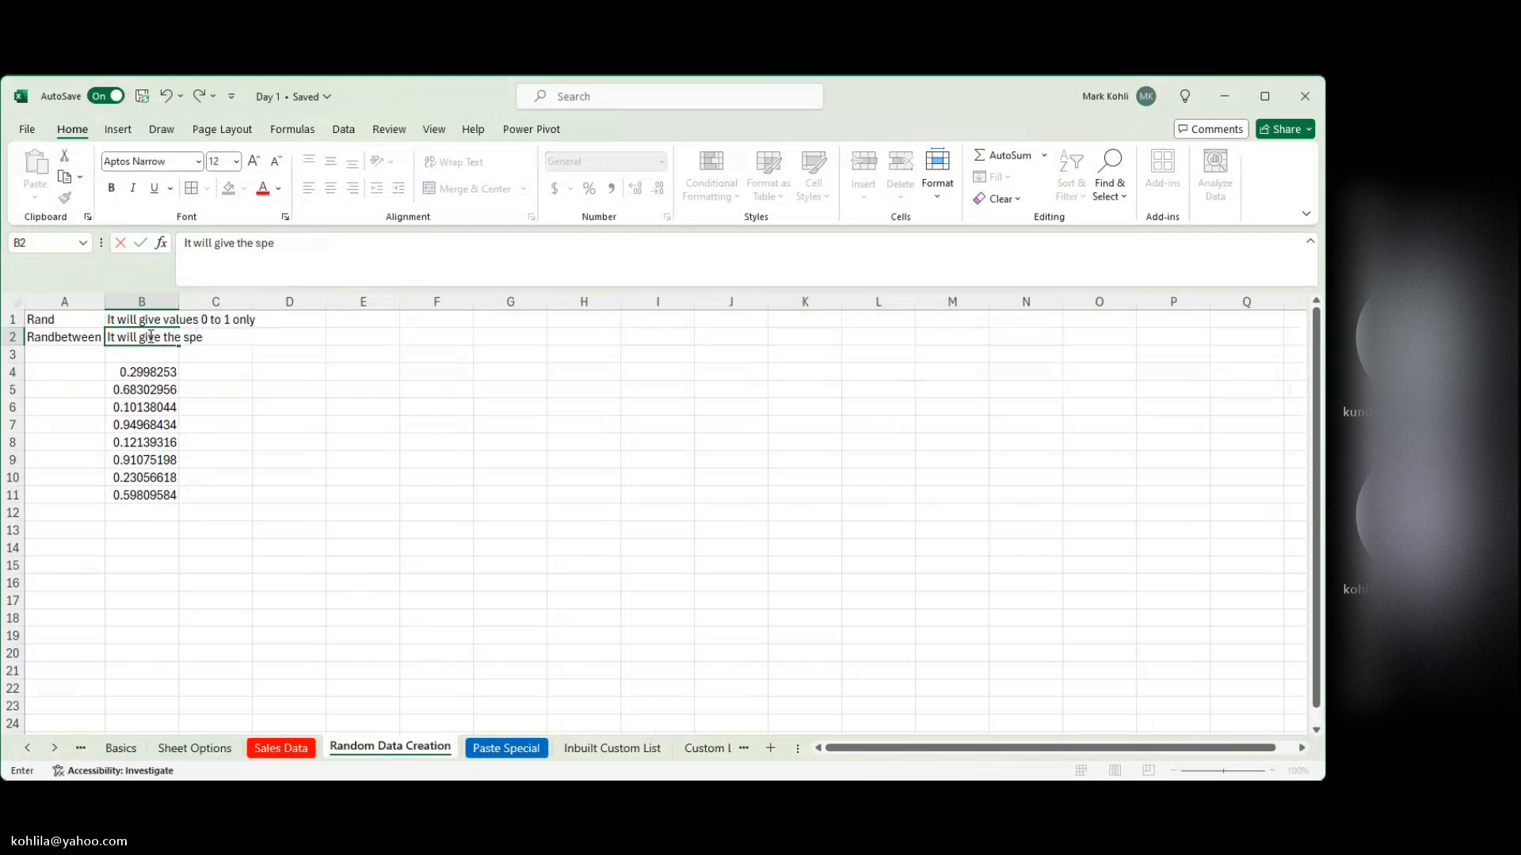
{"action": "type", "text": "cified ran"}
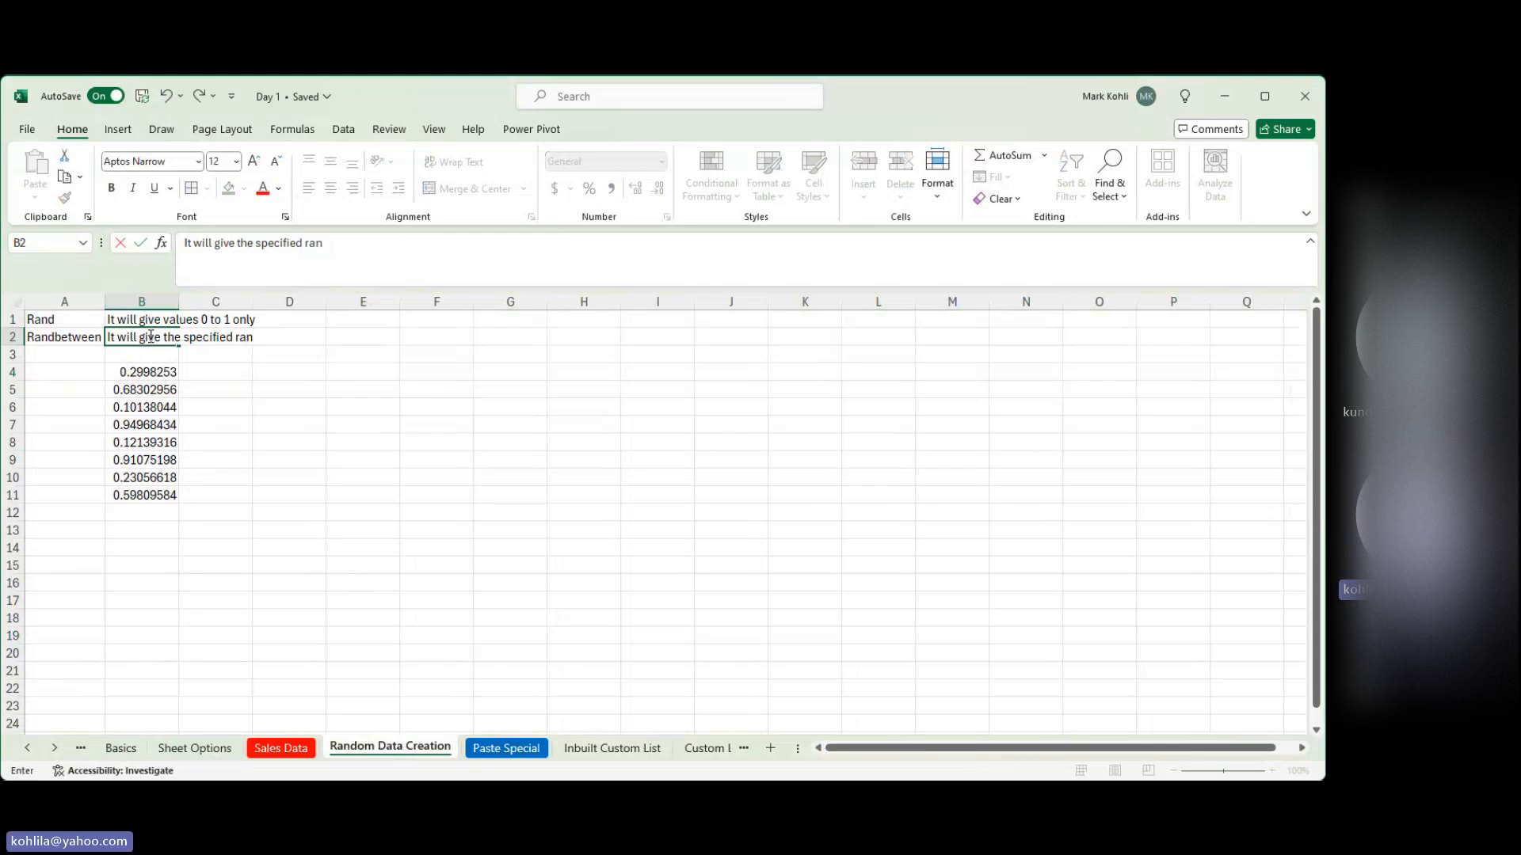
{"action": "type", "text": "ge values"}
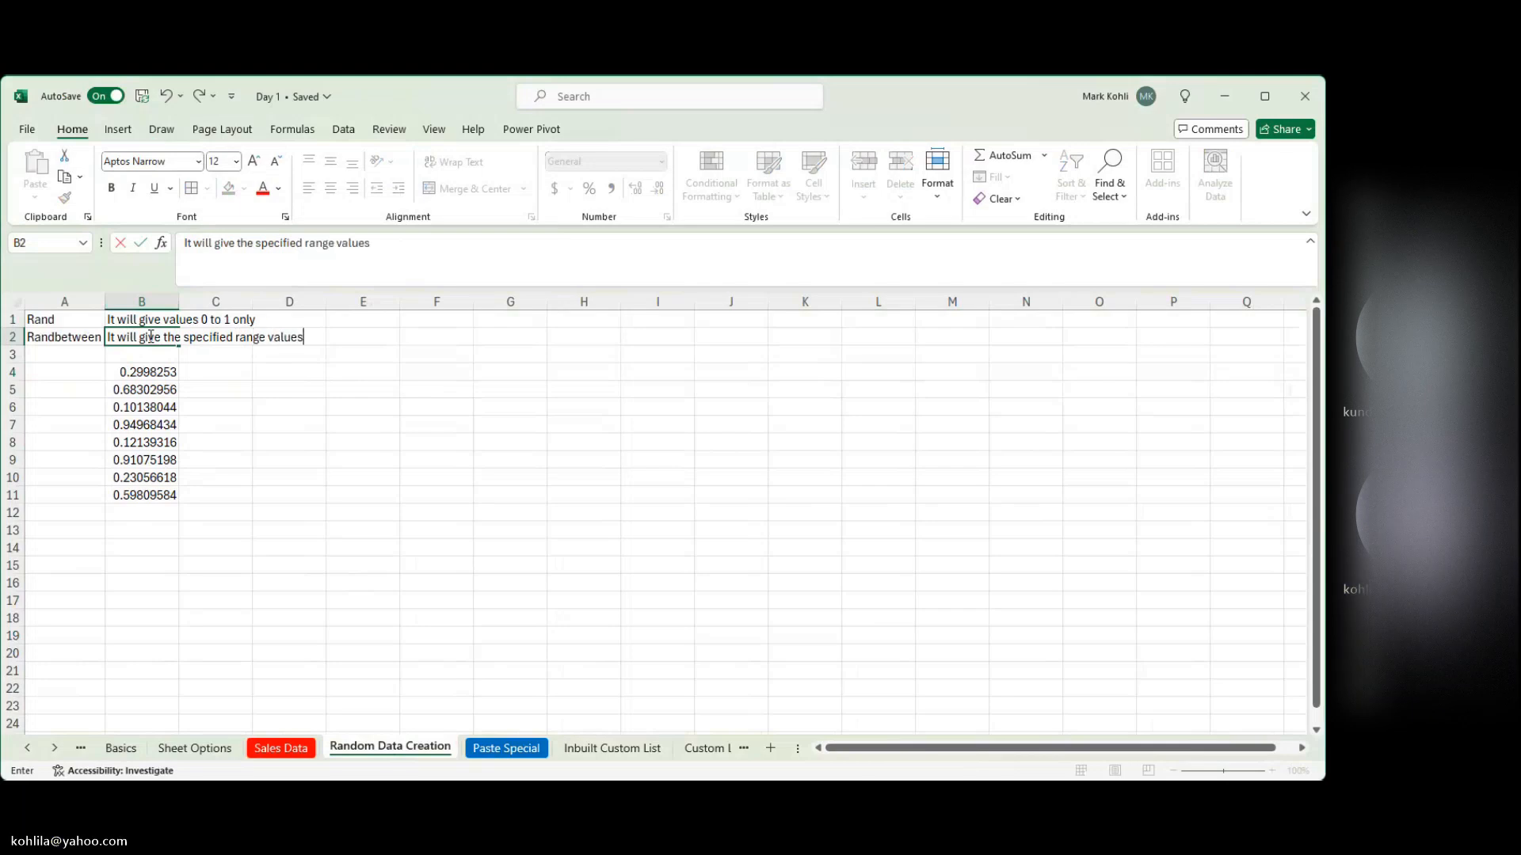
{"action": "key", "text": "Return"}
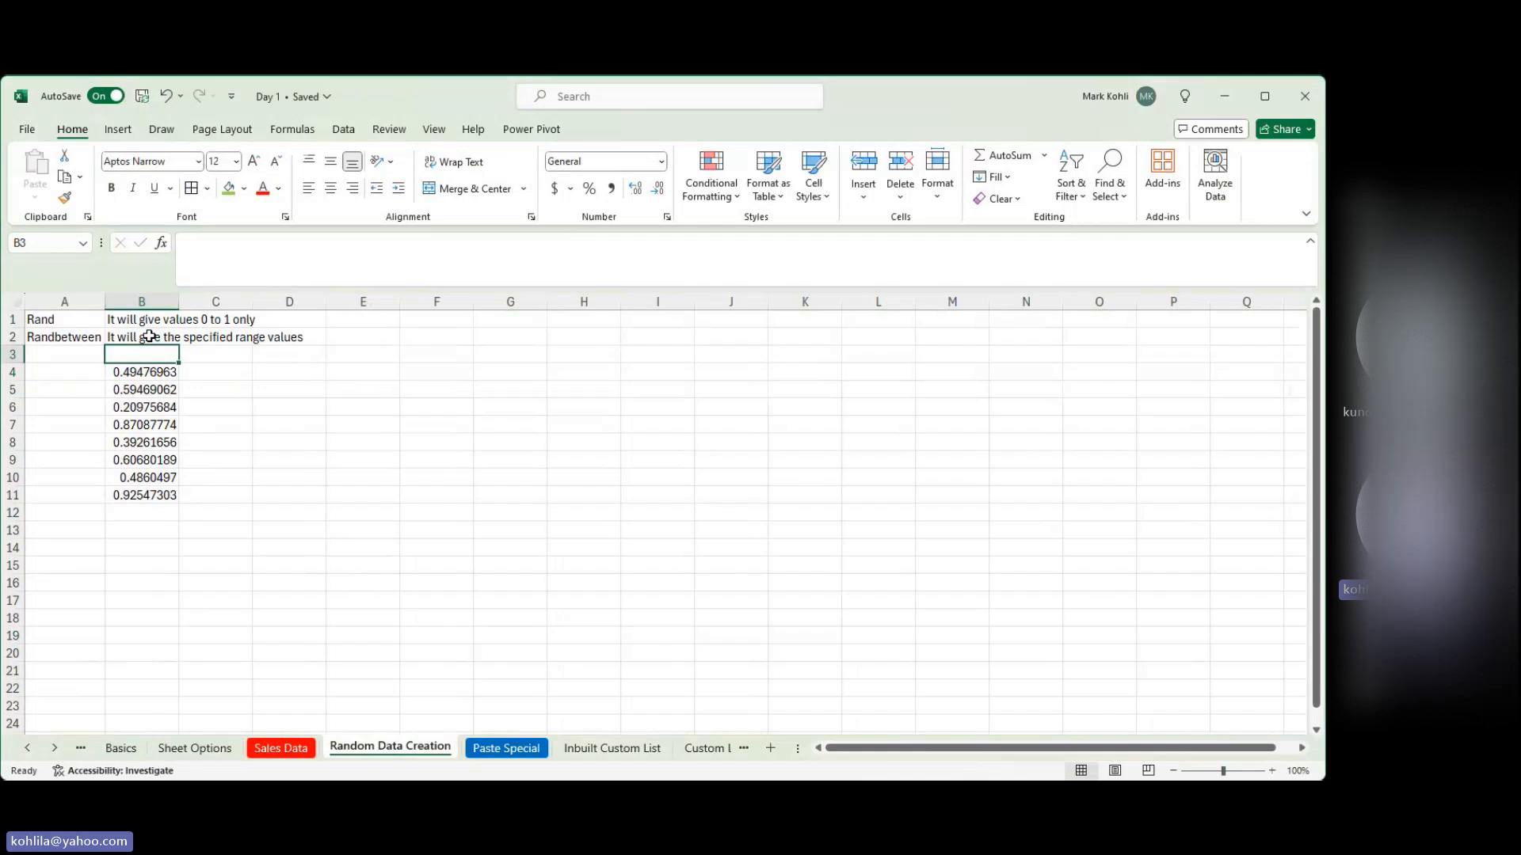
Fix the mistyped =randbe #NAME? error in D4 and type =RANDBETWEEN(10,1000).
{"action": "left_click", "coordinate": [275, 385]}
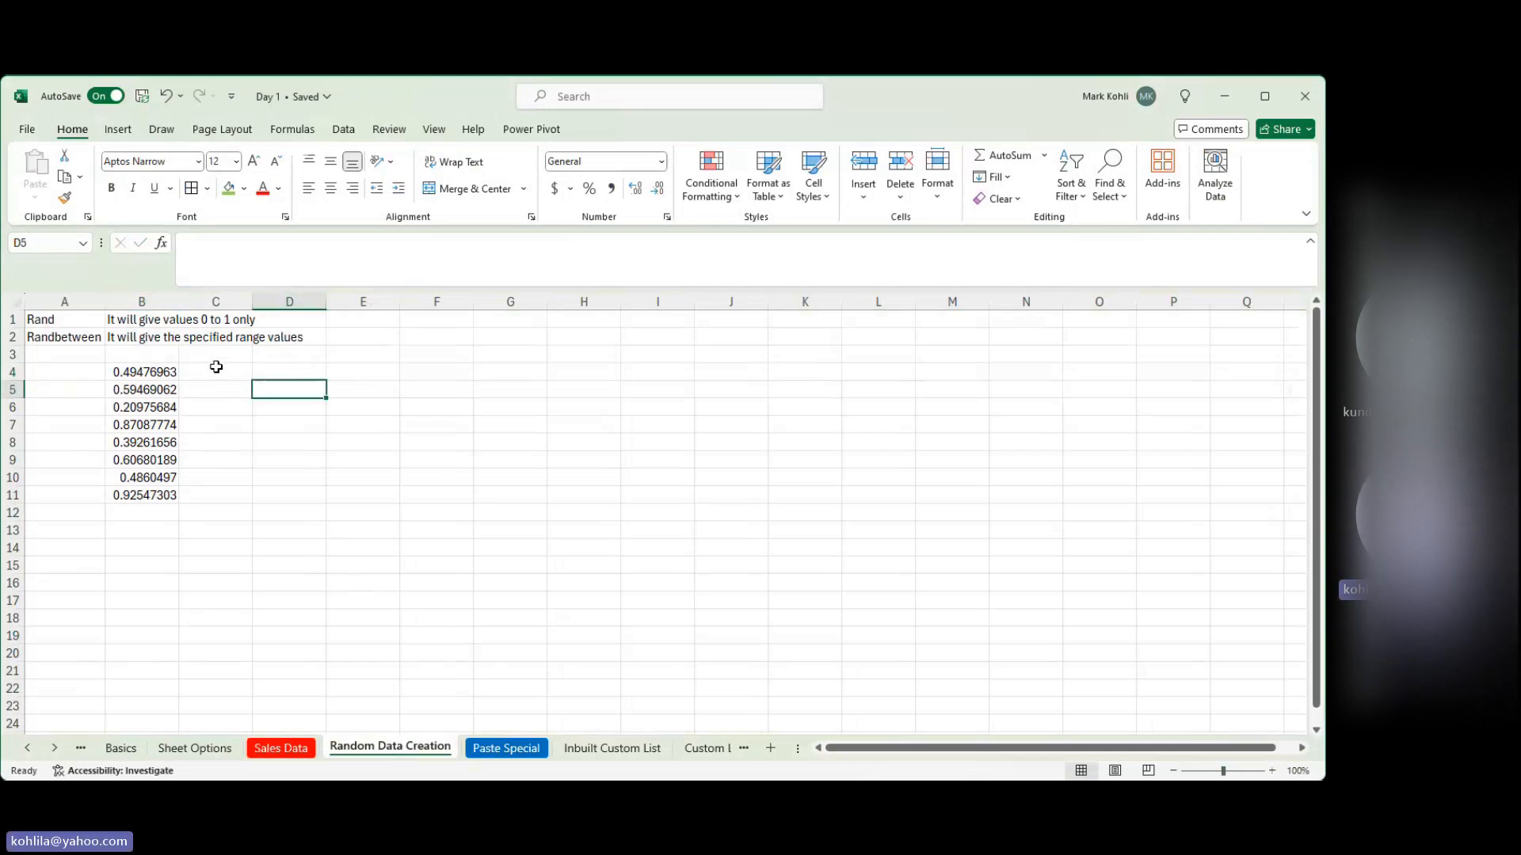
{"action": "left_click", "coordinate": [287, 375]}
{"action": "type", "text": "="}
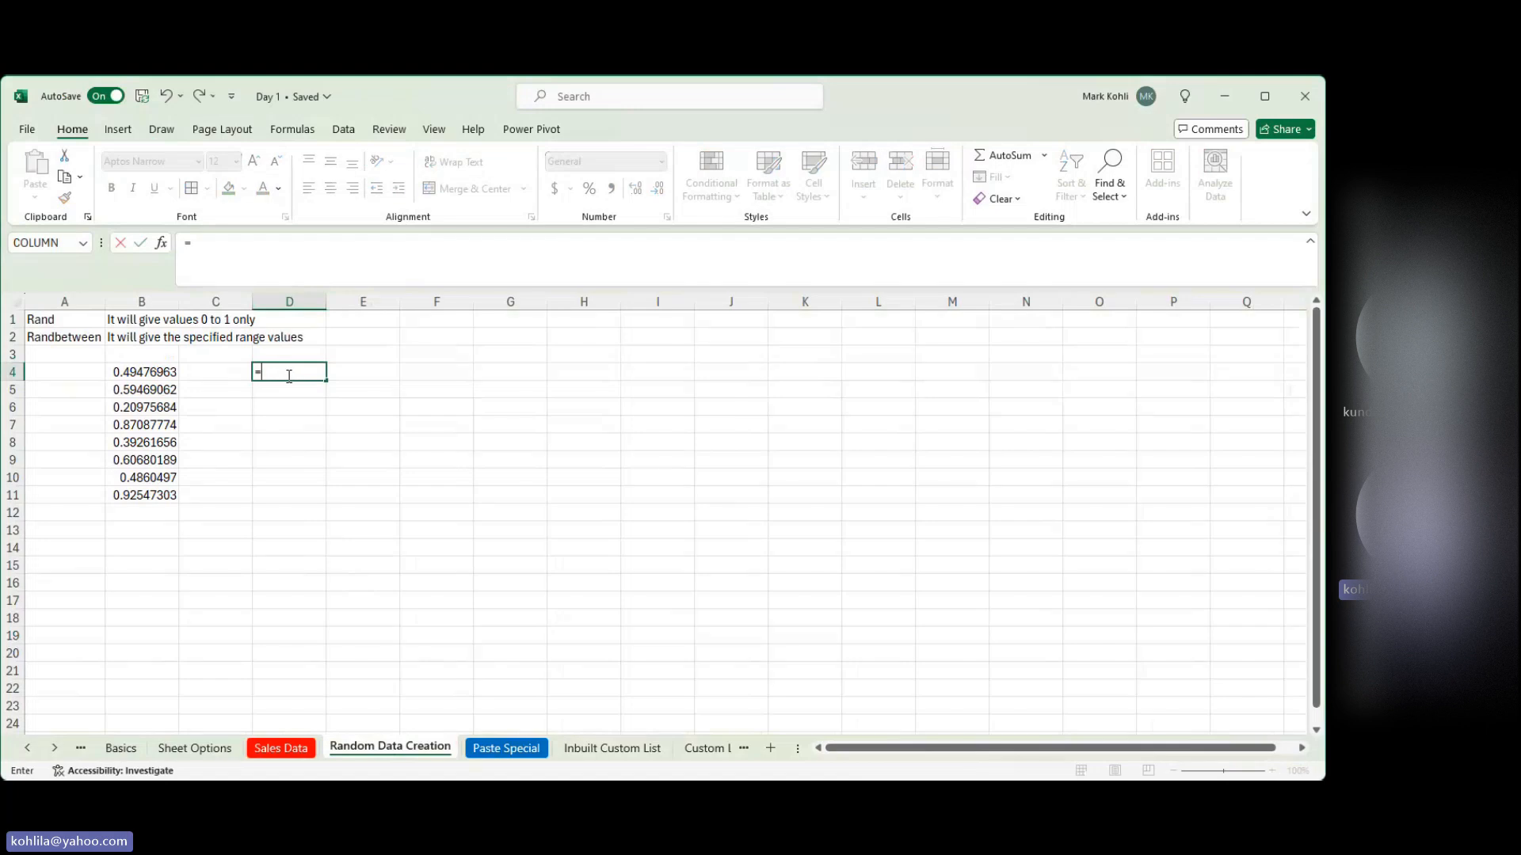
{"action": "type", "text": "randbe"}
{"action": "key", "text": "Tab"}
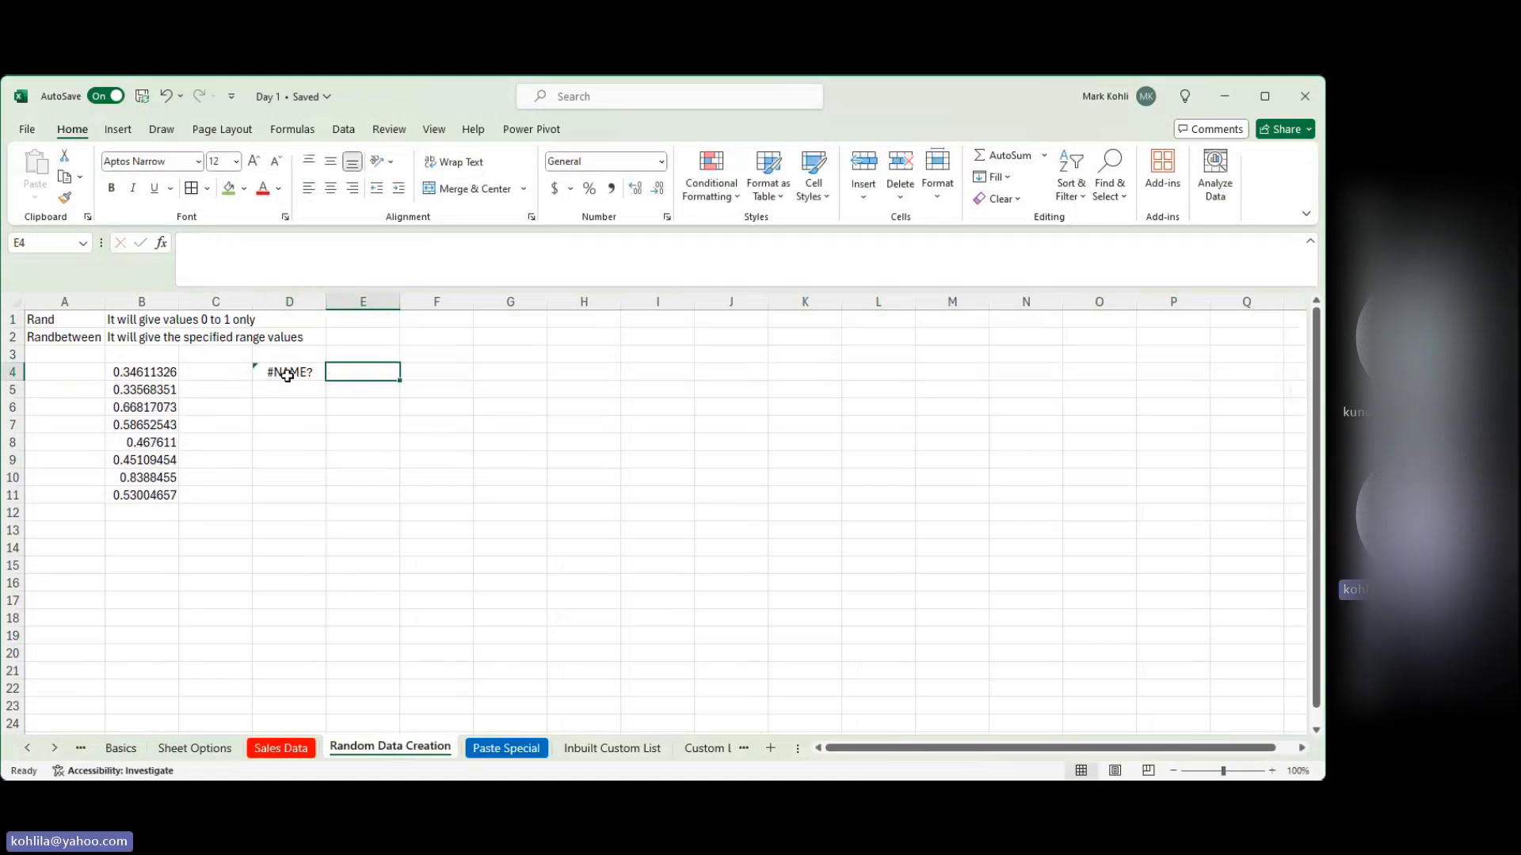
{"action": "left_click", "coordinate": [287, 376]}
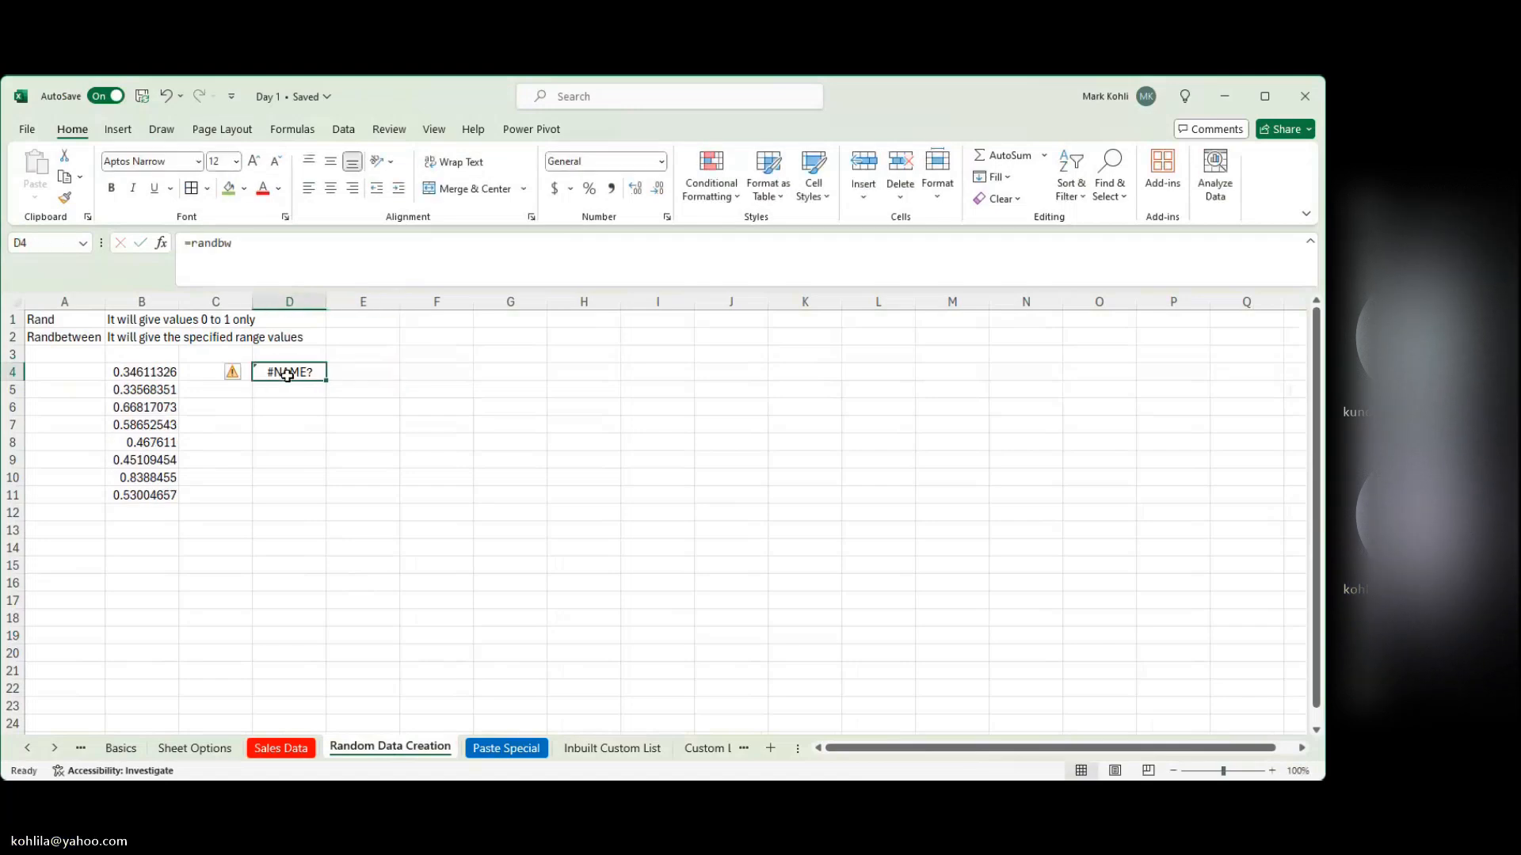
{"action": "left_click", "coordinate": [277, 242]}
{"action": "key", "text": "BackSpace"}
{"action": "key", "text": "Tab"}
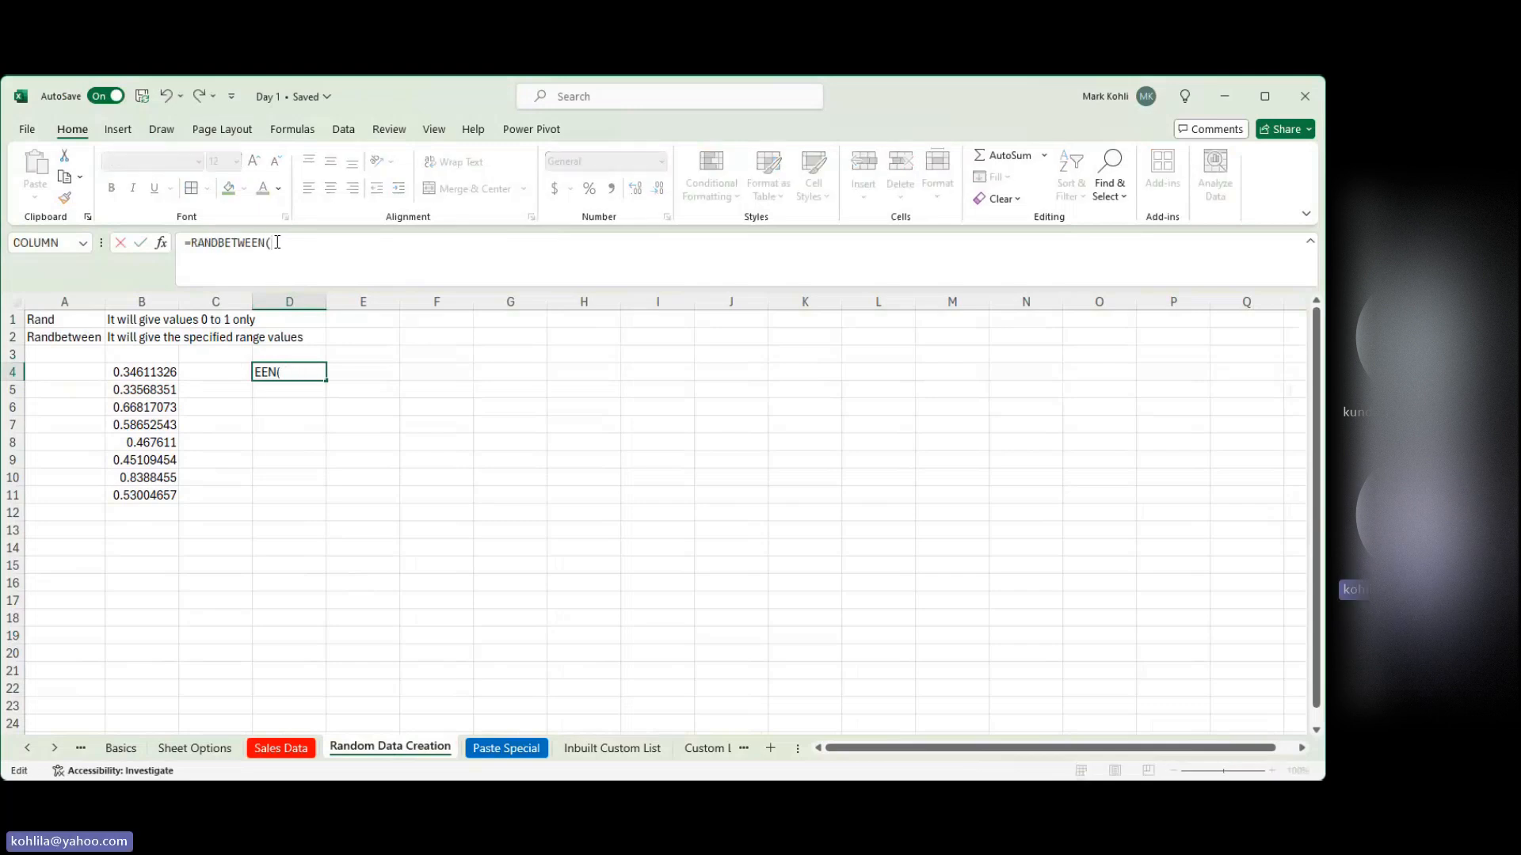
{"action": "type", "text": "10,1000)"}
Commit =RANDBETWEEN(10,1000) in D4 and fill it down to D11.
{"action": "key", "text": "Return"}
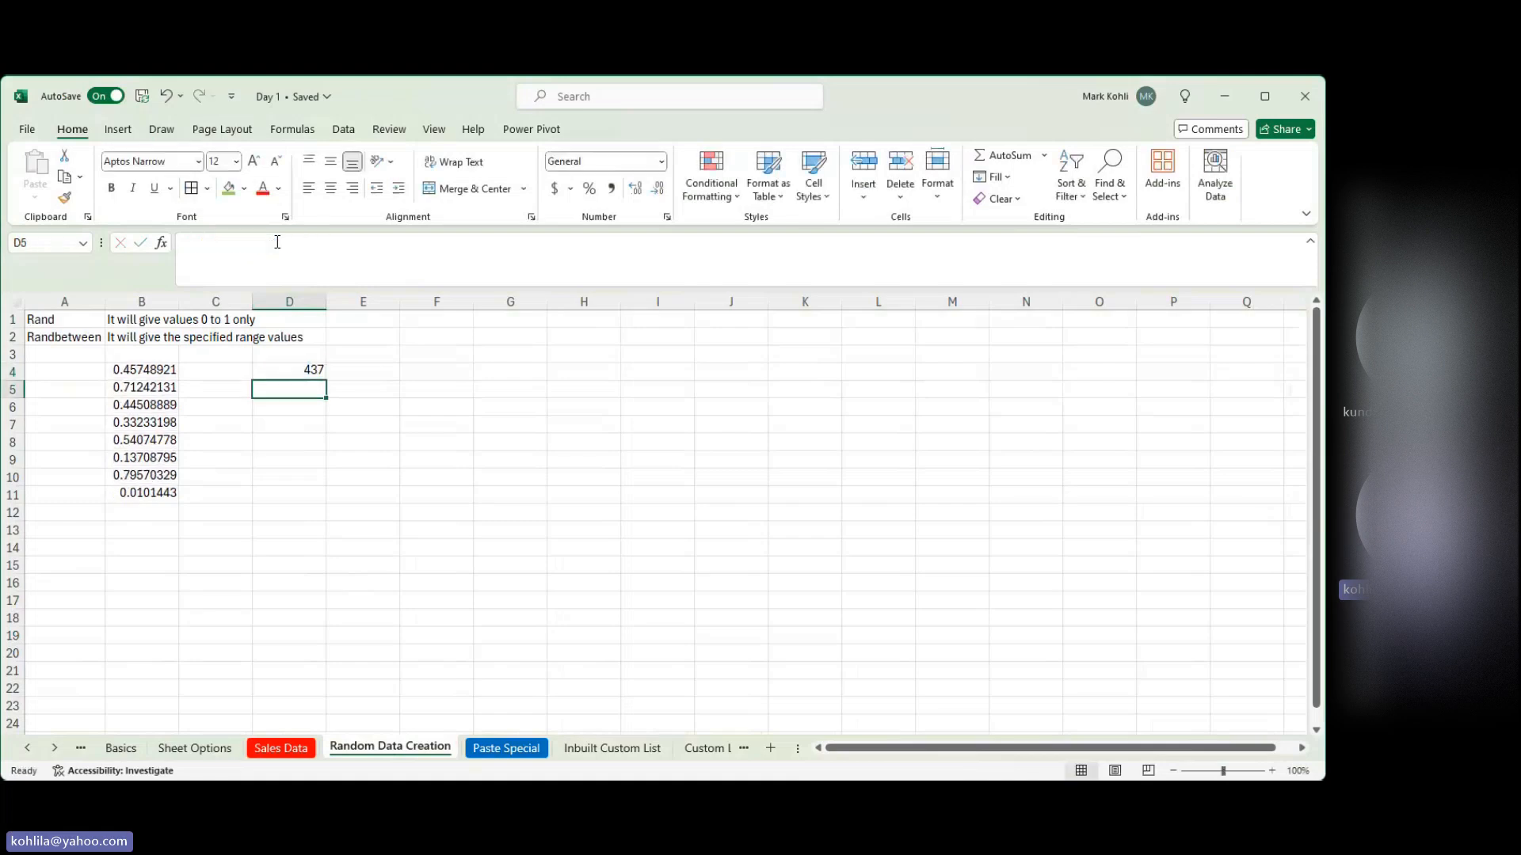
{"action": "left_click_drag", "start_coordinate": [309, 369], "coordinate": [315, 497]}
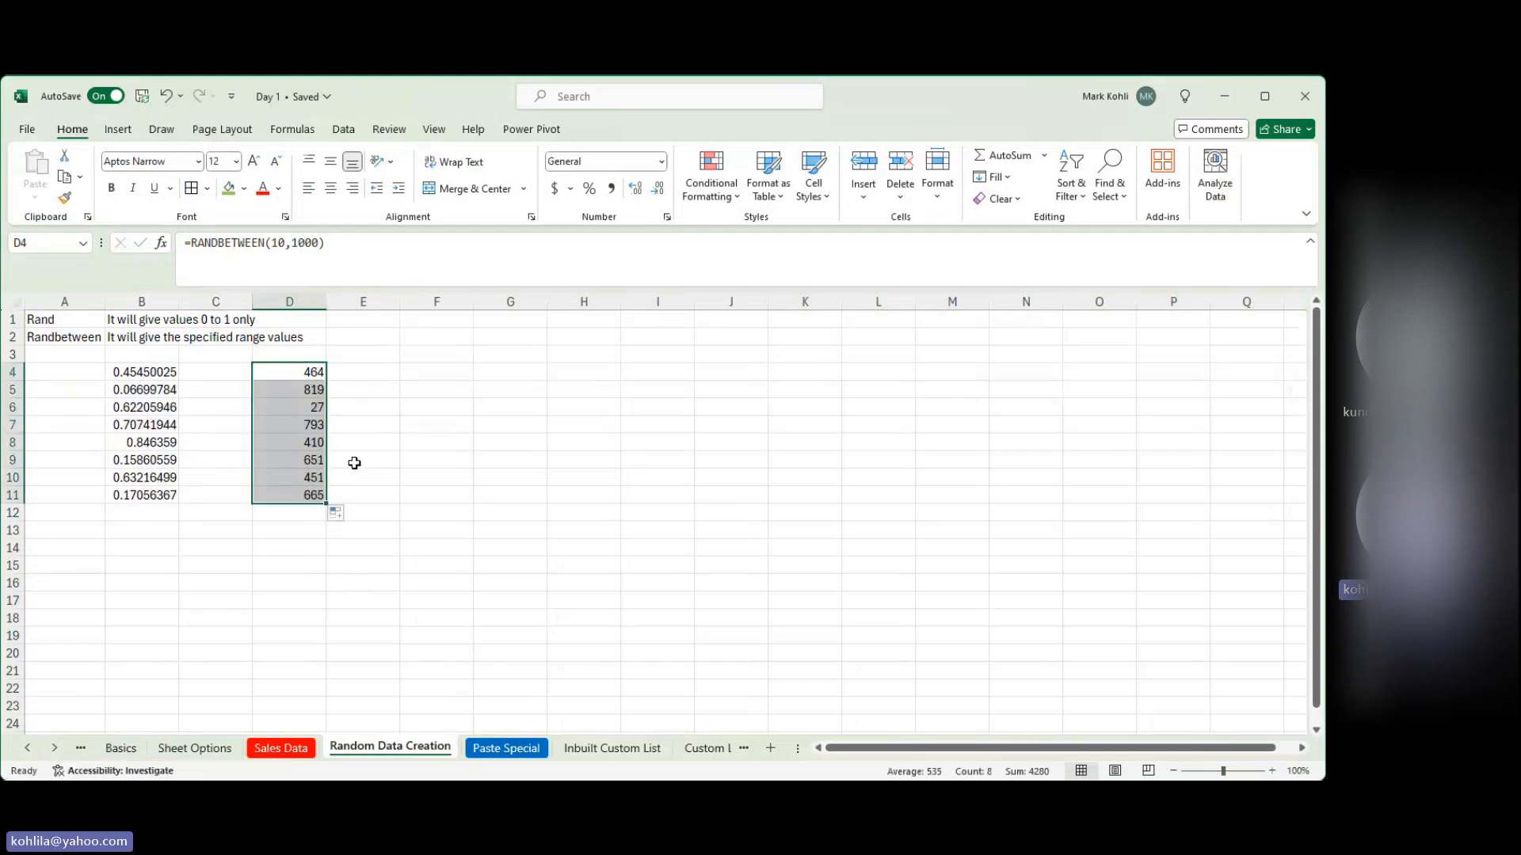
{"action": "left_click", "coordinate": [354, 463]}
{"action": "left_click_drag", "start_coordinate": [309, 376], "coordinate": [290, 490]}
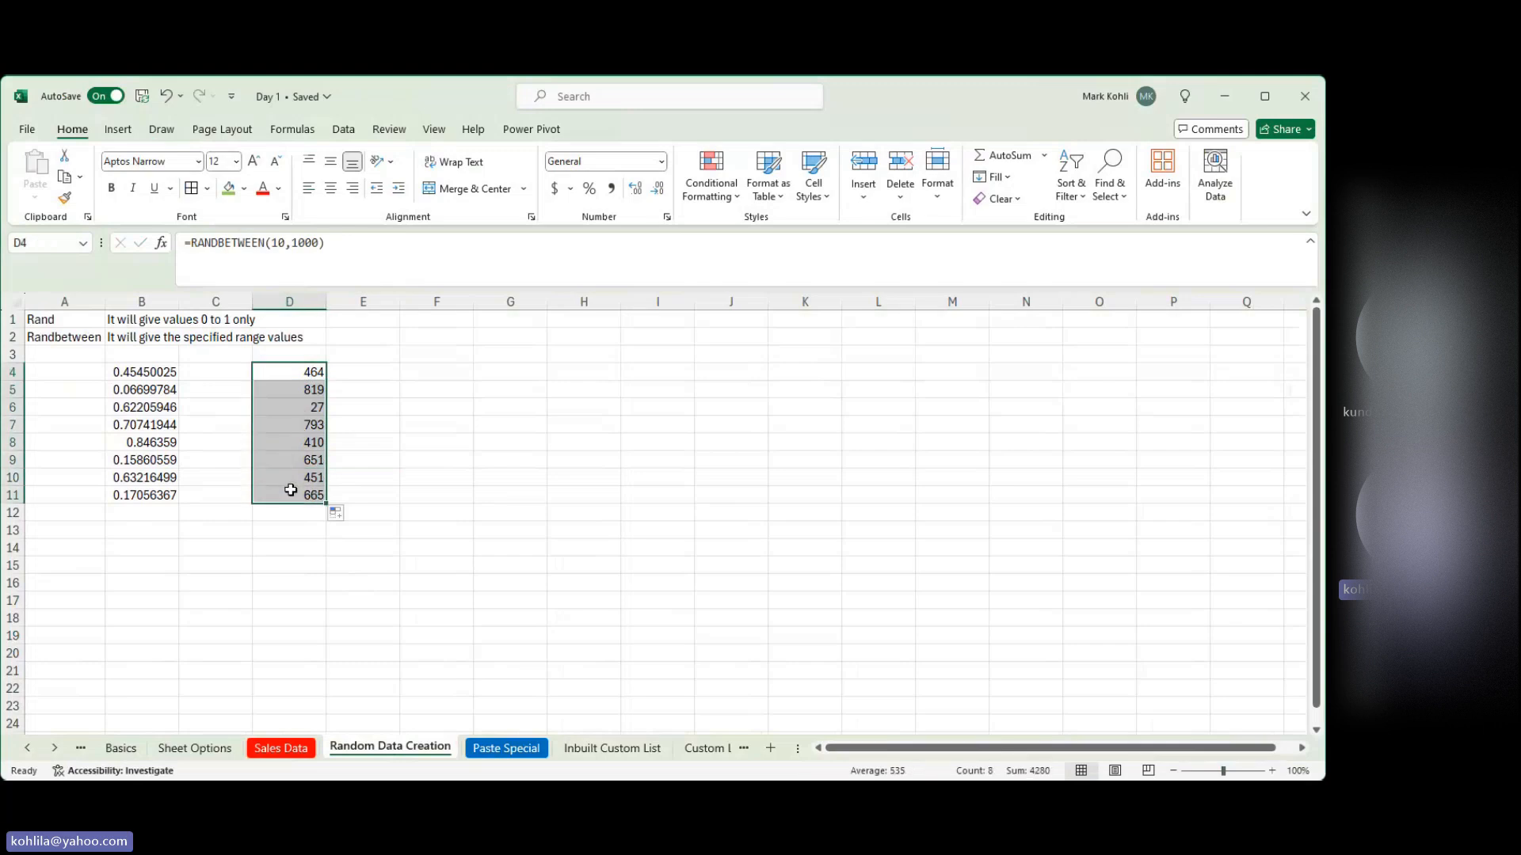
{"action": "left_click", "coordinate": [170, 374]}
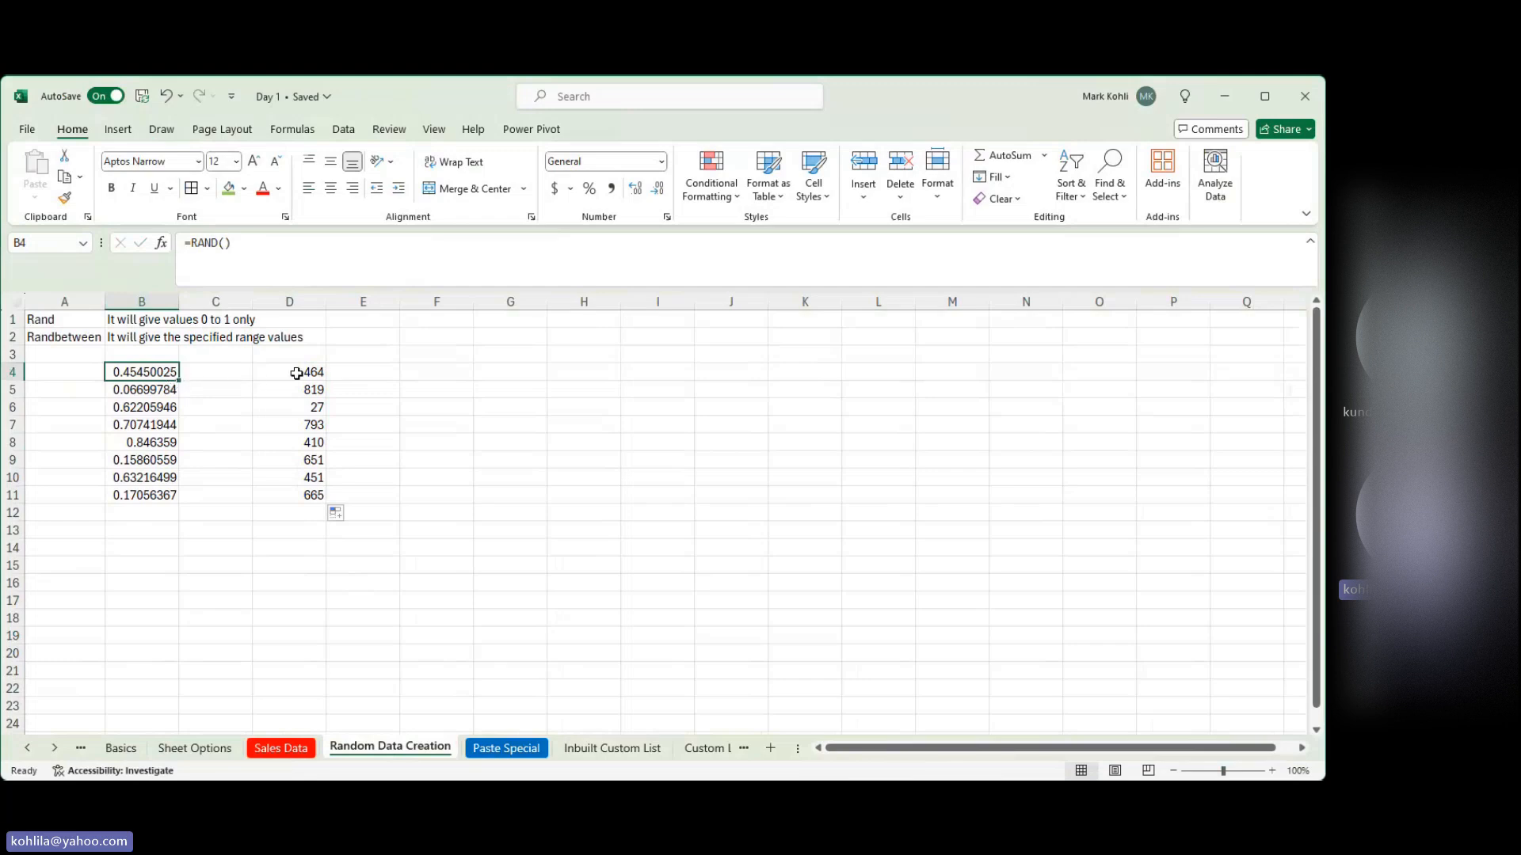
{"action": "left_click", "coordinate": [406, 374]}
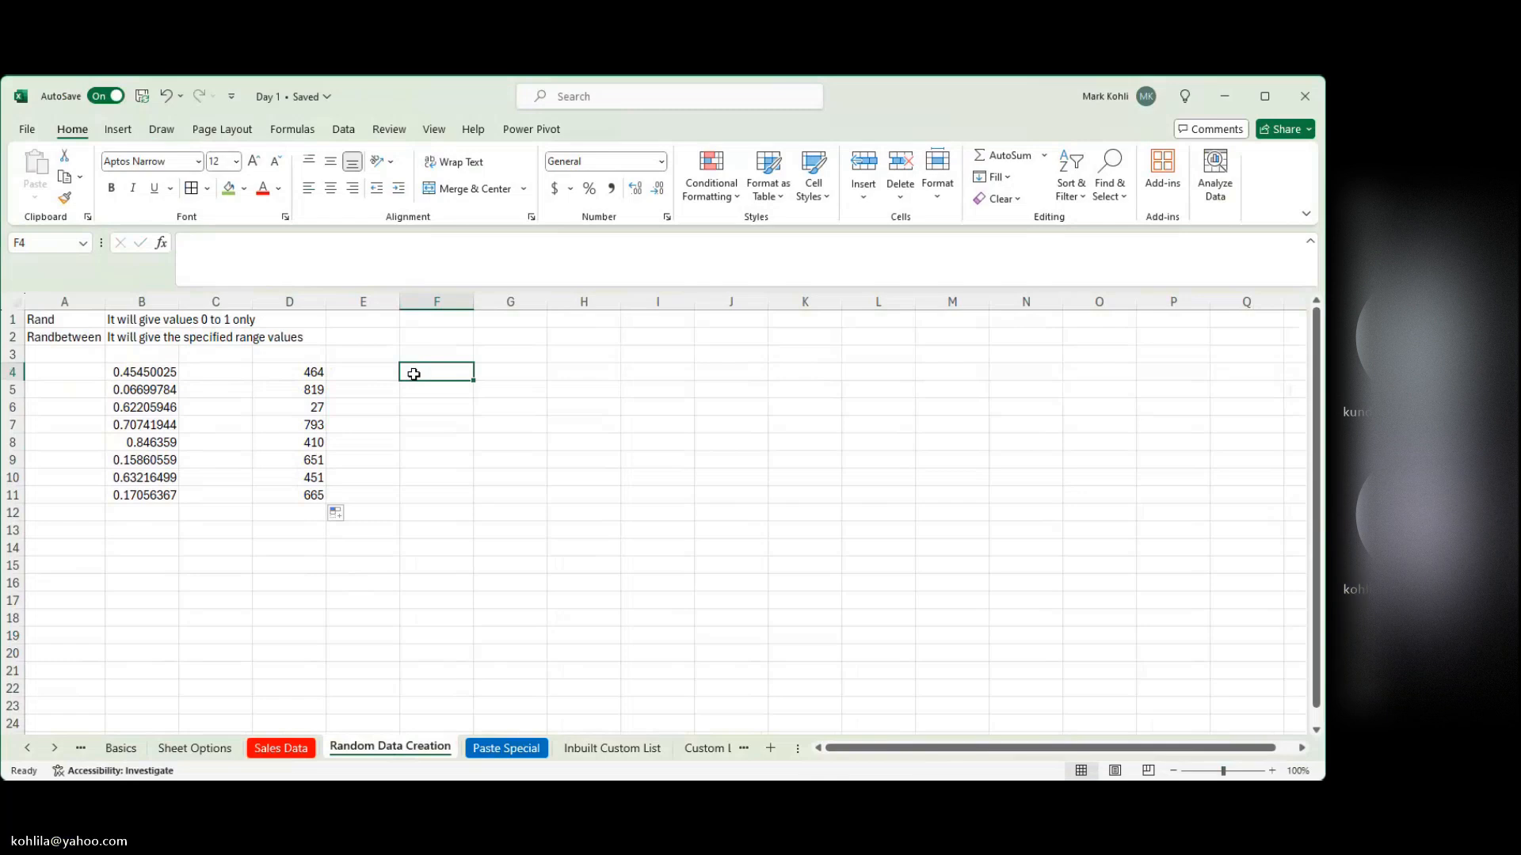
Enter =RANDBETWEEN(10.00,1000.99) in F4 after a false start with =rand.
{"action": "type", "text": "="}
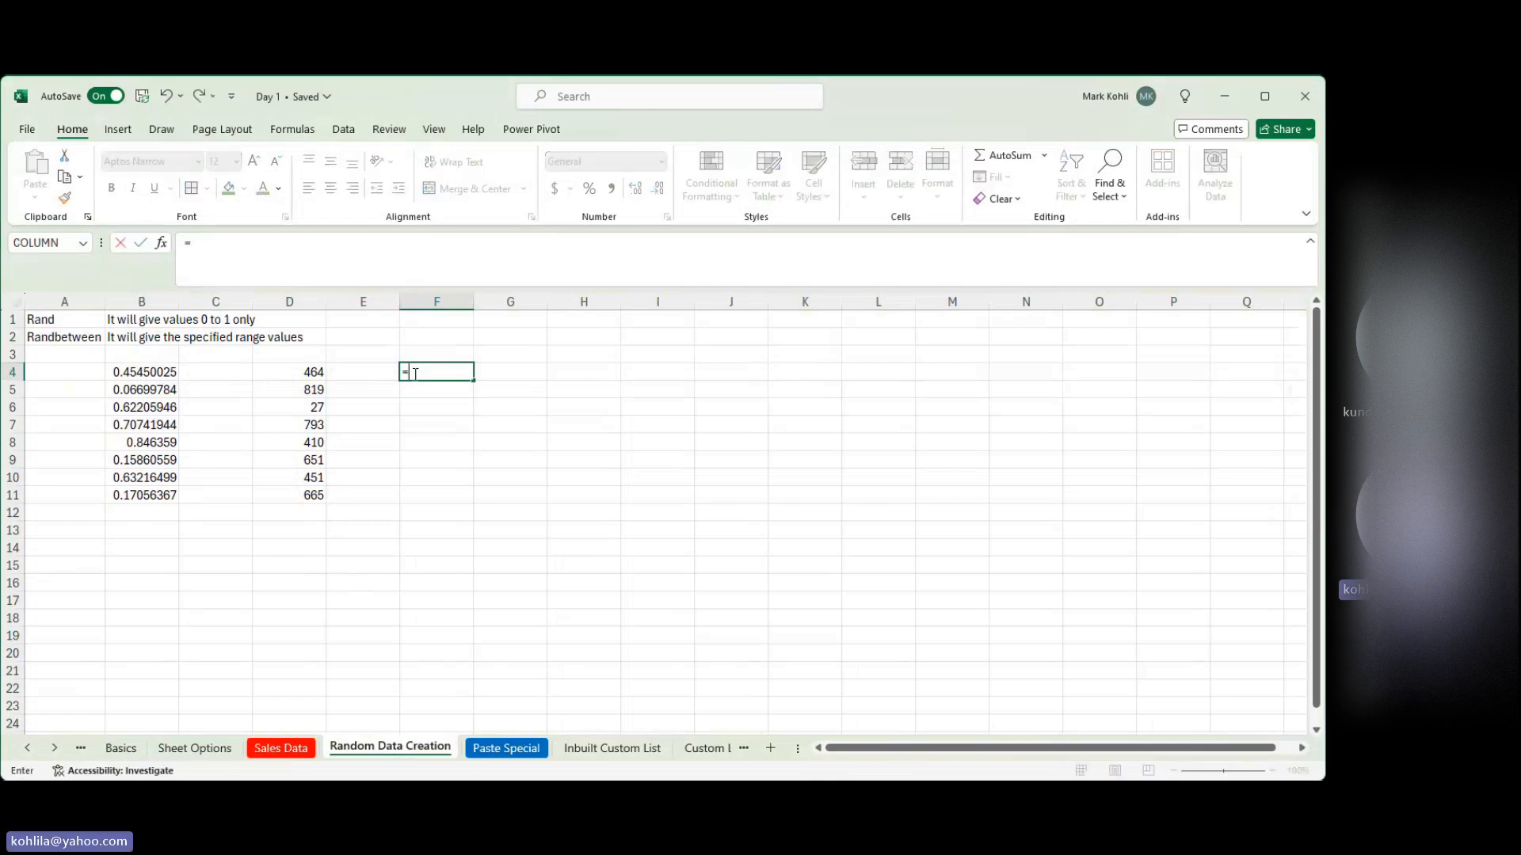
{"action": "type", "text": "rand"}
{"action": "key", "text": "ctrl+Return"}
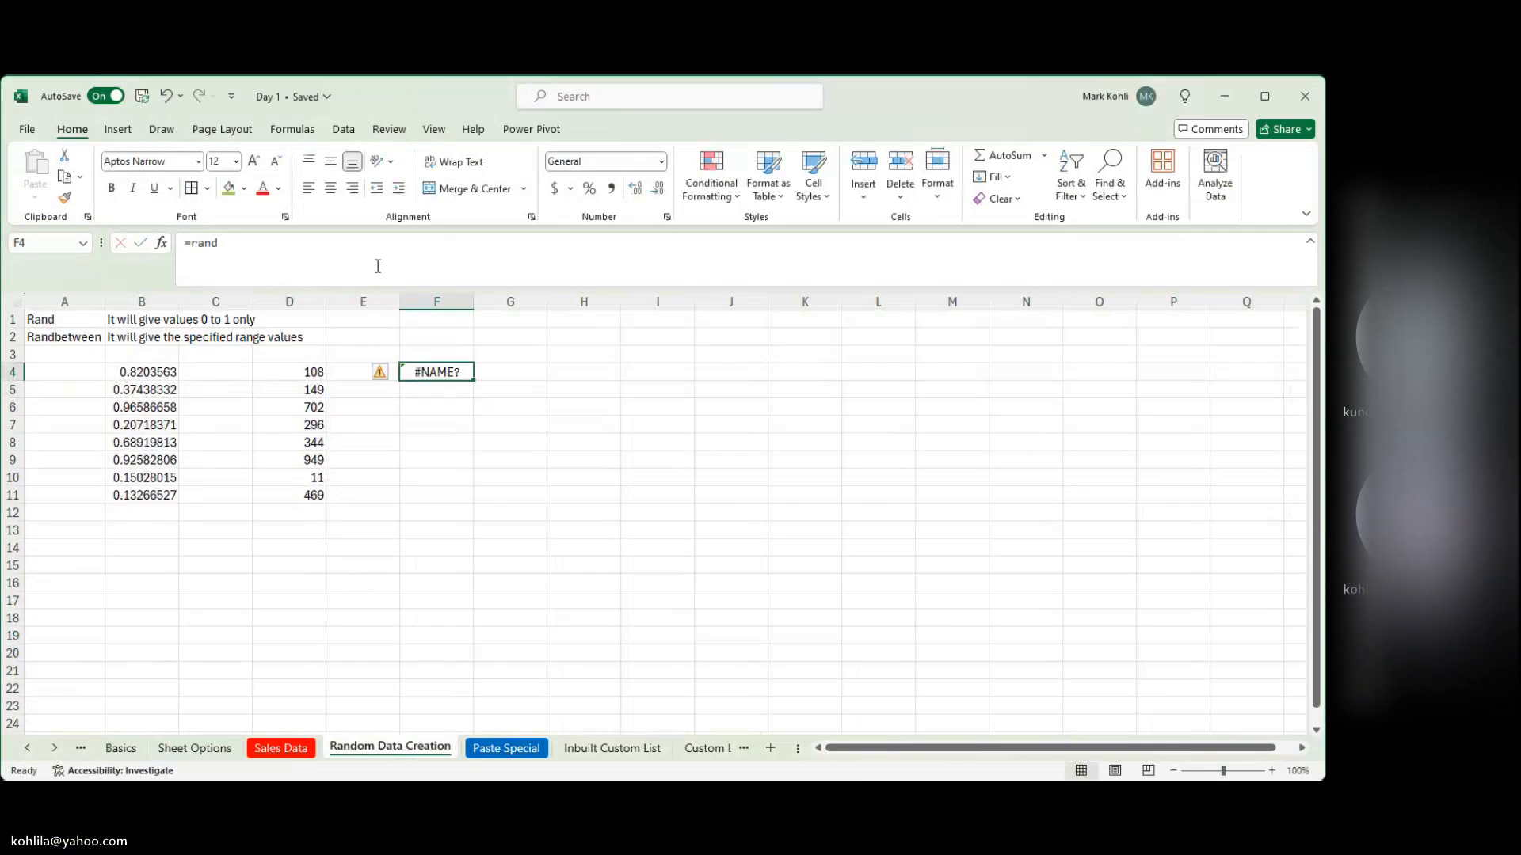
{"action": "type", "text": "=rand"}
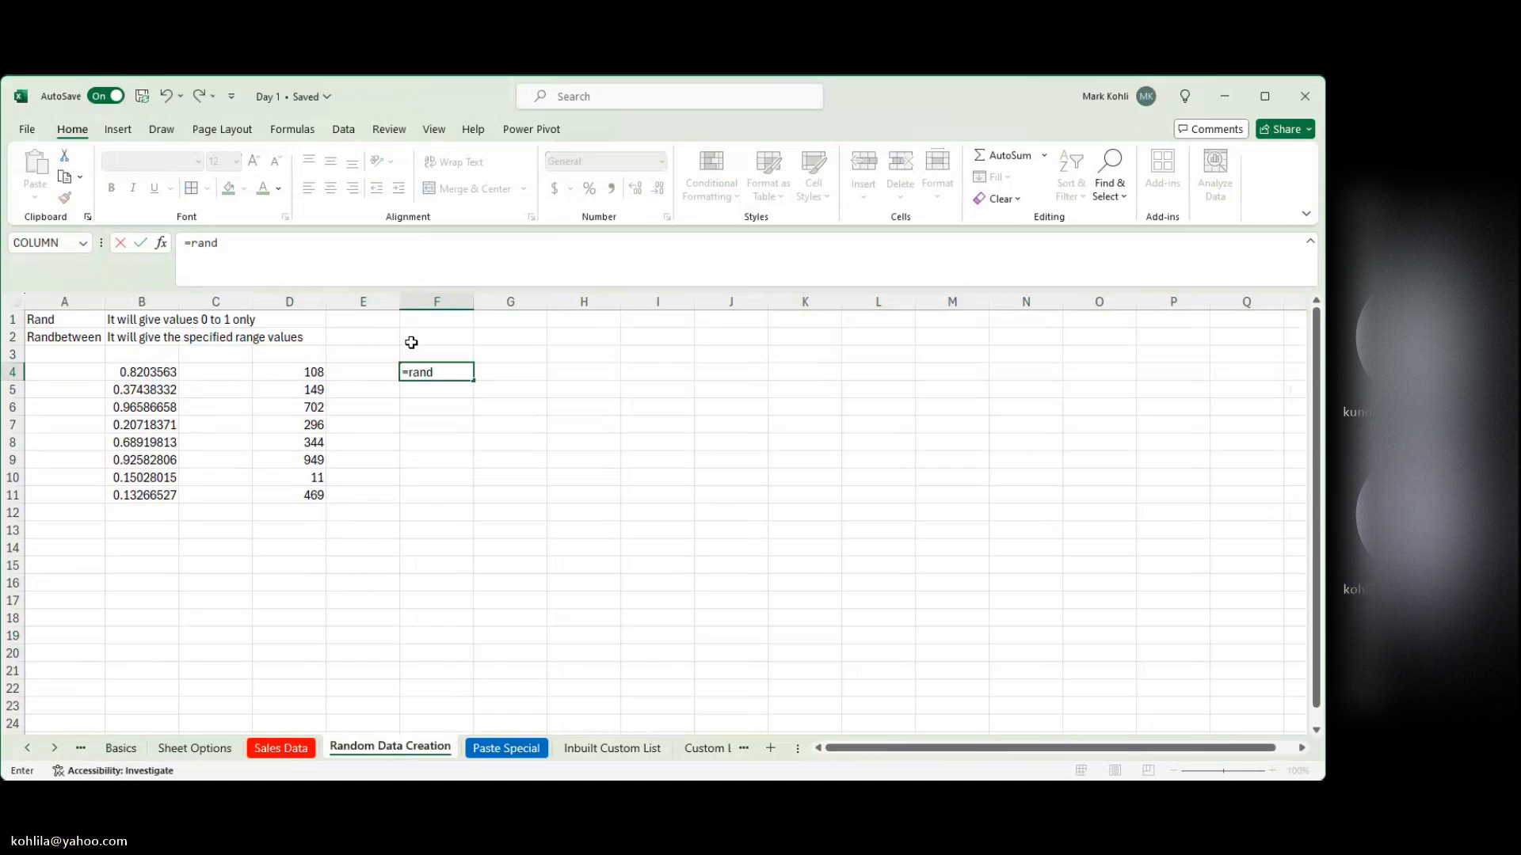
{"action": "type", "text": "b"}
{"action": "key", "text": "Tab"}
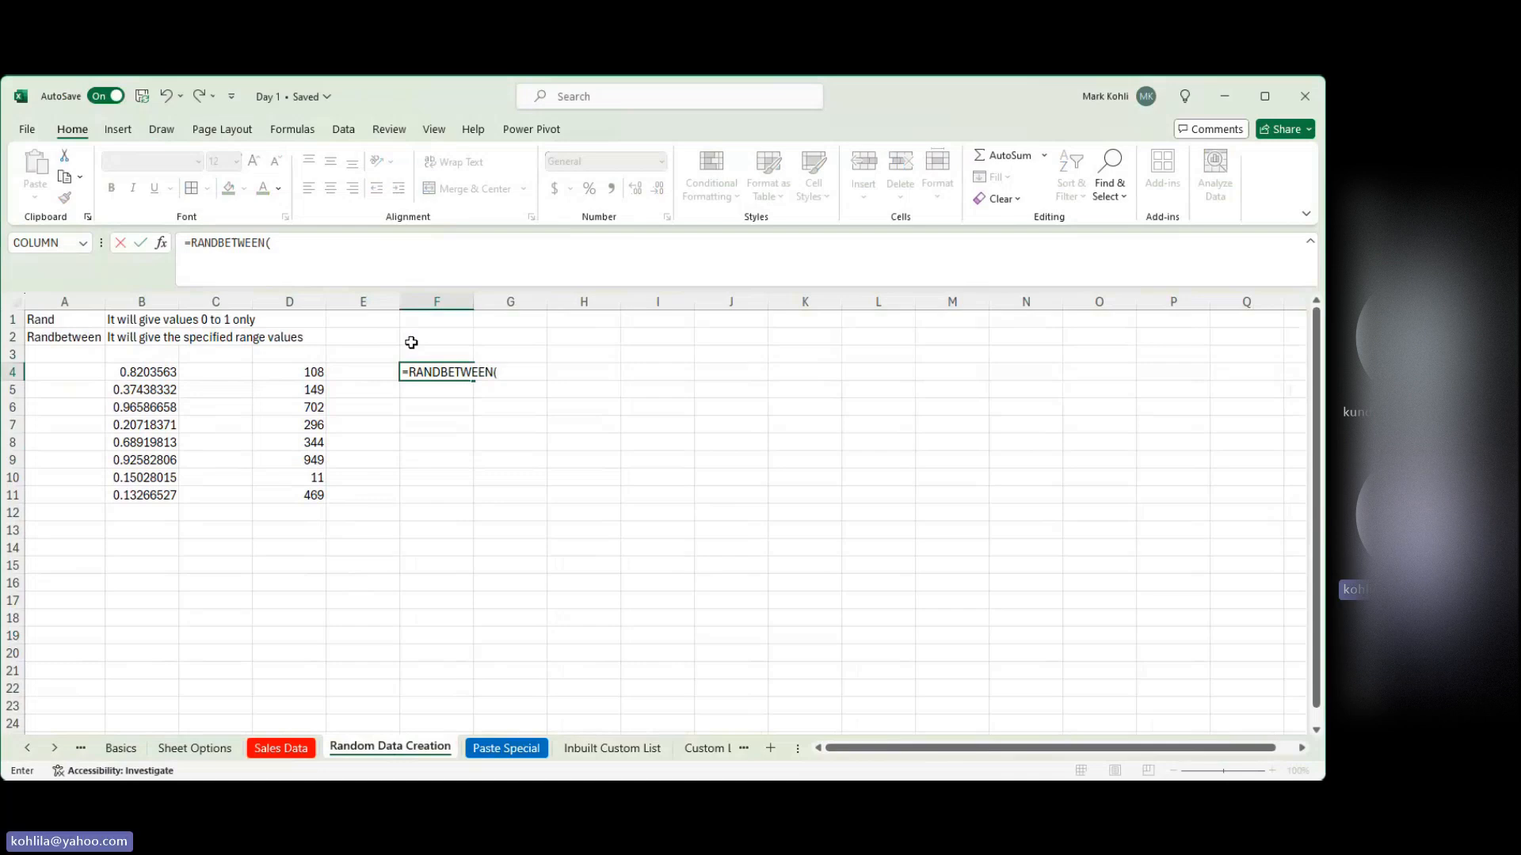
{"action": "type", "text": "10,1000.99"}
{"action": "left_click", "coordinate": [510, 376]}
{"action": "type", "text": ".00"}
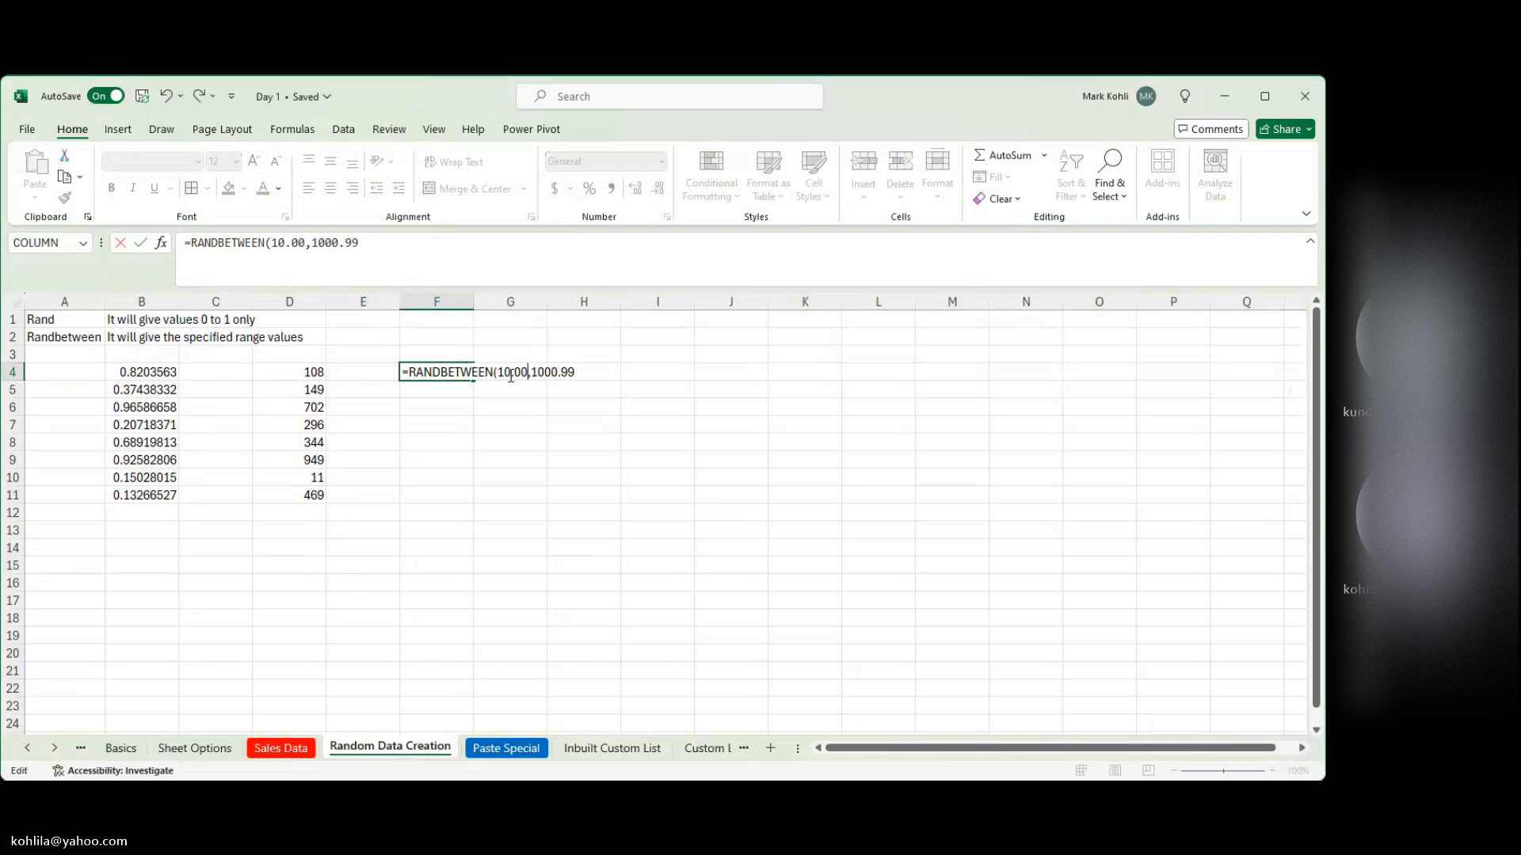
{"action": "key", "text": "Return"}
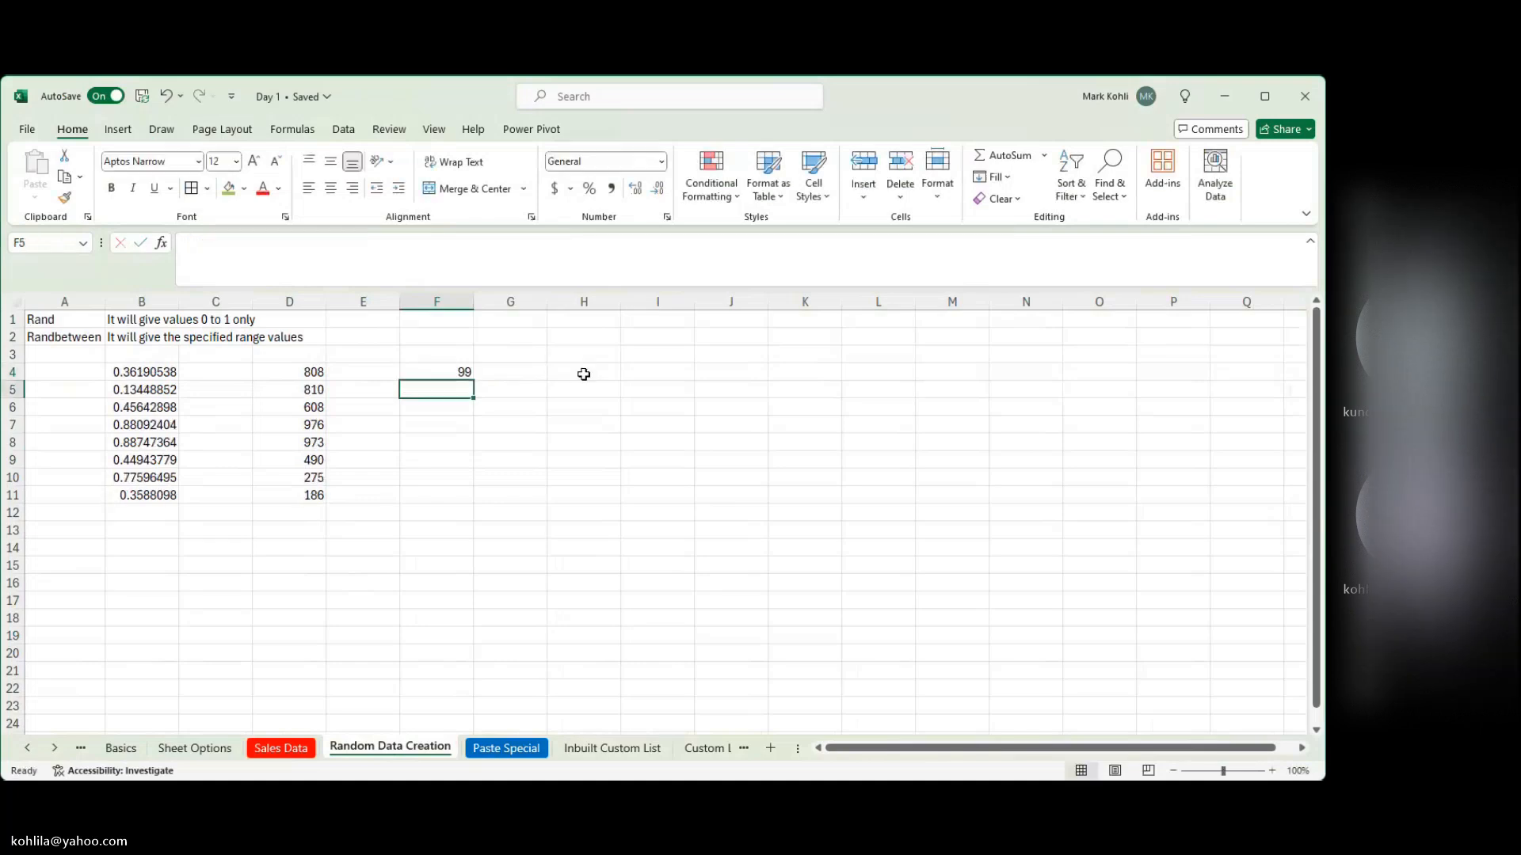
Copy the F4 formula down to F10, which still yields whole numbers.
{"action": "left_click", "coordinate": [464, 373]}
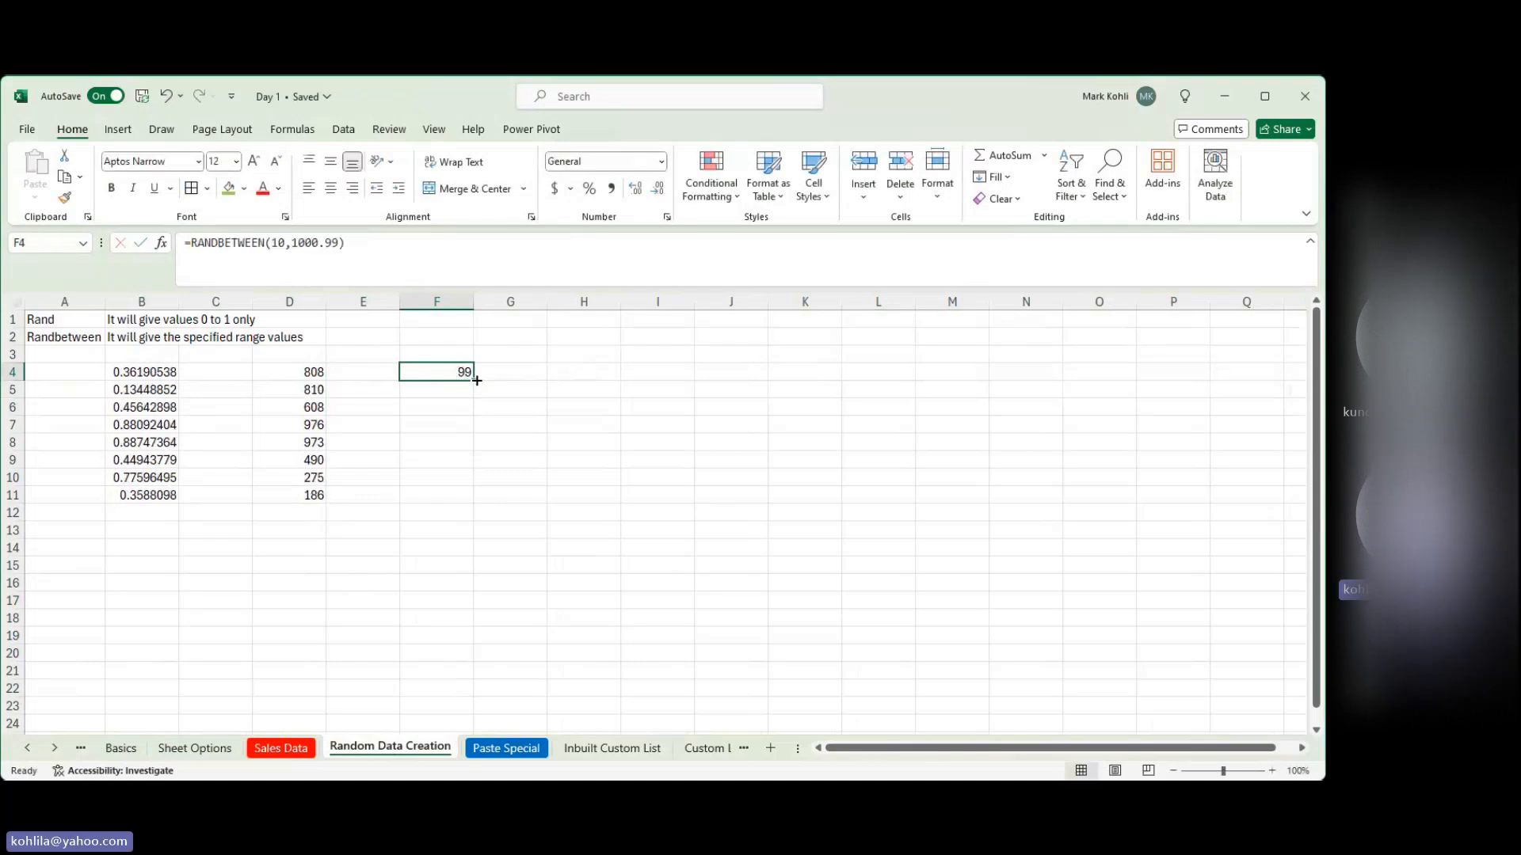
{"action": "left_click_drag", "start_coordinate": [477, 378], "coordinate": [459, 491]}
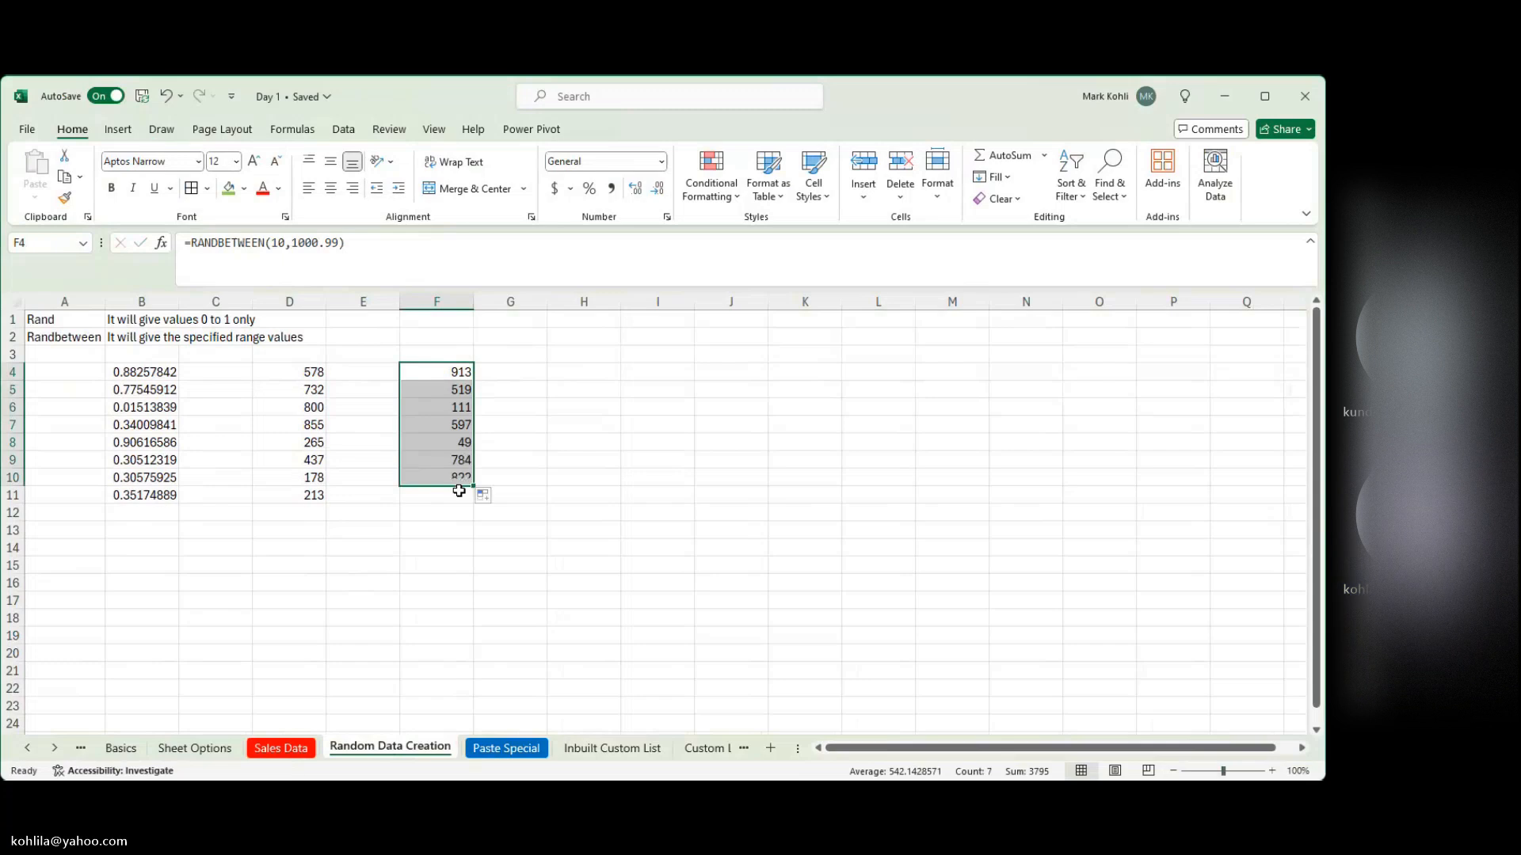
{"action": "left_click", "coordinate": [383, 247]}
{"action": "key", "text": "Escape"}
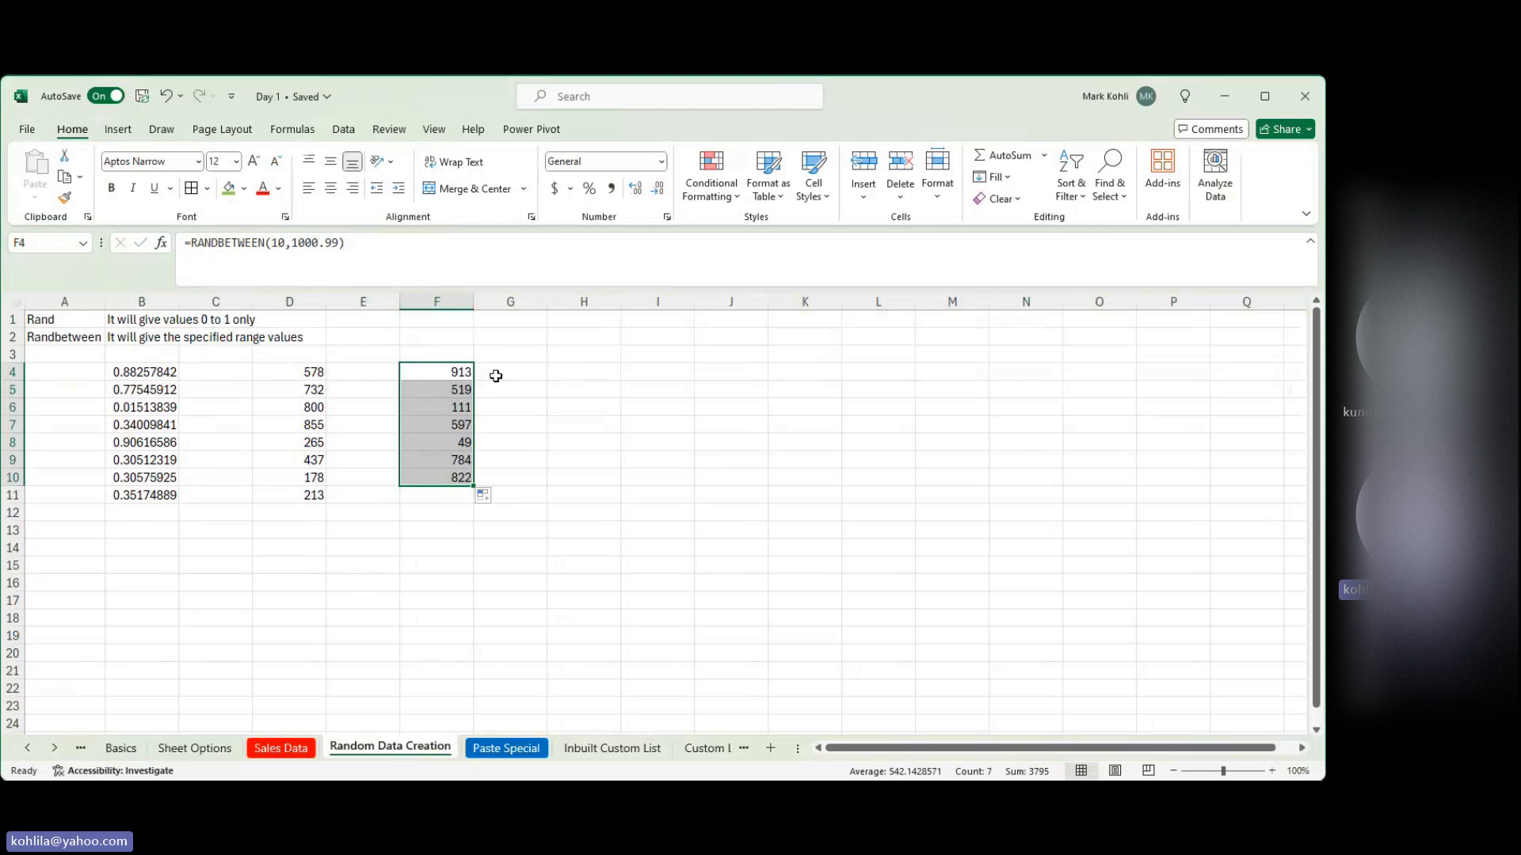
{"action": "left_click", "coordinate": [496, 376]}
{"action": "left_click", "coordinate": [446, 375]}
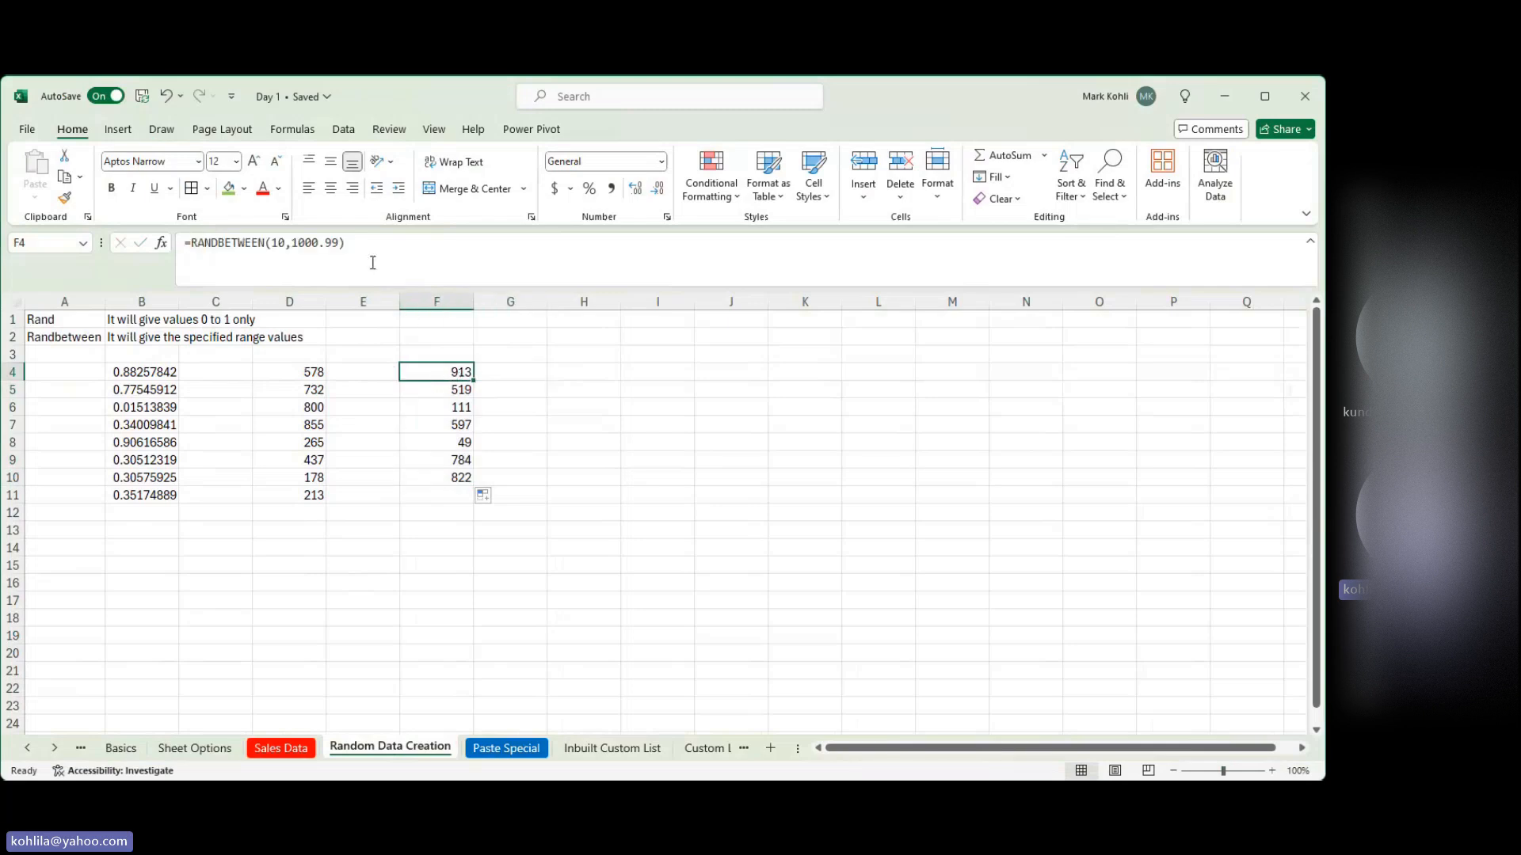
Change F4 to =RANDBETWEEN(10,1000)+RAND() and fill it across F4:H11 for random decimals.
{"action": "left_click", "coordinate": [357, 244]}
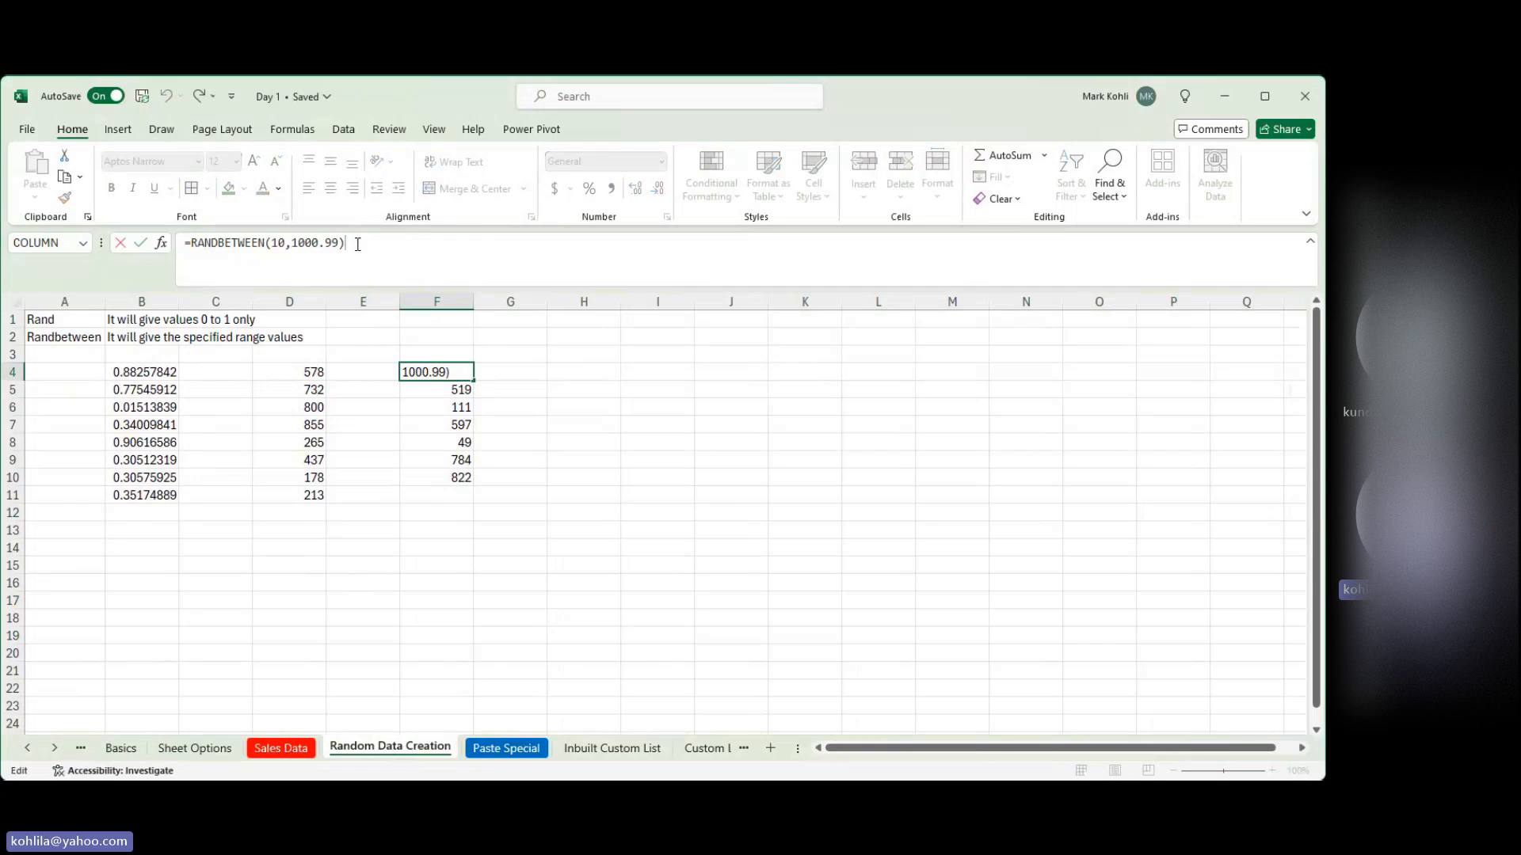
{"action": "type", "text": "+"}
{"action": "left_click", "coordinate": [340, 244]}
{"action": "key", "text": "BackSpace"}
{"action": "key", "text": "BackSpace"}
{"action": "key", "text": "BackSpace"}
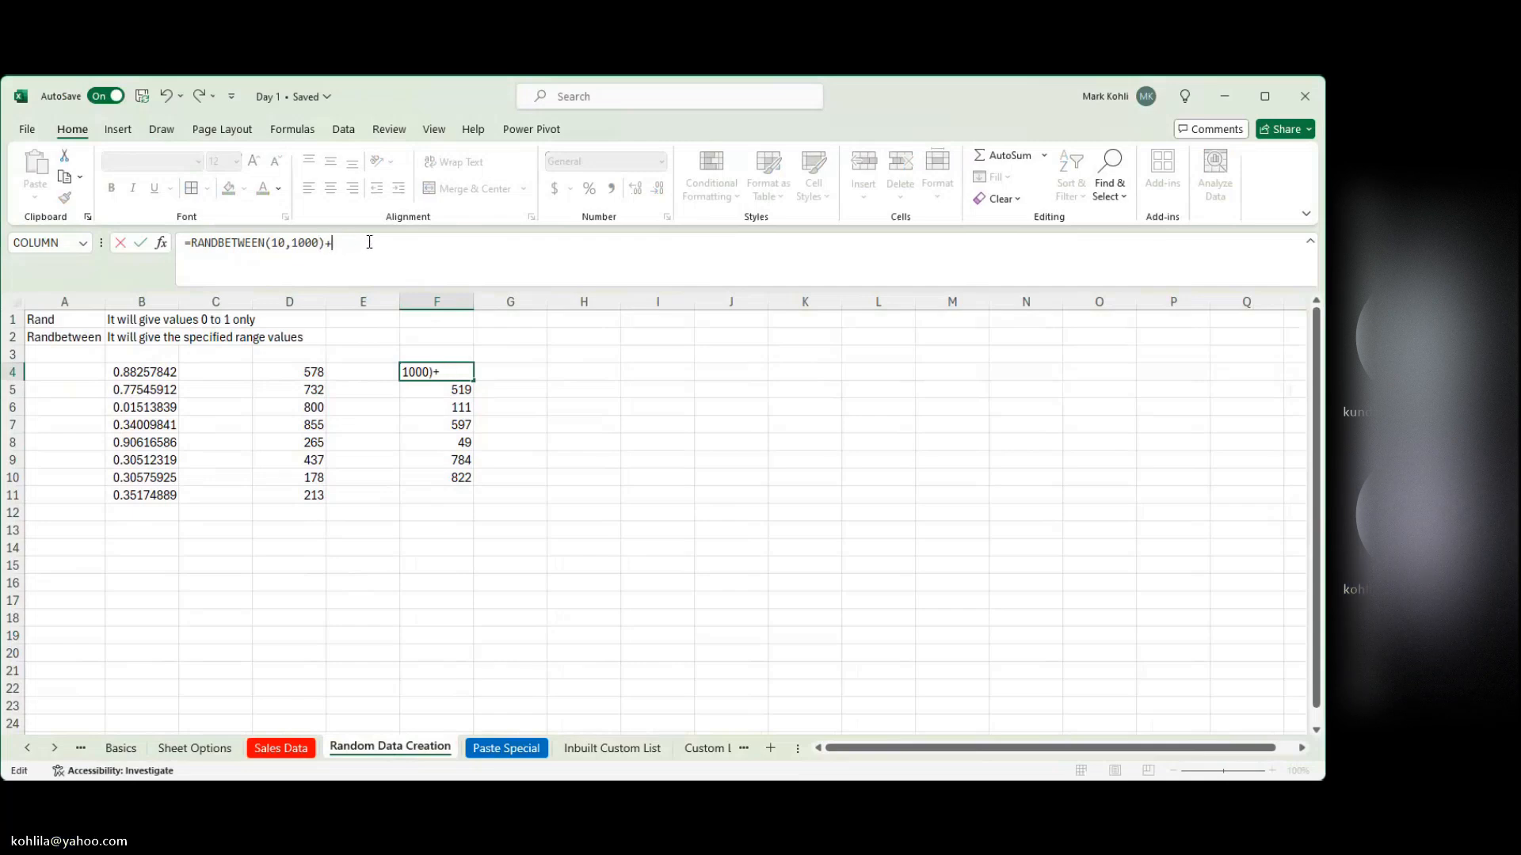
{"action": "type", "text": "Rand("}
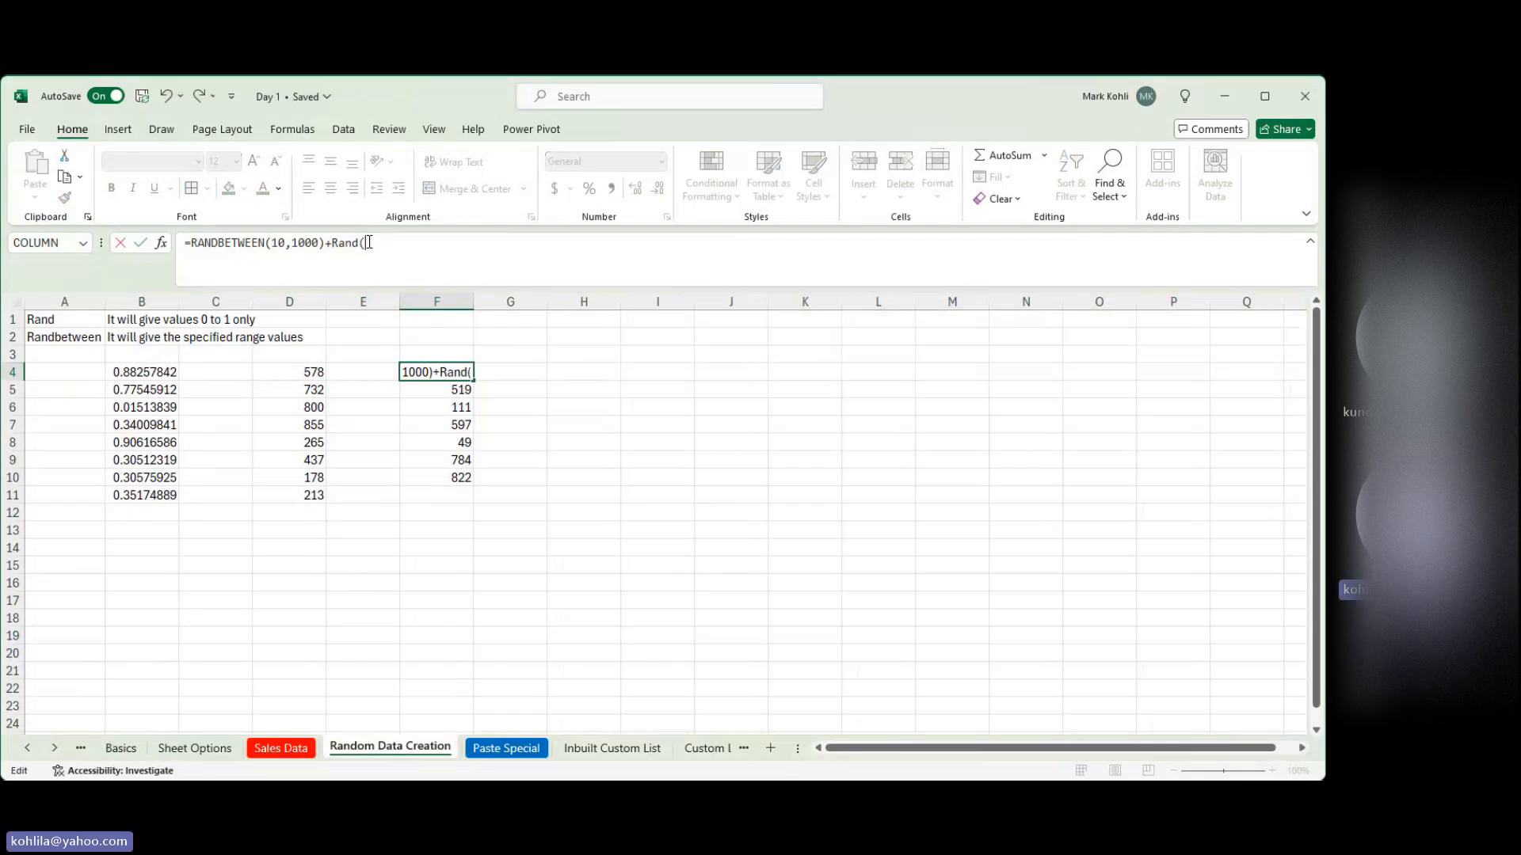
{"action": "type", "text": ")"}
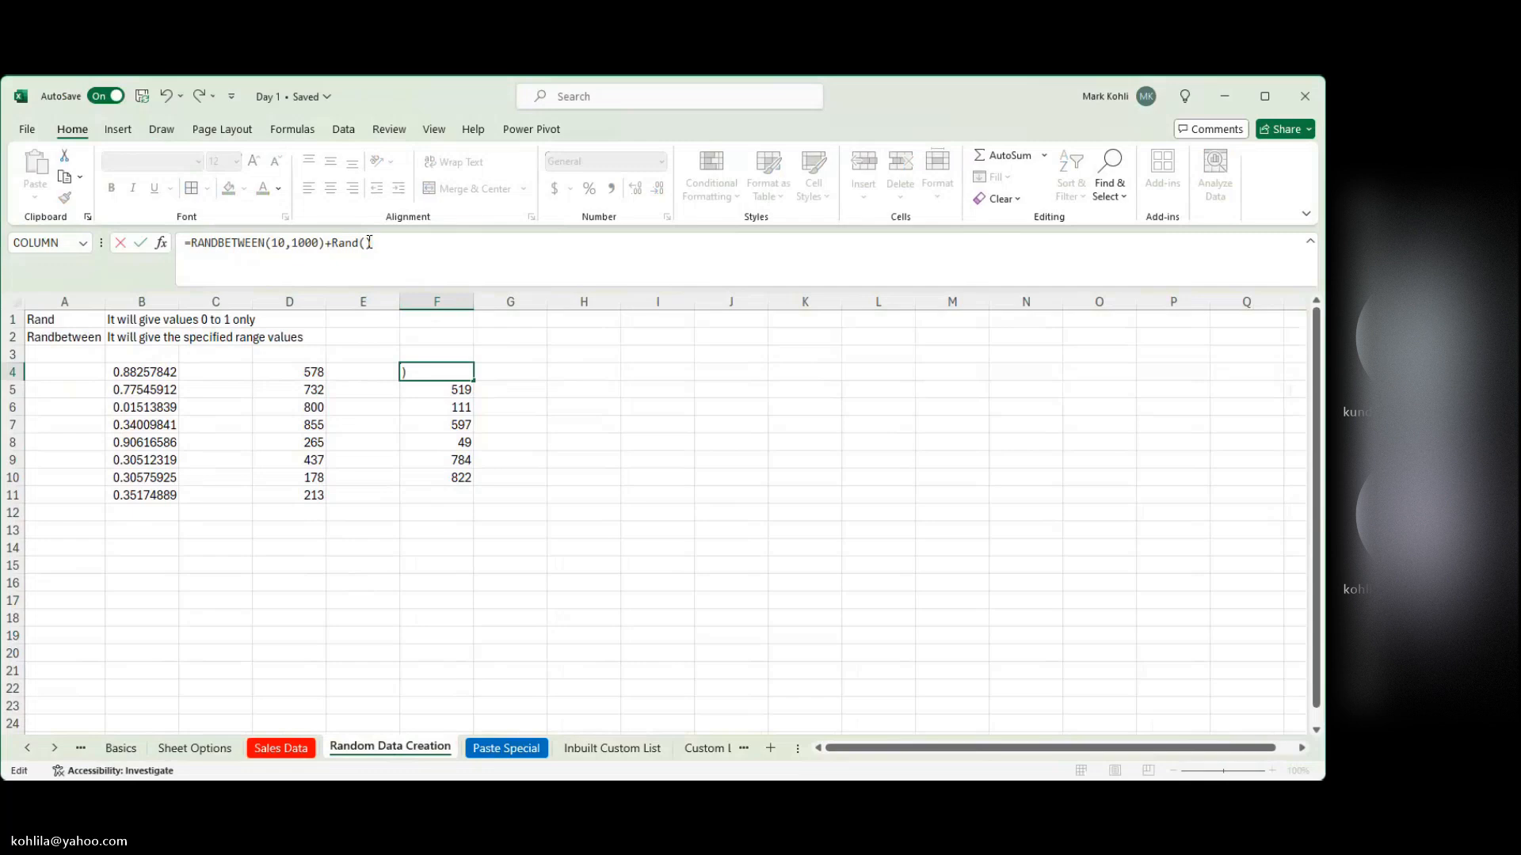
{"action": "key", "text": "Return"}
{"action": "left_click", "coordinate": [437, 370]}
{"action": "left_click_drag", "start_coordinate": [476, 380], "coordinate": [624, 485]}
{"action": "left_click", "coordinate": [677, 479]}
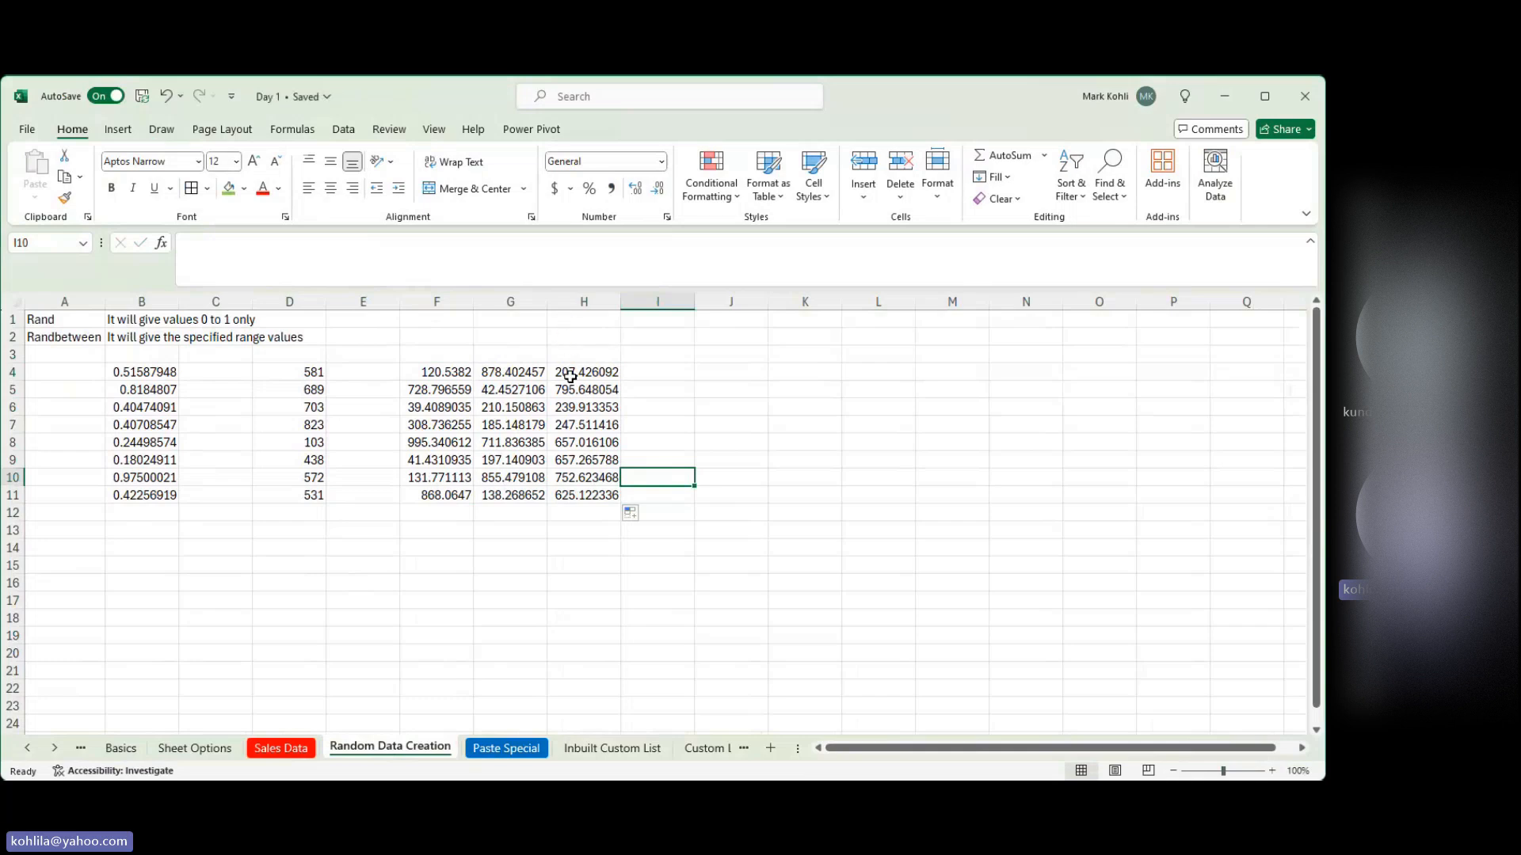
Review the H4 formula and F4:F7 totals, briefly visiting the Paste Special sheet.
{"action": "left_click", "coordinate": [569, 375]}
{"action": "left_click_drag", "start_coordinate": [458, 375], "coordinate": [454, 428]}
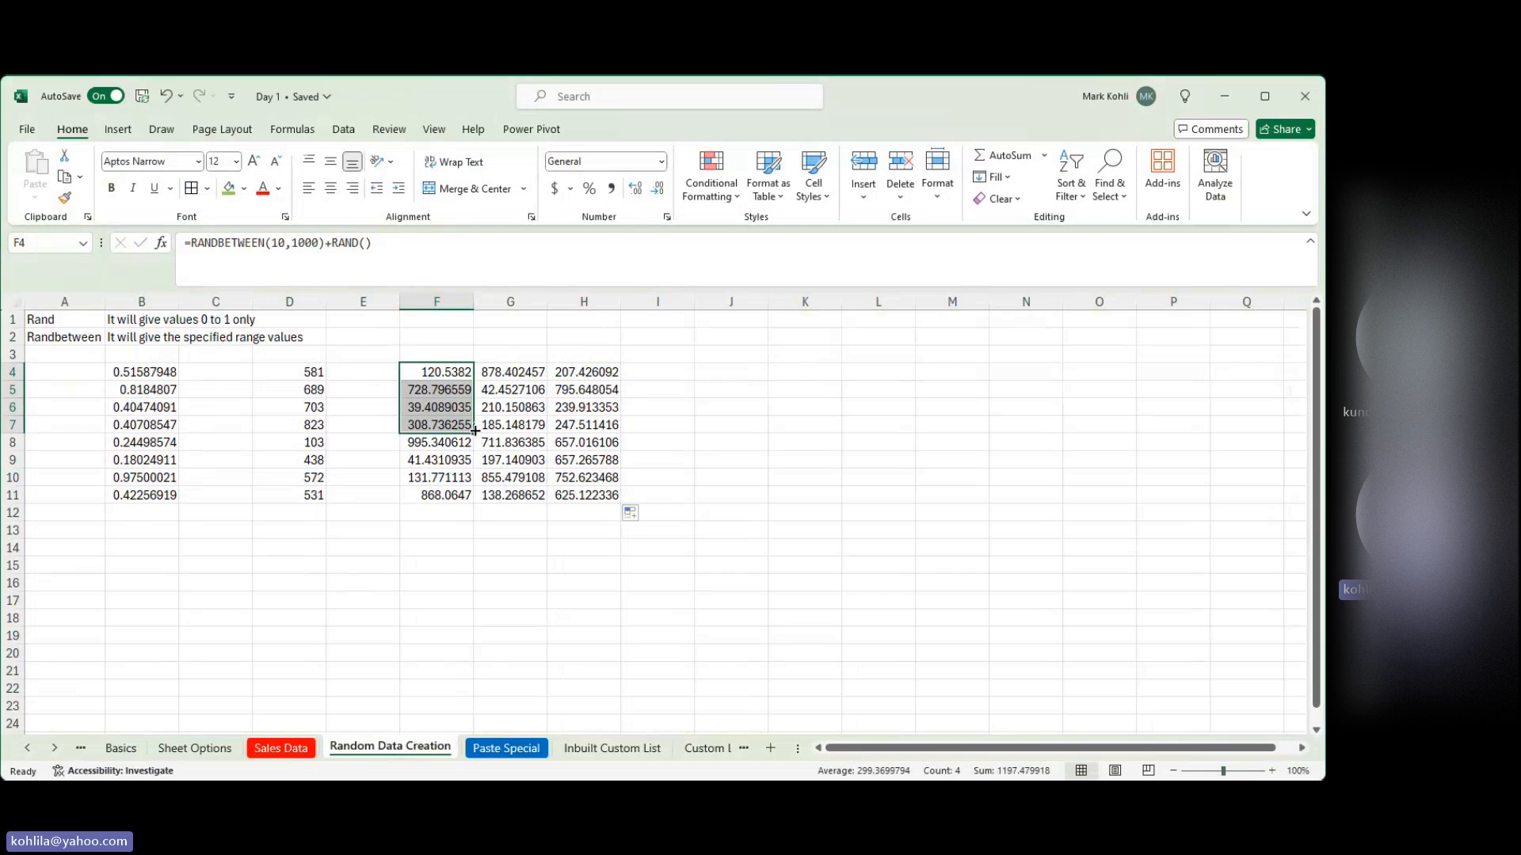
{"action": "left_click", "coordinate": [640, 412]}
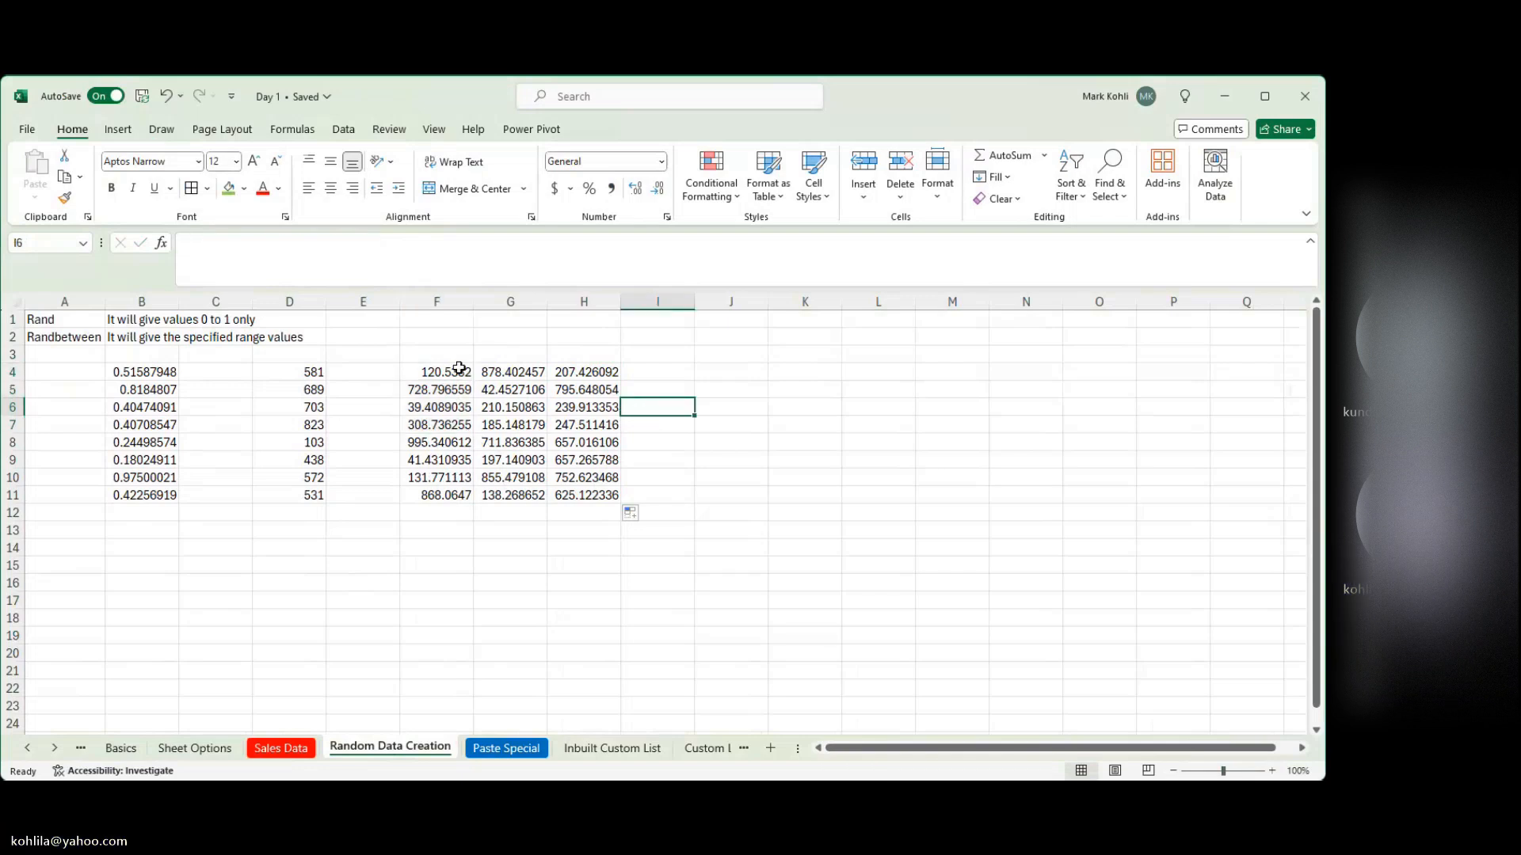
{"action": "left_click", "coordinate": [499, 751]}
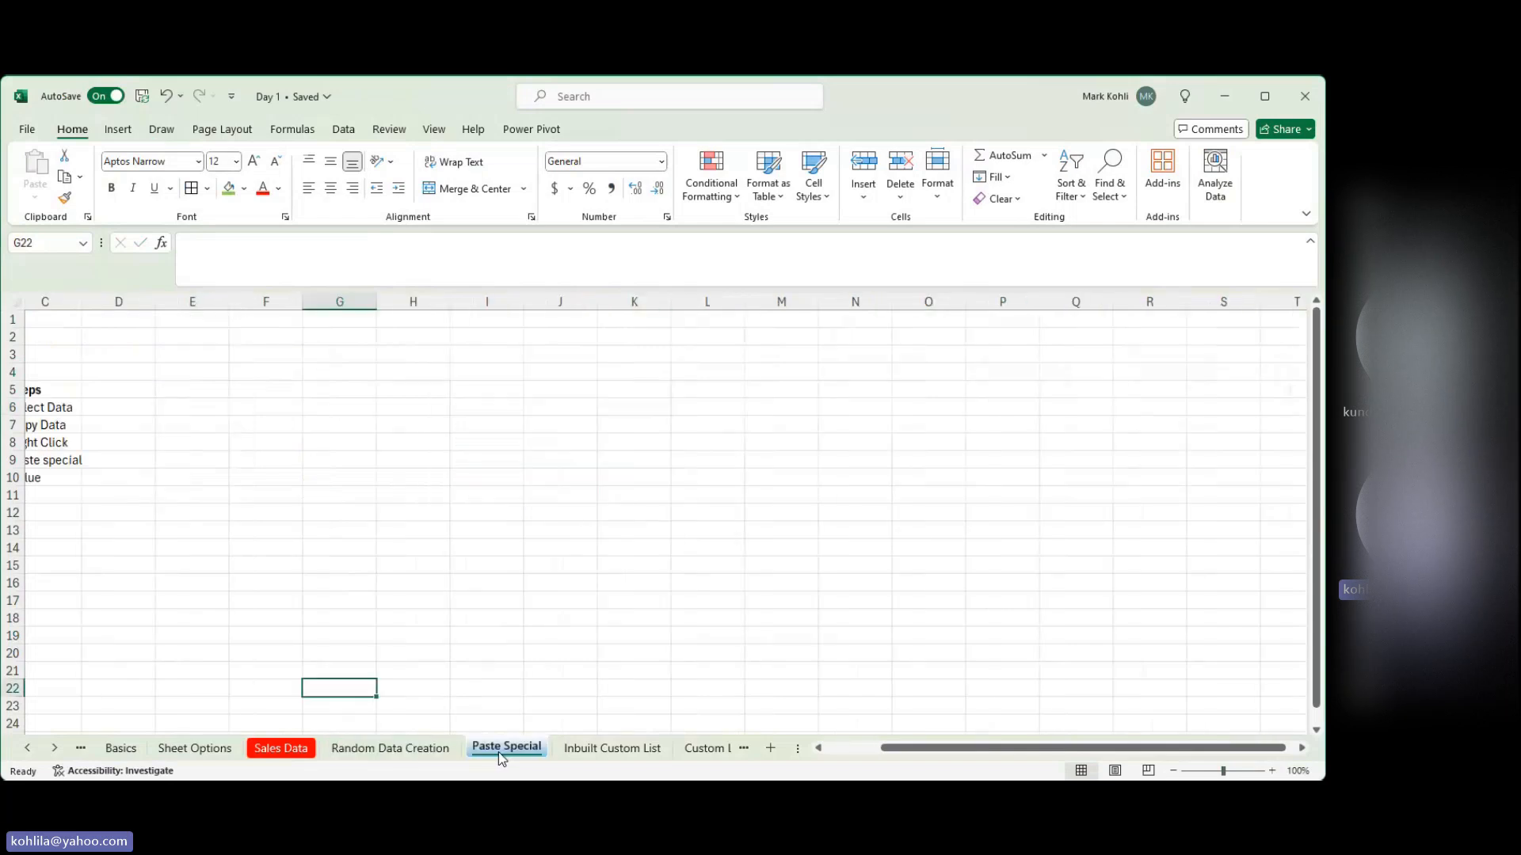
{"action": "scroll", "coordinate": [483, 664], "scroll_direction": "left", "scroll_amount": 2}
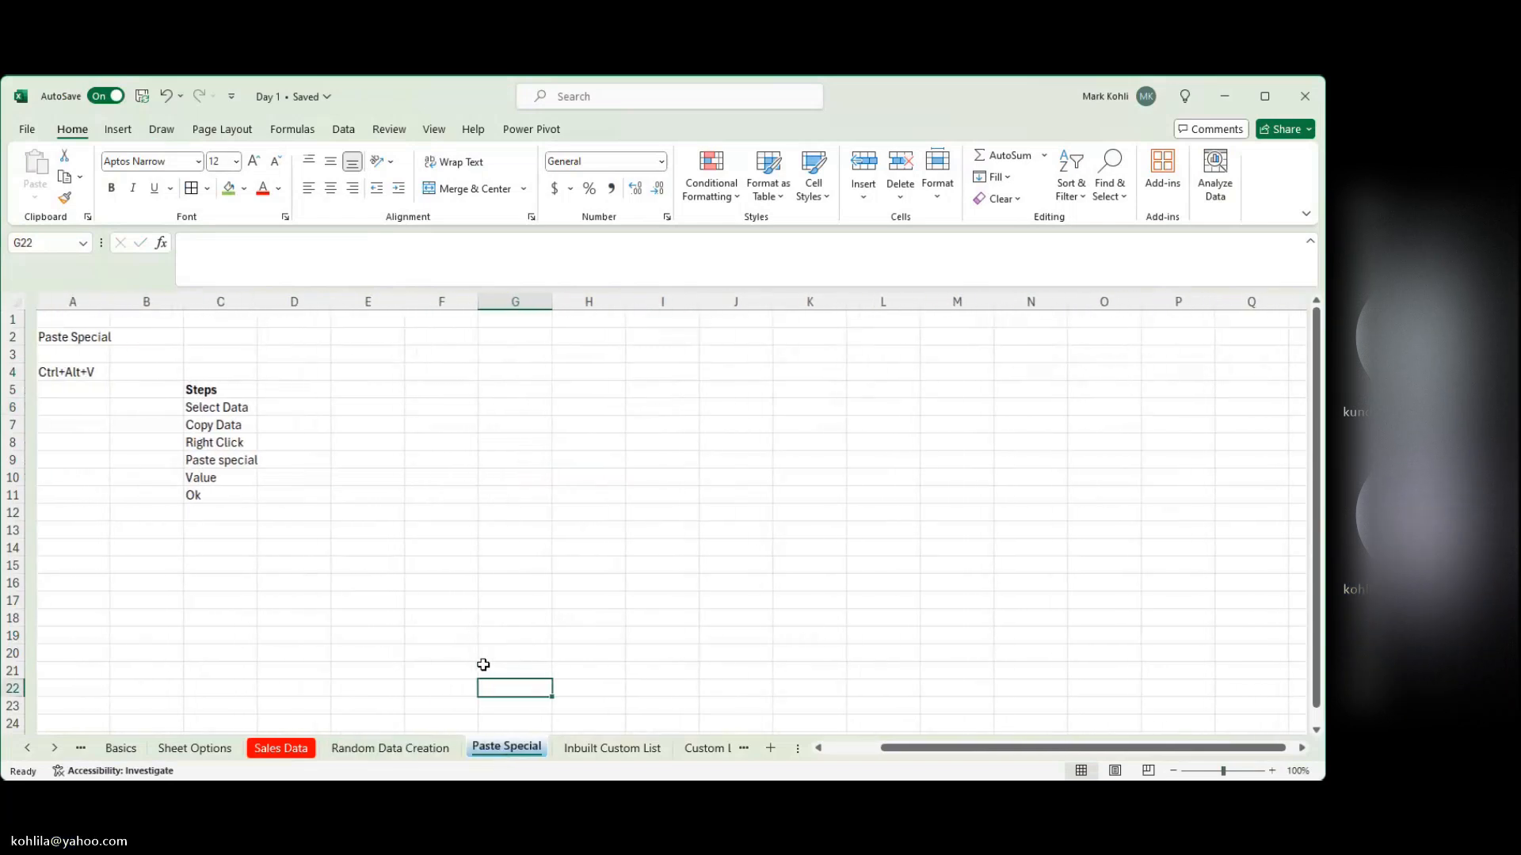
{"action": "left_click", "coordinate": [469, 596]}
{"action": "key", "text": "Down"}
Recheck the formulas in F7, B8, D4 and D9, then go to the Sales Data sheet.
{"action": "left_click", "coordinate": [456, 423]}
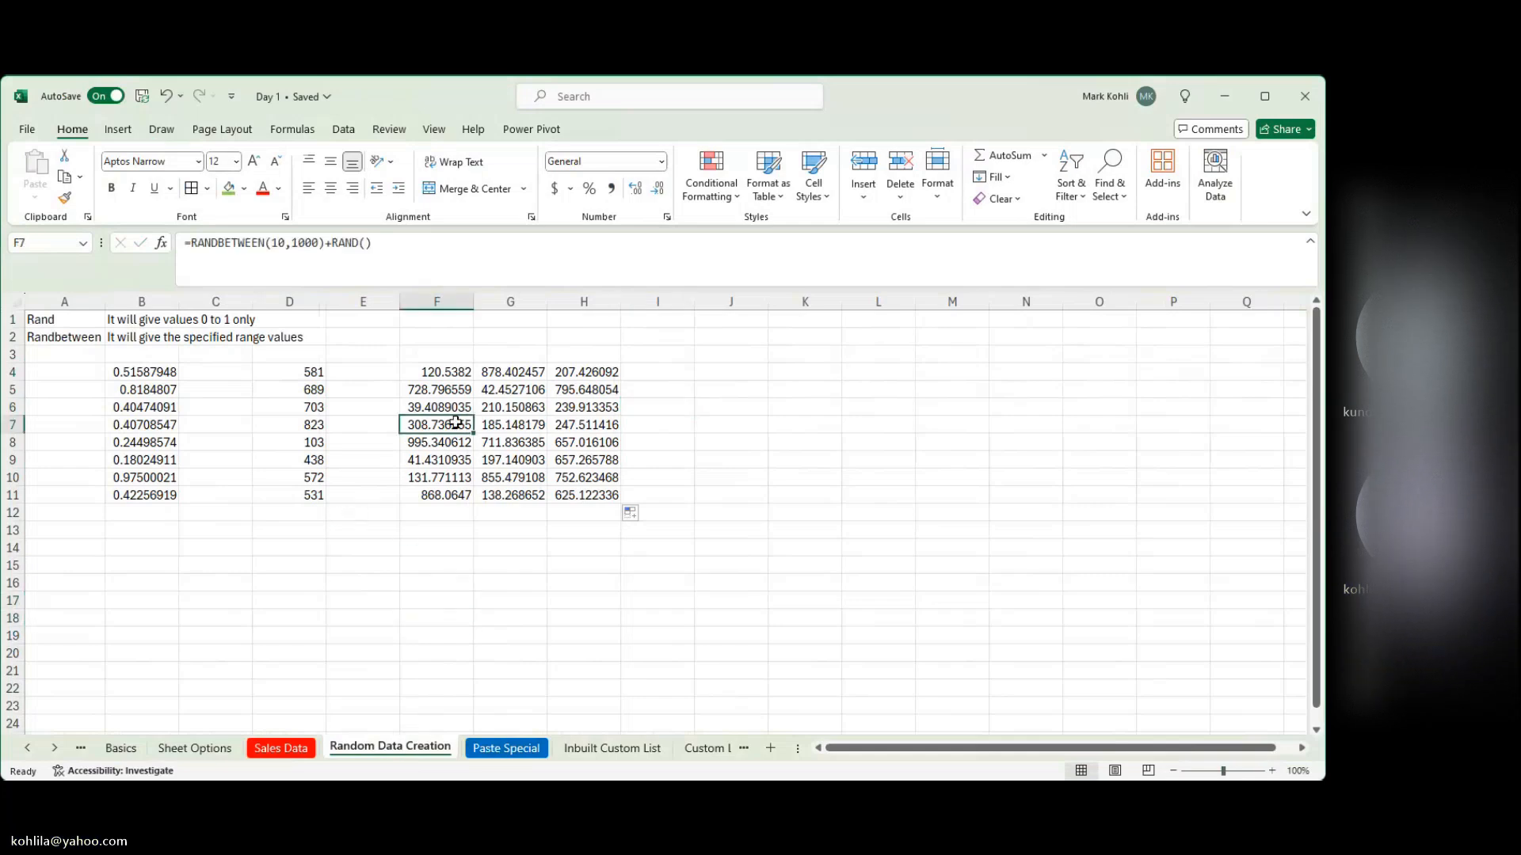
{"action": "left_click", "coordinate": [170, 442]}
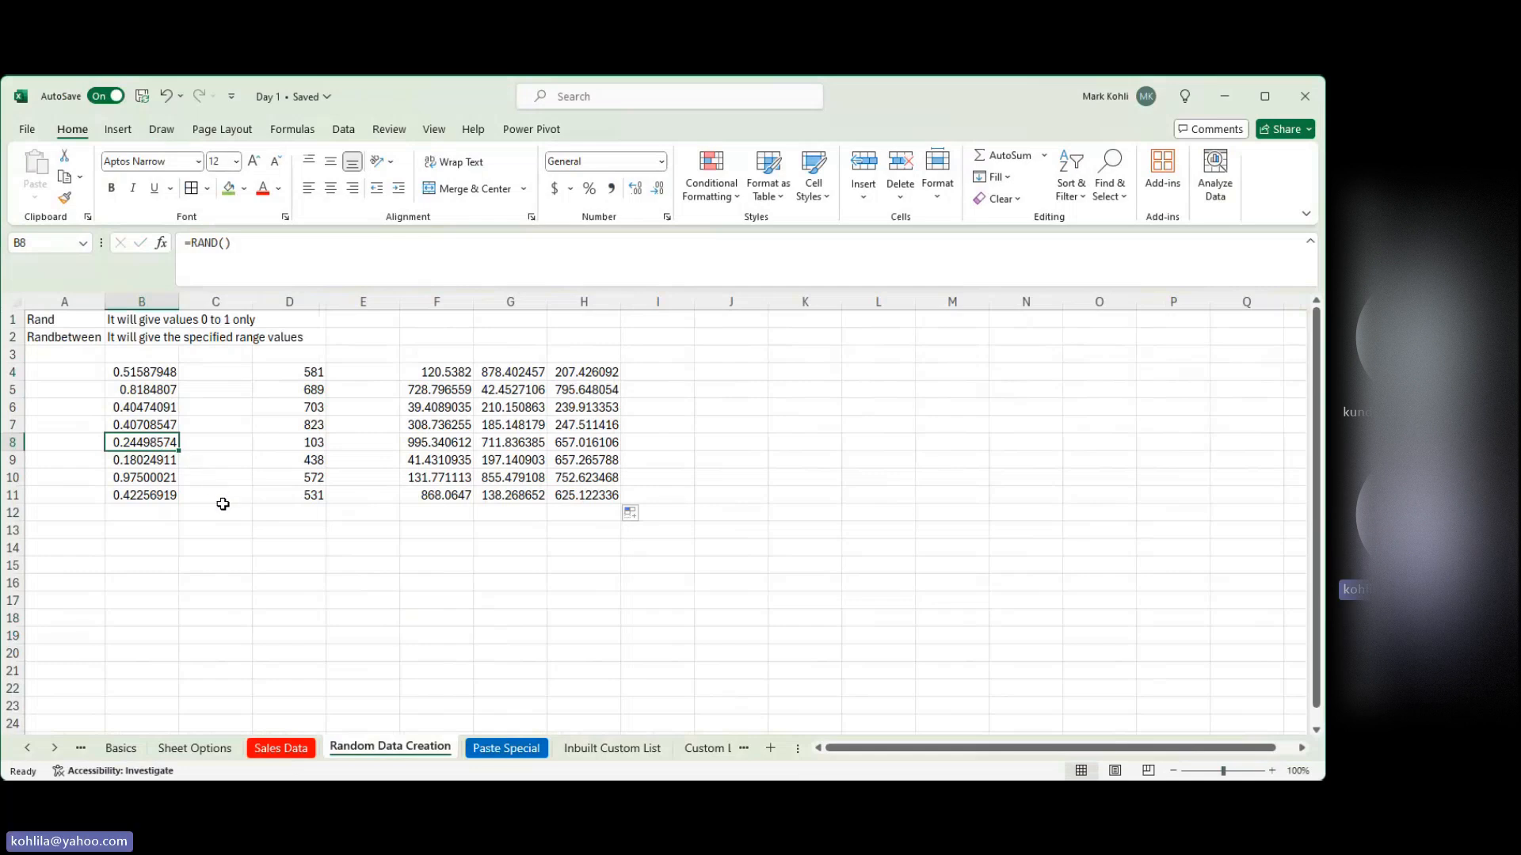
{"action": "left_click", "coordinate": [295, 374]}
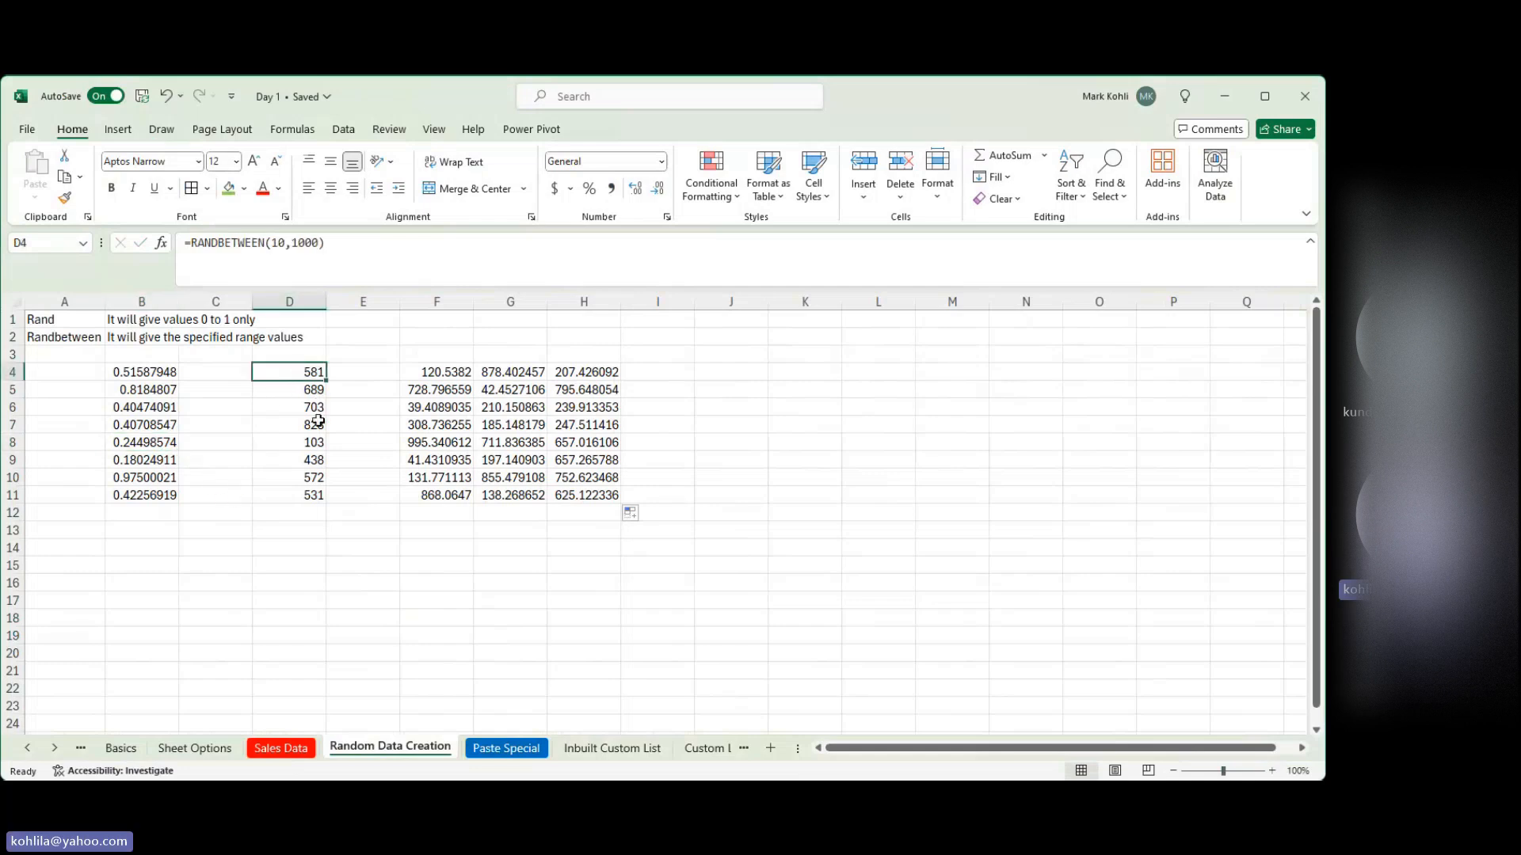
{"action": "left_click", "coordinate": [344, 443]}
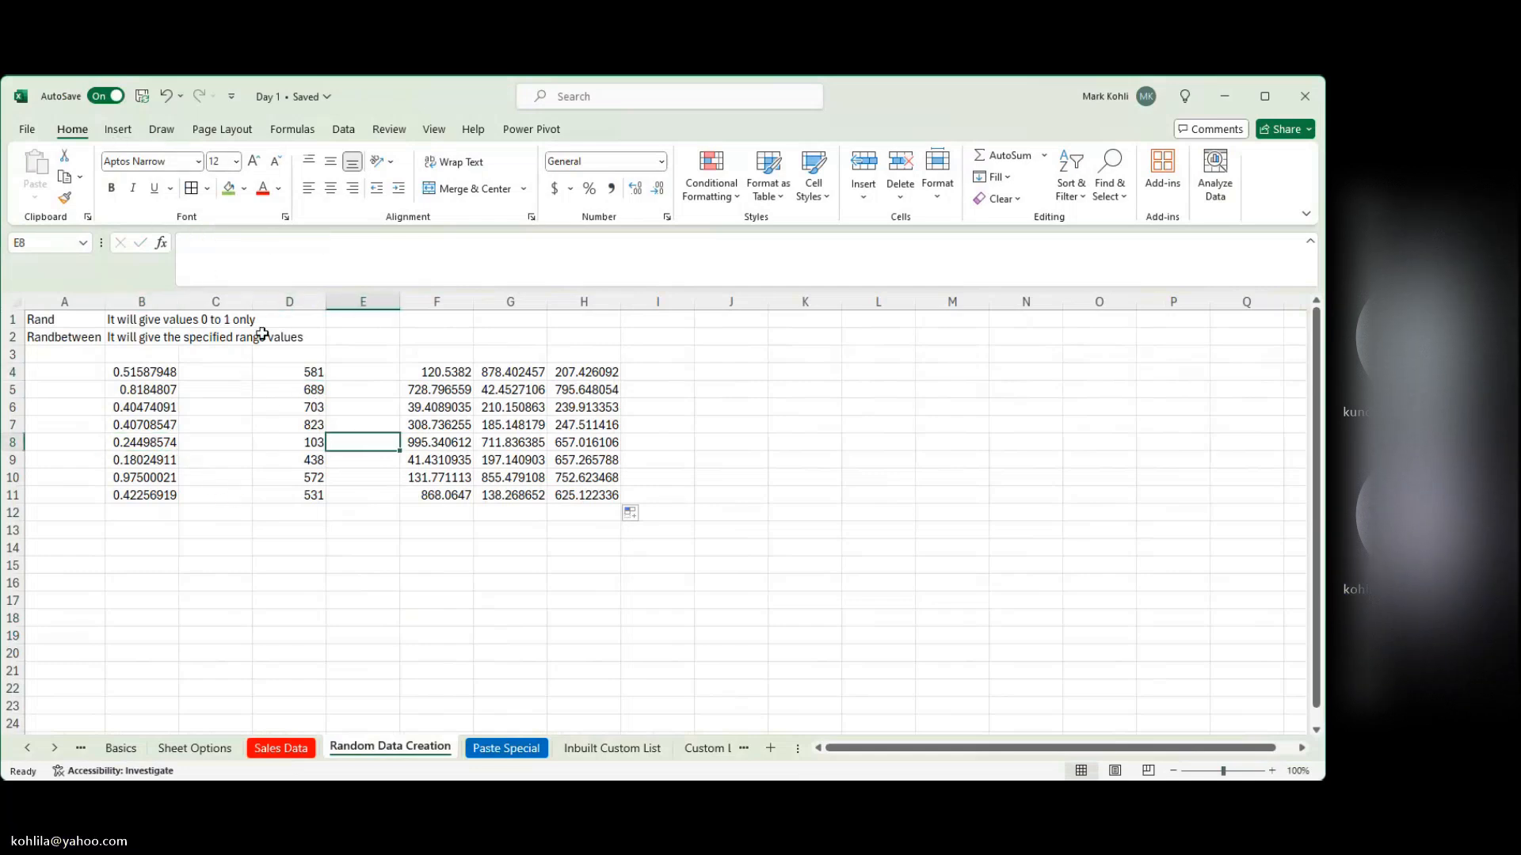
{"action": "left_click", "coordinate": [316, 459]}
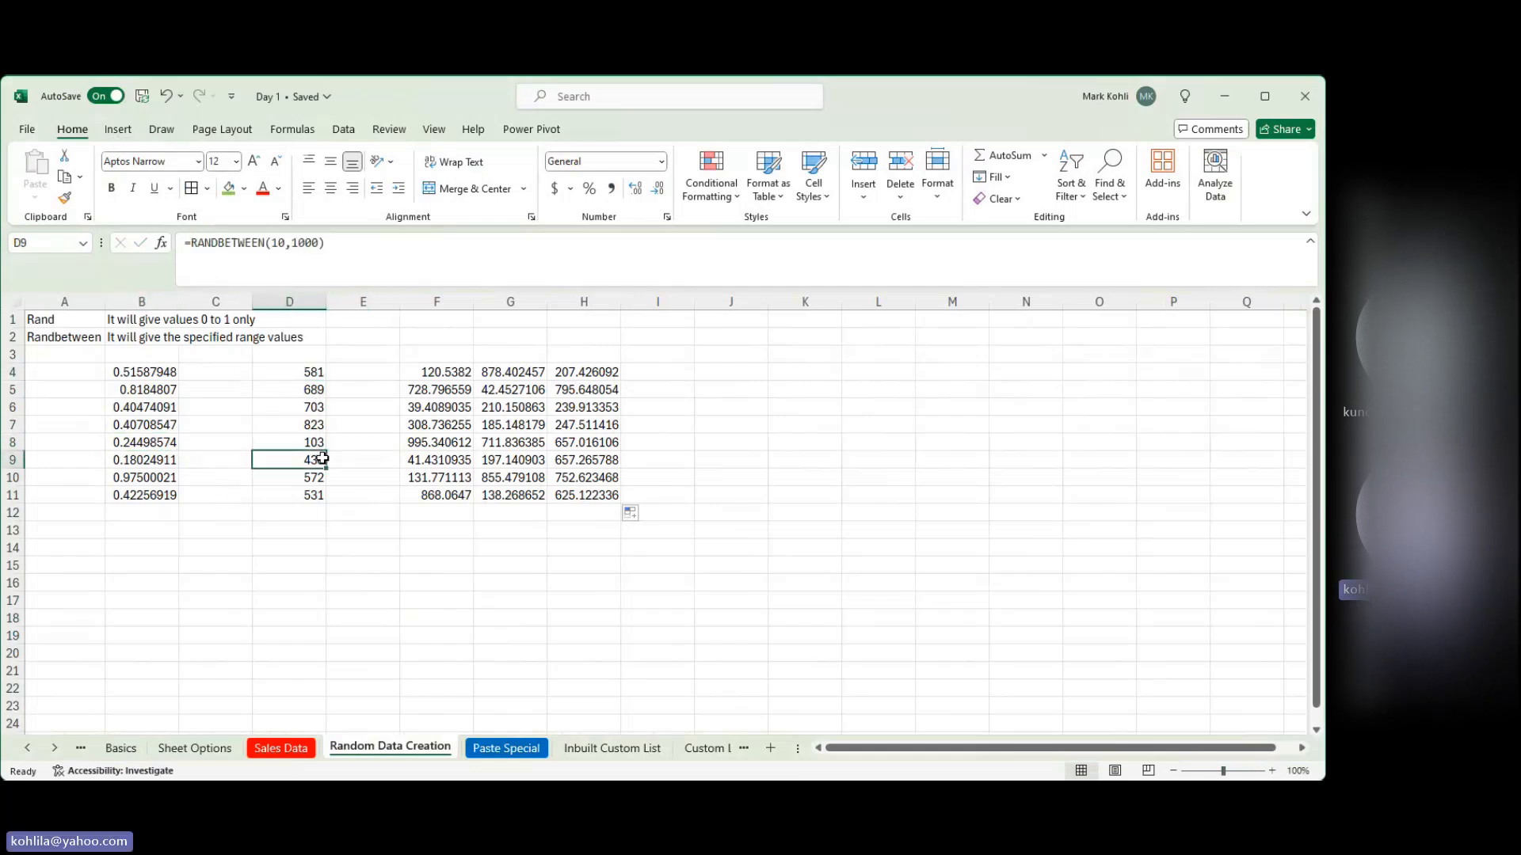
{"action": "left_click", "coordinate": [373, 578]}
{"action": "key", "text": "Down"}
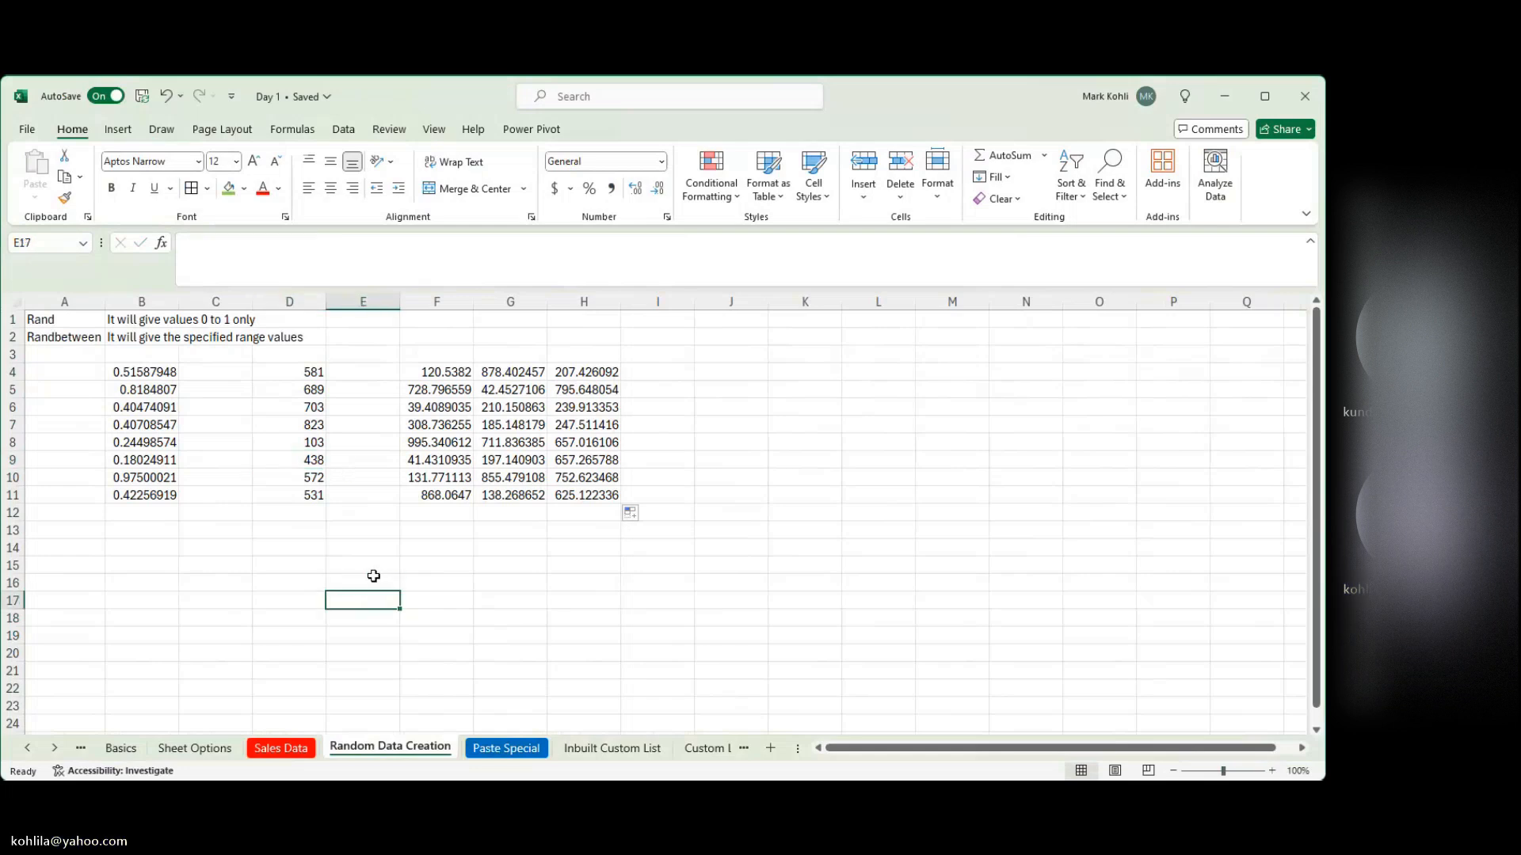
{"action": "left_click", "coordinate": [280, 748]}
Enter =RANDBETWEEN(10000,19999999) in C2 and fill it down to C15 as salaries.
{"action": "left_click", "coordinate": [178, 372]}
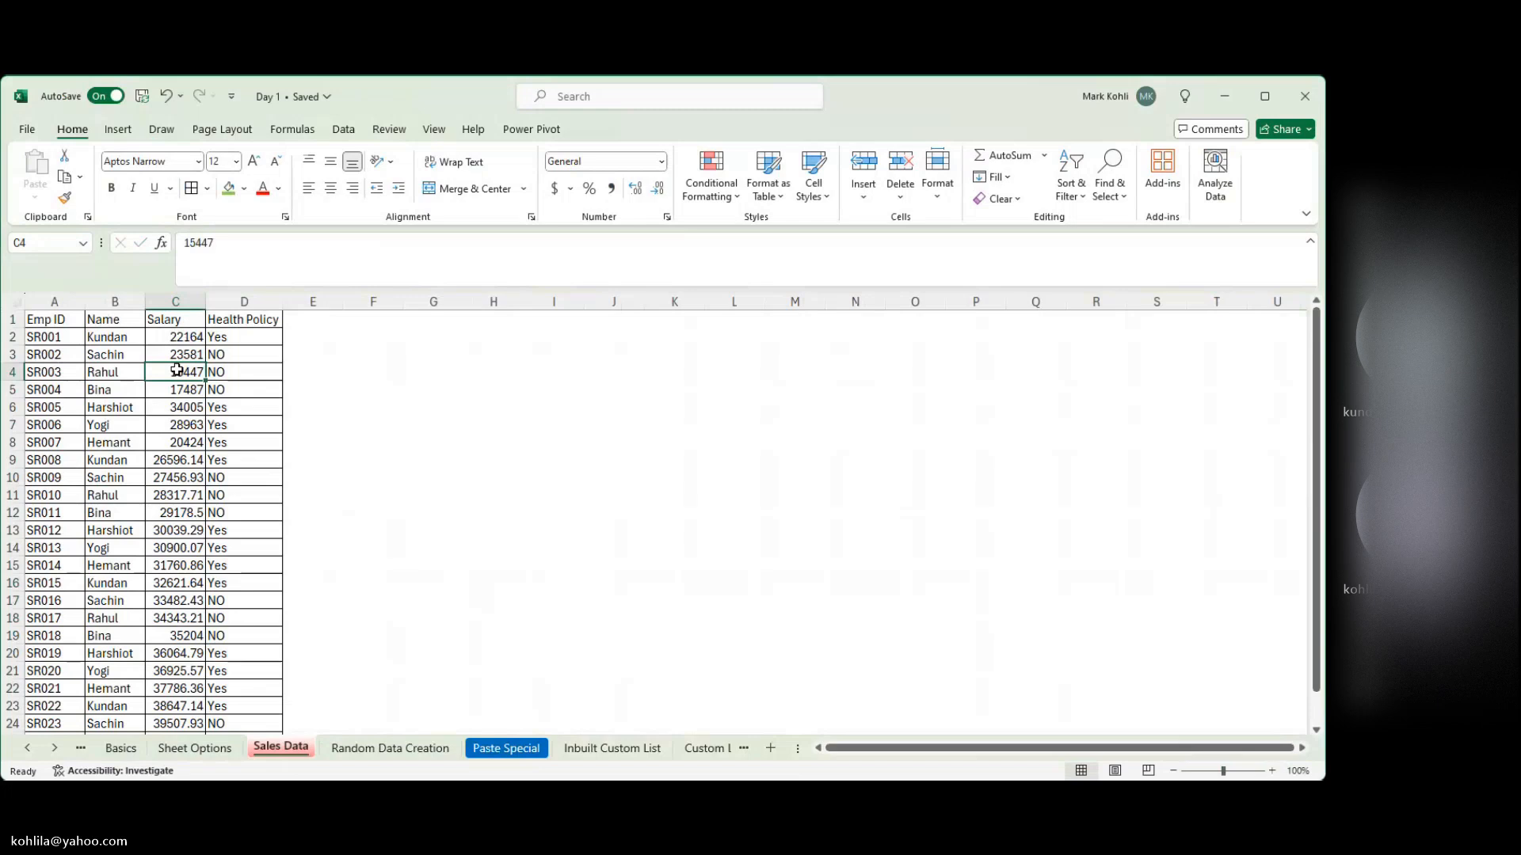
{"action": "left_click", "coordinate": [188, 336]}
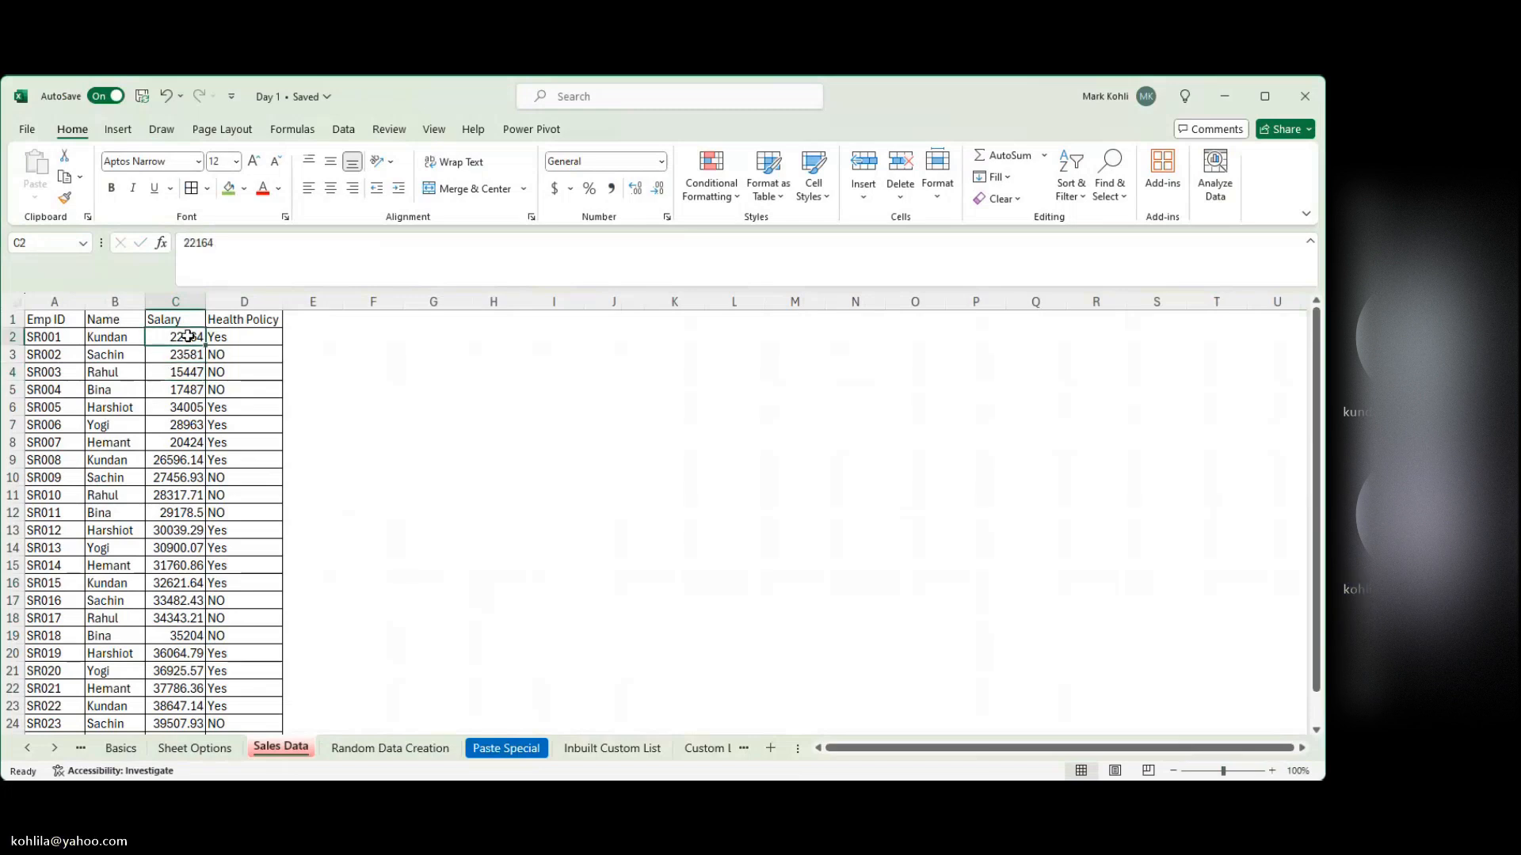
{"action": "type", "text": "=randbetw"}
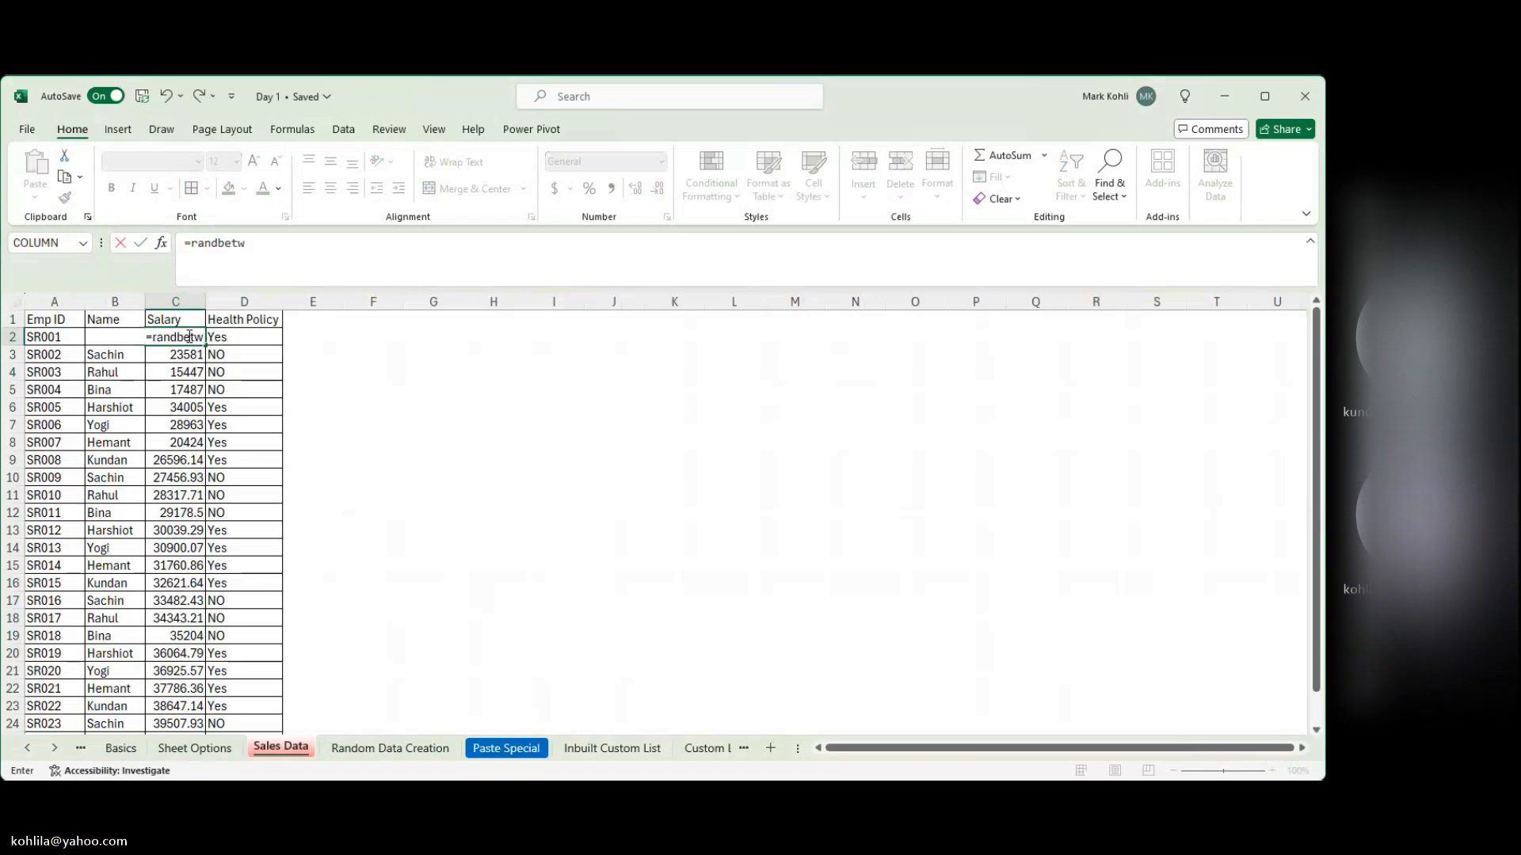
{"action": "key", "text": "Tab"}
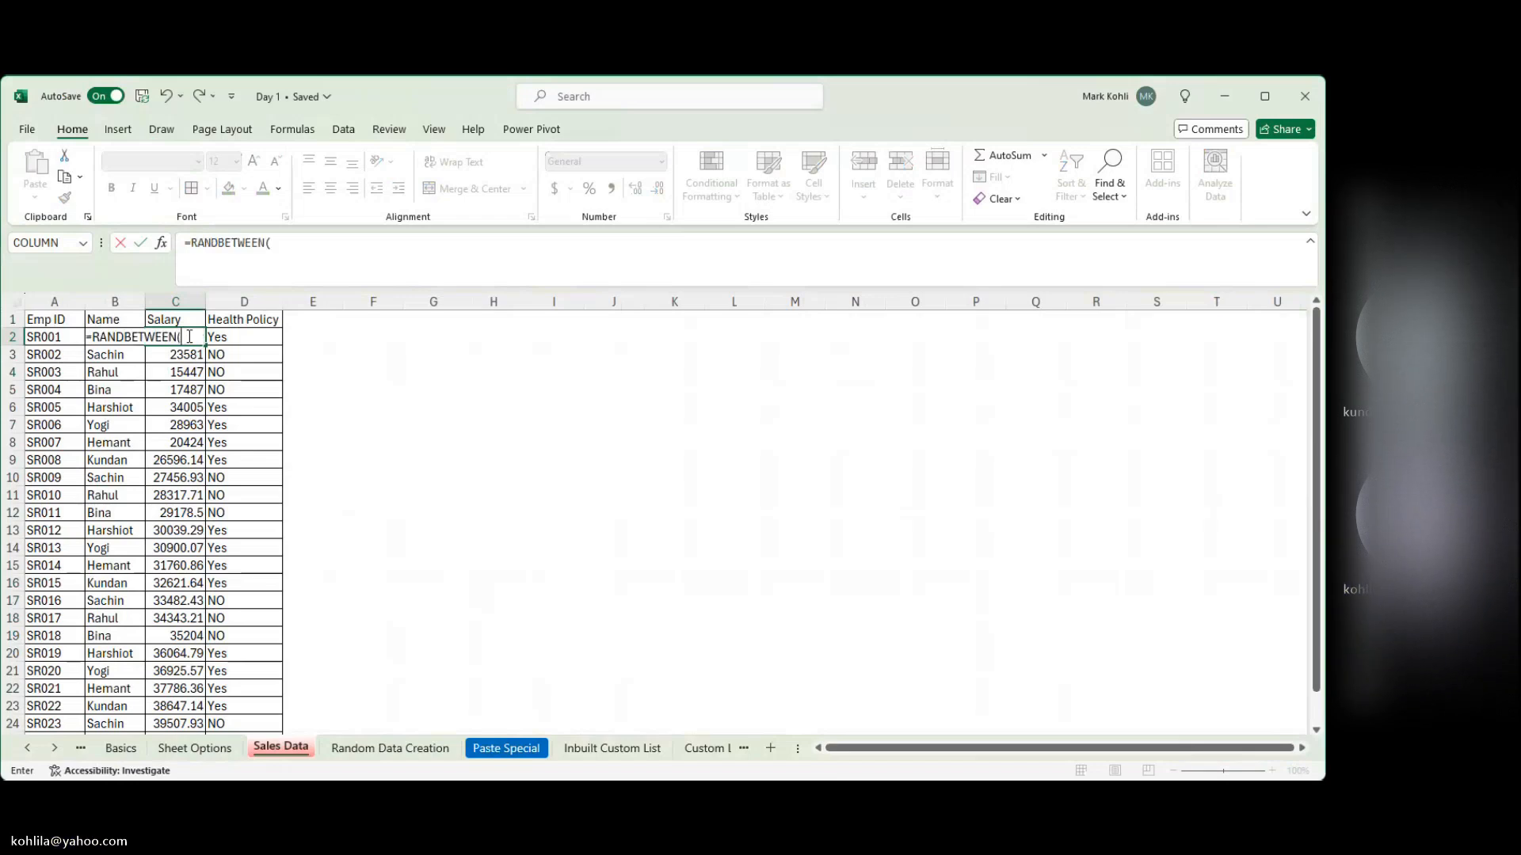
{"action": "type", "text": "1000"}
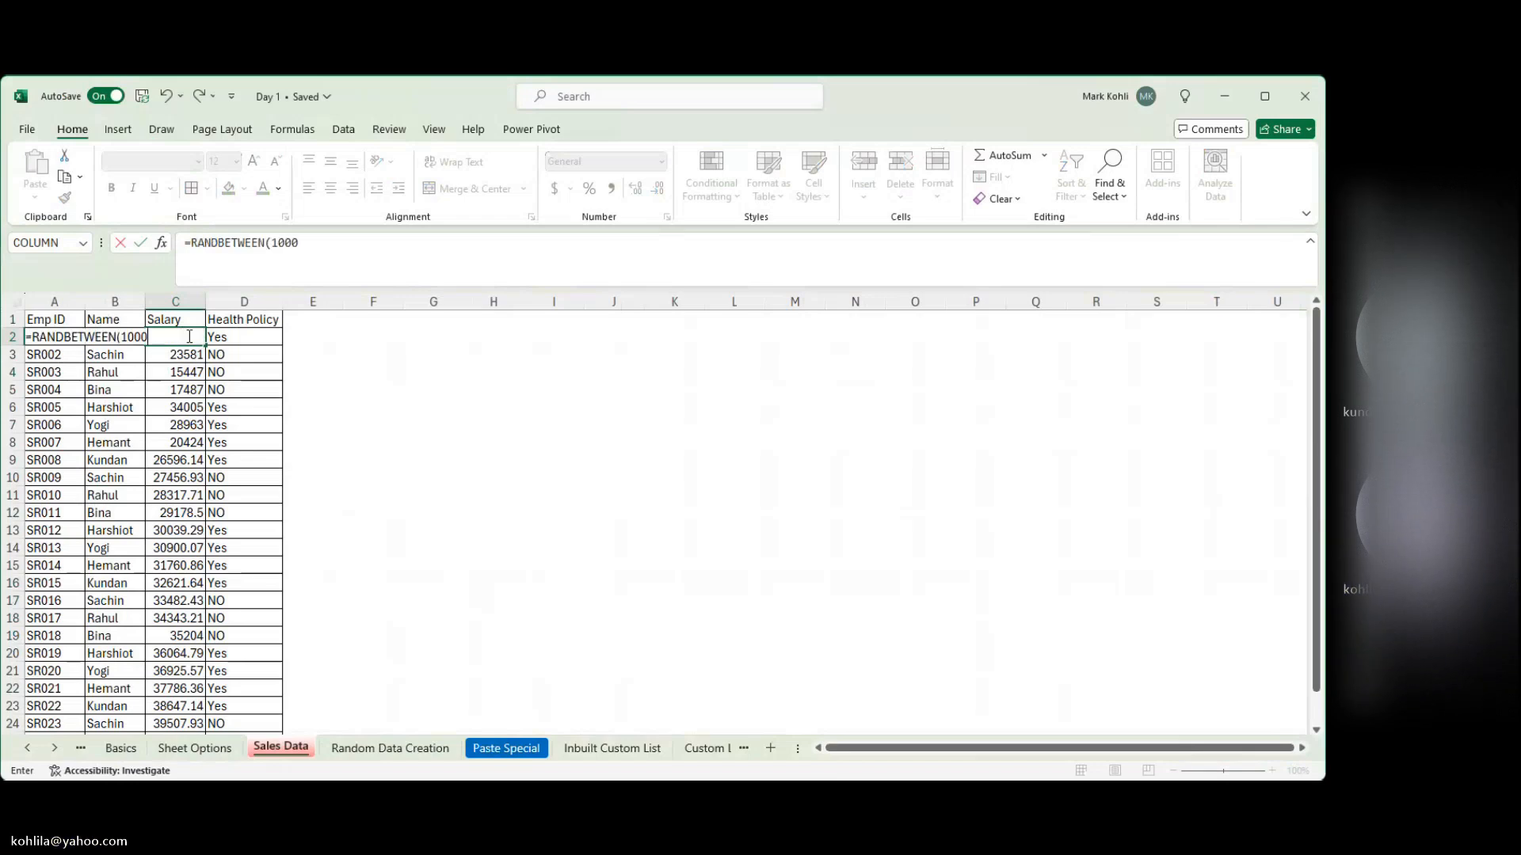
{"action": "type", "text": "0,199999(=)==="}
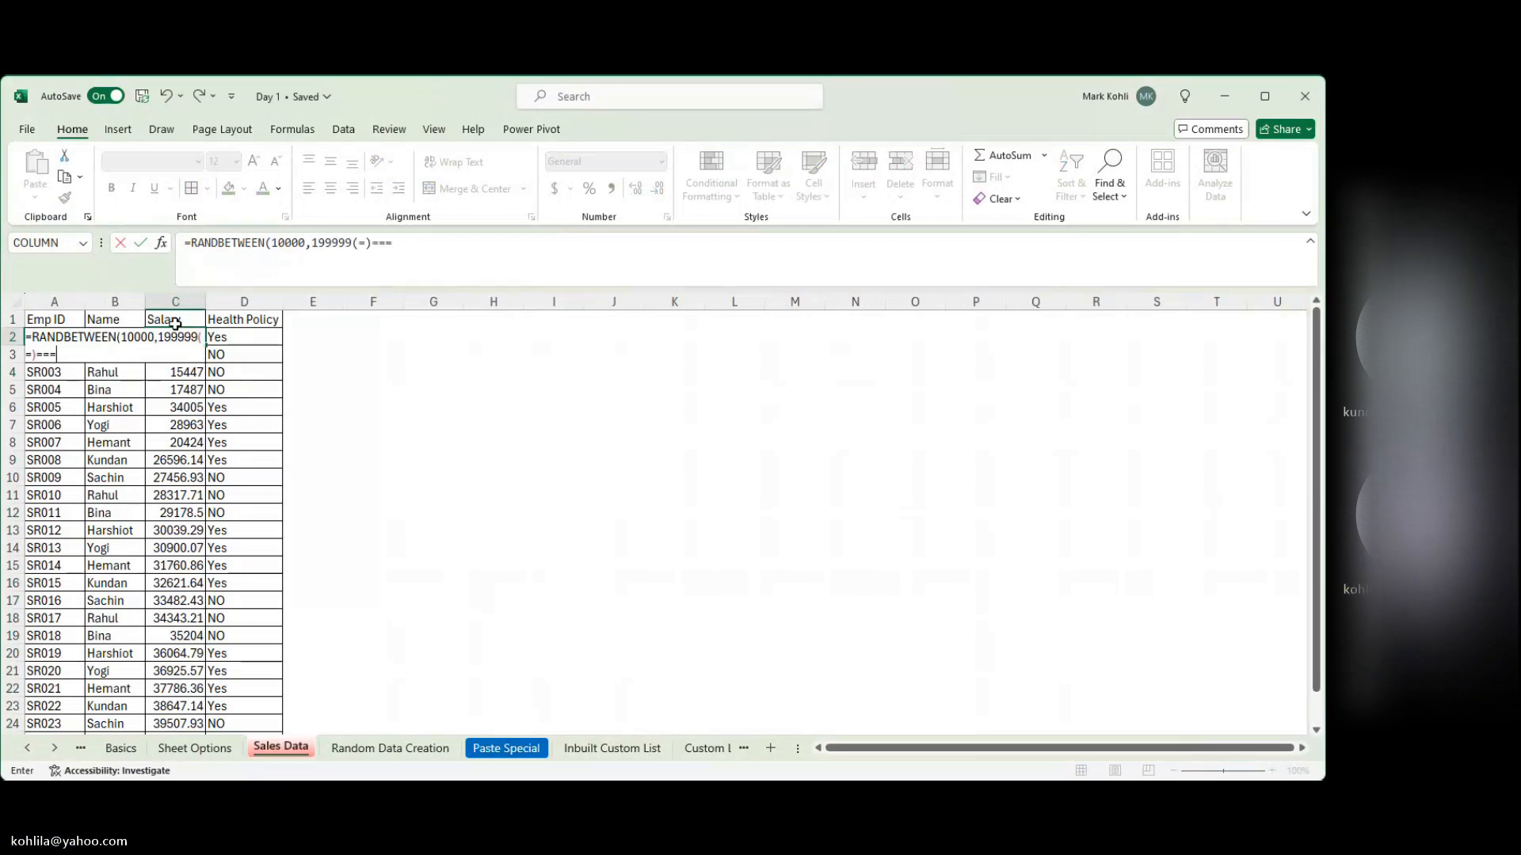
{"action": "key", "text": "BackSpace"}
{"action": "key", "text": "BackSpace"}
{"action": "key", "text": "BackSpace"}
{"action": "key", "text": "BackSpace"}
{"action": "key", "text": "BackSpace"}
{"action": "key", "text": "BackSpace"}
{"action": "key", "text": "BackSpace"}
{"action": "key", "text": "BackSpace"}
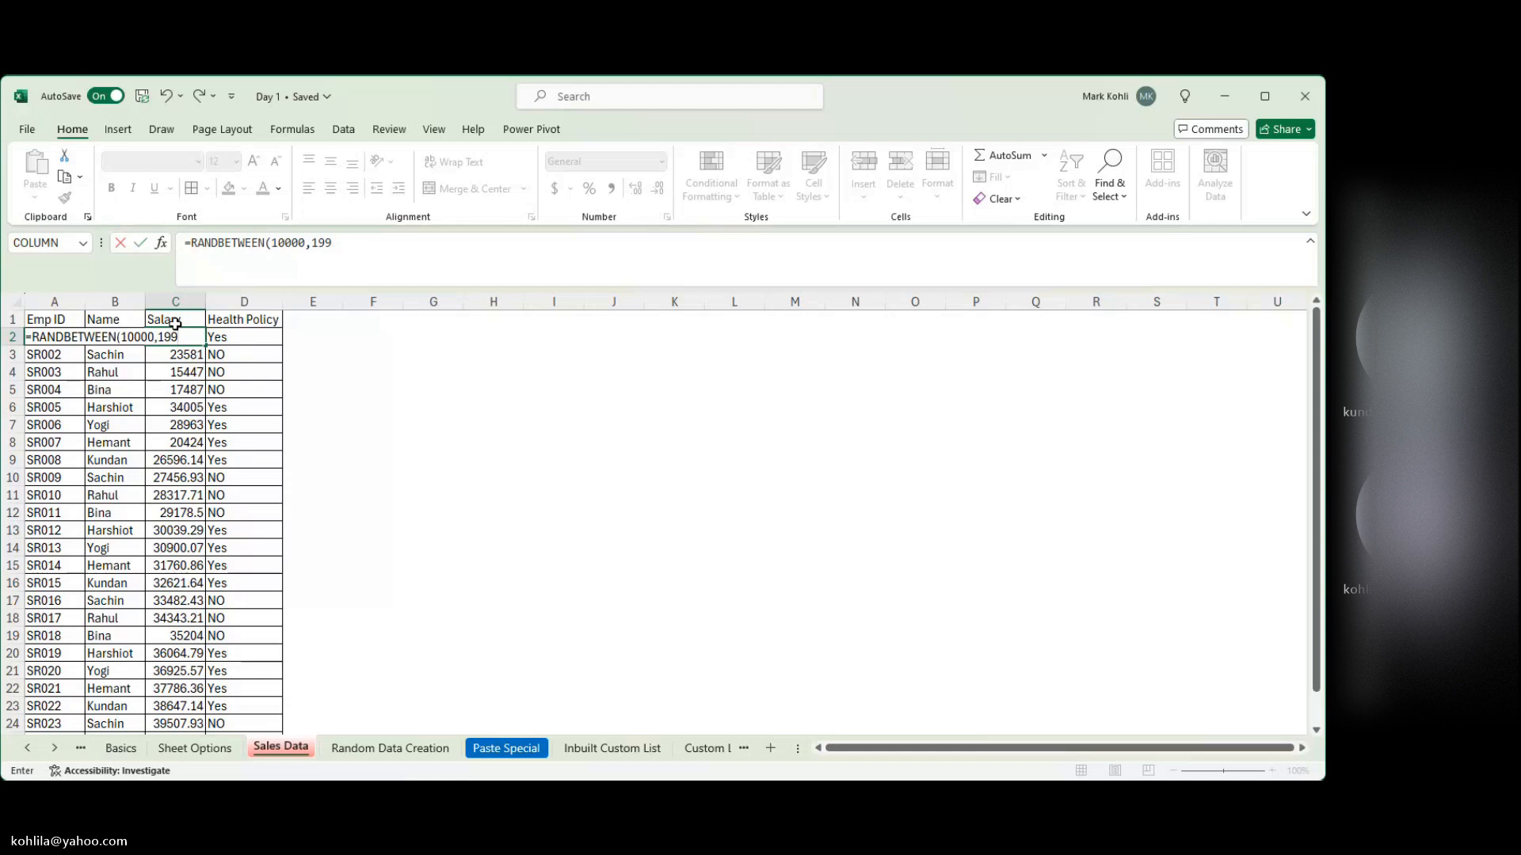
{"action": "type", "text": "99999"}
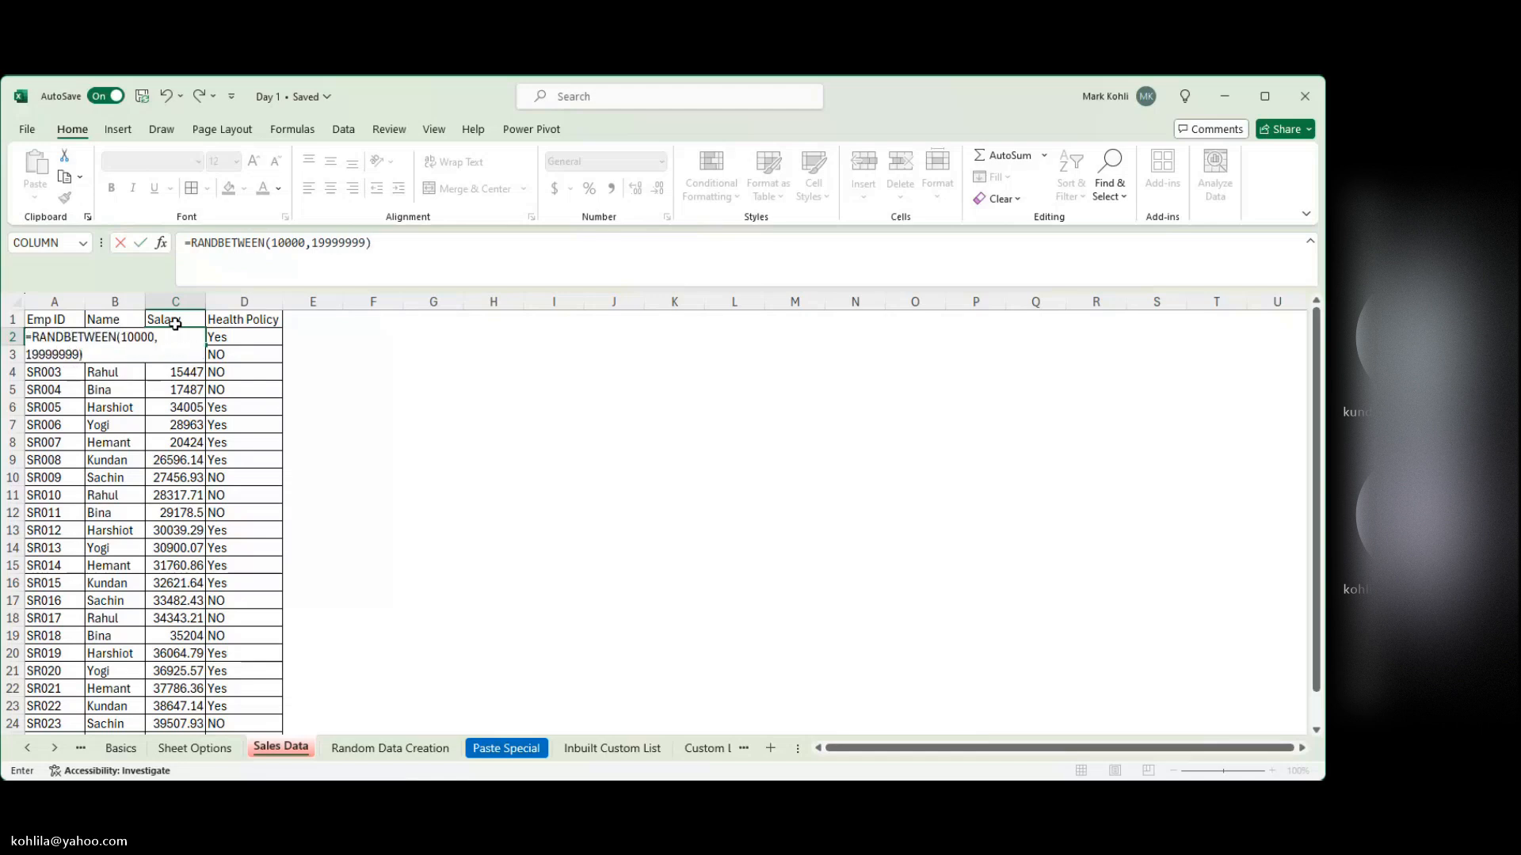
{"action": "type", "text": ")"}
{"action": "key", "text": "Return"}
{"action": "left_click", "coordinate": [194, 339]}
{"action": "left_click_drag", "start_coordinate": [205, 344], "coordinate": [214, 572]}
{"action": "left_click", "coordinate": [350, 516]}
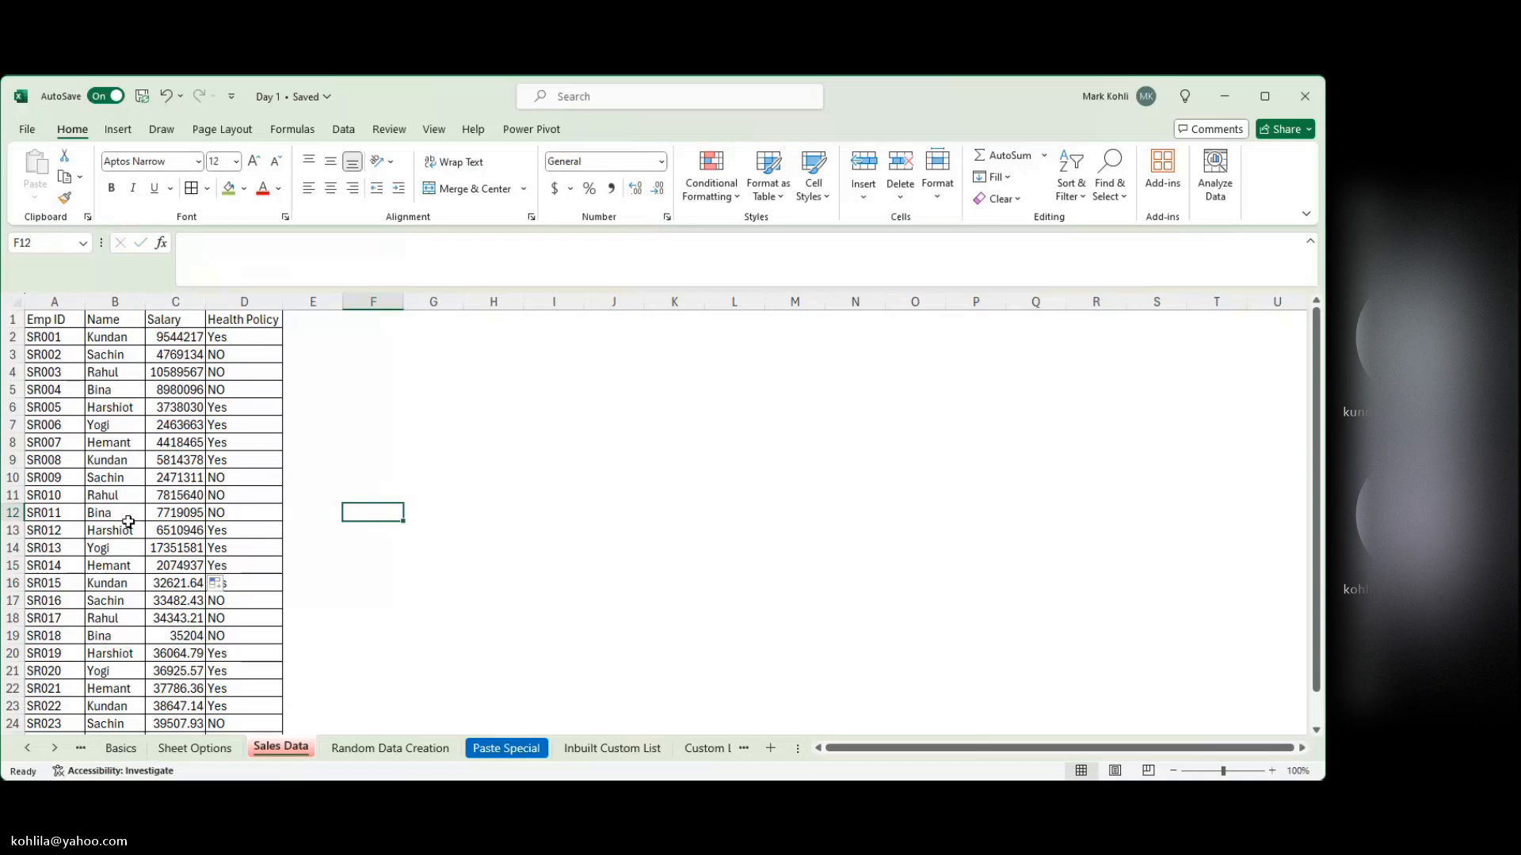
Clear all employee rows from row 12 down, leaving SR001 to SR010.
{"action": "left_click", "coordinate": [4, 513]}
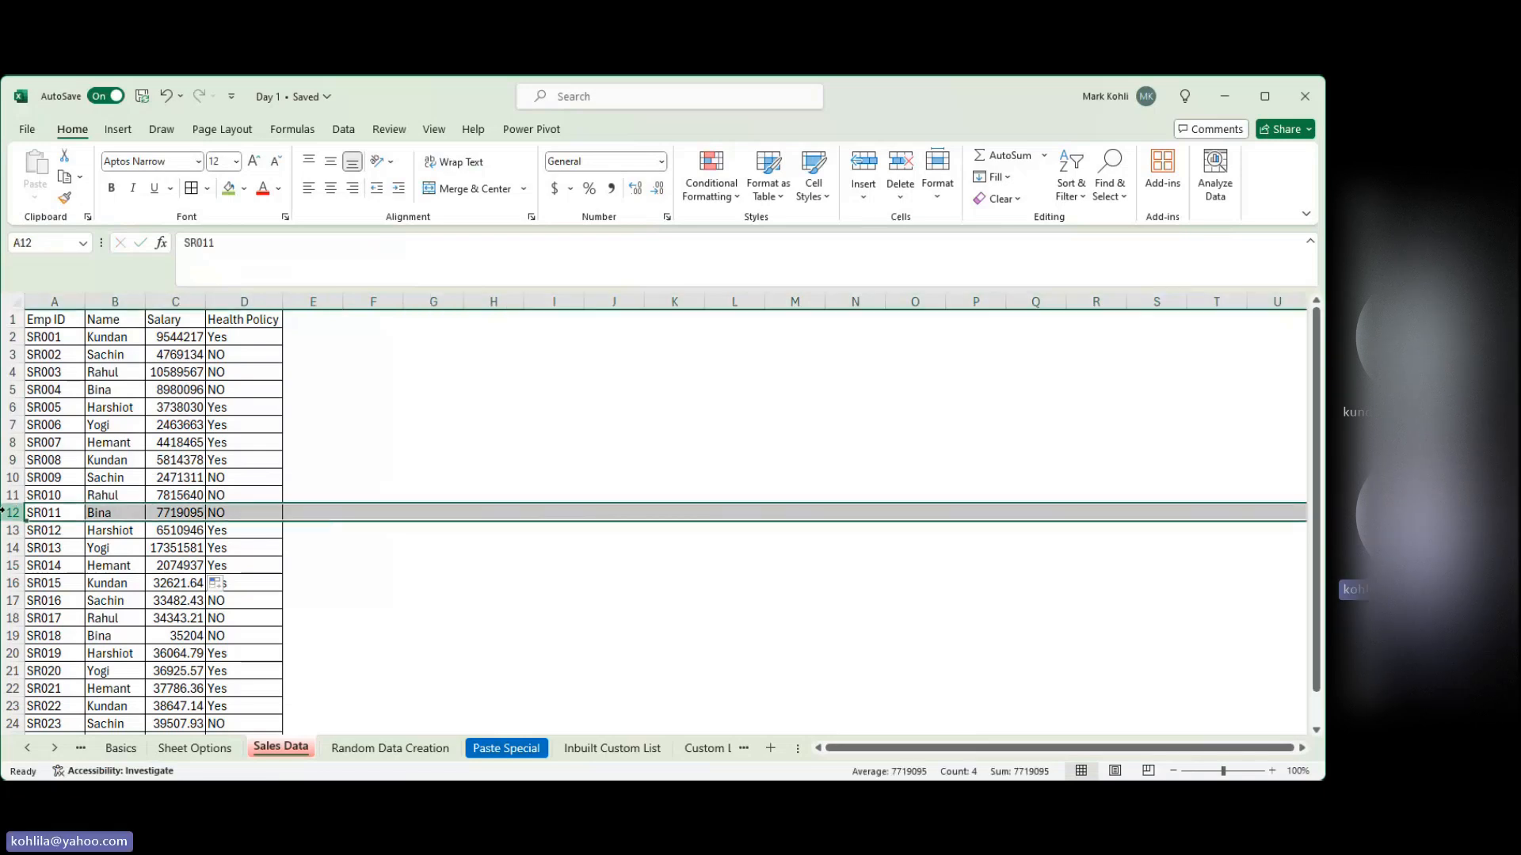
{"action": "key", "text": "ctrl+shift+Down"}
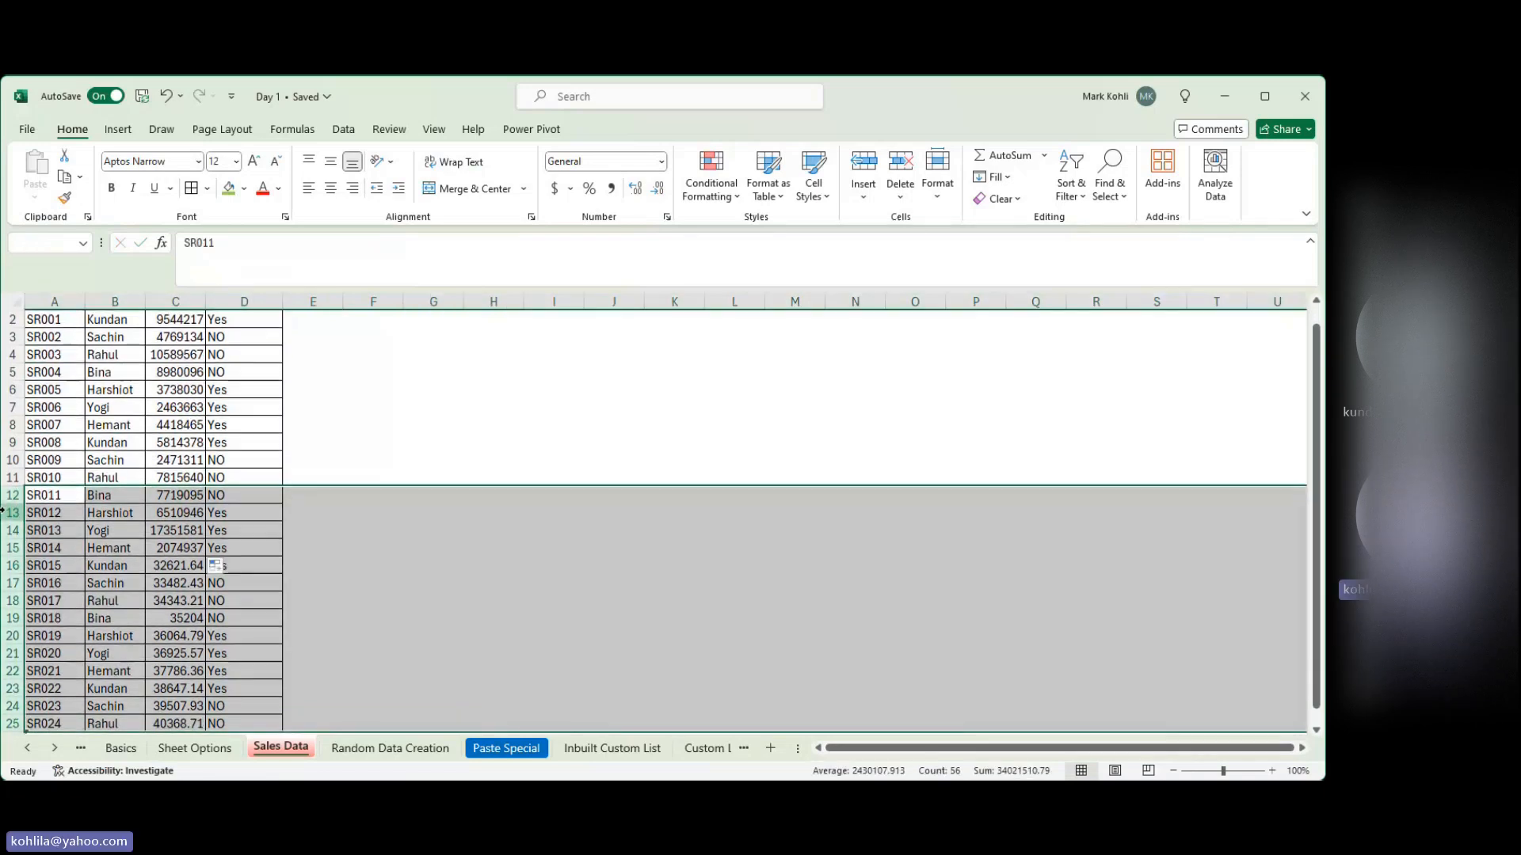
{"action": "key", "text": "Delete"}
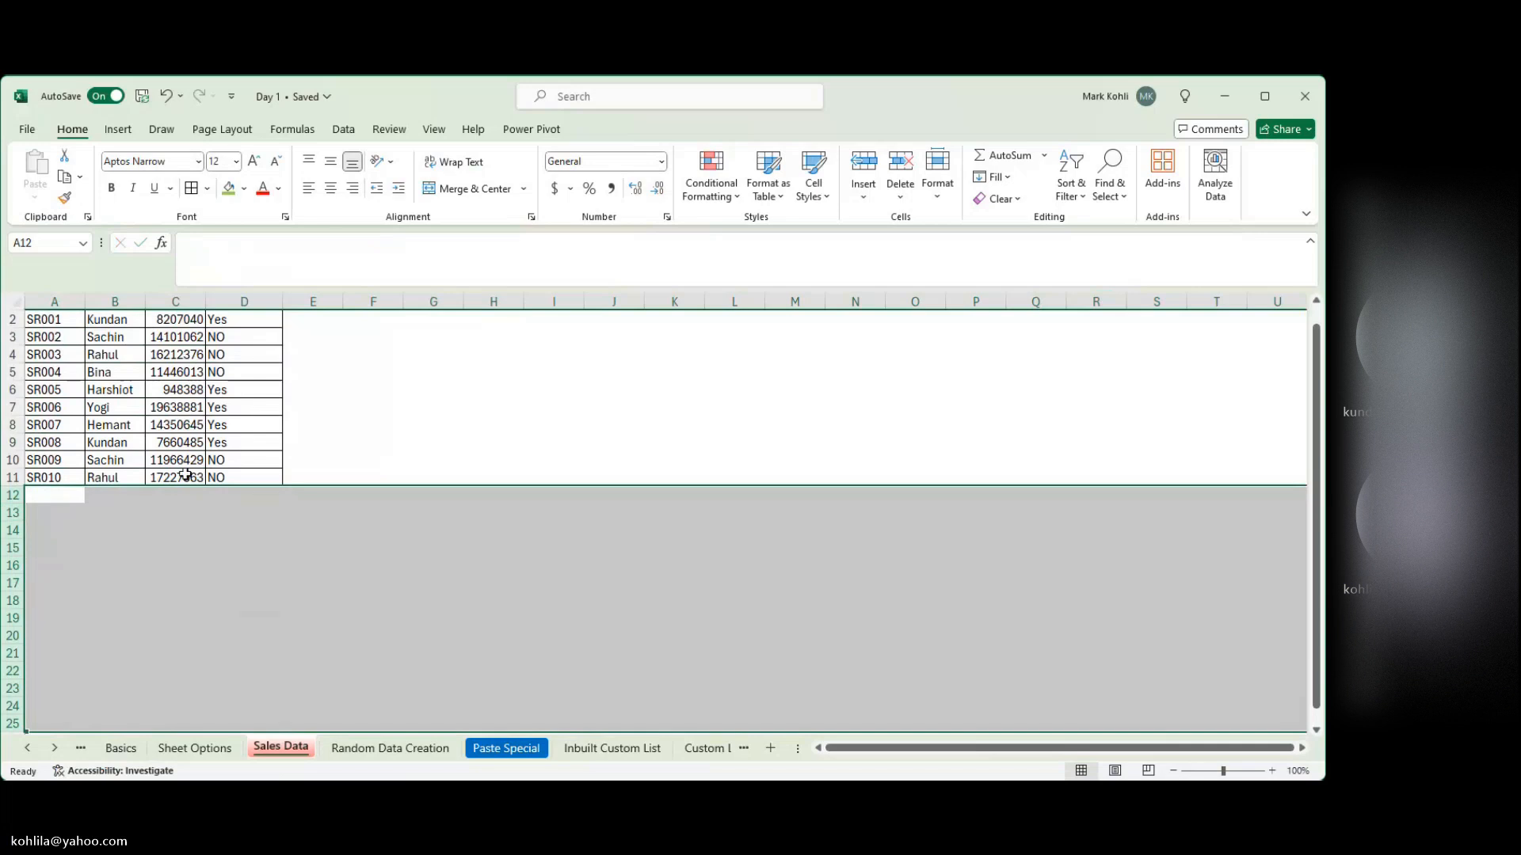
{"action": "left_click", "coordinate": [320, 440]}
Copy the ten random Salary values in C2:C11.
{"action": "scroll", "coordinate": [272, 570], "scroll_direction": "up", "scroll_amount": 1}
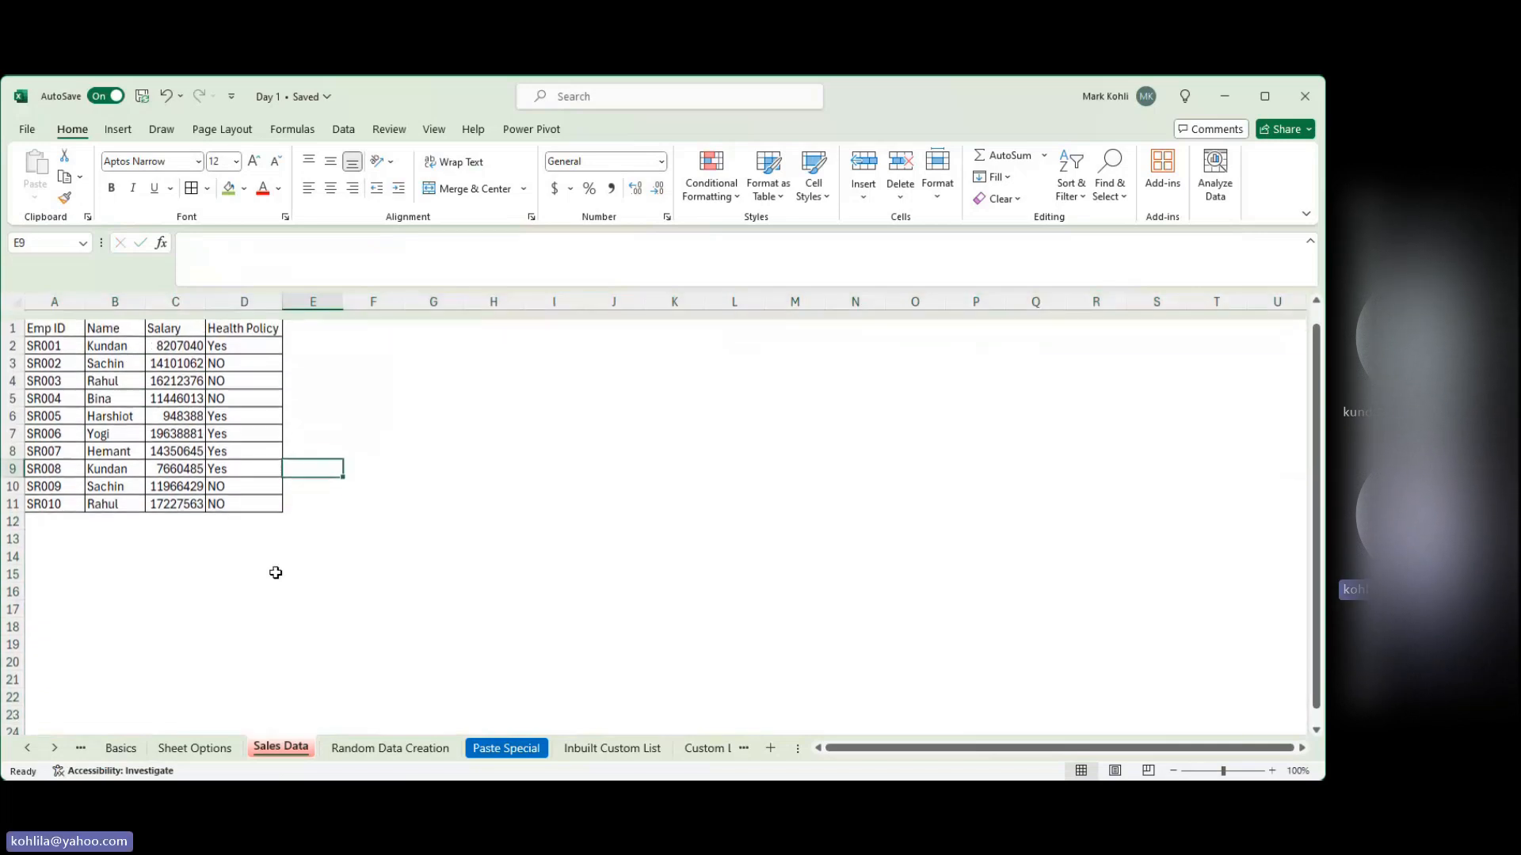
{"action": "left_click", "coordinate": [275, 568]}
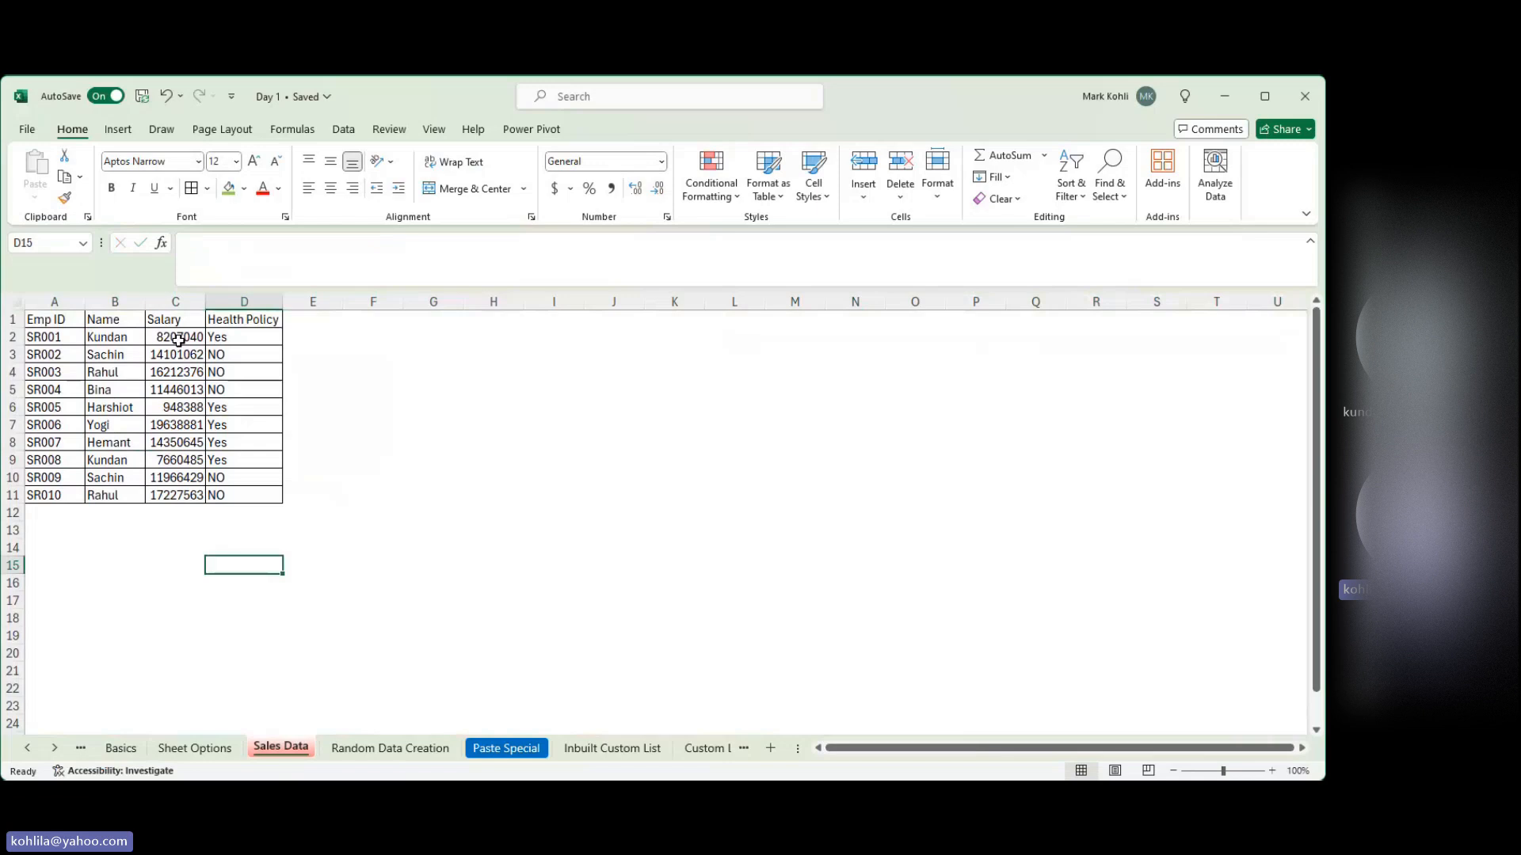
{"action": "left_click_drag", "start_coordinate": [178, 341], "coordinate": [167, 492]}
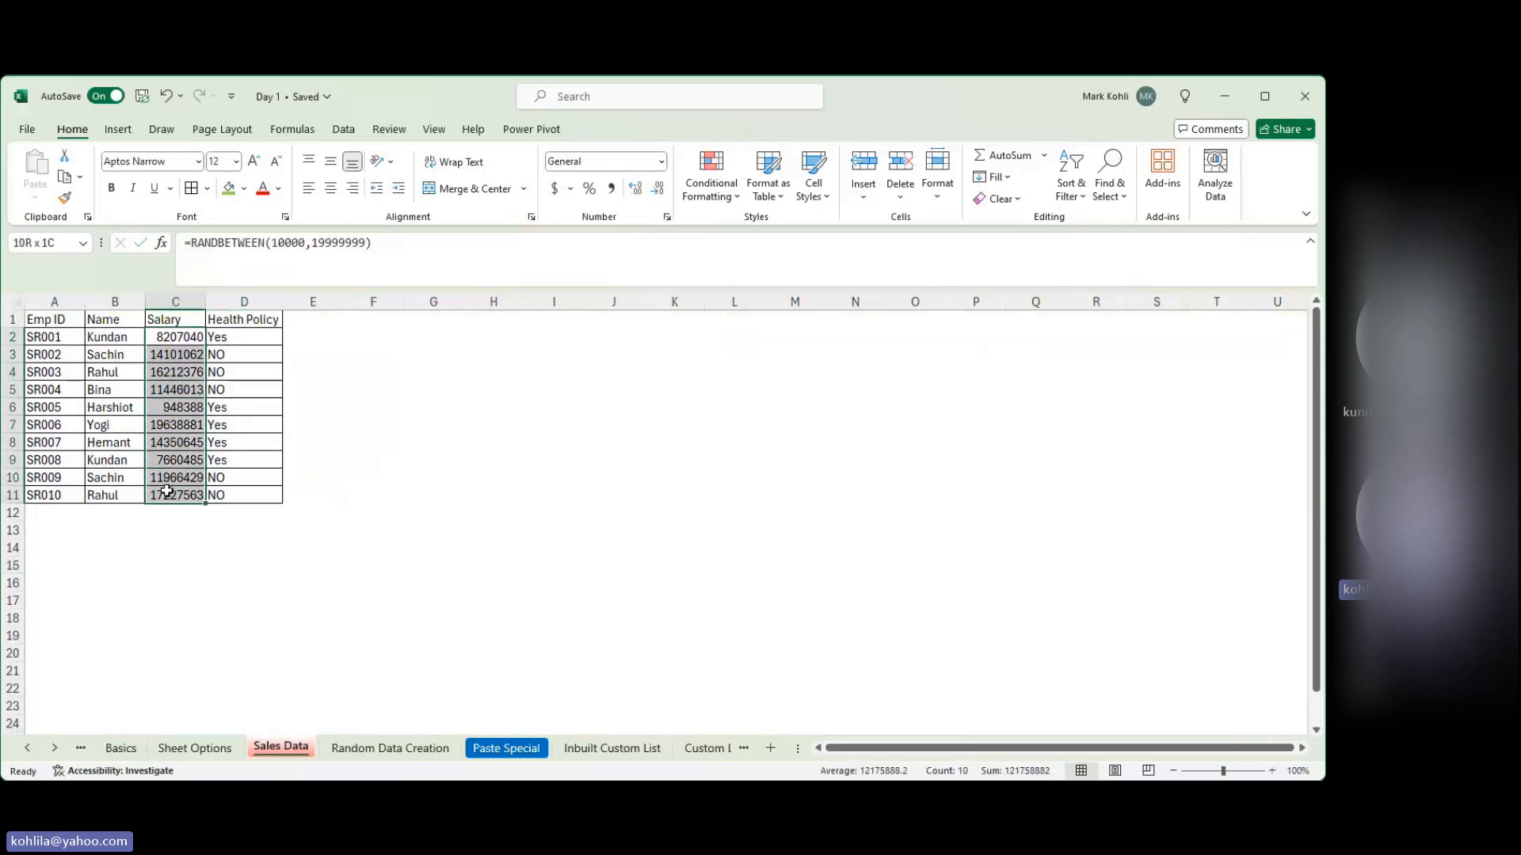
{"action": "key", "text": "ctrl+c"}
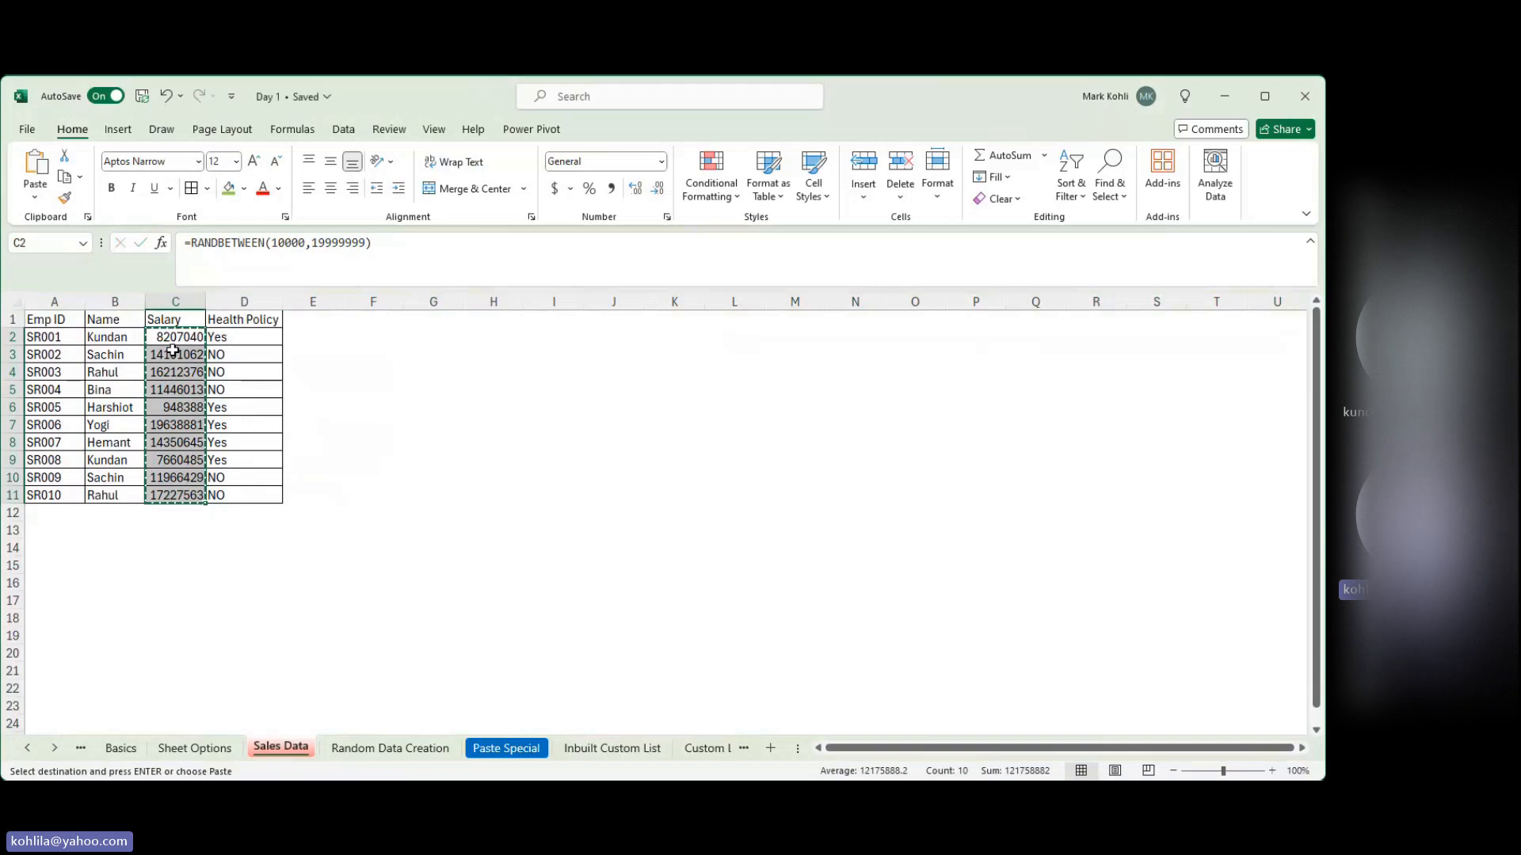
Paste the copied salaries as plain values into H2:H11, then check C2's formula.
{"action": "left_click", "coordinate": [512, 368]}
{"action": "left_click", "coordinate": [516, 335]}
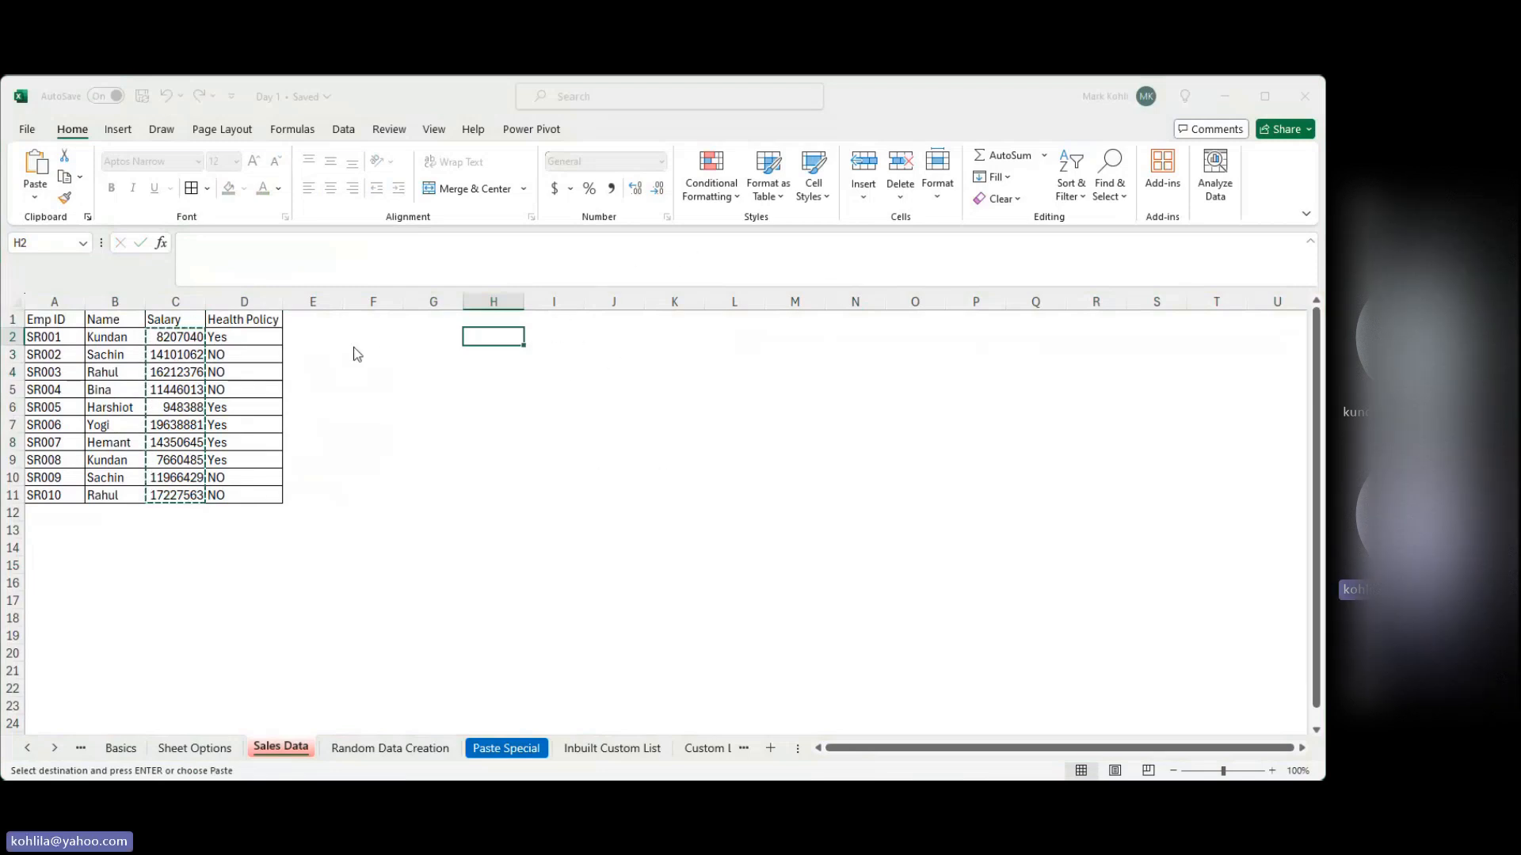
{"action": "left_click", "coordinate": [888, 253]}
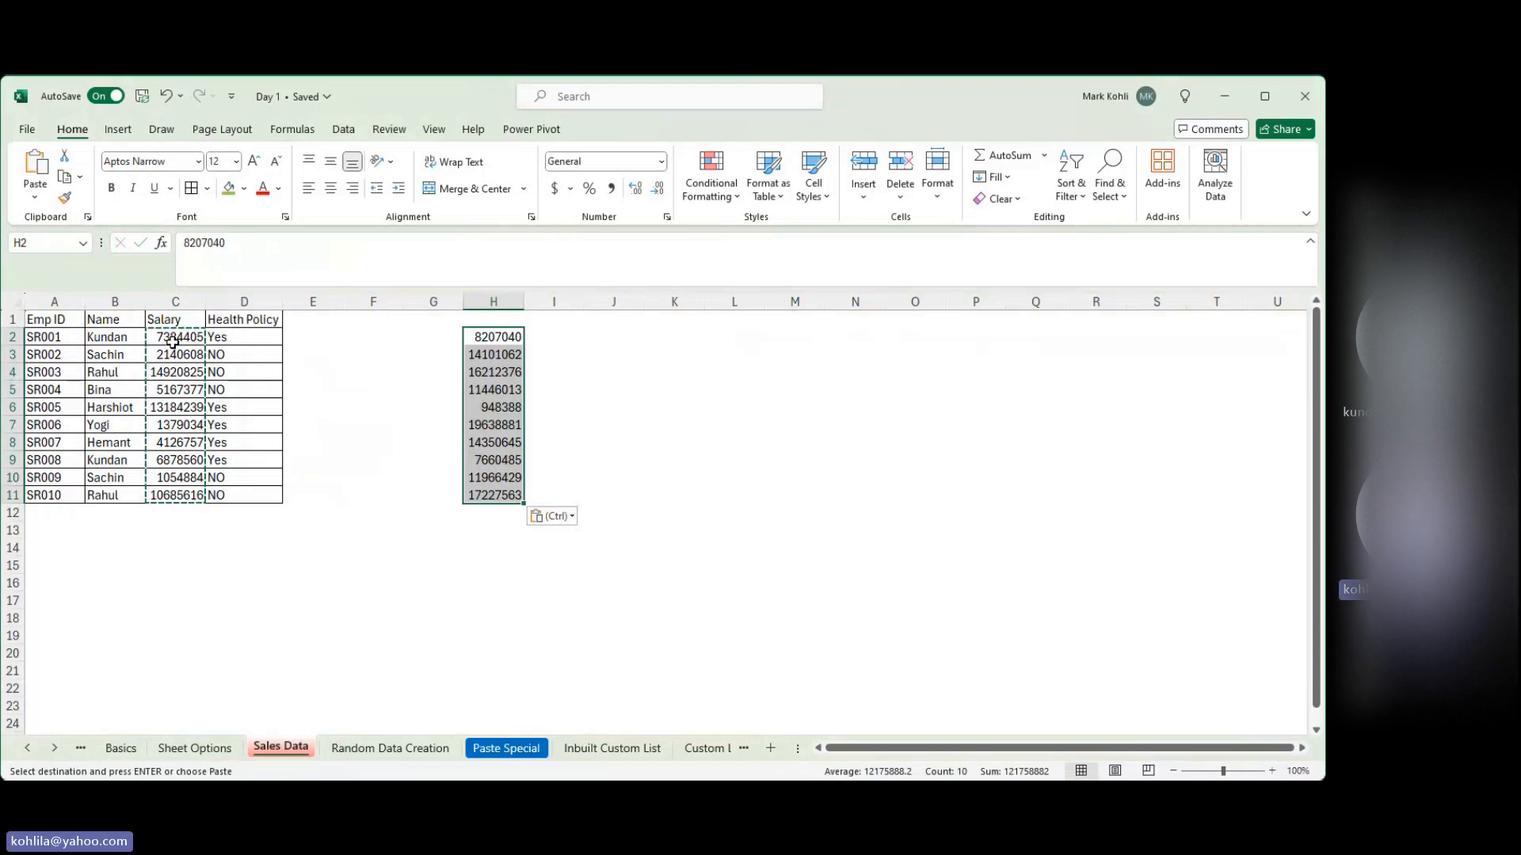
{"action": "key", "text": "Escape"}
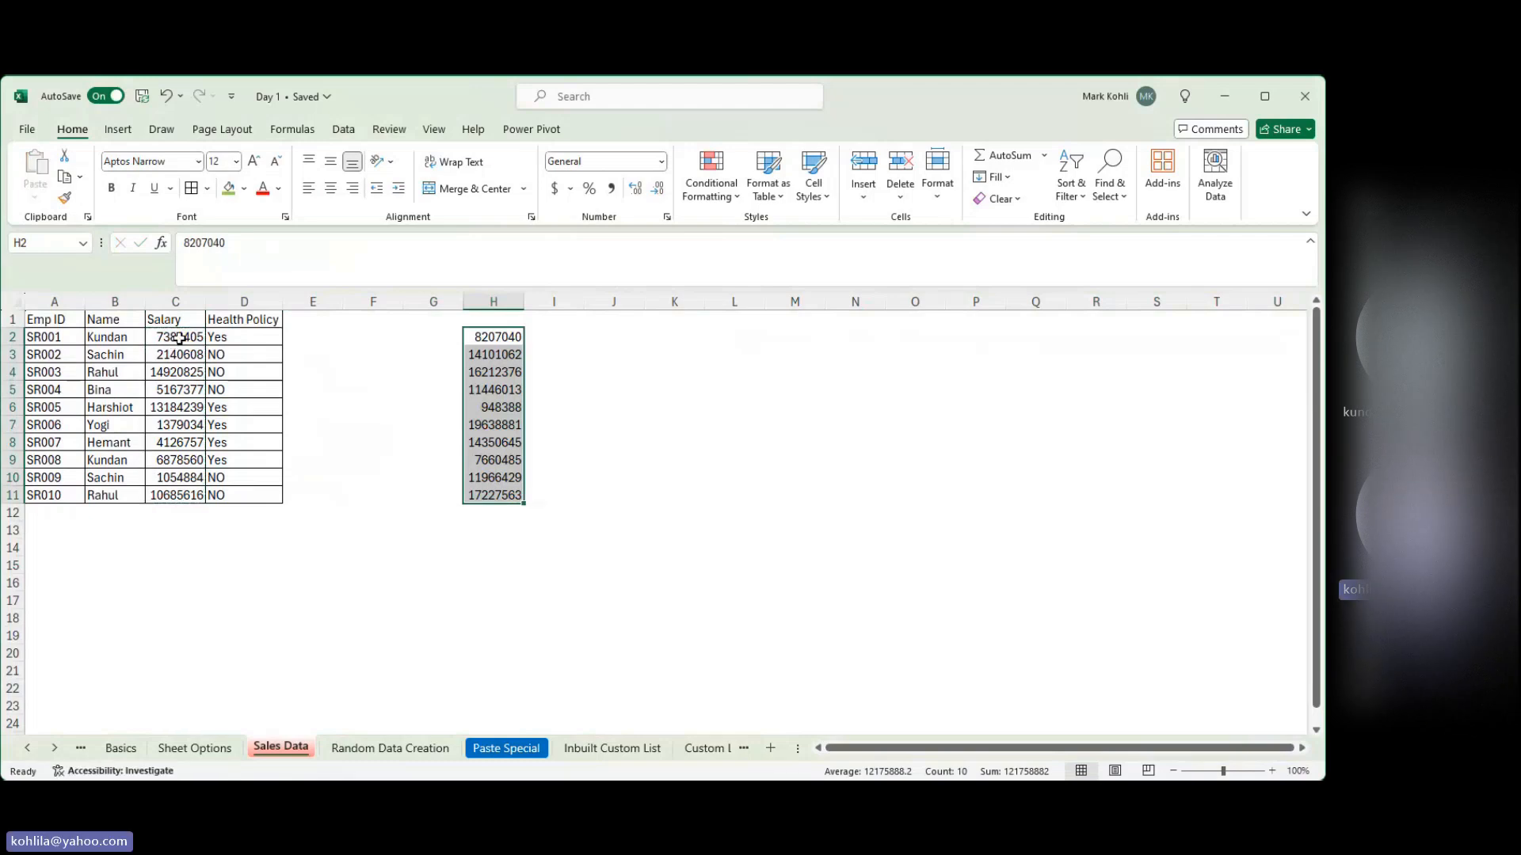
{"action": "left_click", "coordinate": [179, 339]}
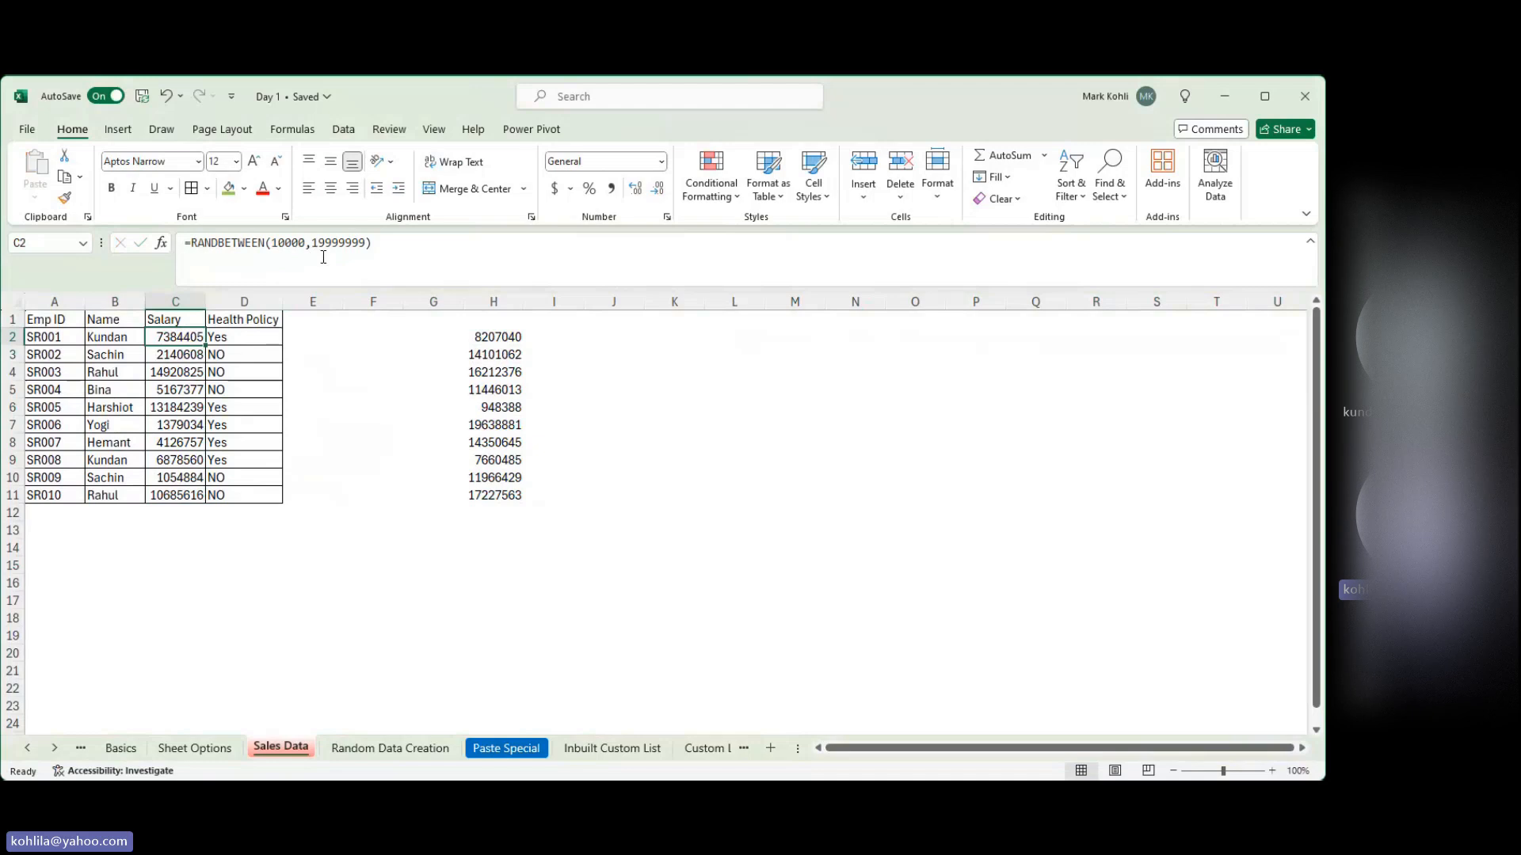
{"action": "left_click", "coordinate": [487, 339]}
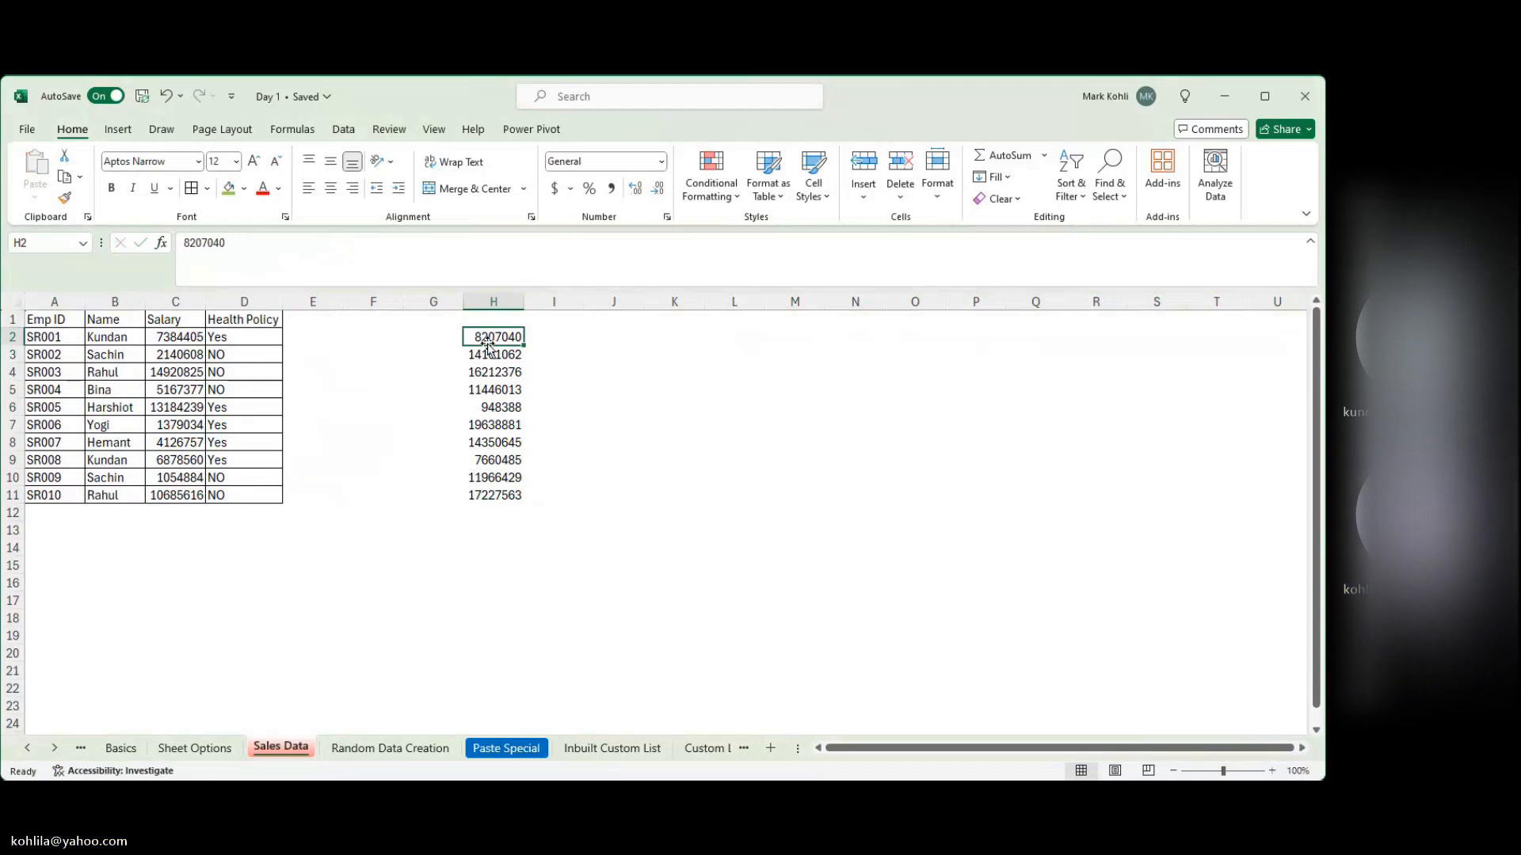
{"action": "left_click", "coordinate": [183, 340]}
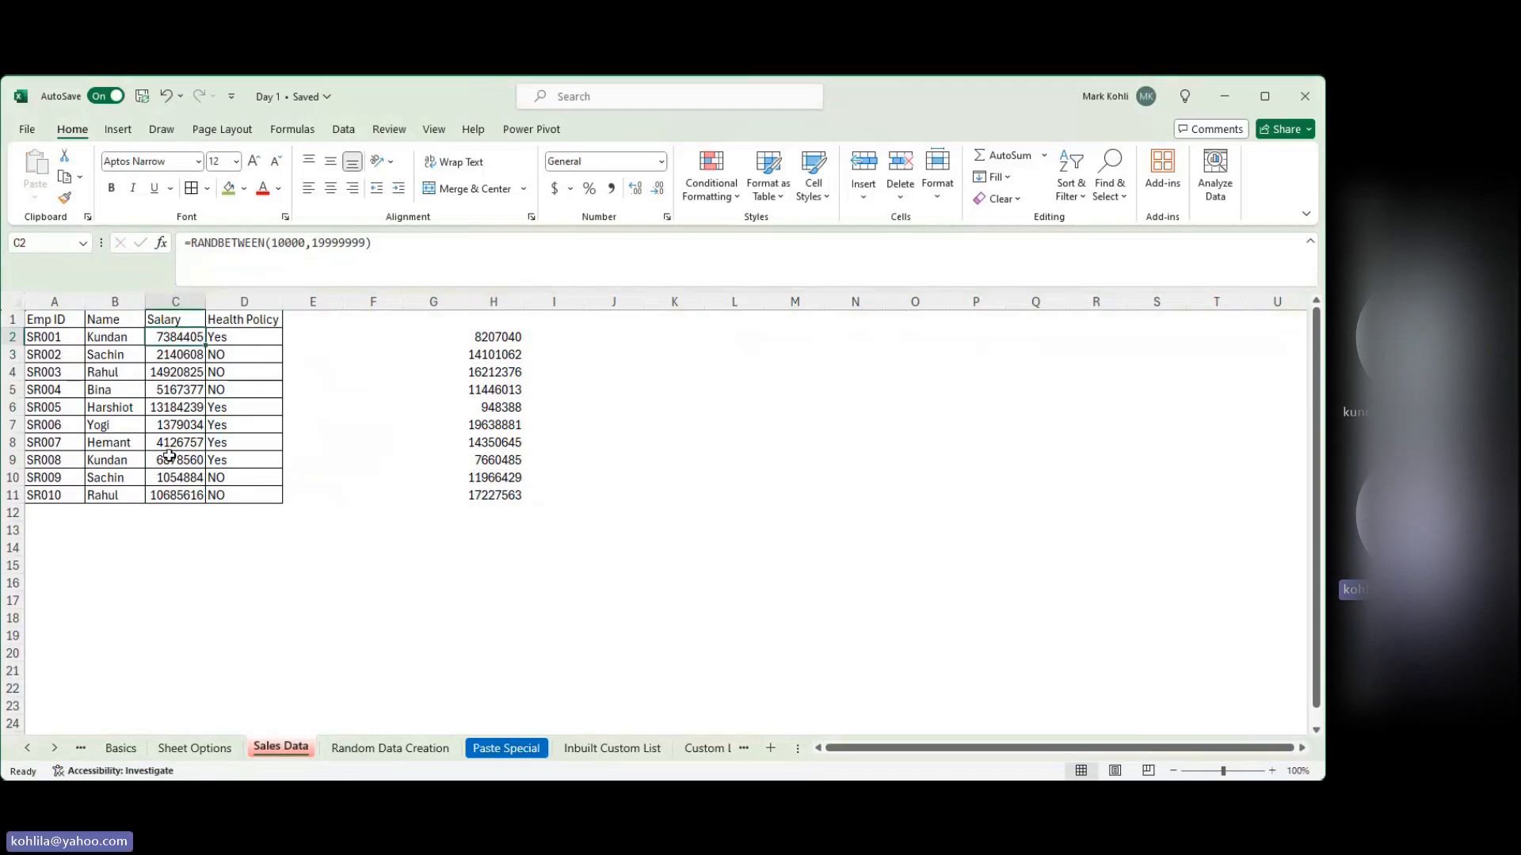
{"action": "left_click_drag", "start_coordinate": [177, 341], "coordinate": [164, 496]}
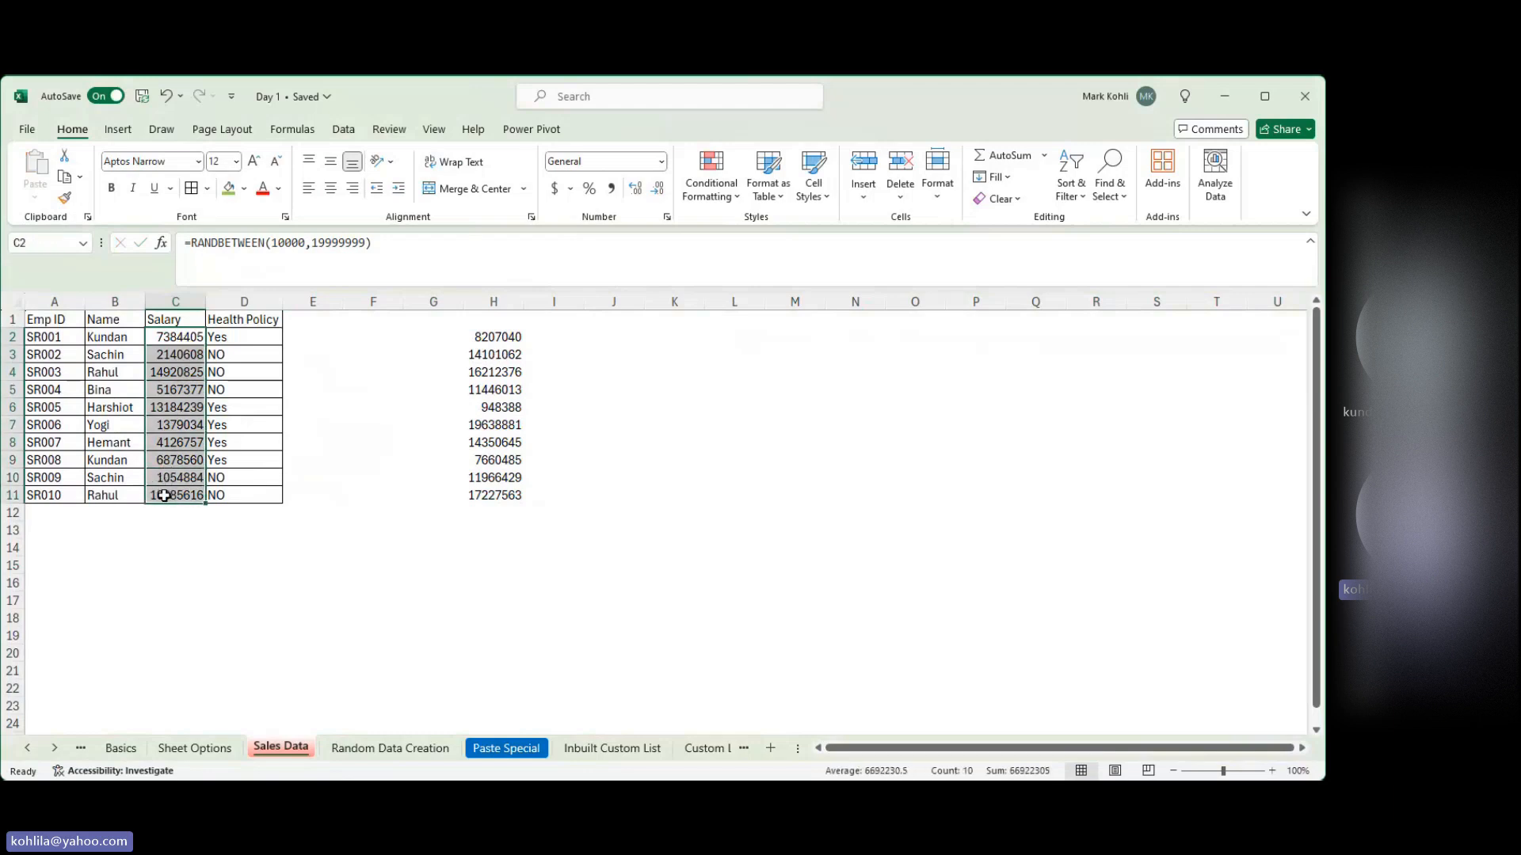
{"action": "key", "text": "ctrl+c"}
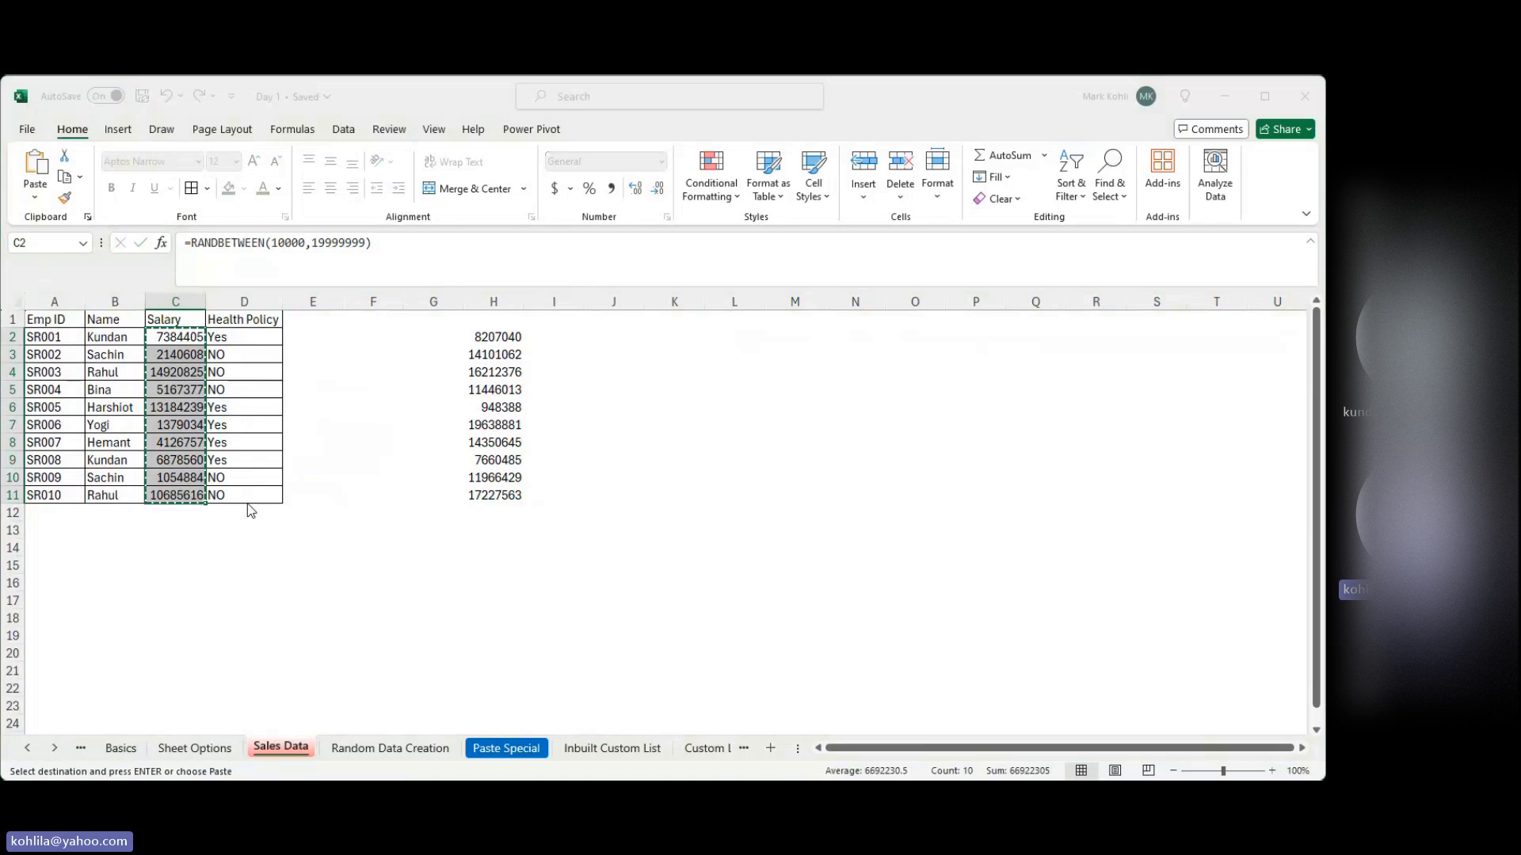
{"action": "left_click", "coordinate": [505, 670]}
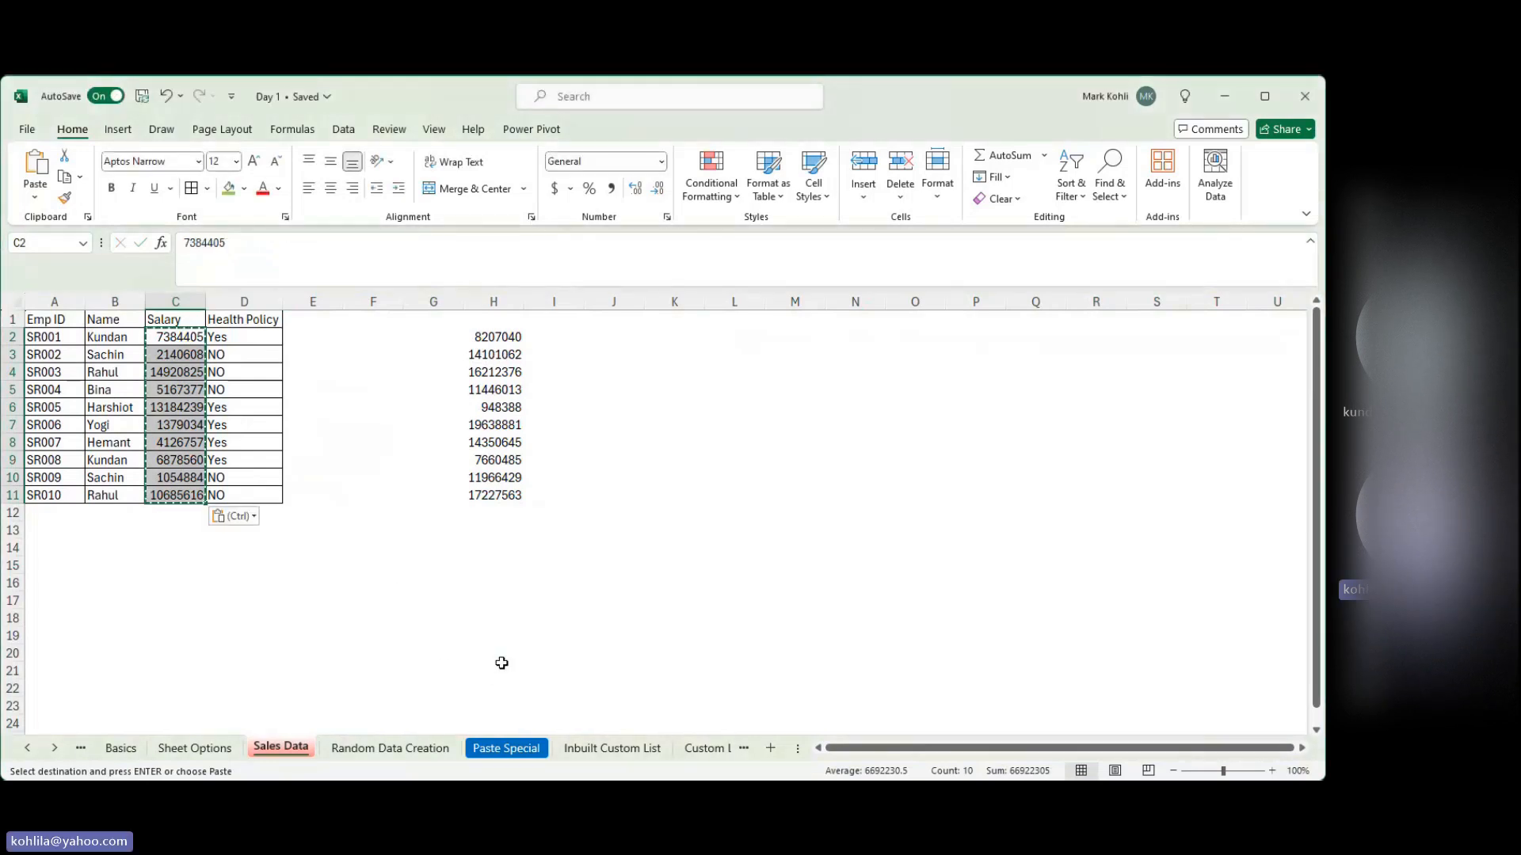
{"action": "left_click", "coordinate": [195, 412]}
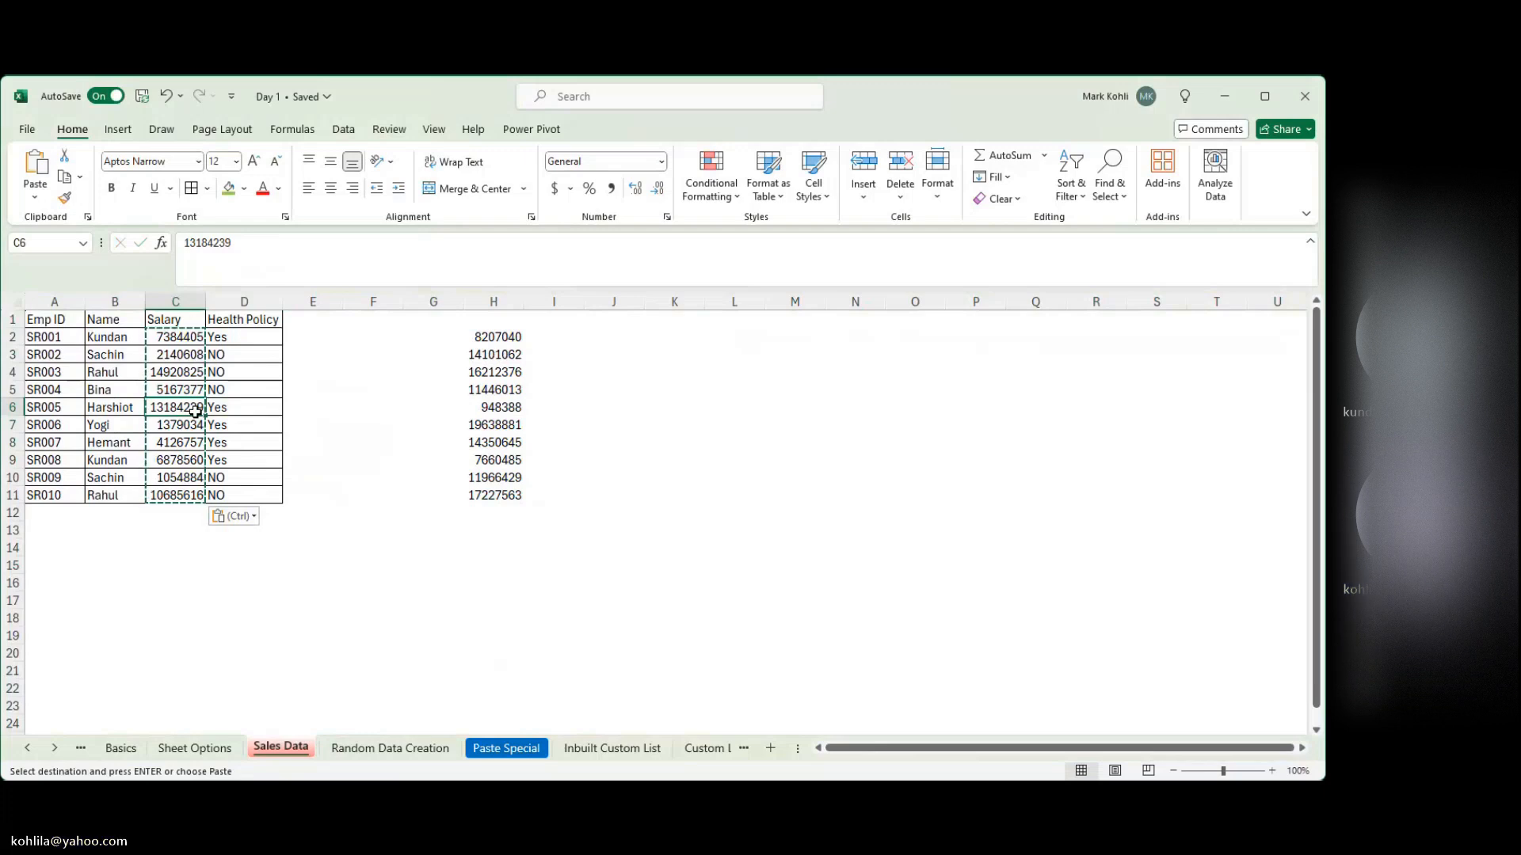
{"action": "key", "text": "ctrl+z"}
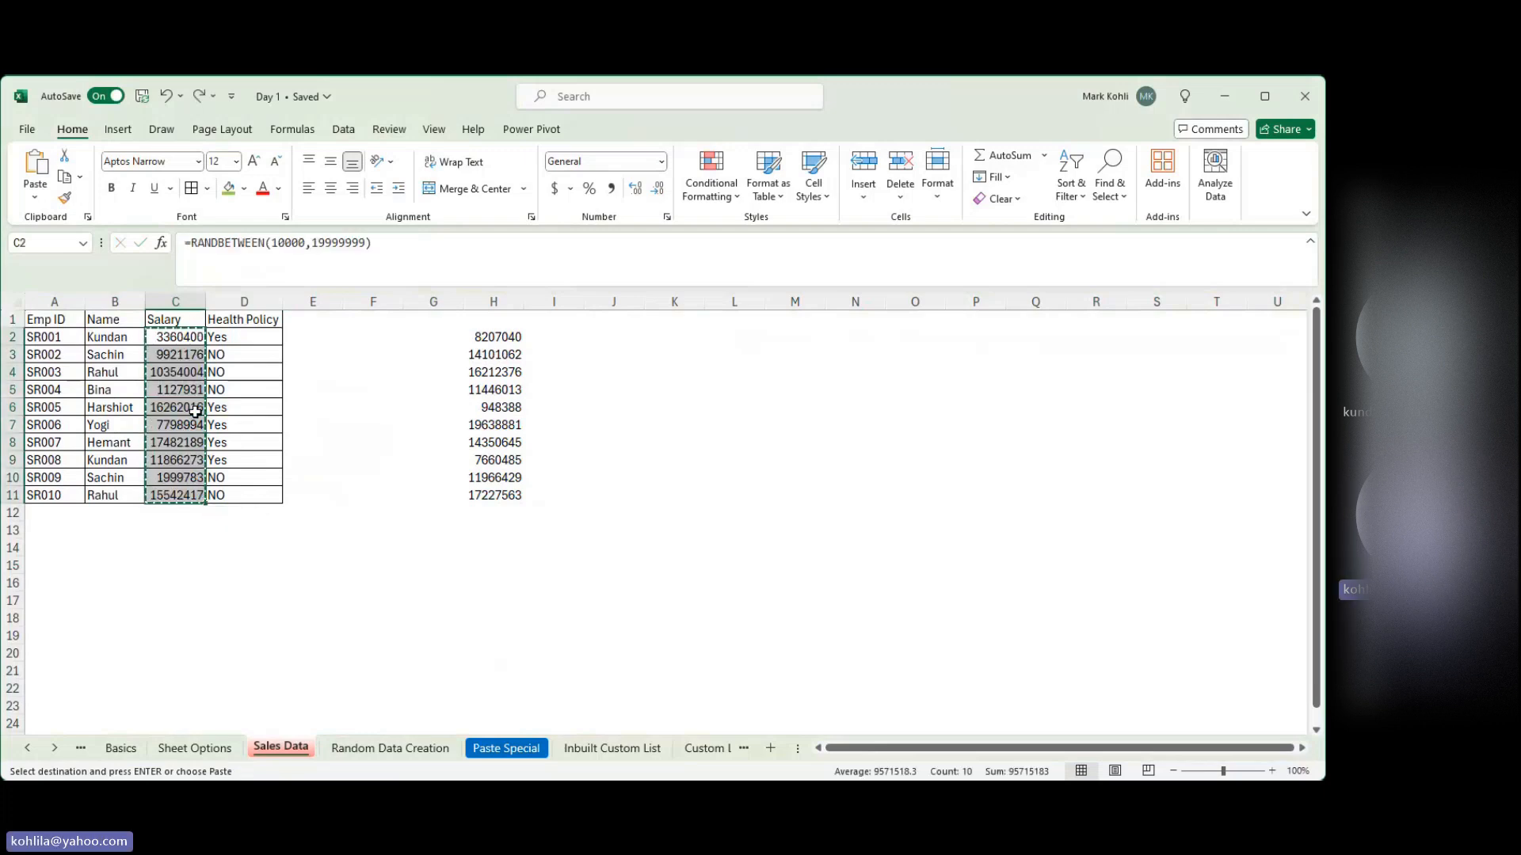
{"action": "left_click", "coordinate": [338, 404]}
{"action": "left_click", "coordinate": [516, 334]}
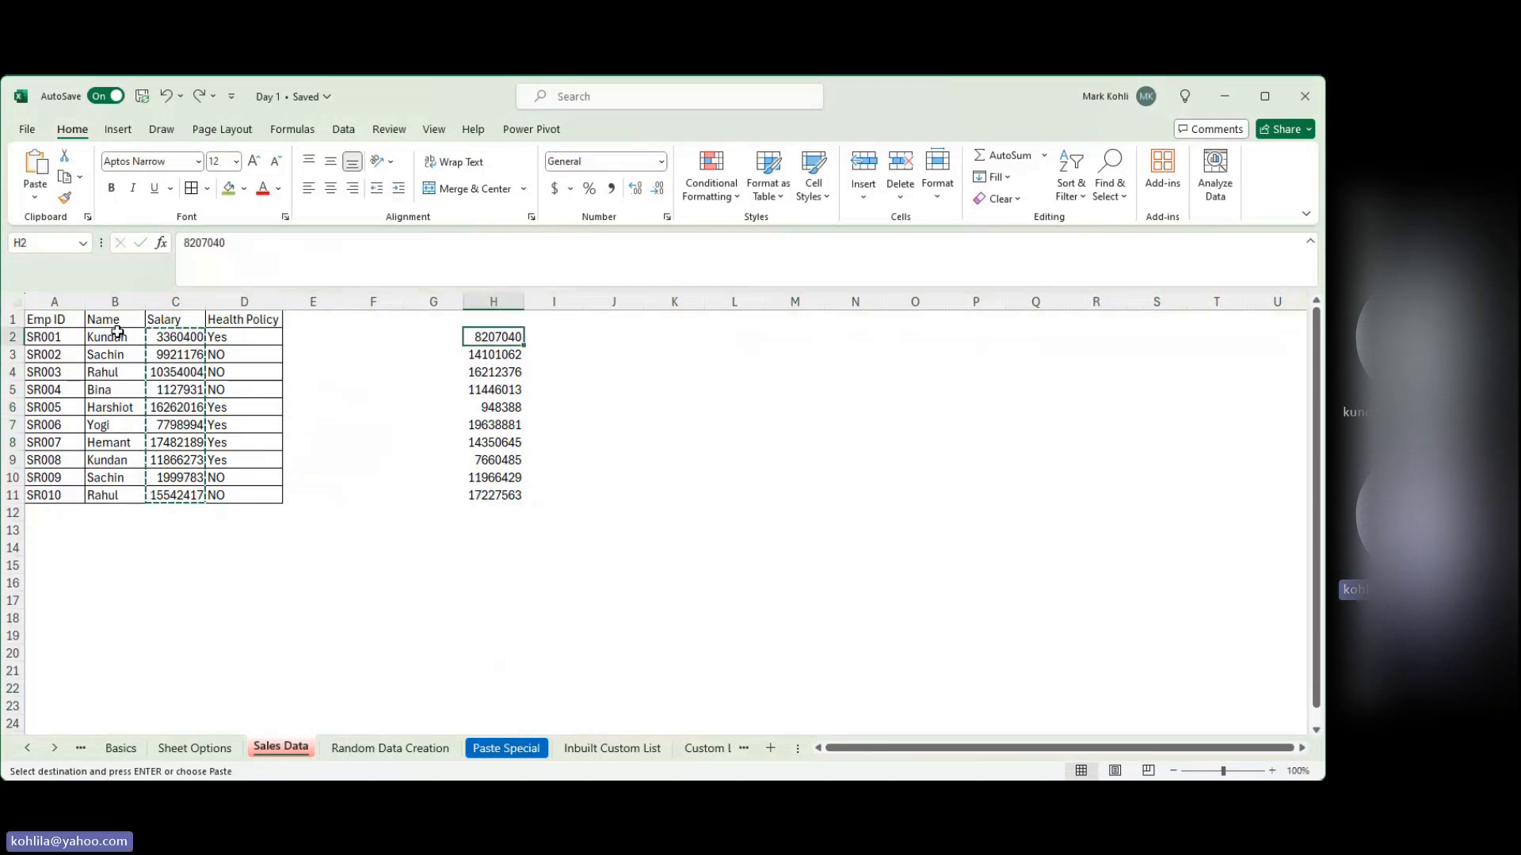
Copy Name and Salary B1:C11 and paste it transposed across rows 1–2 at L1.
{"action": "left_click_drag", "start_coordinate": [128, 317], "coordinate": [154, 485]}
{"action": "left_click_drag", "start_coordinate": [160, 496], "coordinate": [160, 496]}
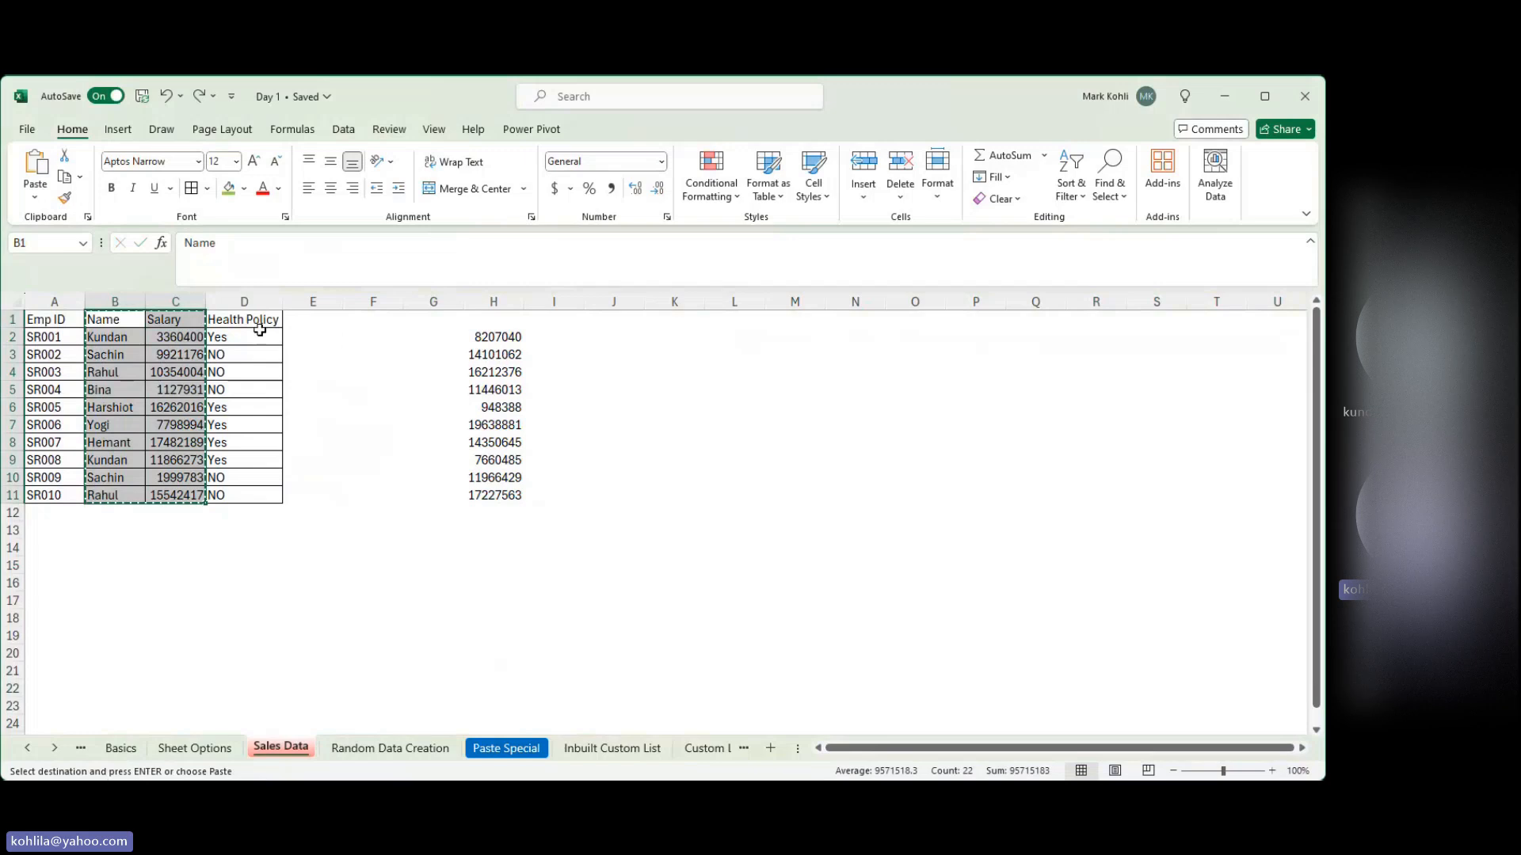
{"action": "left_click", "coordinate": [743, 323]}
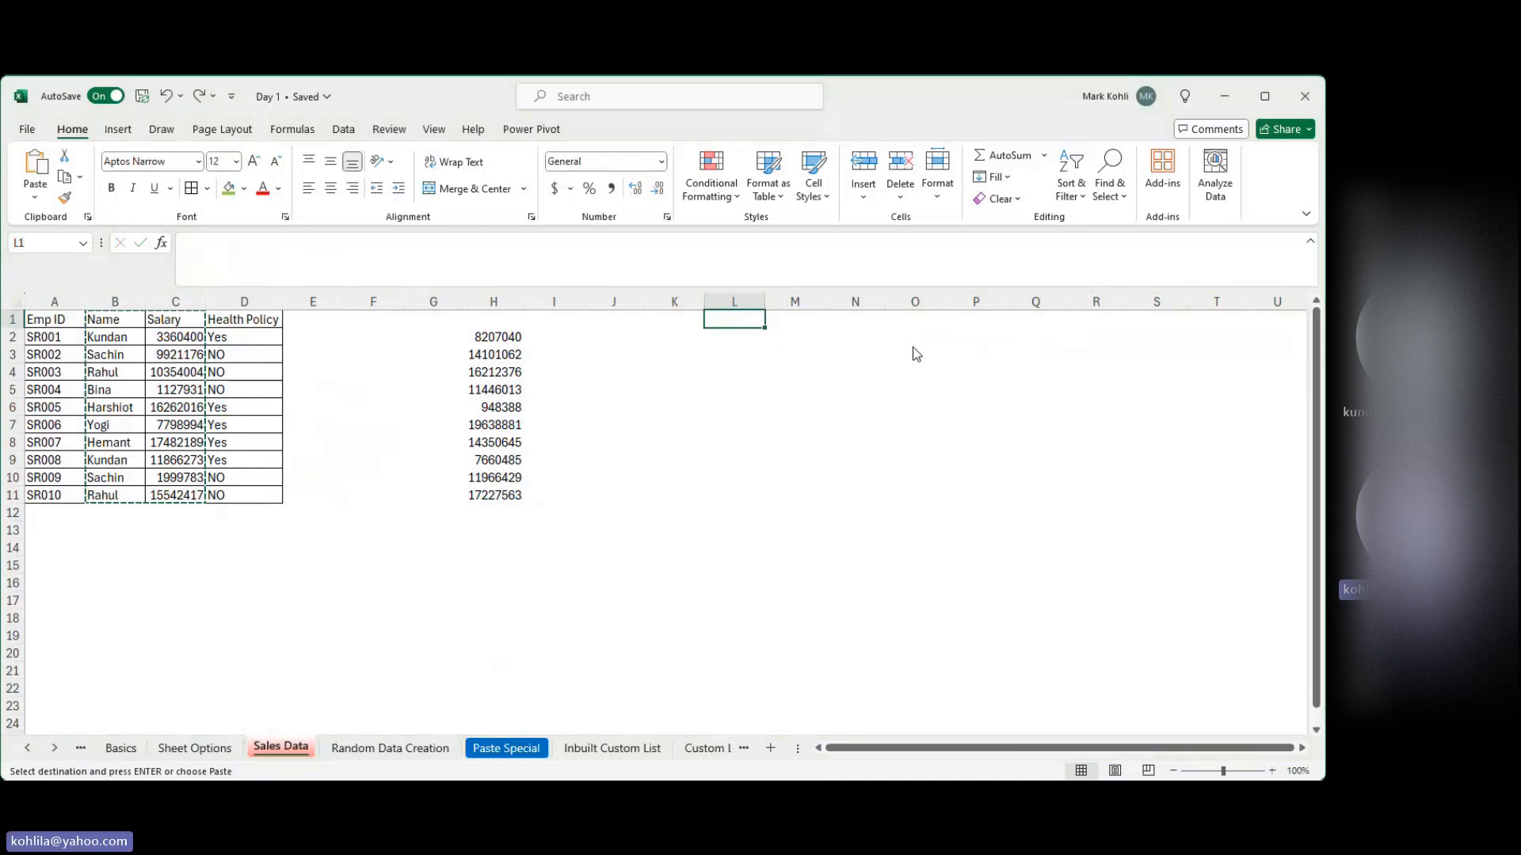
{"action": "left_click", "coordinate": [982, 522]}
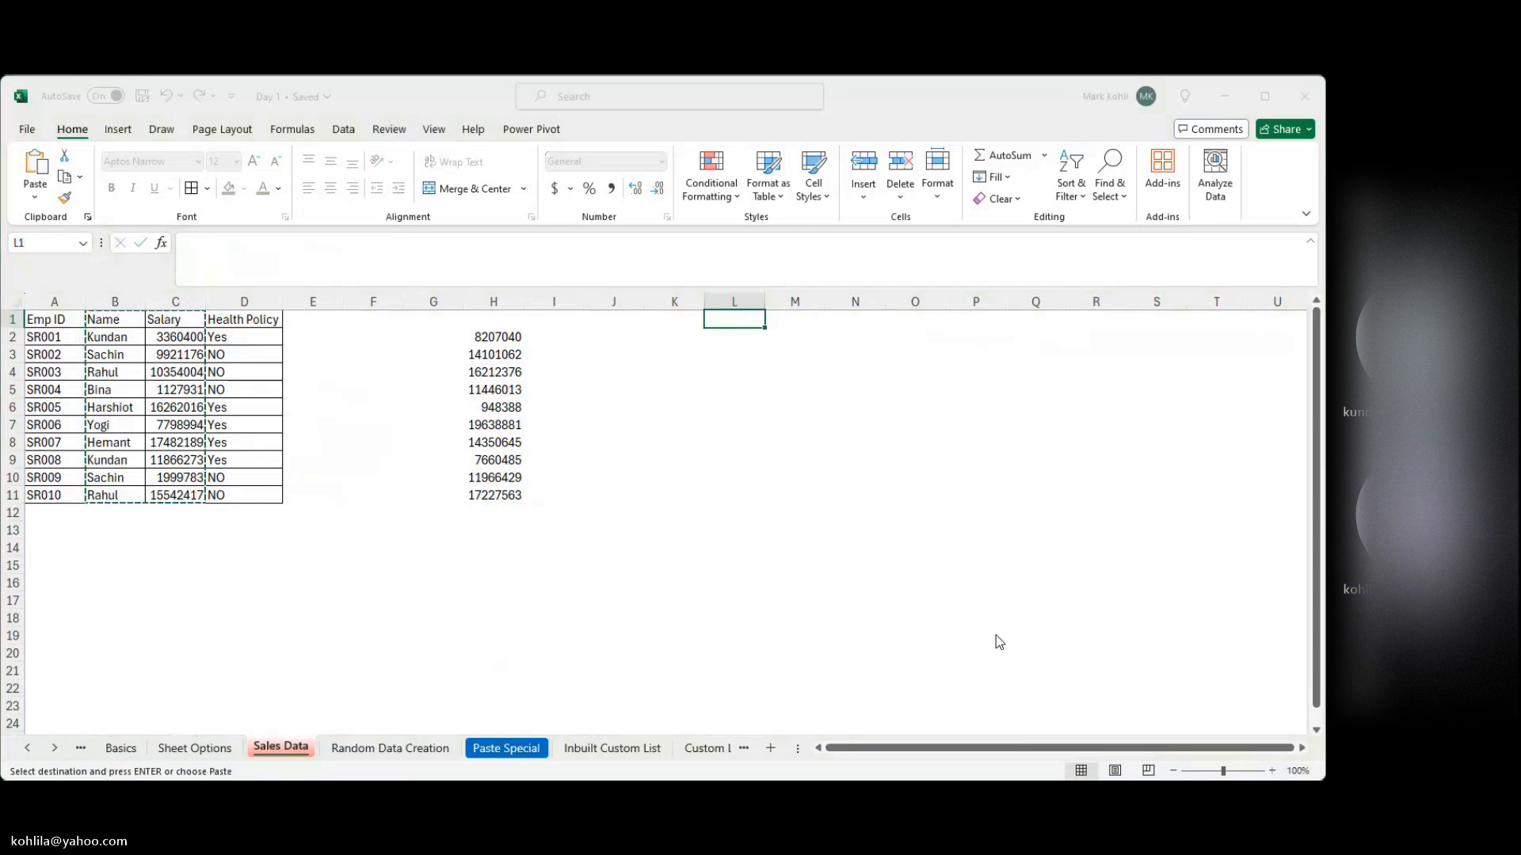
{"action": "left_click", "coordinate": [1051, 659]}
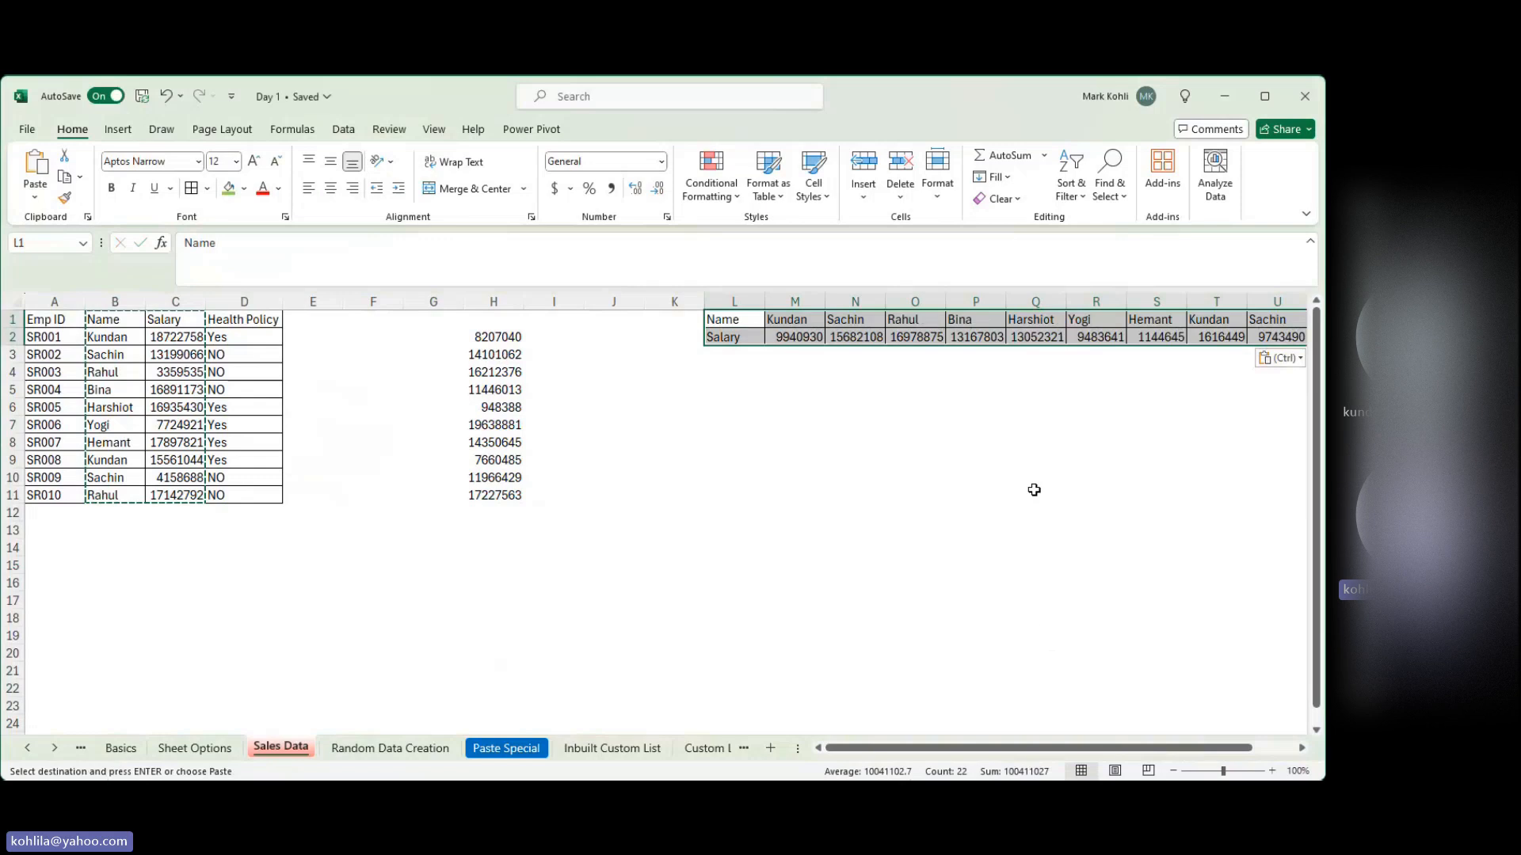
{"action": "scroll", "coordinate": [1034, 489], "scroll_direction": "right", "scroll_amount": 3}
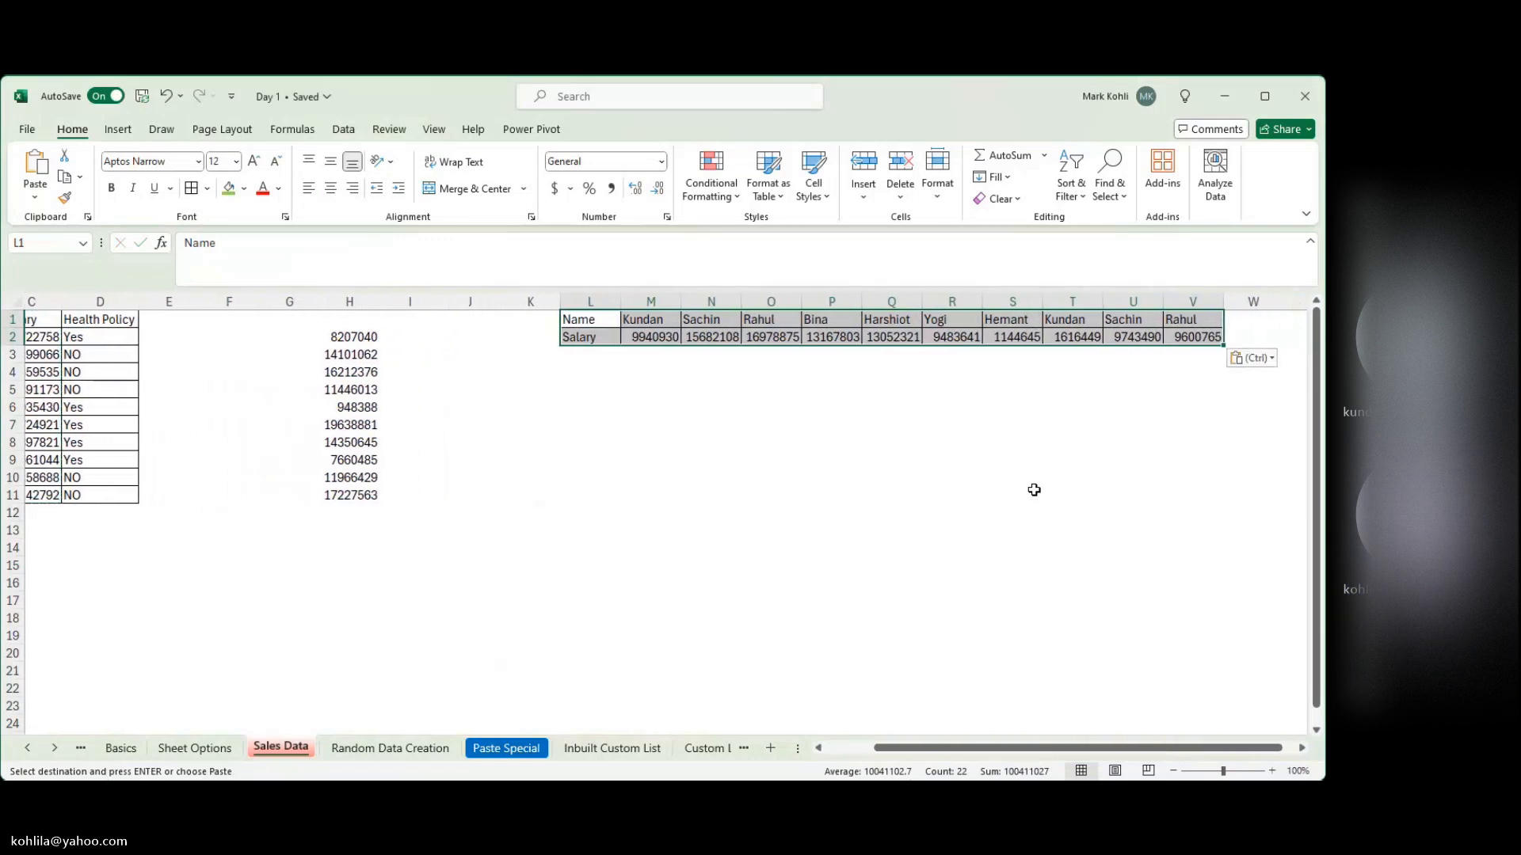
{"action": "scroll", "coordinate": [1034, 489], "scroll_direction": "left", "scroll_amount": 3}
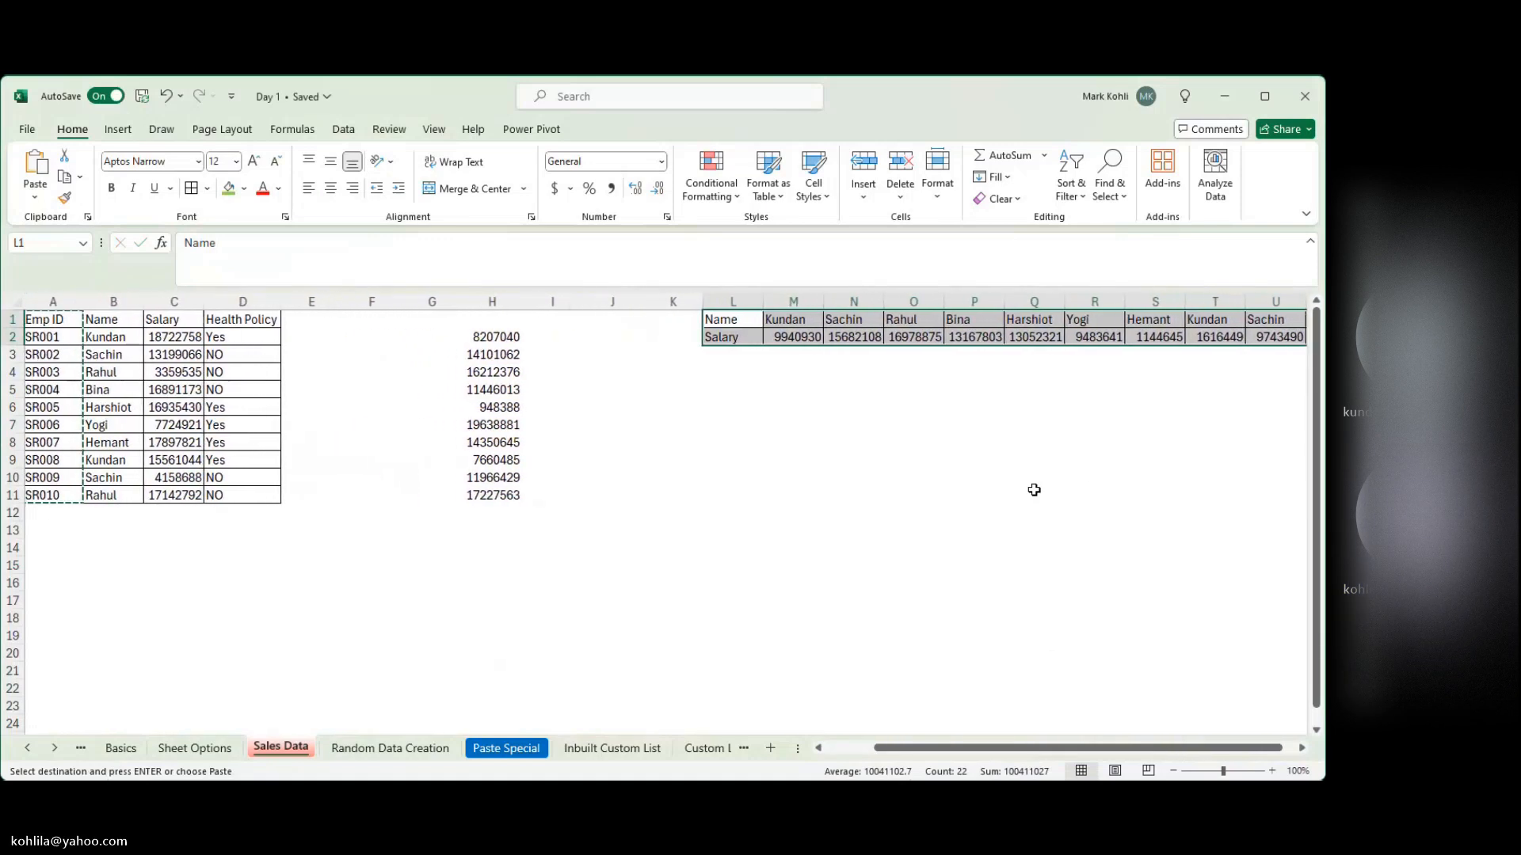
{"action": "key", "text": "Escape"}
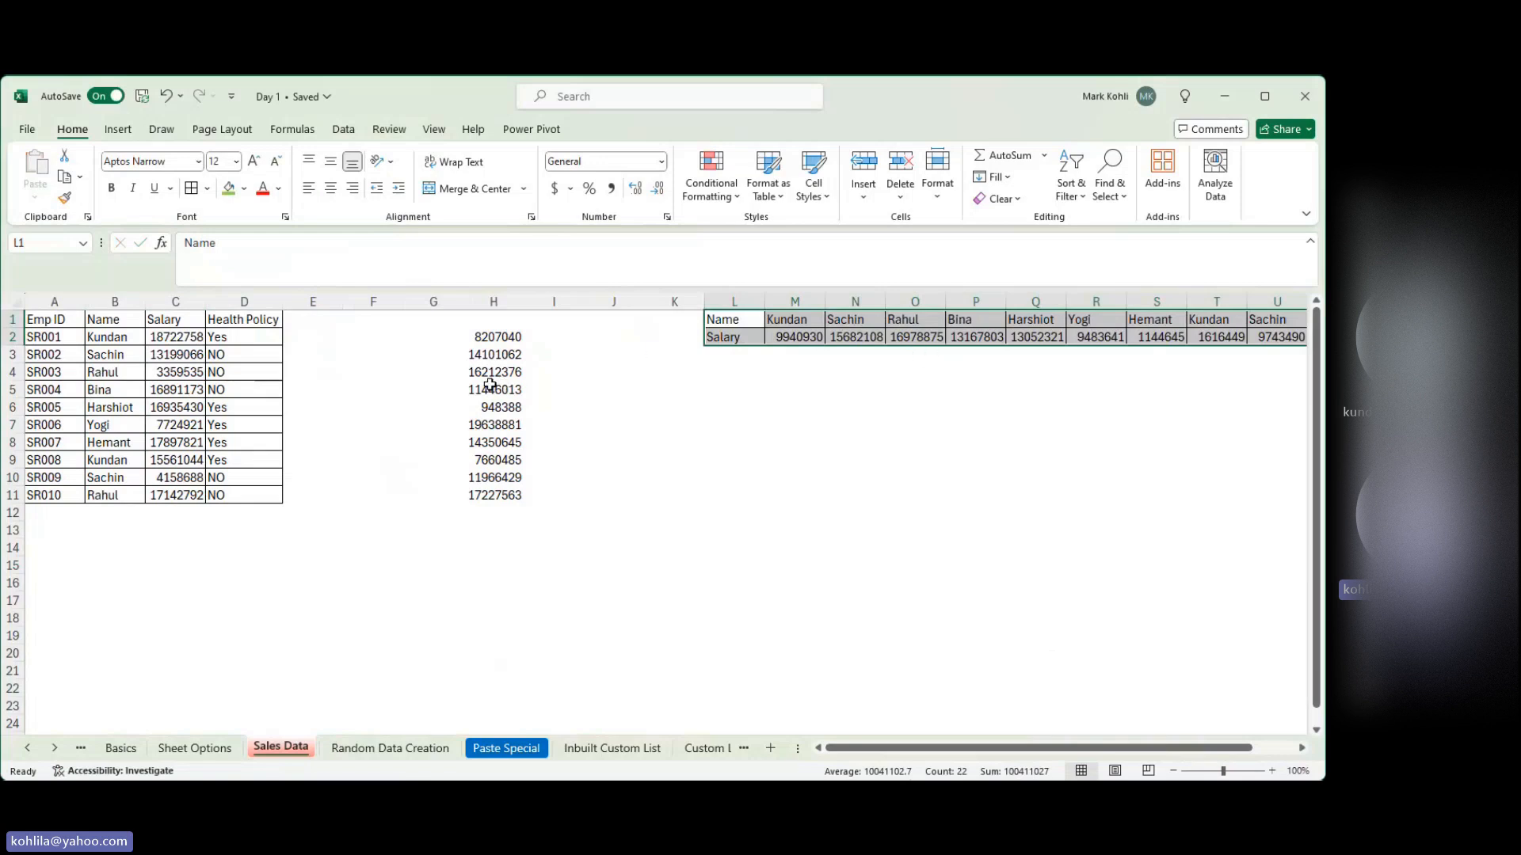
Convert the salaries in C2:C11 to fixed values in place.
{"action": "left_click", "coordinate": [394, 479]}
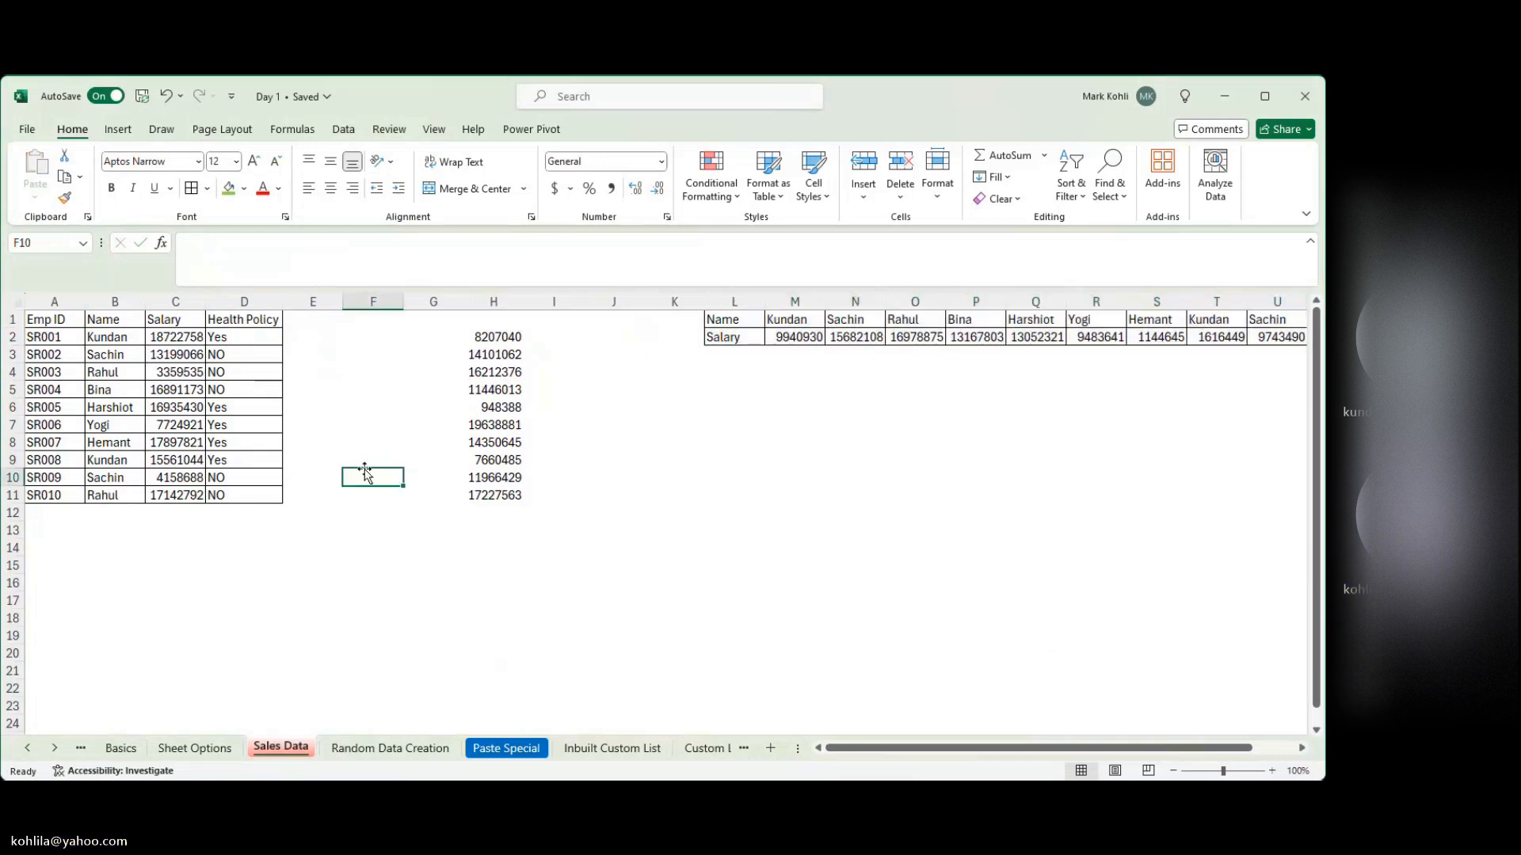
{"action": "left_click_drag", "start_coordinate": [175, 338], "coordinate": [175, 487]}
{"action": "key", "text": "ctrl+c"}
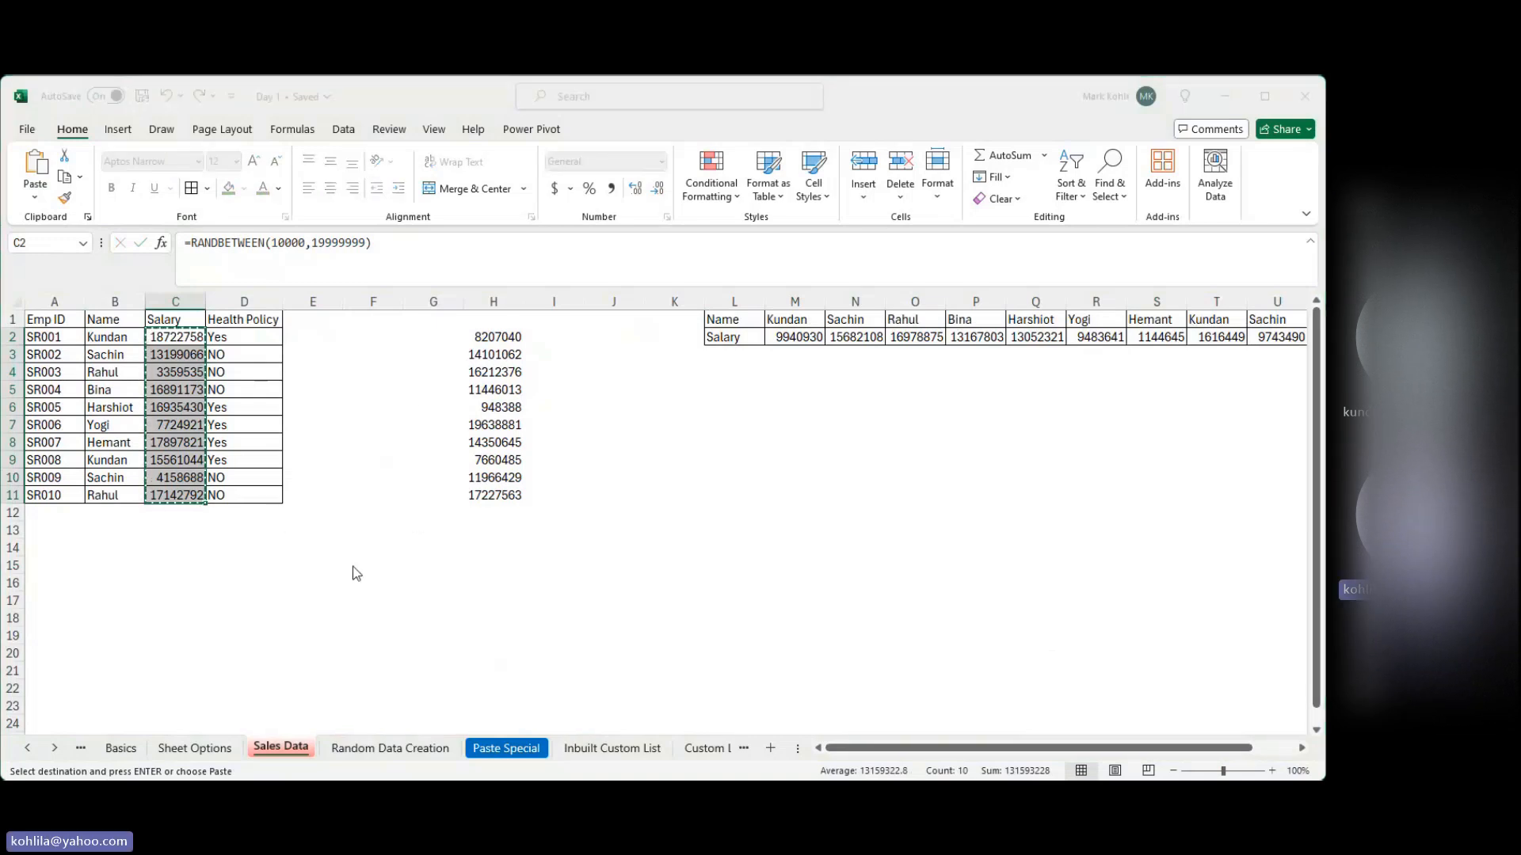
{"action": "left_click", "coordinate": [479, 675]}
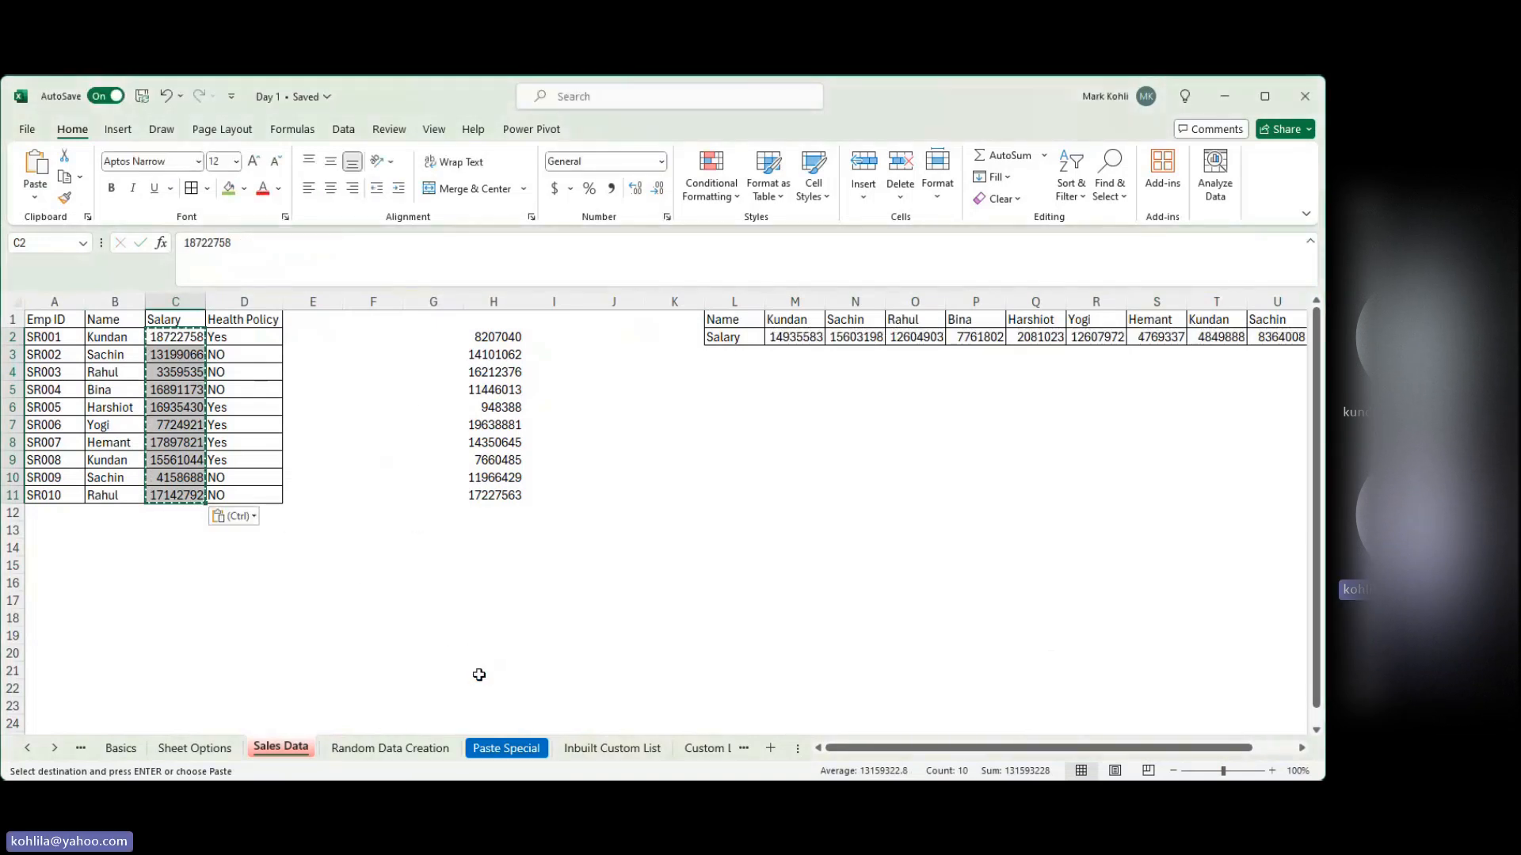
{"action": "left_click", "coordinate": [406, 561]}
{"action": "key", "text": "Escape"}
Re-paste Name and Salary B1:C11 transposed at L1, then go to the Paste Special sheet.
{"action": "left_click_drag", "start_coordinate": [126, 323], "coordinate": [190, 495]}
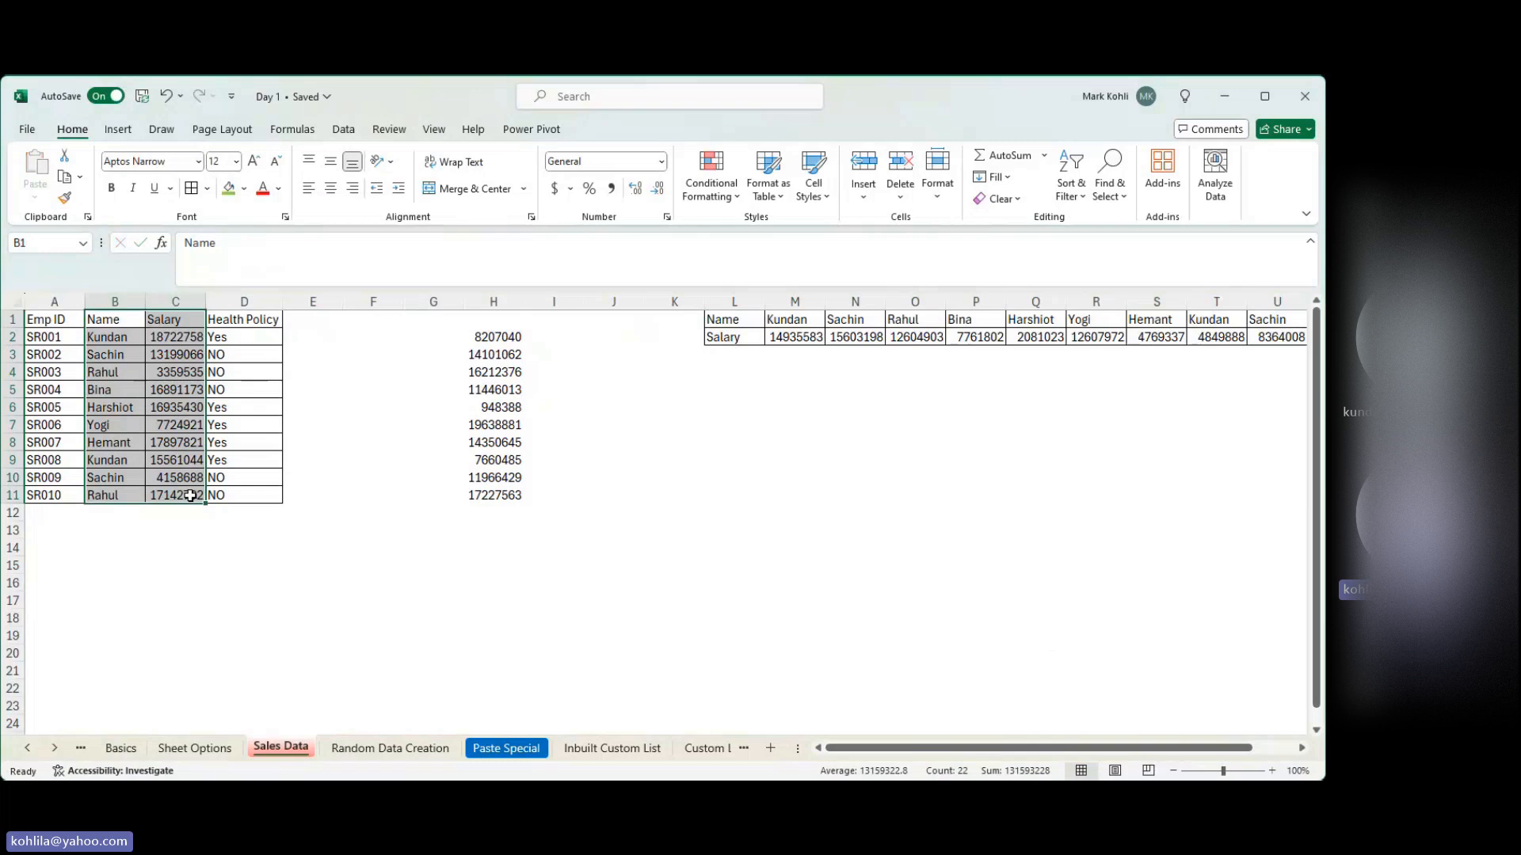
{"action": "key", "text": "ctrl+c"}
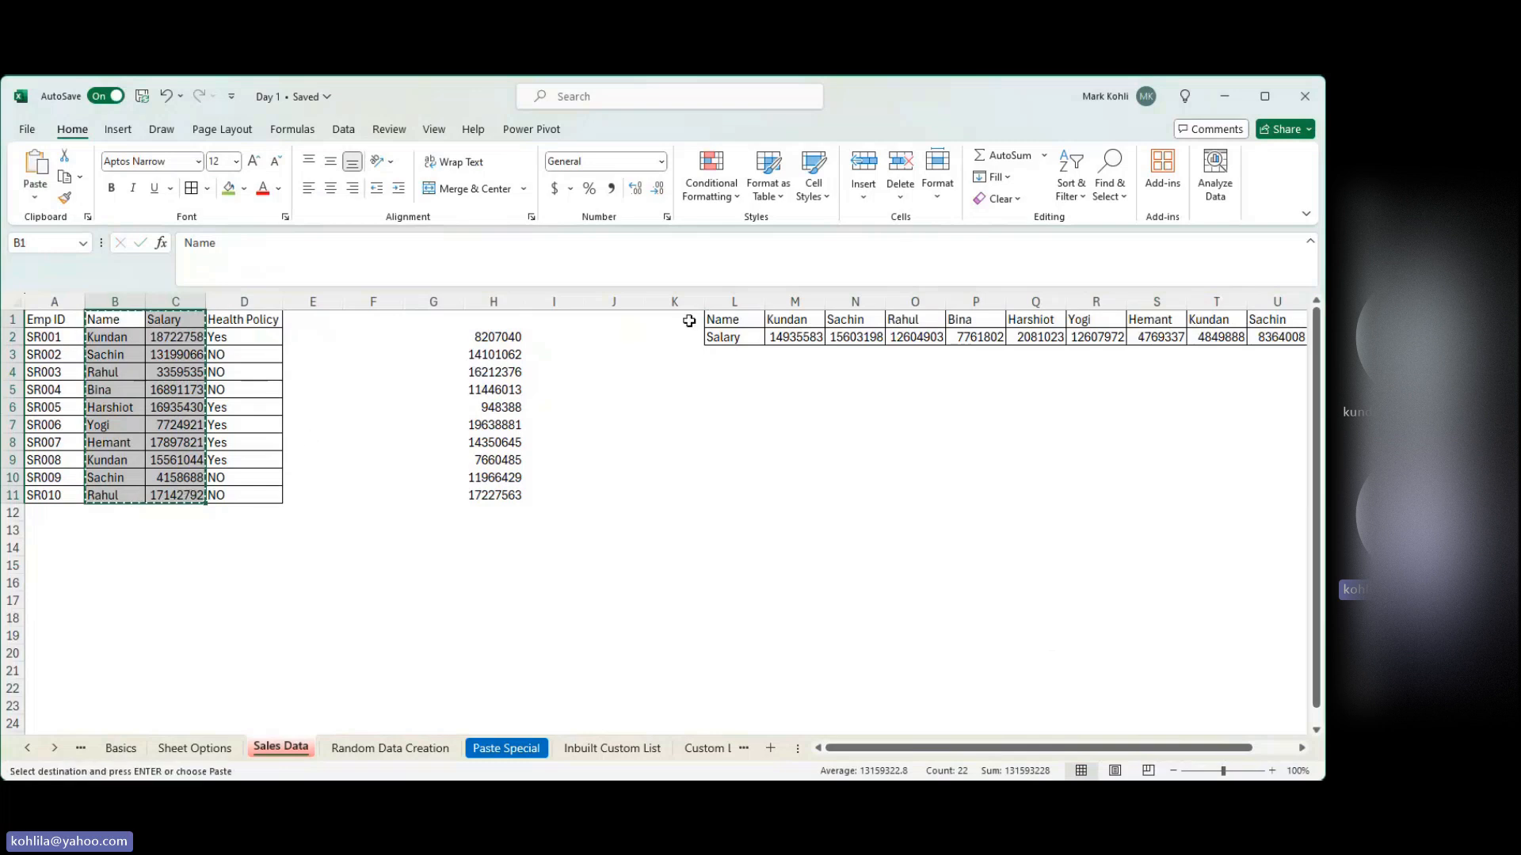
{"action": "left_click", "coordinate": [713, 320]}
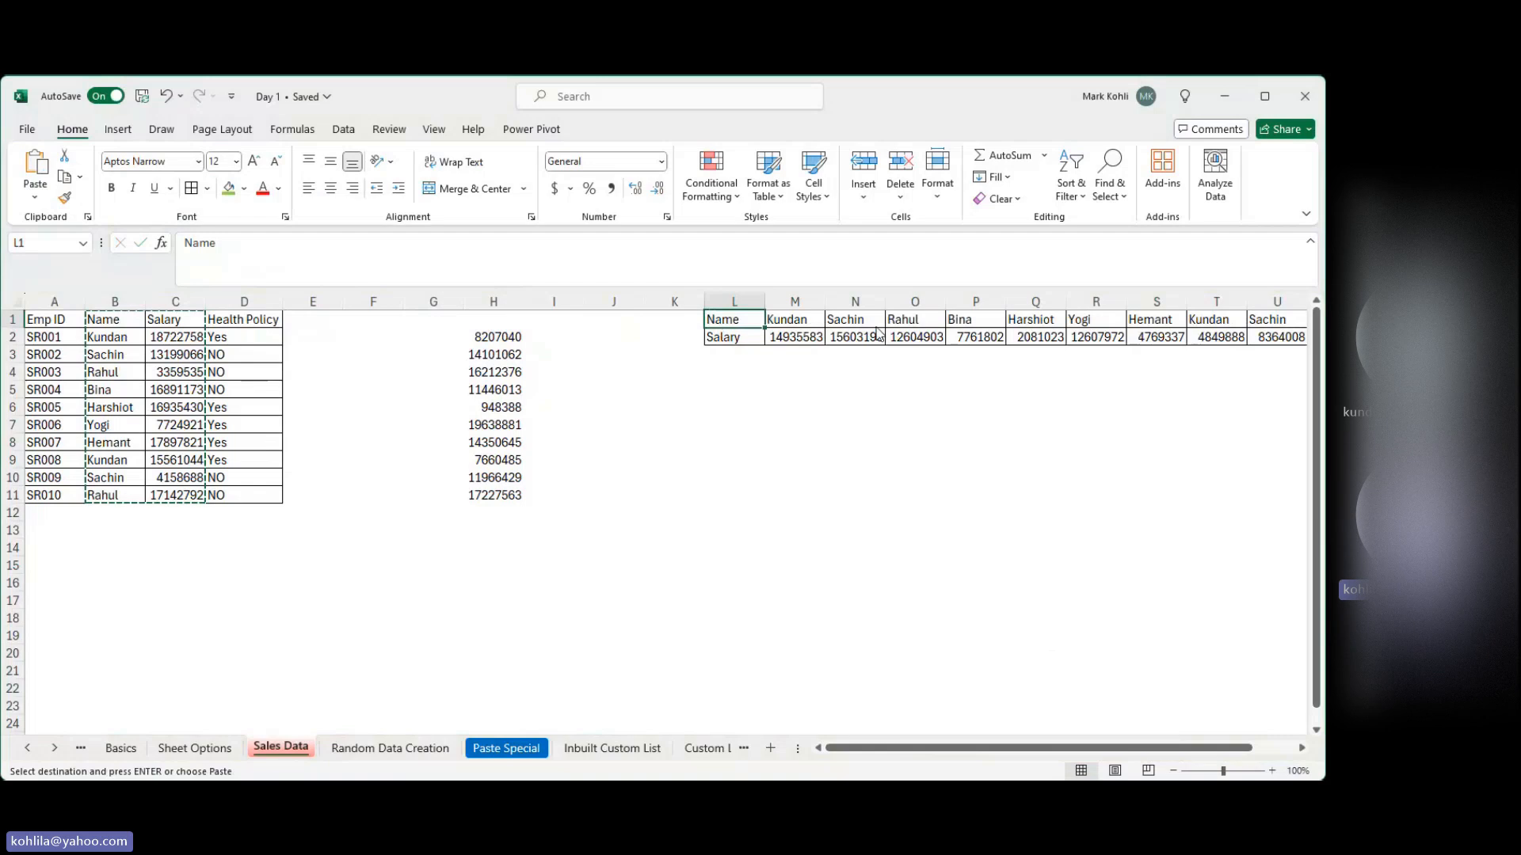
{"action": "left_click", "coordinate": [953, 497]}
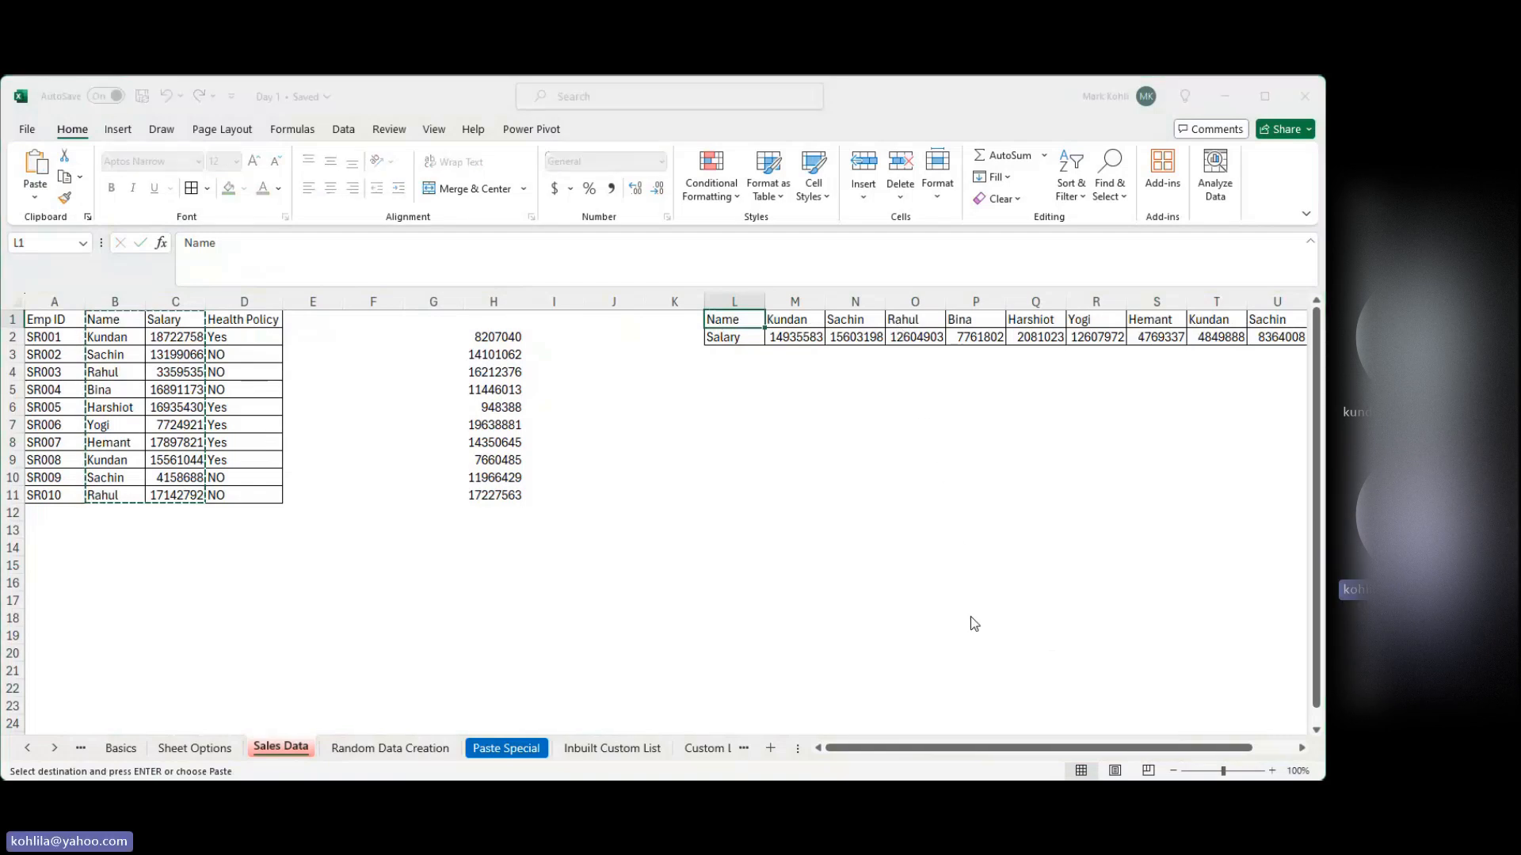
{"action": "left_click", "coordinate": [1039, 640]}
{"action": "scroll", "coordinate": [1039, 640], "scroll_direction": "right", "scroll_amount": 1}
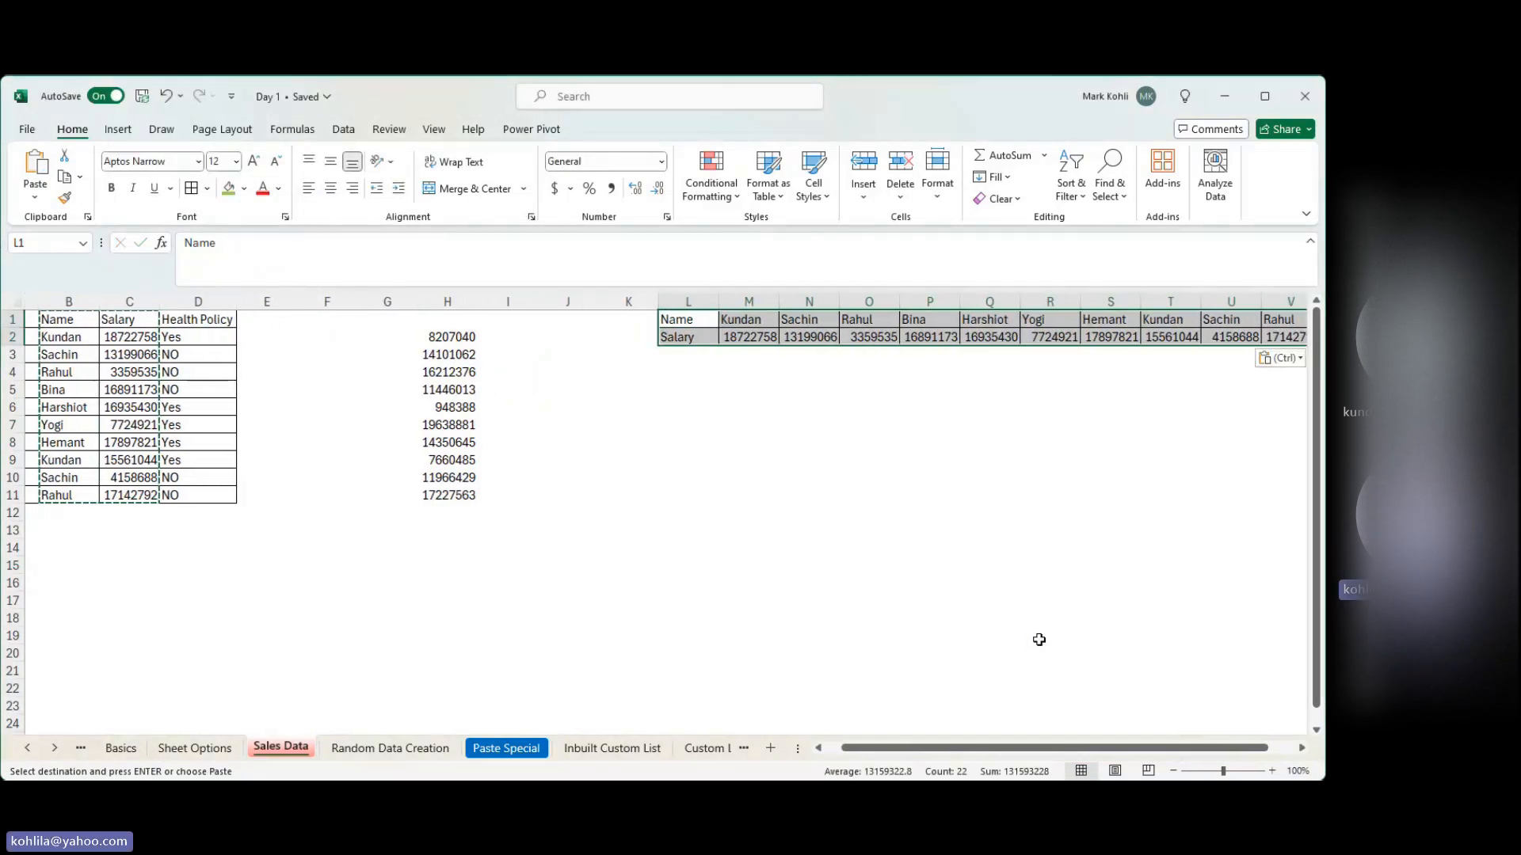
{"action": "left_click", "coordinate": [845, 416]}
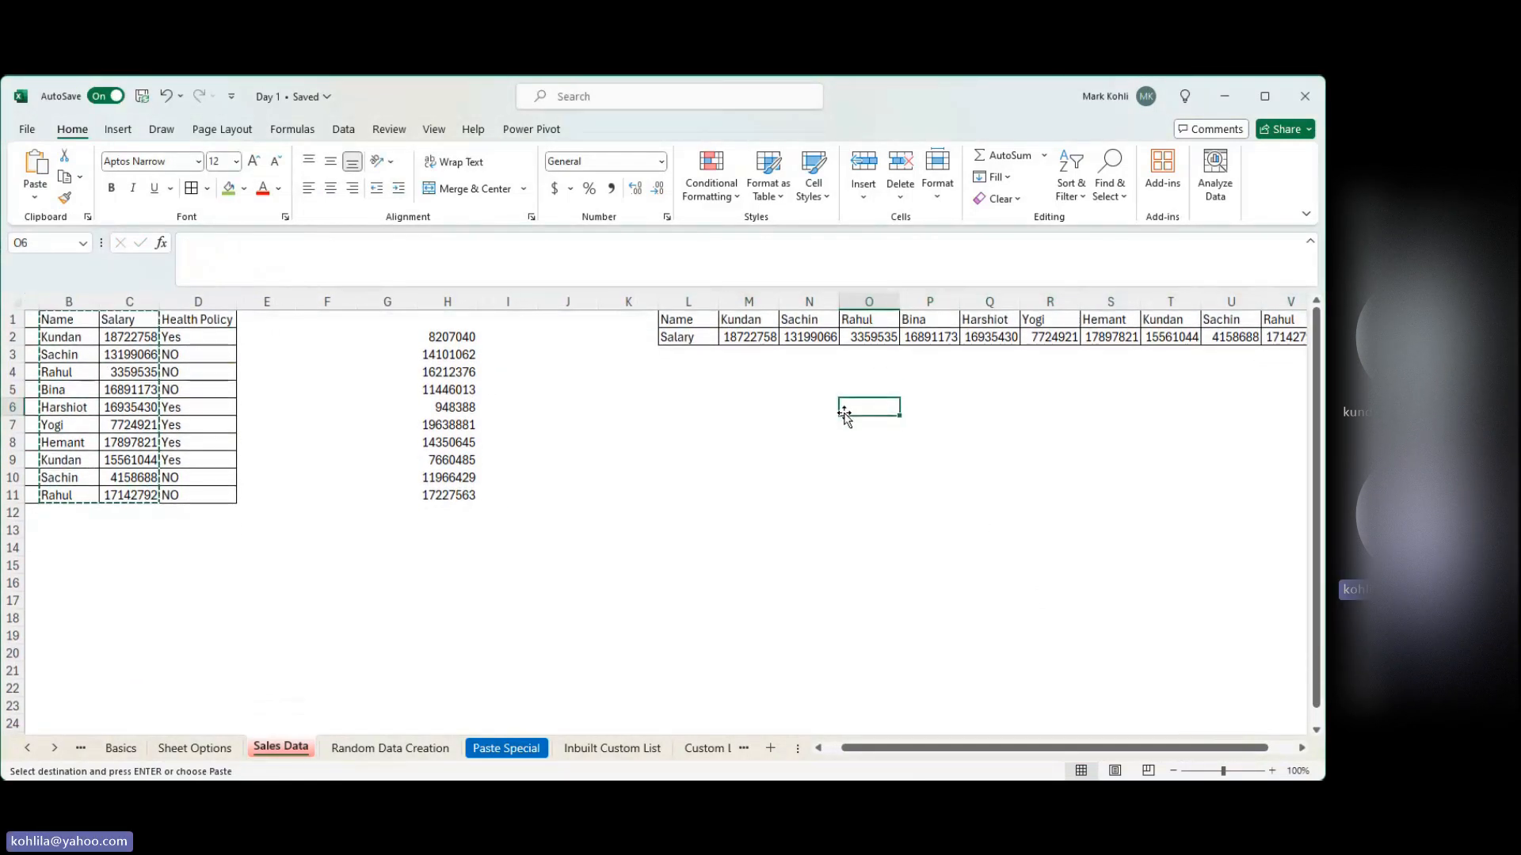
{"action": "scroll", "coordinate": [842, 415], "scroll_direction": "left", "scroll_amount": 1}
{"action": "left_click", "coordinate": [781, 440]}
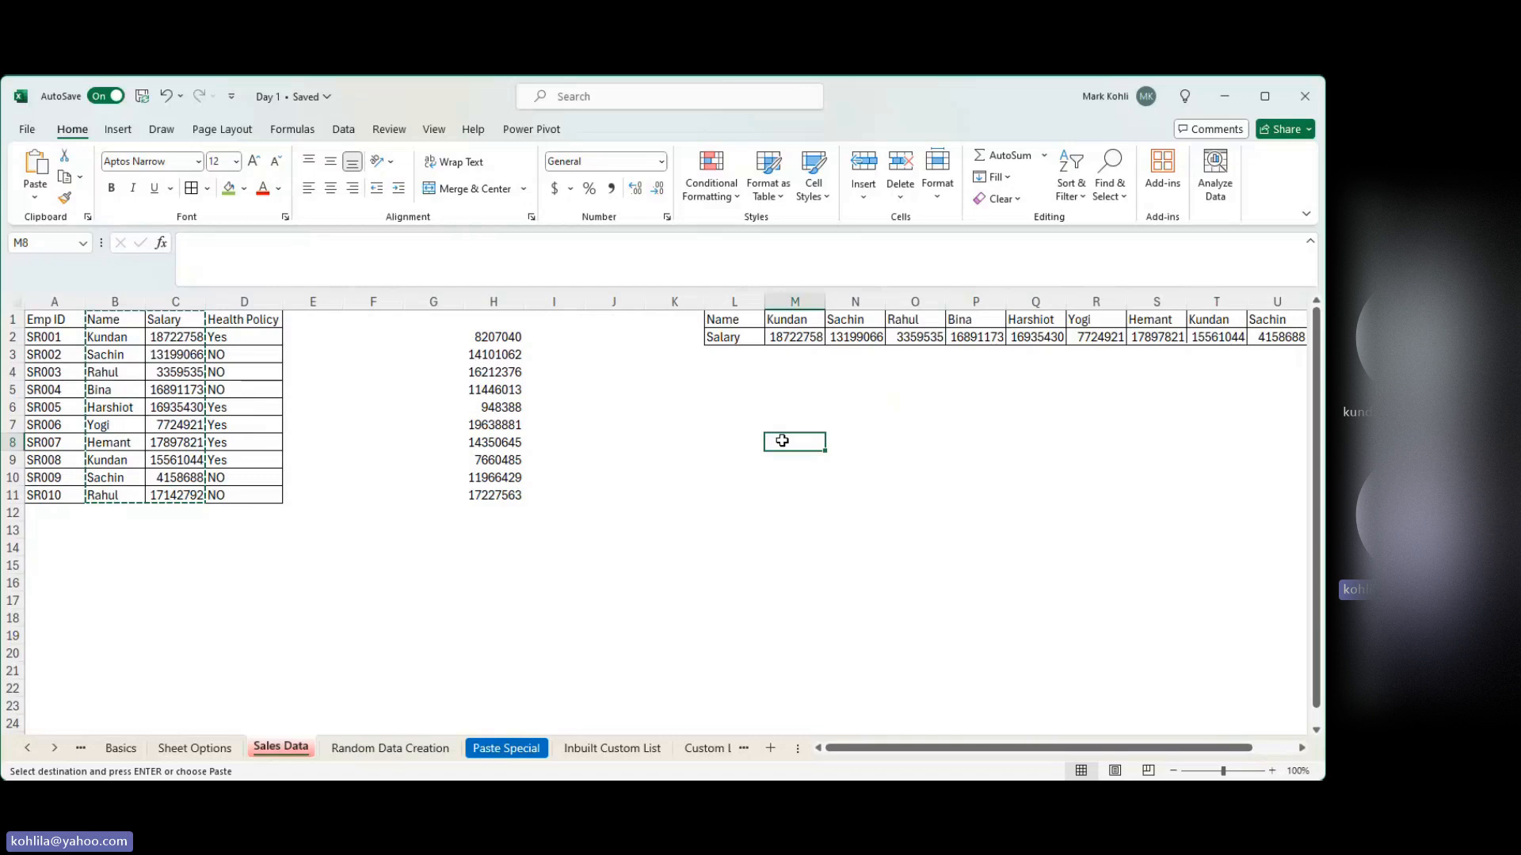
{"action": "left_click", "coordinate": [507, 748]}
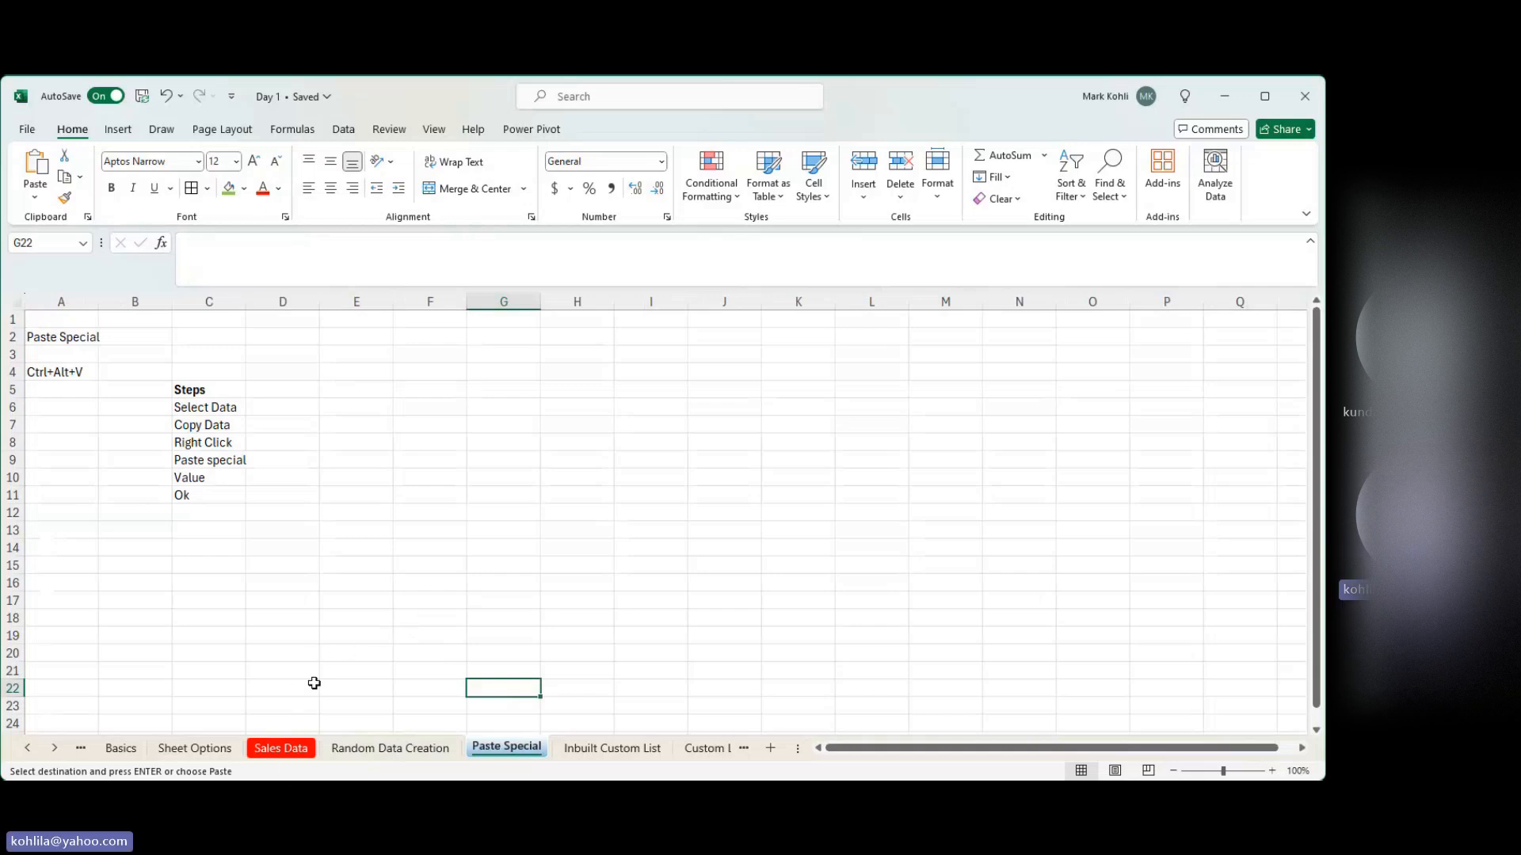
Return to Sales Data and undo the earlier value pastes to restore the salary formulas.
{"action": "left_click", "coordinate": [376, 754]}
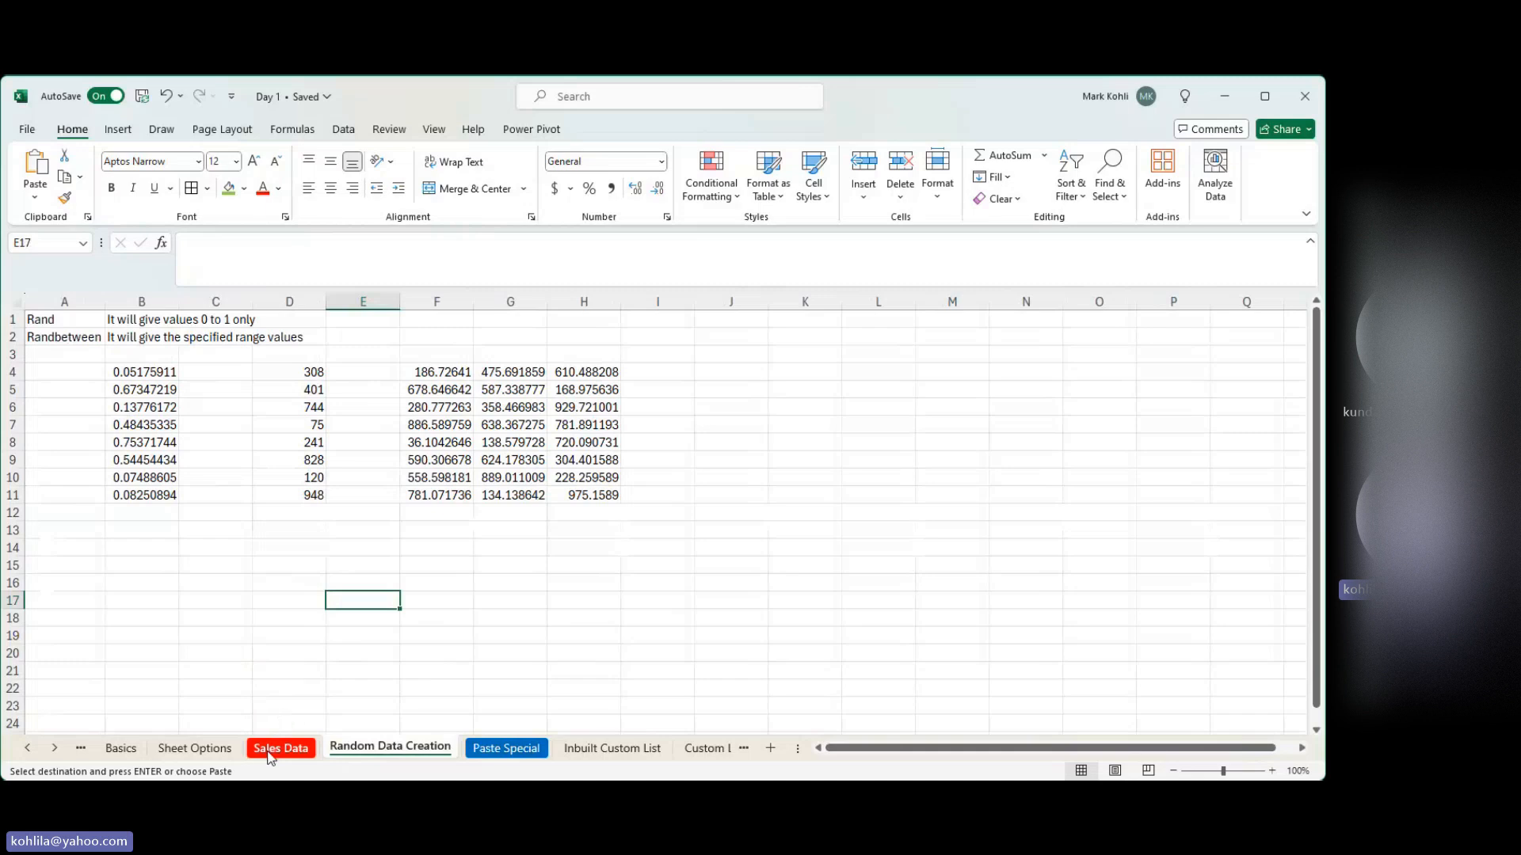
{"action": "left_click", "coordinate": [276, 749]}
{"action": "key", "text": "Escape"}
{"action": "left_click", "coordinate": [292, 530]}
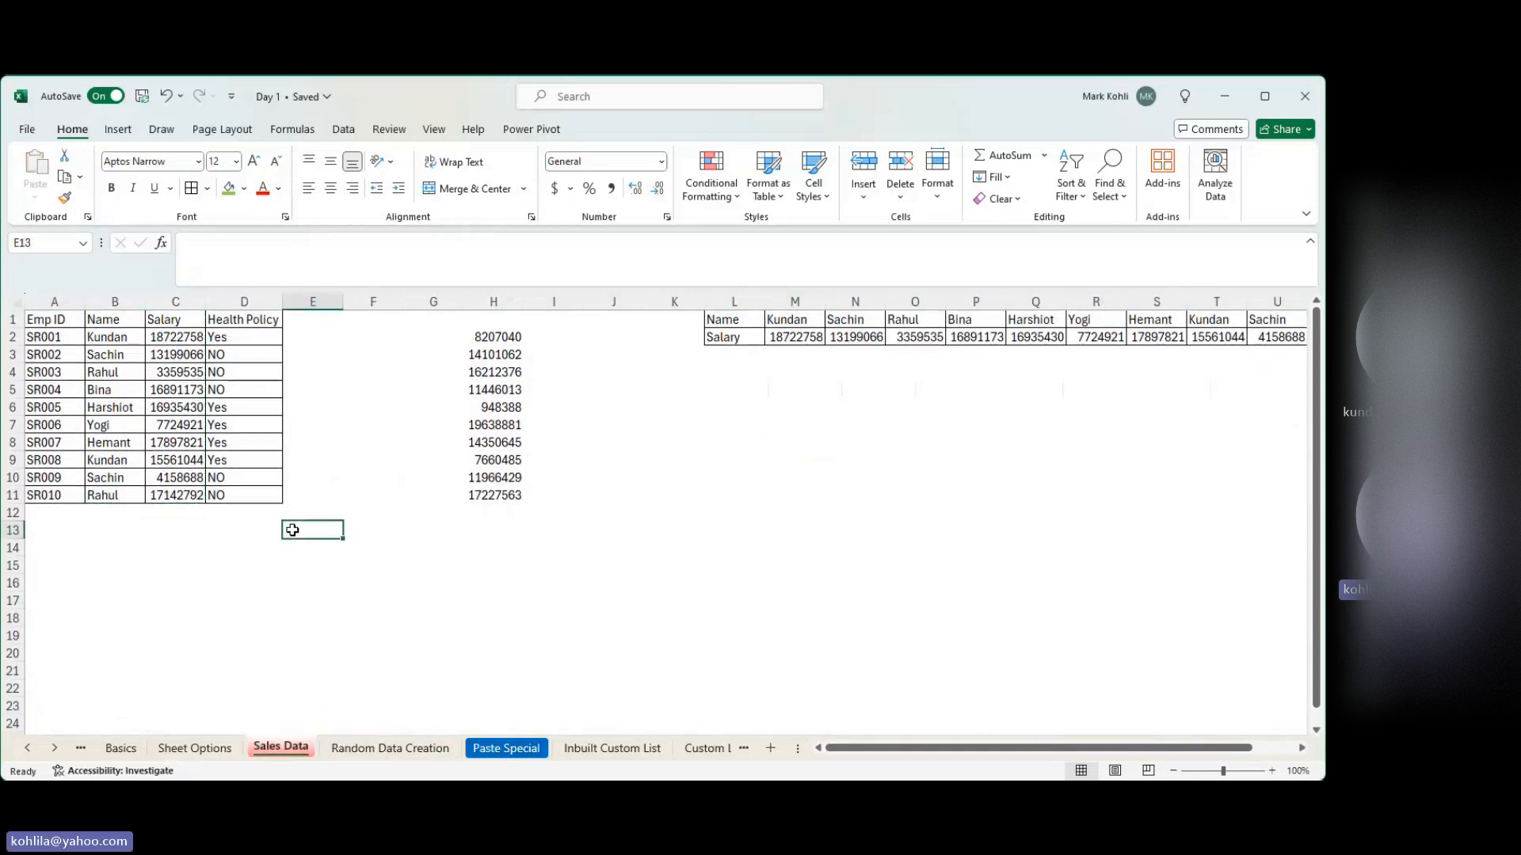
{"action": "key", "text": "ctrl+z"}
{"action": "key", "text": "ctrl+z"}
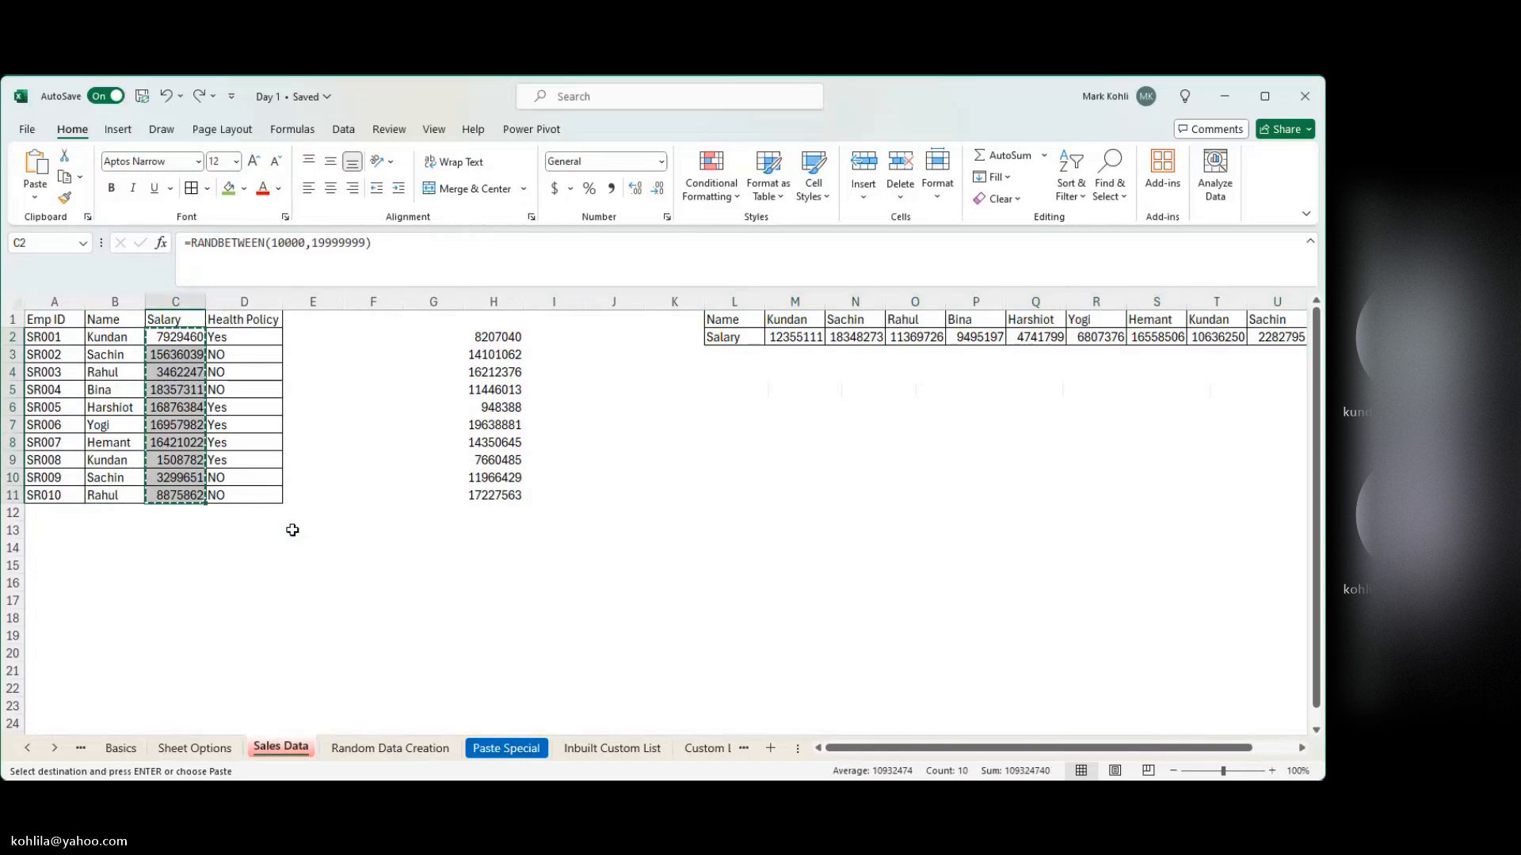
{"action": "left_click", "coordinate": [350, 476]}
{"action": "key", "text": "Escape"}
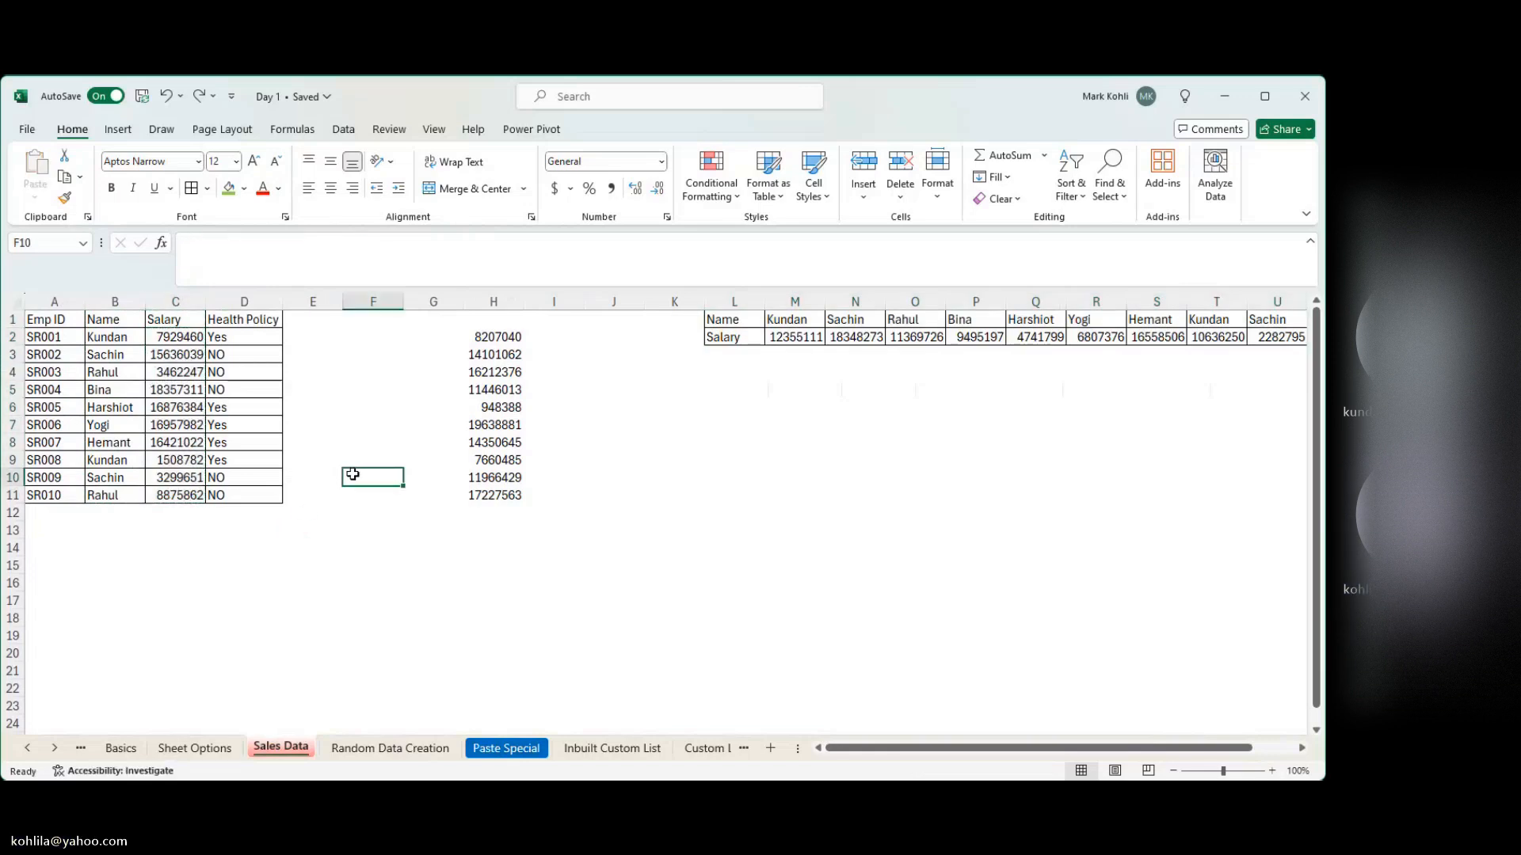
Copy Salary C2:C11 and paste it back as fixed values, with C2 reading 7929460.
{"action": "left_click", "coordinate": [178, 343]}
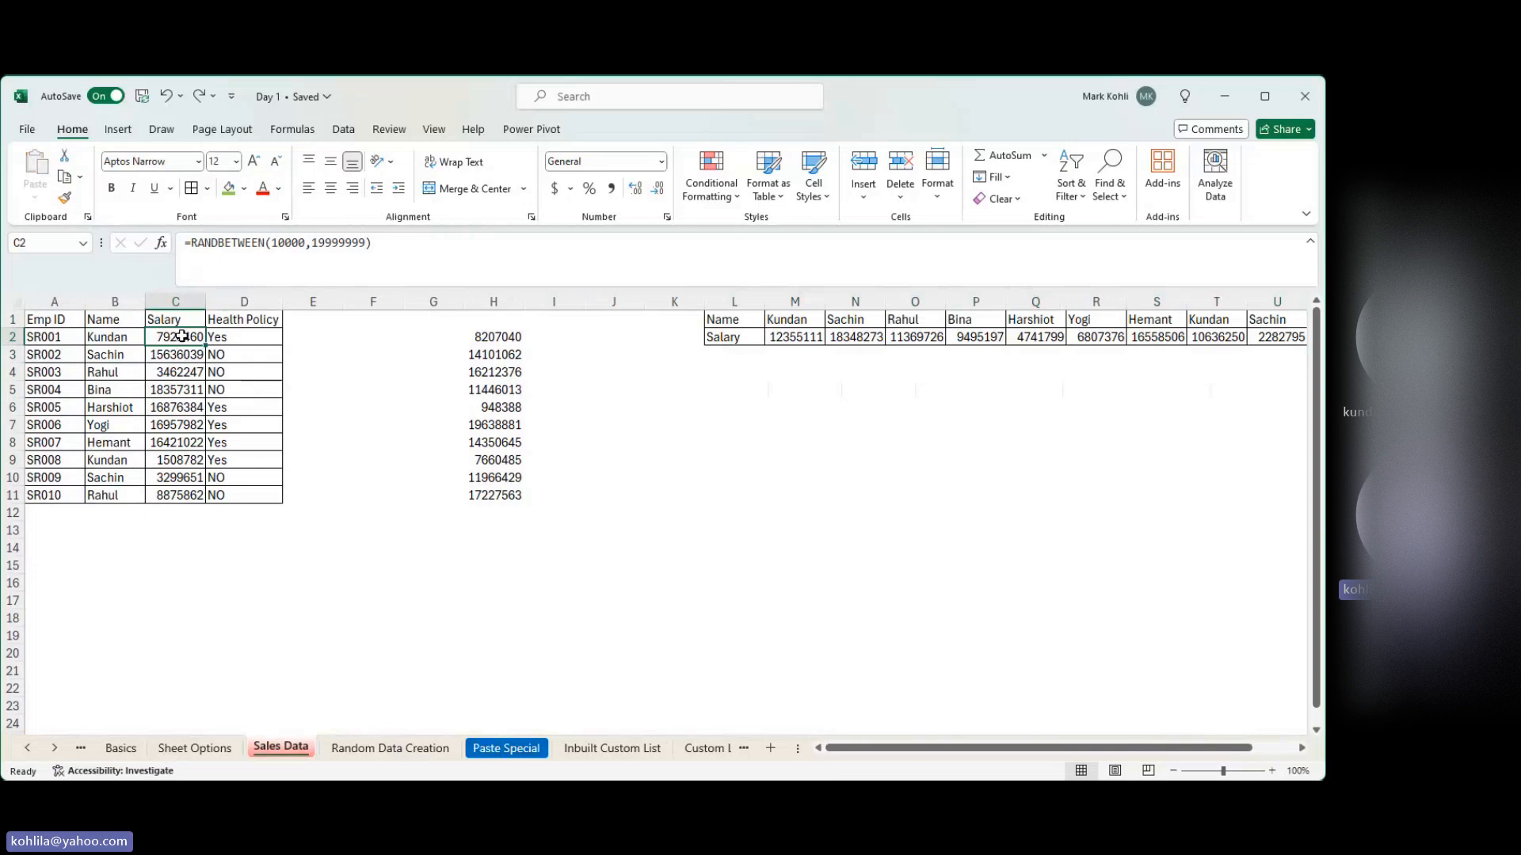
{"action": "left_click_drag", "start_coordinate": [182, 336], "coordinate": [171, 491]}
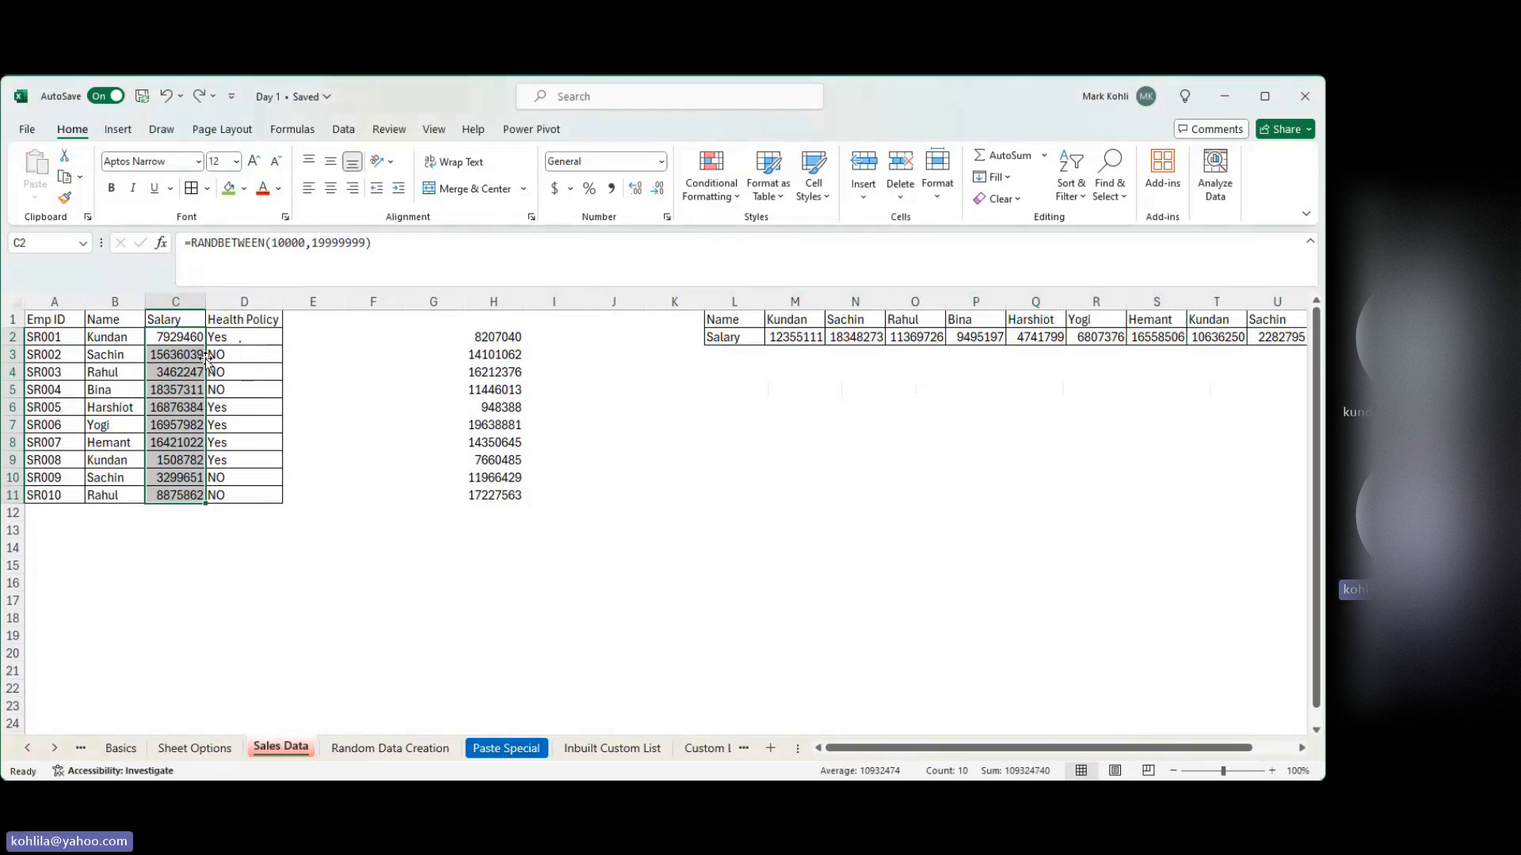
{"action": "key", "text": "ctrl+c"}
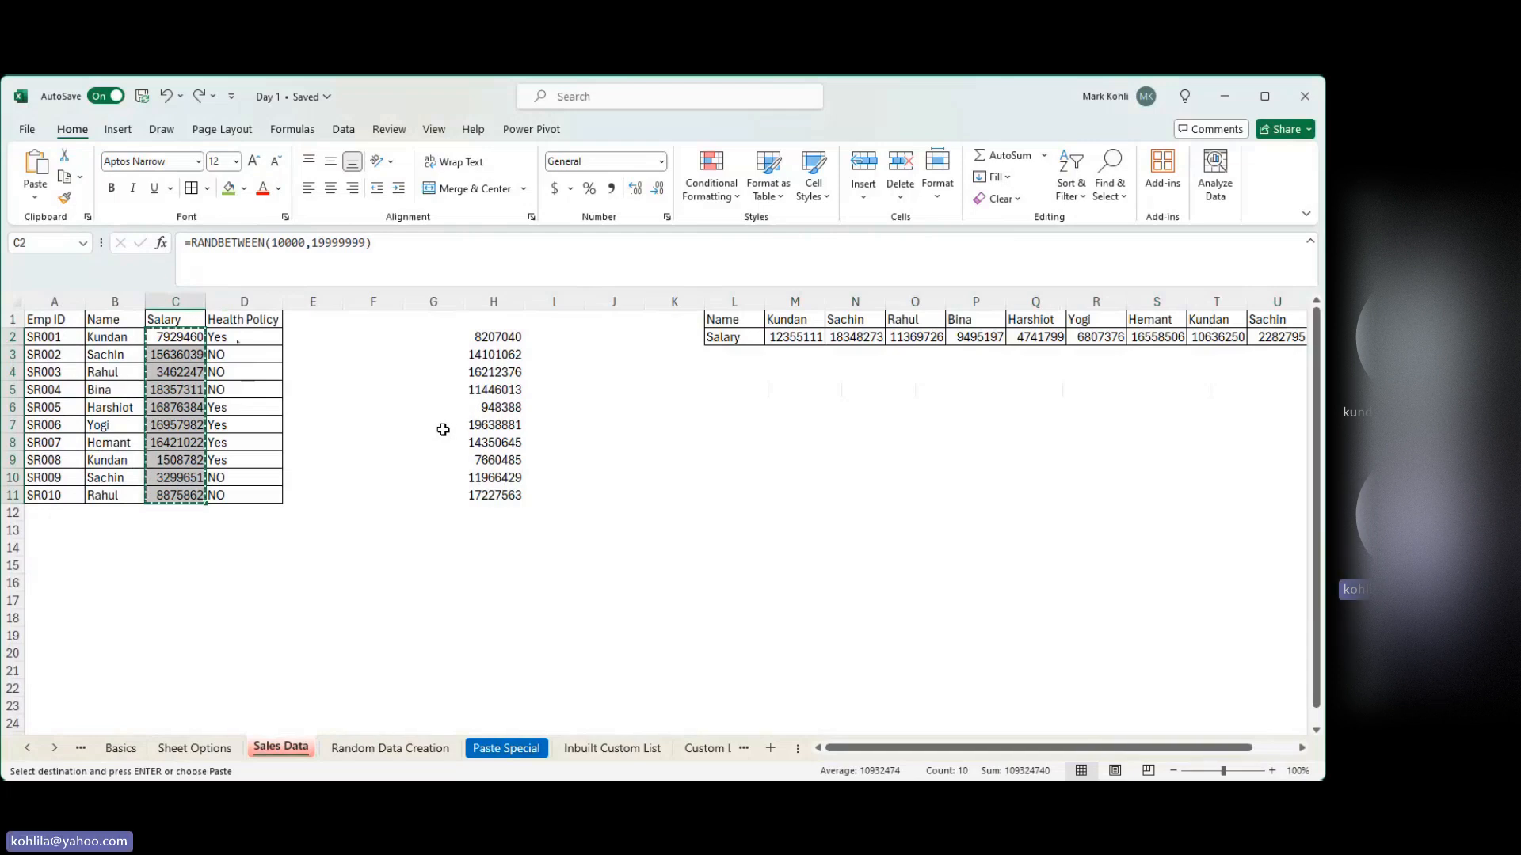
{"action": "key", "text": "ctrl+shift+v"}
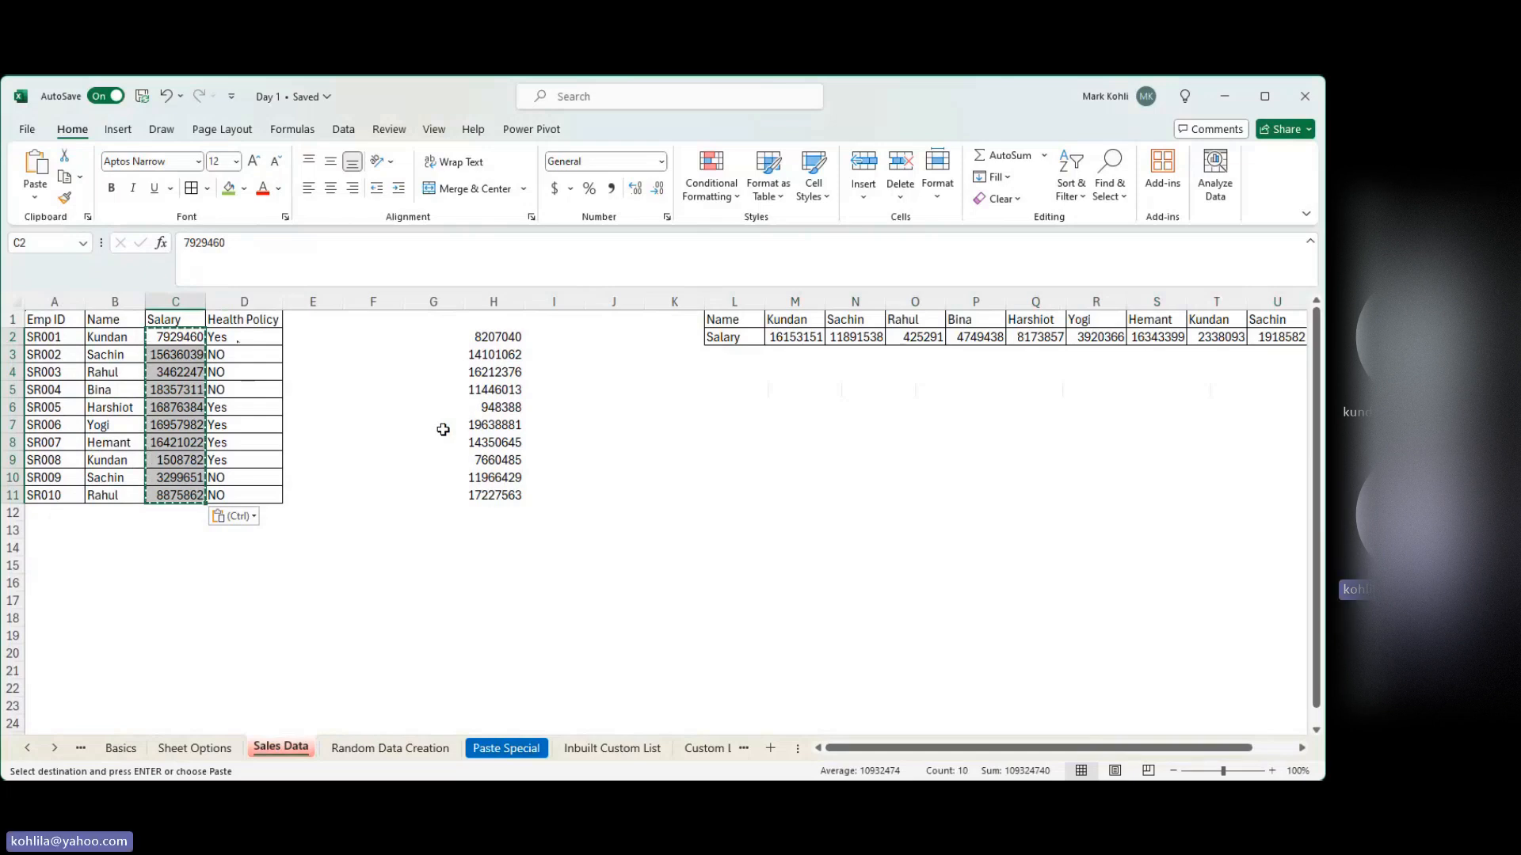
{"action": "key", "text": "Escape"}
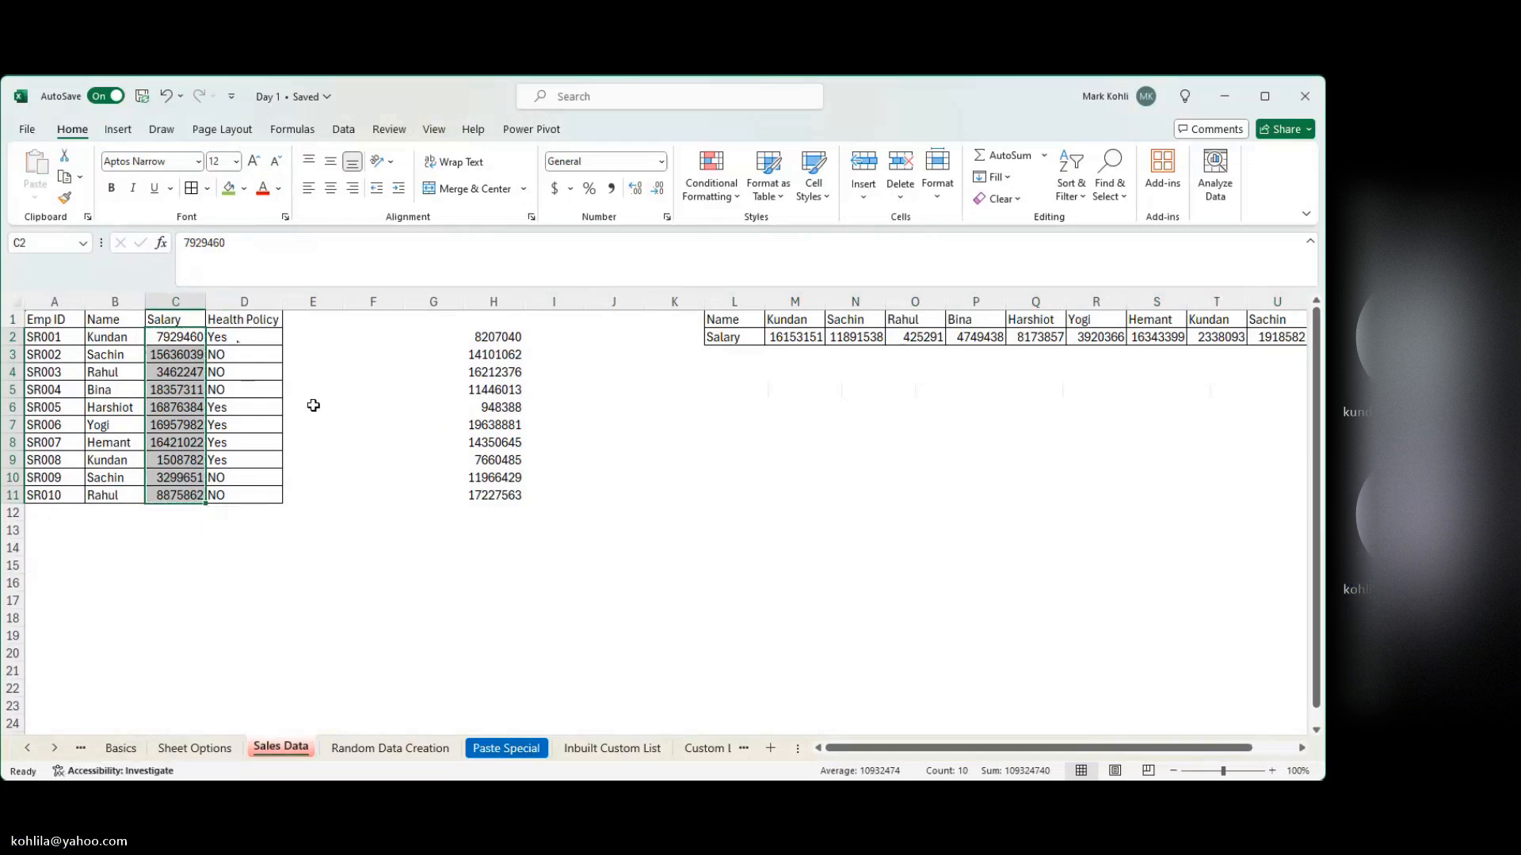
{"action": "left_click", "coordinate": [314, 405]}
{"action": "left_click", "coordinate": [179, 339]}
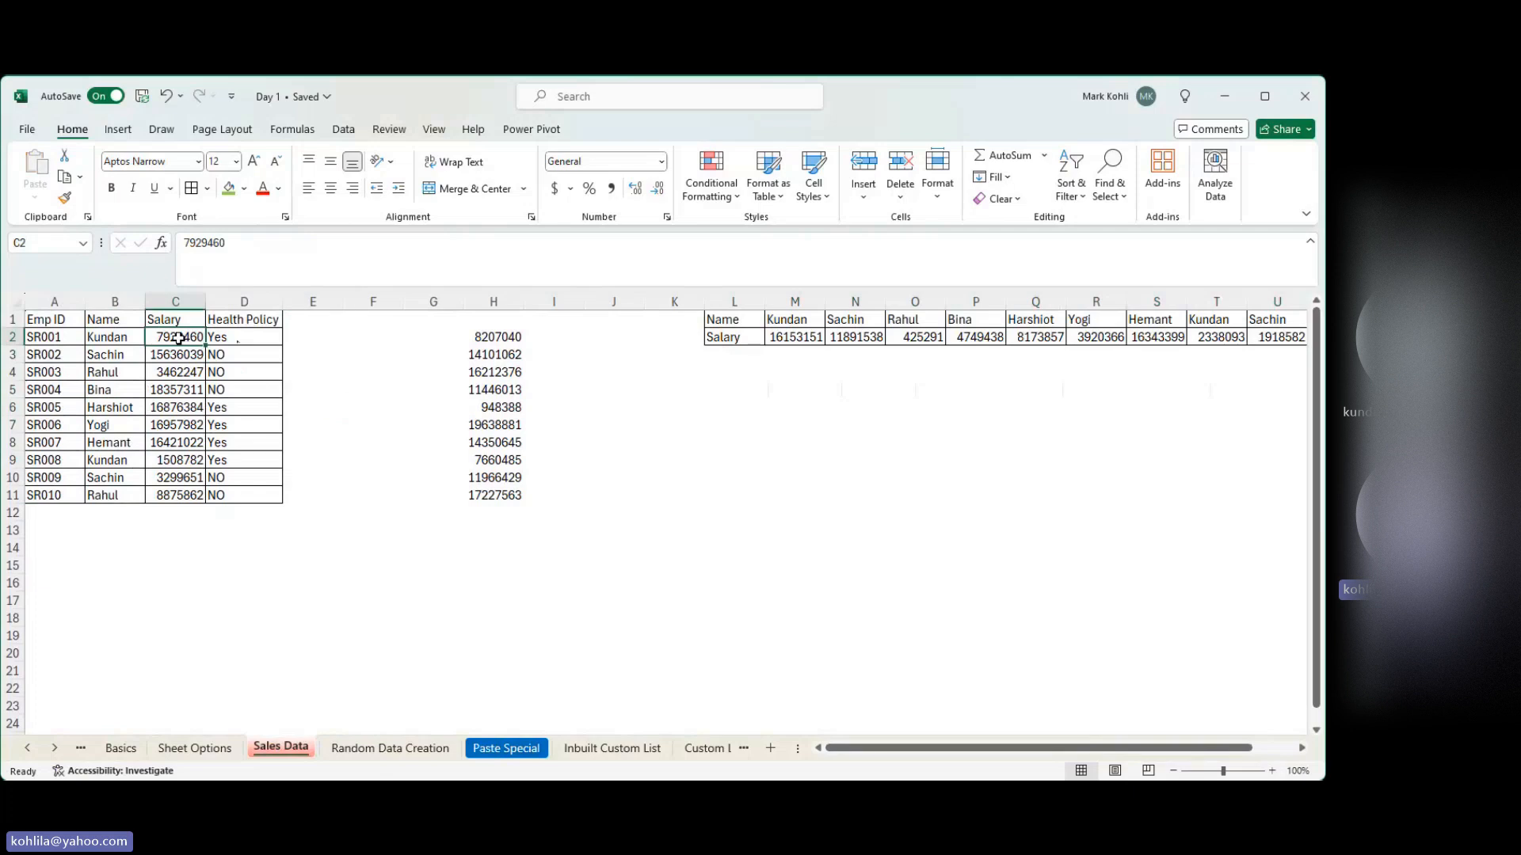
{"action": "left_click_drag", "start_coordinate": [179, 339], "coordinate": [157, 495]}
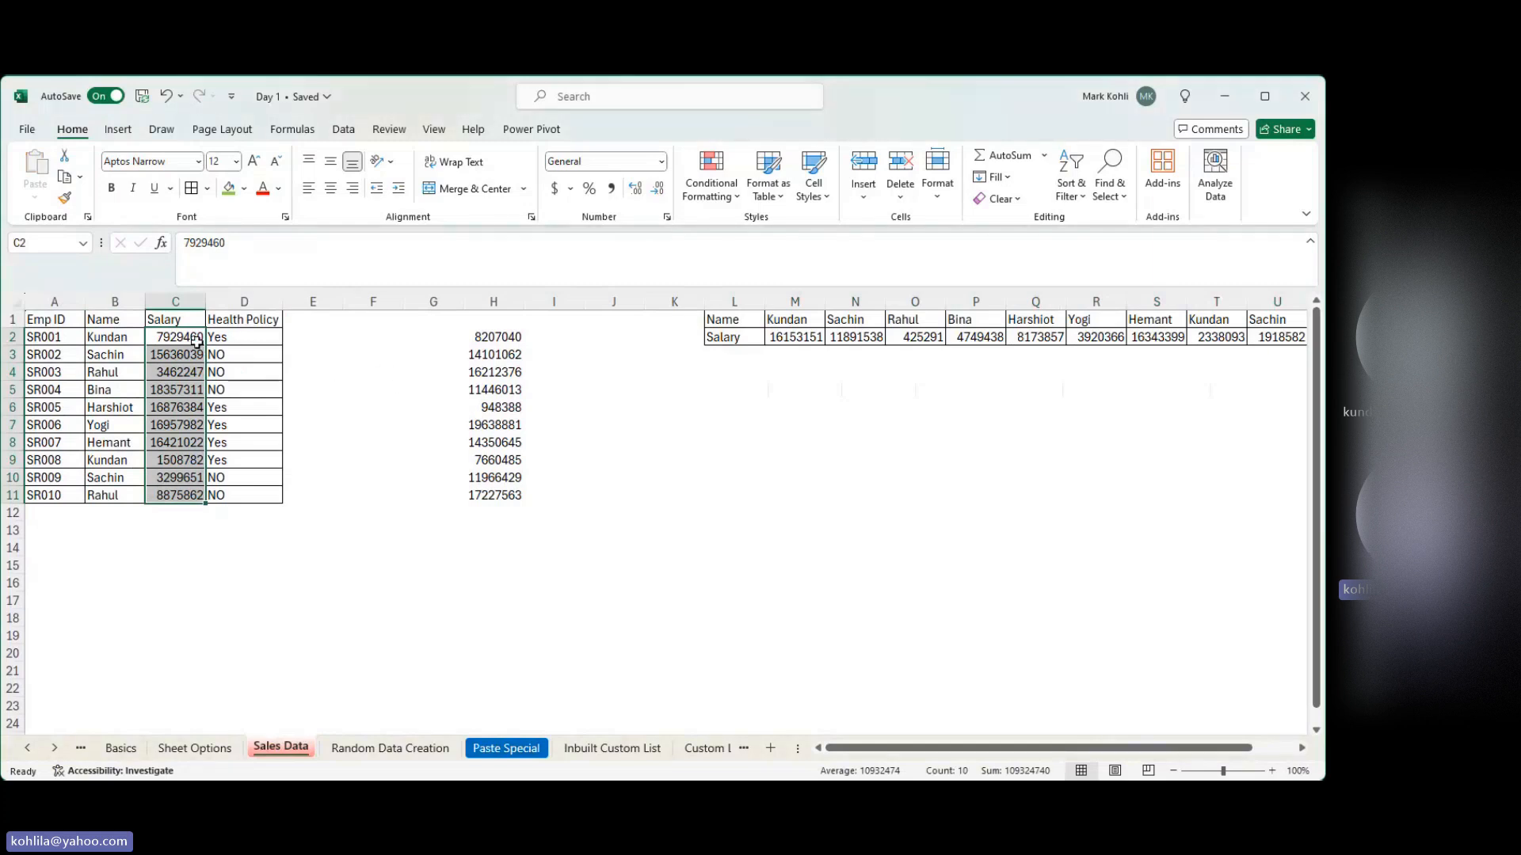
Make the Paste Special title in A2 bold.
{"action": "left_click", "coordinate": [505, 745]}
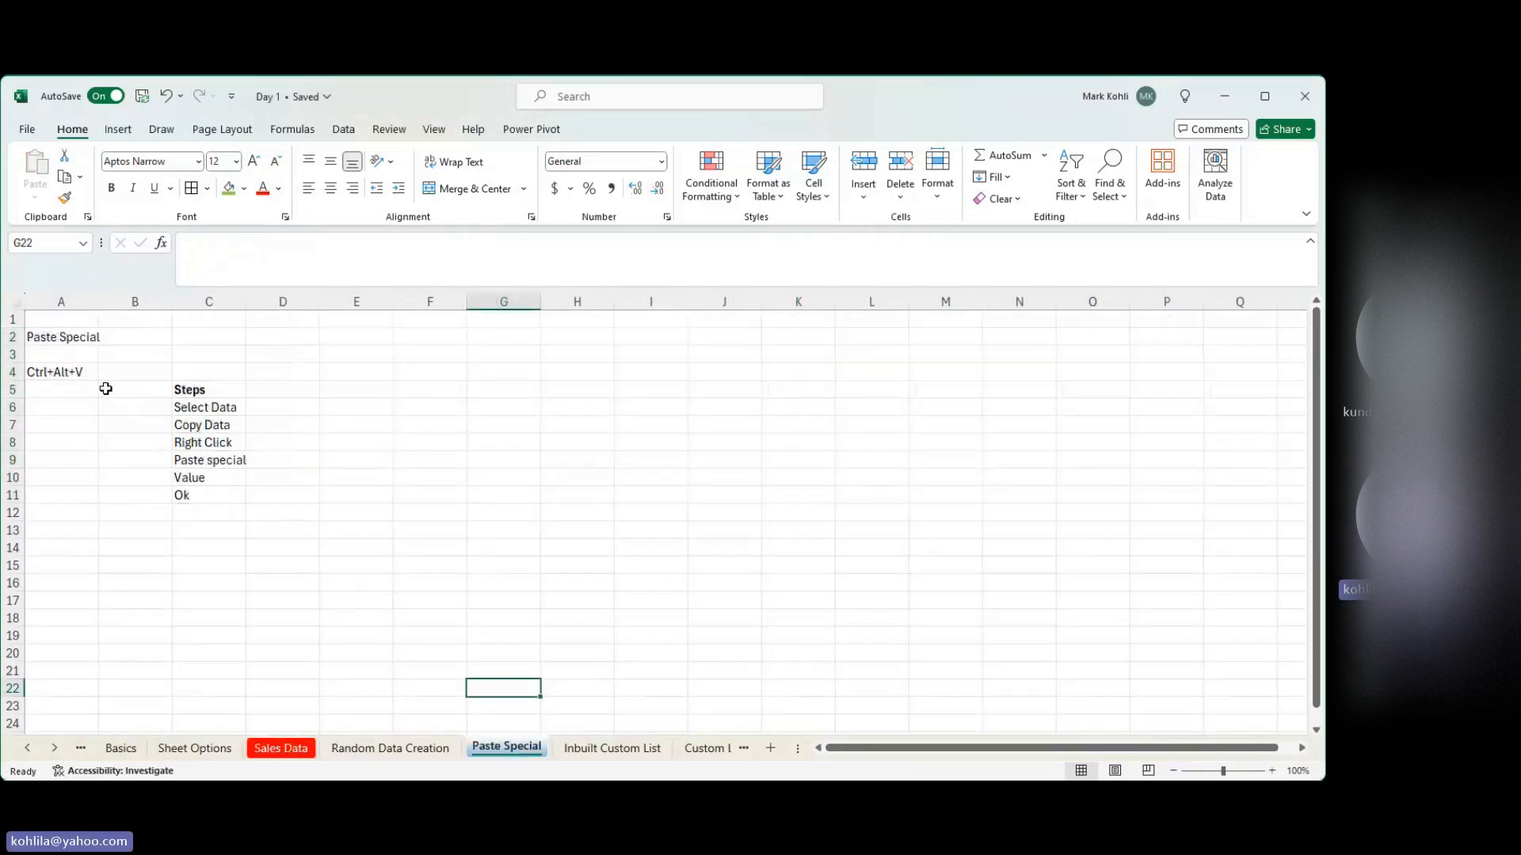
{"action": "left_click", "coordinate": [69, 376]}
{"action": "left_click", "coordinate": [58, 335]}
{"action": "key", "text": "ctrl+b"}
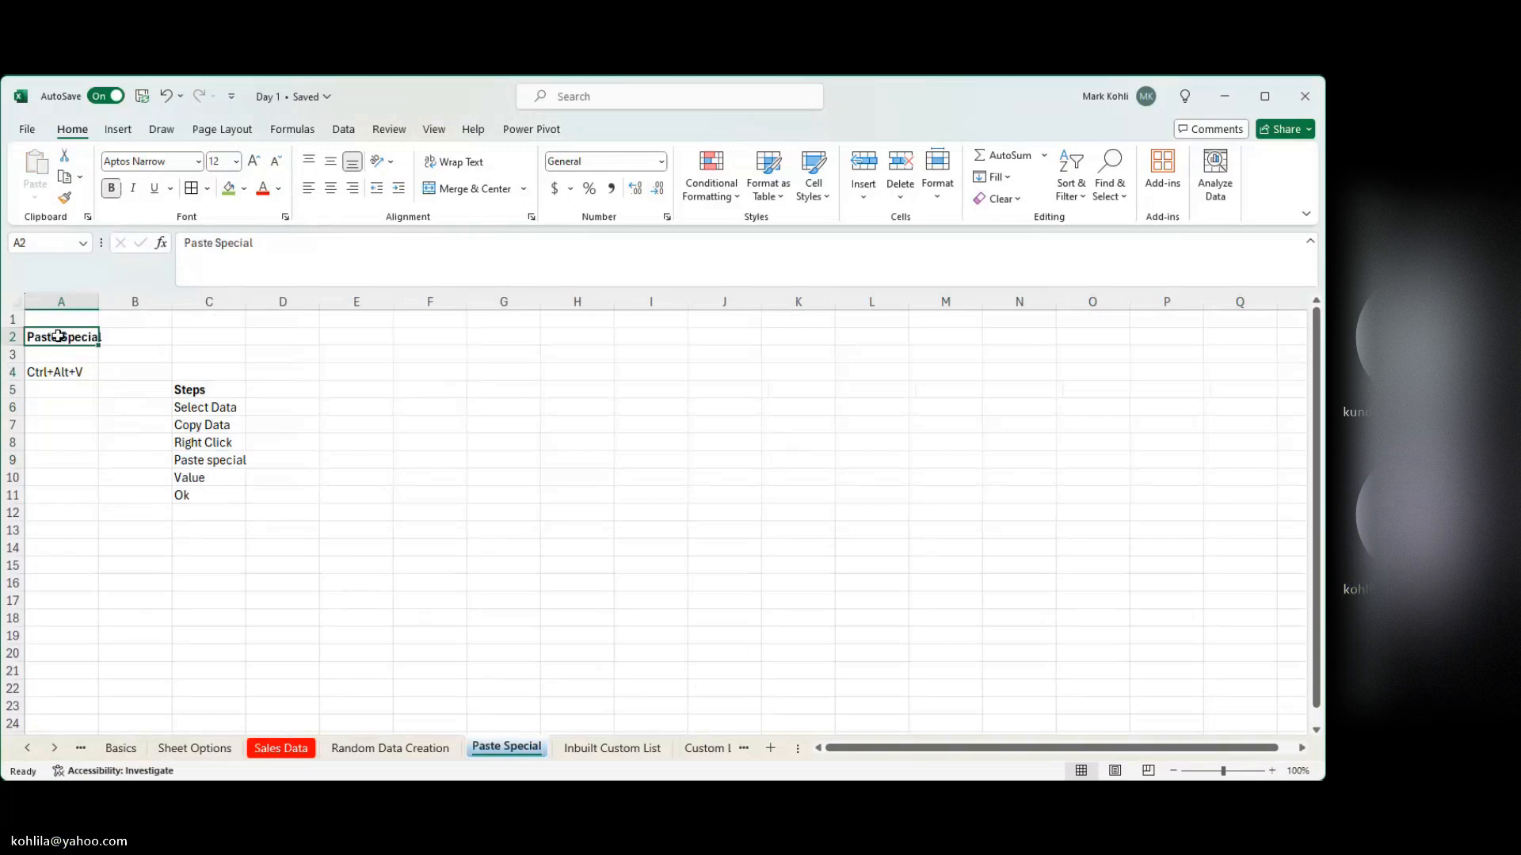
Fill the Ctrl+Alt+V cell A4 and the Steps list C5:C11 green.
{"action": "left_click", "coordinate": [52, 375]}
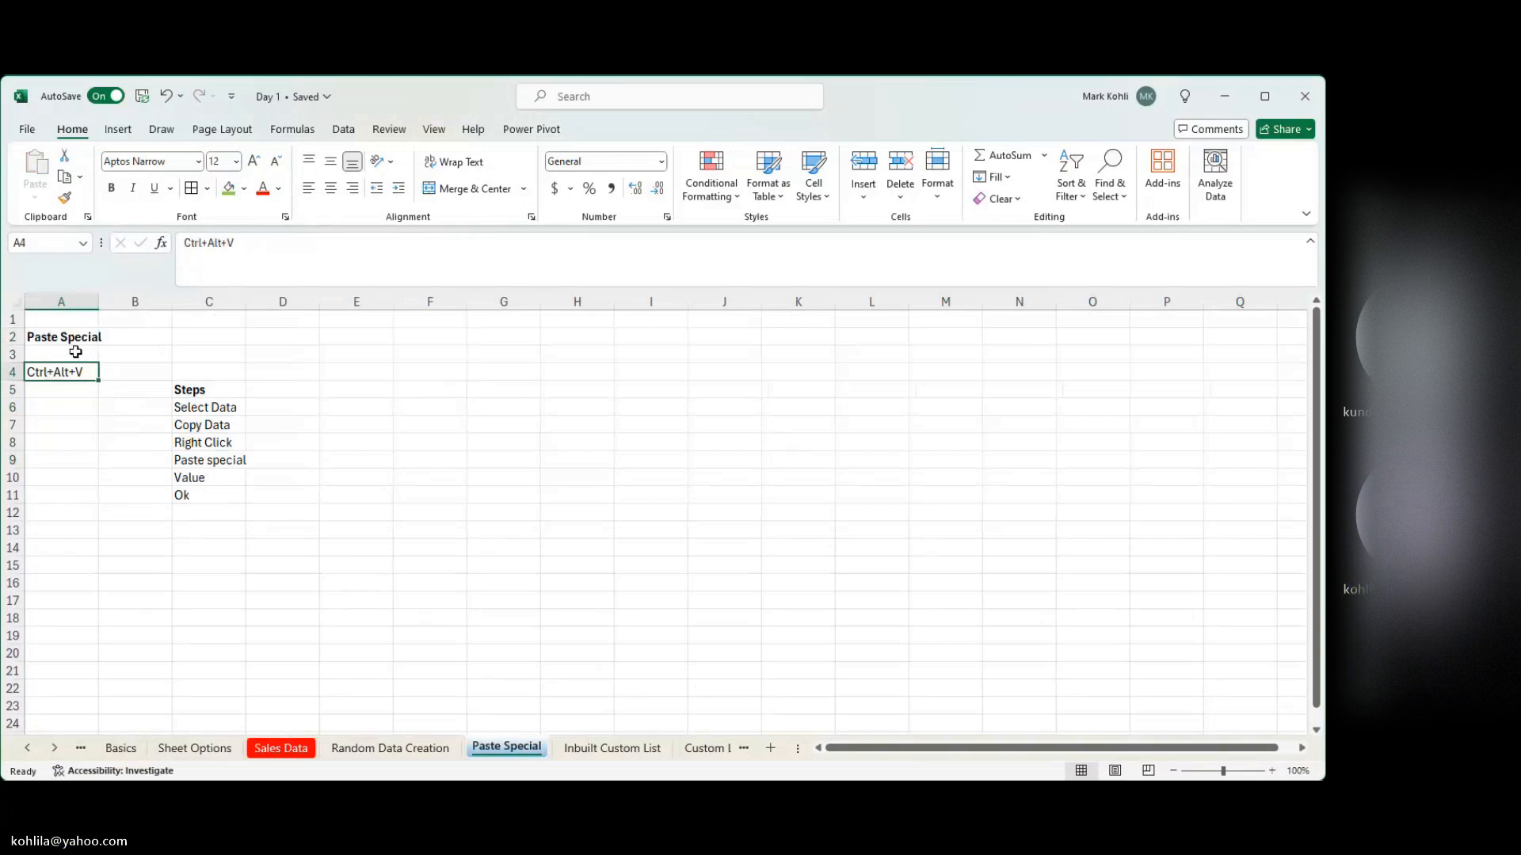
{"action": "left_click", "coordinate": [229, 187]}
{"action": "left_click_drag", "start_coordinate": [179, 389], "coordinate": [208, 495]}
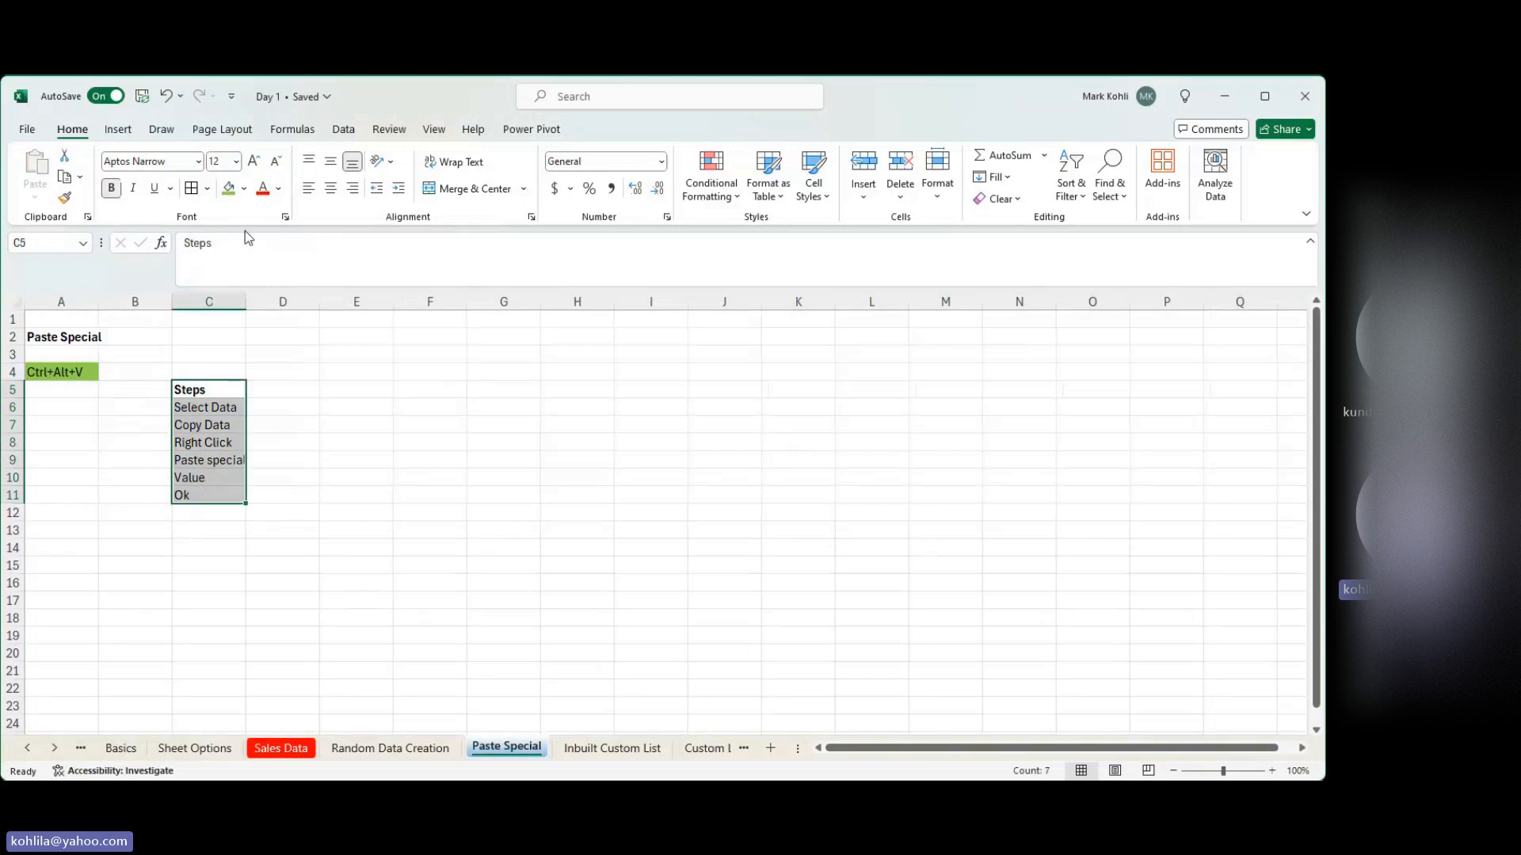
{"action": "left_click", "coordinate": [229, 187]}
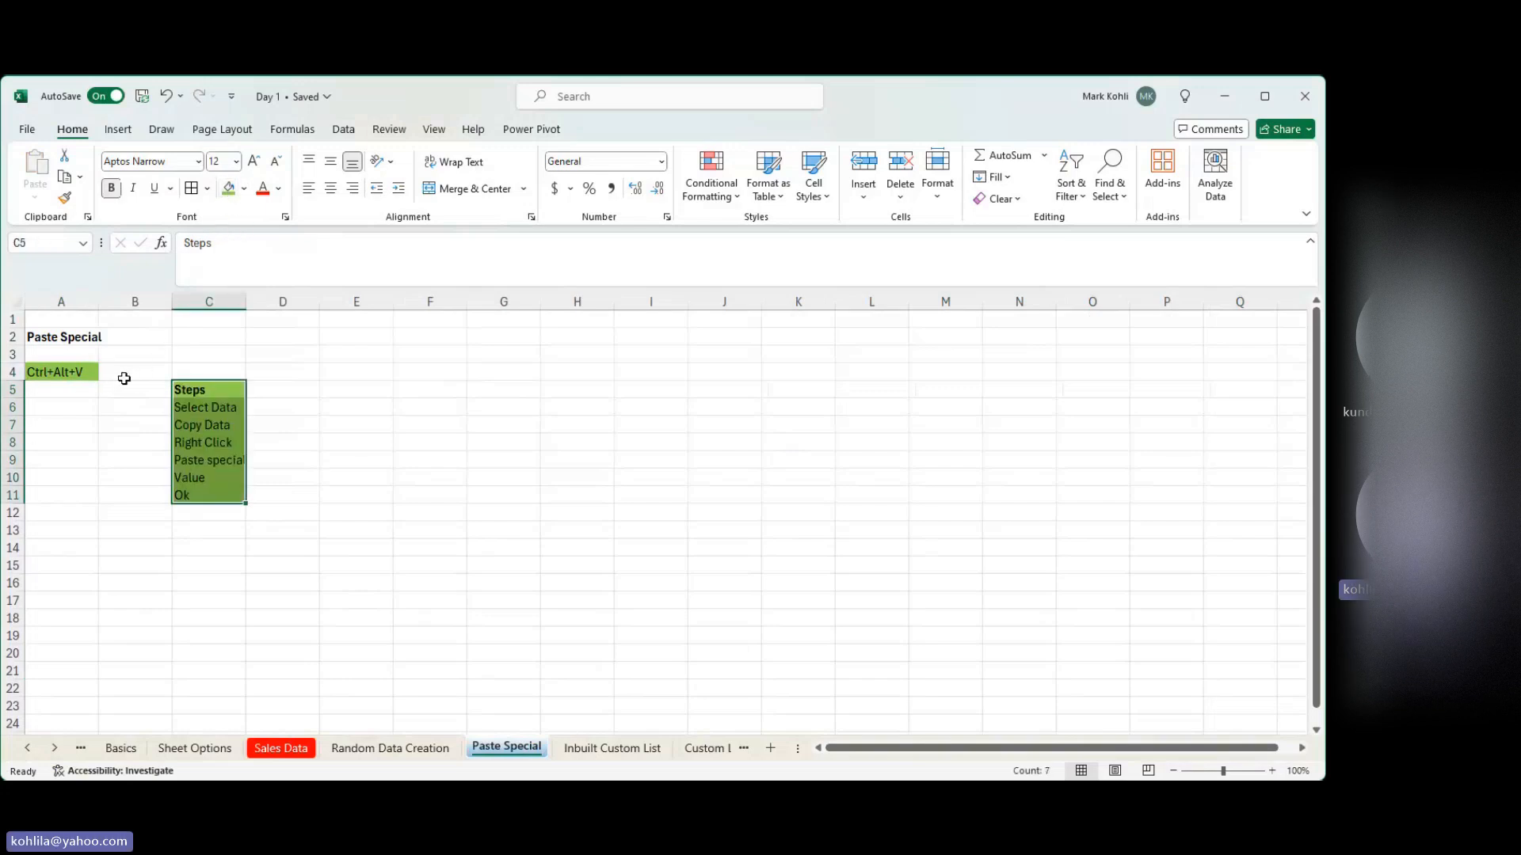
{"action": "left_click", "coordinate": [148, 375]}
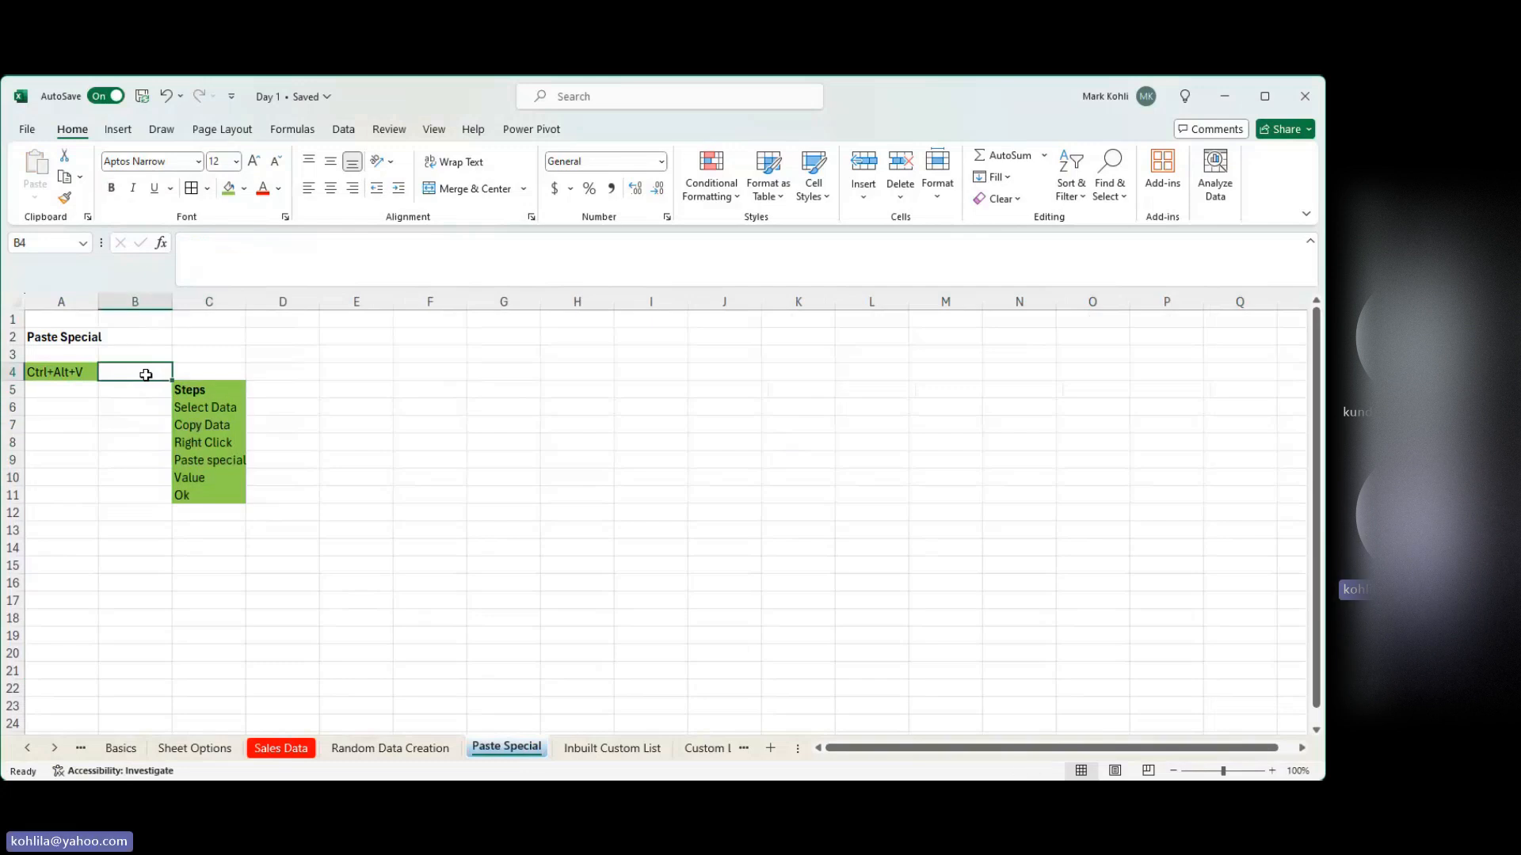
{"action": "left_click", "coordinate": [70, 375]}
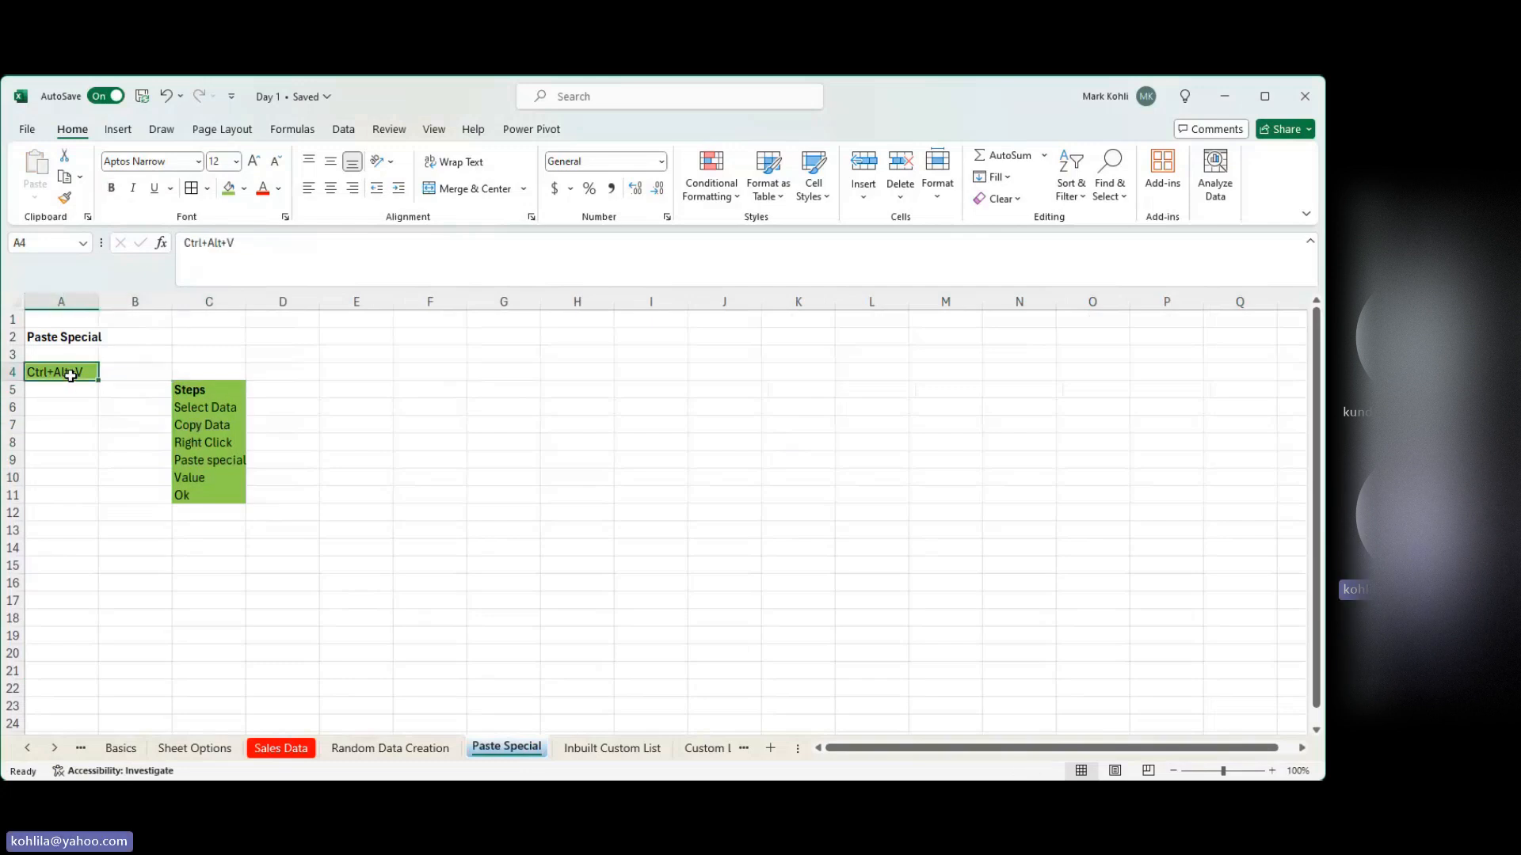
{"action": "left_click", "coordinate": [89, 442]}
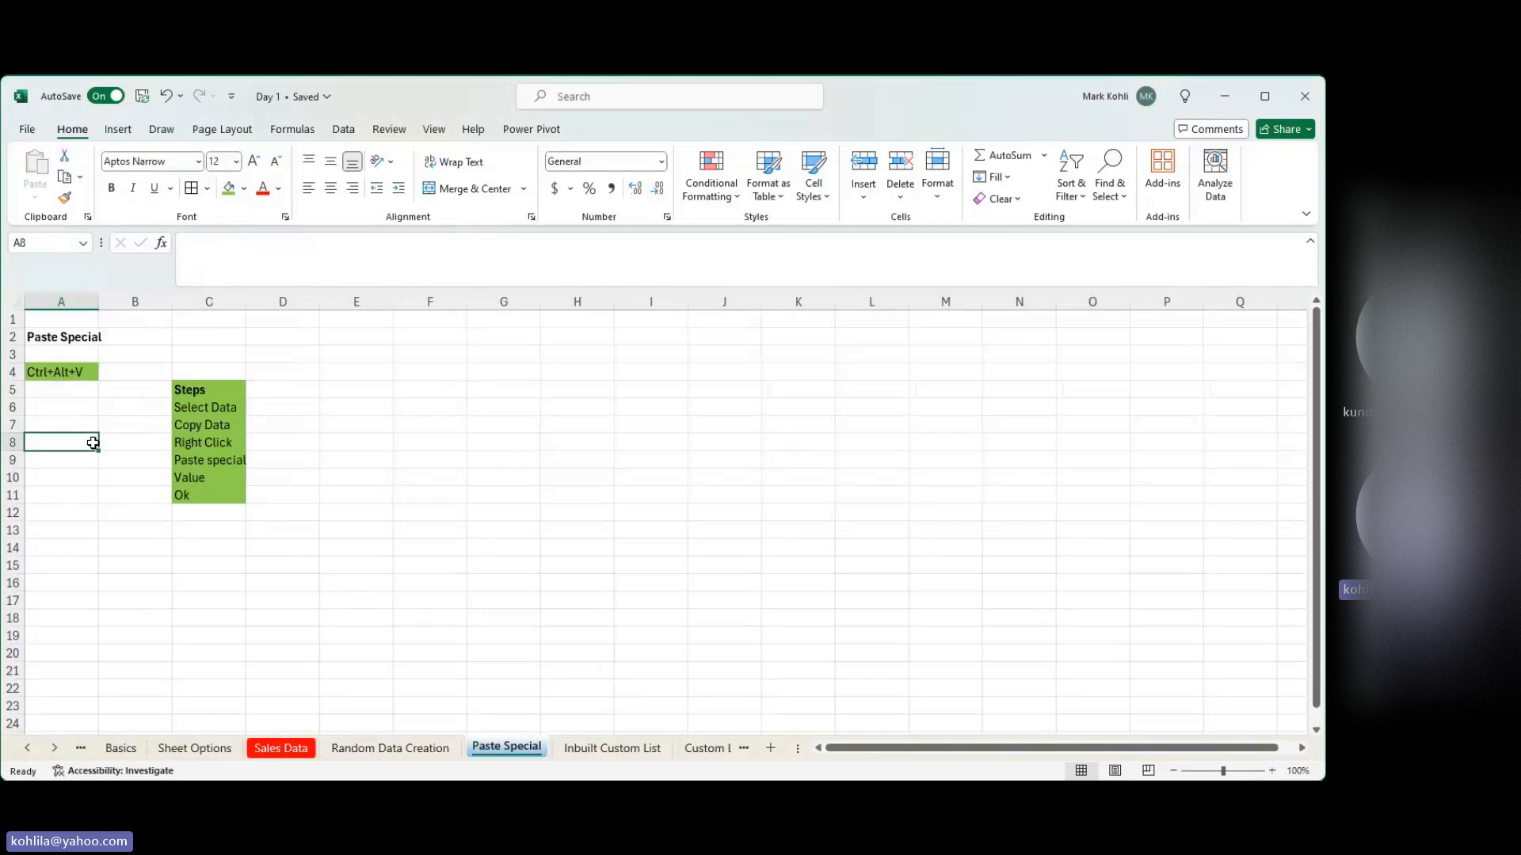
{"action": "left_click", "coordinate": [60, 385]}
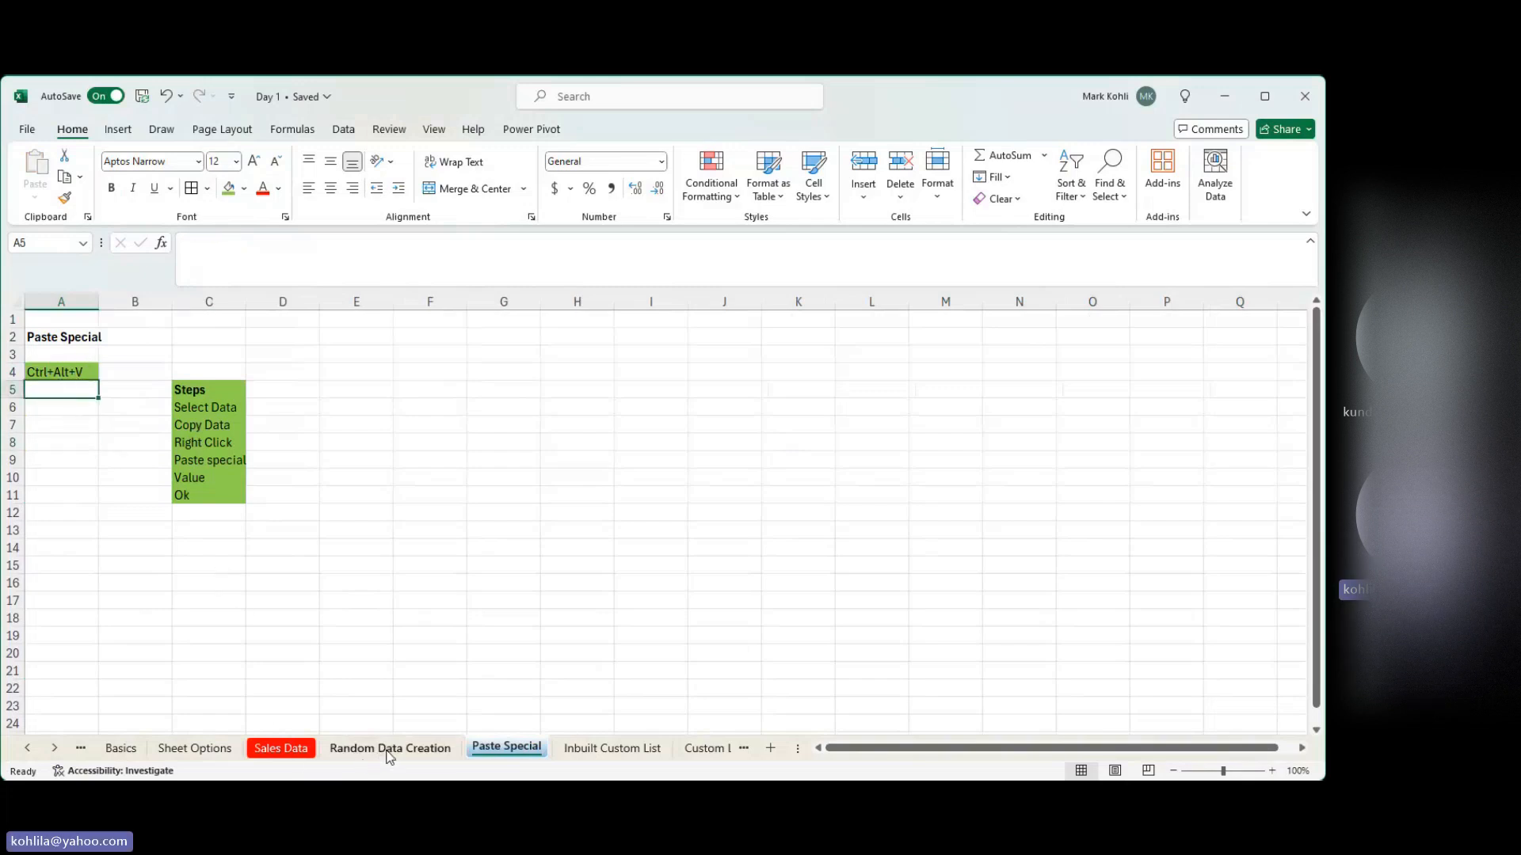
Undo the formatting and value paste, then reselect Salary formulas C2:C11 and press Ctrl+Alt+V.
{"action": "left_click", "coordinate": [288, 757]}
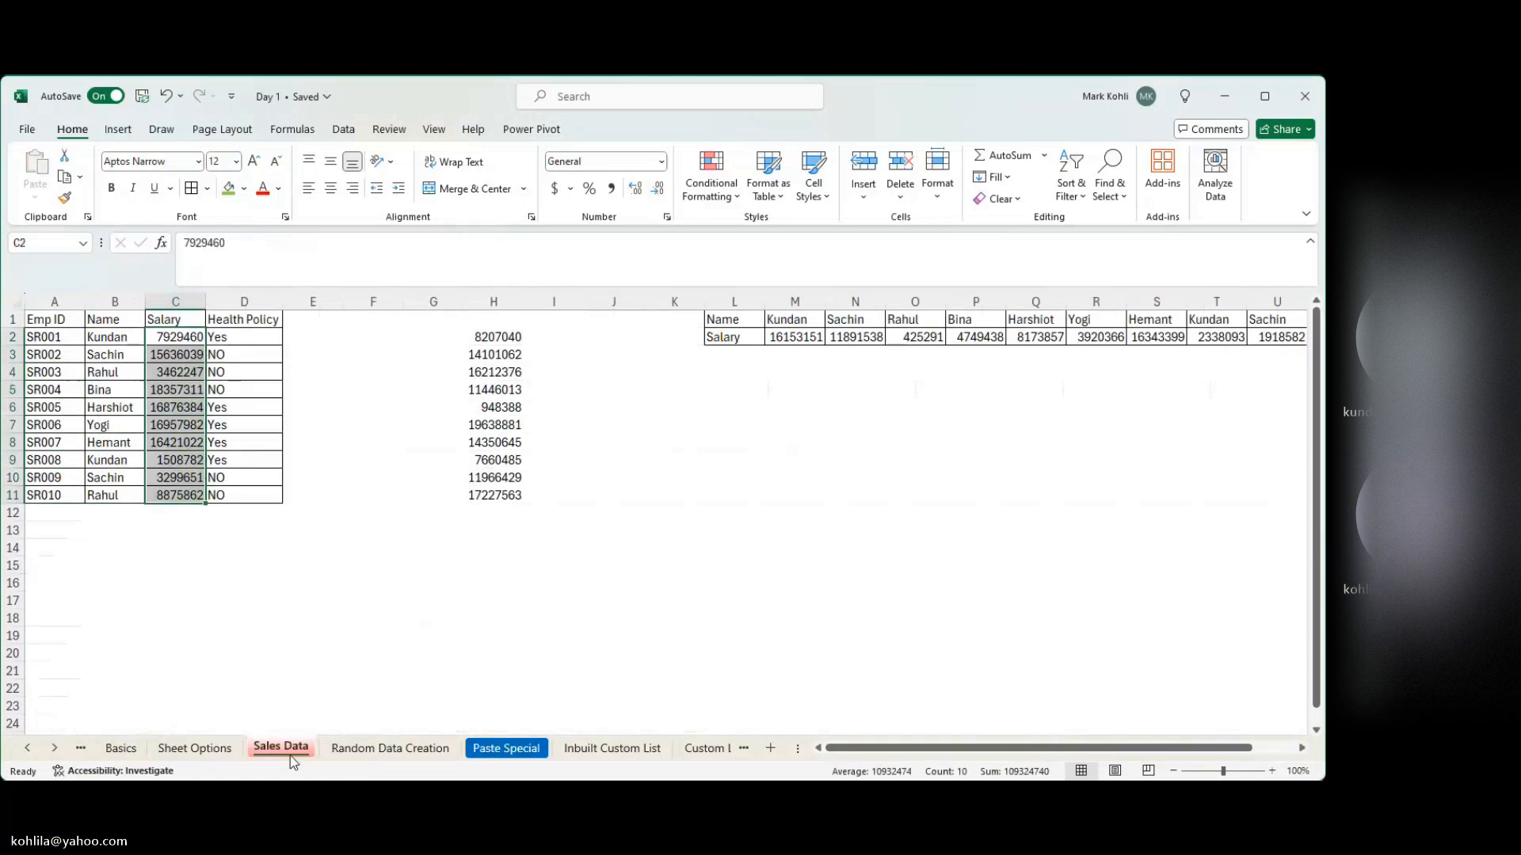
{"action": "left_click", "coordinate": [277, 590]}
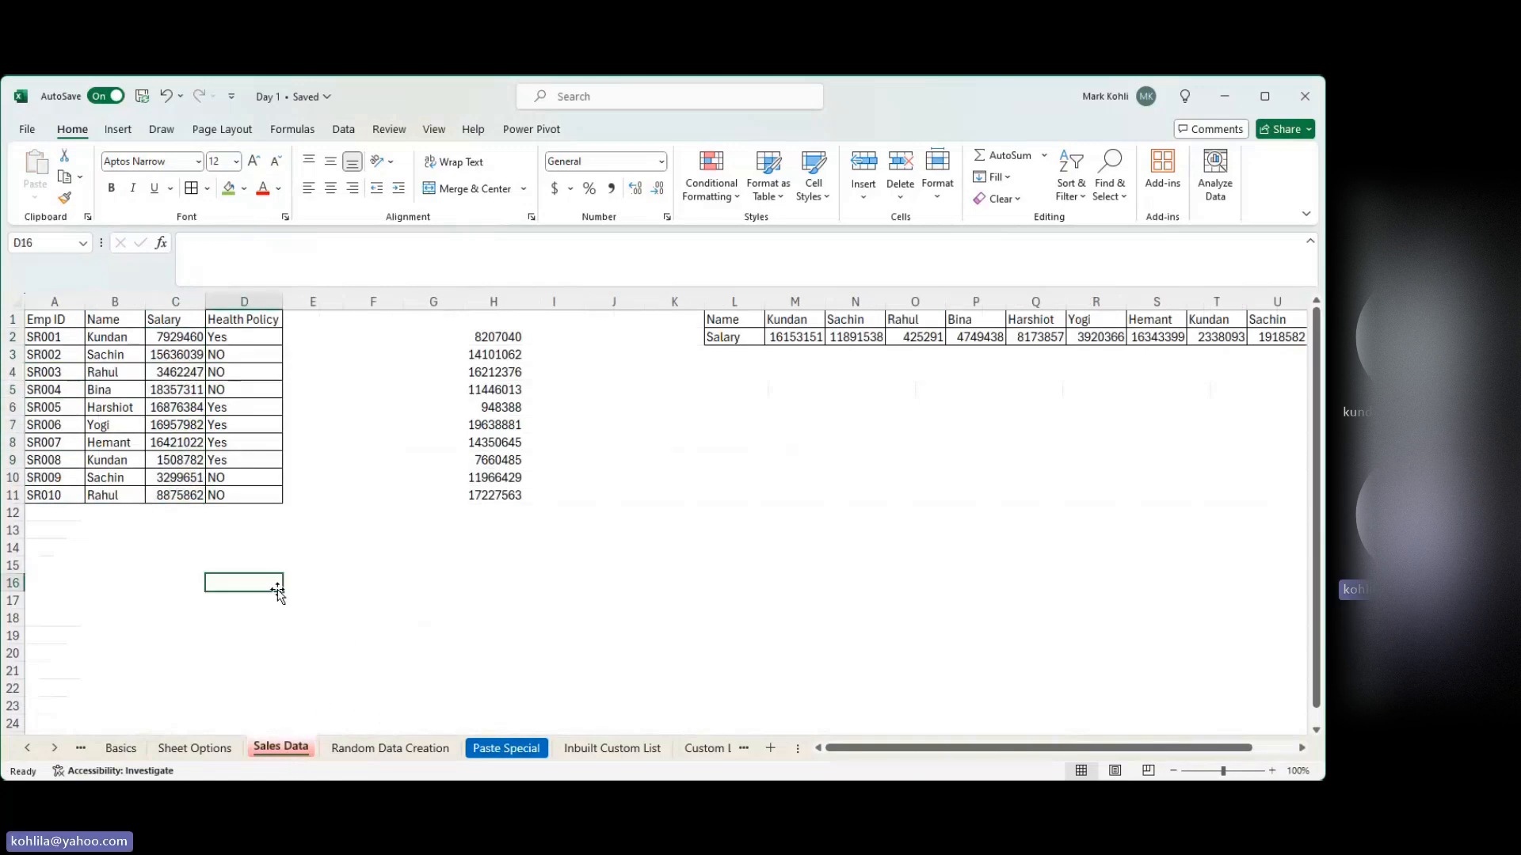
{"action": "key", "text": "ctrl+z"}
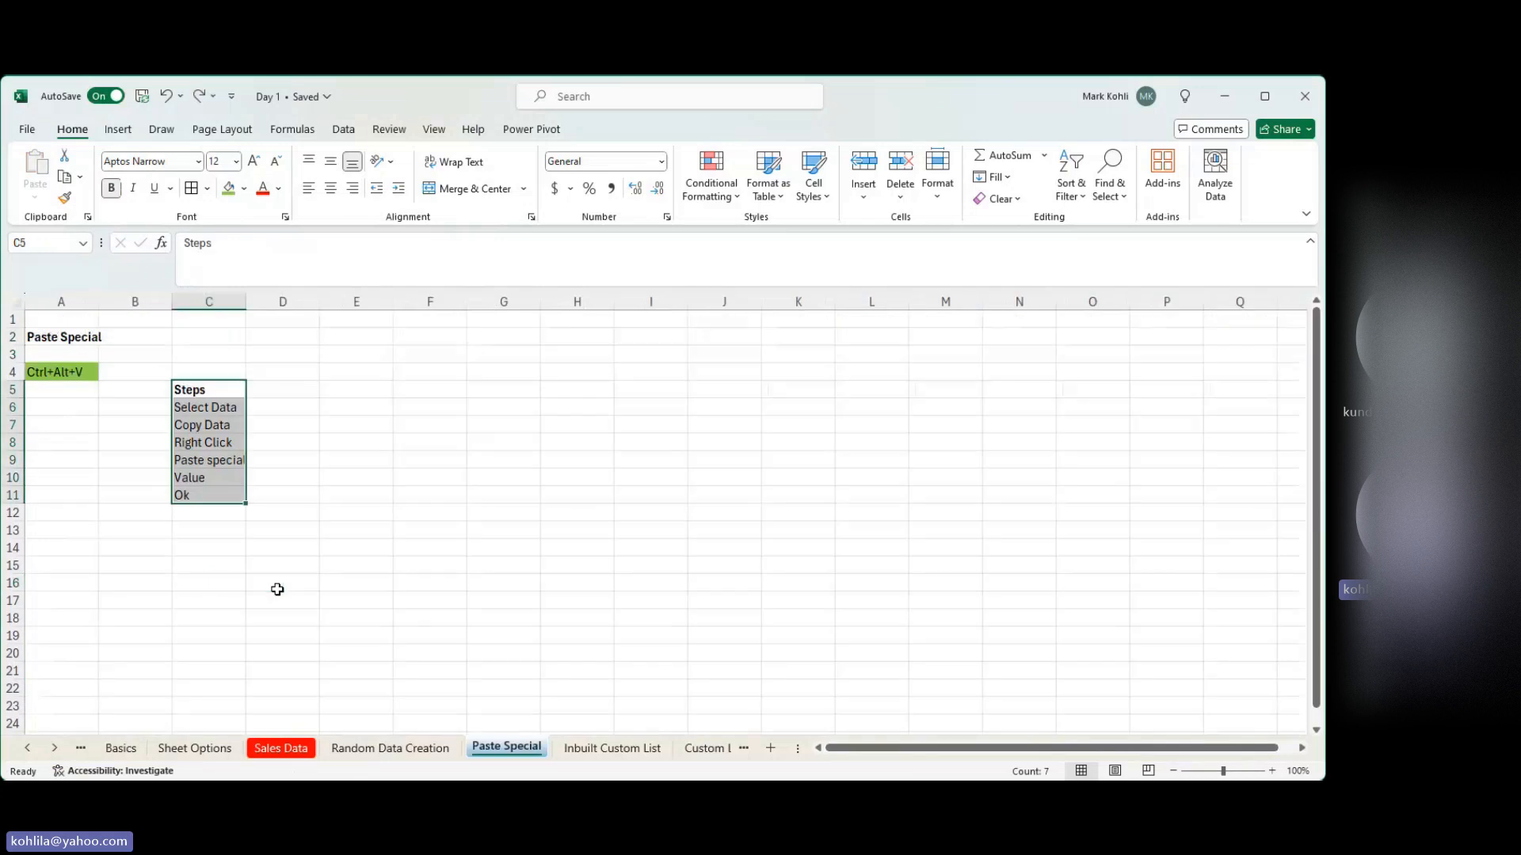
{"action": "key", "text": "ctrl+z"}
{"action": "key", "text": "ctrl+z"}
{"action": "key", "text": "ctrl+z"}
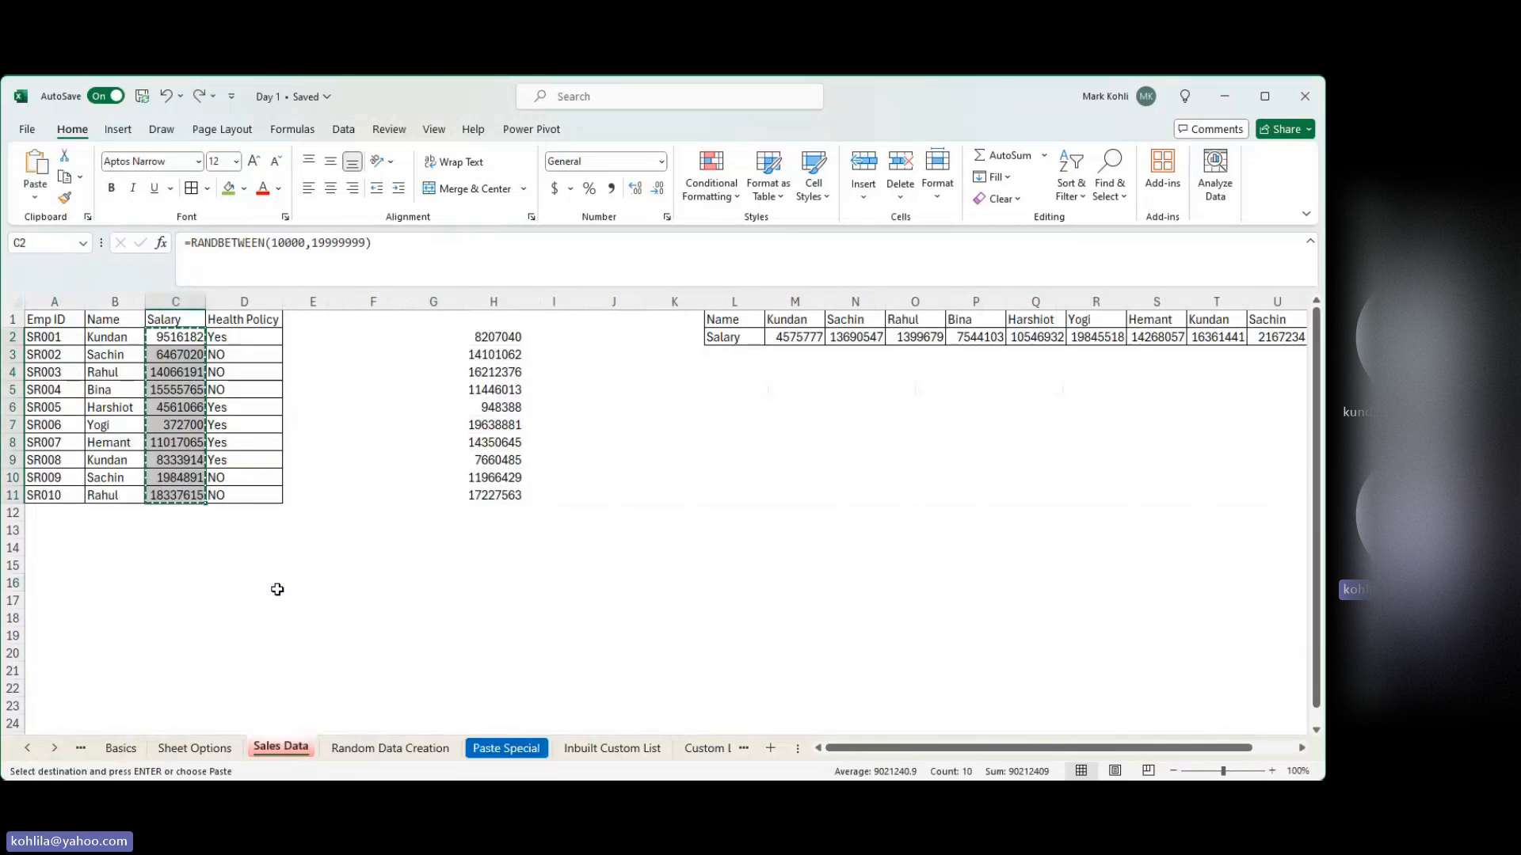
{"action": "left_click", "coordinate": [277, 590]}
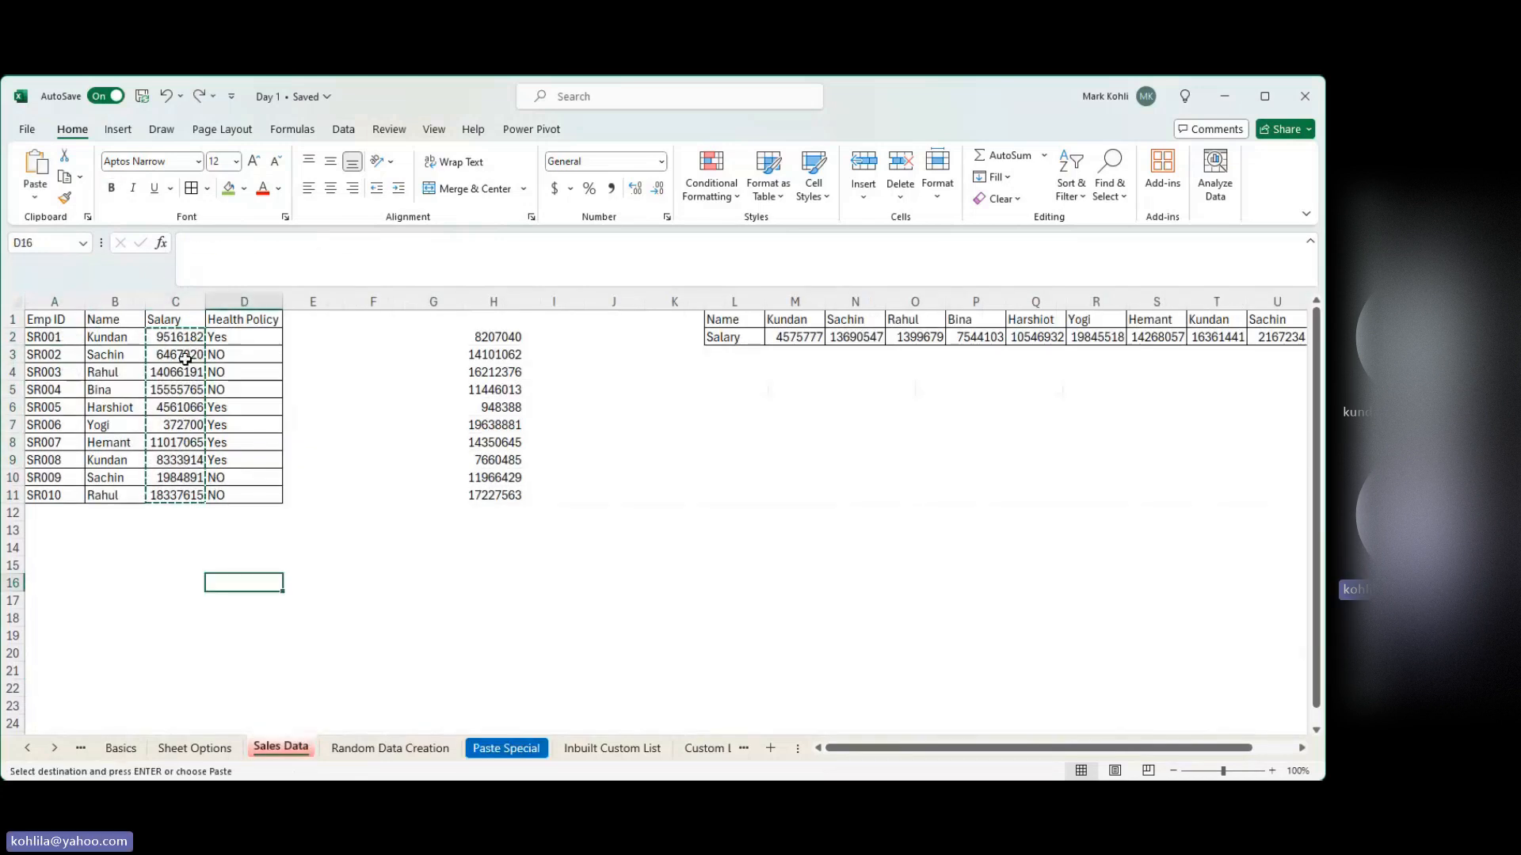
{"action": "left_click_drag", "start_coordinate": [188, 339], "coordinate": [166, 498]}
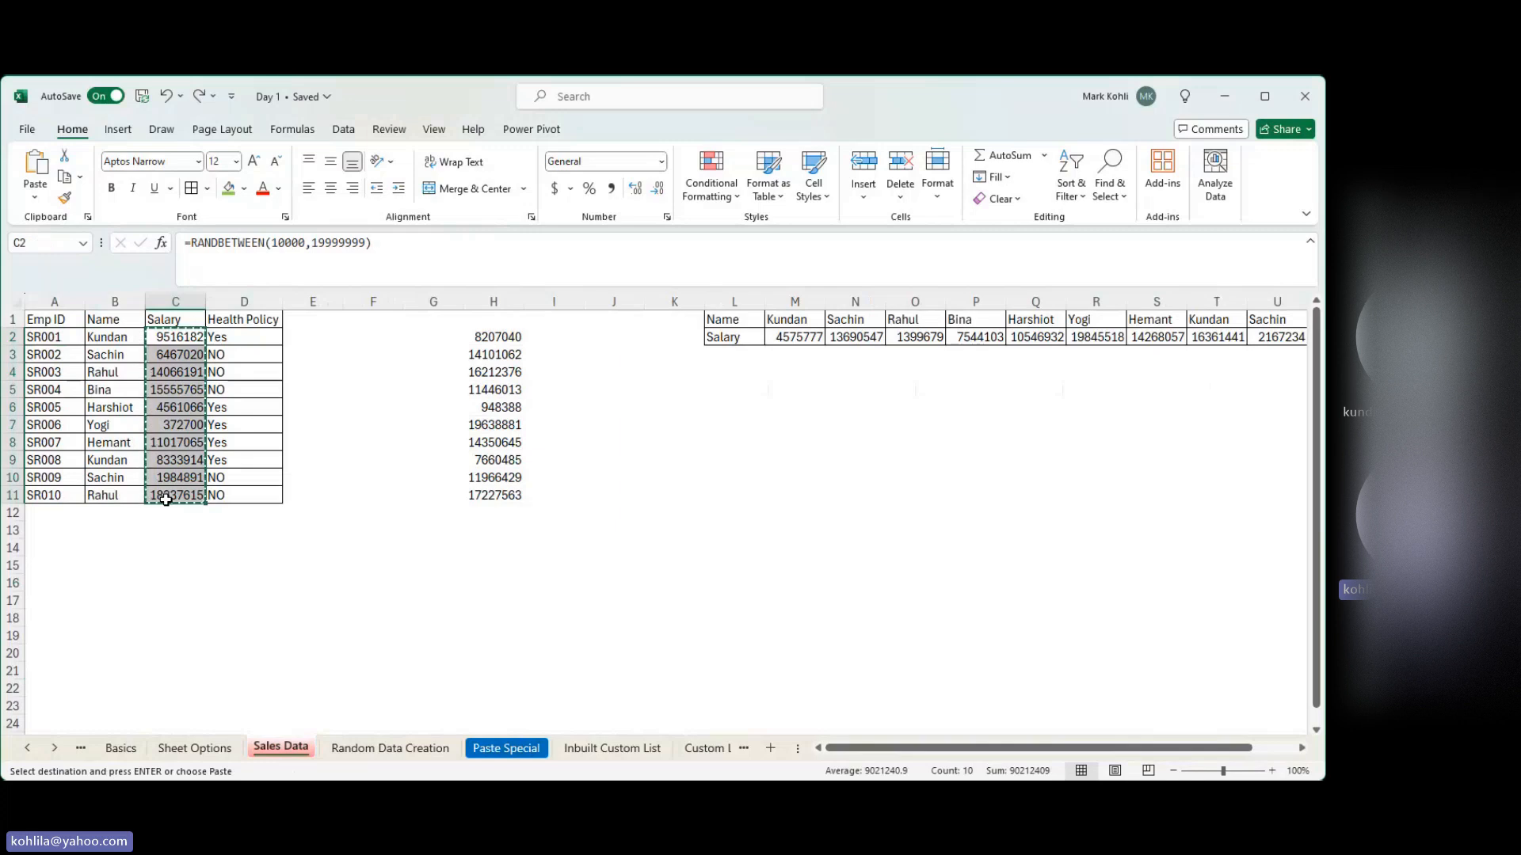
{"action": "key", "text": "ctrl+alt+v"}
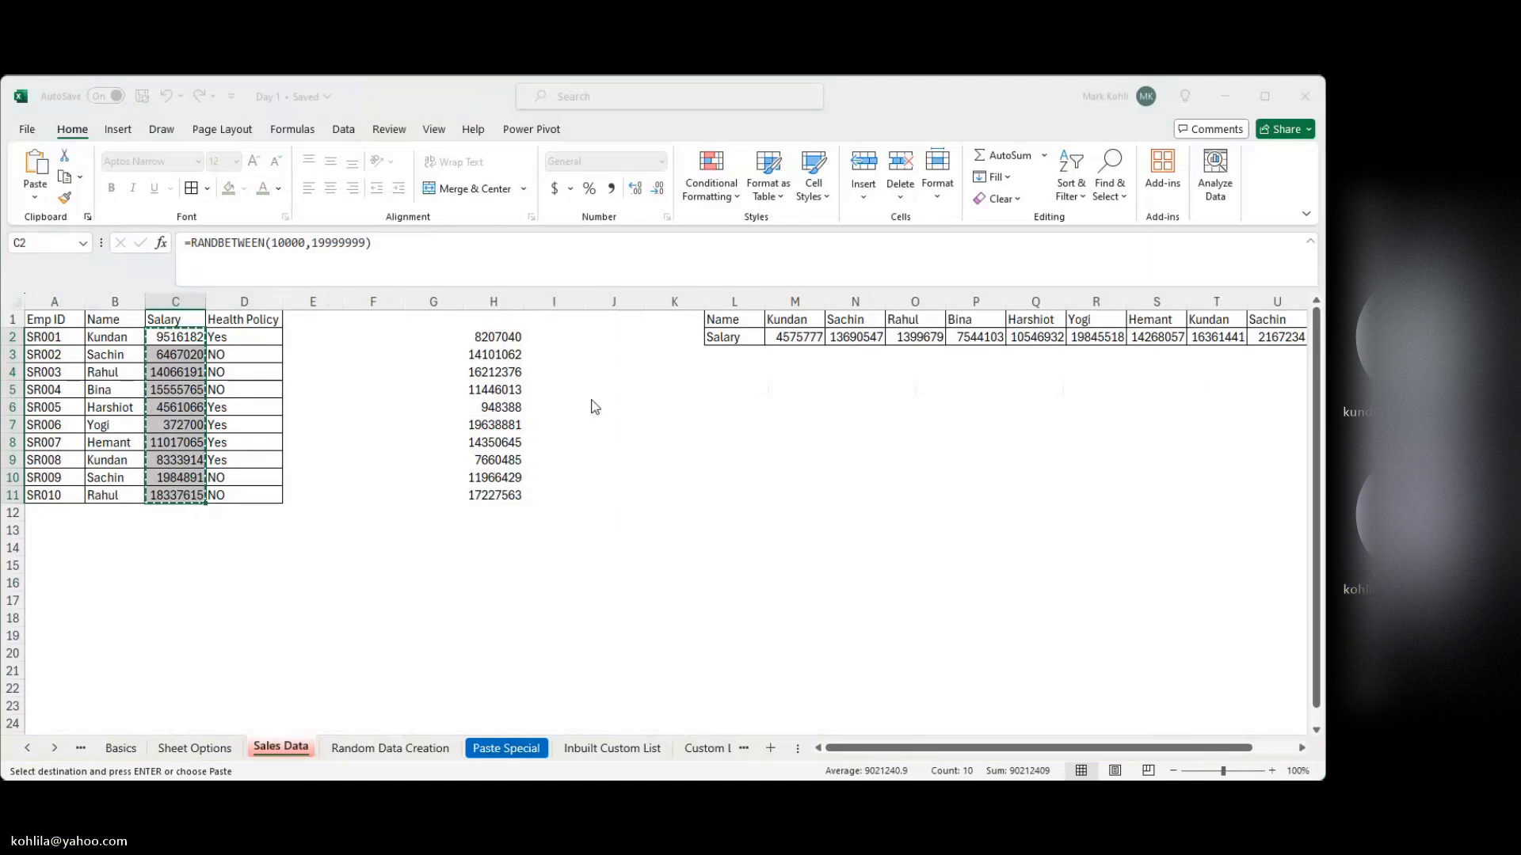
Change the shortcut in A5 from Ctrl+Alt+V to Ctrl+Shift+V.
{"action": "left_click", "coordinate": [509, 748]}
{"action": "key", "text": "Escape"}
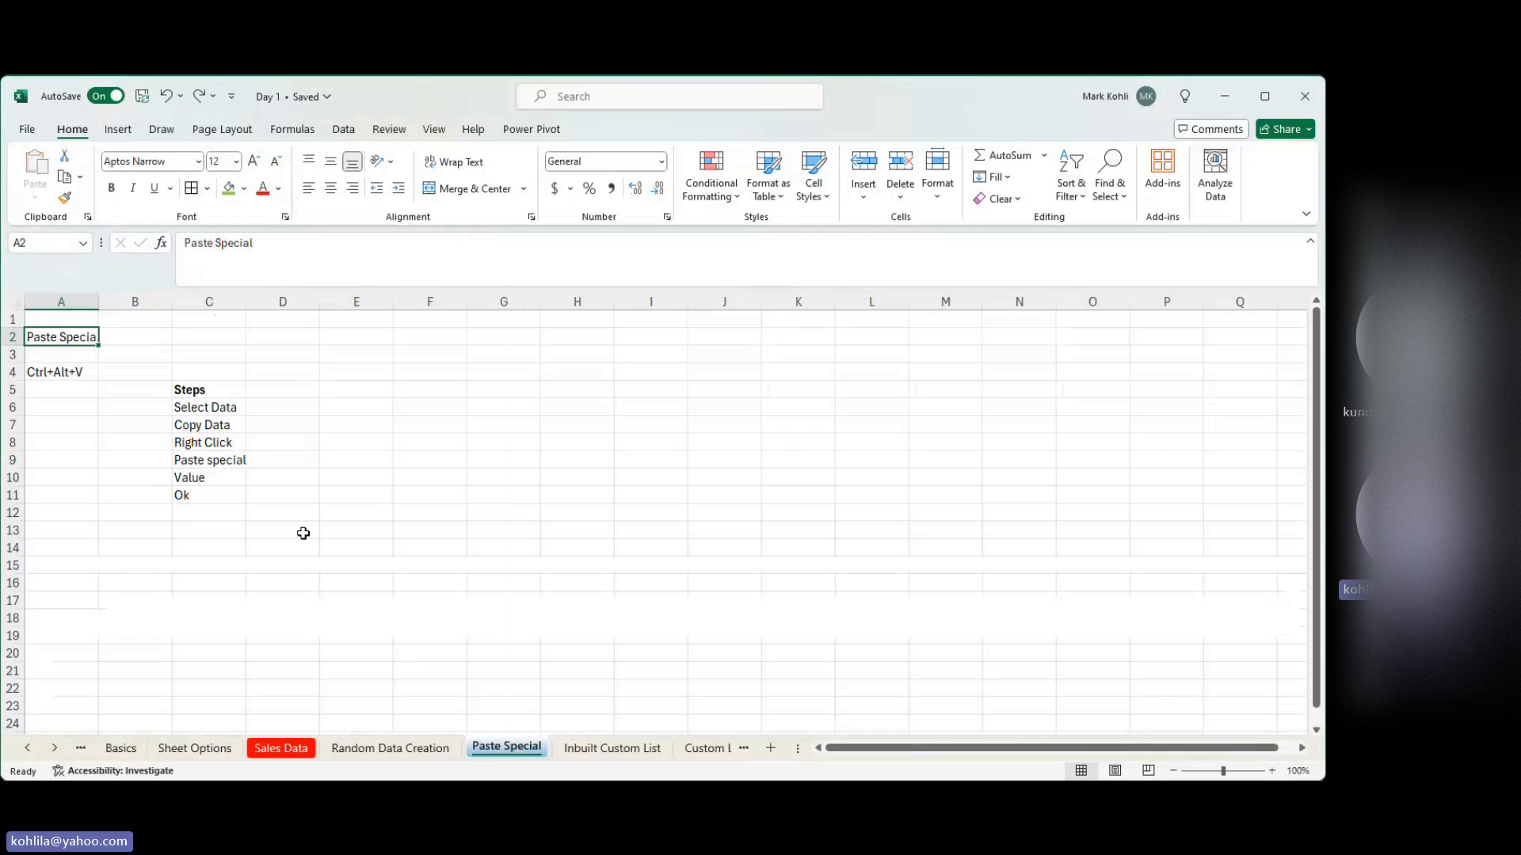
{"action": "left_click", "coordinate": [38, 388]}
{"action": "key", "text": "ctrl+y"}
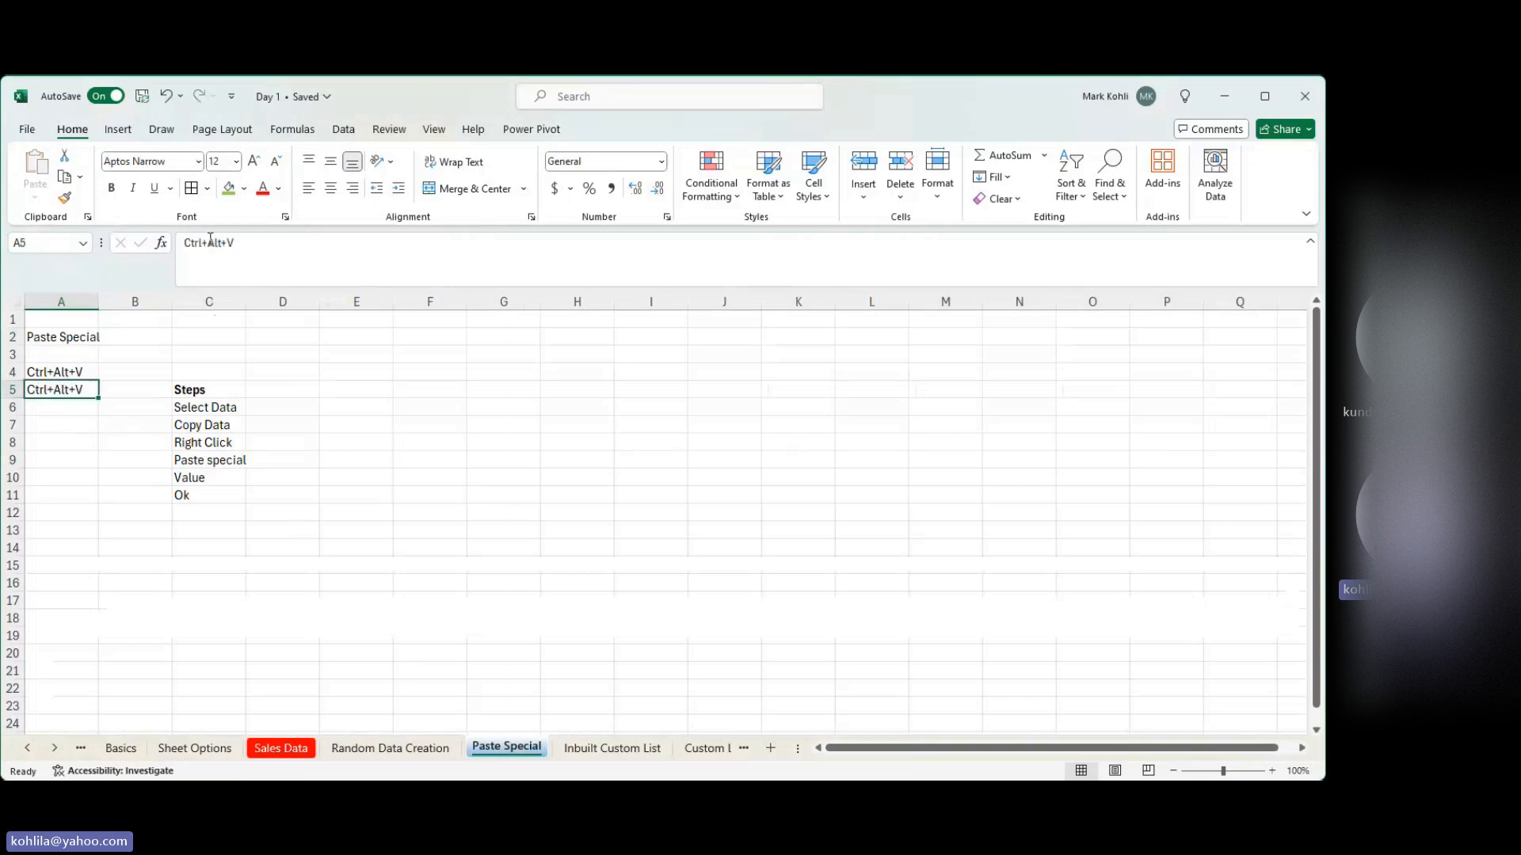
{"action": "double_click", "coordinate": [214, 243]}
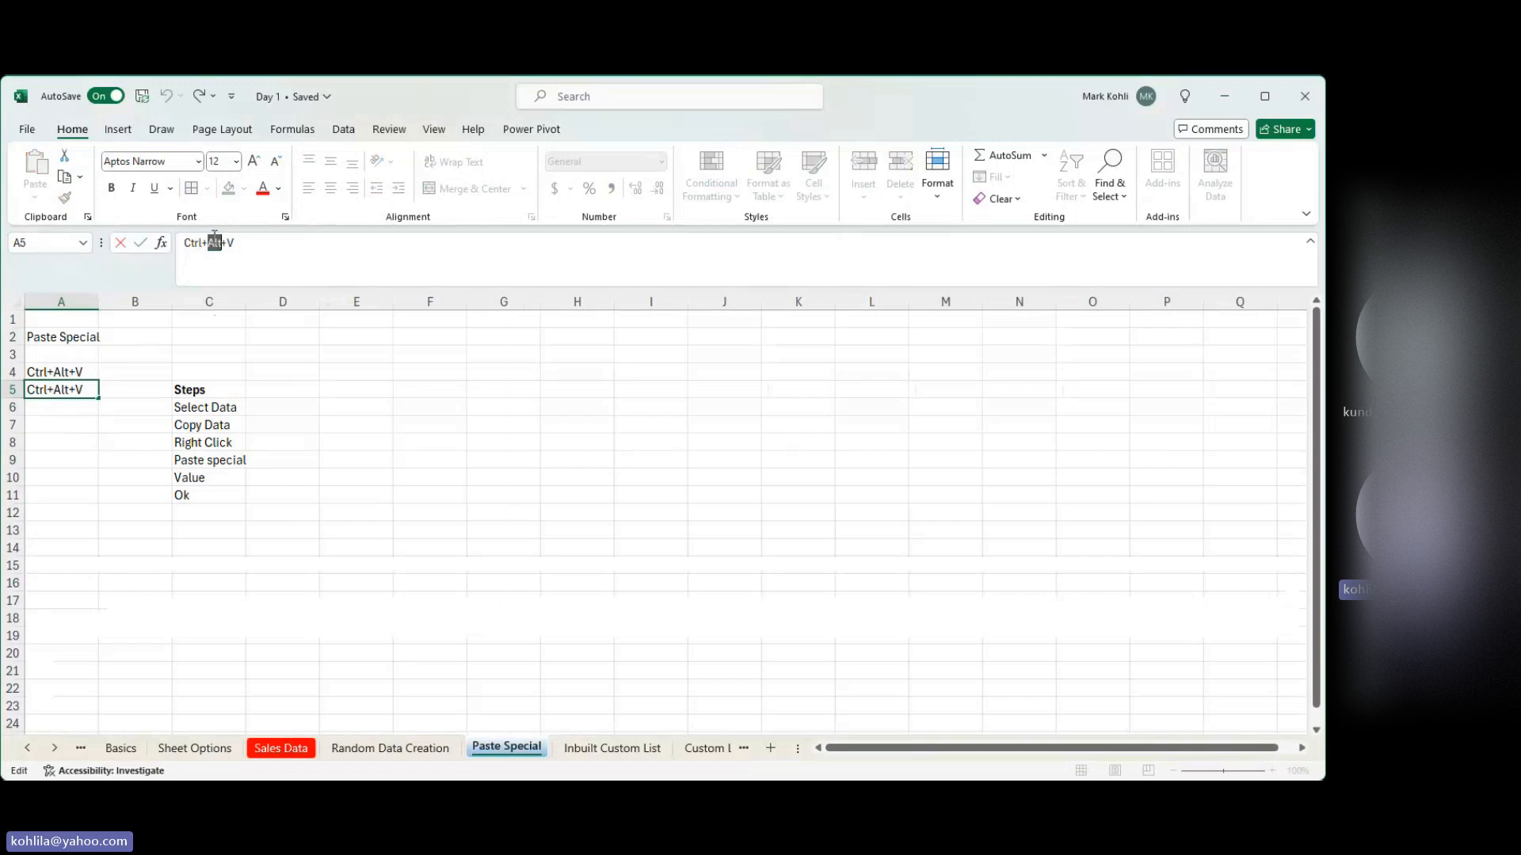
{"action": "type", "text": "Shift"}
{"action": "key", "text": "Return"}
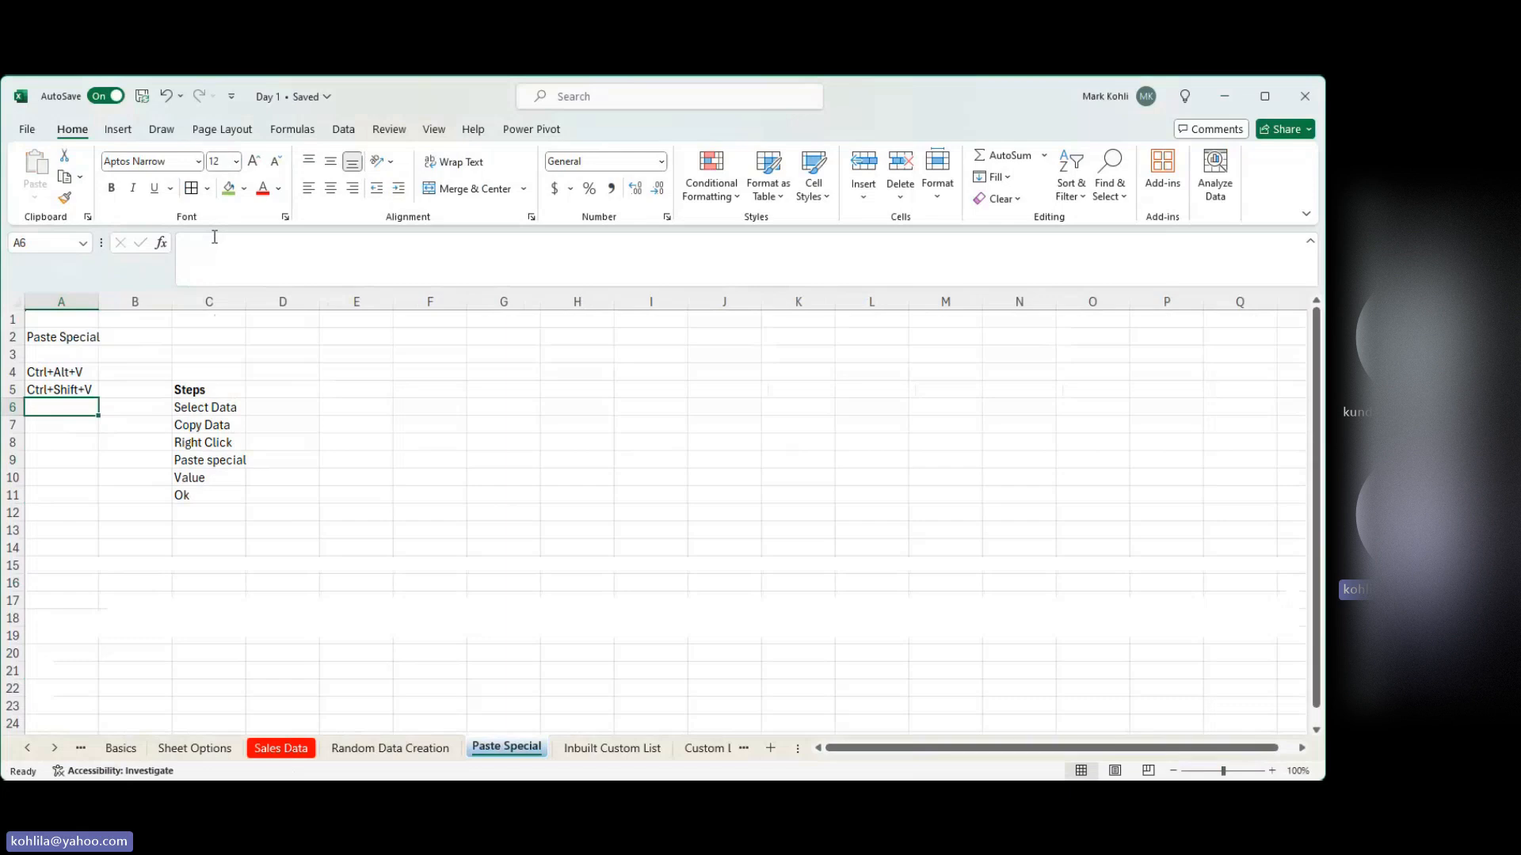
Review the shortcut cells and Steps list C5:C11, then move to the Inbuilt Custom List sheet.
{"action": "key", "text": "Up"}
{"action": "key", "text": "Up"}
{"action": "key", "text": "shift+Down"}
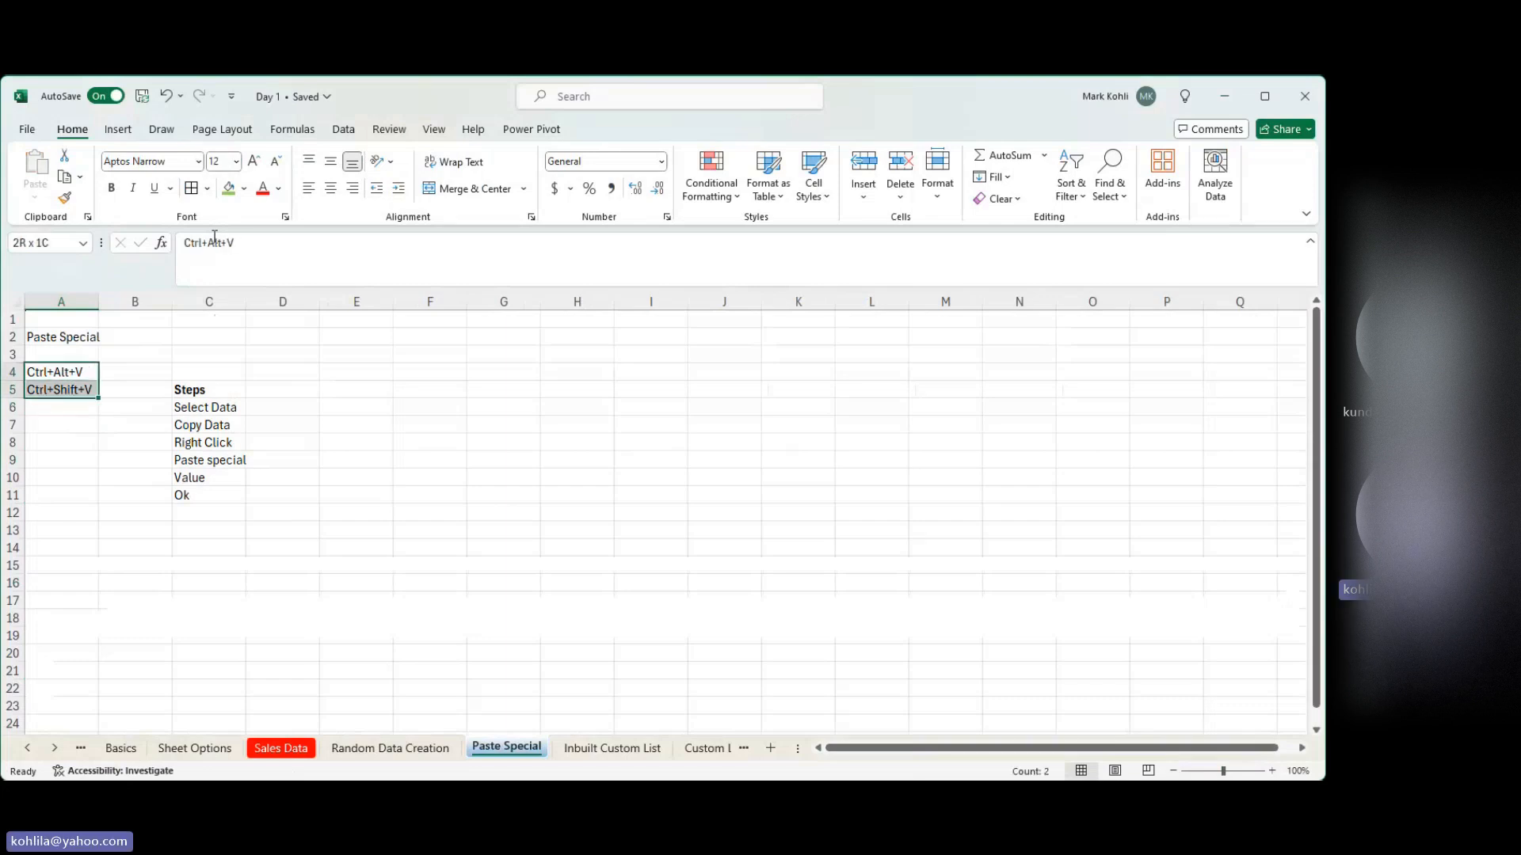
{"action": "key", "text": "Right"}
{"action": "key", "text": "Right"}
{"action": "key", "text": "Right"}
{"action": "key", "text": "Down"}
{"action": "key", "text": "Left"}
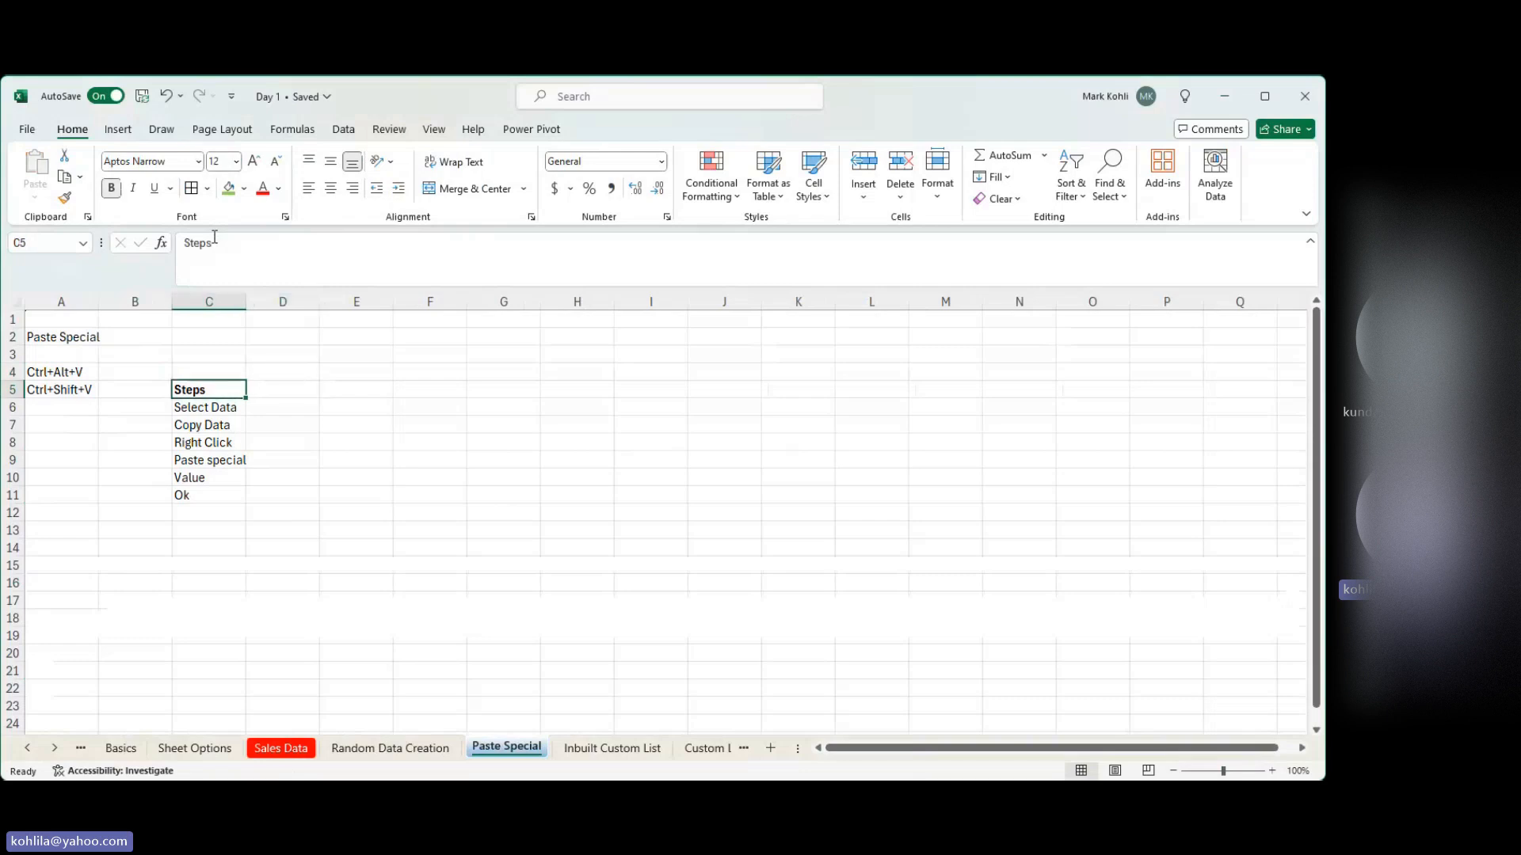
{"action": "key", "text": "ctrl+shift+Down"}
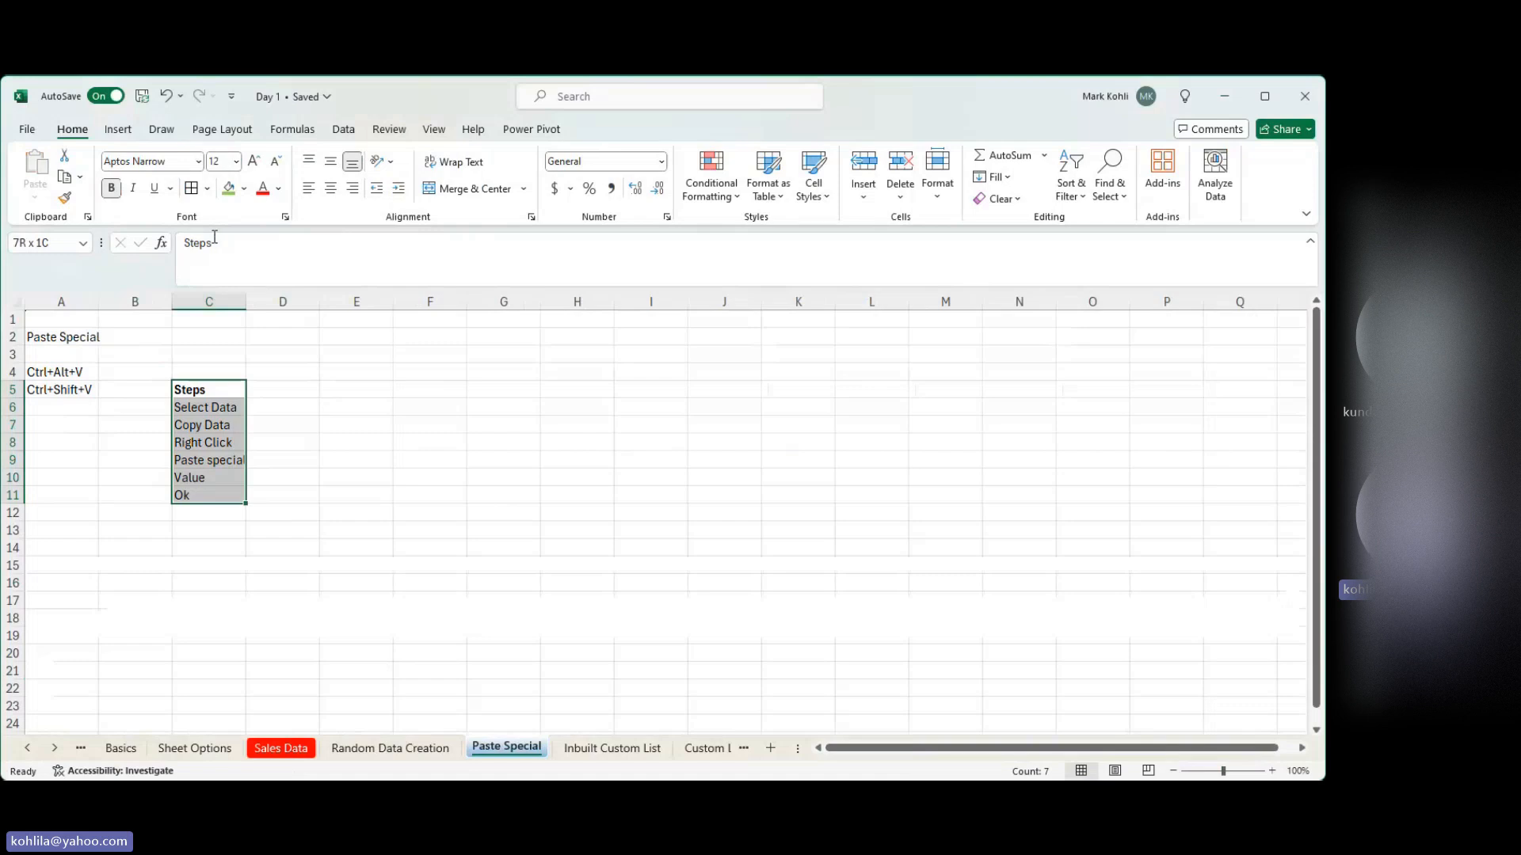
{"action": "key", "text": "Right"}
{"action": "key", "text": "Left"}
{"action": "key", "text": "Down"}
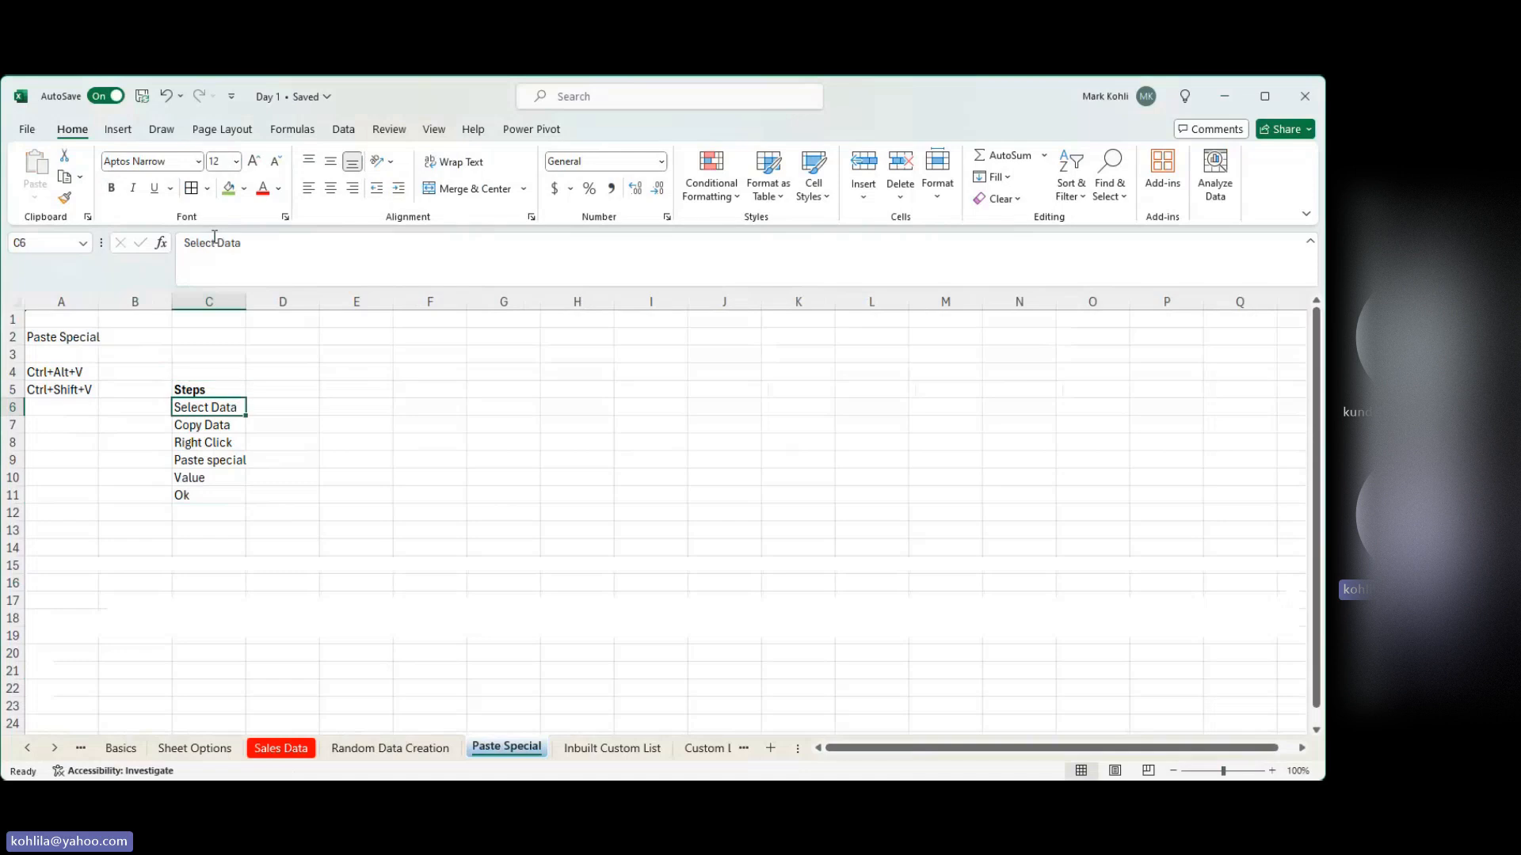
{"action": "key", "text": "Down"}
{"action": "key", "text": "Down"}
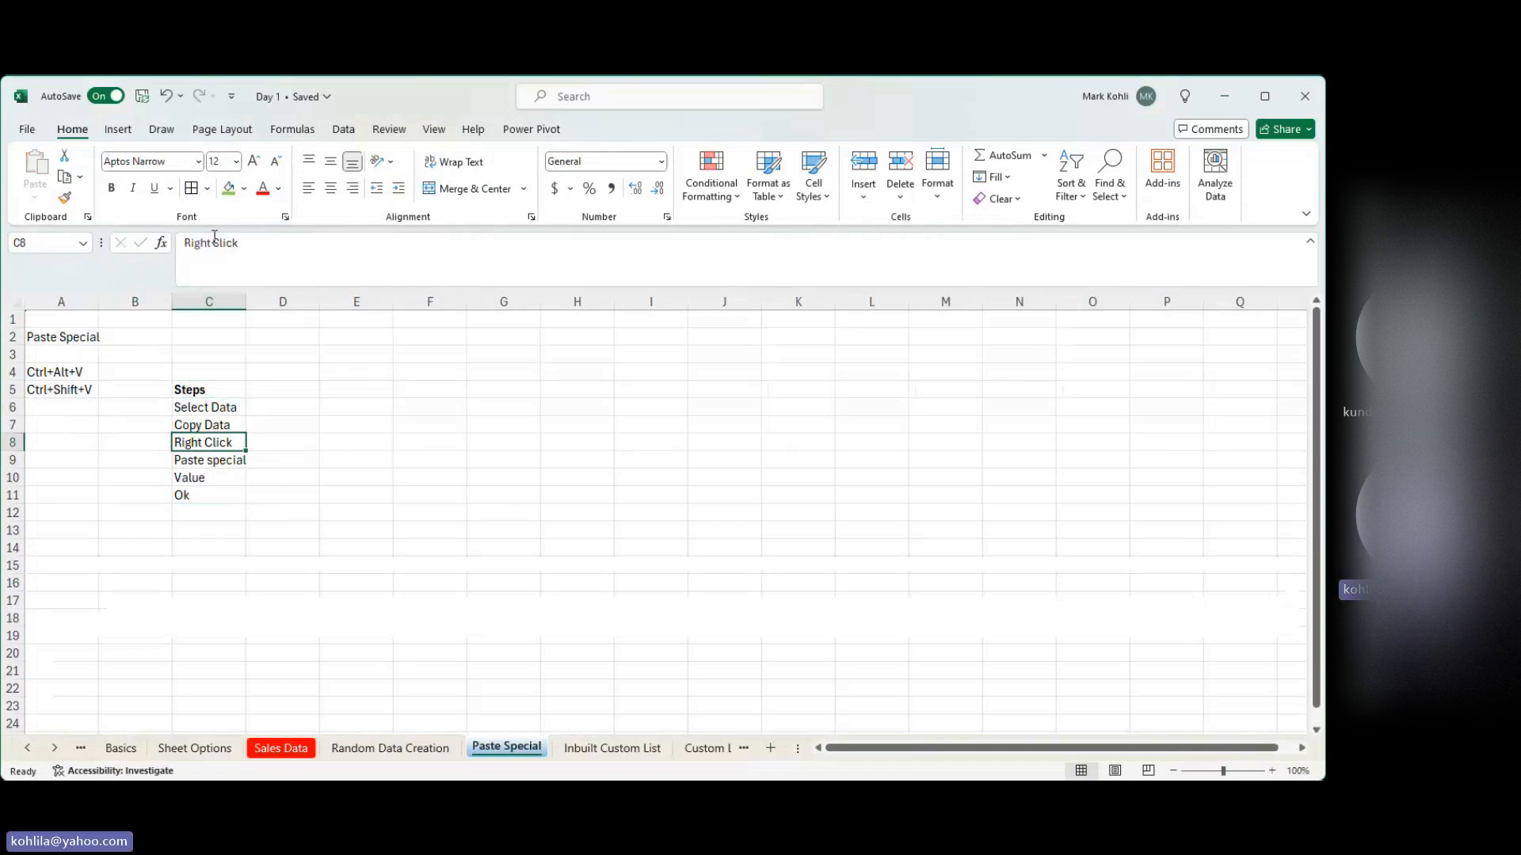
{"action": "key", "text": "ctrl+Page_Down"}
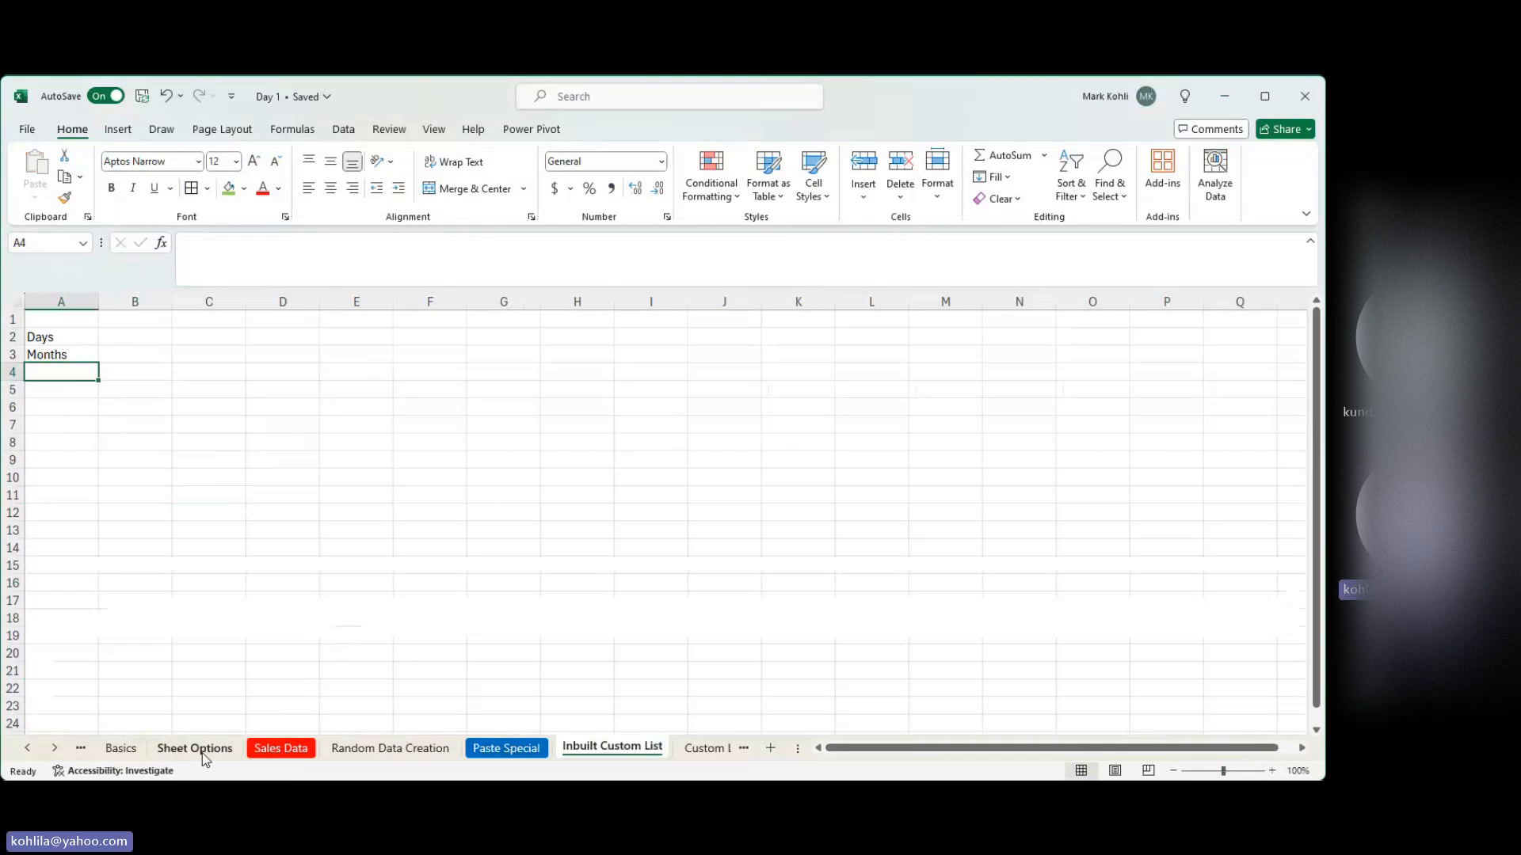
Fill the shortcut cells A4:A5 and the Steps list C5:C11 green.
{"action": "left_click", "coordinate": [381, 748]}
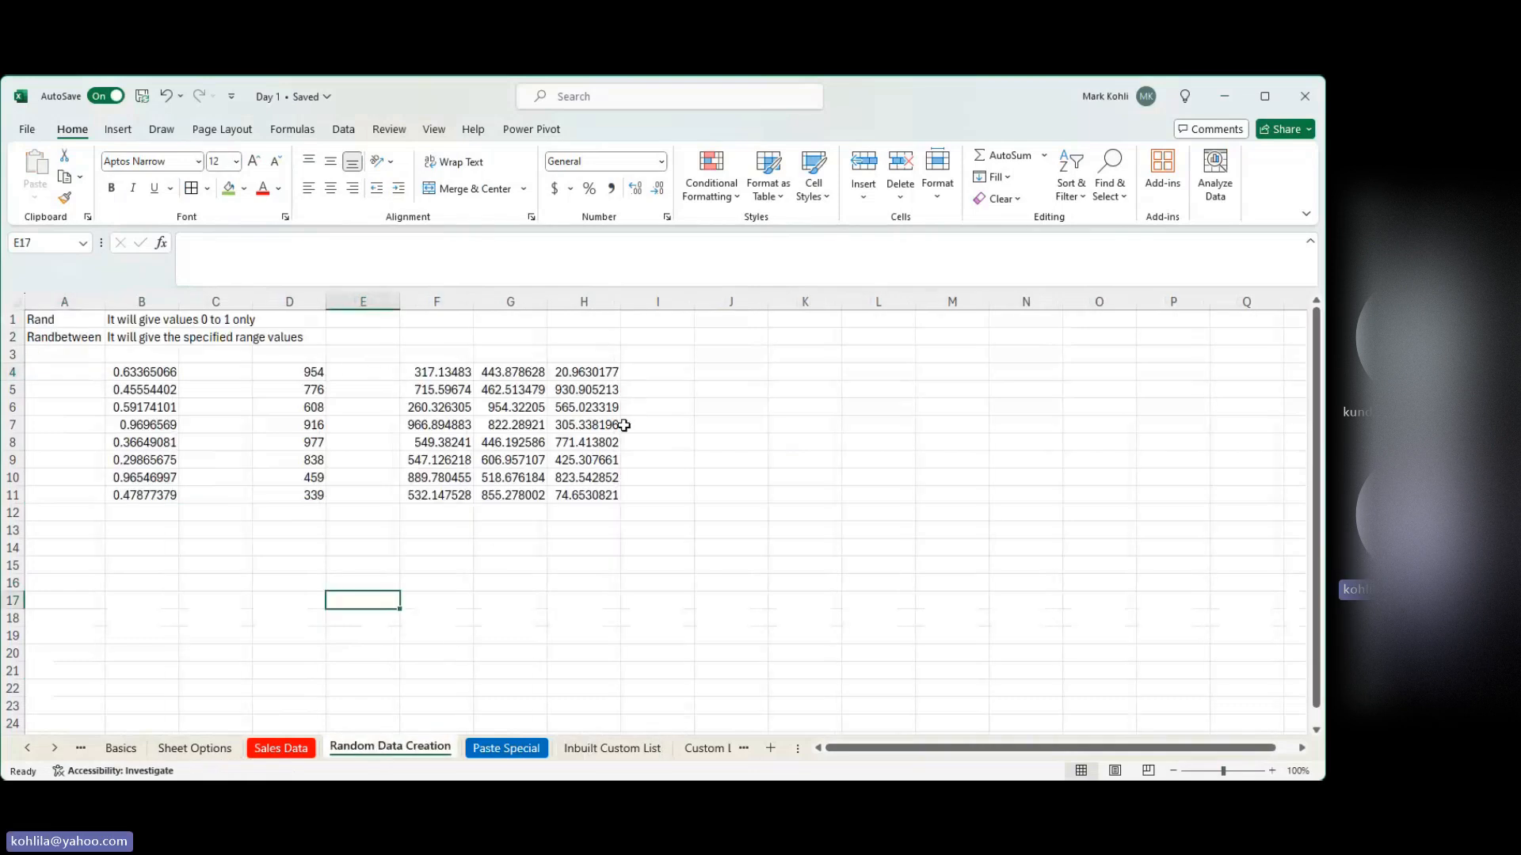
{"action": "left_click", "coordinate": [509, 749]}
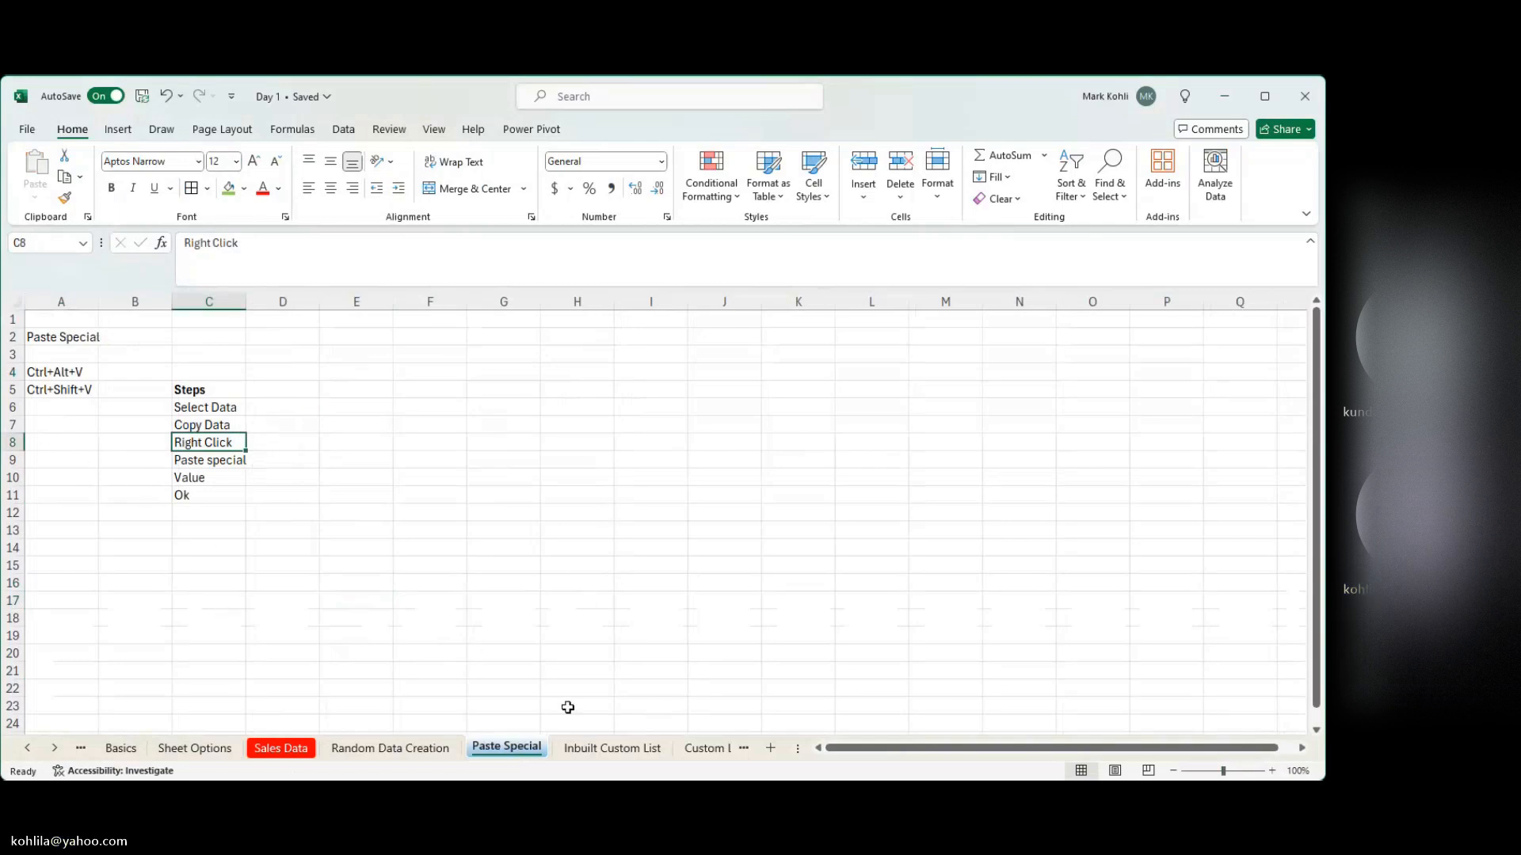
{"action": "left_click_drag", "start_coordinate": [75, 369], "coordinate": [74, 389]}
{"action": "left_click", "coordinate": [227, 187]}
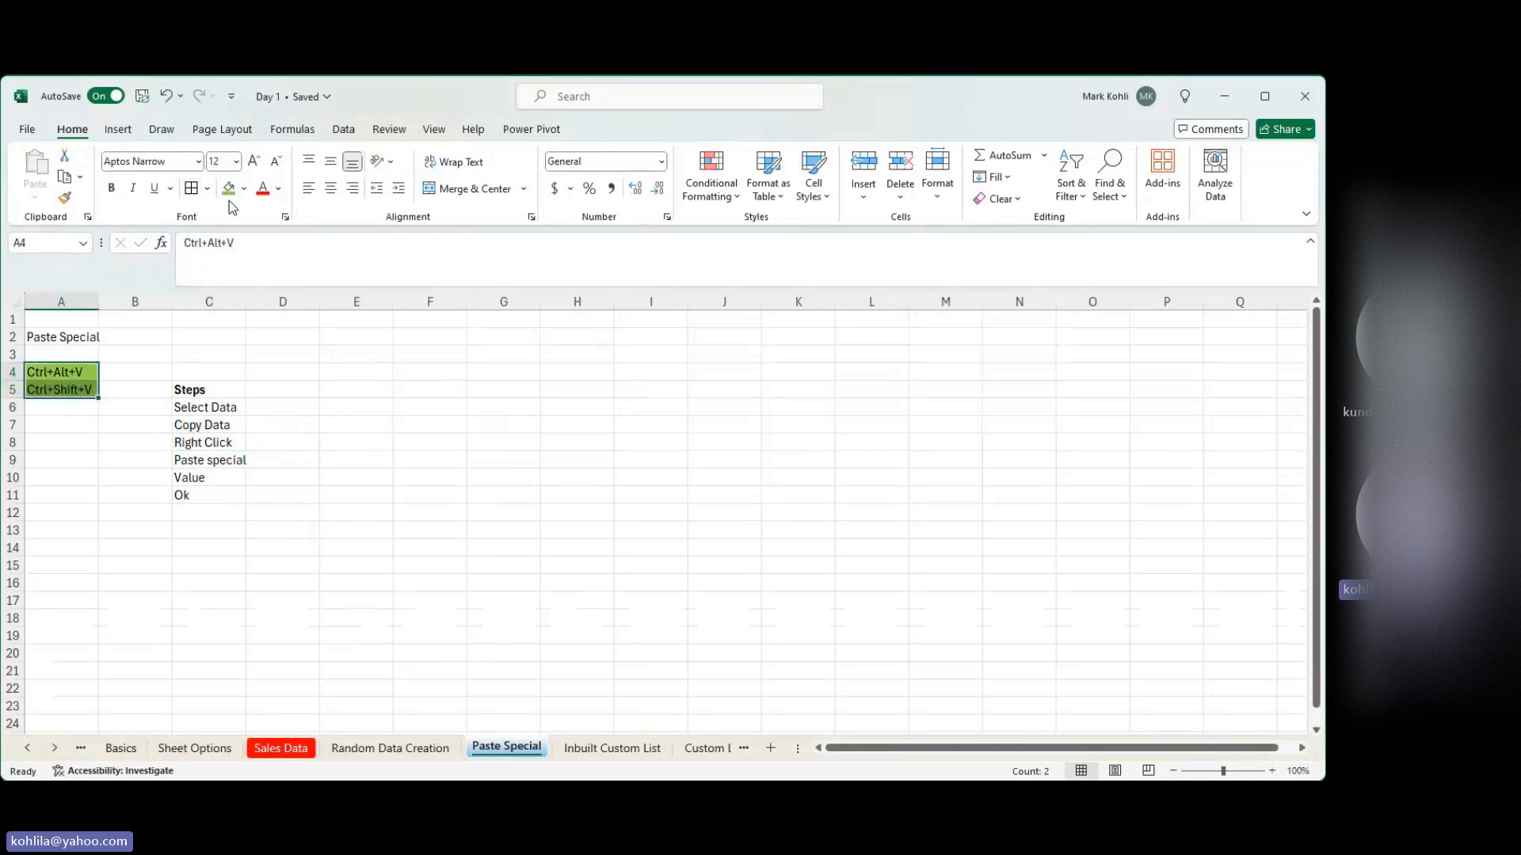
{"action": "left_click_drag", "start_coordinate": [195, 389], "coordinate": [200, 491]}
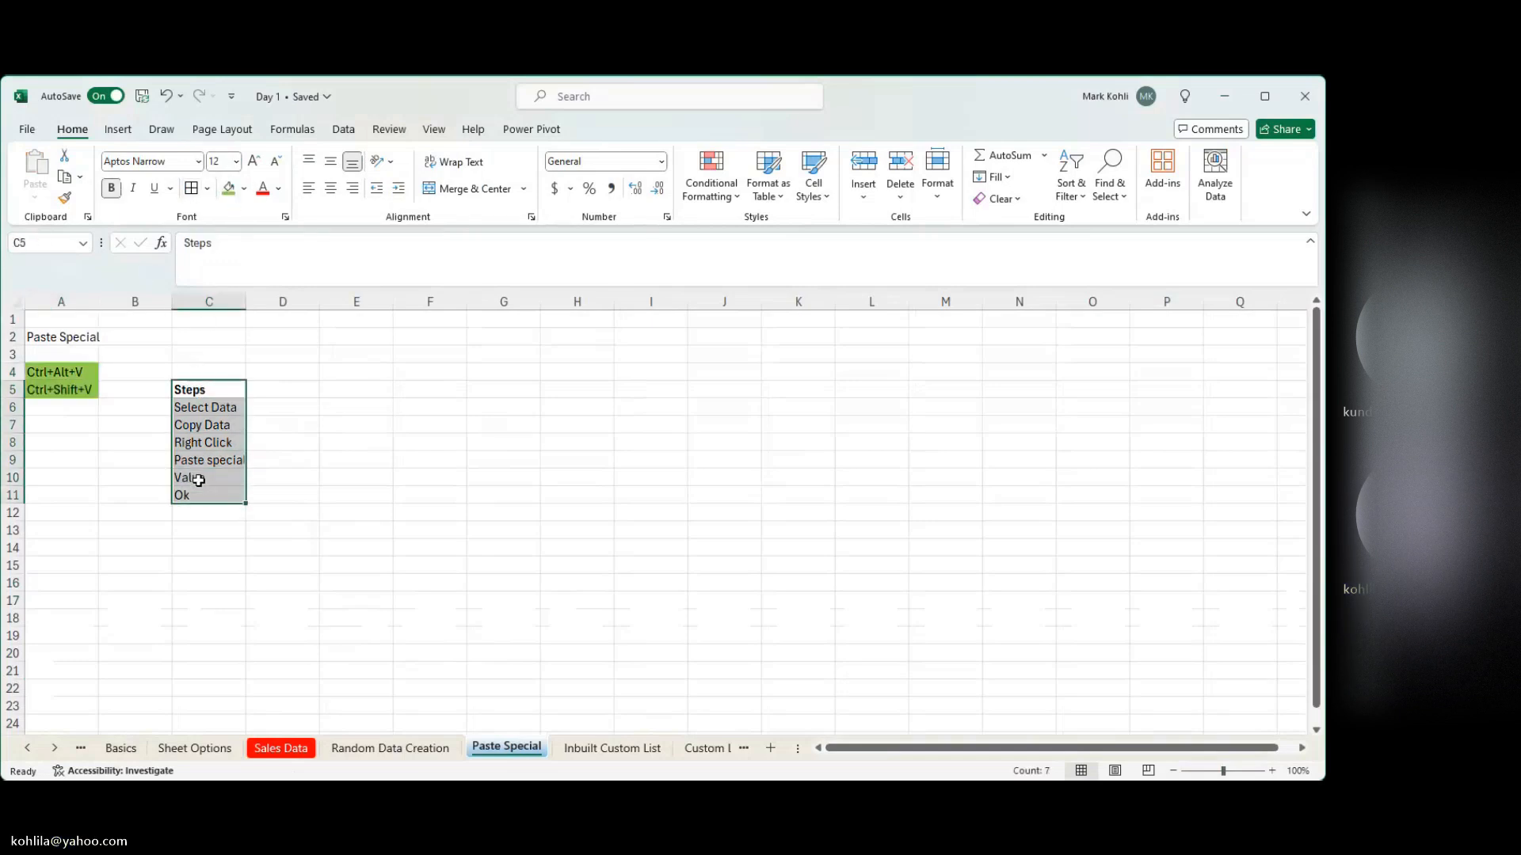
{"action": "left_click", "coordinate": [228, 188]}
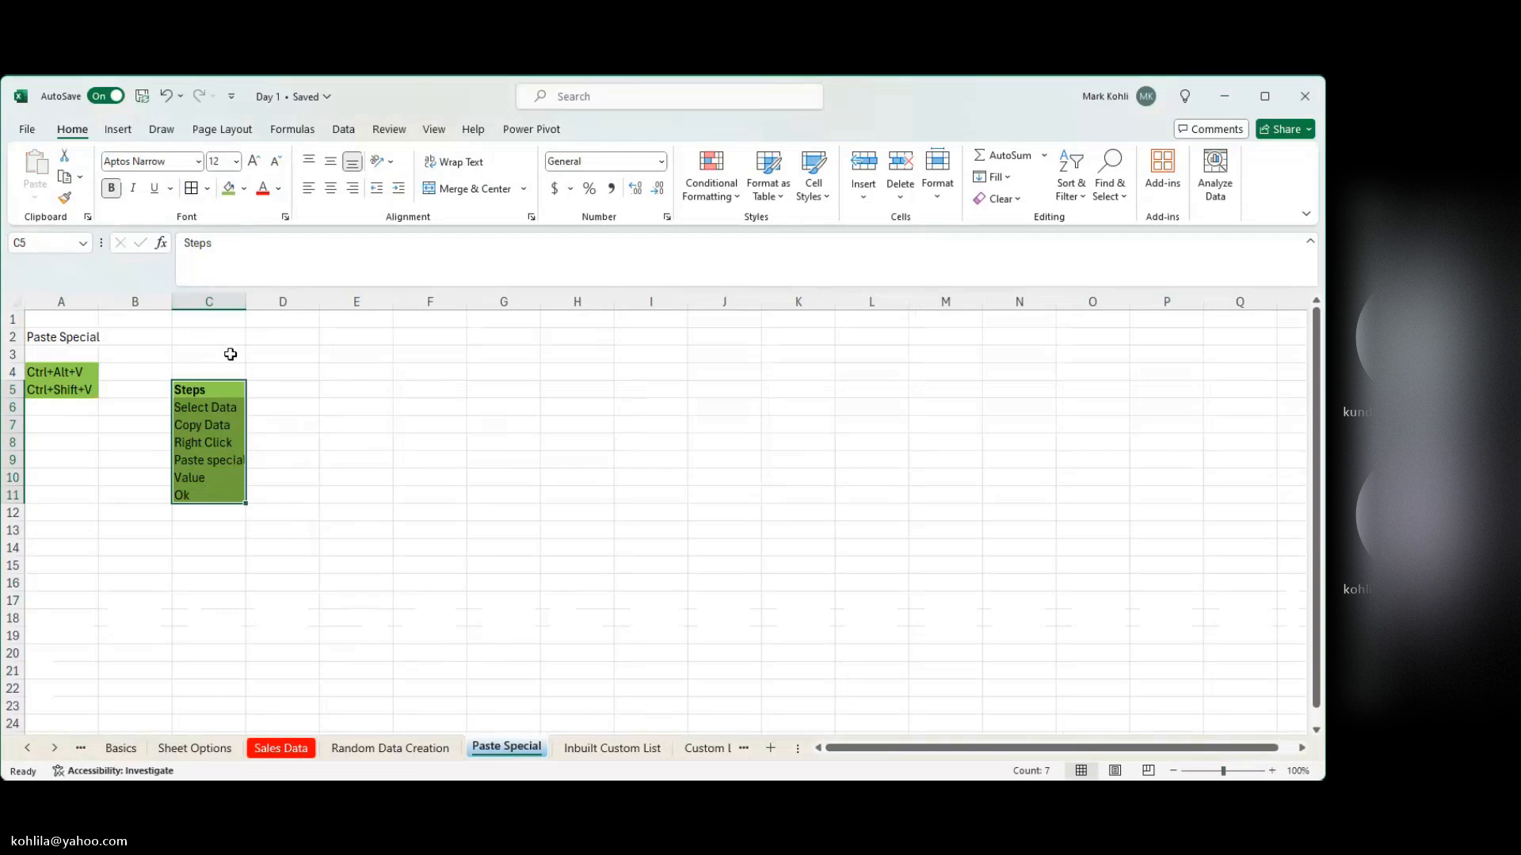
Move the Steps list so it starts at A8.
{"action": "key", "text": "ctrl+c"}
{"action": "key", "text": "Down"}
{"action": "key", "text": "Down"}
{"action": "key", "text": "Down"}
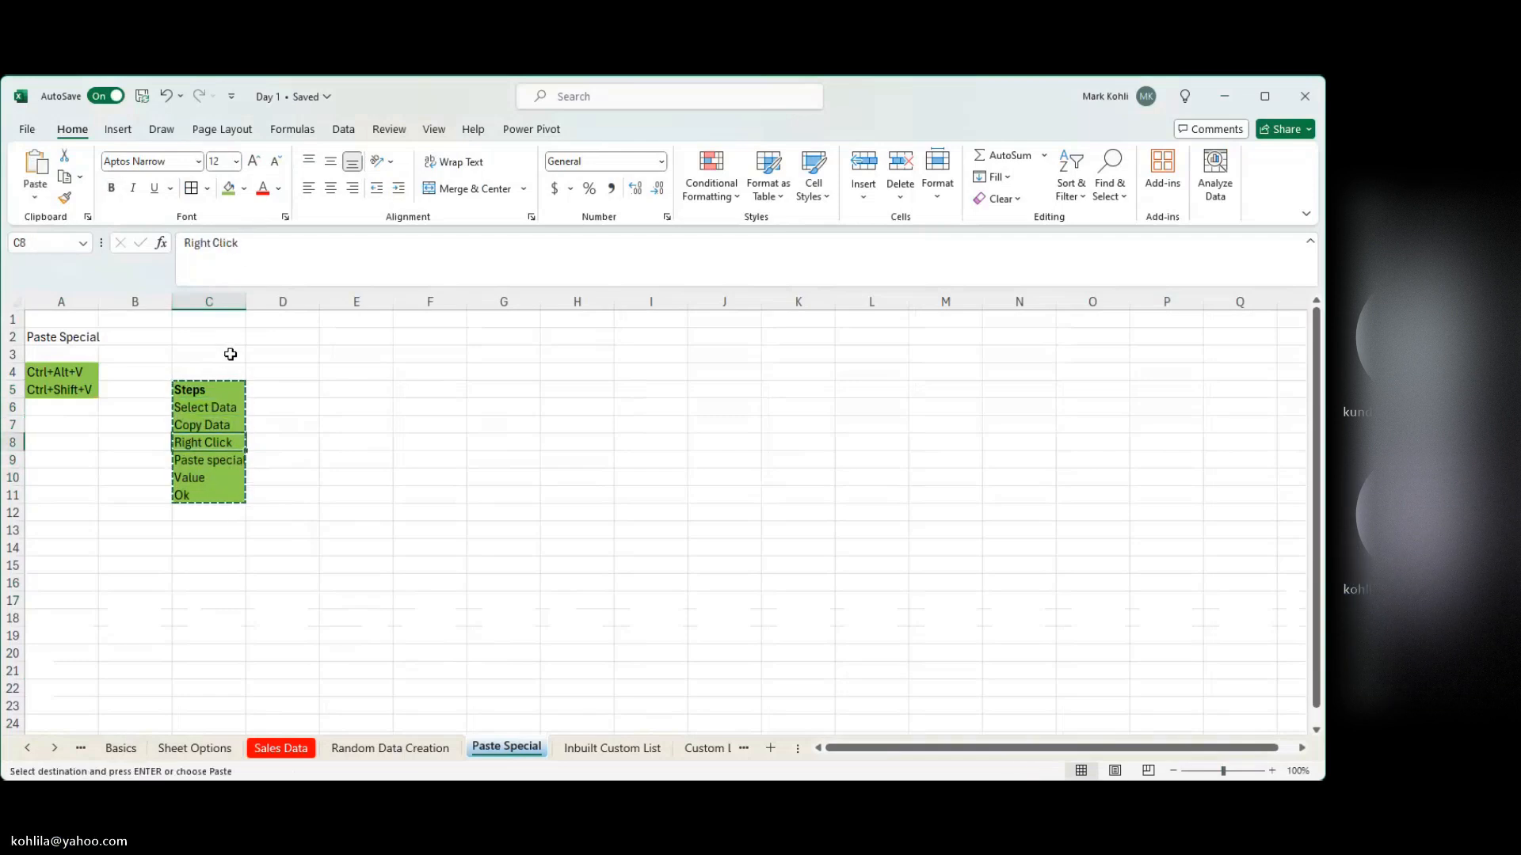
{"action": "key", "text": "Left"}
{"action": "key", "text": "Left"}
{"action": "key", "text": "Return"}
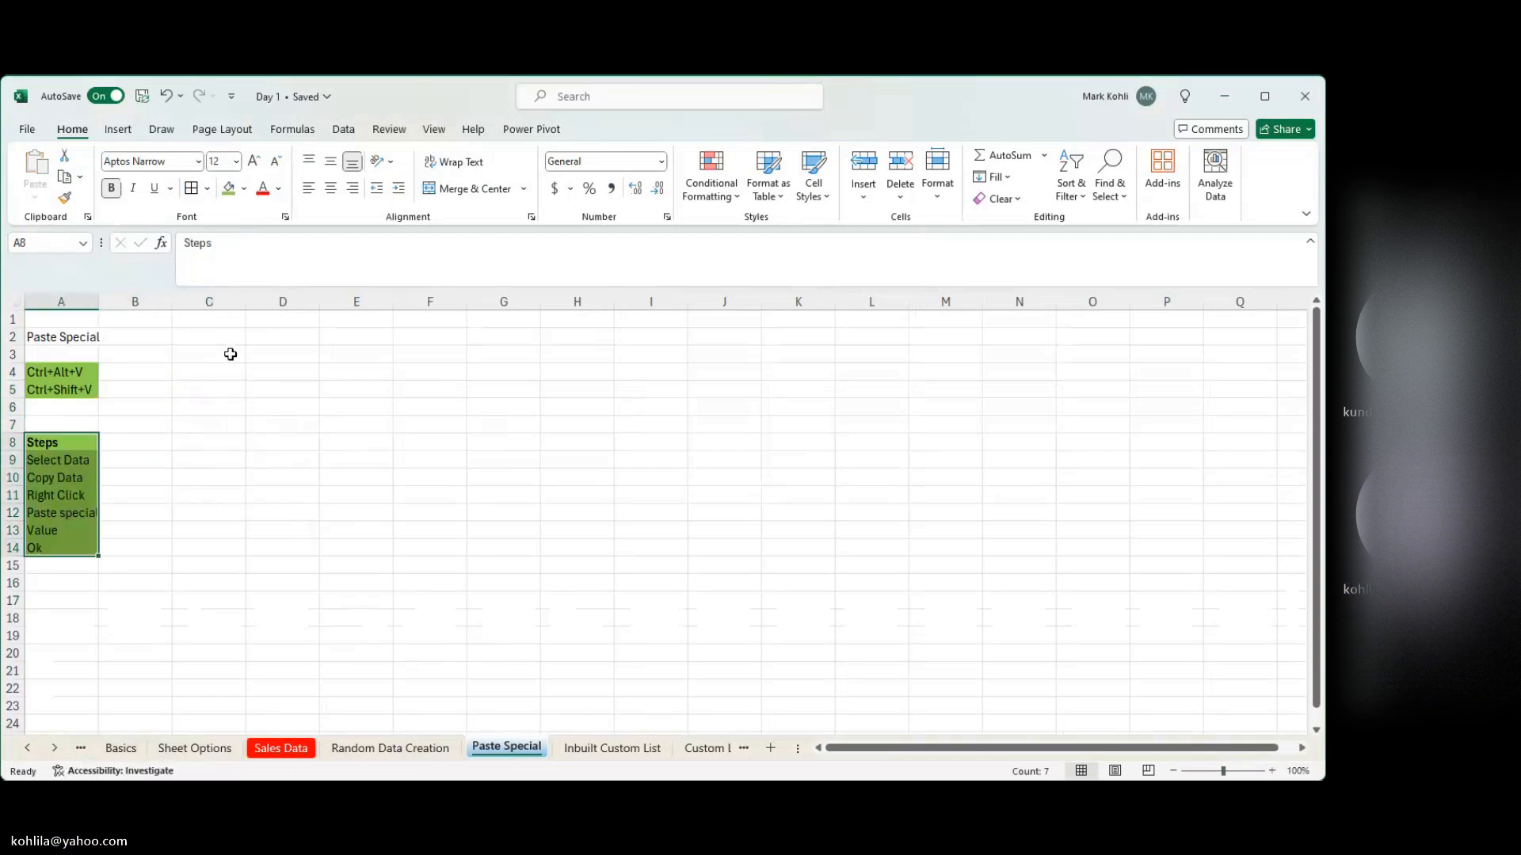
{"action": "left_click", "coordinate": [231, 354]}
Make the Paste Special title in A2 bold.
{"action": "left_click", "coordinate": [60, 338]}
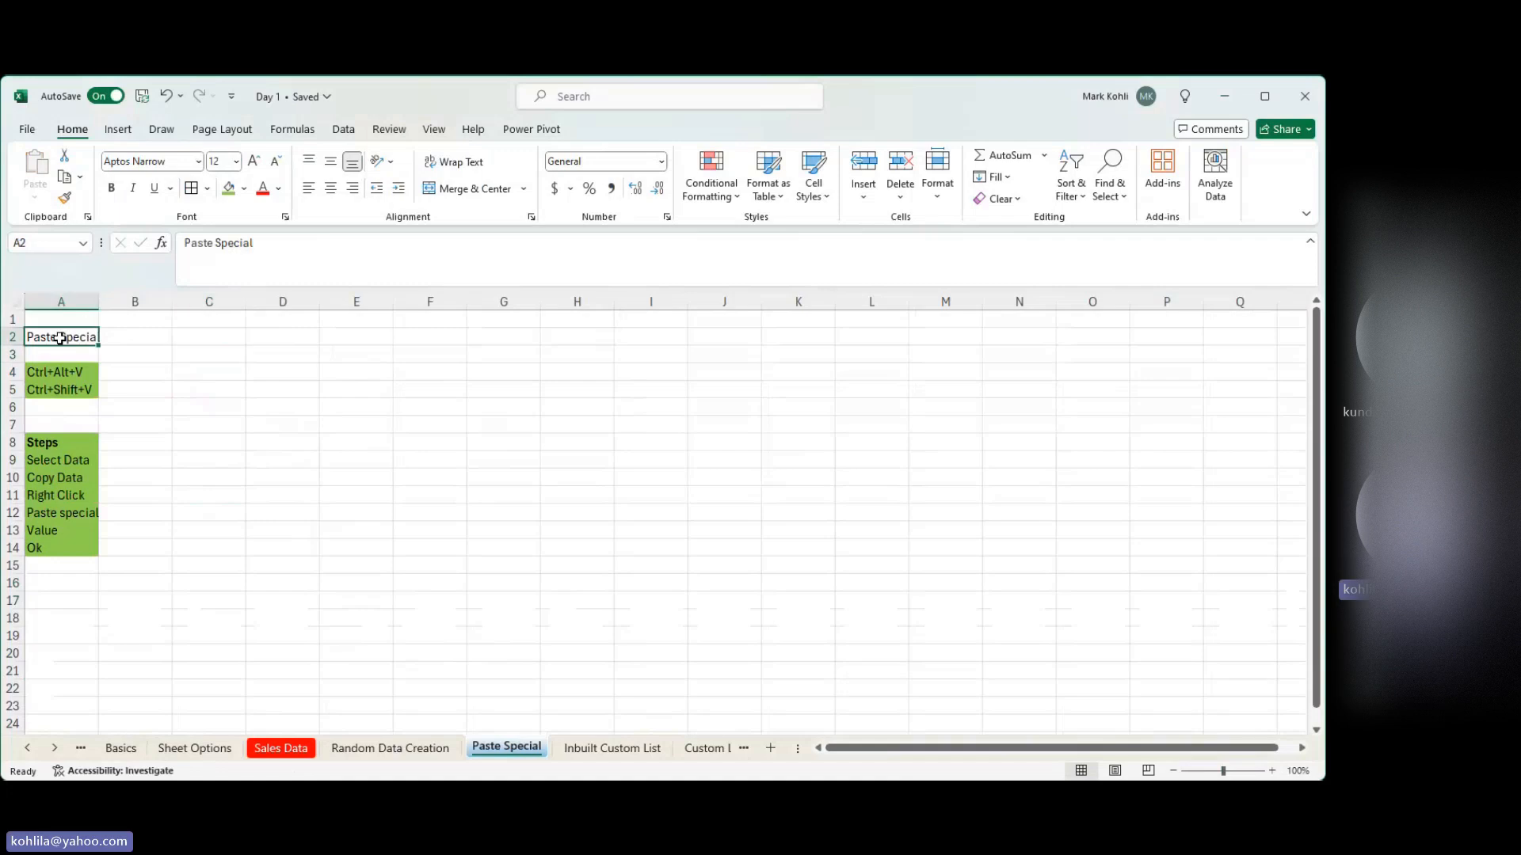
{"action": "key", "text": "ctrl+b"}
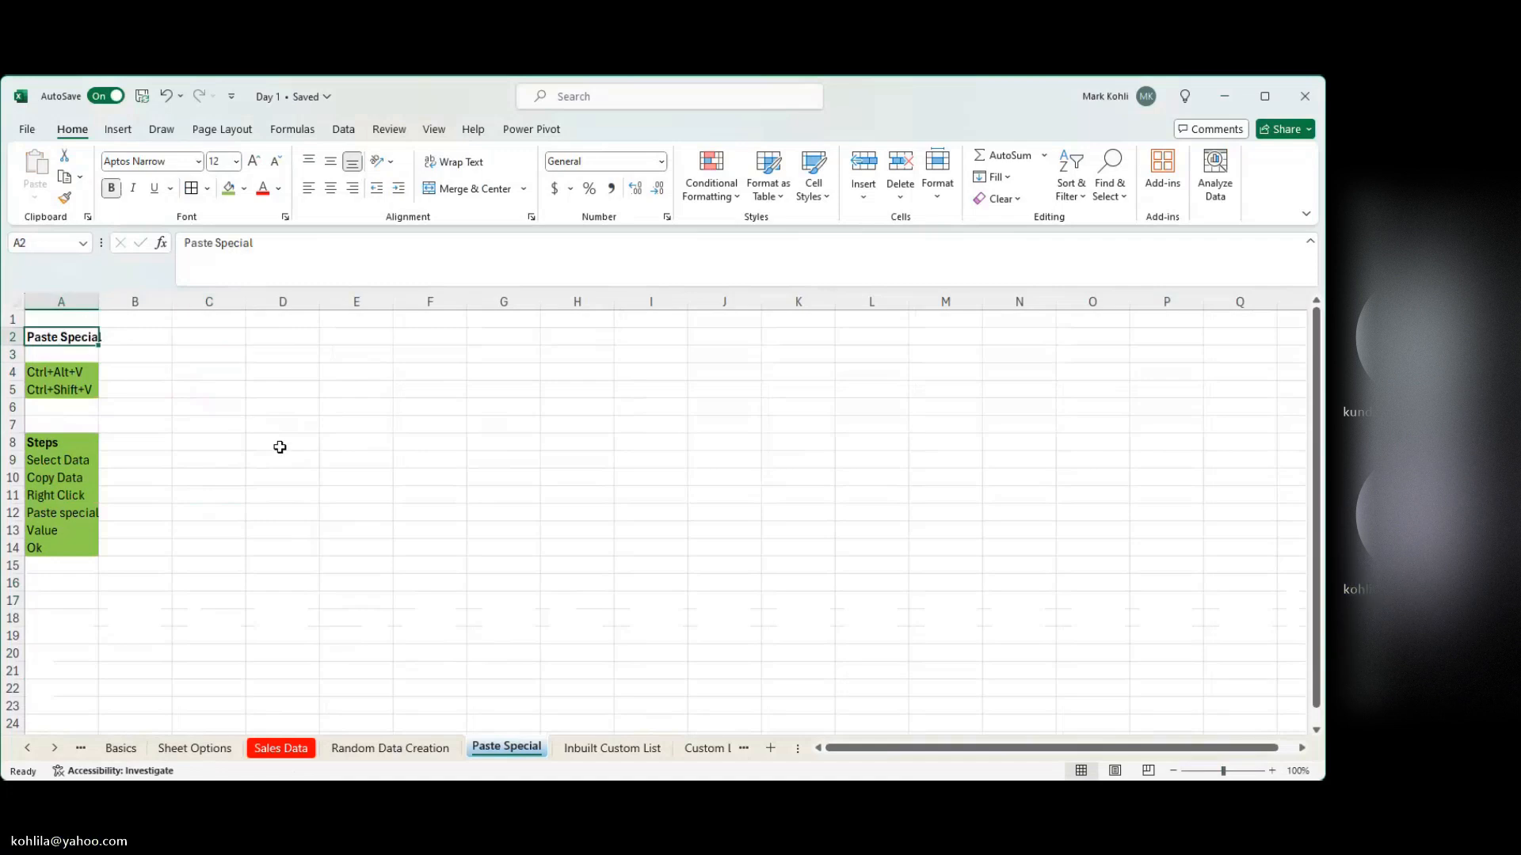
{"action": "left_click", "coordinate": [279, 443]}
Autofill weekdays from Sunday down C2:C10 and from Sun down D2:D10.
{"action": "left_click", "coordinate": [602, 748]}
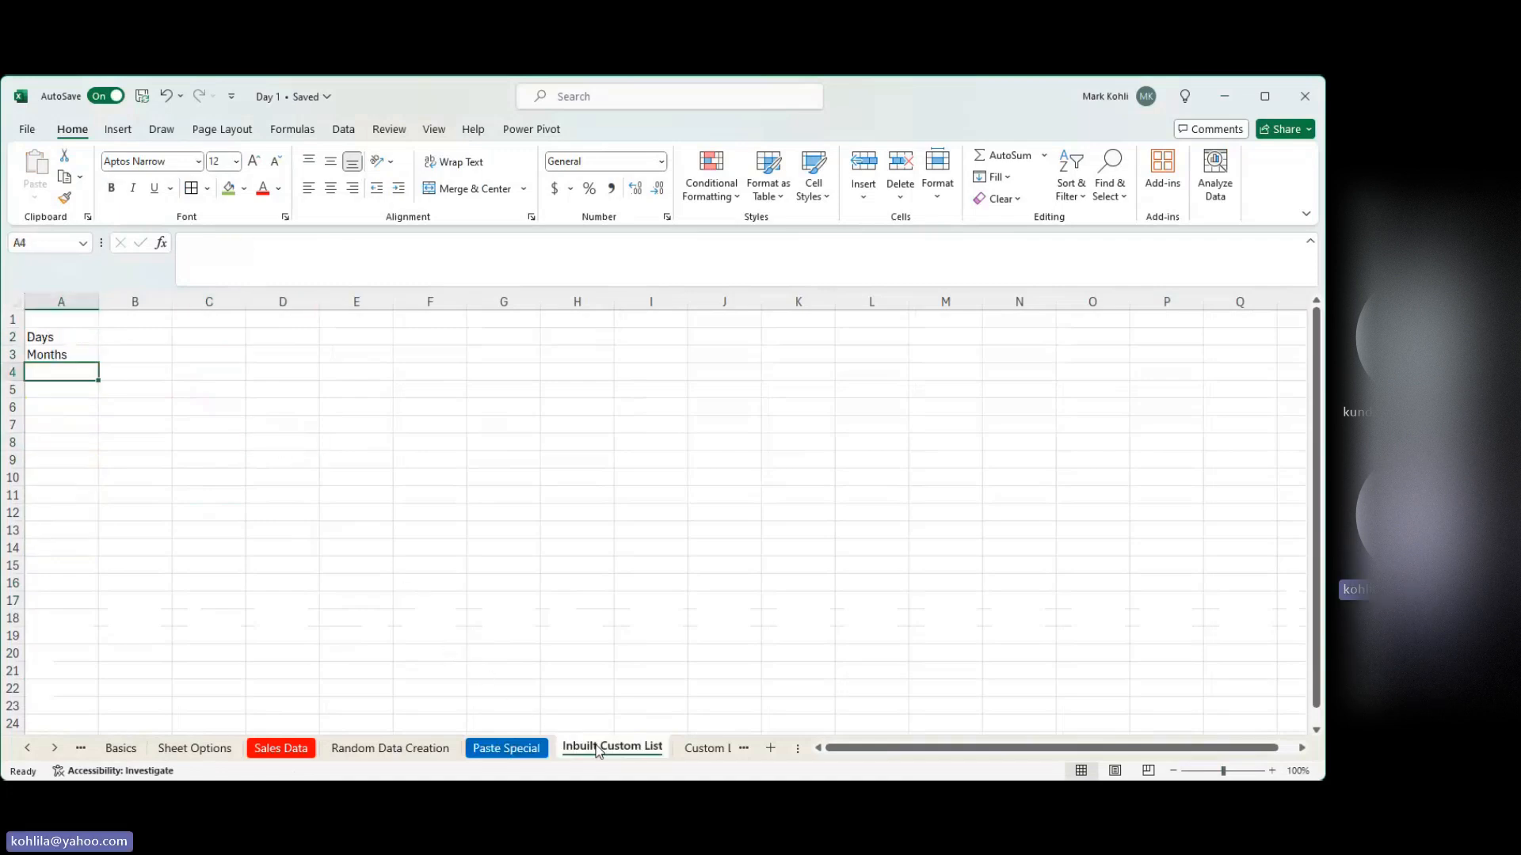
{"action": "left_click", "coordinate": [424, 555]}
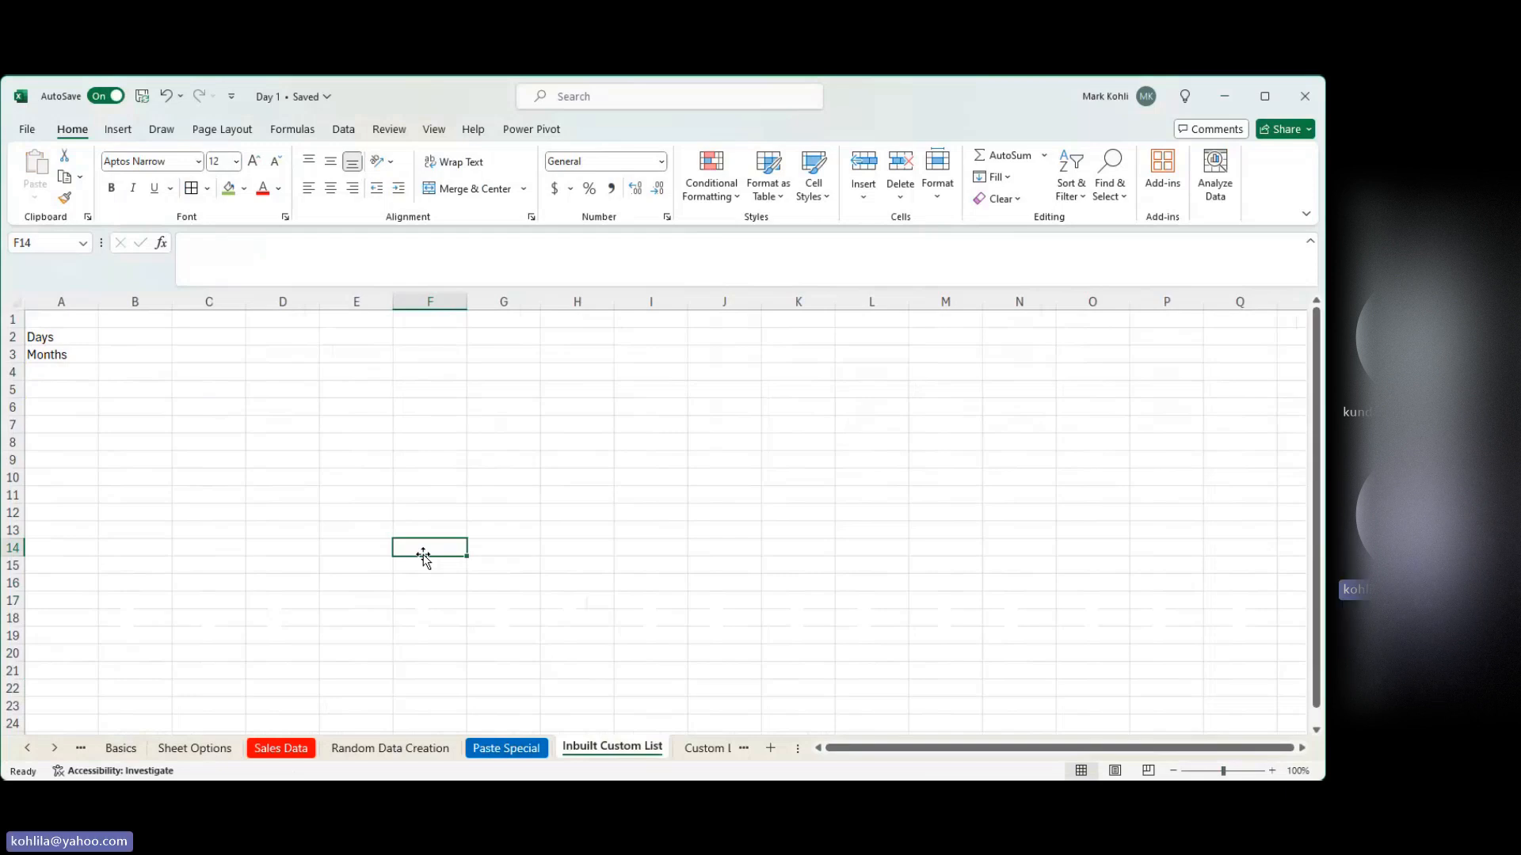
{"action": "left_click", "coordinate": [182, 335]}
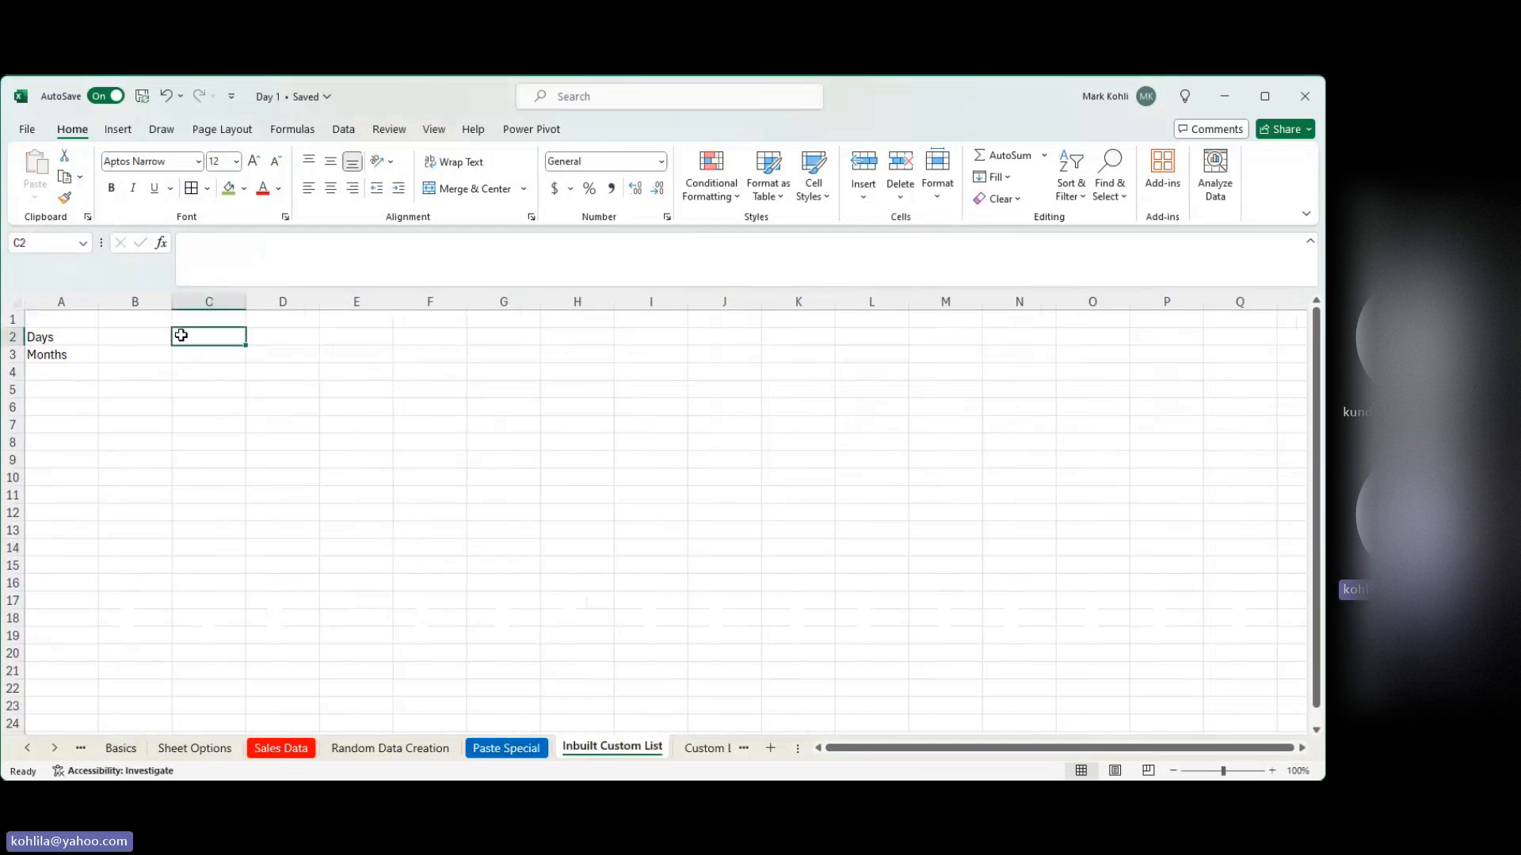
{"action": "type", "text": "SU"}
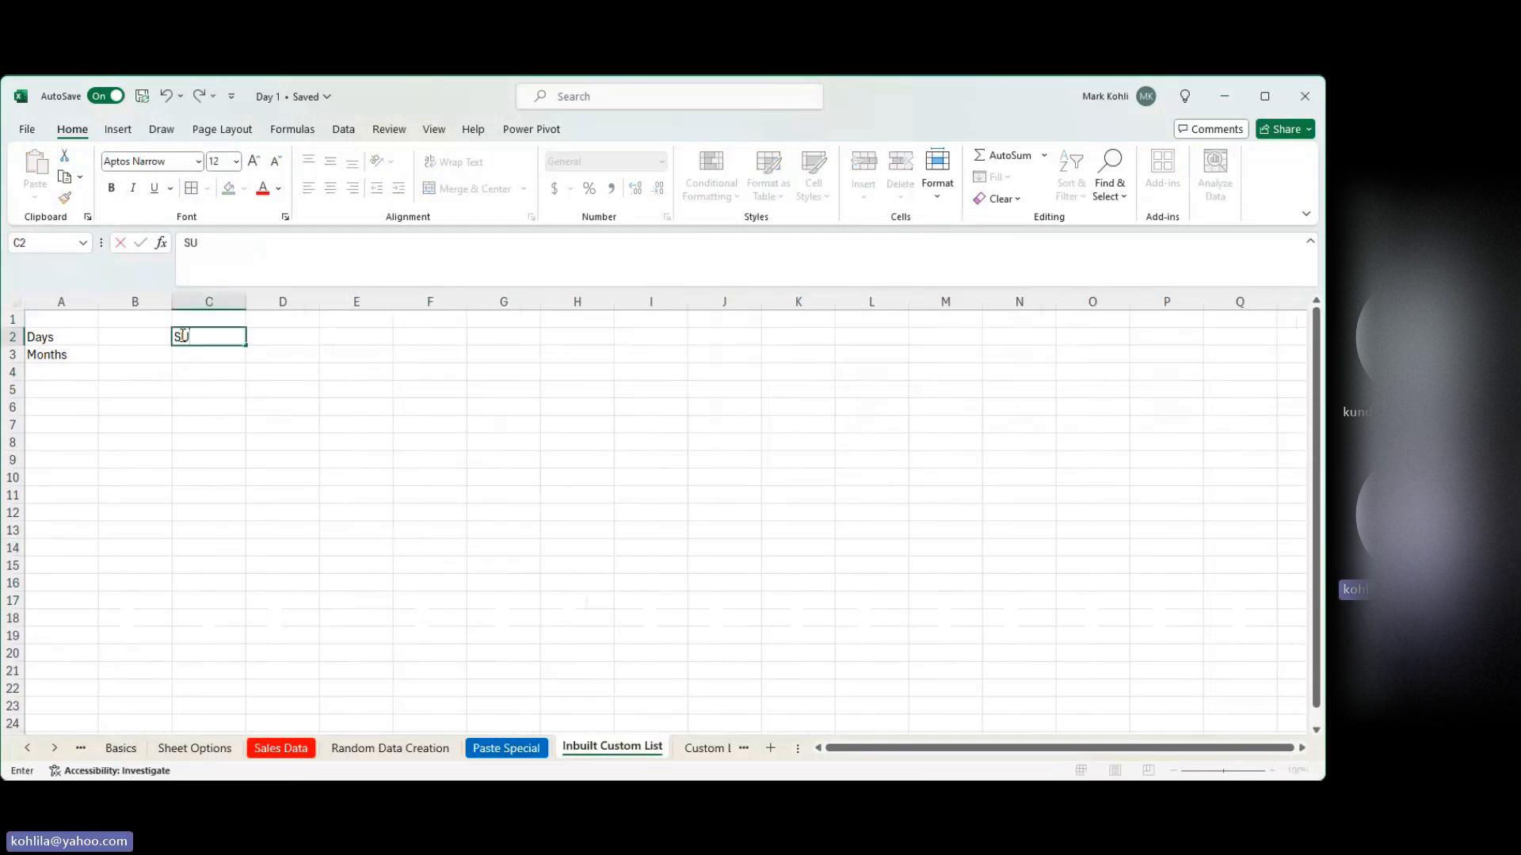
{"action": "type", "text": "nday"}
{"action": "left_click", "coordinate": [183, 336]}
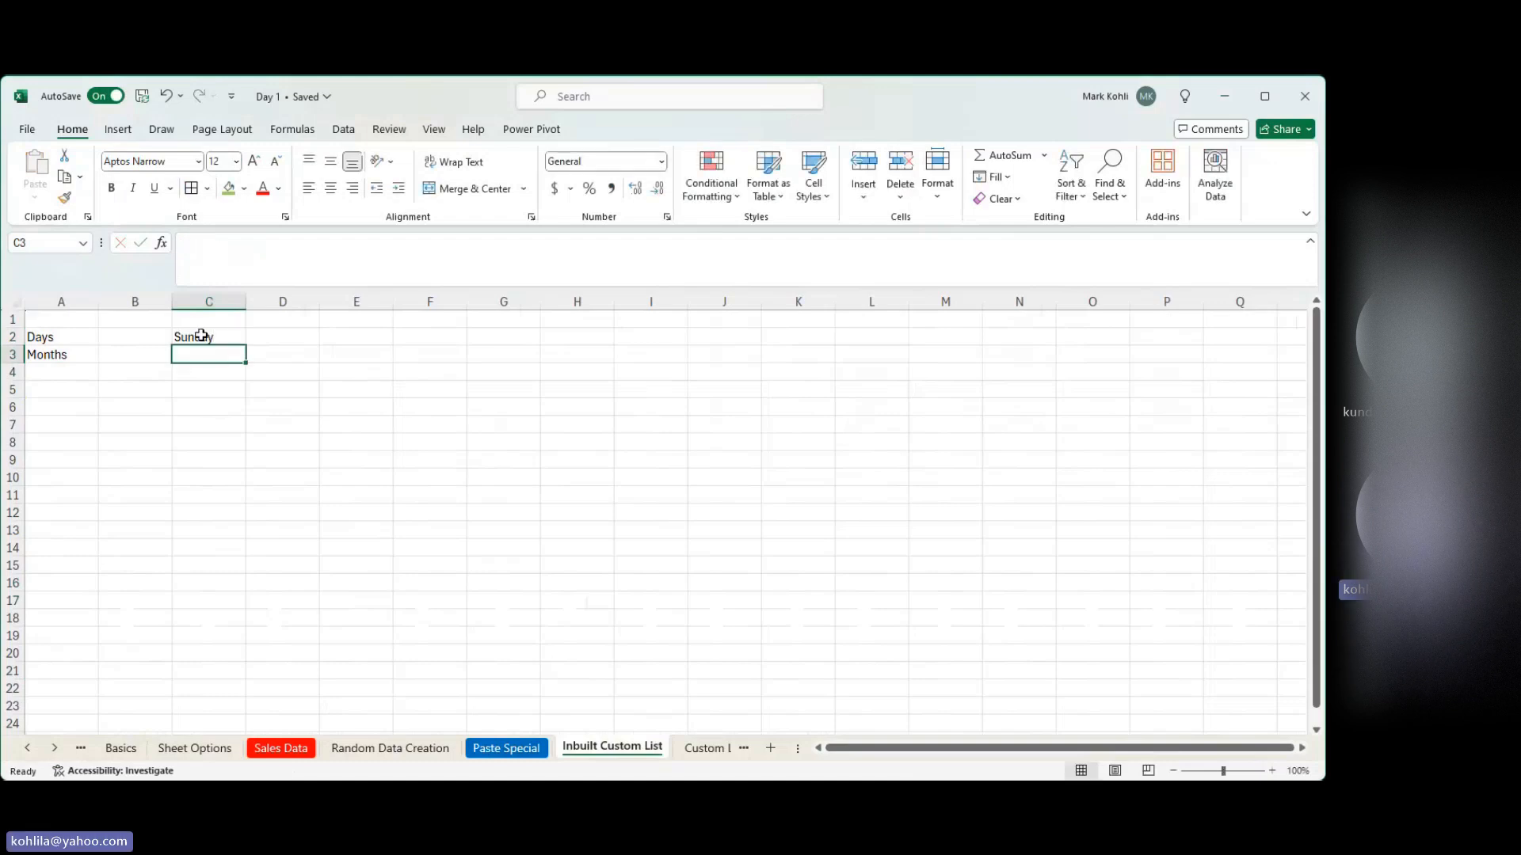
{"action": "left_click_drag", "start_coordinate": [246, 345], "coordinate": [248, 478]}
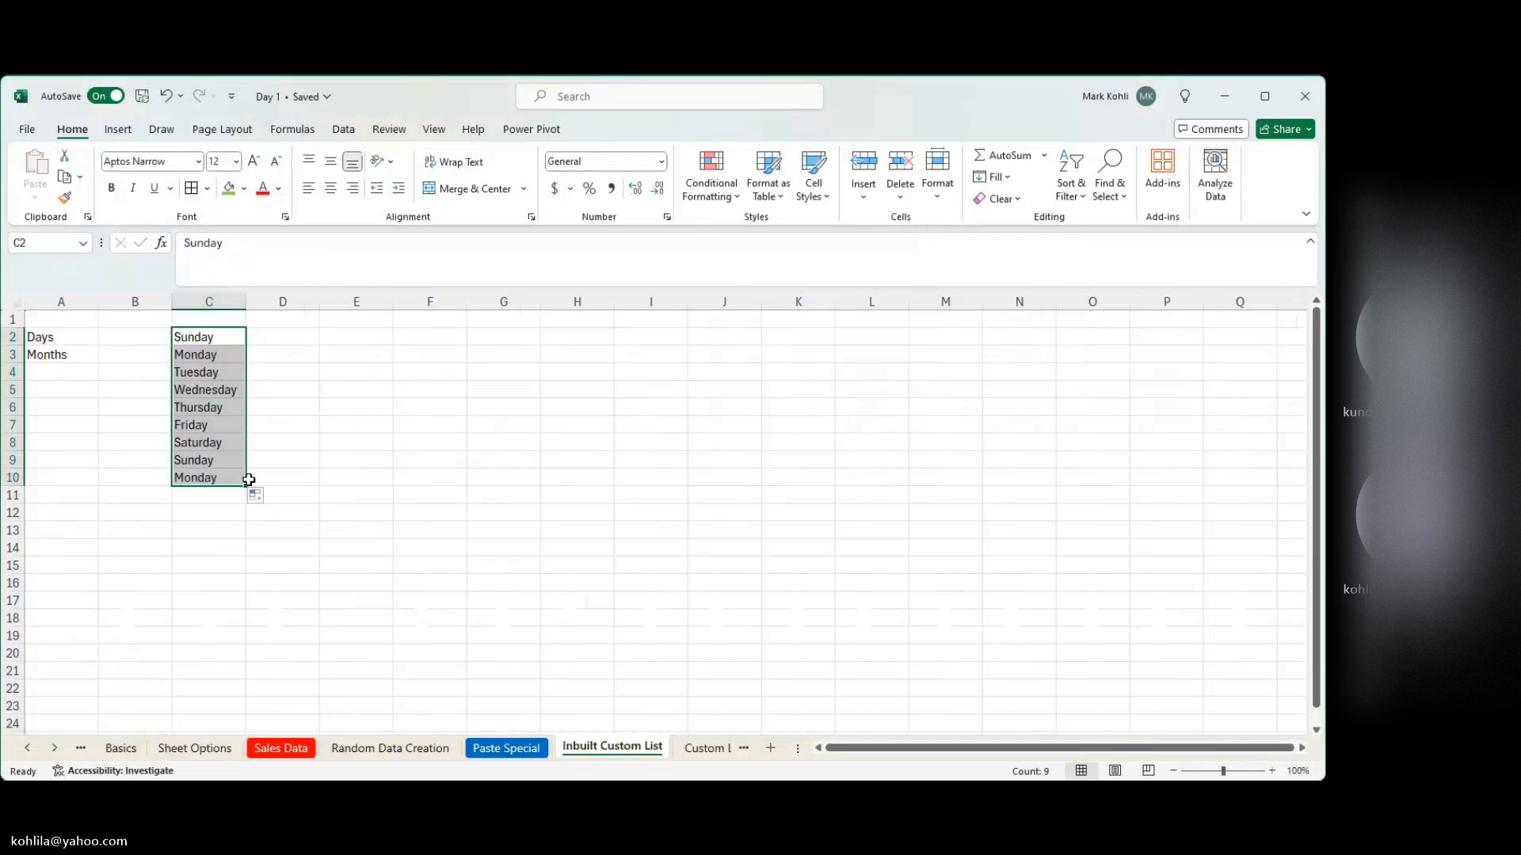
{"action": "left_click", "coordinate": [222, 480]}
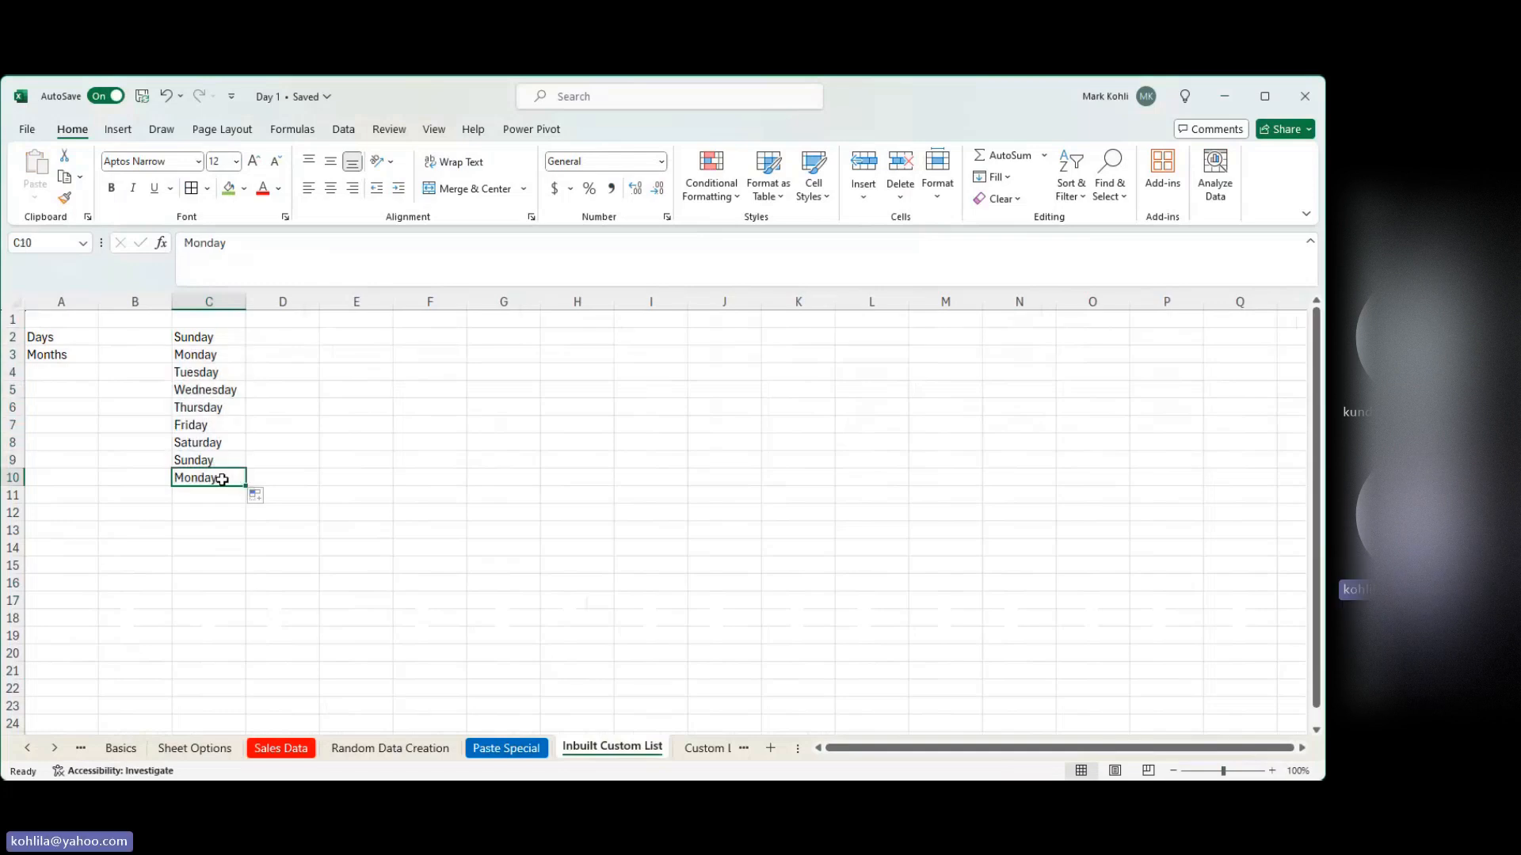
{"action": "left_click", "coordinate": [299, 338]}
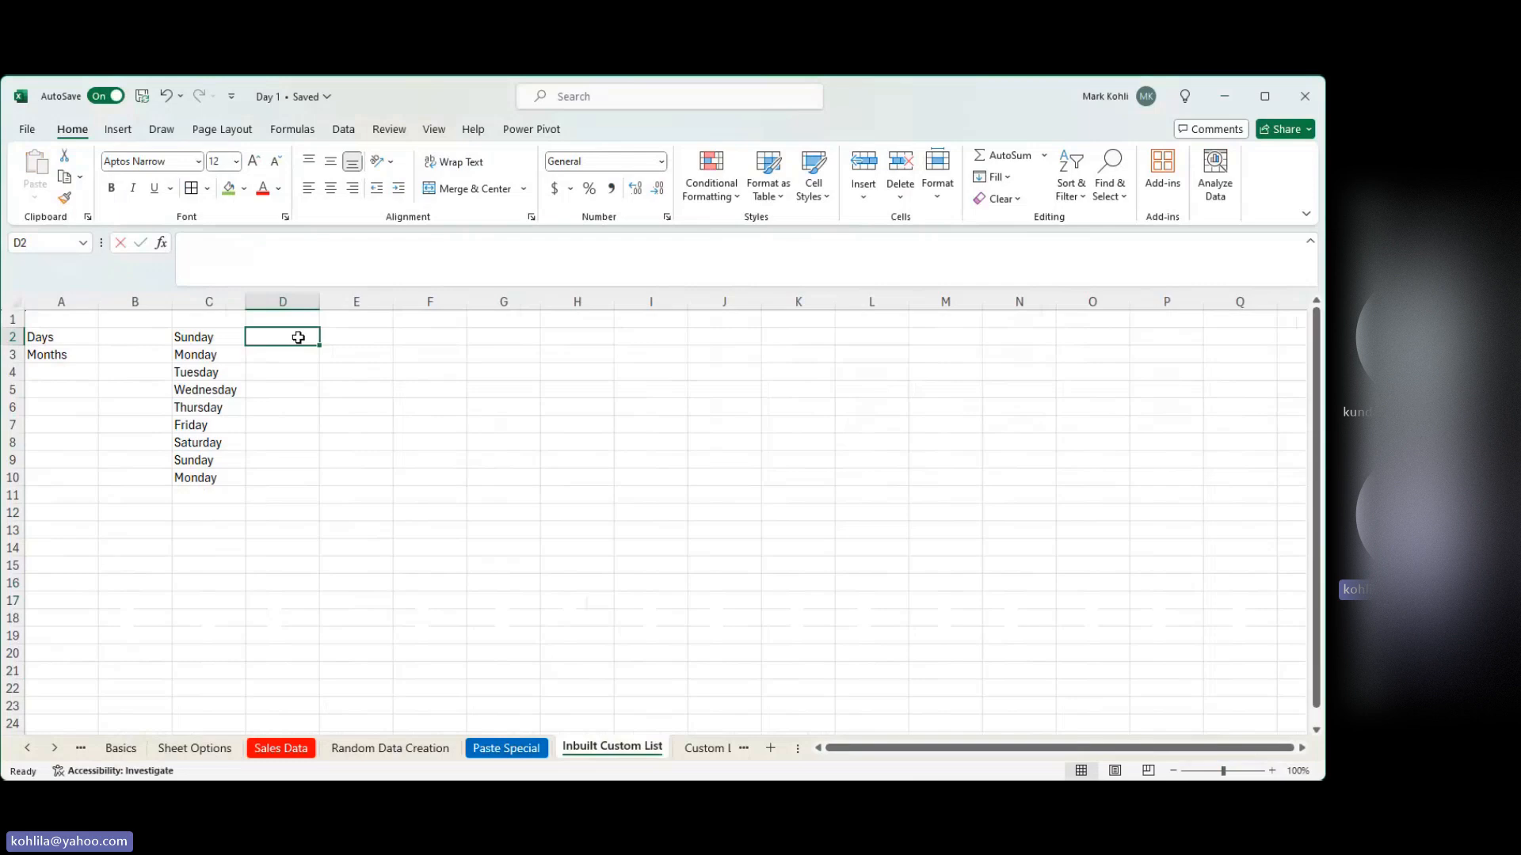
{"action": "type", "text": "Sun"}
{"action": "key", "text": "Return"}
{"action": "left_click", "coordinate": [299, 337]}
{"action": "left_click_drag", "start_coordinate": [319, 345], "coordinate": [326, 480]}
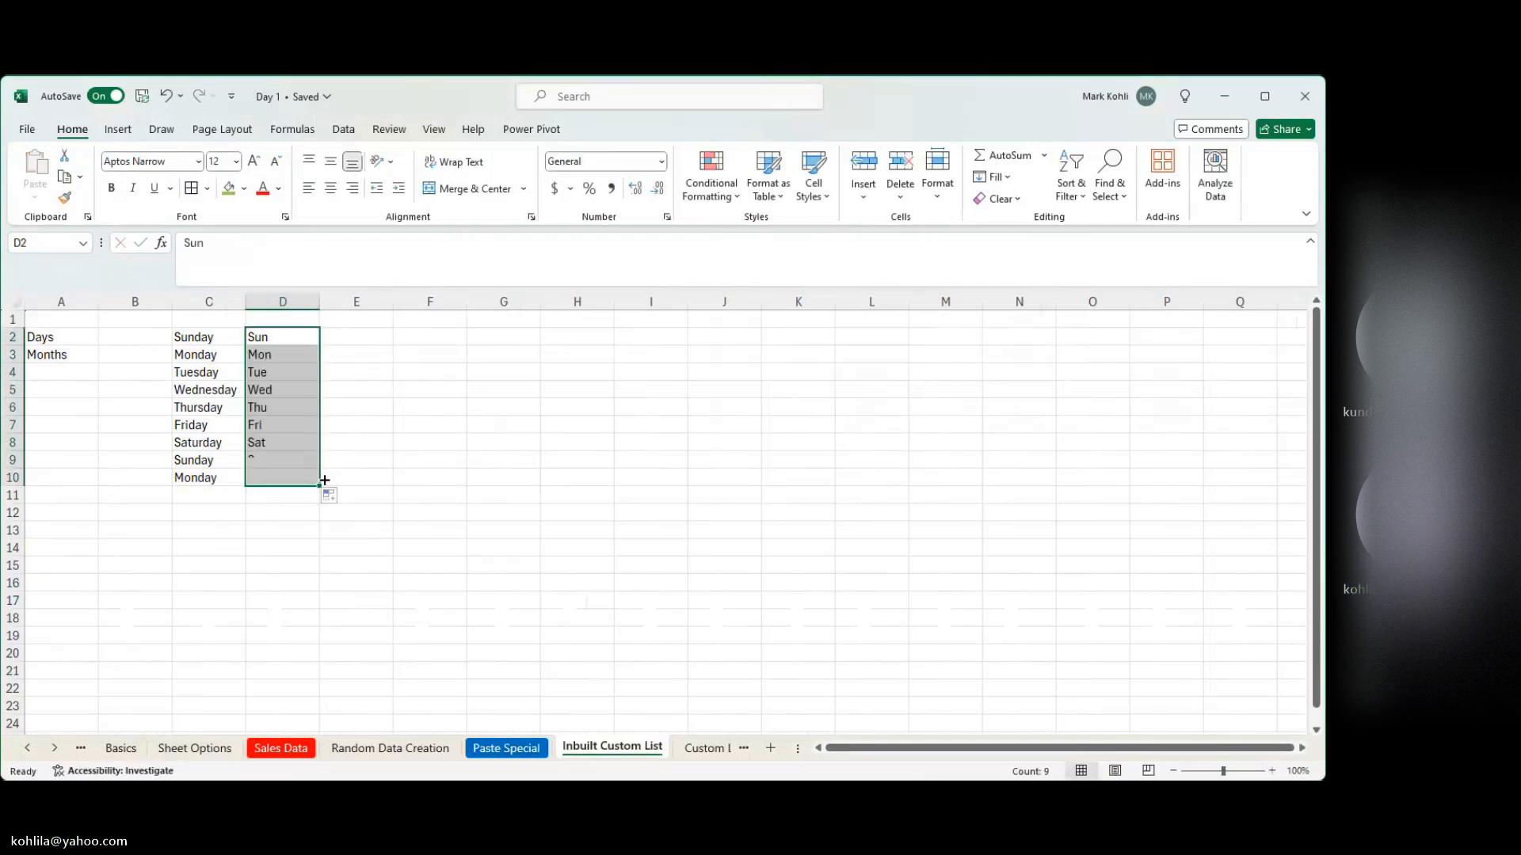
Autofill abbreviated weekdays from Wed down E2:E9 and from Sat down F2:F10.
{"action": "left_click", "coordinate": [365, 337]}
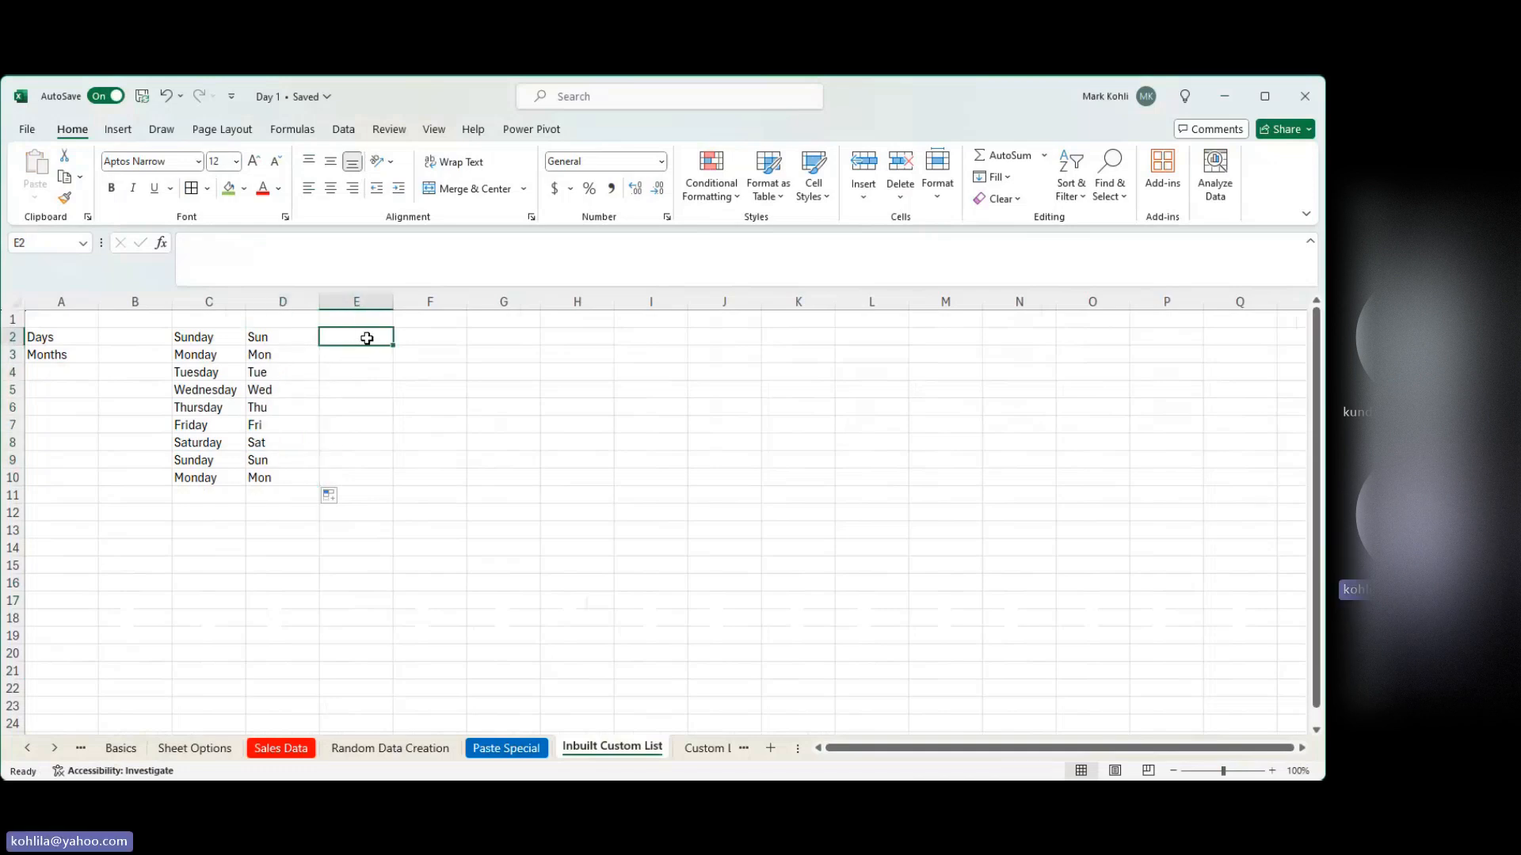
{"action": "type", "text": "Wed"}
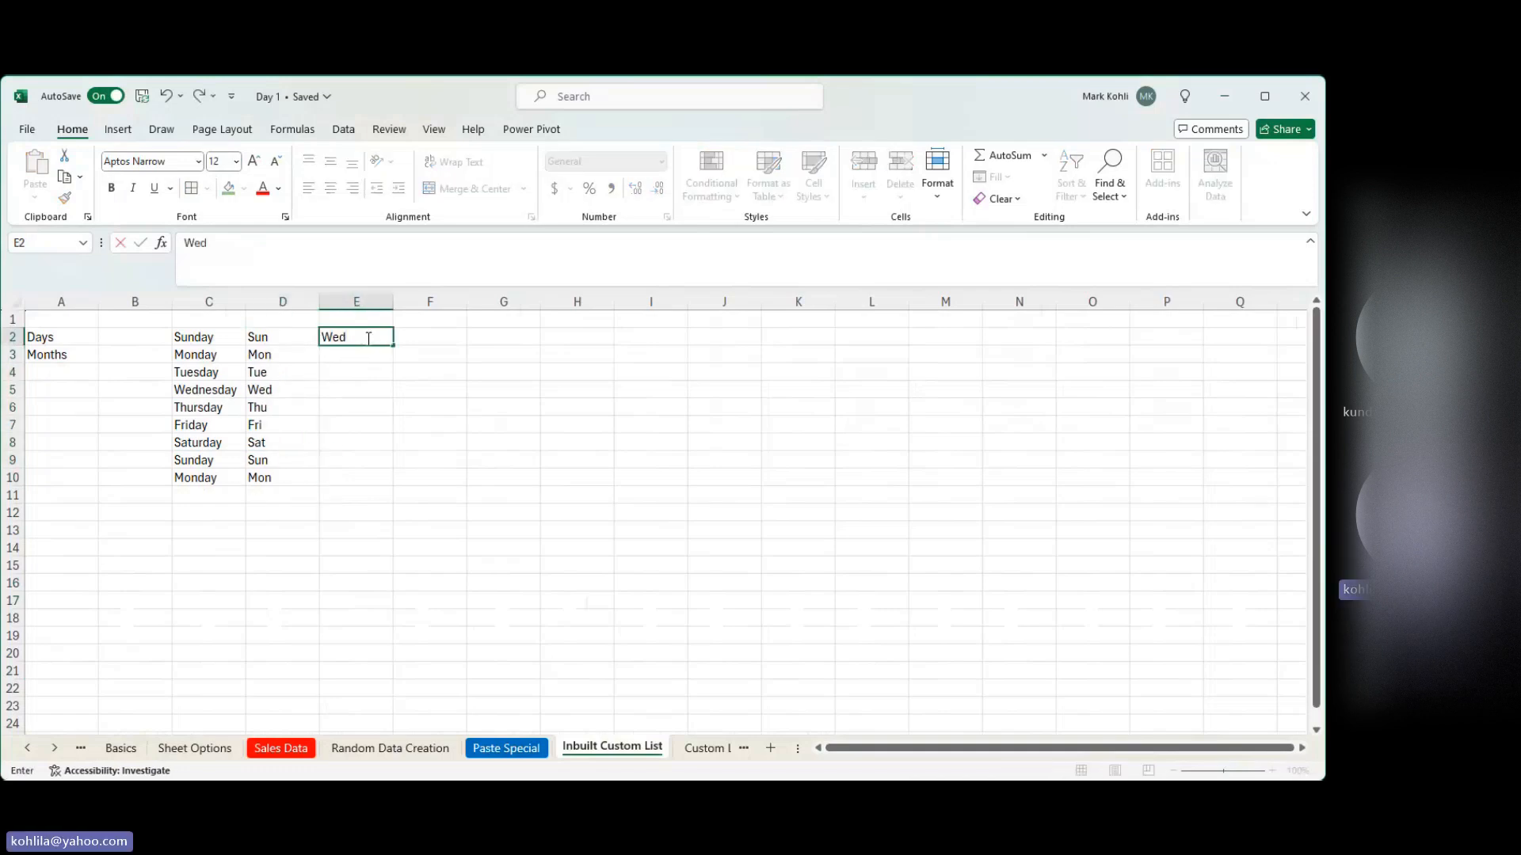
{"action": "key", "text": "Return"}
{"action": "left_click", "coordinate": [367, 338]}
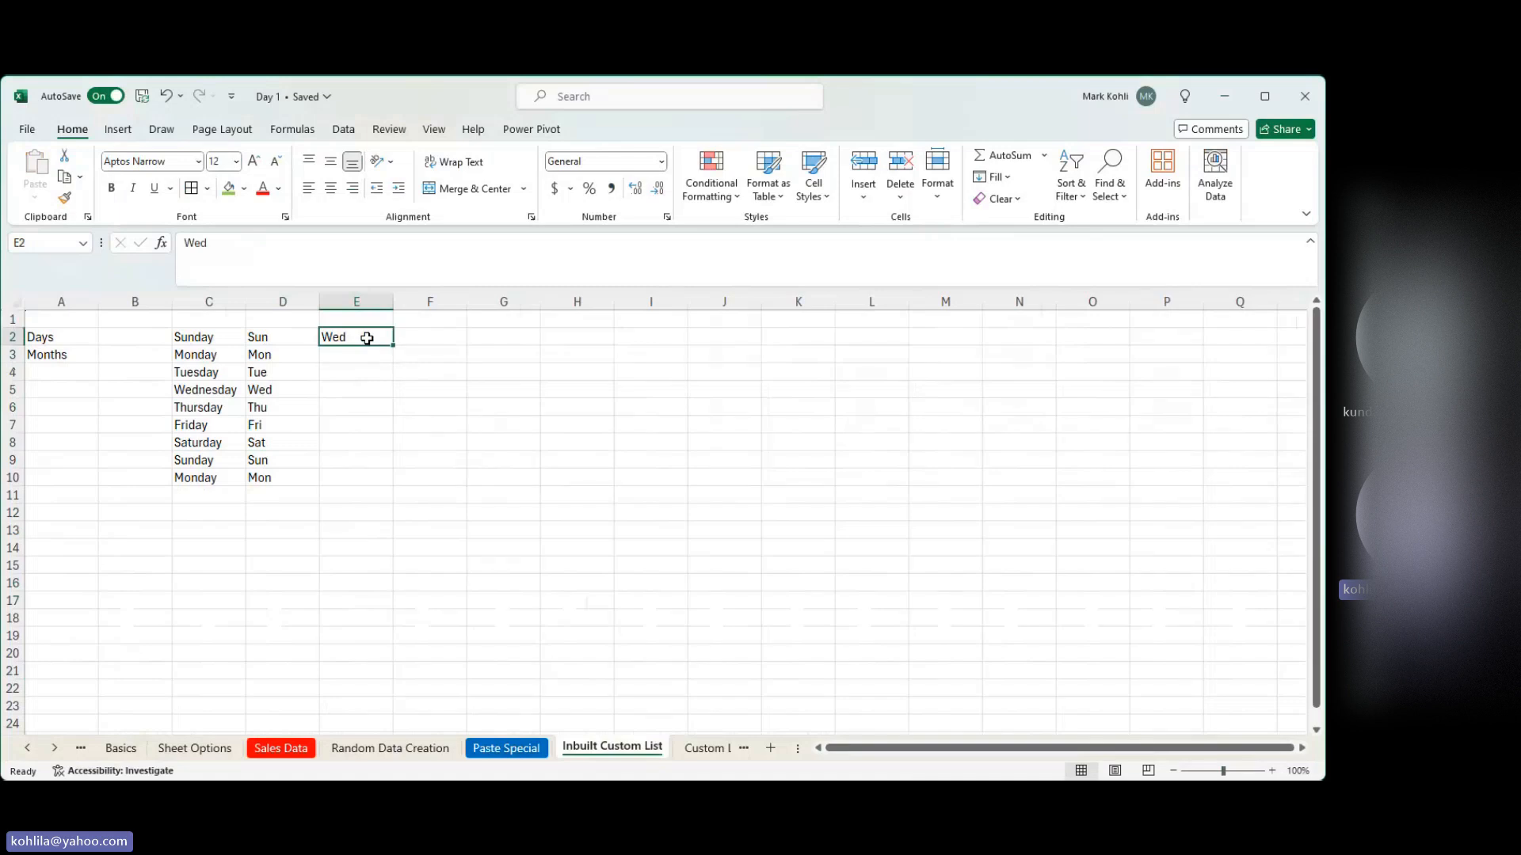
{"action": "left_click_drag", "start_coordinate": [393, 346], "coordinate": [397, 474]}
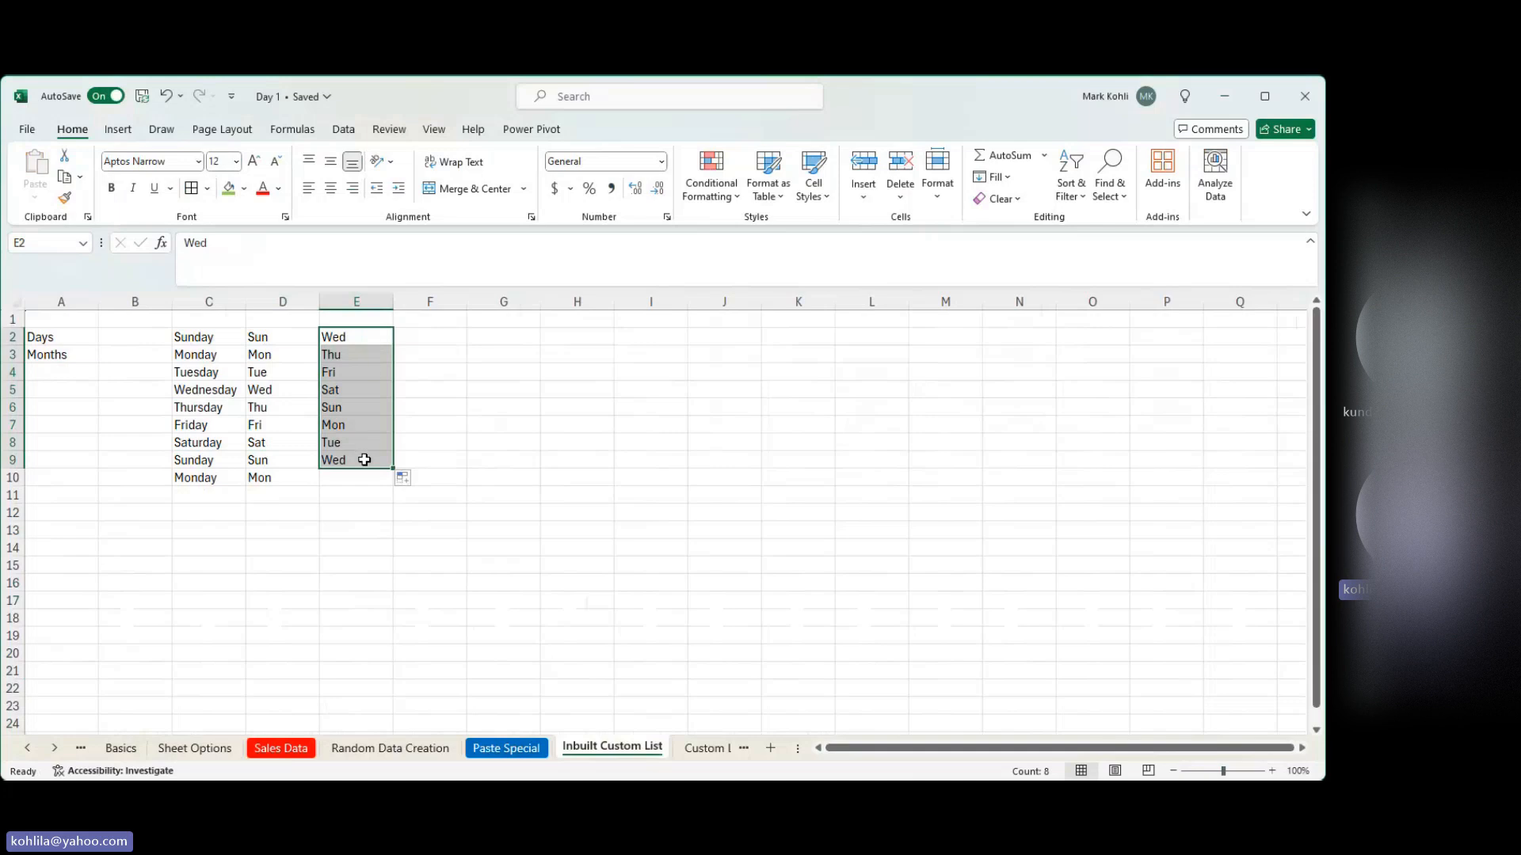
{"action": "left_click", "coordinate": [433, 352]}
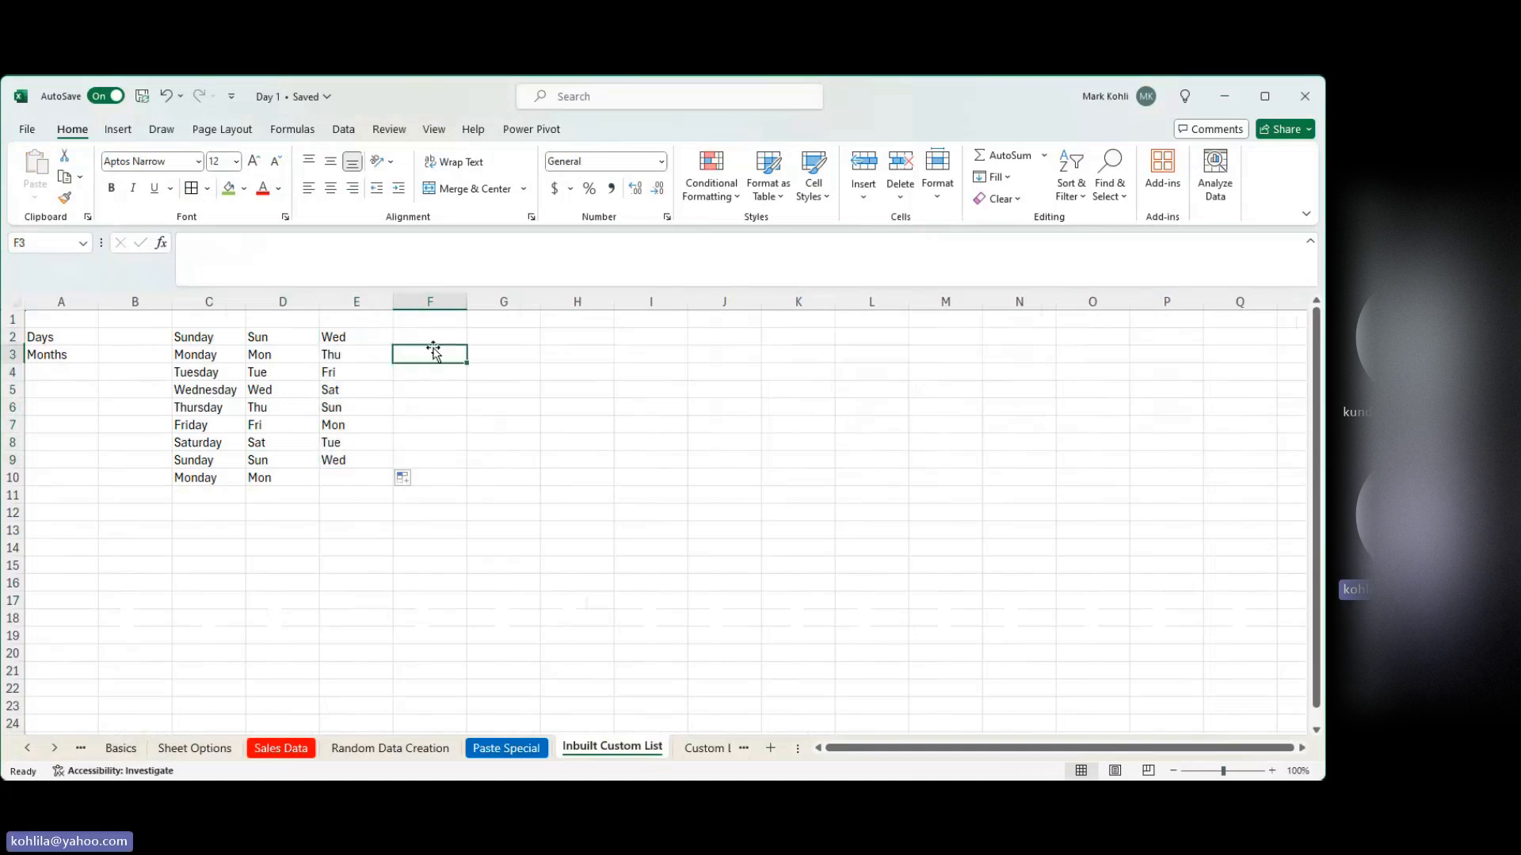
{"action": "left_click", "coordinate": [434, 336]}
{"action": "type", "text": "Sat"}
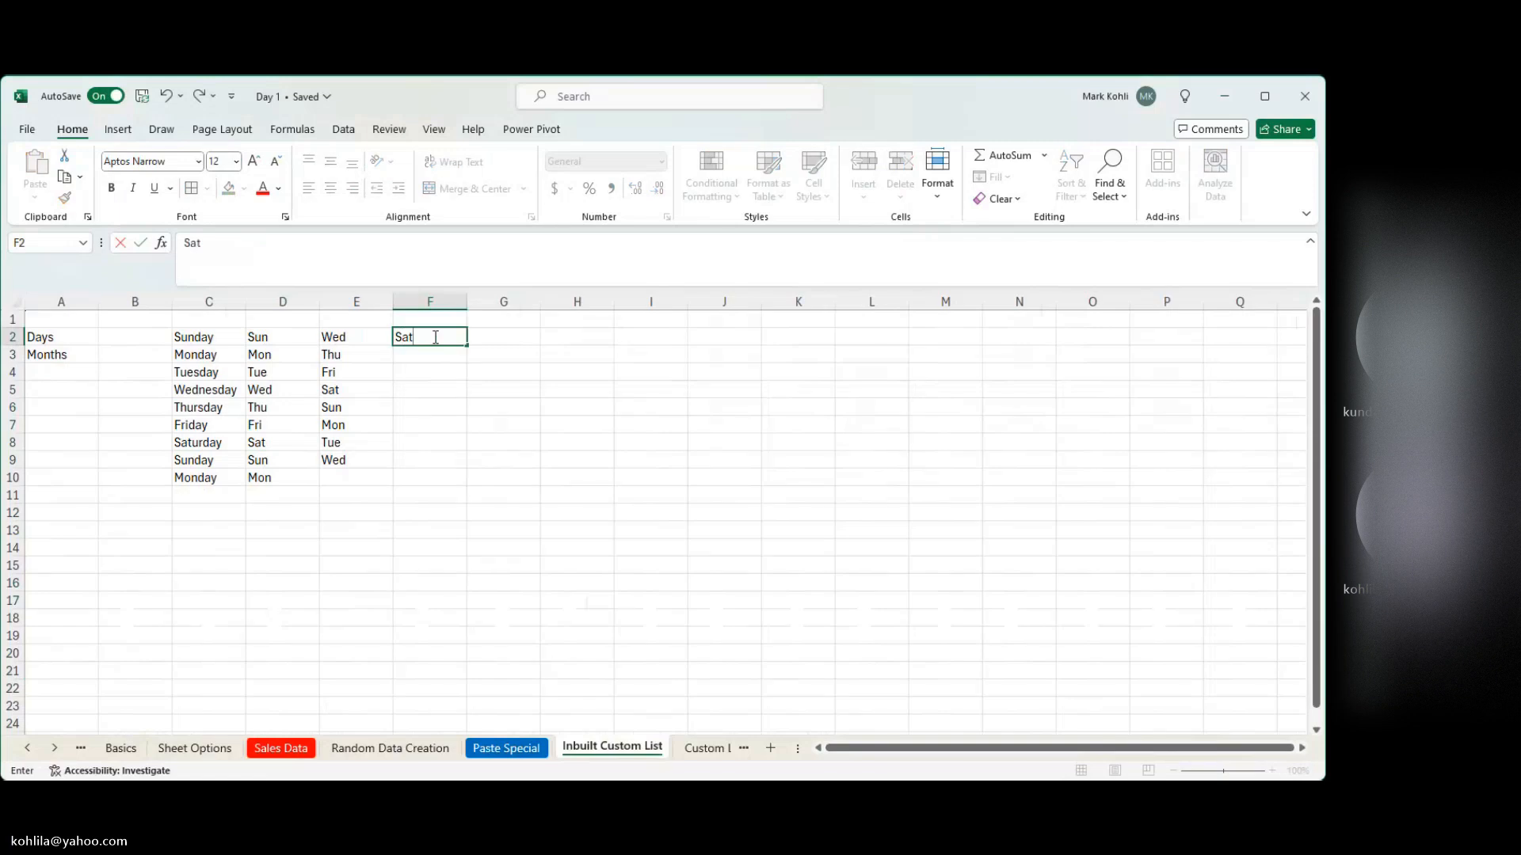
{"action": "key", "text": "Return"}
{"action": "left_click", "coordinate": [434, 337]}
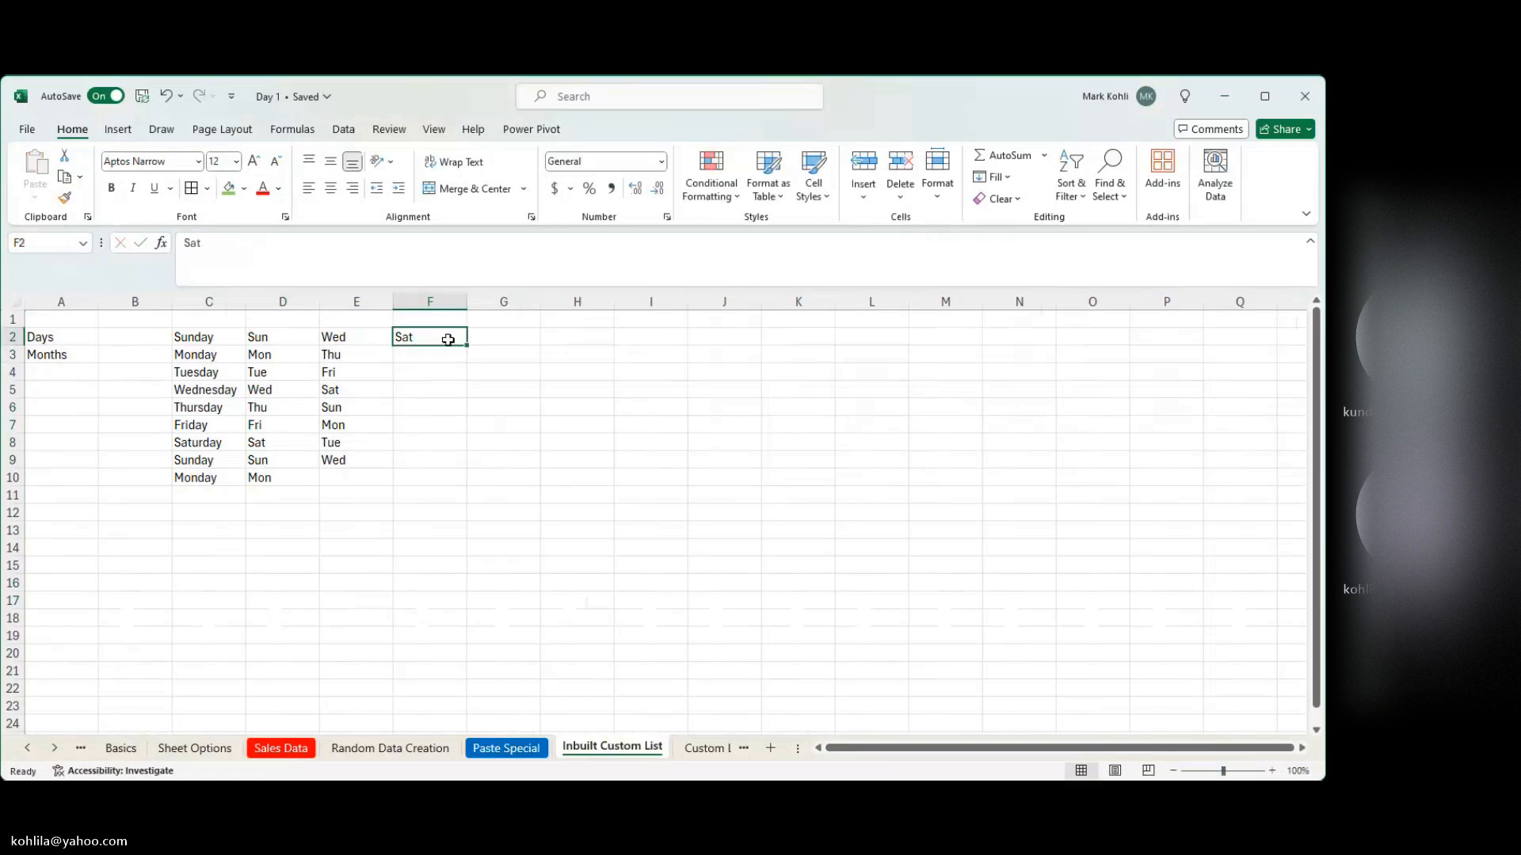
{"action": "left_click_drag", "start_coordinate": [467, 346], "coordinate": [468, 483]}
{"action": "left_click", "coordinate": [507, 447]}
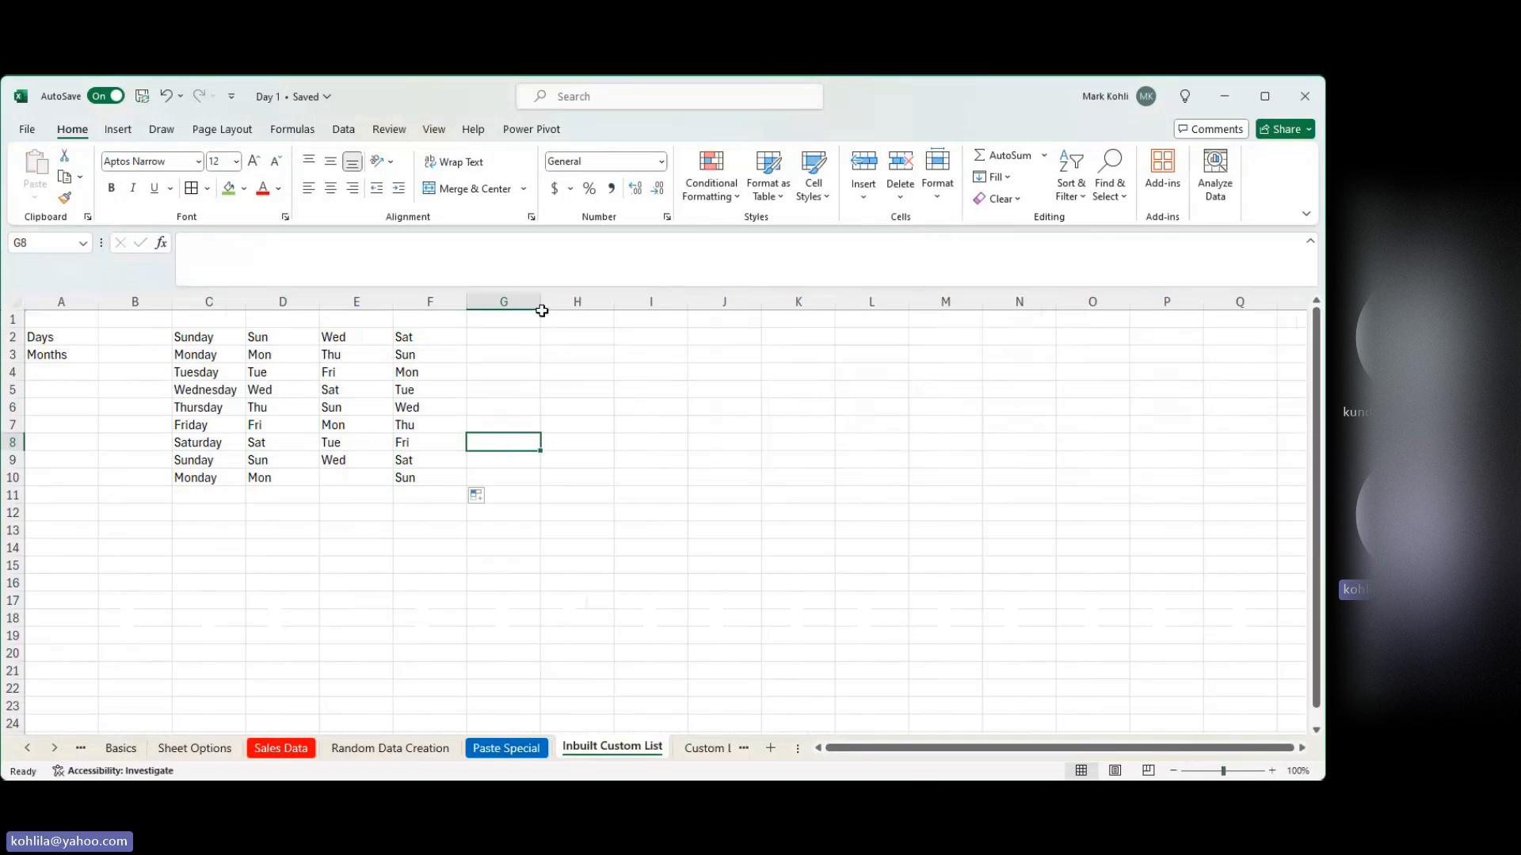
Enter January in G2 and autofill the full month names down column G.
{"action": "left_click", "coordinate": [502, 334]}
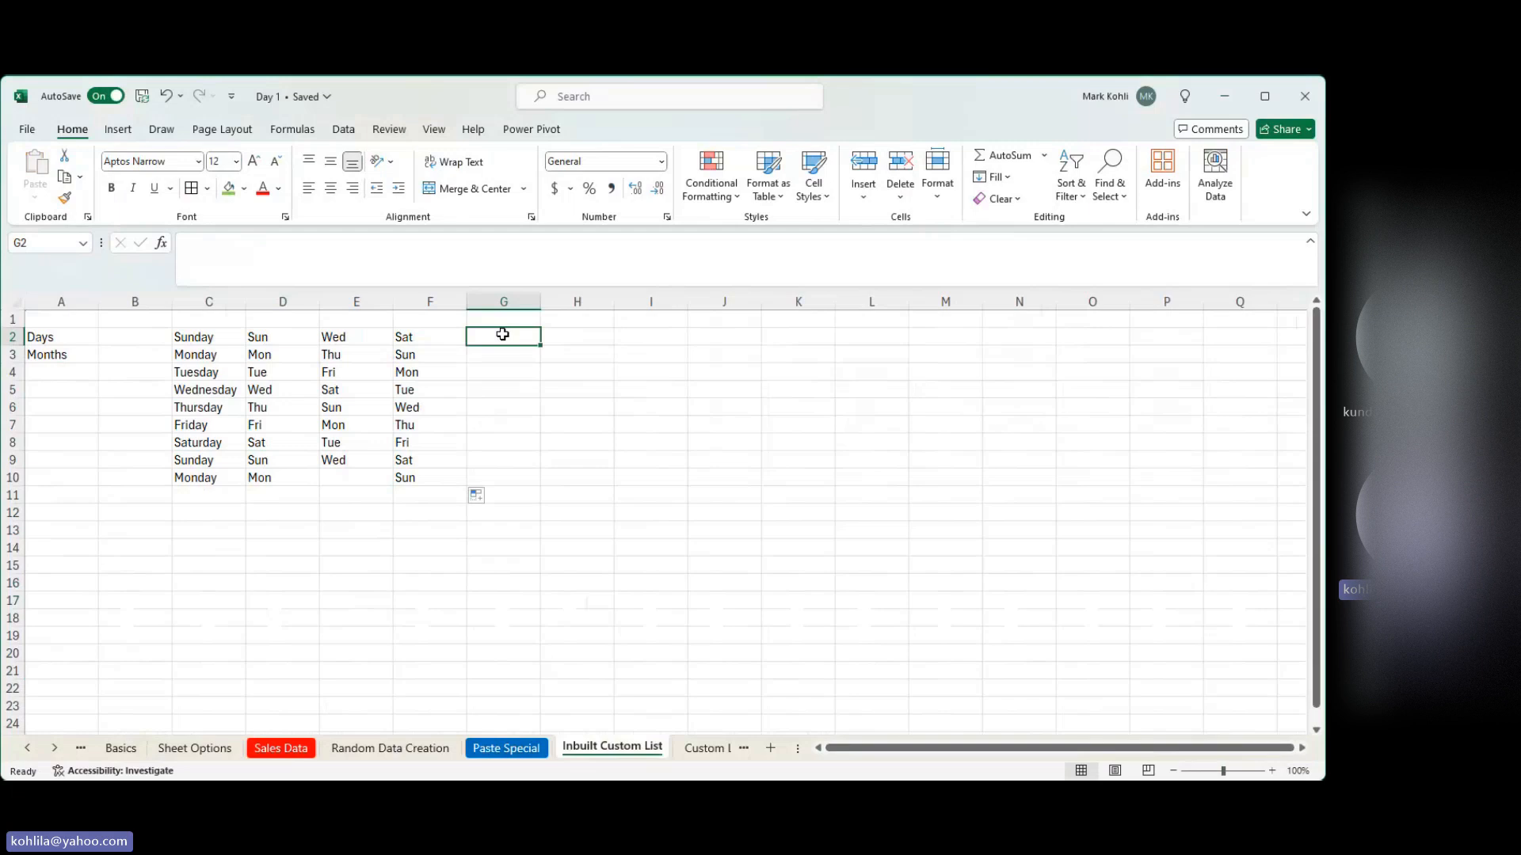
{"action": "type", "text": "J"}
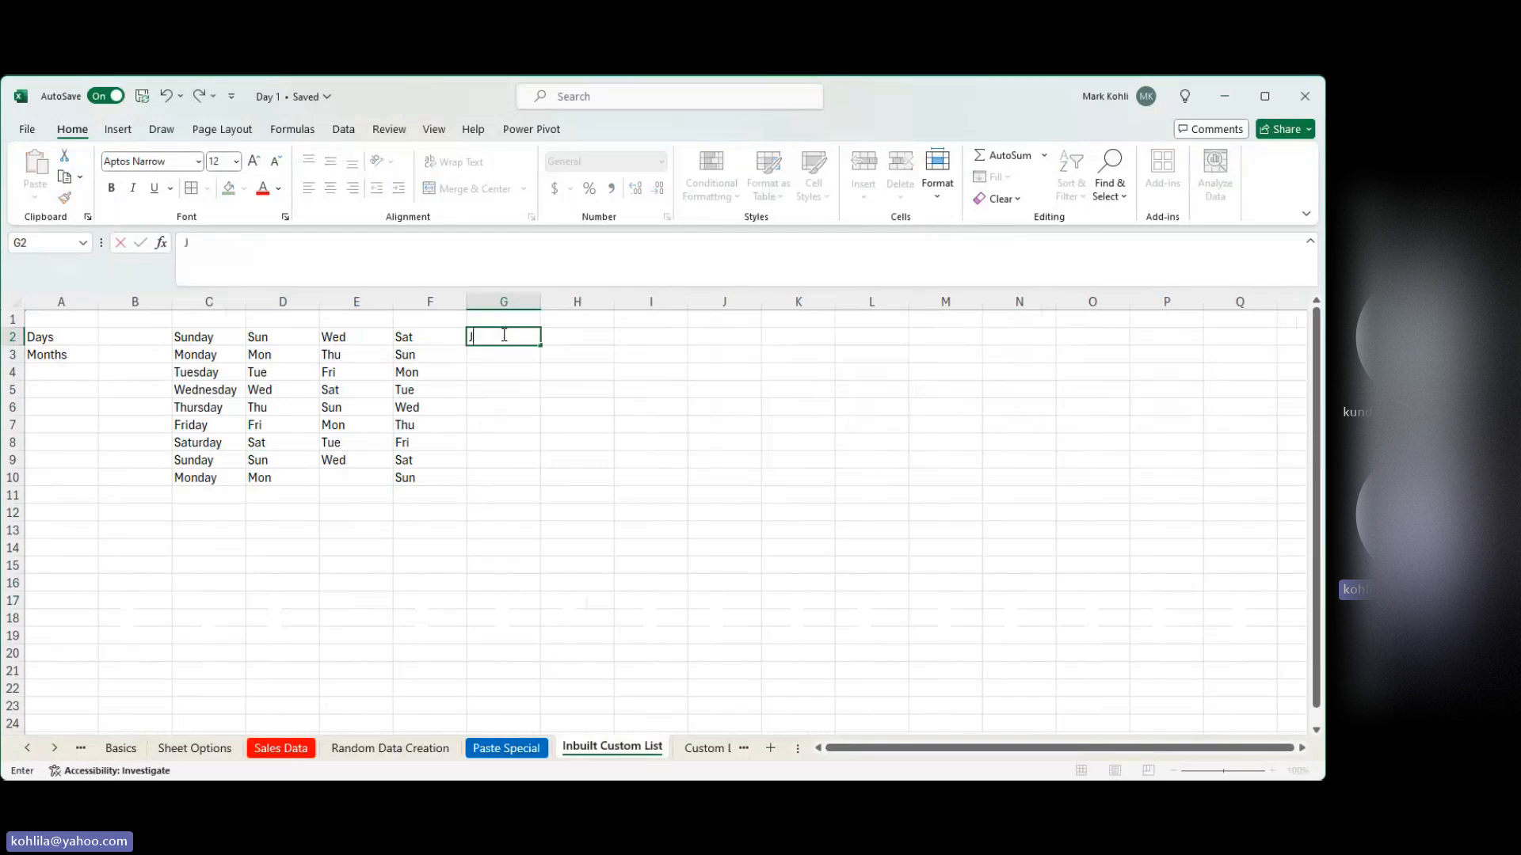
{"action": "type", "text": "anuary"}
{"action": "key", "text": "Return"}
{"action": "left_click", "coordinate": [503, 334]}
{"action": "left_click_drag", "start_coordinate": [541, 345], "coordinate": [552, 571]}
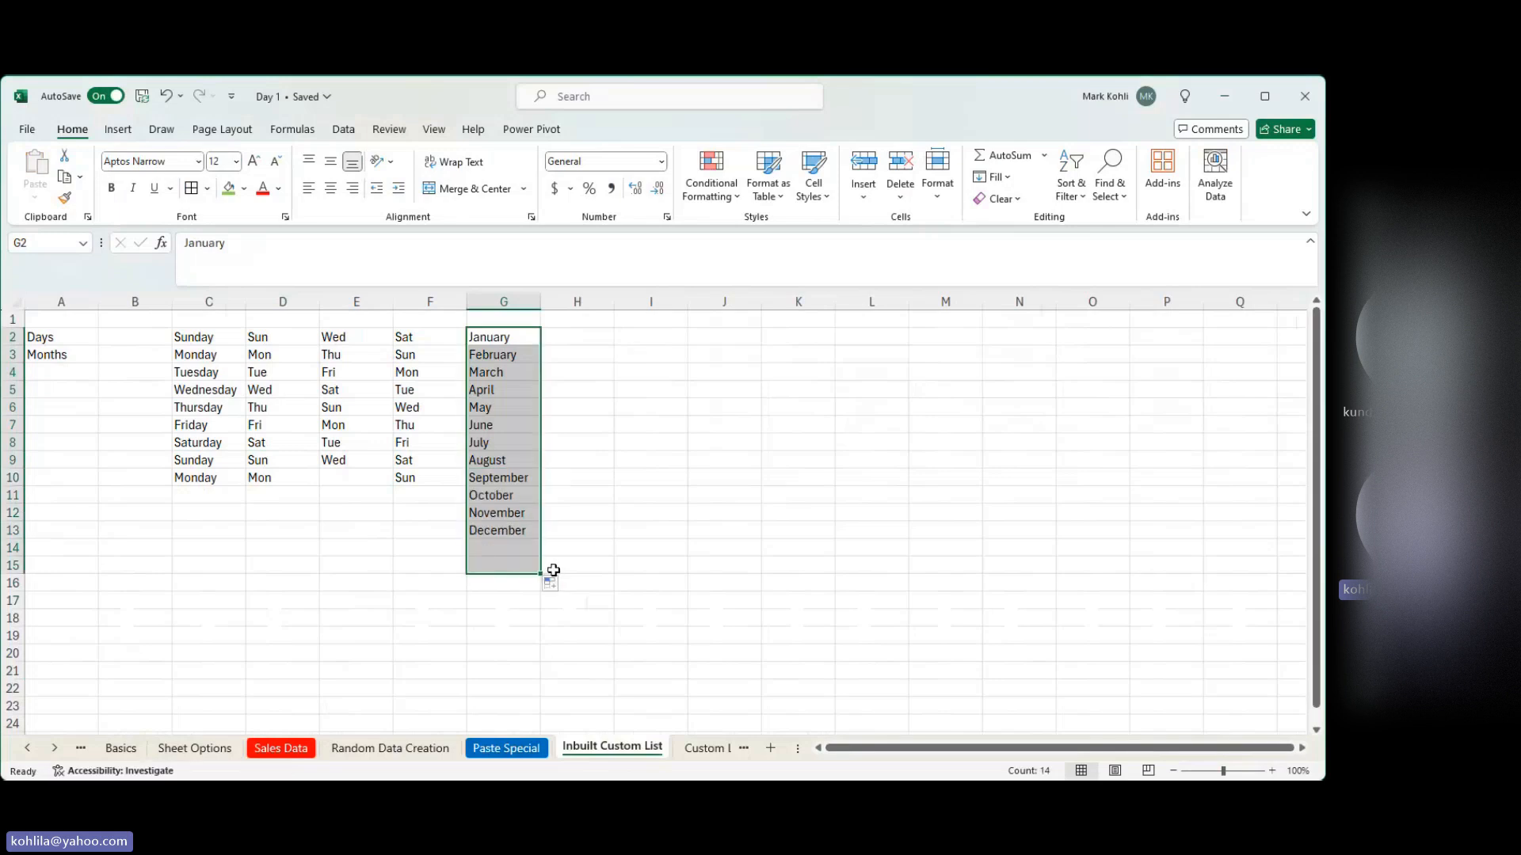
{"action": "left_click", "coordinate": [586, 456]}
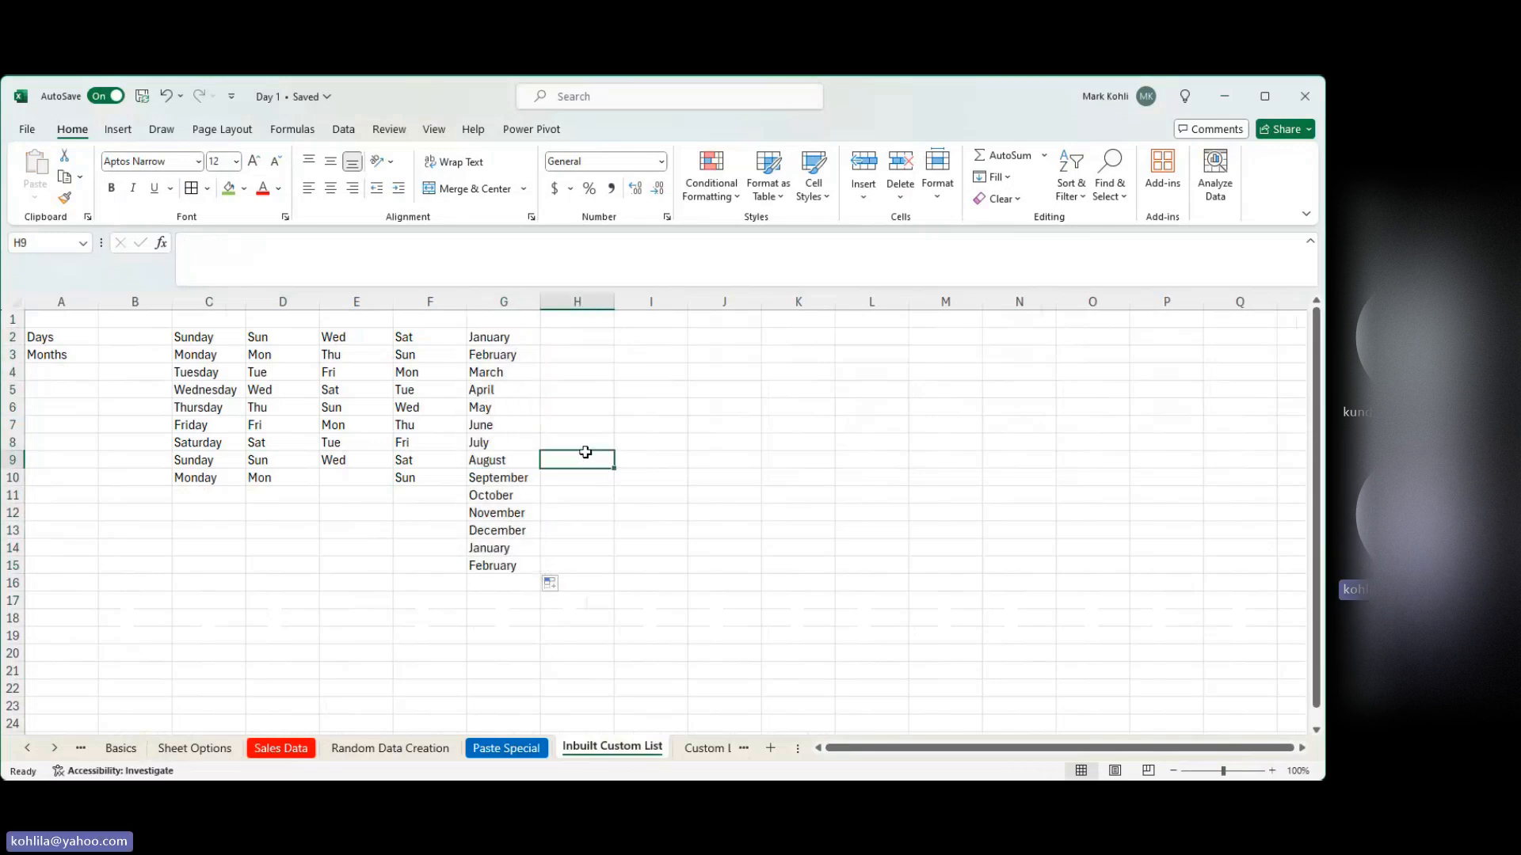
Enter Jan in H2 and autofill Jan through Dec down column H.
{"action": "left_click", "coordinate": [577, 339]}
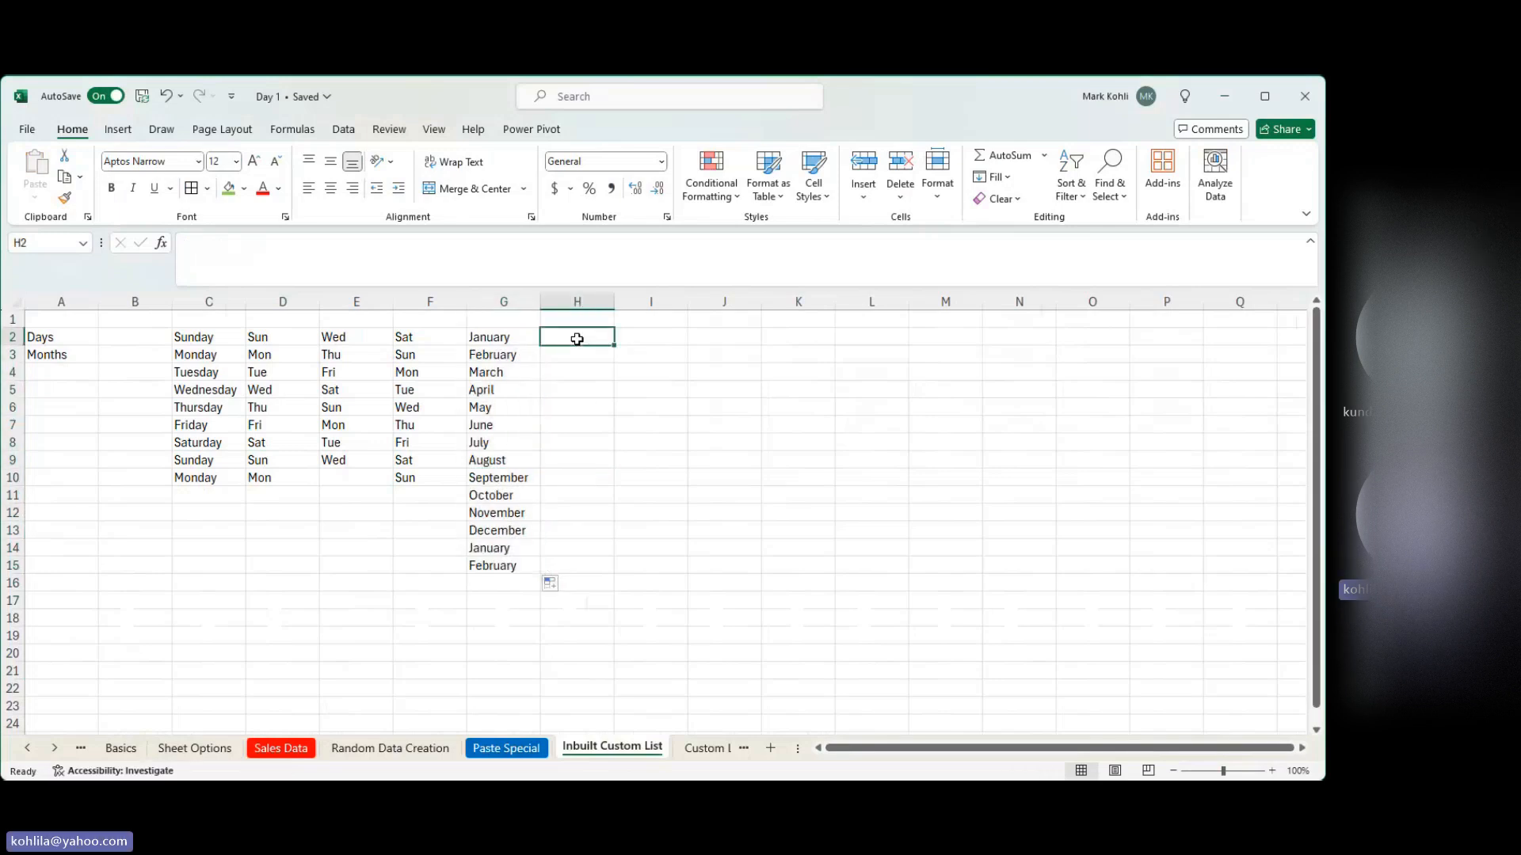
{"action": "type", "text": "Jan"}
{"action": "key", "text": "Return"}
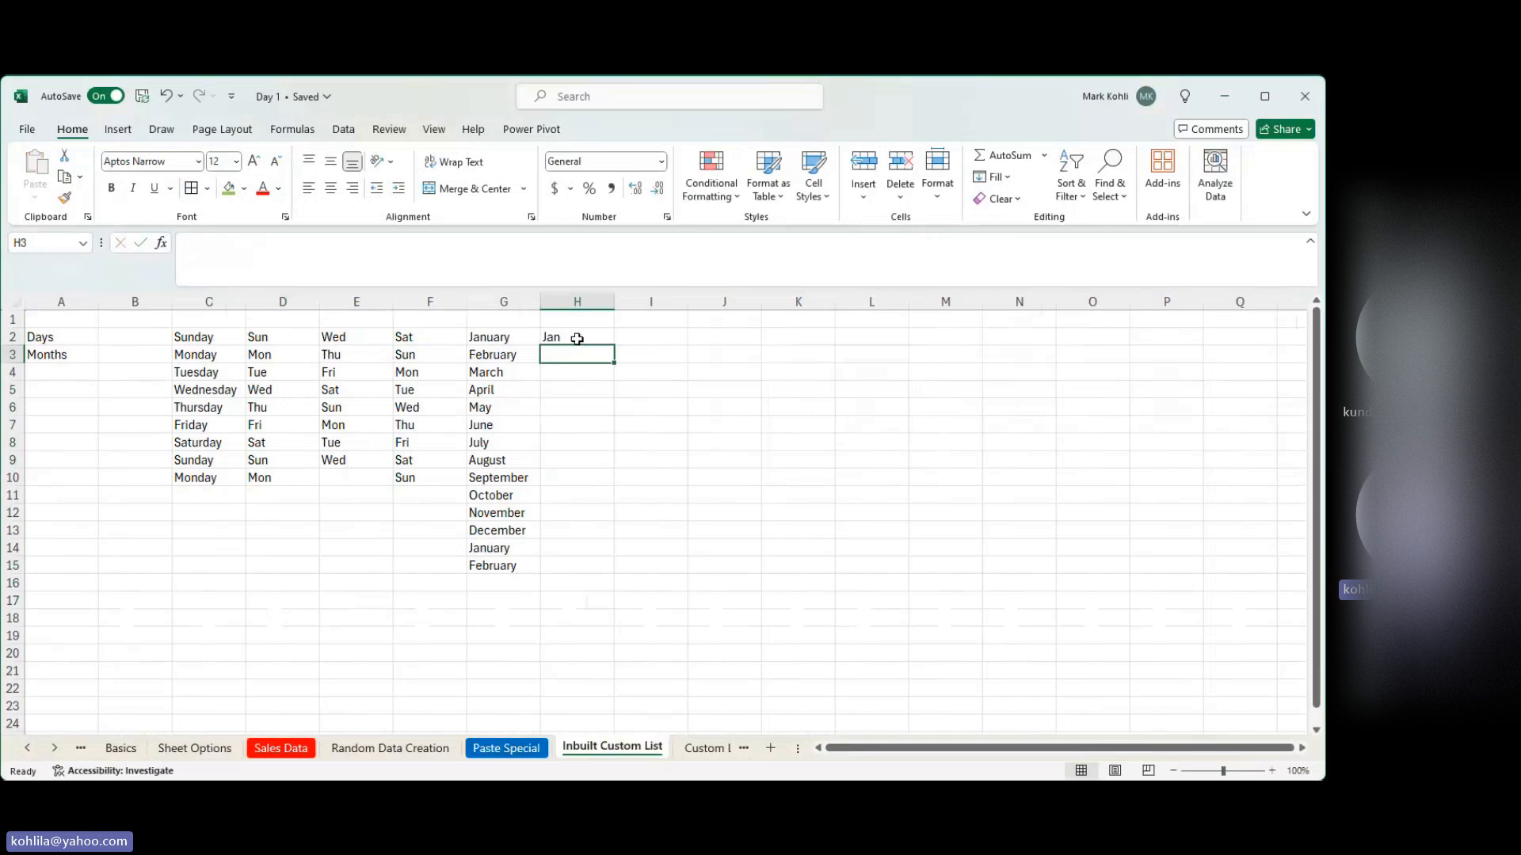
{"action": "left_click", "coordinate": [576, 339]}
{"action": "left_click_drag", "start_coordinate": [615, 346], "coordinate": [635, 534]}
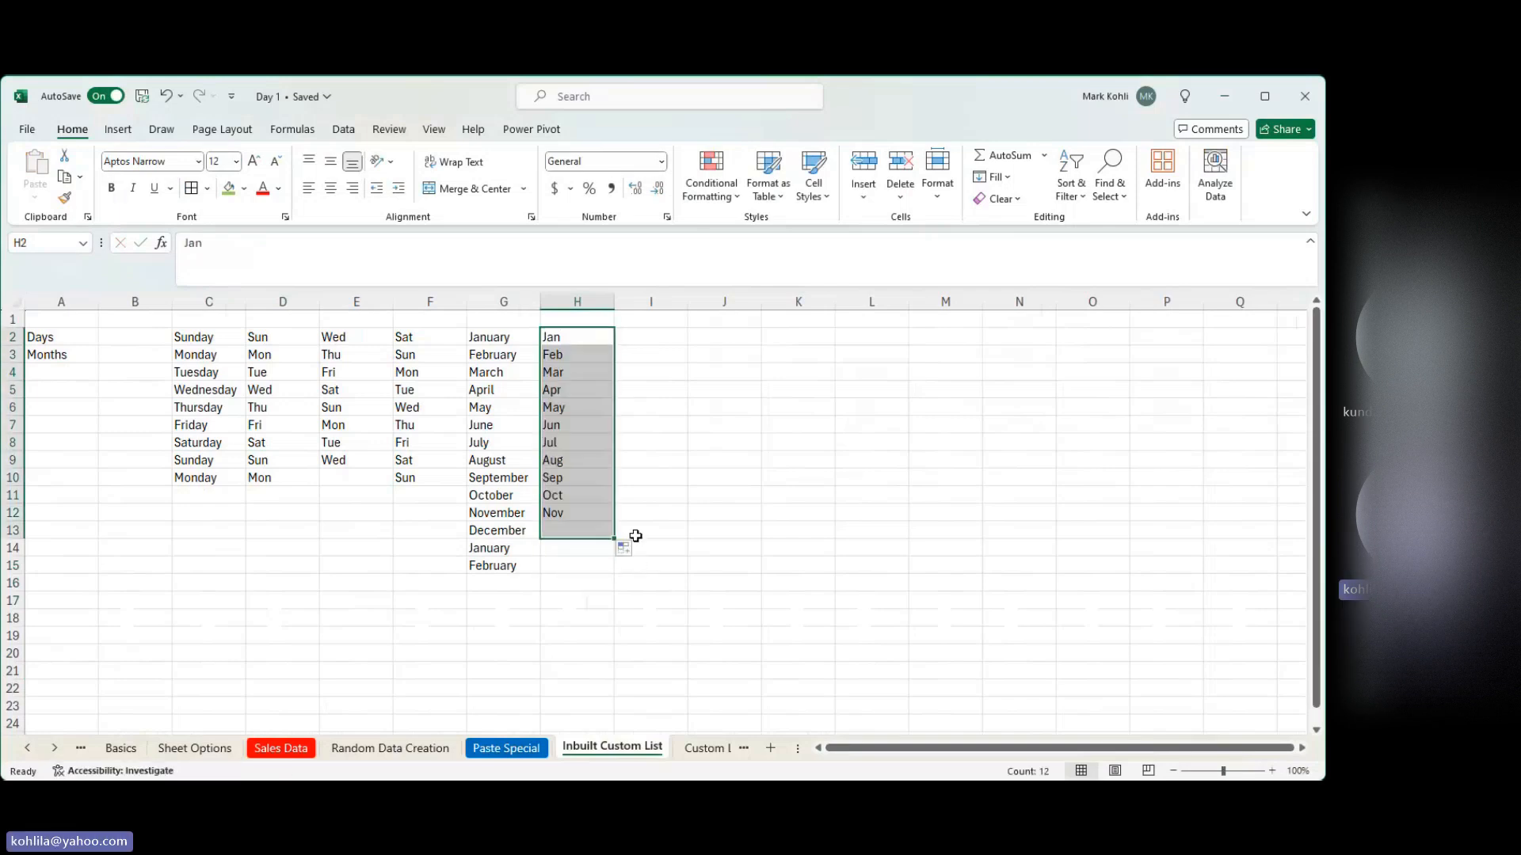
{"action": "left_click", "coordinate": [648, 531]}
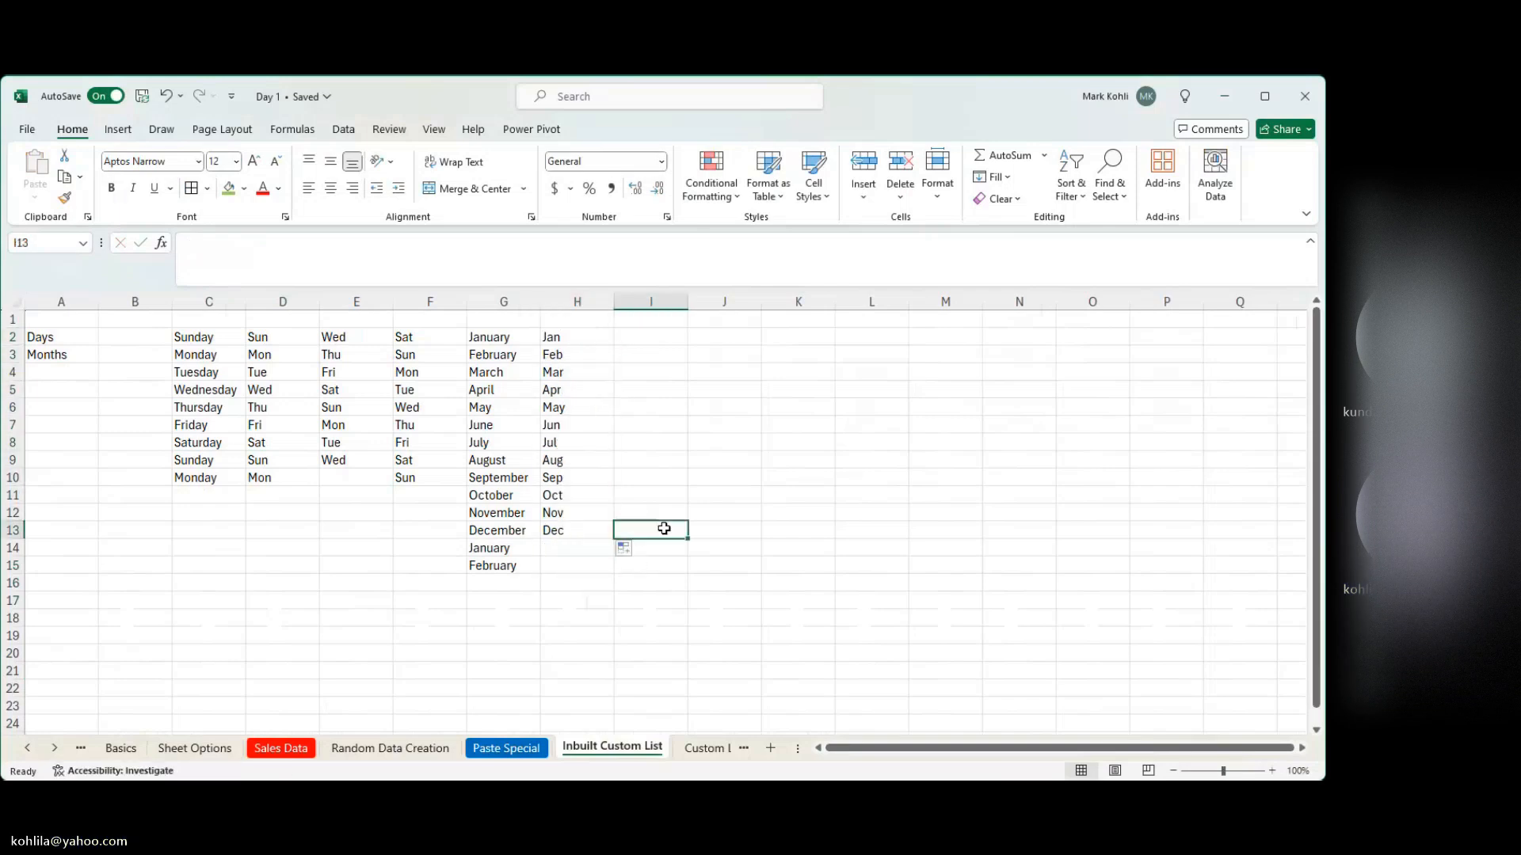
Enter Aug in I2 and autofill the months Aug to Jul down I2:I13.
{"action": "left_click", "coordinate": [643, 343]}
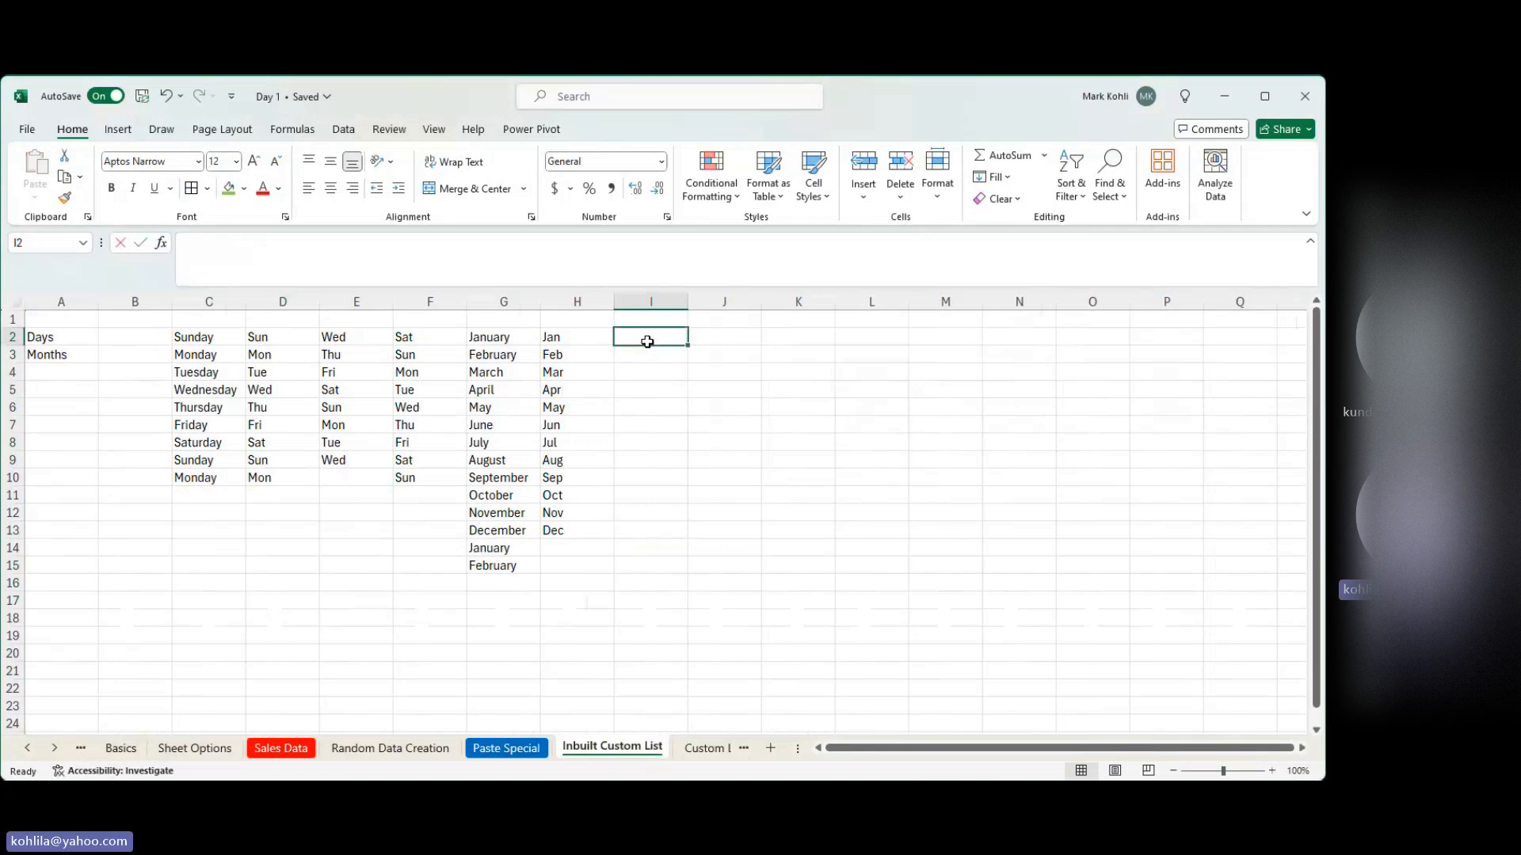
{"action": "type", "text": "Aug"}
{"action": "key", "text": "ctrl+Return"}
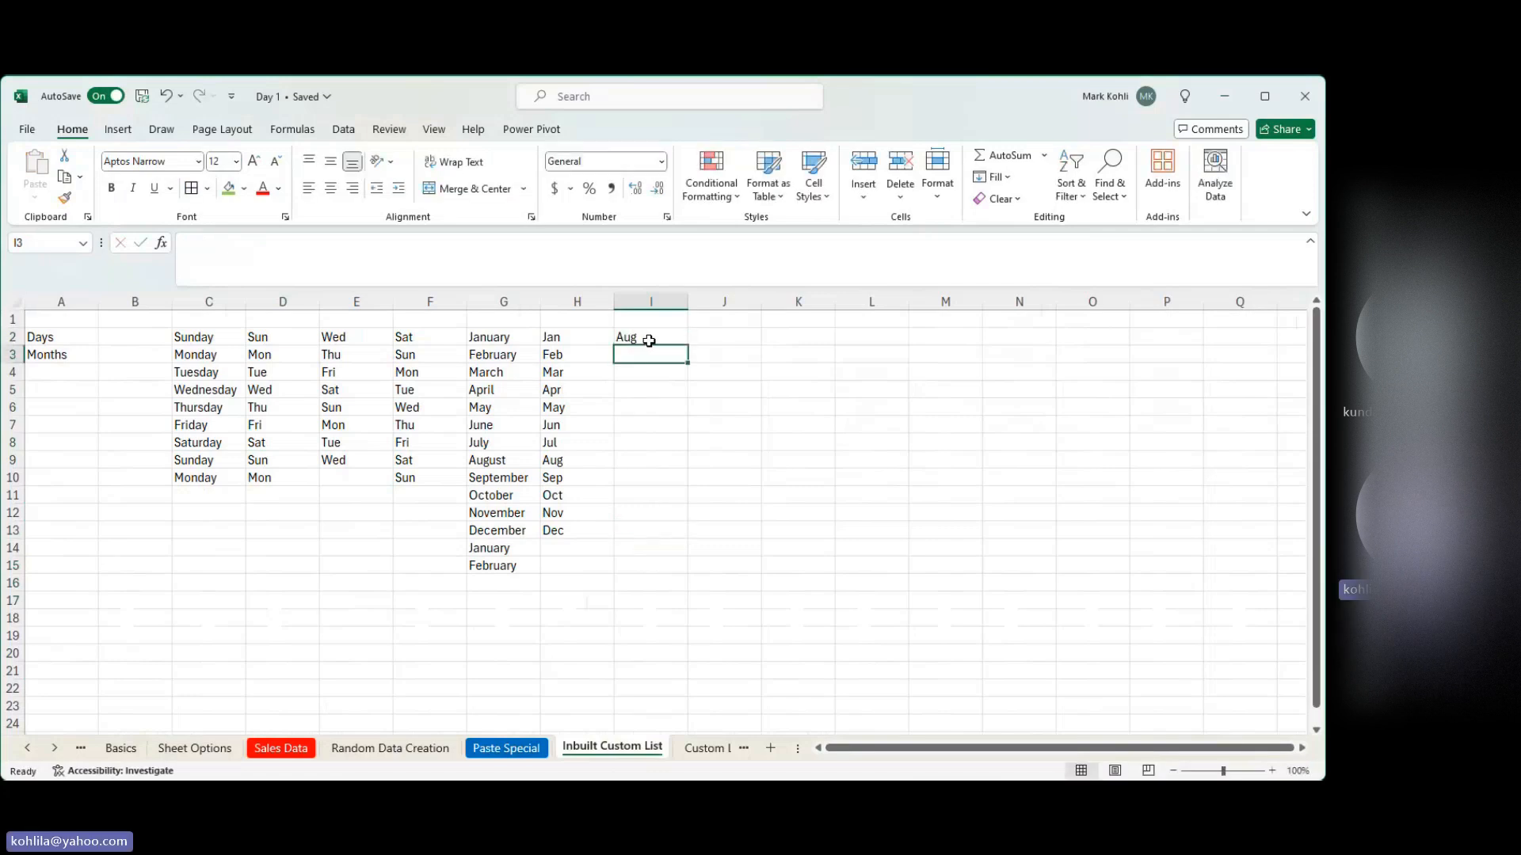
{"action": "left_click_drag", "start_coordinate": [653, 338], "coordinate": [695, 351]}
{"action": "left_click", "coordinate": [678, 339]}
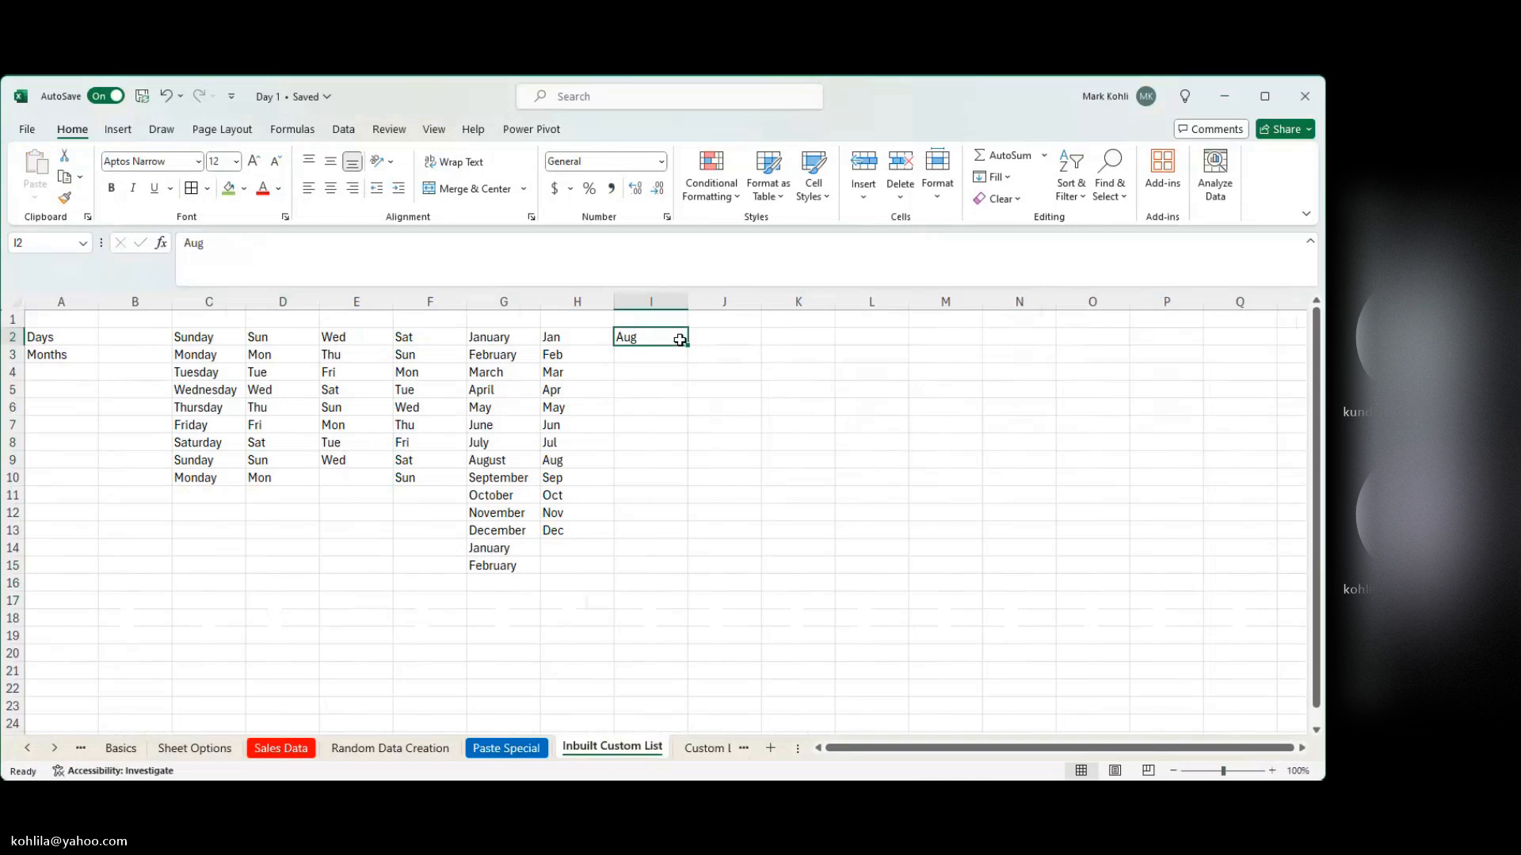
{"action": "left_click_drag", "start_coordinate": [689, 346], "coordinate": [696, 533]}
{"action": "left_click", "coordinate": [743, 506]}
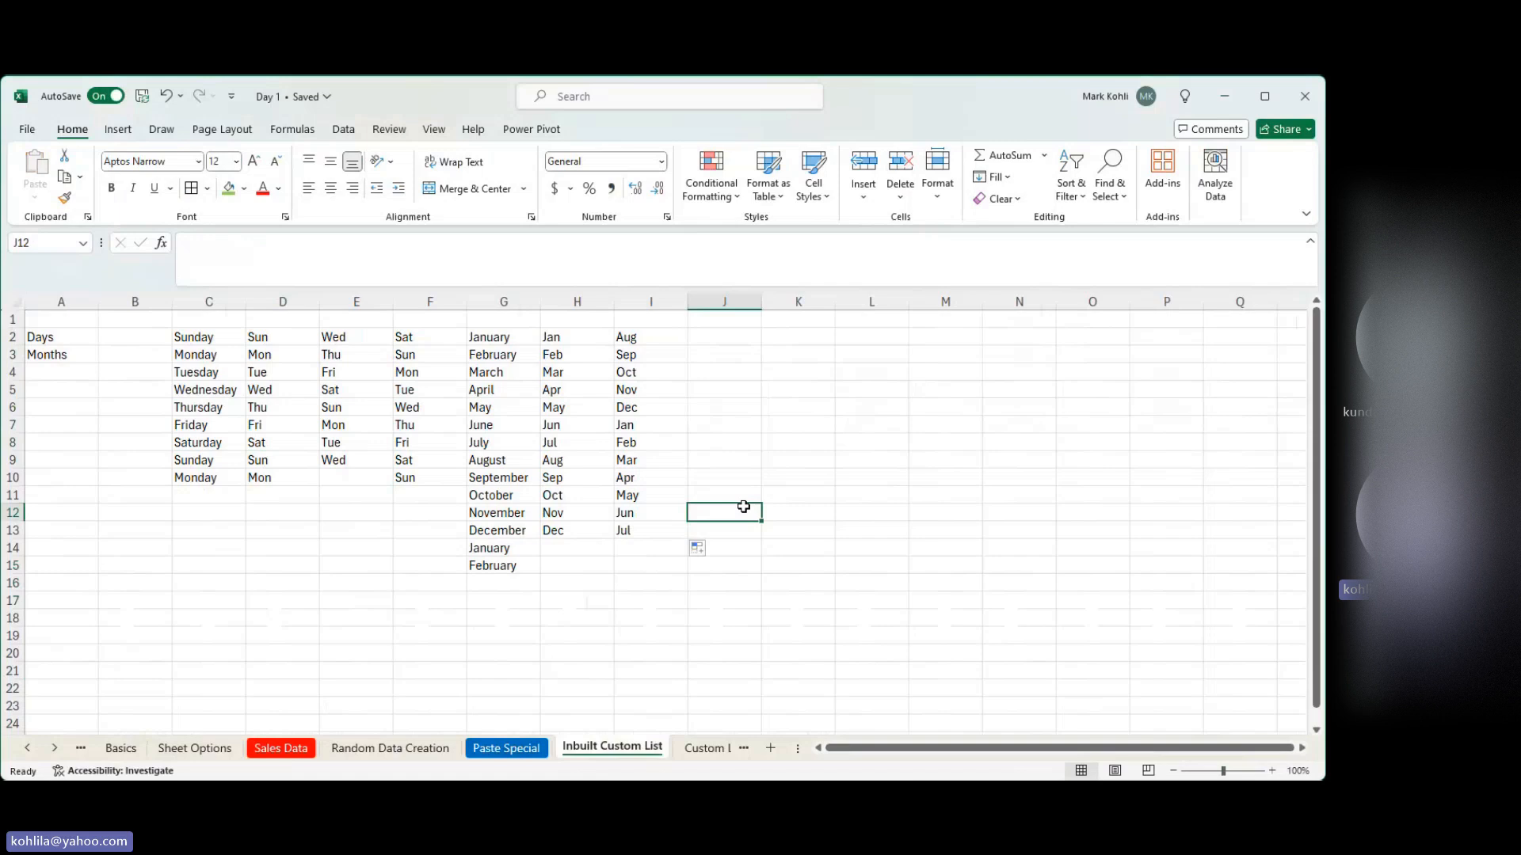
Enter Sunday in J1 and autofill the weekdays across J1:O1, ending at Friday.
{"action": "left_click", "coordinate": [725, 317]}
{"action": "type", "text": "Su"}
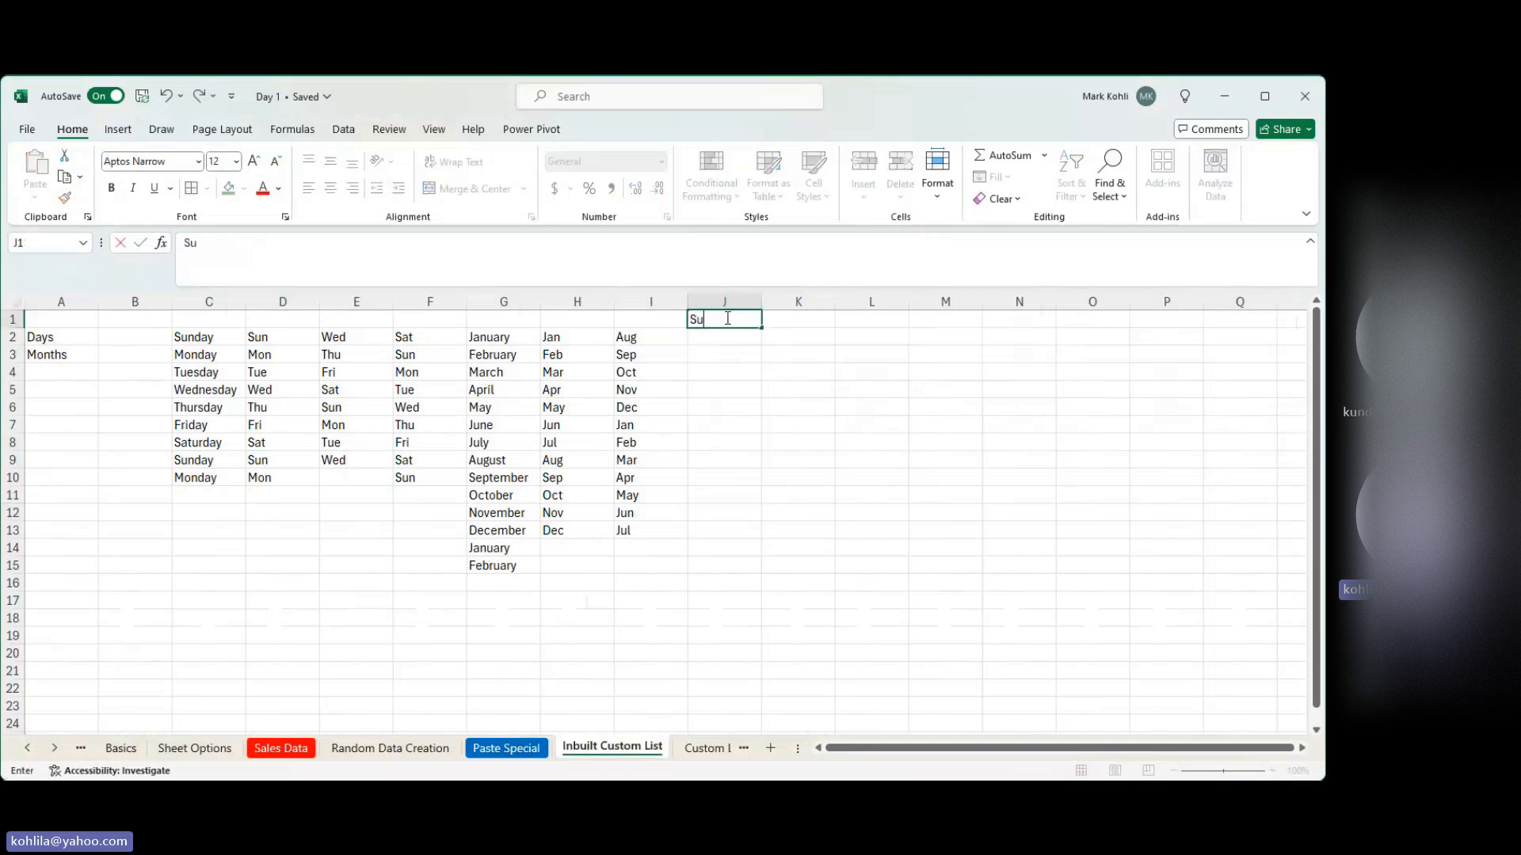
{"action": "type", "text": "nday"}
{"action": "key", "text": "Return"}
{"action": "left_click", "coordinate": [725, 319]}
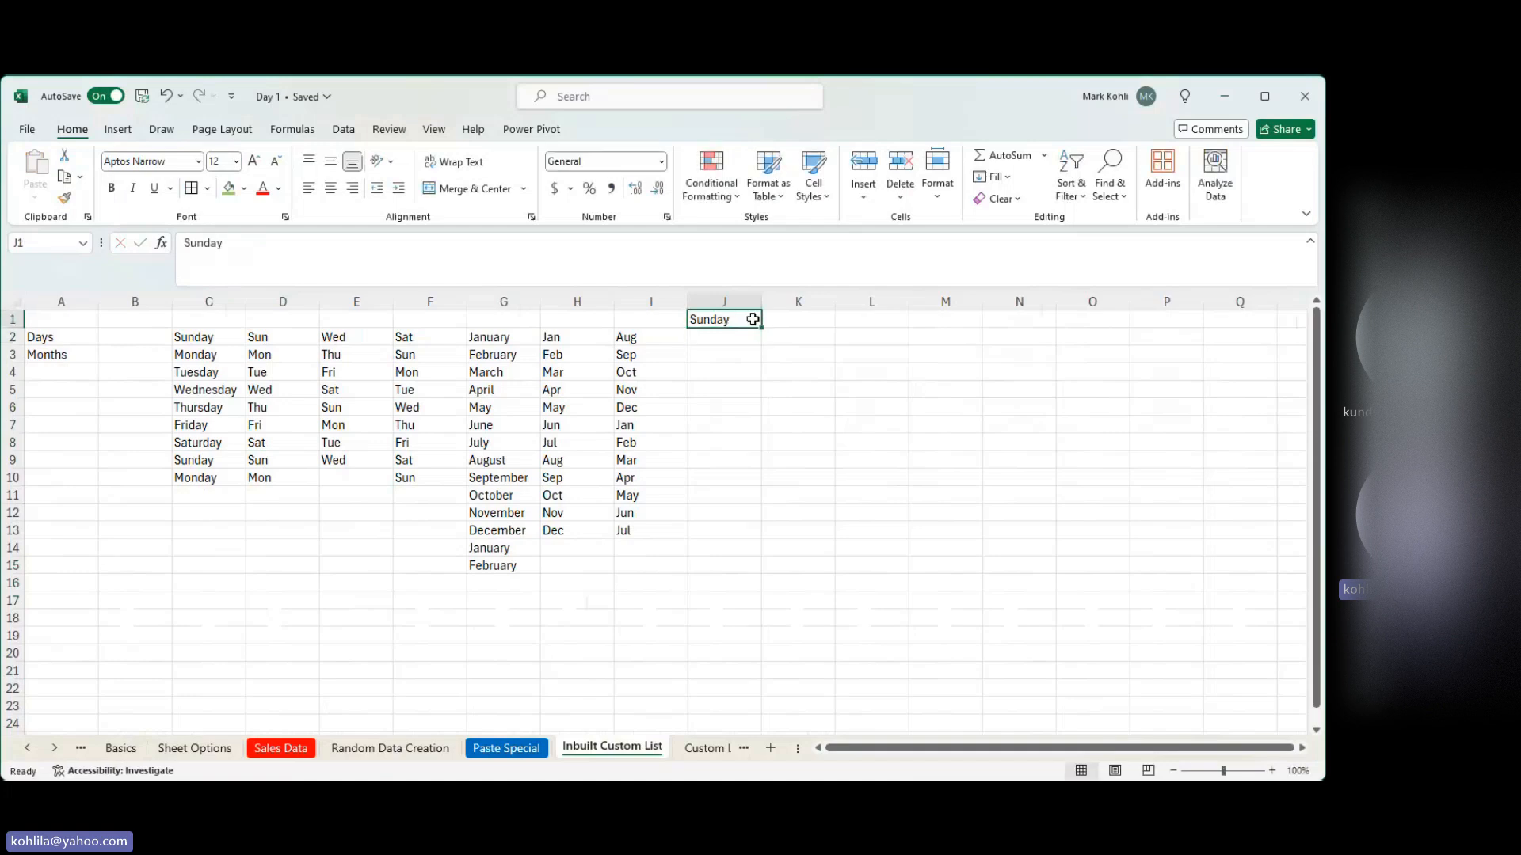
{"action": "left_click_drag", "start_coordinate": [760, 326], "coordinate": [1150, 331]}
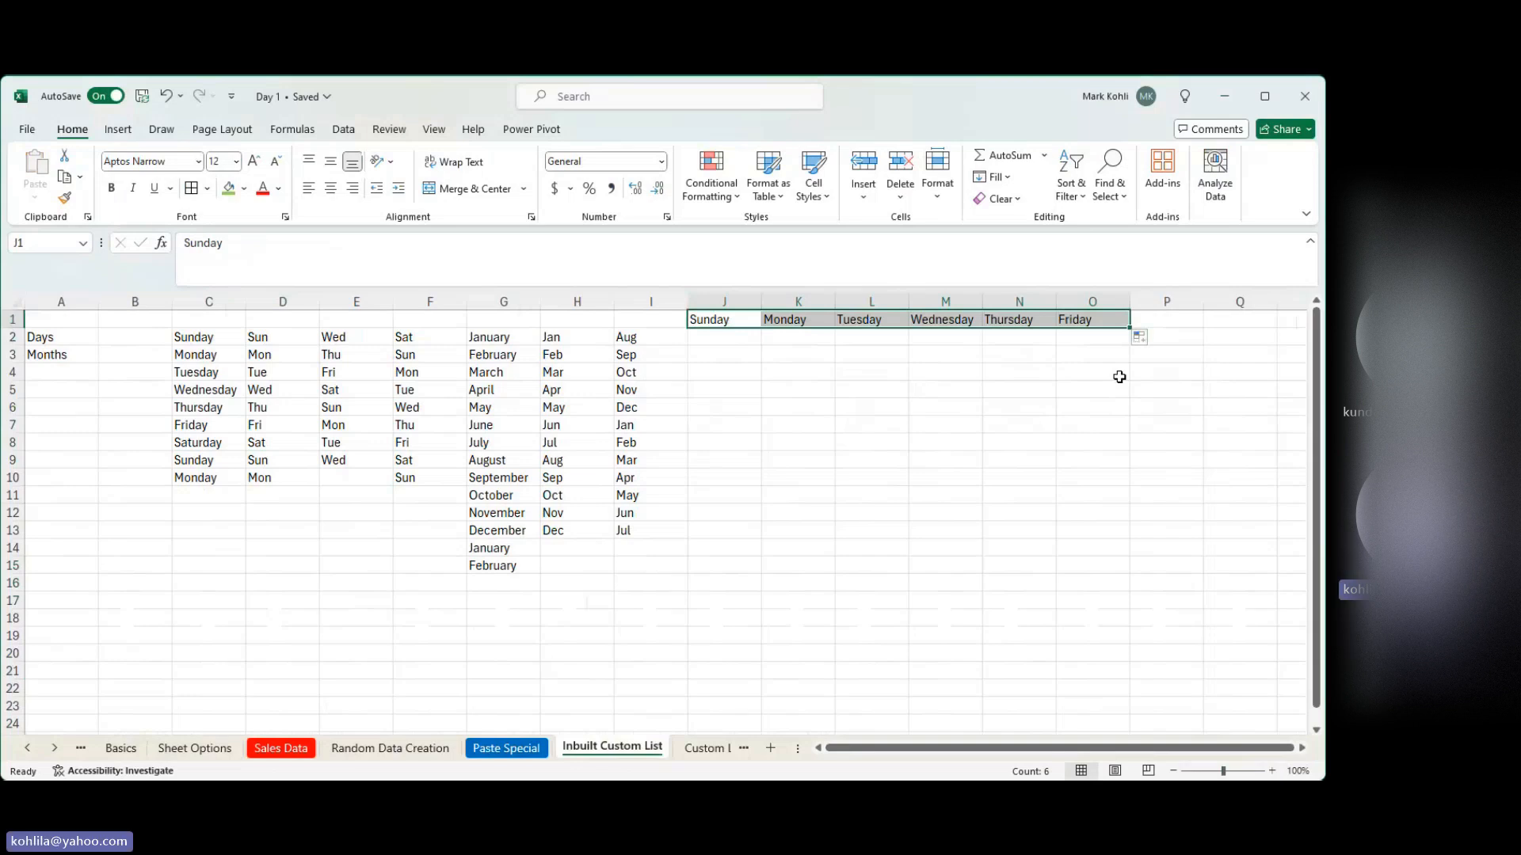
{"action": "left_click", "coordinate": [1119, 376]}
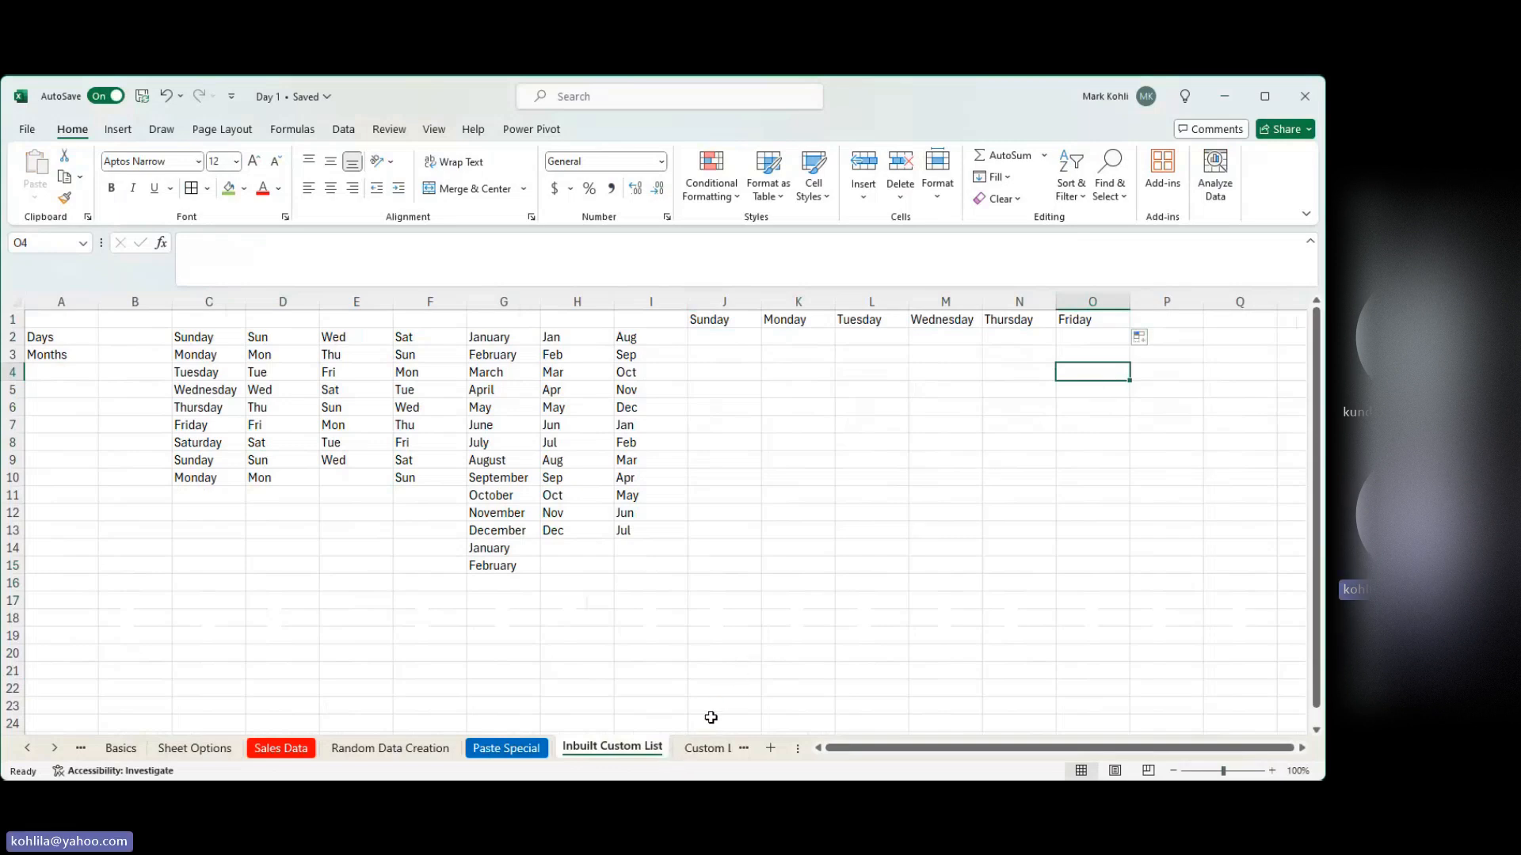
On the Custom List Creation sheet, enter the first four people's full names in E3:E6.
{"action": "left_click", "coordinate": [700, 747]}
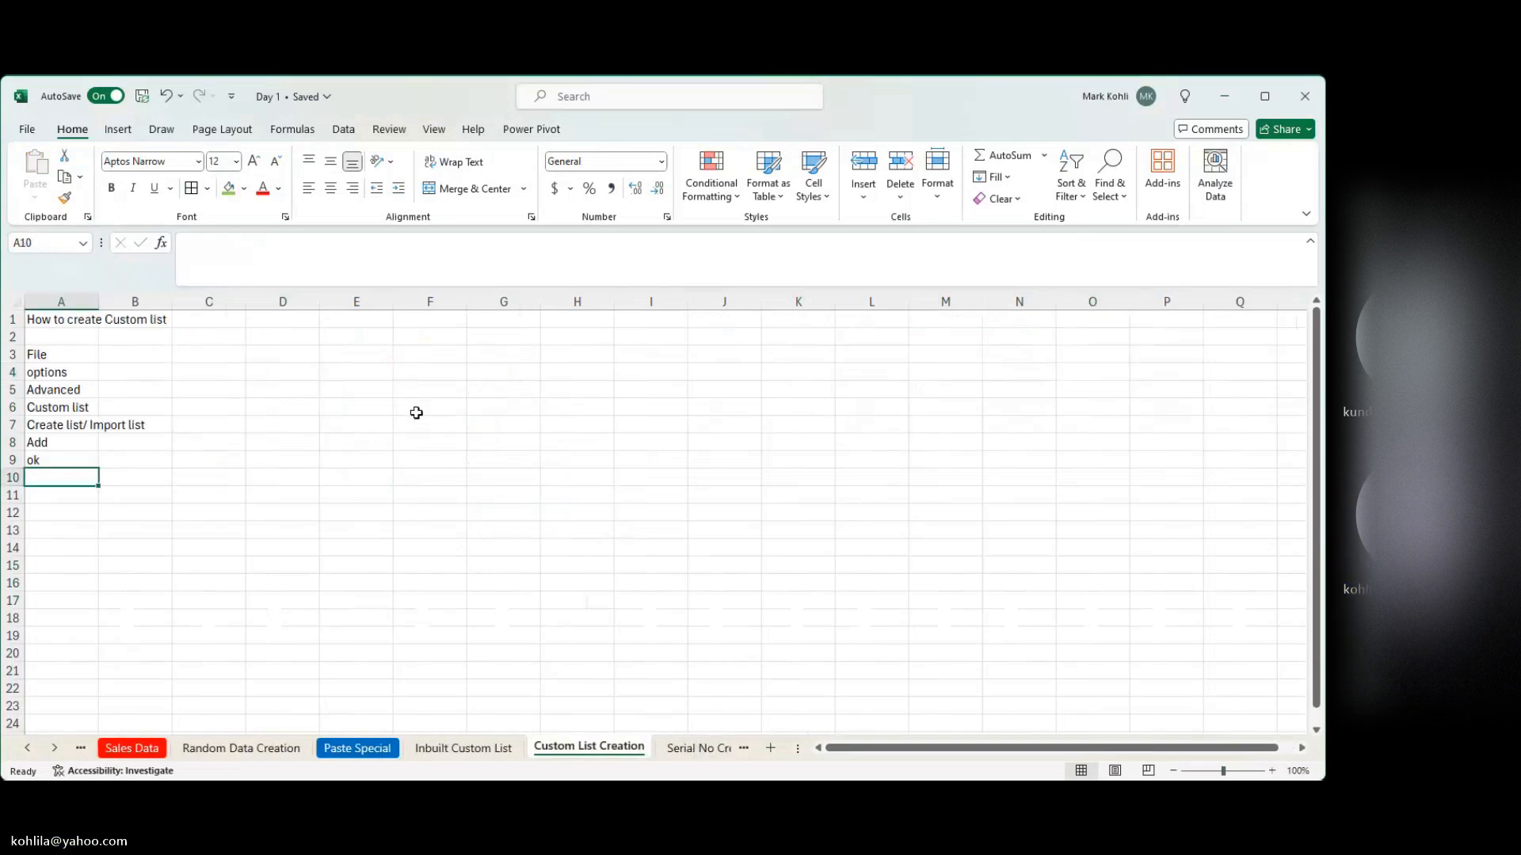
{"action": "left_click", "coordinate": [376, 354]}
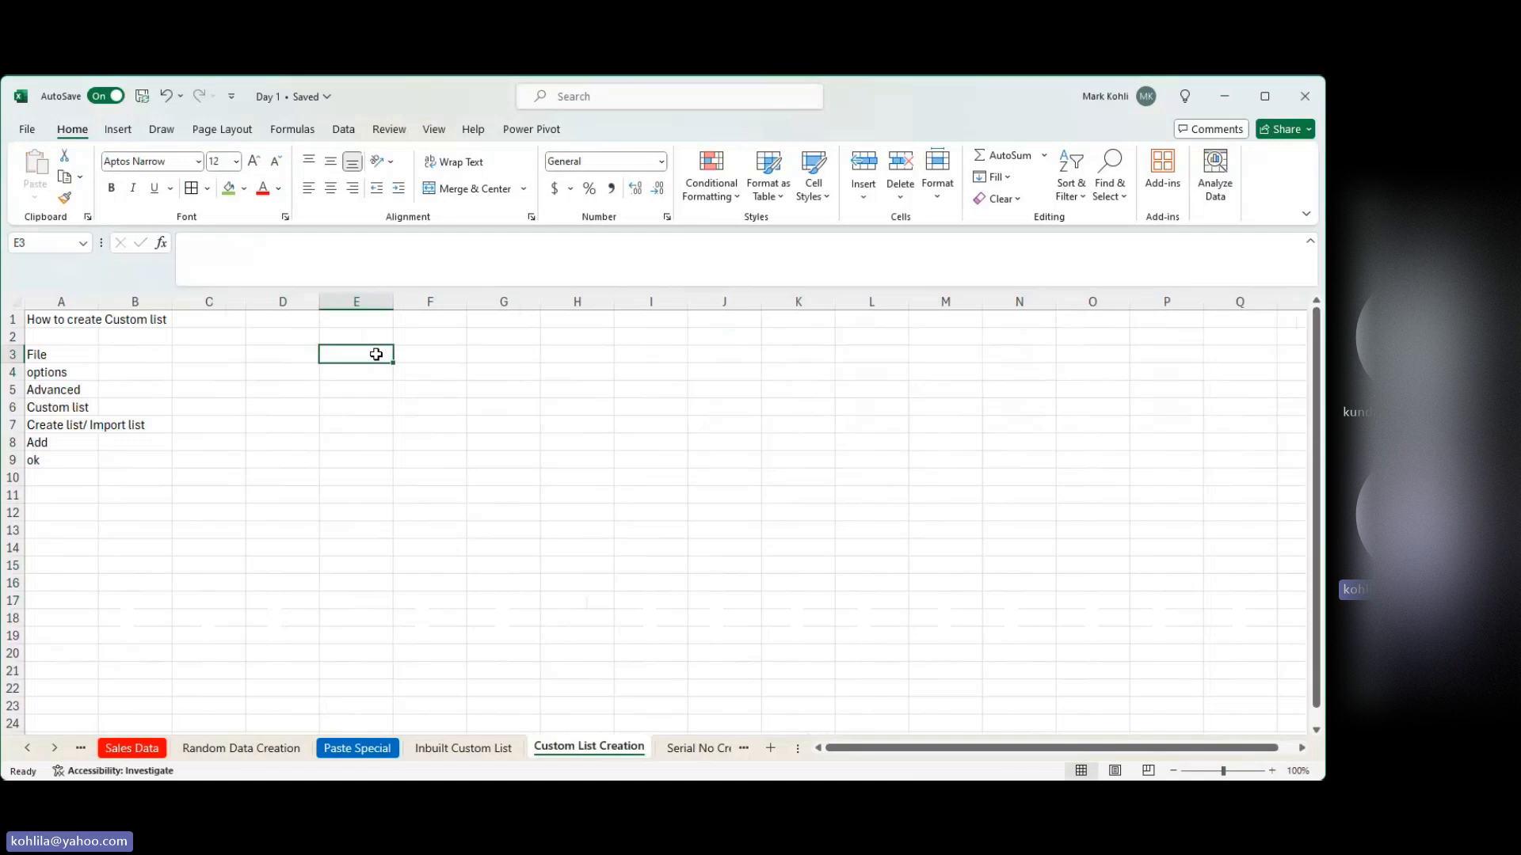
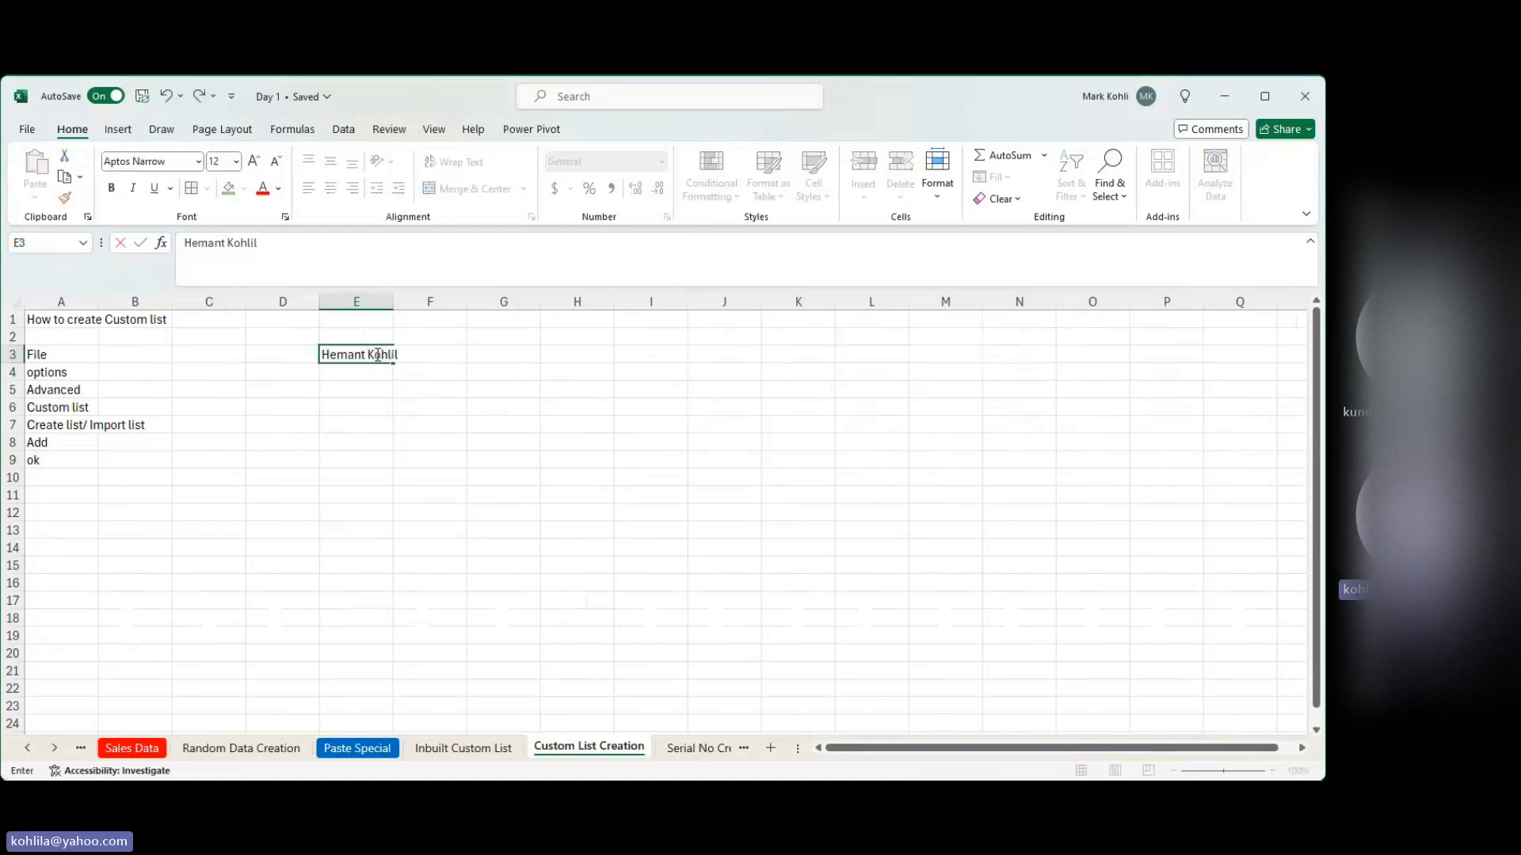
{"action": "key", "text": "Return"}
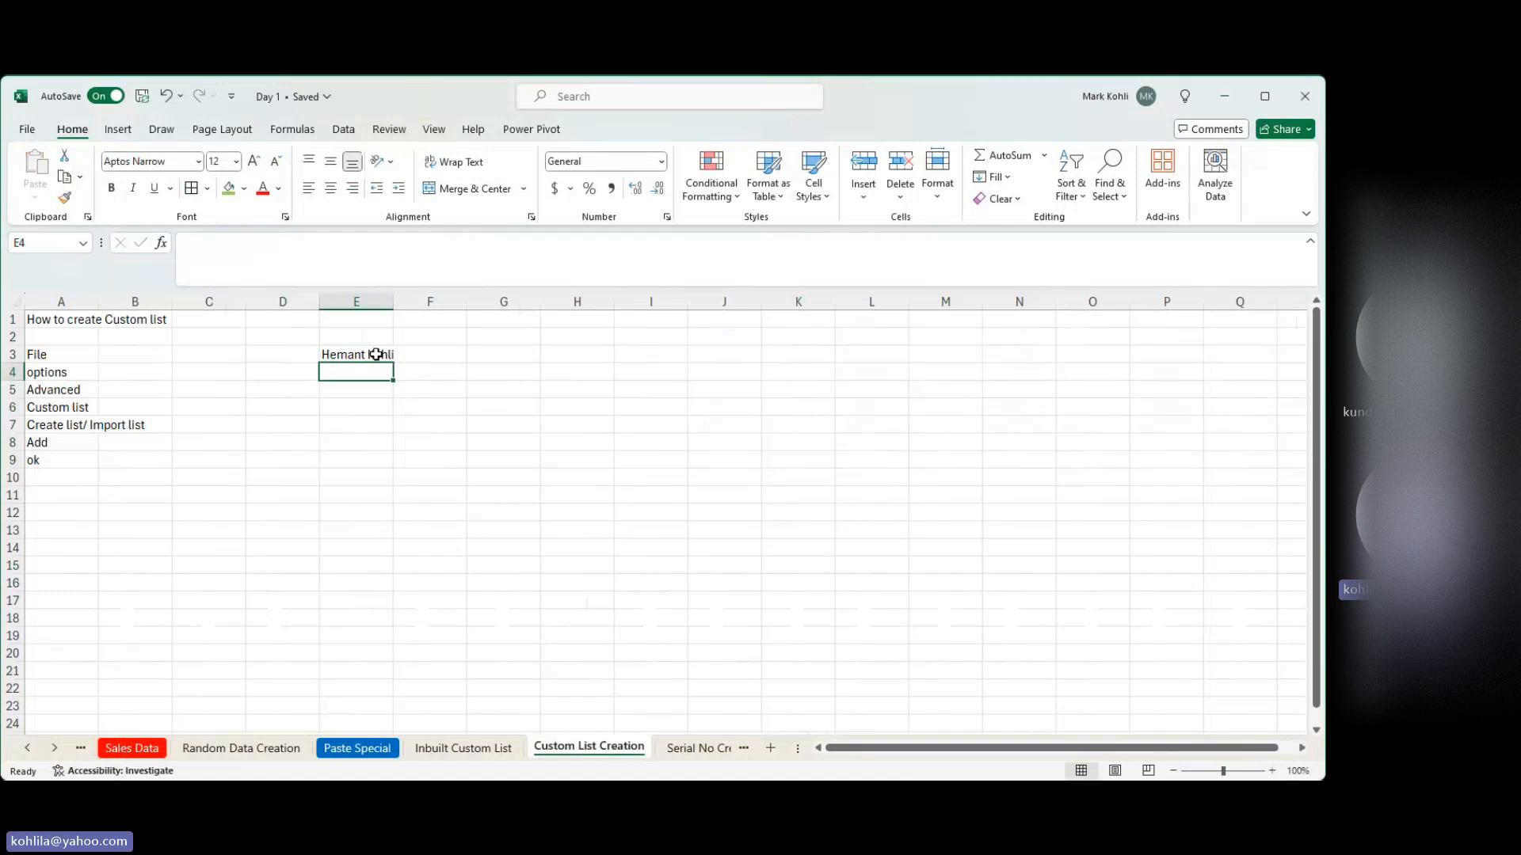
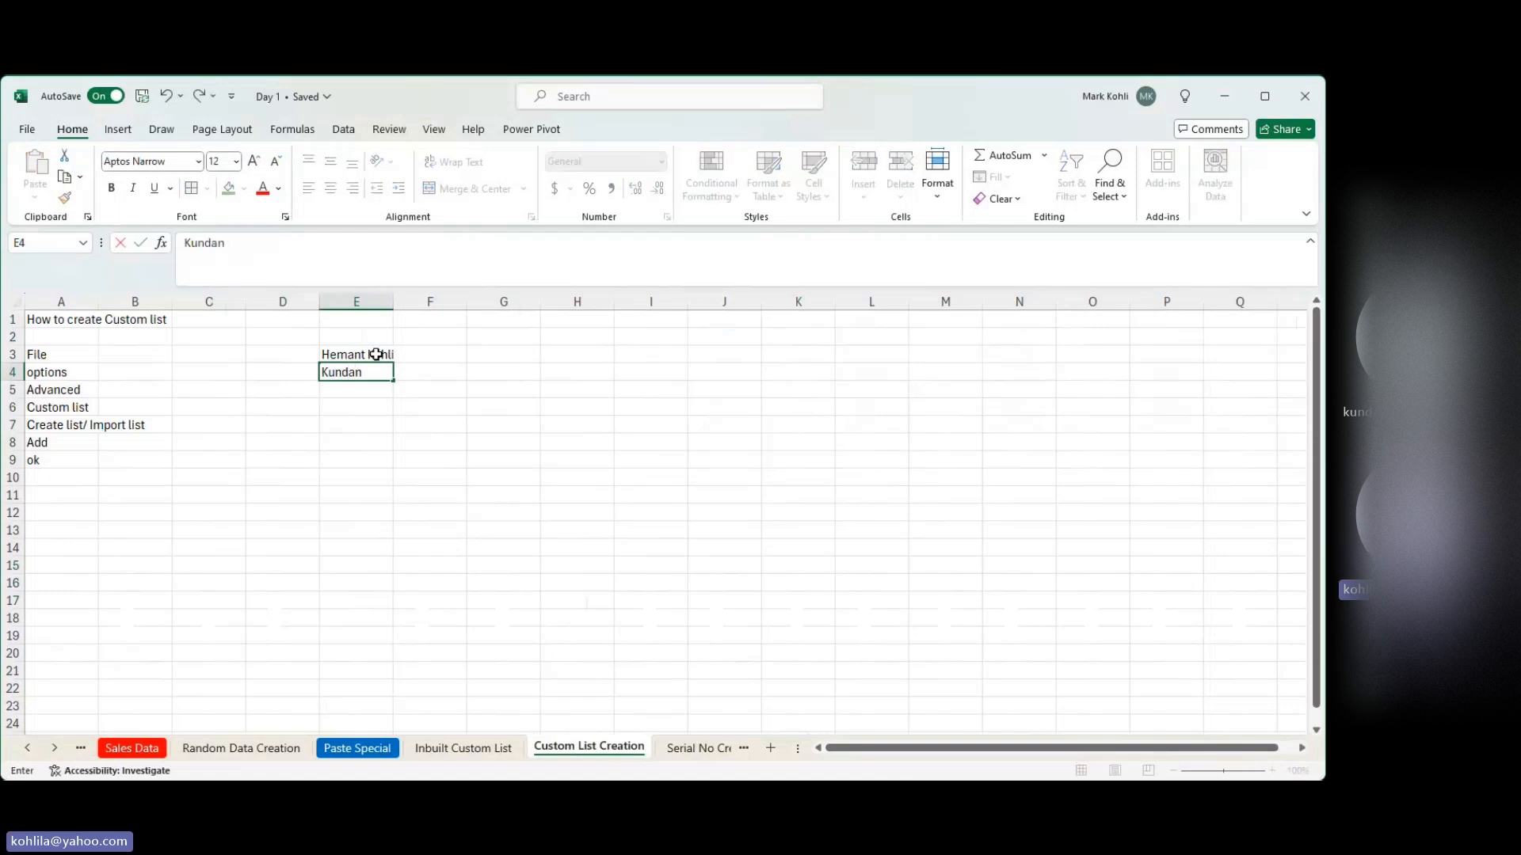
{"action": "key", "text": "Return"}
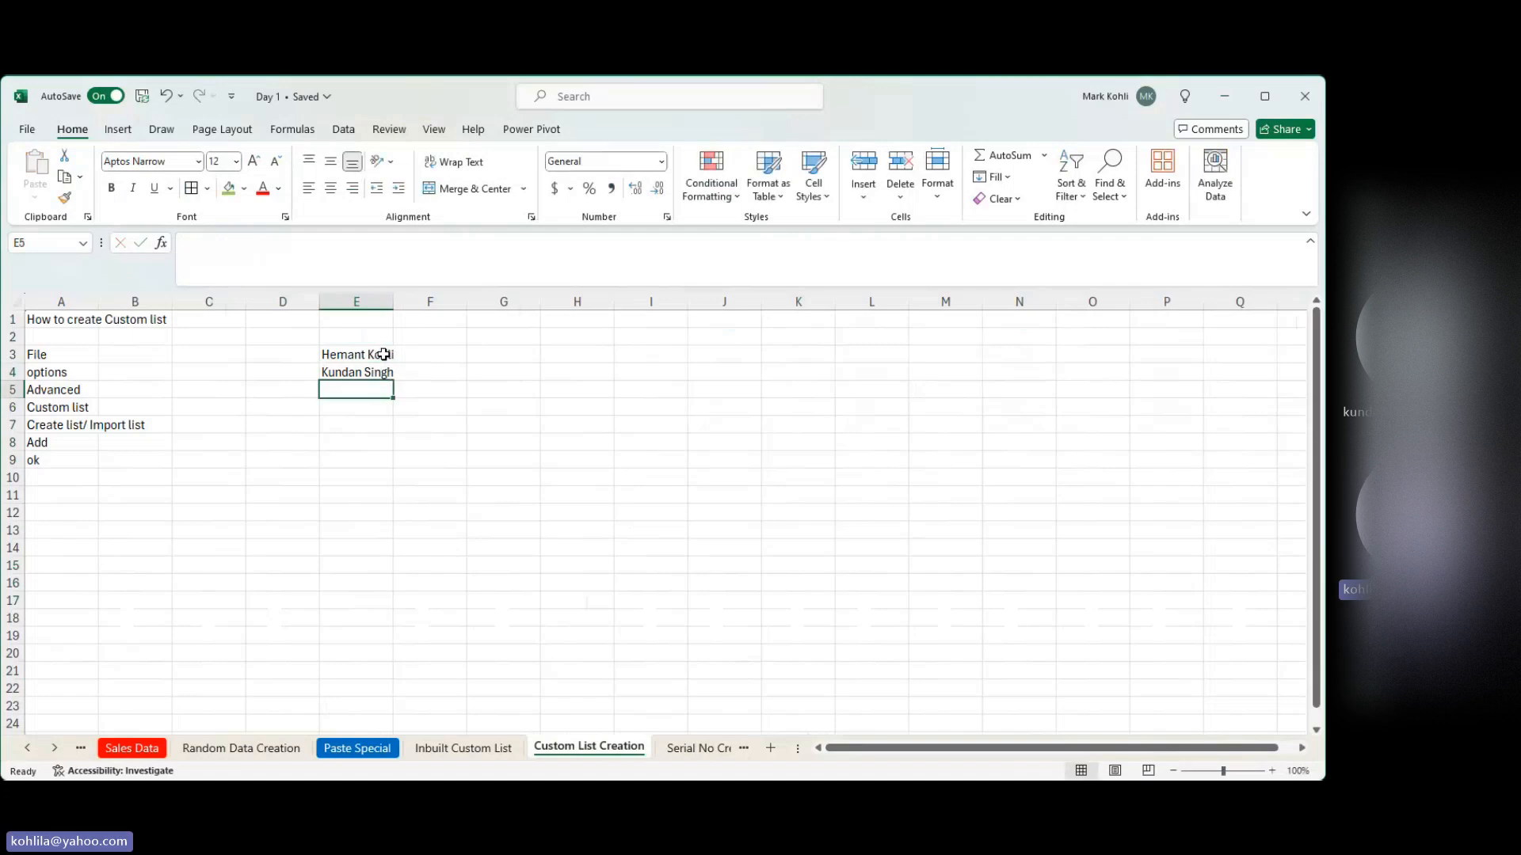
{"action": "key", "text": "Return"}
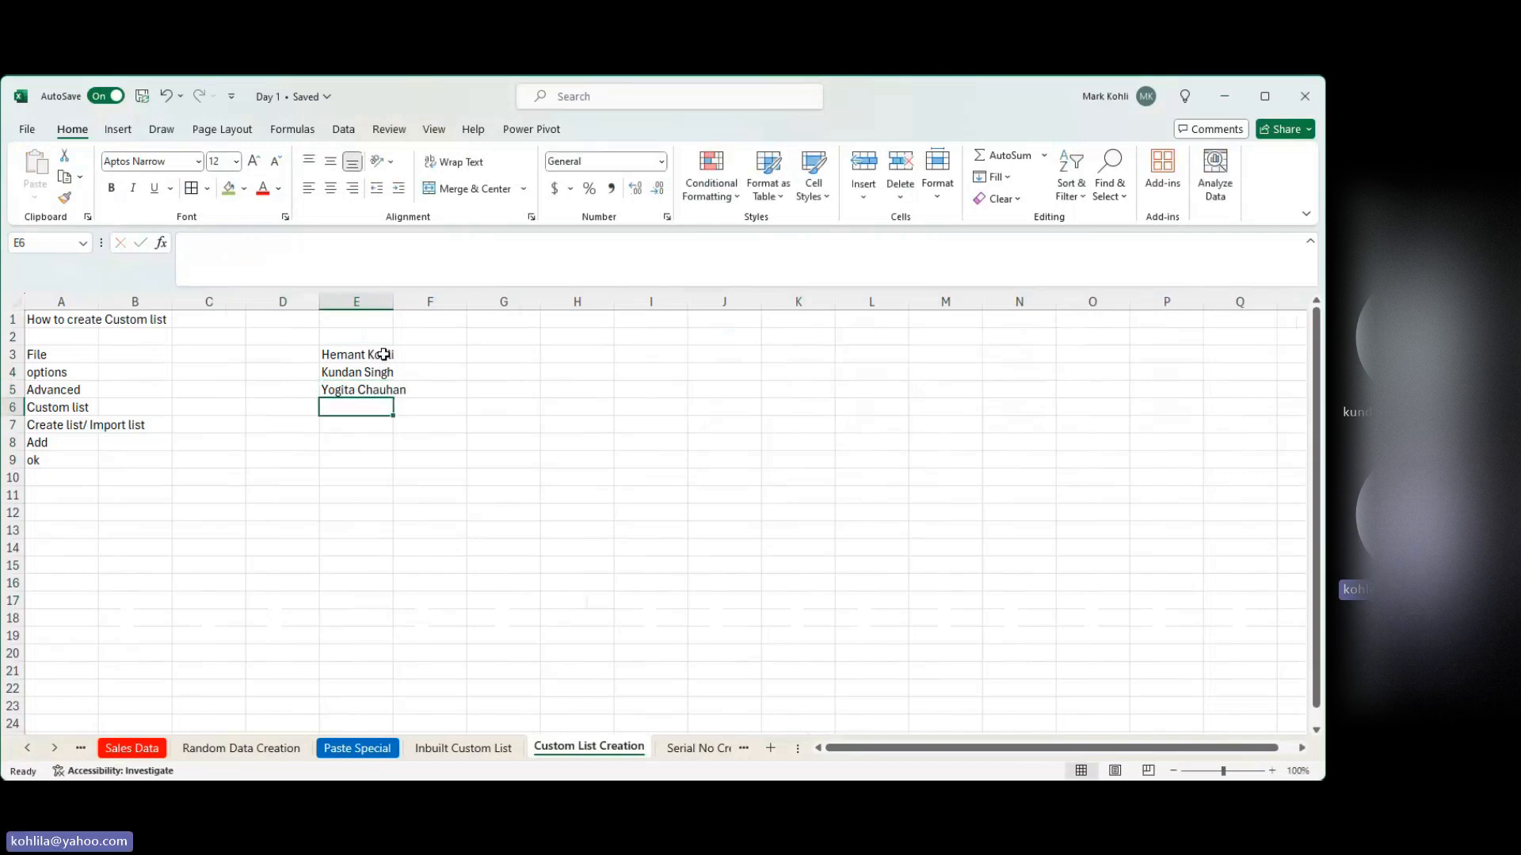
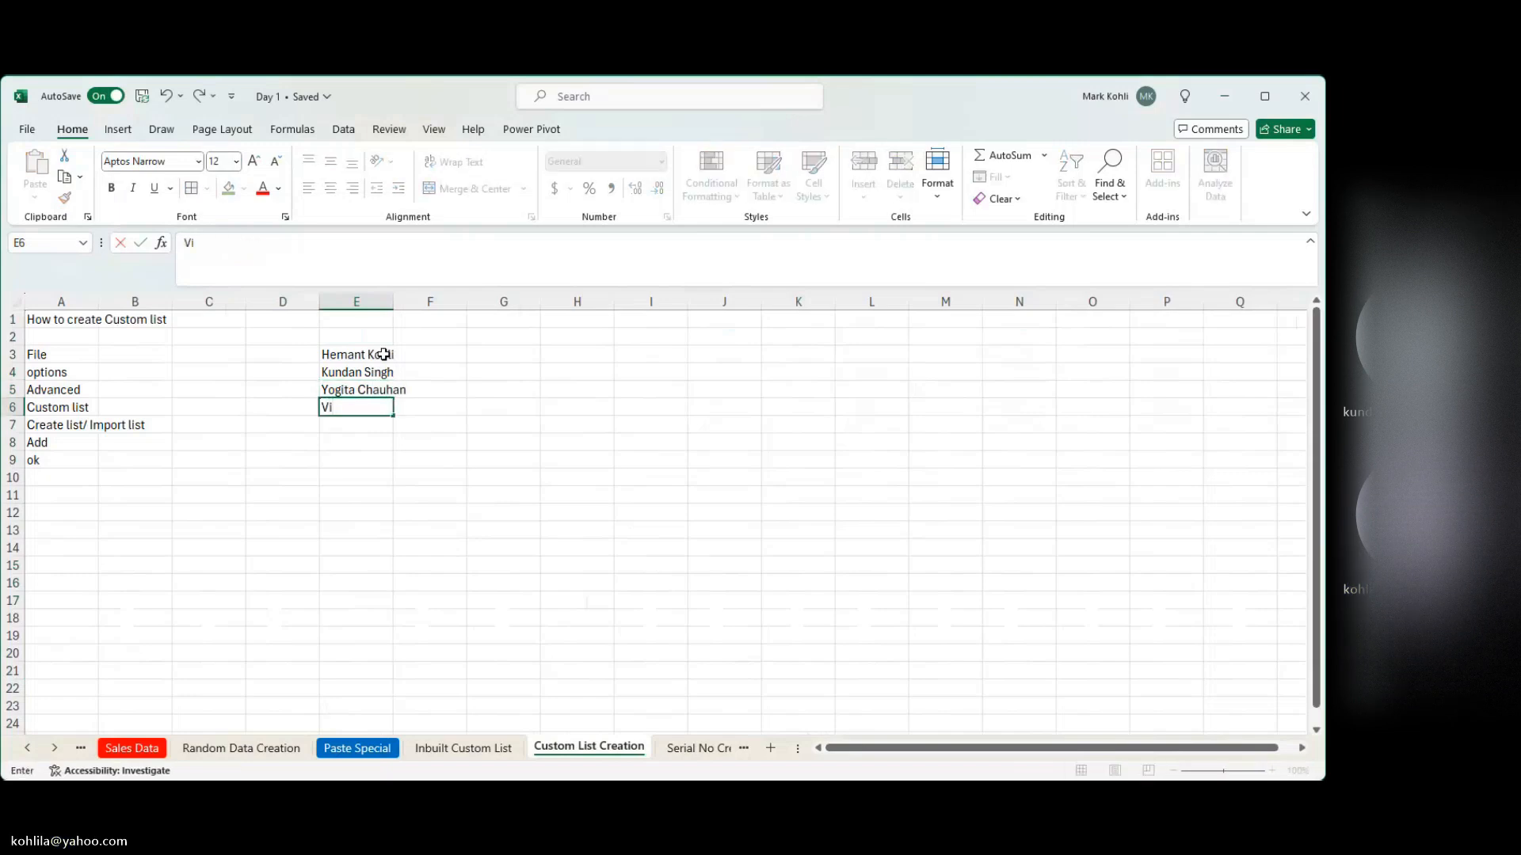
{"action": "key", "text": "Return"}
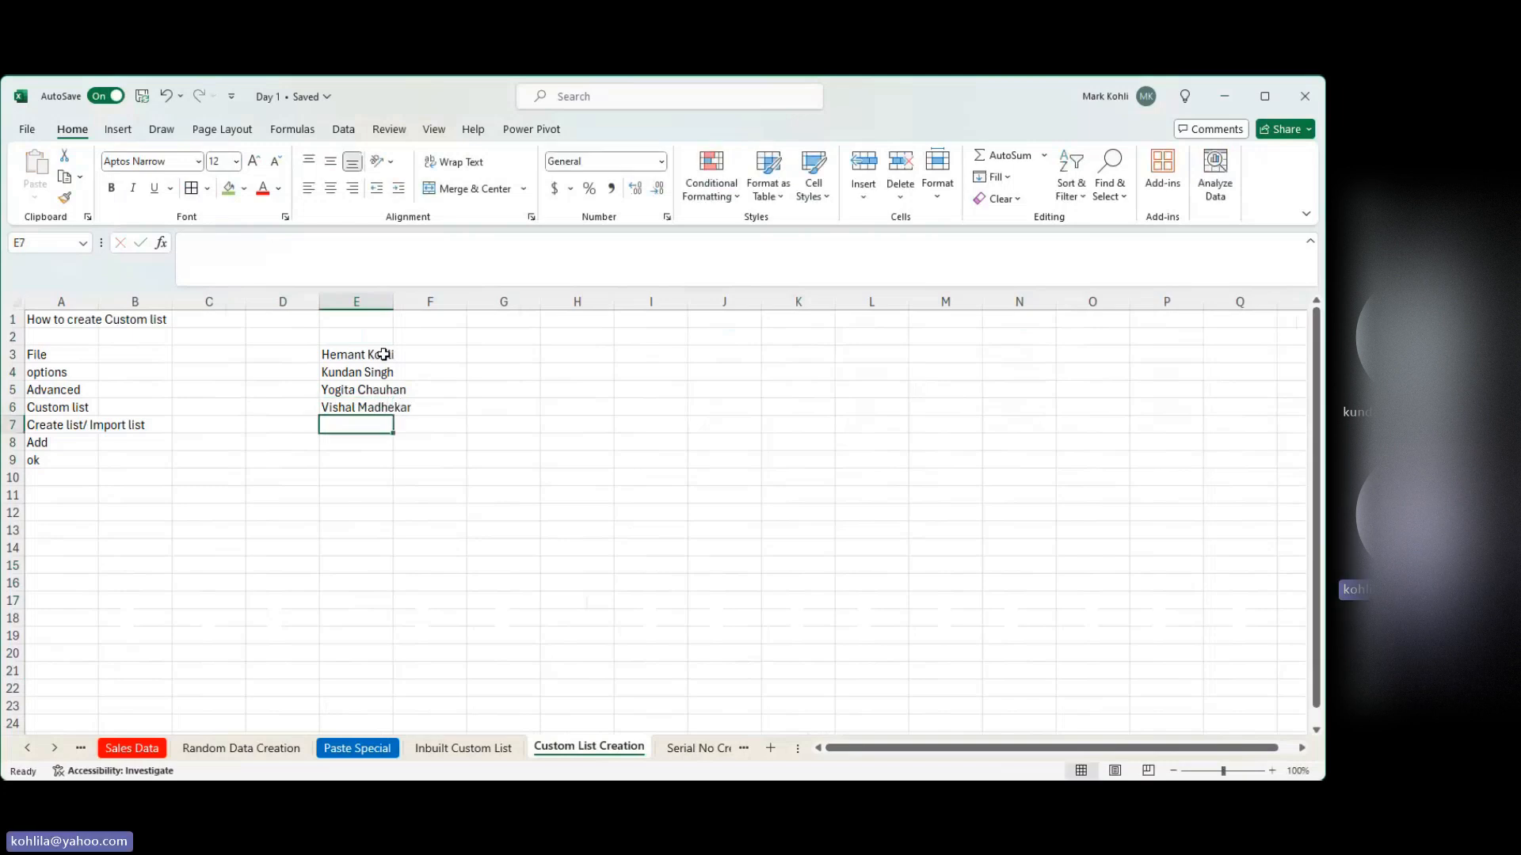
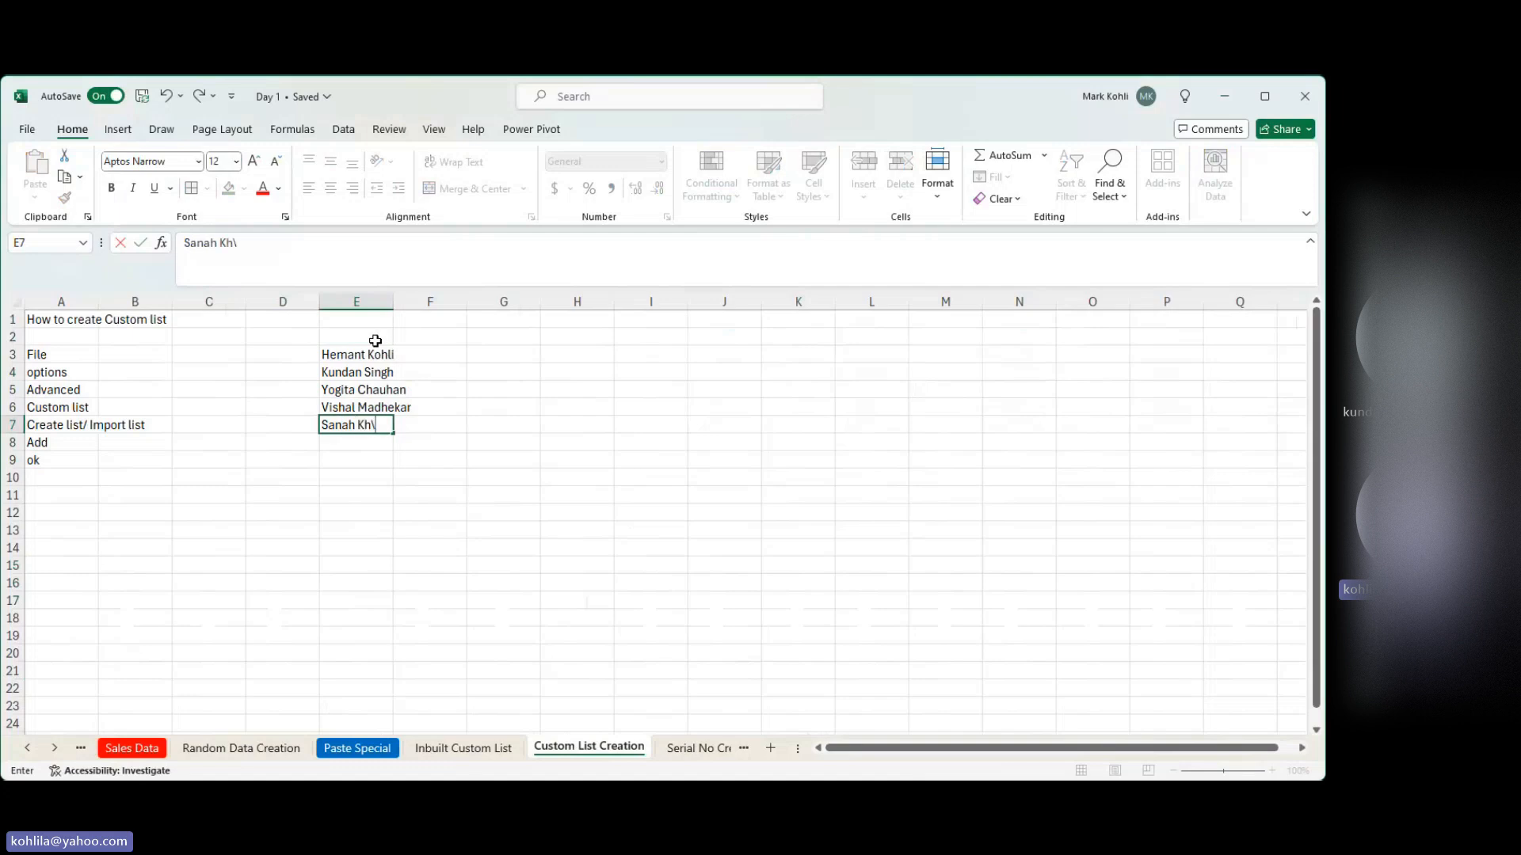
Add four more names in E7:E10 and select the whole list E3:E10.
{"action": "key", "text": "Return"}
{"action": "type", "text": "Vorag"}
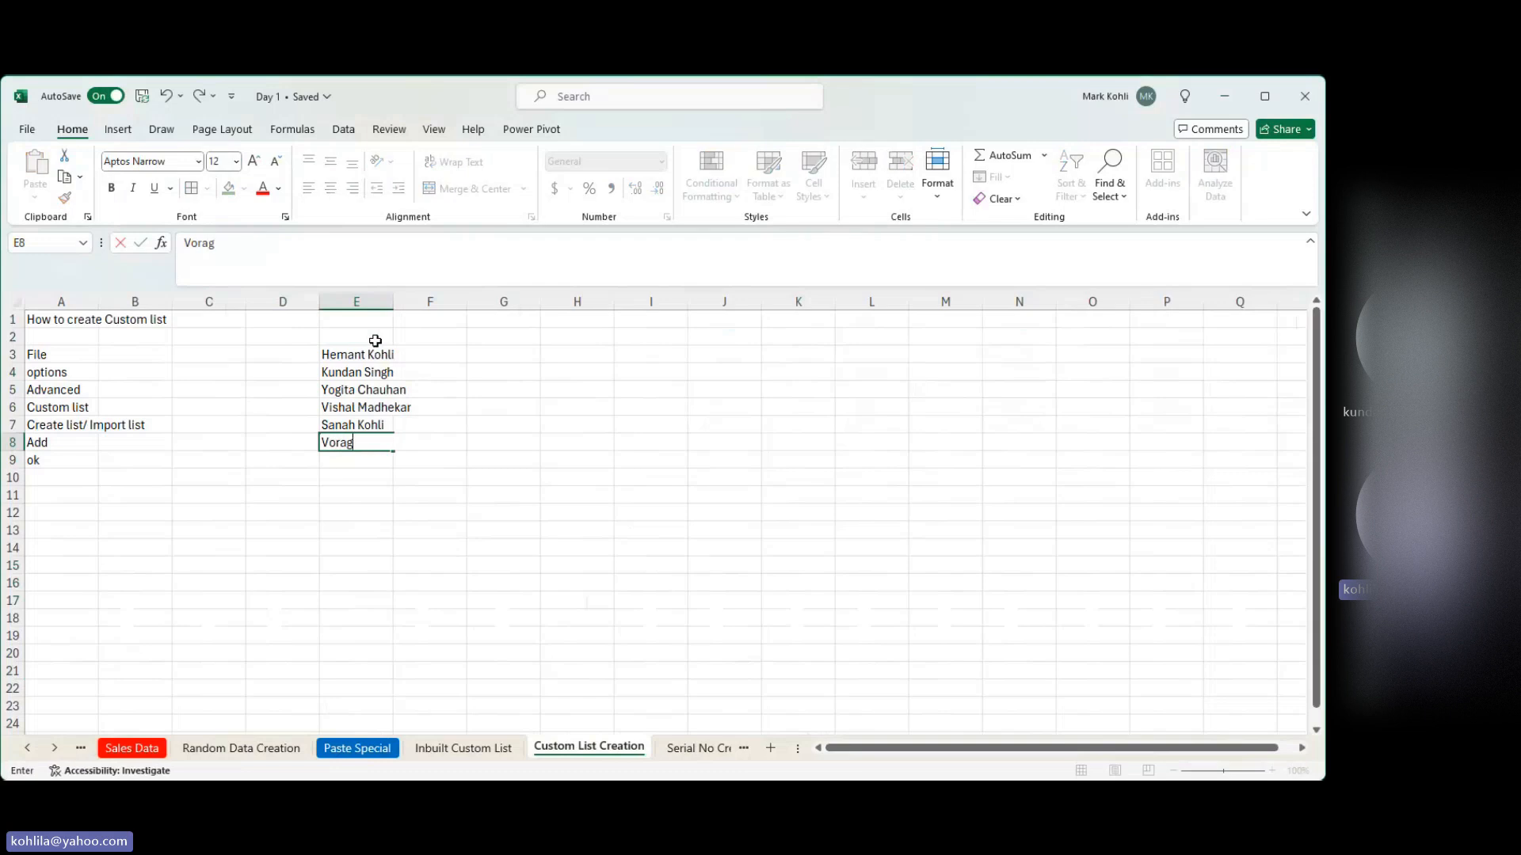
{"action": "key", "text": "BackSpace"}
{"action": "type", "text": "Ajay"}
{"action": "key", "text": "Return"}
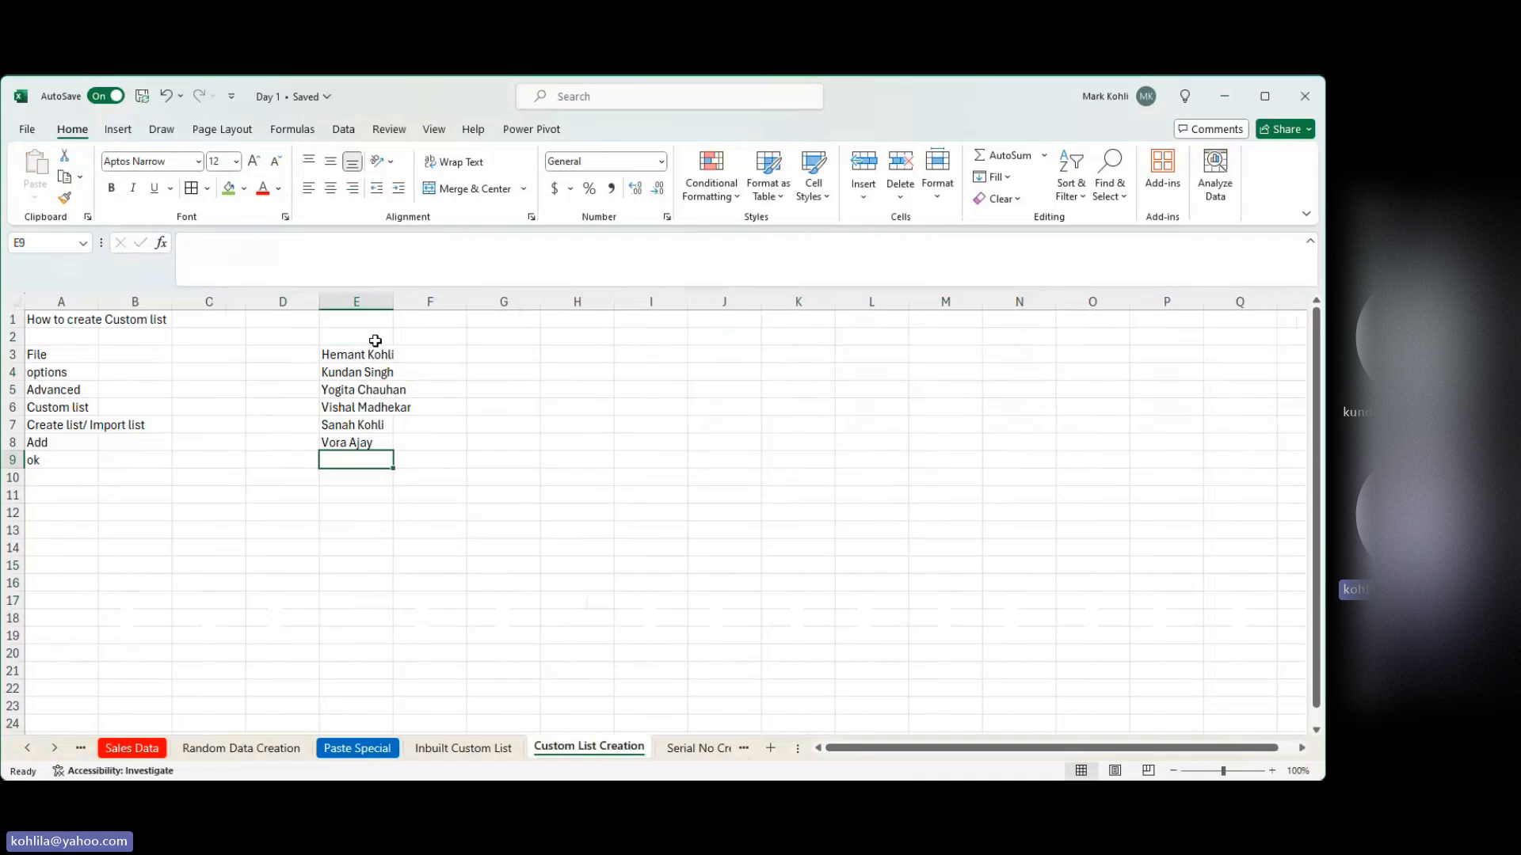
{"action": "type", "text": "Manu"}
{"action": "key", "text": "Return"}
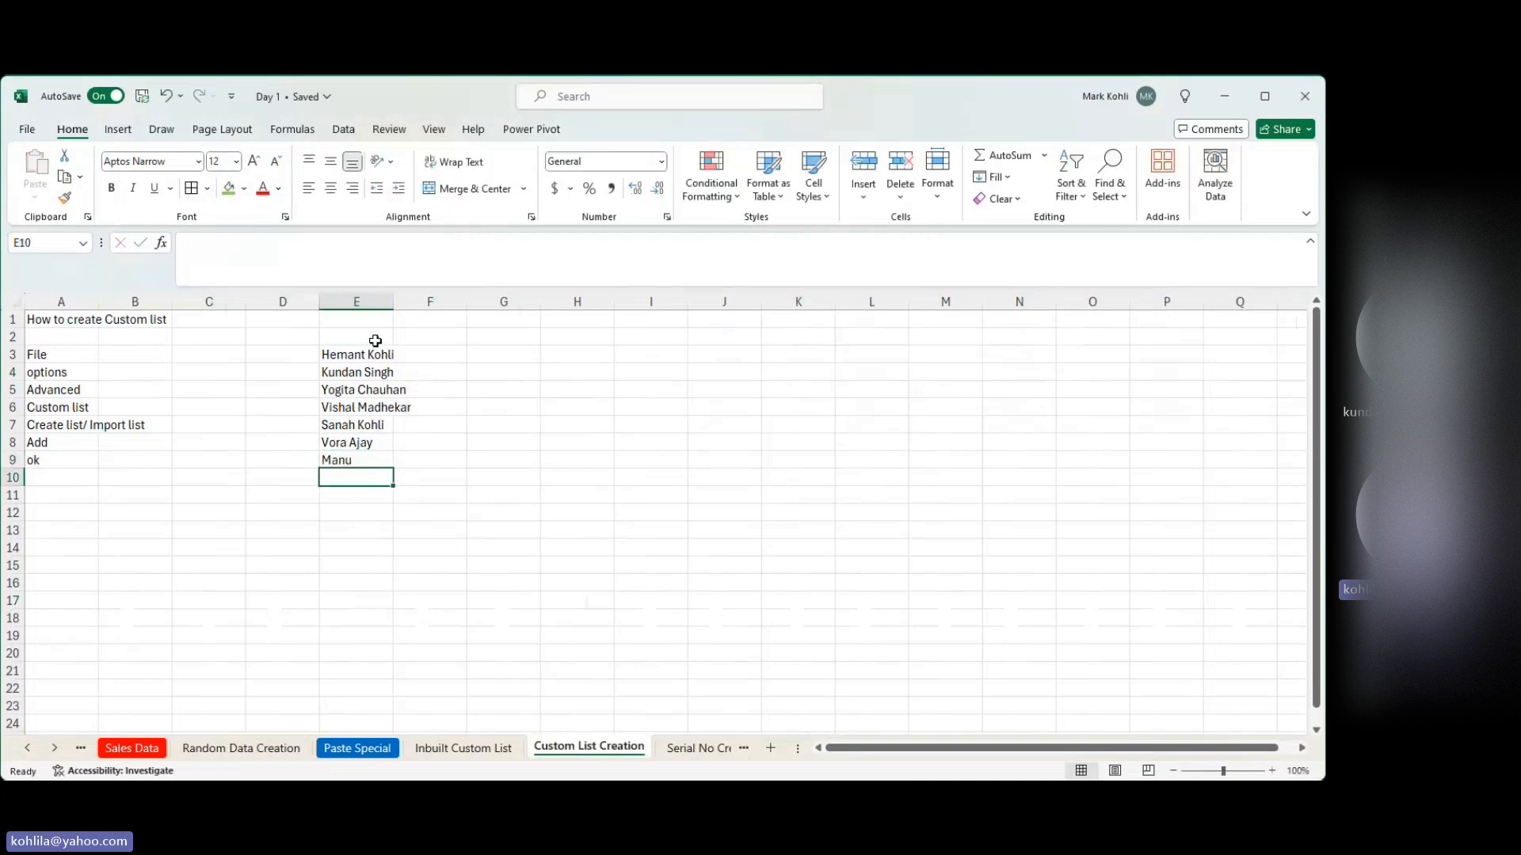
{"action": "type", "text": "Sachin"}
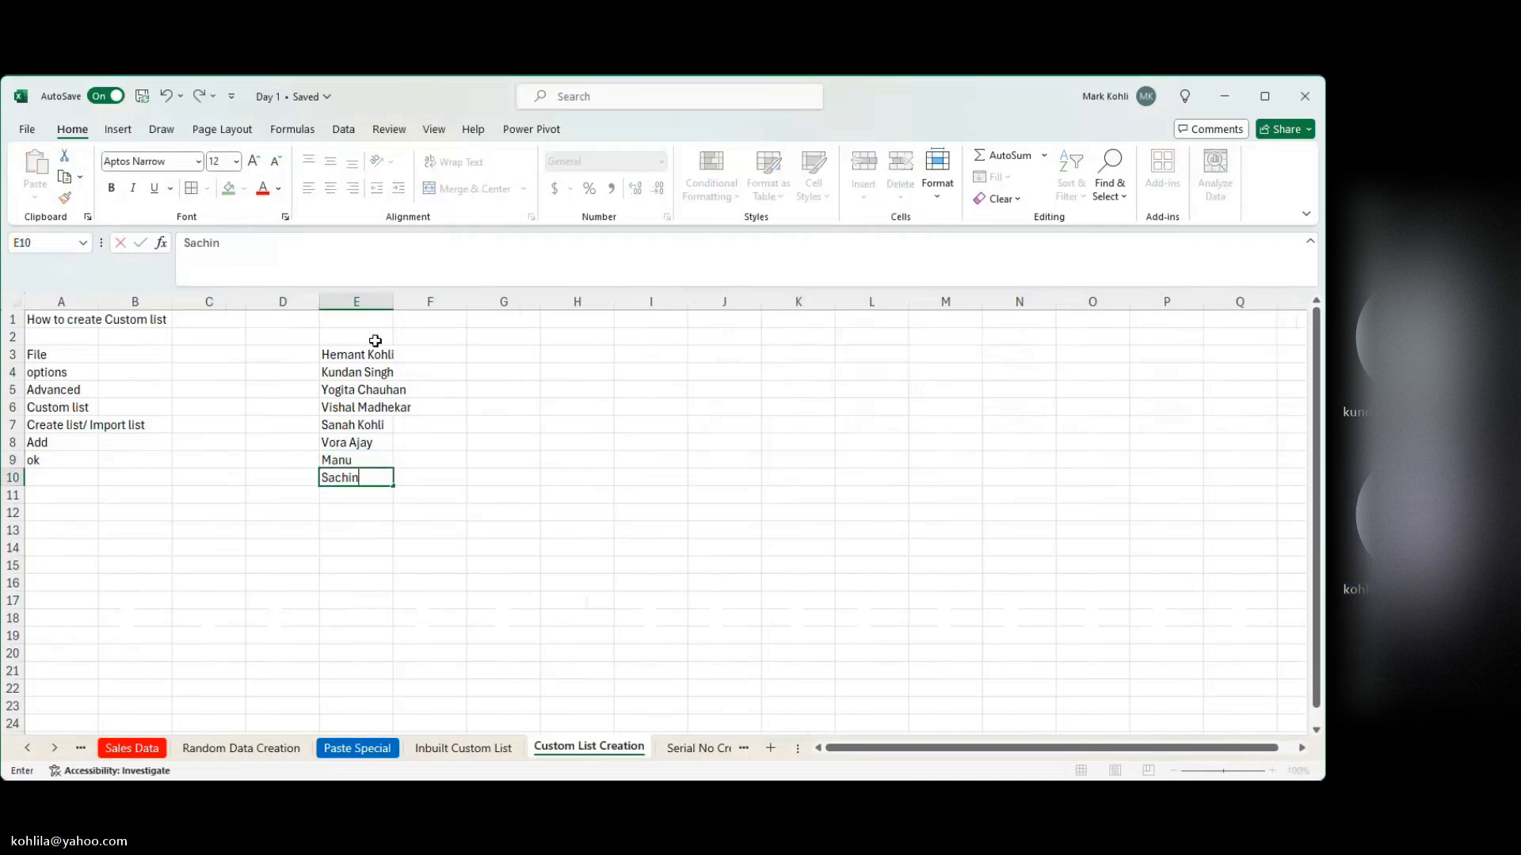
{"action": "key", "text": "Return"}
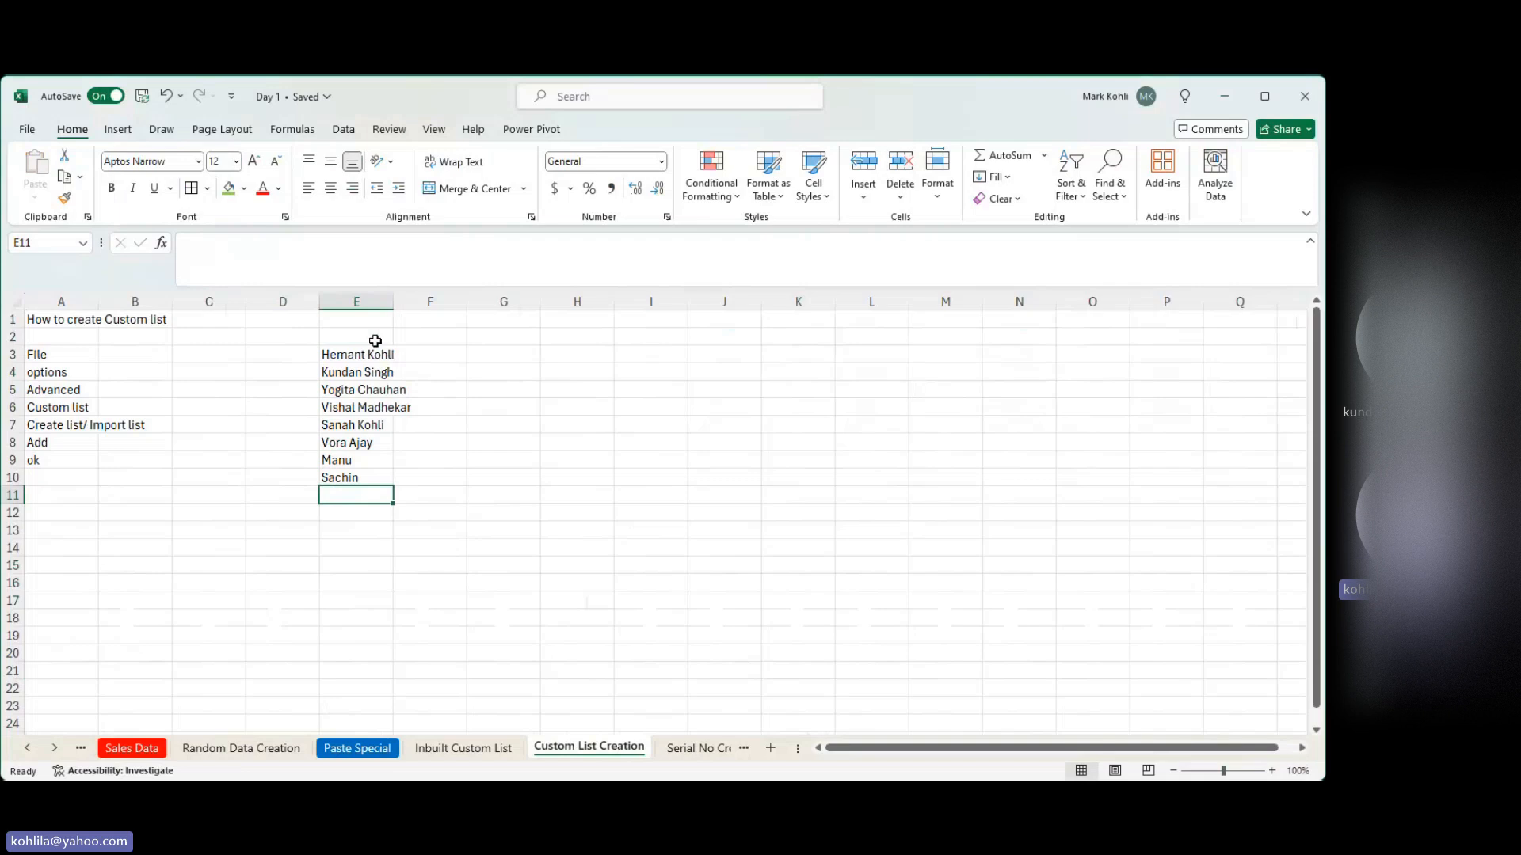
{"action": "left_click_drag", "start_coordinate": [356, 354], "coordinate": [347, 473]}
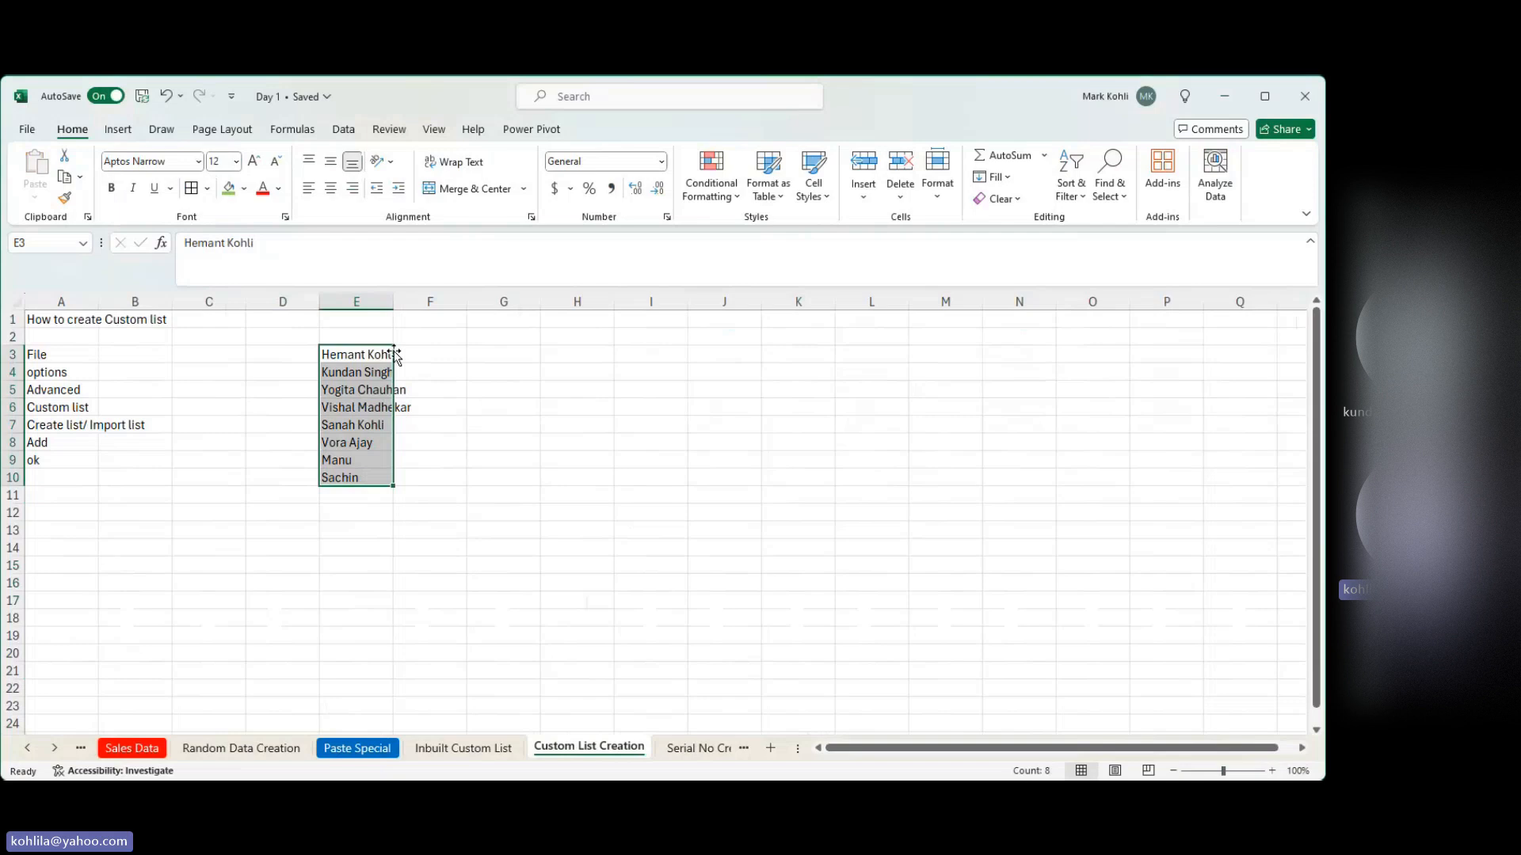
Enter the first name from E3 in H3 and fill it down to H10.
{"action": "left_click", "coordinate": [575, 351]}
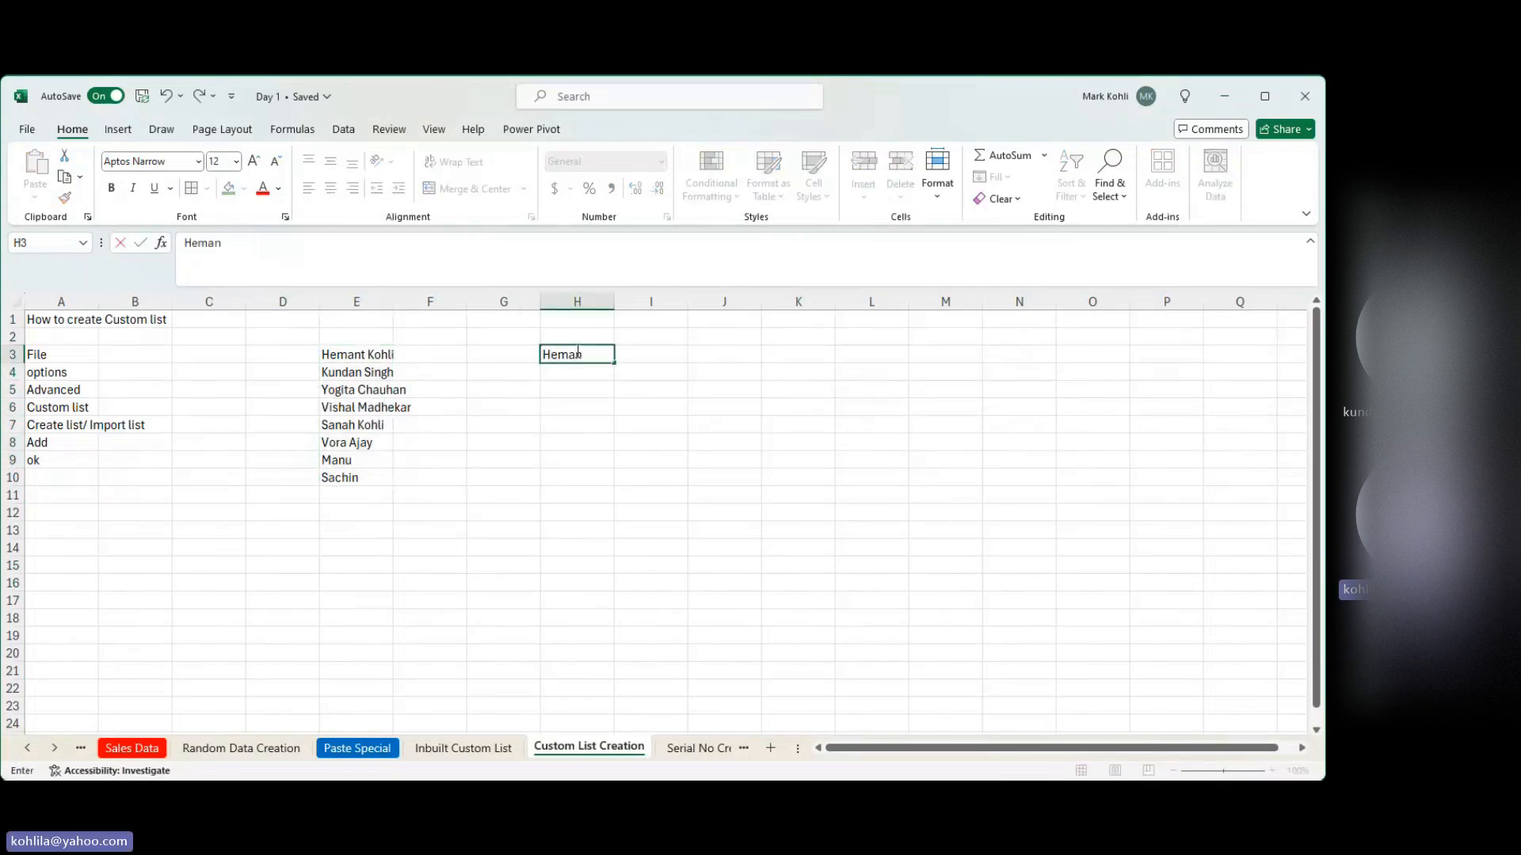
{"action": "key", "text": "Return"}
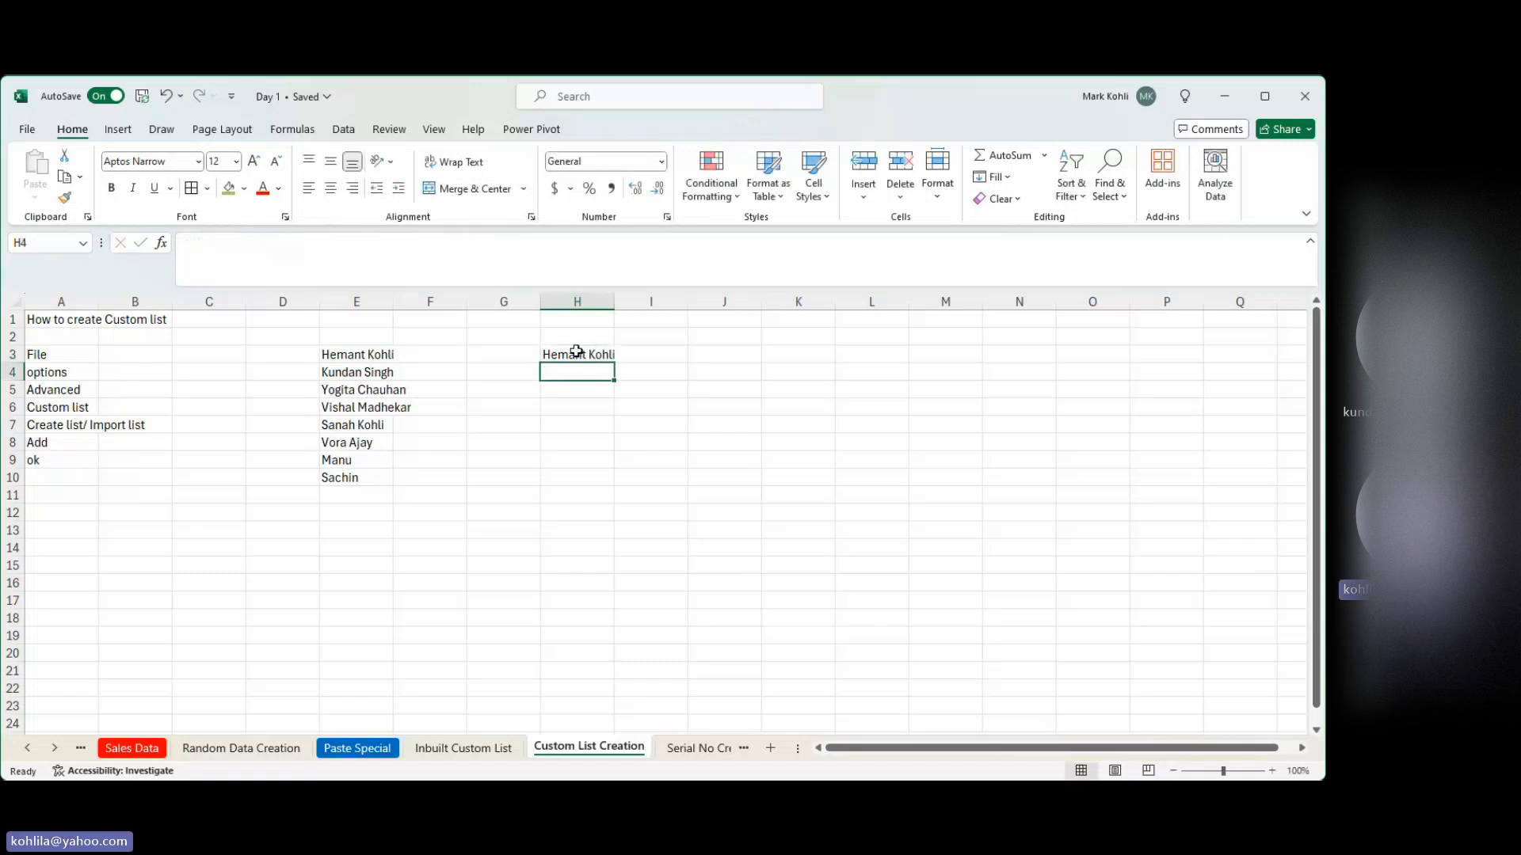
{"action": "left_click", "coordinate": [578, 352]}
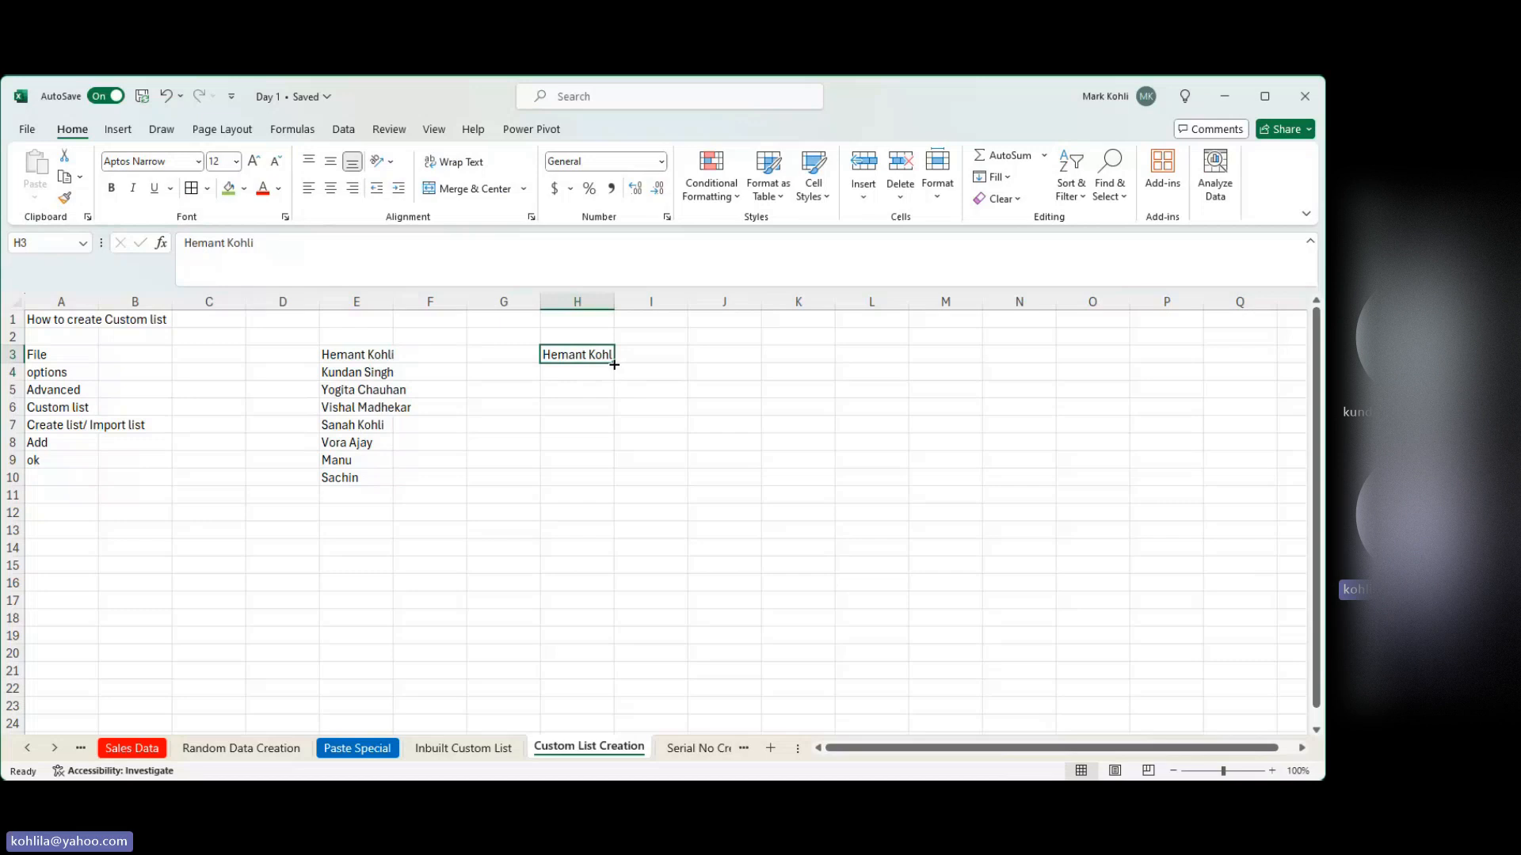
{"action": "left_click_drag", "start_coordinate": [613, 371], "coordinate": [602, 478]}
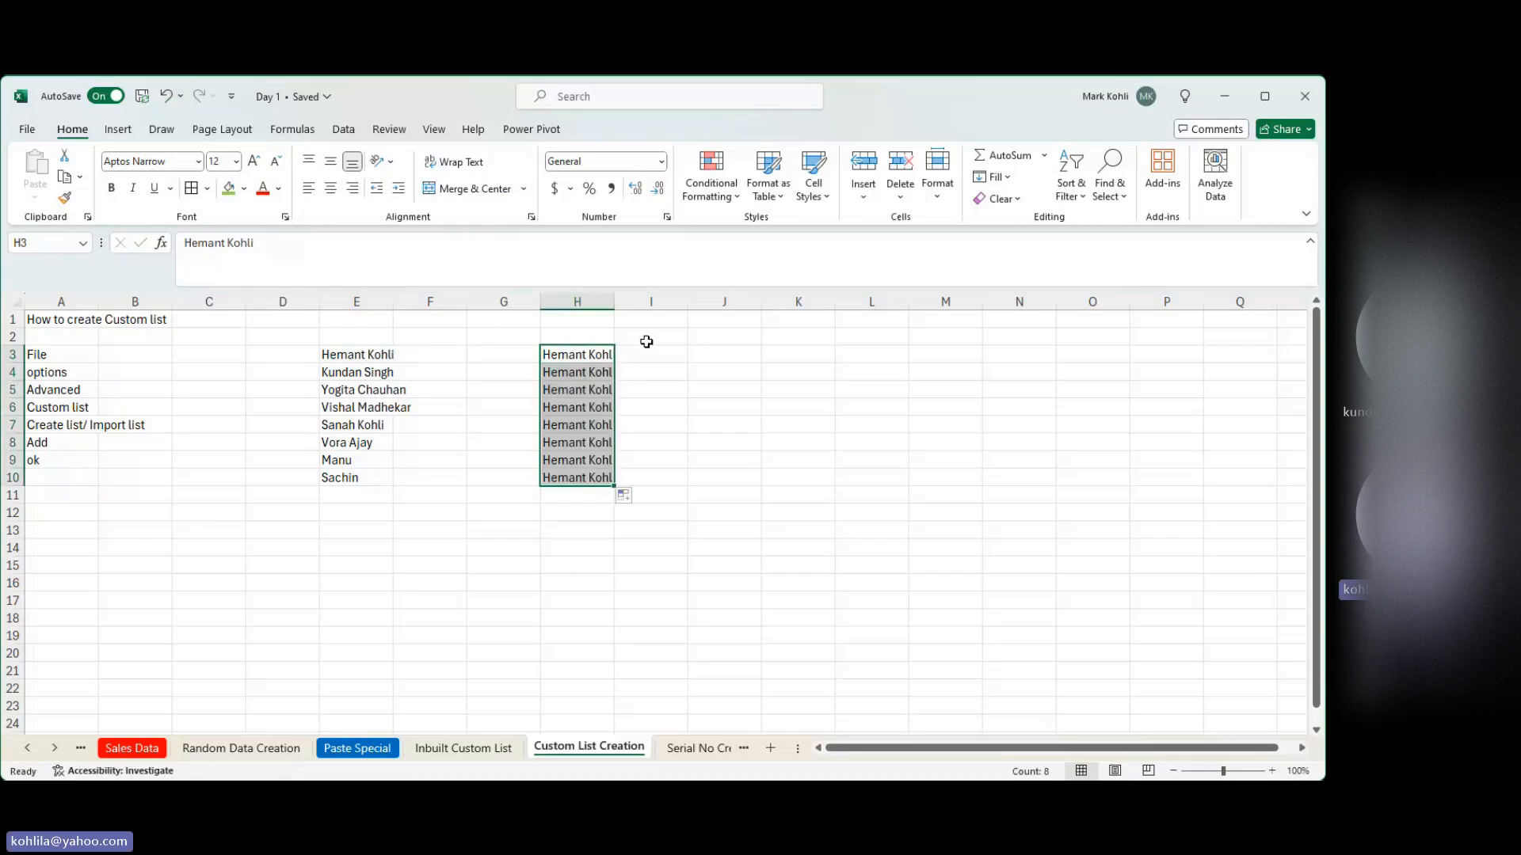
Autofit column H to the names and reselect the list in E3:E10.
{"action": "double_click", "coordinate": [611, 302]}
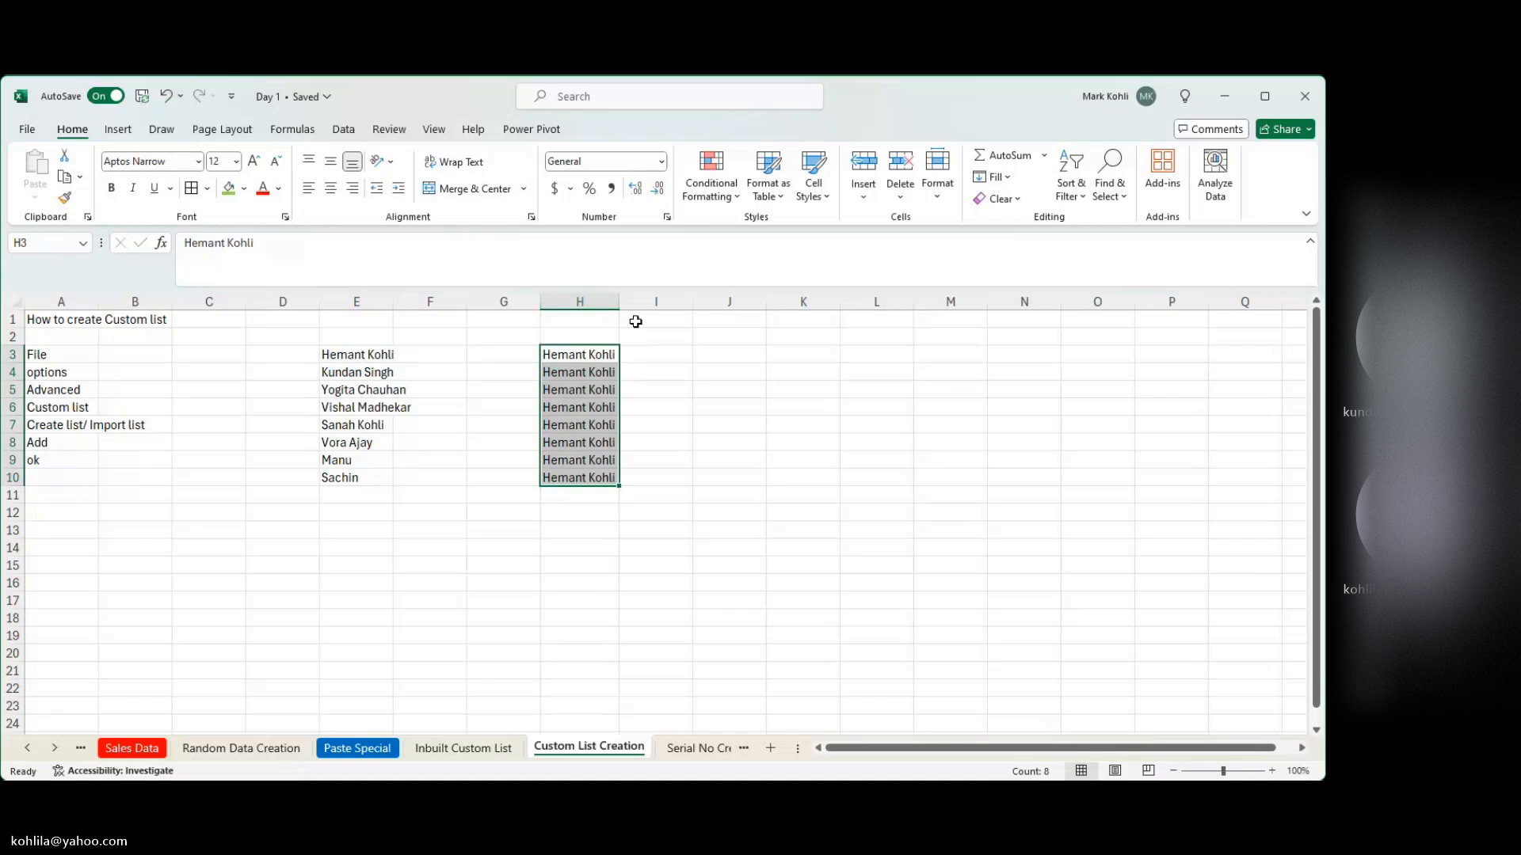
{"action": "left_click", "coordinate": [651, 352]}
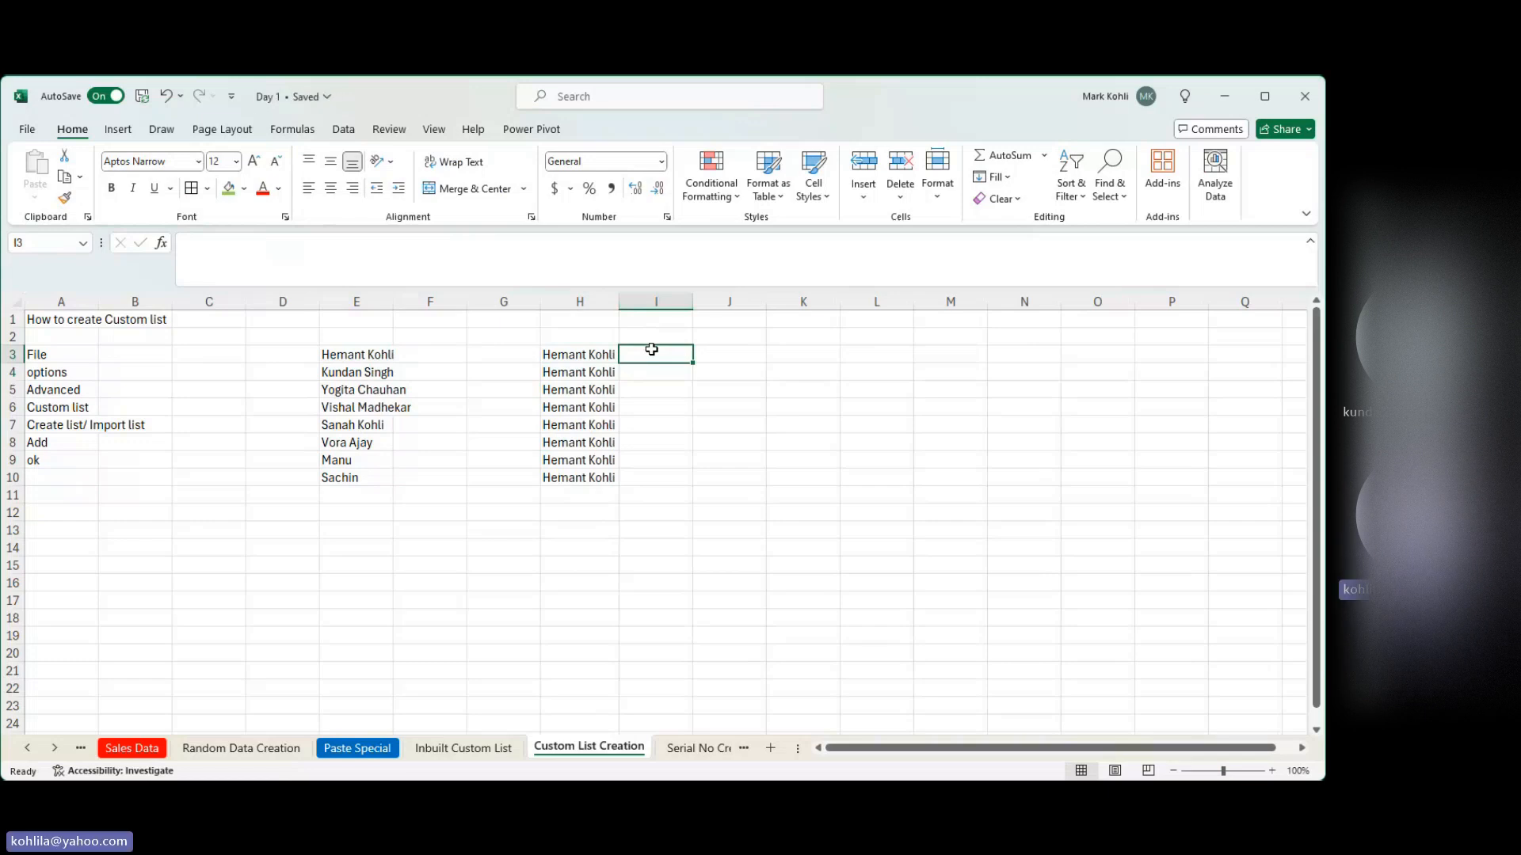
{"action": "left_click", "coordinate": [575, 357]}
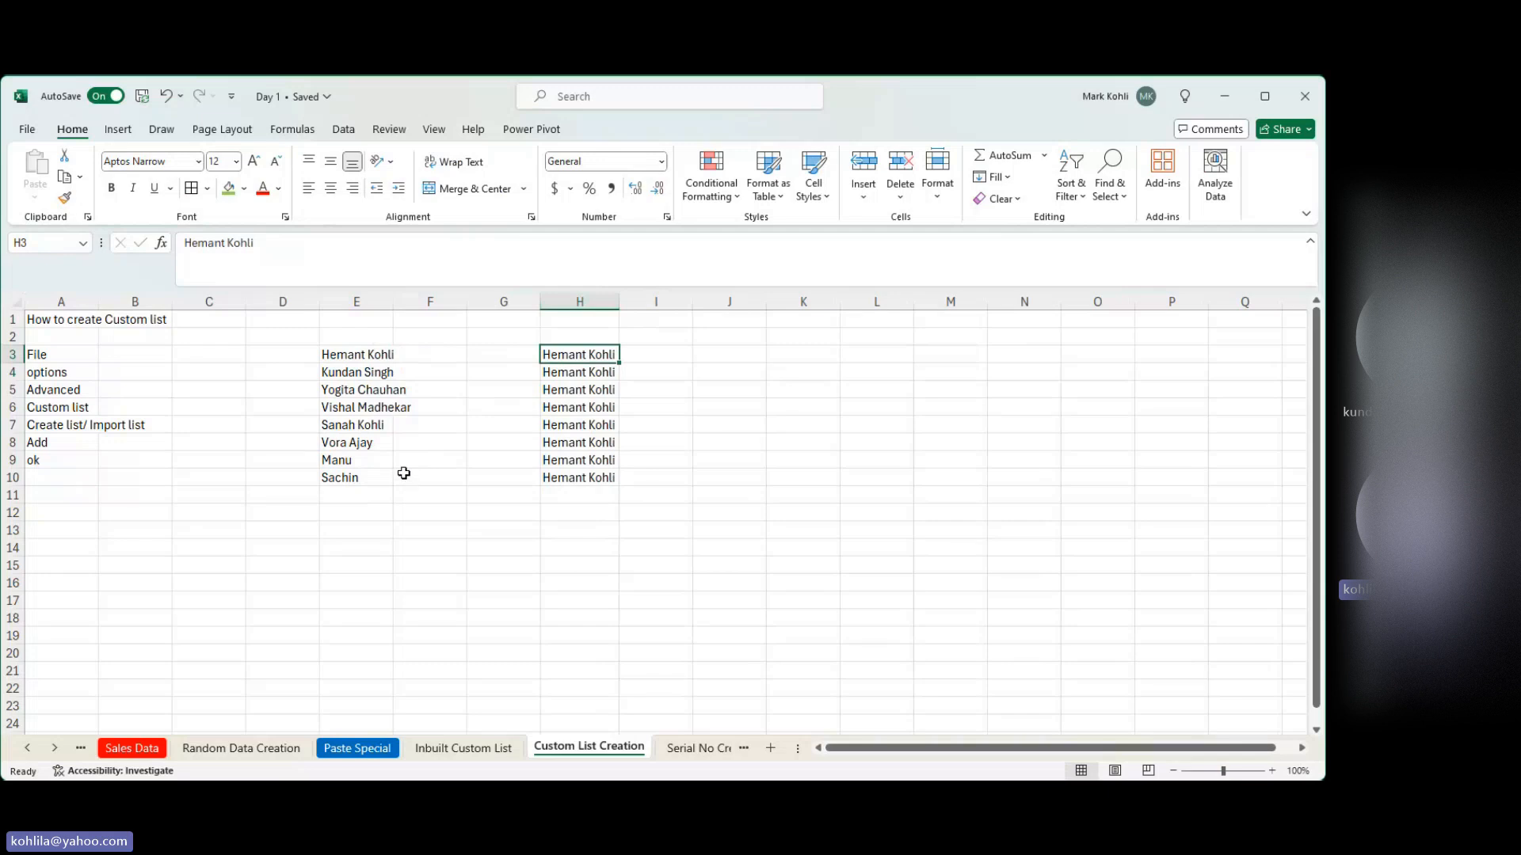
{"action": "left_click", "coordinate": [355, 357]}
{"action": "left_click_drag", "start_coordinate": [355, 357], "coordinate": [347, 481]}
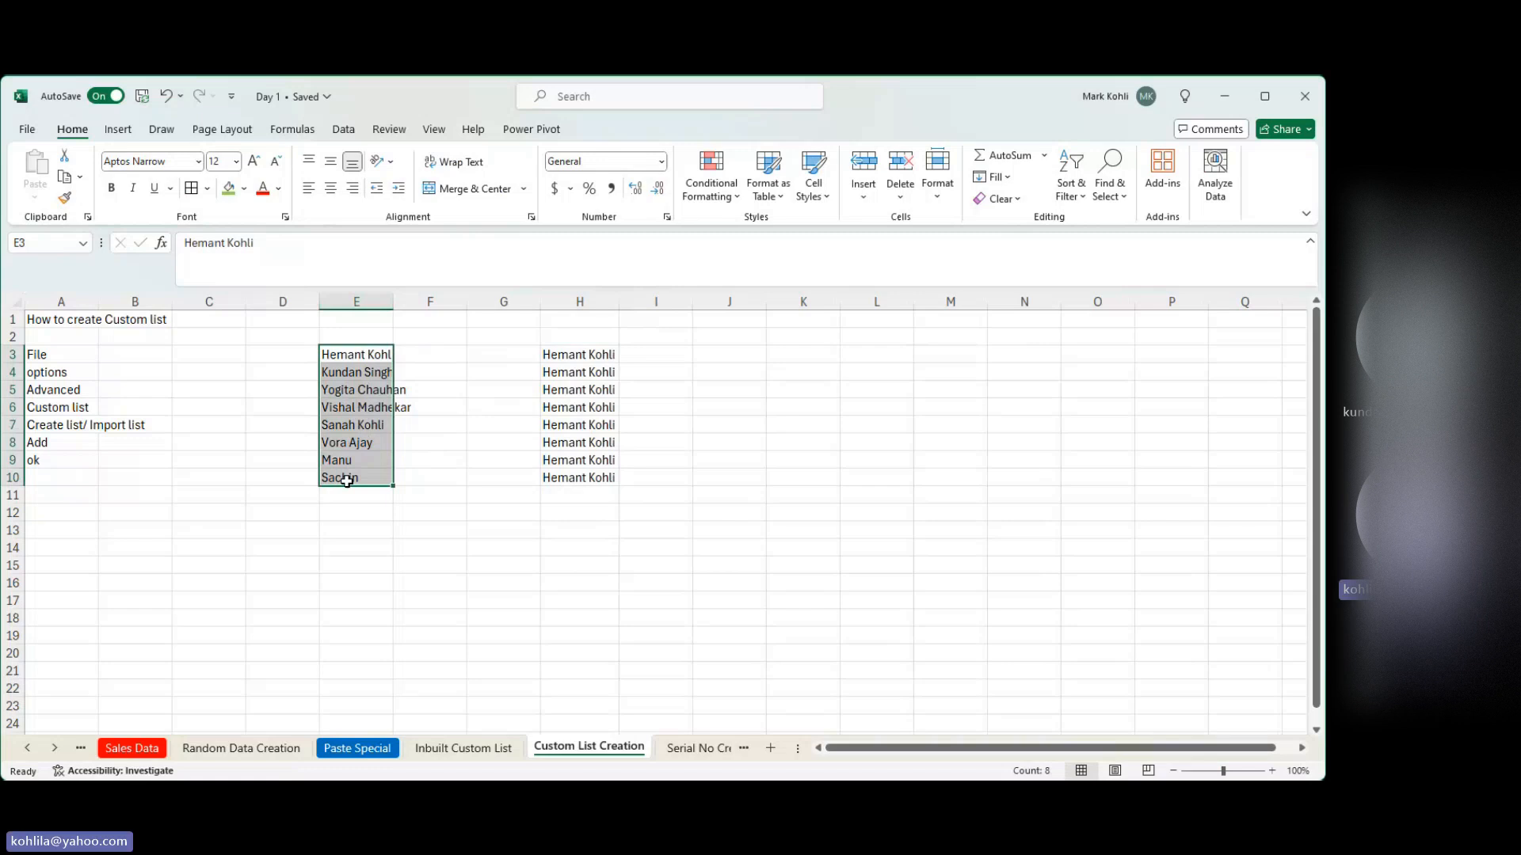
Go to File > Options to edit custom lists using the E3:E10 names.
{"action": "left_click", "coordinate": [27, 131]}
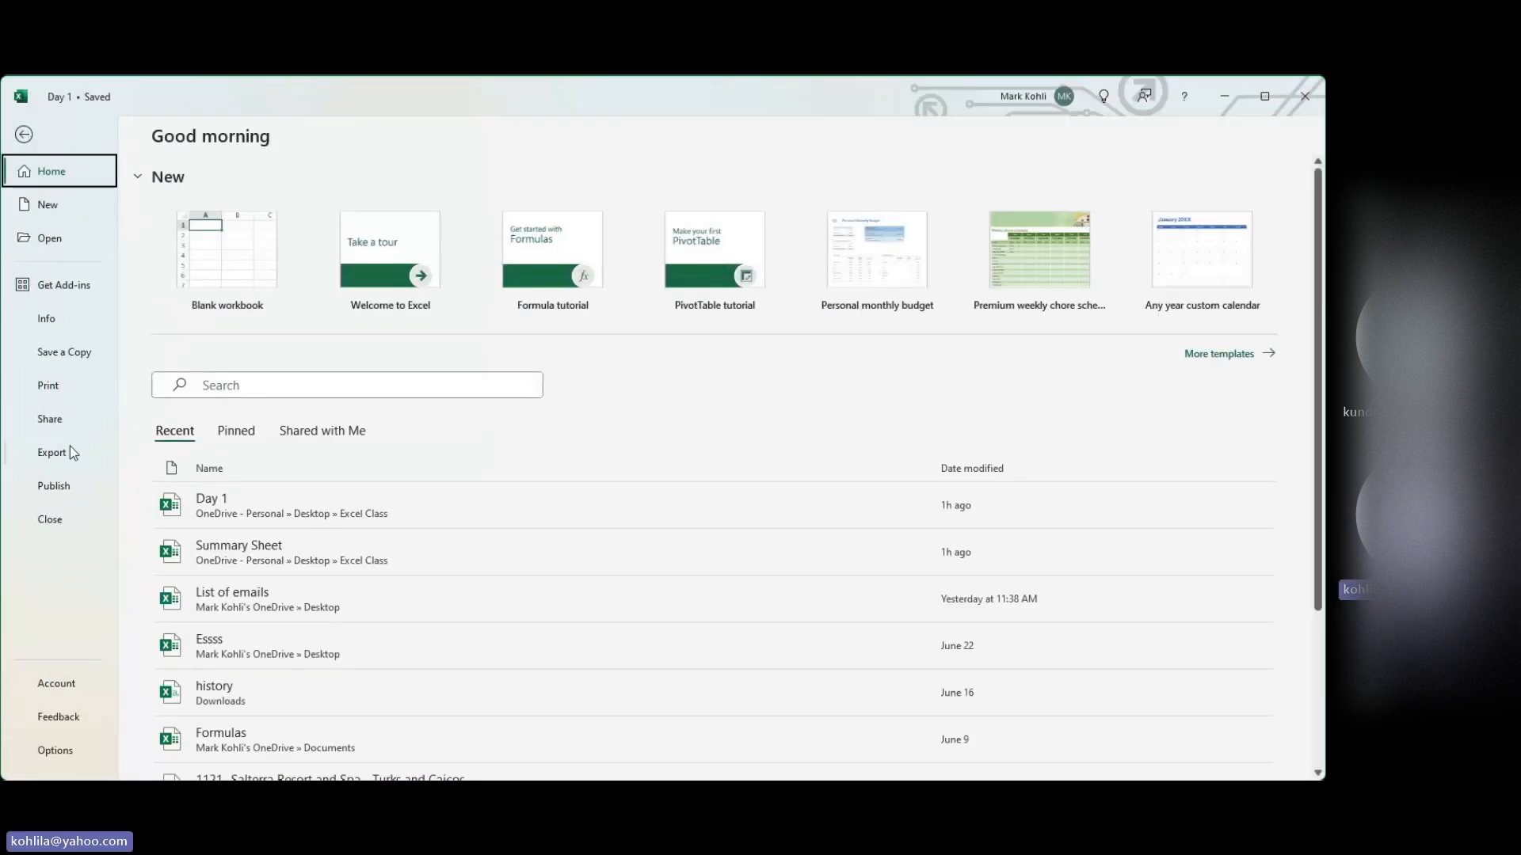
{"action": "left_click", "coordinate": [66, 749]}
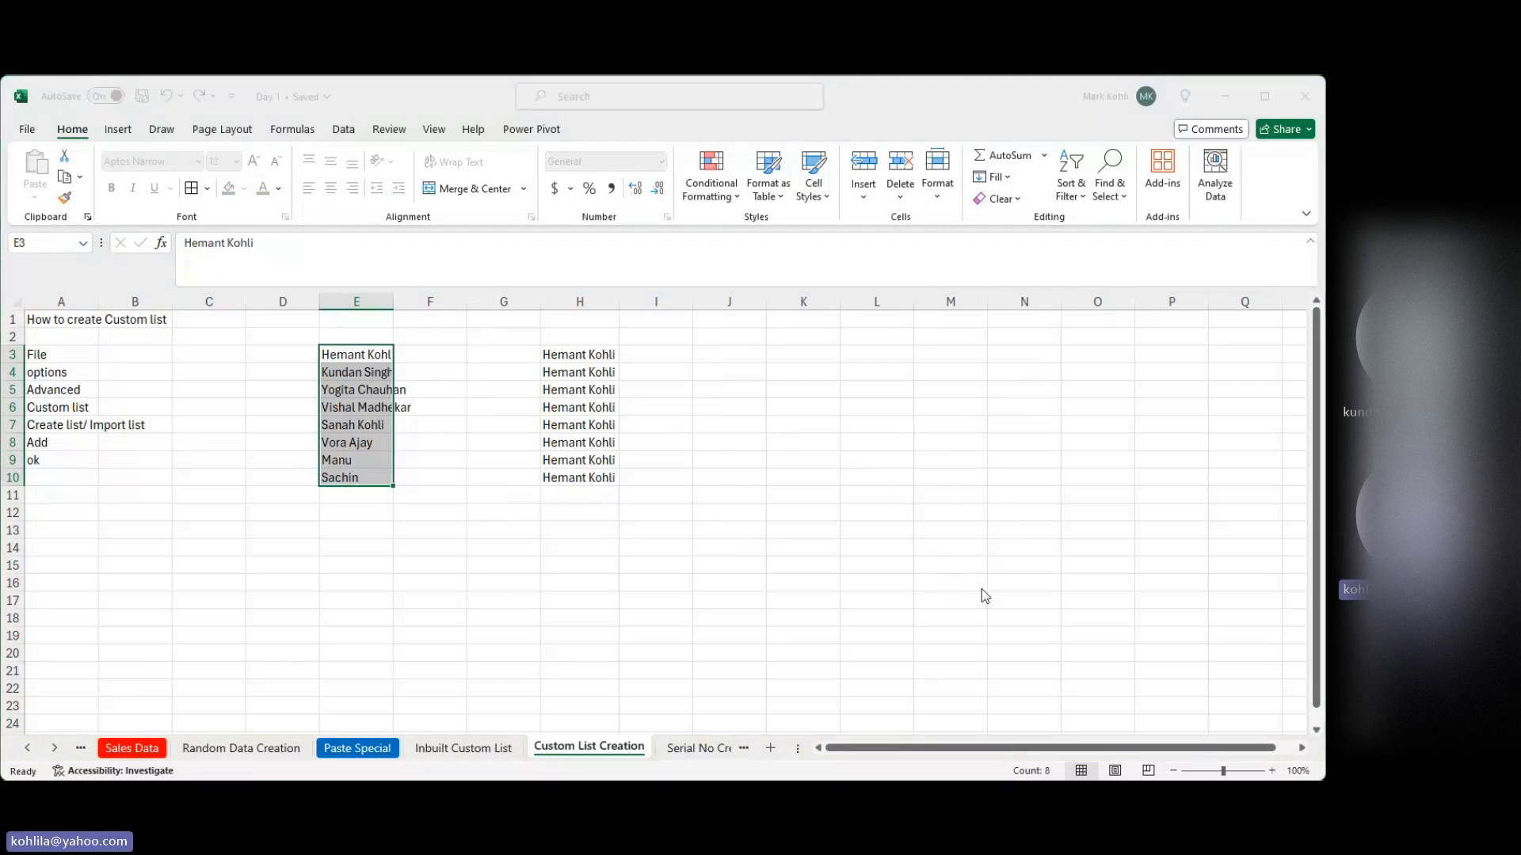
Close Options, enter a list name in lowercase in K3 and autofill it down to K10.
{"action": "left_click", "coordinate": [920, 698]}
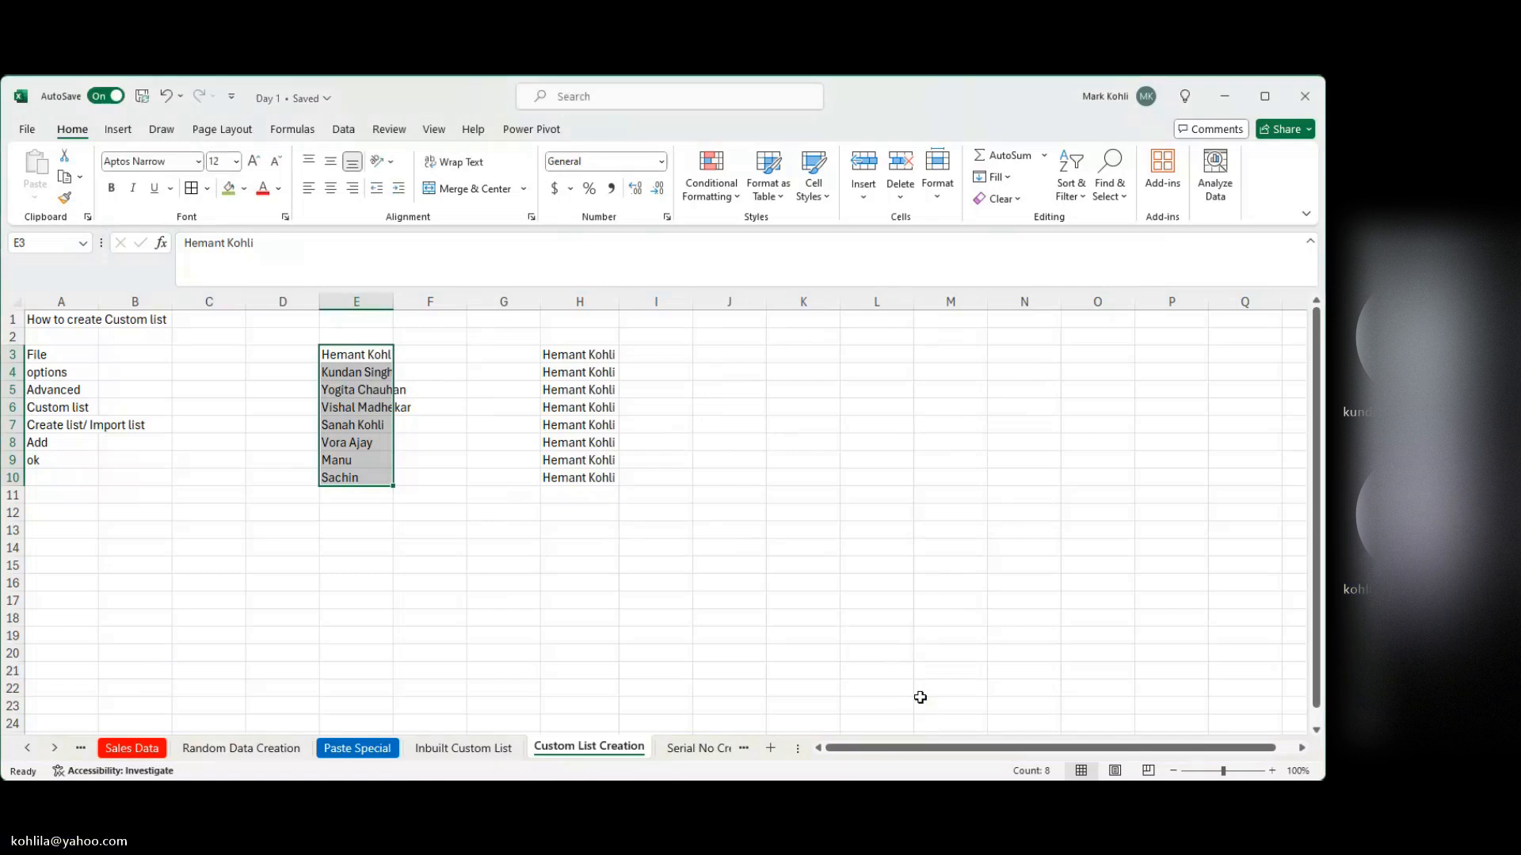
{"action": "left_click", "coordinate": [775, 352]}
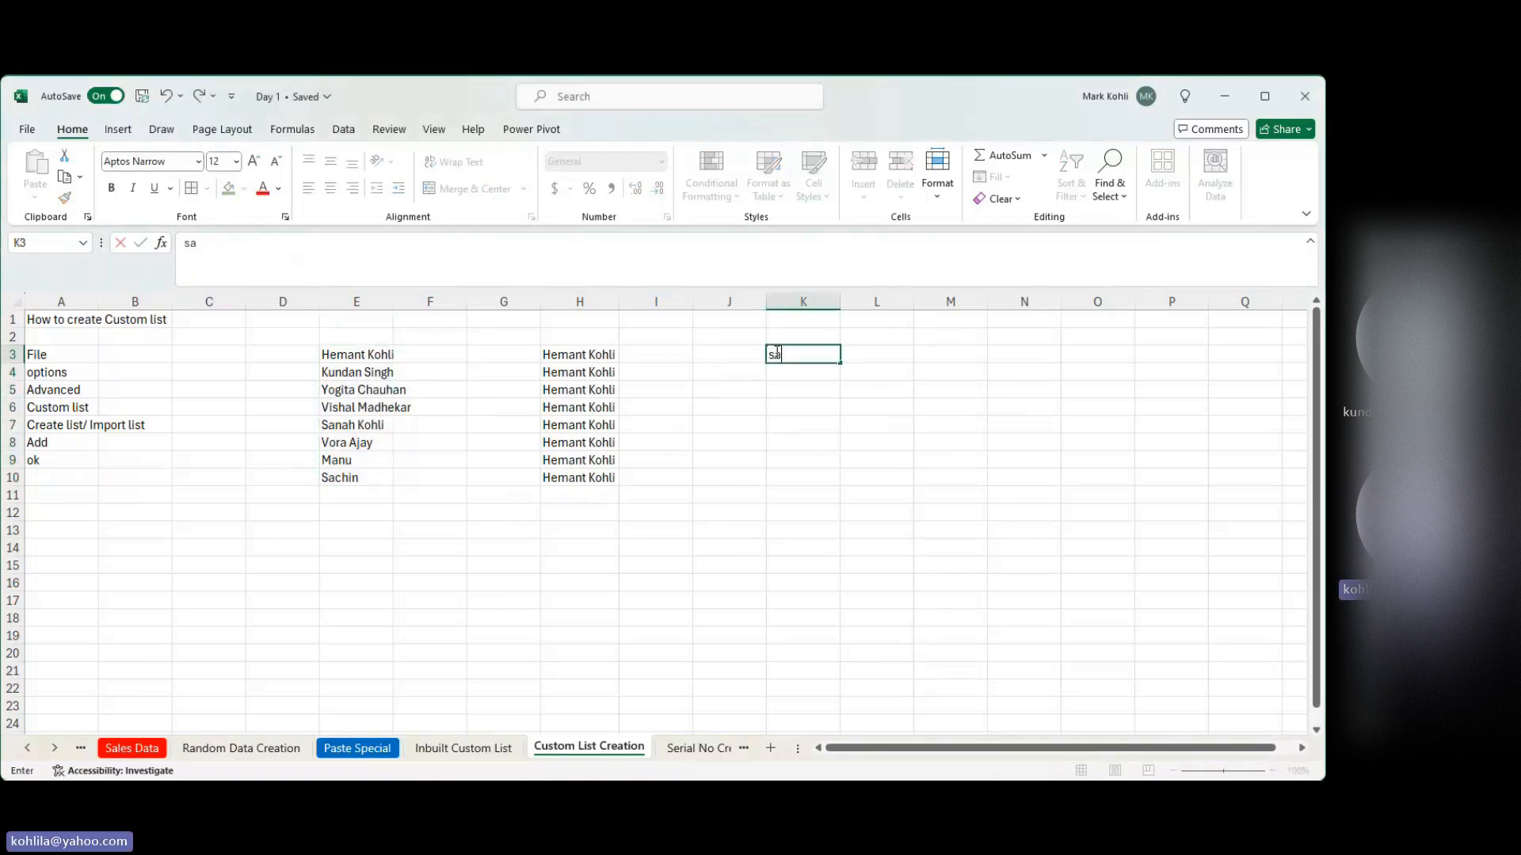
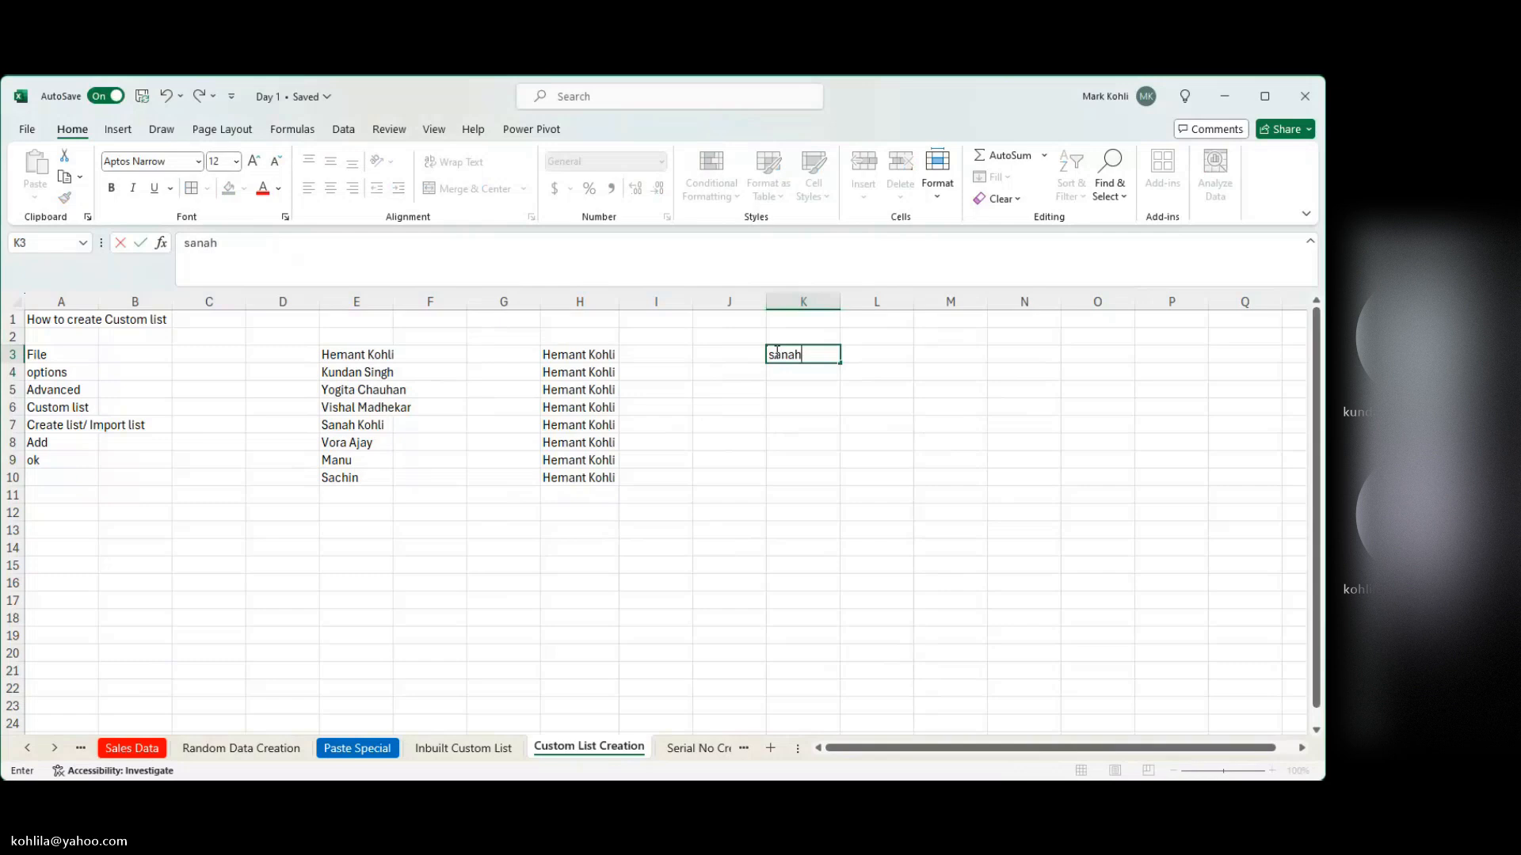
{"action": "key", "text": "ctrl+Return"}
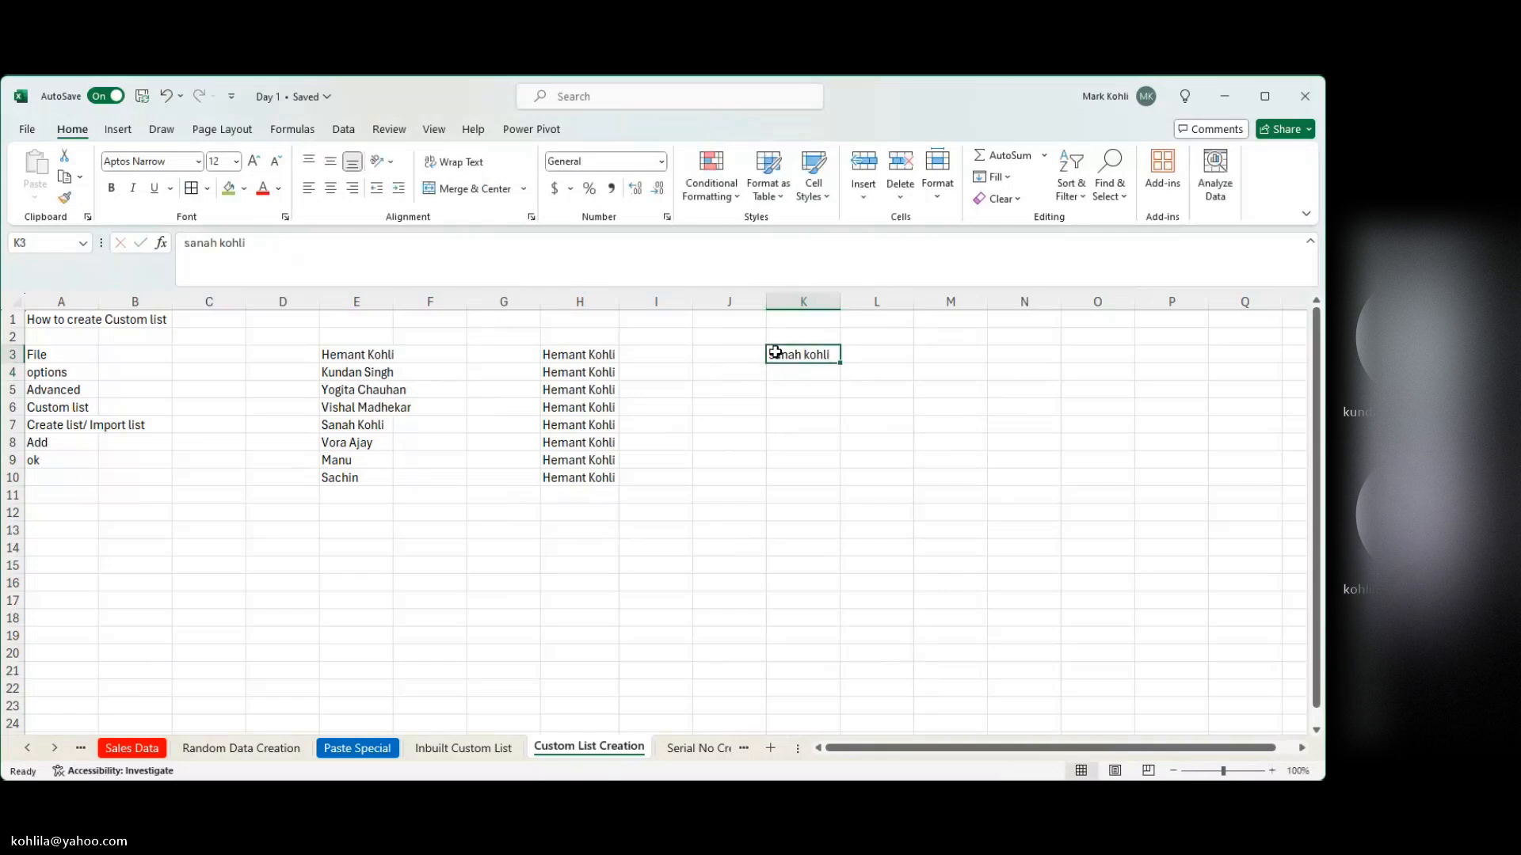
{"action": "left_click_drag", "start_coordinate": [844, 361], "coordinate": [845, 496]}
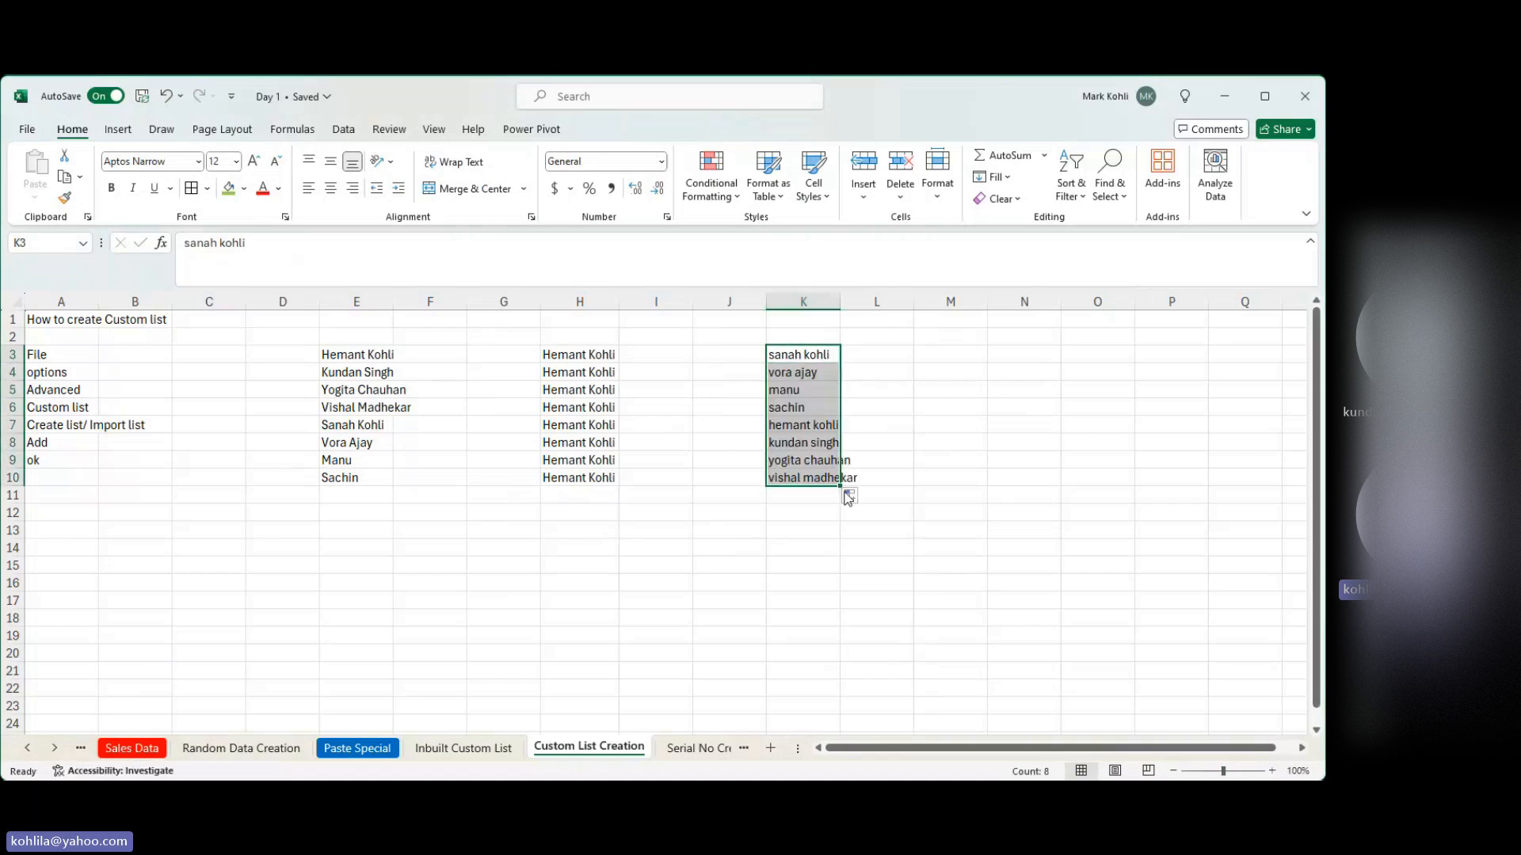
{"action": "left_click", "coordinate": [924, 437]}
{"action": "left_click", "coordinate": [908, 371]}
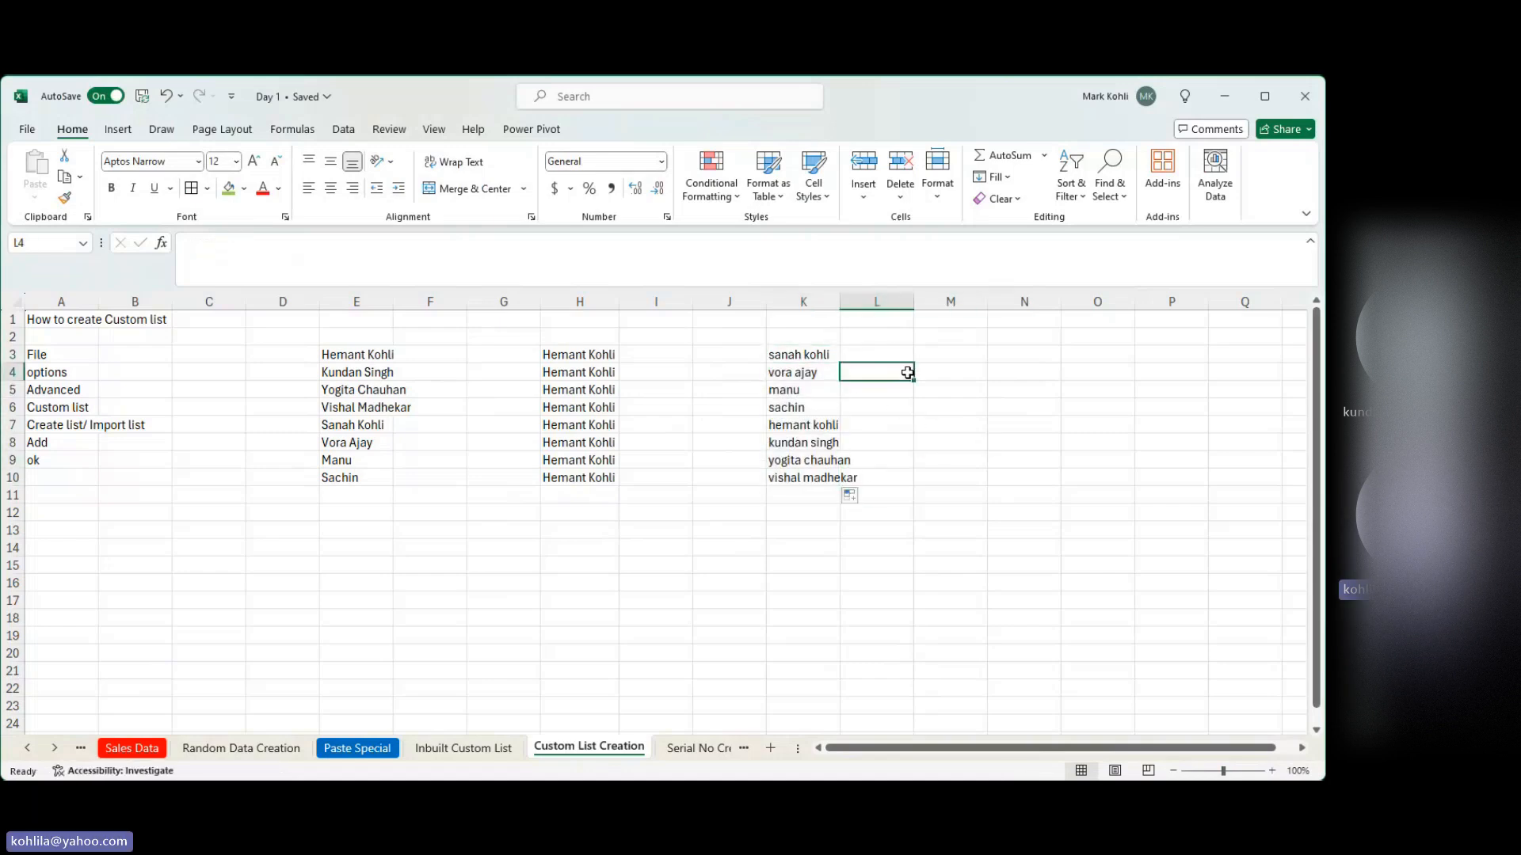
Enter another list name in capitals in M3 and autofill it down to M14.
{"action": "left_click", "coordinate": [948, 352]}
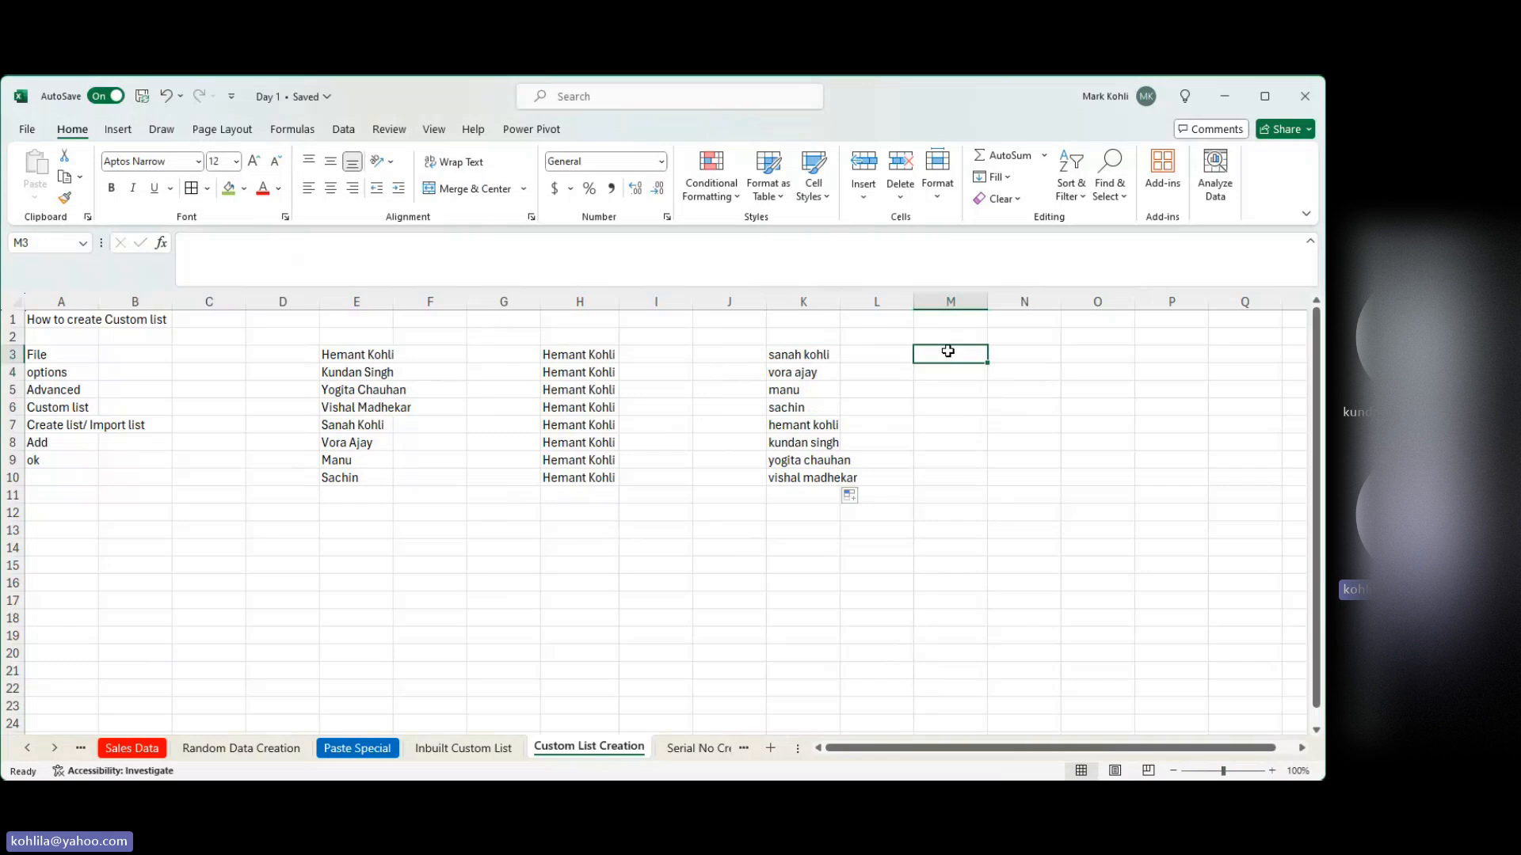
{"action": "type", "text": "ma"}
{"action": "key", "text": "BackSpace"}
{"action": "key", "text": "BackSpace"}
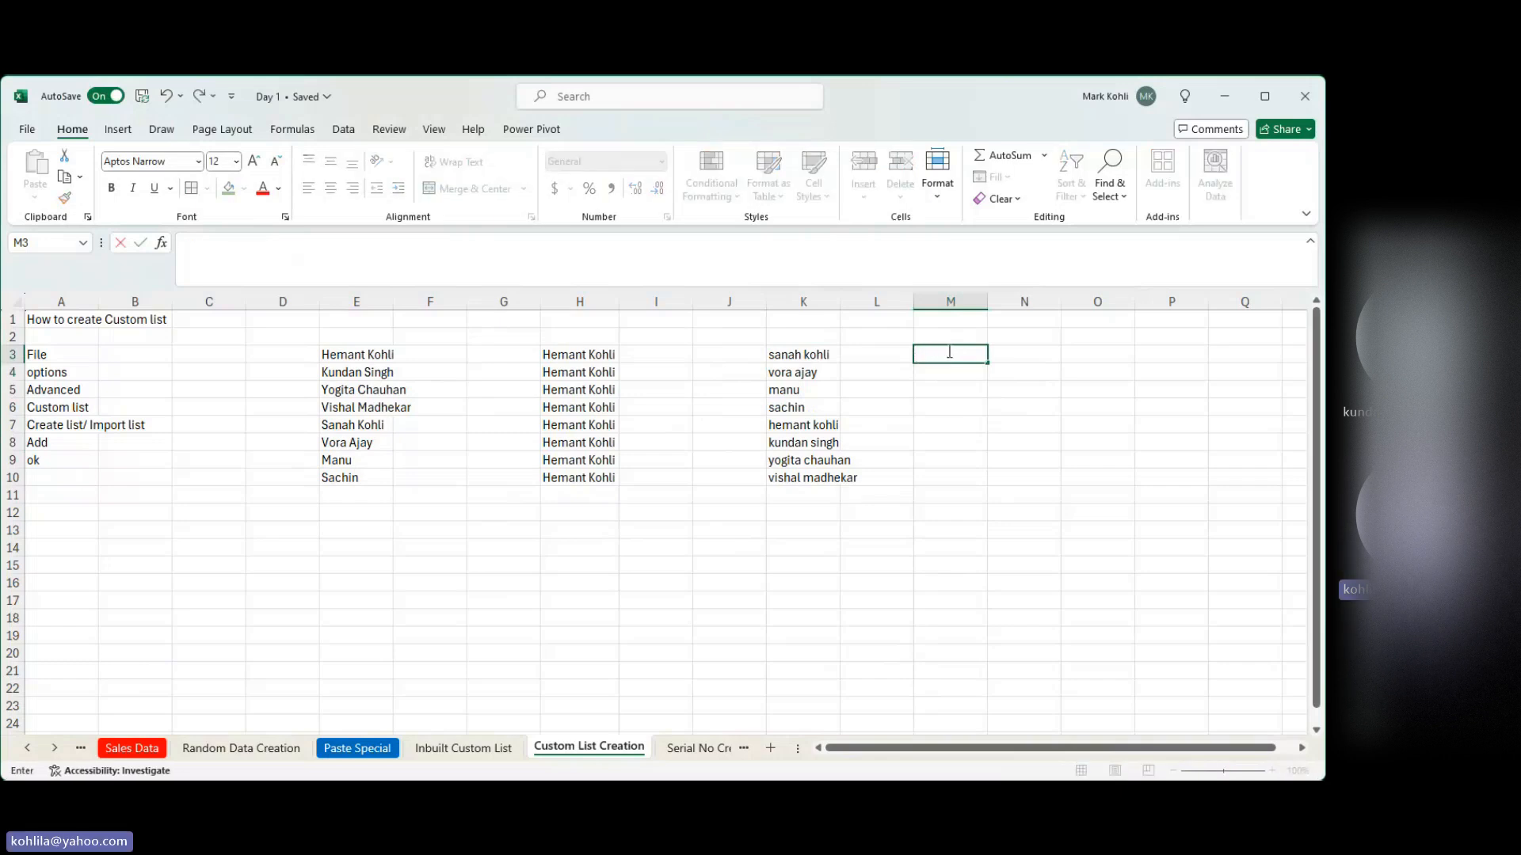
{"action": "type", "text": "MANU"}
{"action": "key", "text": "Return"}
{"action": "left_click", "coordinate": [948, 352]}
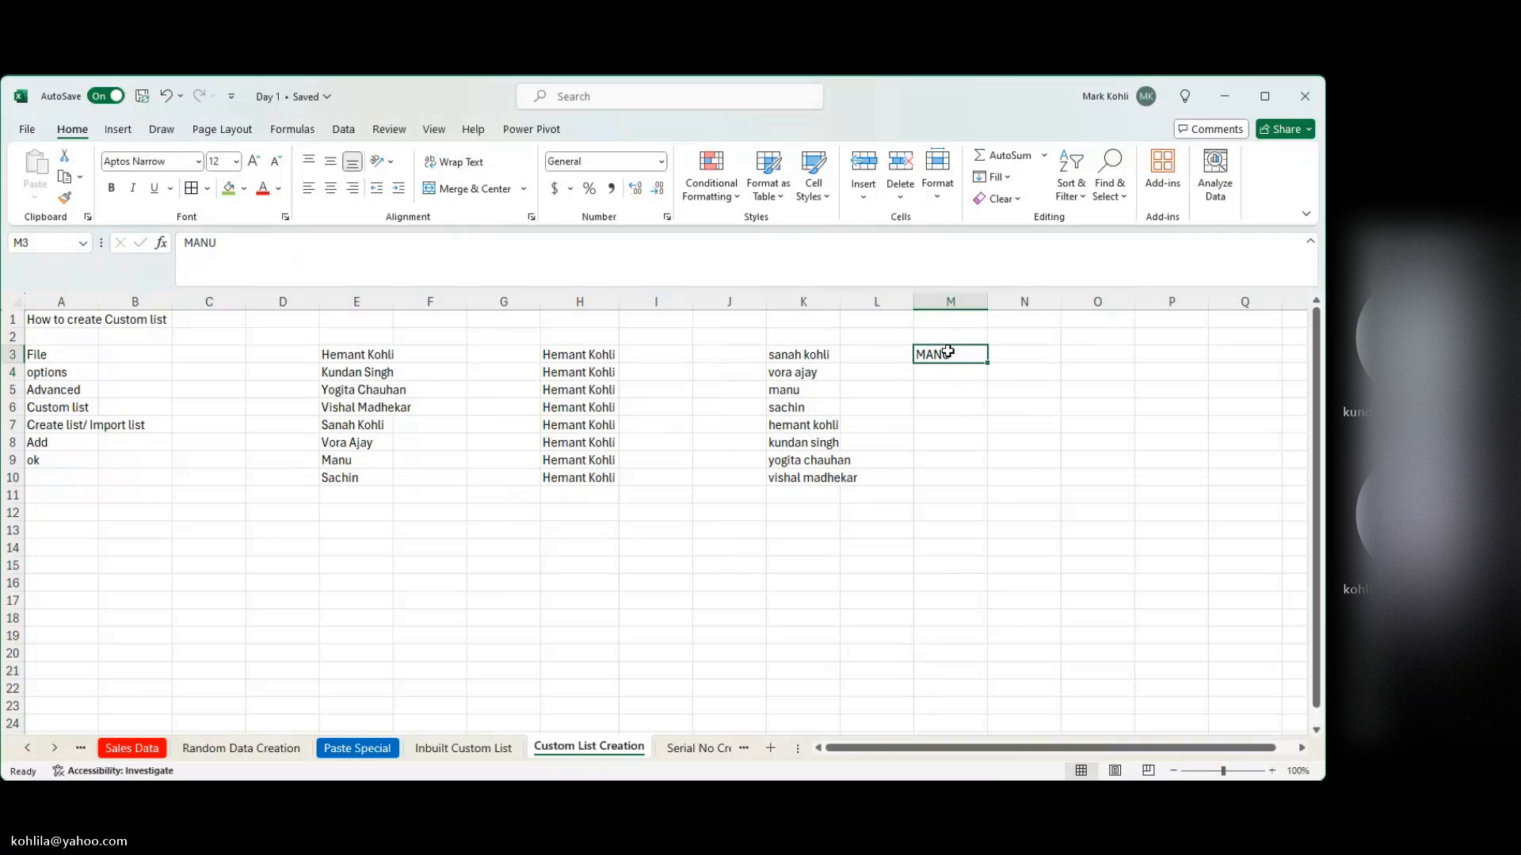
{"action": "left_click_drag", "start_coordinate": [991, 363], "coordinate": [997, 549]}
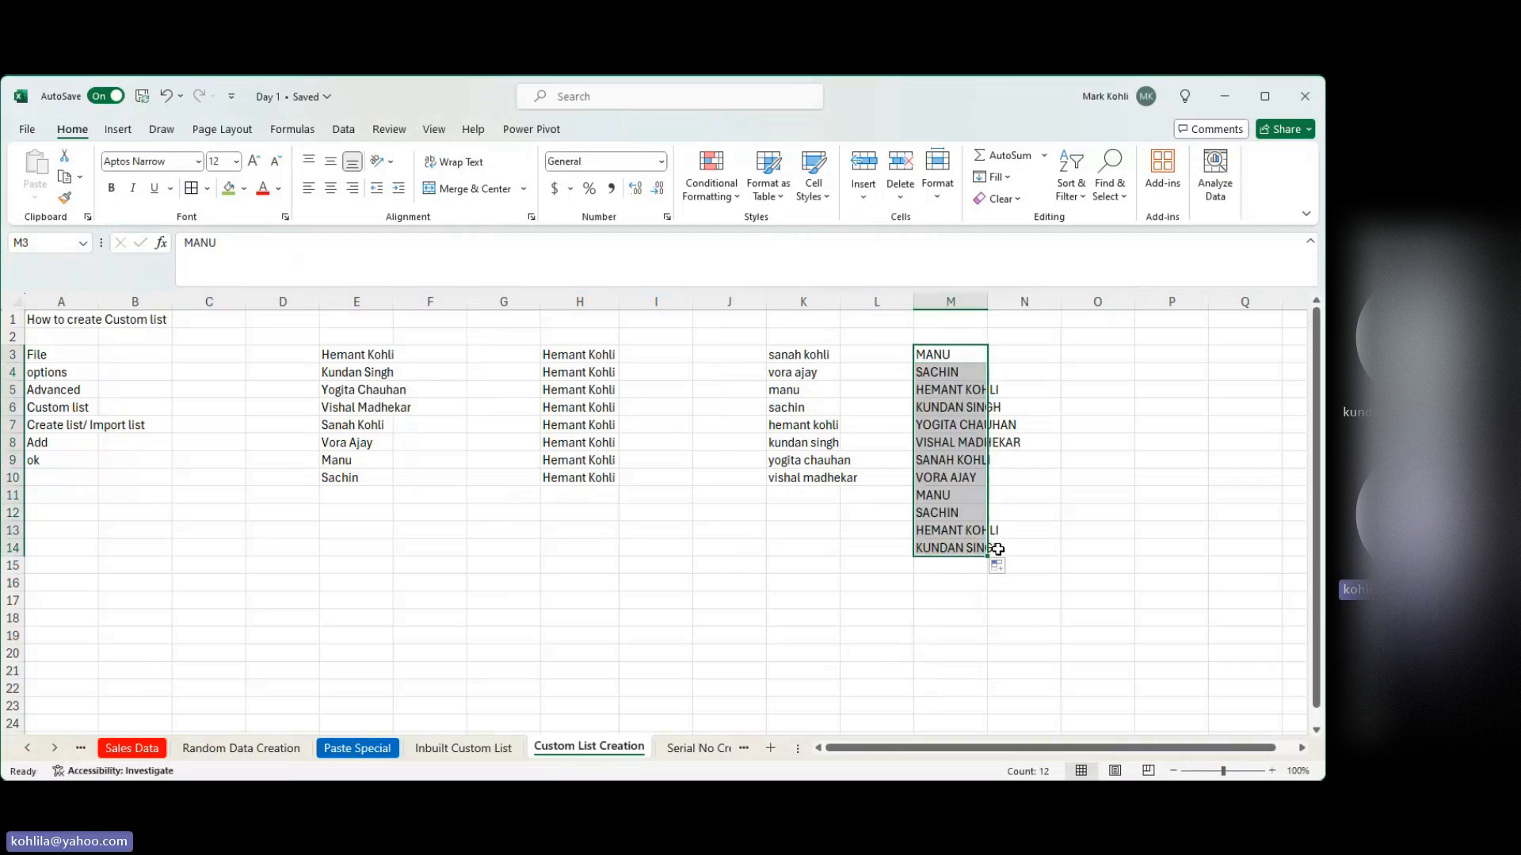
{"action": "left_click", "coordinate": [1074, 524]}
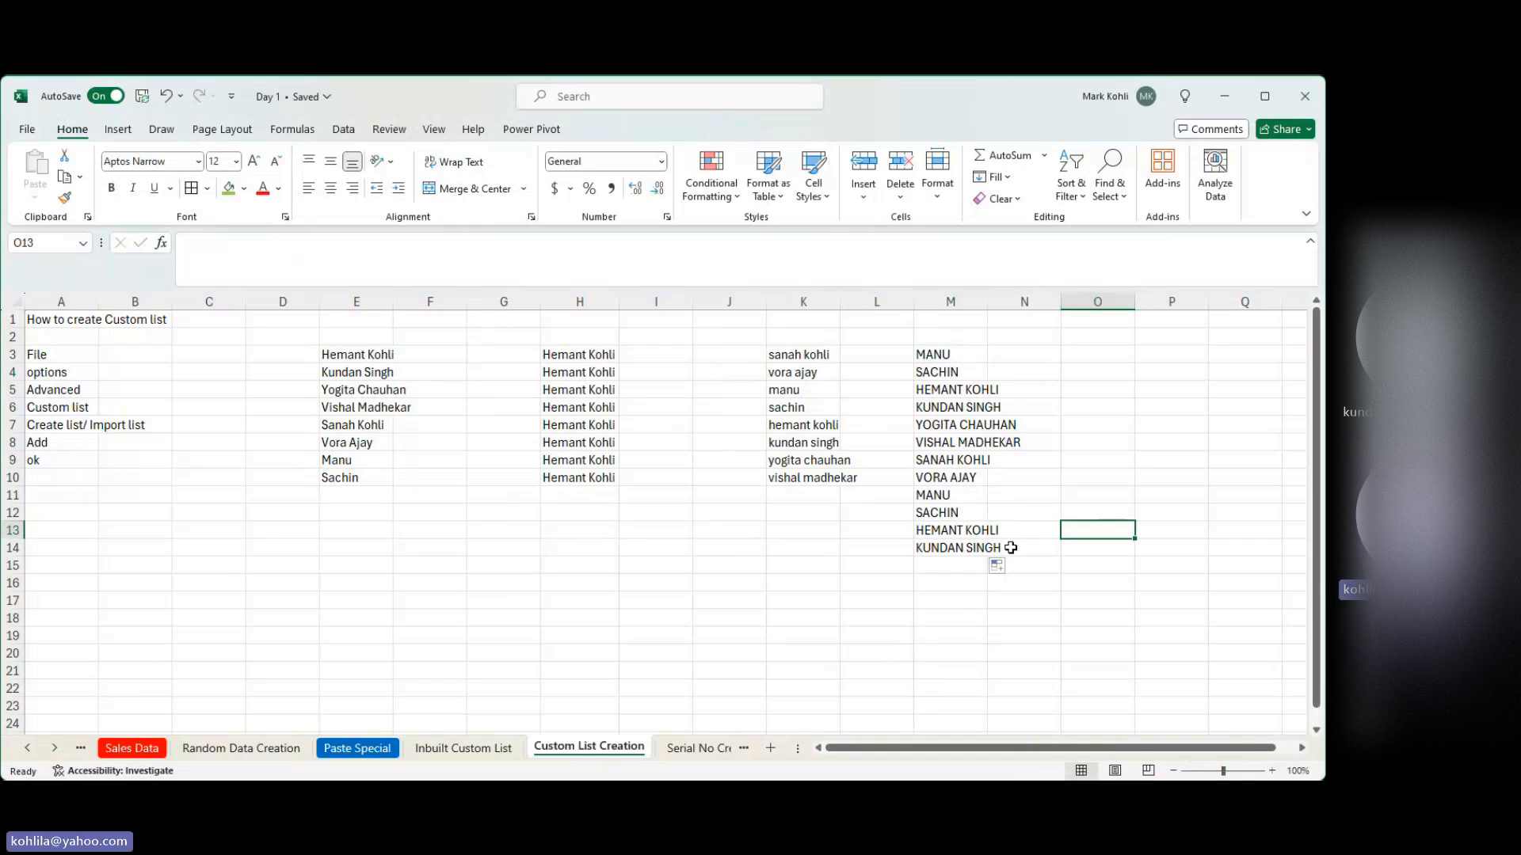
Enter the first three titled names (two Mr., one Mrs.) in D14:D16.
{"action": "scroll", "coordinate": [1043, 444], "scroll_direction": "right", "scroll_amount": 1}
{"action": "scroll", "coordinate": [1043, 444], "scroll_direction": "right", "scroll_amount": 2}
{"action": "scroll", "coordinate": [1043, 444], "scroll_direction": "left", "scroll_amount": 3}
{"action": "left_click", "coordinate": [365, 570]}
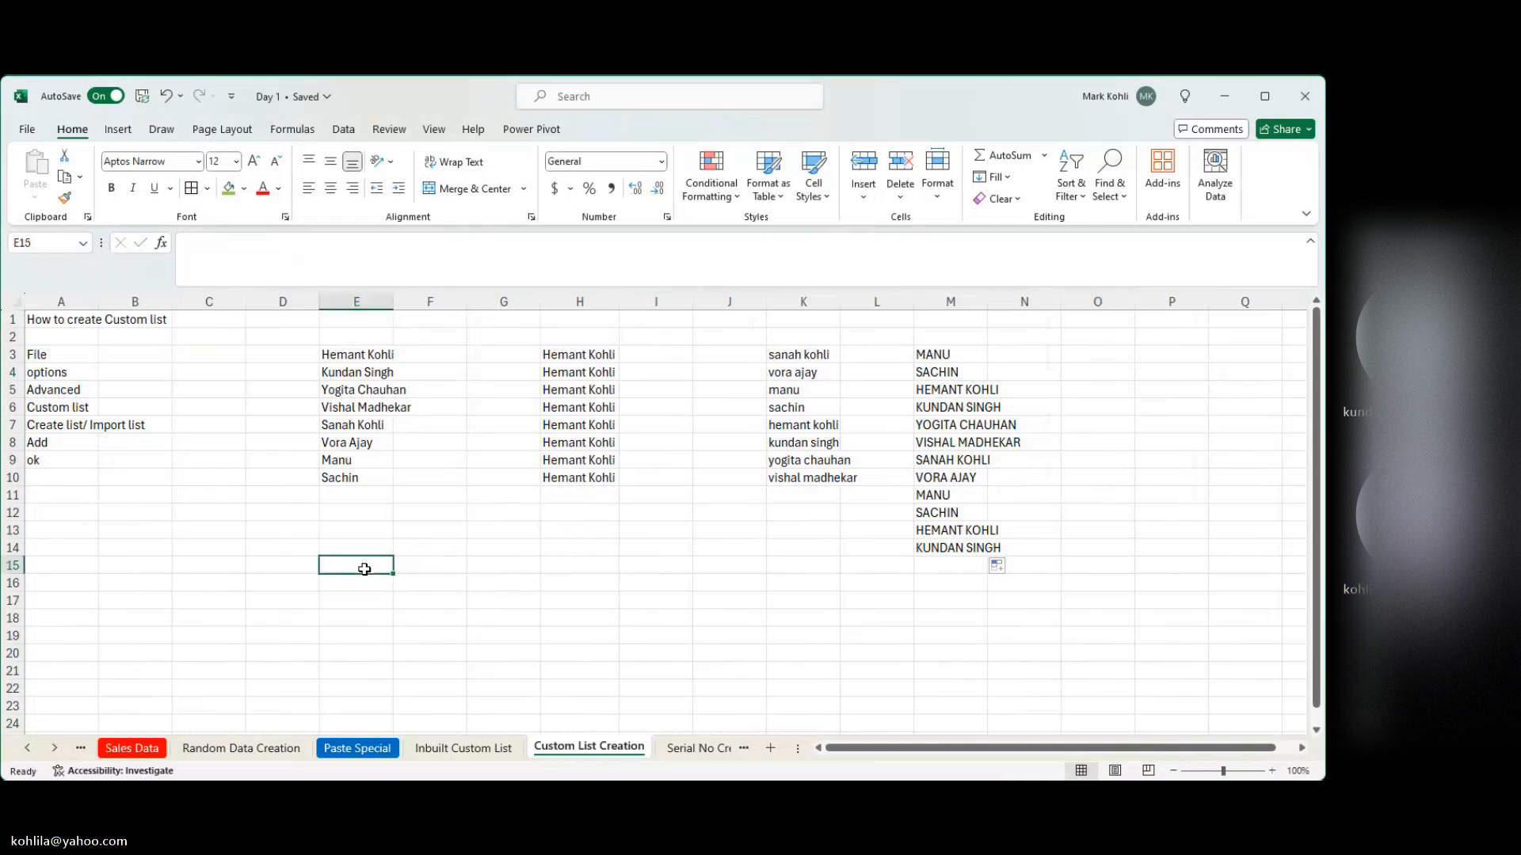
{"action": "left_click", "coordinate": [276, 542]}
{"action": "type", "text": "will"}
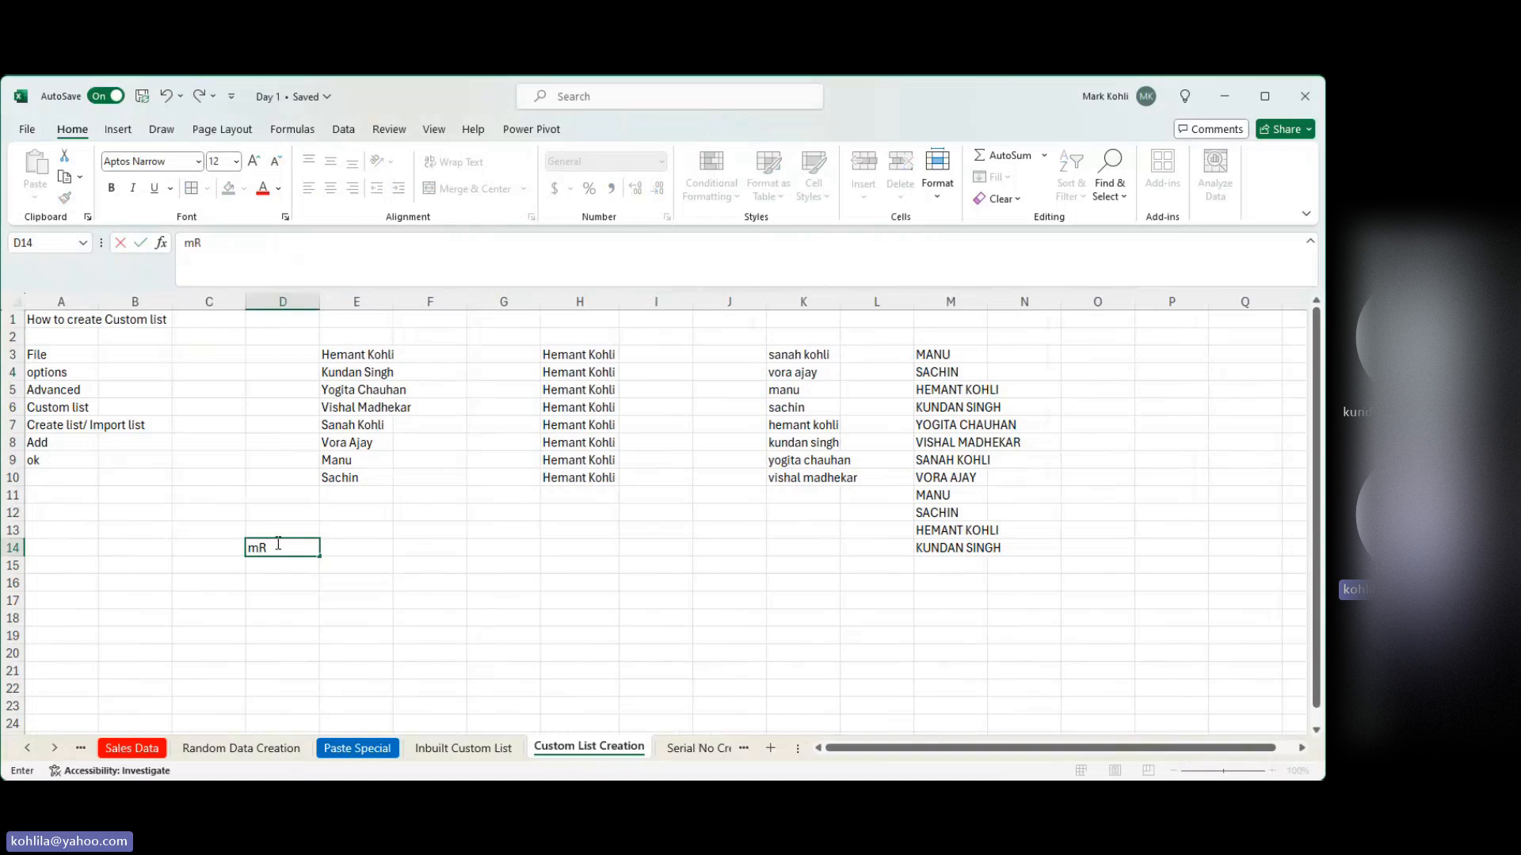
{"action": "key", "text": "BackSpace"}
{"action": "key", "text": "BackSpace"}
{"action": "key", "text": "BackSpace"}
{"action": "key", "text": "BackSpace"}
{"action": "type", "text": "Mr."}
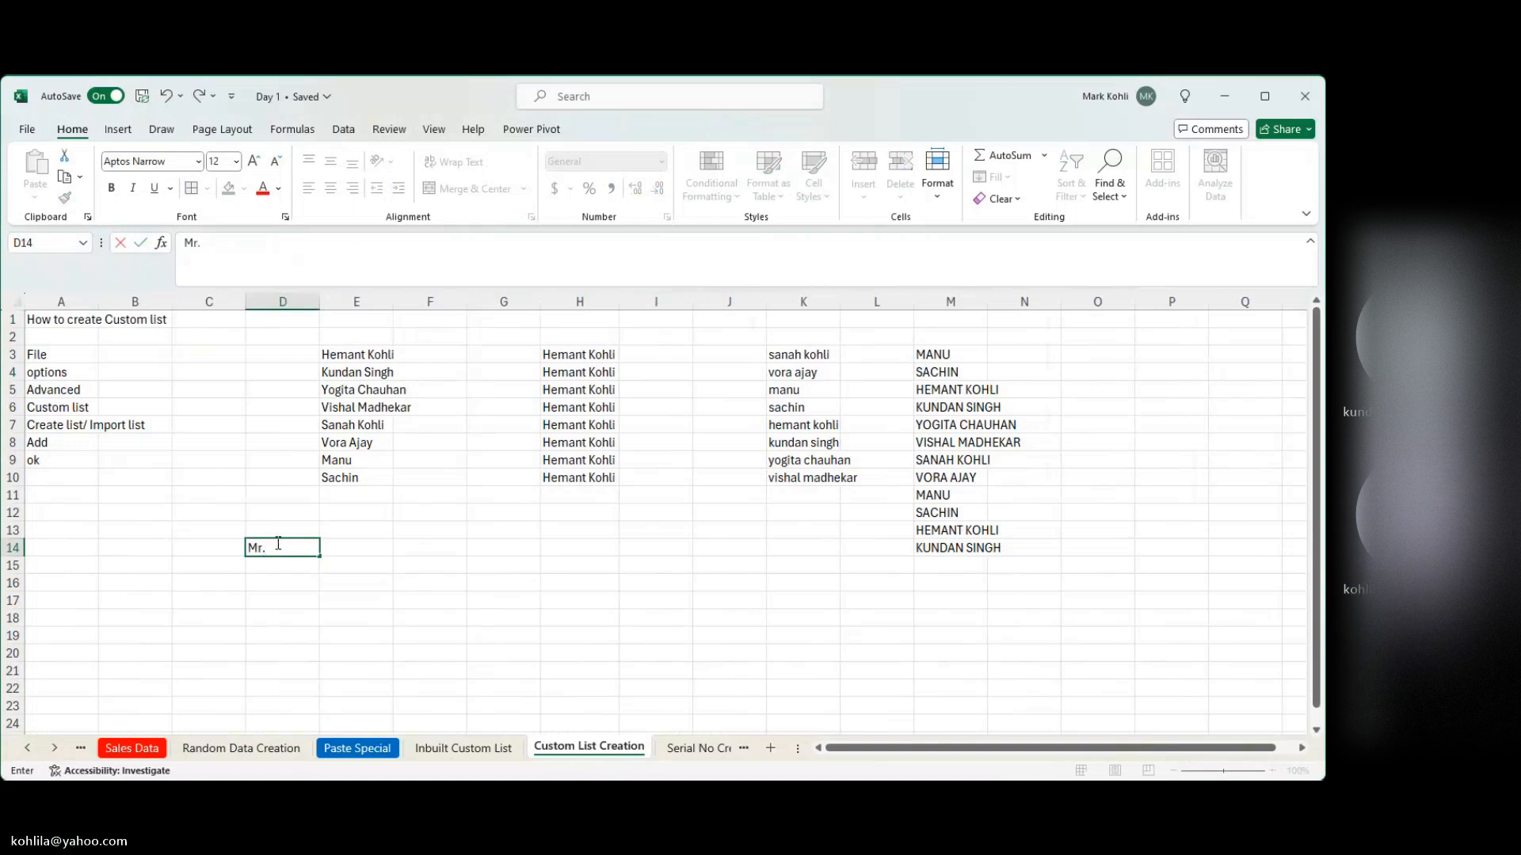
{"action": "key", "text": "Return"}
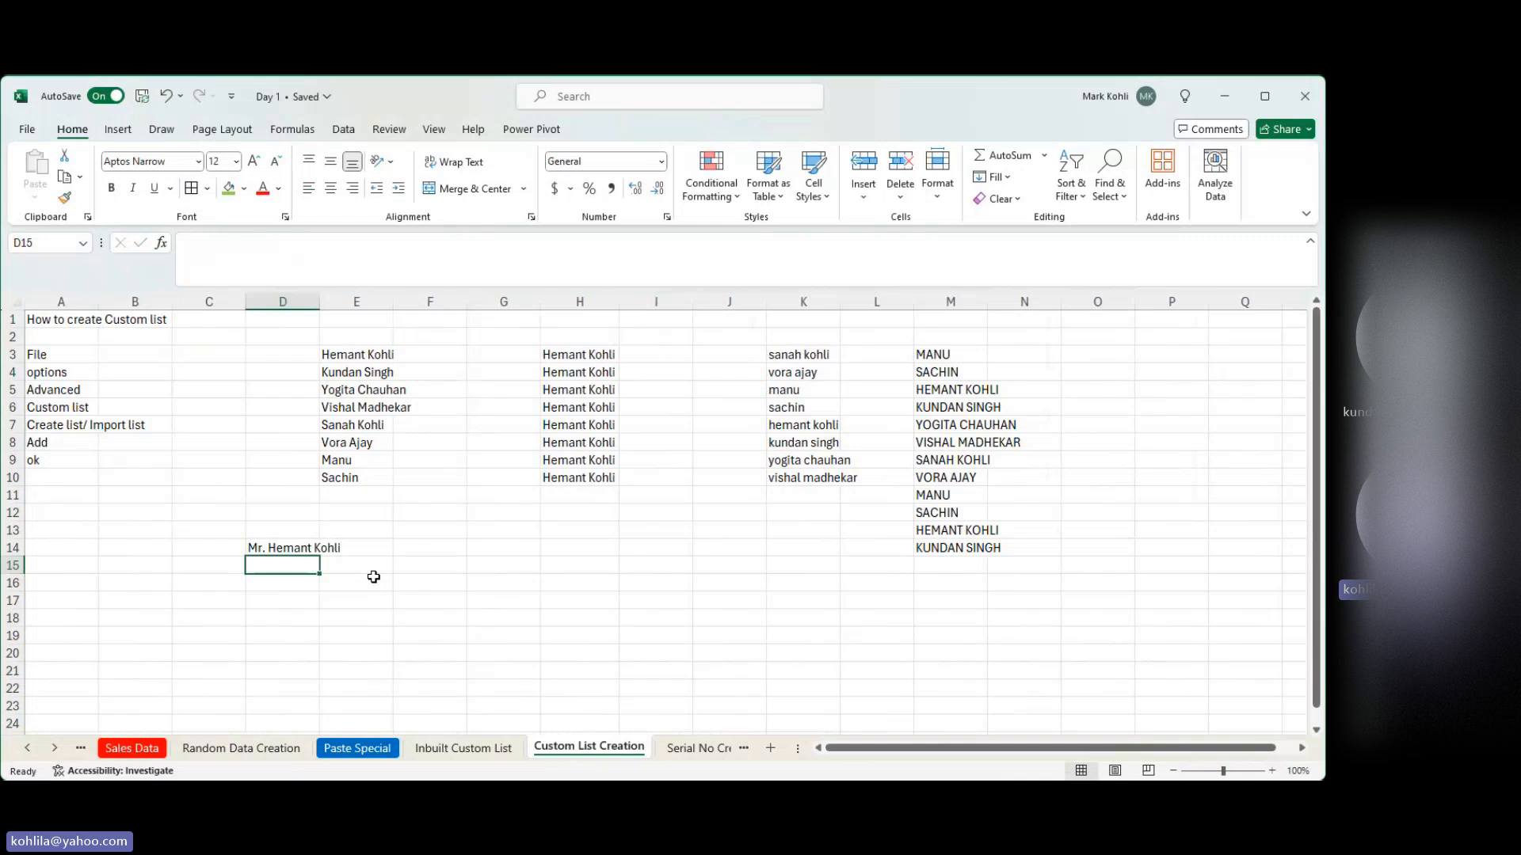
{"action": "key", "text": "Return"}
{"action": "key", "text": "Return"}
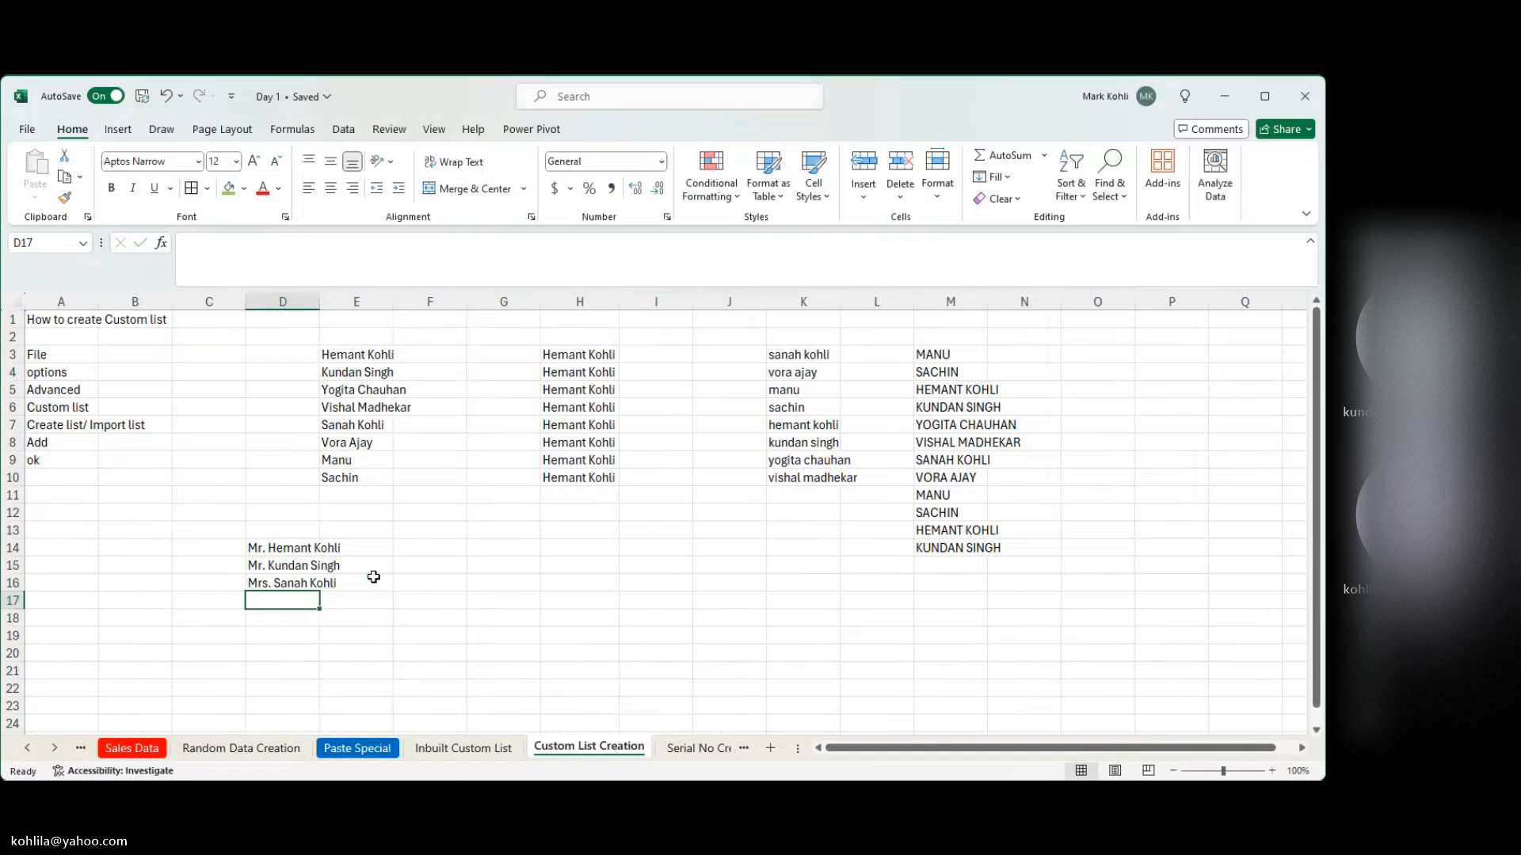
Add two more Mr.-titled names in D17 and D18.
{"action": "type", "text": "Mr-"}
{"action": "key", "text": "BackSpace"}
{"action": "type", "text": ". "}
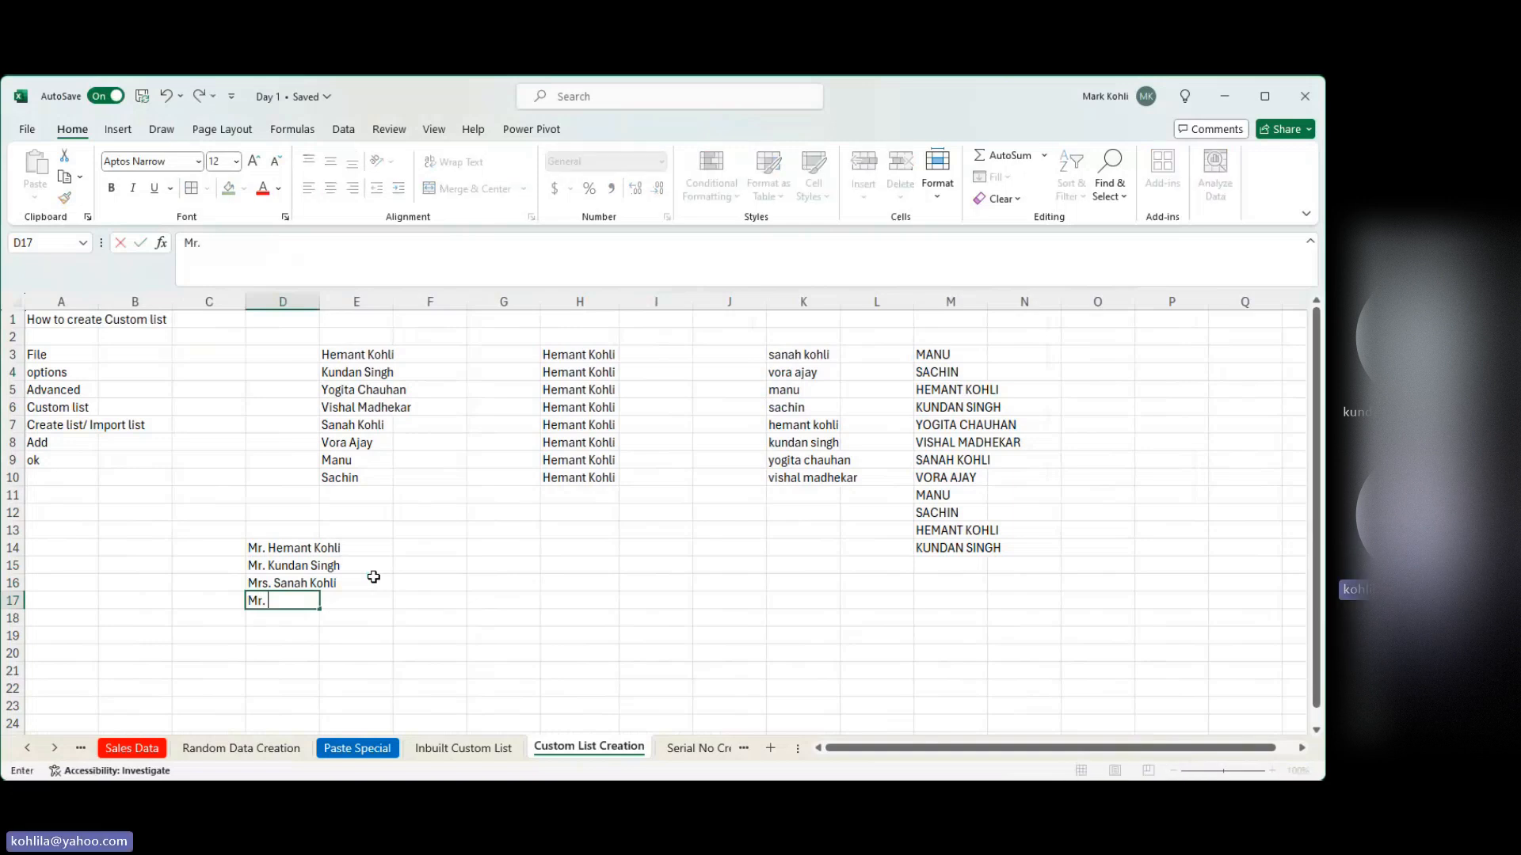
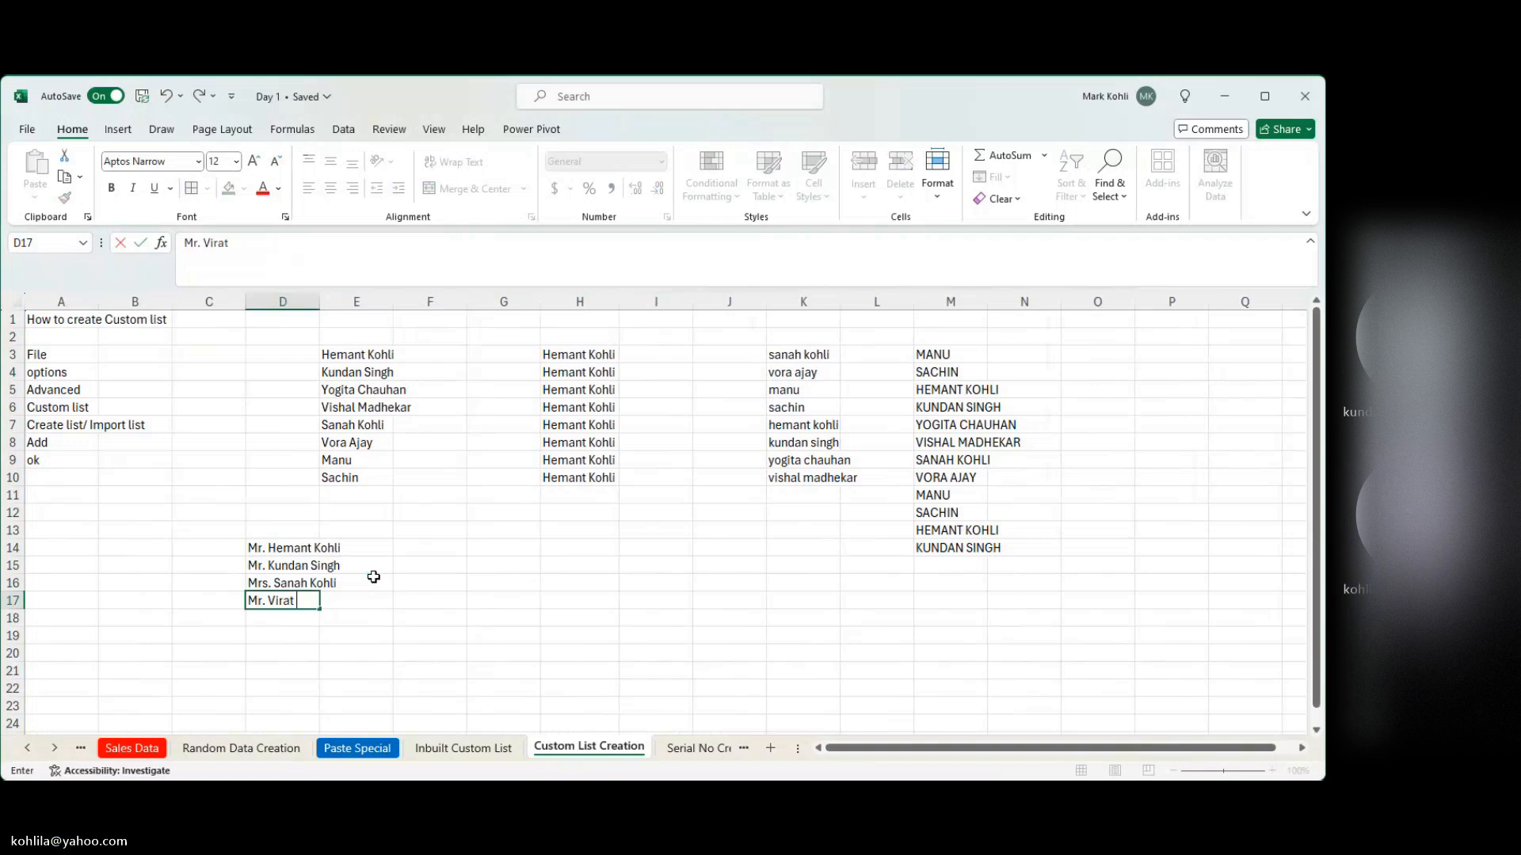
{"action": "key", "text": "Return"}
{"action": "type", "text": "mR"}
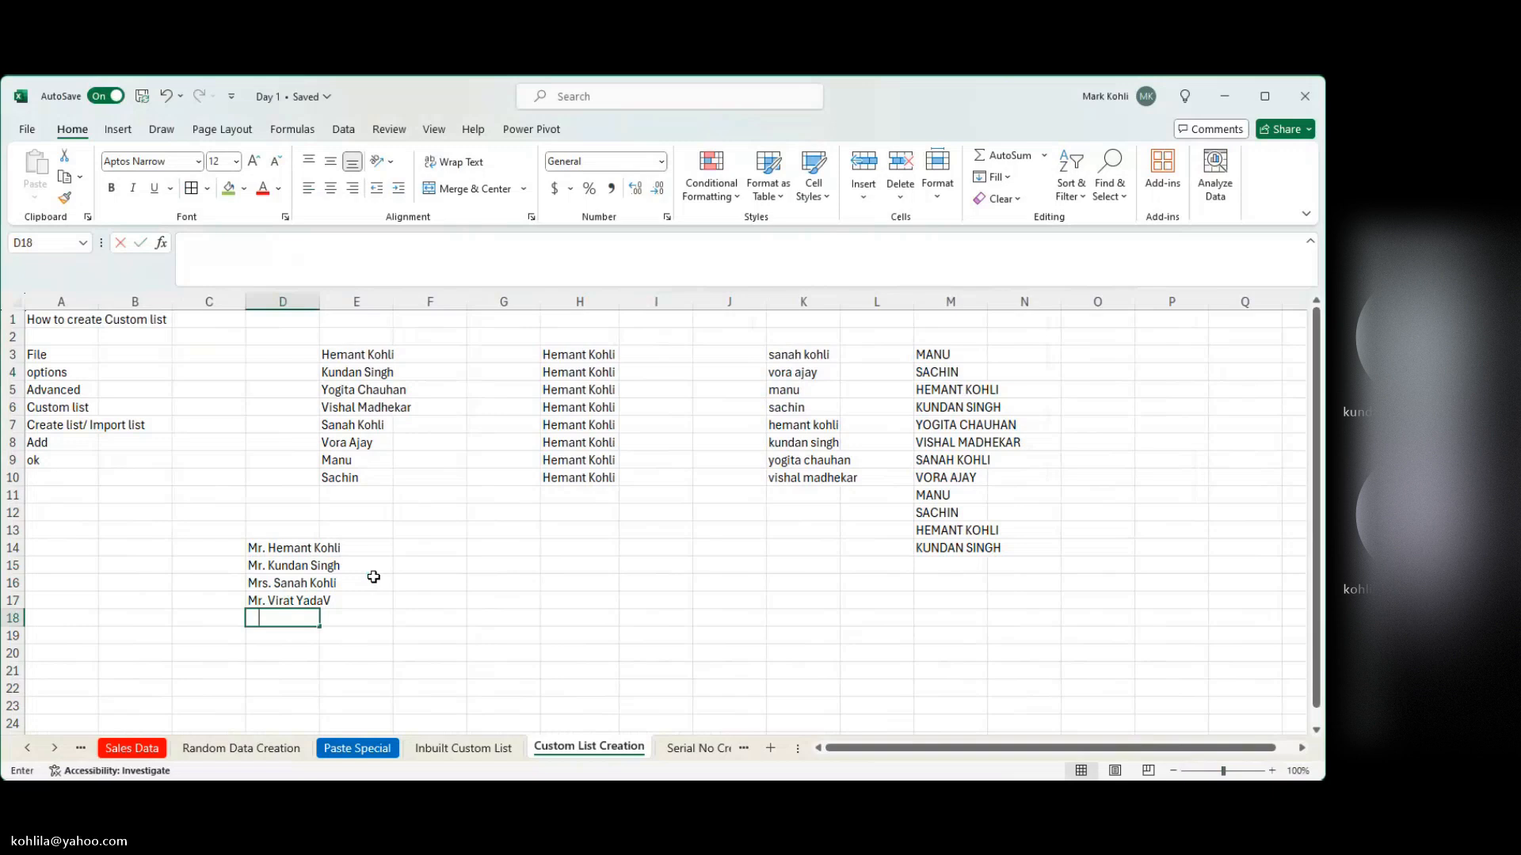
{"action": "key", "text": "BackSpace"}
{"action": "key", "text": "BackSpace"}
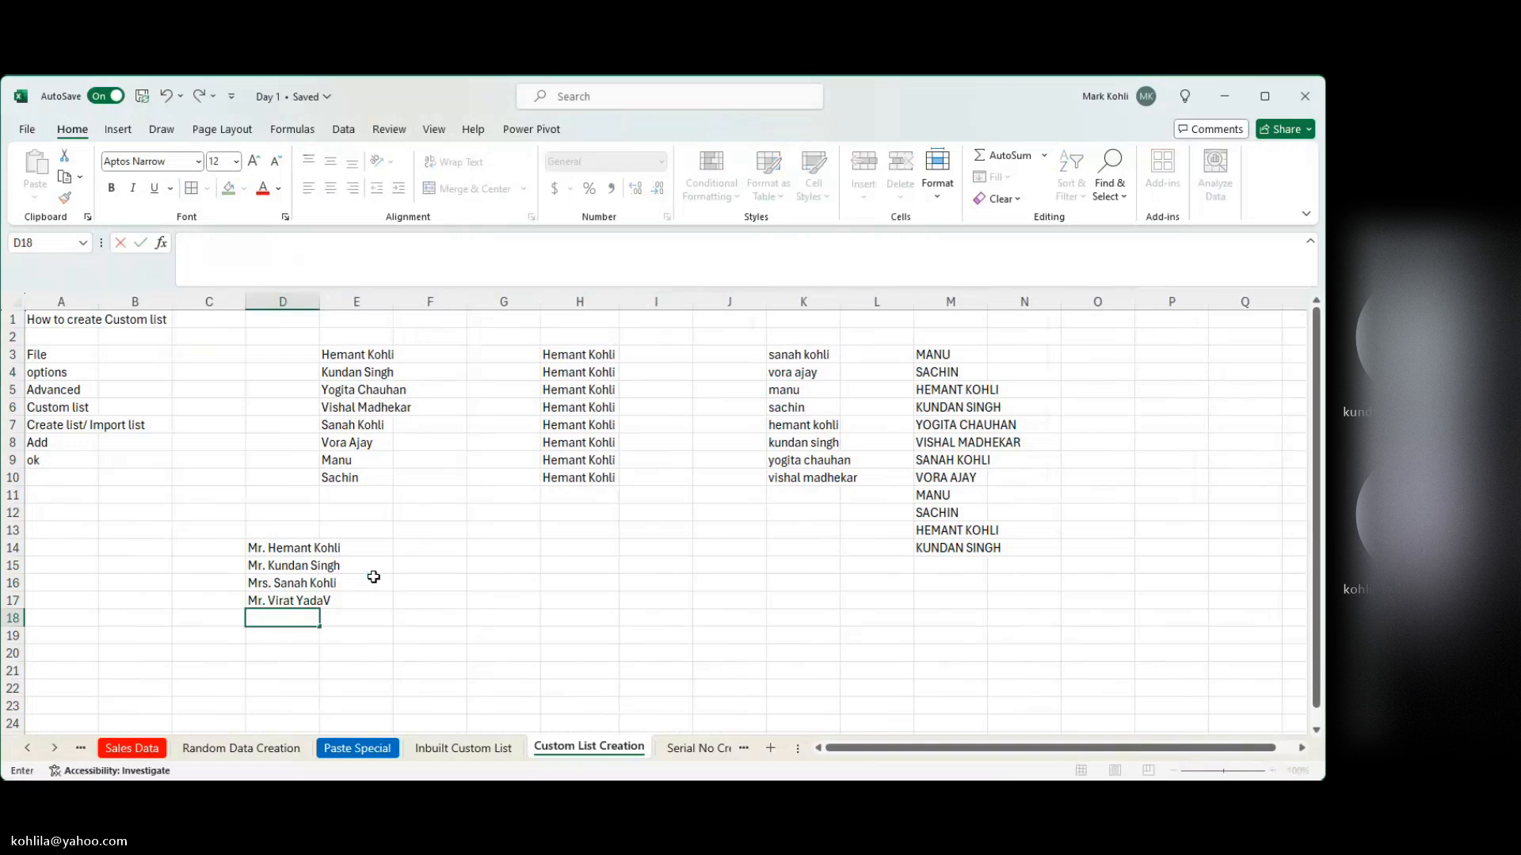
{"action": "type", "text": "Mr."}
{"action": "left_click", "coordinate": [374, 579], "text": "shift"}
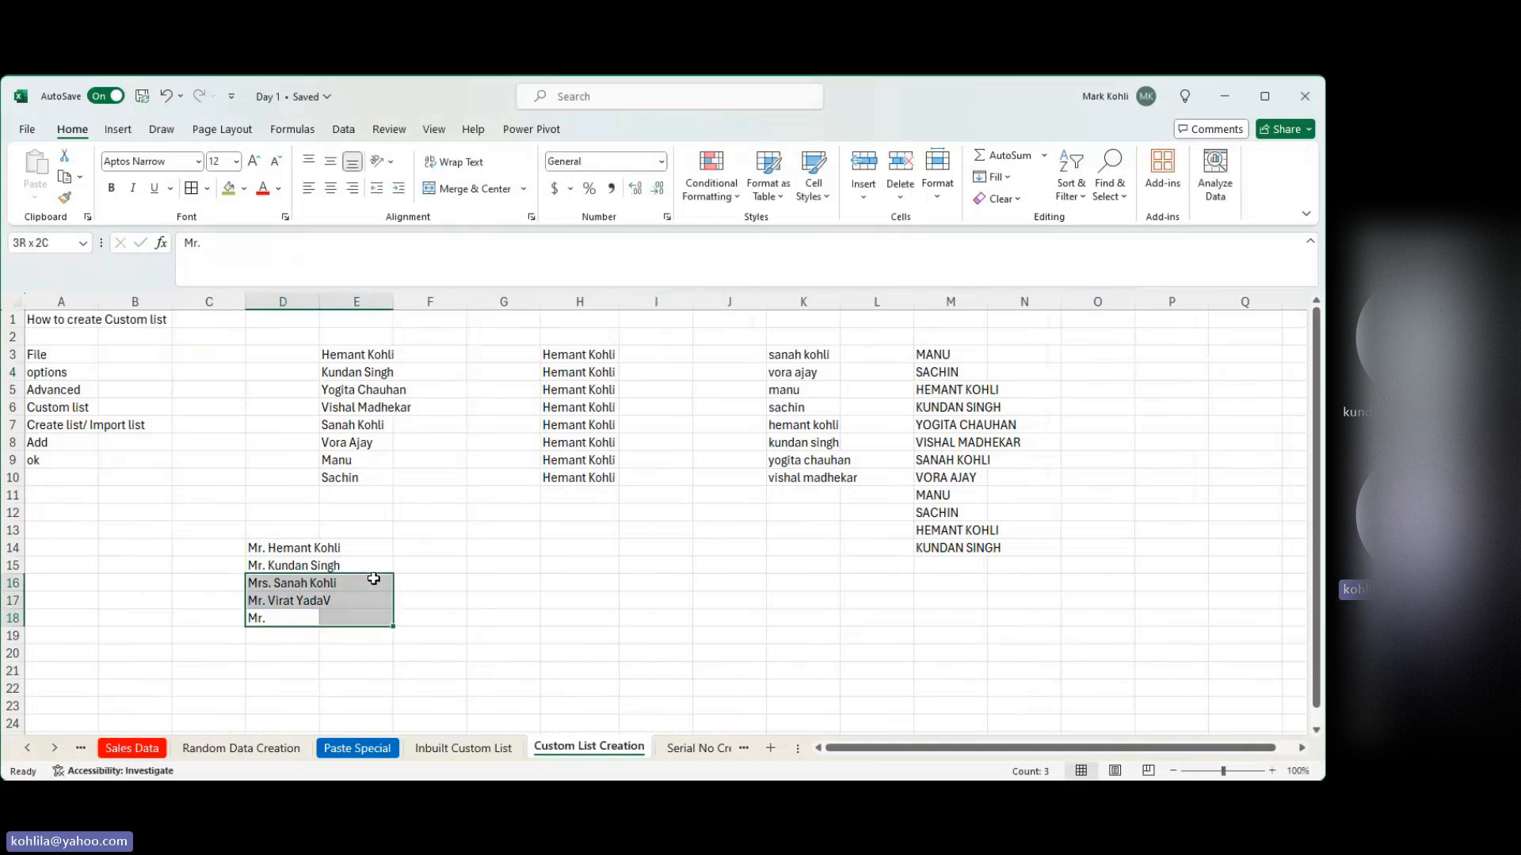
{"action": "left_click", "coordinate": [296, 618]}
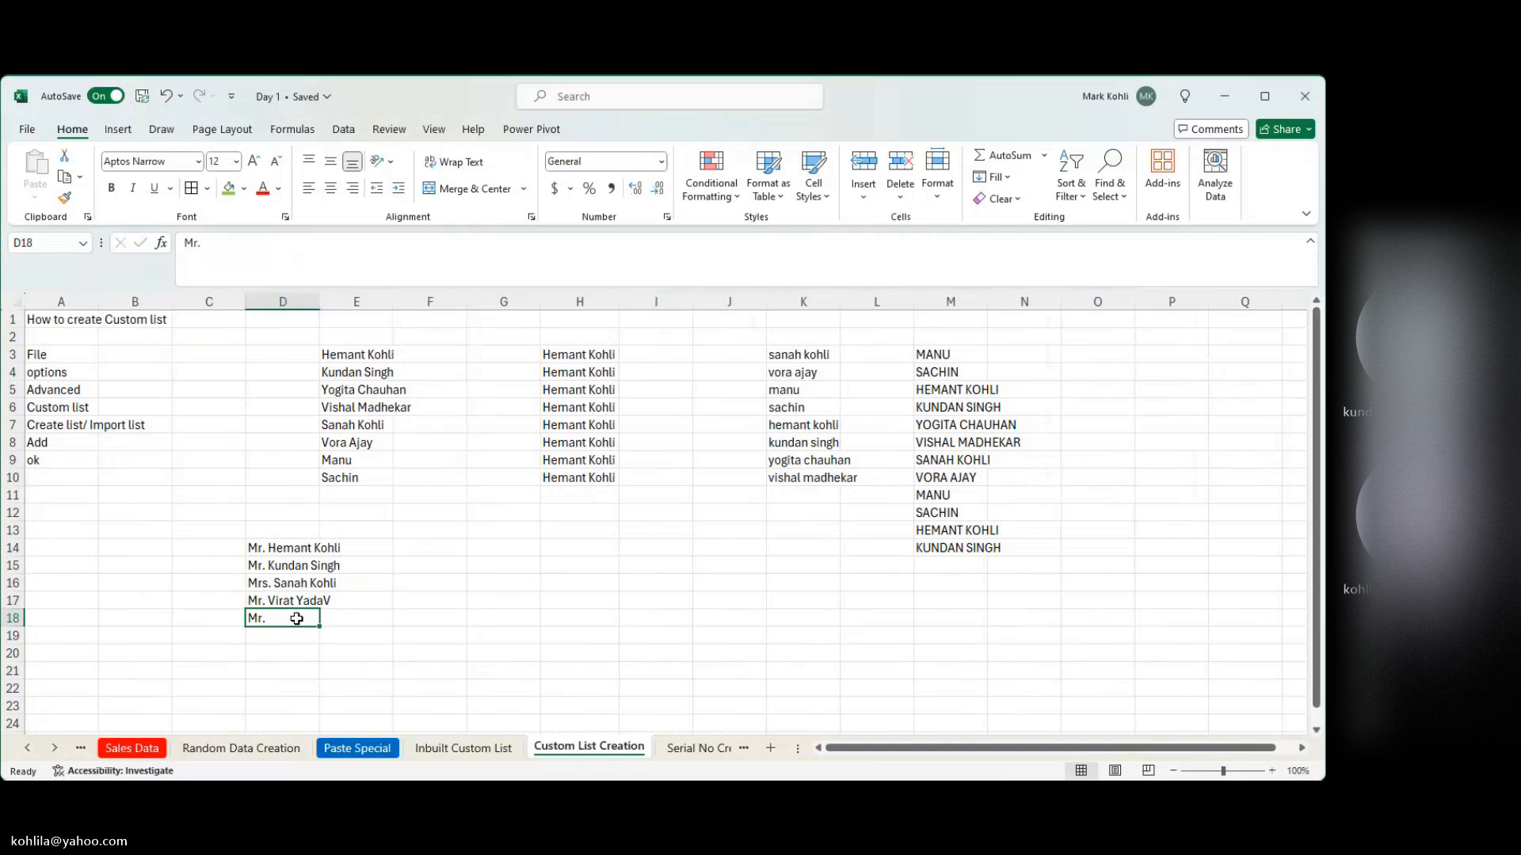
{"action": "double_click", "coordinate": [297, 618]}
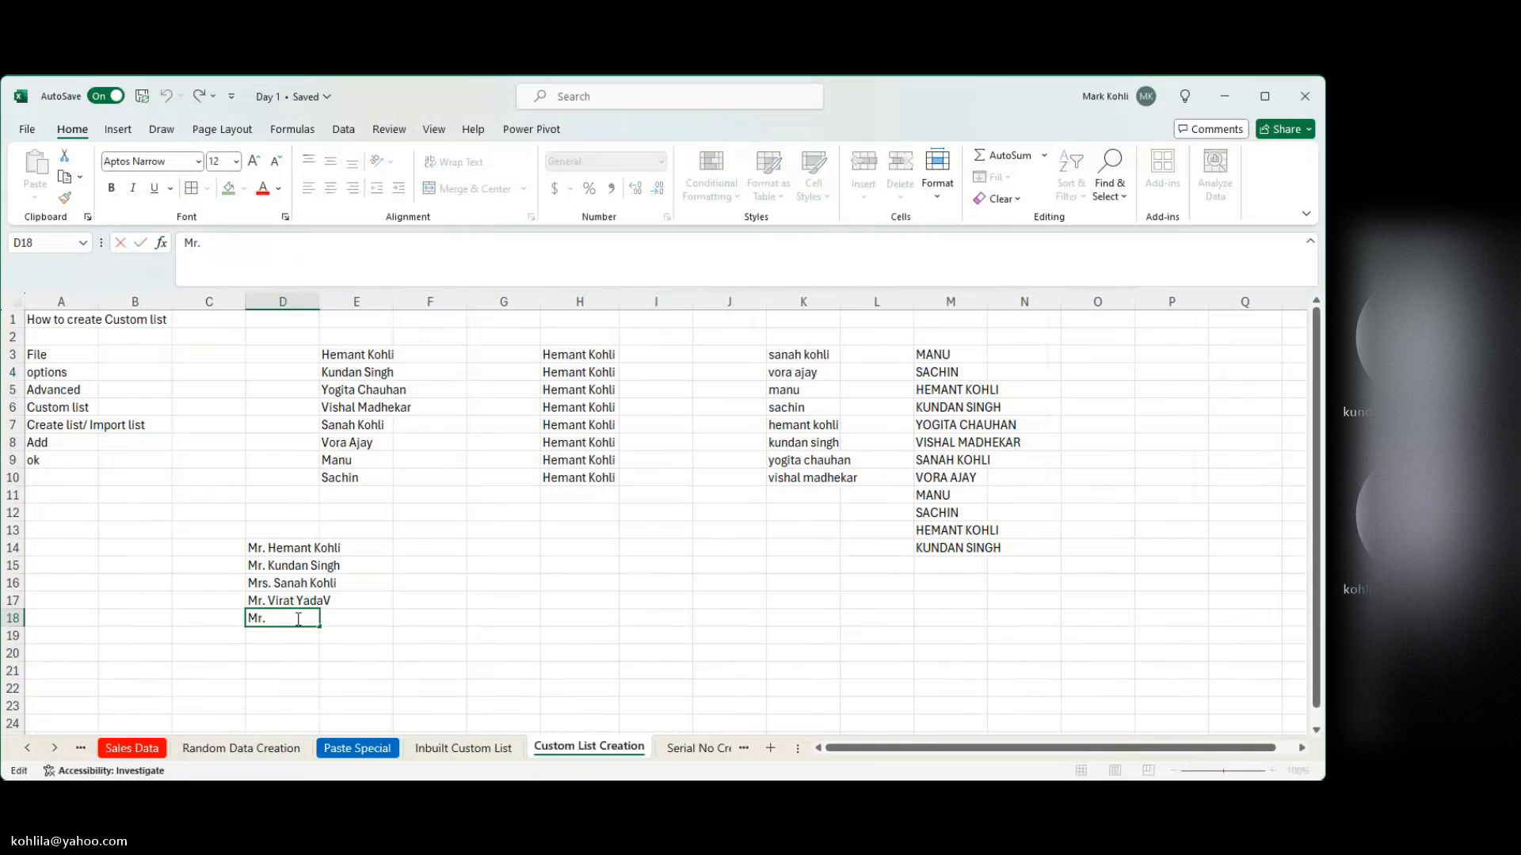
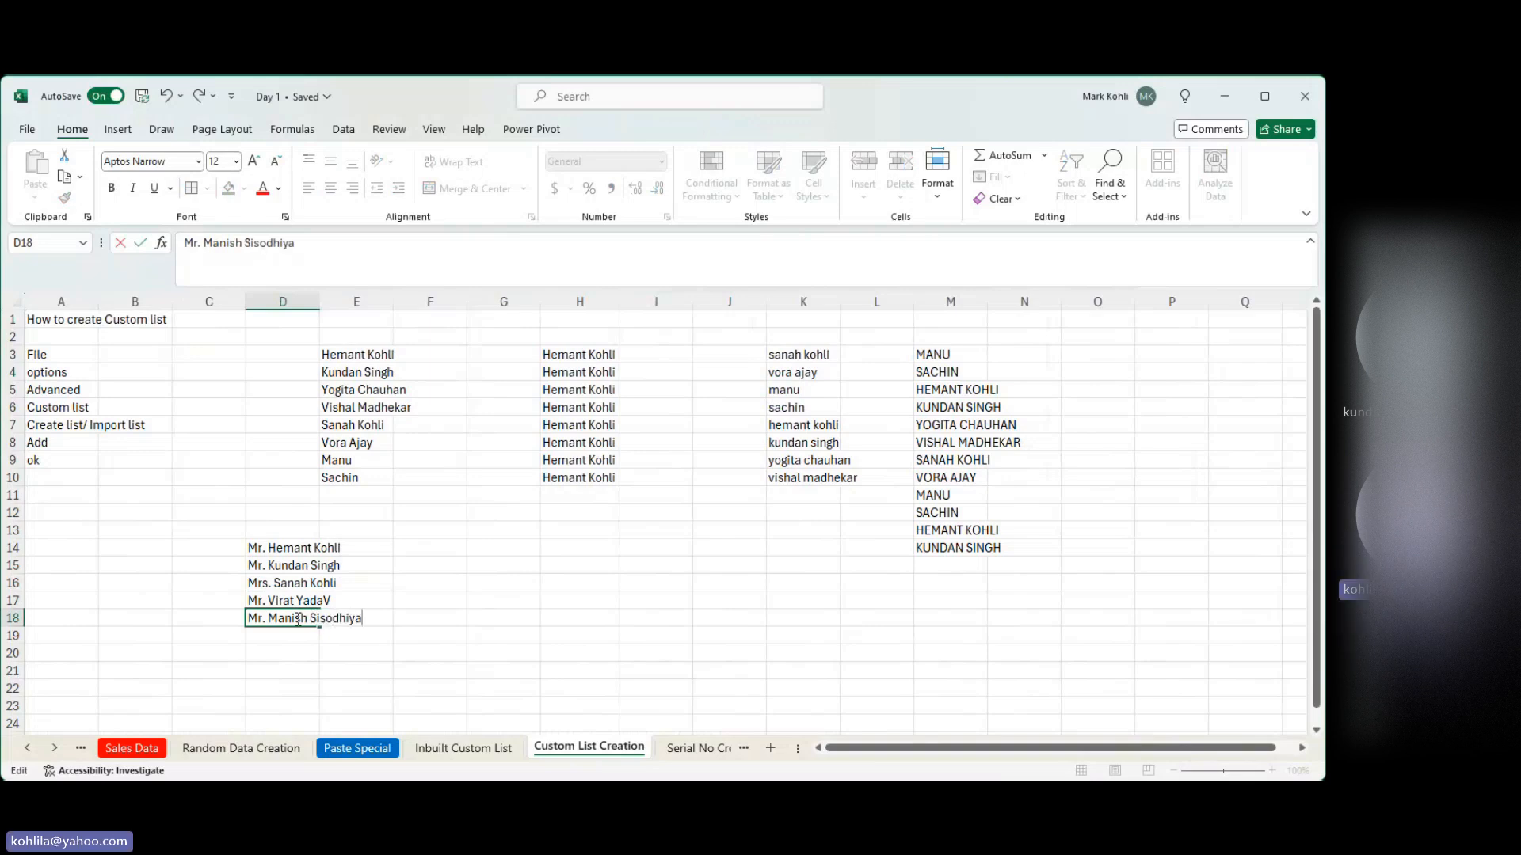
{"action": "key", "text": "Return"}
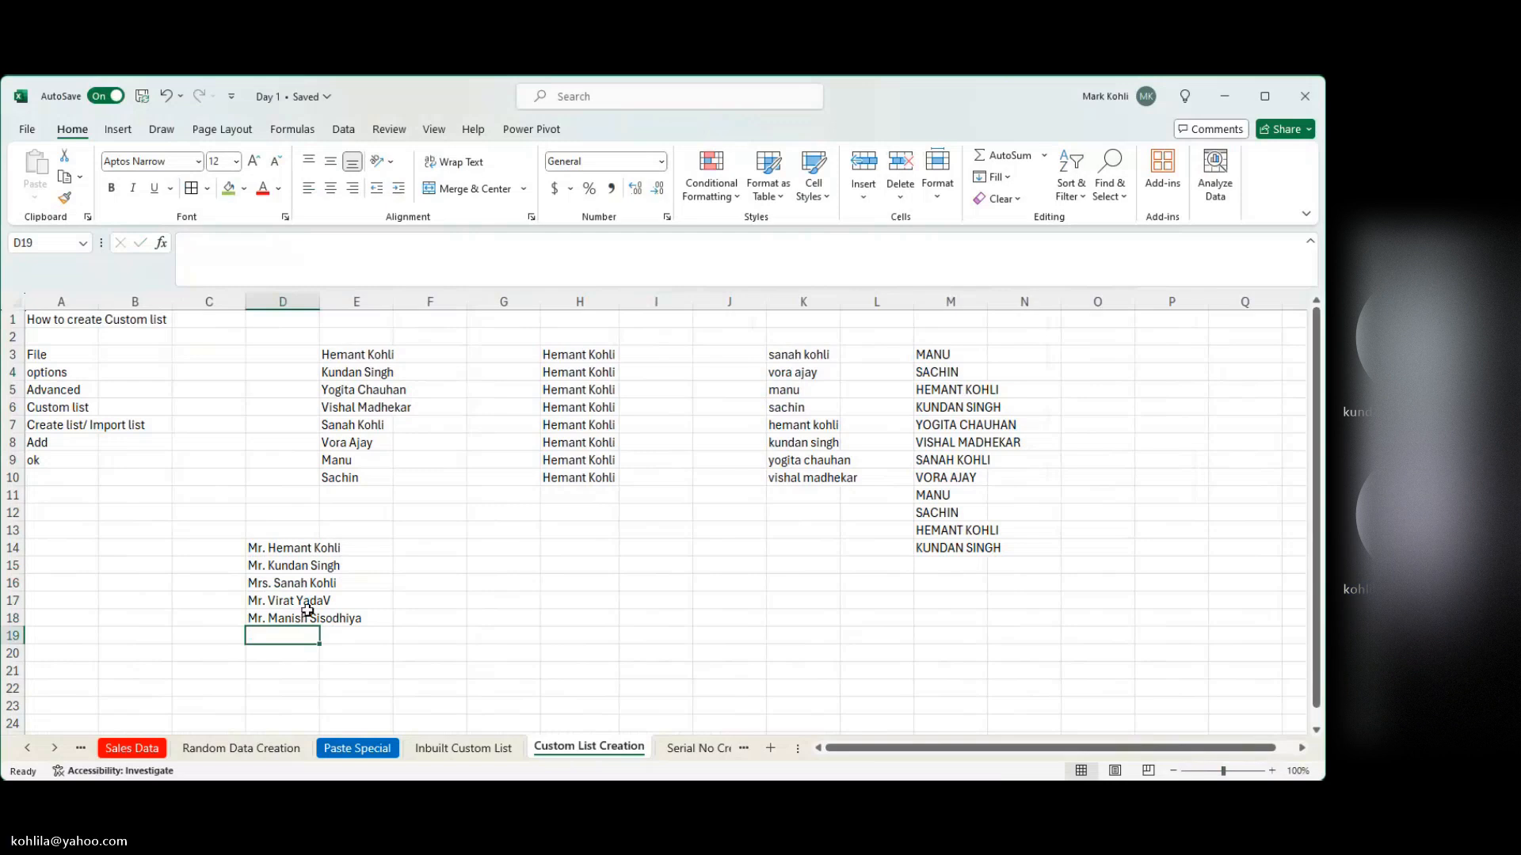
Fix the surname's final letter in D17 and add a PM-titled name in D19.
{"action": "double_click", "coordinate": [309, 601]}
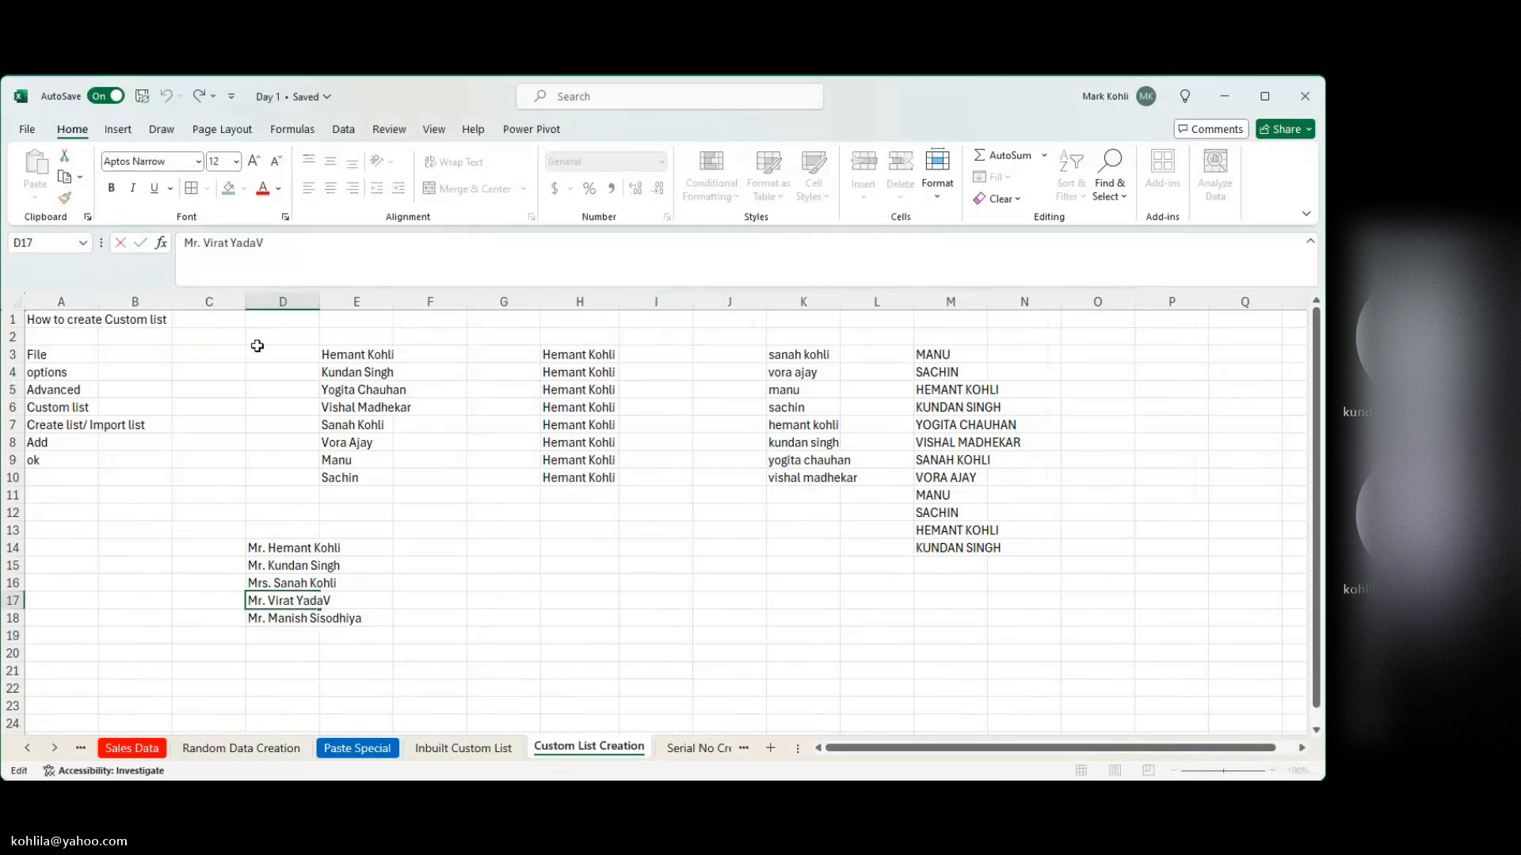
{"action": "key", "text": "BackSpace"}
{"action": "type", "text": "v"}
{"action": "key", "text": "Return"}
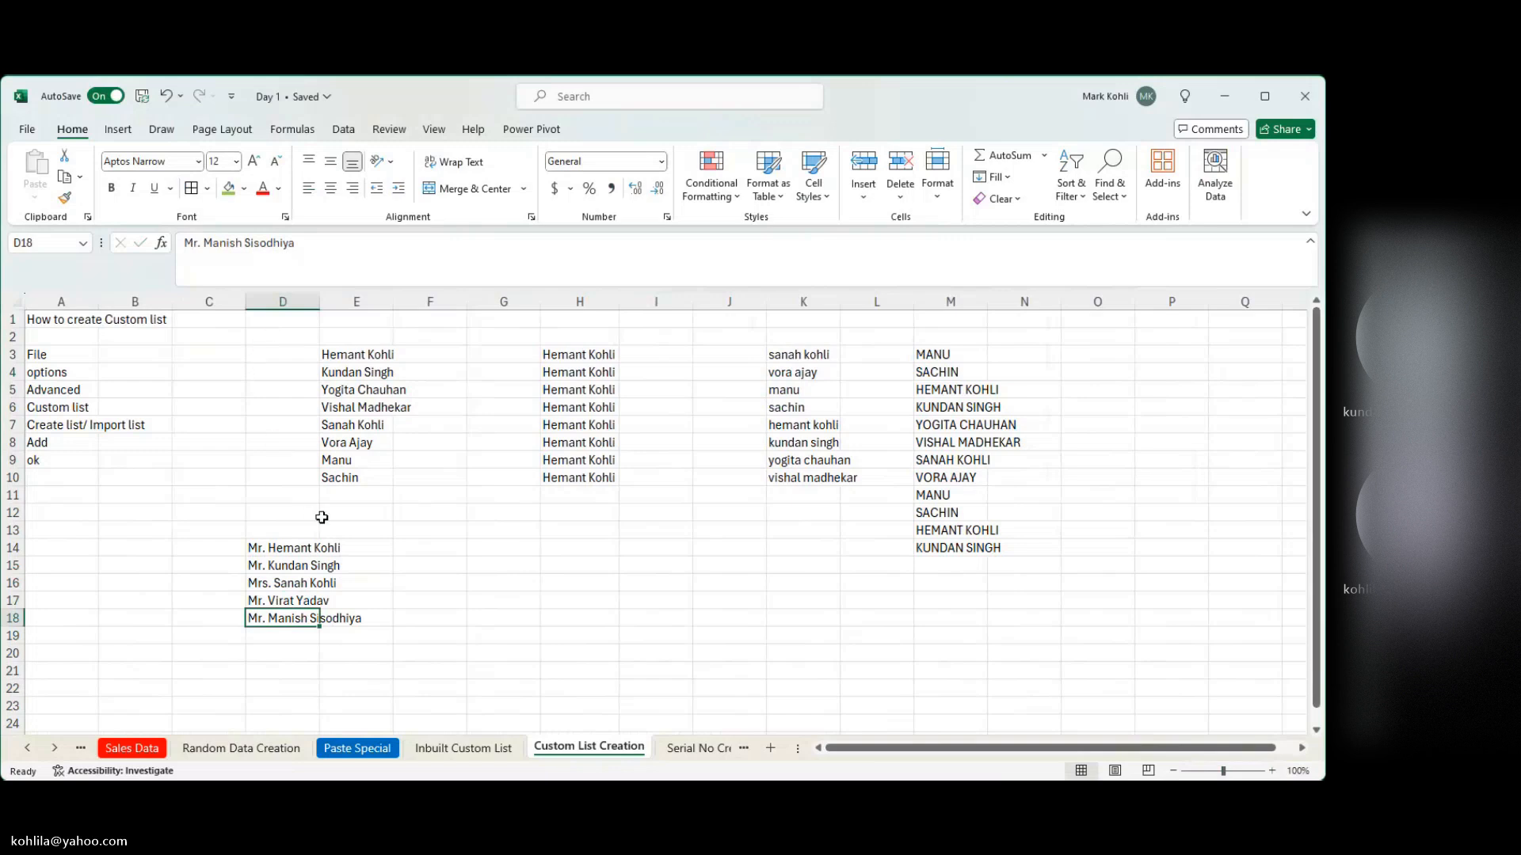
{"action": "key", "text": "Return"}
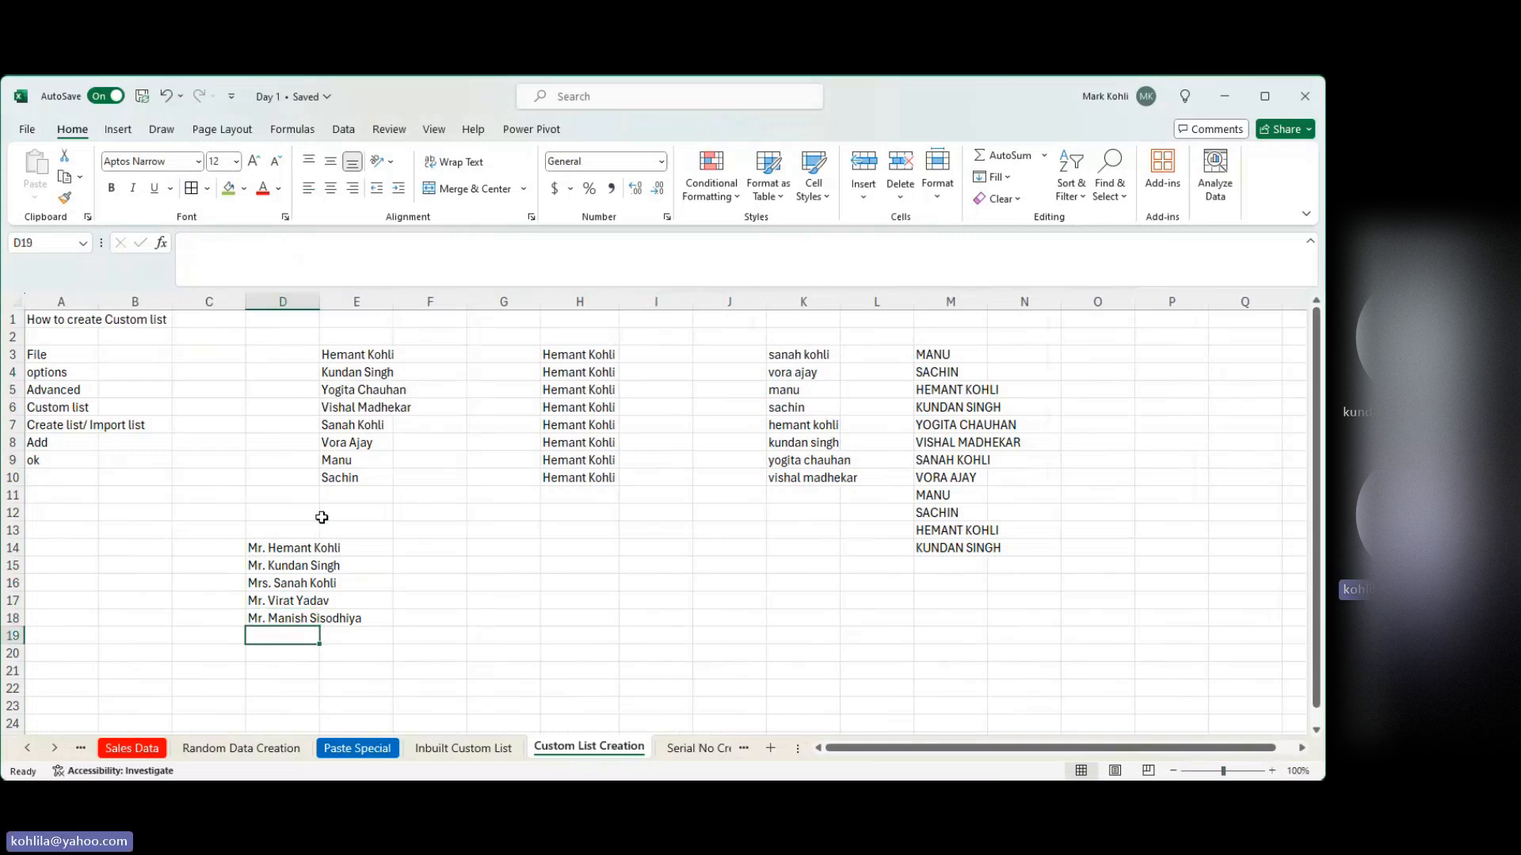
{"action": "type", "text": "PM Nare"}
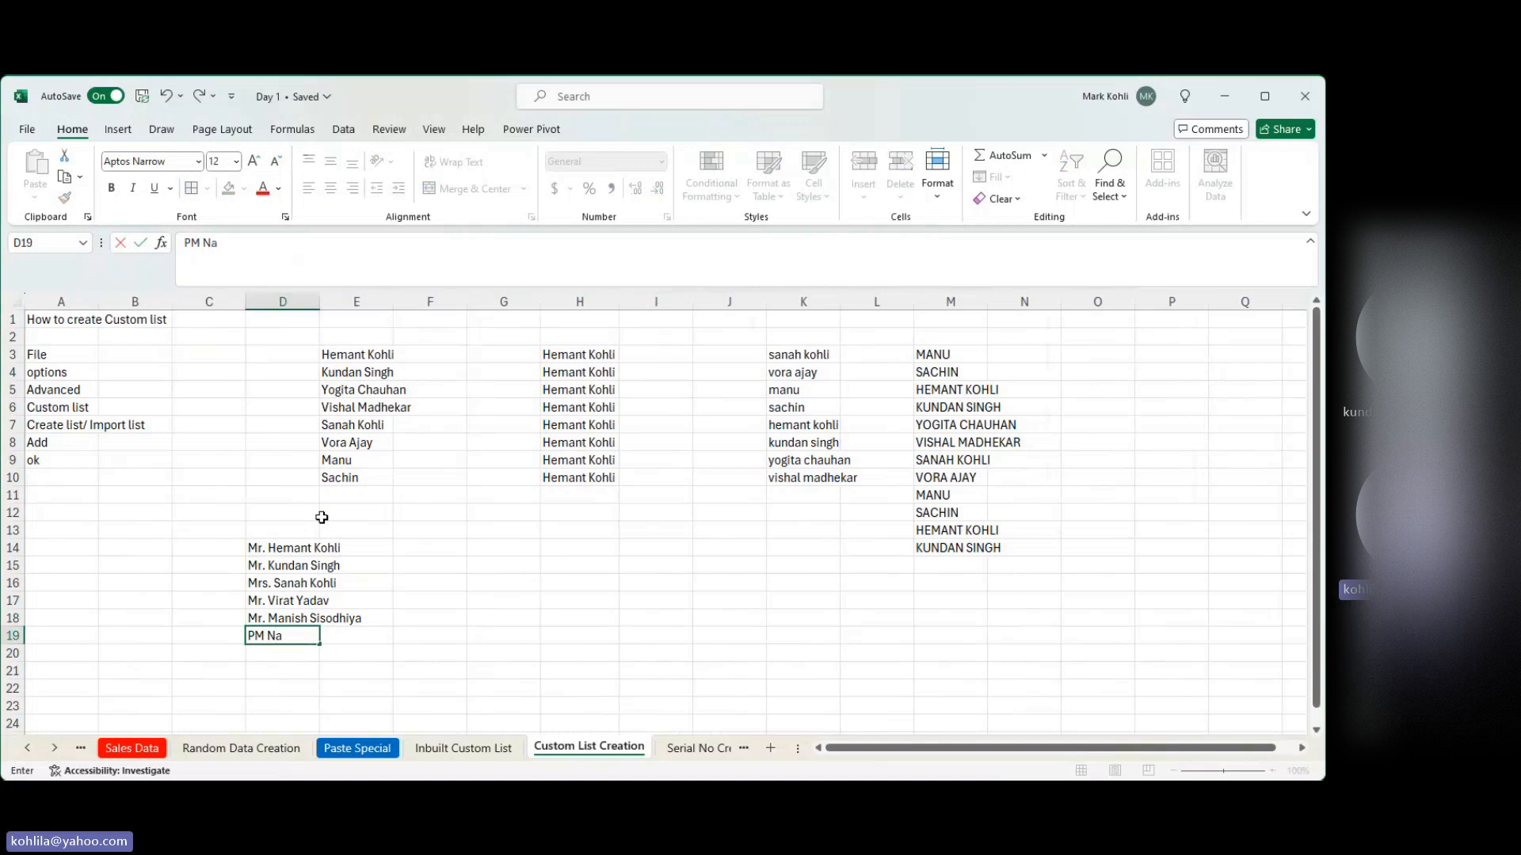
{"action": "type", "text": "ndra Mo"}
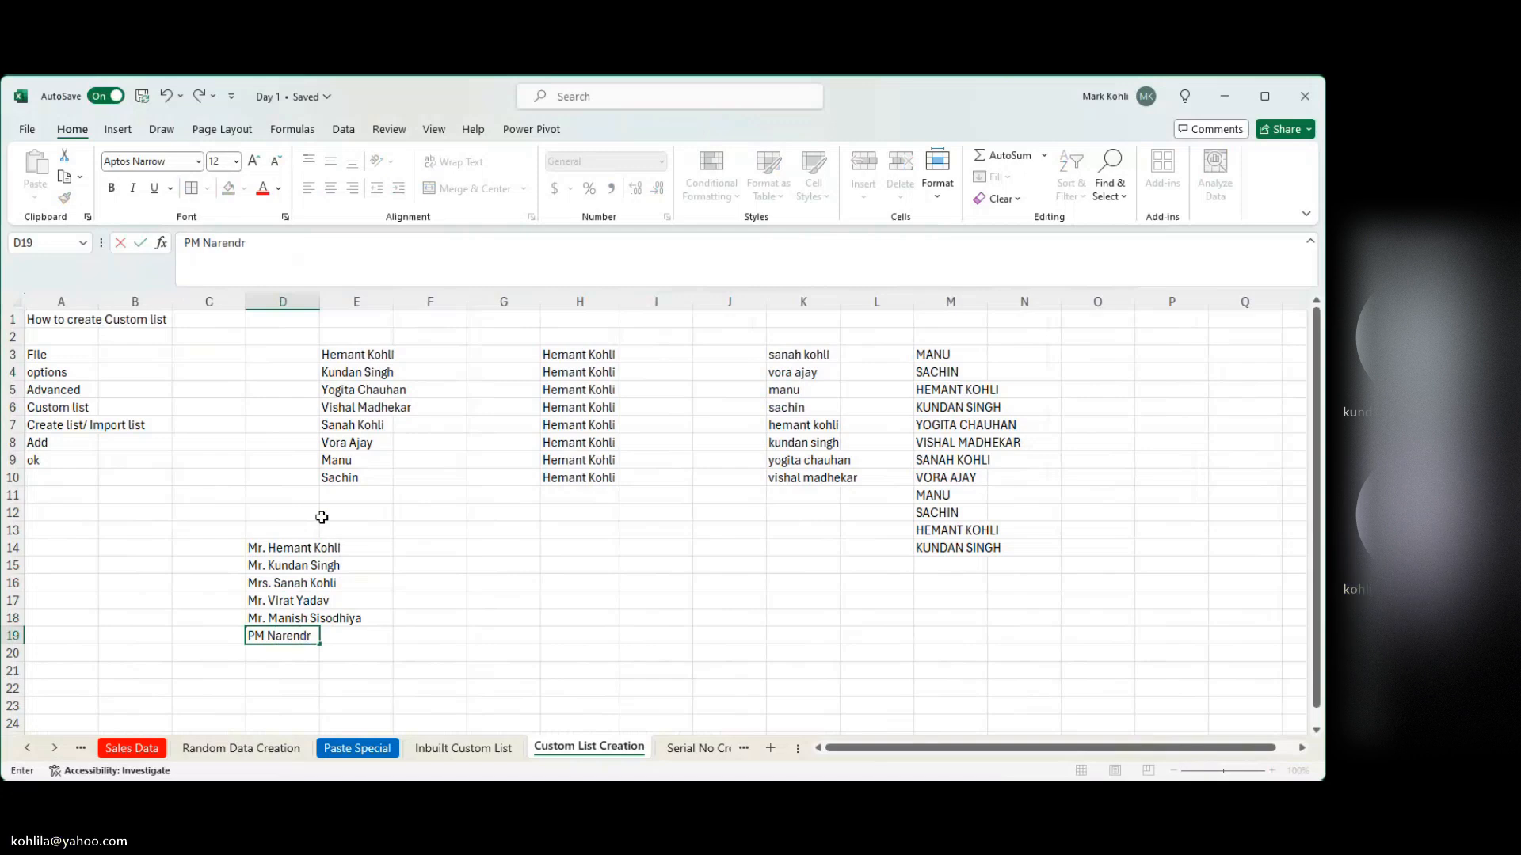
{"action": "type", "text": "di"}
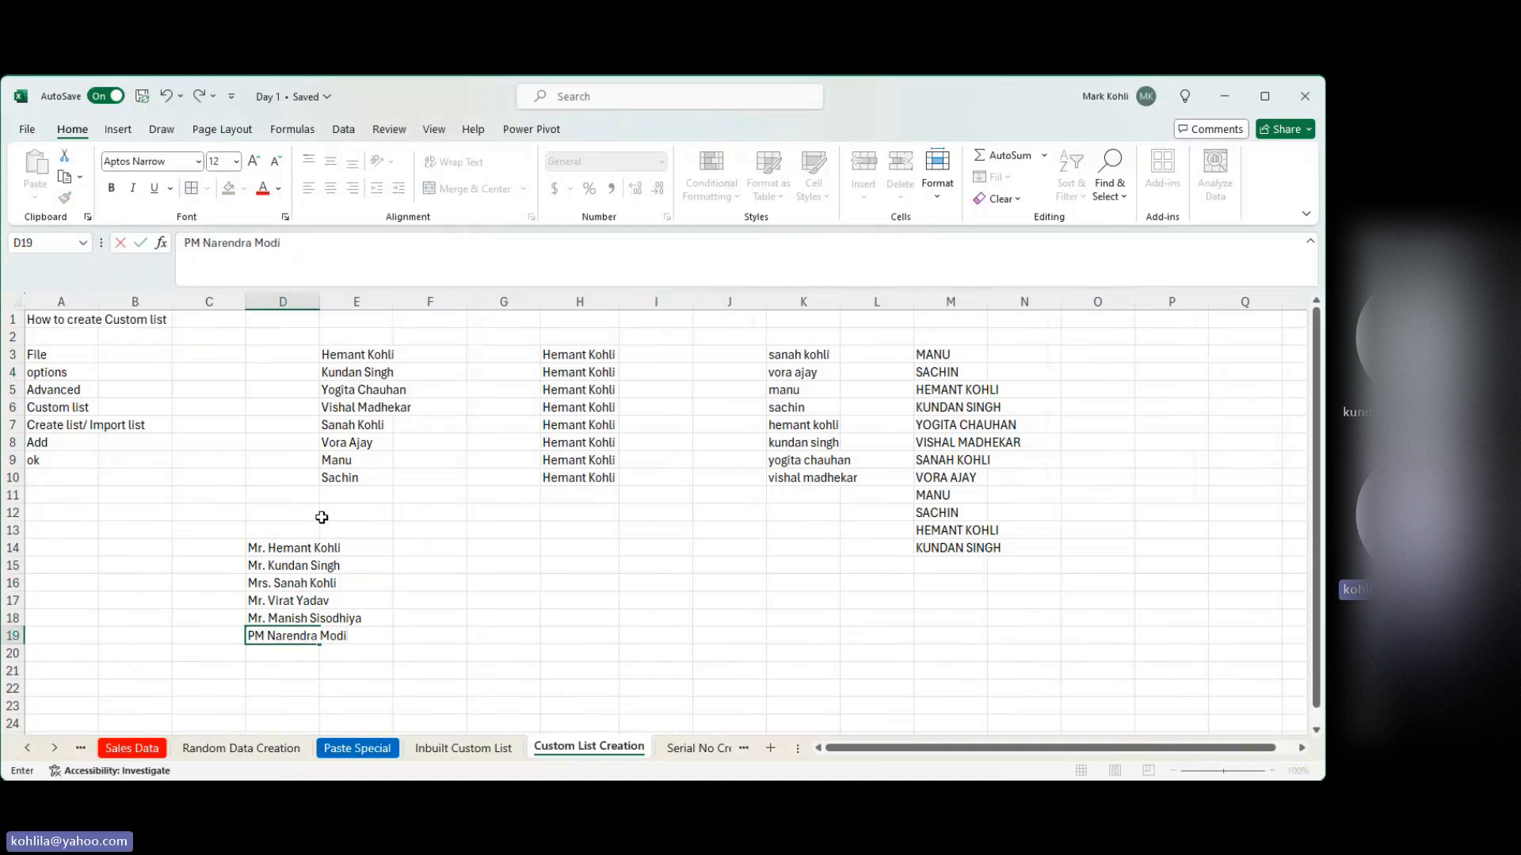
{"action": "key", "text": "Return"}
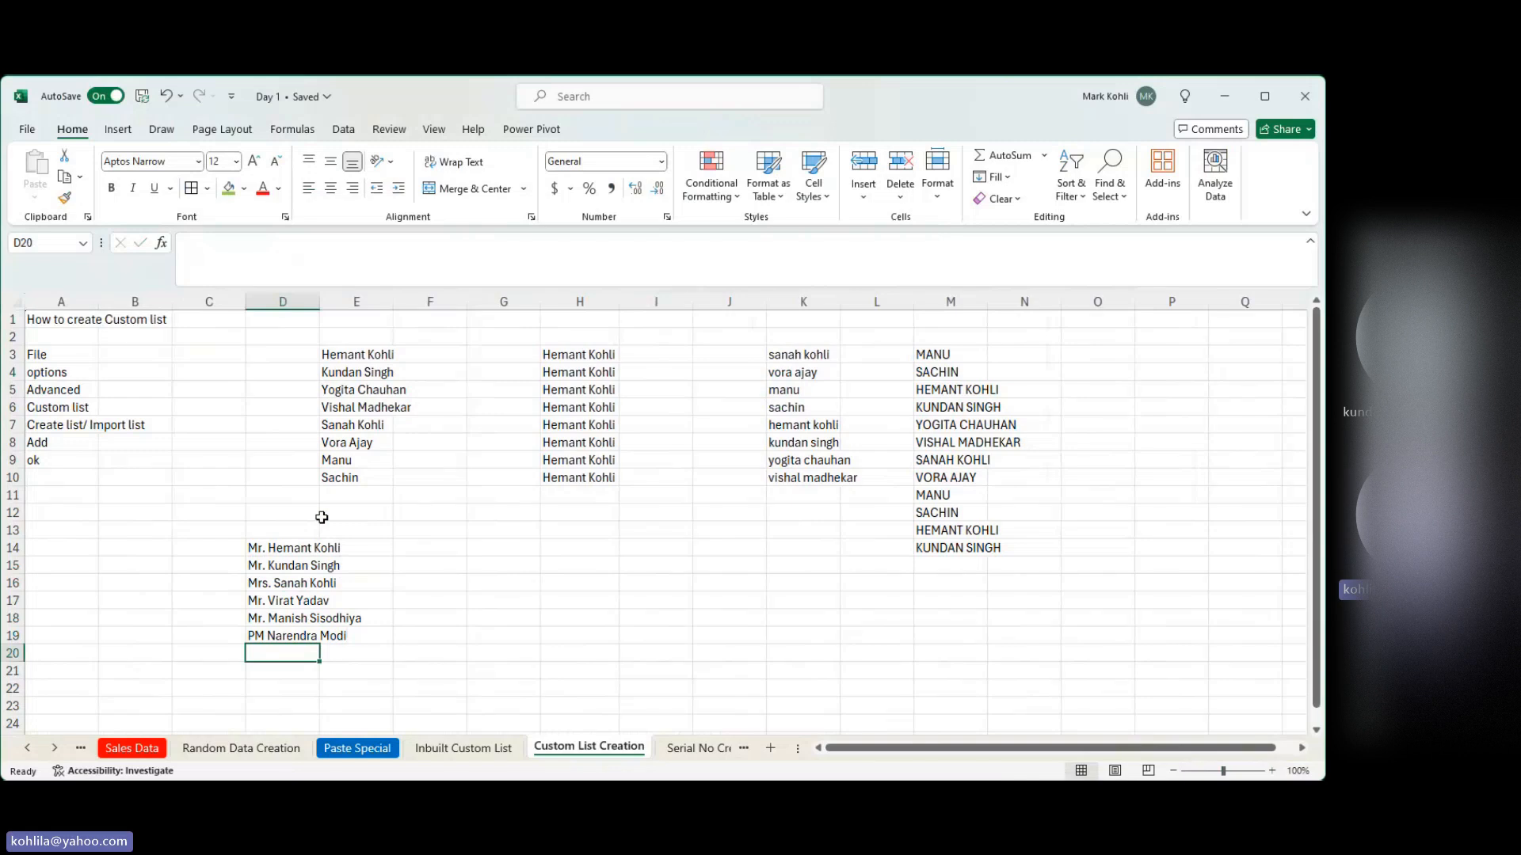
Select the six titled names in D14:D19.
{"action": "left_click", "coordinate": [295, 553]}
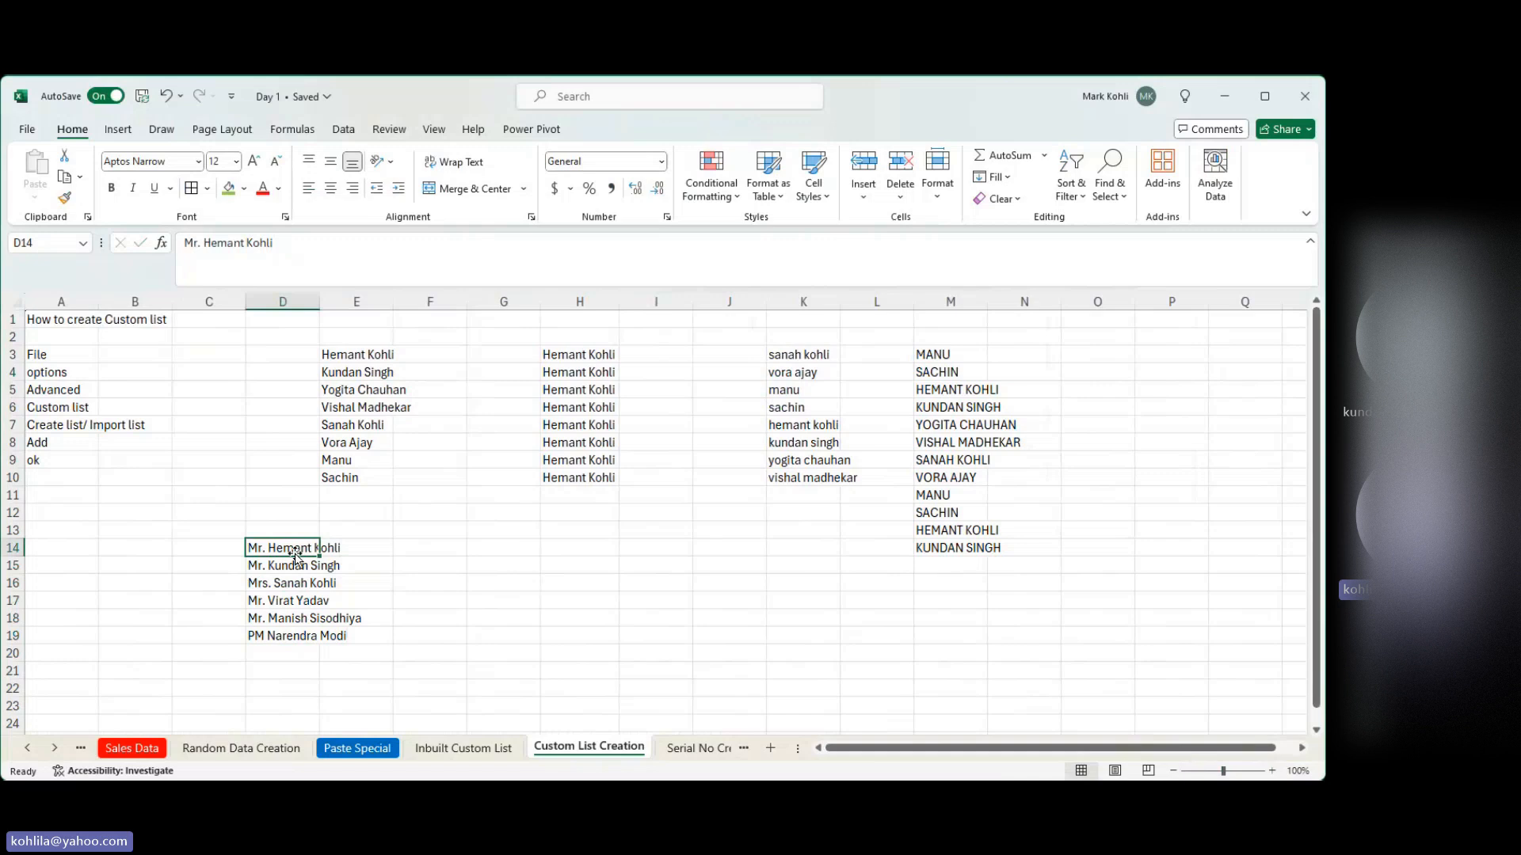
{"action": "left_click_drag", "start_coordinate": [300, 547], "coordinate": [285, 633]}
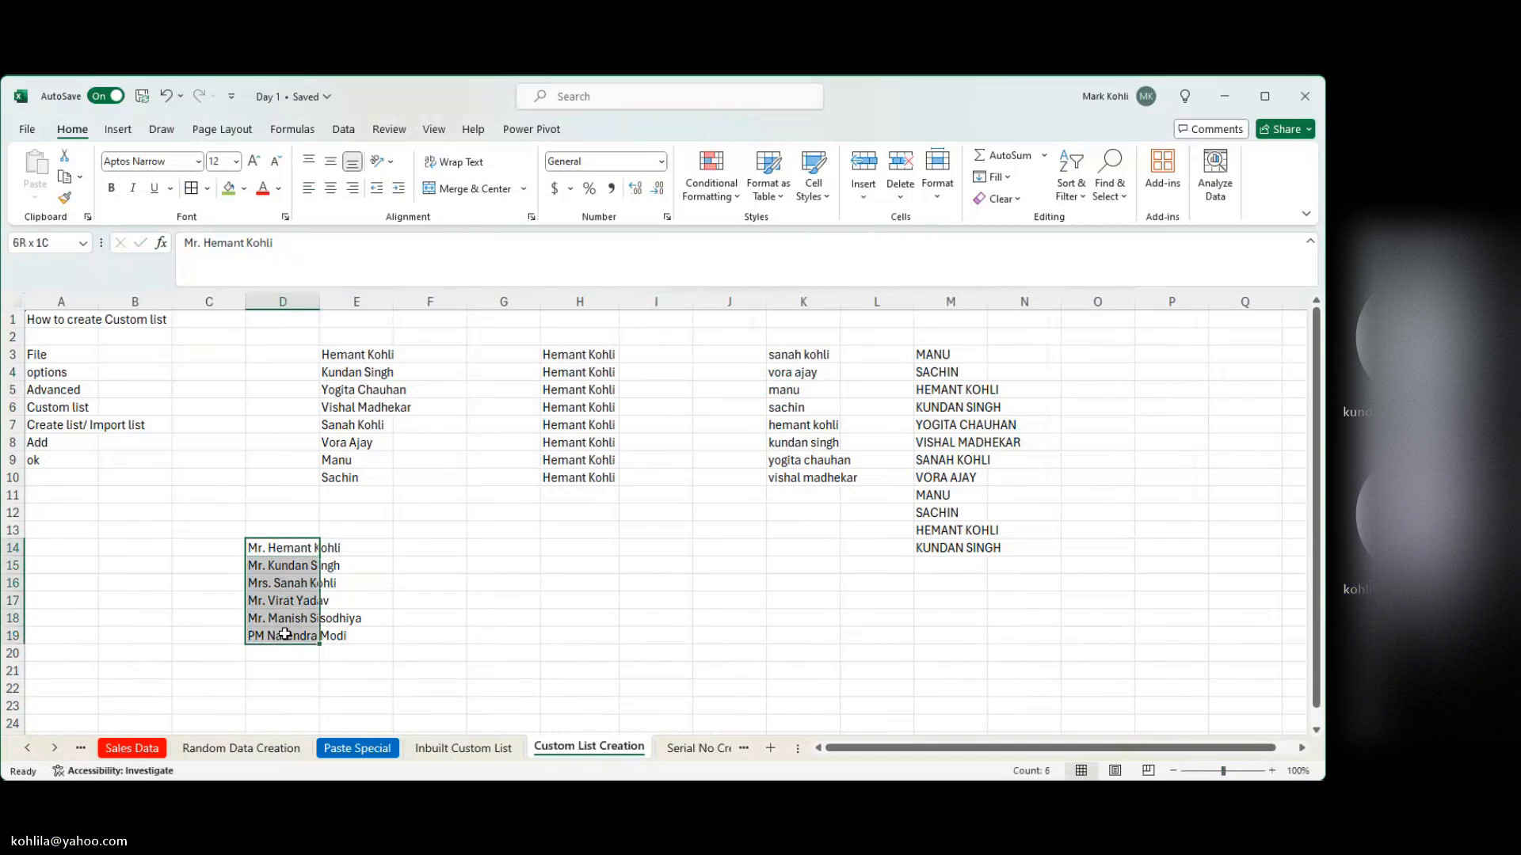
{"action": "left_click", "coordinate": [387, 587]}
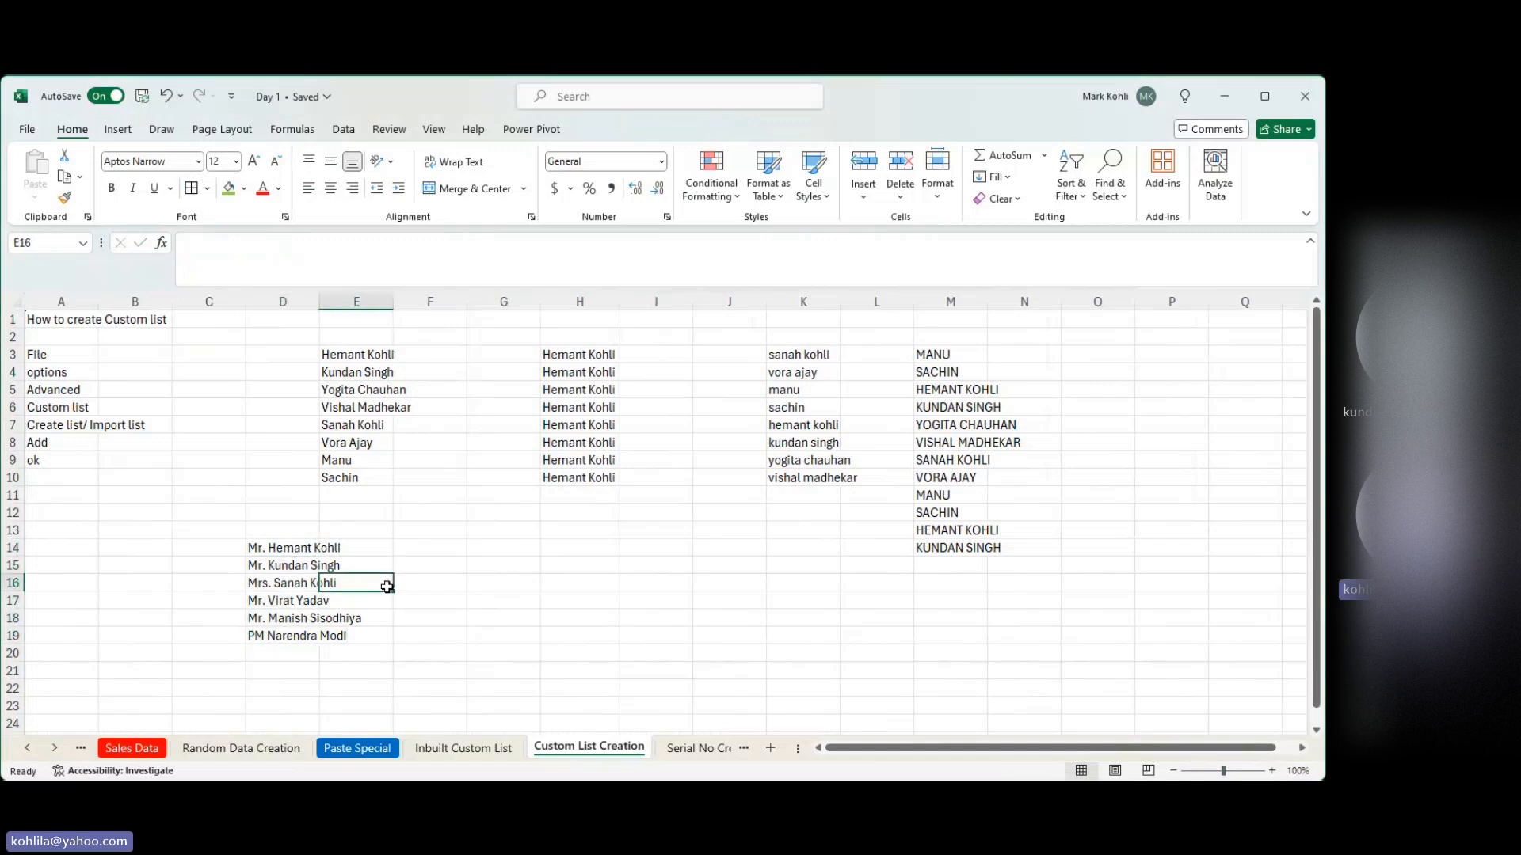
{"action": "left_click", "coordinate": [487, 563]}
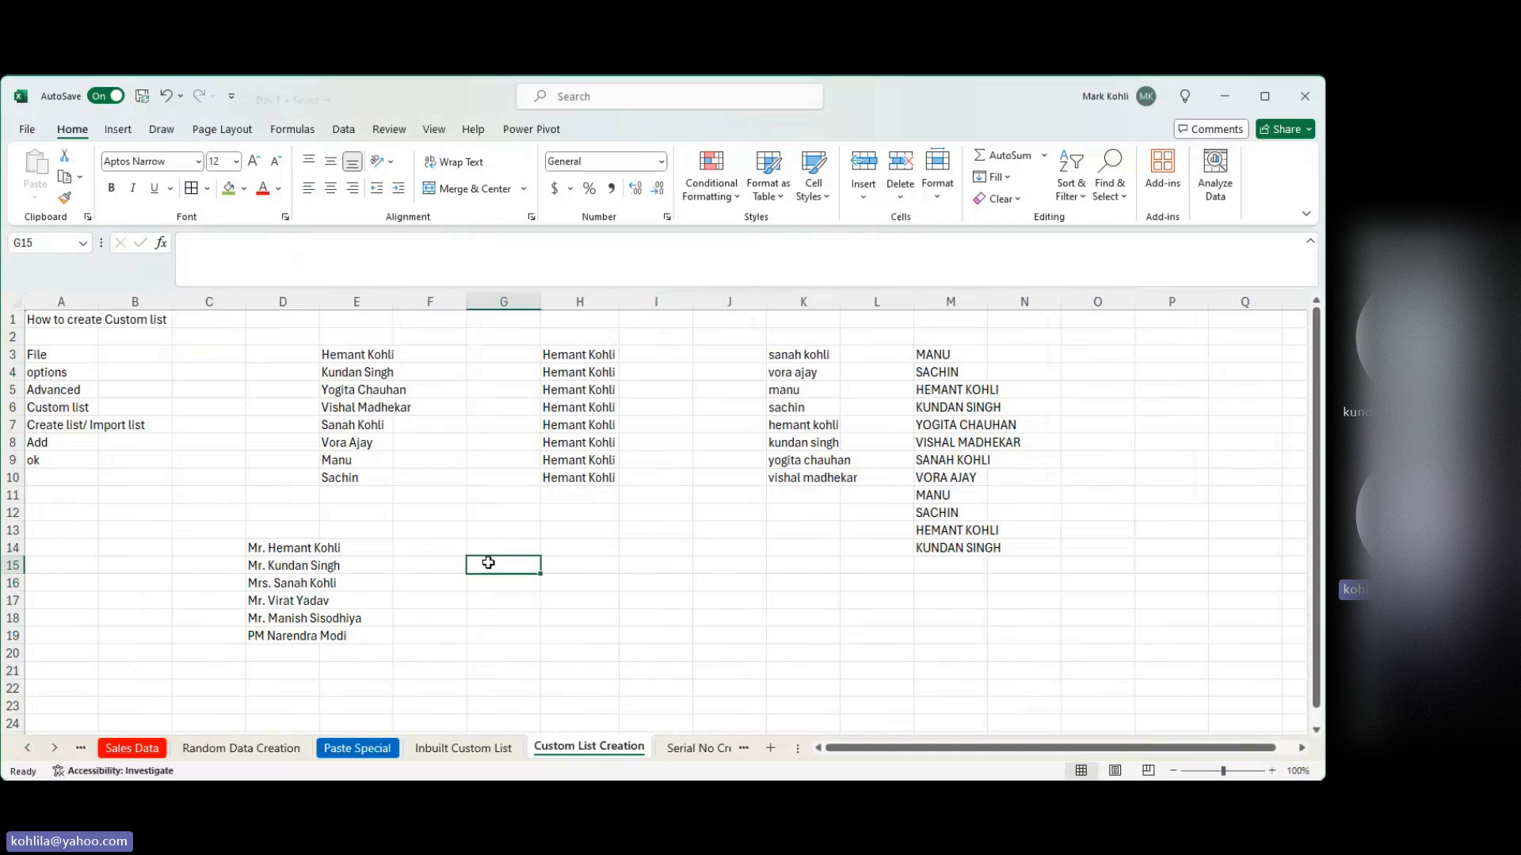
{"action": "left_click", "coordinate": [265, 553]}
{"action": "left_click_drag", "start_coordinate": [264, 553], "coordinate": [264, 636]}
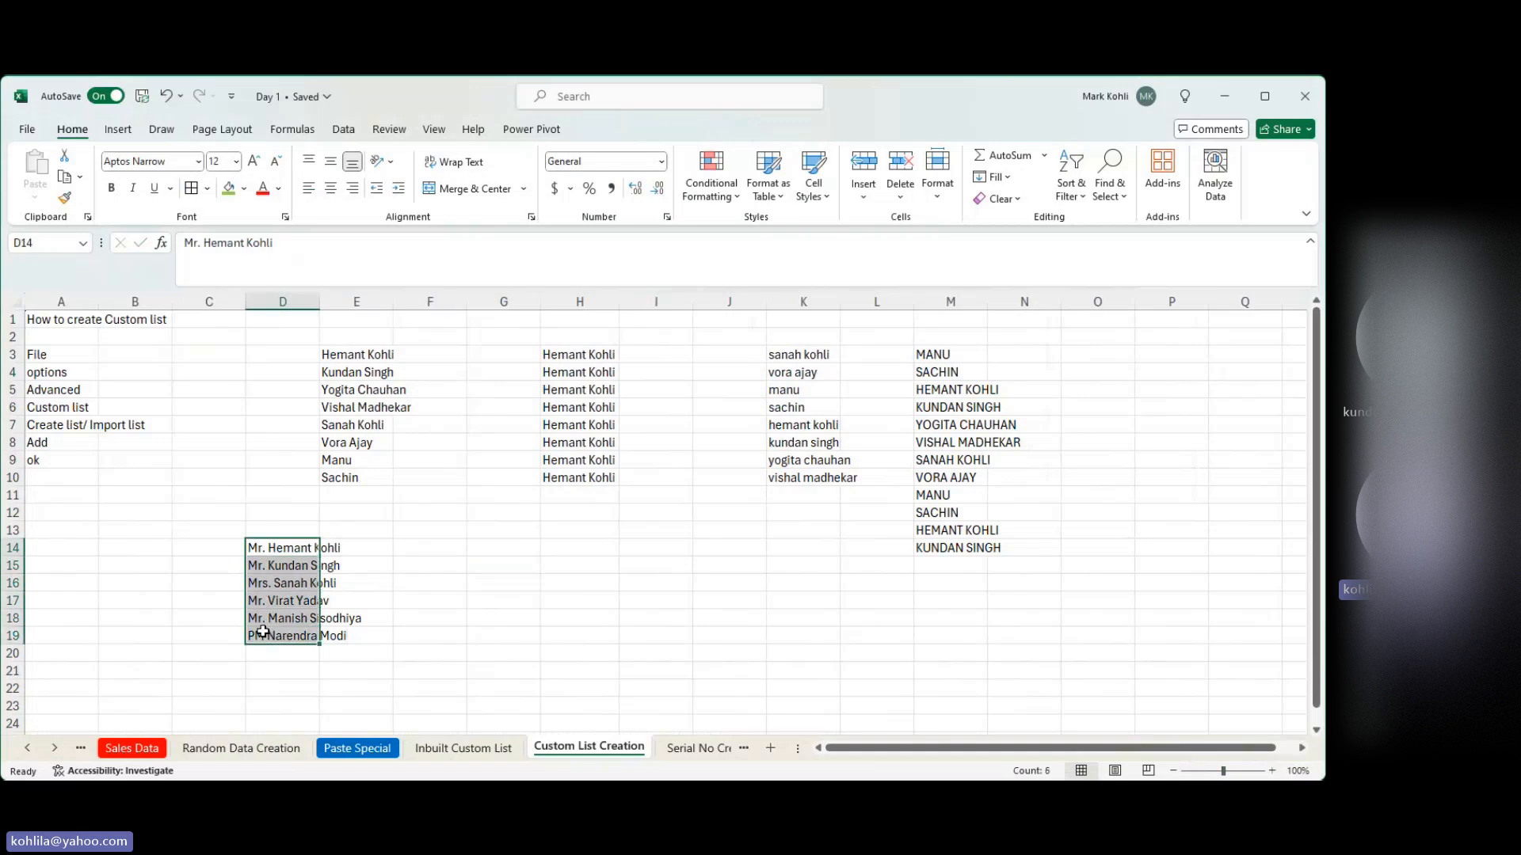
{"action": "left_click", "coordinate": [30, 131]}
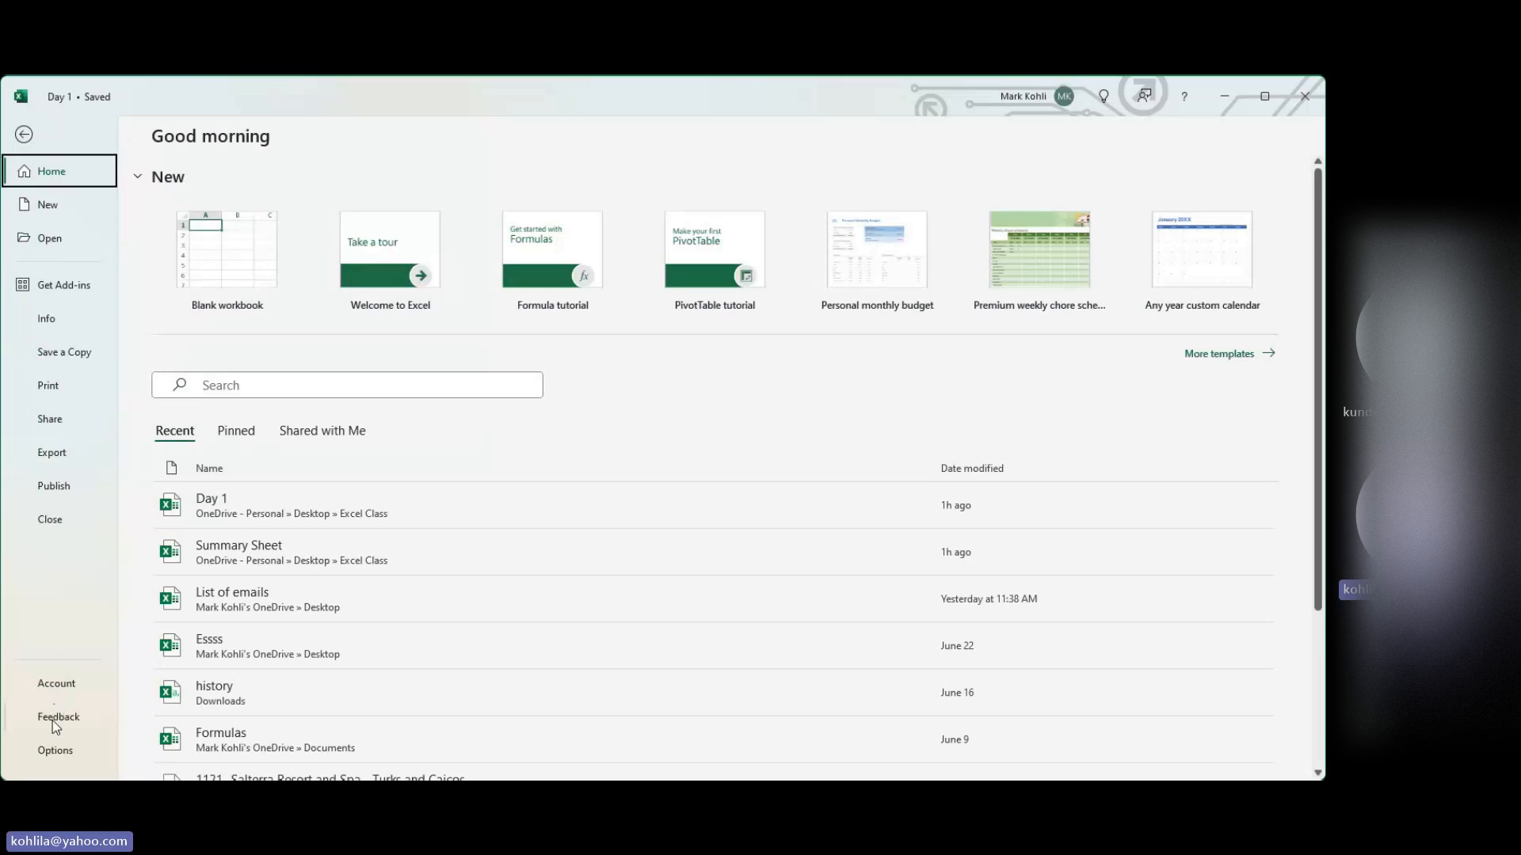
{"action": "left_click", "coordinate": [55, 750]}
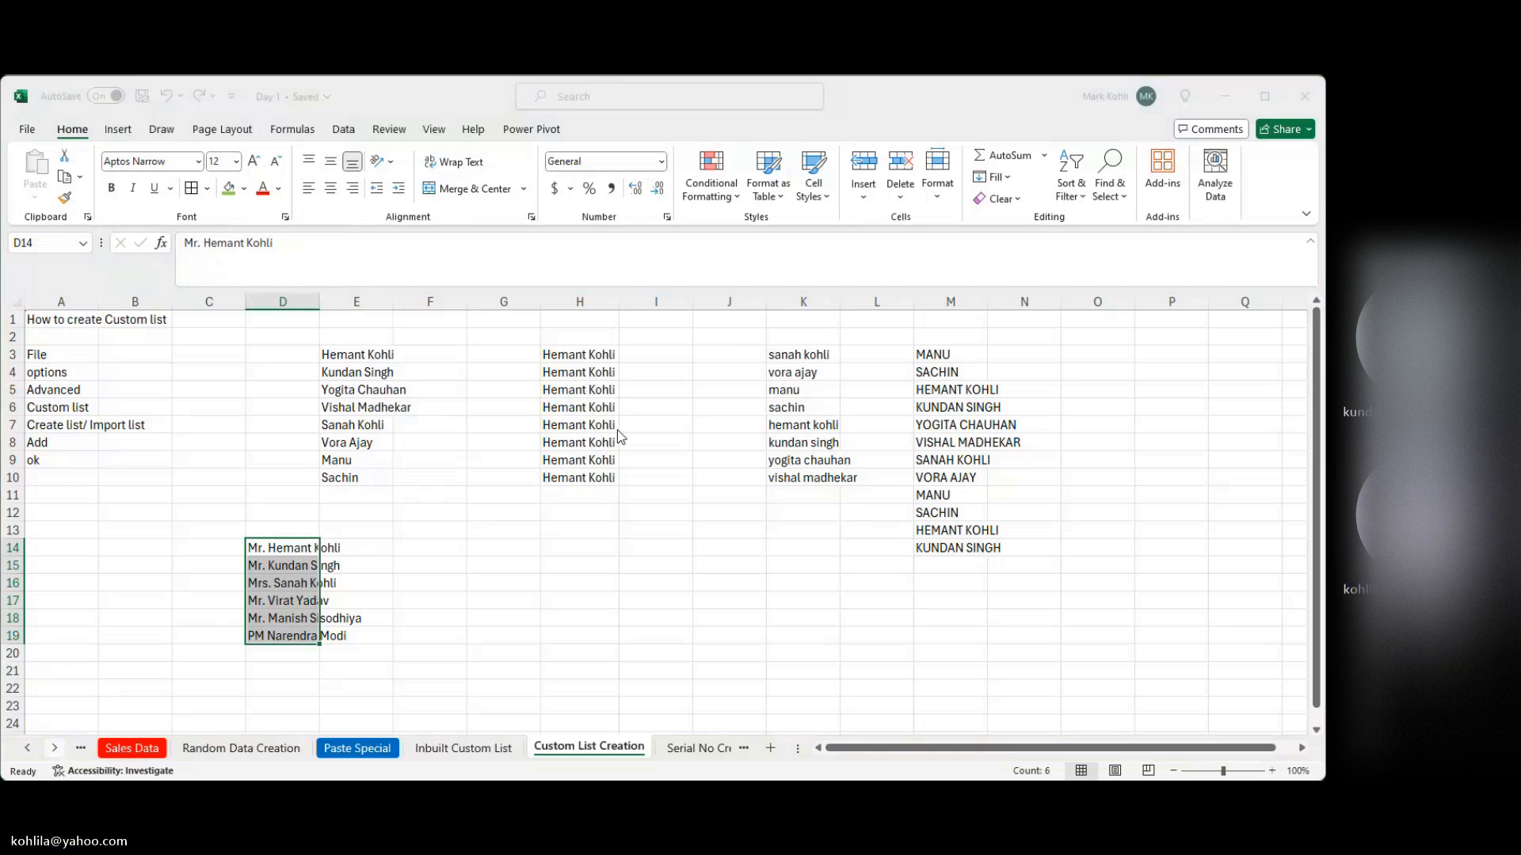
{"action": "left_click", "coordinate": [706, 511]}
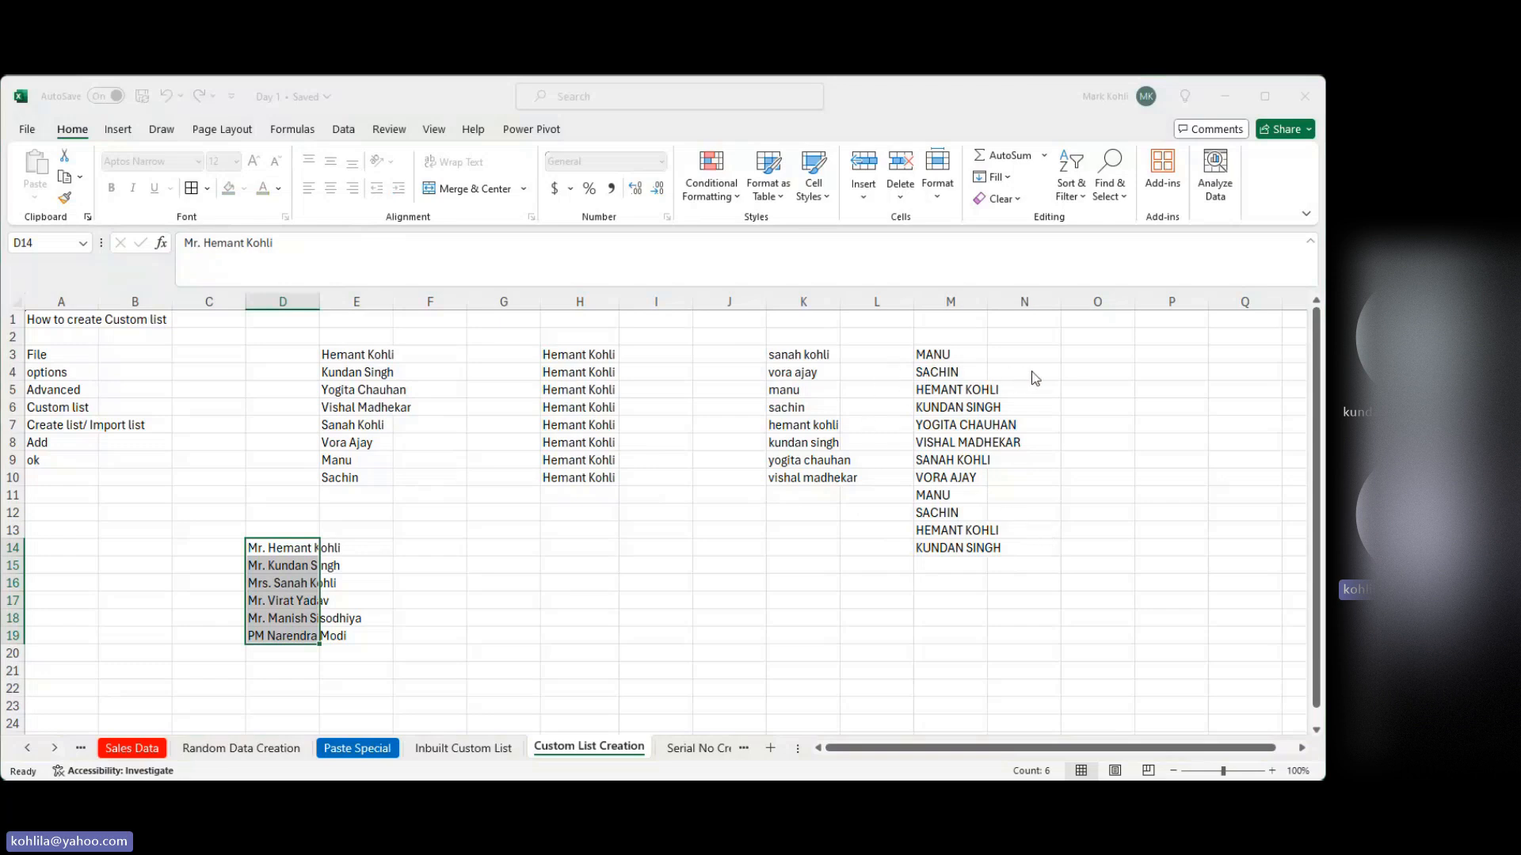
{"action": "left_click", "coordinate": [964, 583]}
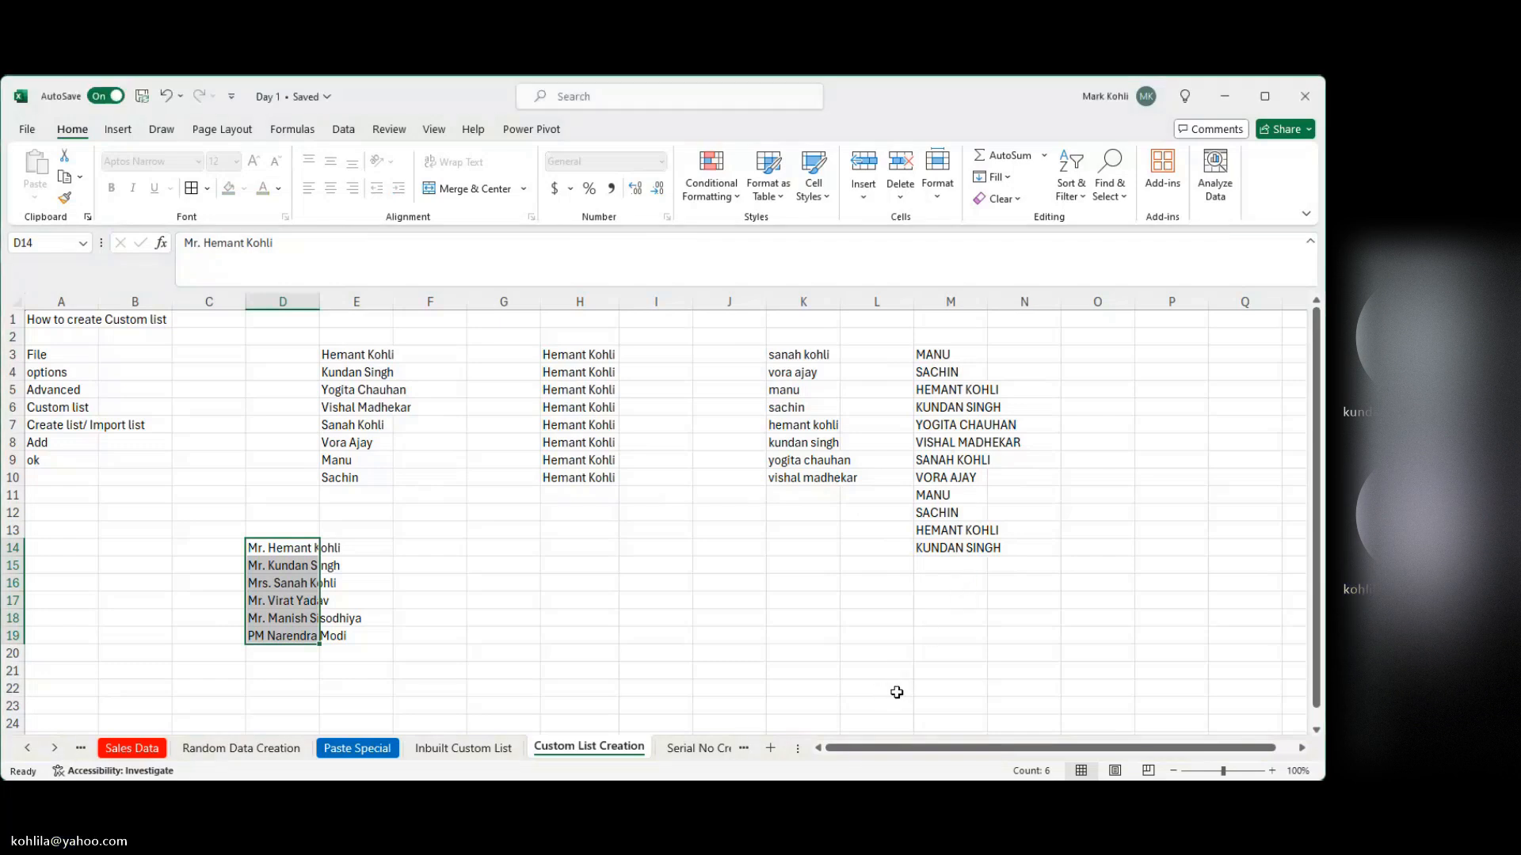
{"action": "left_click", "coordinate": [673, 584]}
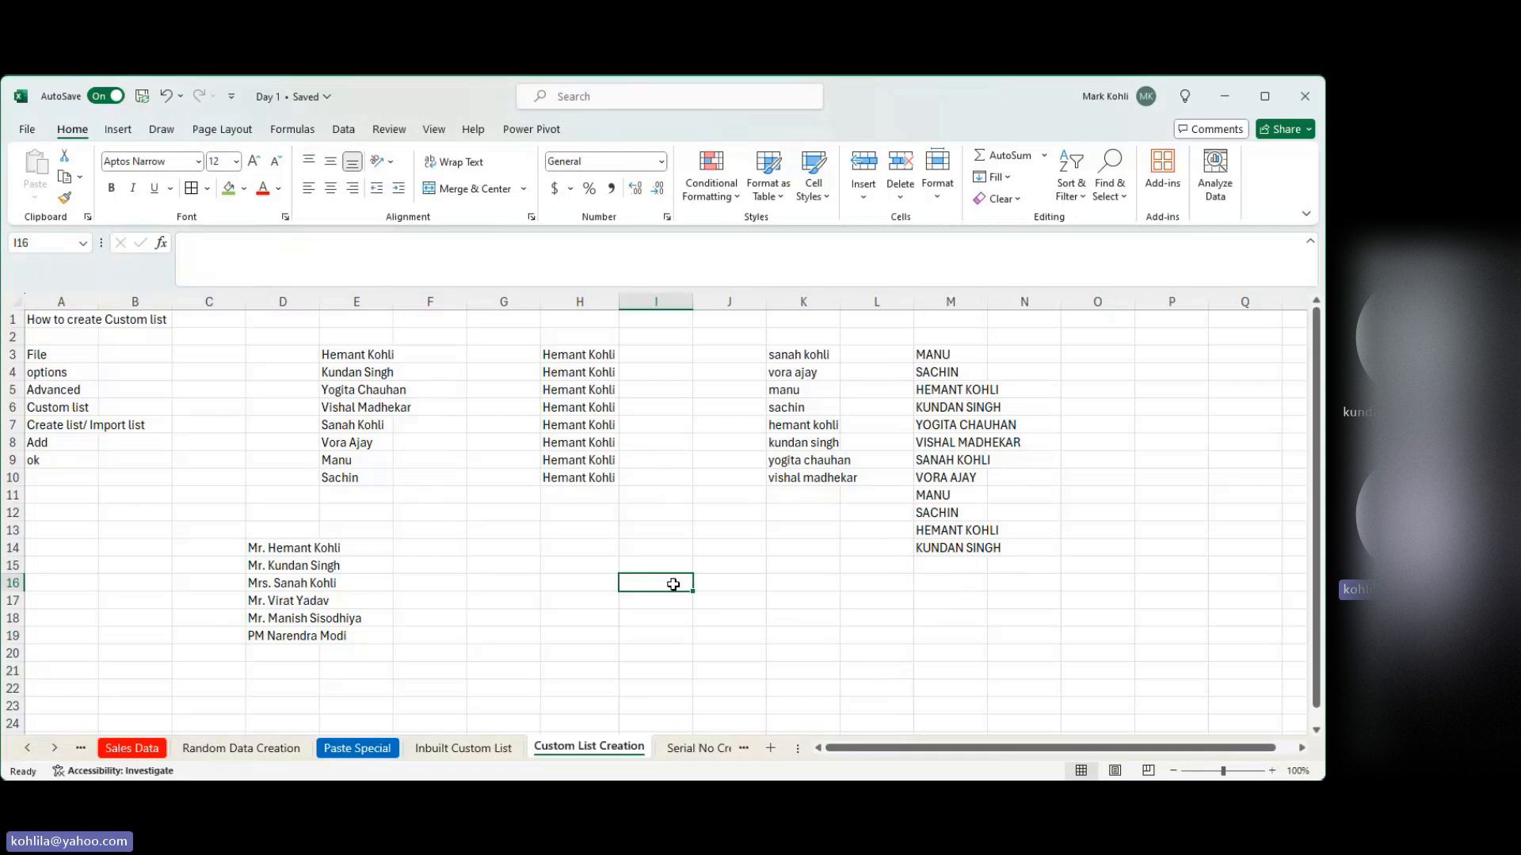
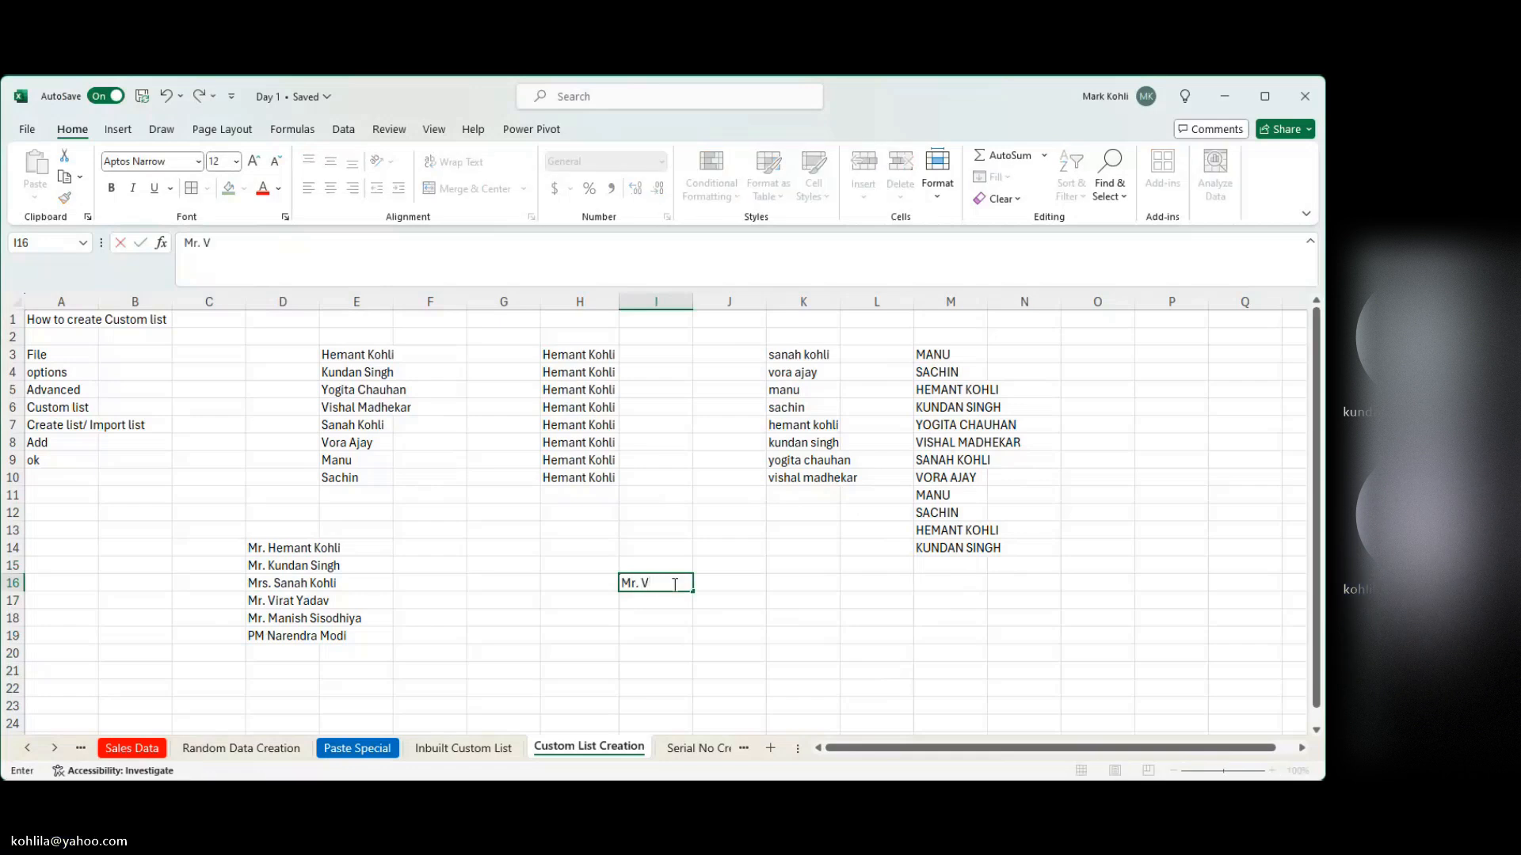
Enter the fourth titled name in I16 and autofill the custom list down to I23.
{"action": "key", "text": "Return"}
{"action": "left_click", "coordinate": [673, 585]}
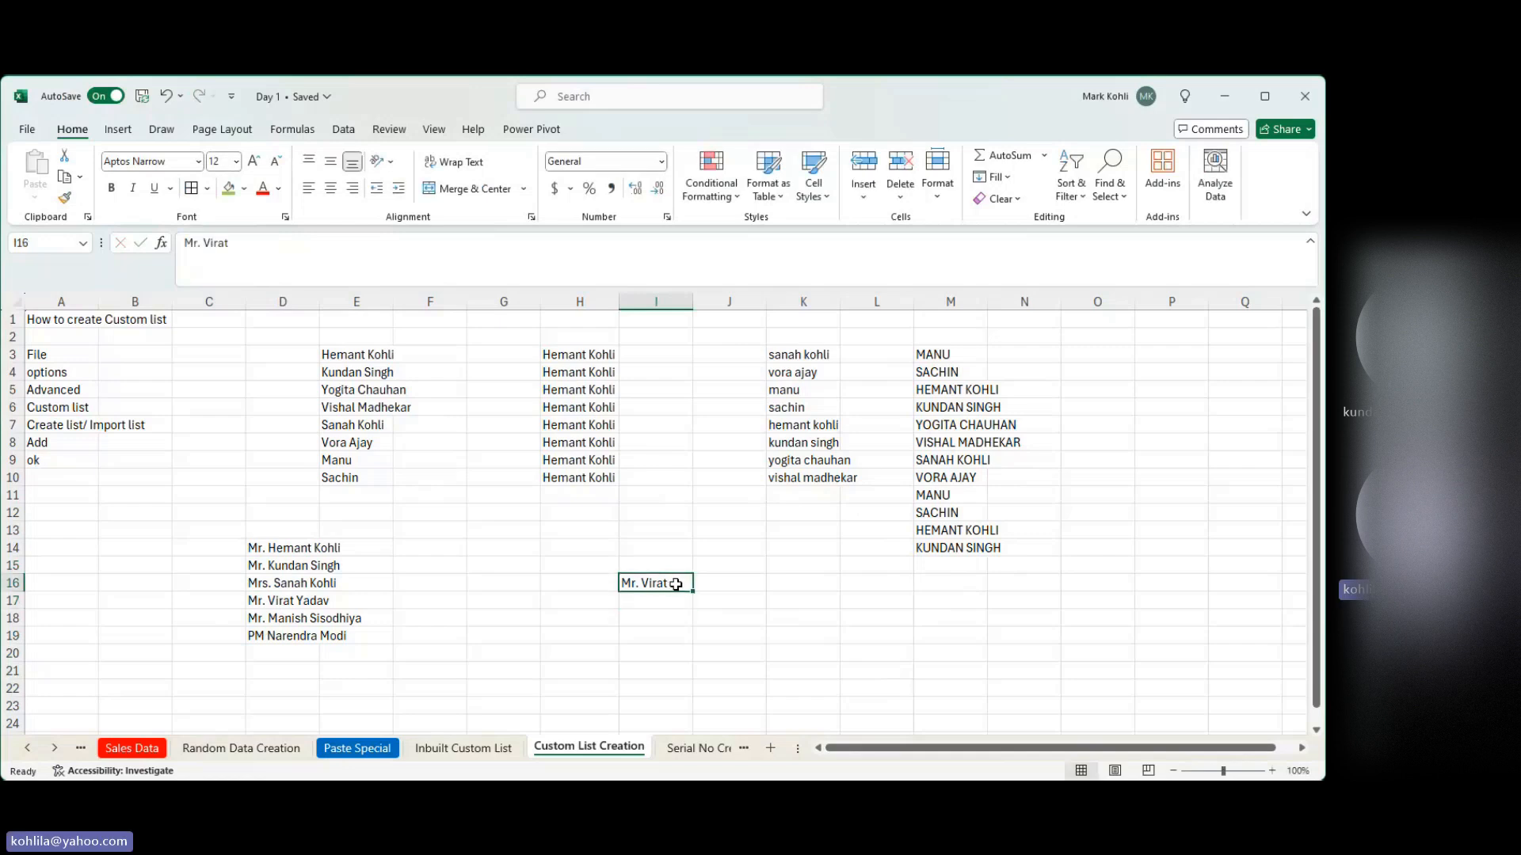
{"action": "left_click_drag", "start_coordinate": [693, 591], "coordinate": [683, 697]}
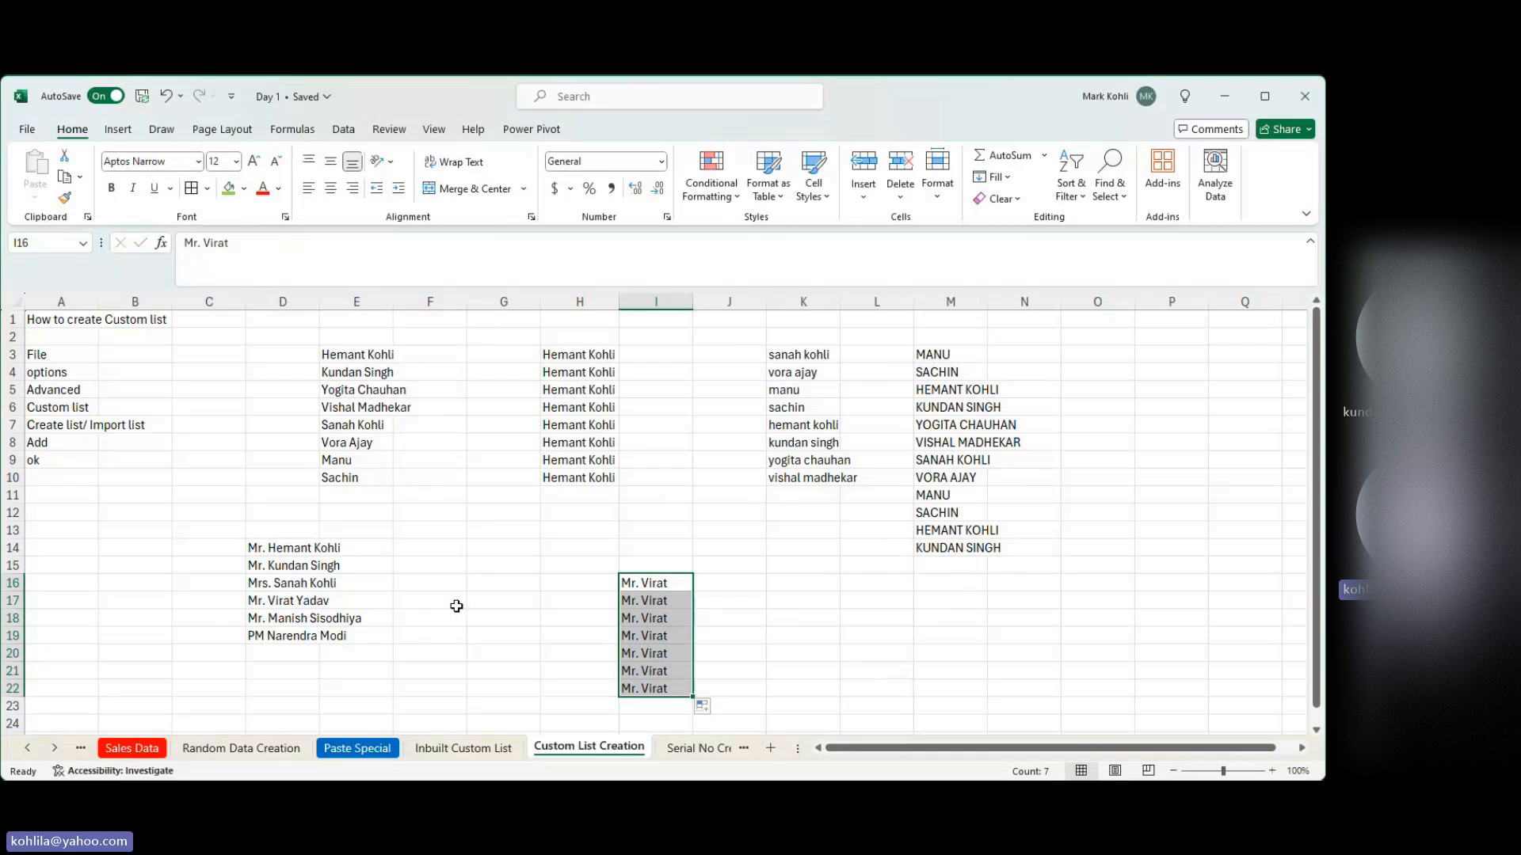
{"action": "left_click", "coordinate": [672, 582]}
{"action": "double_click", "coordinate": [672, 582]}
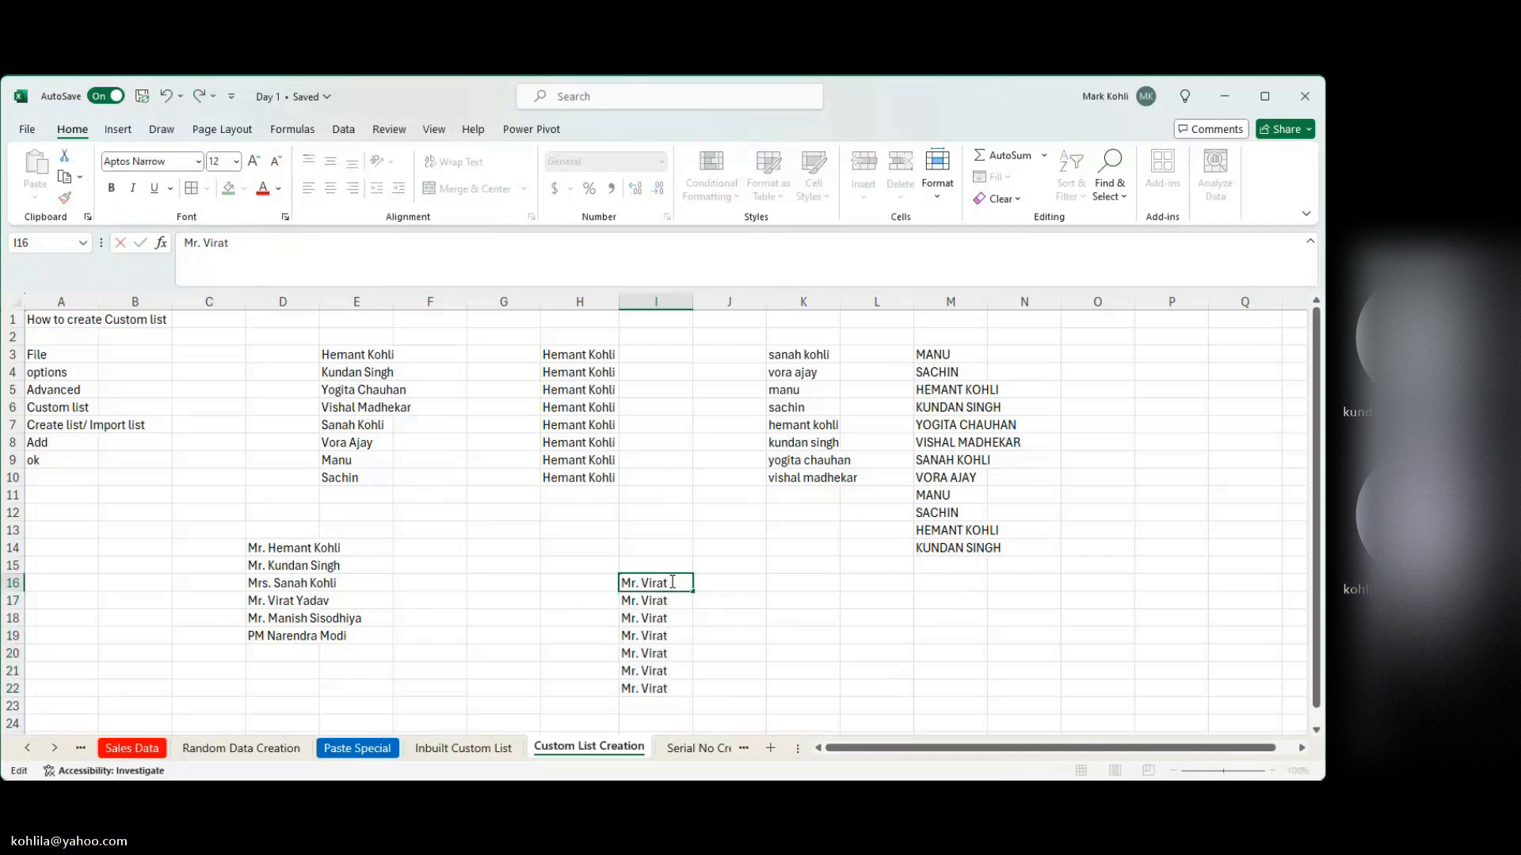
{"action": "key", "text": "Return"}
{"action": "left_click", "coordinate": [671, 582]}
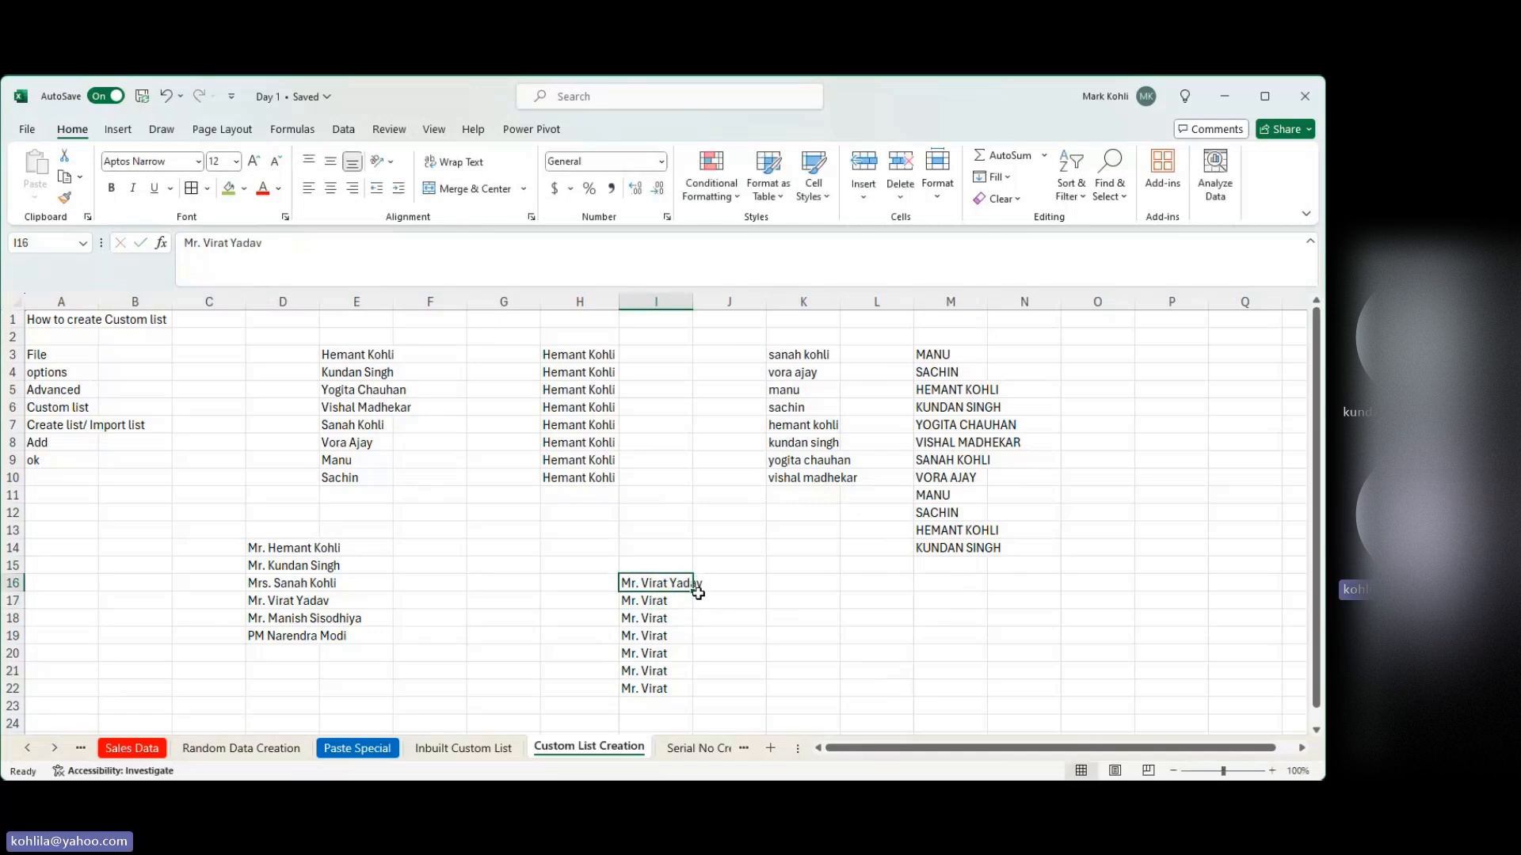
{"action": "left_click_drag", "start_coordinate": [692, 593], "coordinate": [694, 711]}
{"action": "left_click", "coordinate": [808, 651]}
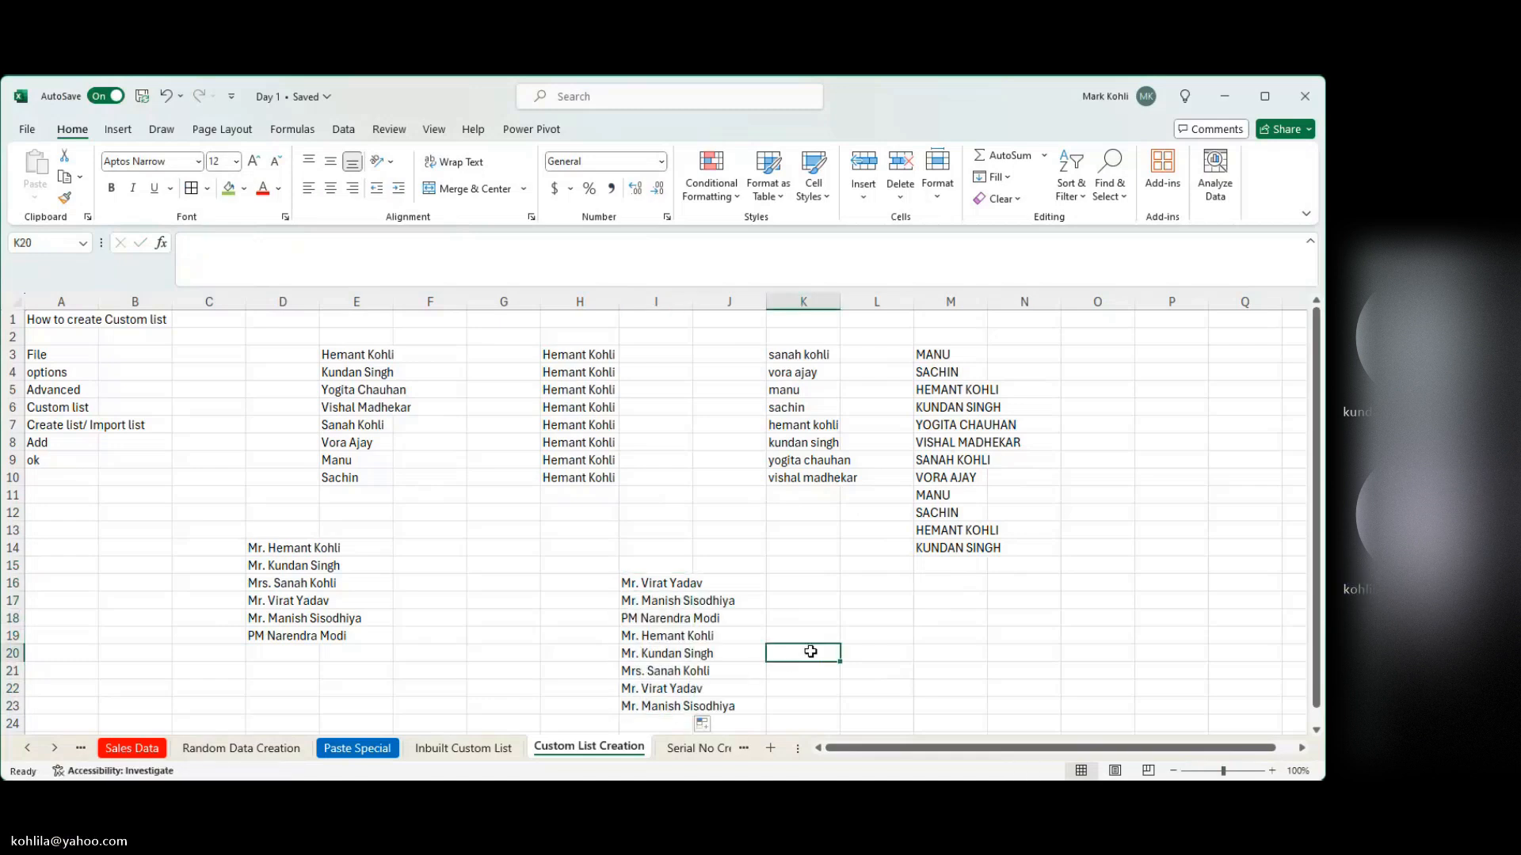
Scroll the sheet tabs back to the start and select the Sales Data (2) sheet.
{"action": "left_click", "coordinate": [691, 750]}
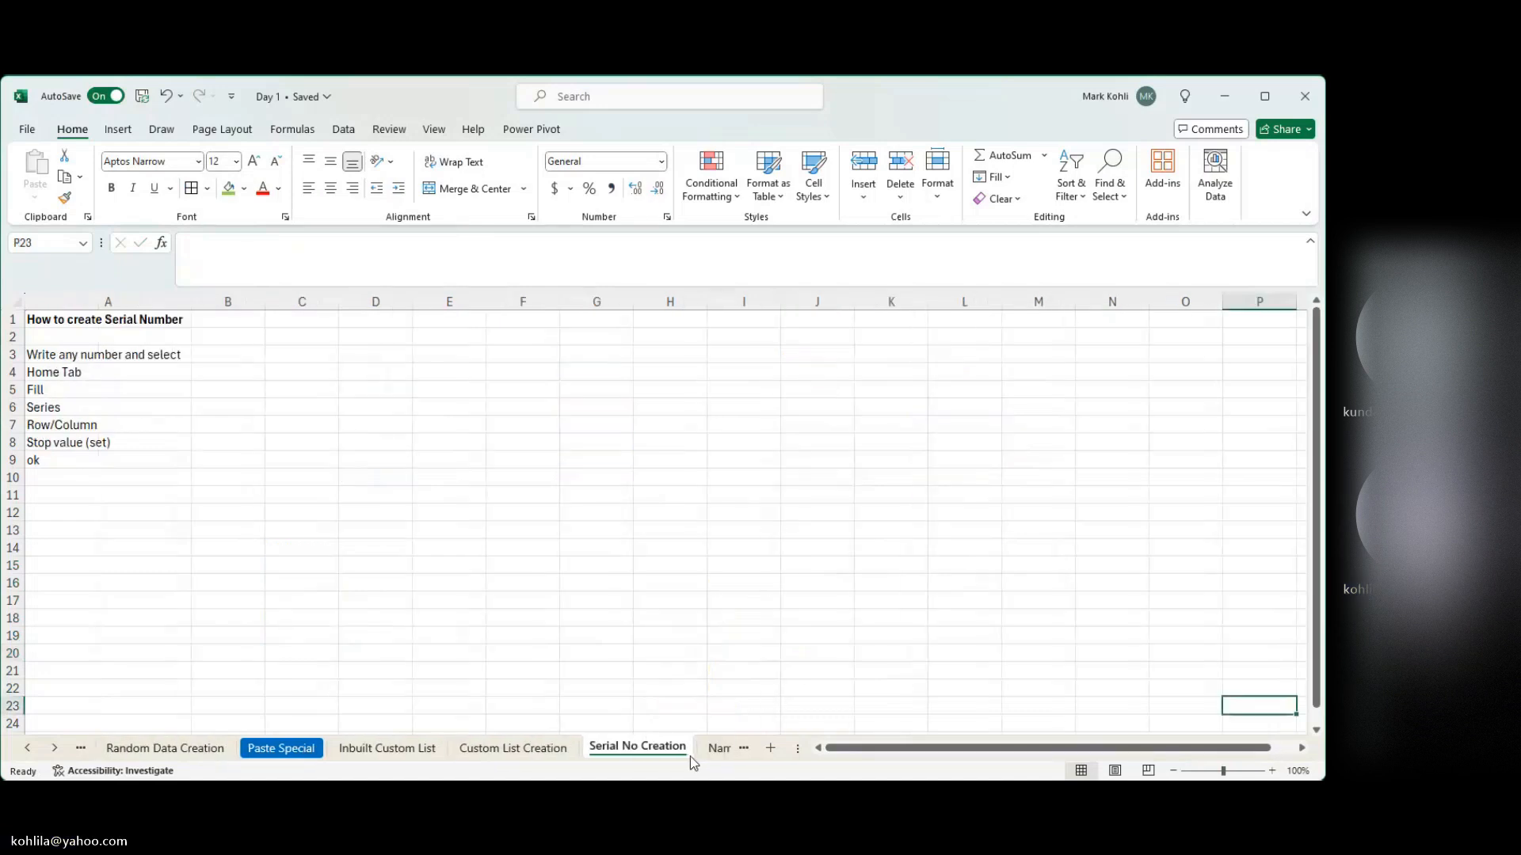
{"action": "scroll", "coordinate": [519, 753], "scroll_direction": "up", "scroll_amount": 5}
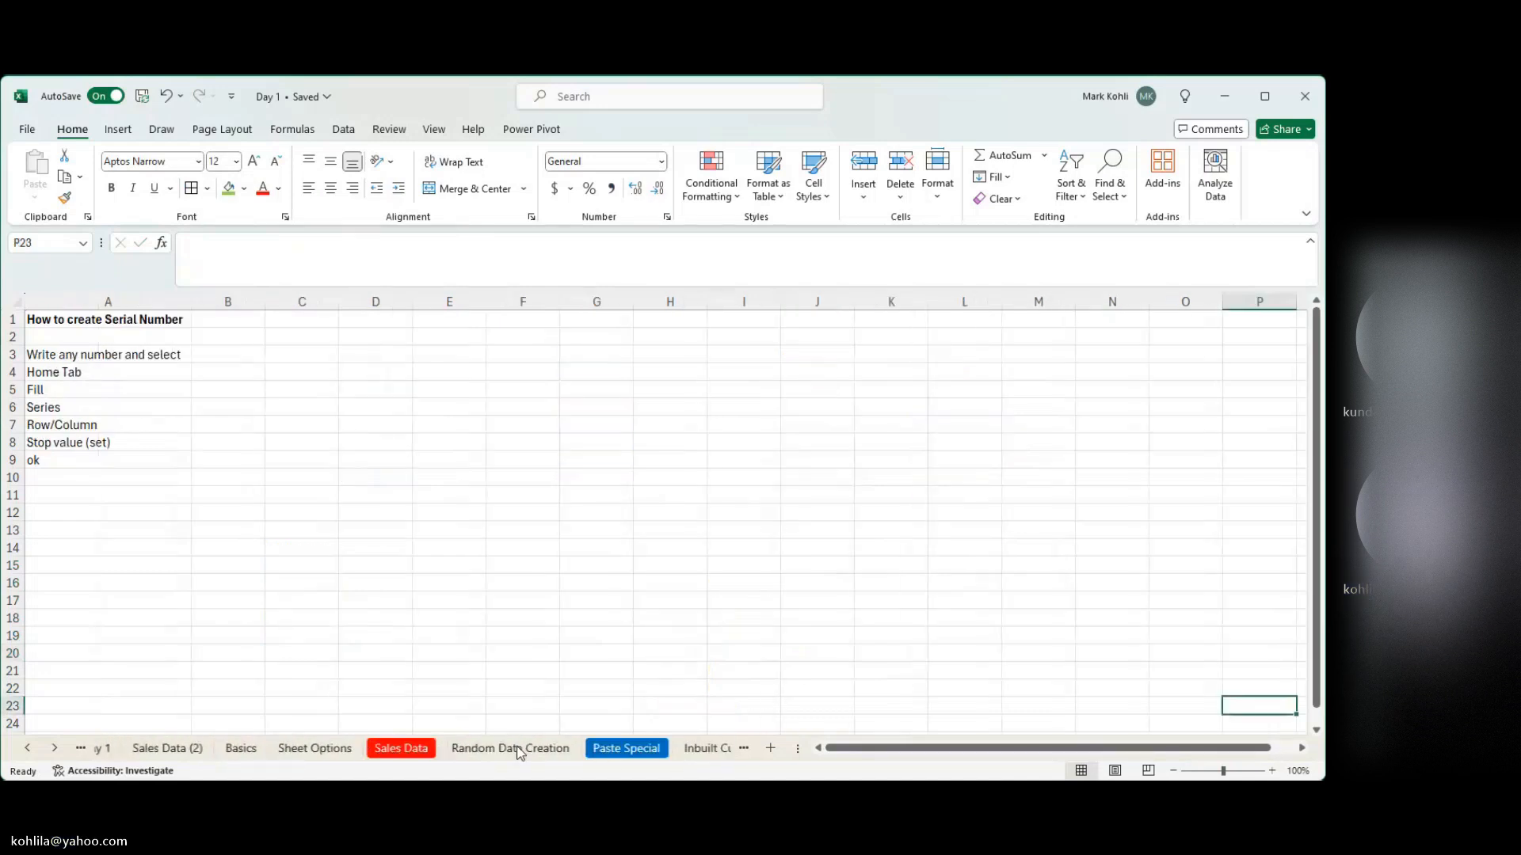
{"action": "scroll", "coordinate": [444, 753], "scroll_direction": "down", "scroll_amount": 5}
{"action": "scroll", "coordinate": [194, 753], "scroll_direction": "up", "scroll_amount": 3}
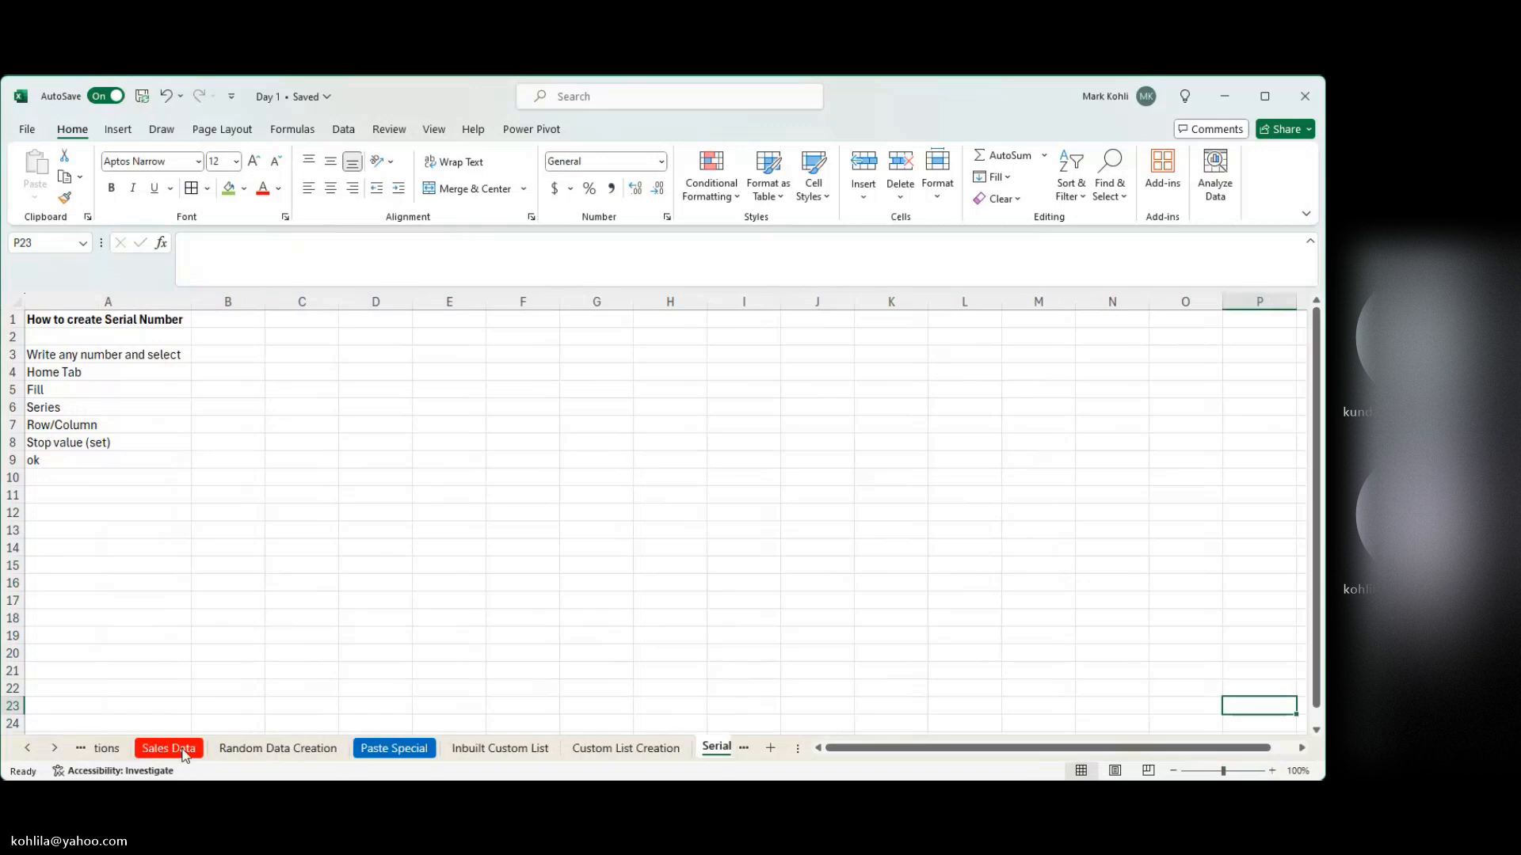
{"action": "scroll", "coordinate": [182, 753], "scroll_direction": "down", "scroll_amount": 3}
{"action": "left_click", "coordinate": [170, 749]}
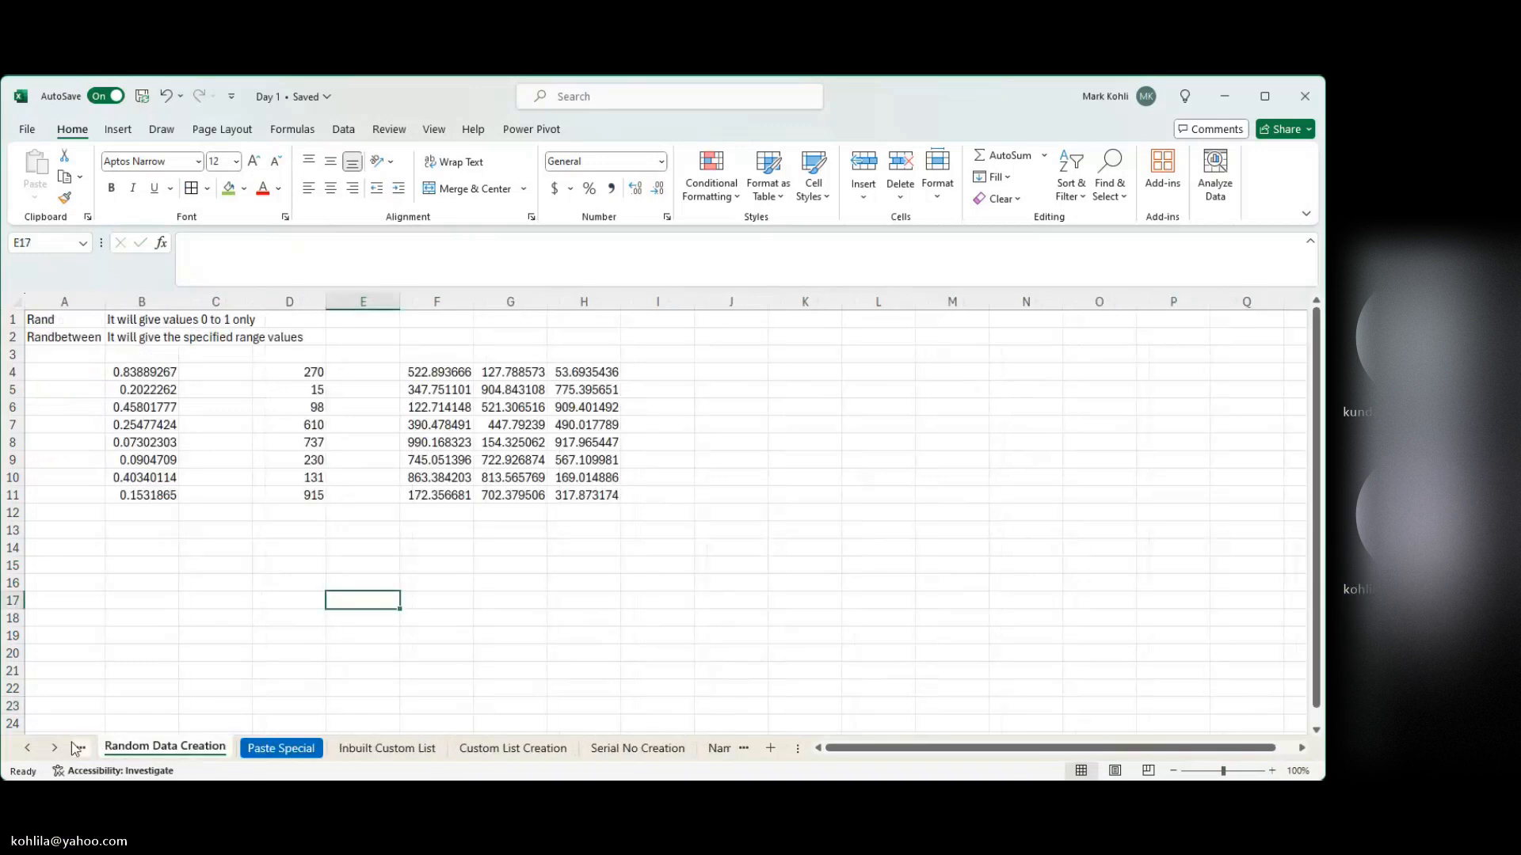
{"action": "left_click", "coordinate": [27, 750]}
{"action": "left_click", "coordinate": [27, 750]}
{"action": "left_click", "coordinate": [26, 749]}
{"action": "left_click", "coordinate": [27, 749]}
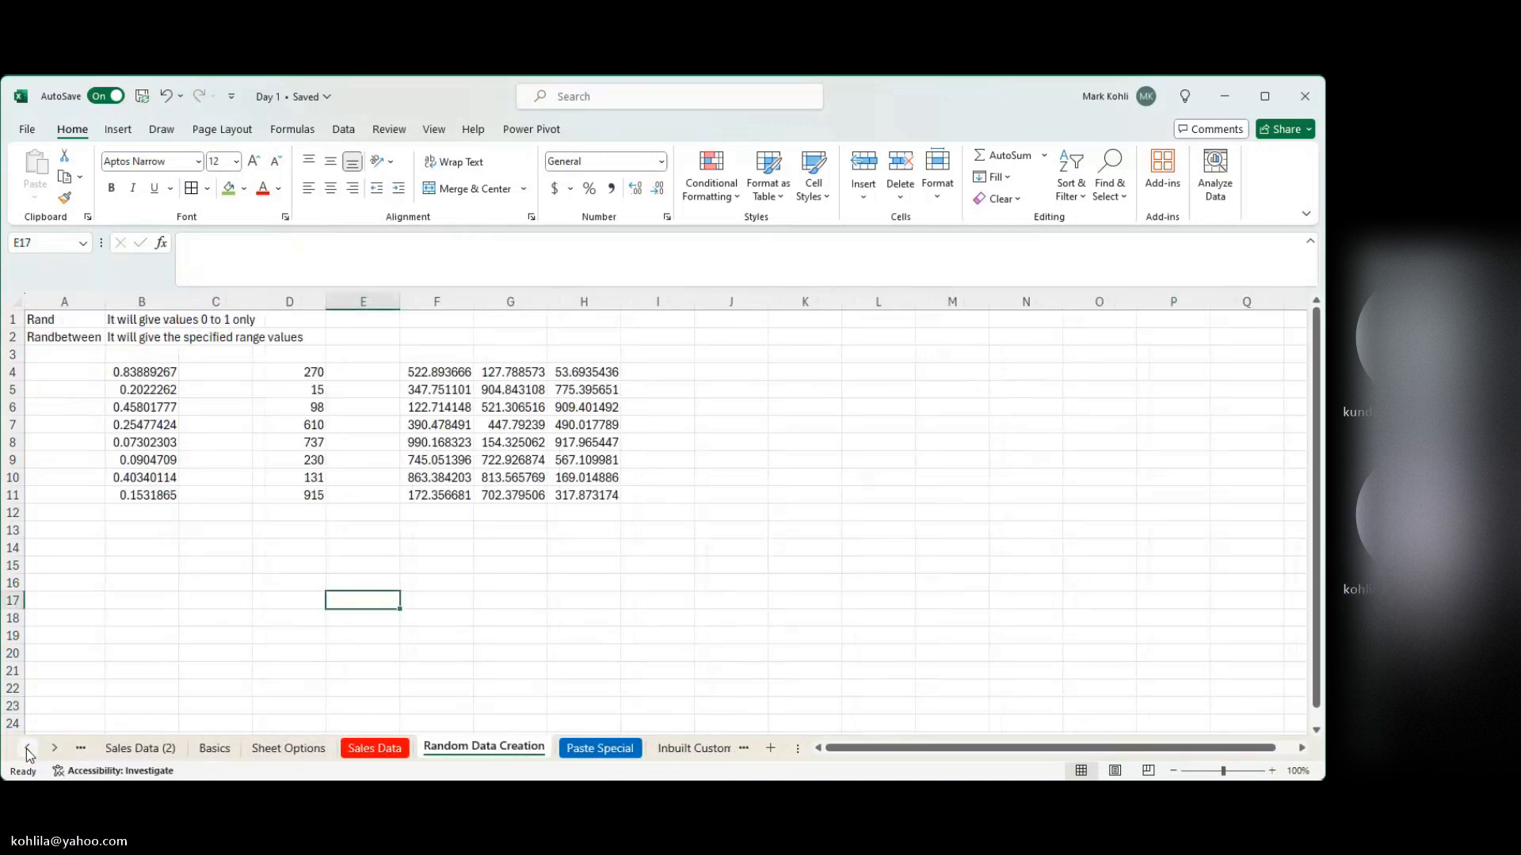
{"action": "left_click", "coordinate": [27, 749]}
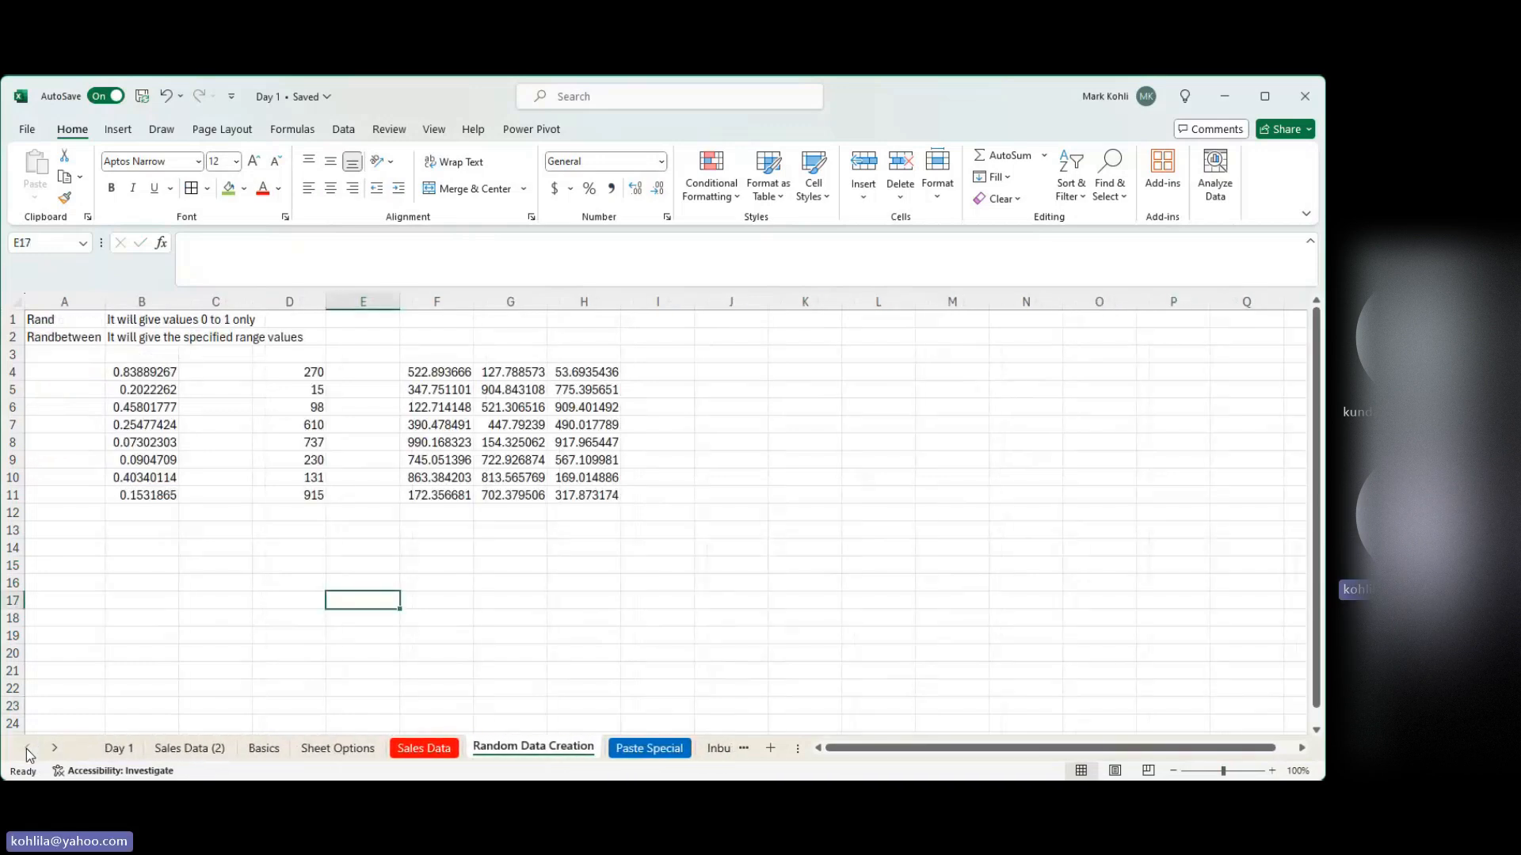
{"action": "left_click", "coordinate": [183, 753]}
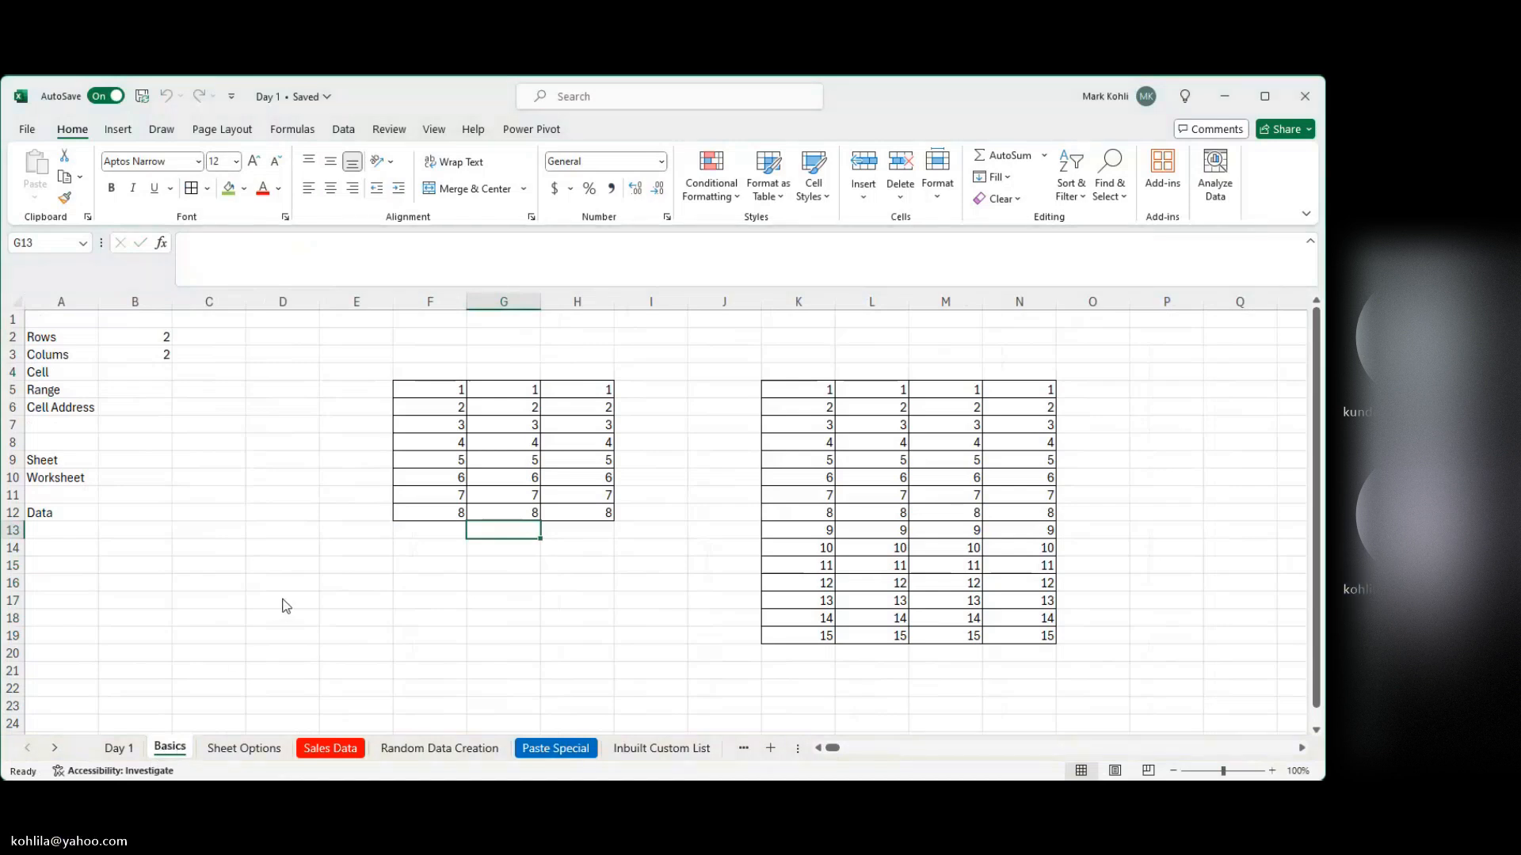
{"action": "key", "text": "ctrl+n"}
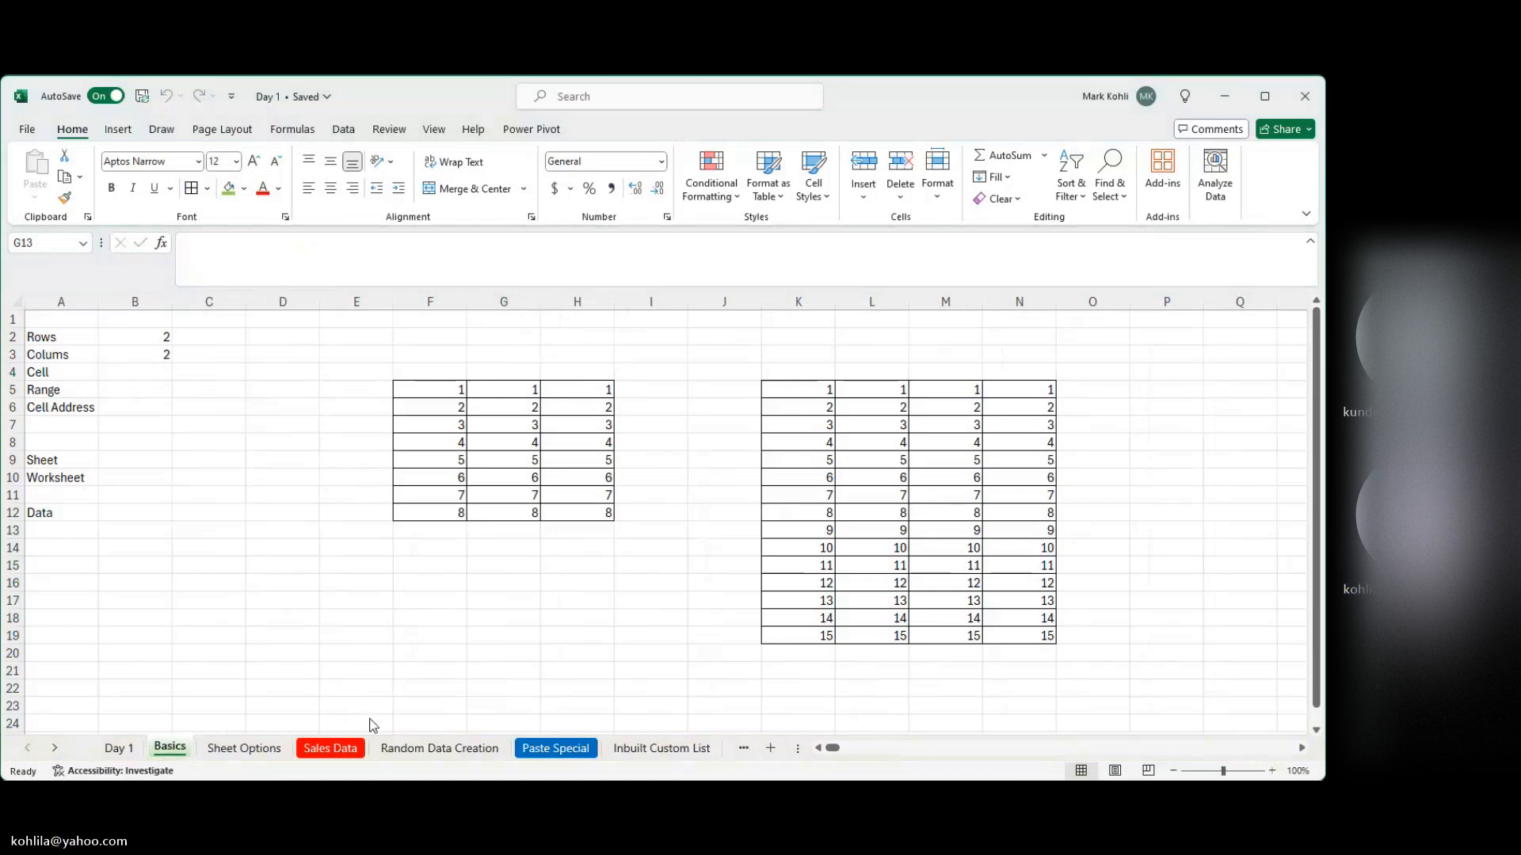
Step through the Sheet Options, Random Data Creation, Paste Special and Inbuilt Custom List tabs, ending on Custom List Creation.
{"action": "left_click", "coordinate": [267, 749]}
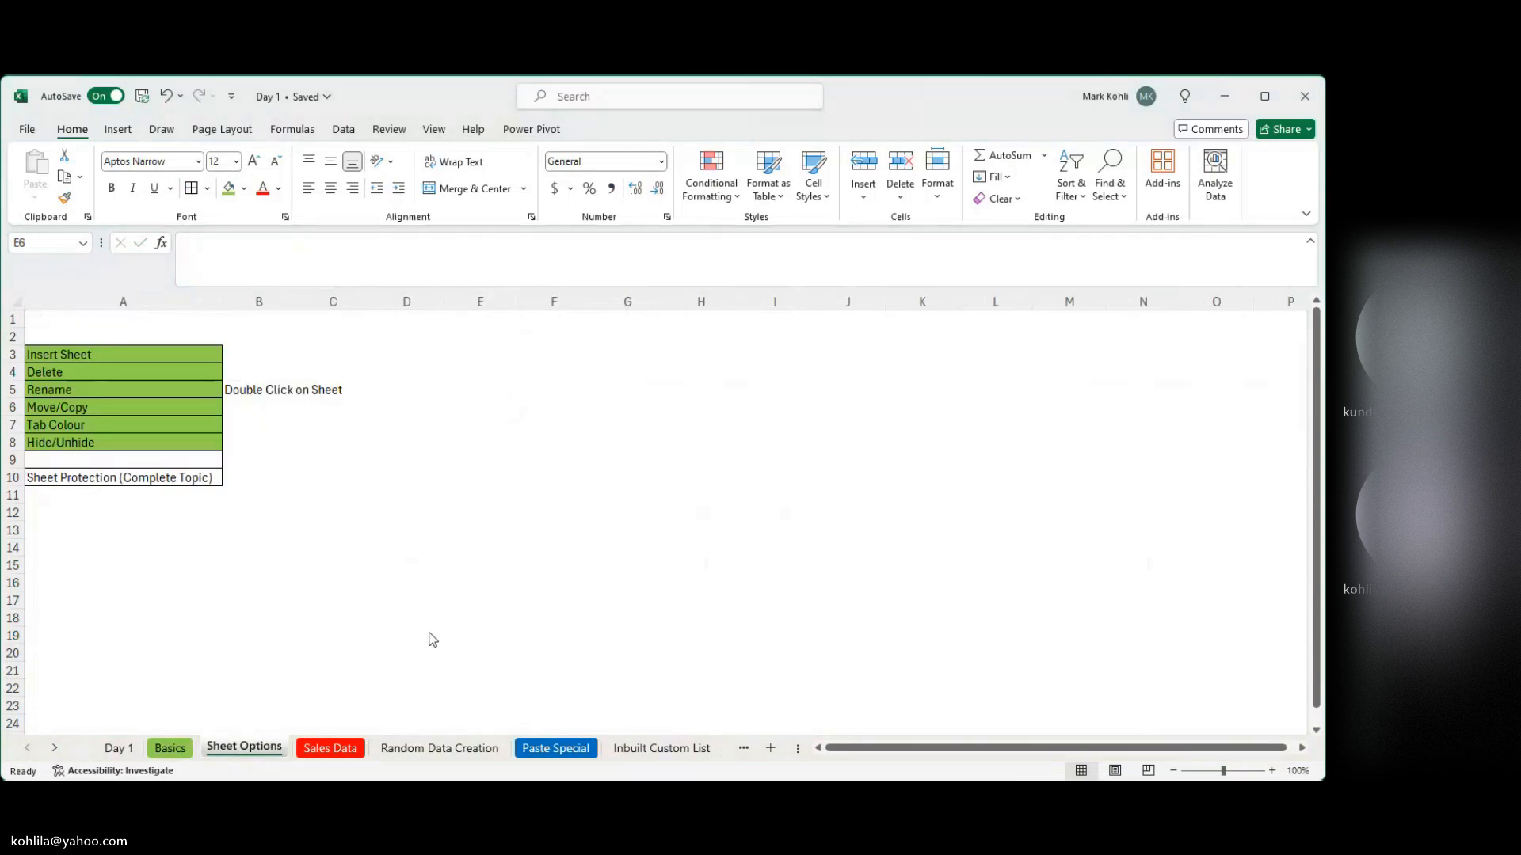
{"action": "left_click", "coordinate": [456, 715]}
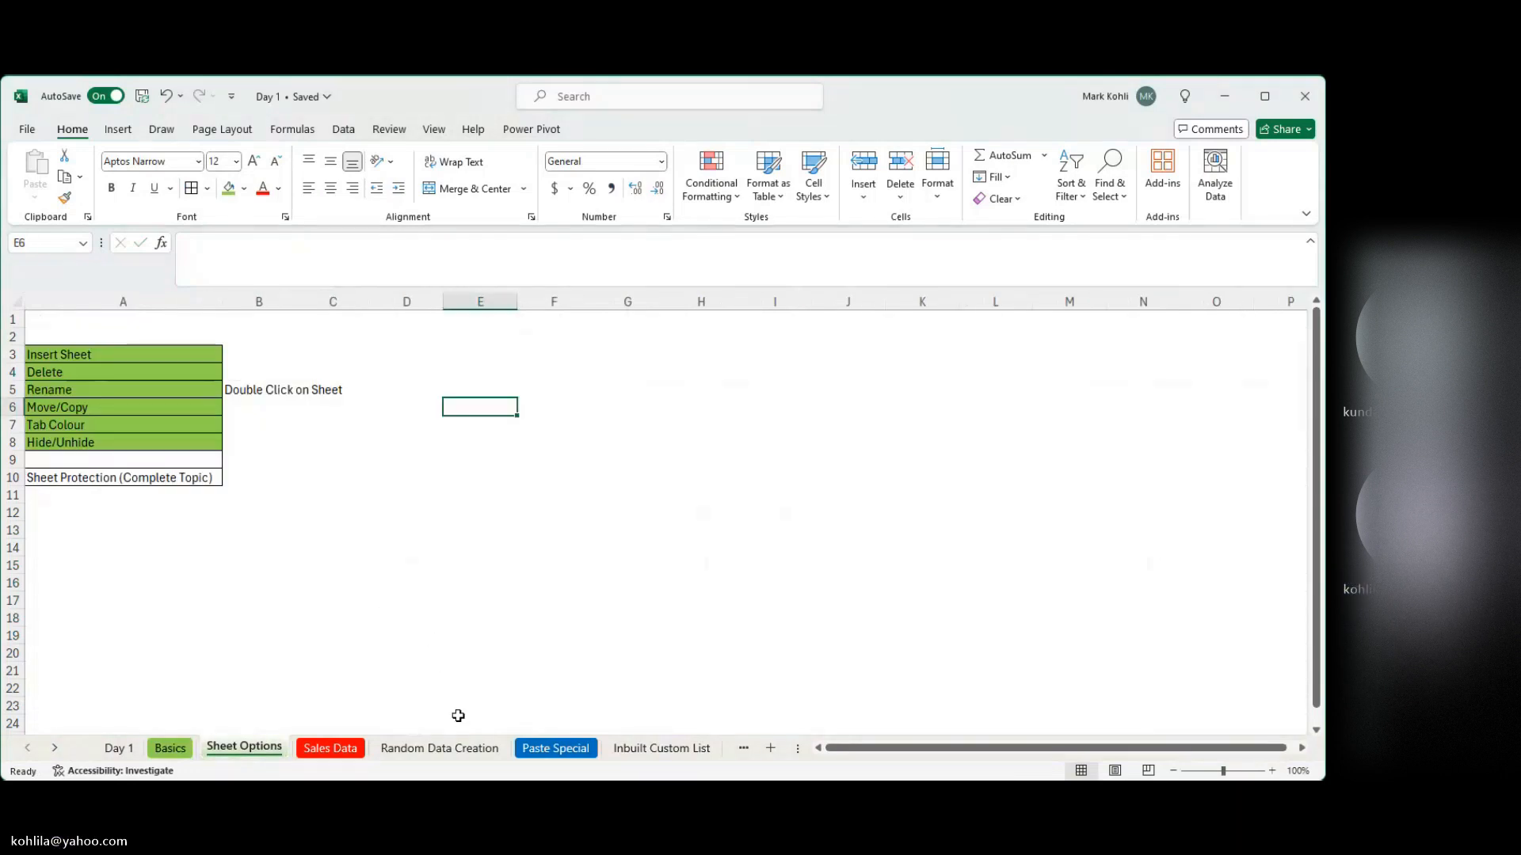
{"action": "left_click", "coordinate": [425, 749]}
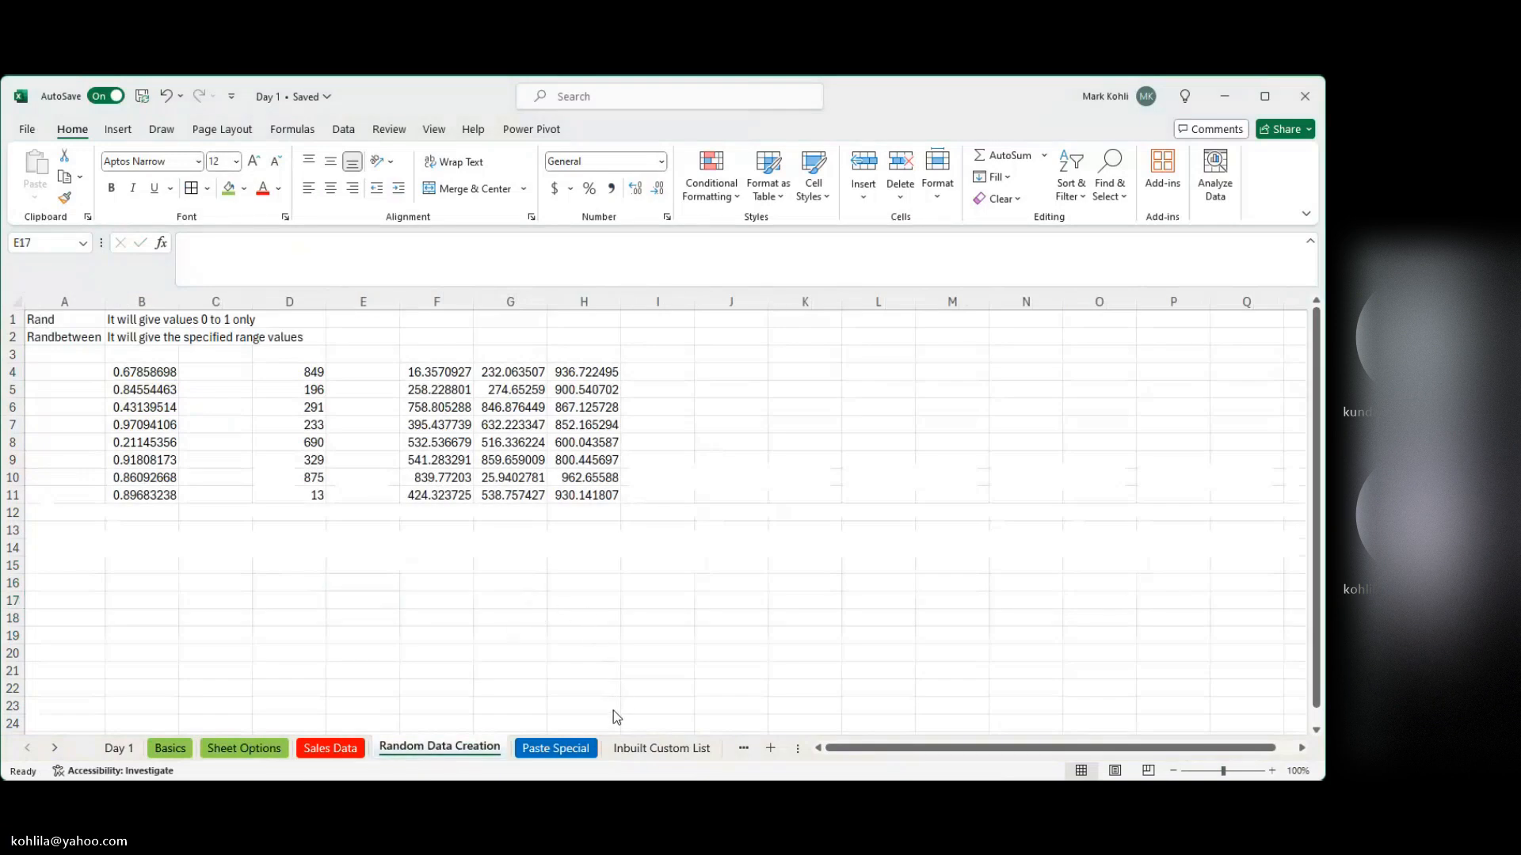
{"action": "left_click", "coordinate": [552, 751]}
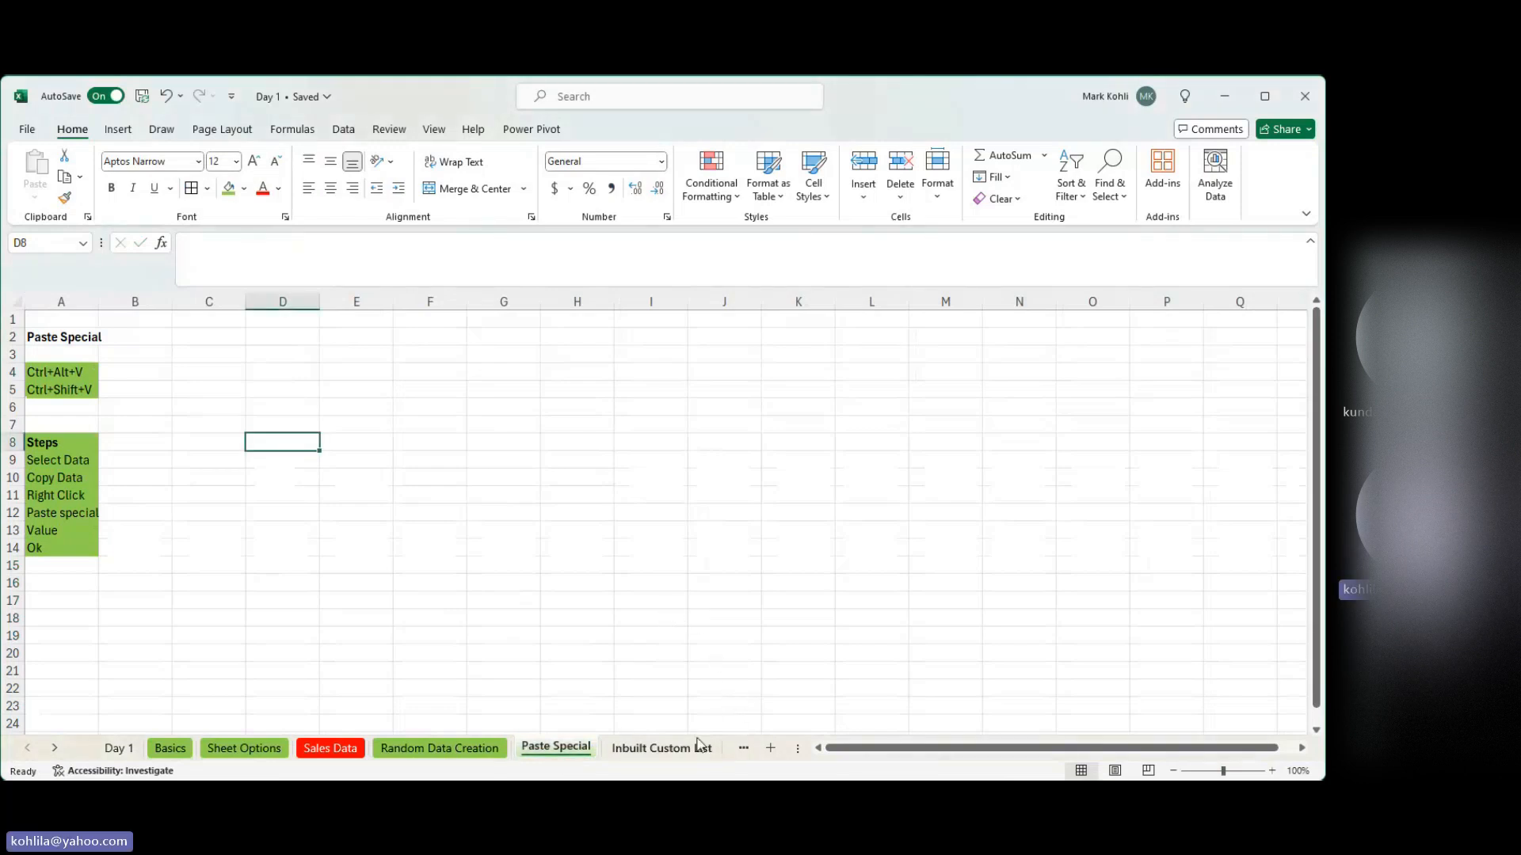
{"action": "left_click", "coordinate": [668, 750]}
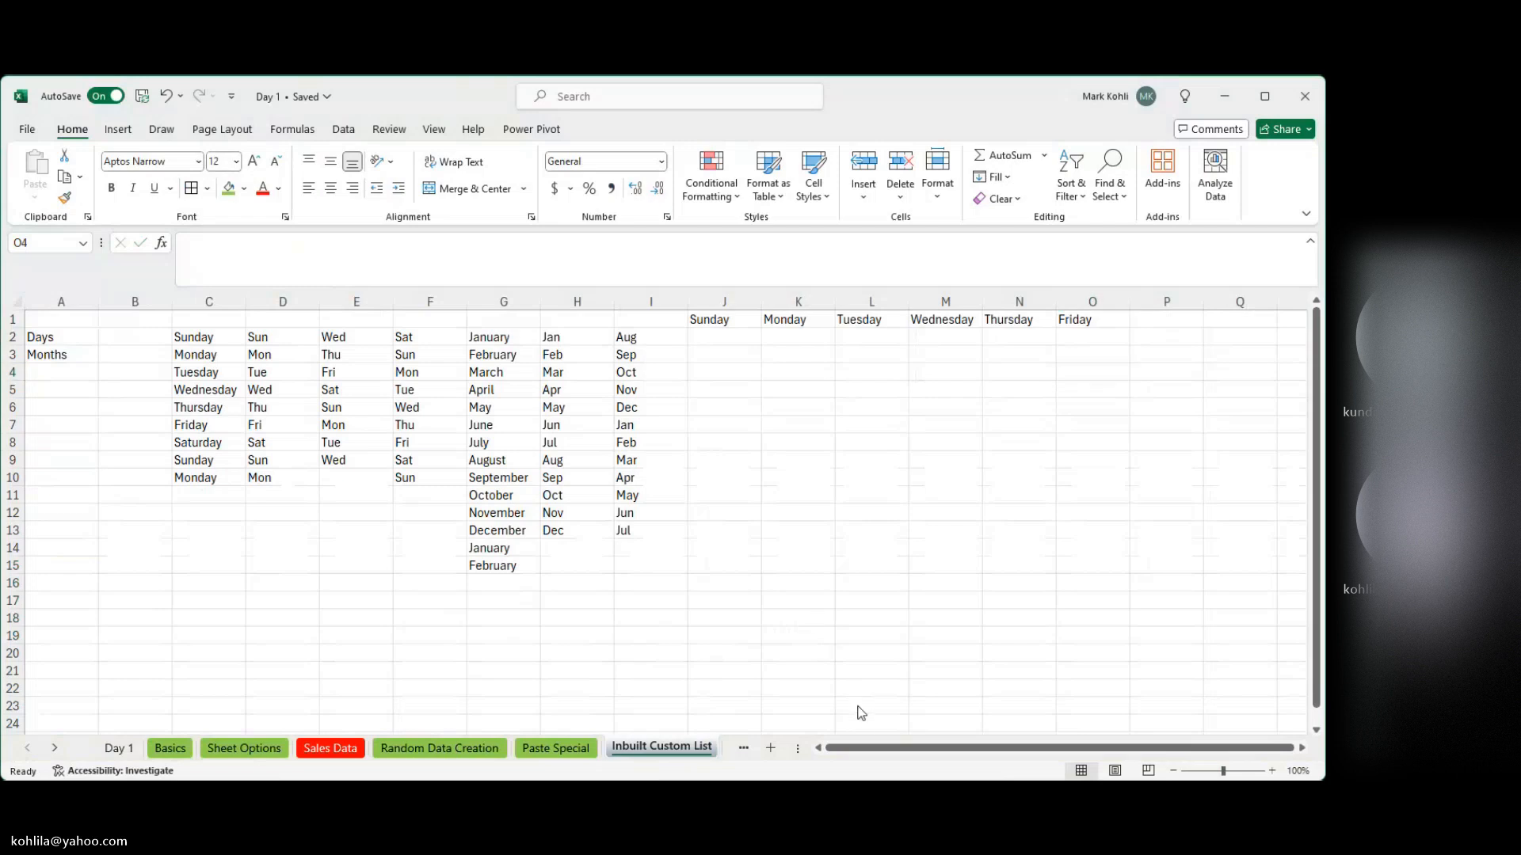
{"action": "left_click", "coordinate": [745, 756]}
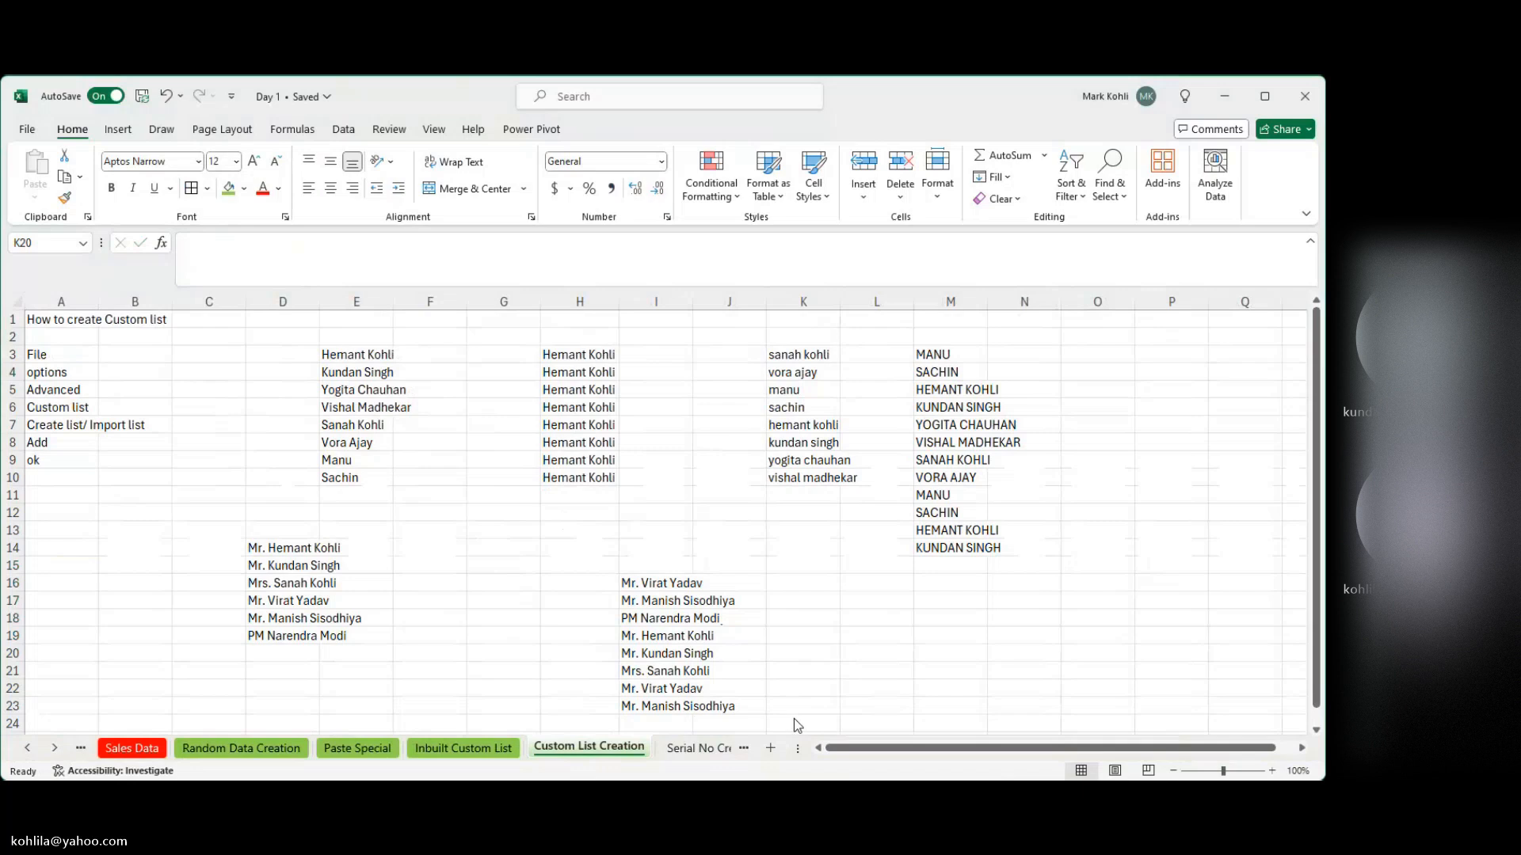
{"action": "left_click", "coordinate": [877, 674]}
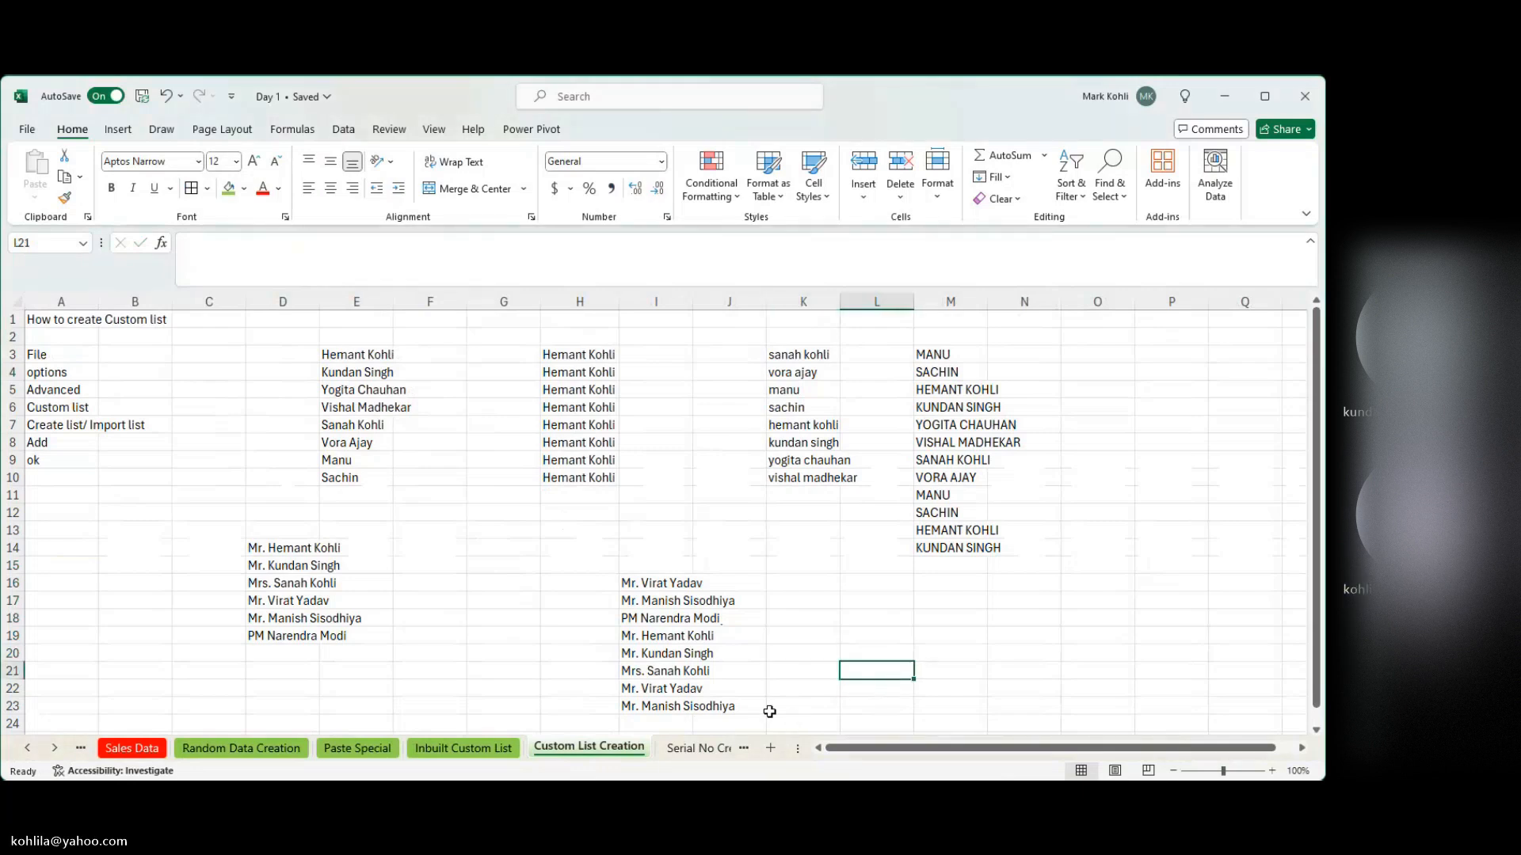
Group the blank Sheet4 through Sheet6 tabs and delete all three sheets.
{"action": "left_click", "coordinate": [691, 752]}
{"action": "left_click", "coordinate": [719, 749]}
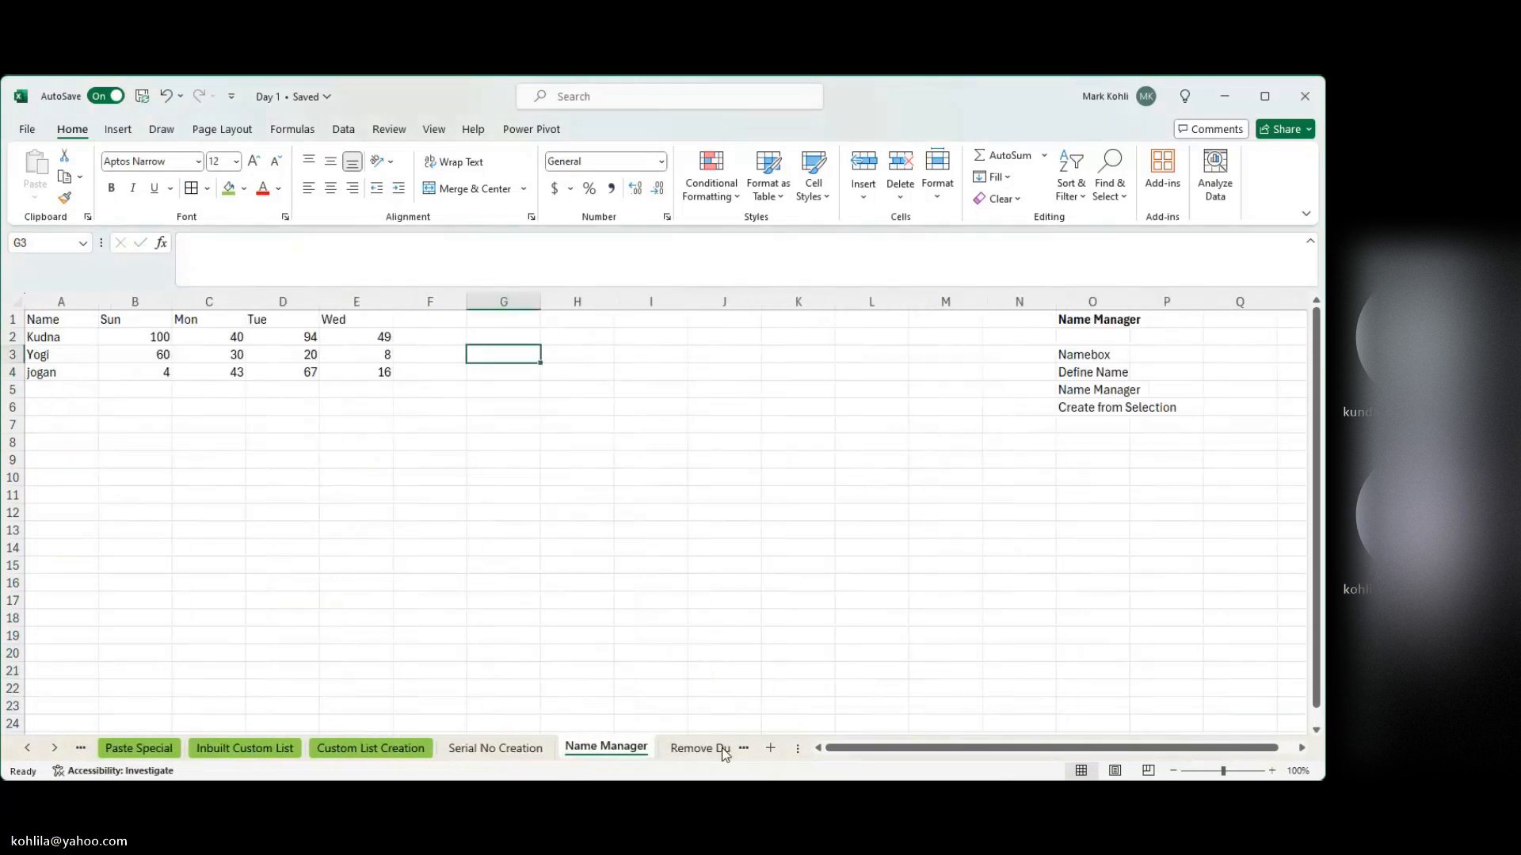
{"action": "left_click", "coordinate": [721, 748]}
{"action": "left_click", "coordinate": [720, 748]}
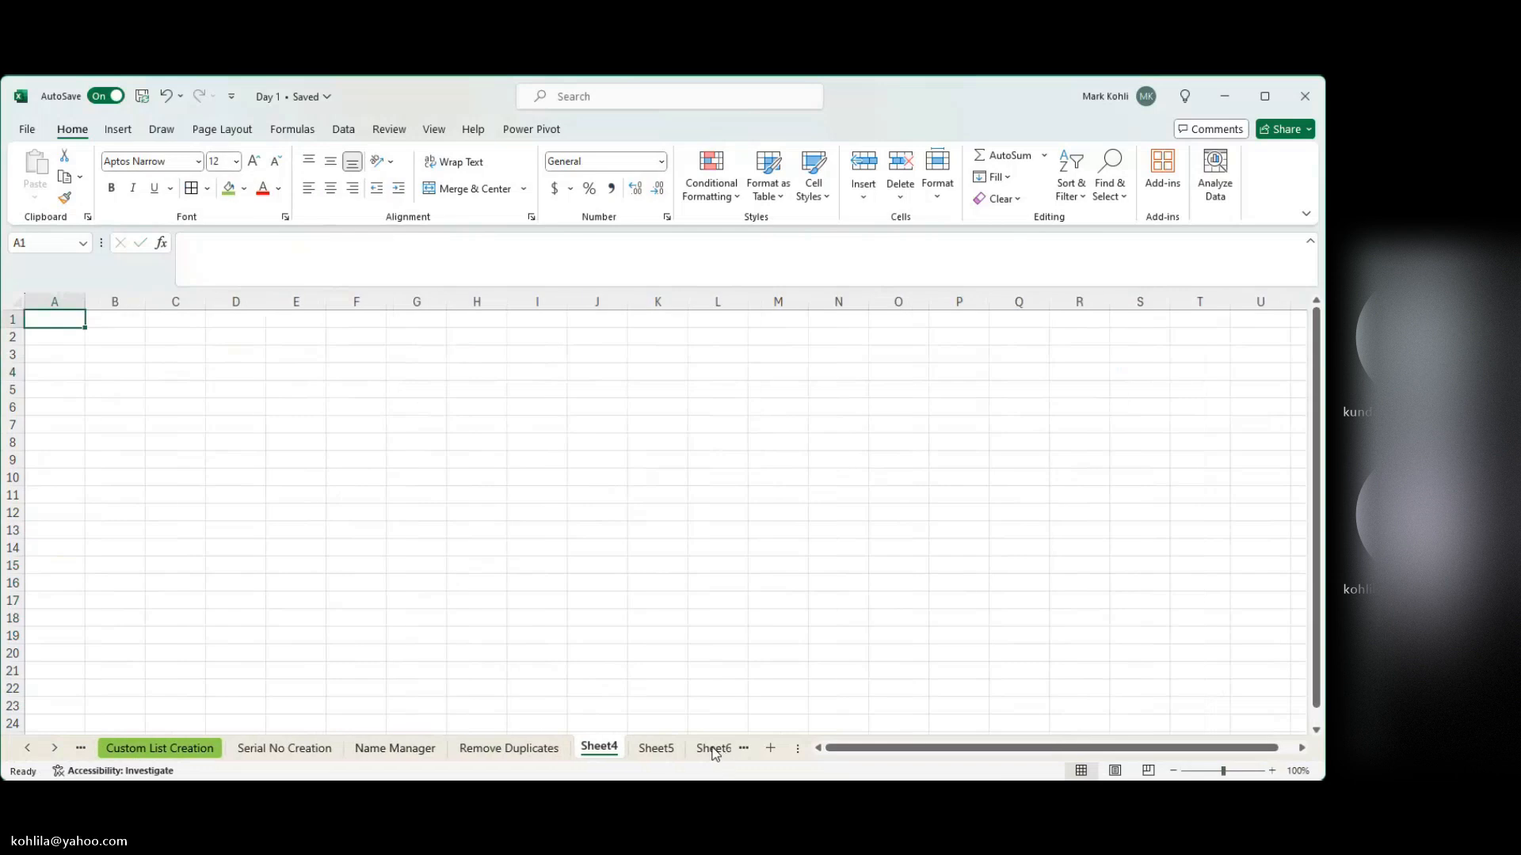
{"action": "left_click", "coordinate": [717, 748]}
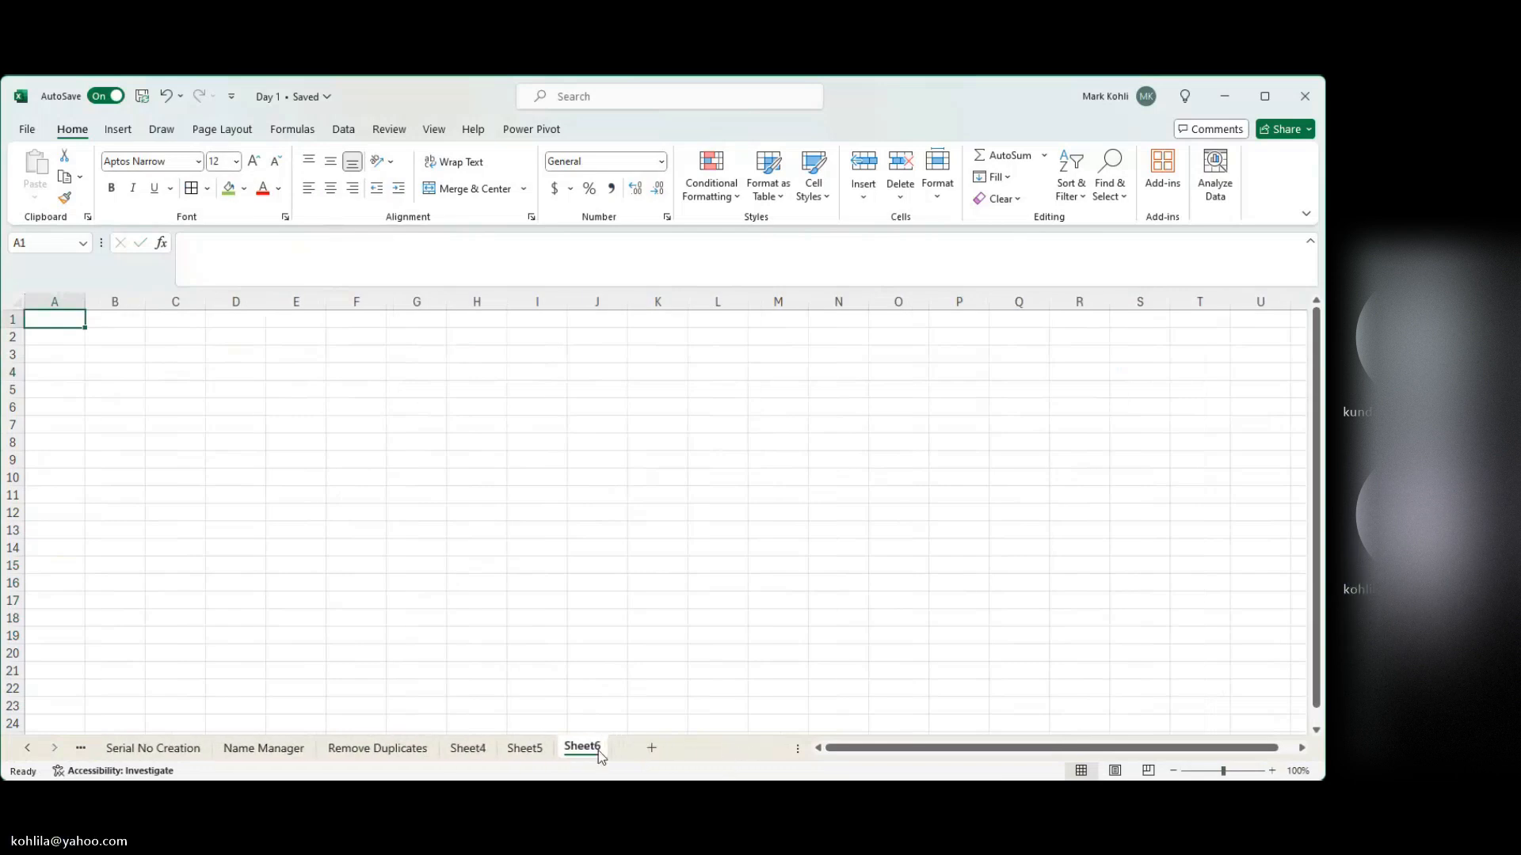
{"action": "left_click", "coordinate": [467, 749], "text": "shift"}
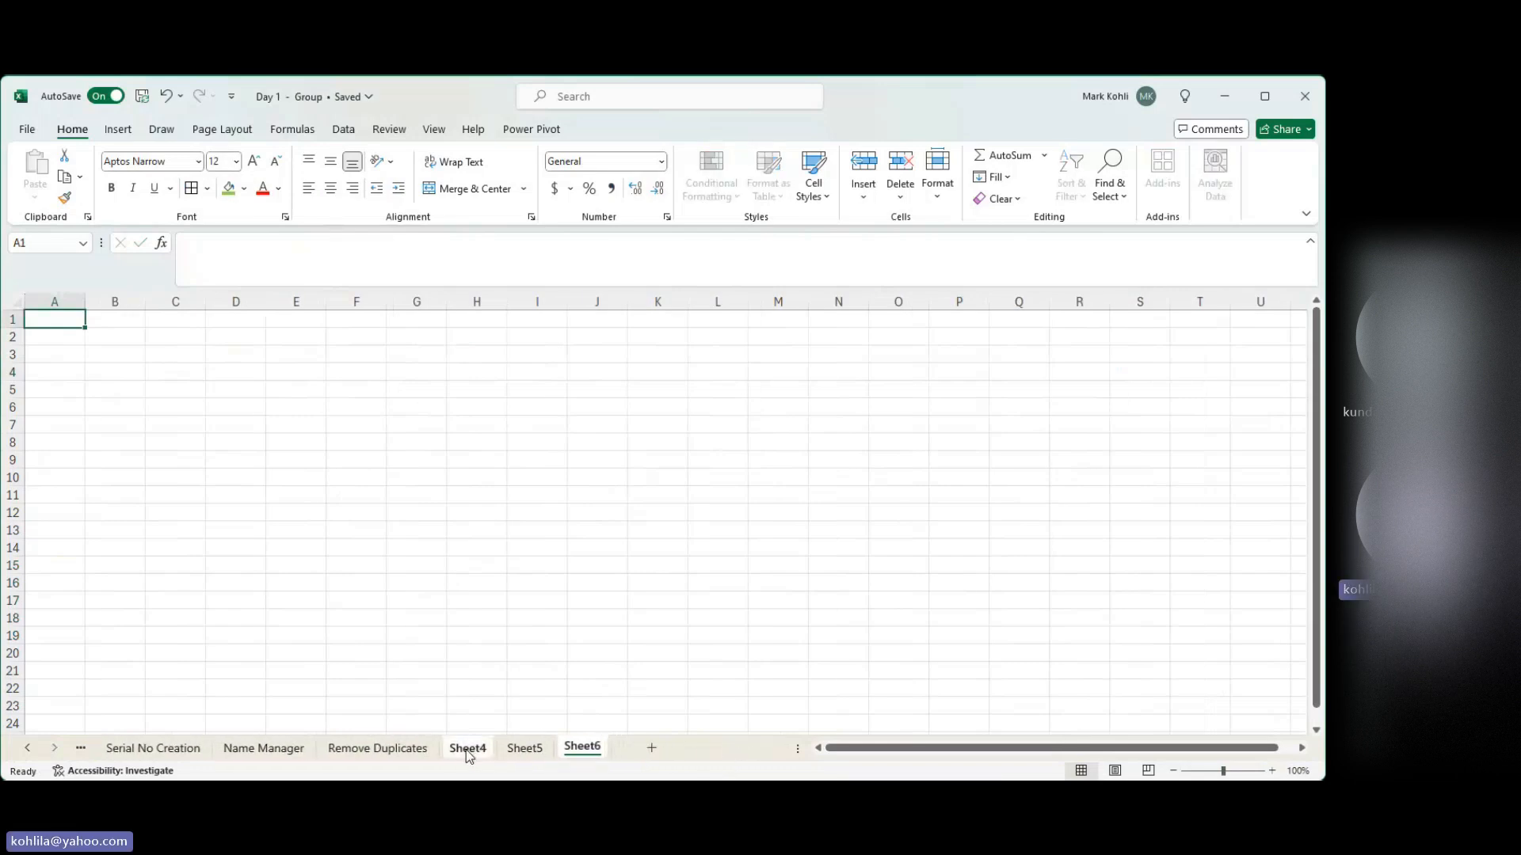
{"action": "left_click", "coordinate": [525, 748]}
{"action": "right_click", "coordinate": [522, 753]}
{"action": "left_click", "coordinate": [567, 524]}
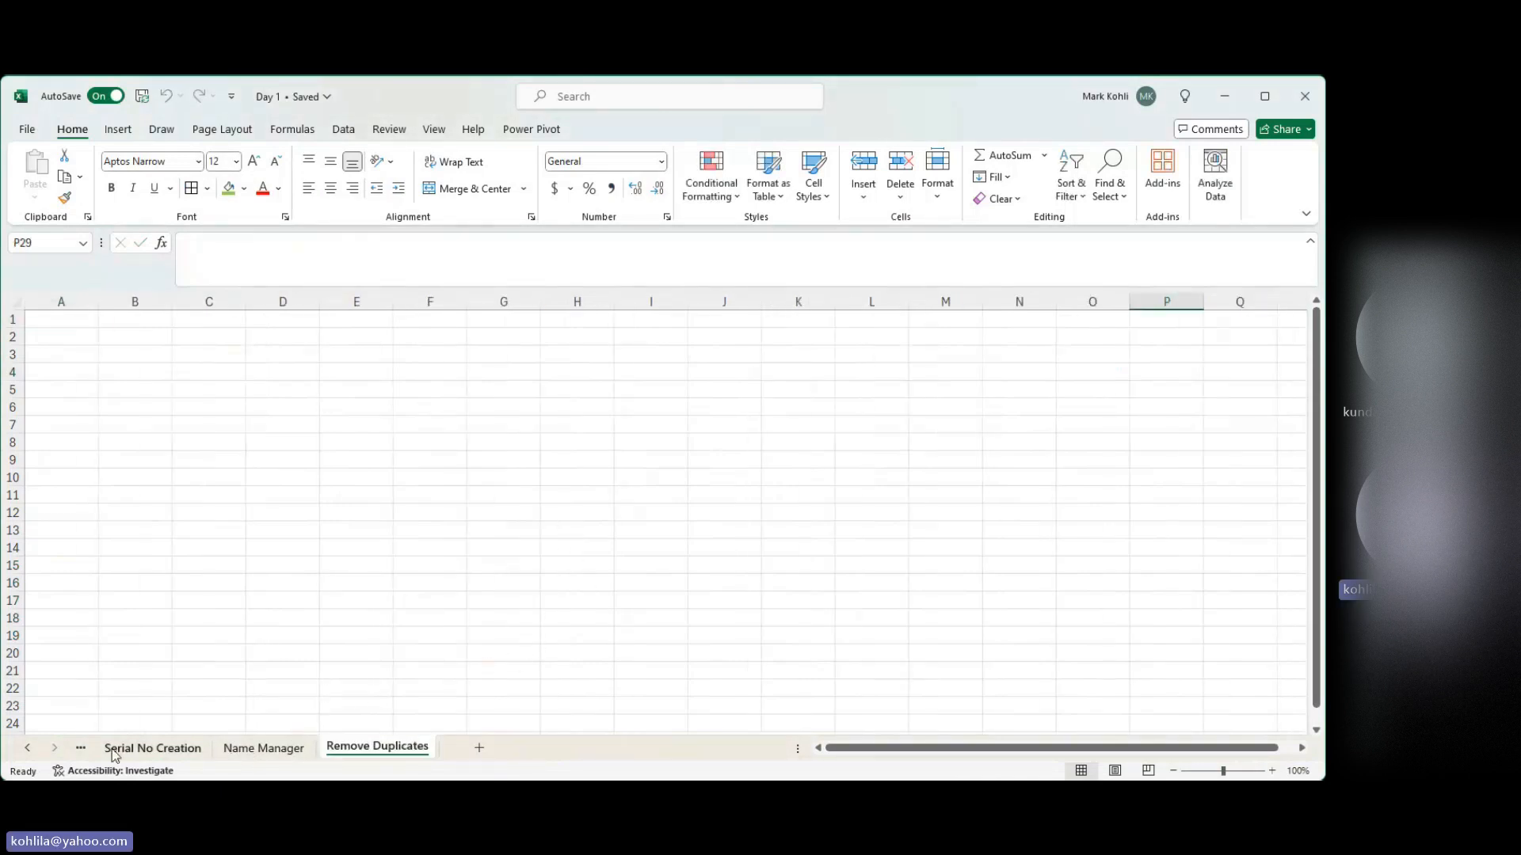
Scroll back through the sheet tabs and return to the Serial No Creation sheet.
{"action": "left_click", "coordinate": [25, 755]}
{"action": "left_click", "coordinate": [25, 755]}
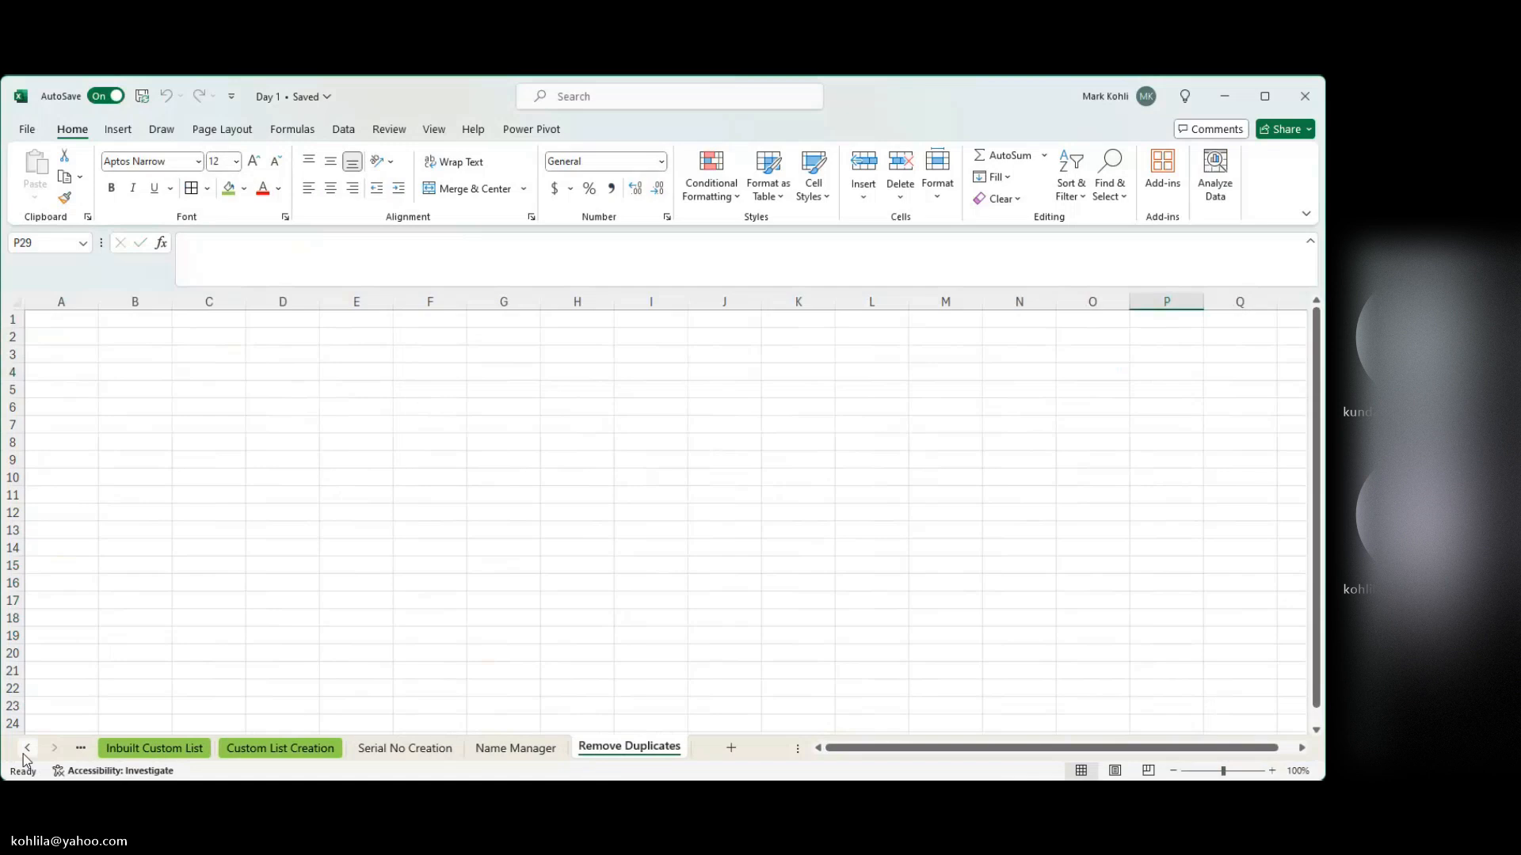
{"action": "left_click", "coordinate": [25, 752]}
{"action": "left_click", "coordinate": [512, 756]}
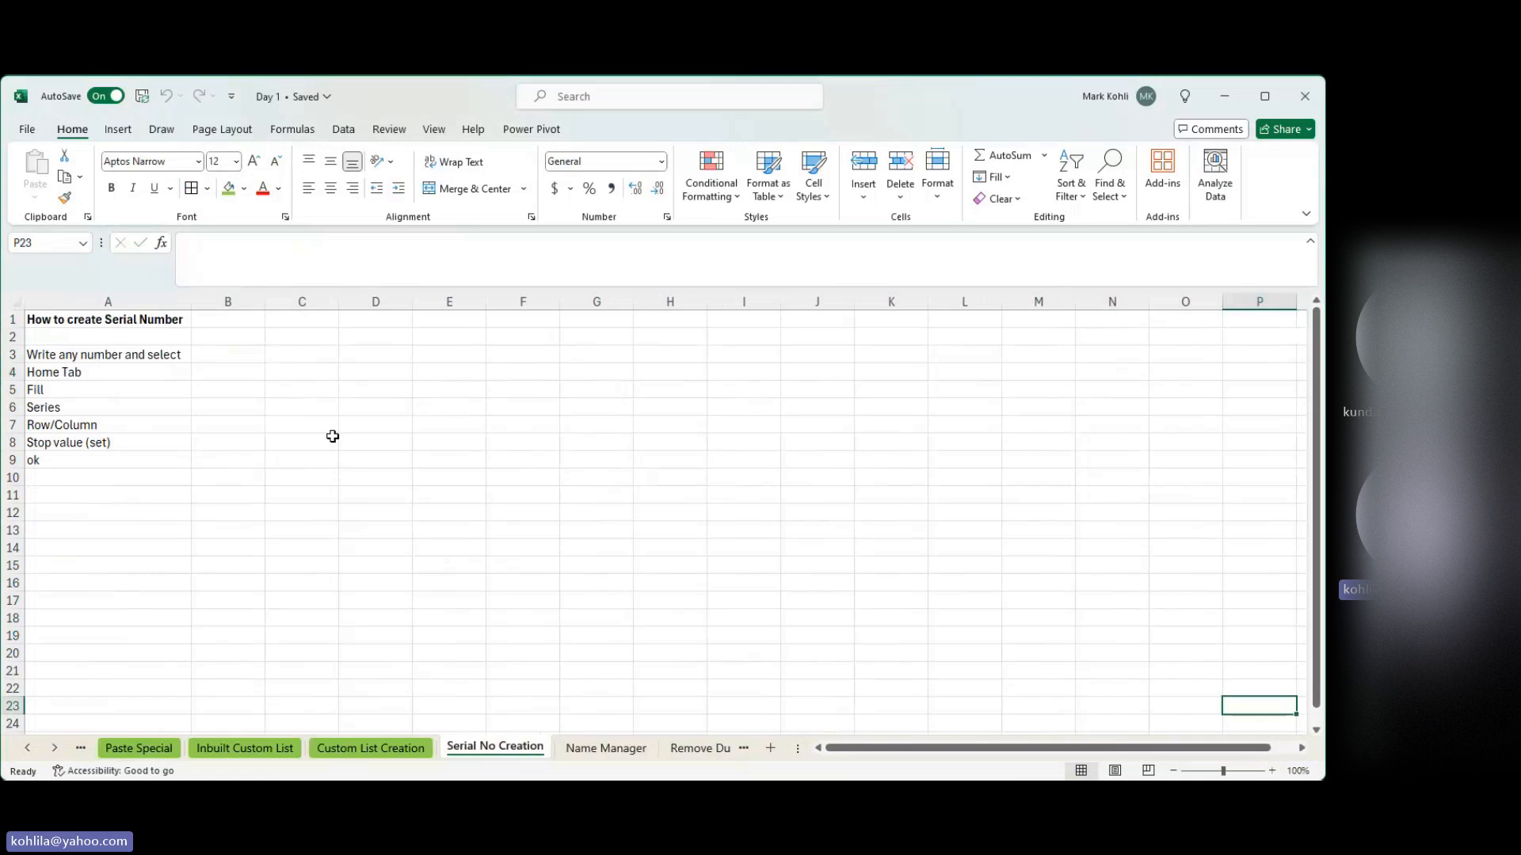
Enter the first full name of the custom name list in D2.
{"action": "left_click", "coordinate": [330, 339]}
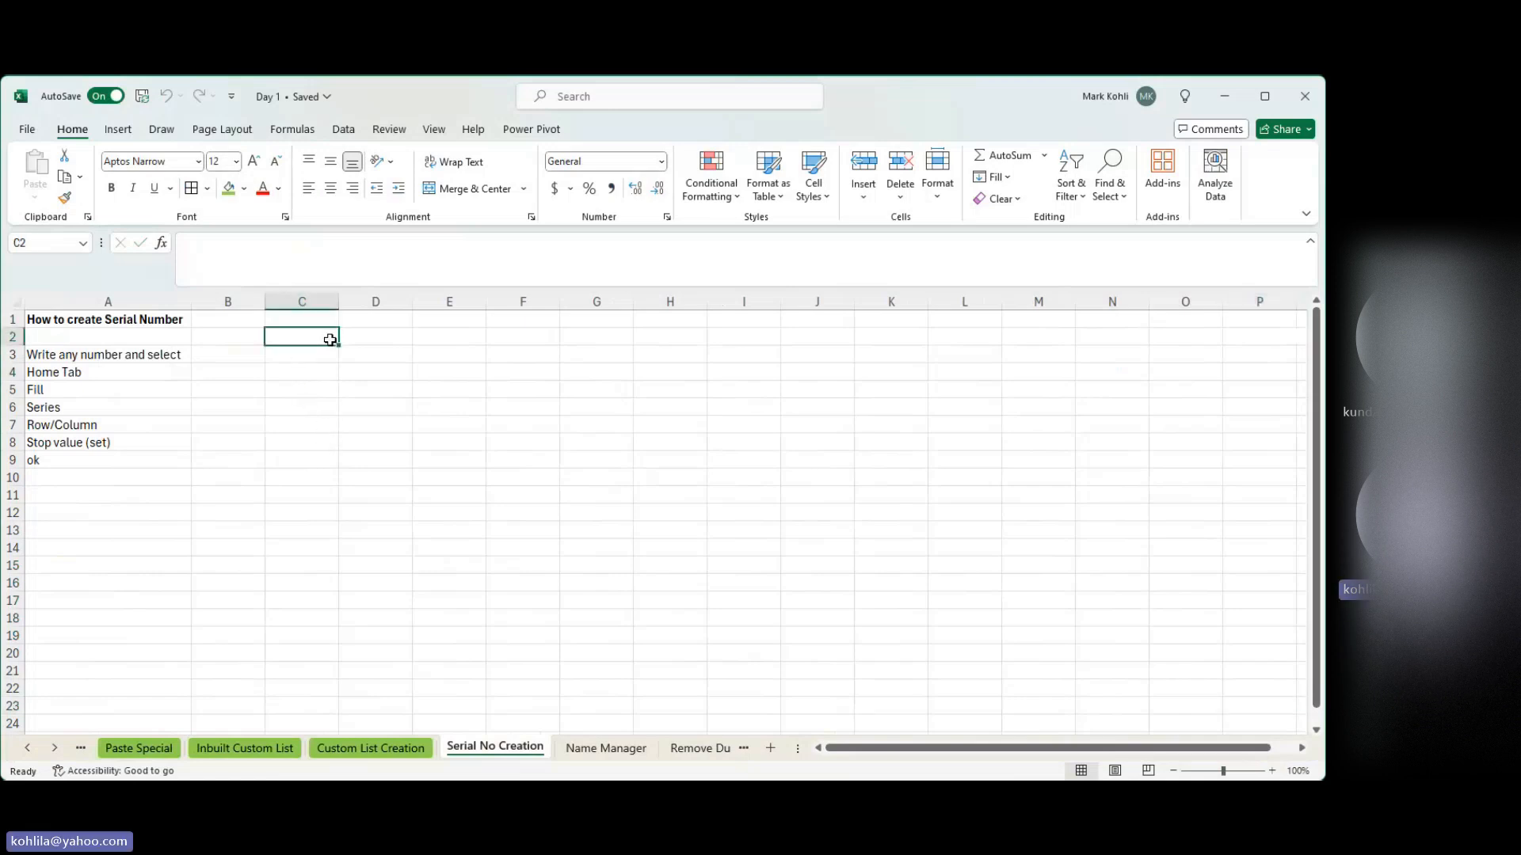
{"action": "left_click", "coordinate": [387, 332]}
{"action": "key", "text": "Return"}
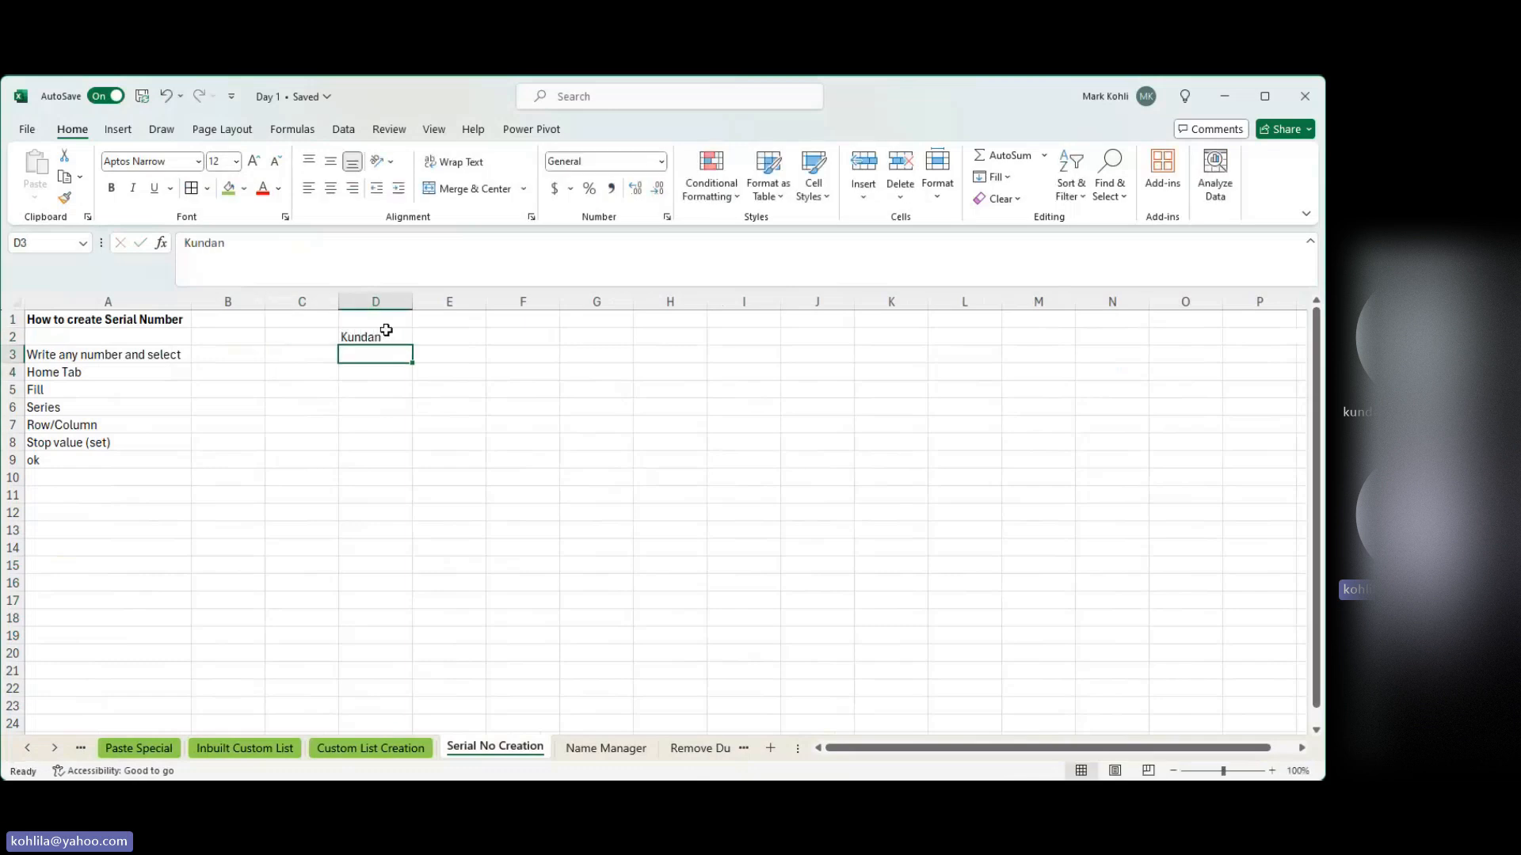
{"action": "left_click", "coordinate": [386, 330]}
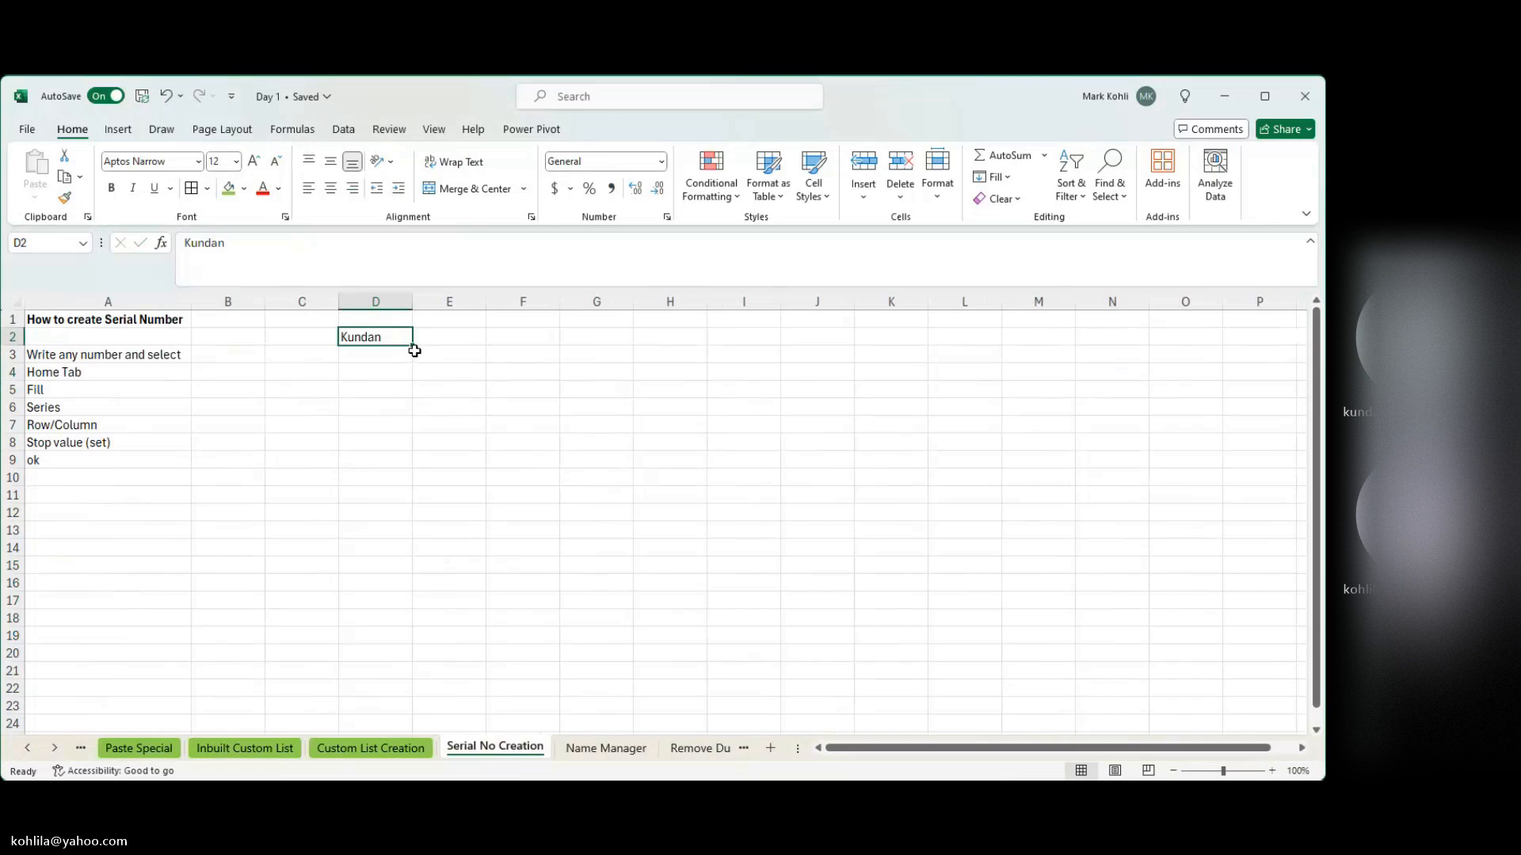
{"action": "left_click_drag", "start_coordinate": [414, 351], "coordinate": [414, 465]}
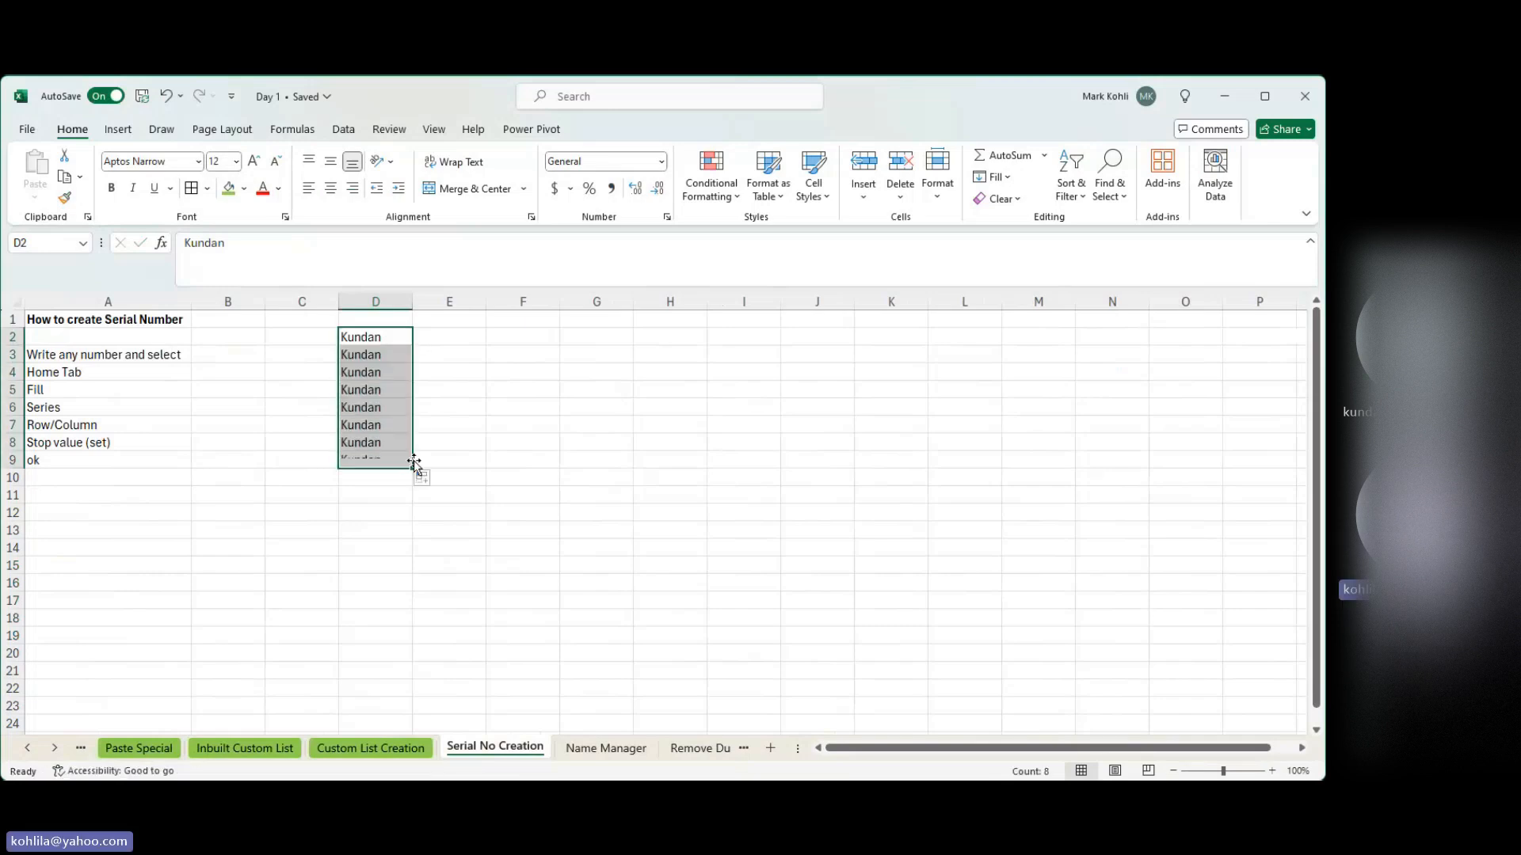
{"action": "left_click", "coordinate": [383, 335]}
{"action": "left_click", "coordinate": [315, 248]}
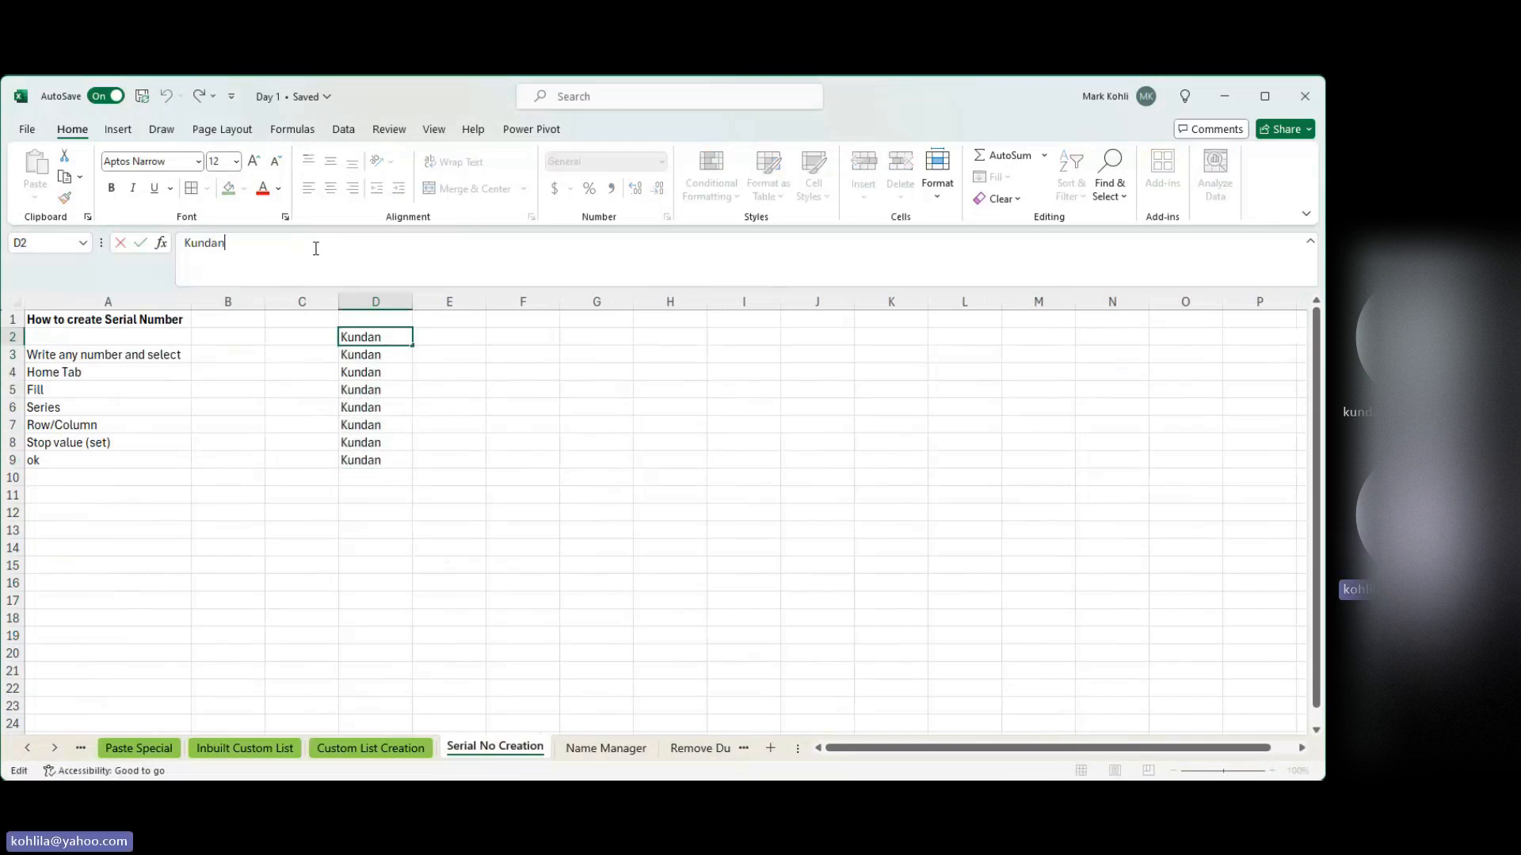
{"action": "key", "text": "Return"}
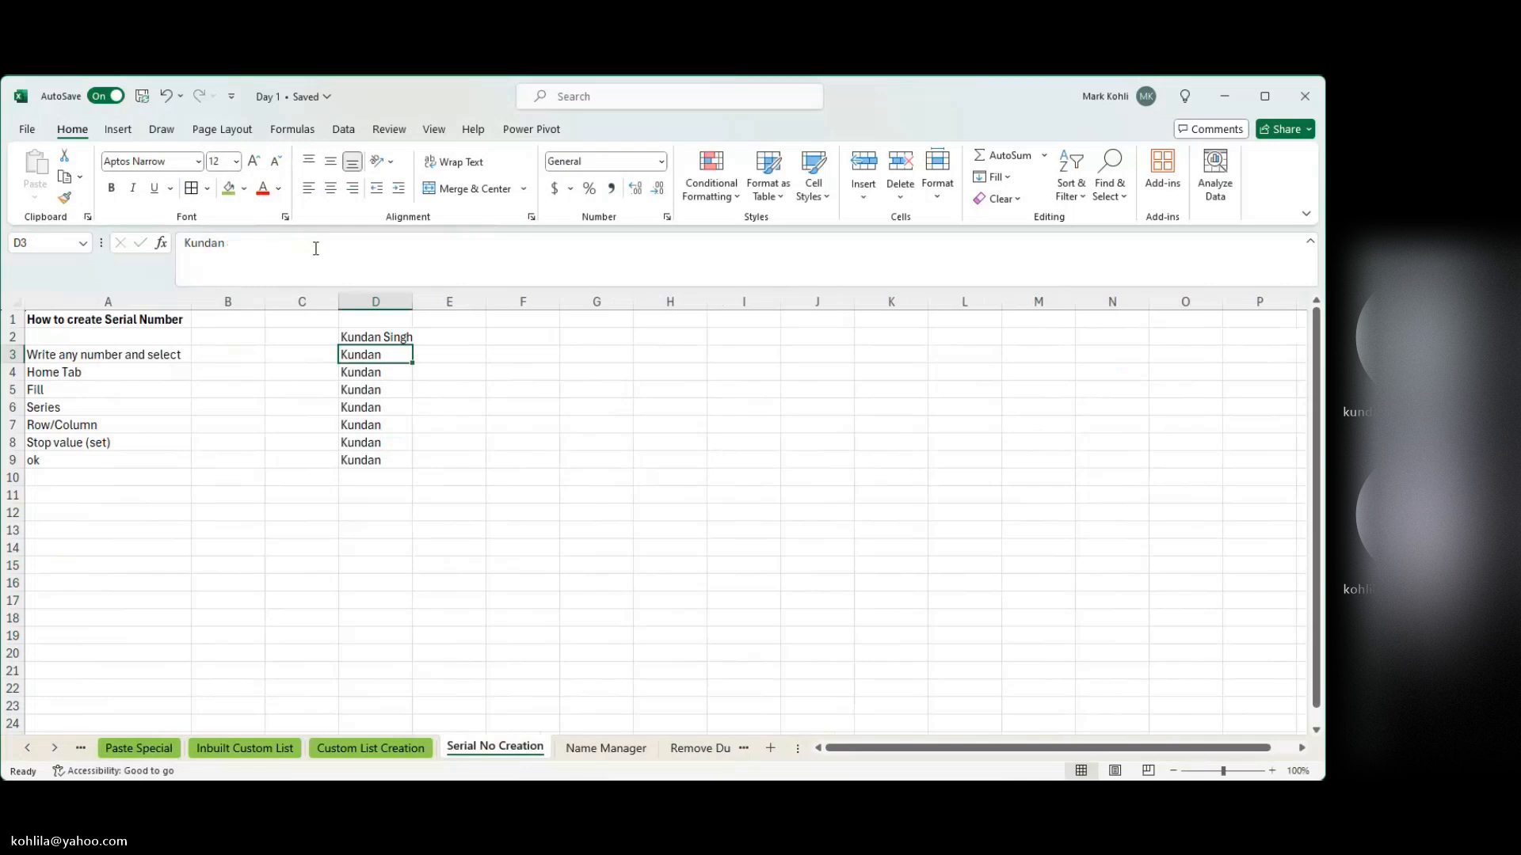
Extend the repeating custom name list down column D to row 24, then on to row 50.
{"action": "left_click", "coordinate": [380, 338]}
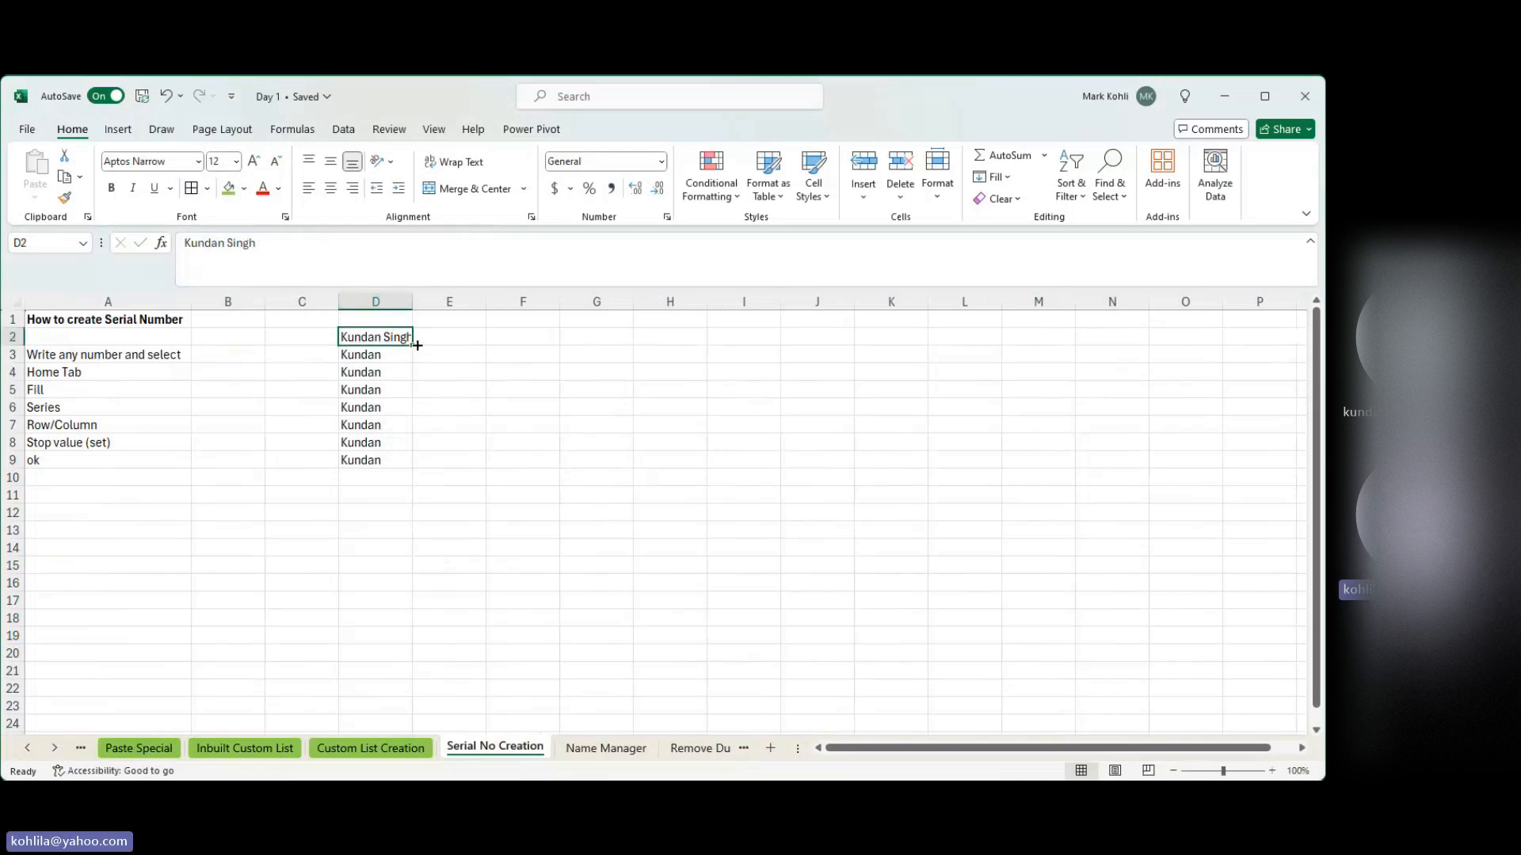
{"action": "left_click_drag", "start_coordinate": [415, 346], "coordinate": [418, 762]}
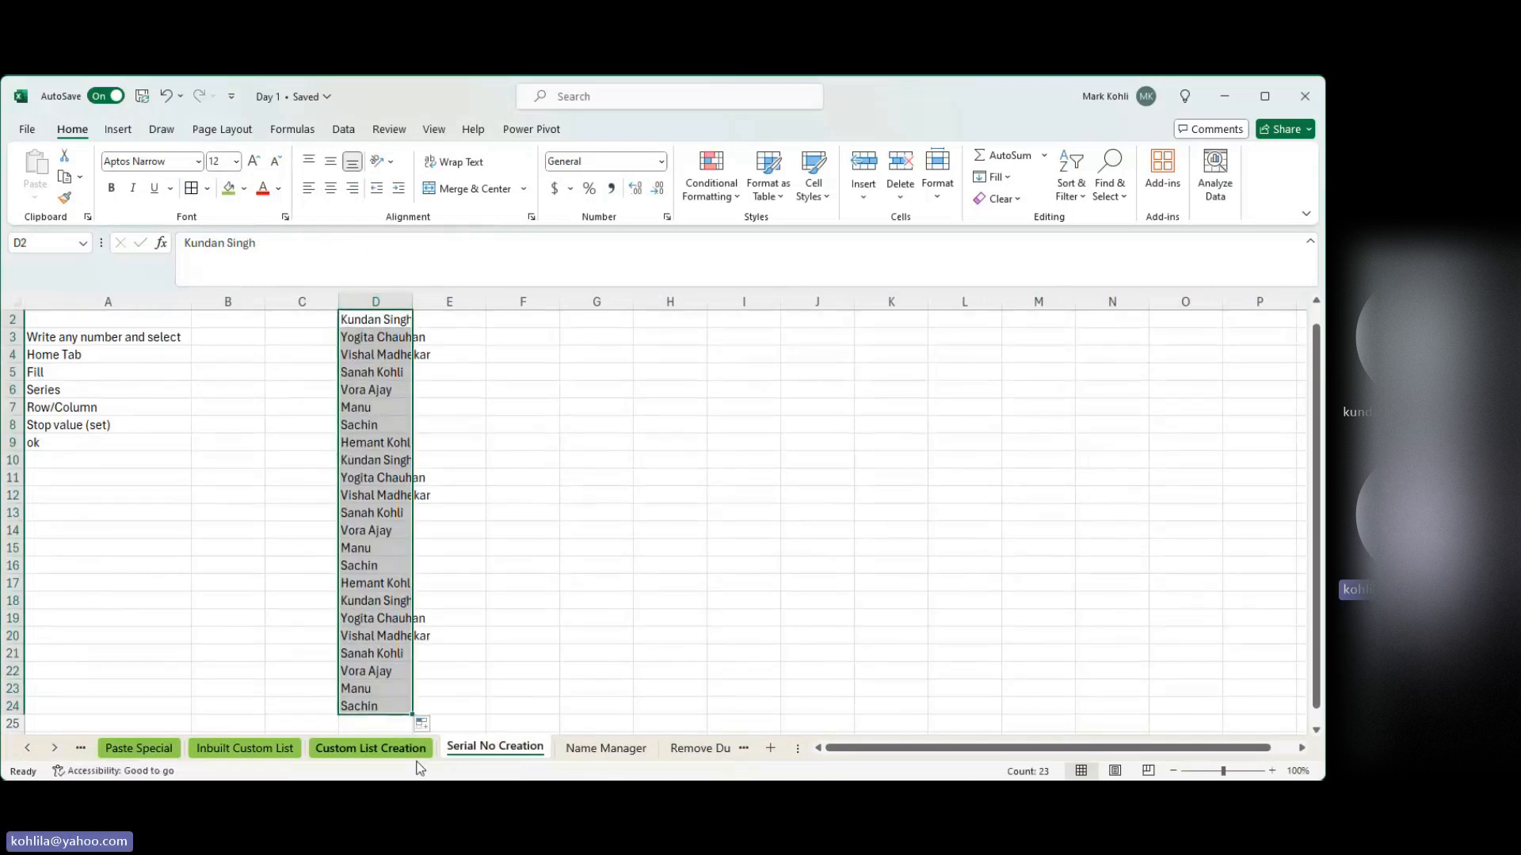
{"action": "left_click", "coordinate": [391, 600]}
{"action": "scroll", "coordinate": [396, 598], "scroll_direction": "down", "scroll_amount": 3}
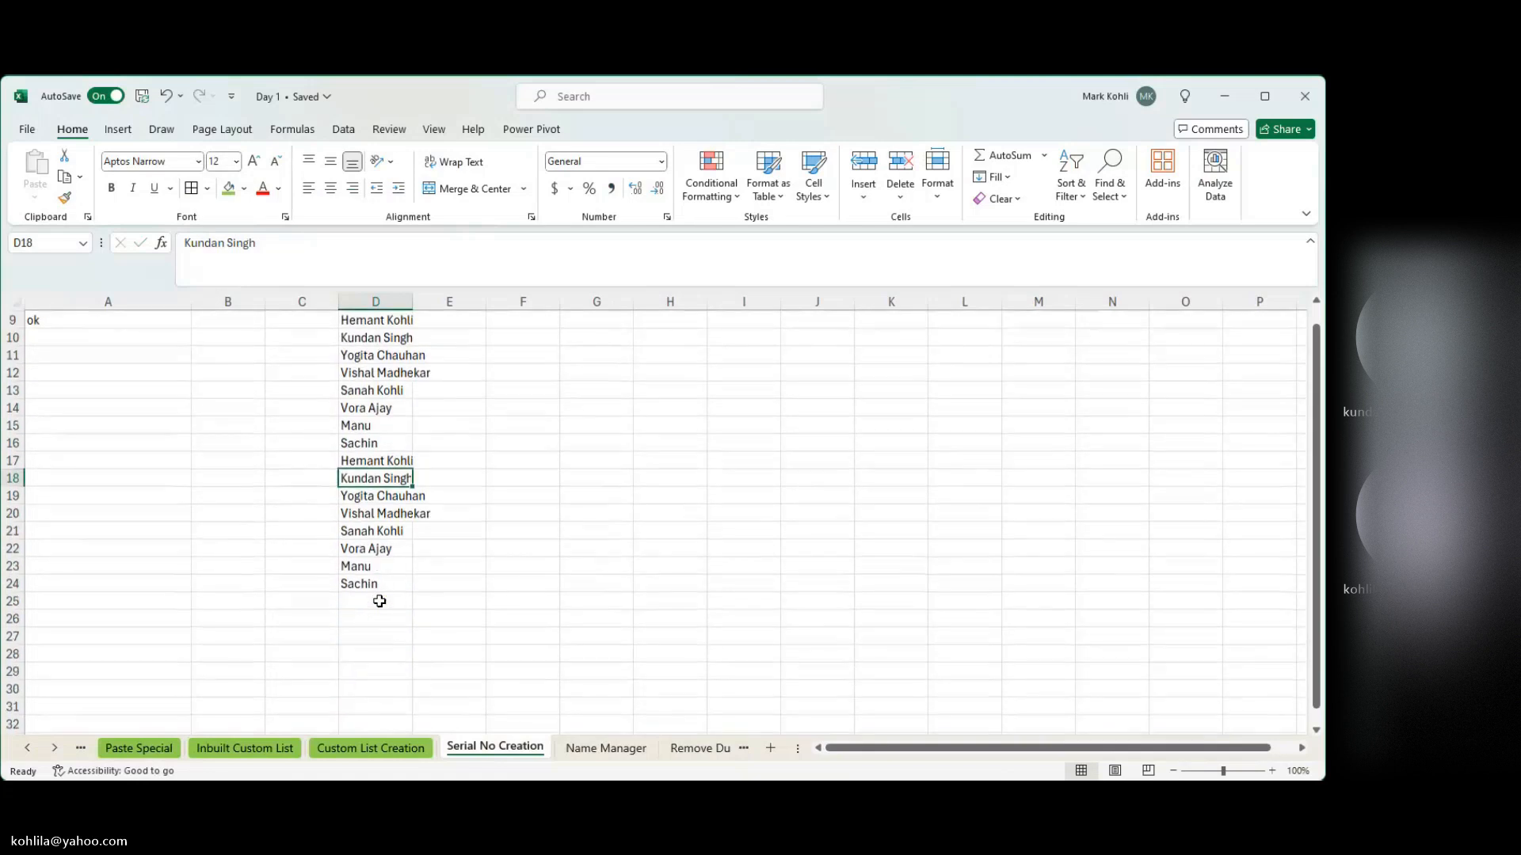
{"action": "left_click", "coordinate": [385, 543]}
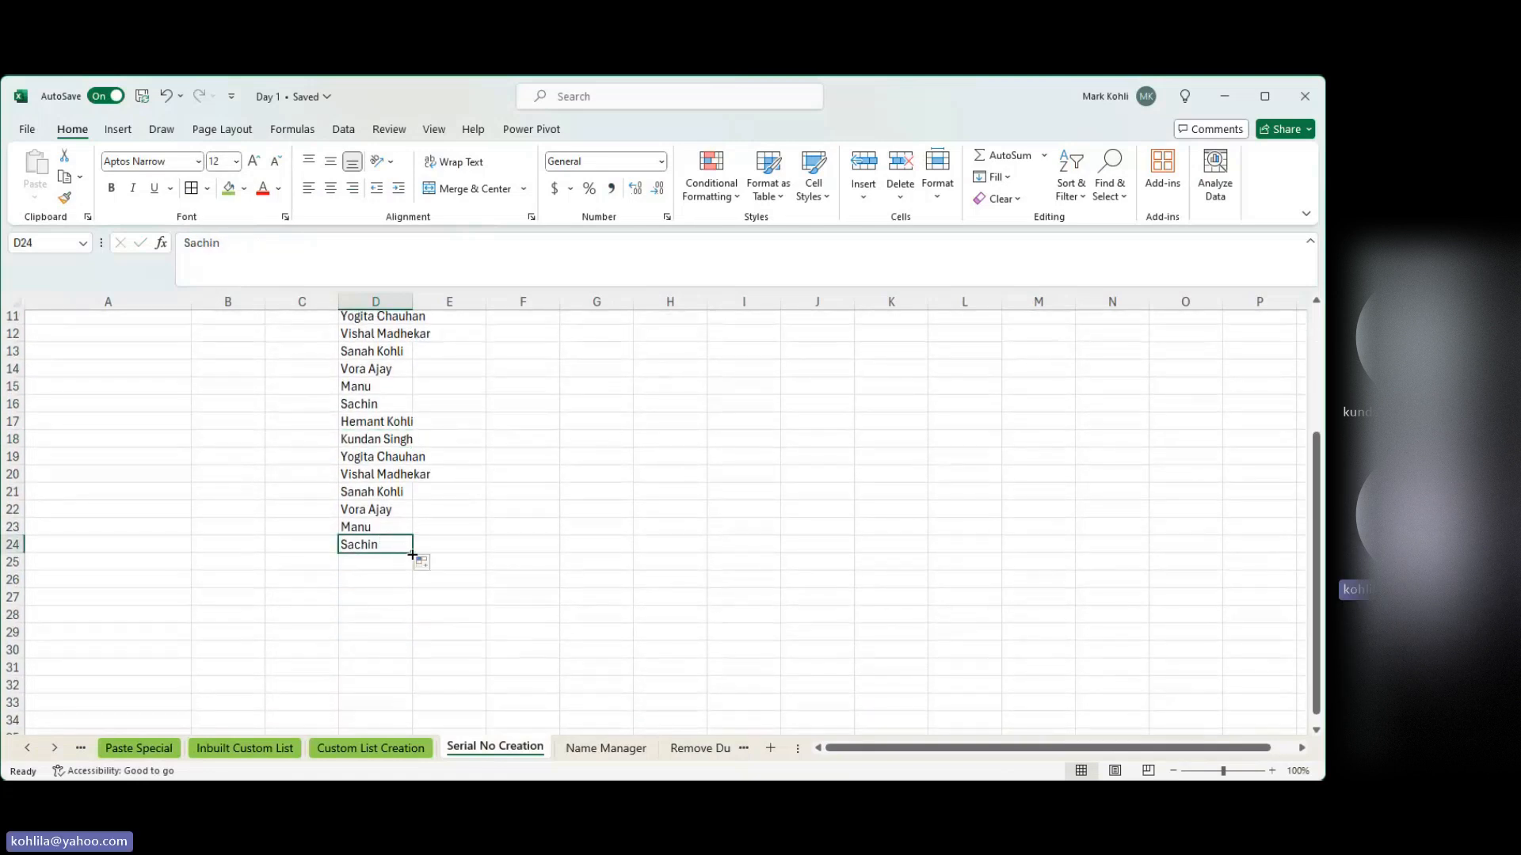
{"action": "left_click_drag", "start_coordinate": [413, 552], "coordinate": [425, 778]}
{"action": "scroll", "coordinate": [472, 499], "scroll_direction": "up", "scroll_amount": 9}
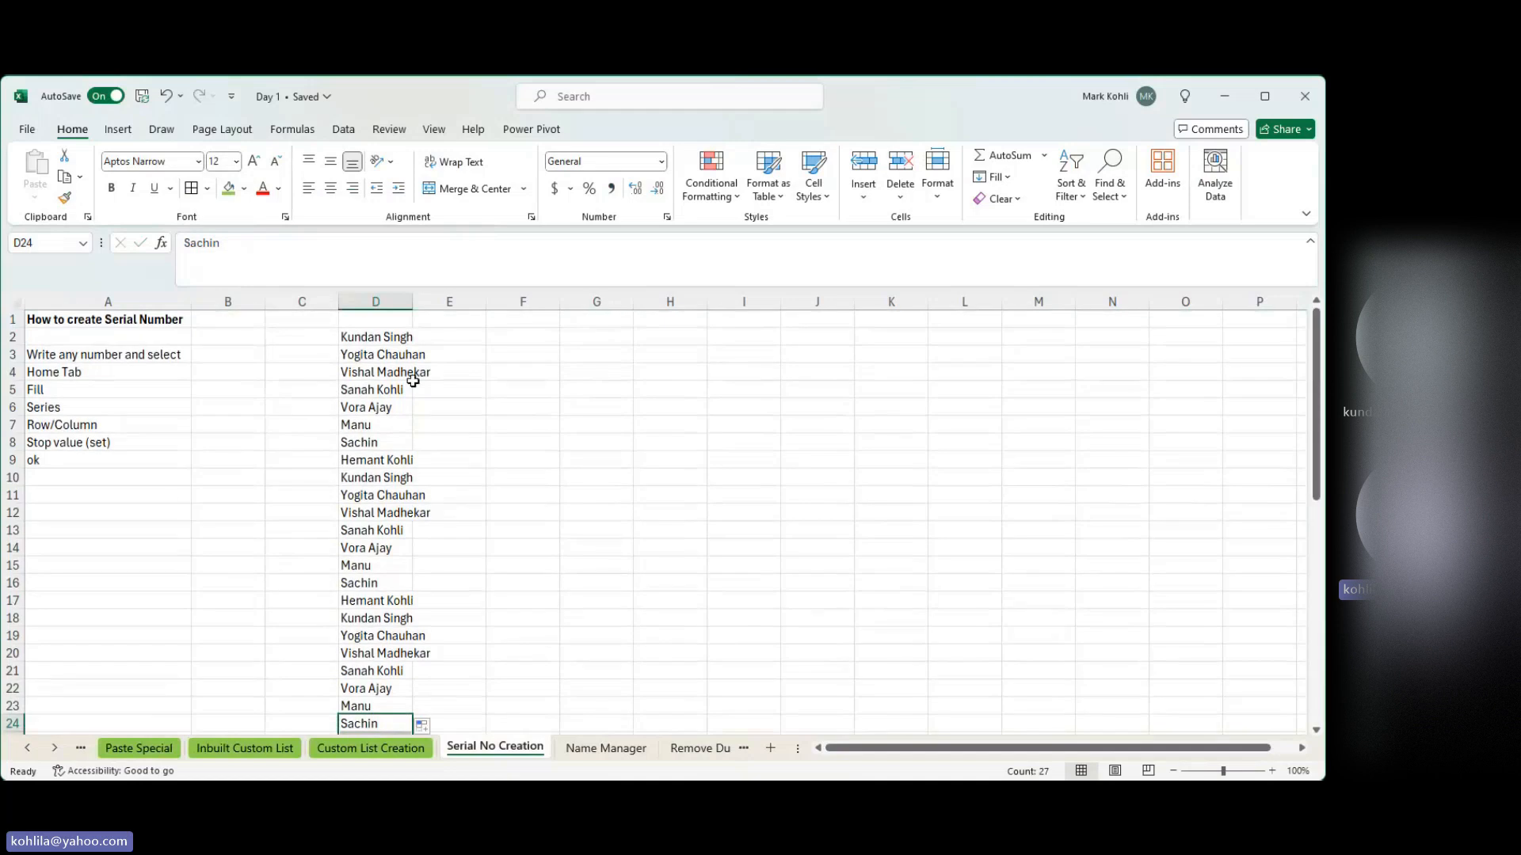
{"action": "left_click", "coordinate": [378, 321]}
Add the headings 'Names' in D1 and 'Salary' in E1.
{"action": "type", "text": "Names"}
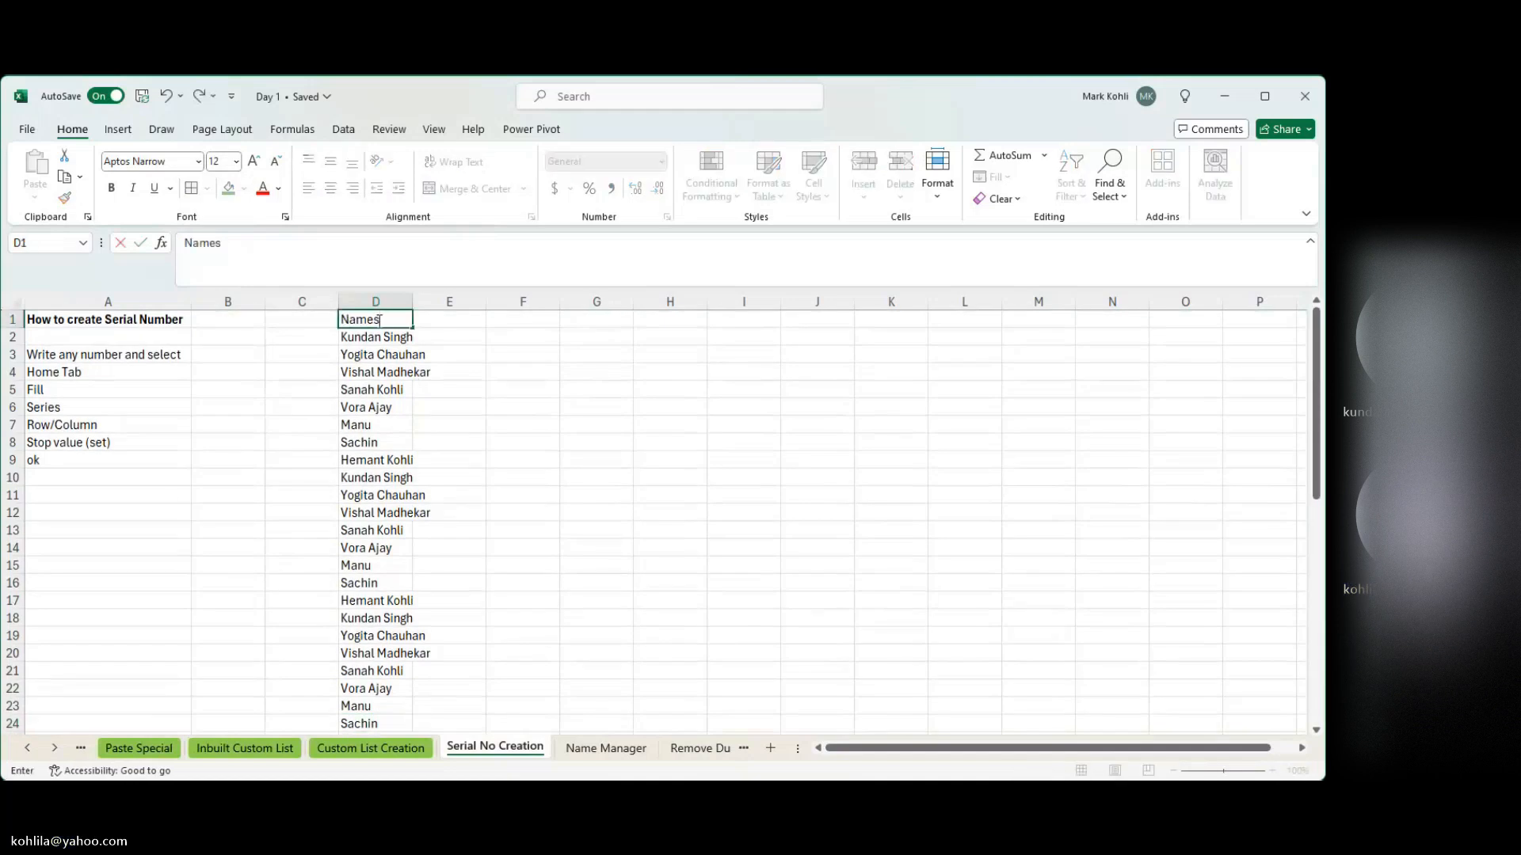
{"action": "key", "text": "Return"}
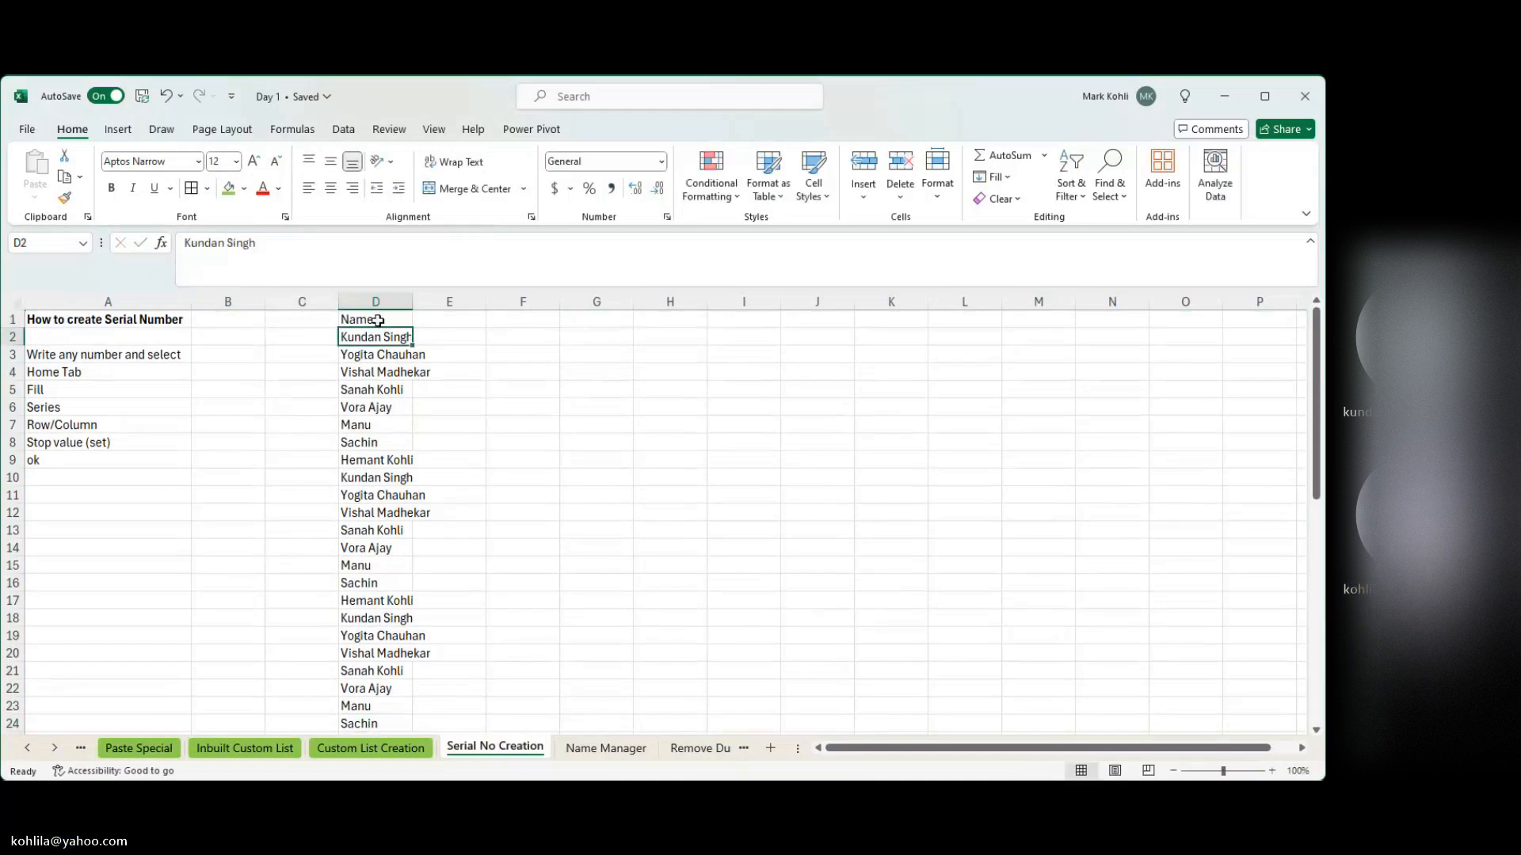
{"action": "left_click", "coordinate": [297, 341]}
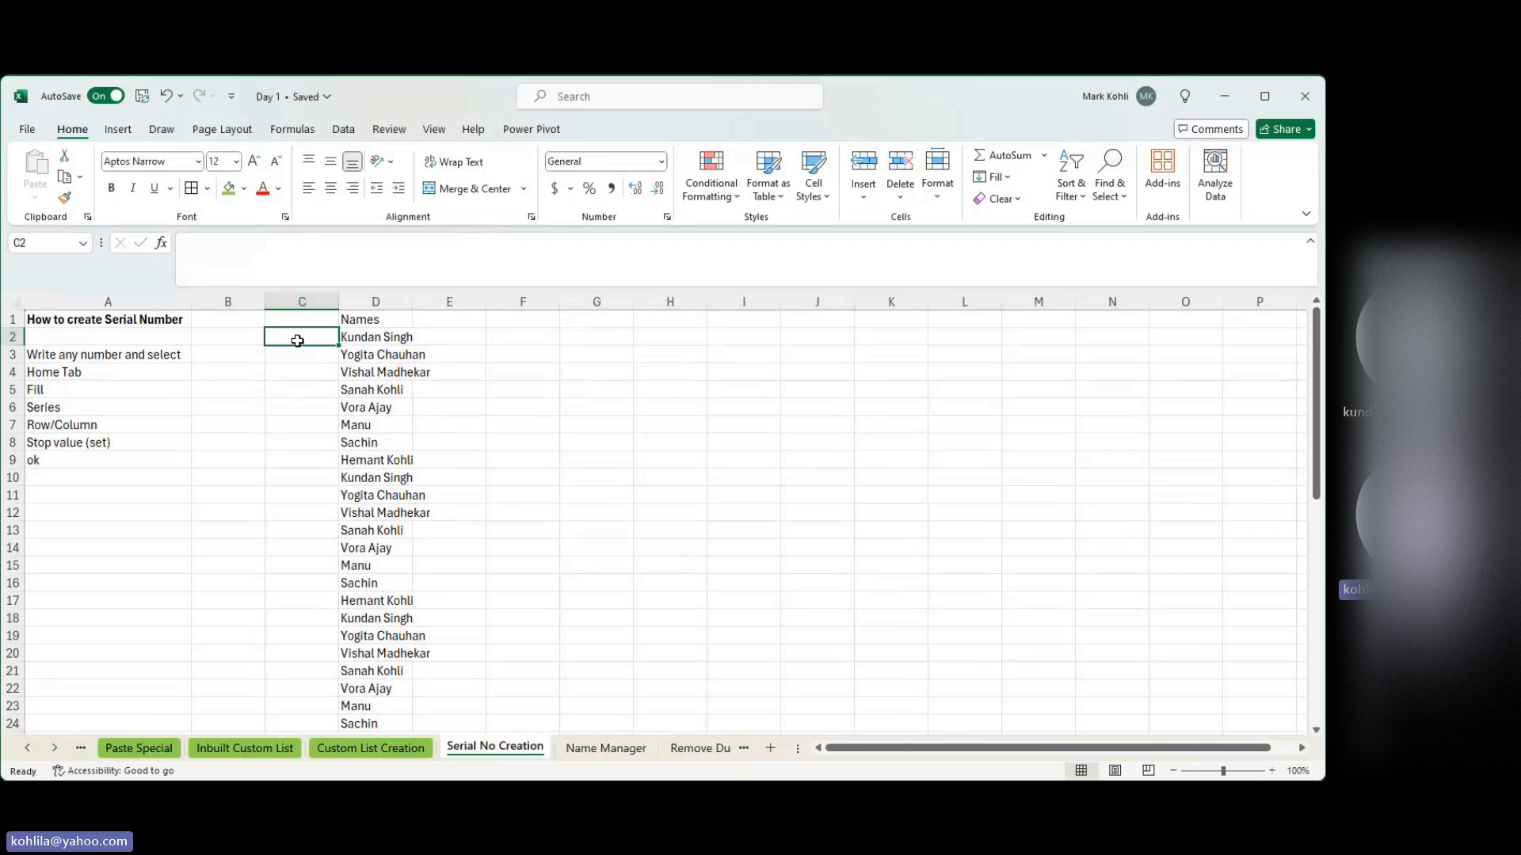
{"action": "left_click", "coordinate": [448, 319]}
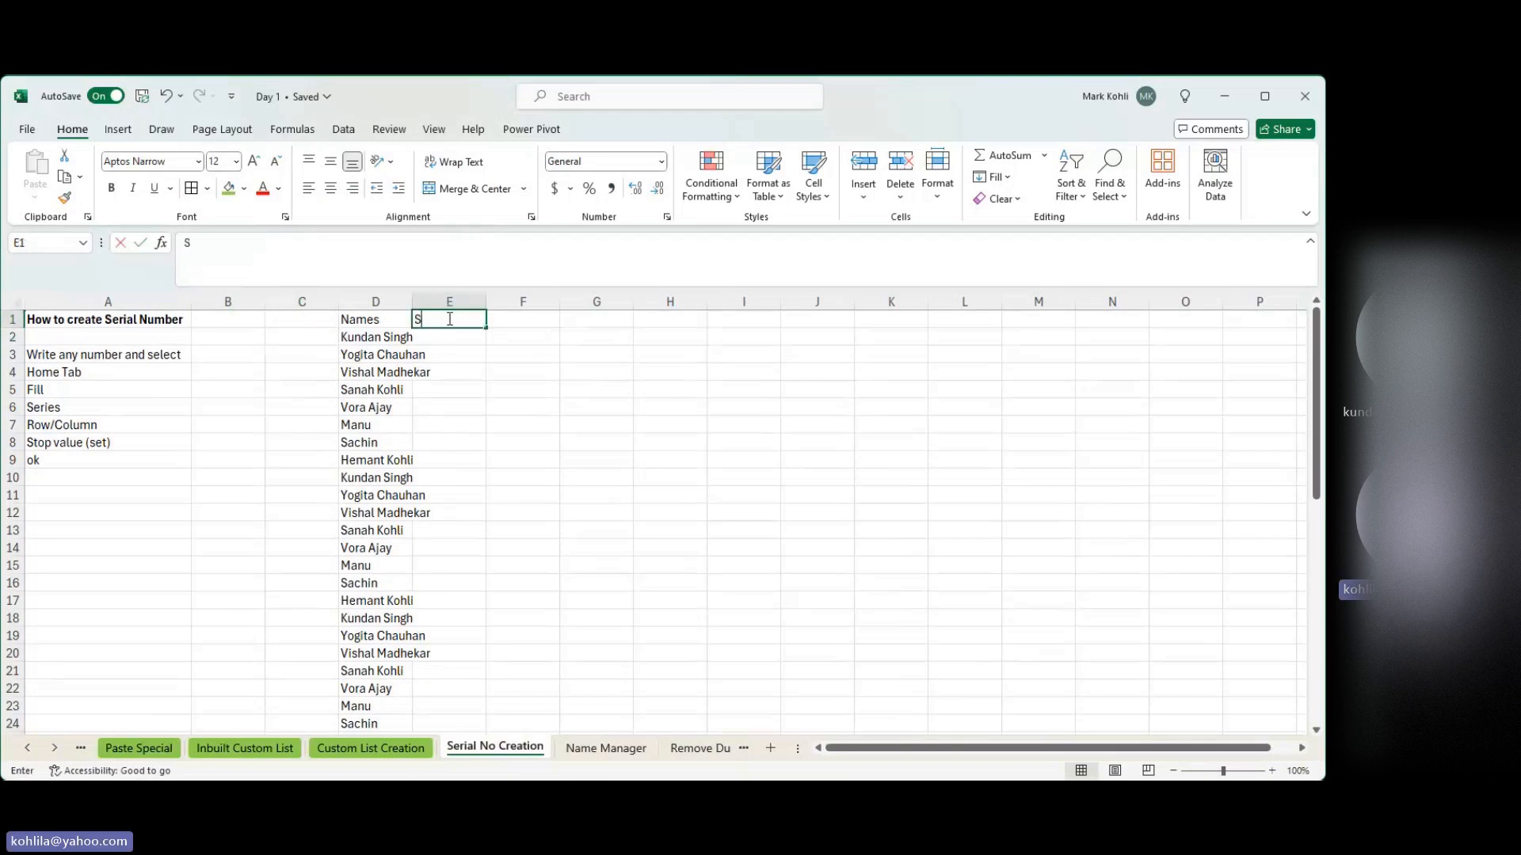
{"action": "type", "text": "Salary"}
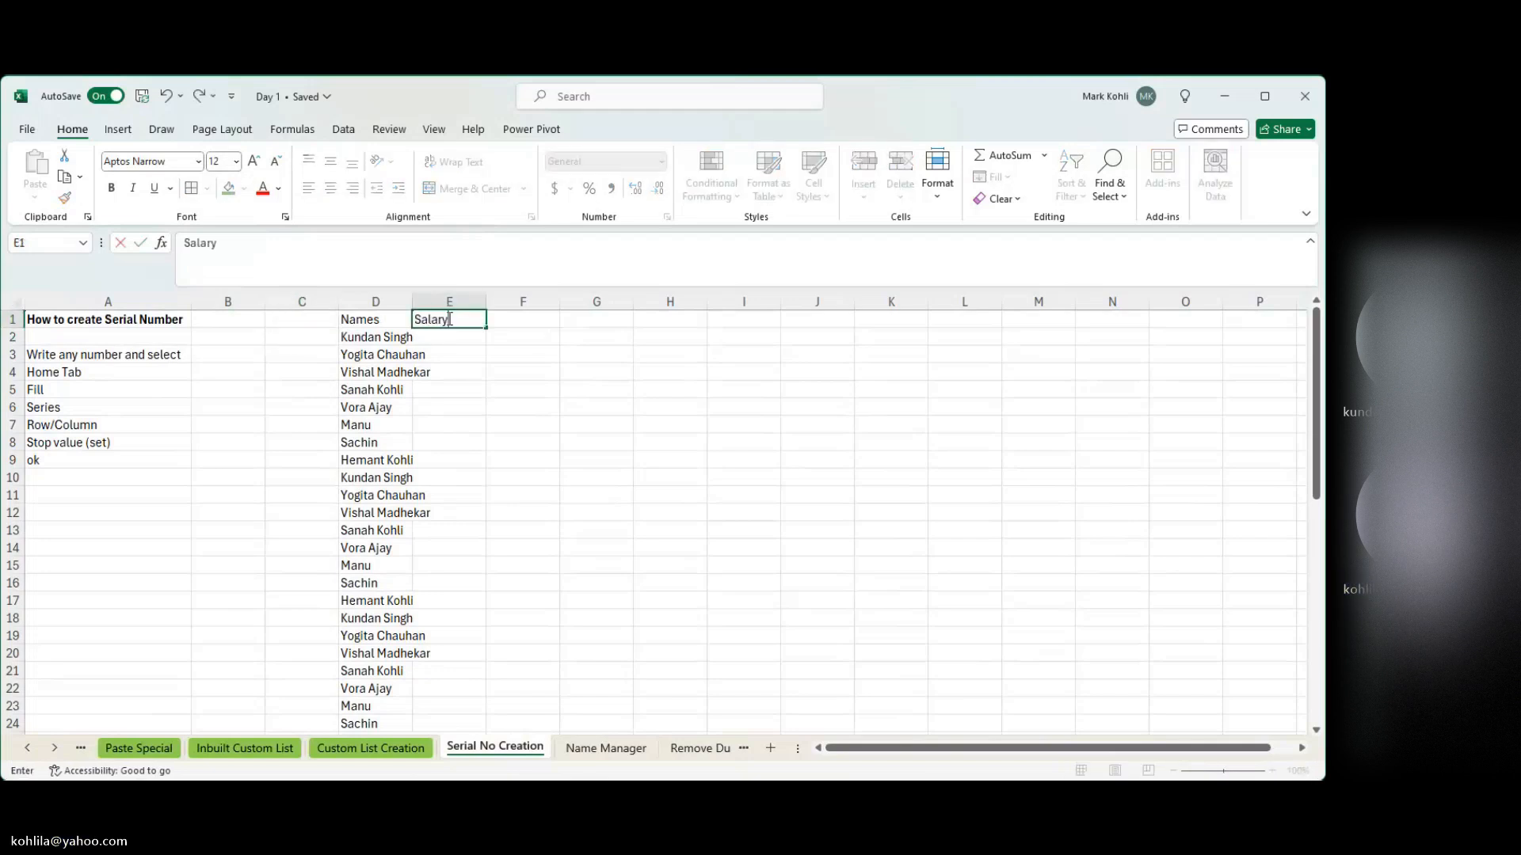
{"action": "key", "text": "Return"}
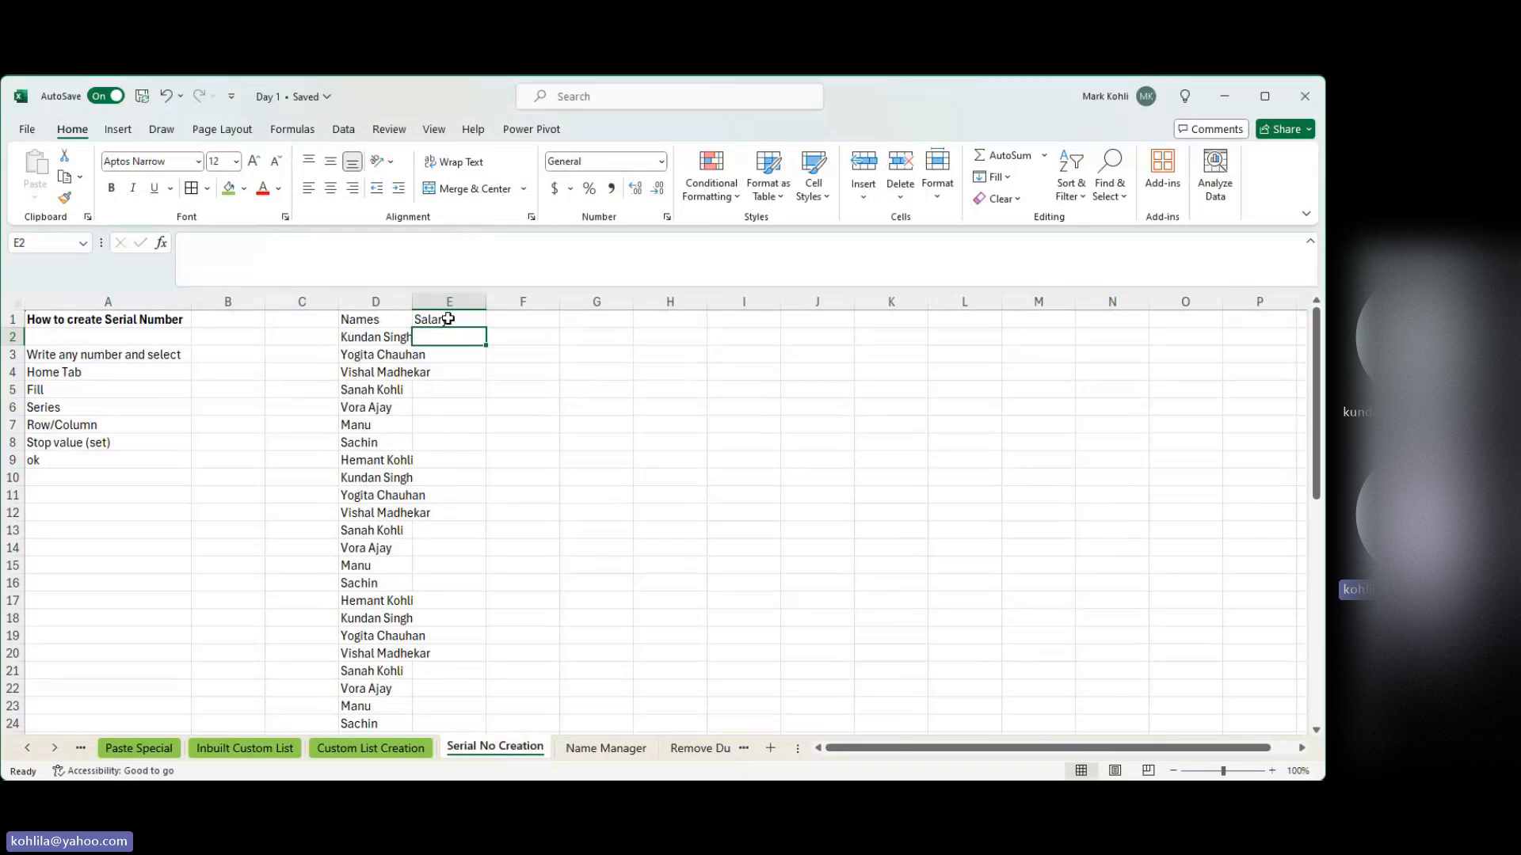
Enter =RANDBETWEEN(50000,1000000) in E2 for a random salary.
{"action": "type", "text": "=Ra"}
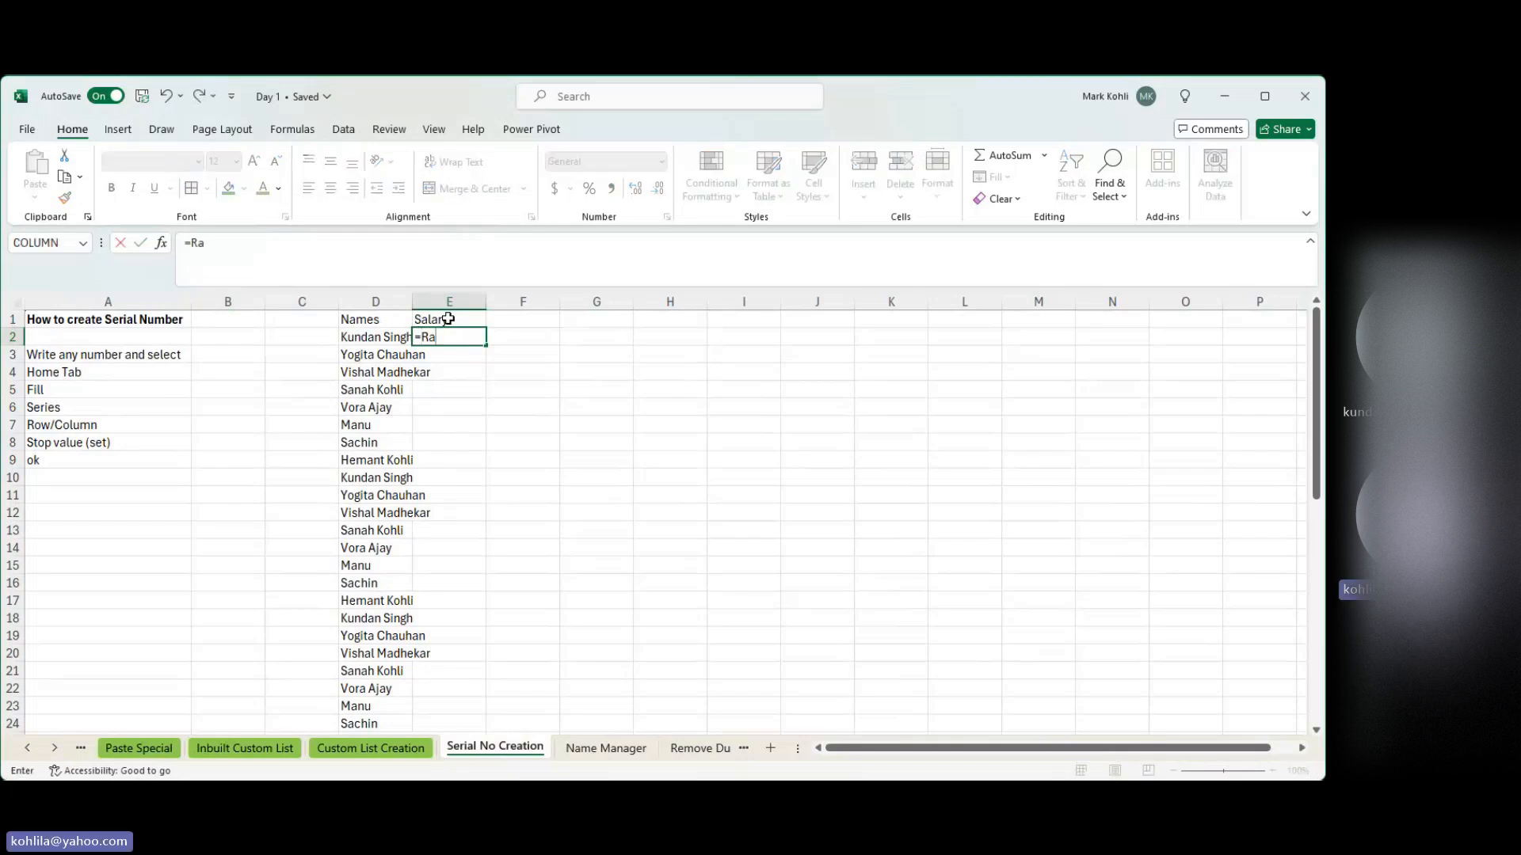
{"action": "type", "text": "nd"}
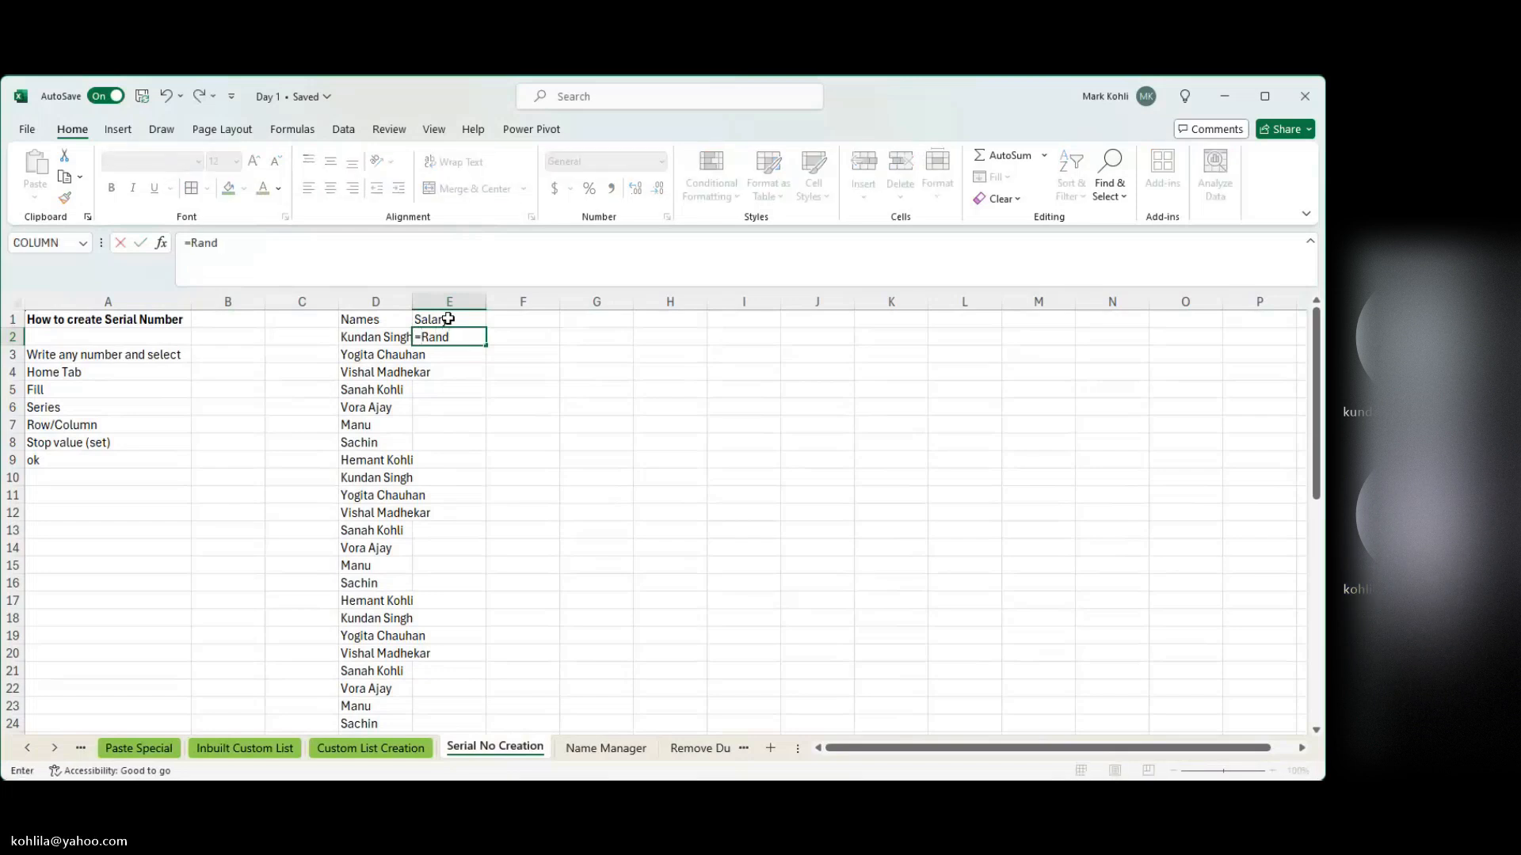
{"action": "key", "text": "Tab"}
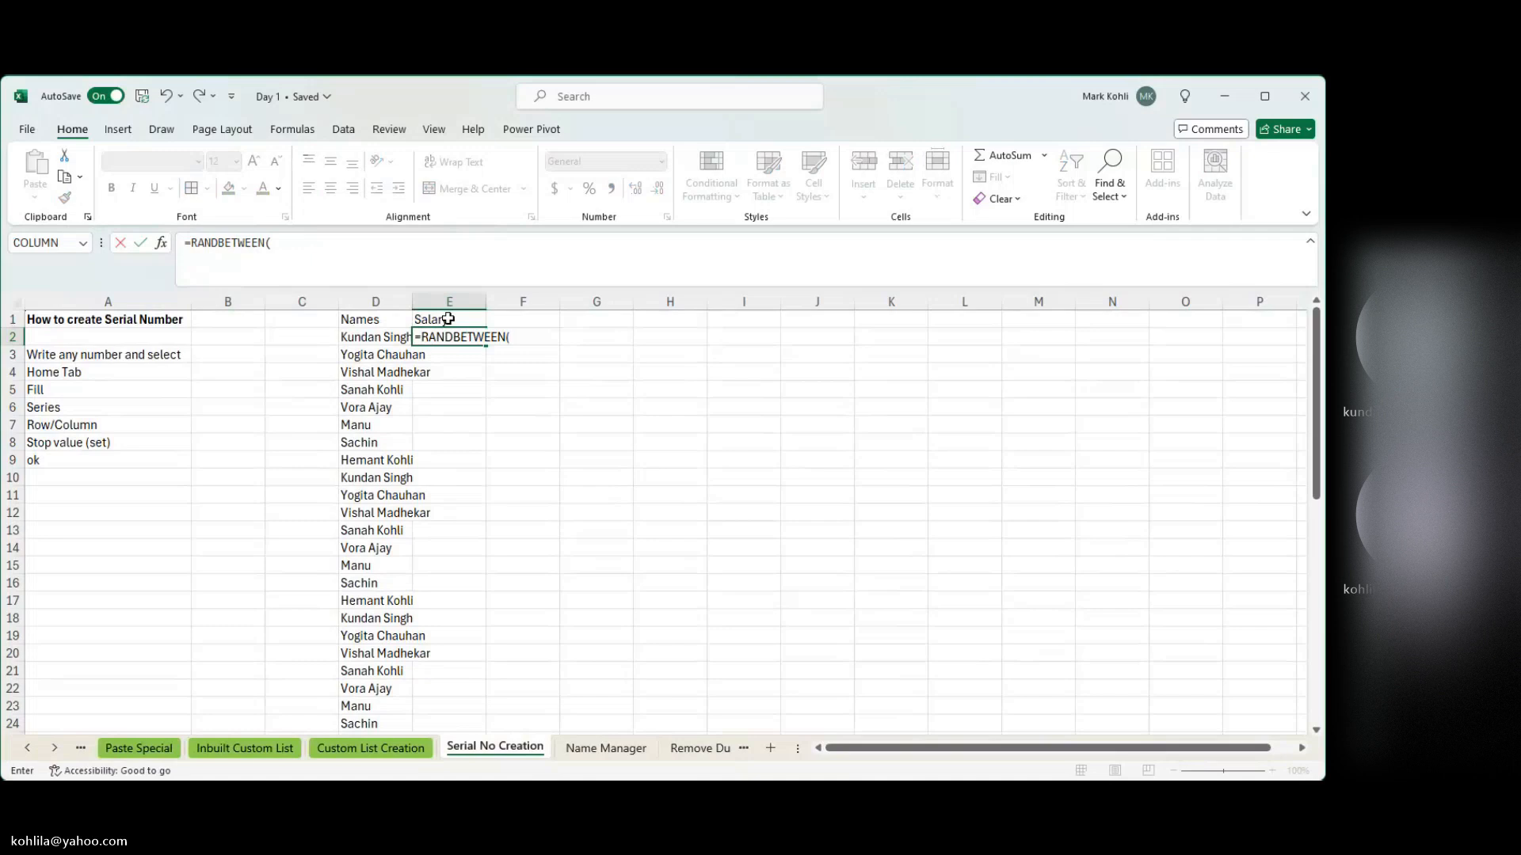
{"action": "type", "text": "5"}
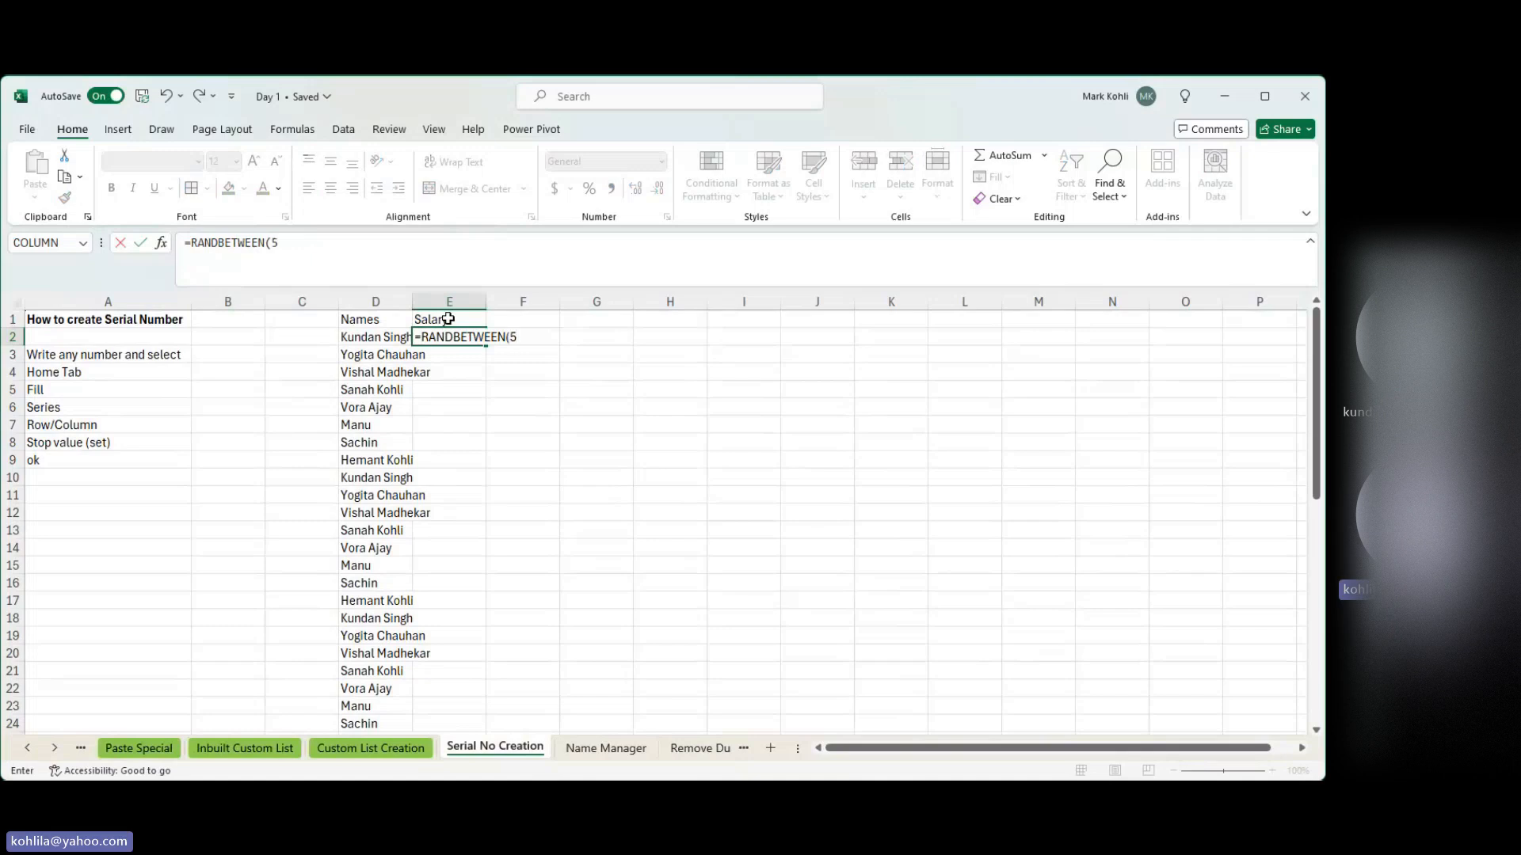
{"action": "type", "text": "0000,1000000"}
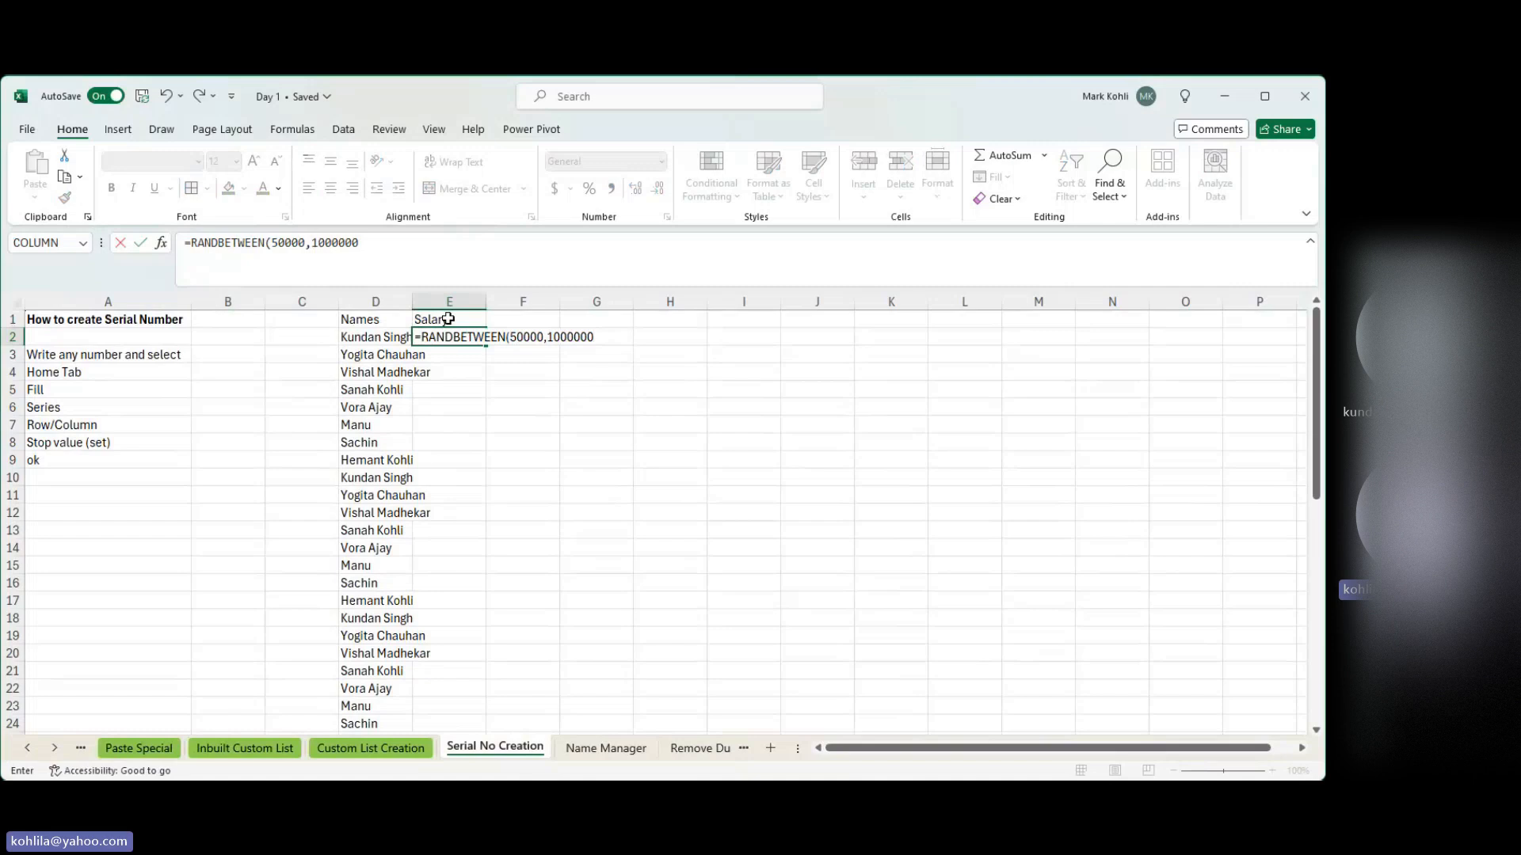
{"action": "type", "text": ")"}
{"action": "key", "text": "Return"}
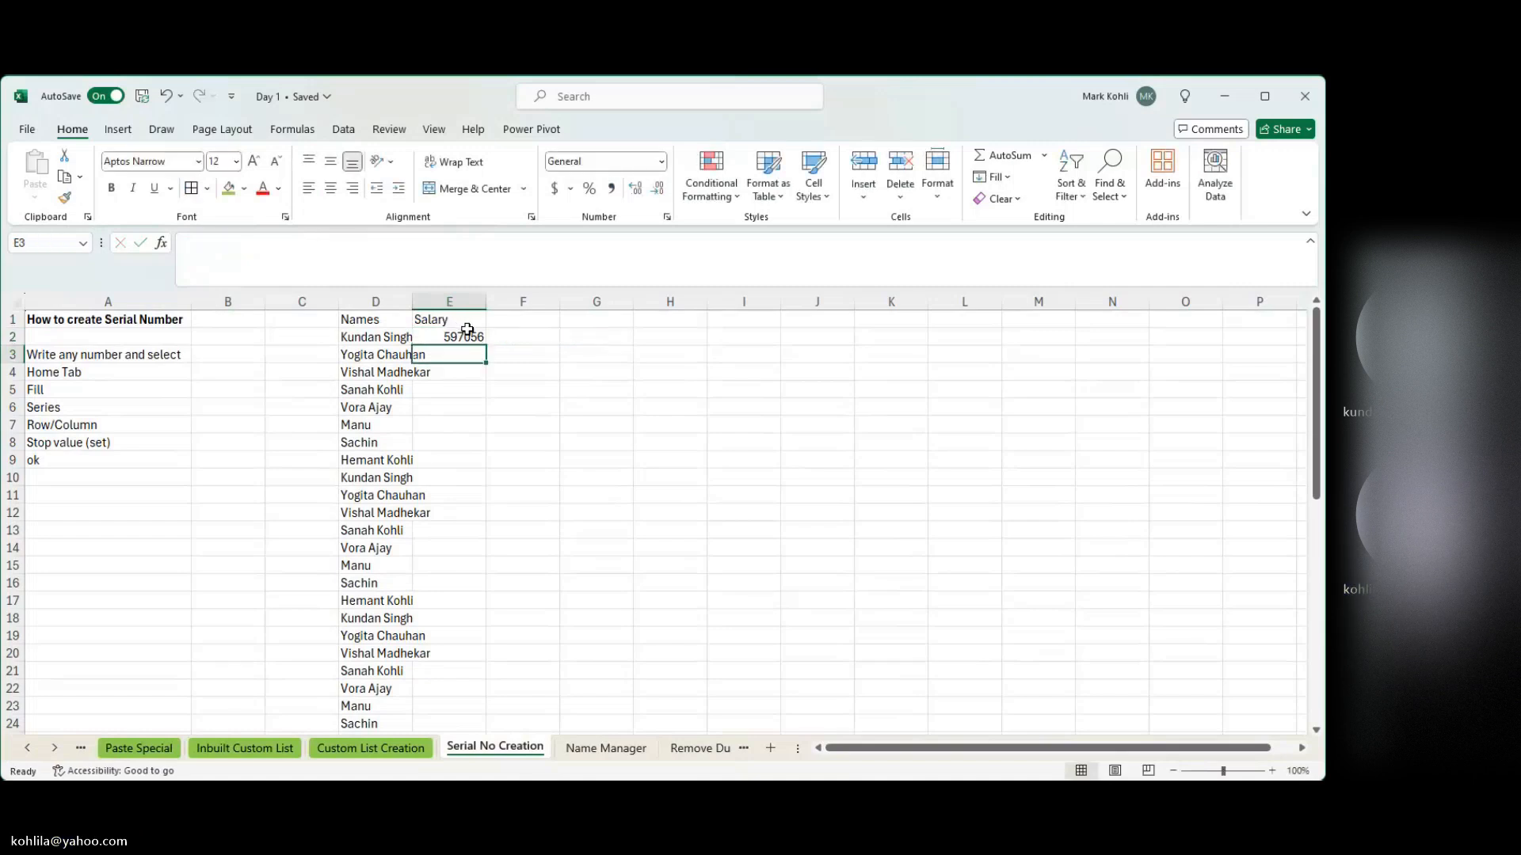
Fill the salary formula down column E, then undo that fill.
{"action": "left_click", "coordinate": [469, 336]}
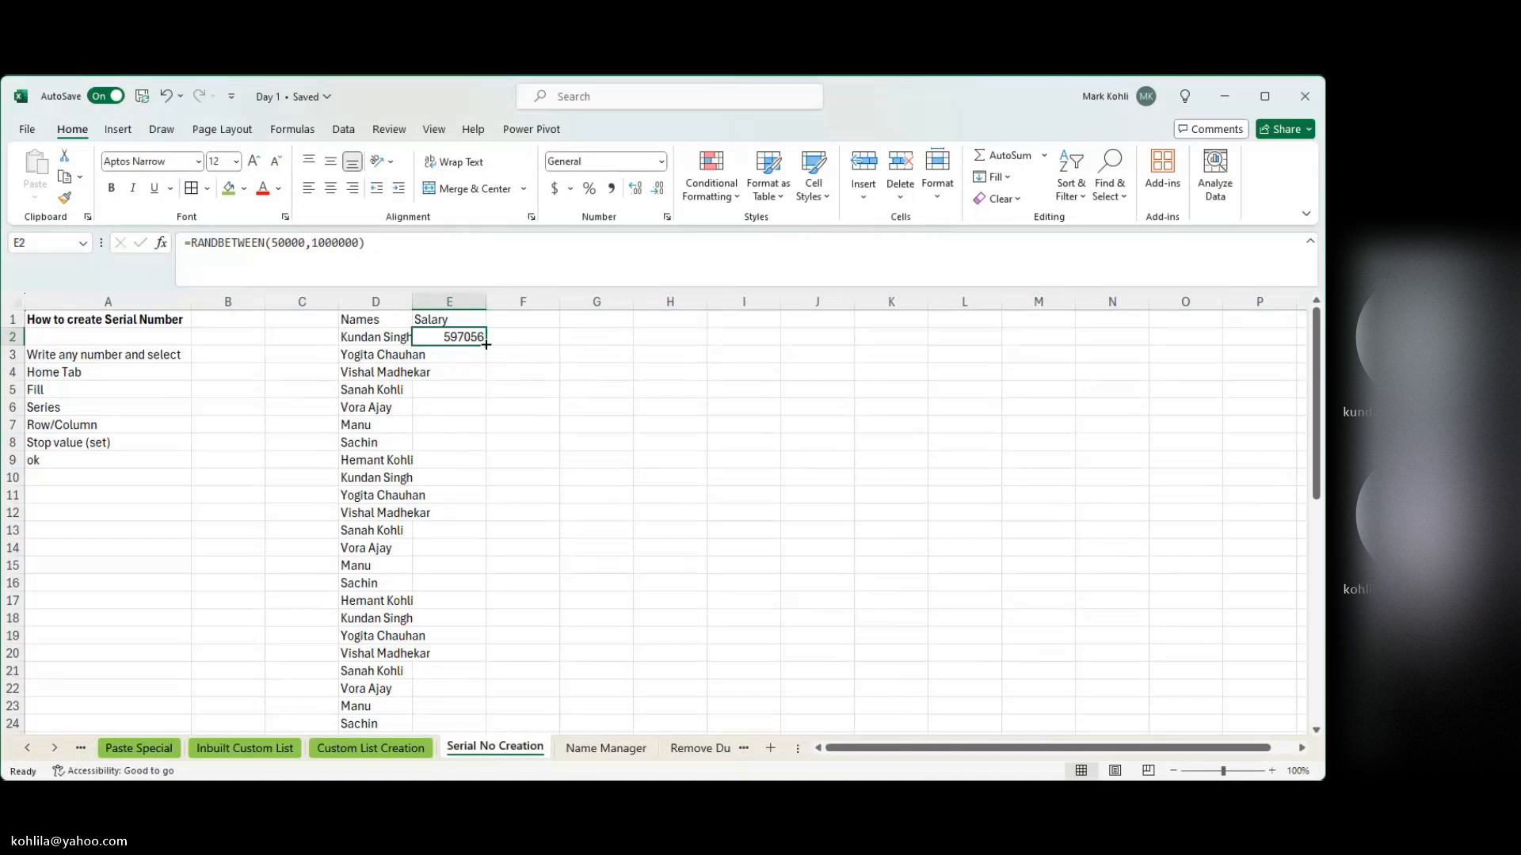
{"action": "double_click", "coordinate": [486, 345]}
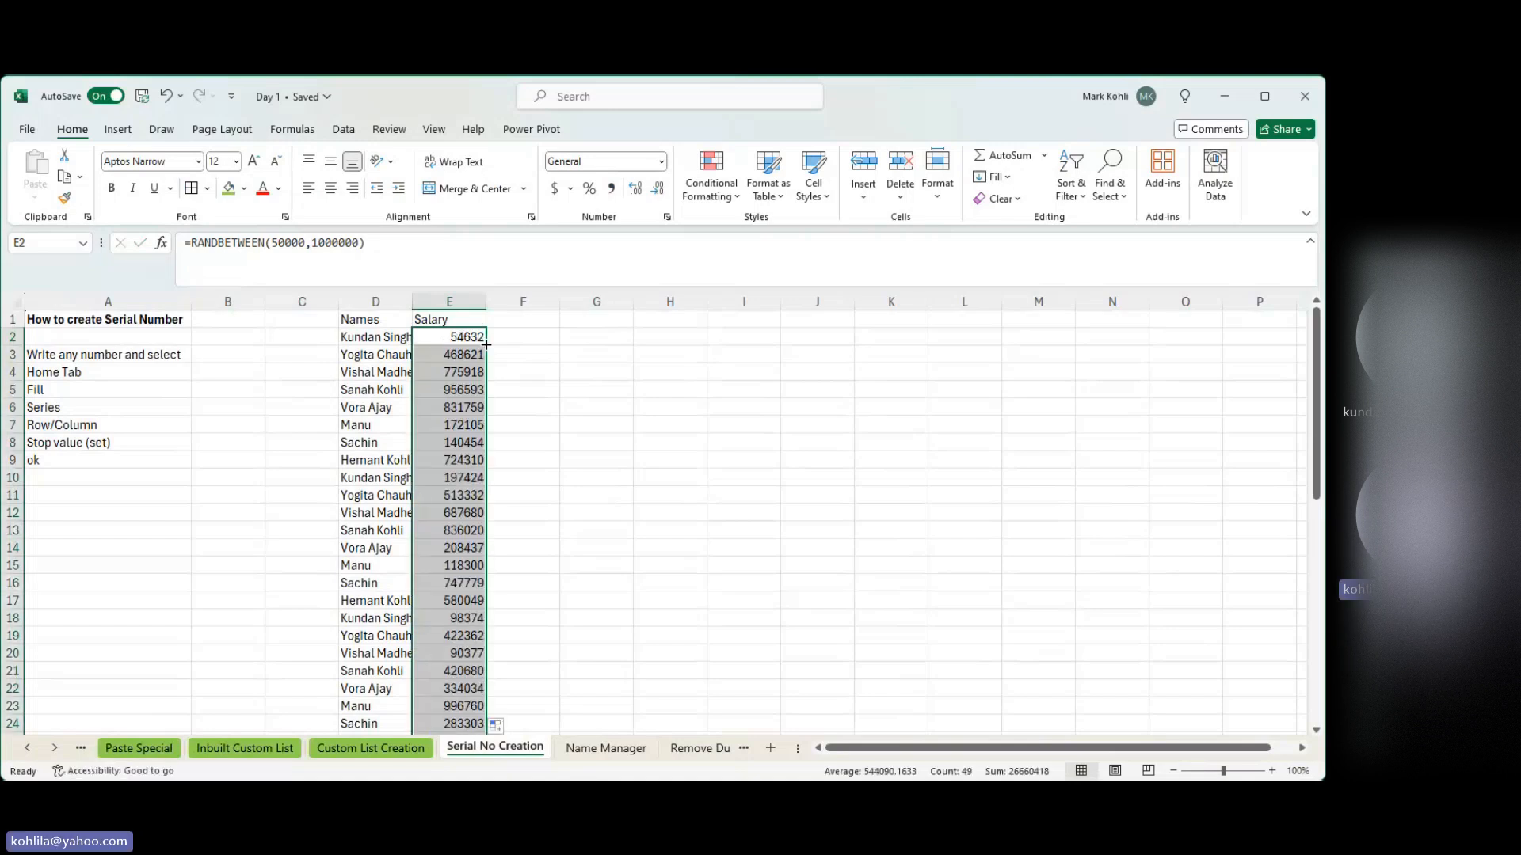
{"action": "scroll", "coordinate": [486, 345], "scroll_direction": "down", "scroll_amount": 11}
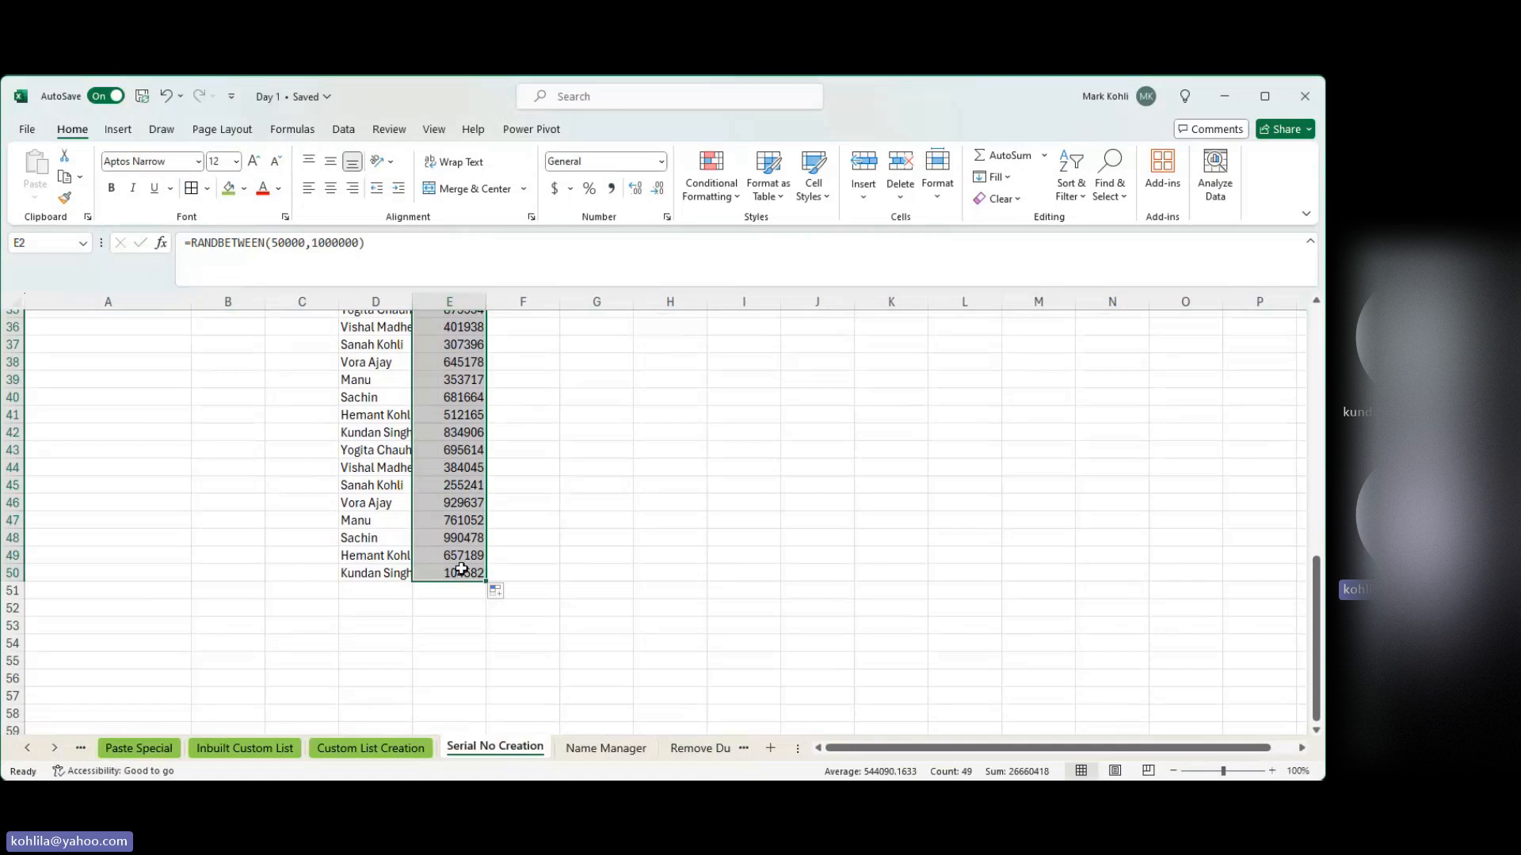
{"action": "scroll", "coordinate": [461, 569], "scroll_direction": "up", "scroll_amount": 12}
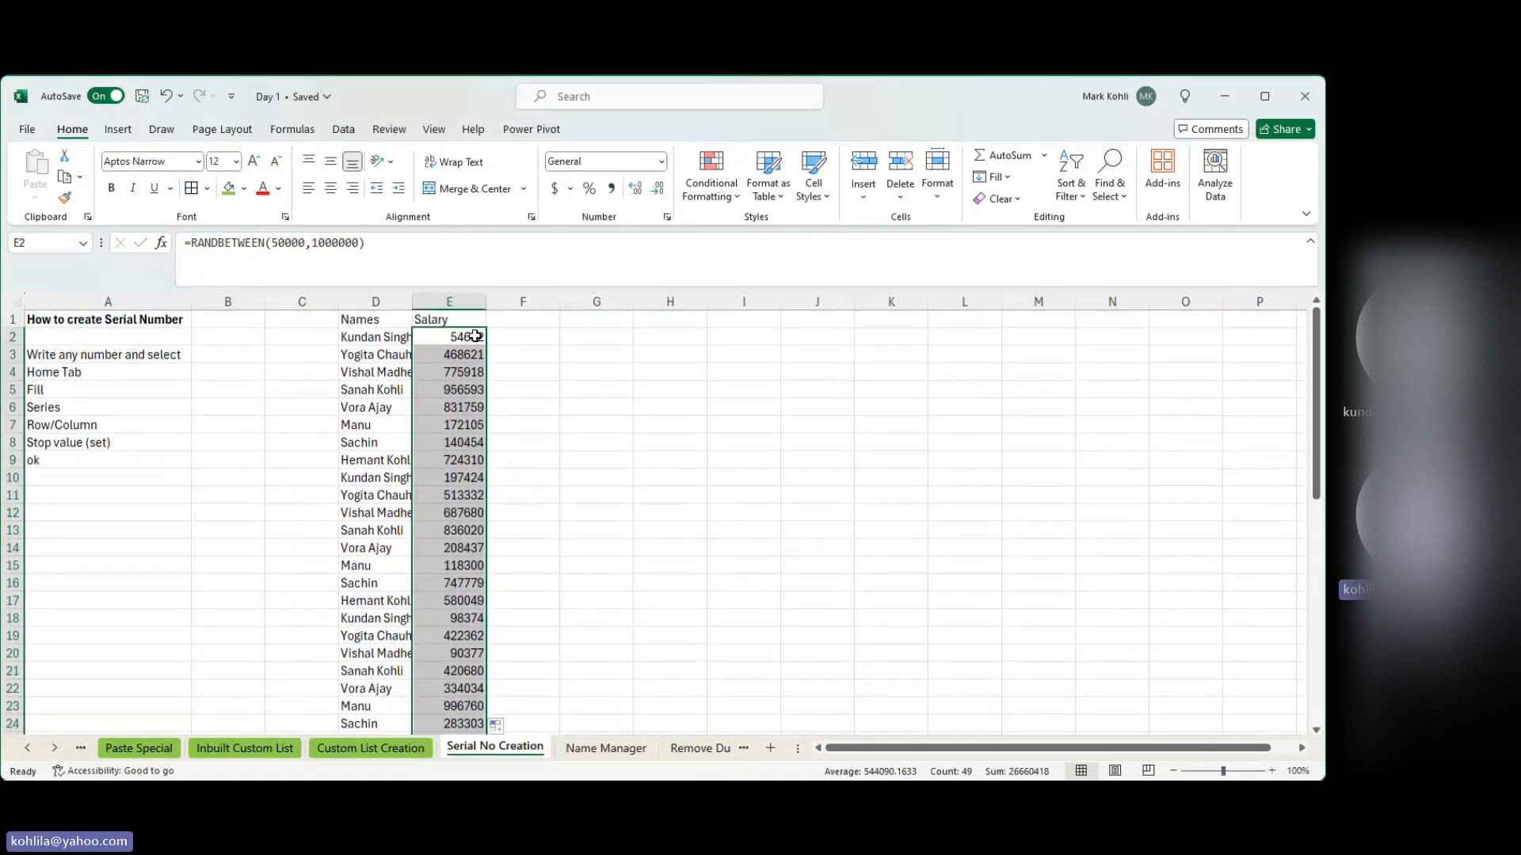
{"action": "key", "text": "ctrl+z"}
{"action": "key", "text": "Right"}
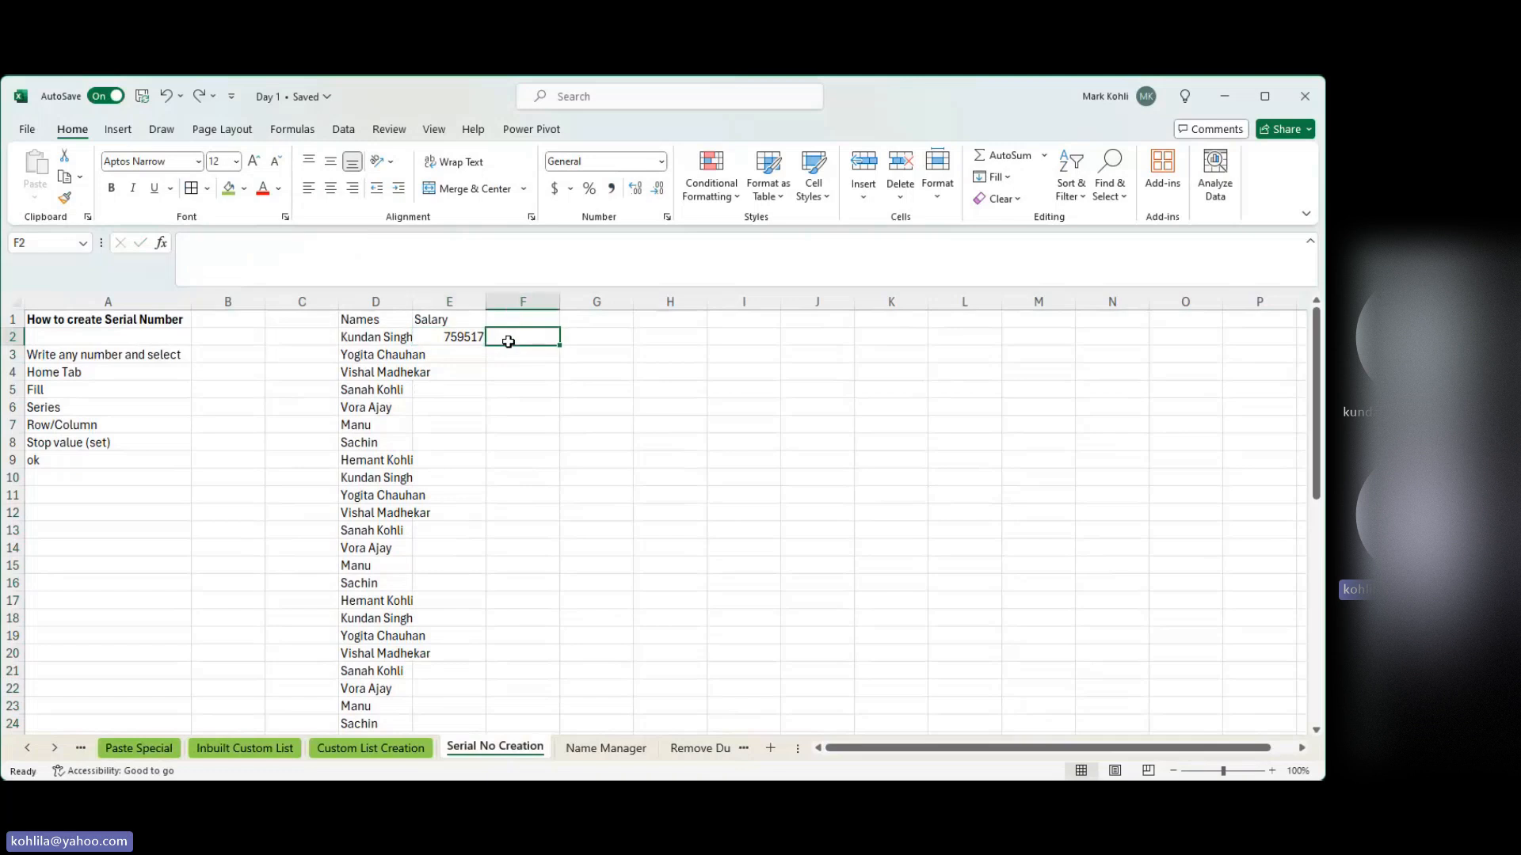
Refill the RANDBETWEEN formula down column E to the last name and check the listed names.
{"action": "left_click", "coordinate": [473, 337]}
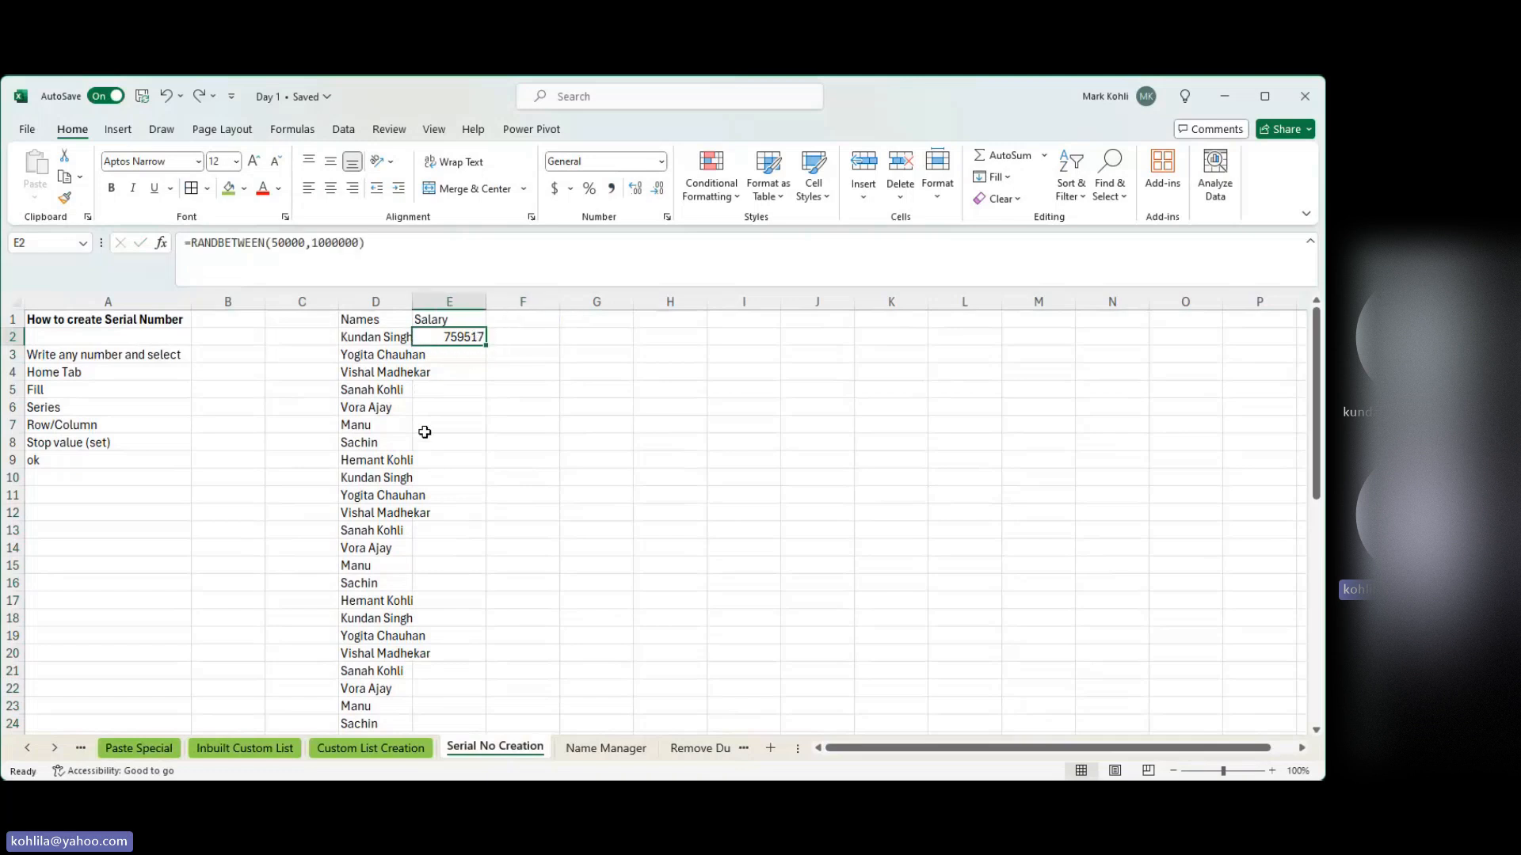
{"action": "scroll", "coordinate": [418, 445], "scroll_direction": "down", "scroll_amount": 2}
{"action": "scroll", "coordinate": [418, 445], "scroll_direction": "down", "scroll_amount": 11}
{"action": "scroll", "coordinate": [451, 499], "scroll_direction": "up", "scroll_amount": 11}
{"action": "scroll", "coordinate": [448, 478], "scroll_direction": "up", "scroll_amount": 3}
{"action": "double_click", "coordinate": [486, 345]}
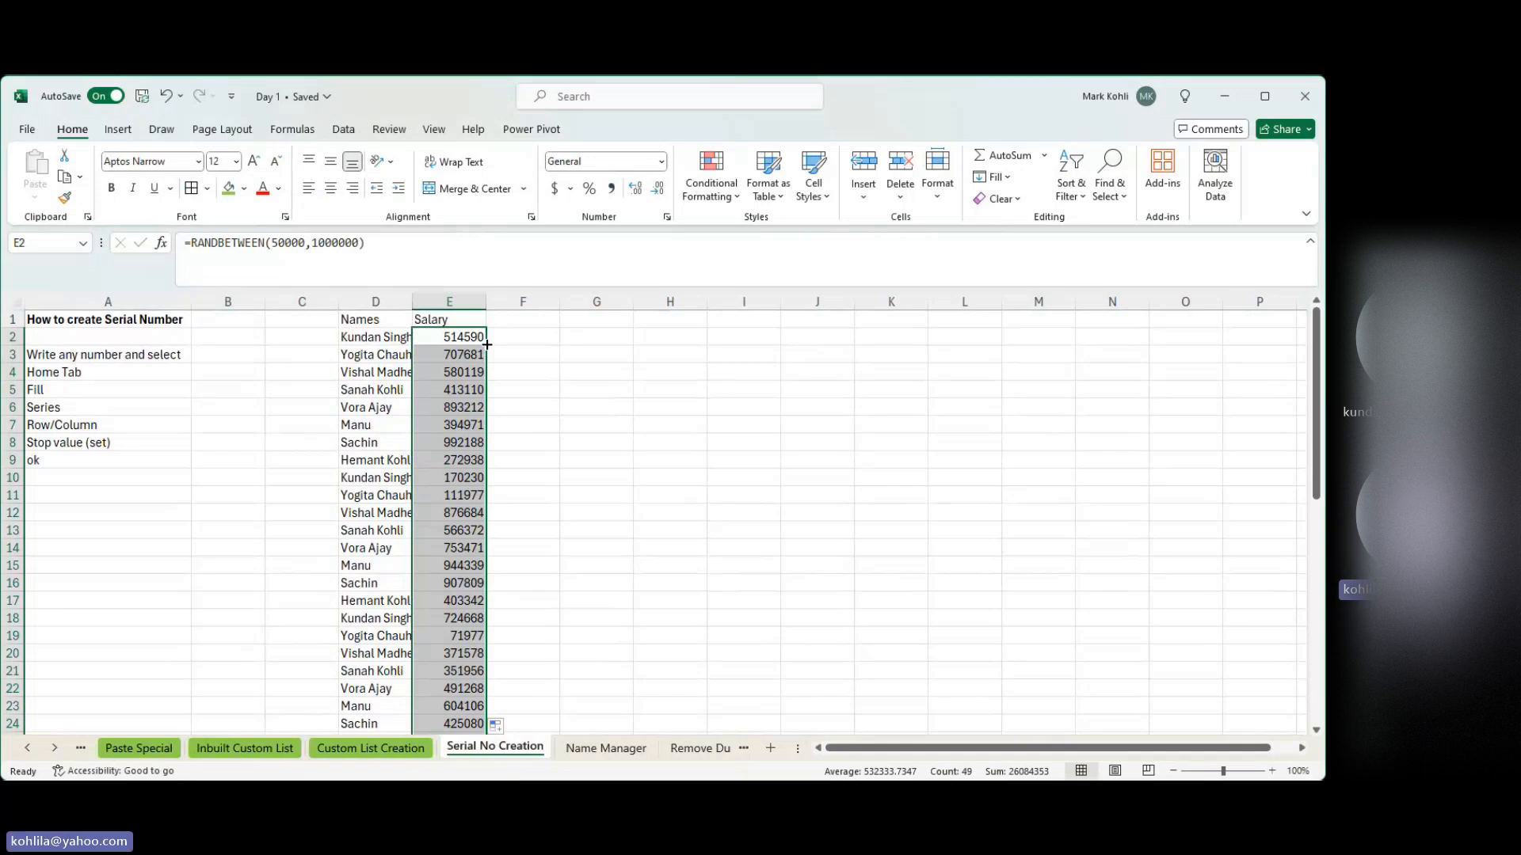
{"action": "left_click", "coordinate": [379, 388]}
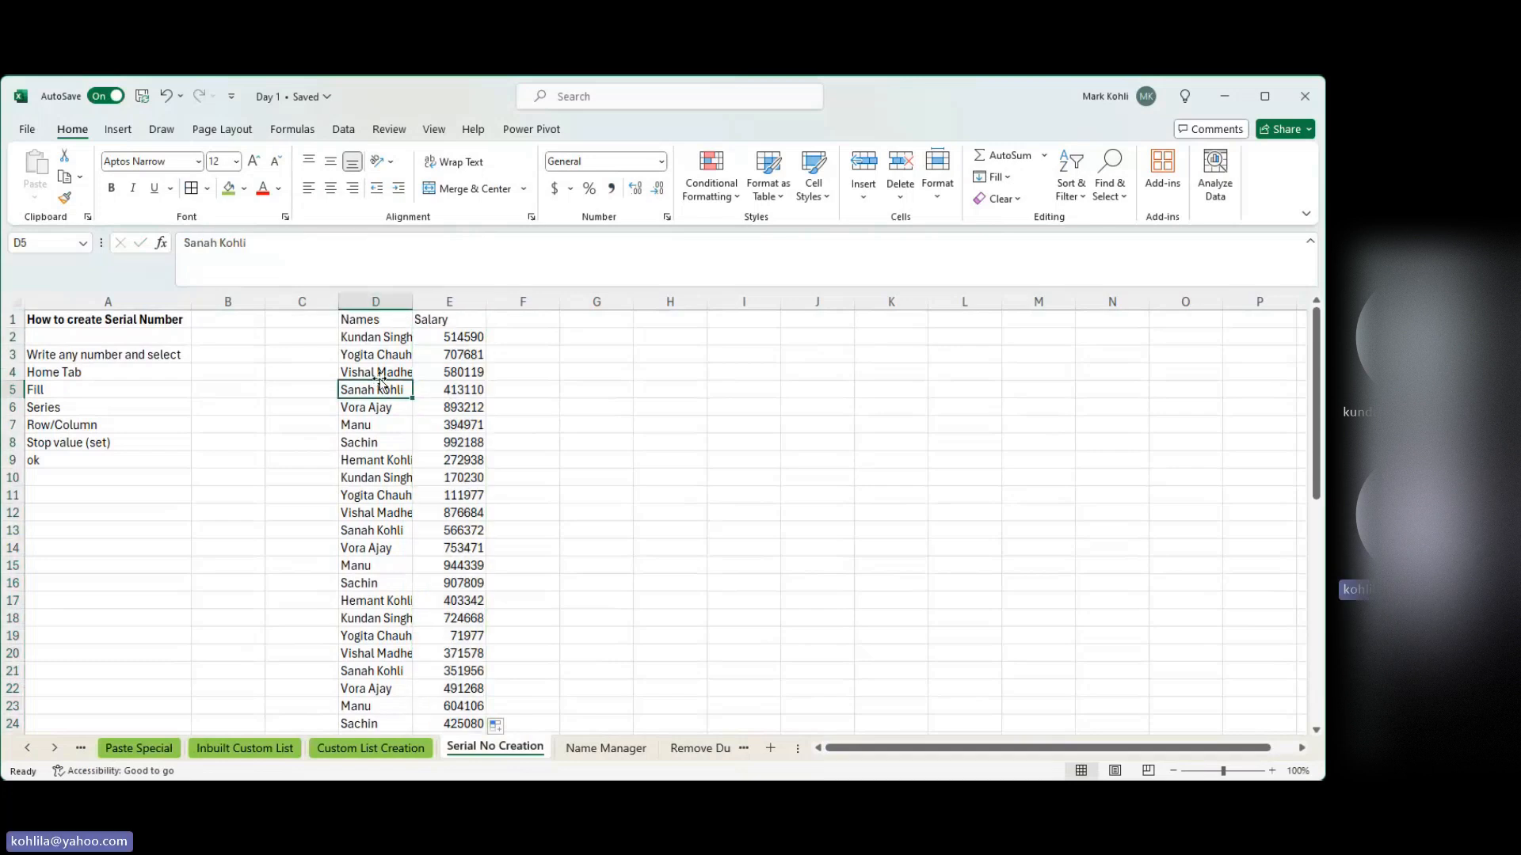
{"action": "left_click", "coordinate": [385, 479]}
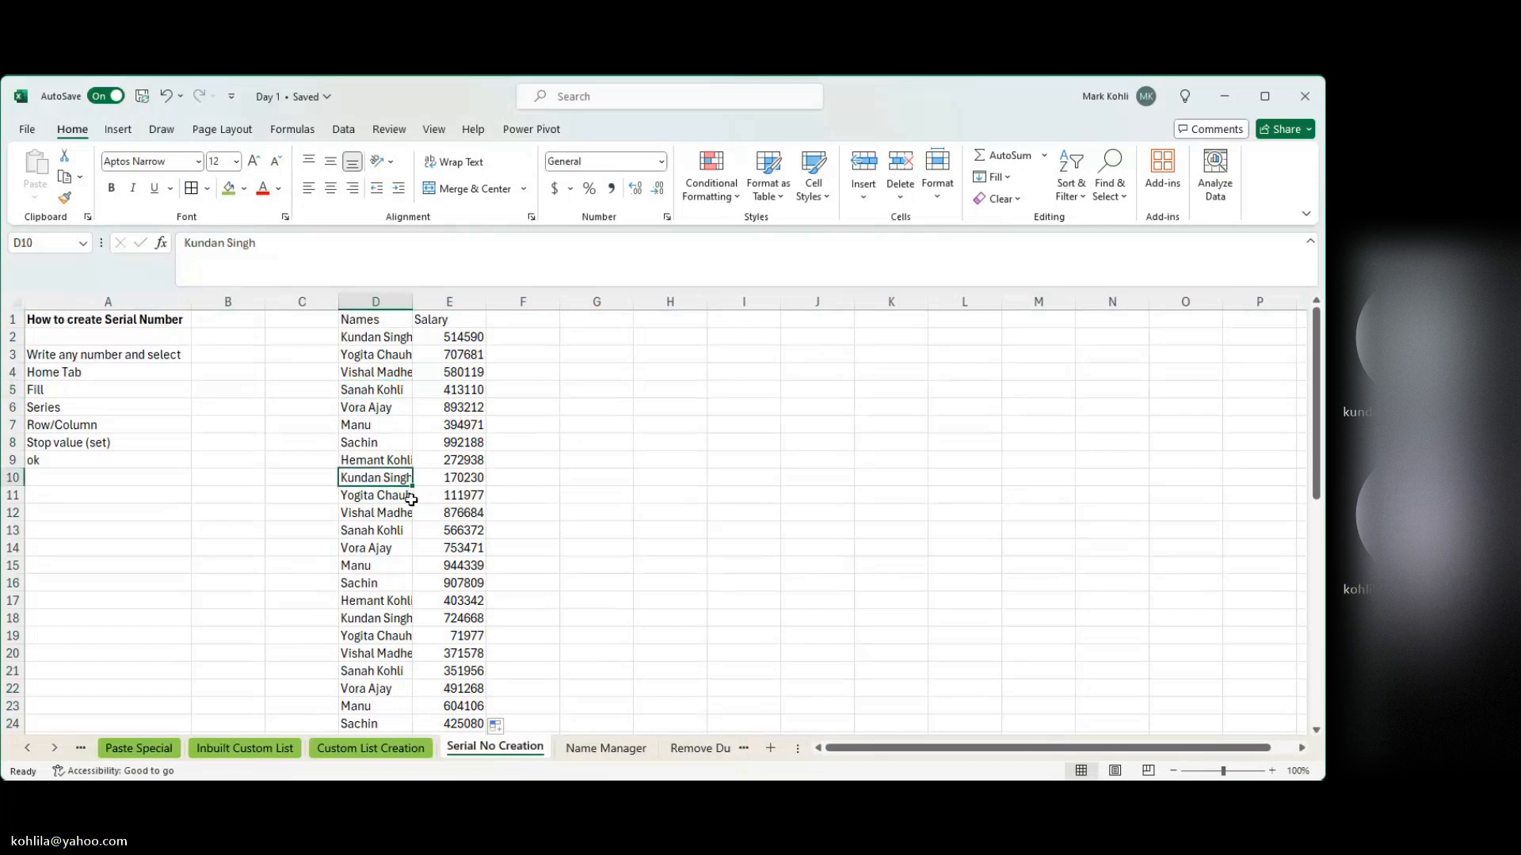
Autofit column D to show full names, then narrow columns D and A.
{"action": "double_click", "coordinate": [414, 301]}
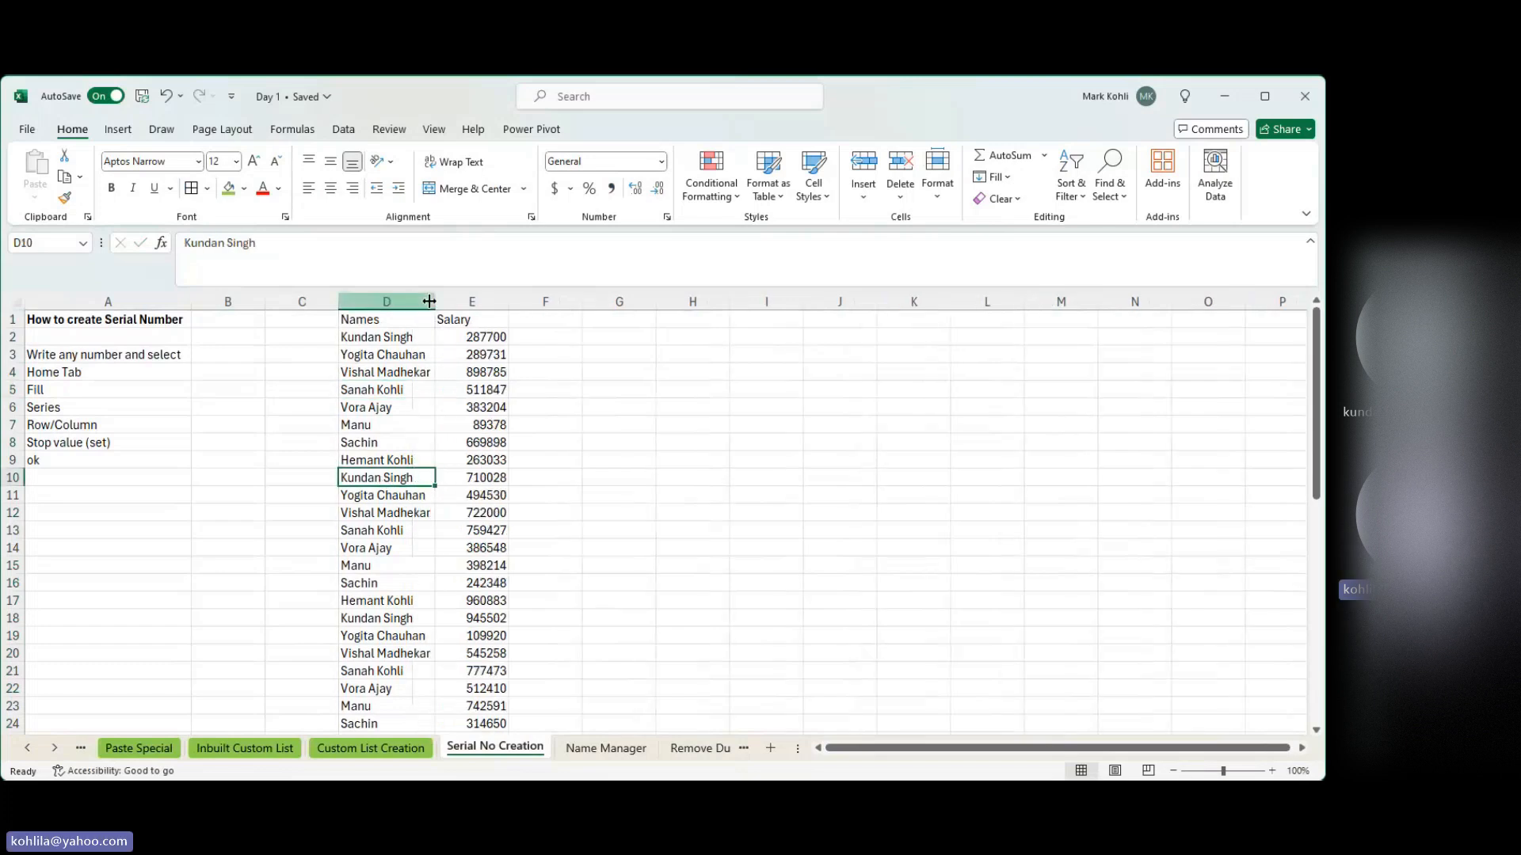
{"action": "left_click", "coordinate": [544, 352]}
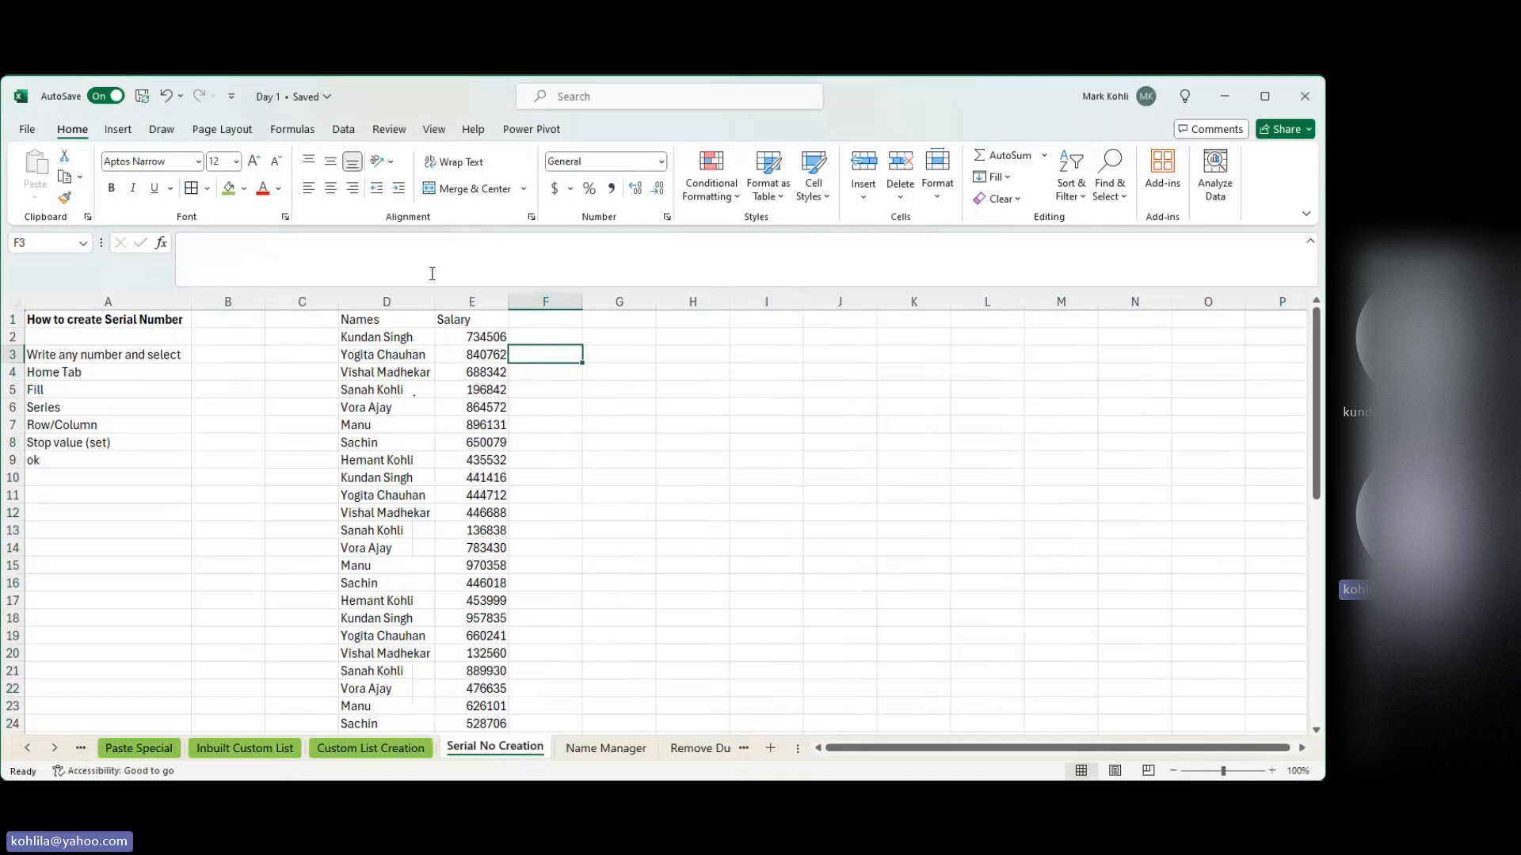
{"action": "mouse_move", "coordinate": [438, 304]}
{"action": "left_mouse_down"}
{"action": "mouse_move", "coordinate": [387, 304]}
{"action": "mouse_move", "coordinate": [467, 303]}
{"action": "mouse_move", "coordinate": [424, 303]}
{"action": "left_mouse_up"}
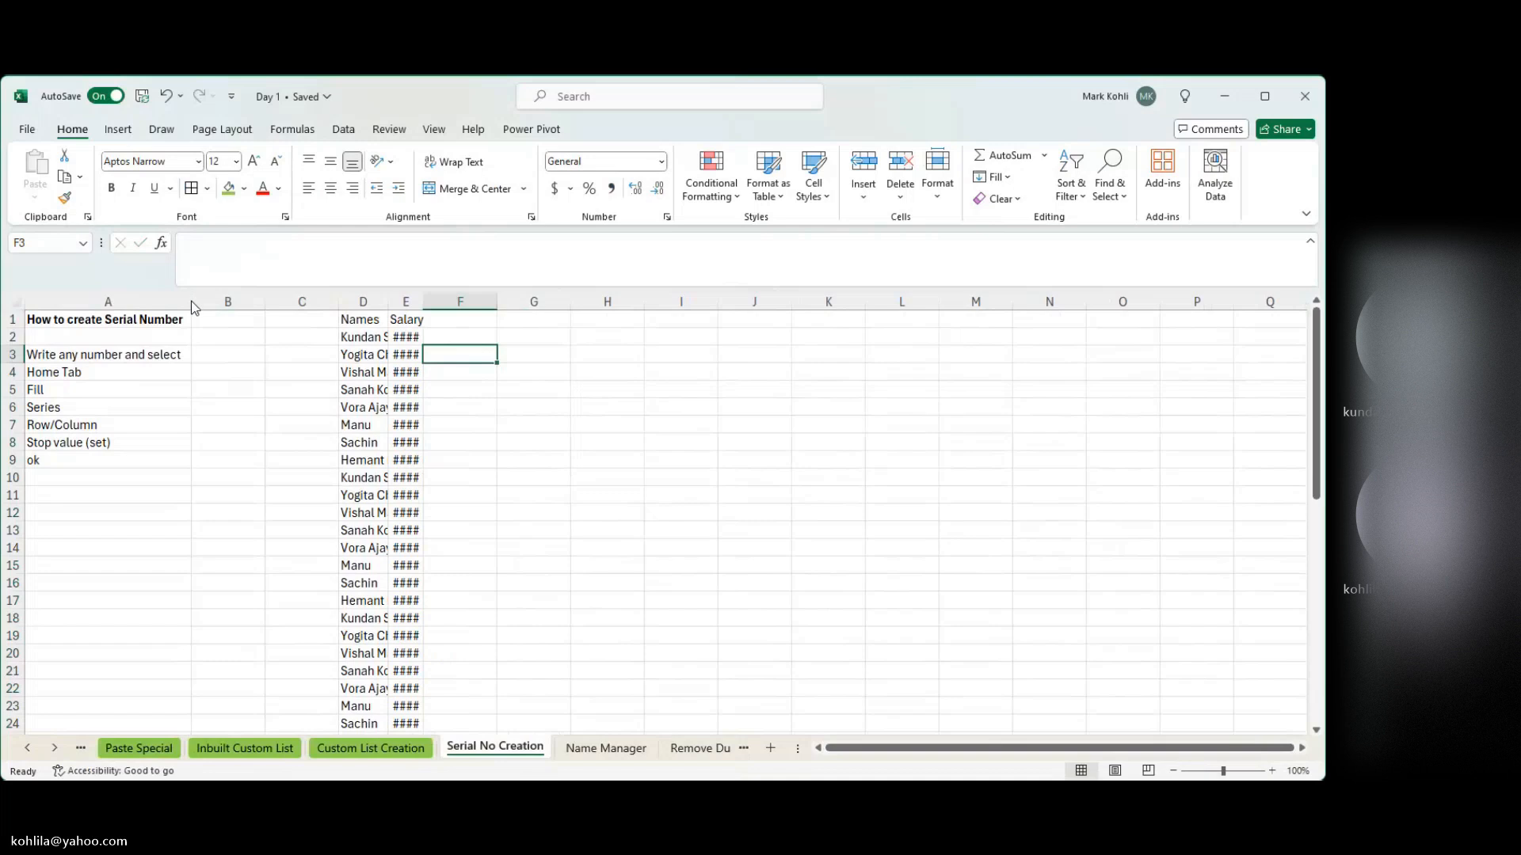
{"action": "left_click_drag", "start_coordinate": [191, 304], "coordinate": [90, 320]}
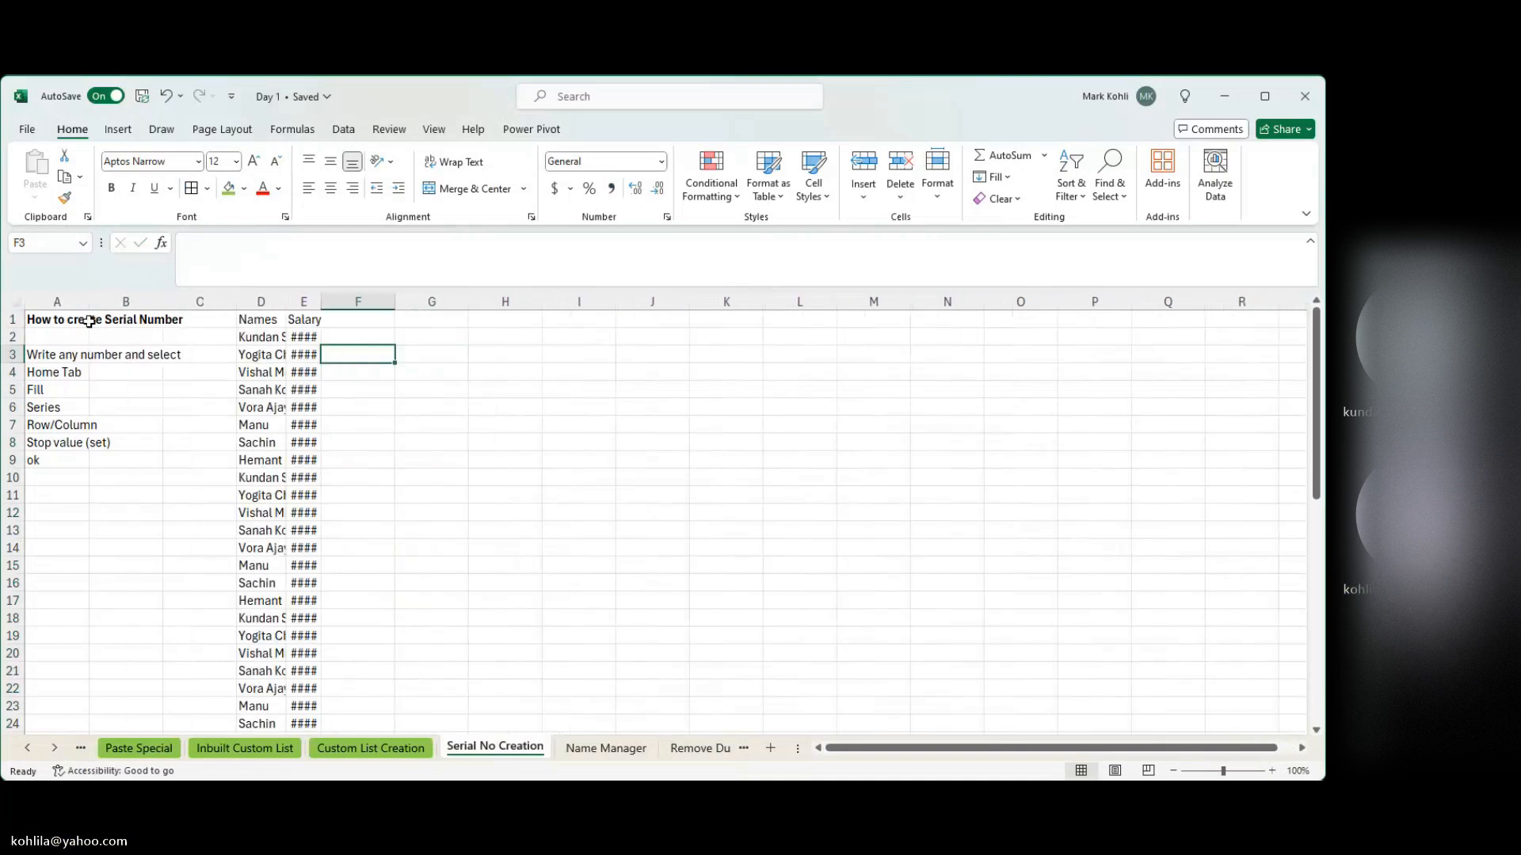
Select the whole sheet and autofit all column widths and row heights.
{"action": "left_click", "coordinate": [17, 300]}
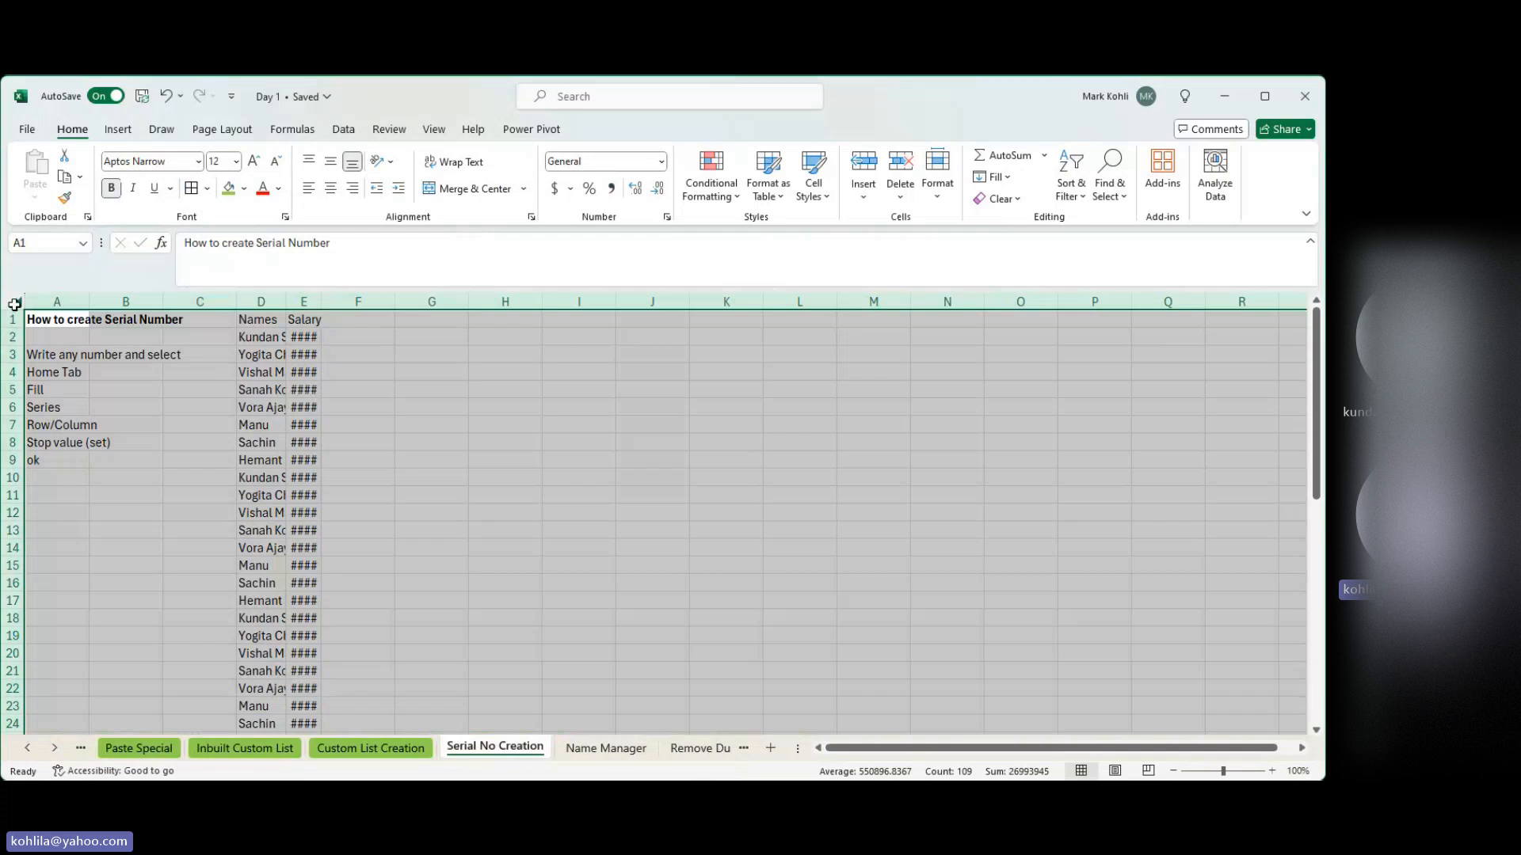
{"action": "left_click", "coordinate": [14, 300]}
{"action": "double_click", "coordinate": [85, 300]}
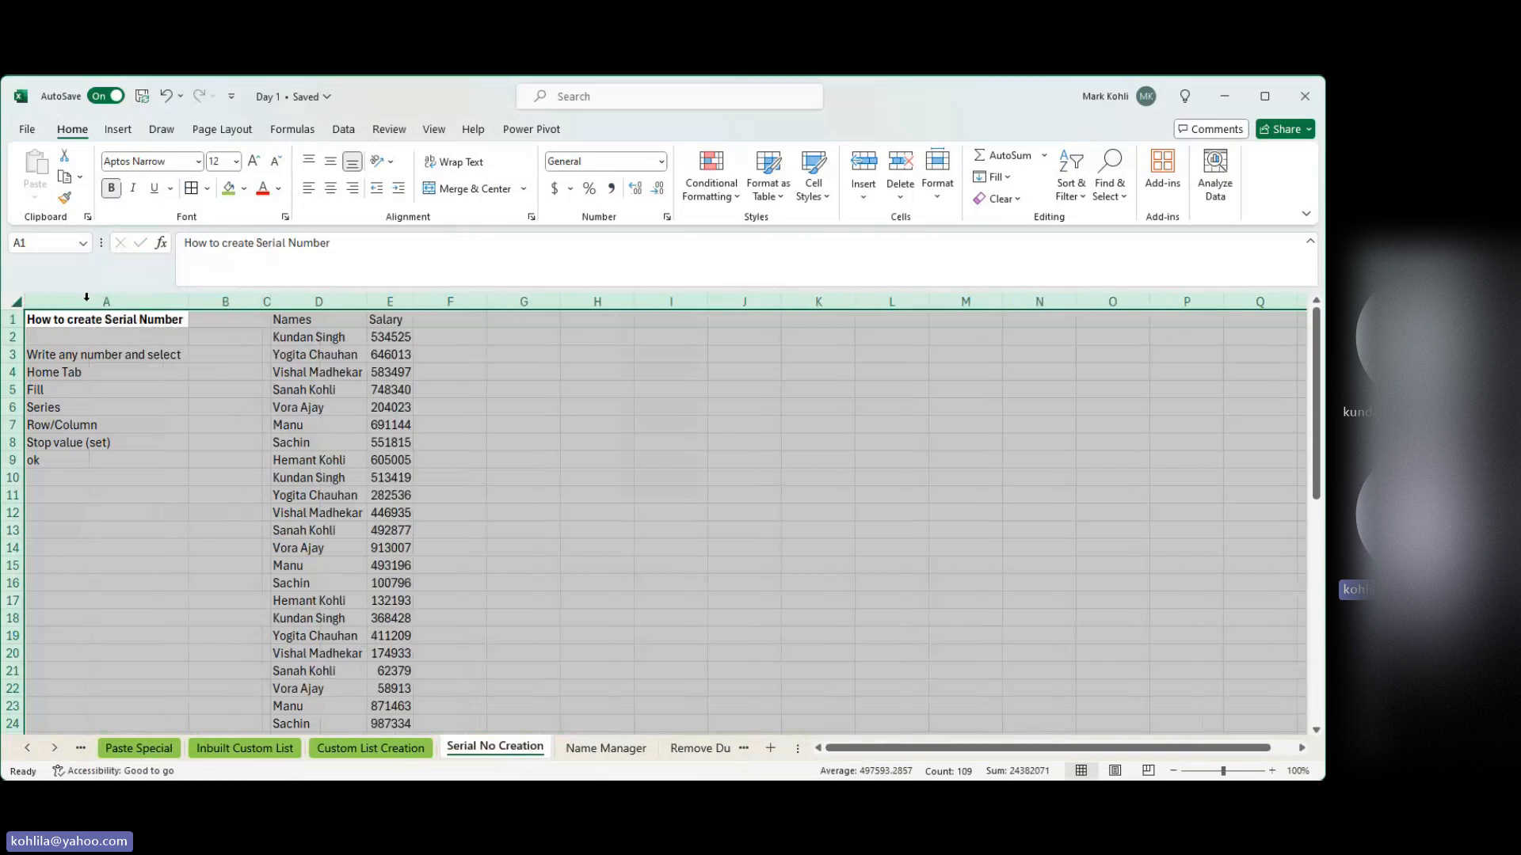
{"action": "left_click", "coordinate": [571, 340]}
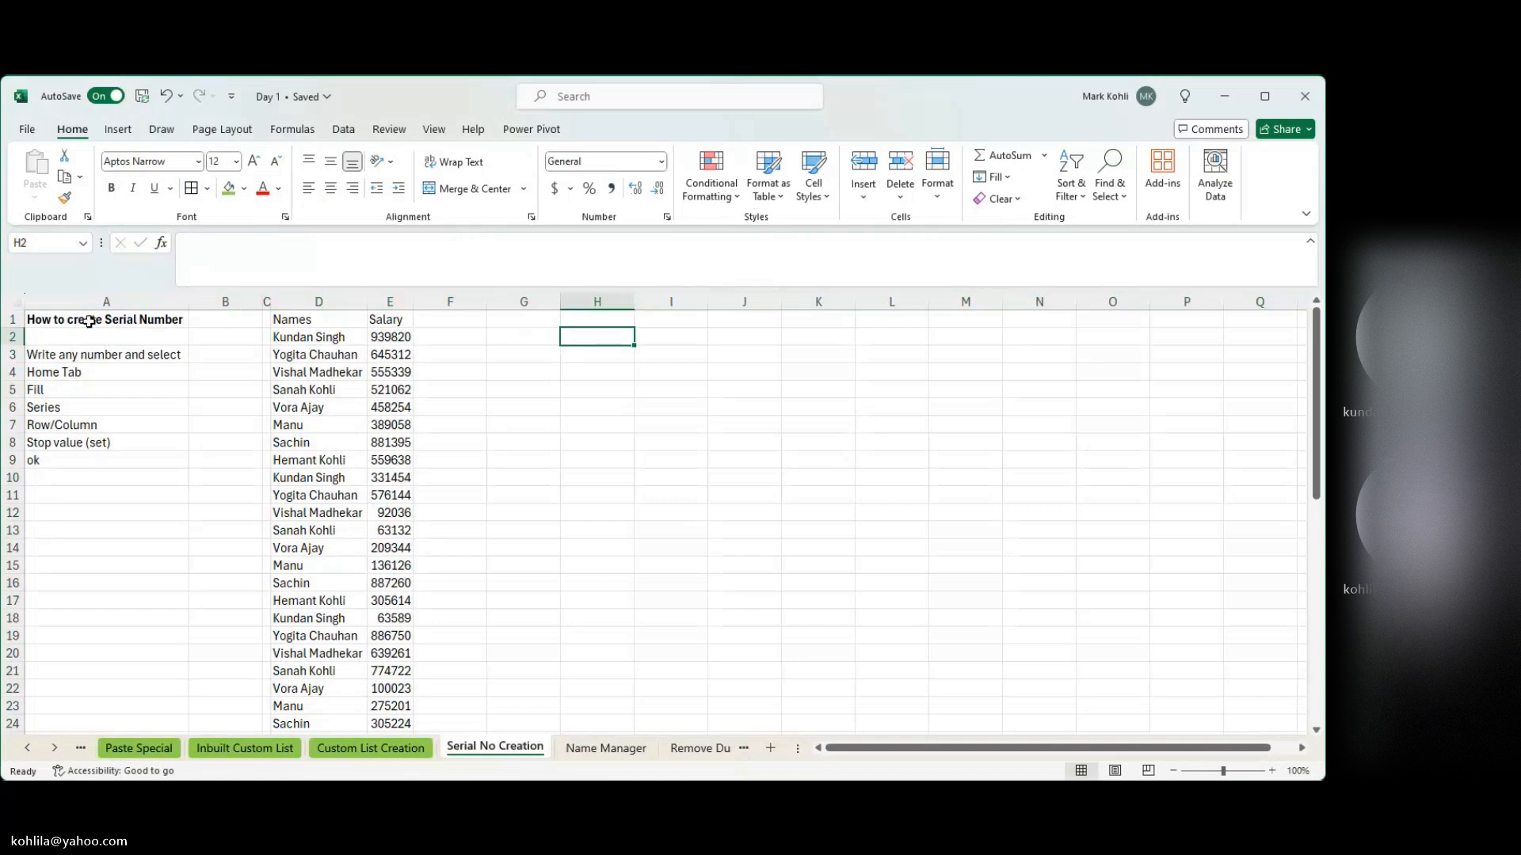
{"action": "left_click", "coordinate": [13, 303]}
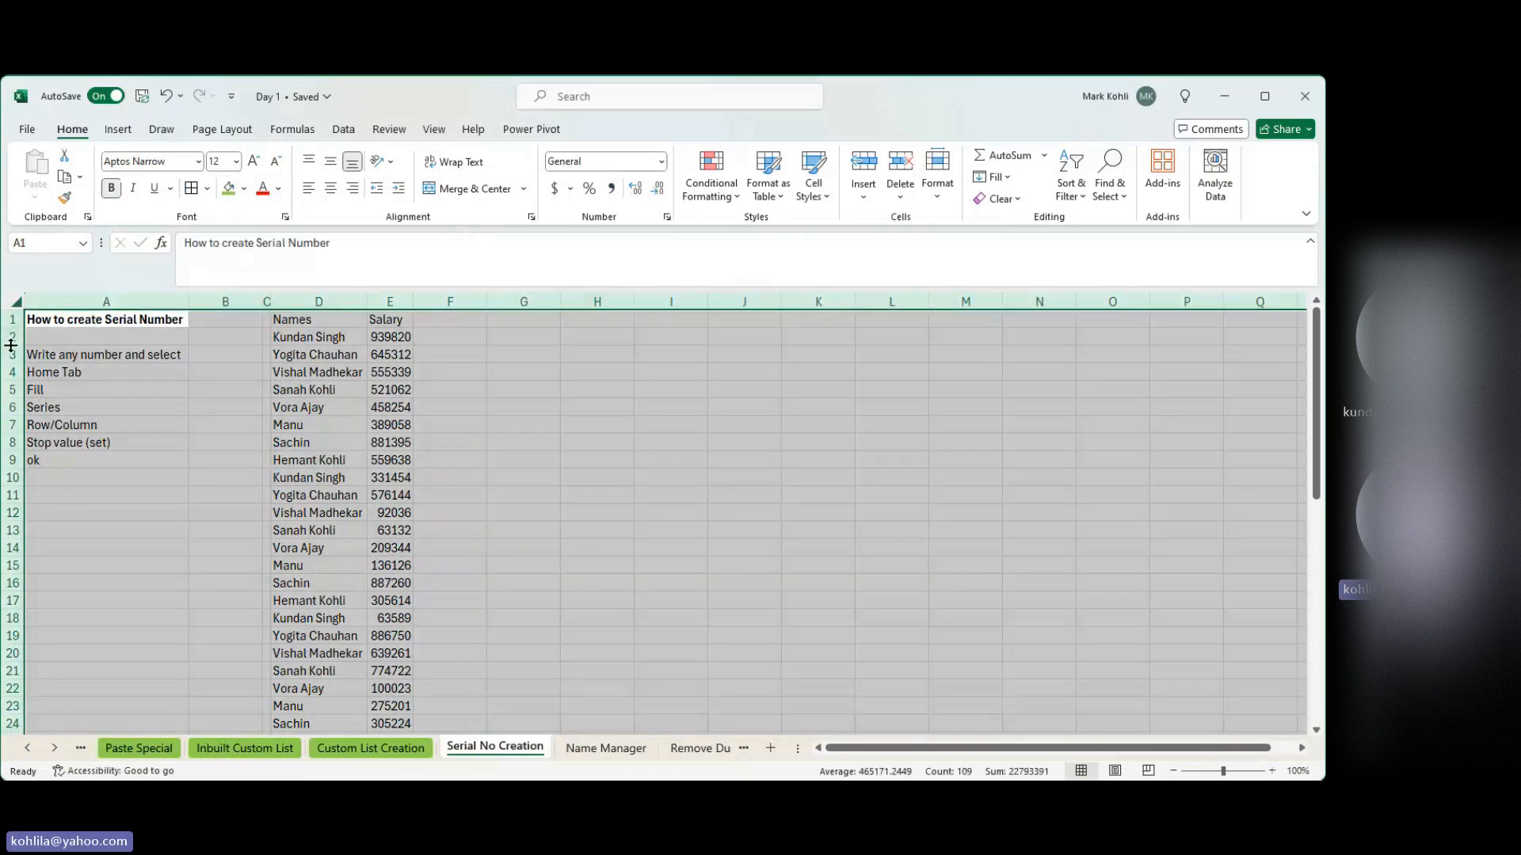
{"action": "double_click", "coordinate": [10, 346]}
{"action": "double_click", "coordinate": [10, 345]}
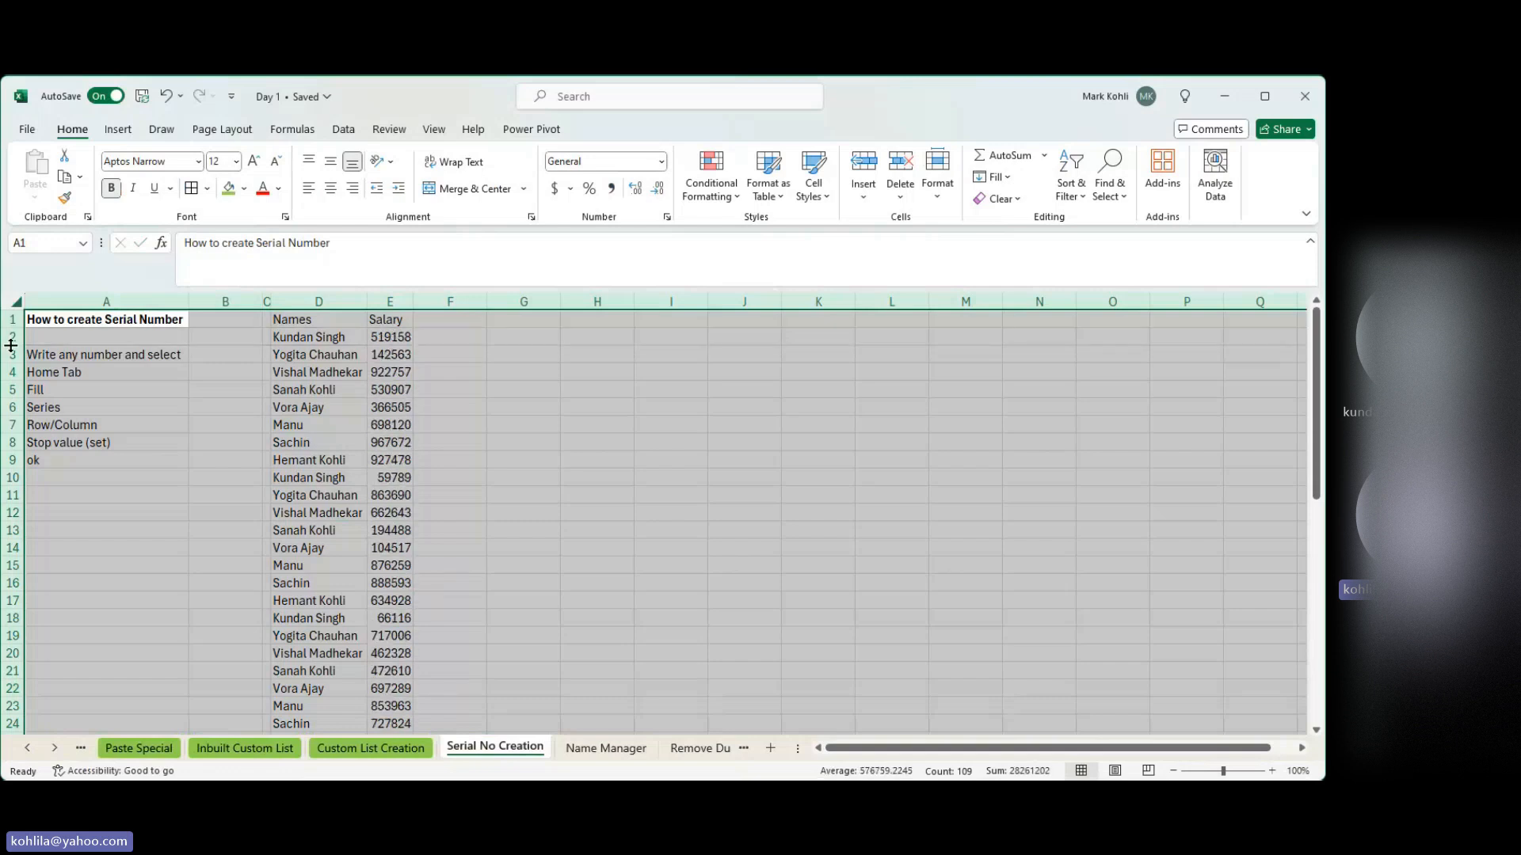
{"action": "left_click", "coordinate": [276, 371]}
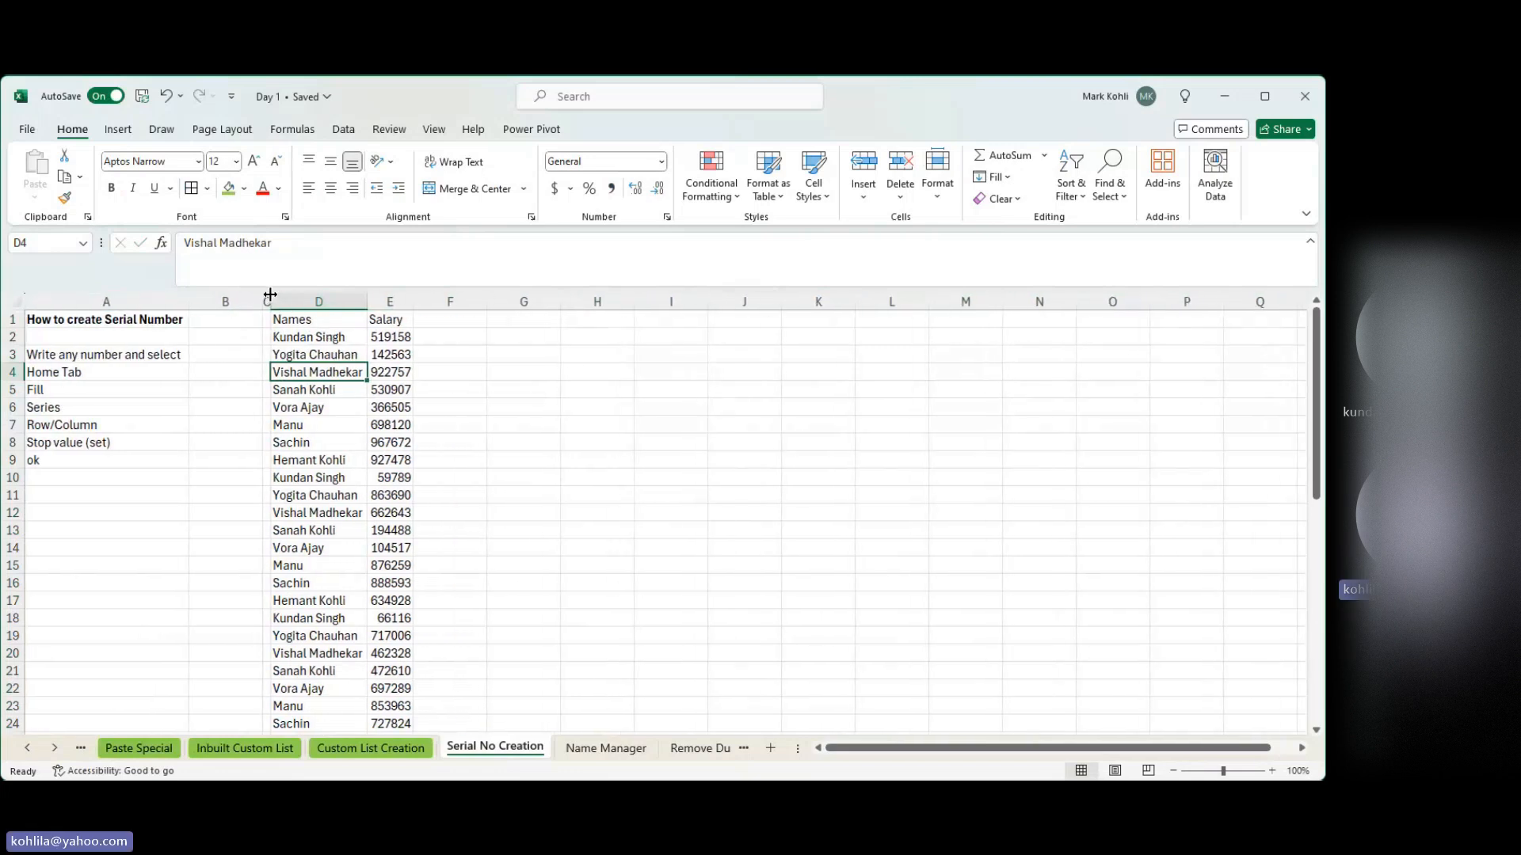
Widen the empty column C in front of the Names column.
{"action": "left_click_drag", "start_coordinate": [270, 294], "coordinate": [311, 306]}
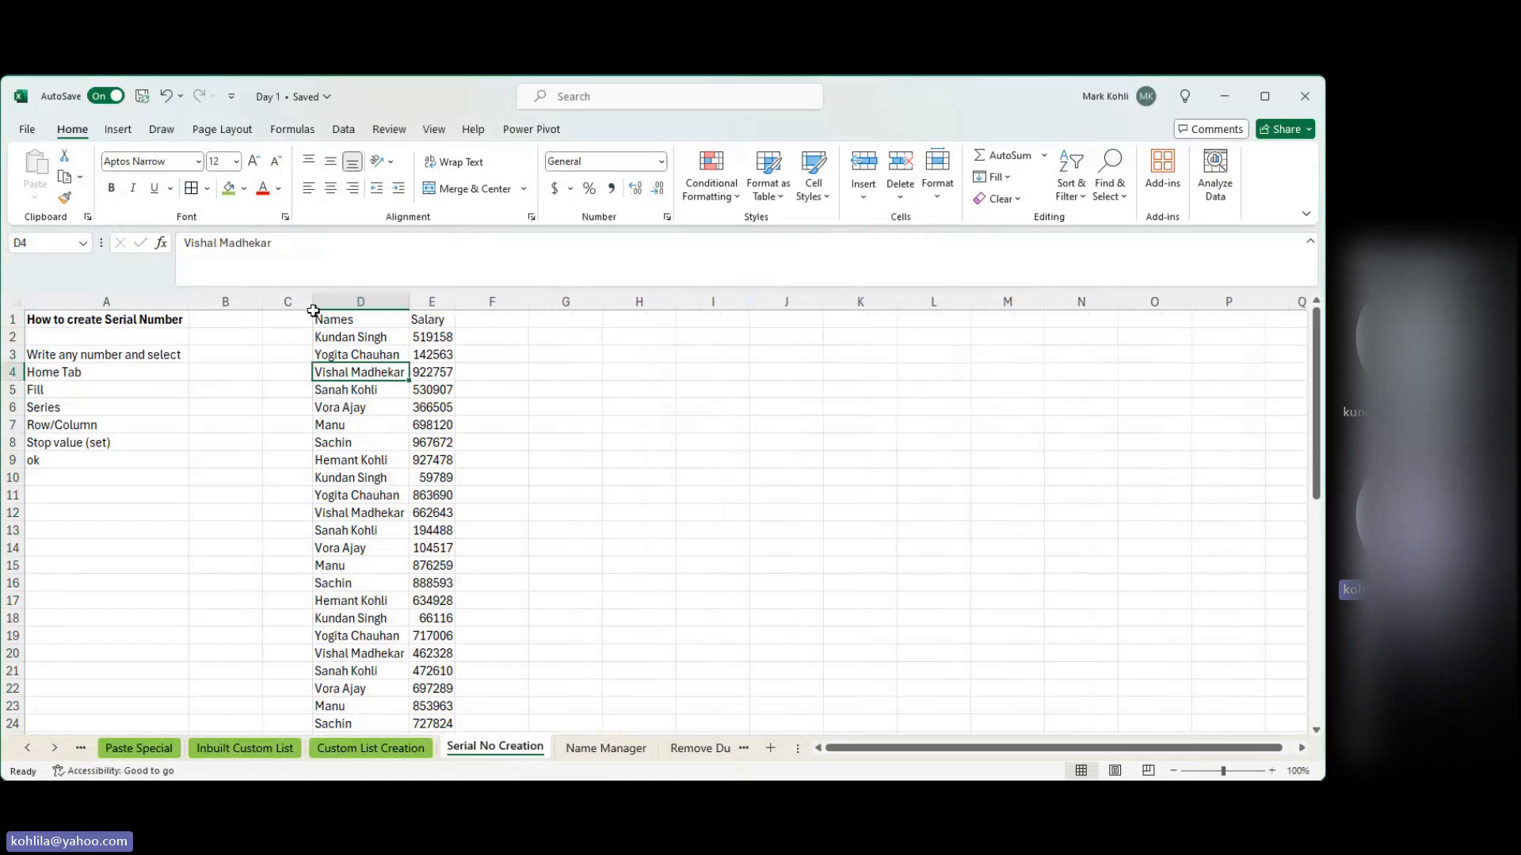
{"action": "left_click", "coordinate": [631, 339]}
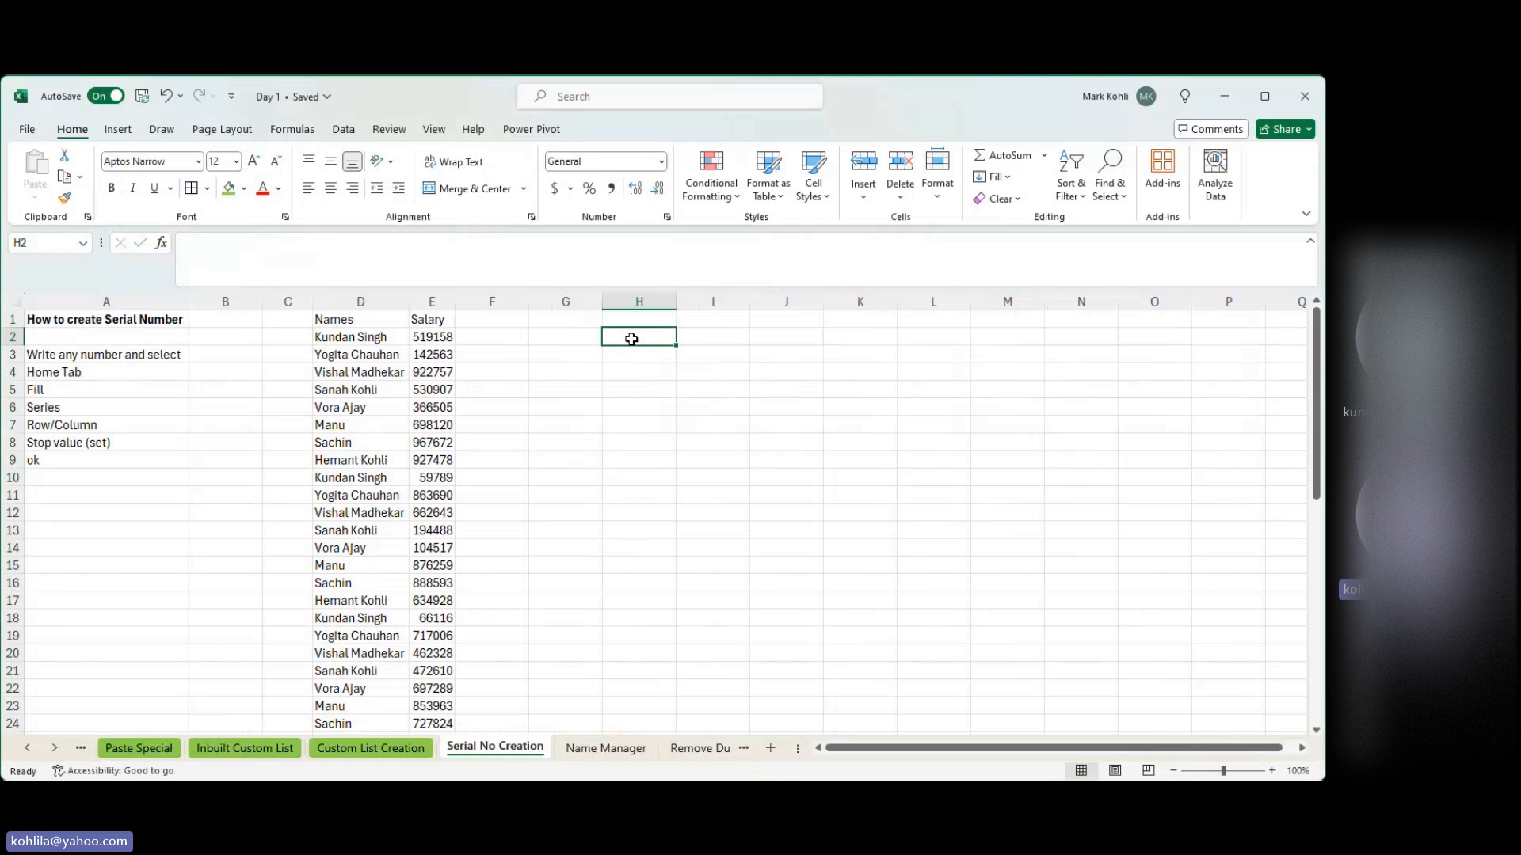
{"action": "key", "text": "End"}
{"action": "key", "text": "Down"}
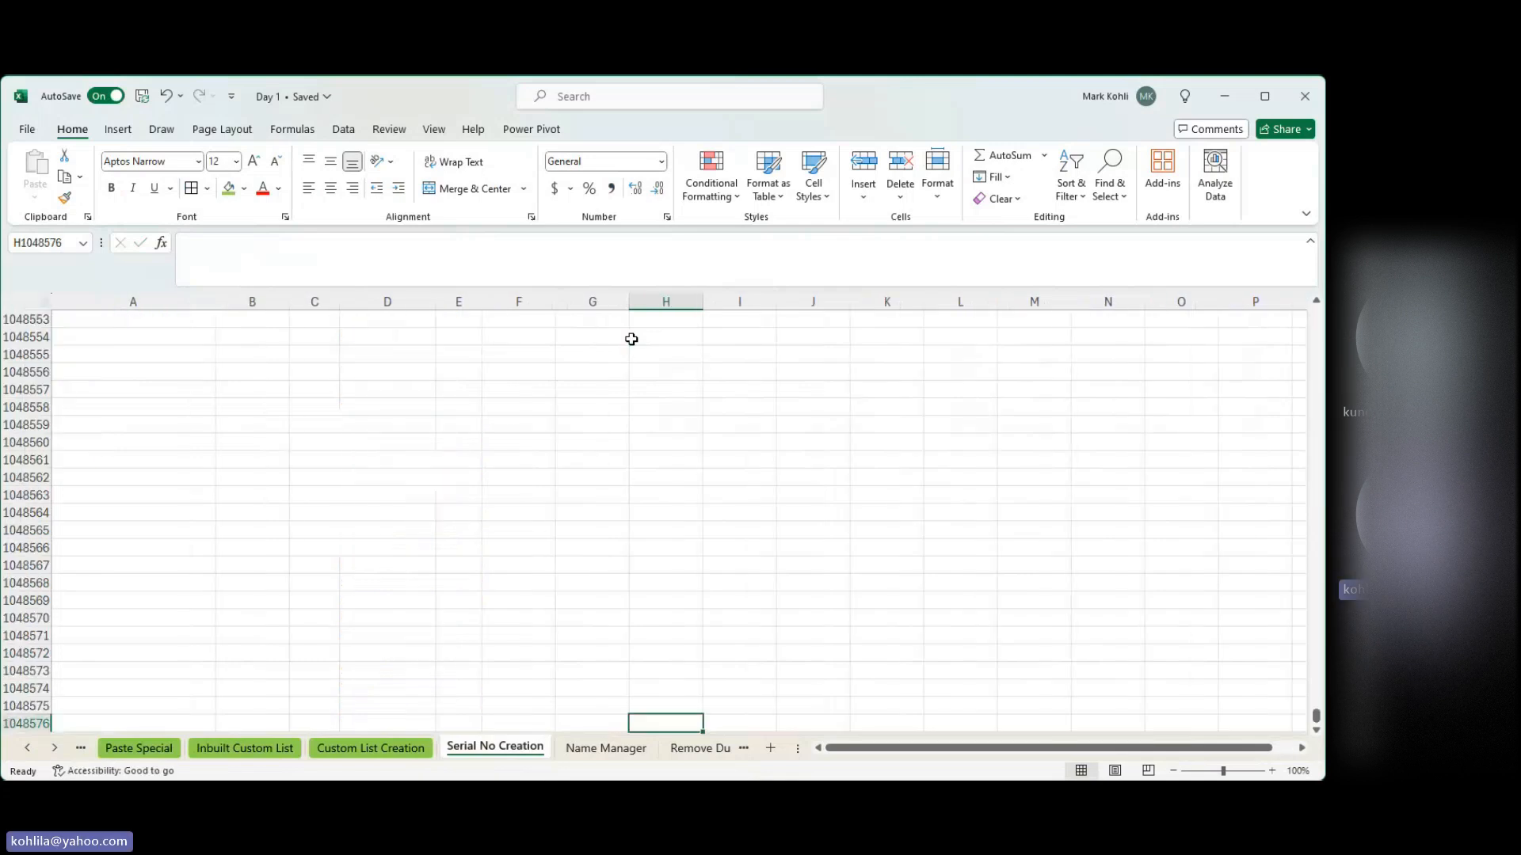
Enter 1 in G1, briefly adding a 2 in G2 and then clearing it.
{"action": "key", "text": "ctrl+Up"}
{"action": "key", "text": "Left"}
{"action": "key", "text": "Right"}
{"action": "key", "text": "Left"}
{"action": "type", "text": "1"}
{"action": "key", "text": "Return"}
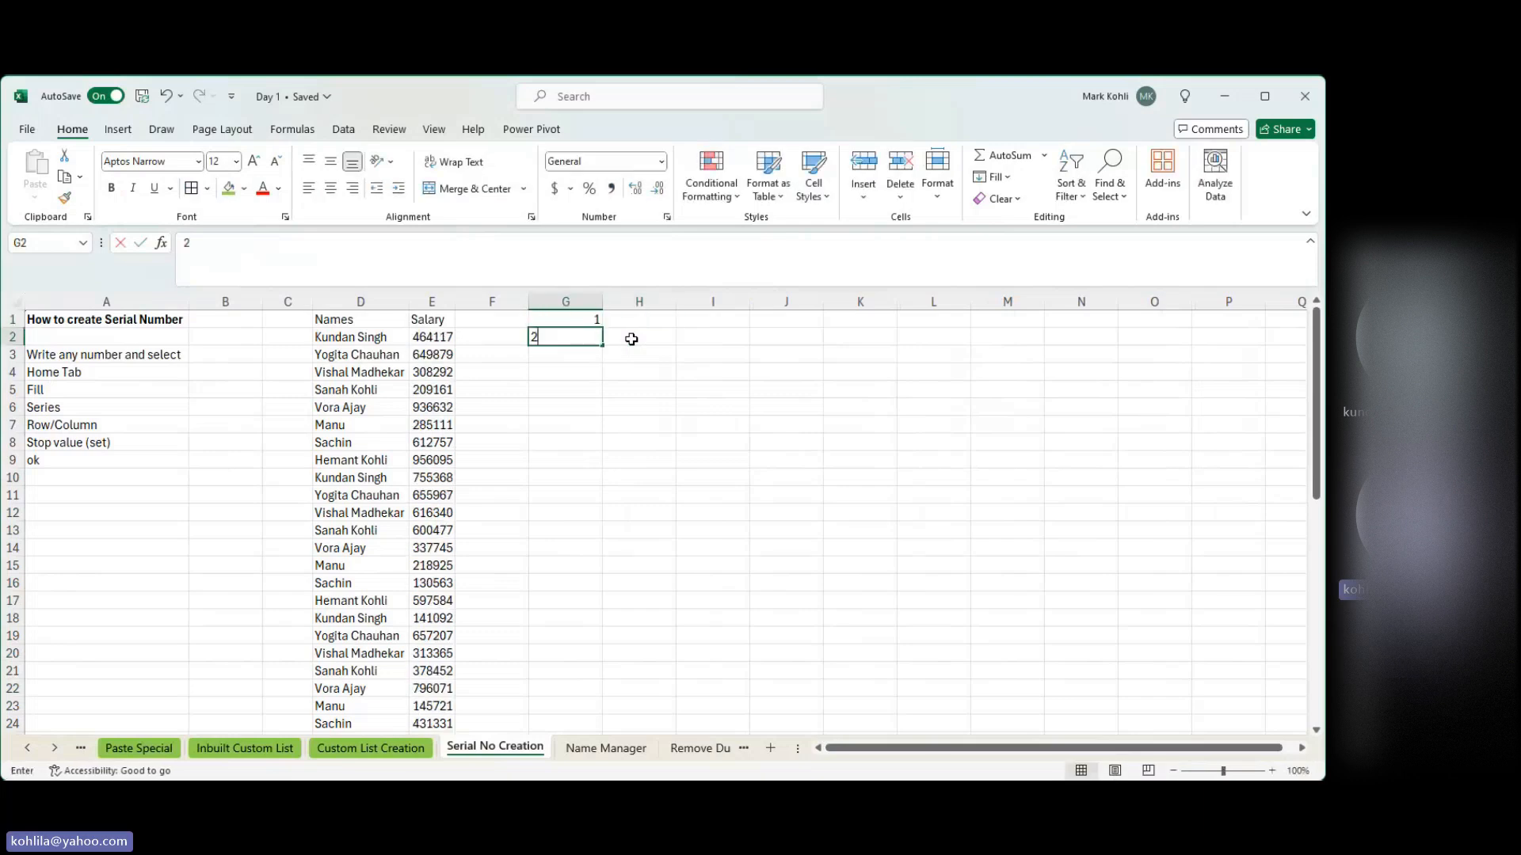
{"action": "type", "text": "2"}
{"action": "key", "text": "Return"}
{"action": "key", "text": "Up"}
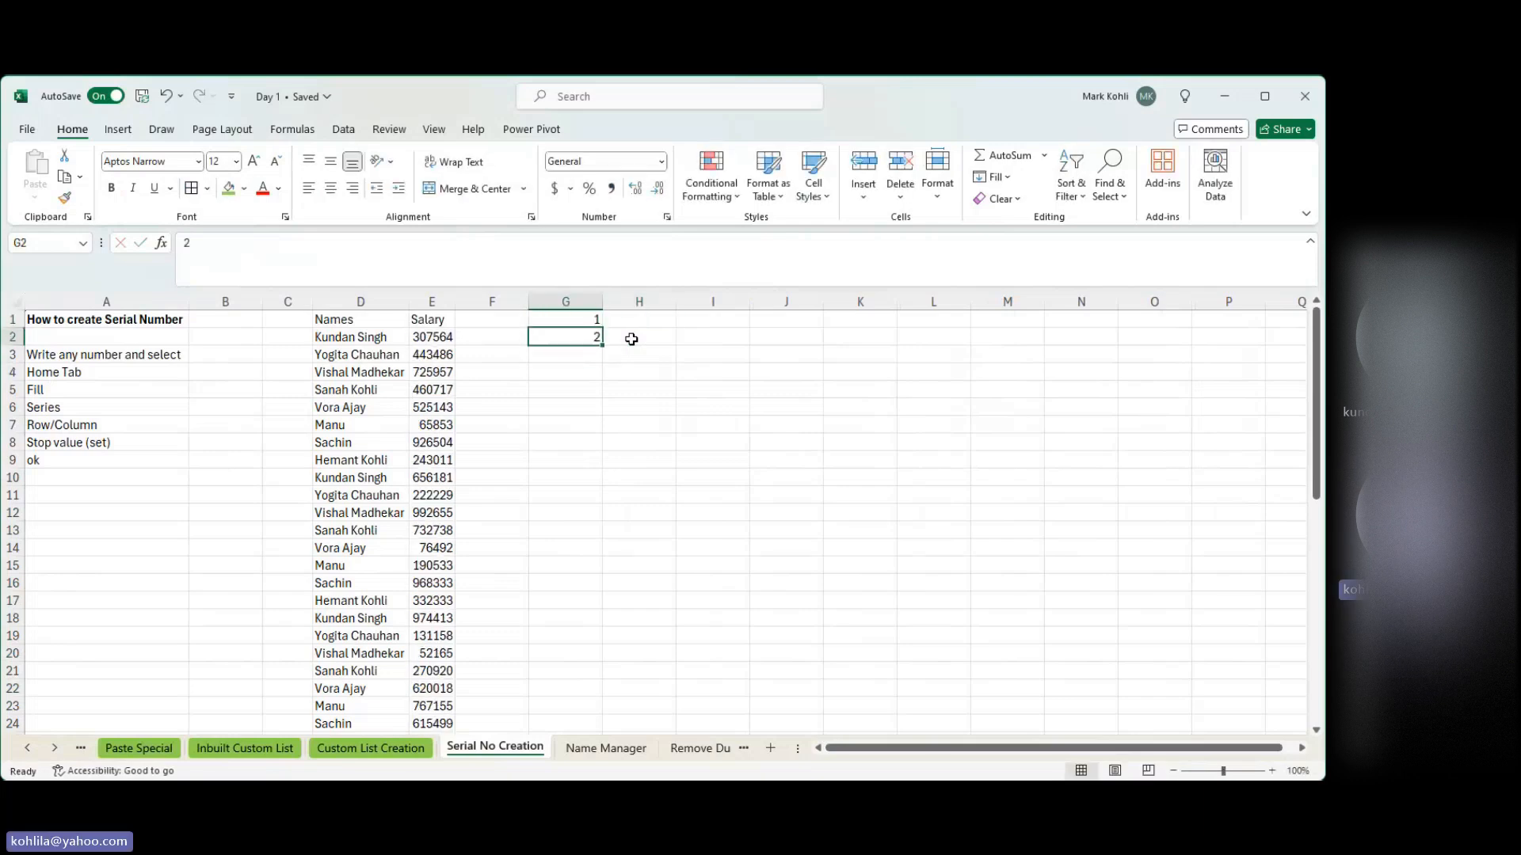
{"action": "key", "text": "Delete"}
{"action": "key", "text": "Up"}
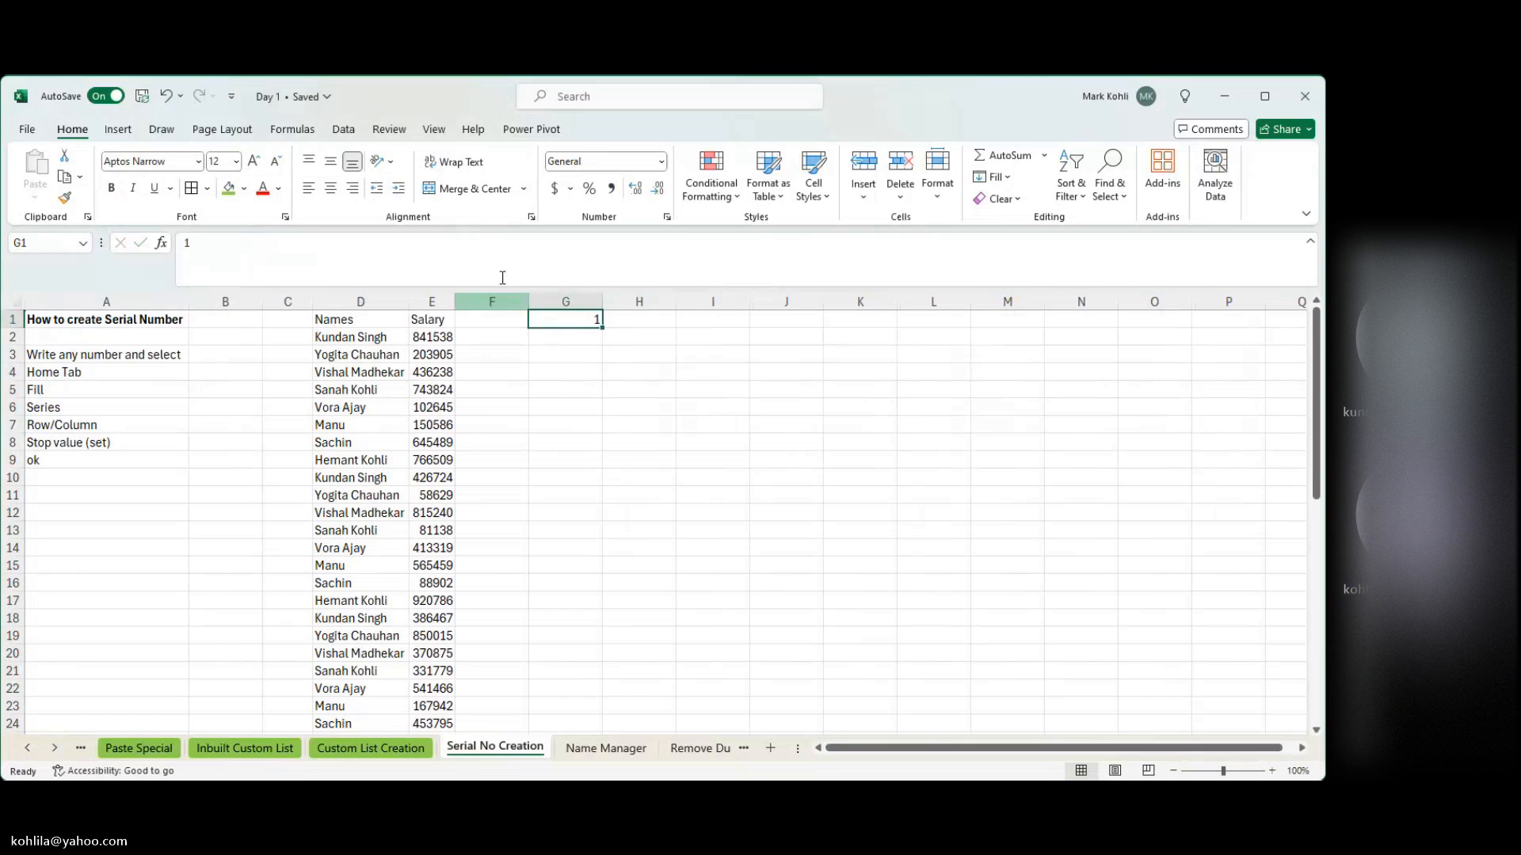
{"action": "left_click", "coordinate": [345, 132]}
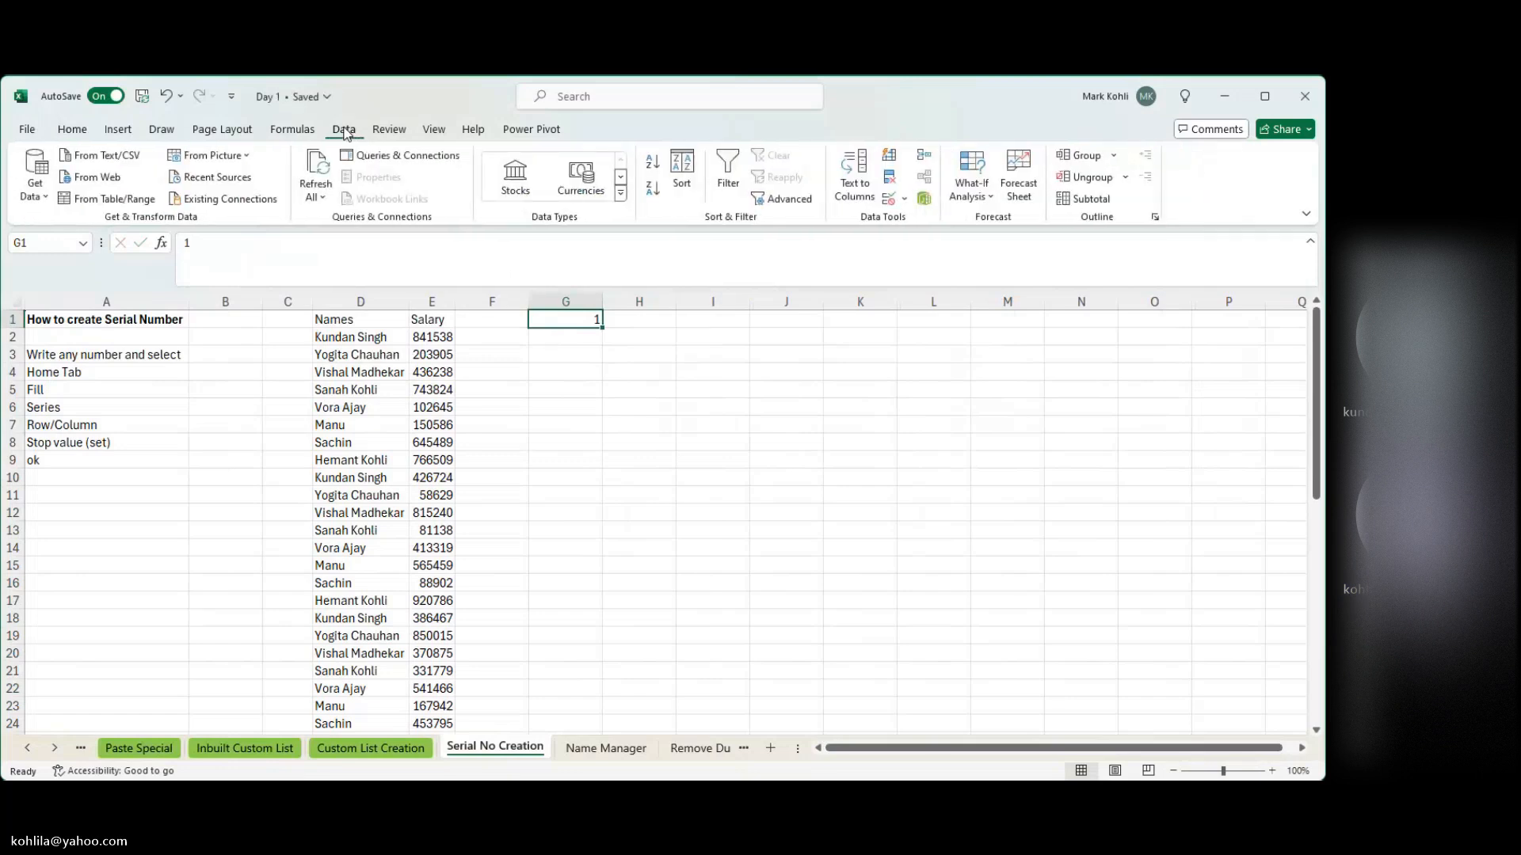
{"action": "left_click", "coordinate": [542, 375]}
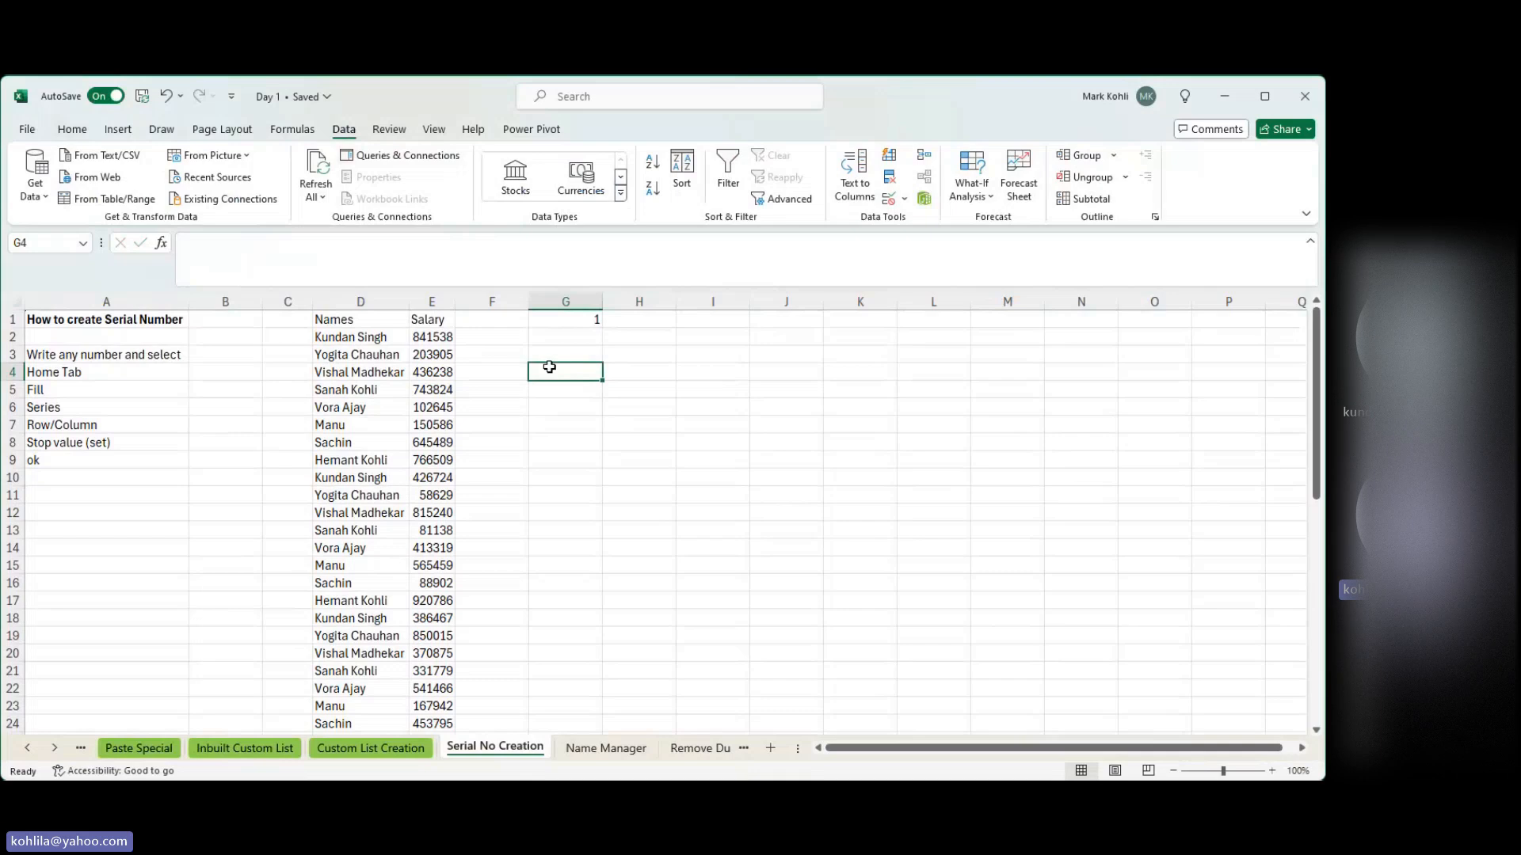
{"action": "left_click", "coordinate": [595, 319]}
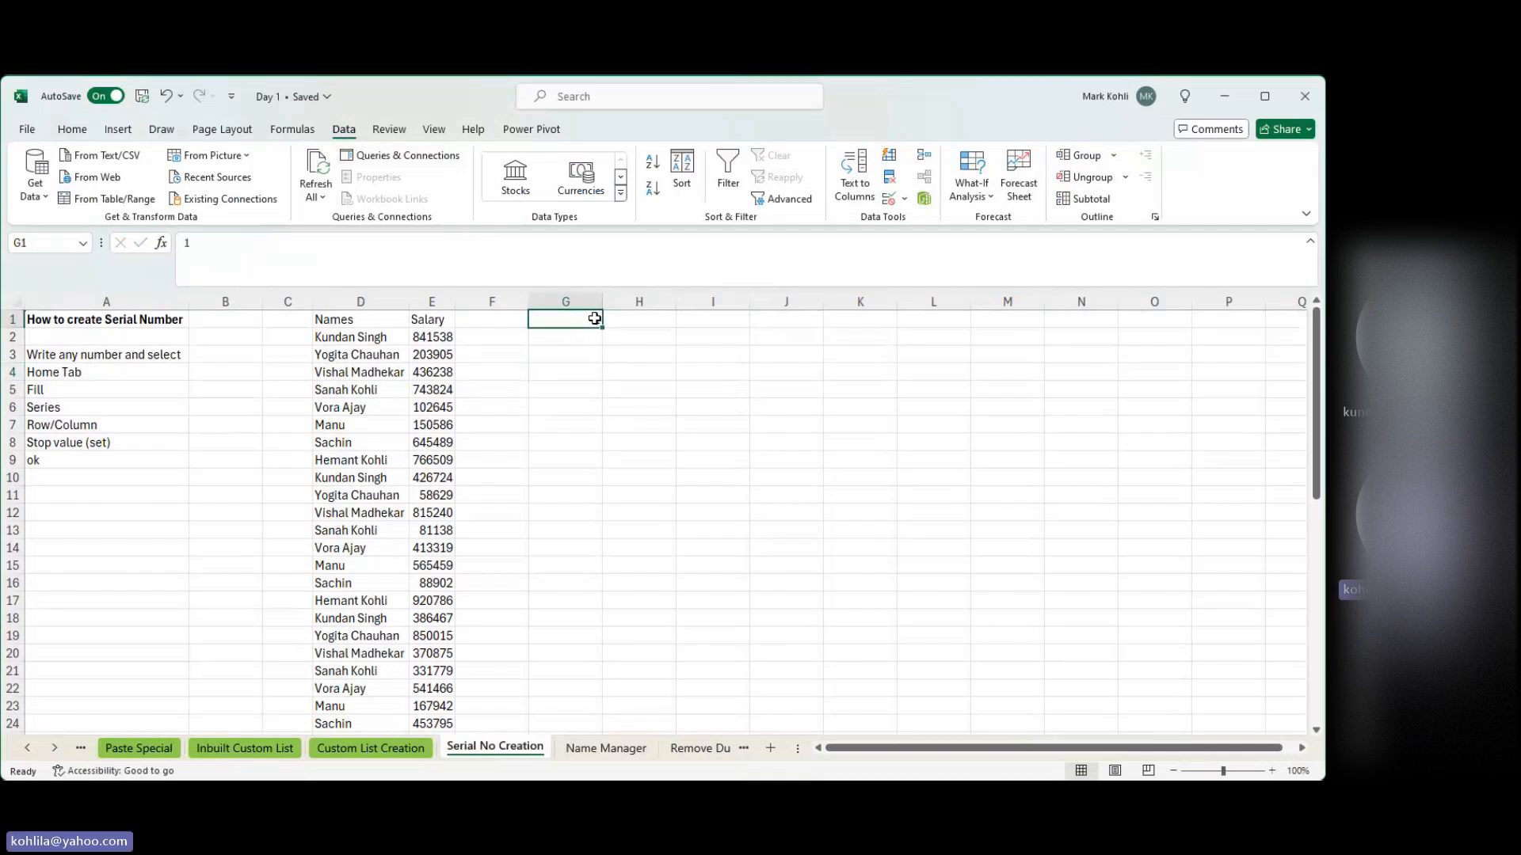
{"action": "left_click", "coordinate": [71, 130]}
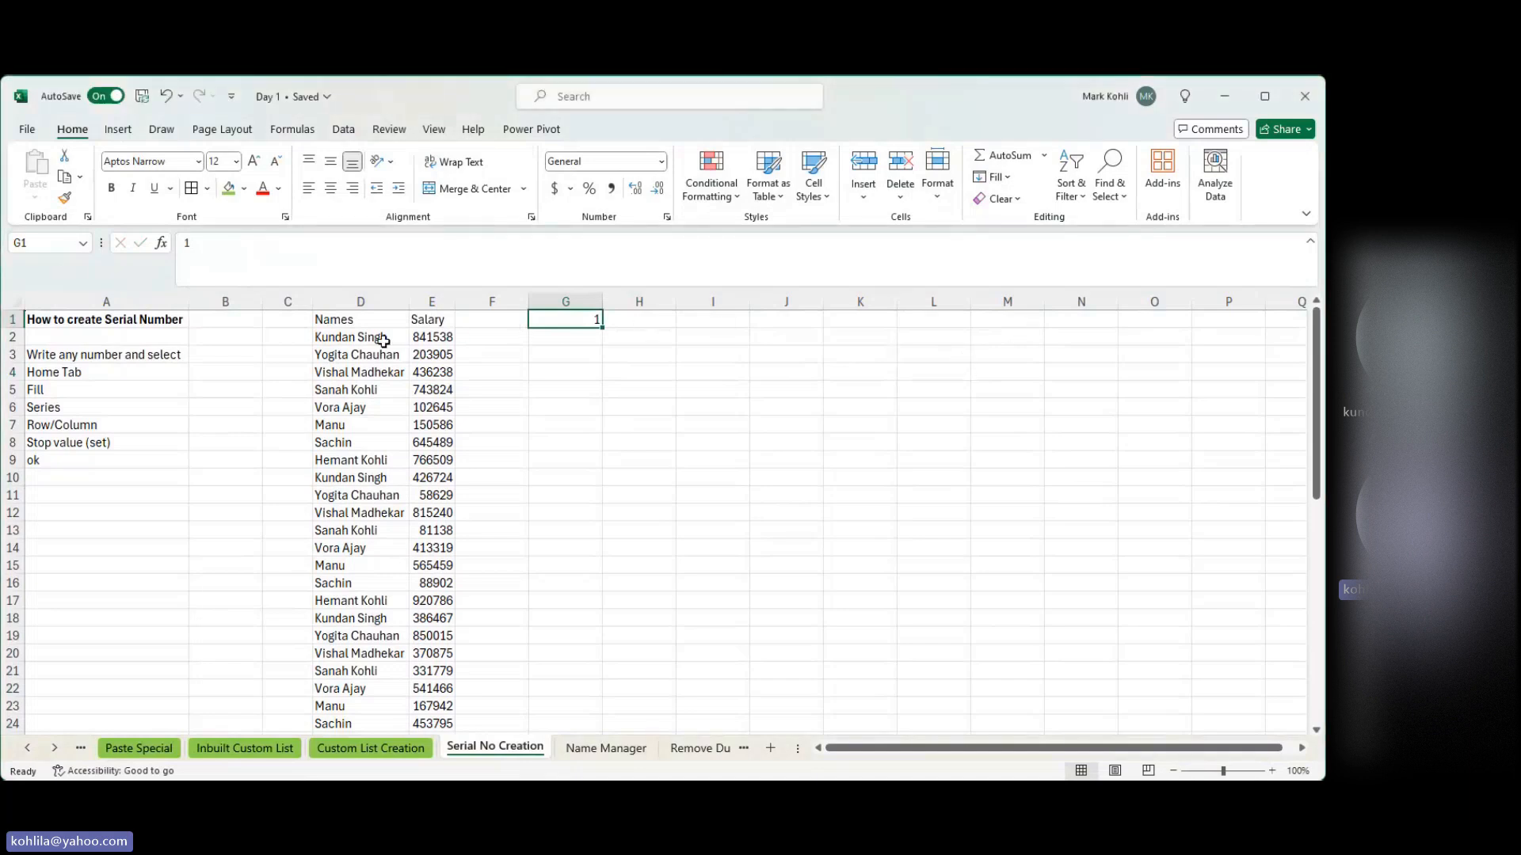
Type 1, 2, 3 in C2:C4, drag the series down, then undo the overlong fill.
{"action": "left_click", "coordinate": [288, 318]}
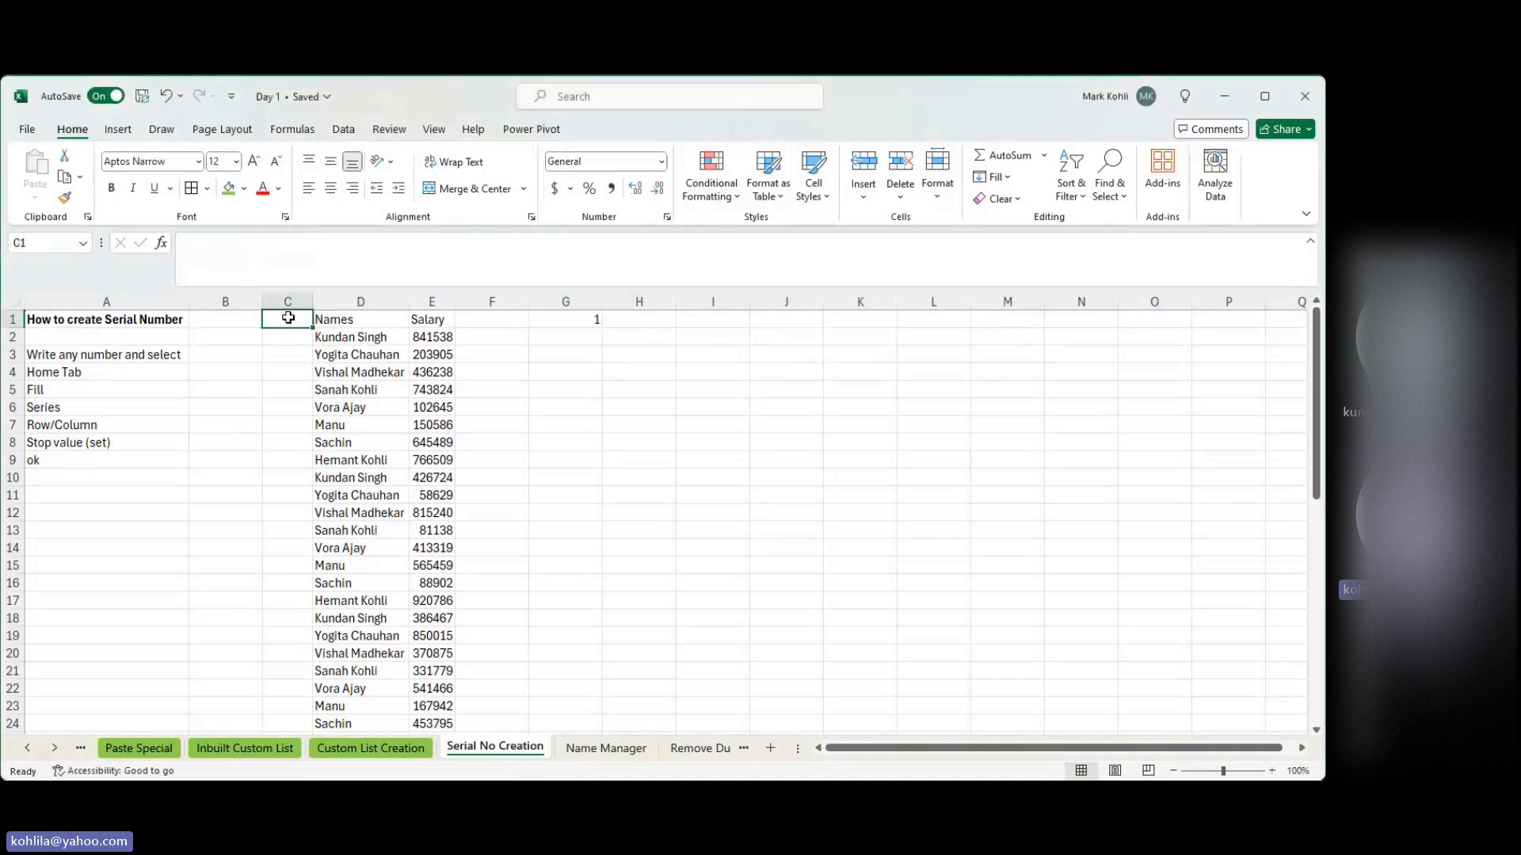
{"action": "key", "text": "Down"}
{"action": "type", "text": "1"}
{"action": "key", "text": "Return"}
{"action": "type", "text": "2"}
{"action": "key", "text": "Return"}
{"action": "type", "text": "3"}
{"action": "key", "text": "Return"}
{"action": "left_click_drag", "start_coordinate": [293, 336], "coordinate": [294, 369]}
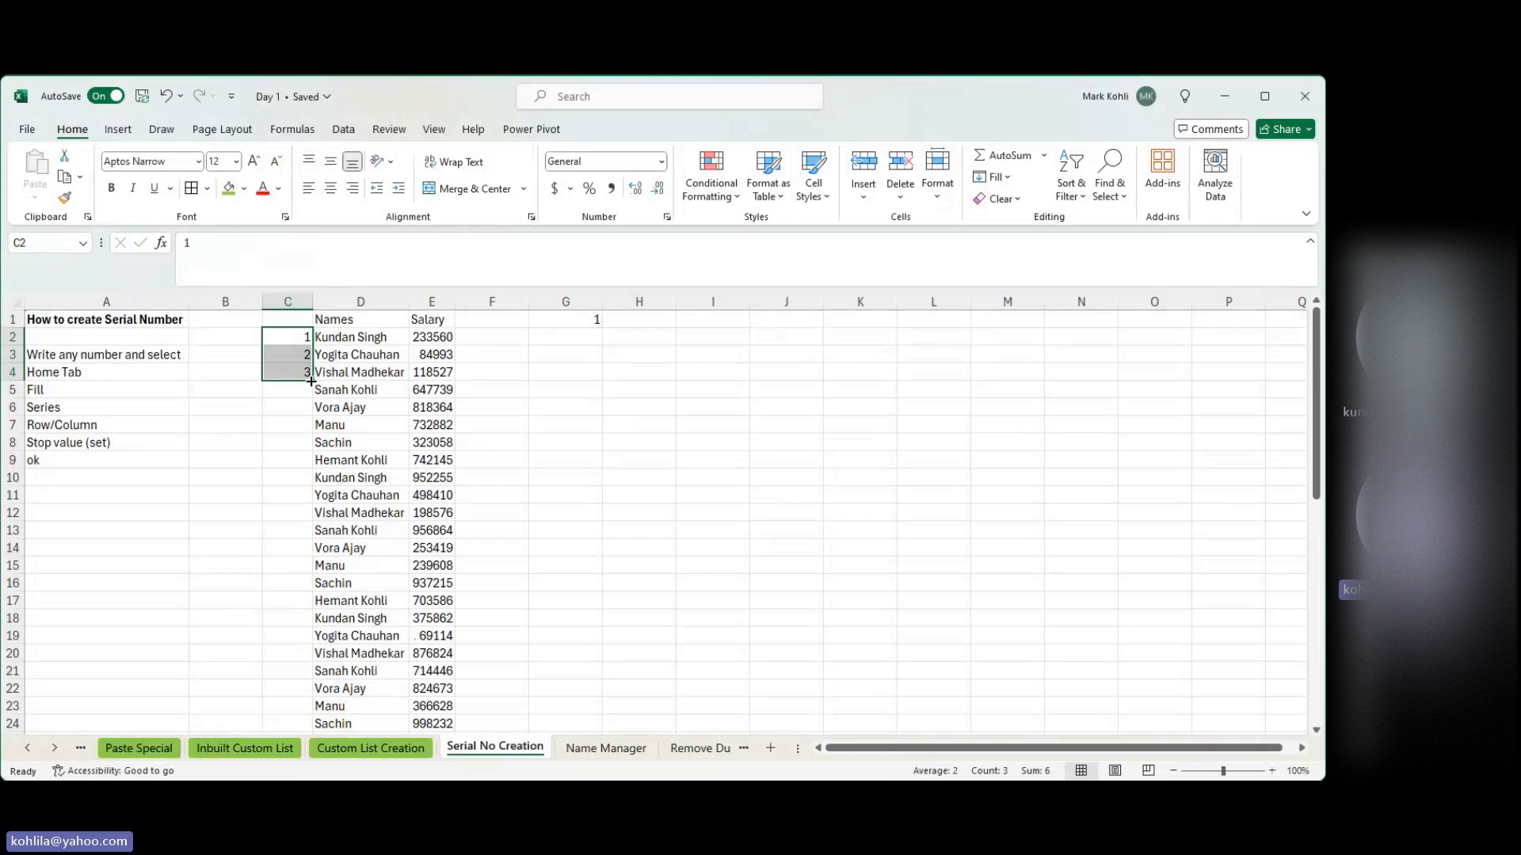
{"action": "left_click_drag", "start_coordinate": [311, 382], "coordinate": [309, 688]}
{"action": "scroll", "coordinate": [306, 683], "scroll_direction": "up", "scroll_amount": 4}
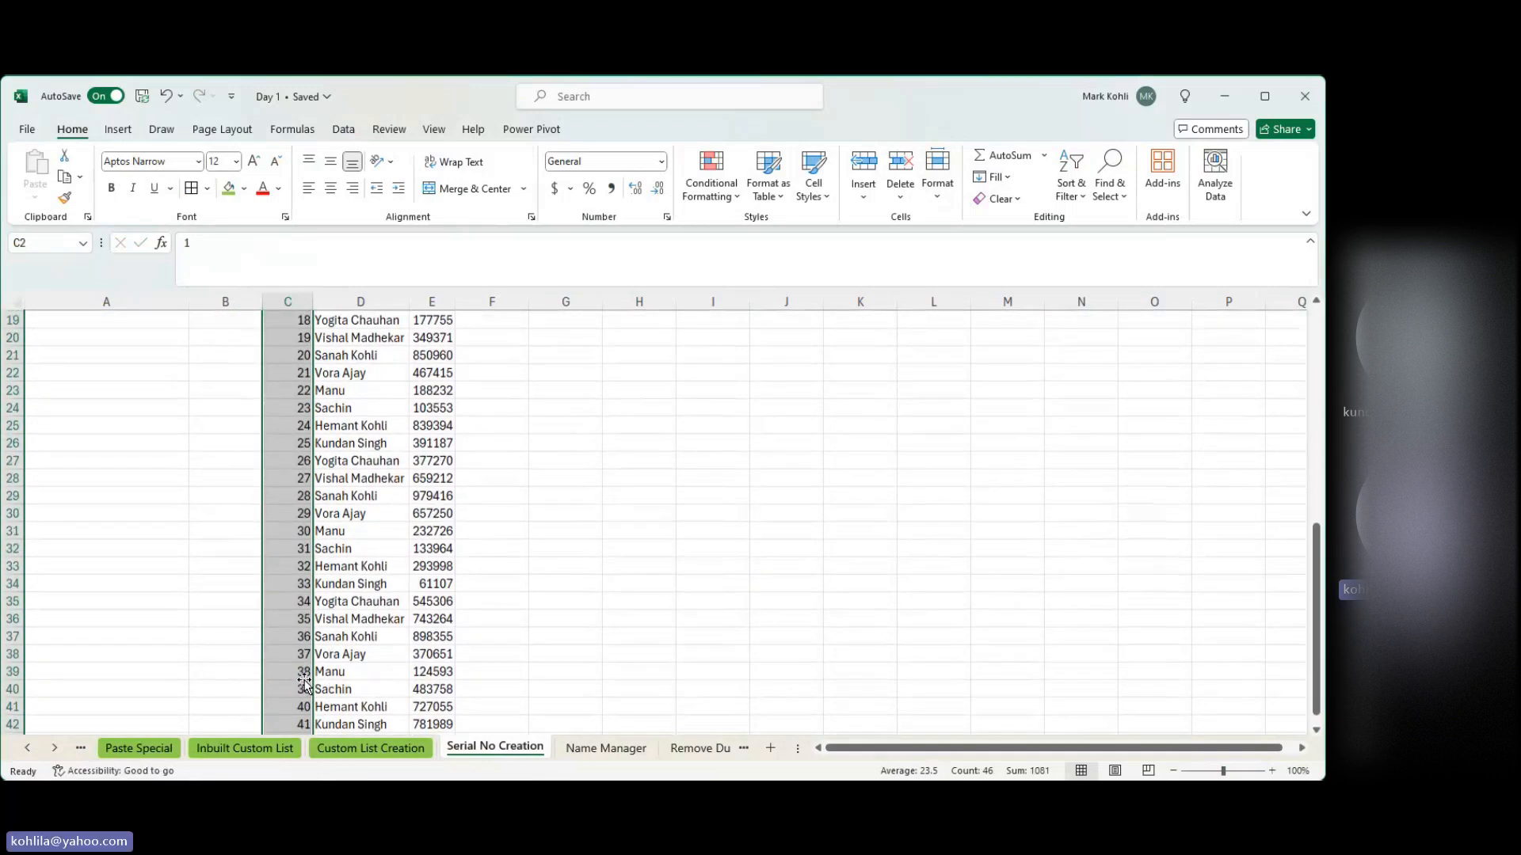
{"action": "scroll", "coordinate": [306, 682], "scroll_direction": "up", "scroll_amount": 4}
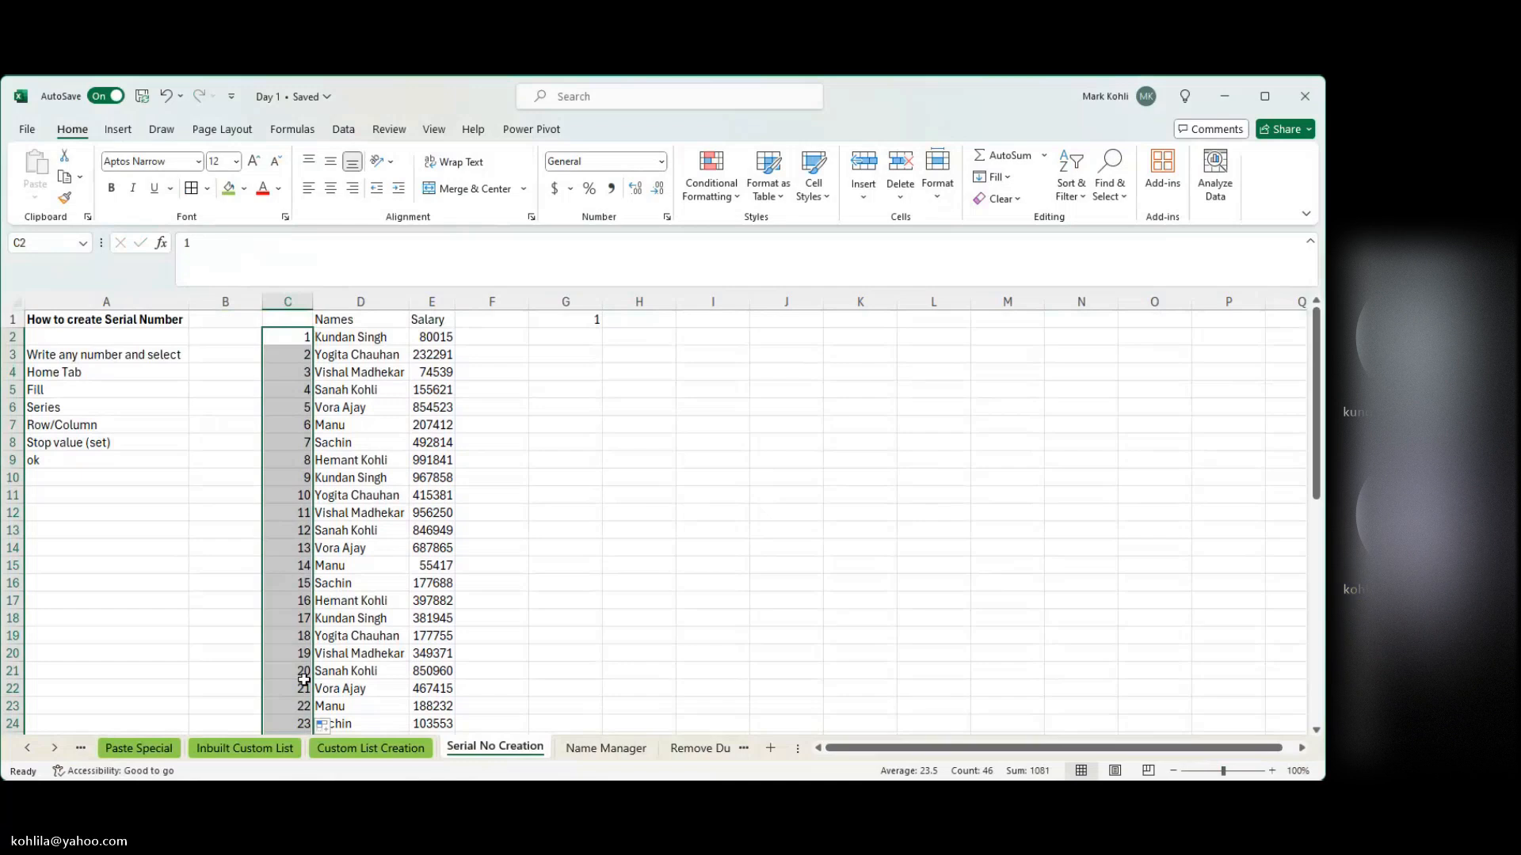
{"action": "key", "text": "ctrl+z"}
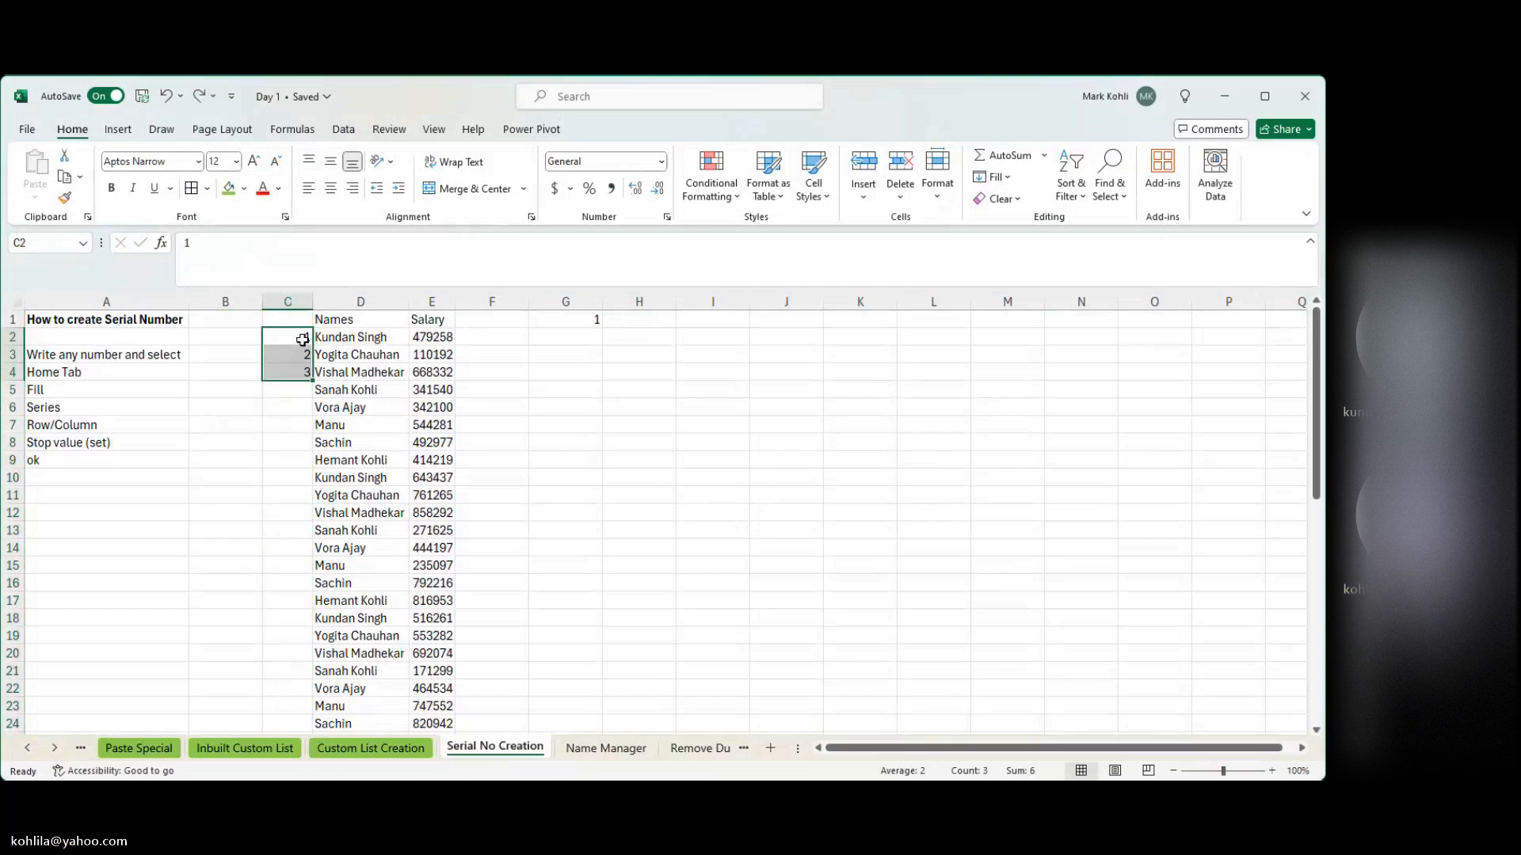
Extend the numbering to 5 in C6, then fill the series down to 49 at row 50.
{"action": "left_click", "coordinate": [301, 340]}
{"action": "left_click_drag", "start_coordinate": [302, 340], "coordinate": [313, 383]}
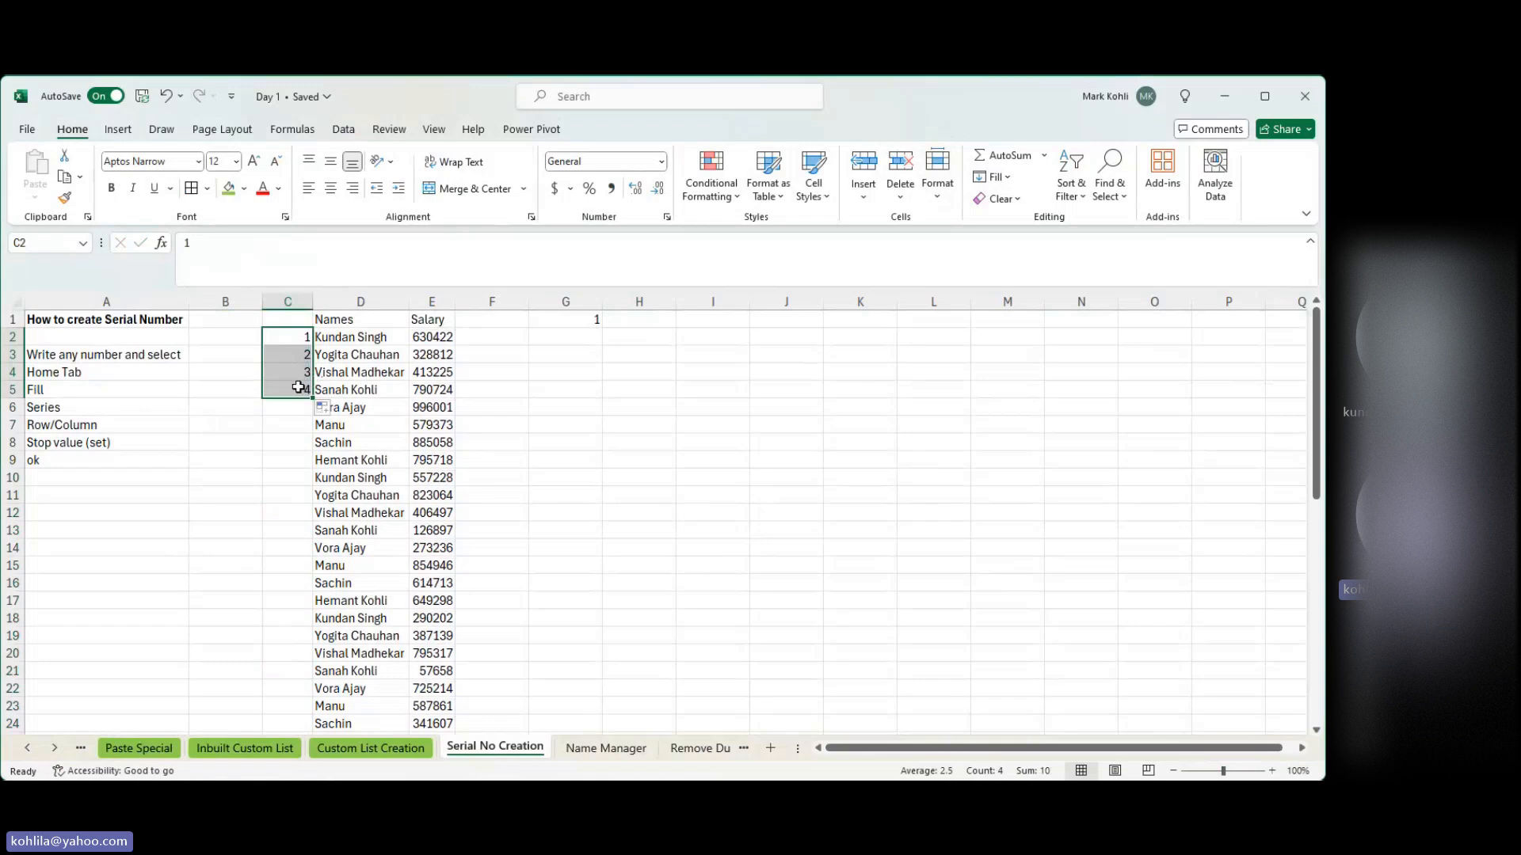
{"action": "left_click_drag", "start_coordinate": [312, 398], "coordinate": [310, 413]}
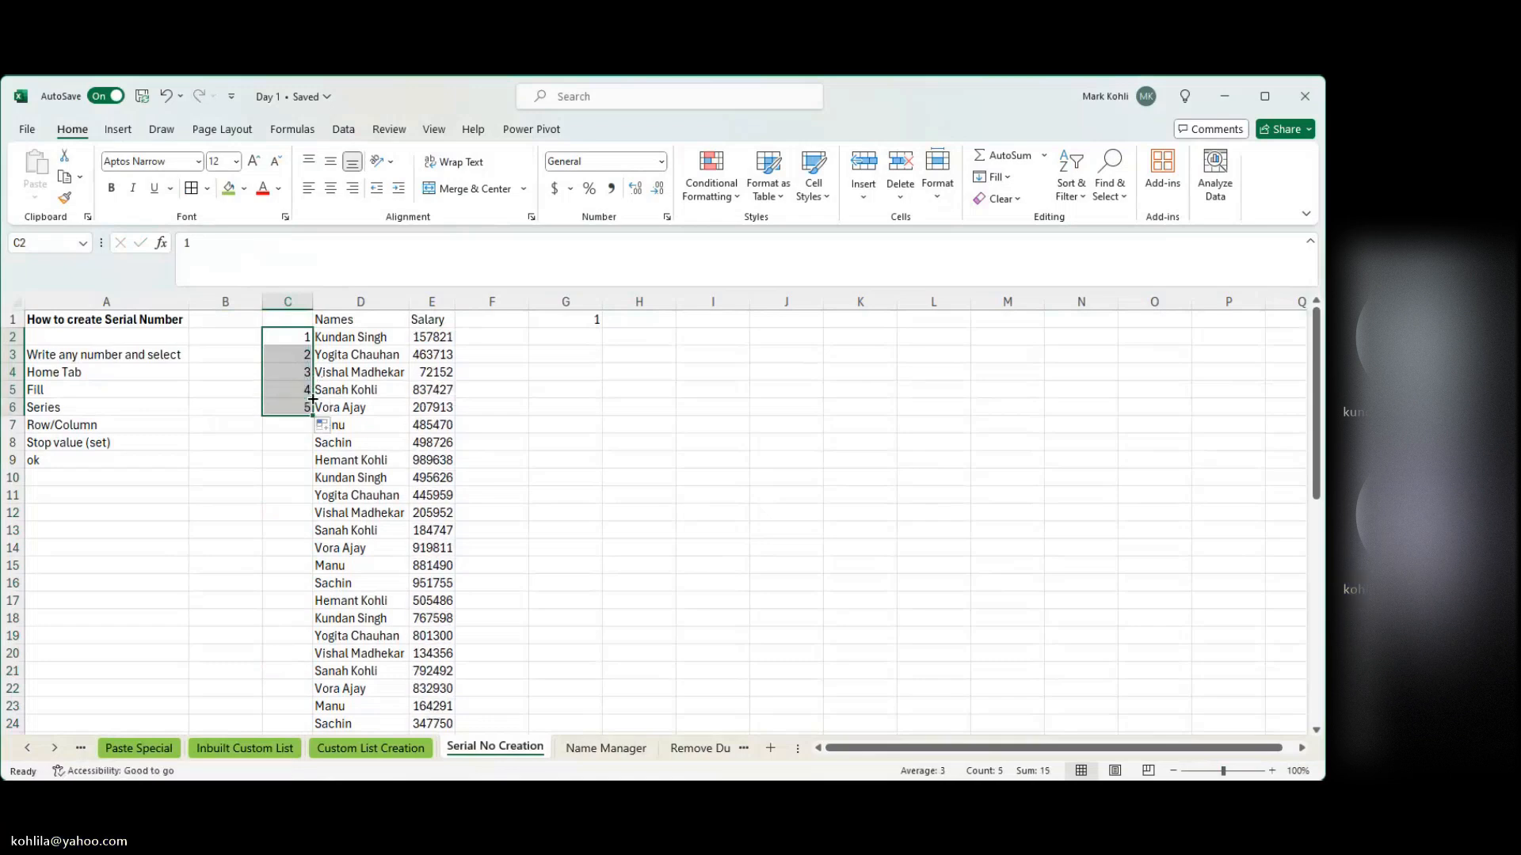
{"action": "left_click", "coordinate": [295, 404]}
{"action": "left_click_drag", "start_coordinate": [304, 343], "coordinate": [311, 415]}
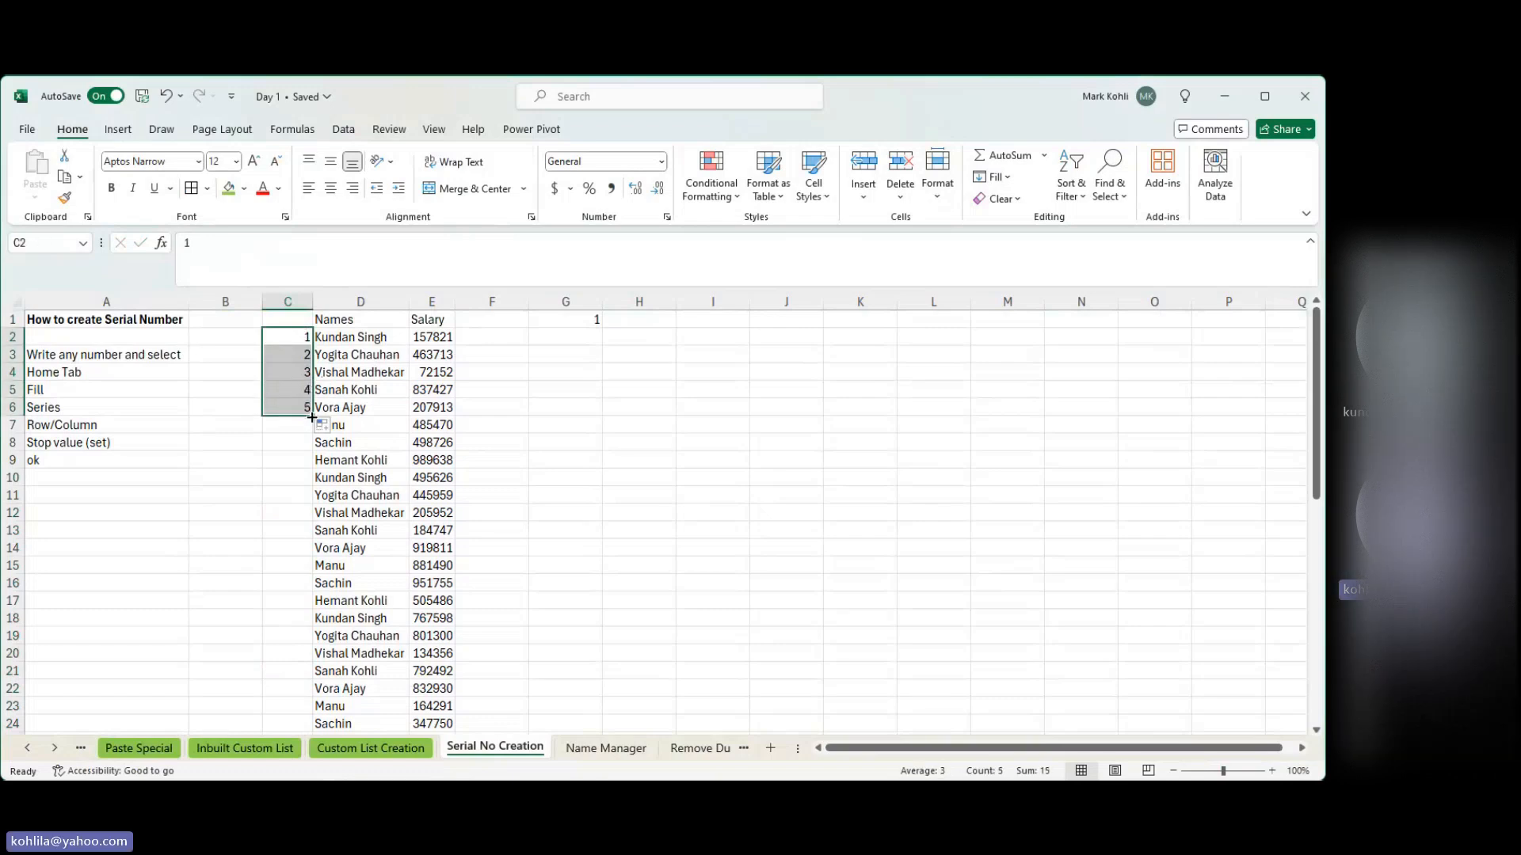
{"action": "double_click", "coordinate": [311, 415]}
{"action": "scroll", "coordinate": [311, 418], "scroll_direction": "down", "scroll_amount": 7}
{"action": "scroll", "coordinate": [312, 418], "scroll_direction": "down", "scroll_amount": 4}
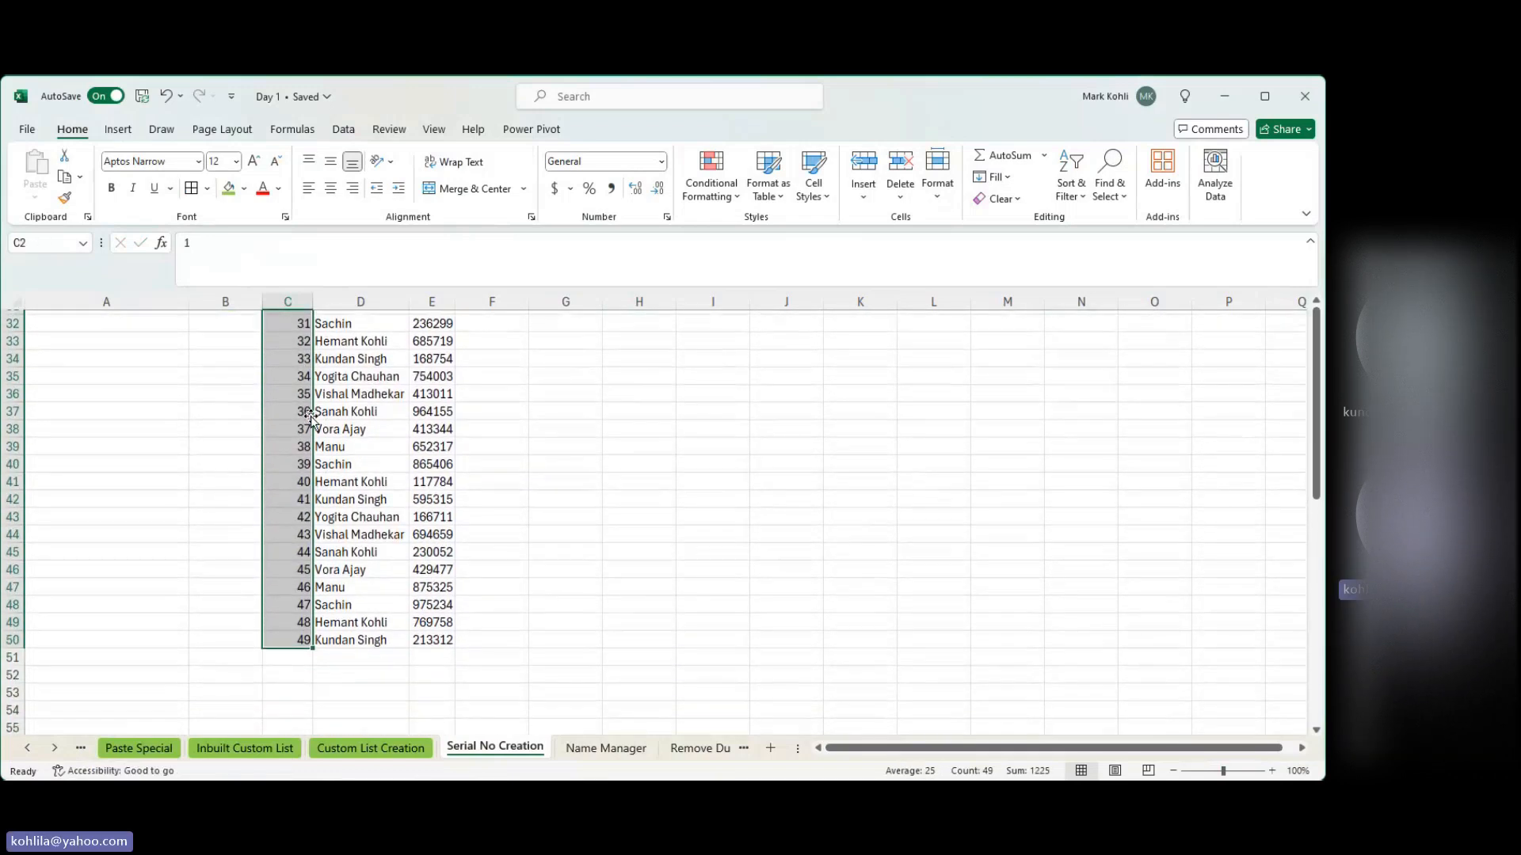
{"action": "scroll", "coordinate": [311, 417], "scroll_direction": "up", "scroll_amount": 11}
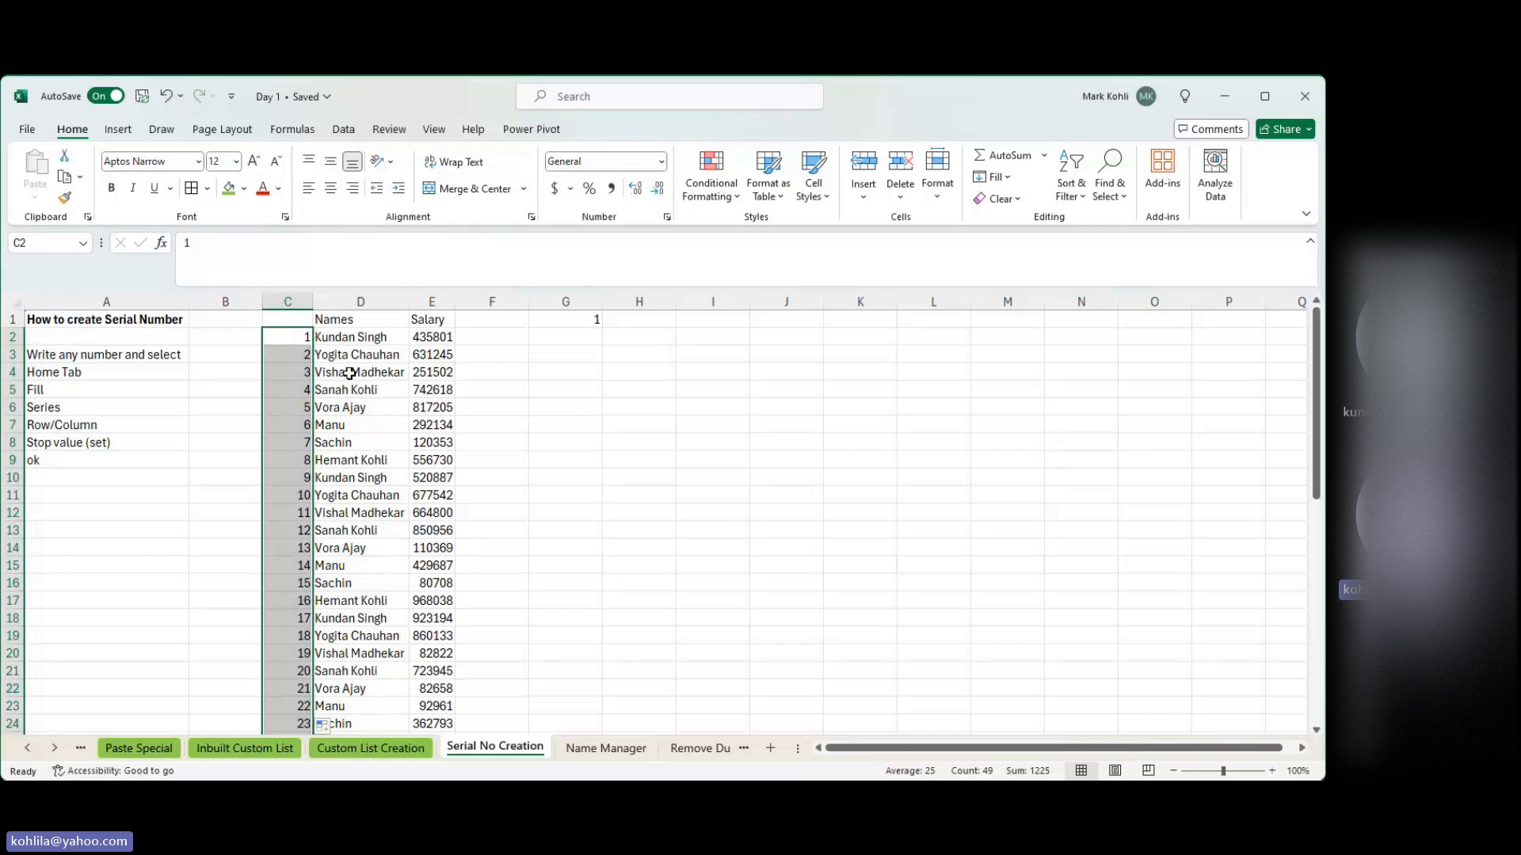
Clear the serial numbers from column C and enter 1 in C2.
{"action": "left_click", "coordinate": [293, 339]}
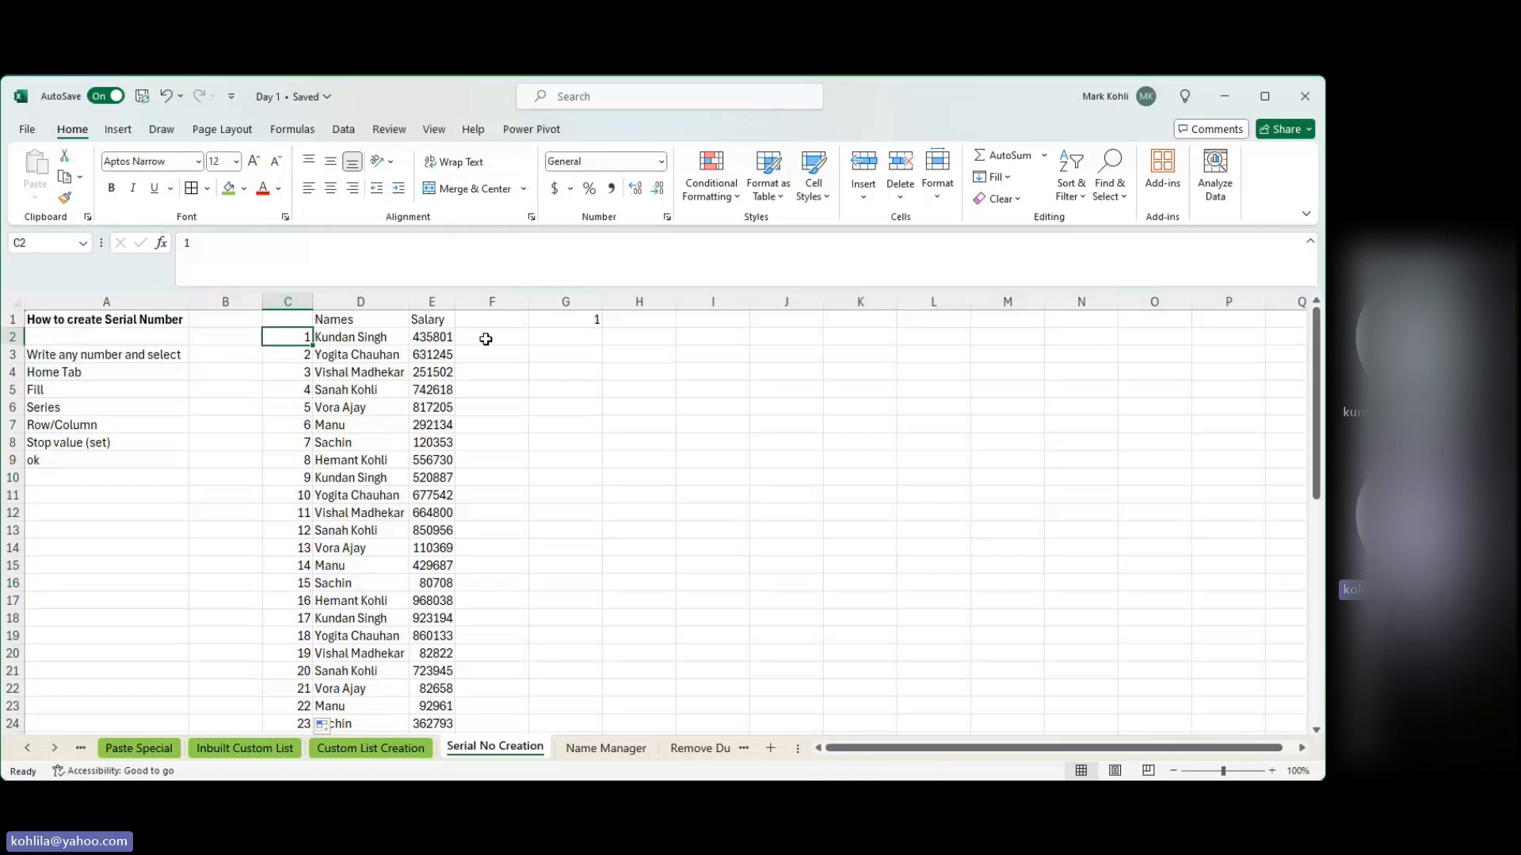
{"action": "left_click", "coordinate": [603, 336]}
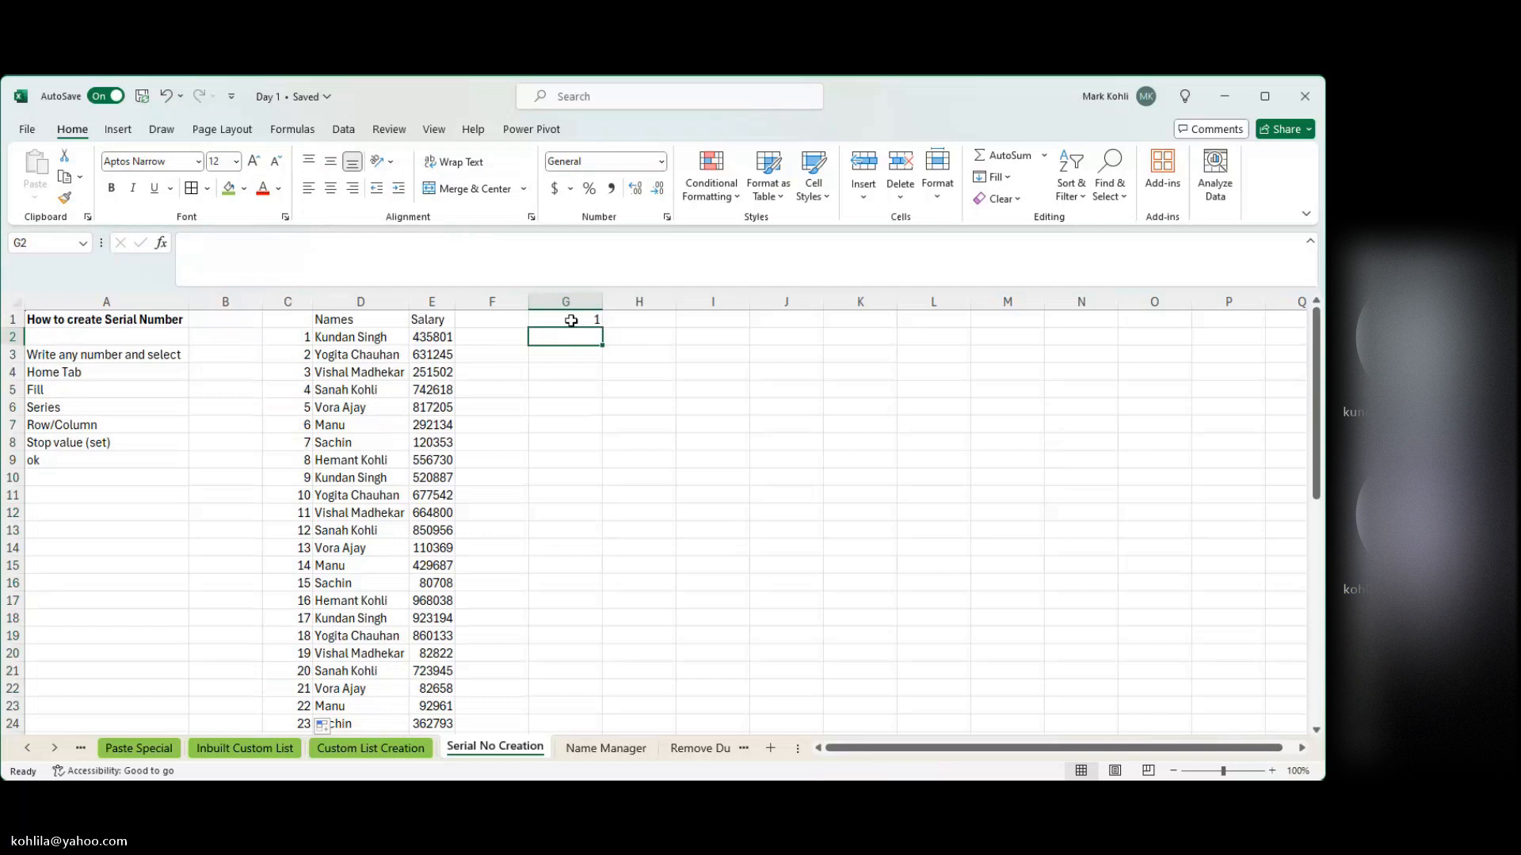
{"action": "left_click", "coordinate": [295, 340]}
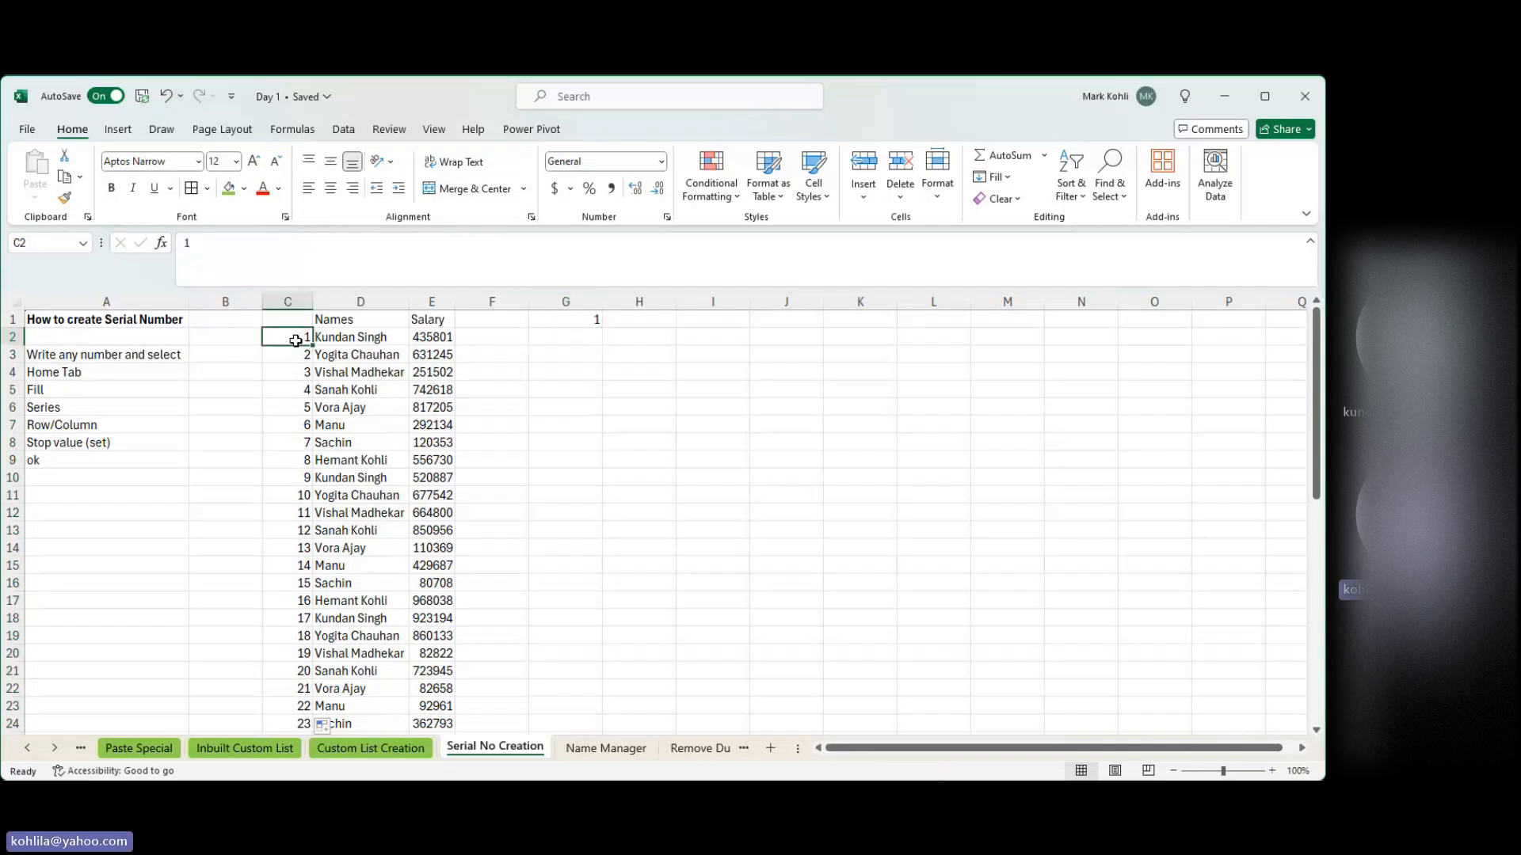
{"action": "key", "text": "ctrl+shift+Down"}
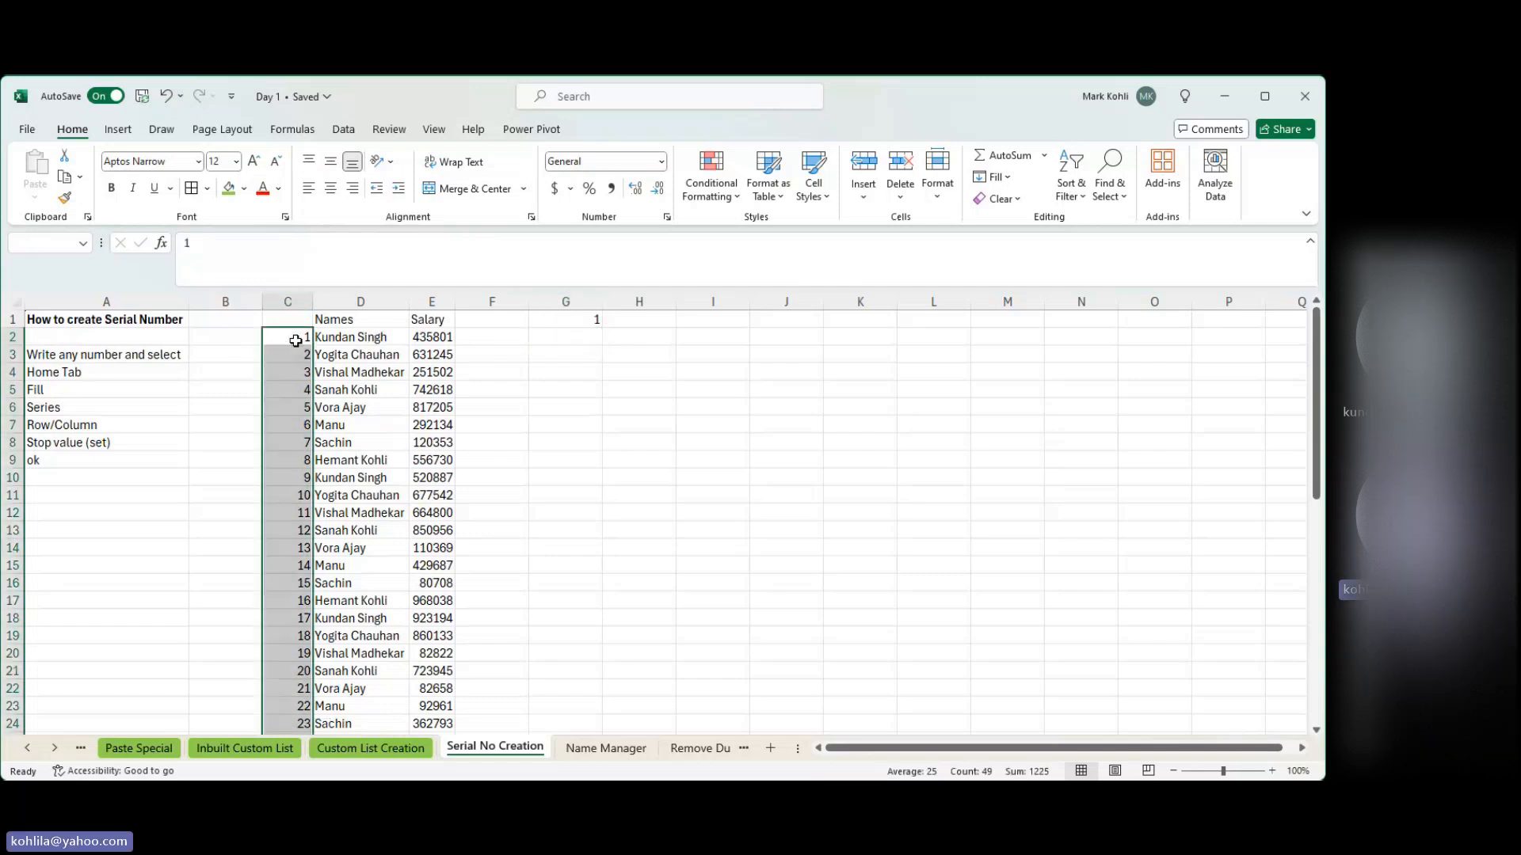
{"action": "key", "text": "Delete"}
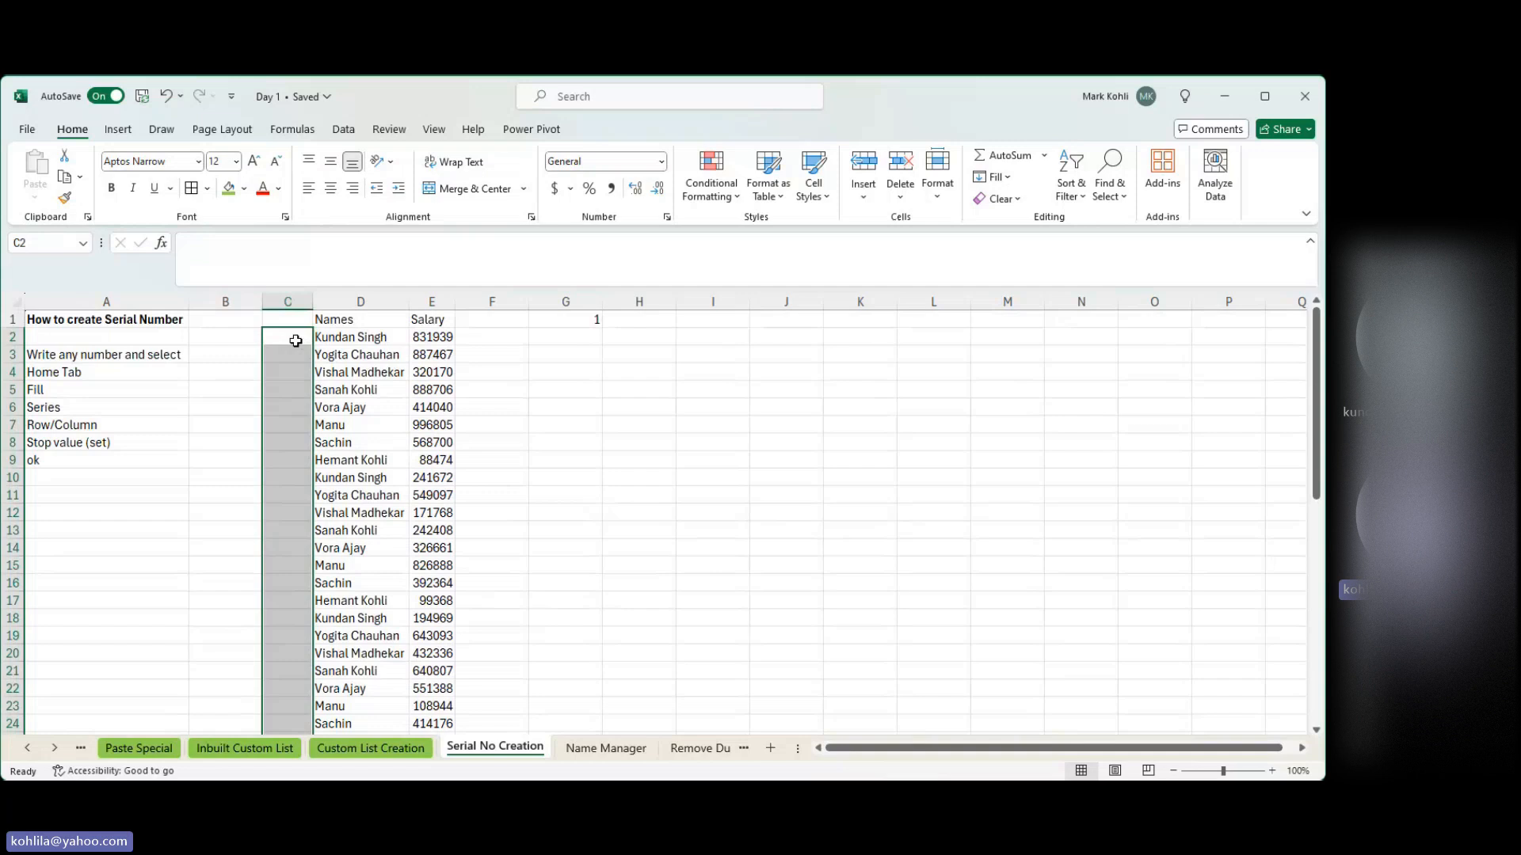
{"action": "left_click", "coordinate": [296, 341]}
{"action": "type", "text": "1"}
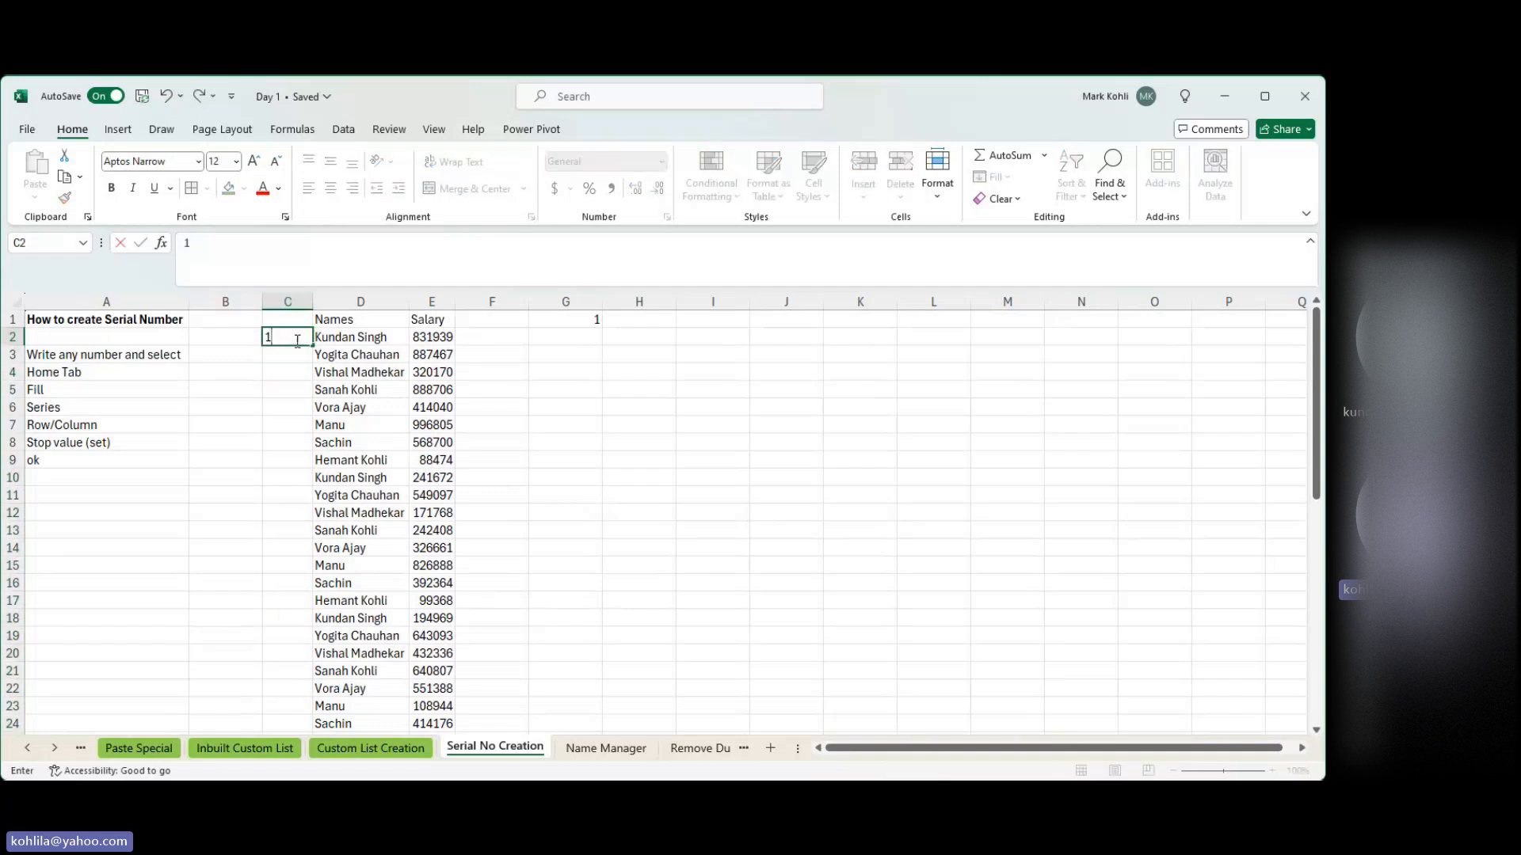
{"action": "key", "text": "ctrl+Return"}
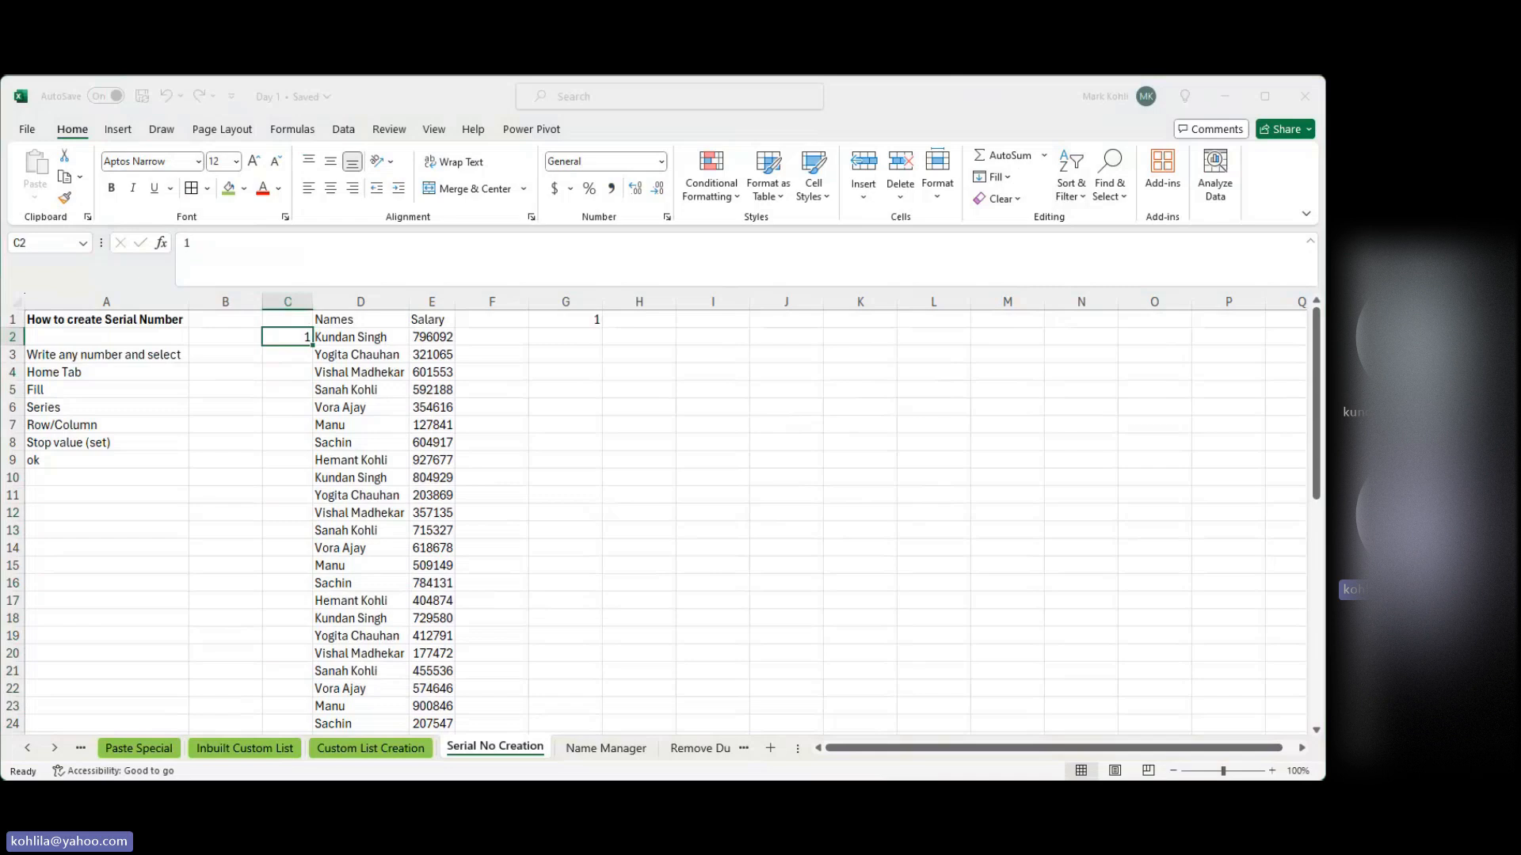
Fill a series from 1 down column C, undoing the row-2 series from the first attempt.
{"action": "left_click", "coordinate": [902, 531]}
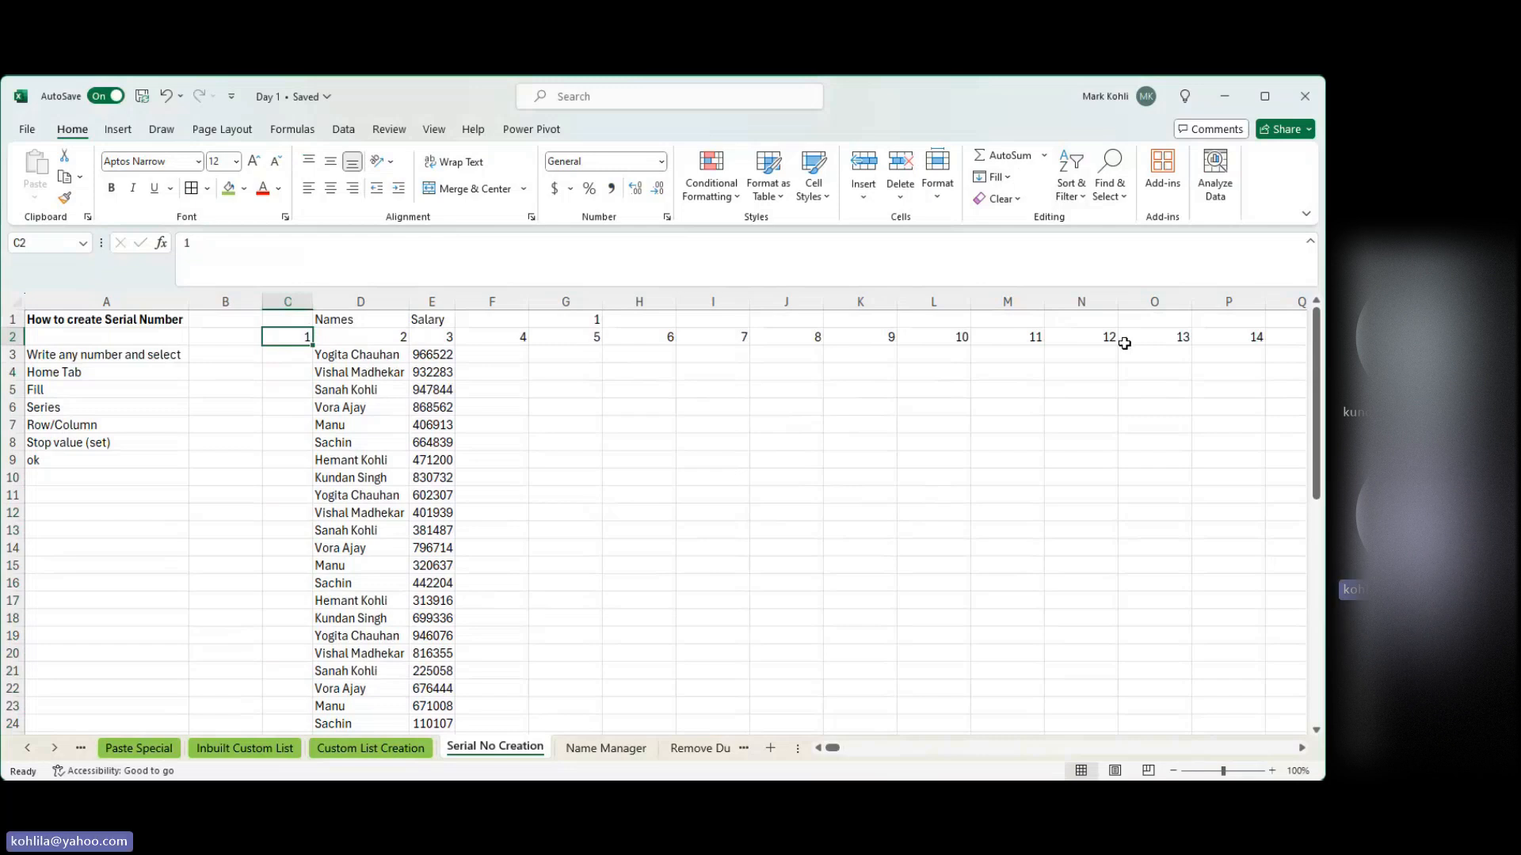
{"action": "key", "text": "ctrl+z"}
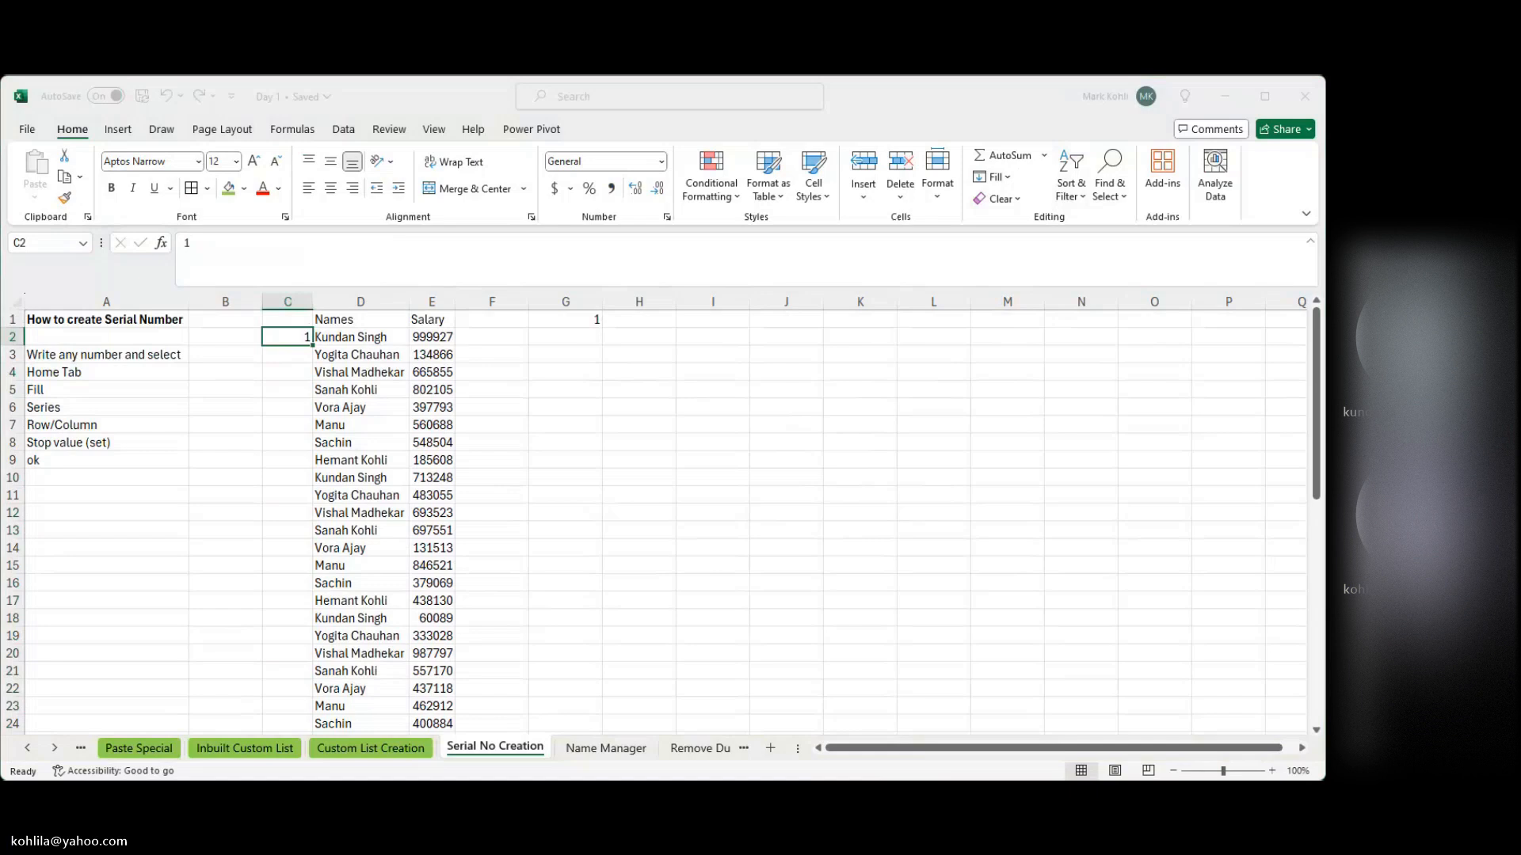
{"action": "left_click", "coordinate": [895, 521]}
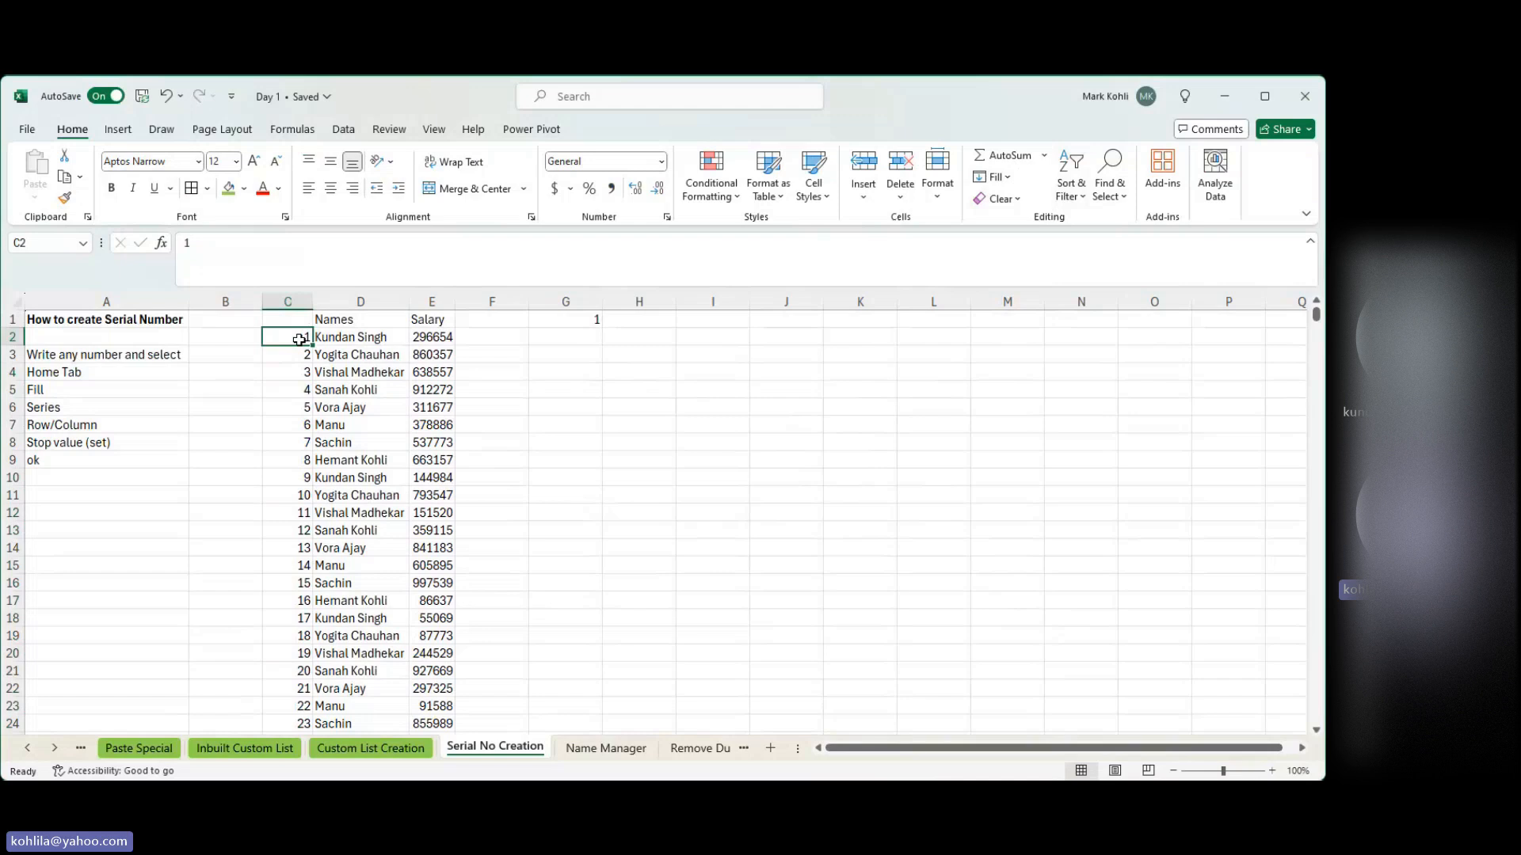
Remove column C's serial numbers and re-enter 1 in C2.
{"action": "scroll", "coordinate": [278, 616], "scroll_direction": "down", "scroll_amount": 7}
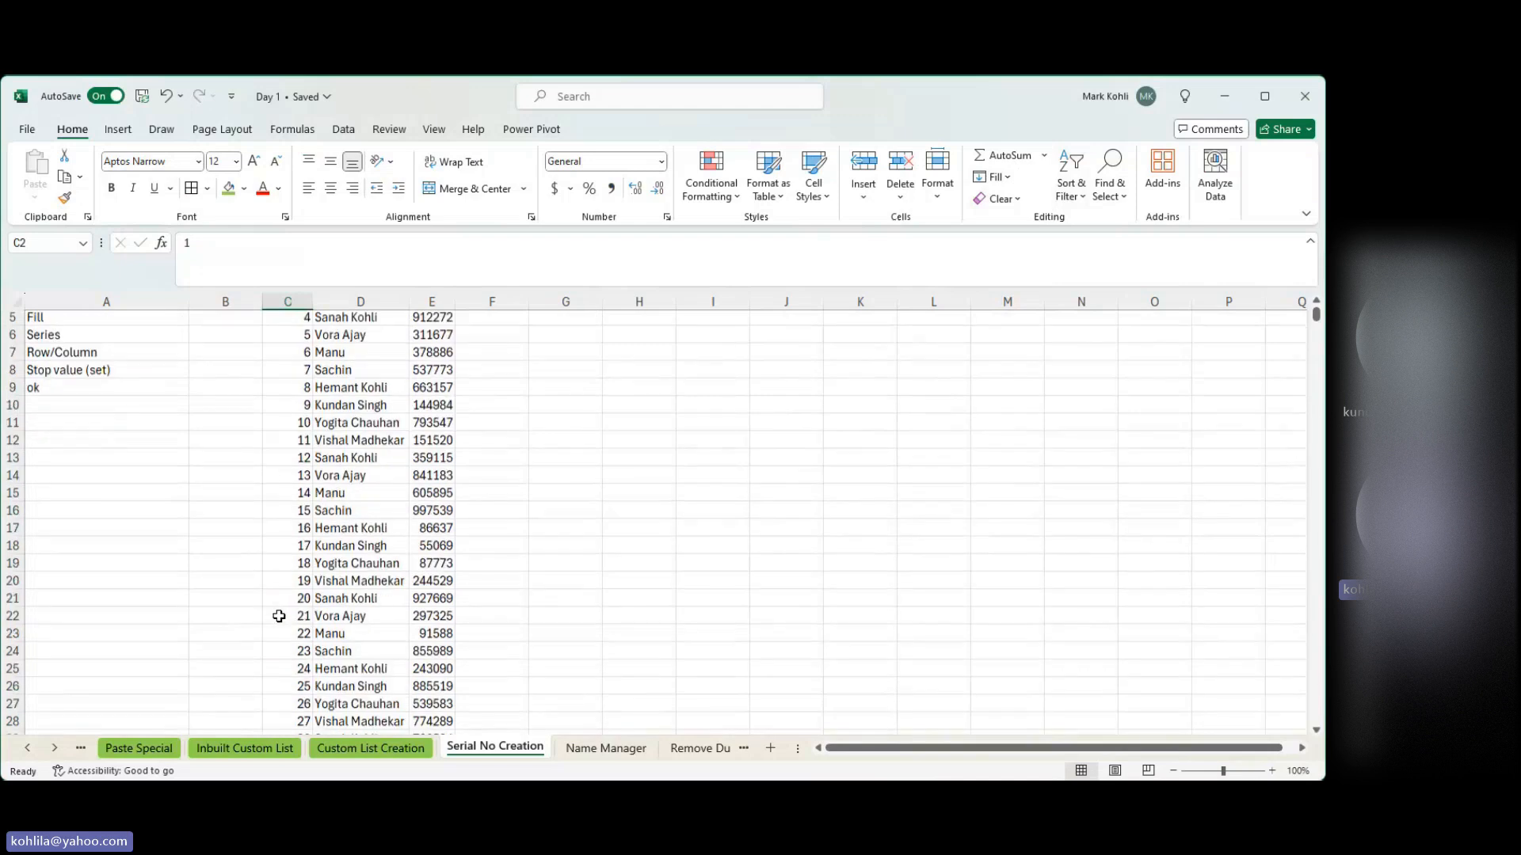
{"action": "scroll", "coordinate": [278, 616], "scroll_direction": "down", "scroll_amount": 1}
{"action": "scroll", "coordinate": [279, 616], "scroll_direction": "up", "scroll_amount": 8}
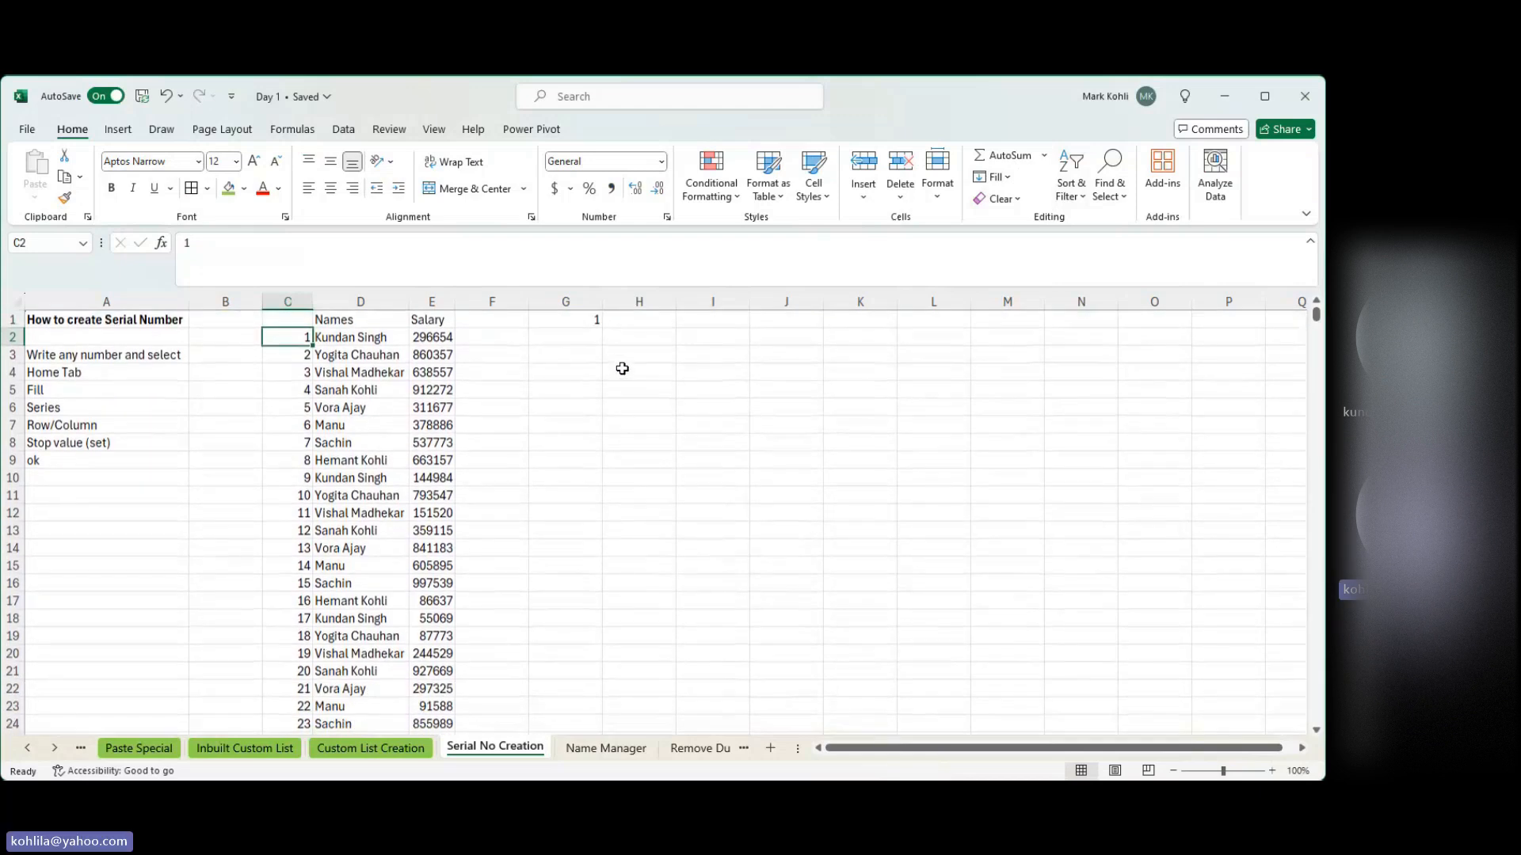
{"action": "key", "text": "ctrl+shift+Down"}
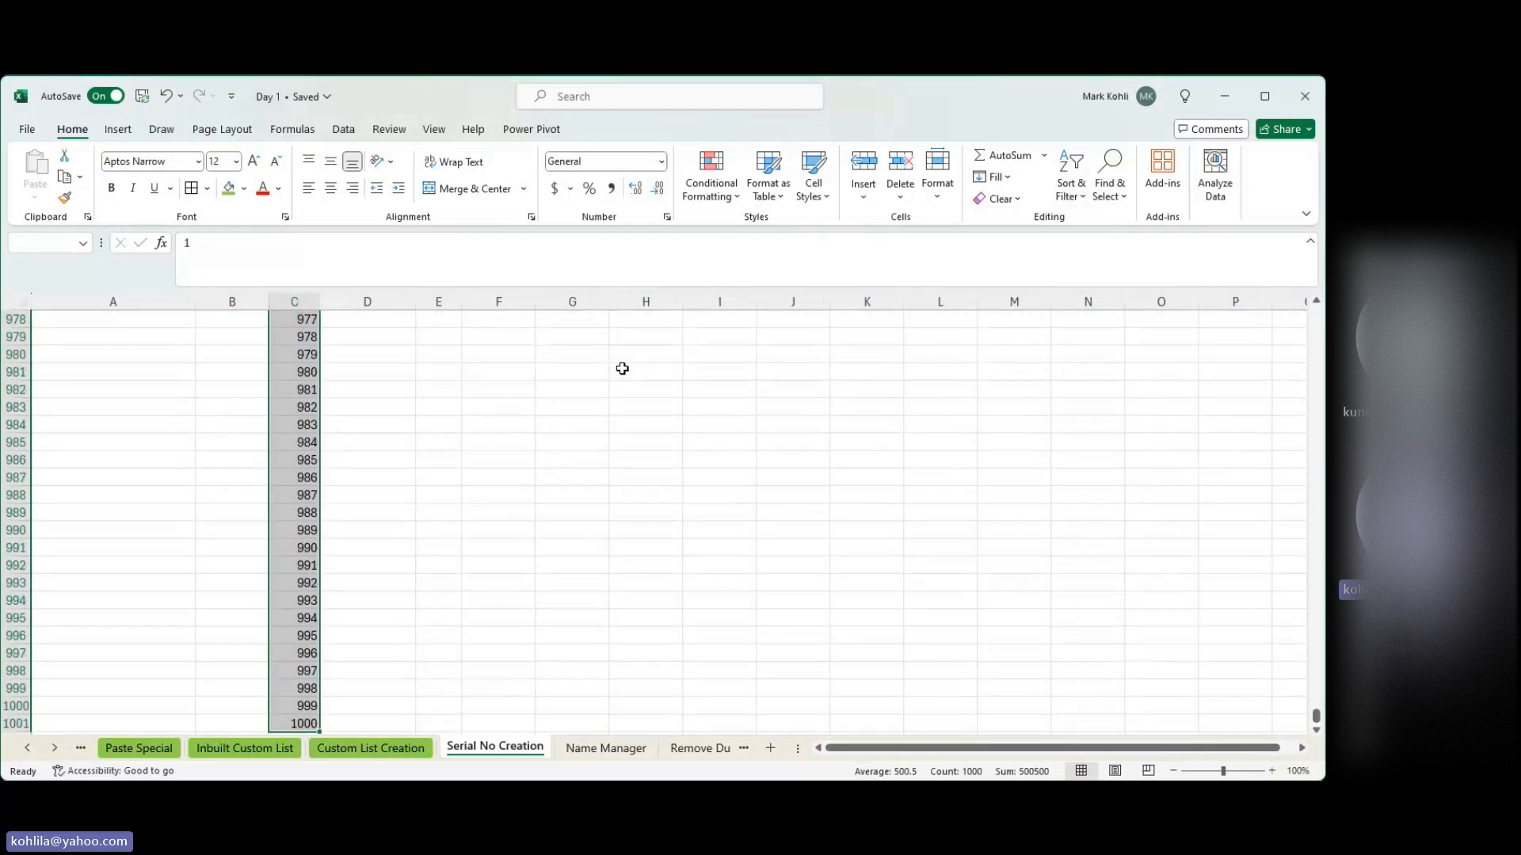
{"action": "key", "text": "ctrl+z"}
{"action": "type", "text": "1"}
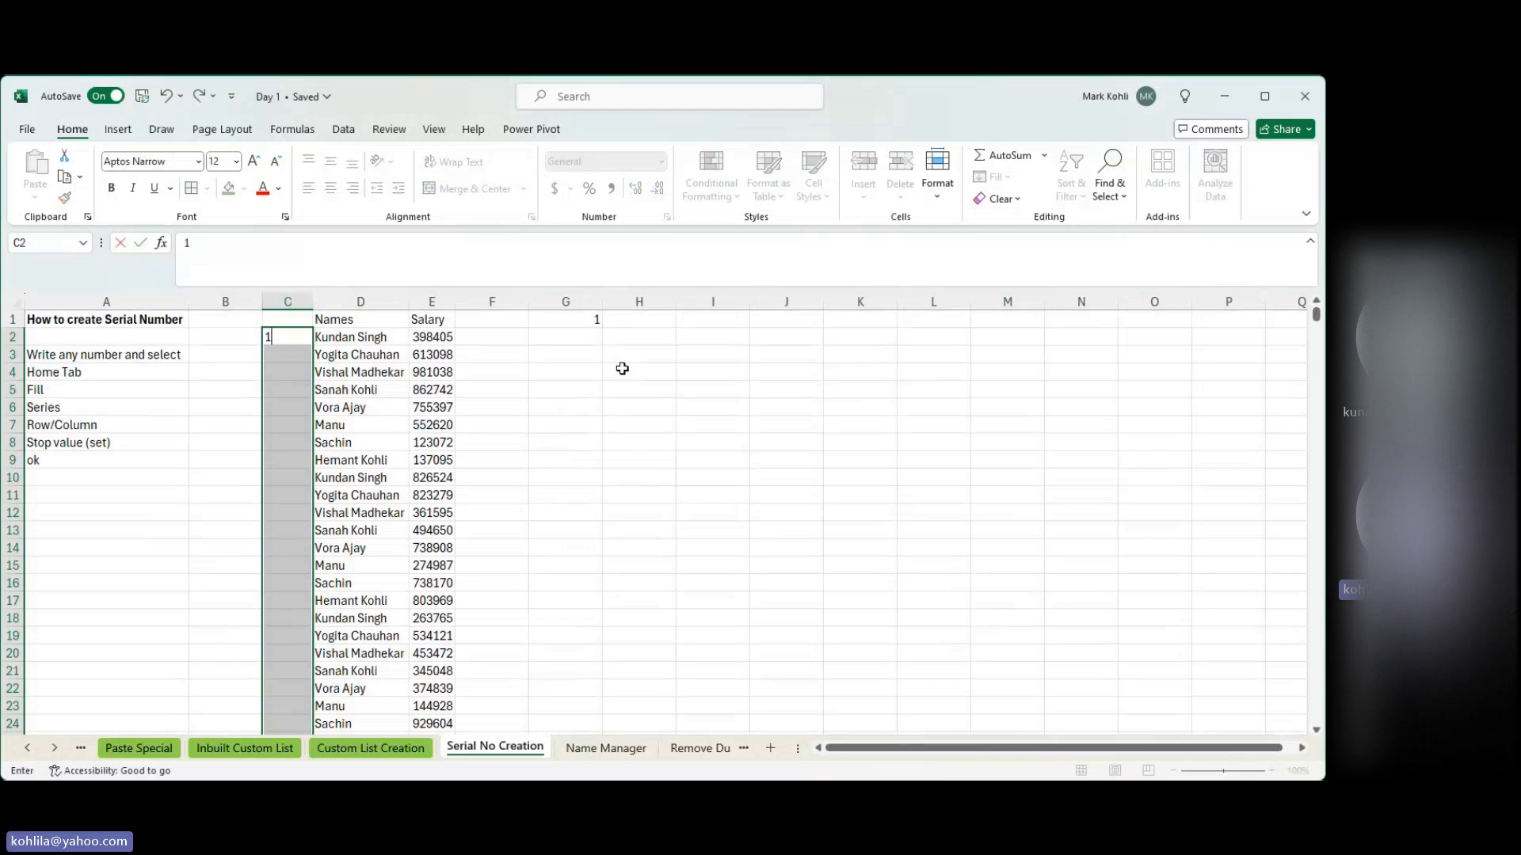
{"action": "key", "text": "Return"}
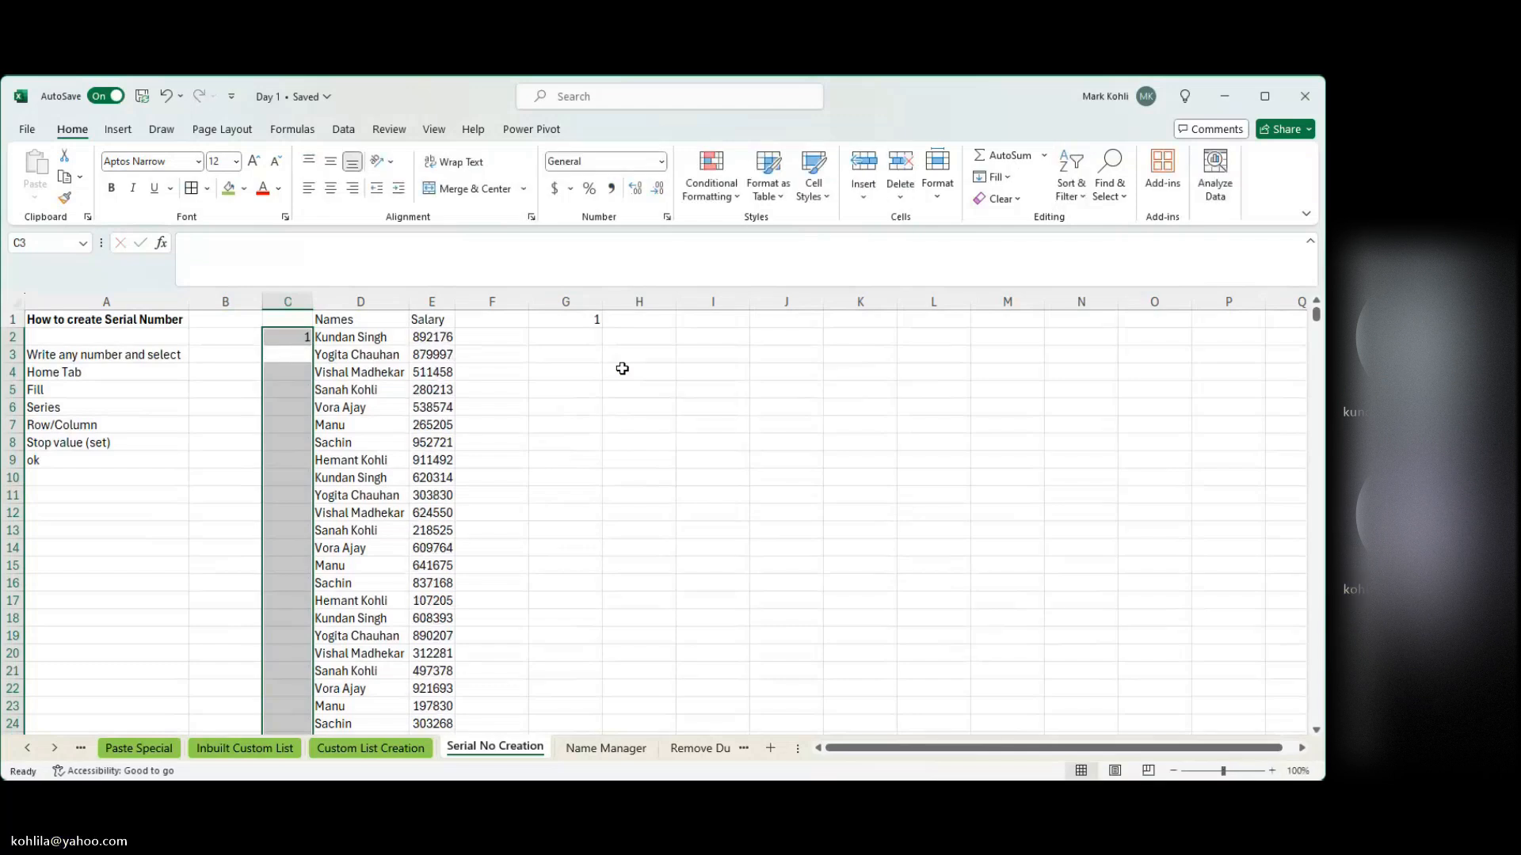
{"action": "key", "text": "Down"}
{"action": "key", "text": "Up"}
{"action": "key", "text": "Up"}
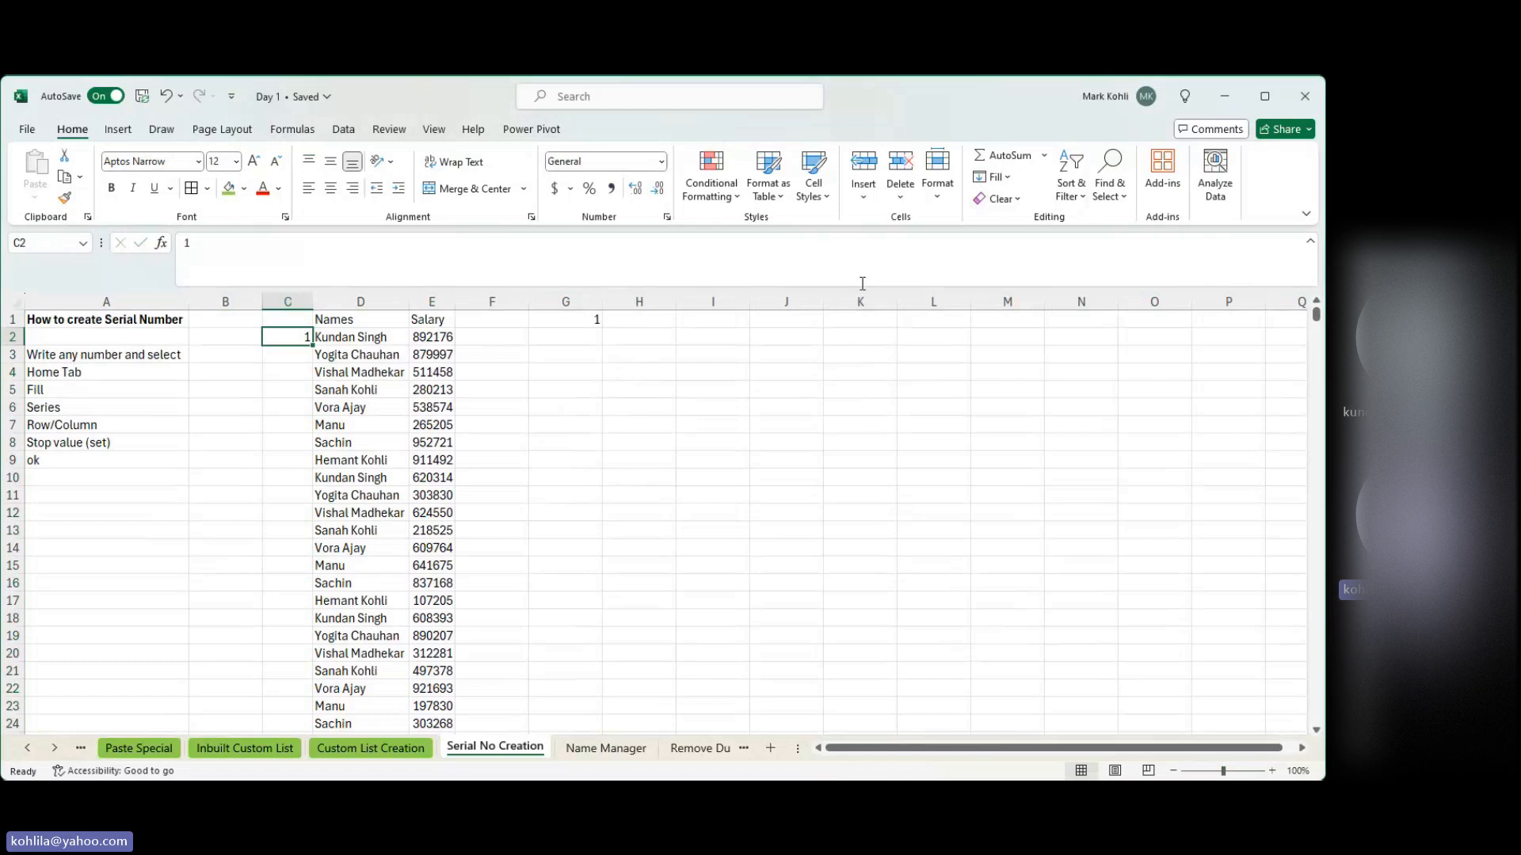
Fill a Series in Columns with step value 2, giving odd numbers 1, 3, 5 onward.
{"action": "left_click", "coordinate": [995, 177]}
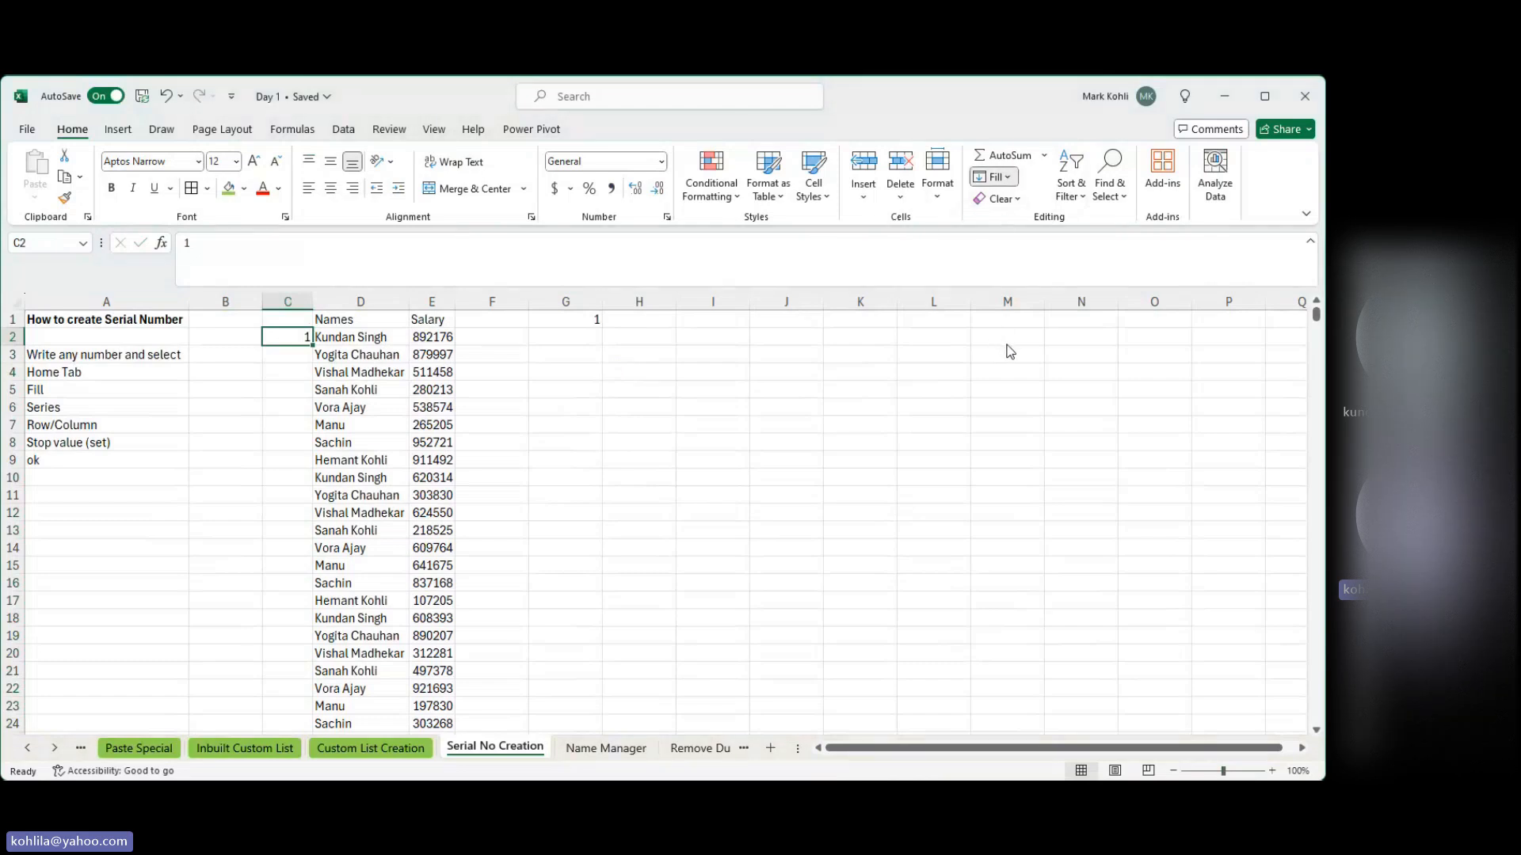
{"action": "left_click", "coordinate": [1035, 320]}
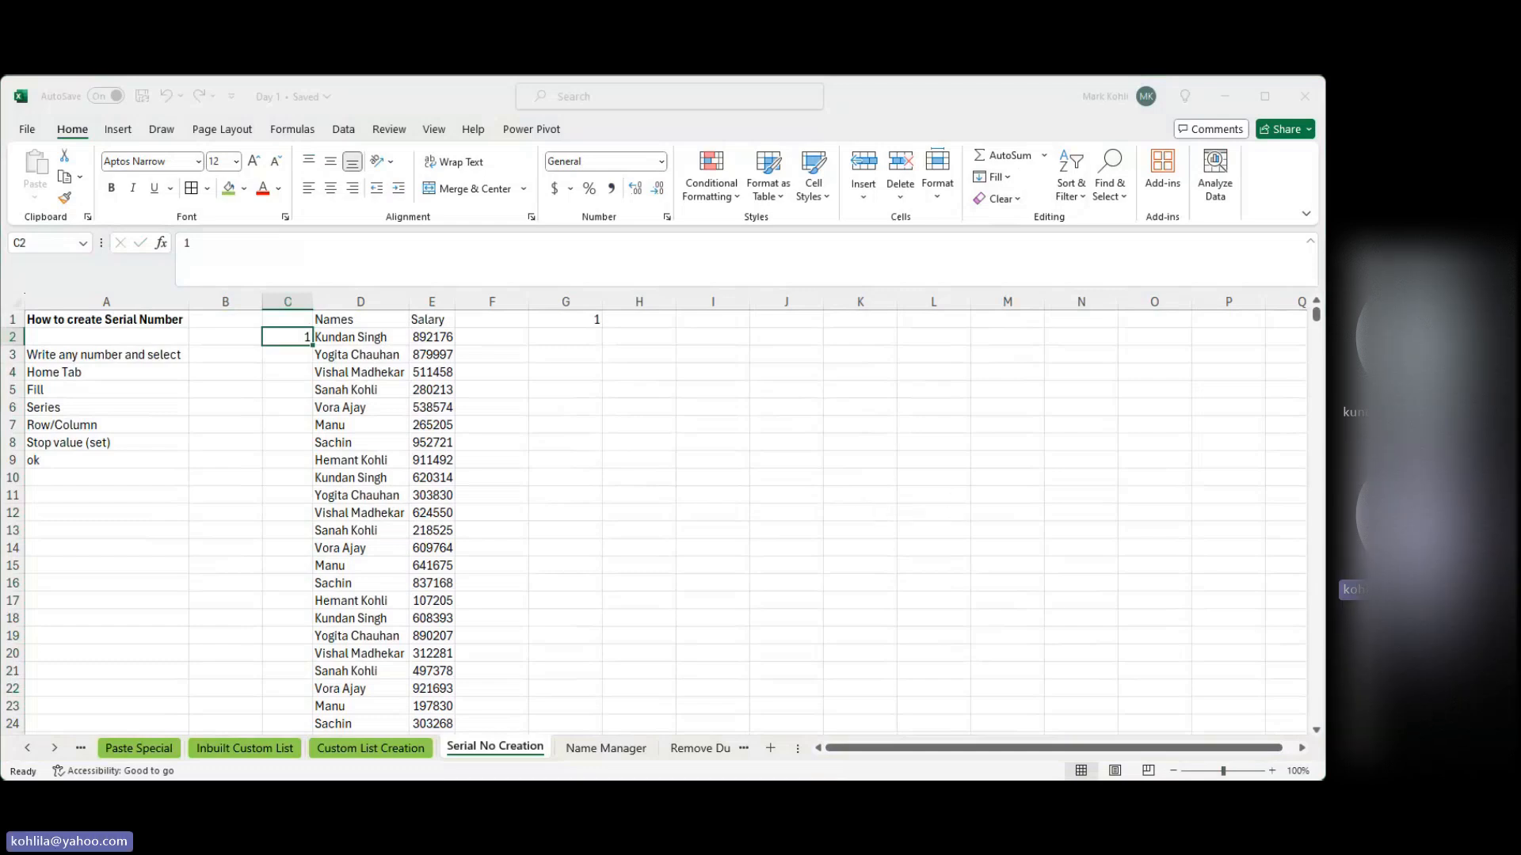
{"action": "left_click", "coordinate": [890, 529]}
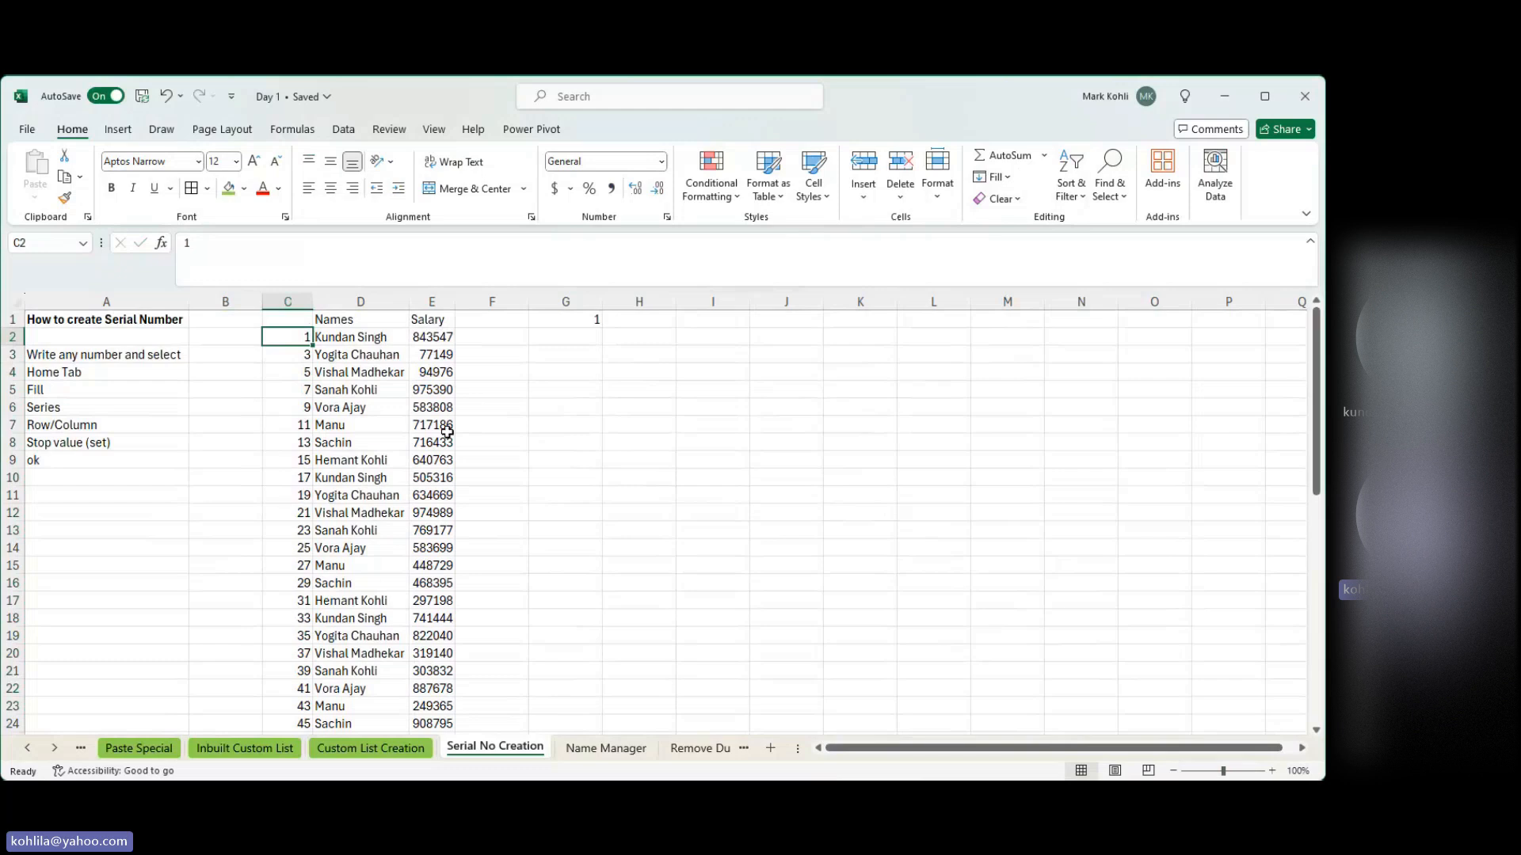
{"action": "left_click", "coordinate": [595, 321]}
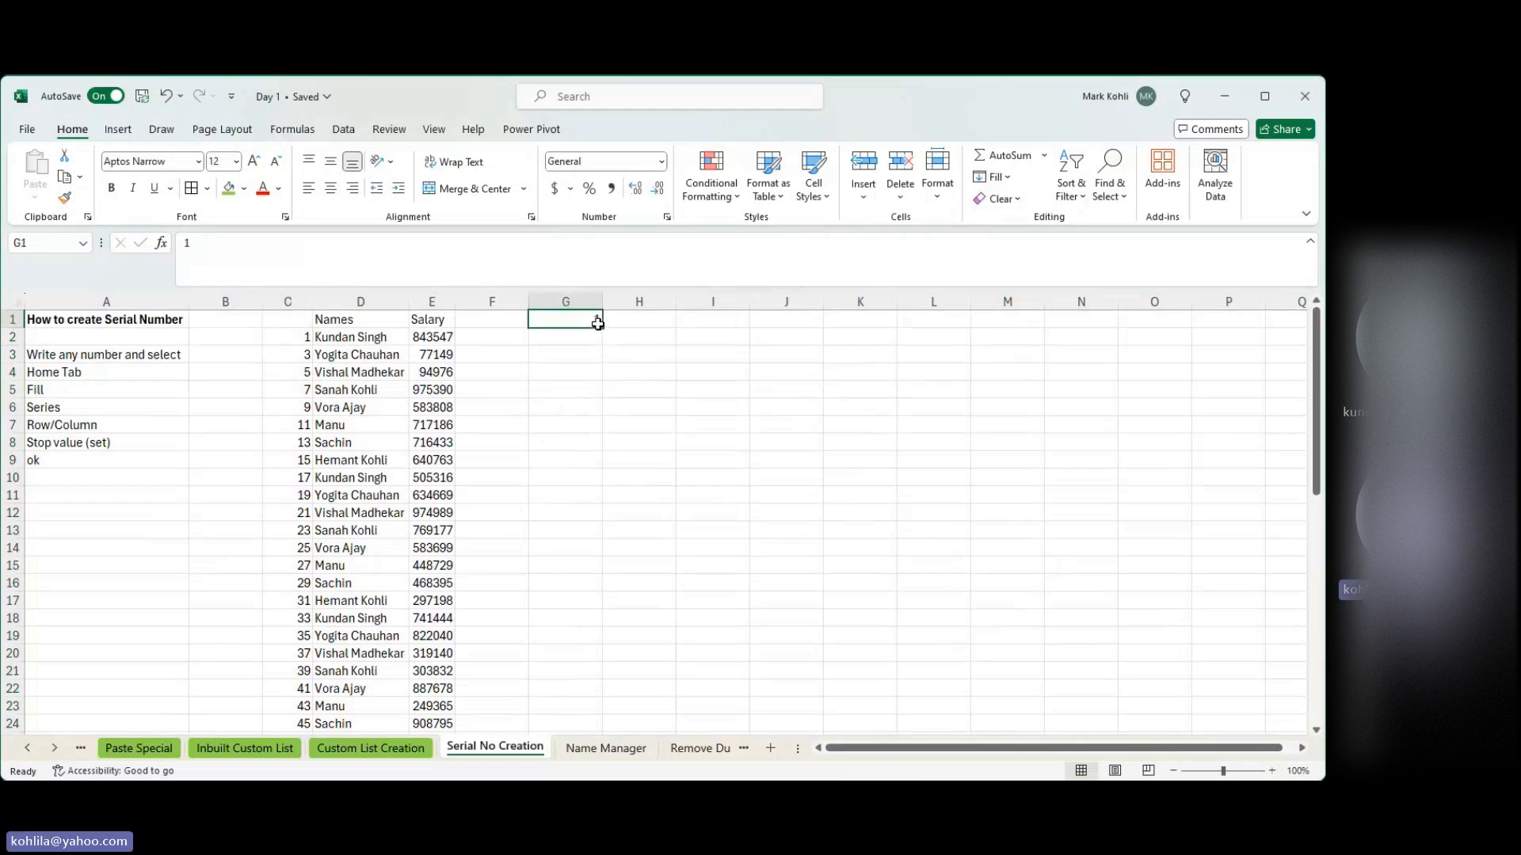
Enter 19 in G2, fill a step-19 series to 190 in G11, and check its sum.
{"action": "left_click", "coordinate": [597, 335]}
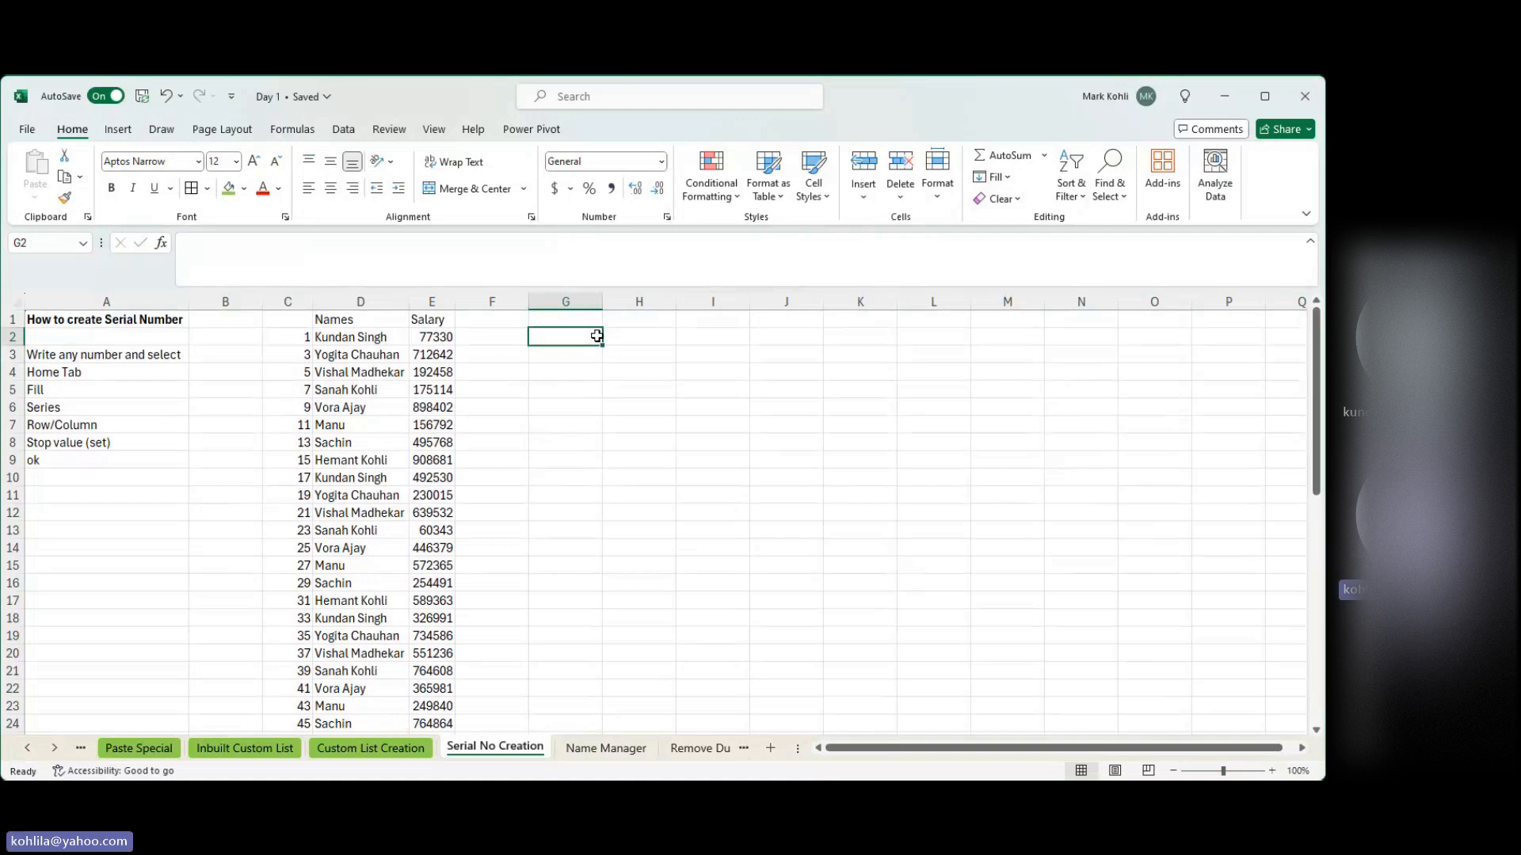
{"action": "type", "text": "19"}
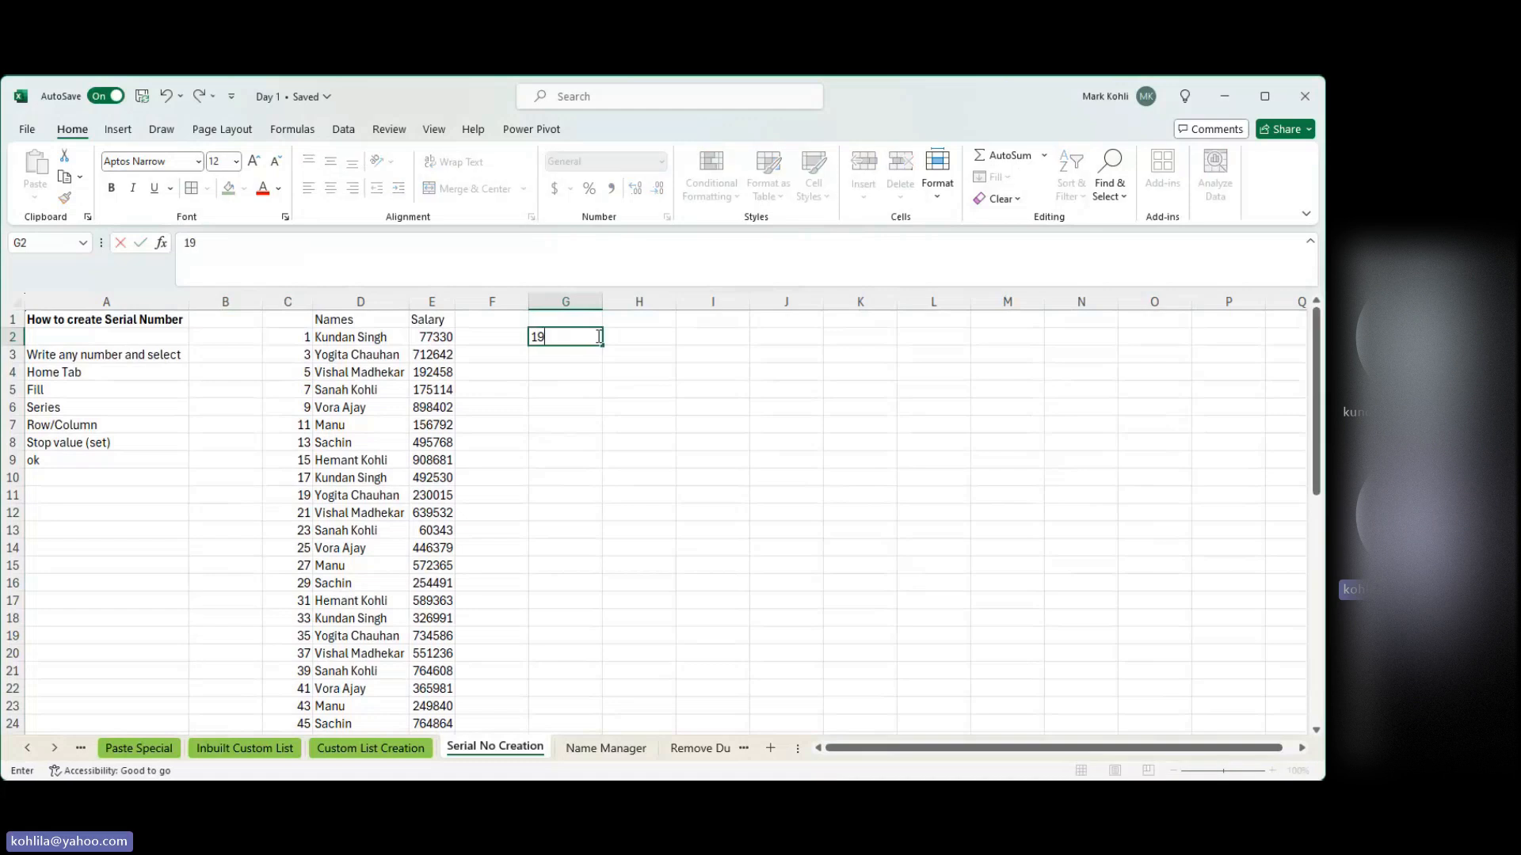
{"action": "key", "text": "ctrl+Return"}
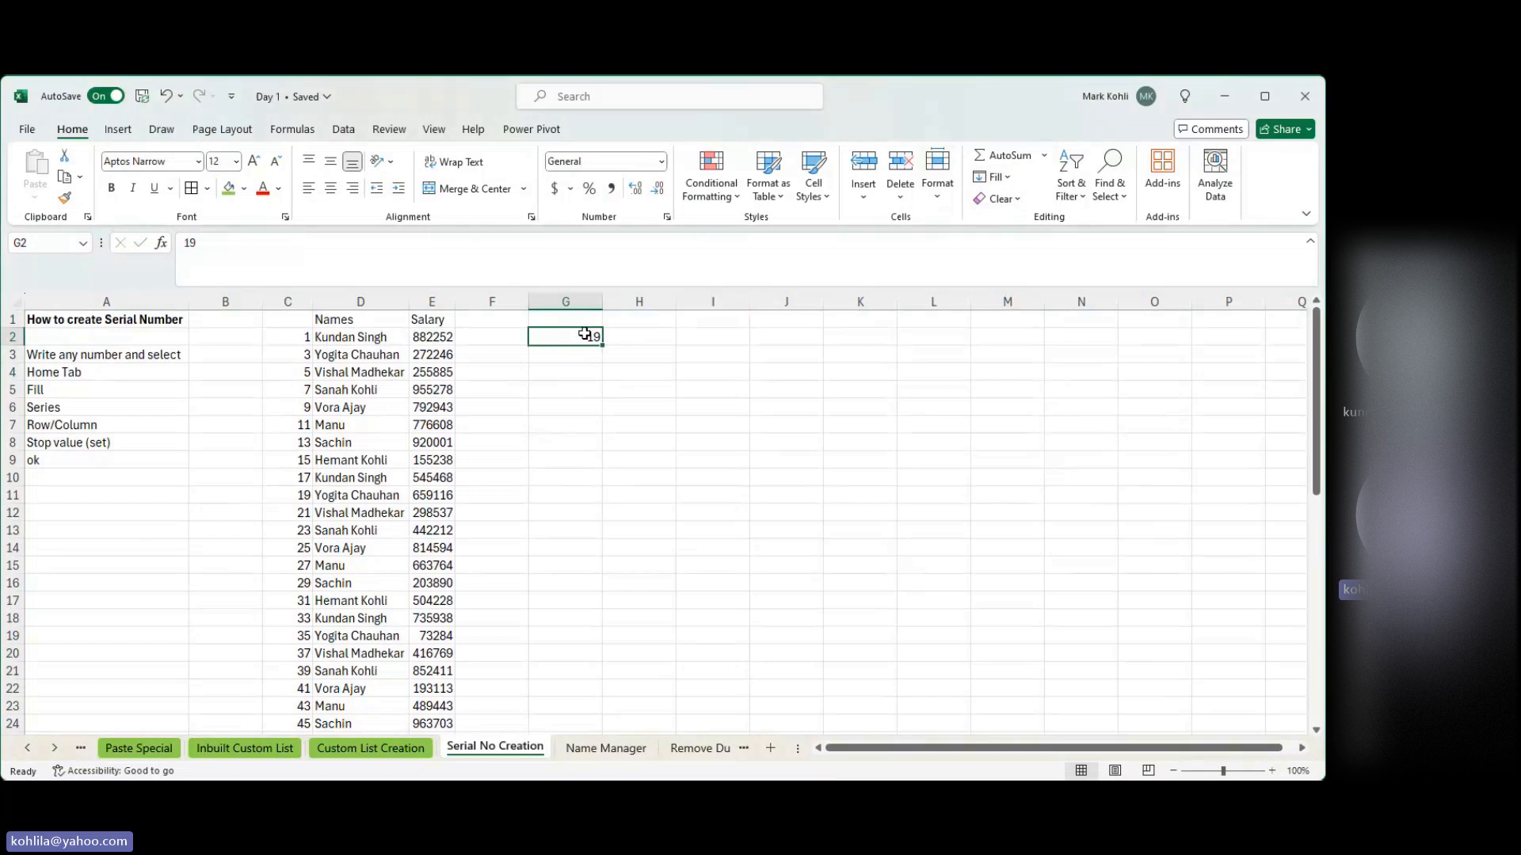
{"action": "type", "text": "19"}
{"action": "key", "text": "Return"}
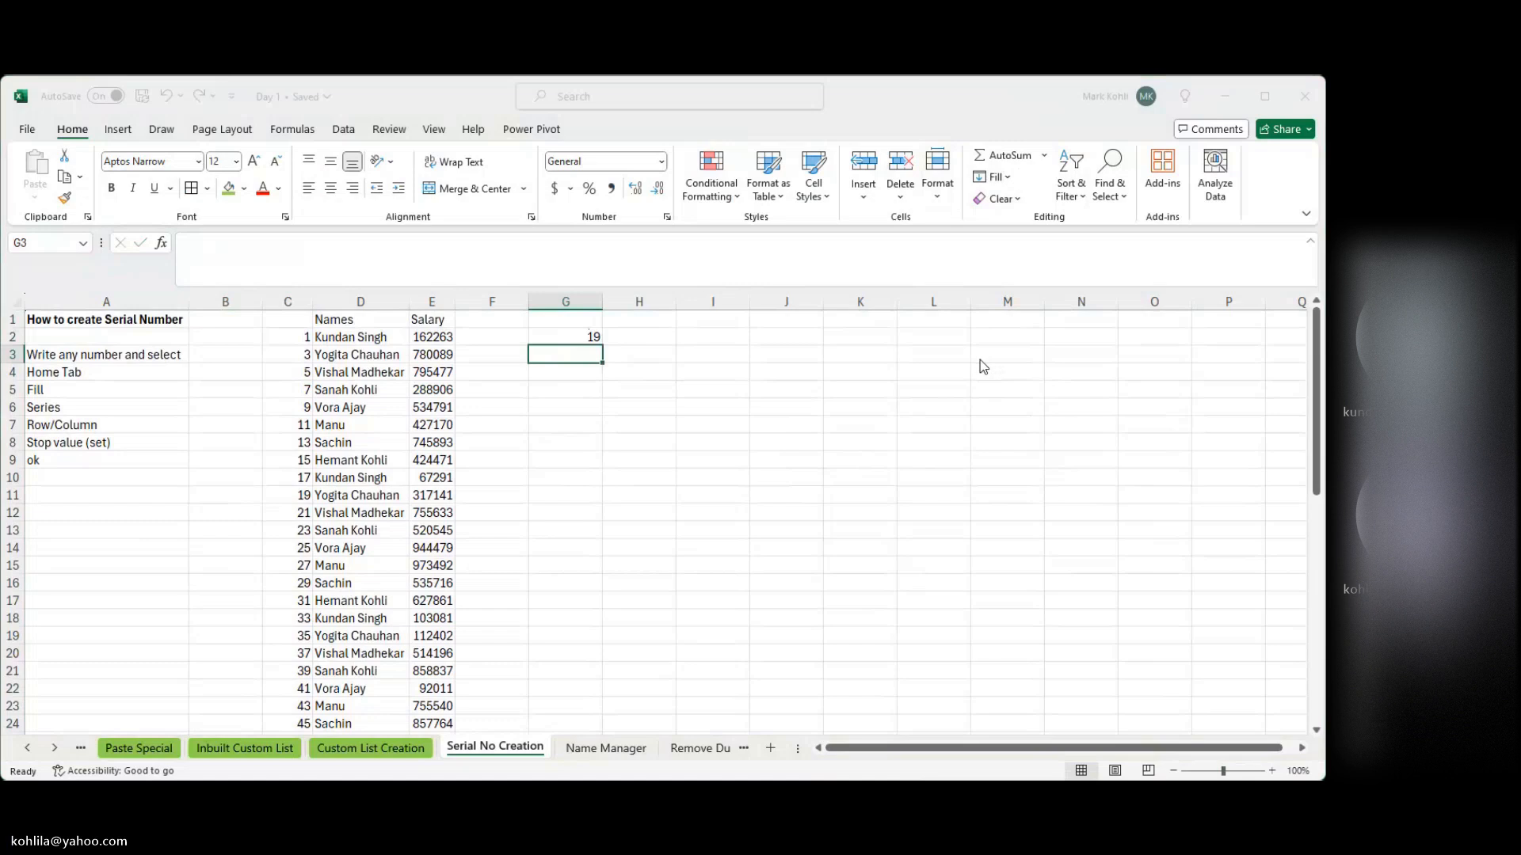
{"action": "left_click", "coordinate": [584, 337]}
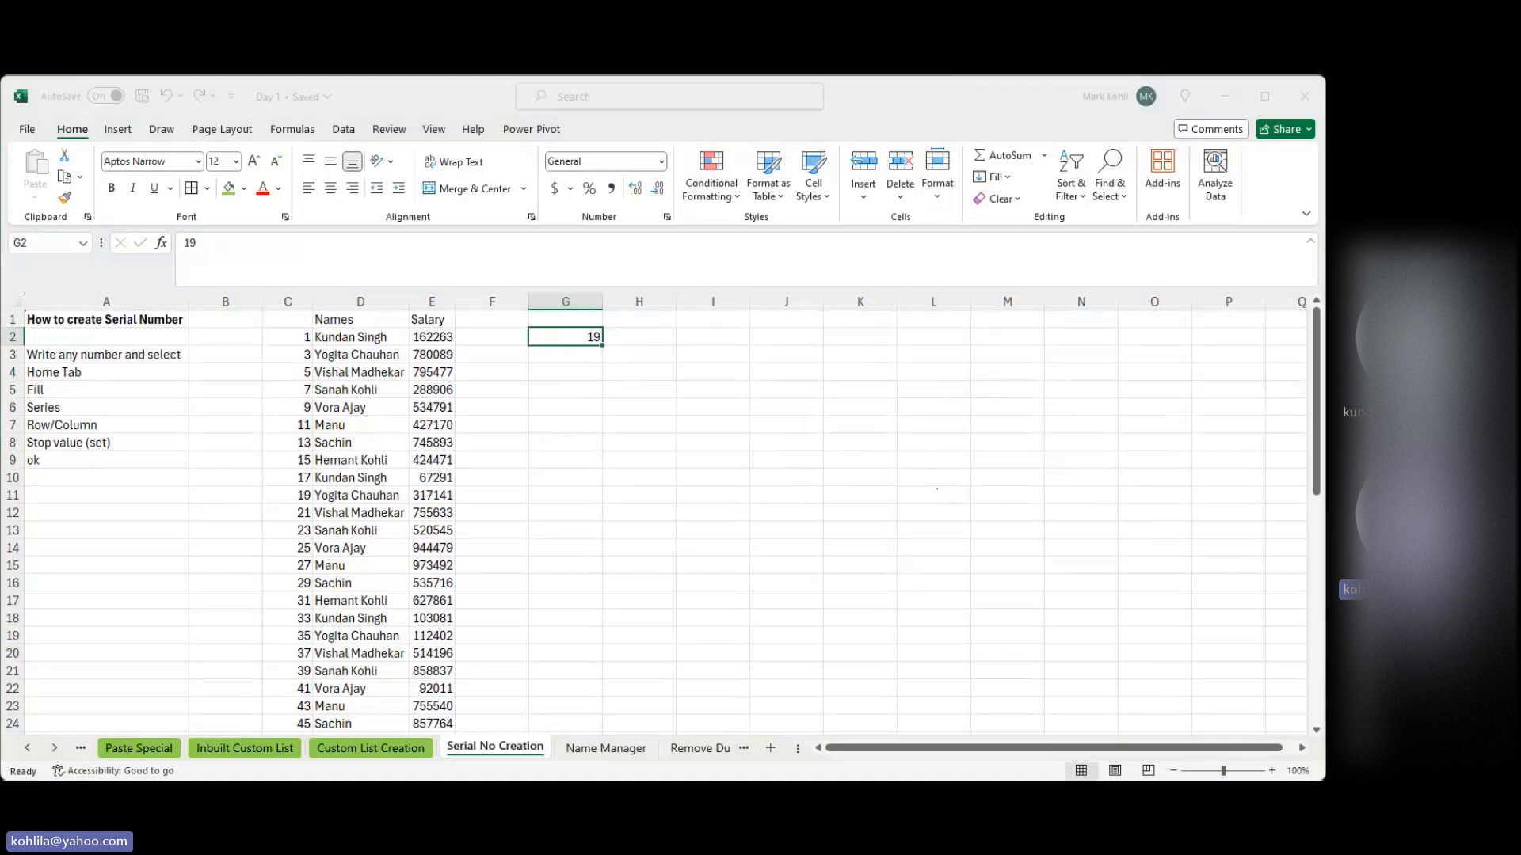
{"action": "left_click", "coordinate": [888, 521]}
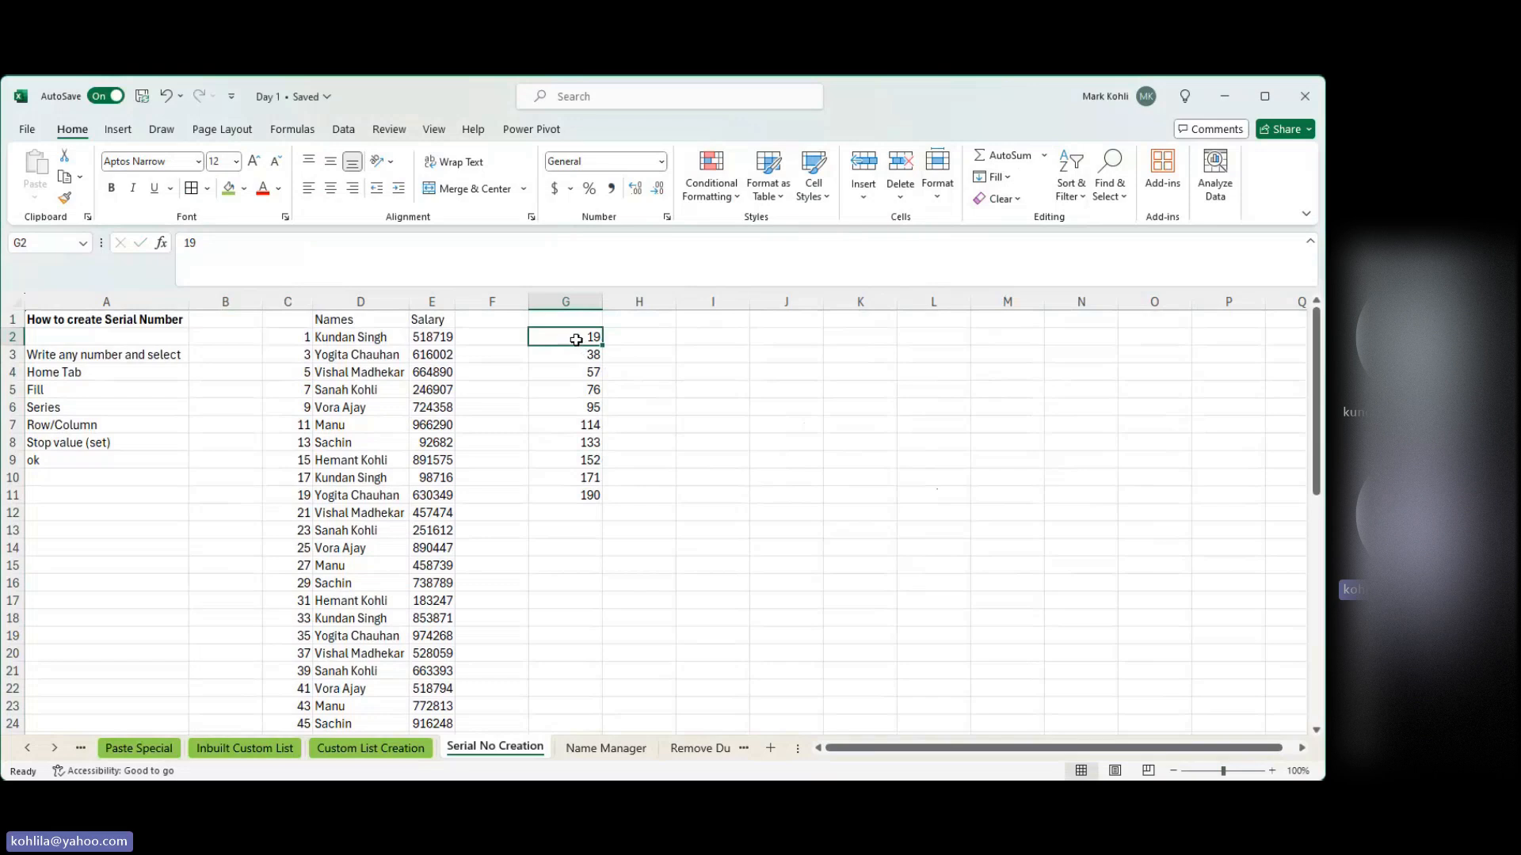
{"action": "left_click_drag", "start_coordinate": [575, 341], "coordinate": [577, 490]}
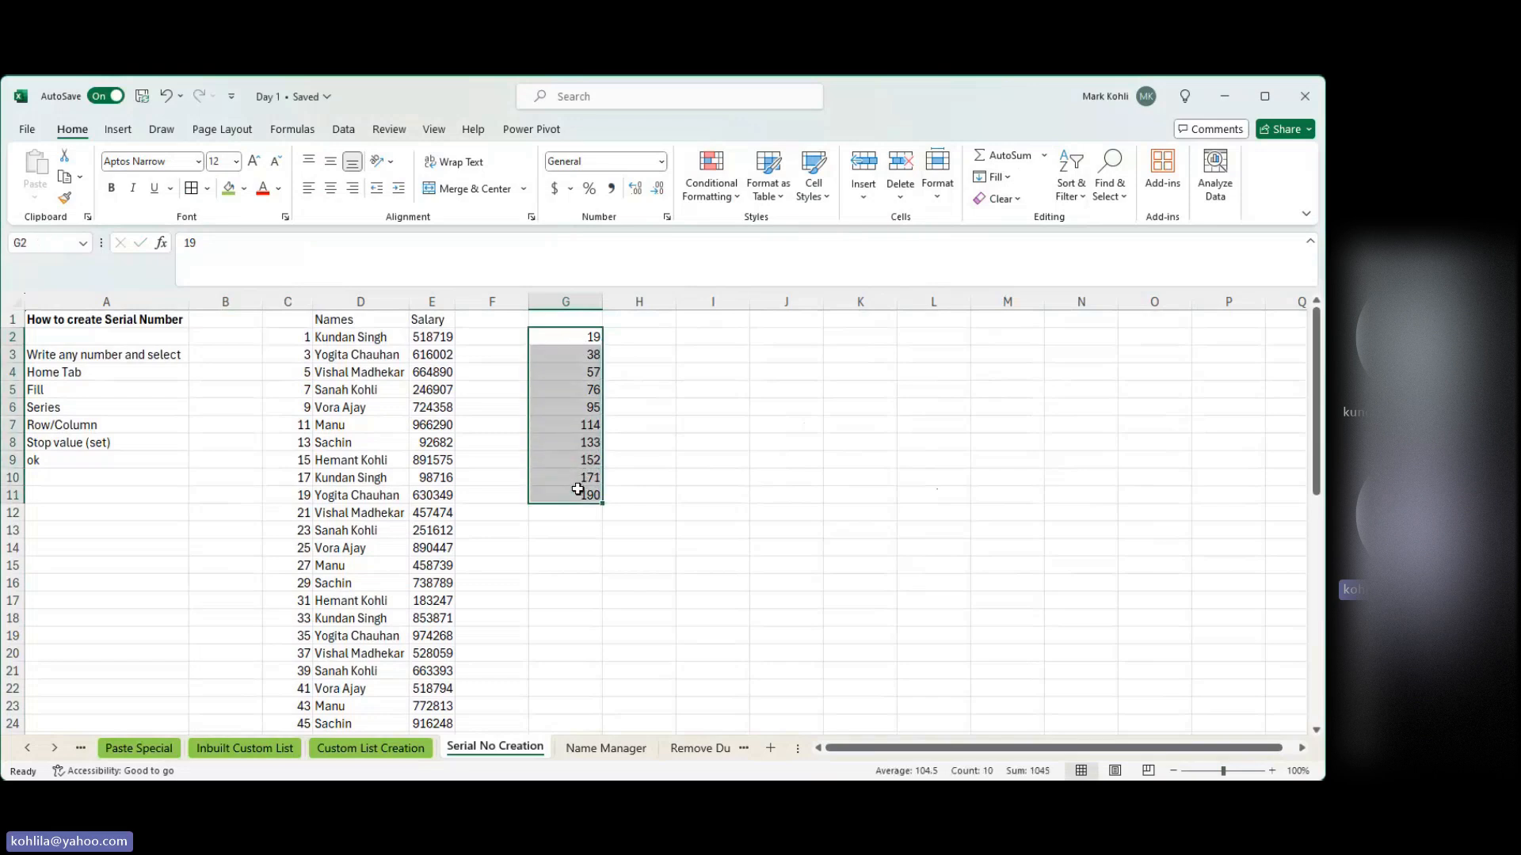
{"action": "left_click", "coordinate": [663, 340]}
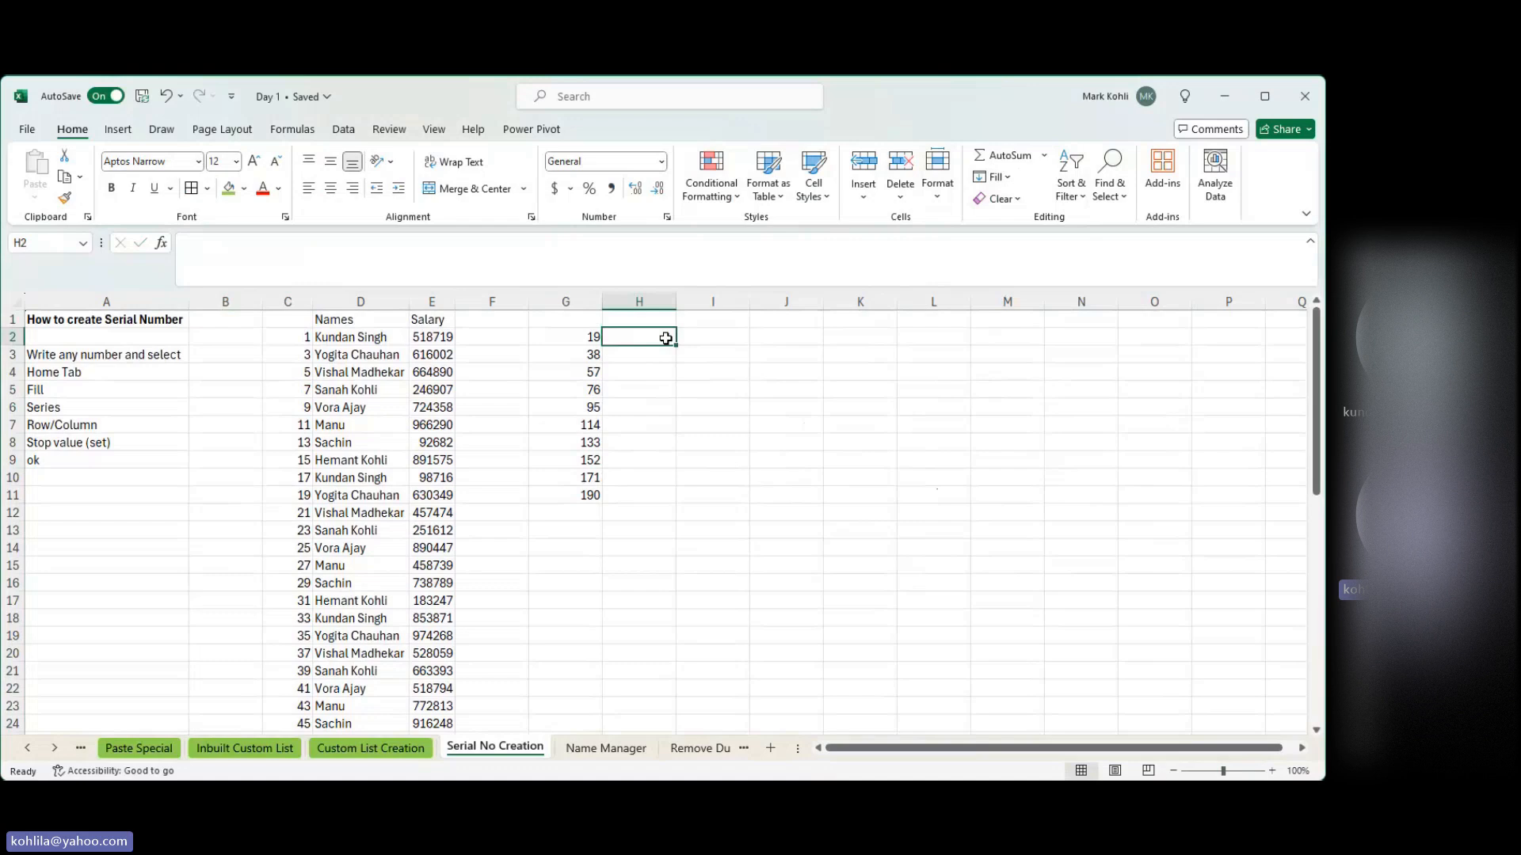
Type 1-Jan-2024 in H2 so it displays as 1-Jan-24.
{"action": "type", "text": "1-"}
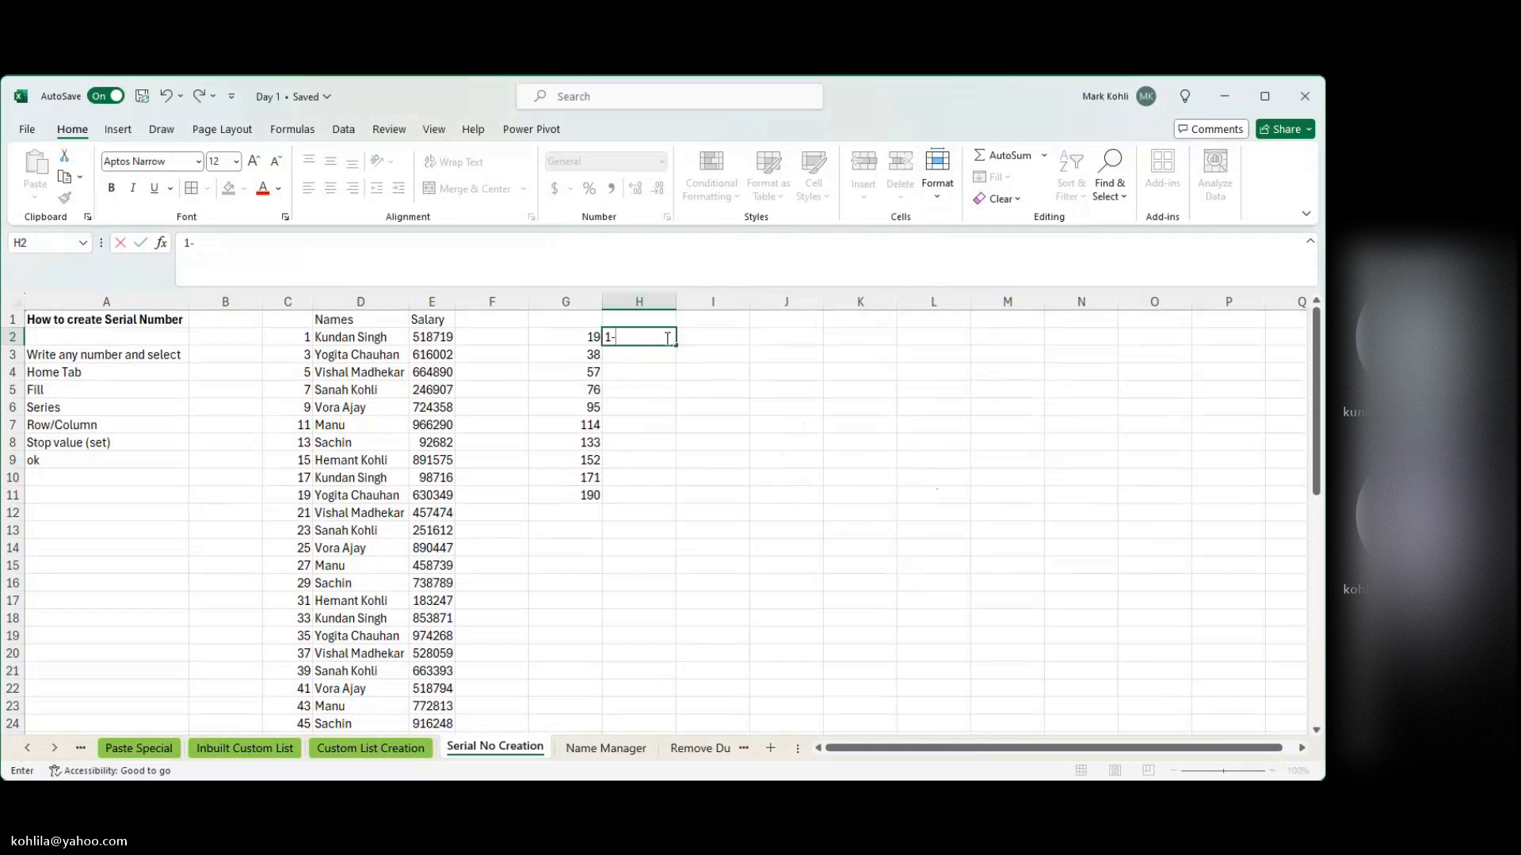
{"action": "type", "text": "Jan"}
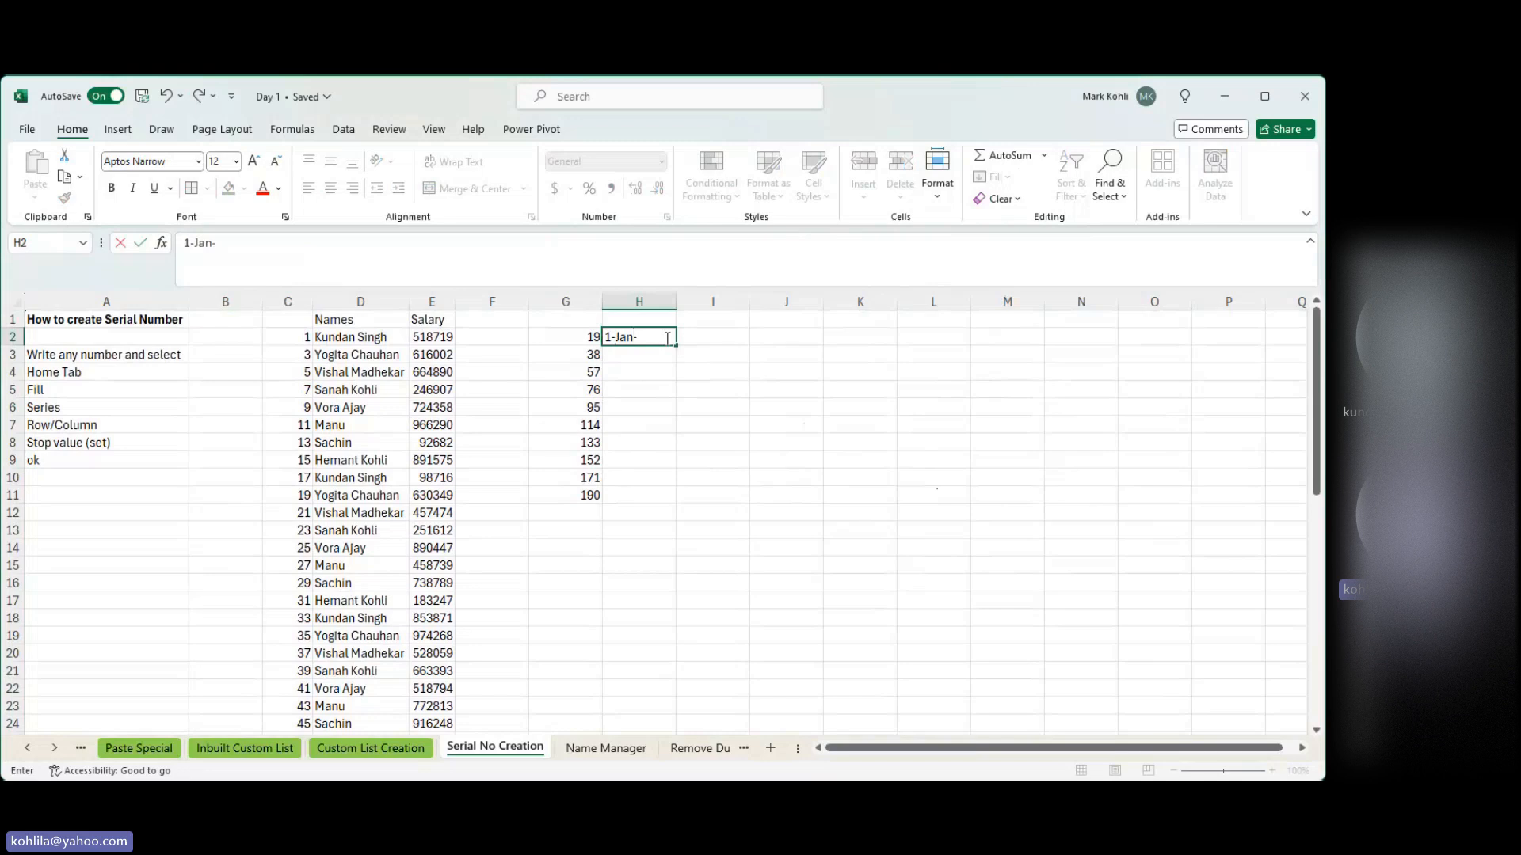
{"action": "type", "text": "-2024"}
{"action": "key", "text": "Return"}
{"action": "left_click", "coordinate": [665, 339]}
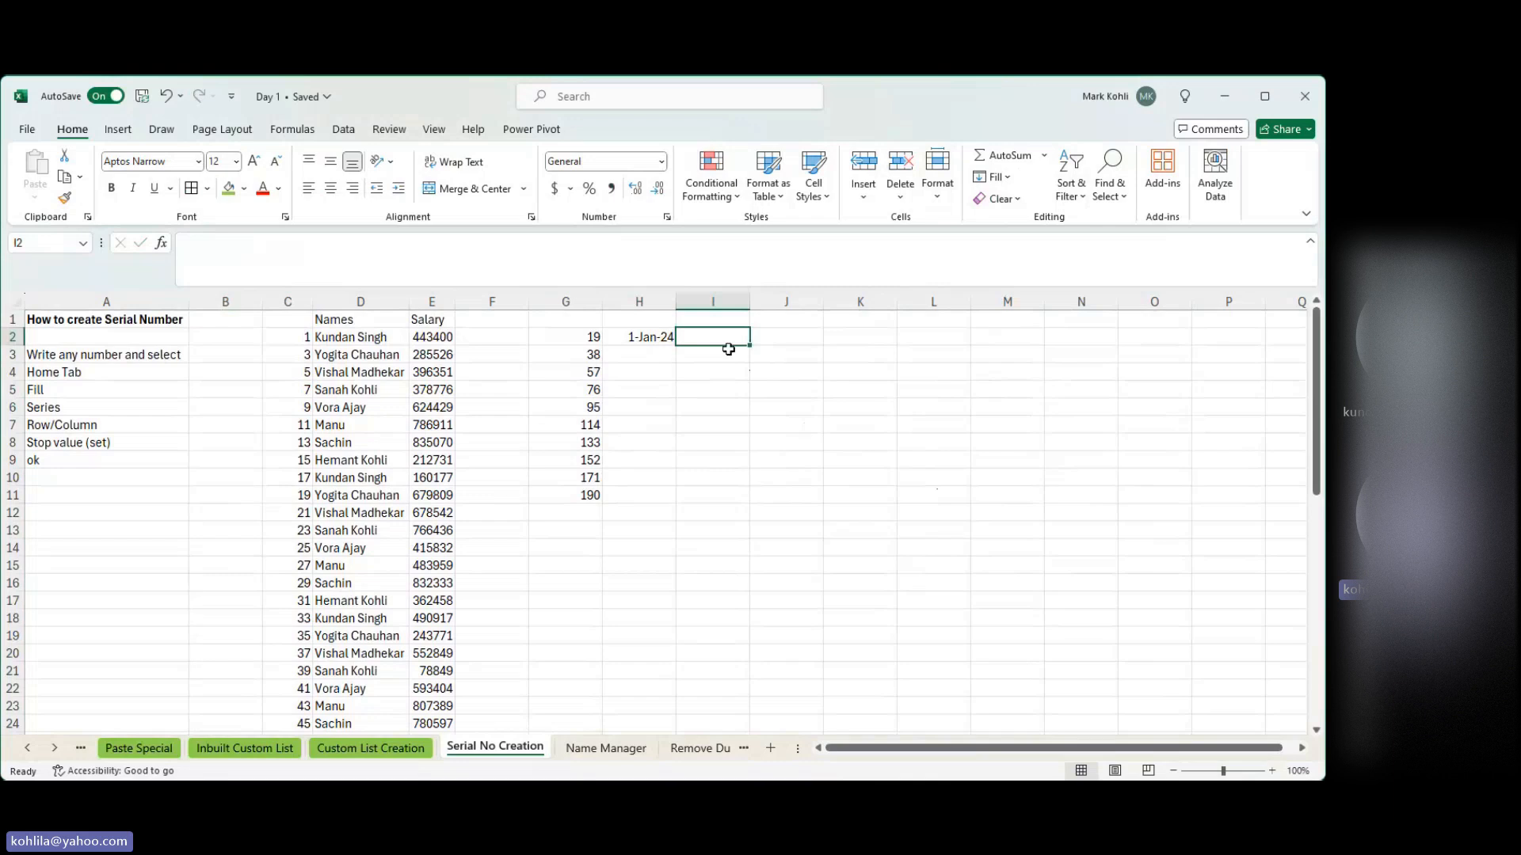
Compare the number format of the H2 date with that of empty cell I2.
{"action": "left_click", "coordinate": [643, 333]}
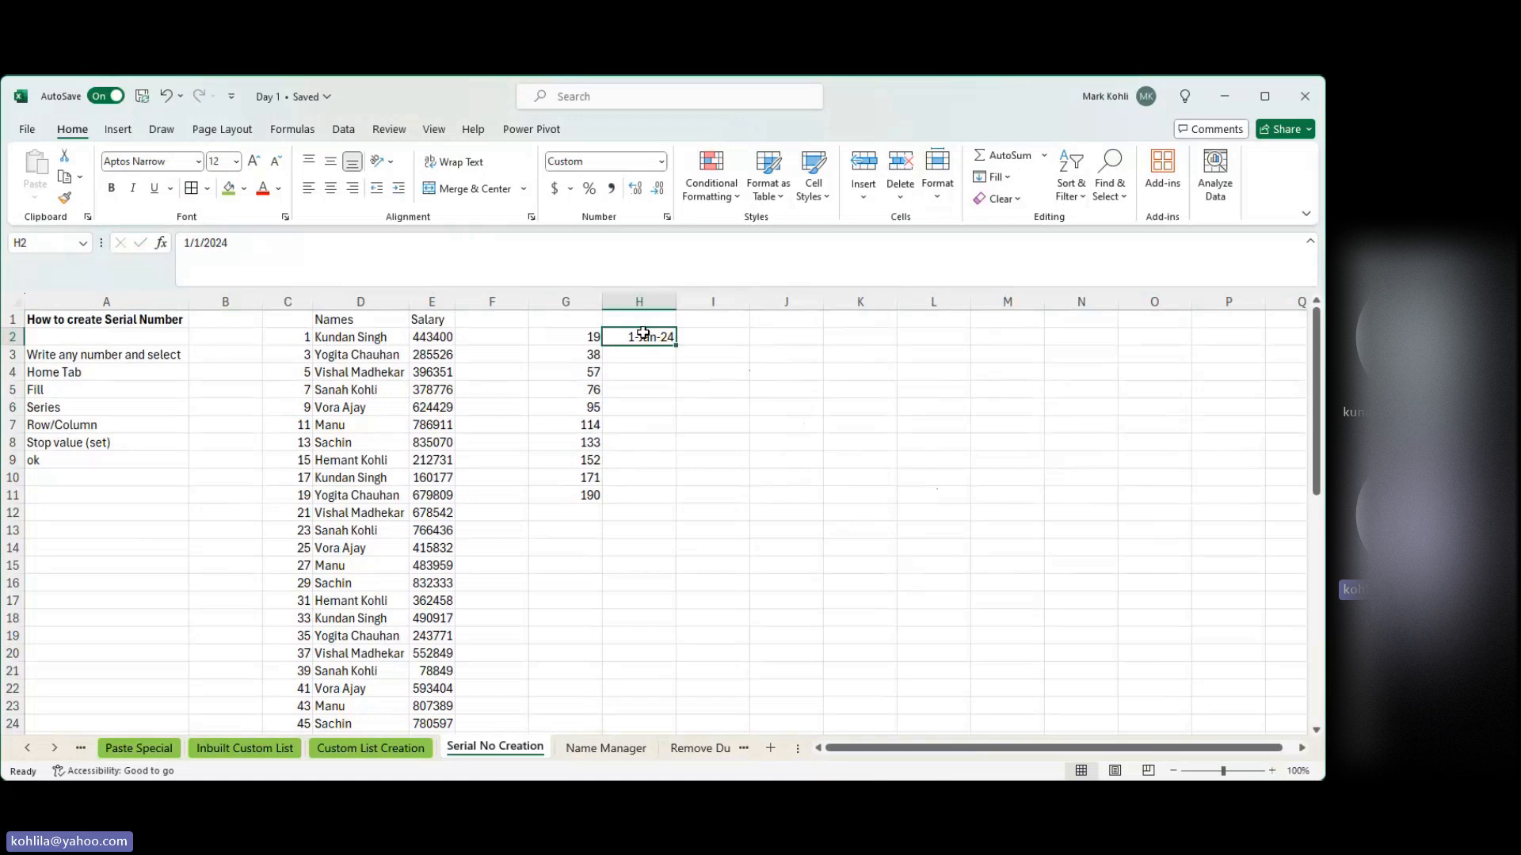
{"action": "left_click", "coordinate": [718, 341]}
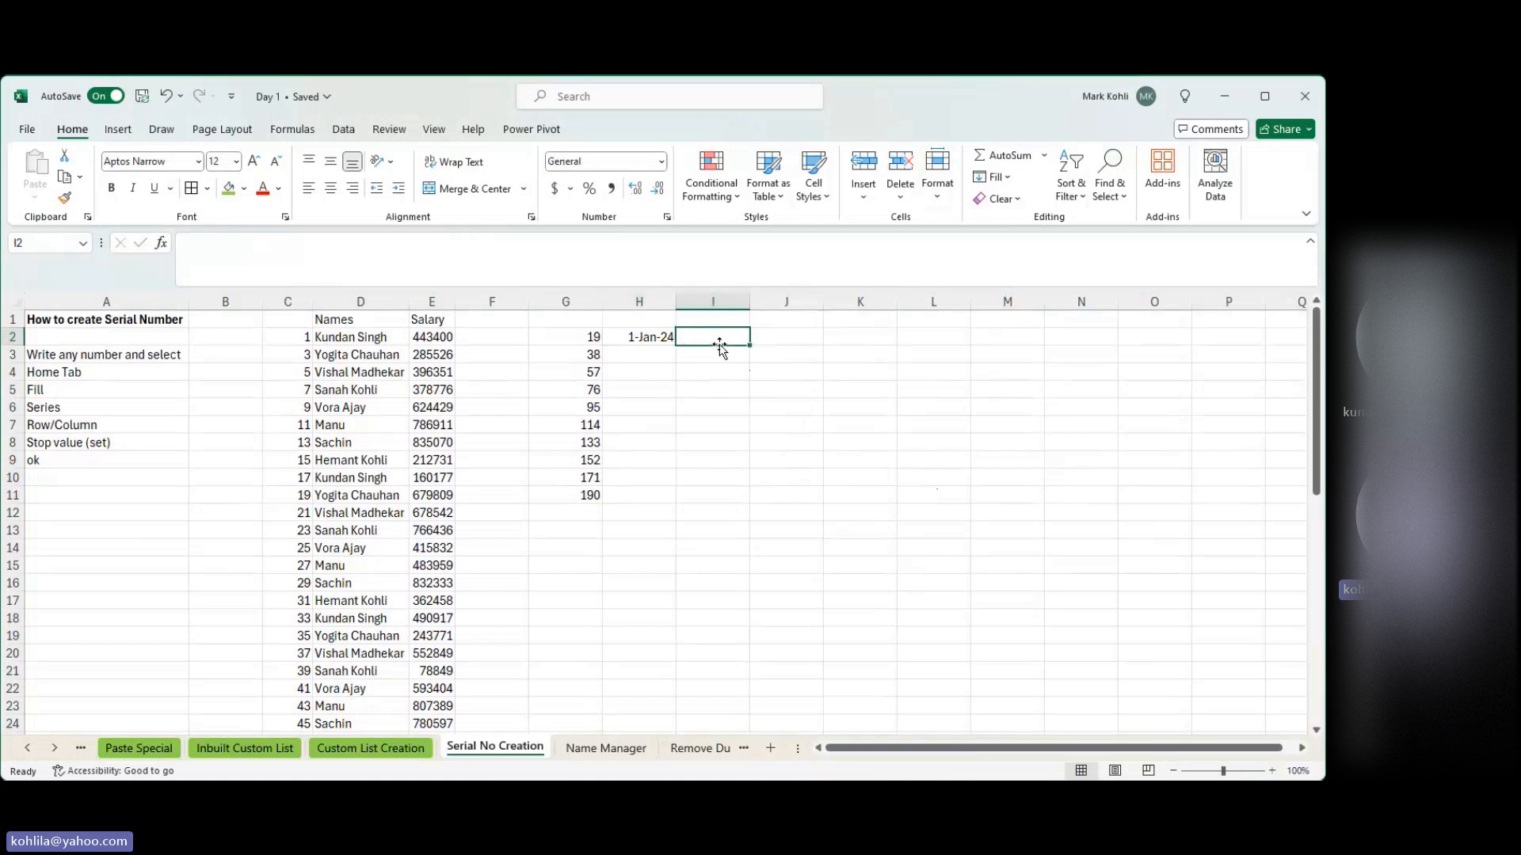
{"action": "left_click", "coordinate": [636, 339]}
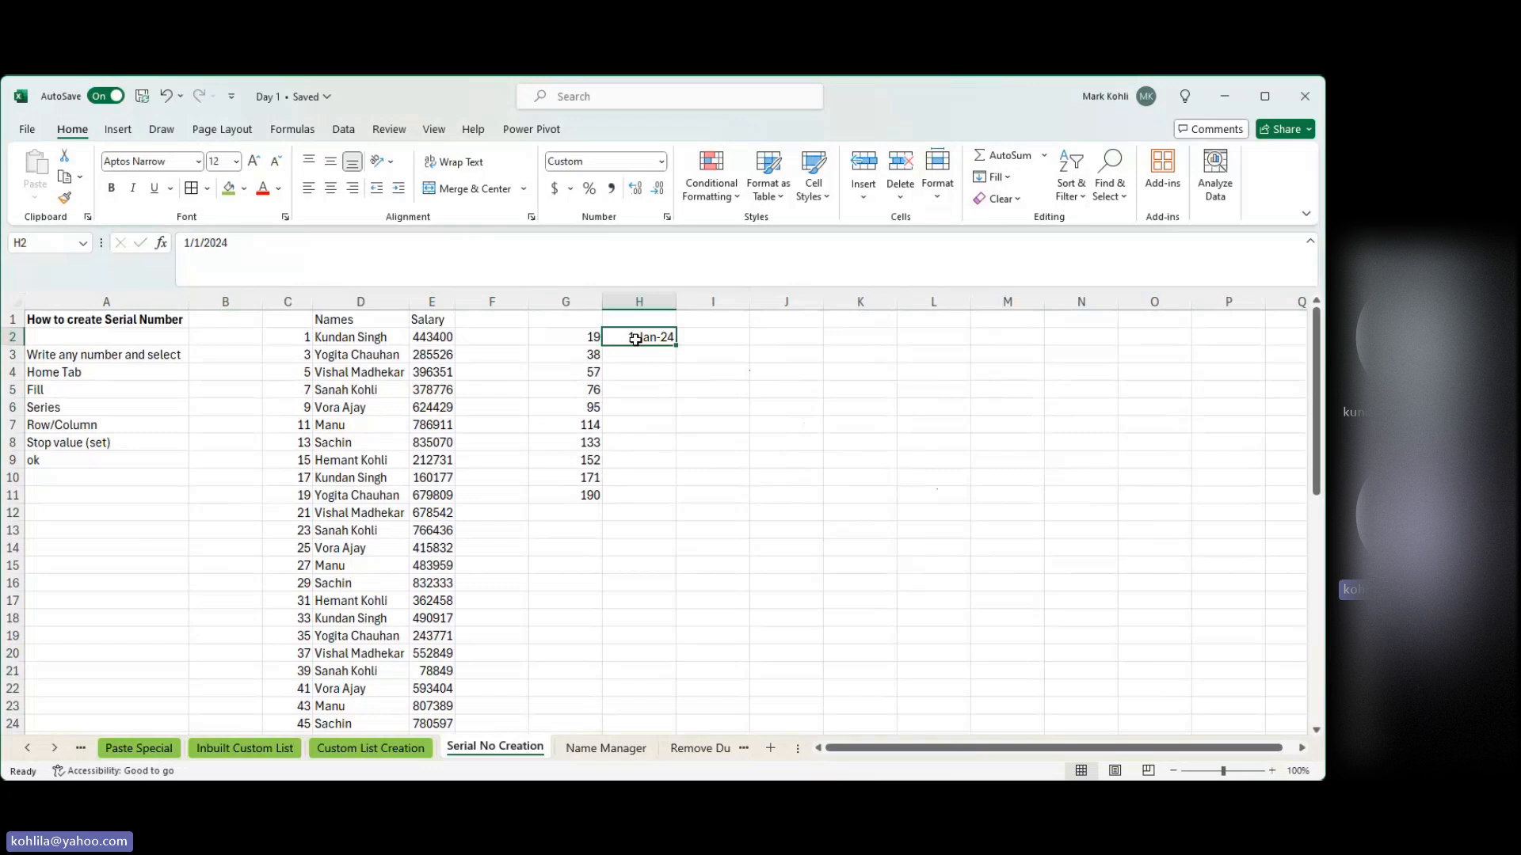
Enter the date 12-12-2024 in cell I2.
{"action": "left_click", "coordinate": [728, 338]}
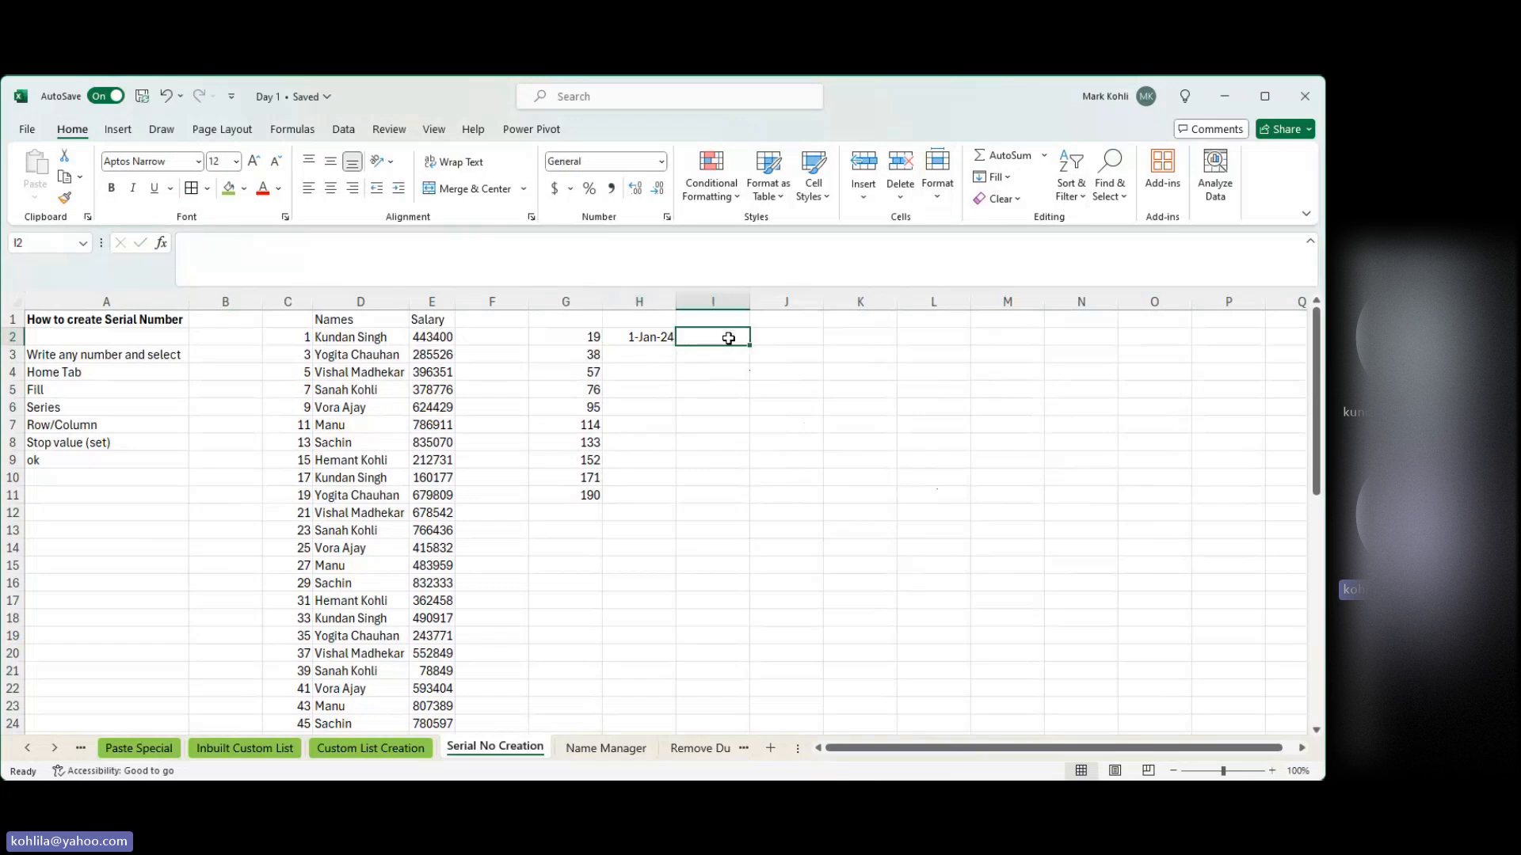
{"action": "type", "text": "12"}
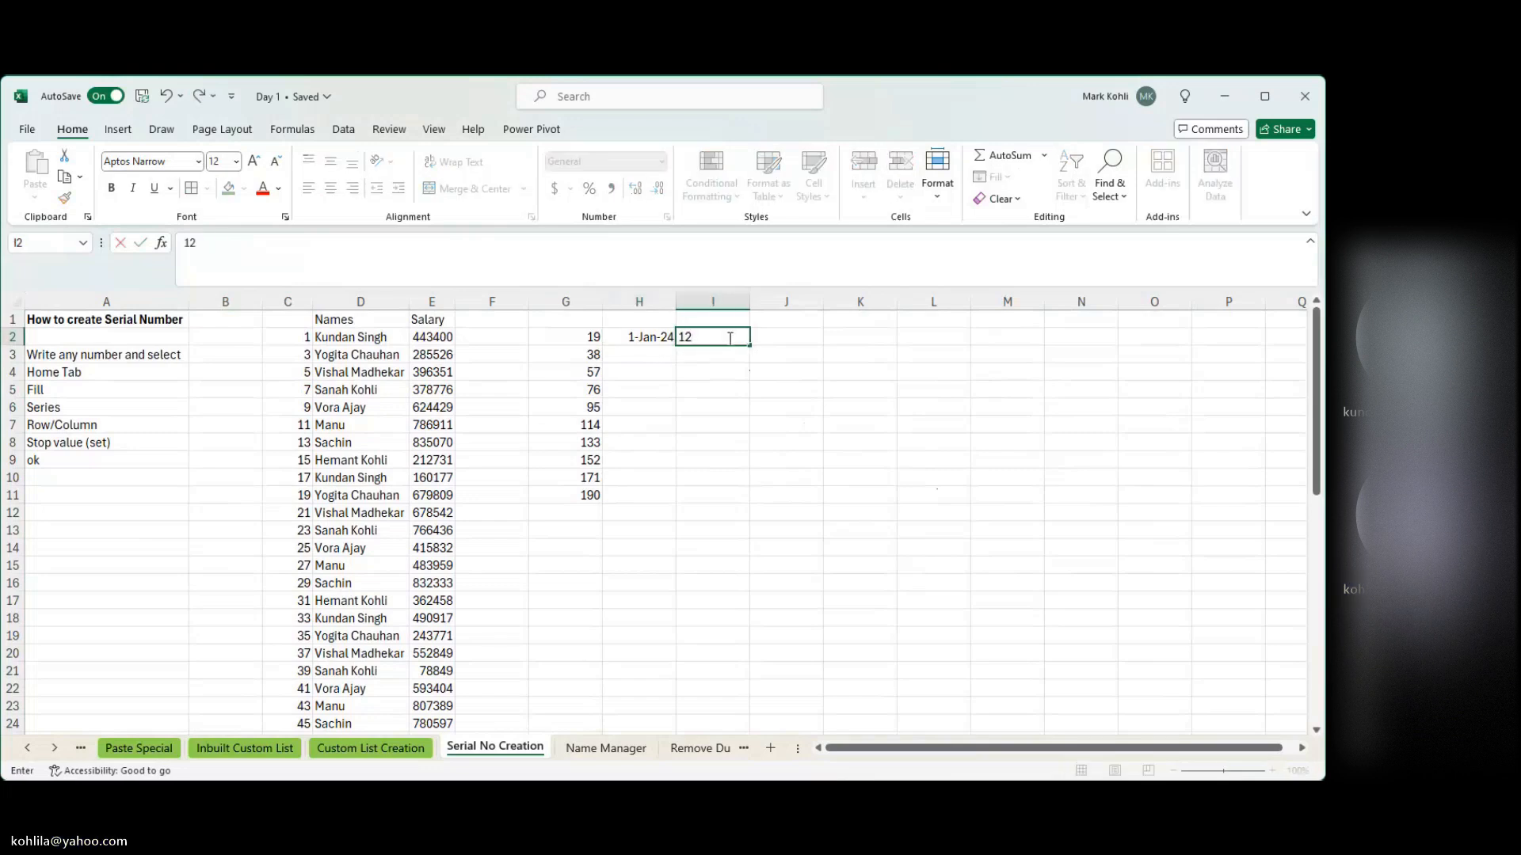
{"action": "type", "text": "-12-"}
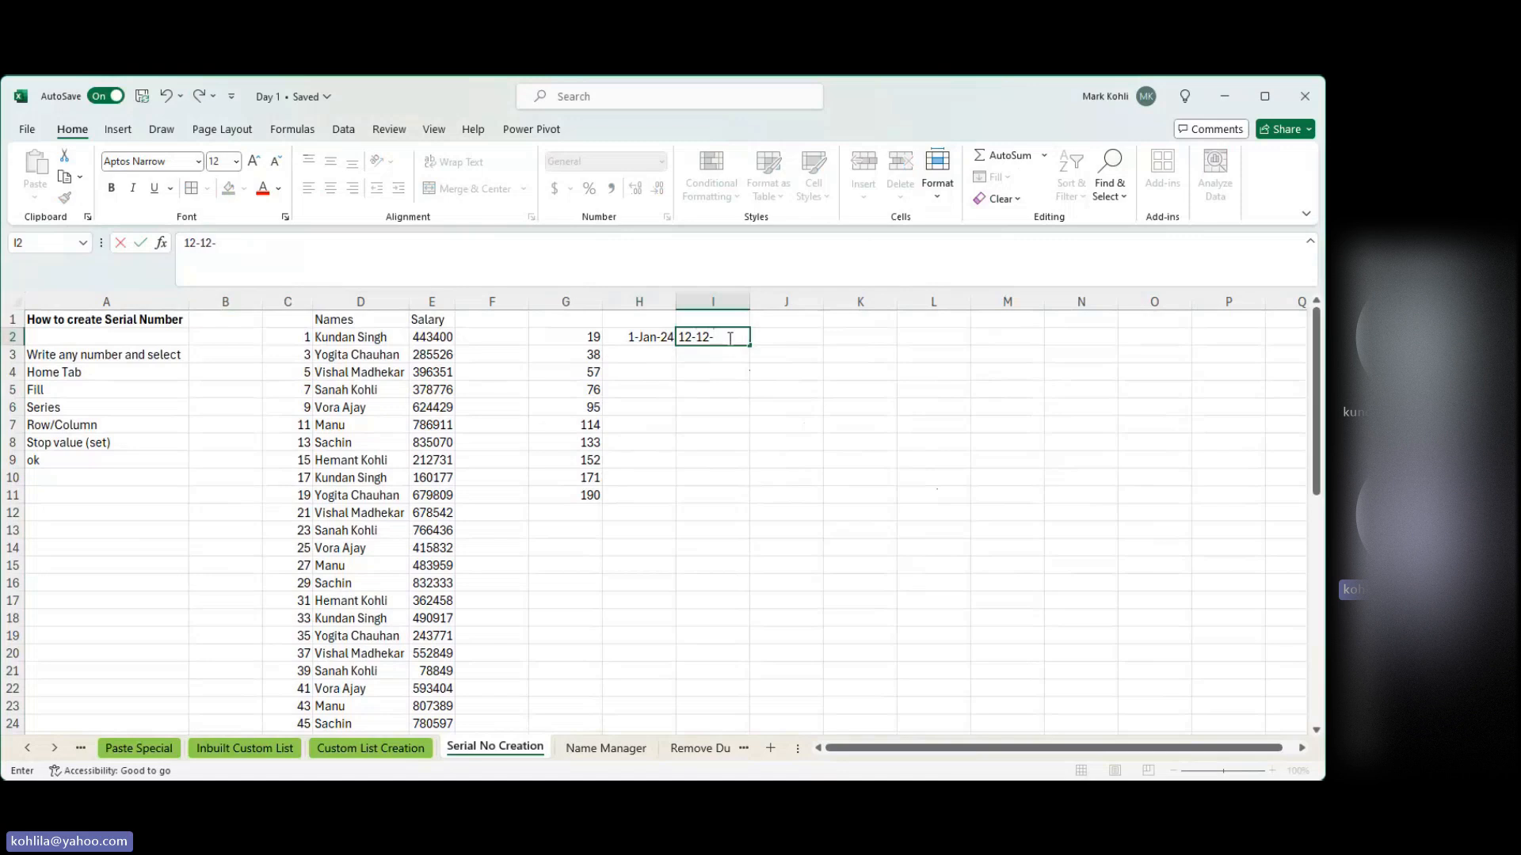
{"action": "type", "text": "2024"}
{"action": "key", "text": "Return"}
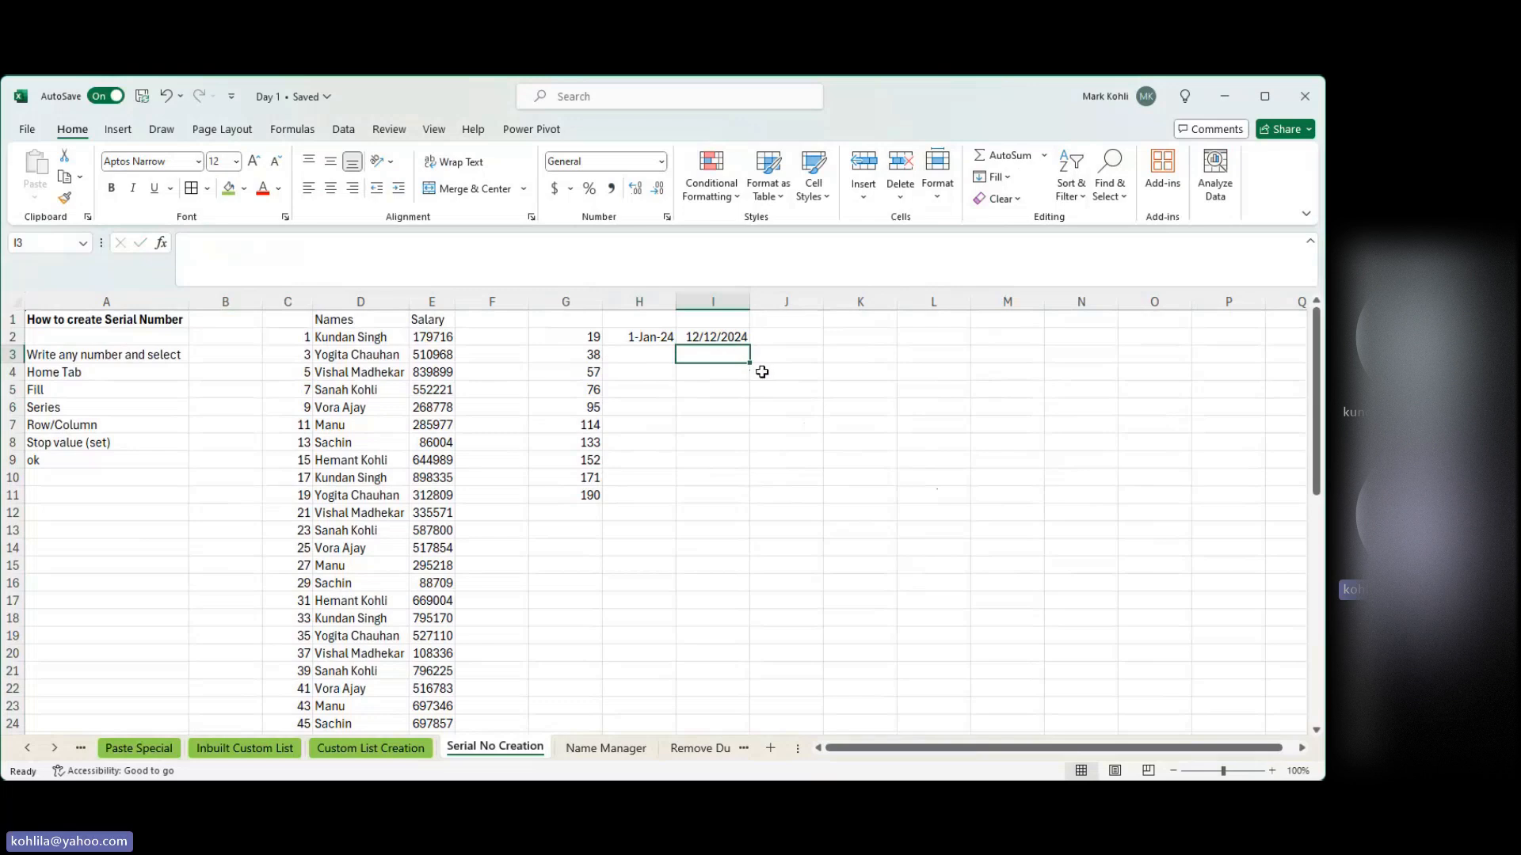
Enter 12-12-2024 in I3 and check its number format.
{"action": "type", "text": "12-12-"}
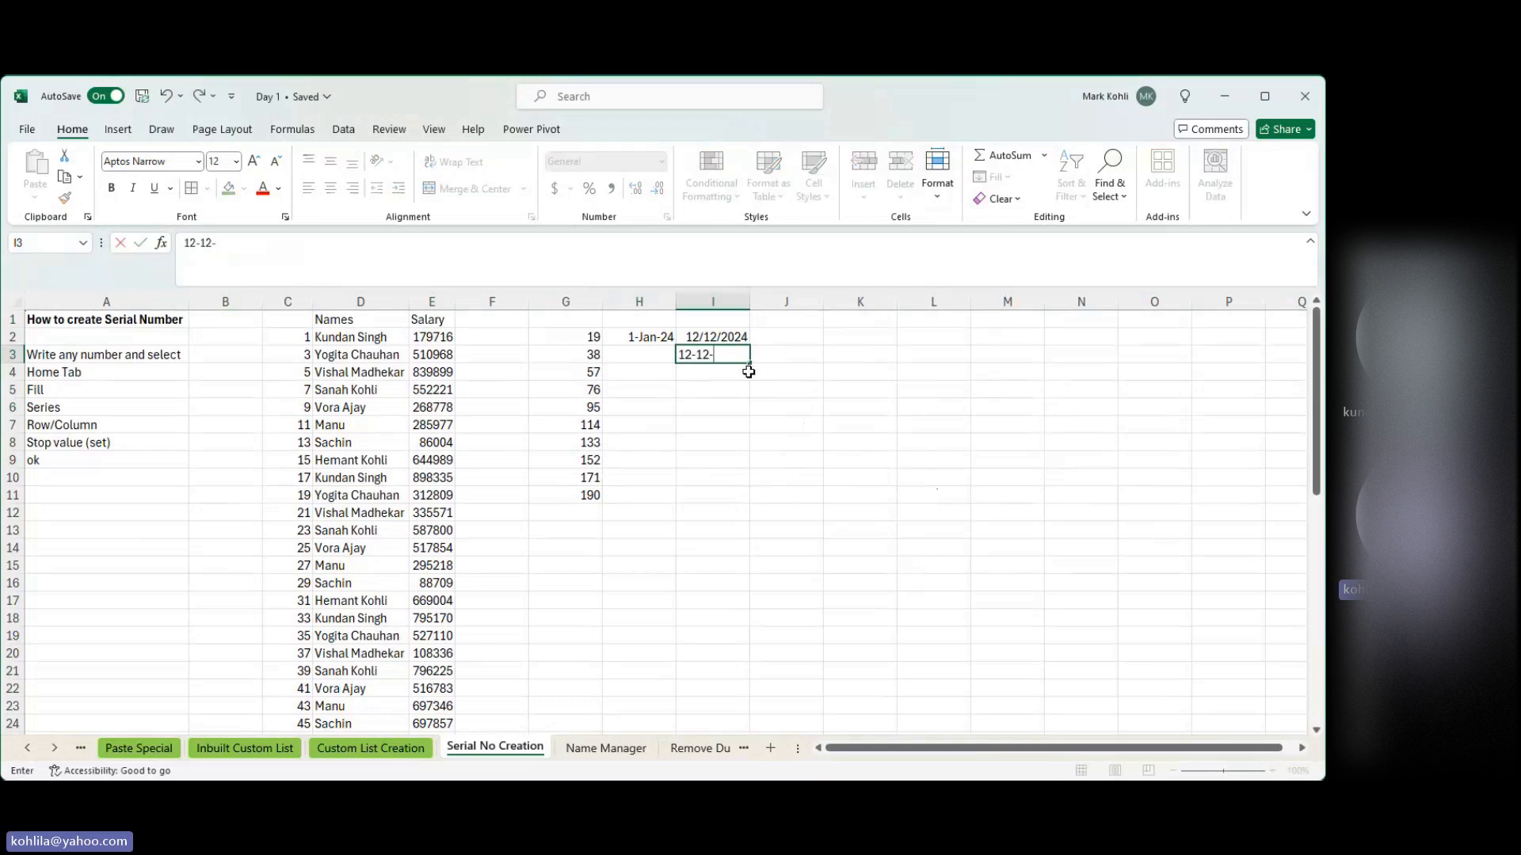
{"action": "type", "text": "2024"}
{"action": "key", "text": "Return"}
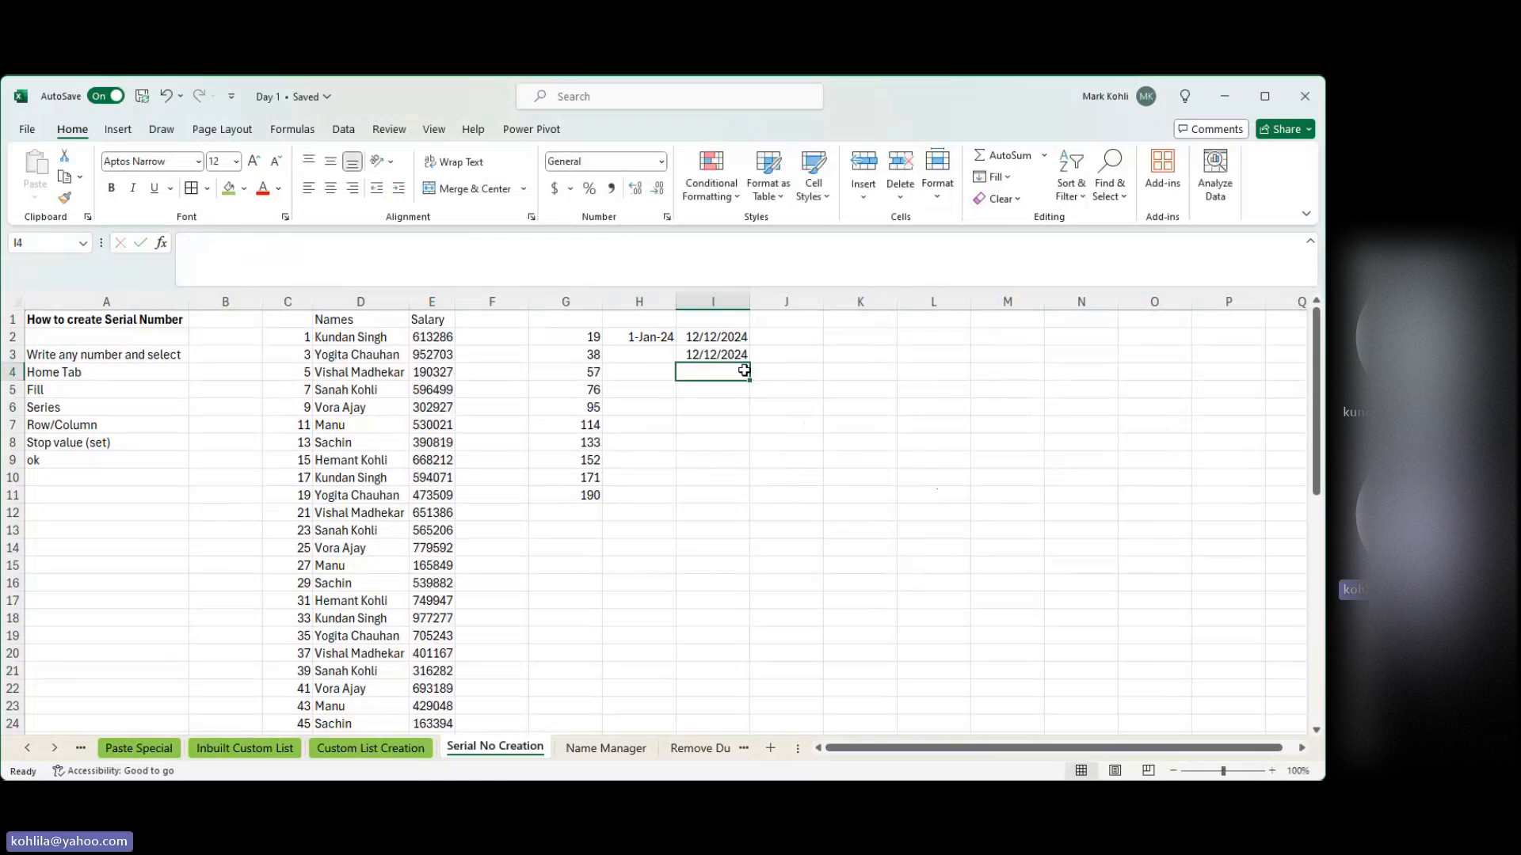
{"action": "left_click", "coordinate": [716, 355]}
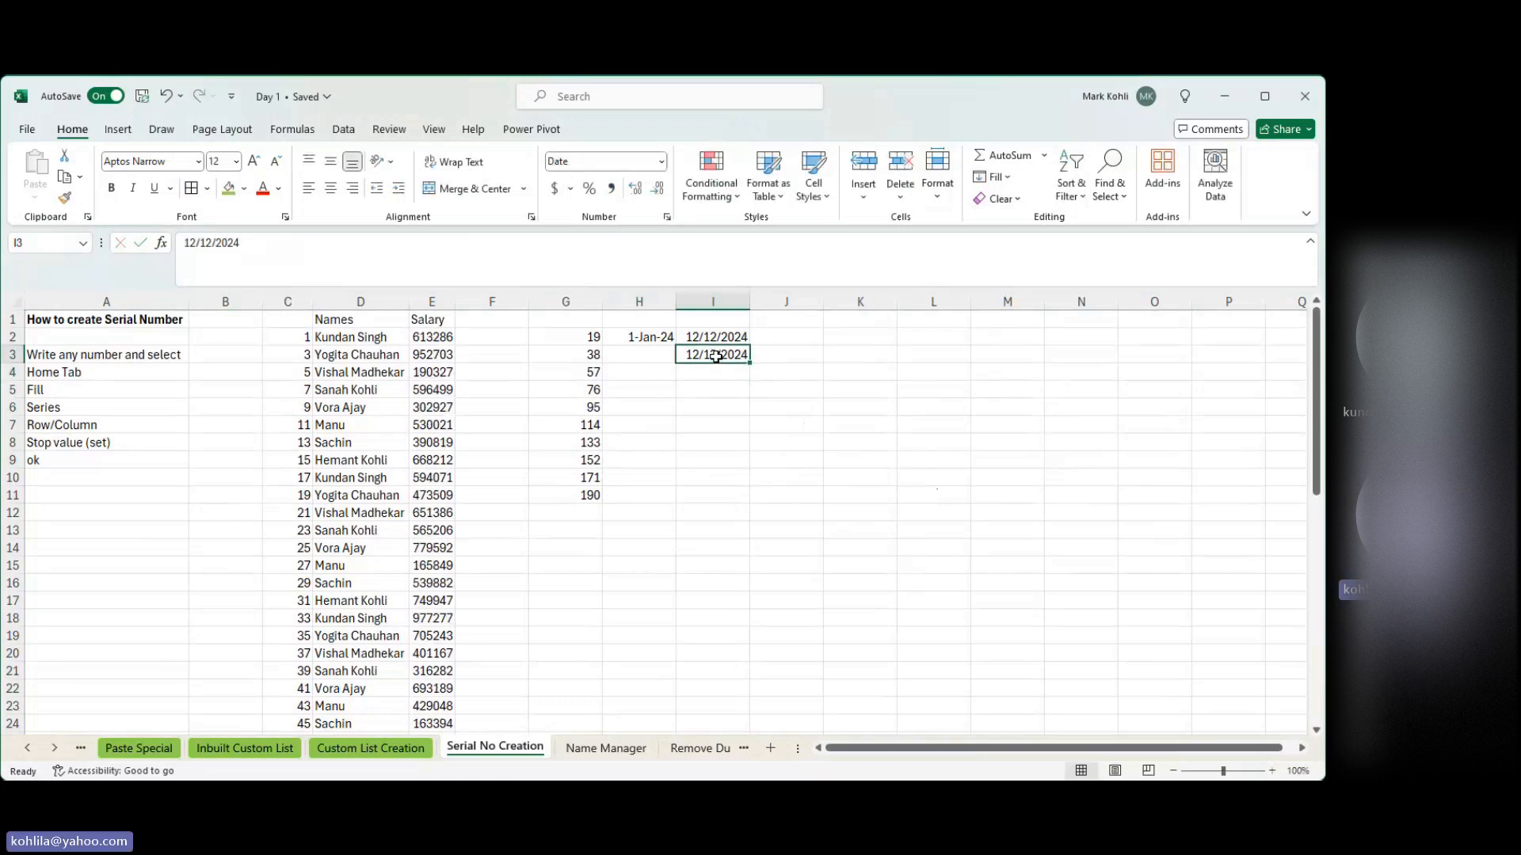
{"action": "key", "text": "Return"}
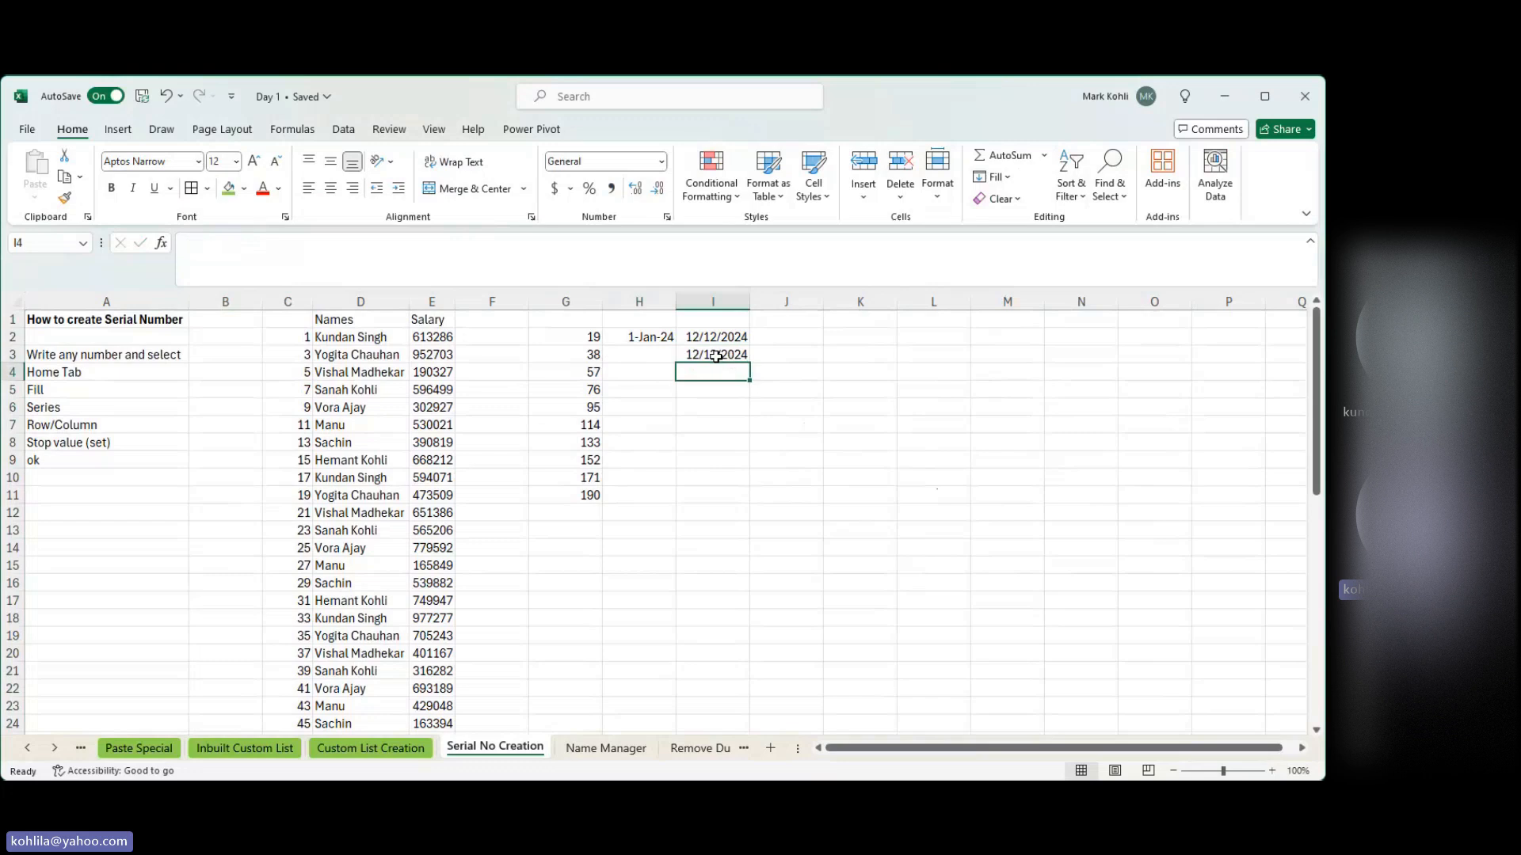
Switch I3's number format to General (45638), then back to Short Date.
{"action": "left_click", "coordinate": [716, 355]}
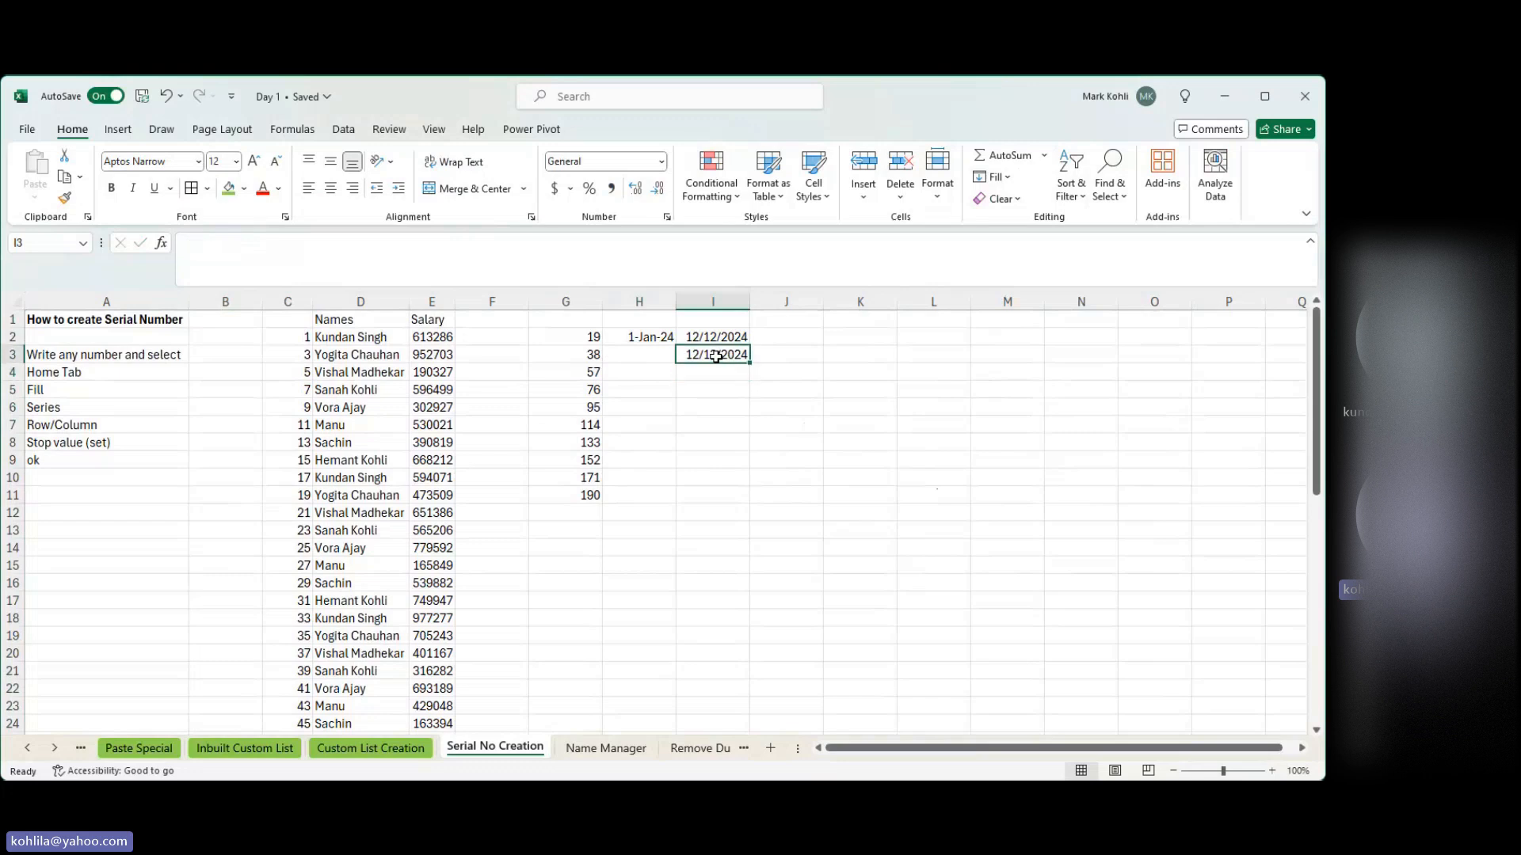
{"action": "left_click", "coordinate": [663, 165]}
{"action": "left_click", "coordinate": [638, 210]}
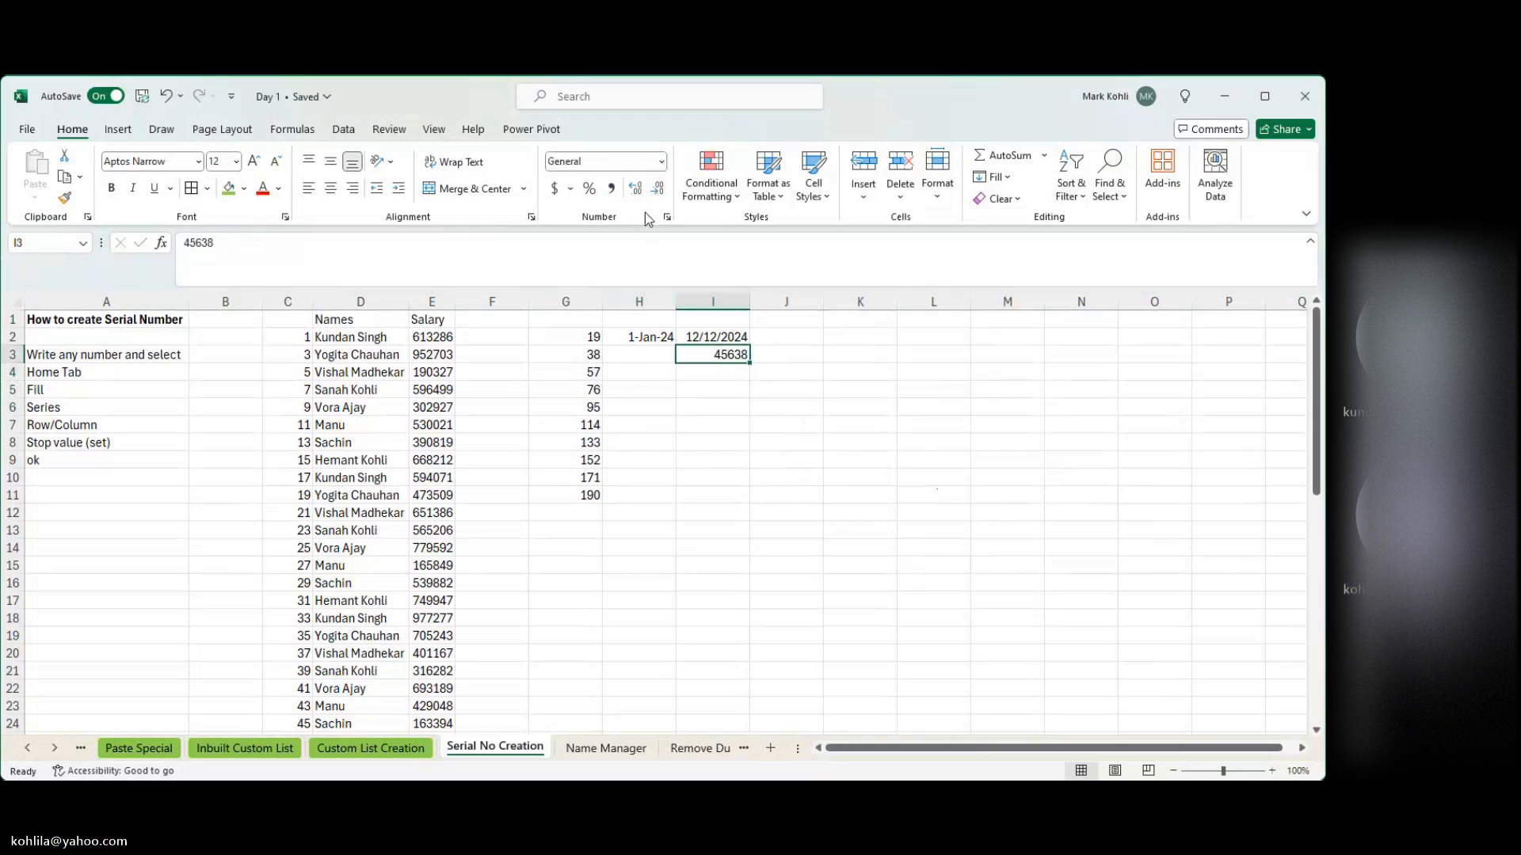
{"action": "left_click", "coordinate": [662, 162]}
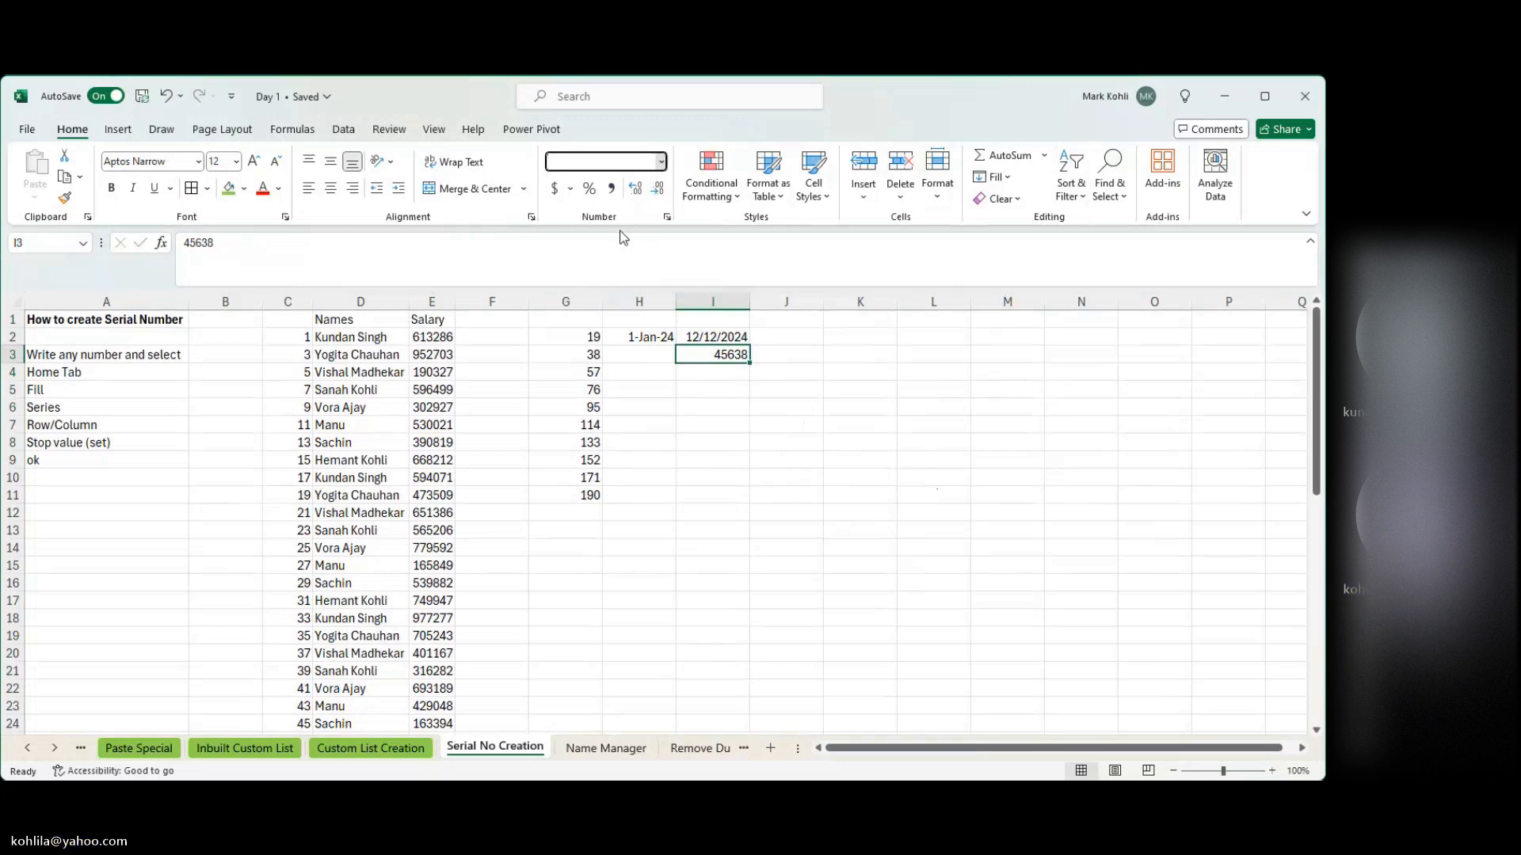
{"action": "left_click", "coordinate": [625, 368]}
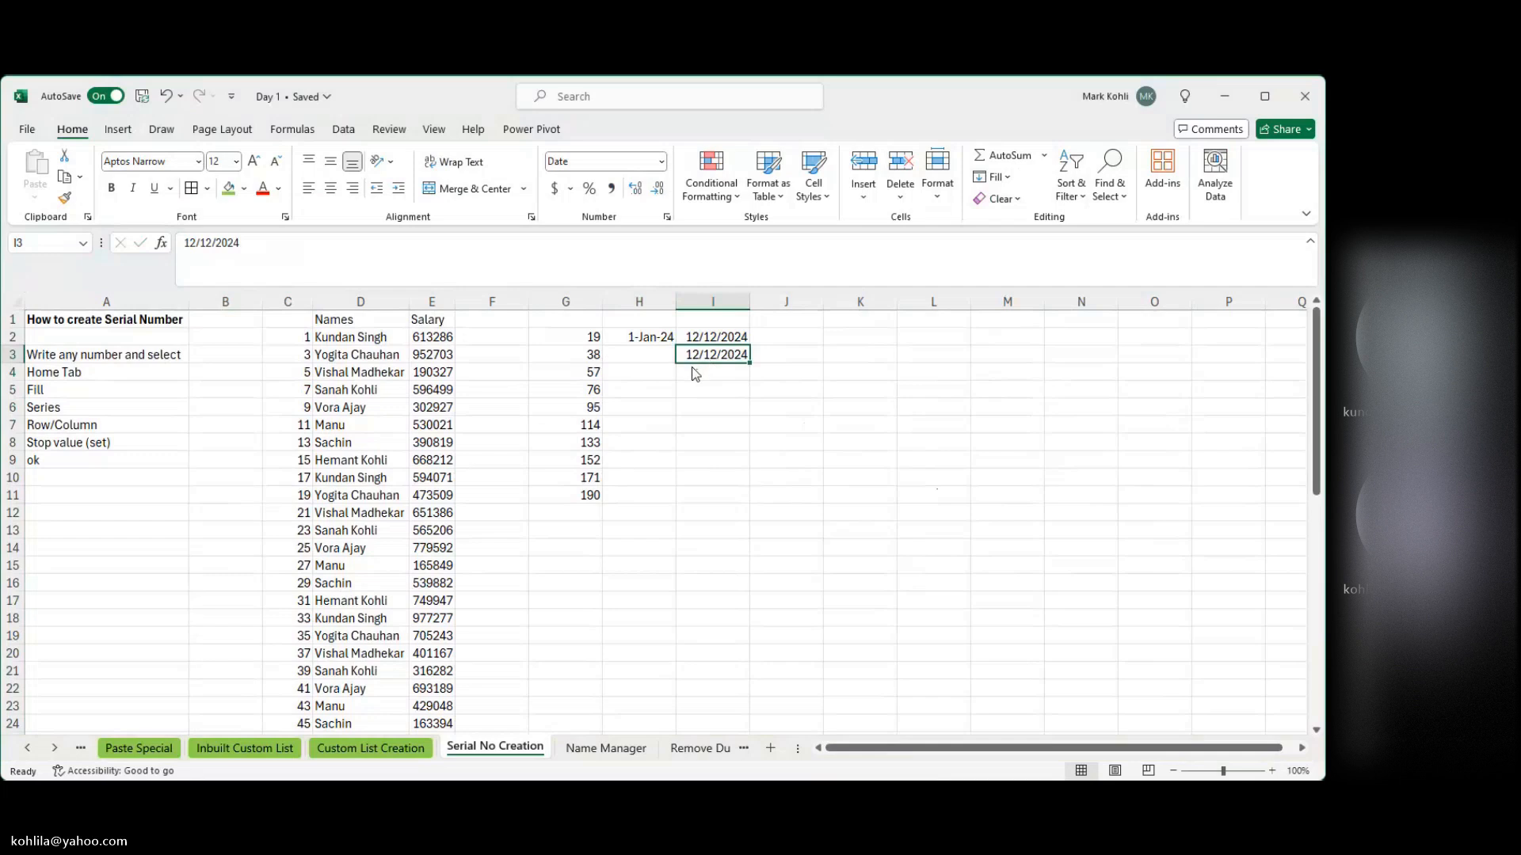
Edit I3's date in the formula bar, replacing both slashes with hyphens to read 12-12-2024.
{"action": "left_click", "coordinate": [184, 246]}
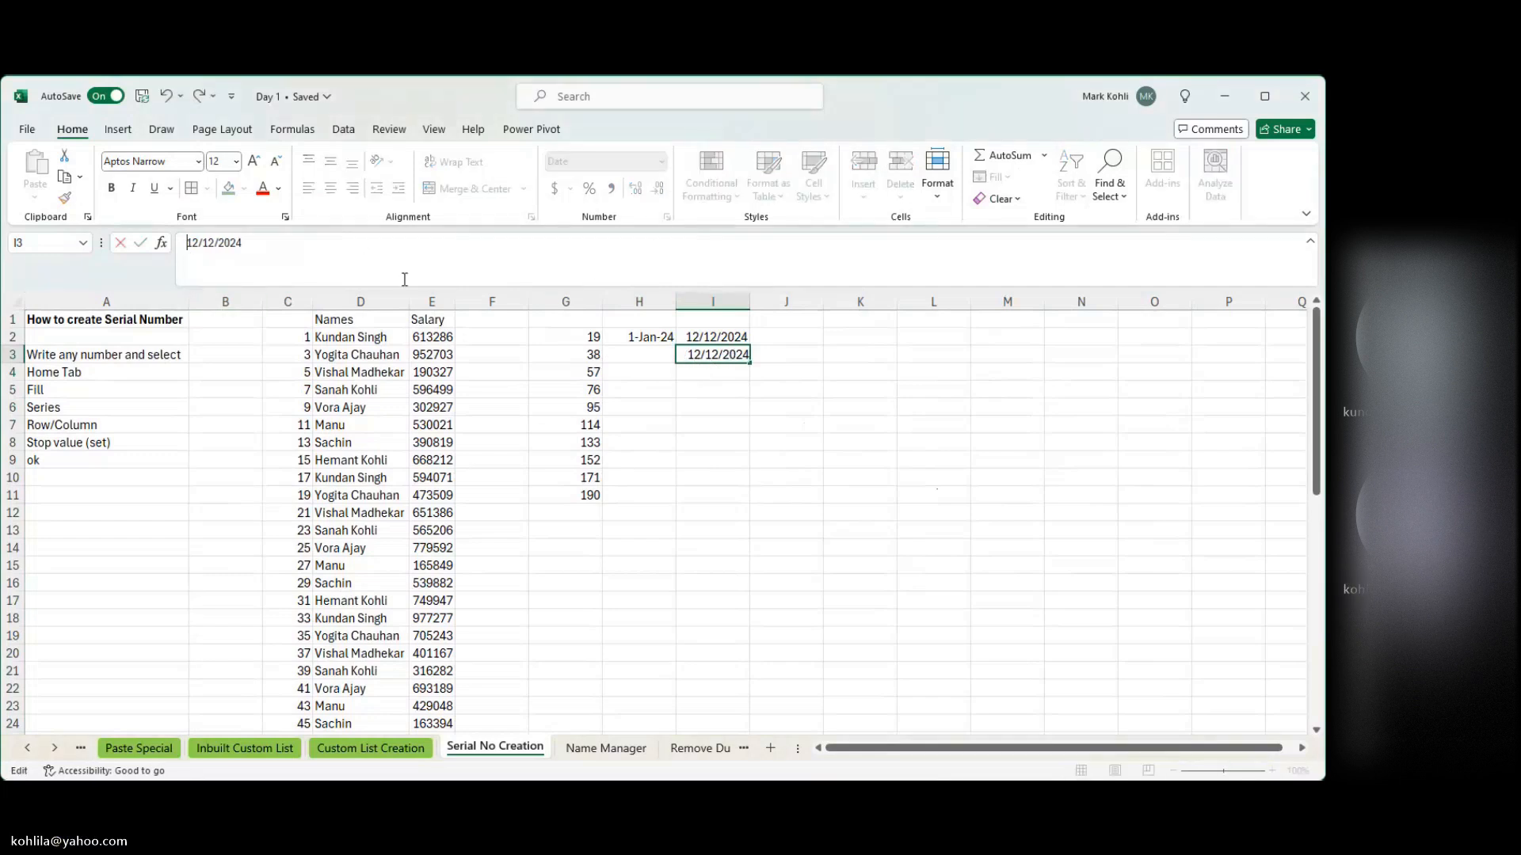
{"action": "left_click", "coordinate": [204, 240]}
{"action": "key", "text": "BackSpace"}
{"action": "type", "text": "-"}
{"action": "left_click", "coordinate": [219, 242]}
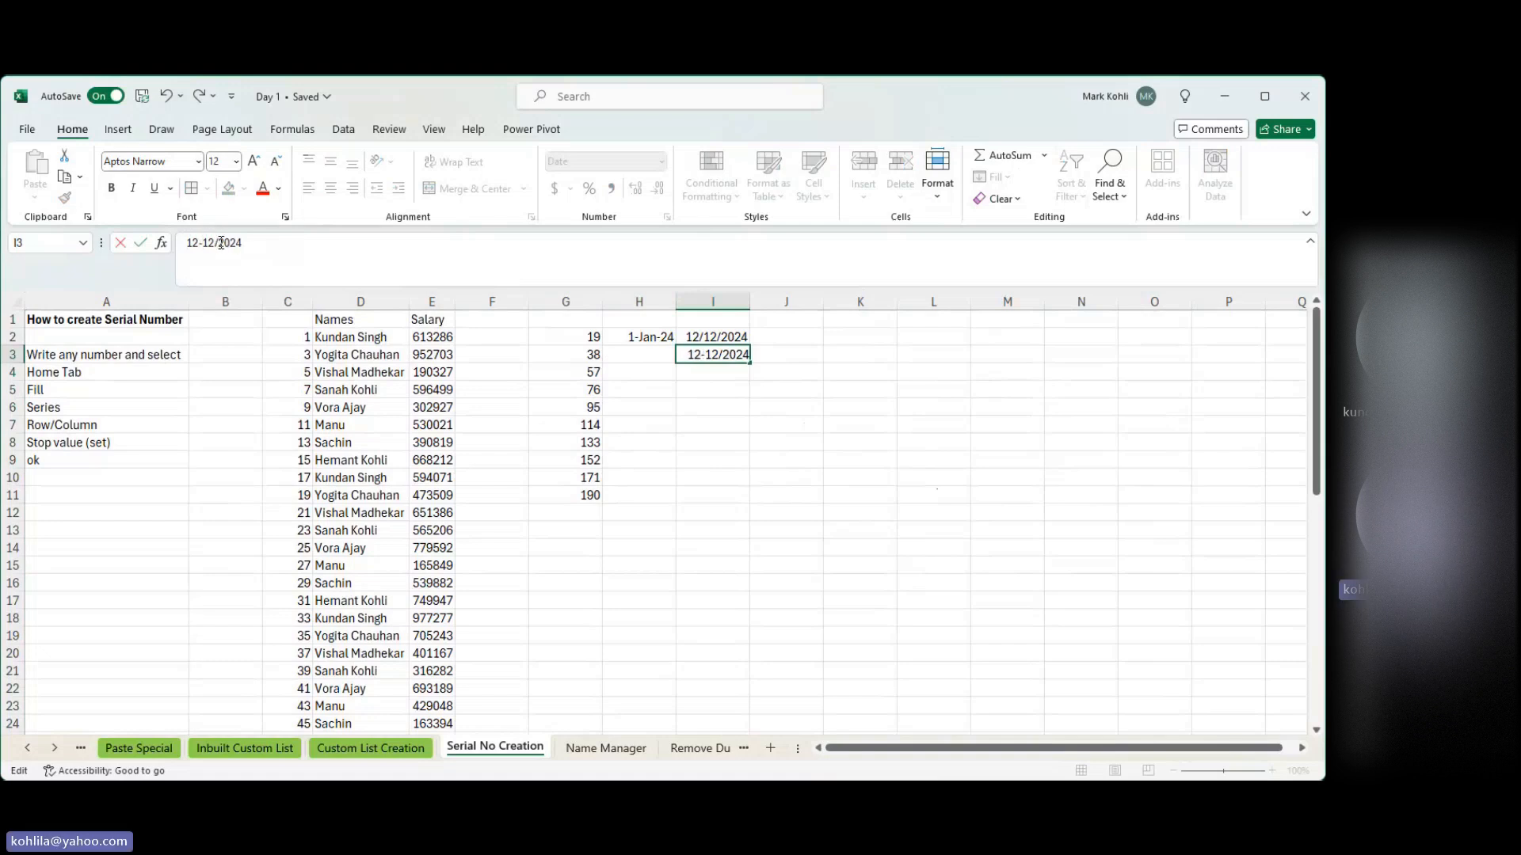
{"action": "key", "text": "BackSpace"}
{"action": "type", "text": "-"}
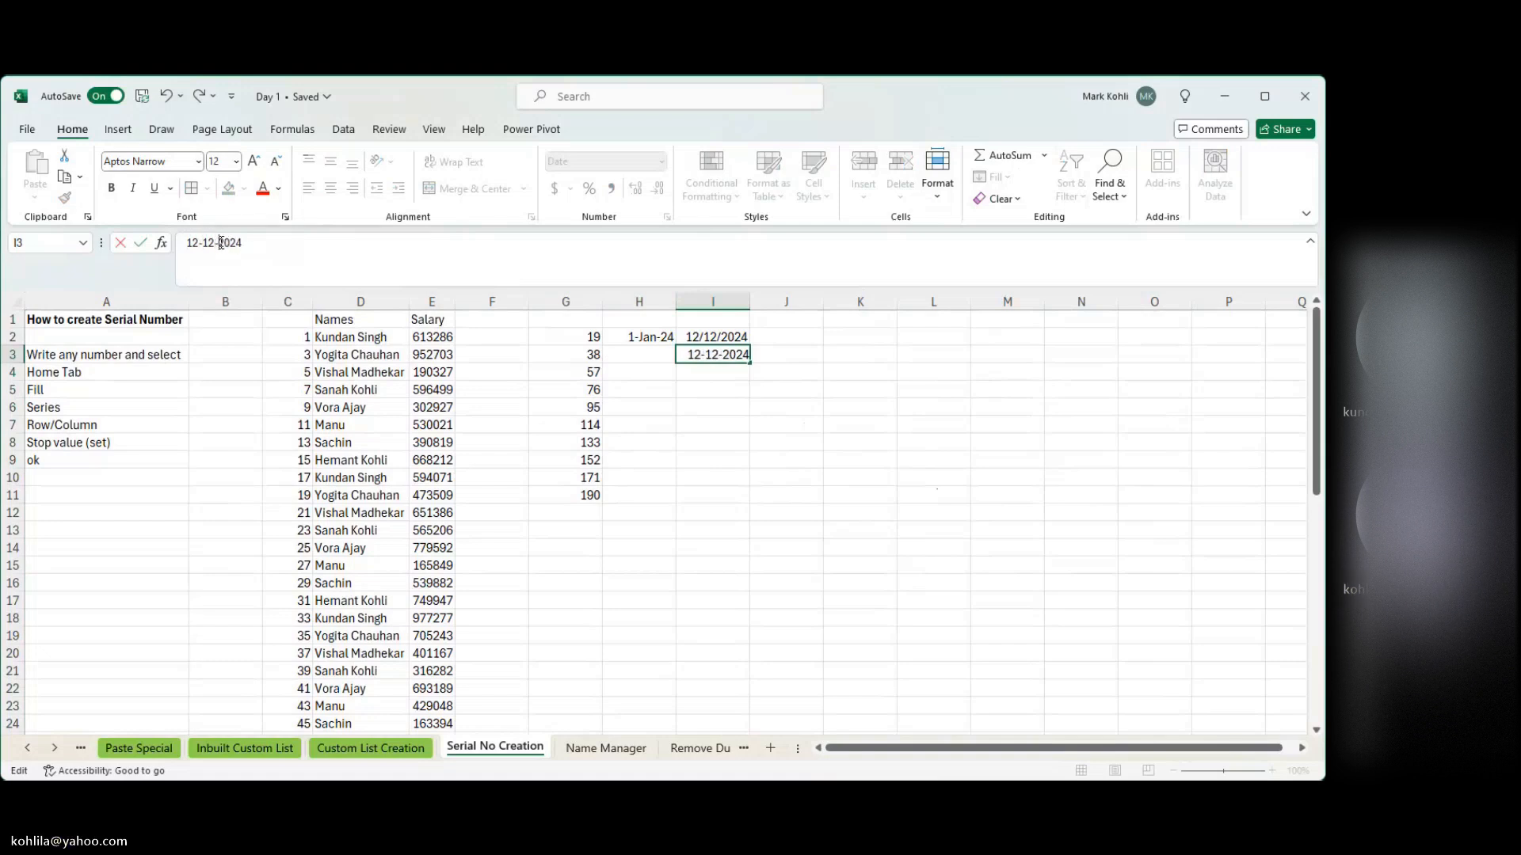
{"action": "key", "text": "Return"}
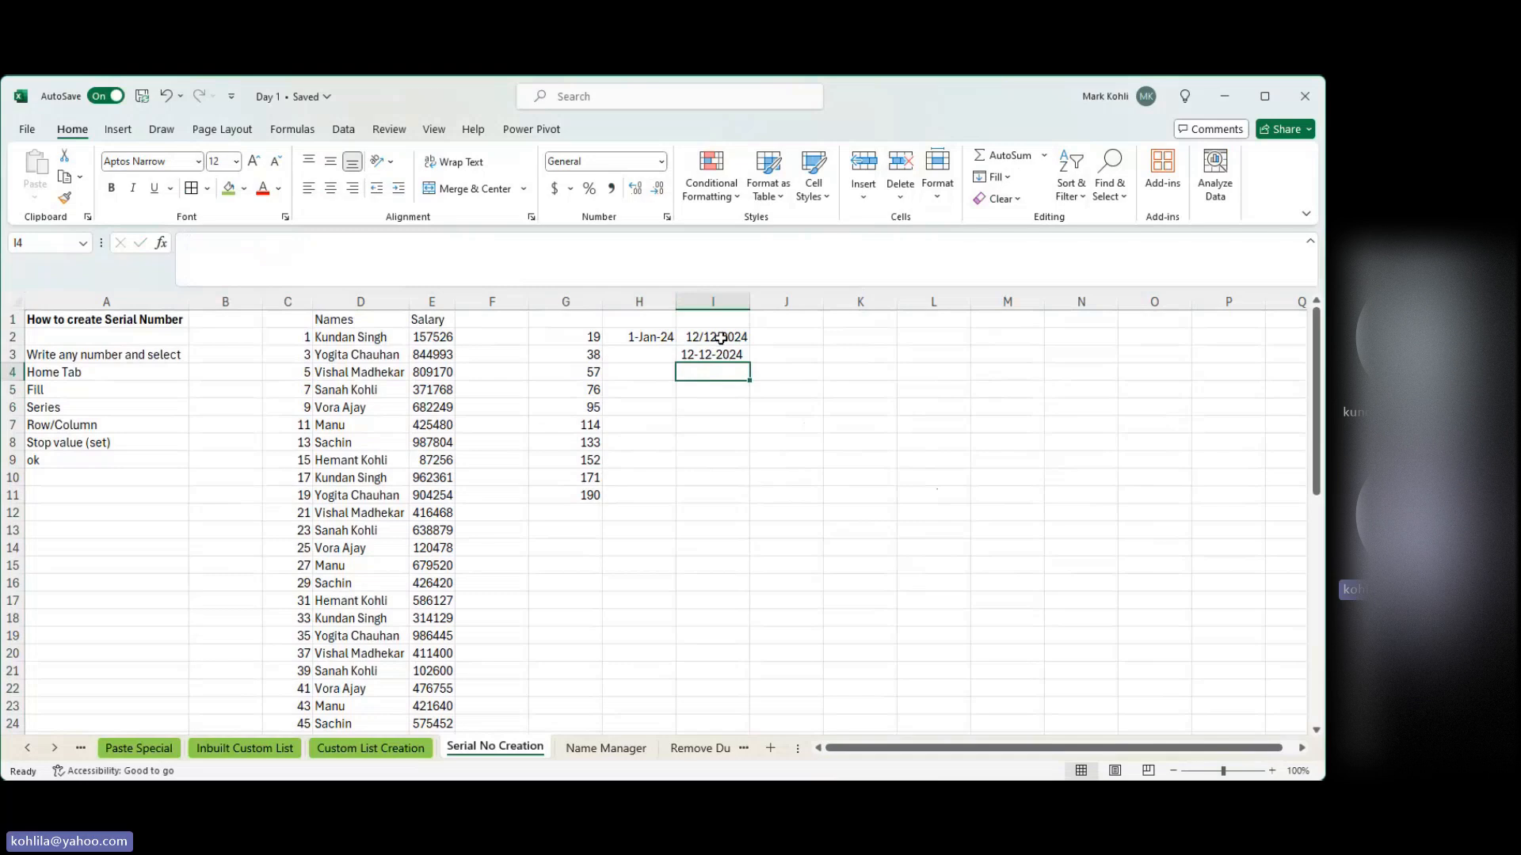
{"action": "left_click_drag", "start_coordinate": [723, 341], "coordinate": [724, 354]}
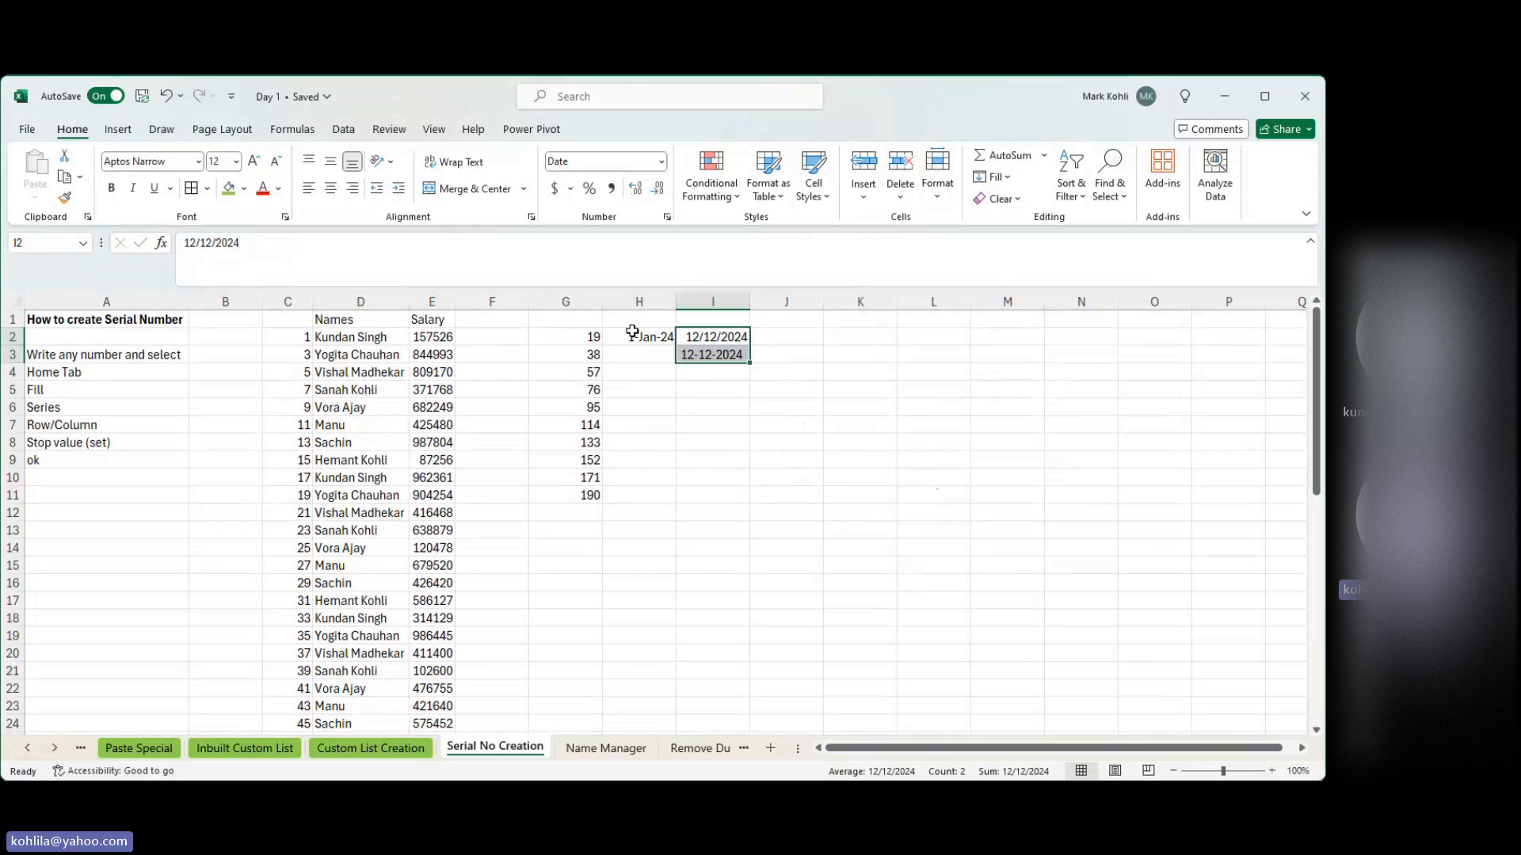
{"action": "left_click", "coordinate": [632, 332]}
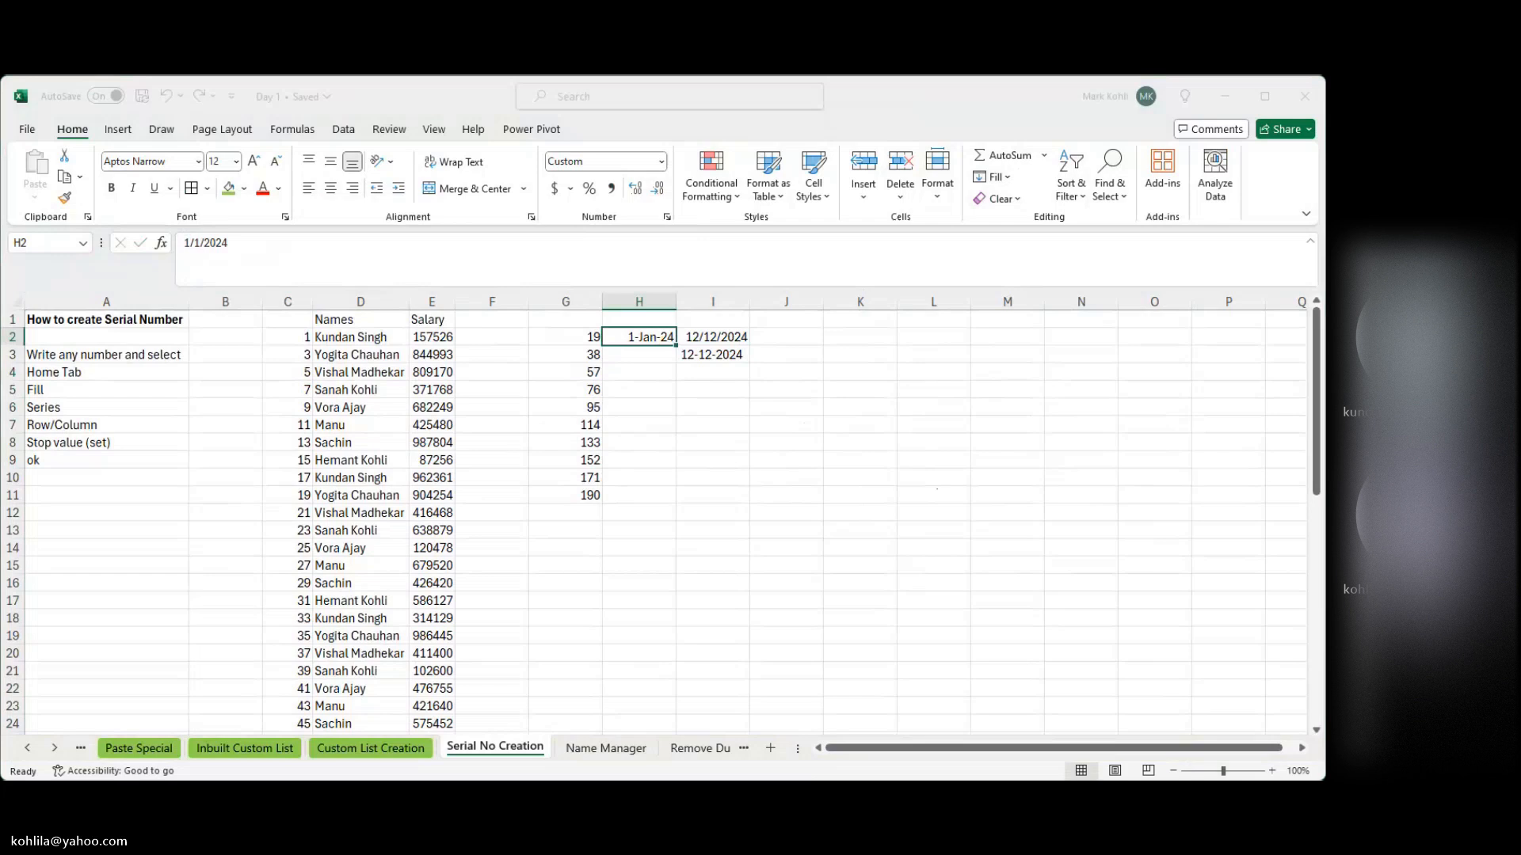
{"action": "left_click", "coordinate": [892, 525]}
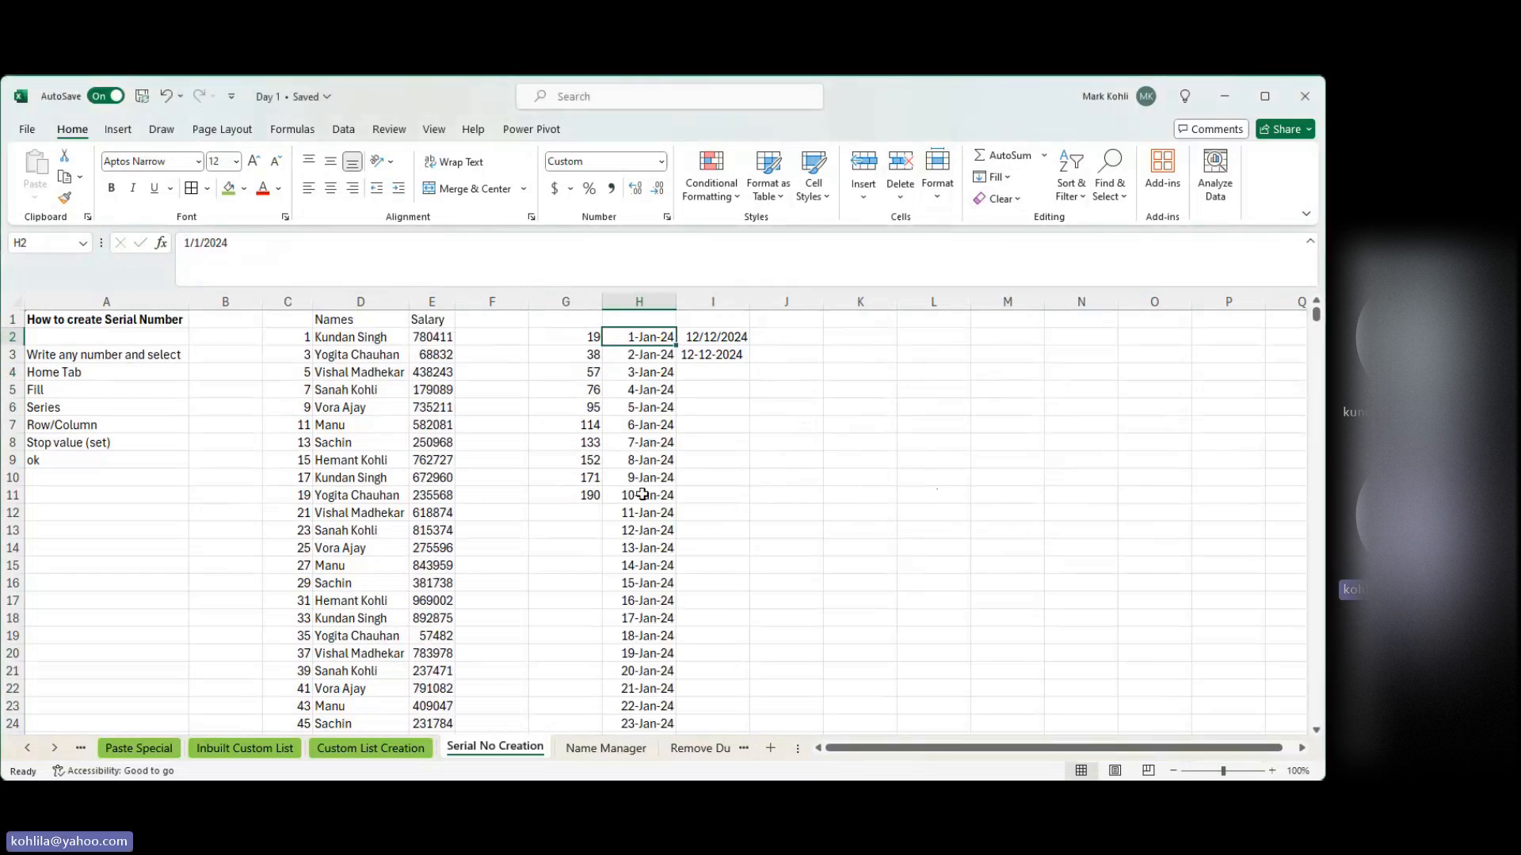
{"action": "scroll", "coordinate": [692, 583], "scroll_direction": "down", "scroll_amount": 9}
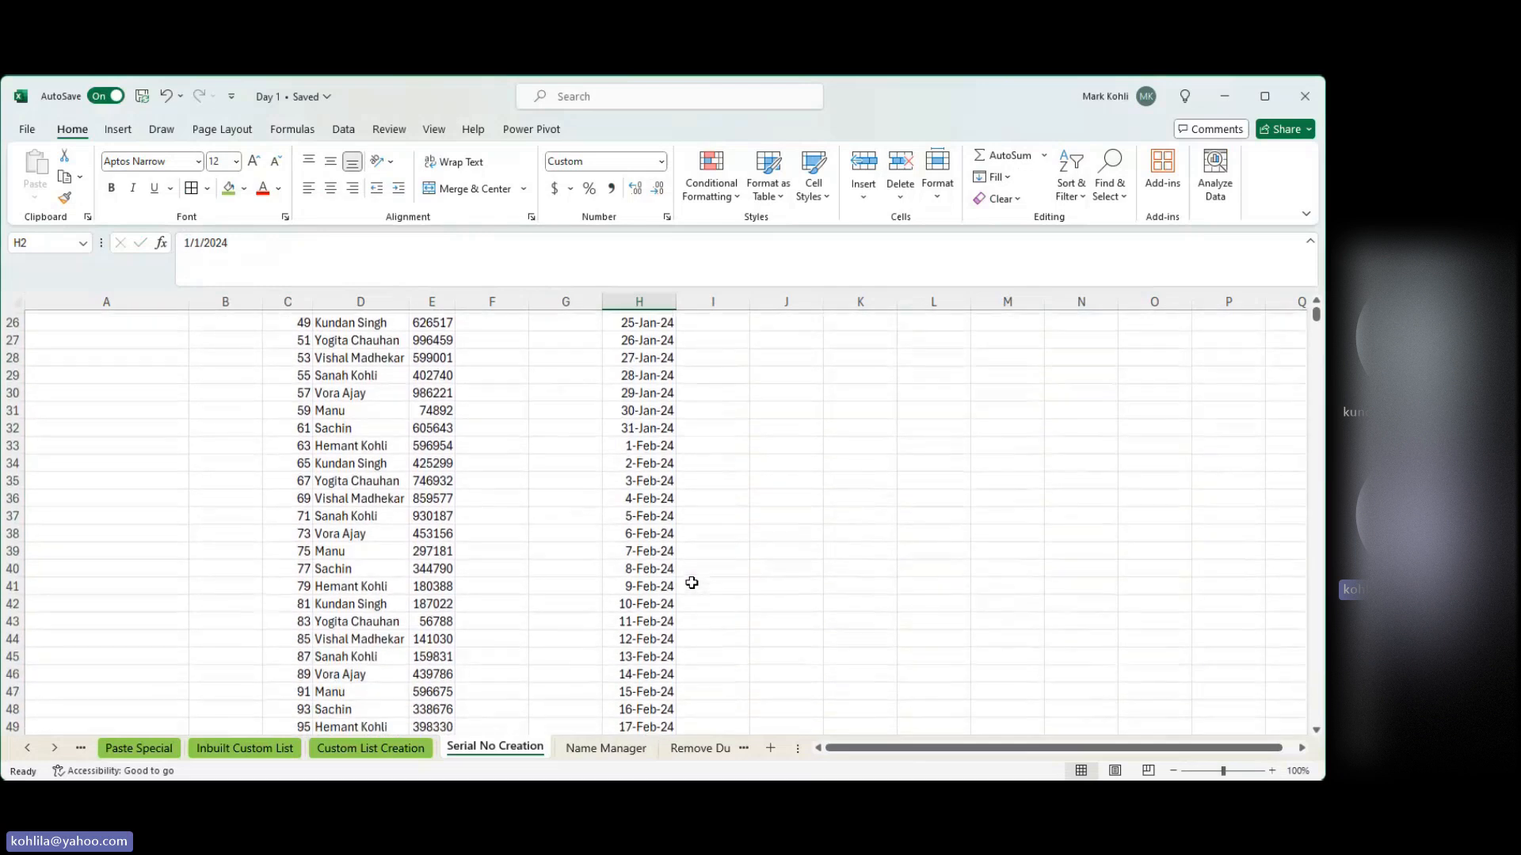
{"action": "scroll", "coordinate": [657, 602], "scroll_direction": "down", "scroll_amount": 6}
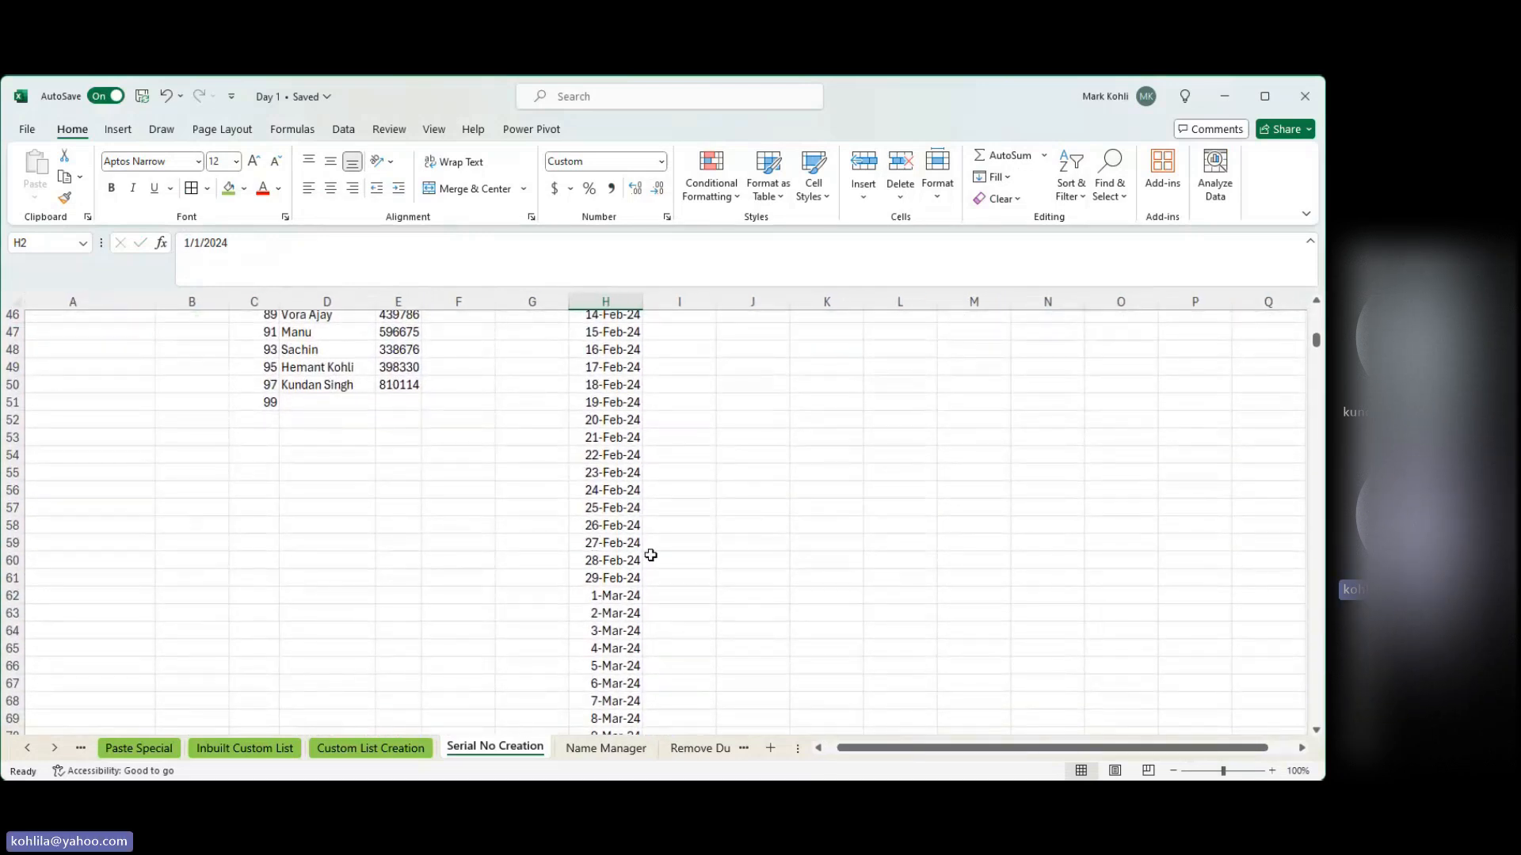
{"action": "scroll", "coordinate": [650, 555], "scroll_direction": "down", "scroll_amount": 20}
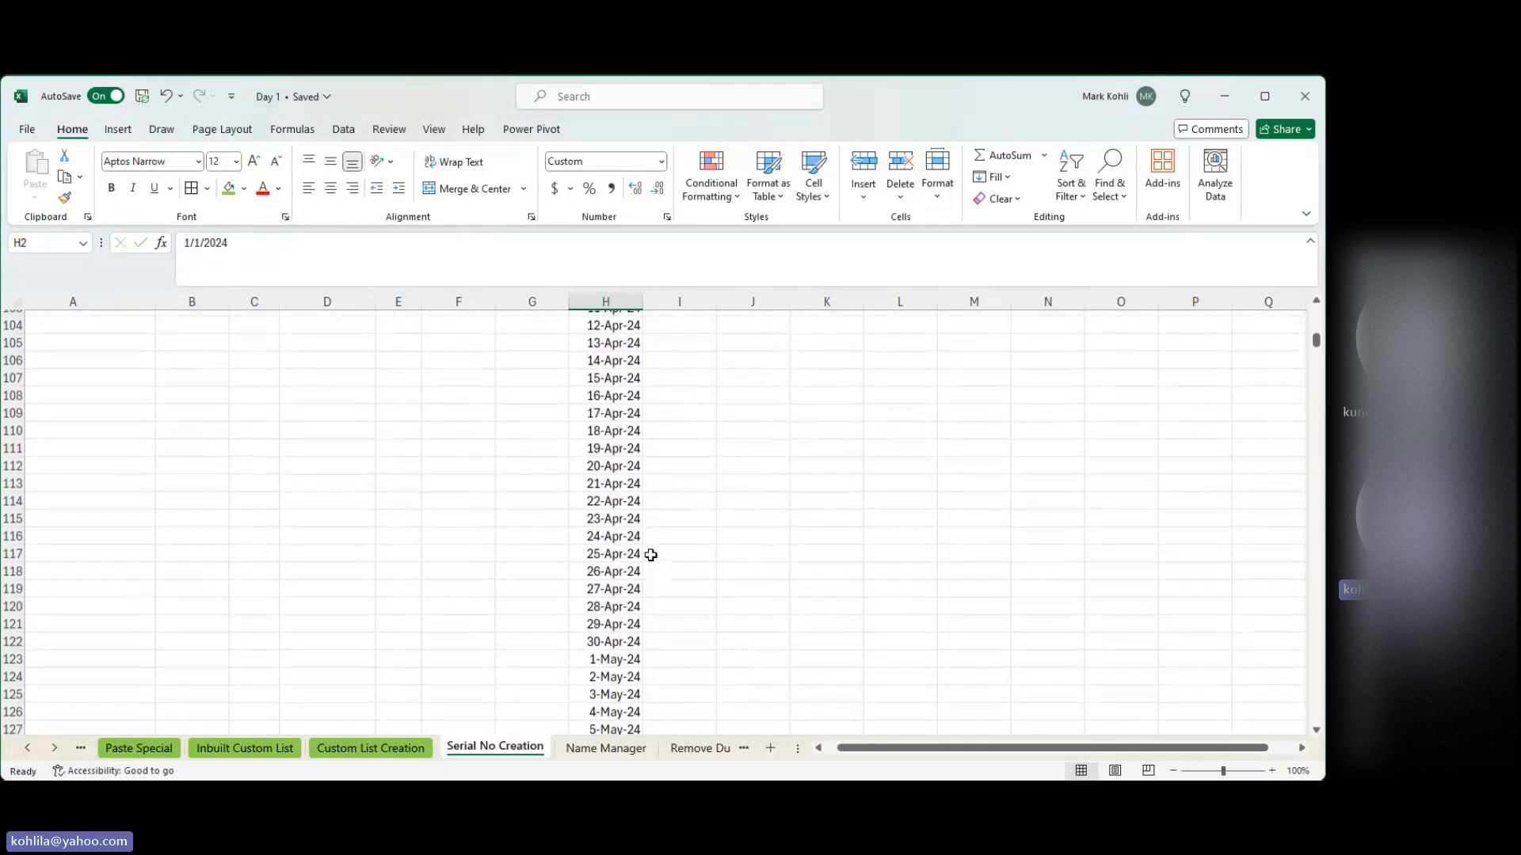
{"action": "left_click", "coordinate": [634, 555]}
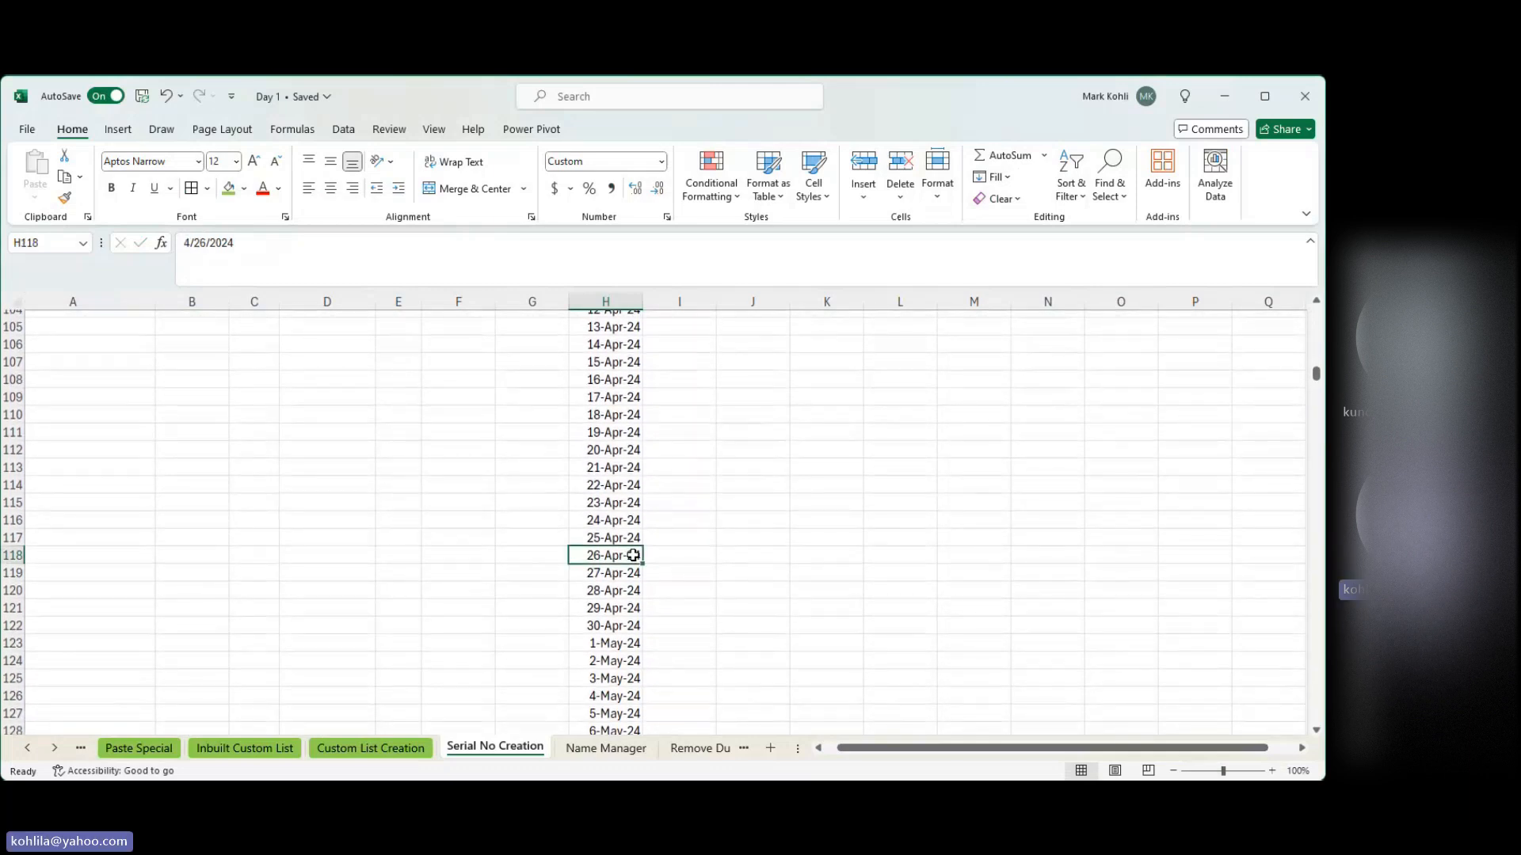
{"action": "key", "text": "ctrl+Down"}
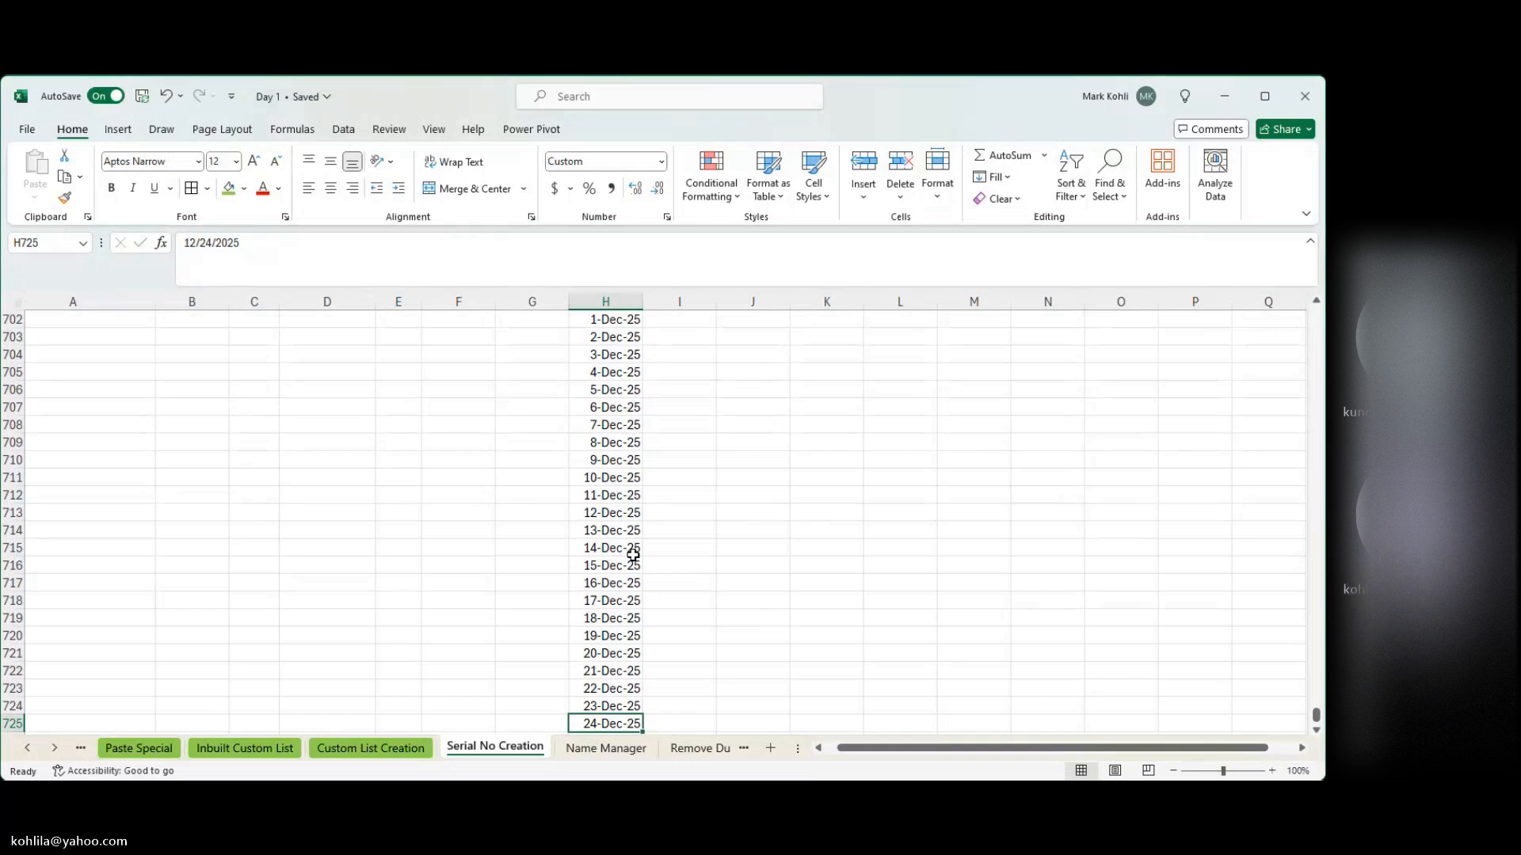
{"action": "key", "text": "ctrl+Up"}
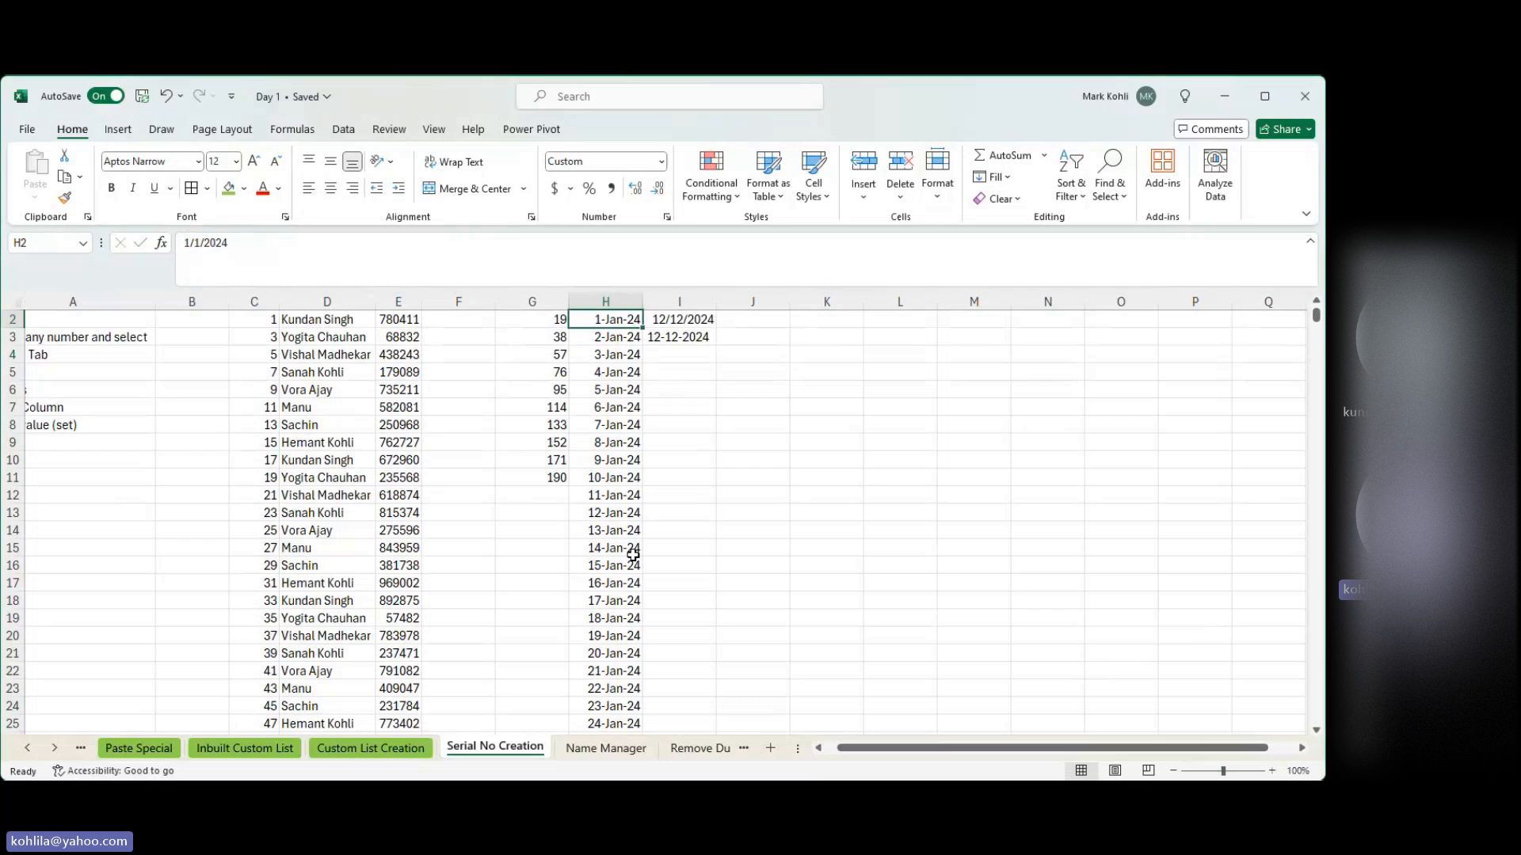
{"action": "scroll", "coordinate": [633, 556], "scroll_direction": "left", "scroll_amount": 2}
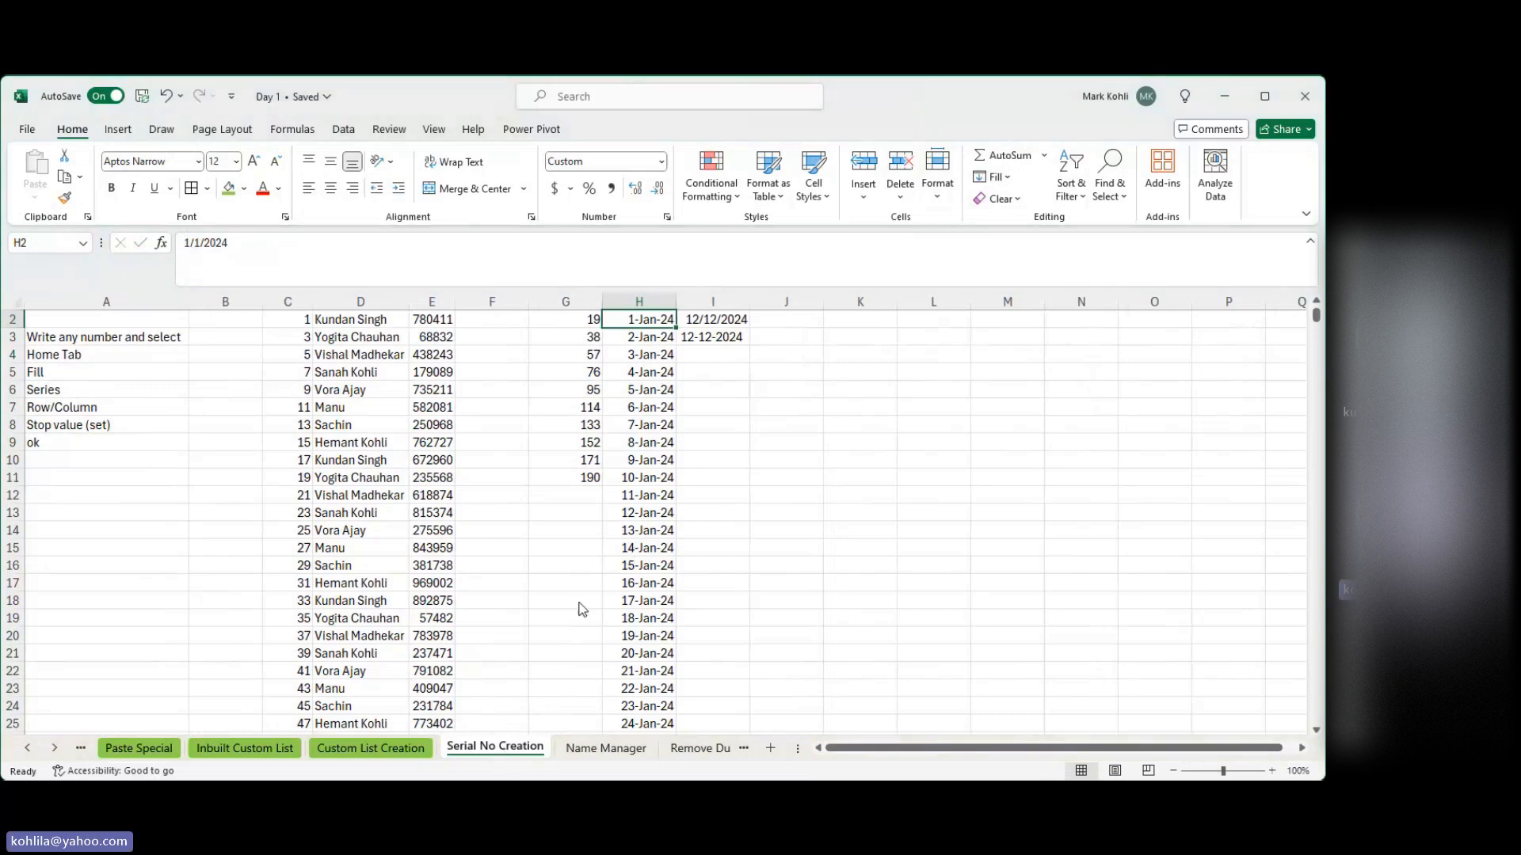
{"action": "left_click", "coordinate": [691, 719]}
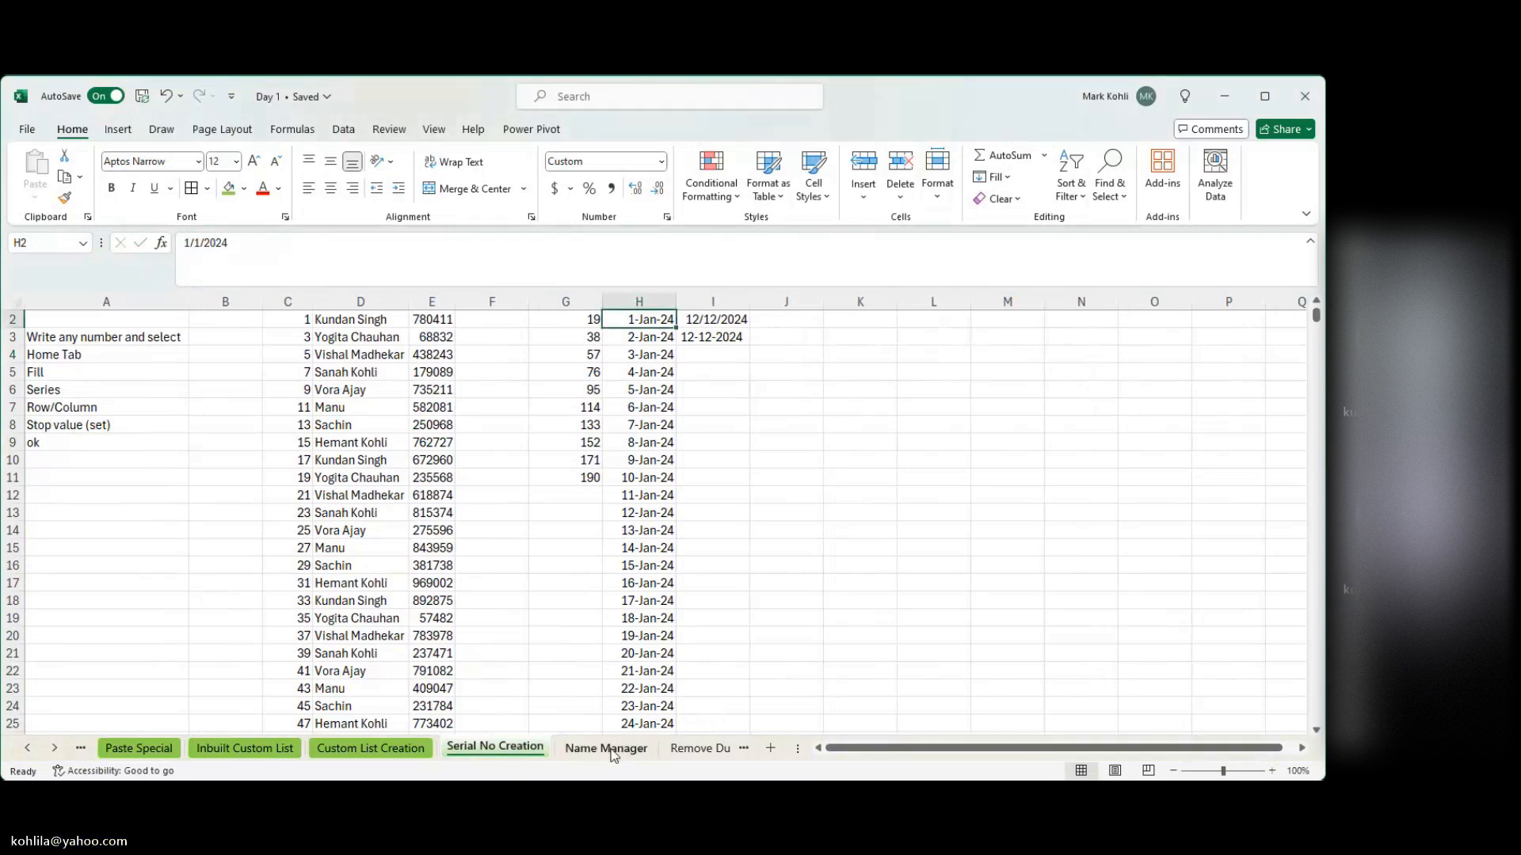
{"action": "left_click", "coordinate": [783, 605]}
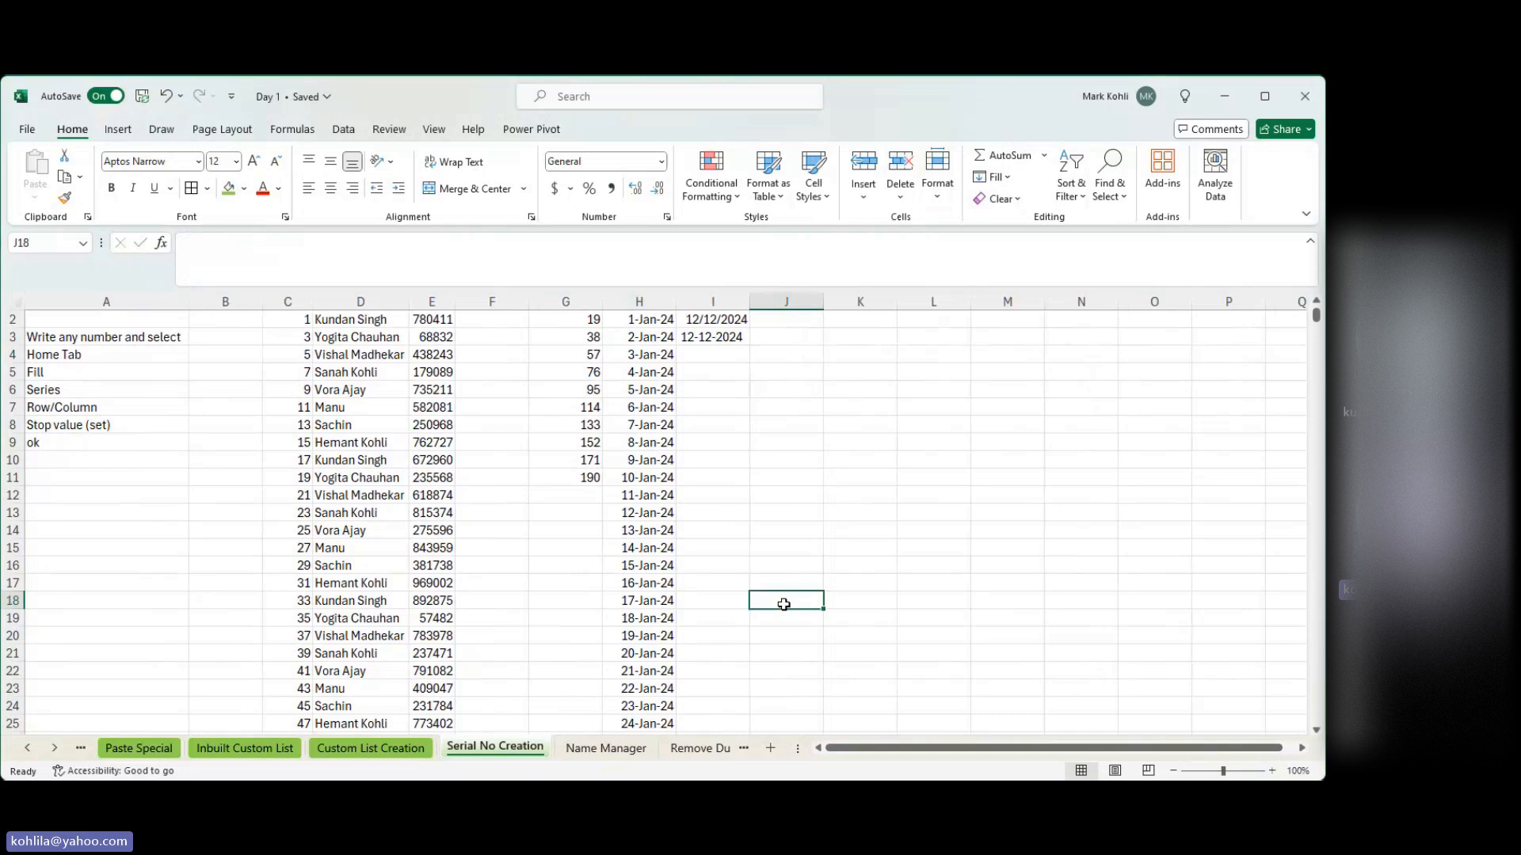
{"action": "scroll", "coordinate": [629, 545], "scroll_direction": "up", "scroll_amount": 1}
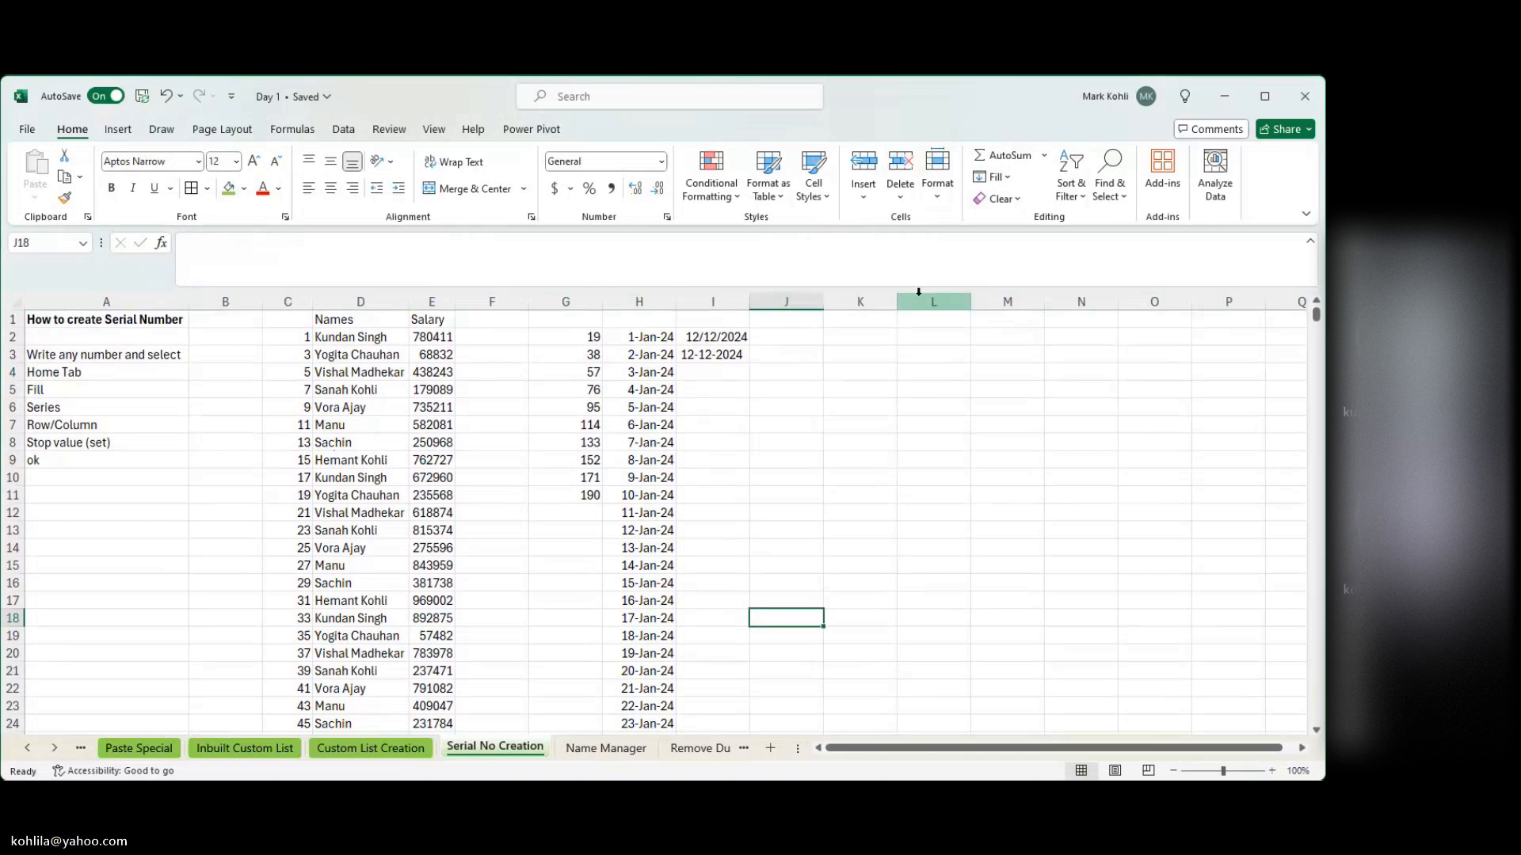
{"action": "left_click", "coordinate": [928, 336]}
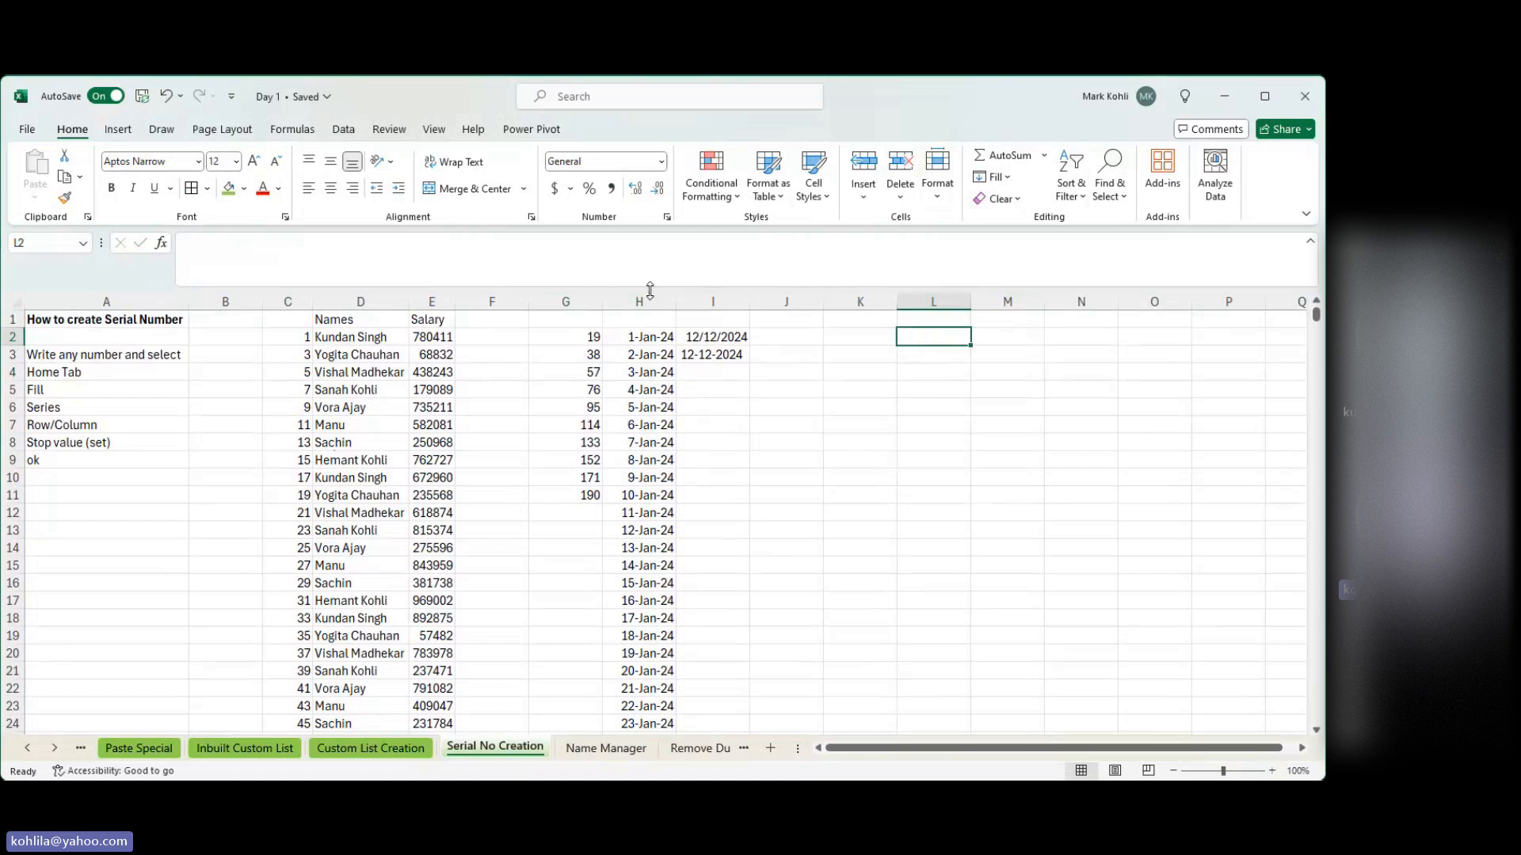
{"action": "left_click", "coordinate": [309, 338]}
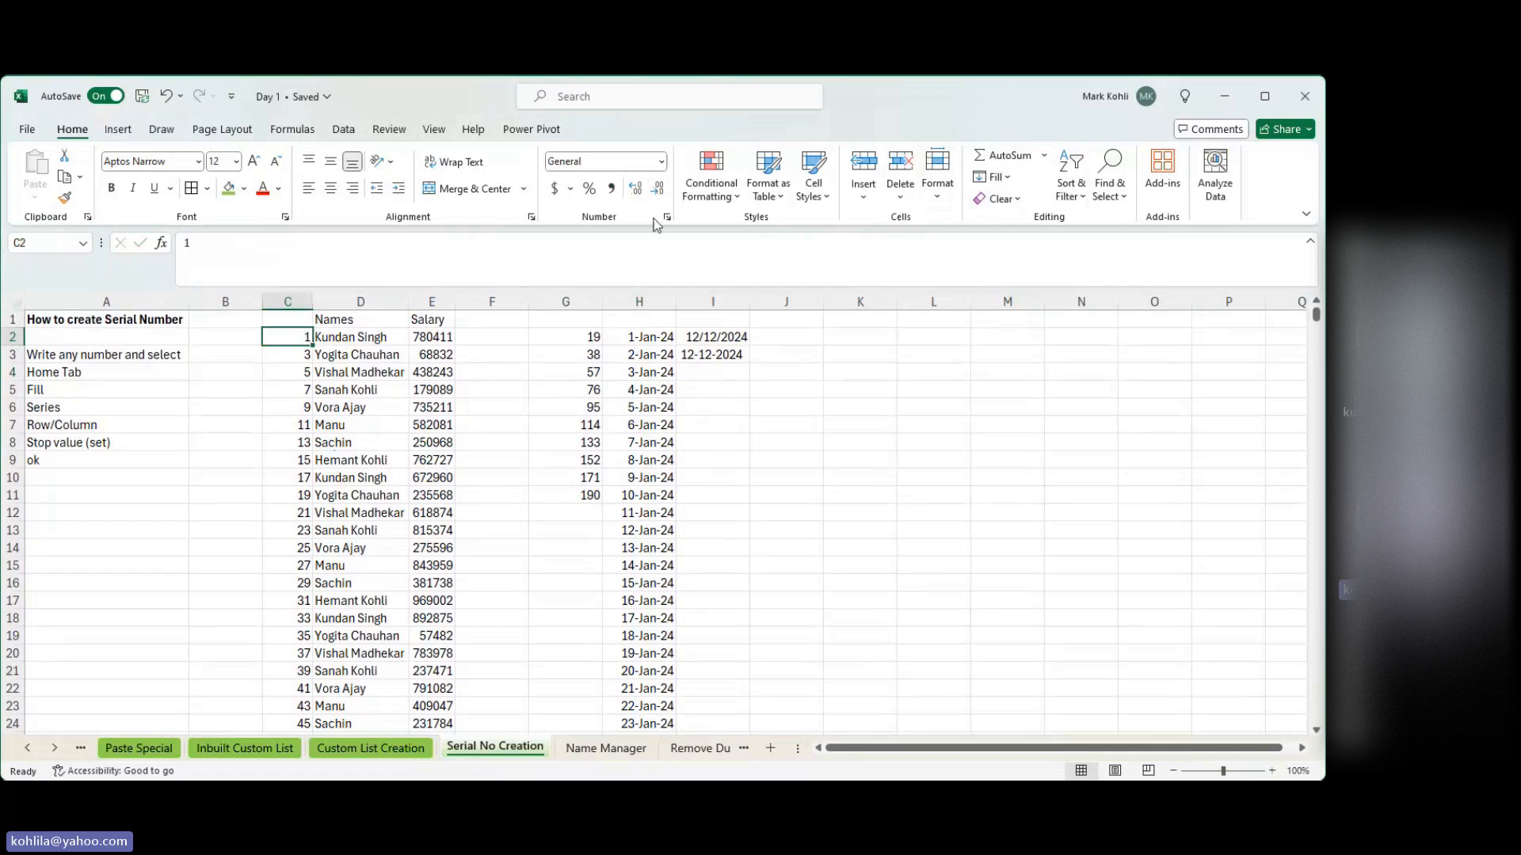
Type 1 in K2 and re-enter 1 as the starting serial number in C2.
{"action": "left_click", "coordinate": [881, 336]}
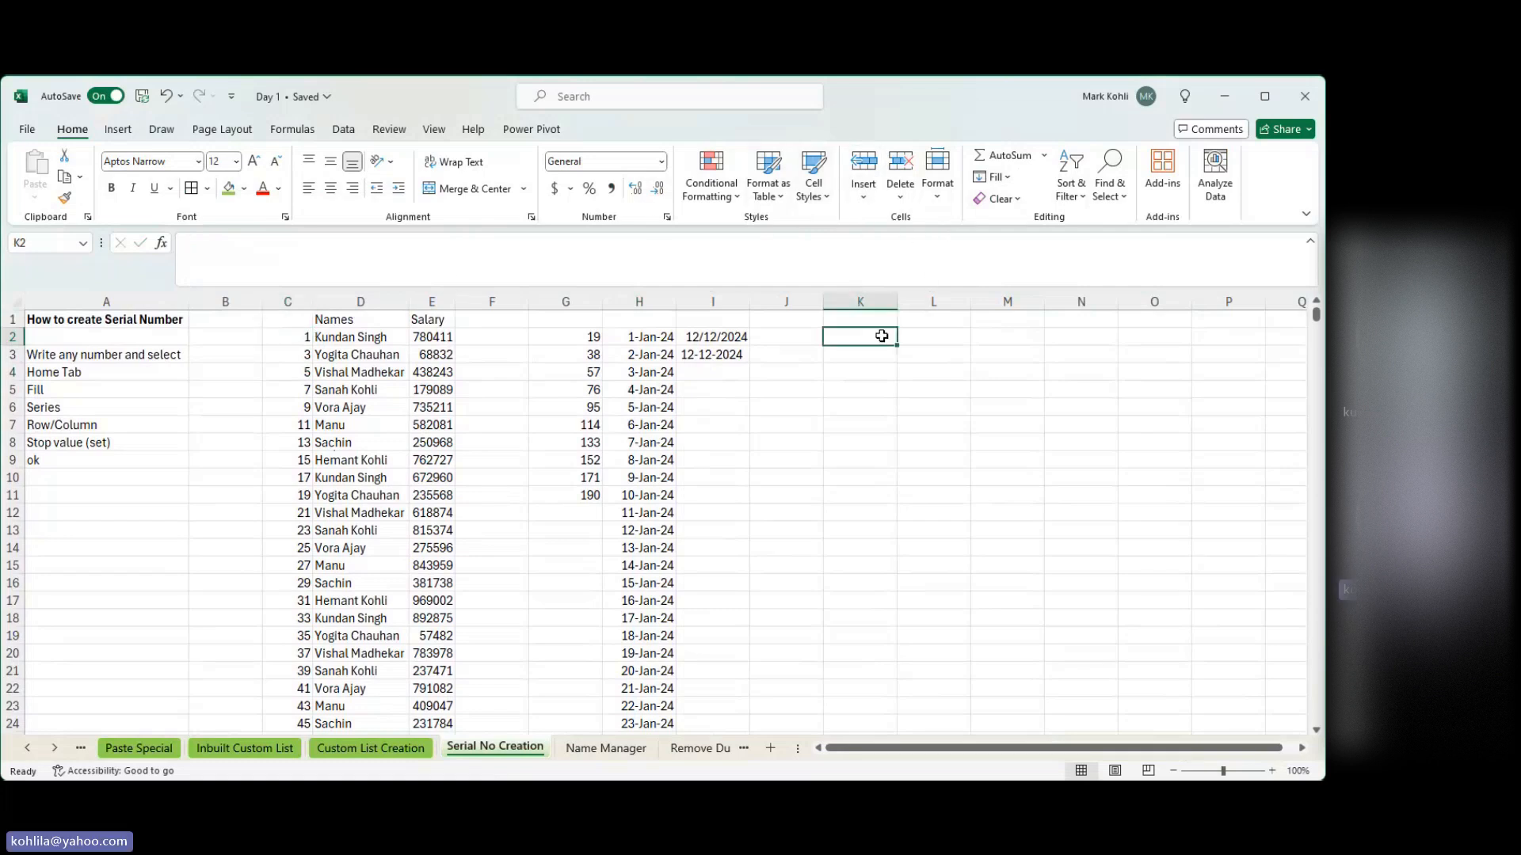
{"action": "type", "text": "1"}
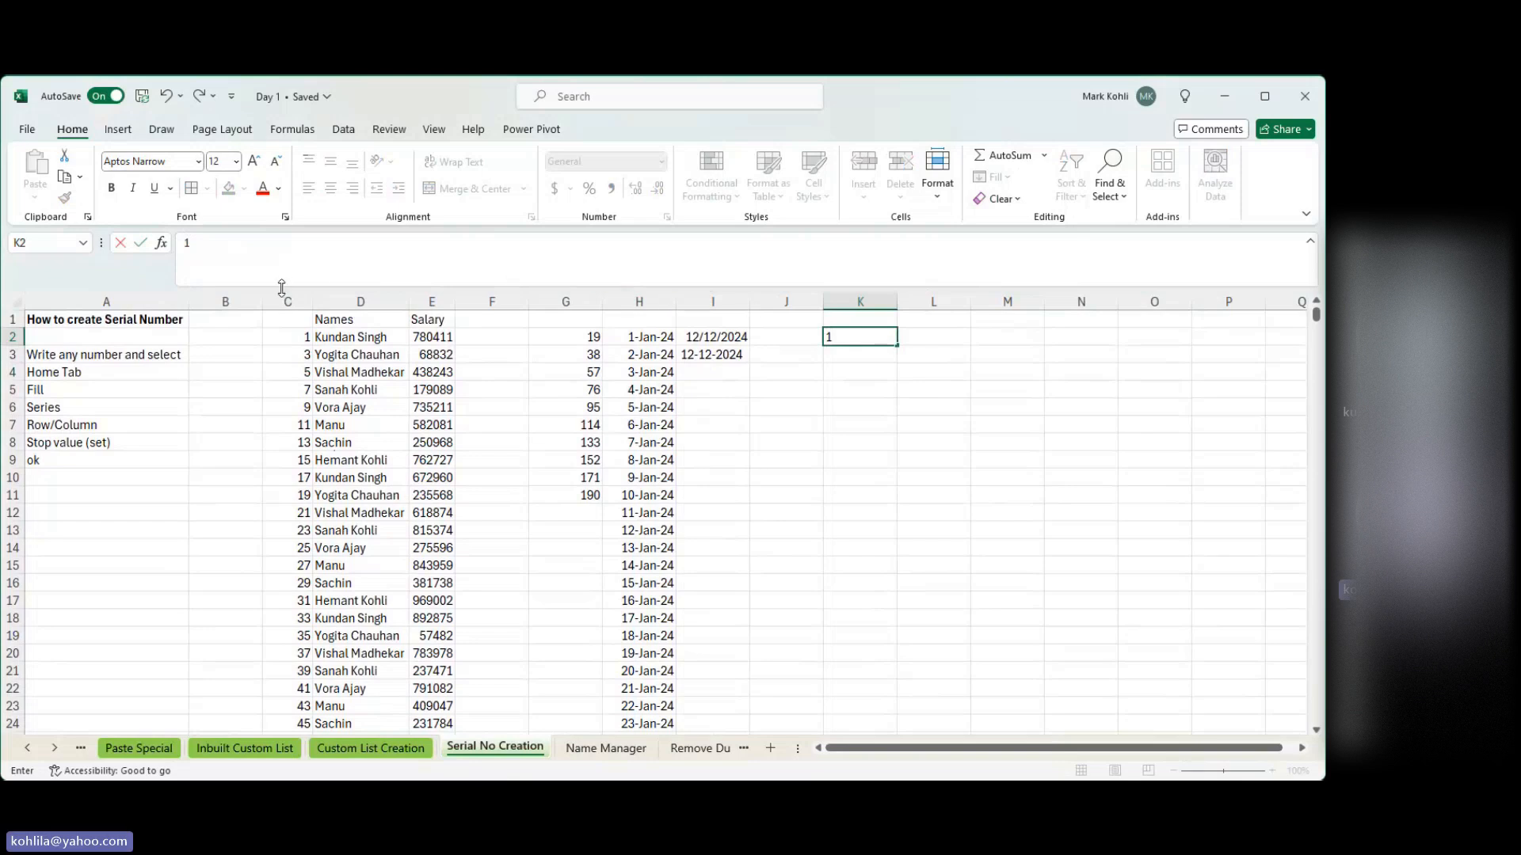
{"action": "left_click", "coordinate": [293, 334]}
{"action": "type", "text": "1"}
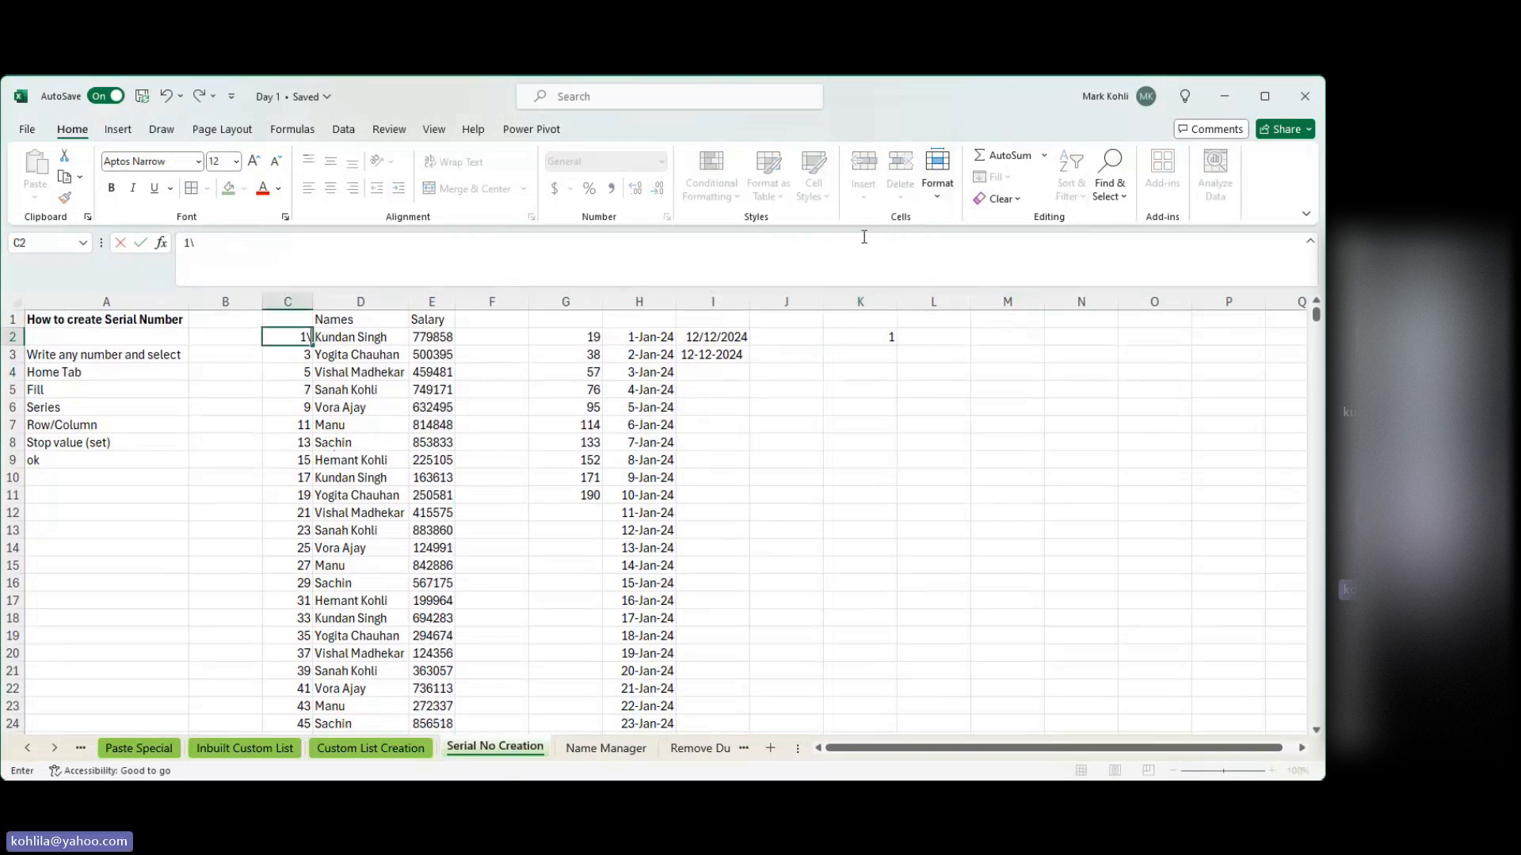
{"action": "key", "text": "Return"}
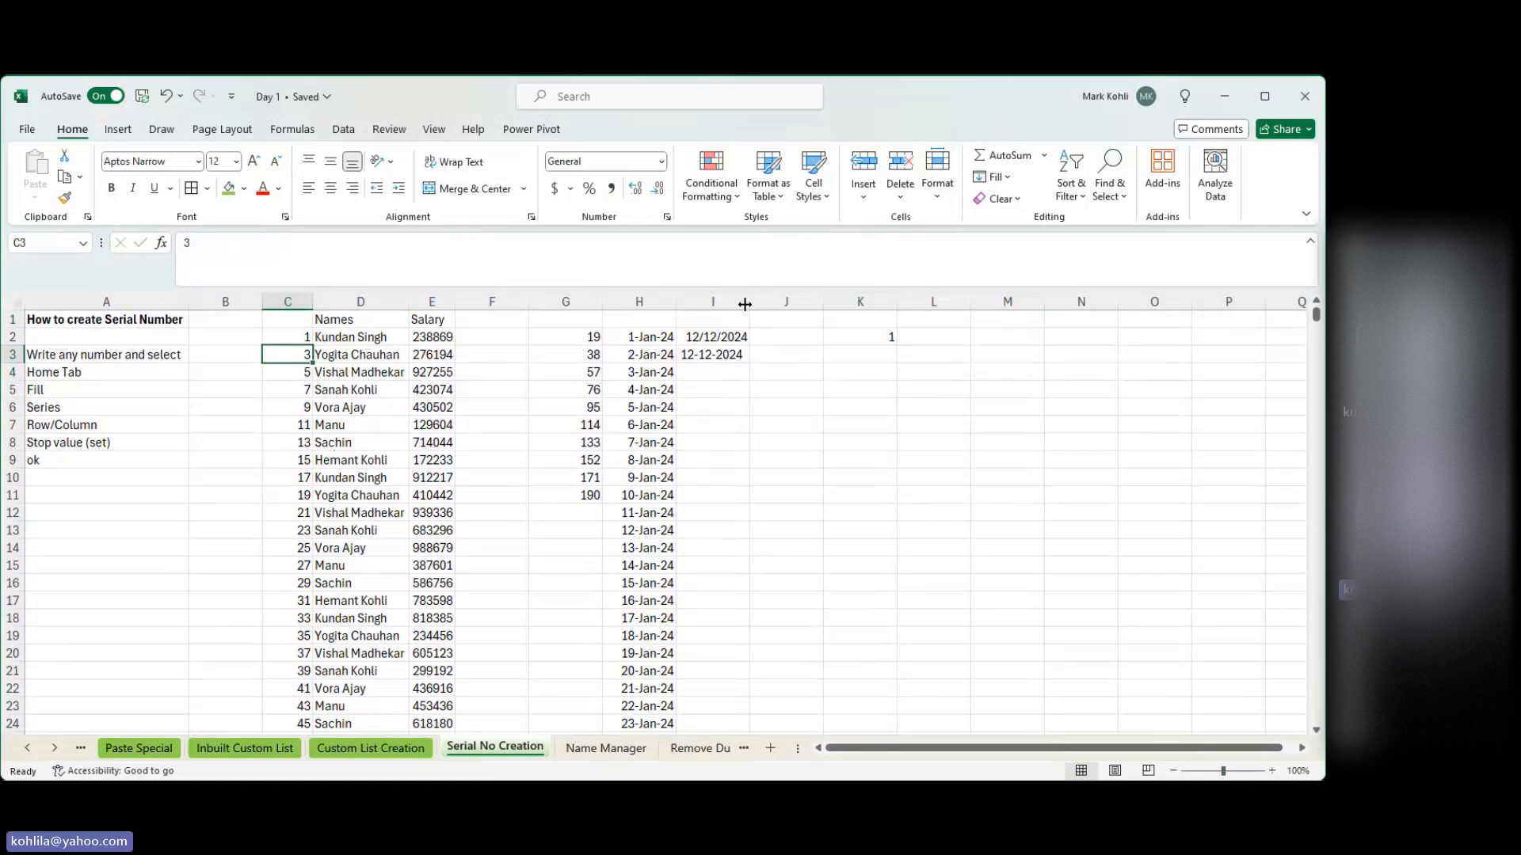
{"action": "left_click", "coordinate": [299, 339]}
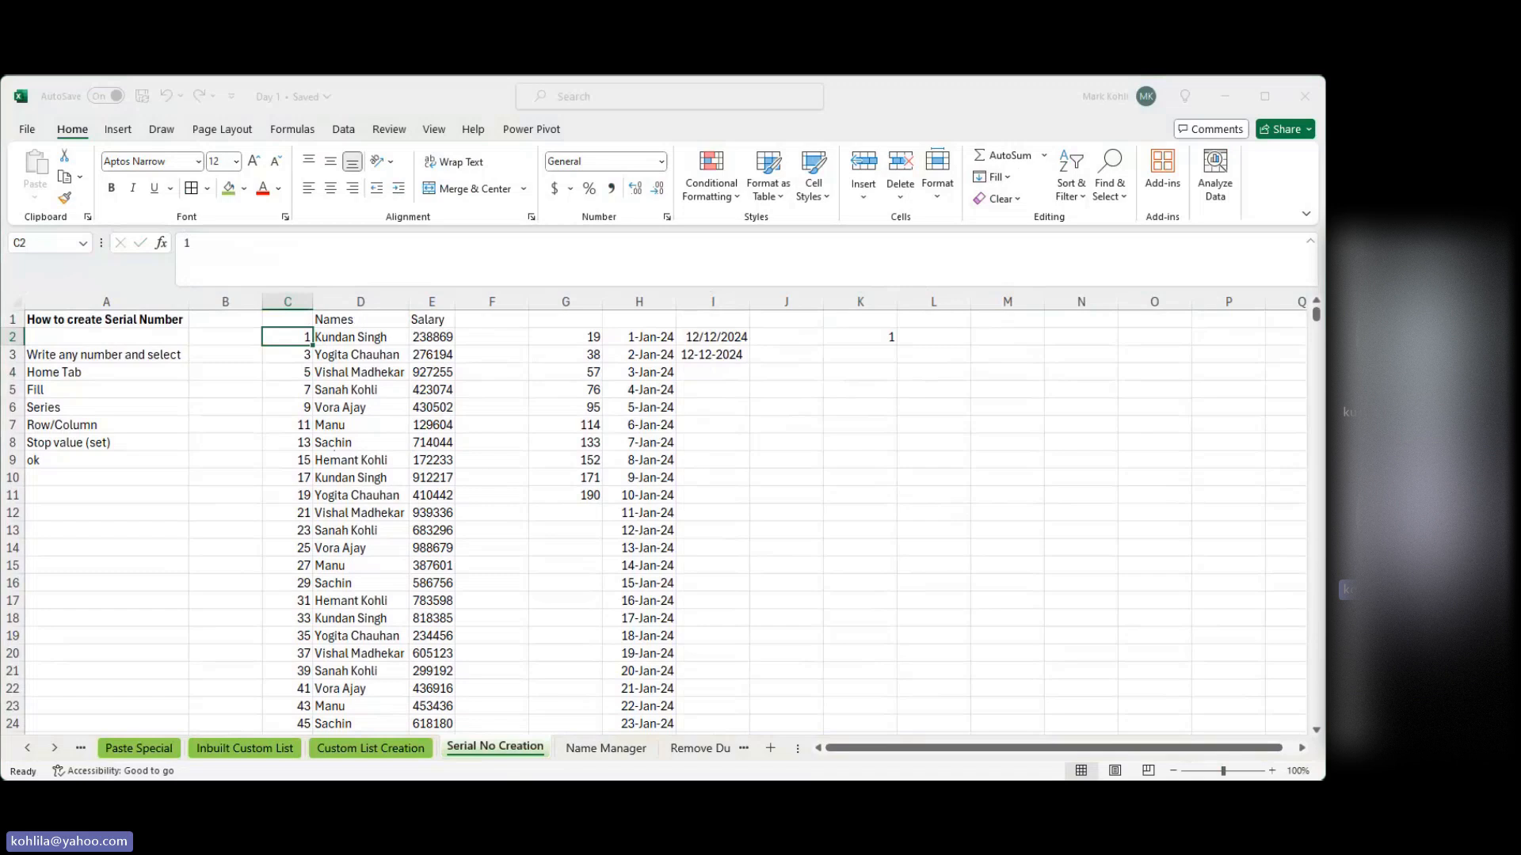
Confirm the step-1 series fill for column C, then go to the Remove Duplicates sheet.
{"action": "left_click", "coordinate": [886, 526]}
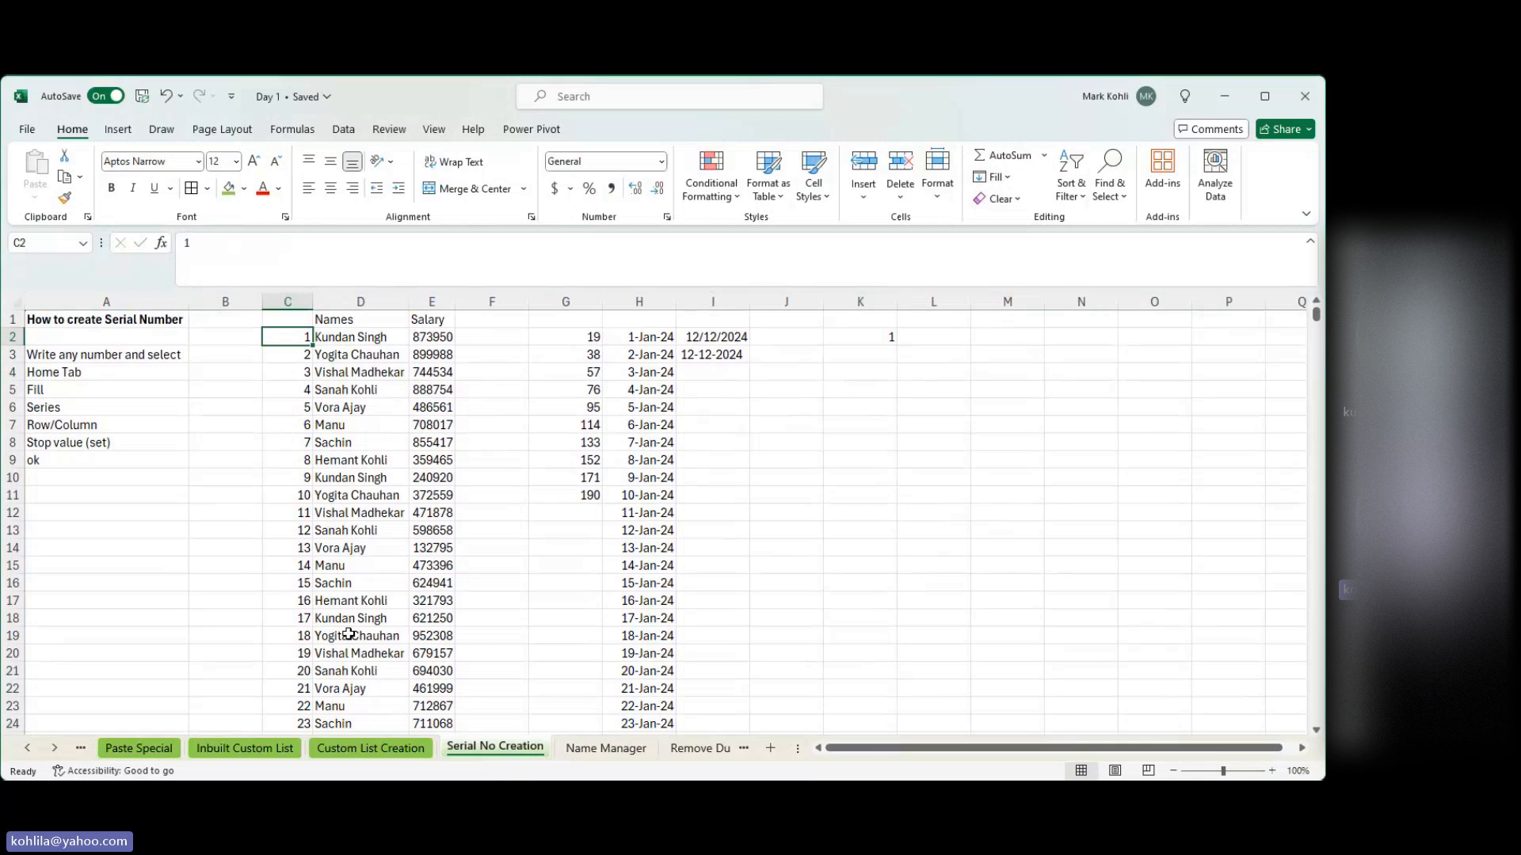
{"action": "left_click", "coordinate": [759, 553]}
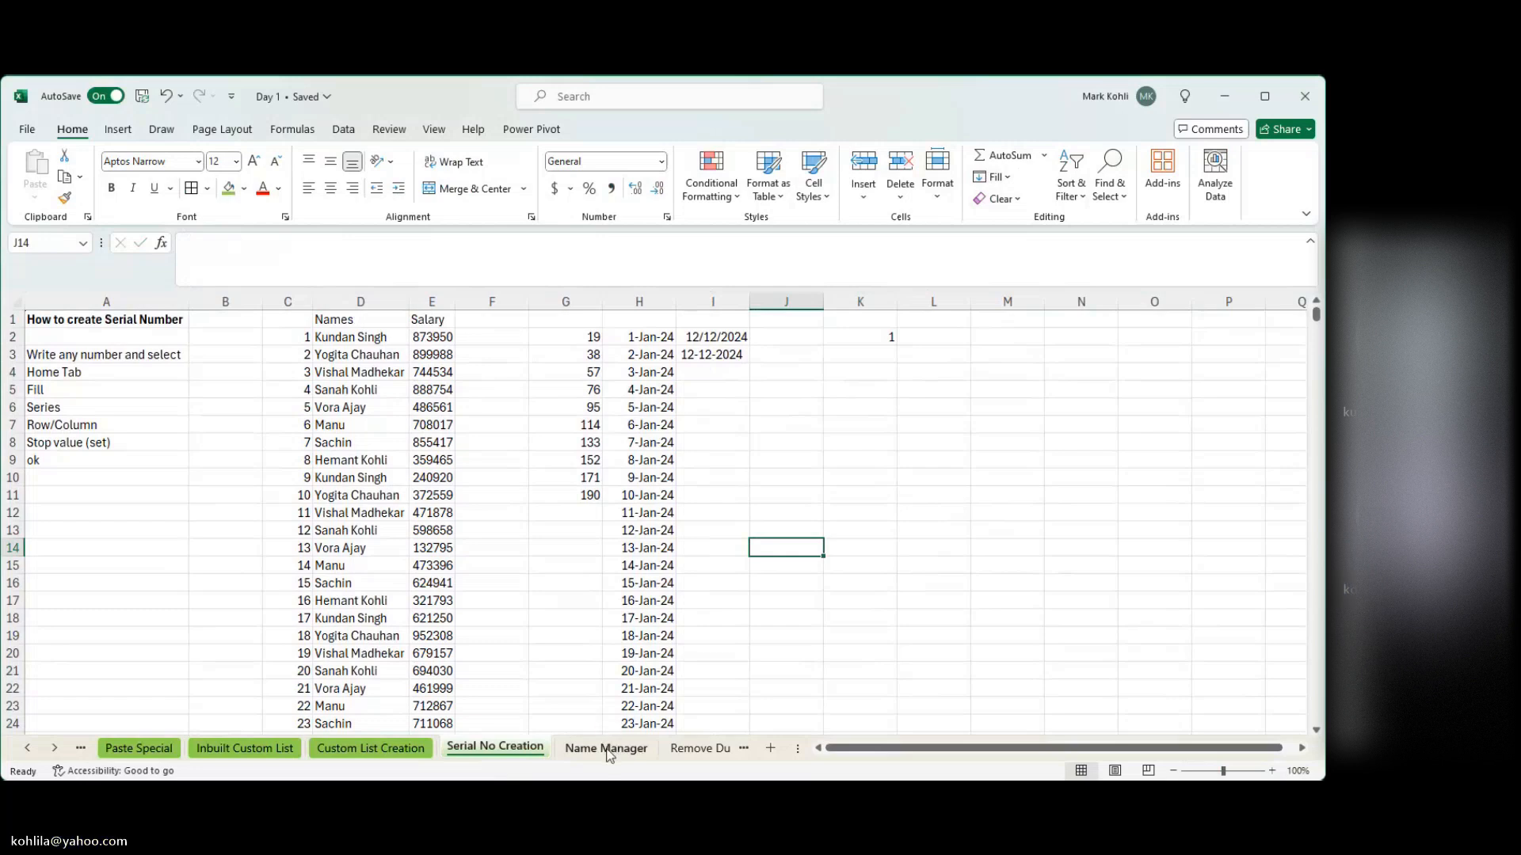
{"action": "left_click", "coordinate": [606, 748]}
{"action": "left_click", "coordinate": [697, 749]}
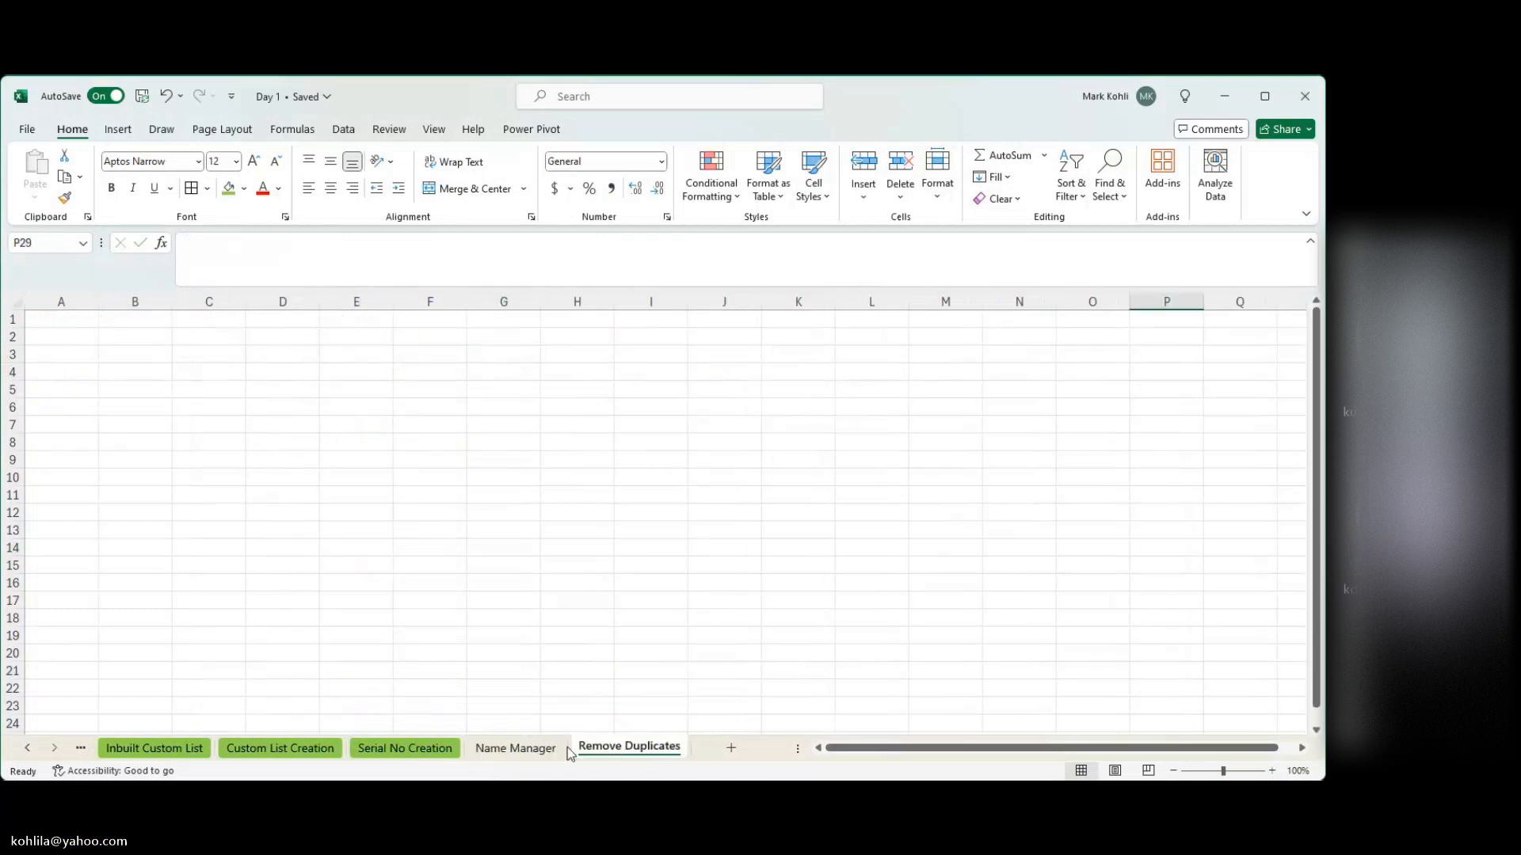
{"action": "left_click", "coordinate": [514, 751]}
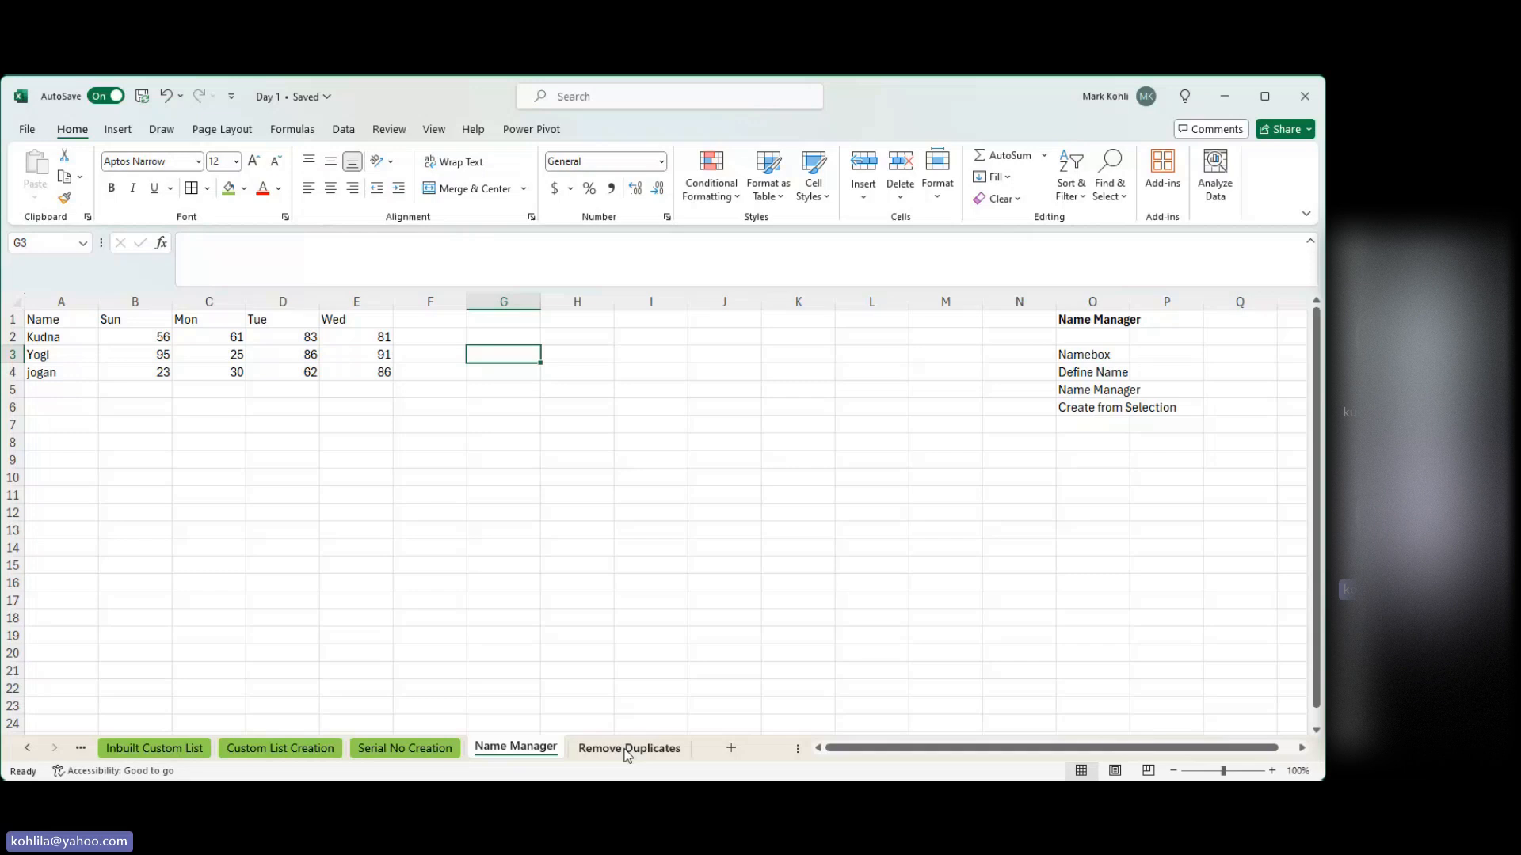
{"action": "left_click", "coordinate": [627, 752]}
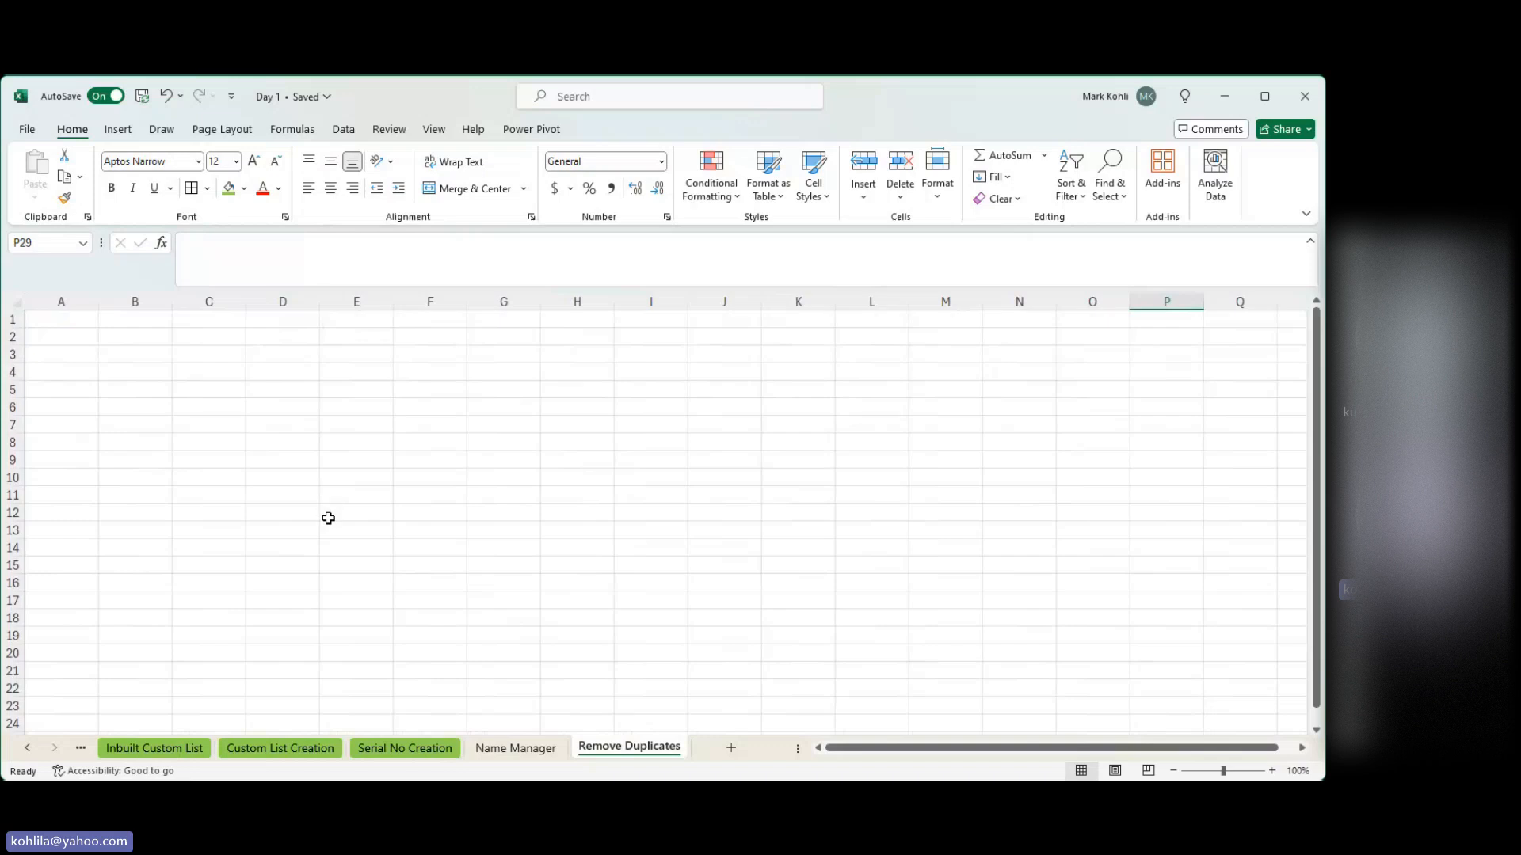
{"action": "left_click", "coordinate": [149, 350]}
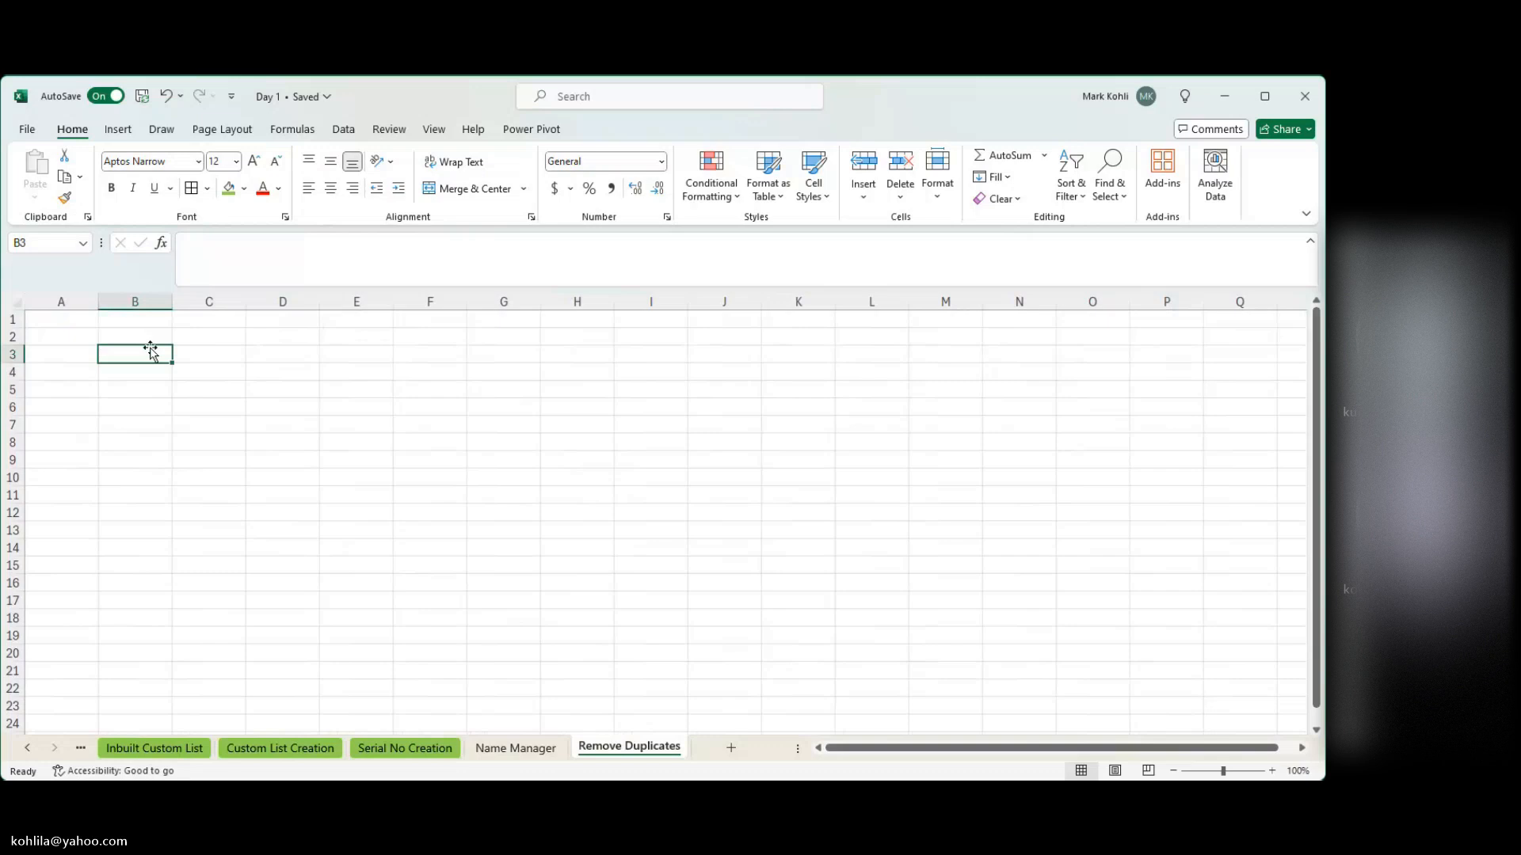
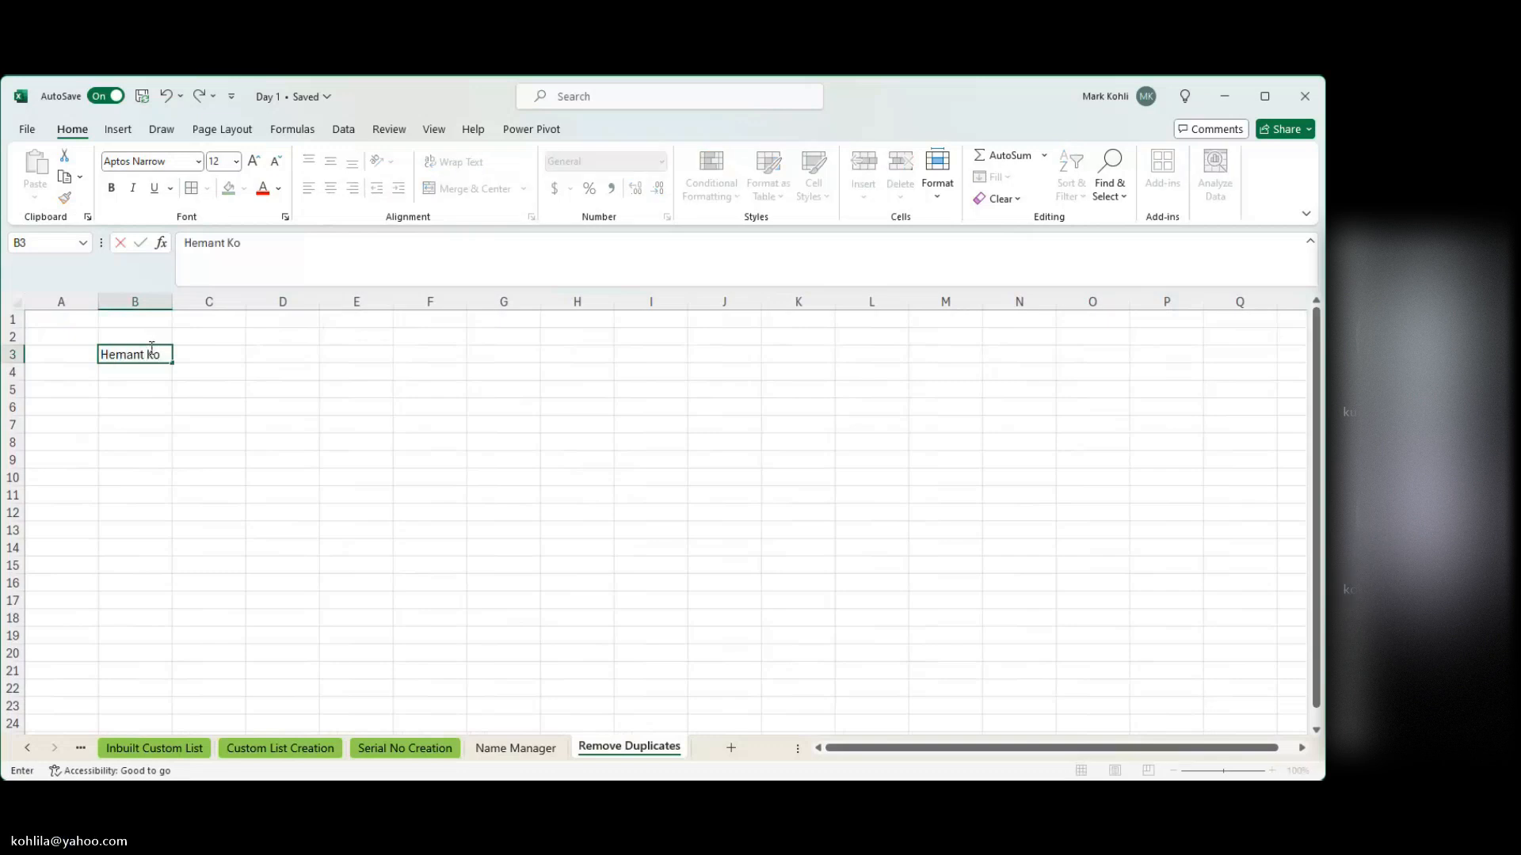
Enter the first person's name in B3, fill the names down to B22, and auto-fit column B.
{"action": "key", "text": "Return"}
{"action": "left_click", "coordinate": [149, 357]}
{"action": "left_click_drag", "start_coordinate": [171, 363], "coordinate": [170, 697]}
{"action": "left_click", "coordinate": [211, 535]}
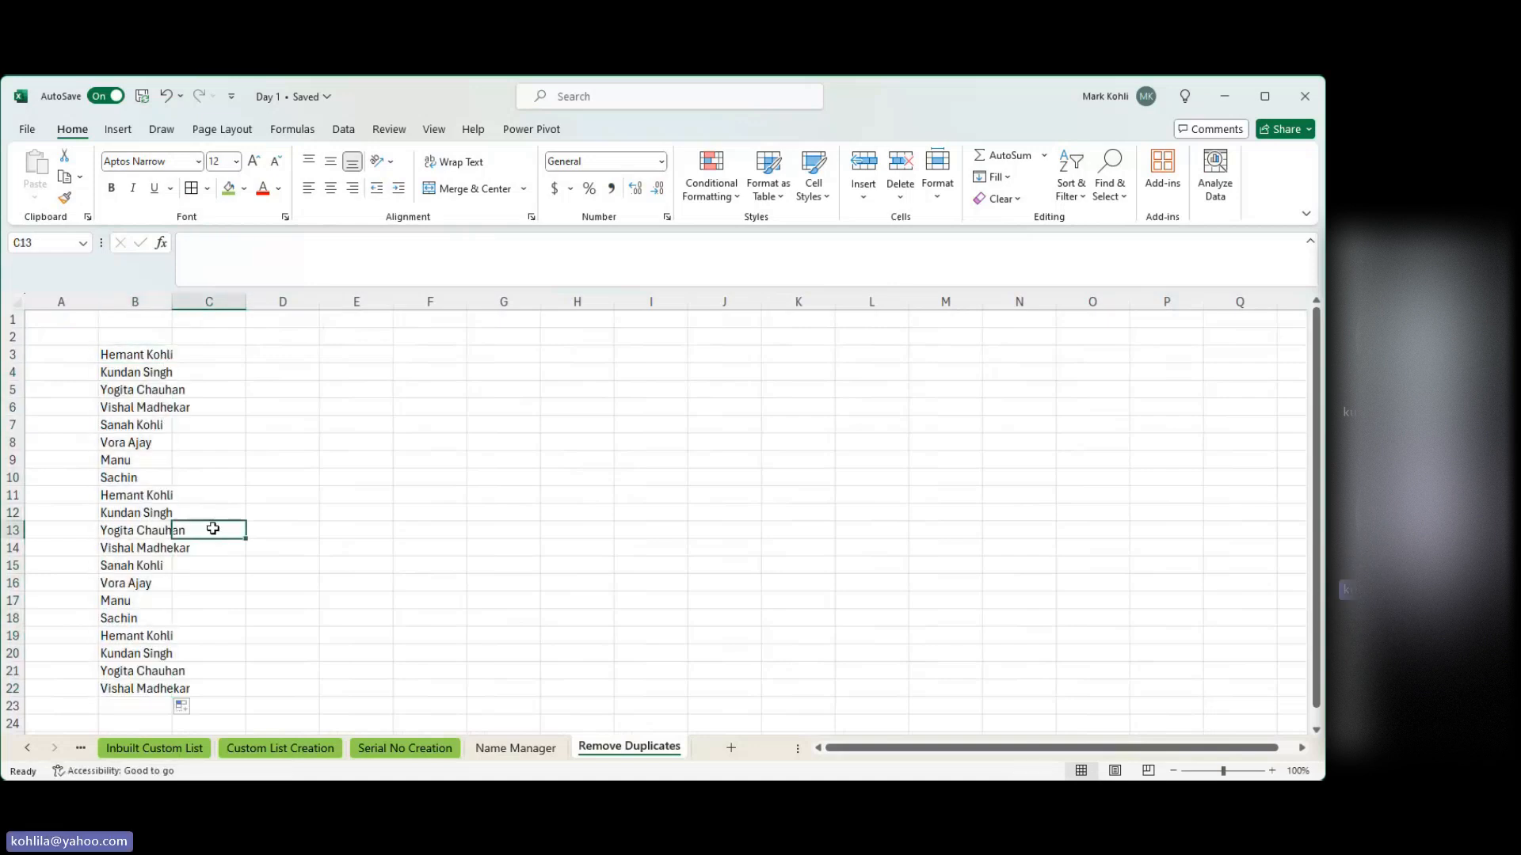
{"action": "double_click", "coordinate": [170, 304]}
{"action": "left_click", "coordinate": [225, 355]}
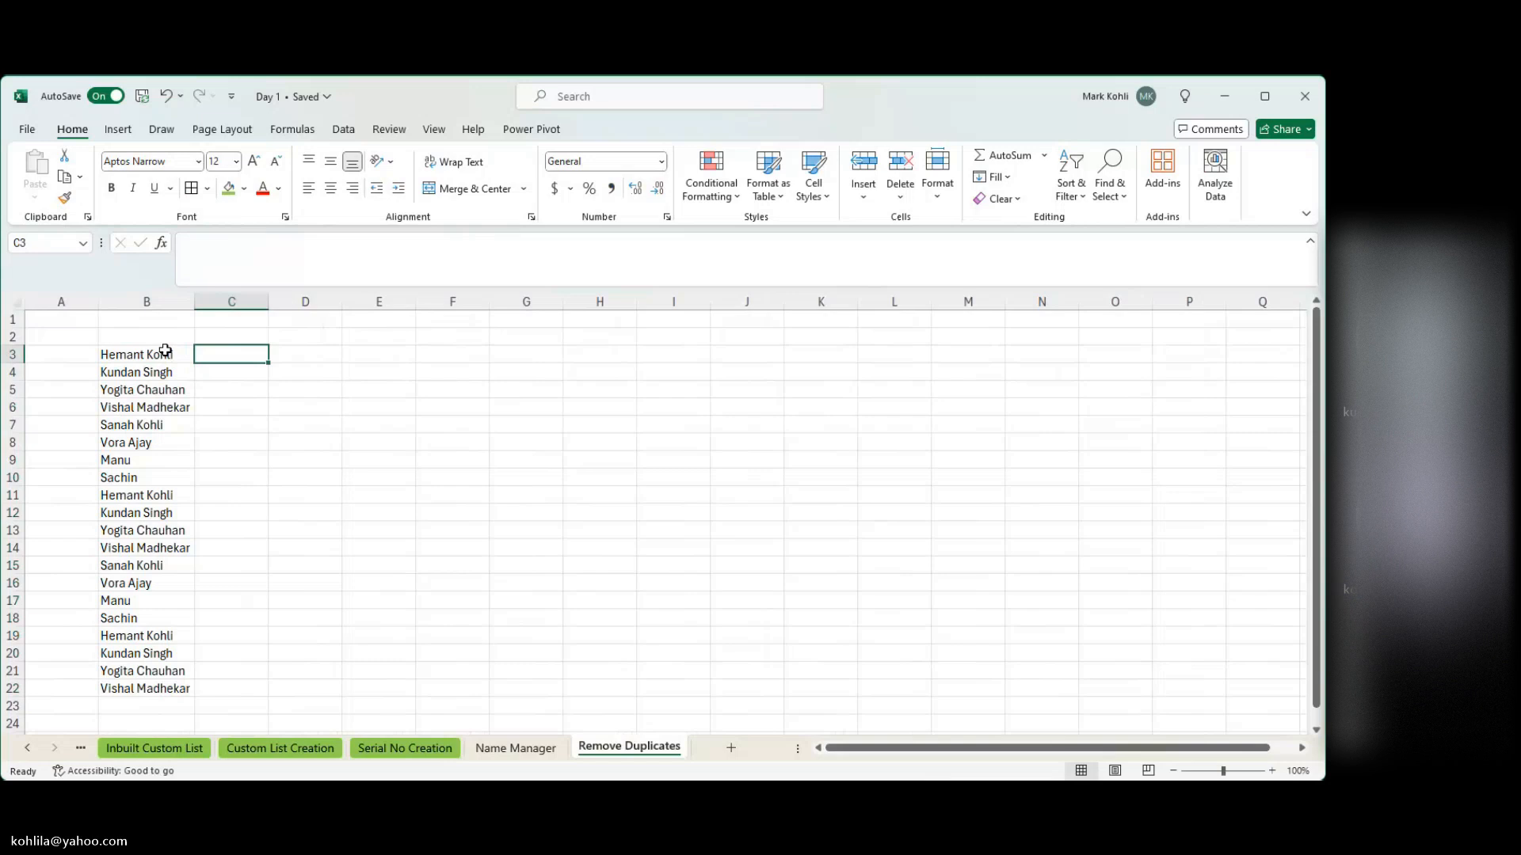
Select the 20 names in B3:B22.
{"action": "left_click", "coordinate": [140, 290]}
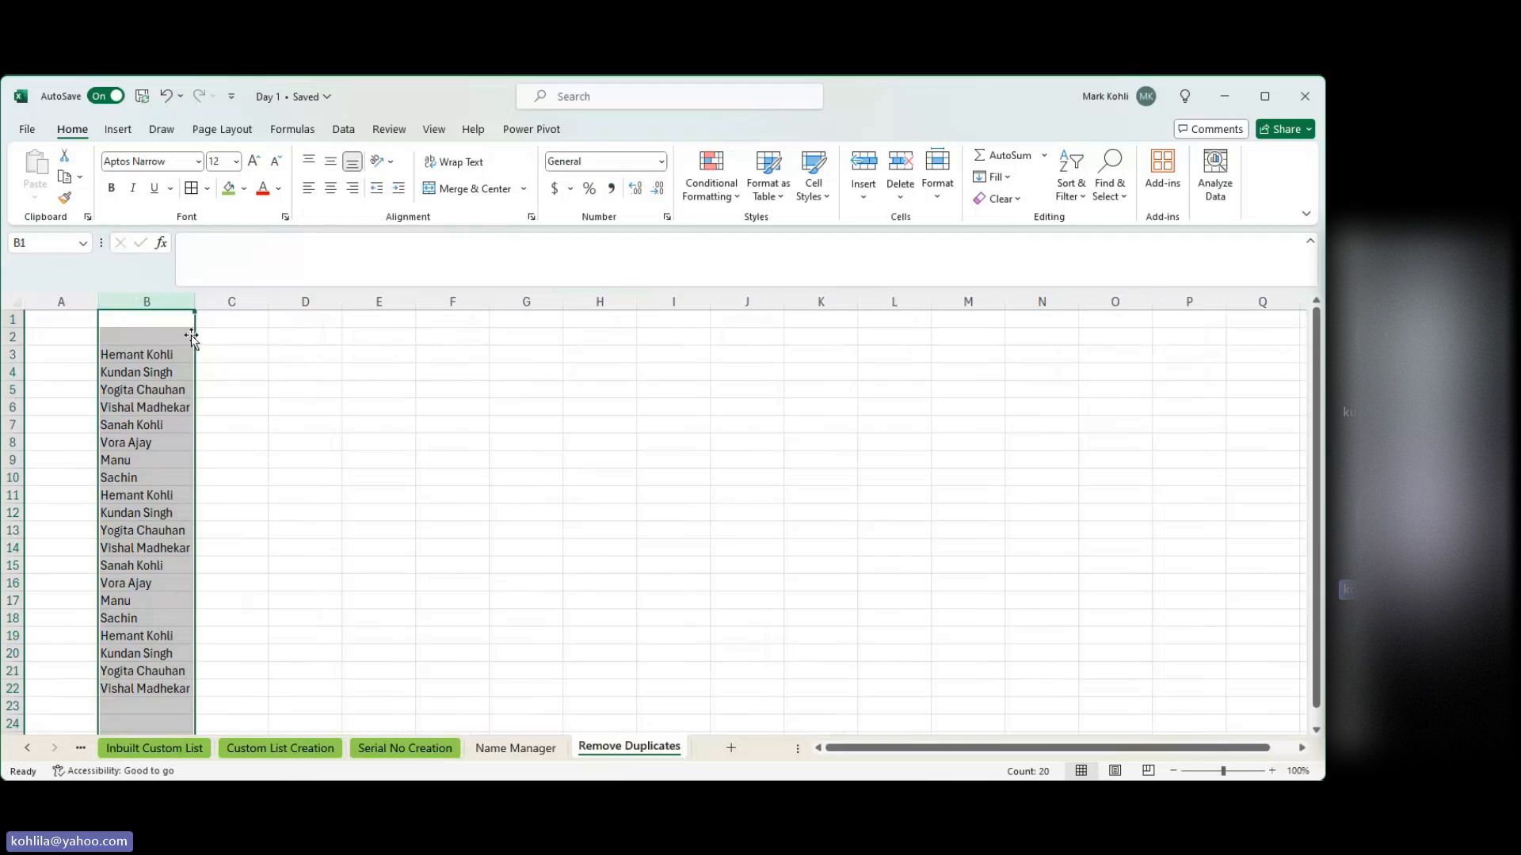
{"action": "left_click_drag", "start_coordinate": [151, 355], "coordinate": [163, 685]}
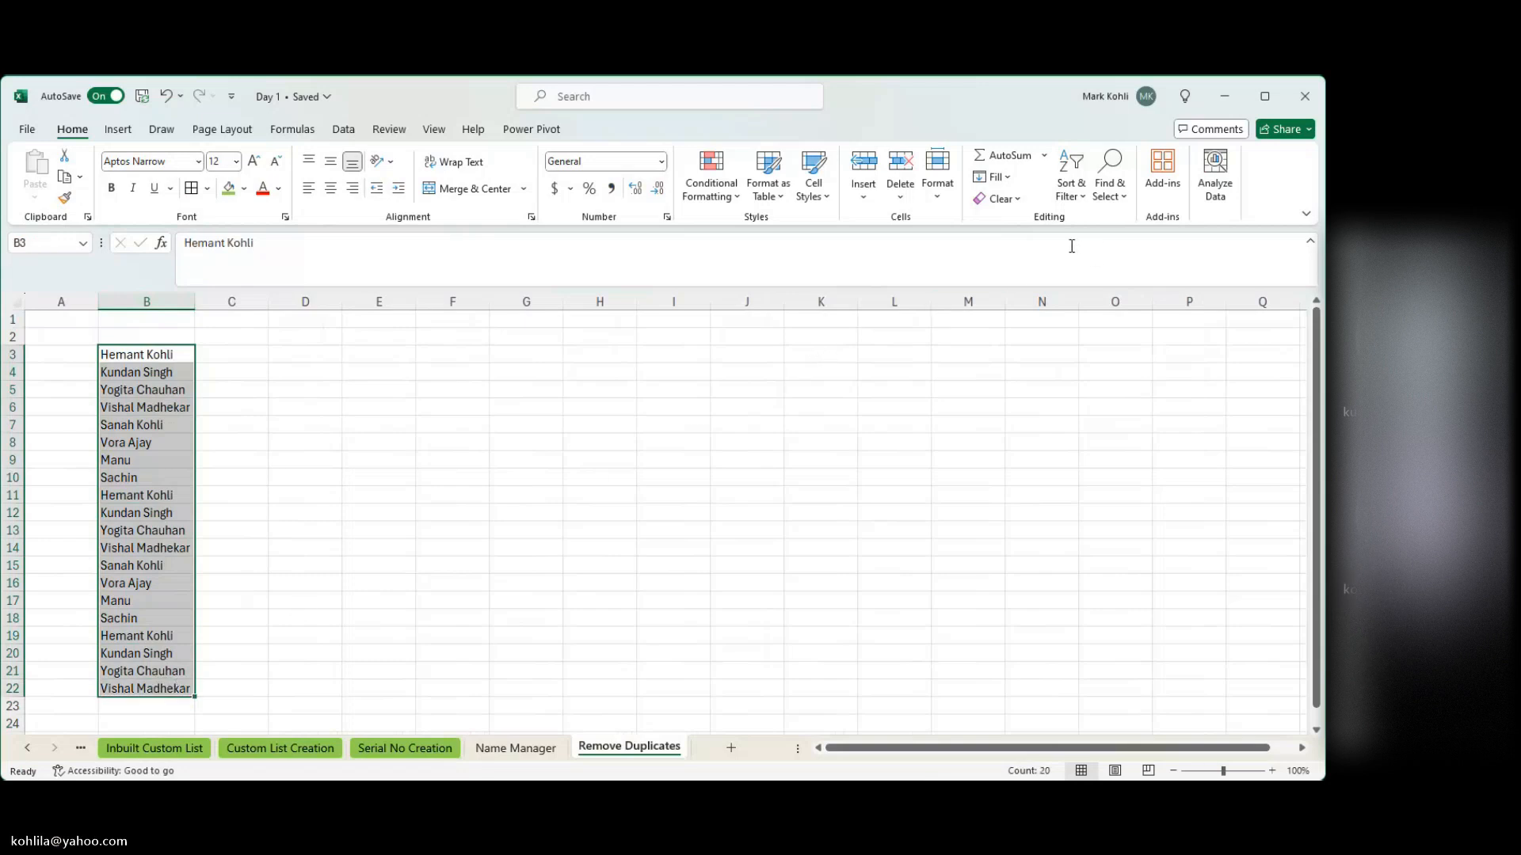
Run Data > Remove Duplicates on B3:B22, keeping eight unique names in B3:B10.
{"action": "left_click", "coordinate": [343, 130]}
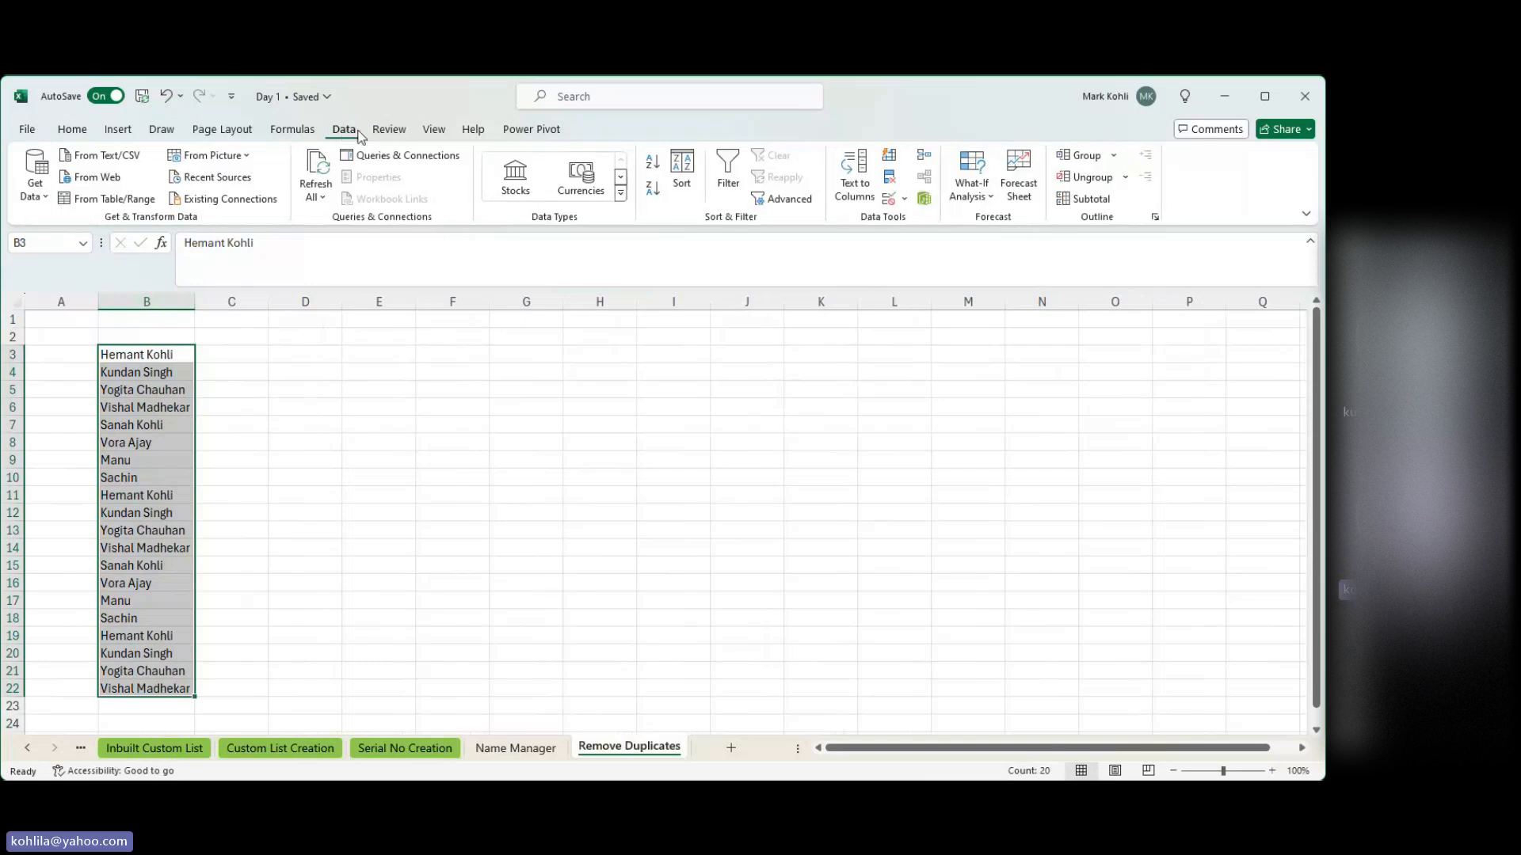
{"action": "left_click", "coordinate": [894, 178]}
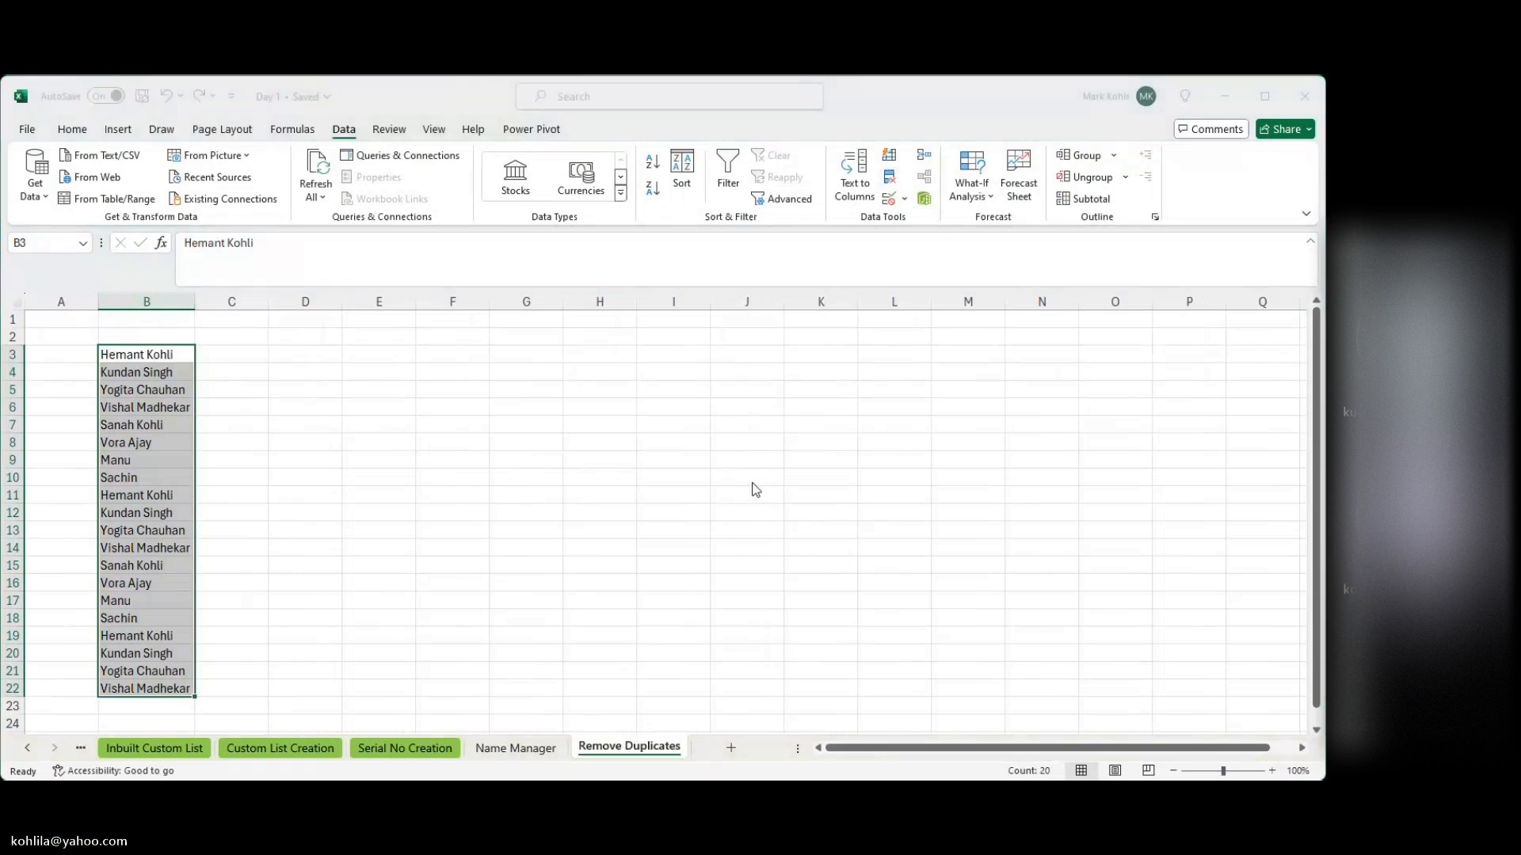
{"action": "left_click", "coordinate": [963, 553]}
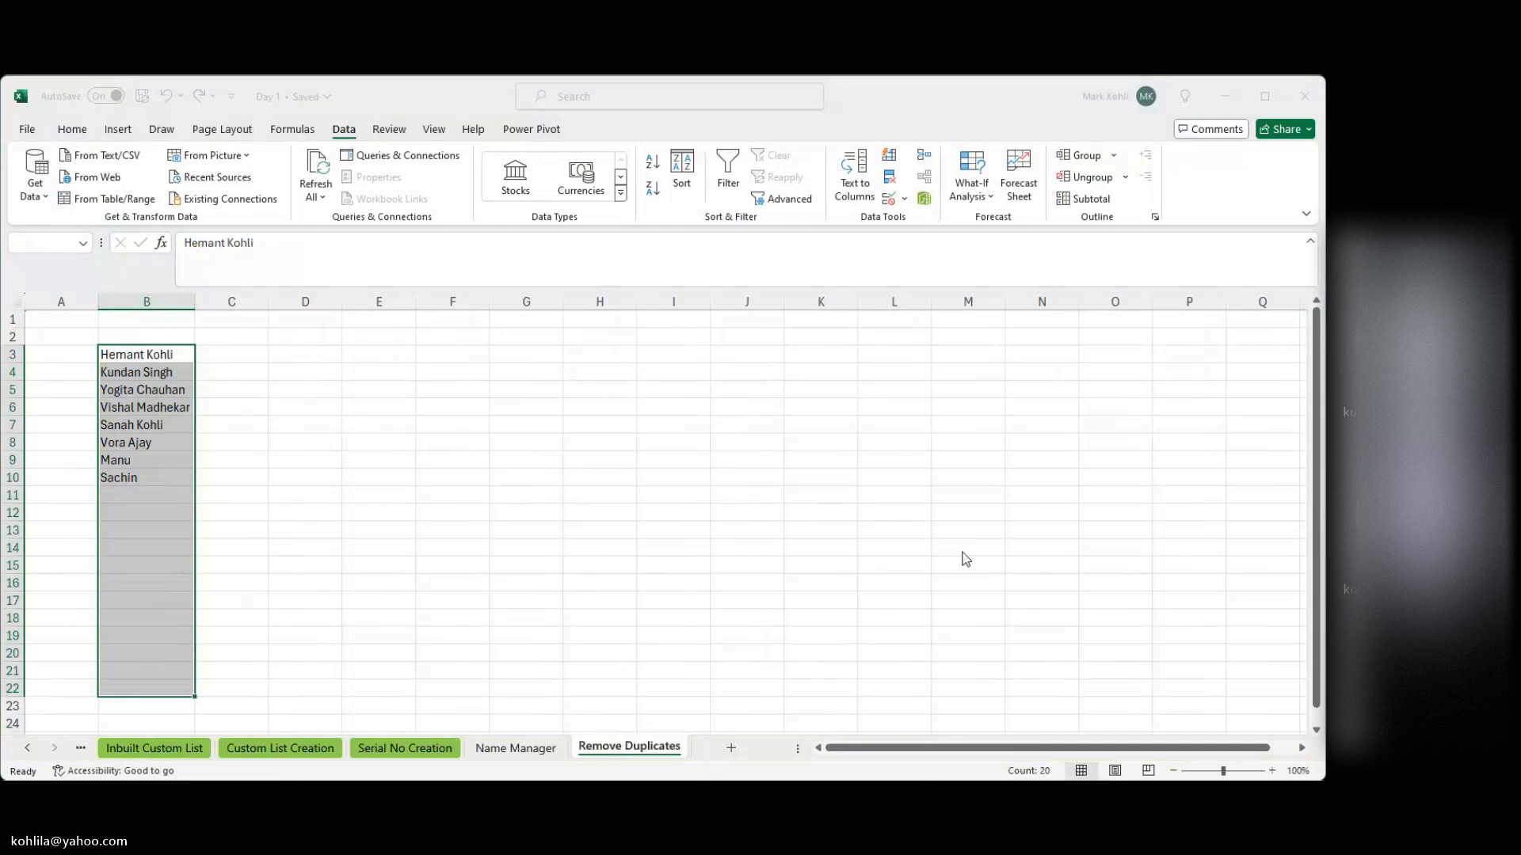
{"action": "left_click", "coordinate": [673, 483]}
{"action": "left_click", "coordinate": [261, 456]}
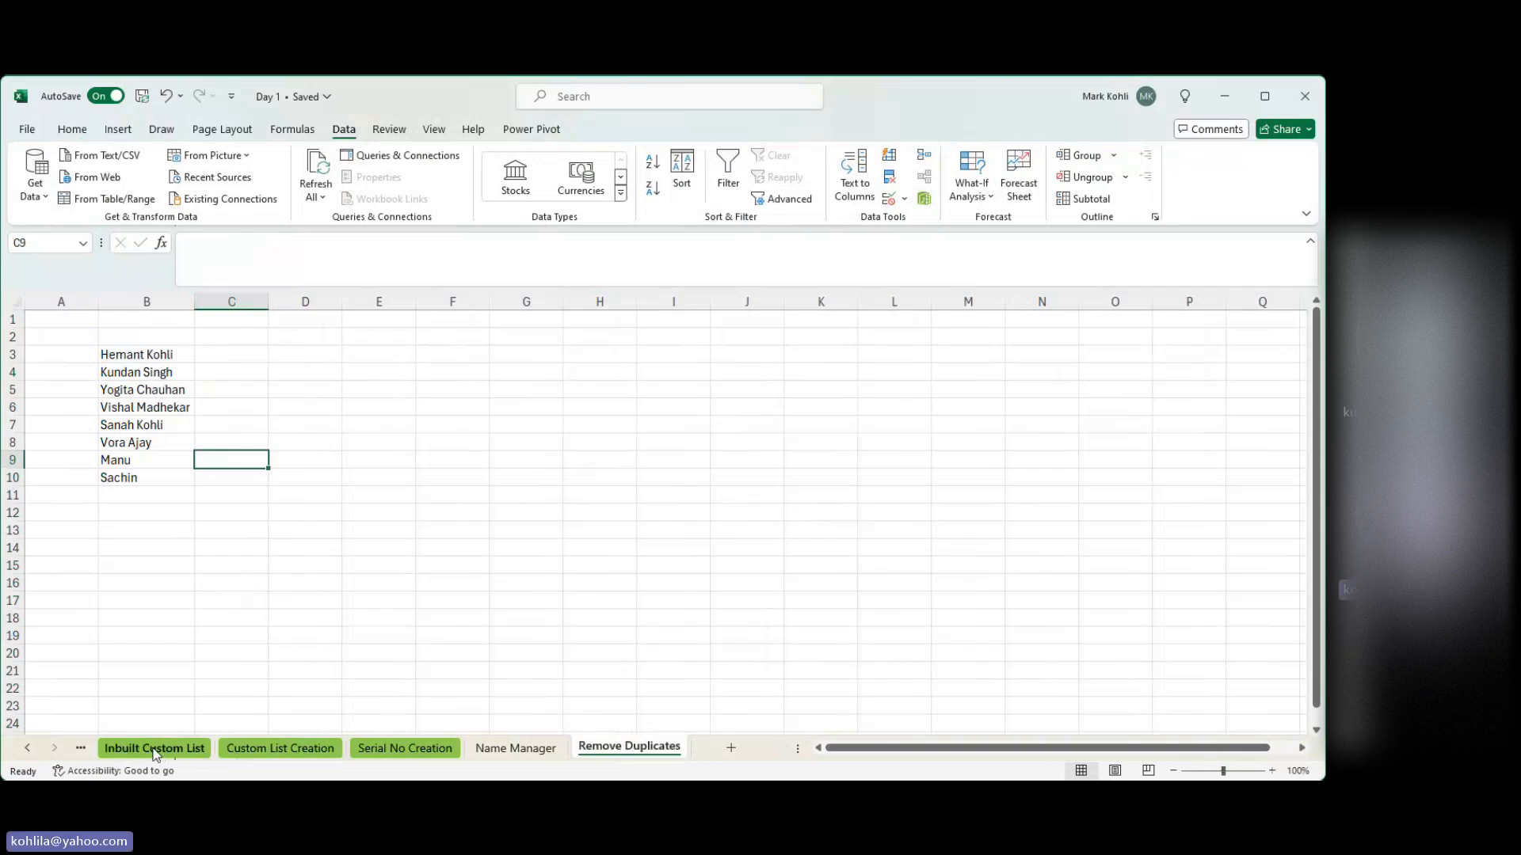
Scroll the sheet tabs back and switch to the Sales Data sheet.
{"action": "scroll", "coordinate": [155, 754], "scroll_direction": "up", "scroll_amount": 6}
{"action": "scroll", "coordinate": [156, 754], "scroll_direction": "down", "scroll_amount": 6}
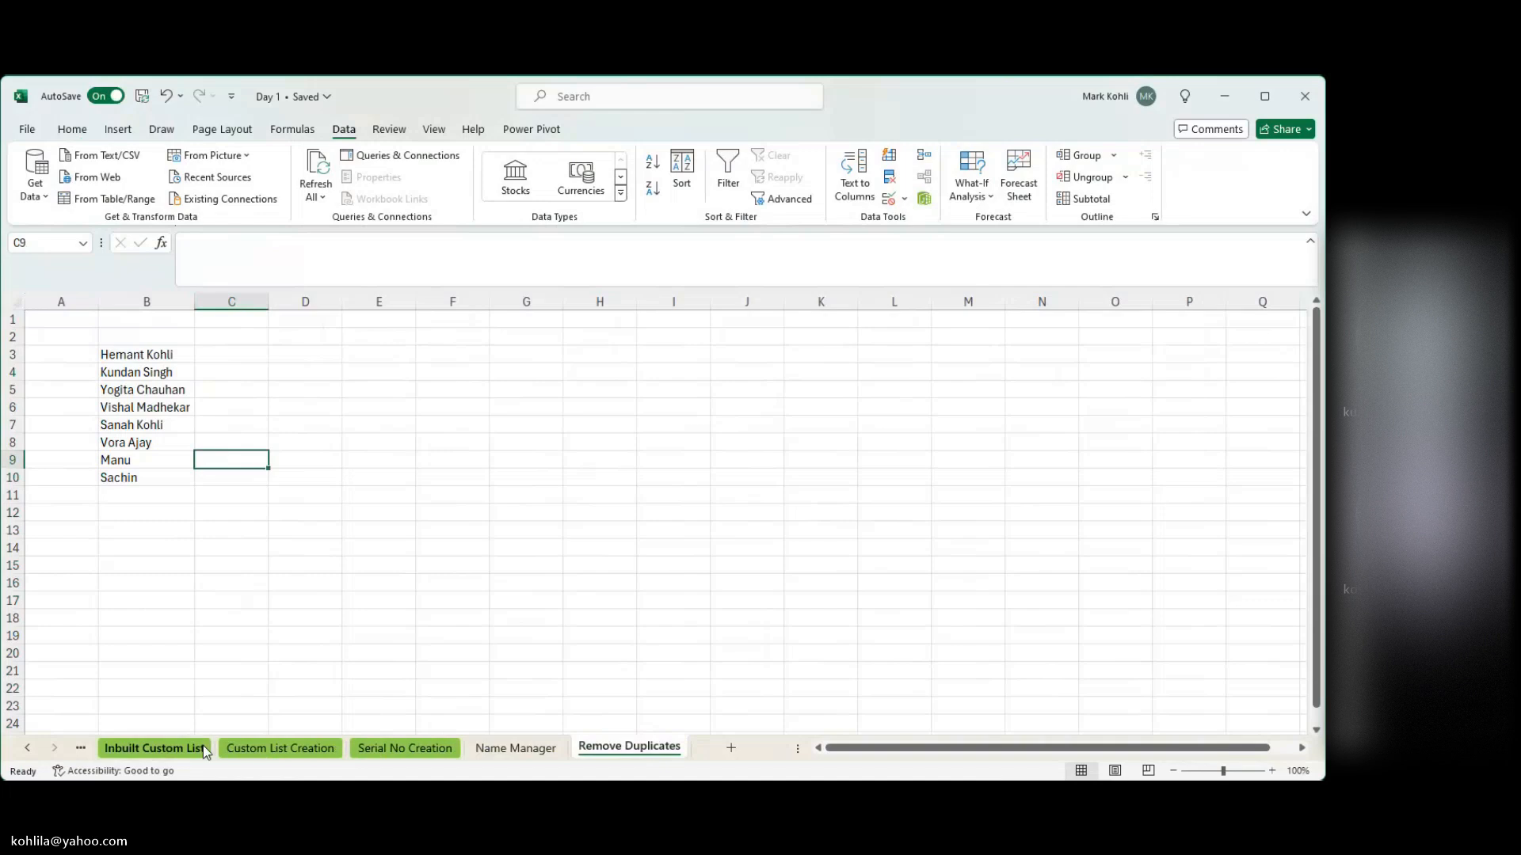
{"action": "left_click", "coordinate": [27, 749]}
{"action": "left_click", "coordinate": [27, 749]}
{"action": "left_click", "coordinate": [27, 749]}
{"action": "left_click", "coordinate": [27, 749]}
{"action": "left_click", "coordinate": [27, 749]}
{"action": "left_click", "coordinate": [274, 748]}
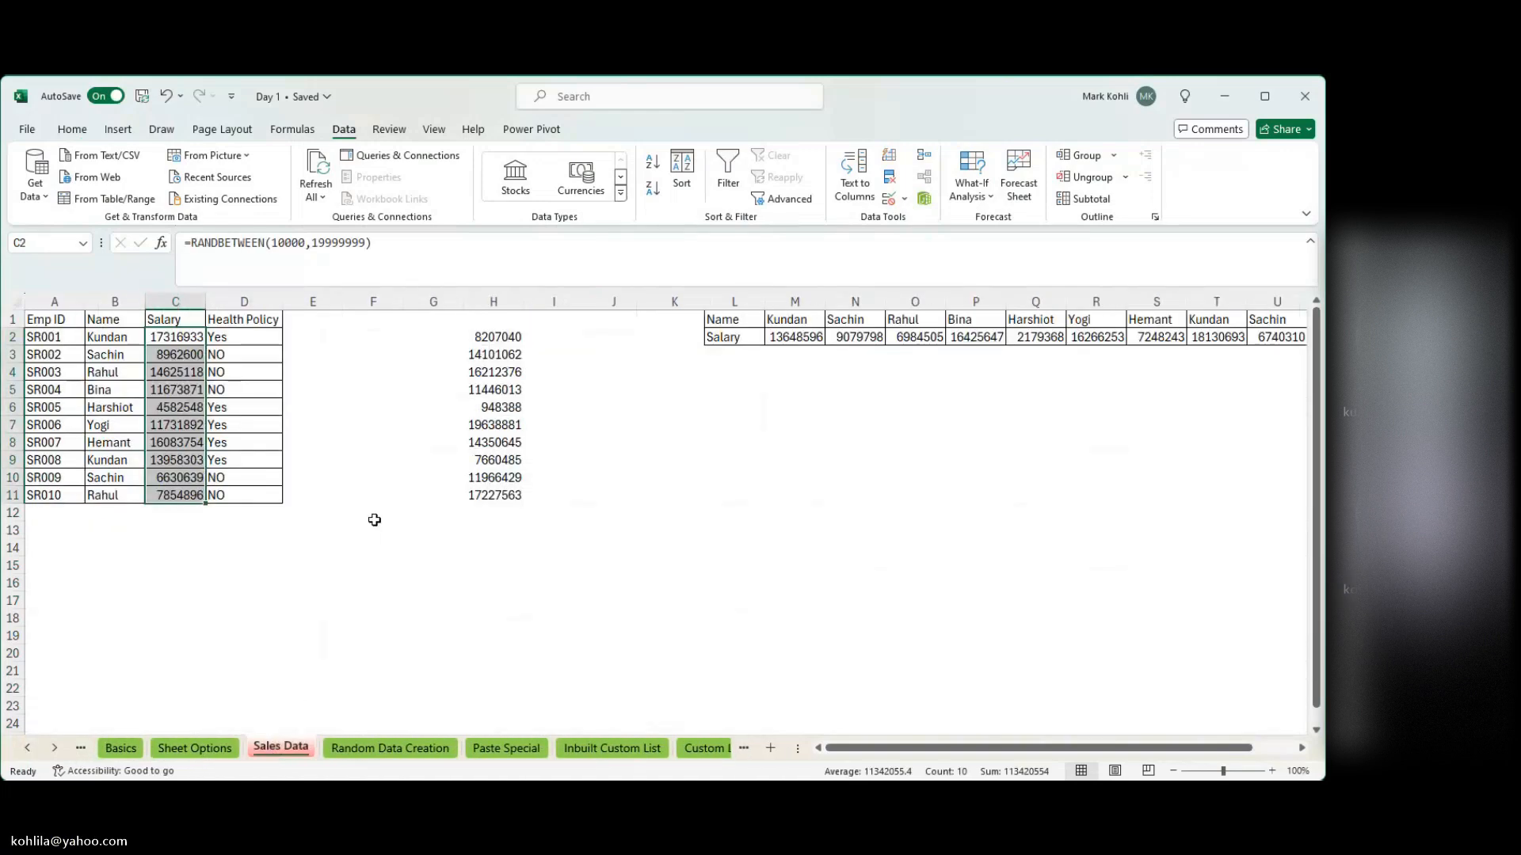
{"action": "left_click", "coordinate": [373, 520]}
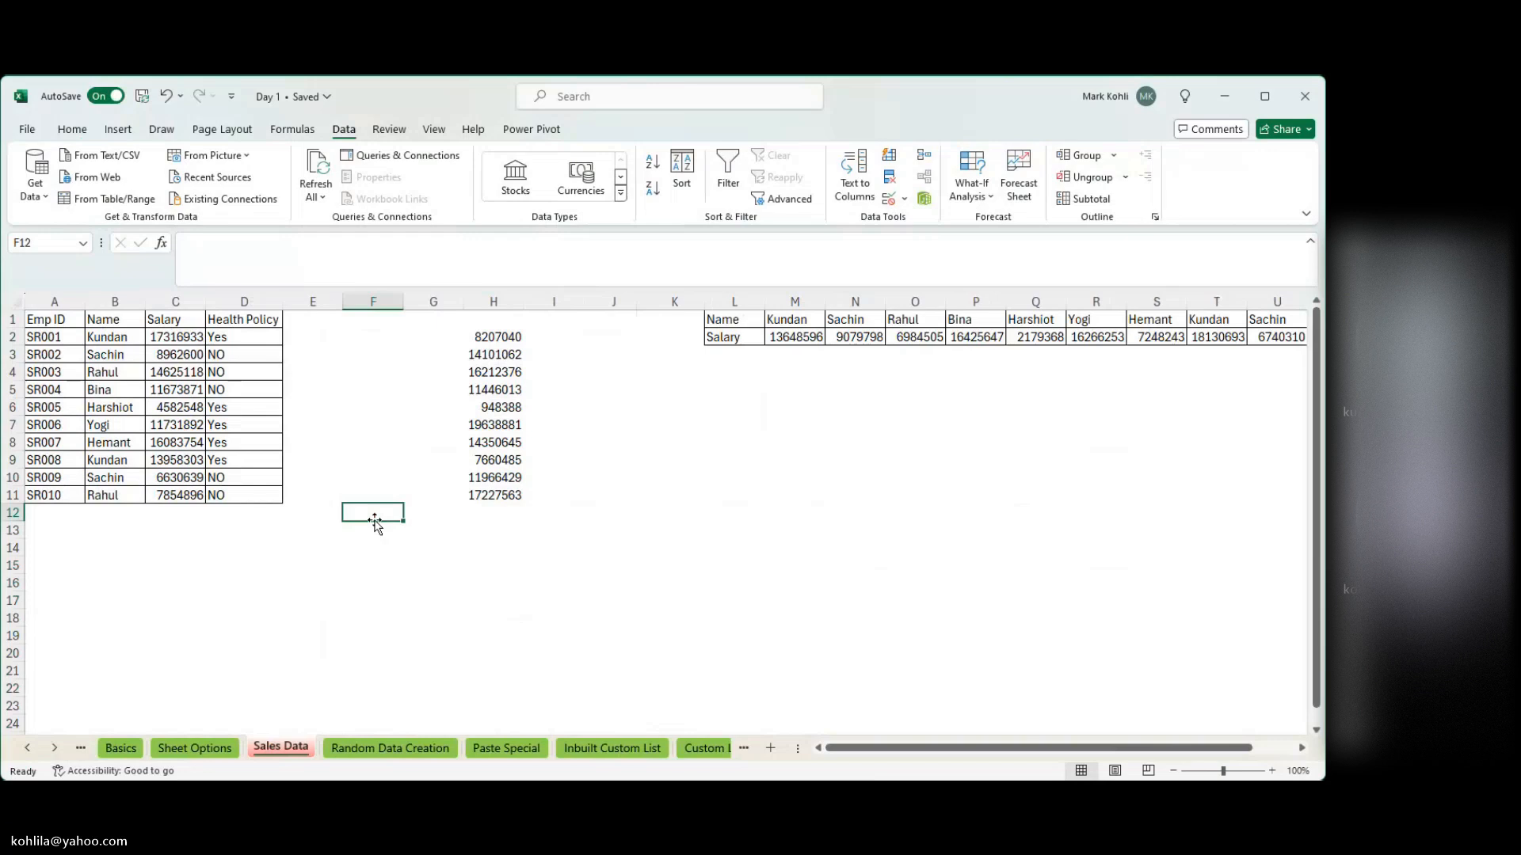
{"action": "left_click", "coordinate": [494, 302]}
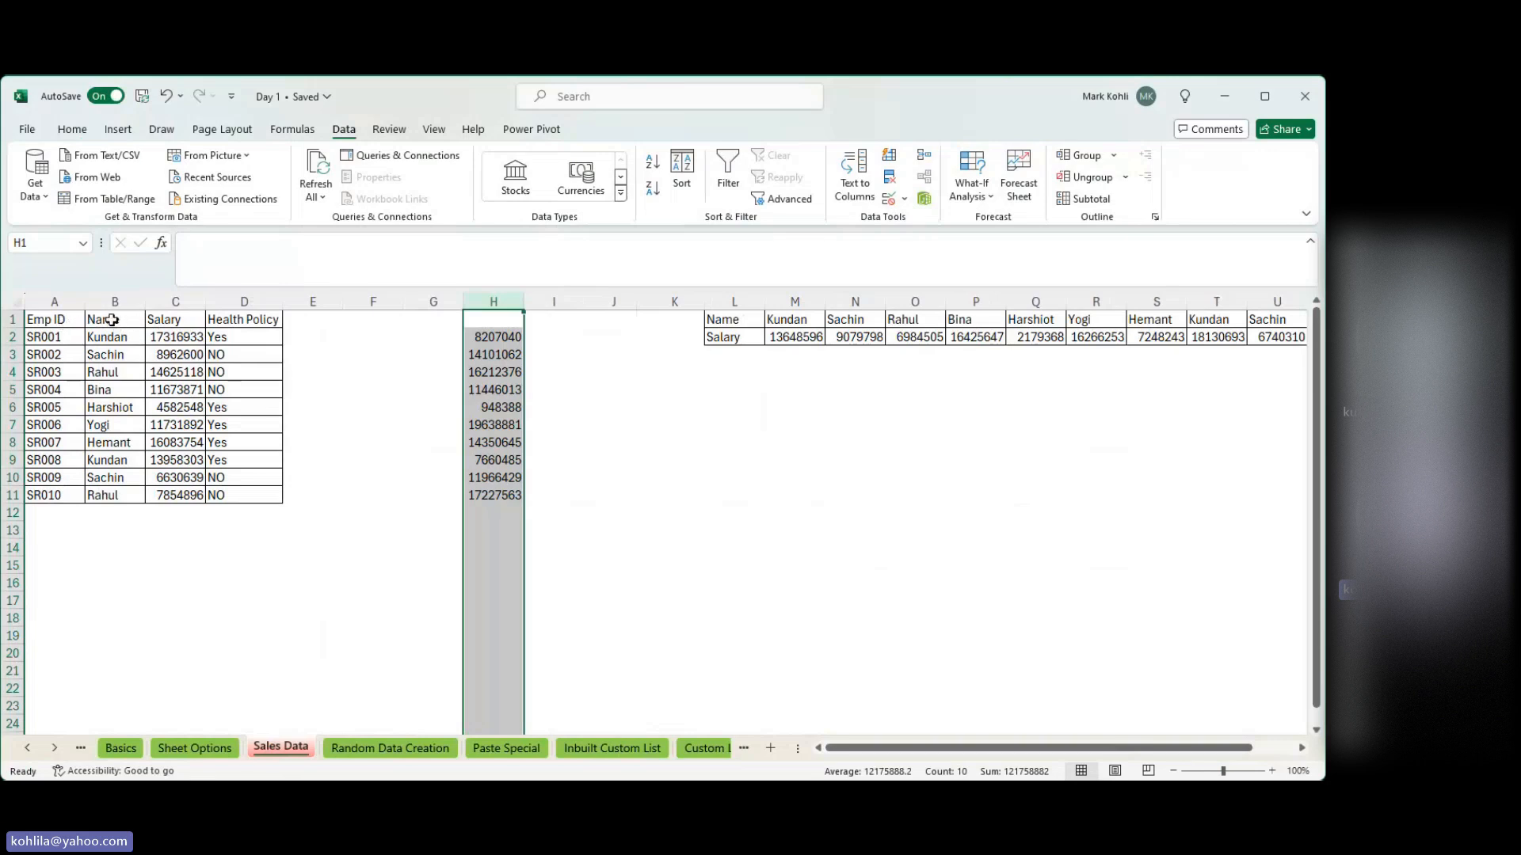
Open Remove Duplicates for B2:D10 and cancel it, then select the names in column B.
{"action": "left_click", "coordinate": [112, 321]}
{"action": "left_click", "coordinate": [114, 337]}
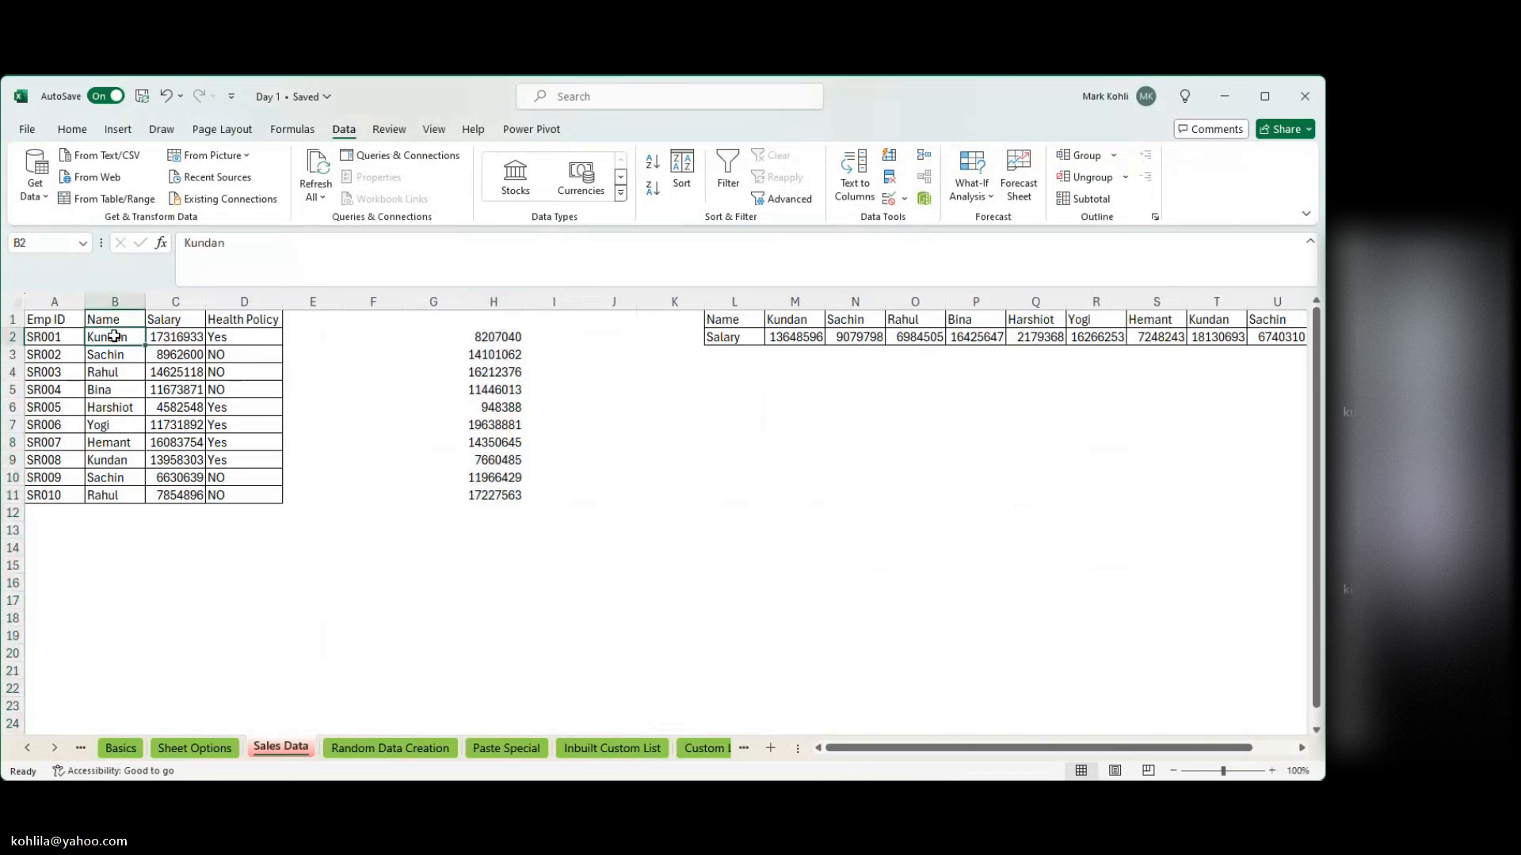
{"action": "left_click_drag", "start_coordinate": [115, 336], "coordinate": [221, 495]}
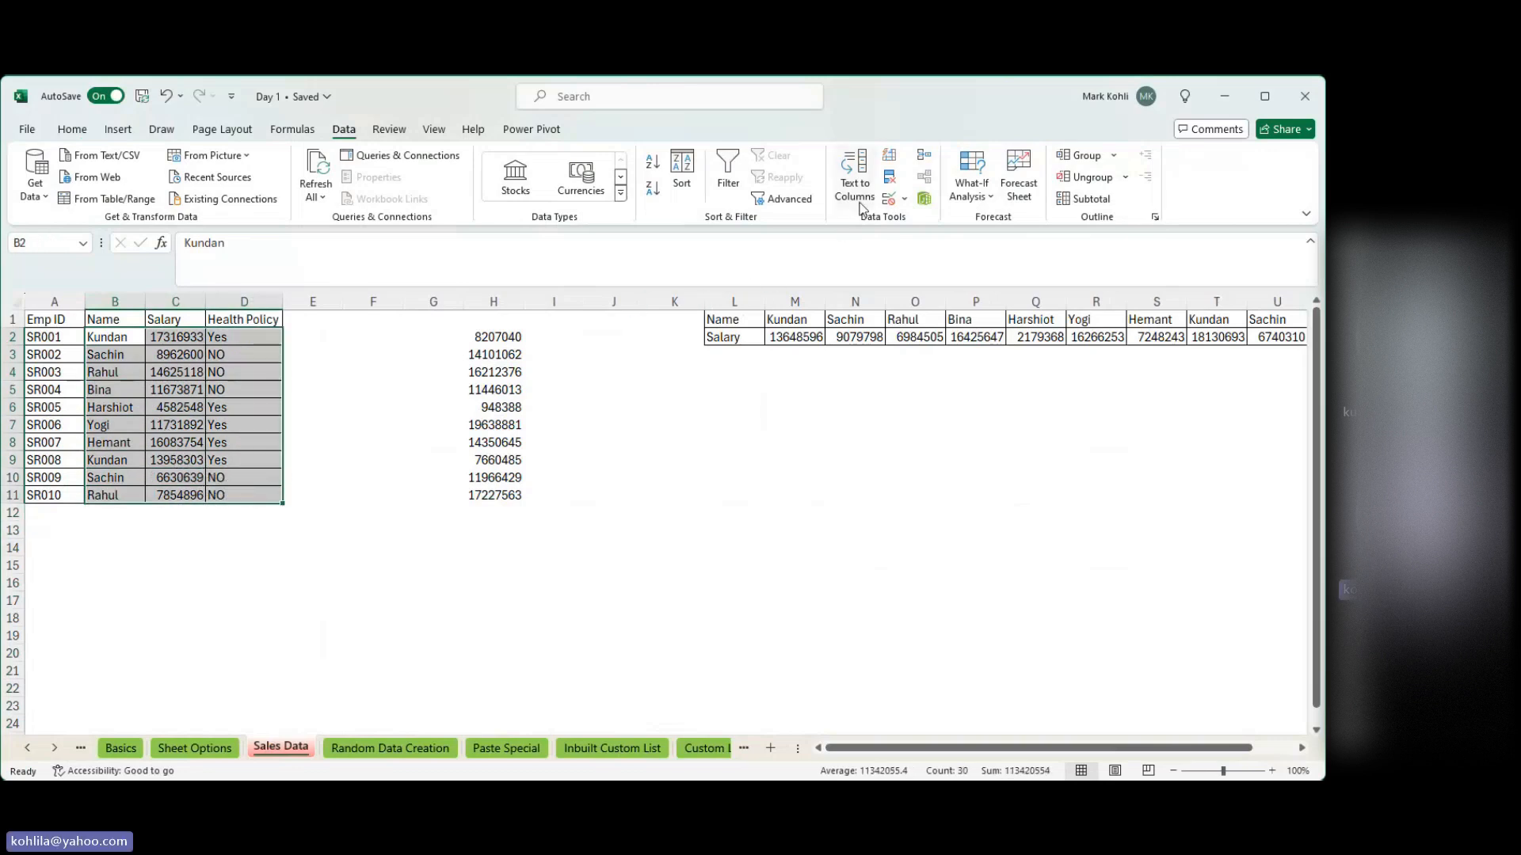
{"action": "left_click", "coordinate": [897, 182]}
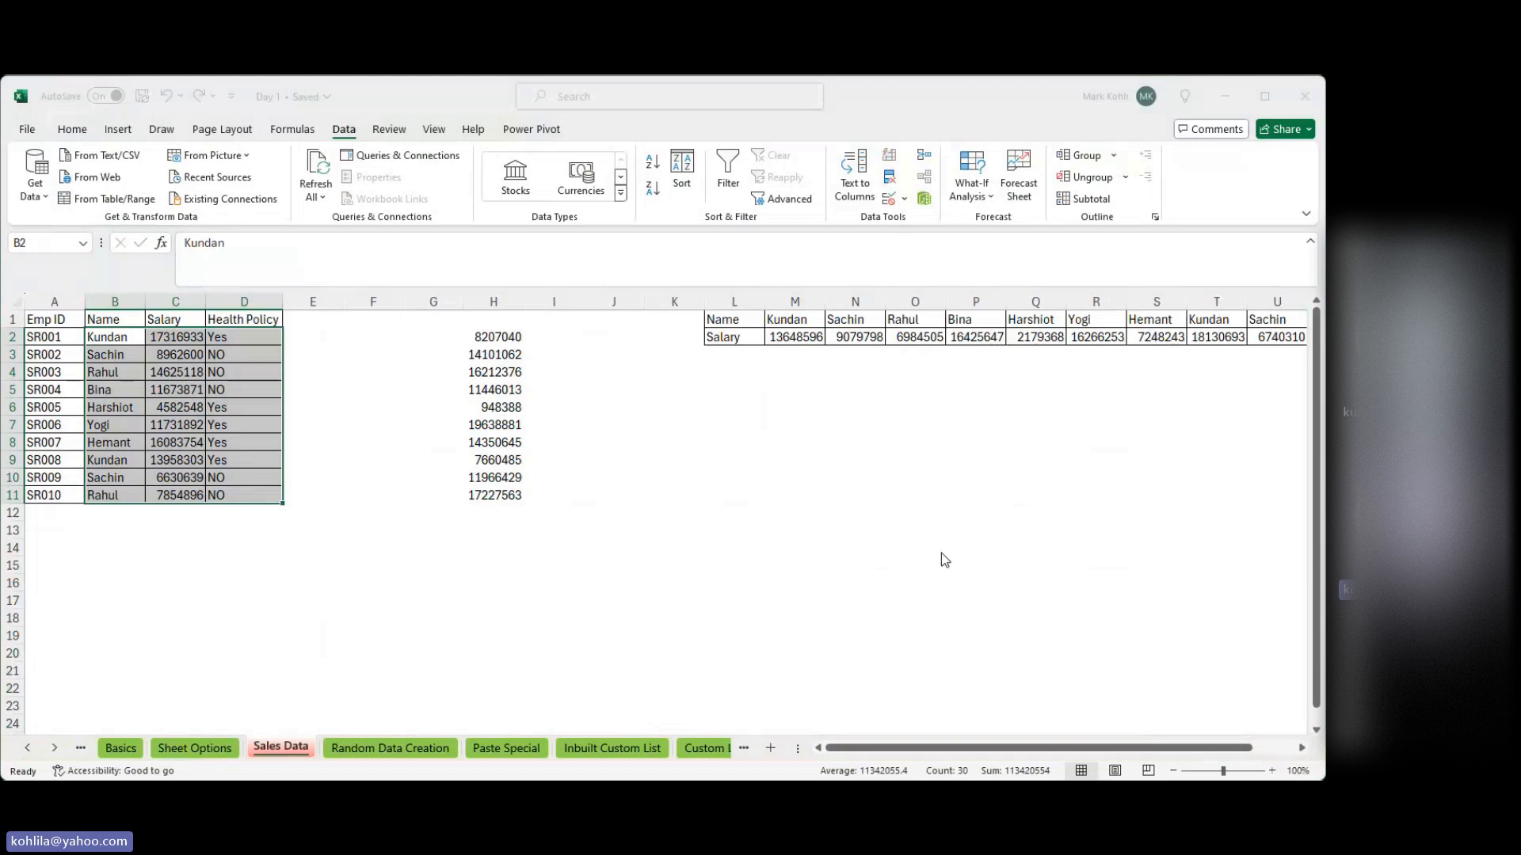
{"action": "left_click", "coordinate": [684, 485]}
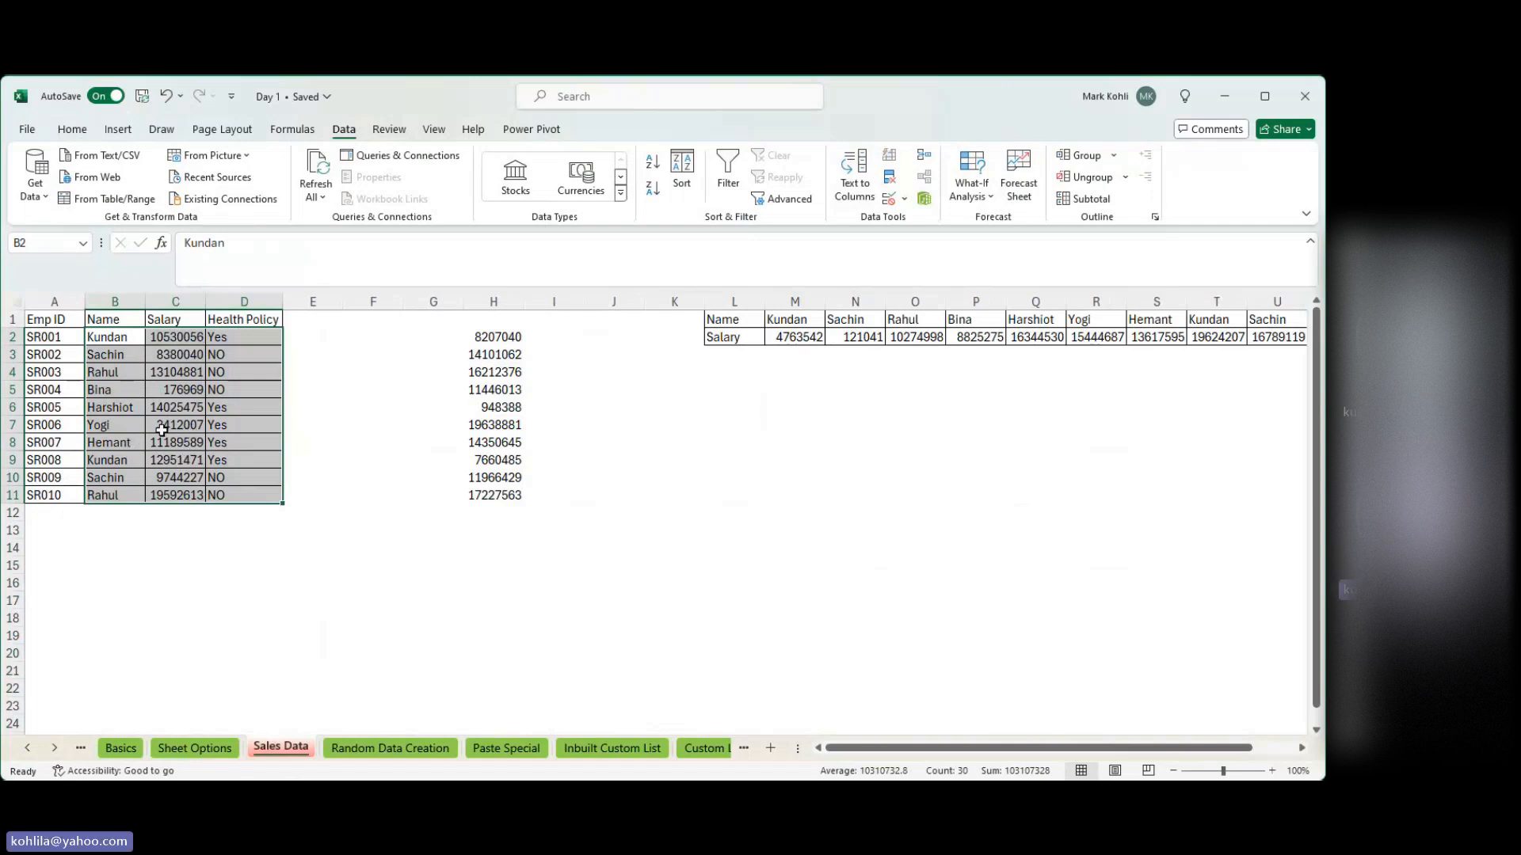
{"action": "left_click", "coordinate": [126, 541]}
{"action": "left_click_drag", "start_coordinate": [125, 339], "coordinate": [123, 497]}
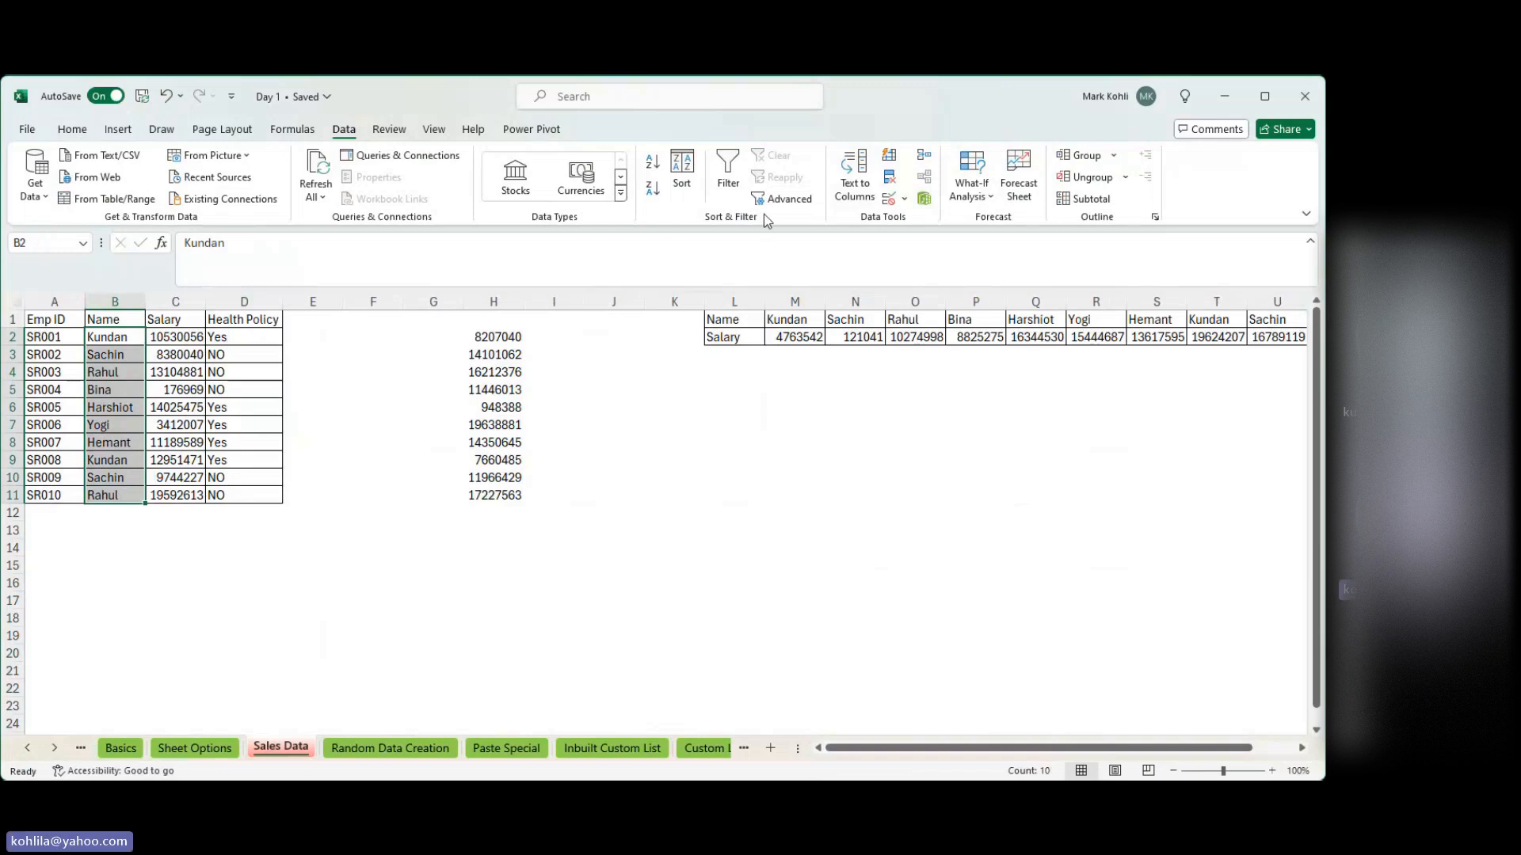
{"action": "left_click", "coordinate": [890, 181]}
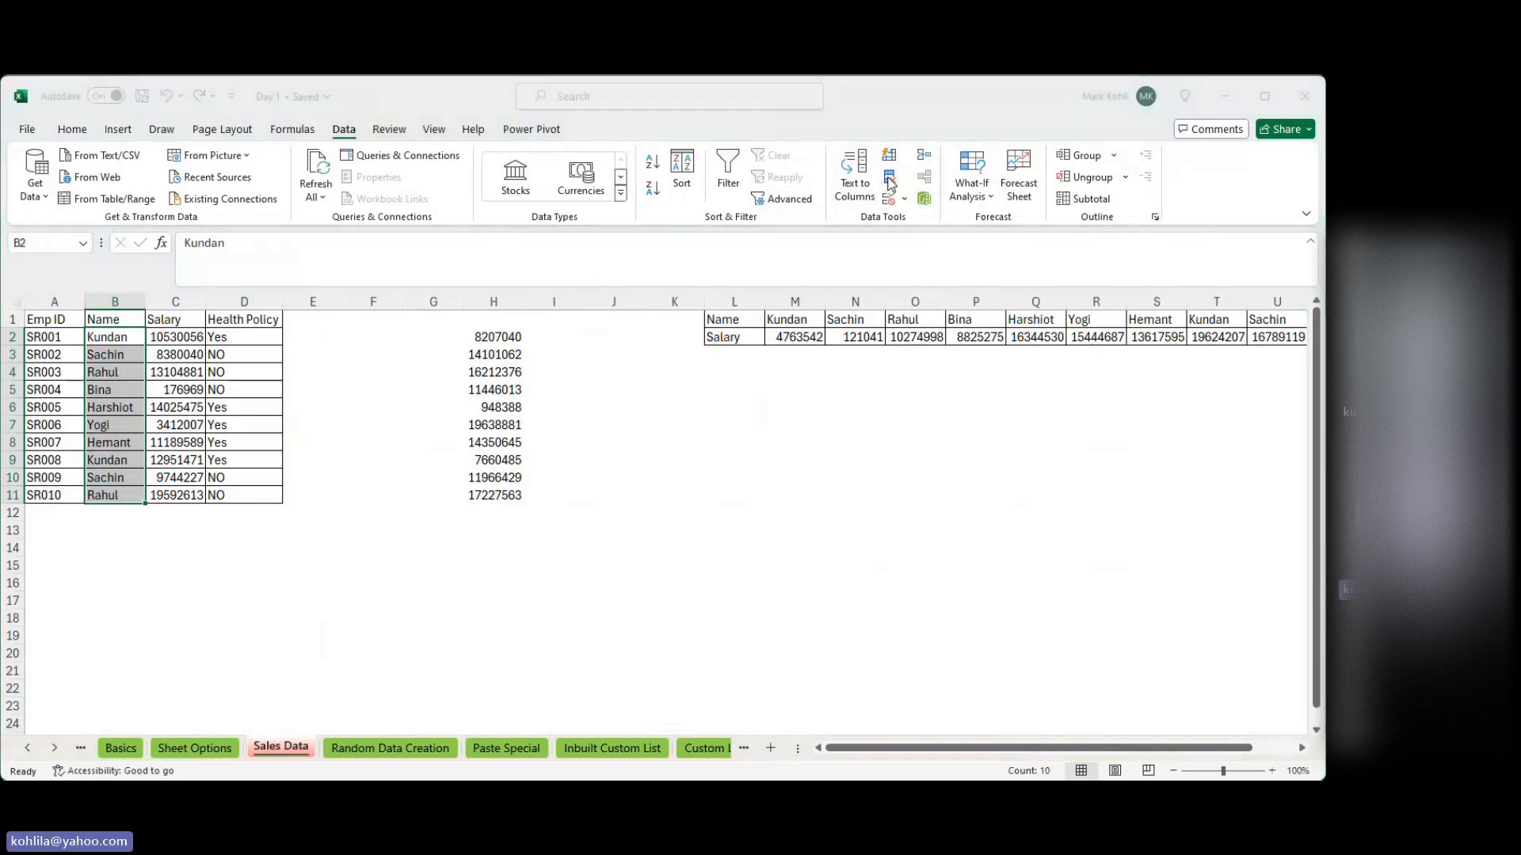
{"action": "left_click", "coordinate": [1013, 387]}
{"action": "left_click_drag", "start_coordinate": [43, 321], "coordinate": [244, 496]}
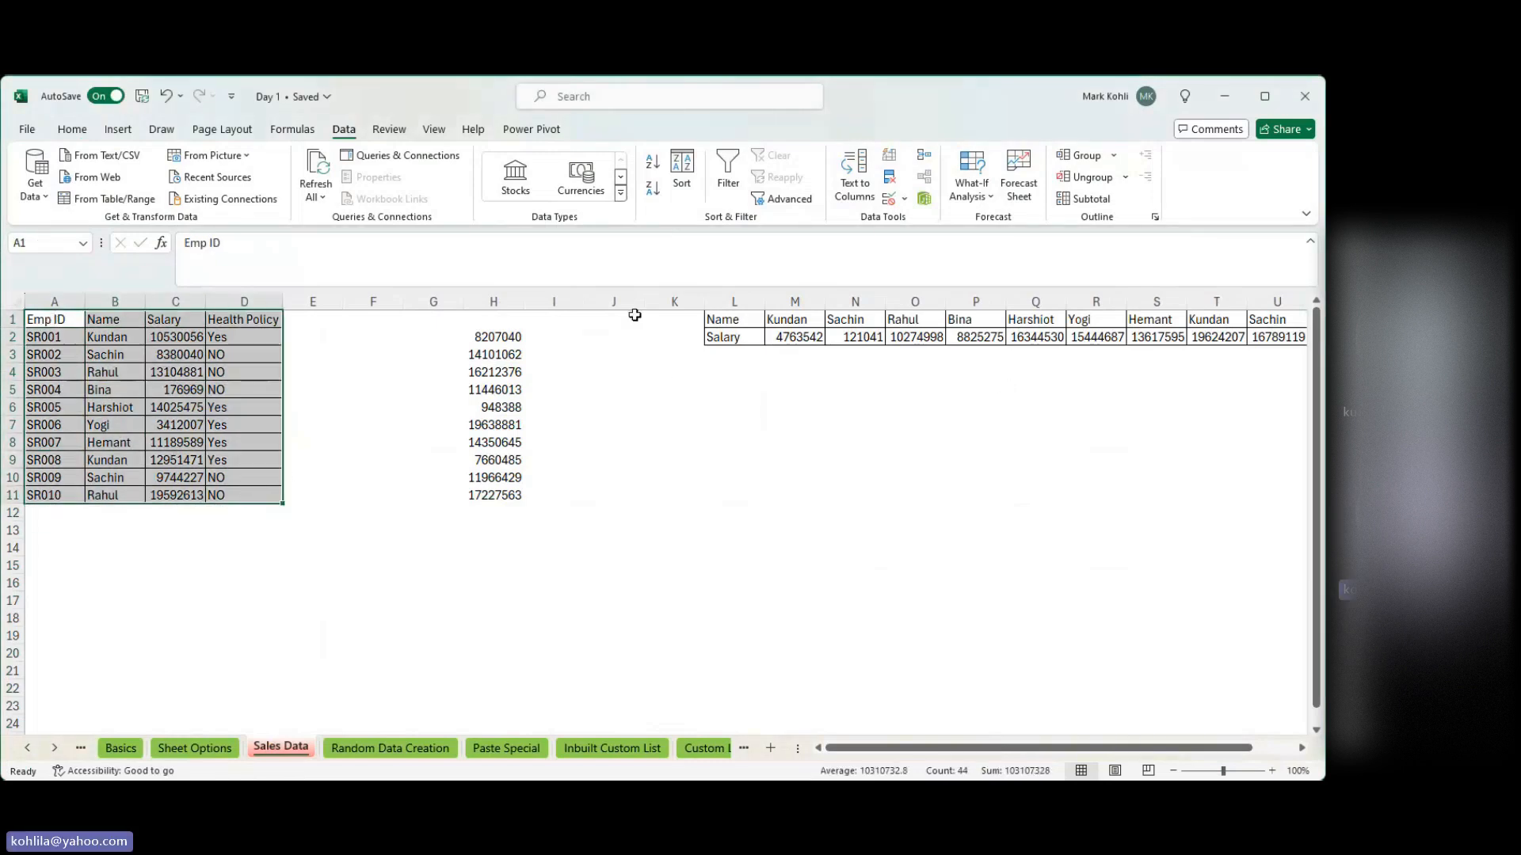
{"action": "key", "text": "Return"}
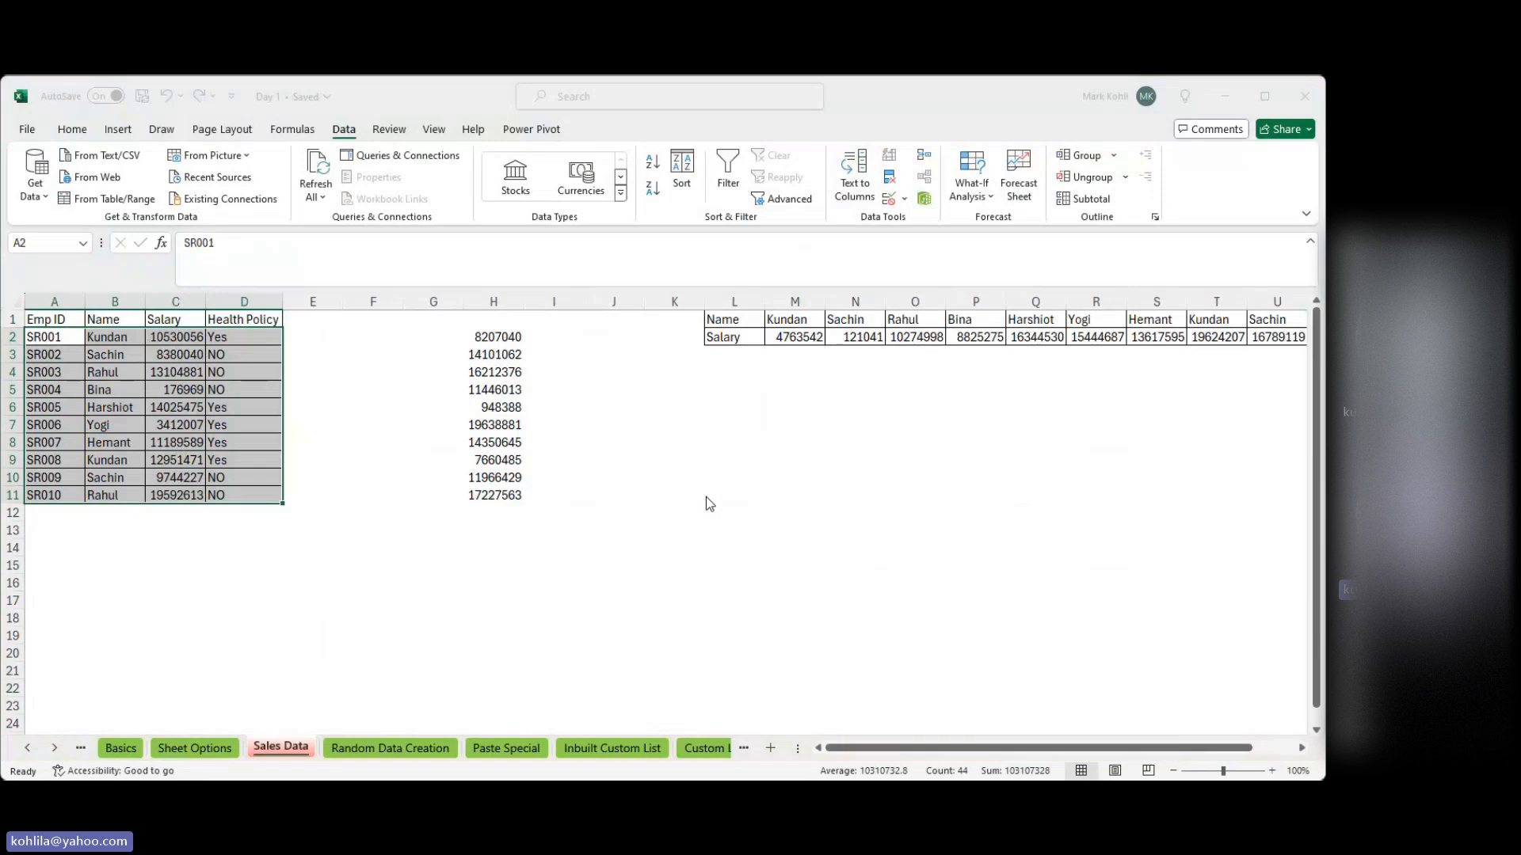
{"action": "left_click", "coordinate": [952, 562]}
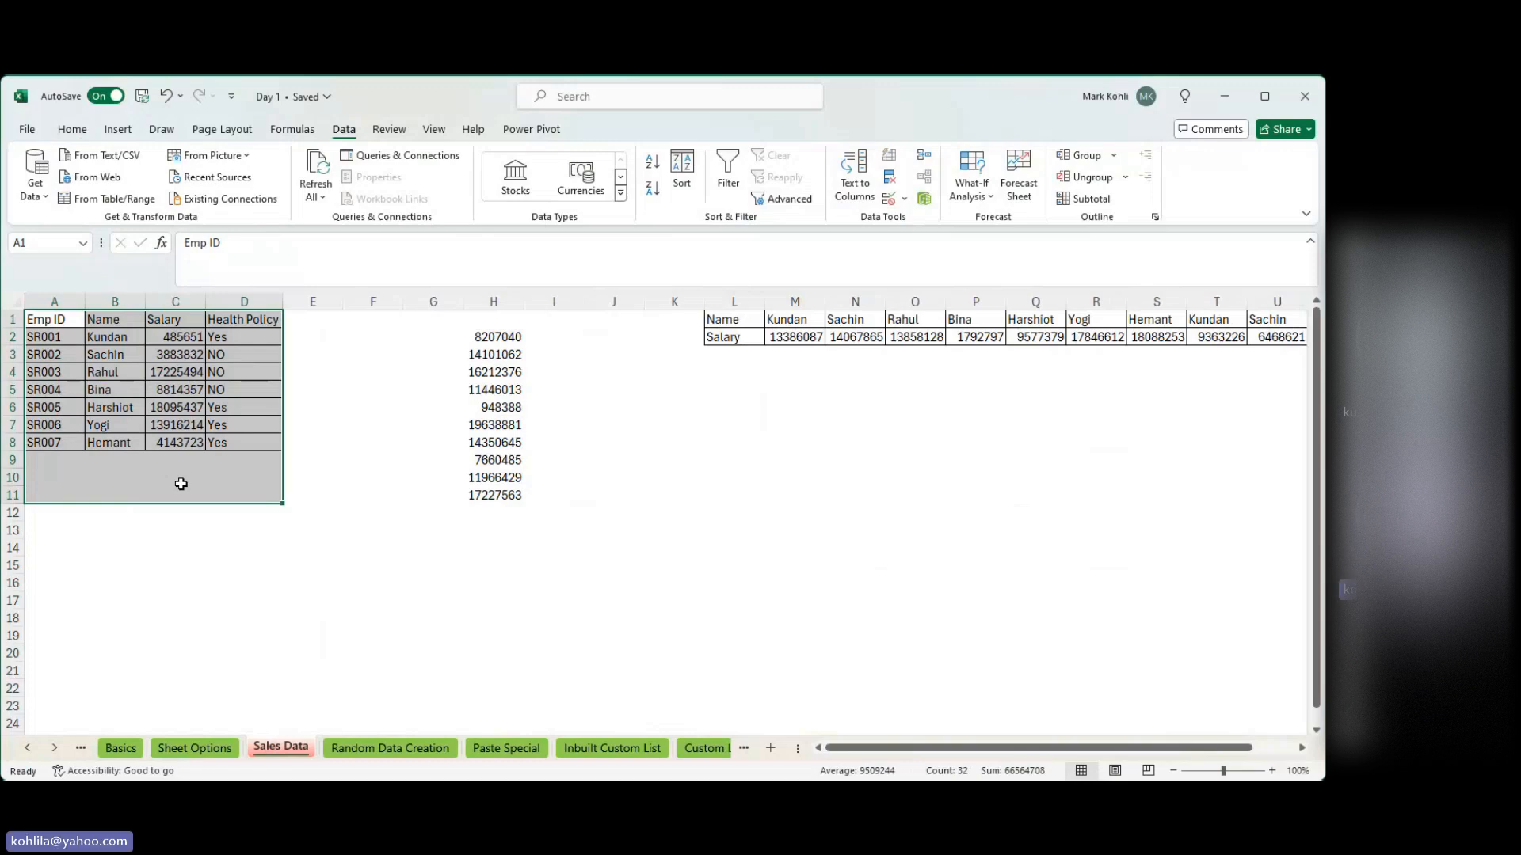
{"action": "key", "text": "ctrl+z"}
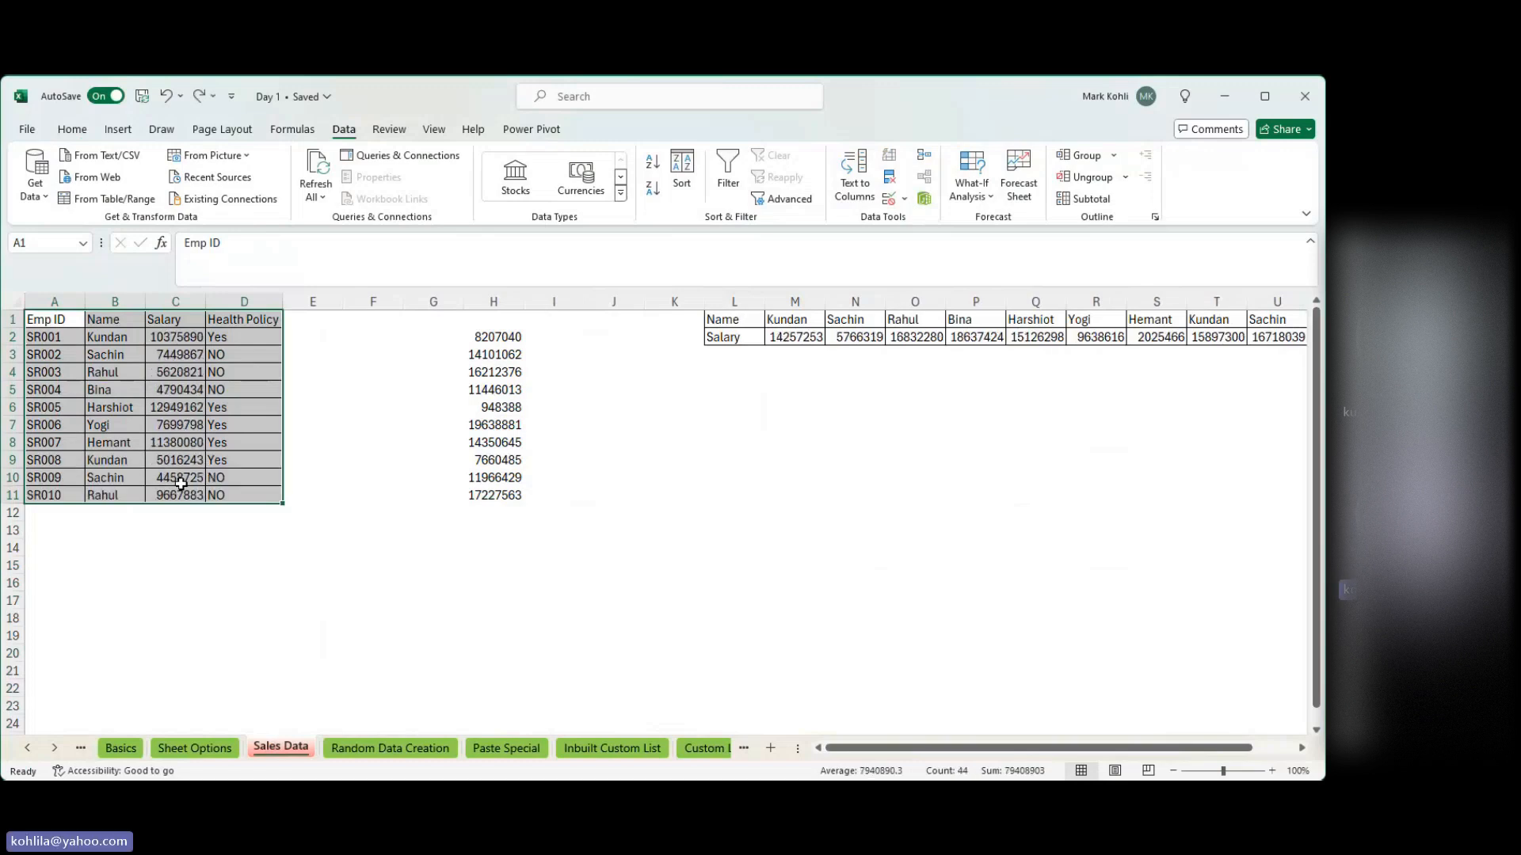
Select the Health Policy column D1:D11 and scroll the sheet tabs right.
{"action": "left_click", "coordinate": [356, 441]}
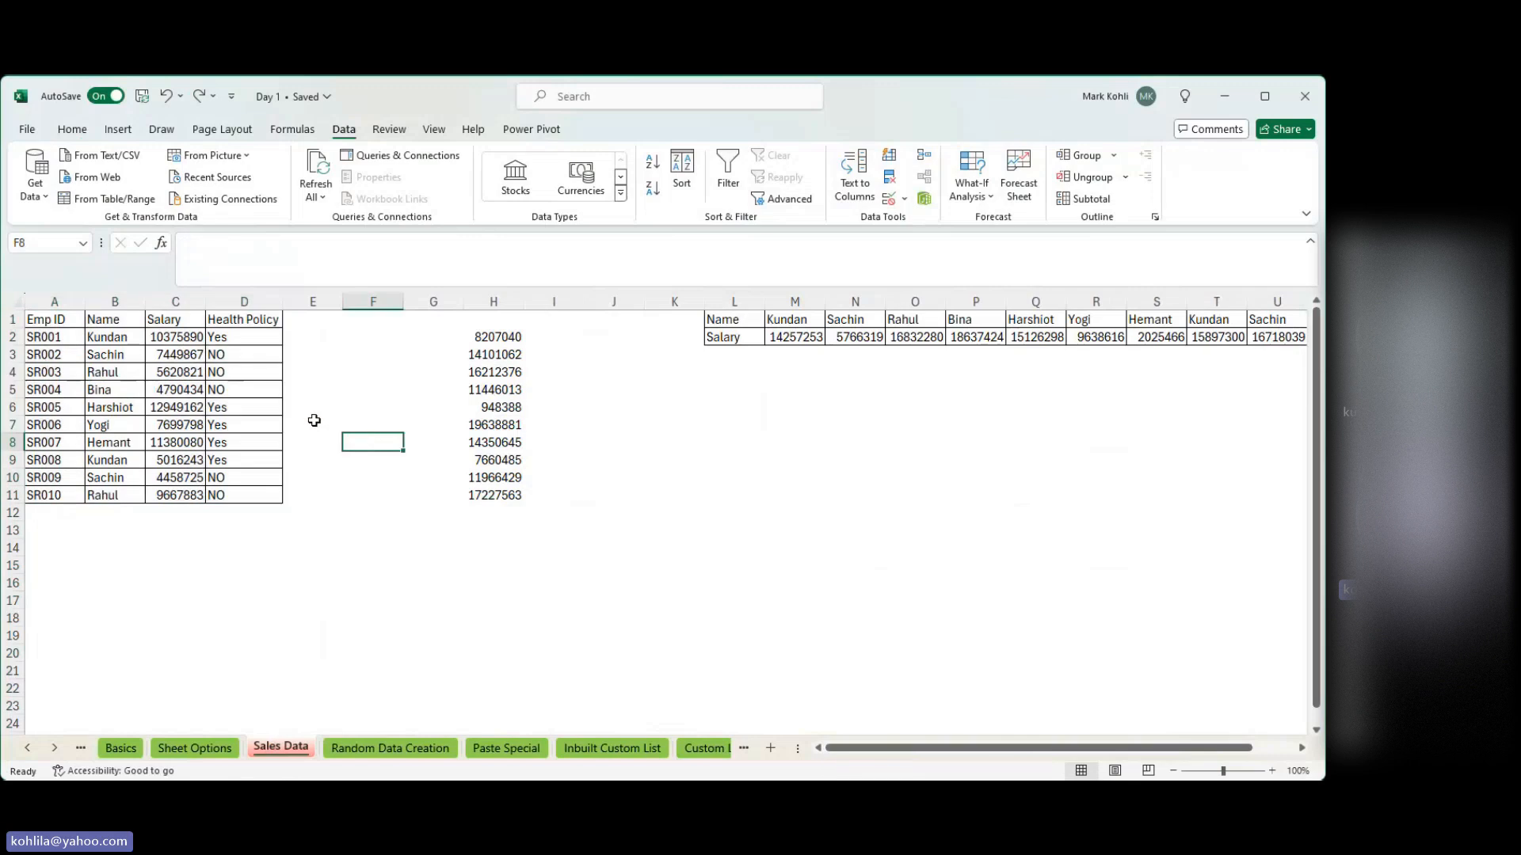
{"action": "left_click_drag", "start_coordinate": [241, 318], "coordinate": [242, 494]}
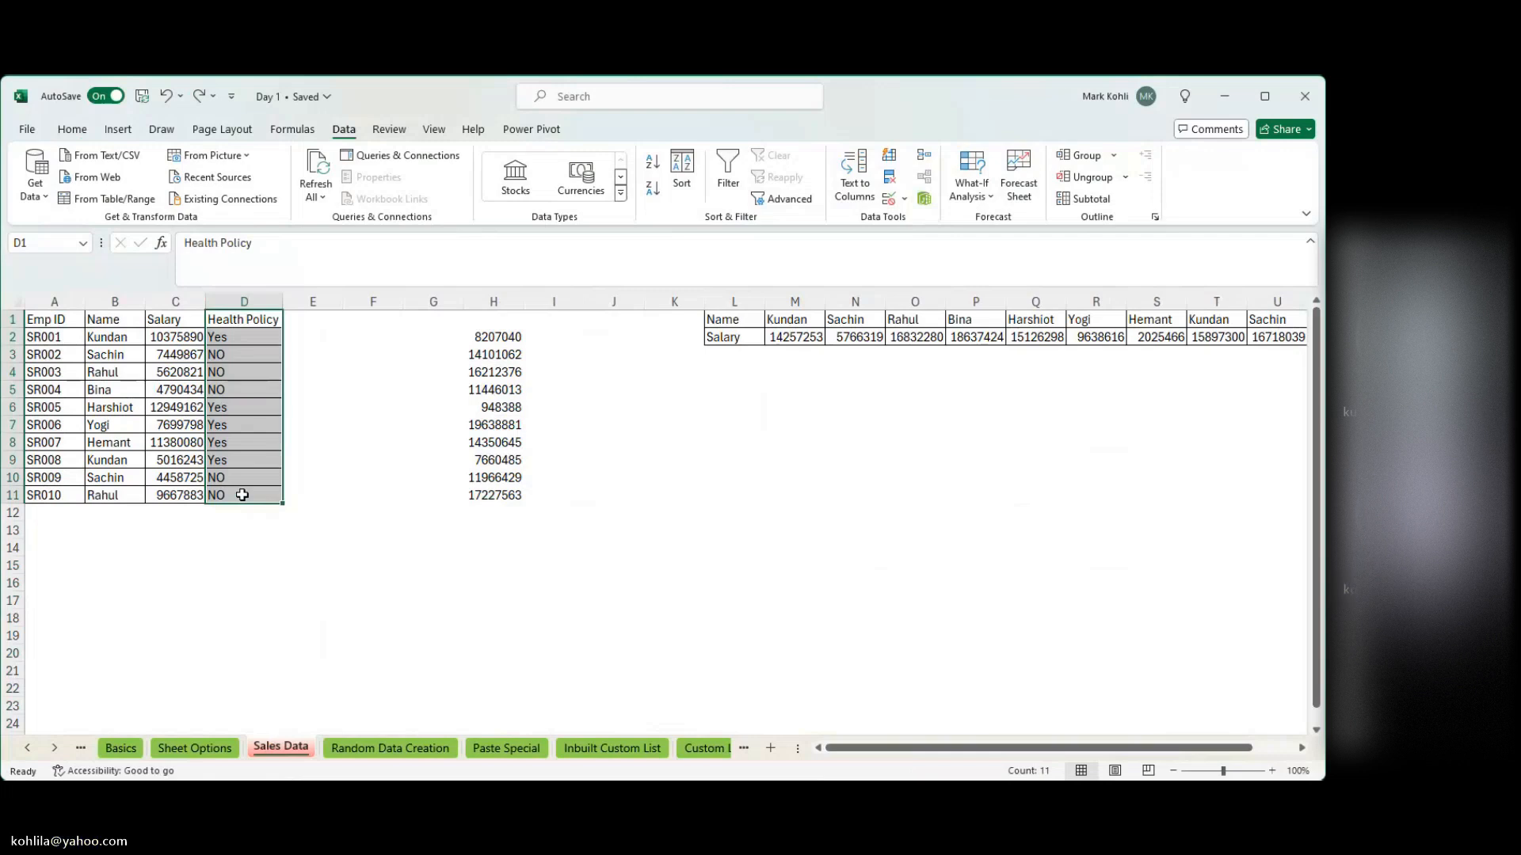
{"action": "left_click", "coordinate": [54, 748]}
{"action": "left_click", "coordinate": [55, 749]}
{"action": "left_click", "coordinate": [55, 749]}
{"action": "left_click", "coordinate": [55, 748]}
{"action": "left_click", "coordinate": [55, 748]}
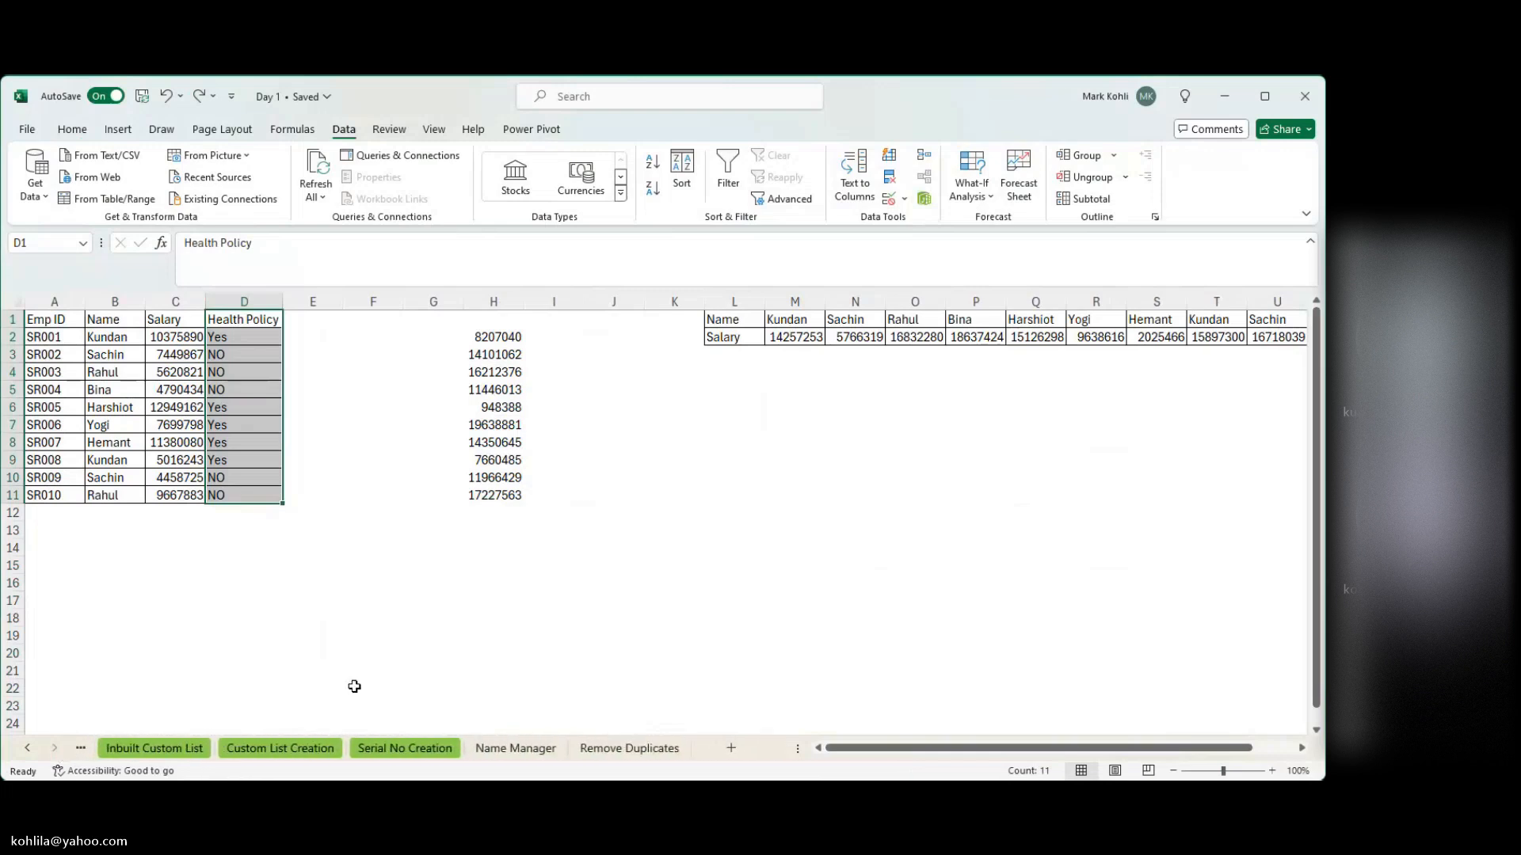
Switch to the Remove Duplicates sheet showing the eight unique names.
{"action": "left_click", "coordinate": [631, 750]}
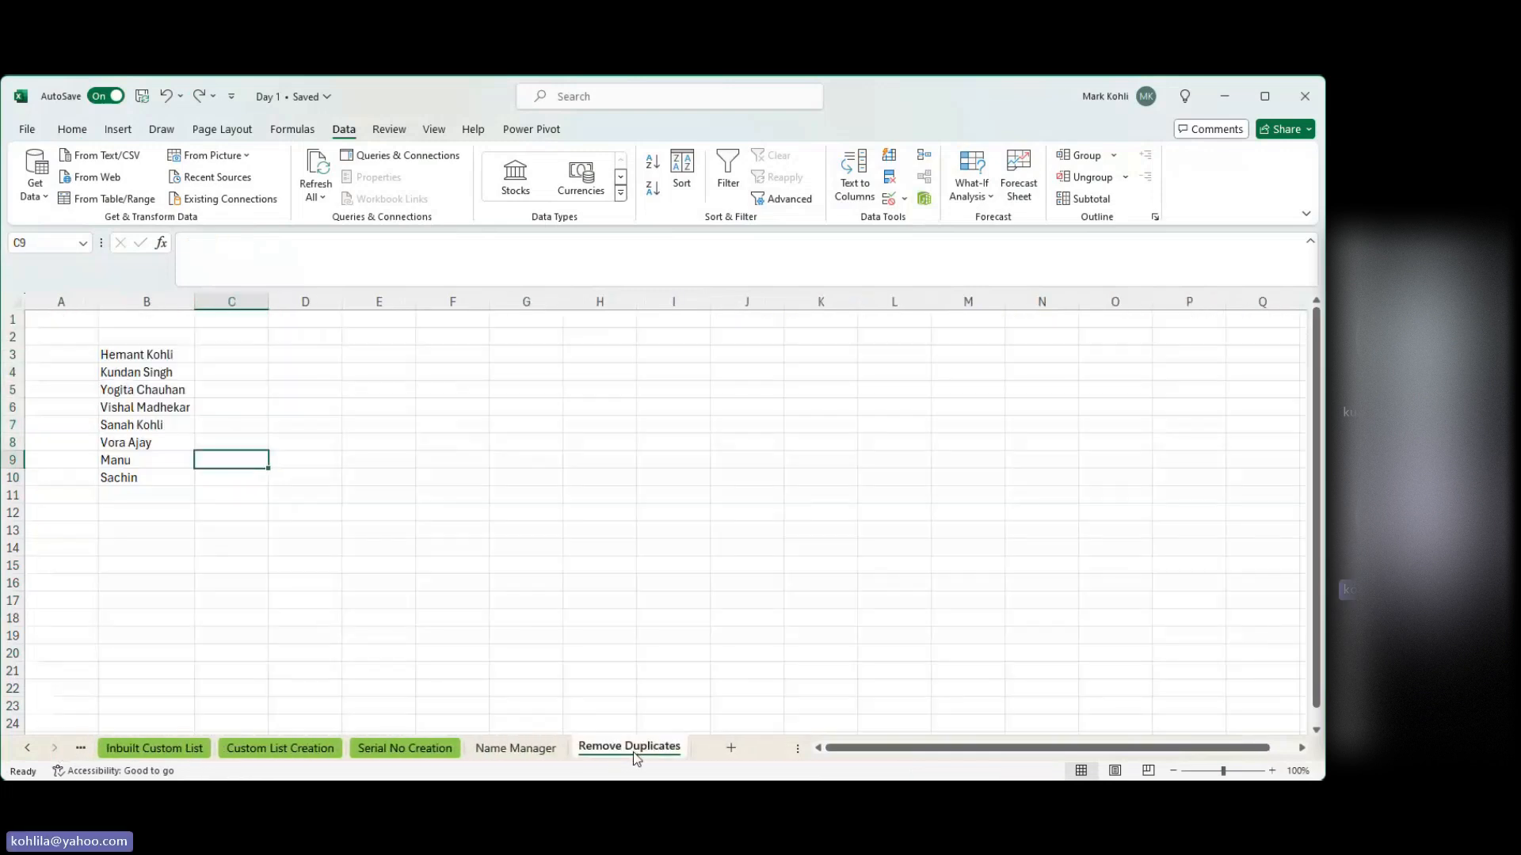
{"action": "left_click", "coordinate": [553, 499]}
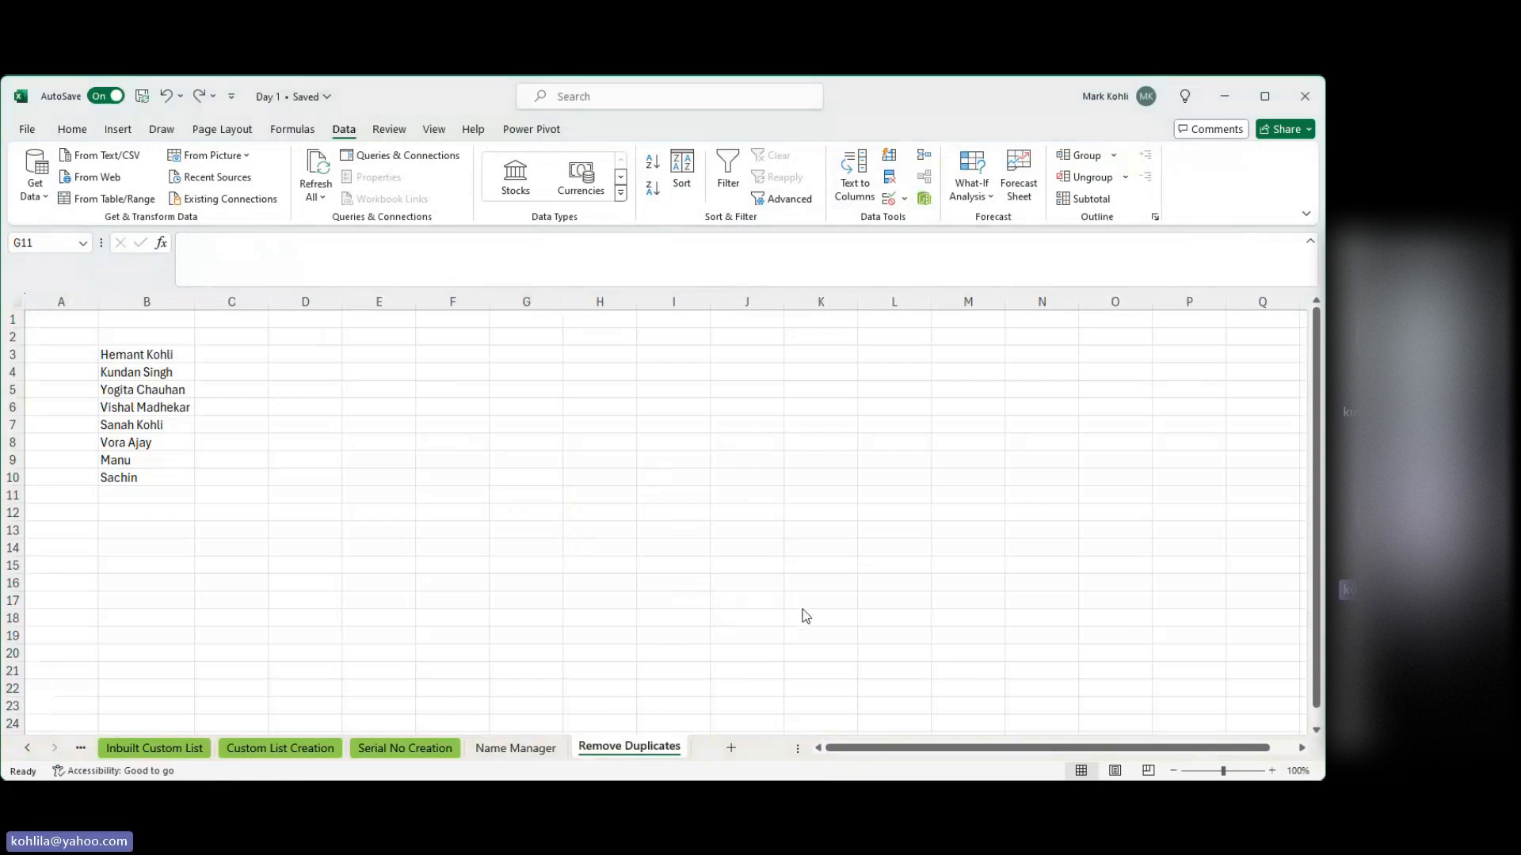
{"action": "left_click", "coordinate": [777, 654]}
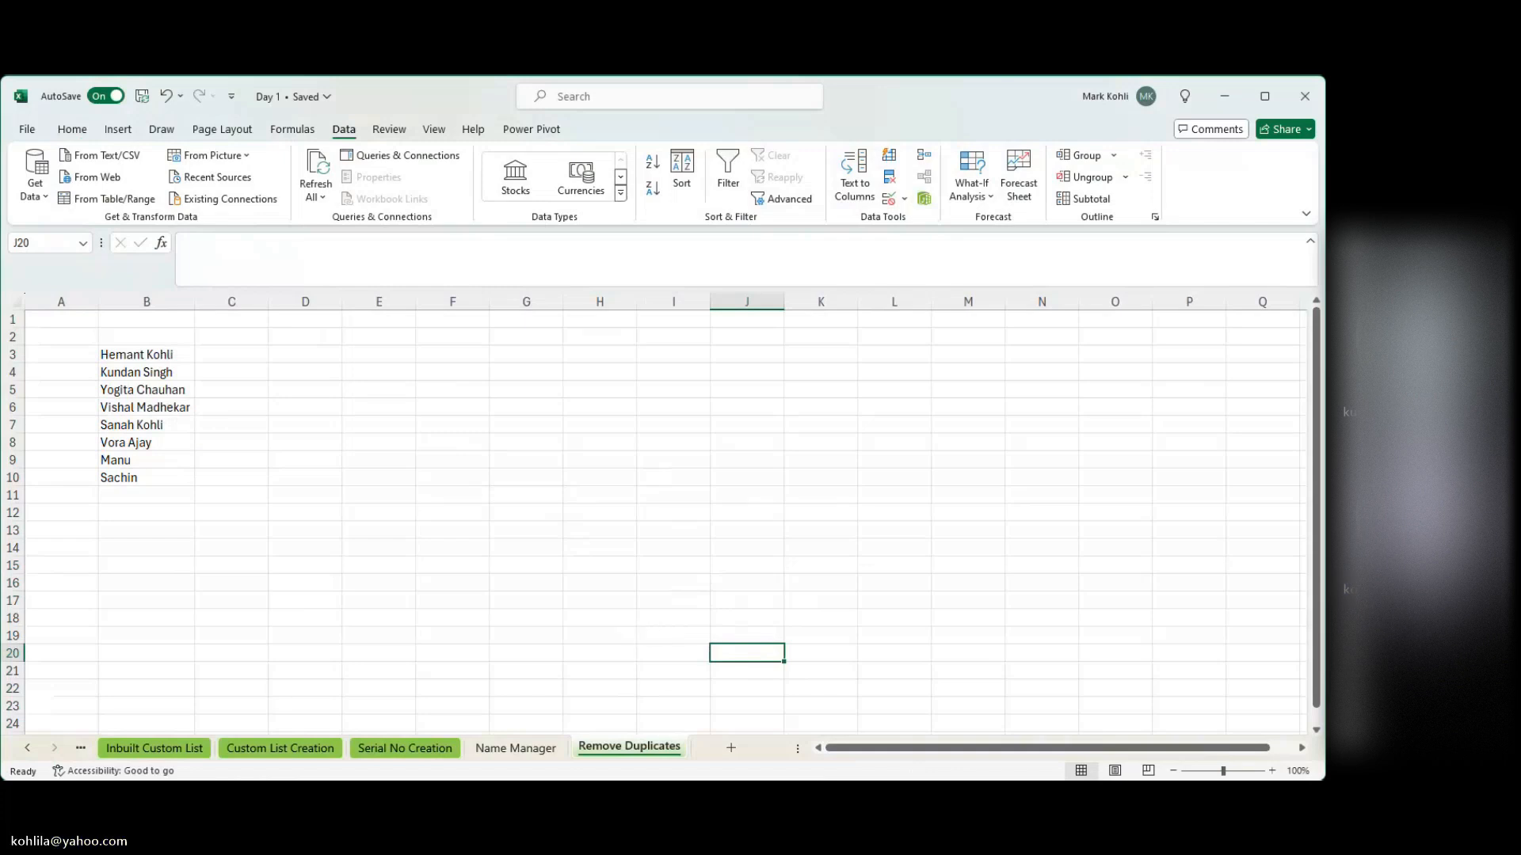
{"action": "left_click", "coordinate": [29, 750]}
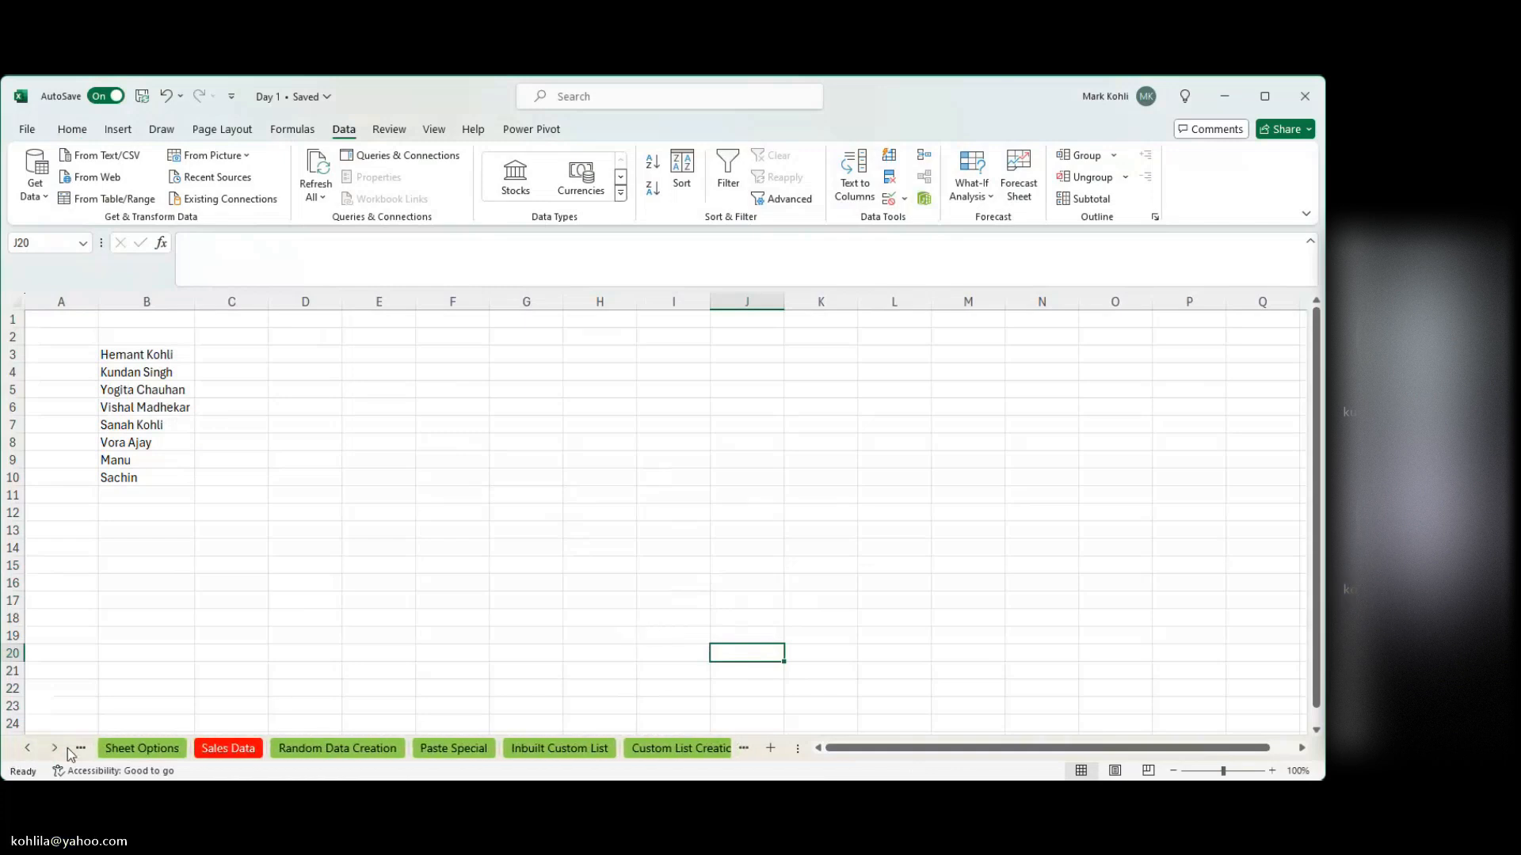
Return to Sales Data and select the Name column B1:B11.
{"action": "left_click", "coordinate": [234, 744]}
{"action": "left_click", "coordinate": [259, 578]}
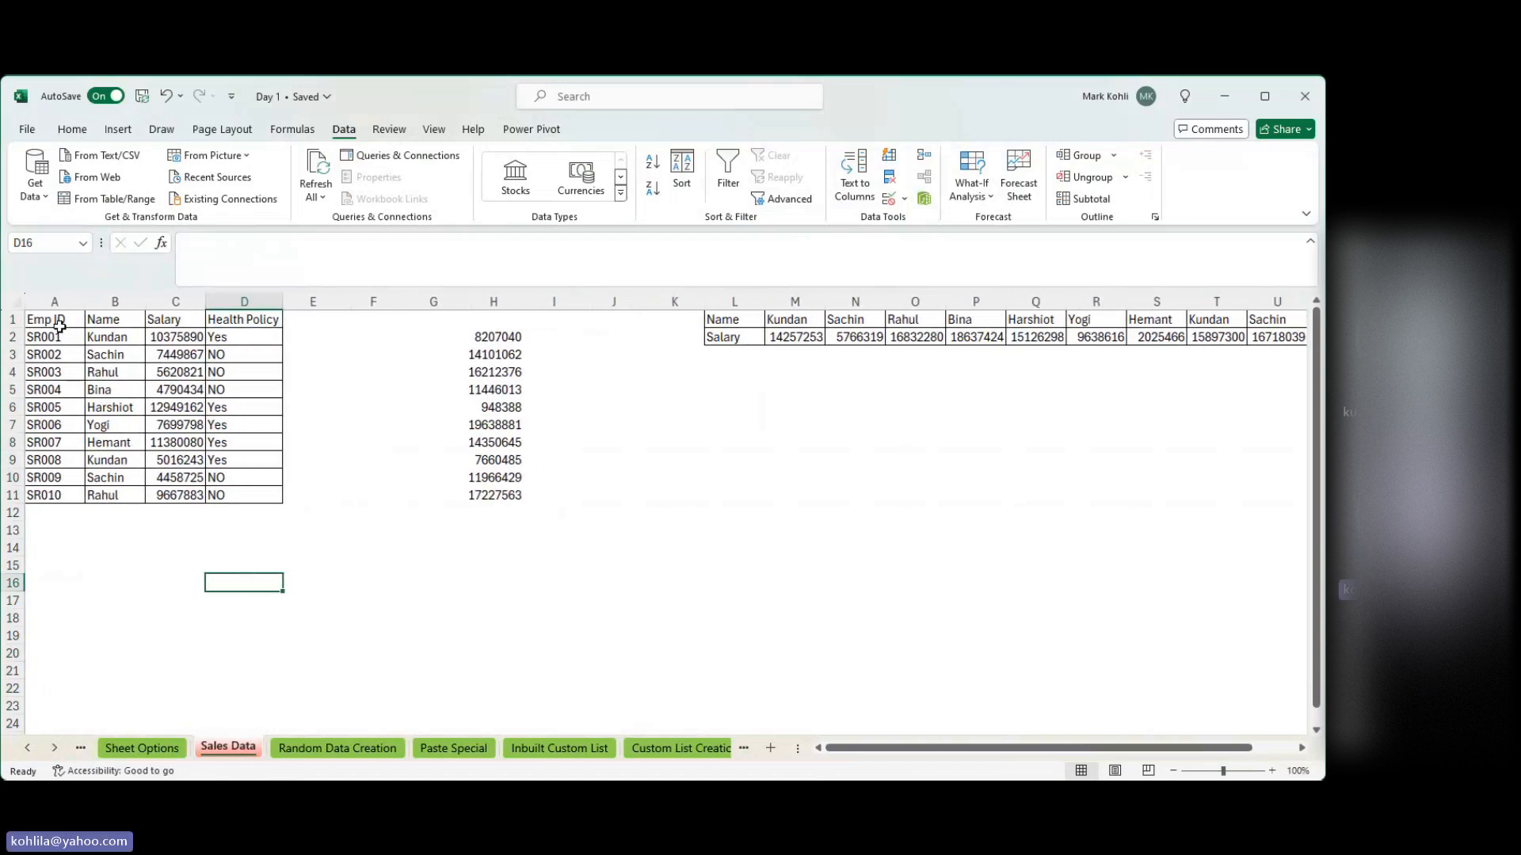
{"action": "left_click_drag", "start_coordinate": [55, 320], "coordinate": [242, 487]}
{"action": "left_click", "coordinate": [329, 502]}
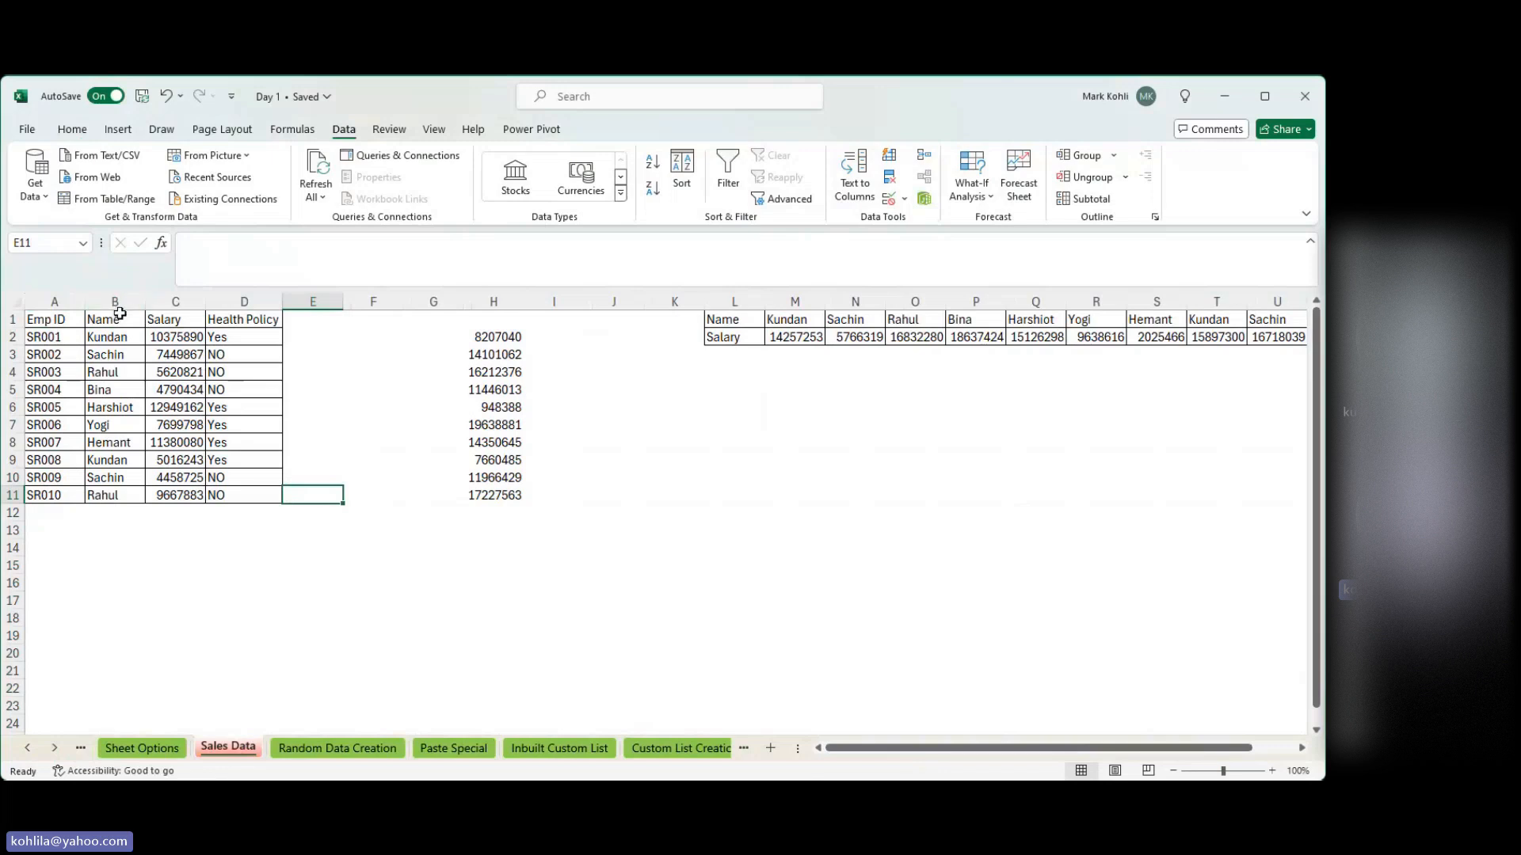
{"action": "left_click_drag", "start_coordinate": [110, 324], "coordinate": [105, 497]}
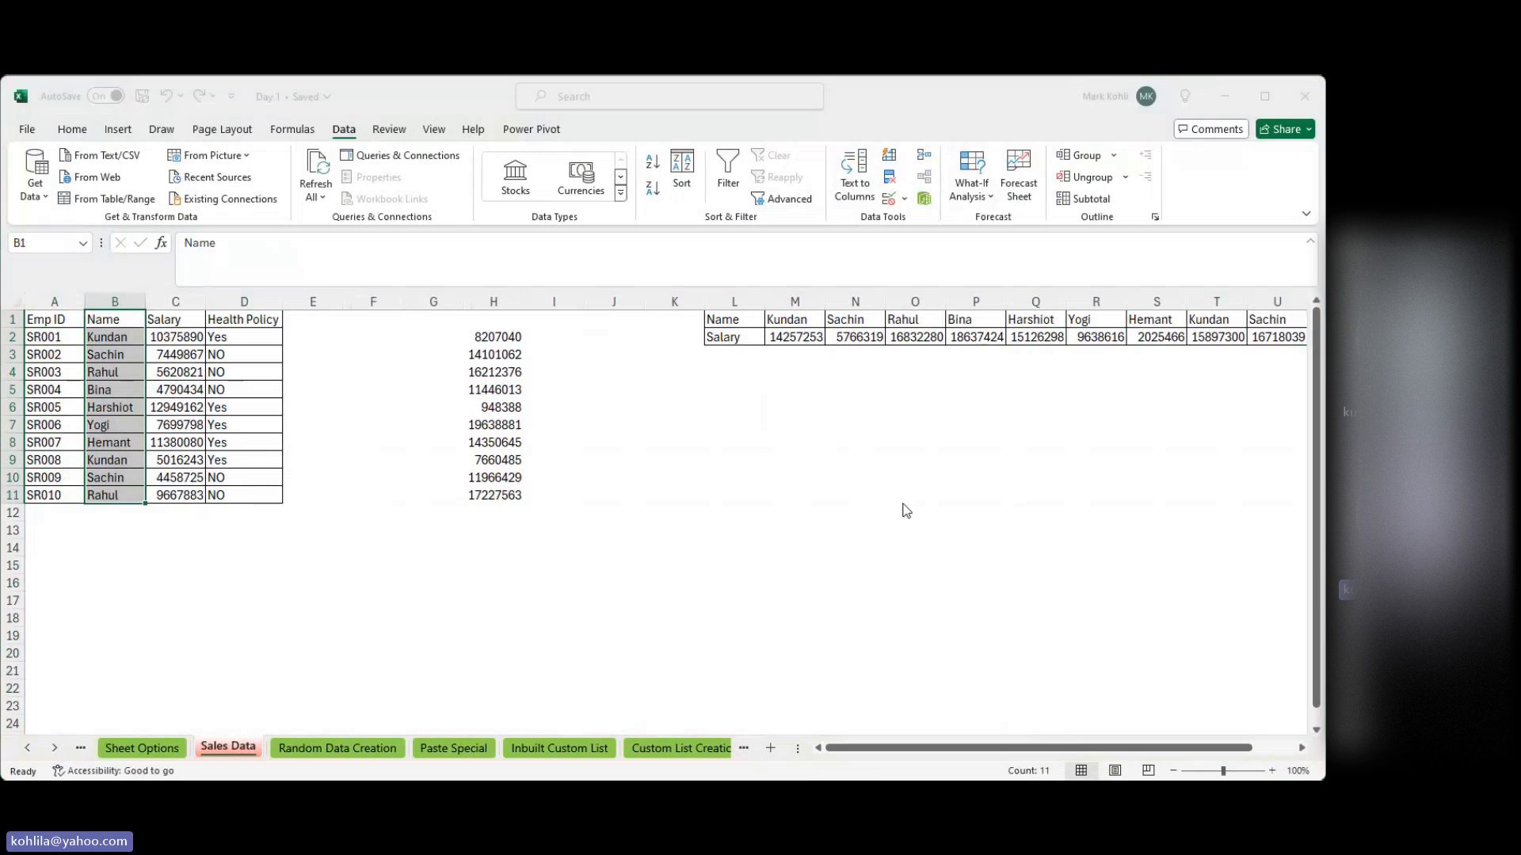
Remove duplicate names from column B alone, leaving seven unique names in B2:B8.
{"action": "left_click", "coordinate": [906, 511]}
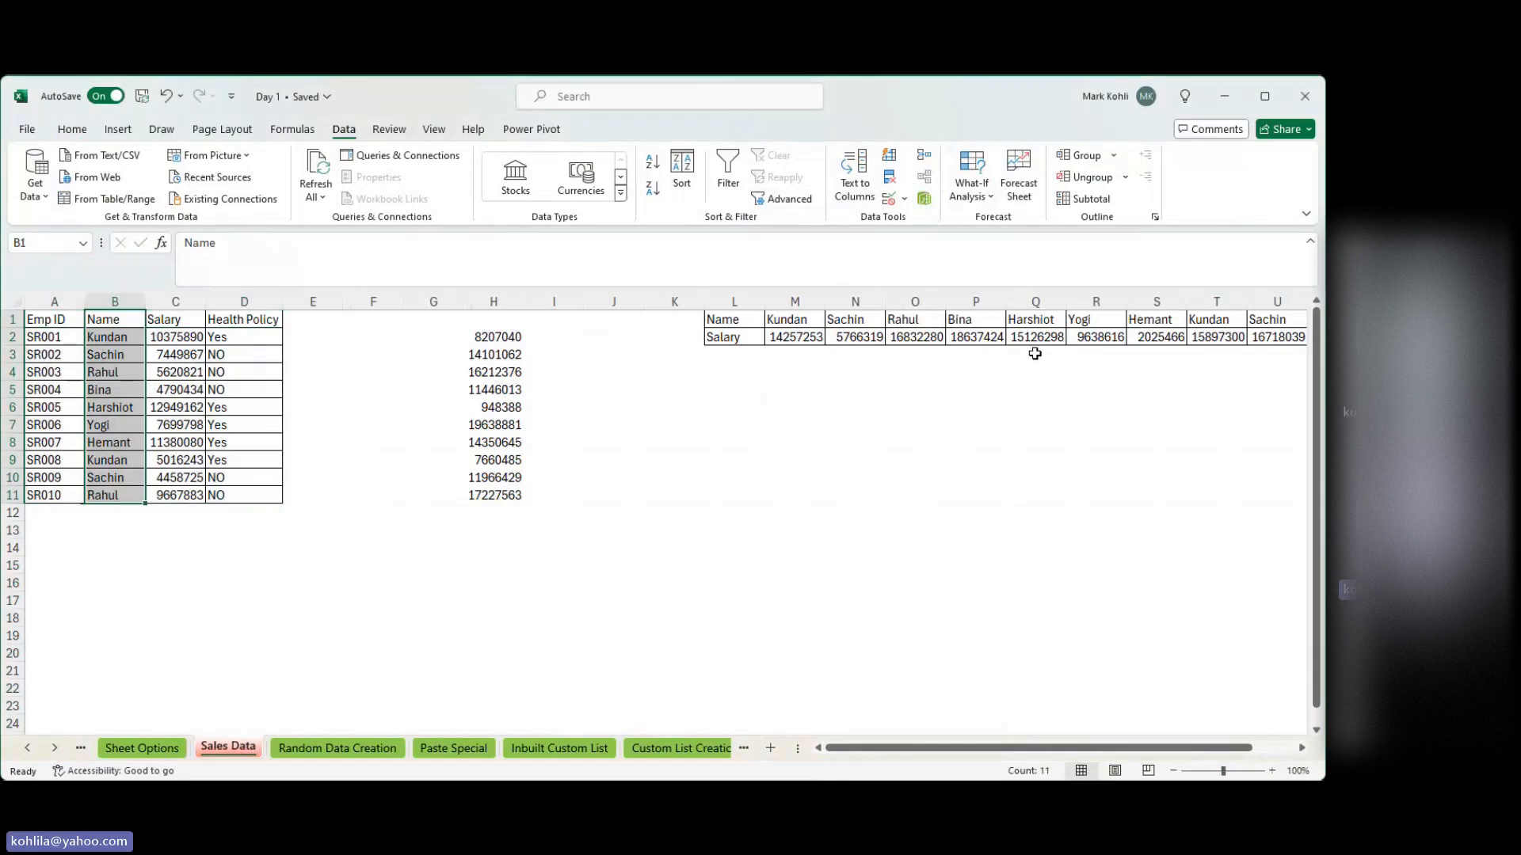
{"action": "left_click", "coordinate": [891, 182]}
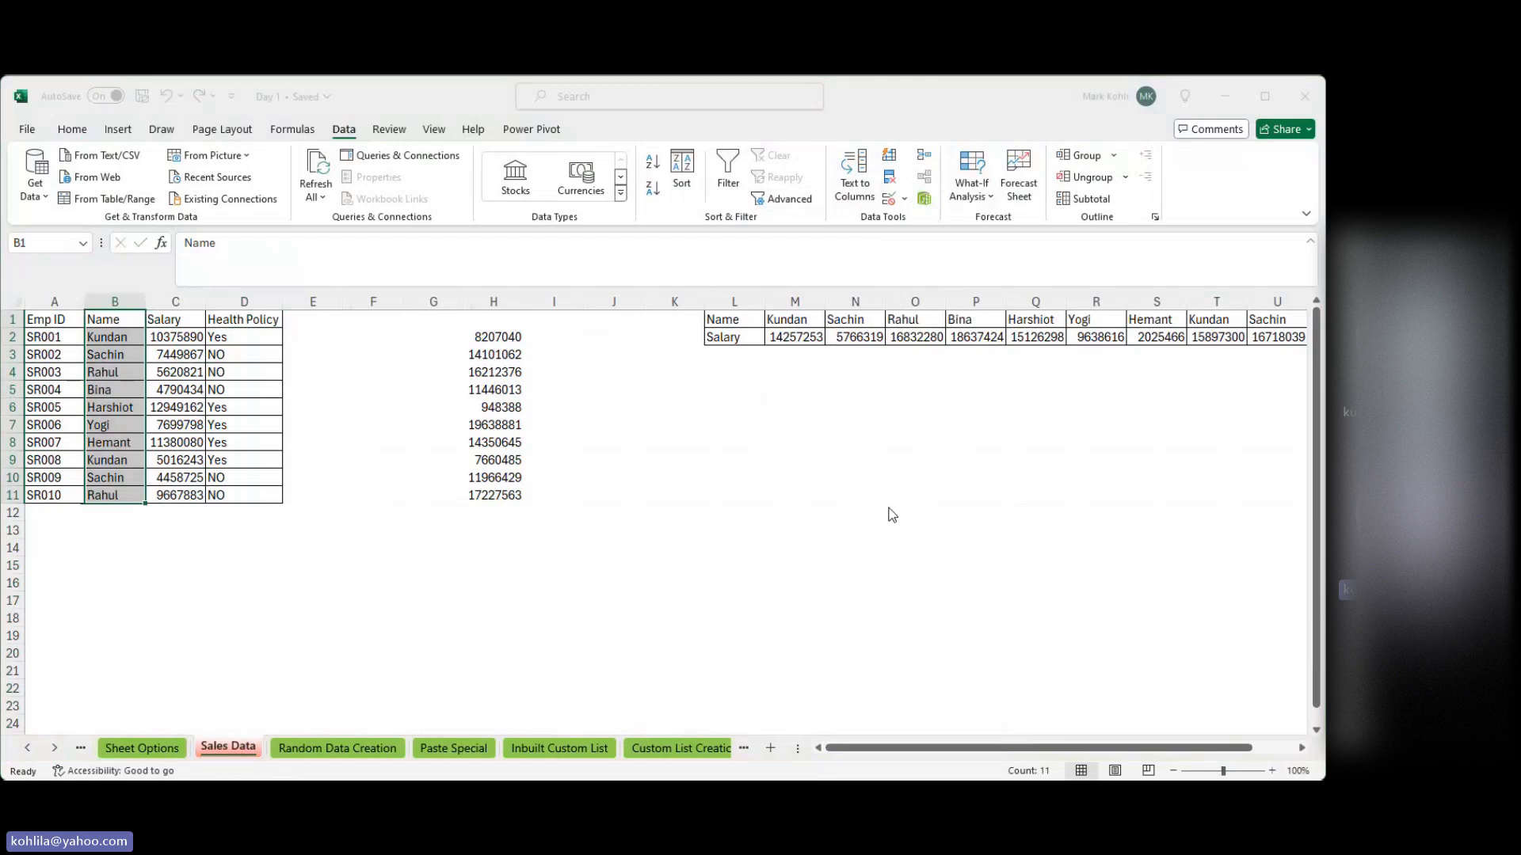
{"action": "left_click", "coordinate": [950, 557]}
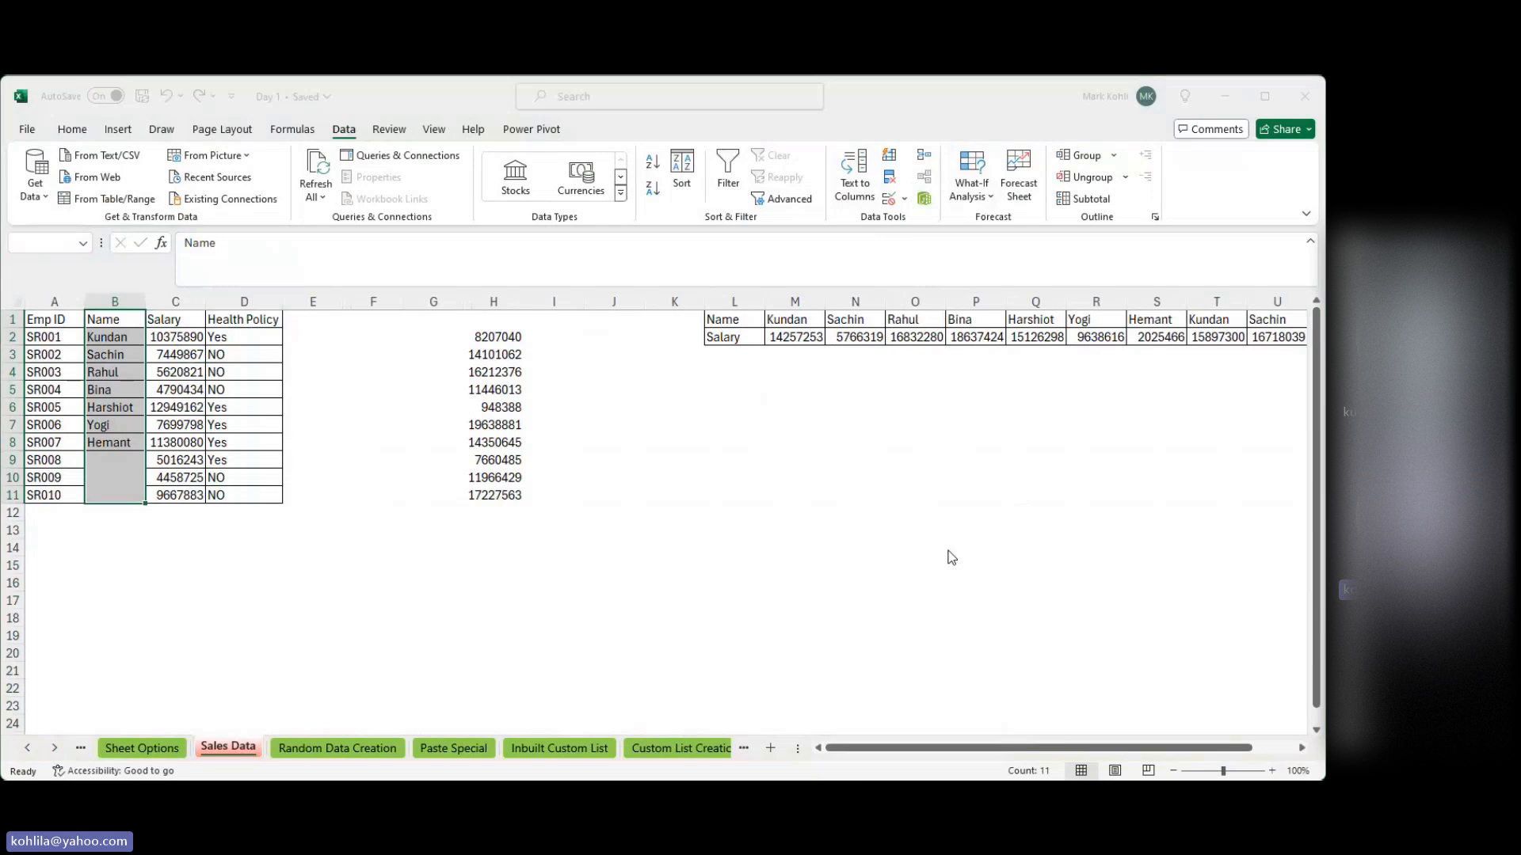
Undo the duplicate removal so the removed Sales Data names come back.
{"action": "key", "text": "Return"}
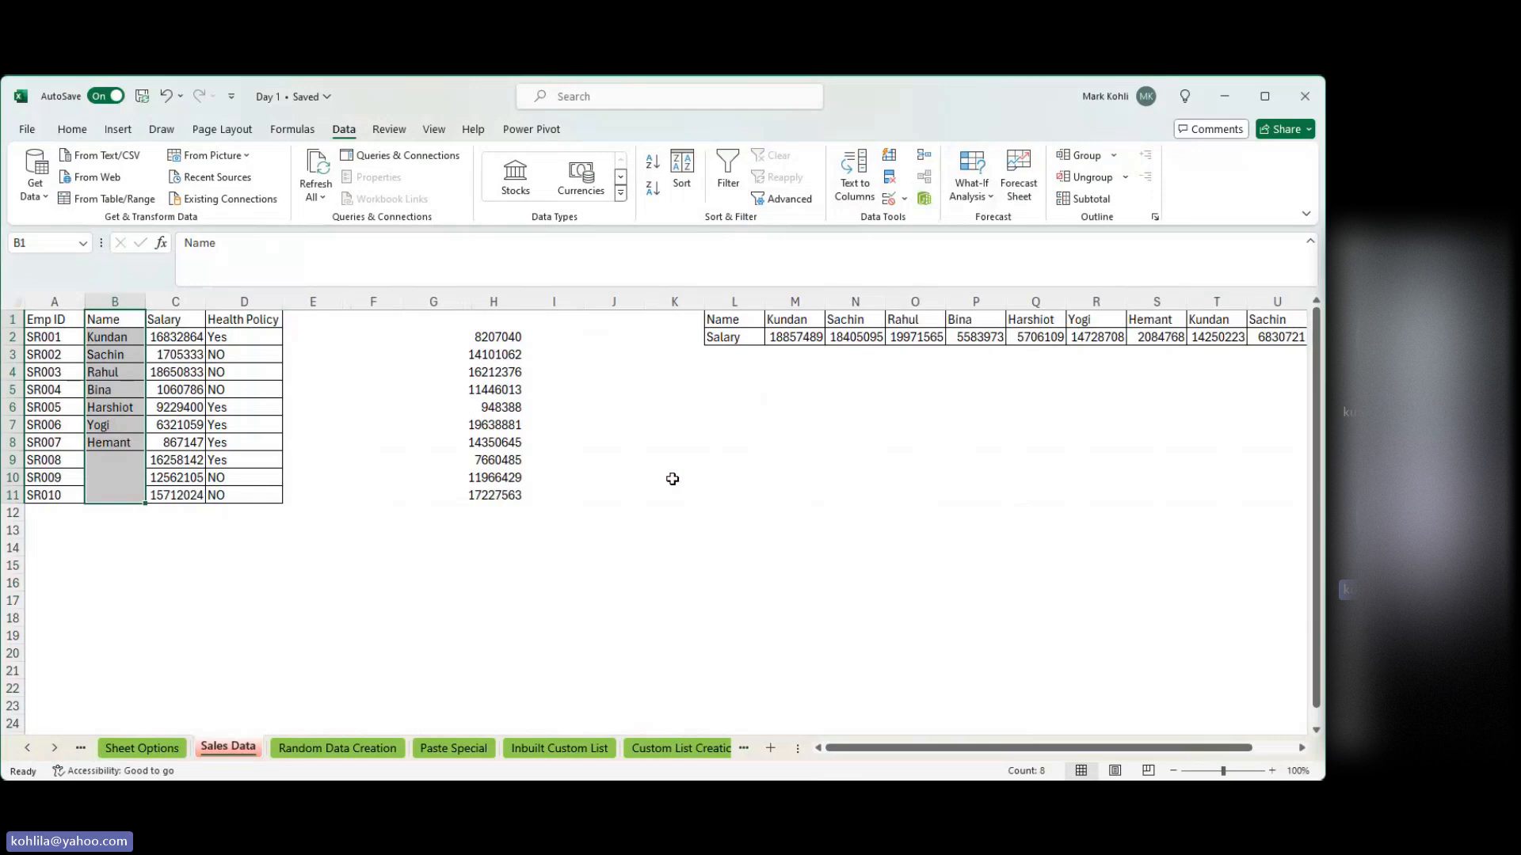
{"action": "key", "text": "ctrl+z"}
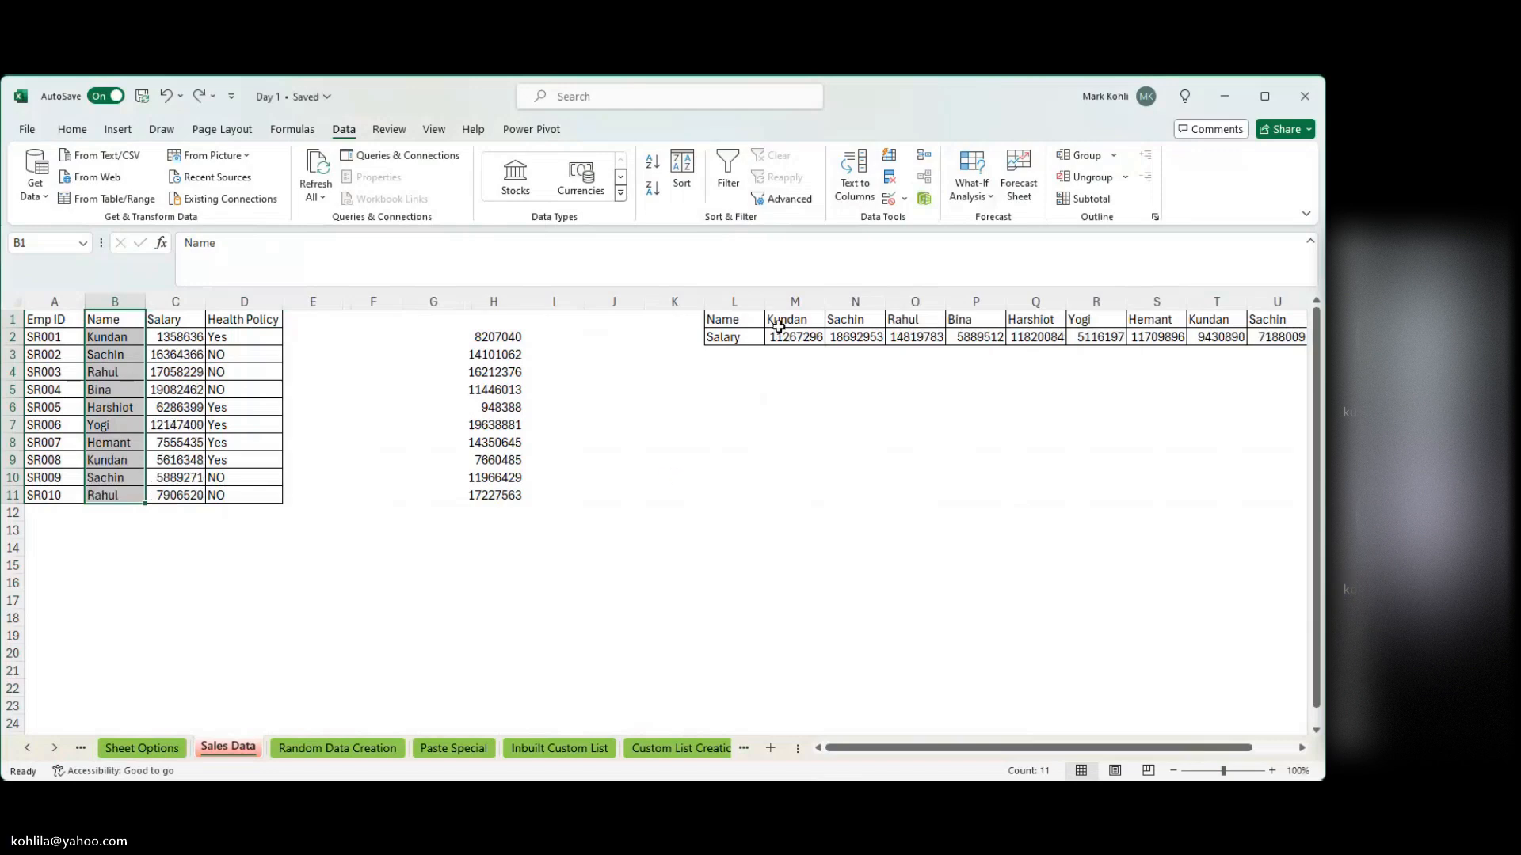
{"action": "left_click", "coordinate": [892, 181]}
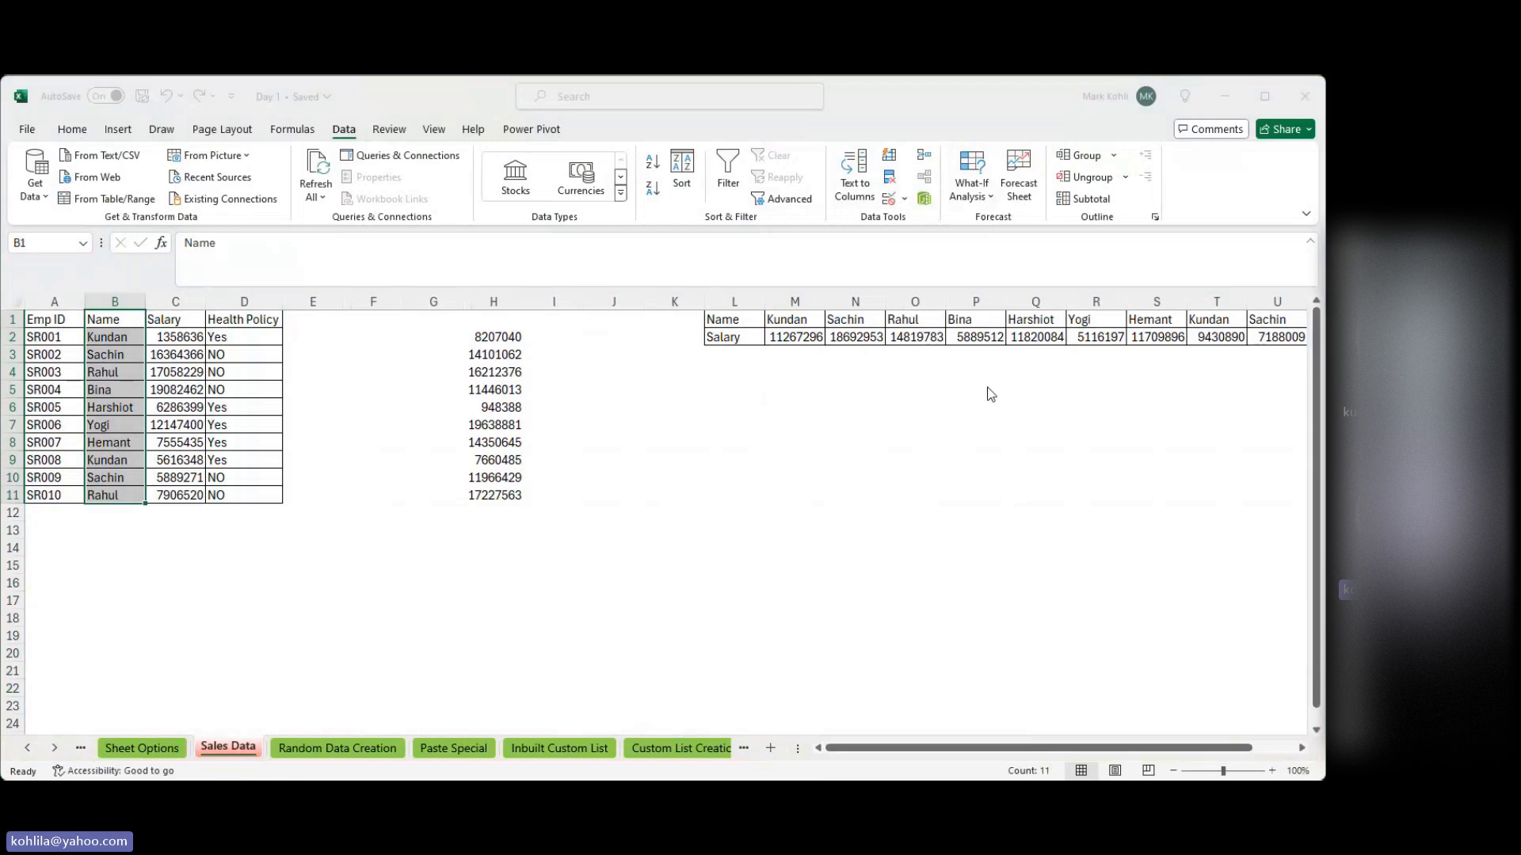
{"action": "left_click", "coordinate": [1022, 391]}
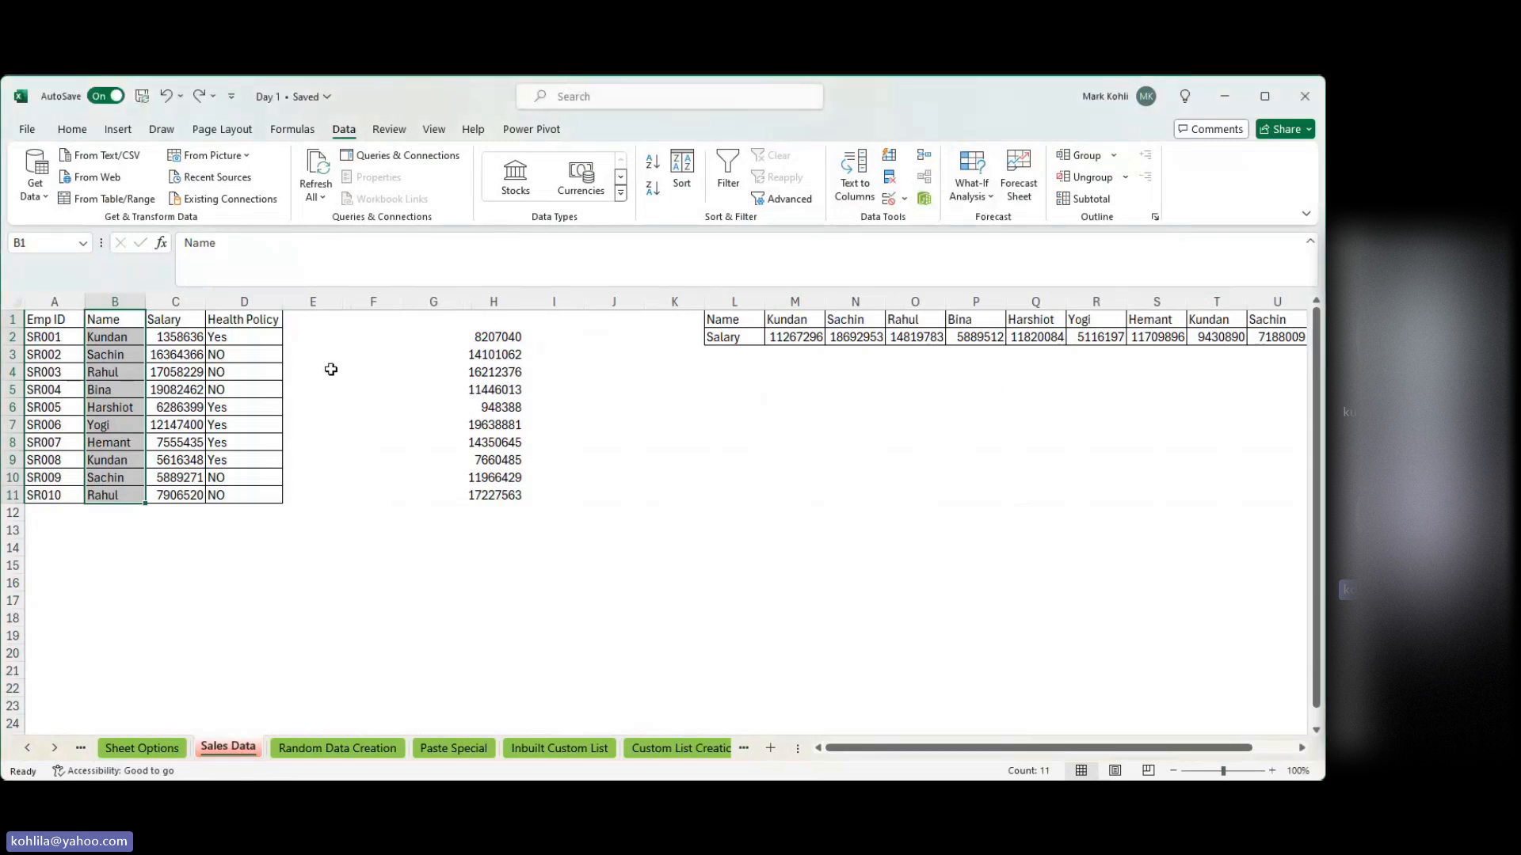
Review Remove Duplicates for the whole table with headers, then cancel without changes.
{"action": "left_click", "coordinate": [890, 182]}
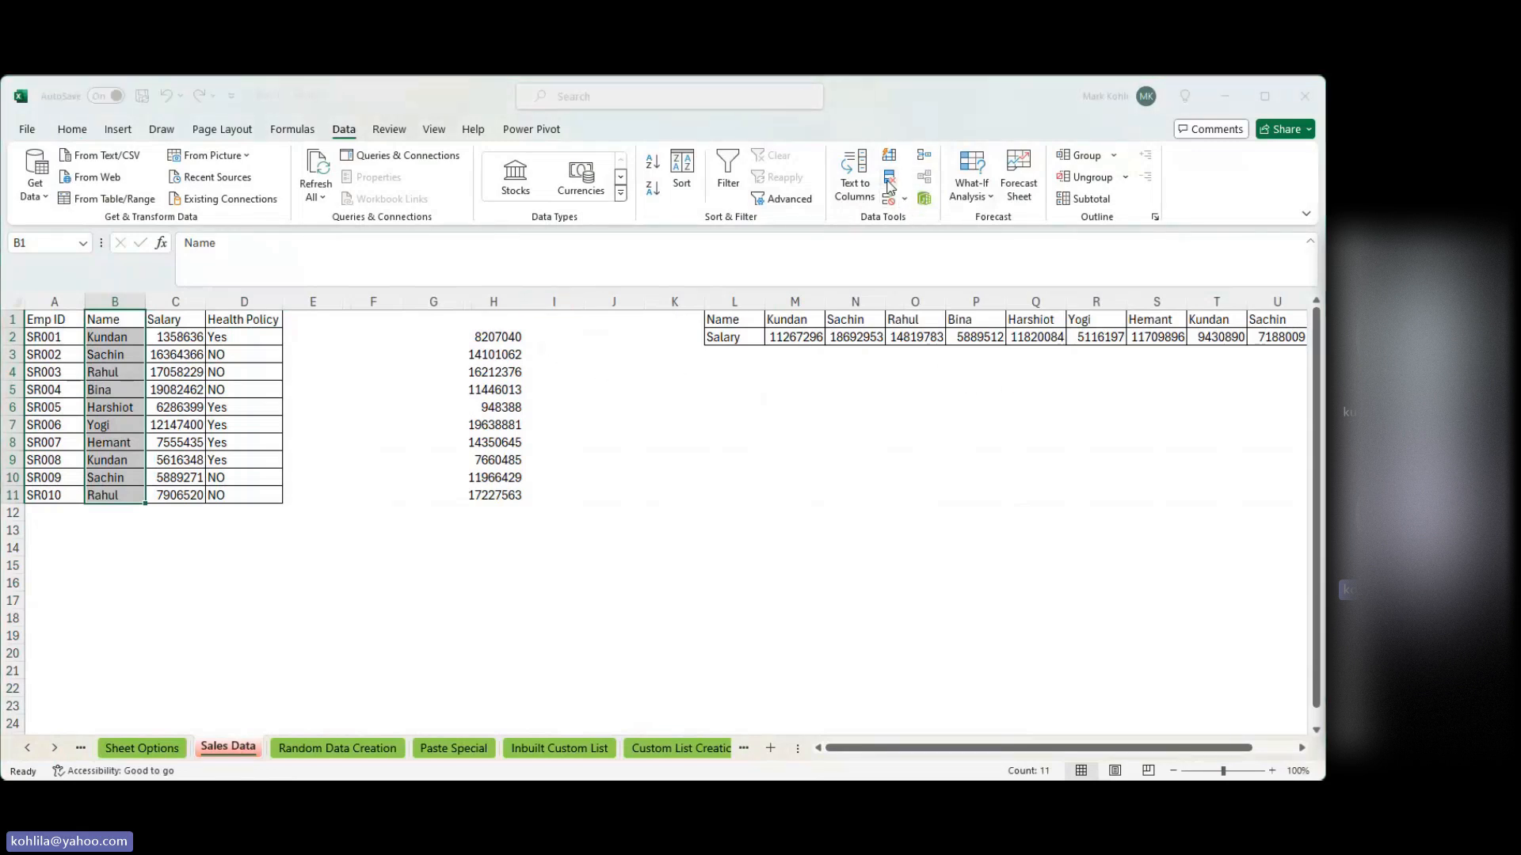
{"action": "left_click", "coordinate": [885, 501]}
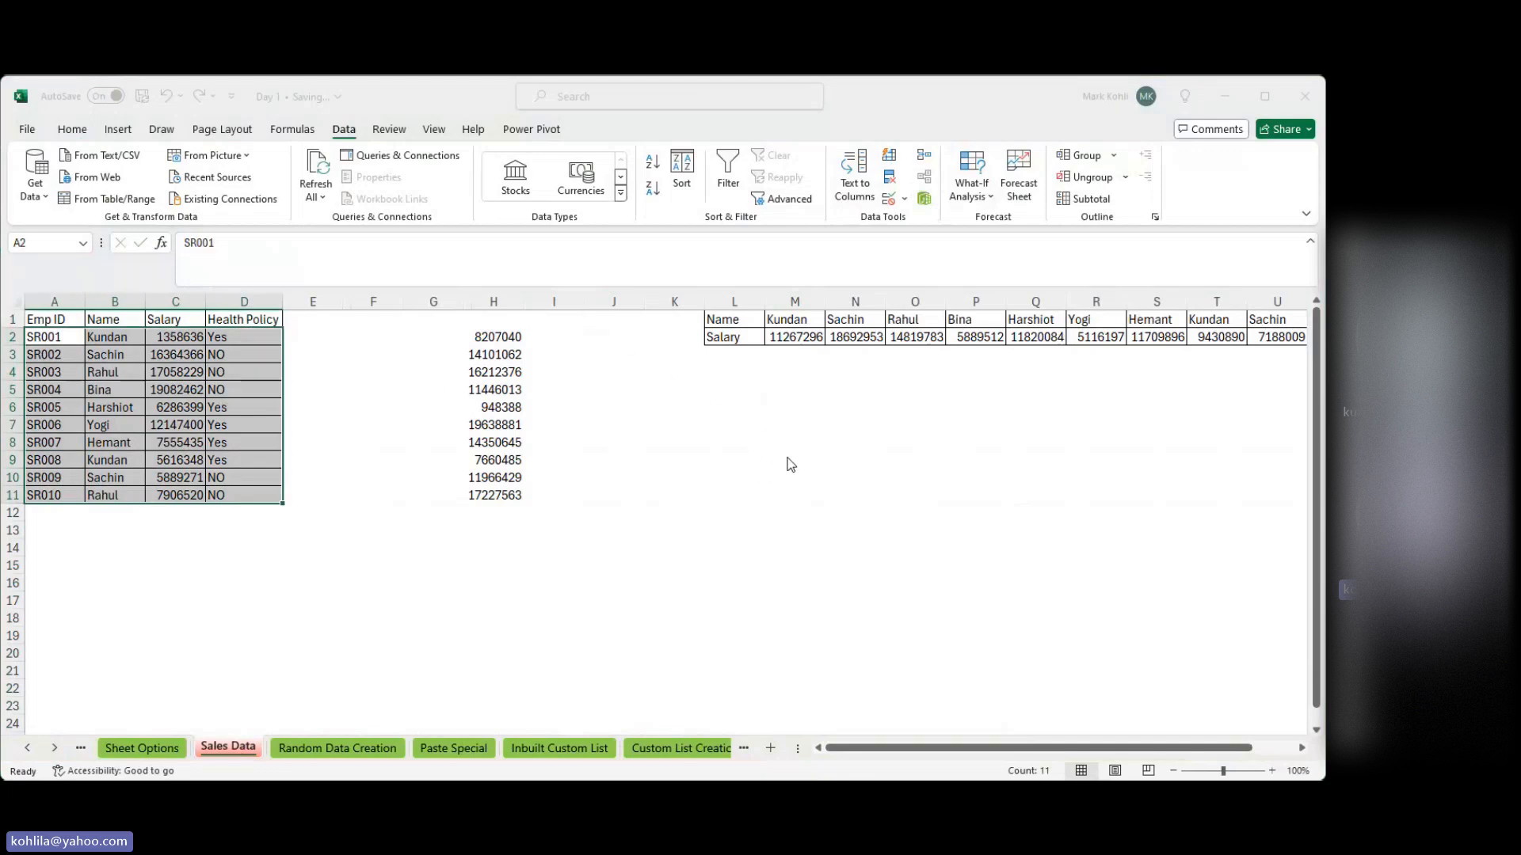
{"action": "left_click", "coordinate": [945, 409]}
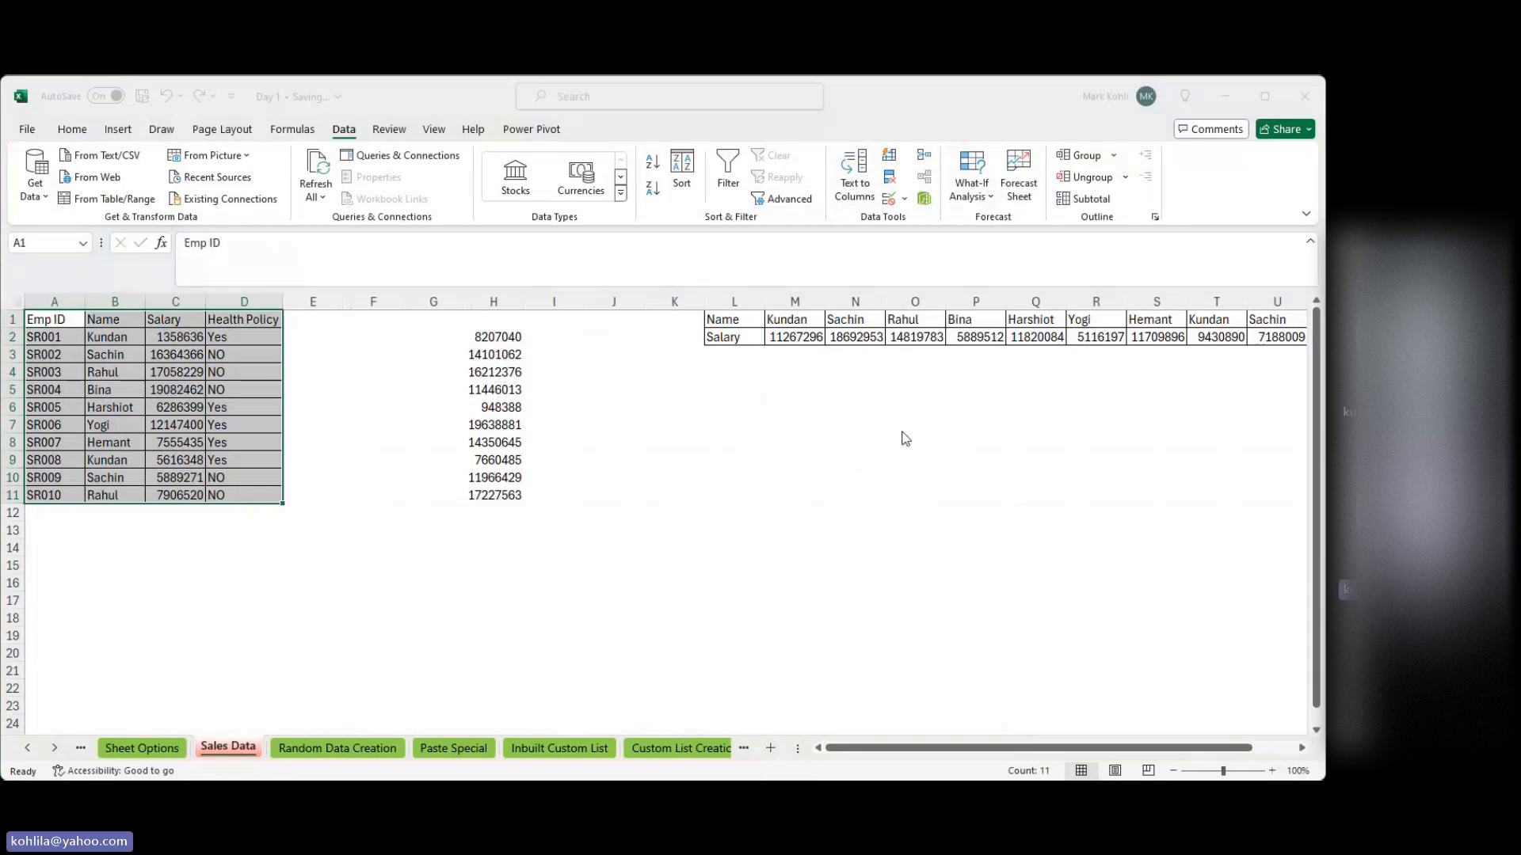
{"action": "key", "text": "Return"}
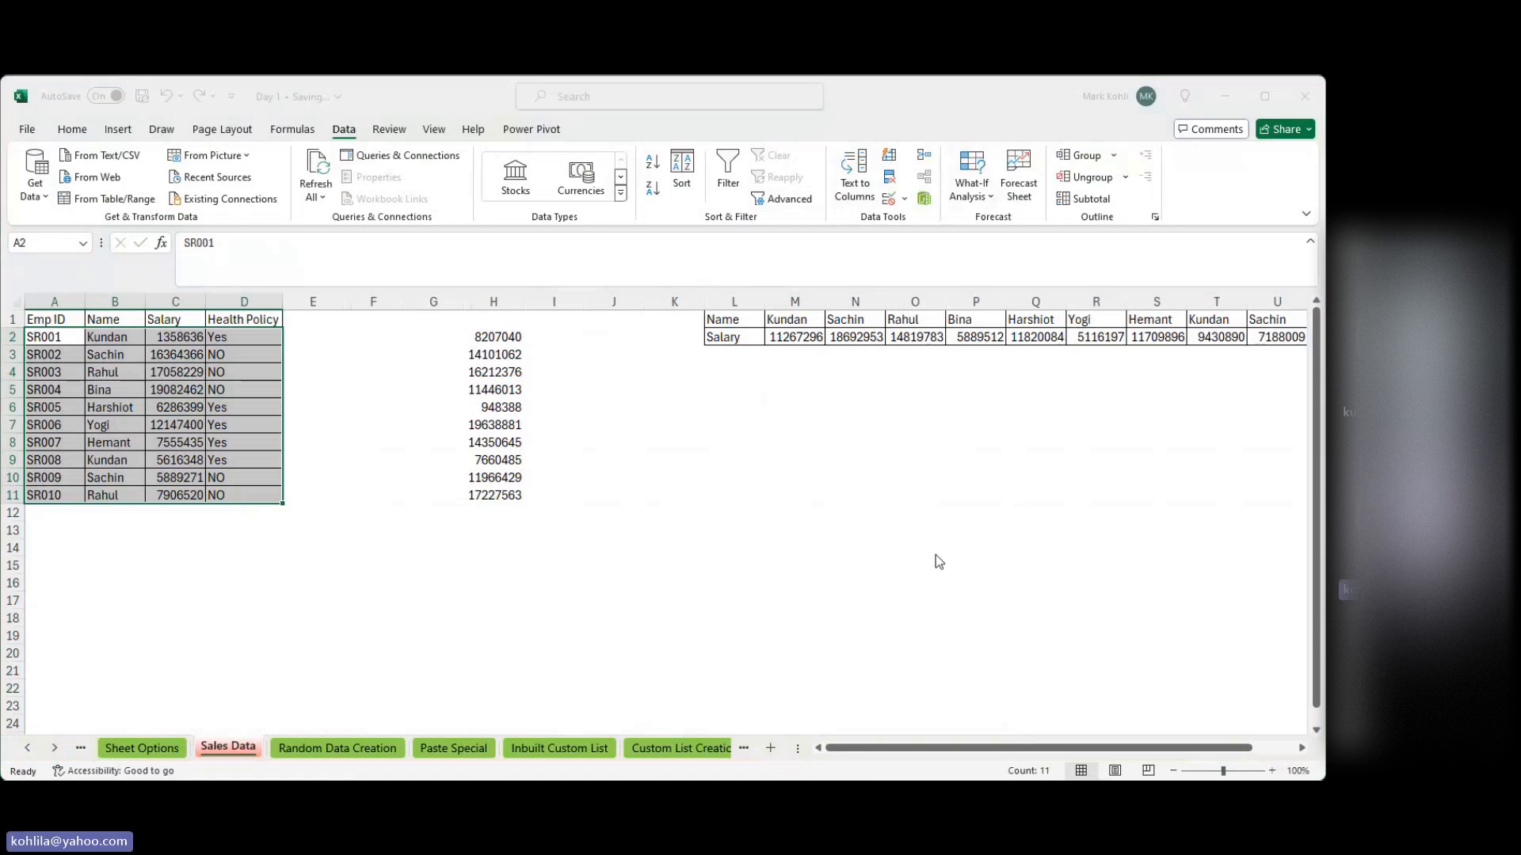
{"action": "left_click", "coordinate": [680, 478]}
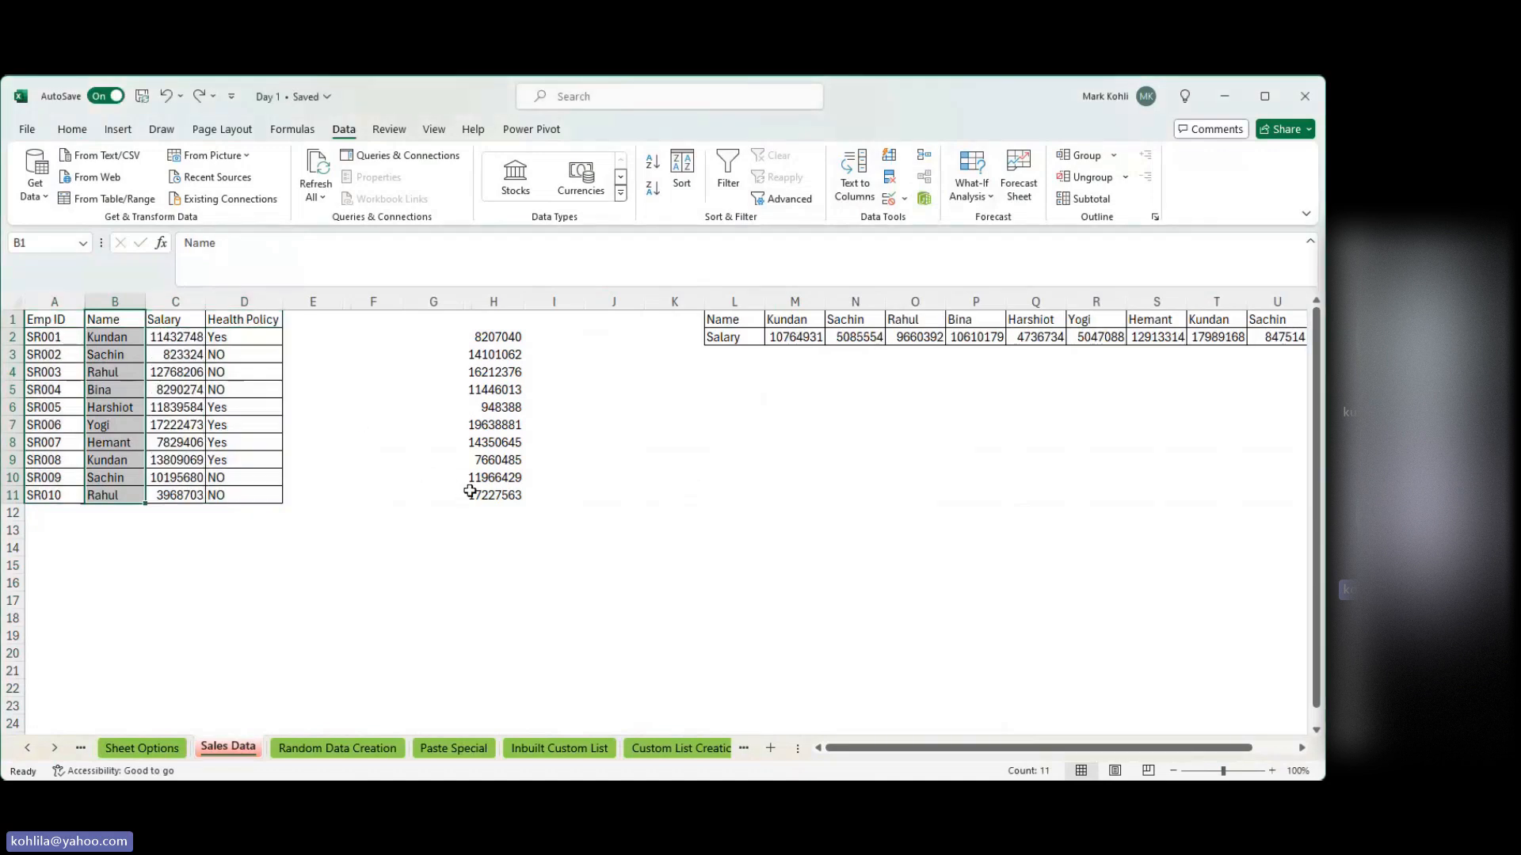
Deselect the table and scroll the sheet tabs toward the Name Manager sheet.
{"action": "left_click", "coordinate": [697, 491]}
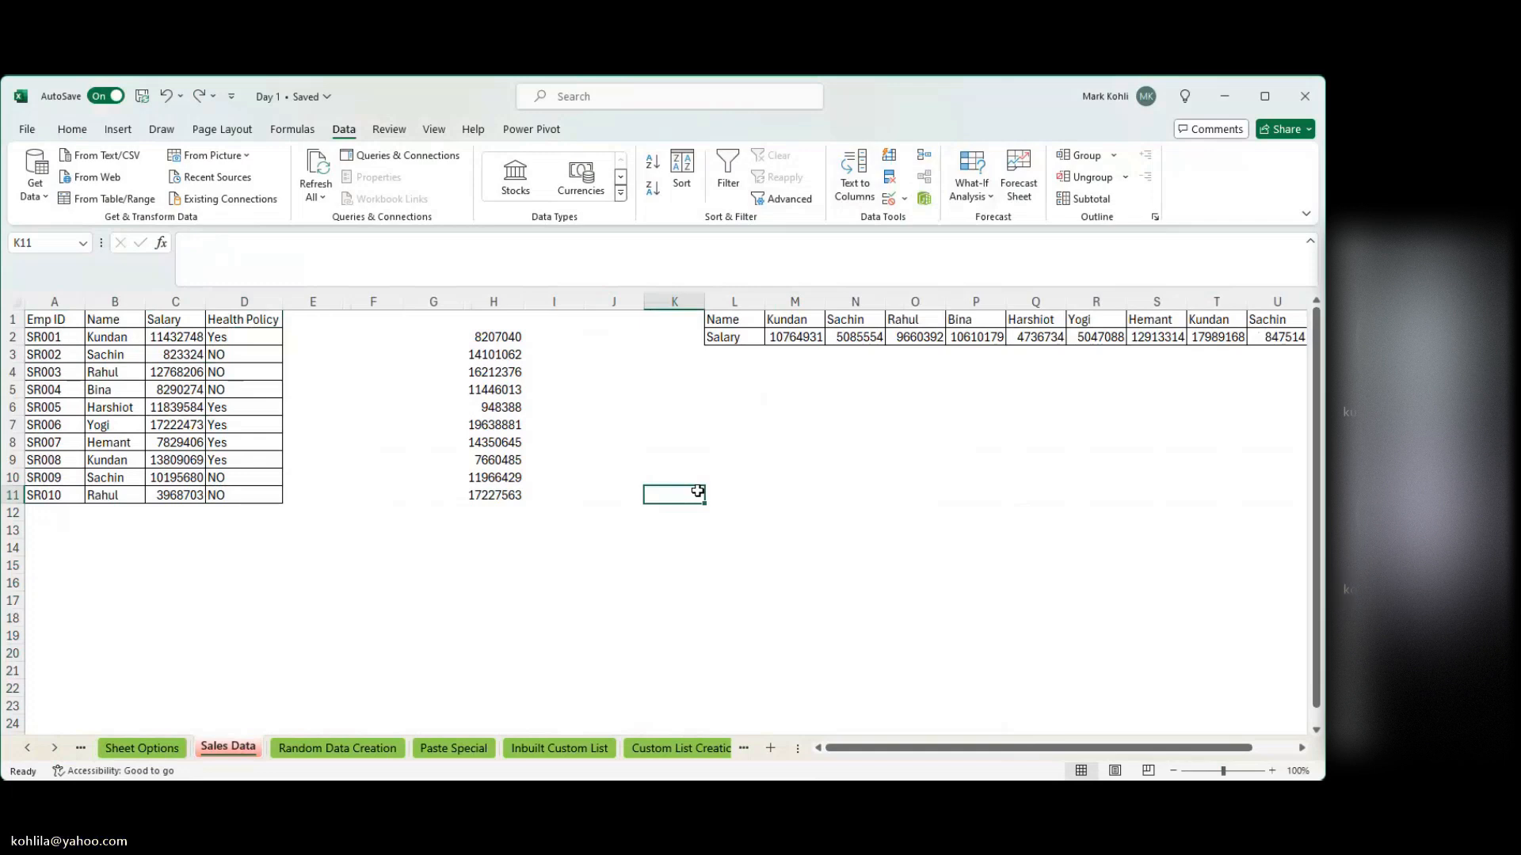
{"action": "left_click", "coordinate": [54, 749]}
{"action": "left_click", "coordinate": [55, 749]}
{"action": "left_click", "coordinate": [55, 749]}
{"action": "left_click", "coordinate": [55, 749]}
{"action": "left_click", "coordinate": [55, 748]}
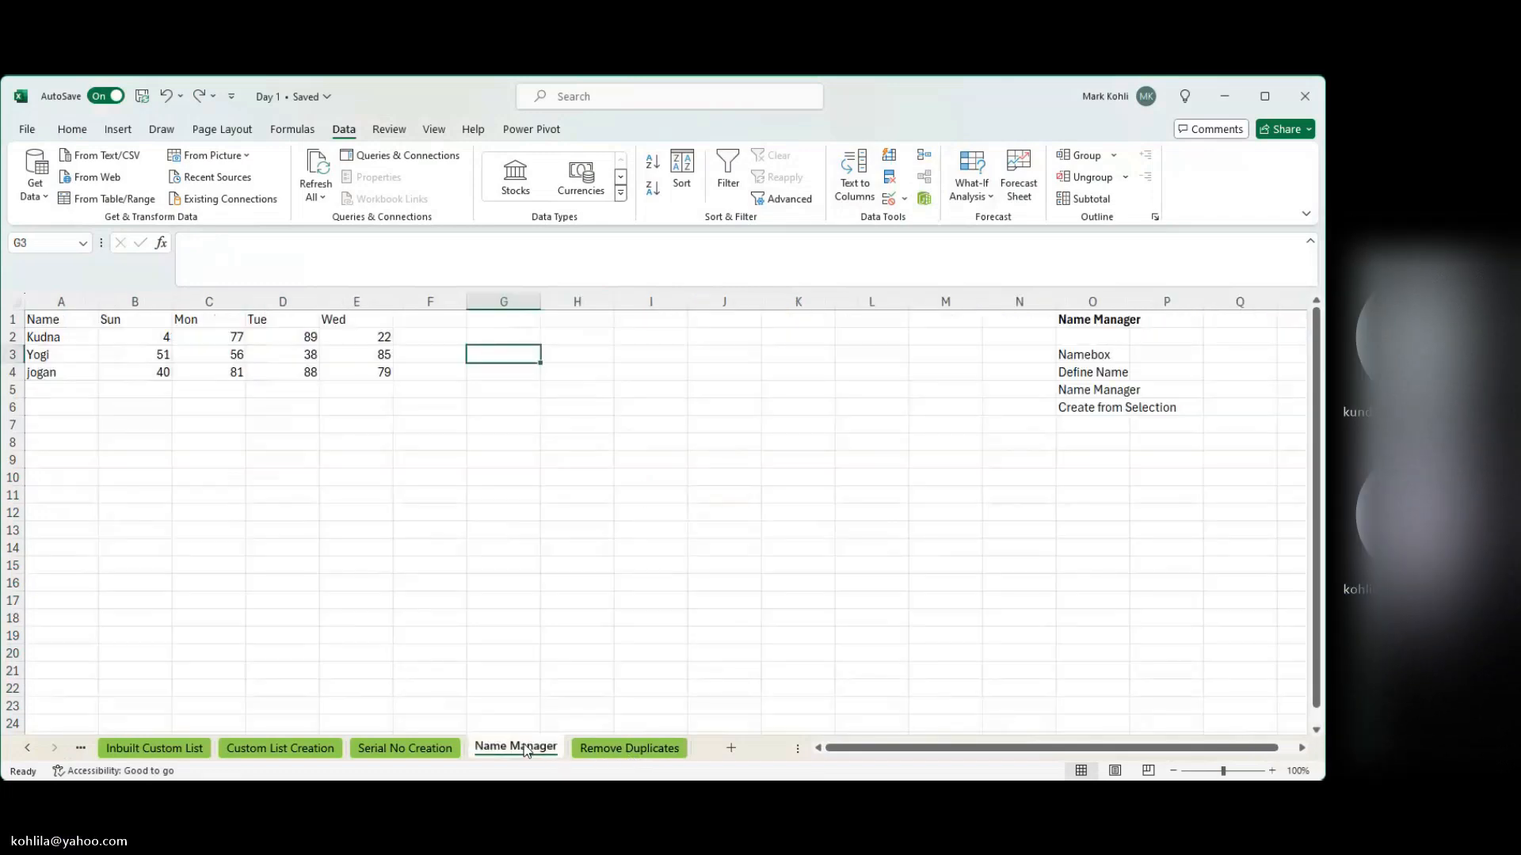
{"action": "left_click", "coordinate": [549, 619]}
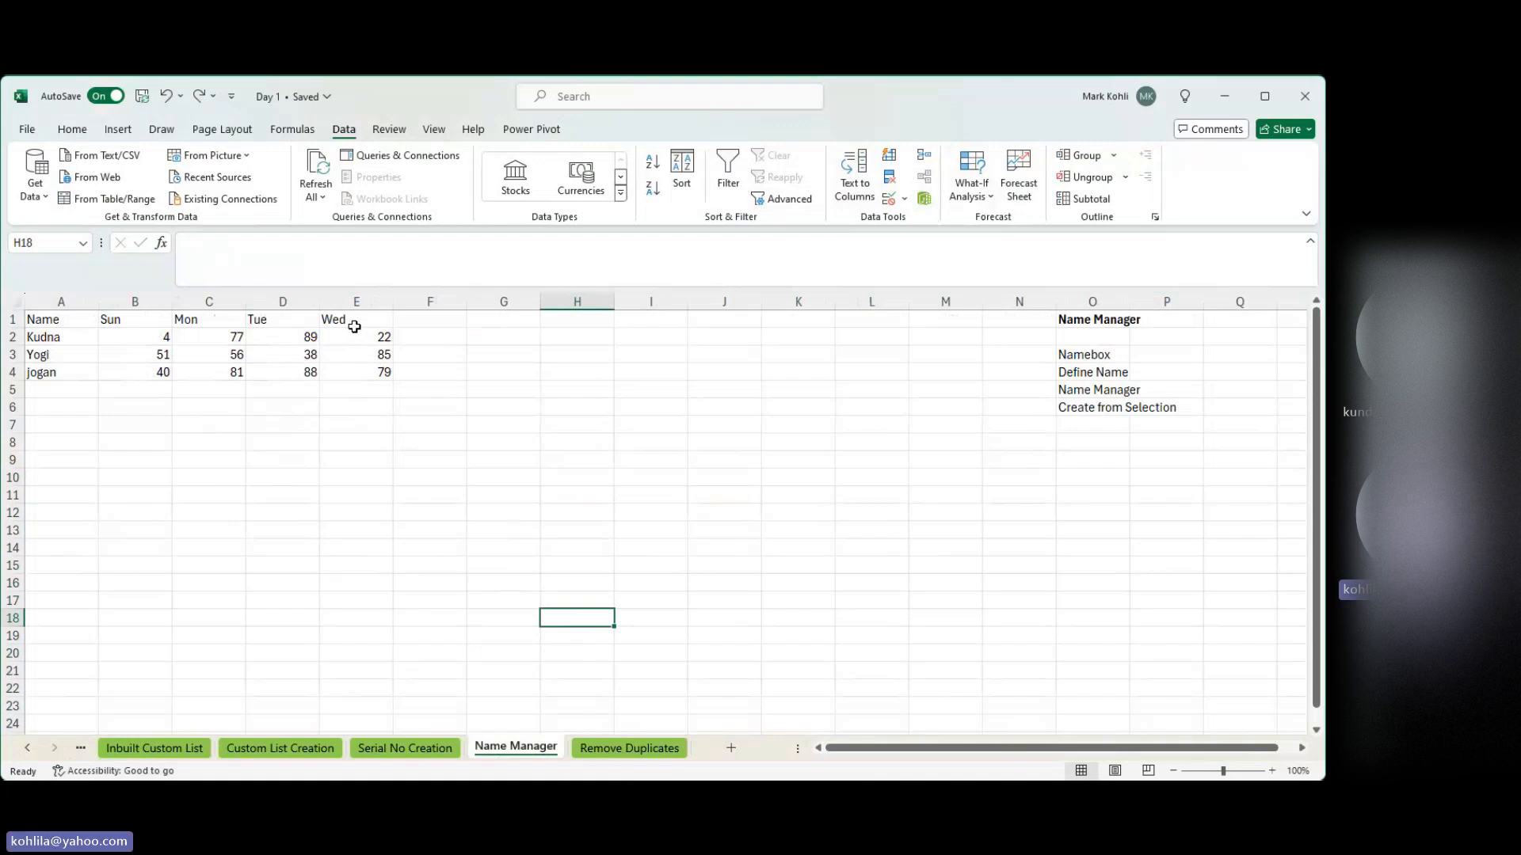
{"action": "left_click", "coordinate": [380, 375]}
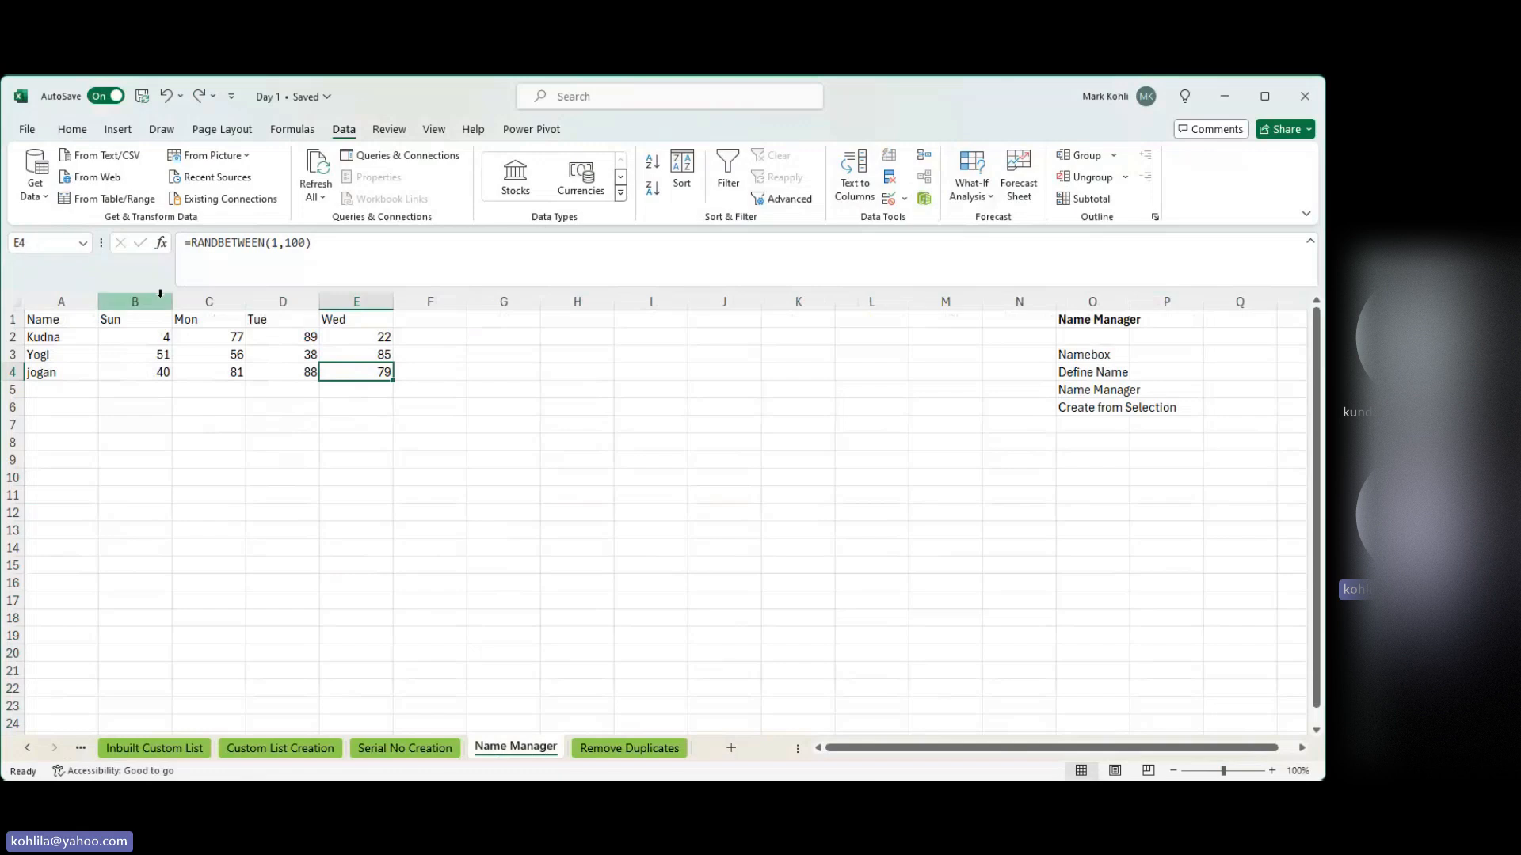
{"action": "left_click", "coordinate": [263, 367]}
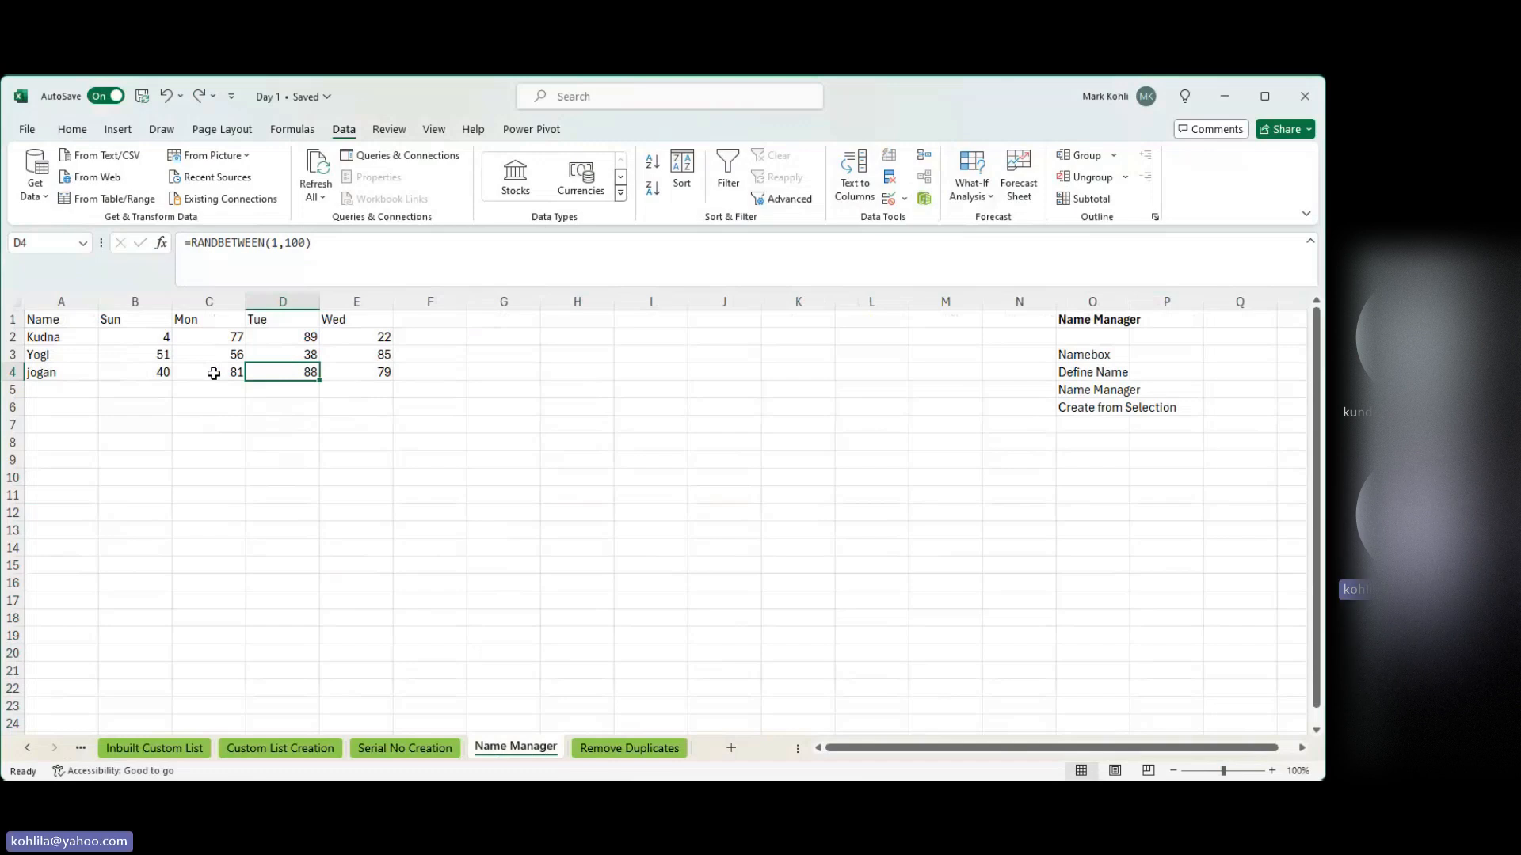
Enter =SUM(E2:E4) in E8 to total the Wed scores, correcting a mis-dragged range.
{"action": "left_click", "coordinate": [351, 441]}
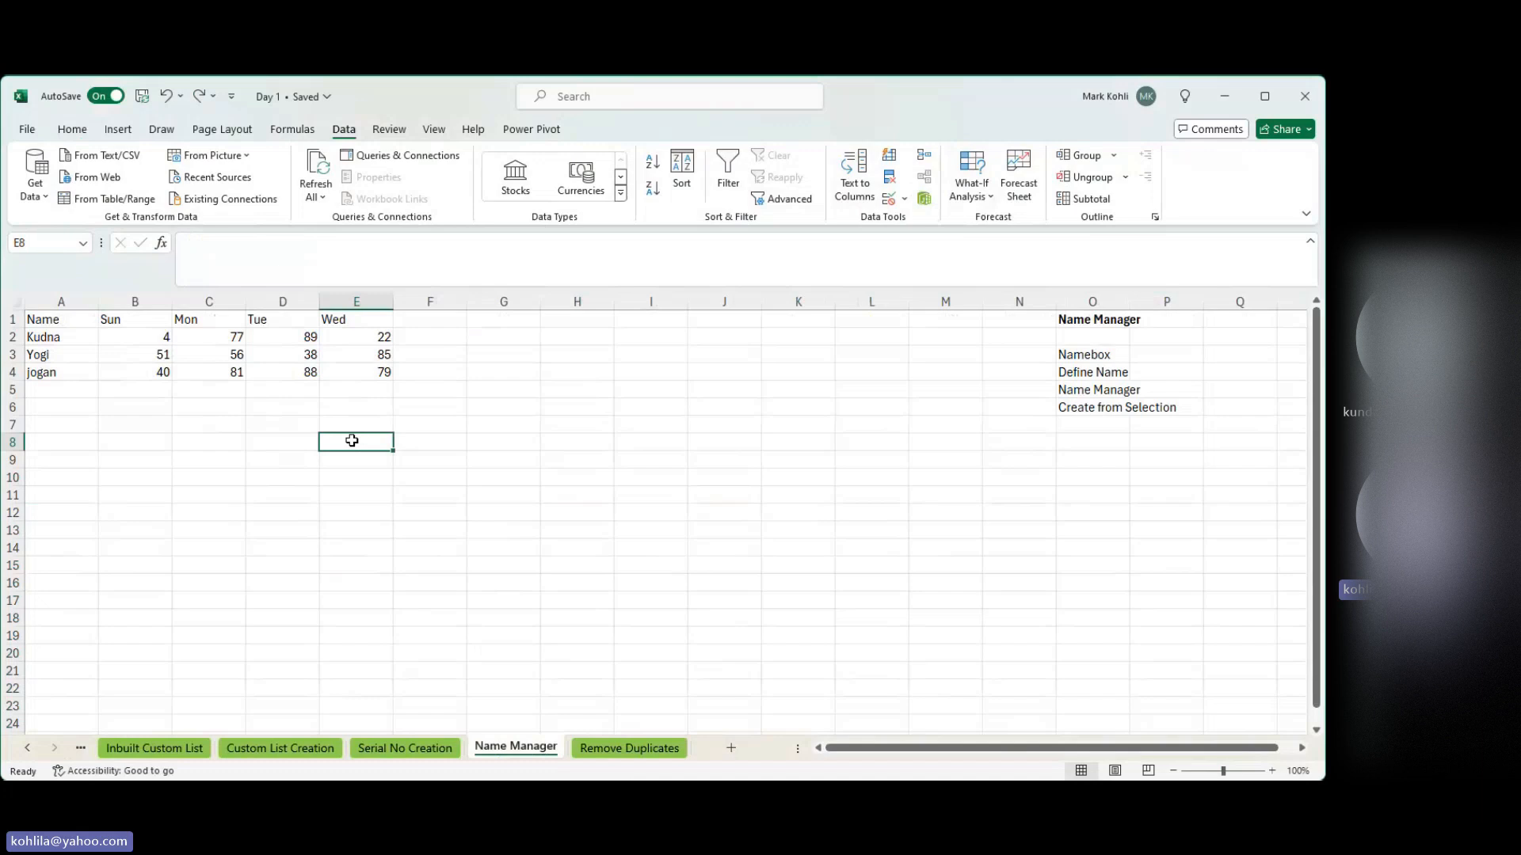
{"action": "type", "text": "sum("}
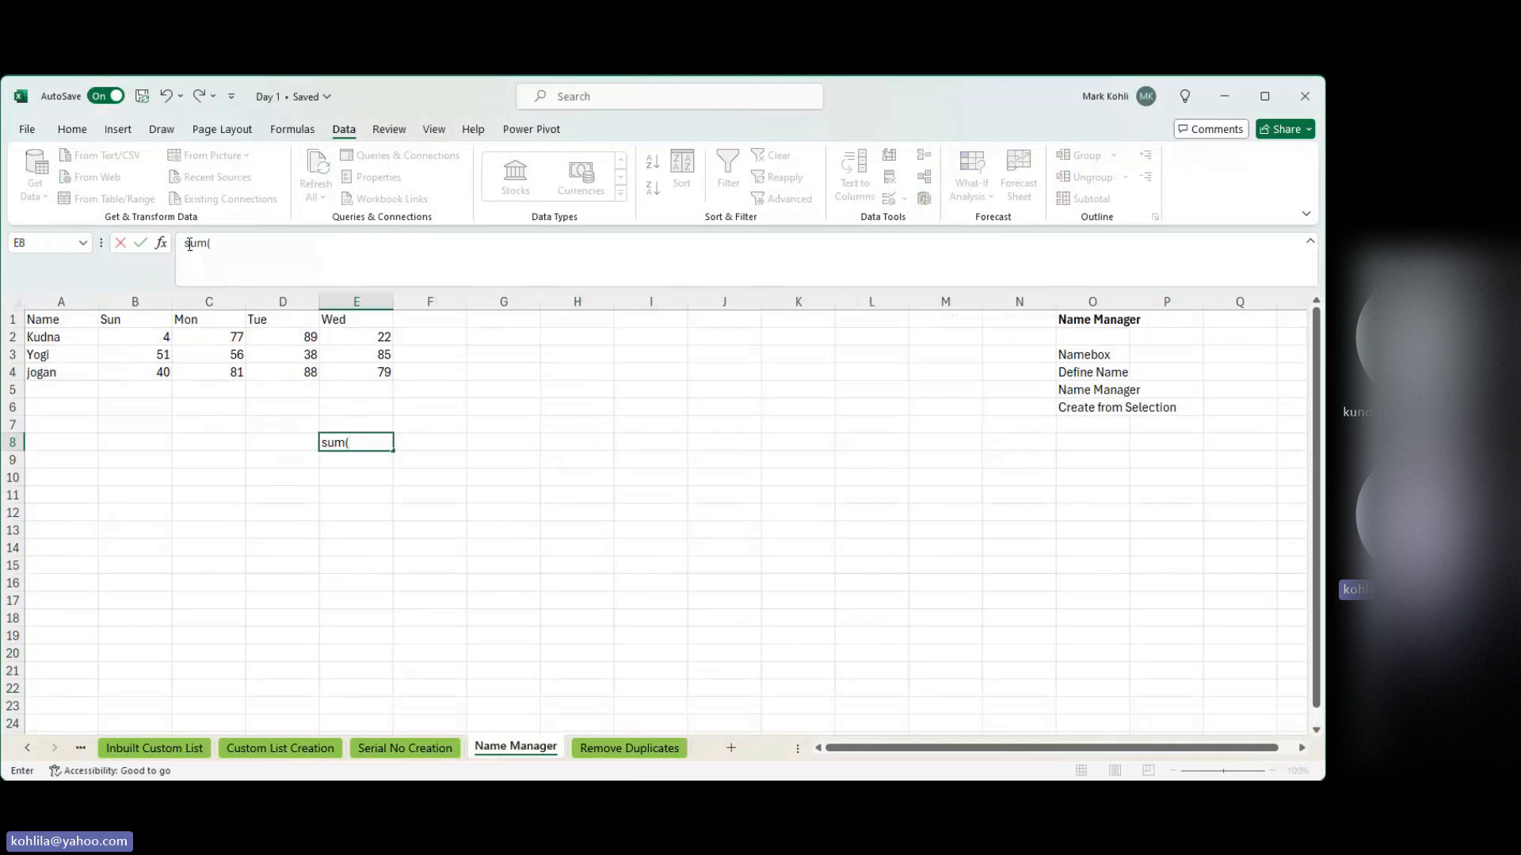
{"action": "type", "text": "="}
{"action": "left_click", "coordinate": [368, 333]}
{"action": "left_click_drag", "start_coordinate": [368, 333], "coordinate": [364, 382]}
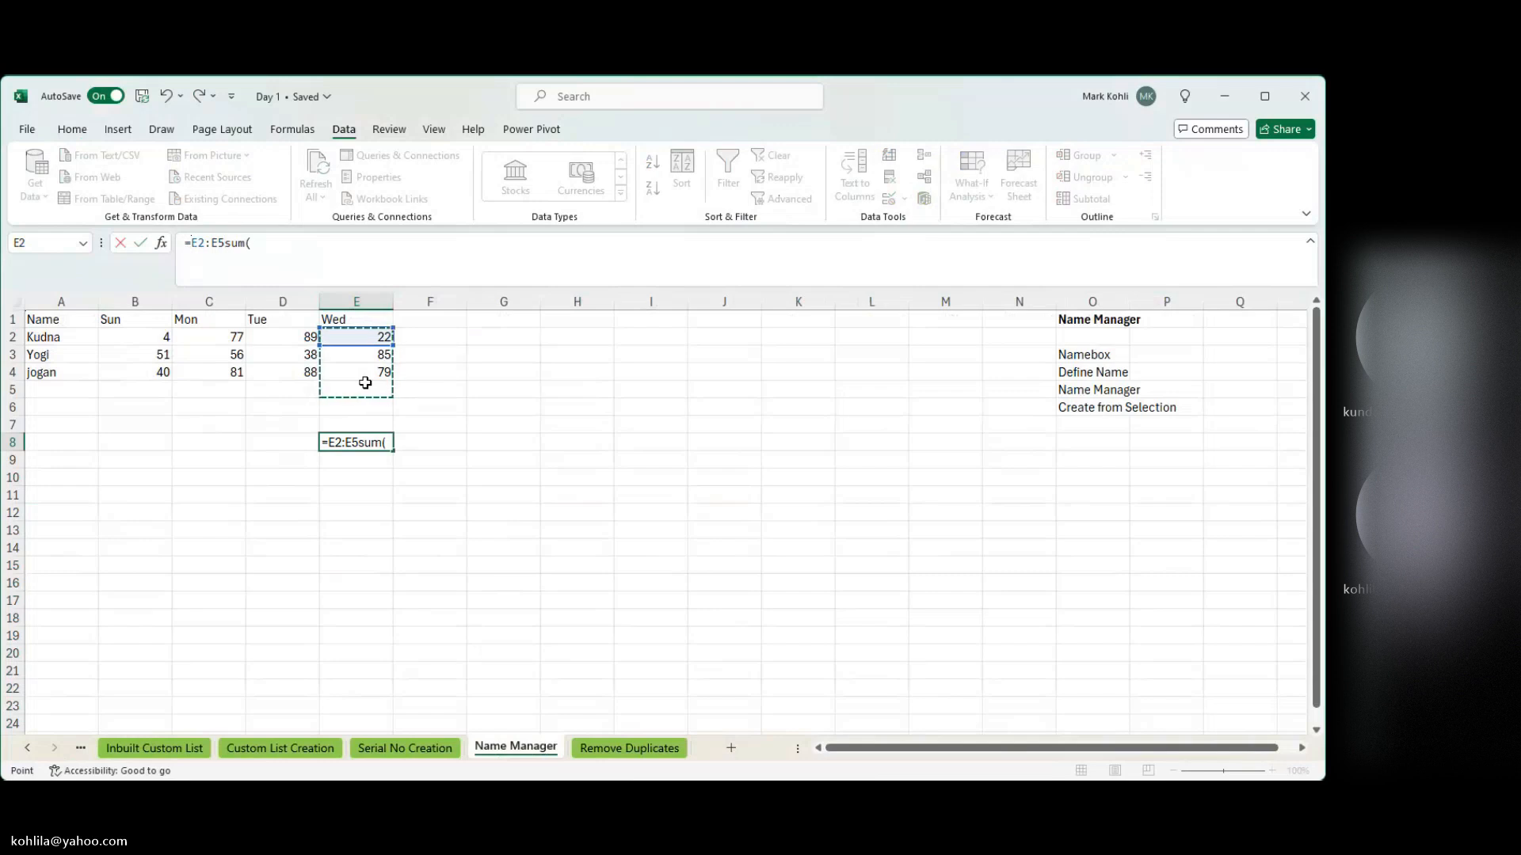
{"action": "key", "text": "BackSpace"}
{"action": "key", "text": "BackSpace"}
{"action": "key", "text": "BackSpace"}
{"action": "key", "text": "BackSpace"}
{"action": "key", "text": "BackSpace"}
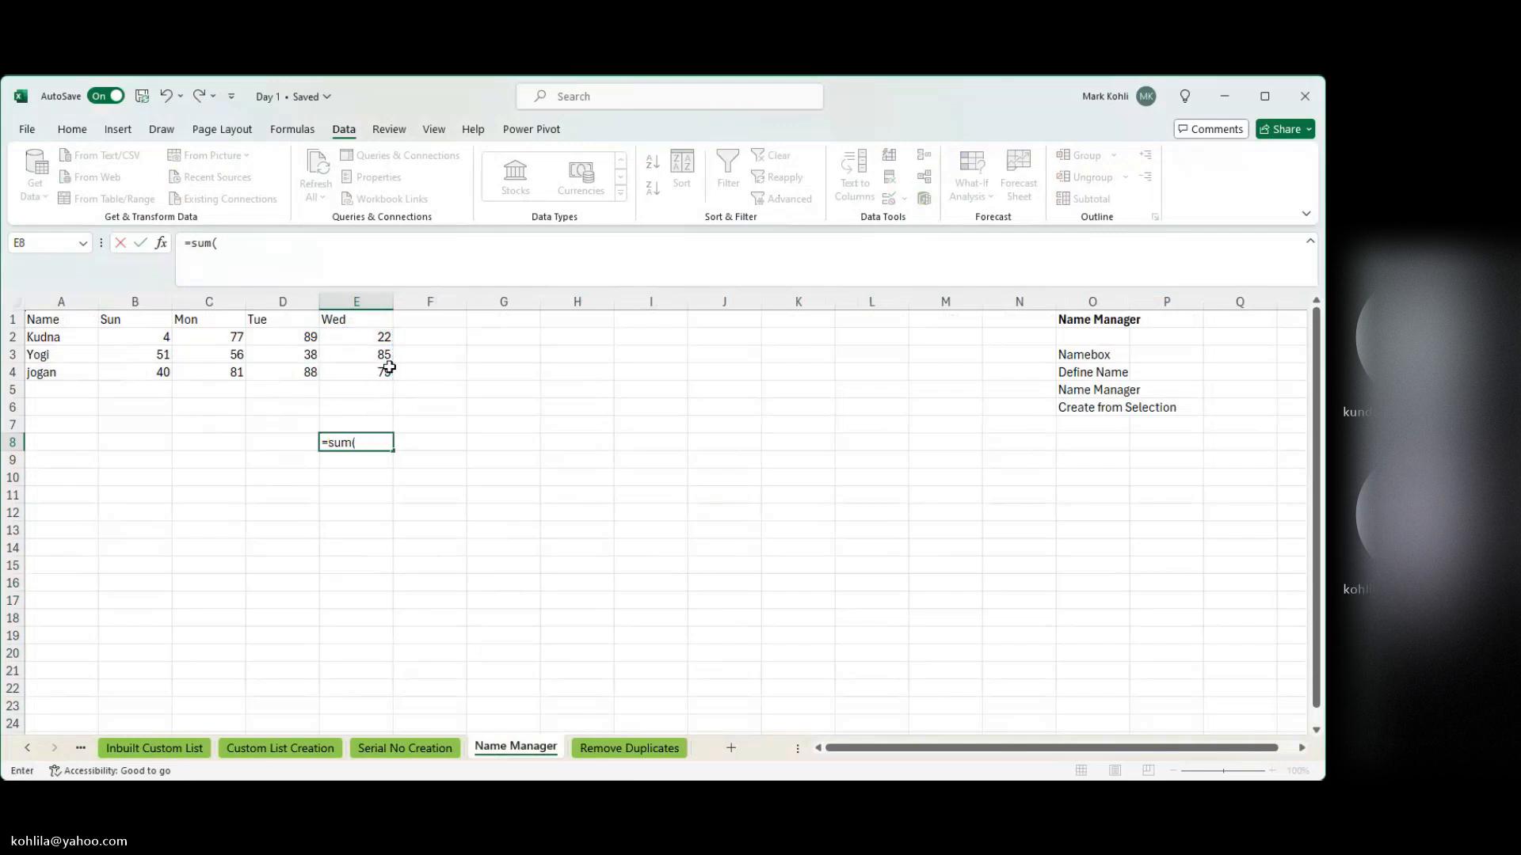
{"action": "key", "text": "Right"}
{"action": "key", "text": "Right"}
{"action": "key", "text": "Right"}
{"action": "key", "text": "Right"}
{"action": "key", "text": "BackSpace"}
{"action": "key", "text": "BackSpace"}
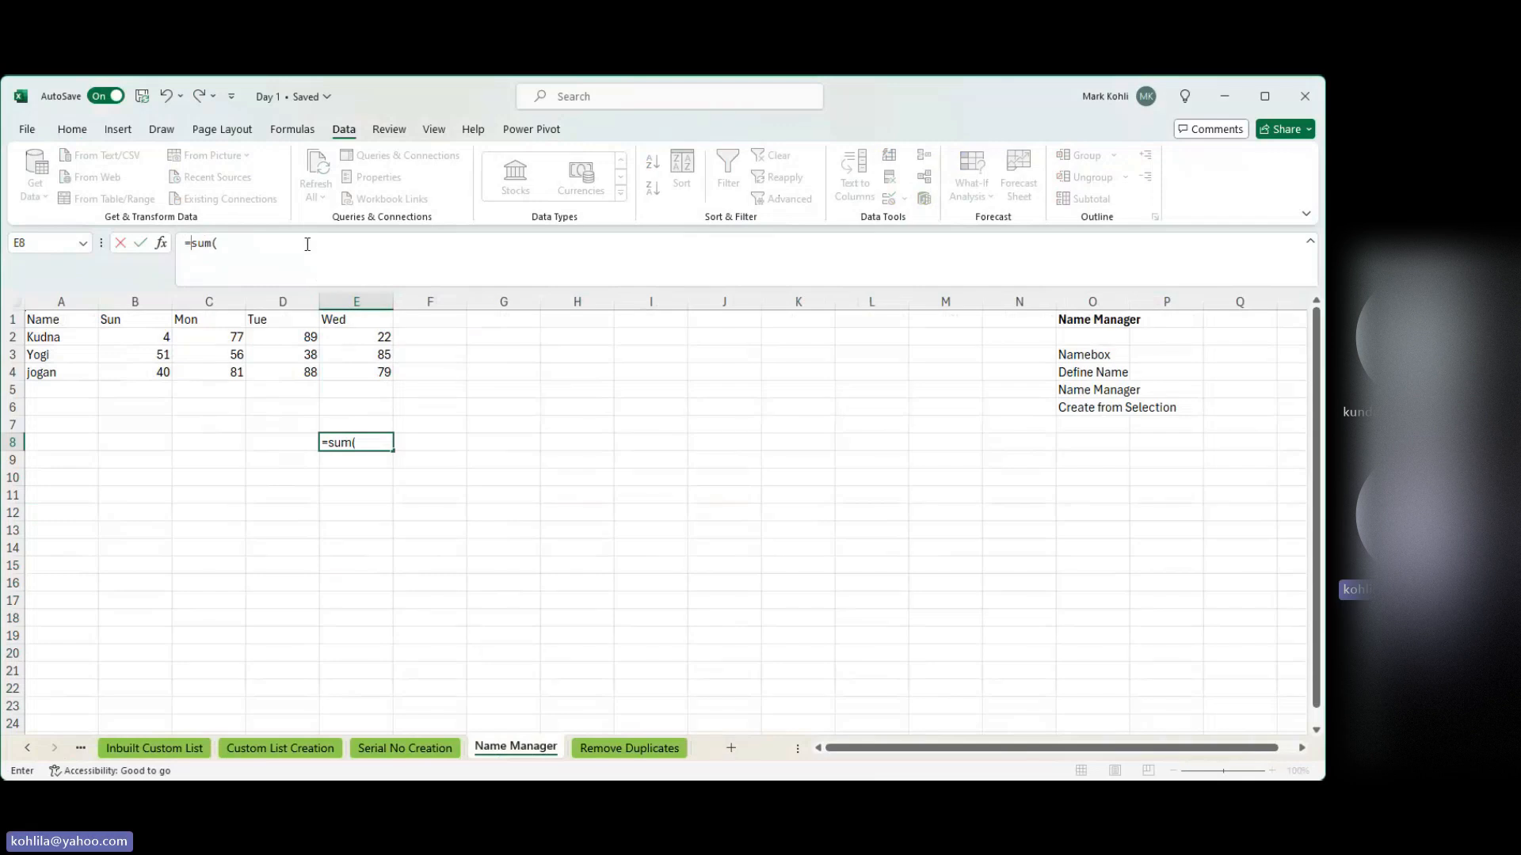
{"action": "left_click_drag", "start_coordinate": [367, 337], "coordinate": [363, 374]}
{"action": "type", "text": ")"}
{"action": "key", "text": "Return"}
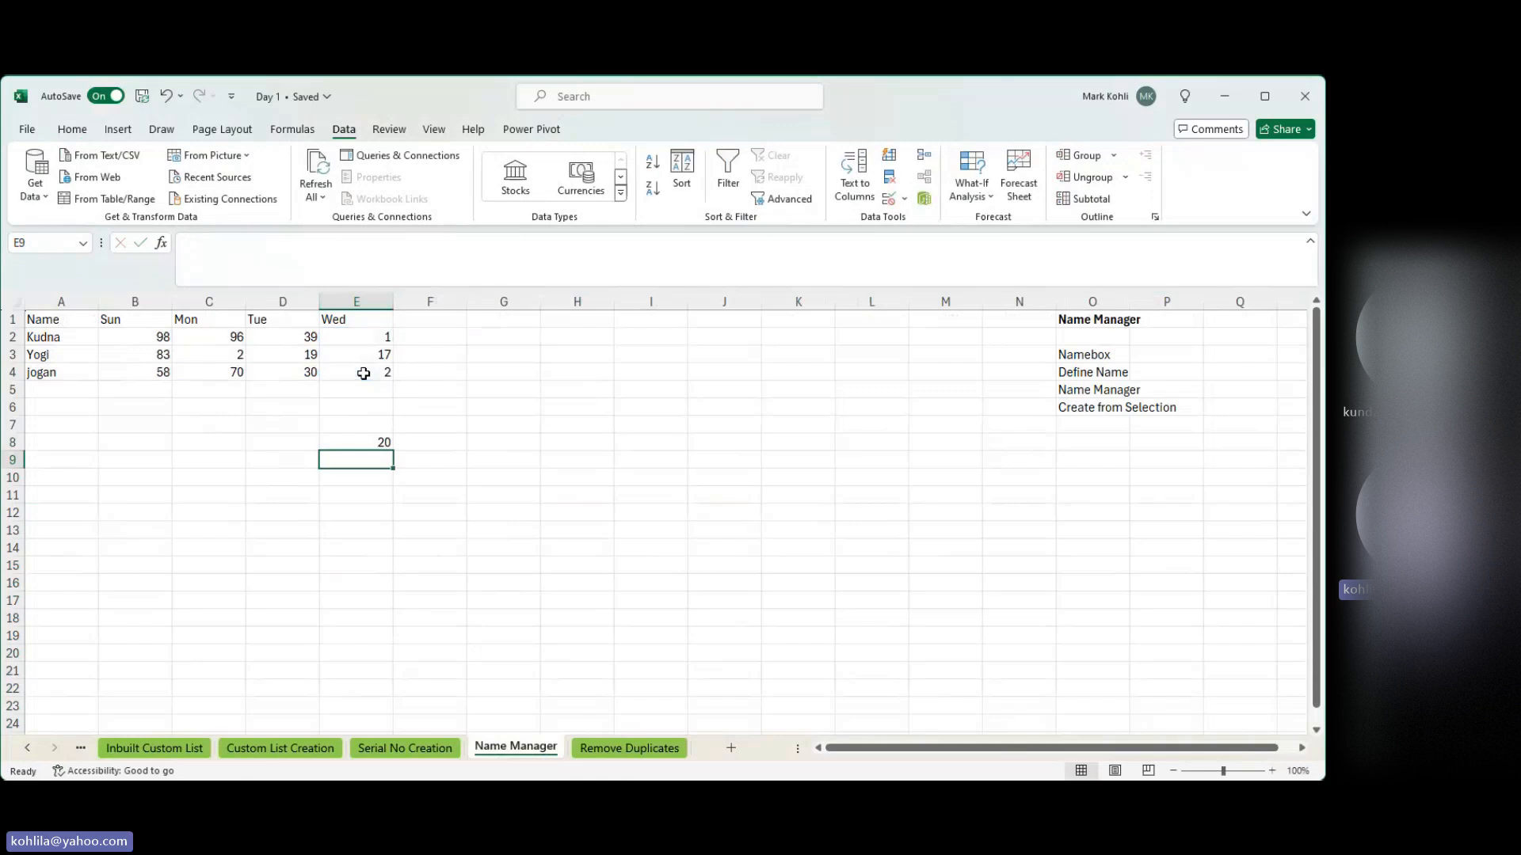
{"action": "left_click", "coordinate": [382, 440]}
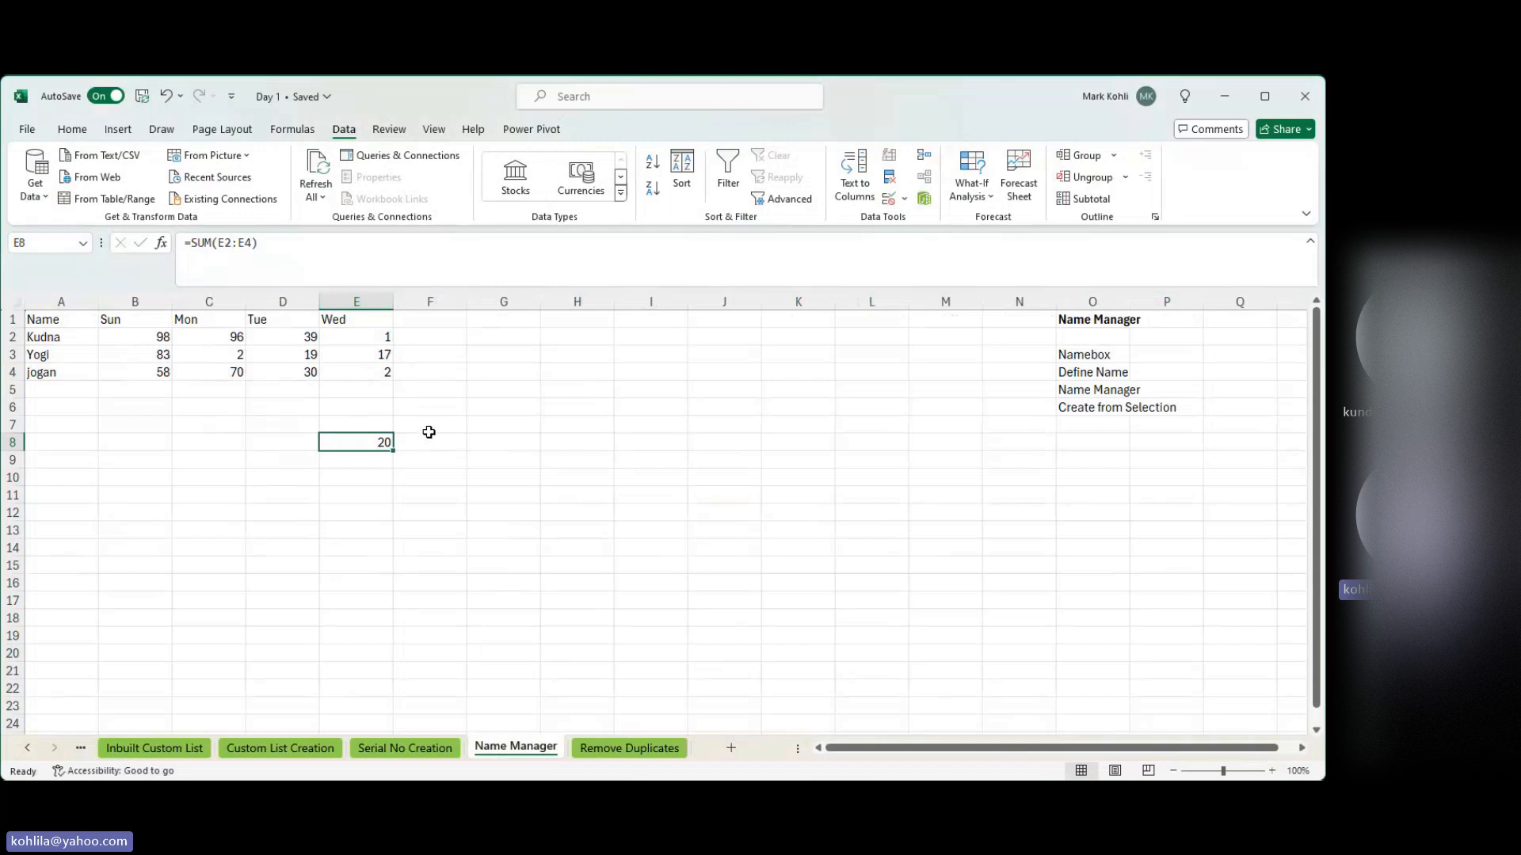
Replace the first name in A2 with the person's full name.
{"action": "left_click", "coordinate": [49, 339]}
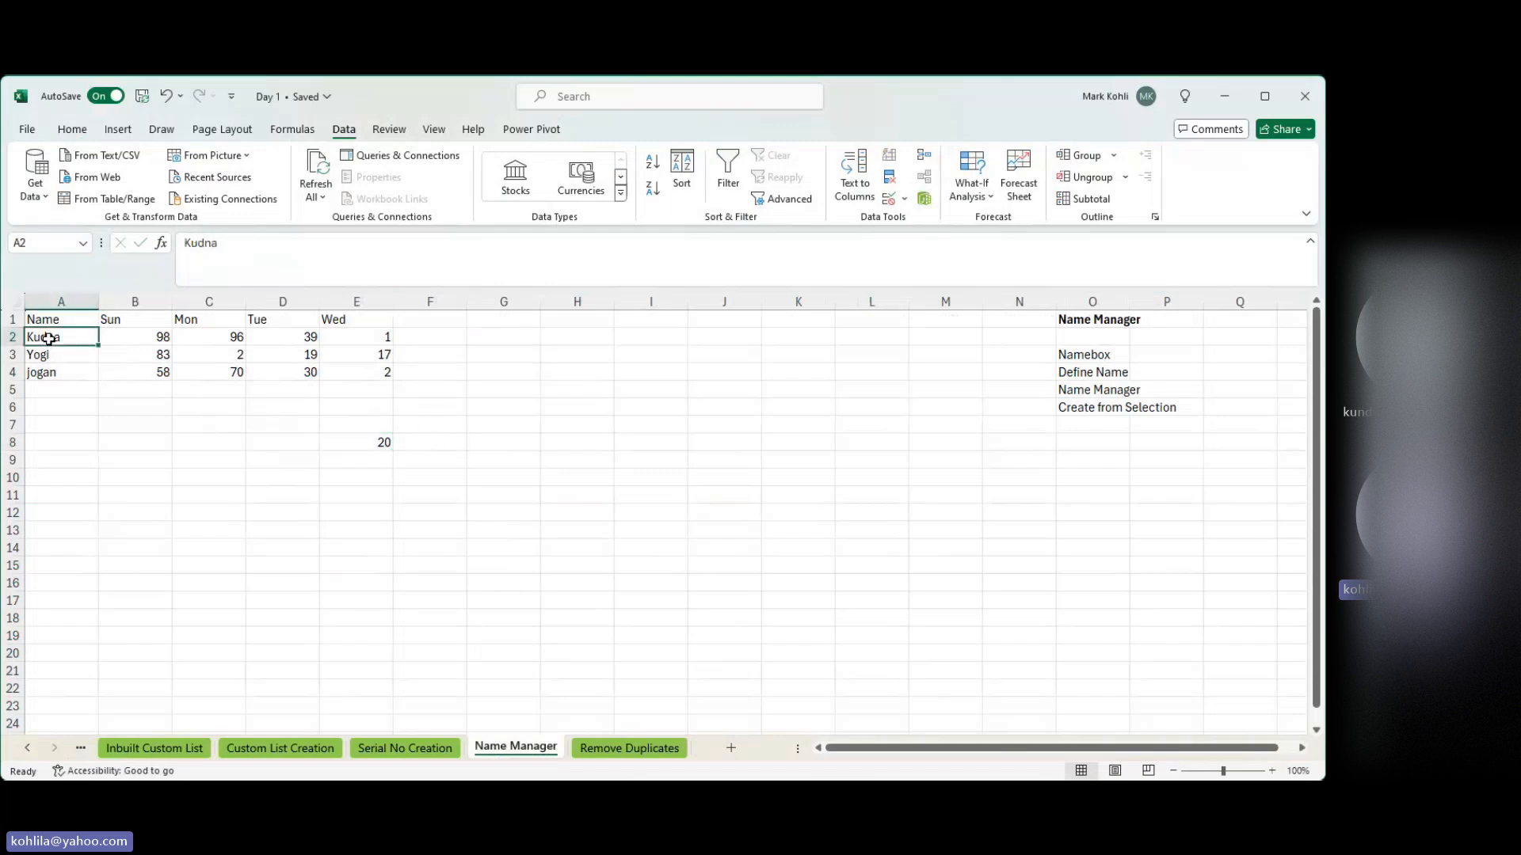
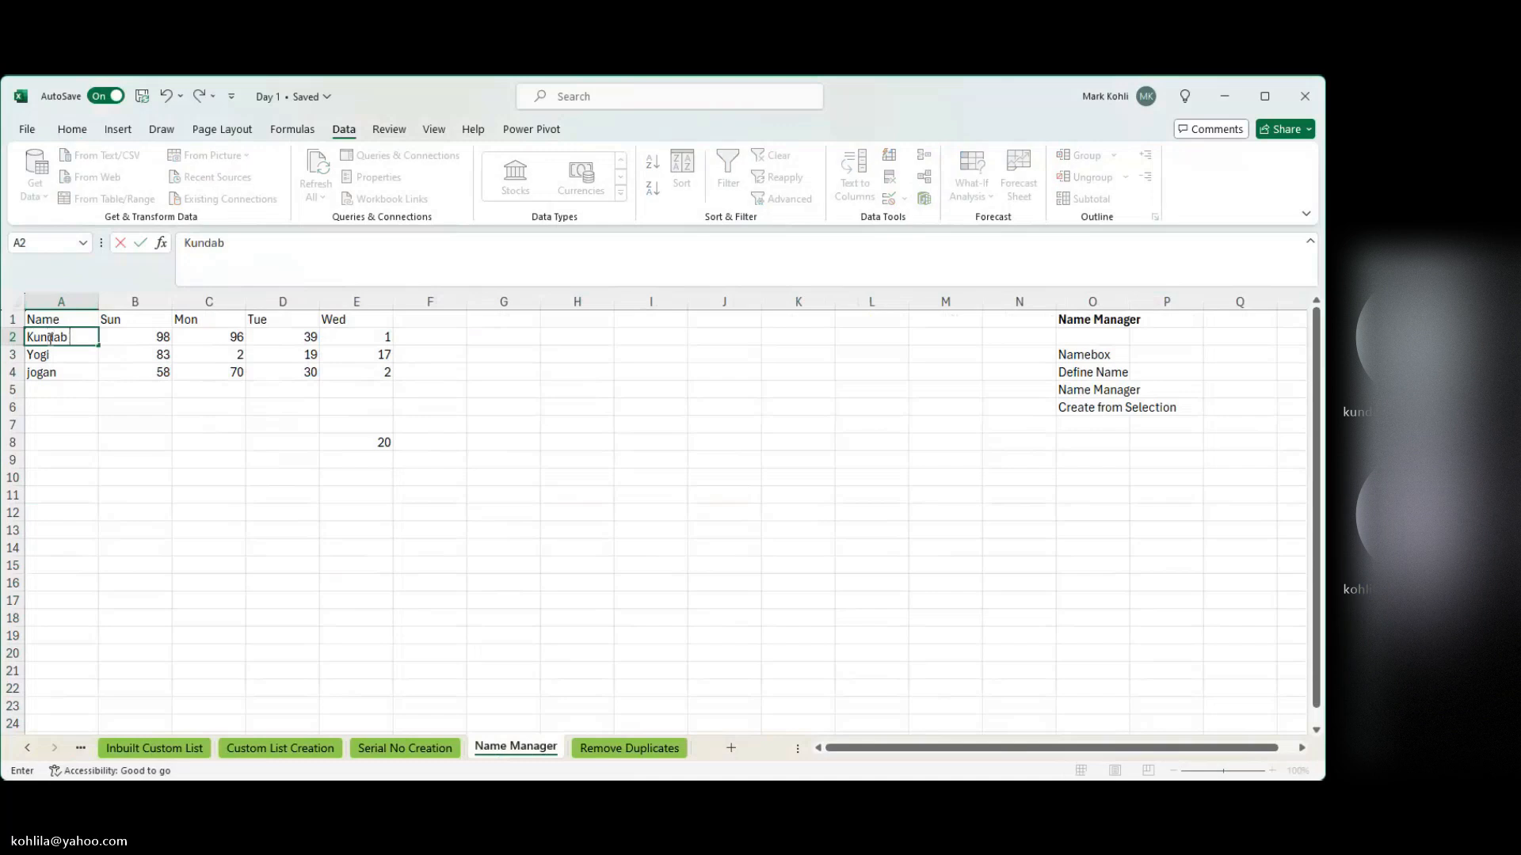
{"action": "key", "text": "Return"}
{"action": "type", "text": "'"}
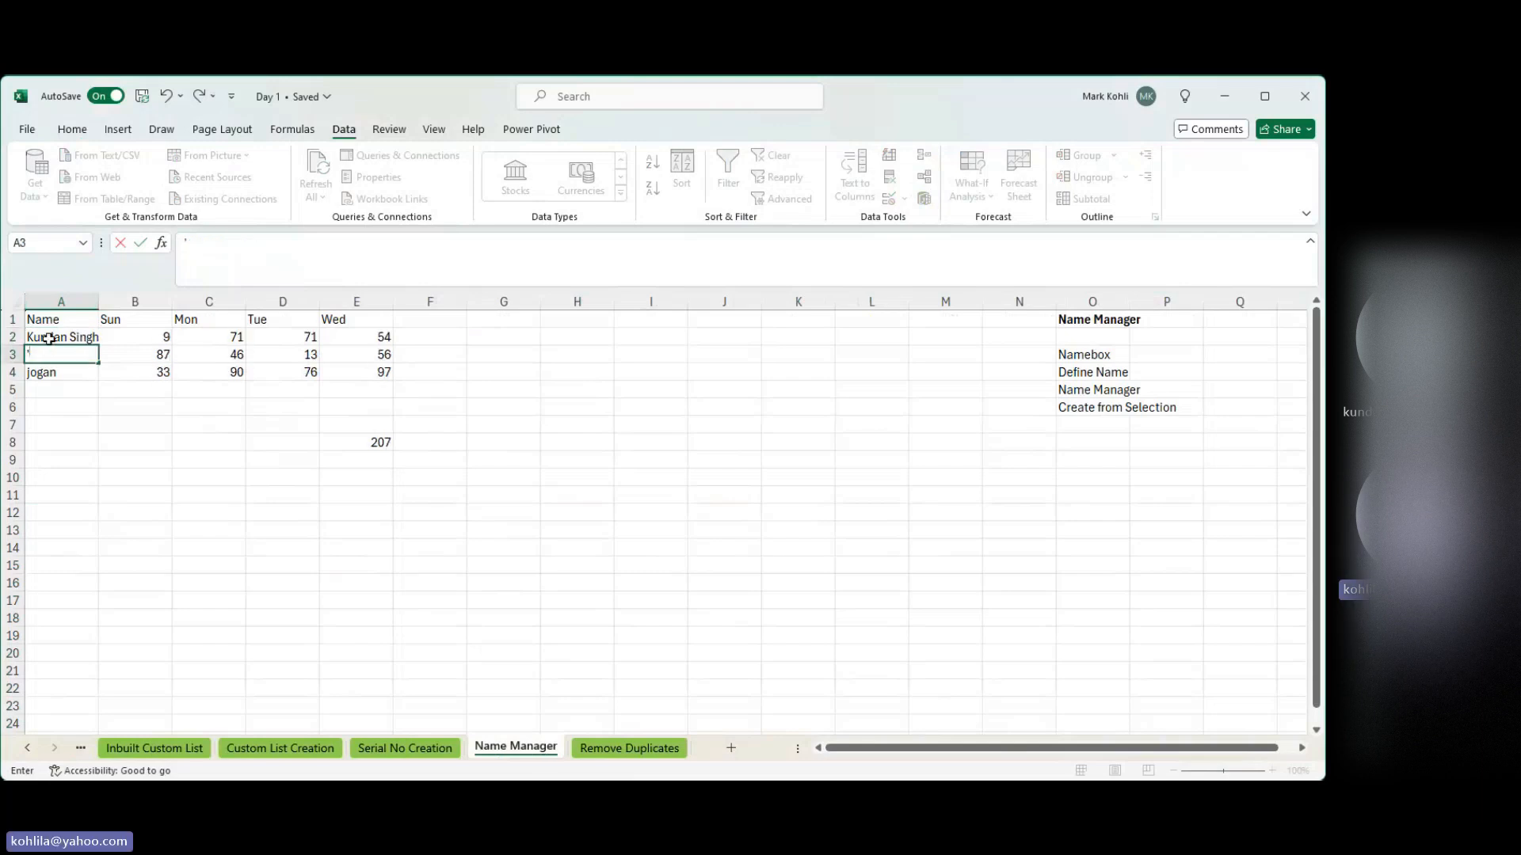
Fill the Name column from A2 down to row 19 using the custom name list.
{"action": "double_click", "coordinate": [50, 339]}
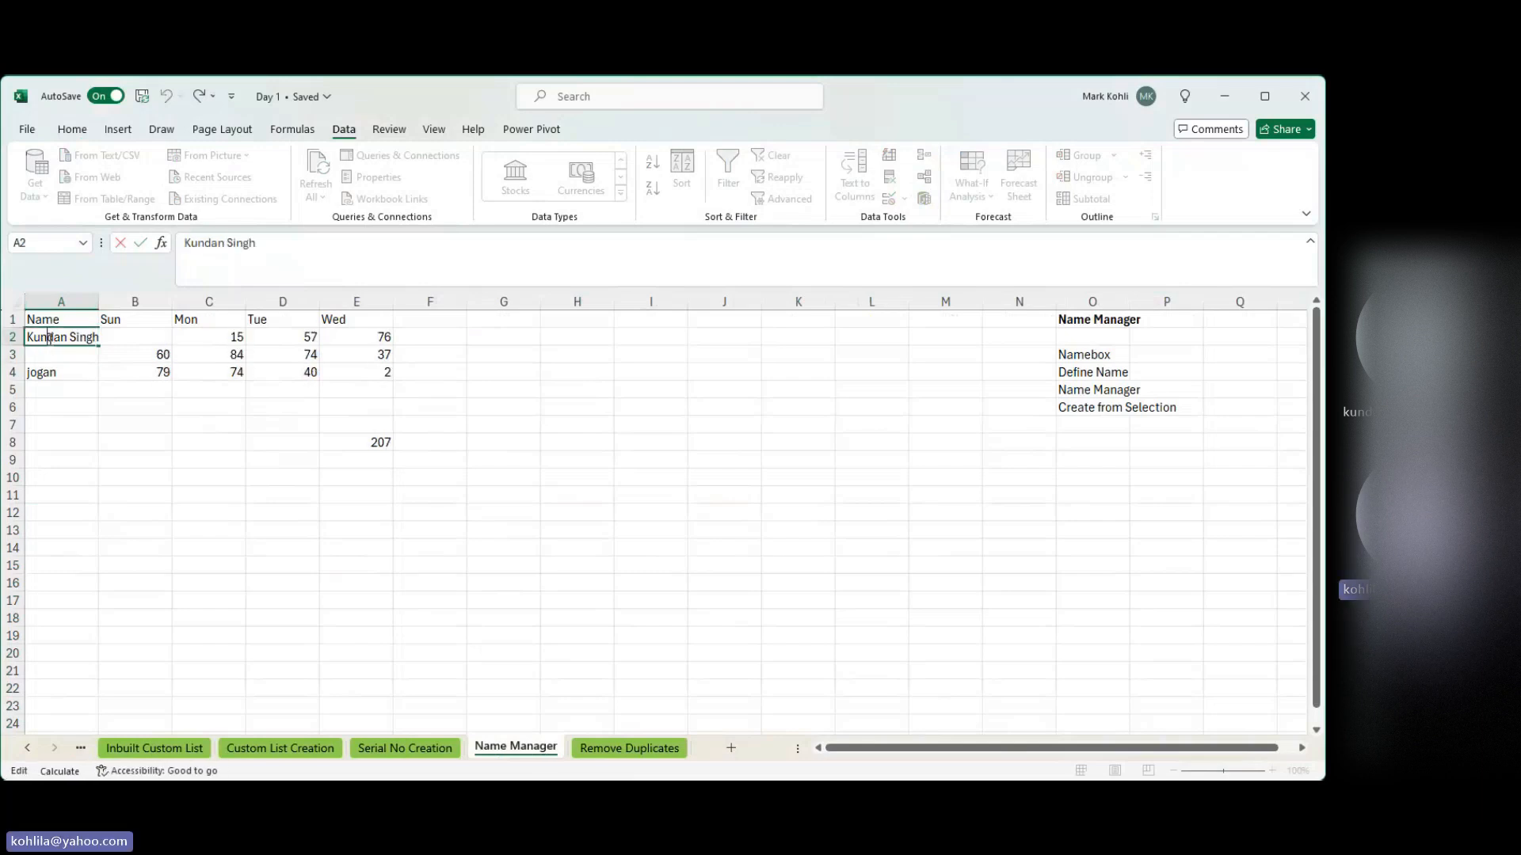
{"action": "left_click", "coordinate": [78, 359]}
{"action": "left_click", "coordinate": [84, 339]}
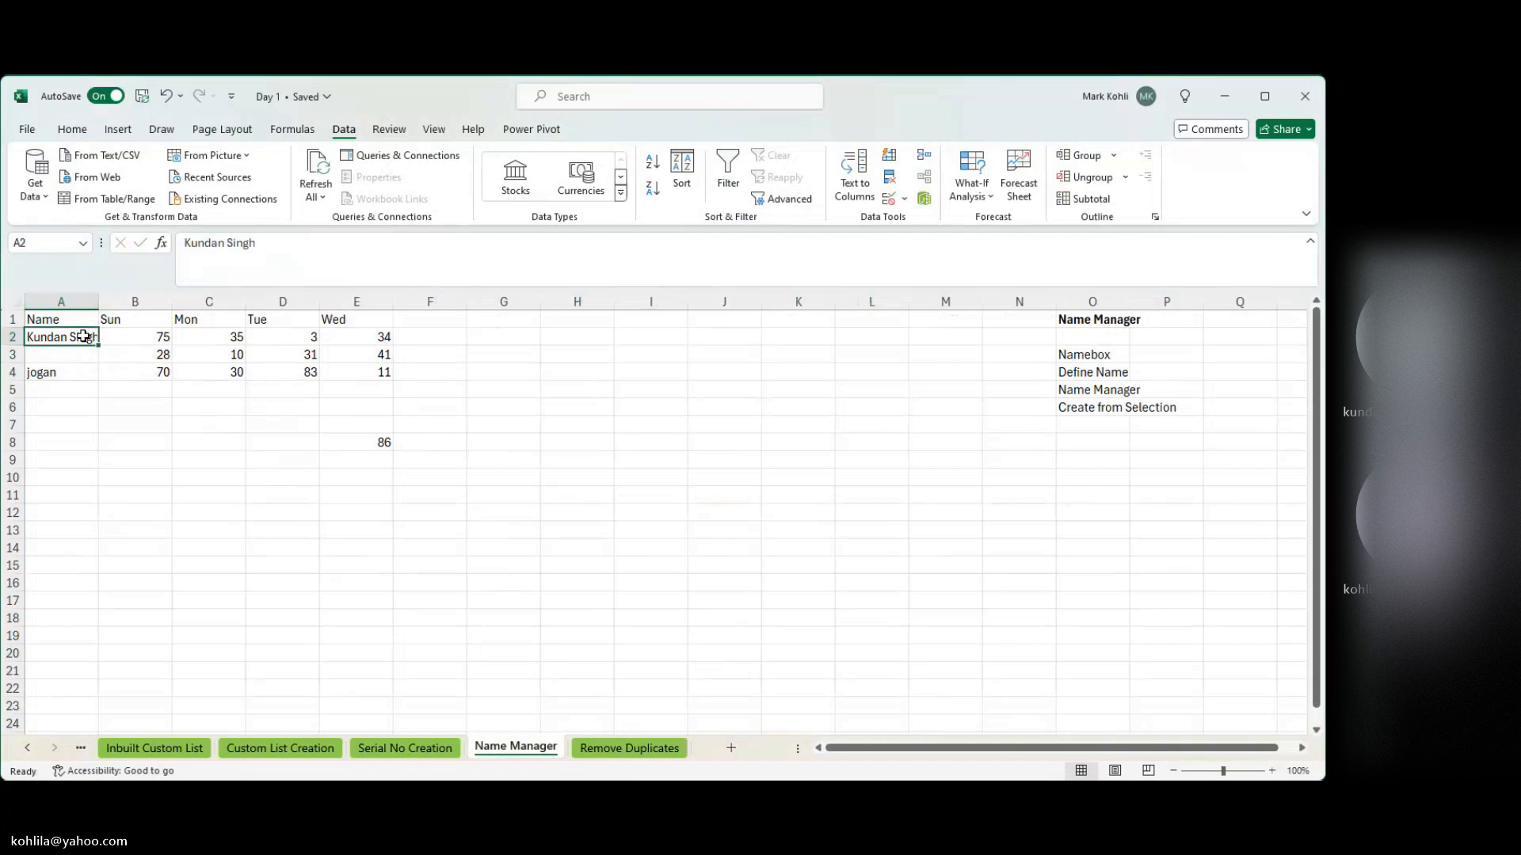
{"action": "left_click_drag", "start_coordinate": [97, 345], "coordinate": [98, 645]}
{"action": "left_click_drag", "start_coordinate": [153, 339], "coordinate": [361, 637]}
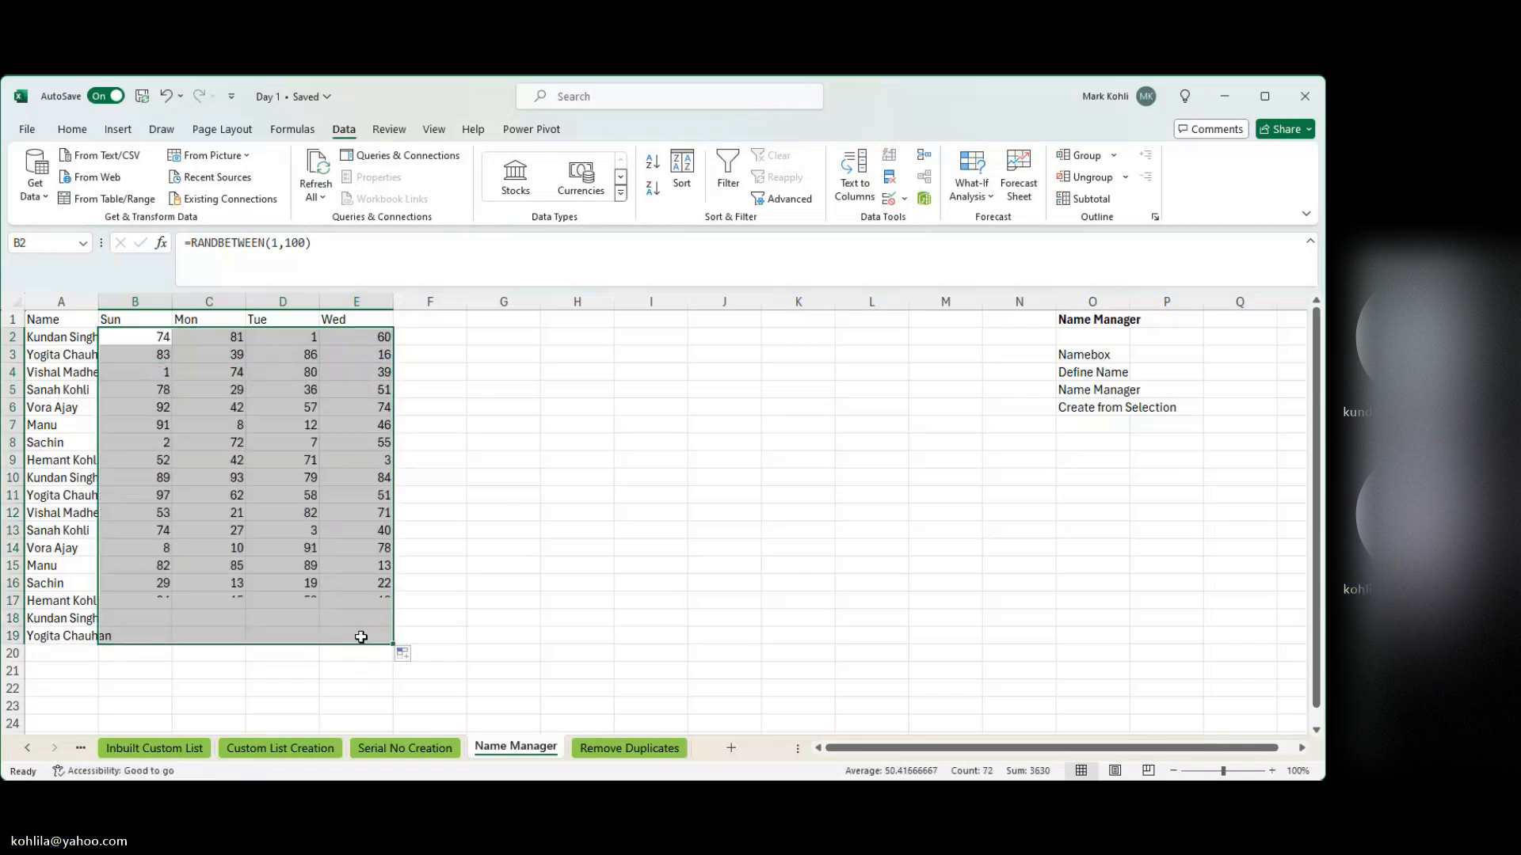
Auto-fit every column width on the sheet to its contents.
{"action": "left_click", "coordinate": [22, 300]}
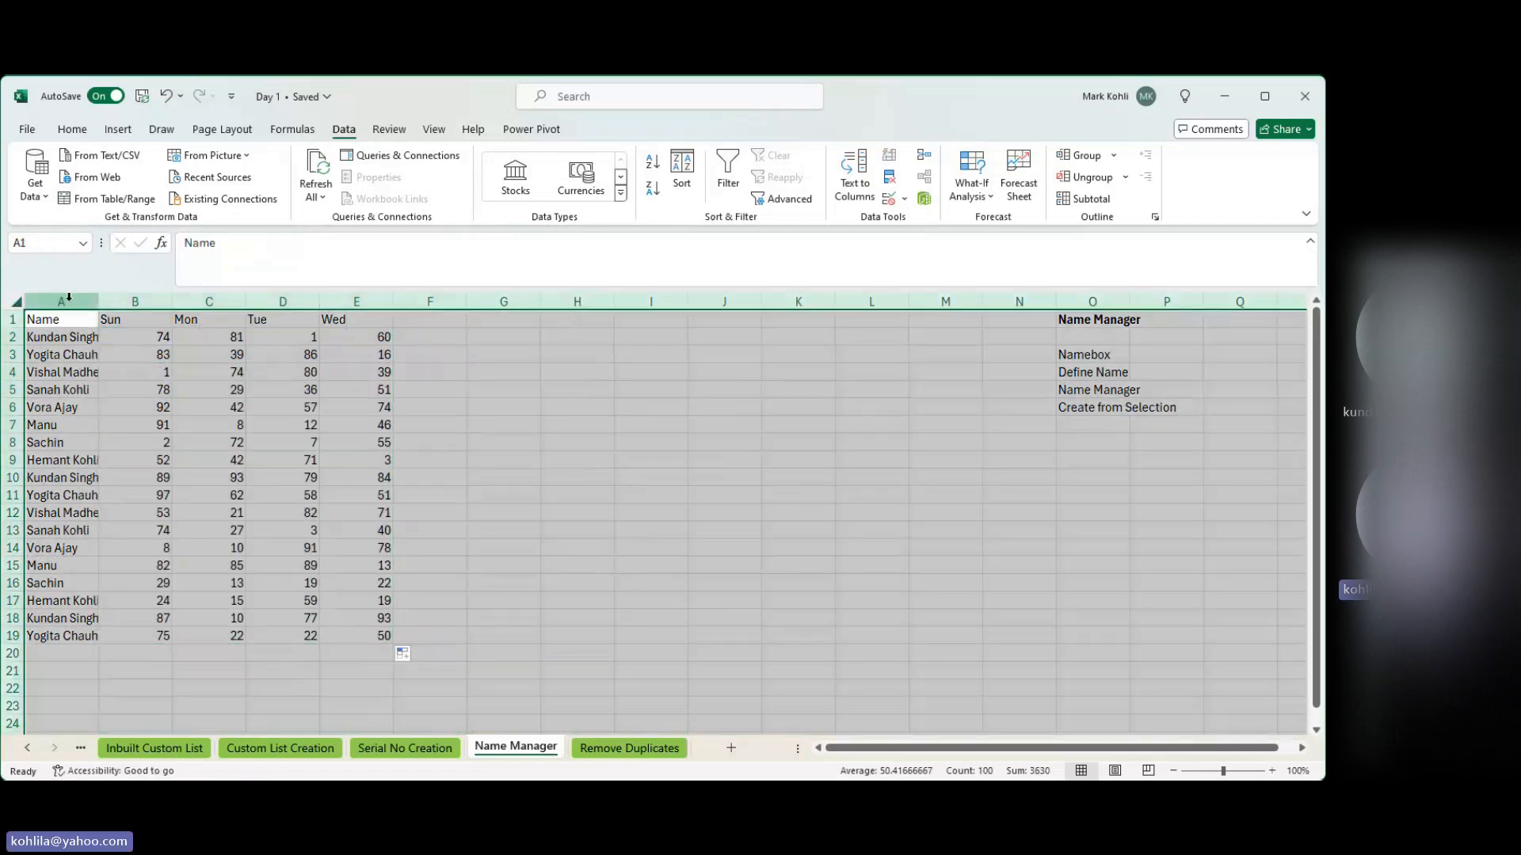
{"action": "double_click", "coordinate": [98, 301]}
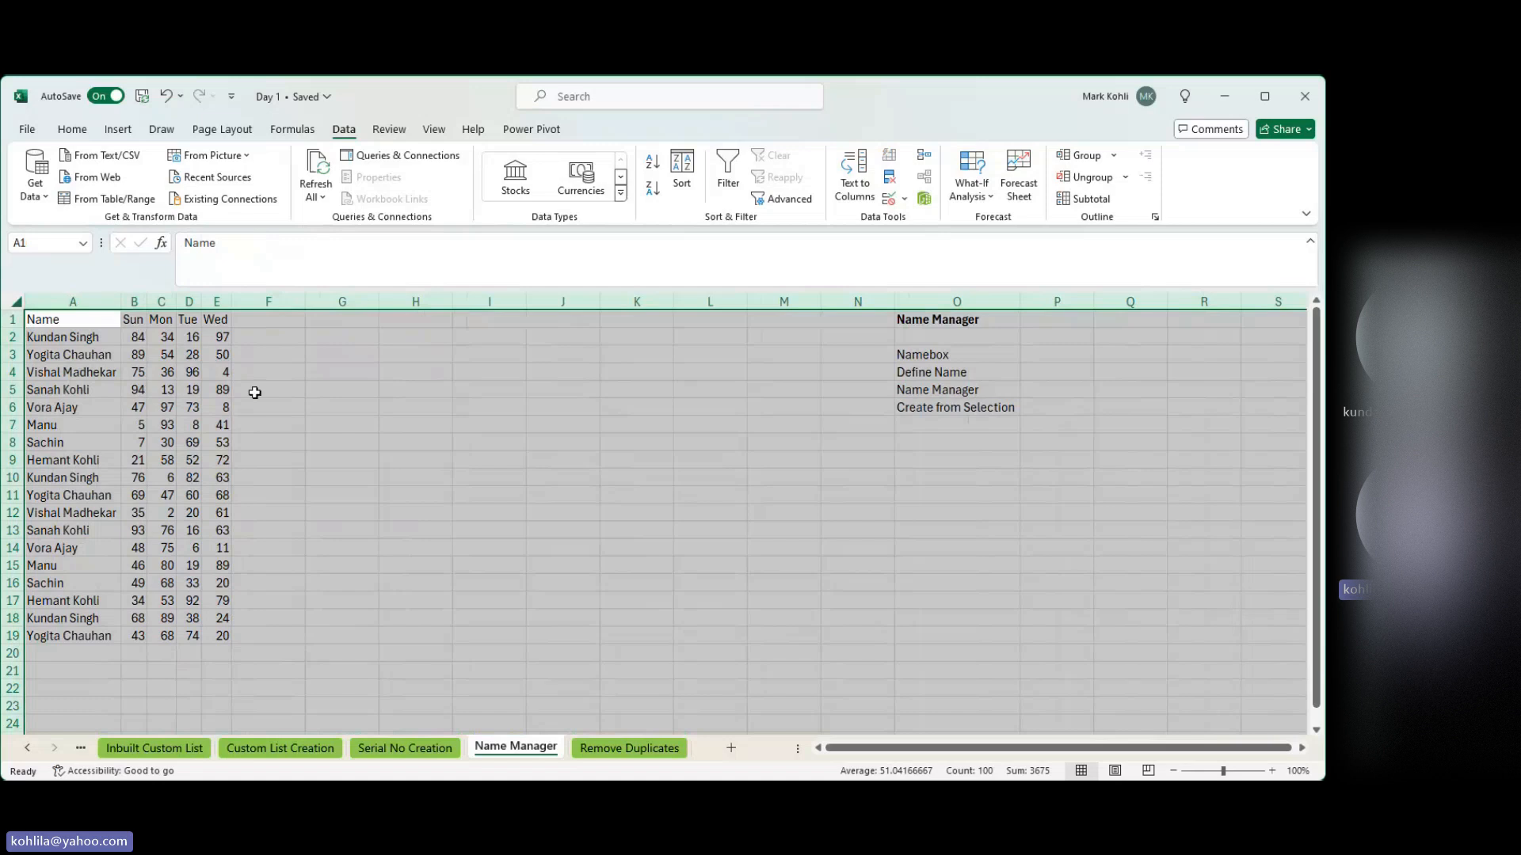
{"action": "left_click", "coordinate": [278, 412]}
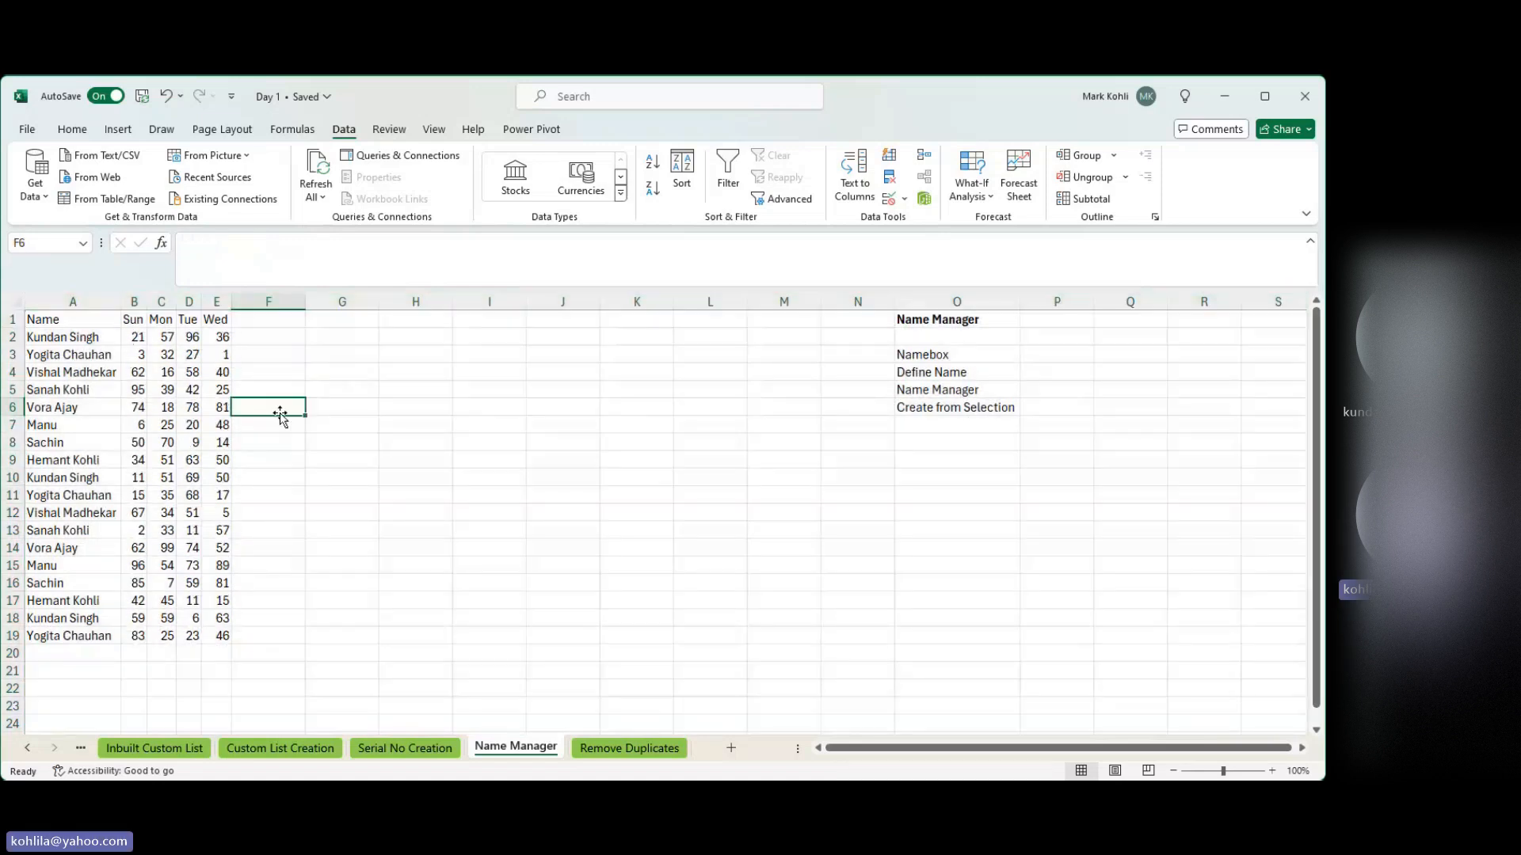
Copy B2:E19 and paste it back as values, replacing the RANDBETWEEN formulas.
{"action": "left_click", "coordinate": [133, 334]}
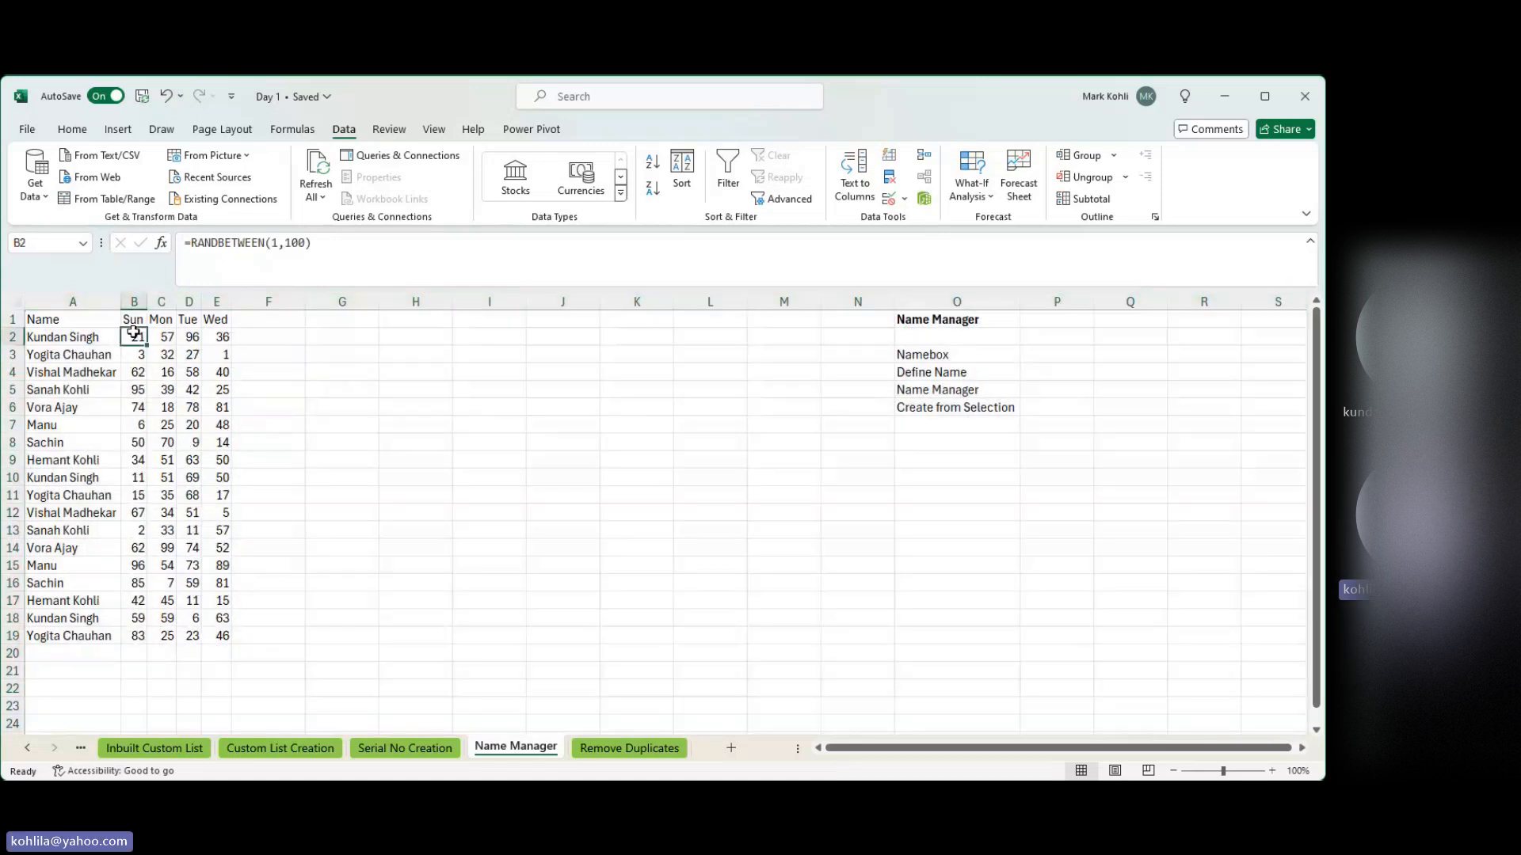
{"action": "key", "text": "ctrl+shift+Down"}
{"action": "key", "text": "ctrl+shift+Right"}
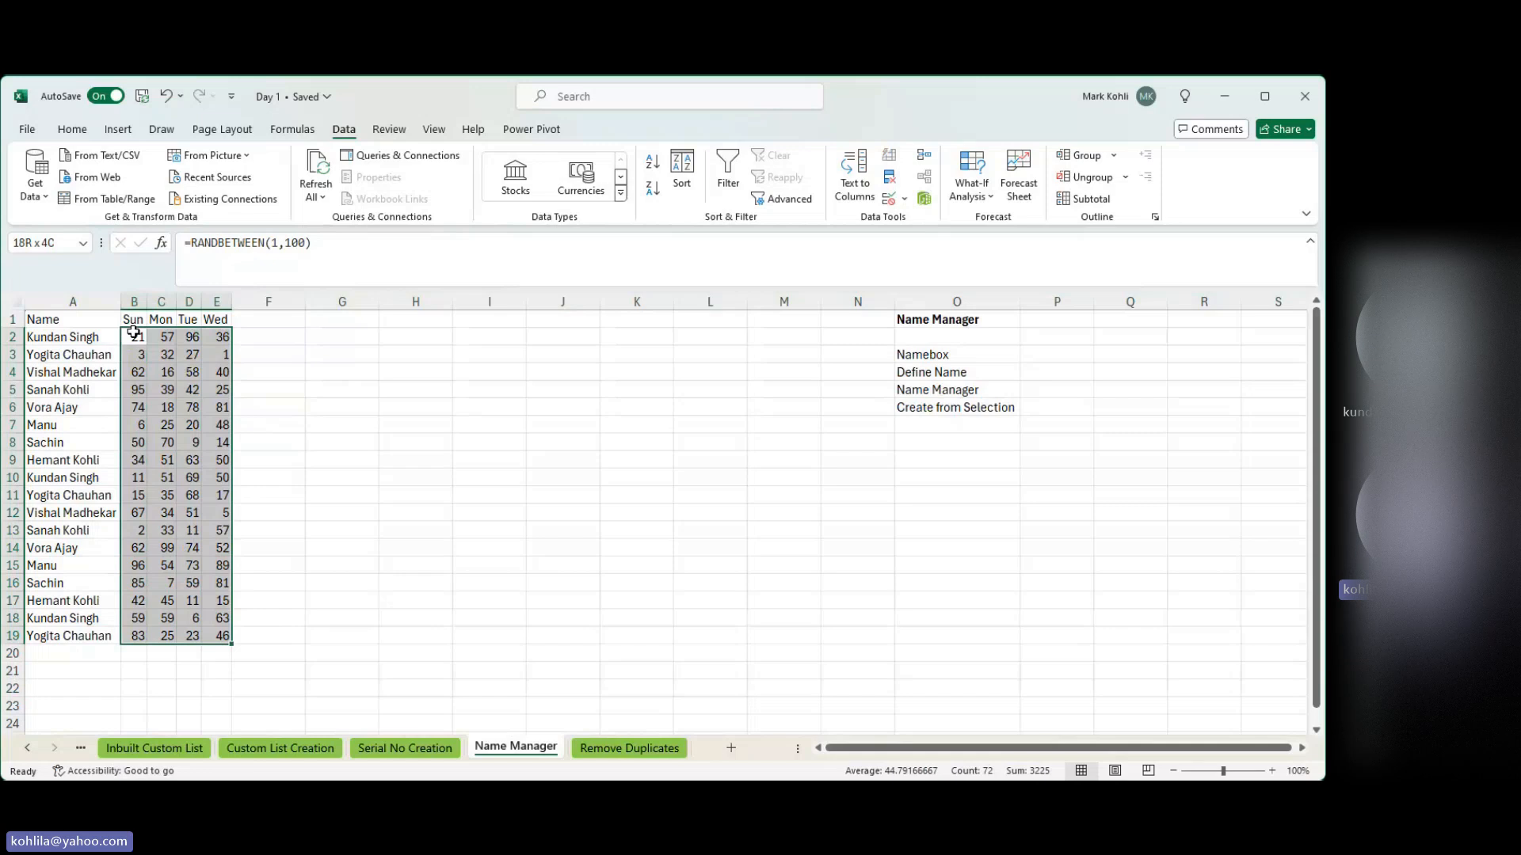
{"action": "key", "text": "ctrl+c"}
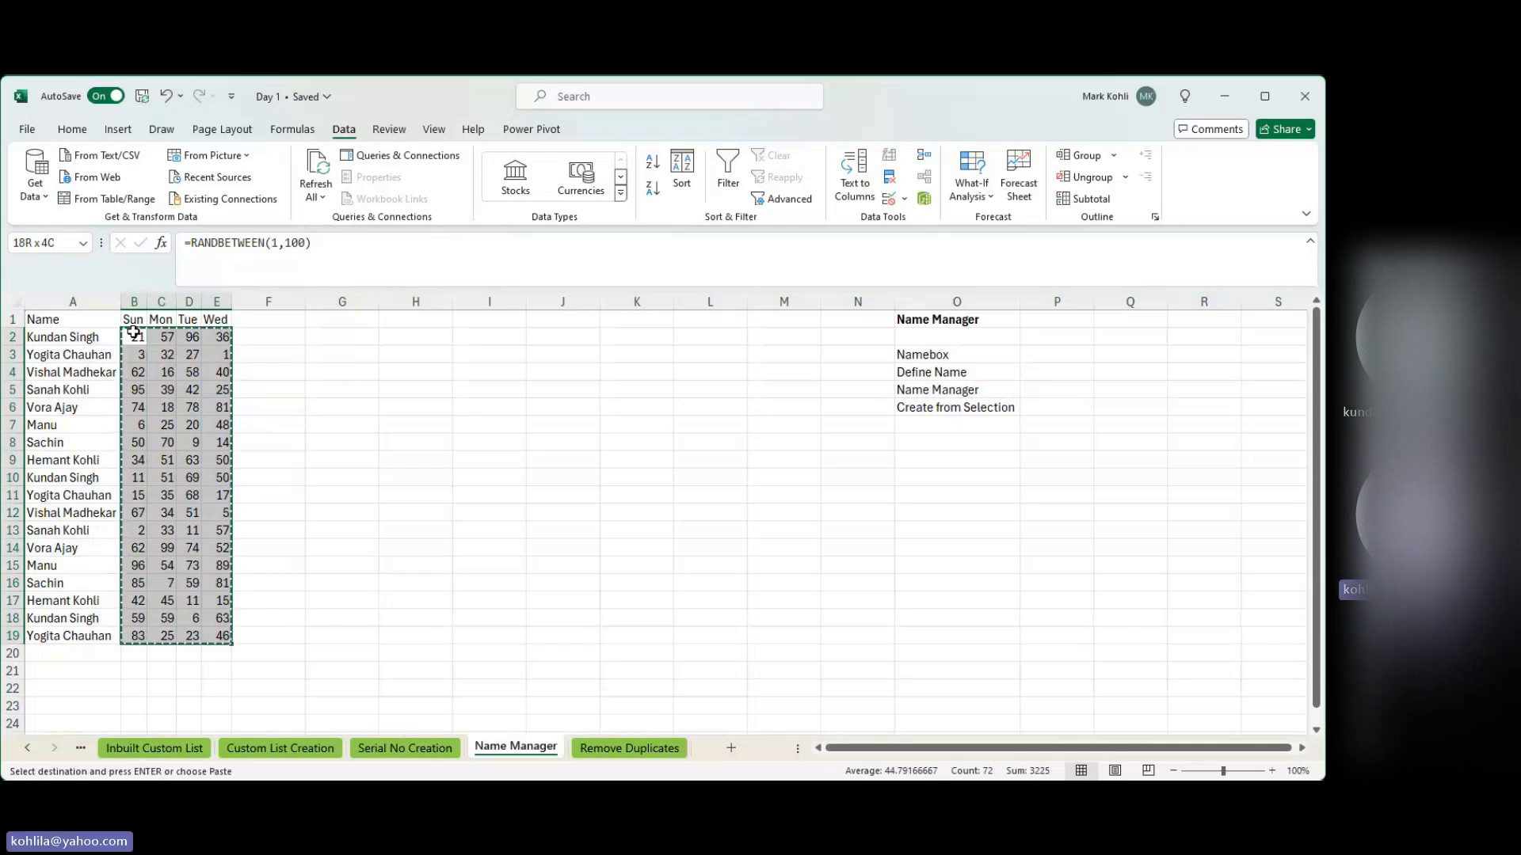
{"action": "key", "text": "ctrl+shift+v"}
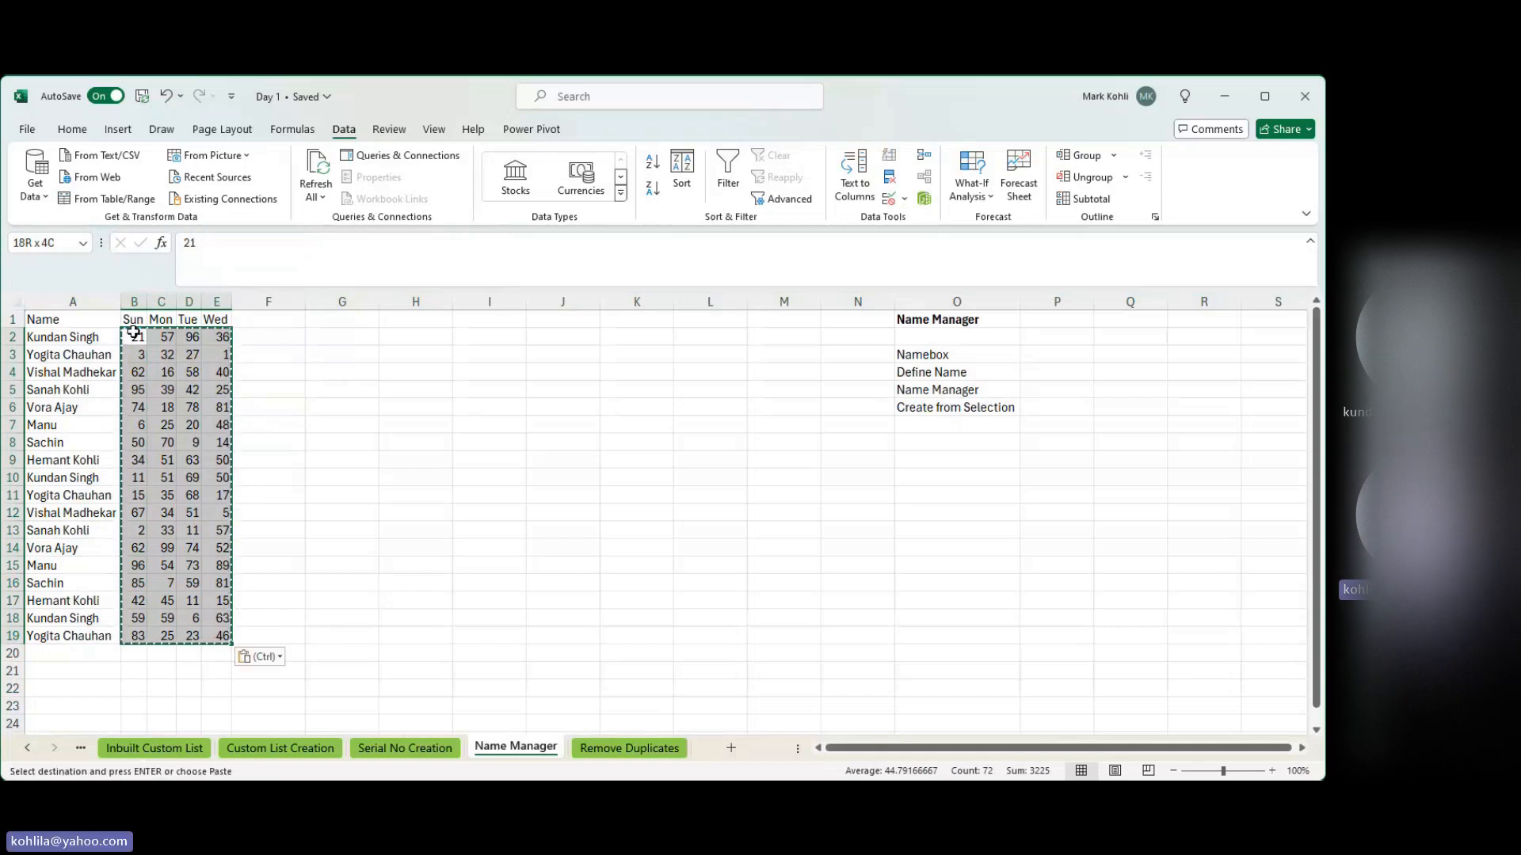
{"action": "key", "text": "Escape"}
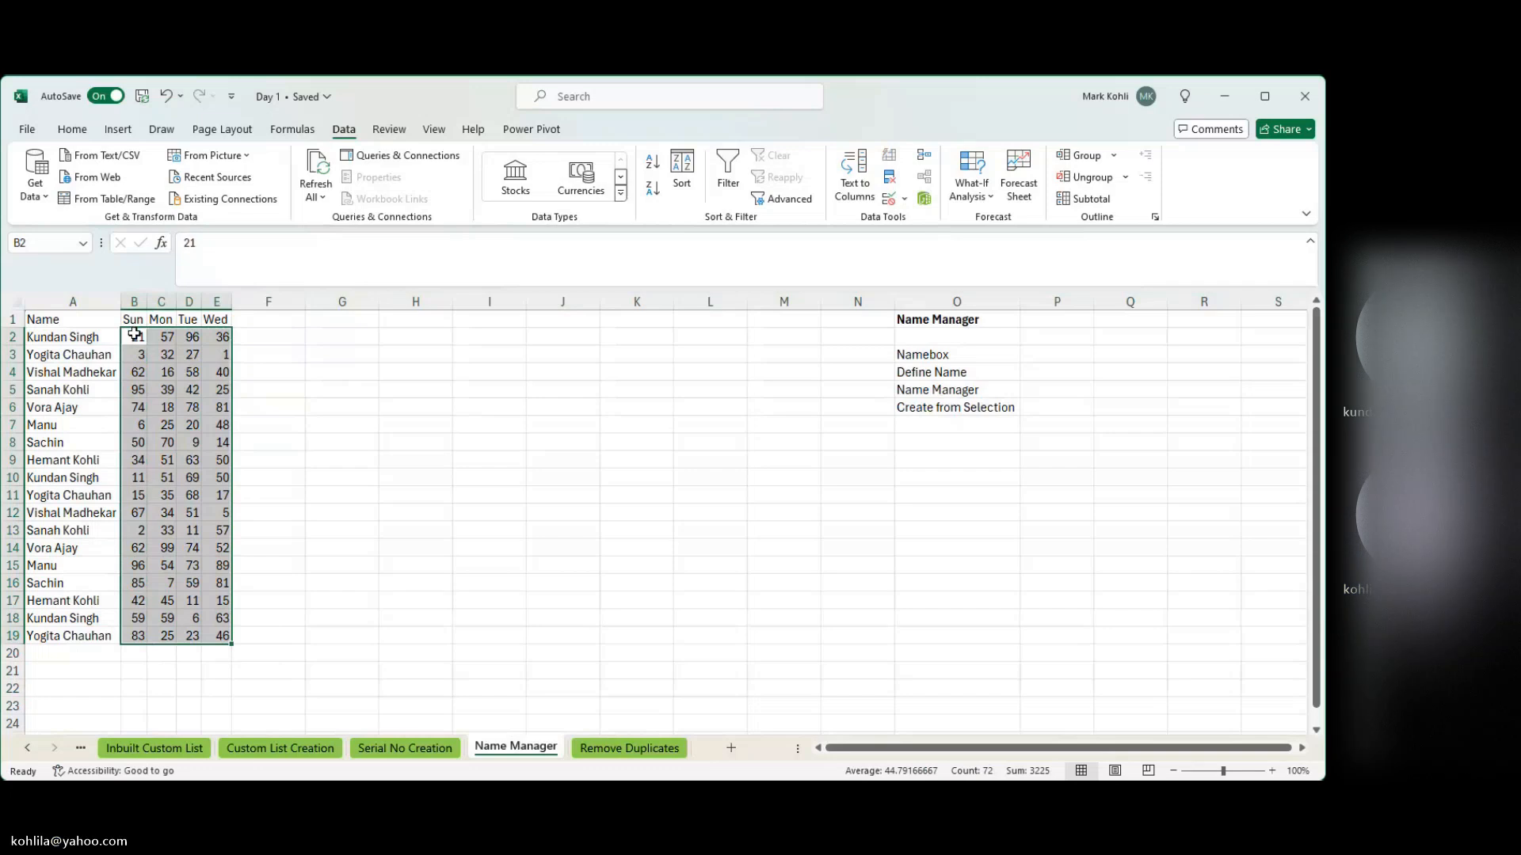
{"action": "left_click", "coordinate": [134, 332]}
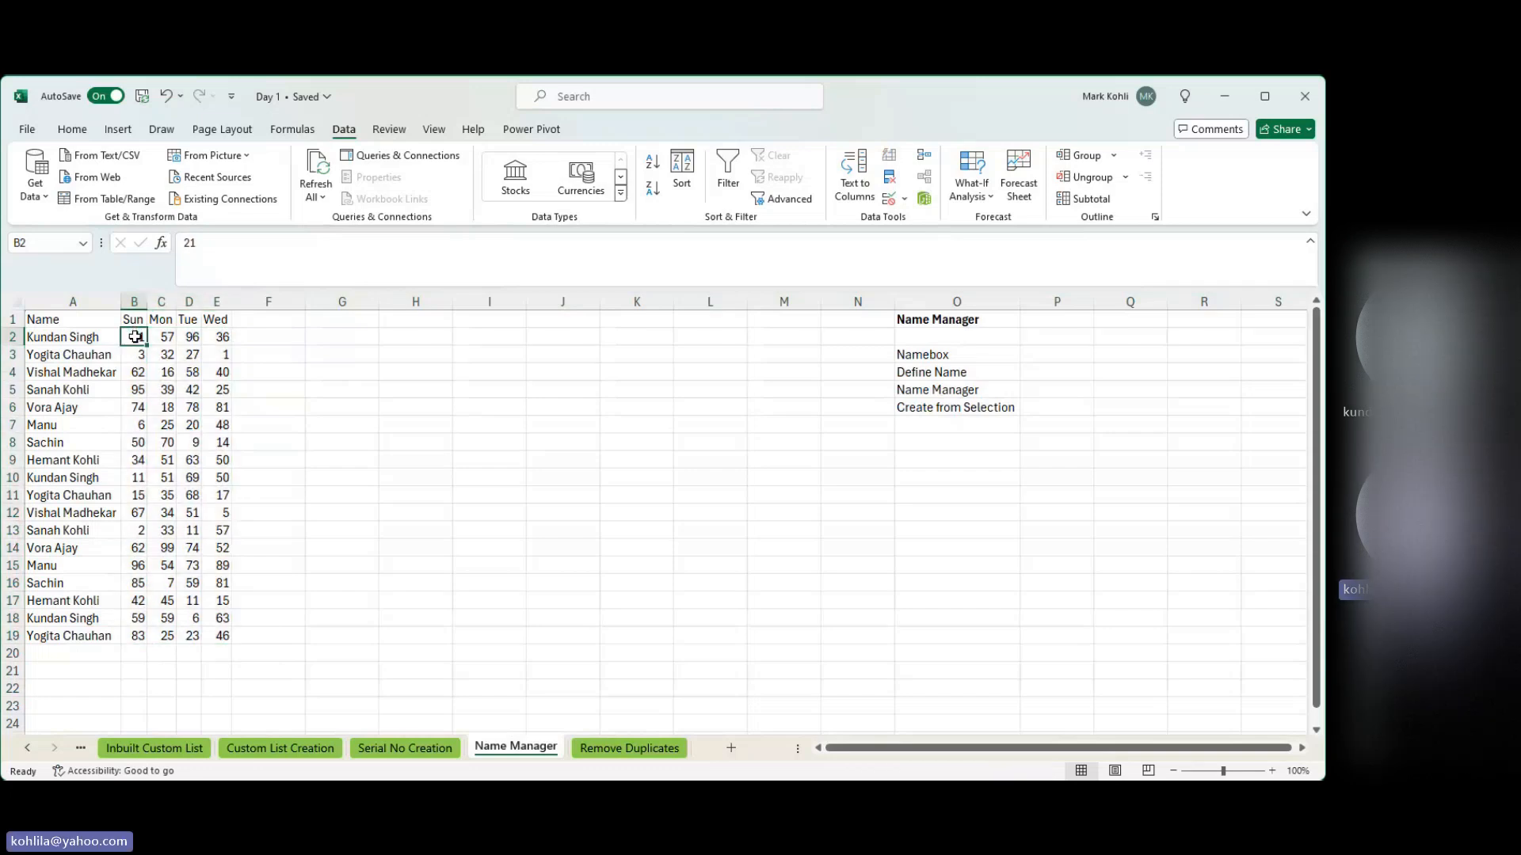
{"action": "left_click", "coordinate": [275, 332]}
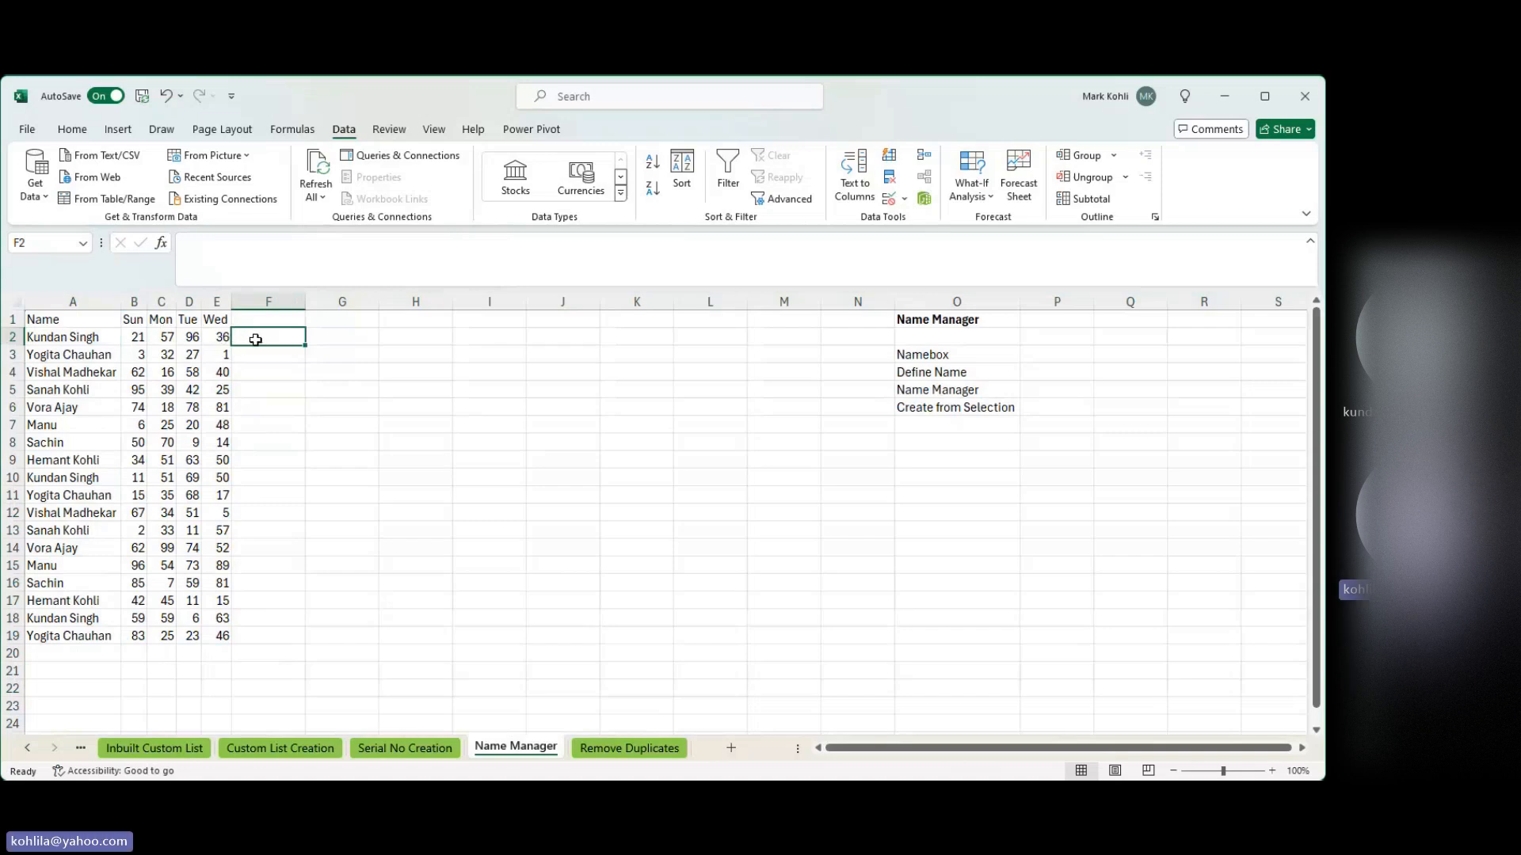
Start a =SUM entry in E21 below the Wed scores, redoing it after a wrong range.
{"action": "left_click", "coordinate": [183, 354]}
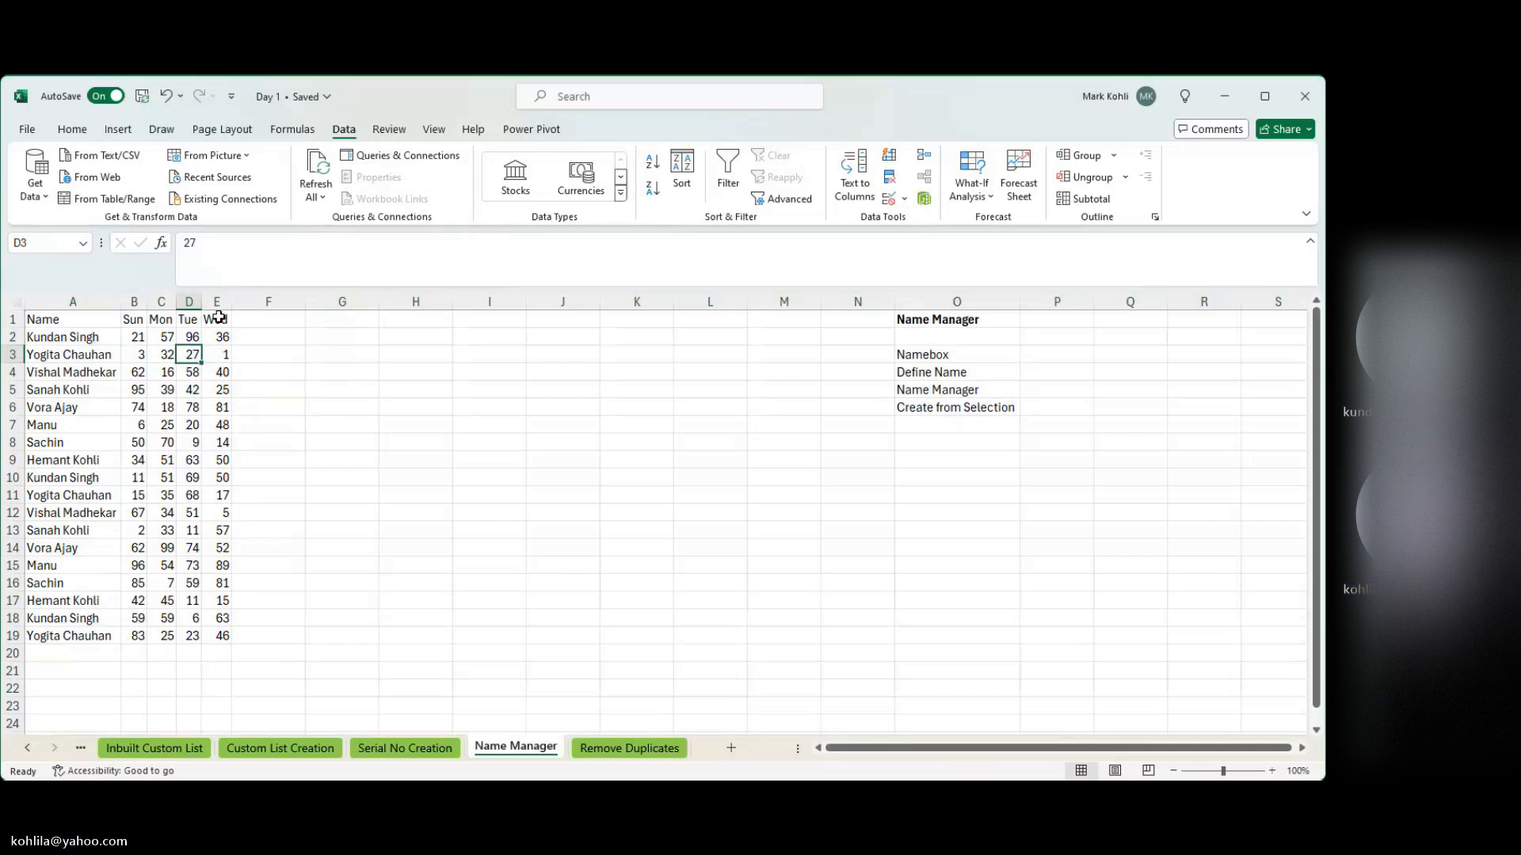
{"action": "left_click", "coordinate": [227, 673]}
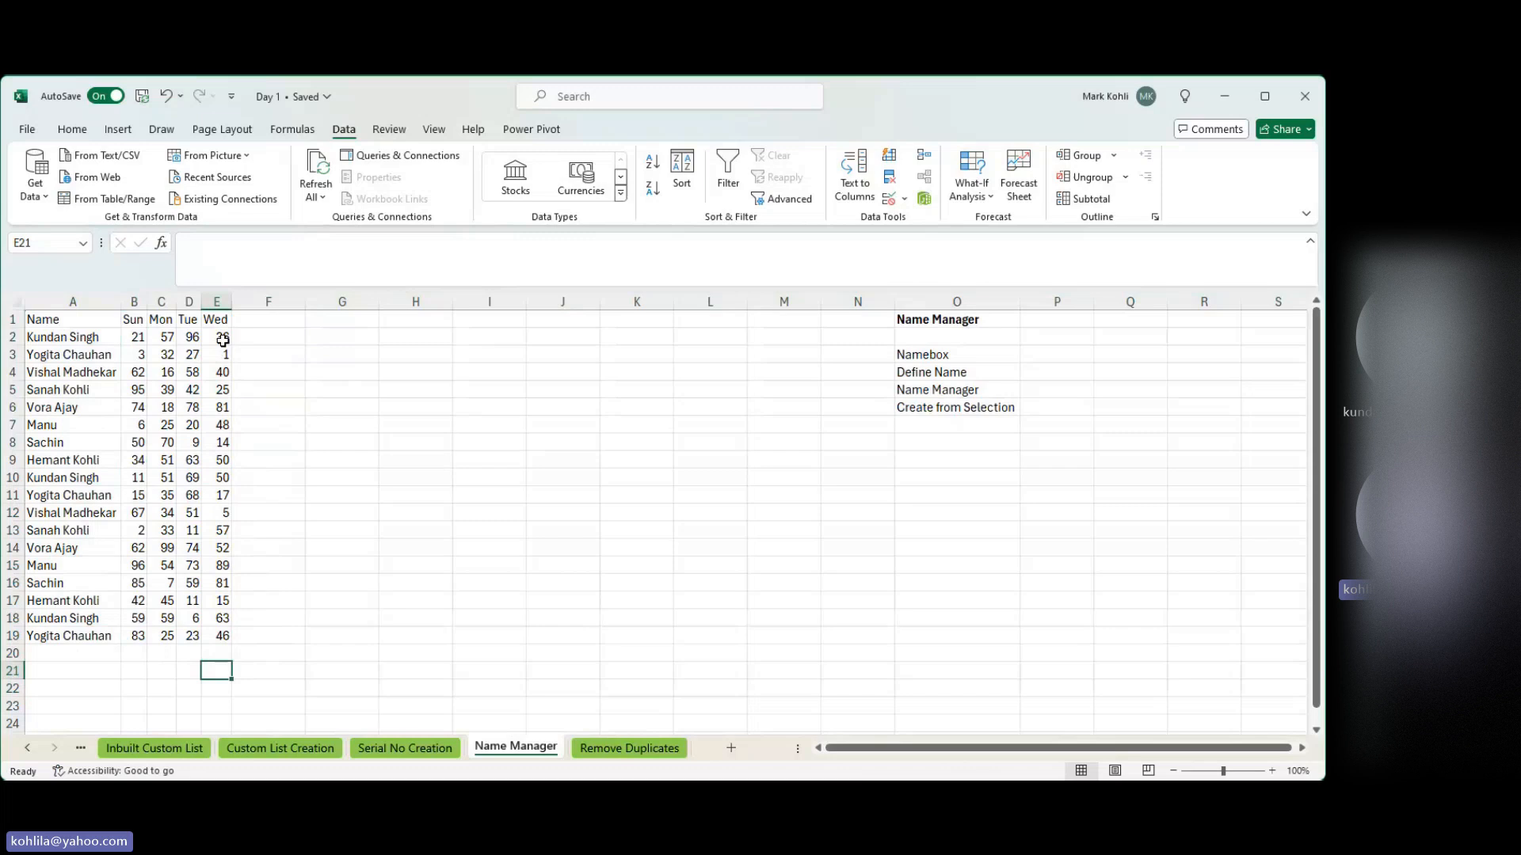
{"action": "type", "text": "="}
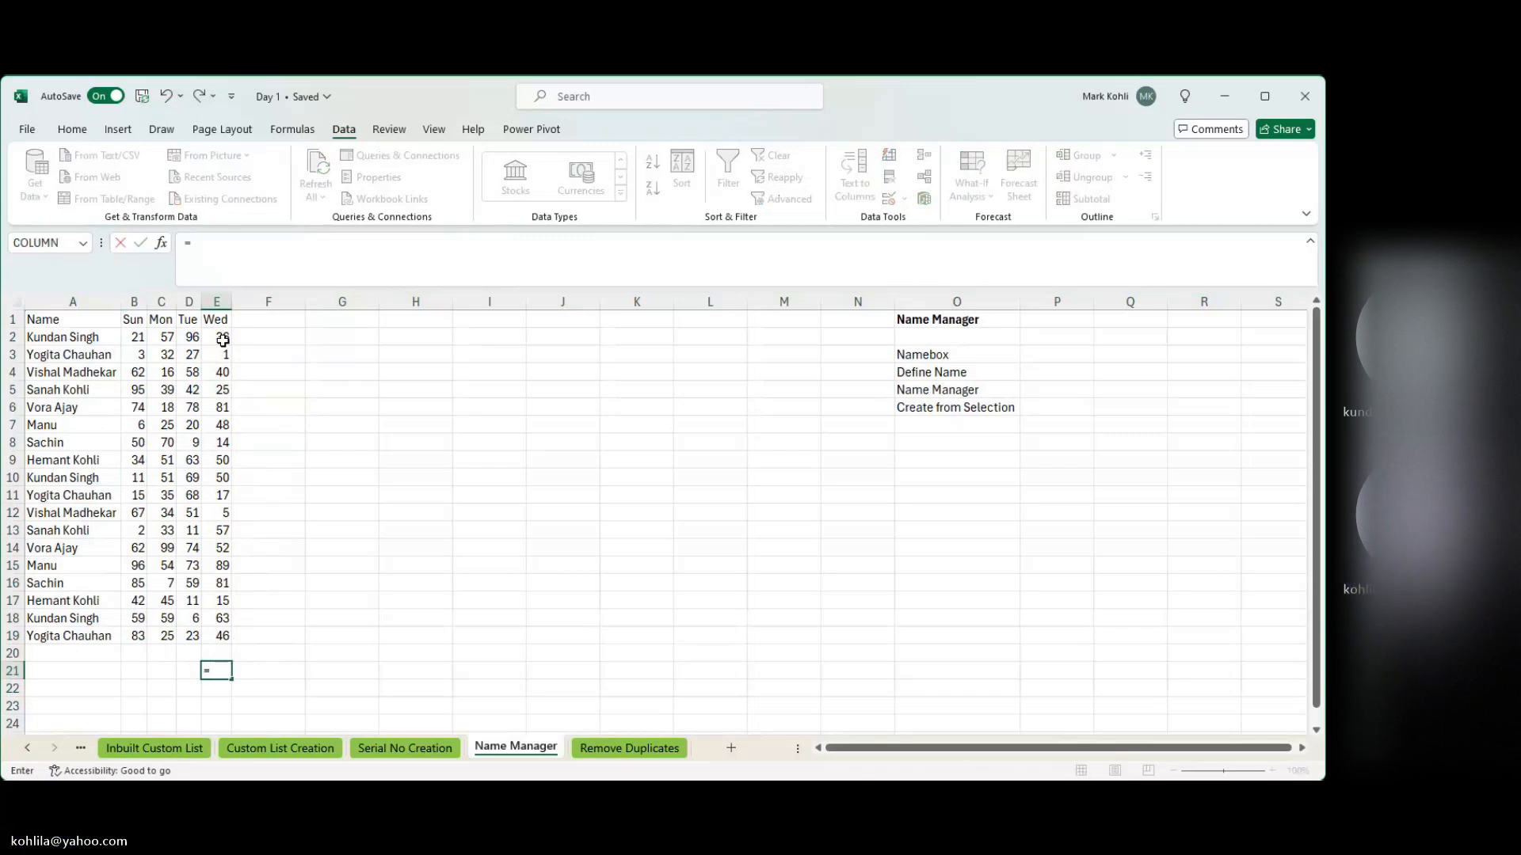
{"action": "type", "text": "sum("}
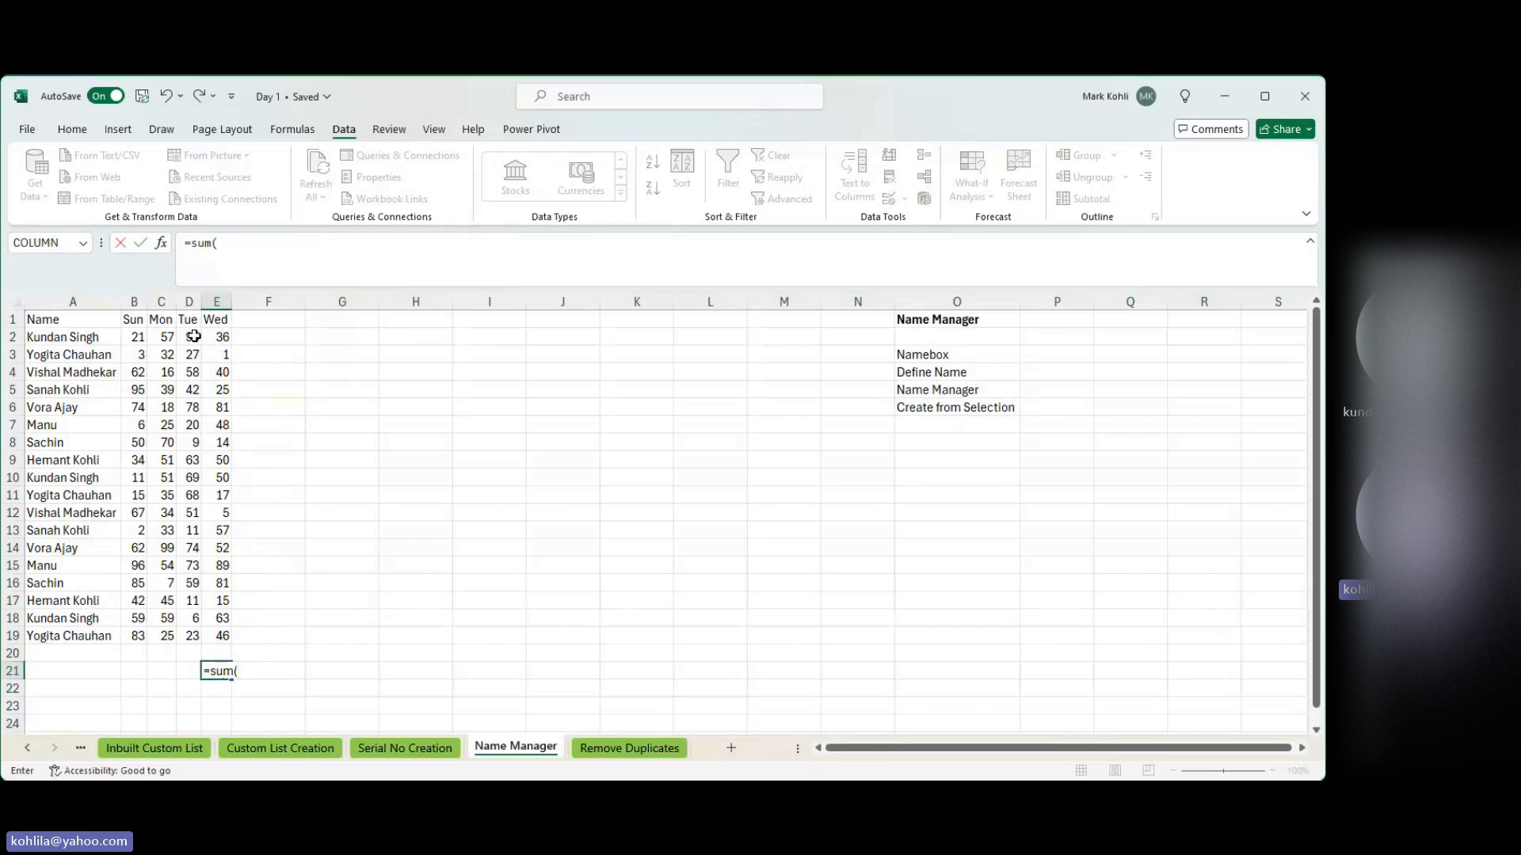
{"action": "mouse_move", "coordinate": [193, 337]}
{"action": "left_mouse_down"}
{"action": "mouse_move", "coordinate": [190, 740]}
{"action": "mouse_move", "coordinate": [198, 149]}
{"action": "mouse_move", "coordinate": [196, 351]}
{"action": "left_mouse_up"}
{"action": "key", "text": "Escape"}
{"action": "scroll", "coordinate": [265, 410], "scroll_direction": "up", "scroll_amount": 2}
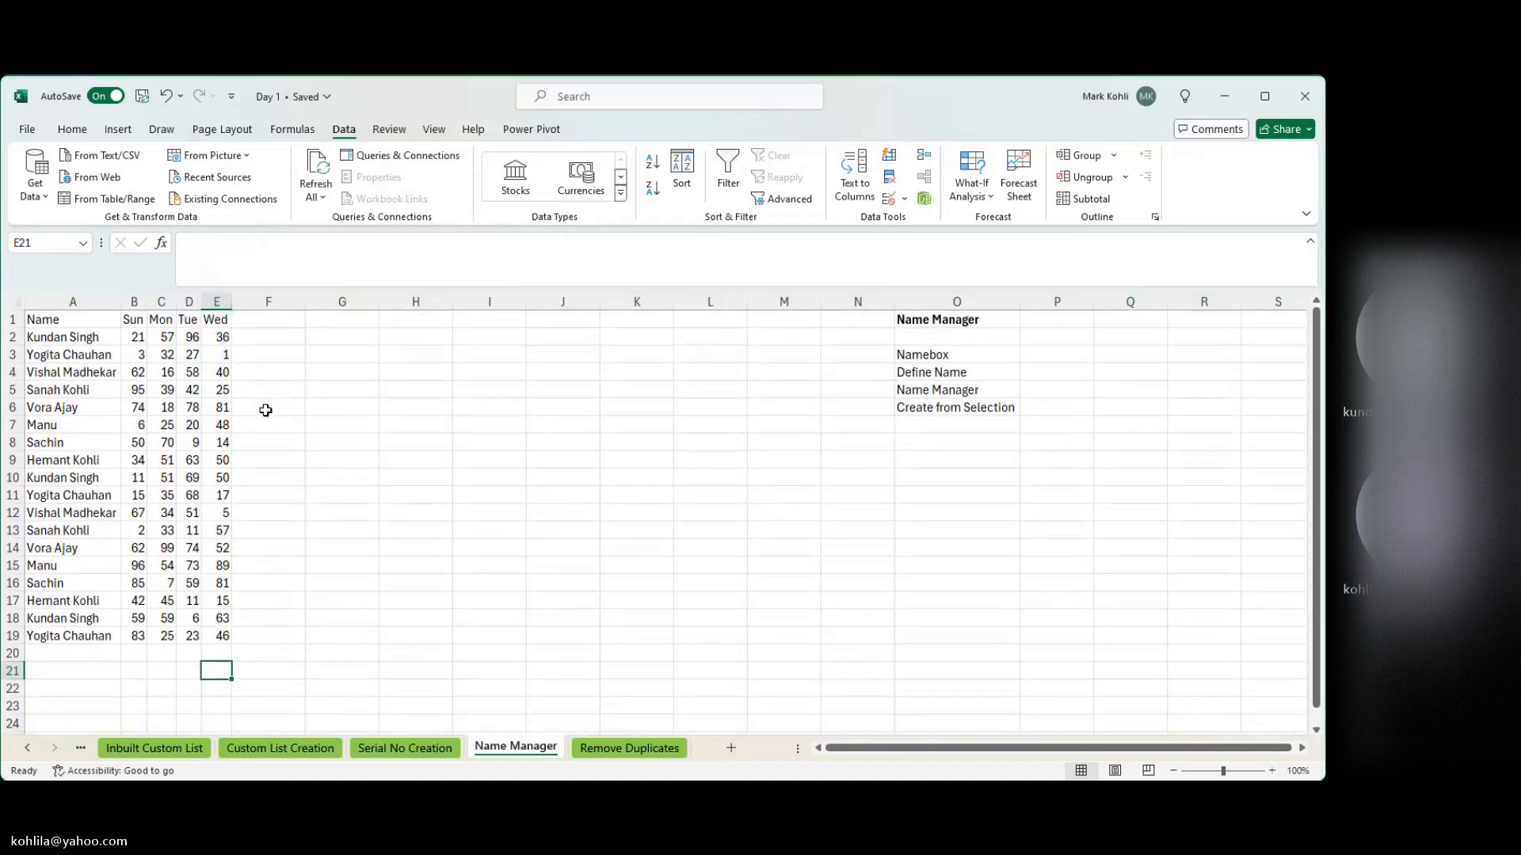
{"action": "type", "text": "=sum"}
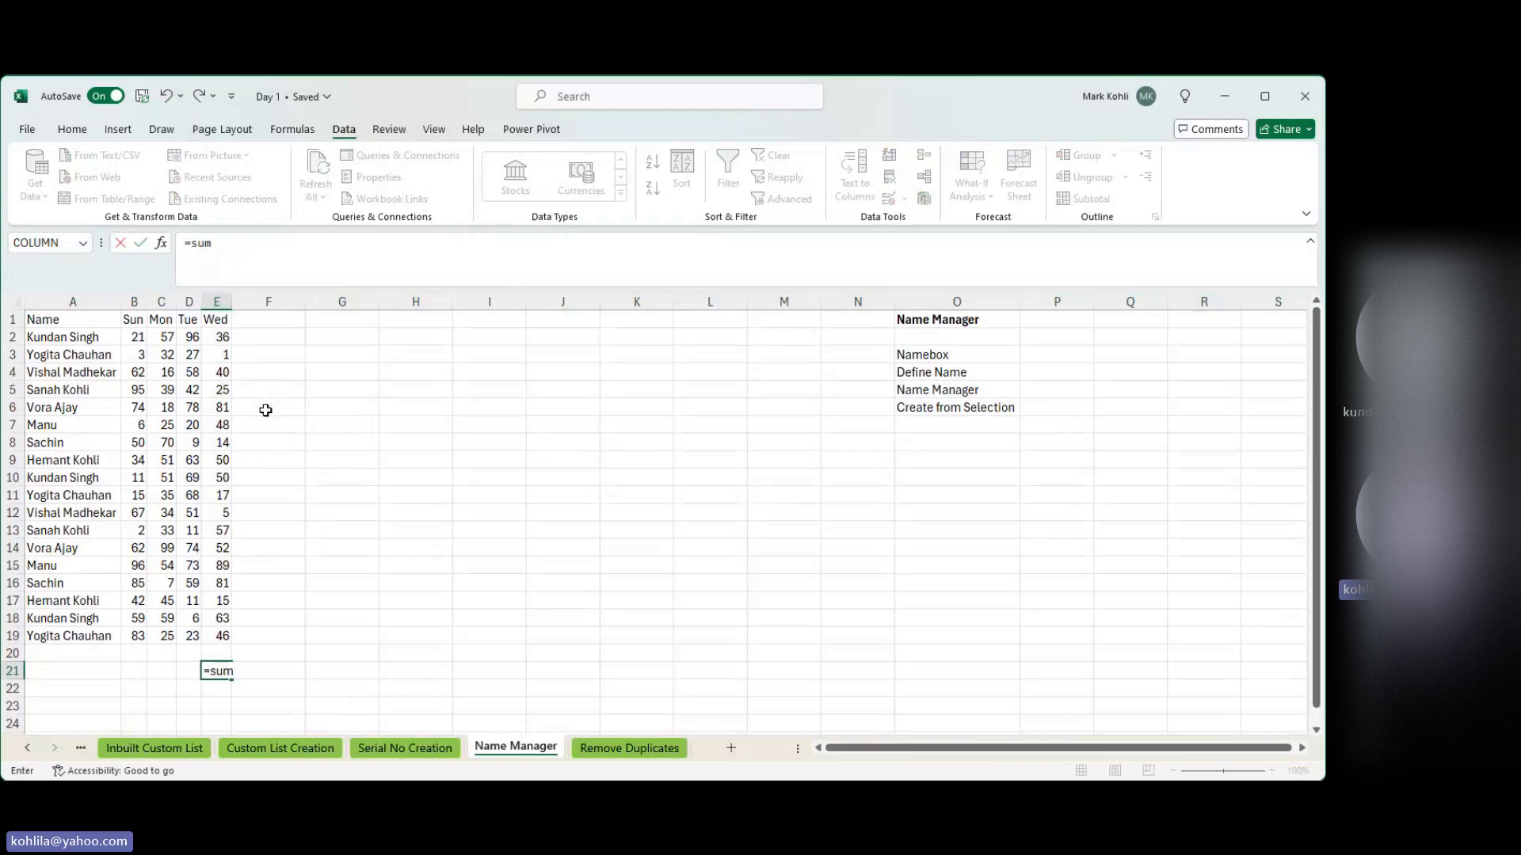
{"action": "left_click", "coordinate": [254, 515]}
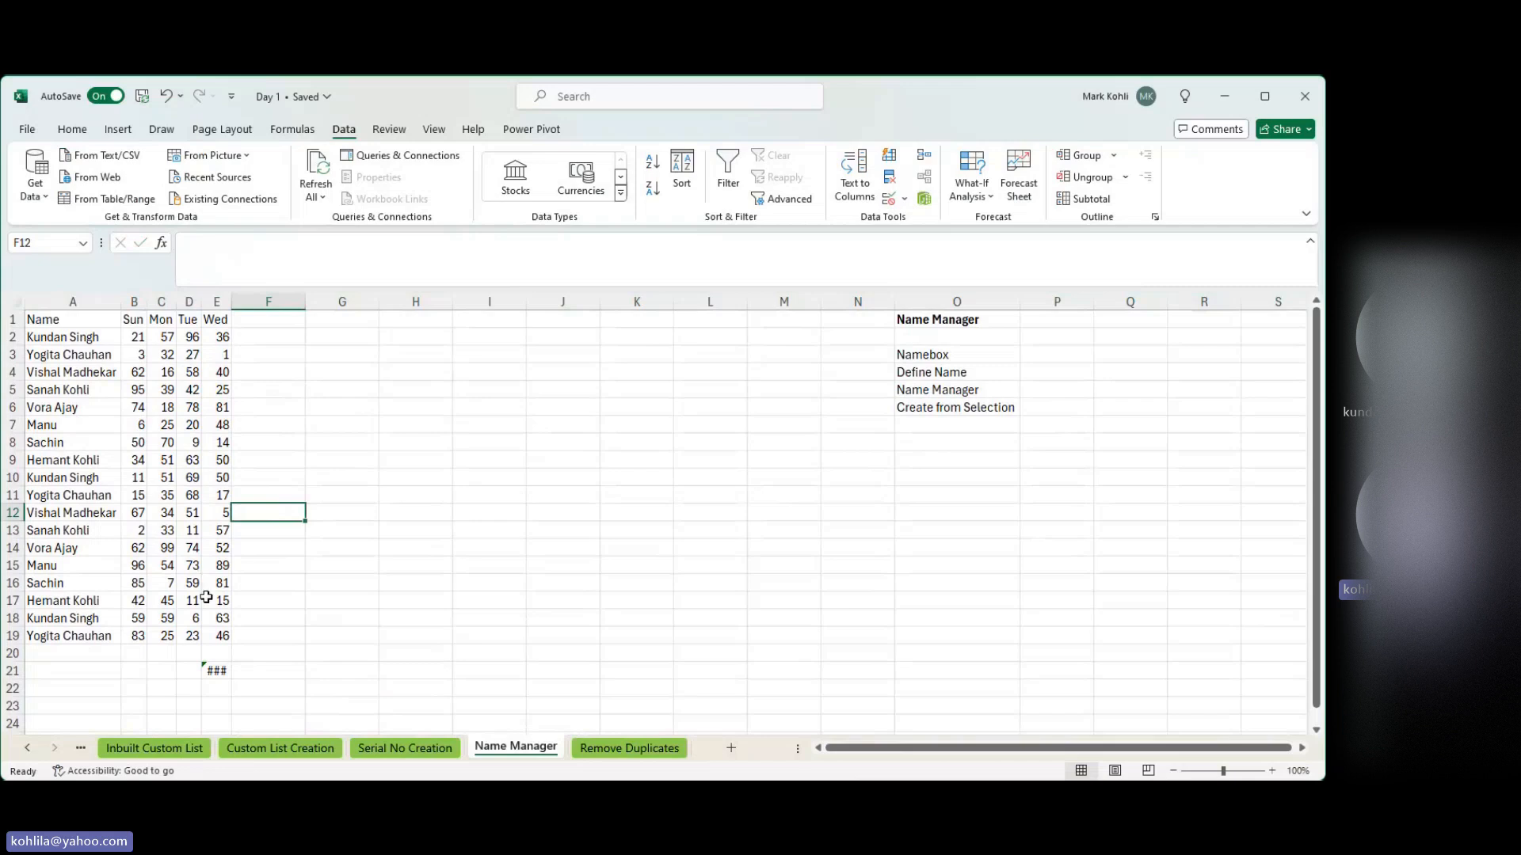
Select the Wed header and scores in E1:E19.
{"action": "left_click", "coordinate": [217, 634]}
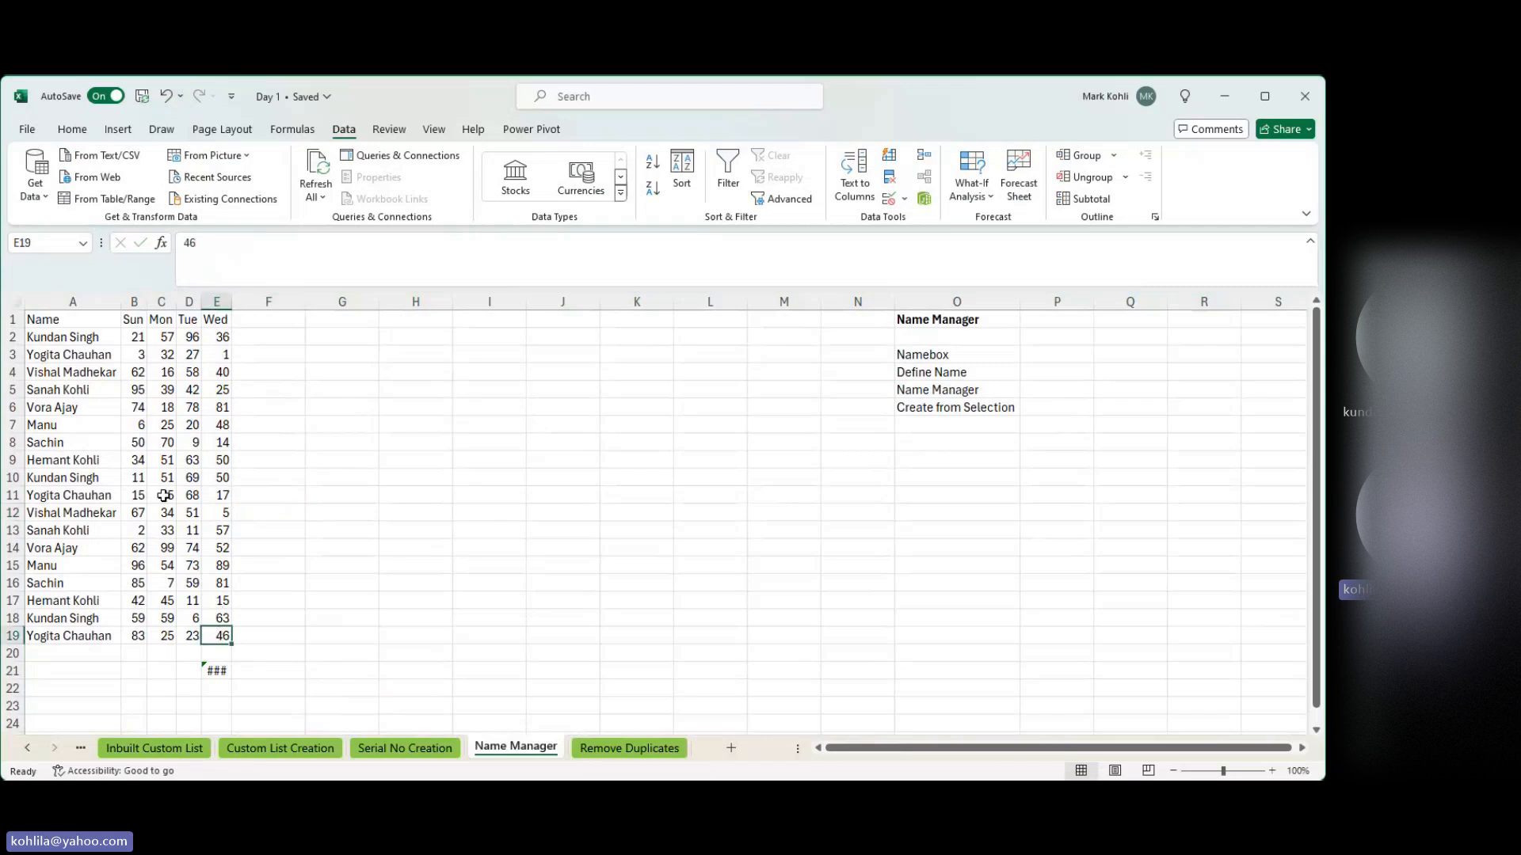
{"action": "left_click", "coordinate": [216, 323]}
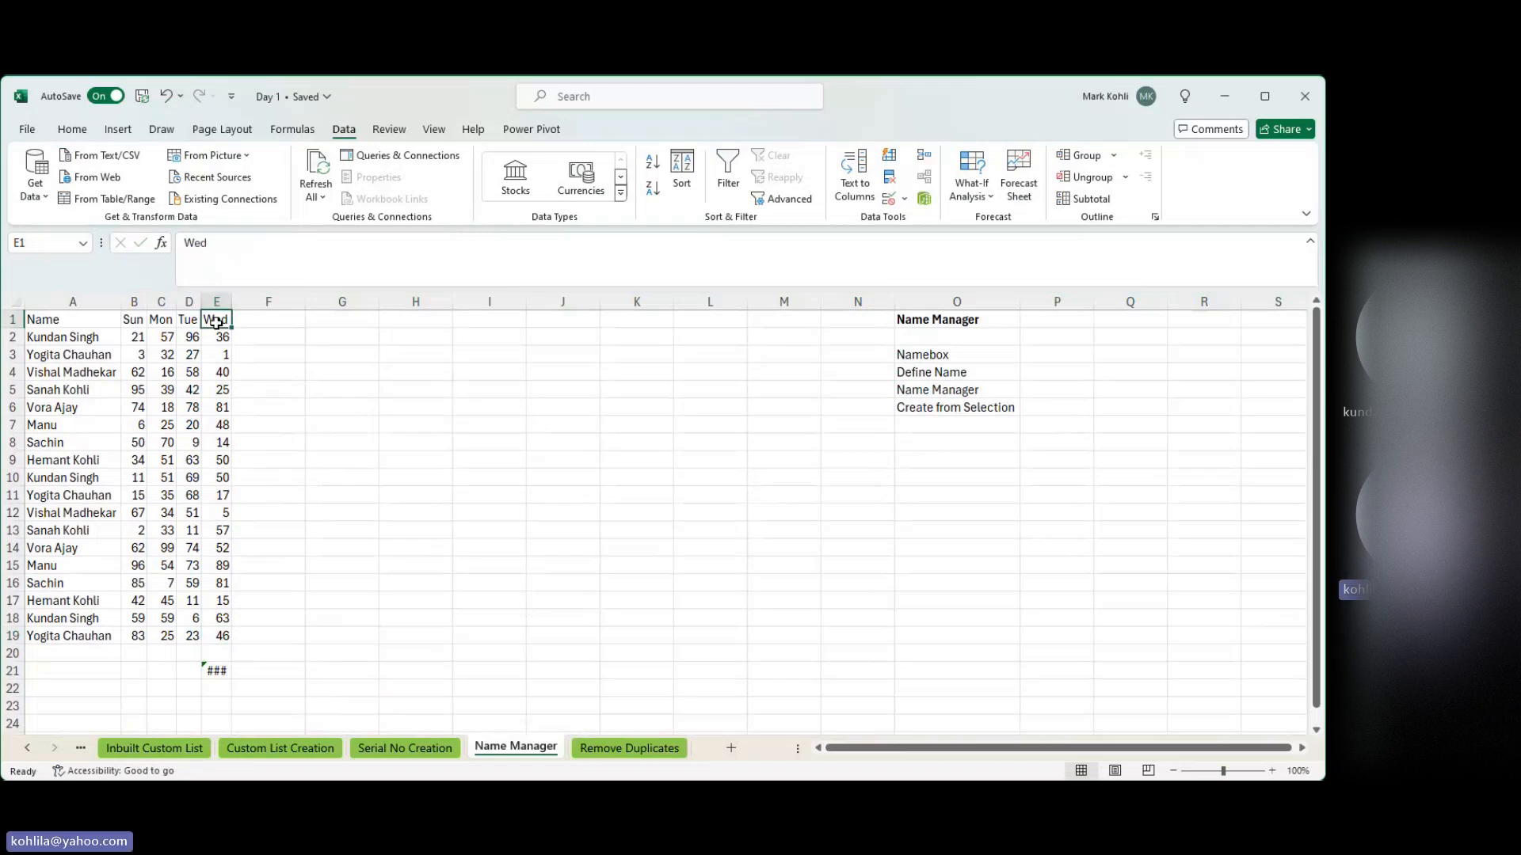
{"action": "left_click_drag", "start_coordinate": [217, 323], "coordinate": [212, 669]}
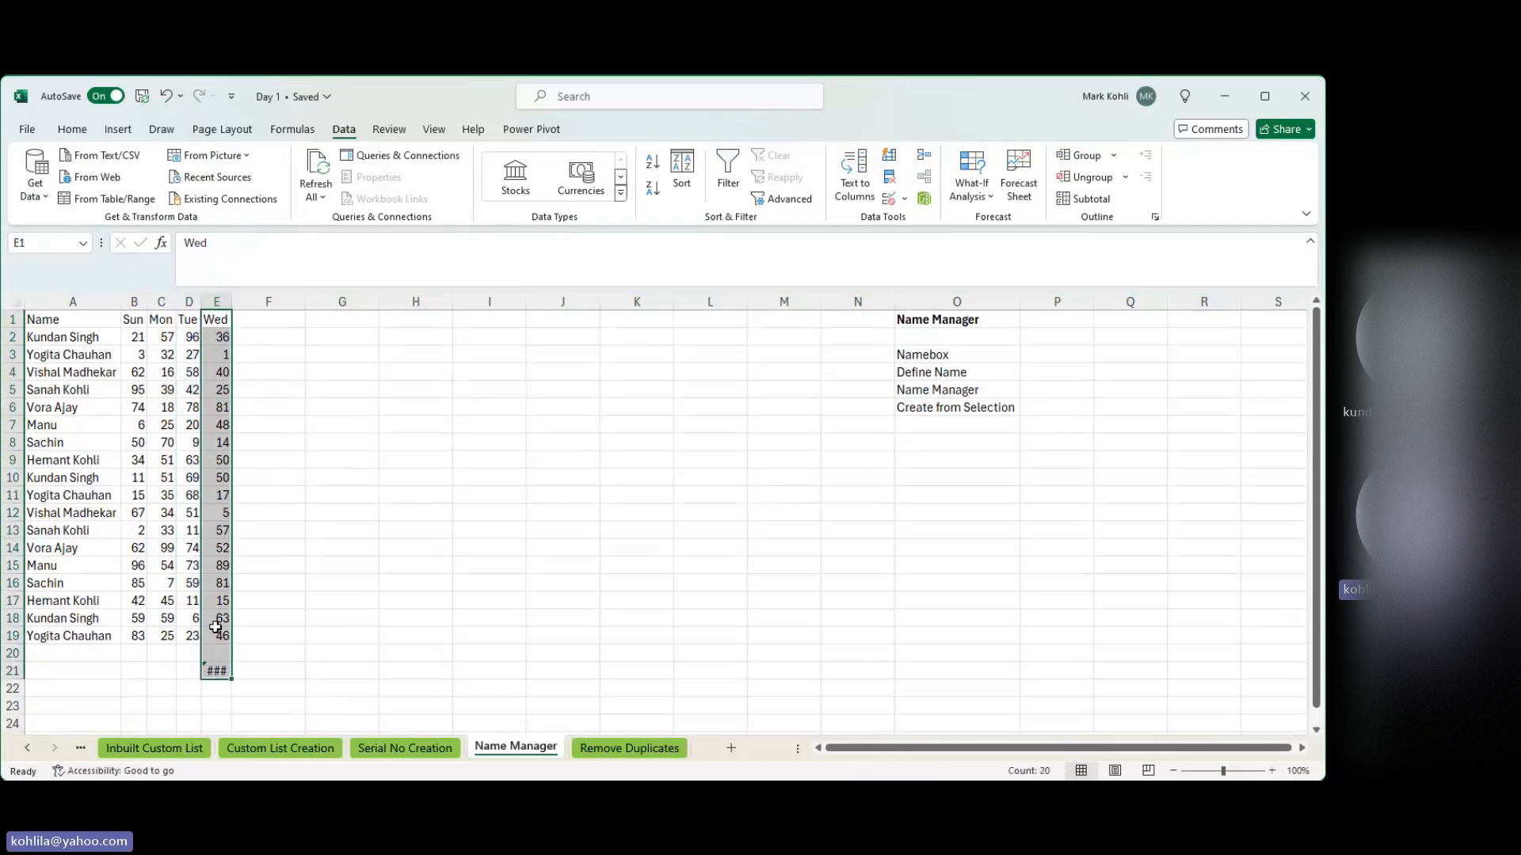
{"action": "left_click", "coordinate": [213, 317]}
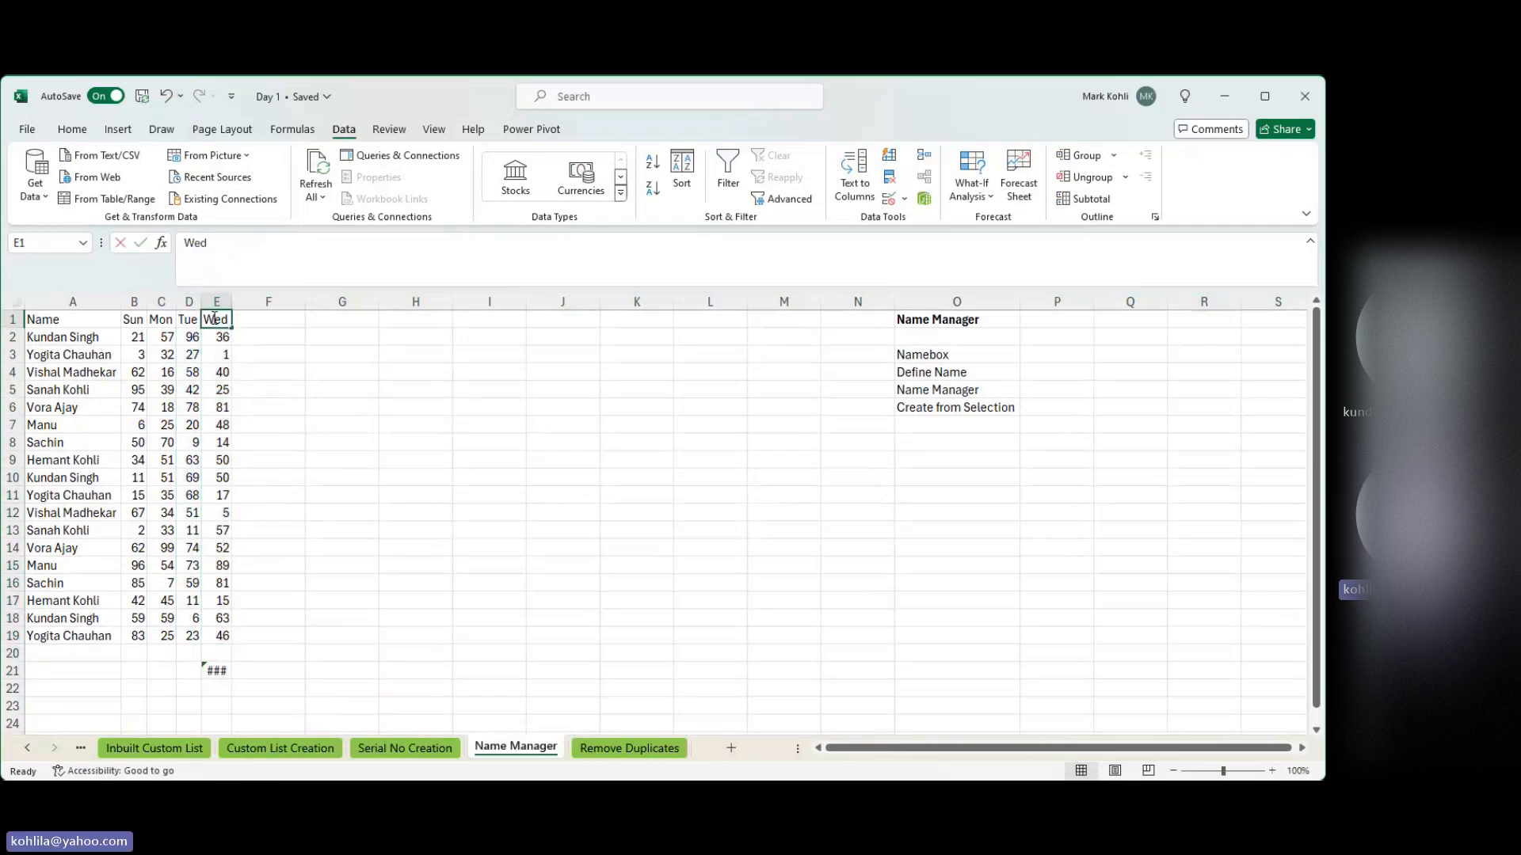
{"action": "left_click", "coordinate": [210, 532]}
{"action": "left_click_drag", "start_coordinate": [216, 319], "coordinate": [218, 631]}
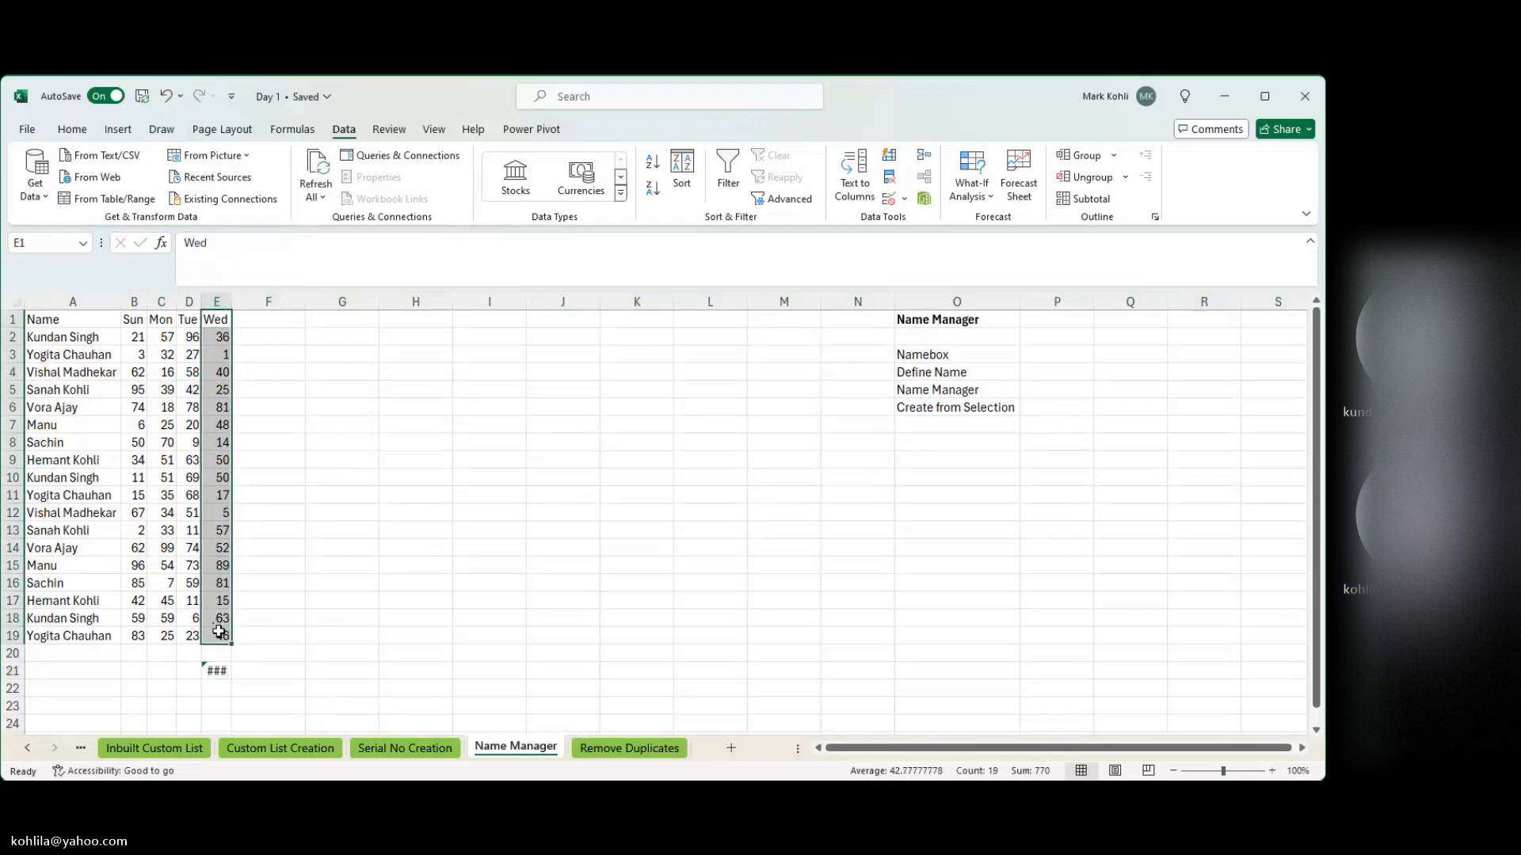
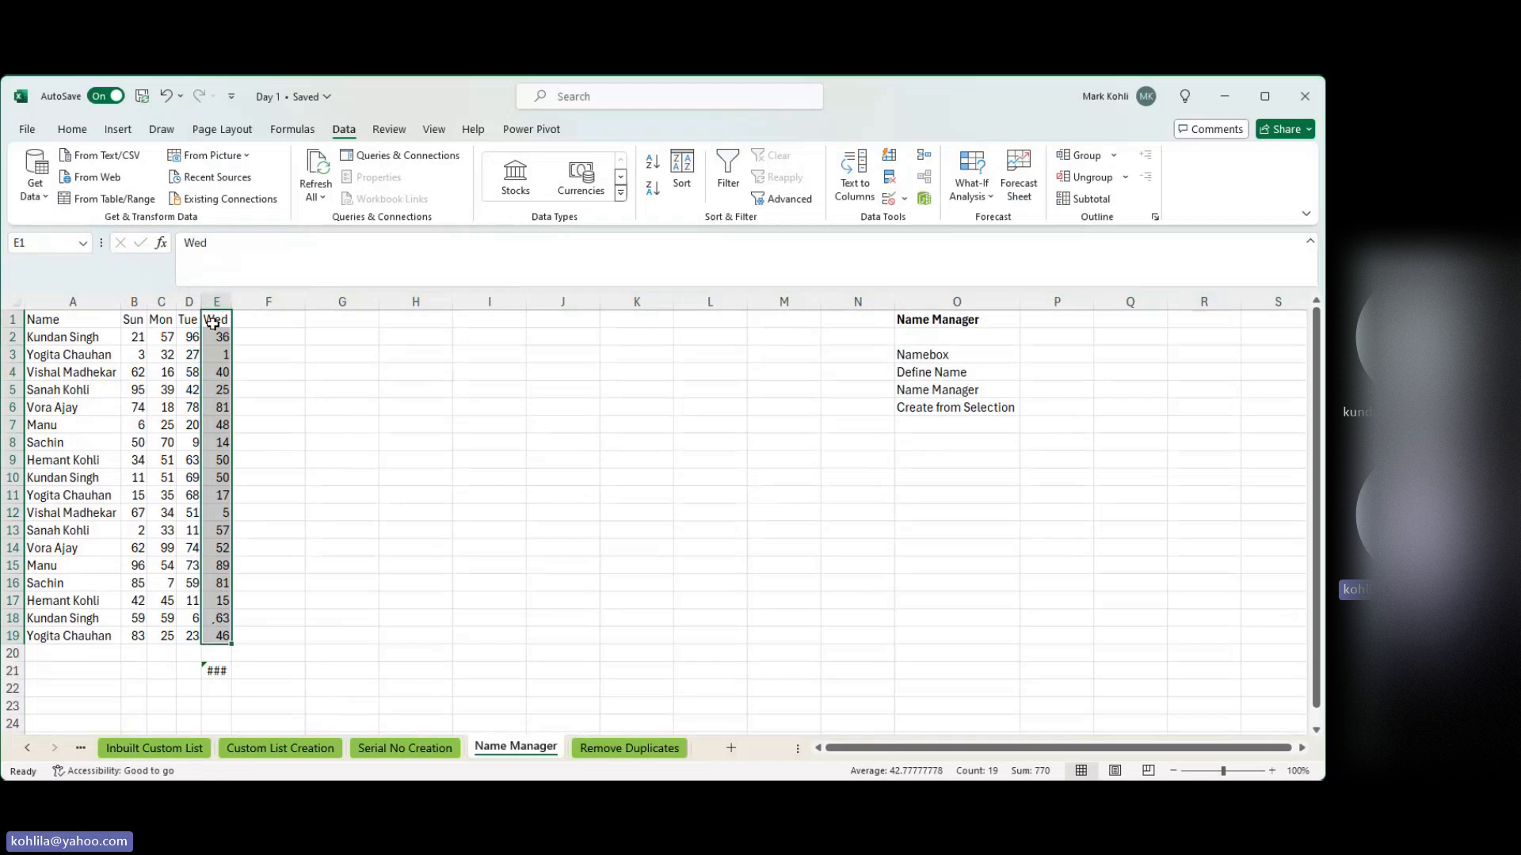
Name the Wednesday data E1:E19 'Wed' using the Name Box.
{"action": "left_click", "coordinate": [247, 337]}
{"action": "left_click_drag", "start_coordinate": [217, 320], "coordinate": [217, 636]}
{"action": "left_click", "coordinate": [44, 240]}
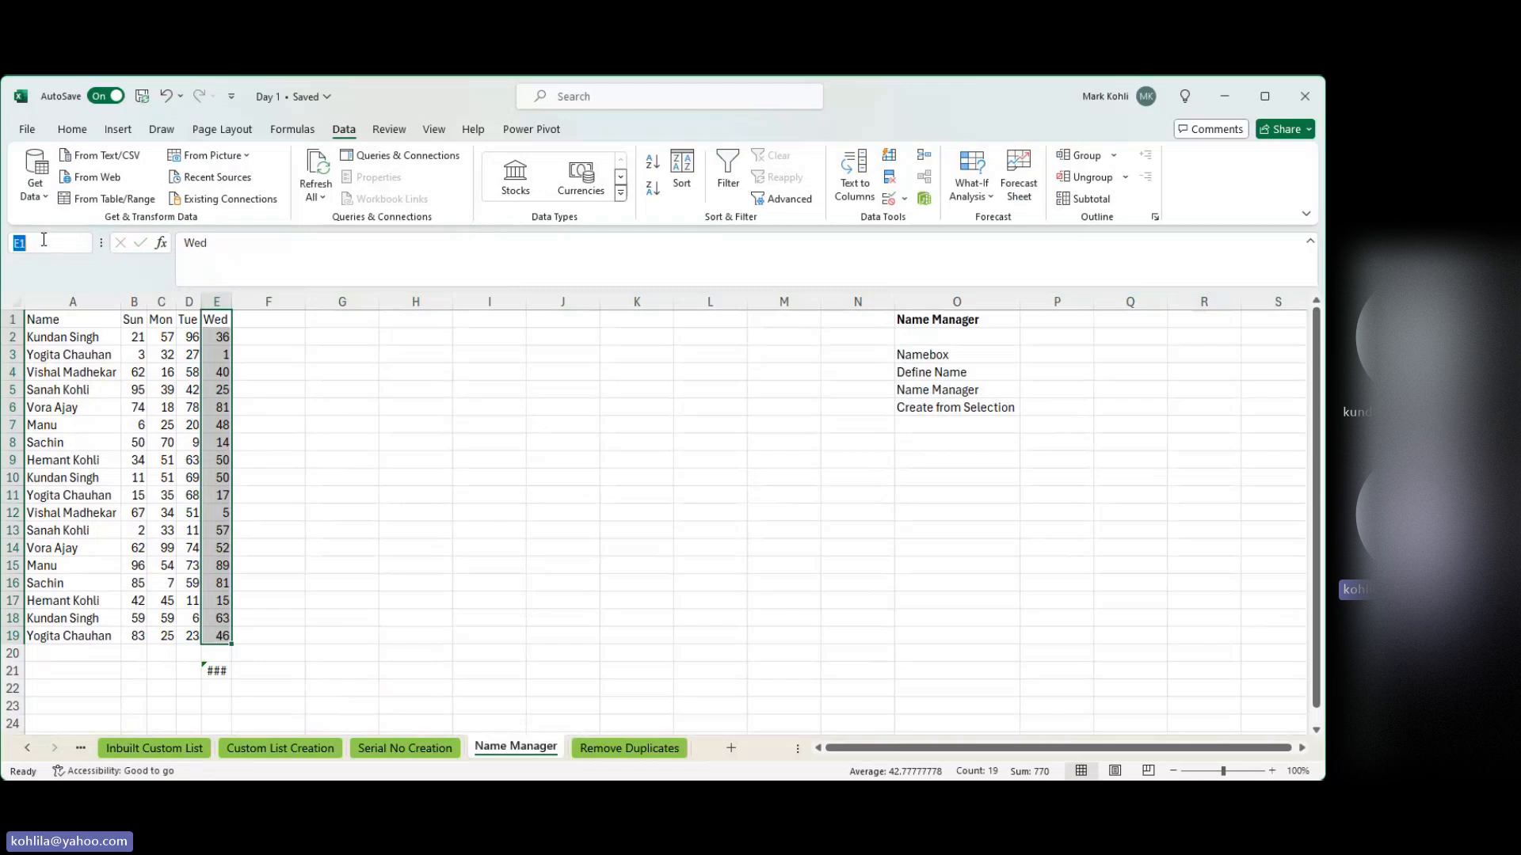
{"action": "key", "text": "BackSpace"}
{"action": "type", "text": "Wed"}
{"action": "key", "text": "Return"}
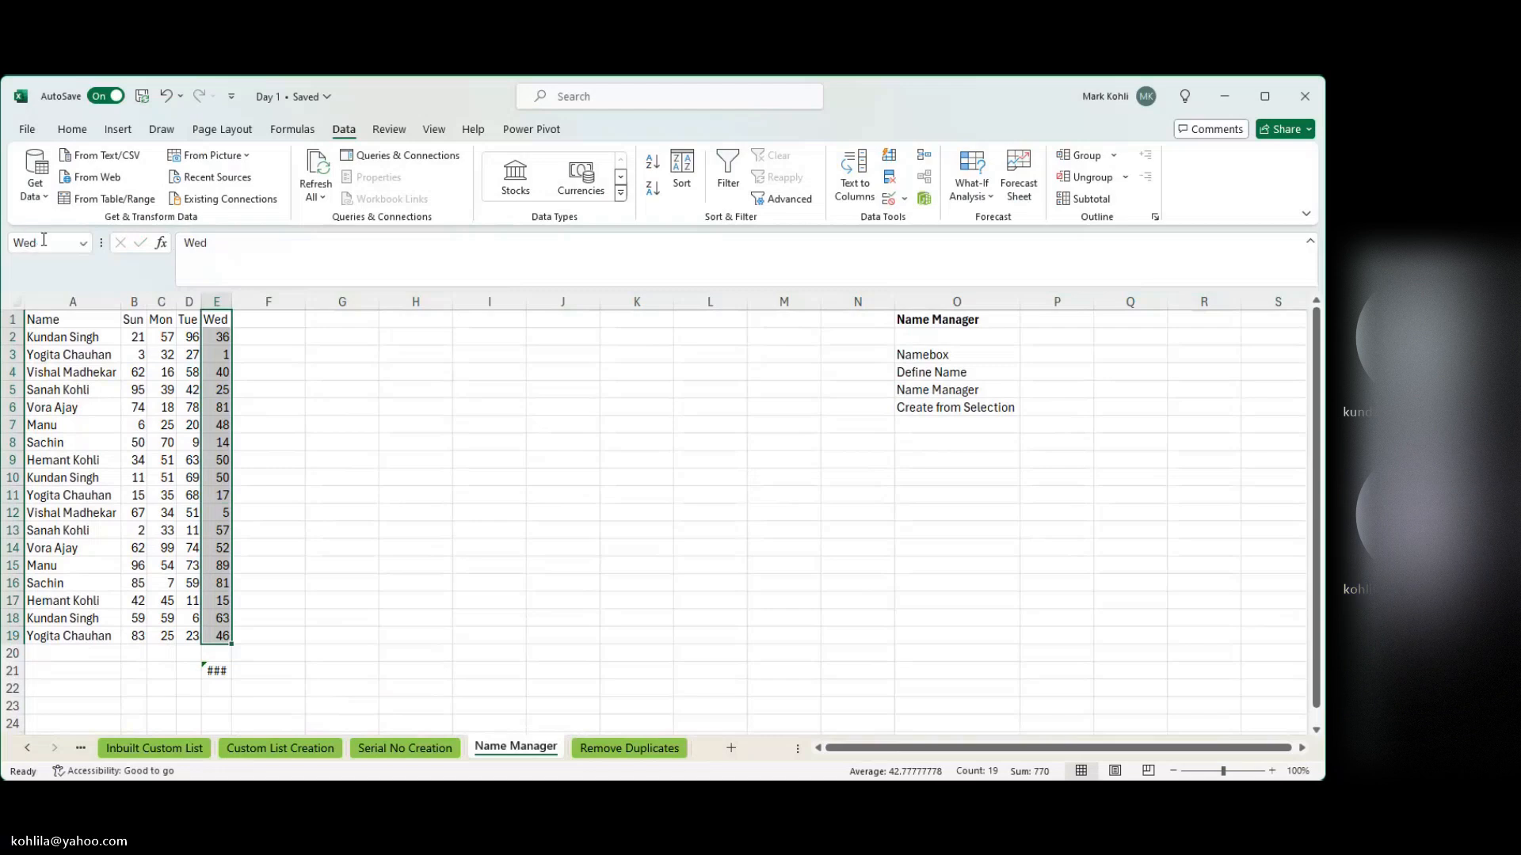
{"action": "left_click", "coordinate": [303, 396]}
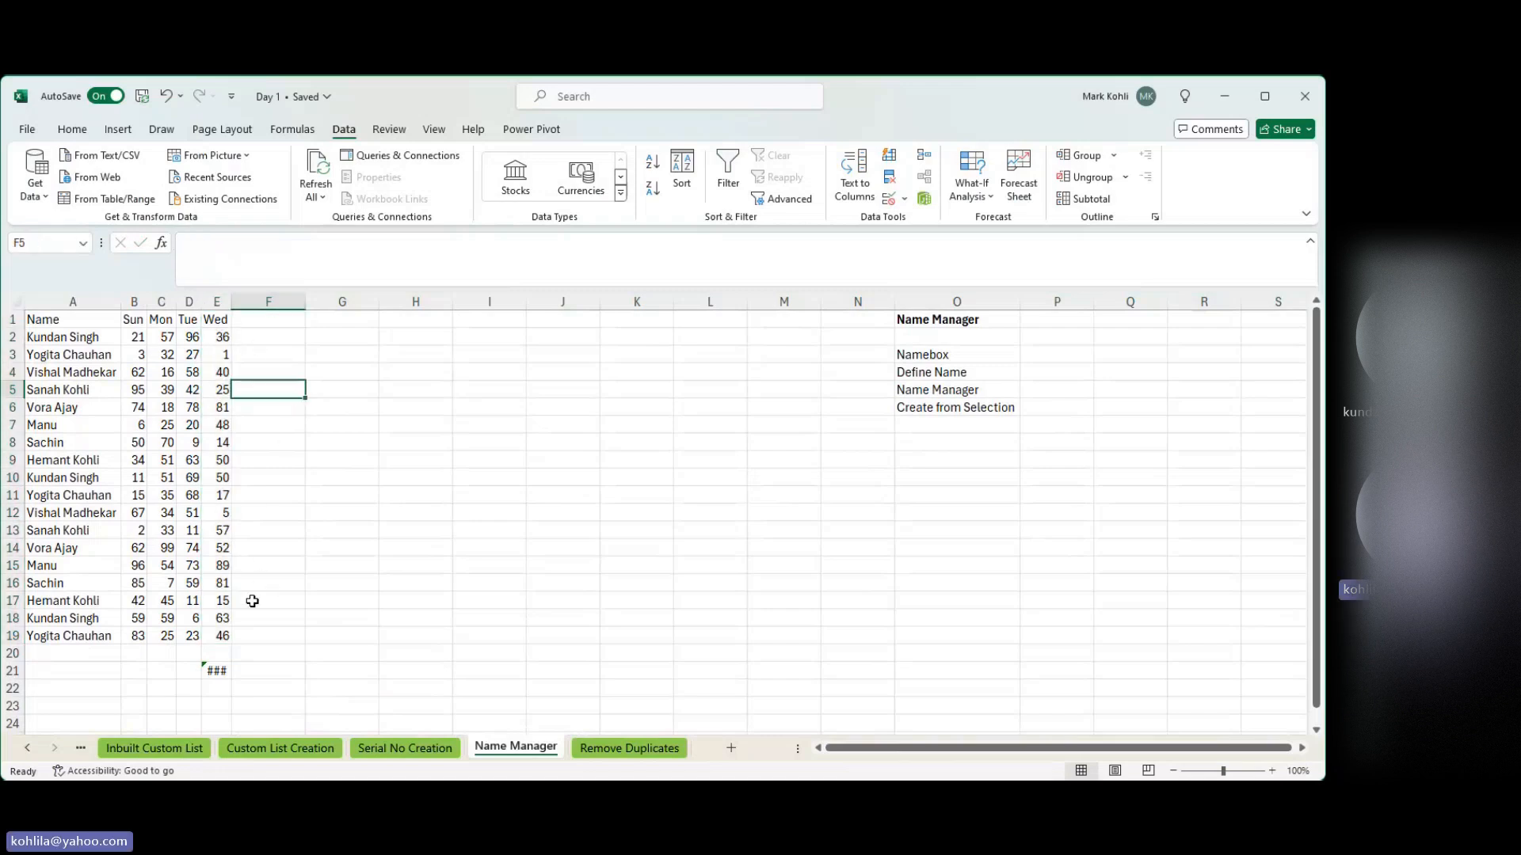
Enter =sum(Wed) in F21 to total the Wed range as 770.
{"action": "left_click", "coordinate": [286, 669]}
{"action": "type", "text": "=sum("}
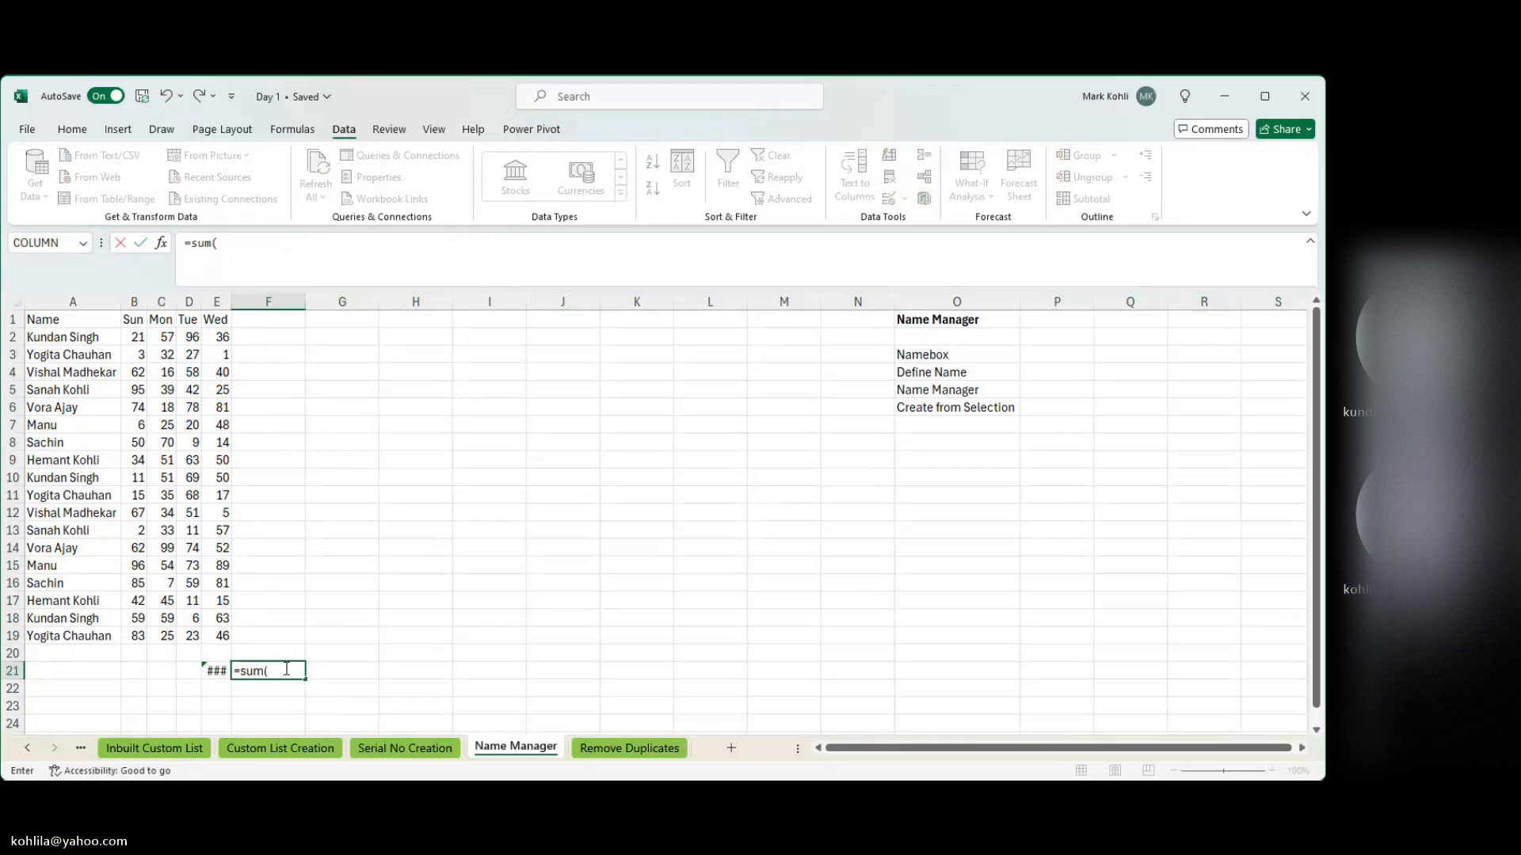
{"action": "type", "text": "Wed)"}
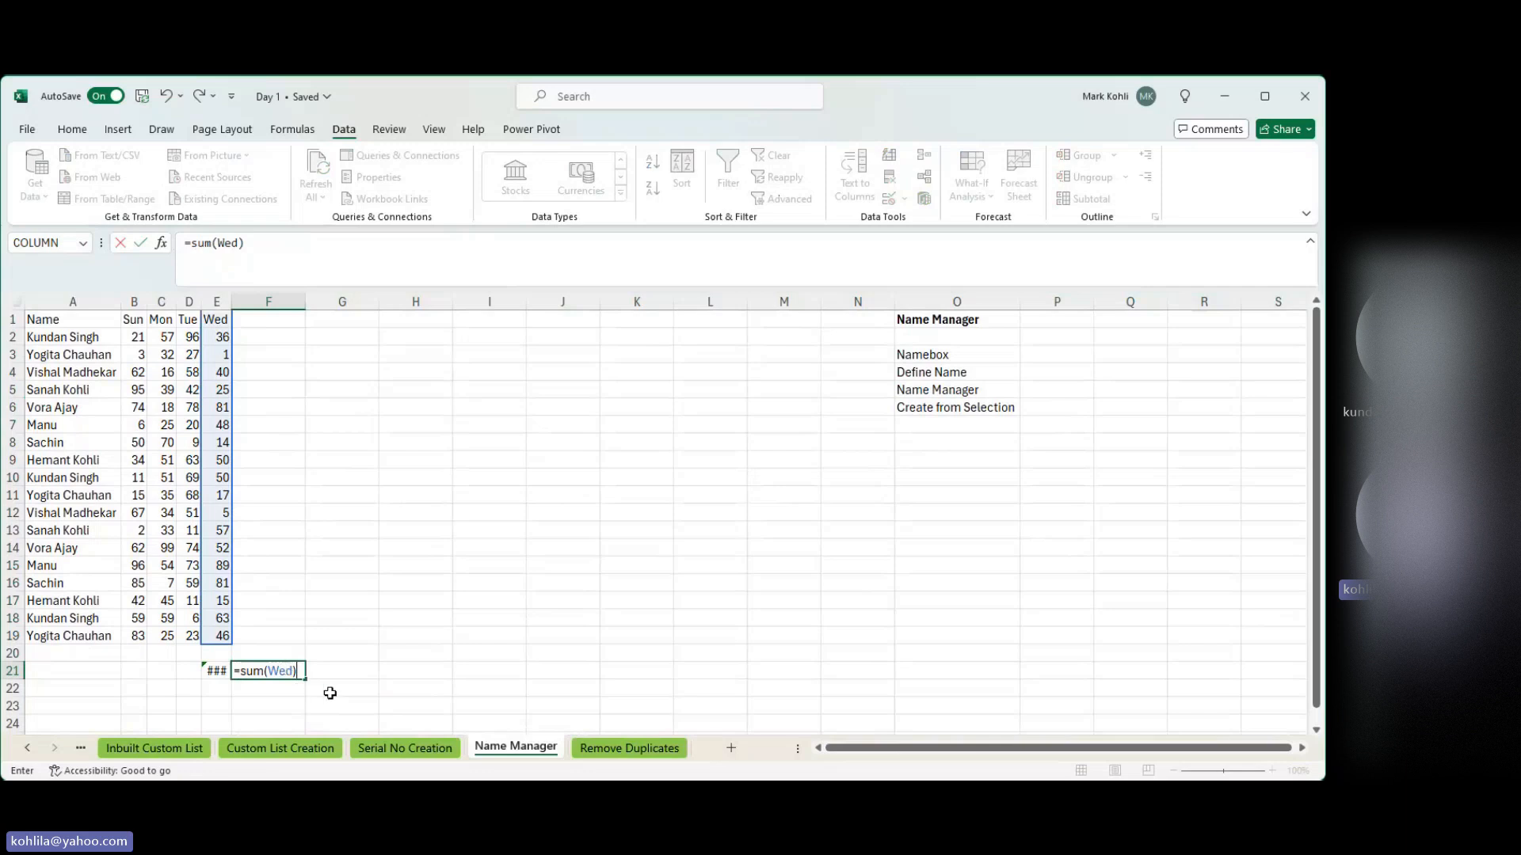
{"action": "key", "text": "Return"}
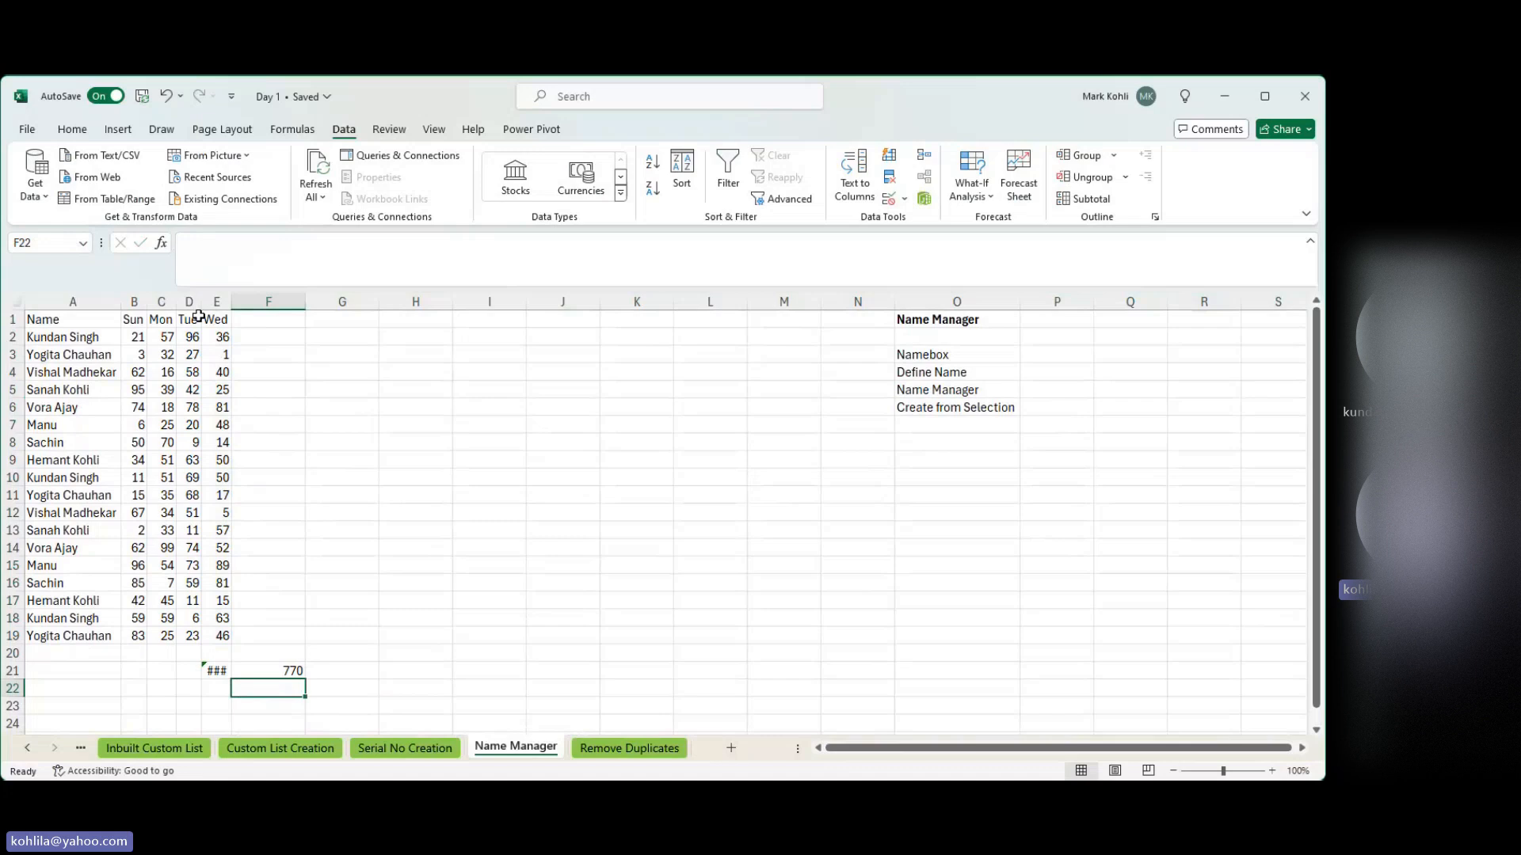
Name the Tuesday data in column D 'Tue' using the Name Box.
{"action": "left_click_drag", "start_coordinate": [198, 319], "coordinate": [195, 634]}
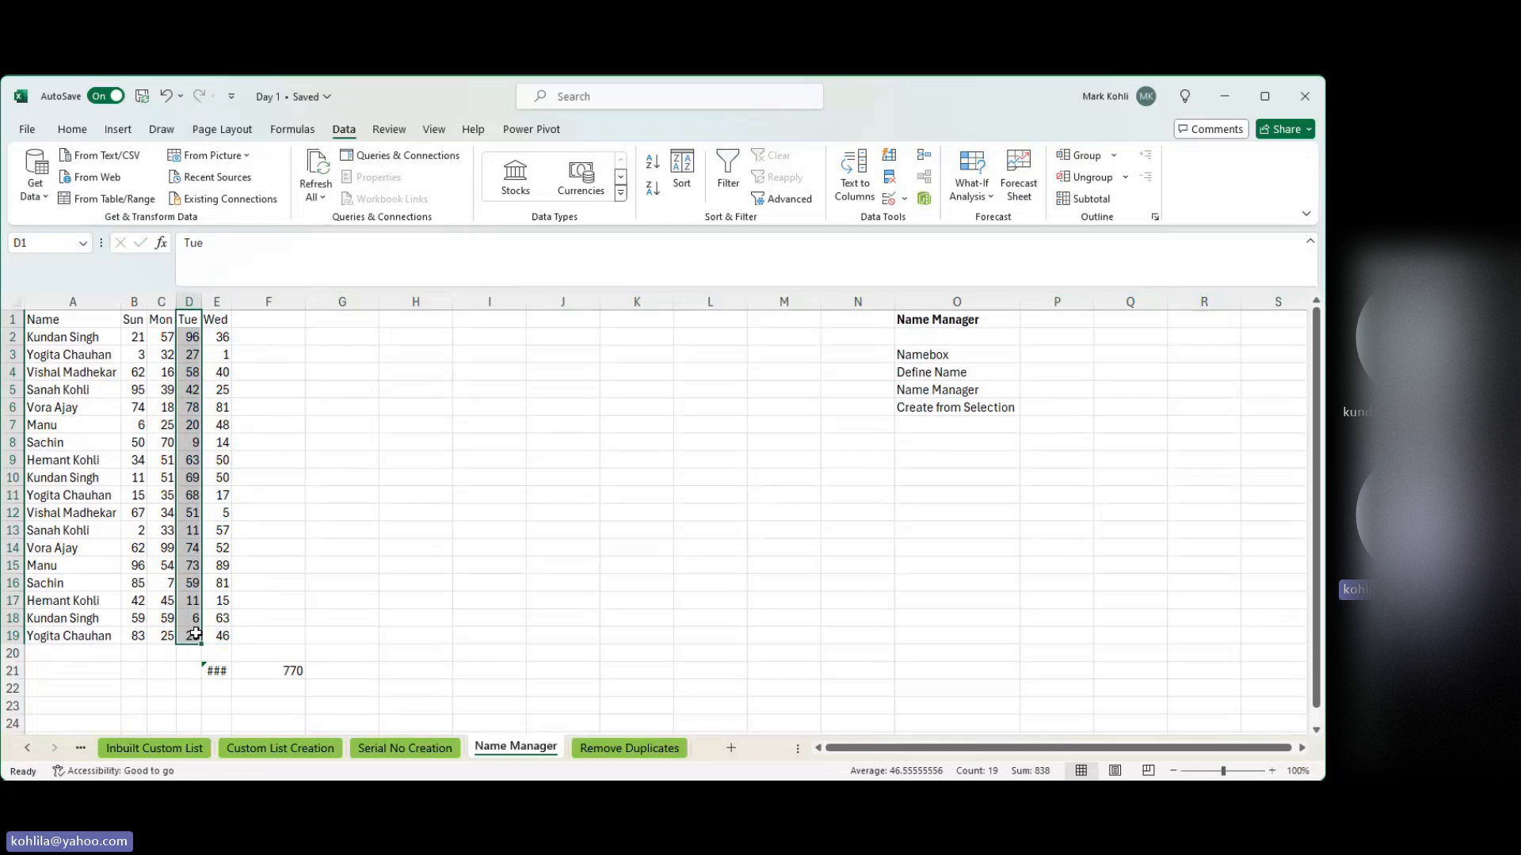
{"action": "left_click", "coordinate": [43, 244]}
{"action": "type", "text": "Tue"}
{"action": "key", "text": "Return"}
Enter =sum(tue) in D21 to show 838, and clear the stray ### from E21.
{"action": "left_click", "coordinate": [190, 670]}
{"action": "type", "text": "="}
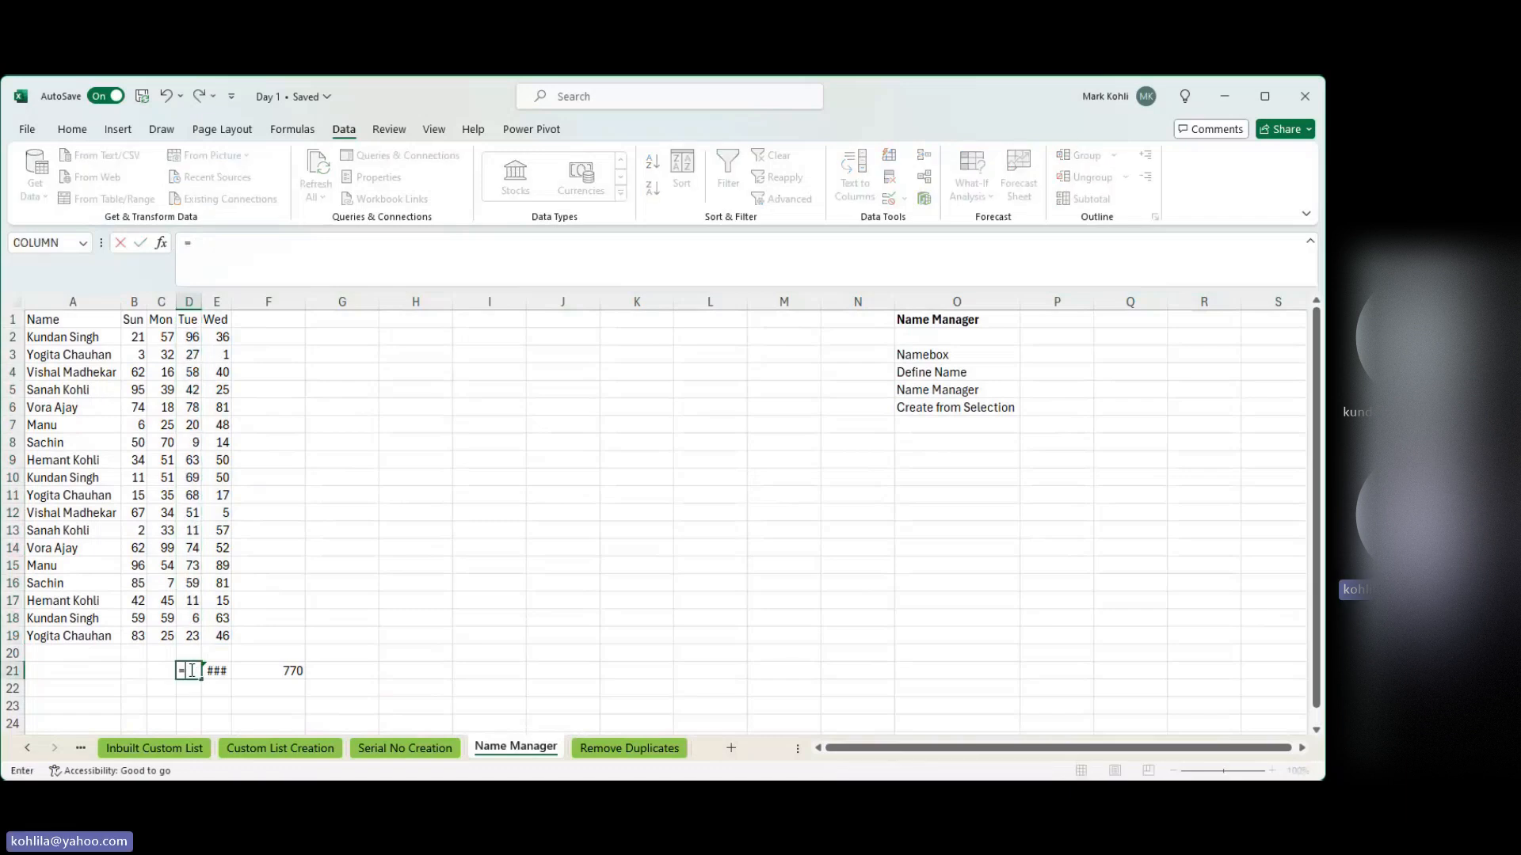
{"action": "type", "text": "sum(tue"}
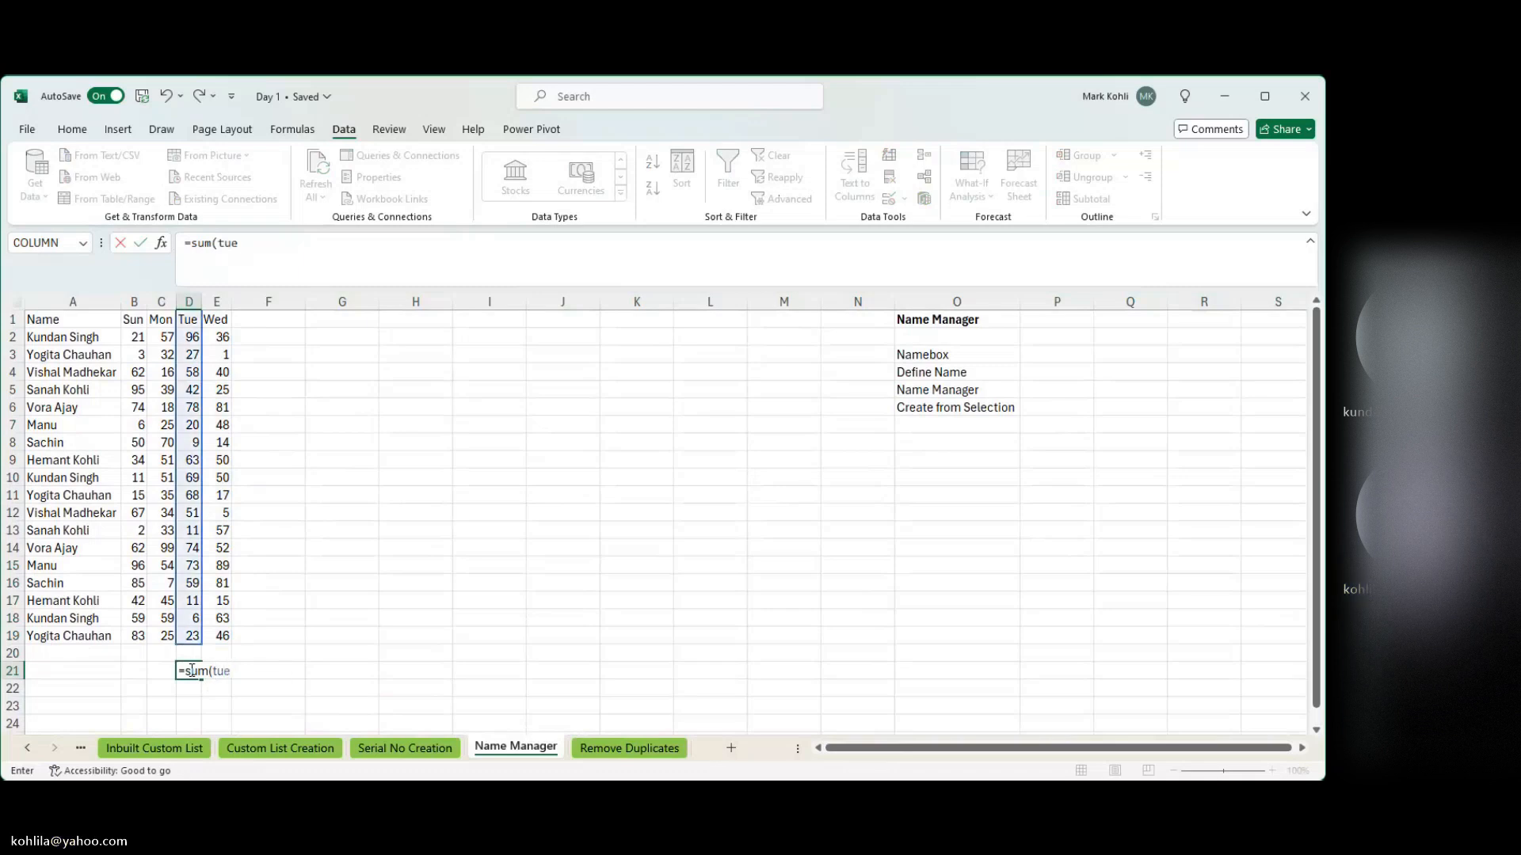
{"action": "type", "text": ")"}
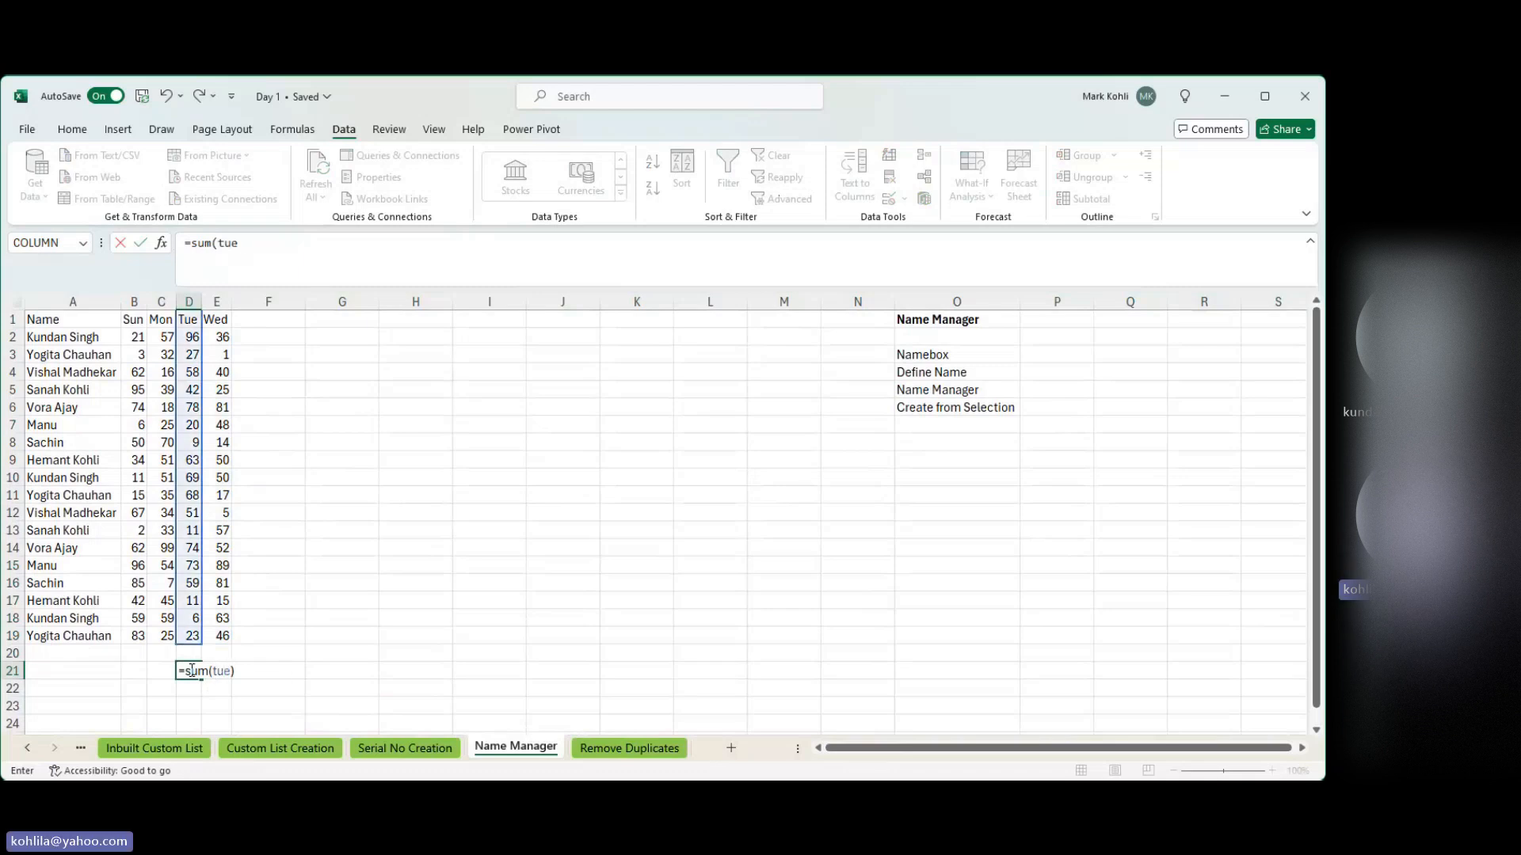
{"action": "key", "text": "Return"}
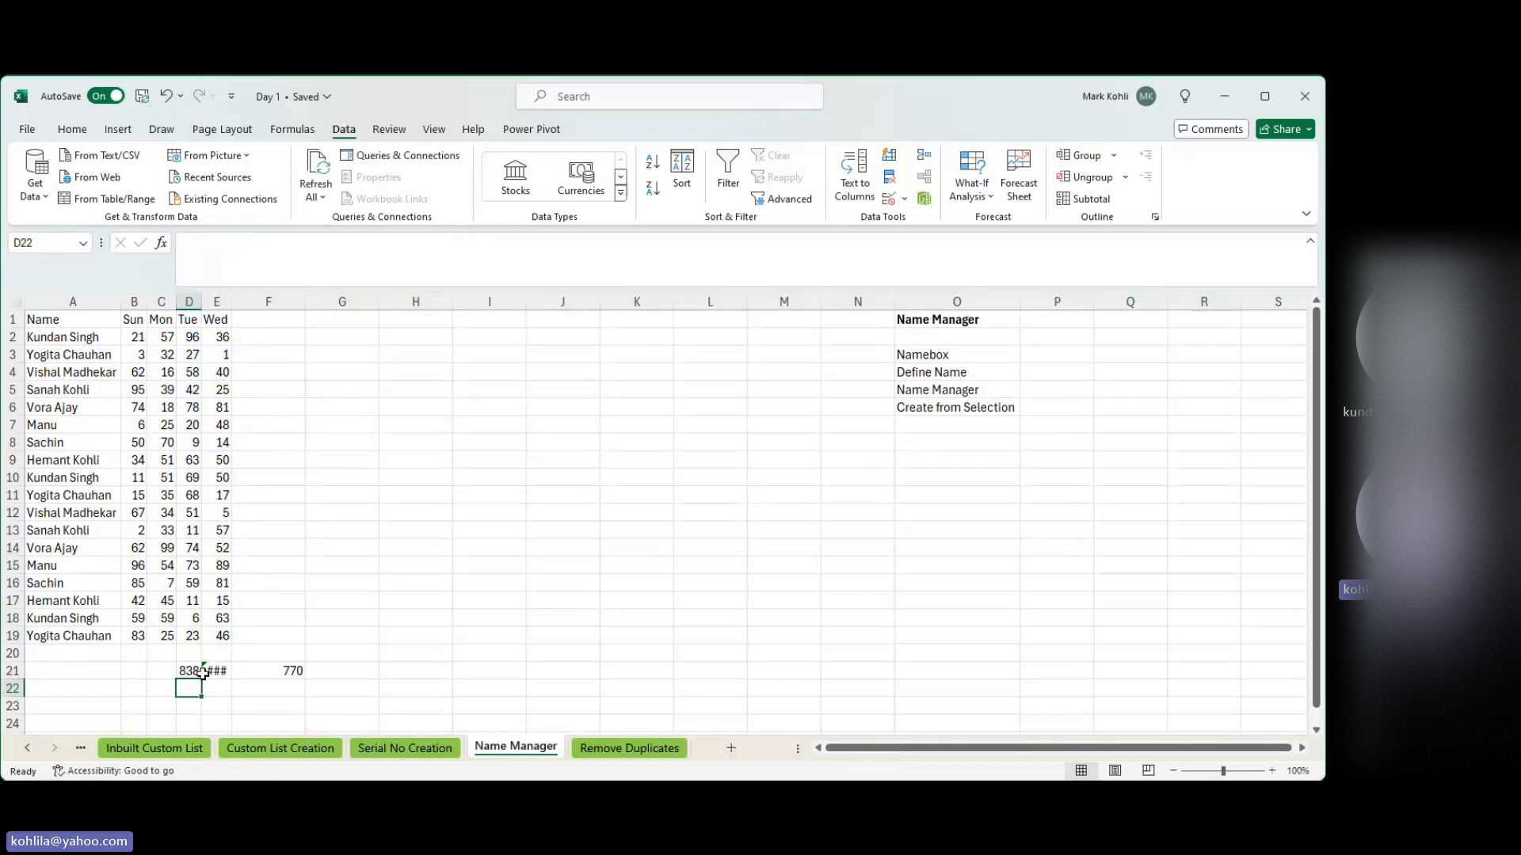
{"action": "left_click", "coordinate": [212, 673]}
{"action": "key", "text": "Delete"}
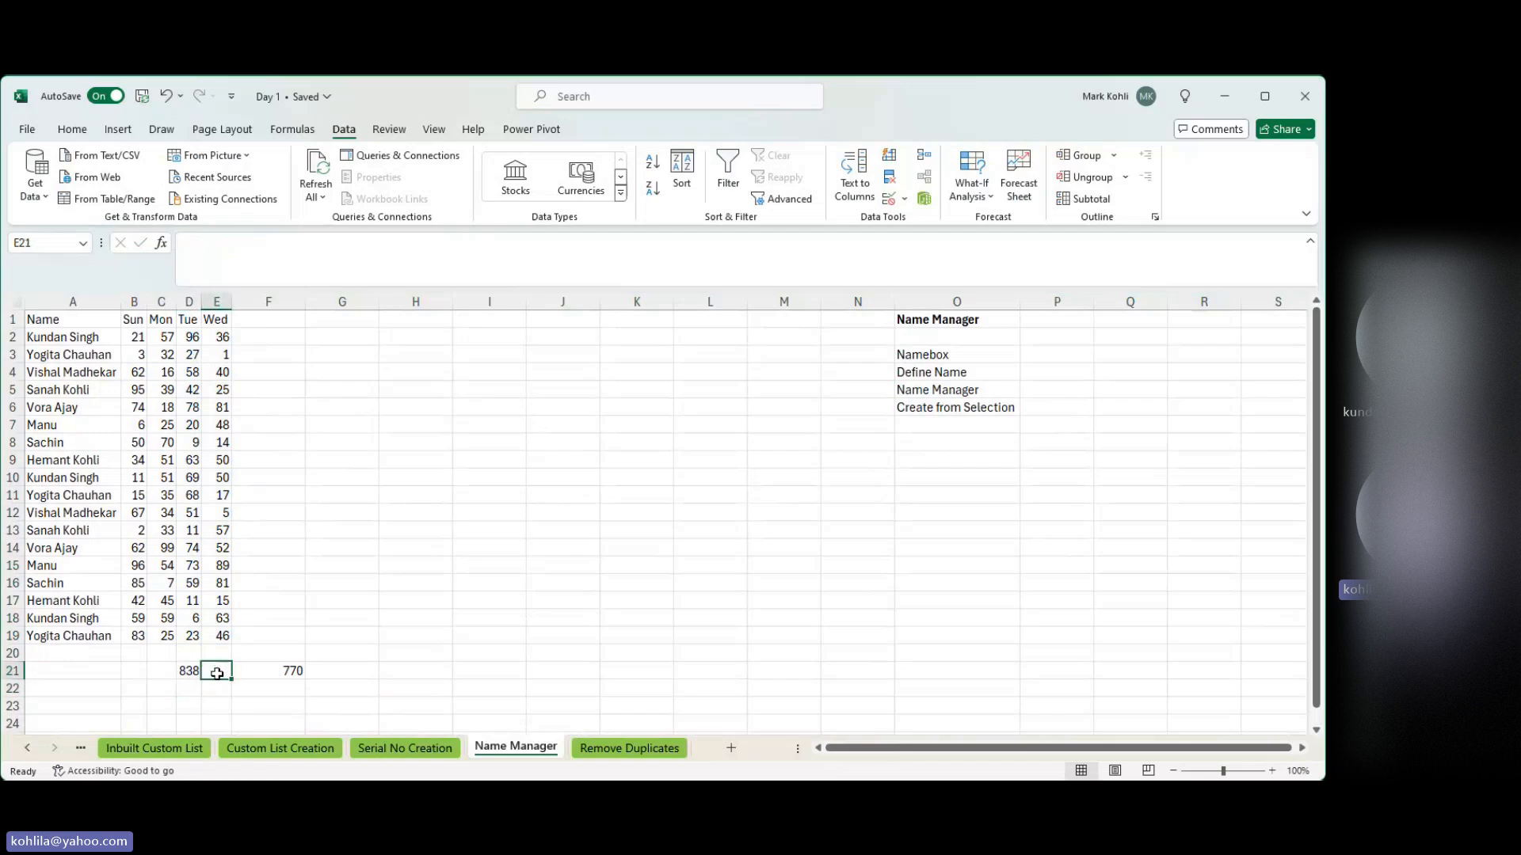
{"action": "left_click", "coordinate": [347, 661]}
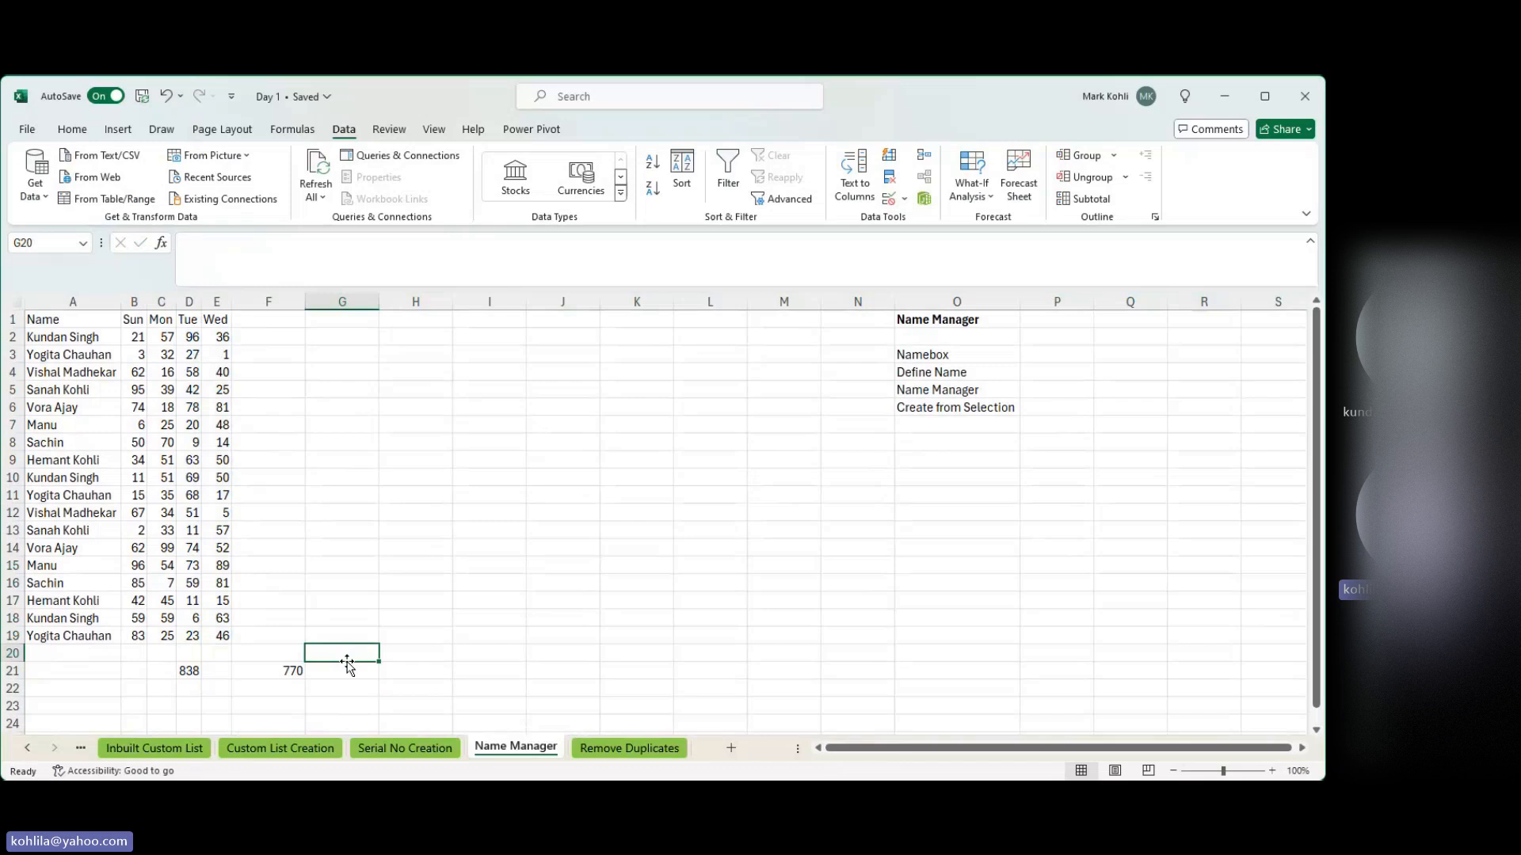
{"action": "left_click", "coordinate": [78, 601]}
{"action": "left_click_drag", "start_coordinate": [124, 606], "coordinate": [224, 606]}
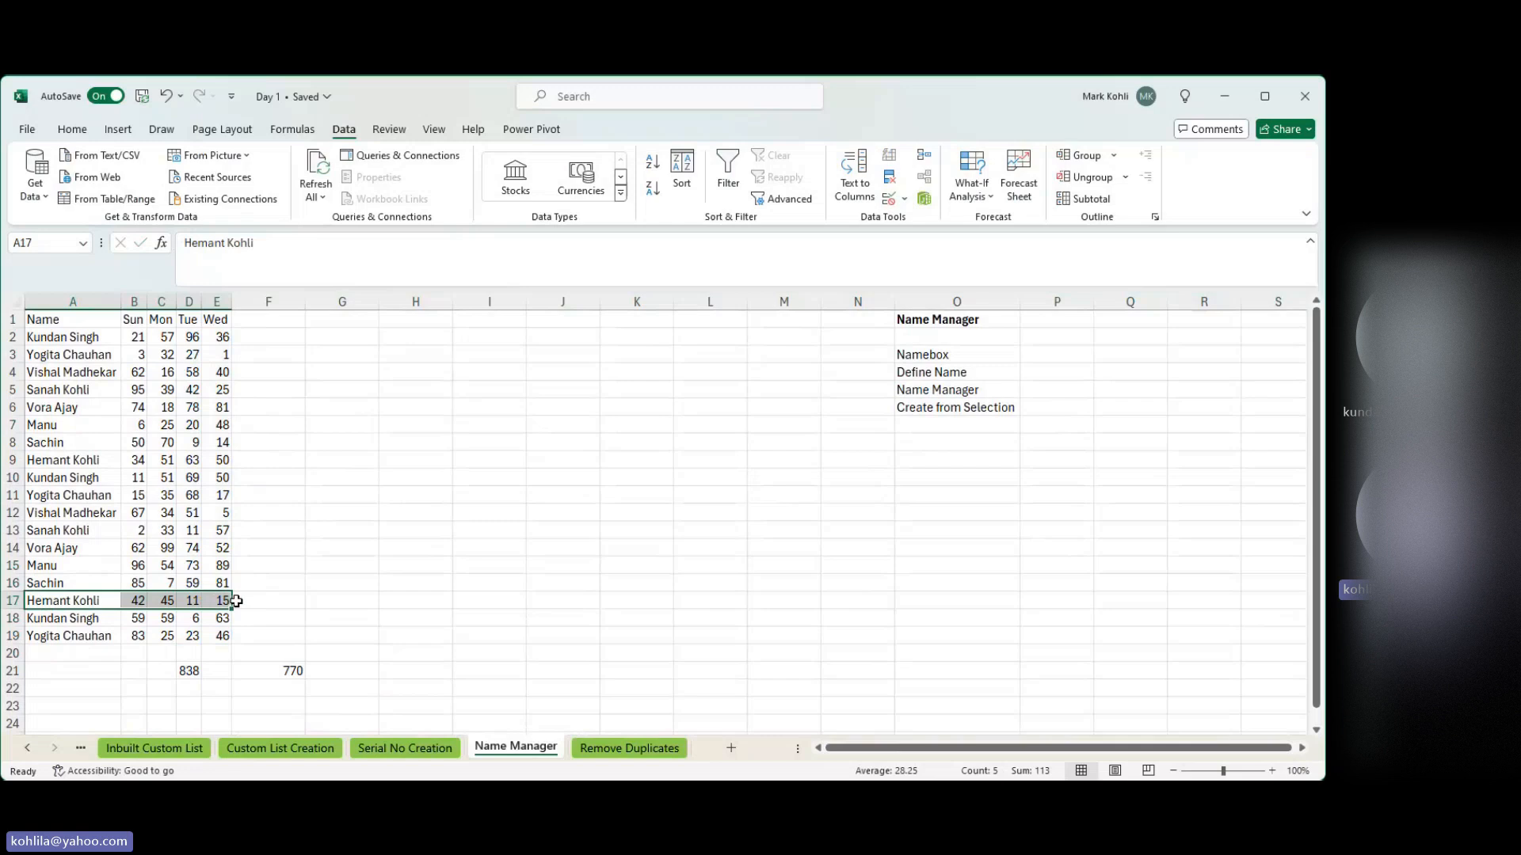
{"action": "left_click", "coordinate": [267, 601]}
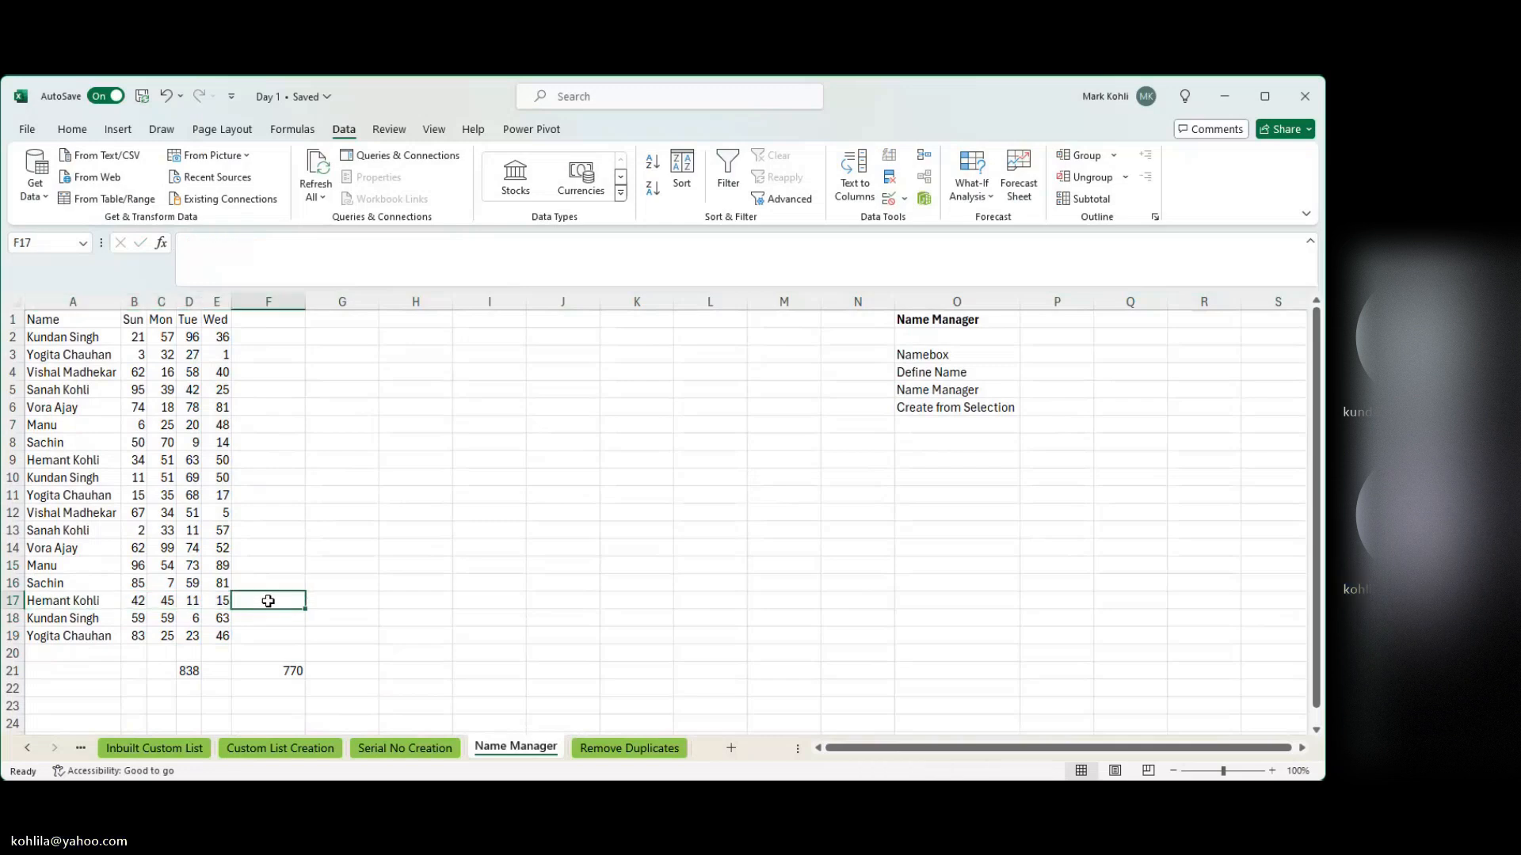
{"action": "left_click_drag", "start_coordinate": [38, 599], "coordinate": [221, 601]}
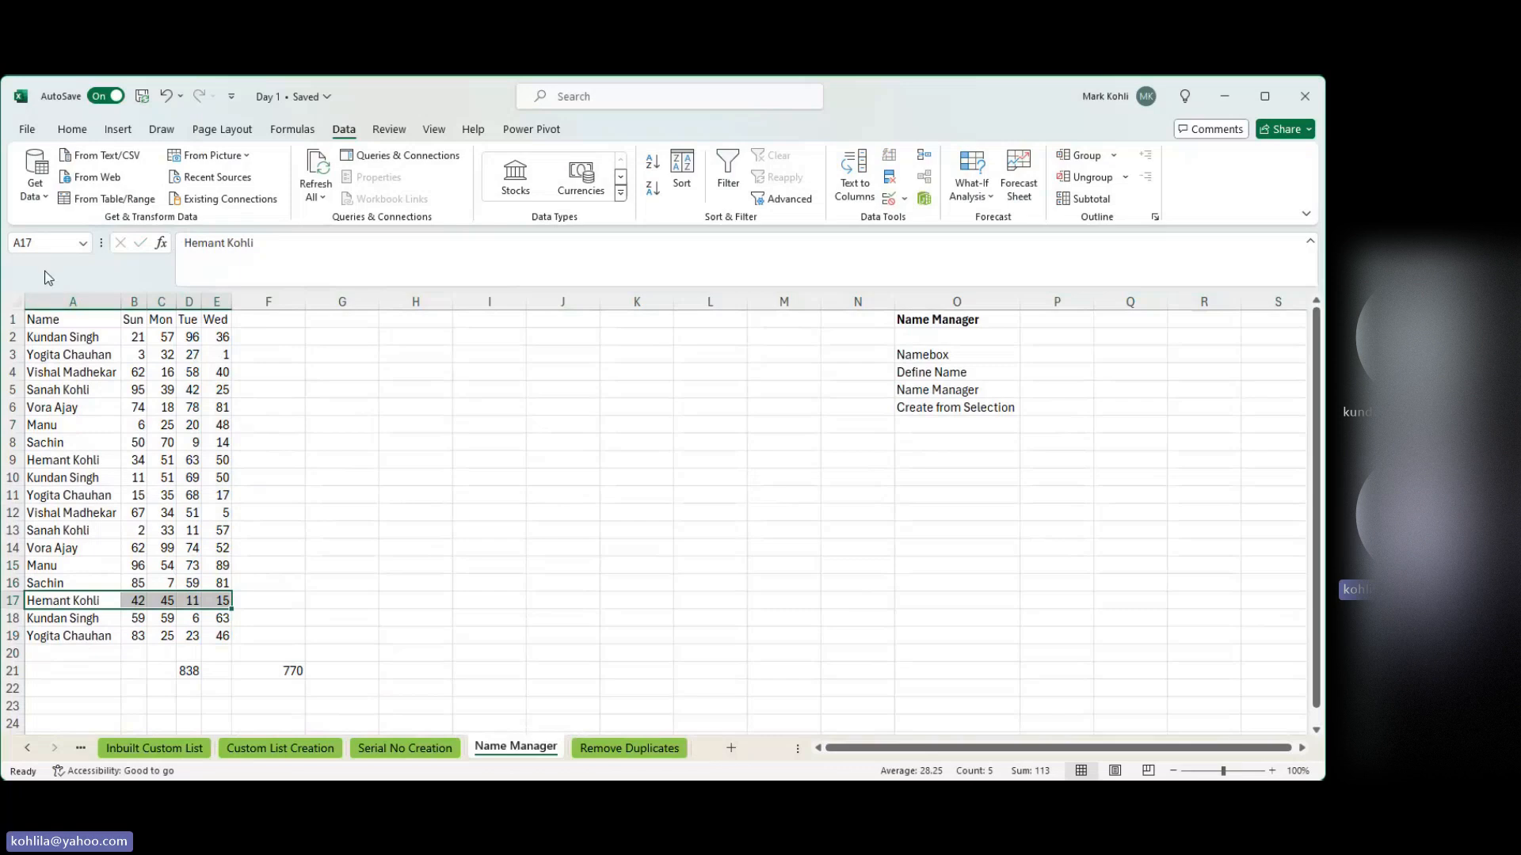
{"action": "left_click_drag", "start_coordinate": [55, 441], "coordinate": [222, 453]}
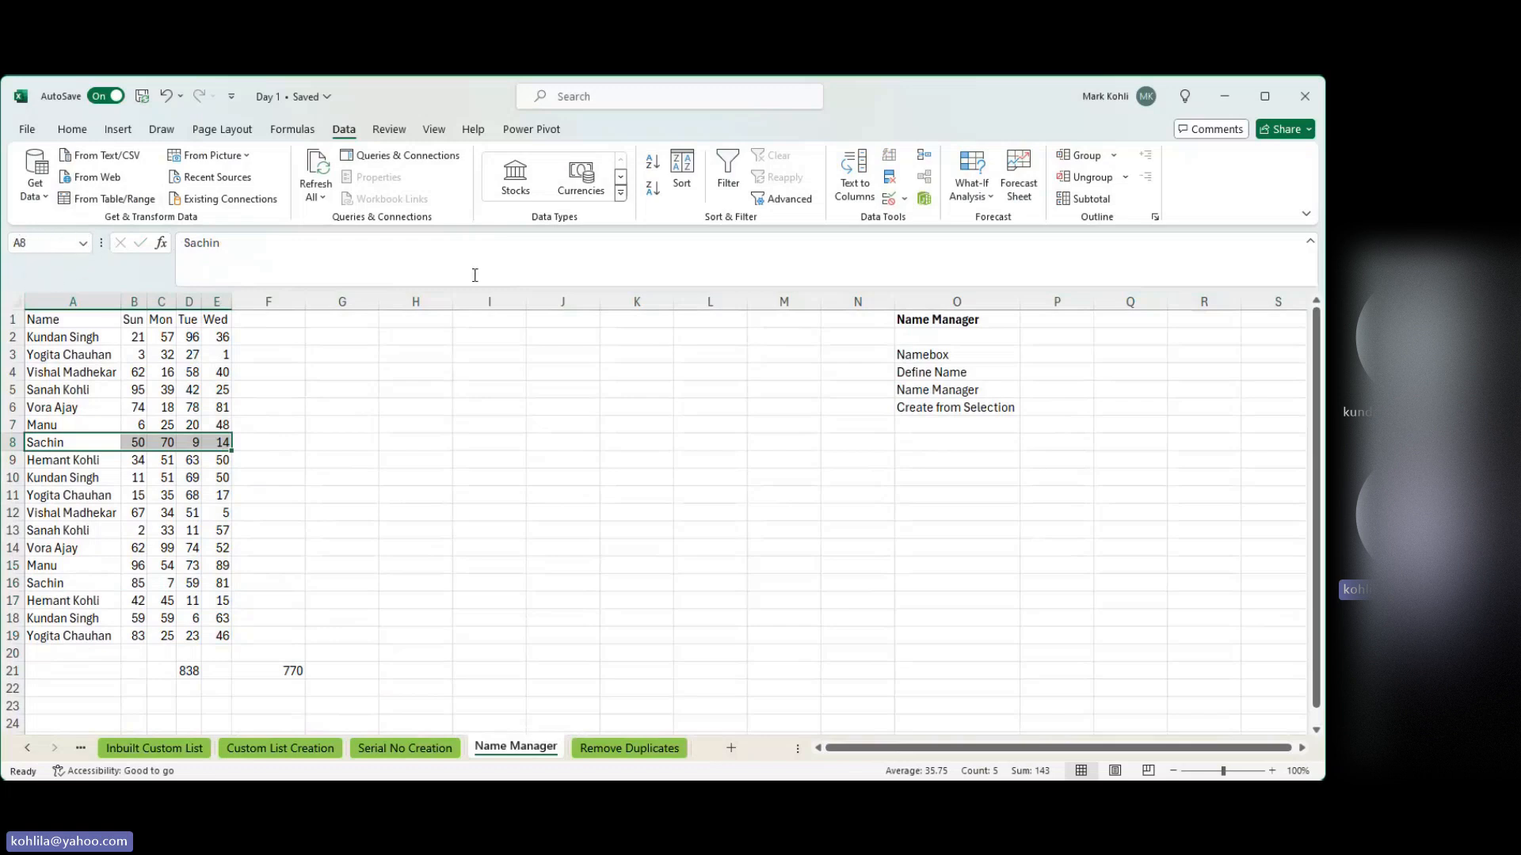
{"action": "left_click", "coordinate": [935, 354]}
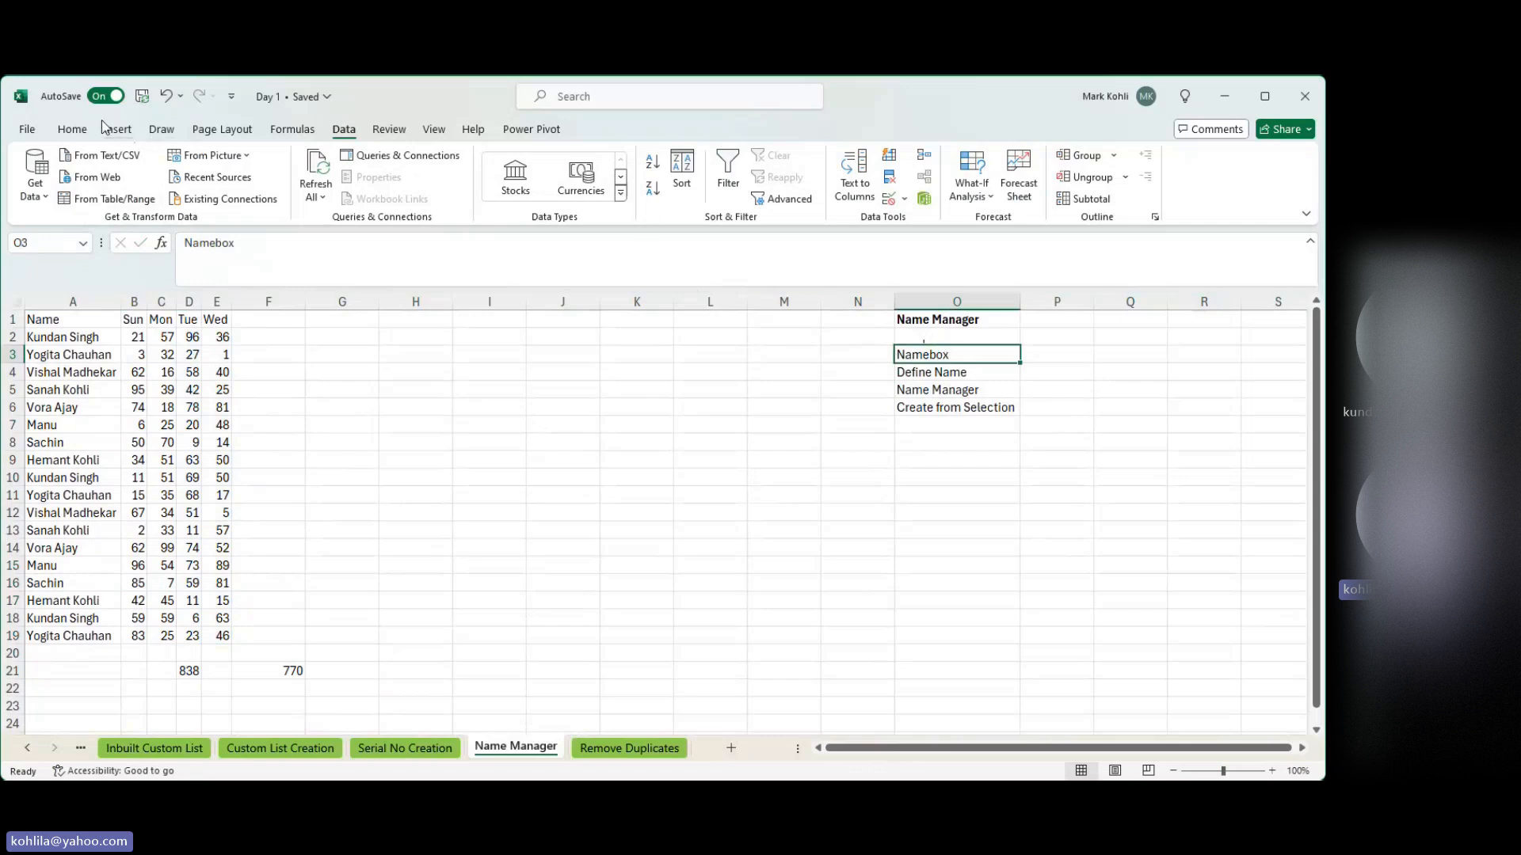
Fill the Namebox label in O3 green, then reselect the Wed data in column E.
{"action": "left_click", "coordinate": [72, 129]}
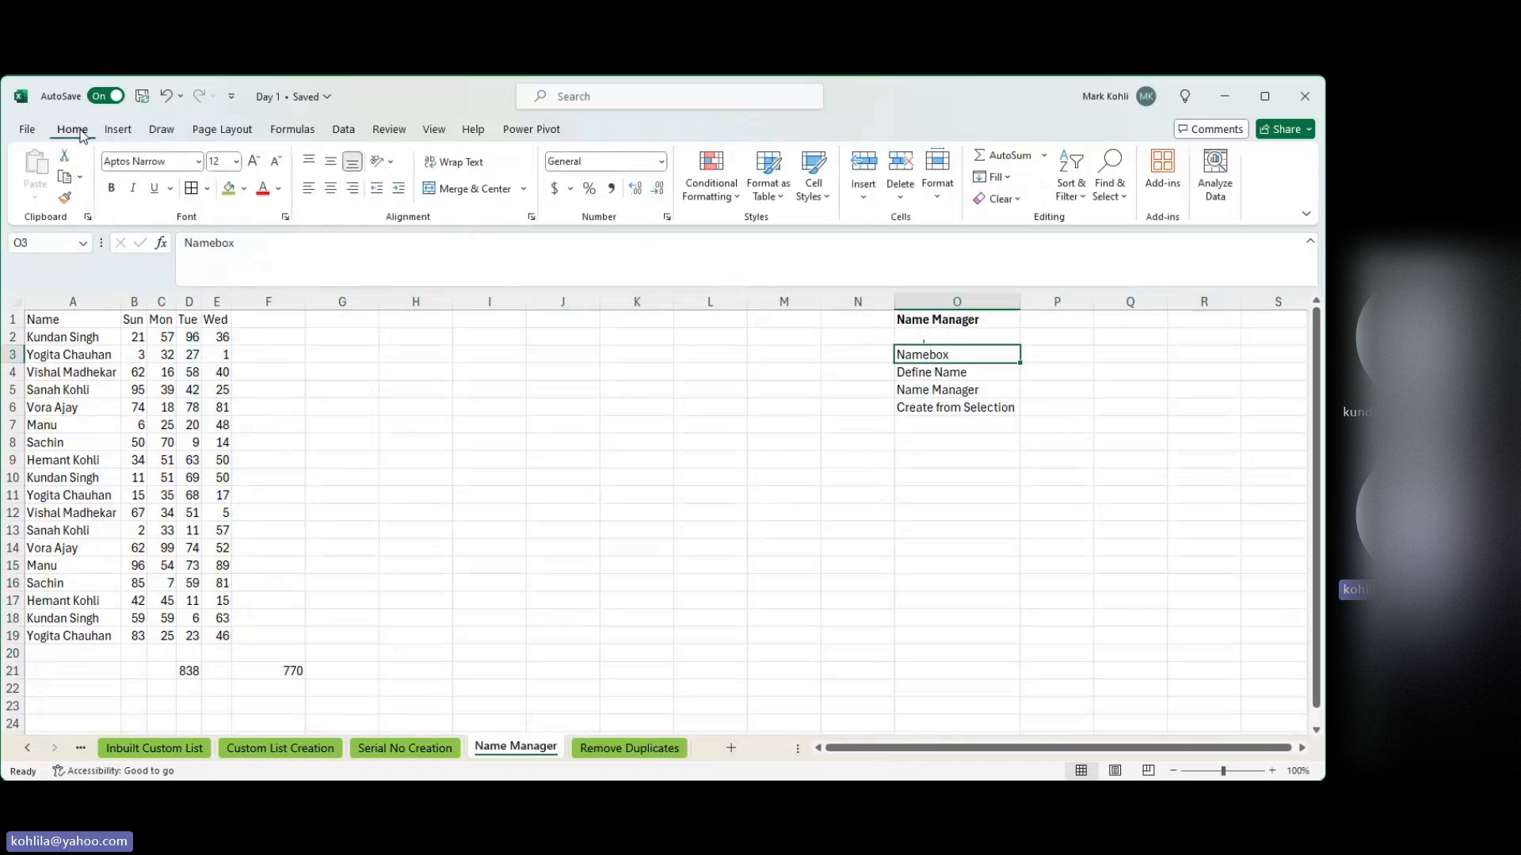
{"action": "left_click", "coordinate": [228, 190]}
{"action": "left_click", "coordinate": [912, 379]}
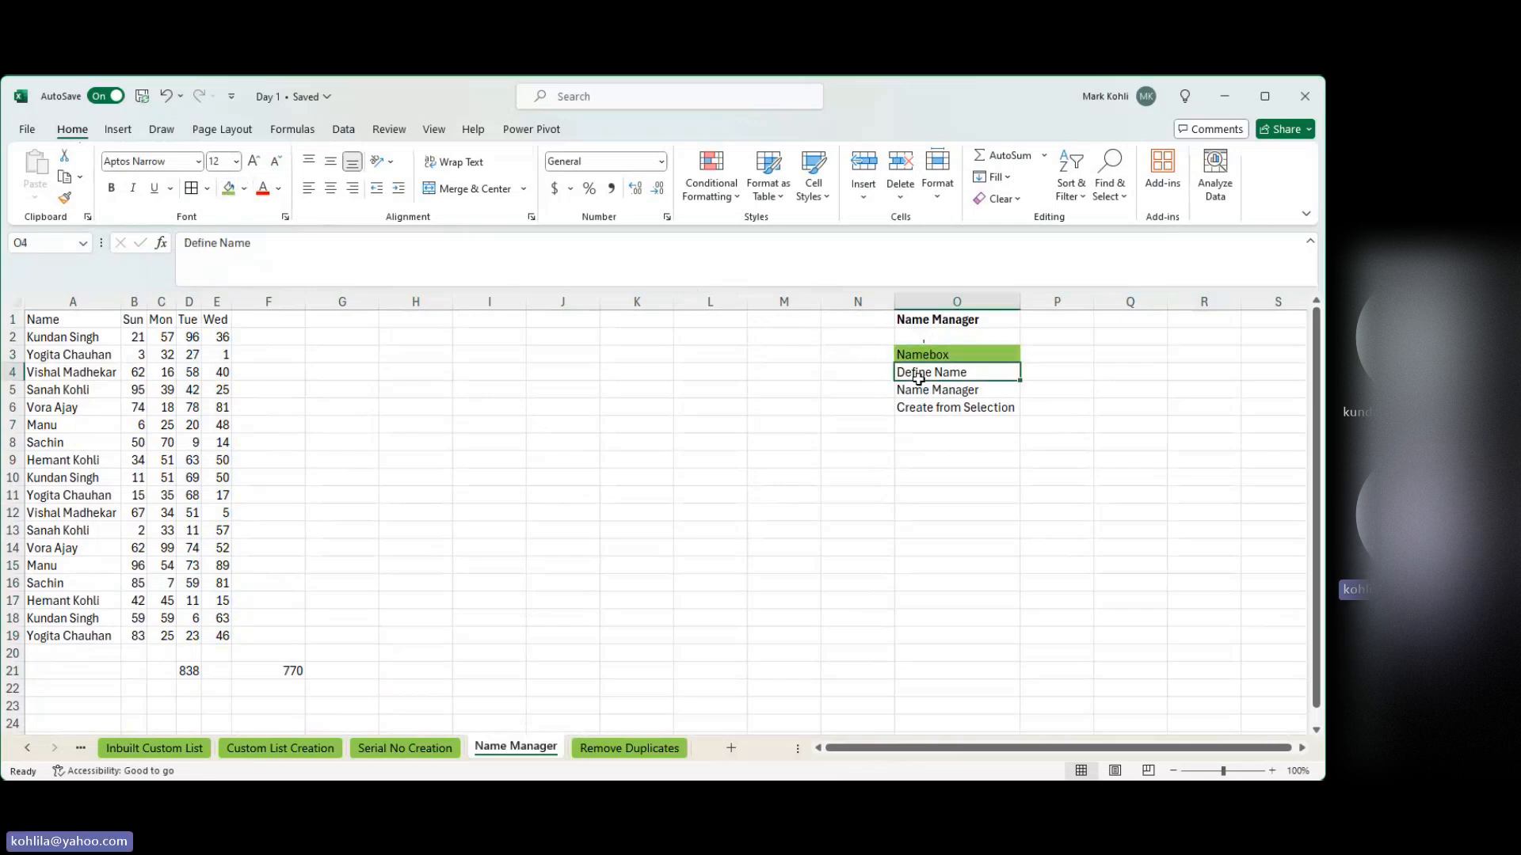
{"action": "left_click_drag", "start_coordinate": [220, 320], "coordinate": [222, 639]}
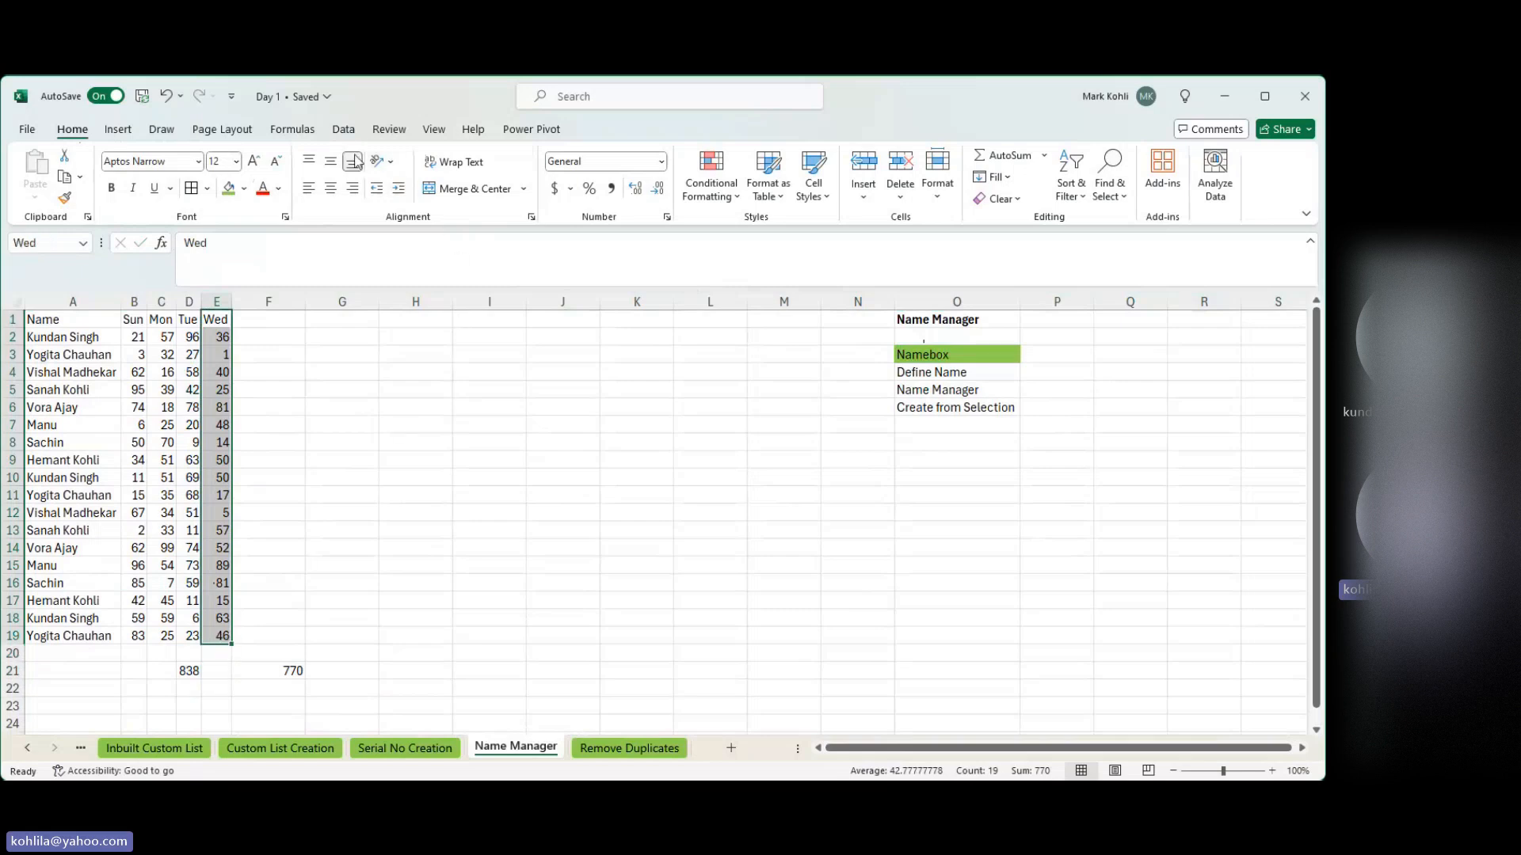
{"action": "left_click", "coordinate": [303, 131]}
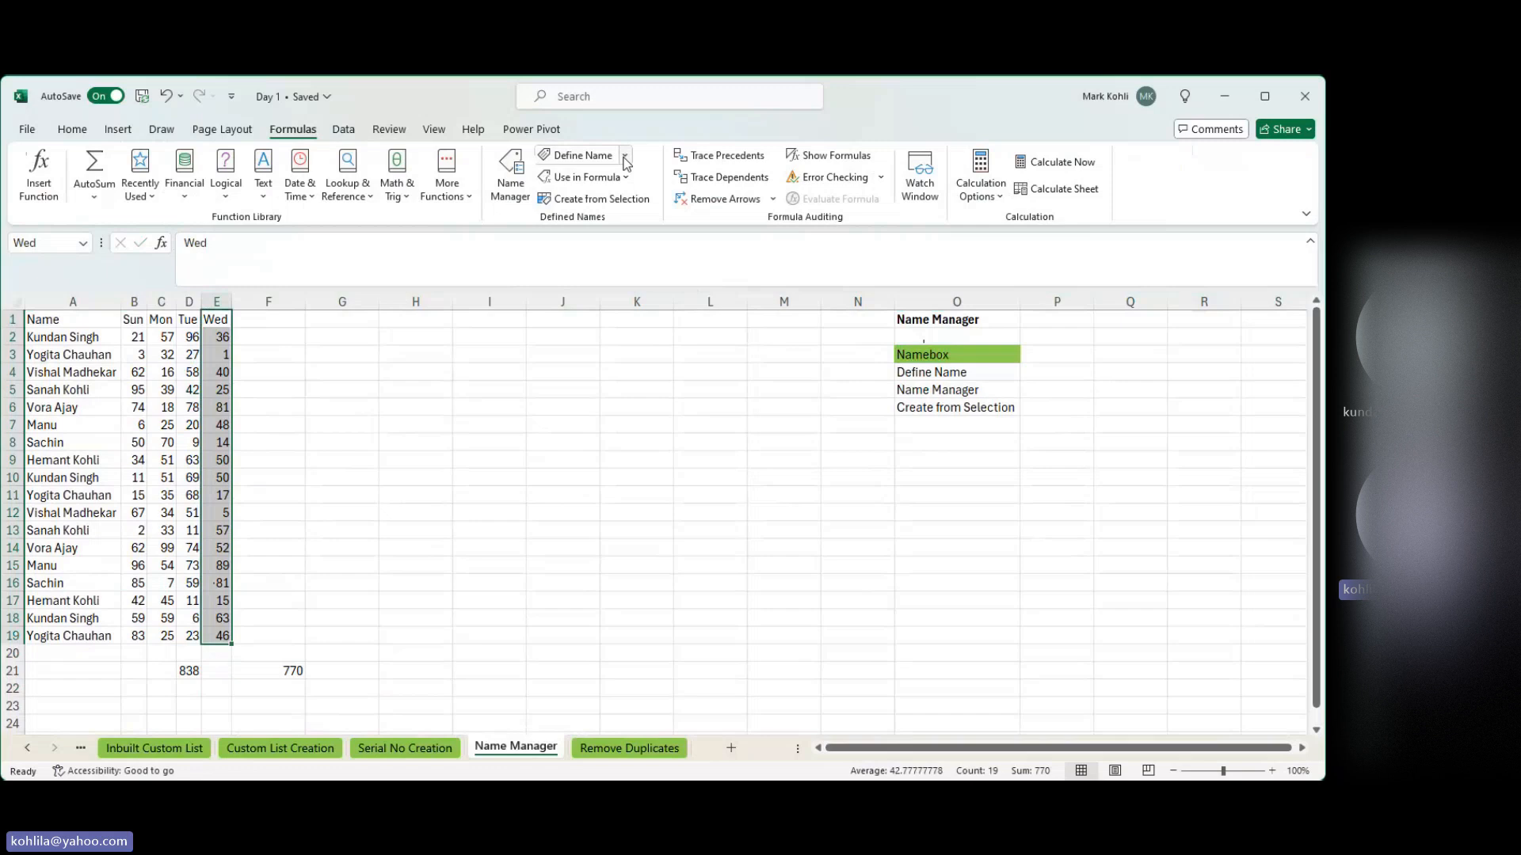
Name the Monday values in C1:C19 'Mon' with Define Name.
{"action": "left_click", "coordinate": [288, 421]}
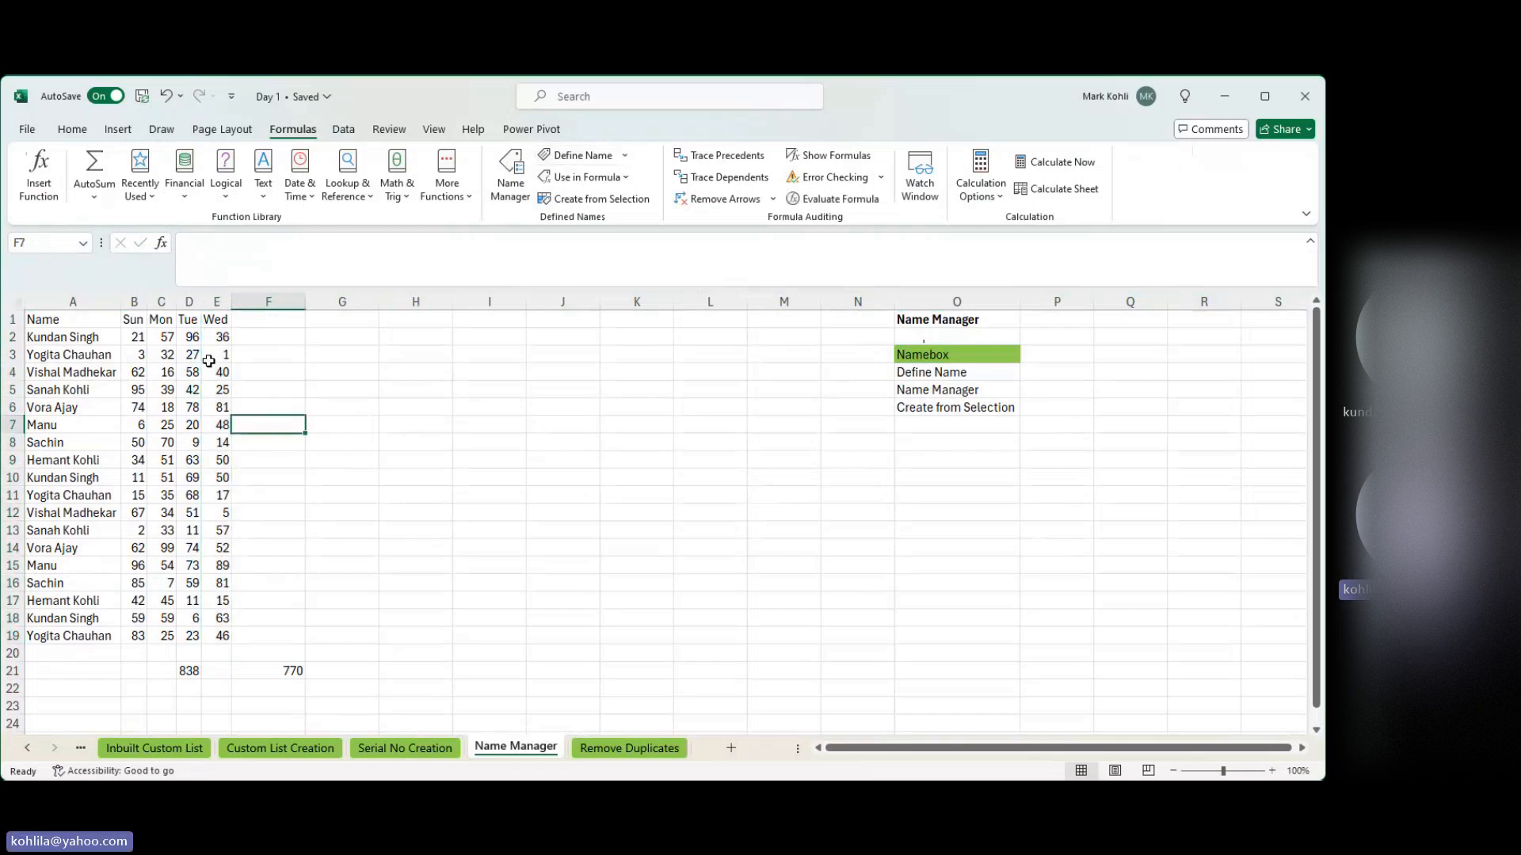
{"action": "left_click_drag", "start_coordinate": [161, 320], "coordinate": [163, 638]}
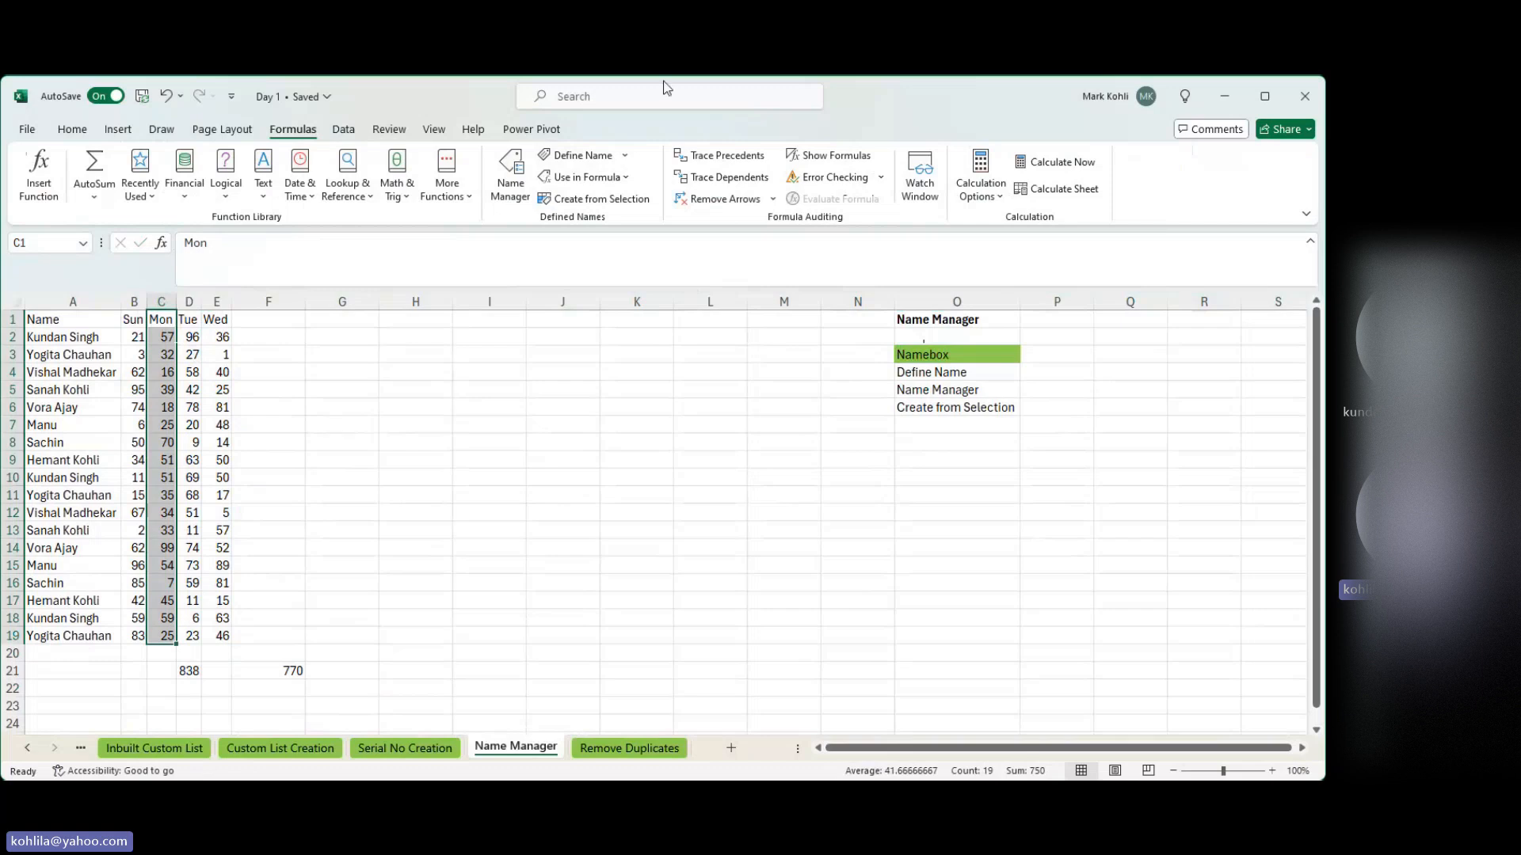
{"action": "left_click", "coordinate": [614, 159]}
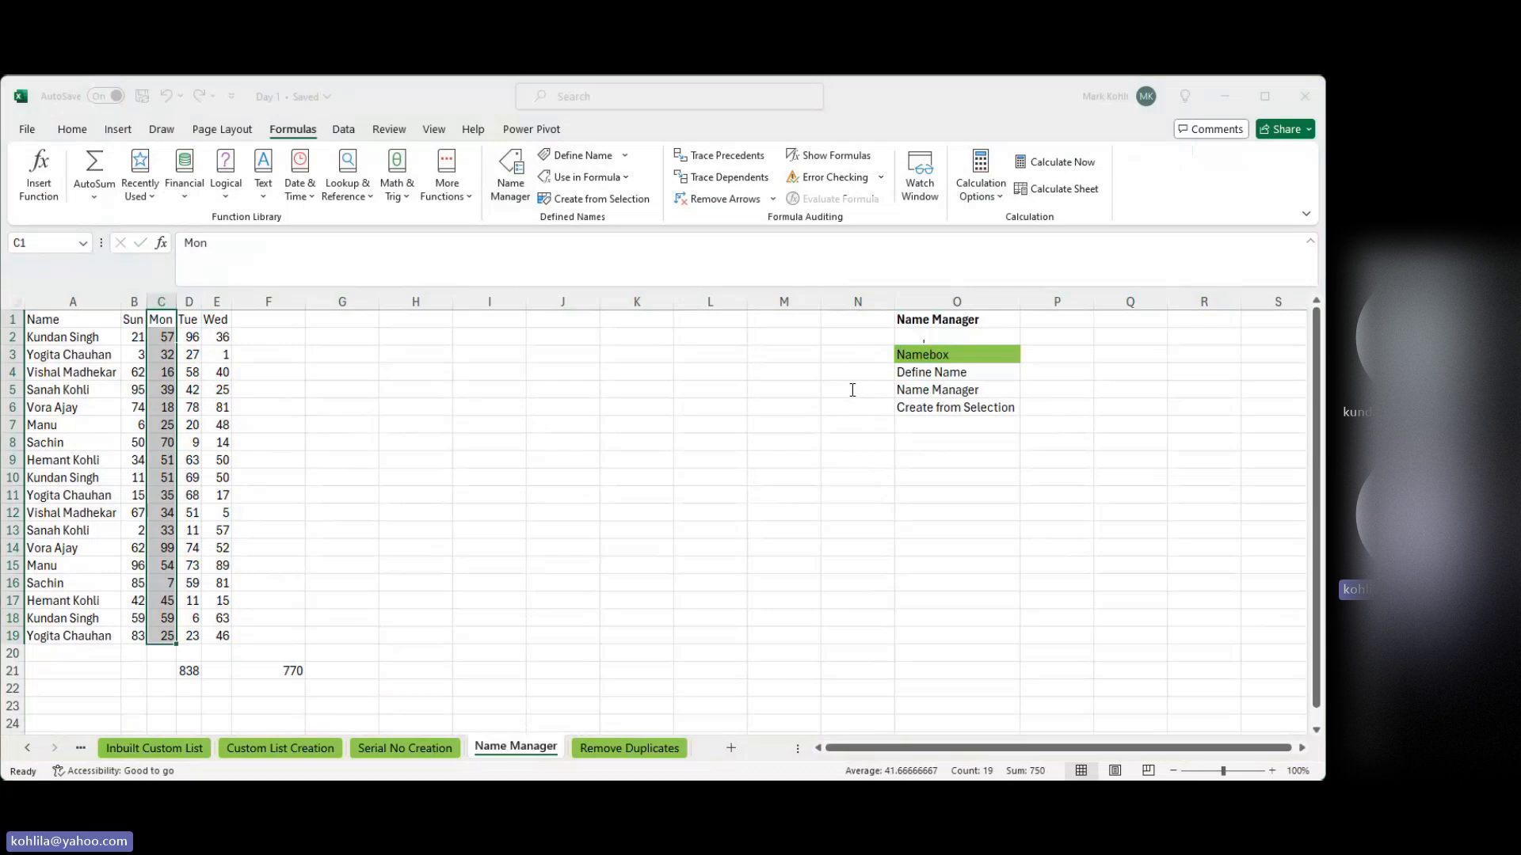
{"action": "left_click", "coordinate": [889, 531]}
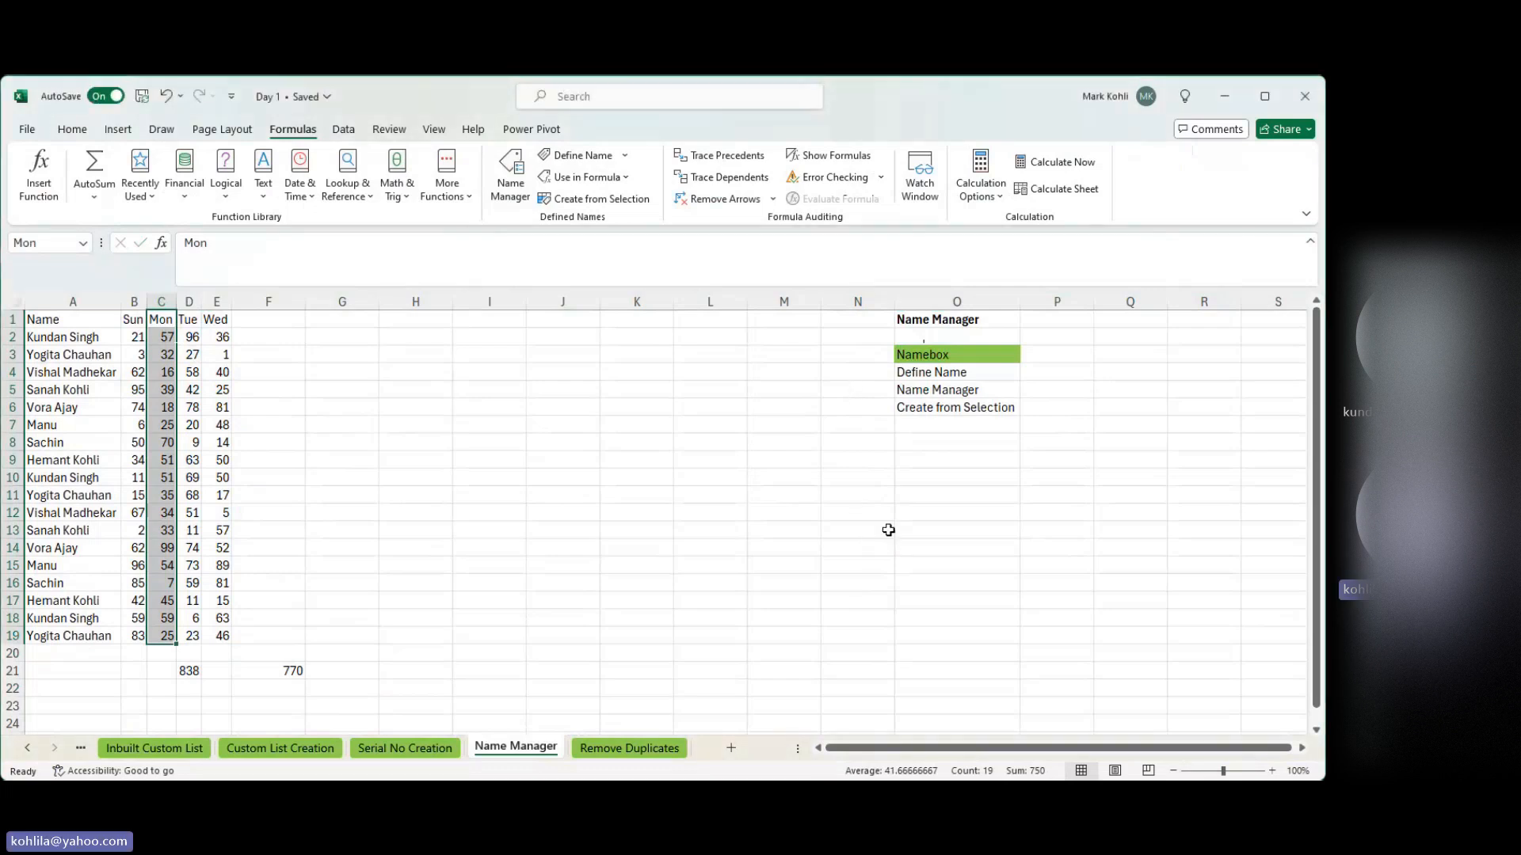
Enter =Average(mon) in C21, giving 42.
{"action": "left_click", "coordinate": [158, 667]}
{"action": "type", "text": "="}
{"action": "type", "text": "sum"}
{"action": "key", "text": "BackSpace"}
{"action": "key", "text": "BackSpace"}
{"action": "key", "text": "BackSpace"}
{"action": "type", "text": "Ave"}
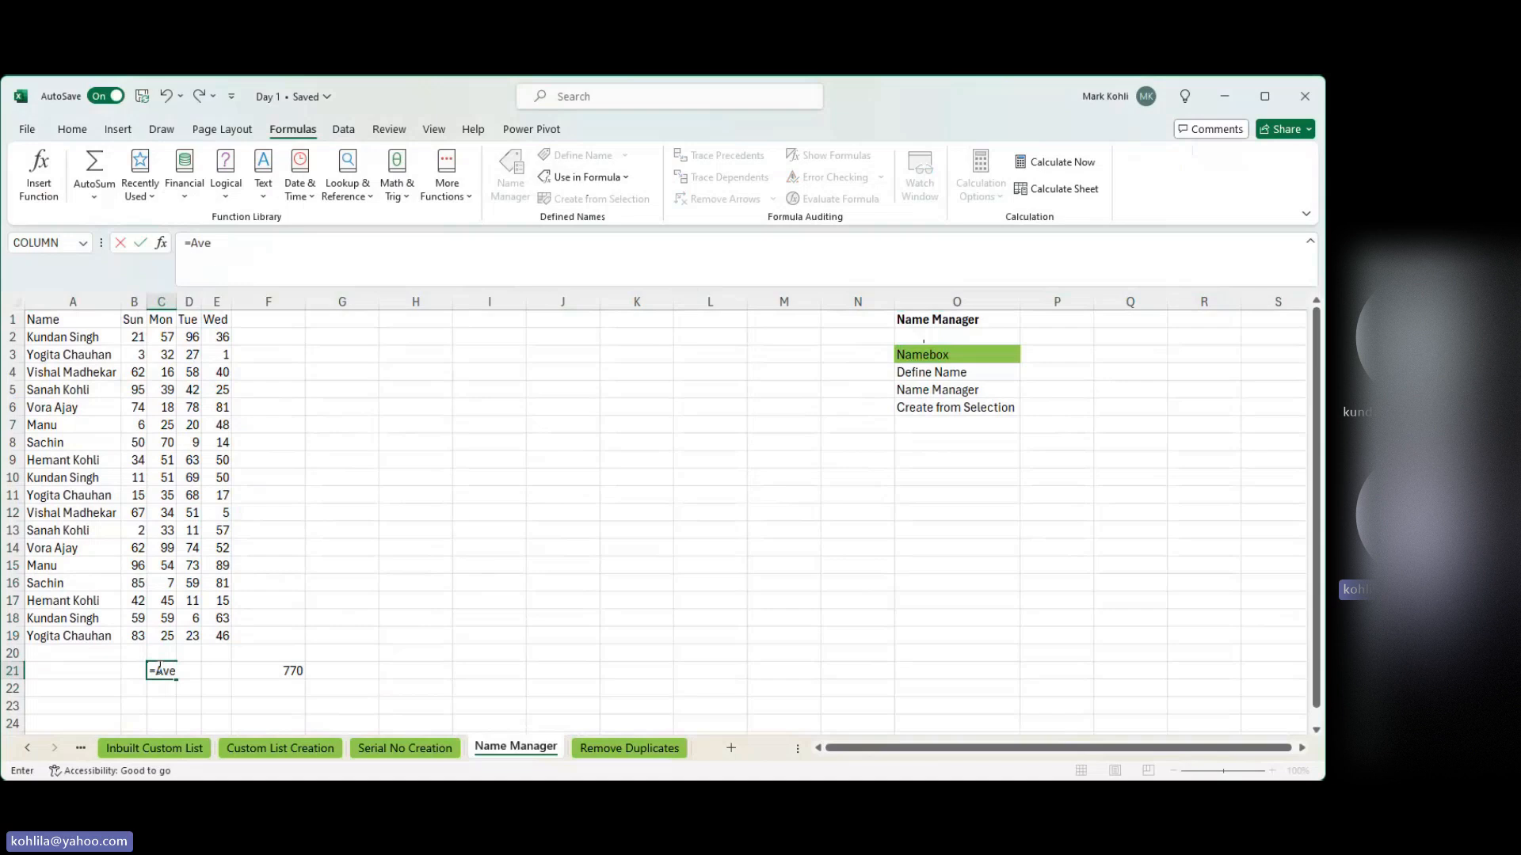
{"action": "type", "text": "rage(mon"}
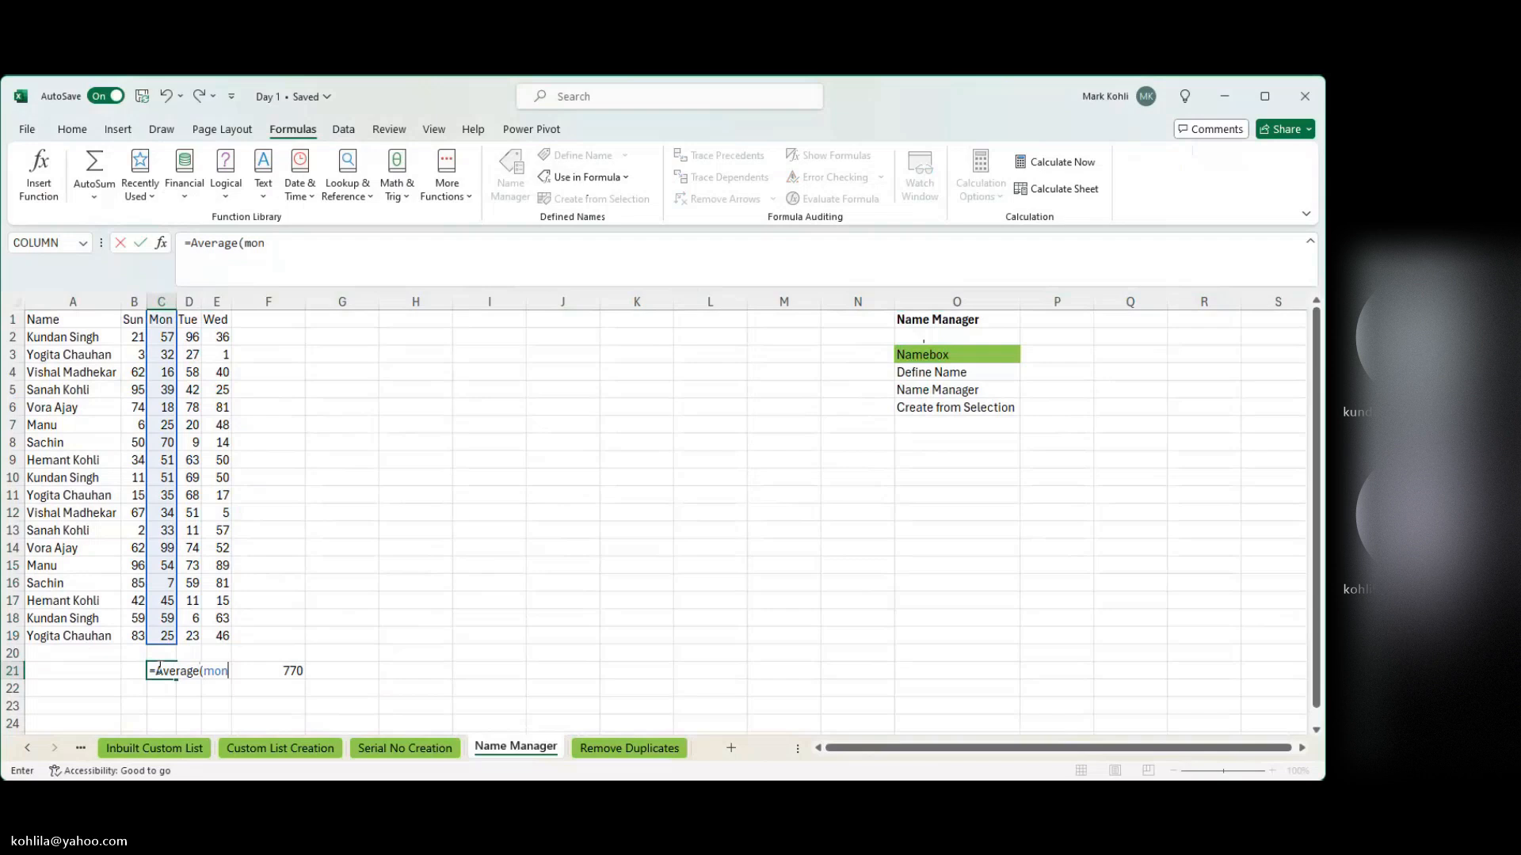
{"action": "key", "text": "Return"}
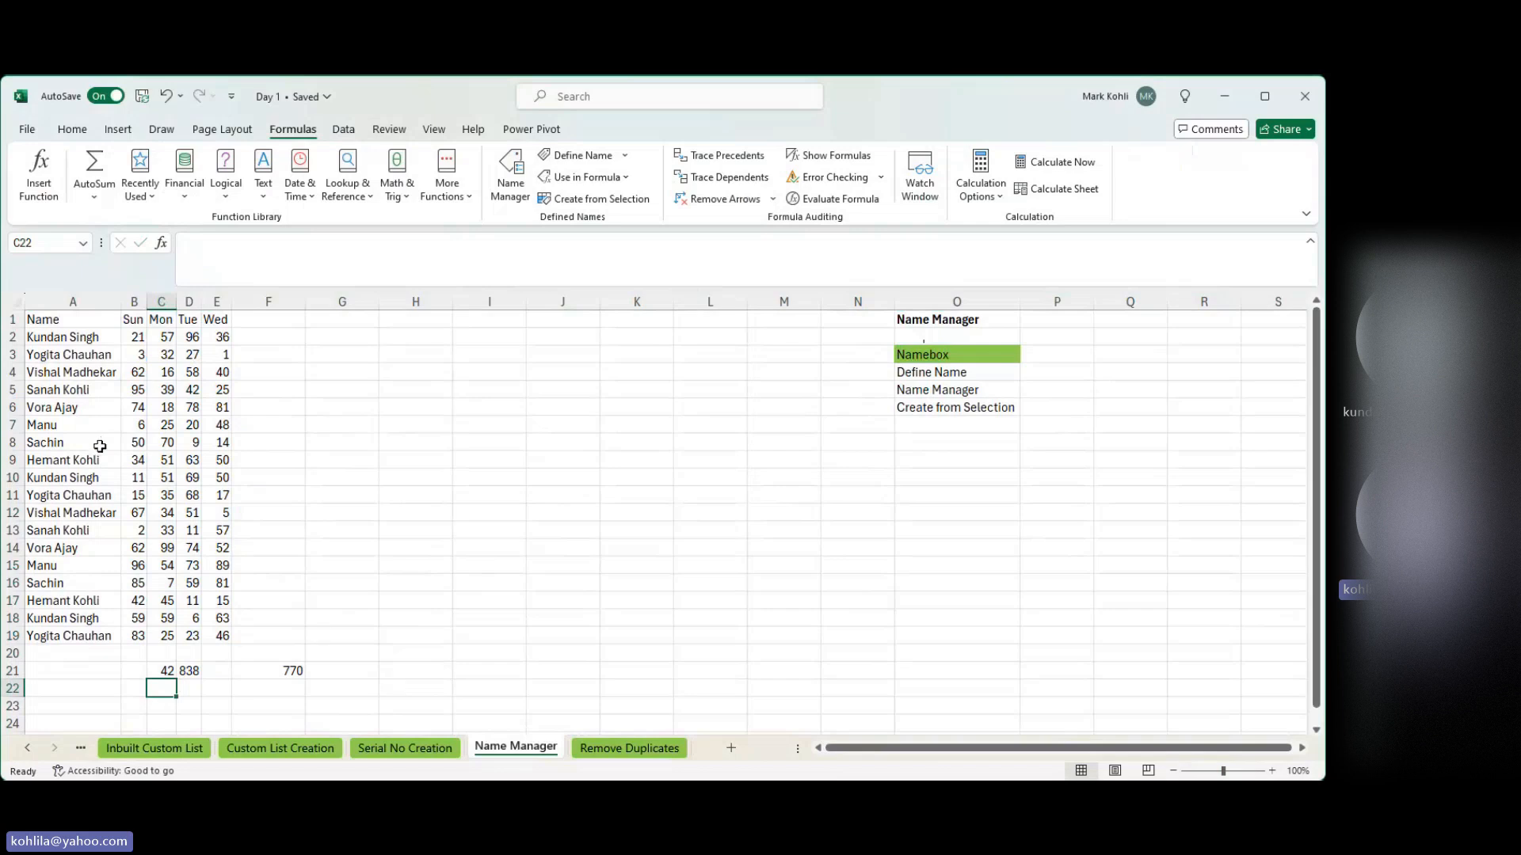
Review Define Name and Name Manager for the Sun column, then select the Define Name label in O4.
{"action": "left_click_drag", "start_coordinate": [134, 320], "coordinate": [142, 645]}
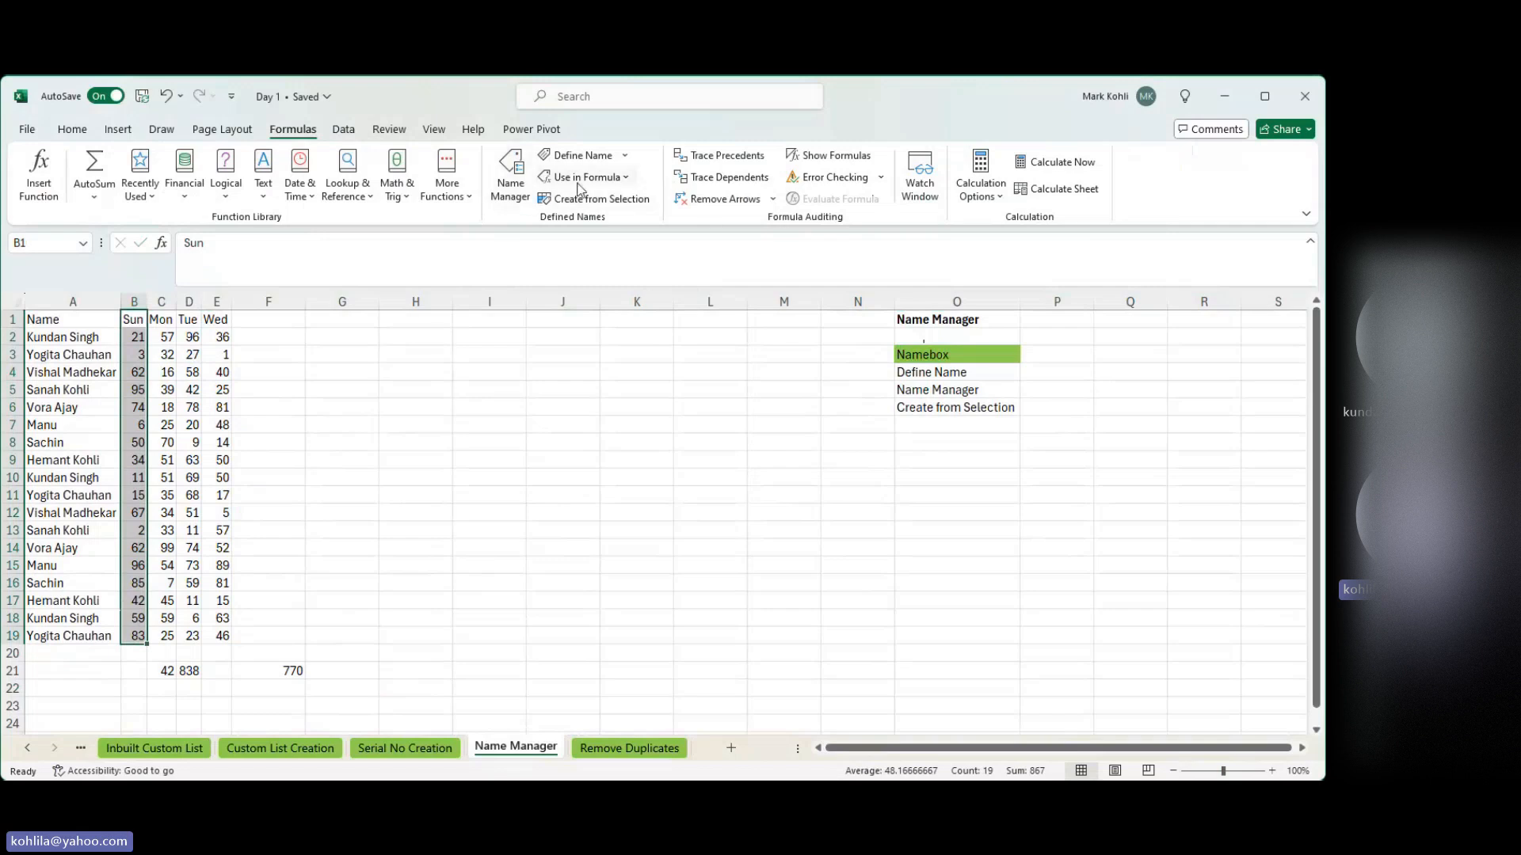
{"action": "left_click", "coordinate": [583, 154]}
{"action": "left_click", "coordinate": [442, 491]}
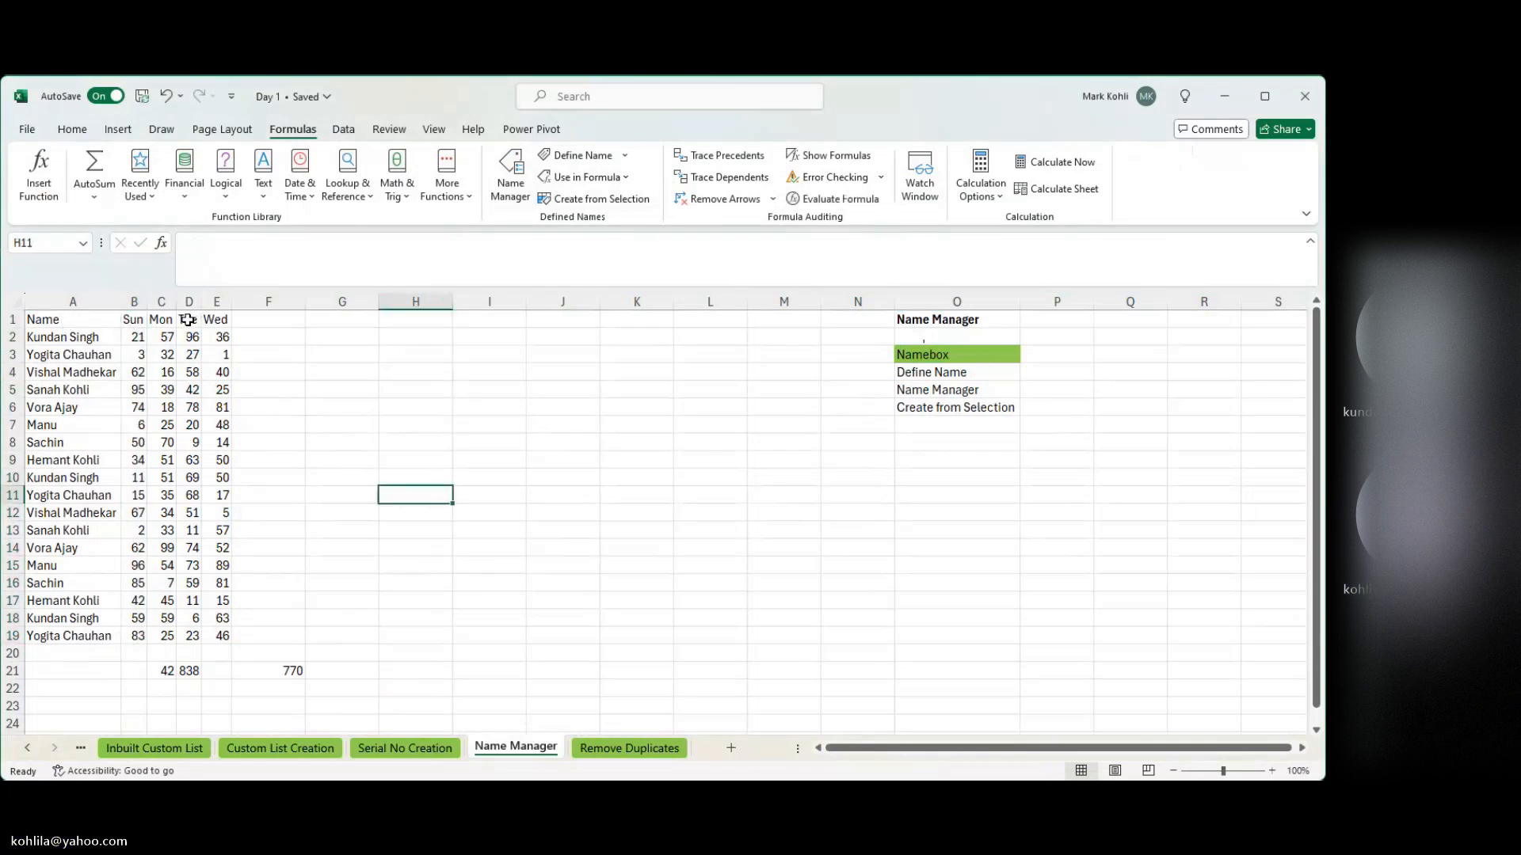
{"action": "left_click_drag", "start_coordinate": [134, 319], "coordinate": [135, 667]}
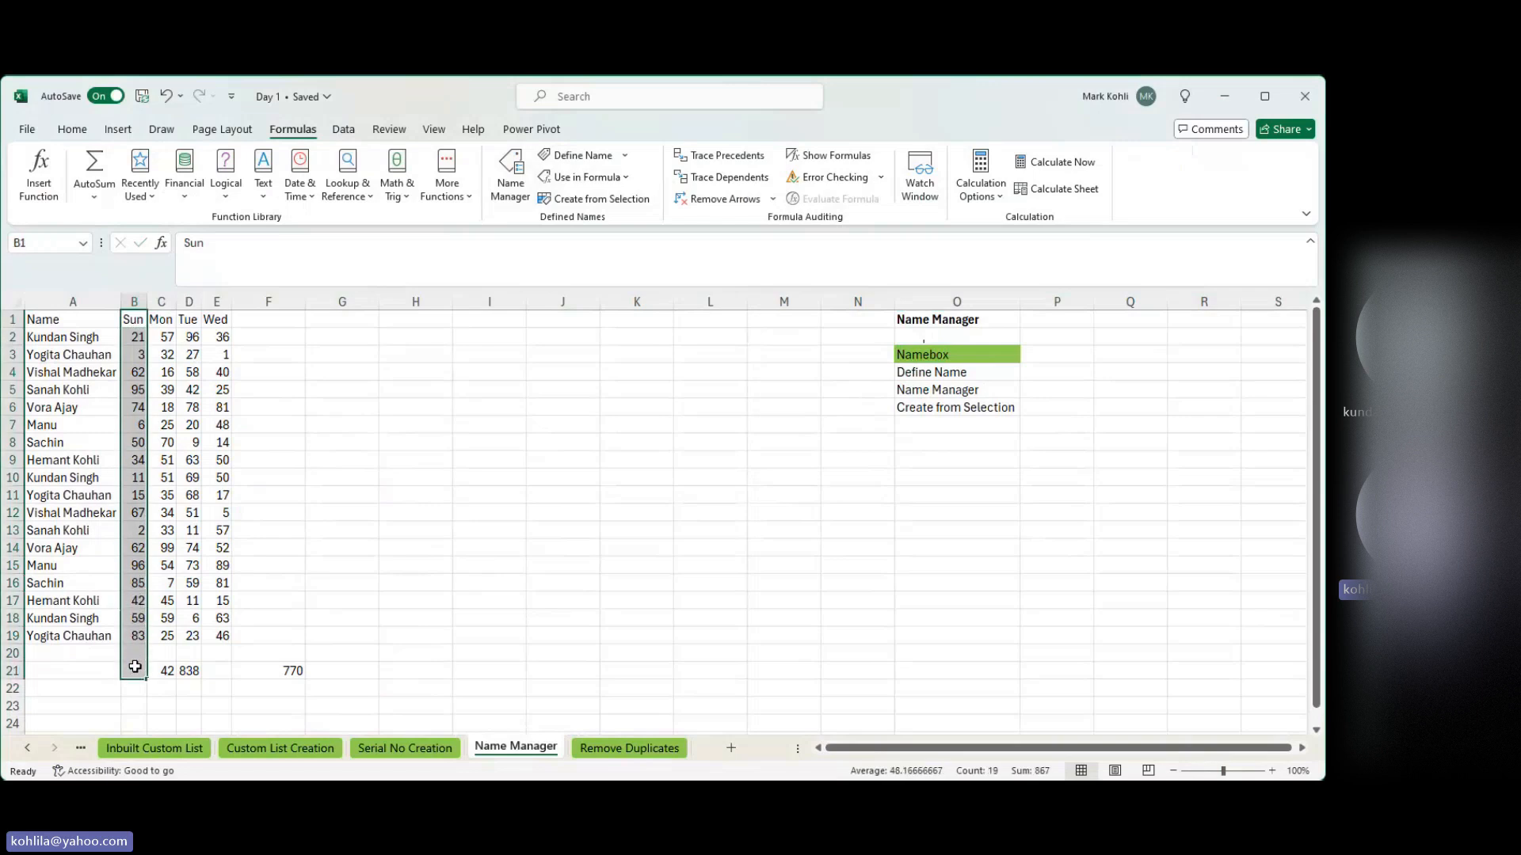
{"action": "left_click", "coordinate": [511, 179]}
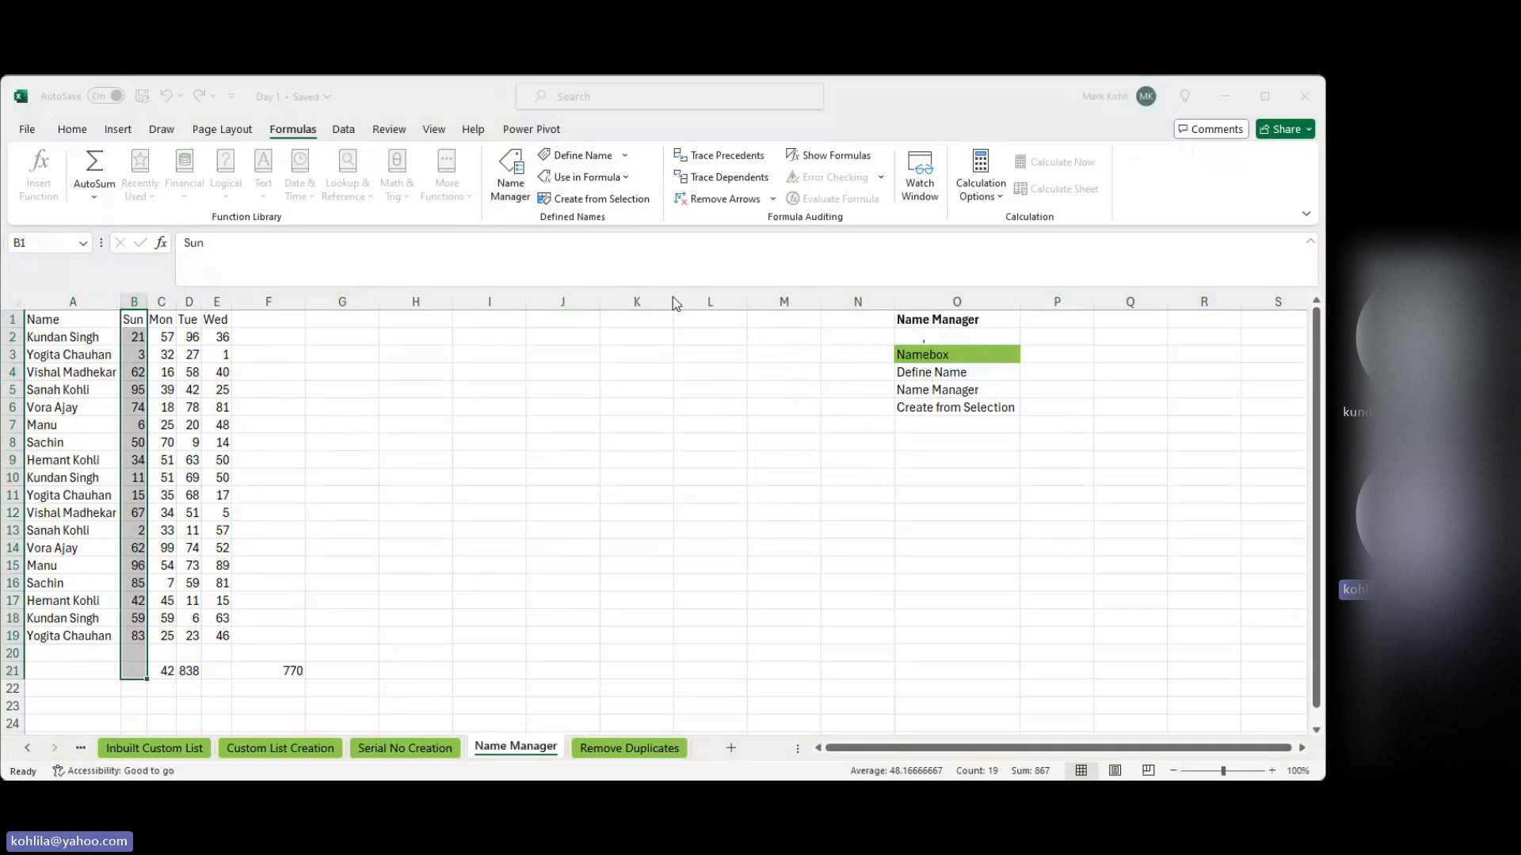
{"action": "left_click", "coordinate": [1083, 285]}
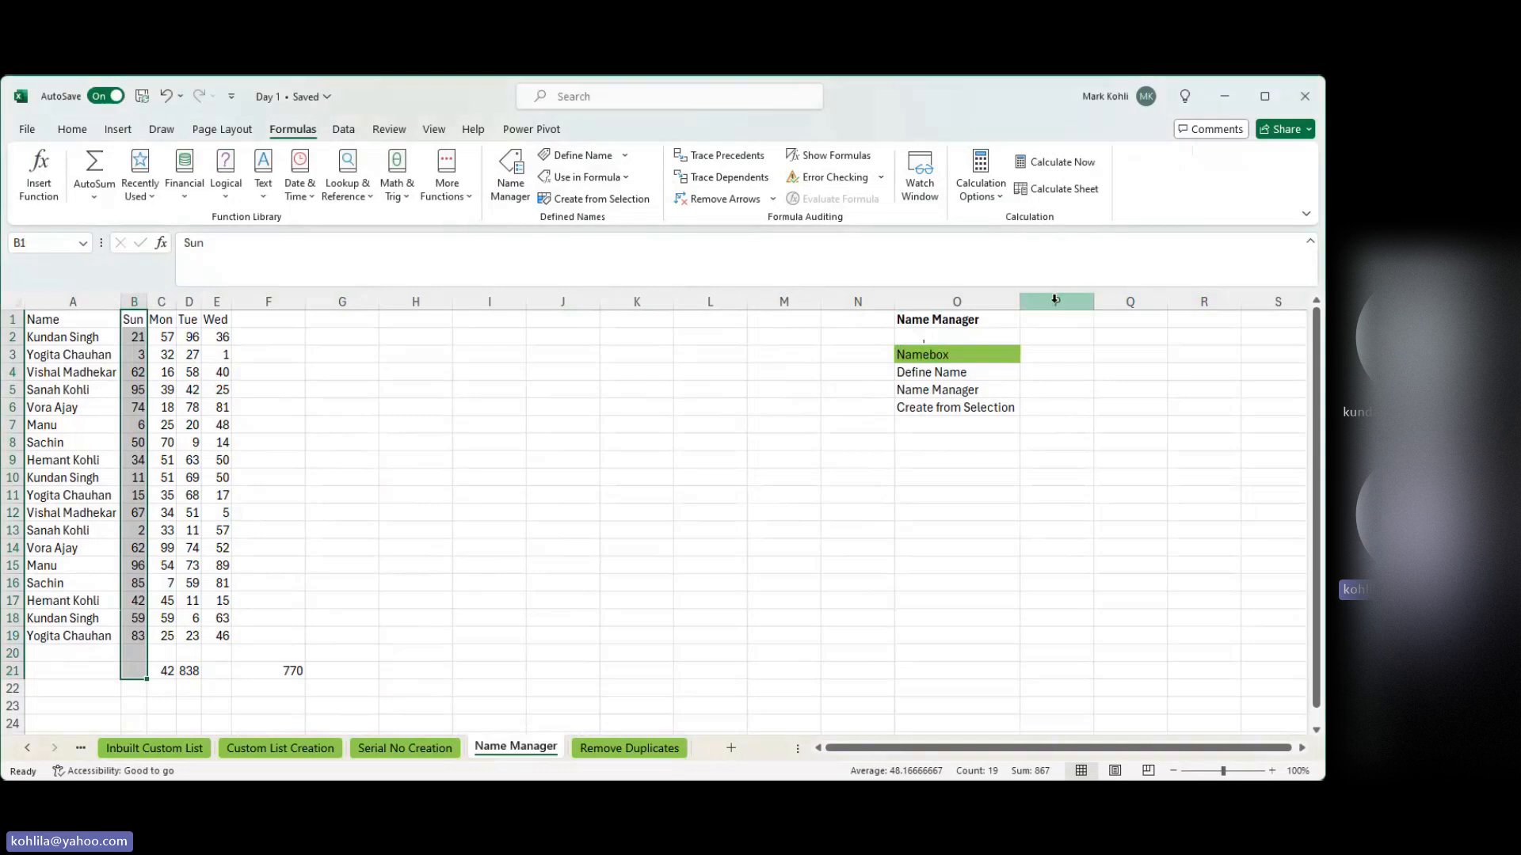
{"action": "left_click", "coordinate": [945, 373]}
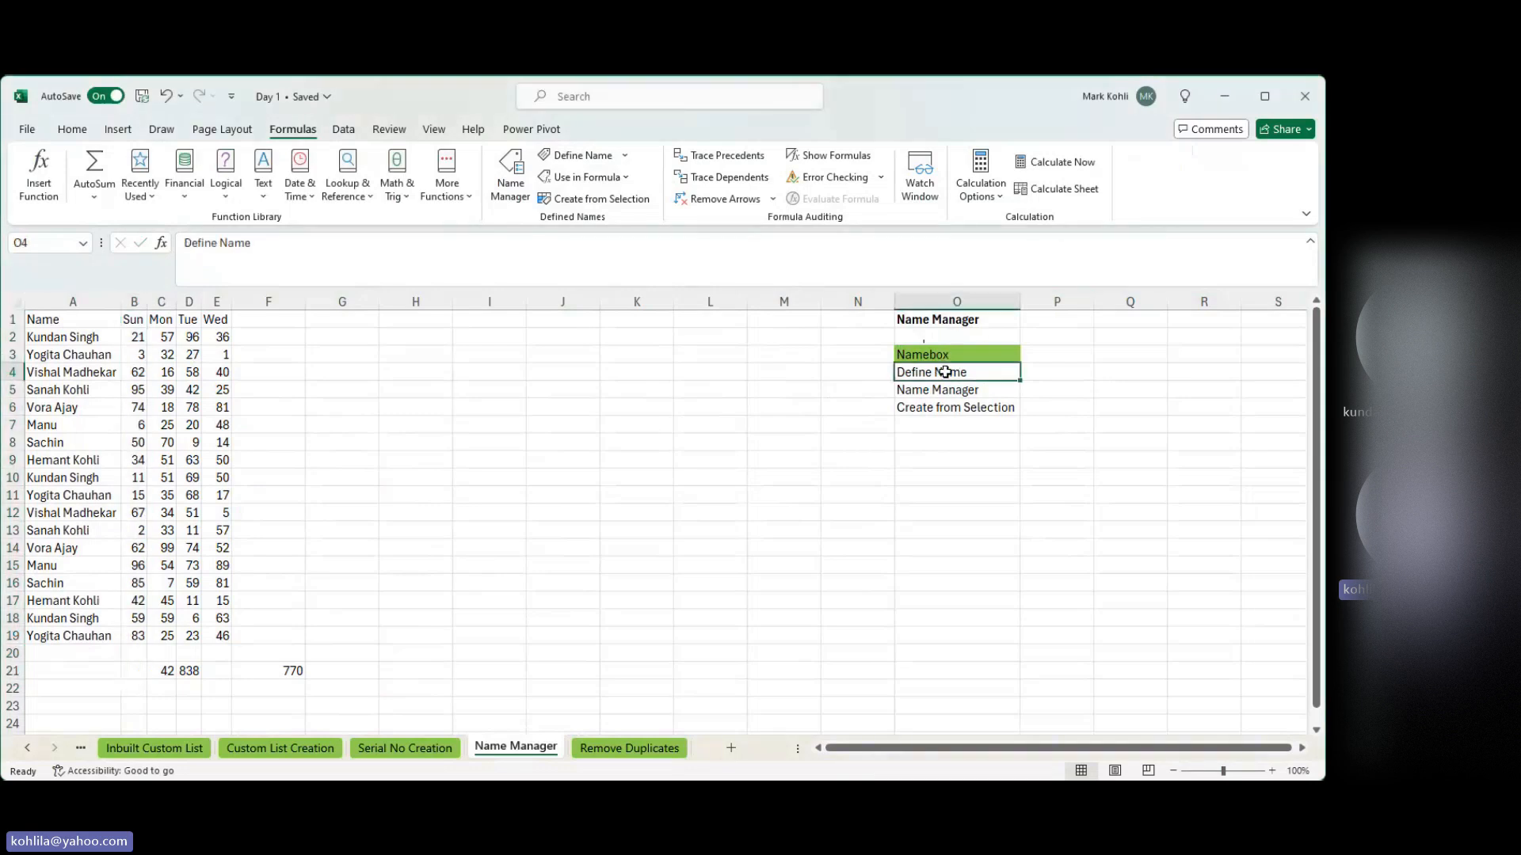
{"action": "left_click", "coordinate": [71, 131]}
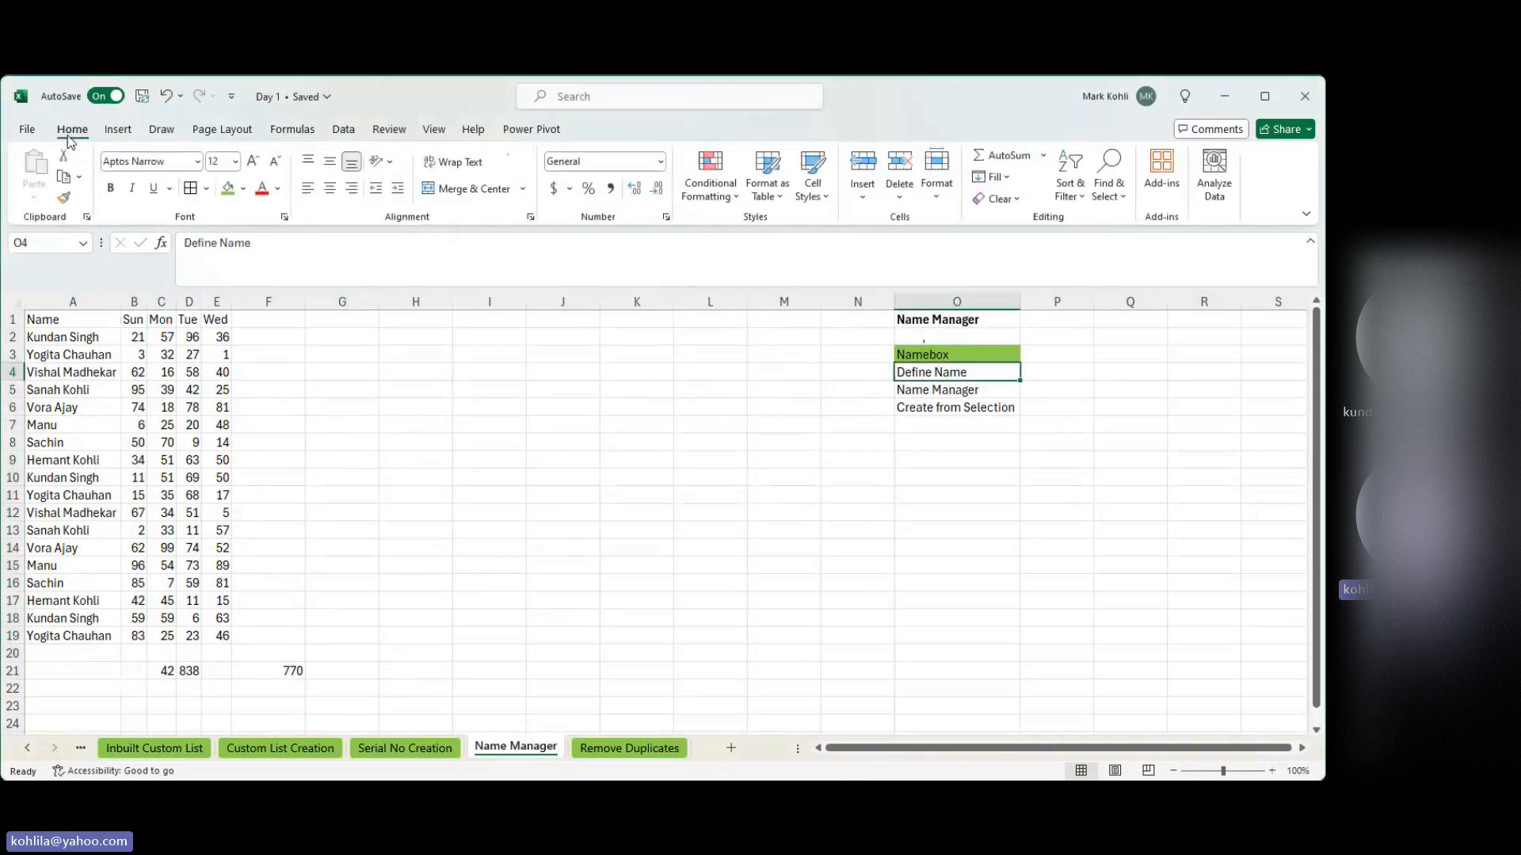
Fill the Define Name and Name Manager labels in O4 and O5 green, then select A1:E19.
{"action": "left_click", "coordinate": [230, 190]}
{"action": "left_click", "coordinate": [935, 389]}
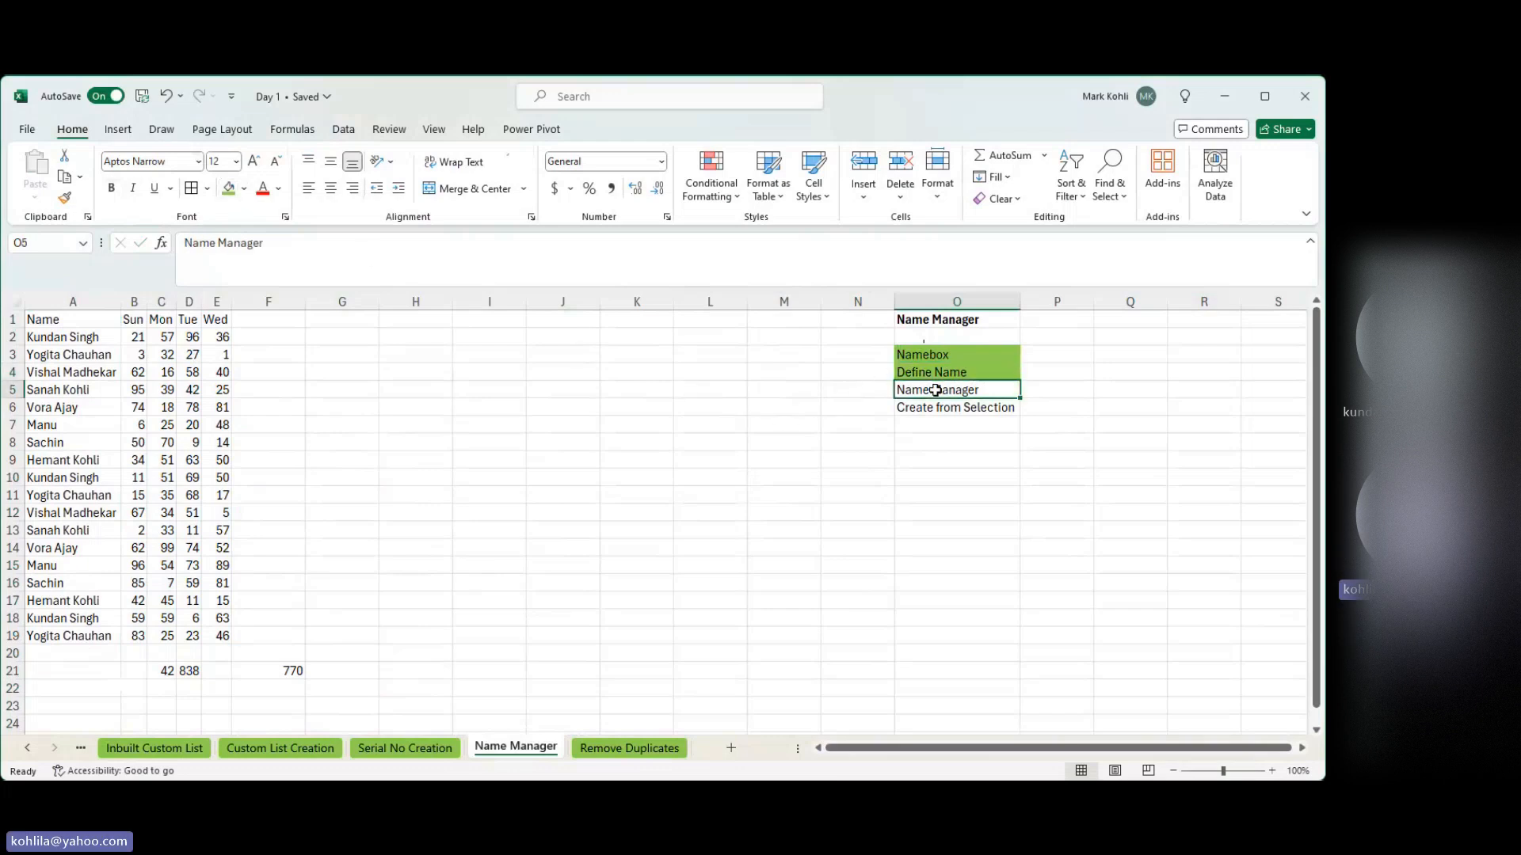
{"action": "left_click", "coordinate": [229, 188]}
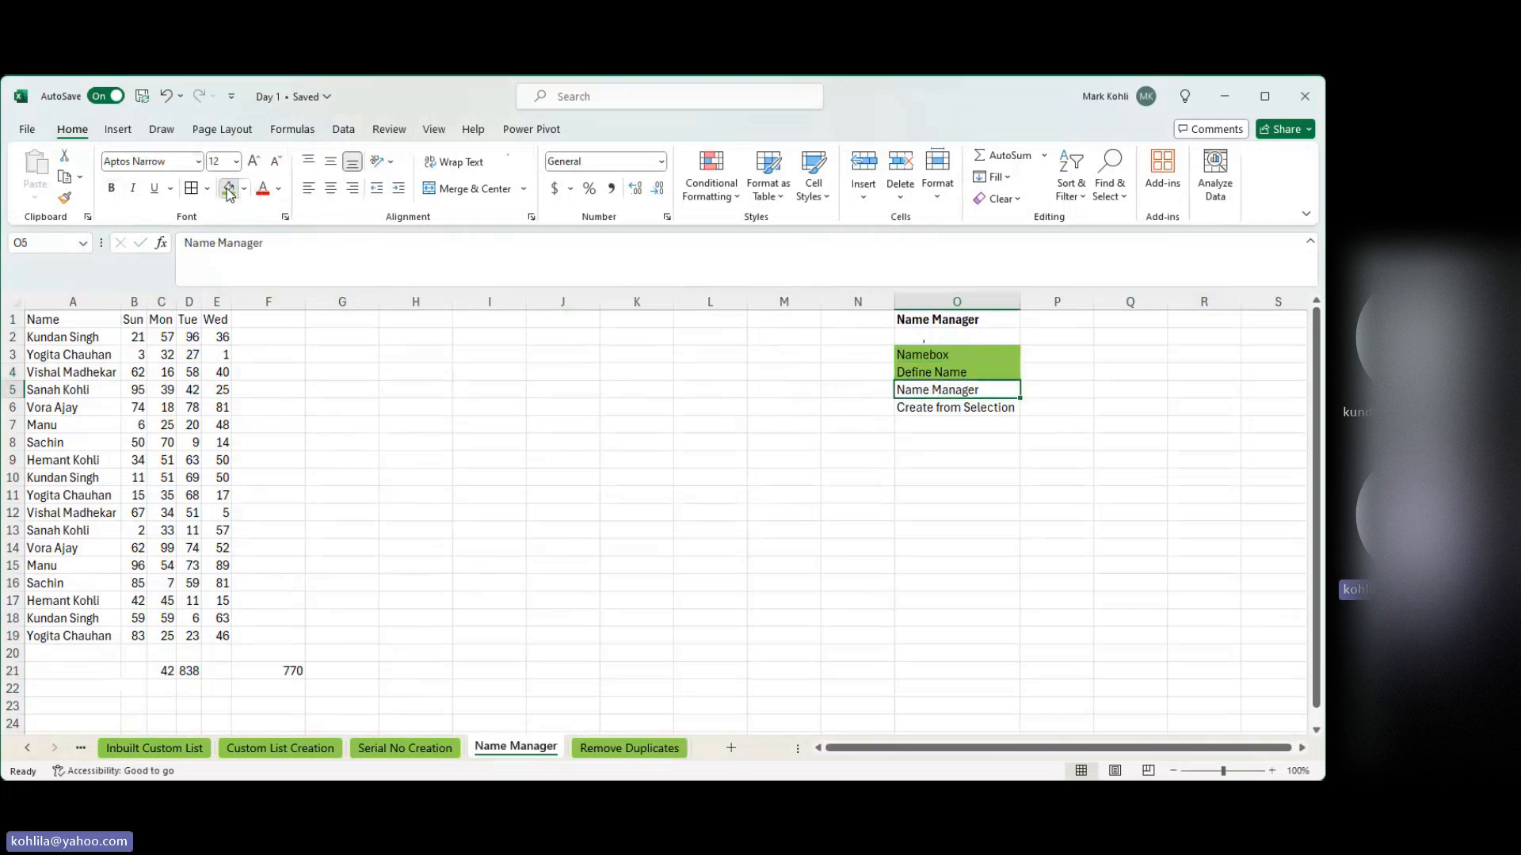
{"action": "left_click", "coordinate": [305, 132]}
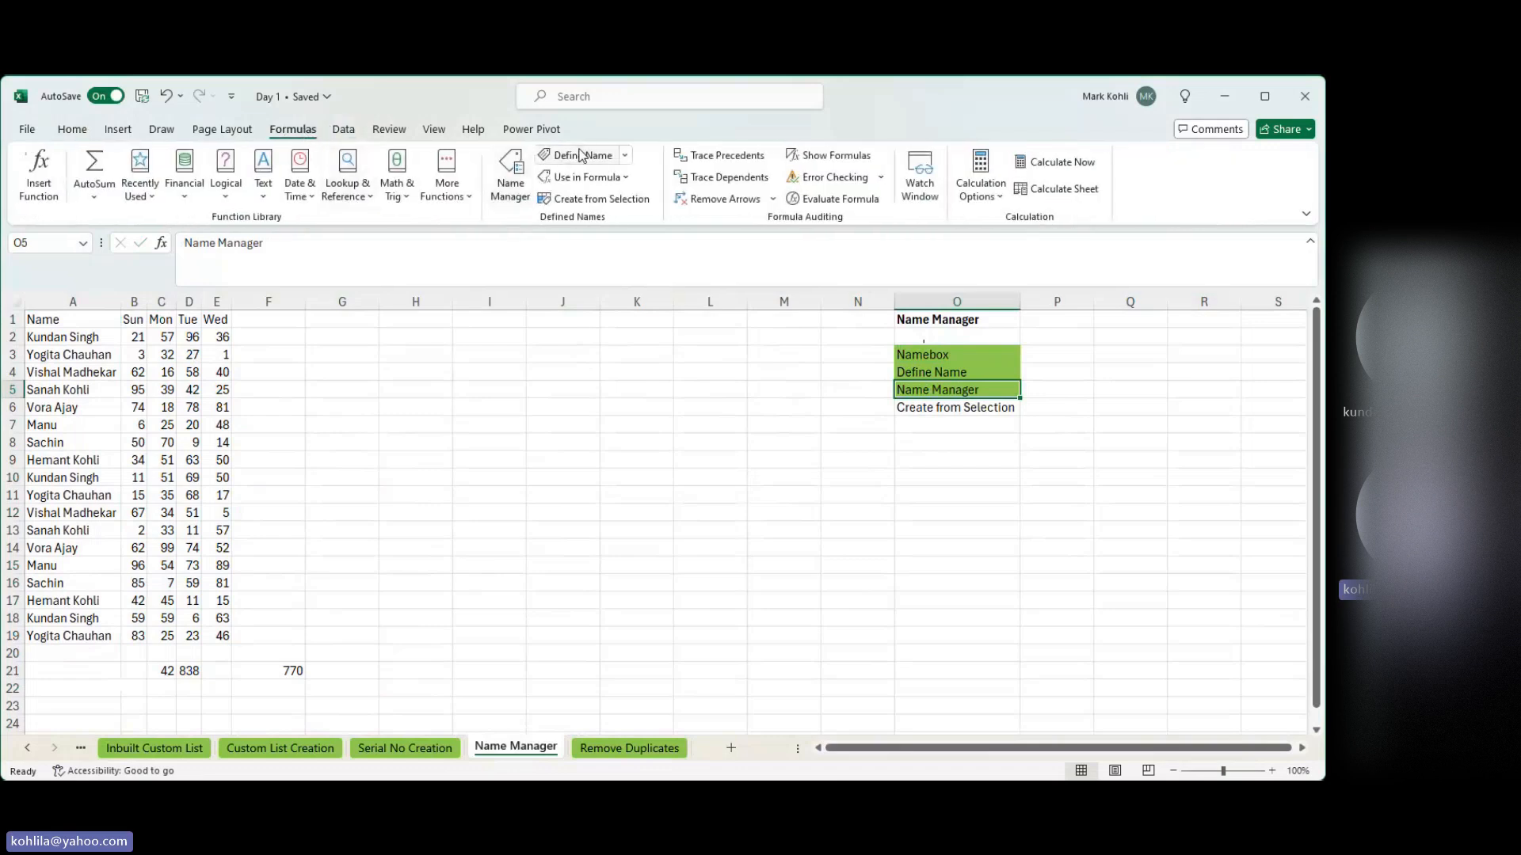
{"action": "left_click", "coordinate": [414, 462]}
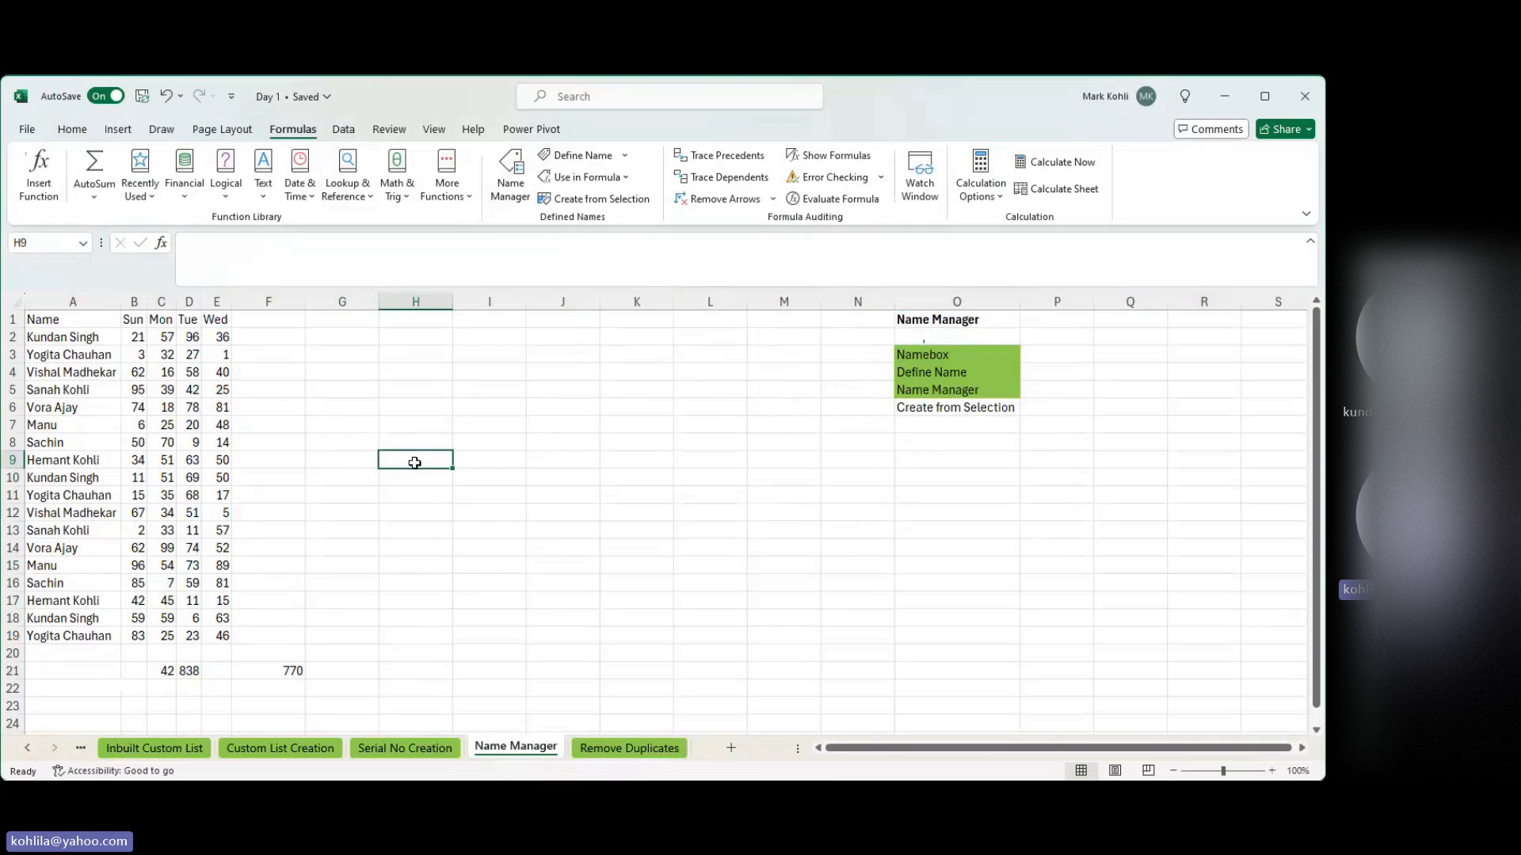
{"action": "left_click_drag", "start_coordinate": [87, 325], "coordinate": [210, 631]}
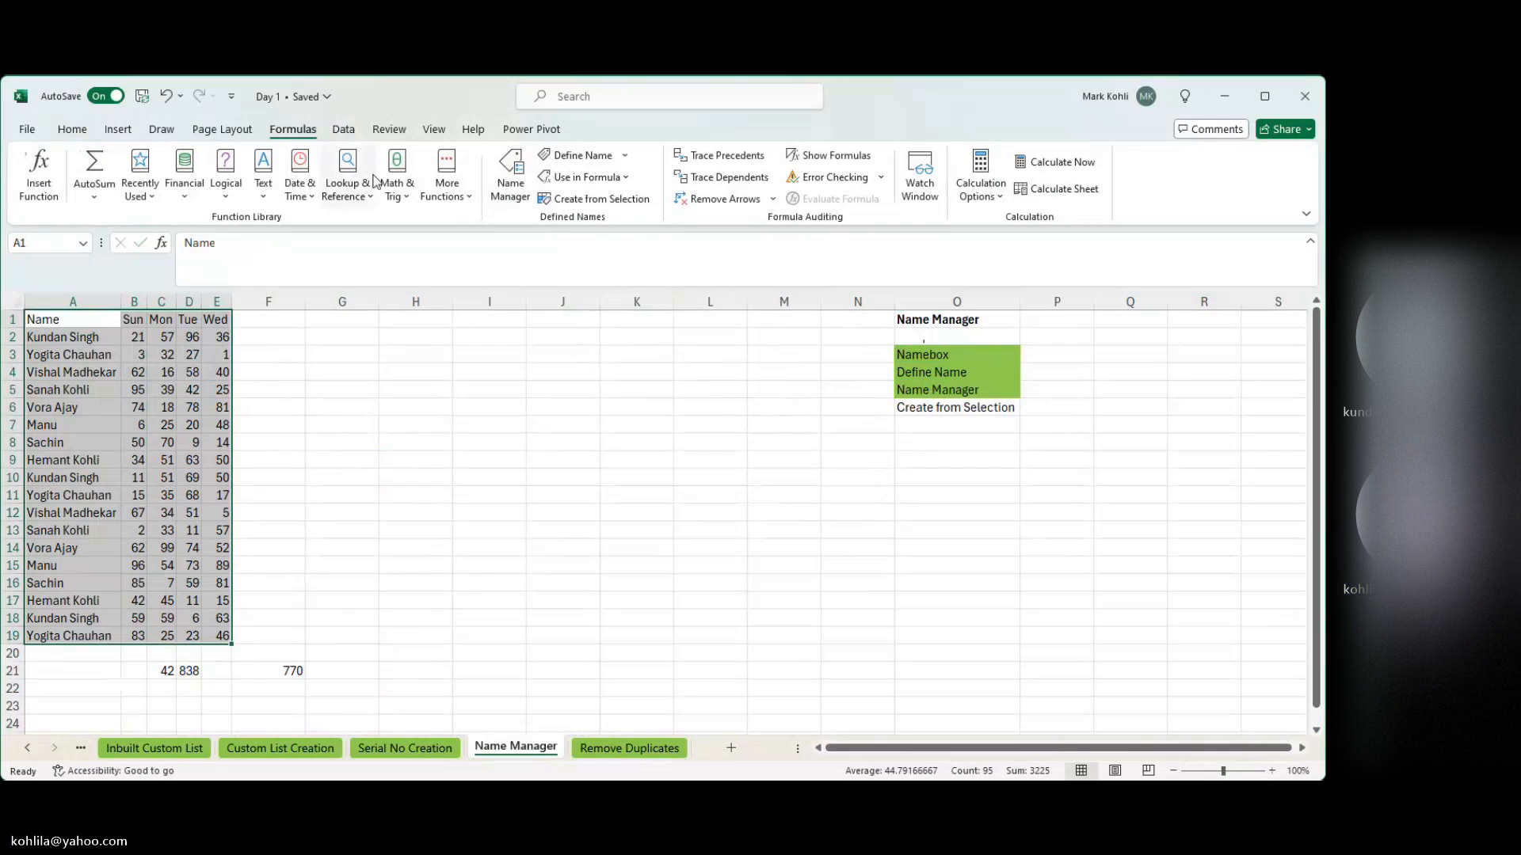
Create named ranges from A1:E19's top-row headers and check them in Name Manager.
{"action": "left_click", "coordinate": [513, 166]}
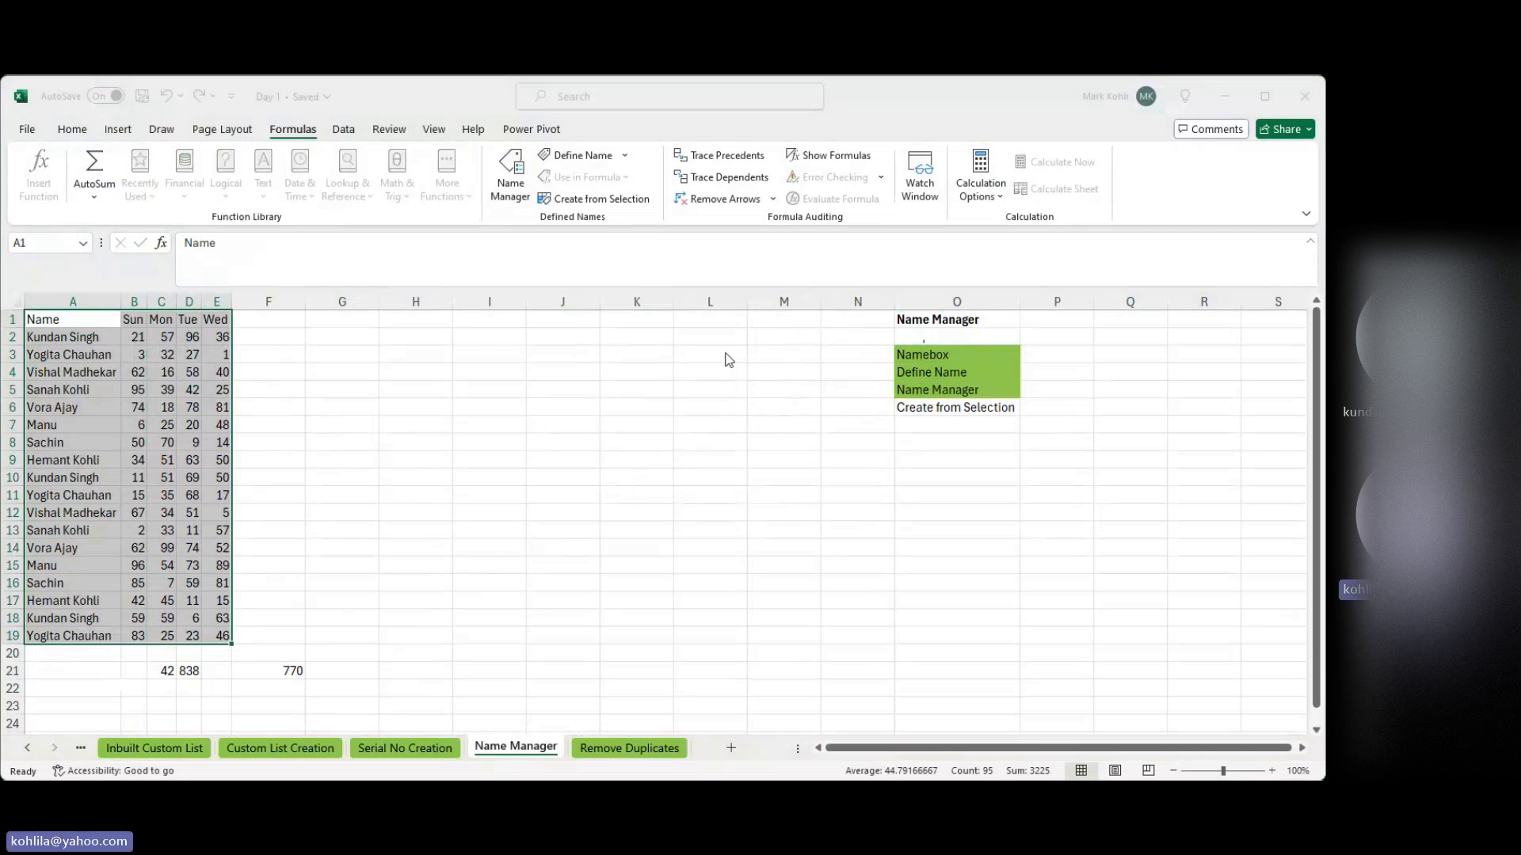
{"action": "left_click", "coordinate": [1080, 287]}
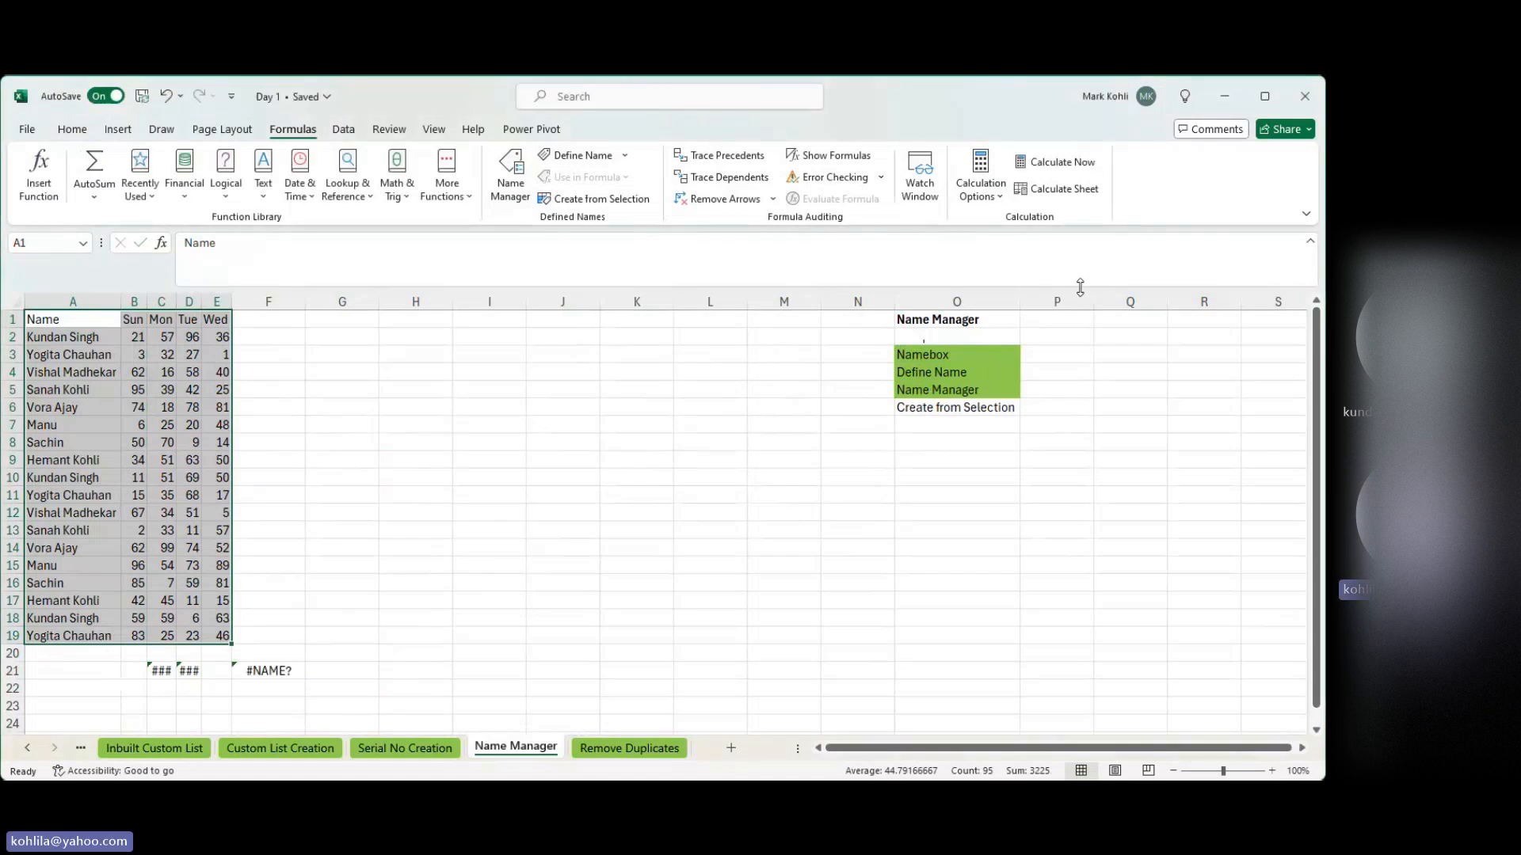
{"action": "left_click", "coordinate": [612, 202]}
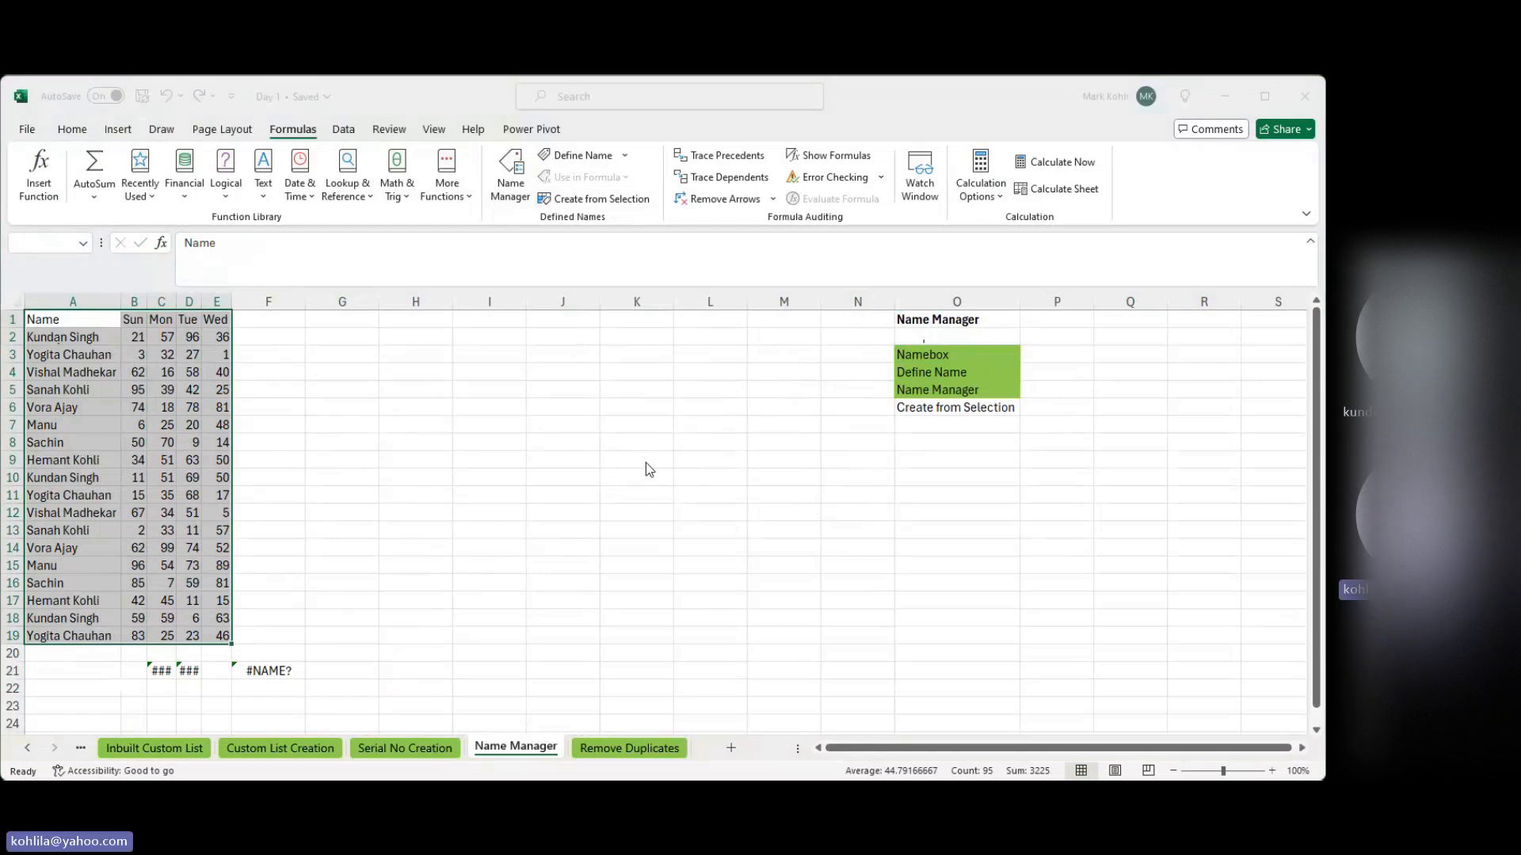
{"action": "left_click", "coordinate": [602, 485]}
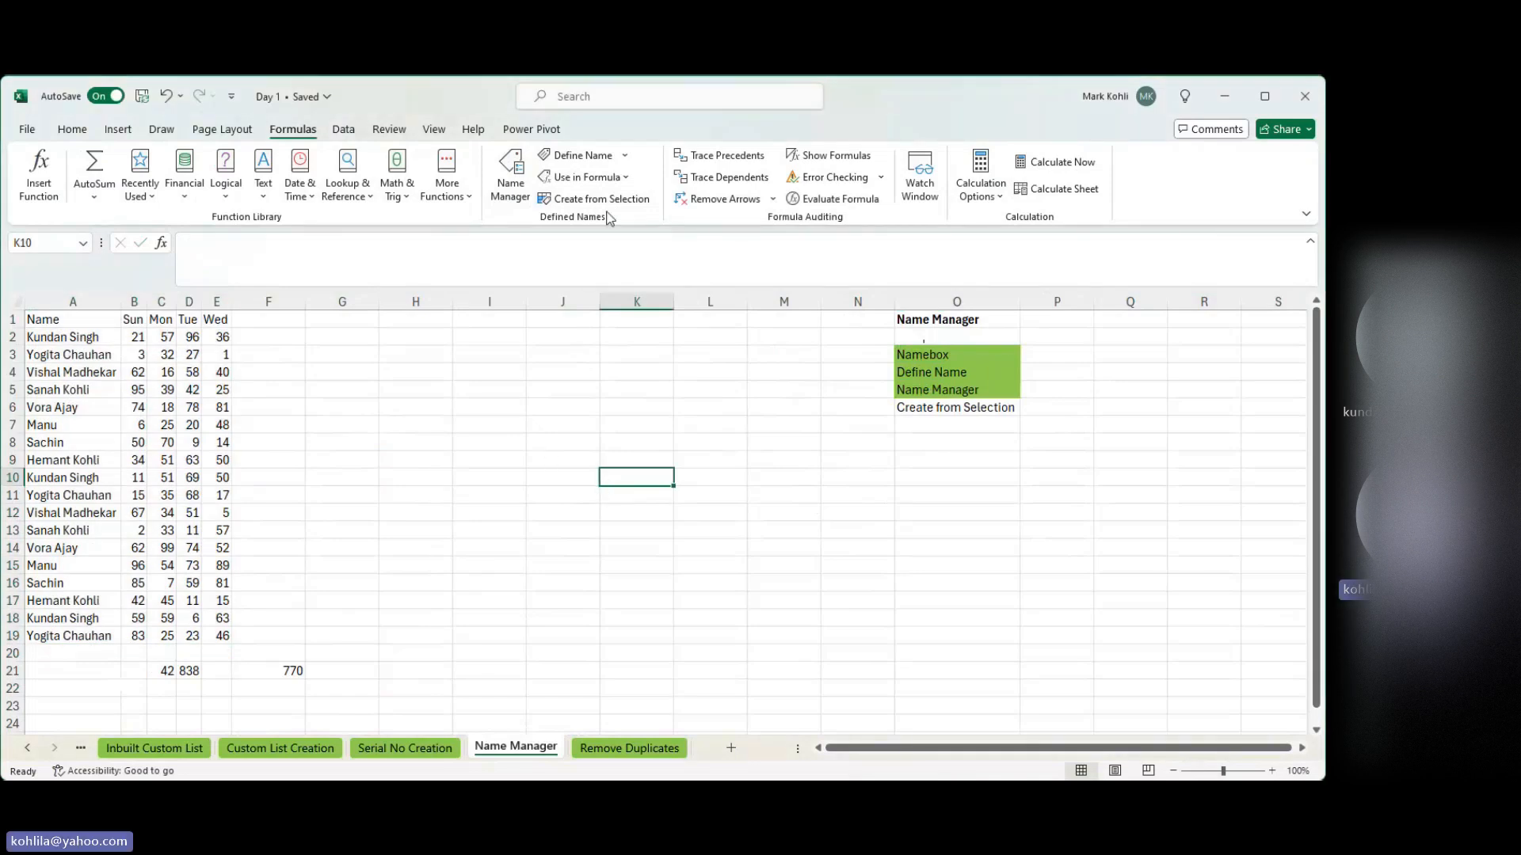
{"action": "left_click", "coordinate": [519, 190]}
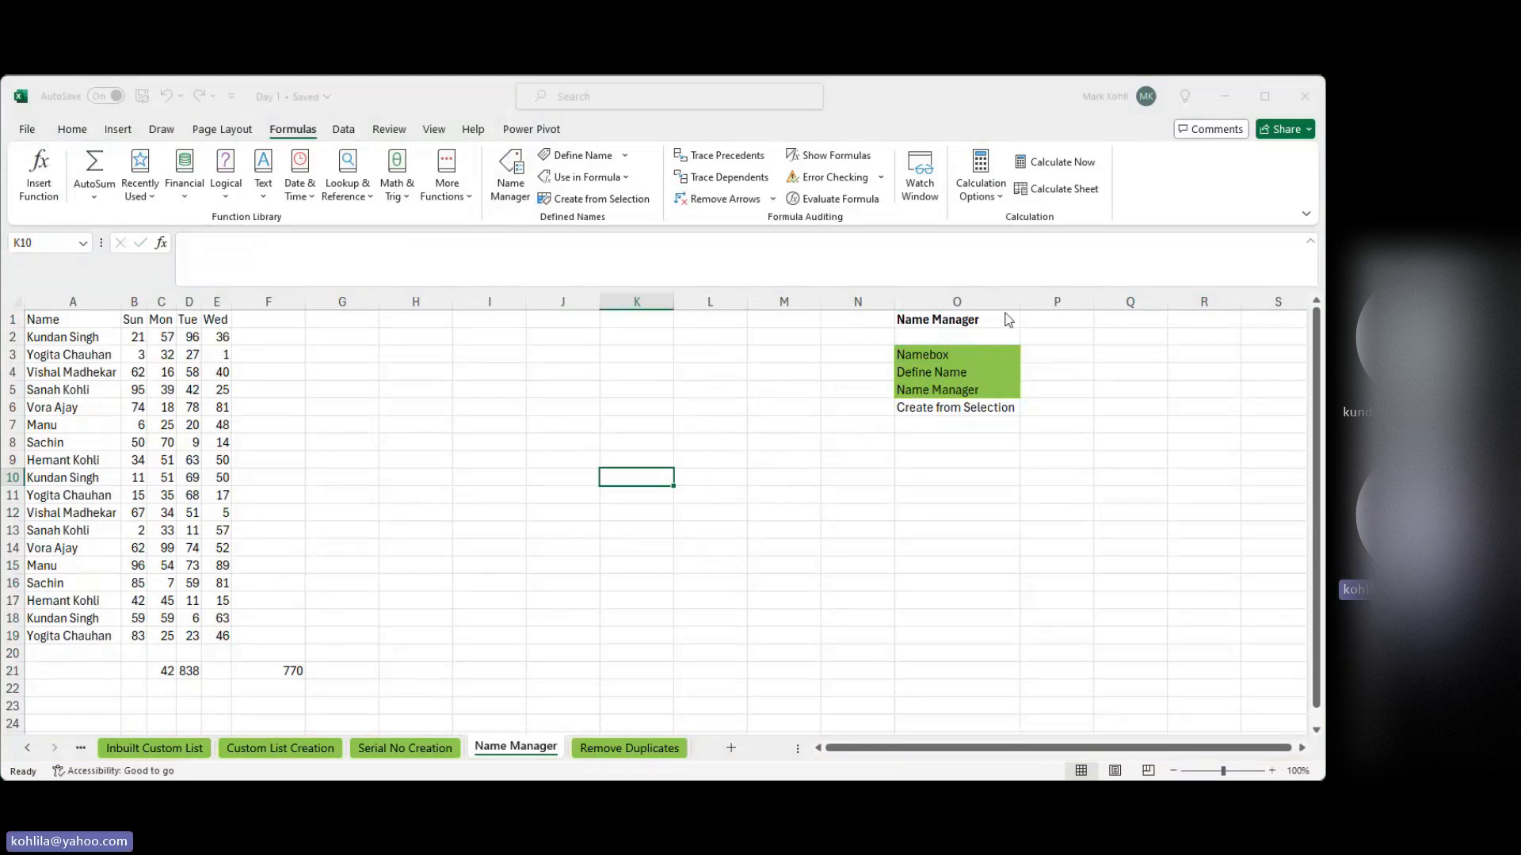
{"action": "left_click", "coordinate": [1086, 280]}
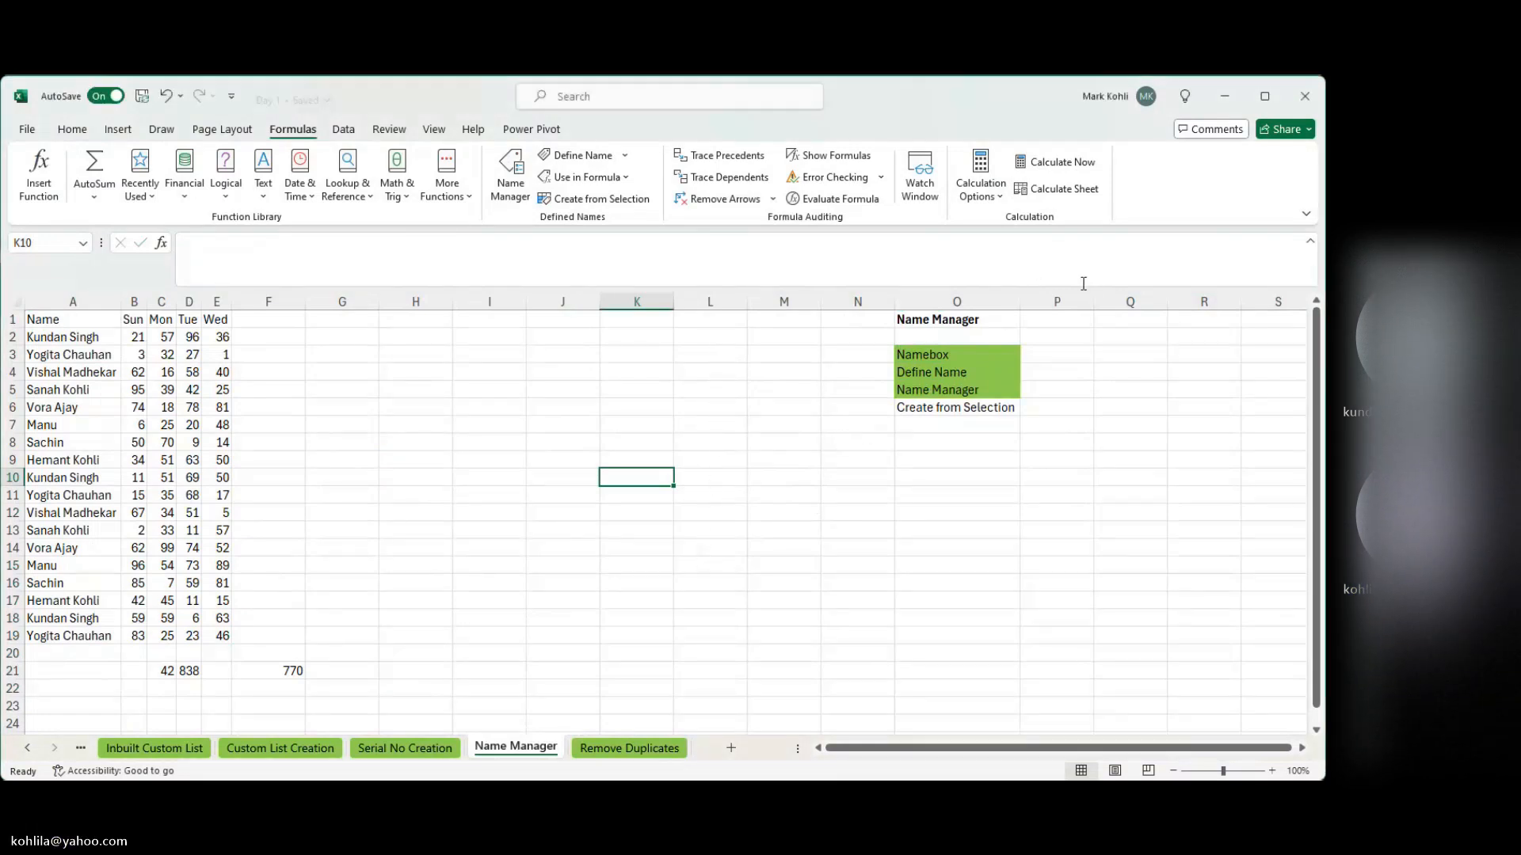
Start SUM formulas in G2 and G7, trying a person's name and =sum(sun) in G7.
{"action": "left_click", "coordinate": [482, 472]}
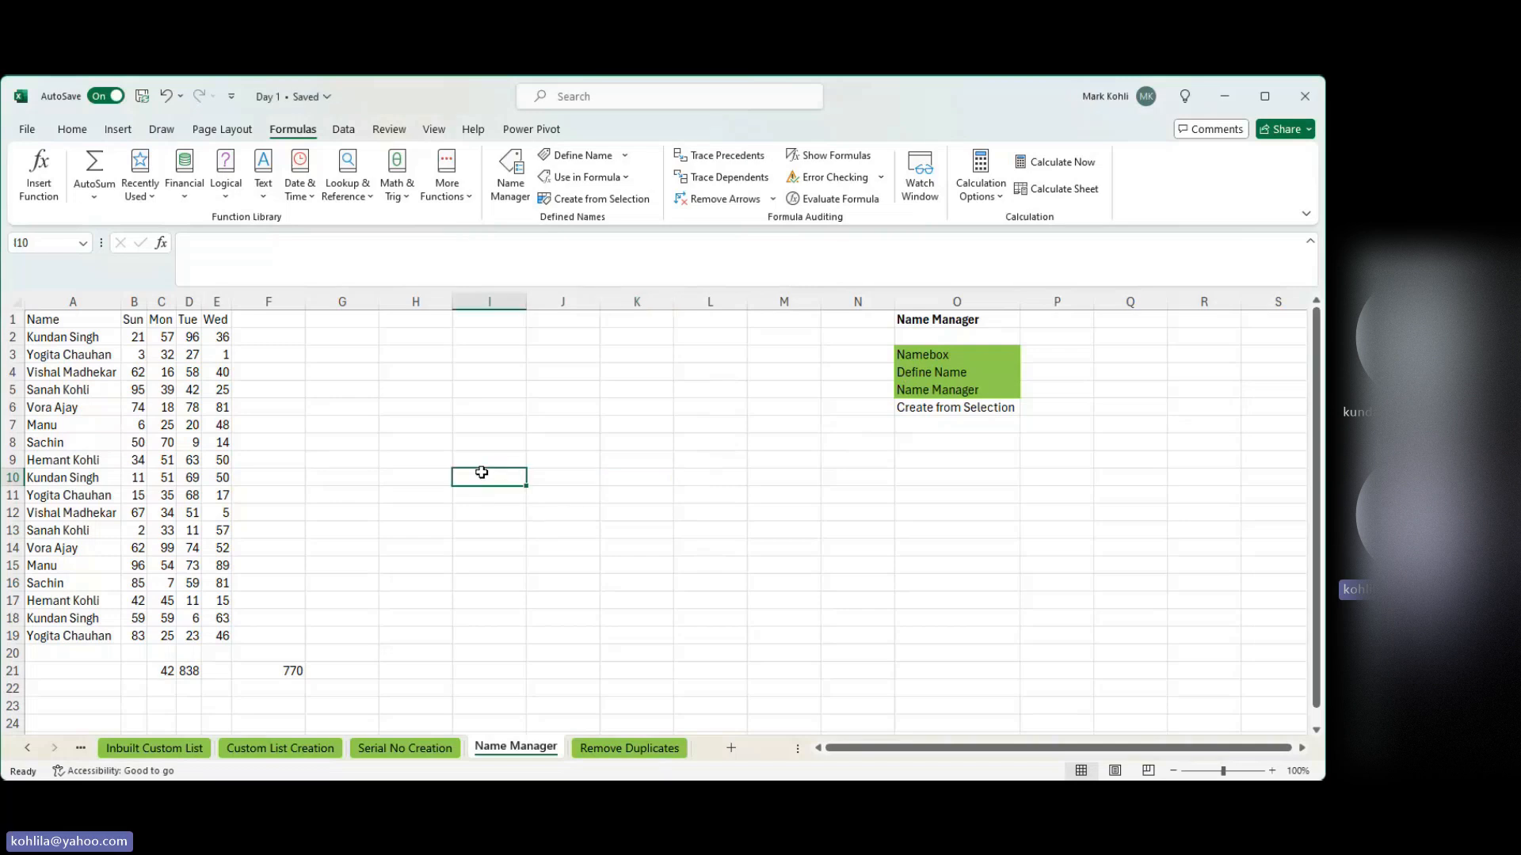
{"action": "left_click", "coordinate": [347, 332]}
{"action": "type", "text": "="}
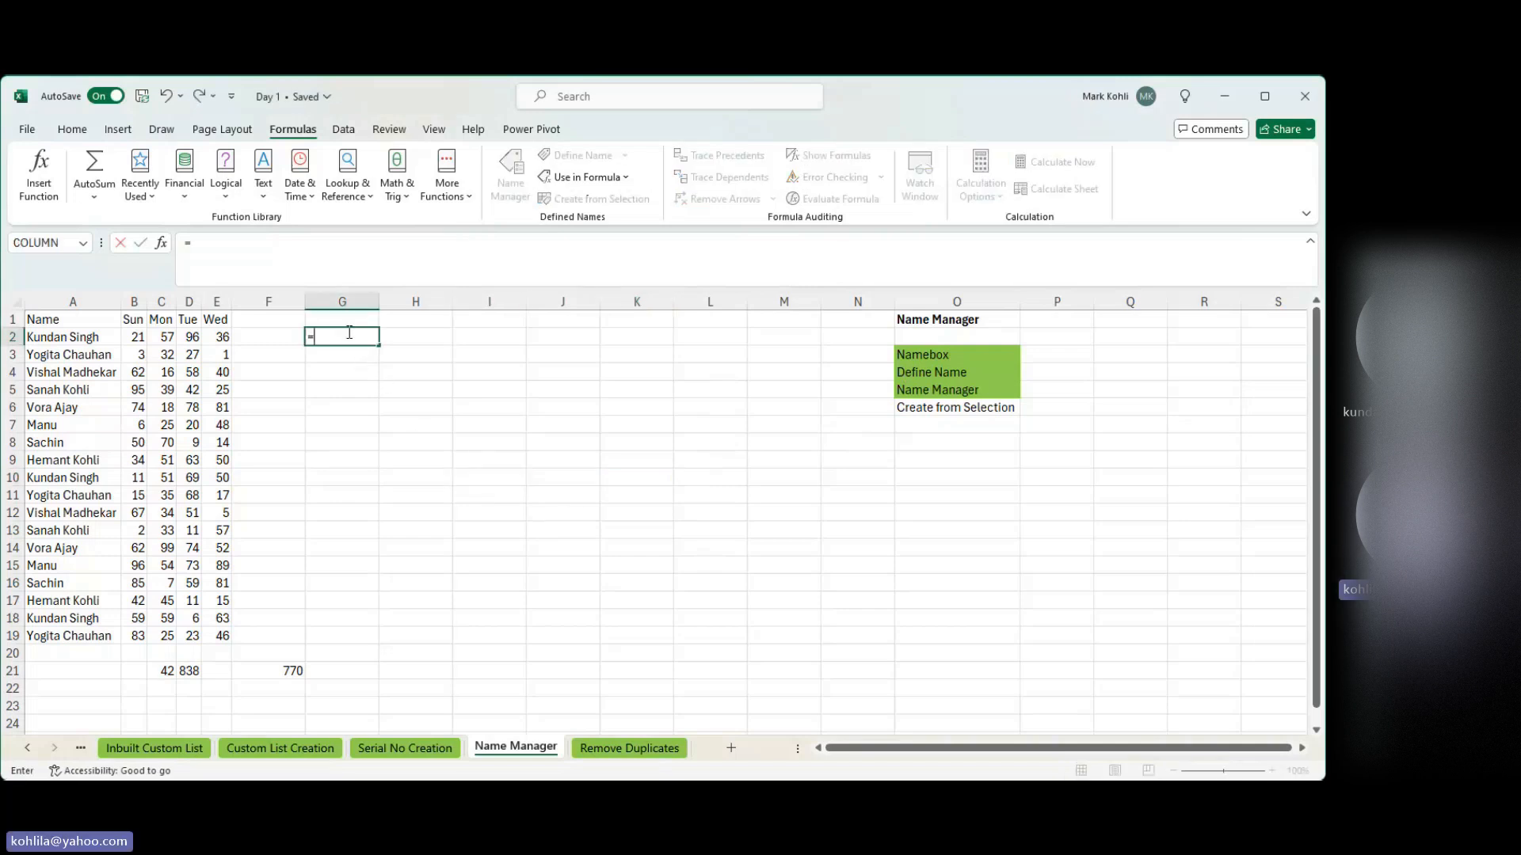
{"action": "type", "text": "sum"}
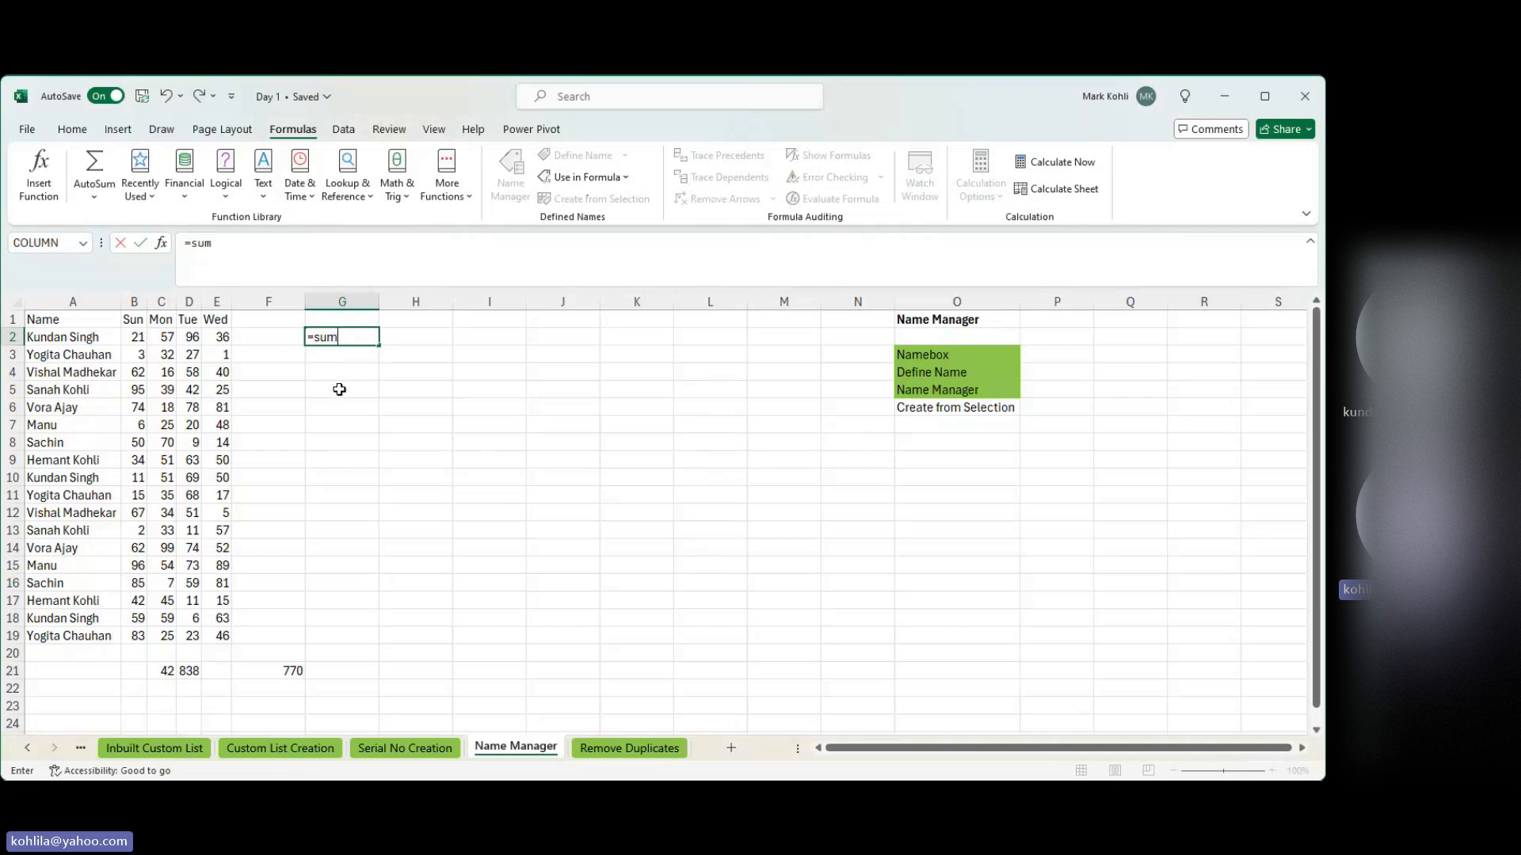
{"action": "left_click", "coordinate": [337, 424]}
{"action": "type", "text": "="}
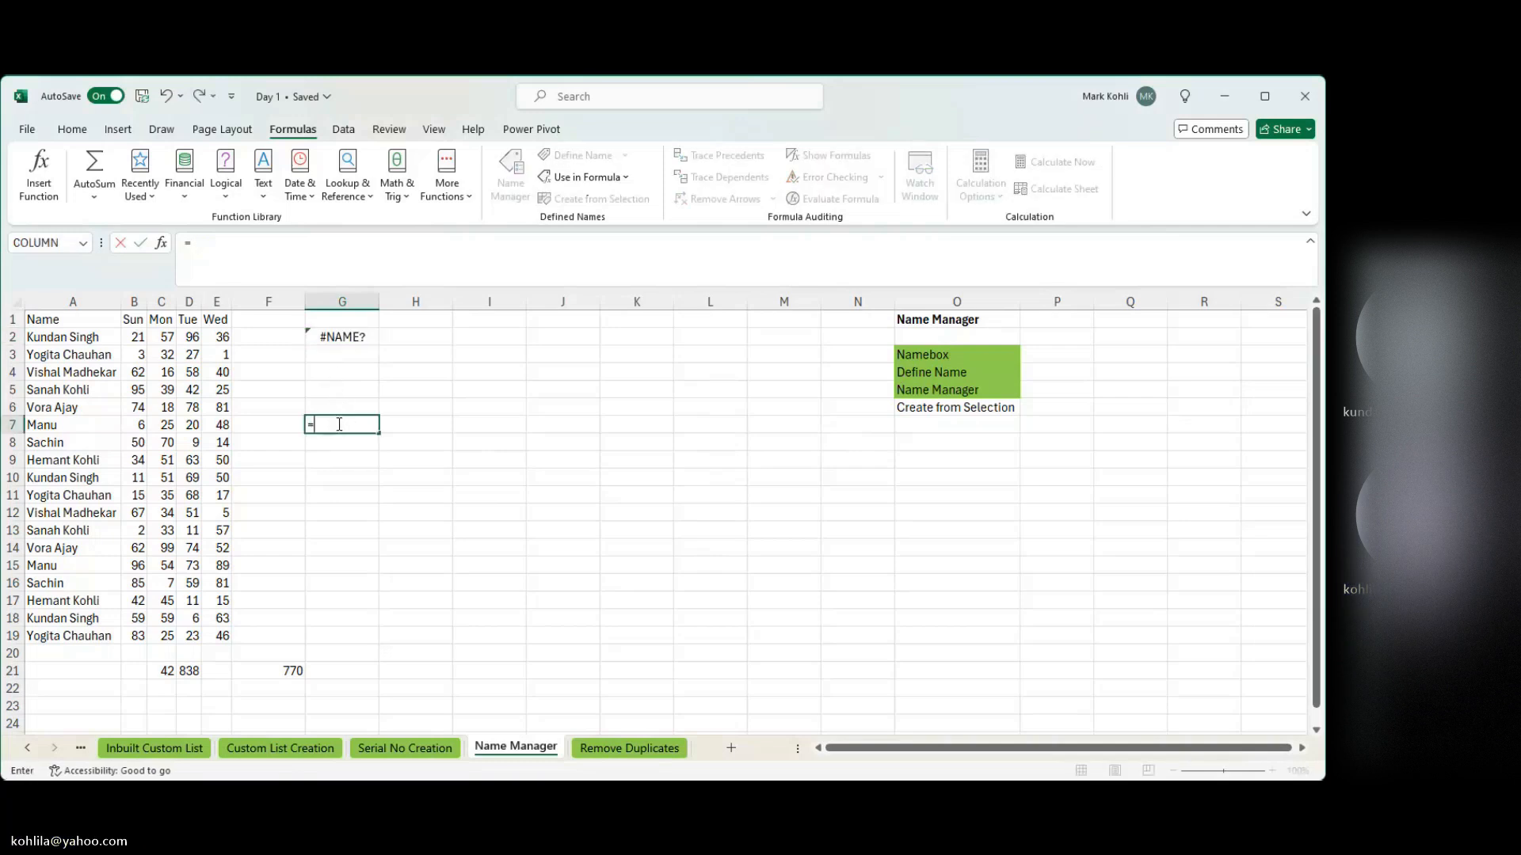
{"action": "type", "text": "sum"}
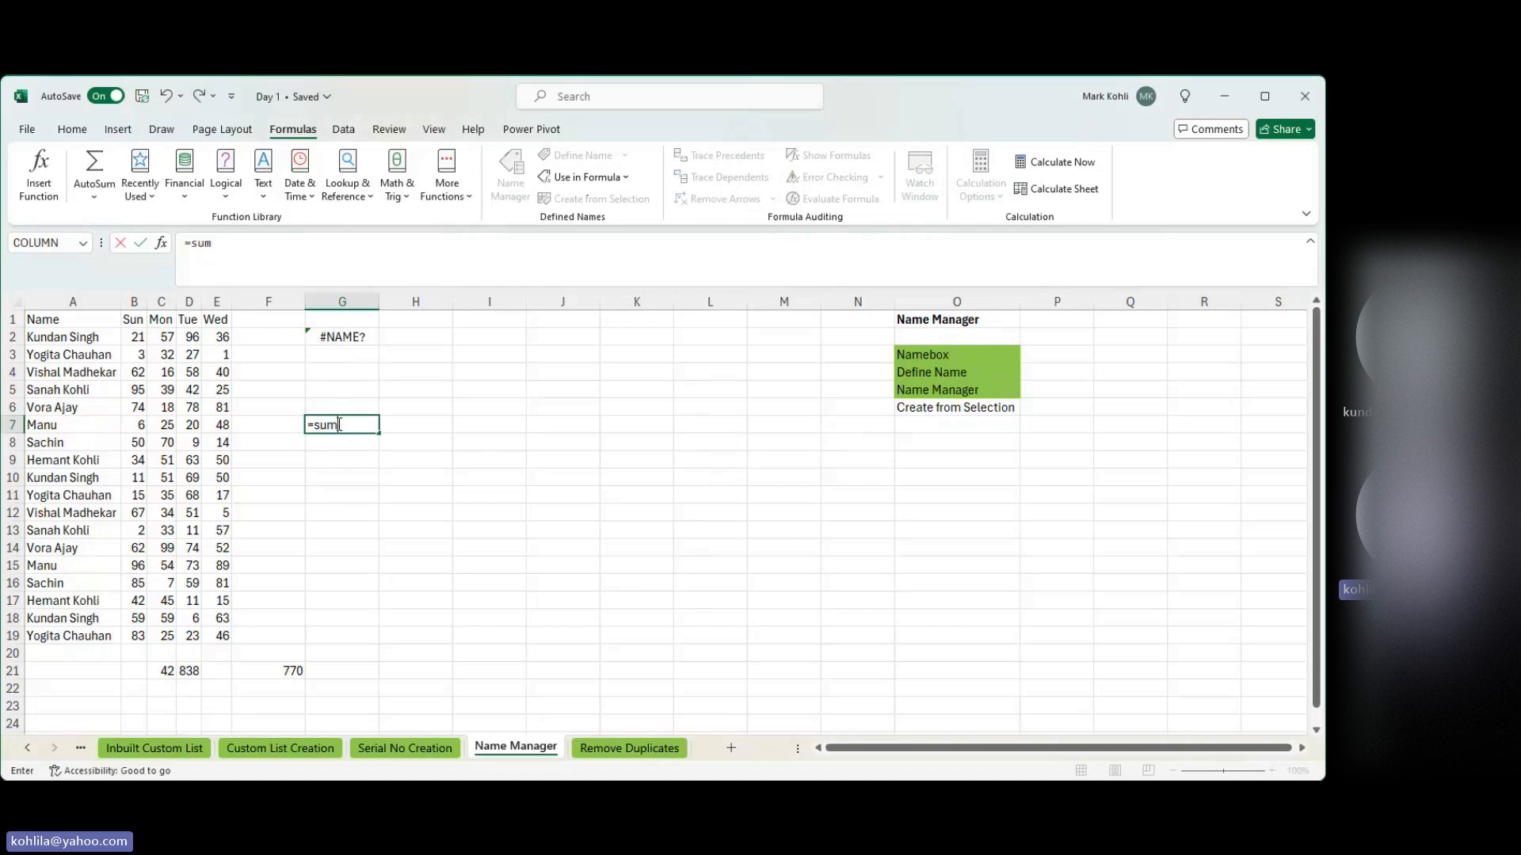
{"action": "type", "text": "(Manu)"}
{"action": "key", "text": "Return"}
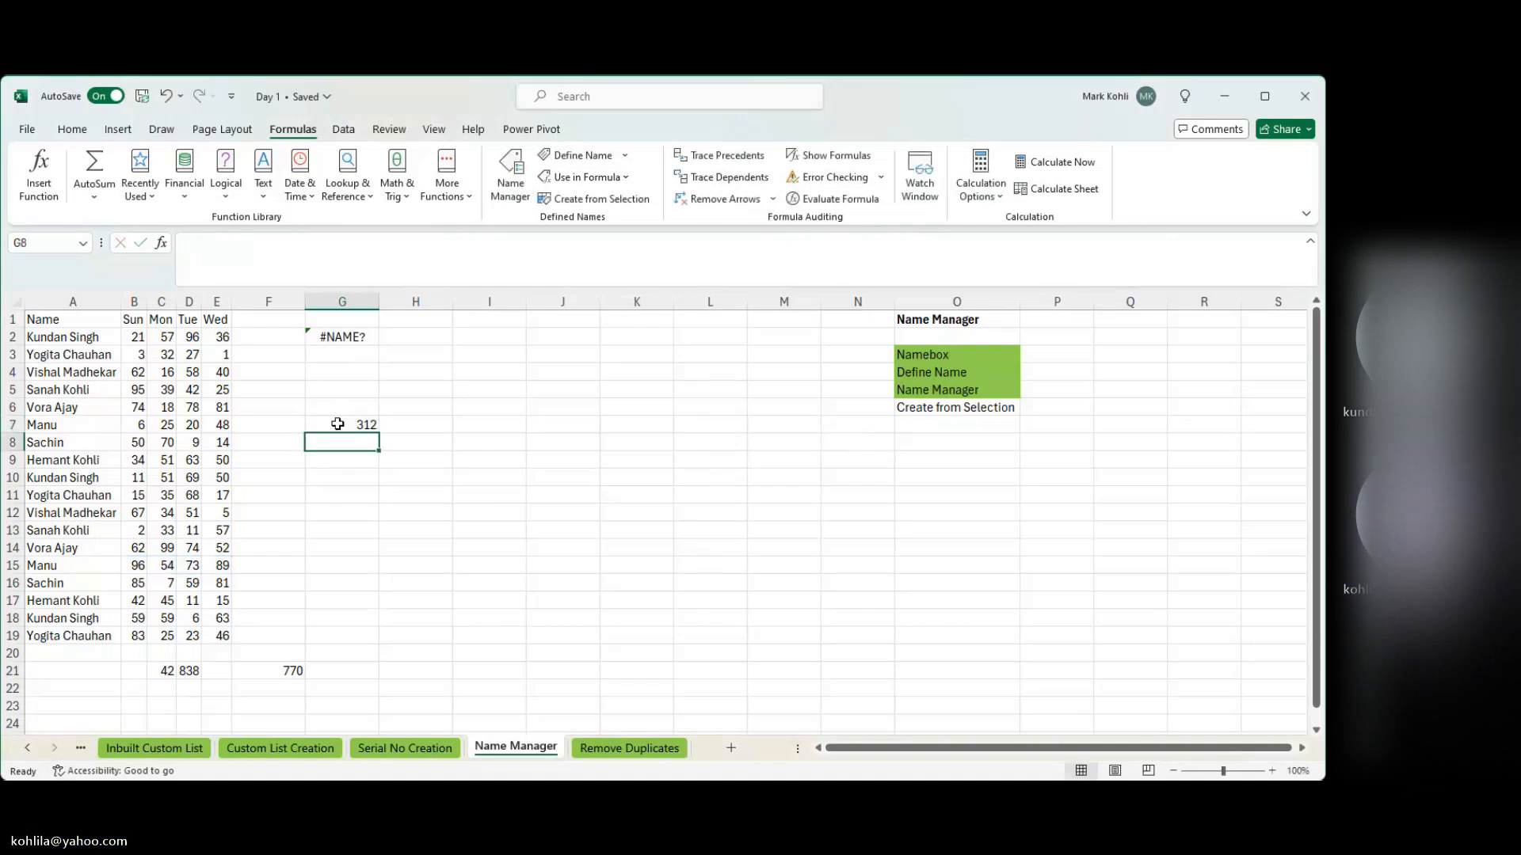
{"action": "left_click", "coordinate": [372, 423]}
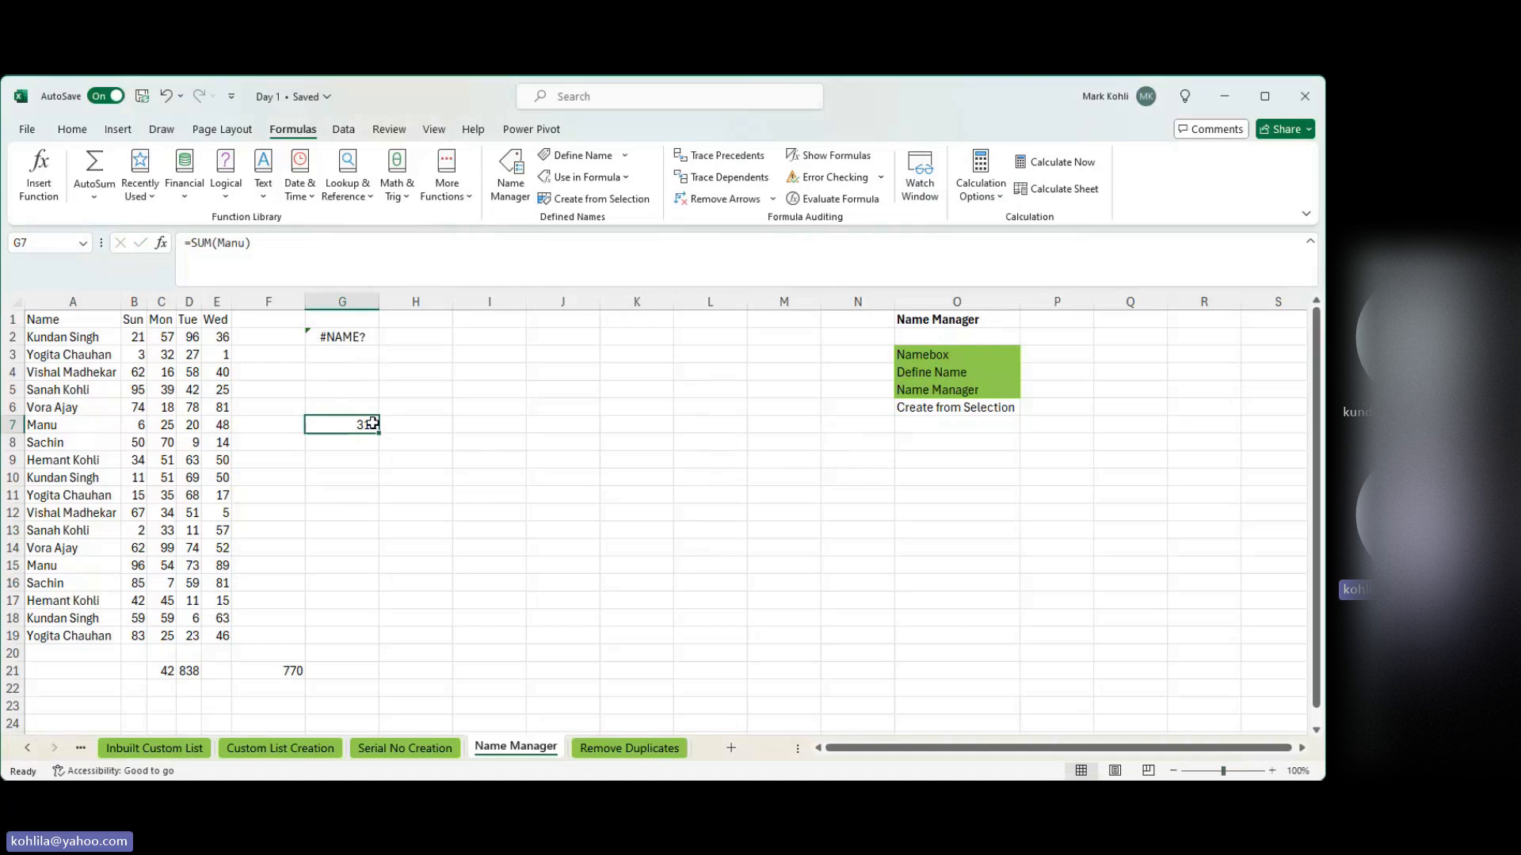
{"action": "type", "text": "=sum("}
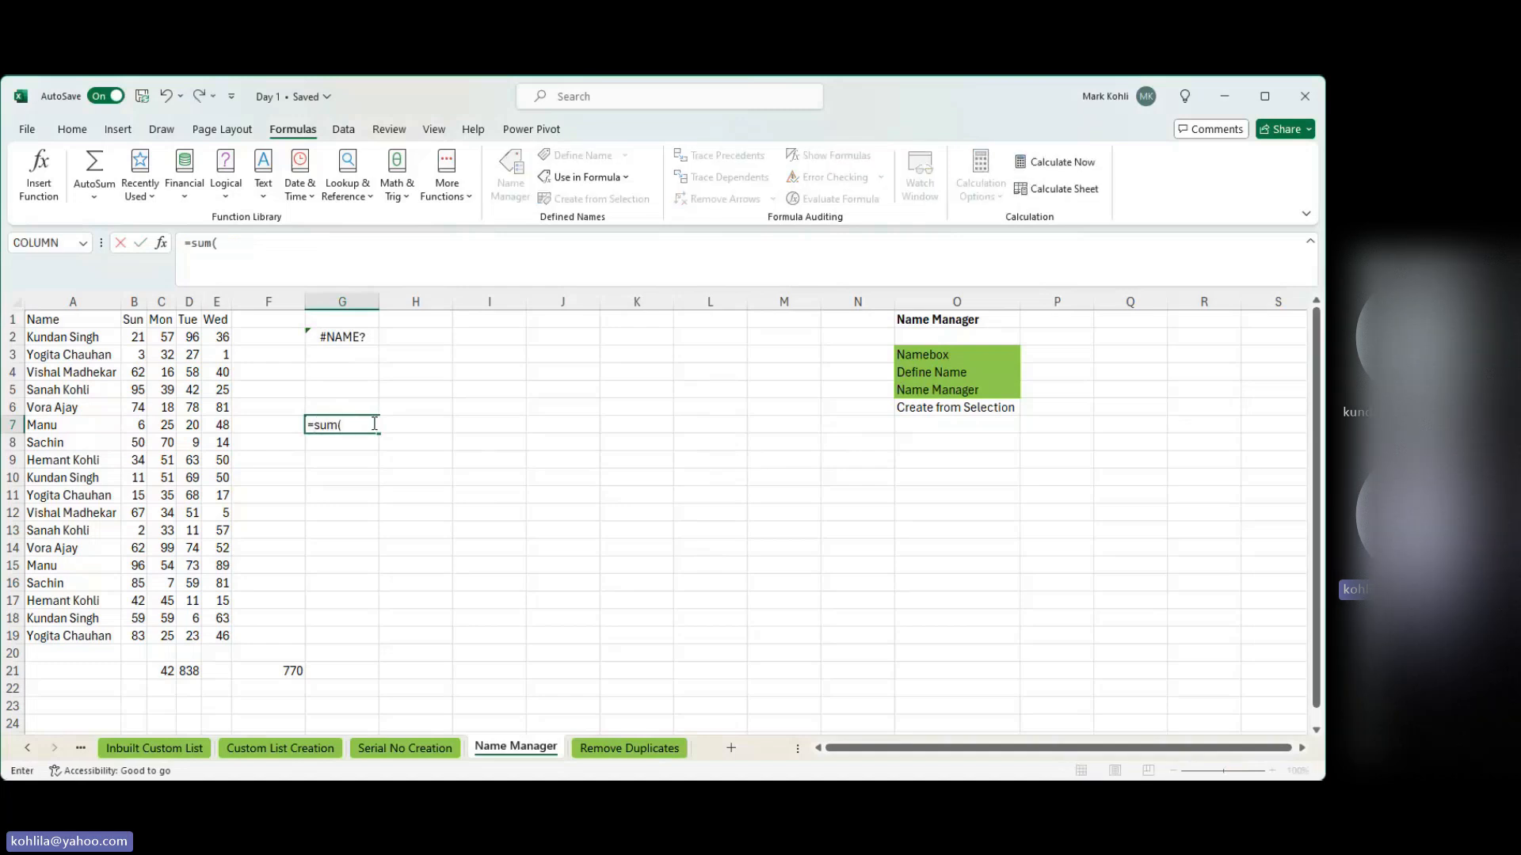
{"action": "type", "text": "sun"}
{"action": "key", "text": "Return"}
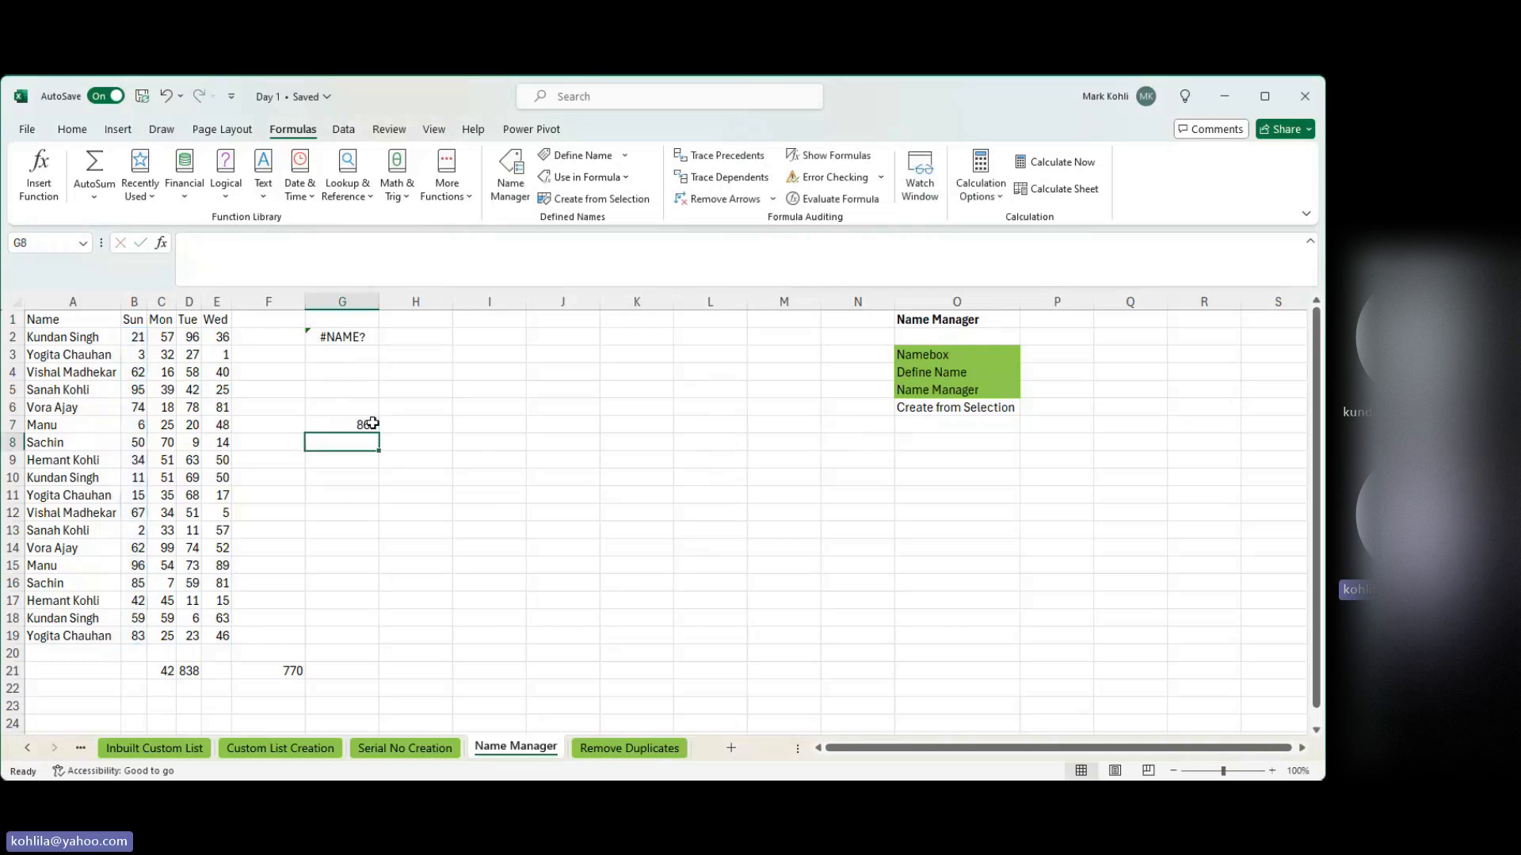
Rewrite G7 as a SUM of the row 17 person's defined name, returning 113.
{"action": "left_click", "coordinate": [372, 424]}
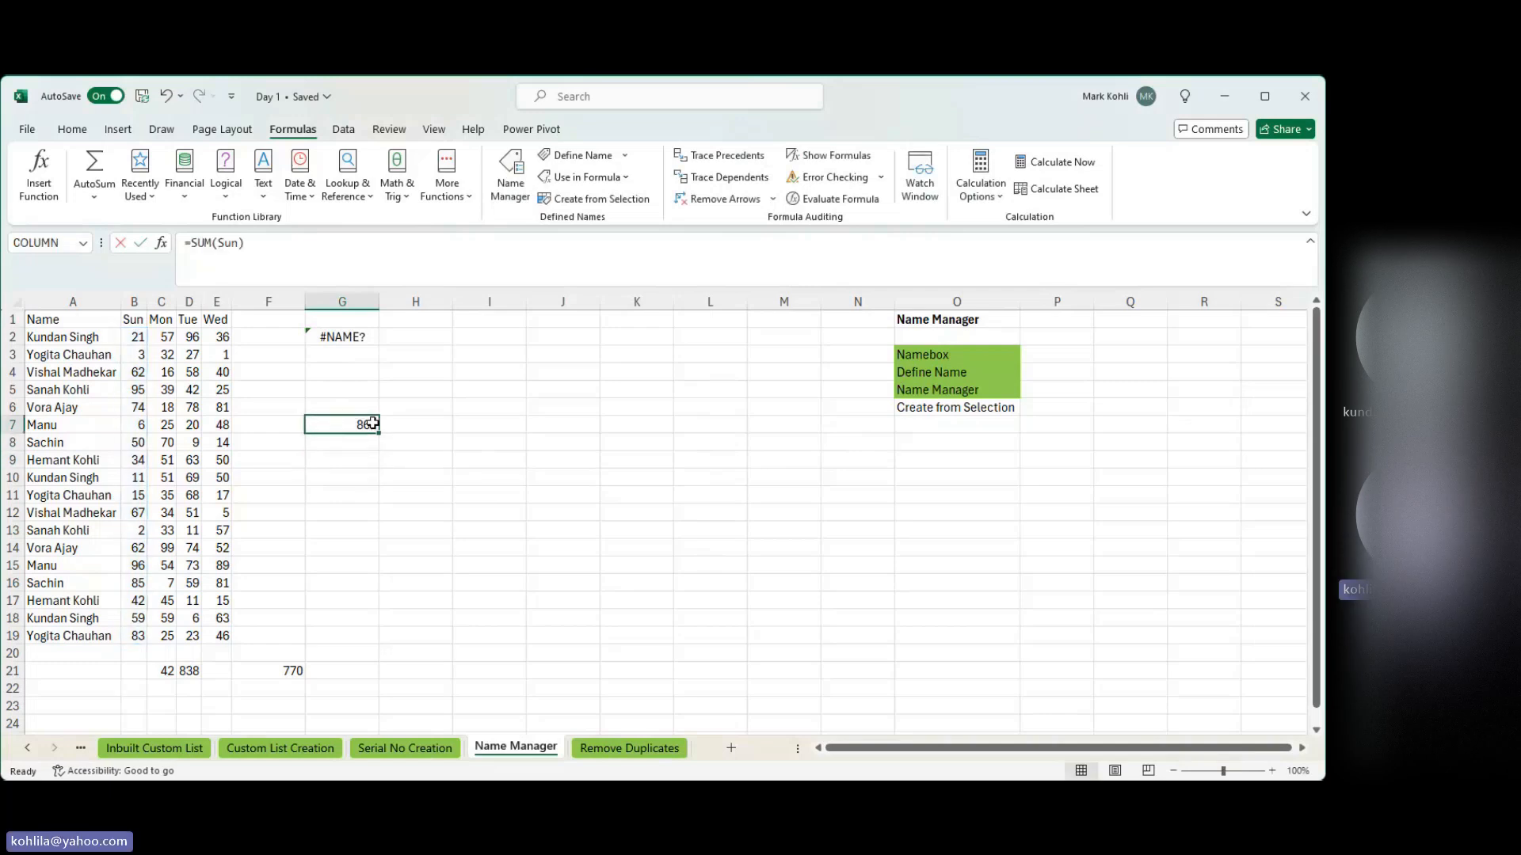
{"action": "type", "text": "=sum("}
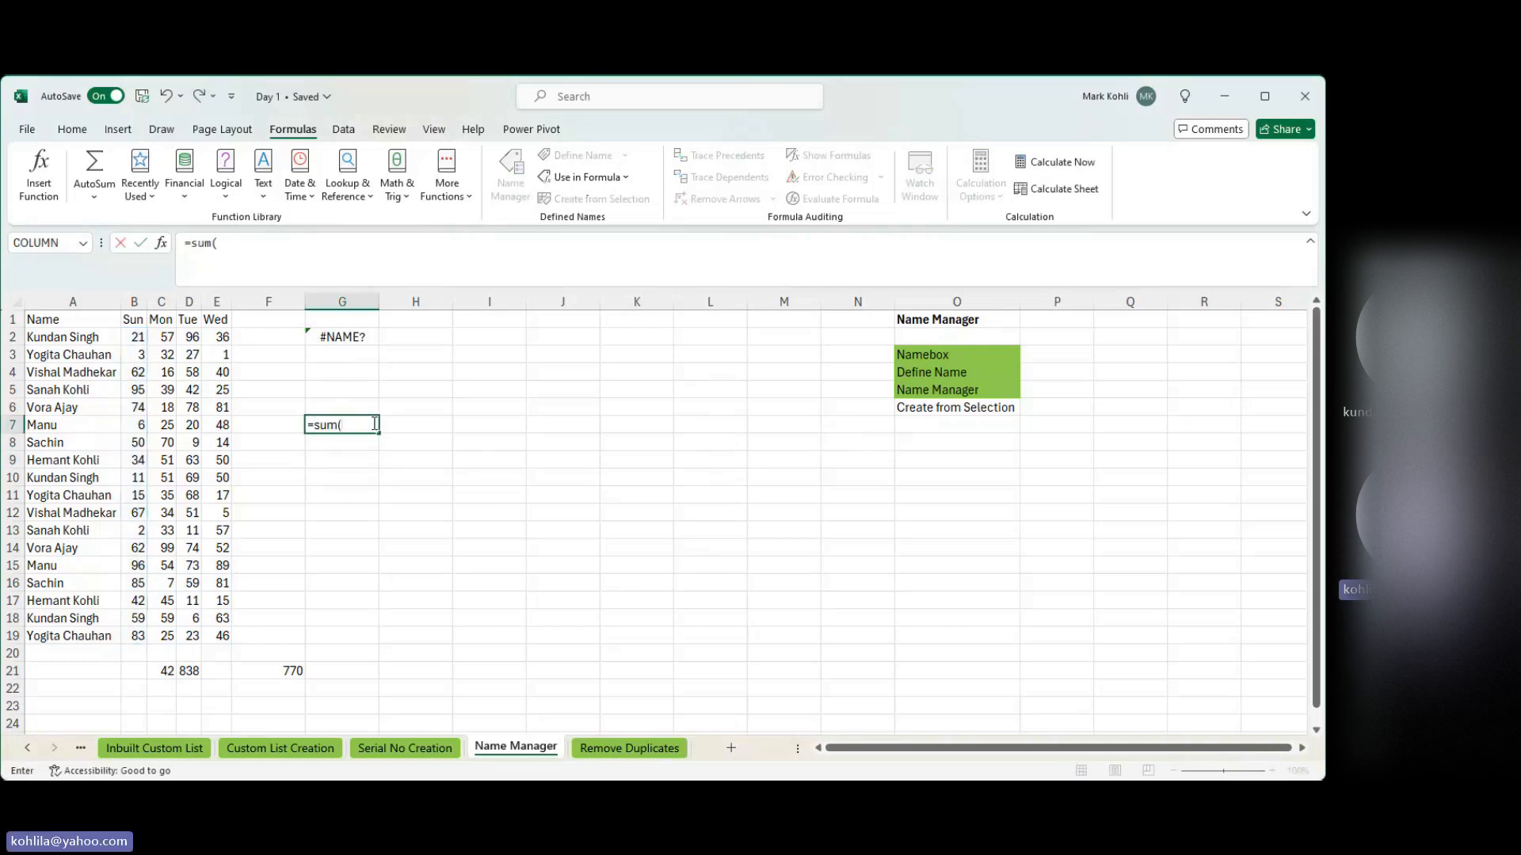
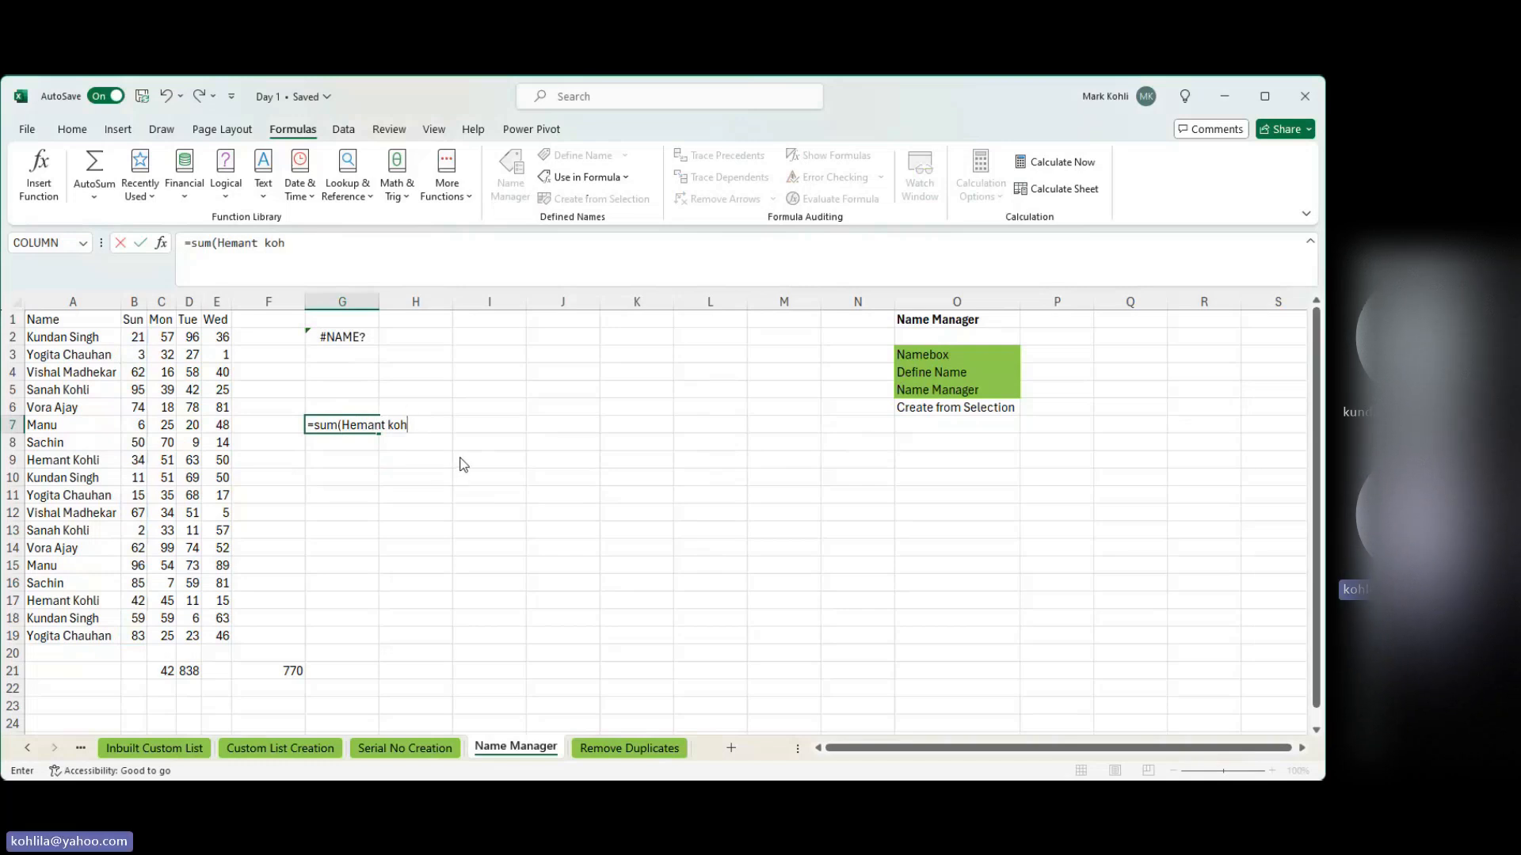
{"action": "key", "text": "Tab"}
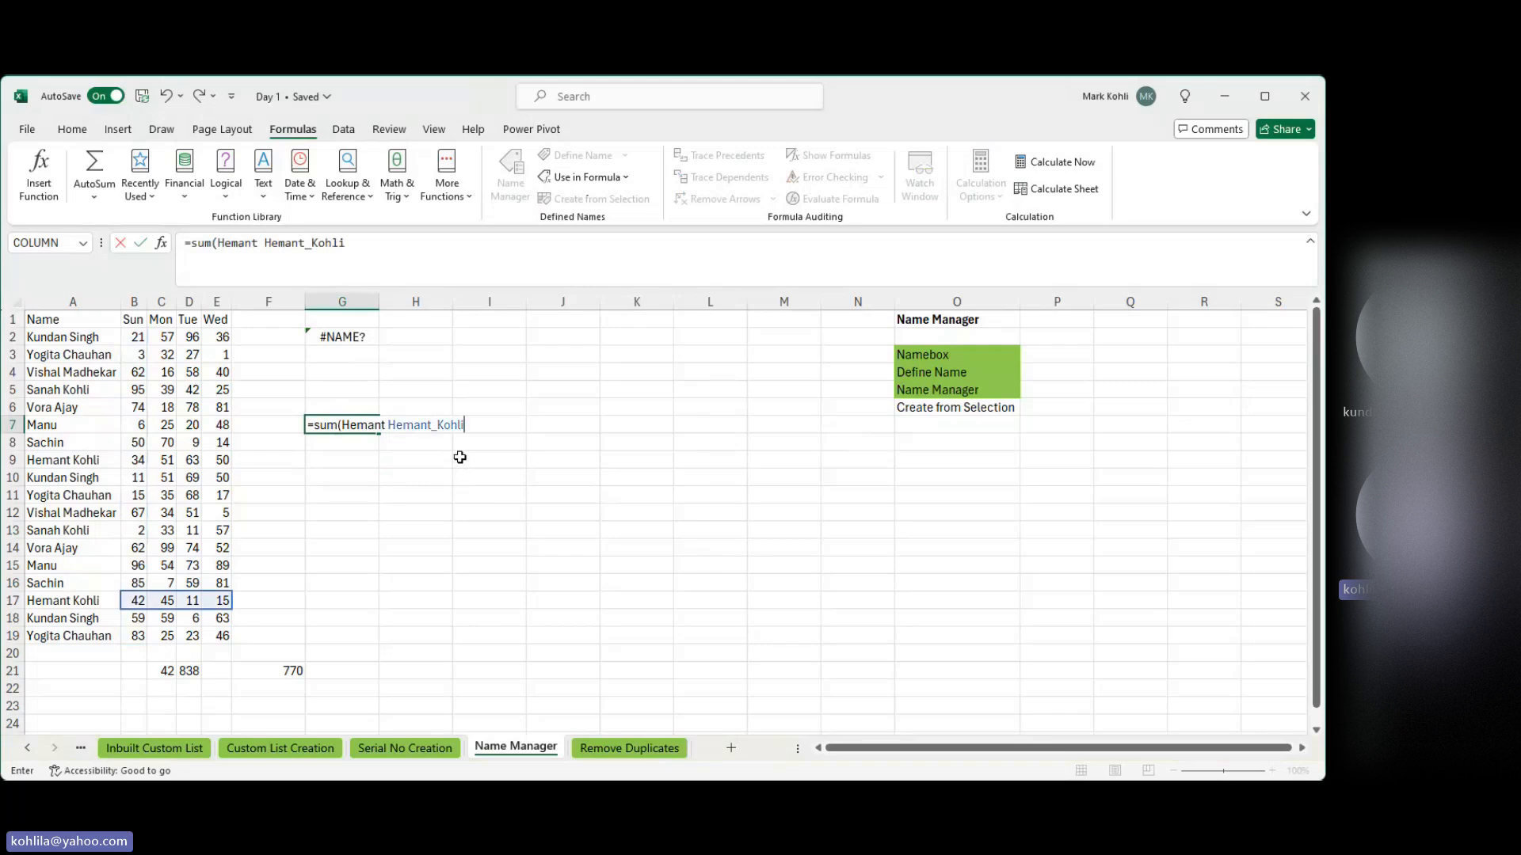
{"action": "type", "text": ")"}
{"action": "left_click", "coordinate": [389, 424]}
{"action": "key", "text": "BackSpace"}
{"action": "key", "text": "BackSpace"}
{"action": "key", "text": "BackSpace"}
{"action": "key", "text": "BackSpace"}
{"action": "key", "text": "BackSpace"}
{"action": "key", "text": "BackSpace"}
{"action": "key", "text": "BackSpace"}
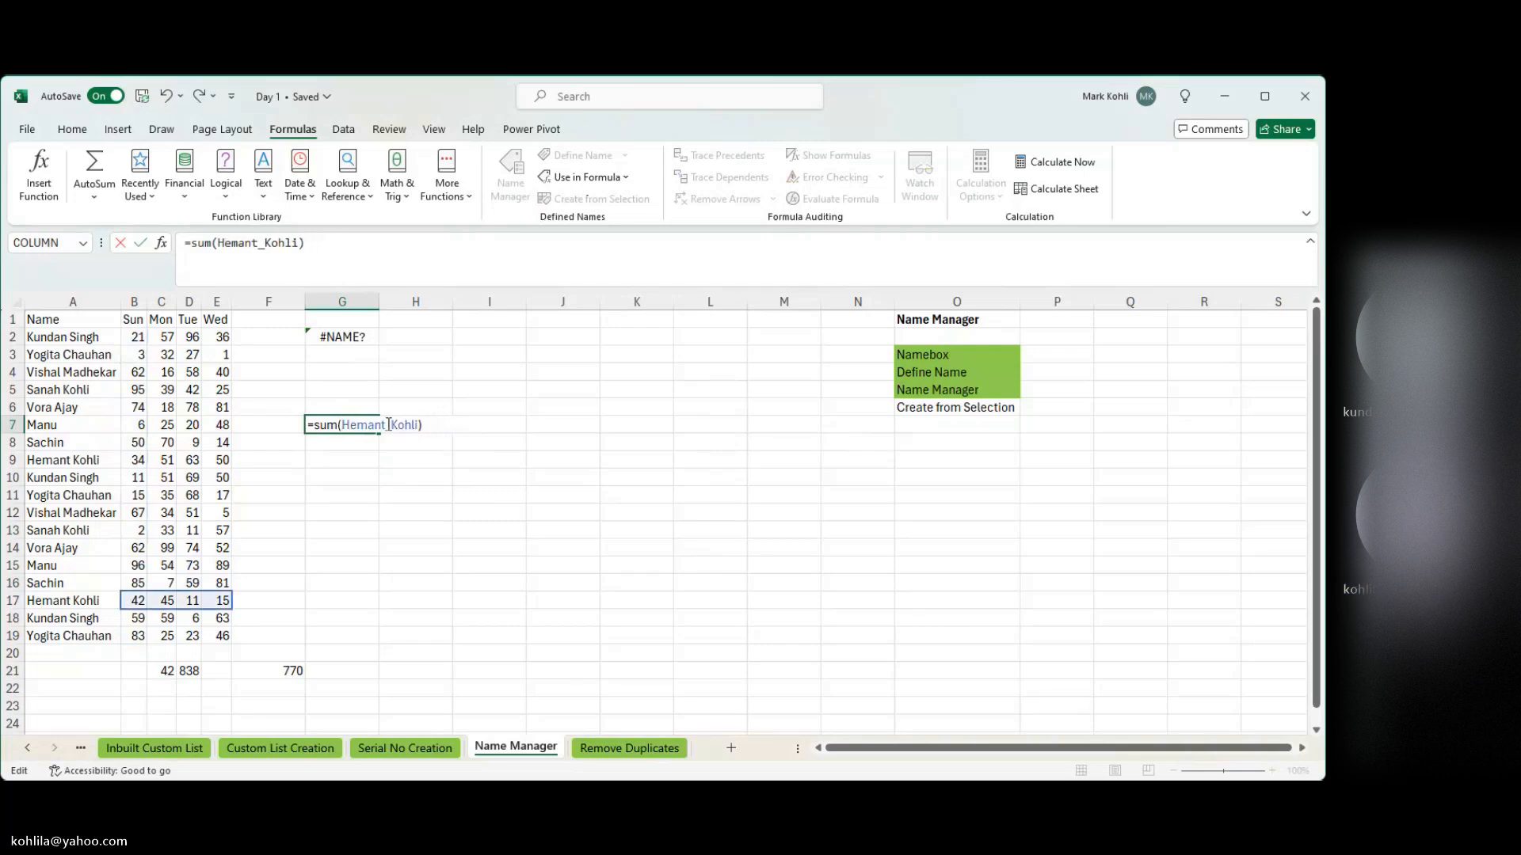
{"action": "key", "text": "Return"}
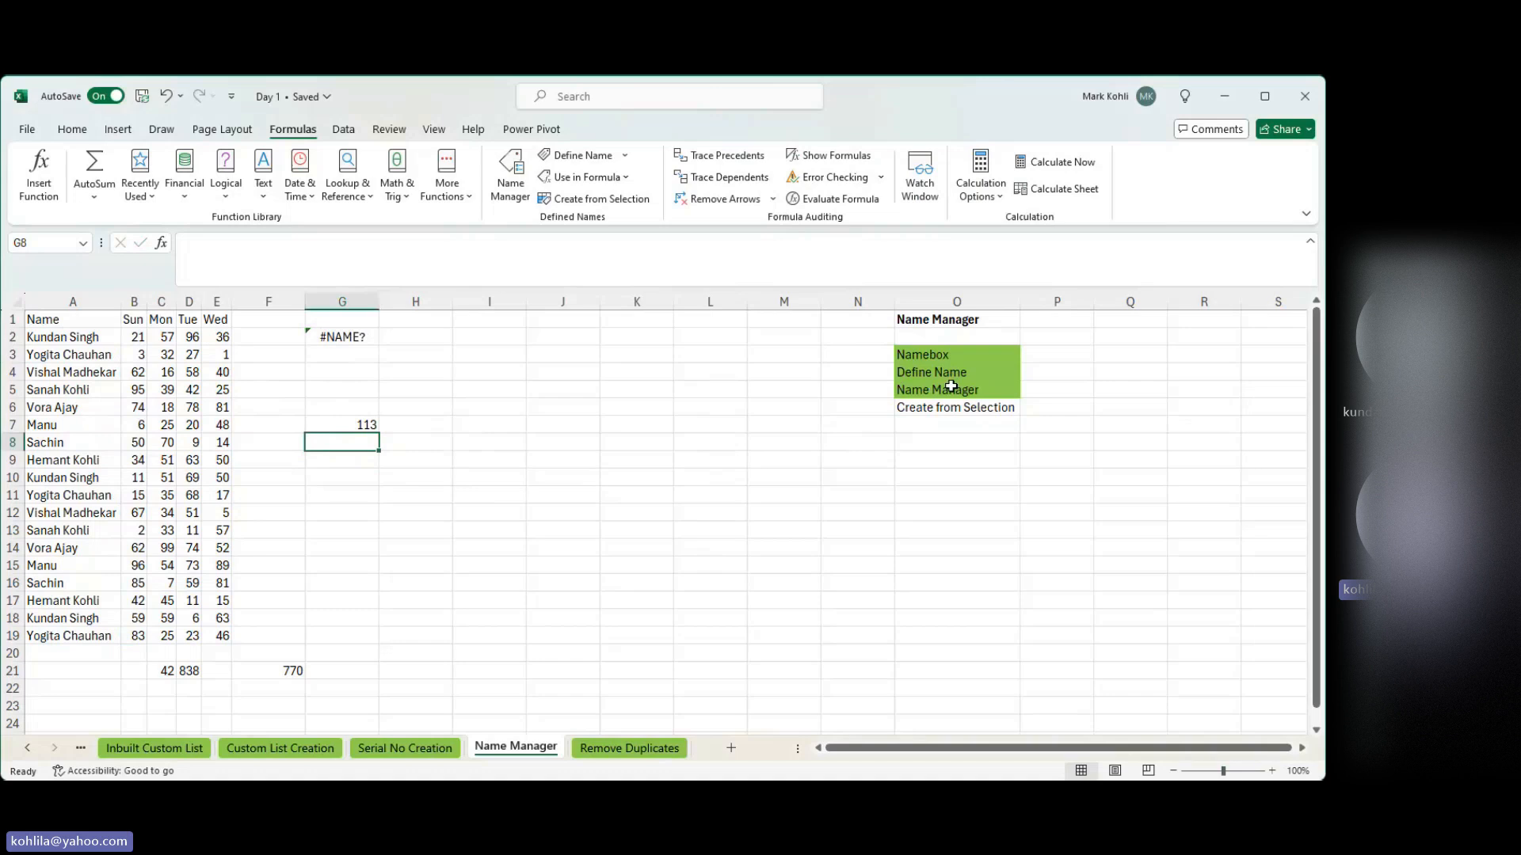
{"action": "left_click", "coordinate": [942, 410]}
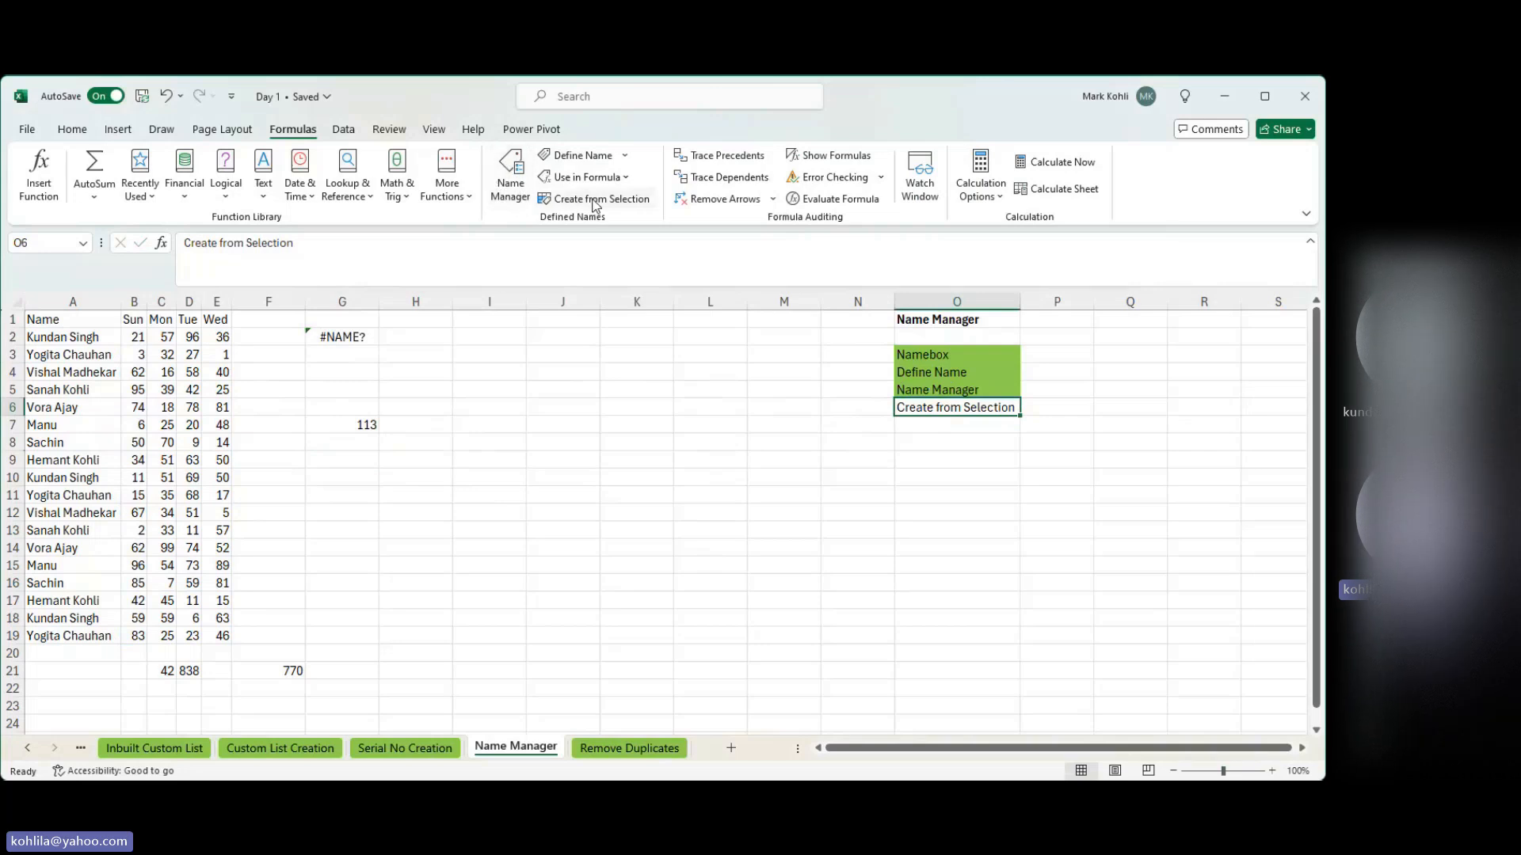
{"action": "left_click_drag", "start_coordinate": [59, 321], "coordinate": [209, 629]}
{"action": "left_click", "coordinate": [616, 203]}
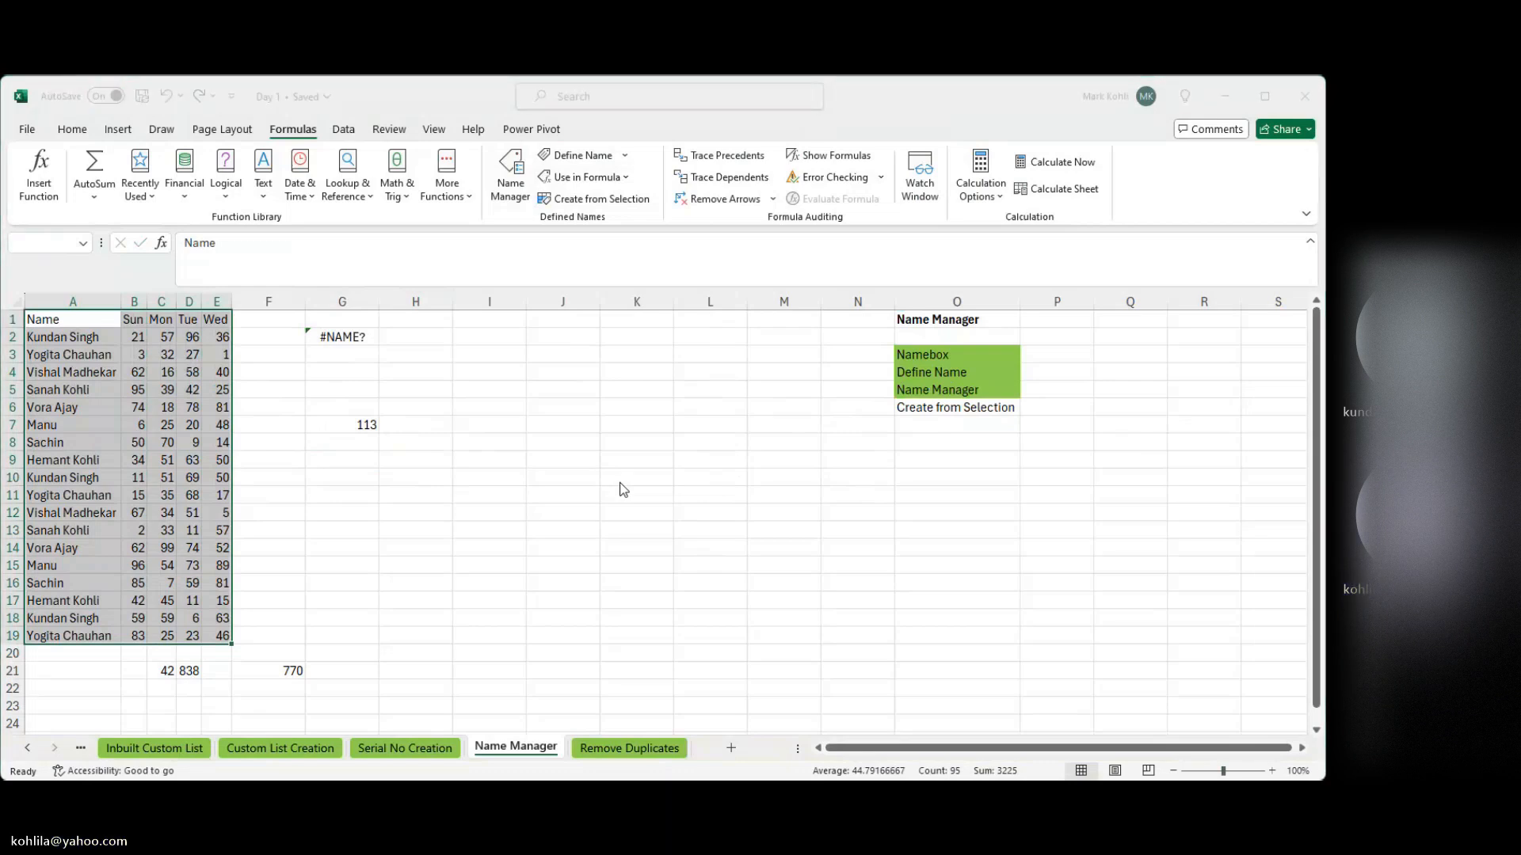
{"action": "left_click", "coordinate": [619, 483]}
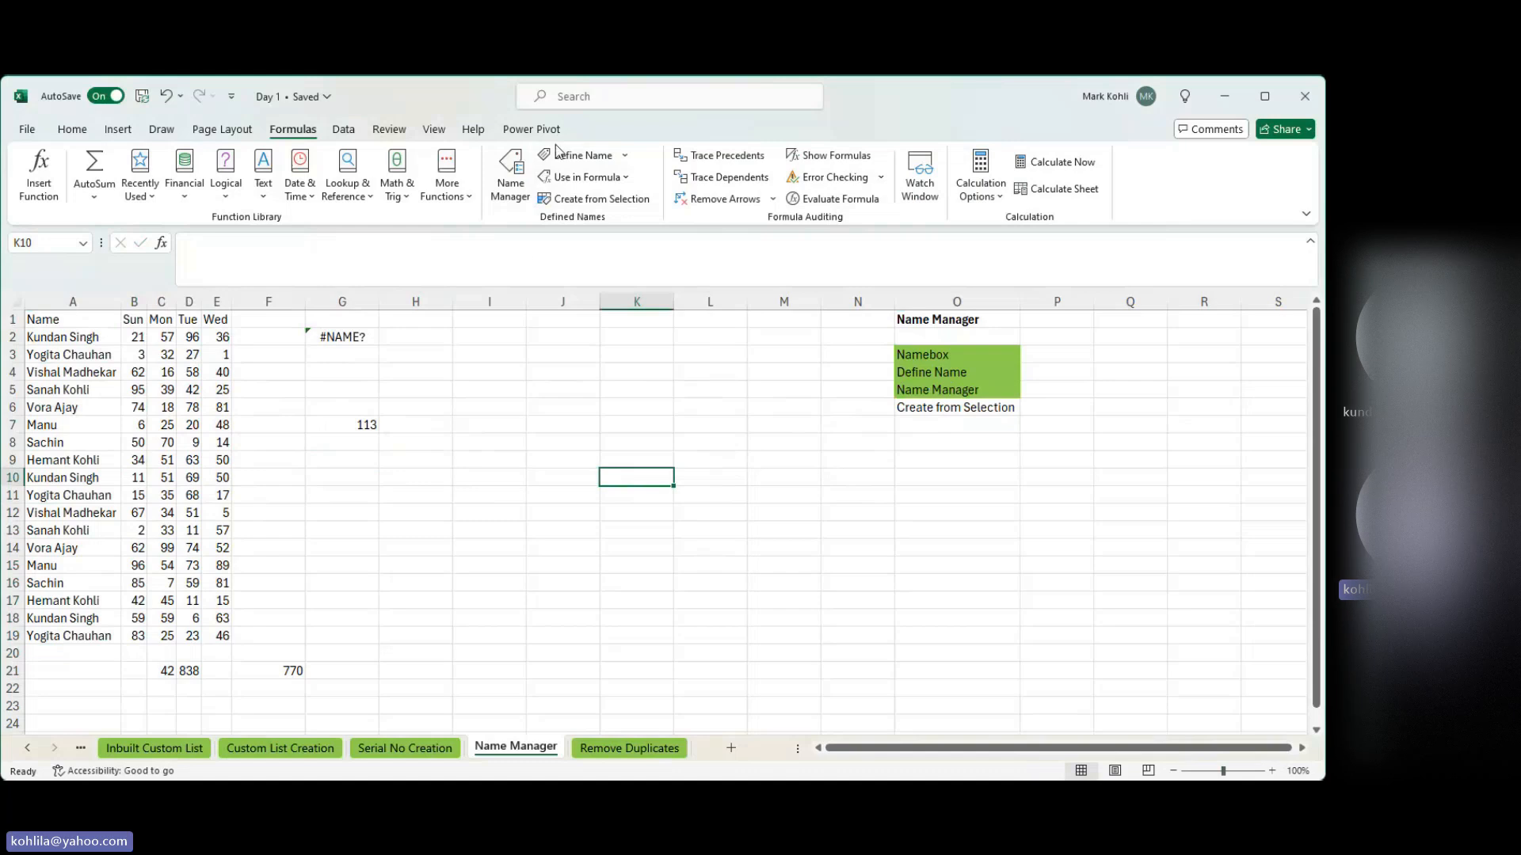
{"action": "left_click", "coordinate": [519, 170]}
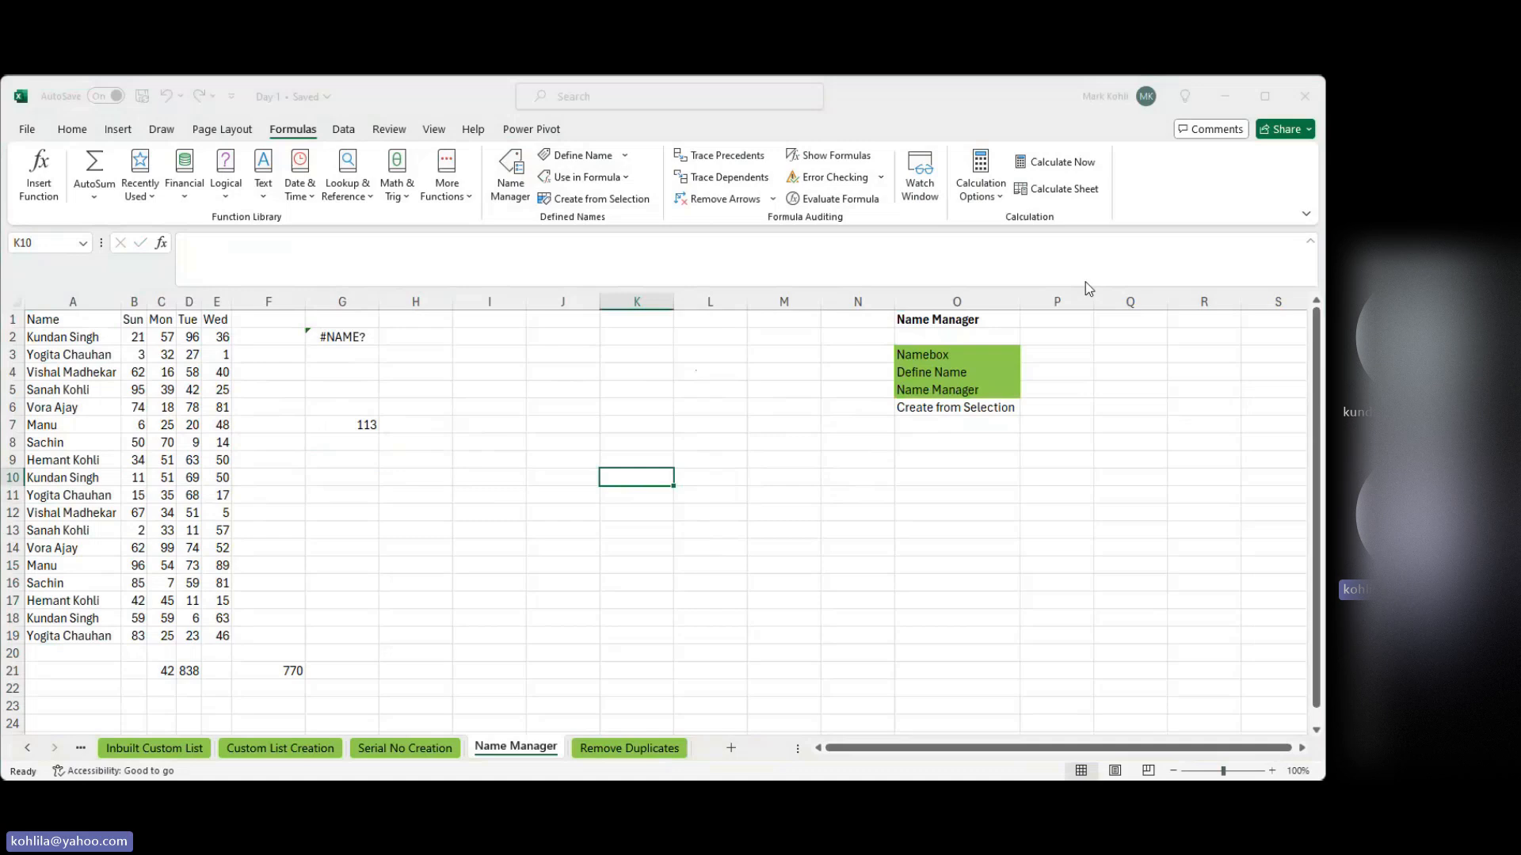
{"action": "left_click", "coordinate": [1085, 282]}
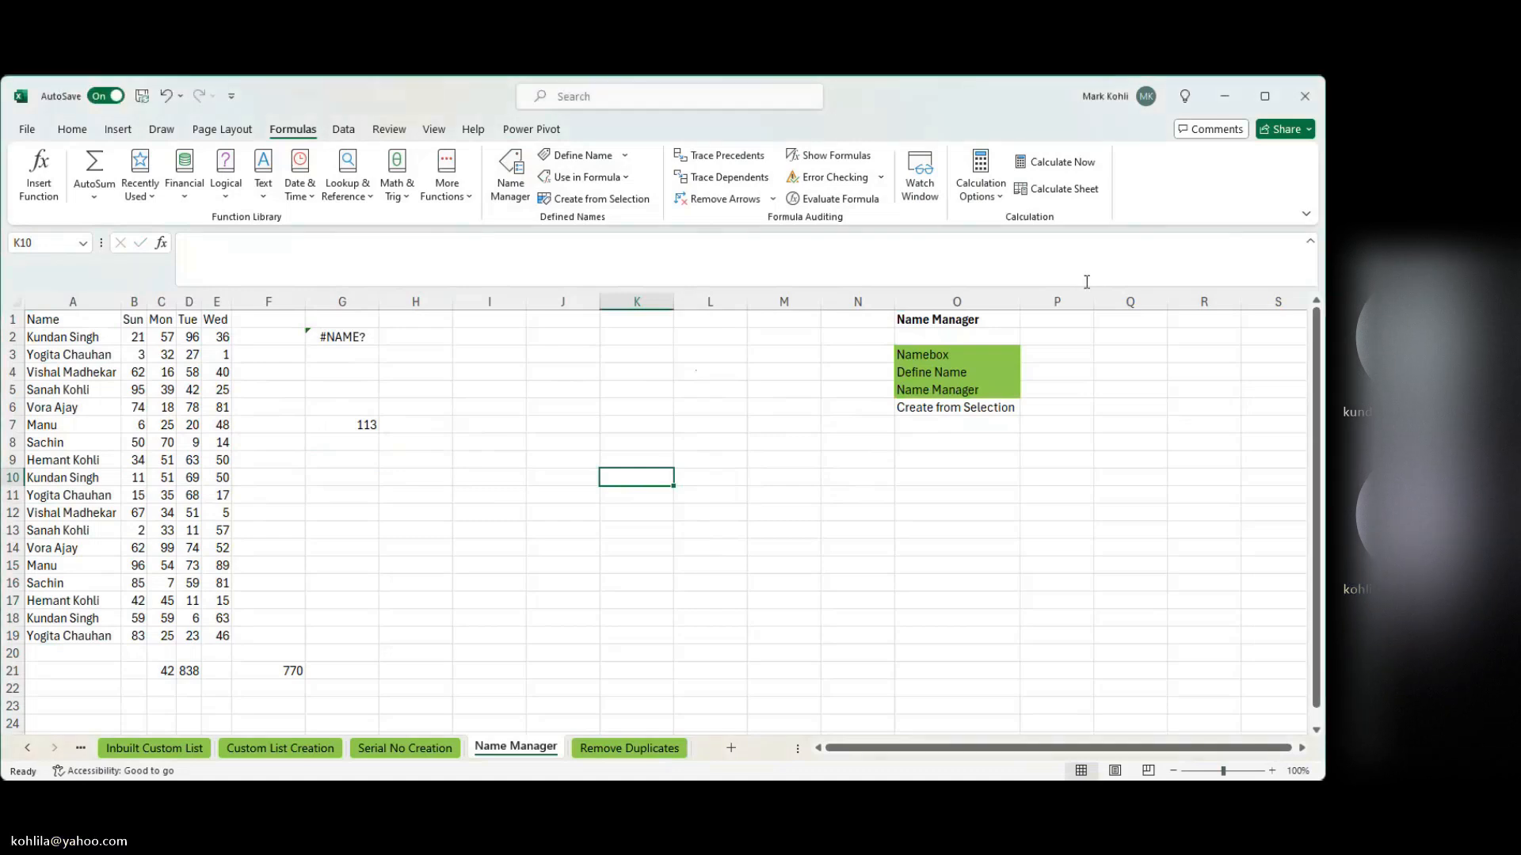
{"action": "left_click", "coordinate": [1006, 399]}
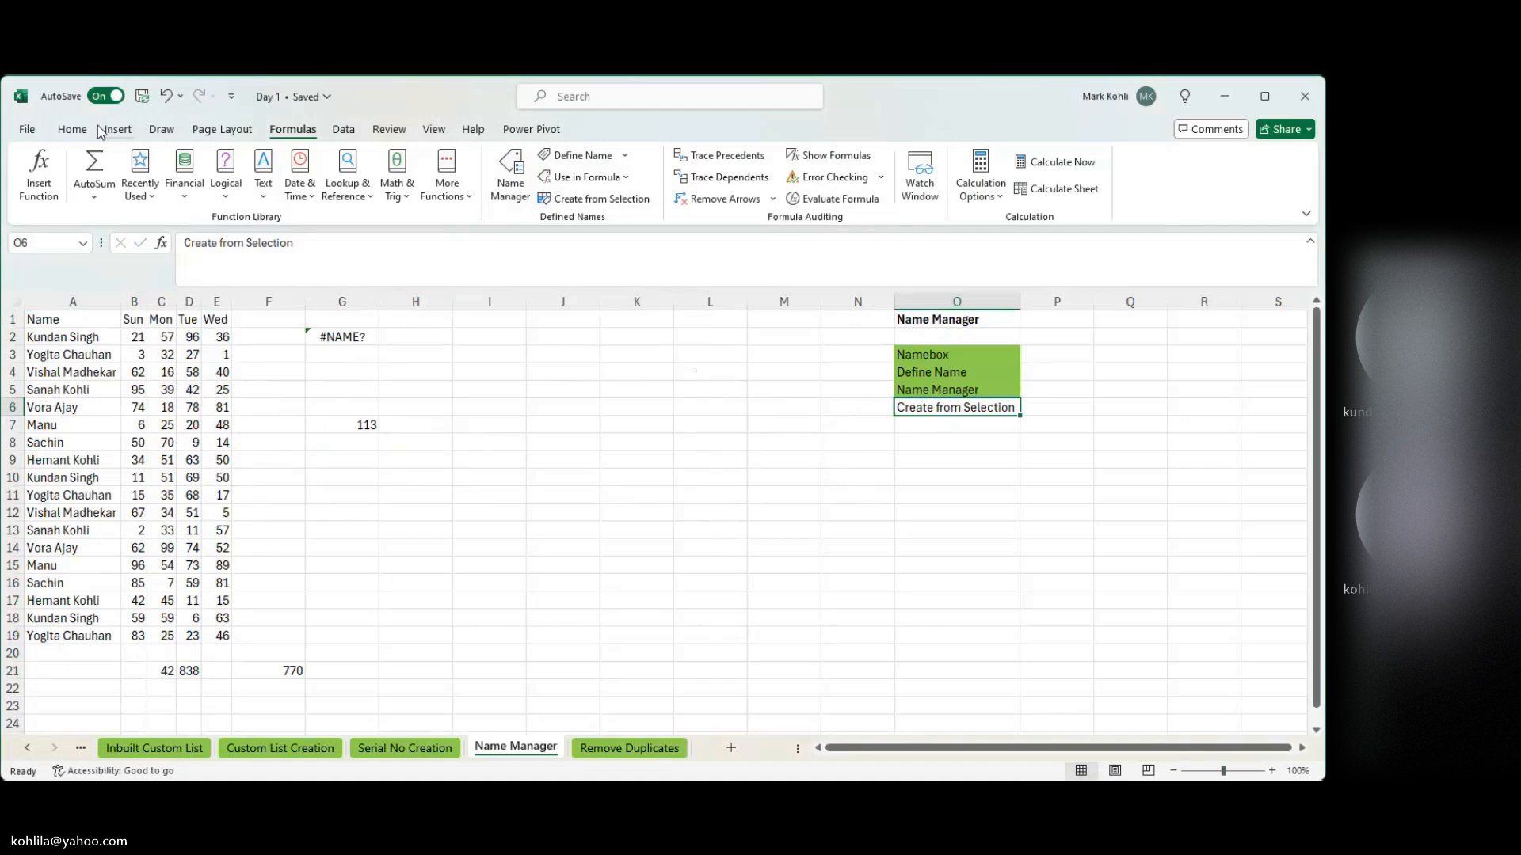
Fill the Create from Selection label in O6 green.
{"action": "left_click", "coordinate": [74, 130]}
{"action": "left_click", "coordinate": [228, 188]}
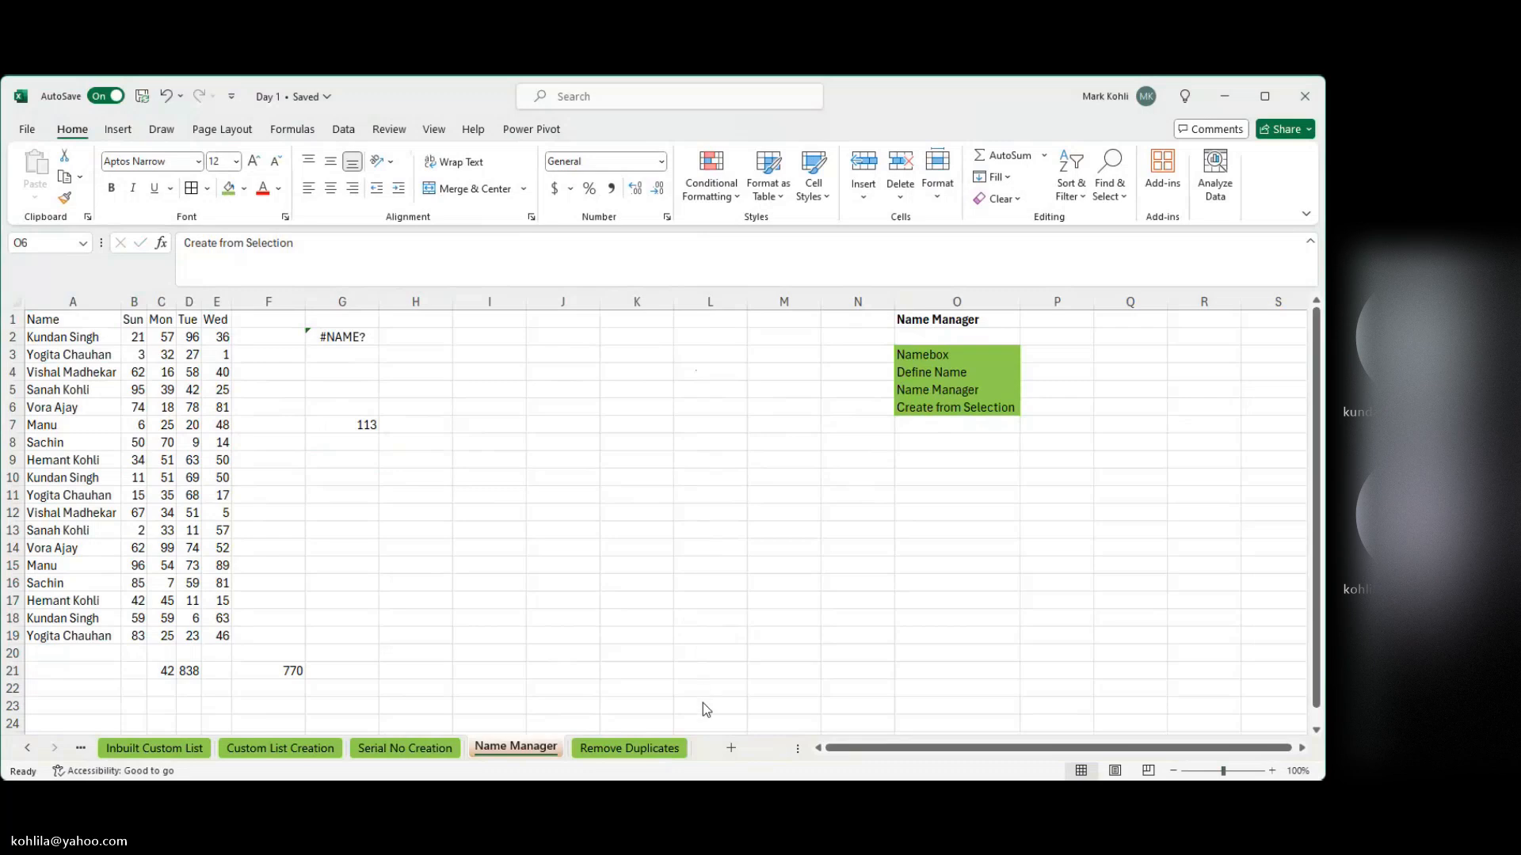
{"action": "left_click", "coordinate": [609, 621]}
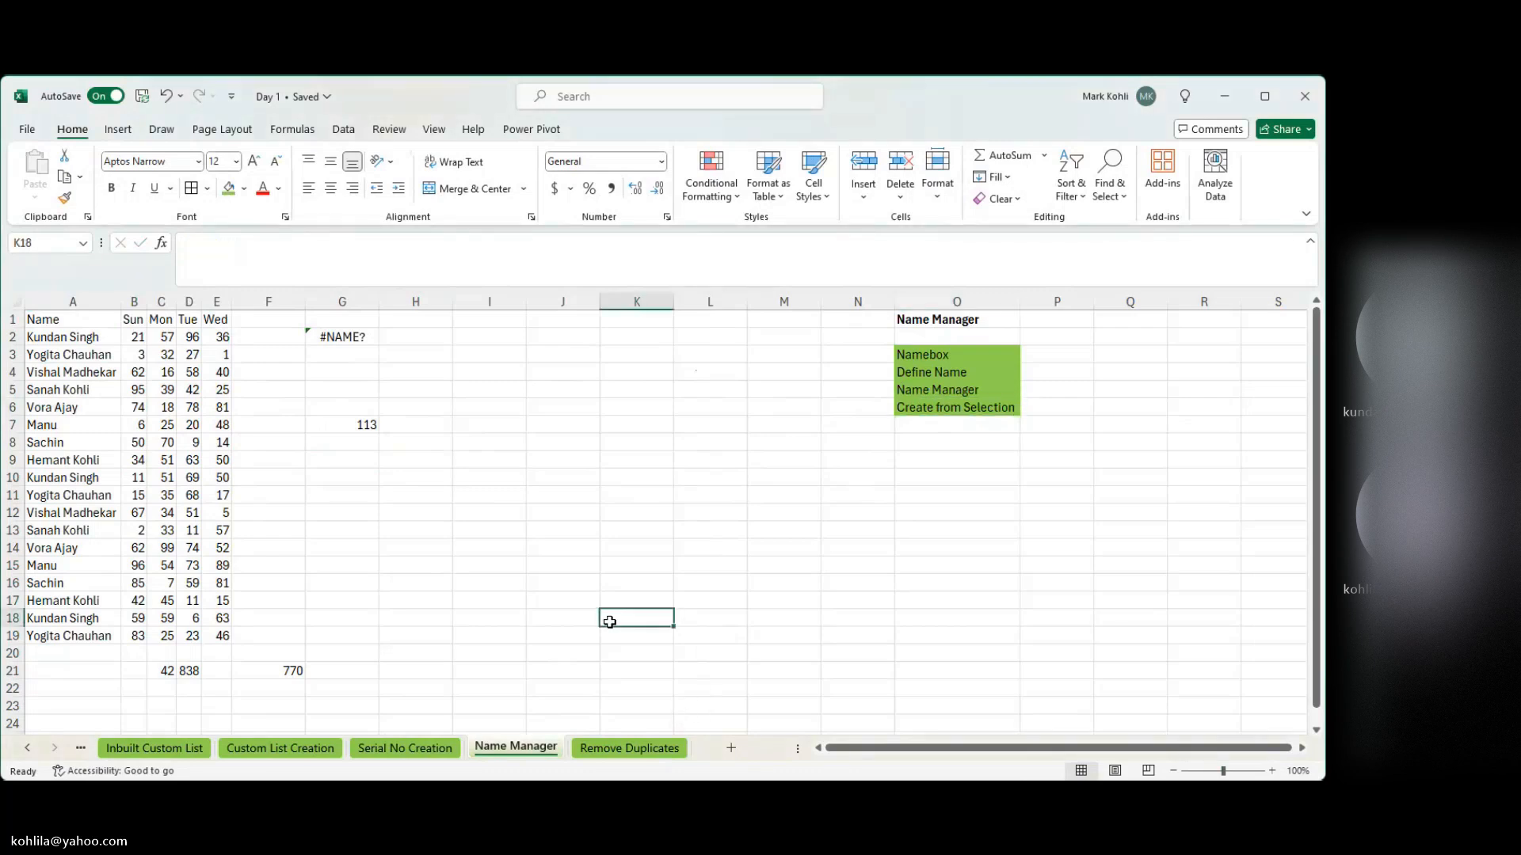